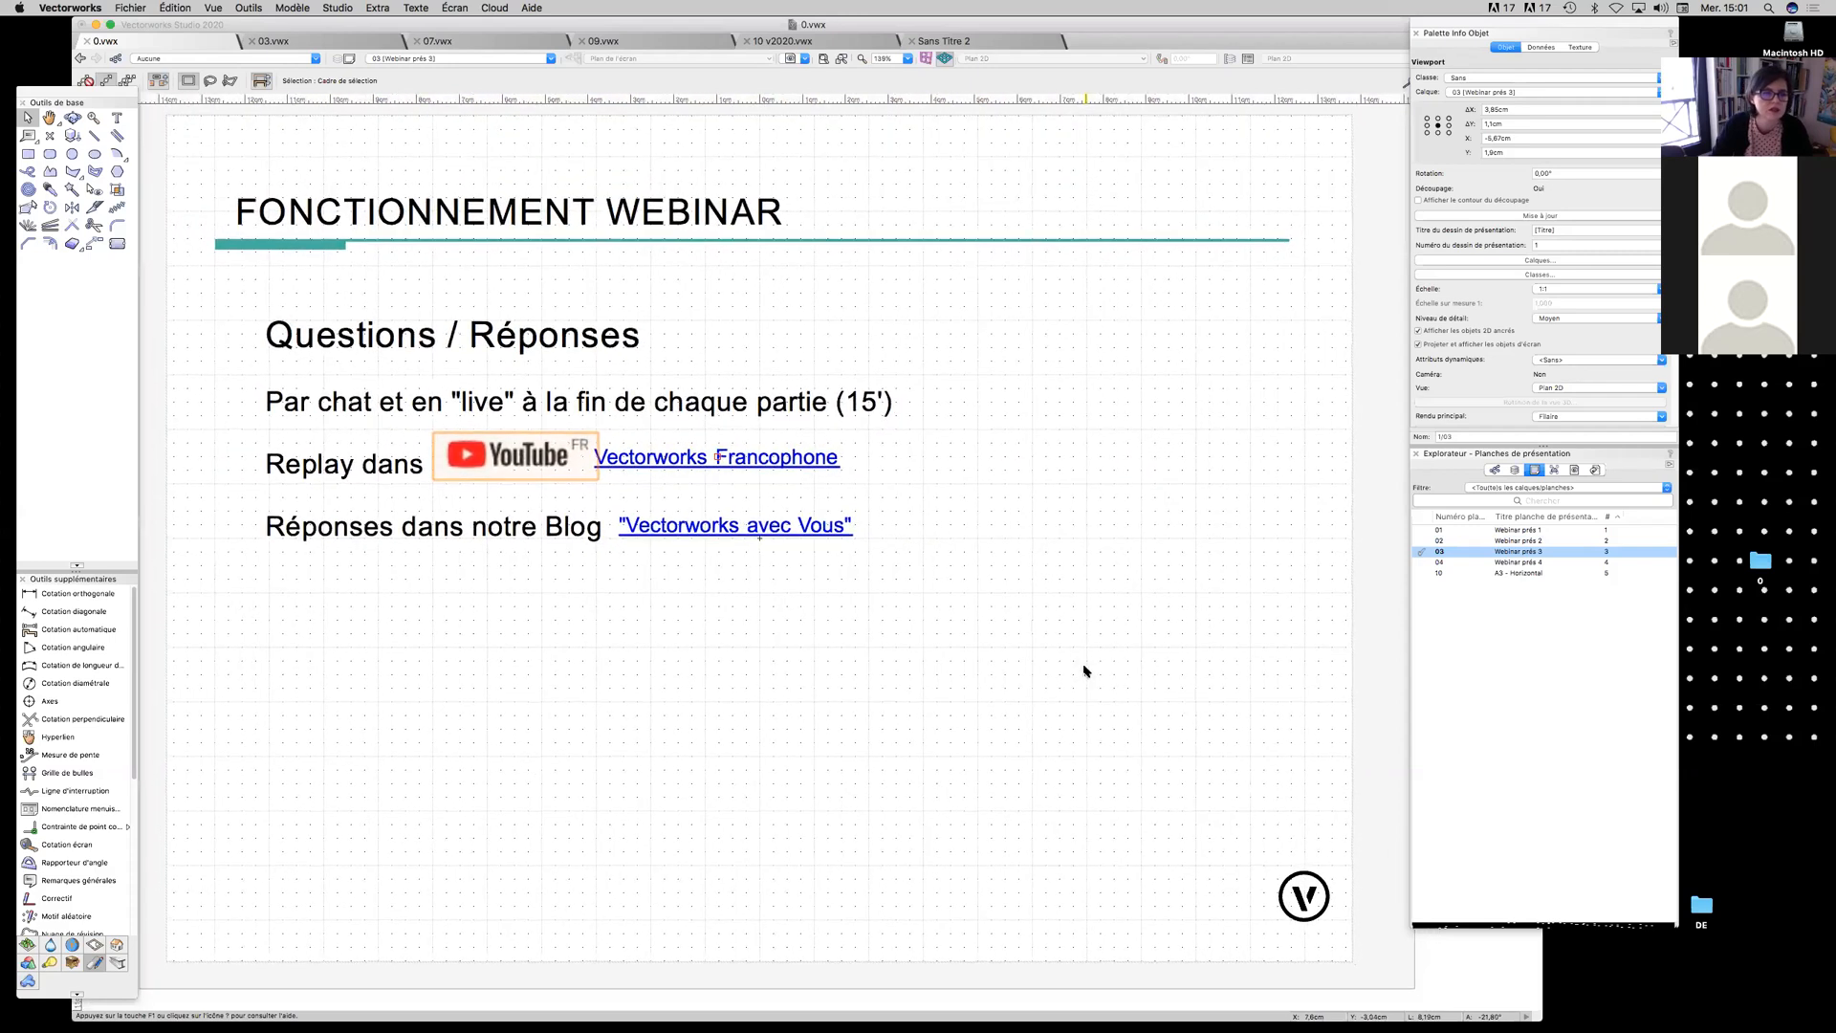
Place a new hyperlink object in the empty area below the blog line on the sheet
scroll(1086, 670, down, 1)
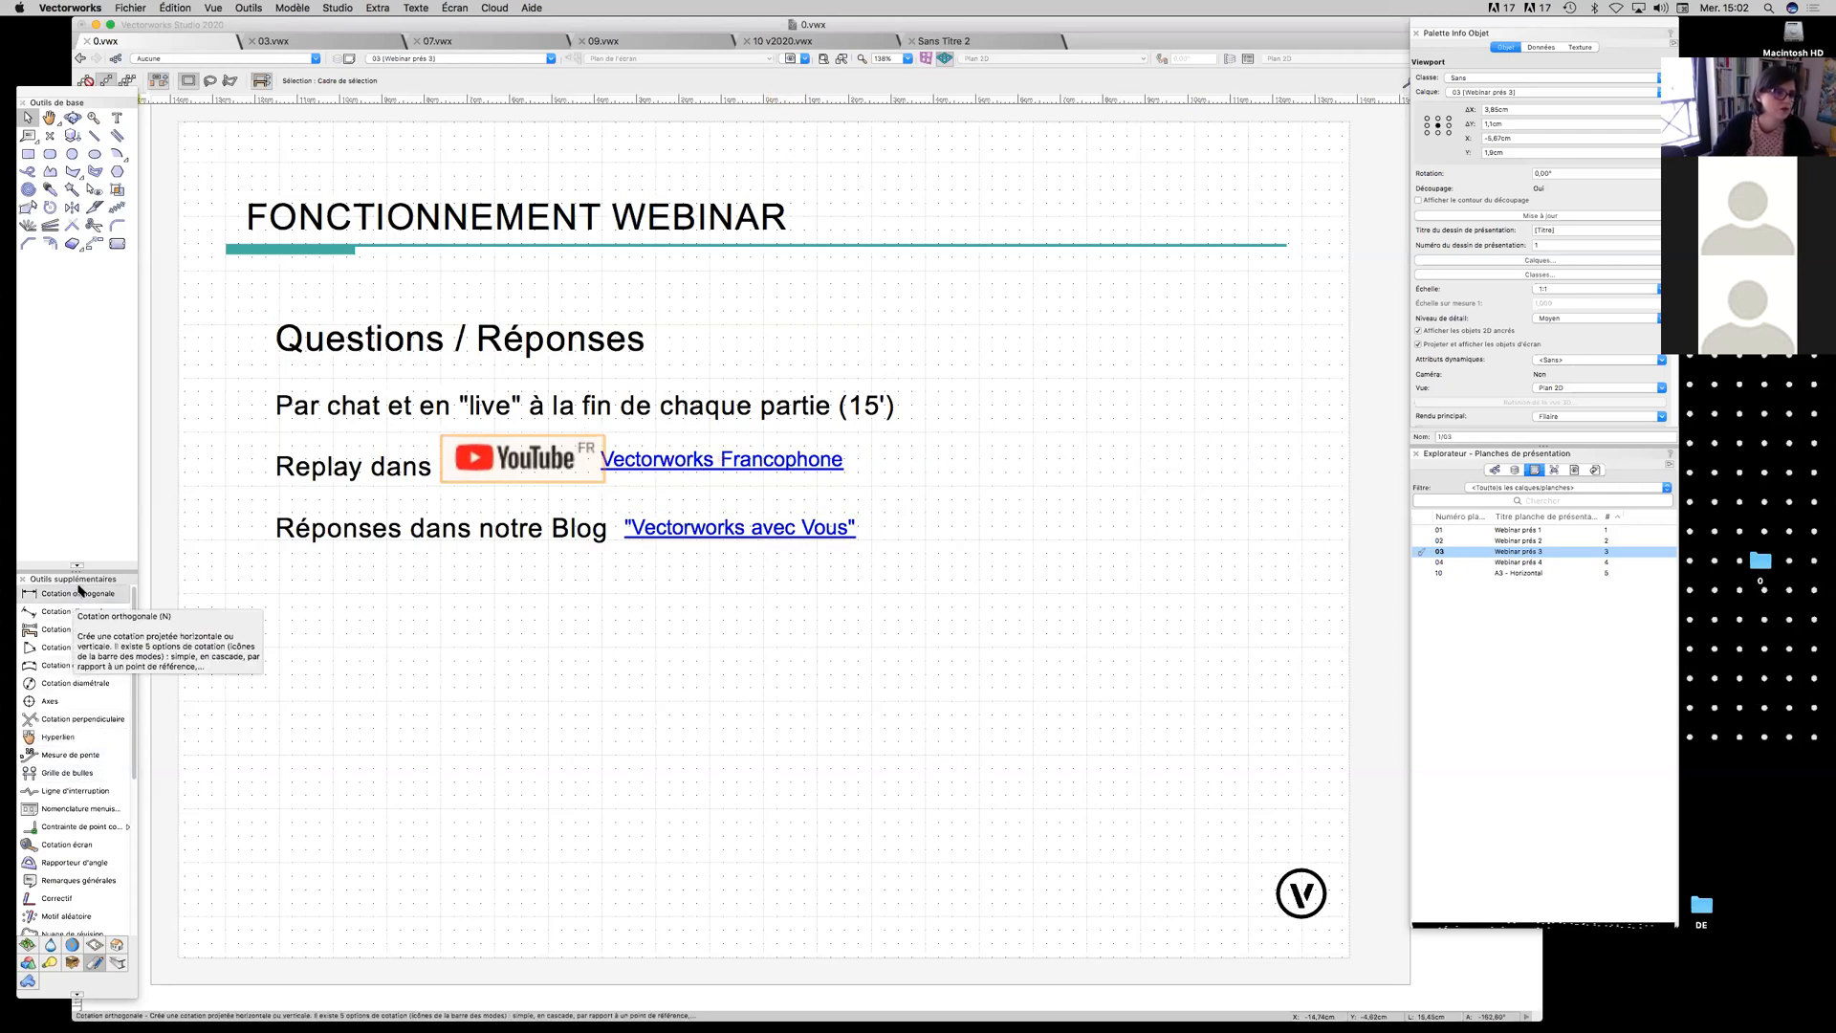
click(52, 738)
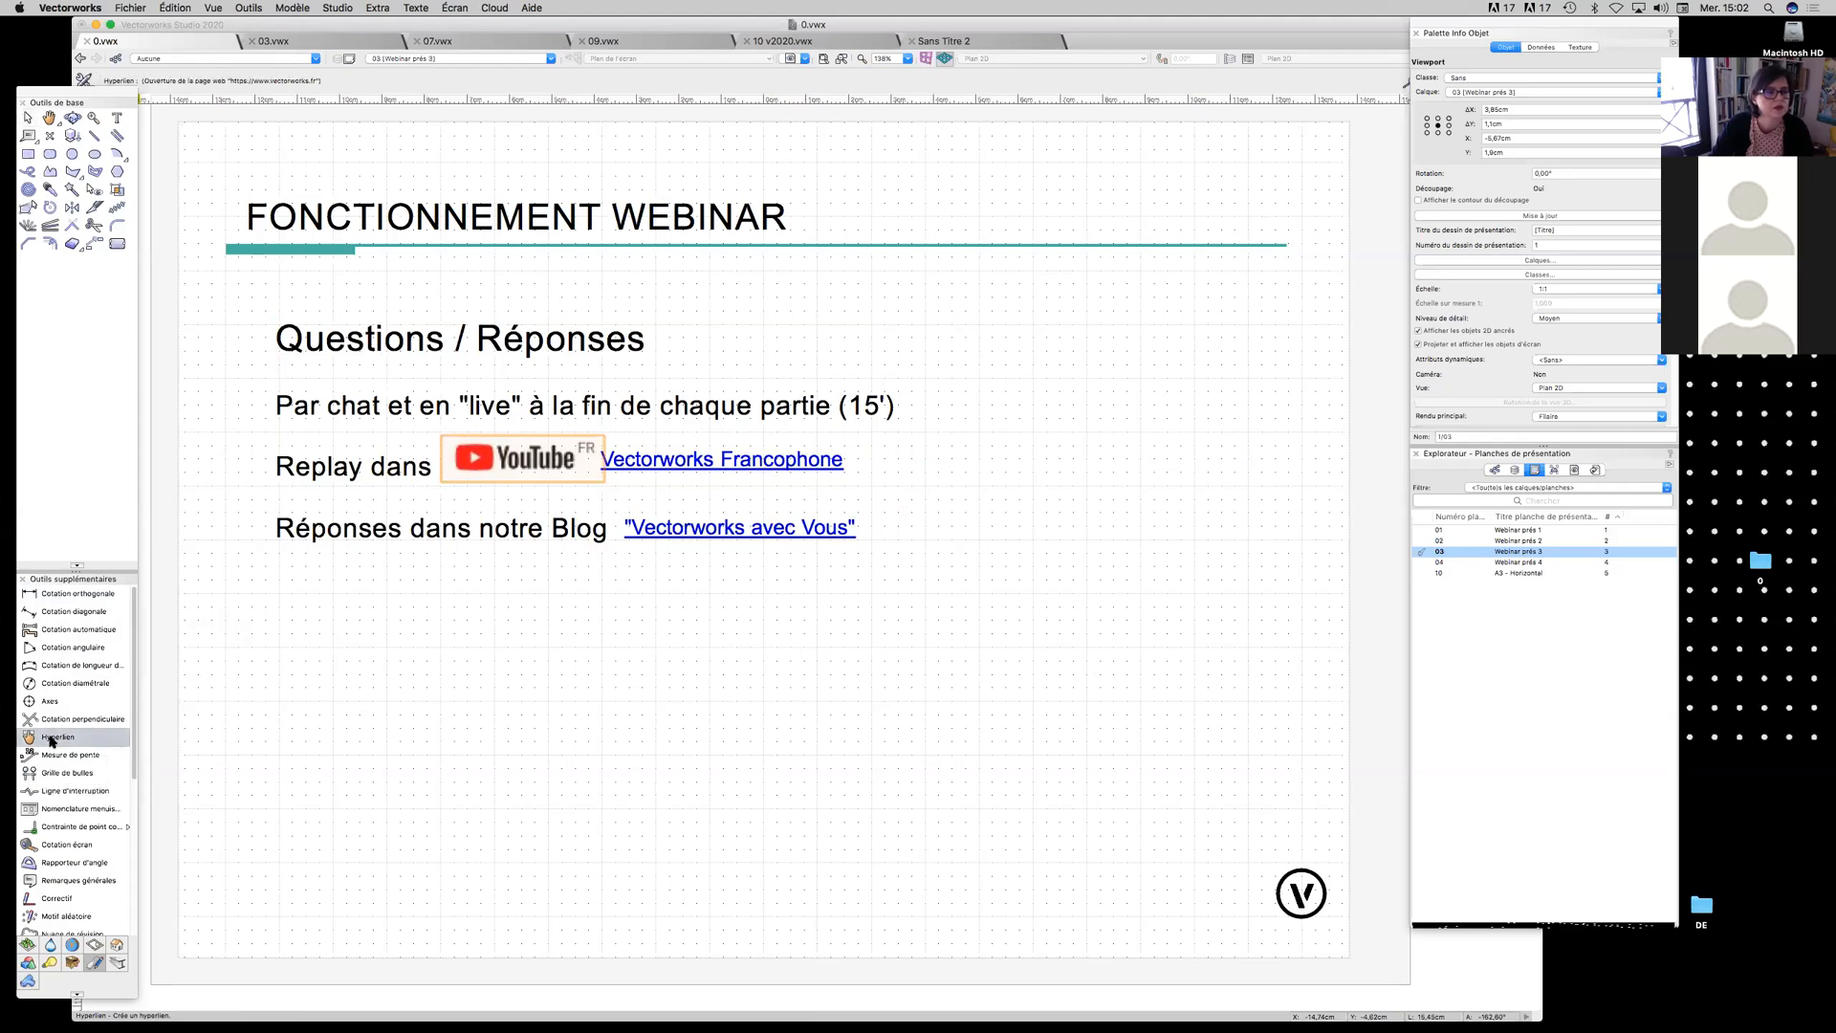
click(788, 644)
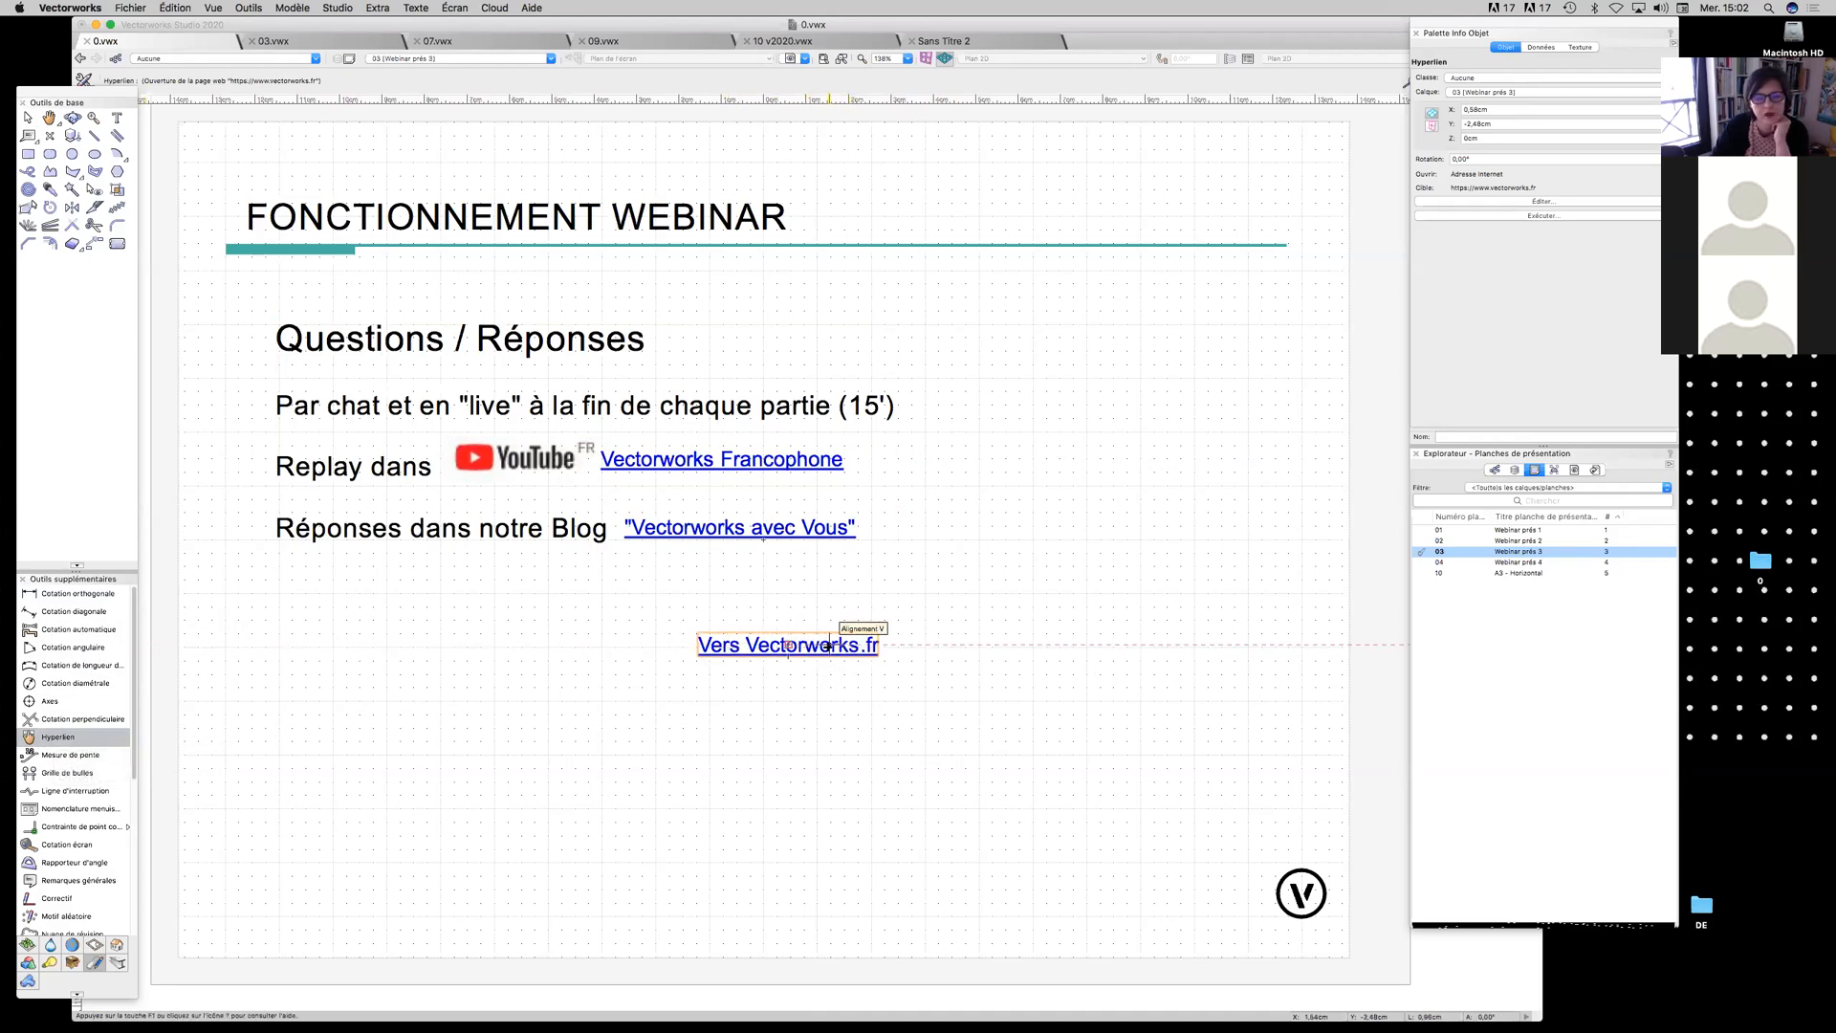
drag(71, 96, 65, 113)
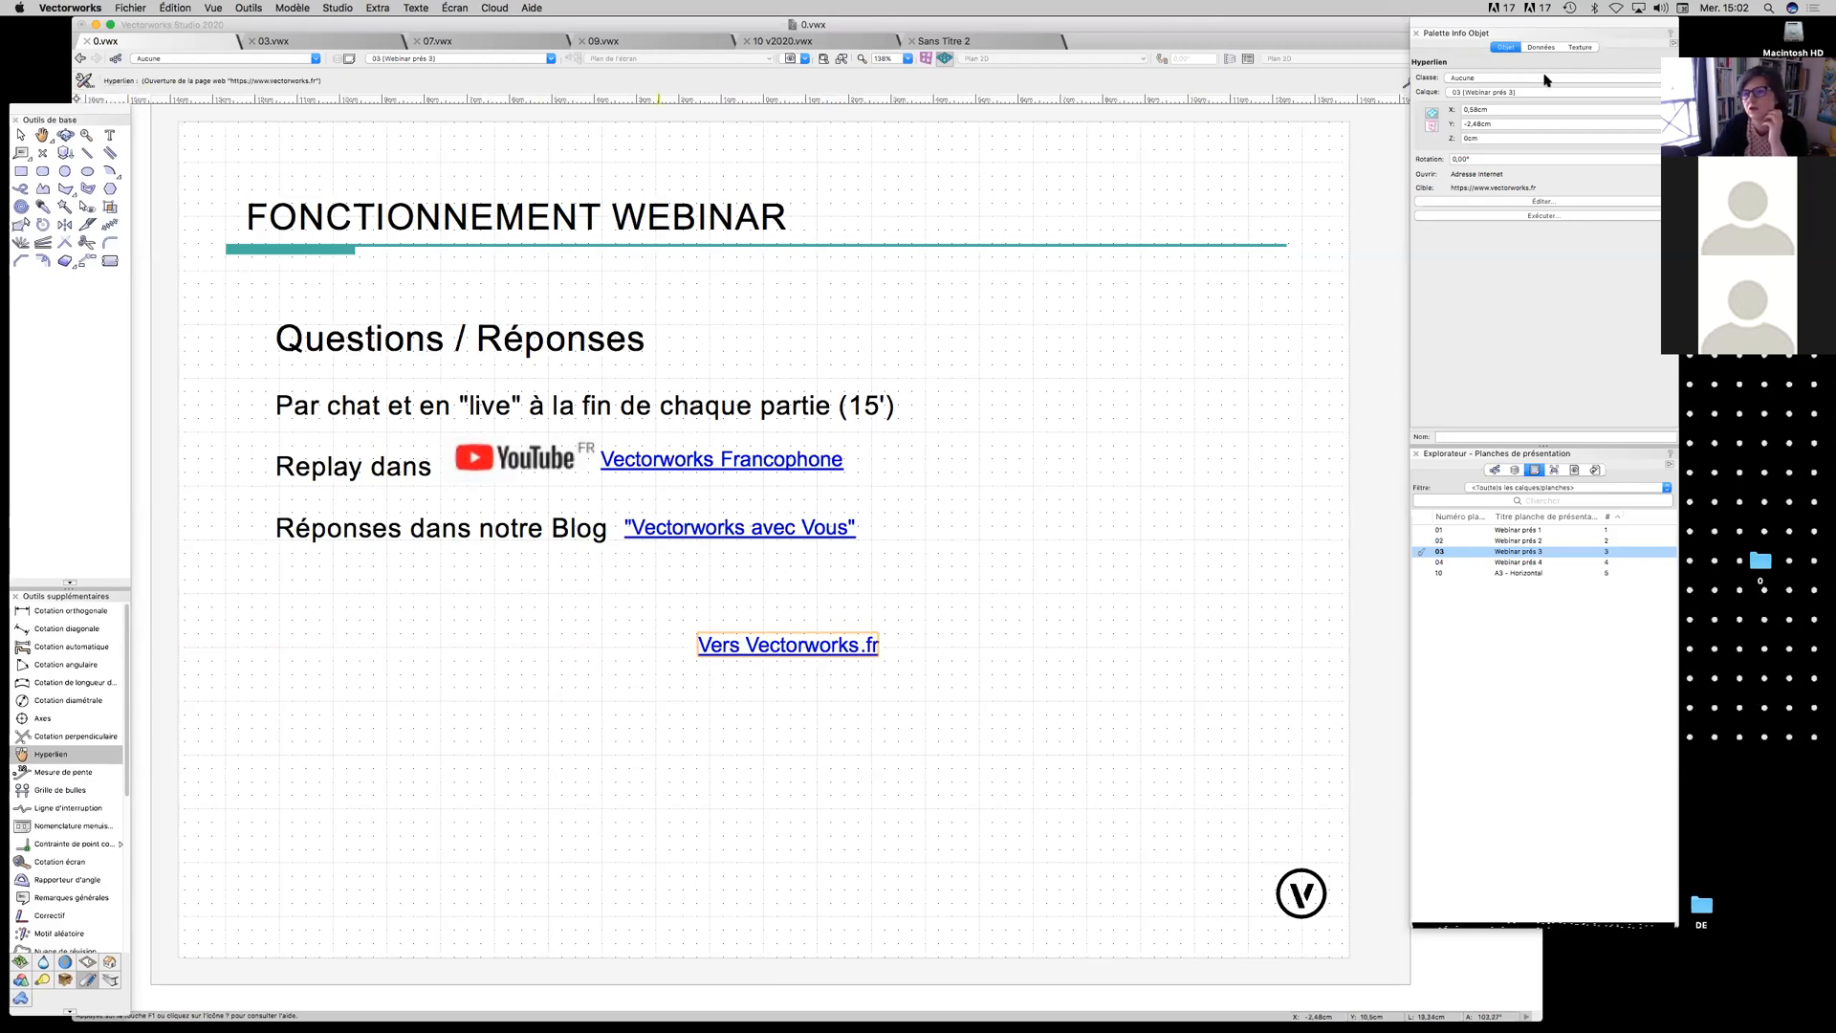
Edit the new hyperlink and set its display text to "Mon HYPERLIEN"
click(1533, 202)
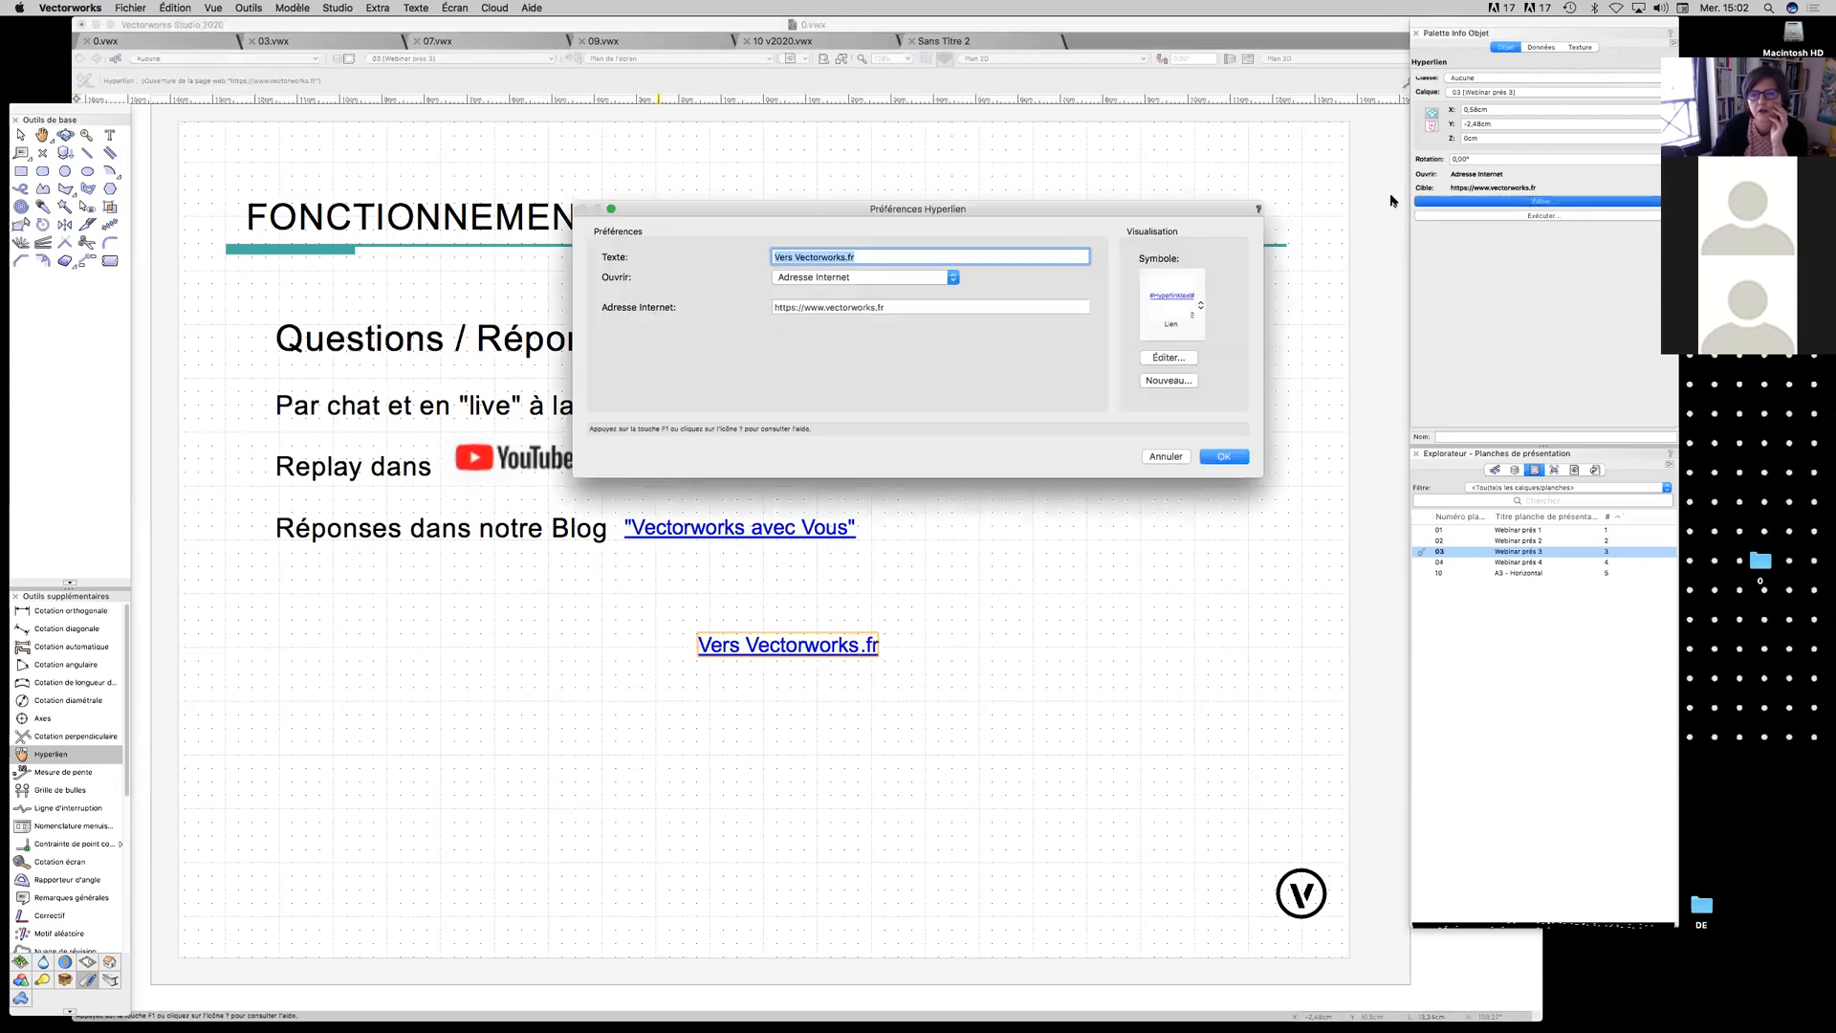
drag(1023, 216, 988, 195)
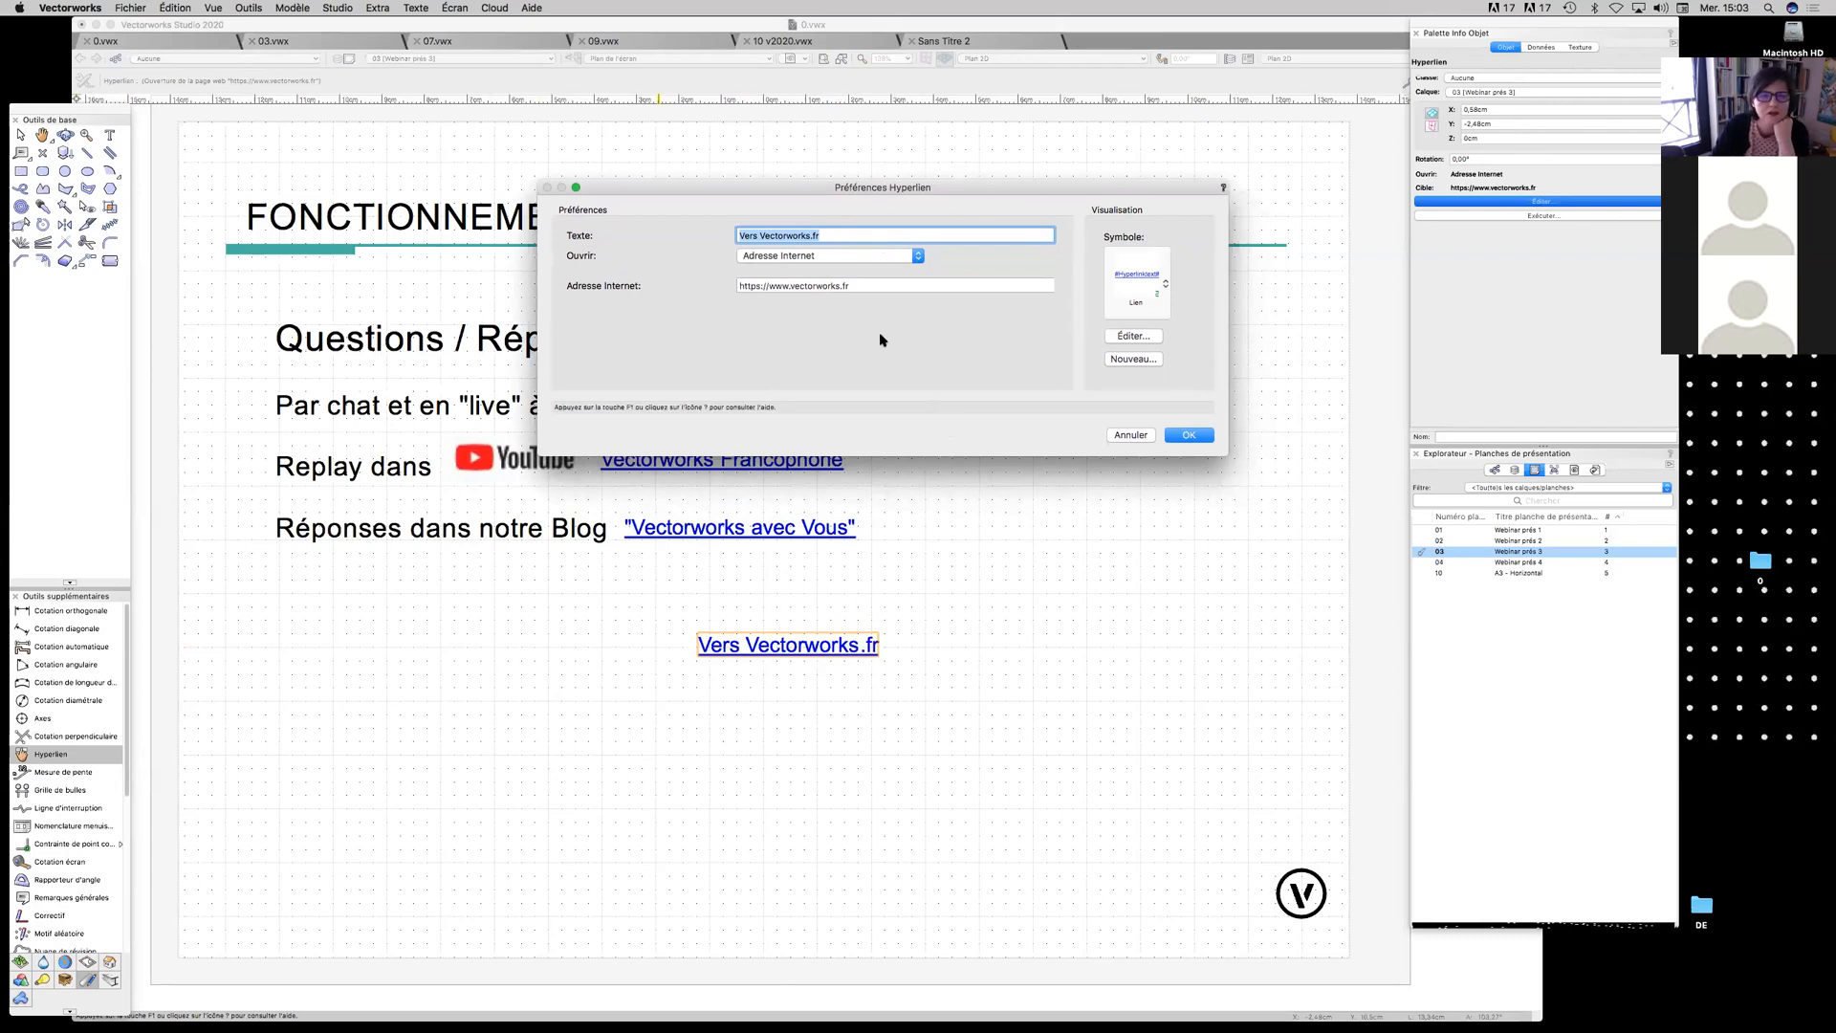
double_click(846, 233)
triple_click(846, 234)
text(Mon HYPRLIEN)
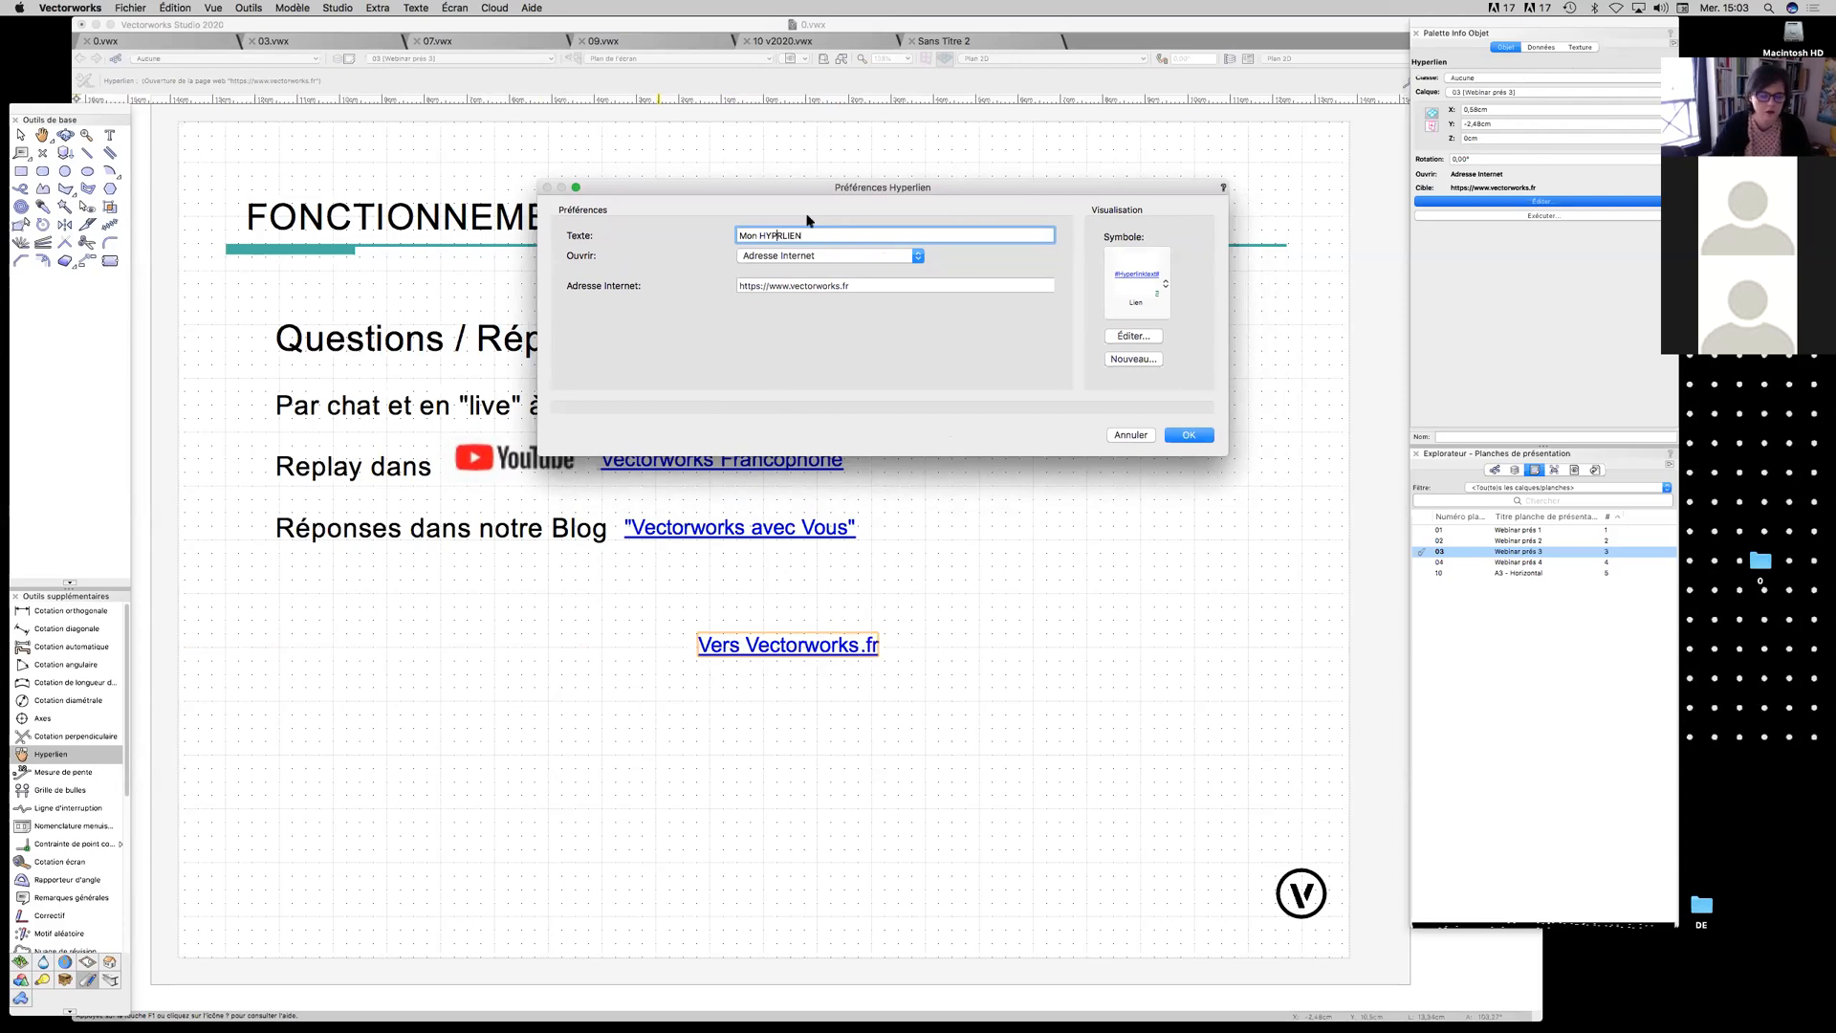
text(E)
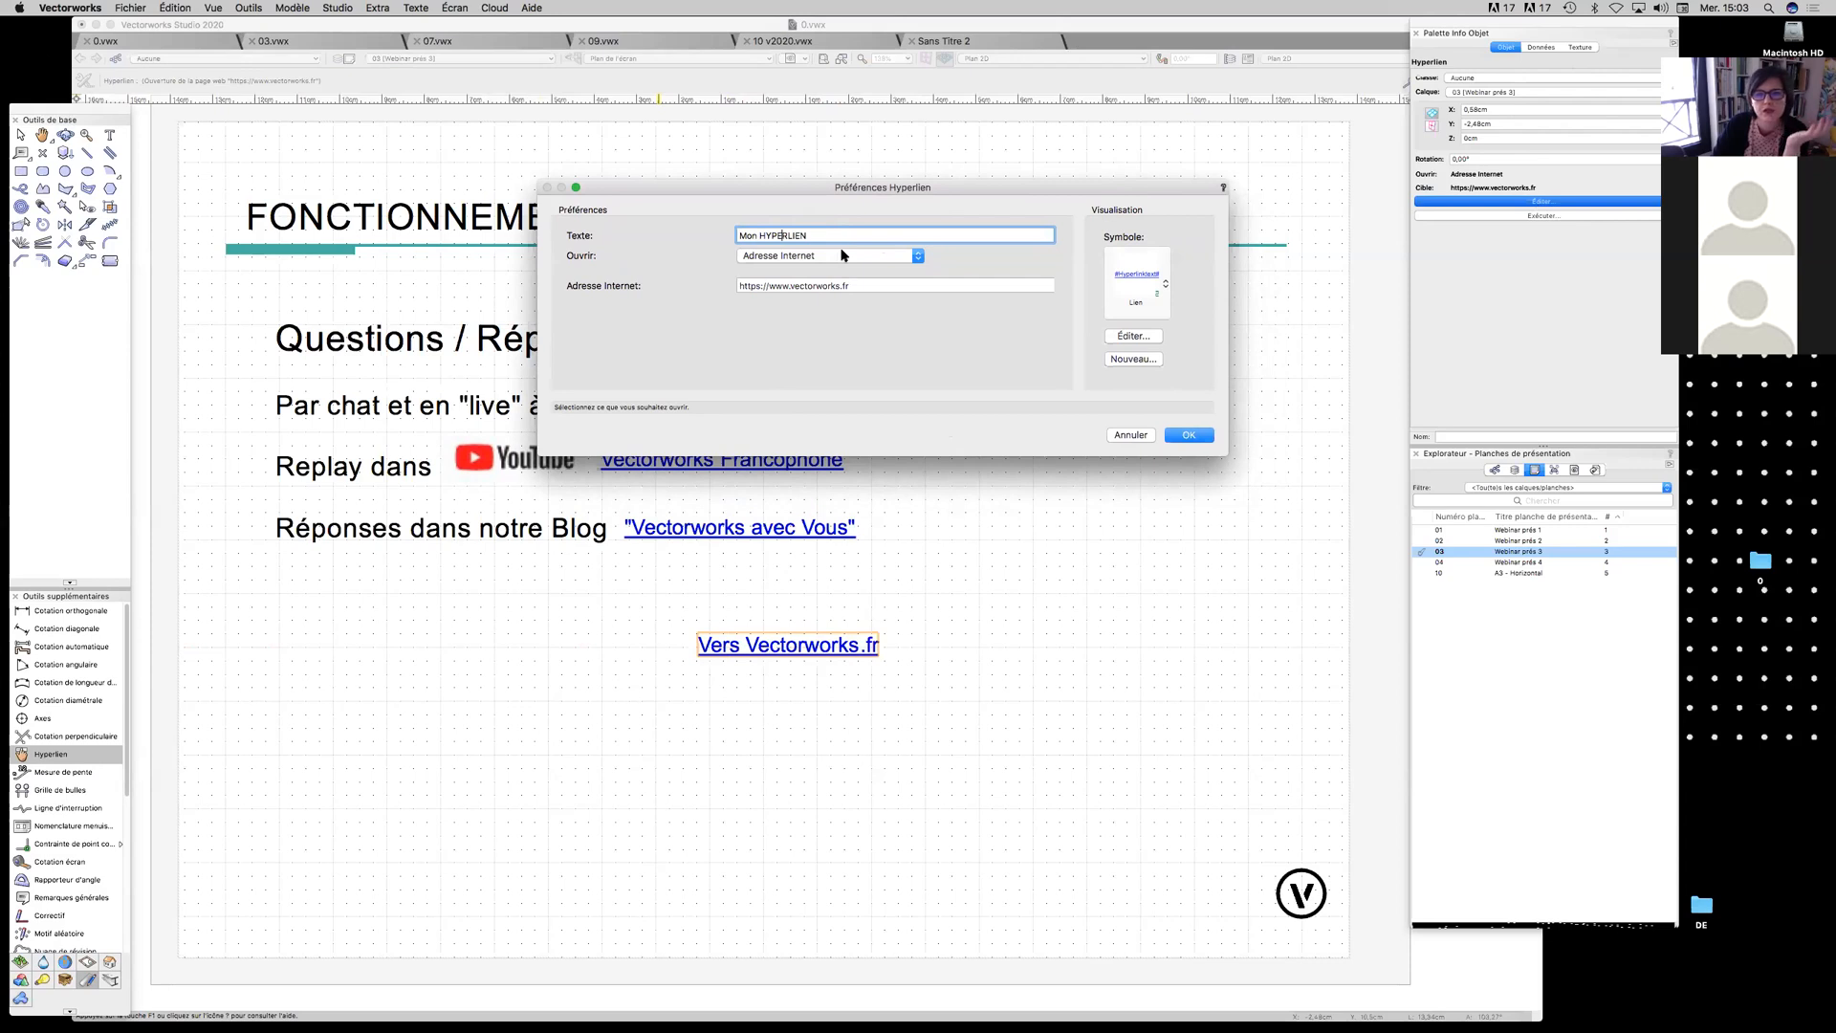
click(862, 286)
drag(862, 286, 737, 286)
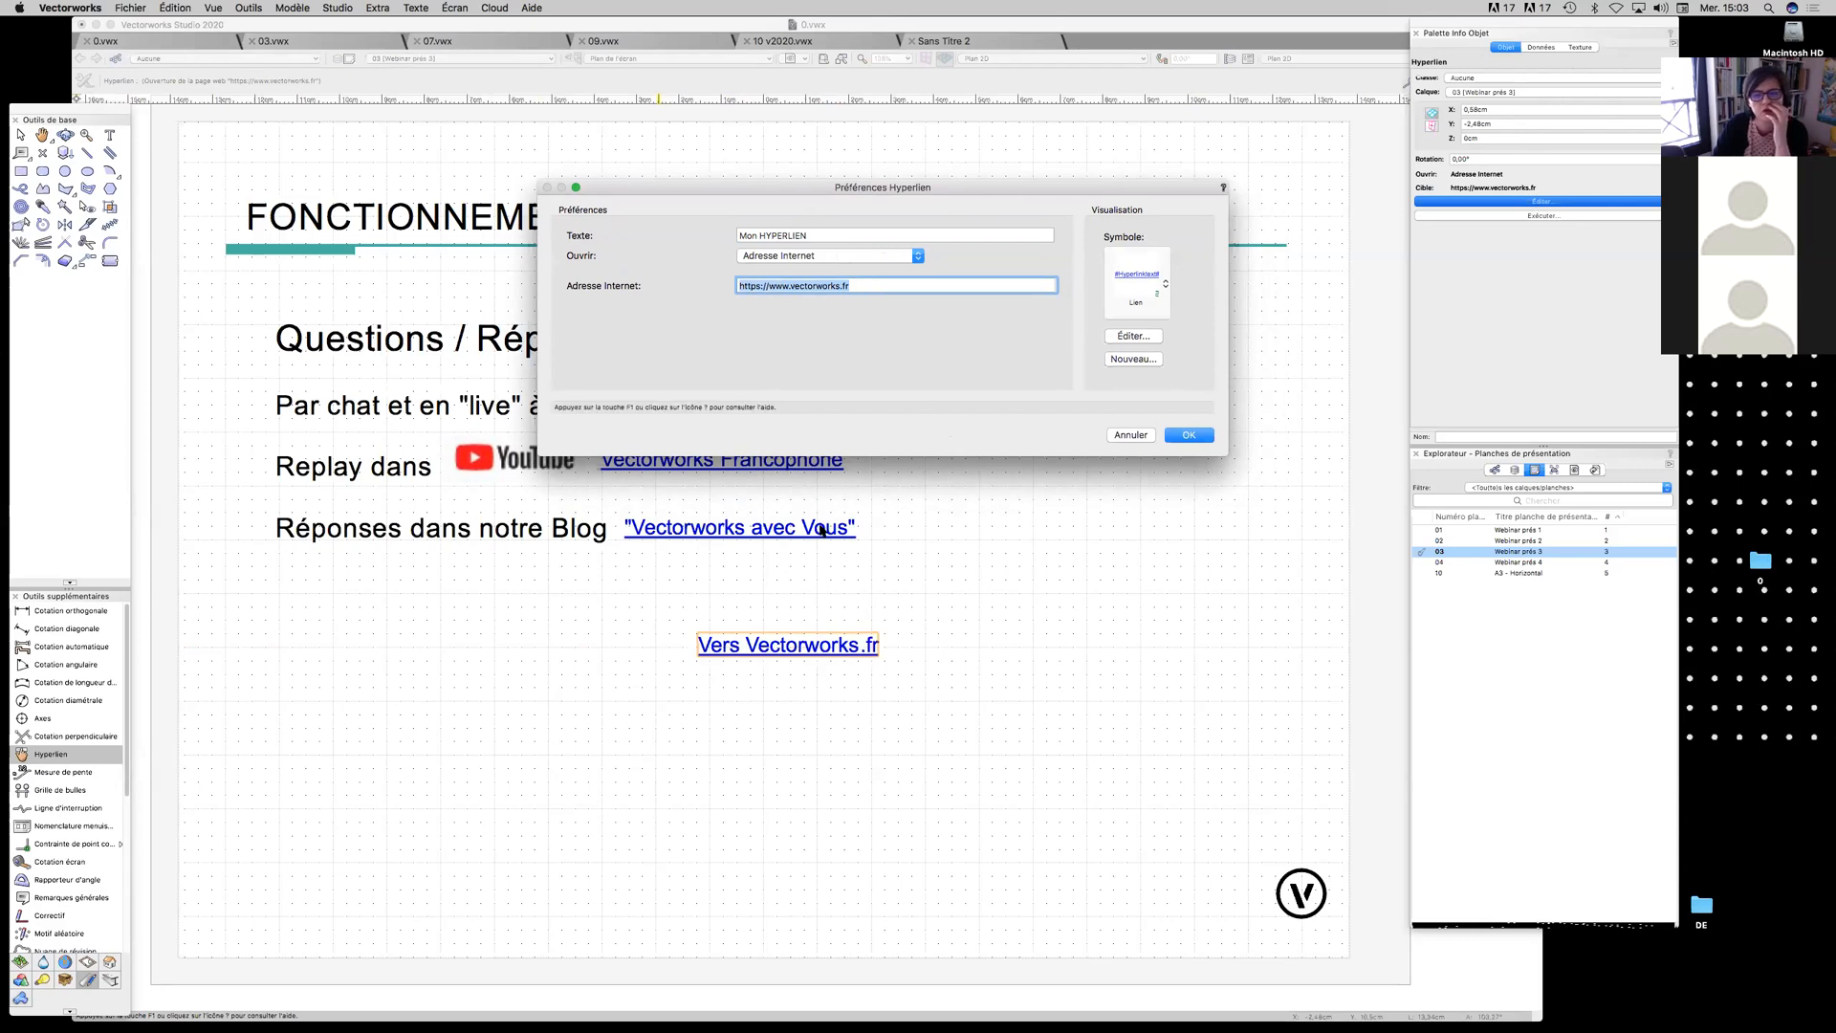
Make the hyperlink open a Programme and choose Calculette.app from the Applications folder as its target
click(819, 258)
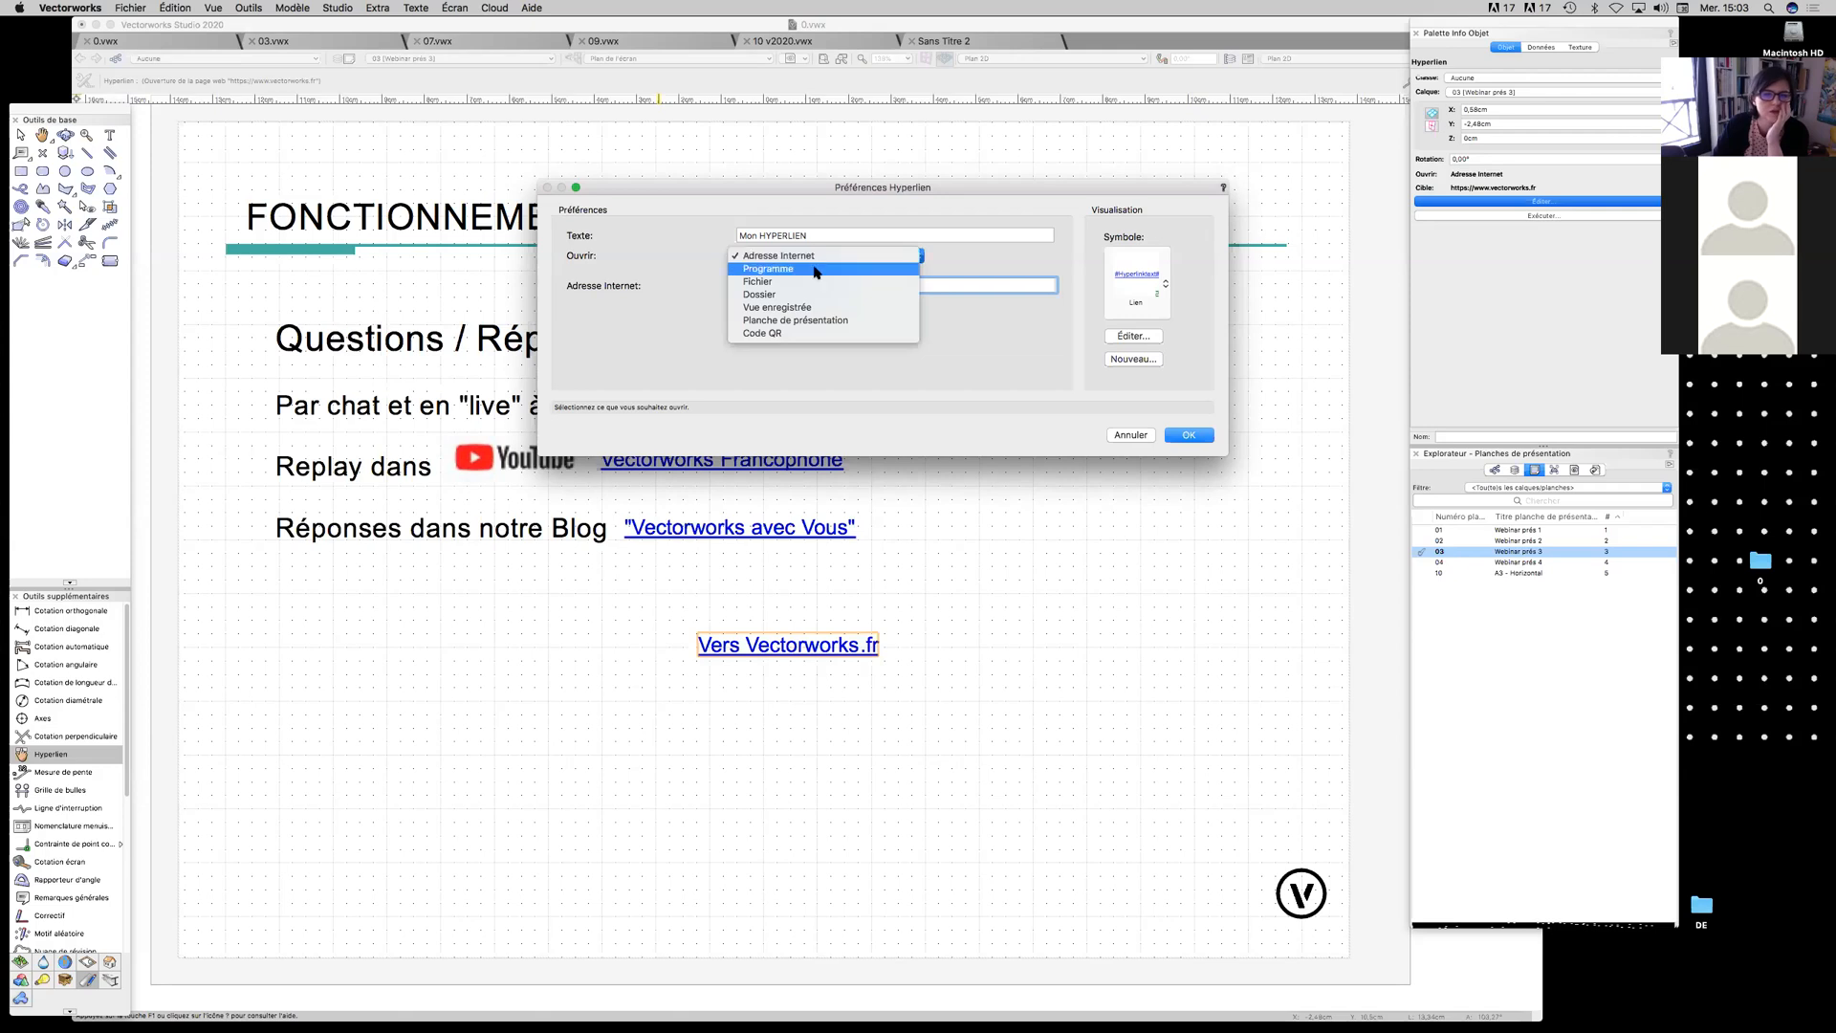
click(815, 270)
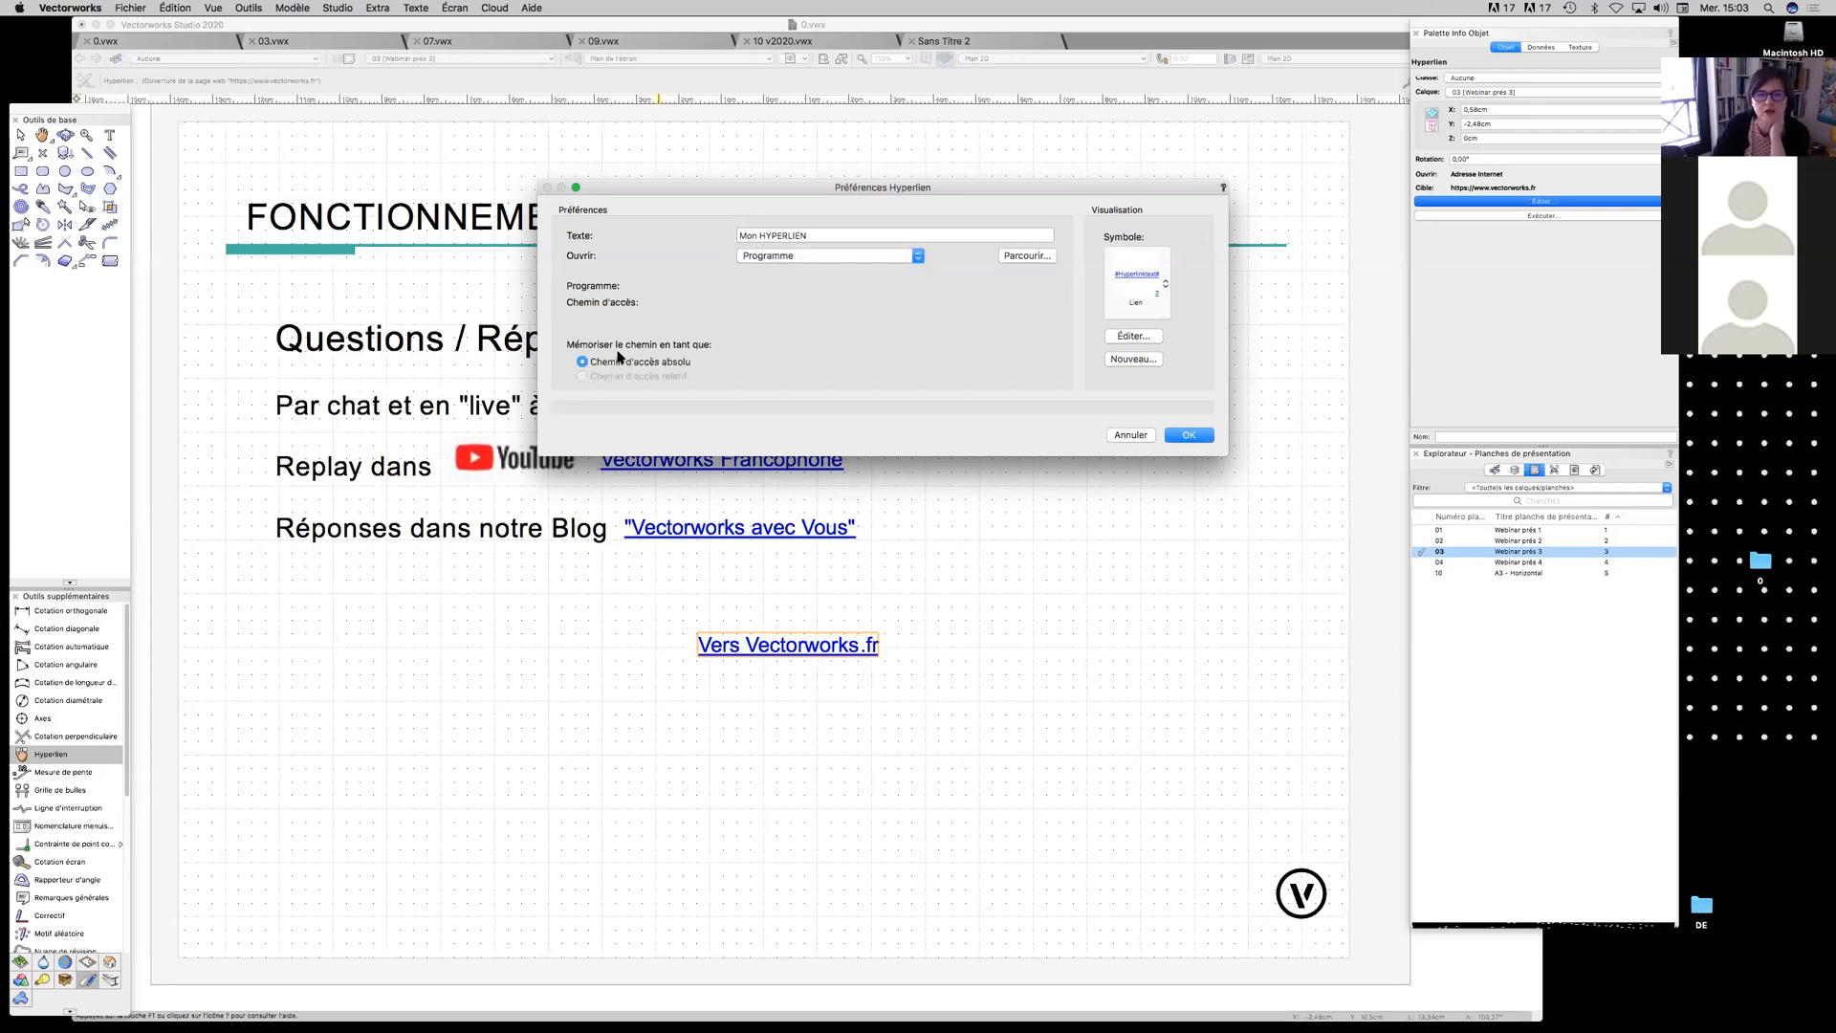
click(1014, 256)
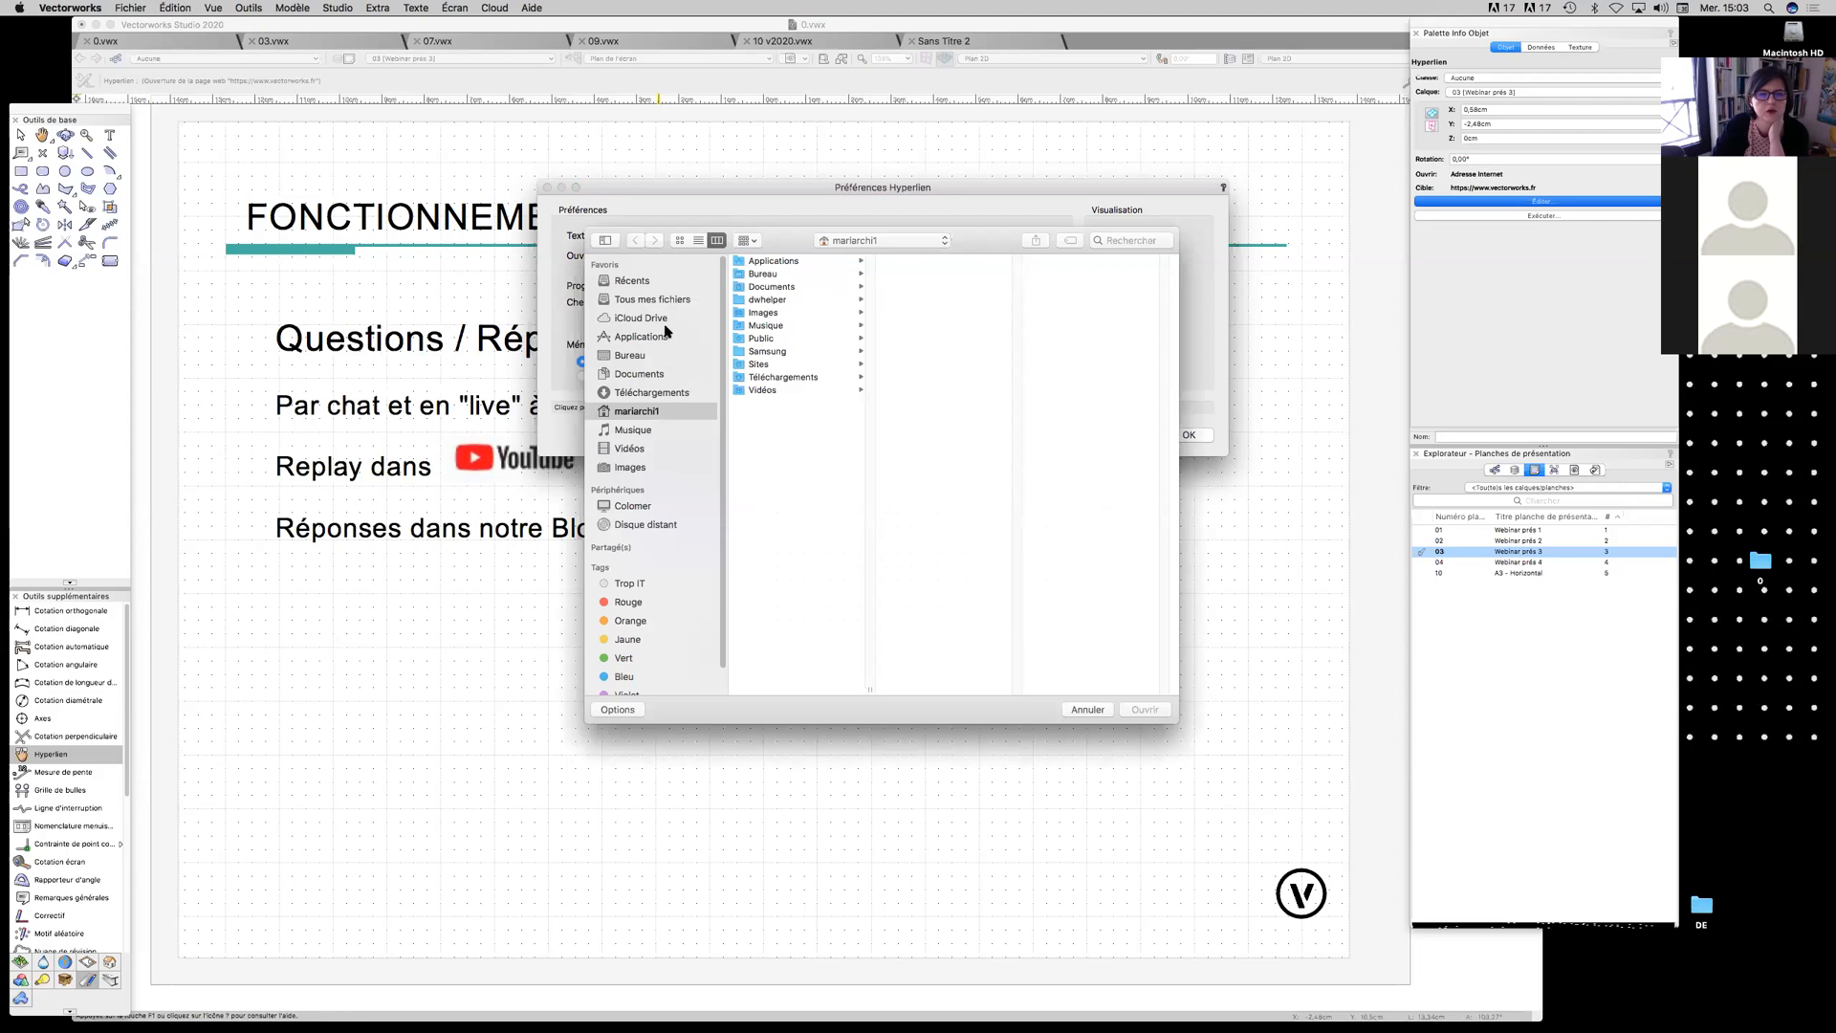
click(661, 336)
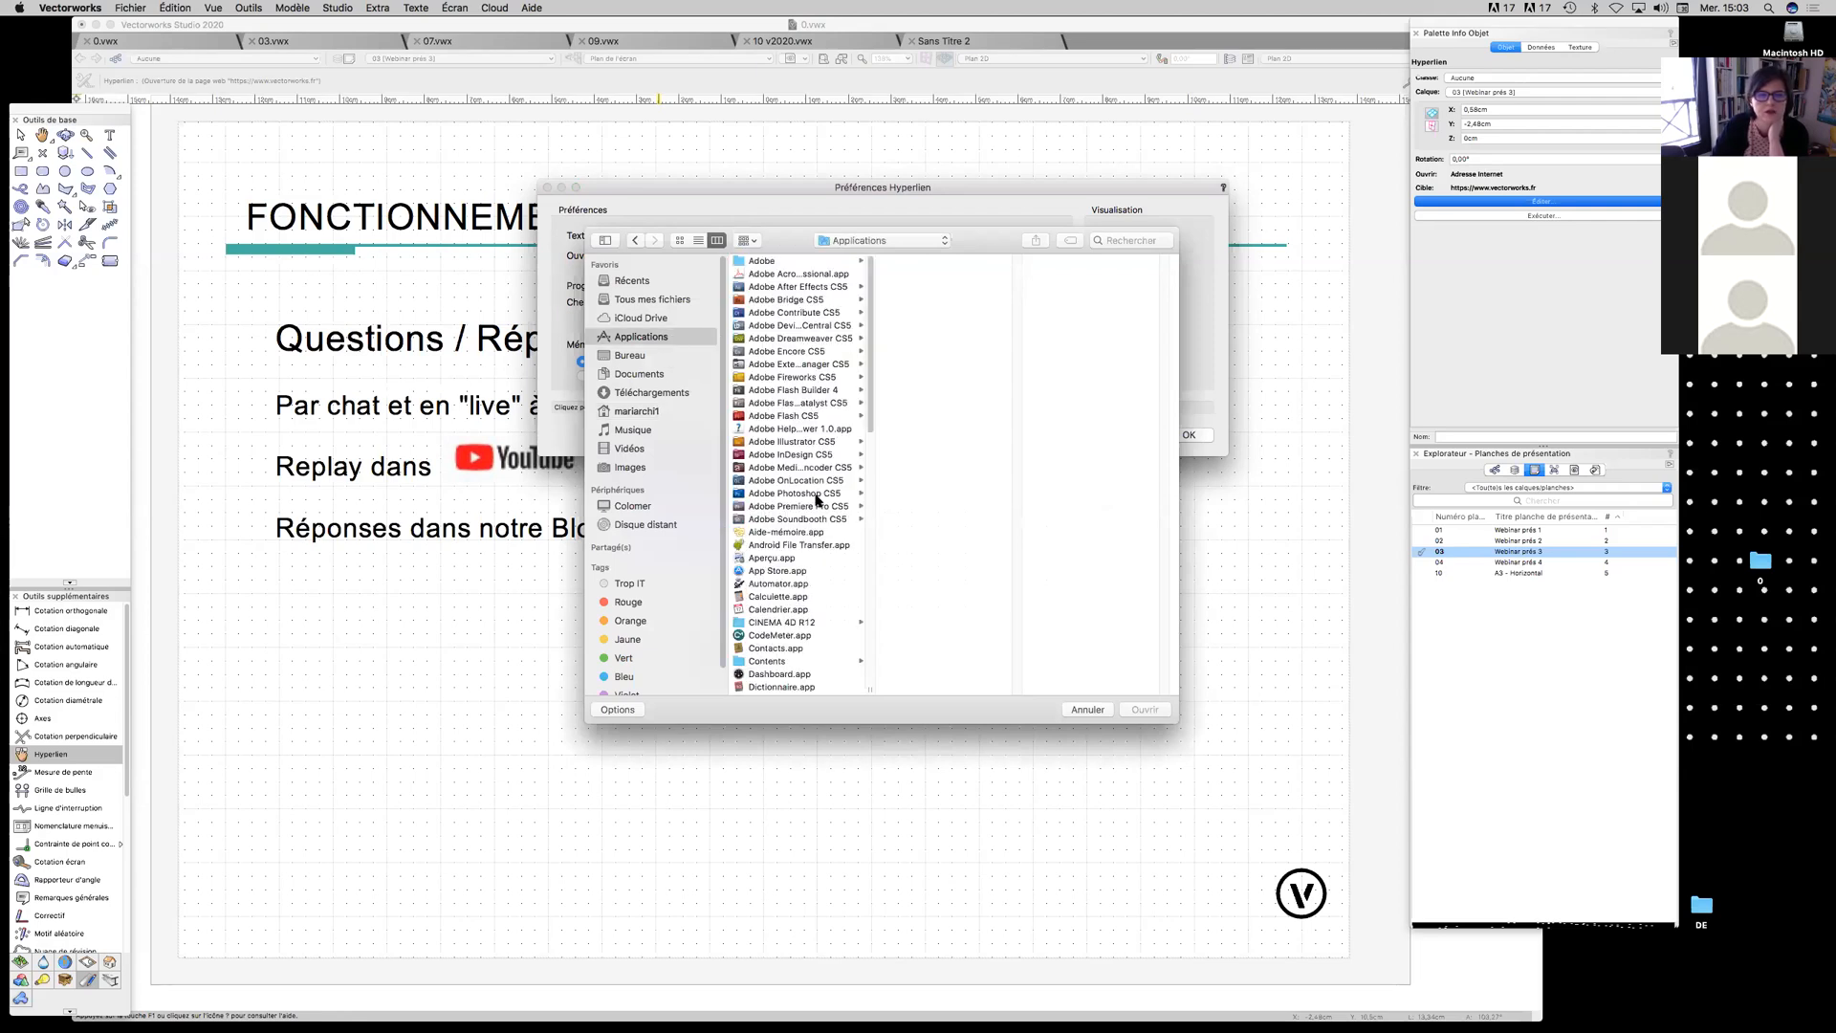
scroll(821, 515, down, 10)
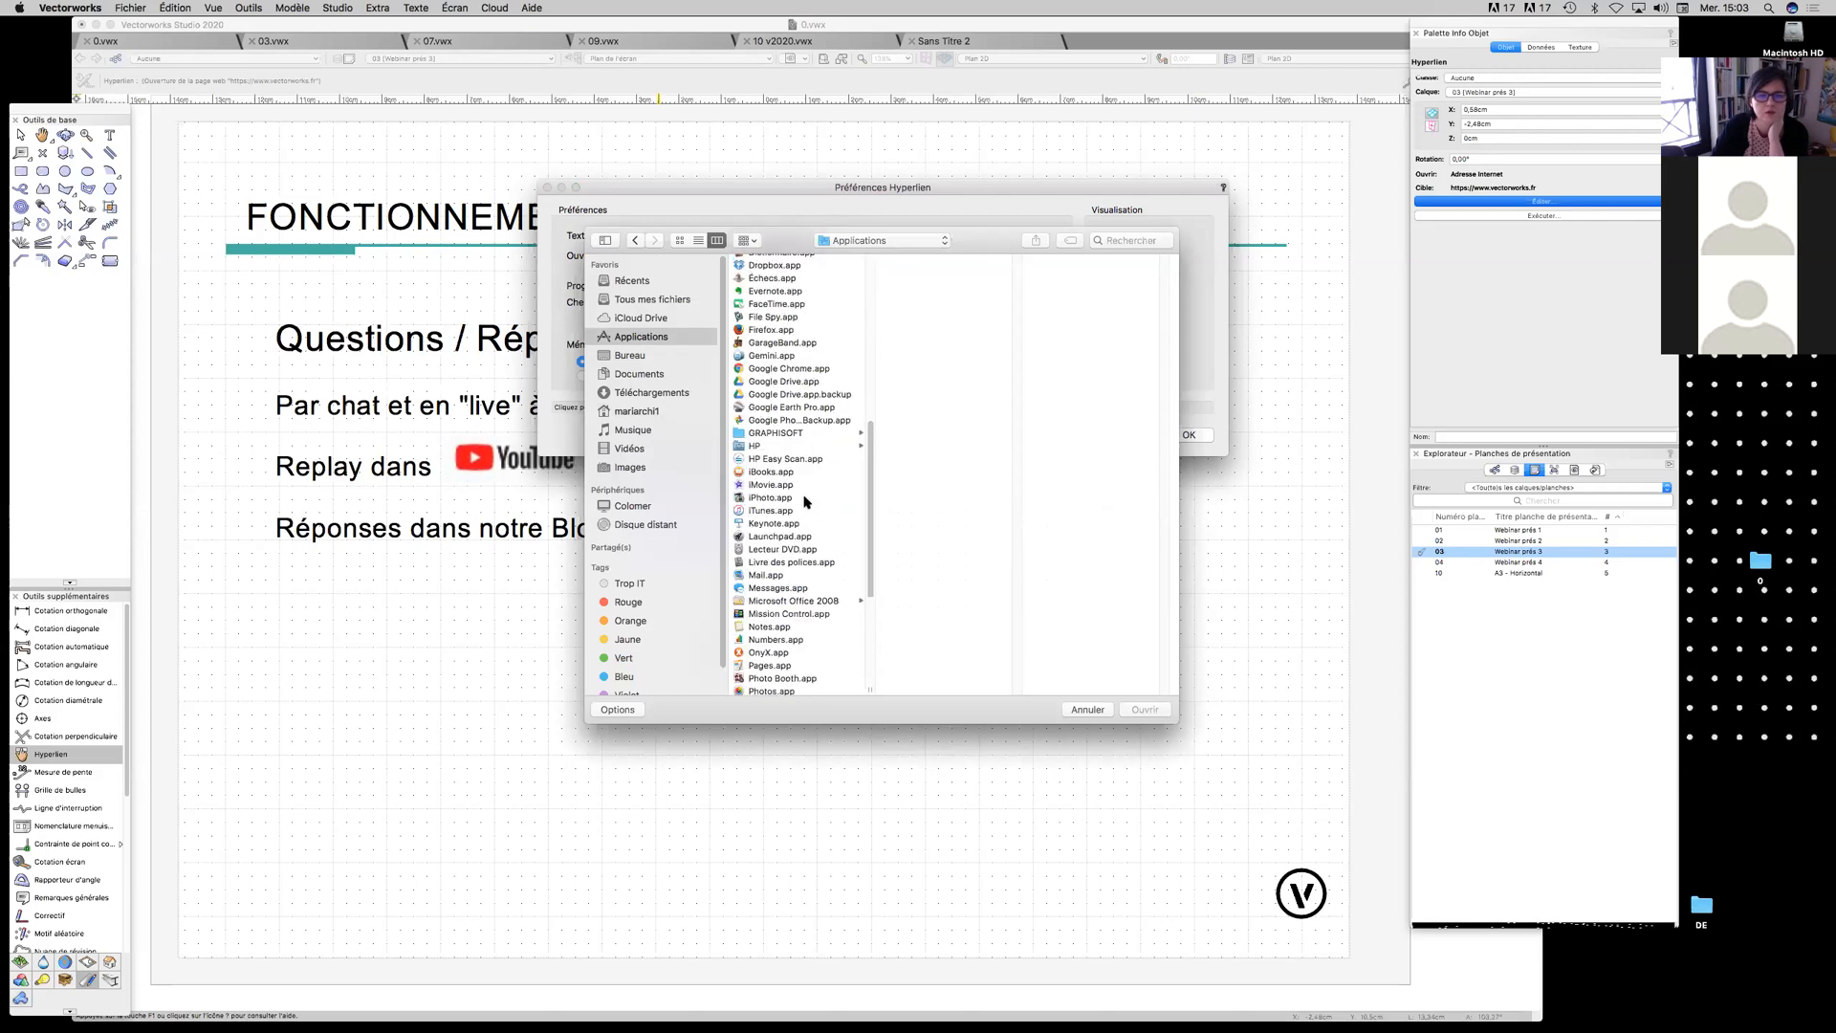
scroll(805, 502, up, 1)
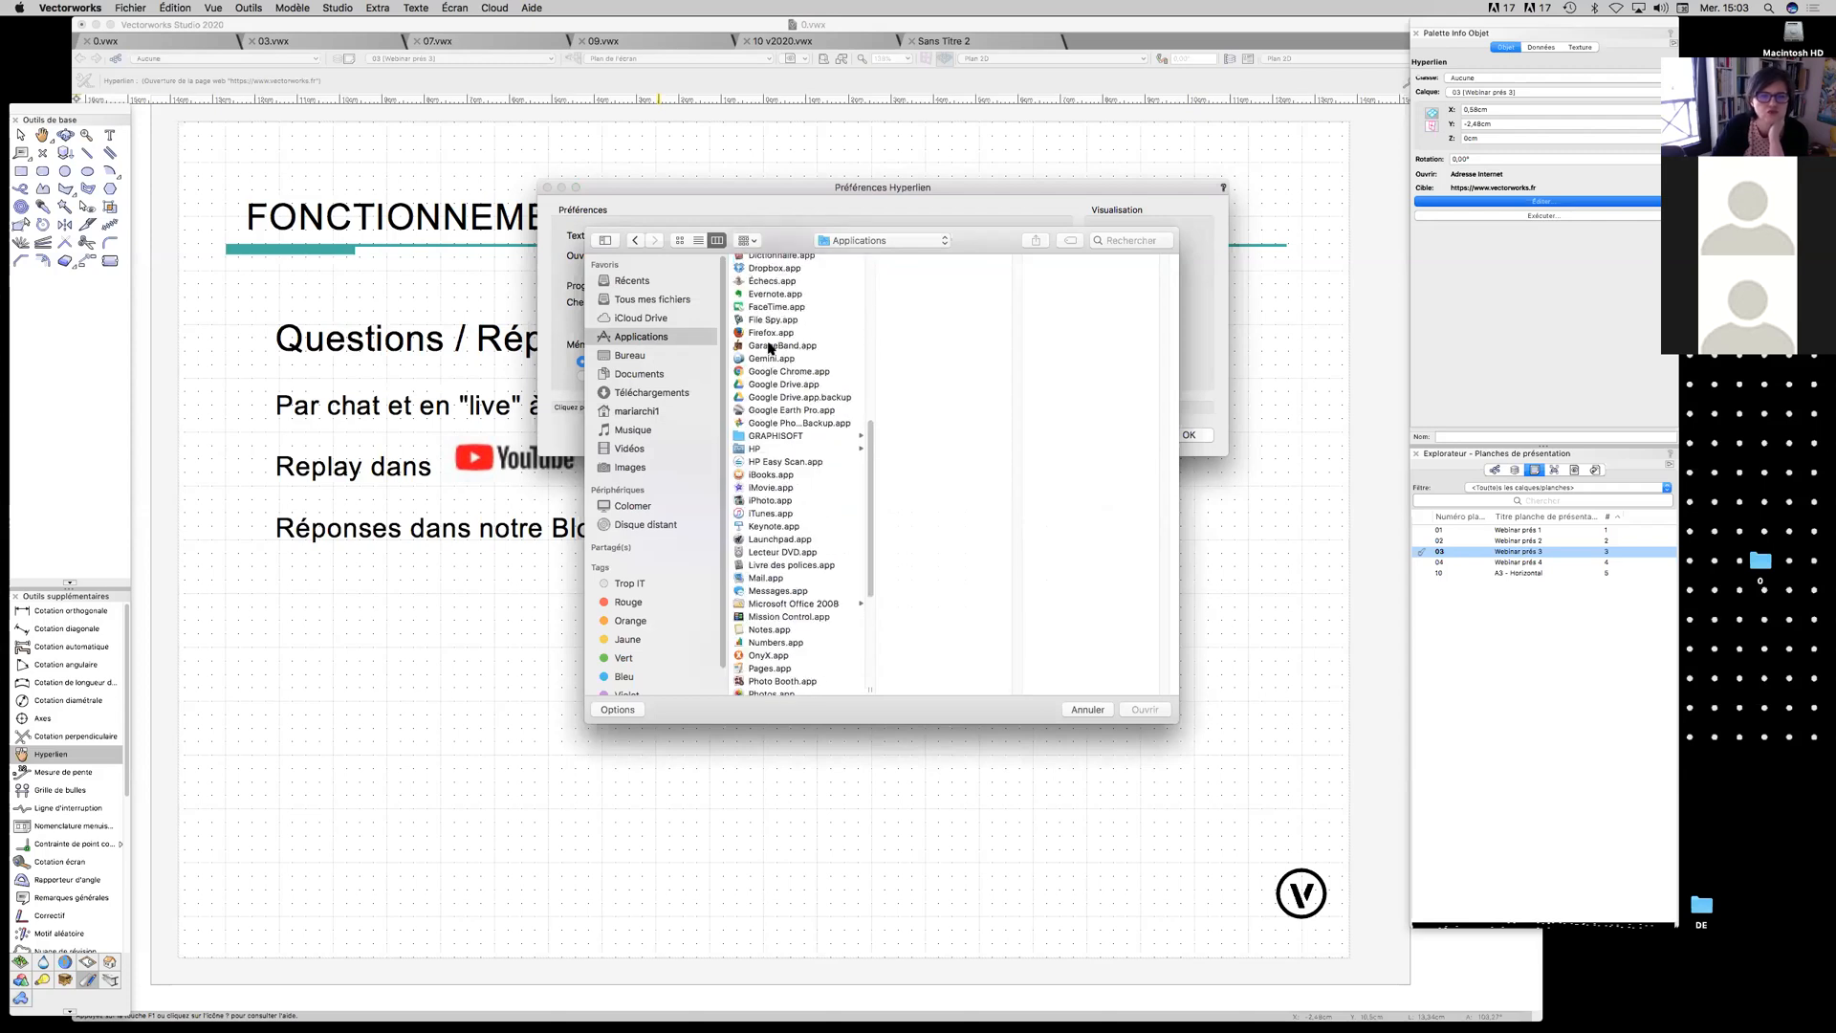
scroll(776, 306, up, 3)
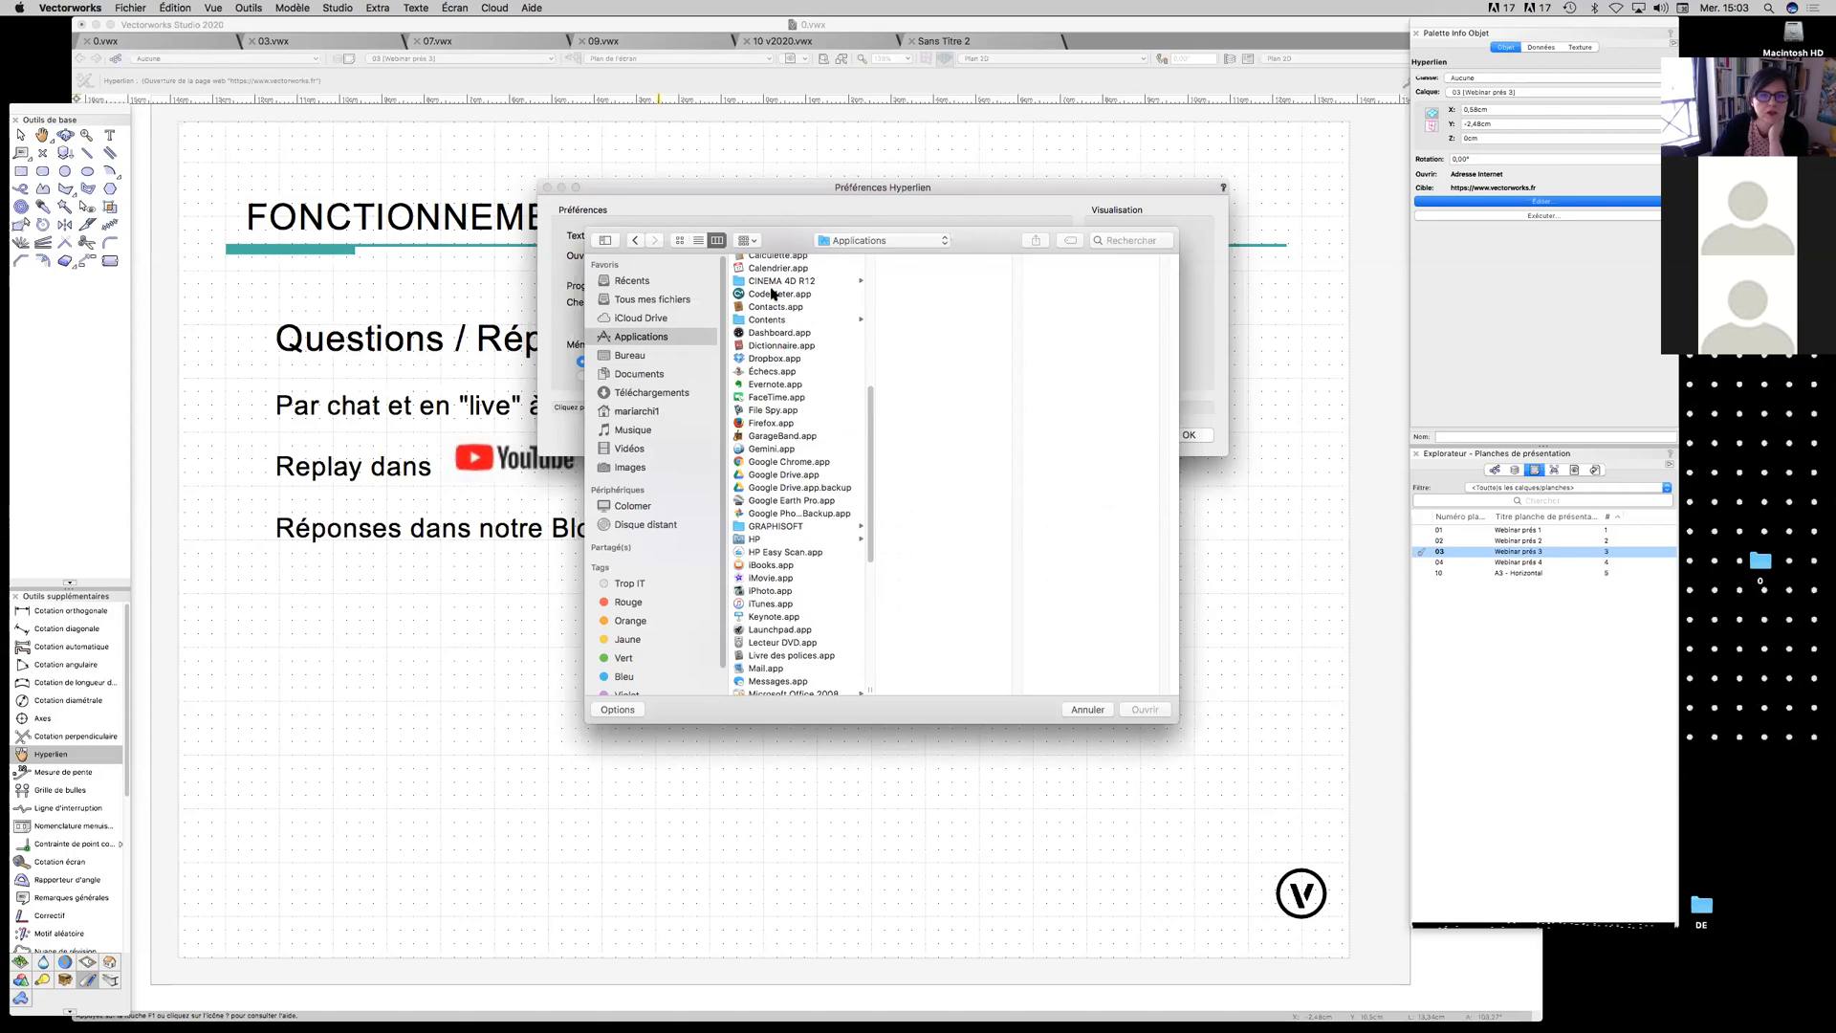
scroll(778, 315, up, 1)
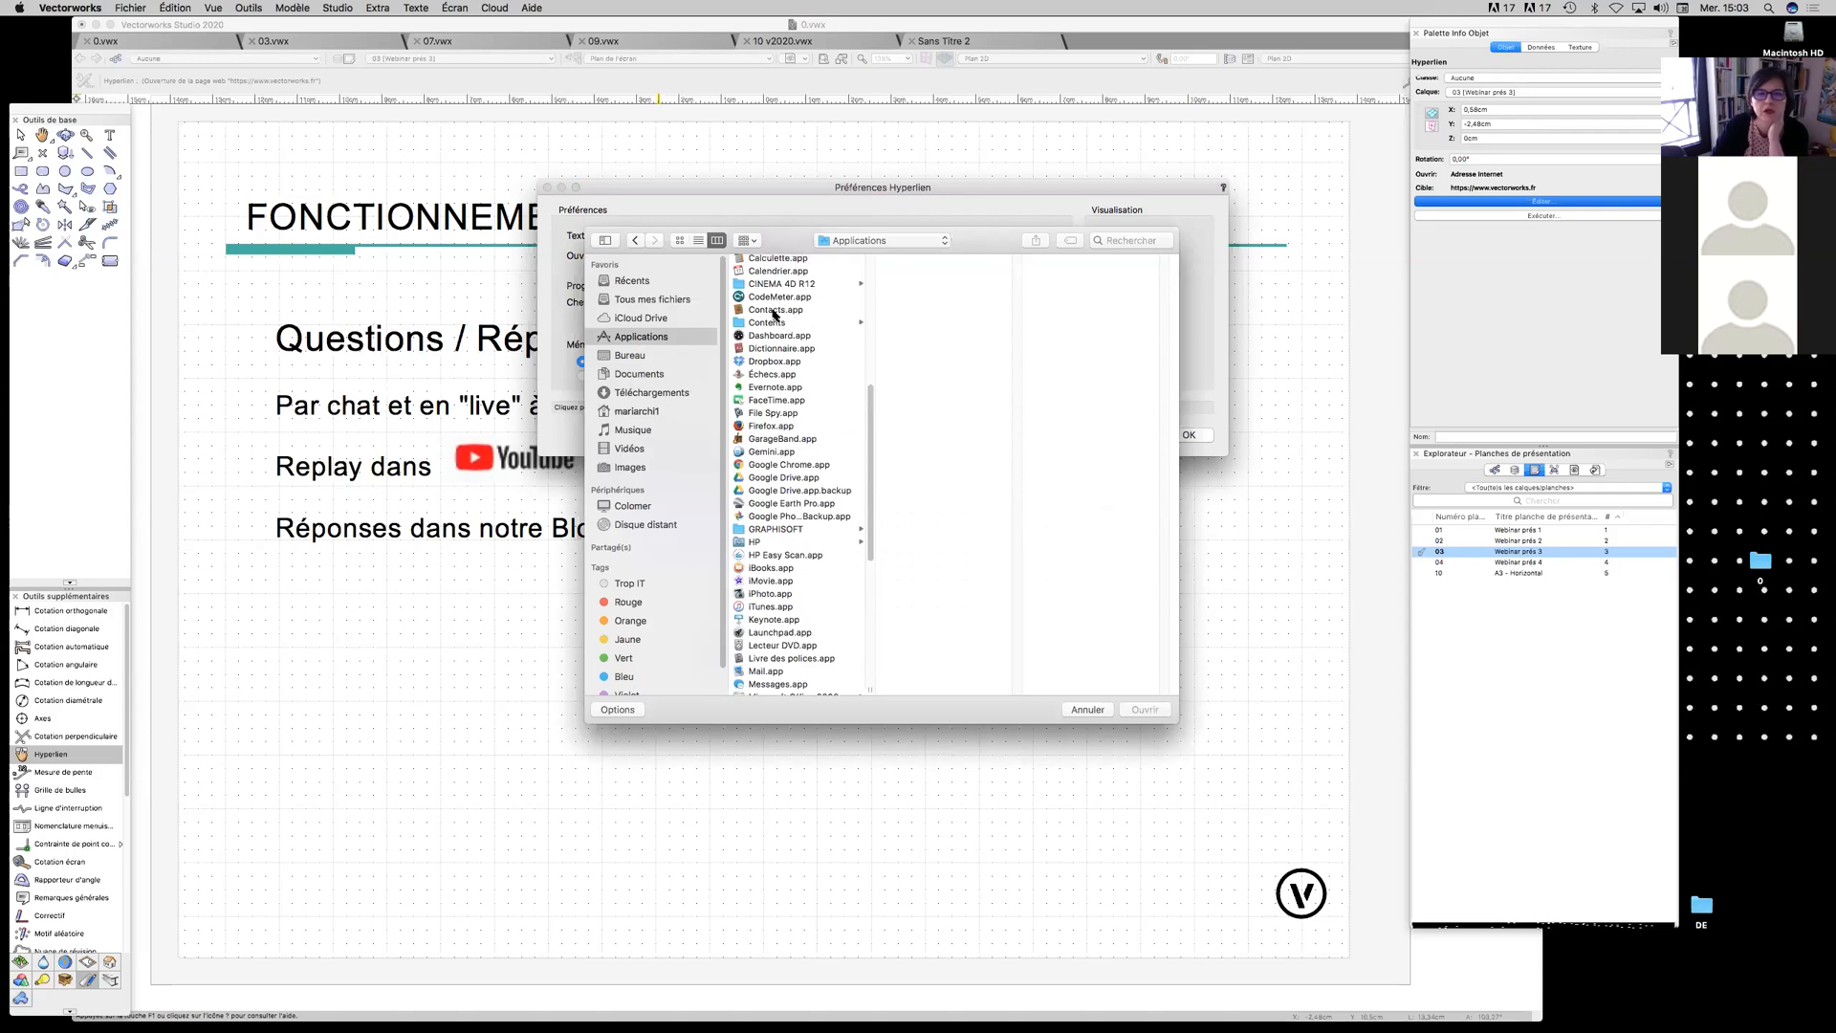
scroll(776, 316, up, 1)
click(784, 265)
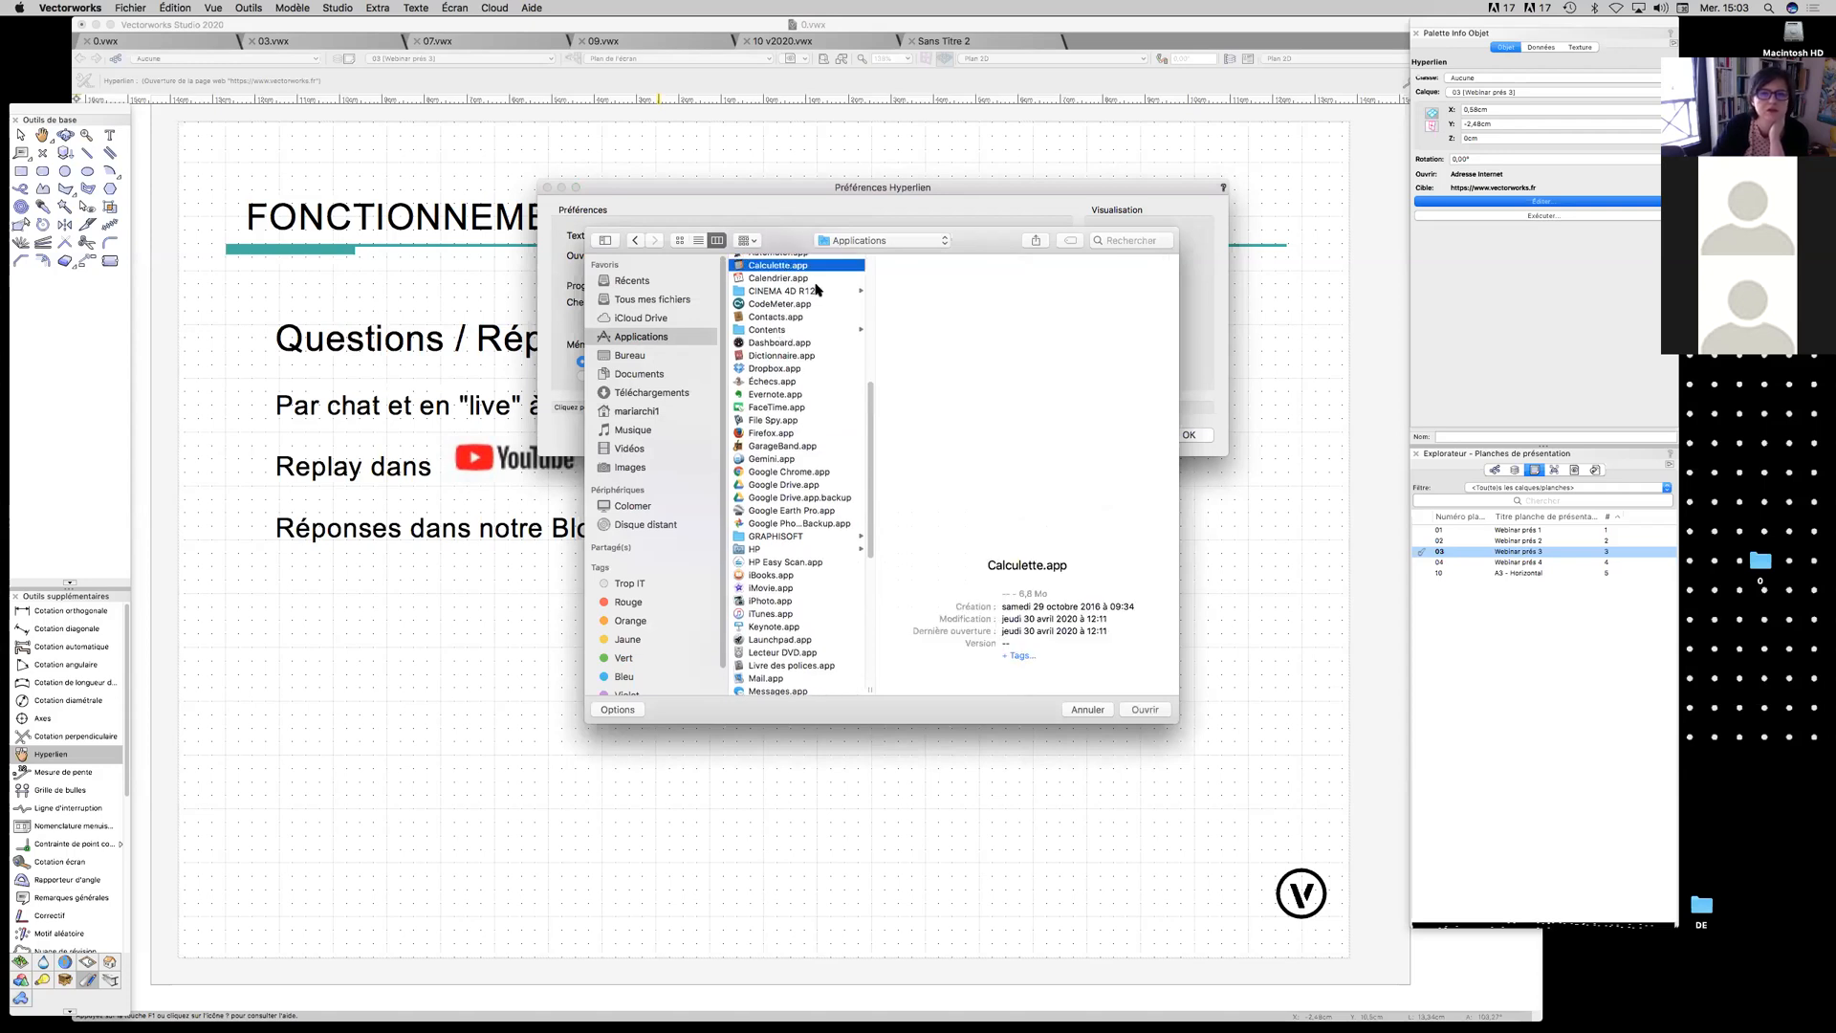
click(1147, 710)
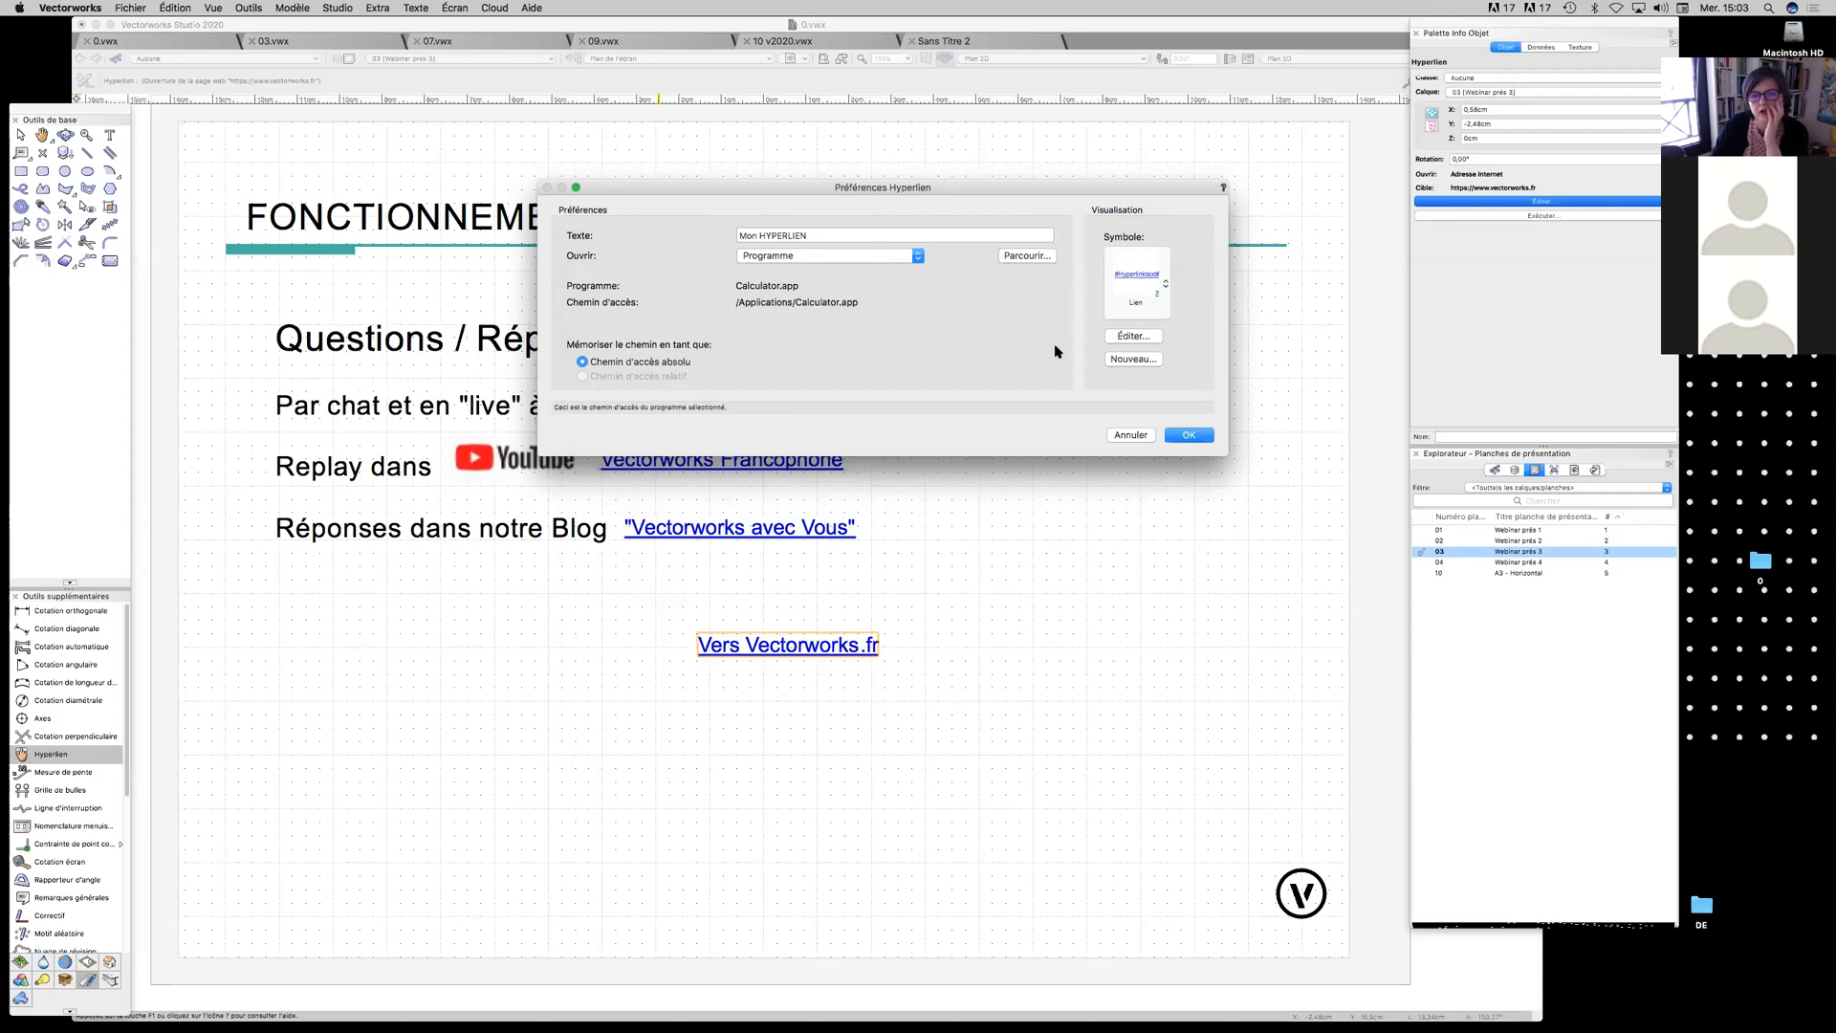
Accept the hyperlink changes by opening its Lien symbol for editing, and return to the sheet
click(1133, 336)
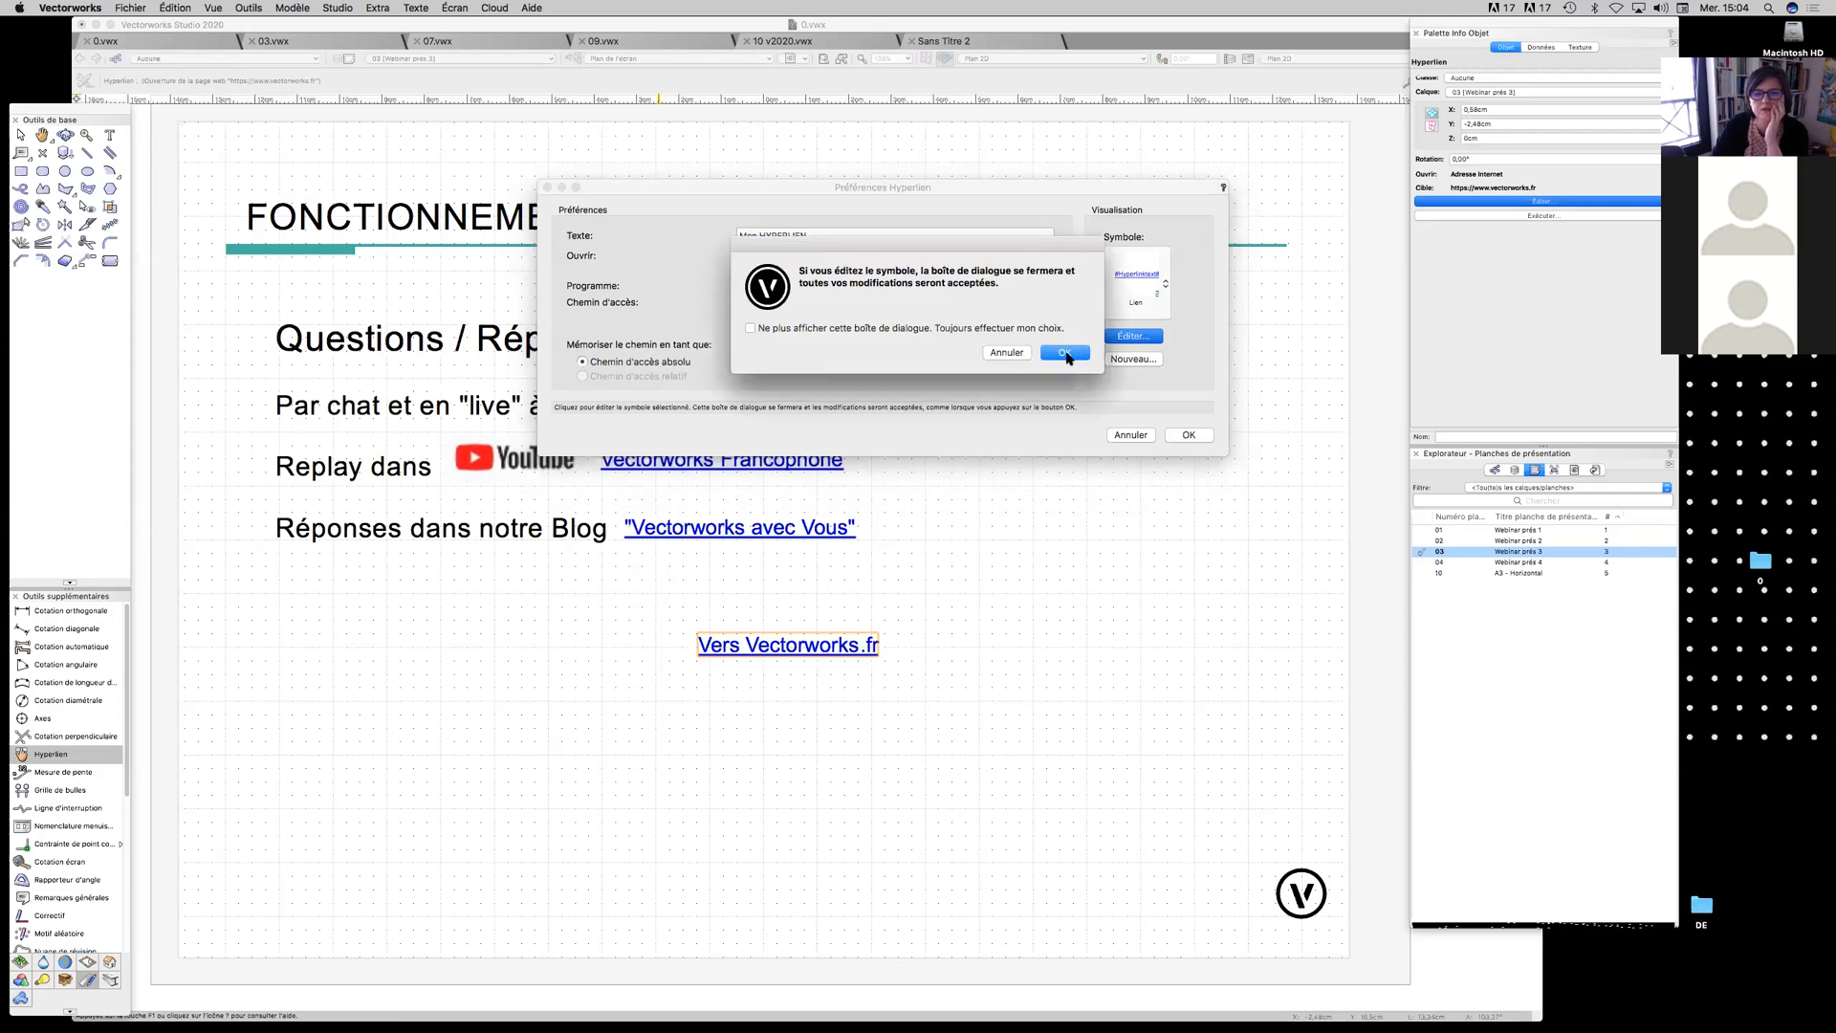
click(1065, 353)
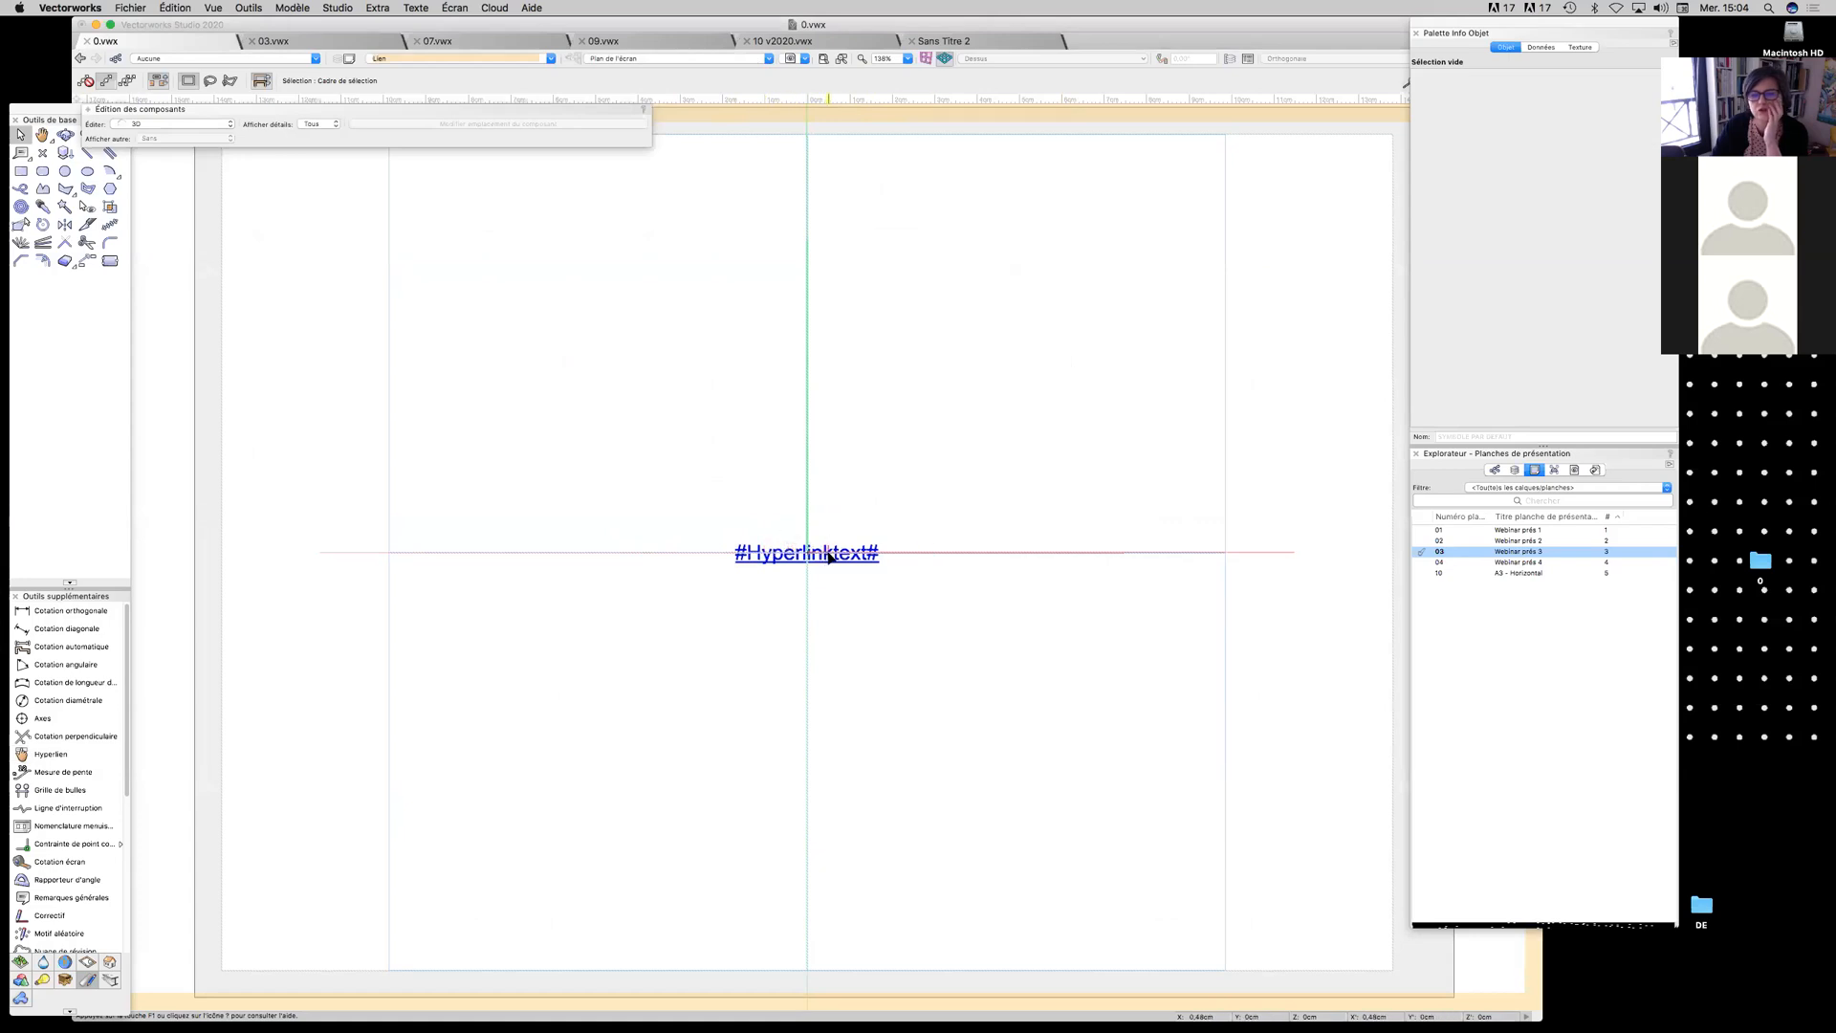
drag(1591, 31, 1591, 211)
click(1464, 132)
click(813, 645)
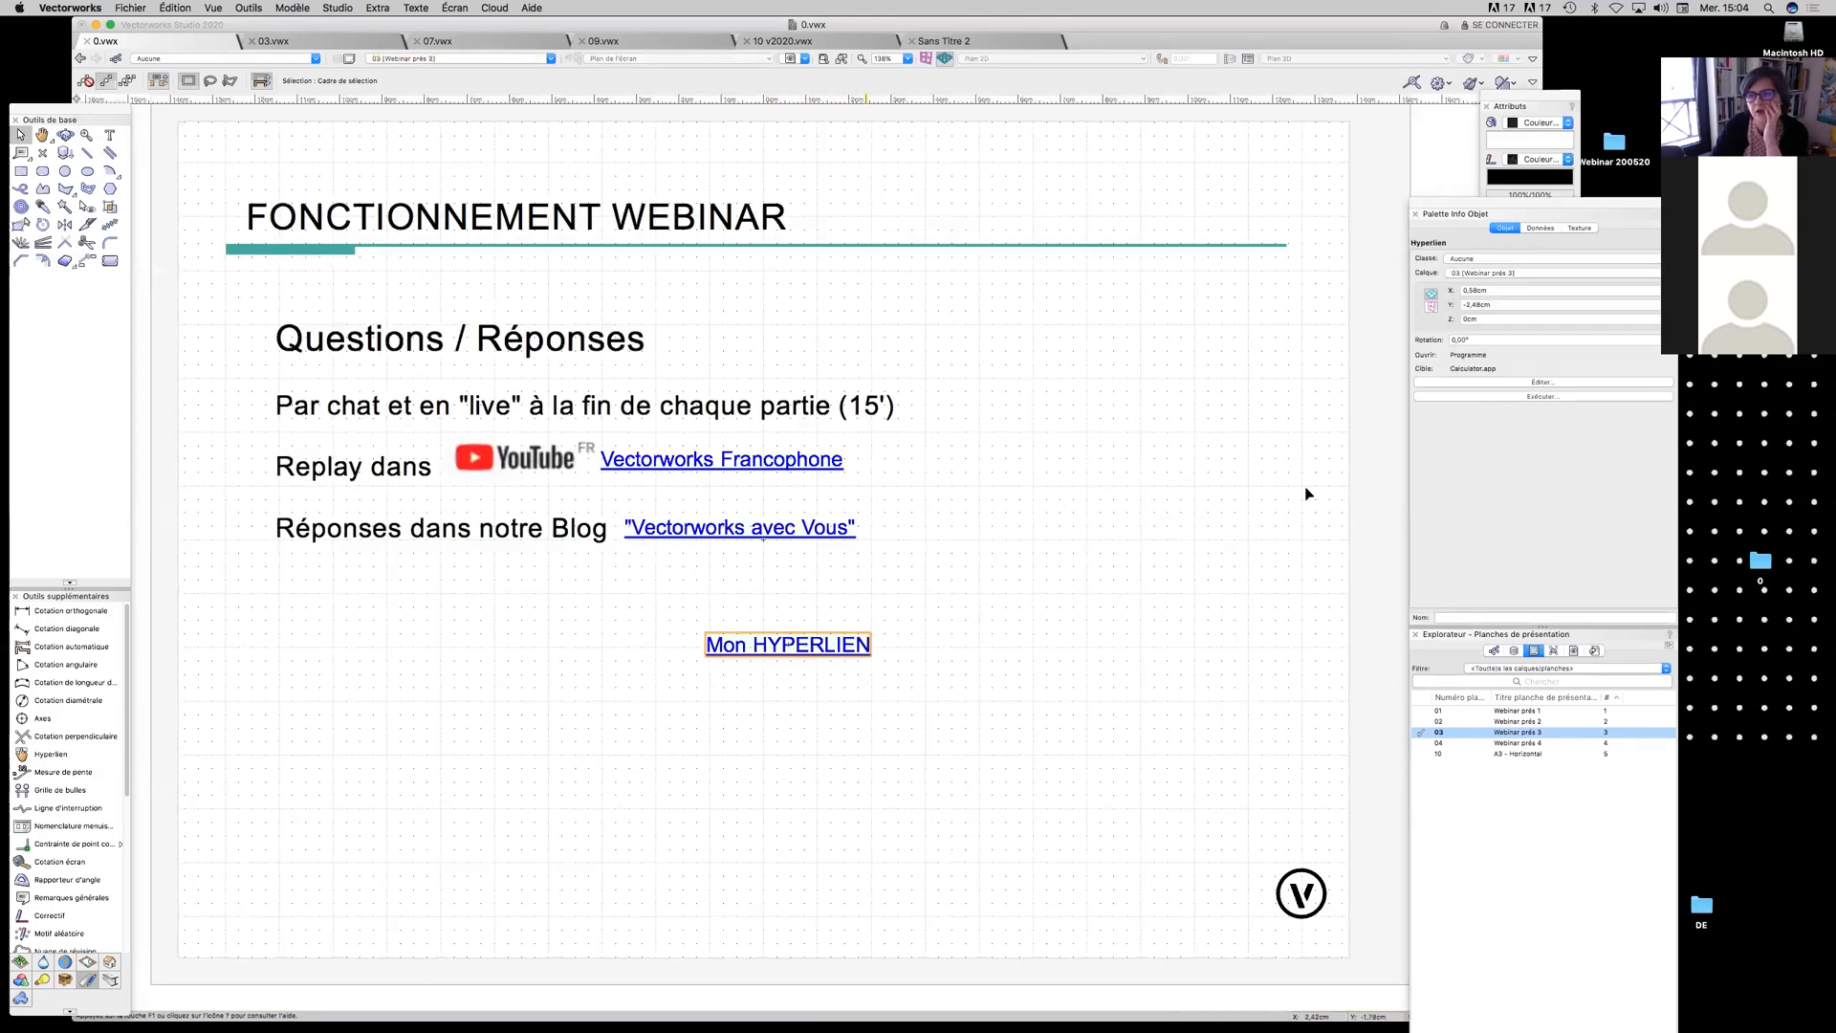
Execute the "Mon HYPERLIEN" link twice to test its calculator target, closing the calculator each time
click(1528, 397)
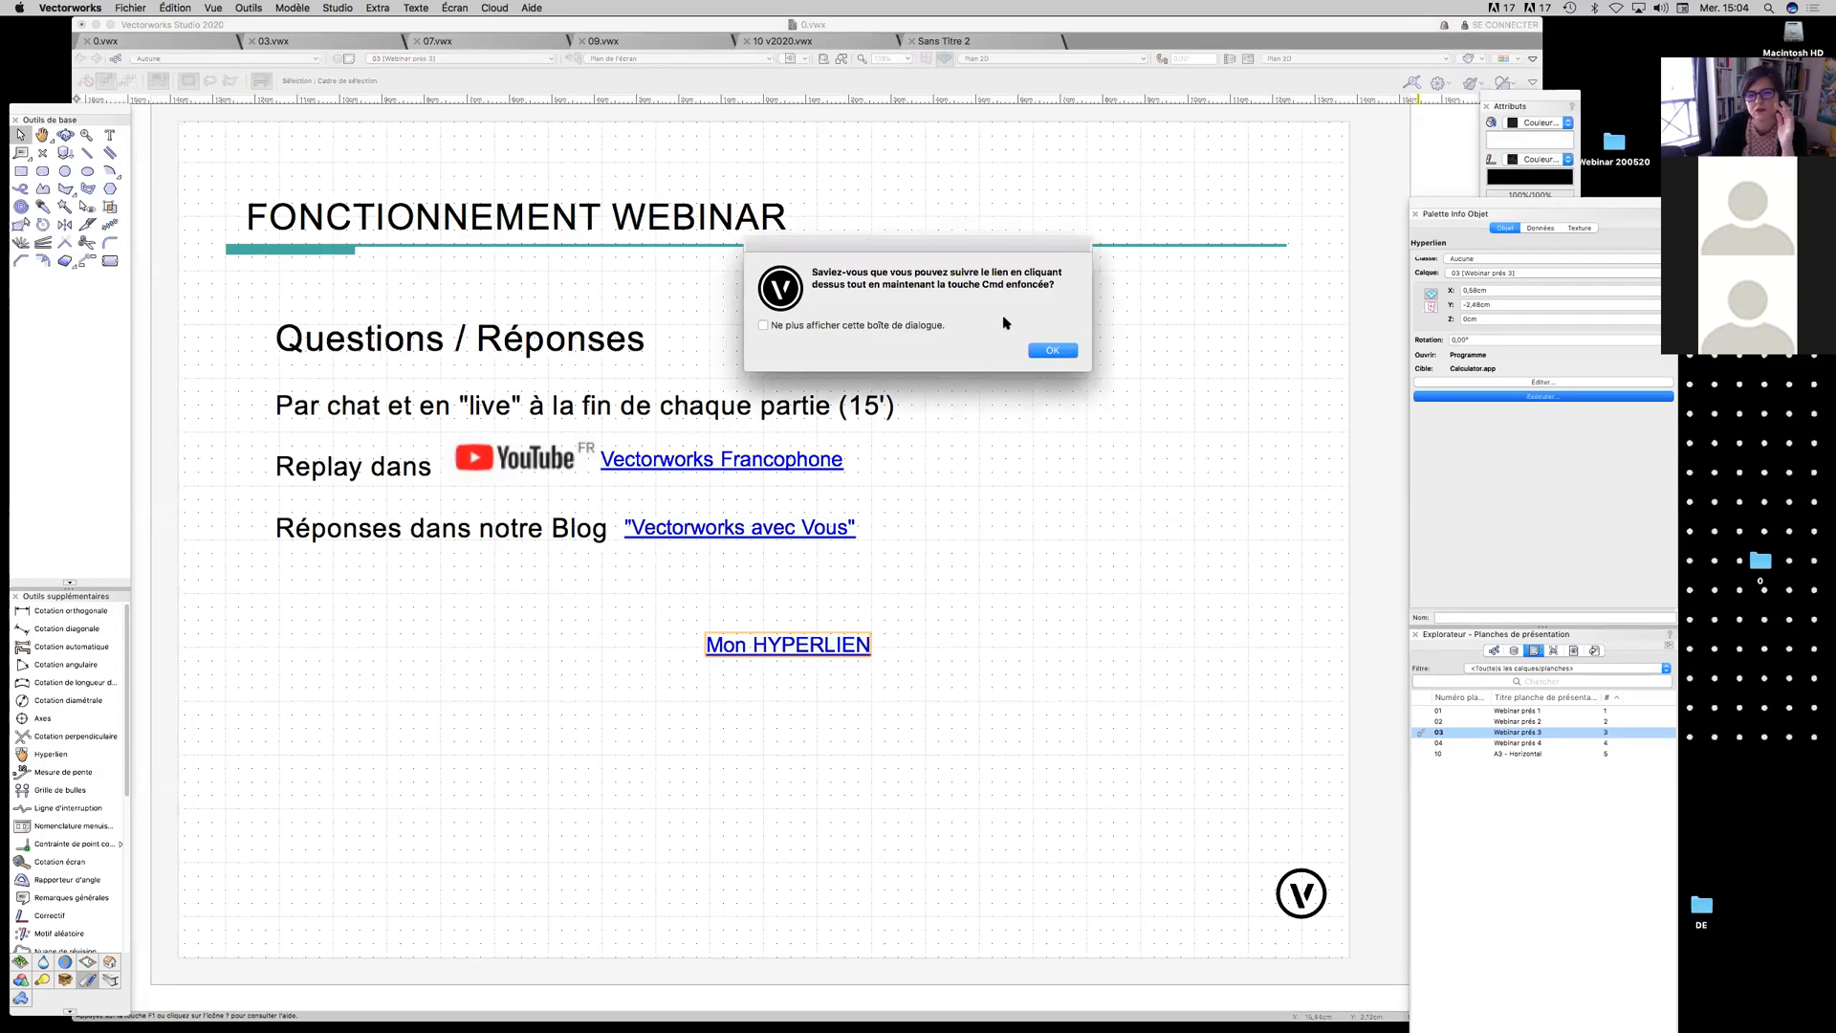
click(1052, 350)
key(Tab)
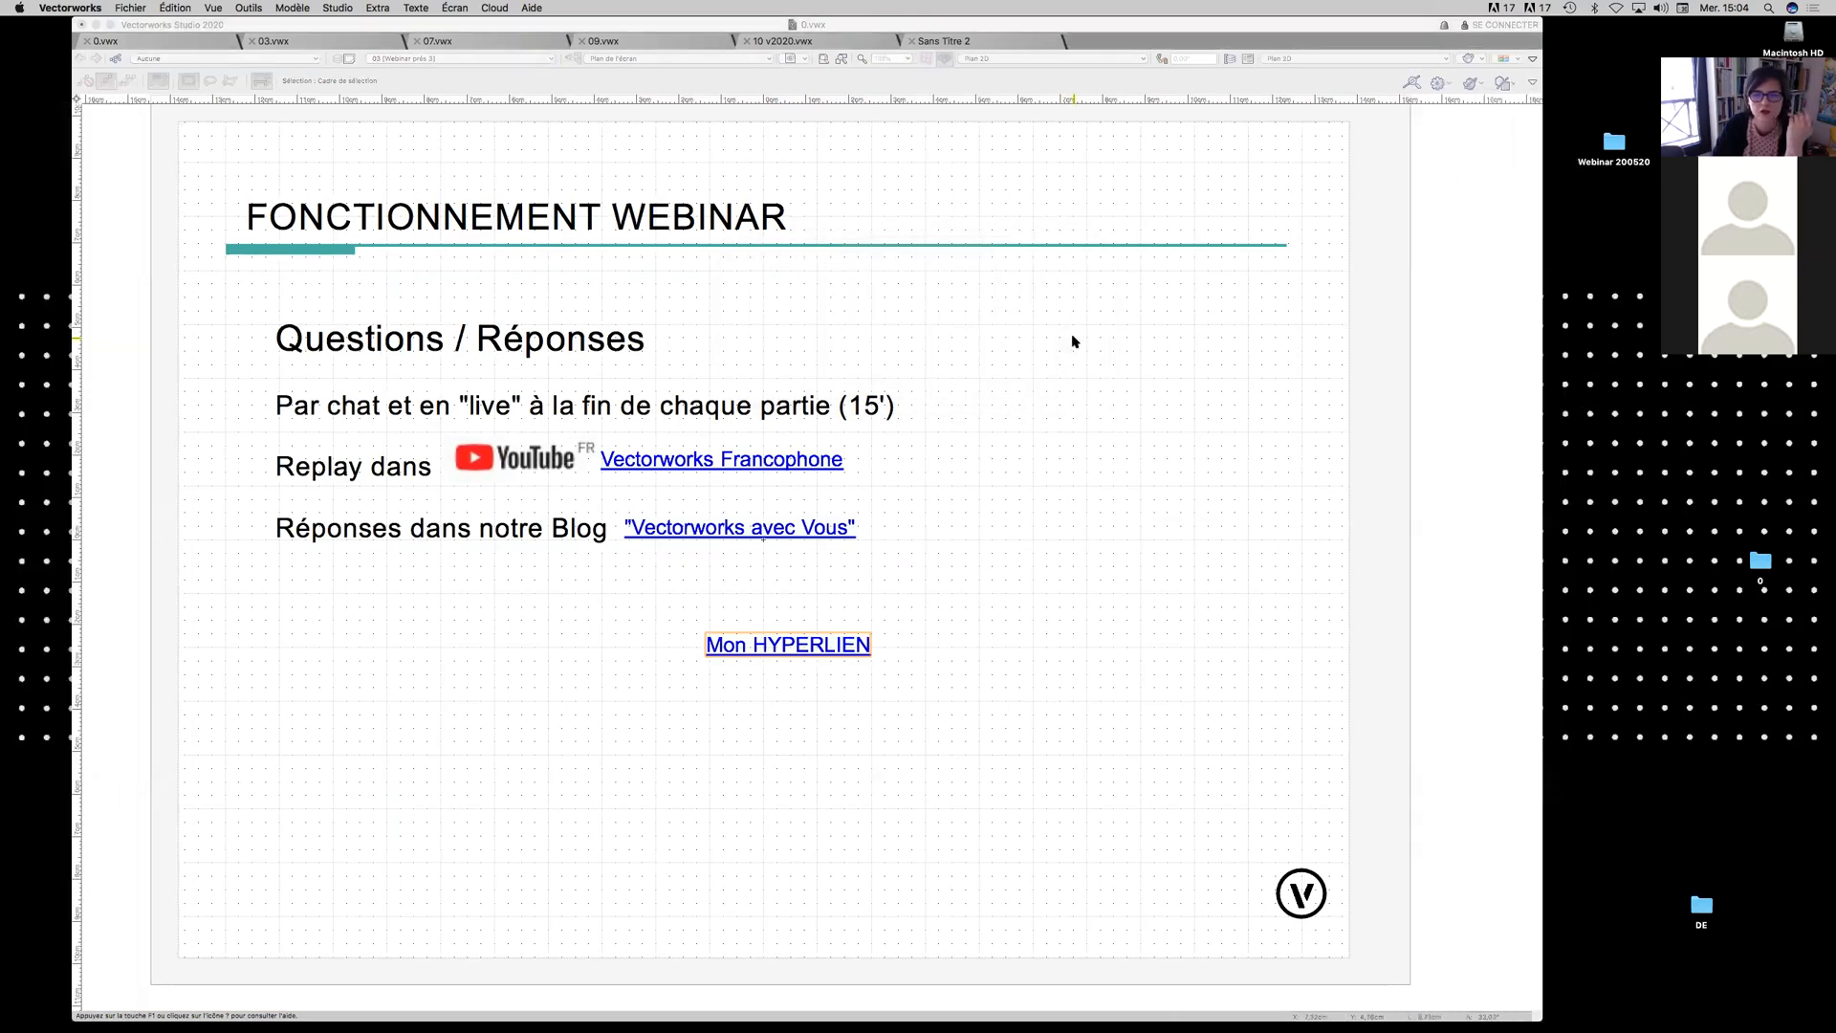
drag(329, 551, 1081, 333)
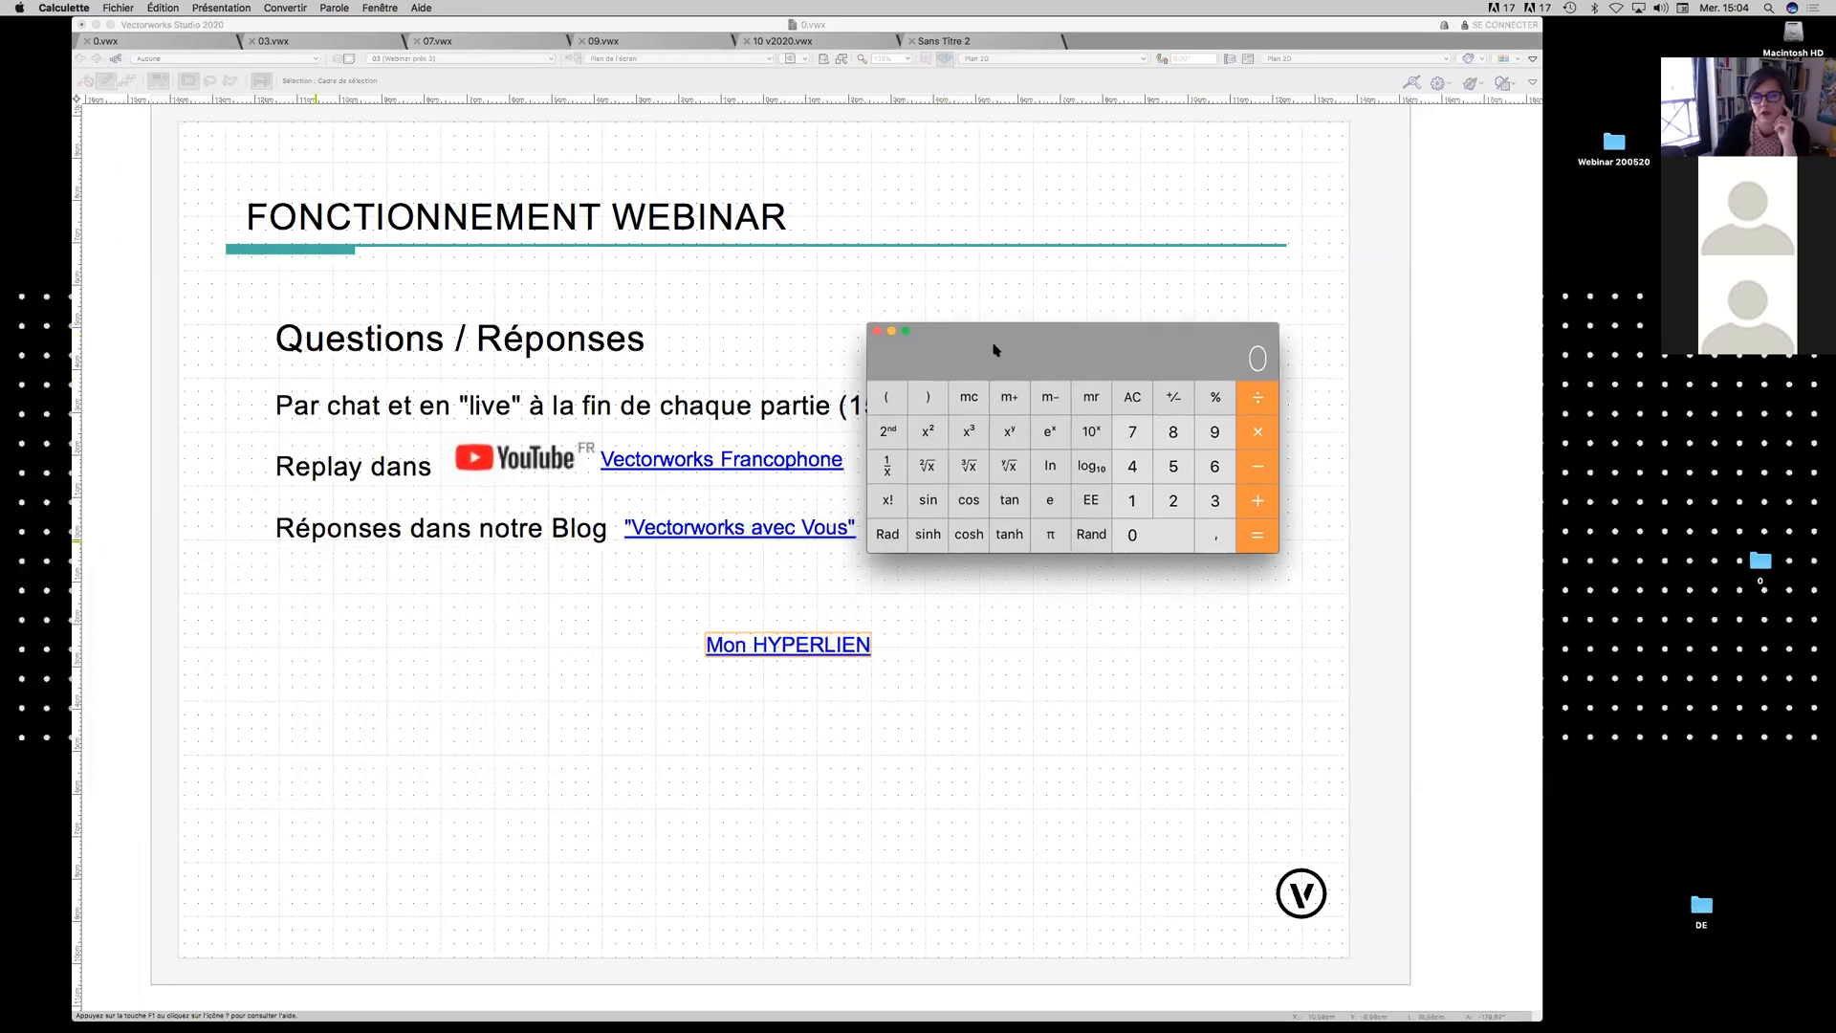
click(877, 331)
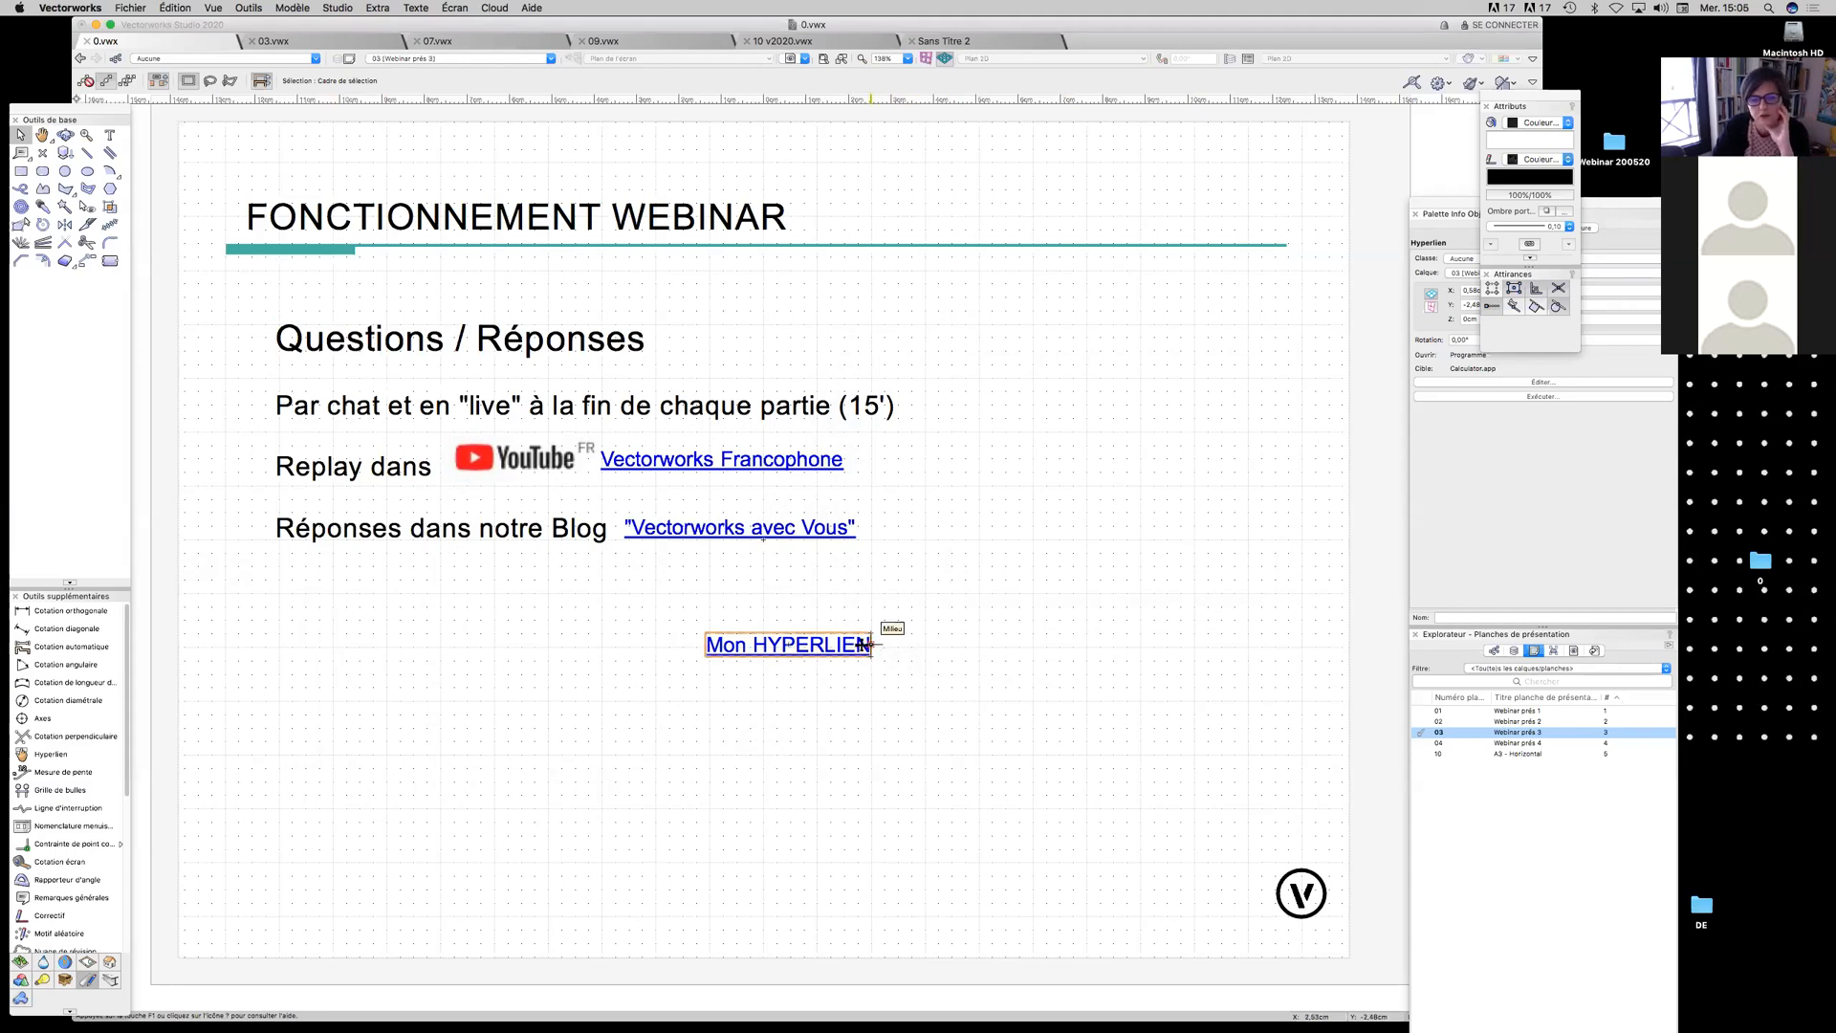
click(1552, 396)
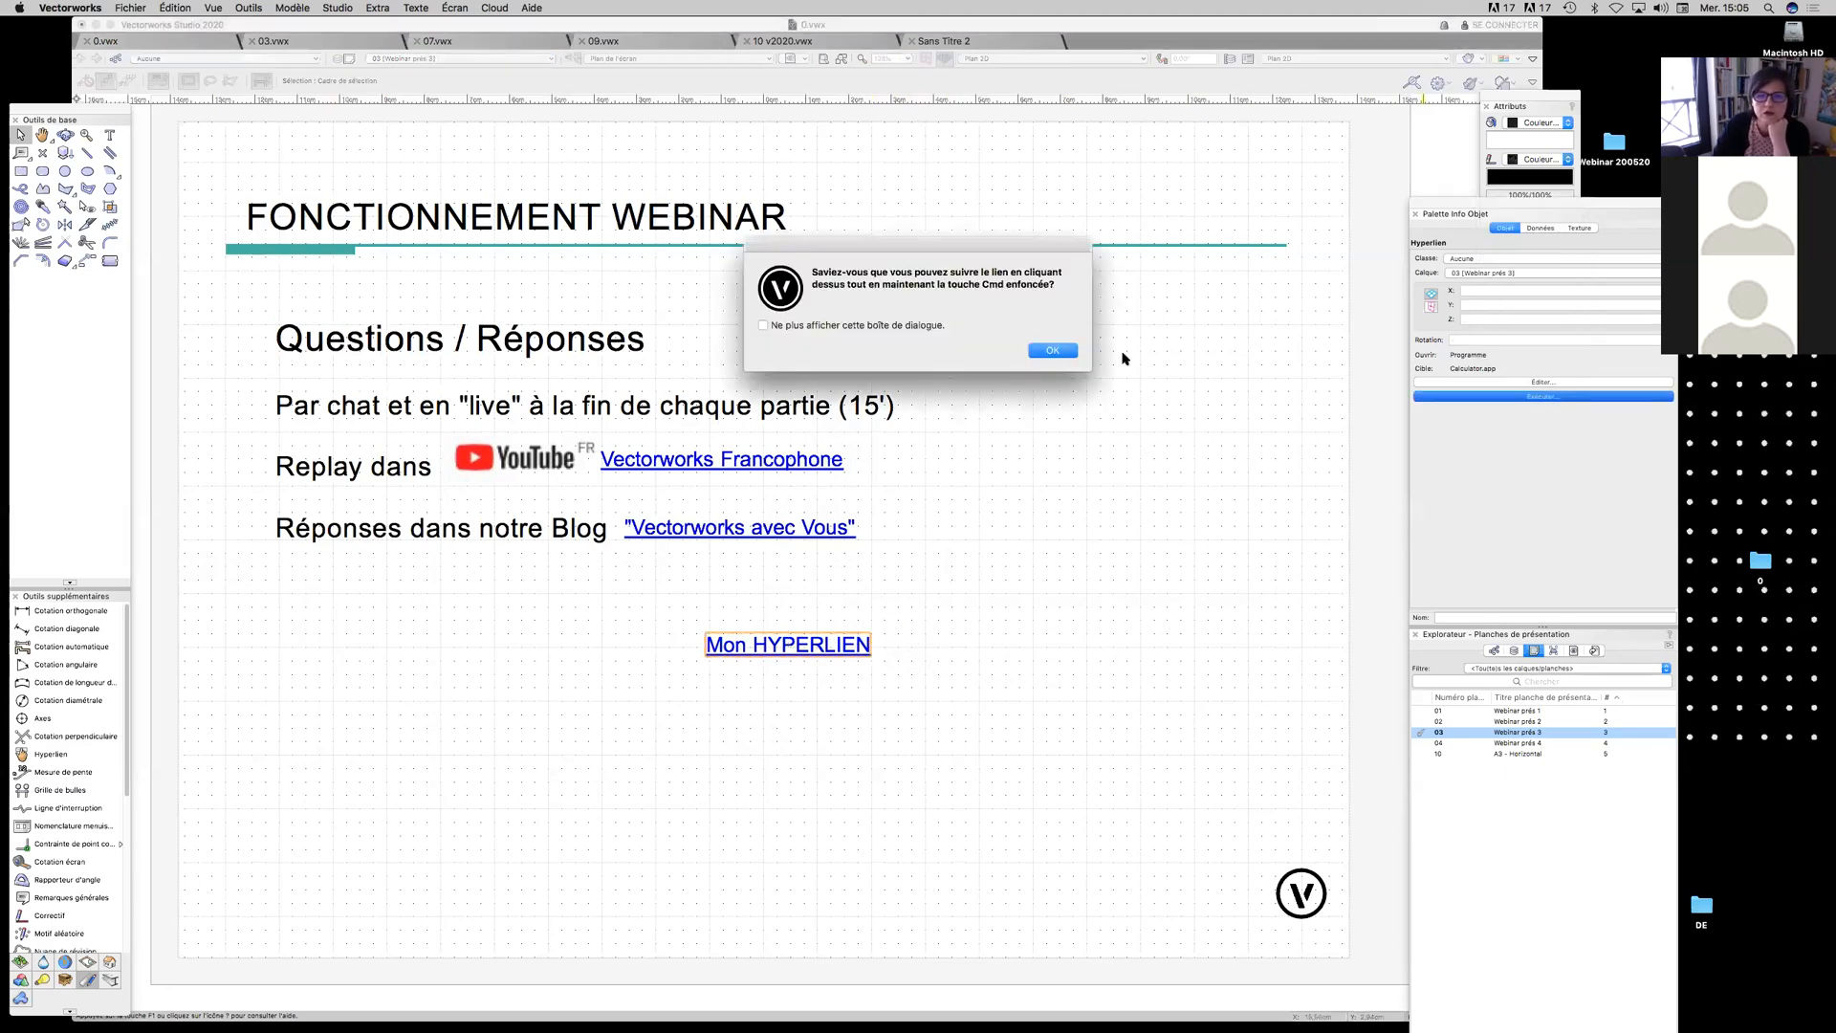
click(1052, 354)
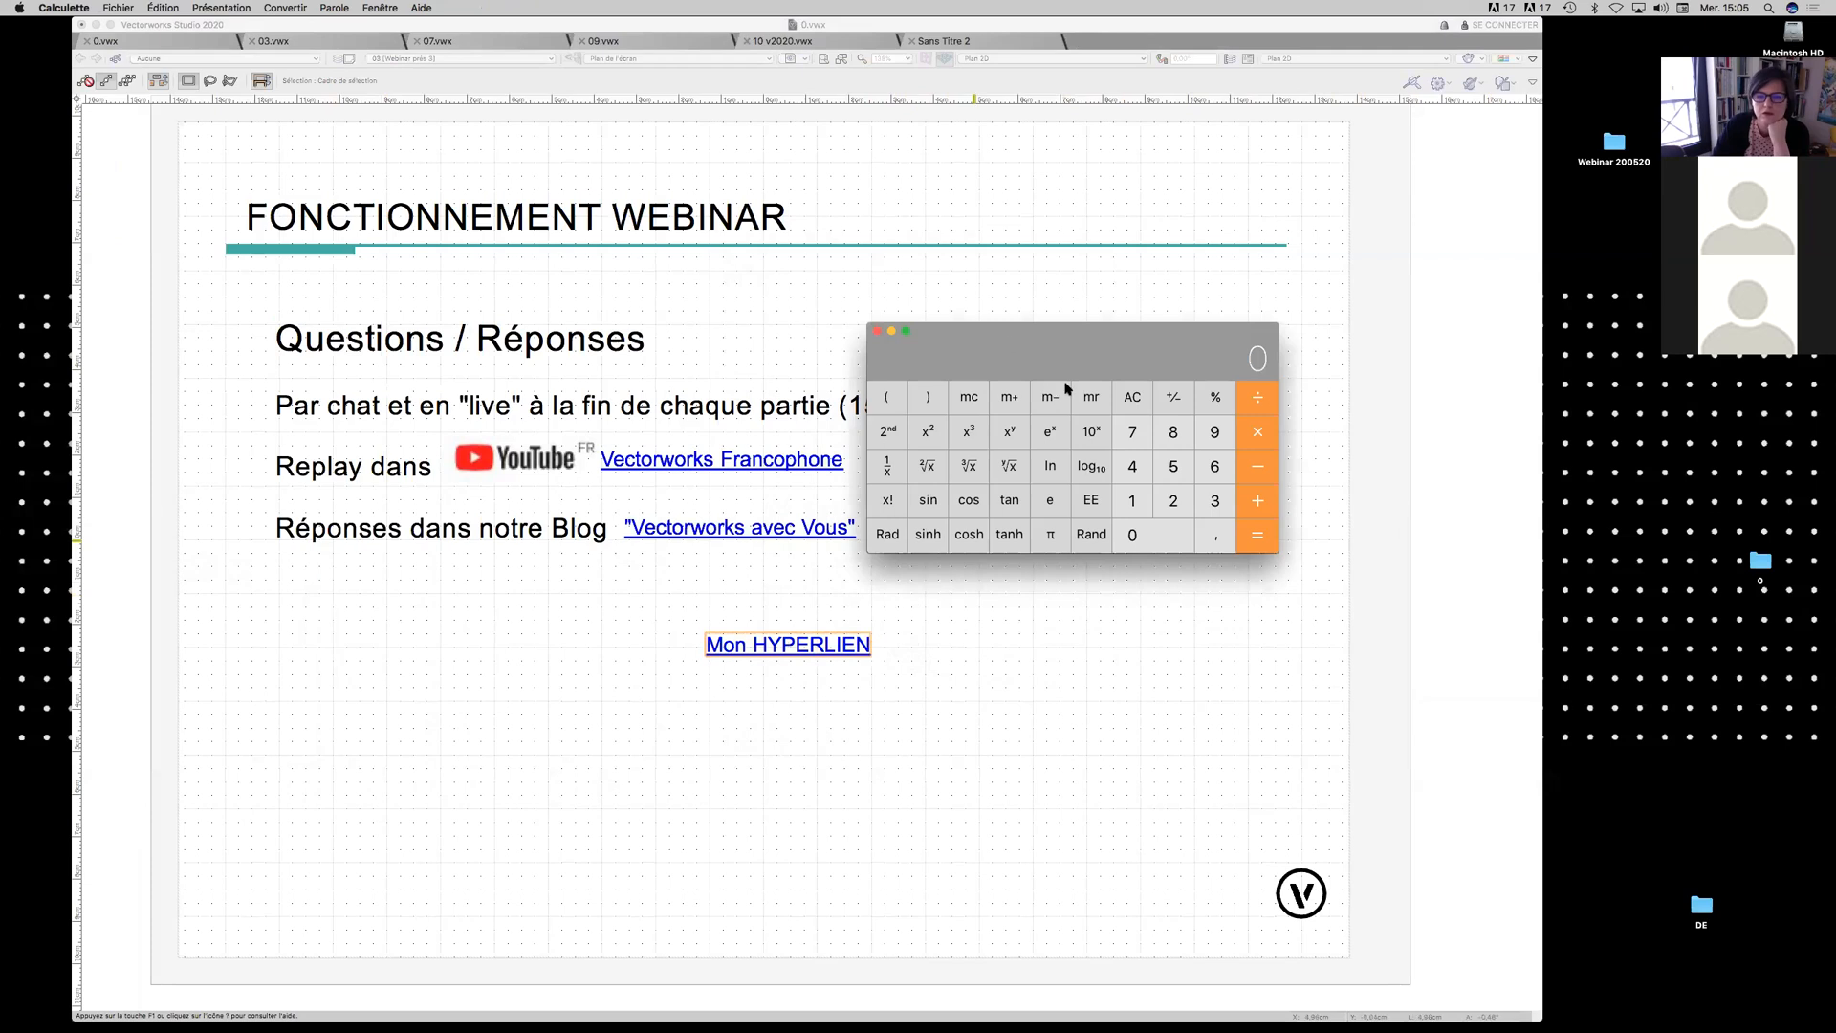
click(877, 331)
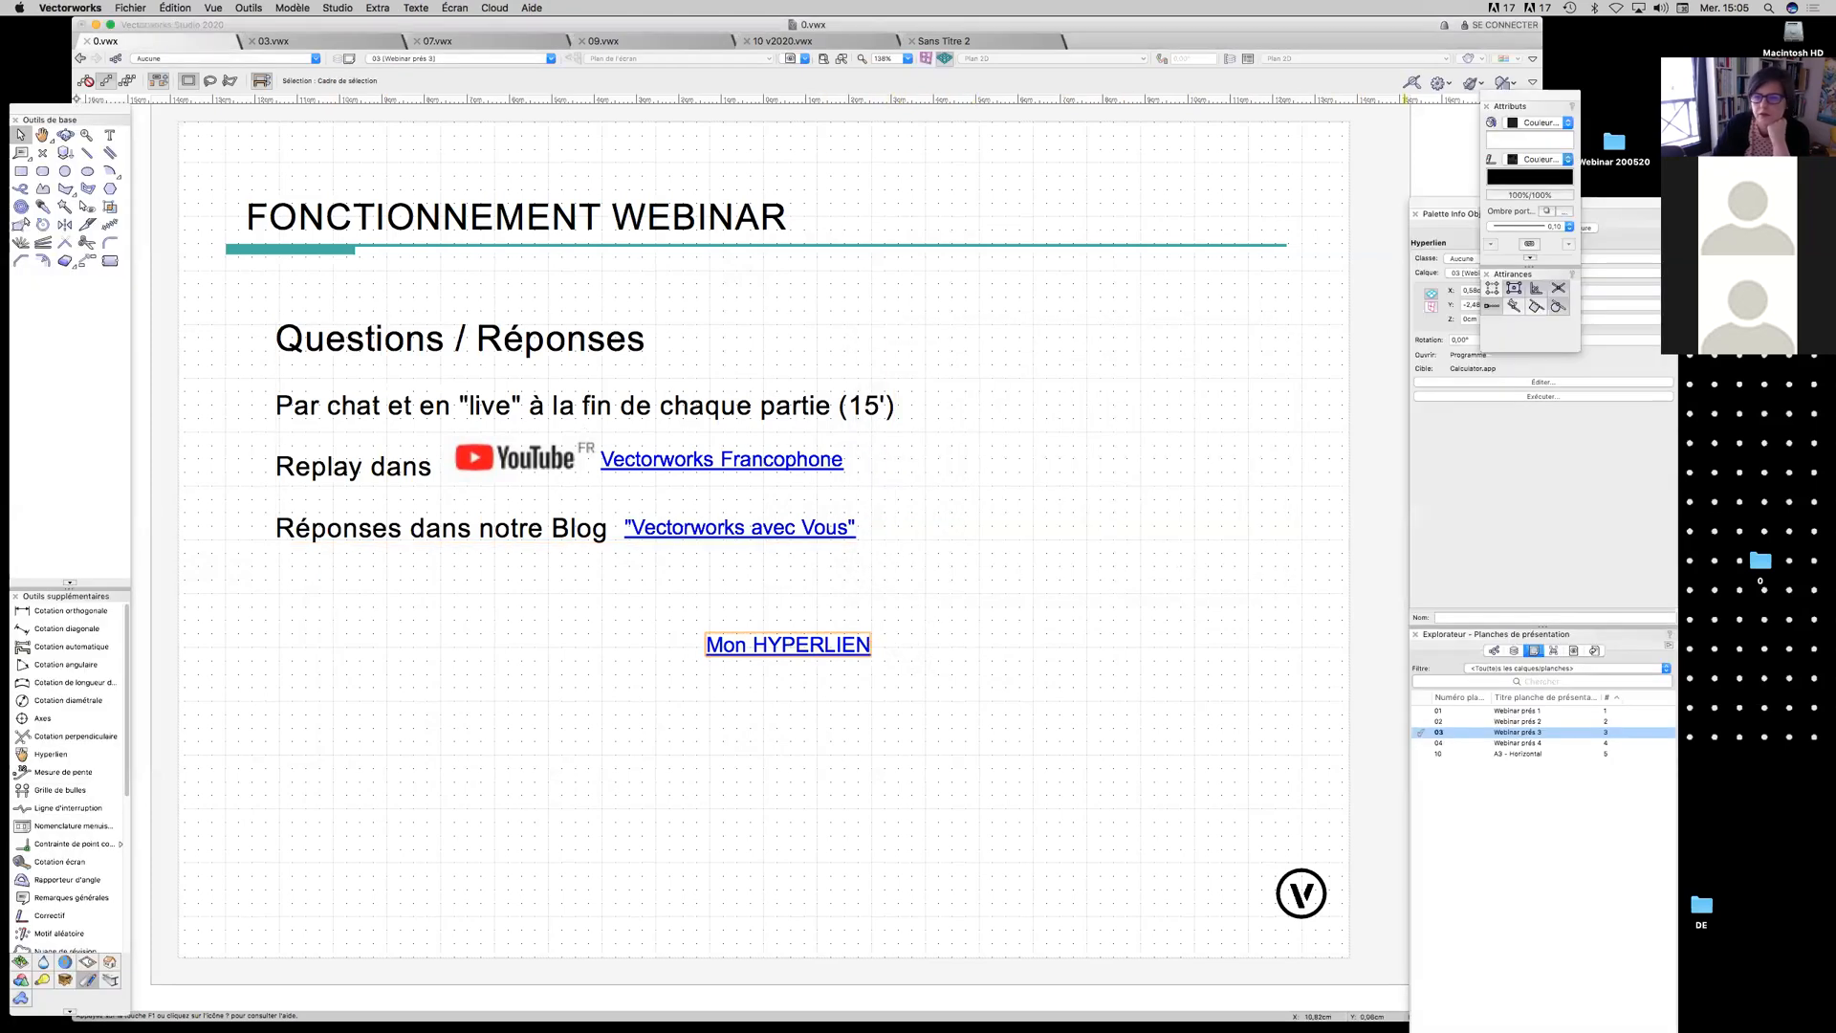
Reopen the hyperlink's preferences and change what it opens to Code QR
click(1610, 383)
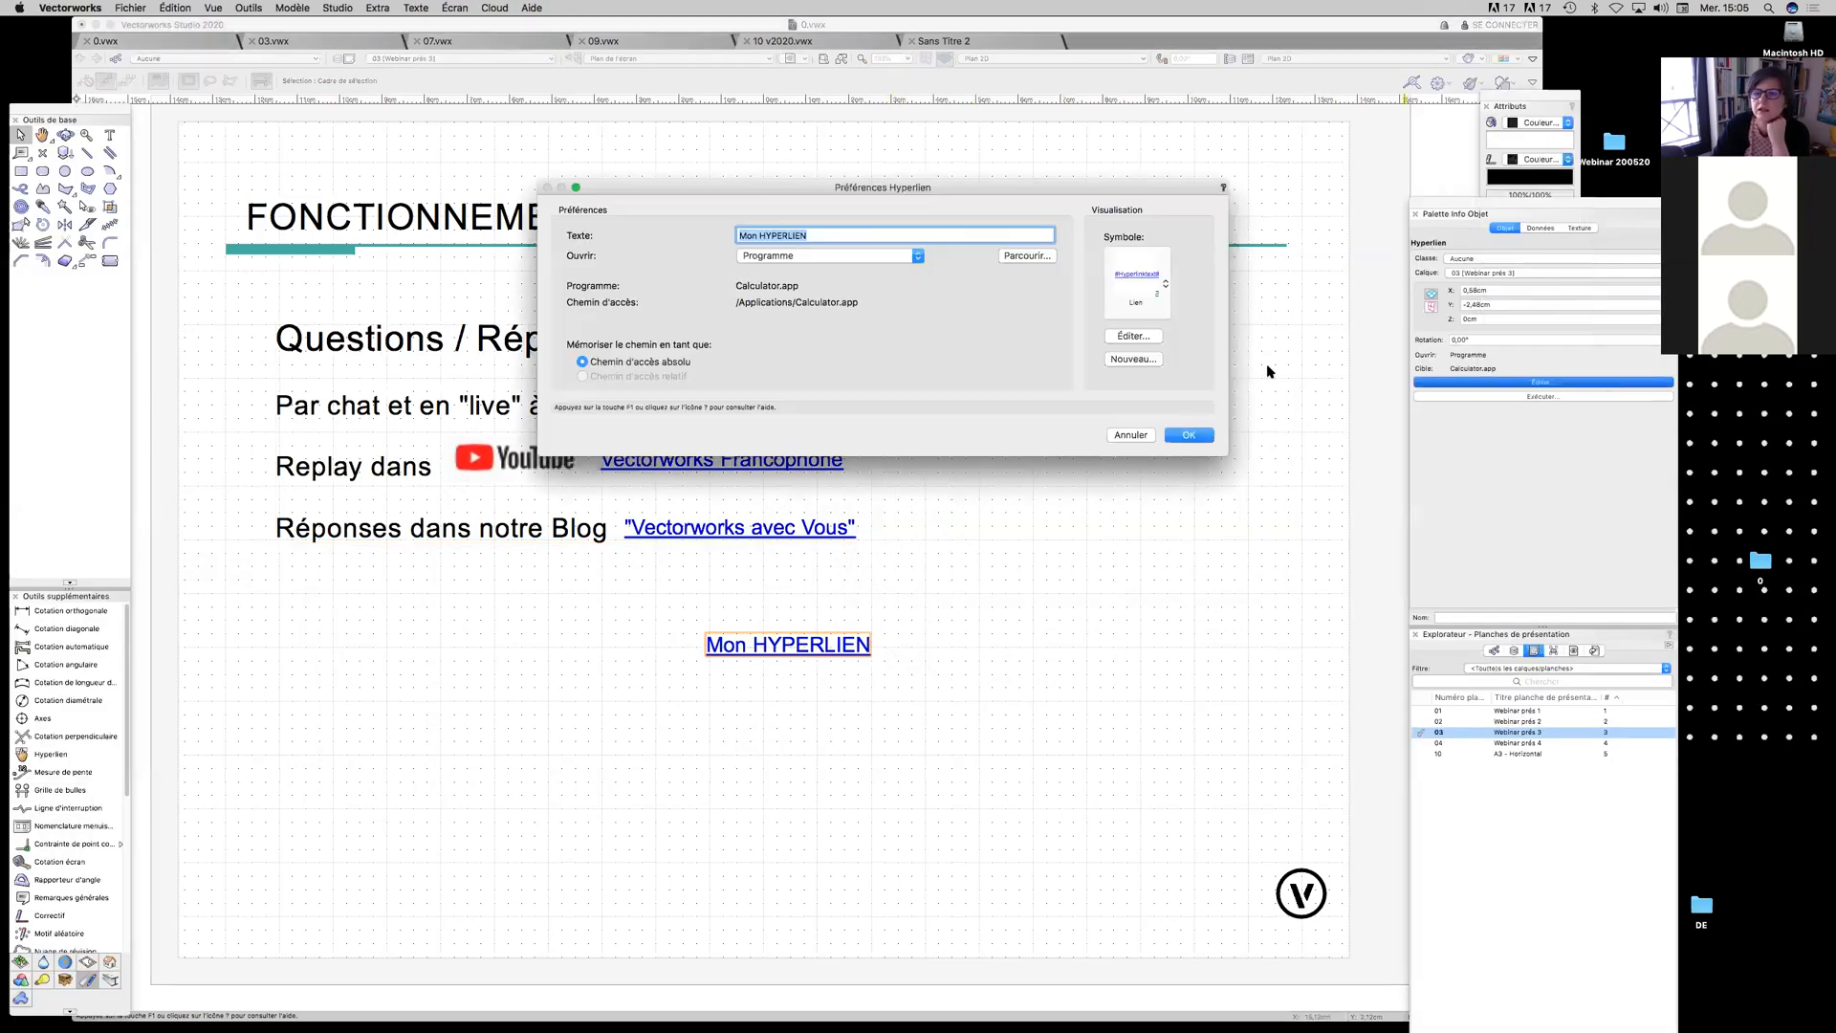
click(877, 256)
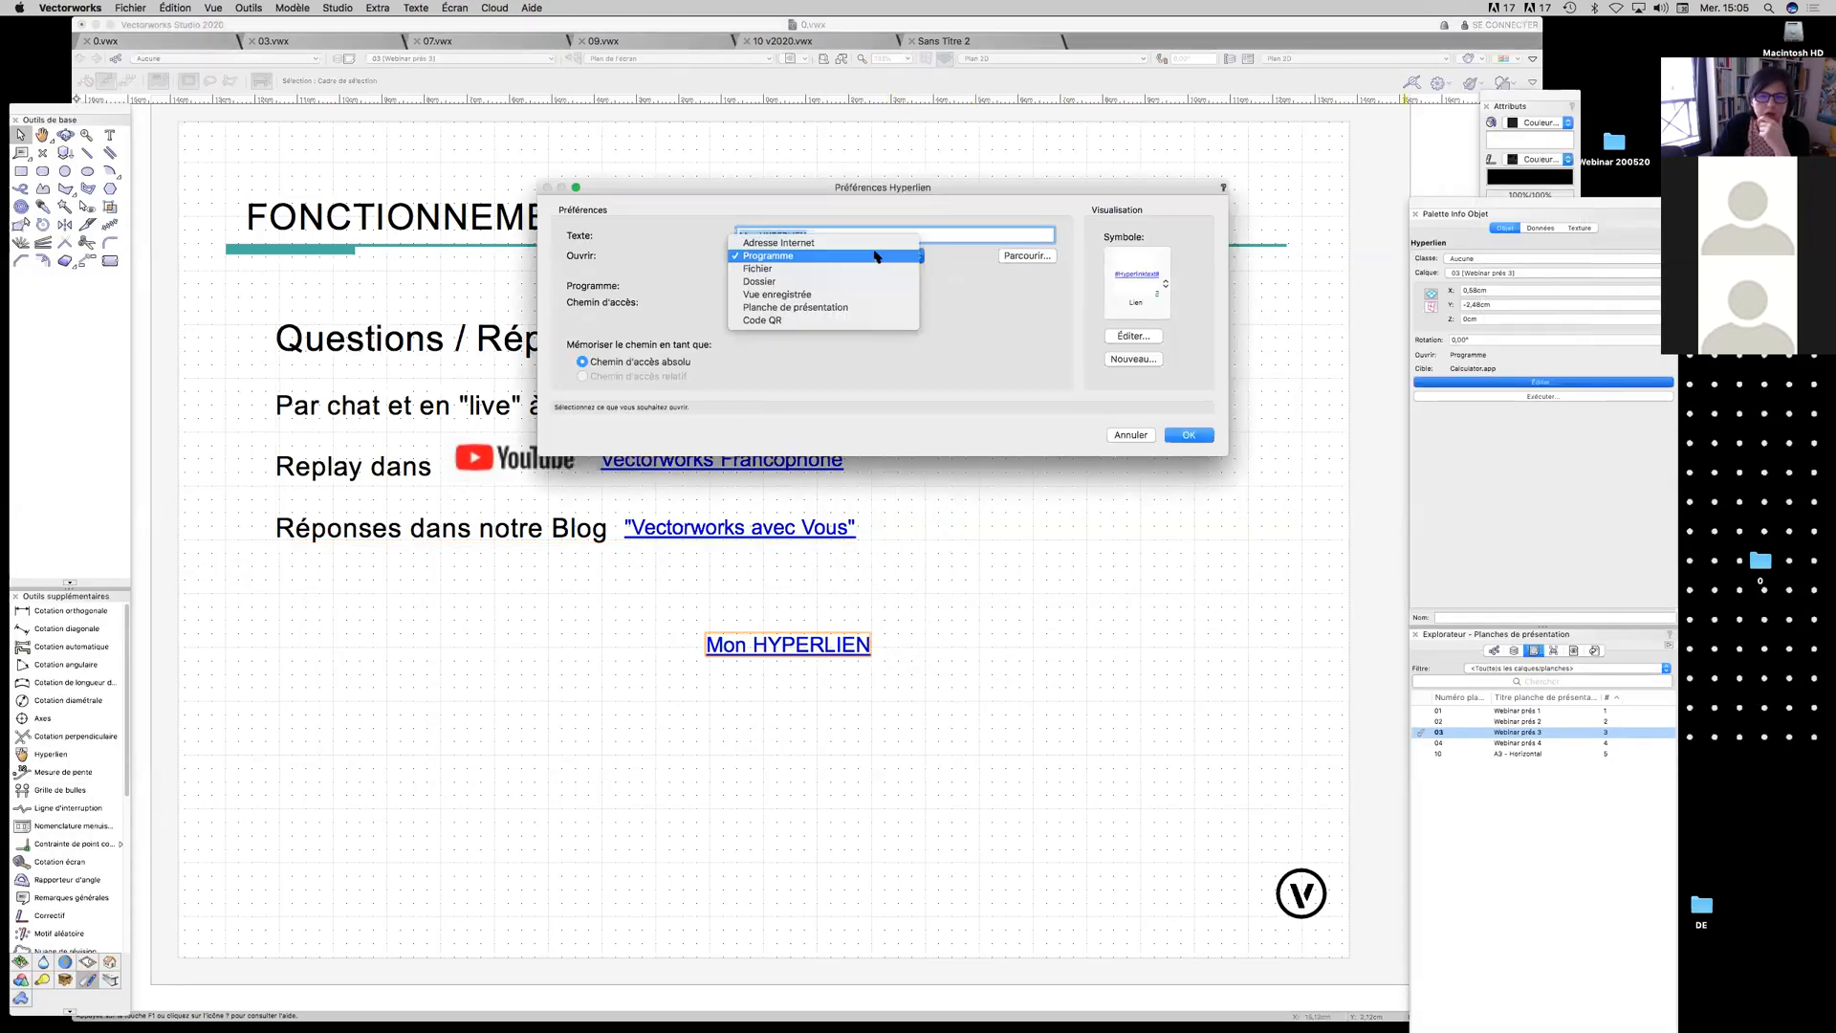
click(873, 321)
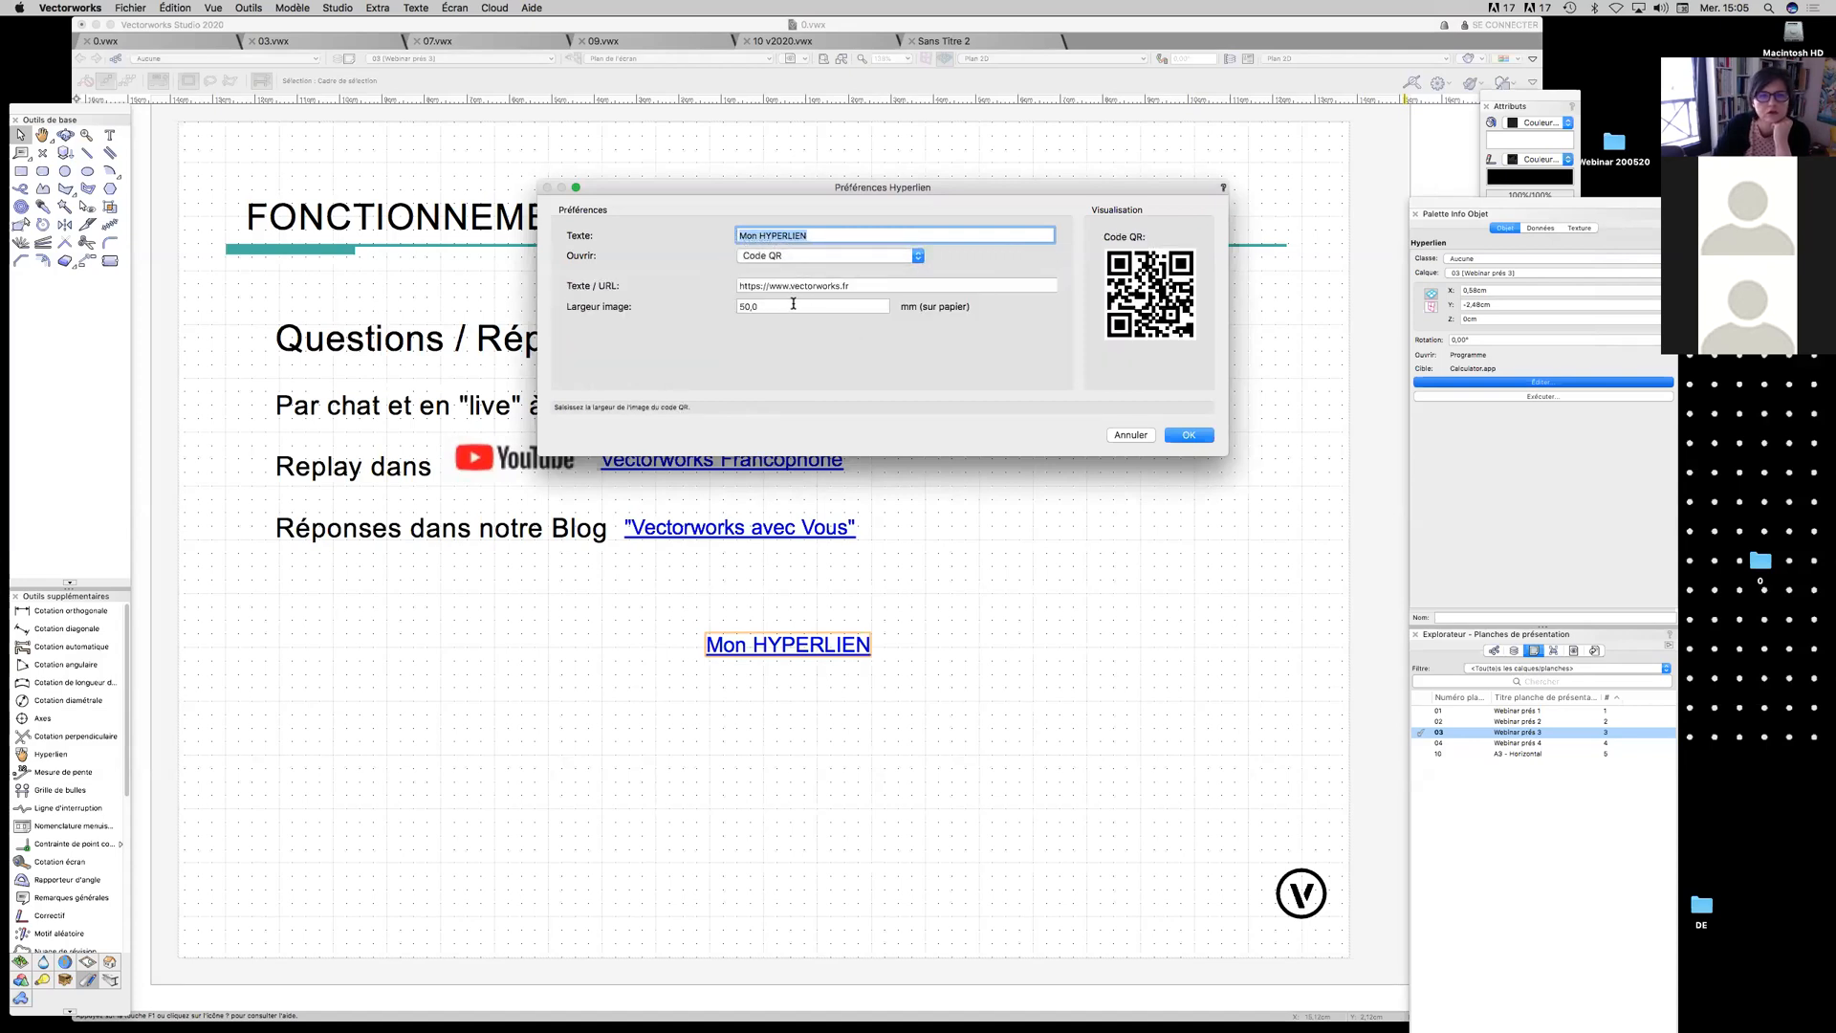
click(793, 303)
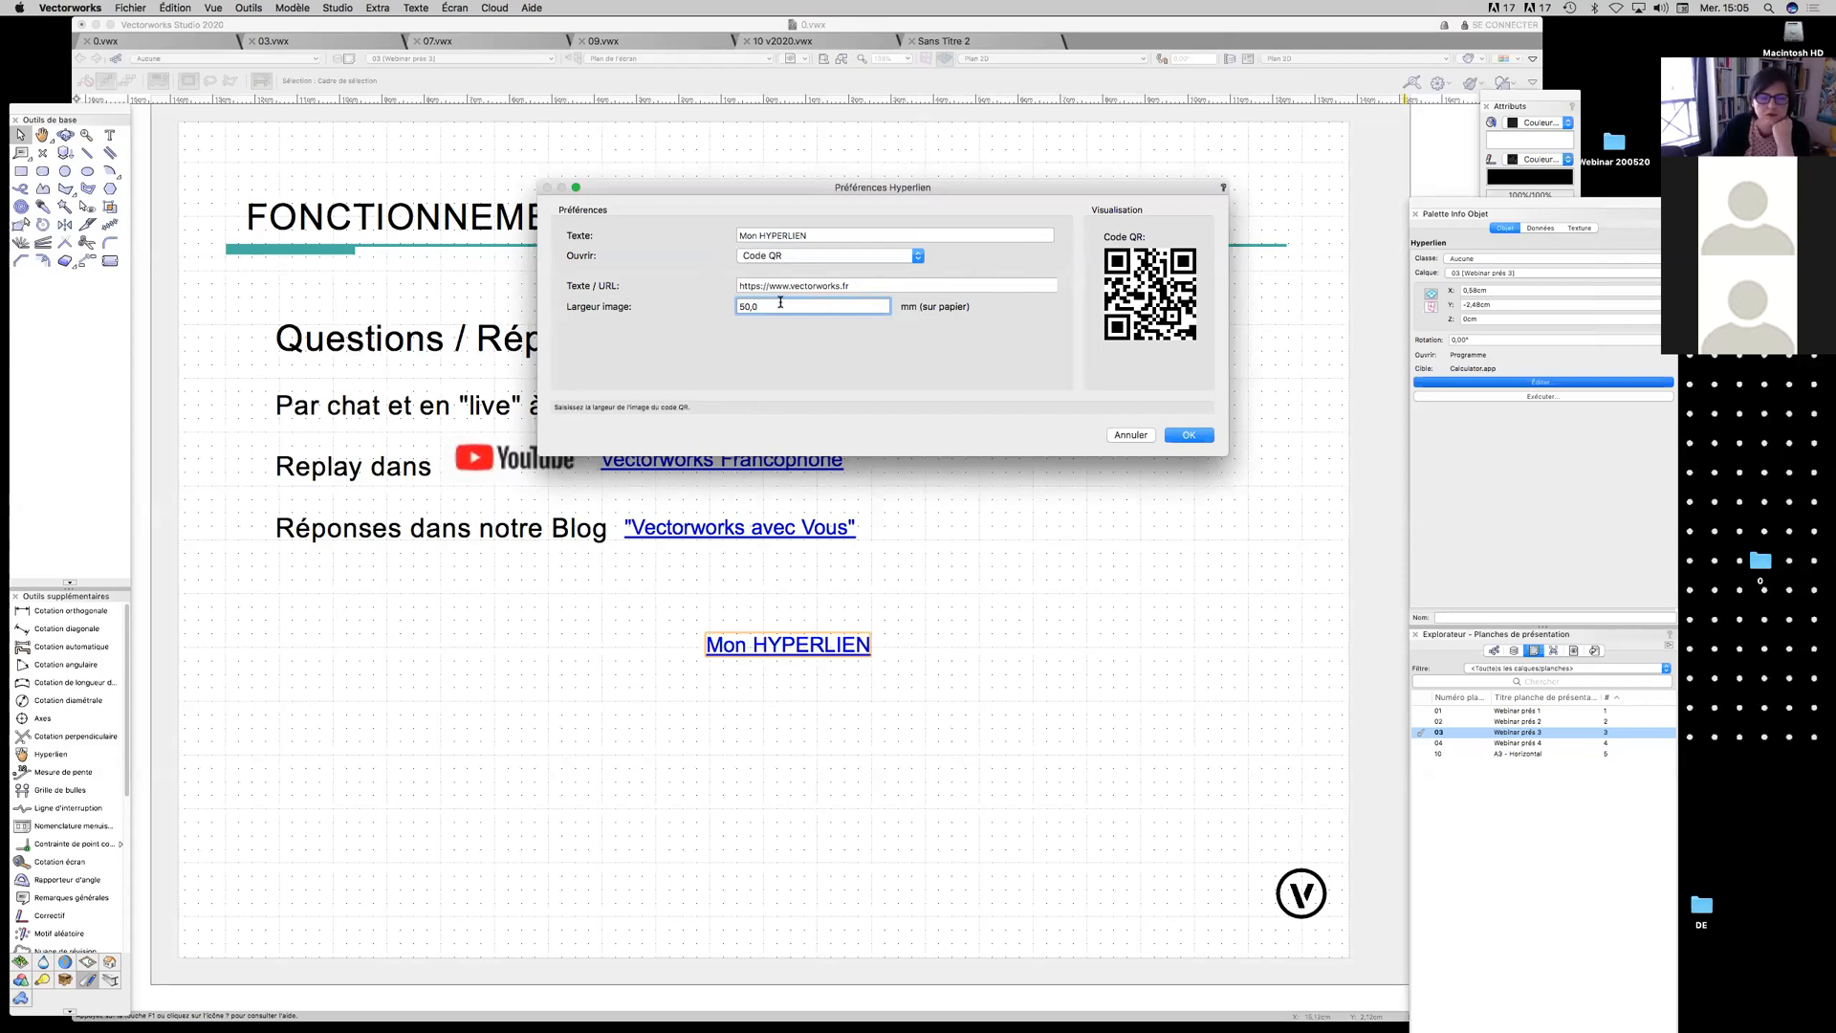
drag(858, 284, 723, 289)
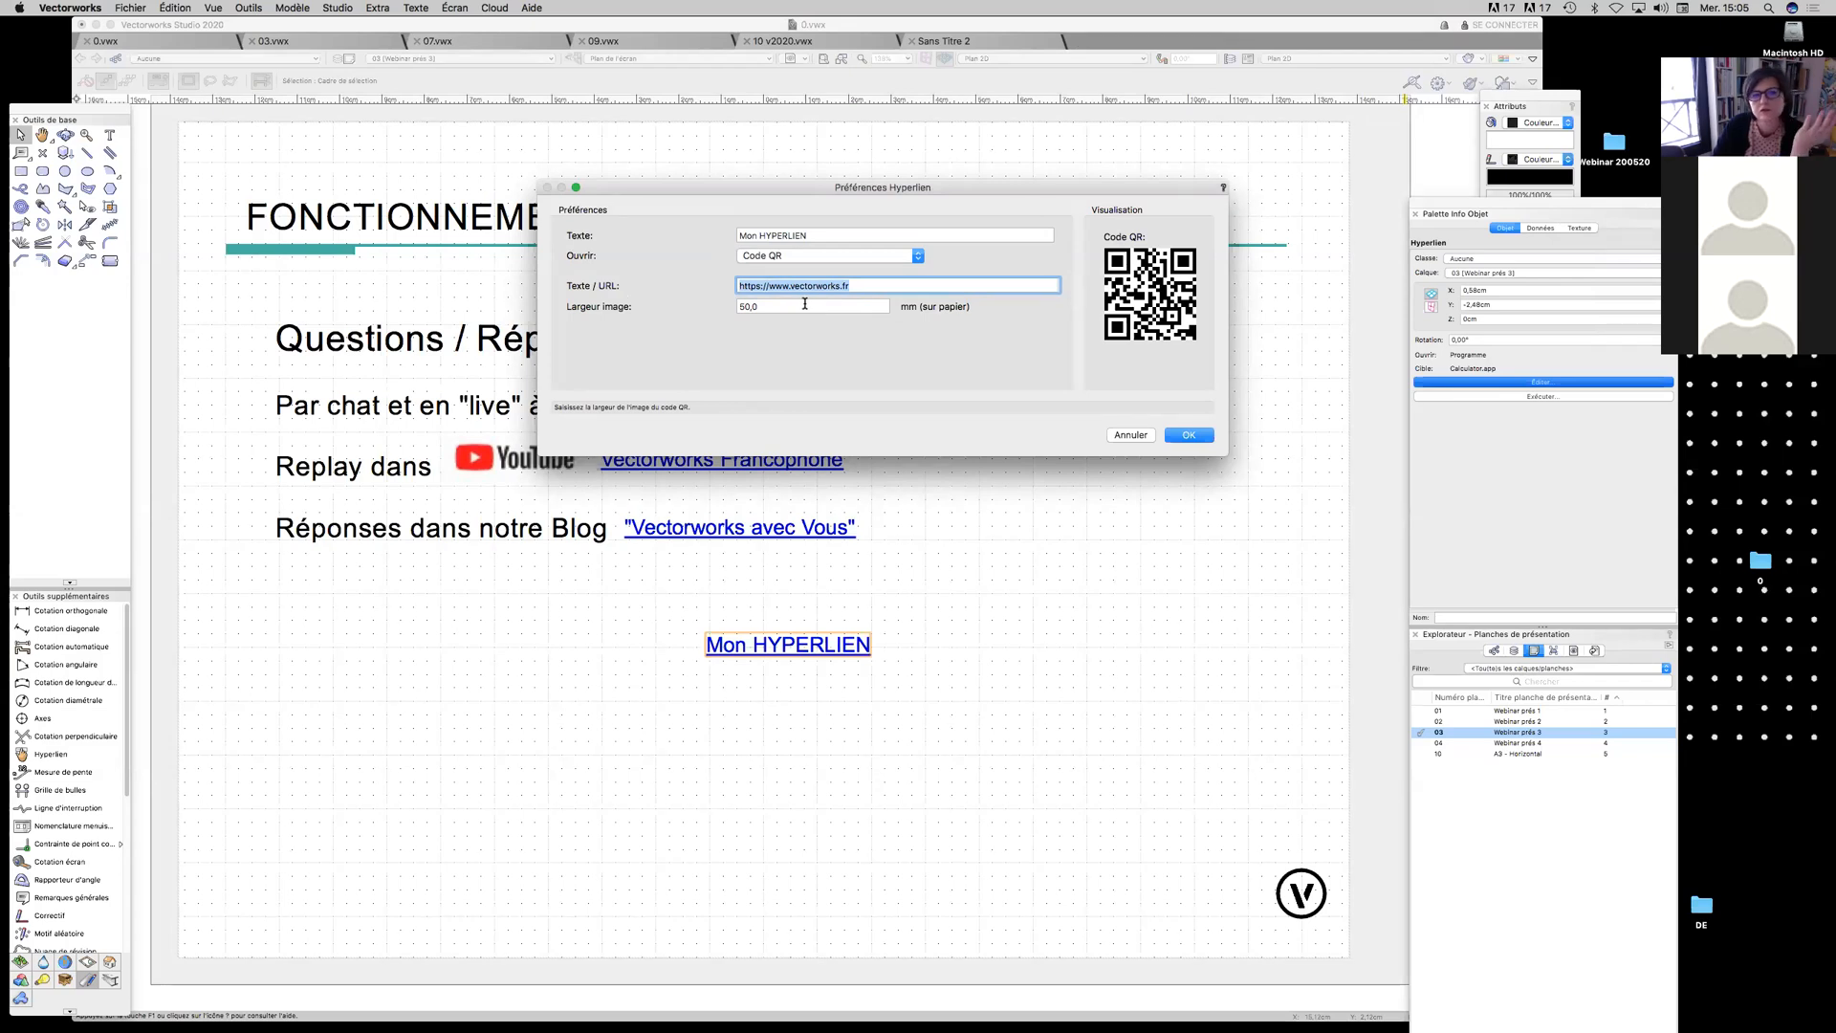
Set the hyperlink's text to "MON QR CODE", accept the preferences, and move the QR code sideways, below and right of the blog link
key(shift+Tab)
text(MO)
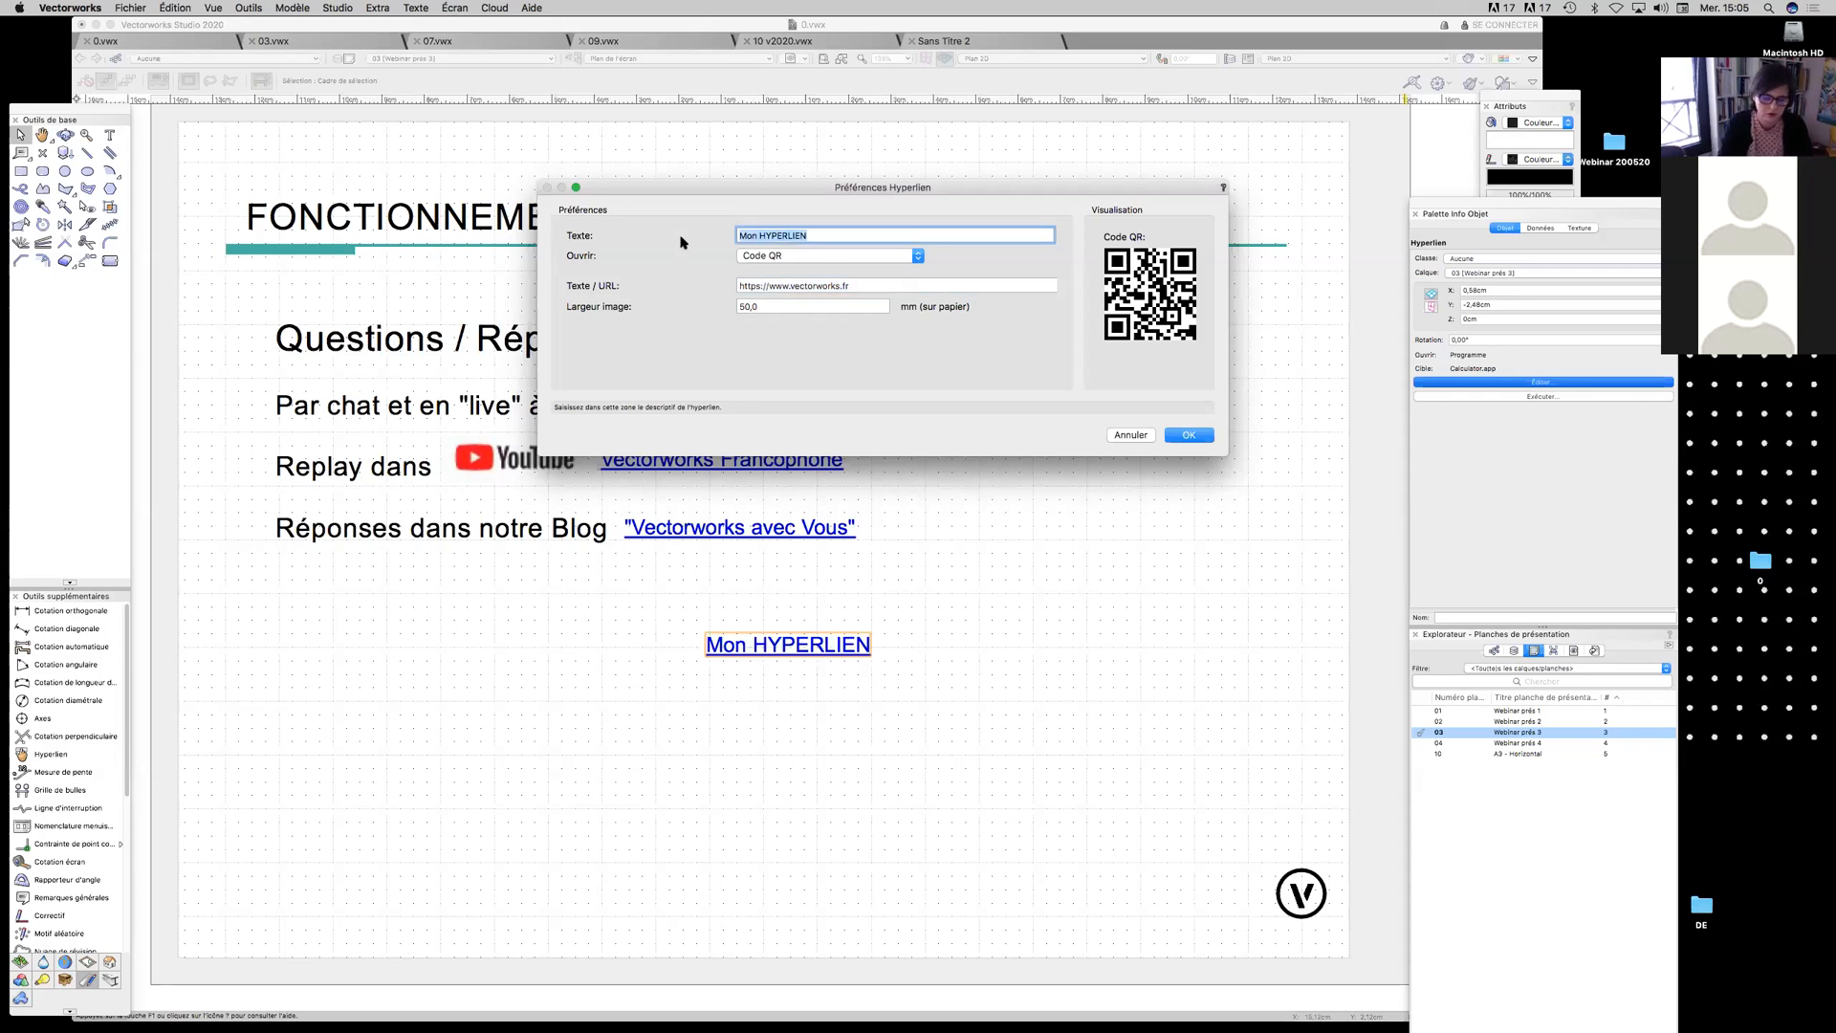
text(N QR CODE)
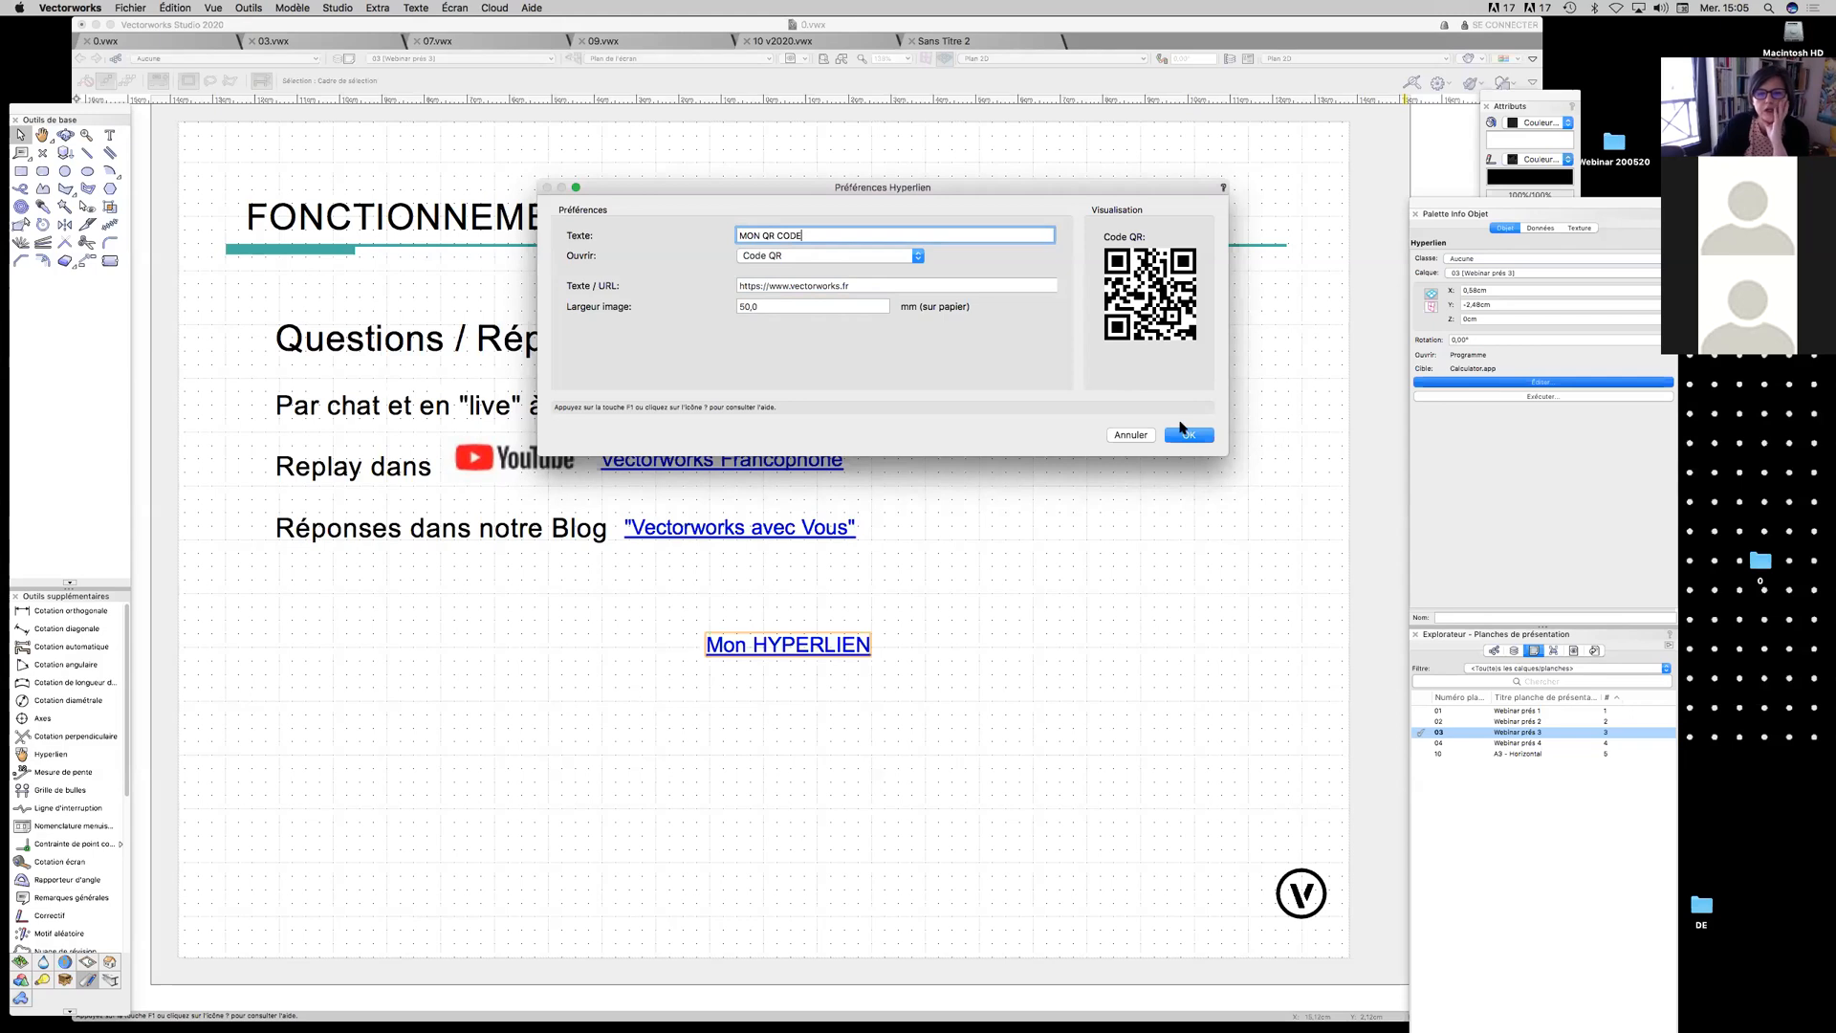
click(1186, 435)
drag(824, 608, 1060, 615)
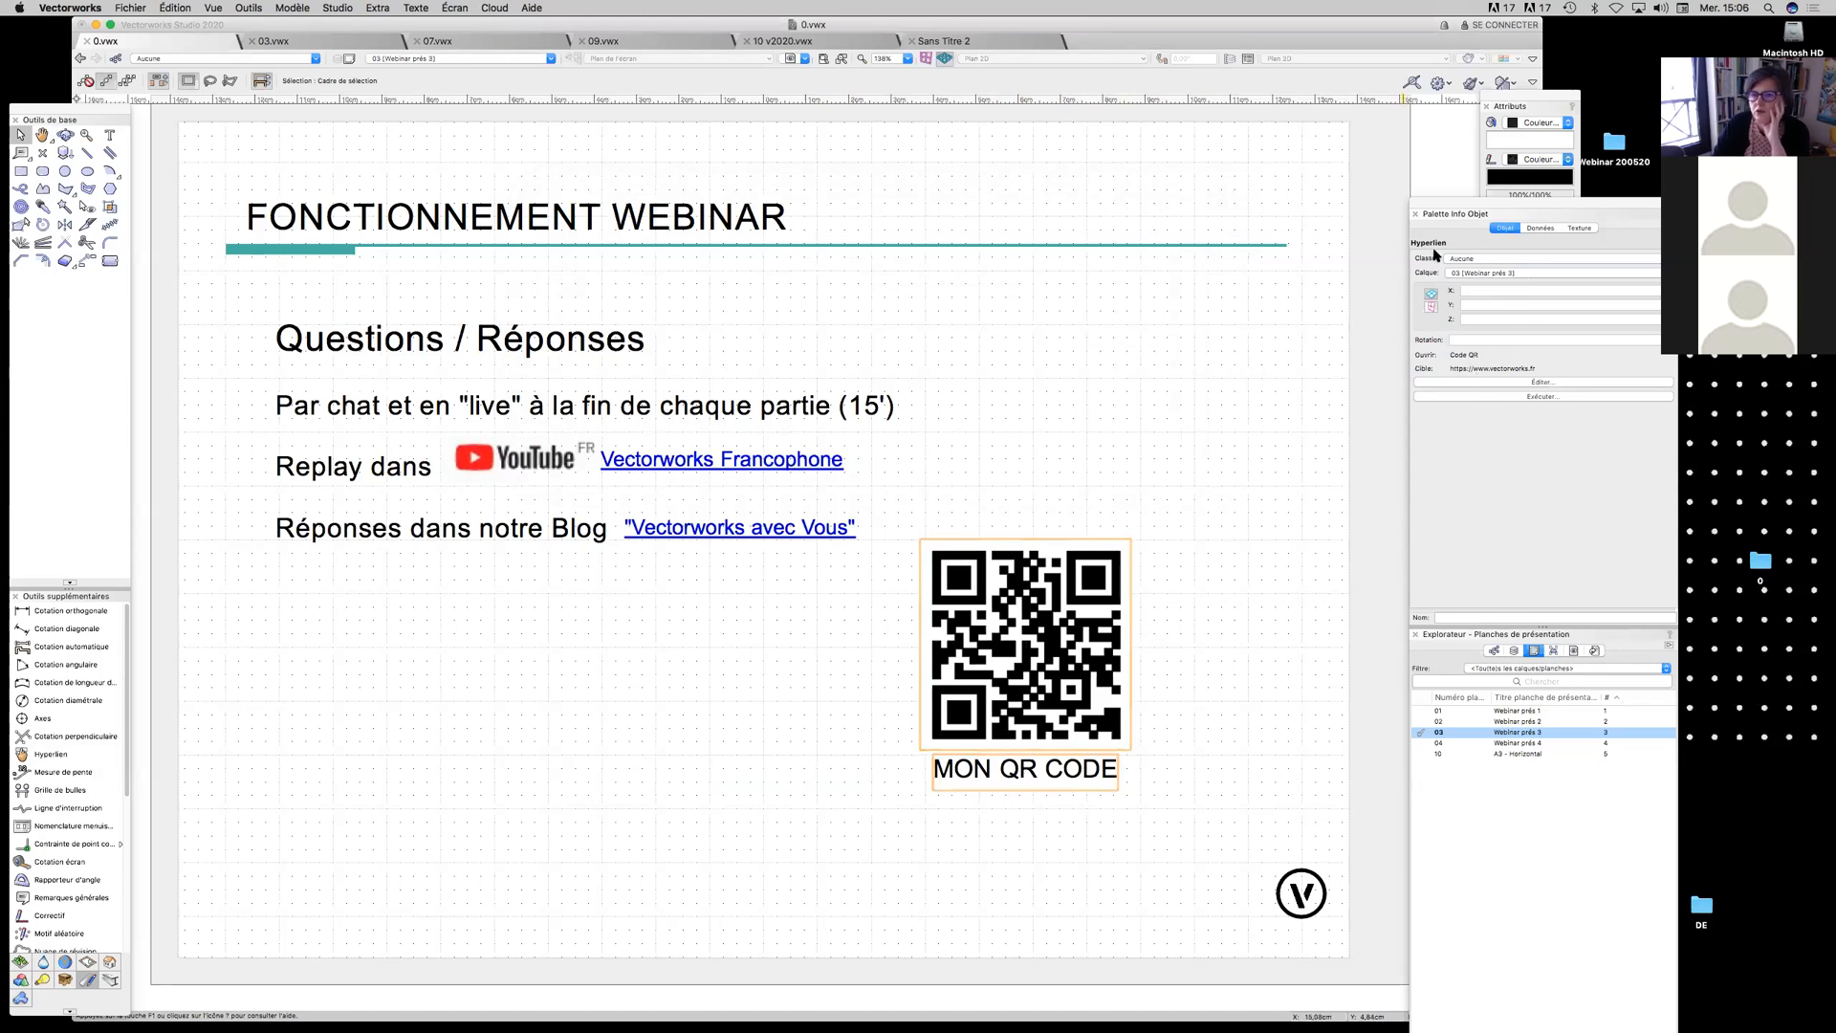
Edit the QR code's preferences to set its image width to 35 mm and remove its text
click(1506, 382)
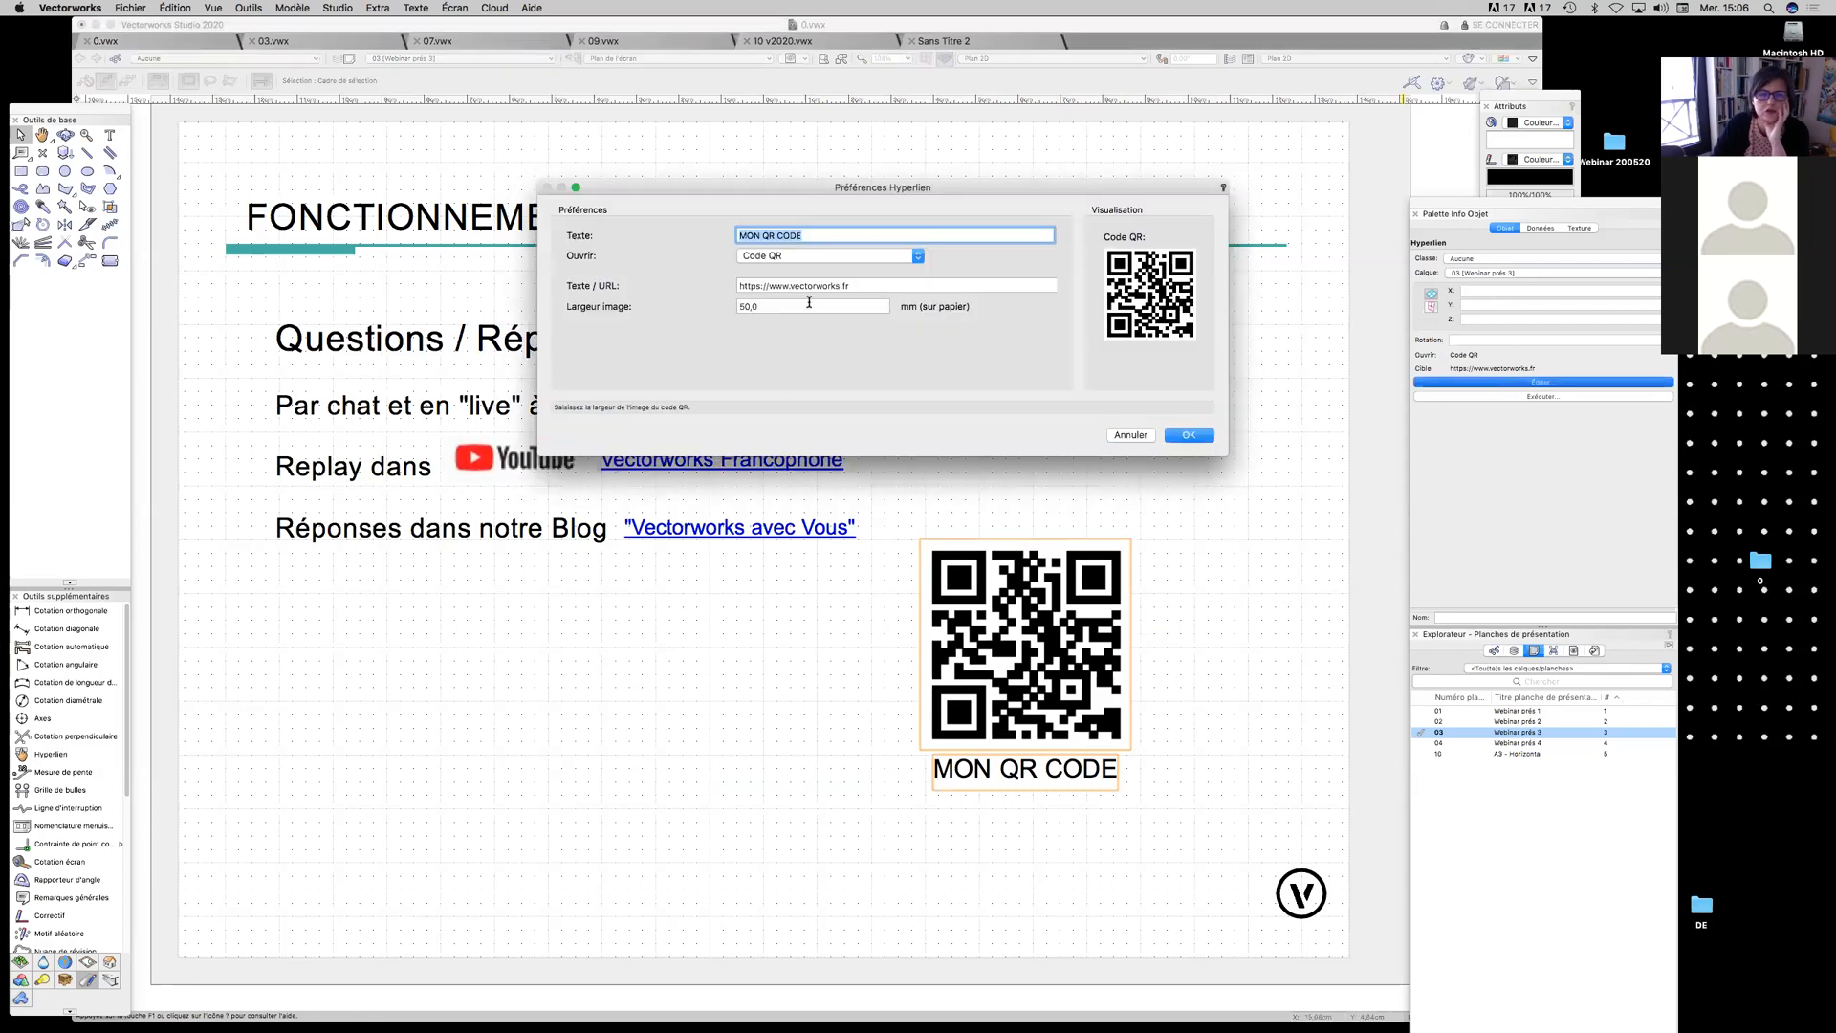
click(747, 305)
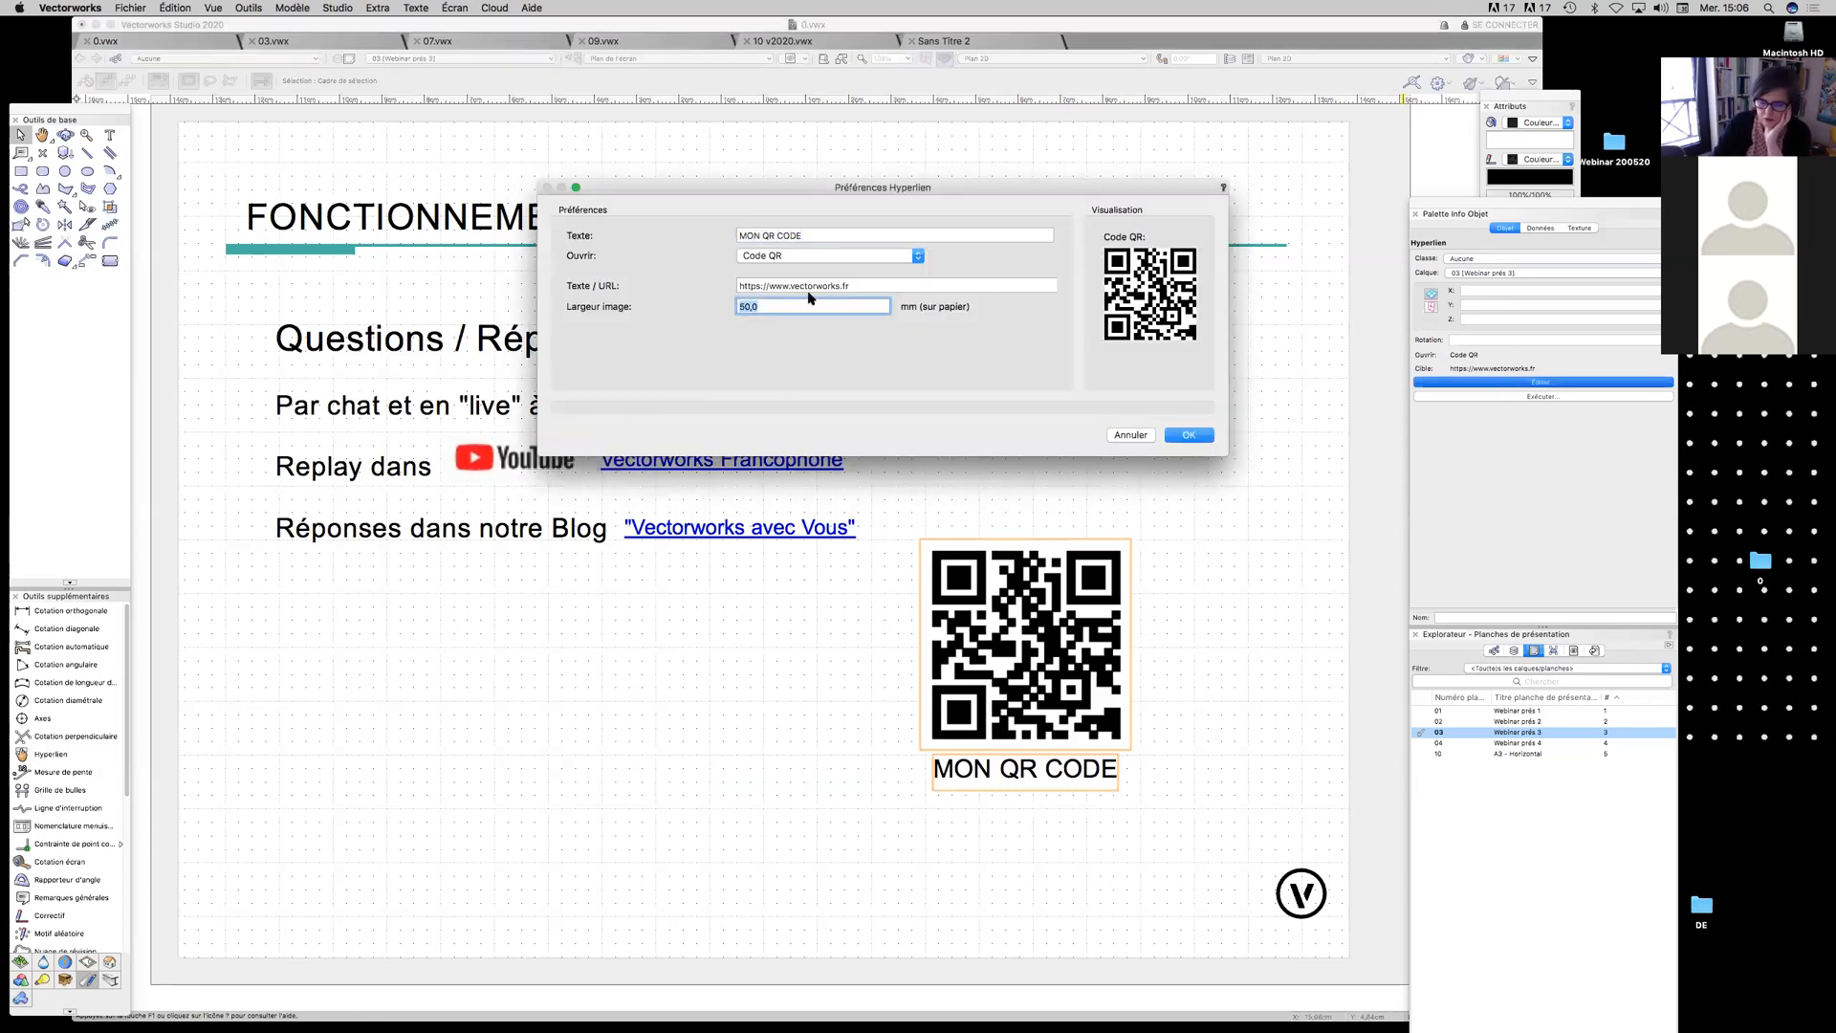
text(35)
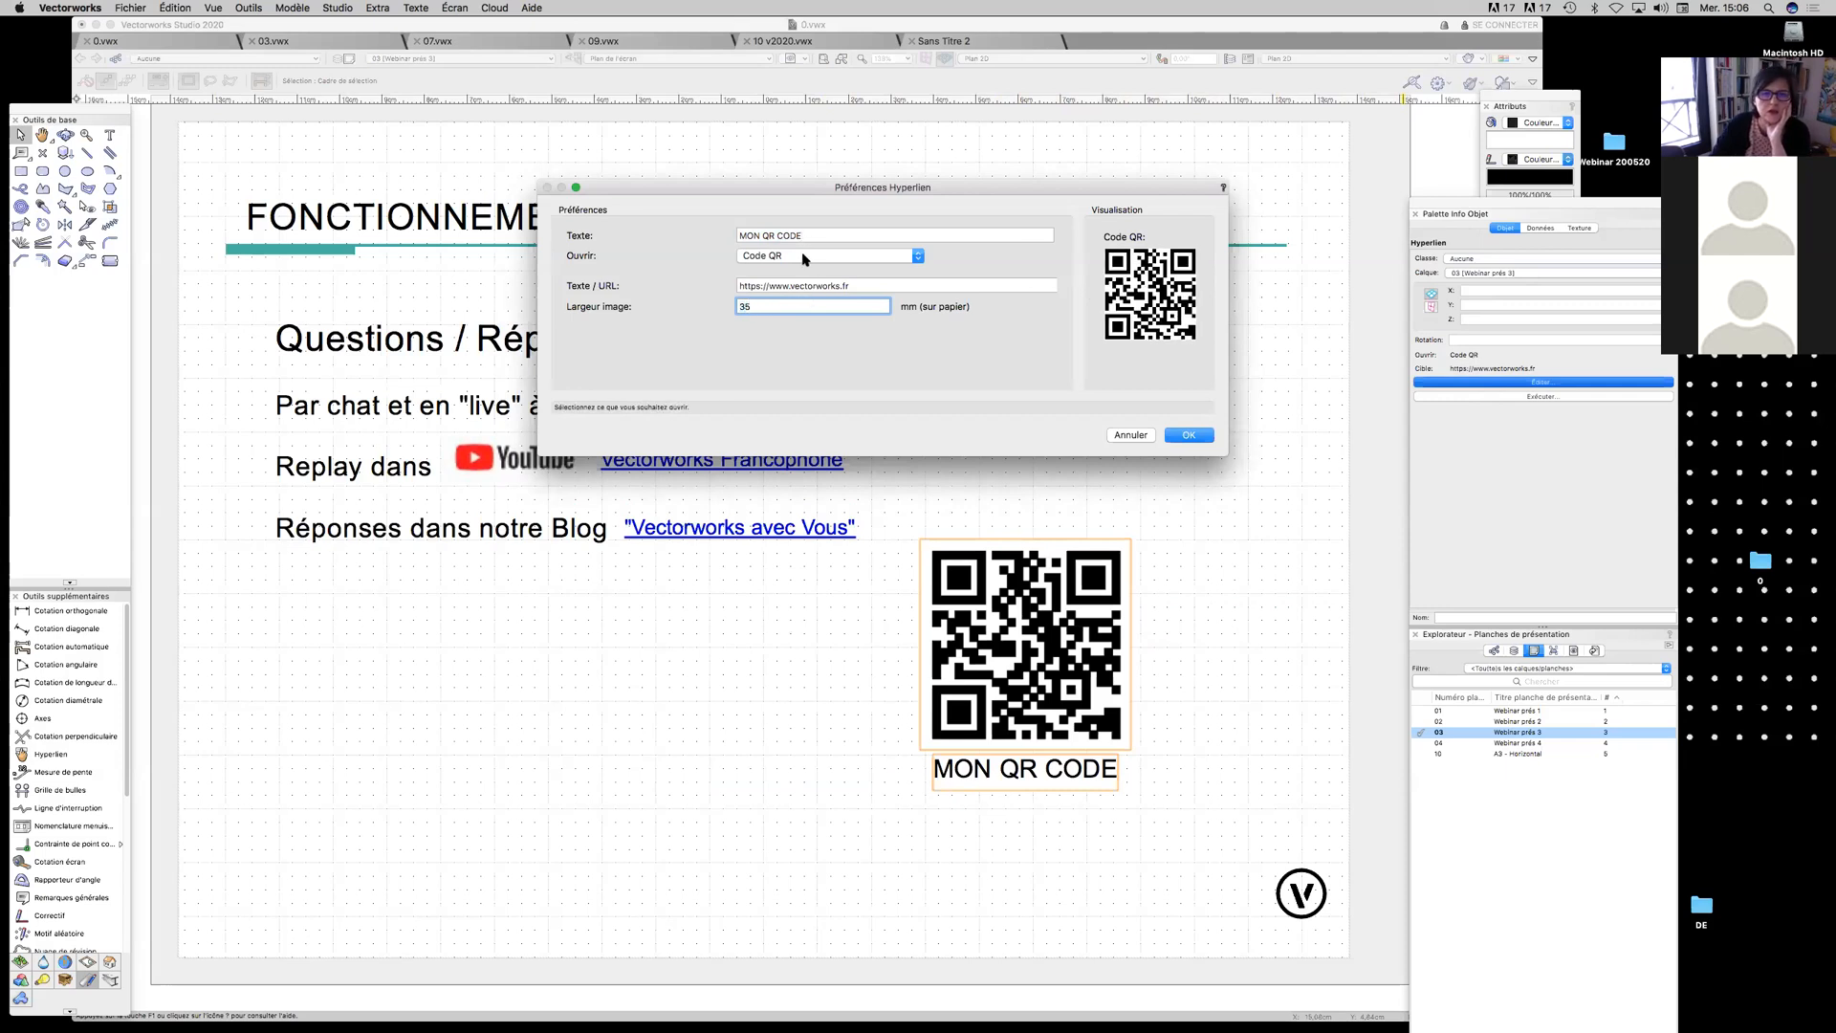
key(Tab)
key(BackSpace)
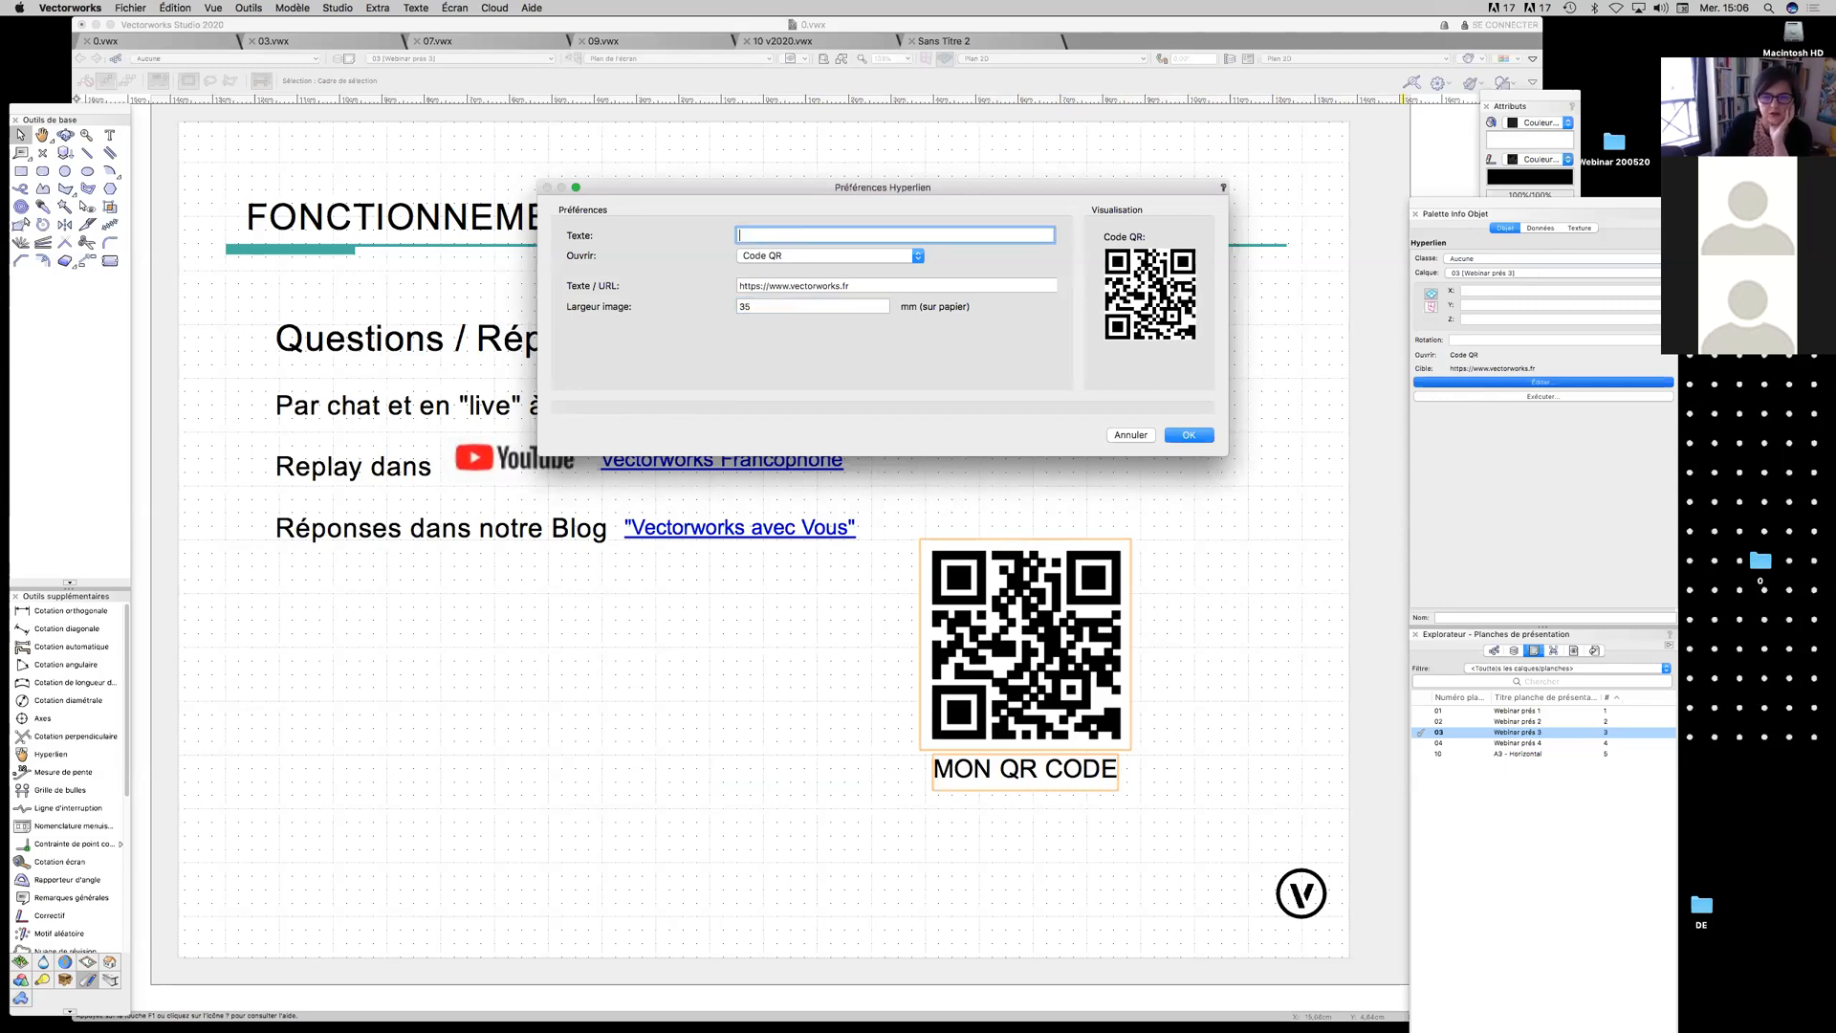
click(1189, 437)
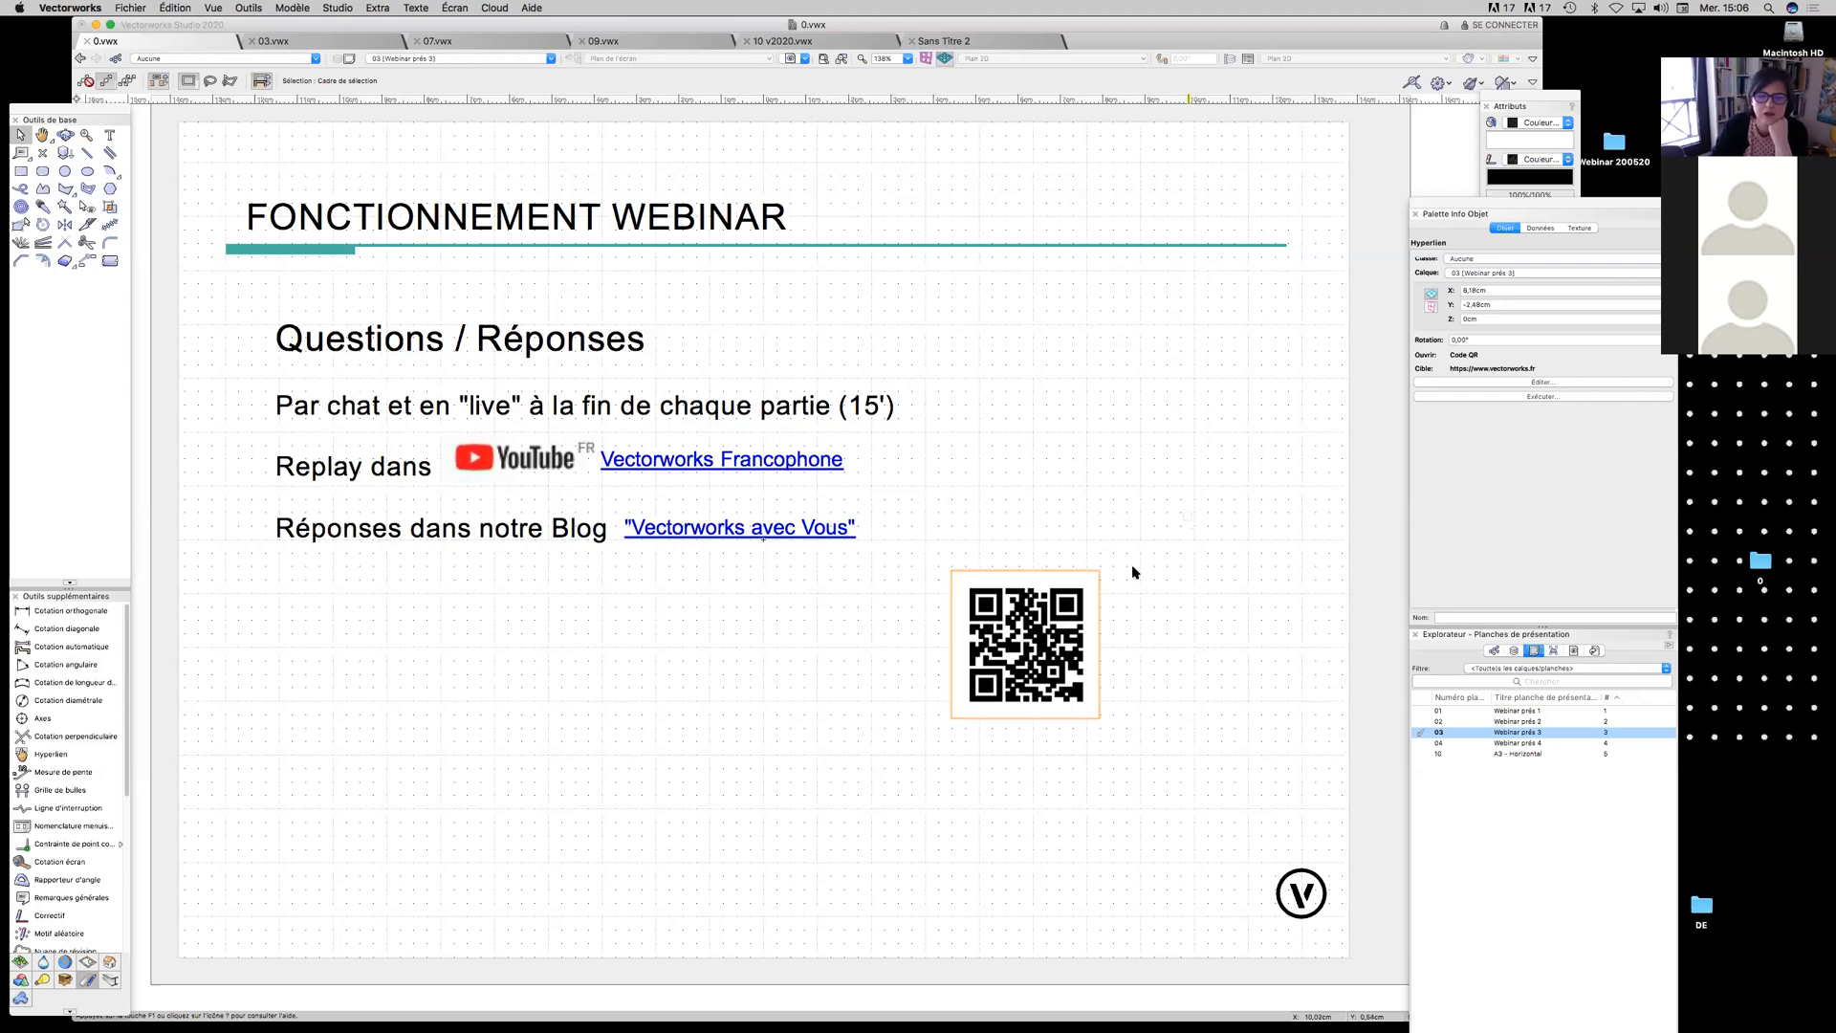
Execute the QR code's link, enlarge the browser window to view the website, and close it
click(1530, 399)
click(1051, 351)
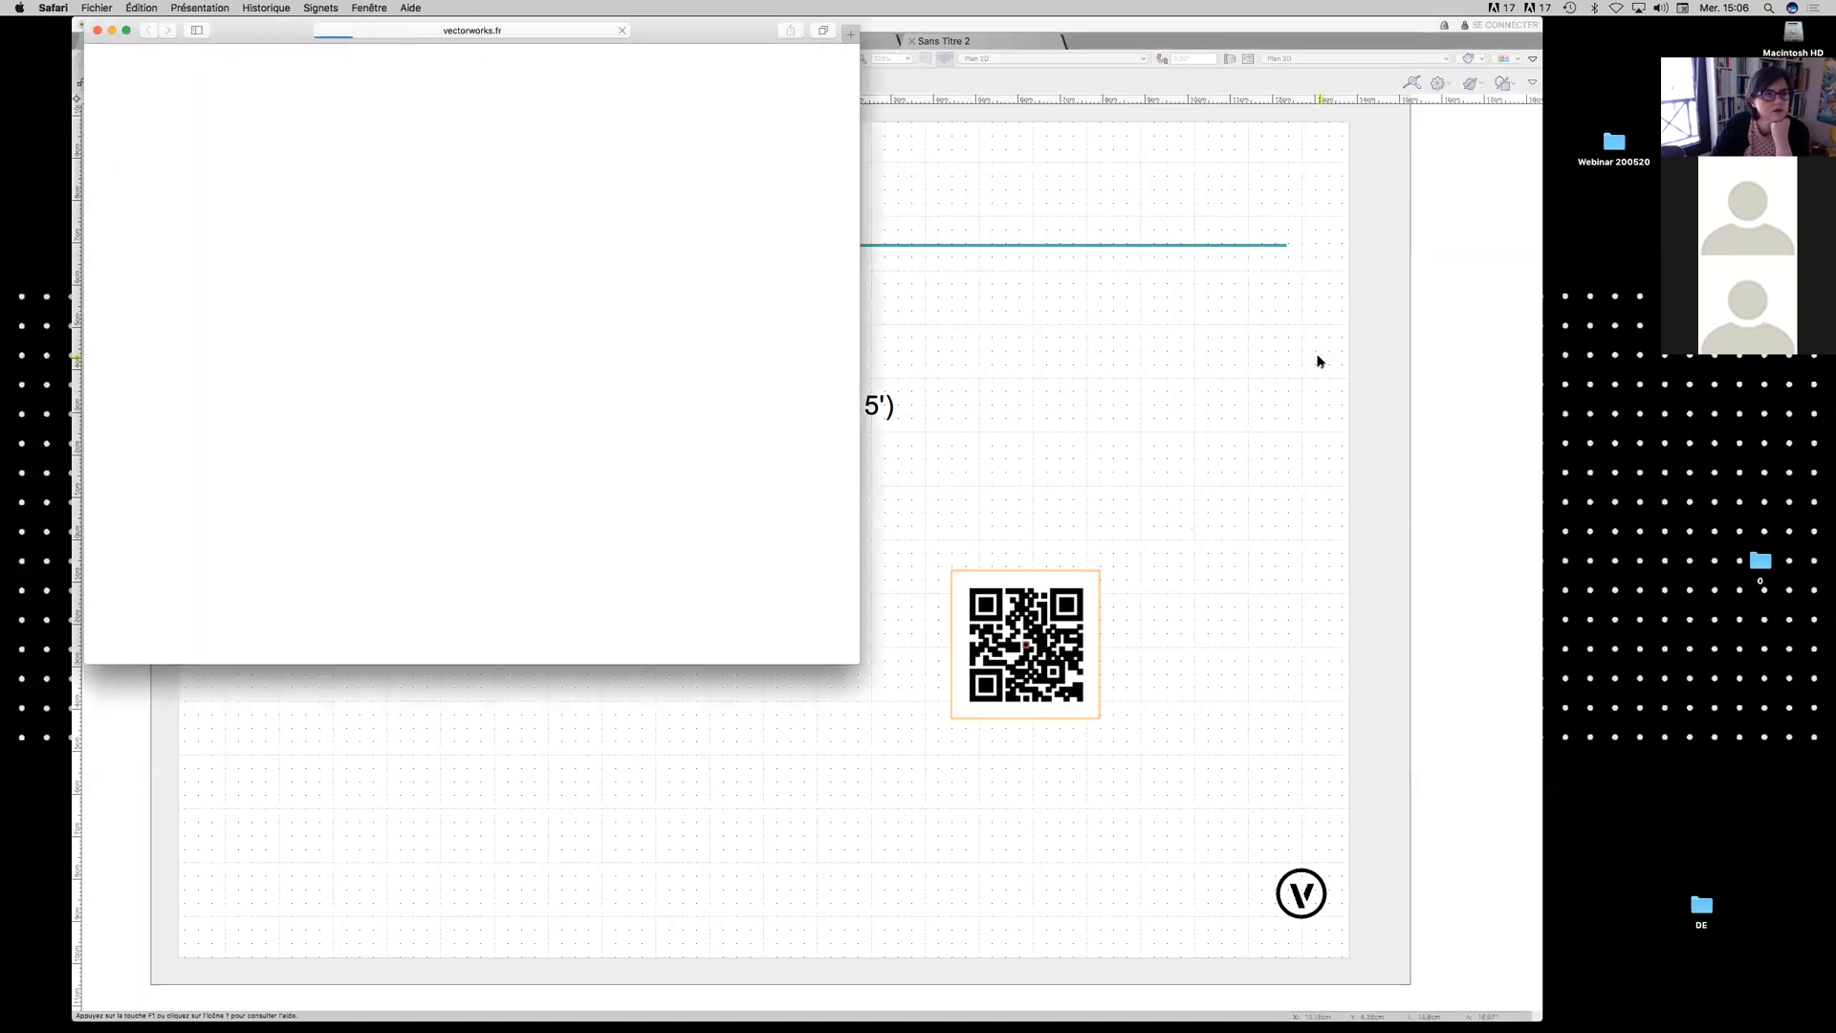
drag(870, 660, 1087, 760)
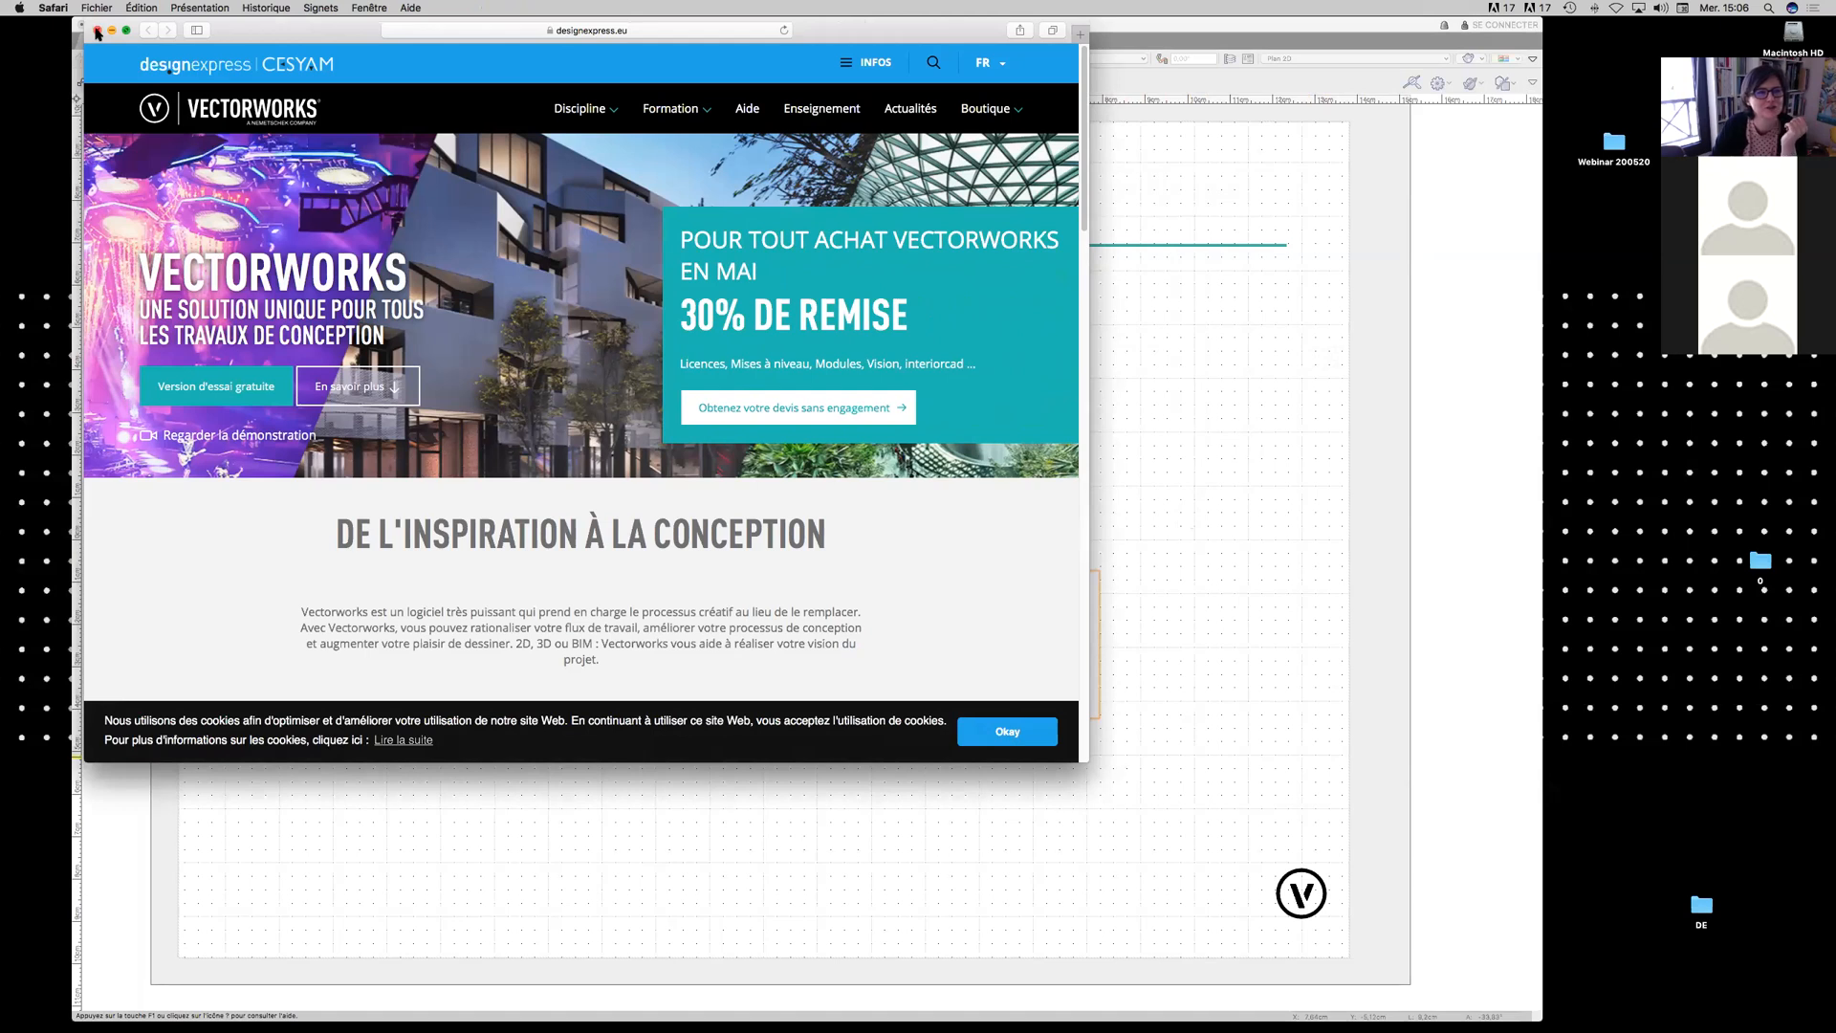
click(96, 31)
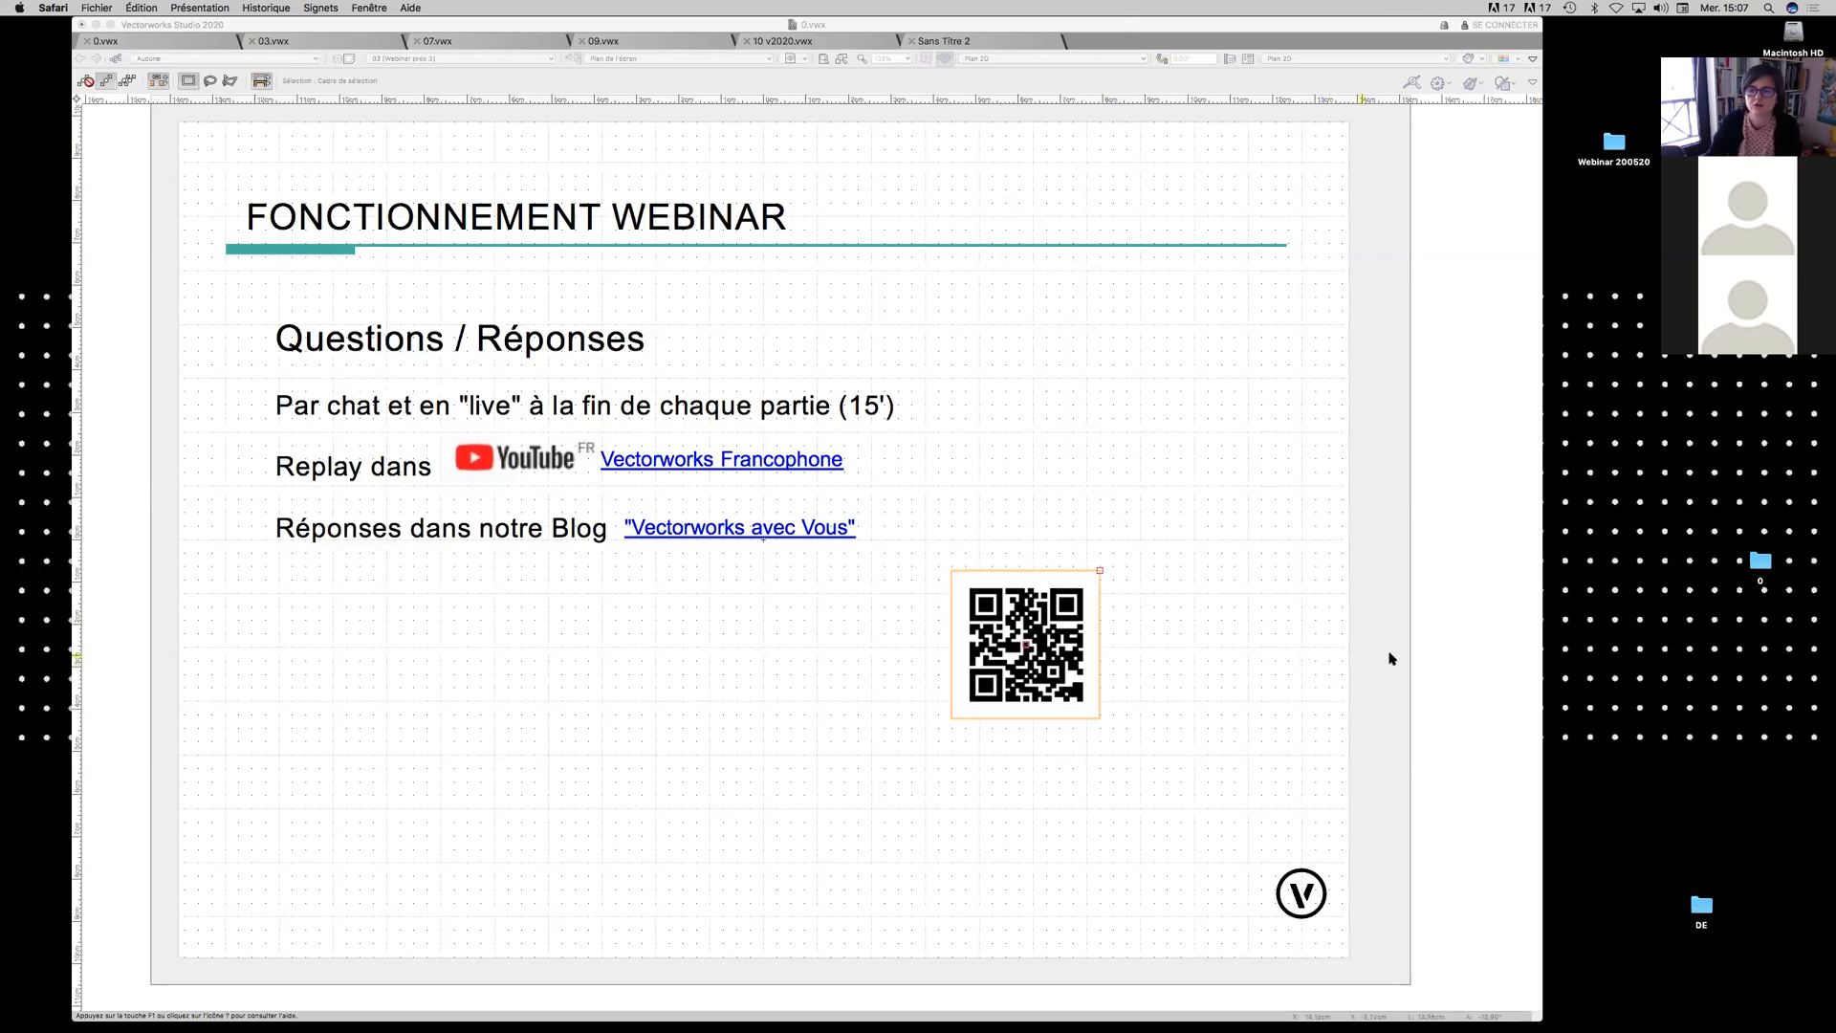
Return to the Vectorworks drawing and delete the QR code from the presentation sheet
click(1268, 615)
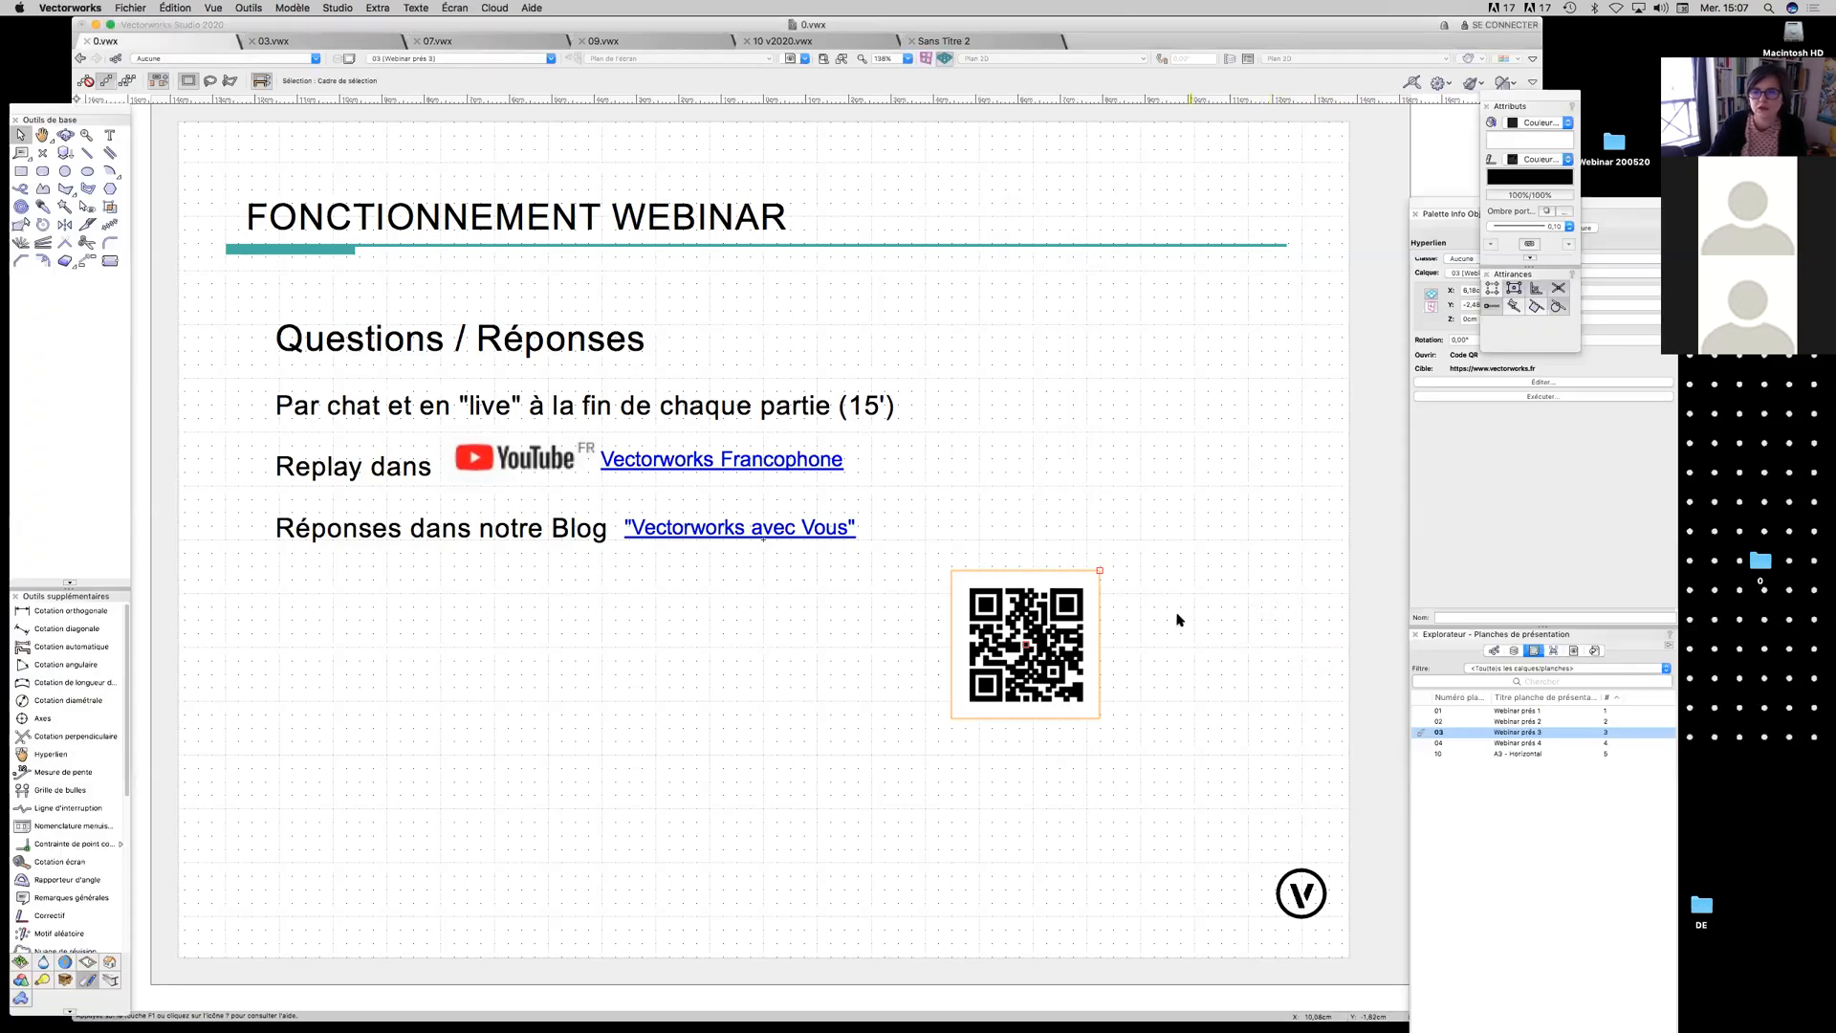
key(Delete)
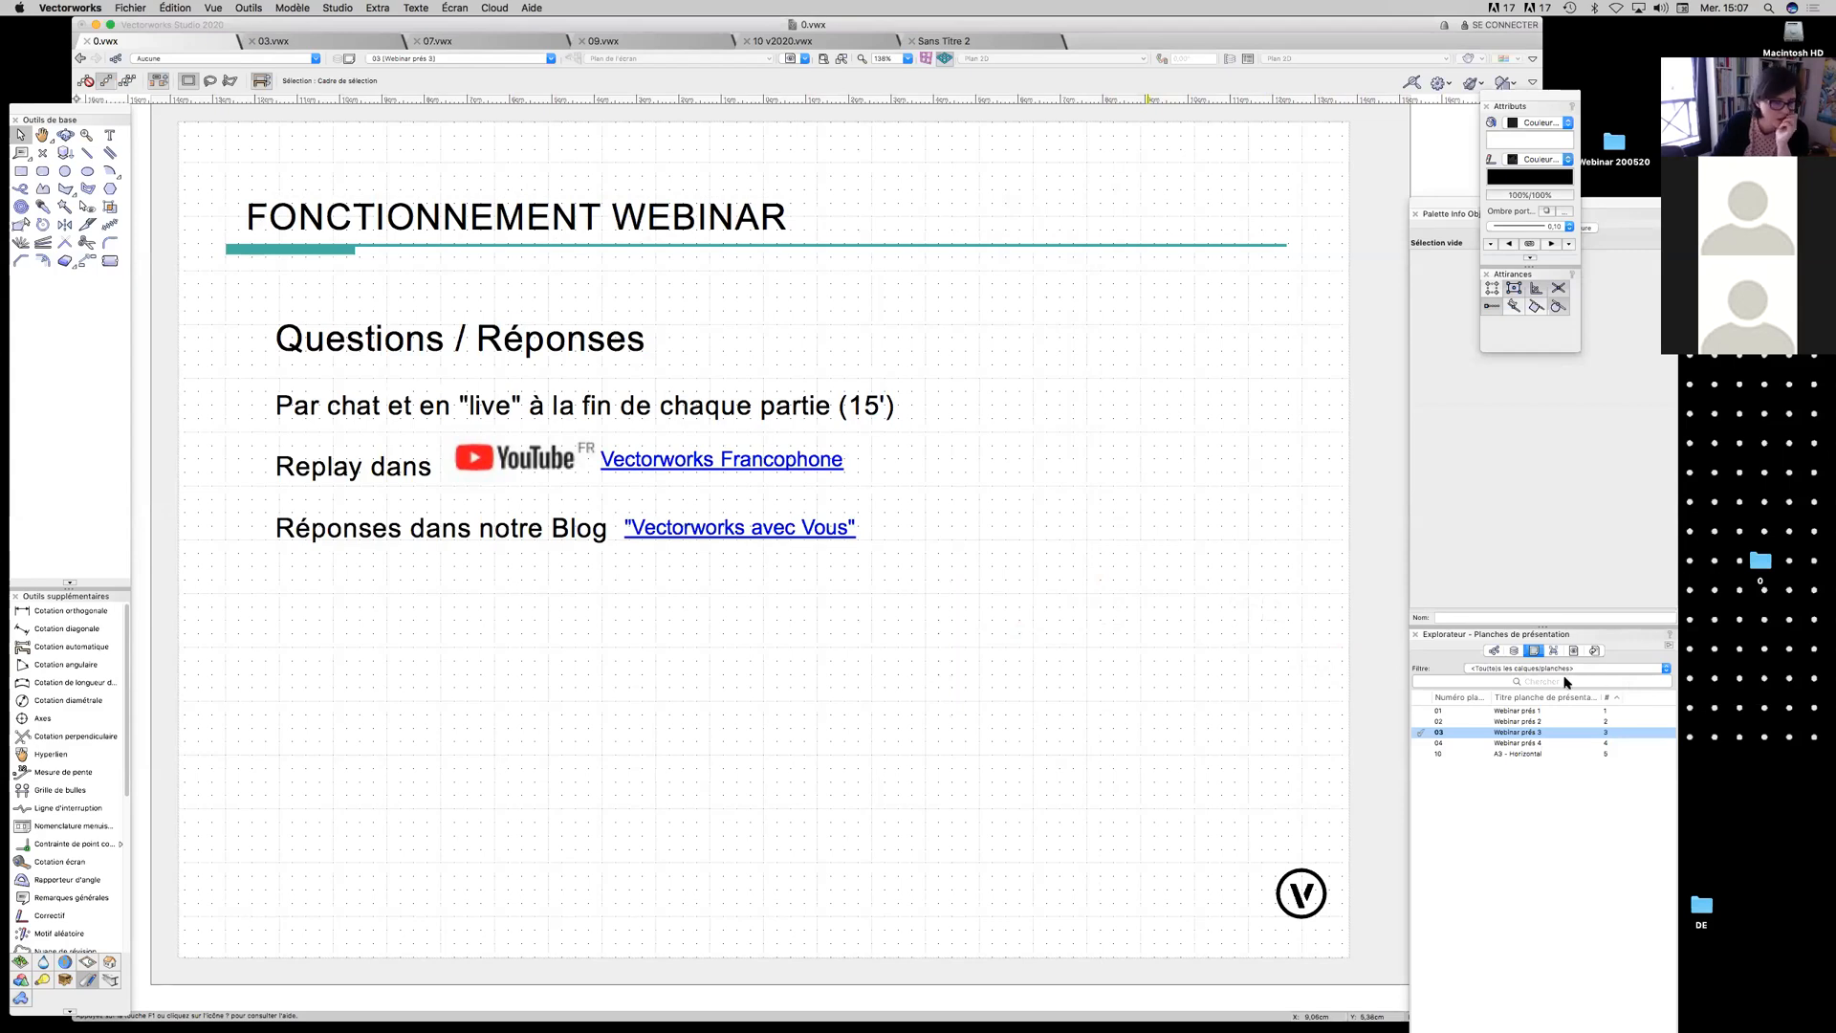
scroll(1111, 667, down, 2)
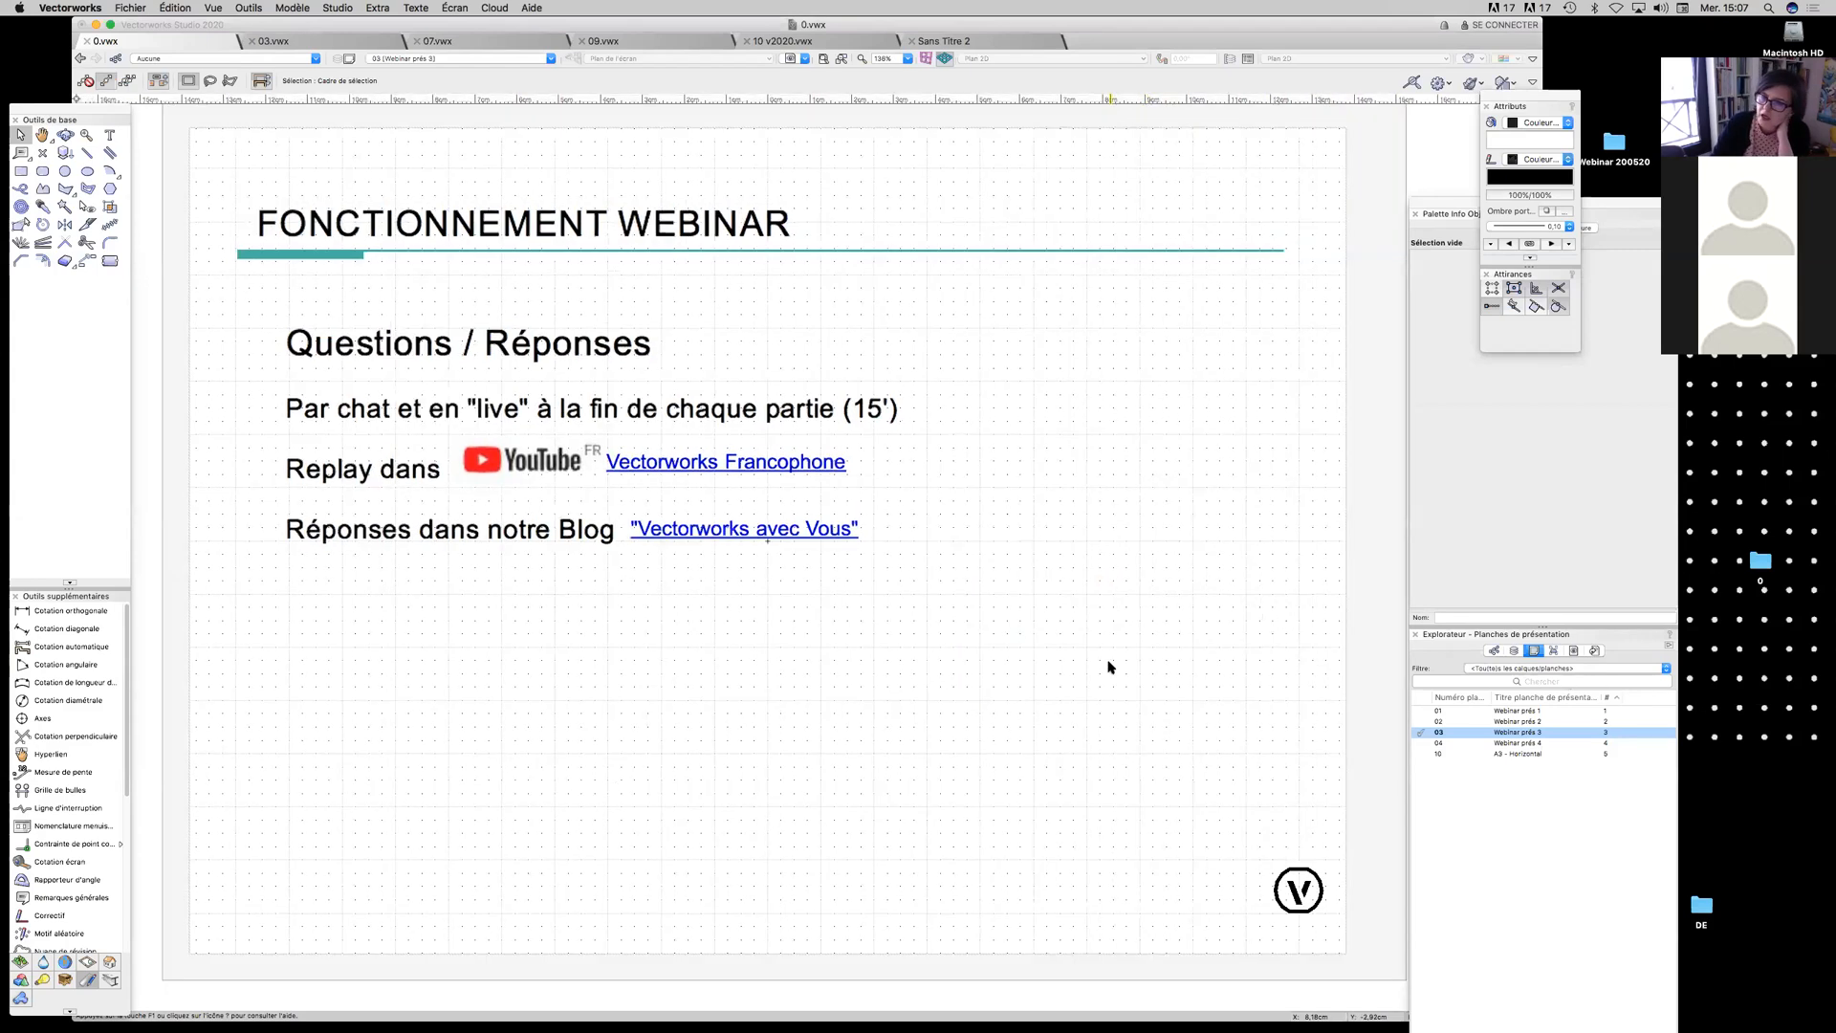
scroll(1110, 667, down, 1)
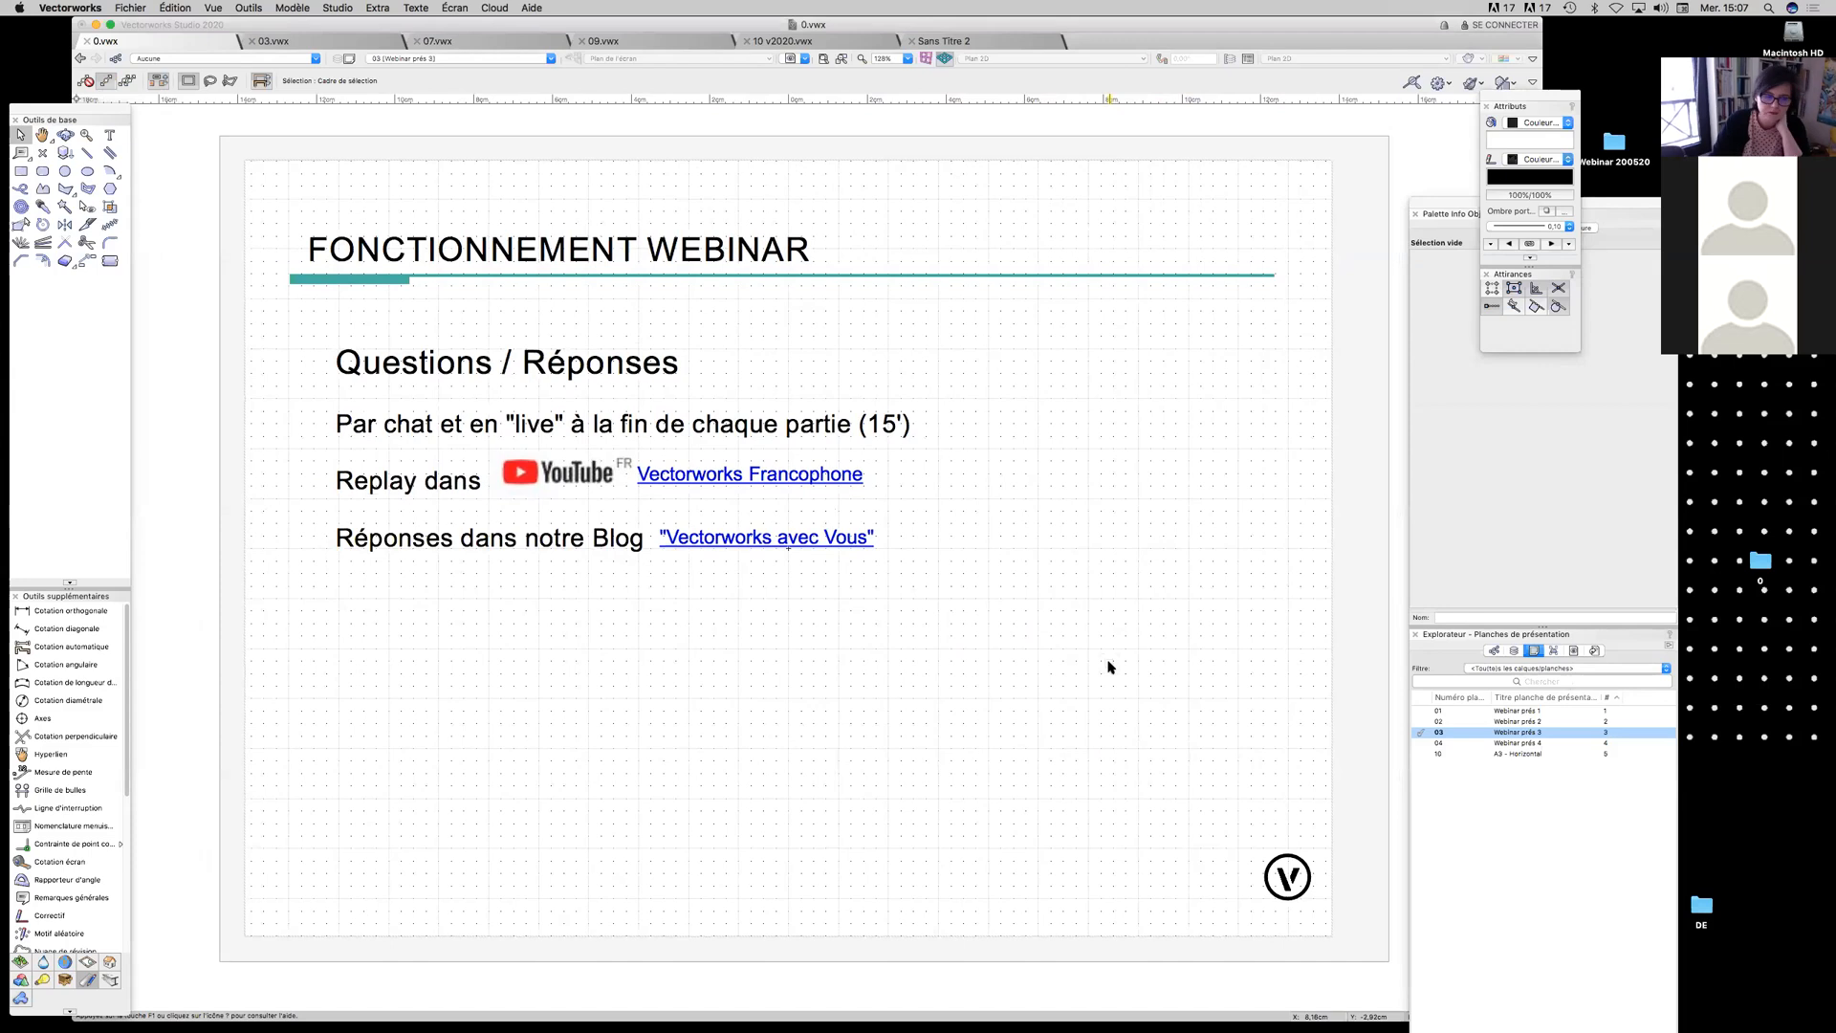
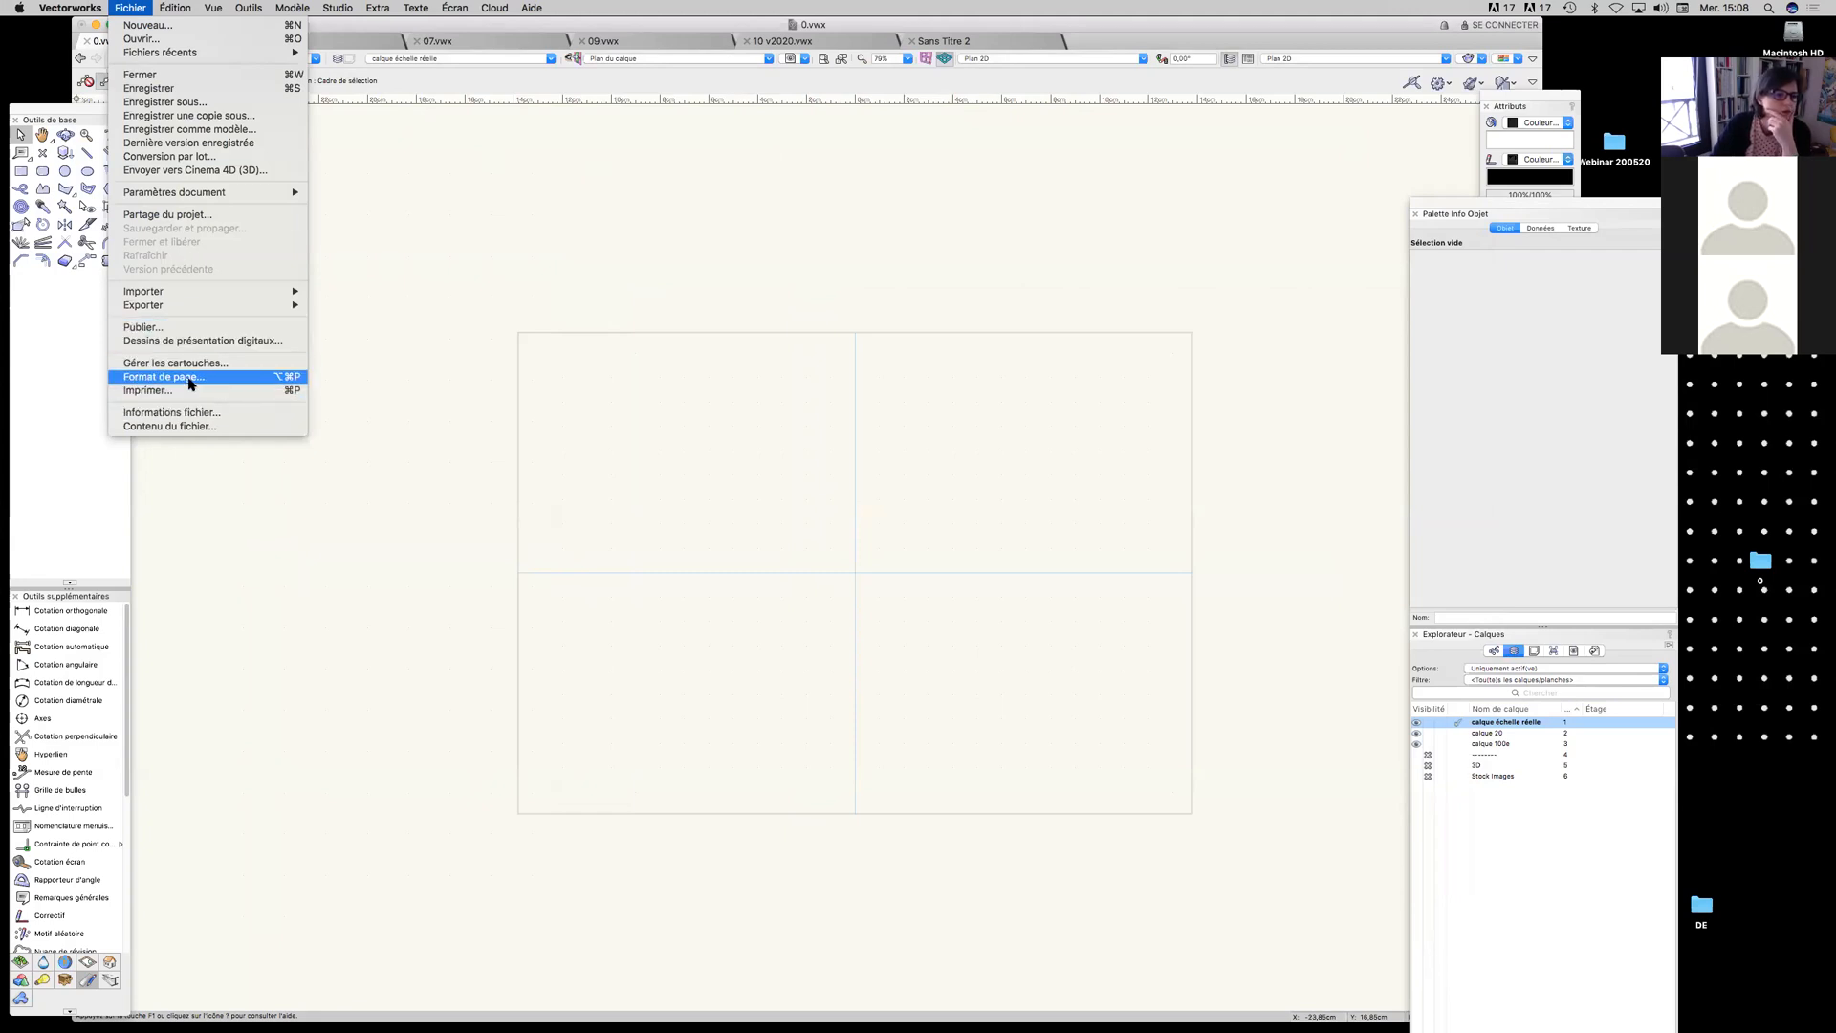
Open the page format settings (Format de page) of the design layer and turn off the predefined print format
click(189, 378)
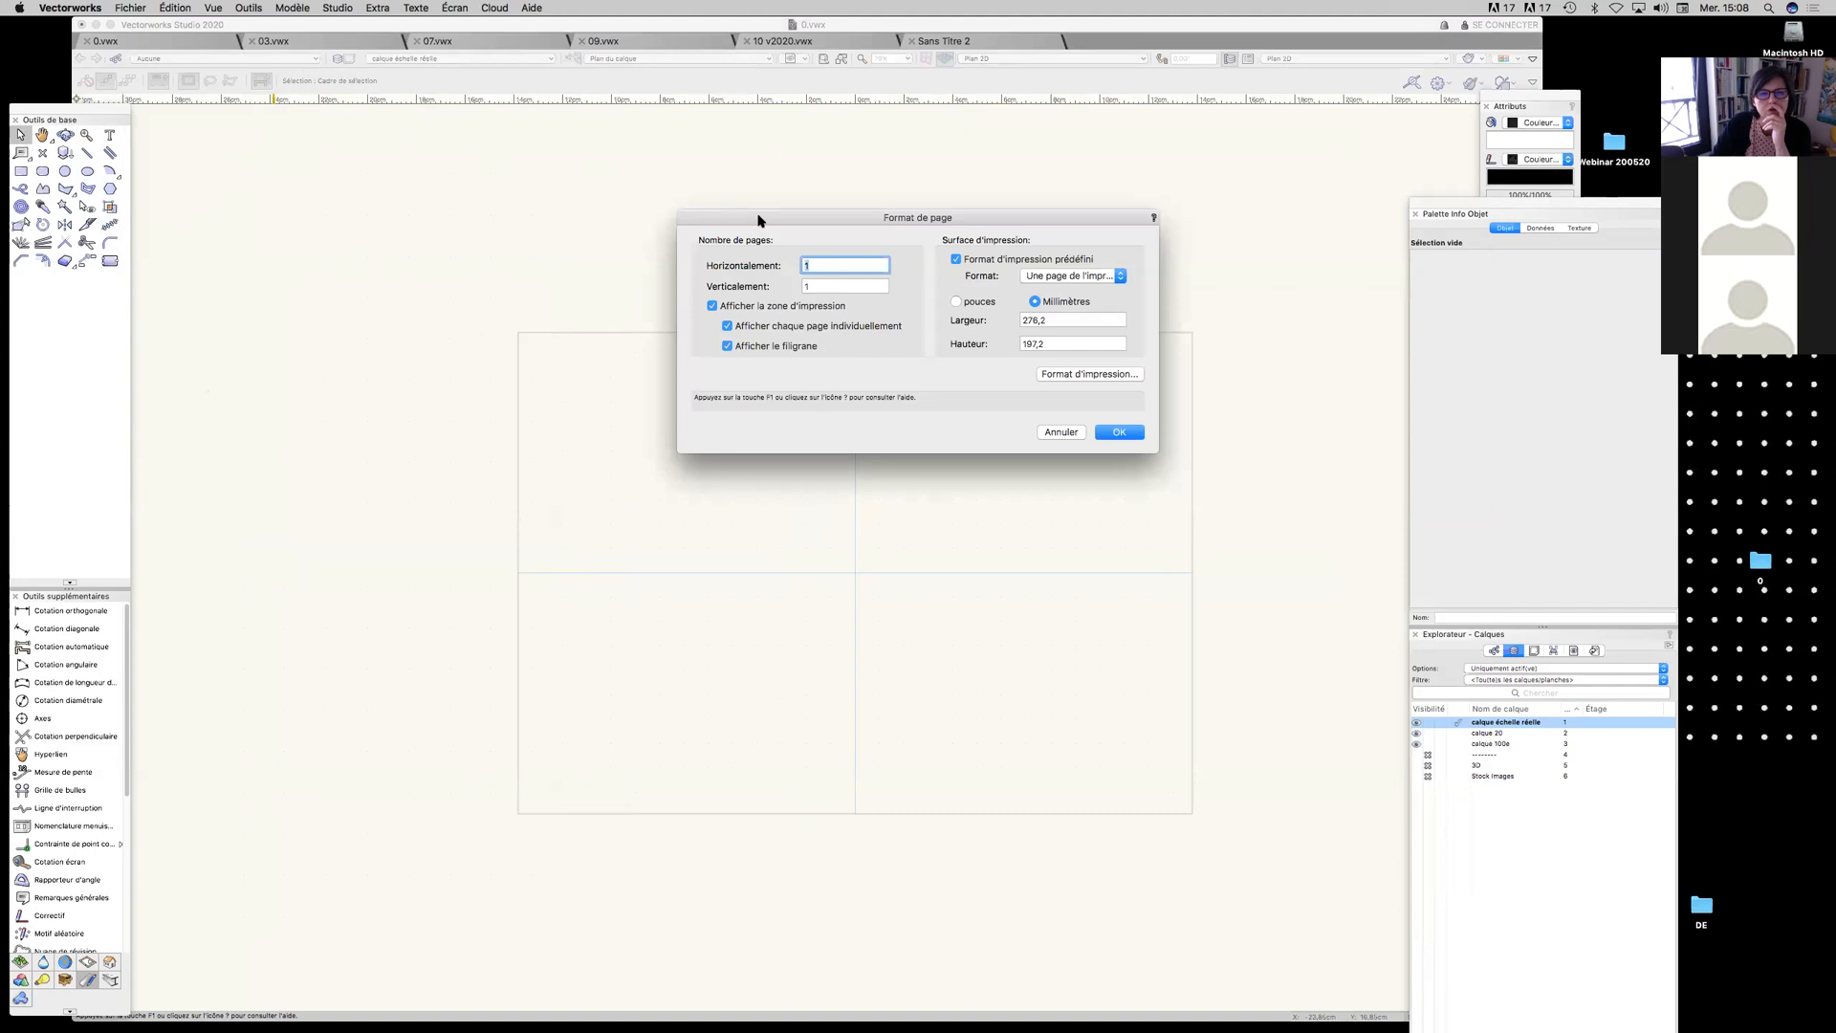
drag(759, 220, 535, 132)
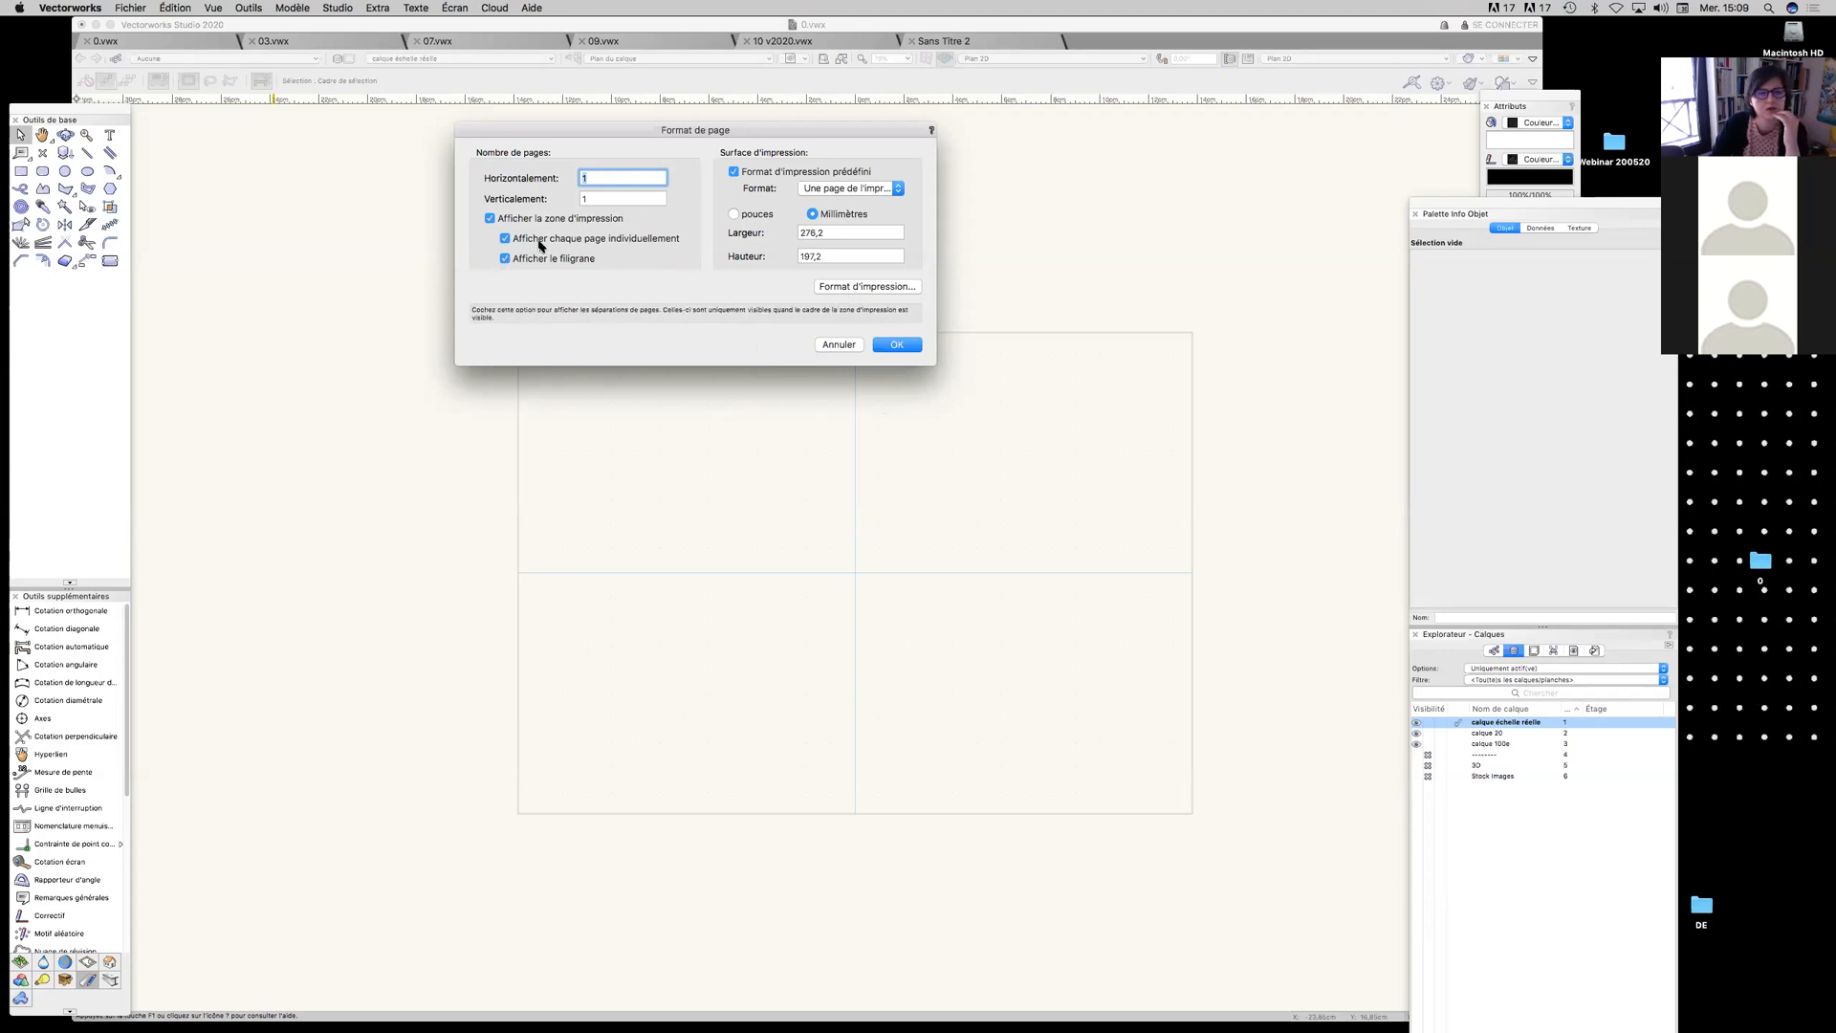
click(823, 175)
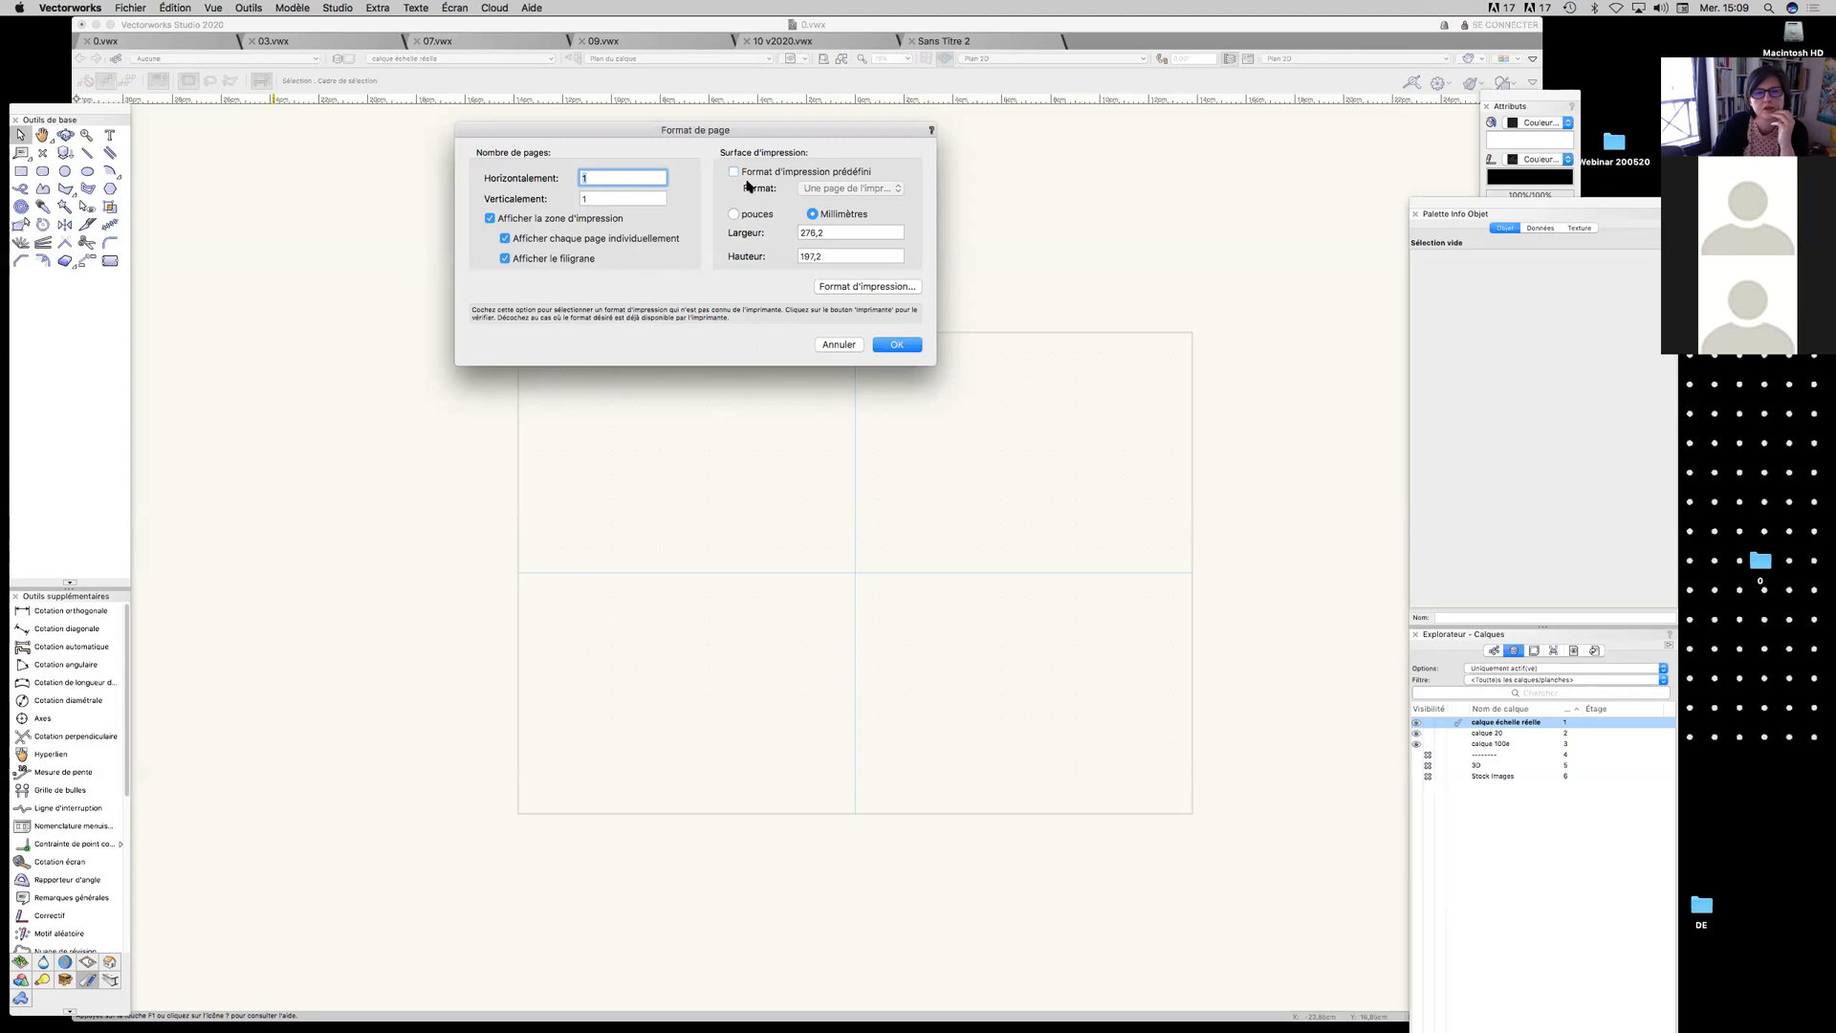
Examine the printers, paper sizes and orientations in the print format settings, and accept Toute imprimante with A4 landscape
click(845, 287)
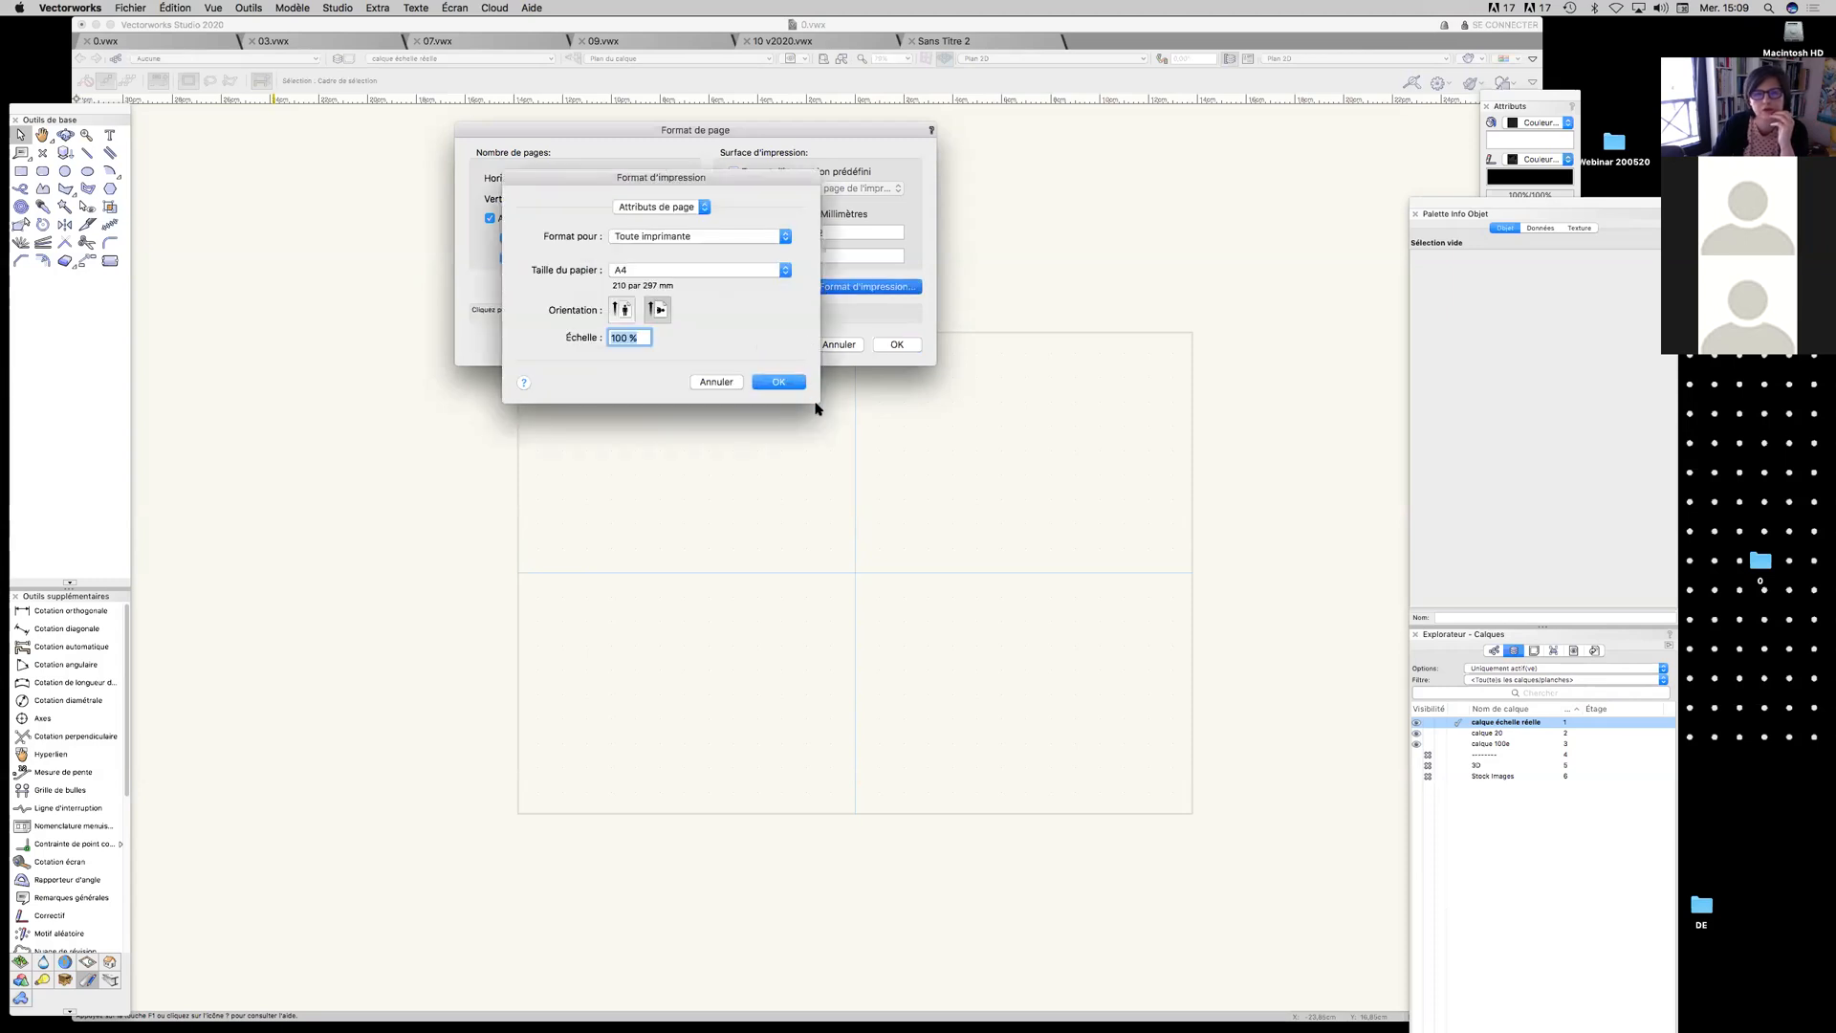
click(698, 237)
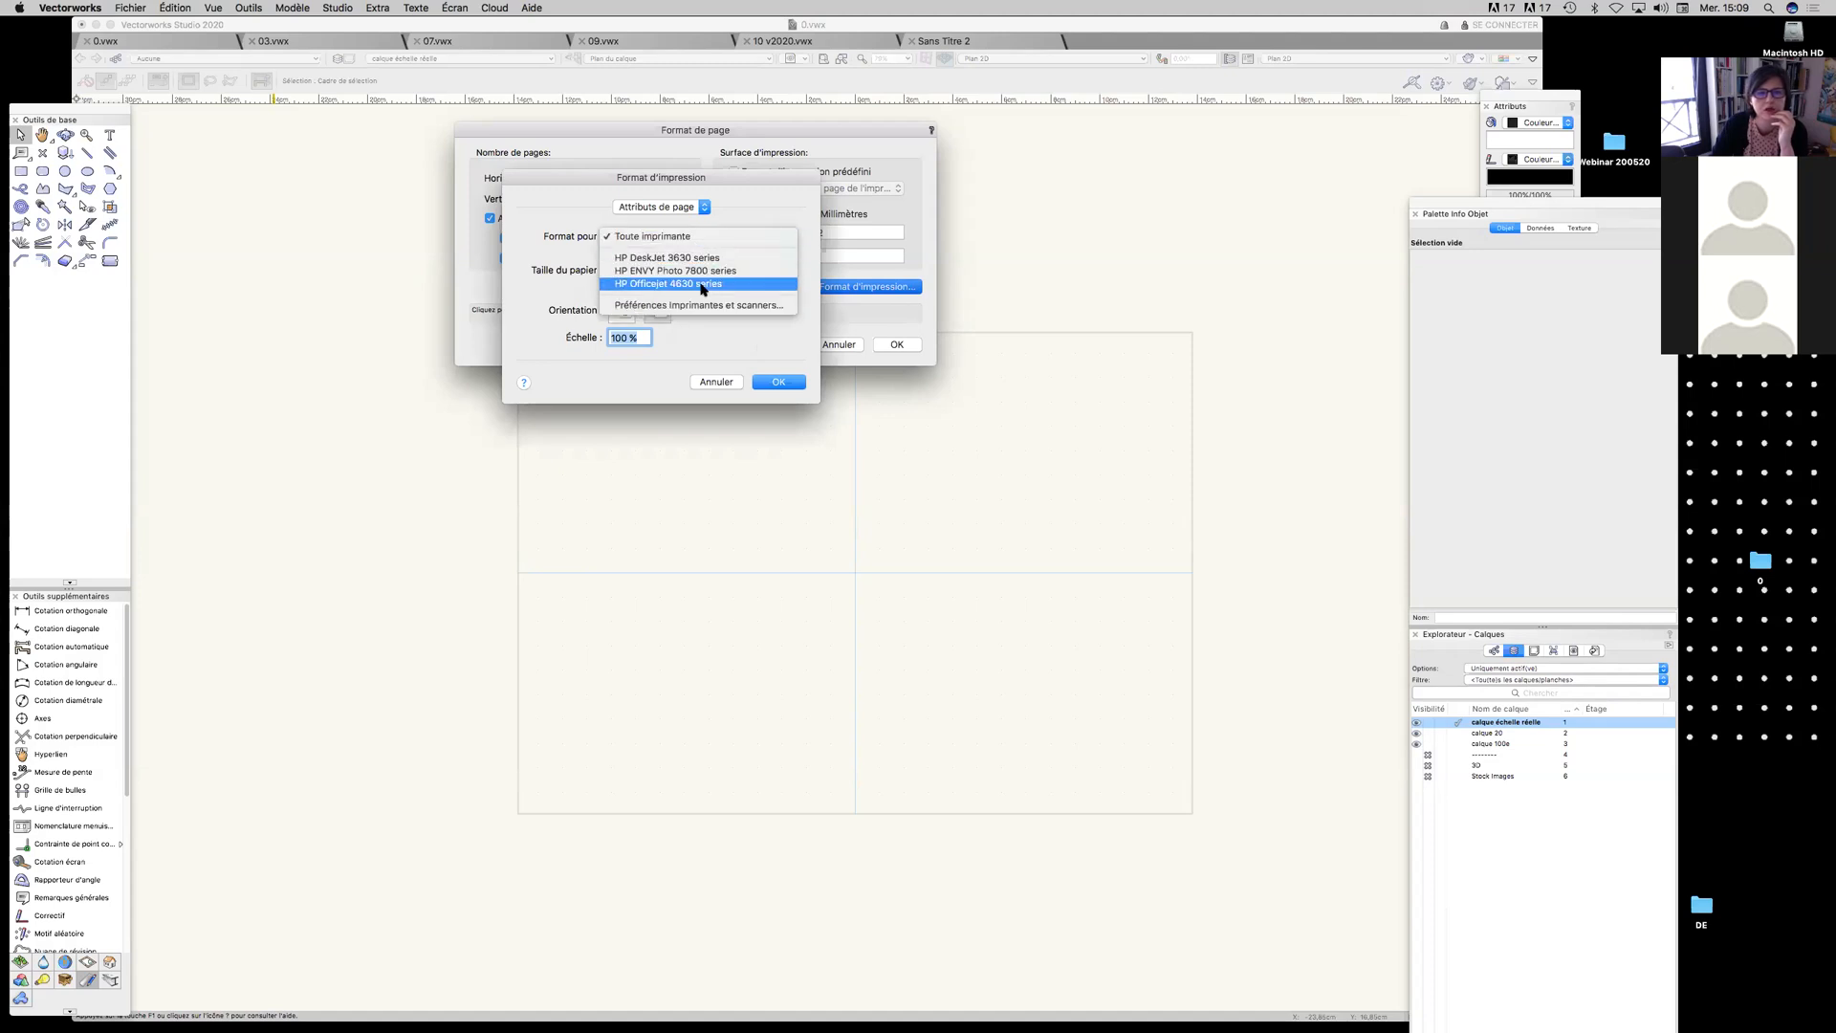
click(549, 251)
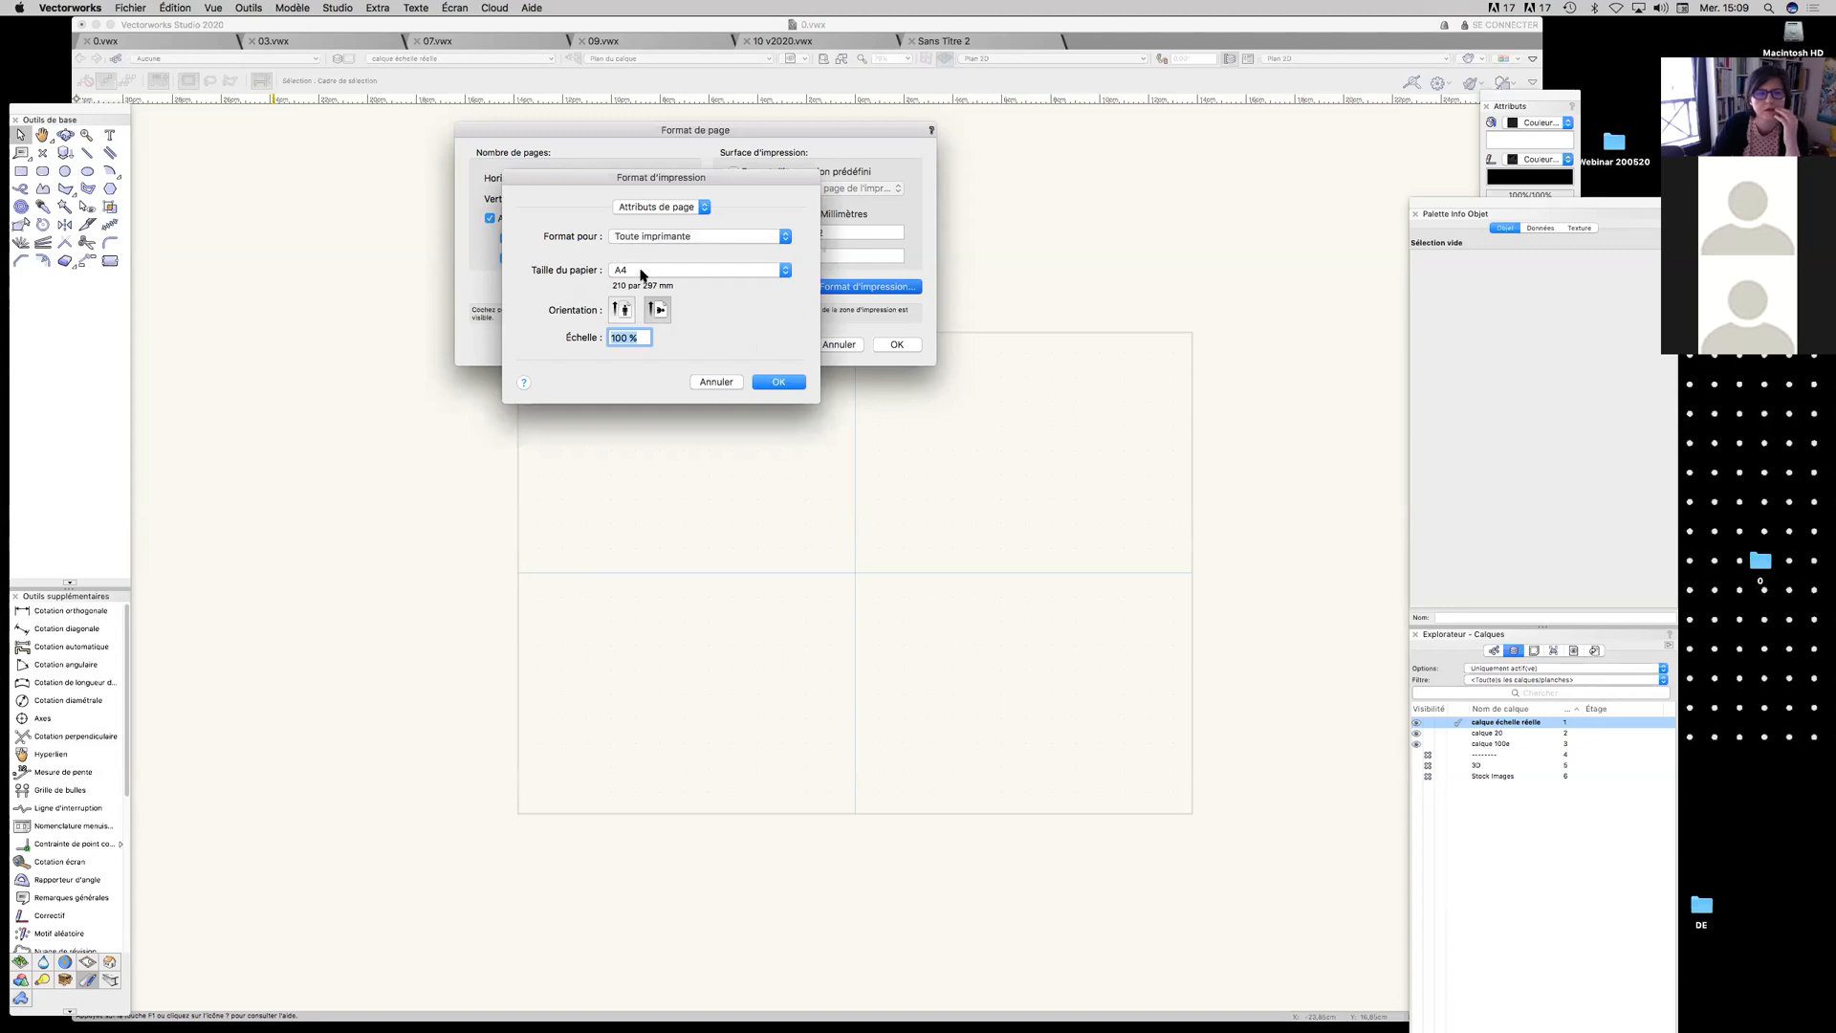
click(640, 272)
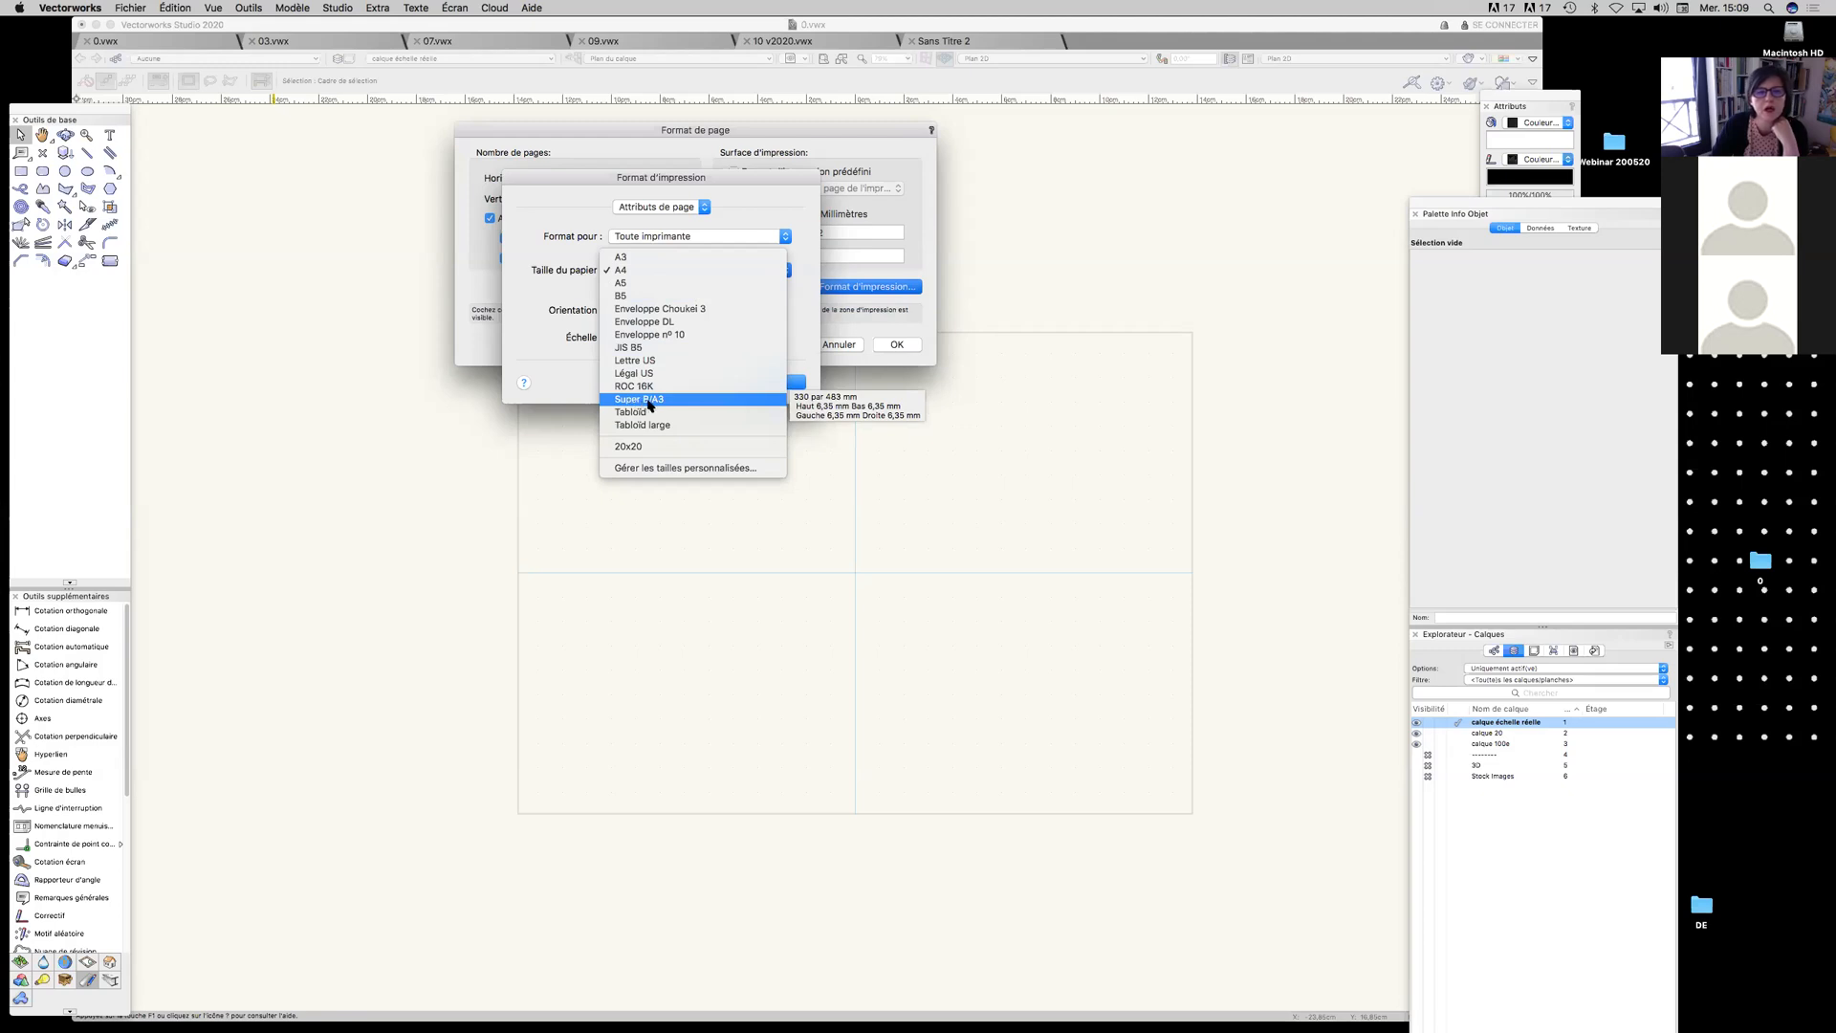
click(564, 266)
click(624, 309)
click(659, 311)
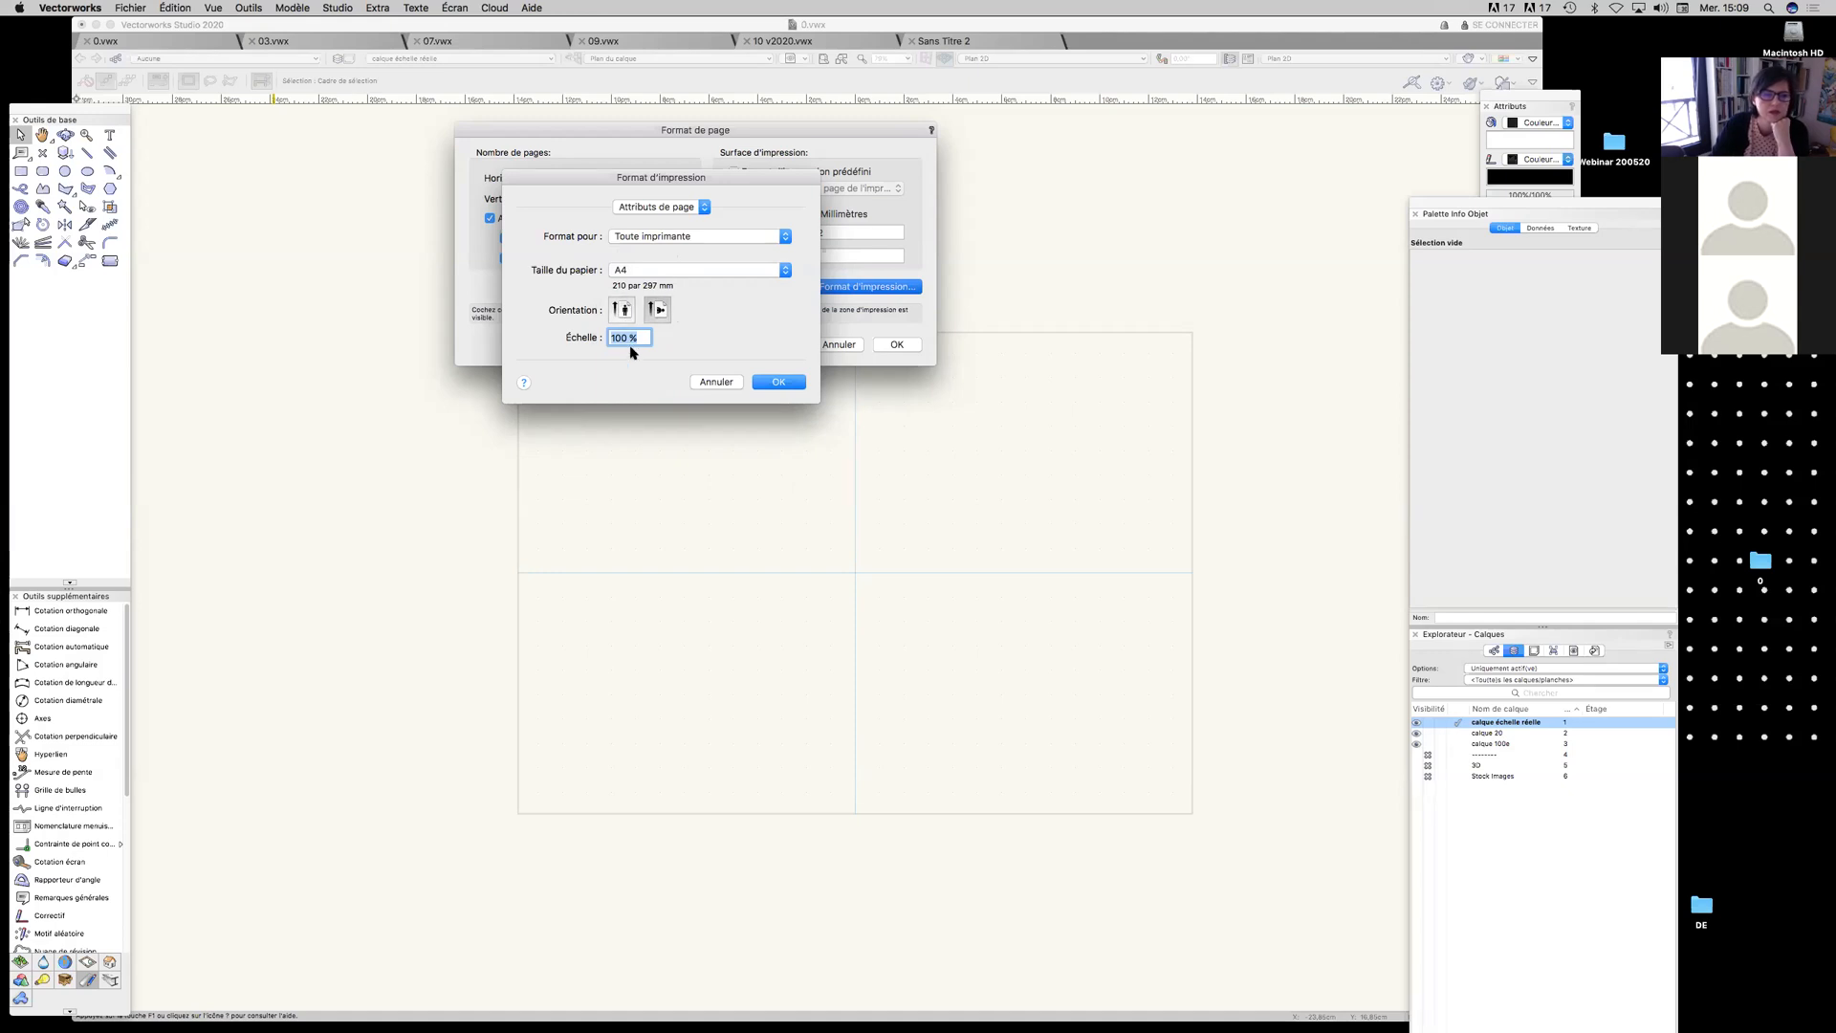
click(779, 381)
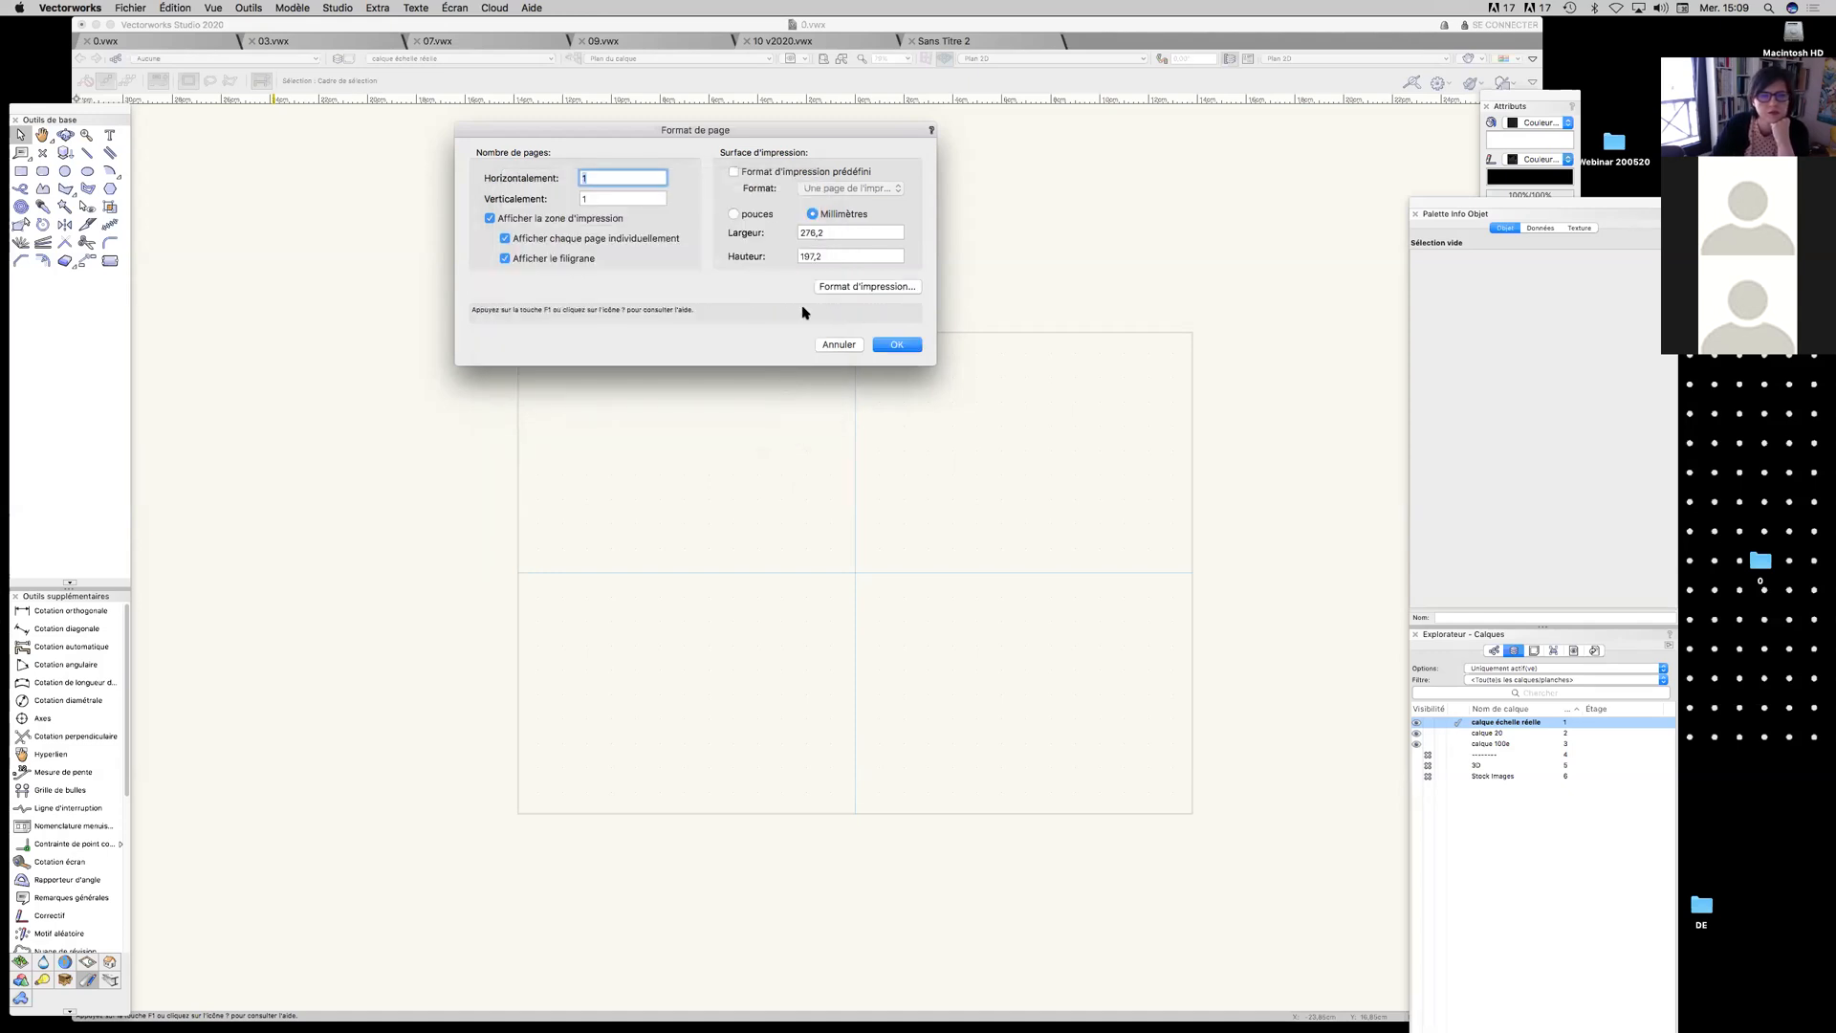
Turn on the predefined print format (Format d'impression prédéfini) and choose ISO A1 as the page format
click(775, 171)
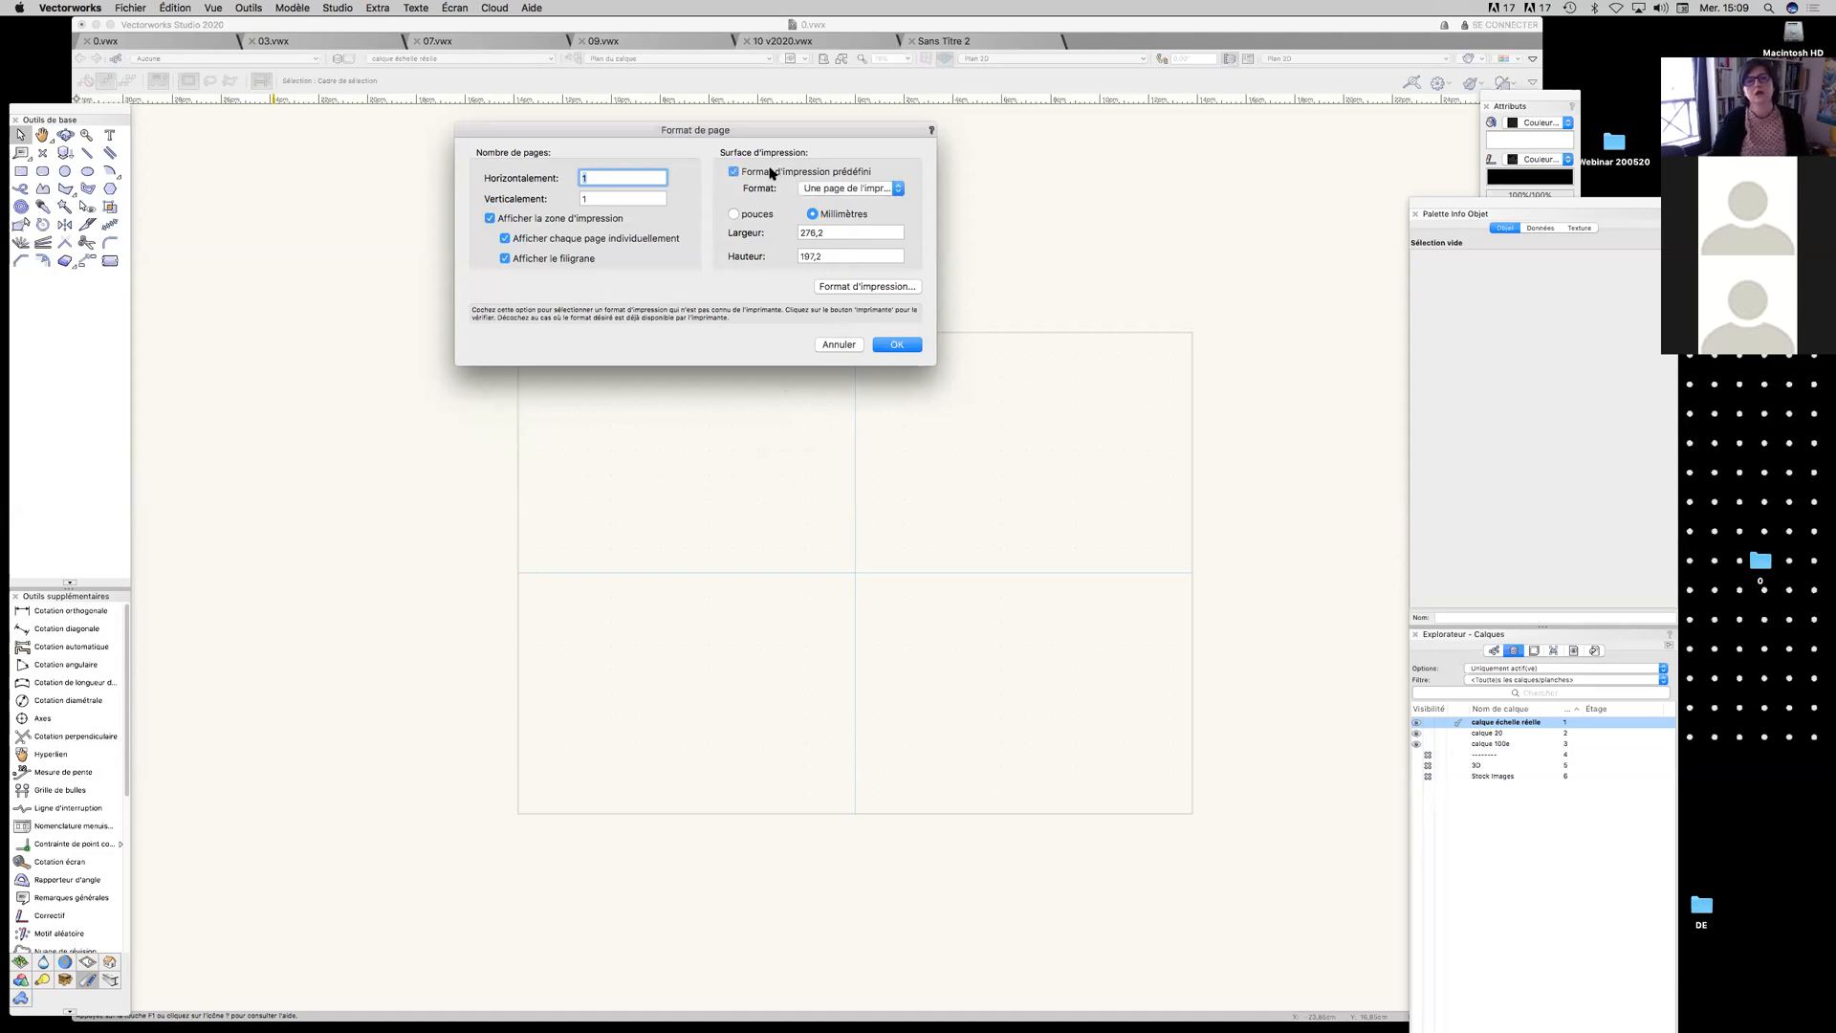
click(842, 192)
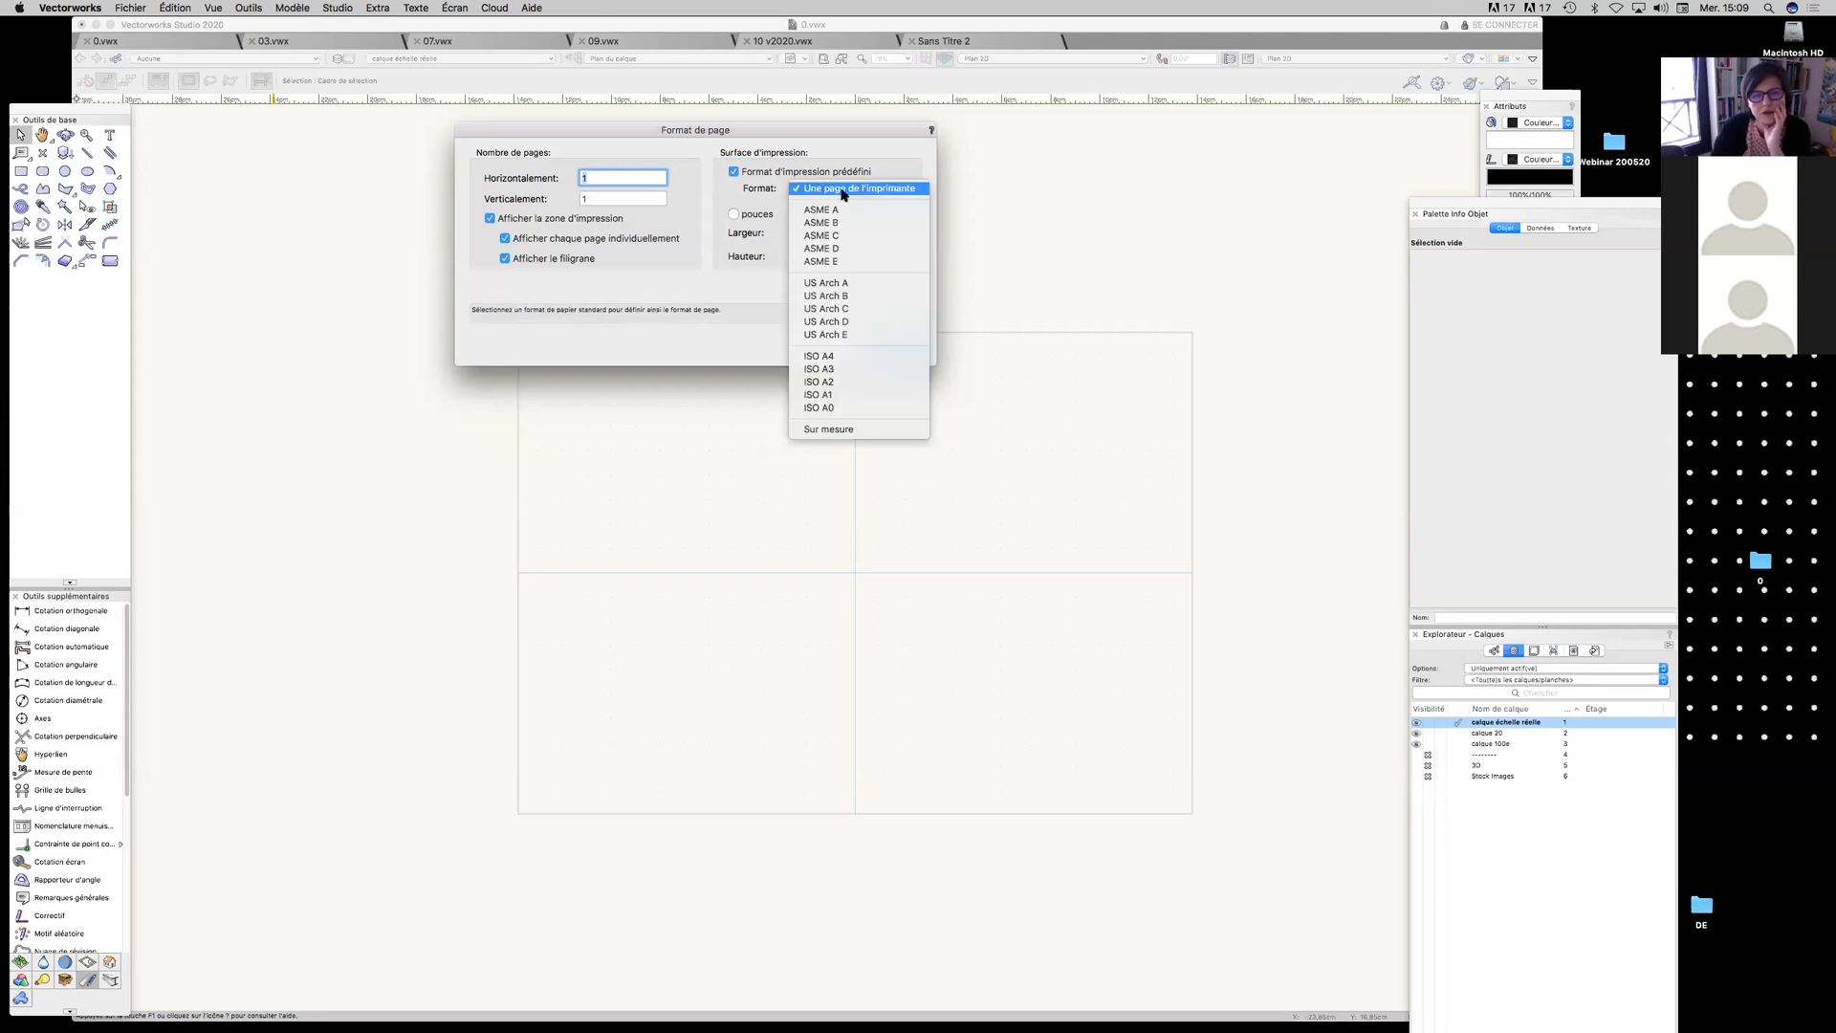
click(846, 394)
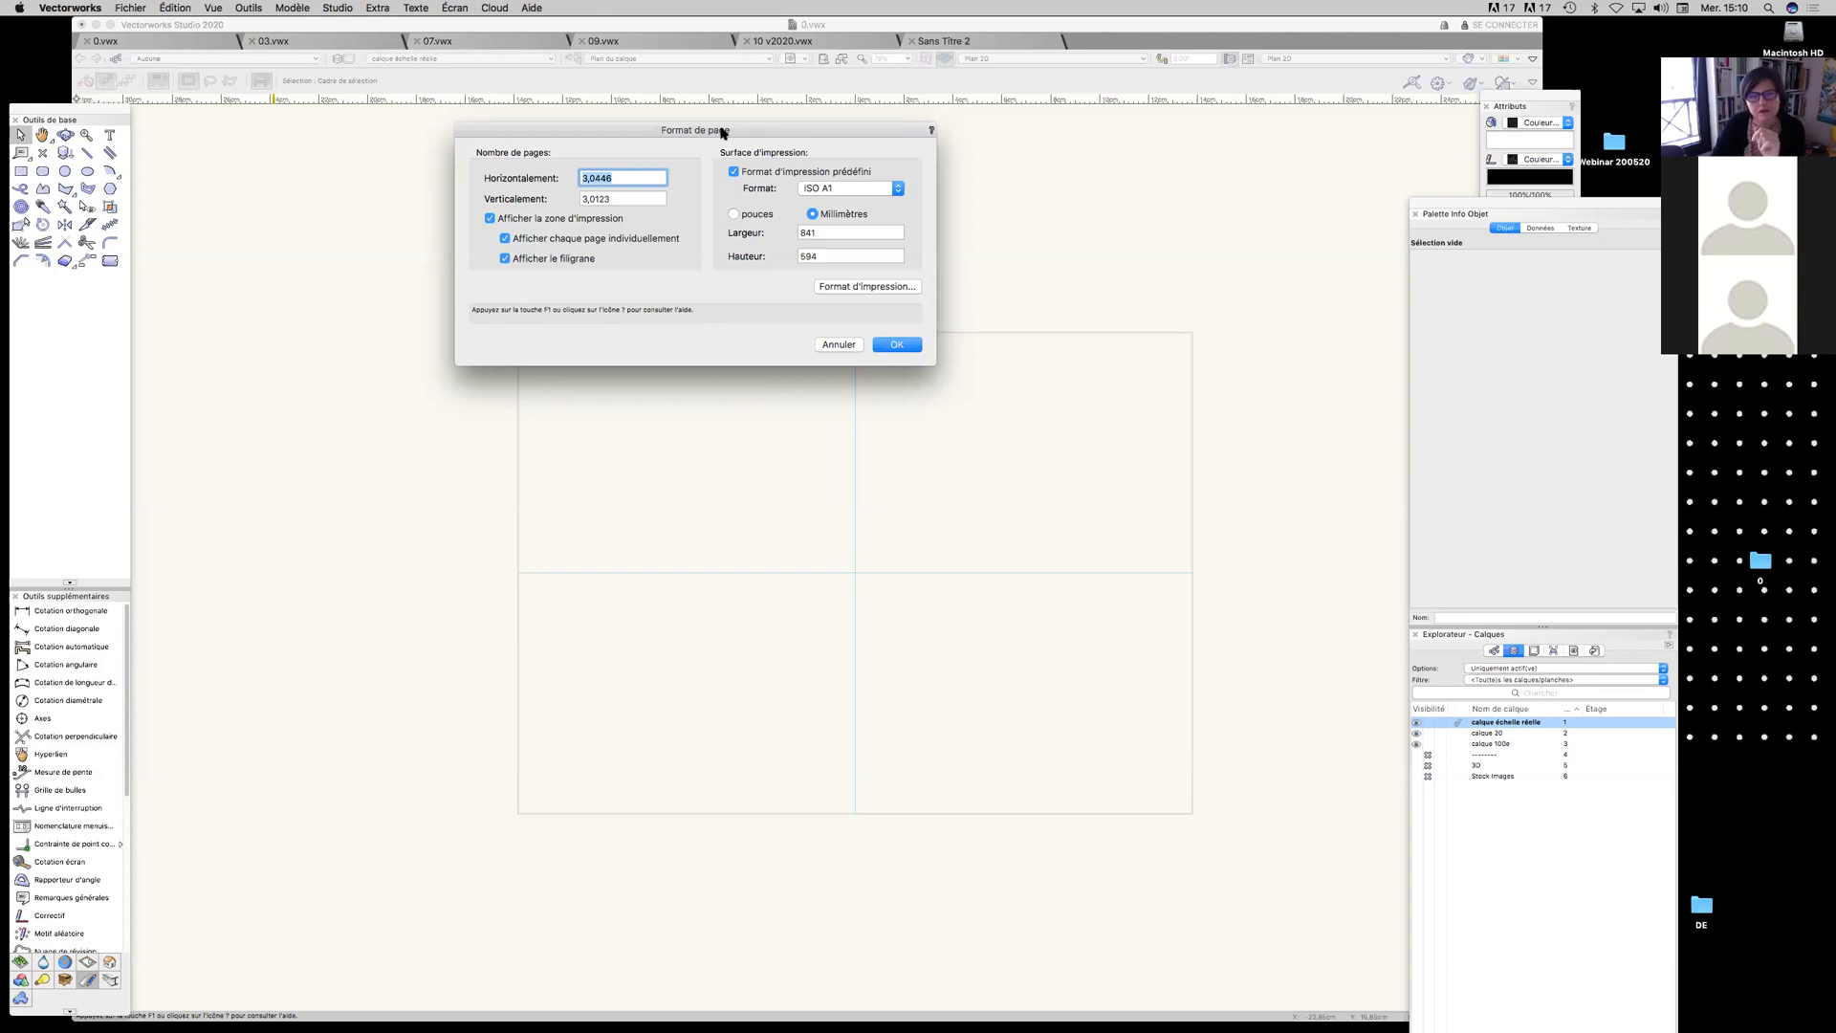
drag(723, 131, 828, 231)
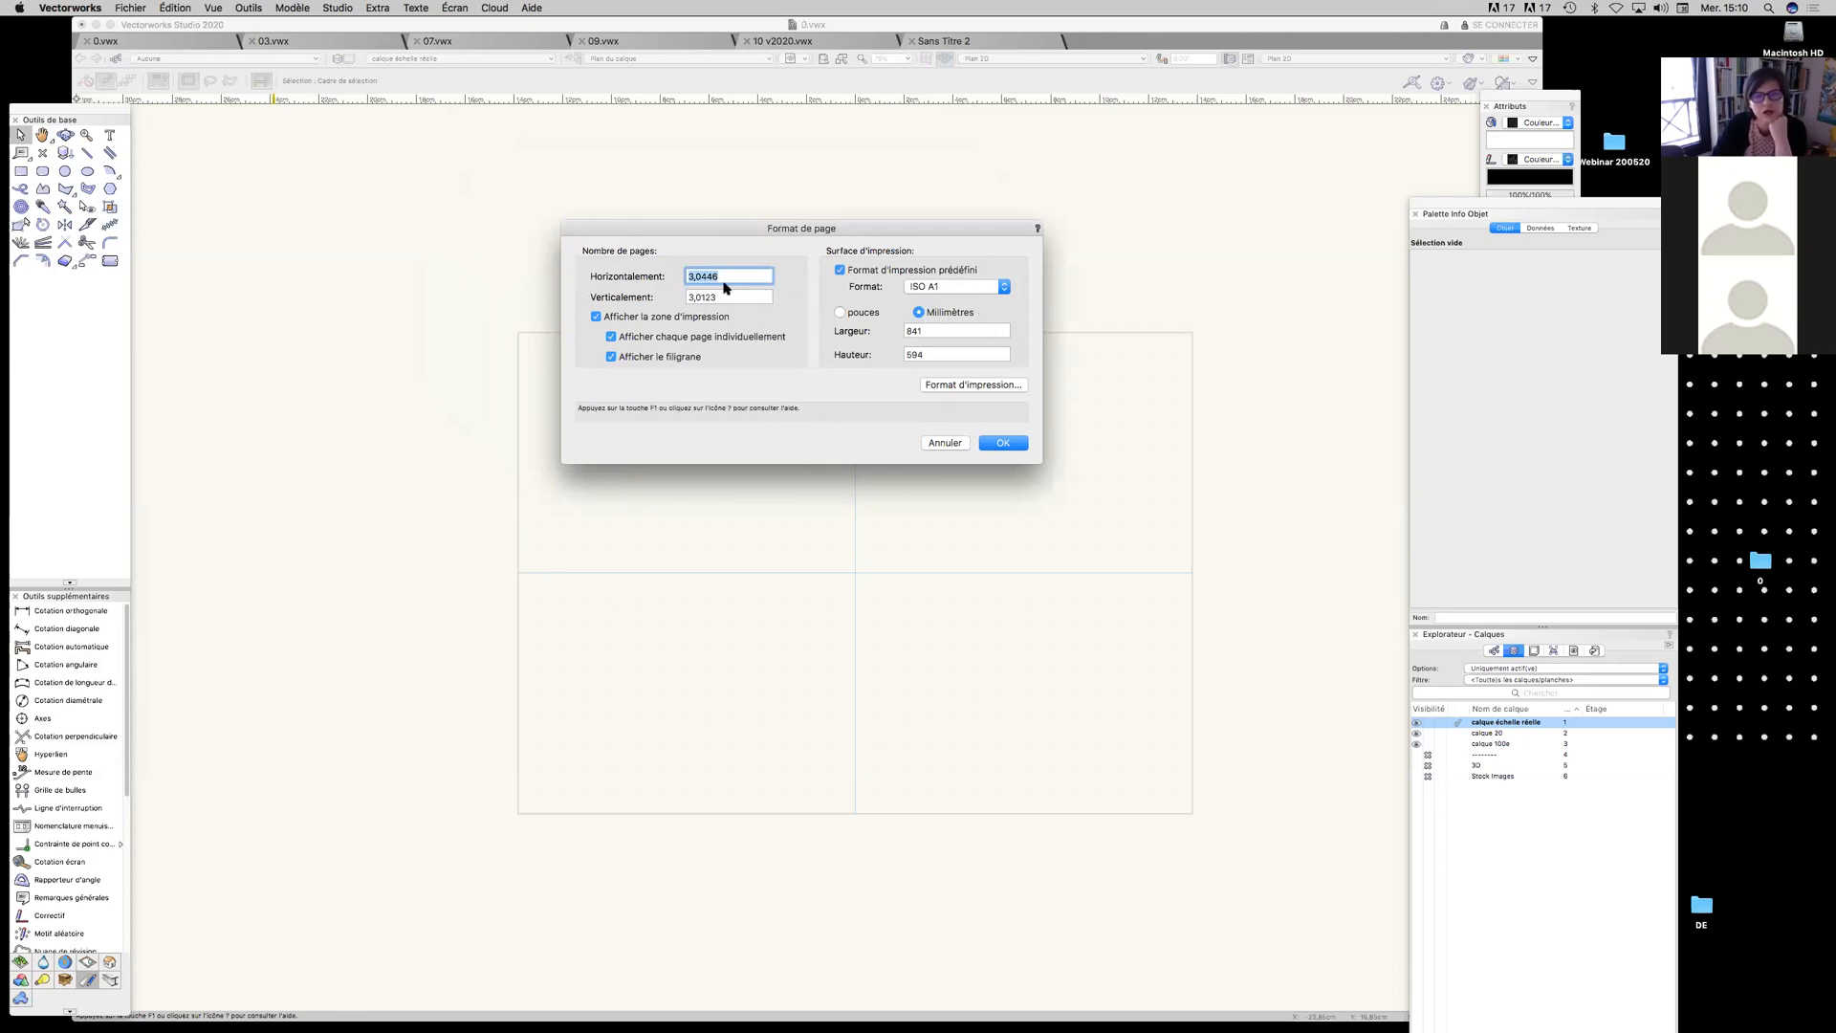
Check the paper size in the print format settings, then review the page counts and the print area's width and height
click(970, 388)
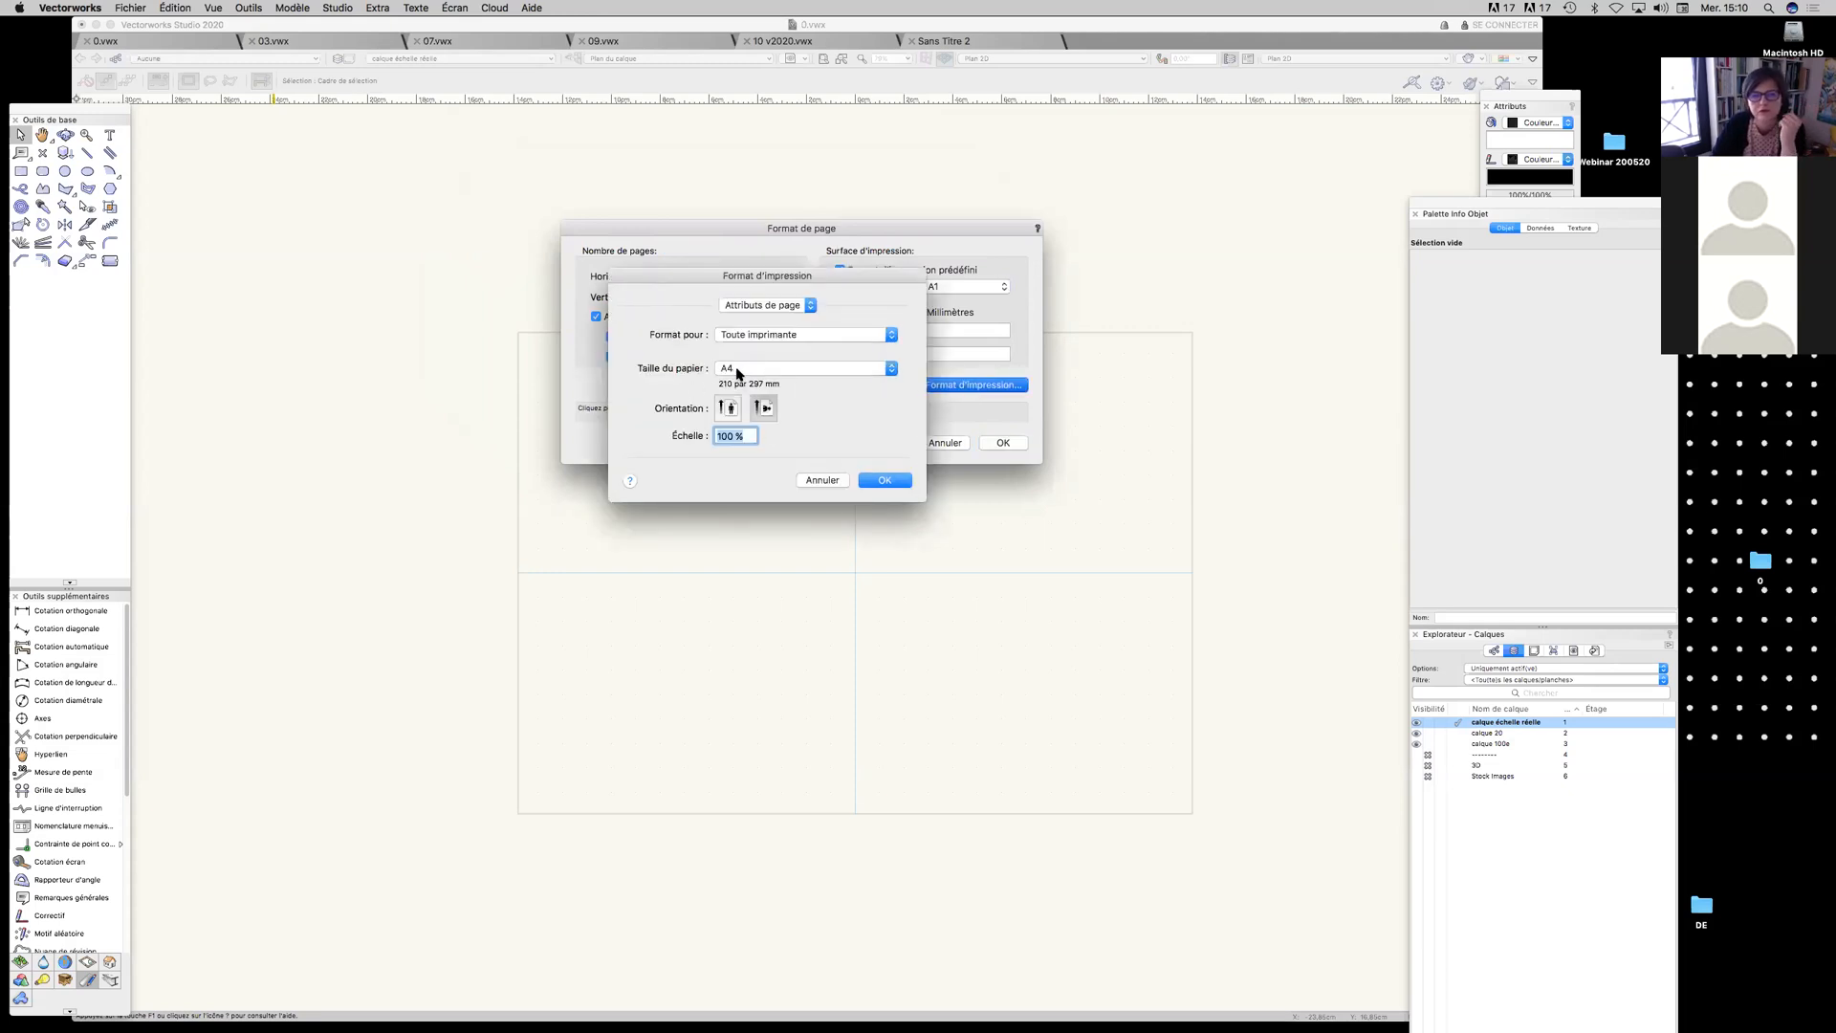
click(830, 481)
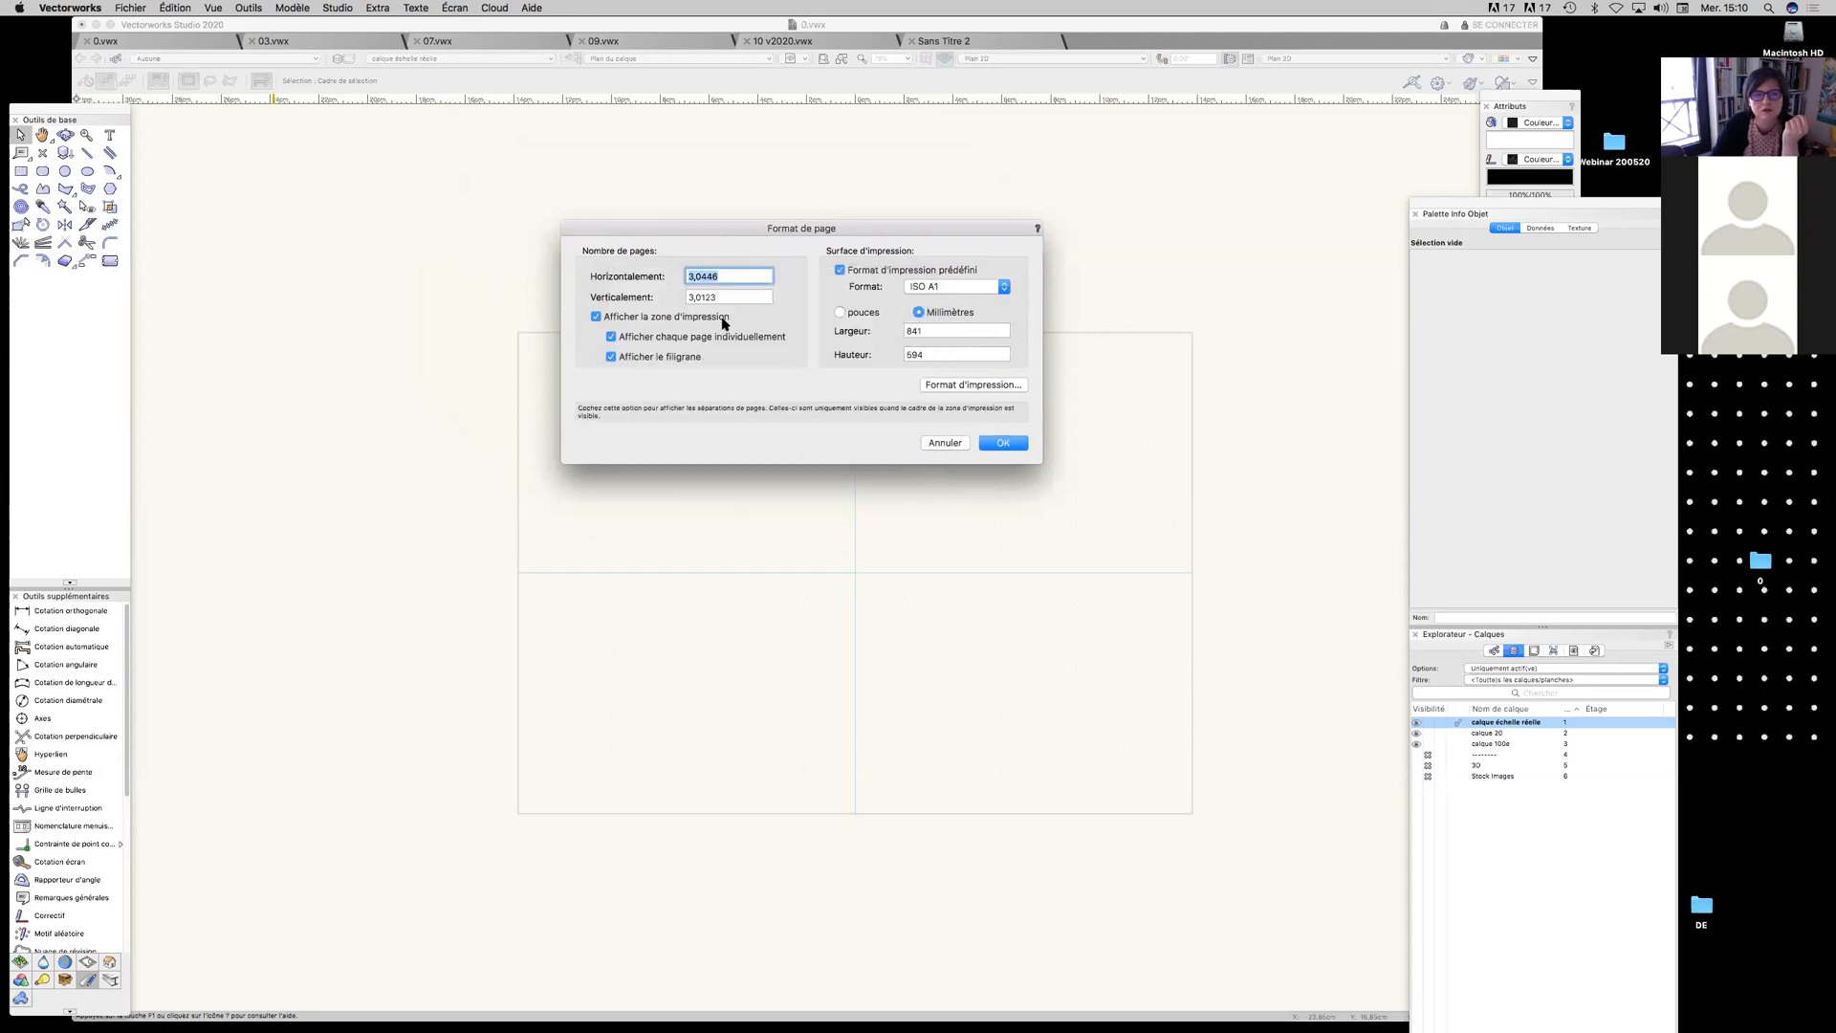
key(Tab)
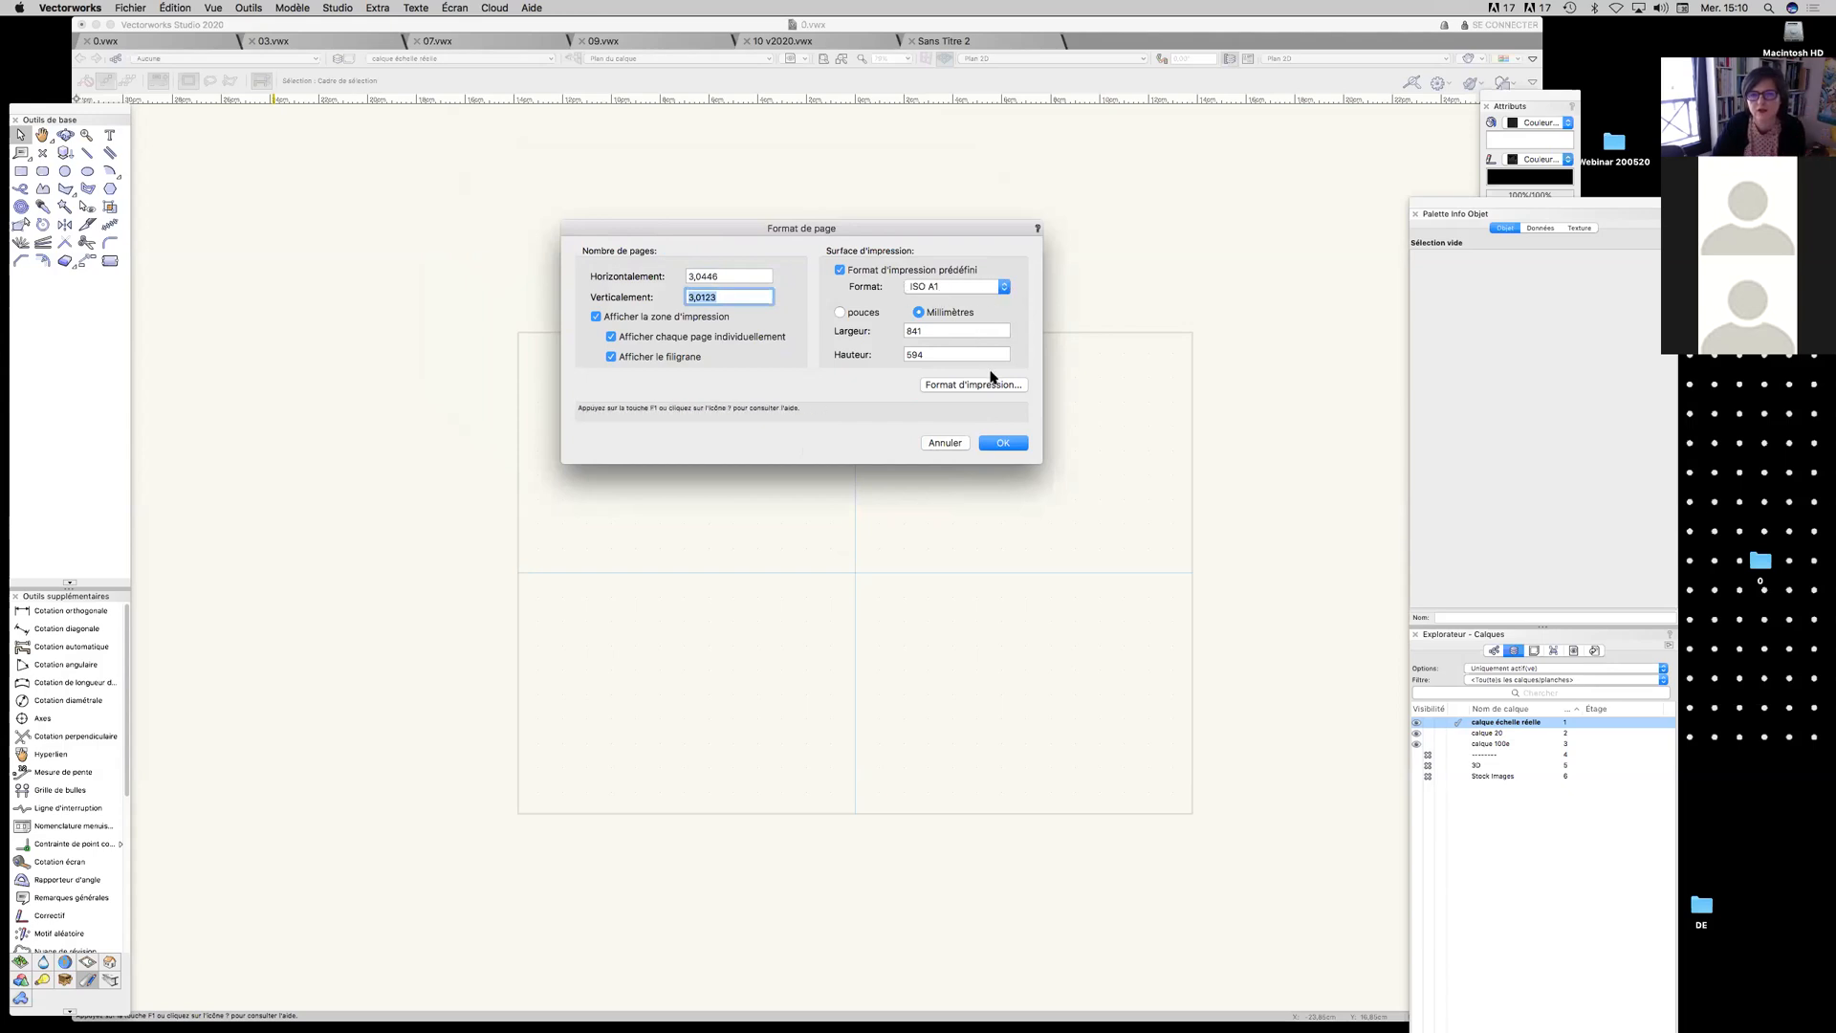
click(732, 276)
click(730, 298)
click(961, 330)
click(914, 353)
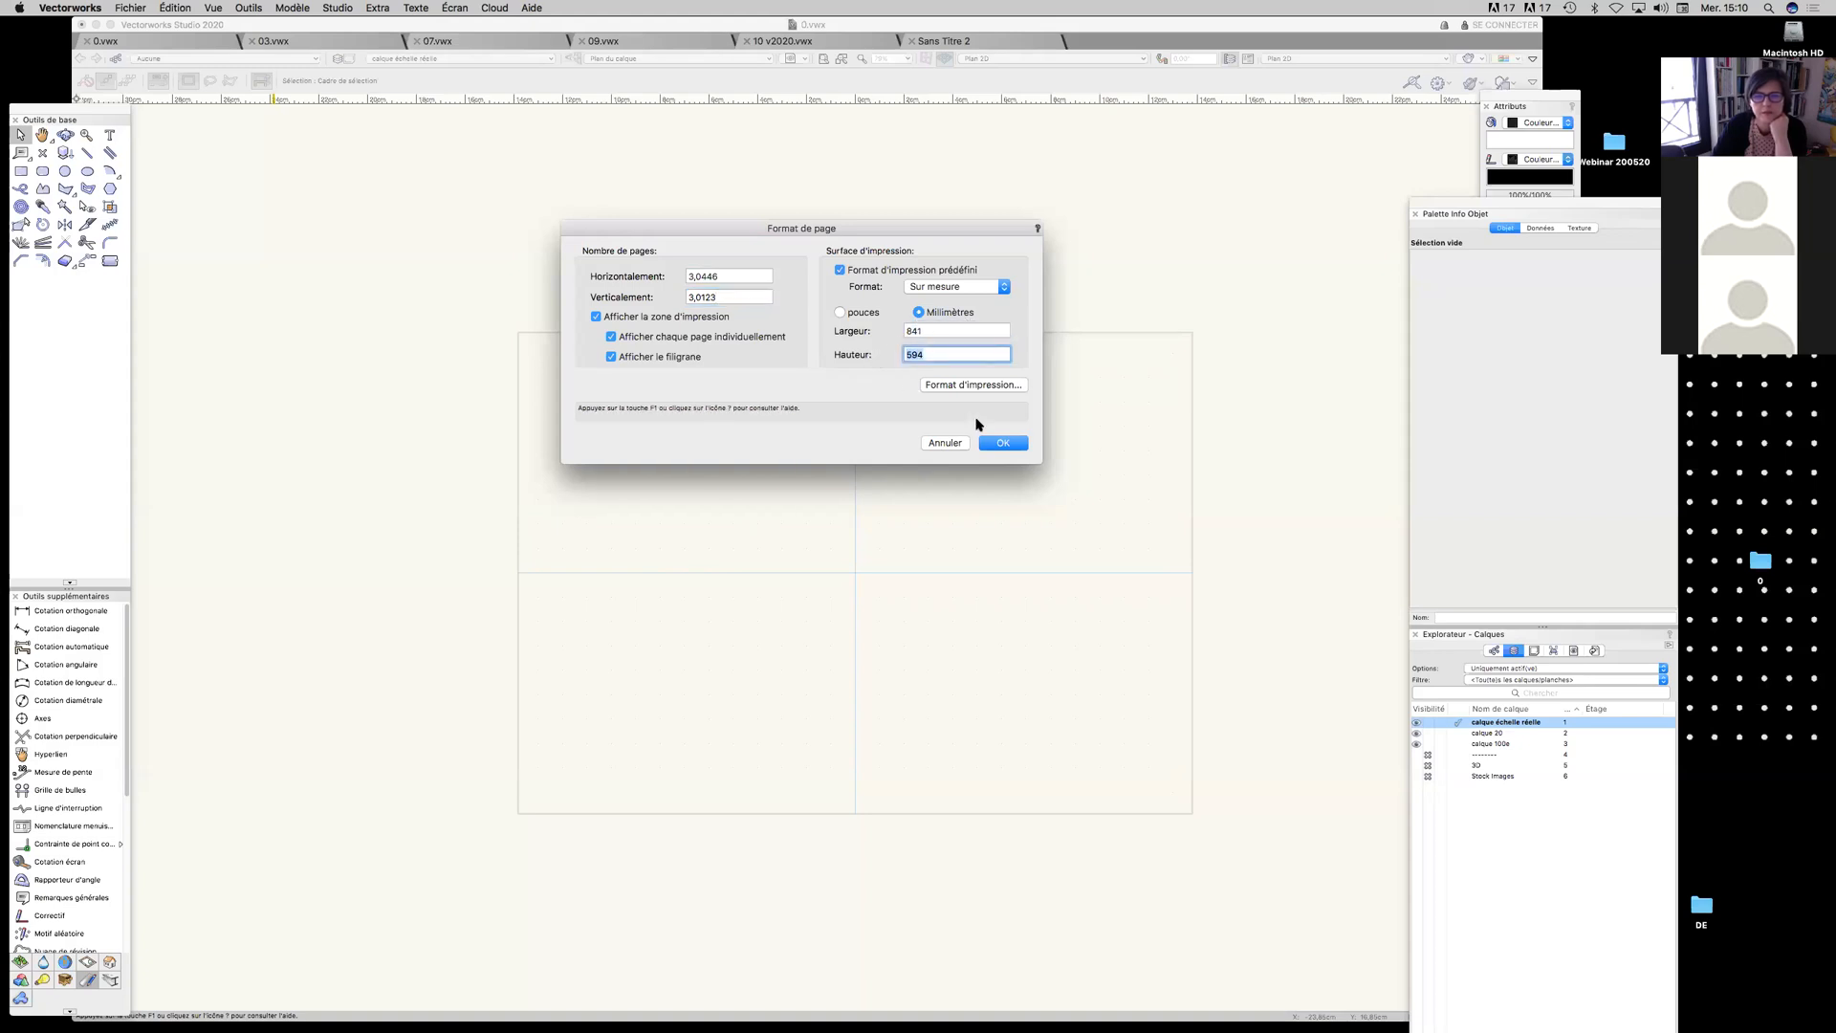
Apply the 841 by 594 mm page format and view the whole page with its print divisions
click(1003, 444)
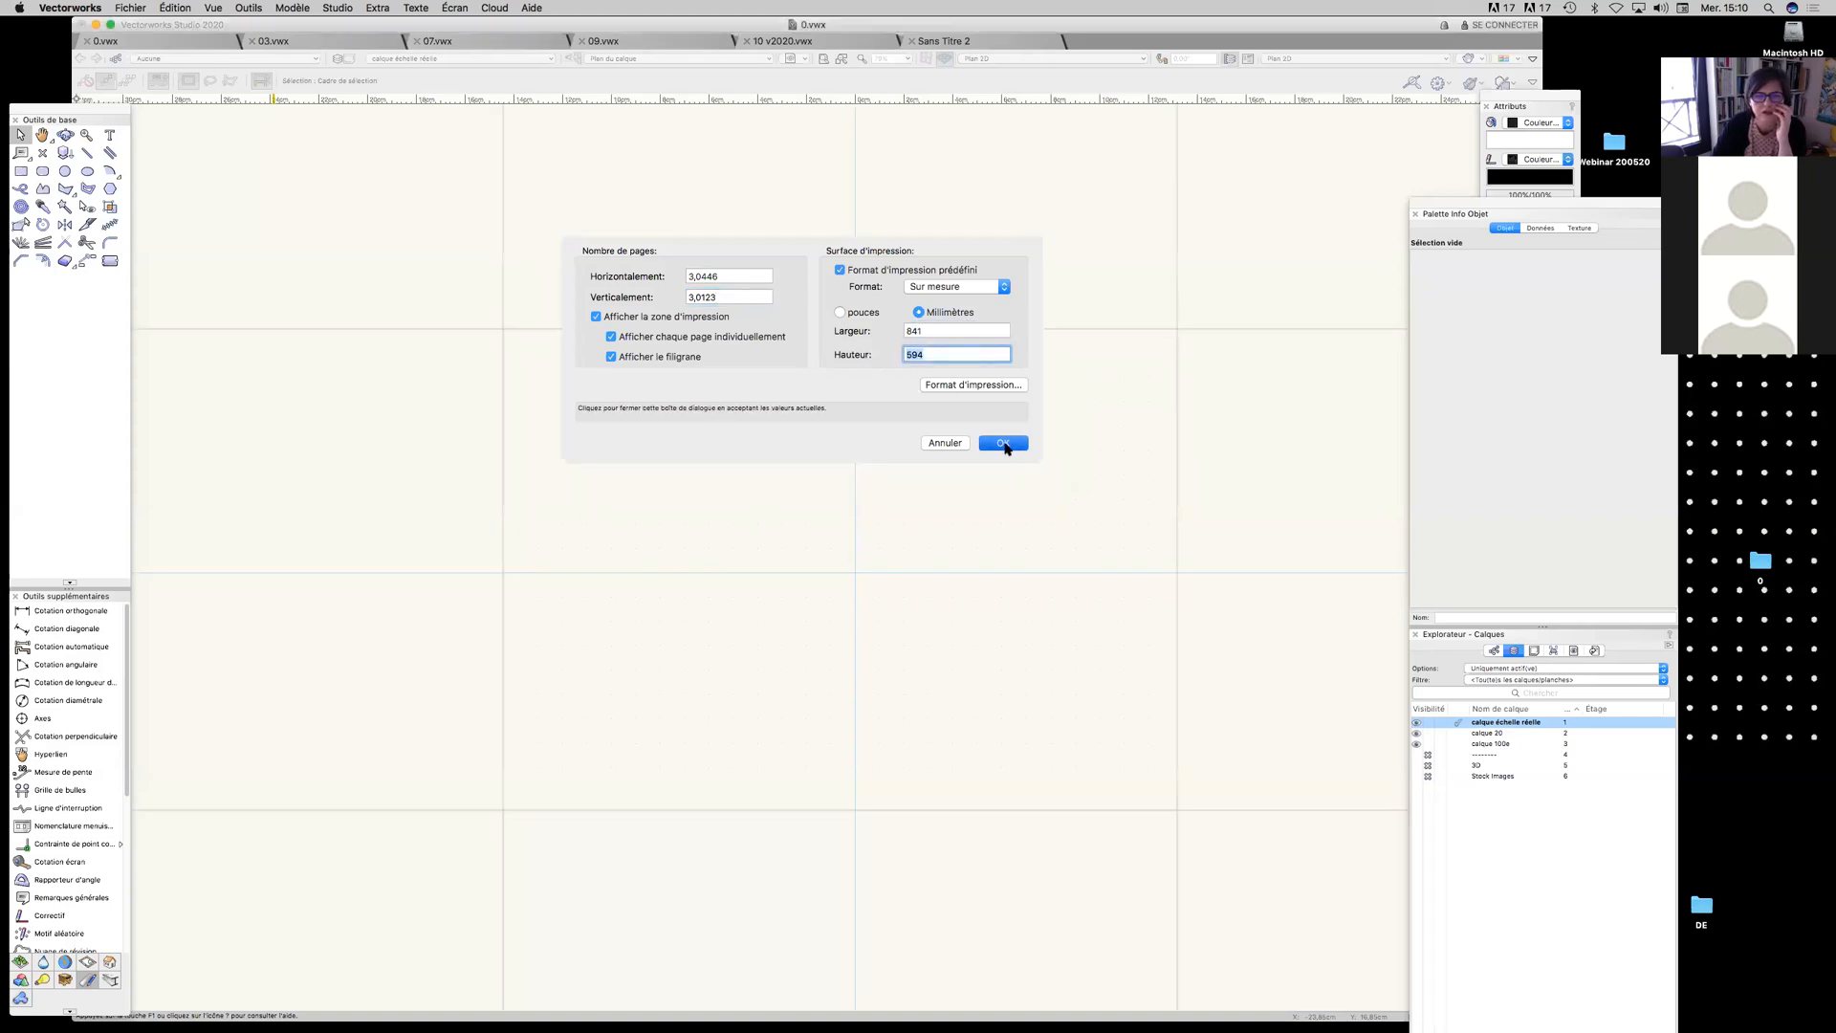
scroll(947, 483, down, 2)
scroll(942, 478, down, 3)
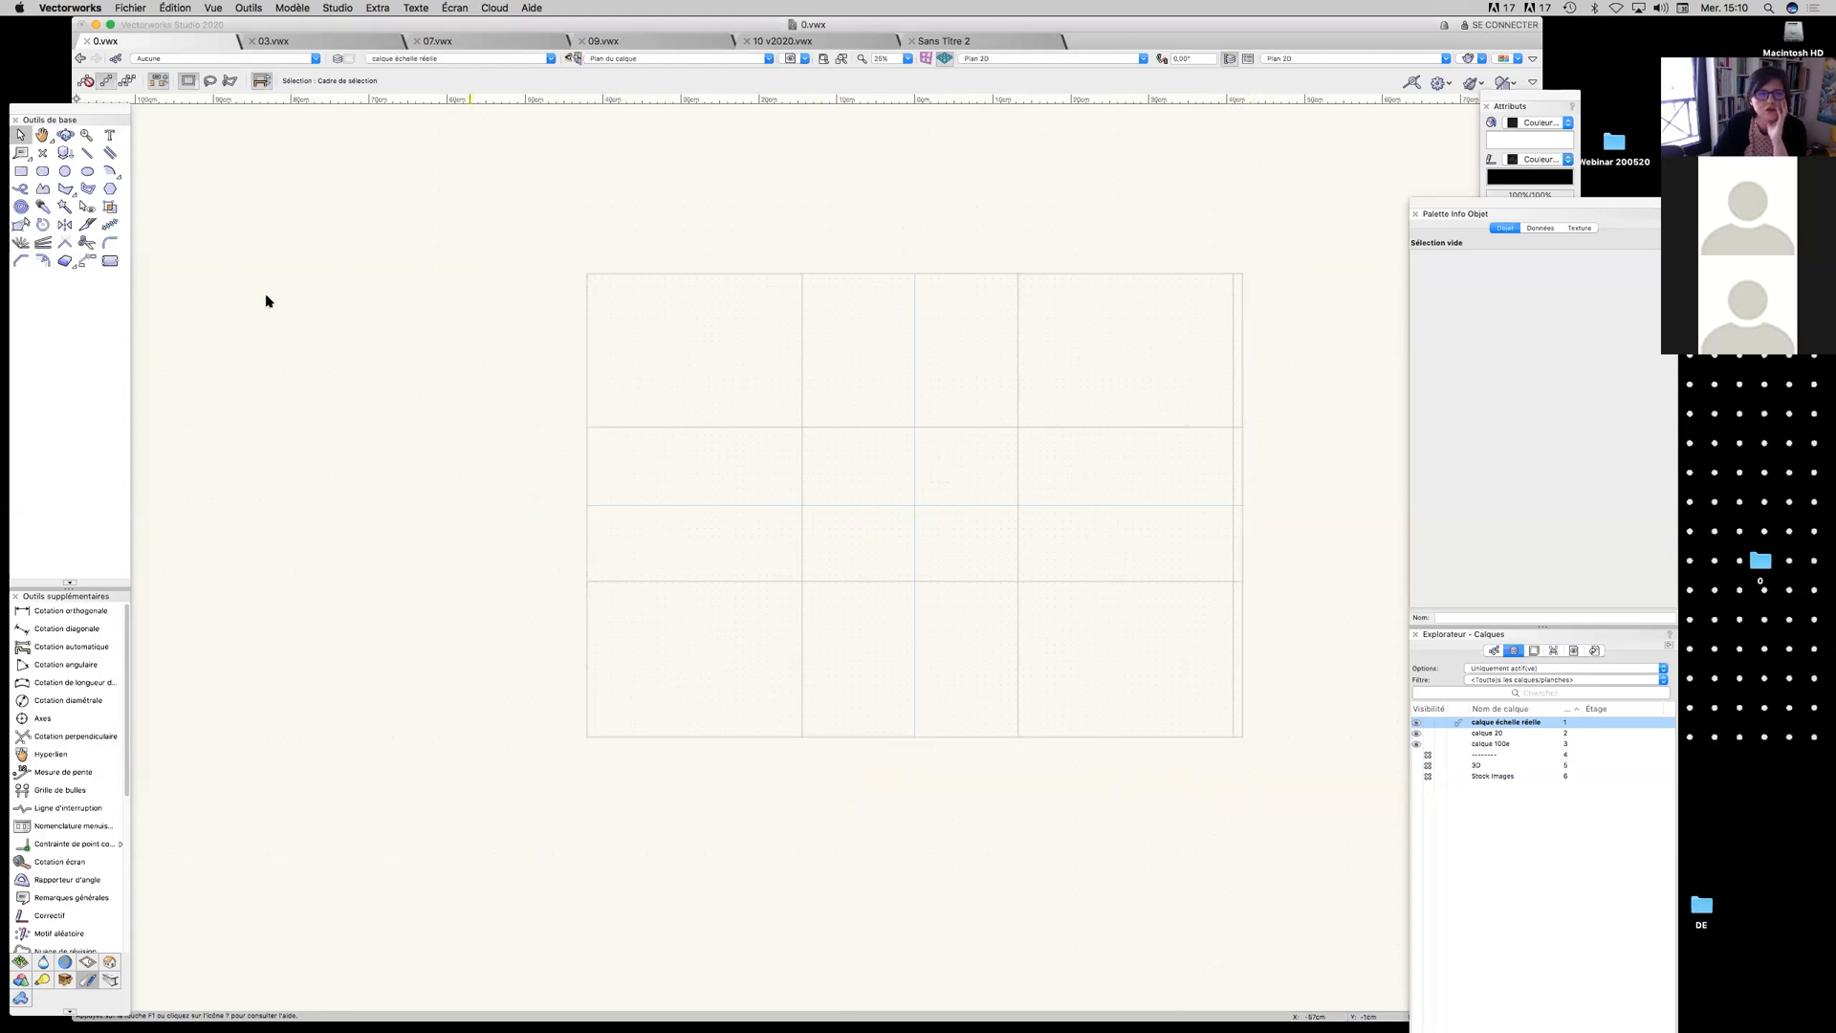
Draw a trial rectangle about 62 cm by 42.5 cm across the page divisions, and delete it
click(21, 172)
click(648, 309)
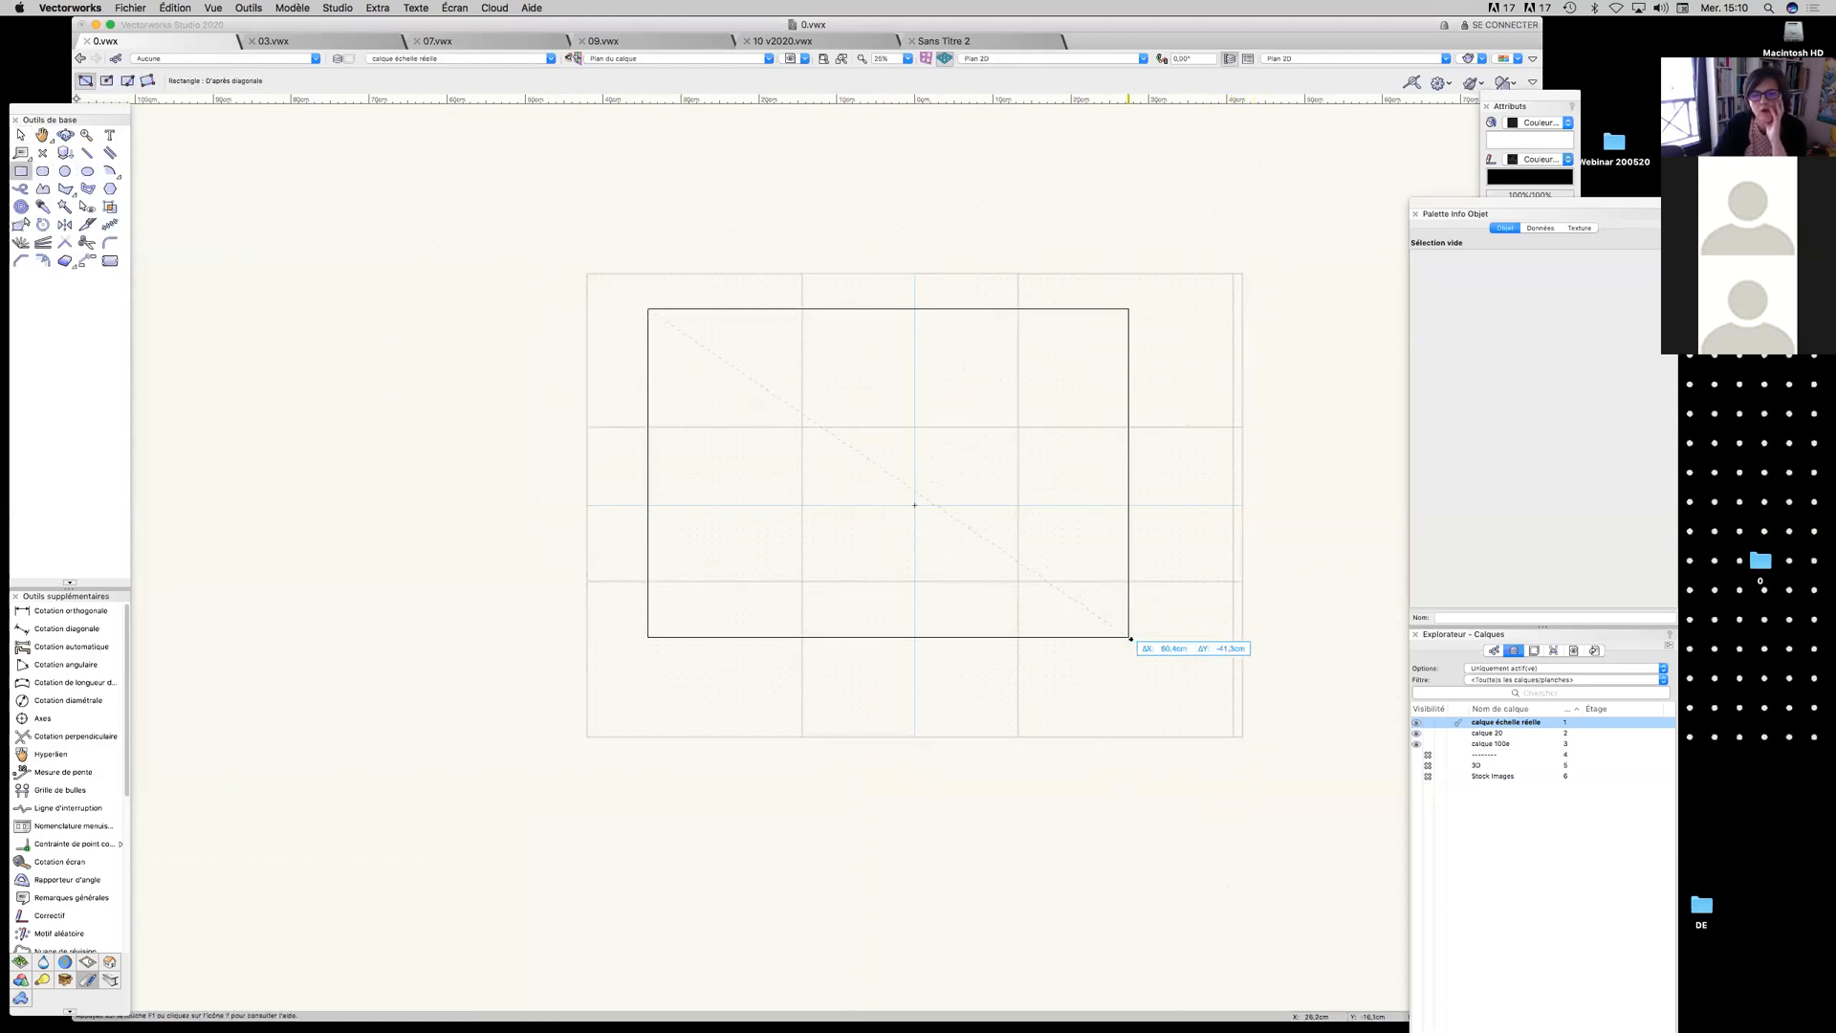
click(1132, 639)
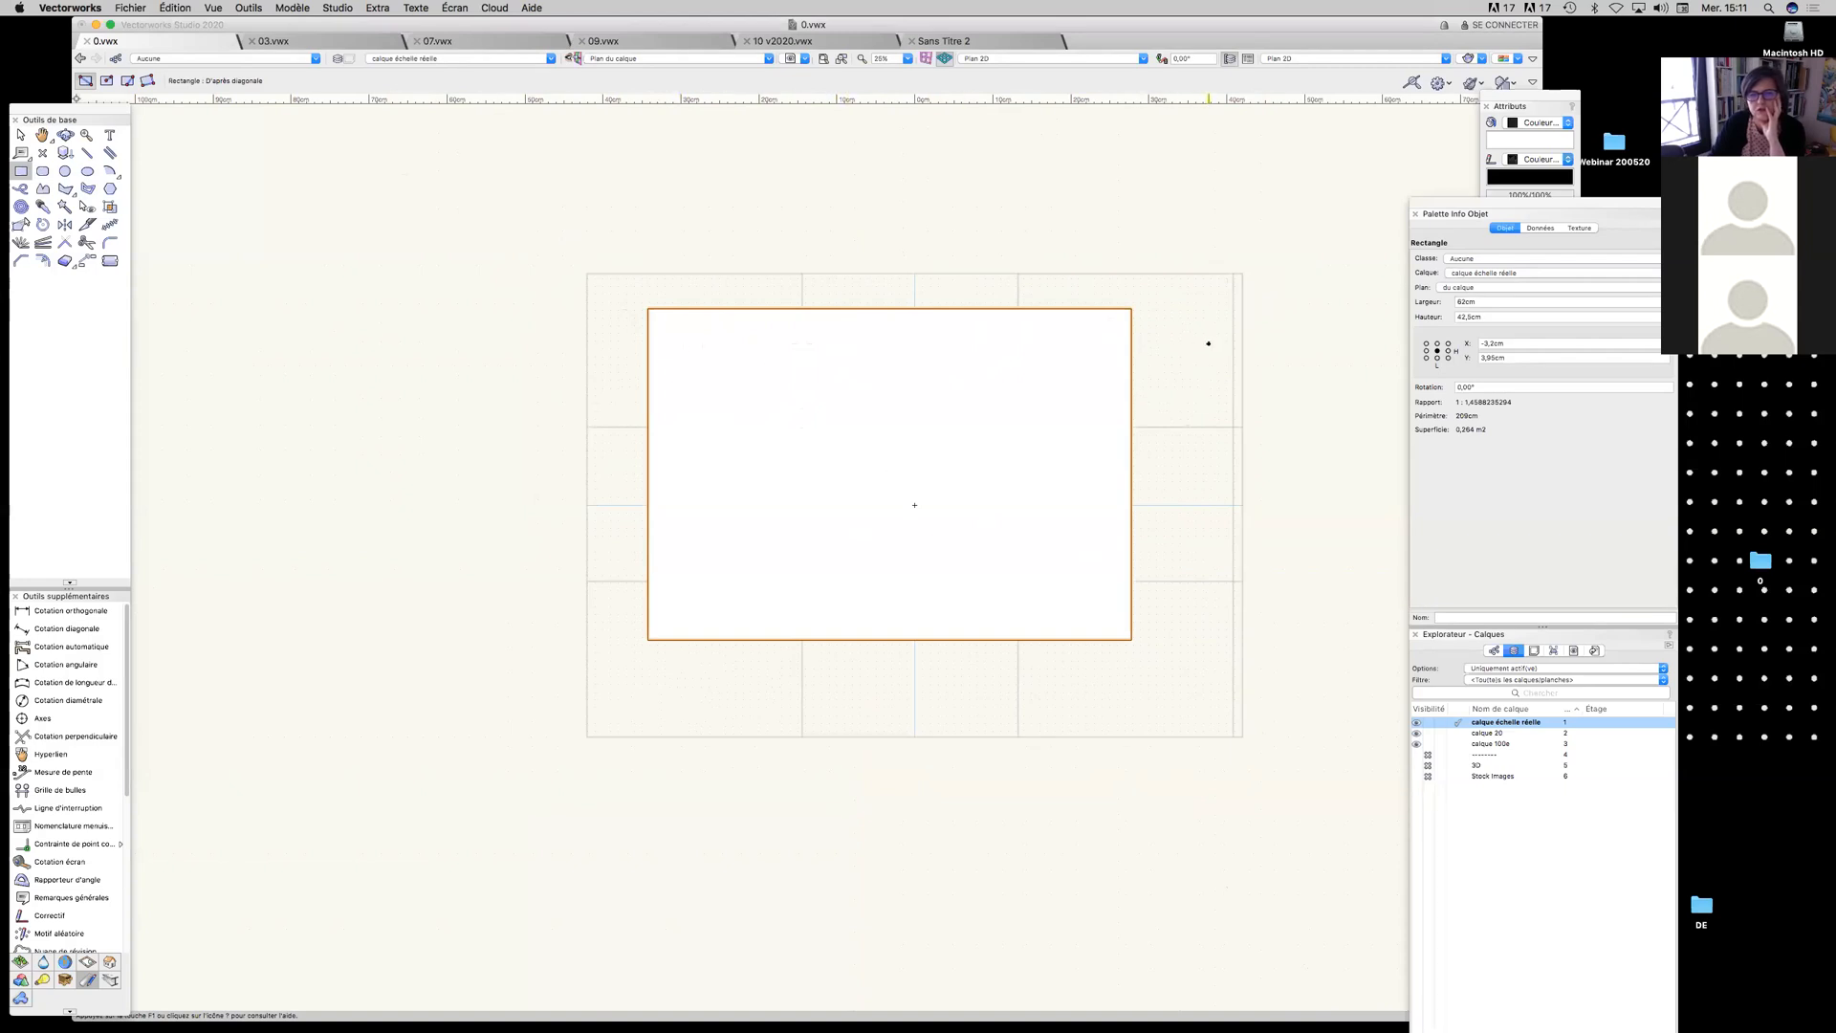
click(20, 135)
key(Delete)
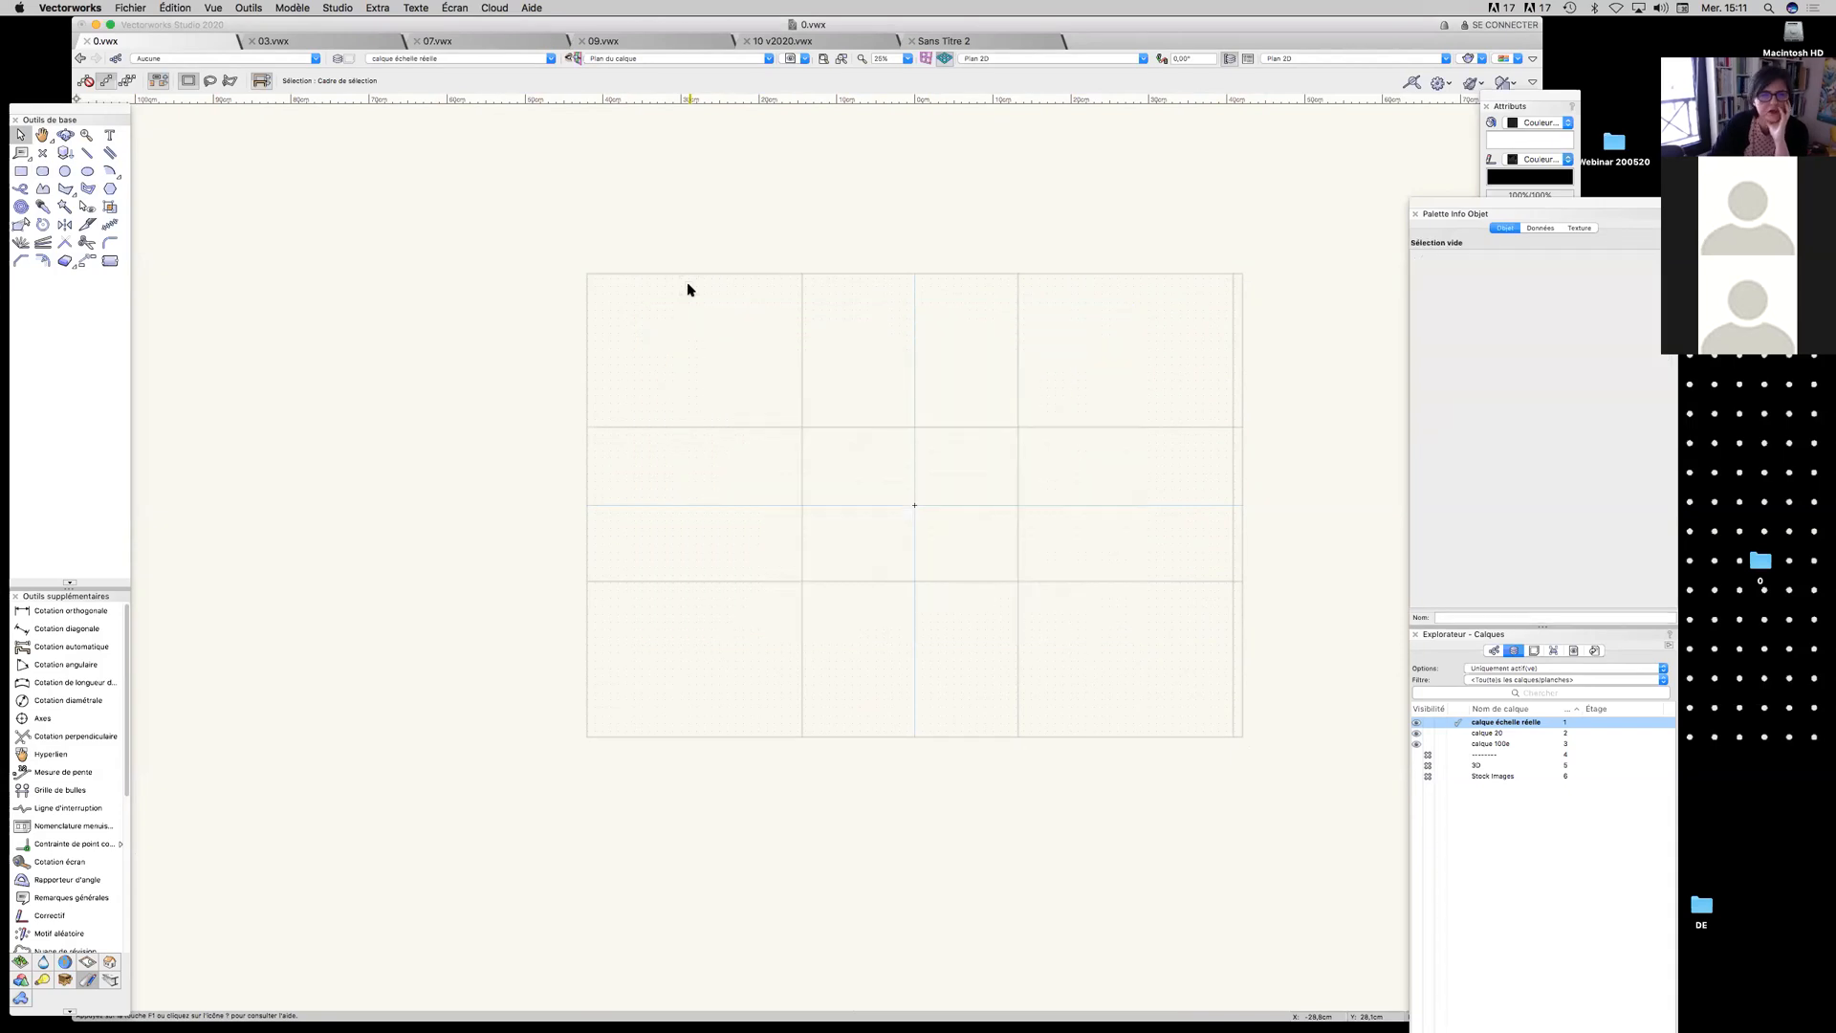
Turn off the print area display (Afficher la zone d'impression) in the page format and apply it
click(131, 7)
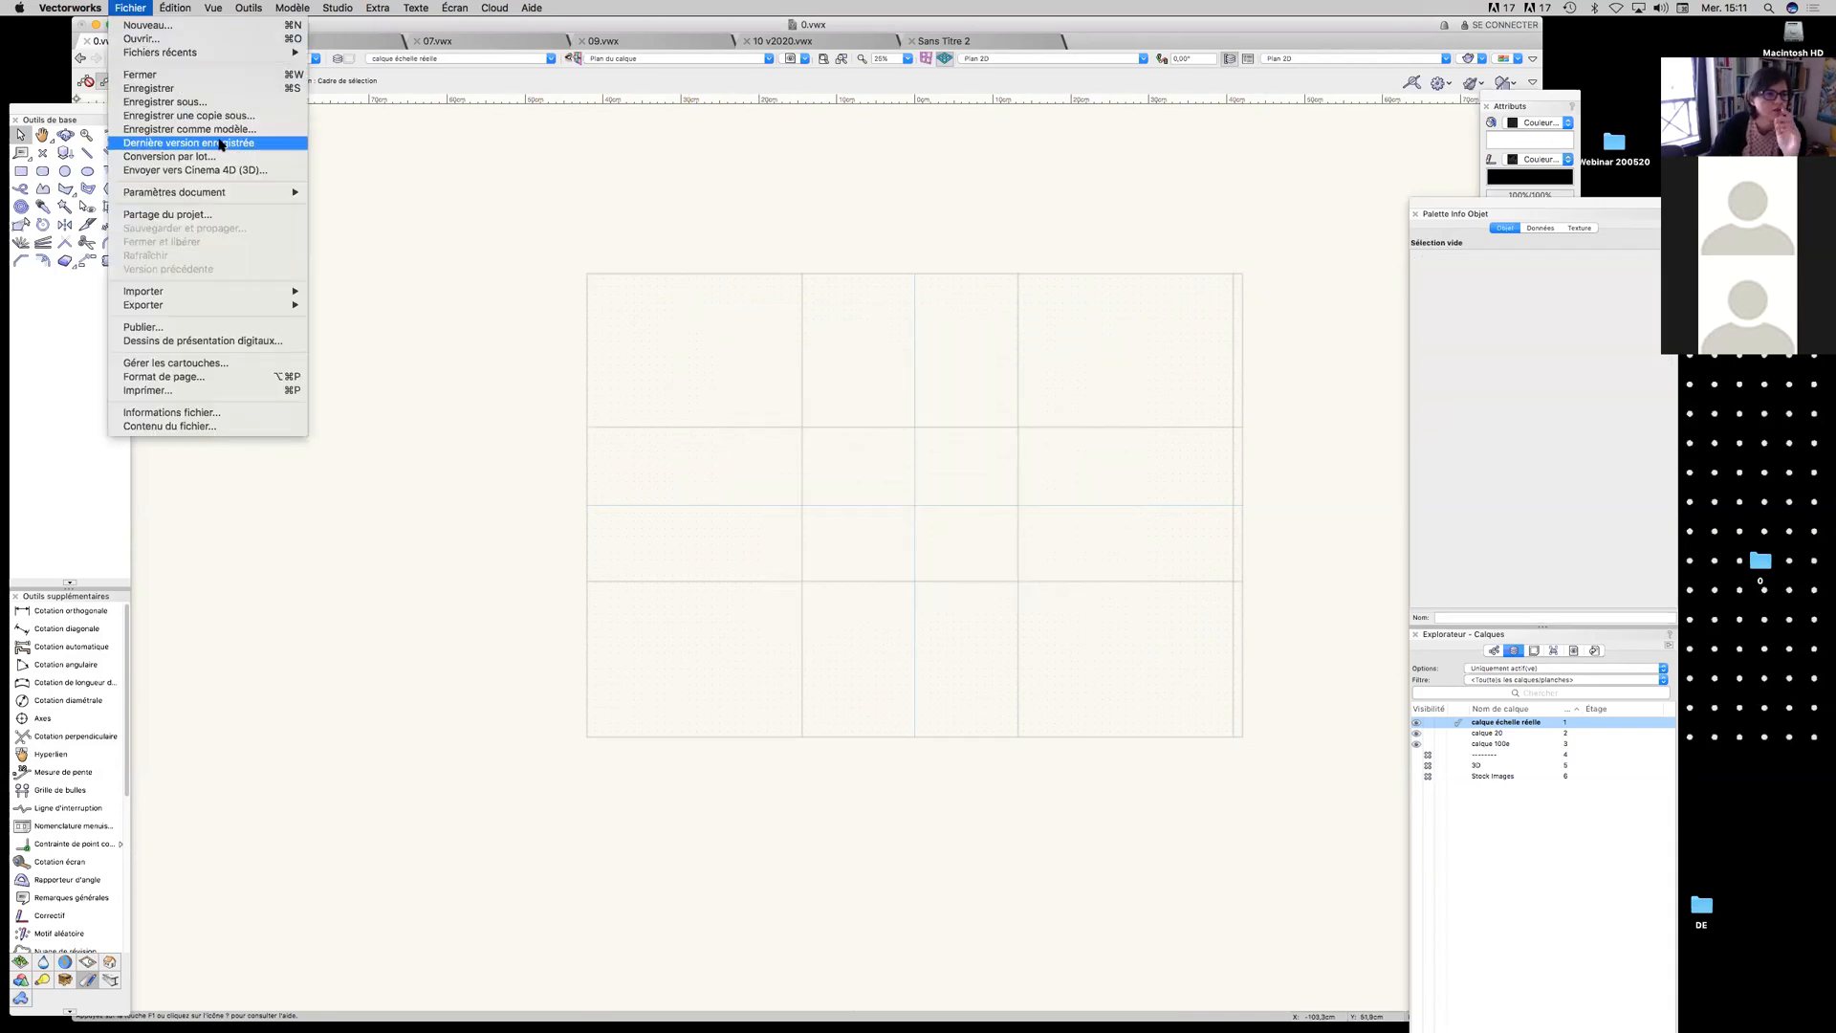
click(226, 379)
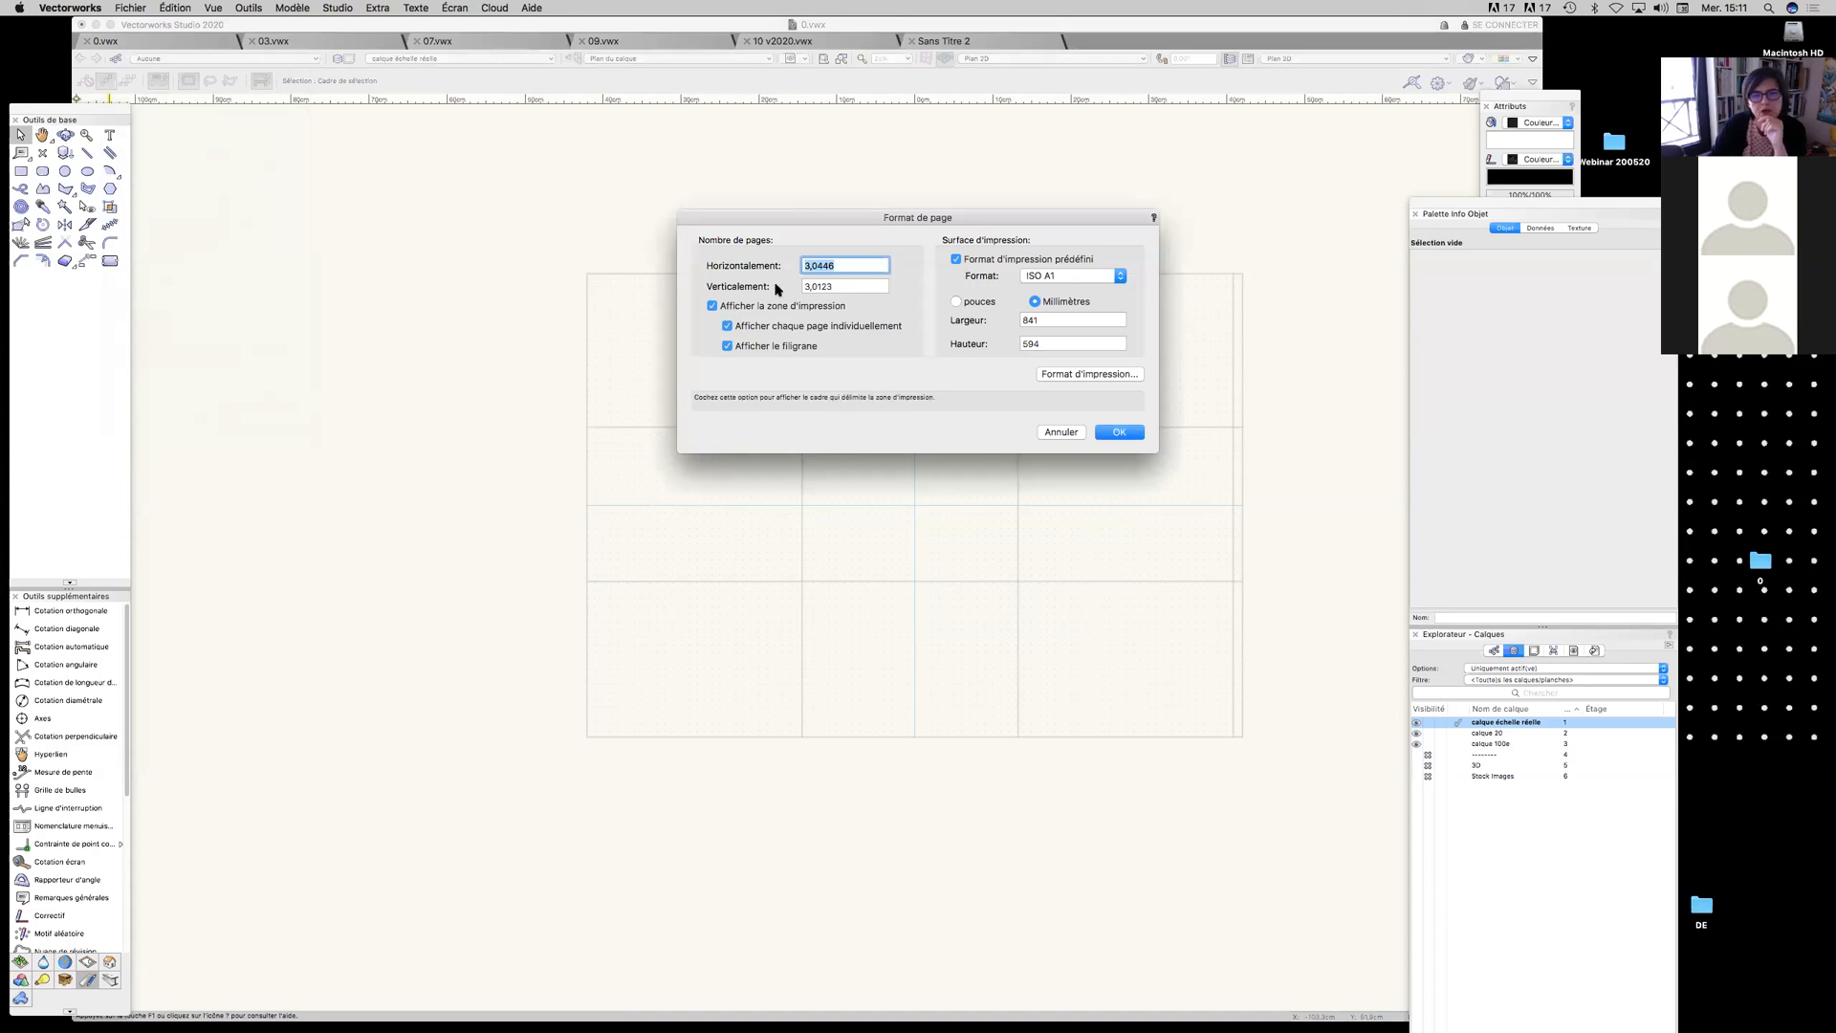
mouse_move(789, 218)
mouse_down()
mouse_move(402, 127)
mouse_move(307, 127)
mouse_up()
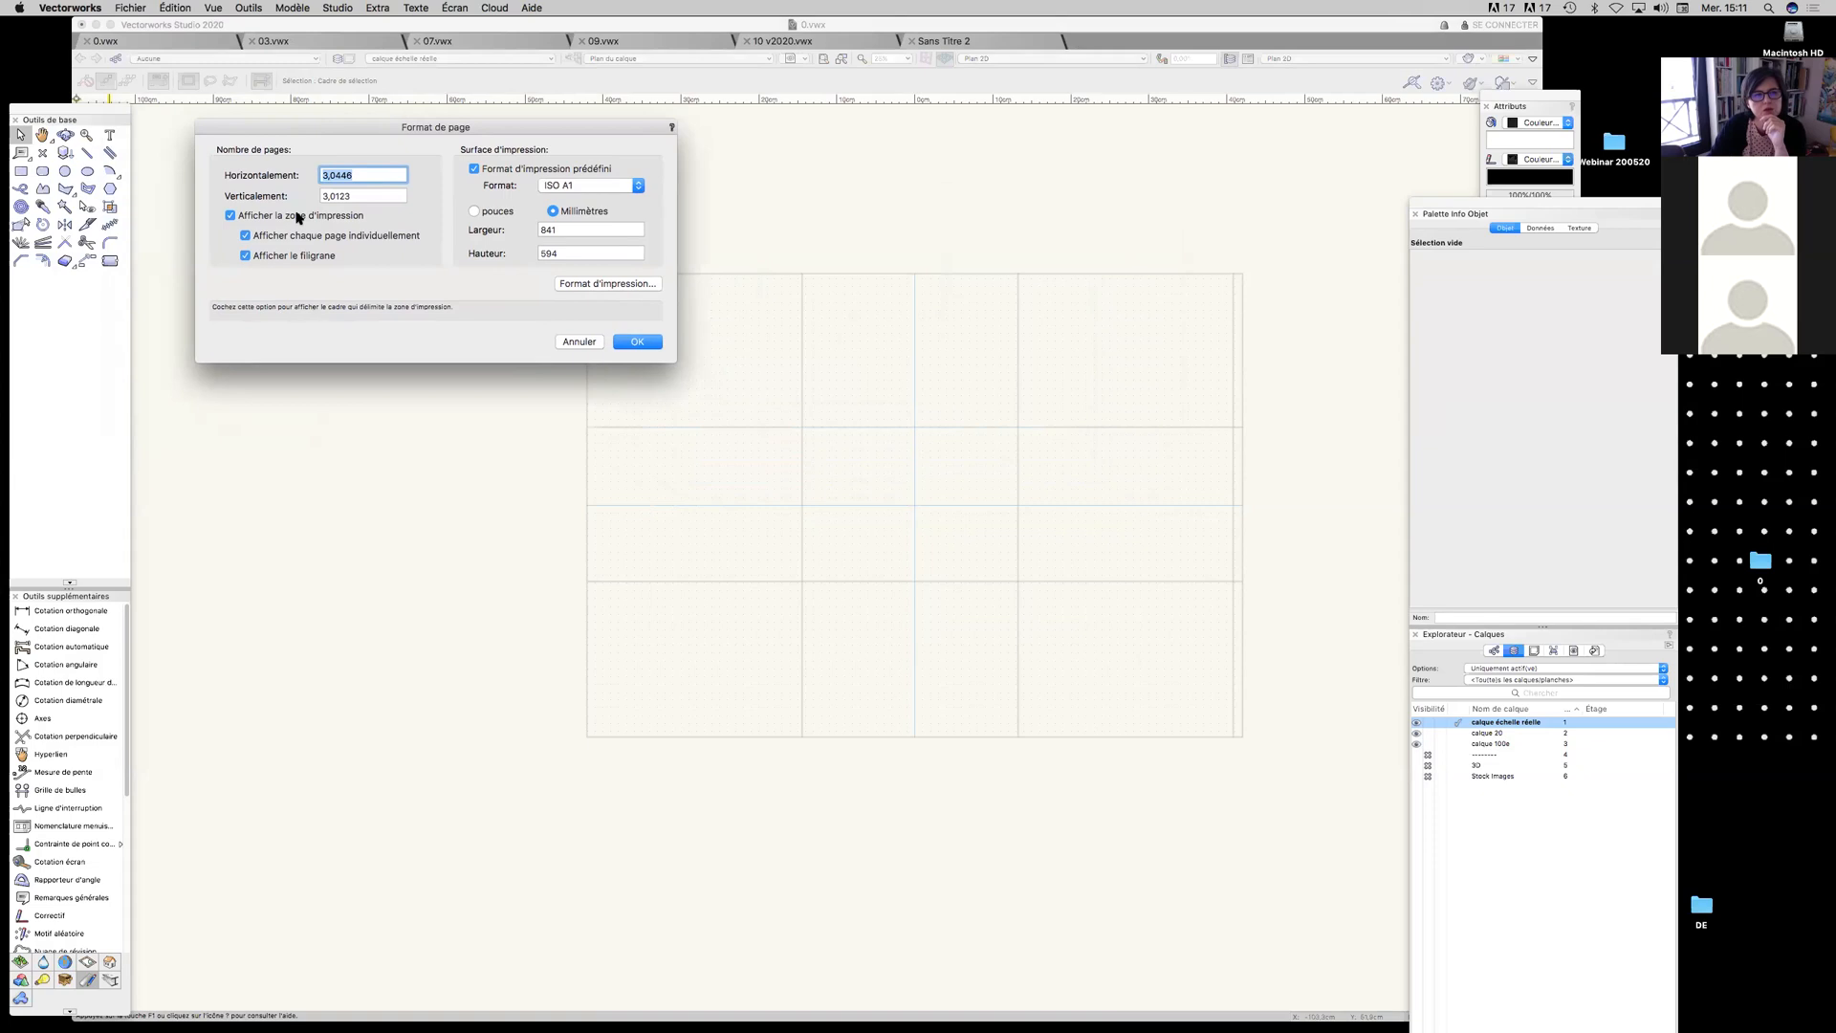
click(297, 217)
click(622, 339)
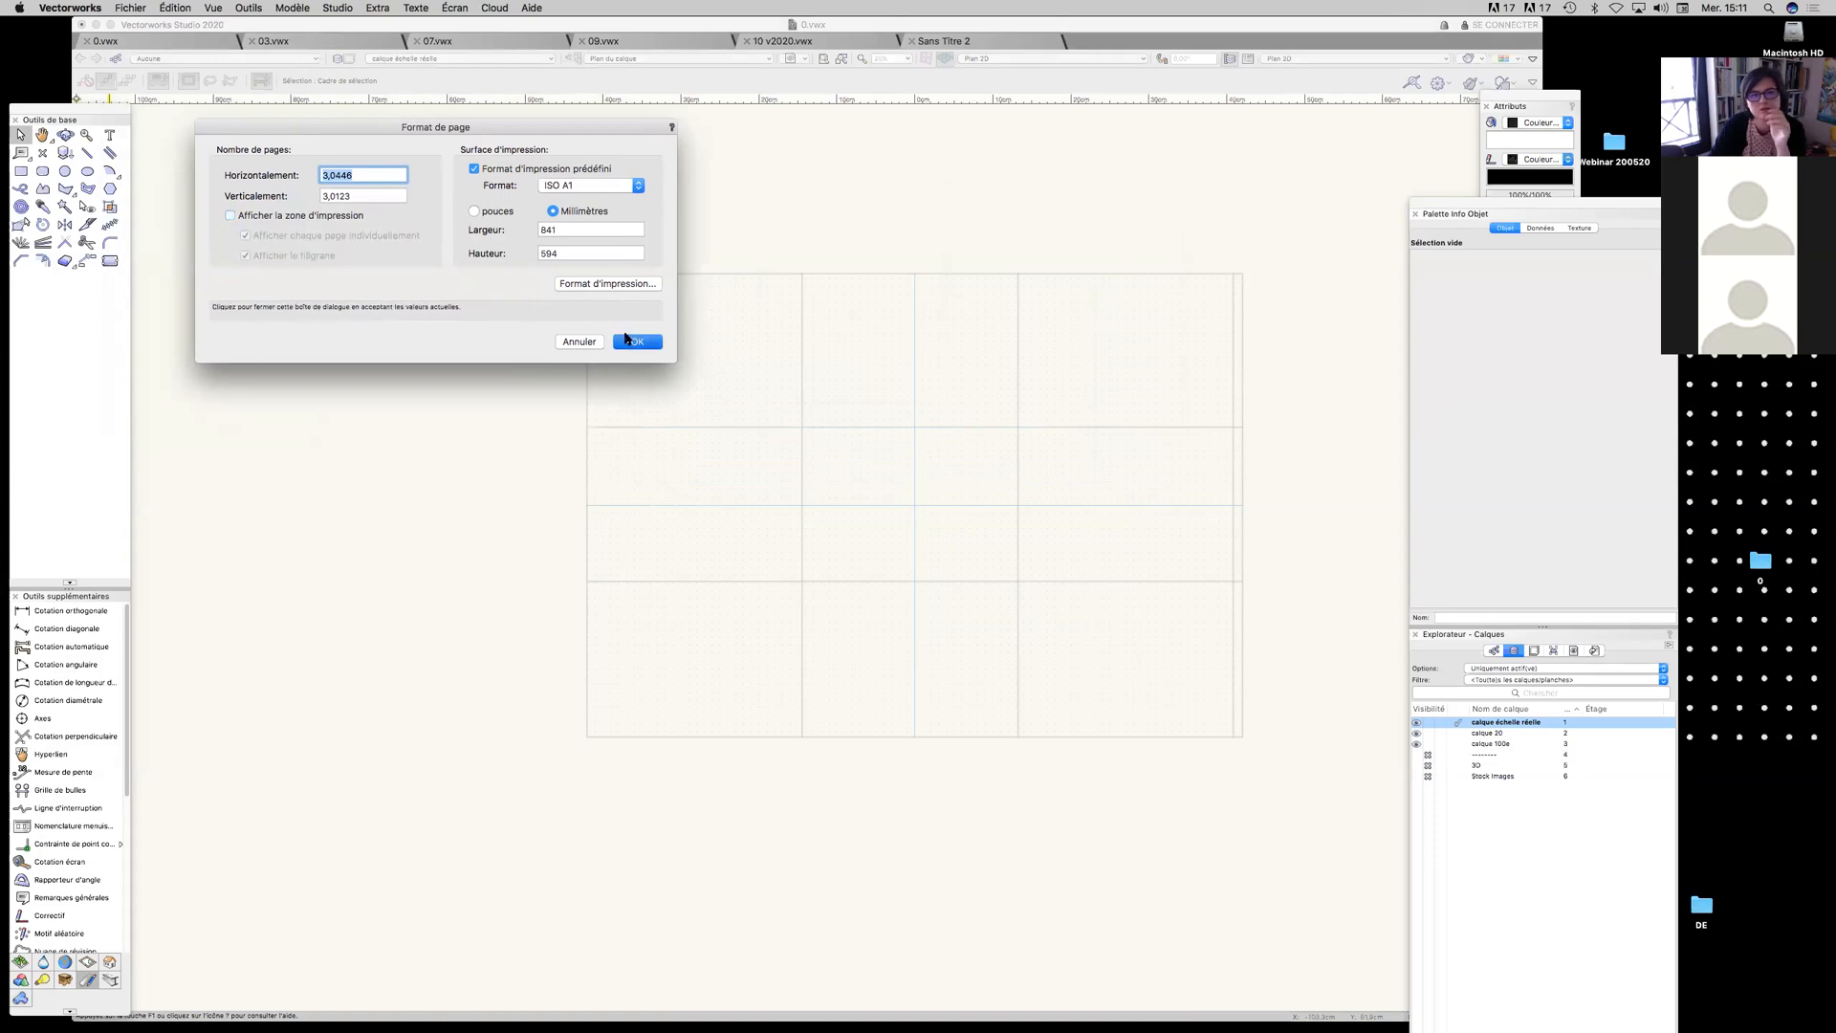
Show the print area in the page format, with individual page display and the watermark (filigrane) turned off
click(139, 9)
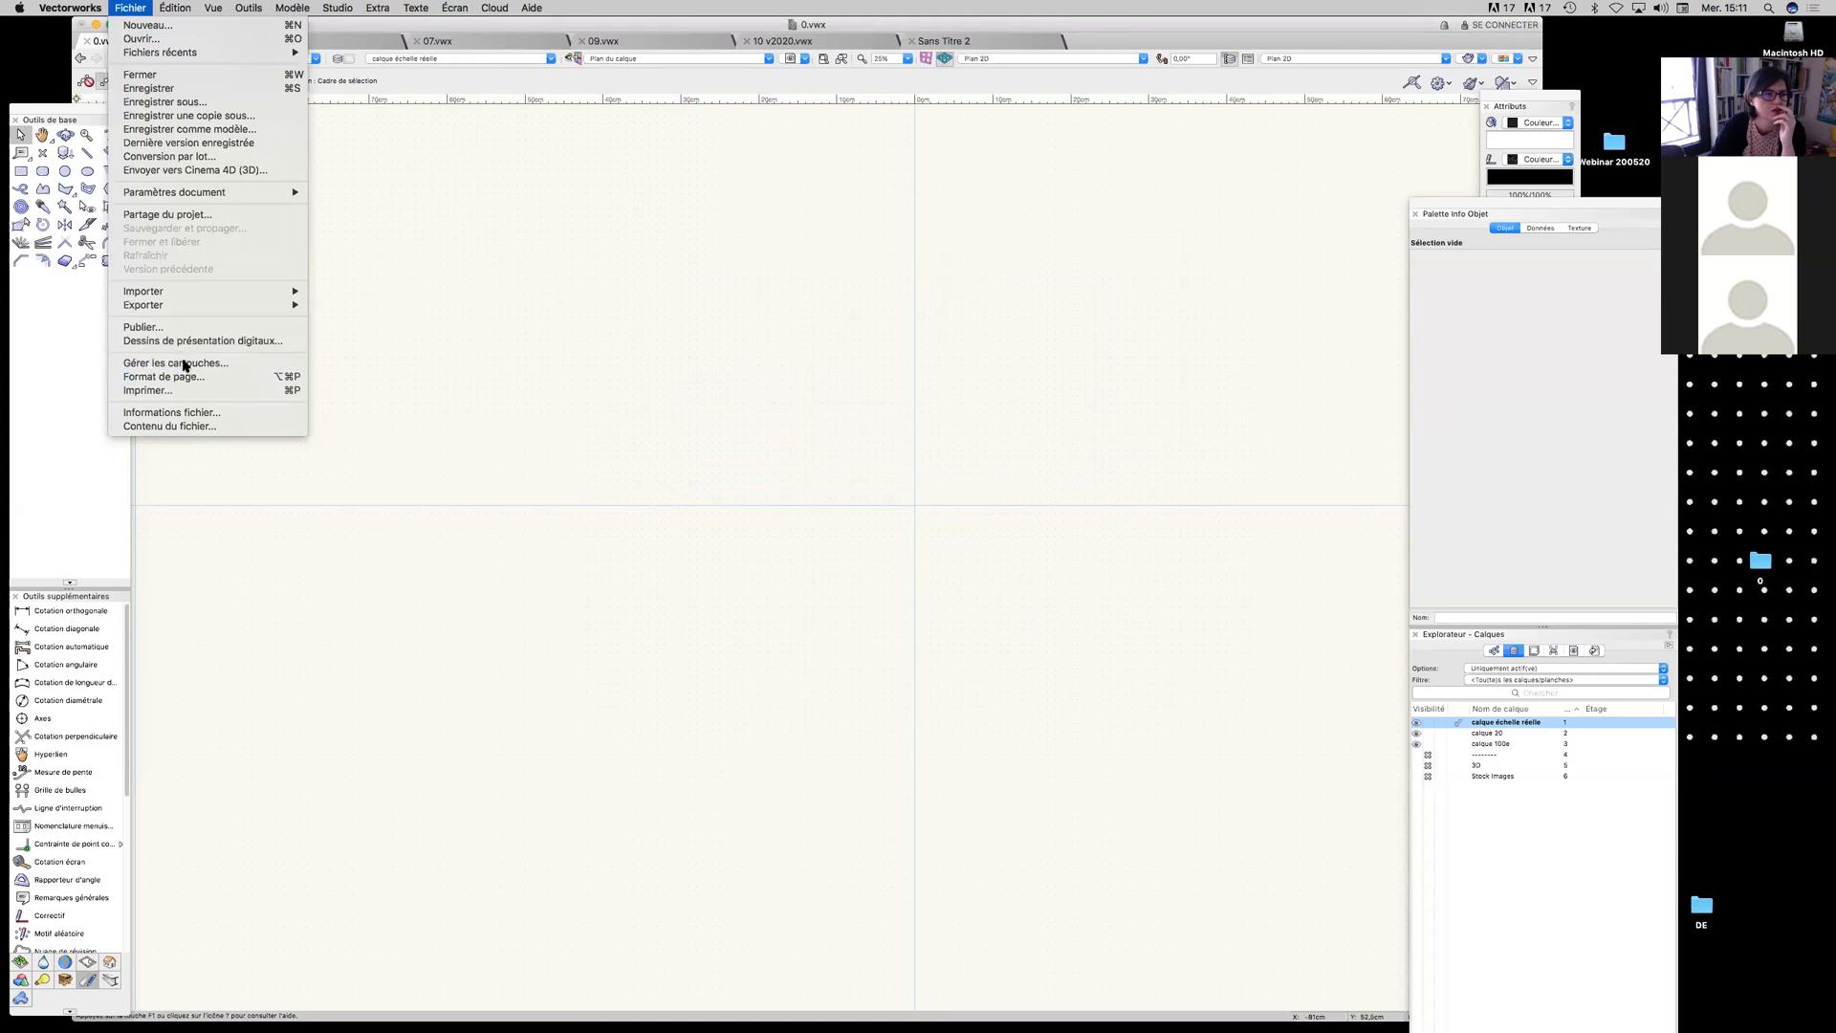
click(188, 376)
click(712, 306)
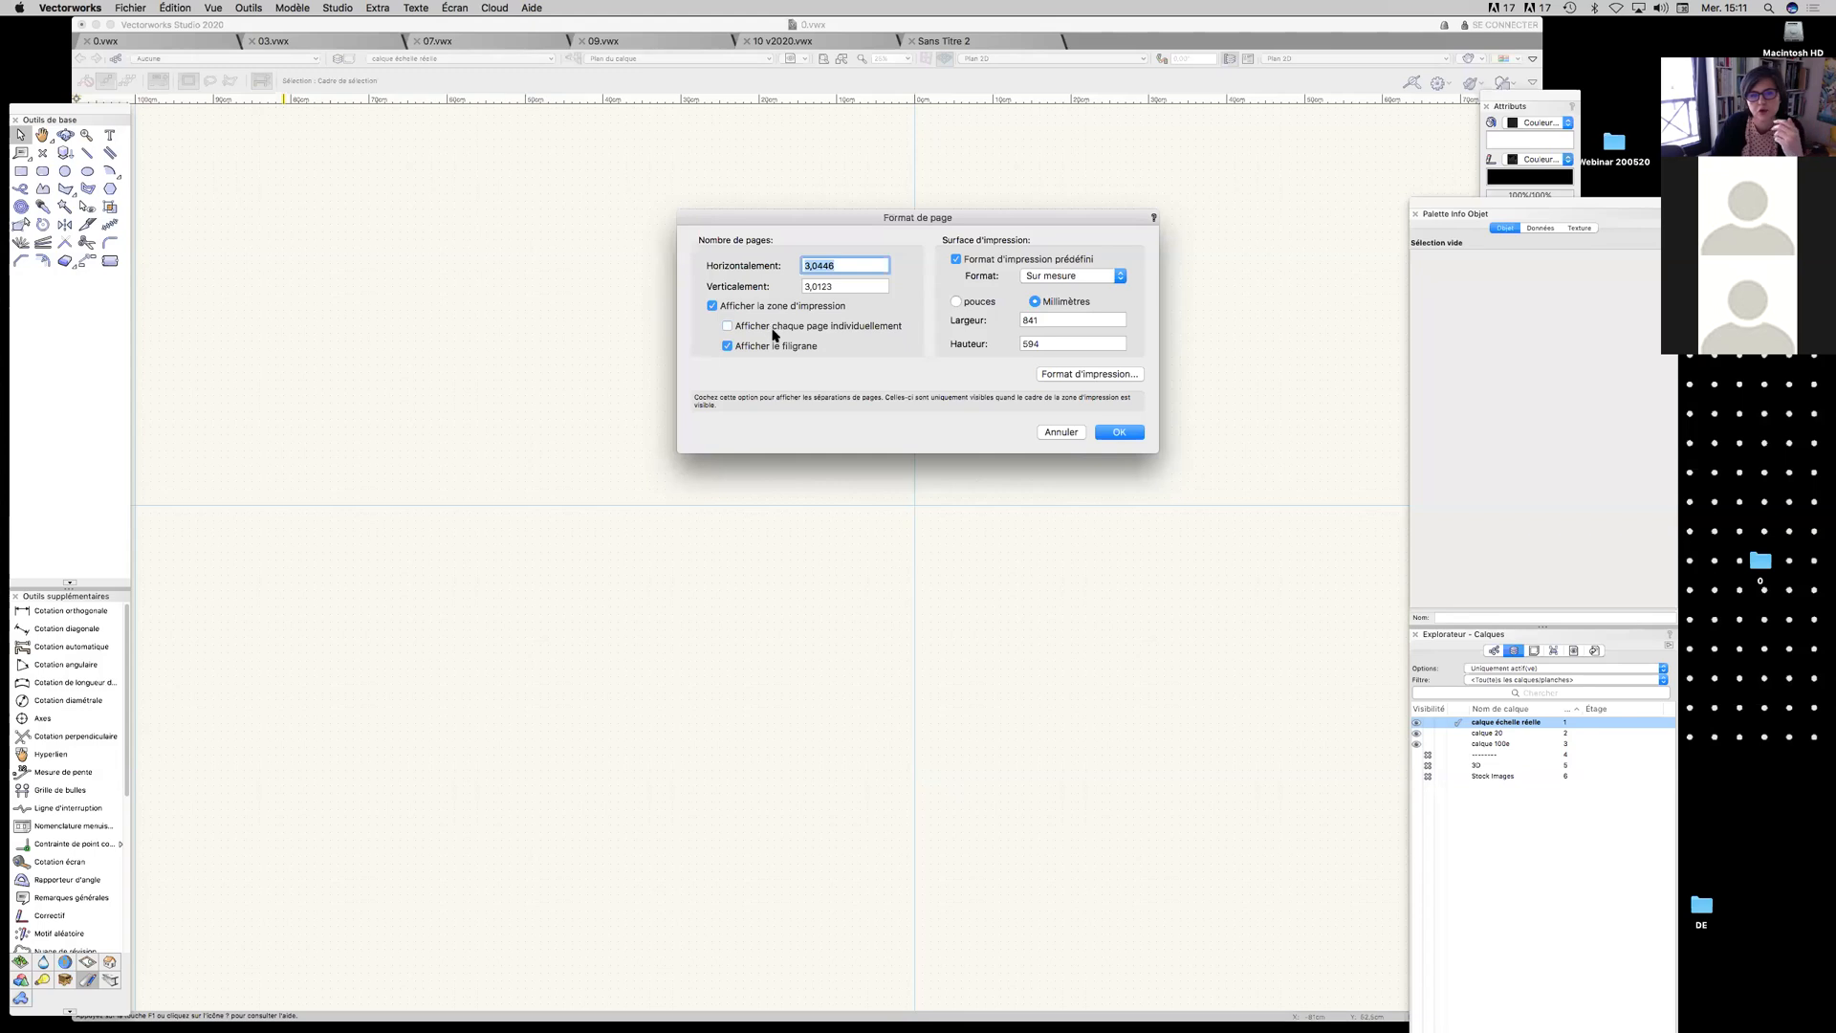
click(783, 347)
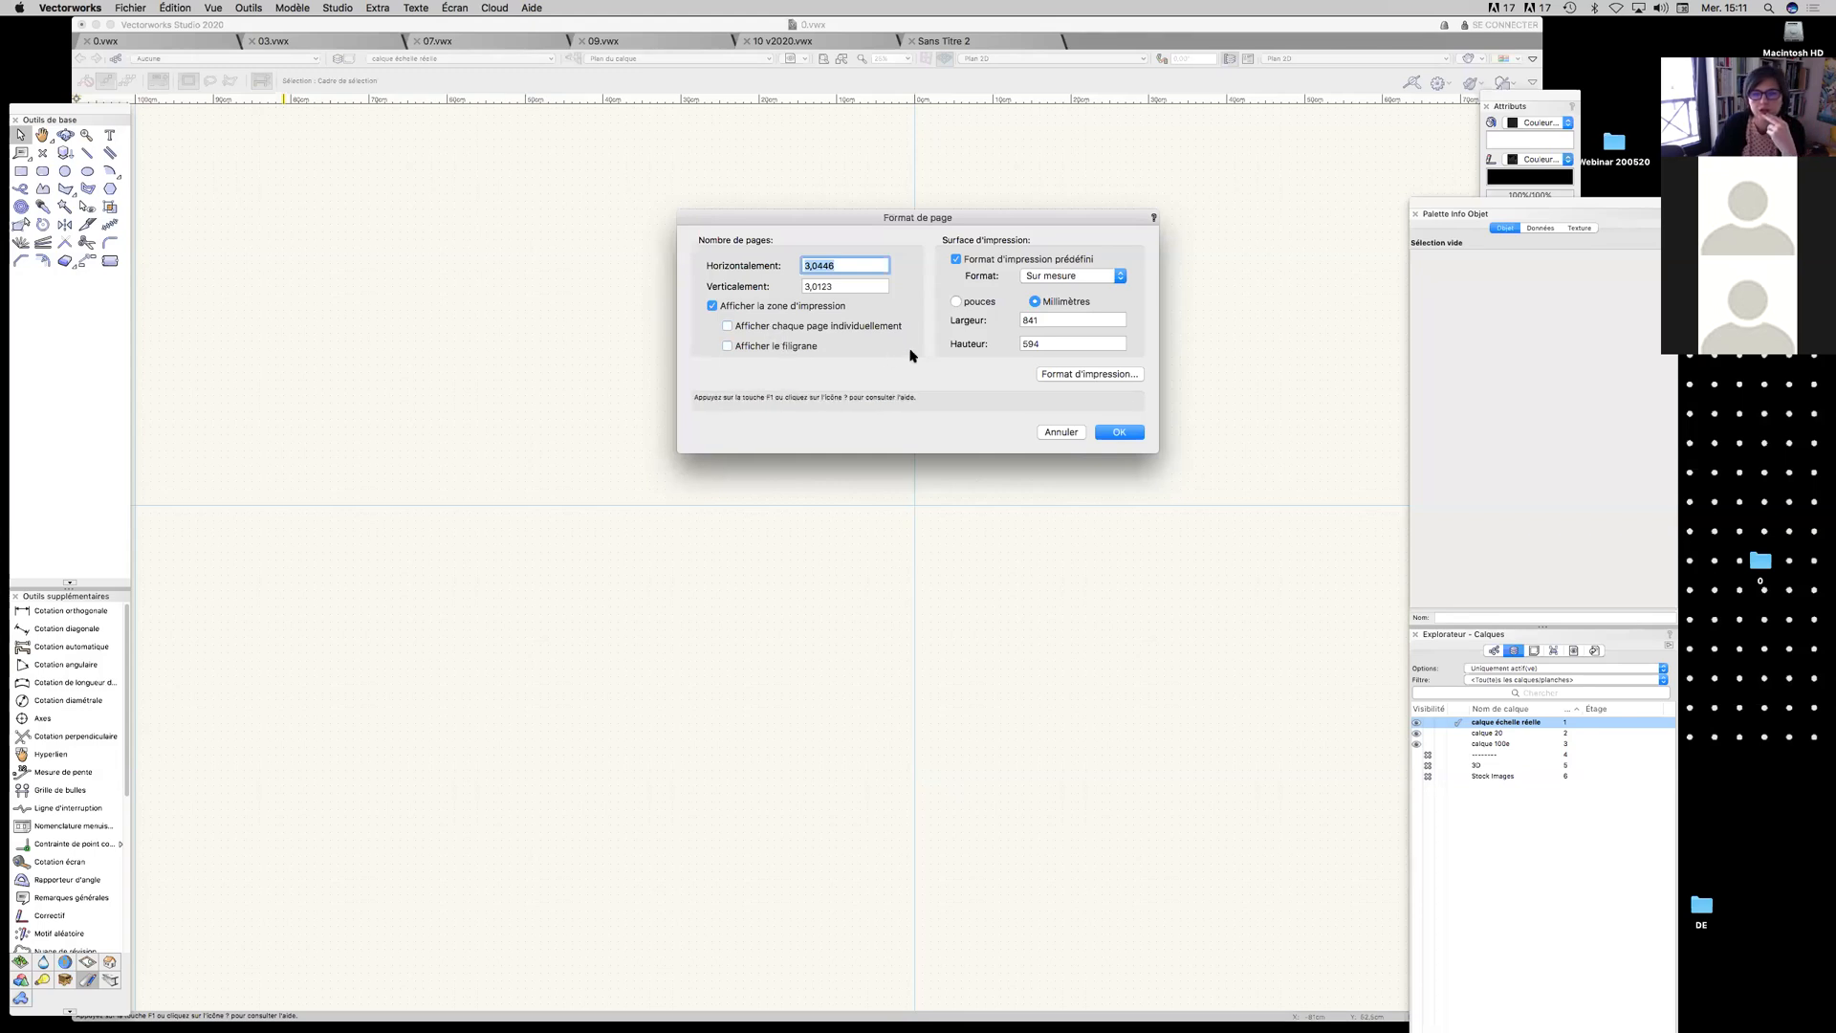
click(1119, 433)
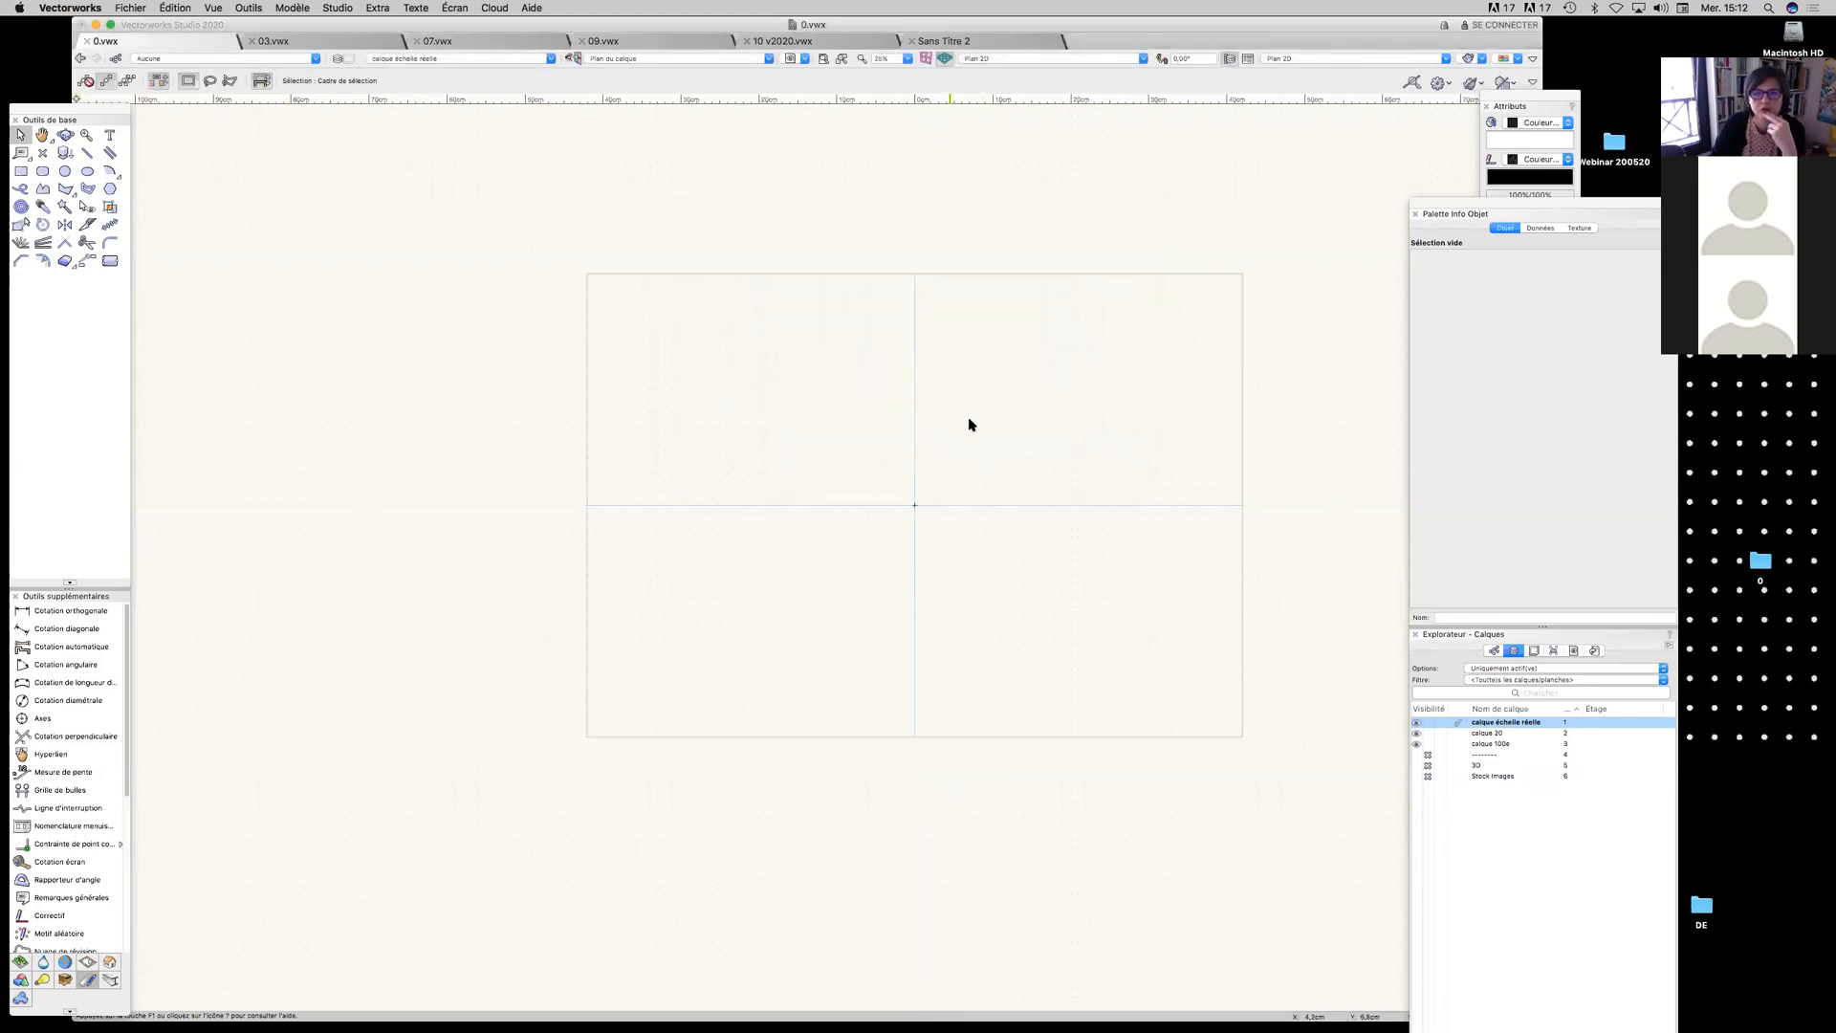
Trace the page outline with an 84.1 by 59.4 cm rectangle, check its width and height, and delete it
click(21, 173)
click(588, 273)
click(1242, 736)
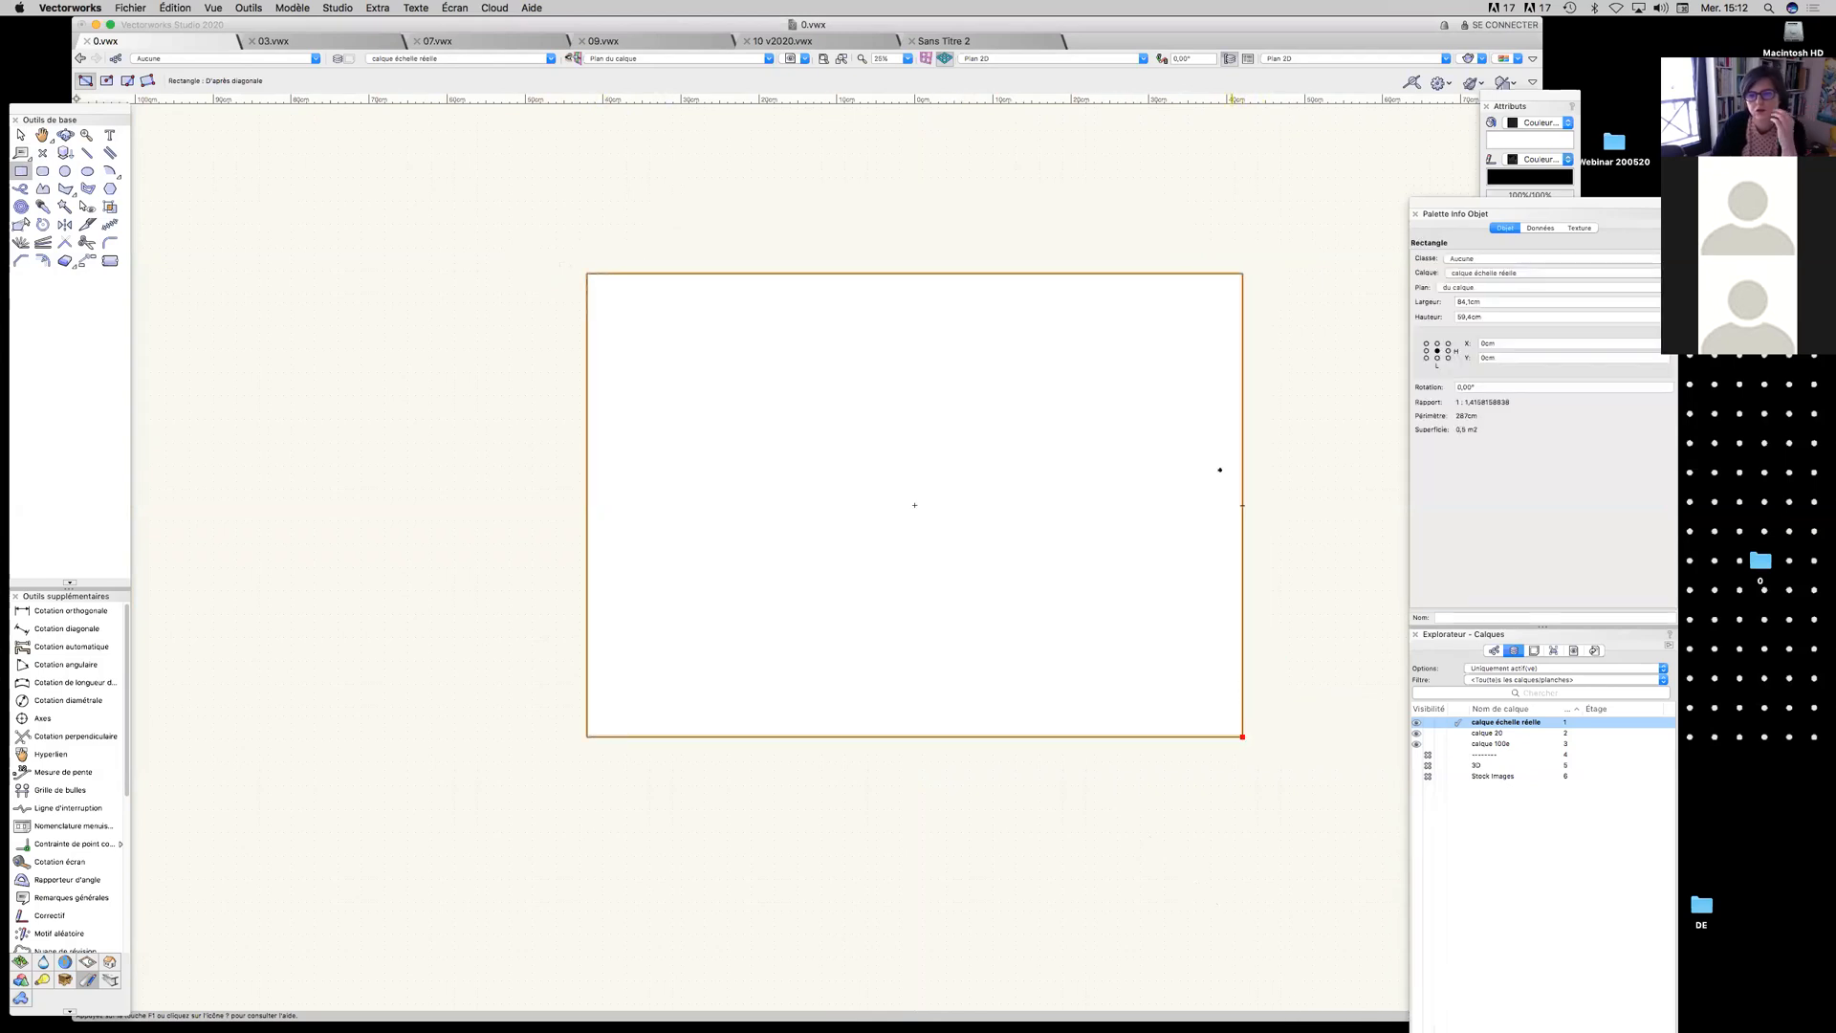
click(1484, 302)
click(1499, 318)
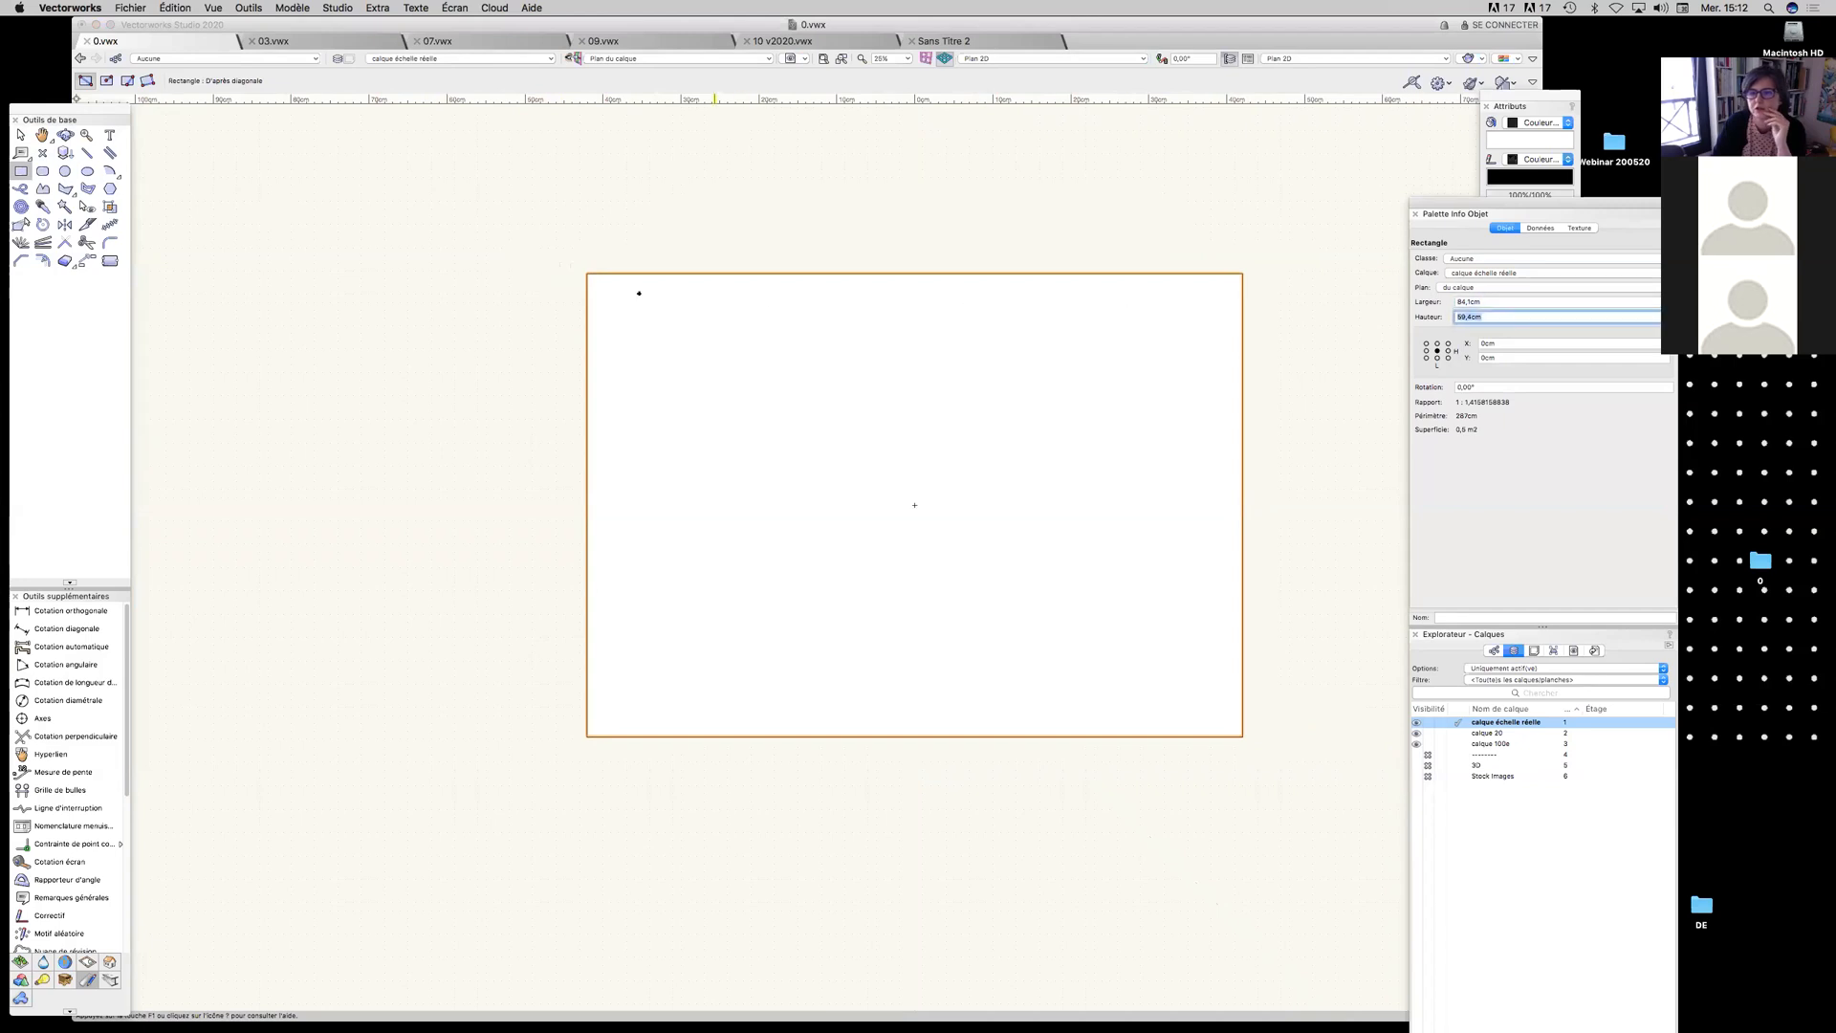
click(20, 135)
key(Delete)
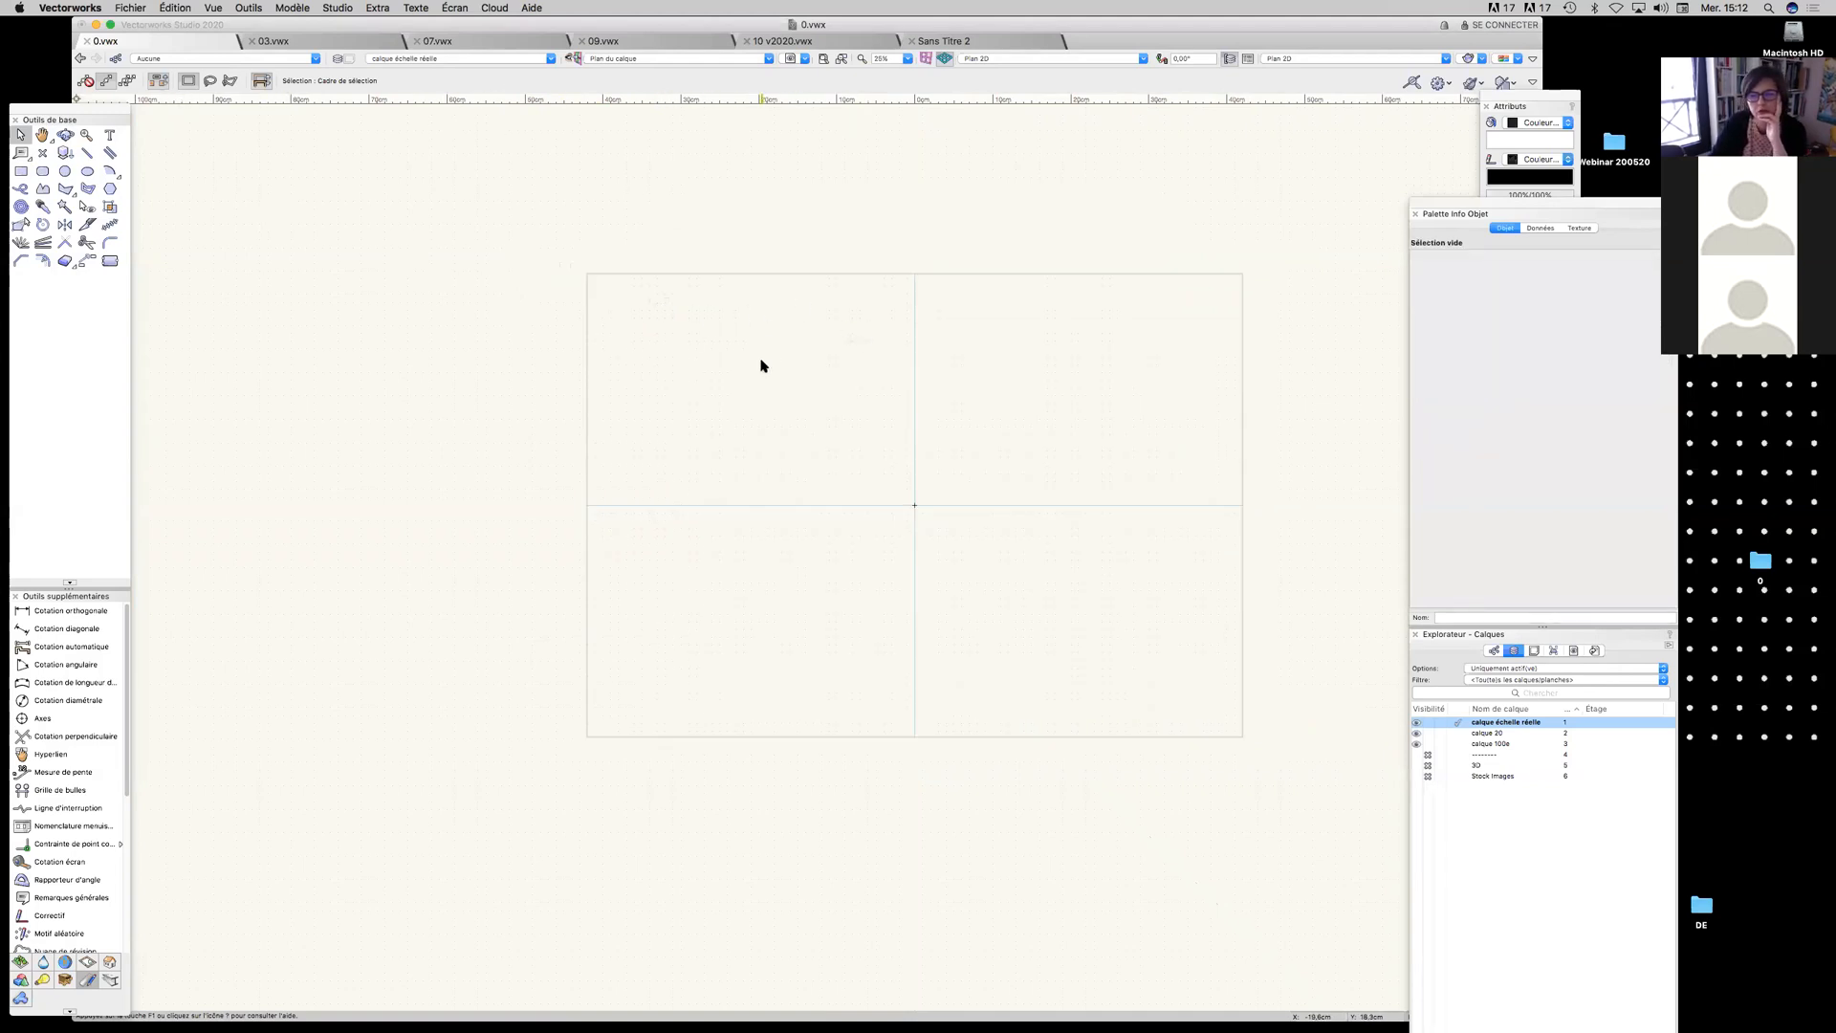
Compare the page on calque échelle réelle, calque 20 and calque 100e, leaving calque 100e as the active layer
click(1458, 734)
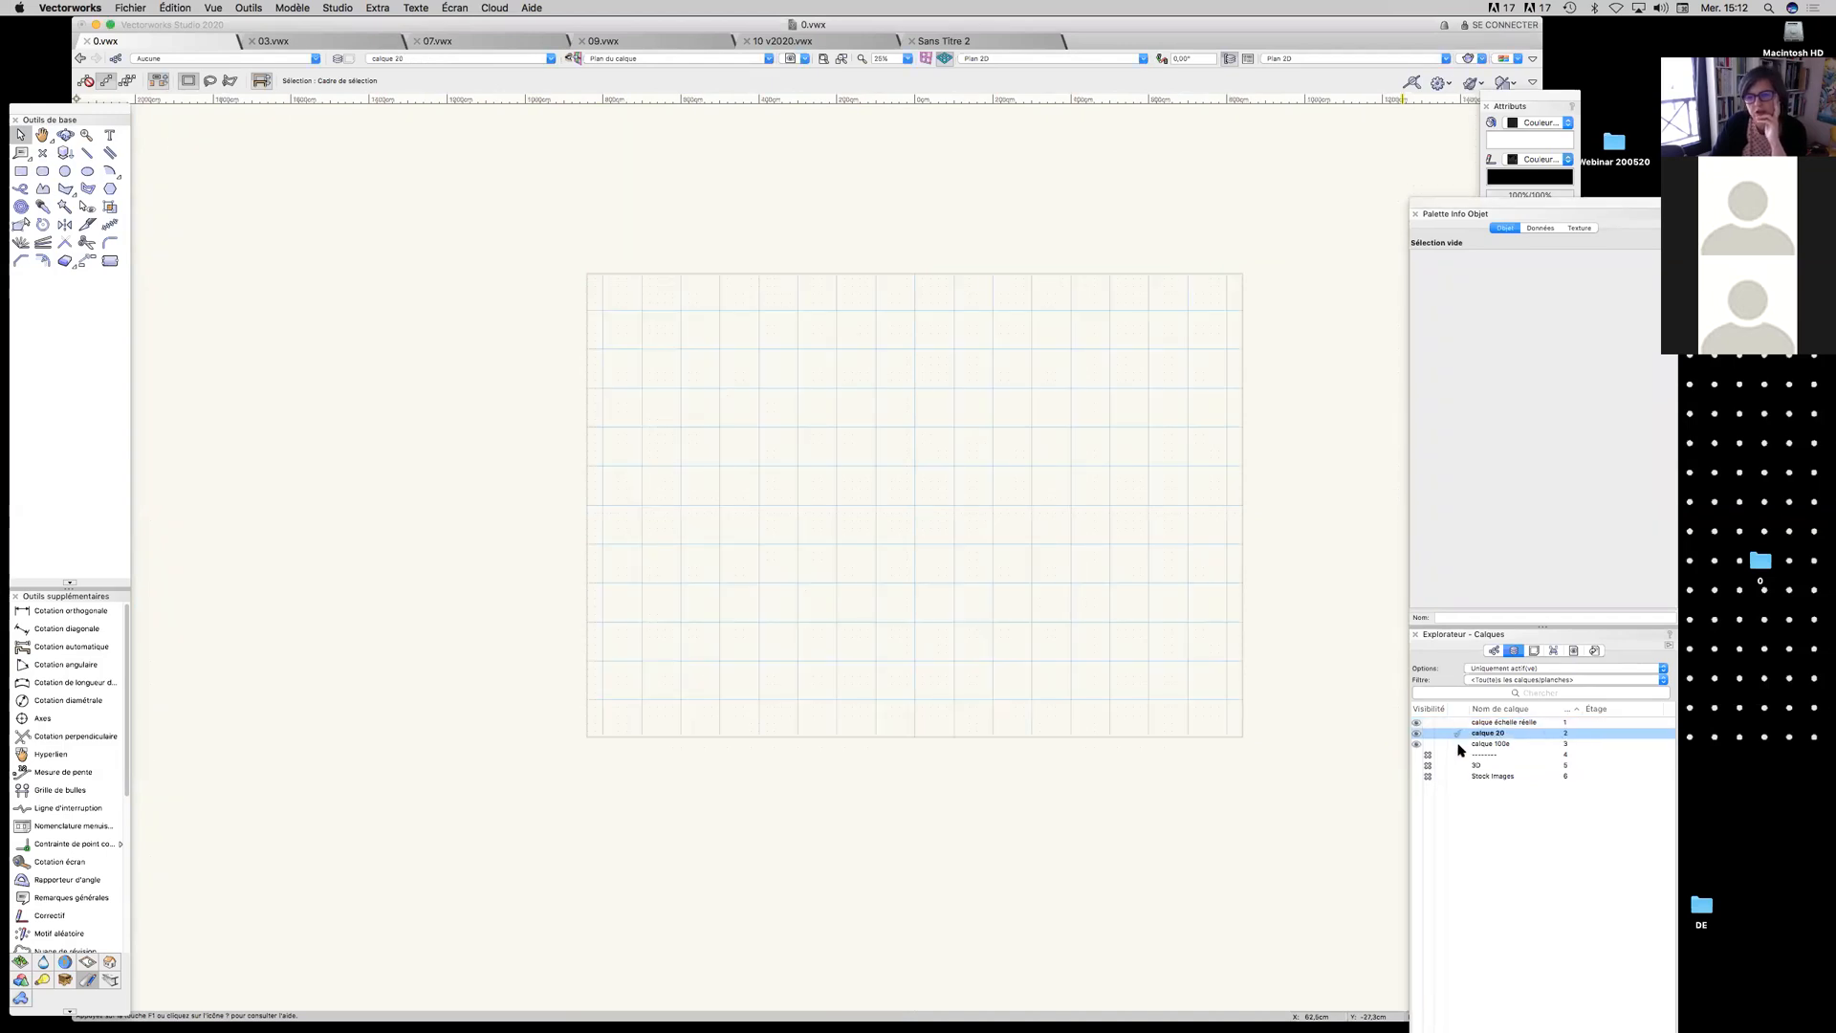
click(1460, 744)
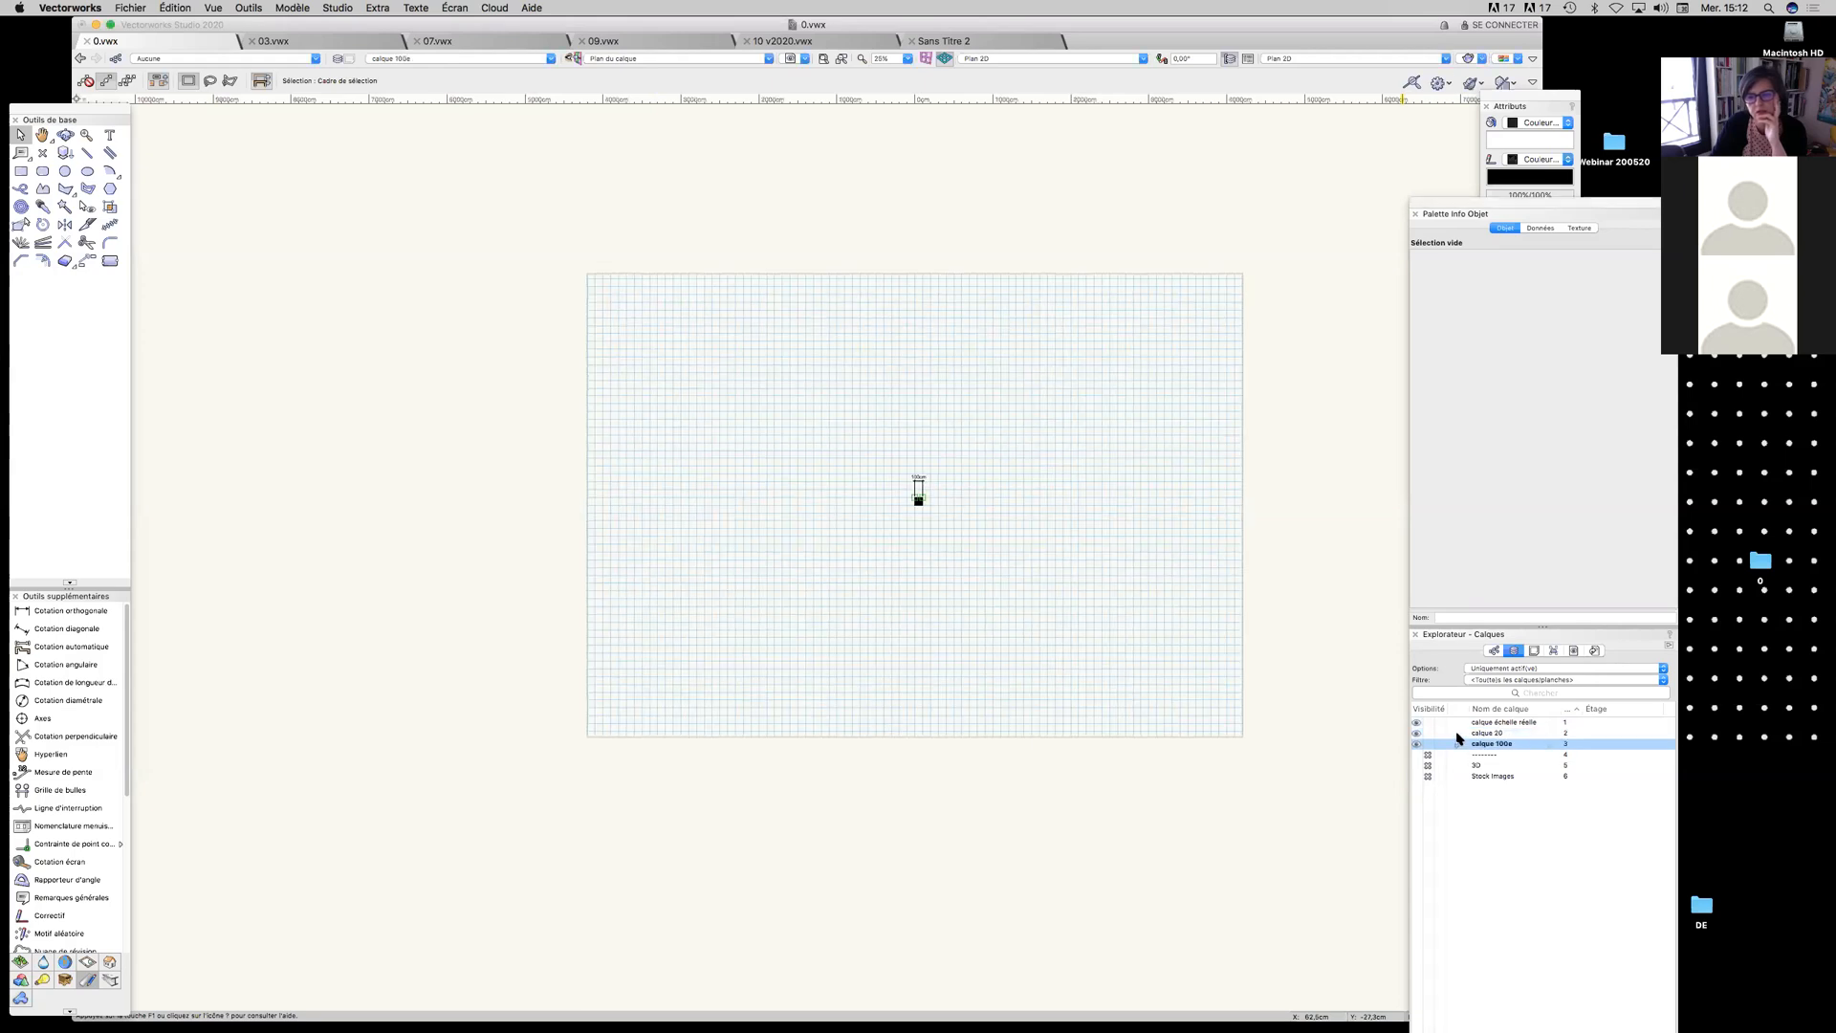
click(1457, 734)
click(1458, 724)
click(1458, 733)
click(1460, 745)
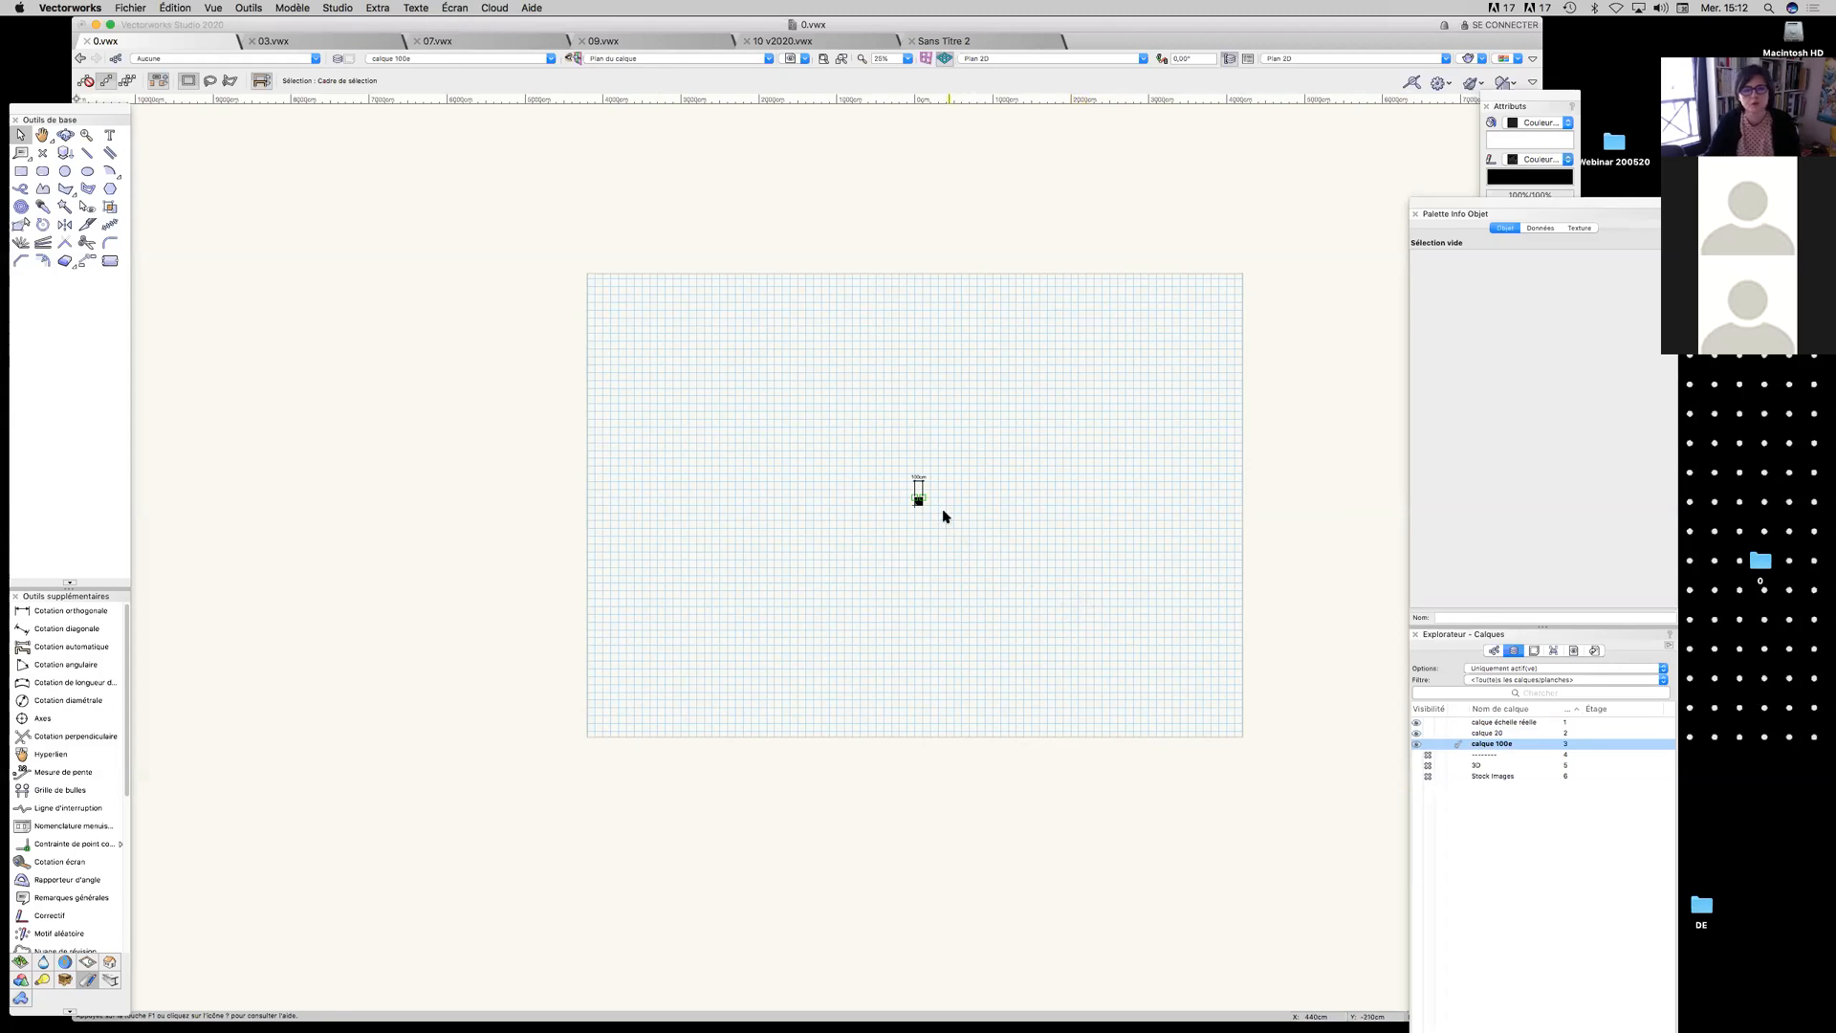
Delete the dimension above the black square on calque 100e
click(919, 478)
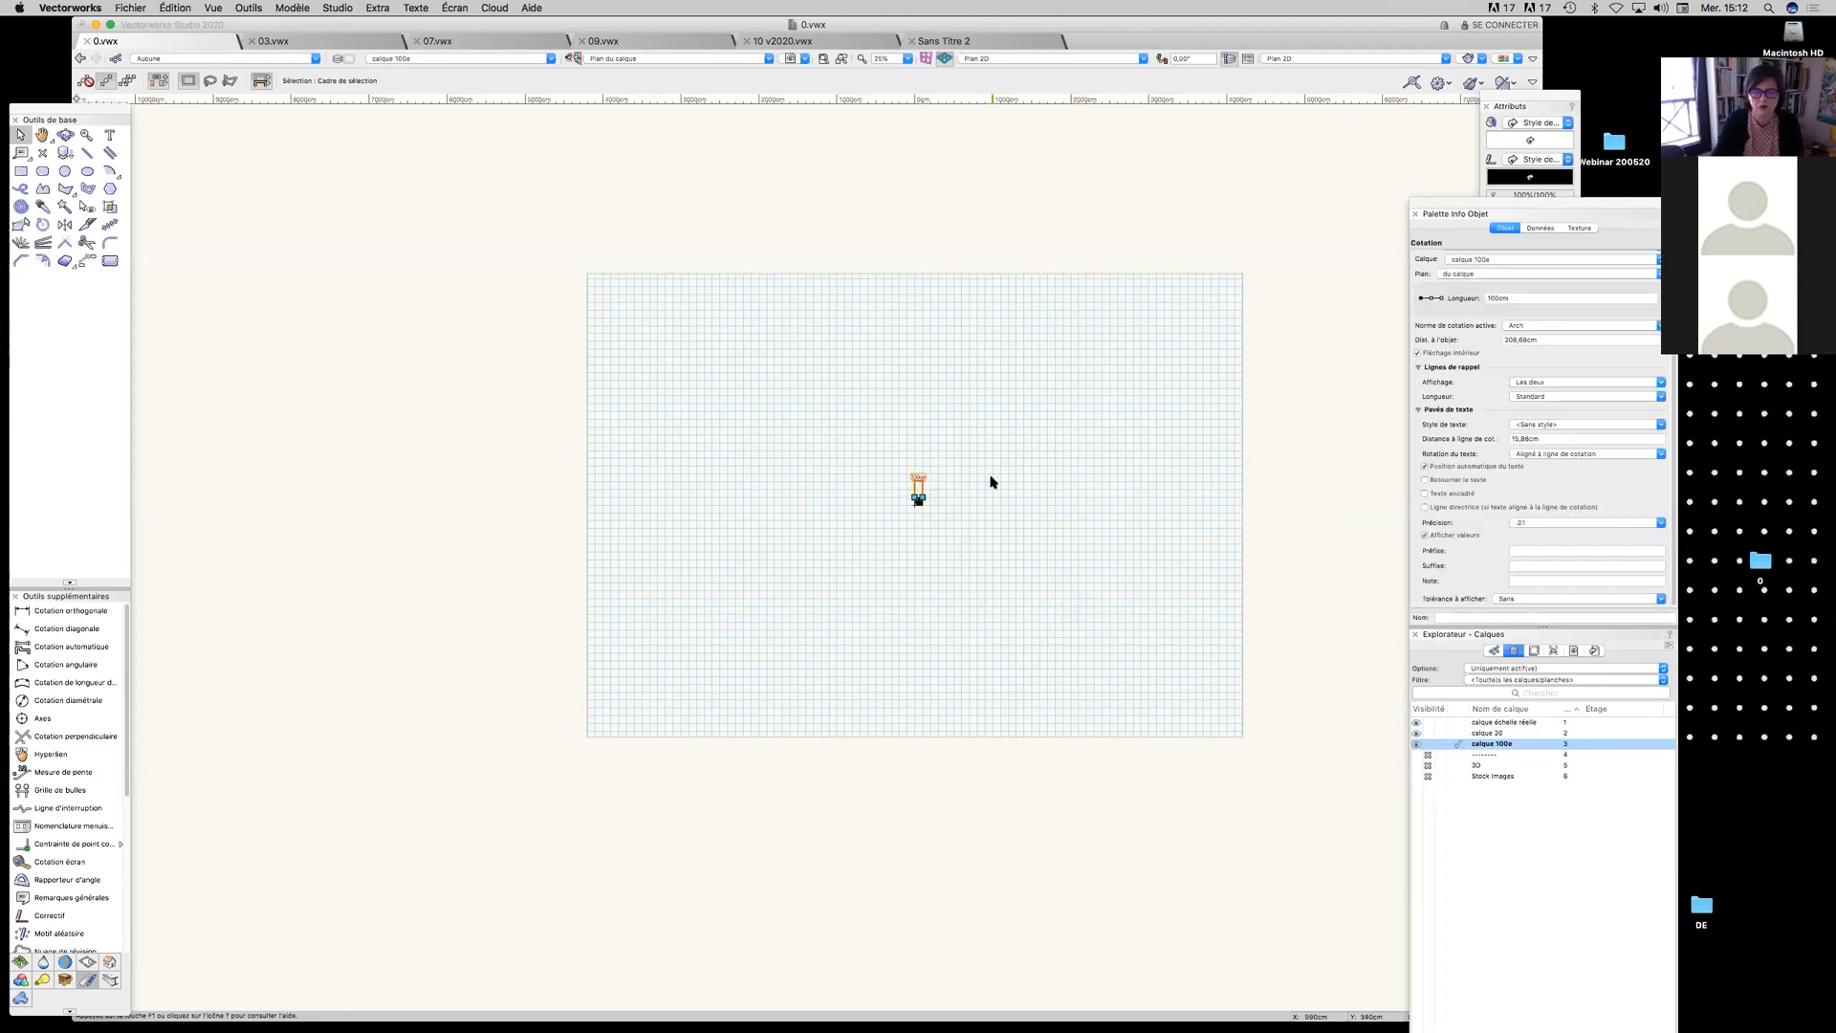
click(985, 477)
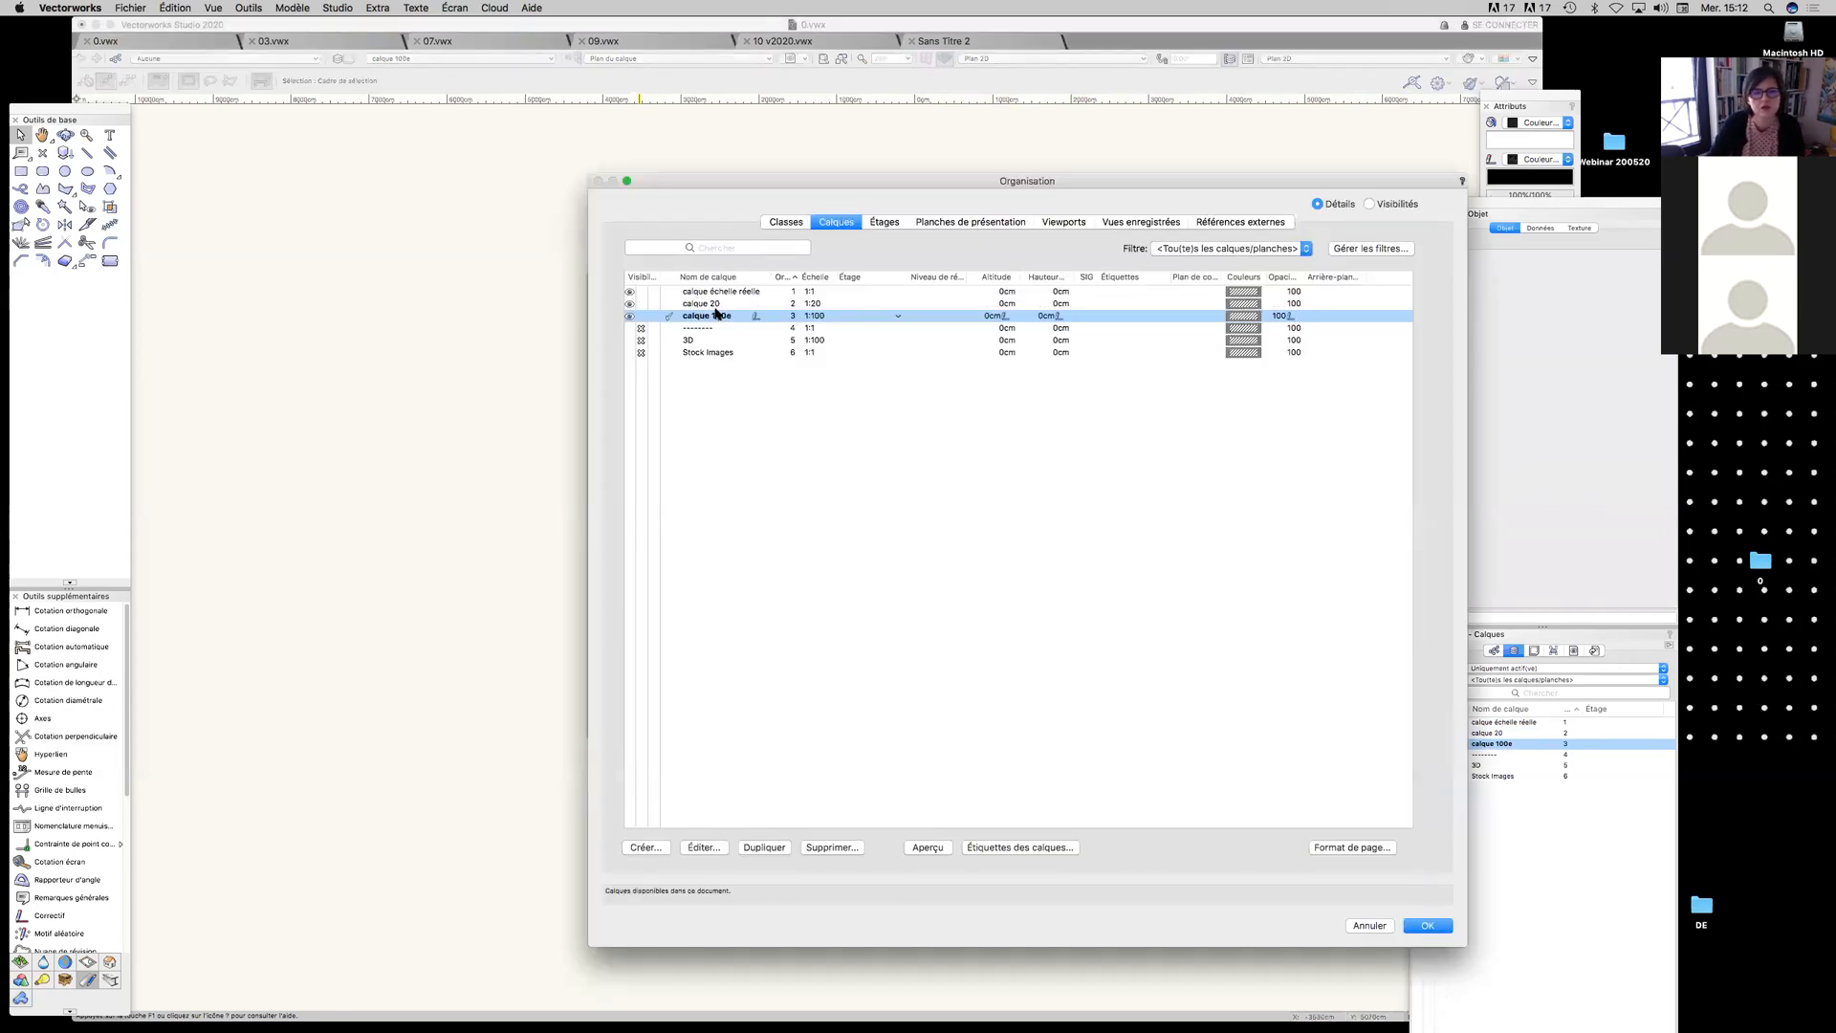
Rename the layer calque 20 as calque 20e and accept the layer organisation
click(717, 305)
click(750, 303)
click(723, 303)
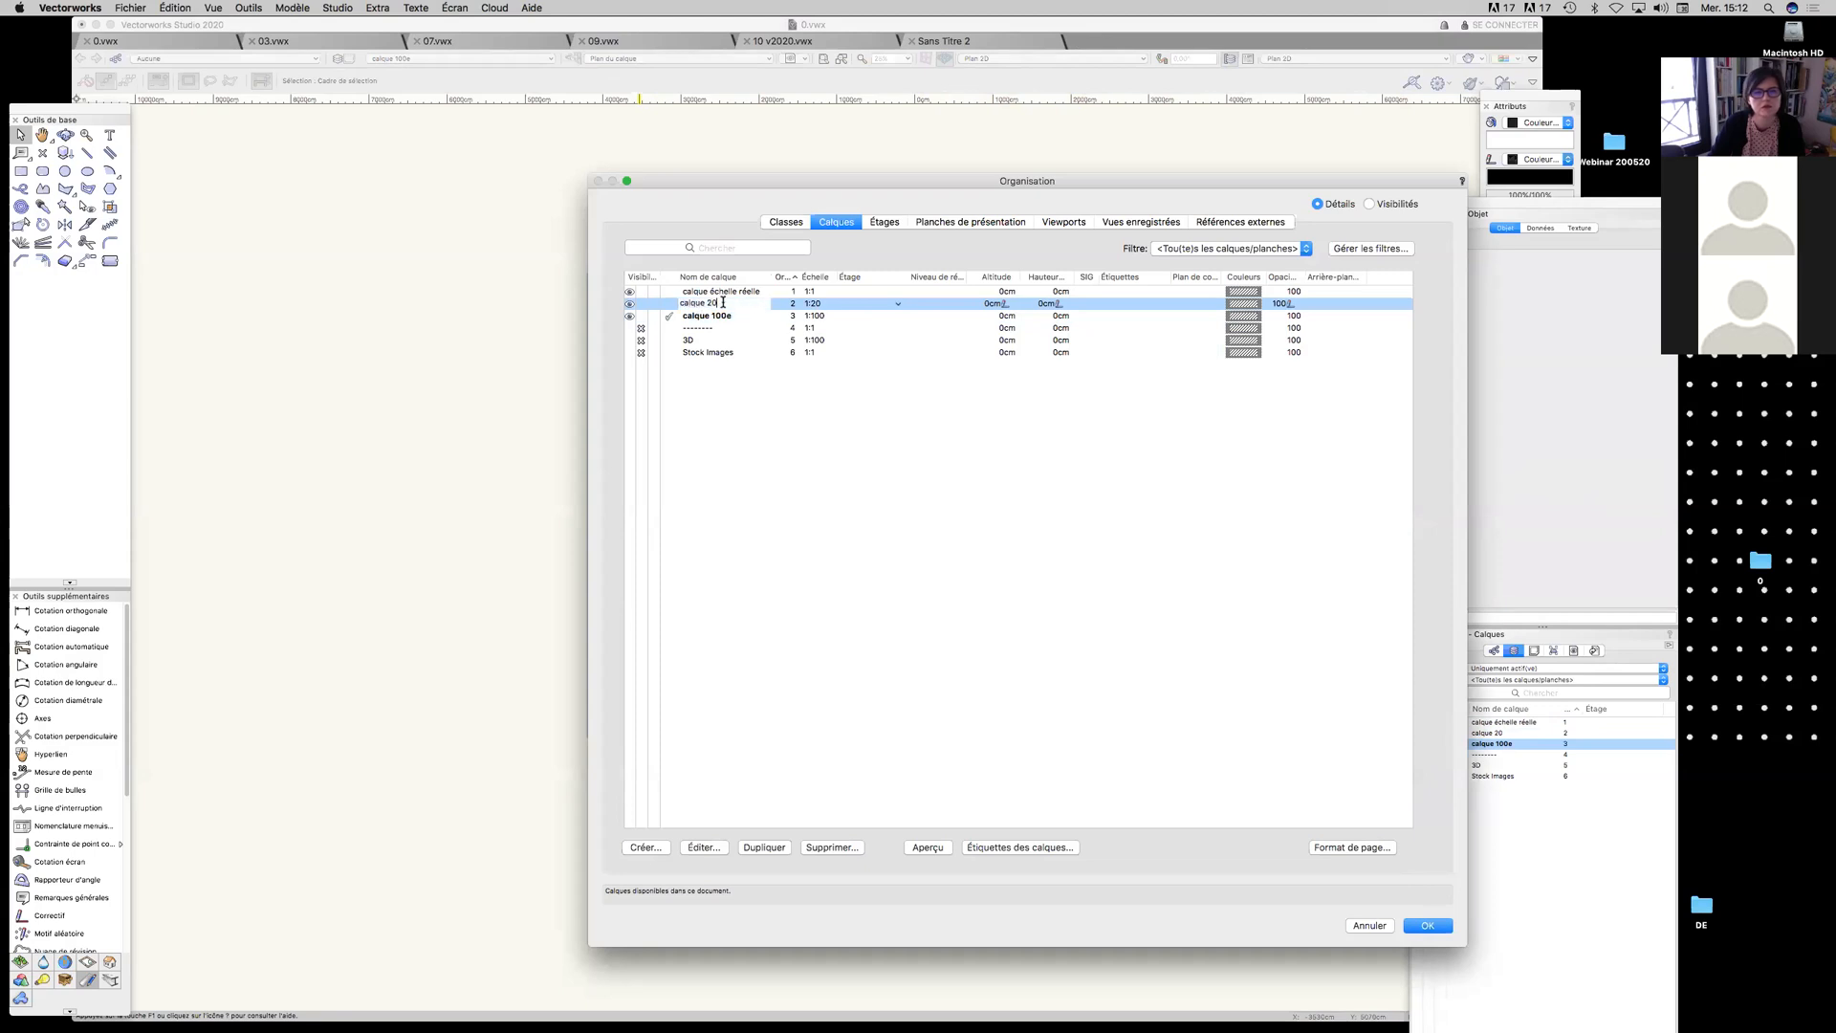
text(e)
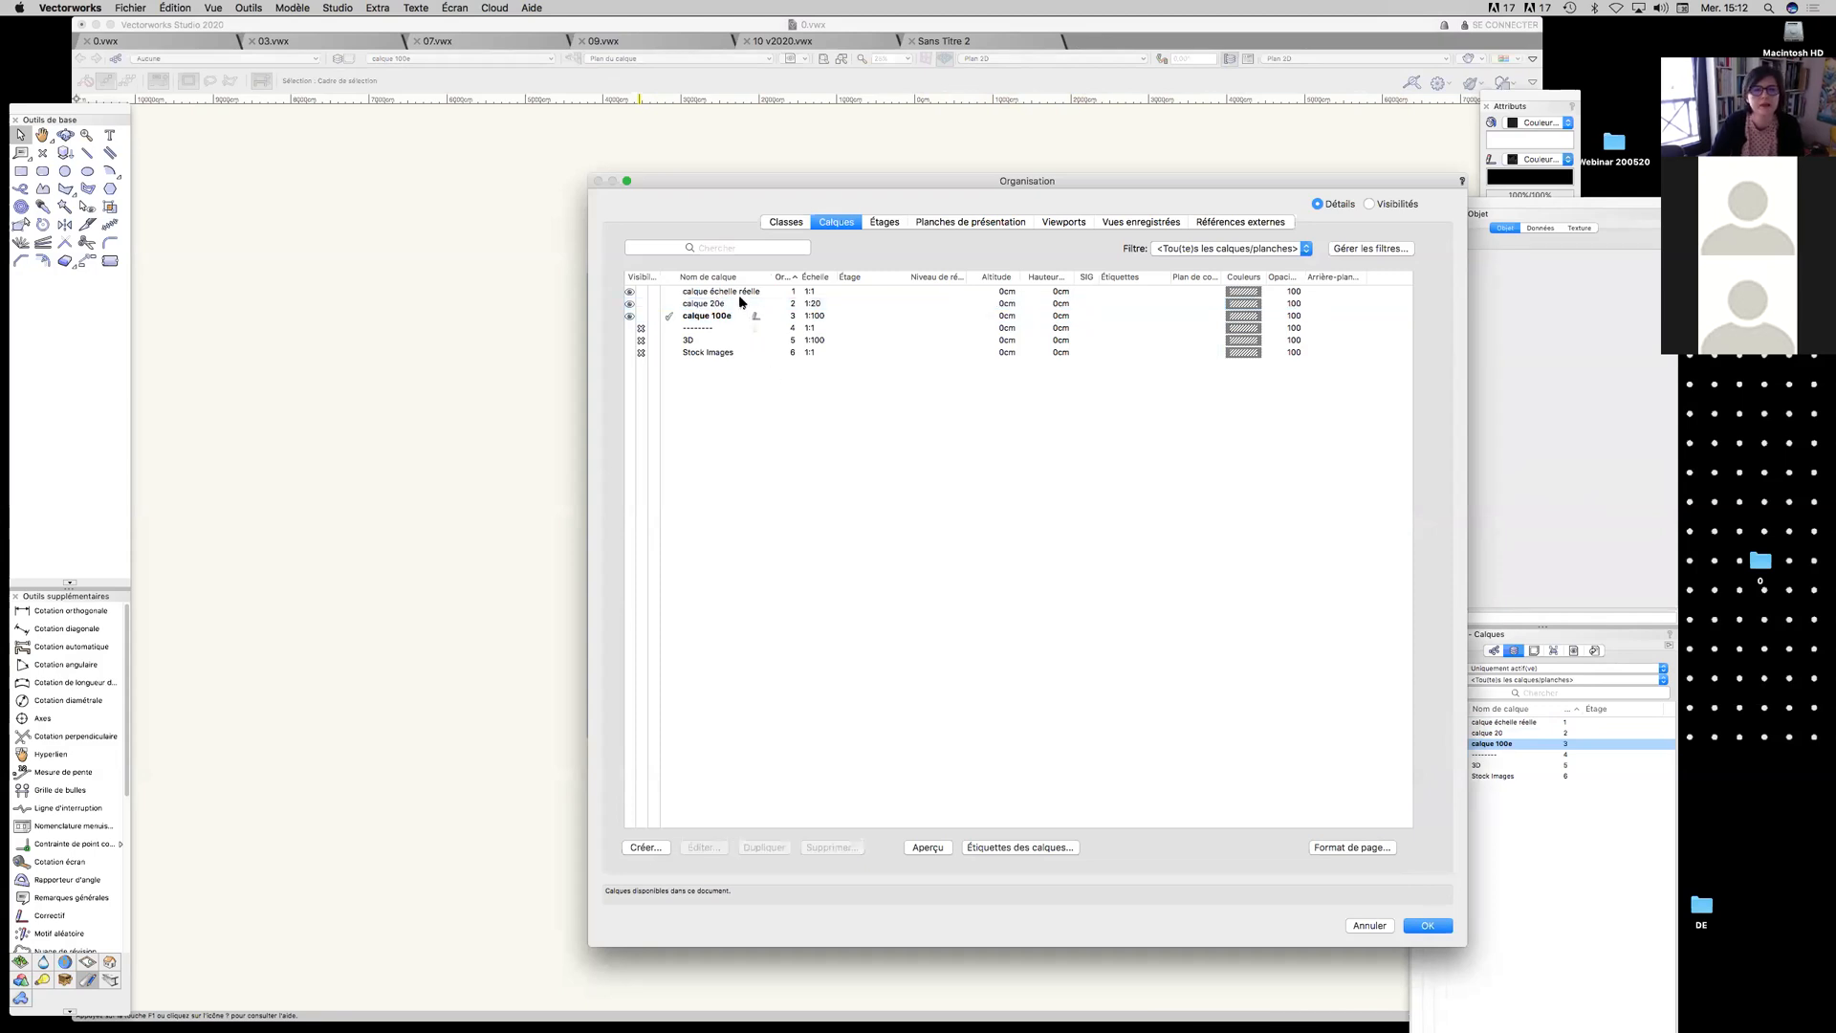
click(735, 292)
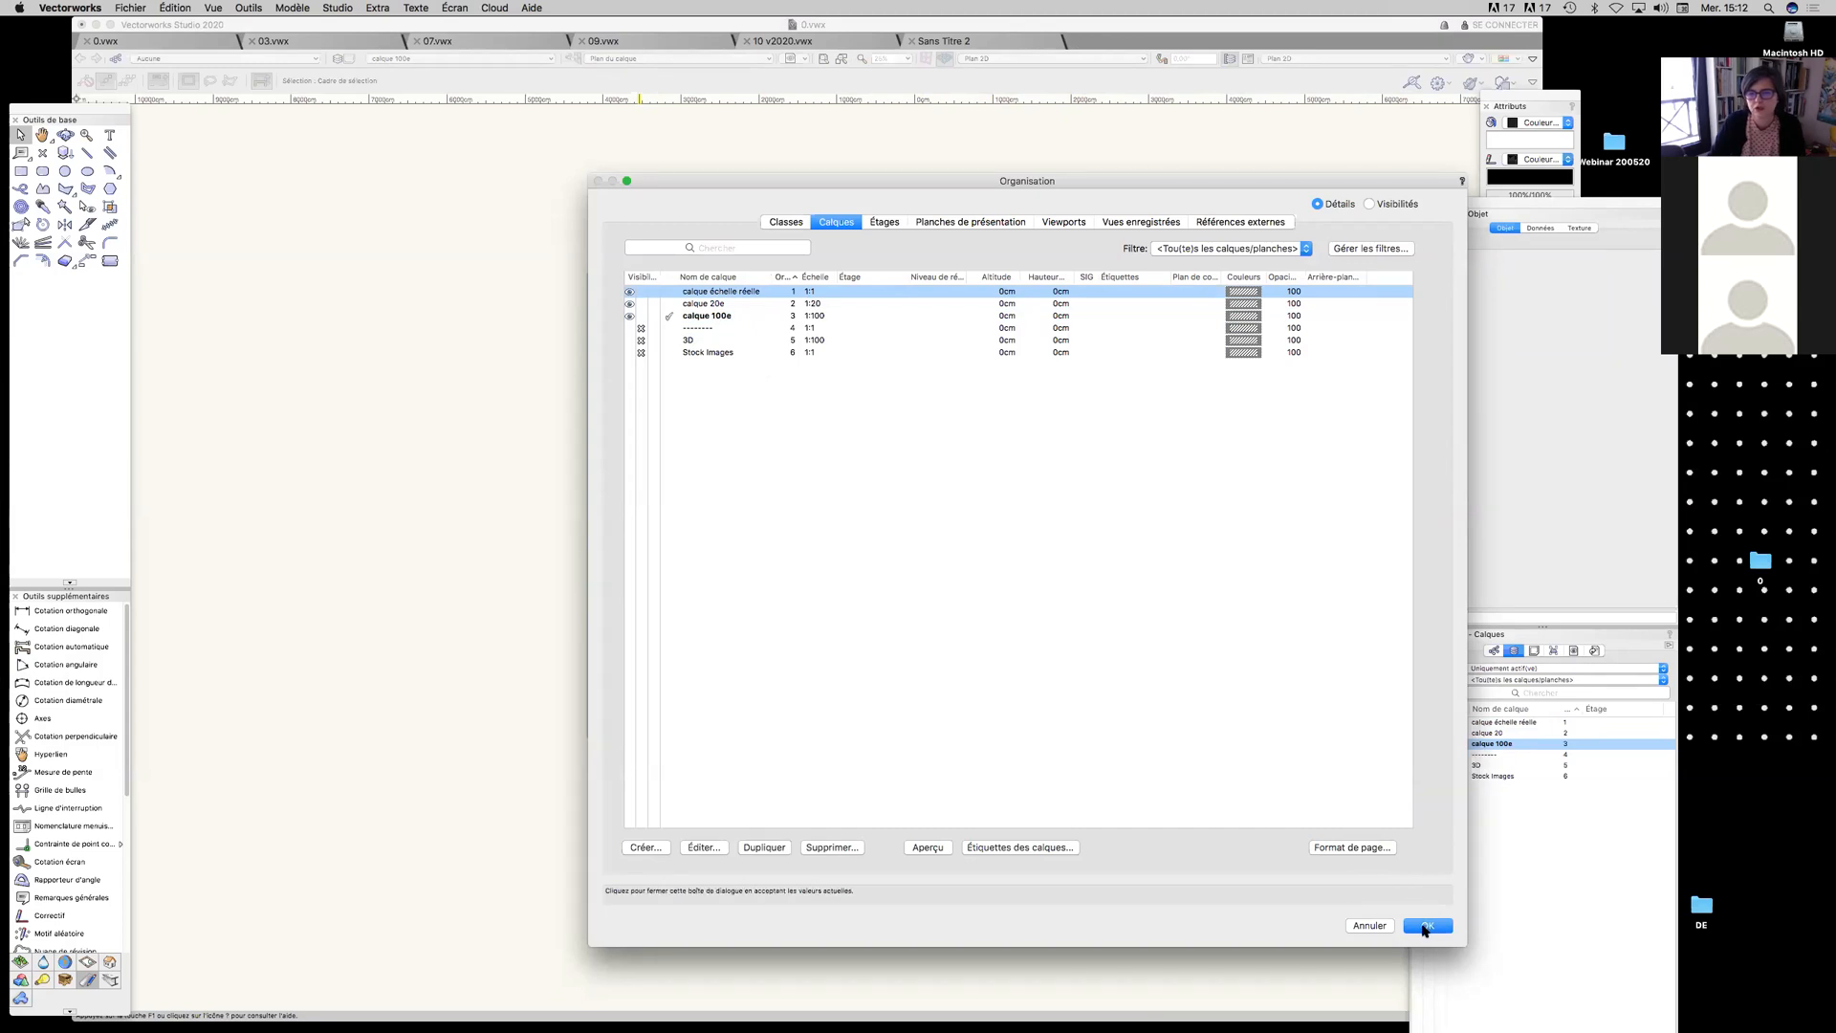
click(1424, 927)
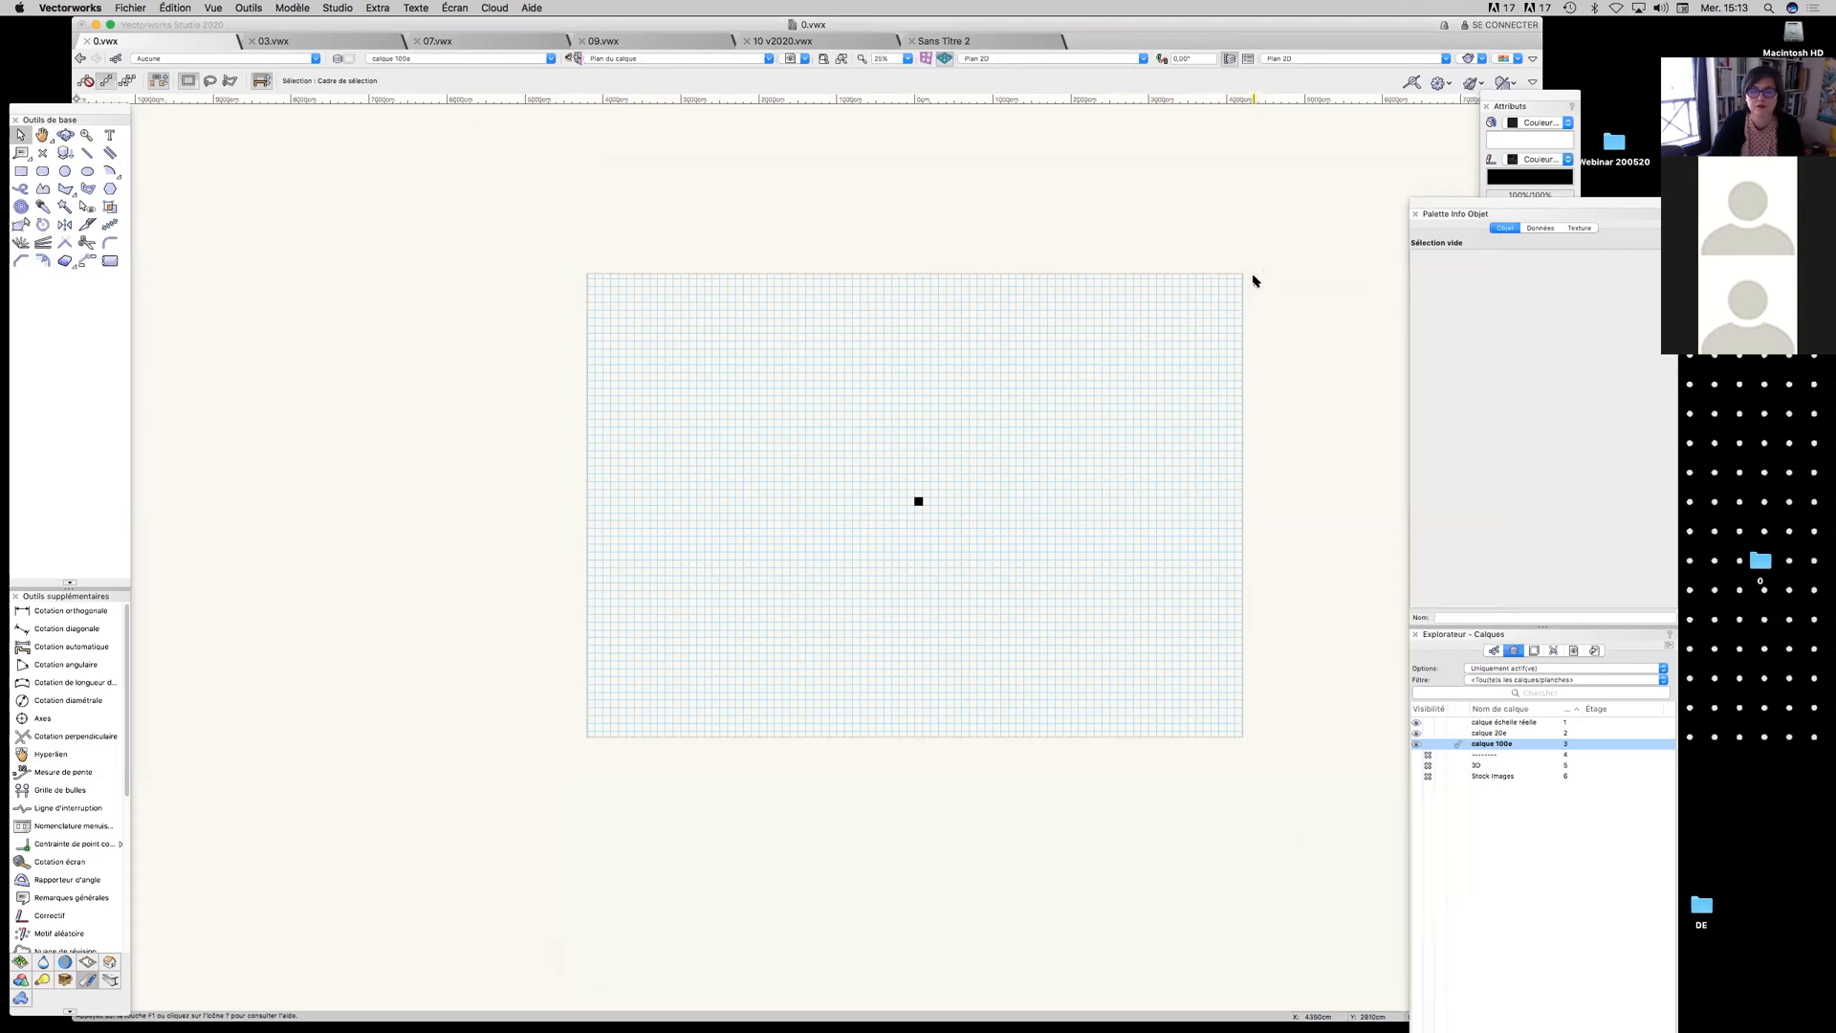
Select the black square on calque 100e and check its width and height
scroll(922, 500, up, 10)
click(891, 489)
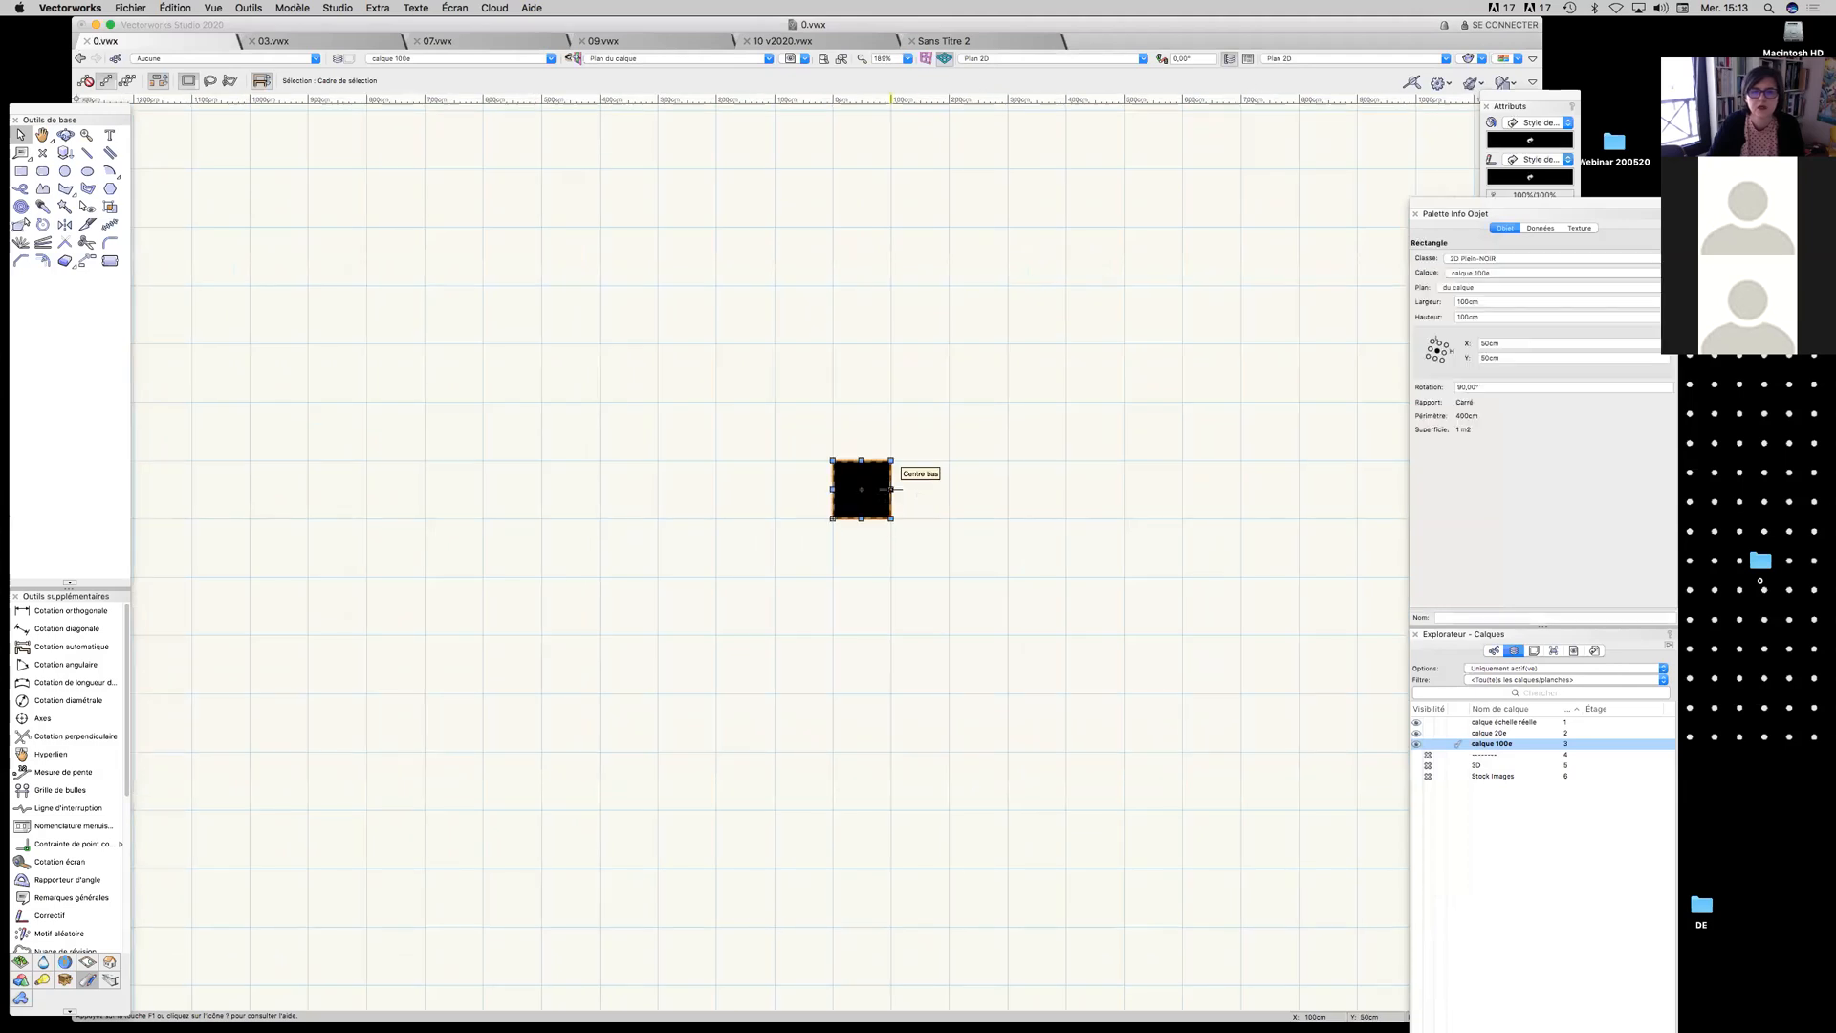
click(1463, 302)
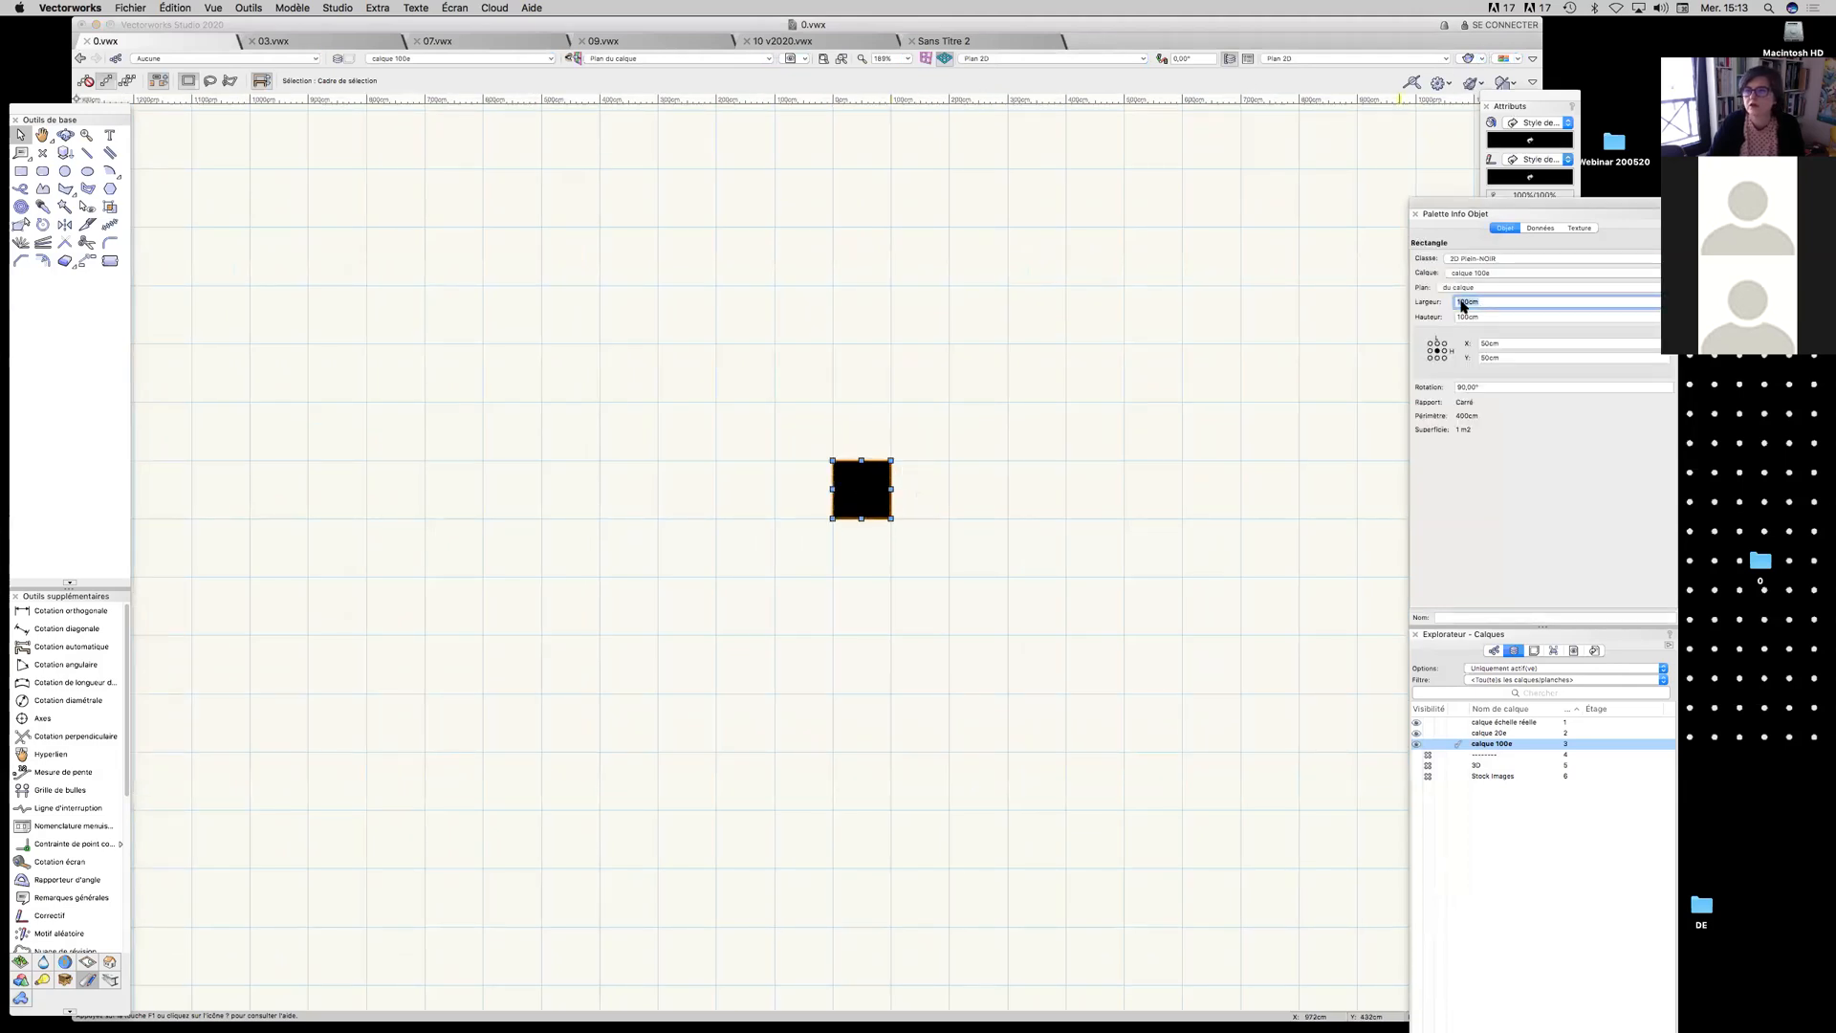
click(1458, 317)
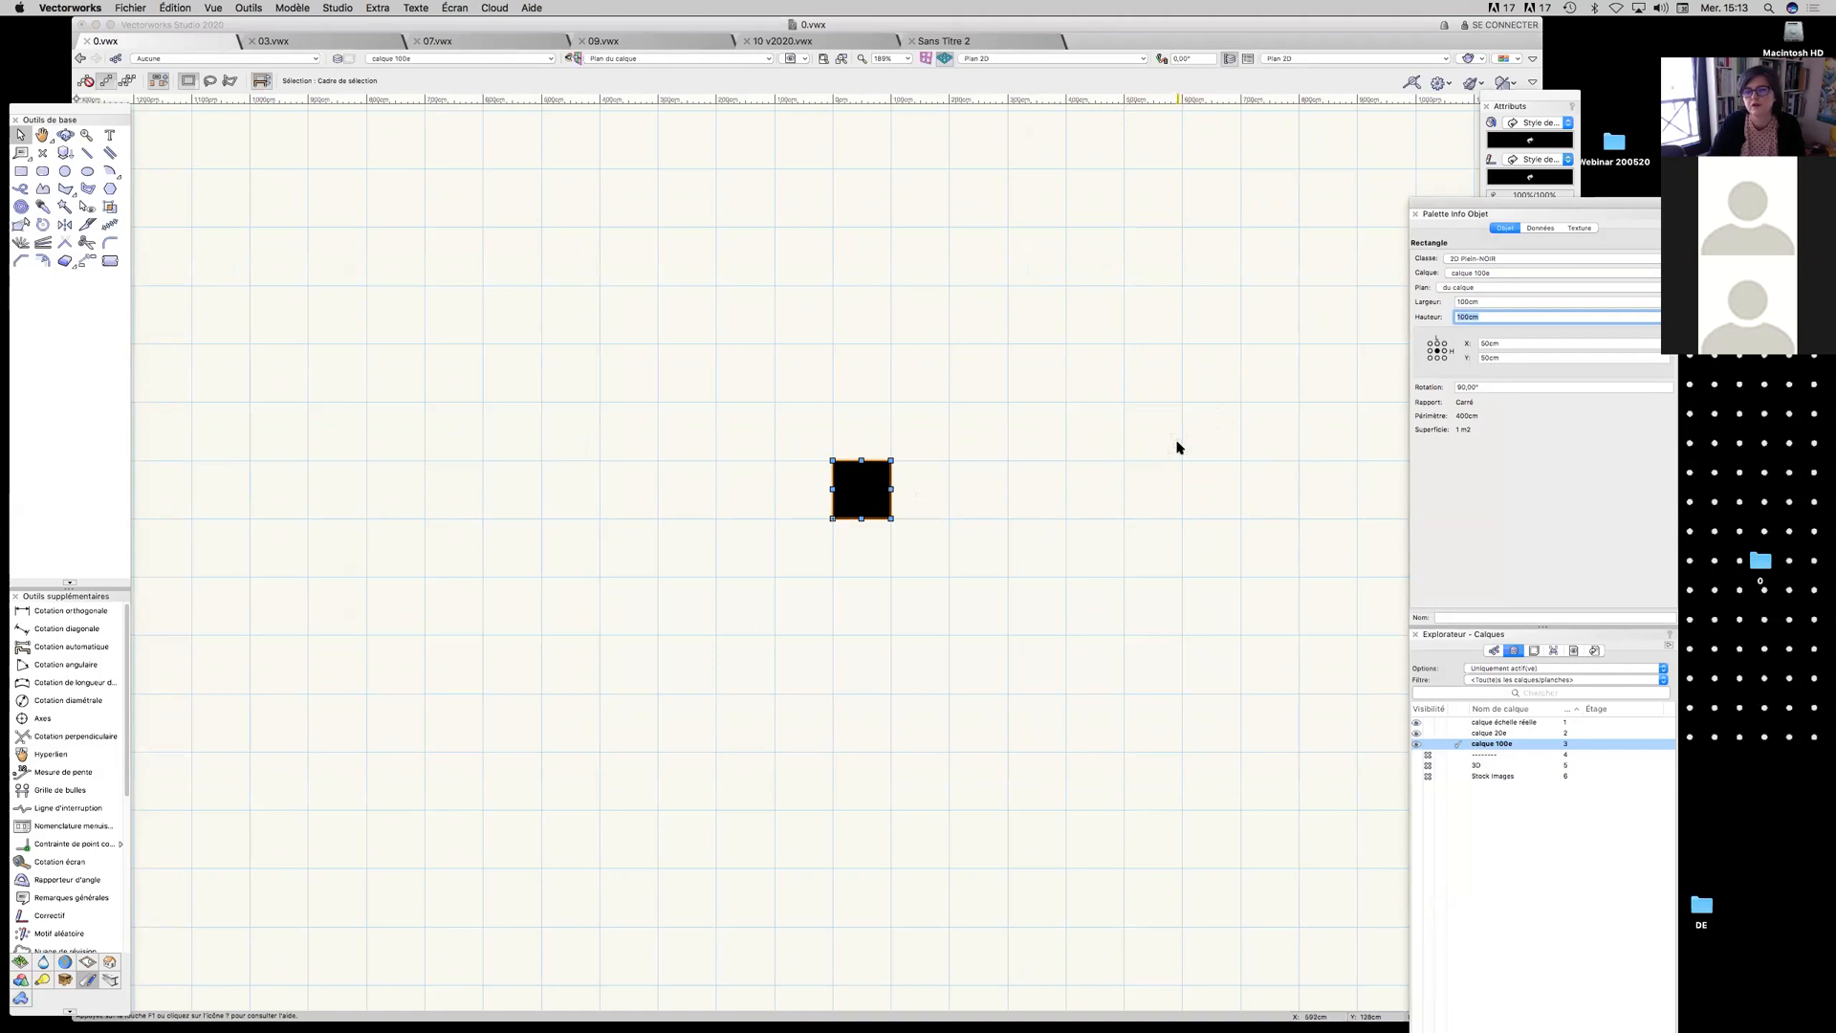
scroll(1157, 457, down, 6)
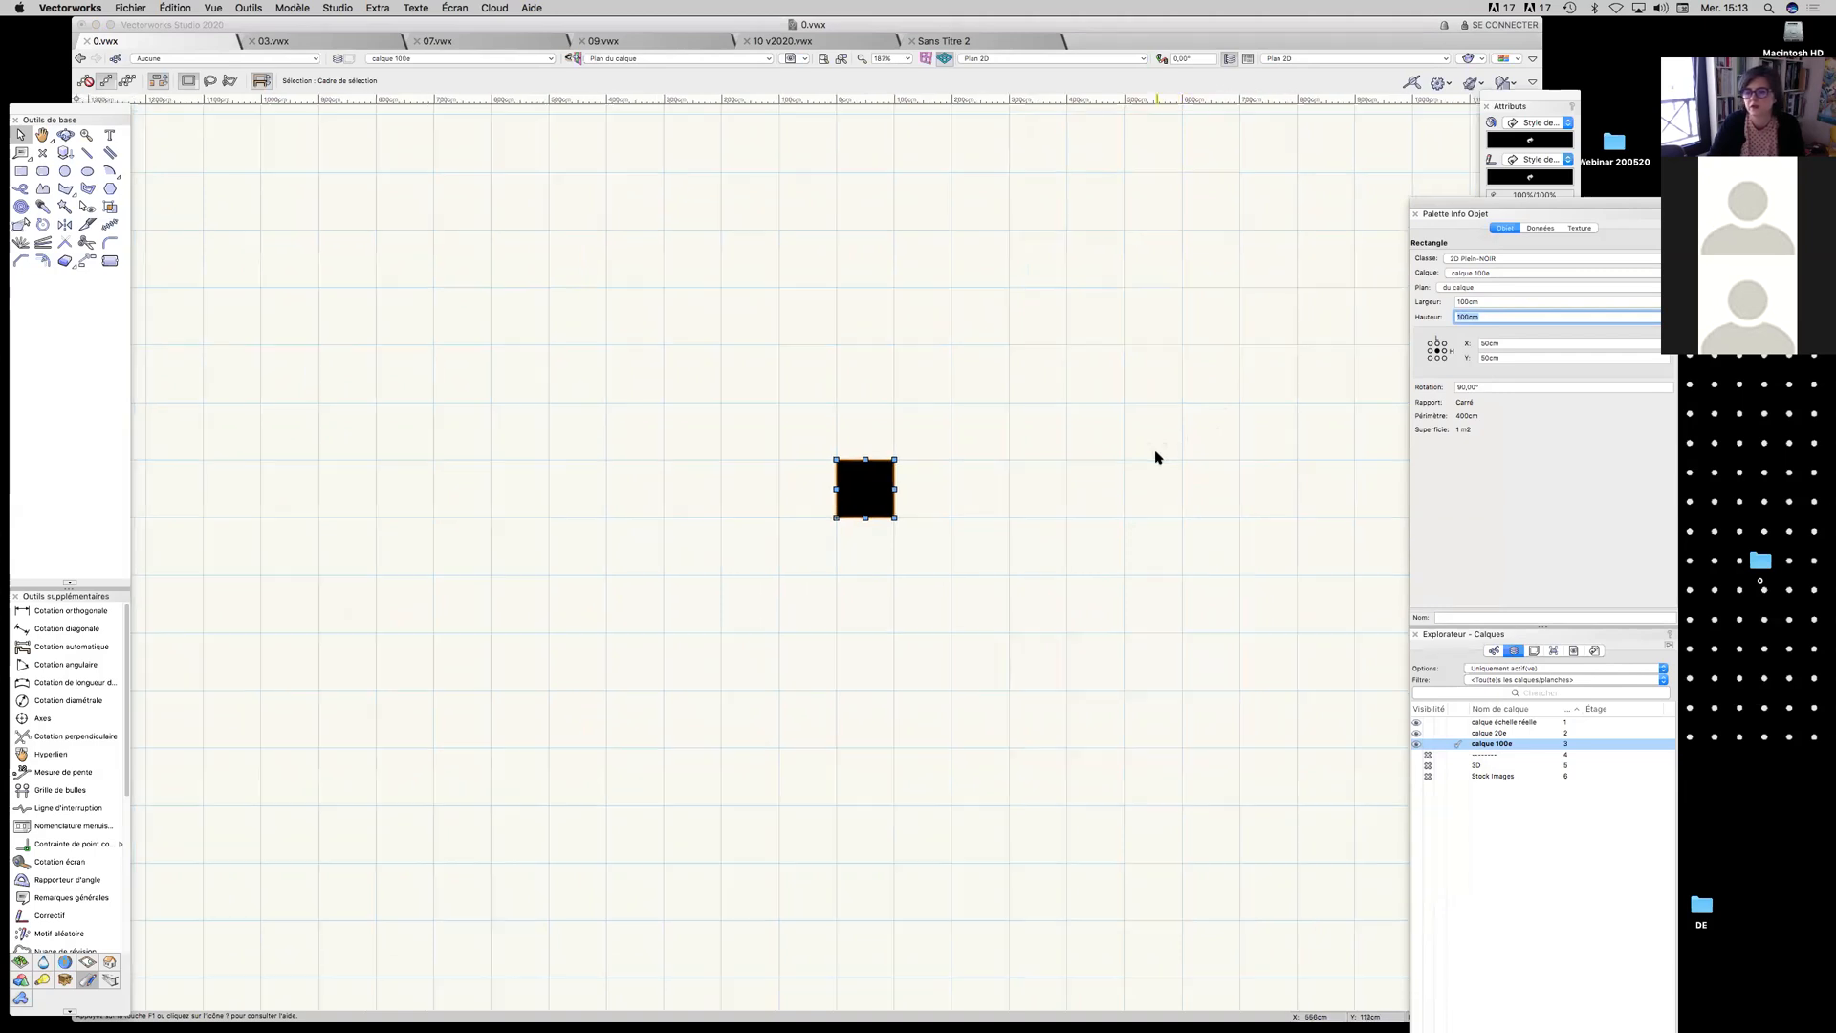
scroll(1157, 457, down, 3)
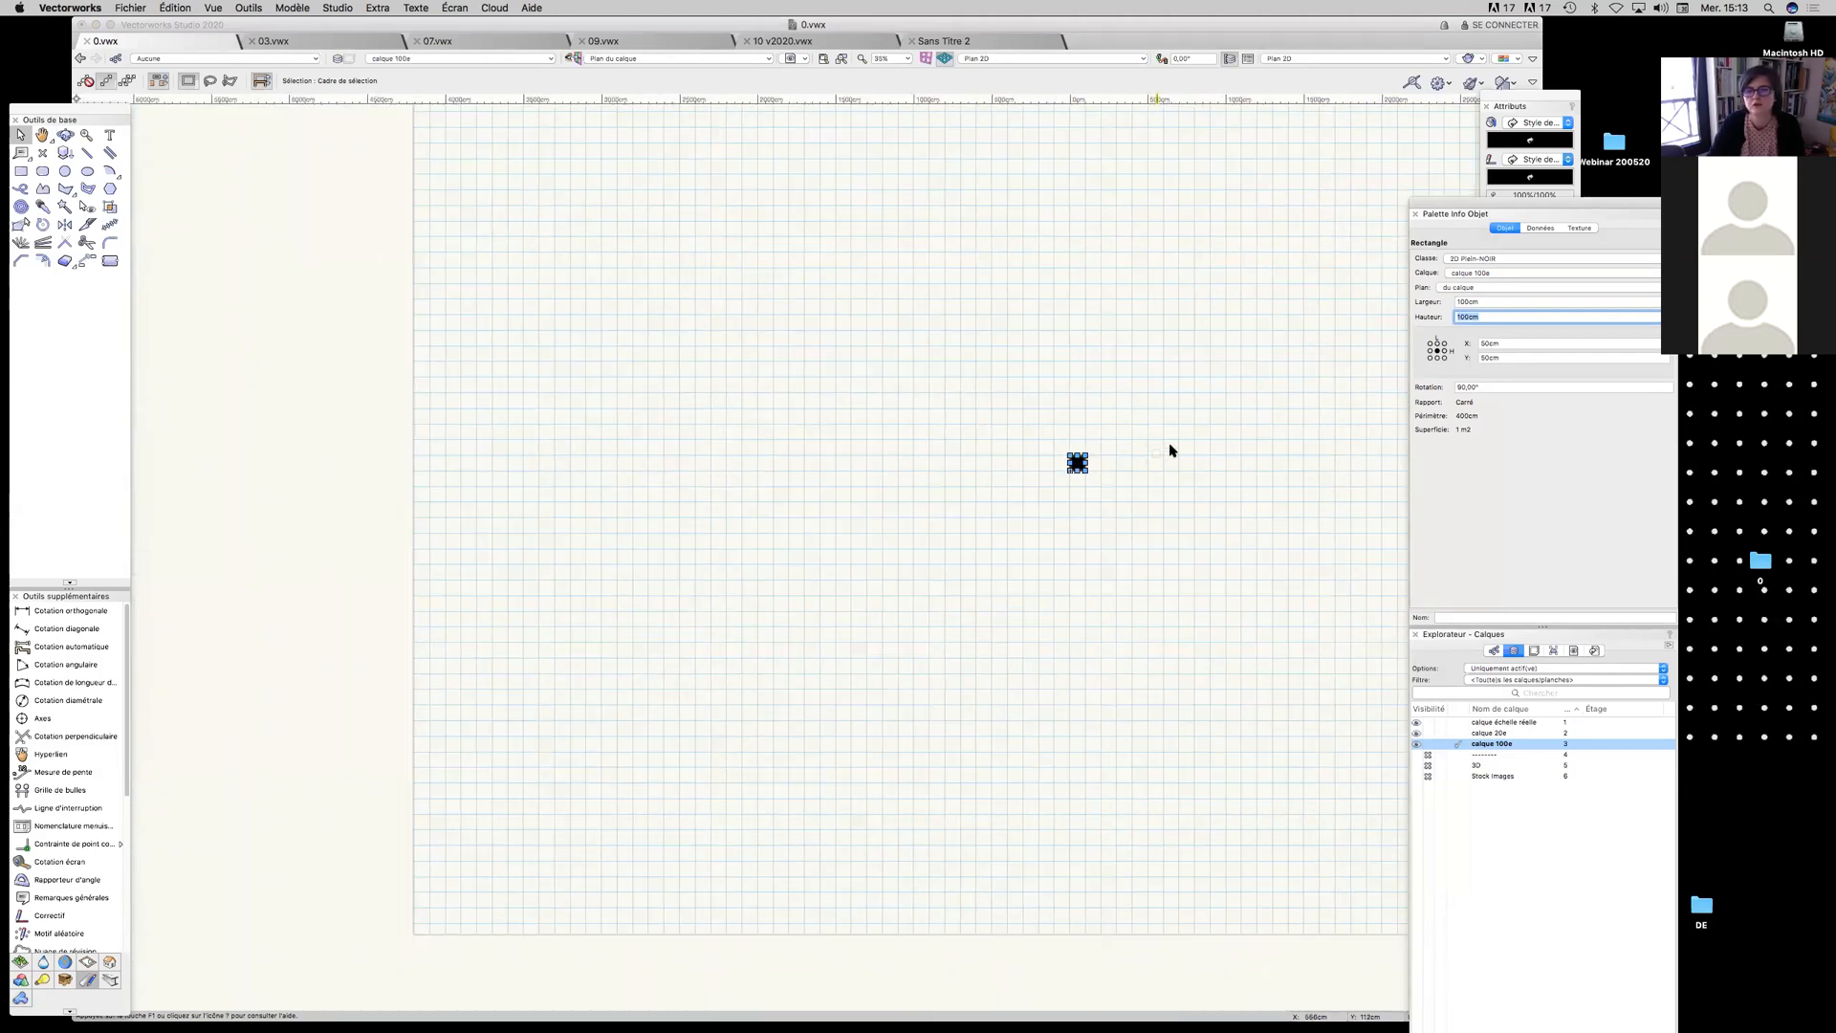
key(Escape)
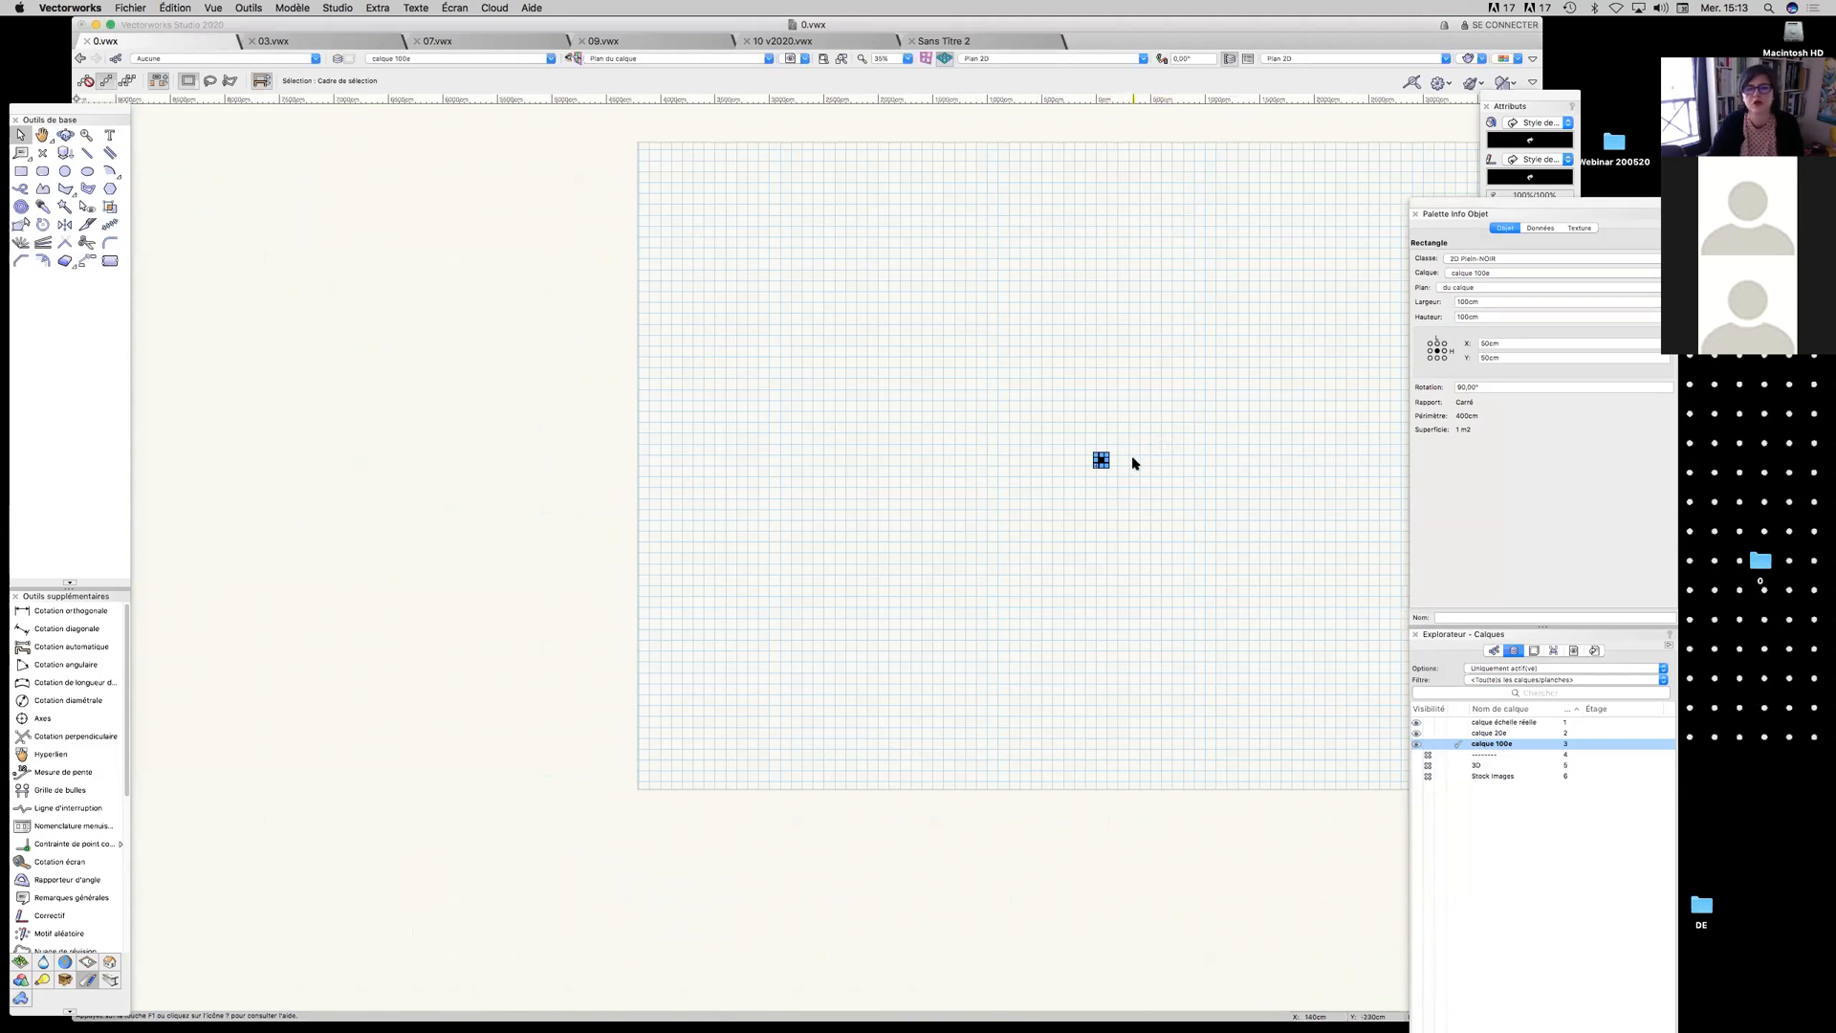
Add an orthogonal dimension across the black square's upper edge, placed just above it
key(space)
drag(1039, 377, 809, 452)
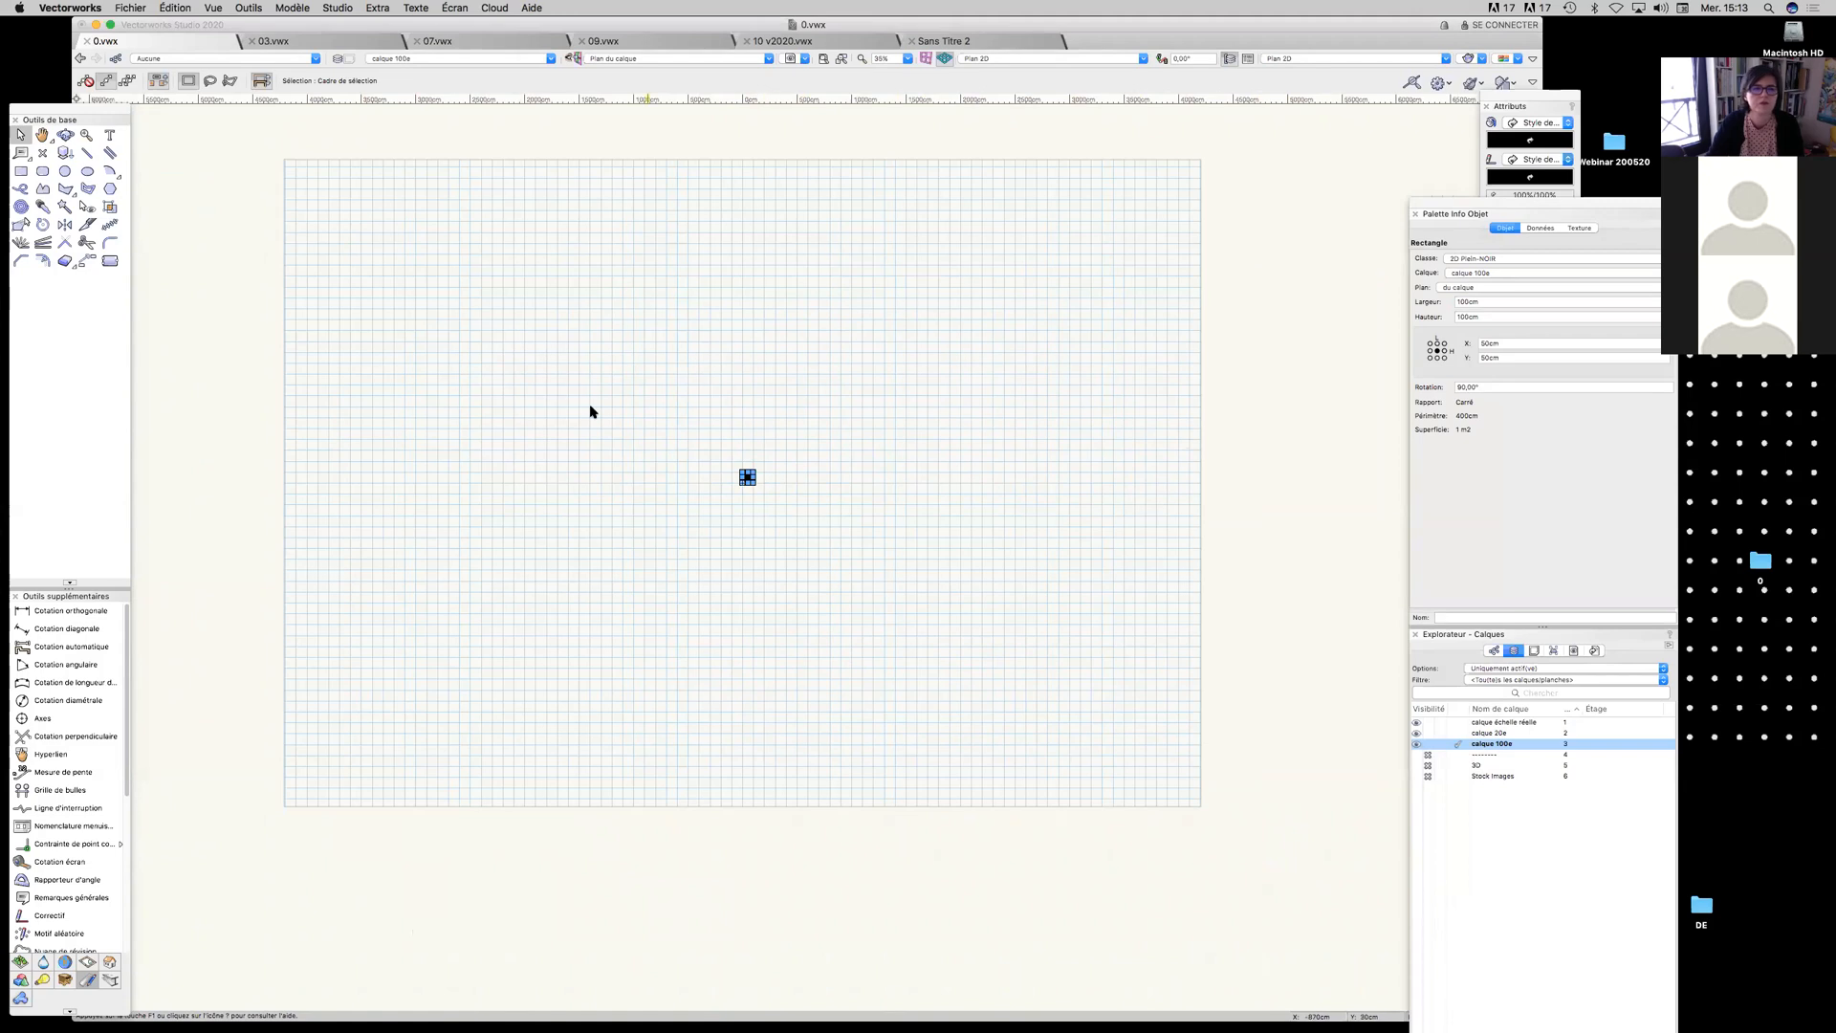
click(419, 309)
click(63, 610)
scroll(745, 472, up, 4)
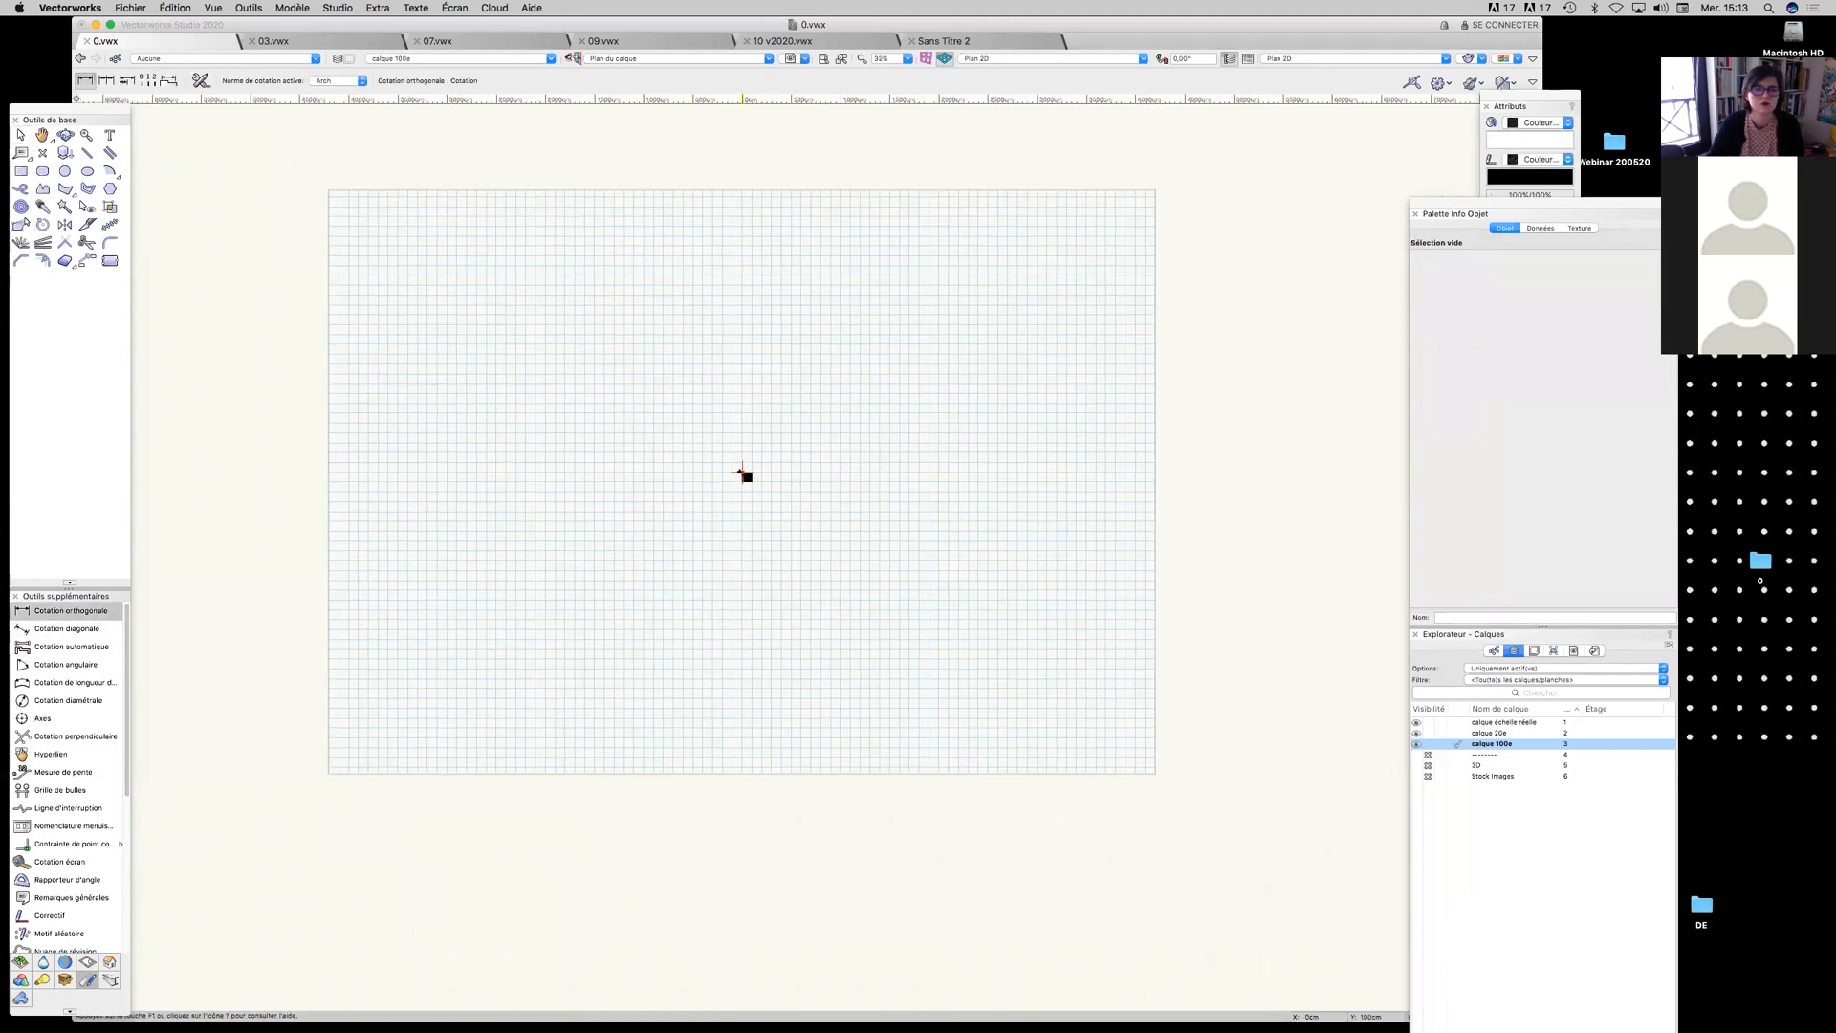
scroll(744, 473, up, 2)
click(744, 473)
click(771, 472)
click(768, 448)
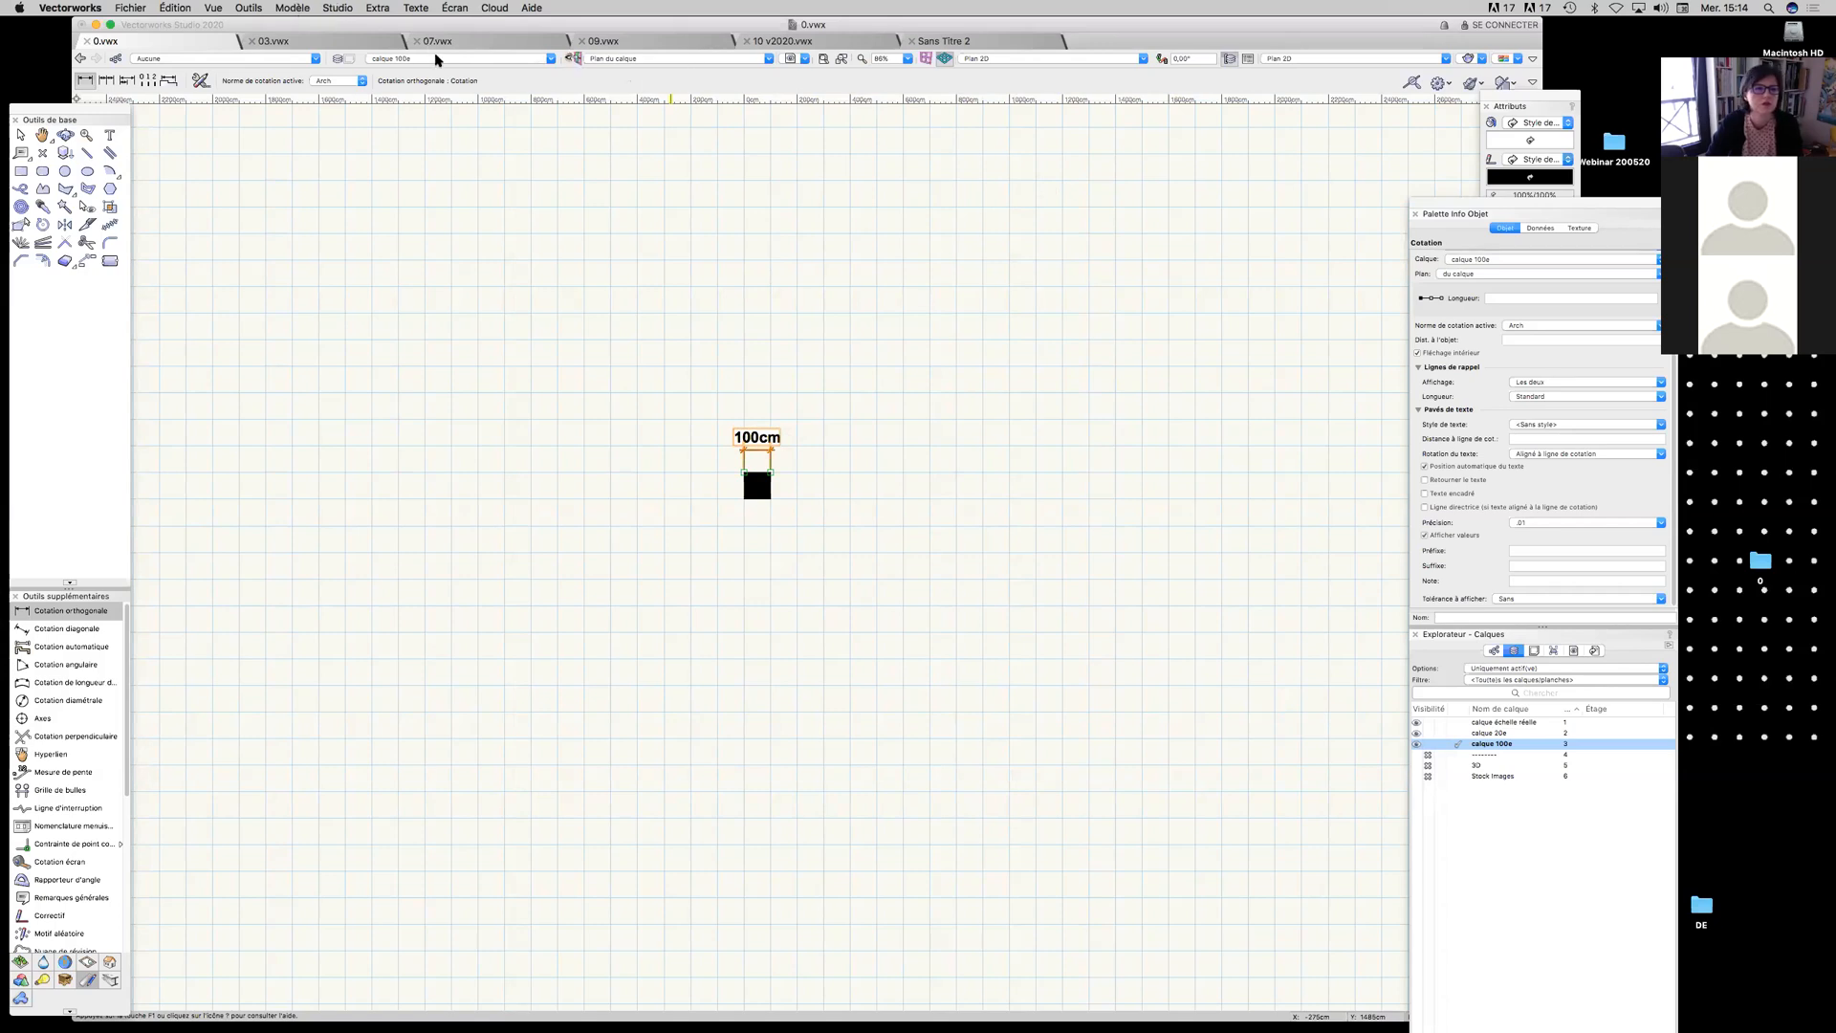
Enable Adapter zones texte à l'échelle in the scale settings of layer calque 100e and accept the layer organisation
click(359, 58)
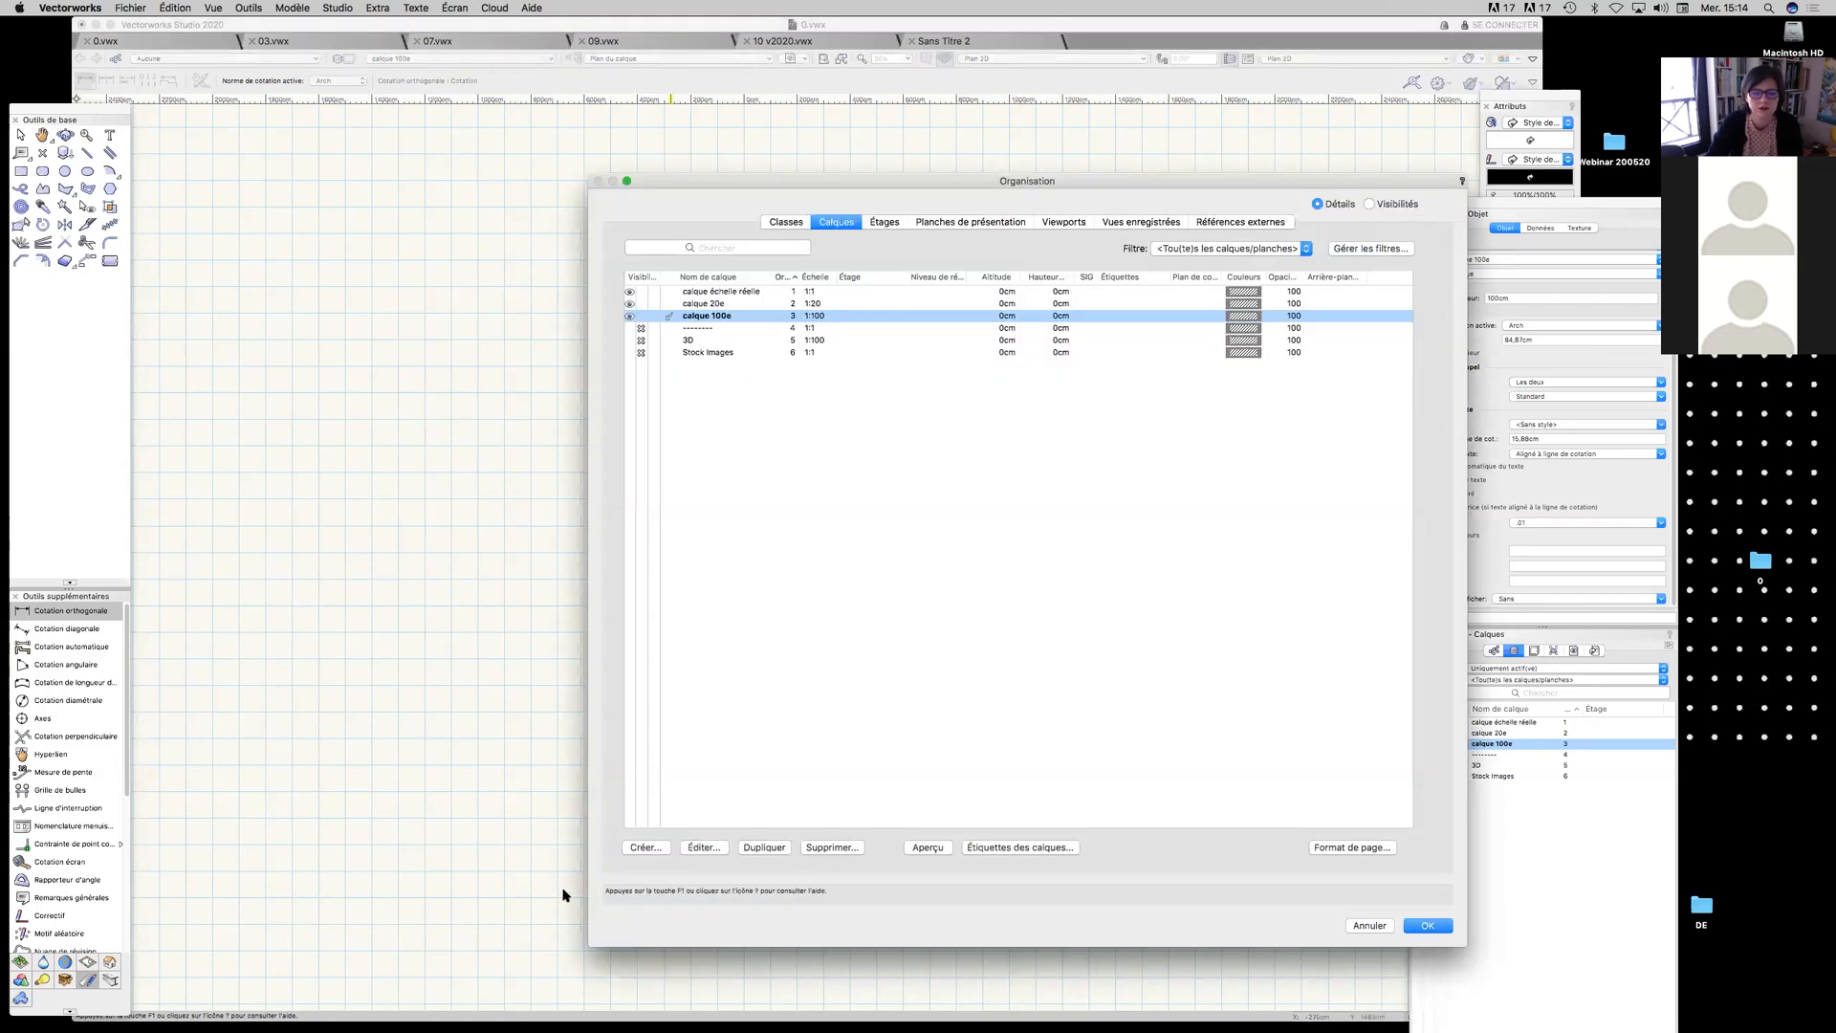
click(722, 850)
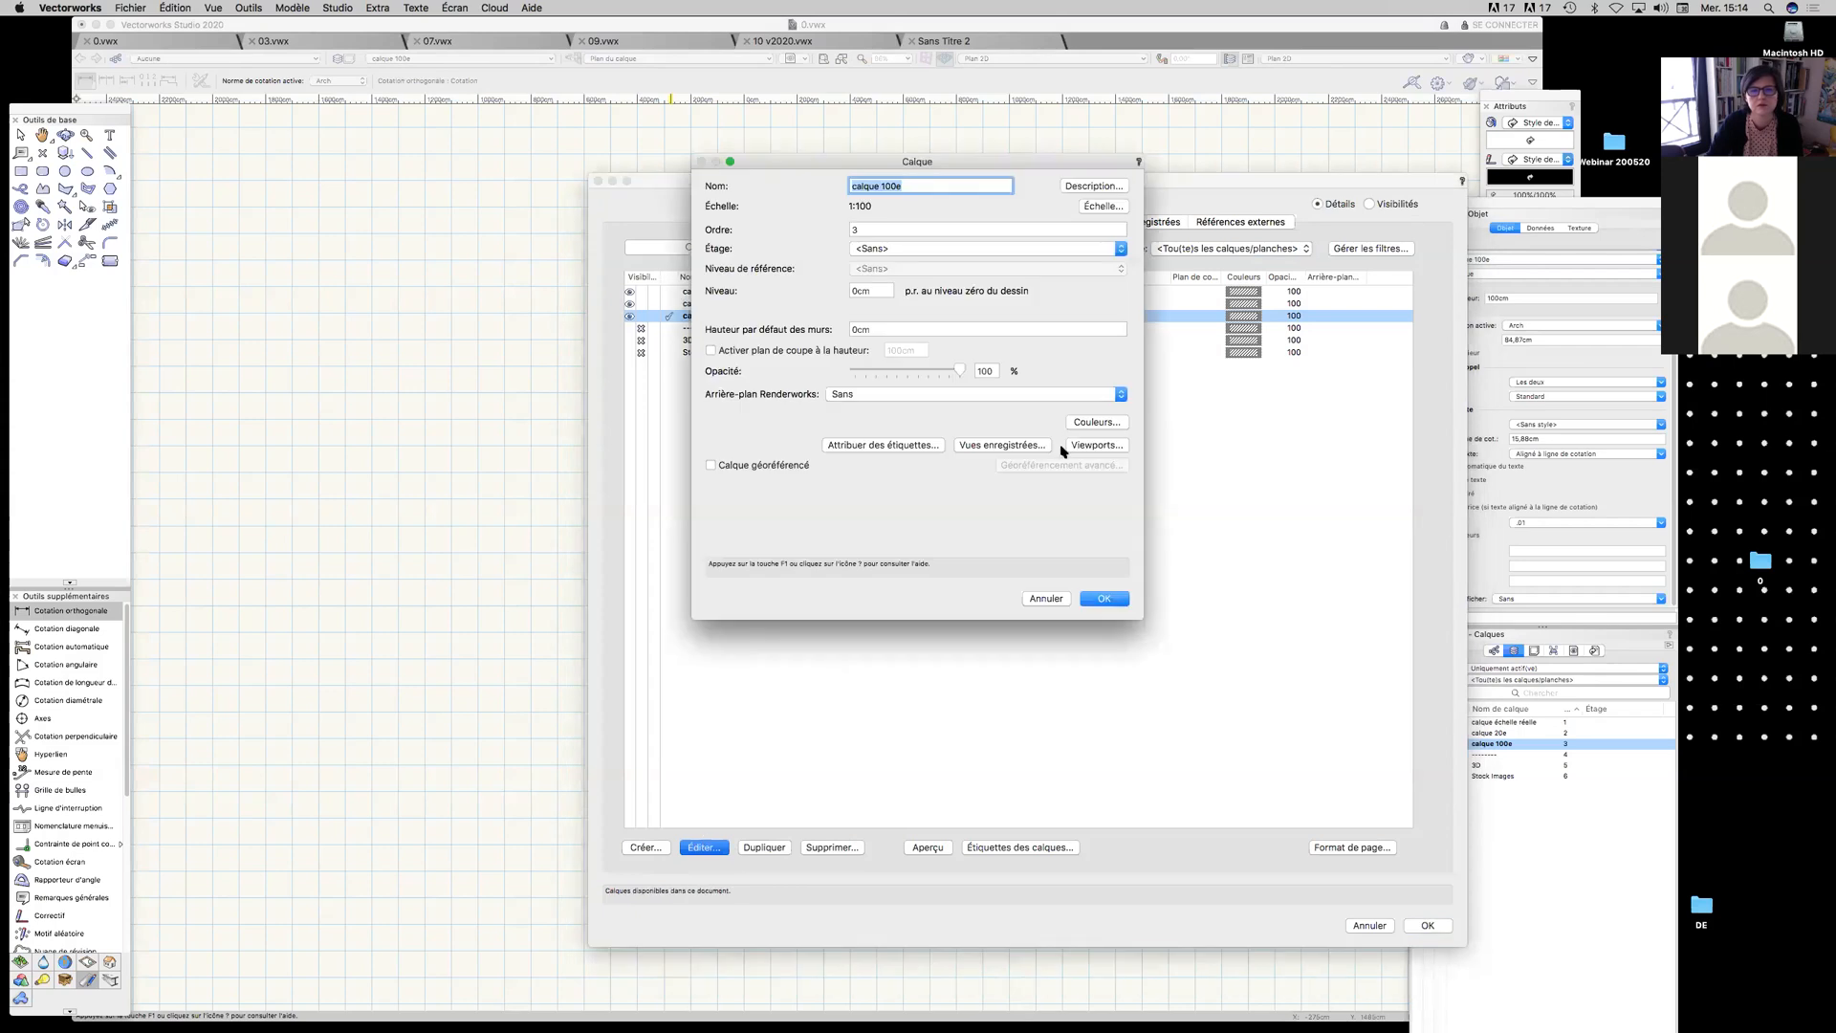
click(1096, 208)
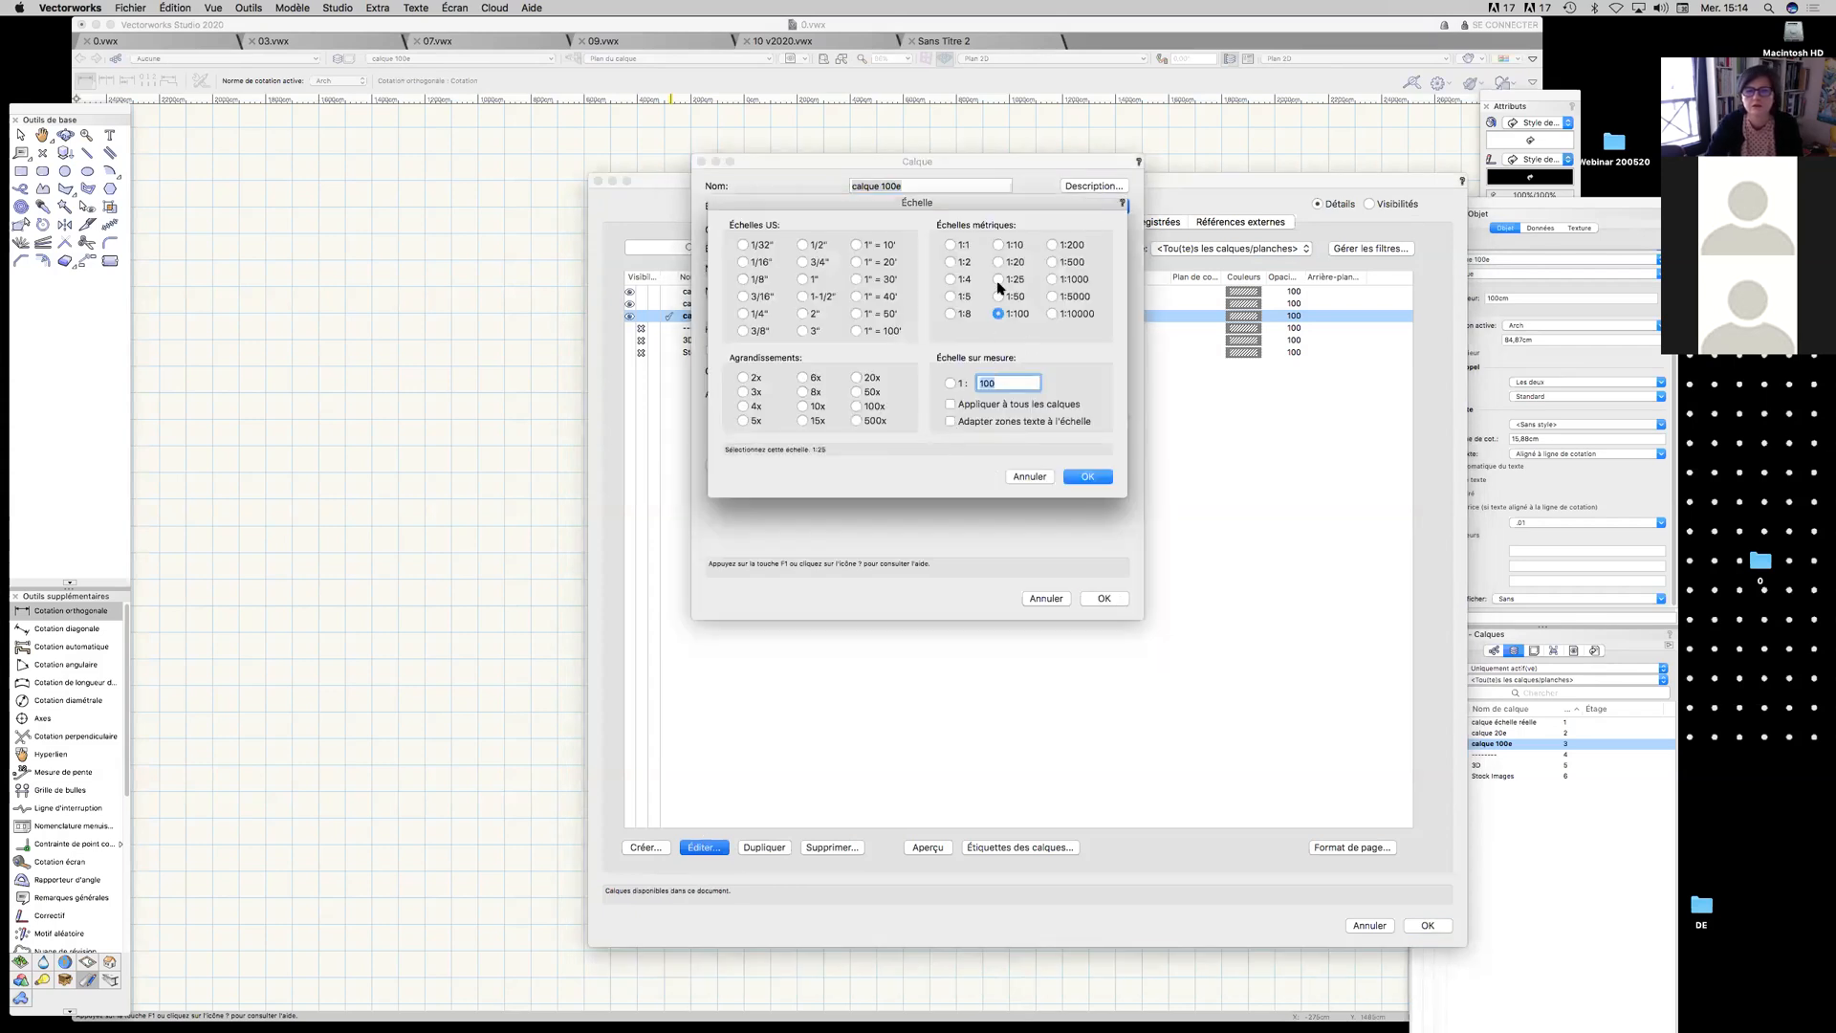
click(951, 422)
click(1095, 479)
click(1108, 599)
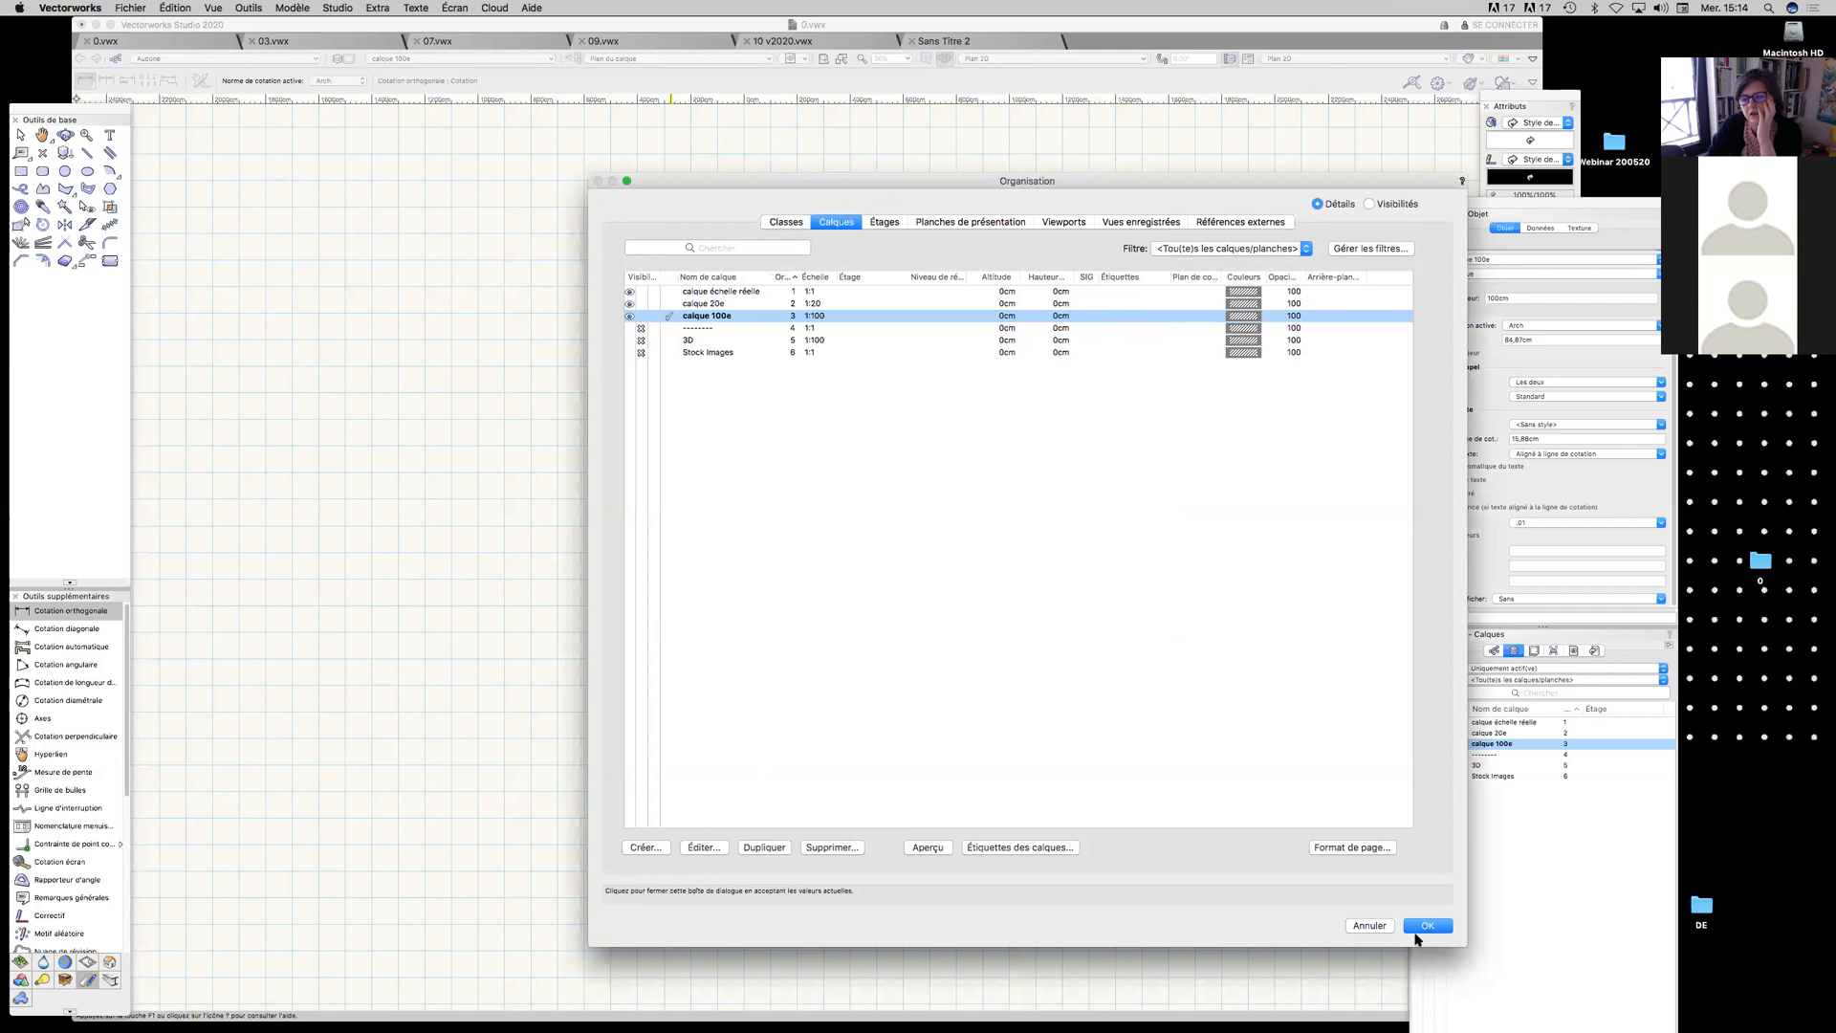
click(1428, 926)
Copy the black square and its dimension from calque 100e and paste them in place on calque 20e
scroll(749, 453, up, 3)
scroll(749, 454, up, 2)
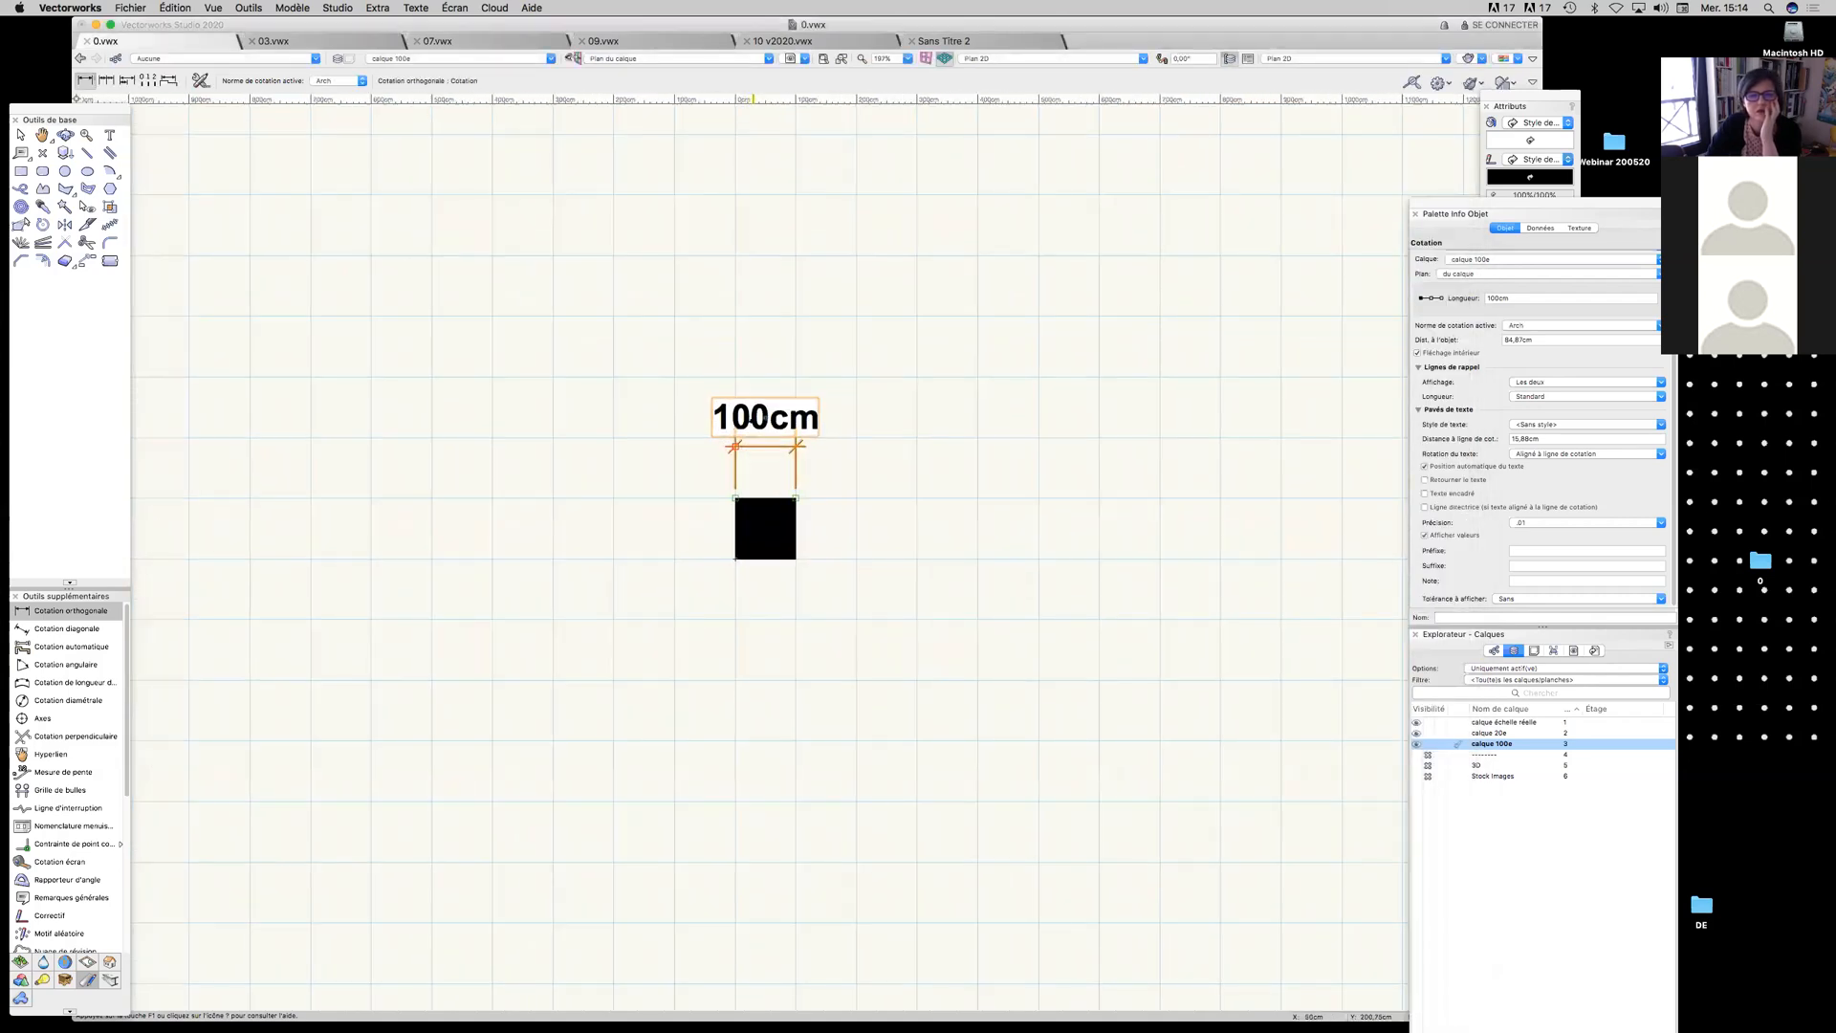
click(20, 137)
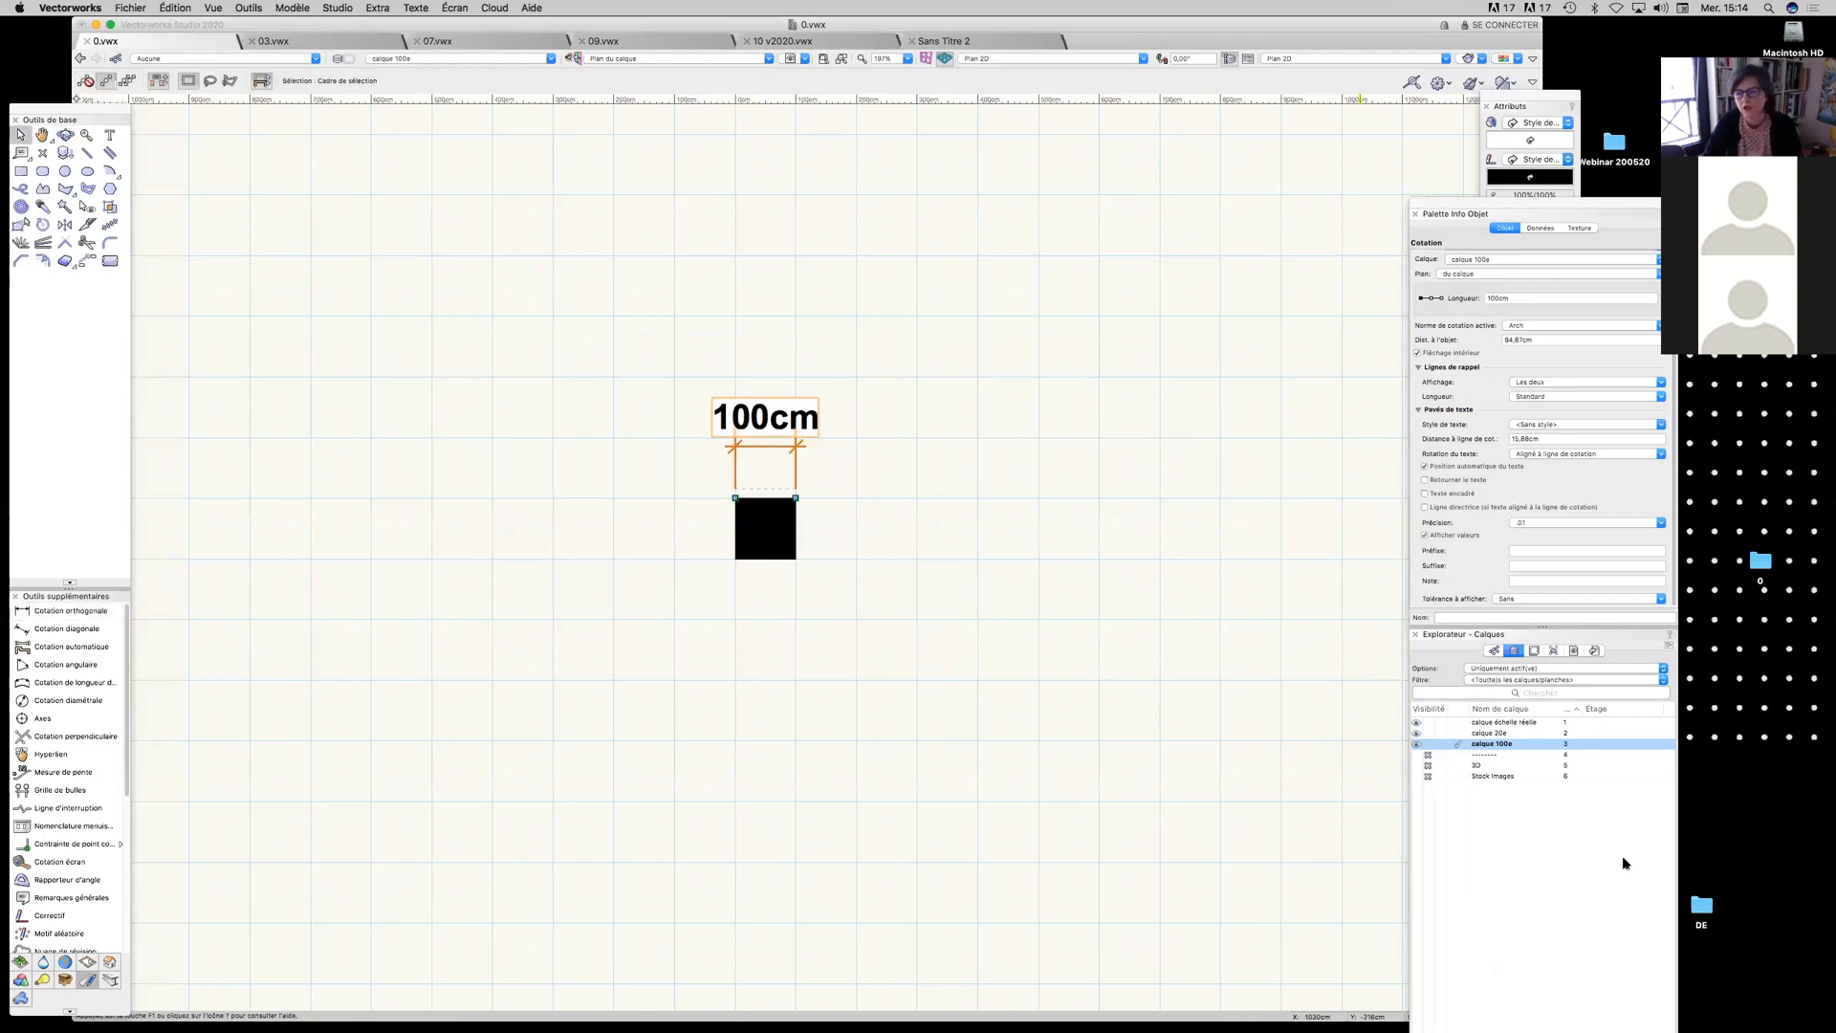
drag(613, 335, 925, 653)
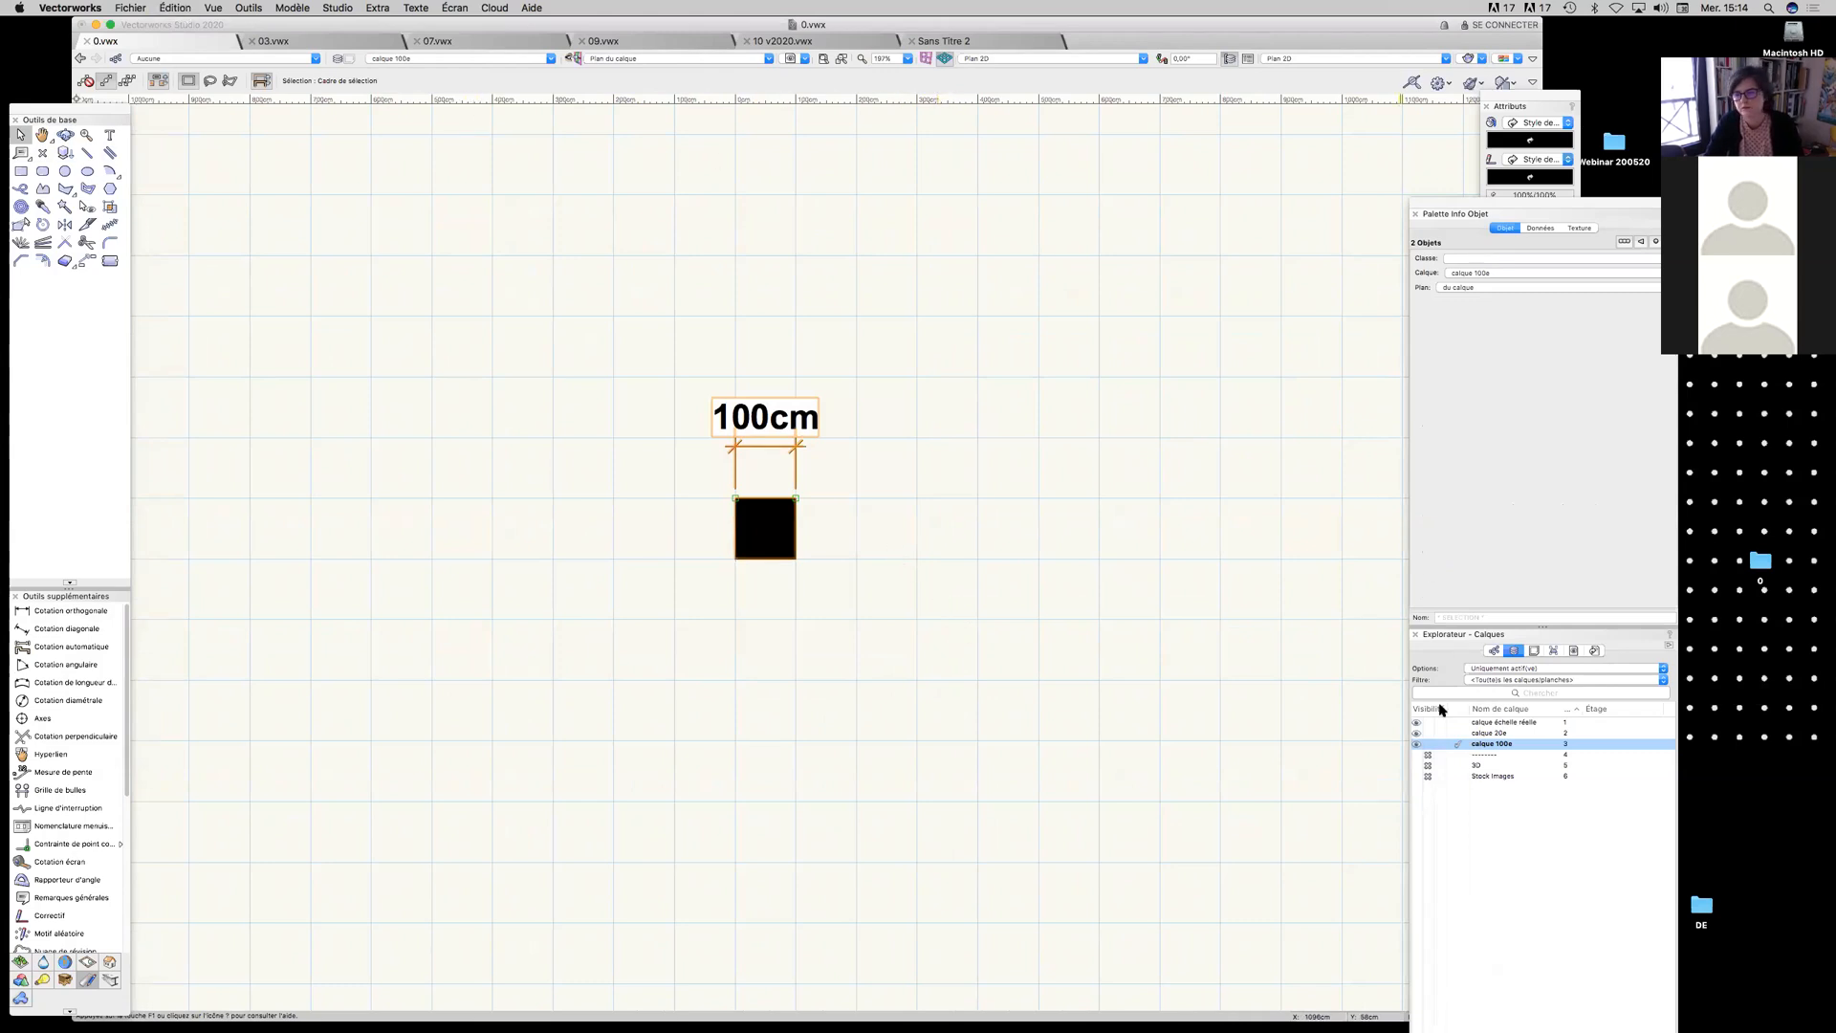
click(1459, 732)
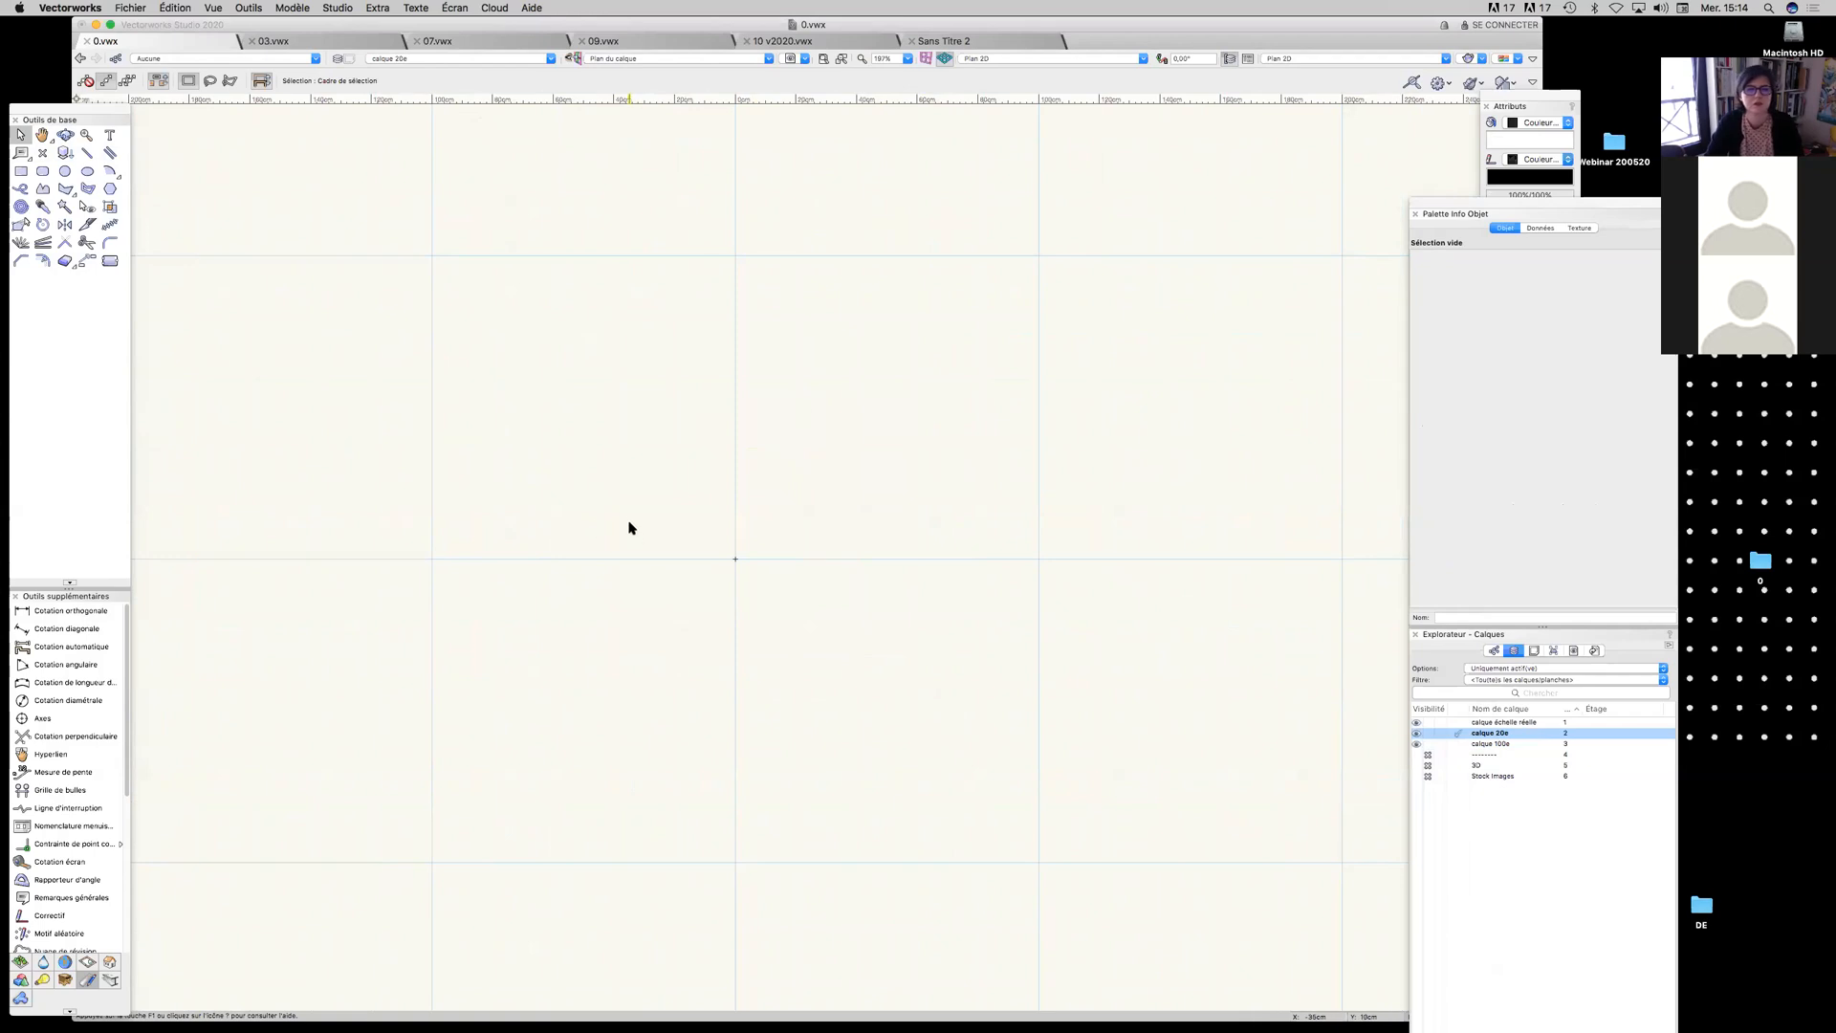
scroll(631, 519, down, 5)
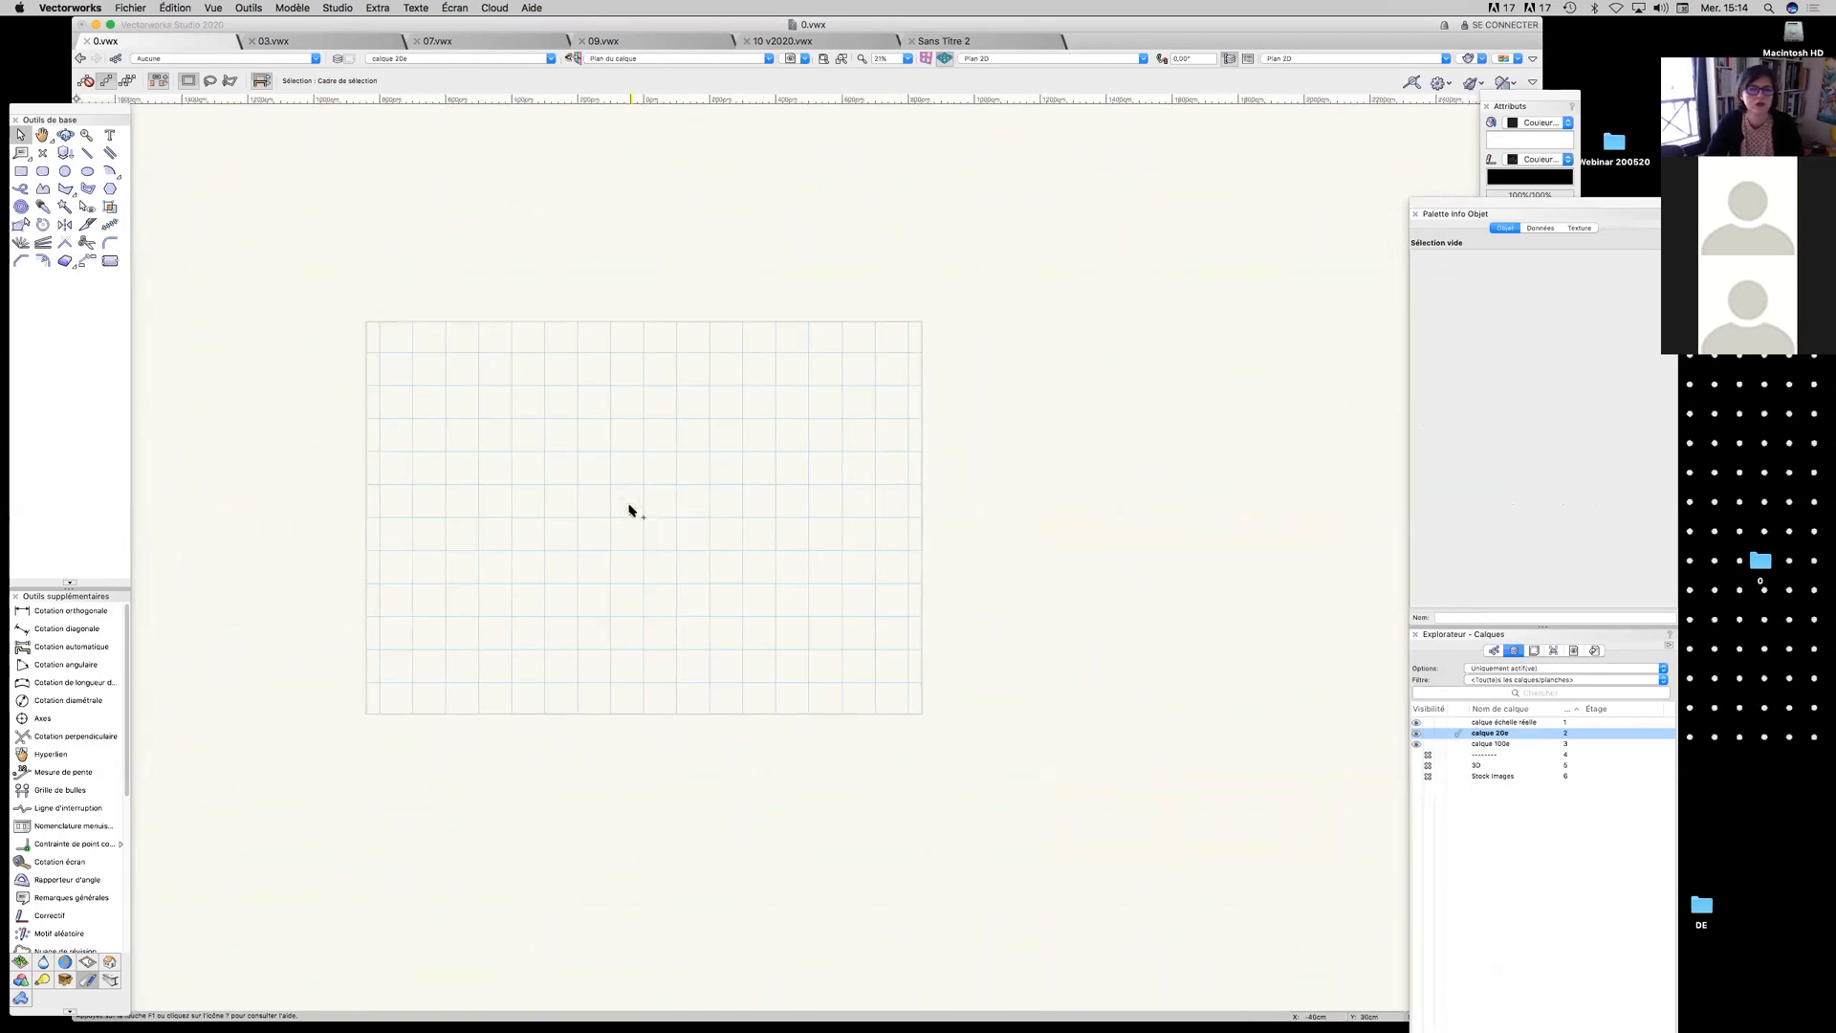
middle_drag(586, 490, 762, 567)
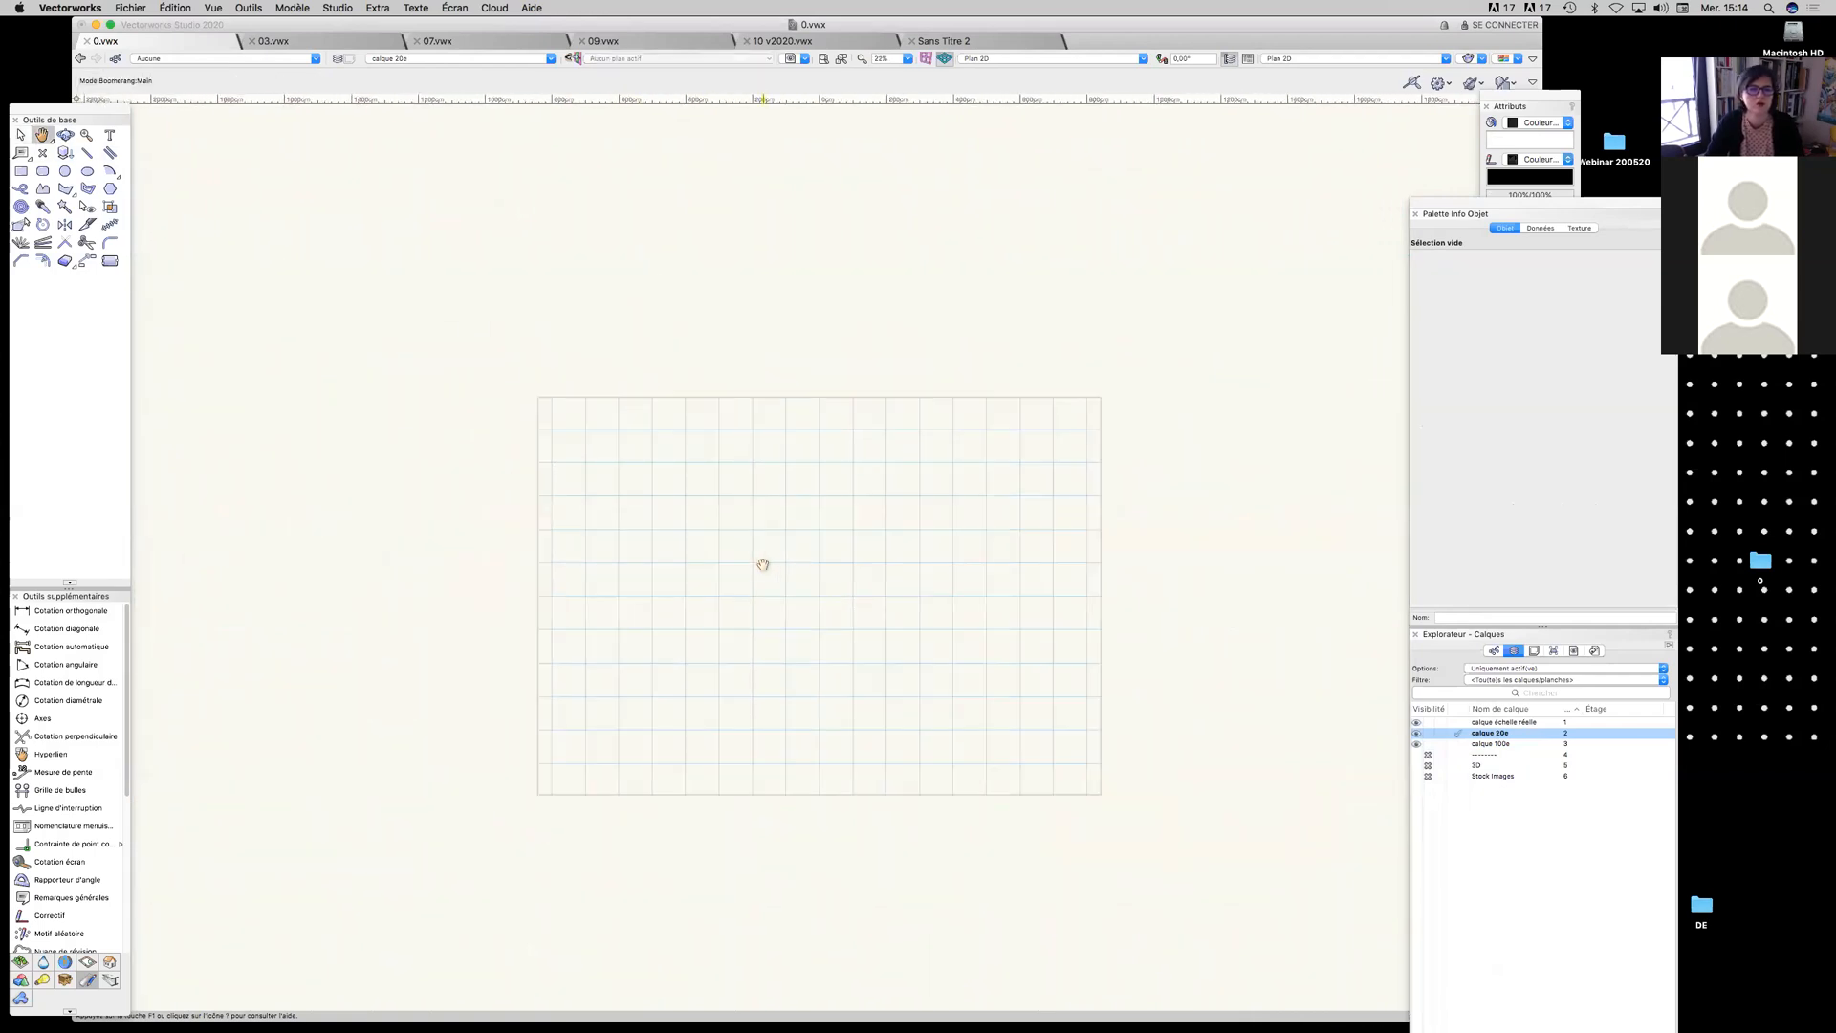
click(175, 7)
mouse_move(211, 9)
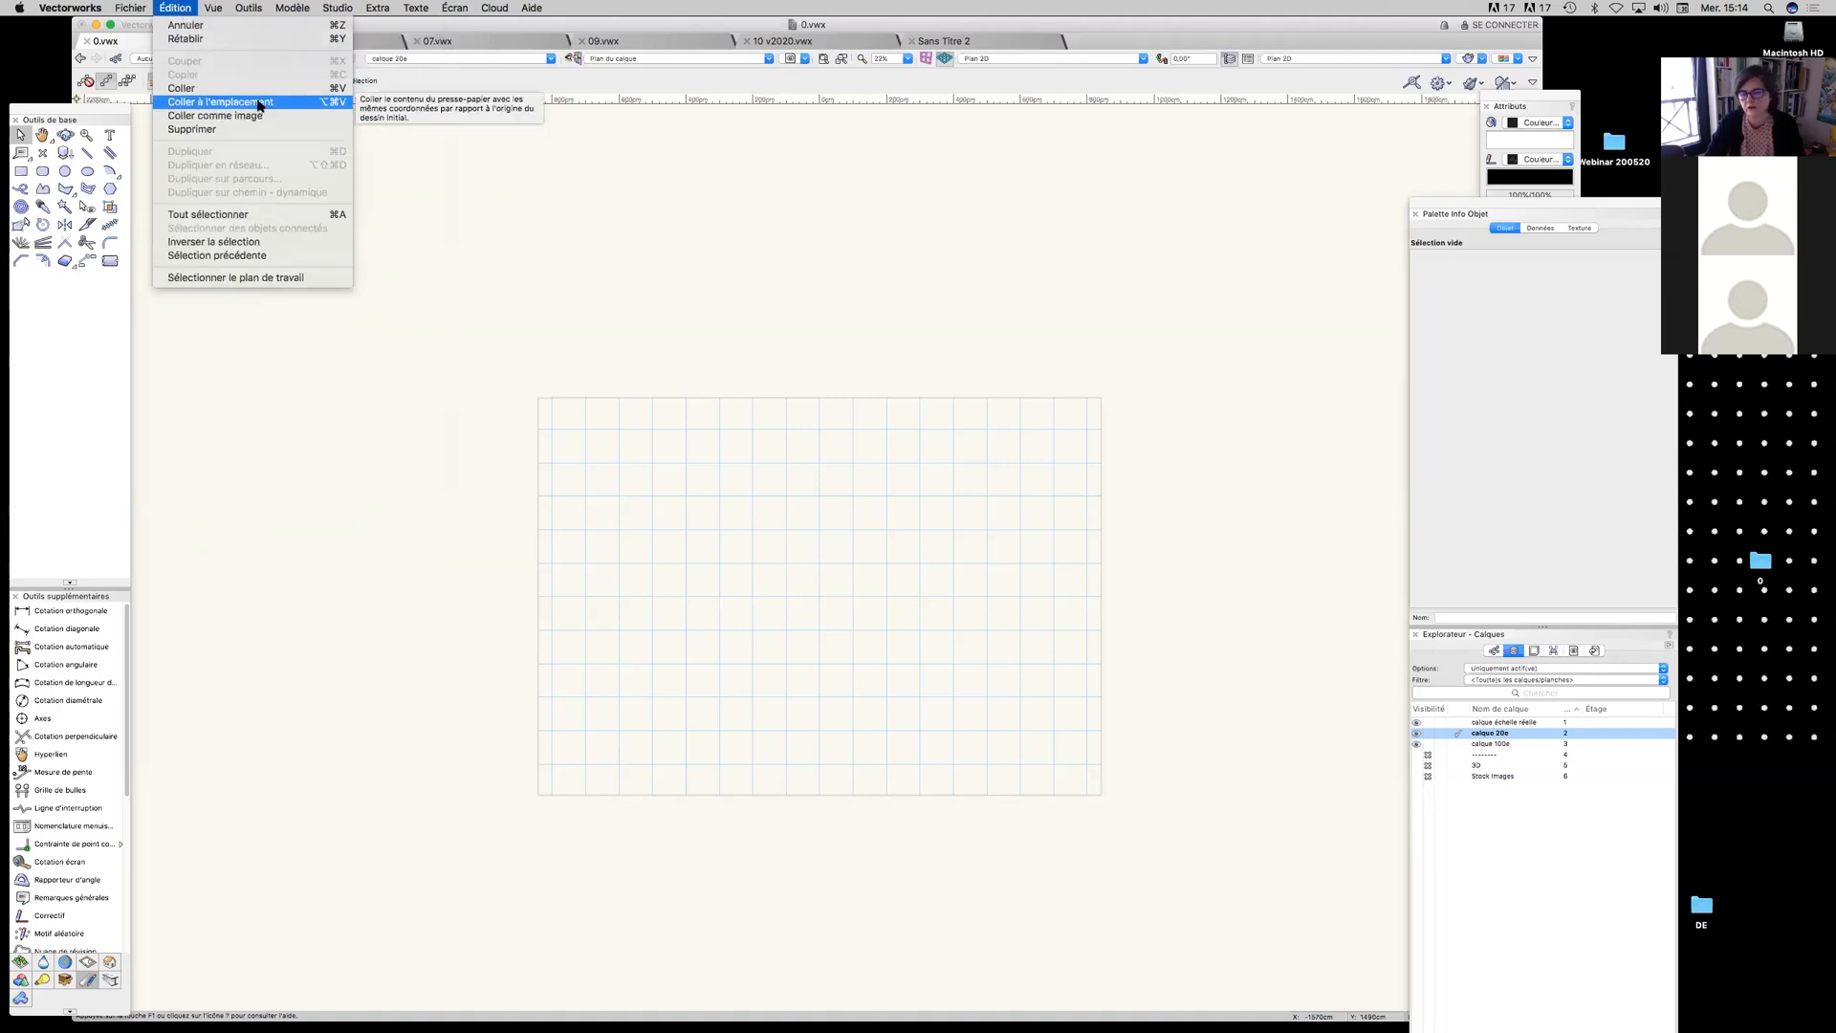
click(260, 103)
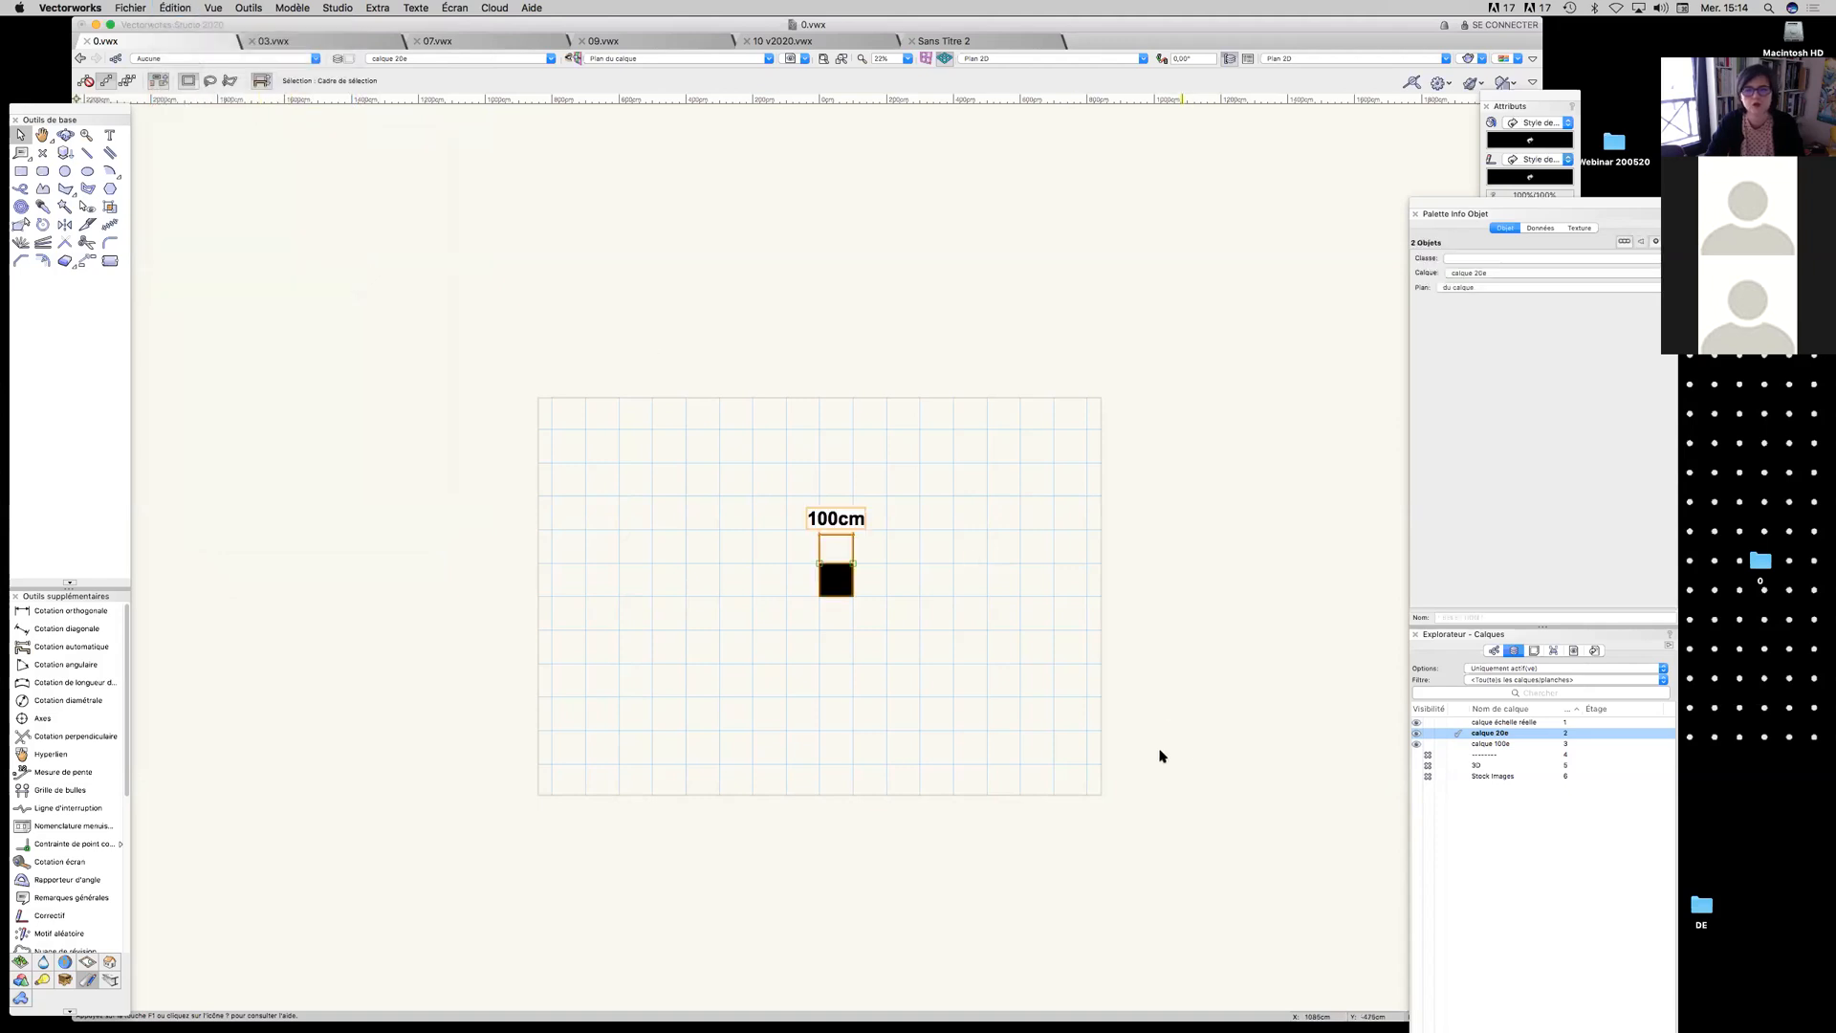
Compare the square and dimension on calque 100e with those on calque 20e, and select the dimension on calque 20e
click(1458, 744)
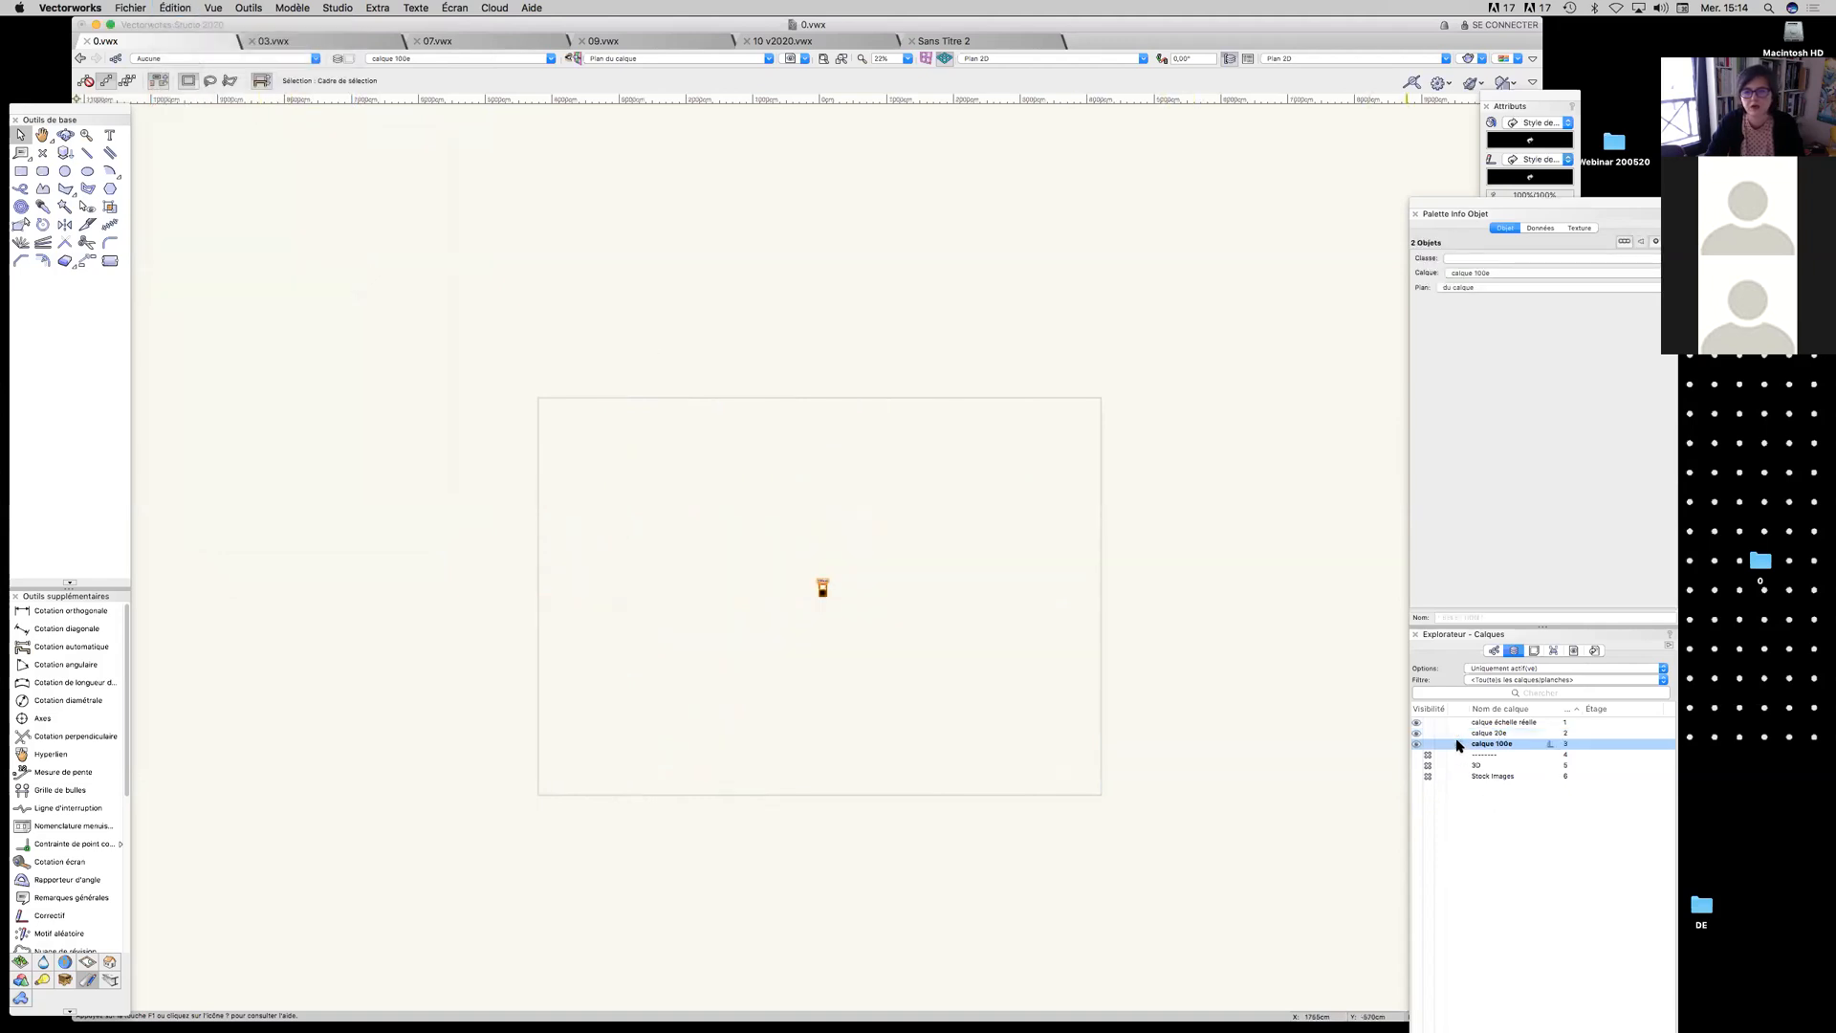
click(1457, 734)
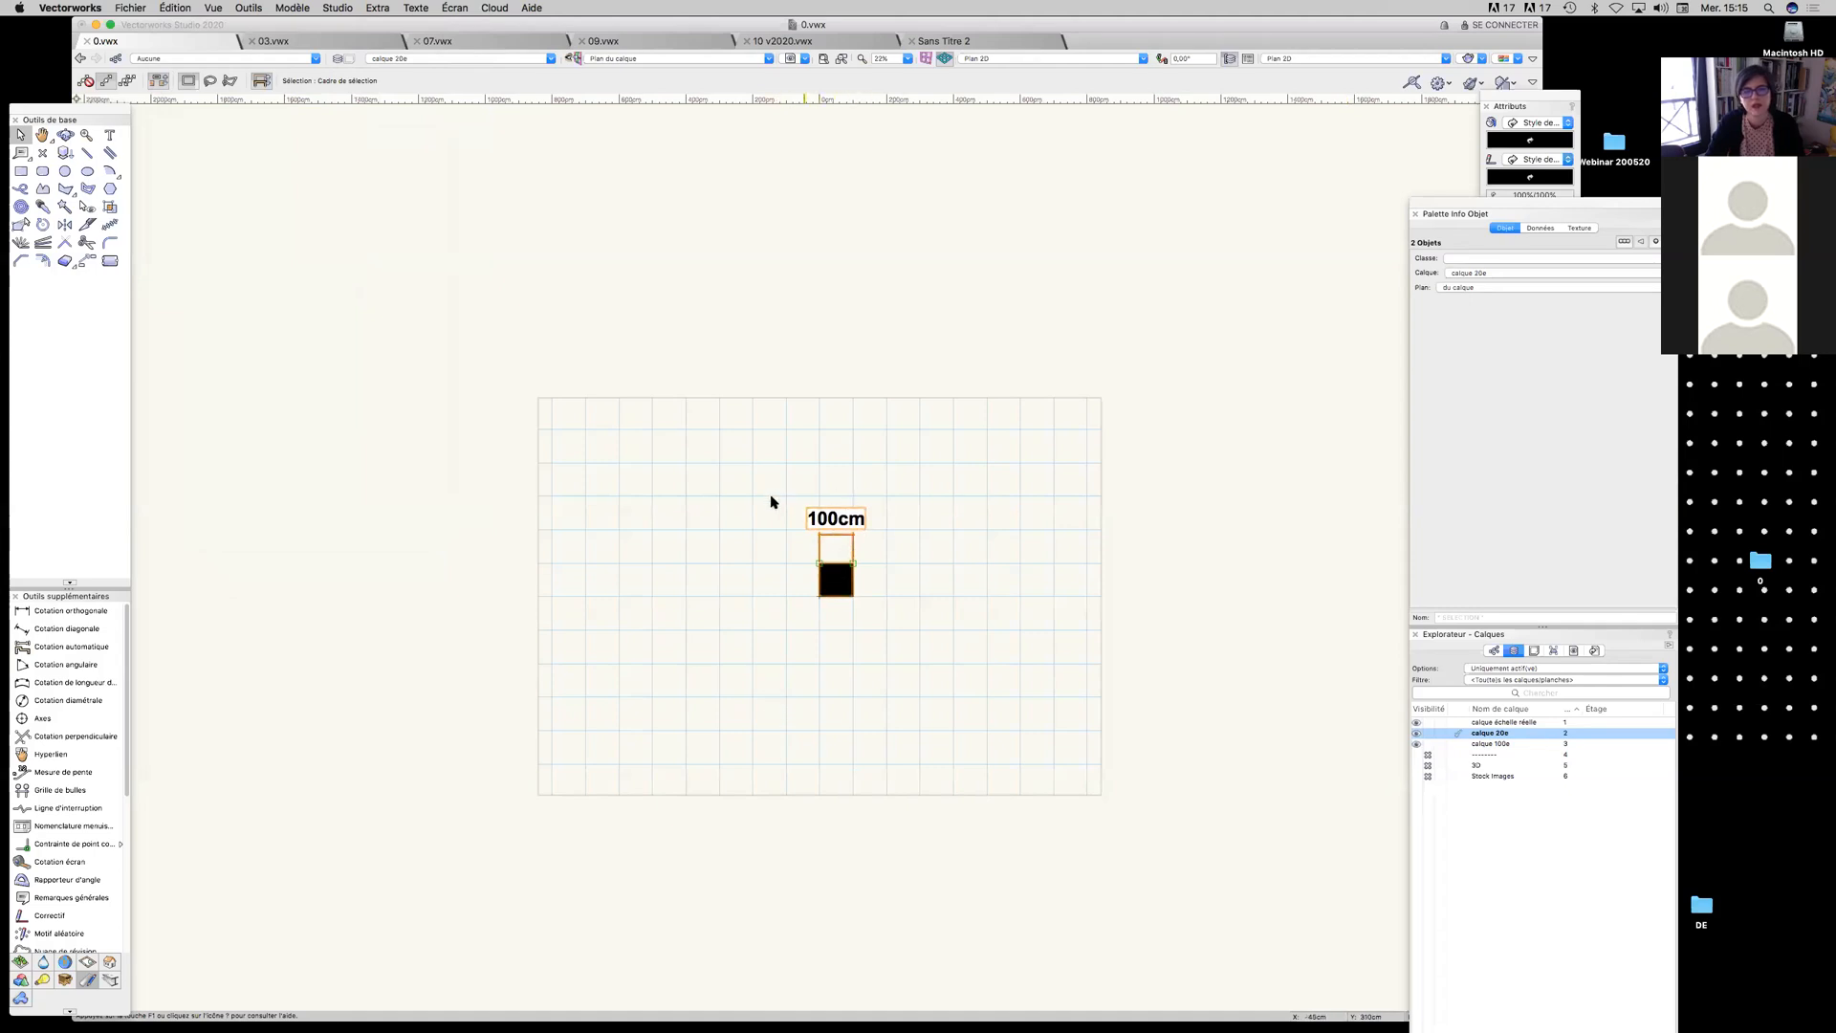
click(882, 531)
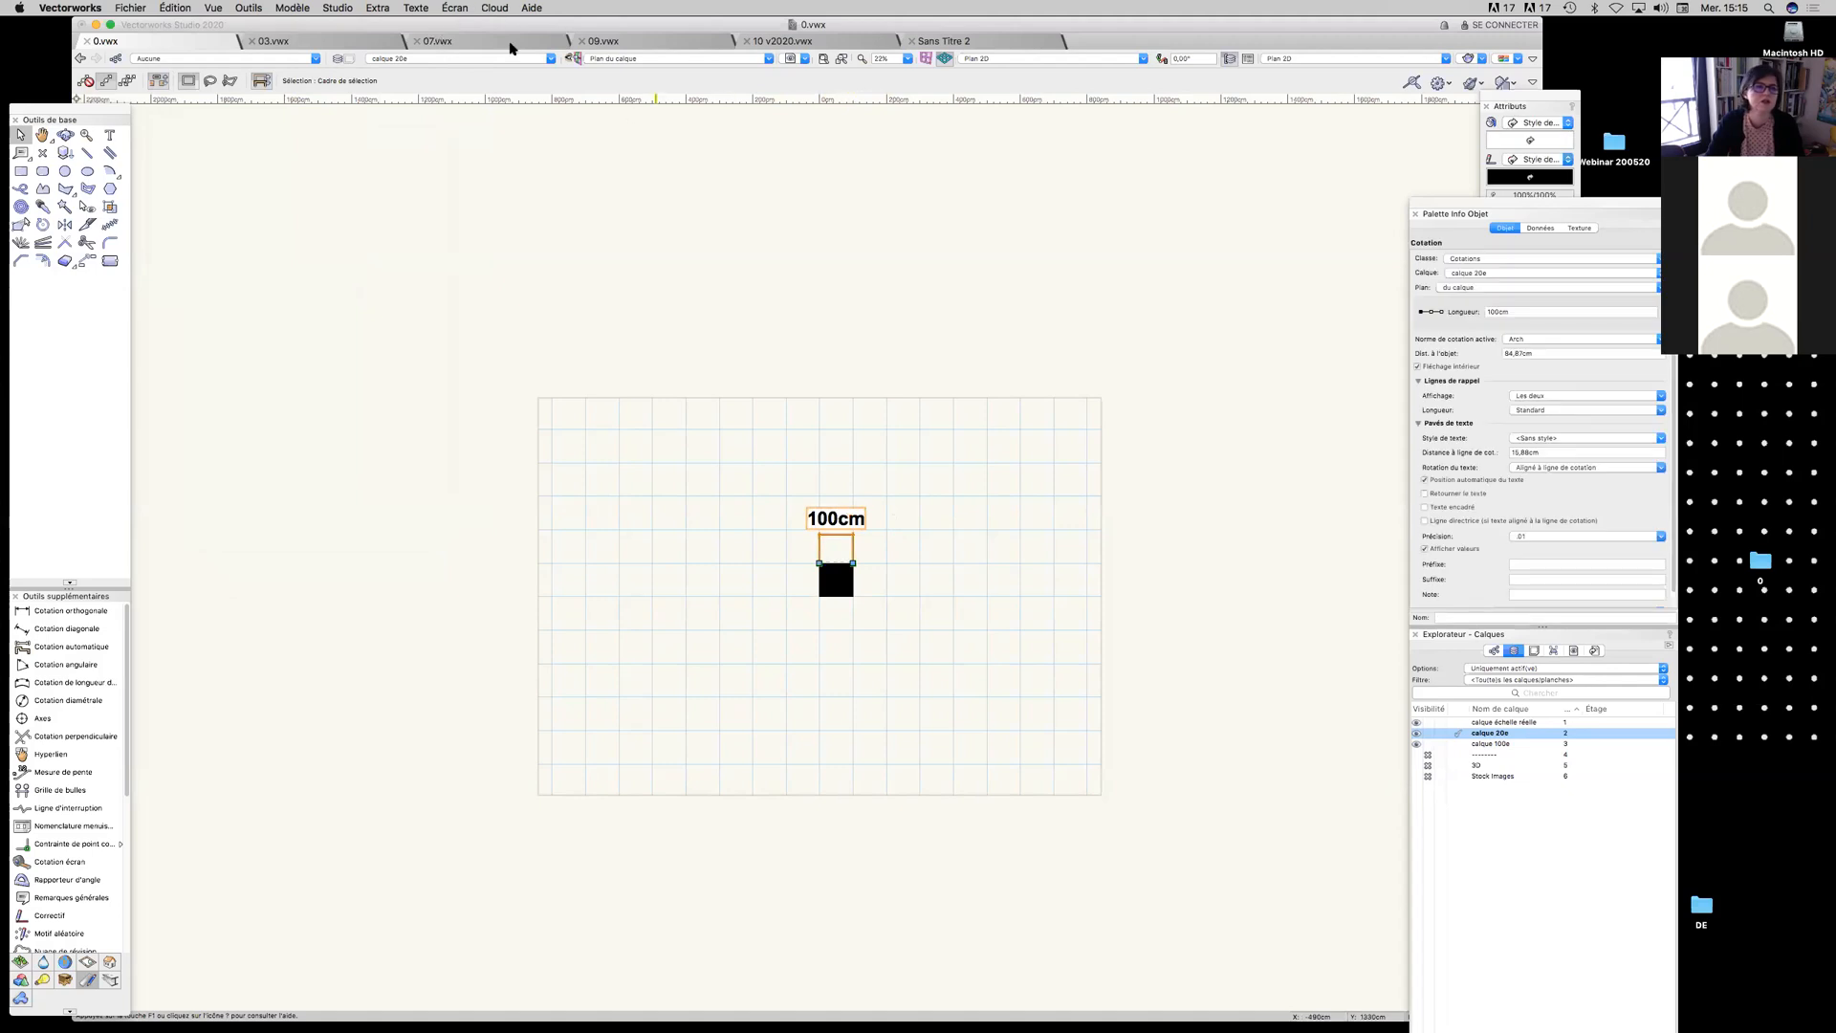
Check the 1:20 scale and the Adapter zones texte à l'échelle option of layer calque 20e, keeping its settings
click(340, 60)
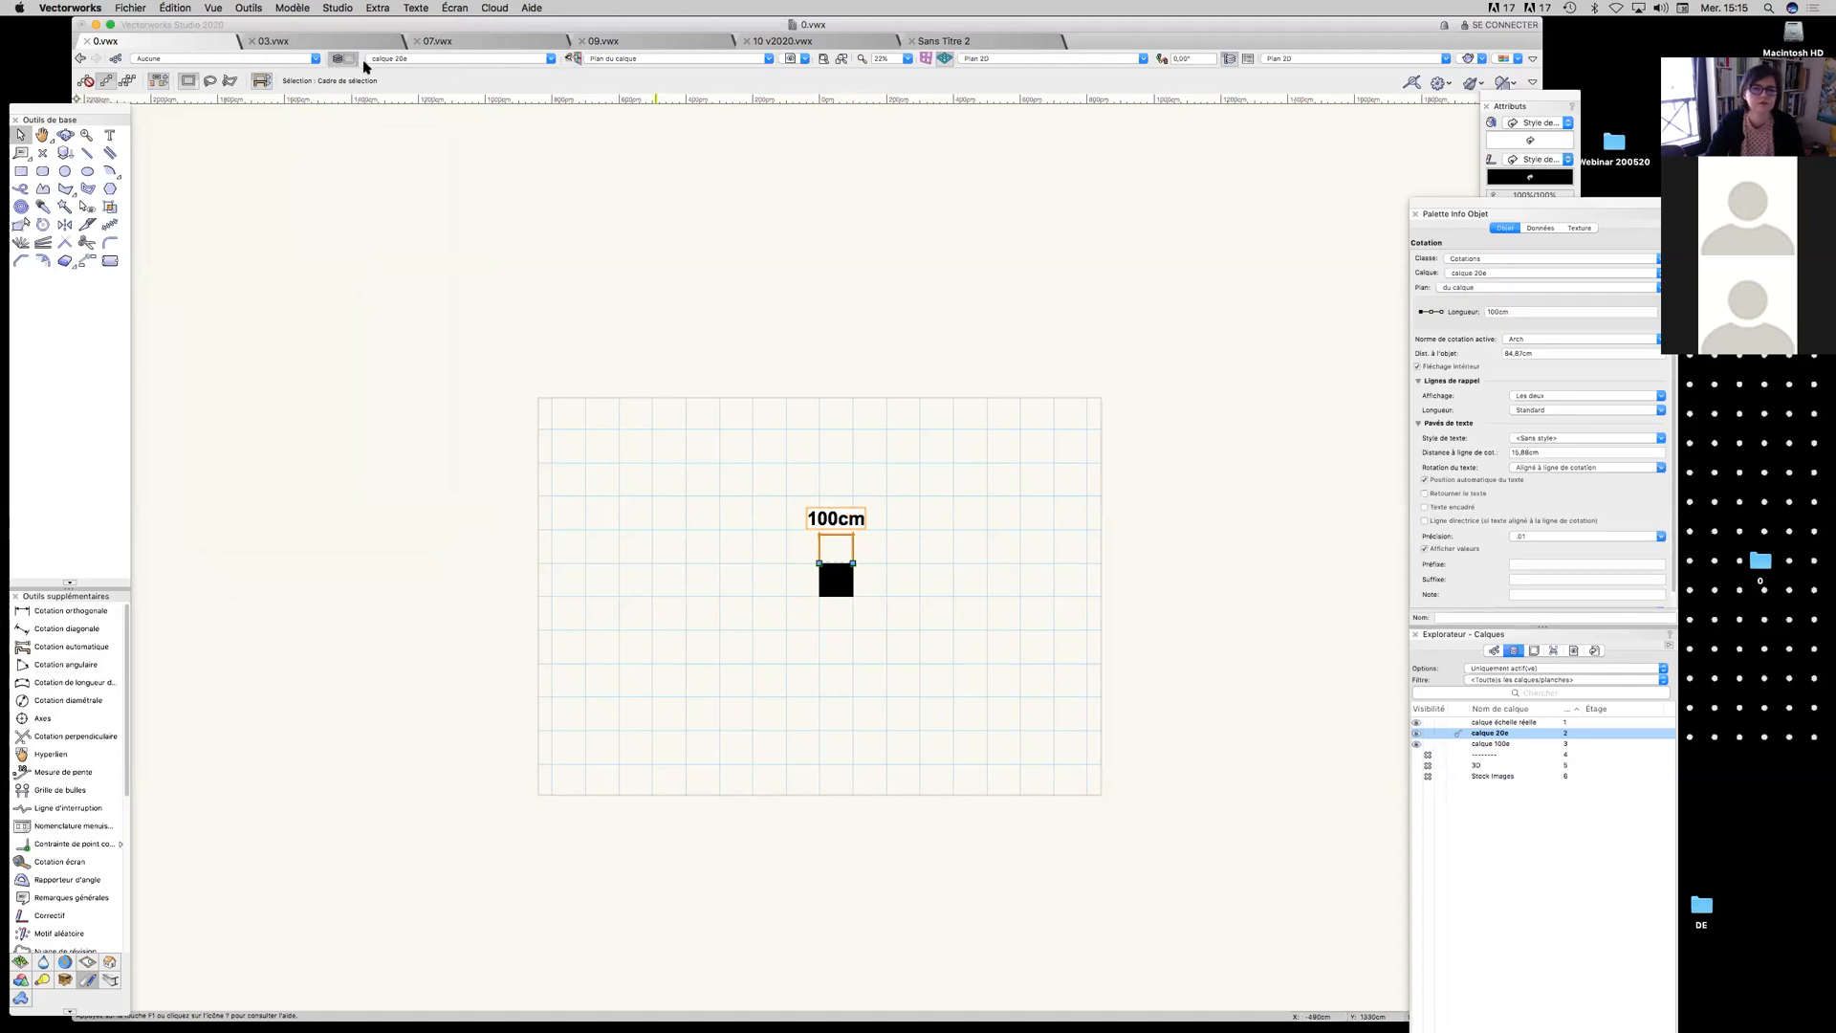
click(706, 847)
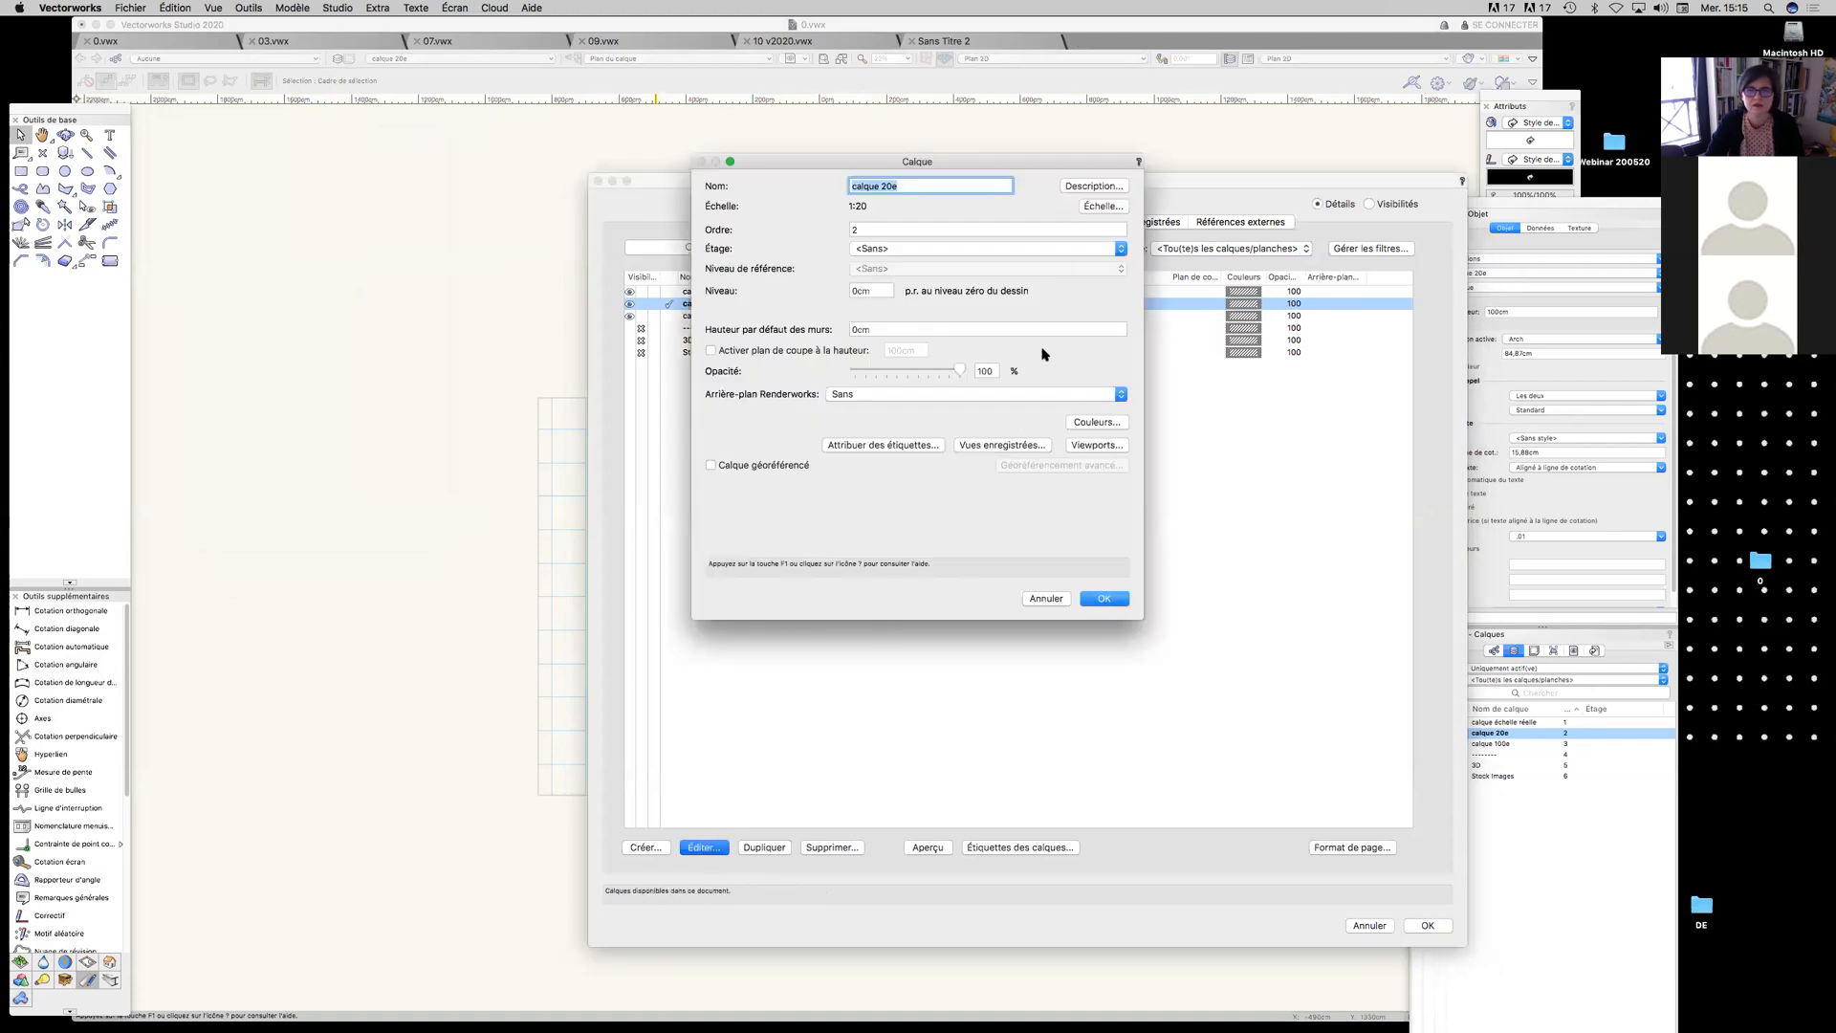
click(1103, 205)
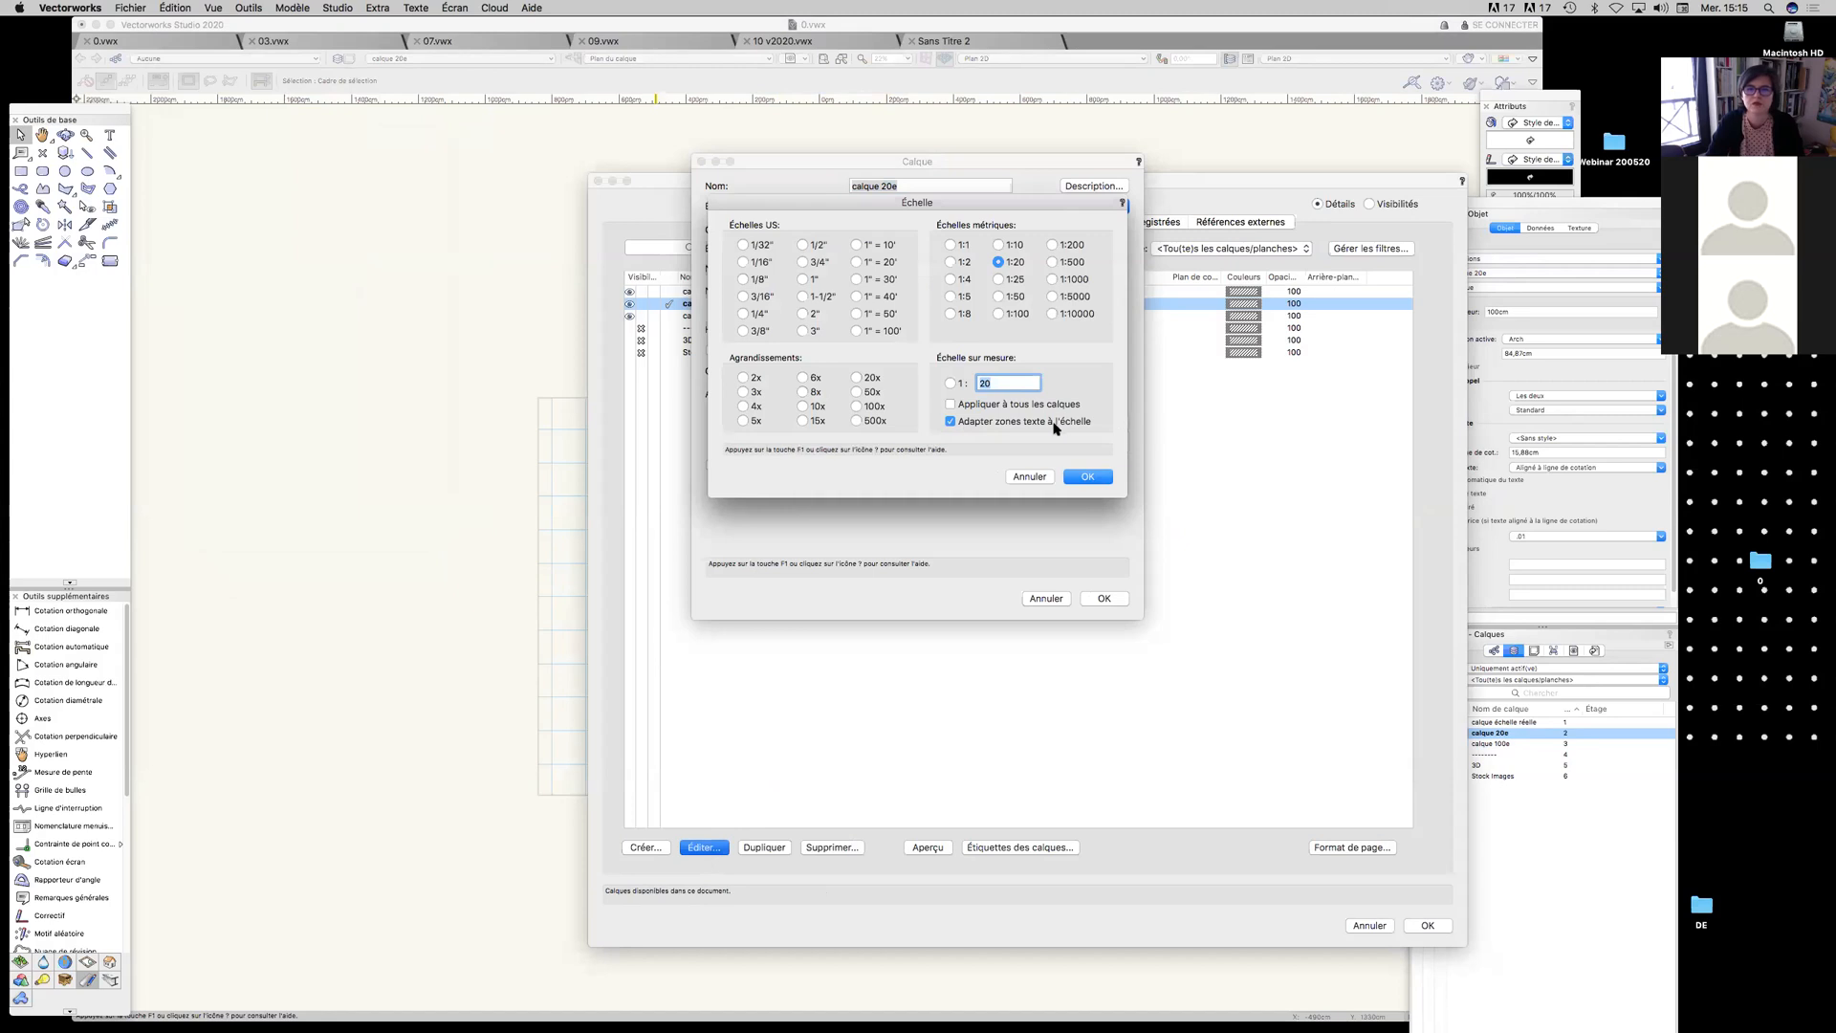
click(1089, 477)
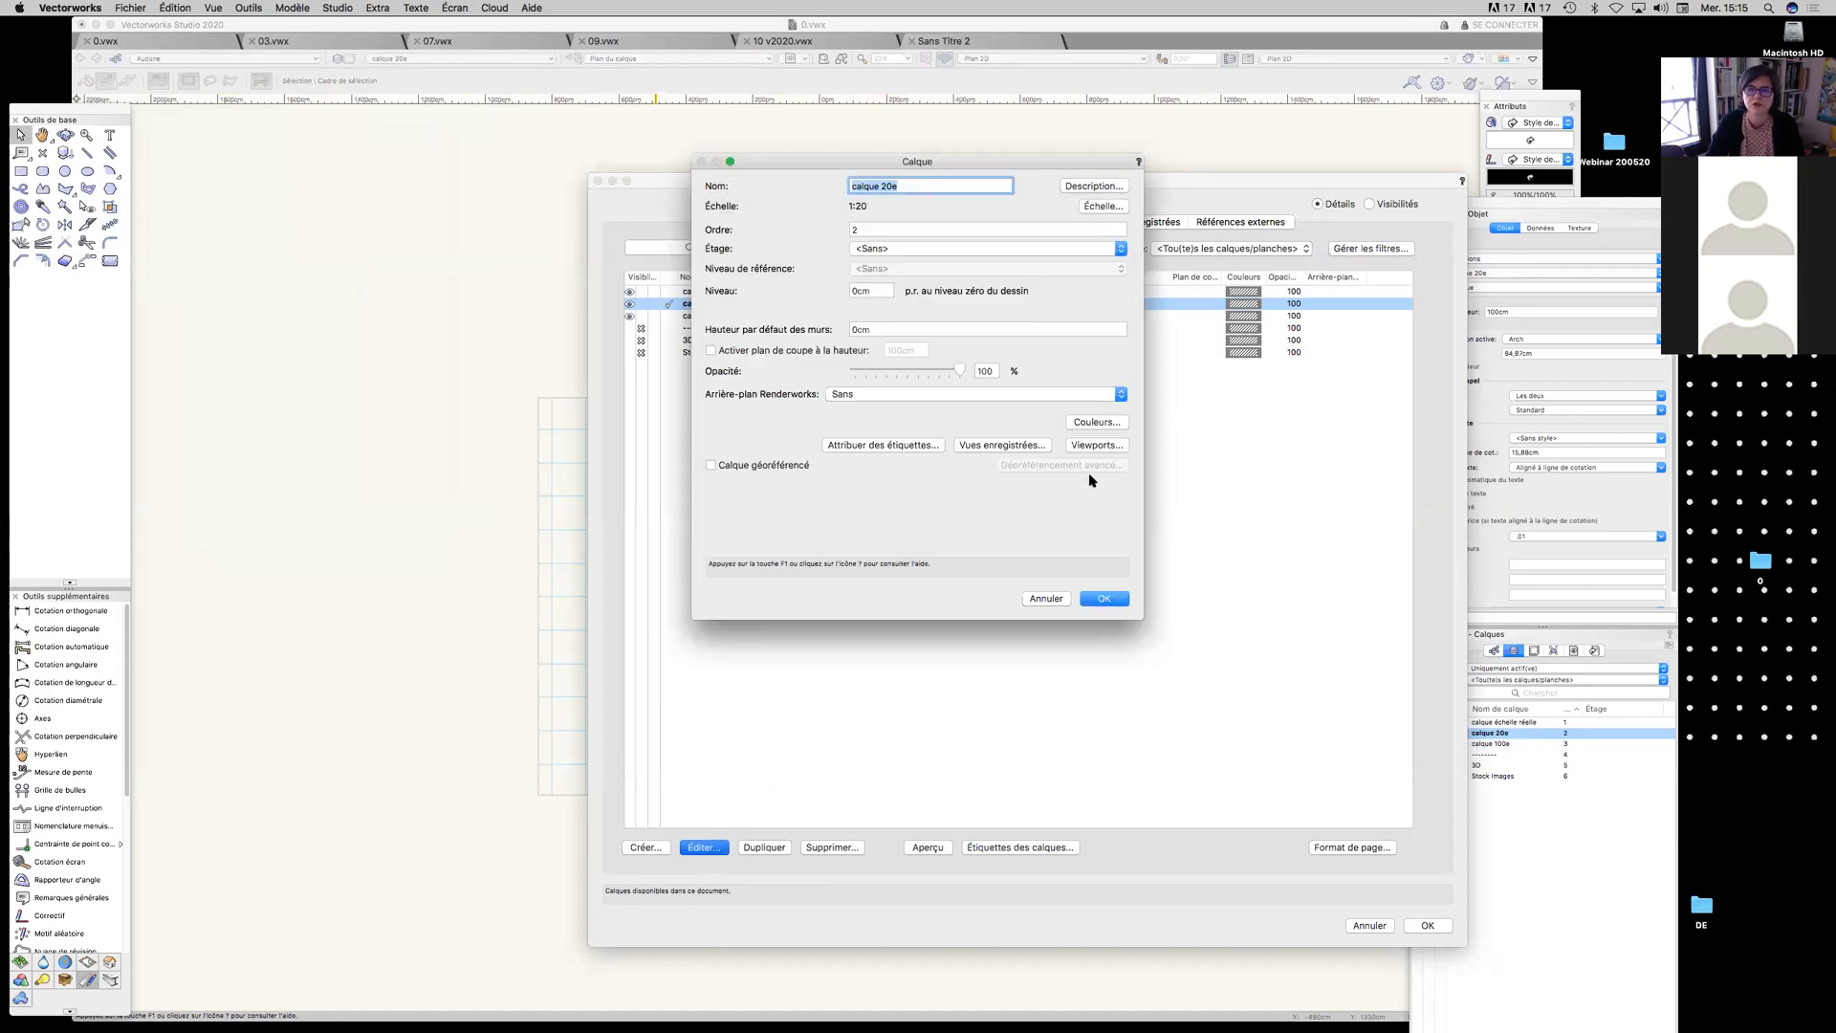
click(1100, 599)
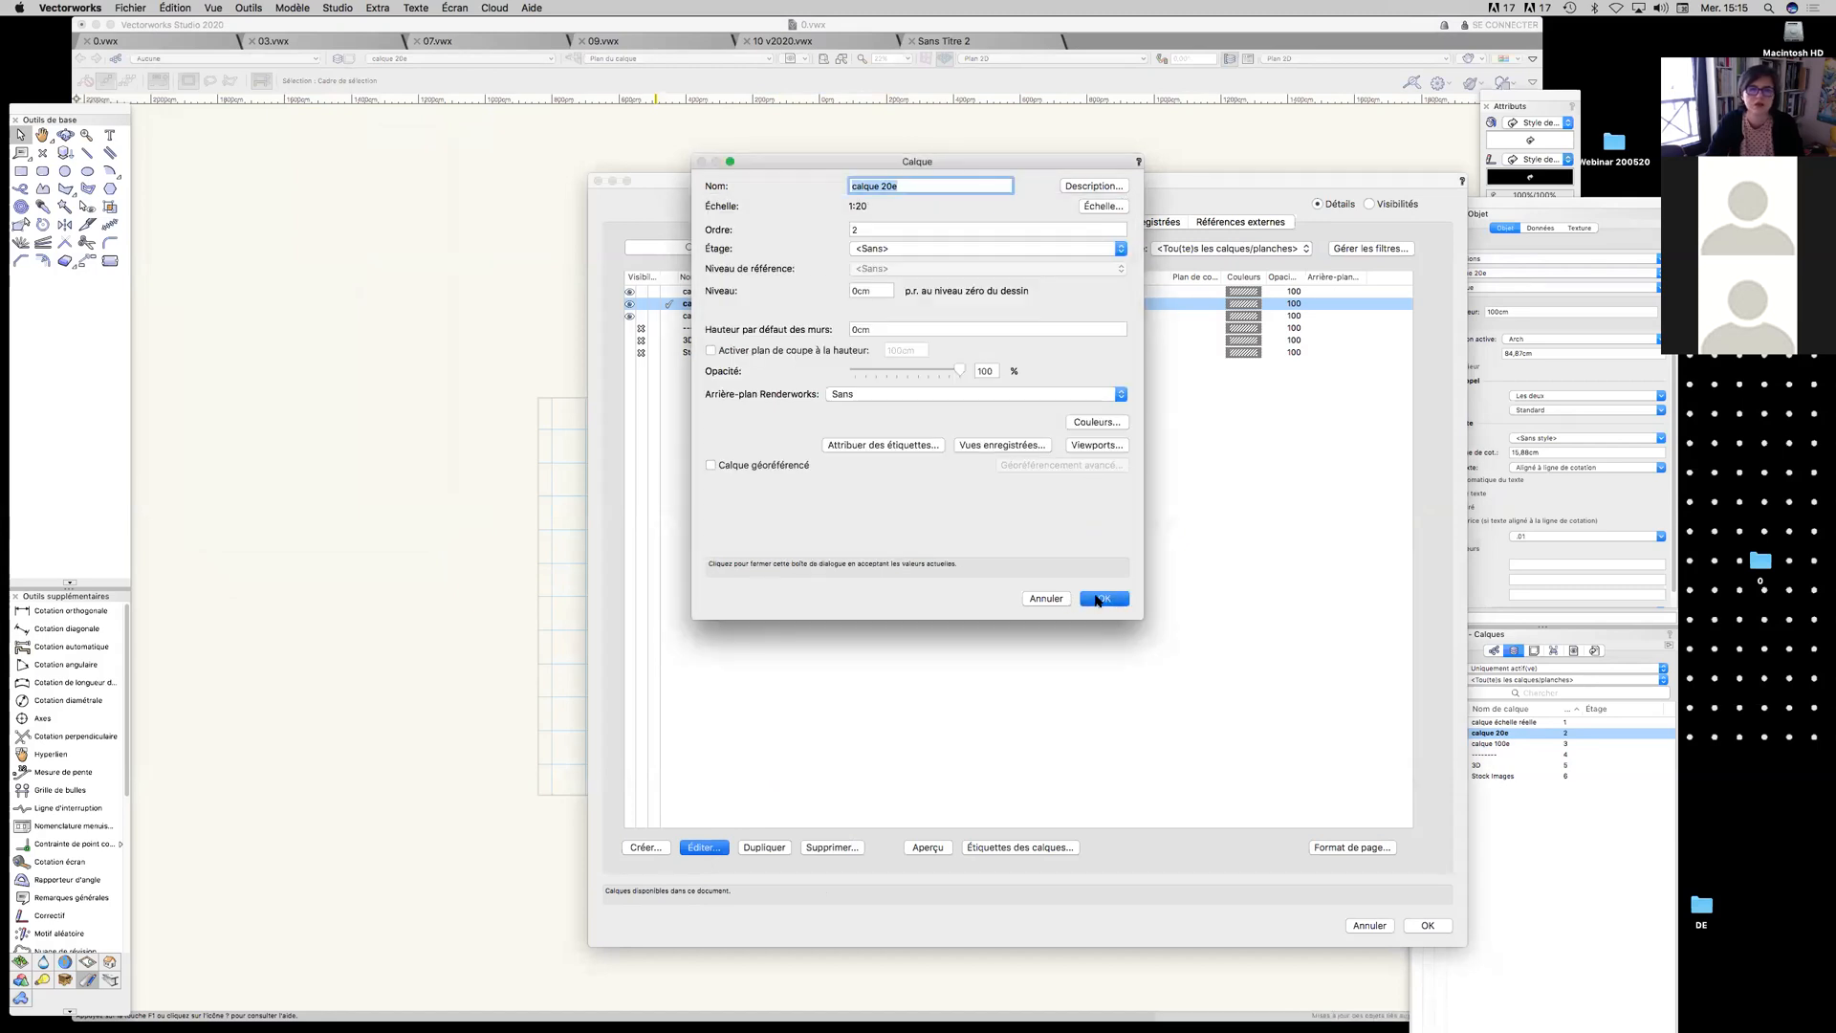
click(703, 847)
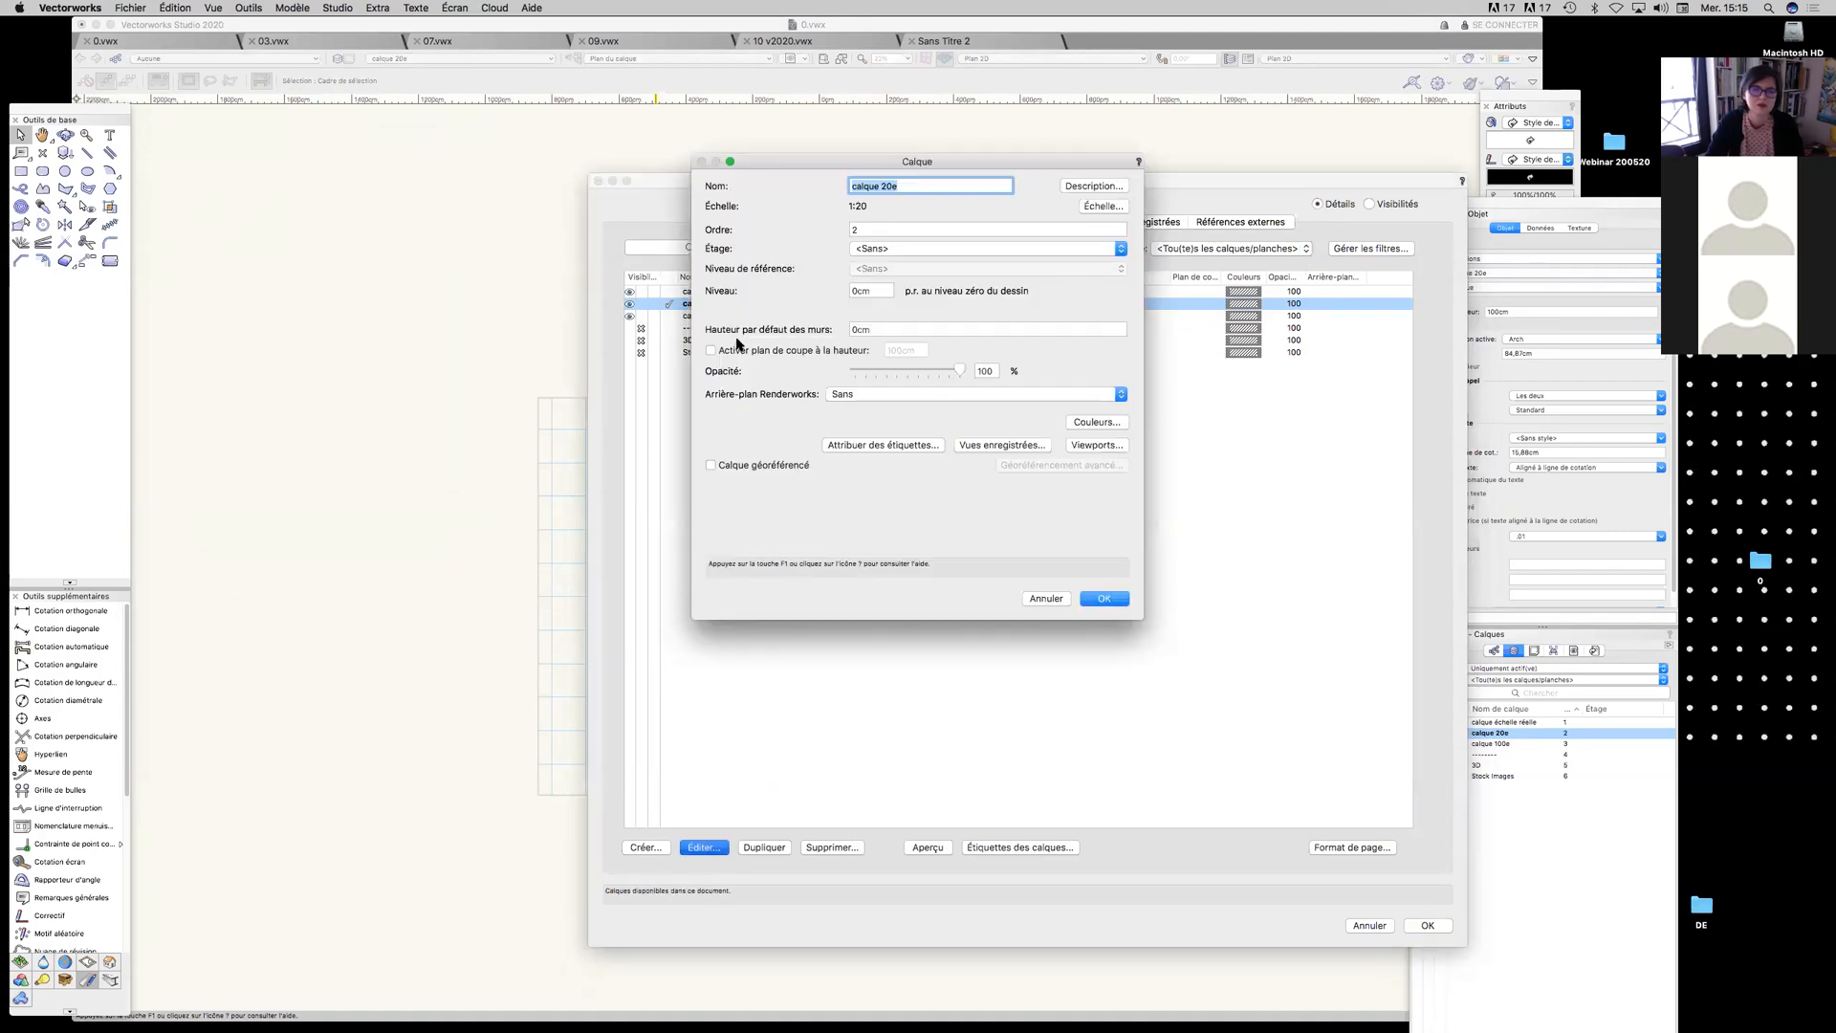
click(1105, 207)
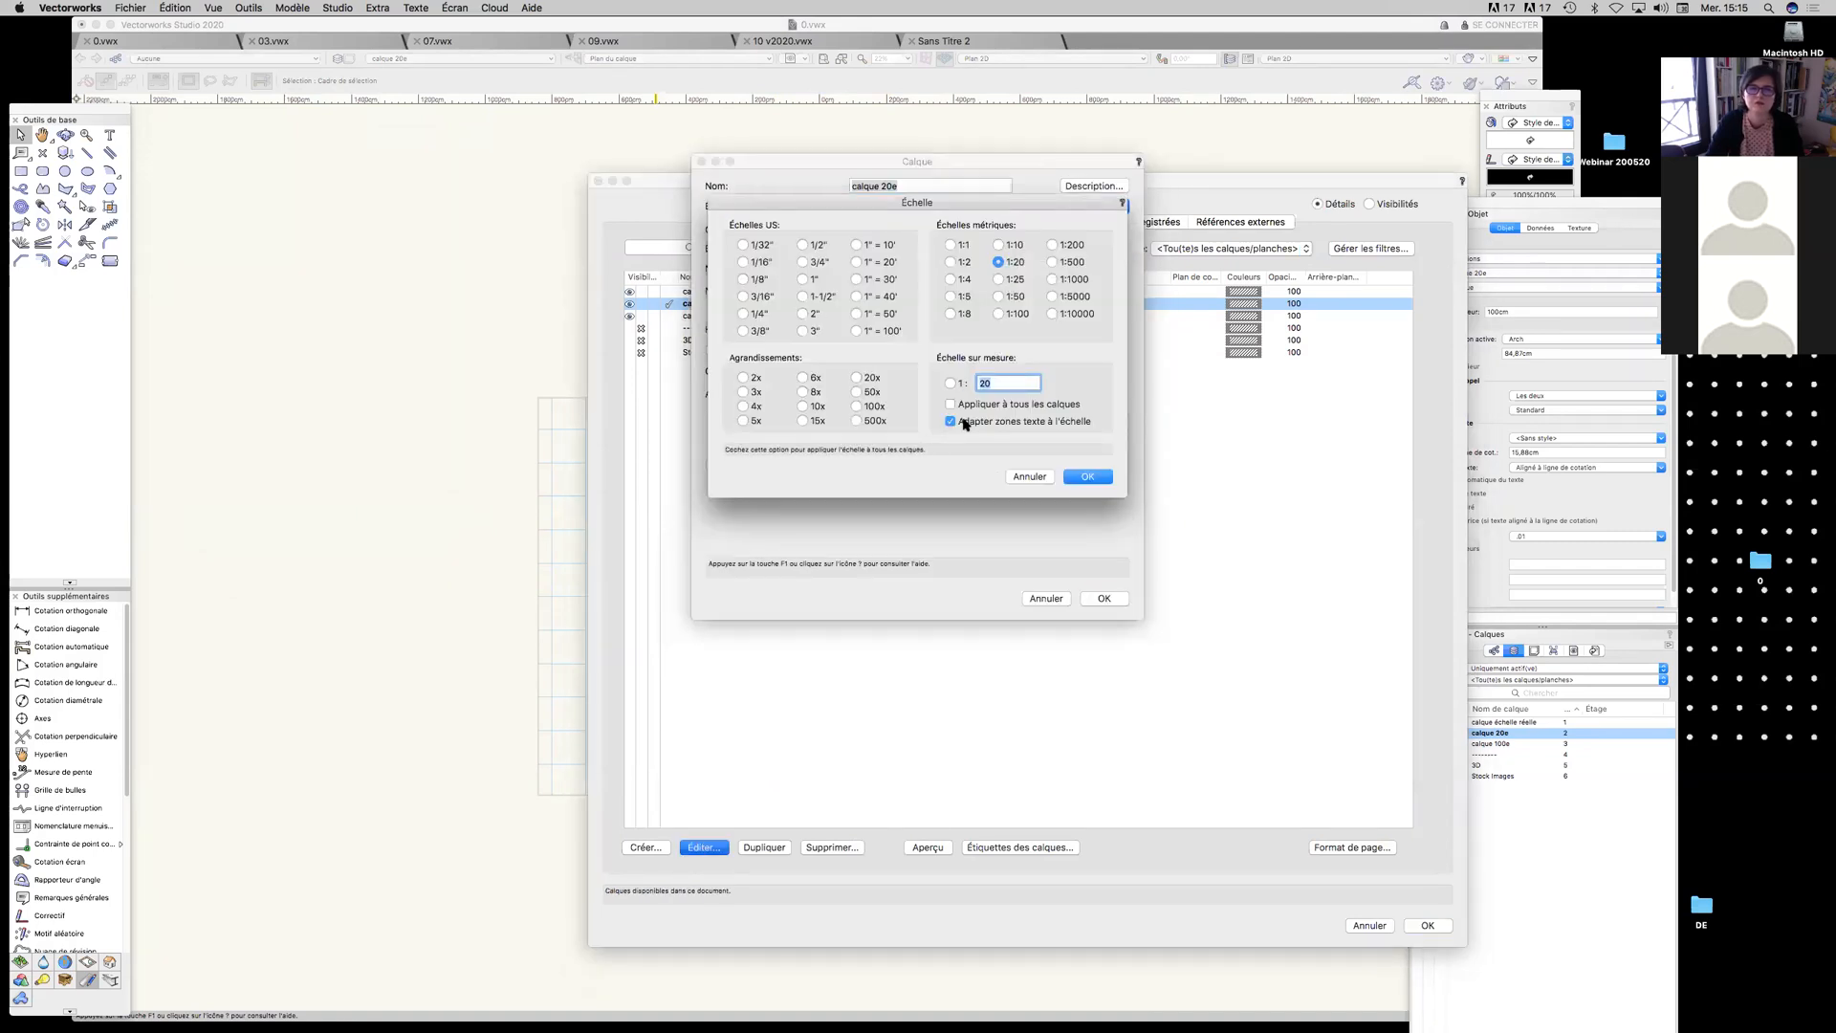
click(1087, 476)
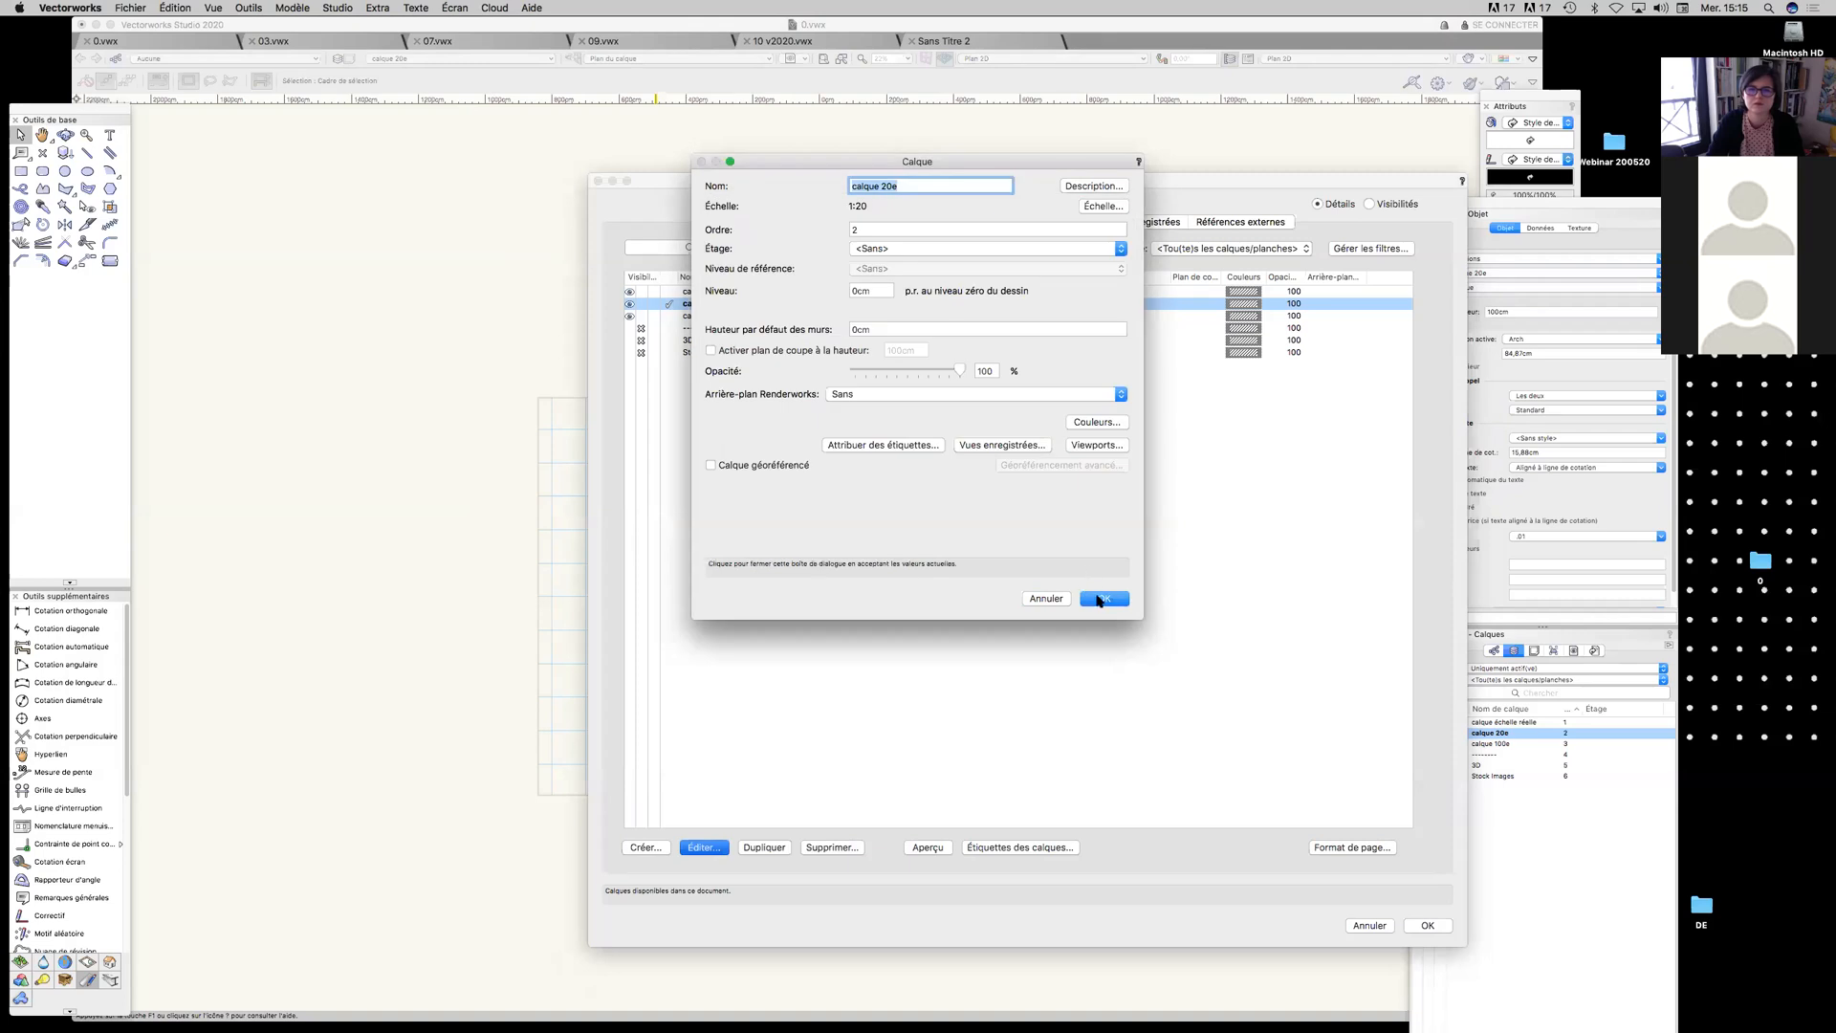
click(1102, 599)
click(1421, 923)
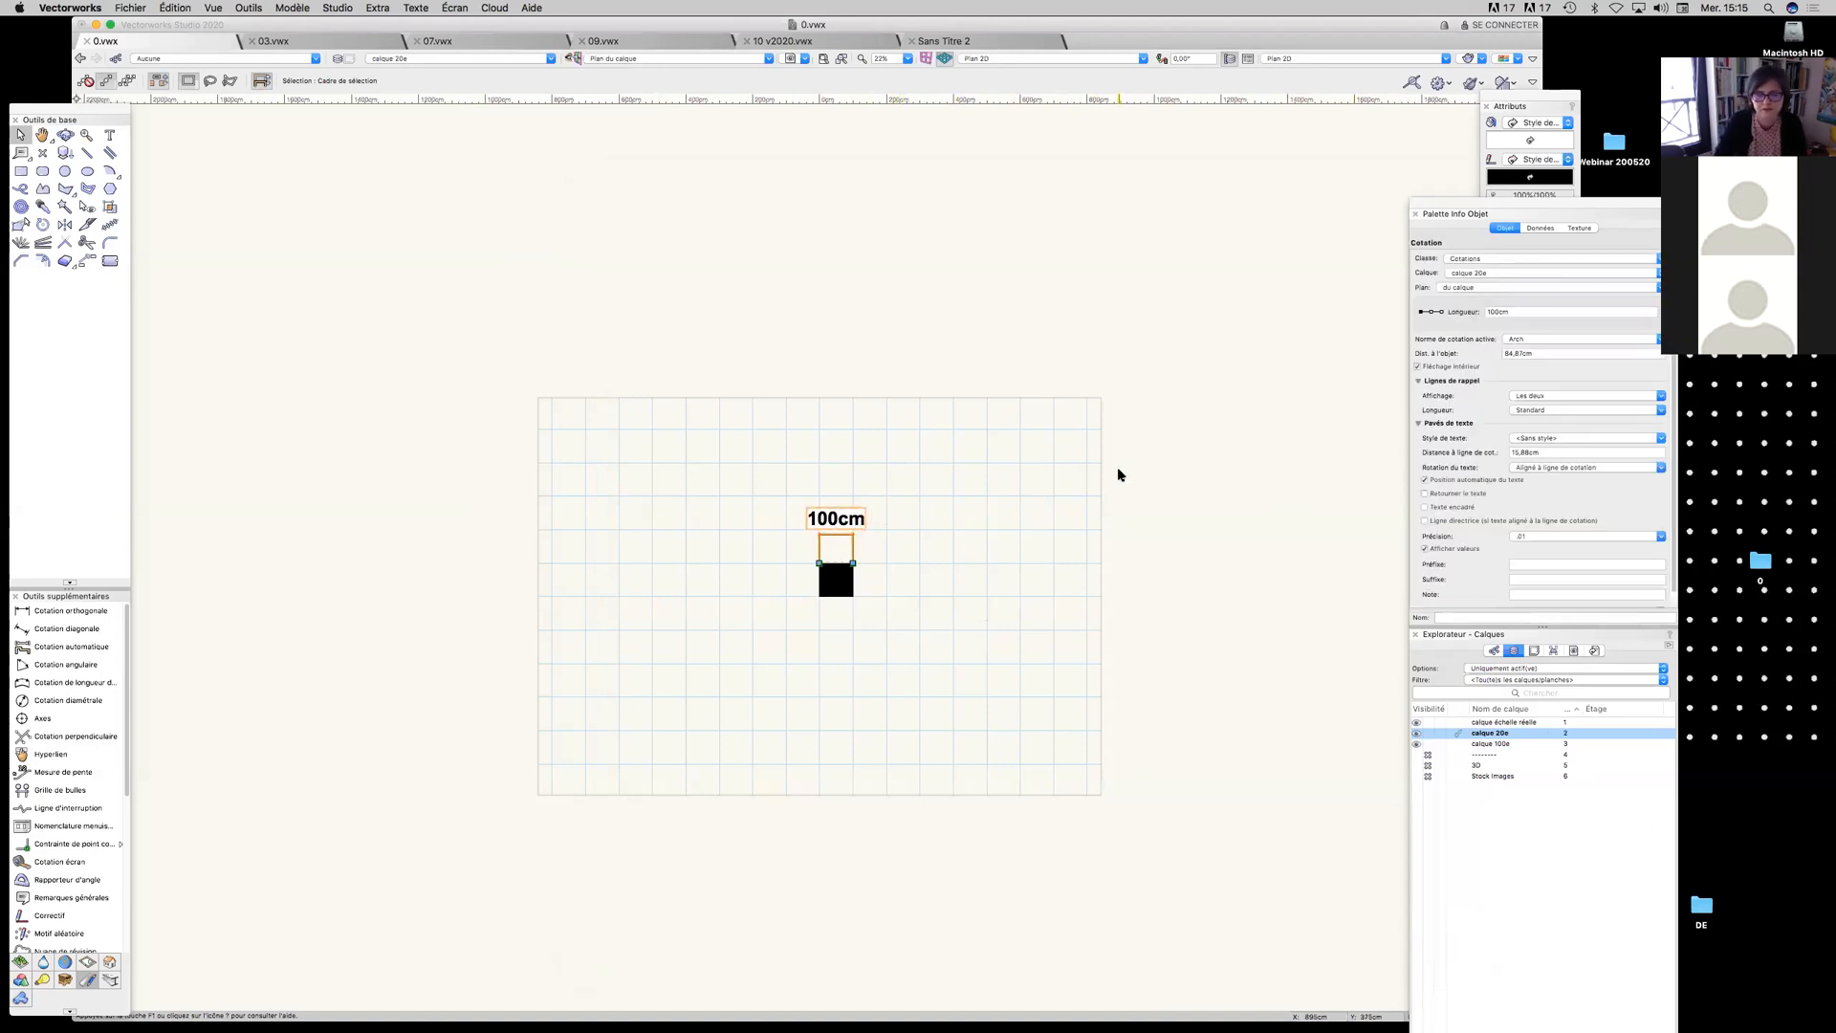
Replace the pasted dimension on calque 20e with a new orthogonal dimension placed above the black square's upper edge
key(Delete)
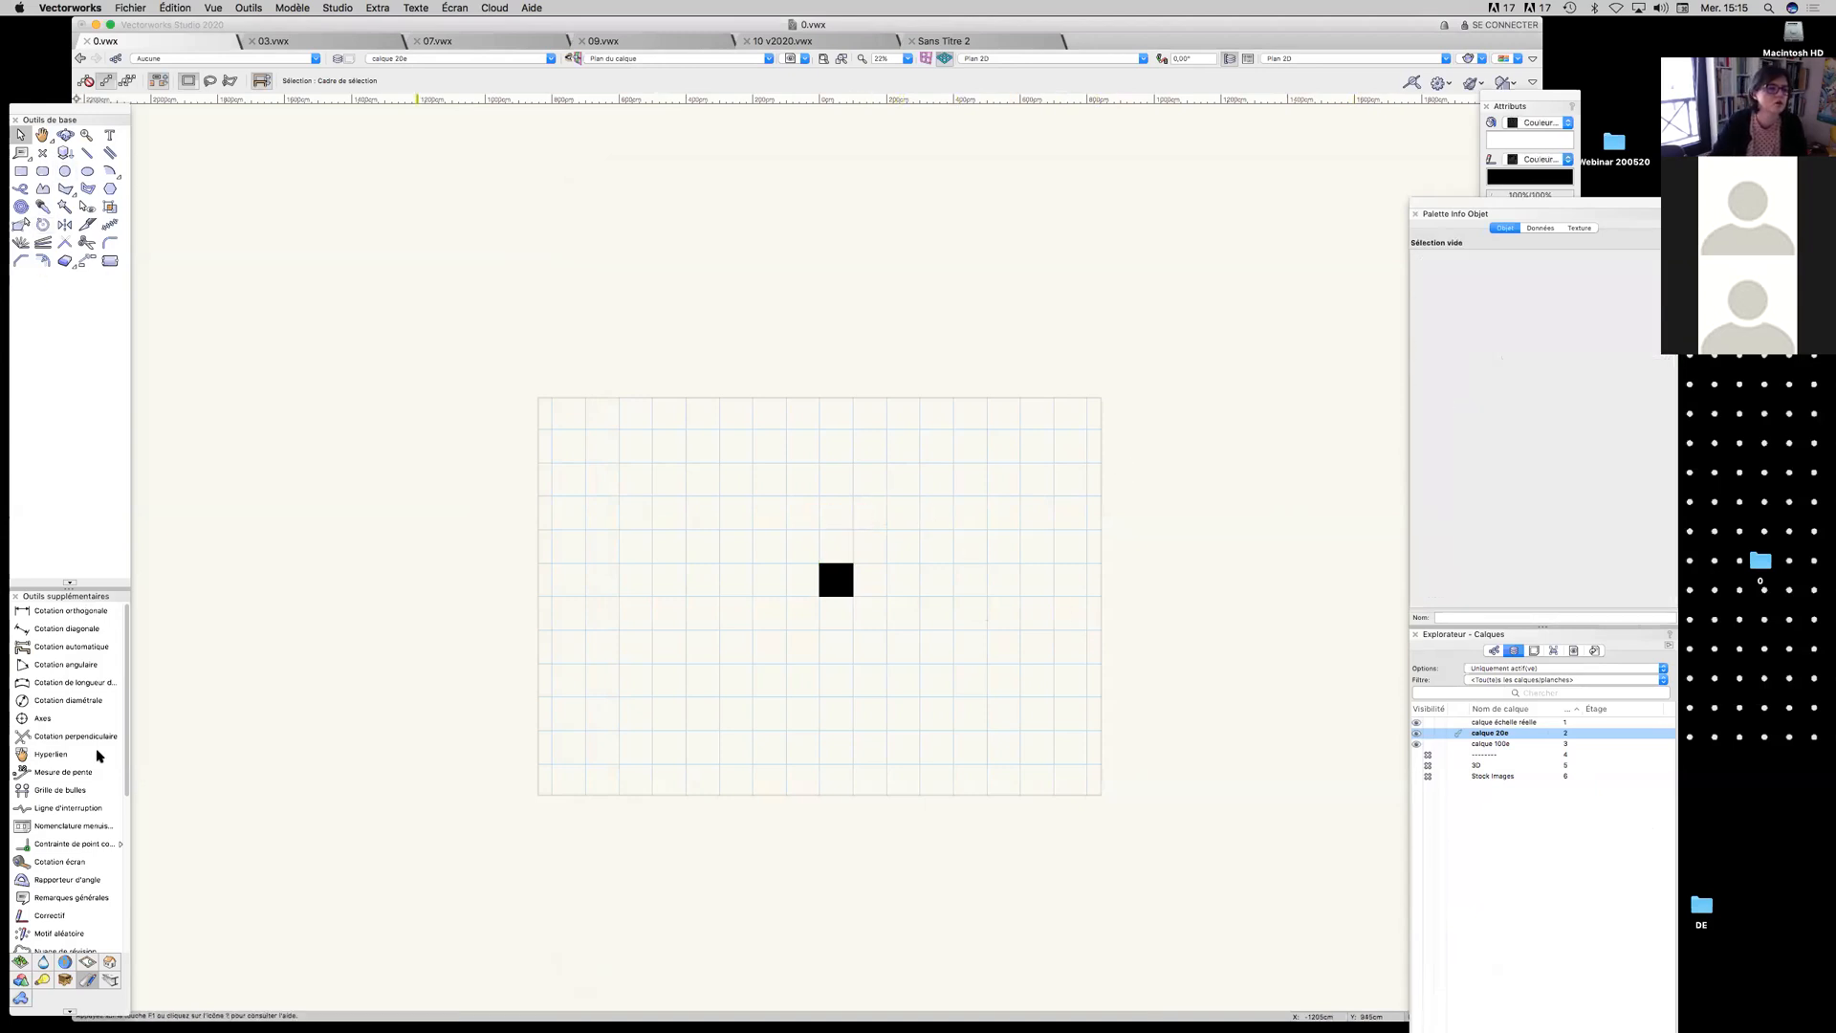
click(38, 610)
click(852, 562)
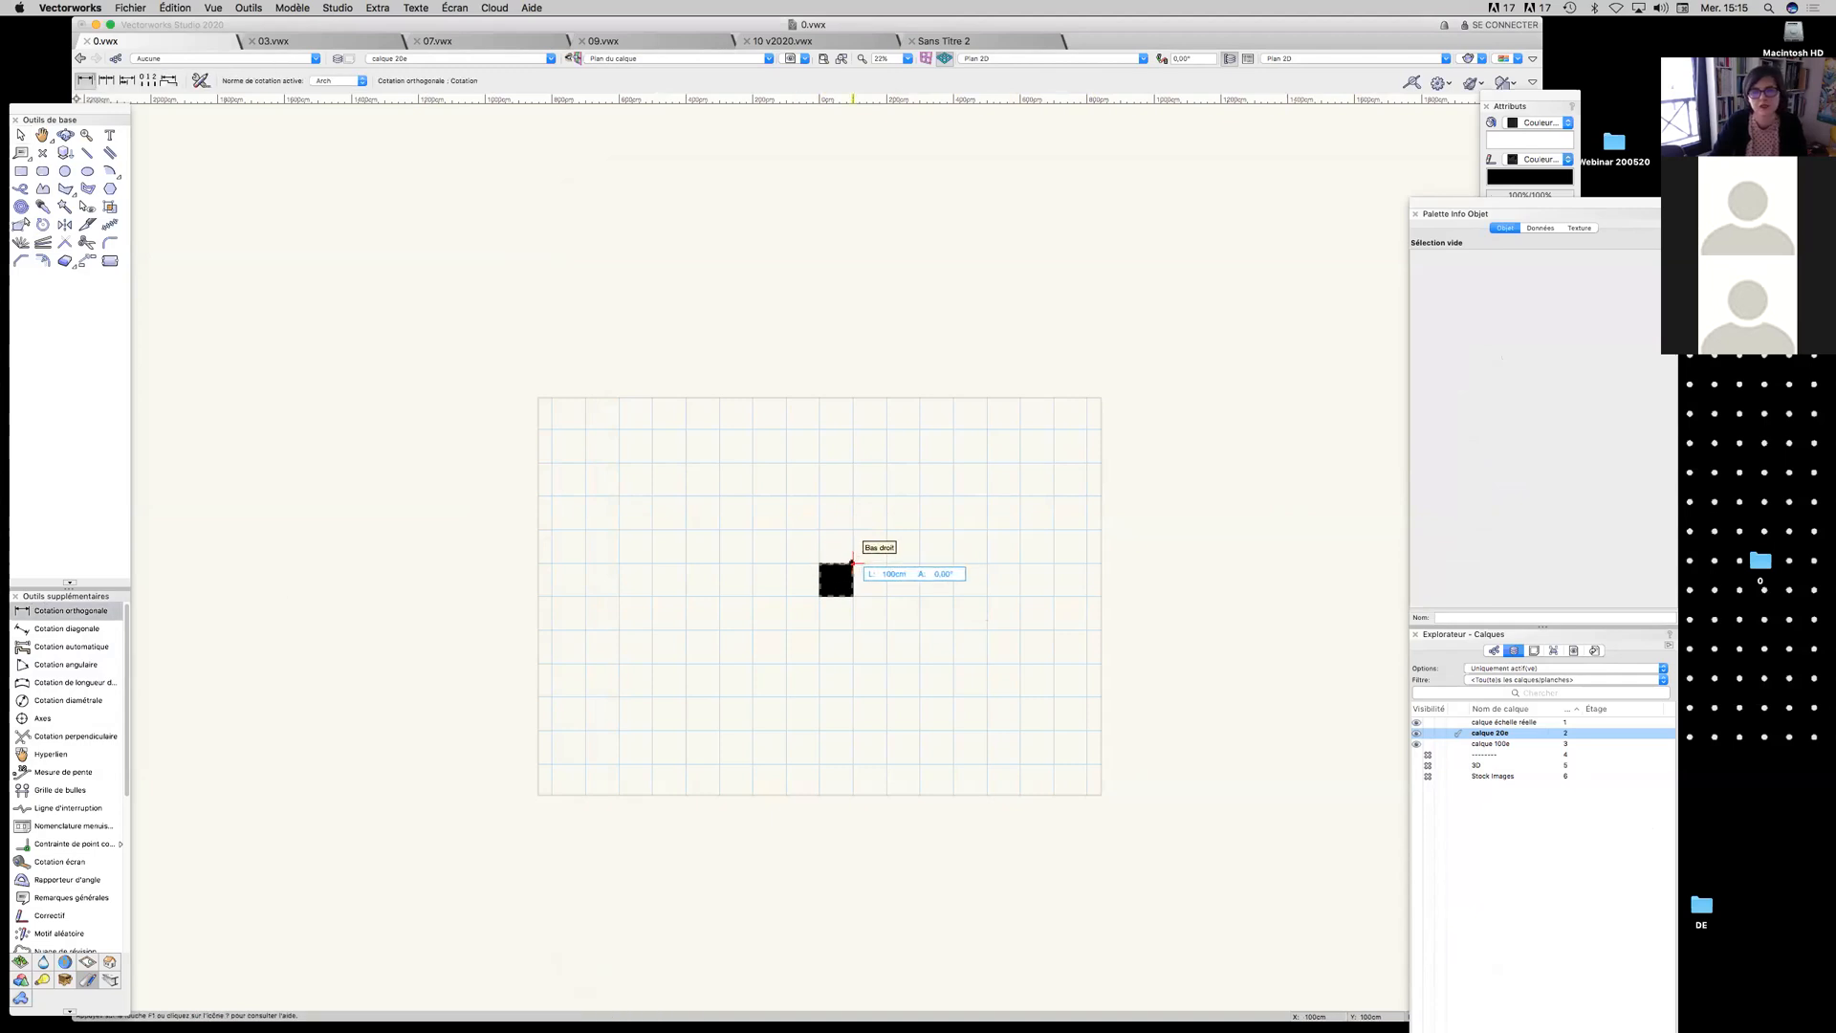
click(605, 545)
scroll(845, 549, up, 5)
scroll(845, 551, up, 1)
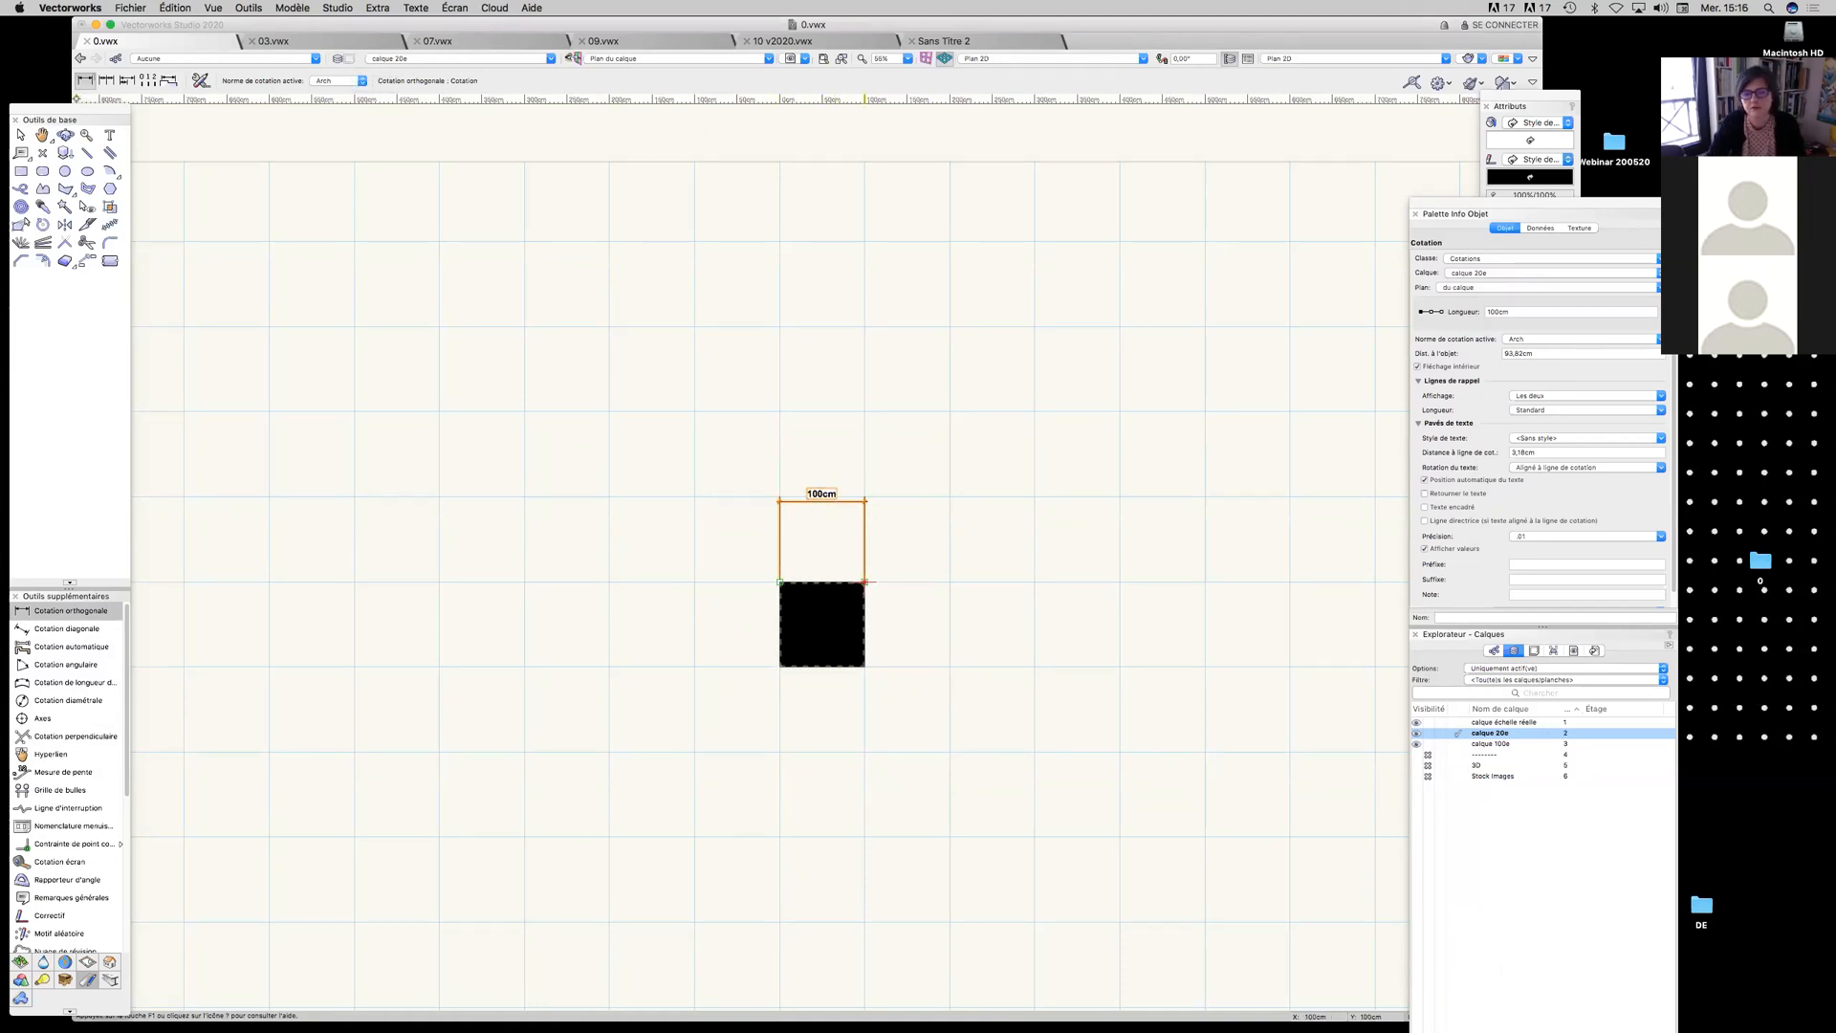
scroll(861, 579, down, 2)
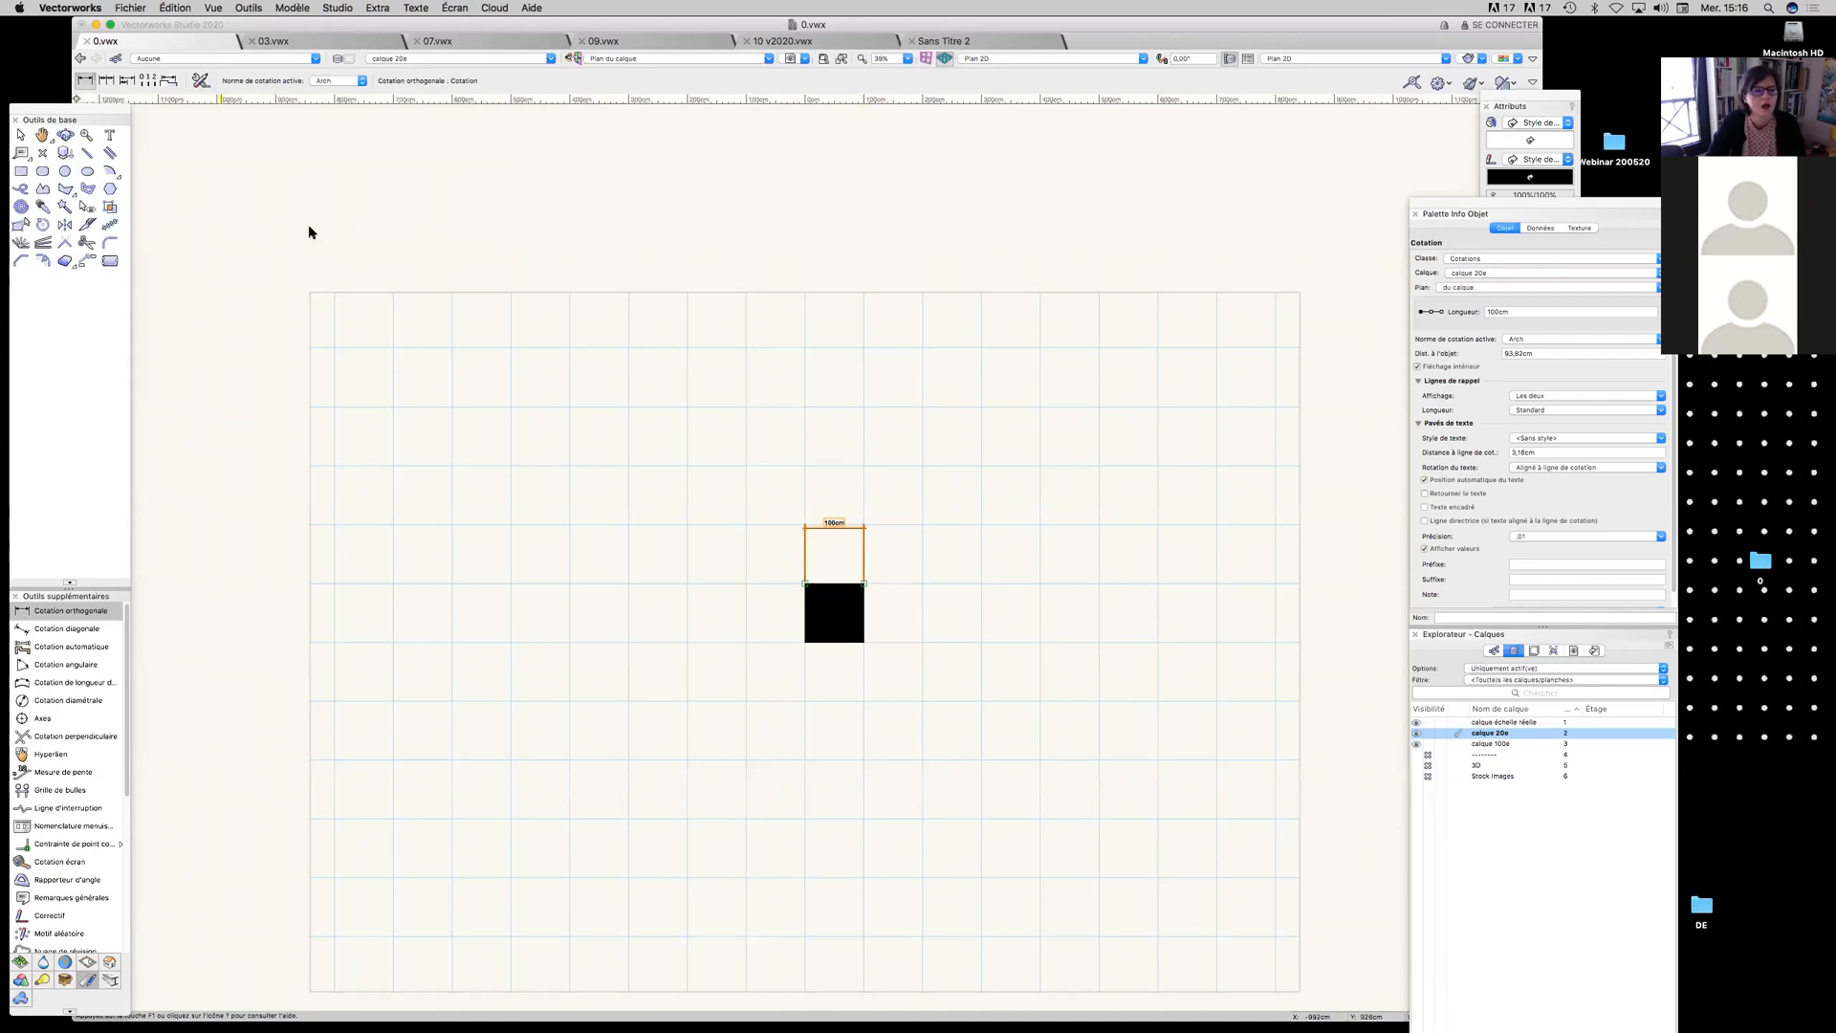
Copy the black square from calque 20e, paste it in place on calque échelle réelle and compare it with the page outline
click(20, 135)
click(834, 617)
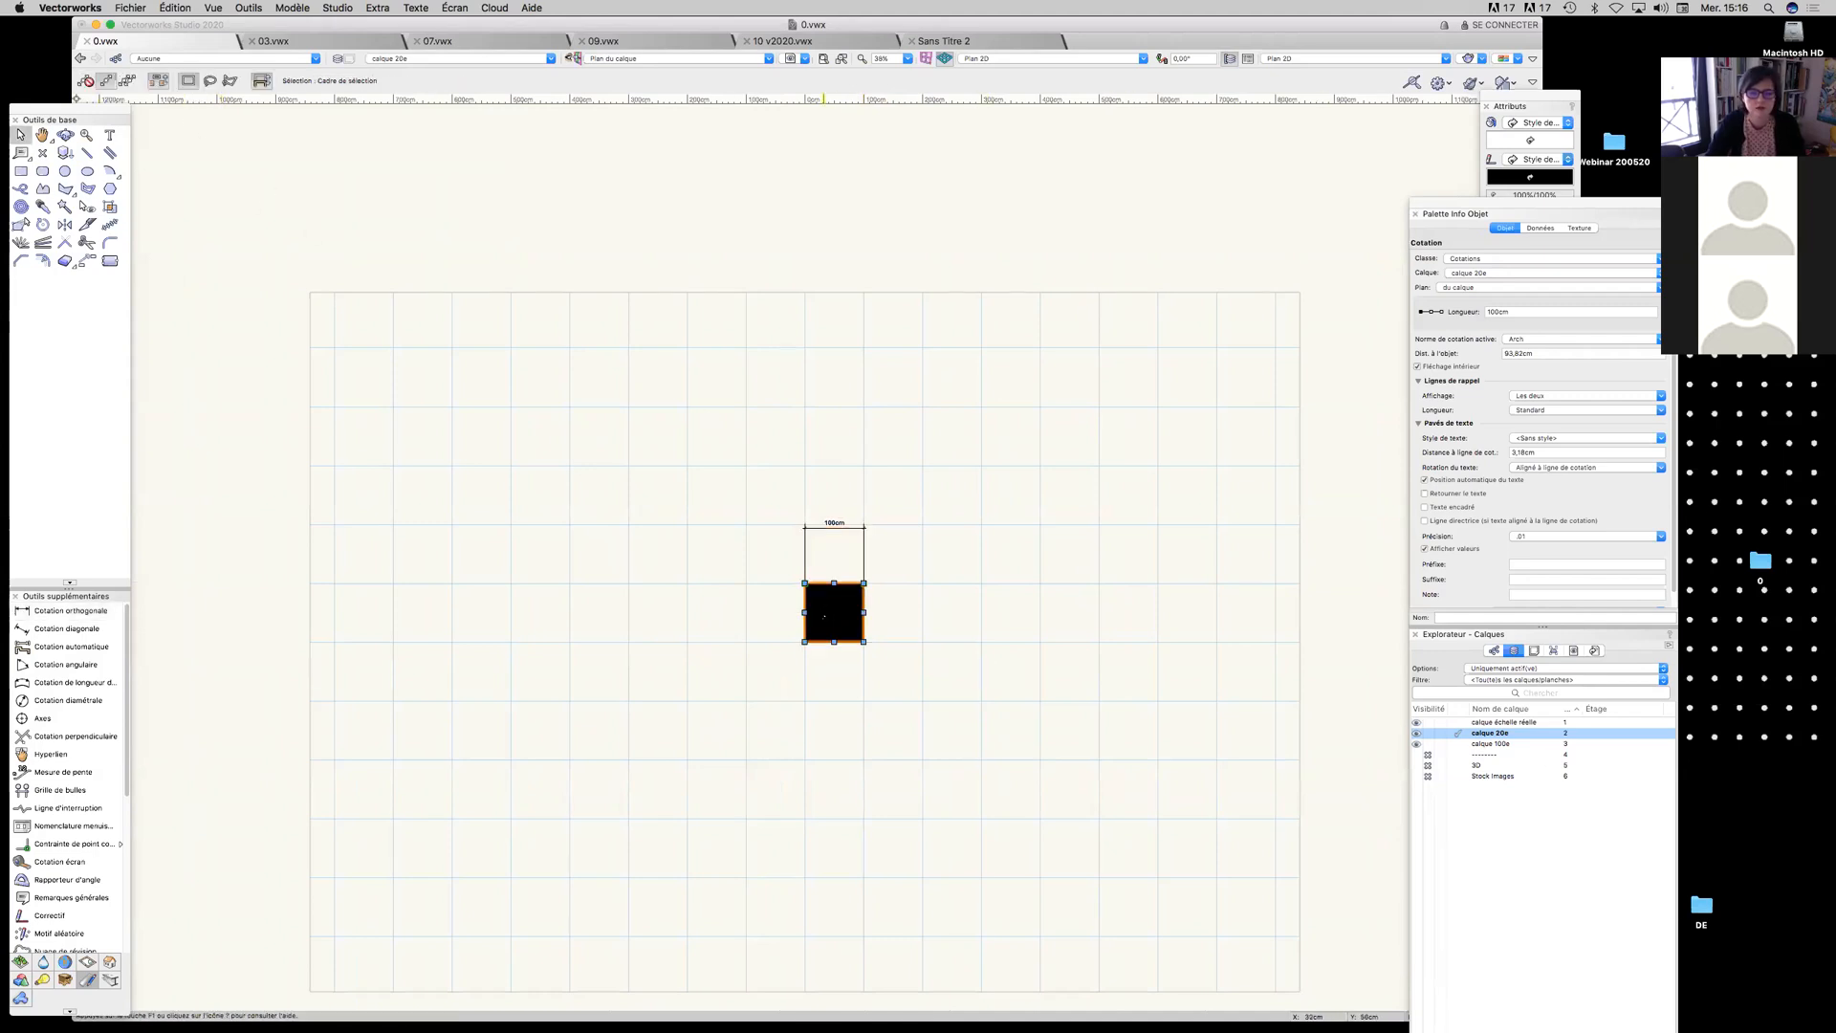
click(1458, 723)
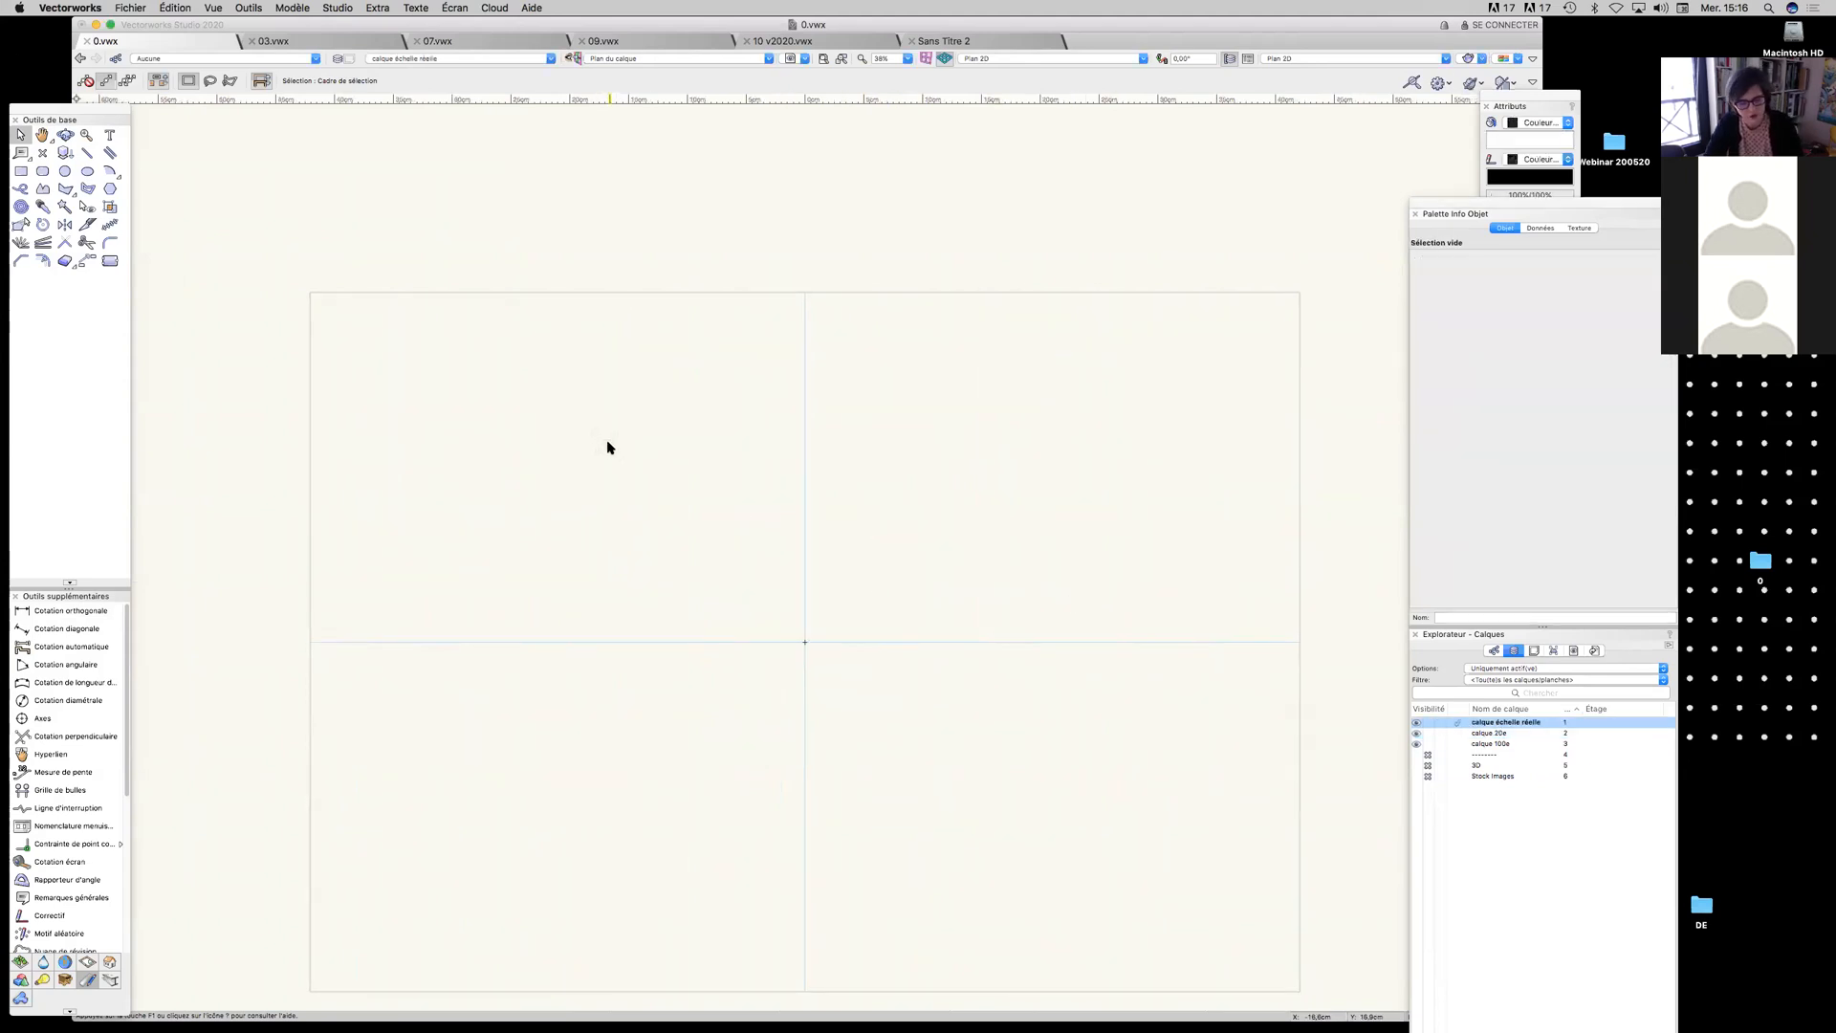
key(super+v)
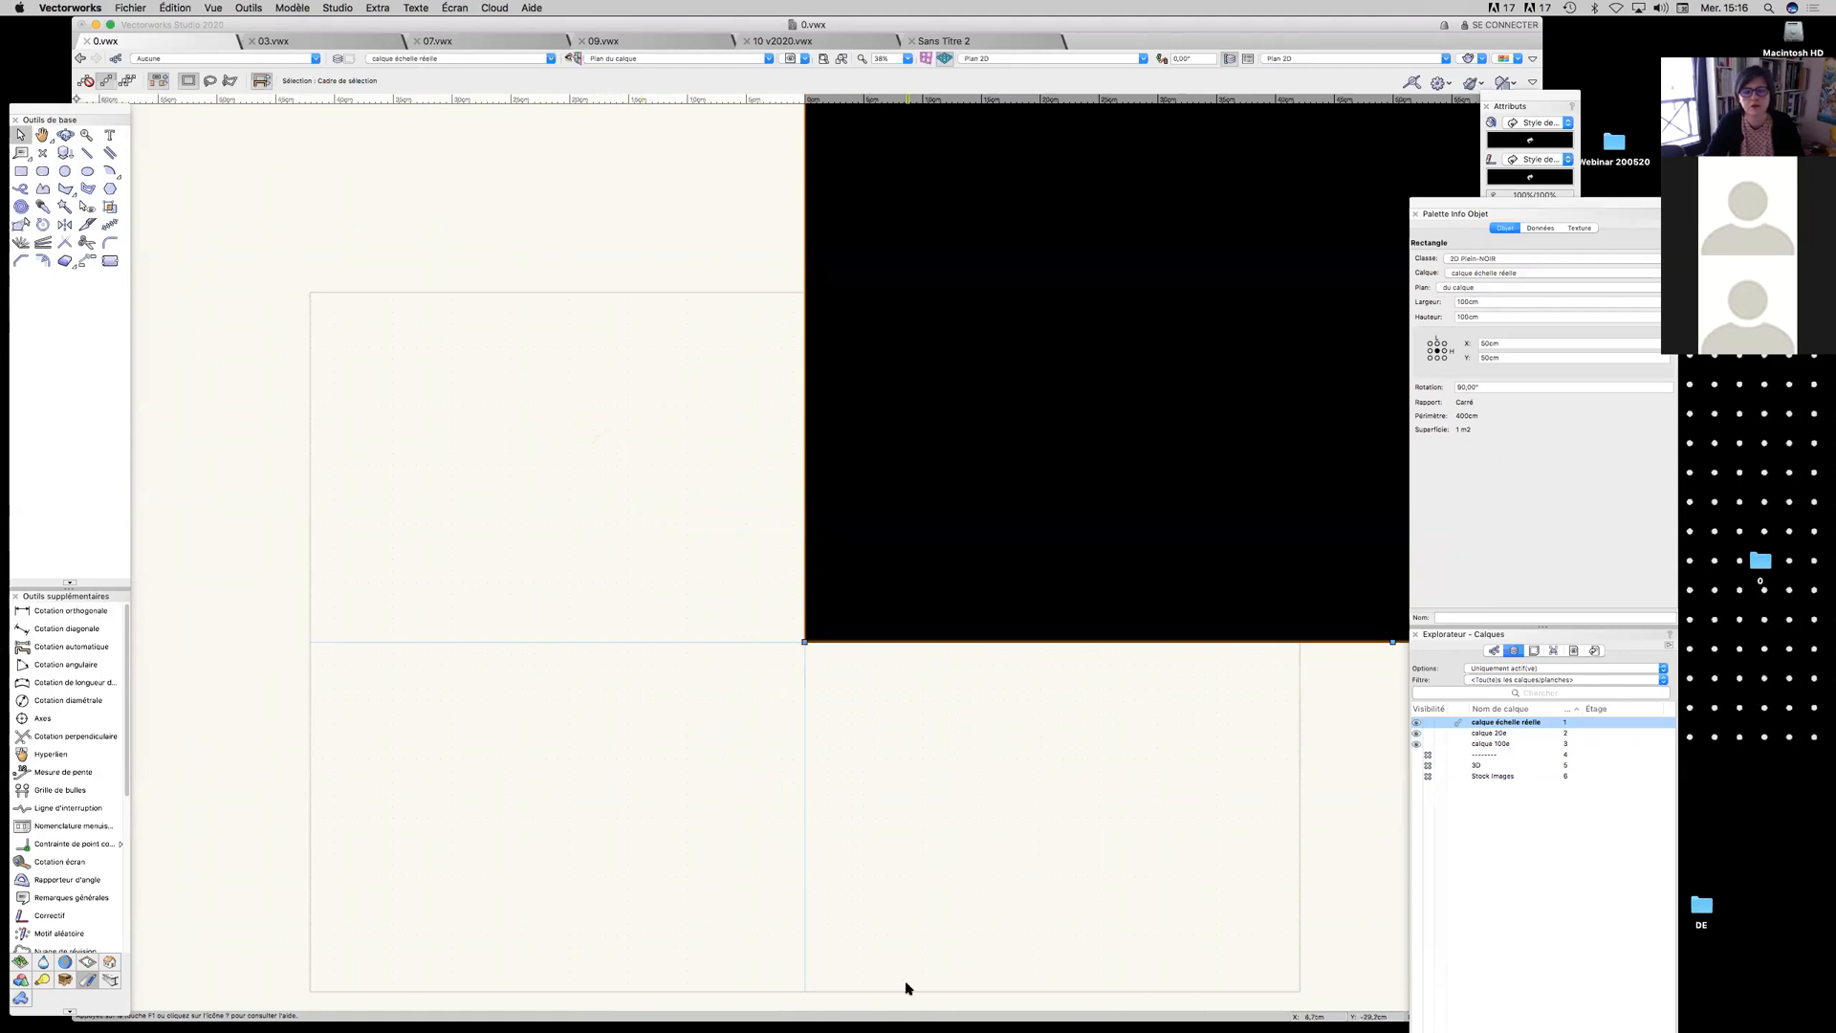
scroll(915, 981, up, 1)
scroll(915, 982, down, 12)
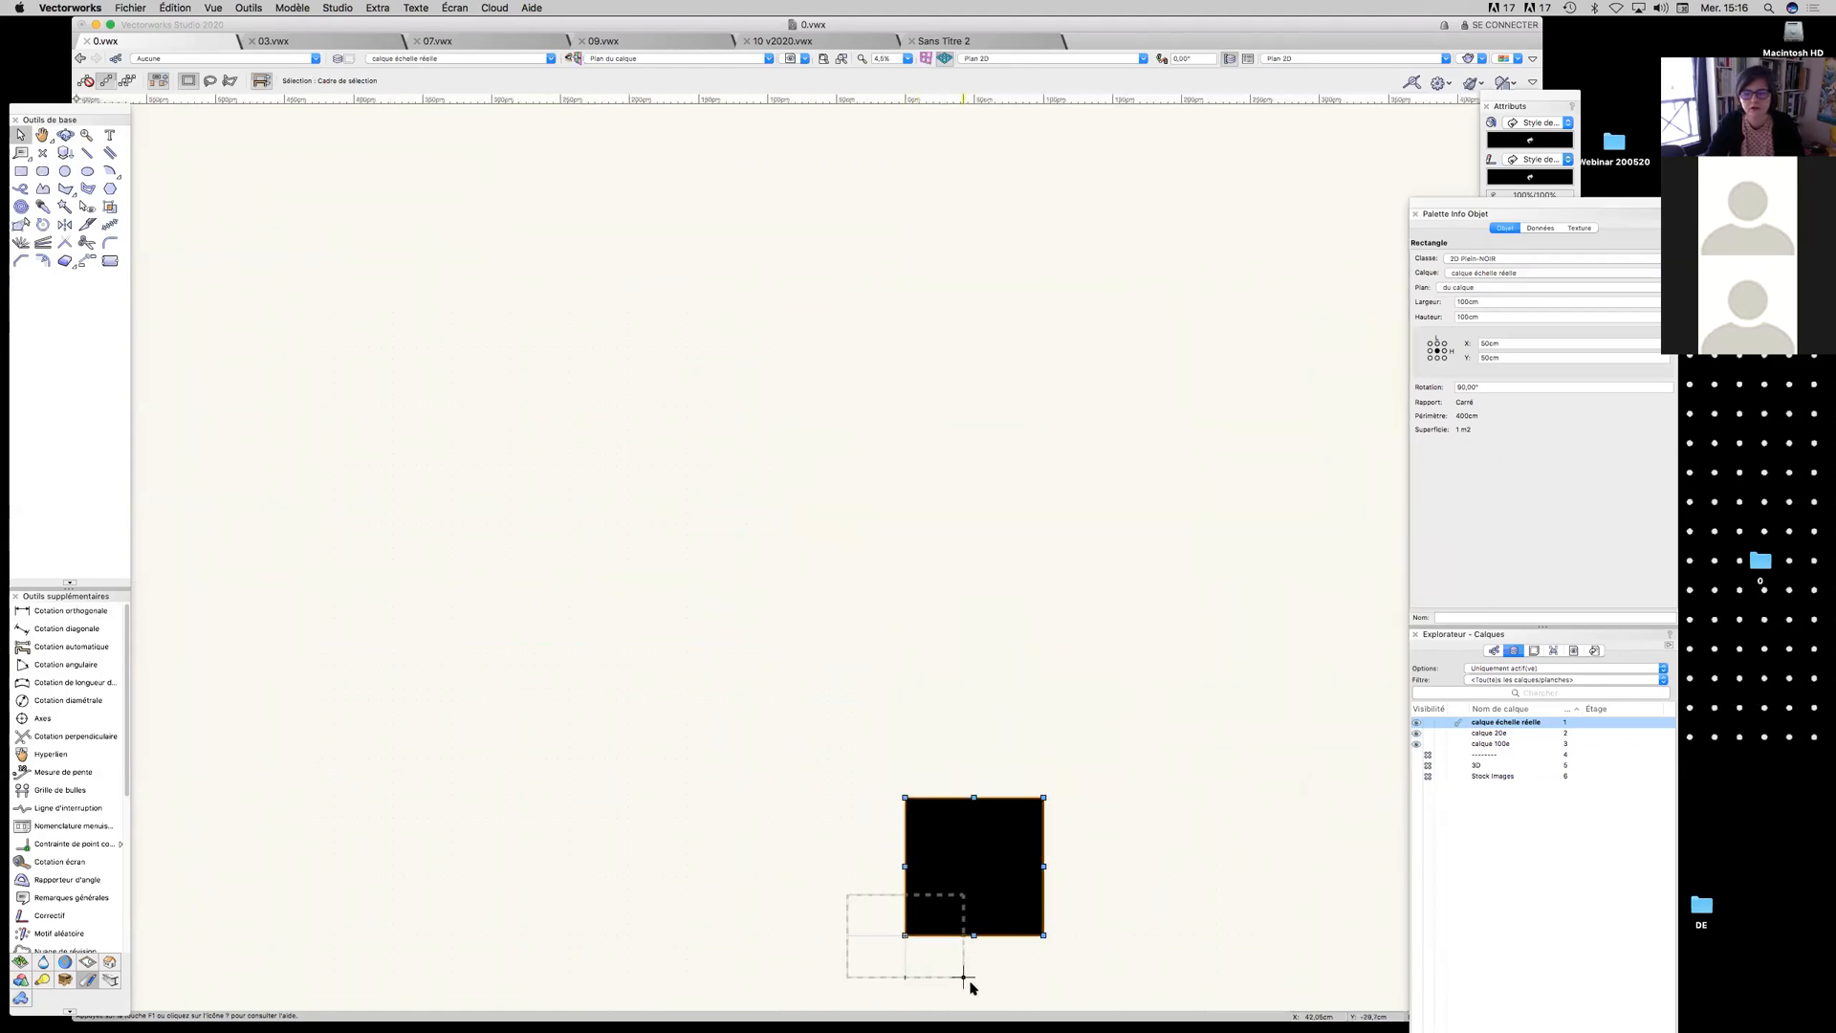
drag(869, 910, 799, 725)
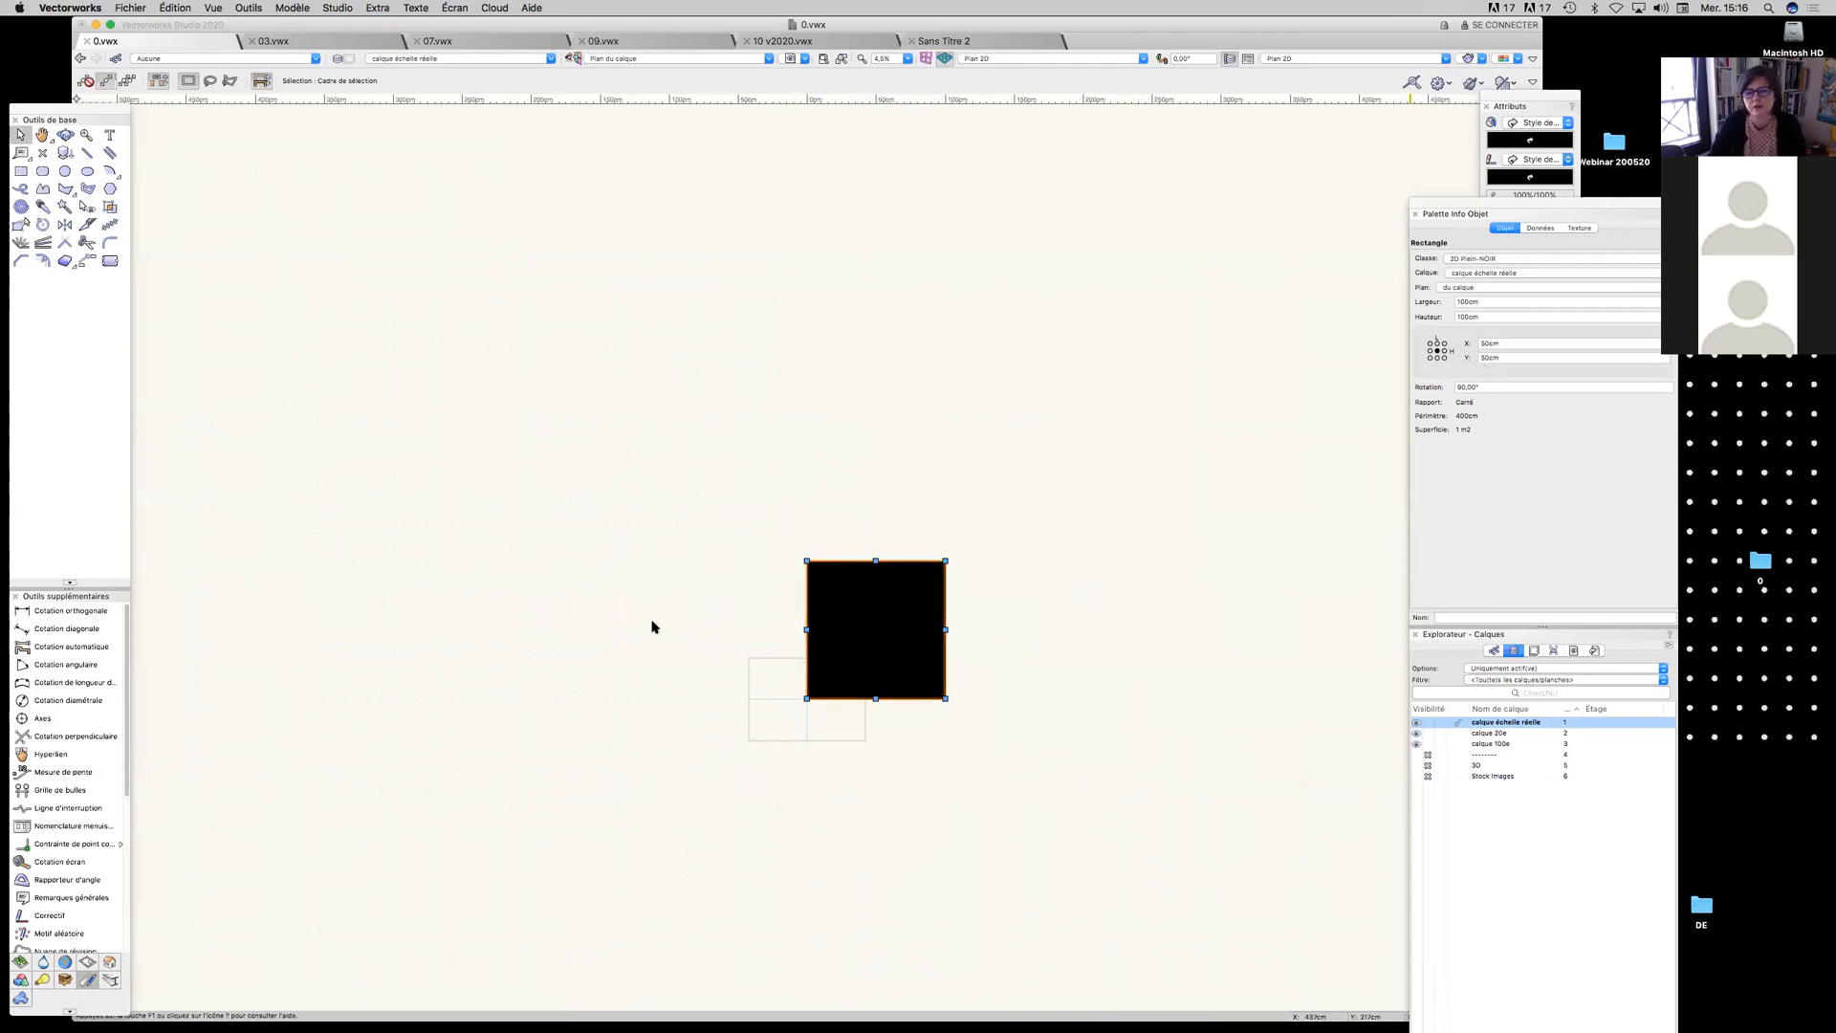
scroll(804, 717, up, 1)
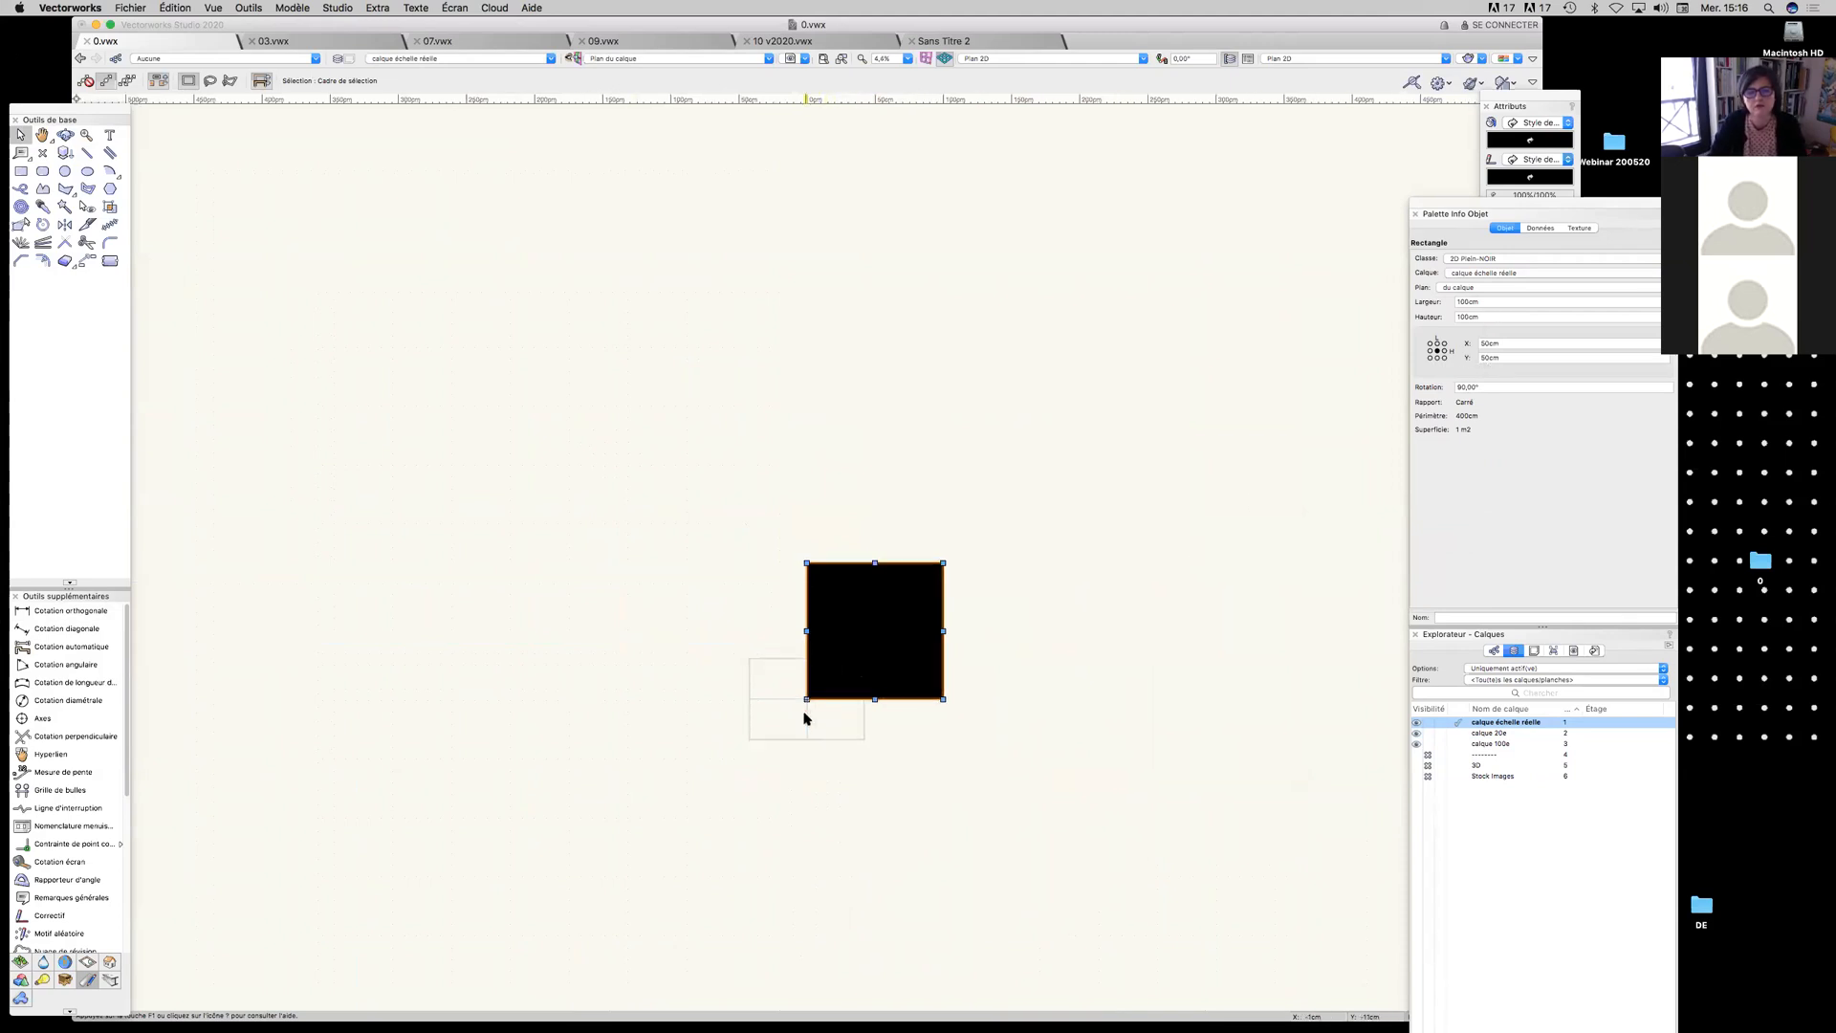
scroll(804, 718, up, 3)
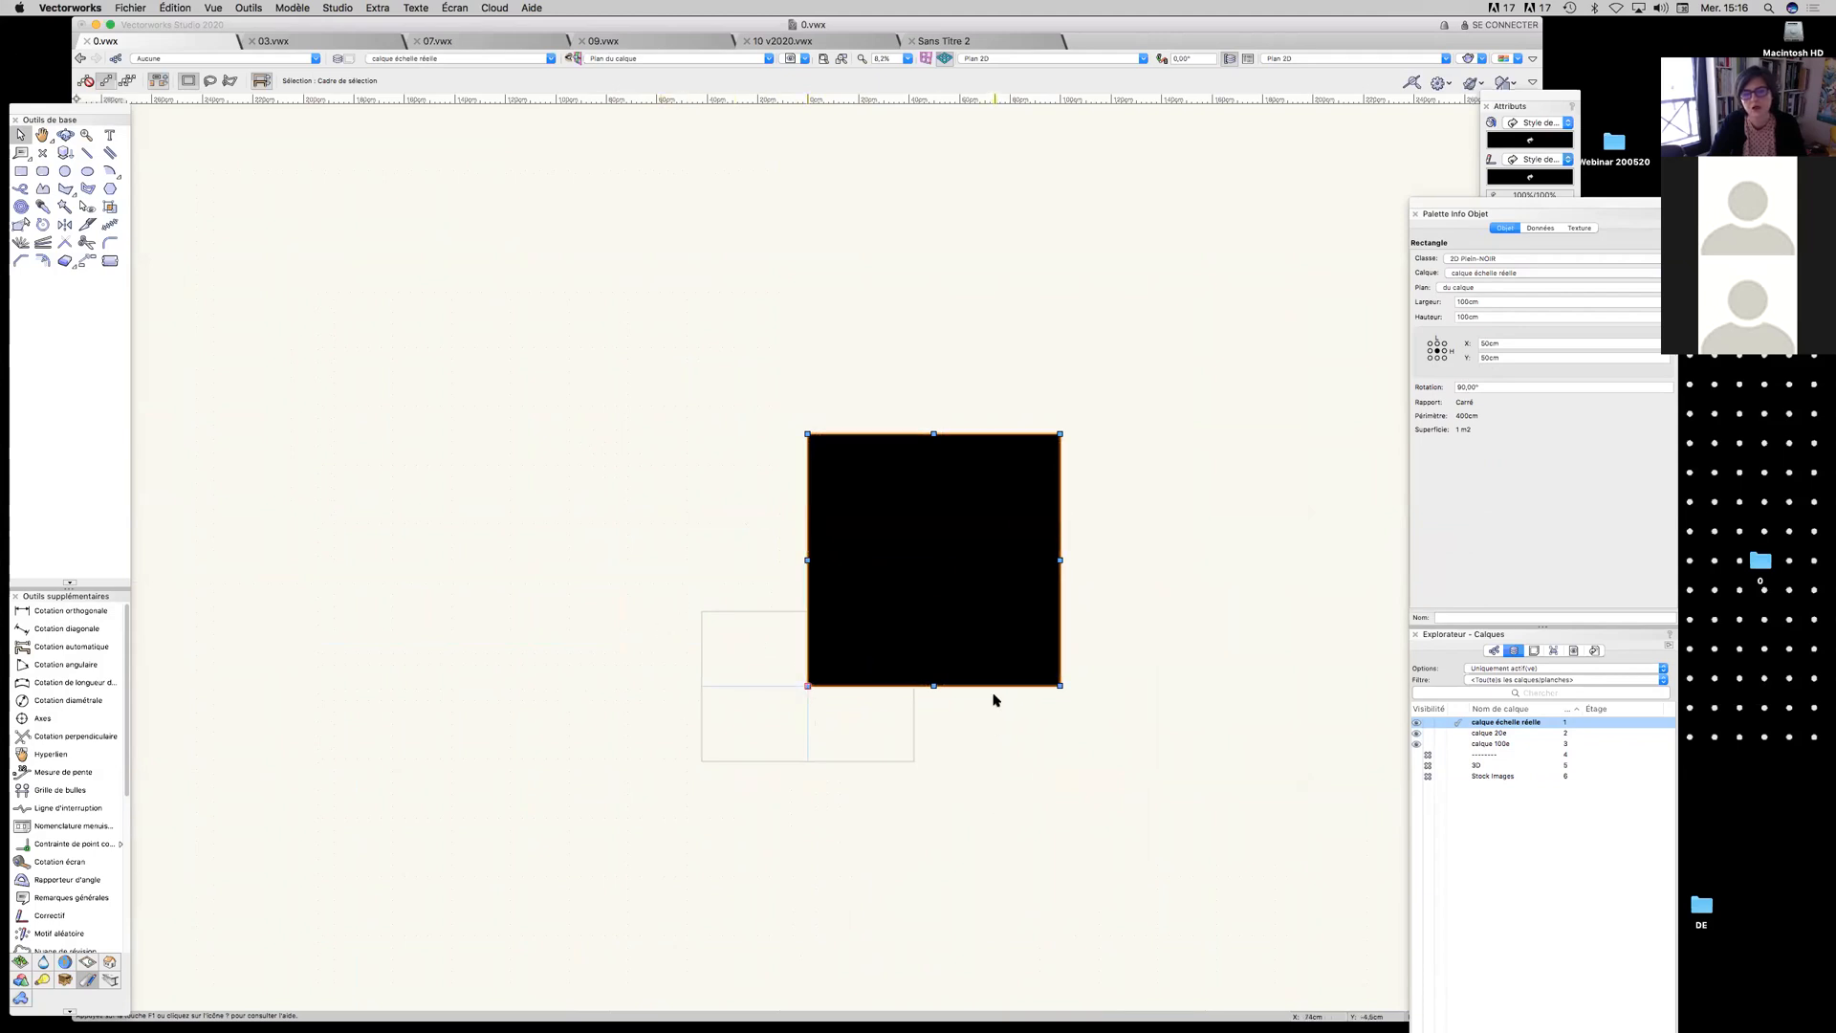
Compare the black square's size against the page by switching repeatedly between layers calque échelle réelle, calque 20e and calque 100e
key(super+Down)
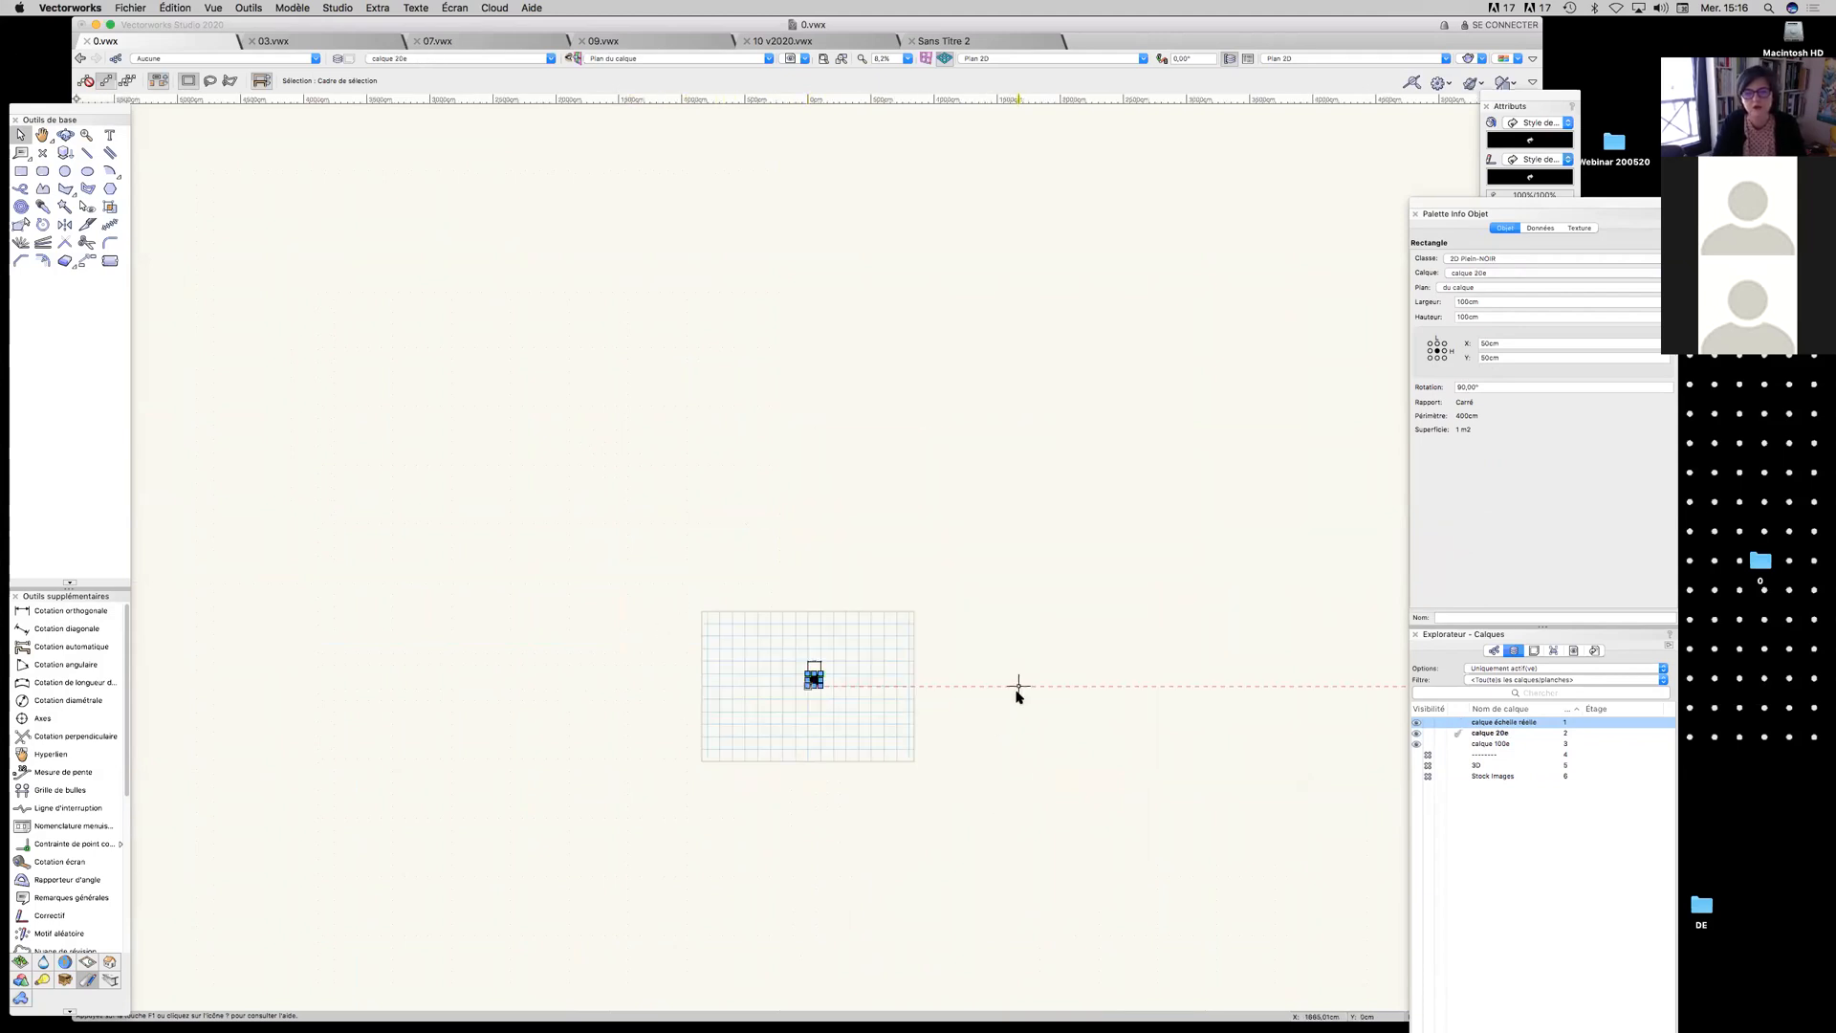
key(super+Up)
key(super+Down)
key(super+Down)
key(super+Up)
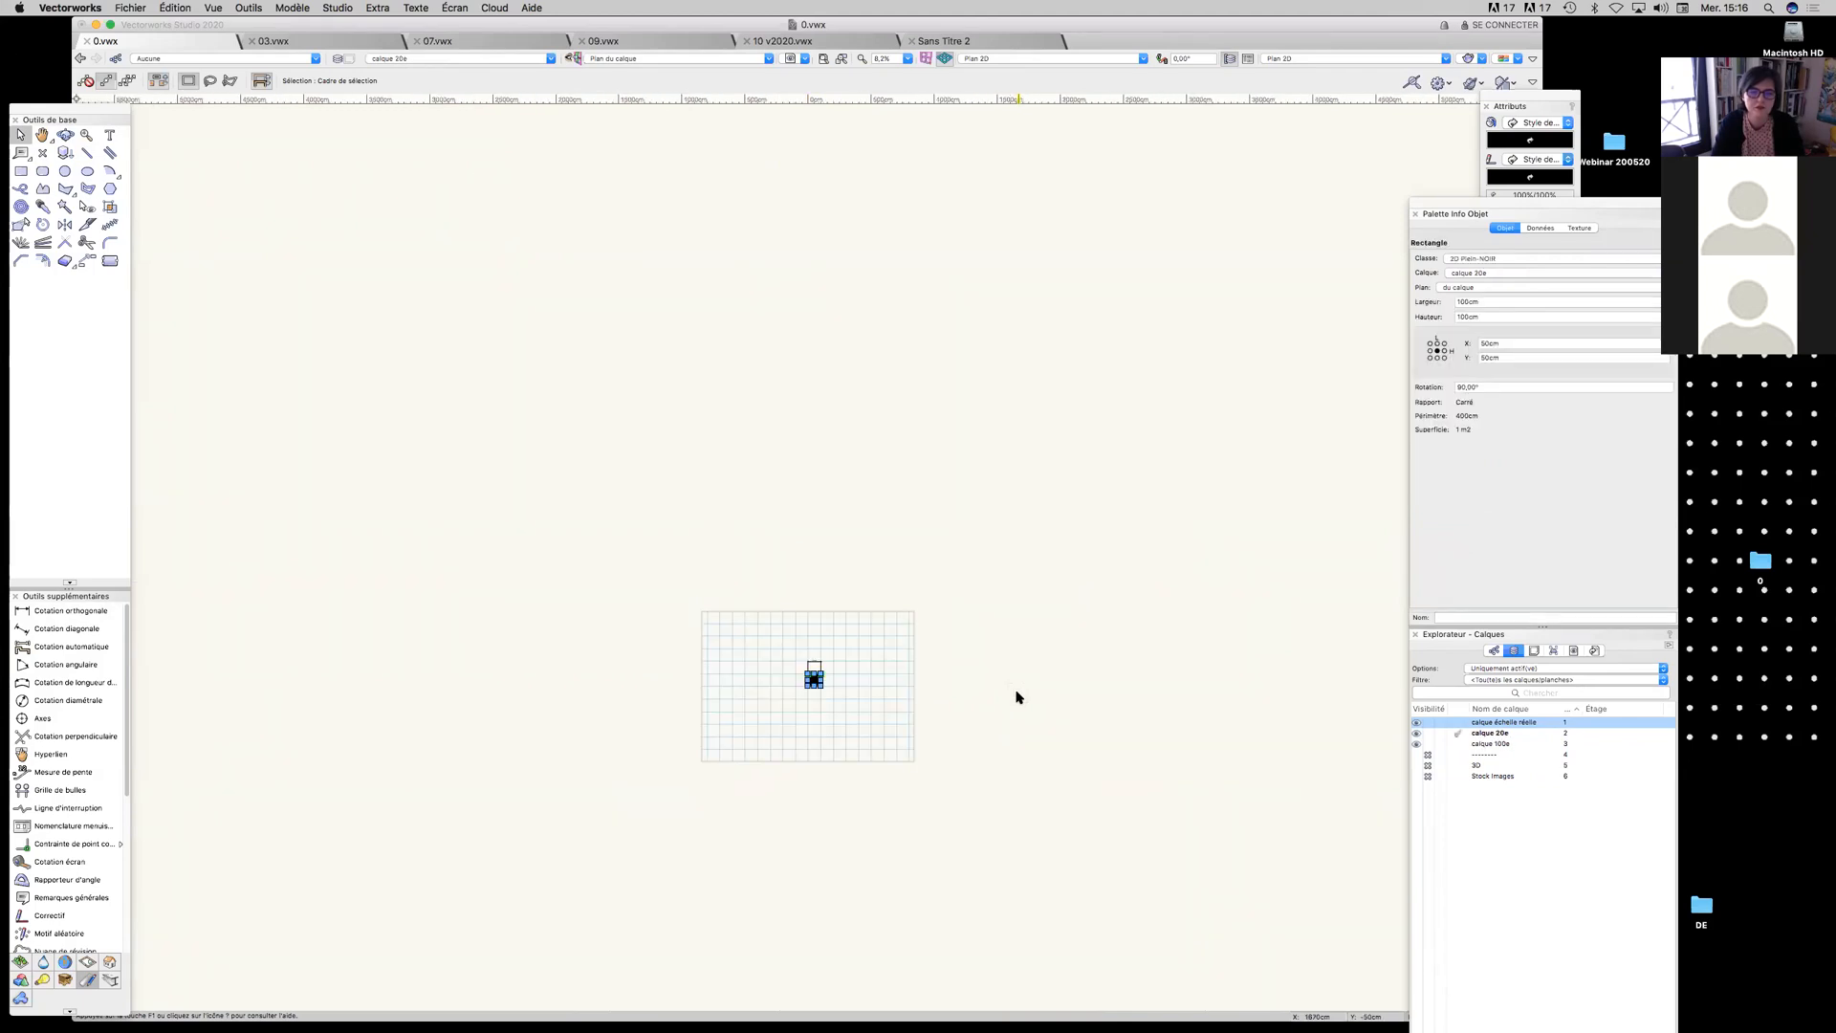
key(super+Up)
key(super+Down)
key(super+Down)
key(super+Up)
key(super+Up)
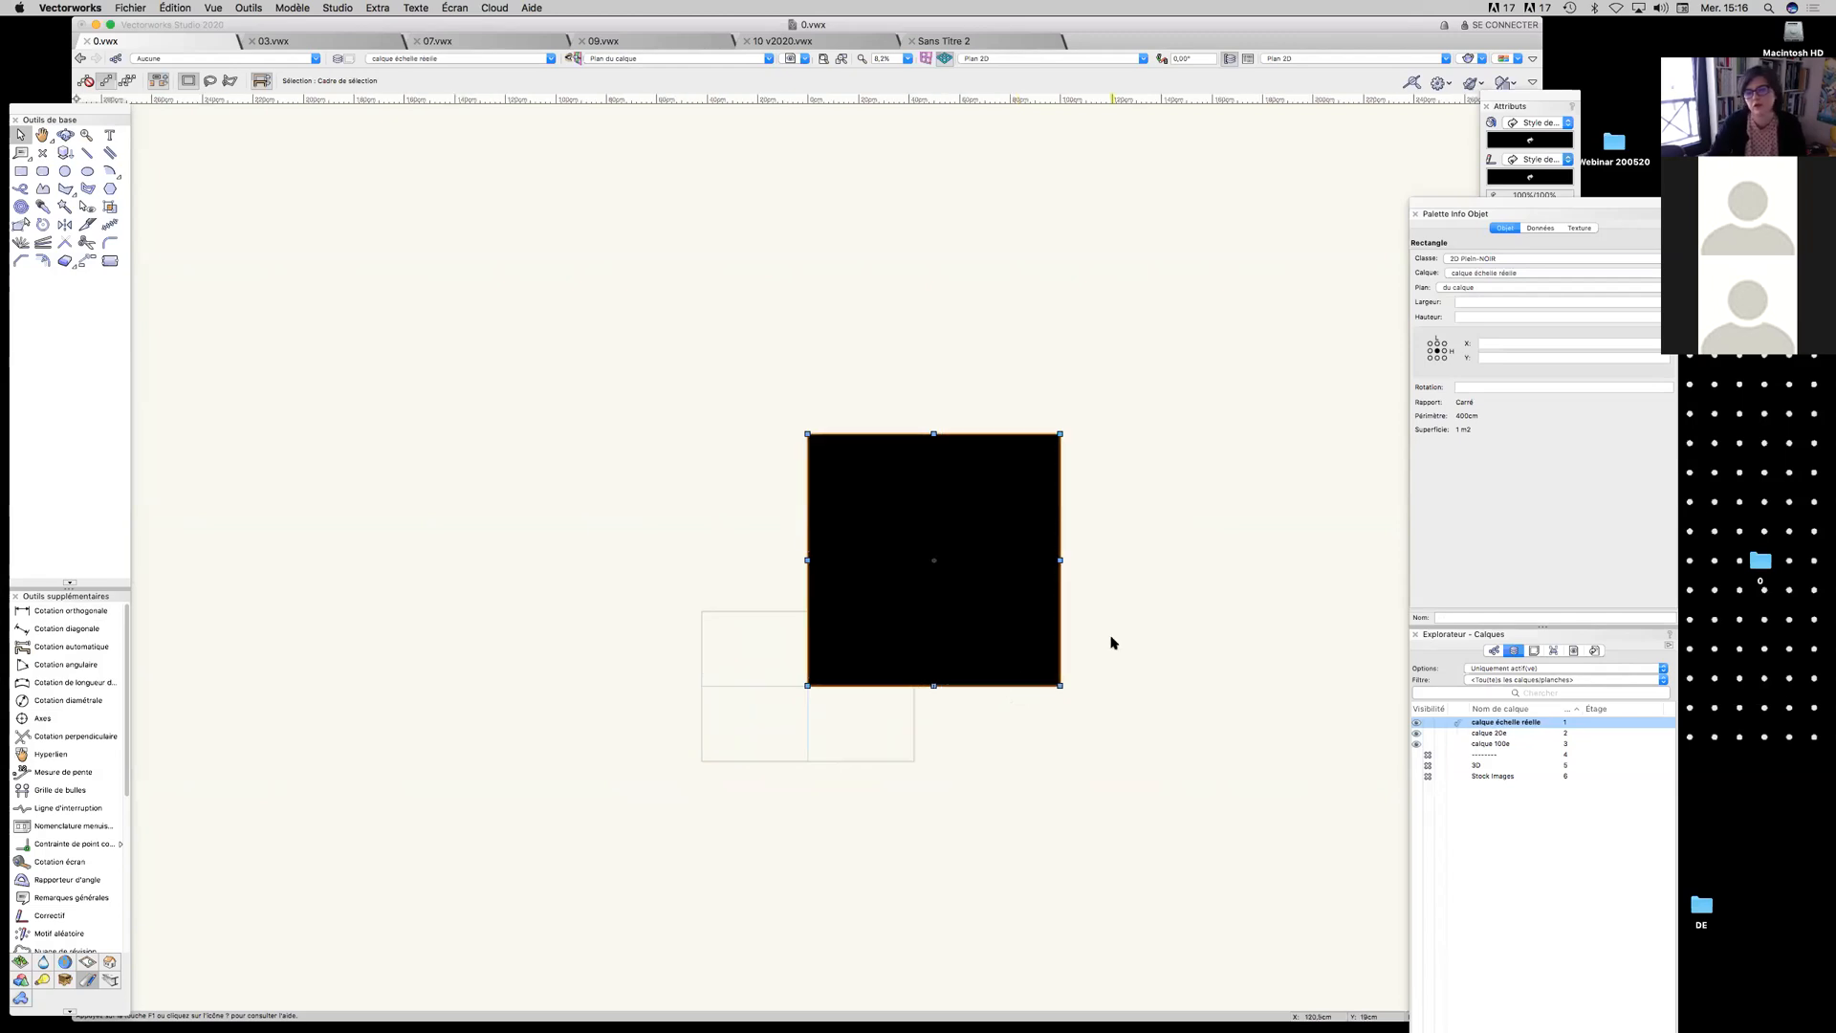
View presentation sheet 03 (Webinar prés 3), and open sheet 04 (Webinar prés 4)
click(1536, 651)
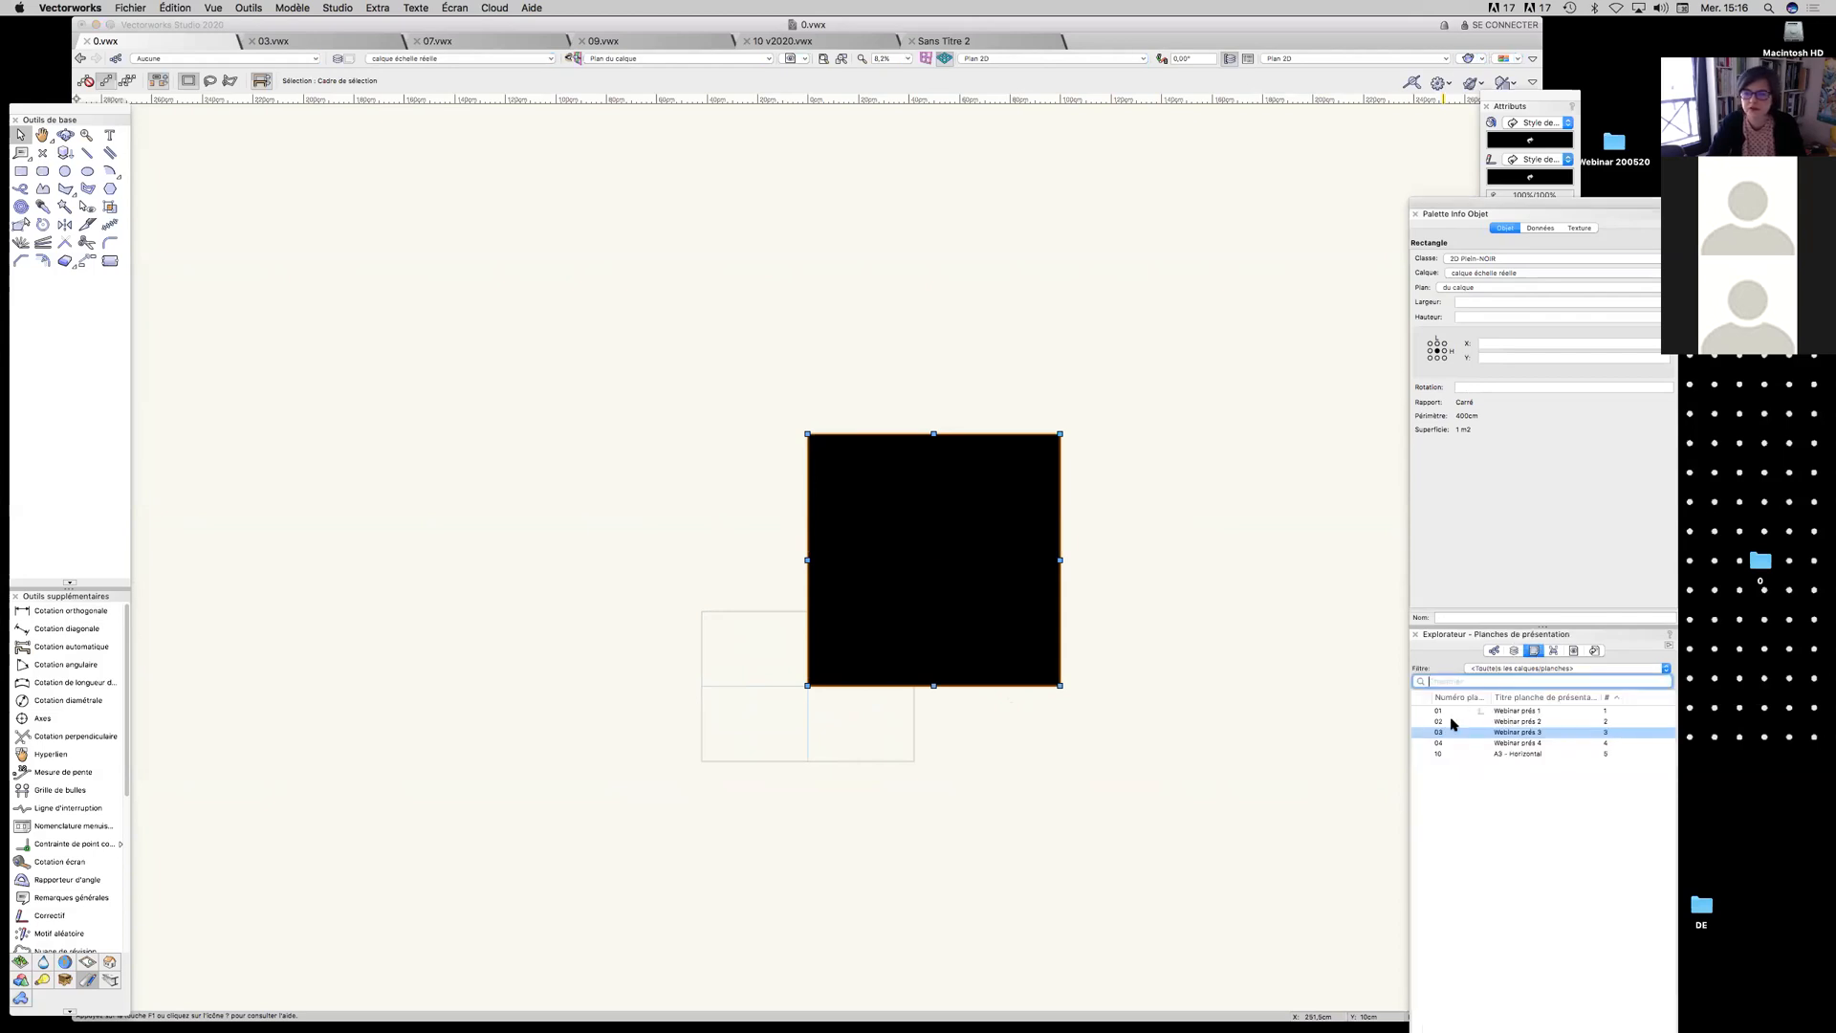
double_click(1422, 733)
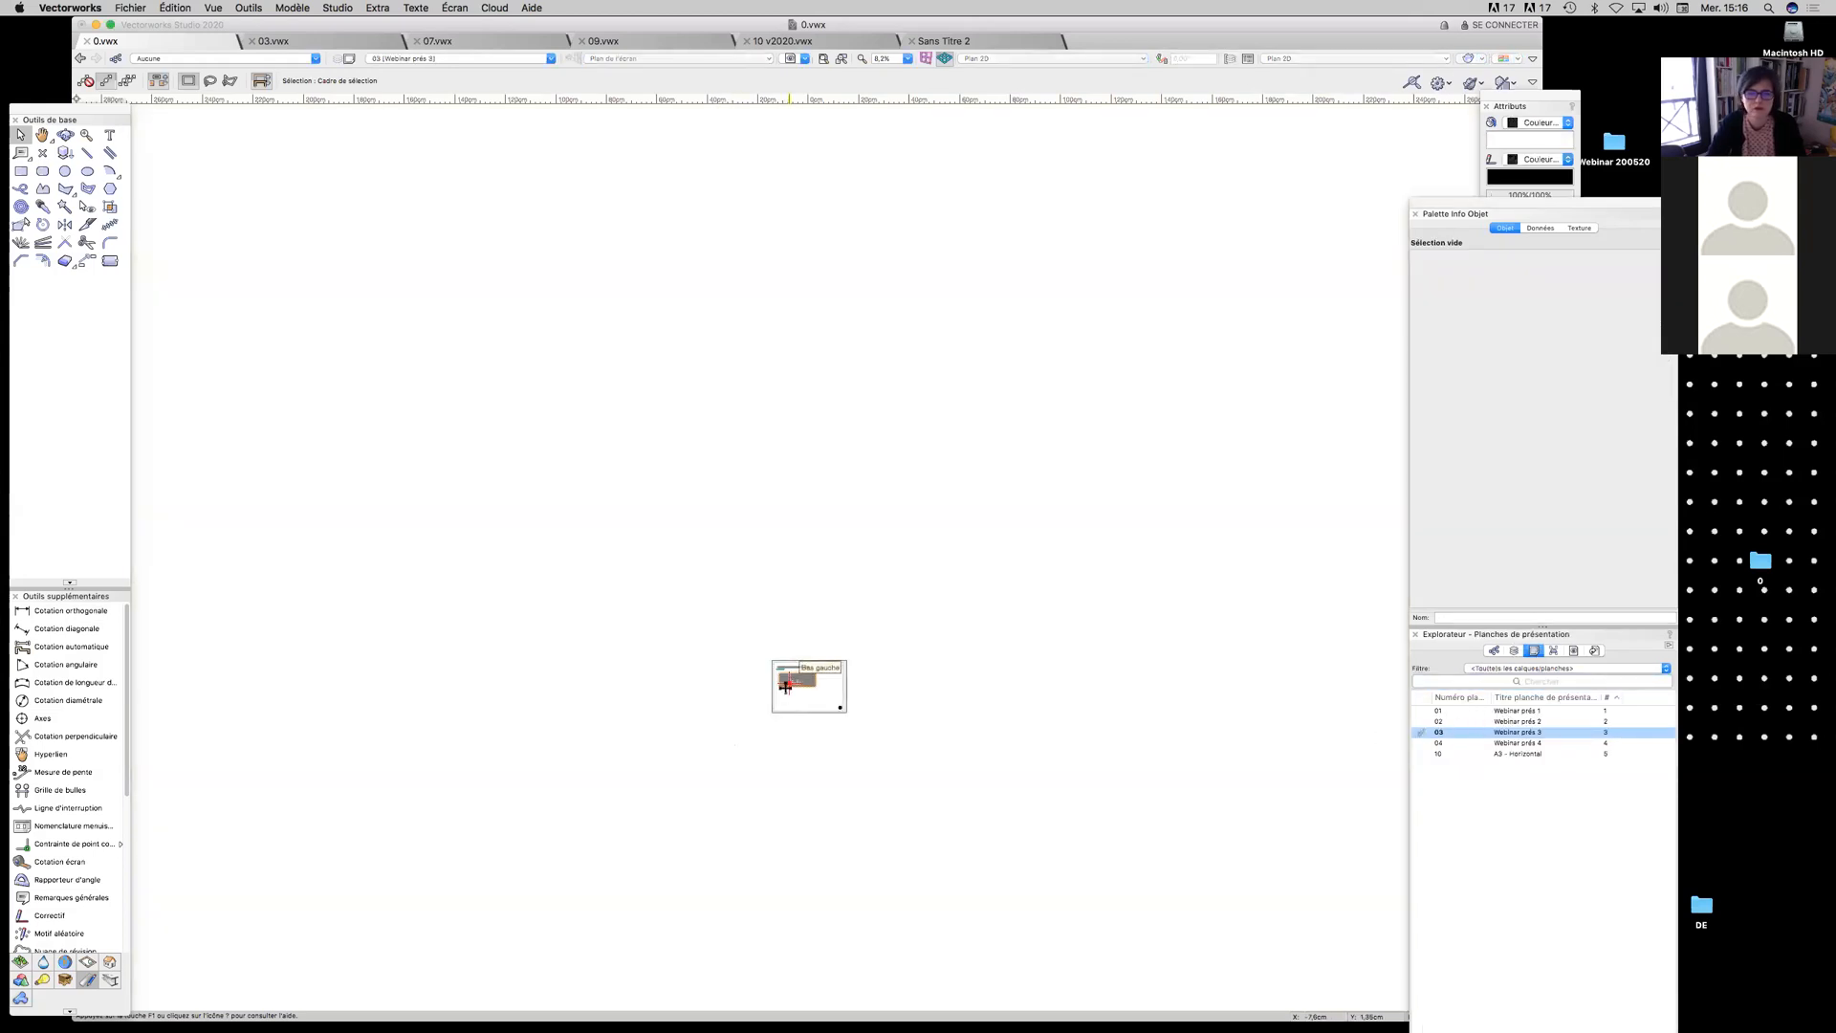
scroll(786, 686, up, 10)
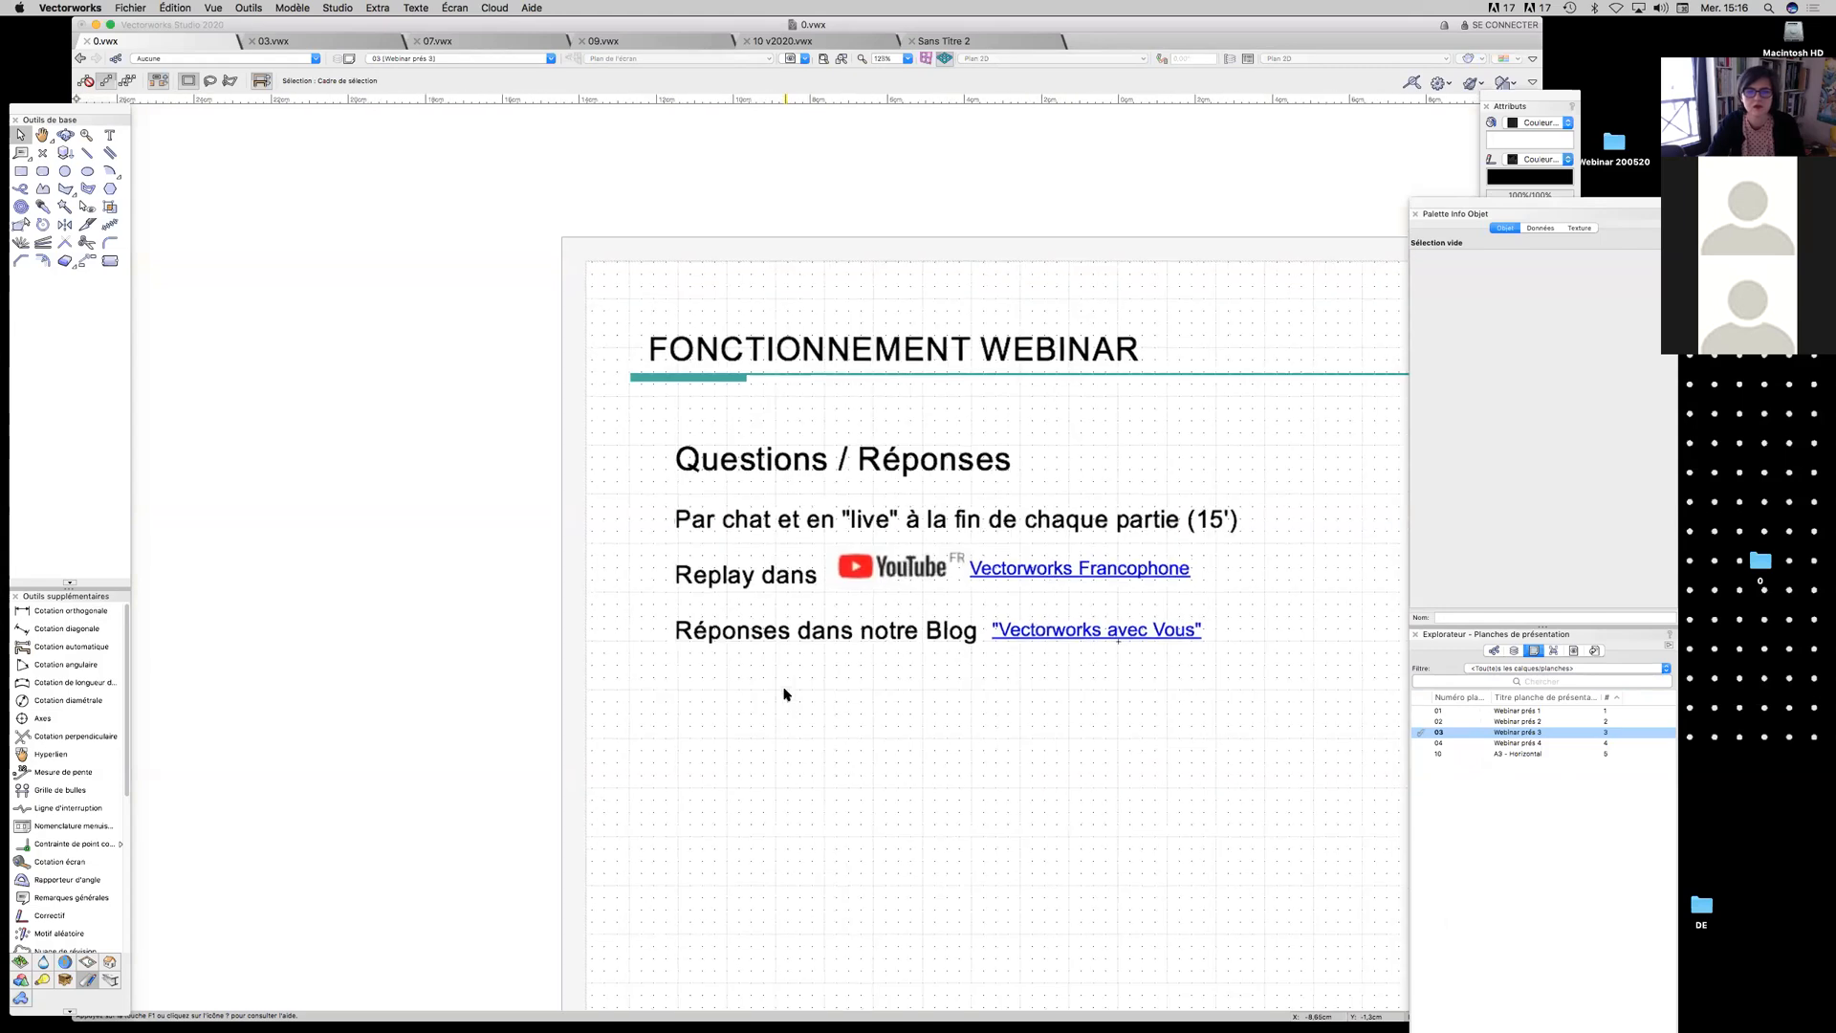
scroll(784, 693, down, 2)
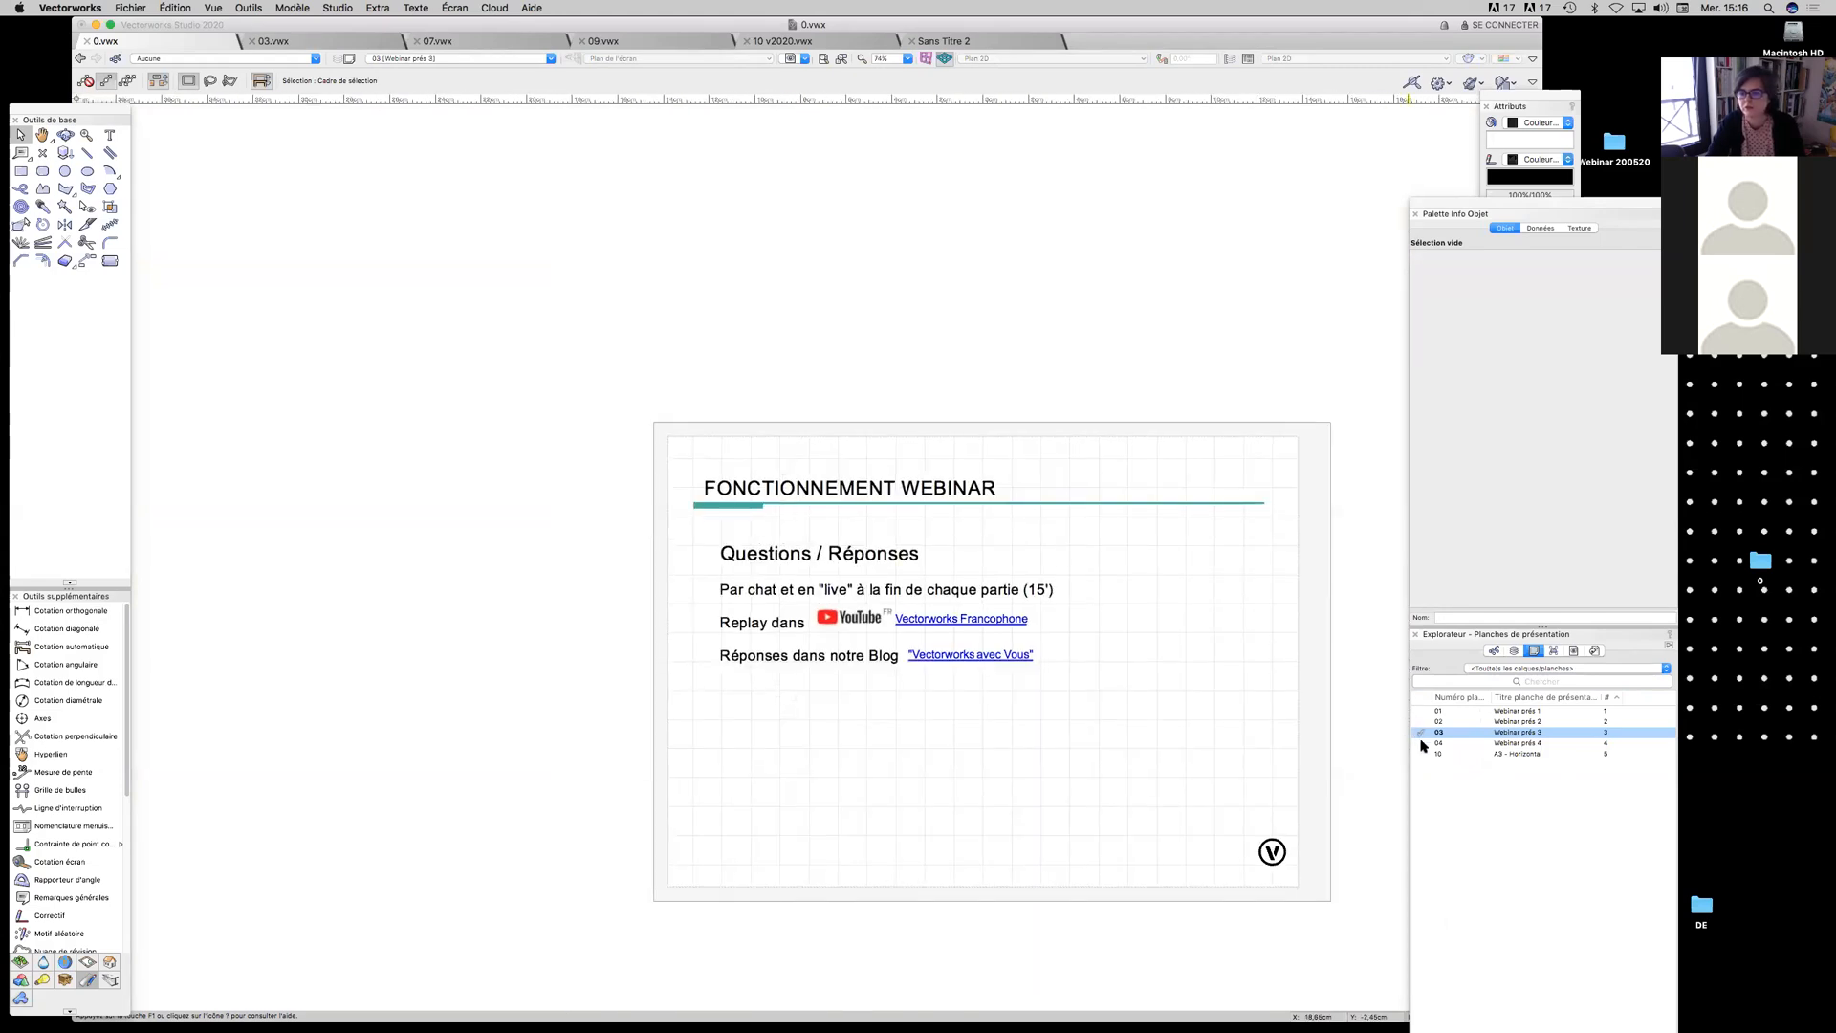
double_click(1422, 742)
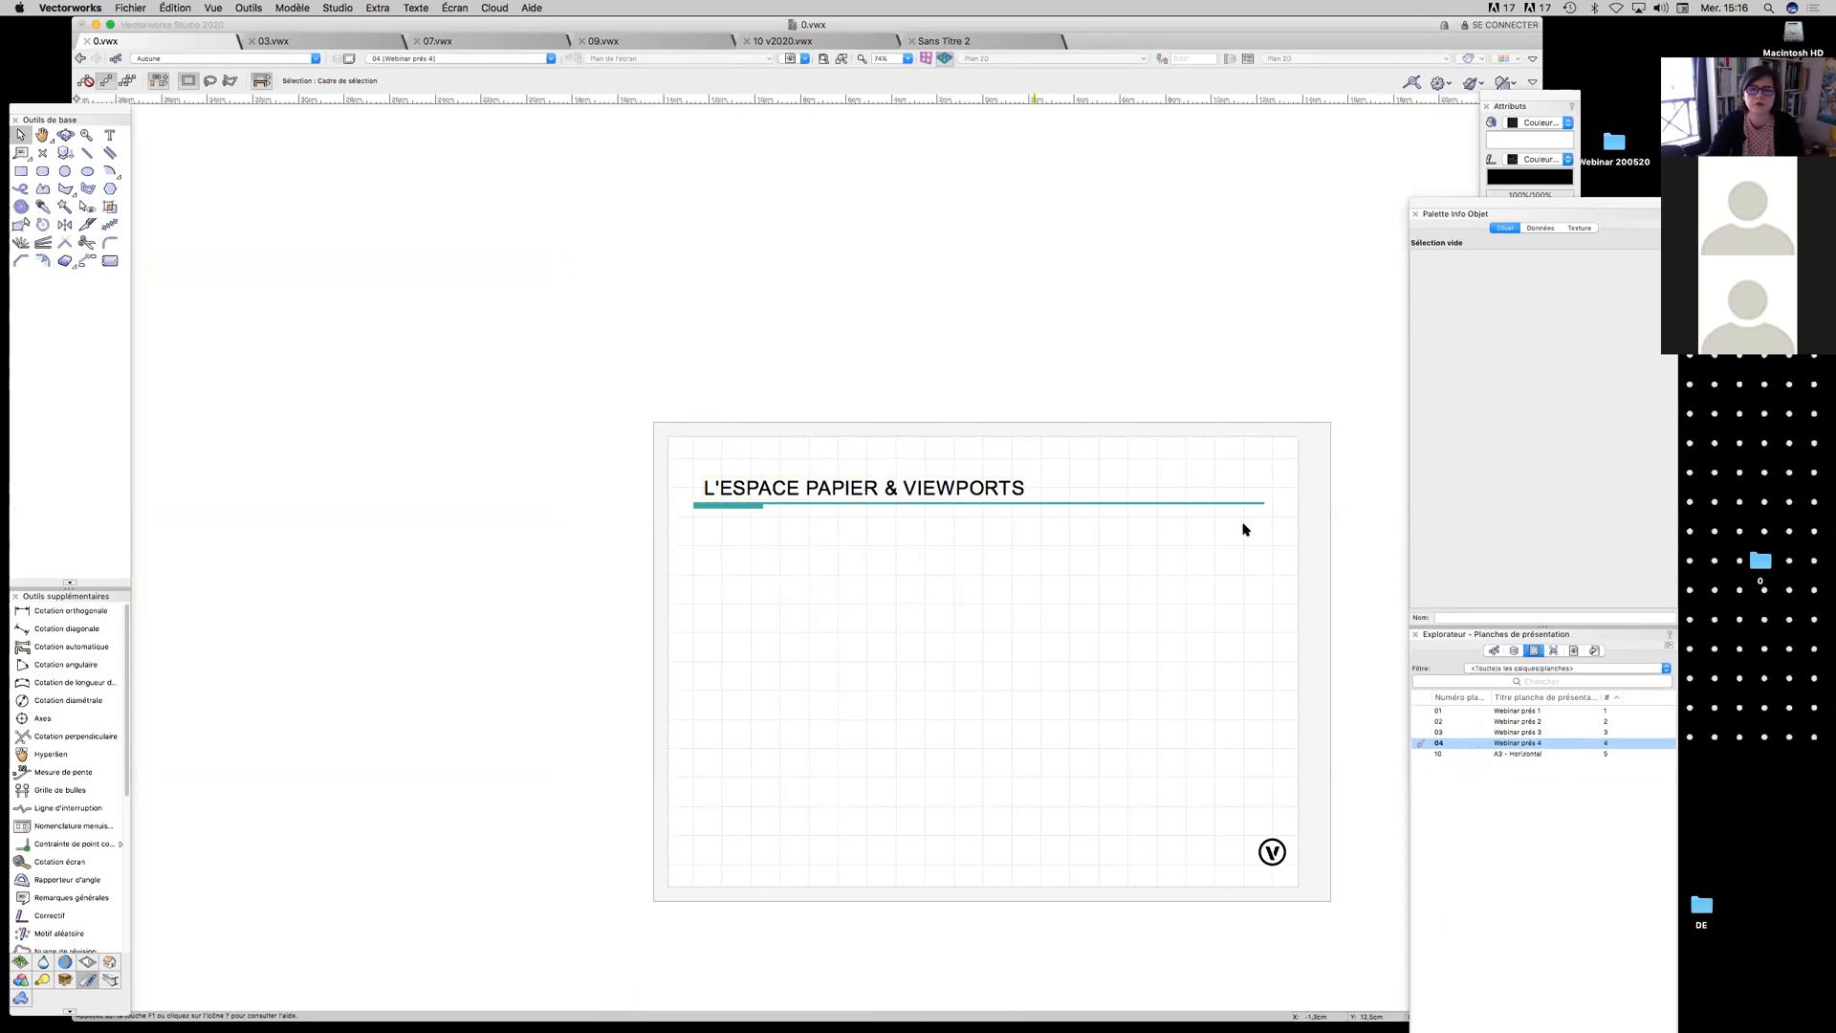
Draw a rectangle about 385 by 505 cm around the black square and its dimension on layer calque 100e
click(1516, 652)
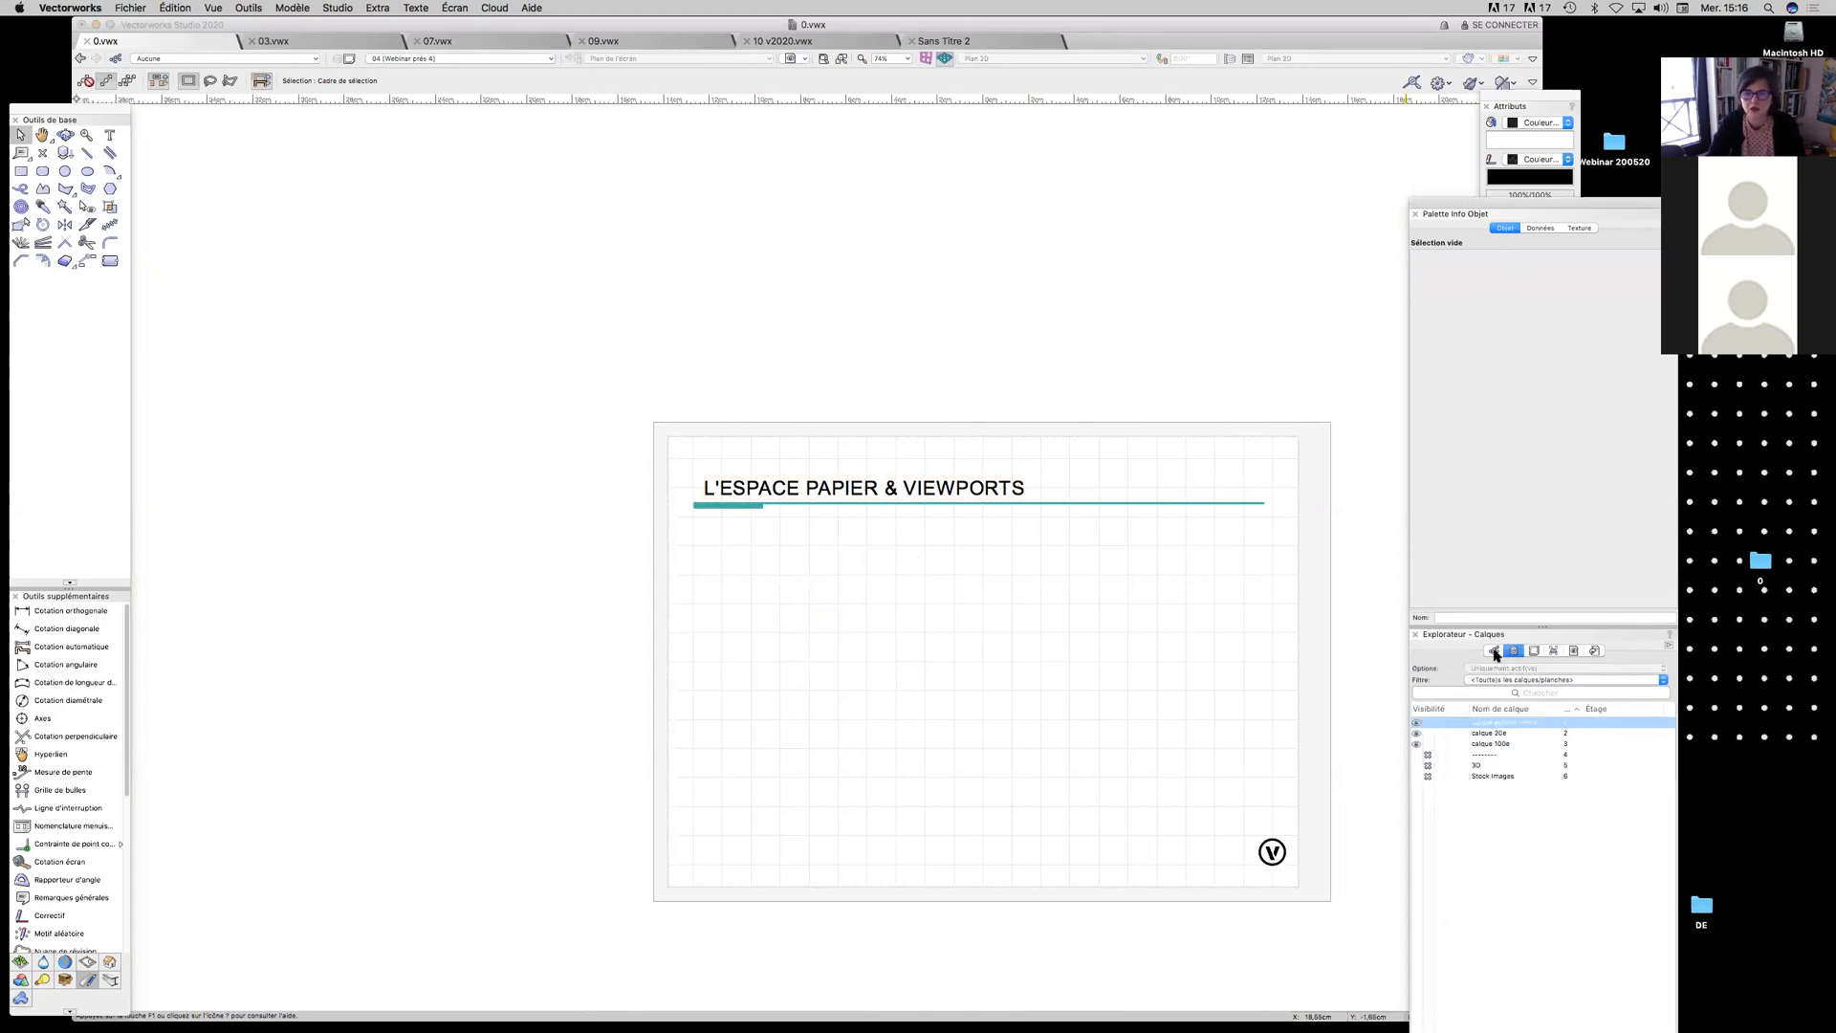
click(1461, 745)
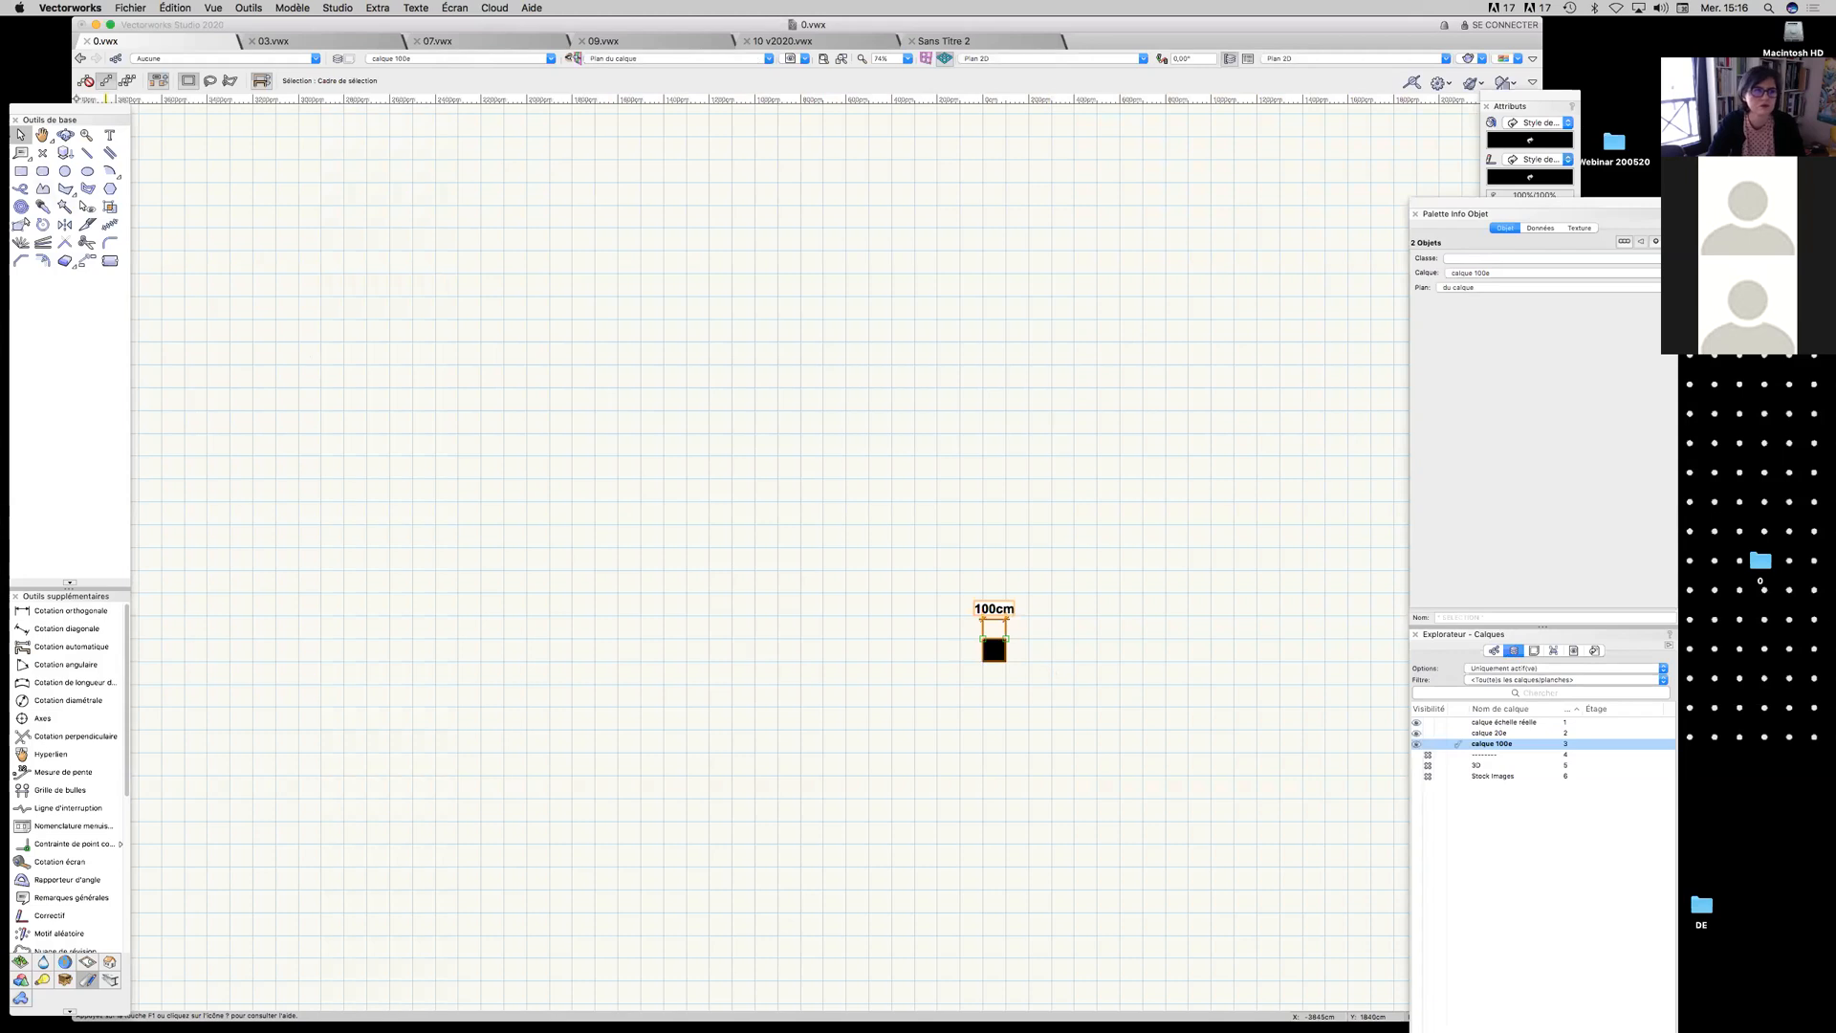
click(22, 169)
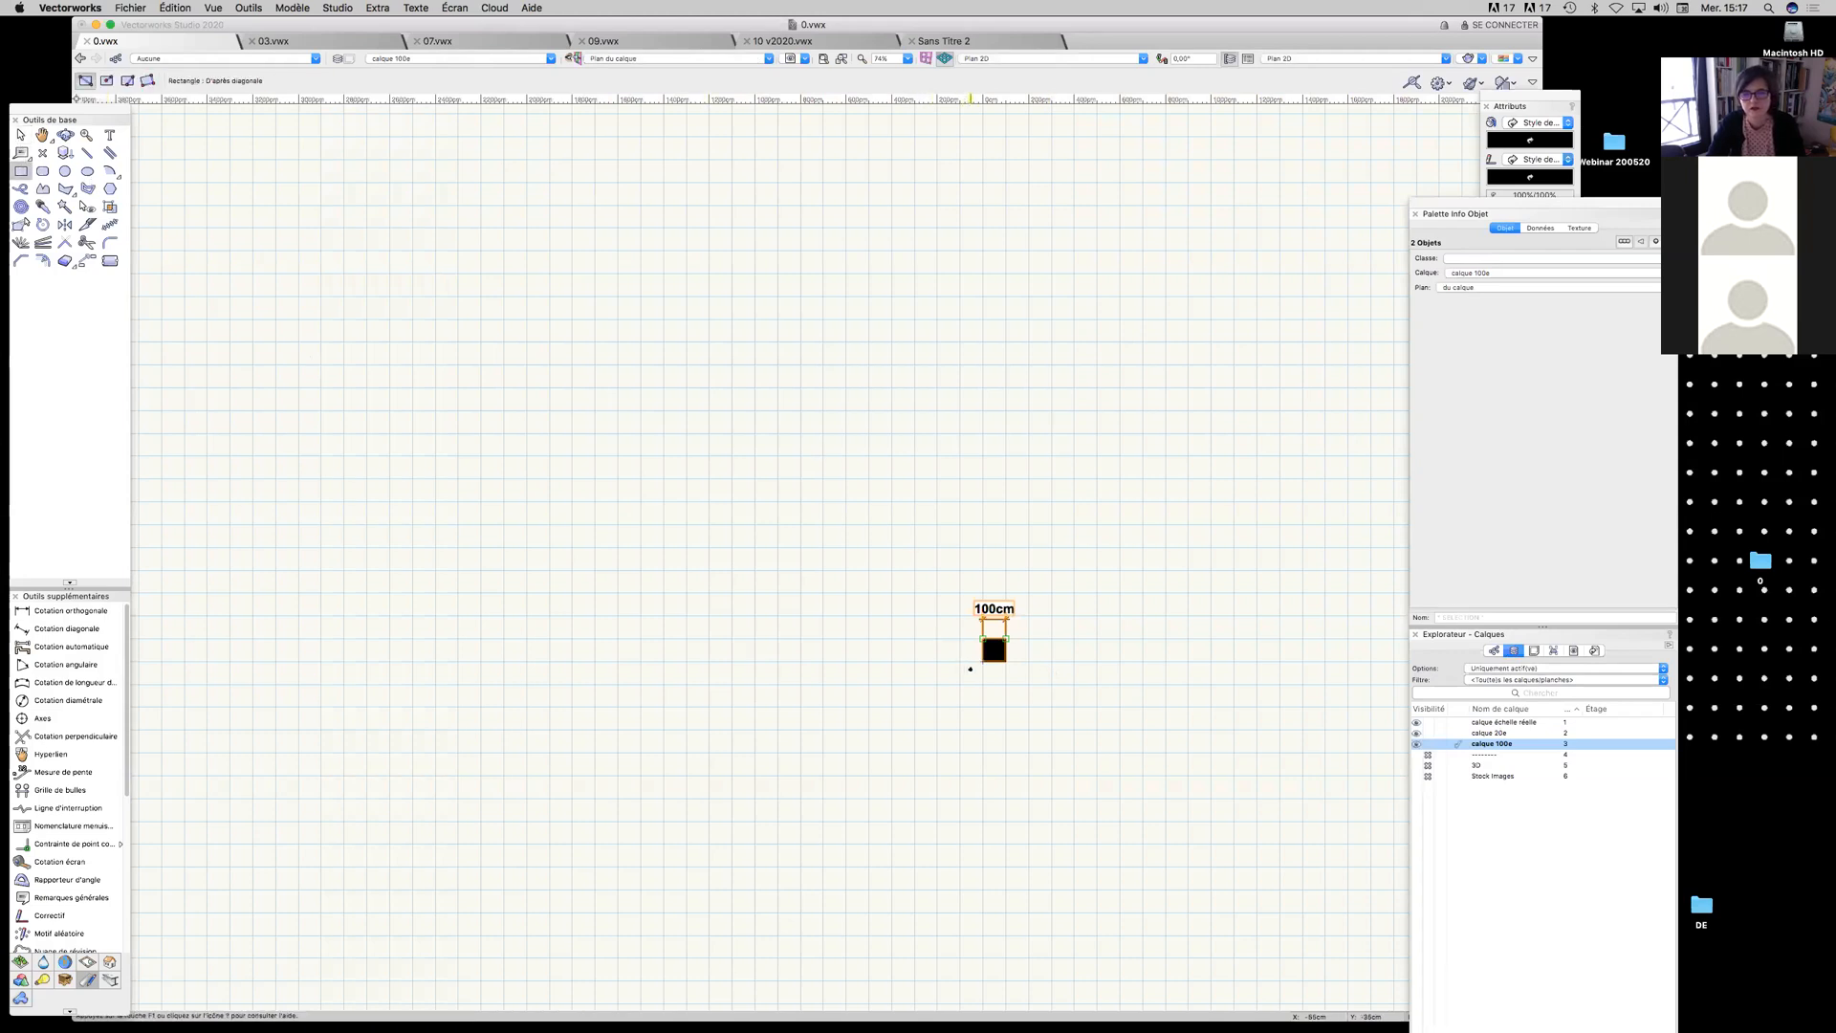
click(949, 579)
click(1037, 694)
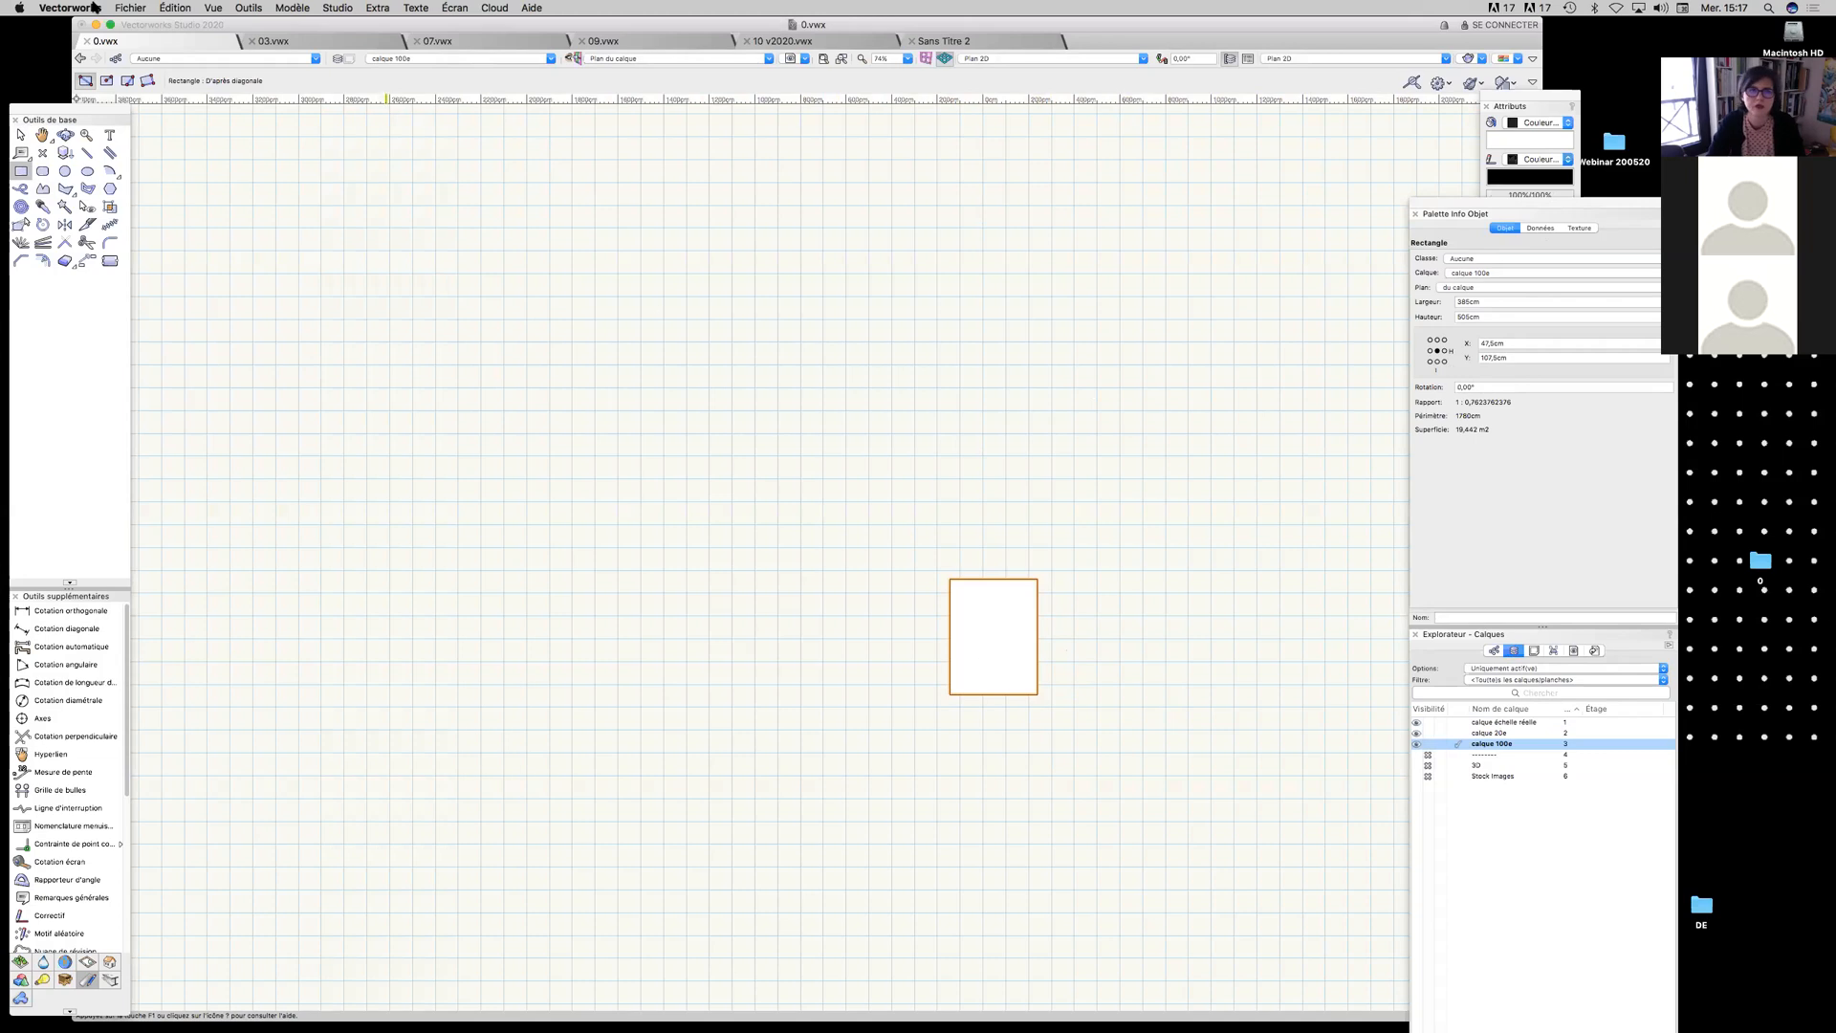
Create a viewport cropped by the selected rectangle on sheet 04 (Webinar prés 4) at scale 1:20
click(251, 7)
mouse_move(220, 12)
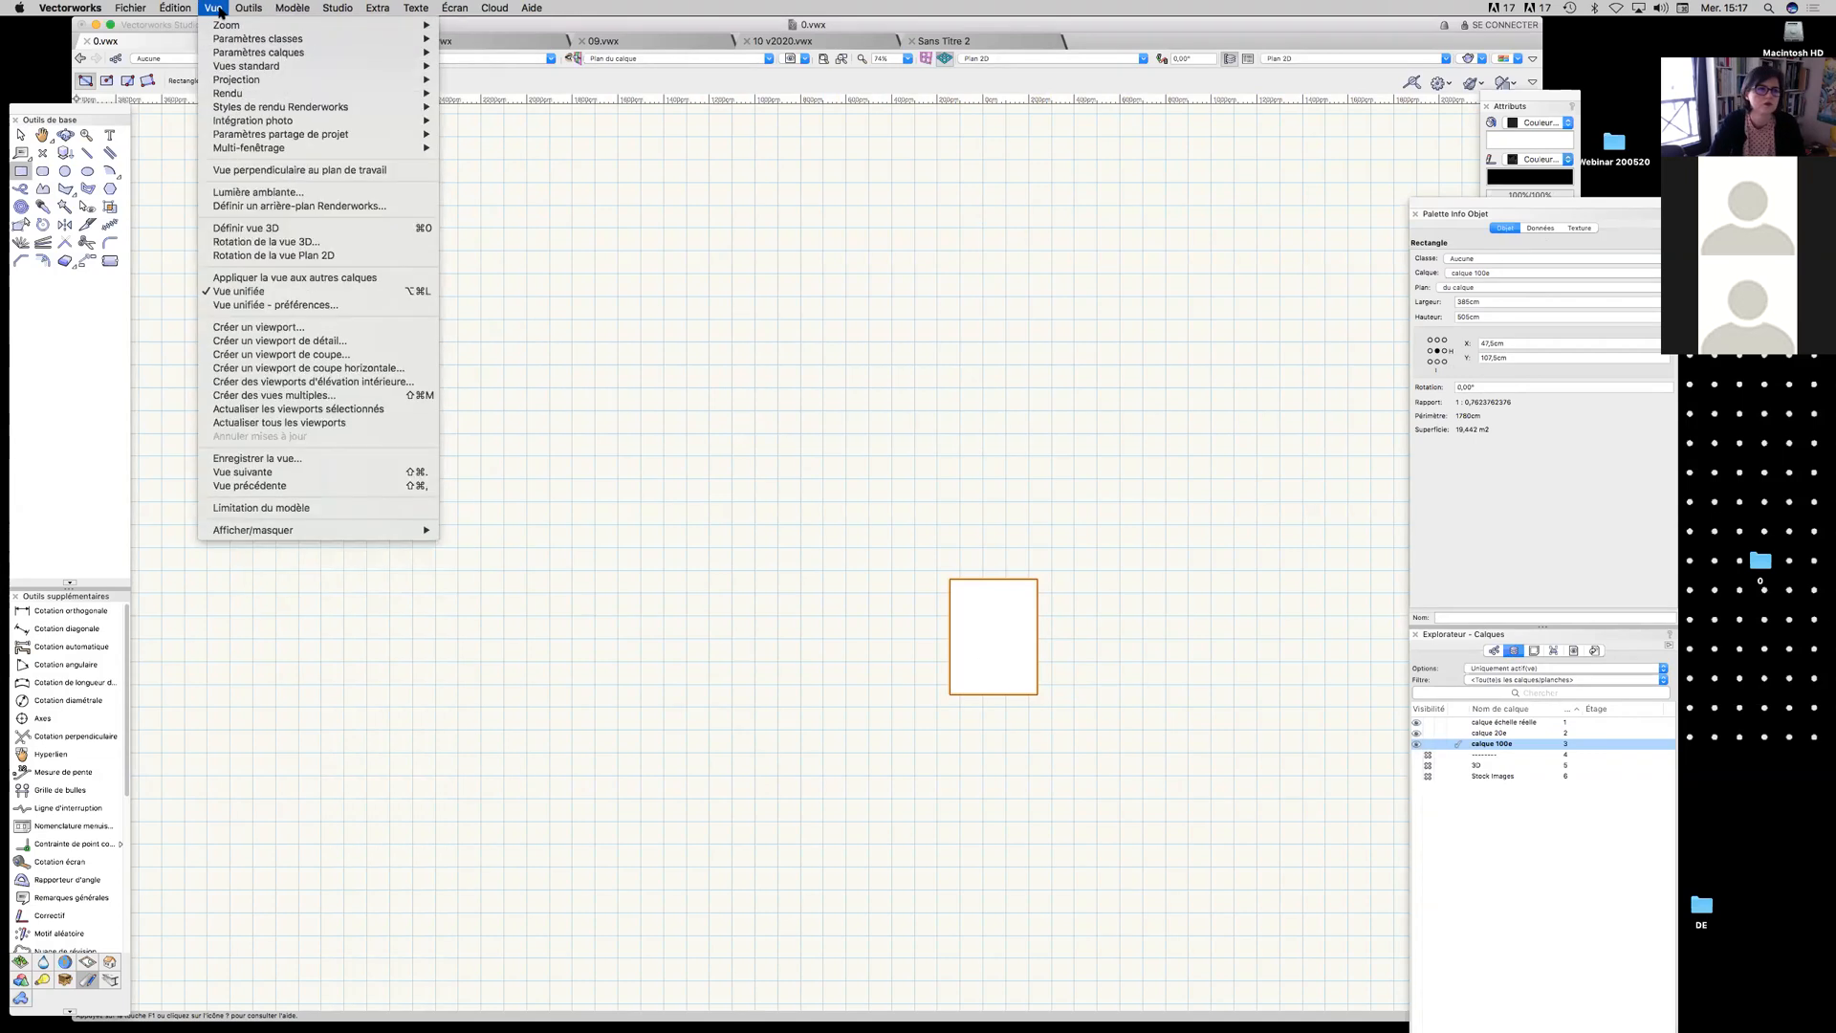
click(318, 329)
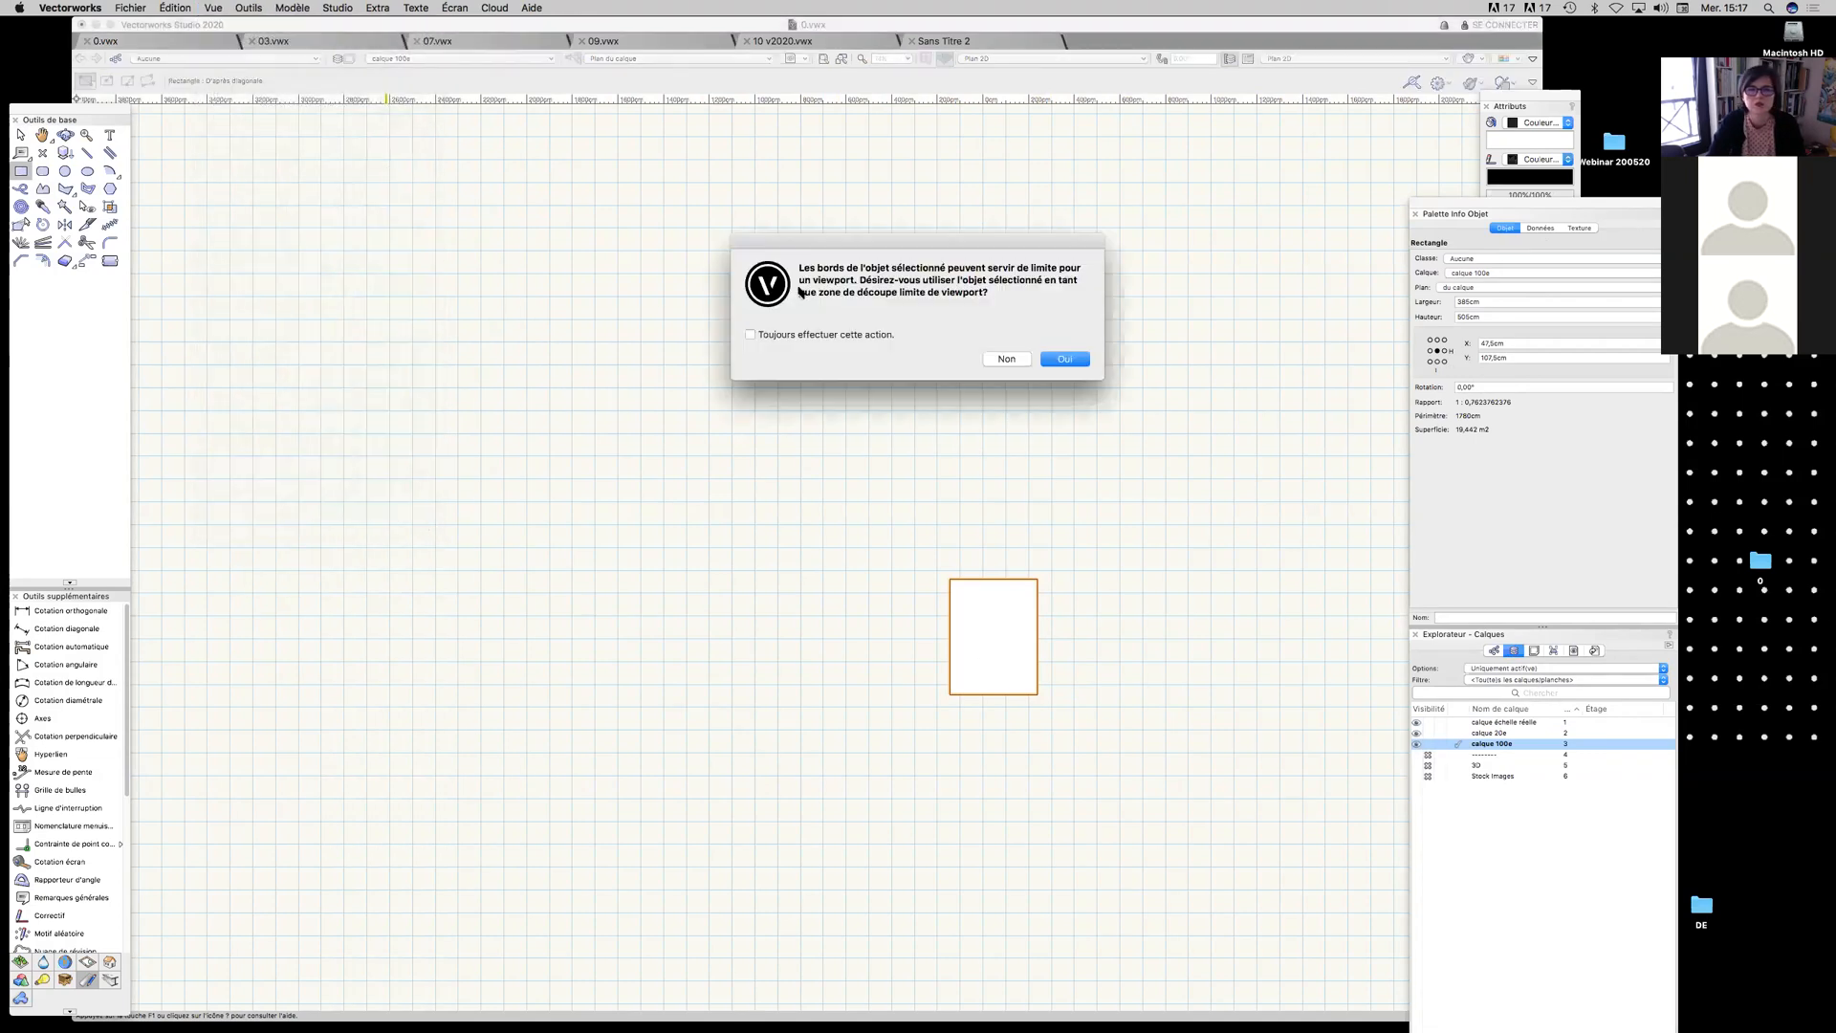
click(1063, 355)
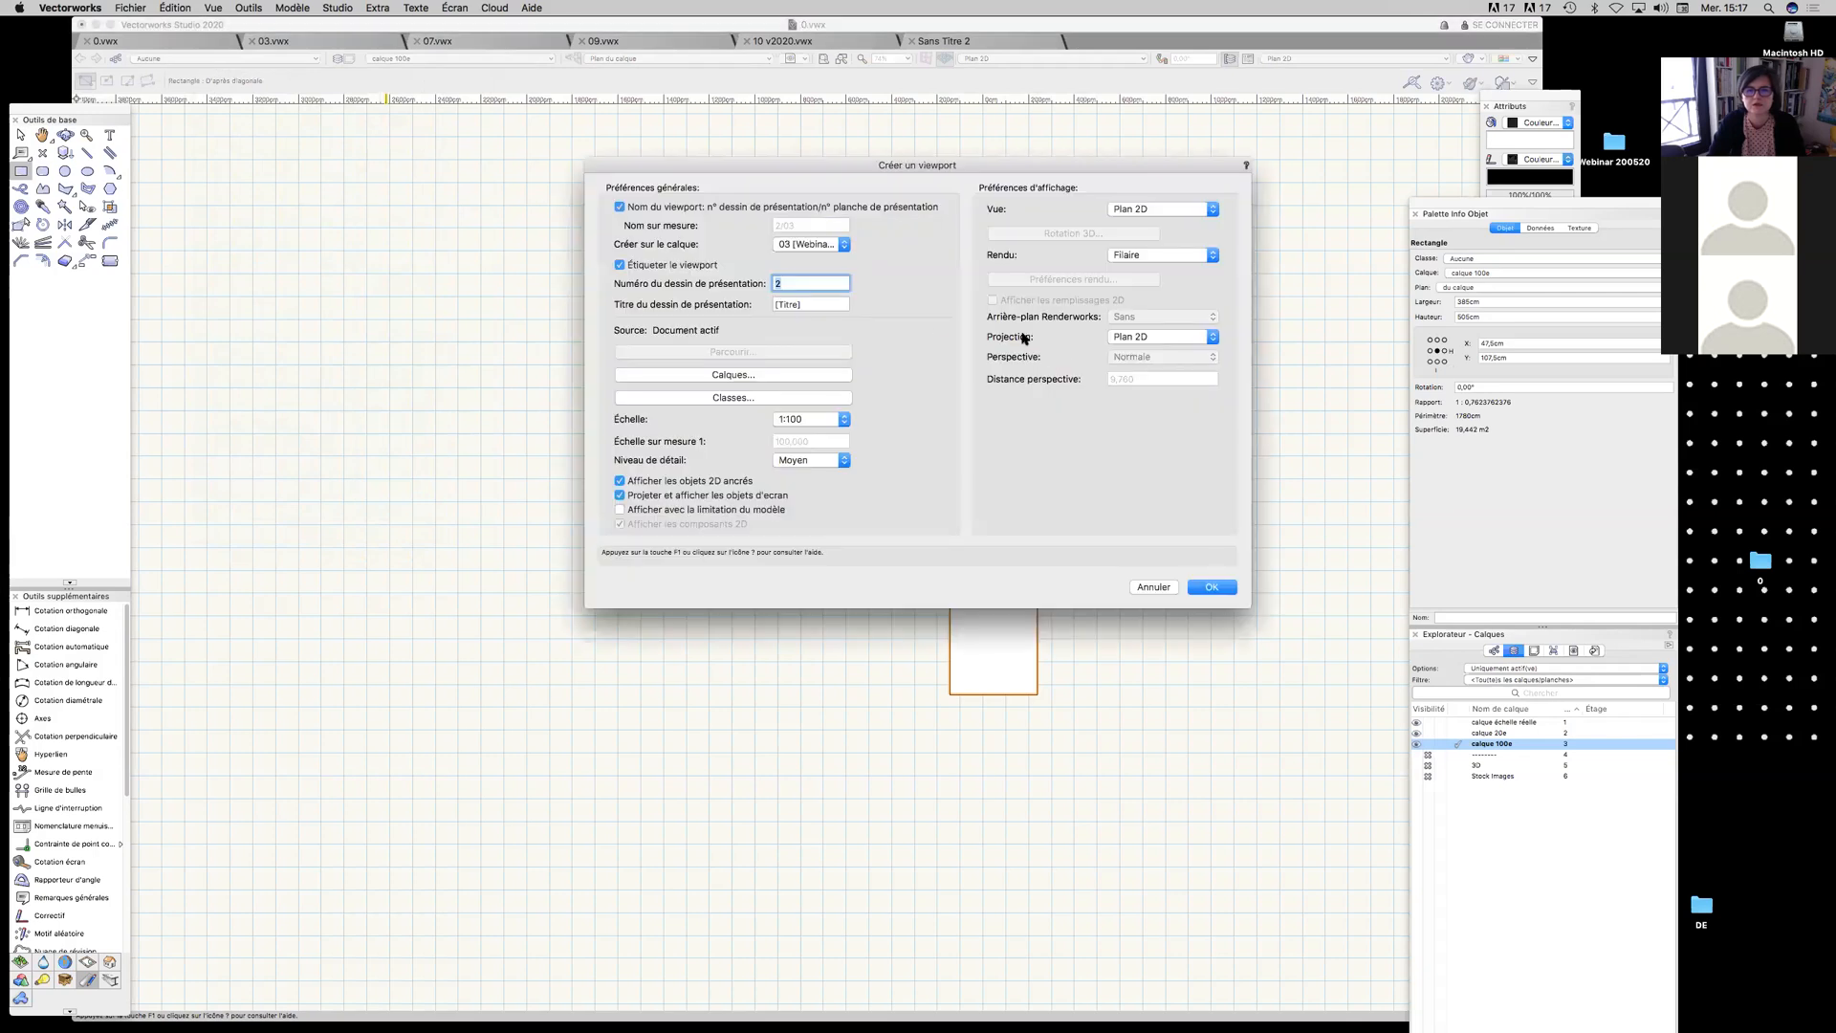
click(821, 244)
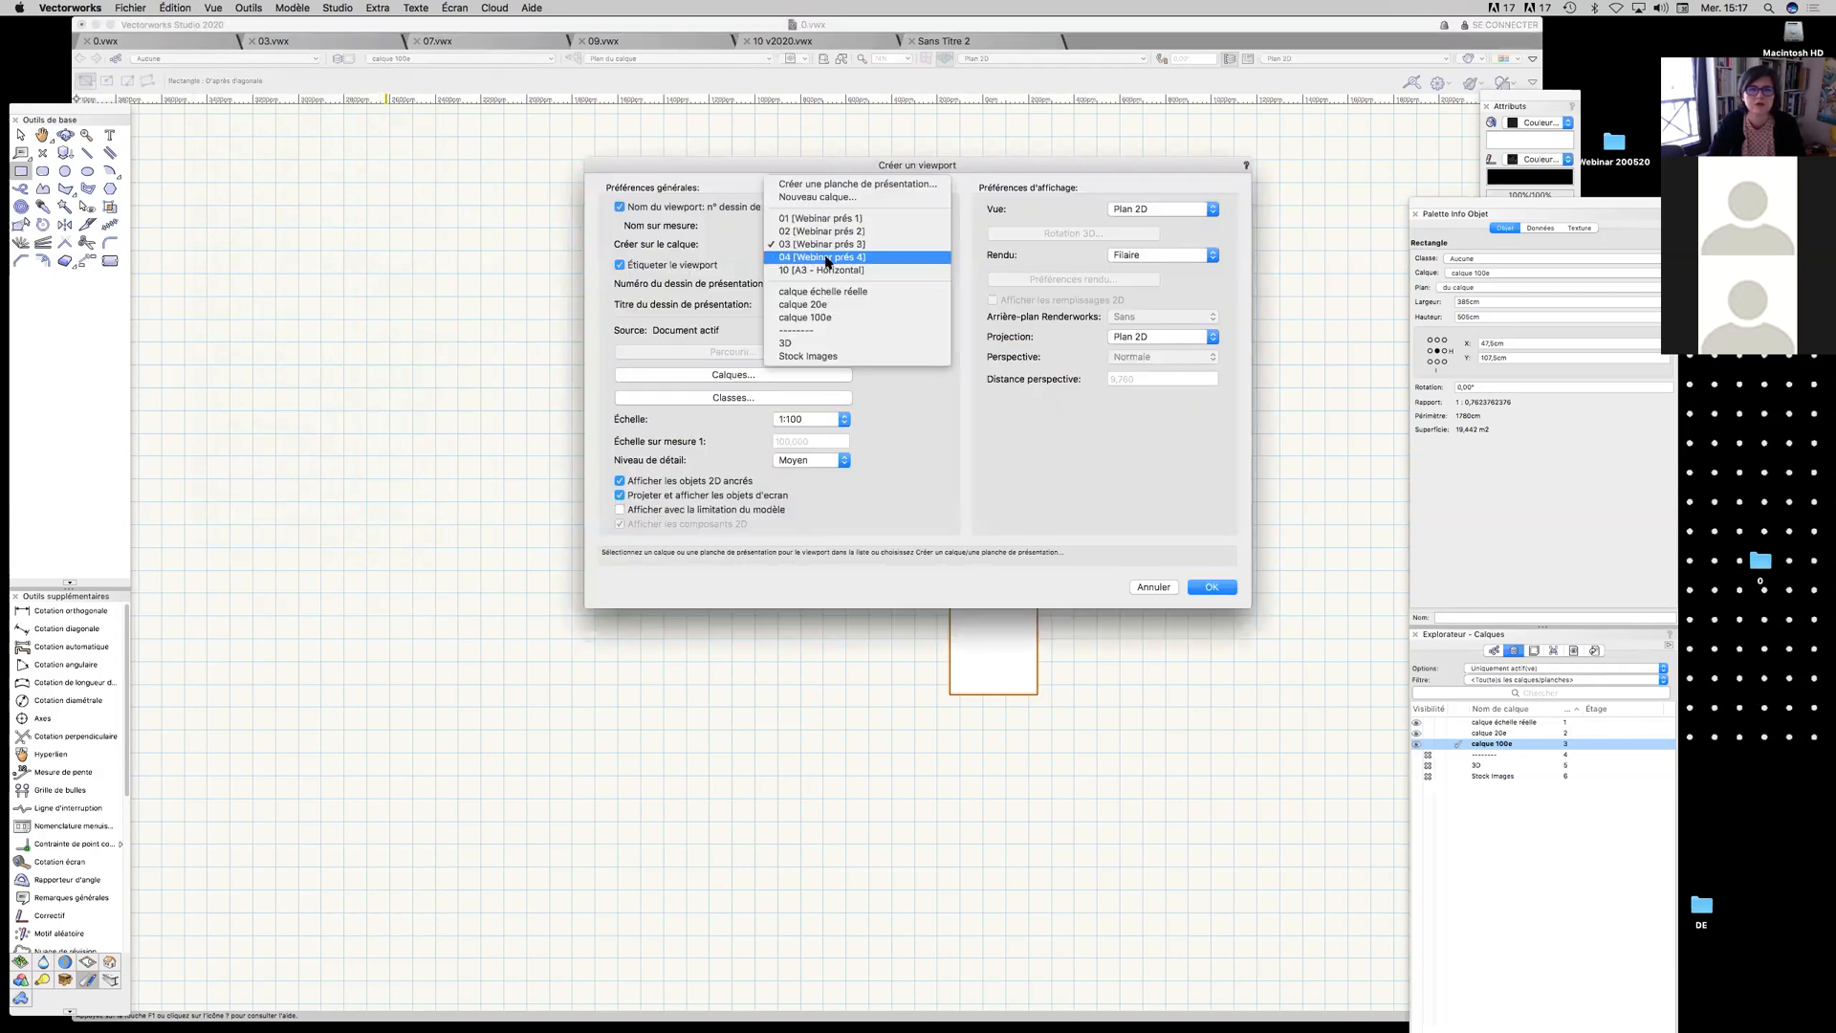
click(827, 257)
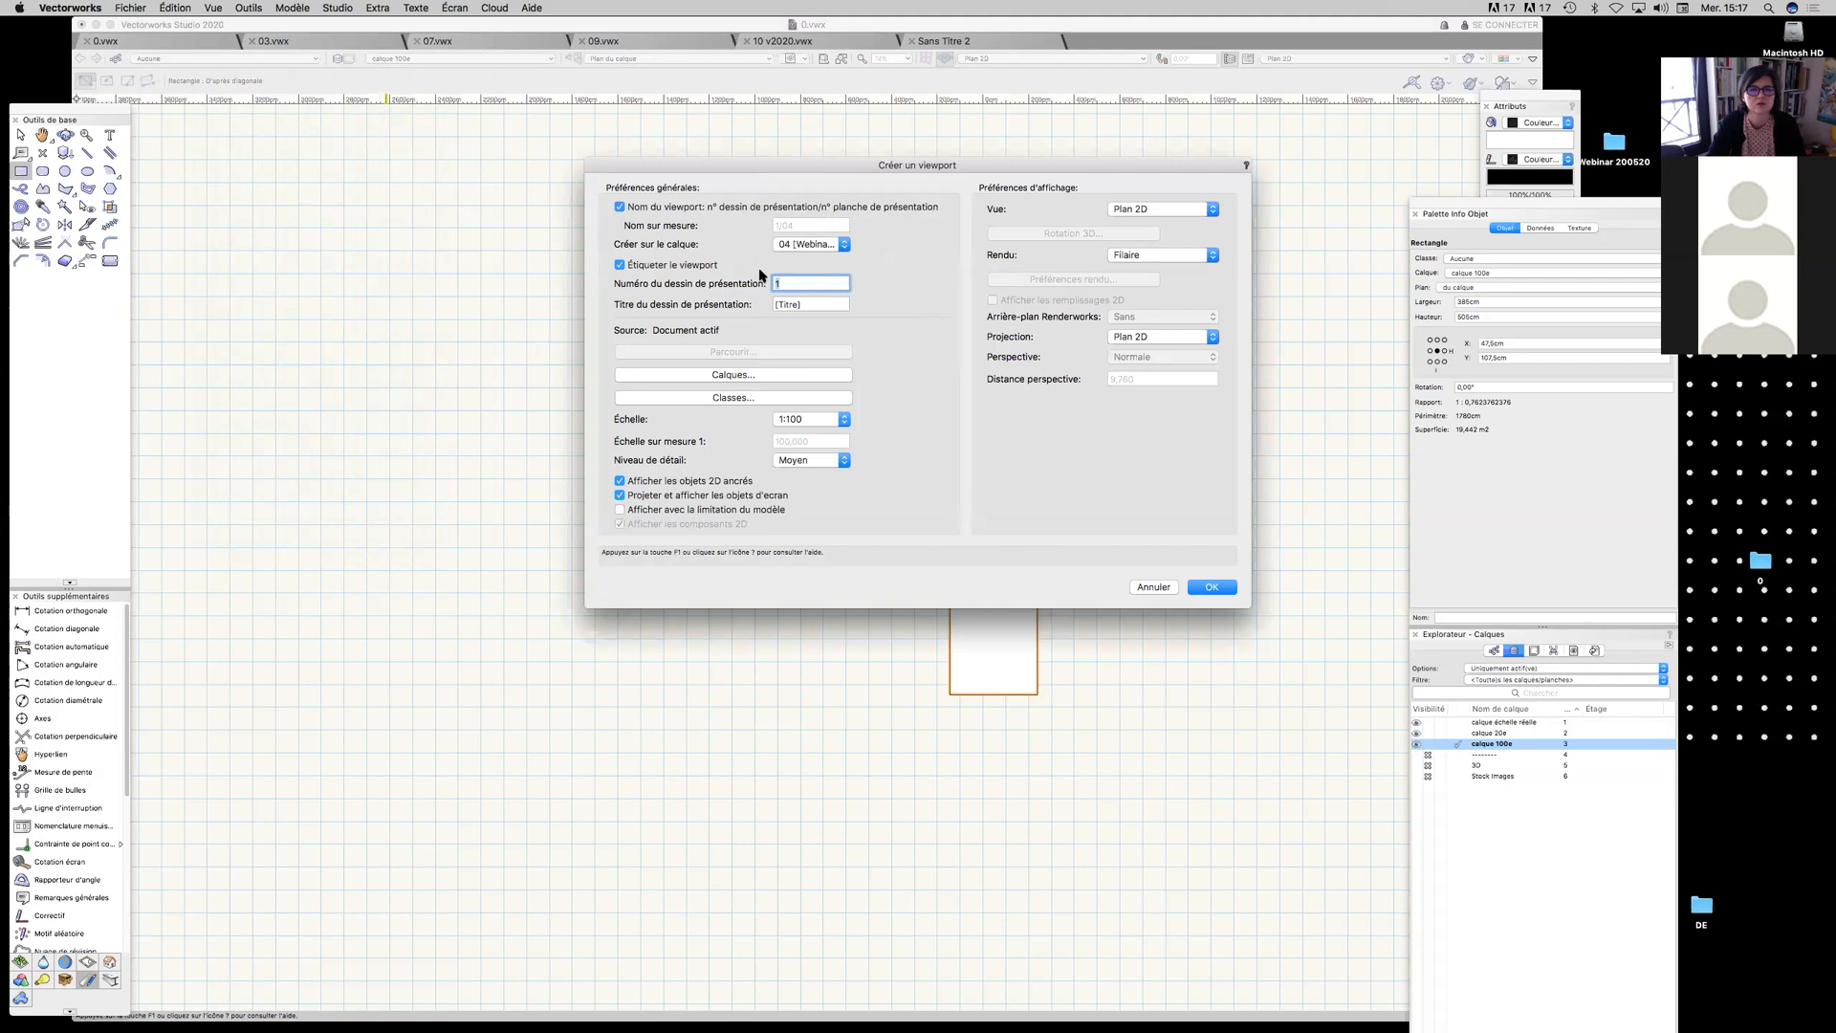
click(816, 422)
click(813, 387)
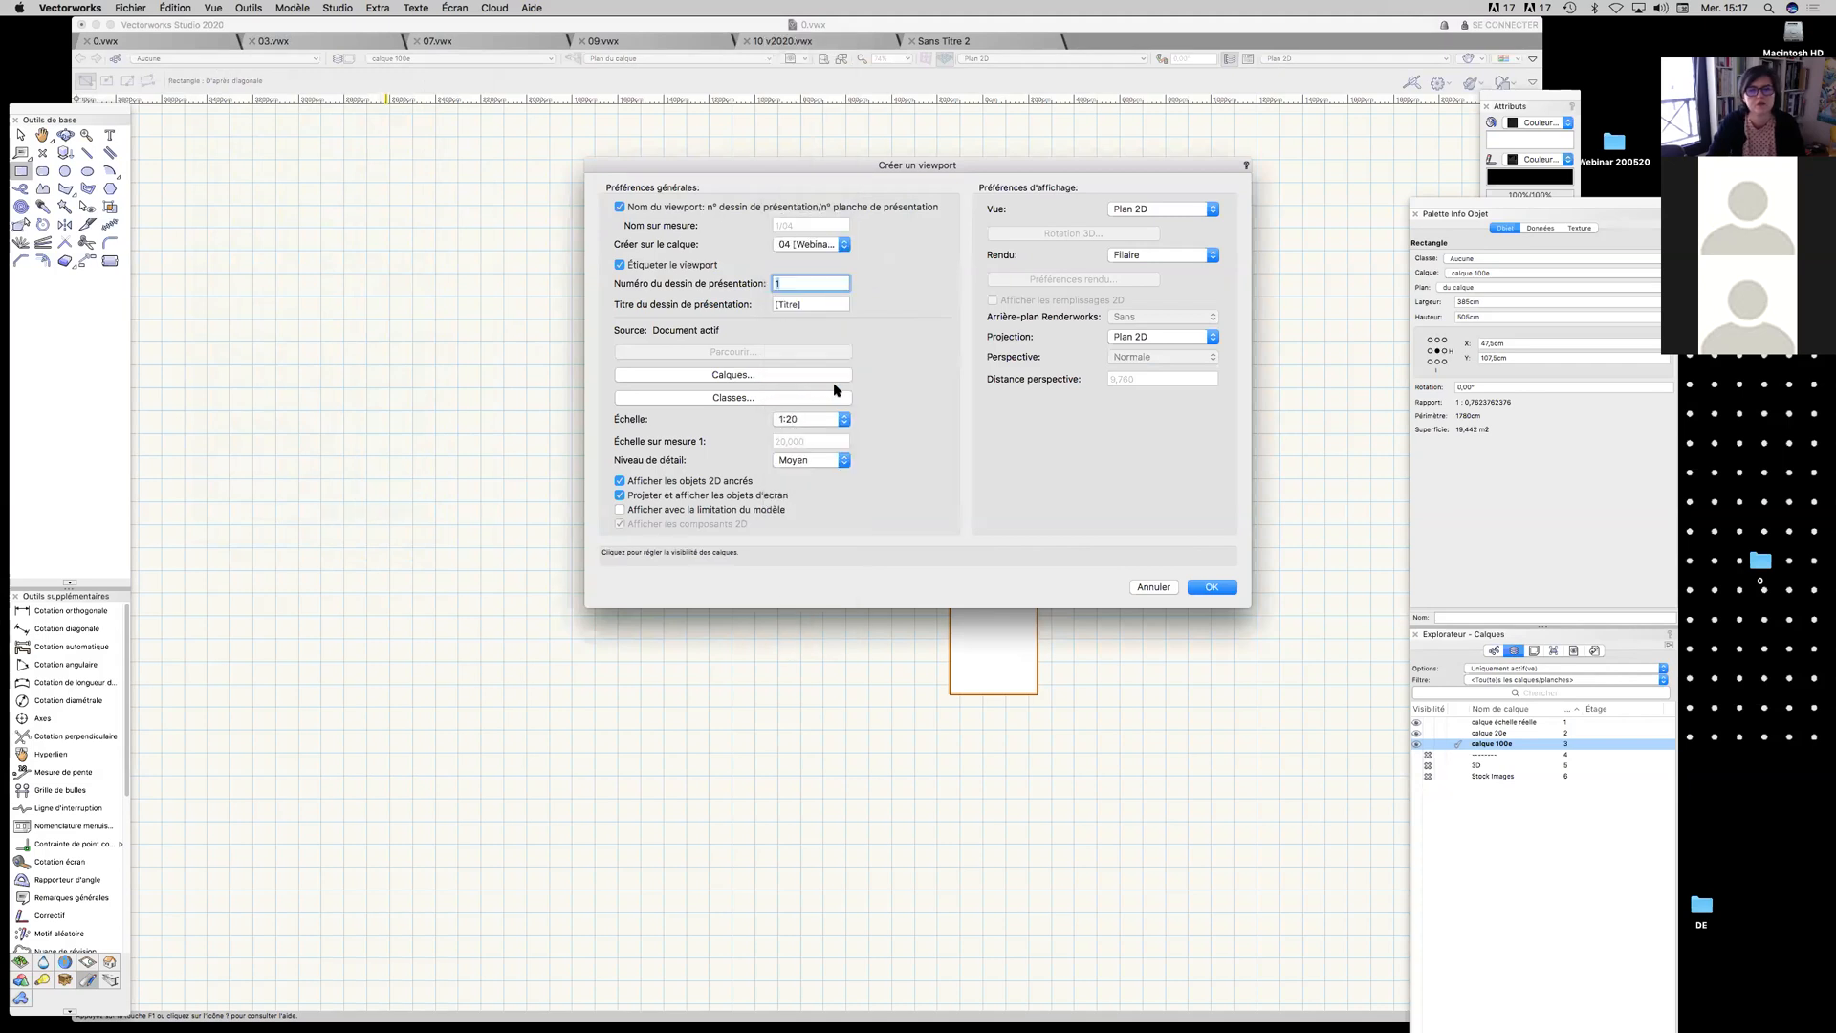
click(1212, 587)
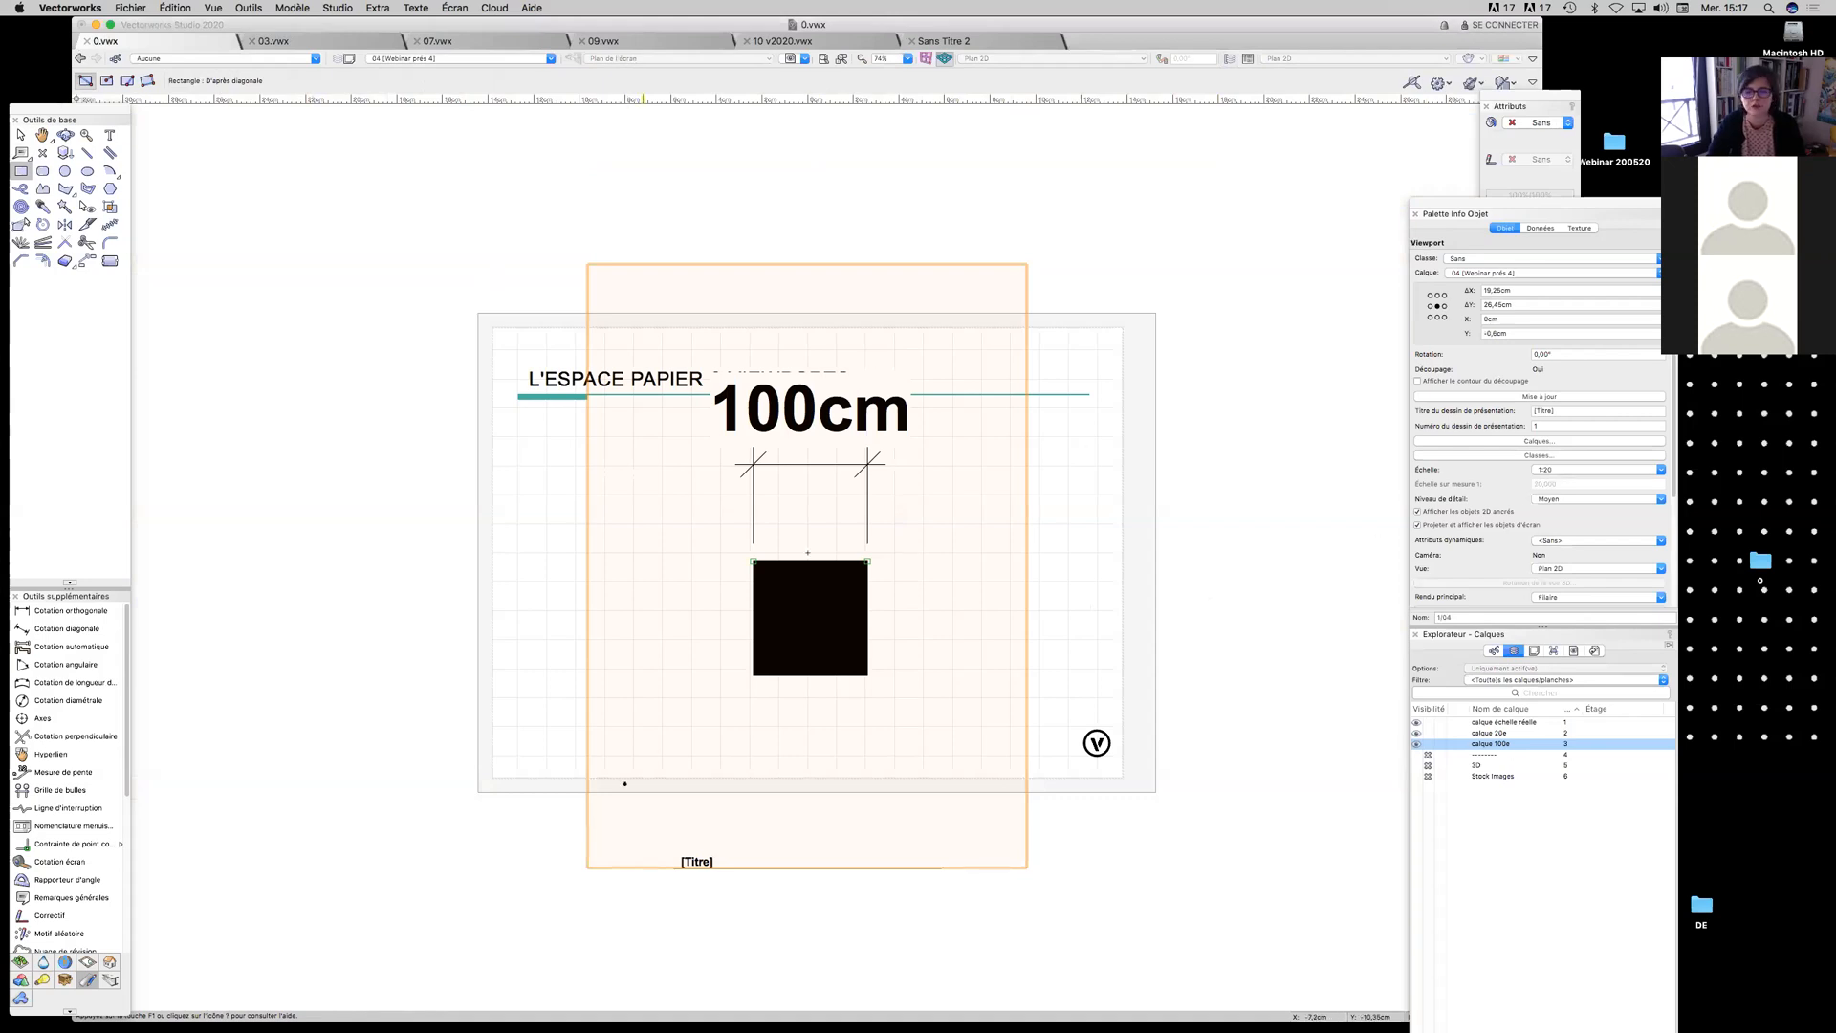
Move the new viewport sideways over the sheet's right edge and check its layer visibility, keeping the settings
click(20, 134)
drag(809, 555, 1166, 554)
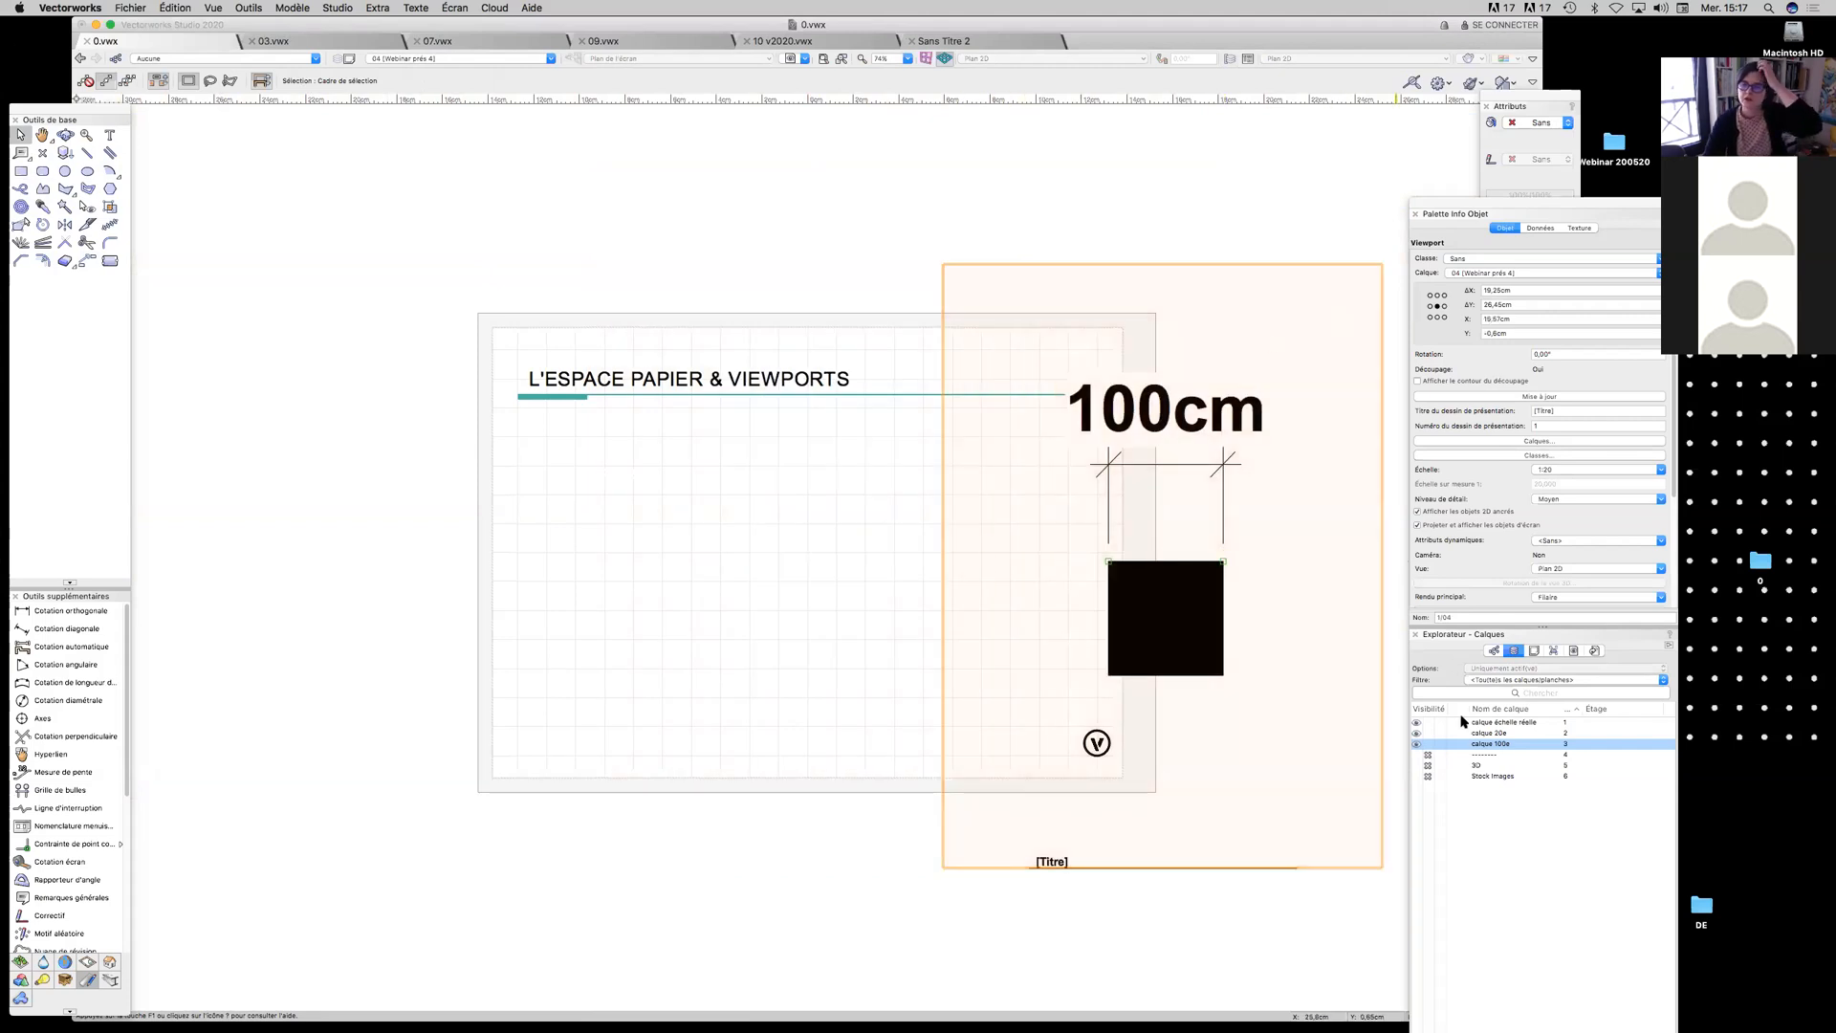
click(1530, 441)
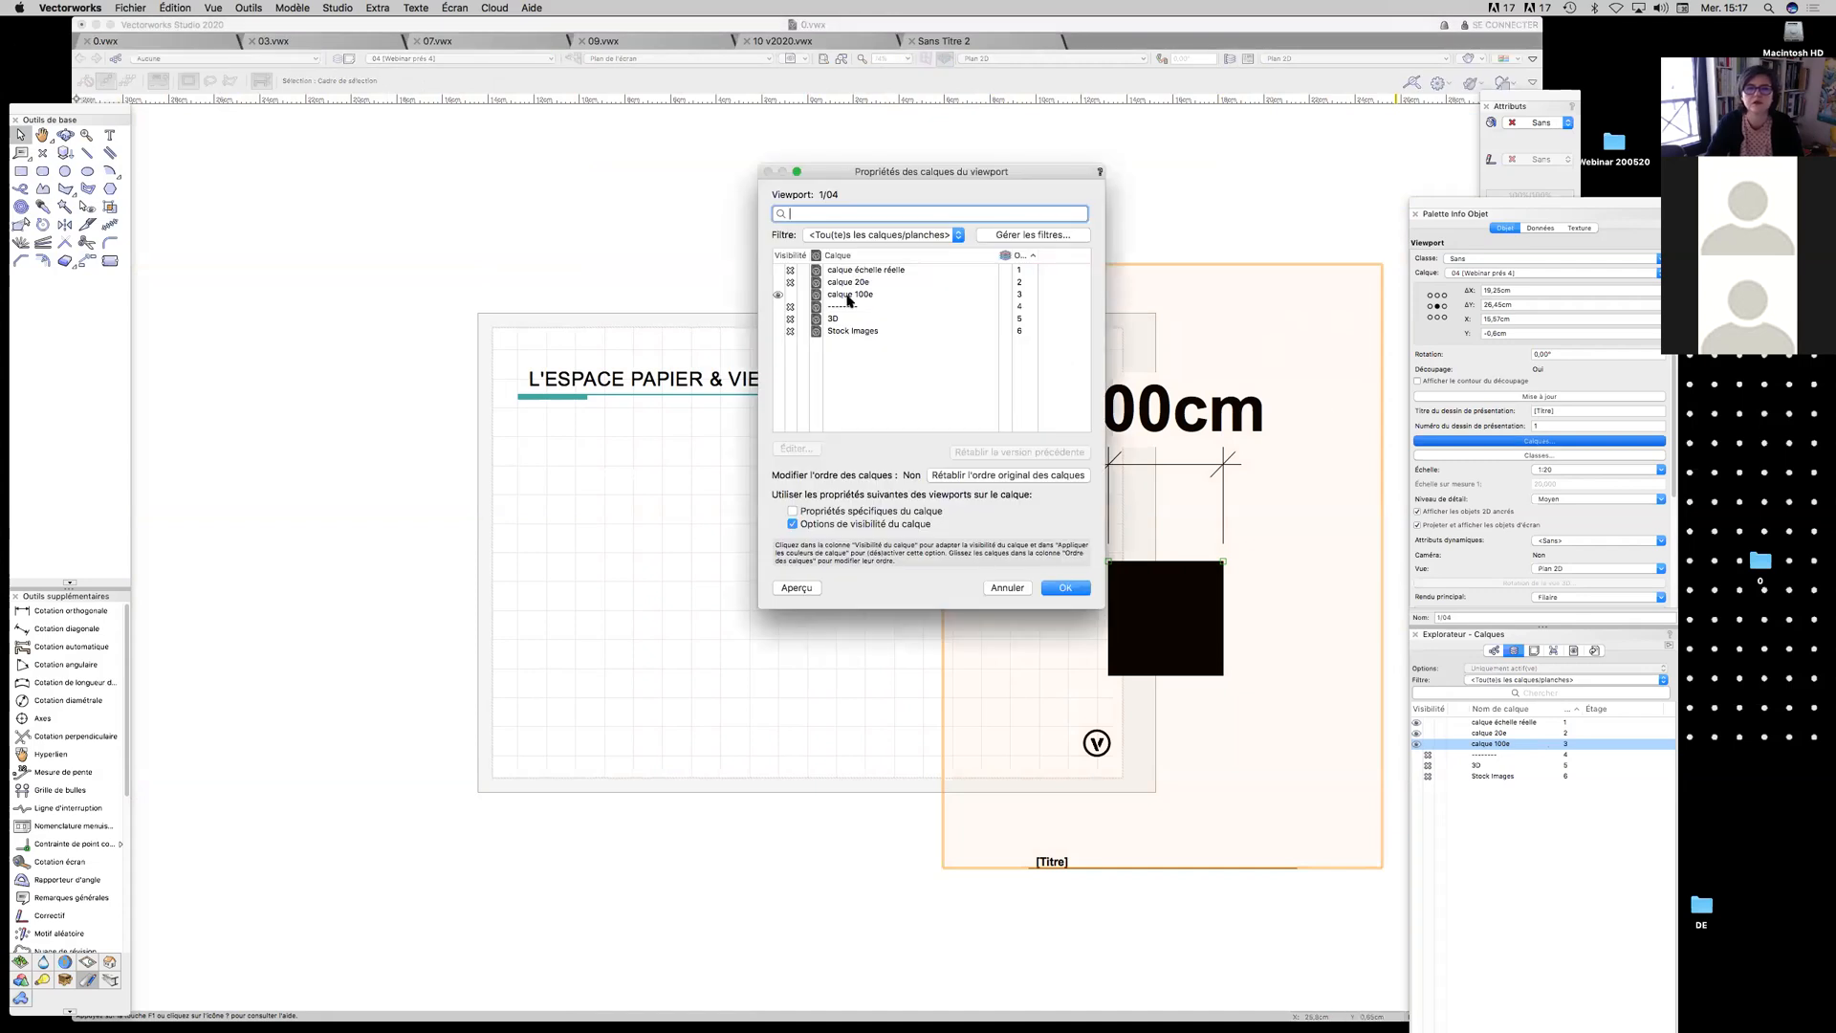
click(1065, 587)
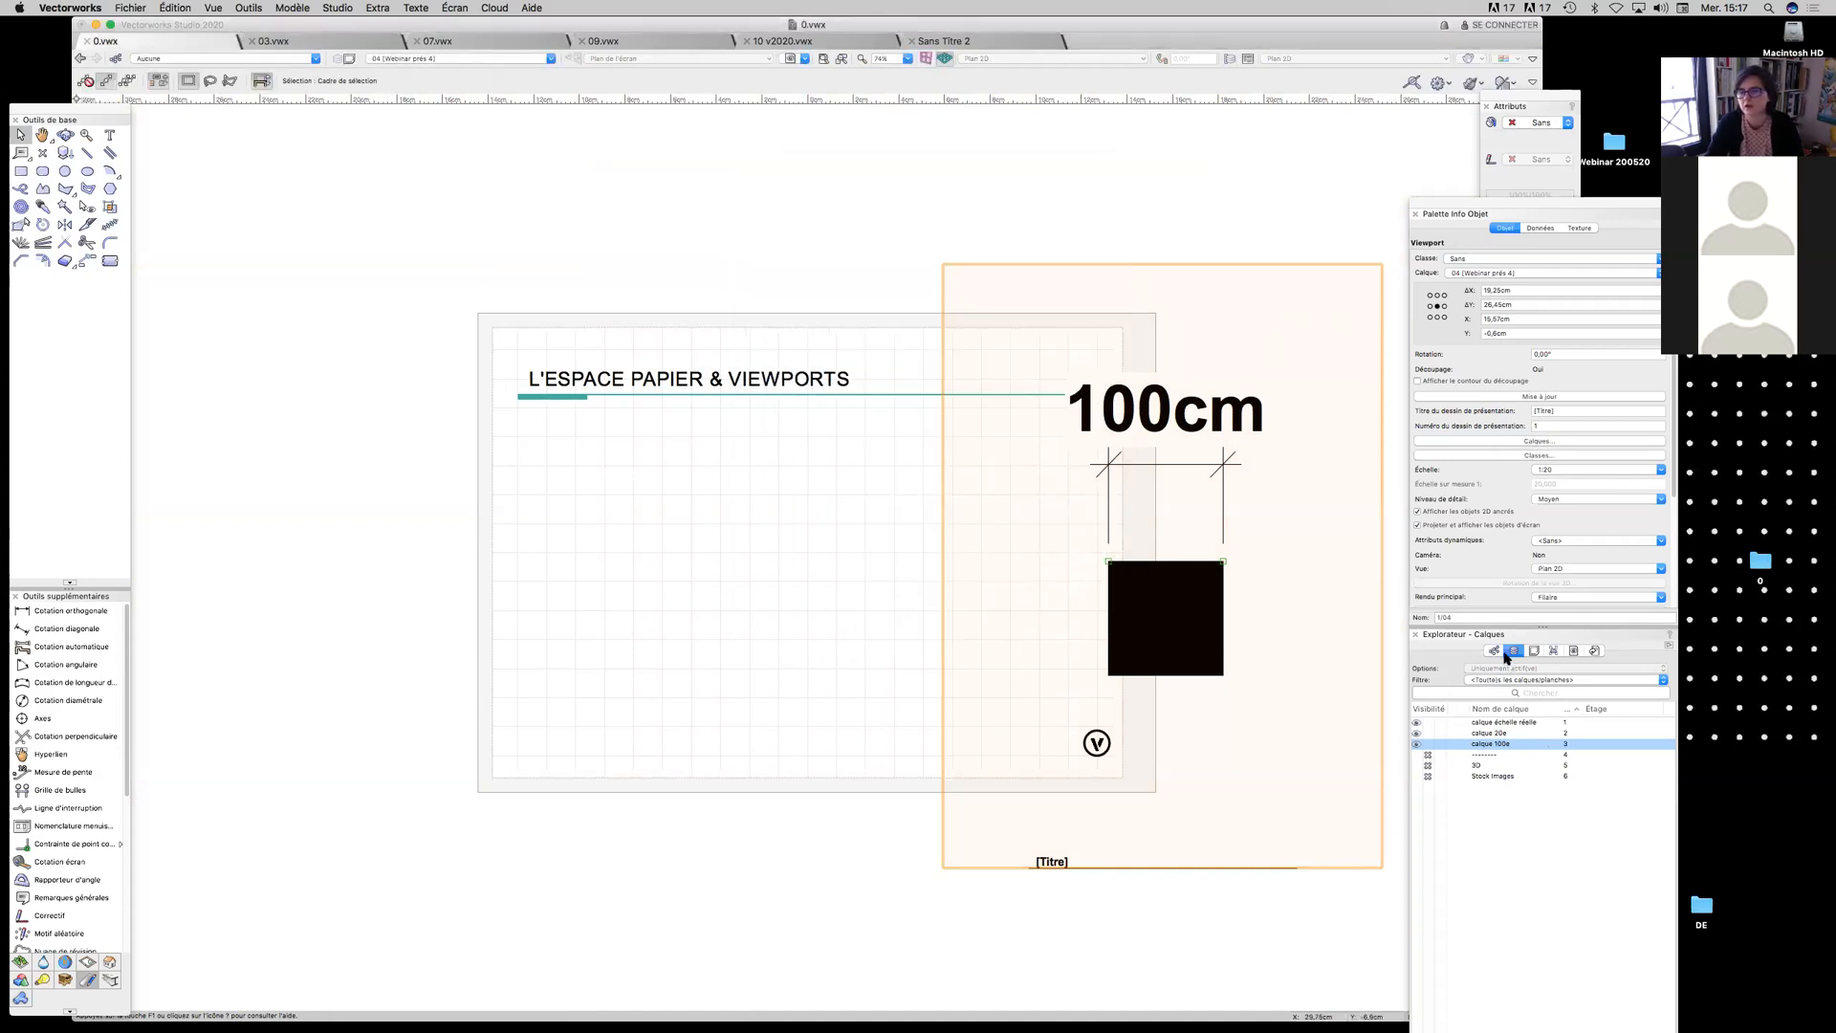
Draw a rectangle about 297 by 401 cm around the black square and its dimension on layer calque 20e
click(1460, 733)
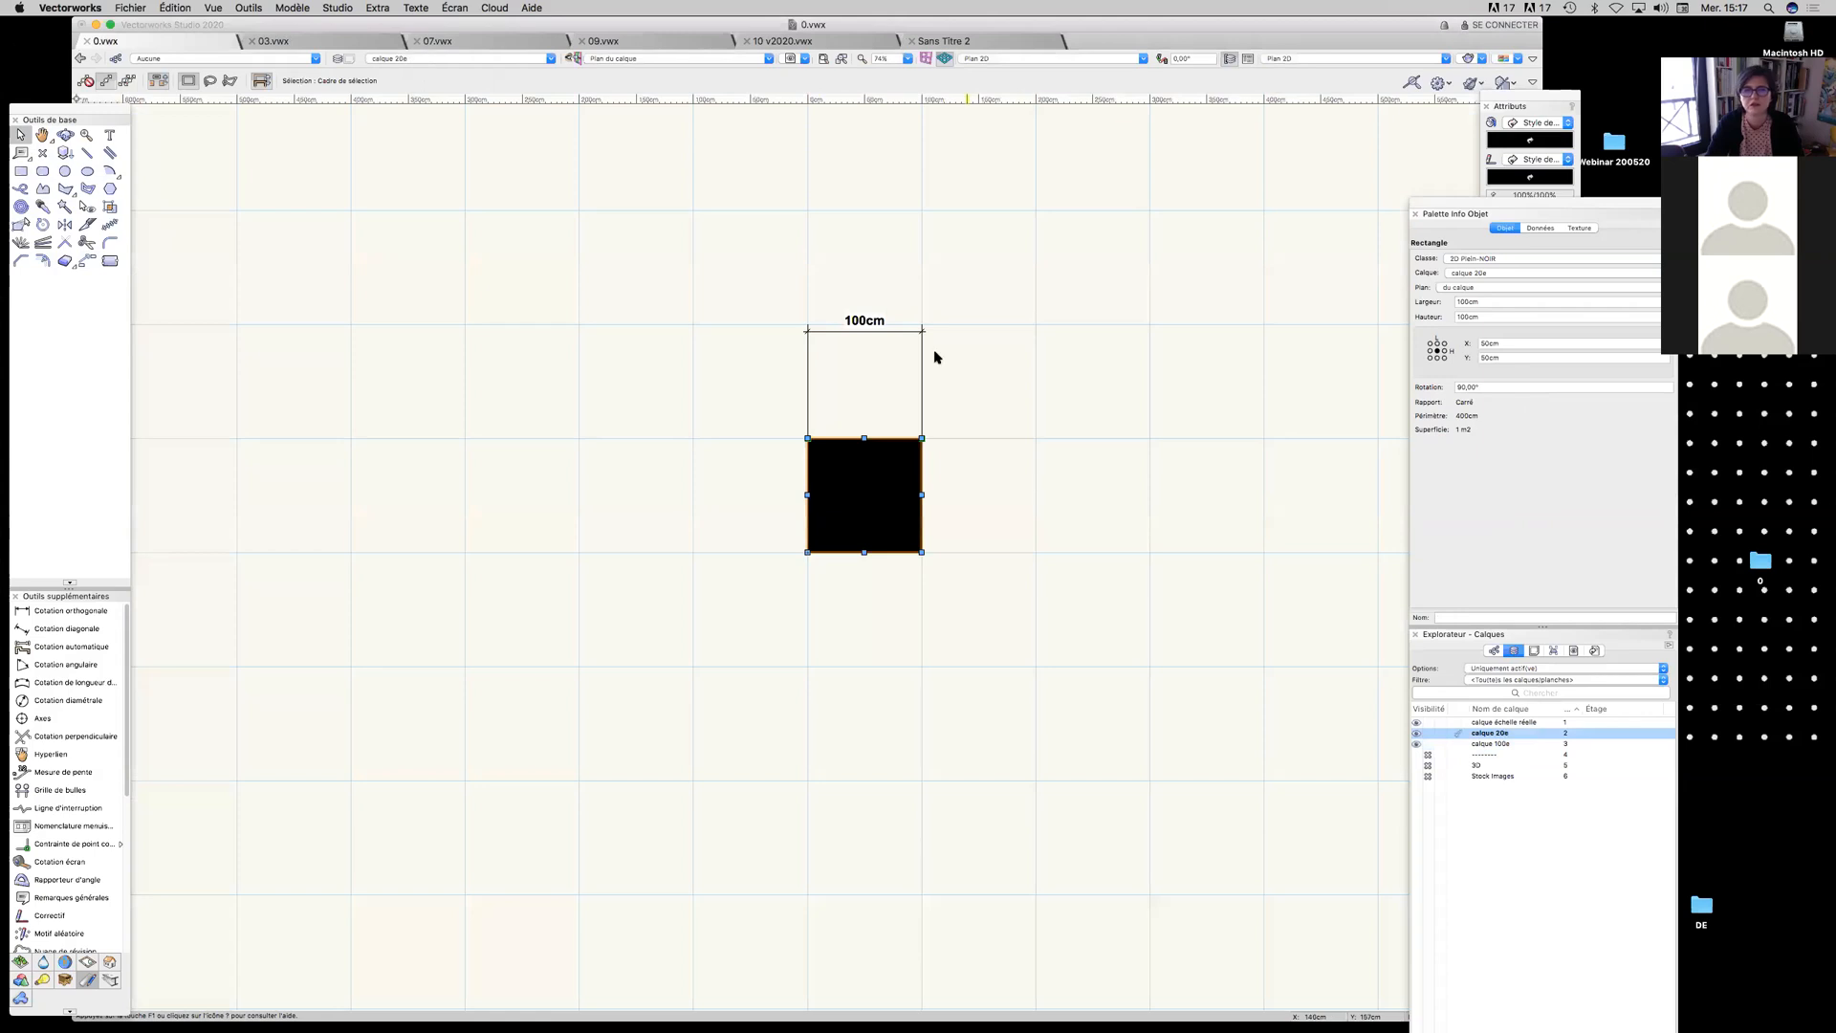
click(20, 170)
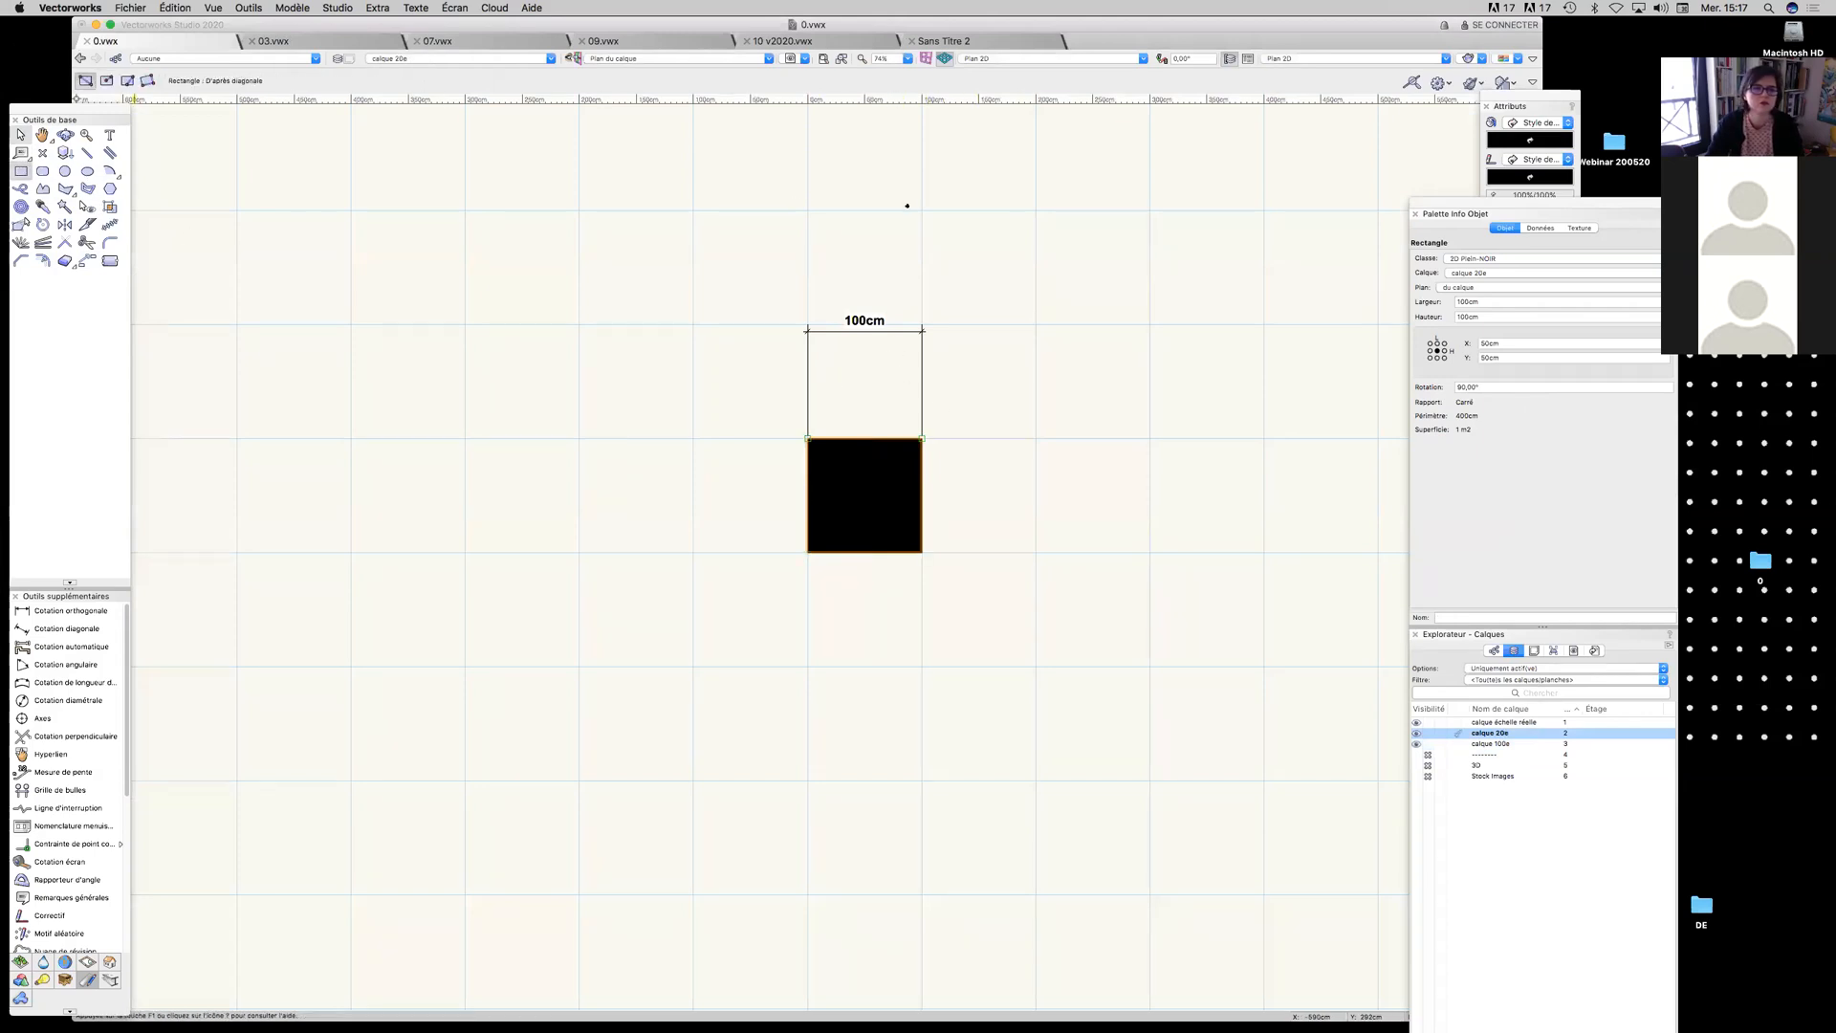
click(700, 233)
click(1039, 689)
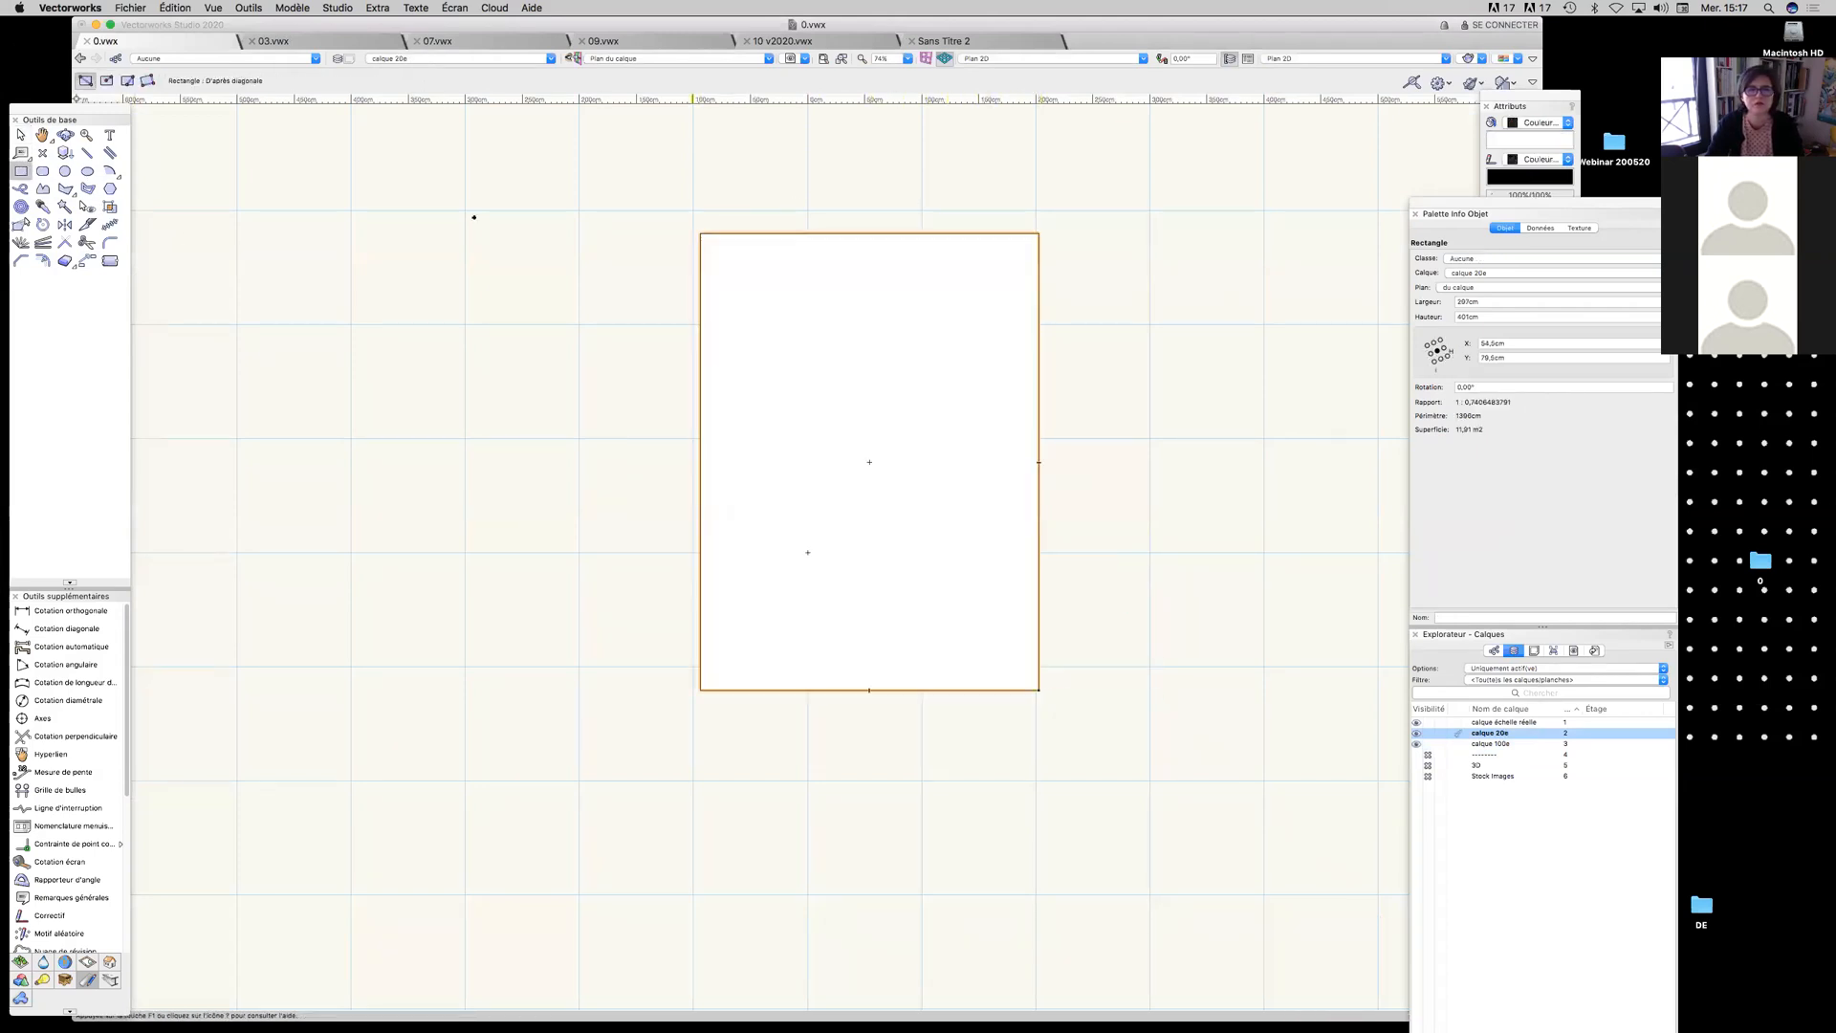
Create a 1:20 viewport cropped by the calque 20e rectangle on sheet 04, and align its square beside the first viewport's square
click(176, 7)
mouse_move(212, 10)
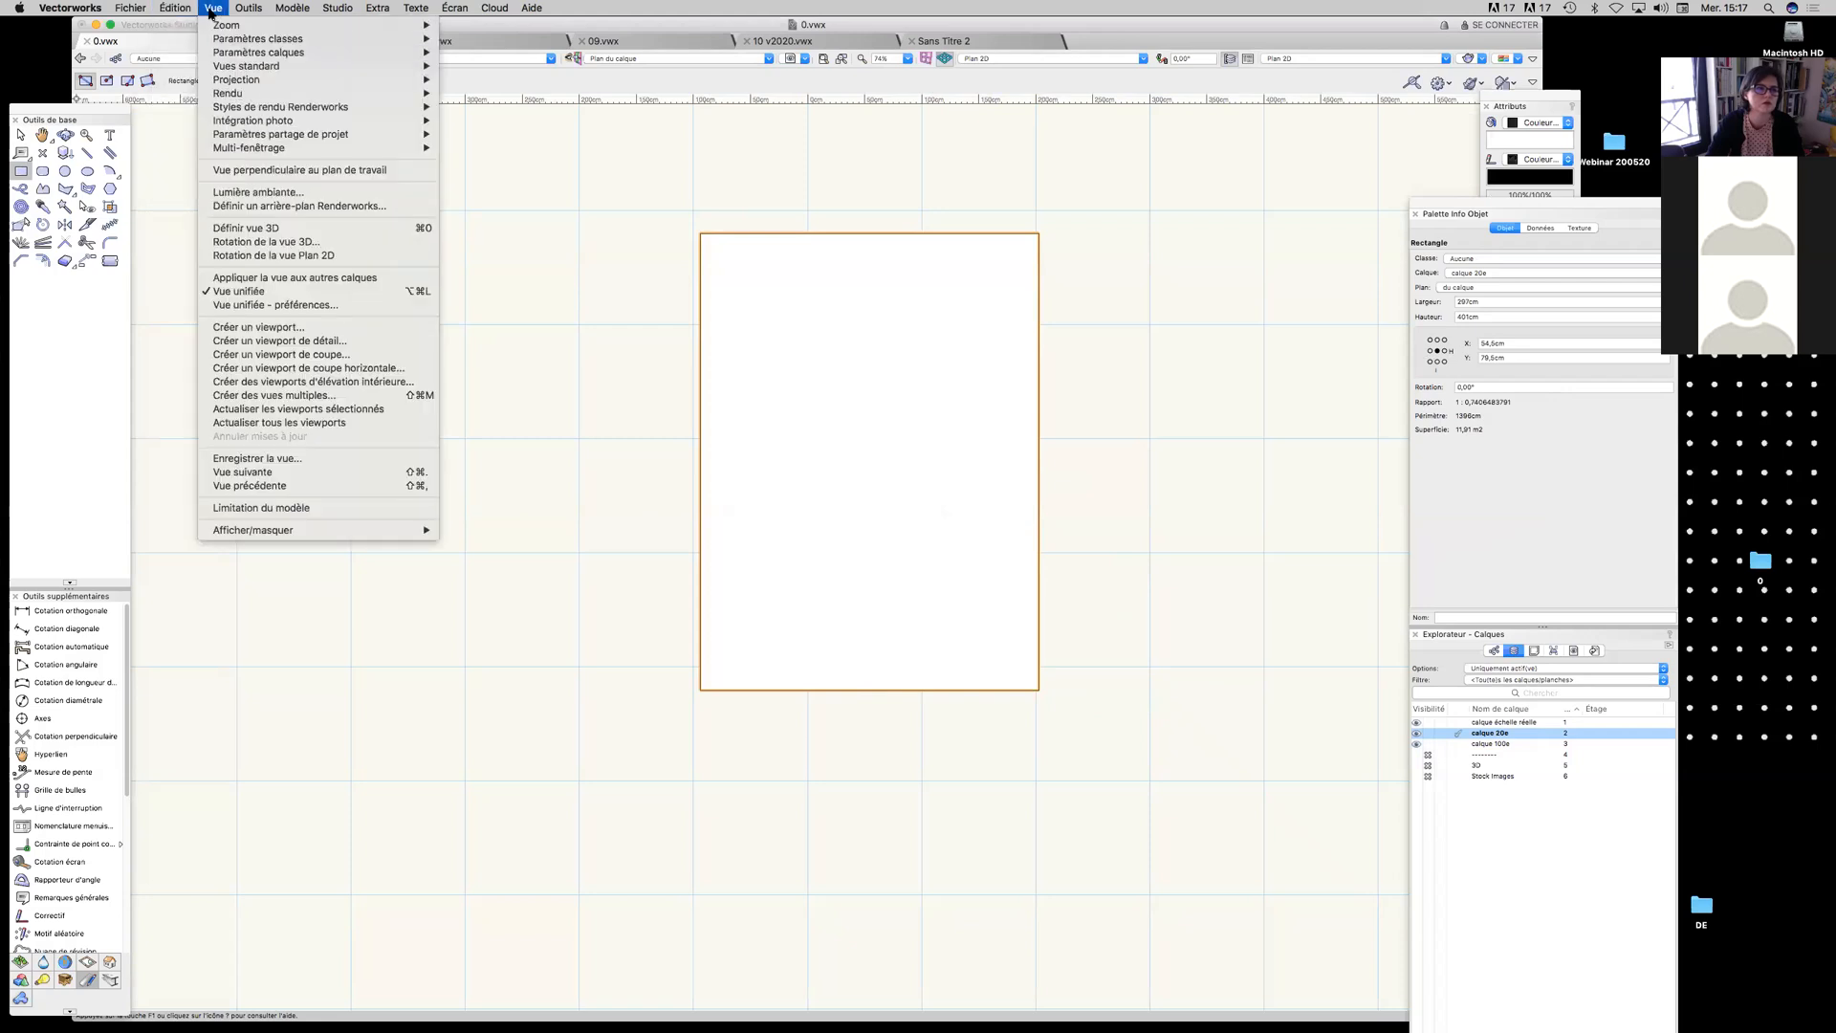
click(258, 328)
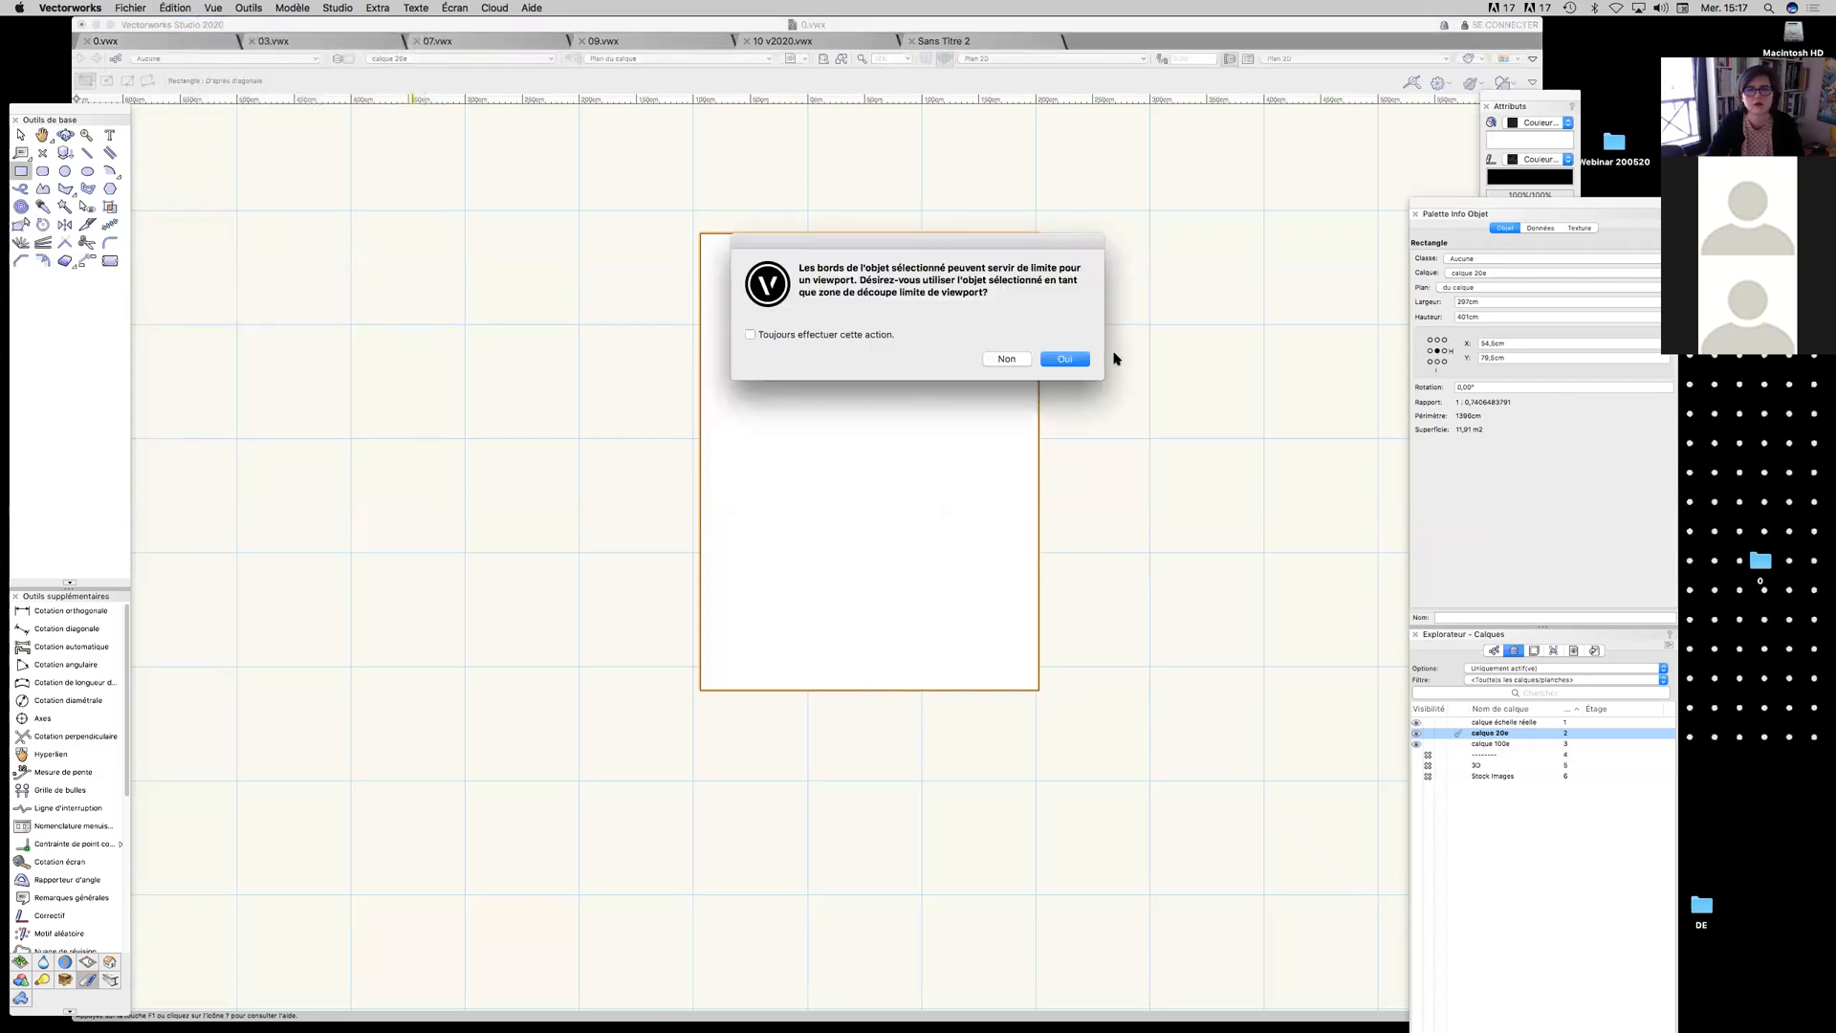
click(1067, 360)
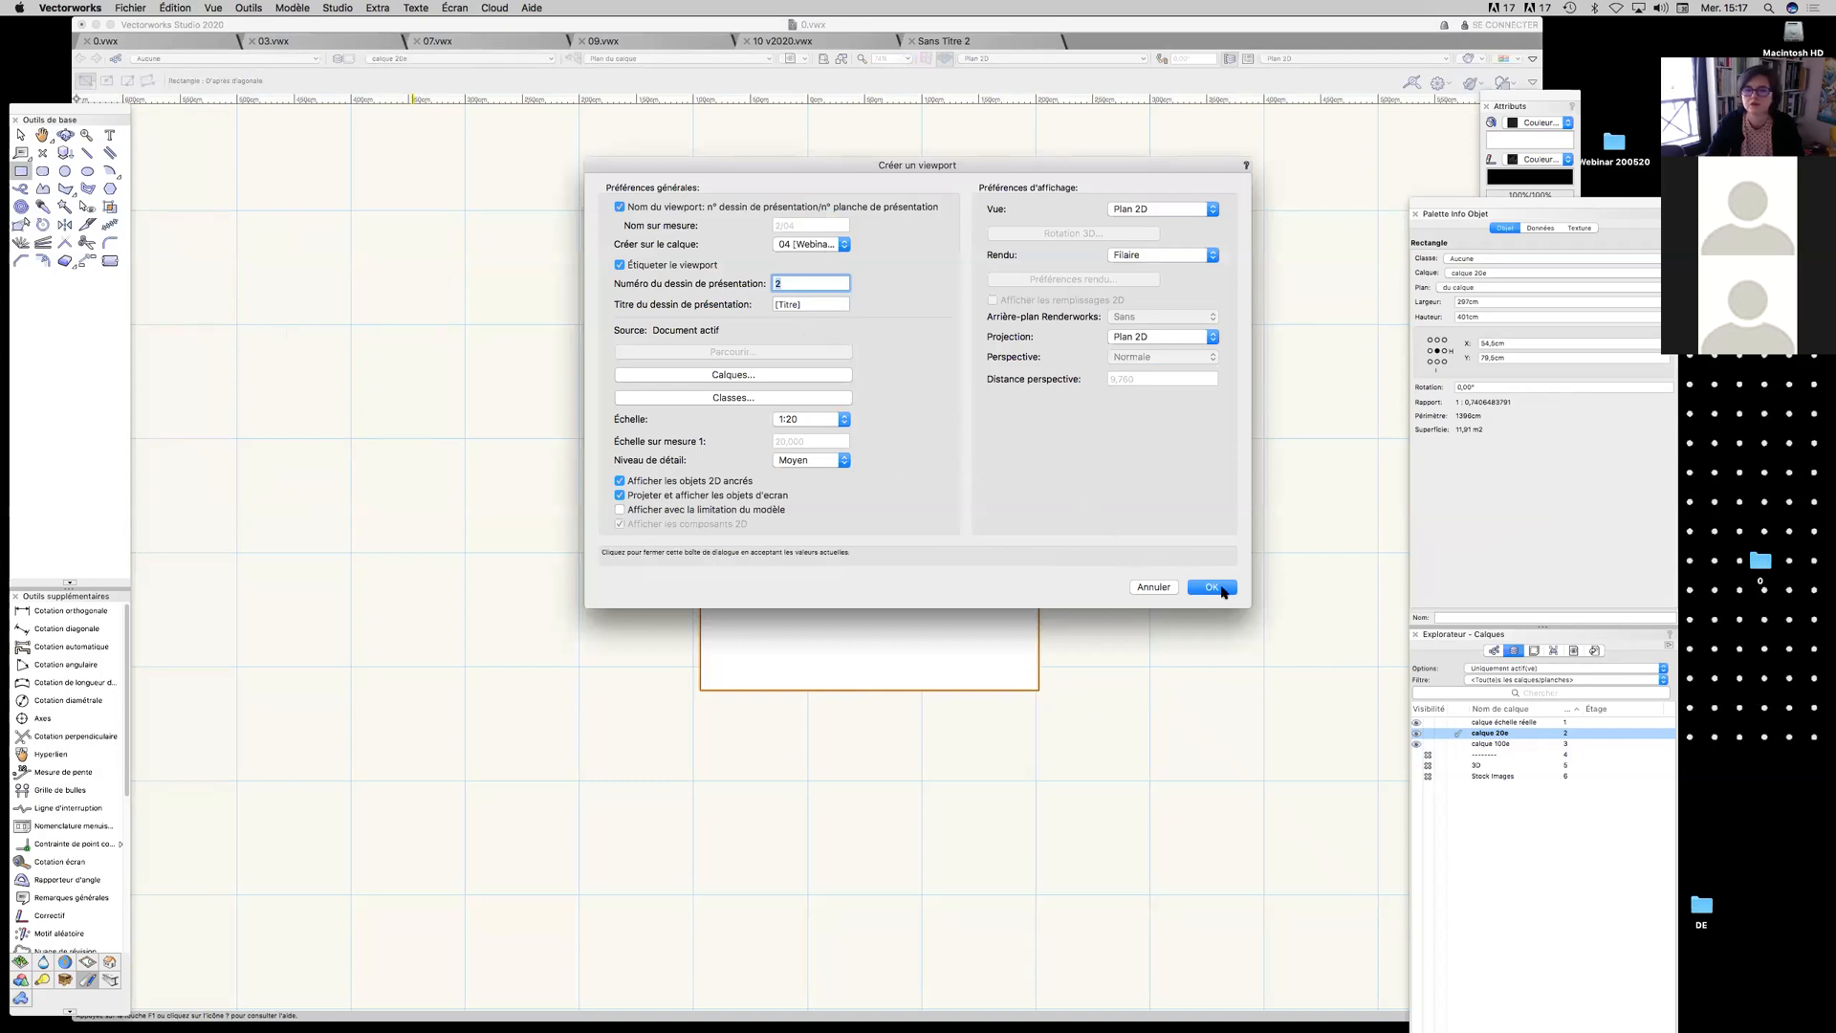
click(1212, 588)
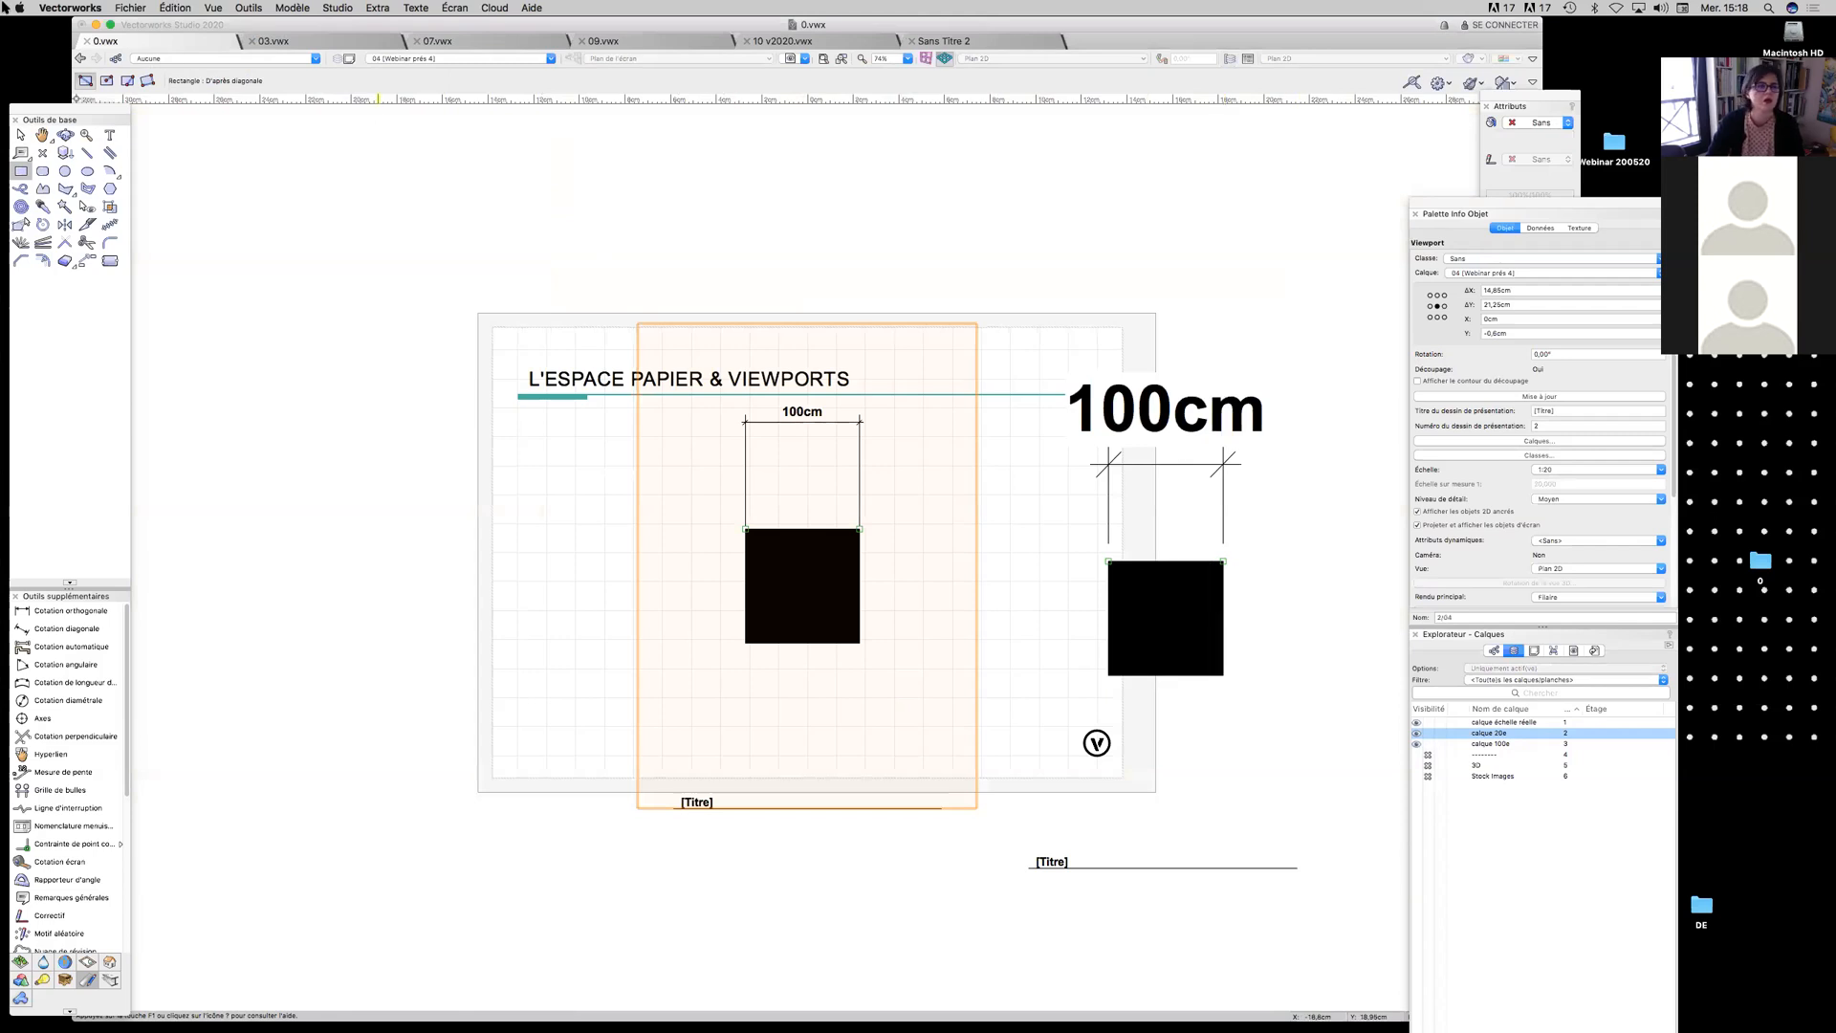
click(21, 135)
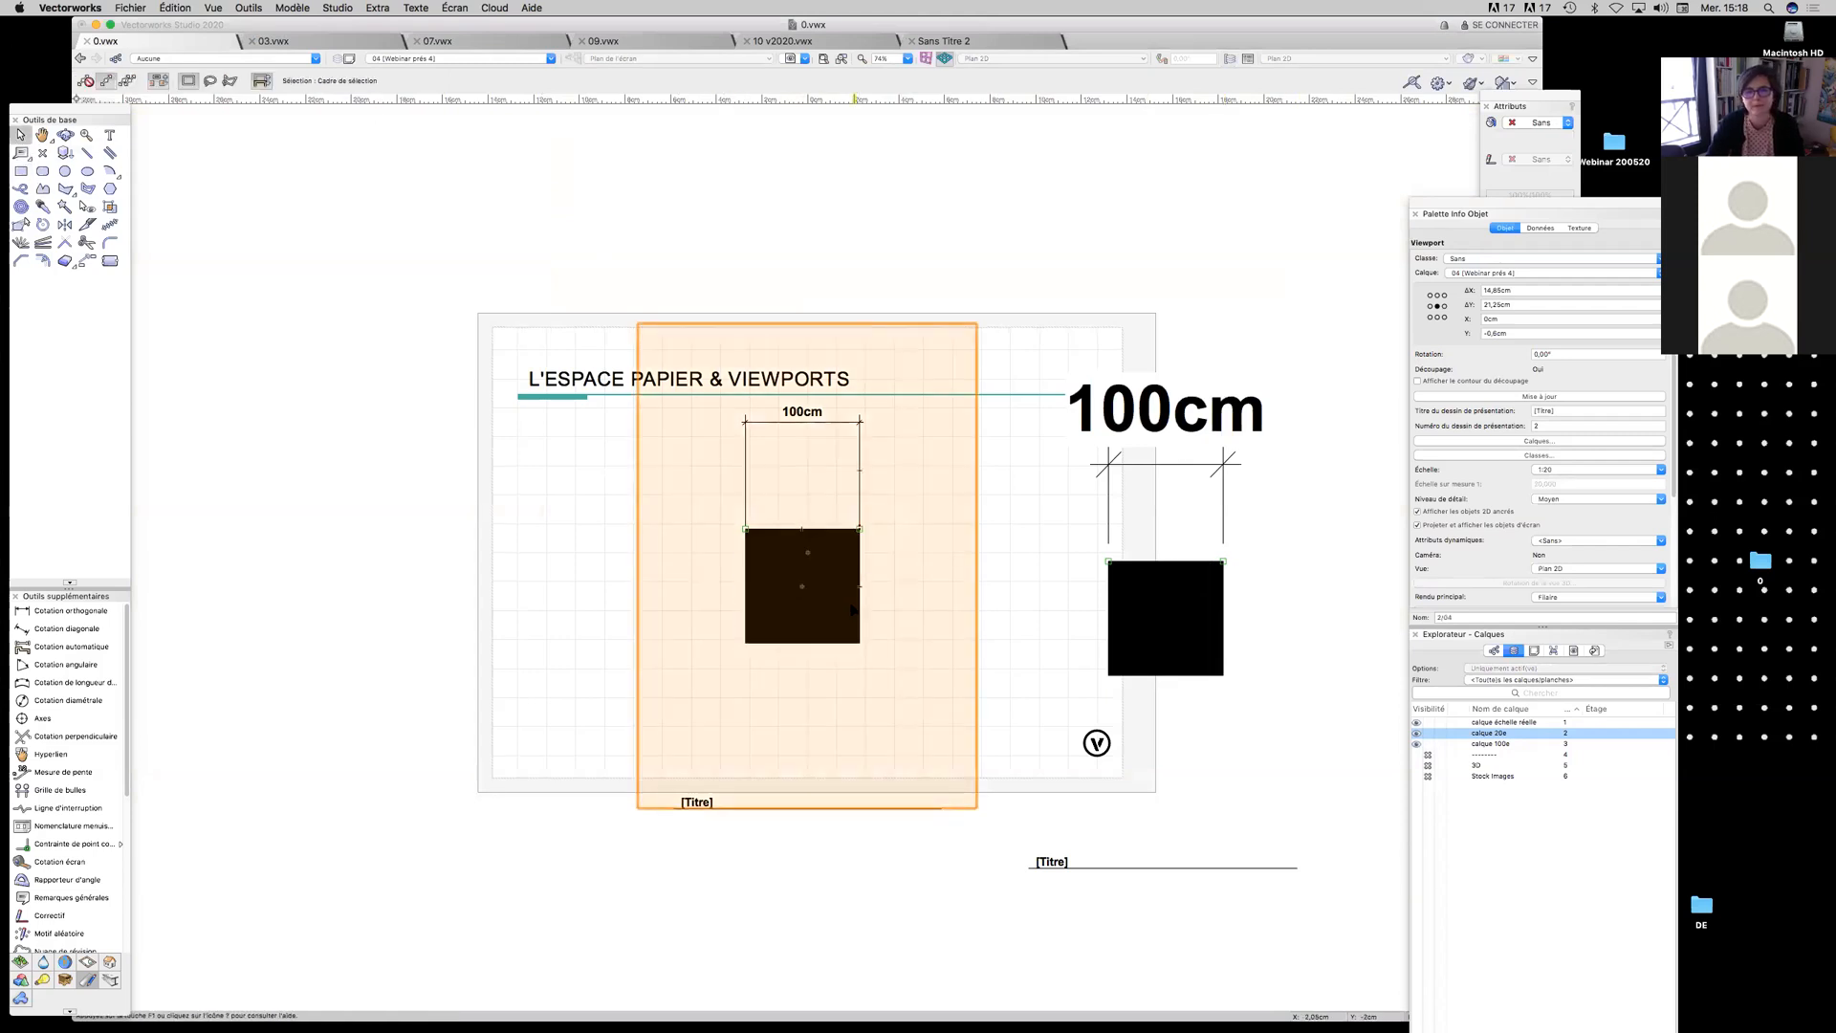
drag(860, 642, 1019, 675)
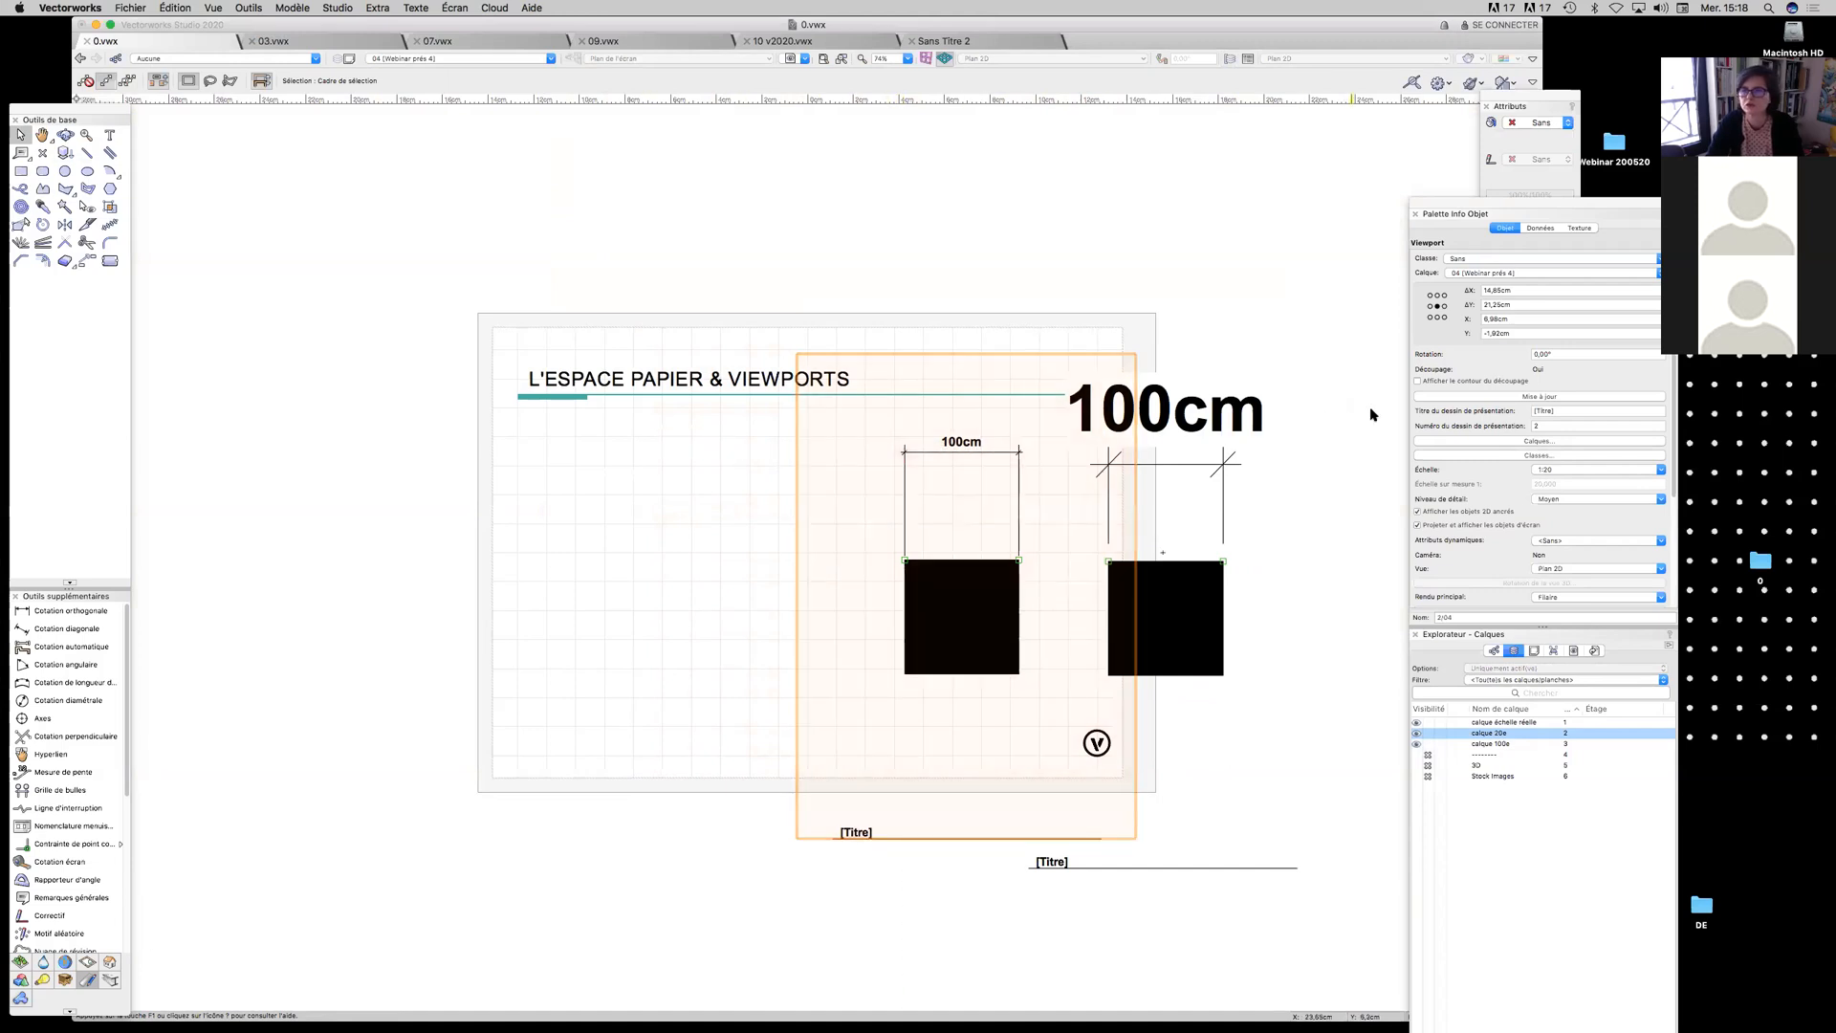
Check the layer visibility of the calque 20e viewport, keeping its settings, and select the calque 100e viewport for comparison
click(1533, 442)
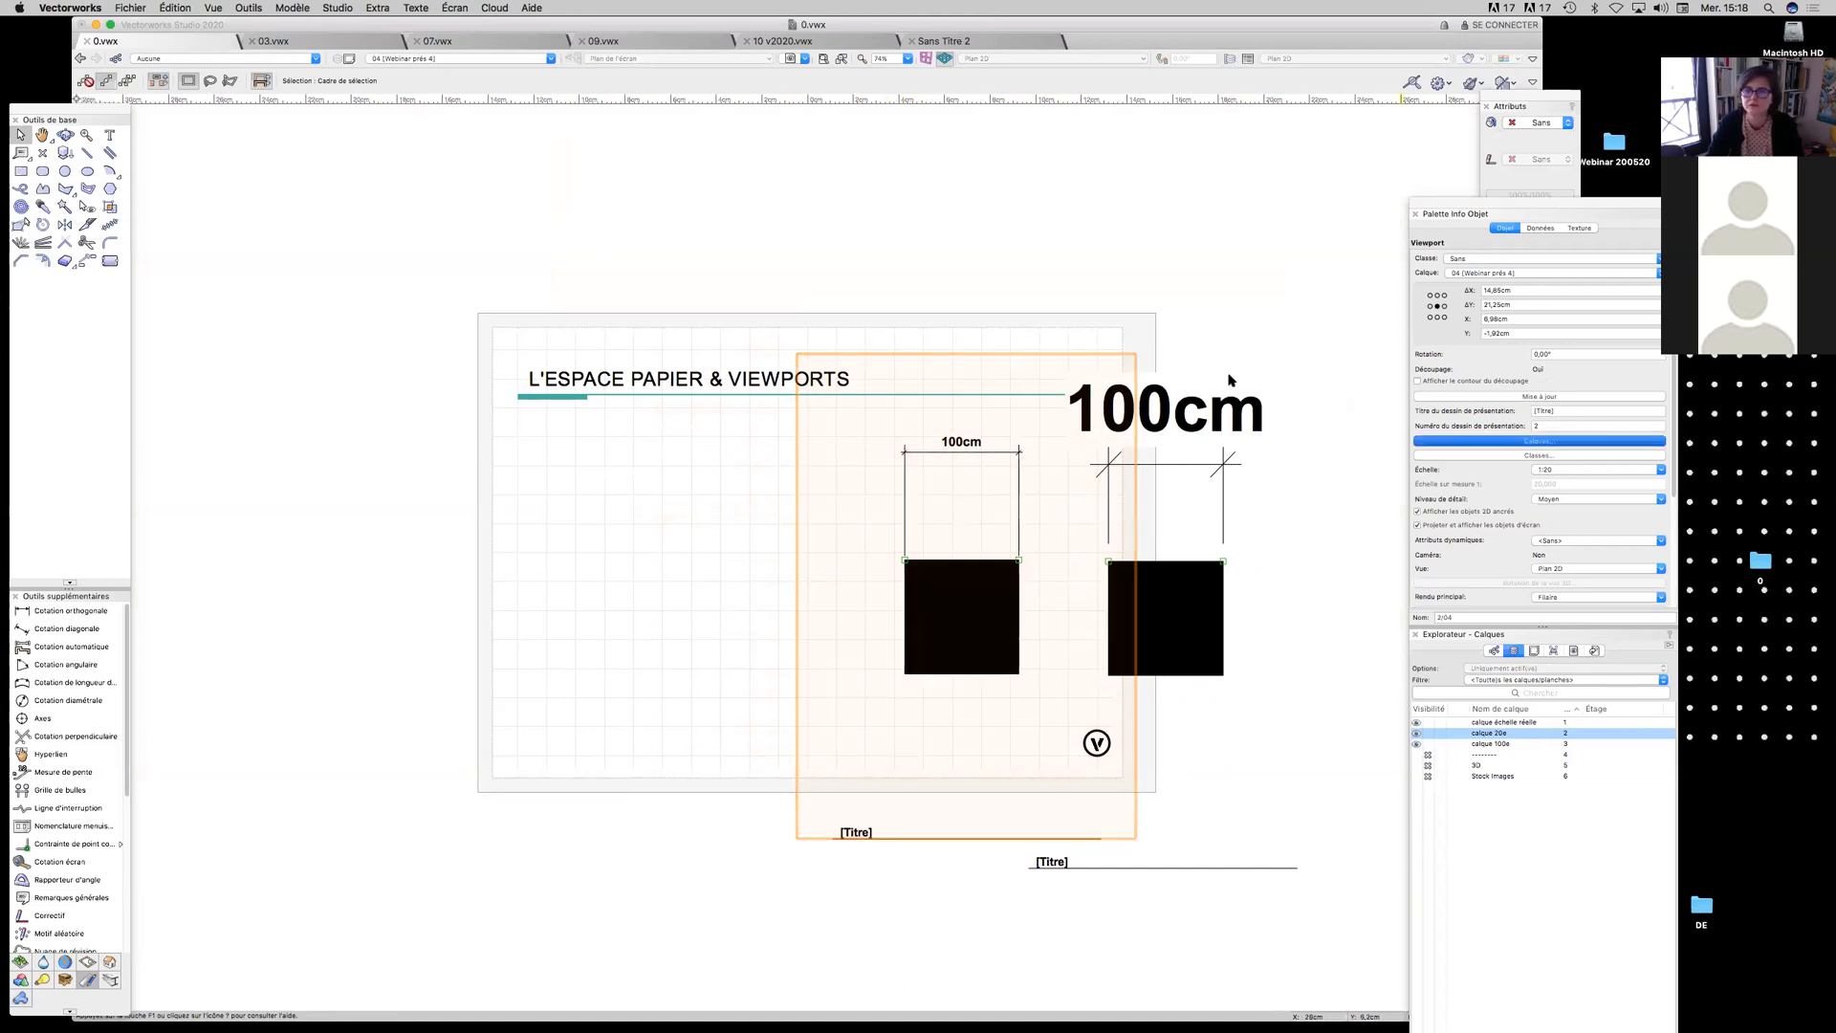
click(886, 283)
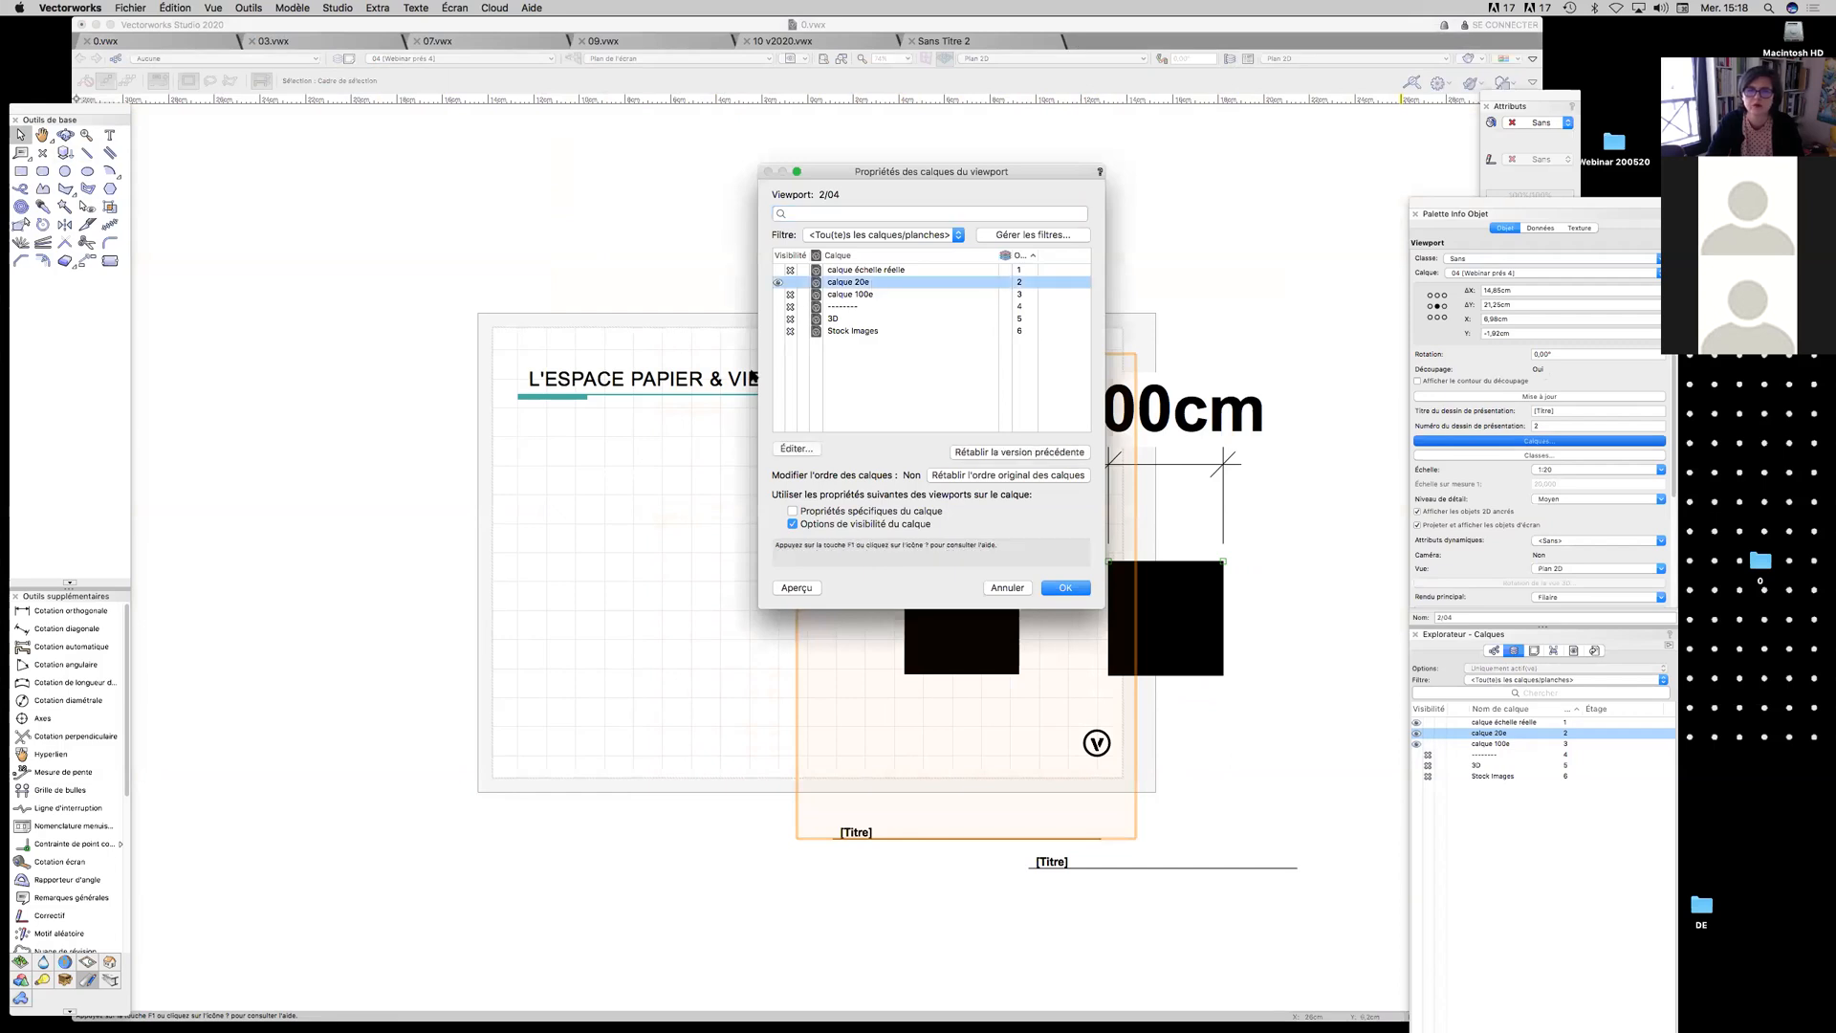
click(1067, 588)
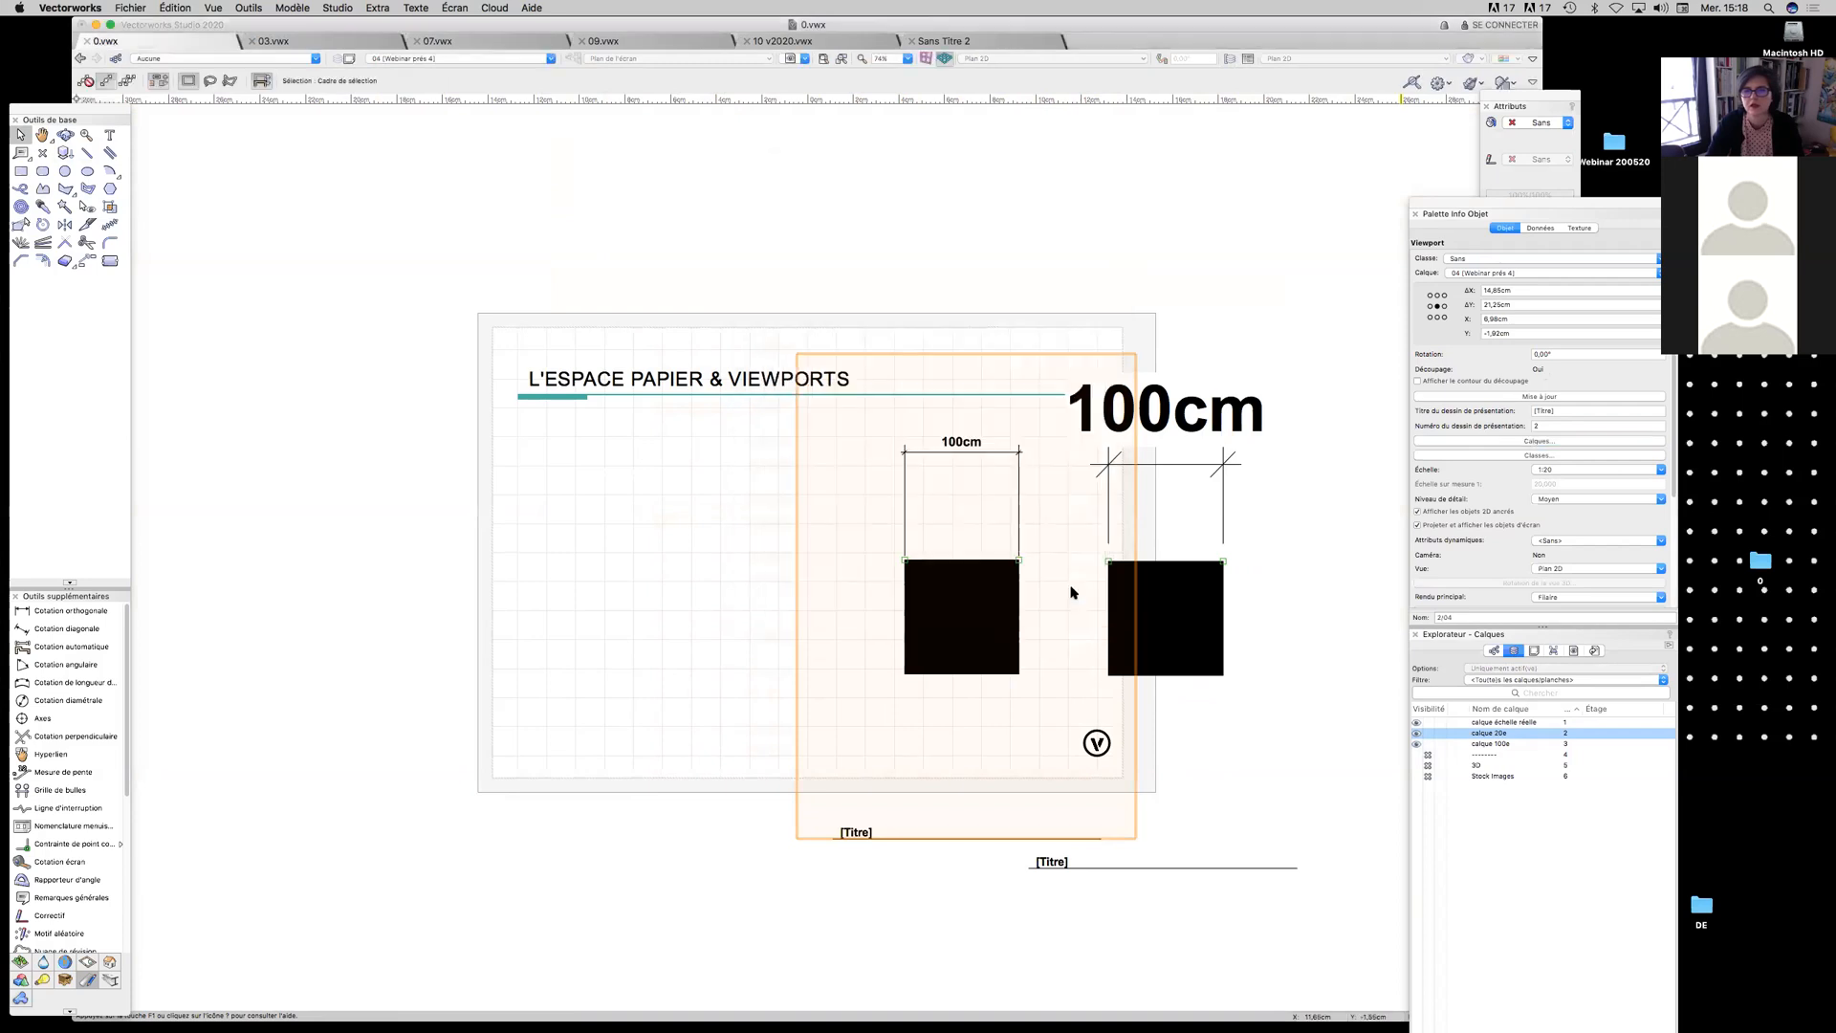
click(1169, 616)
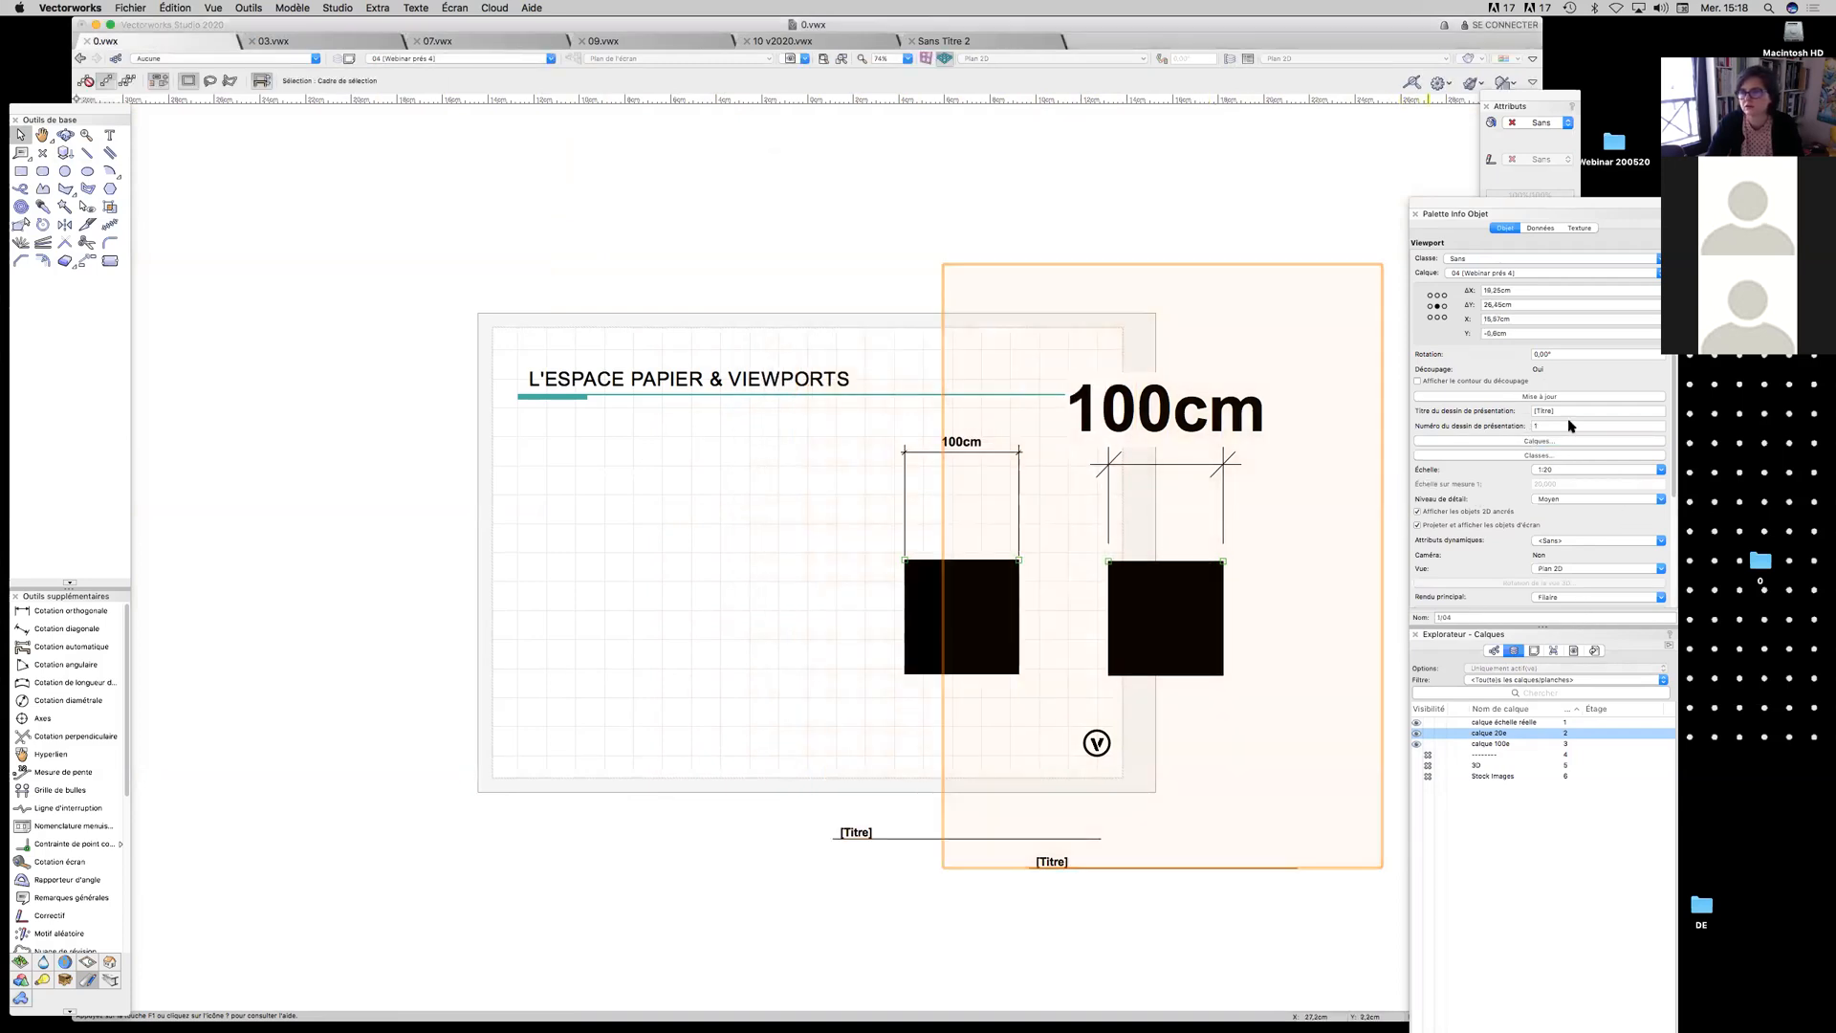
Check the layer visibility of the calque 100e viewport, keeping its settings, and list the document's classes instead of its layers
click(1546, 442)
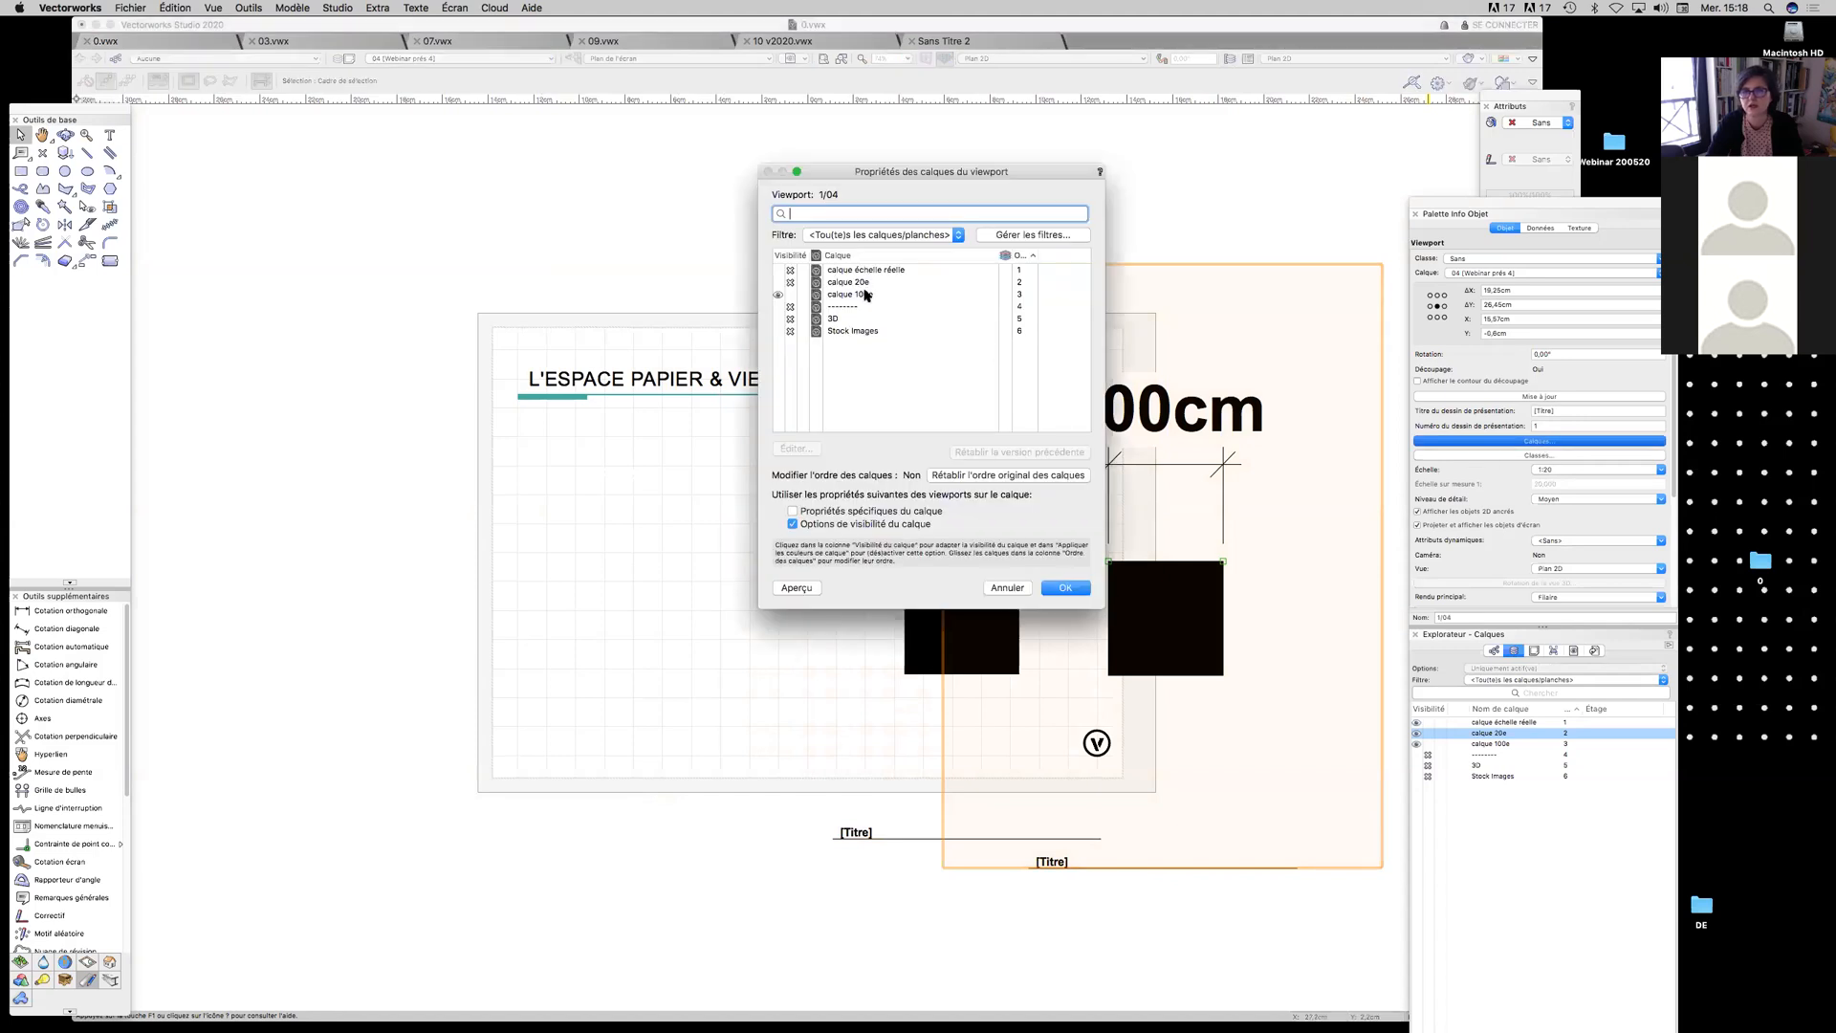
click(1068, 588)
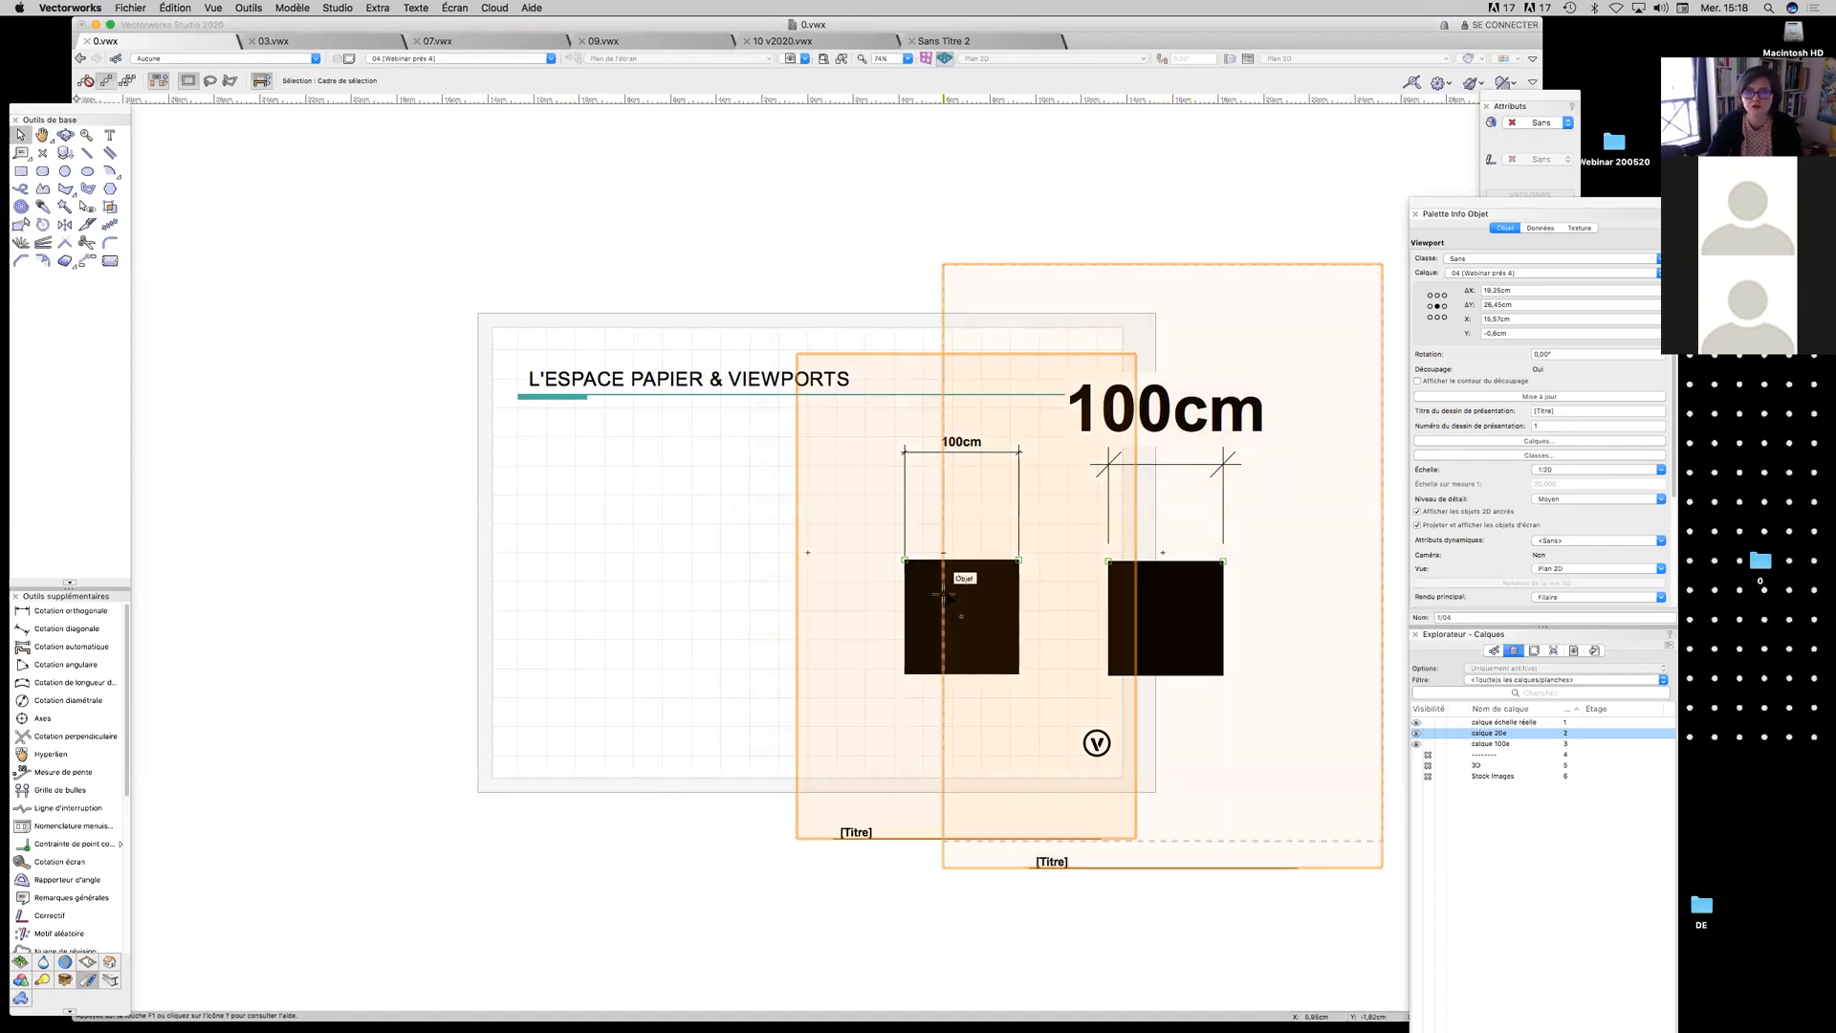
click(617, 586)
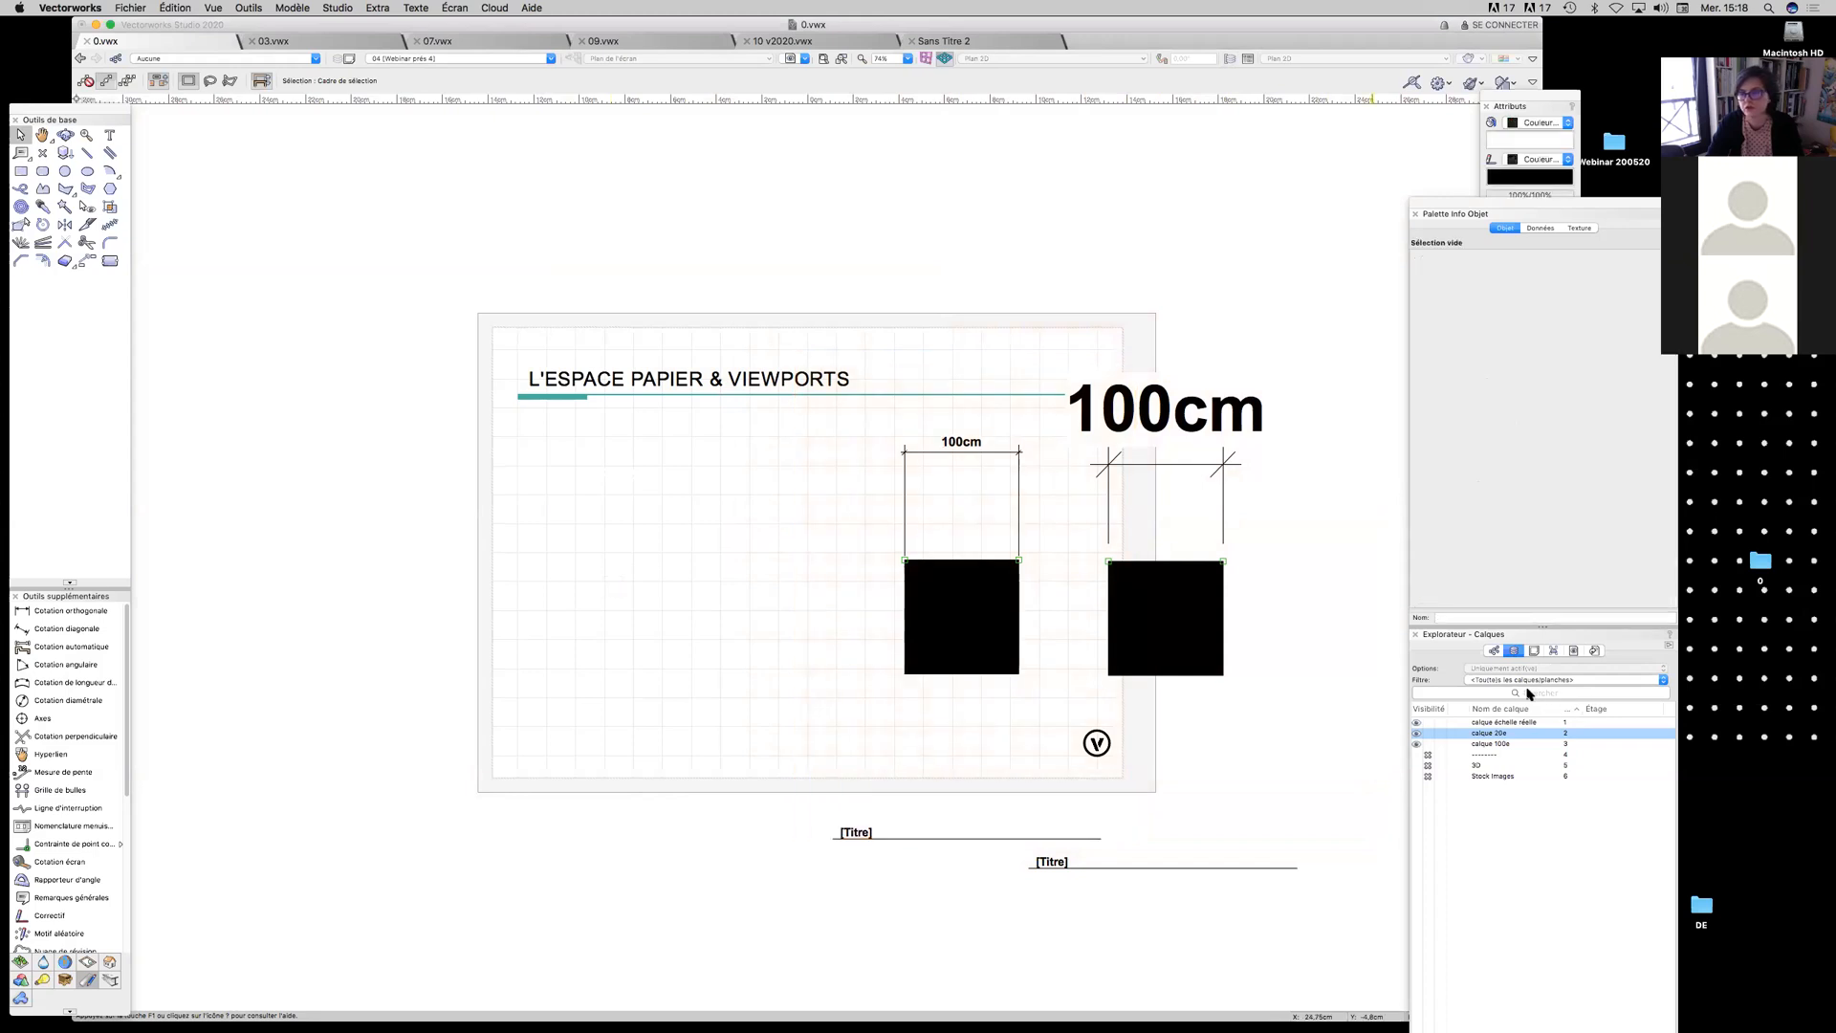
click(1495, 651)
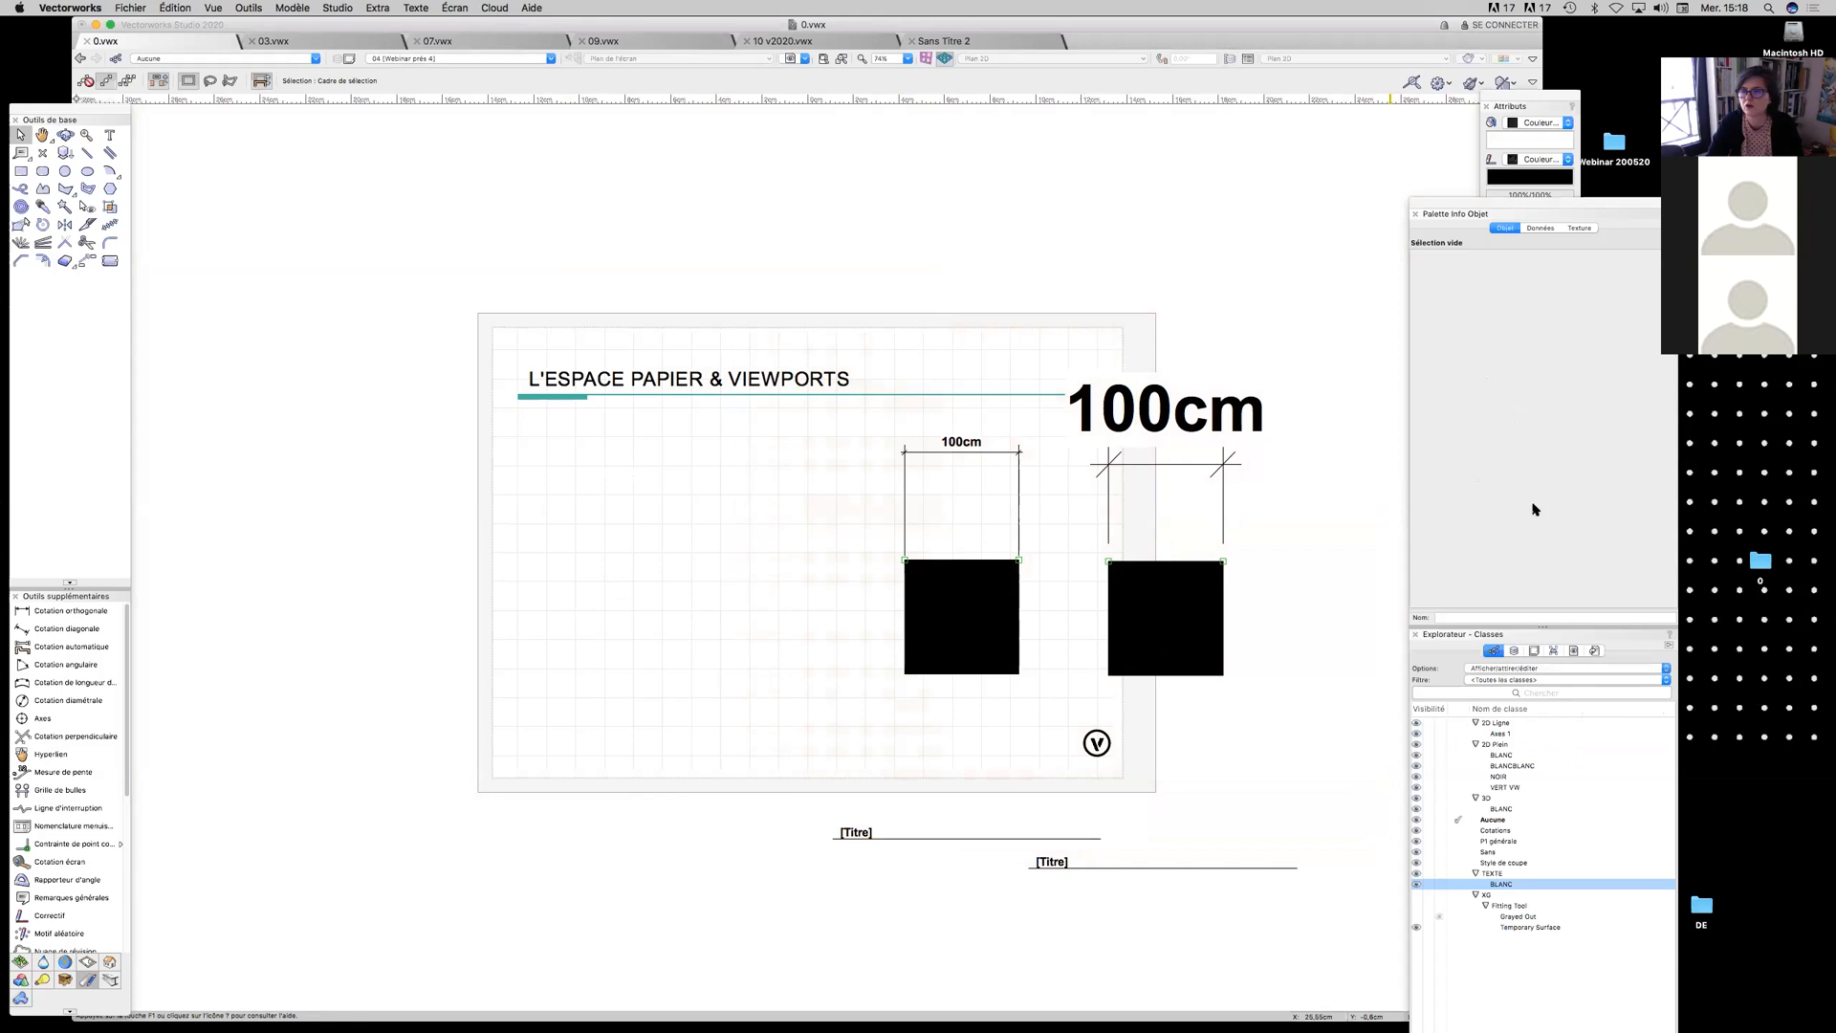
Set the scale of the calque 100e viewport to 1:100
click(1324, 553)
click(1583, 471)
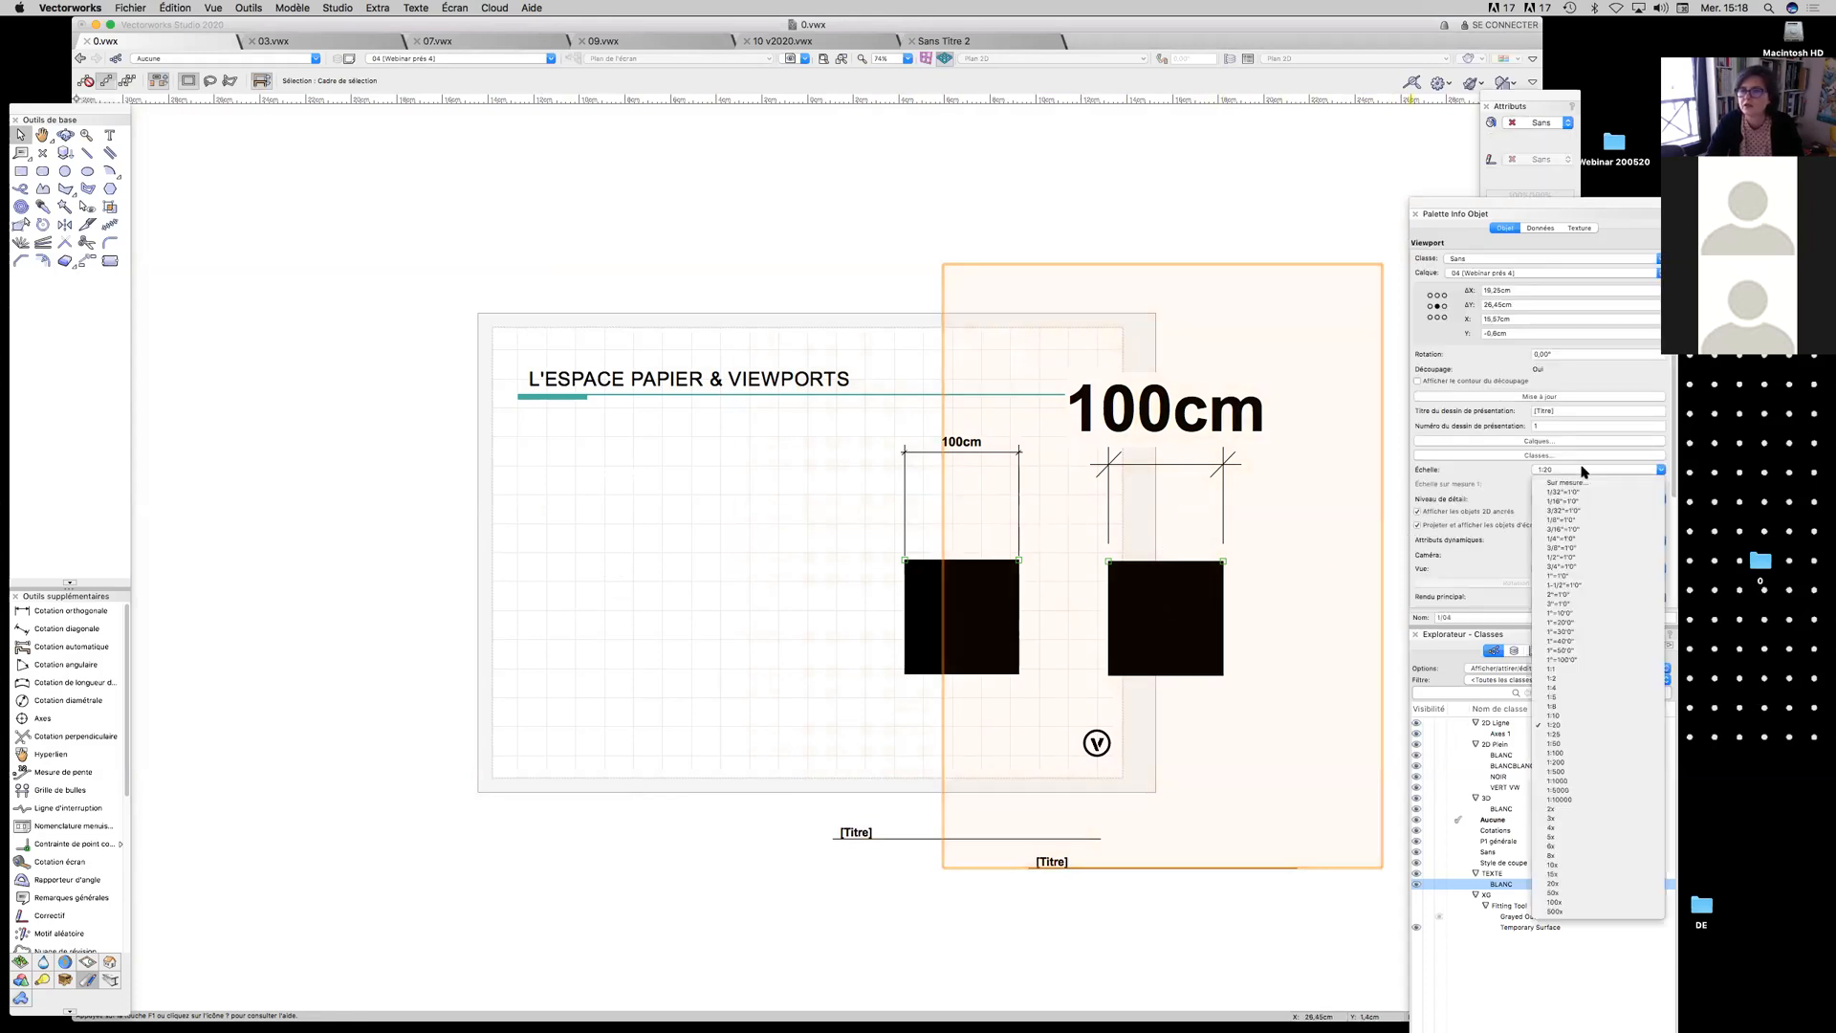
click(1576, 754)
click(1018, 579)
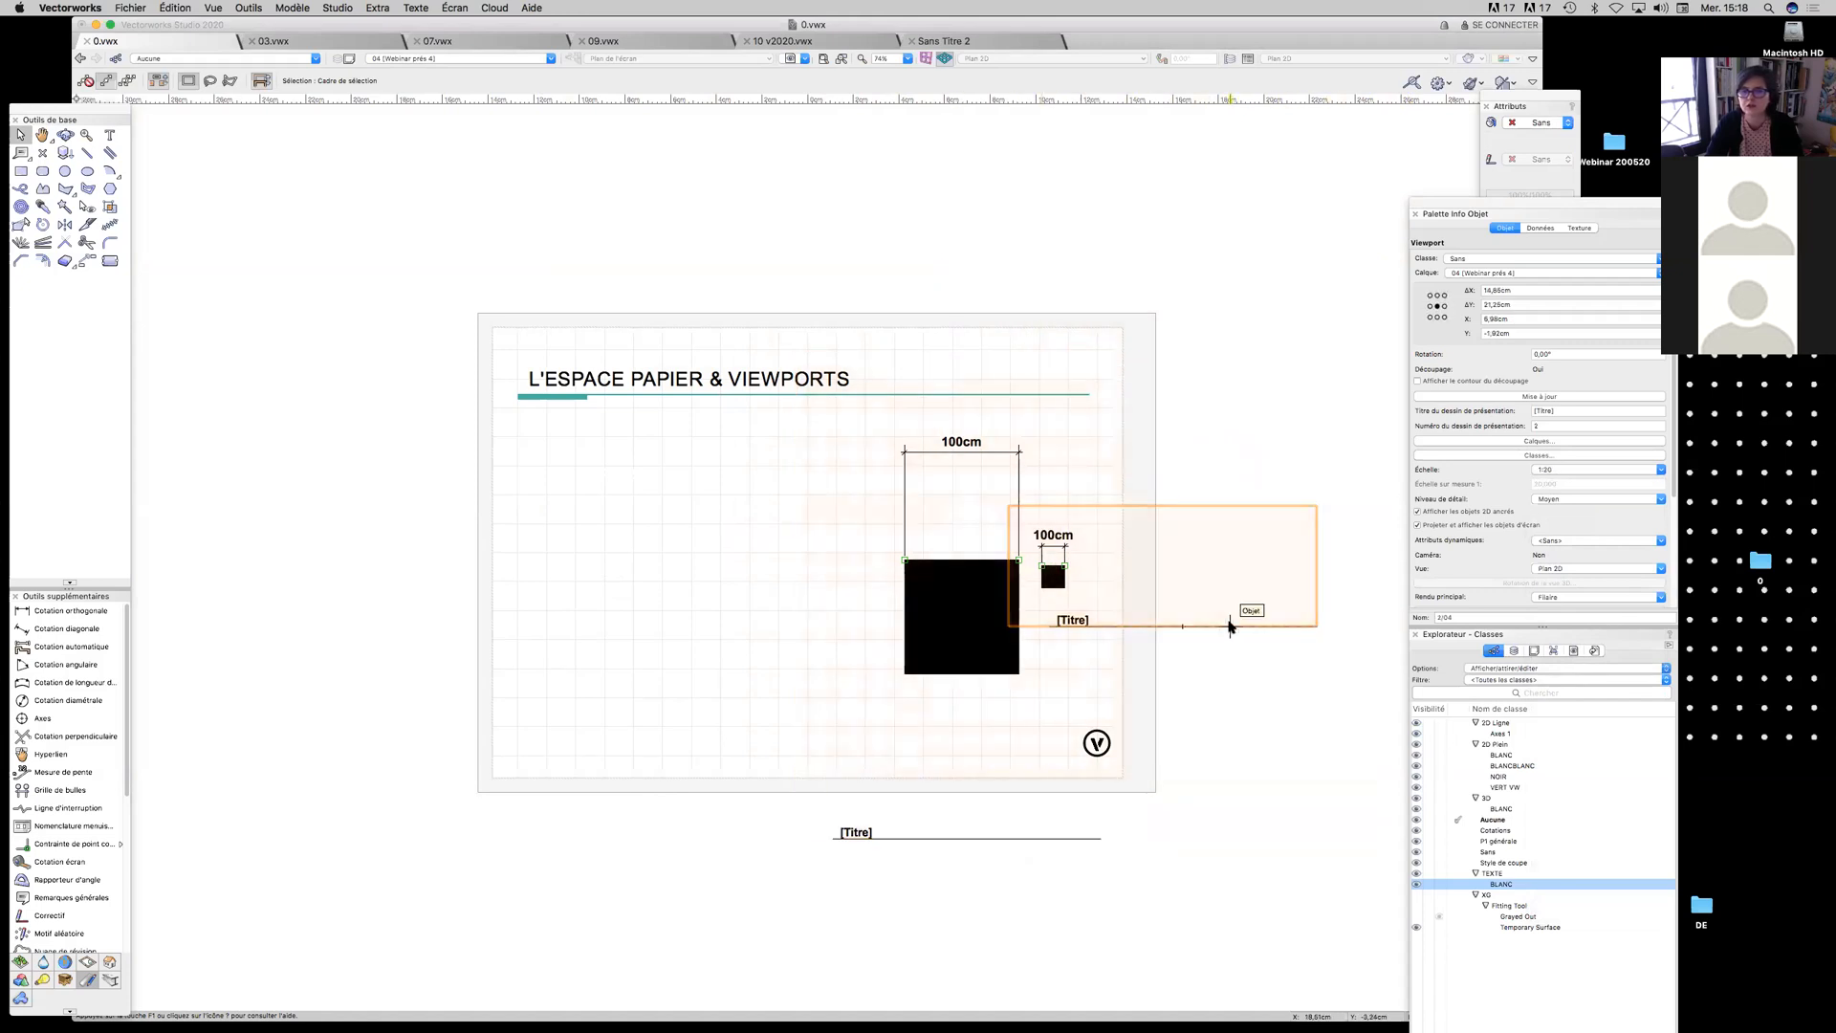
Edit the annotations of the 1:100 calque 100e viewport and set its drawing title to "cale 100e"
double_click(1230, 626)
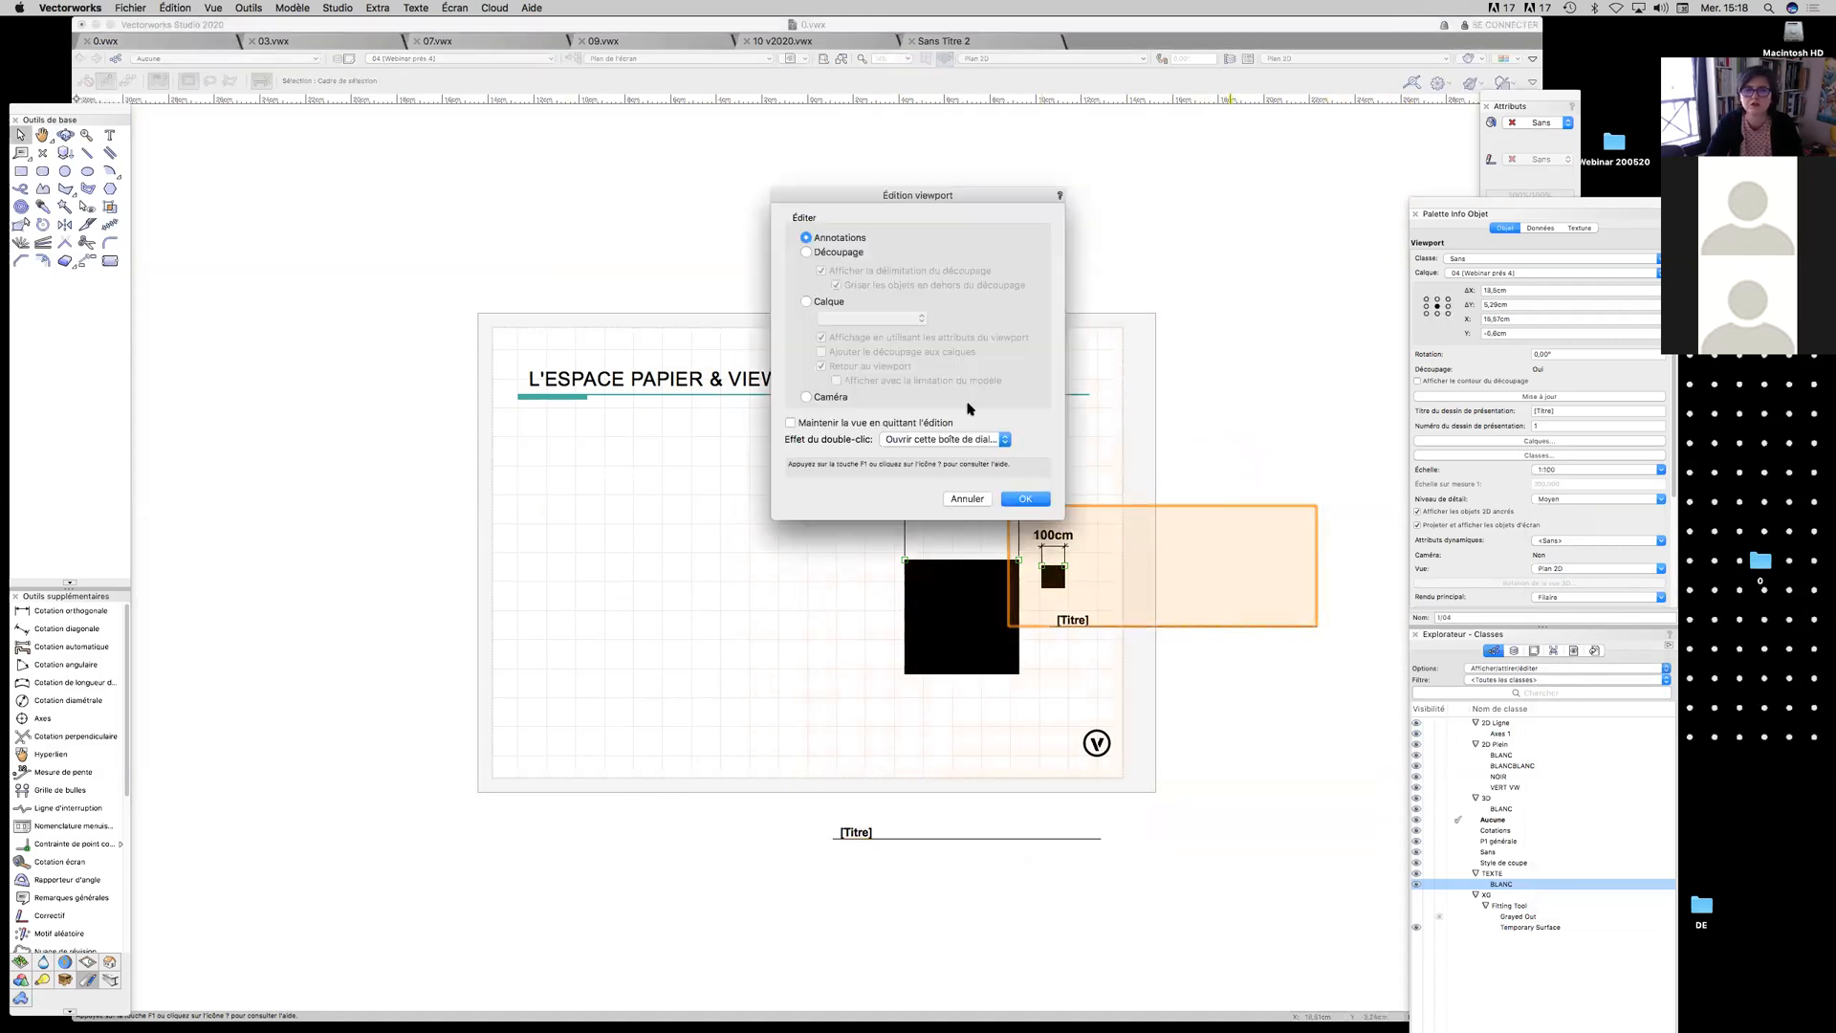
click(1025, 497)
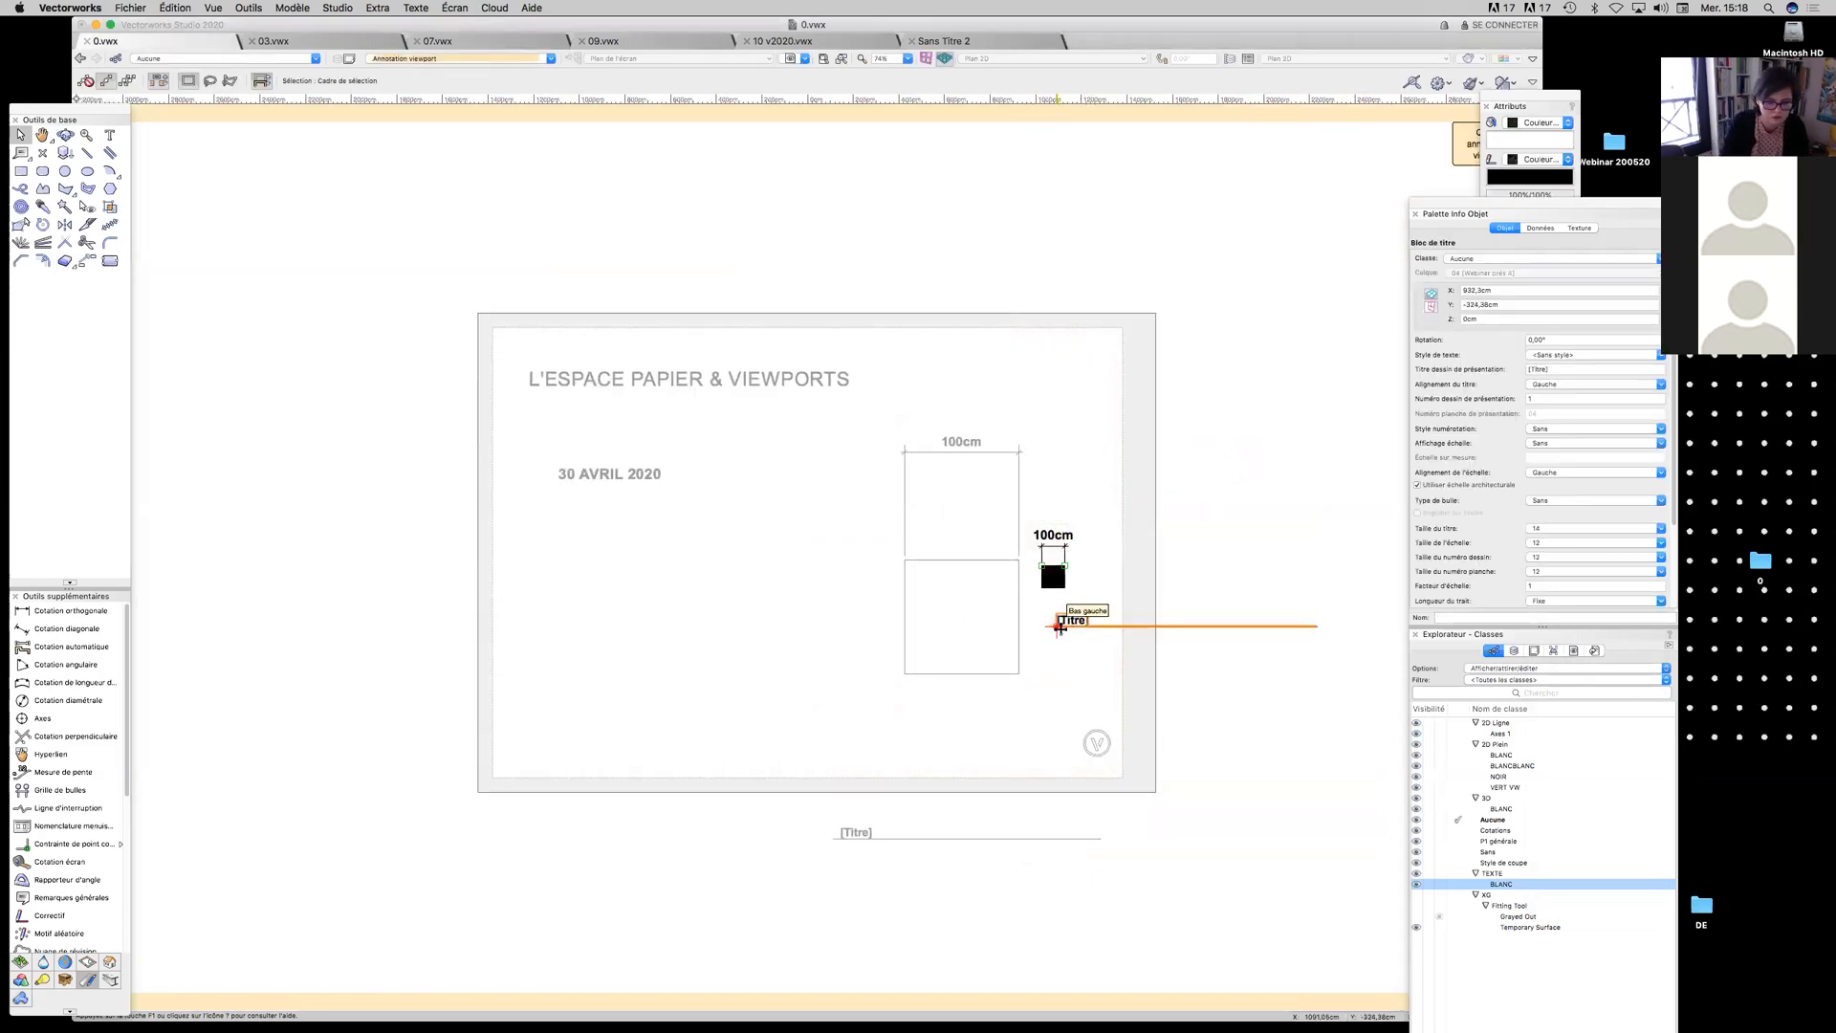
key(c)
key(l)
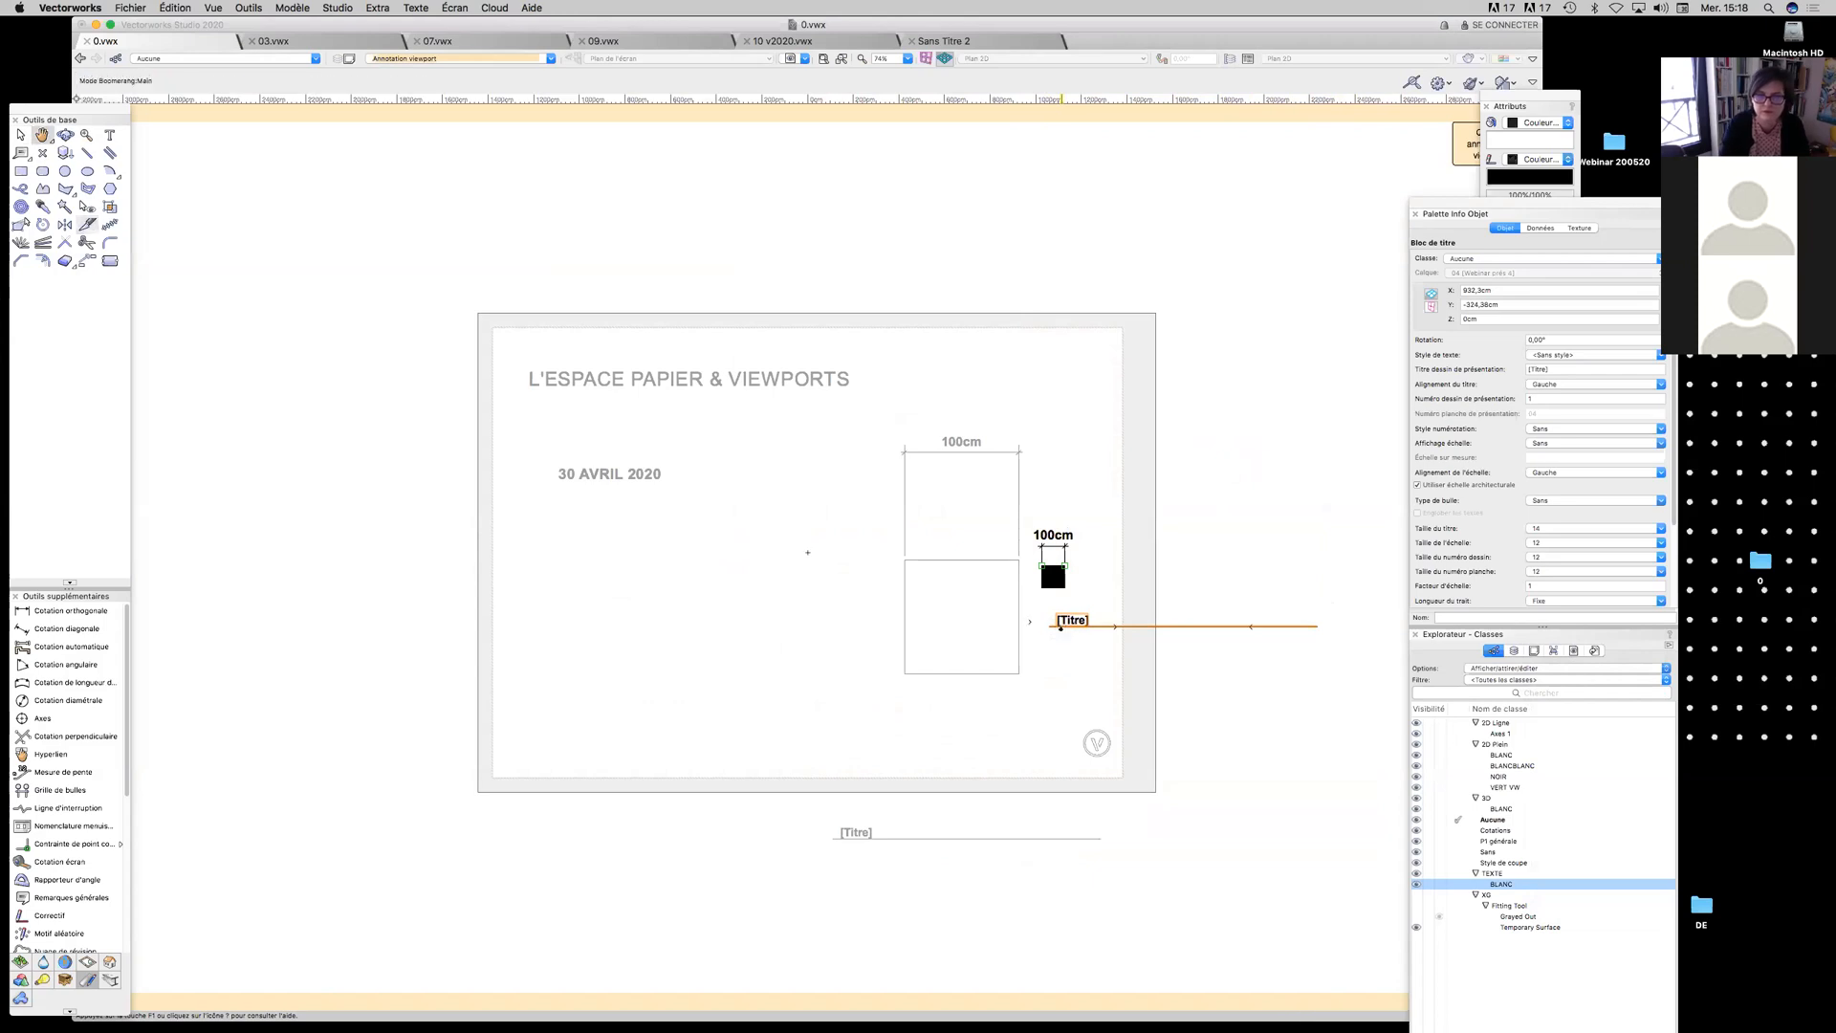
click(1541, 368)
text(cale 100e)
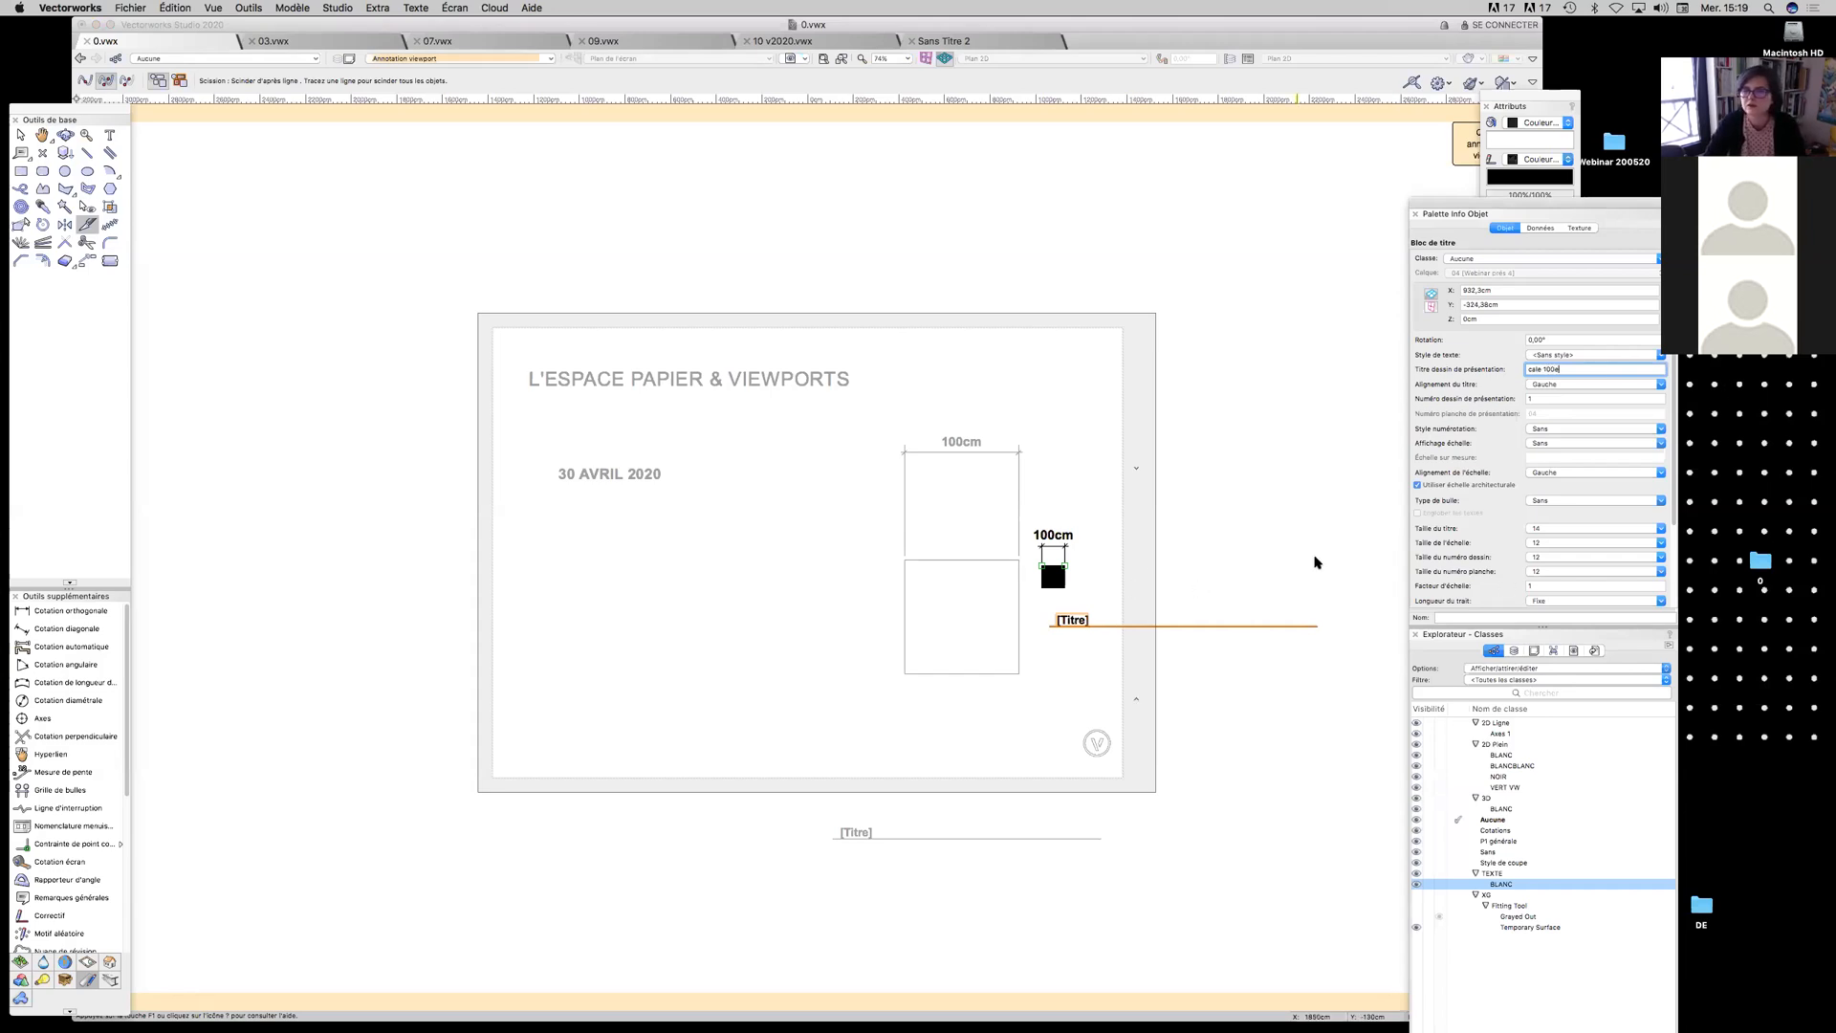
key(Return)
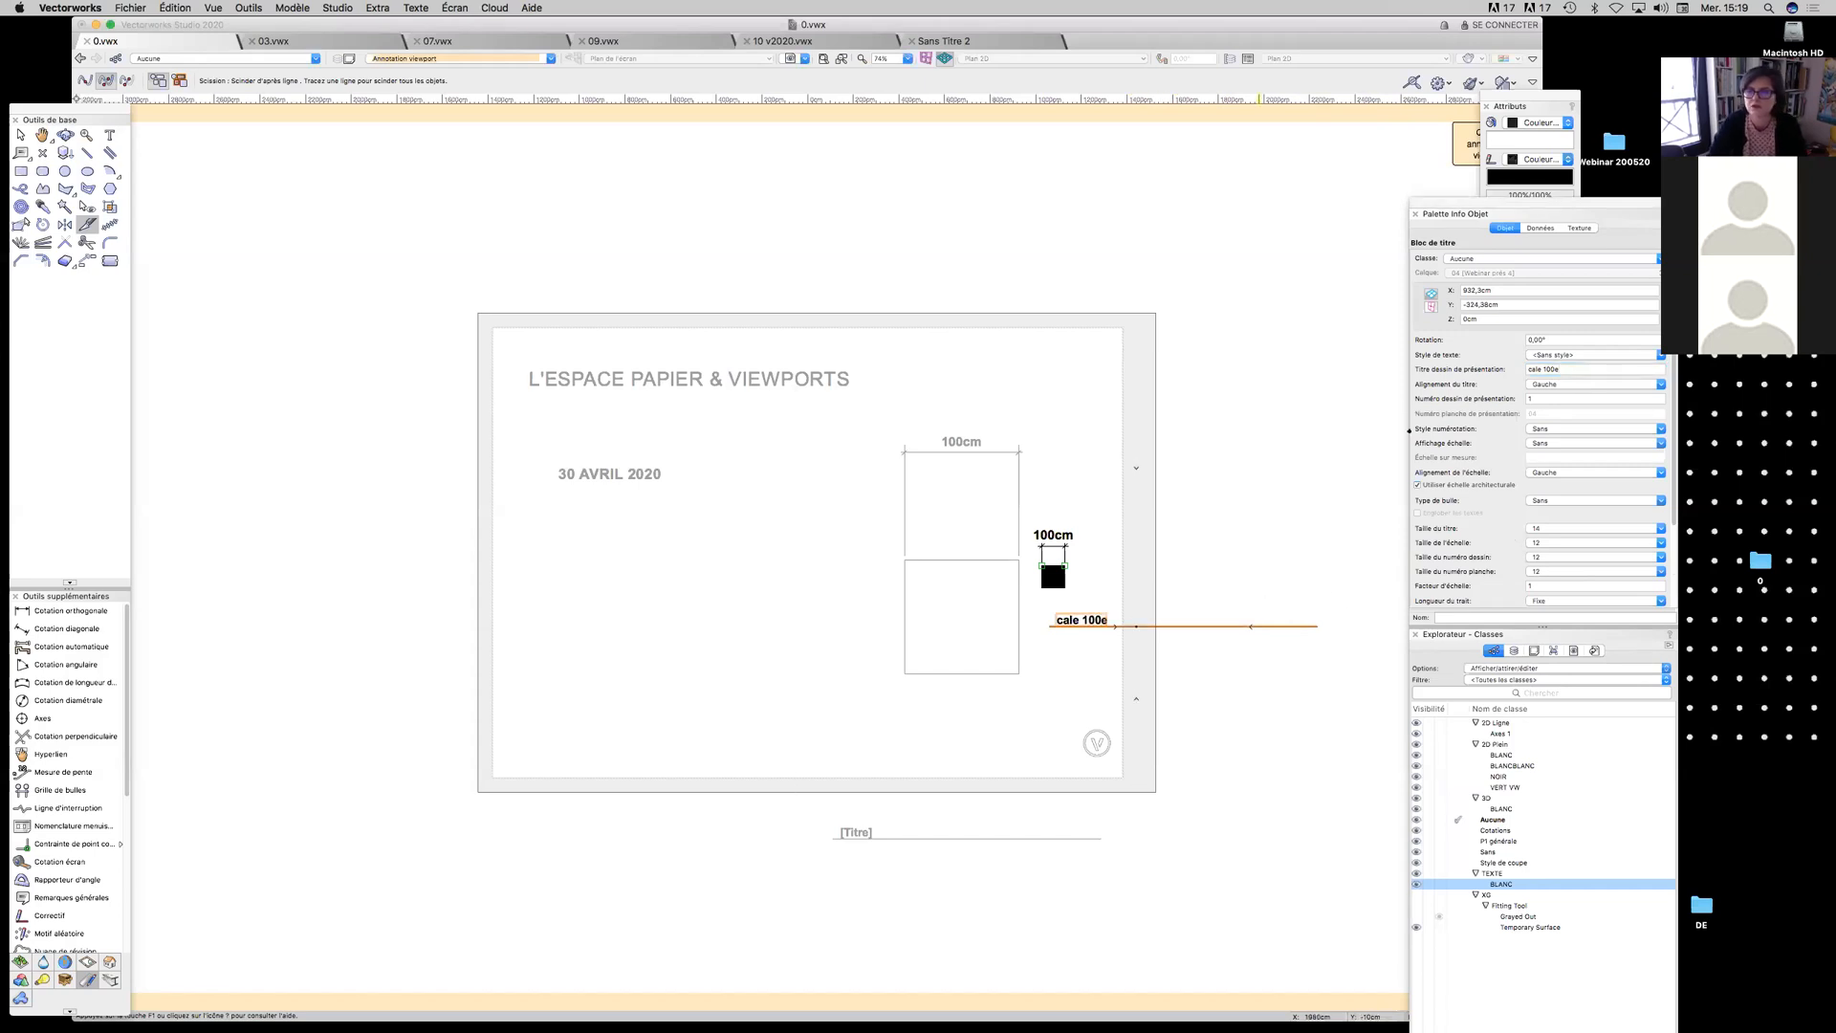
Correct the drawing title to "calque 100e" and leave the viewport's annotations
click(1536, 369)
click(1547, 370)
key(BackSpace)
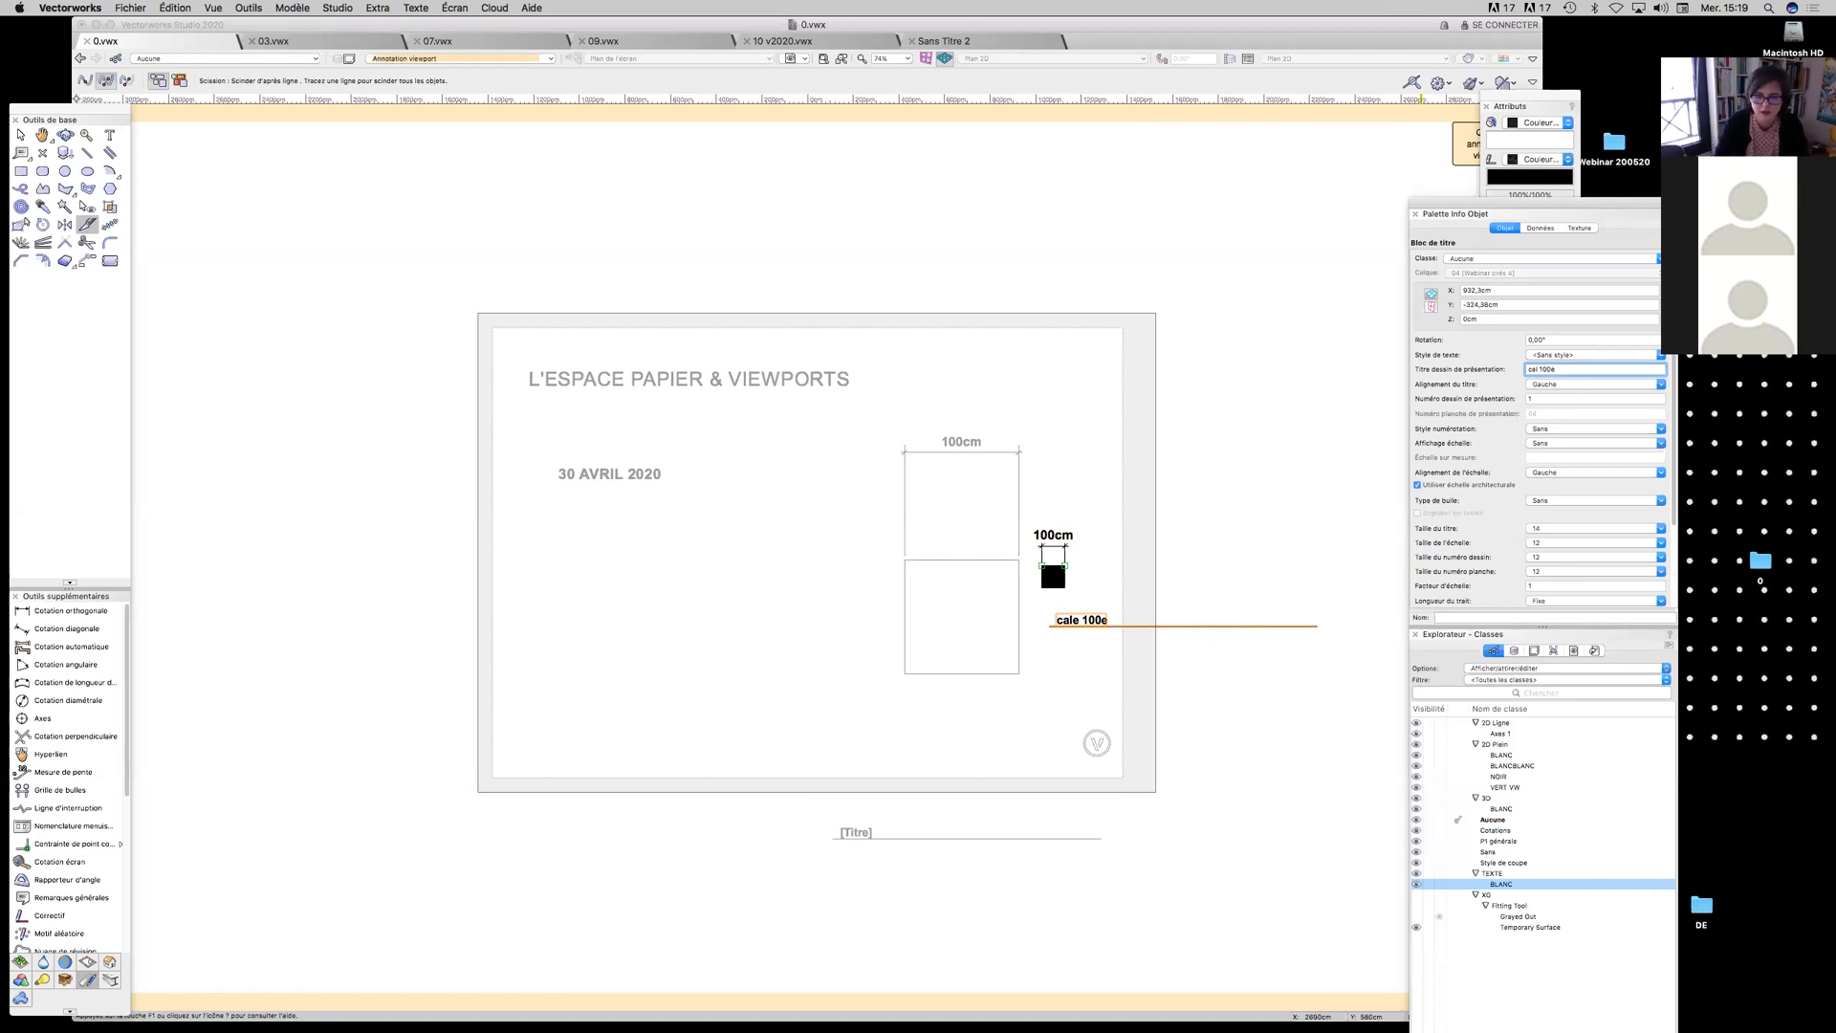
text(que)
click(1587, 368)
click(1224, 627)
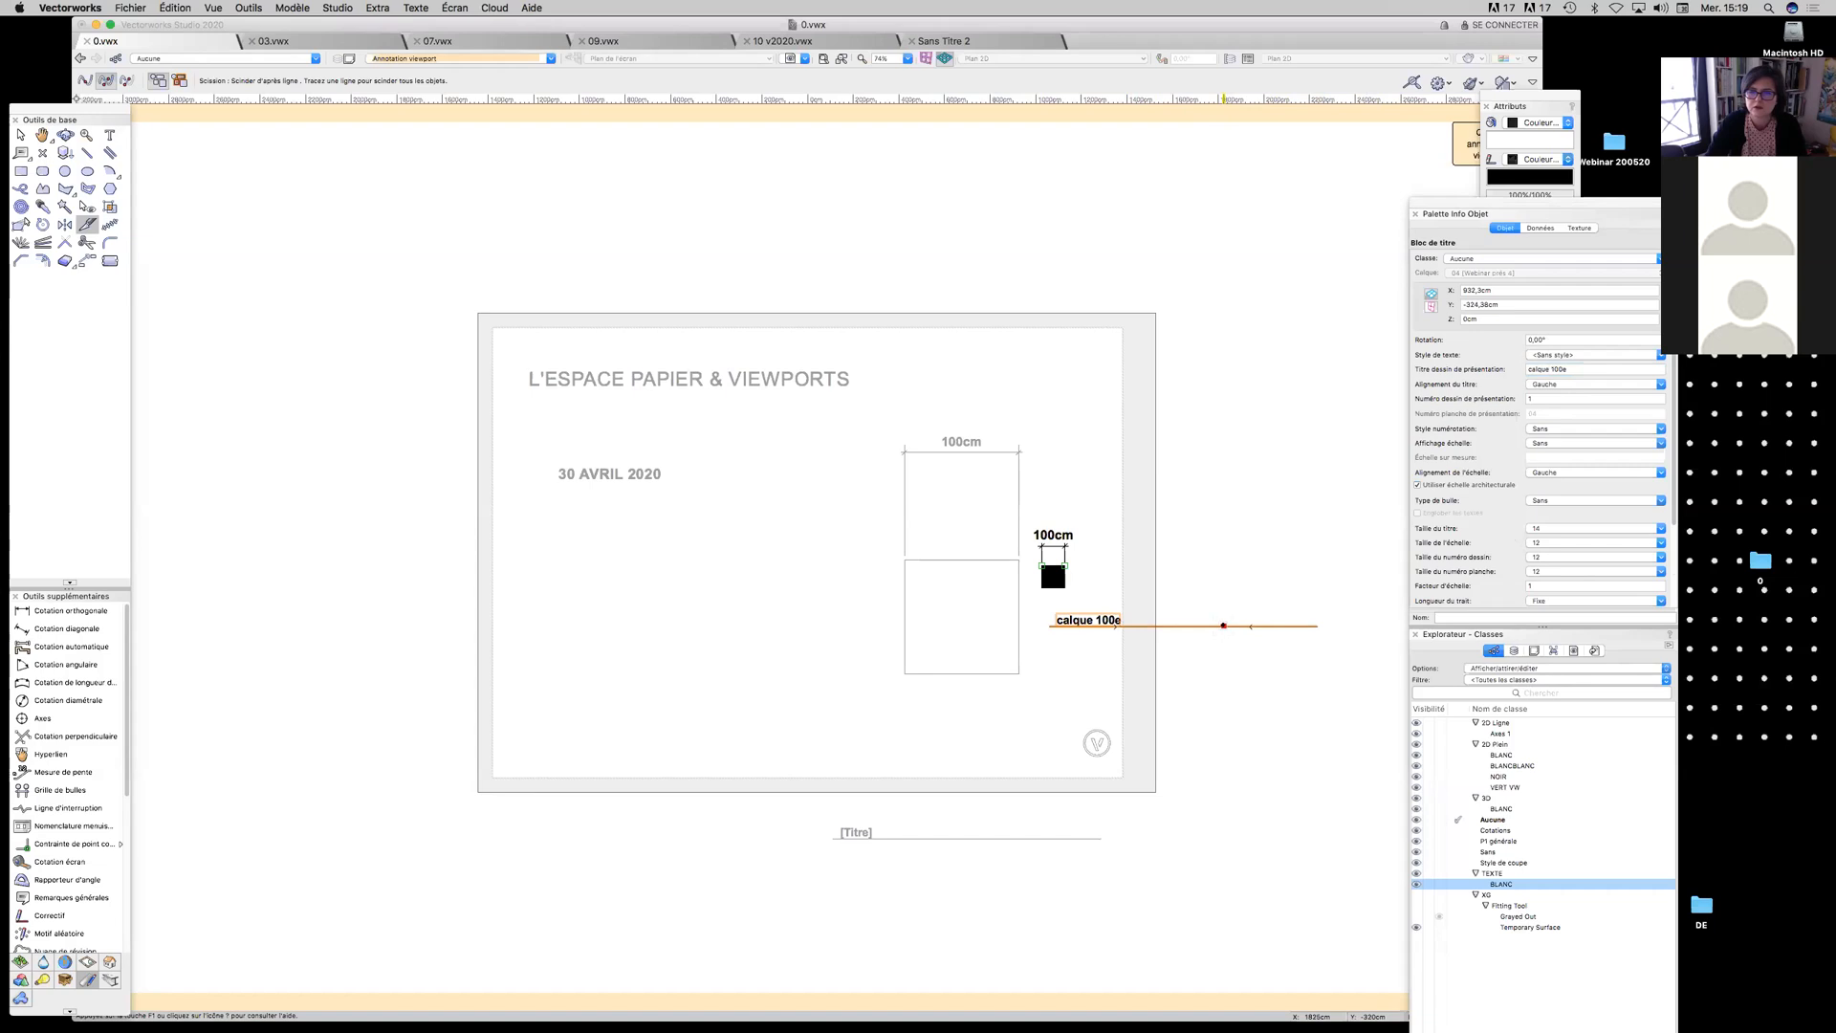
click(1262, 626)
click(1469, 151)
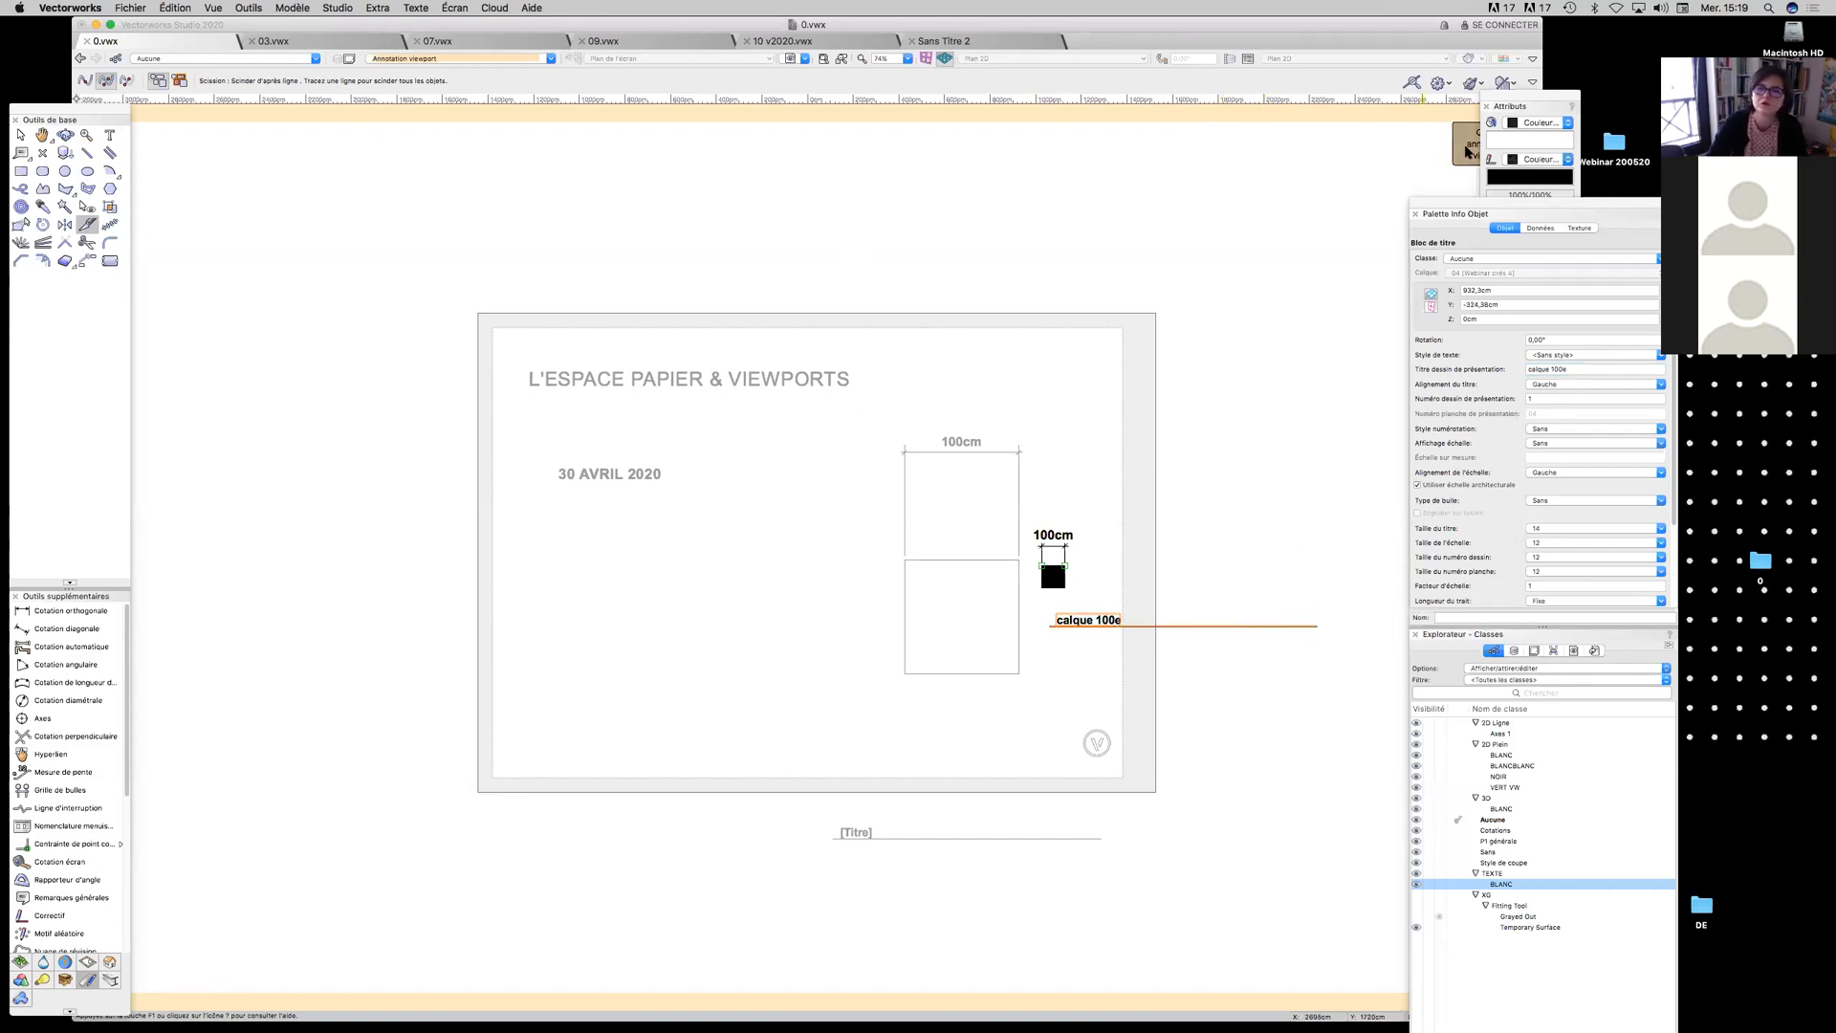
Move the calque 20e viewport away from the calque 100e one, toward the sheet's left half, and set its scale to 1:100
key(x)
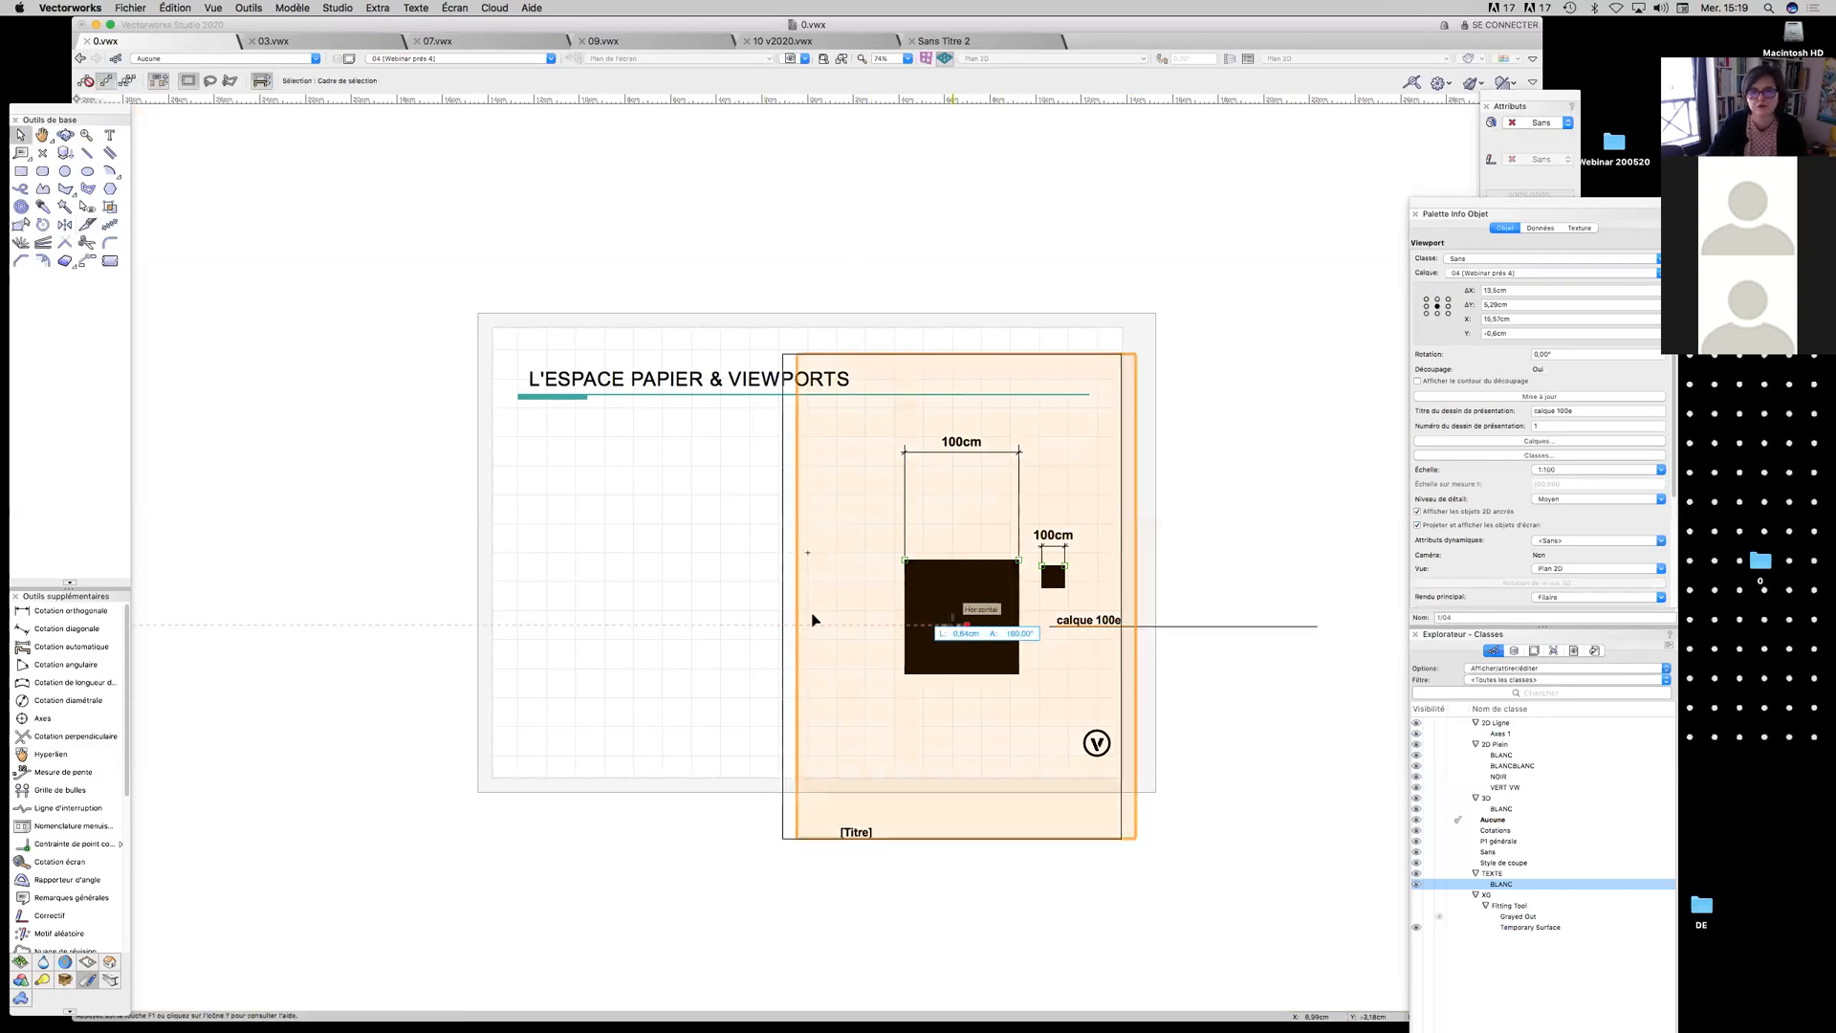
drag(814, 620, 646, 612)
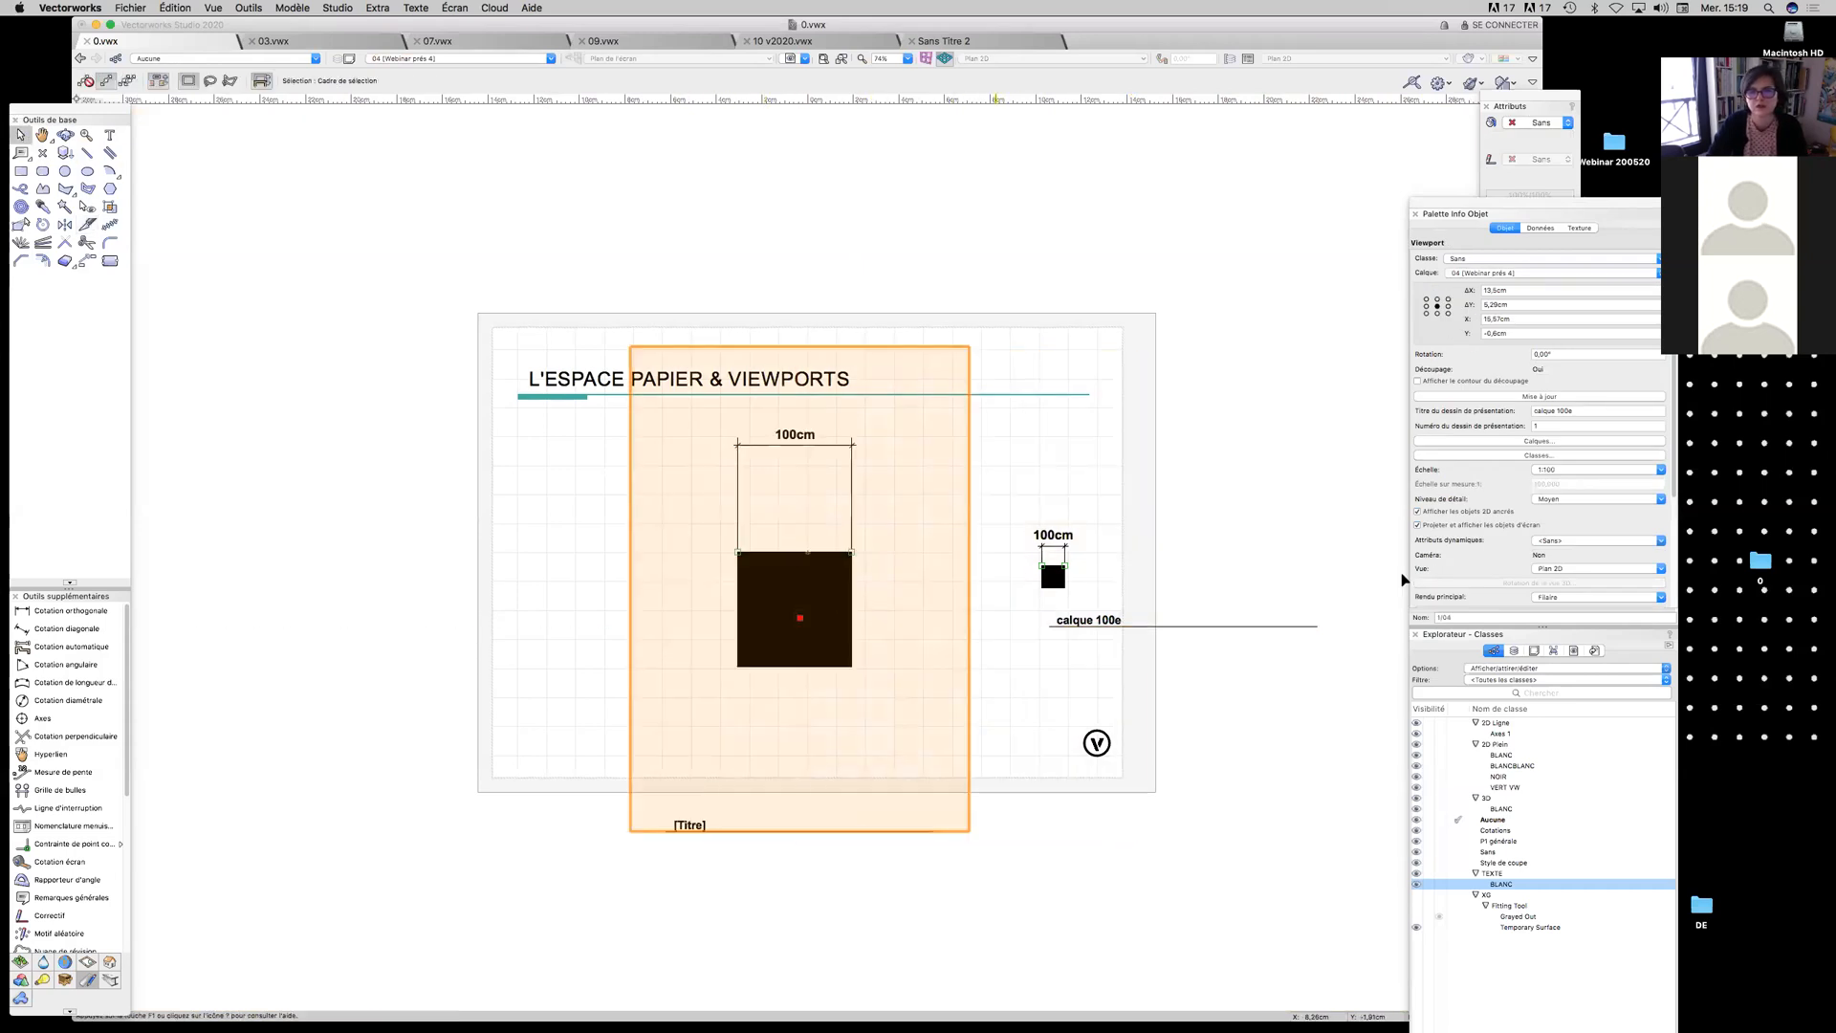
click(1559, 468)
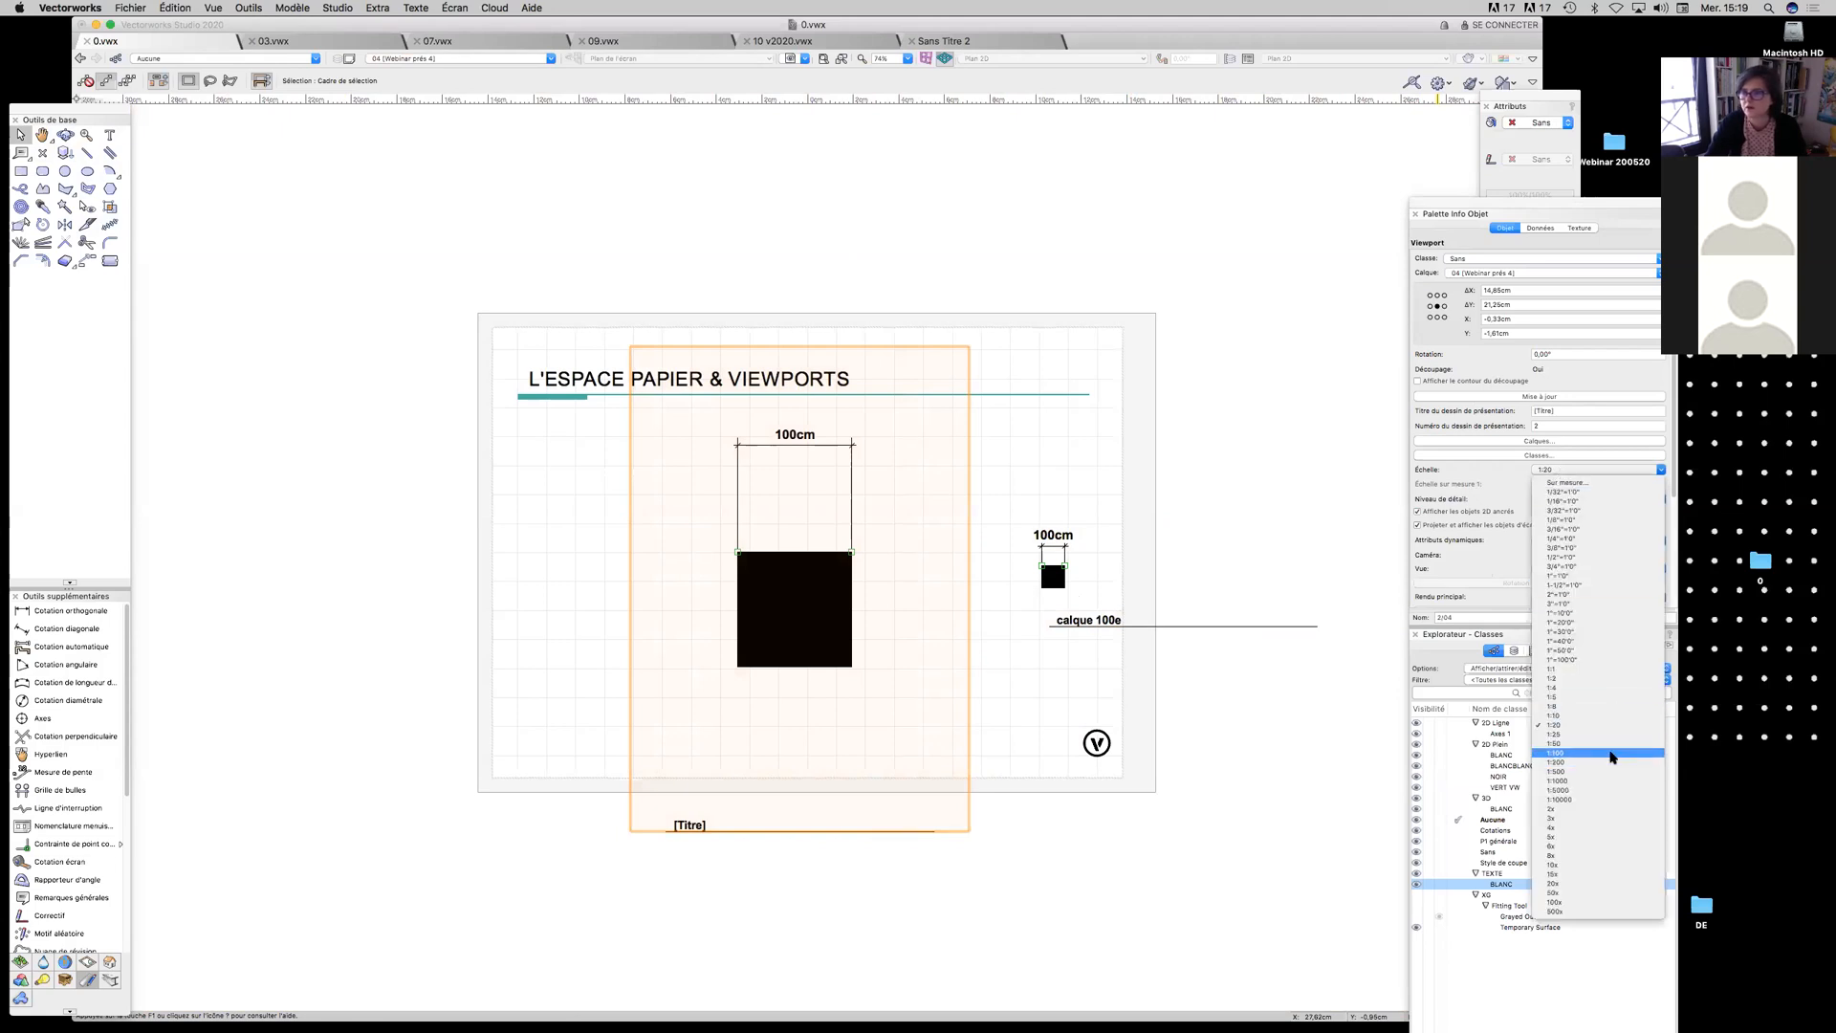
click(1608, 751)
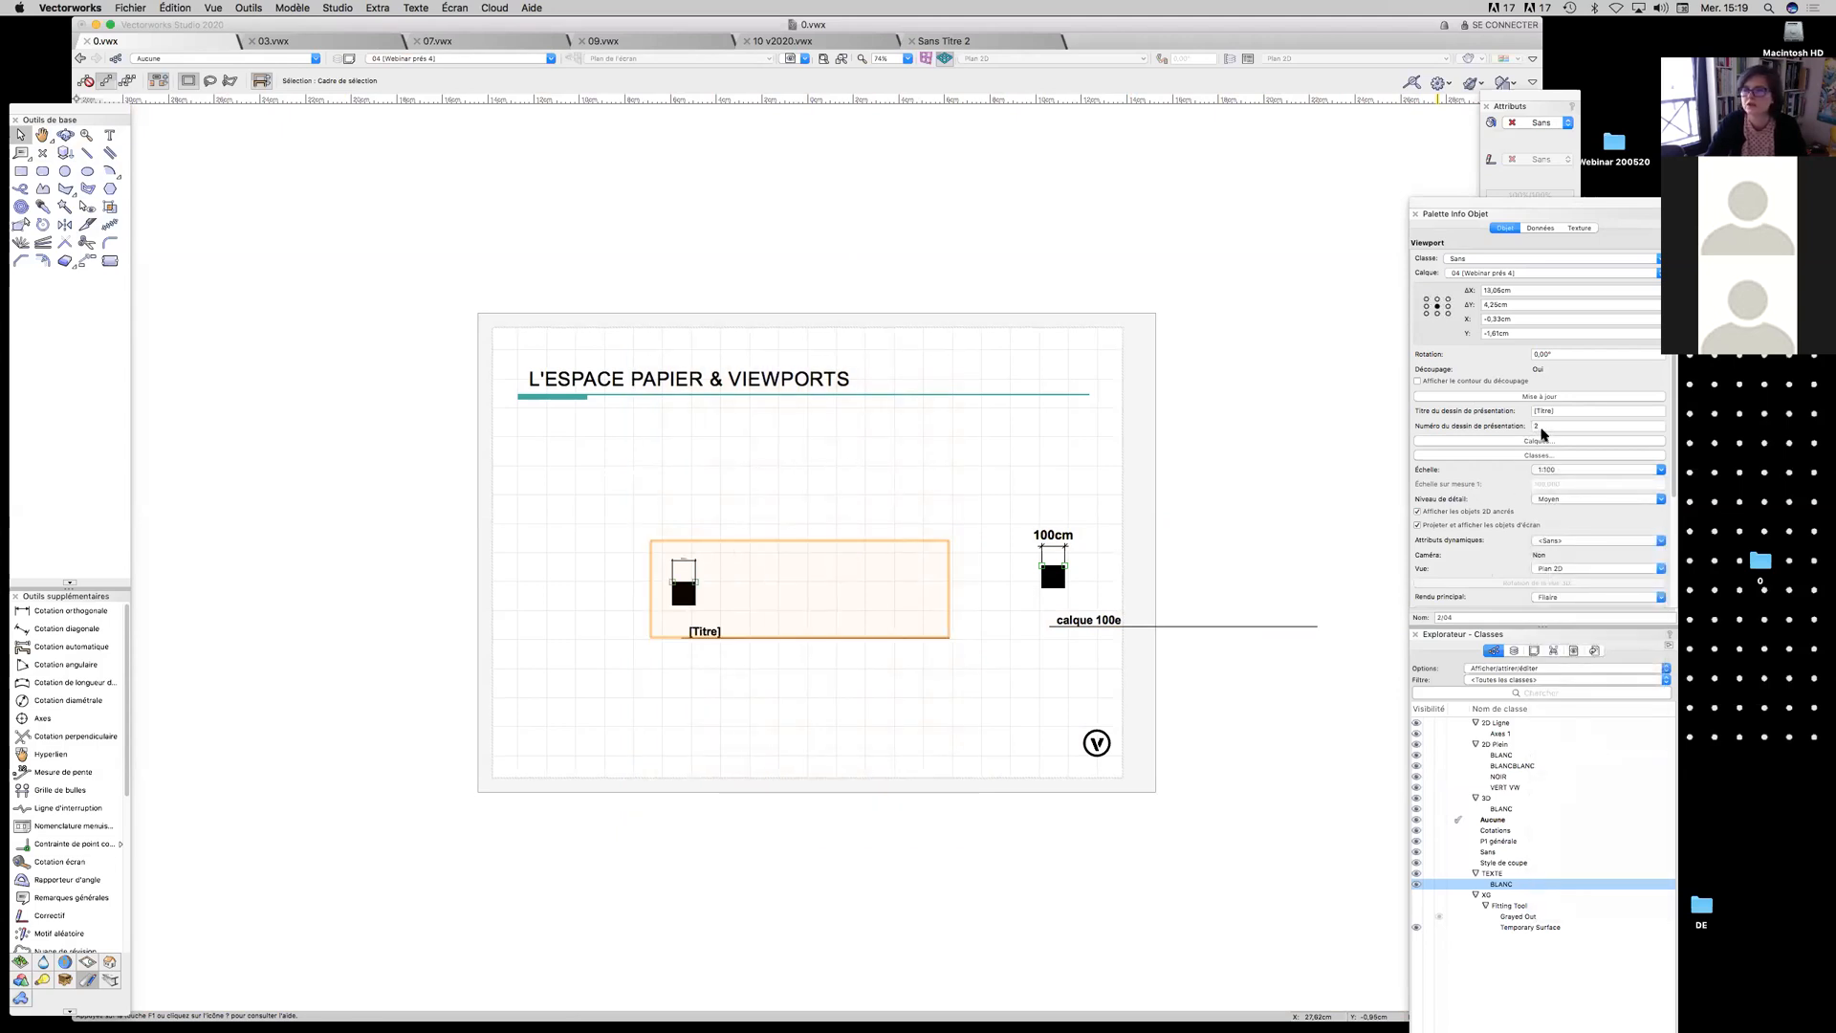
Set the drawing title of the reduced calque 20e viewport to "calque 20e" in its annotations and return to the sheet
right_click(684, 591)
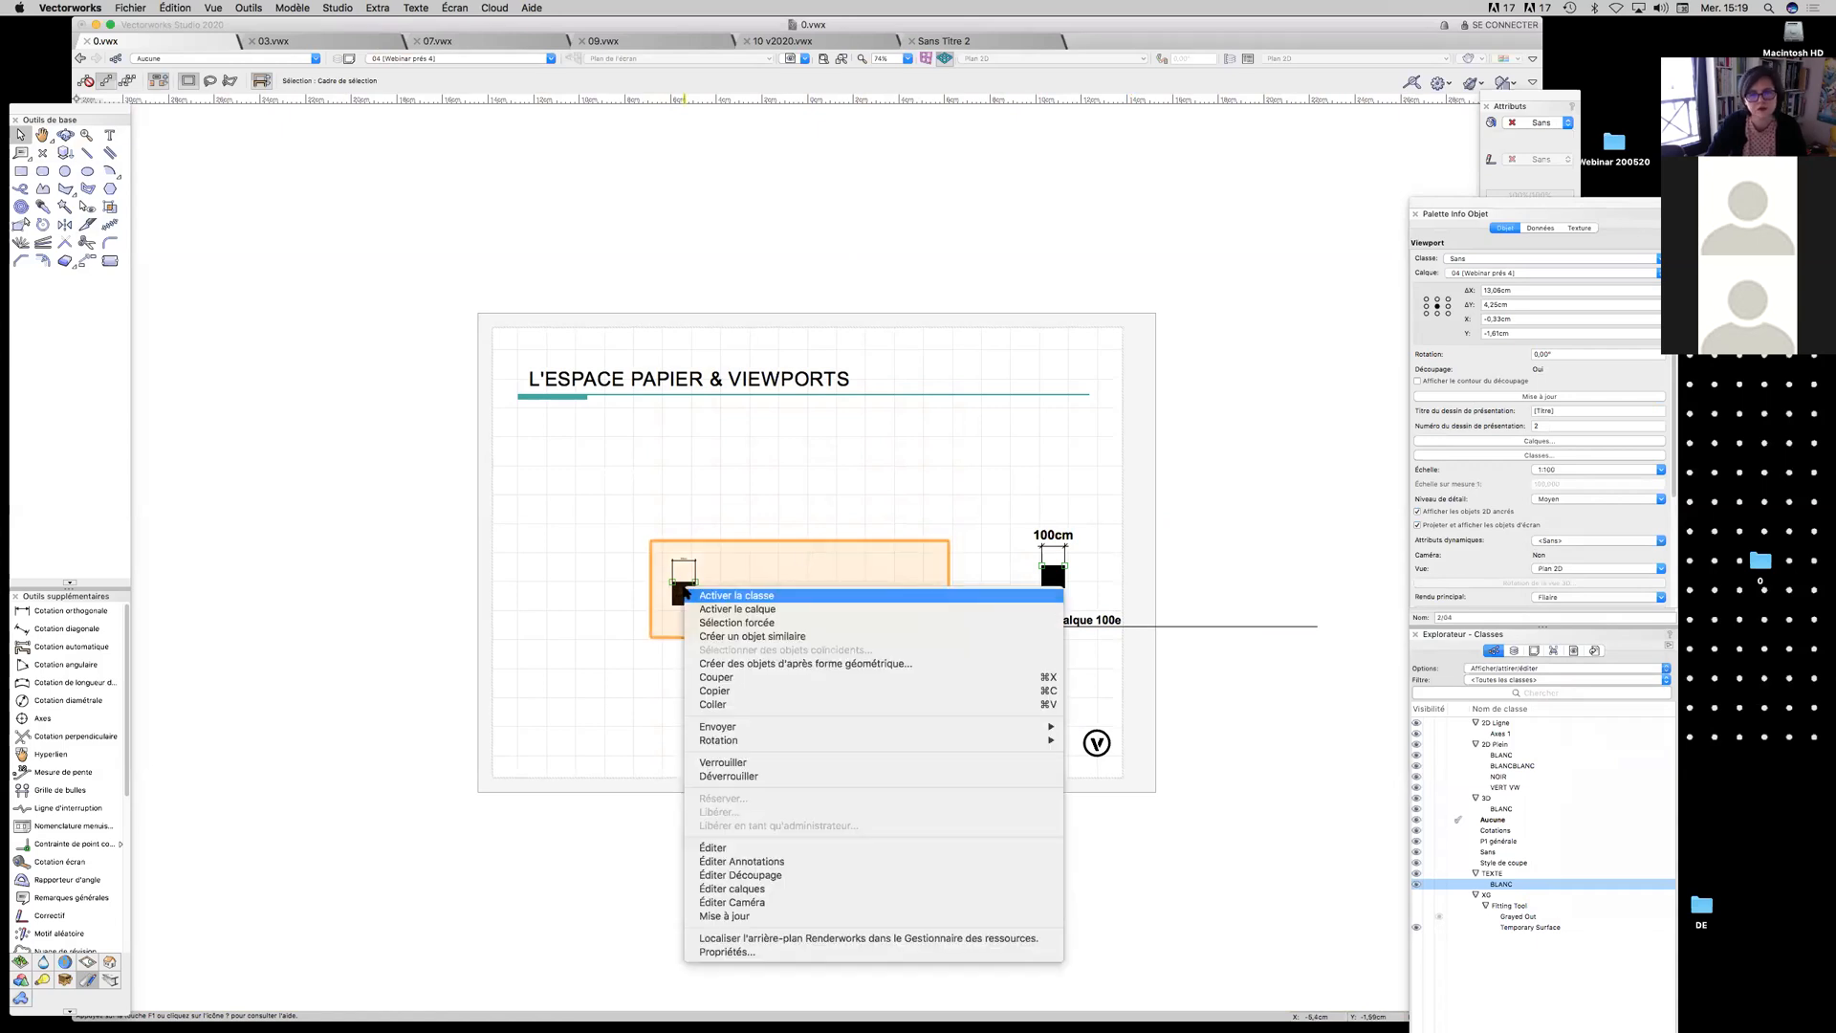
click(800, 866)
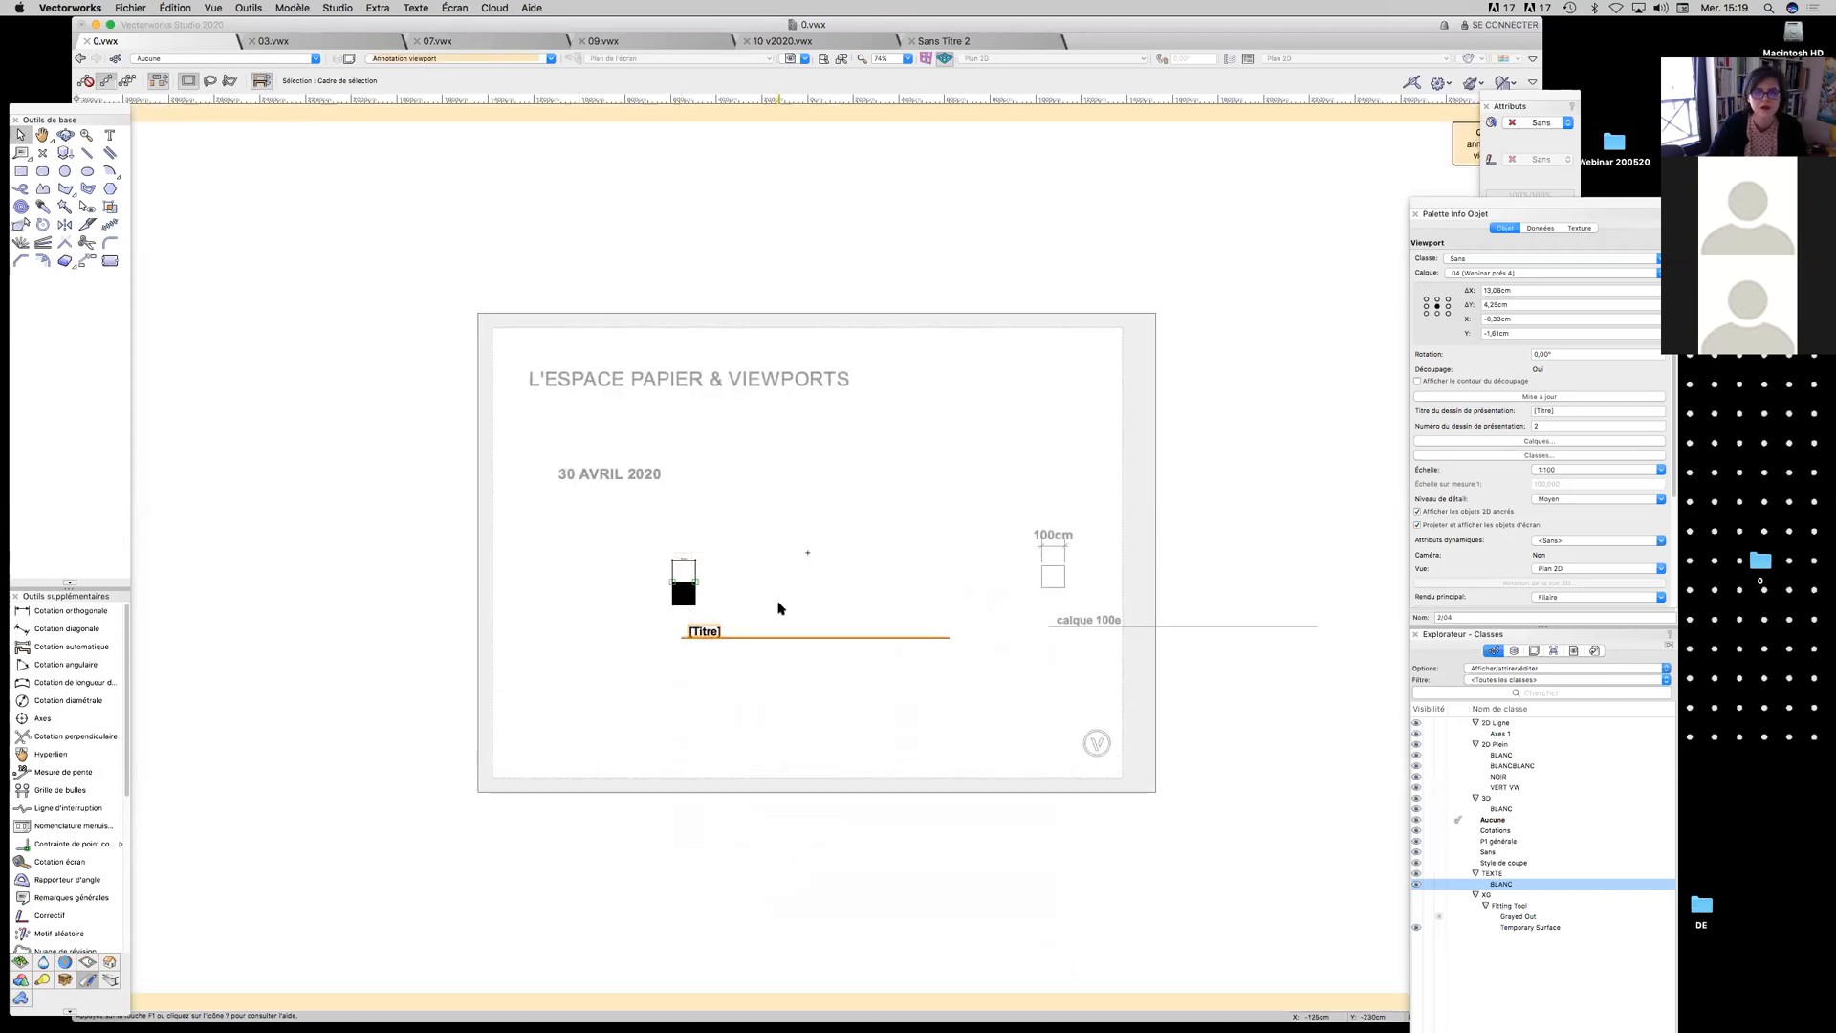
click(1575, 369)
text(calque 20e)
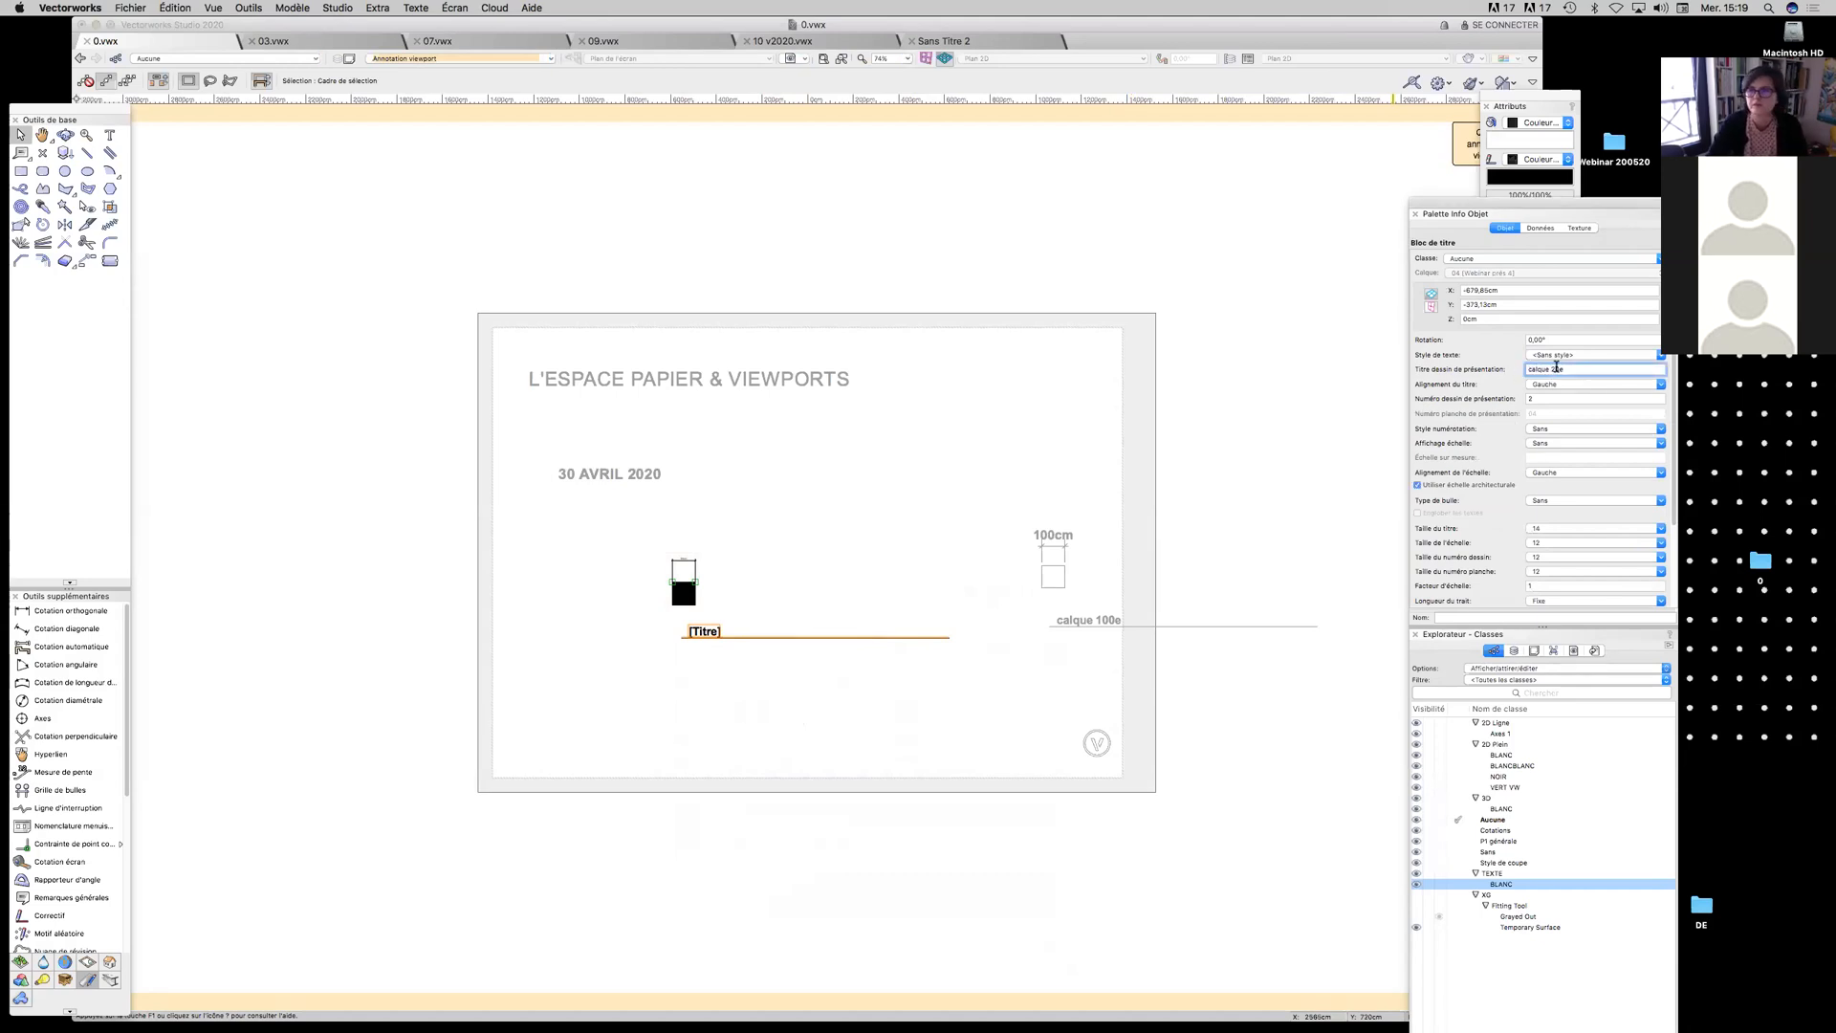
key(Return)
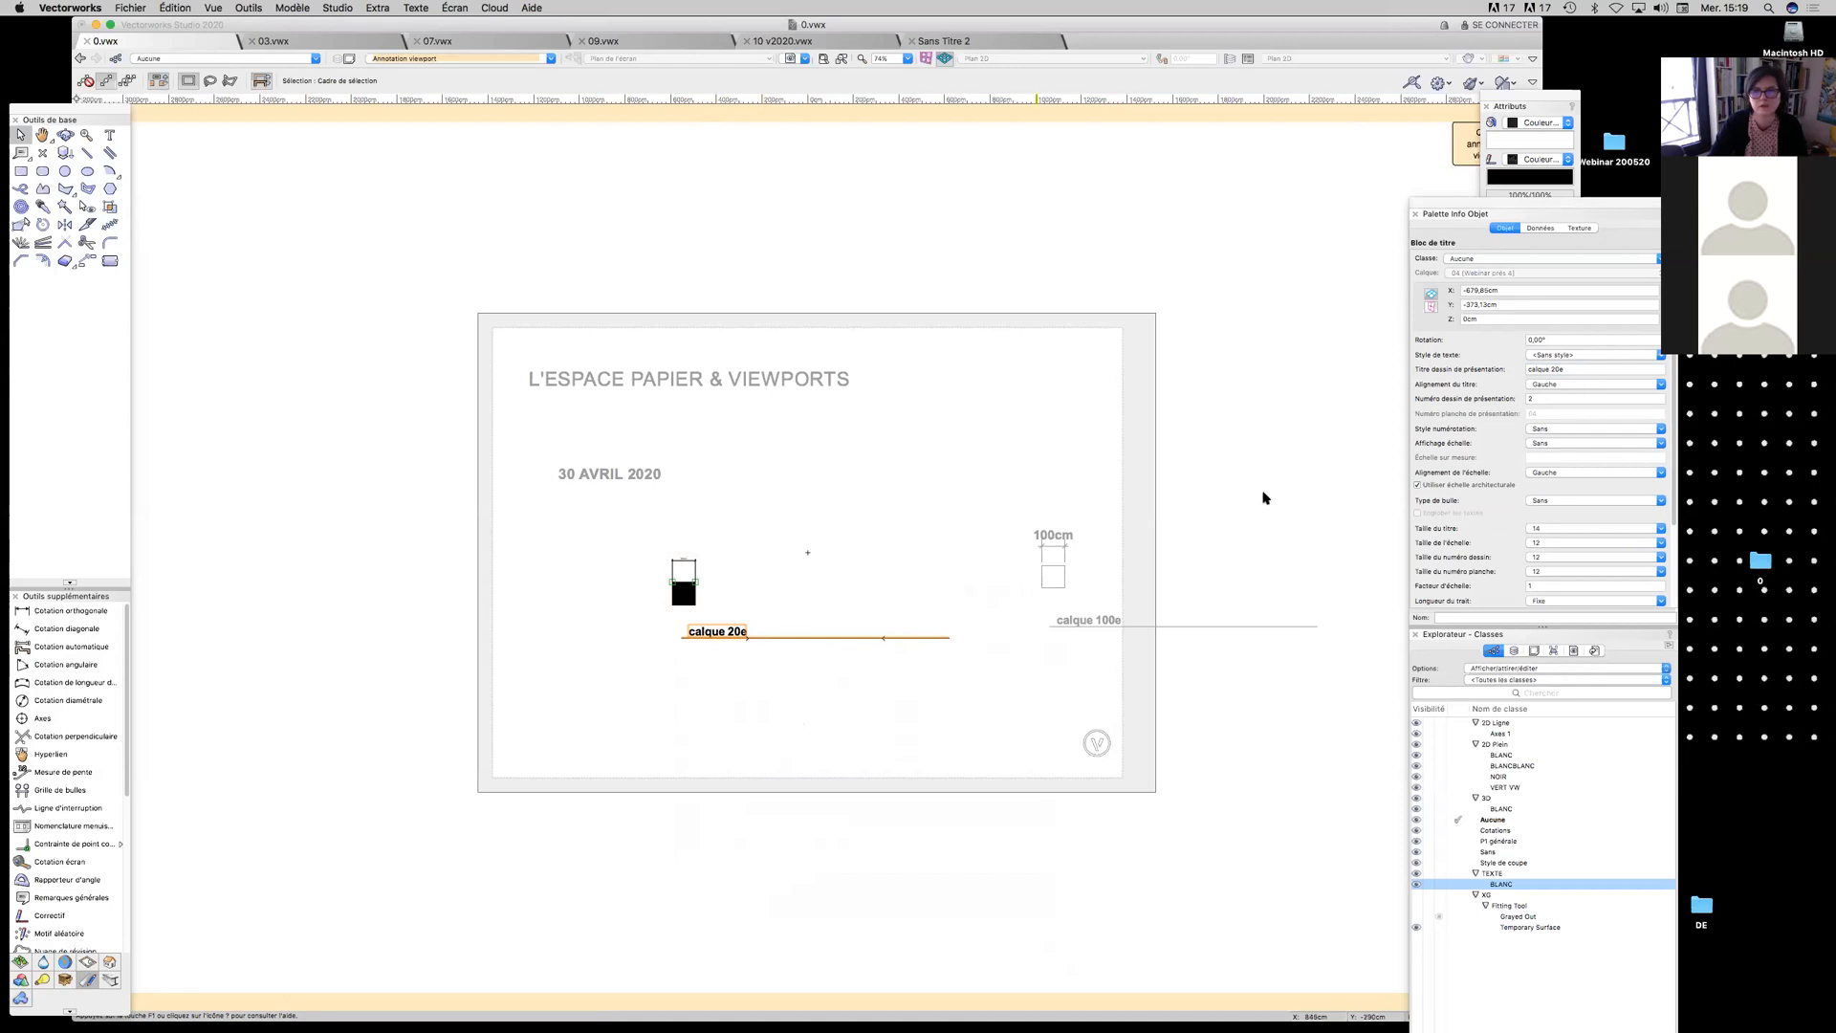
click(1470, 144)
Reposition both viewports inside the sheet, with calque 20e near the lower left and calque 100e near the centre
click(753, 636)
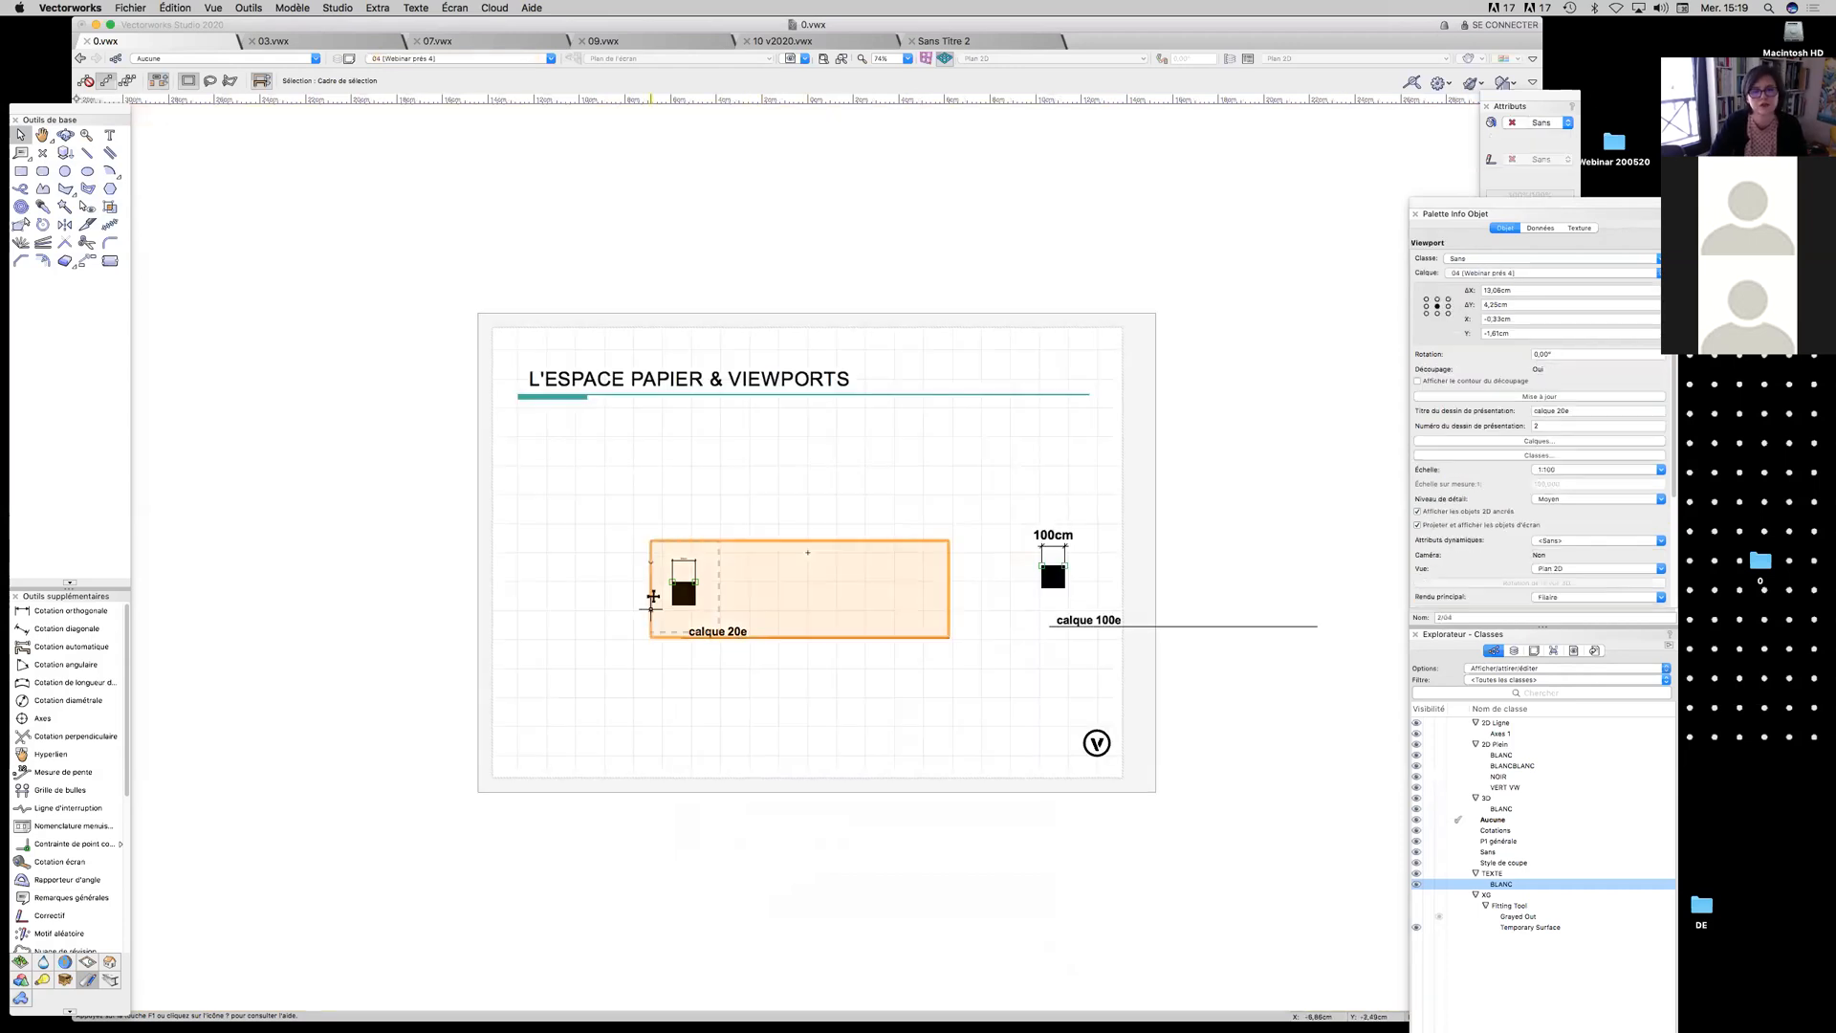
drag(683, 593, 574, 656)
click(1053, 578)
drag(1055, 578, 780, 578)
click(910, 454)
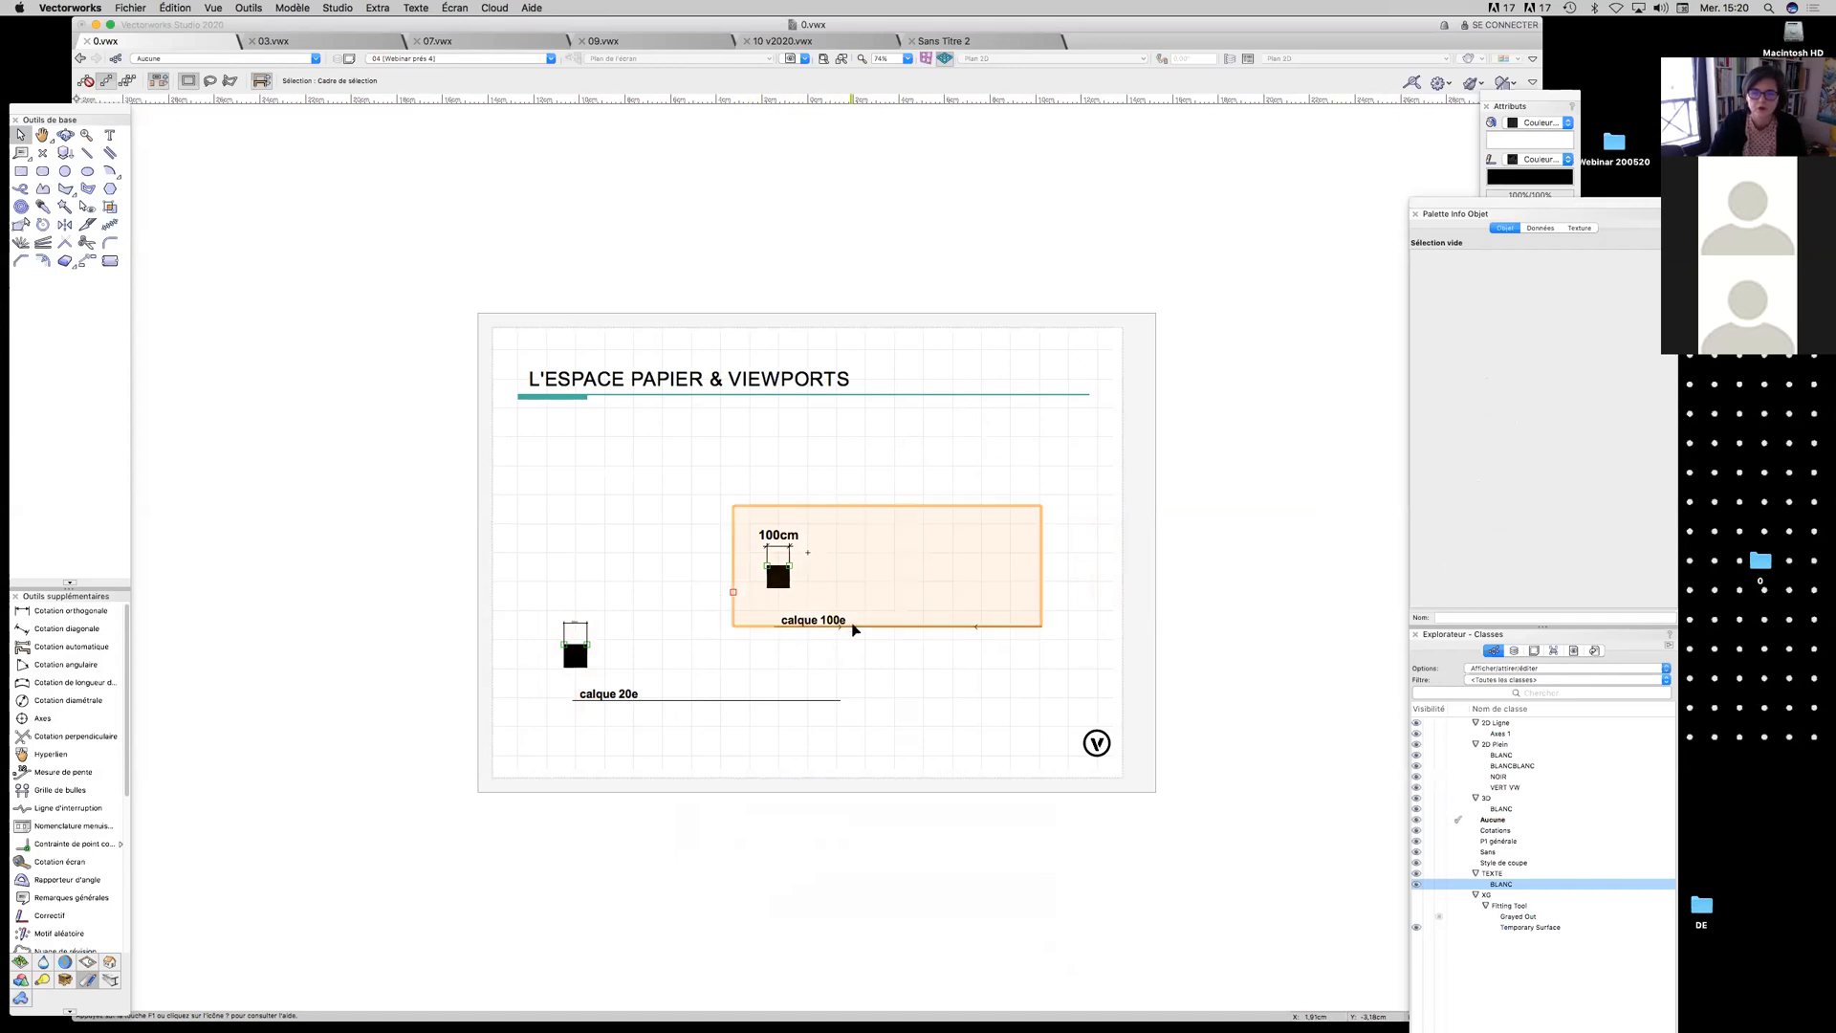
Select the calque 100e viewport and move the Object Info palette beside the Attributes palette
click(900, 627)
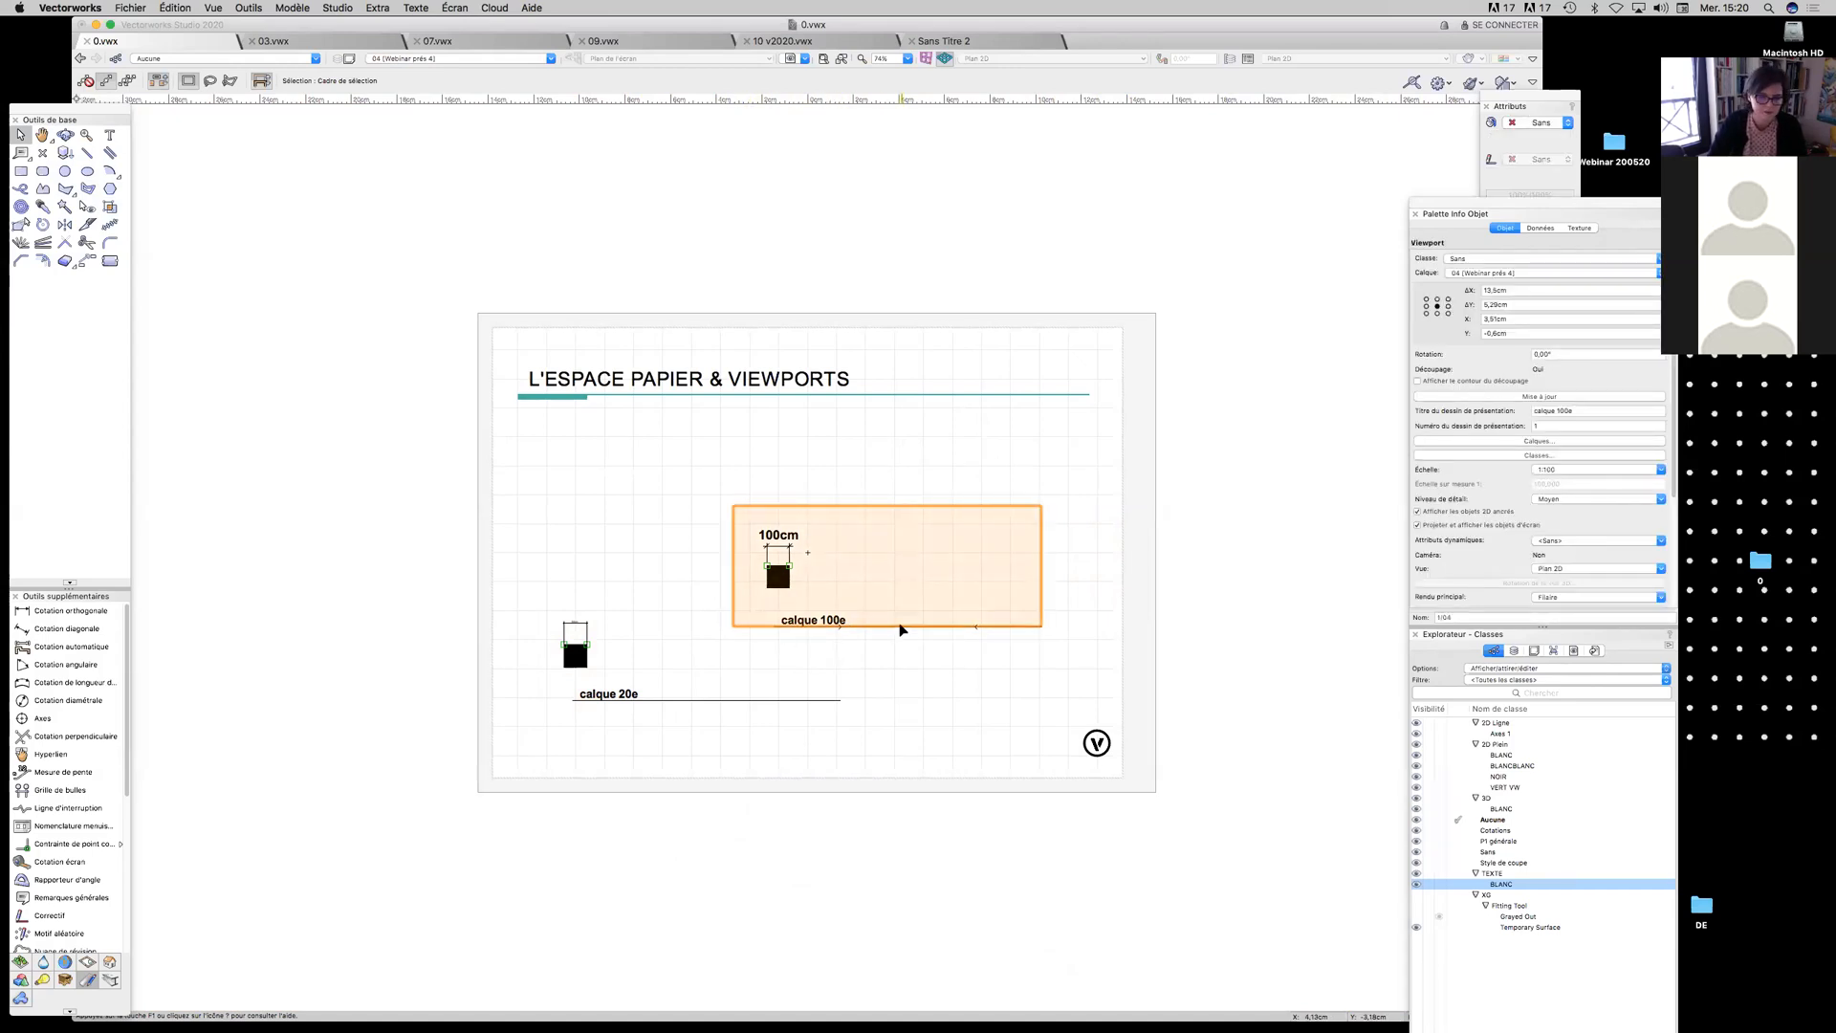
mouse_move(1460, 218)
mouse_down()
mouse_move(1494, 202)
mouse_move(1464, 201)
mouse_up()
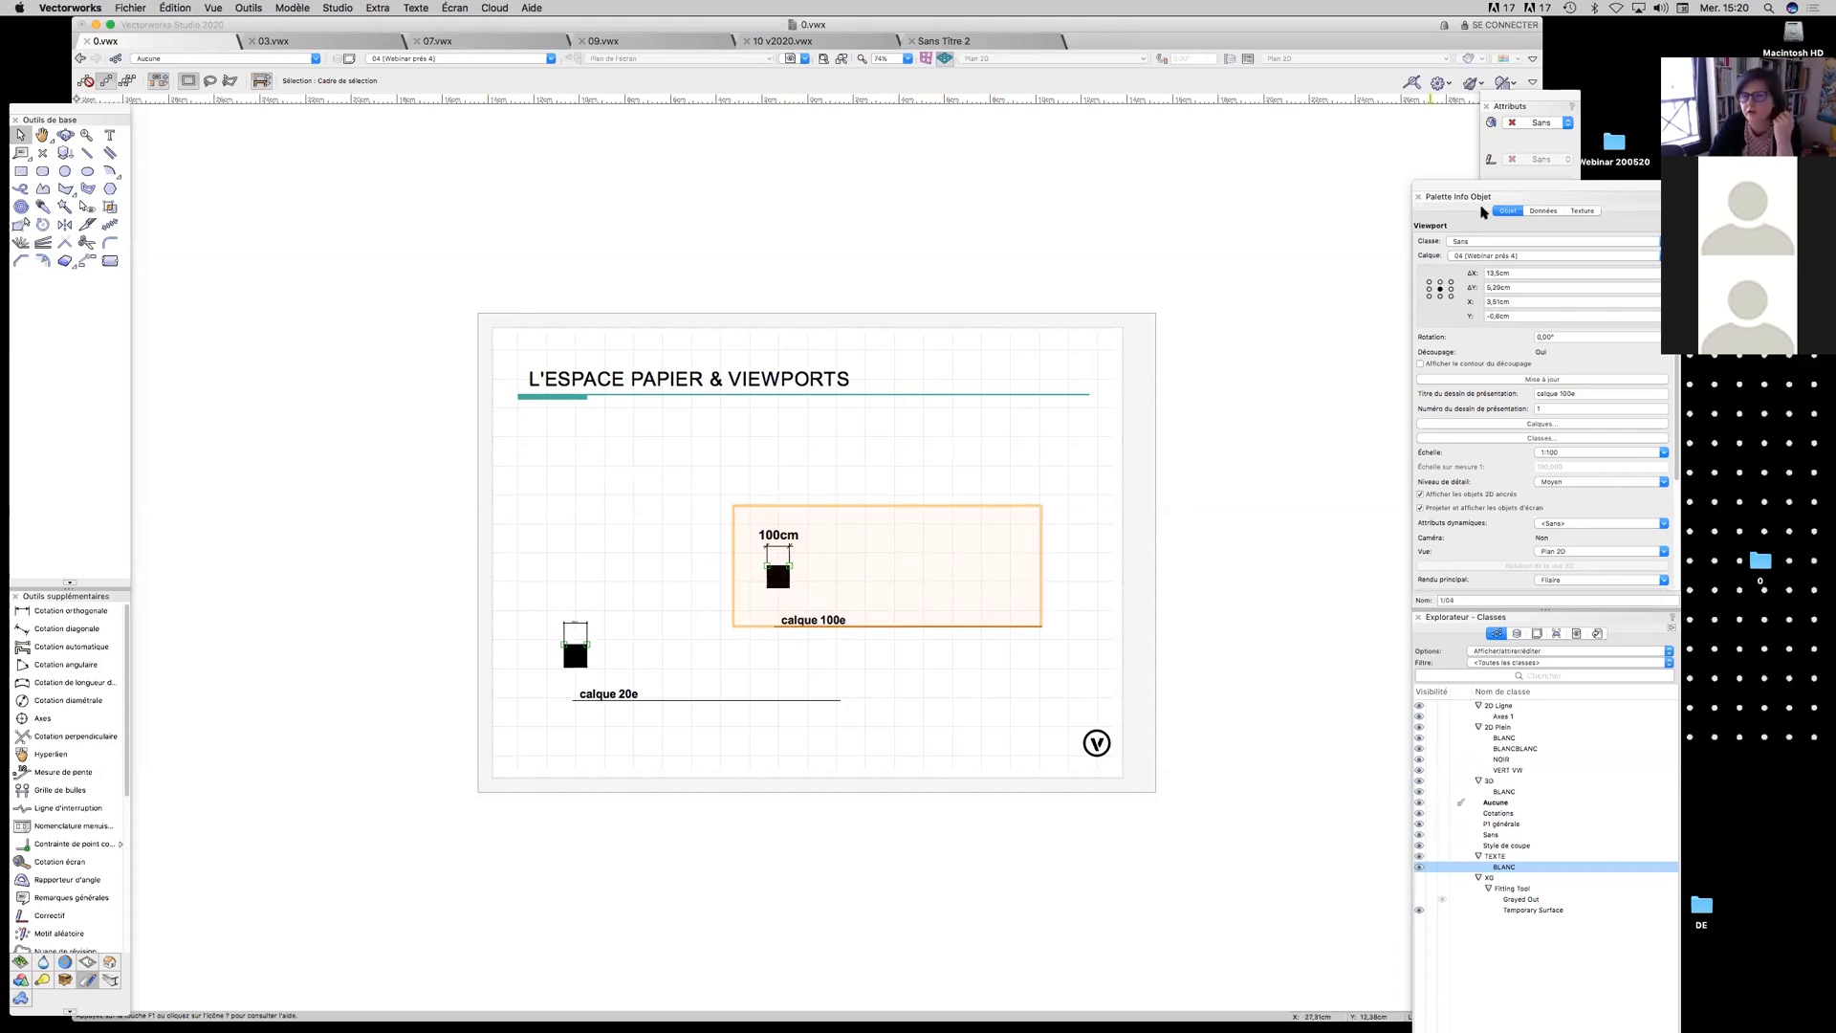
drag(1476, 184, 1417, 121)
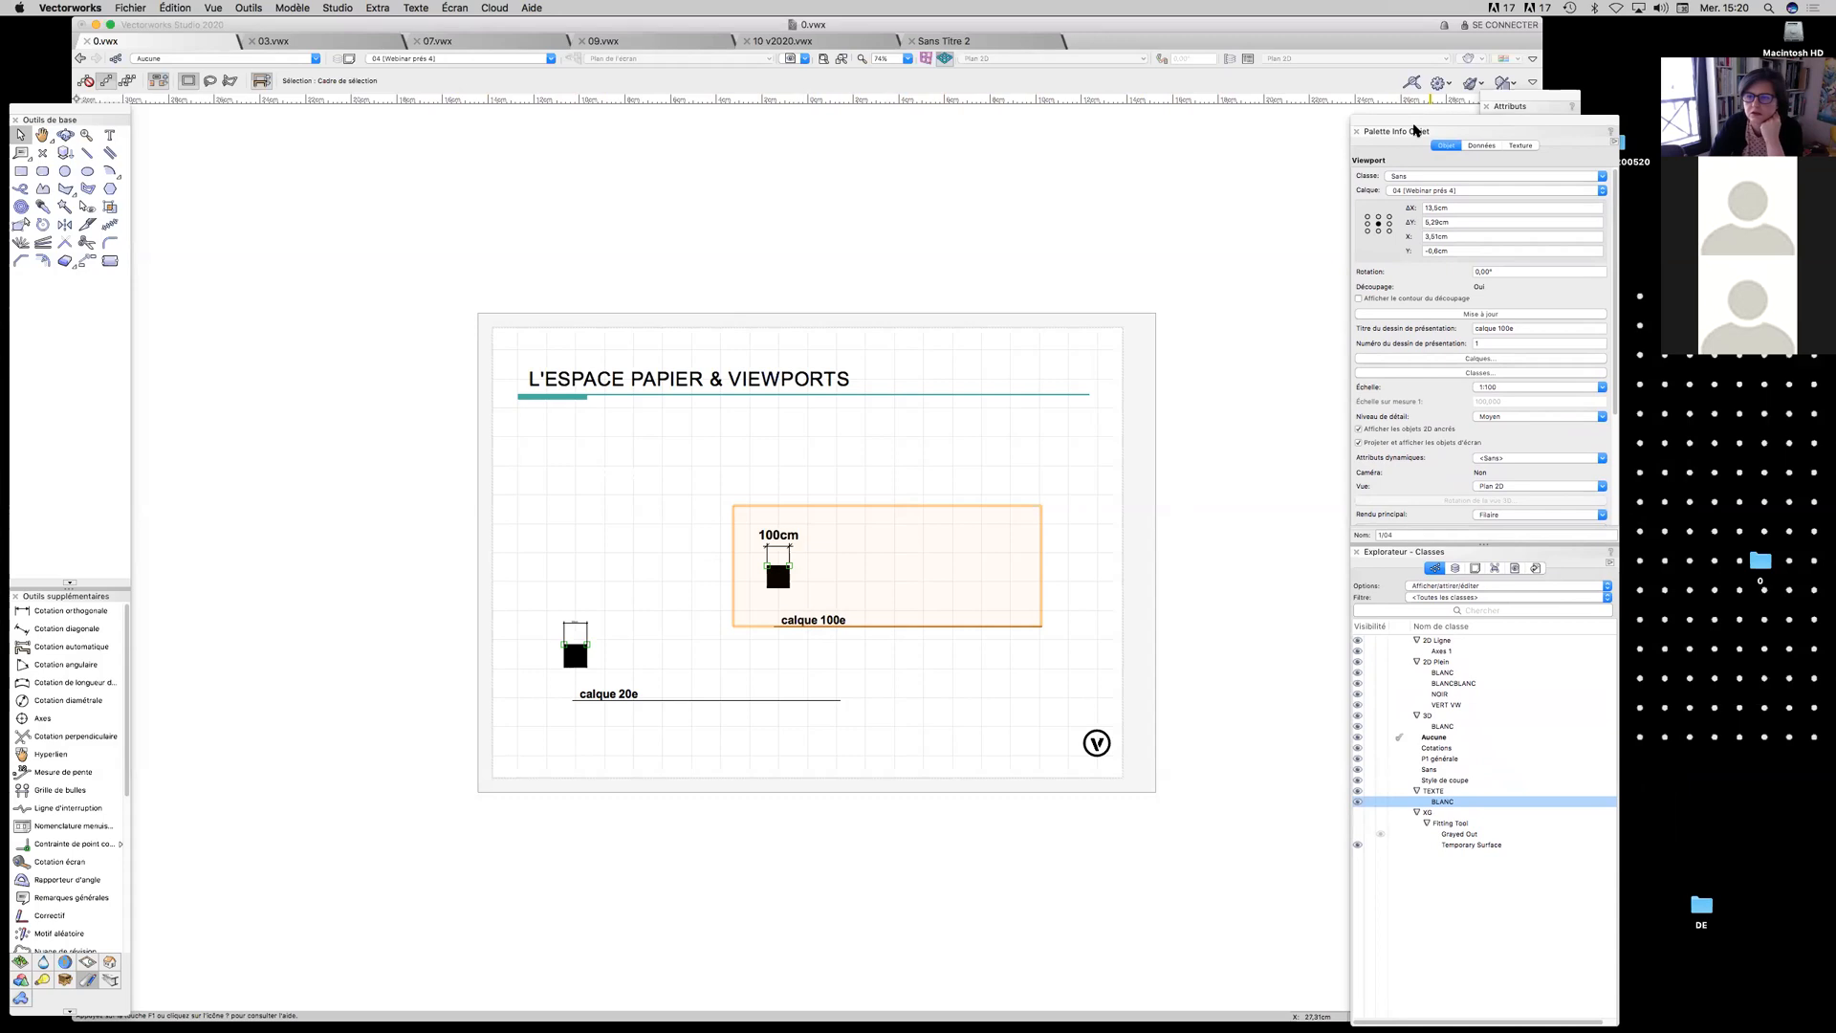
drag(1415, 125, 1269, 108)
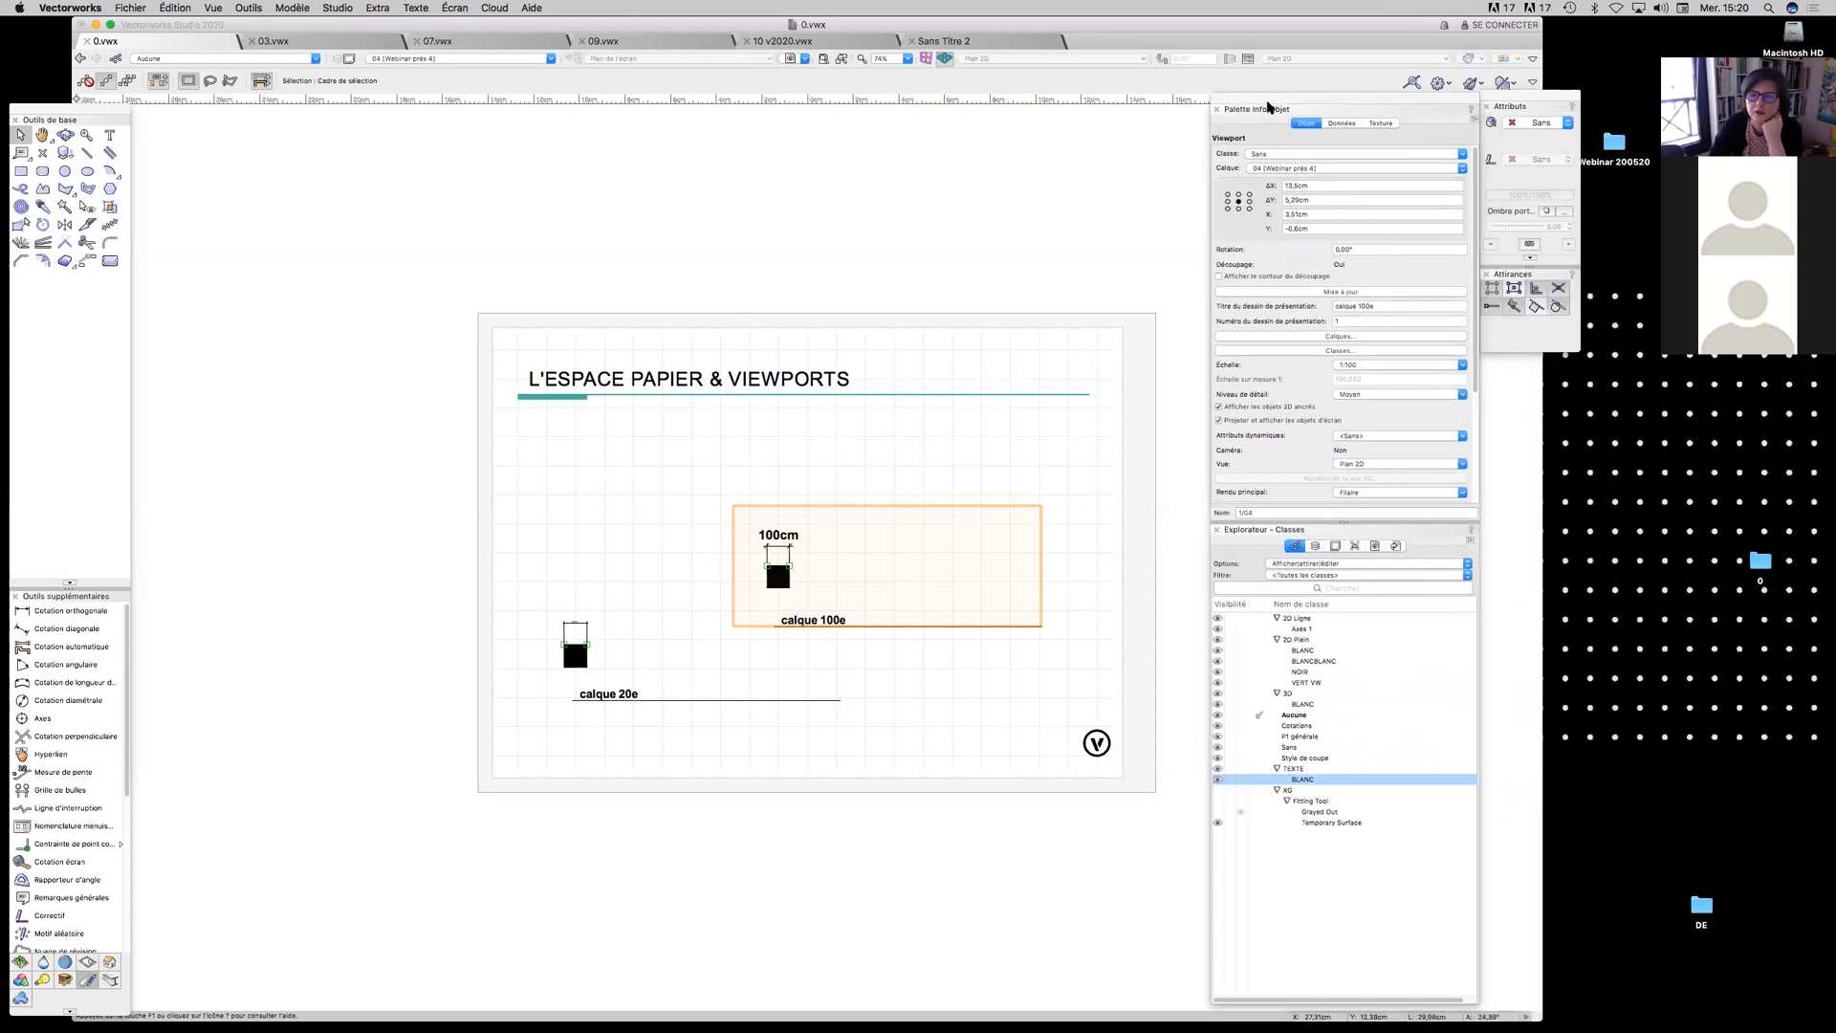
Preview the crop outline of the calque 100e viewport, and inspect its layer and class properties without changing them
click(1220, 276)
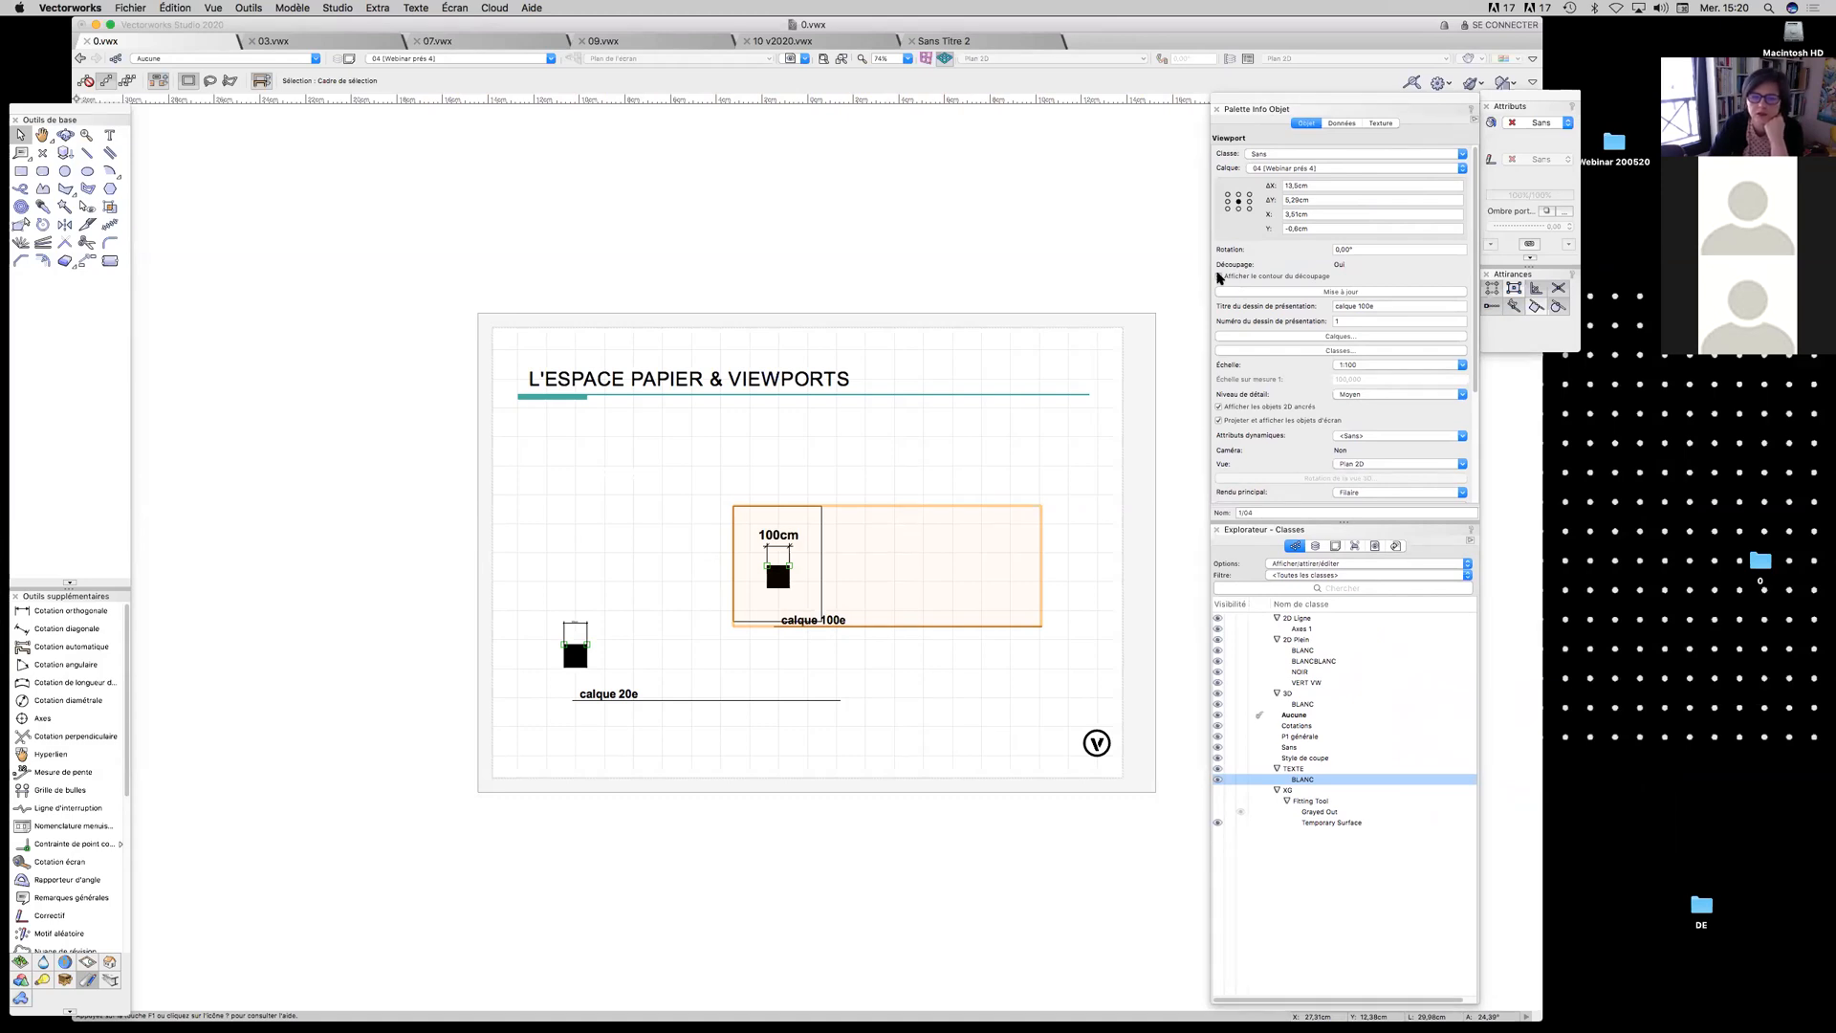
click(1219, 276)
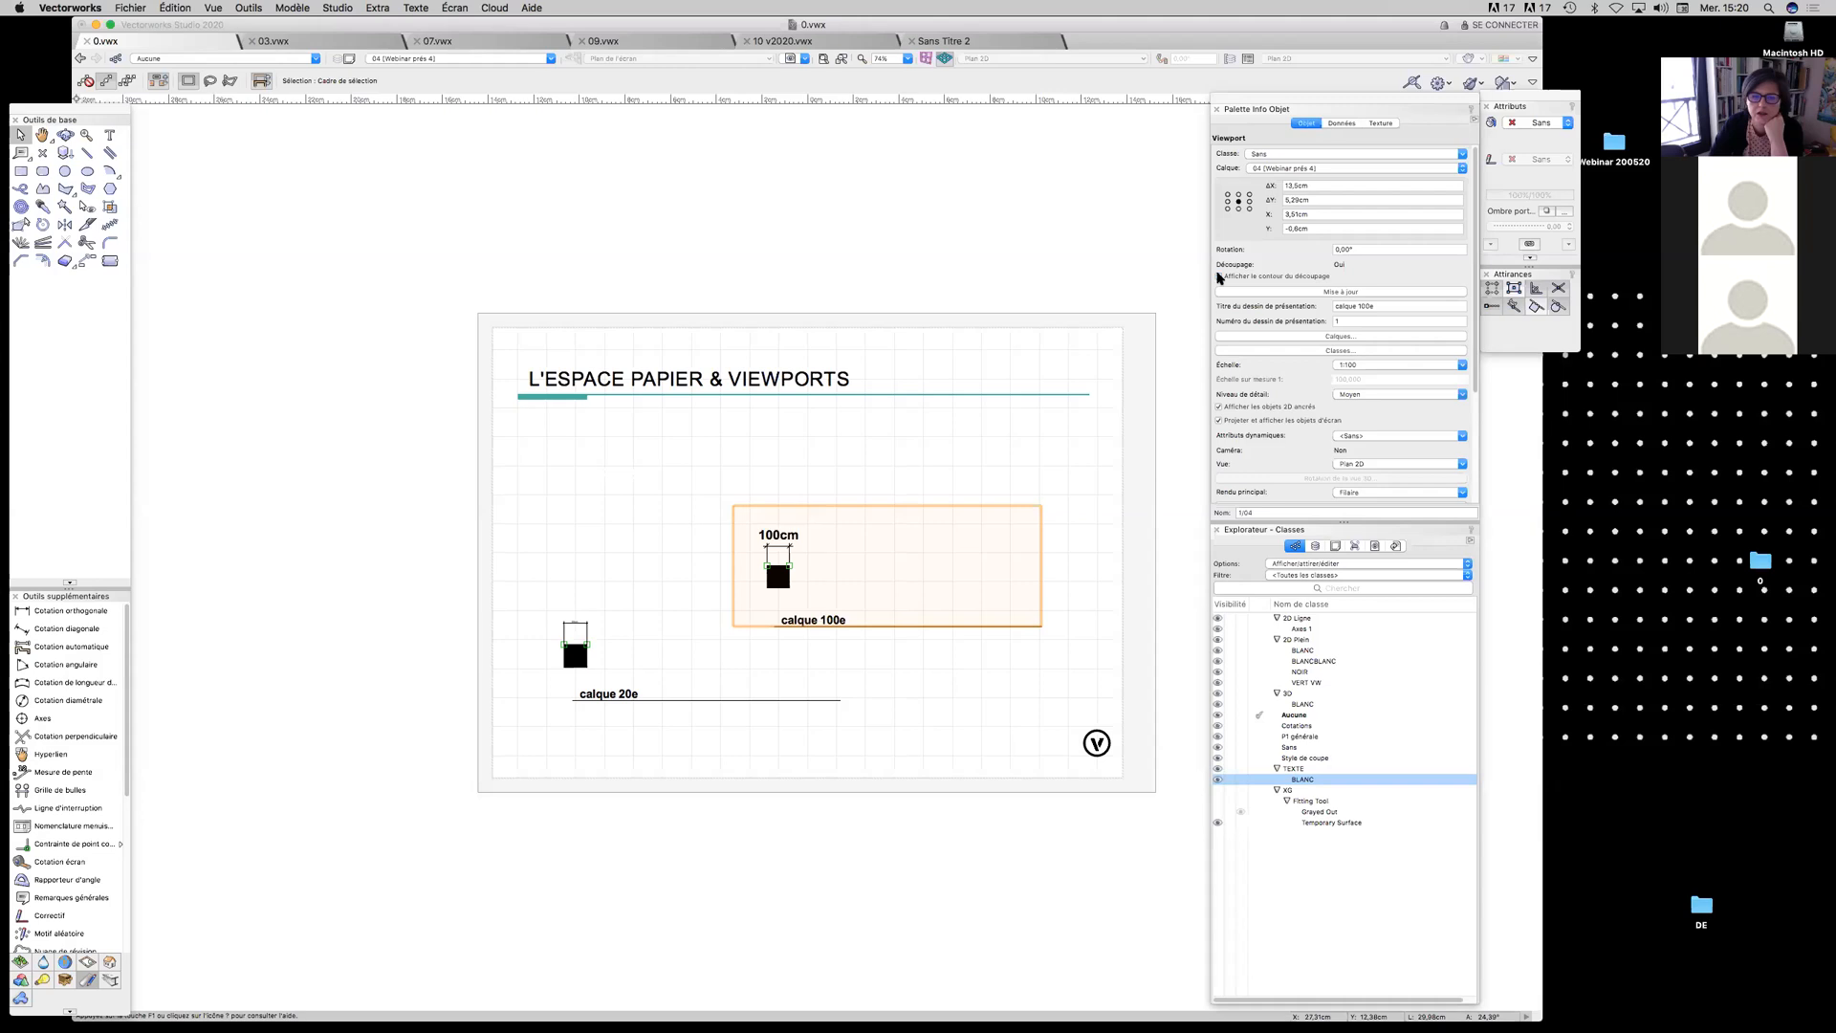
click(1304, 337)
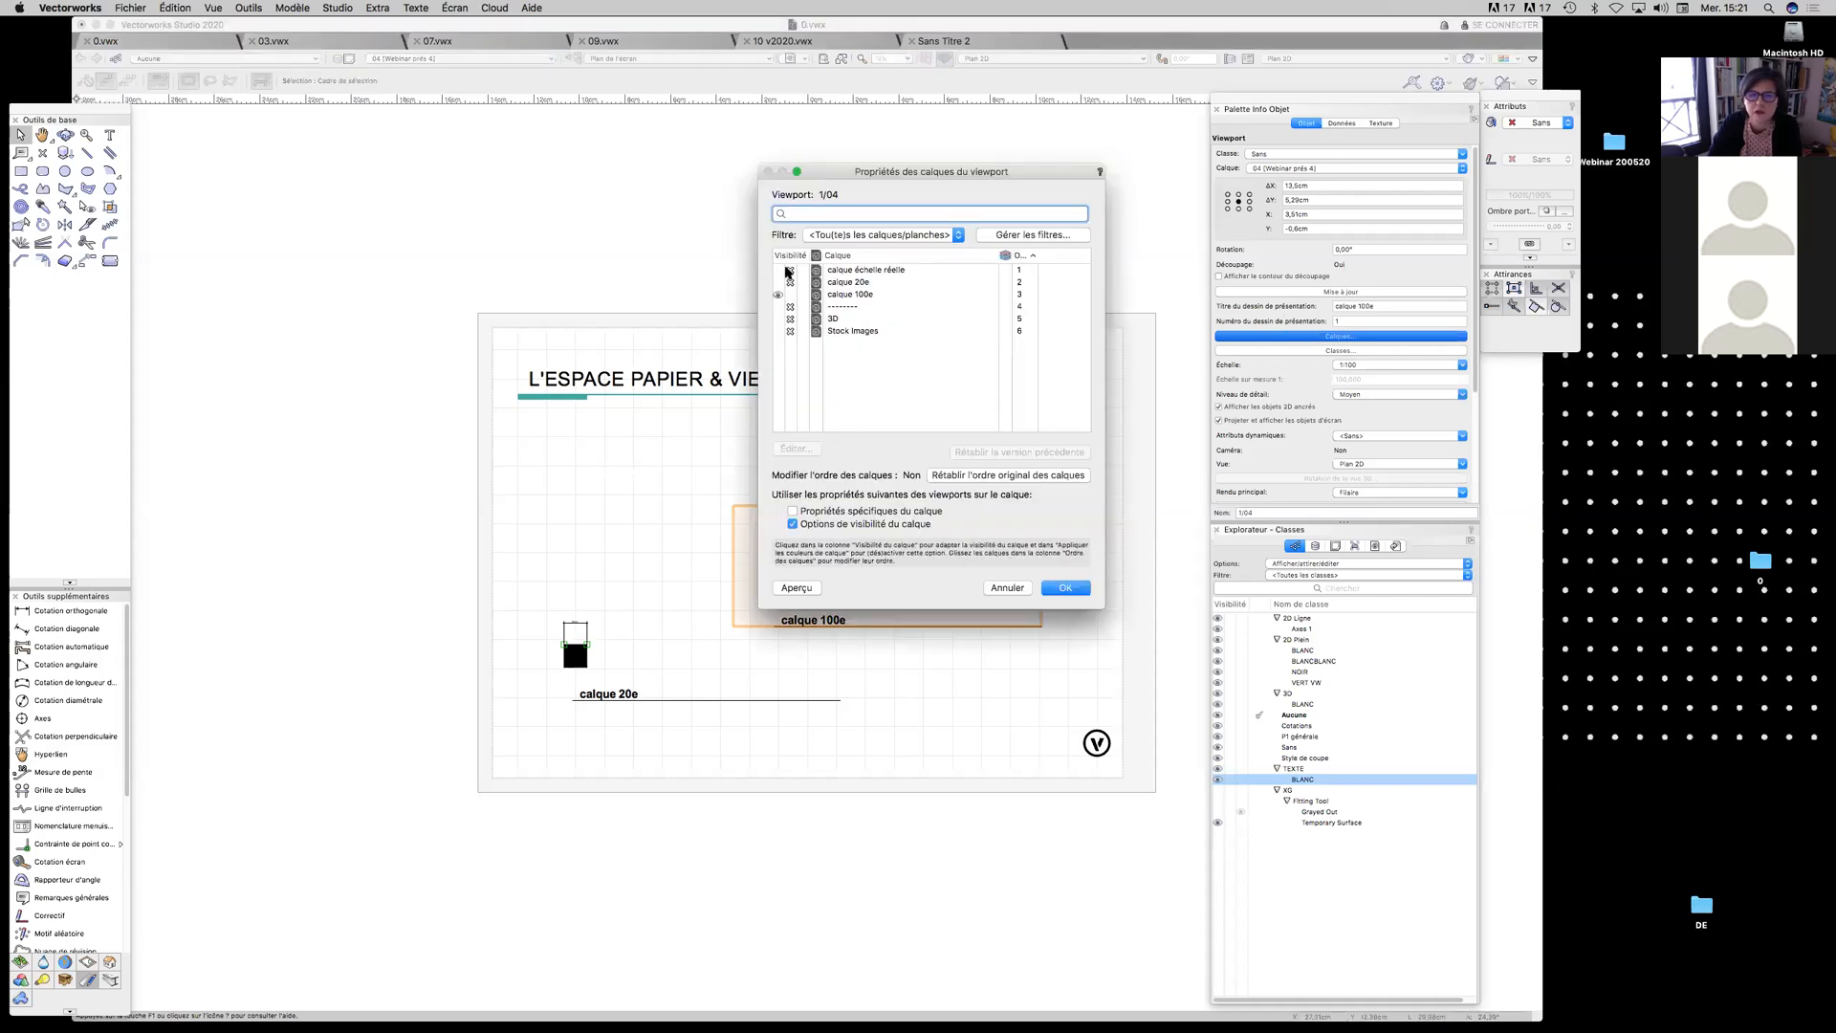
click(1012, 589)
click(1276, 351)
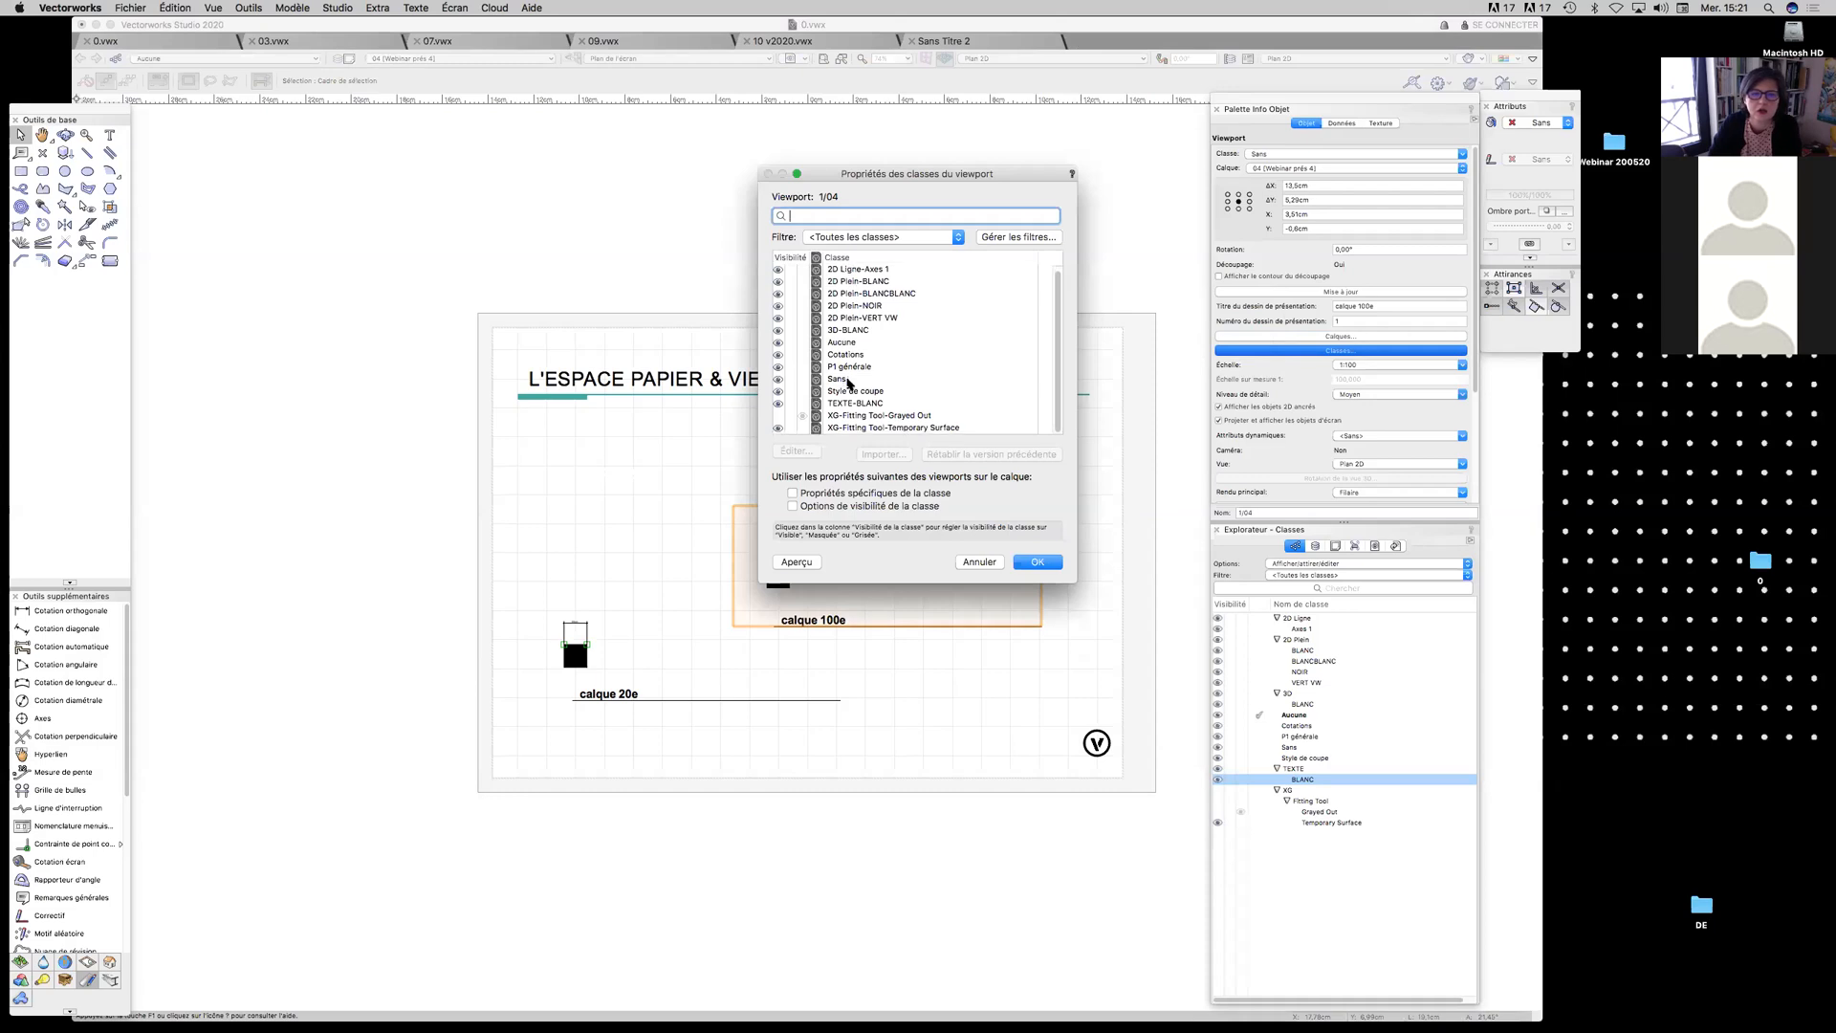
click(979, 562)
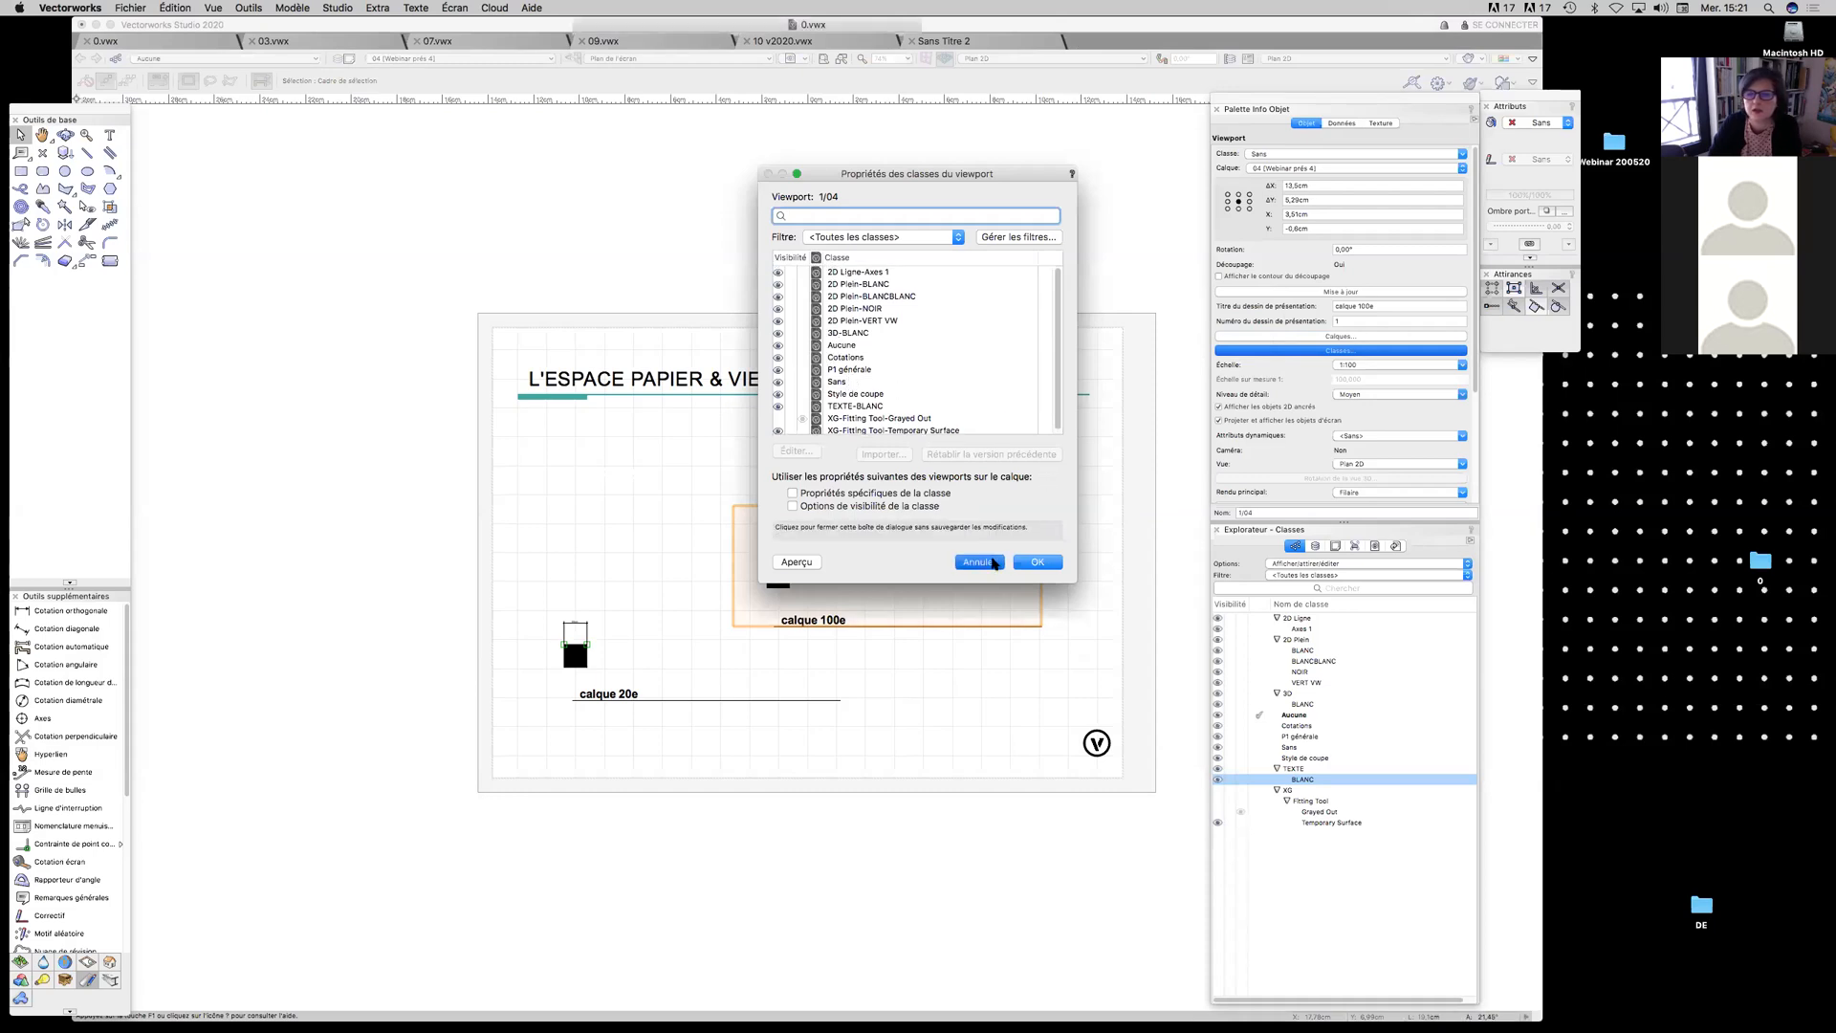
Override the line colour of the Cotations class with red in the class properties of the calque 100e viewport
click(1306, 352)
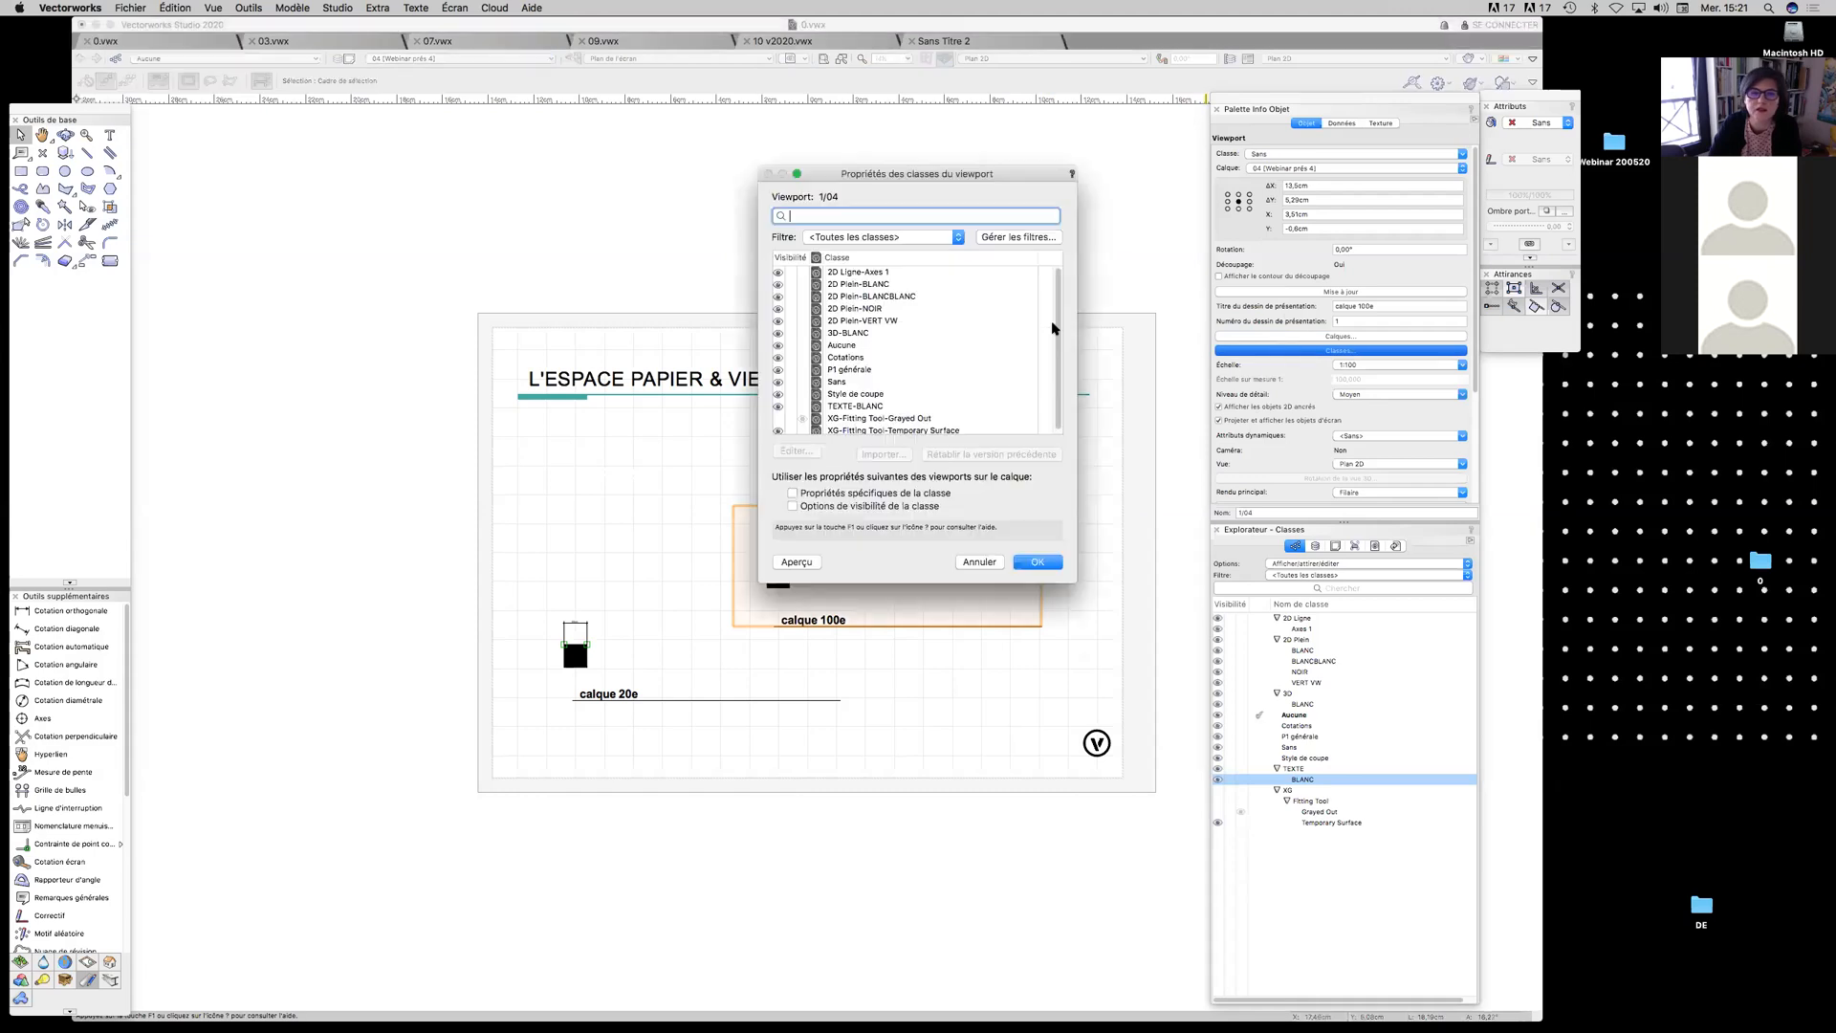
click(852, 360)
click(796, 450)
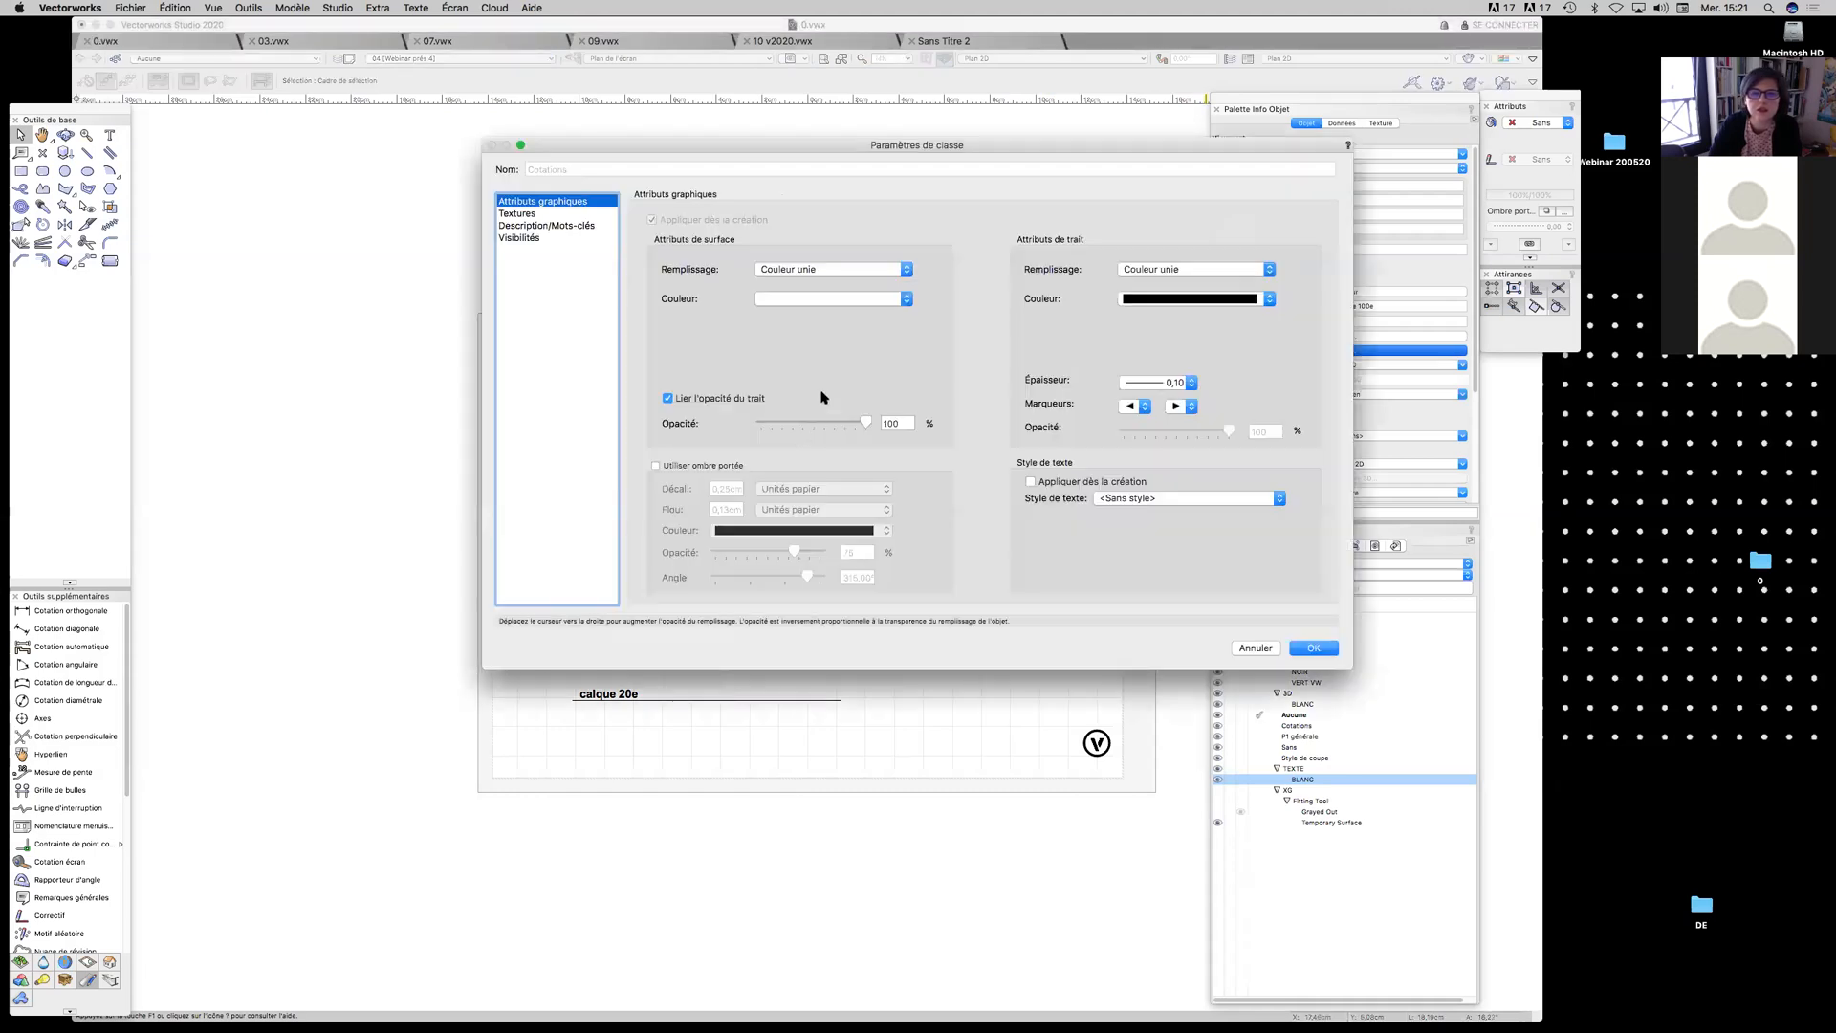
click(1183, 299)
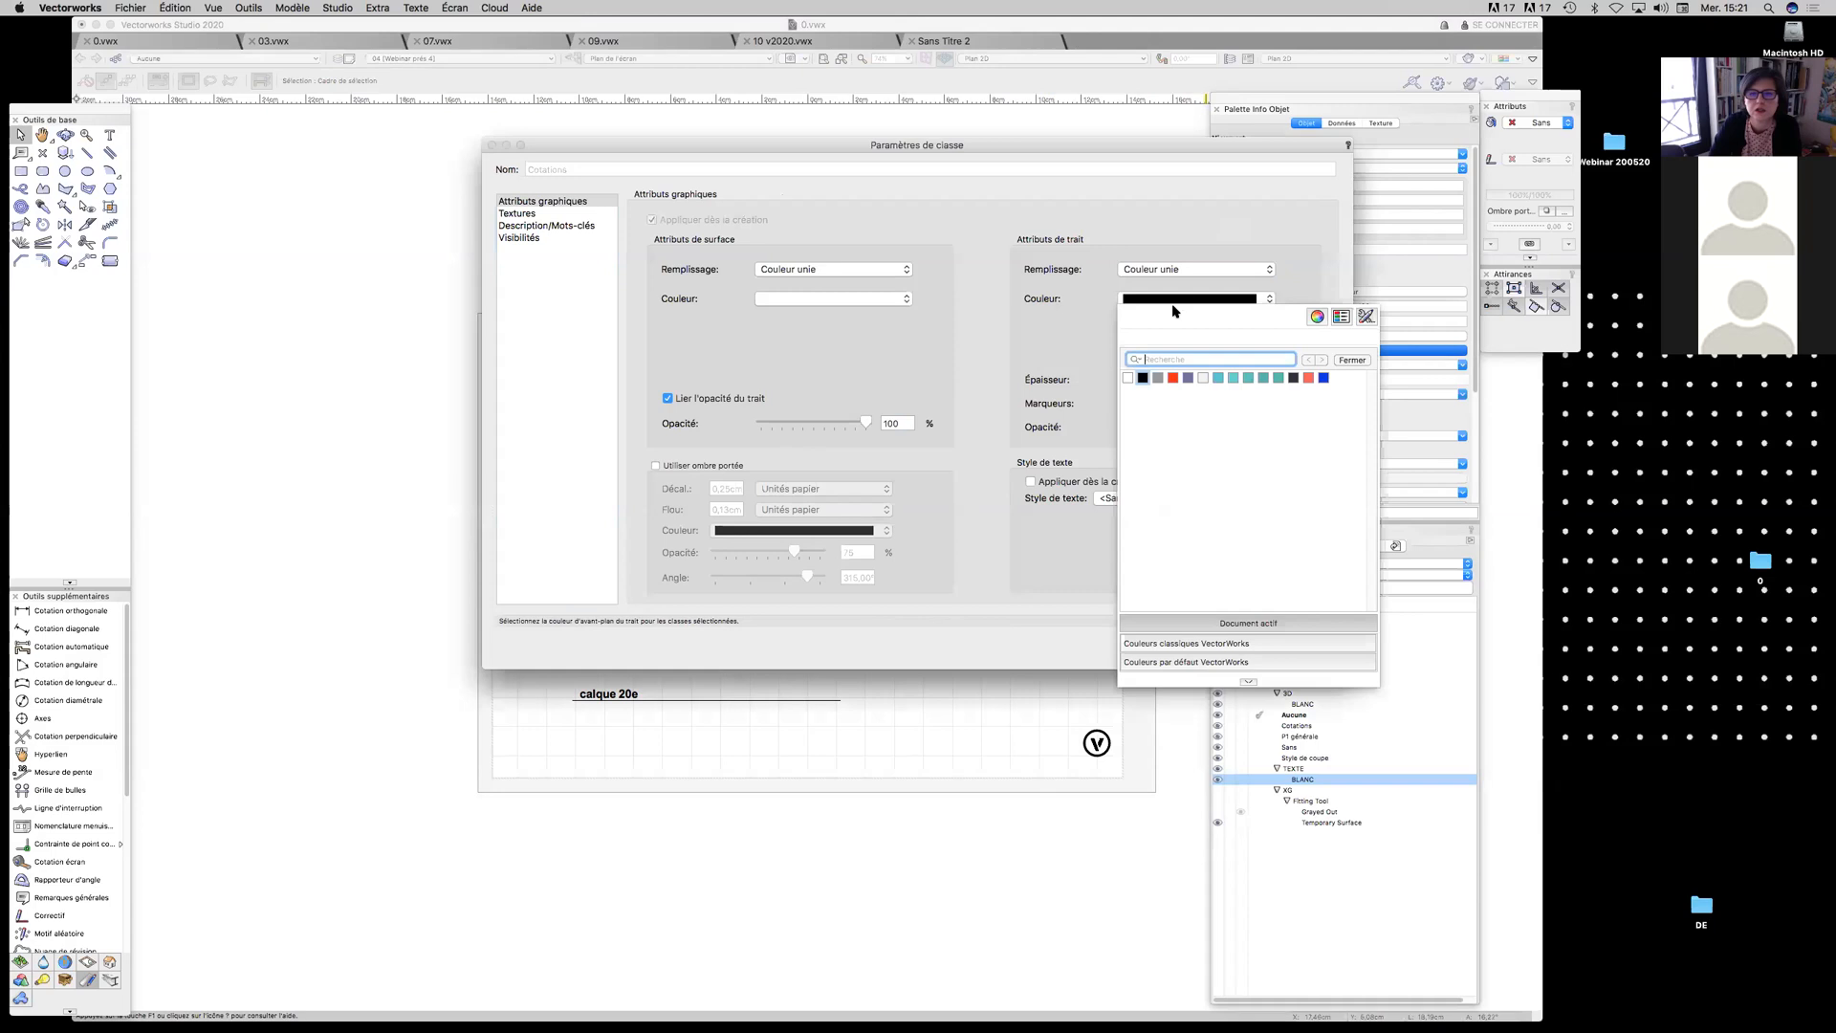
click(1174, 378)
click(1308, 648)
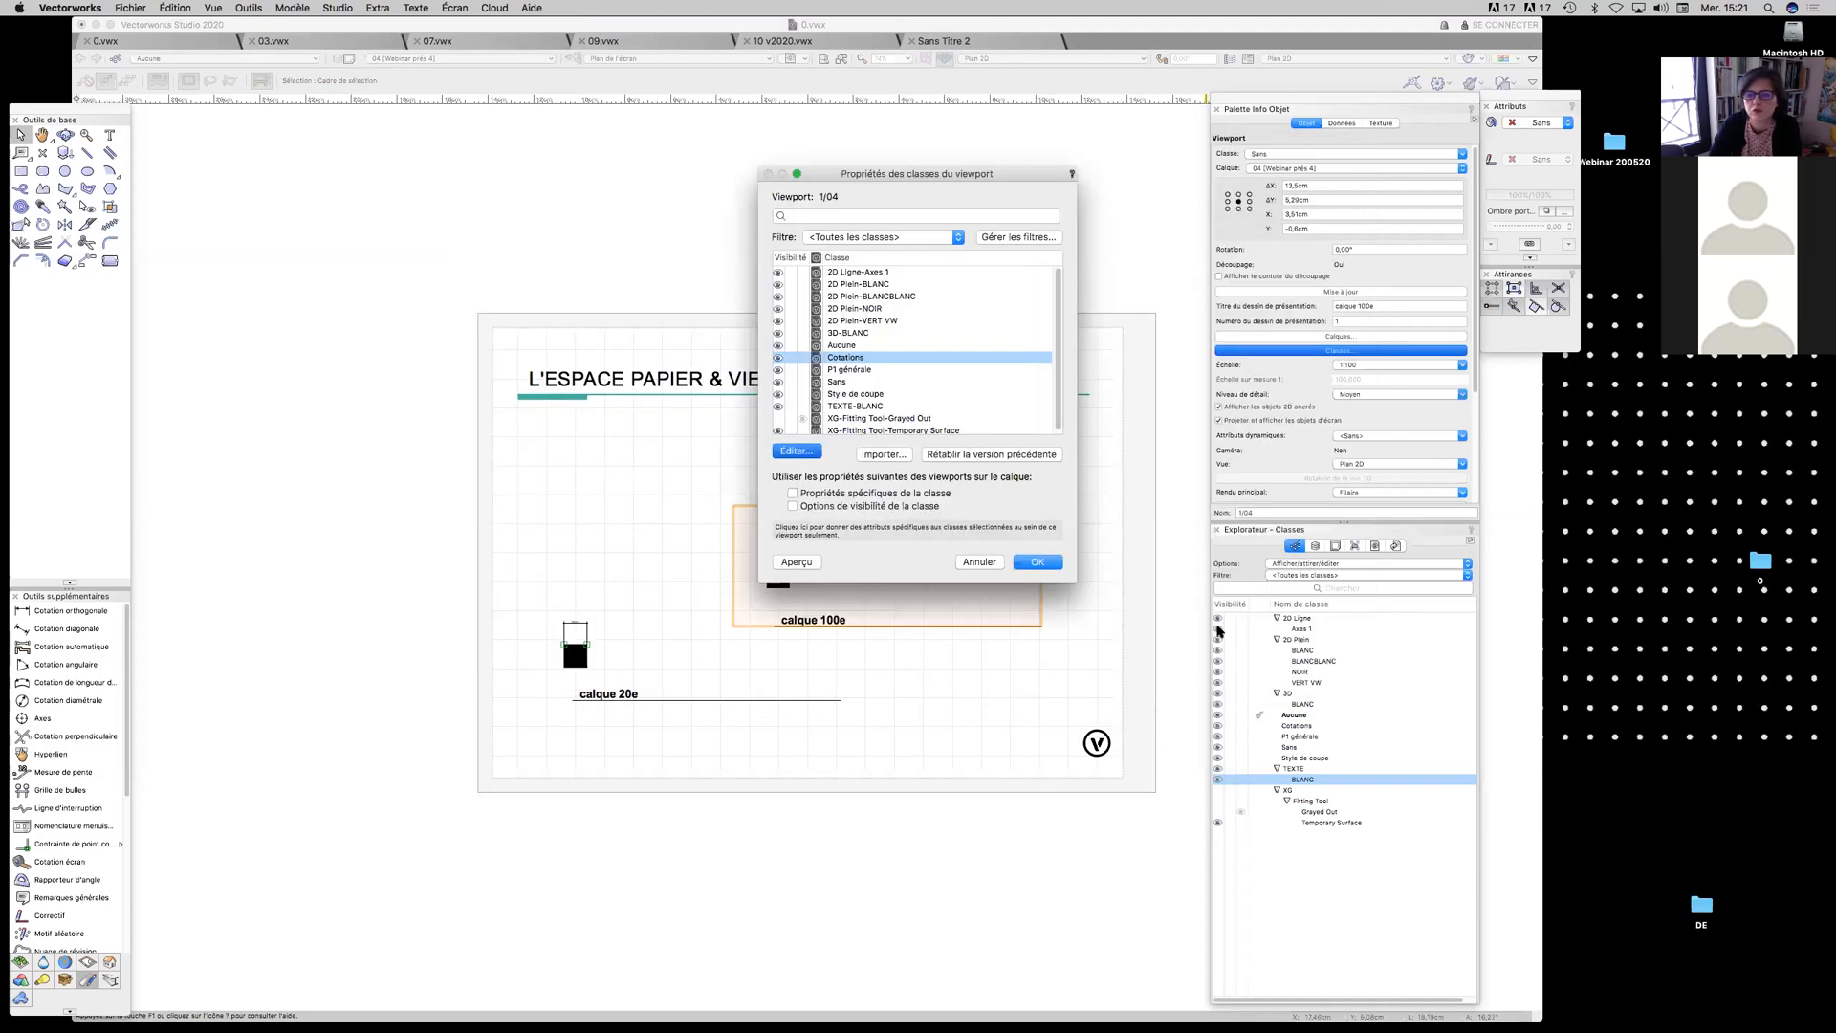
click(1039, 565)
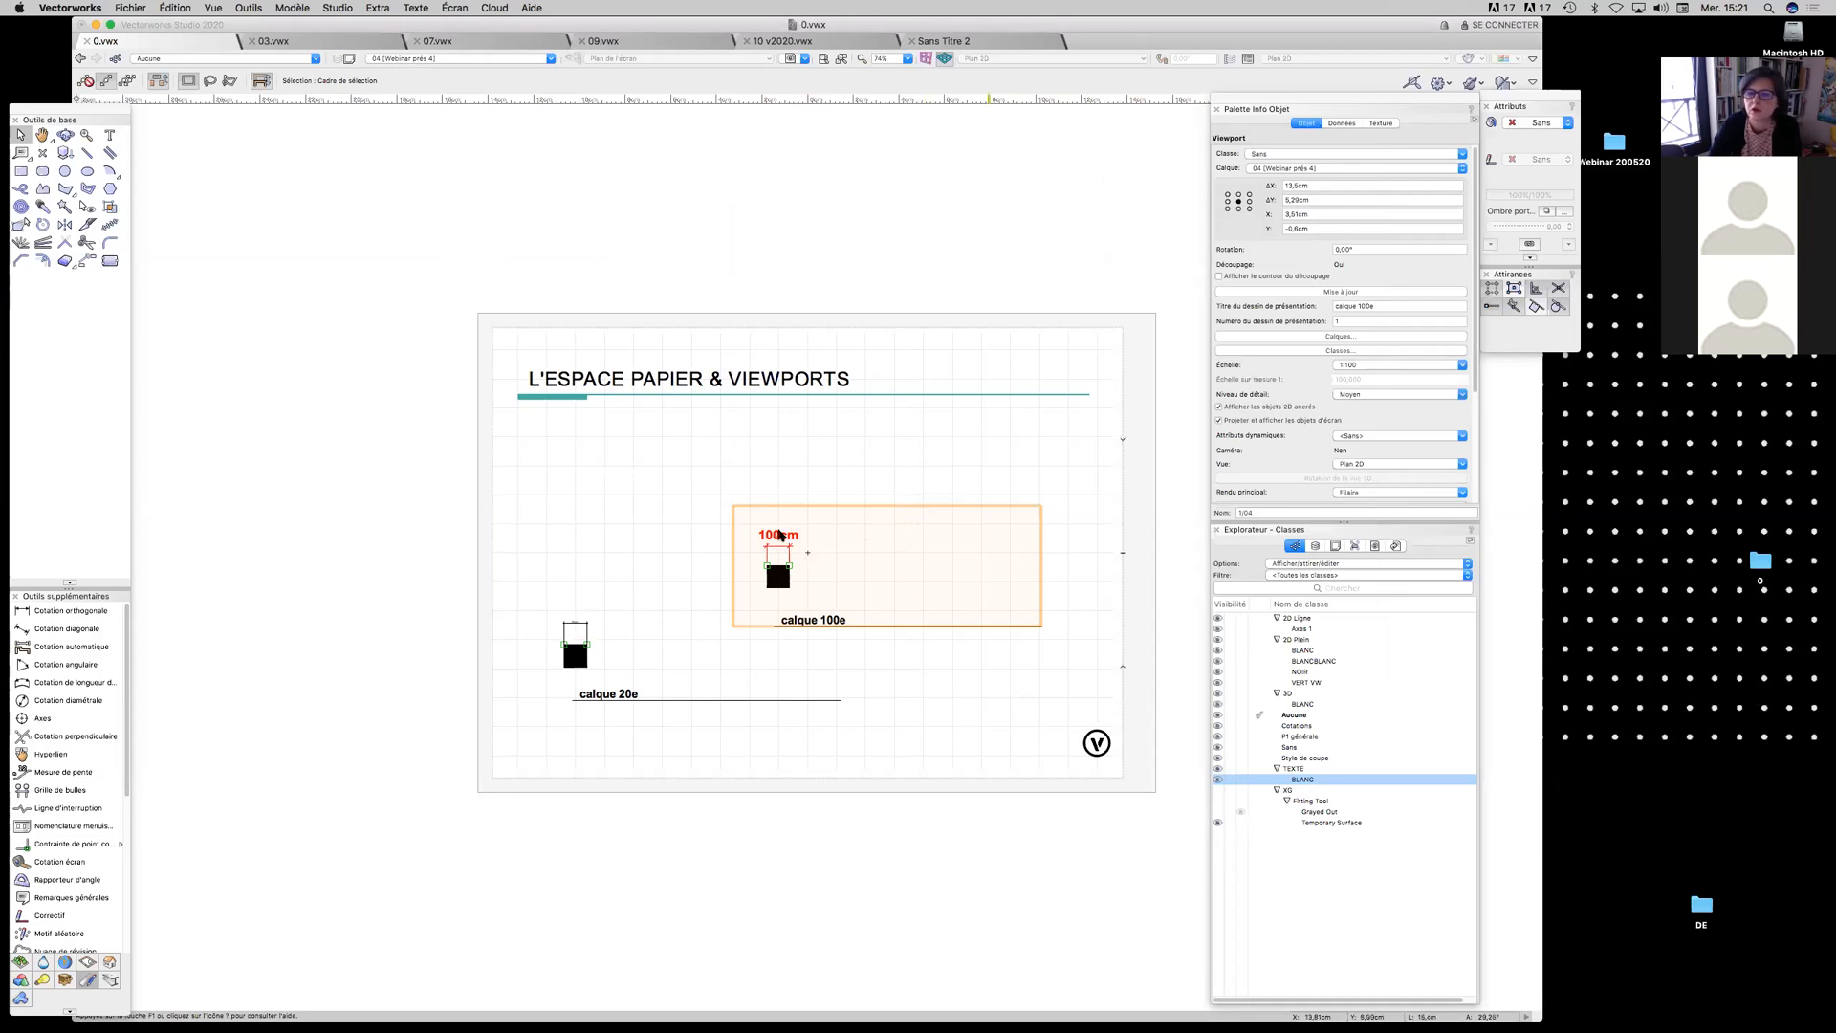
Change the Cotations class line colour to teal in the calque 100e viewport's class properties
click(1325, 350)
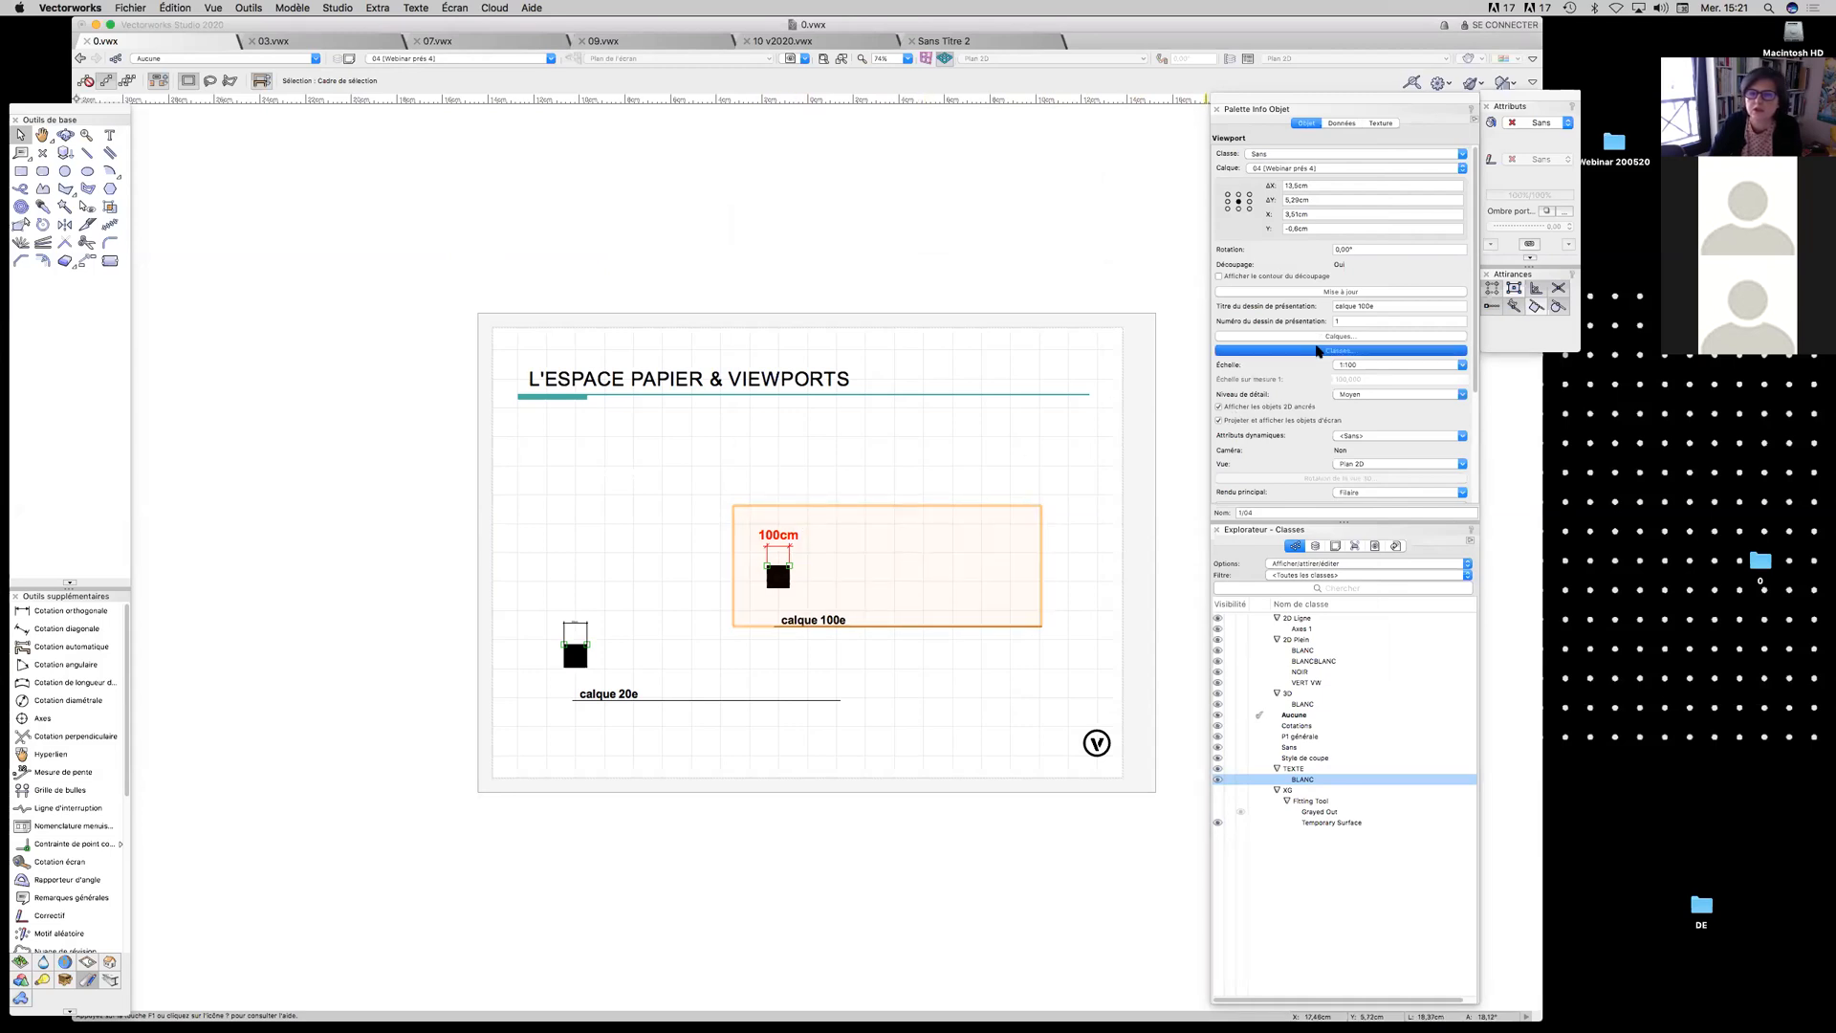
click(846, 359)
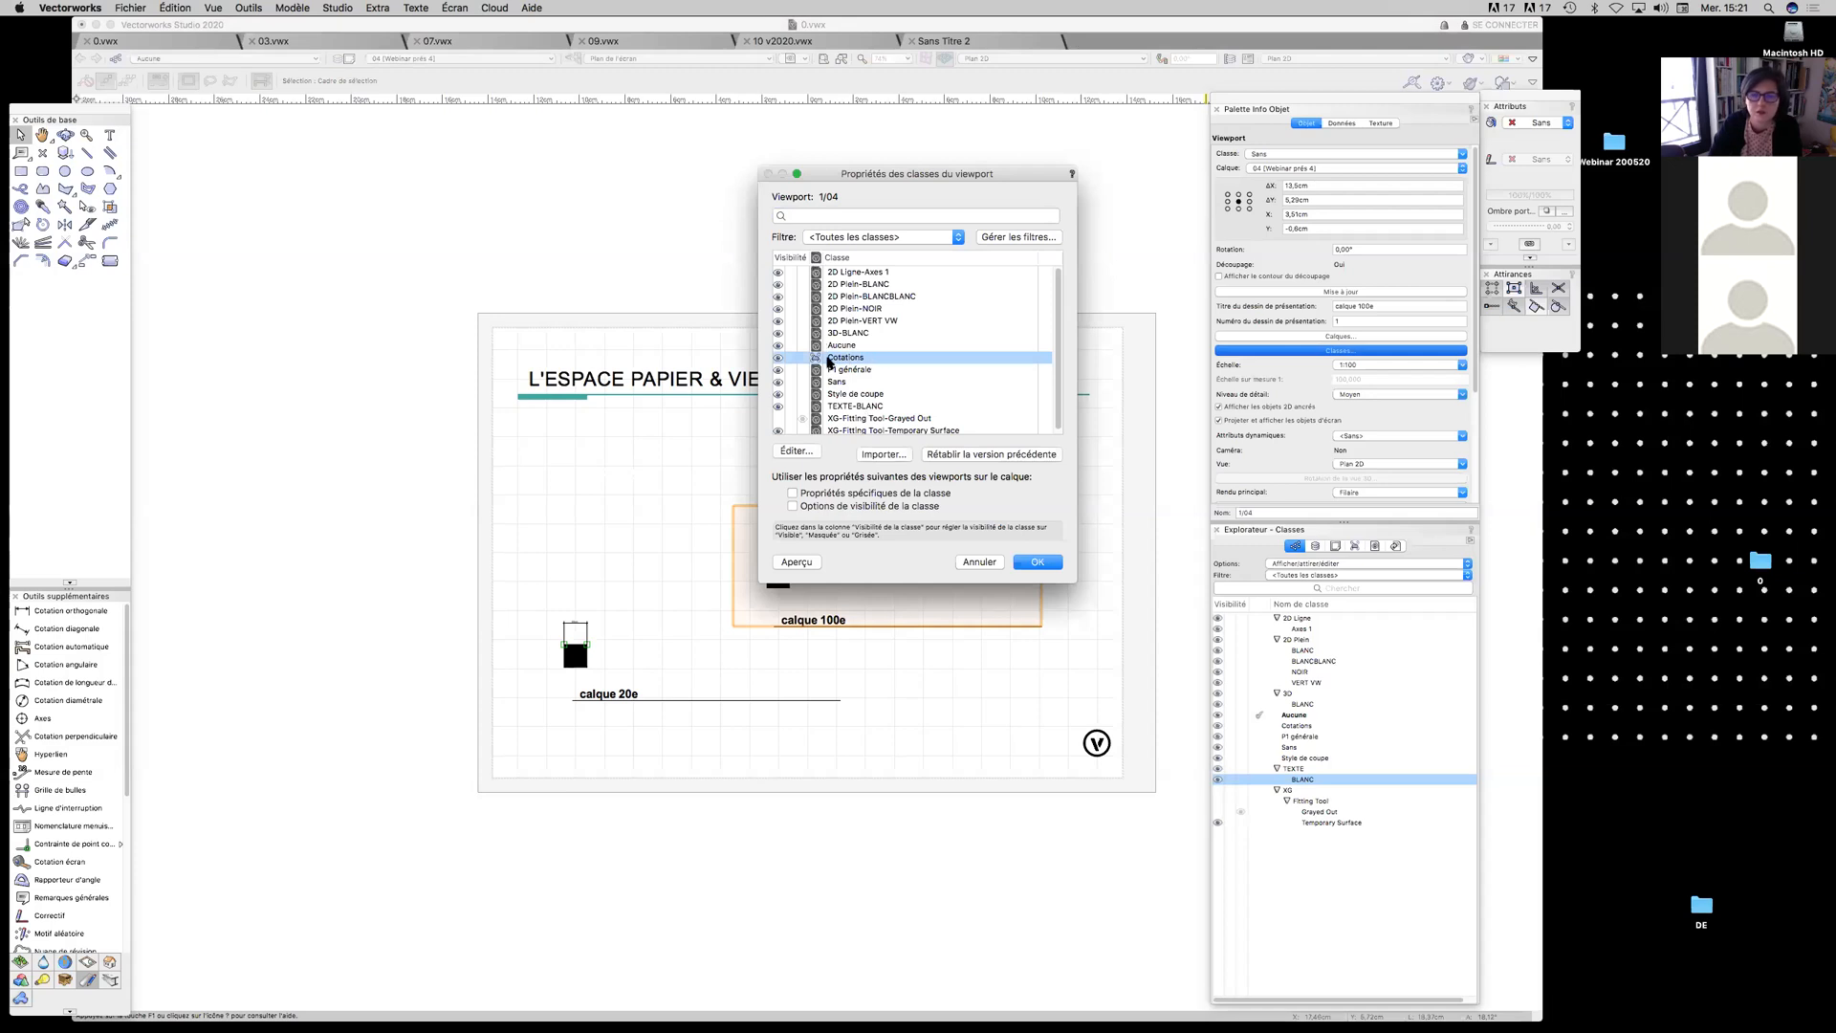
click(803, 451)
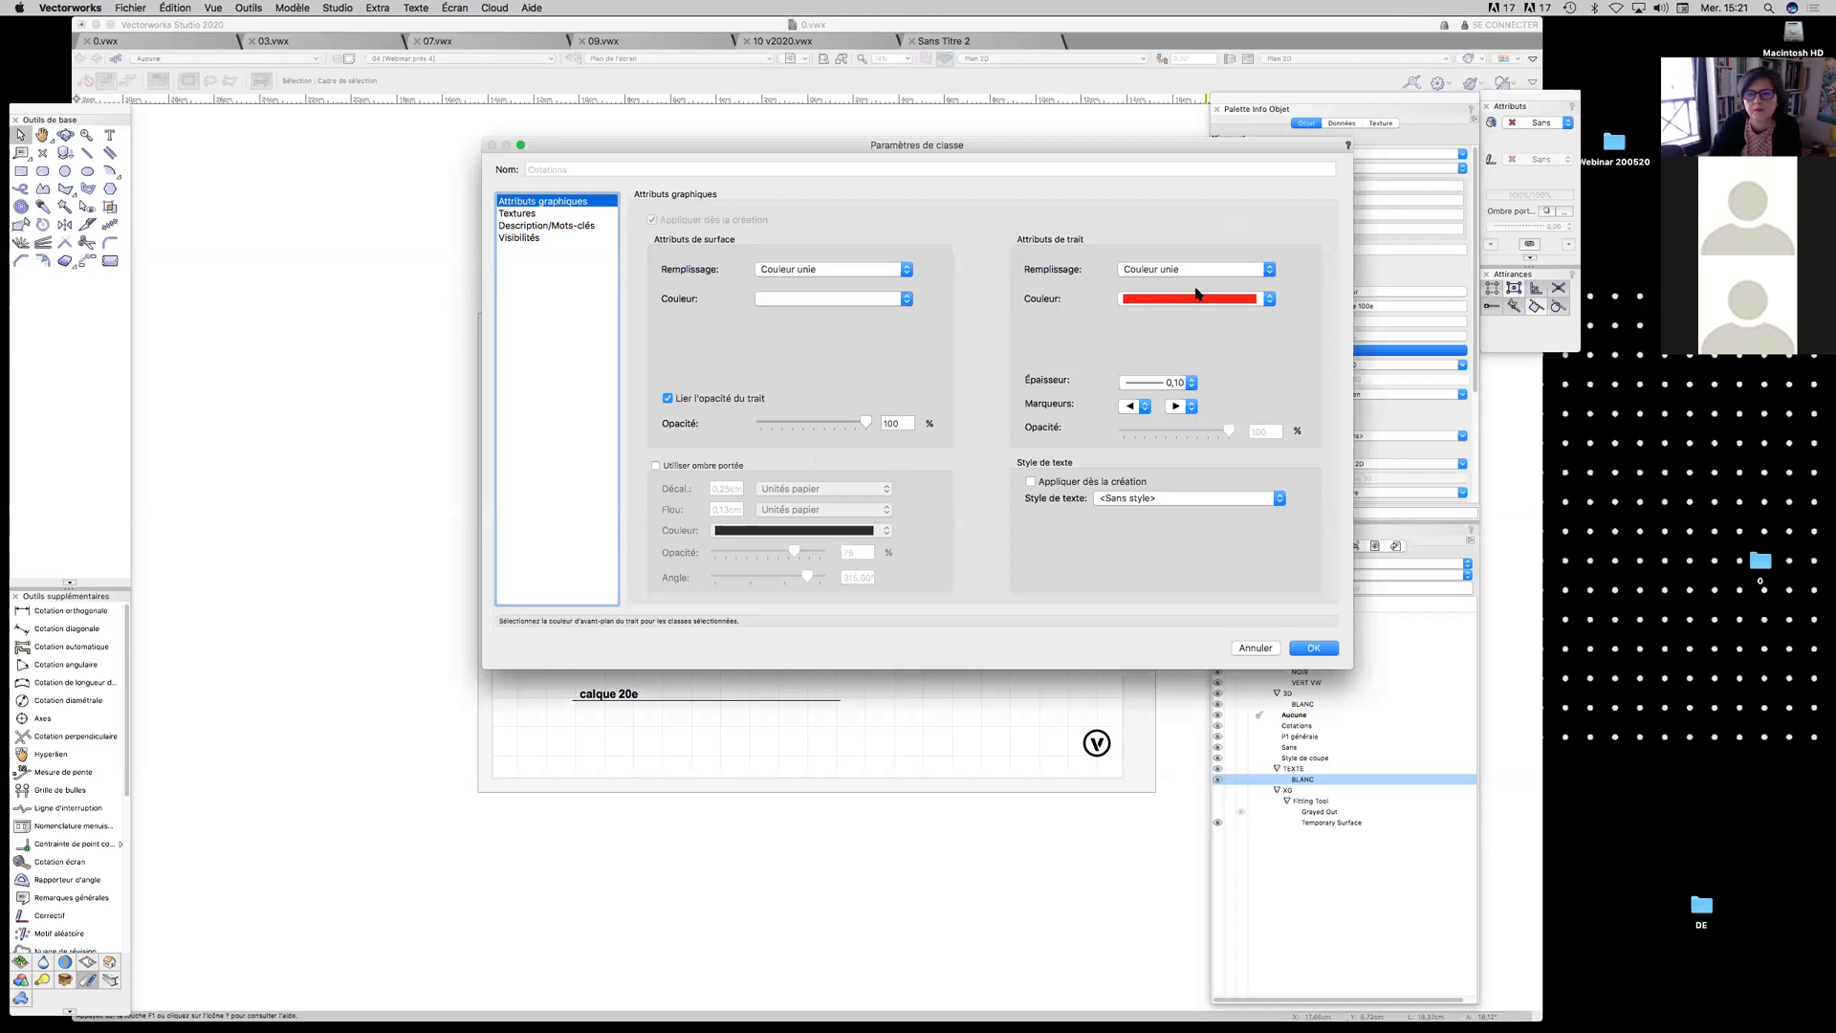
click(1173, 304)
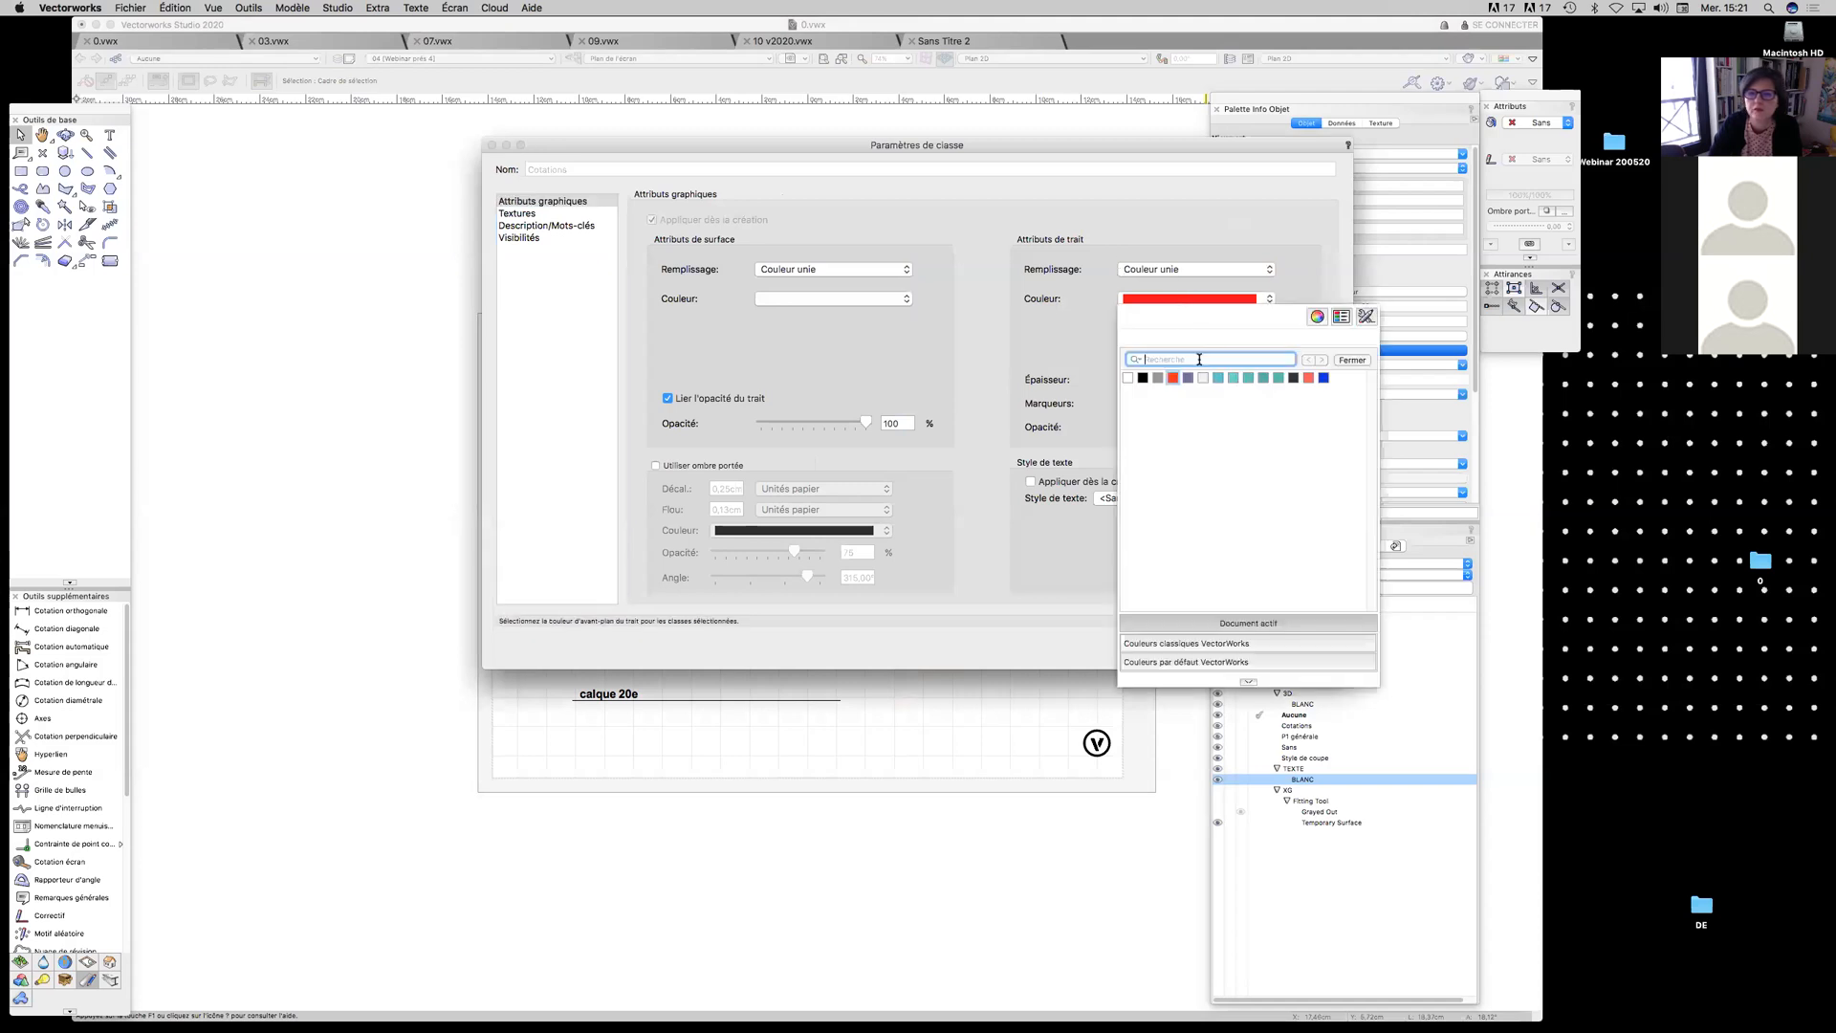
click(1272, 379)
click(1319, 653)
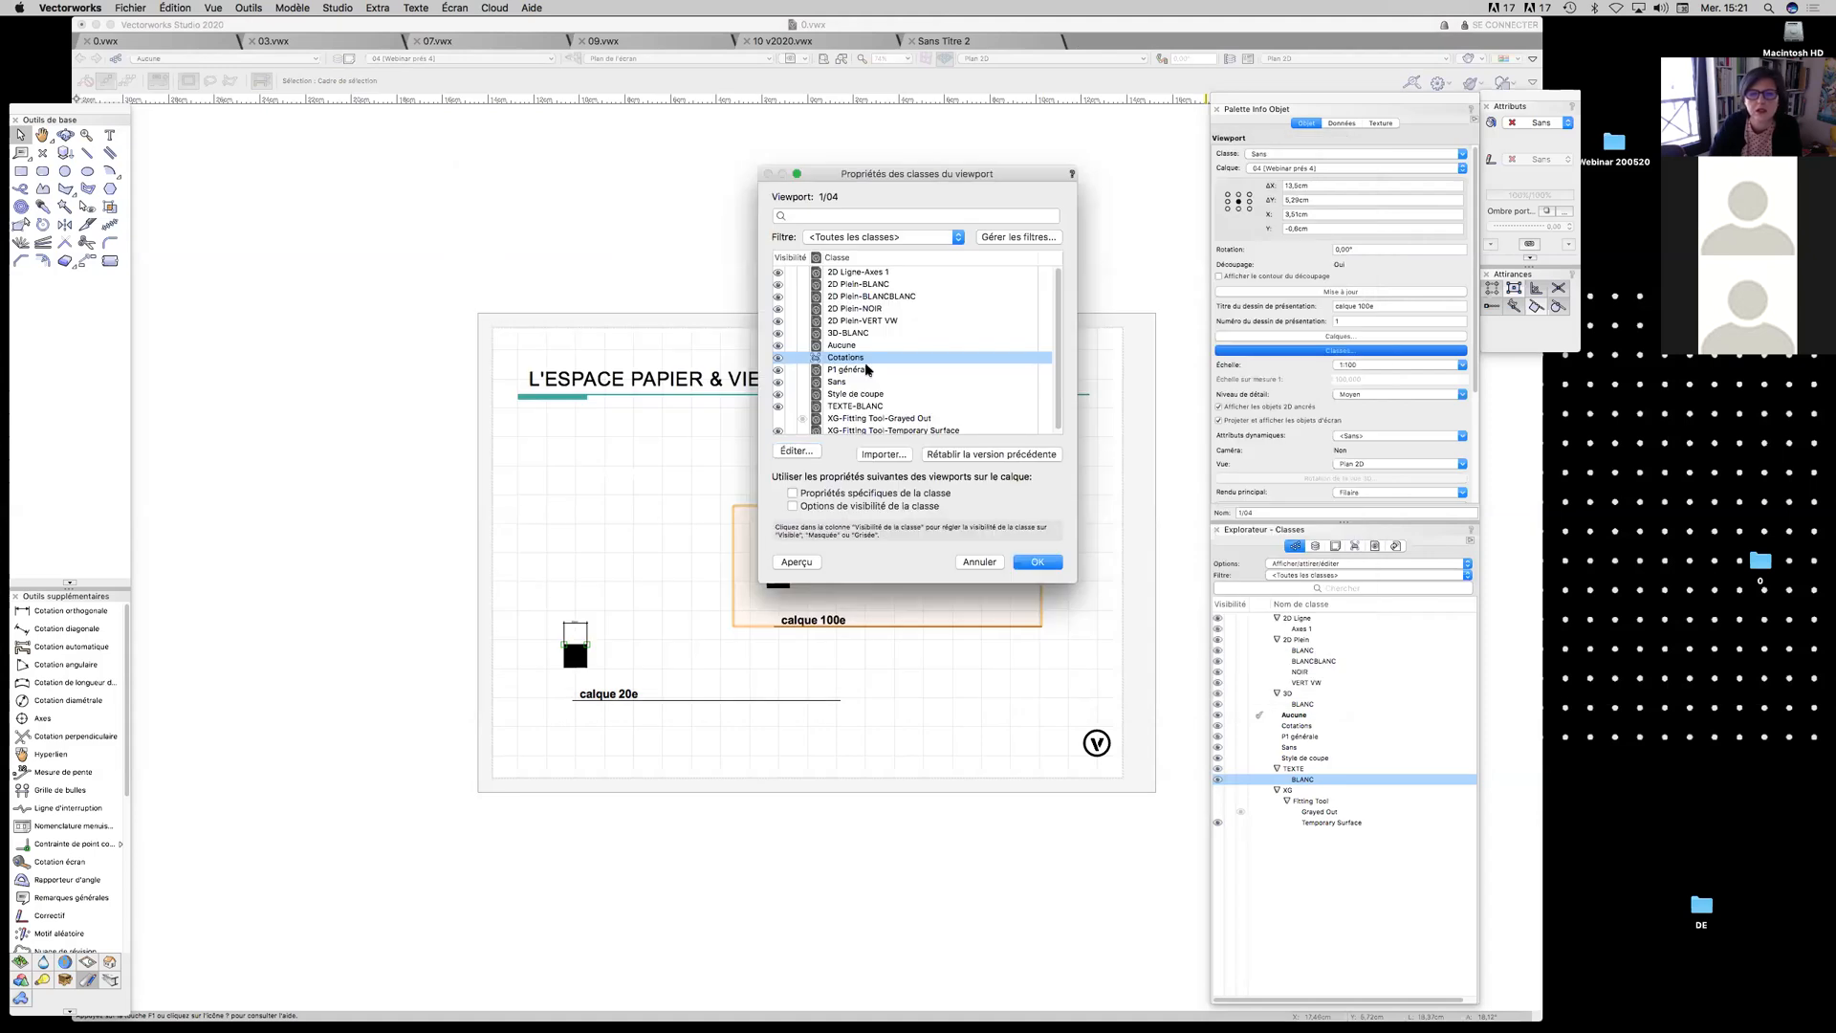
click(1037, 562)
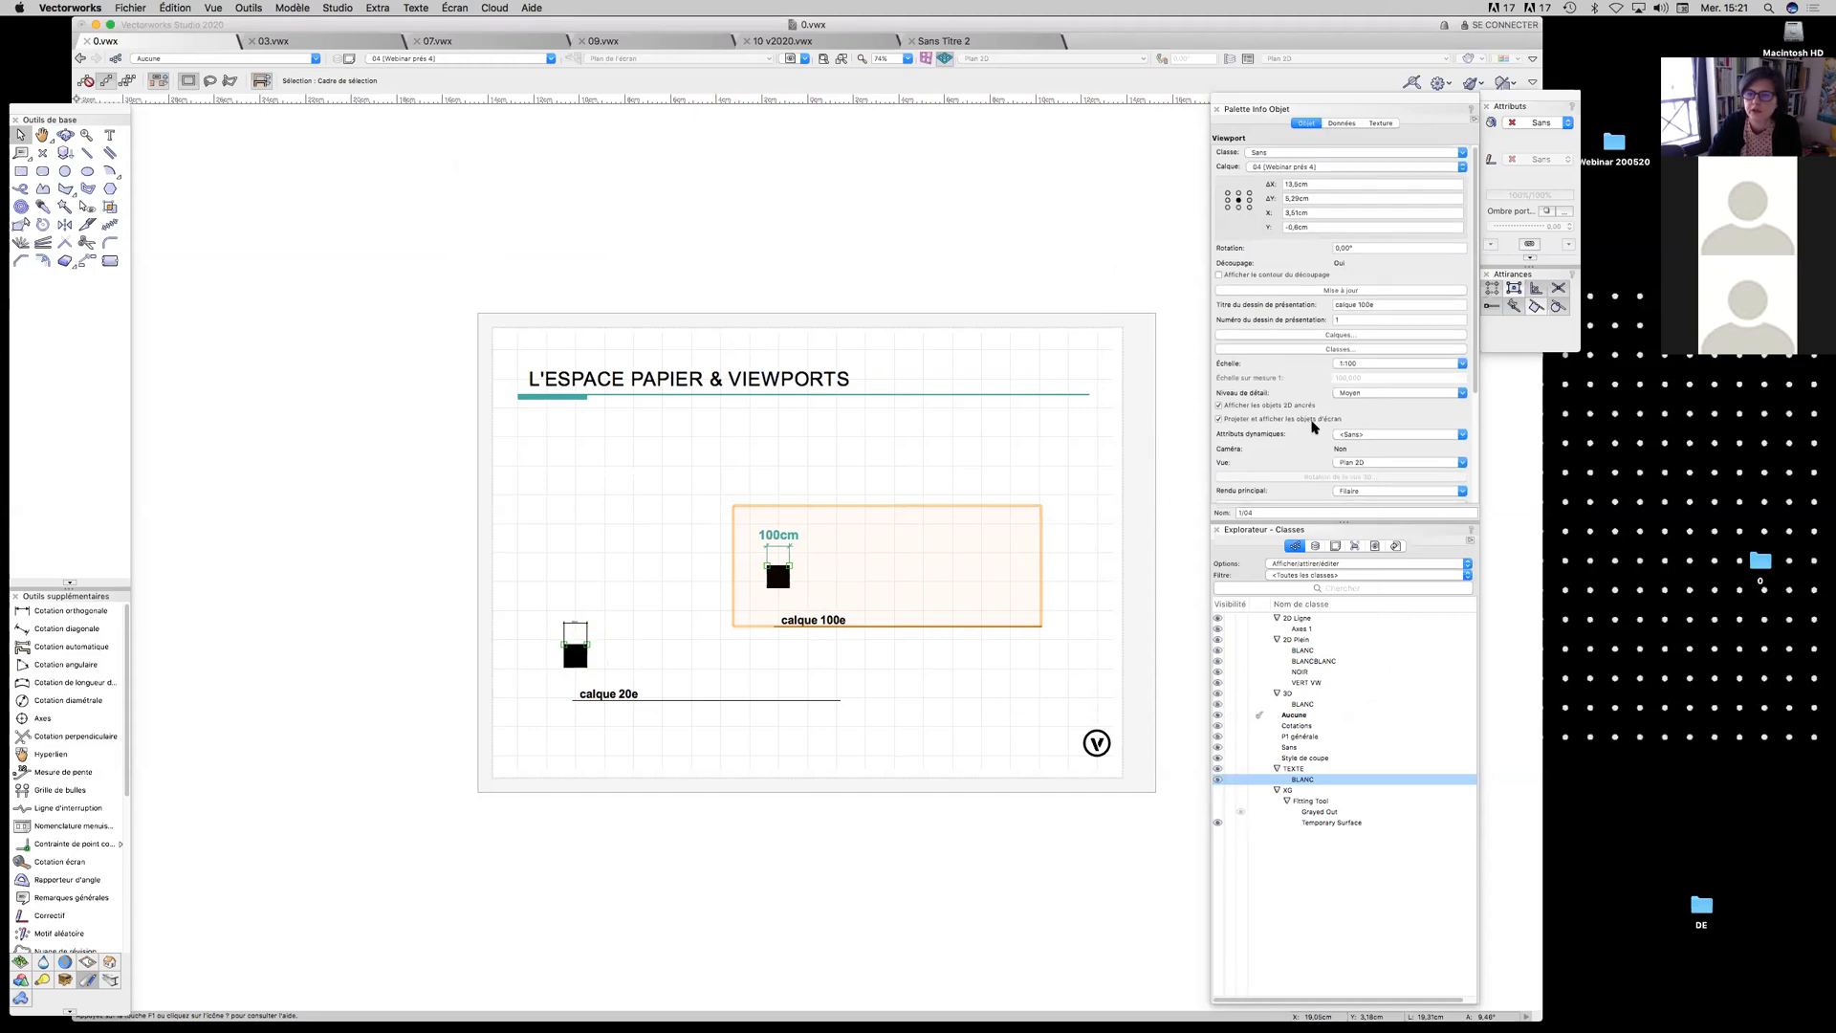
Review the remaining view, rendering, projection and advanced settings of the calque 100e viewport
scroll(1314, 427, down, 1)
scroll(1314, 427, down, 3)
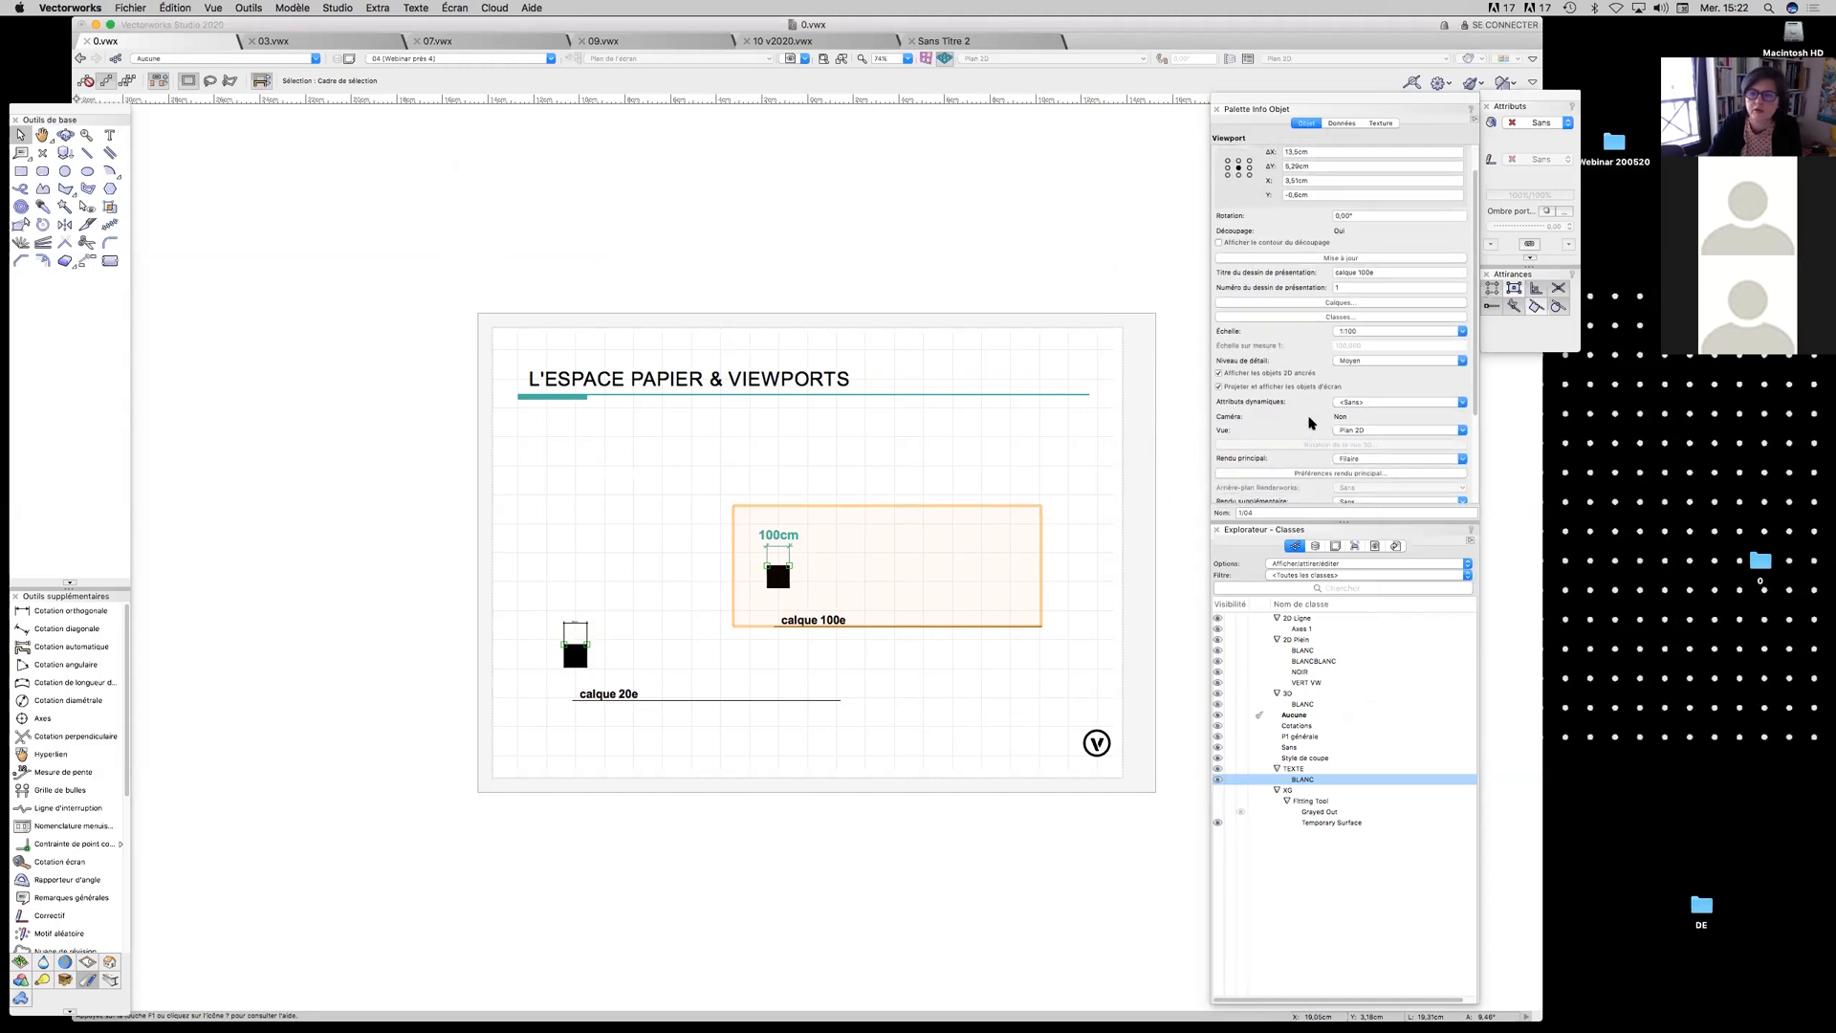
scroll(1304, 415, down, 2)
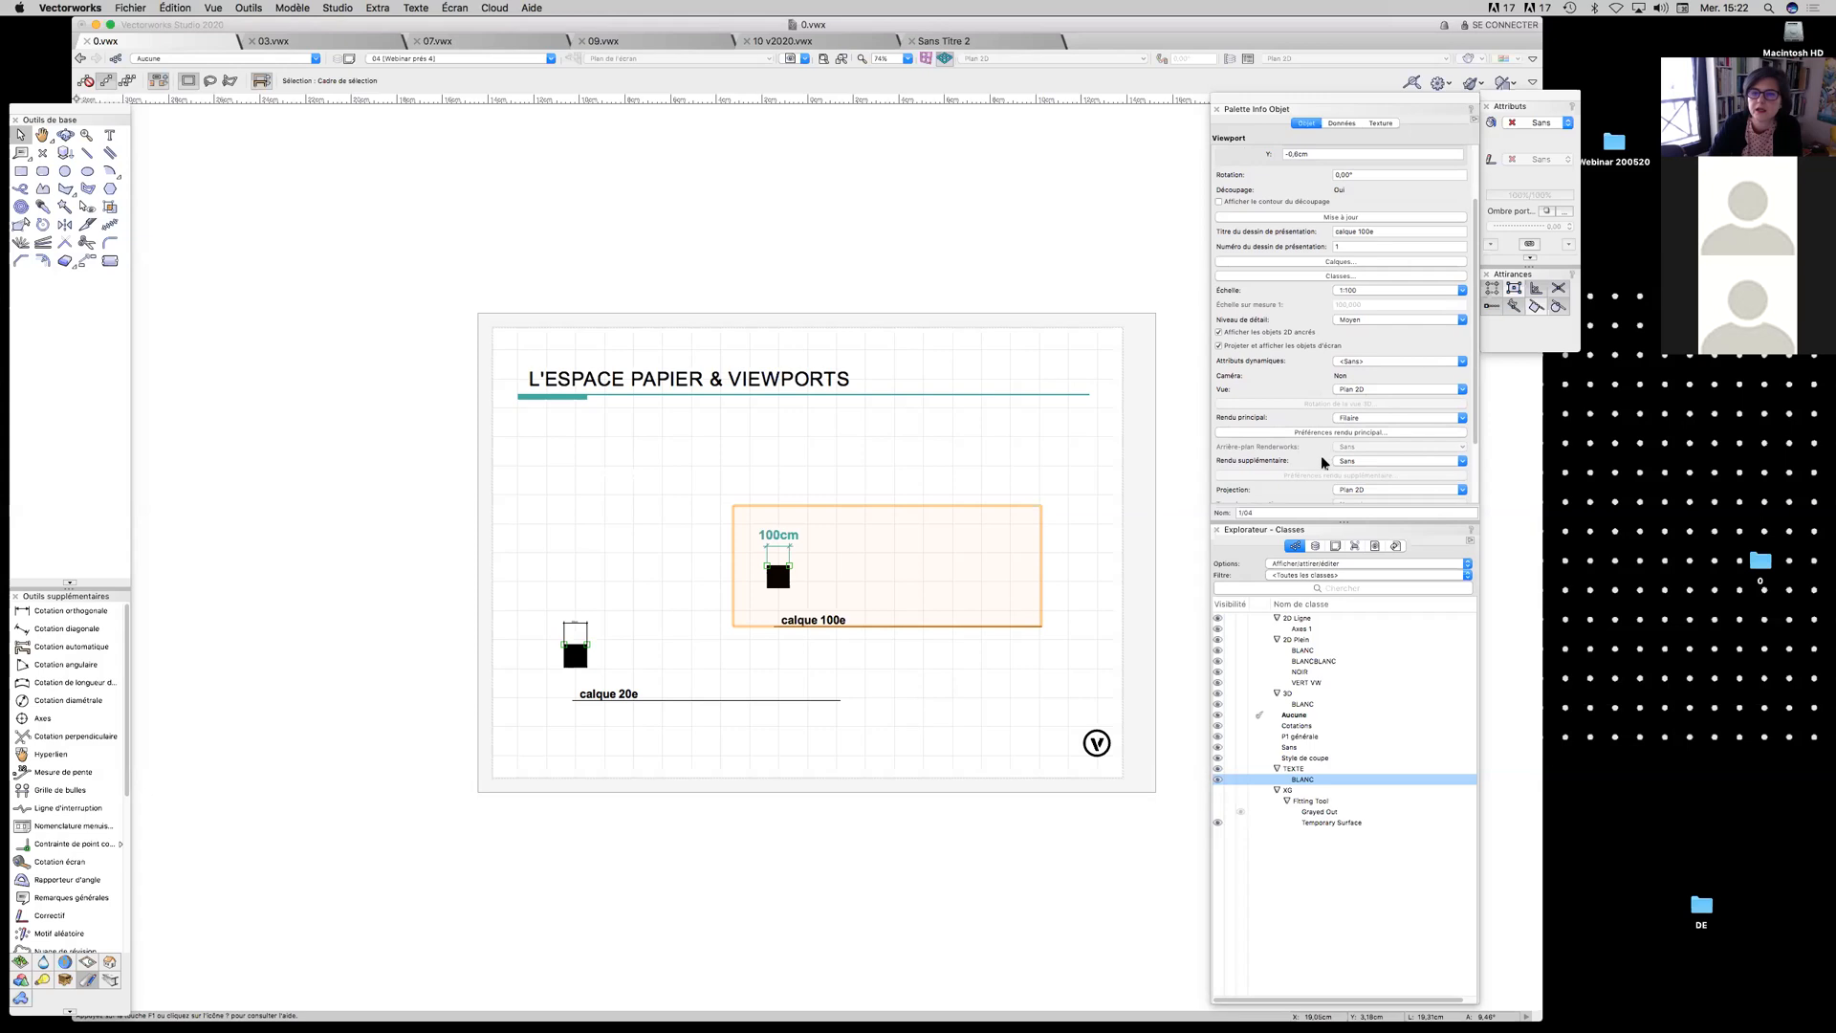
scroll(1322, 453, down, 4)
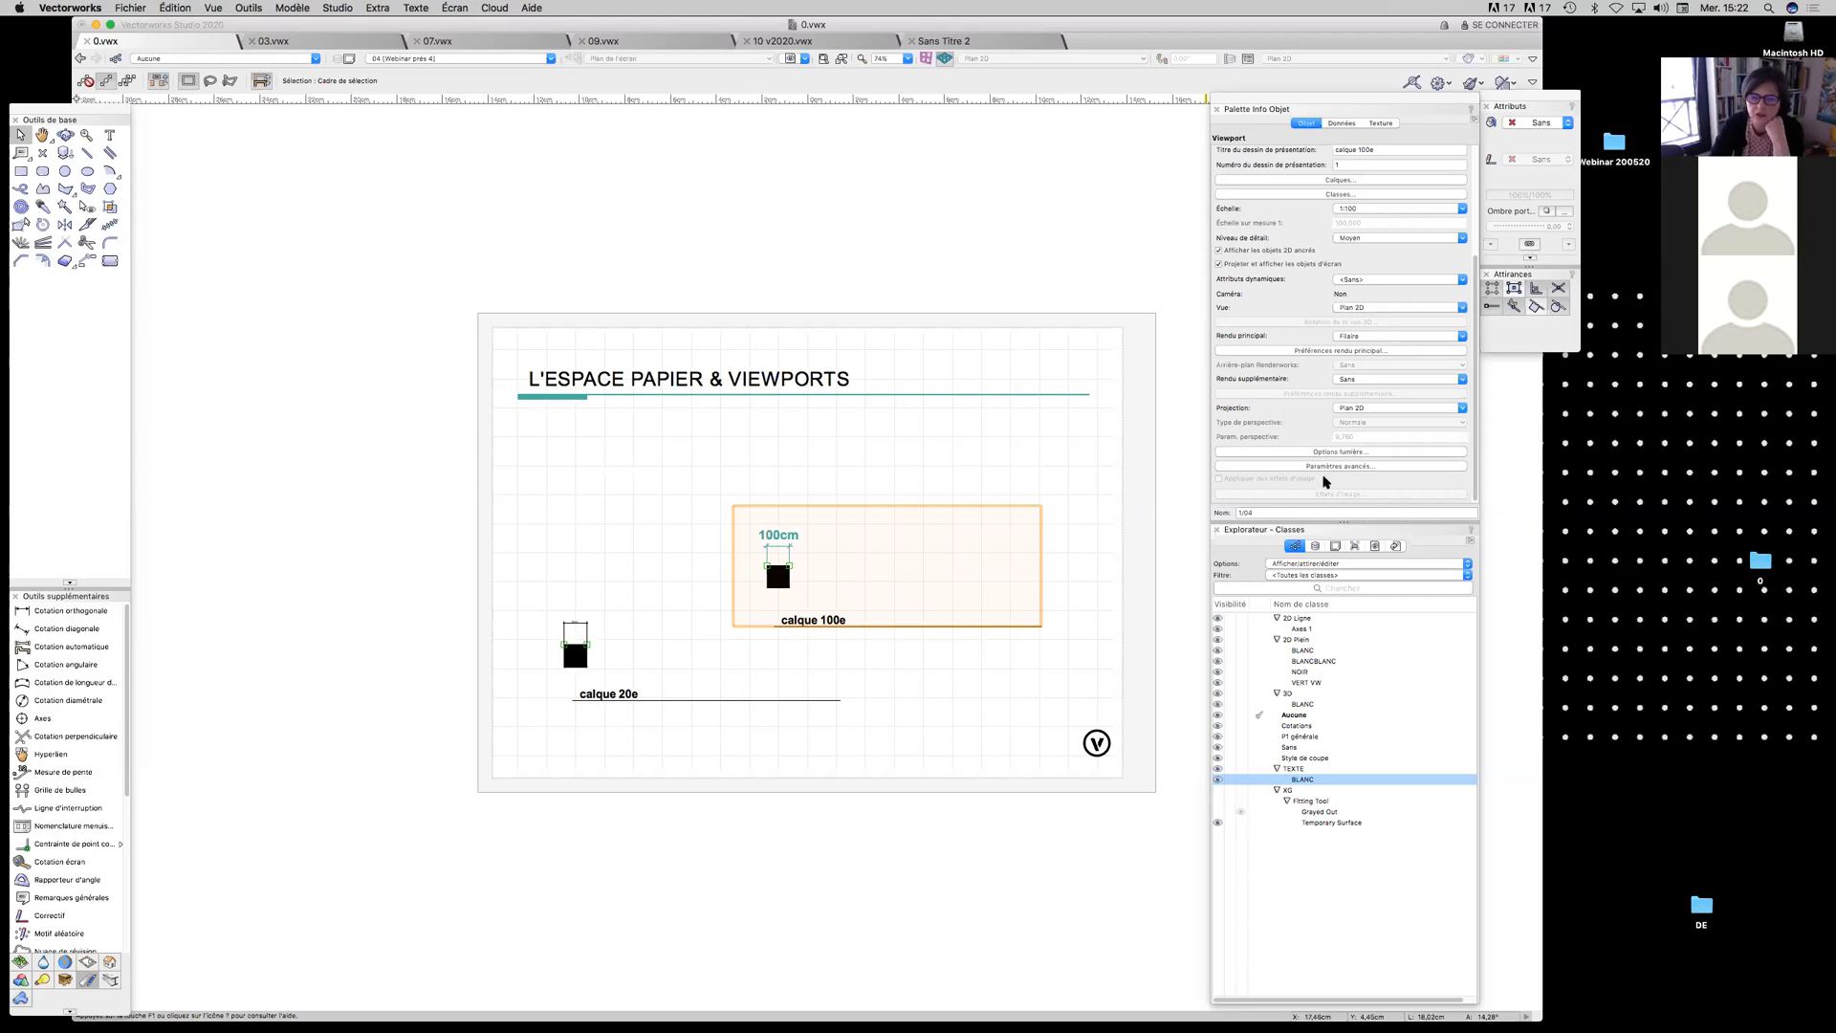
click(876, 493)
click(779, 588)
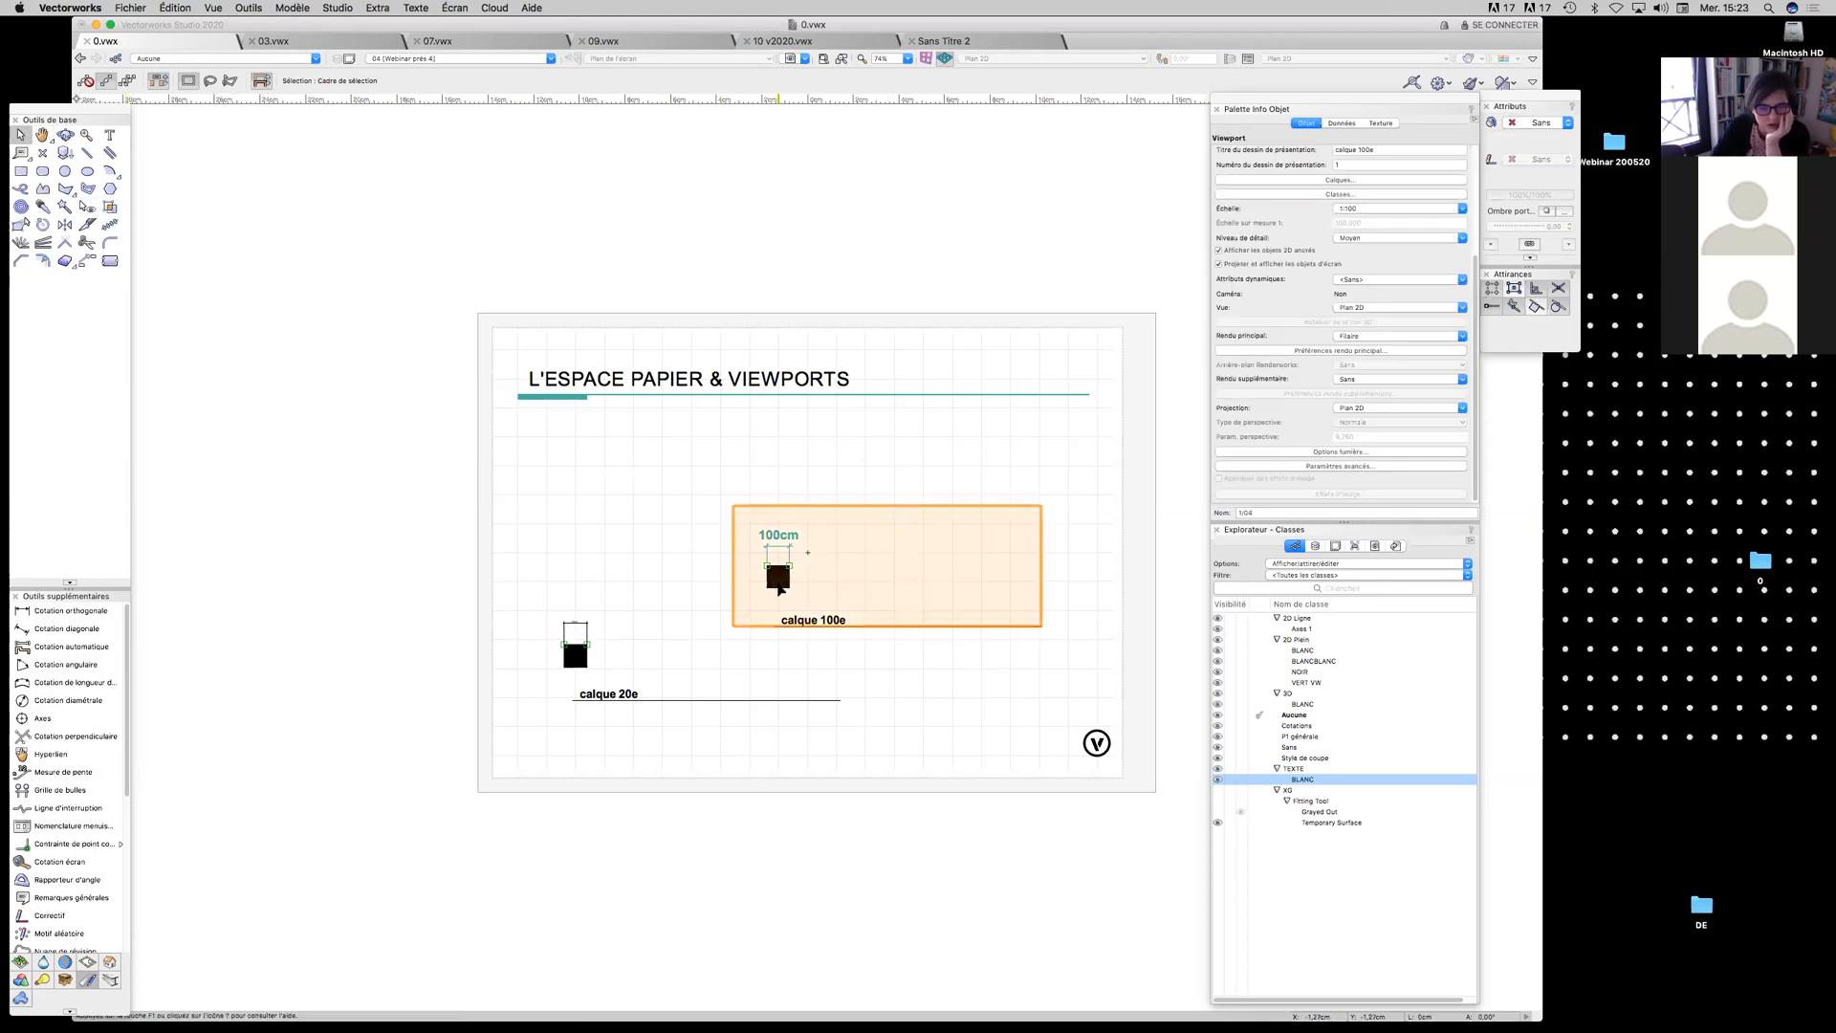
Make 2D Plein-VERT VW the active class and draw a rectangle about 1.27 by 0.95 cm over calque 100e's black square
key(4)
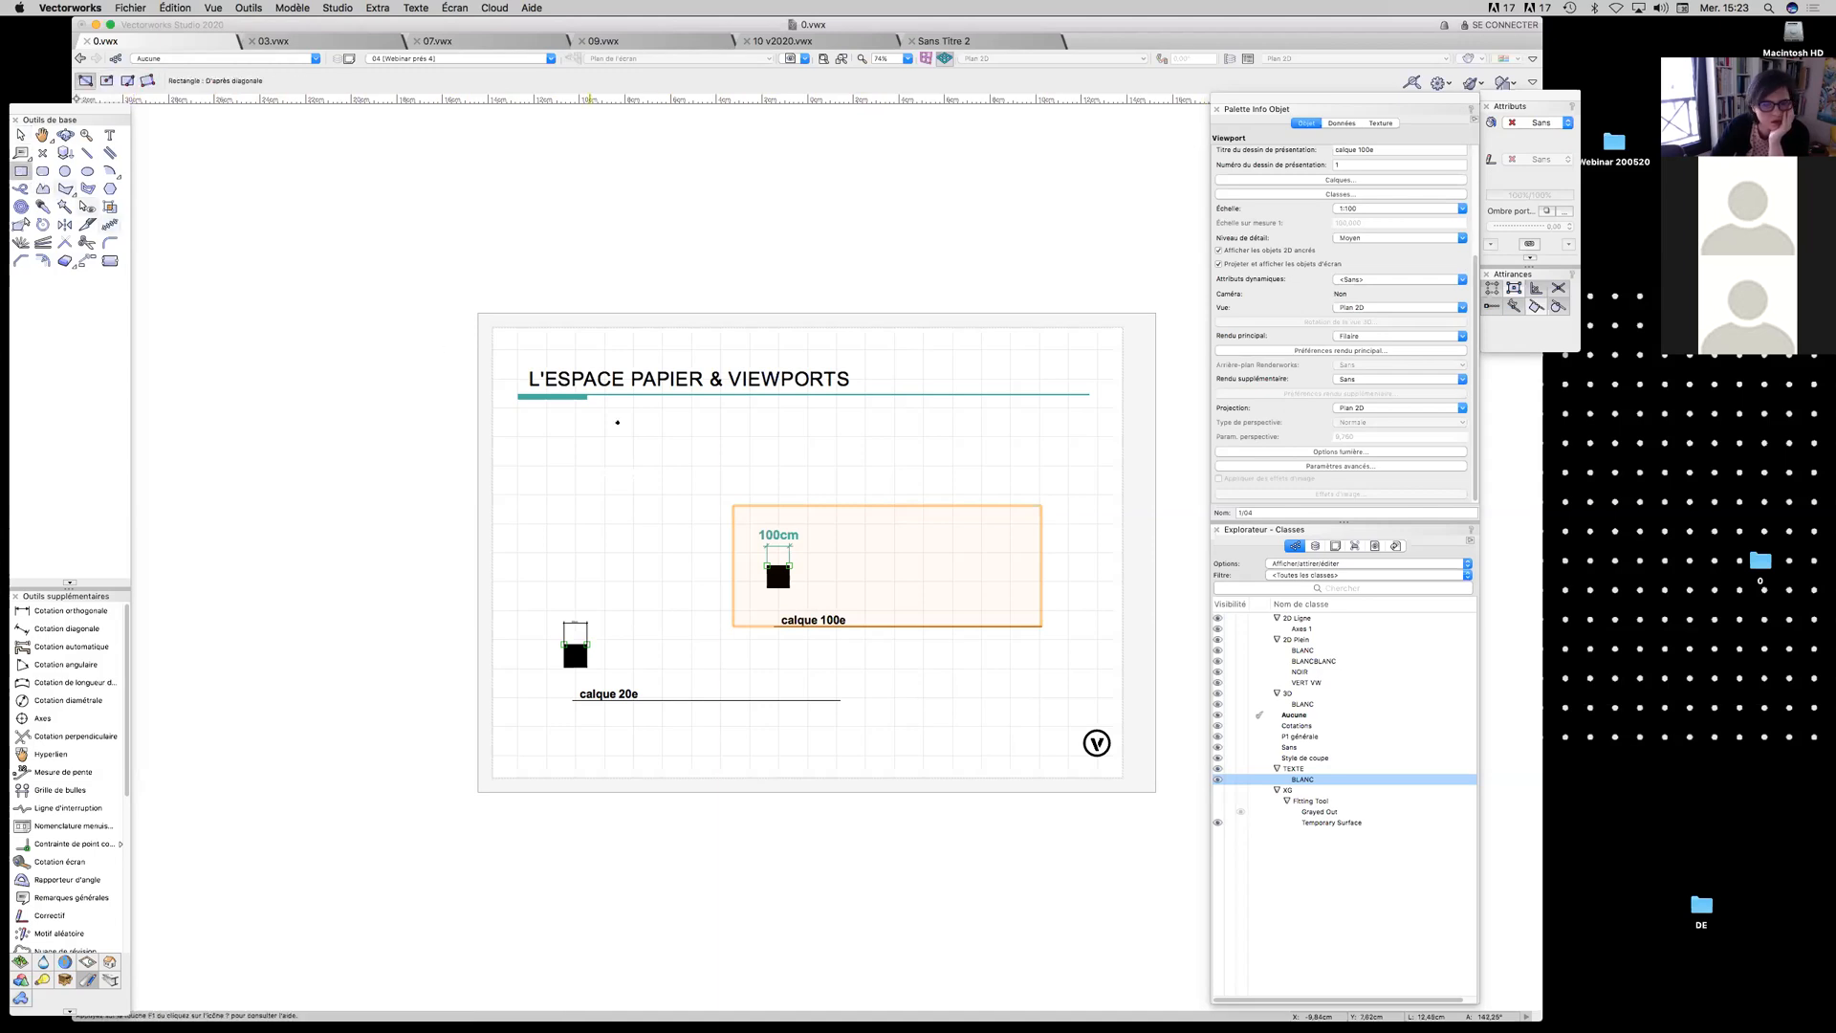
scroll(808, 552, up, 5)
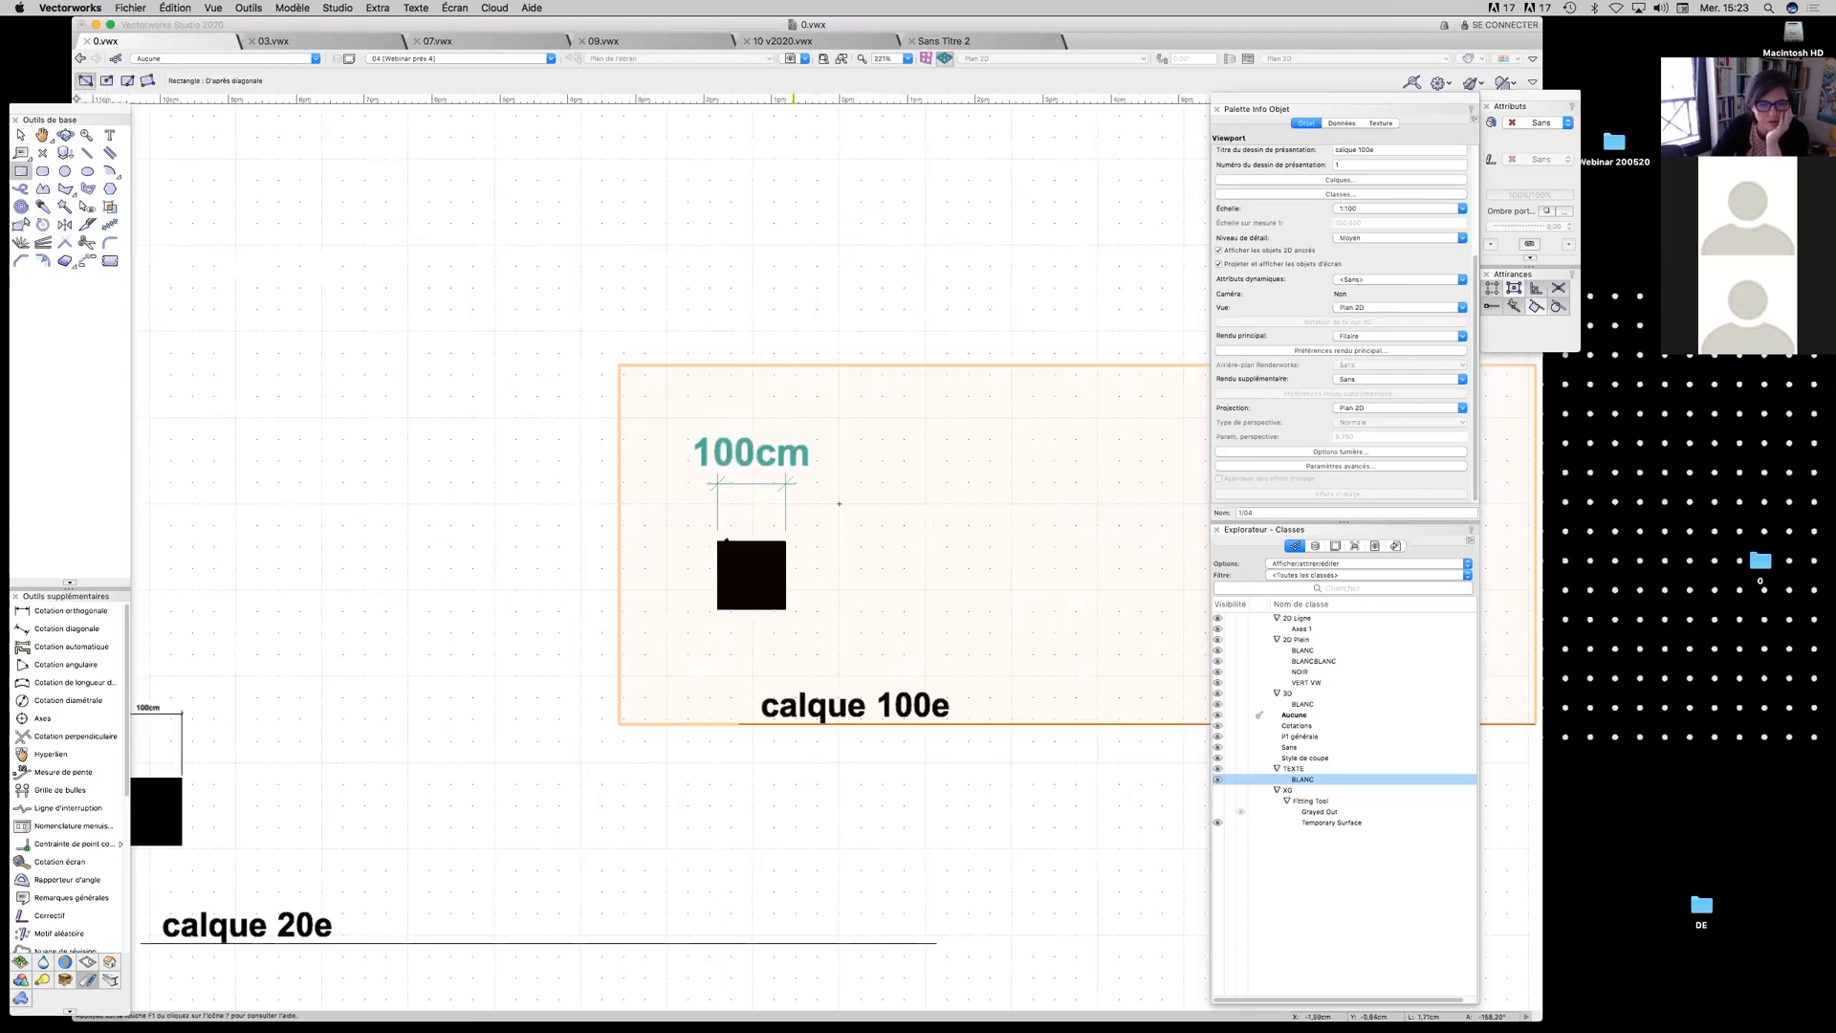
click(712, 546)
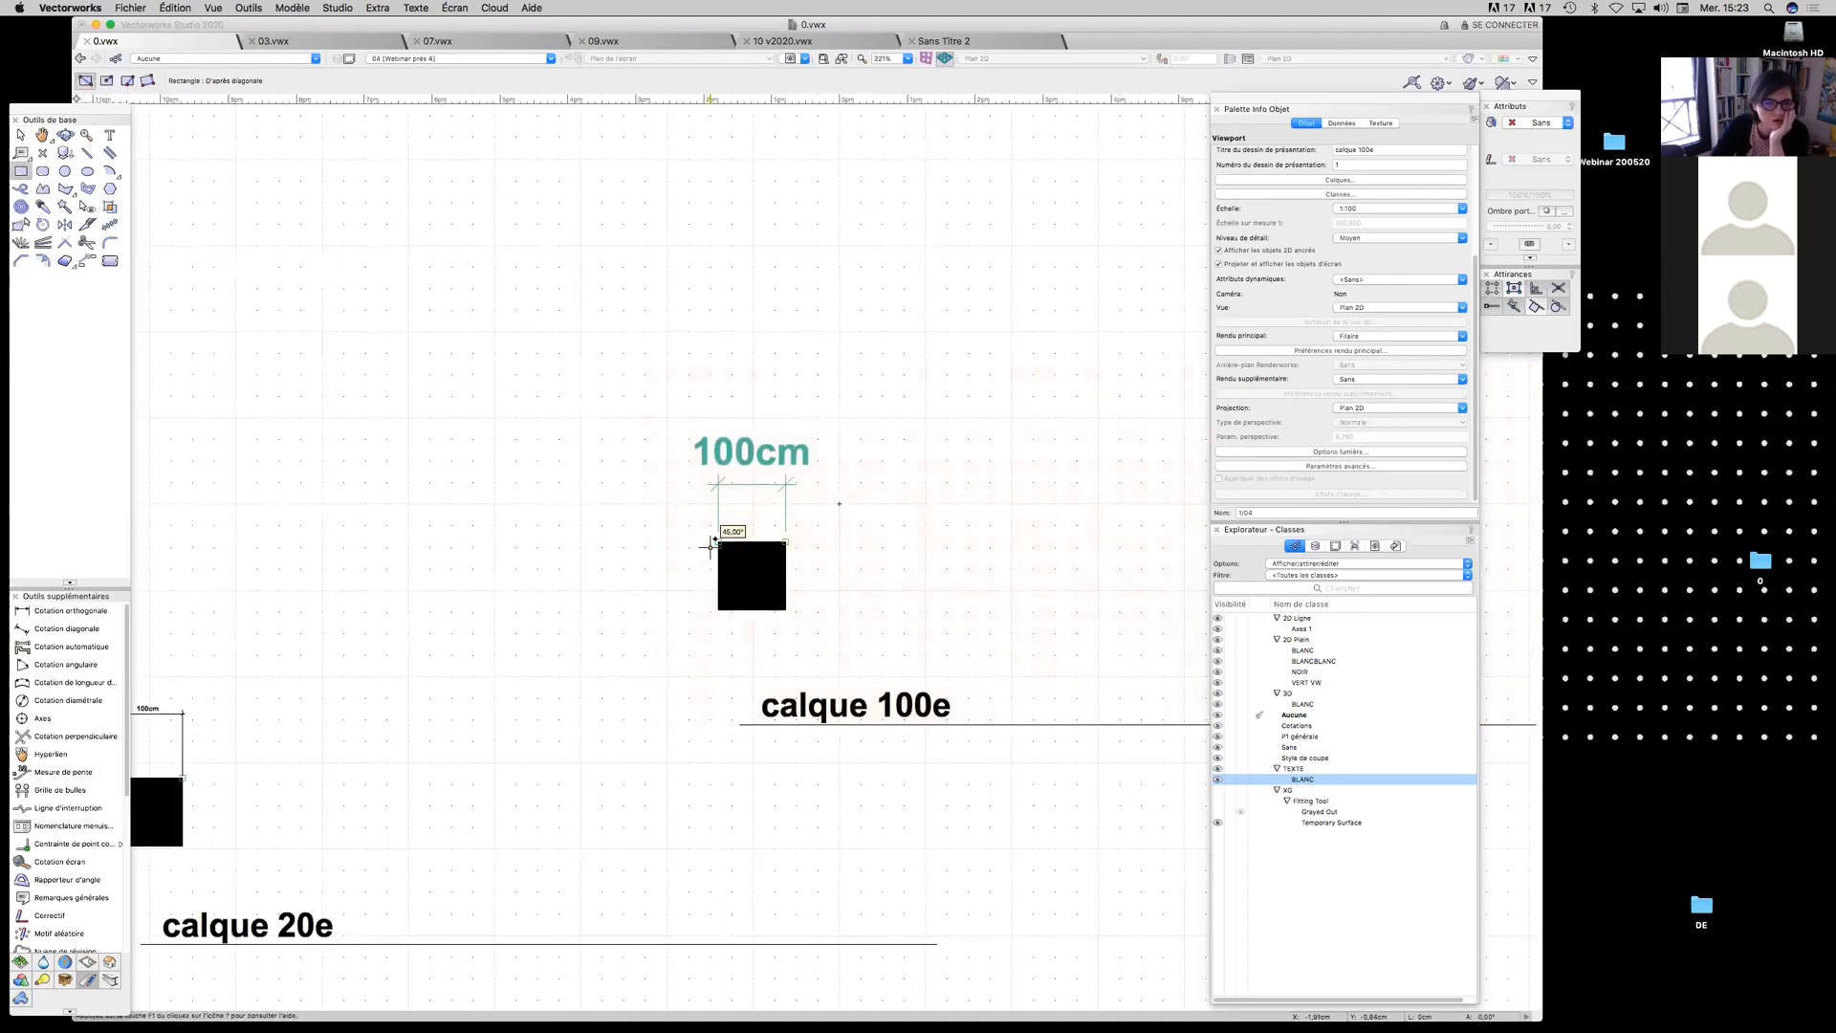
key(Escape)
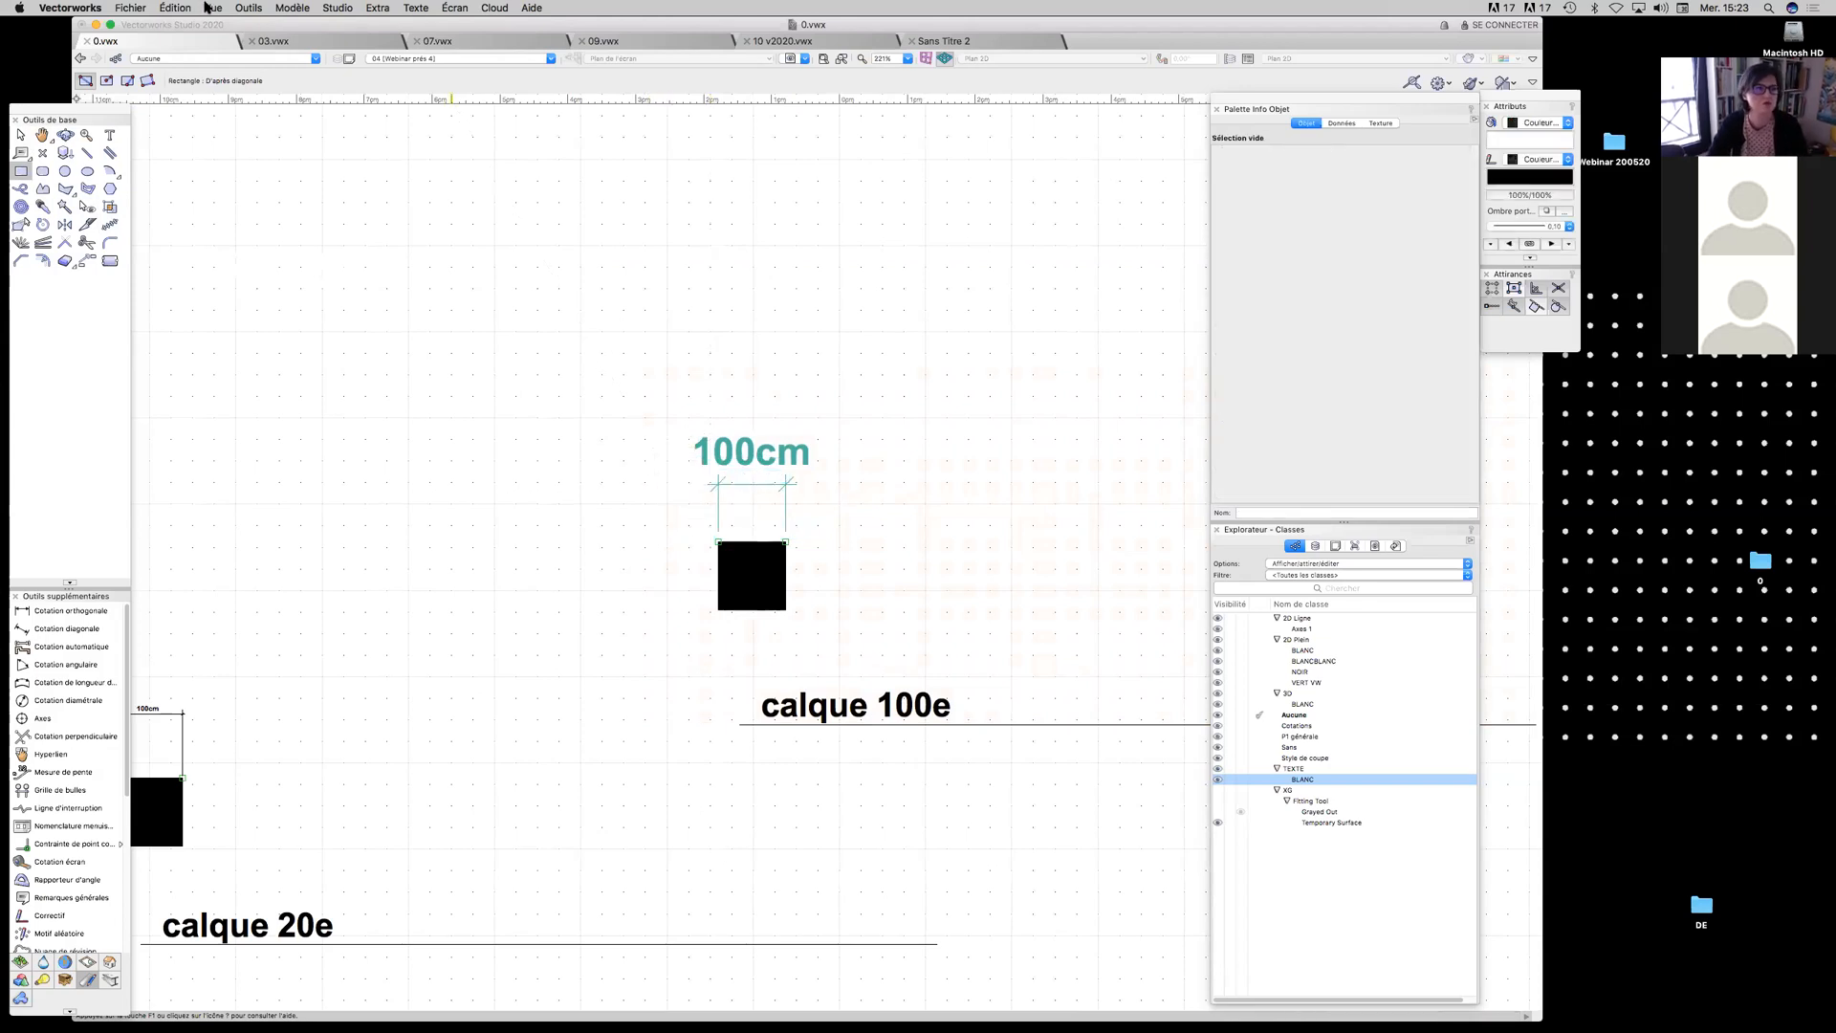
click(208, 58)
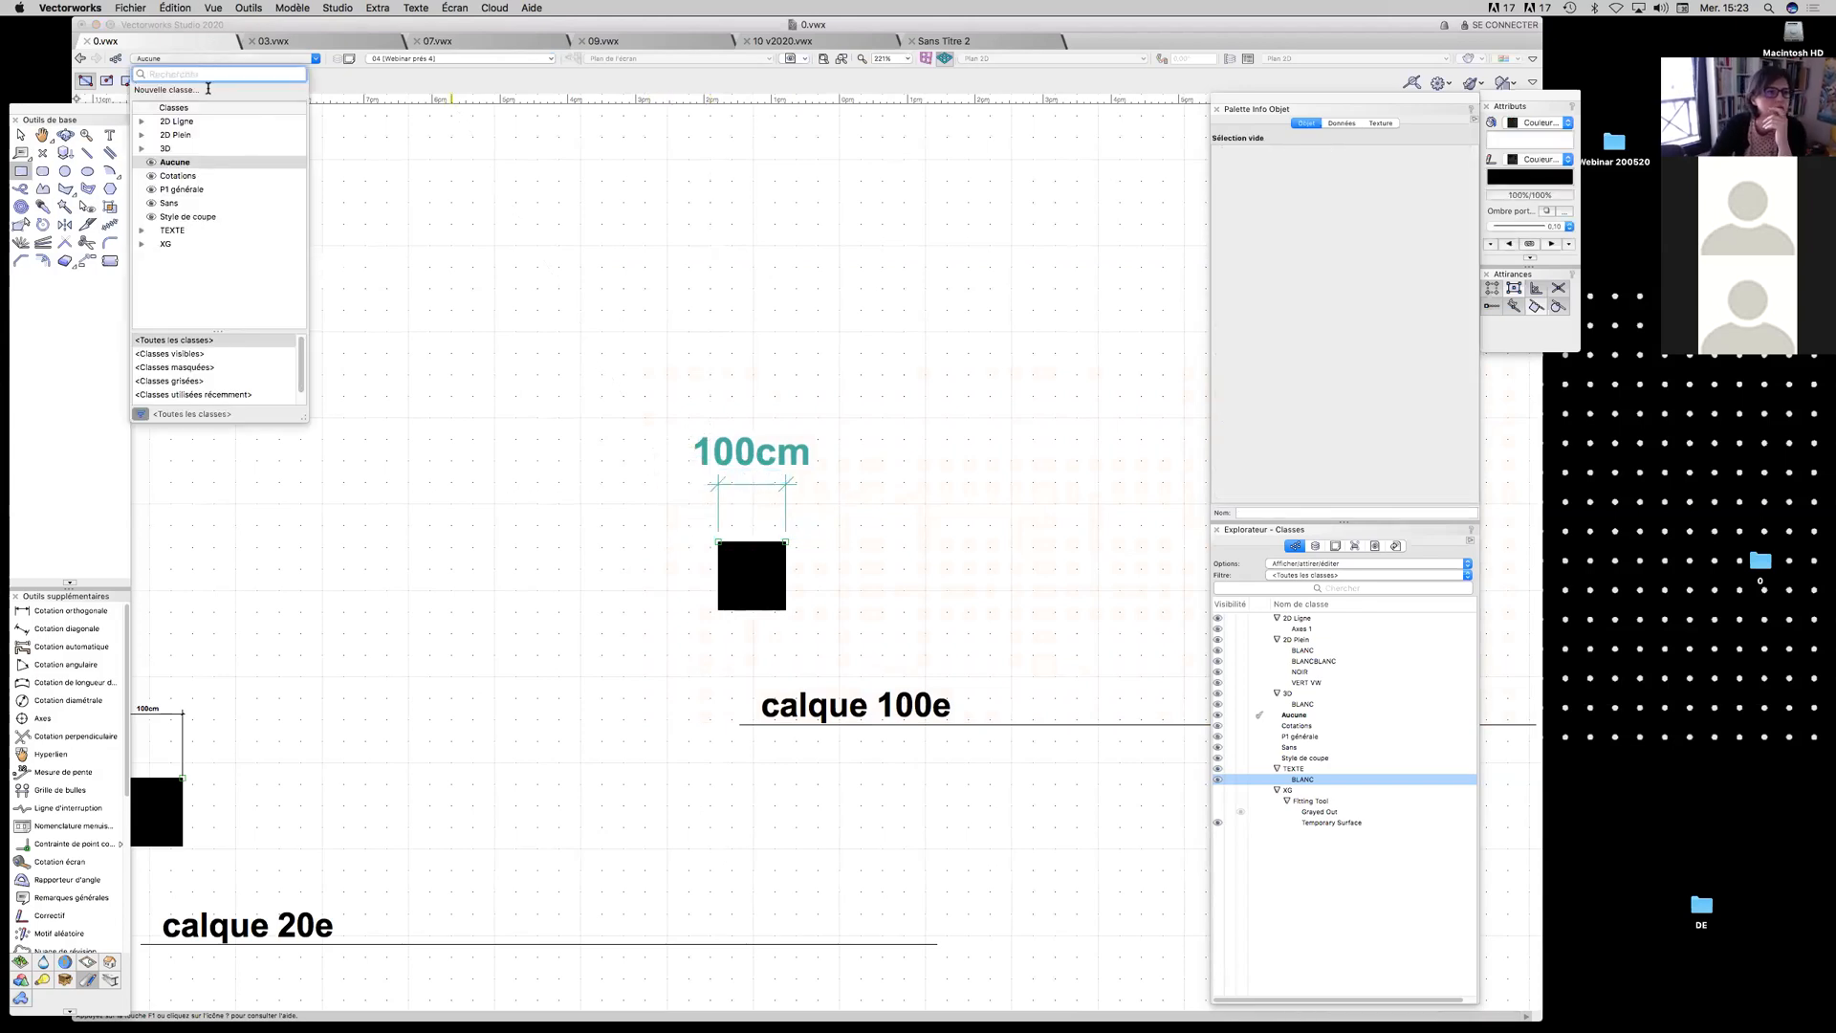
click(140, 135)
click(196, 188)
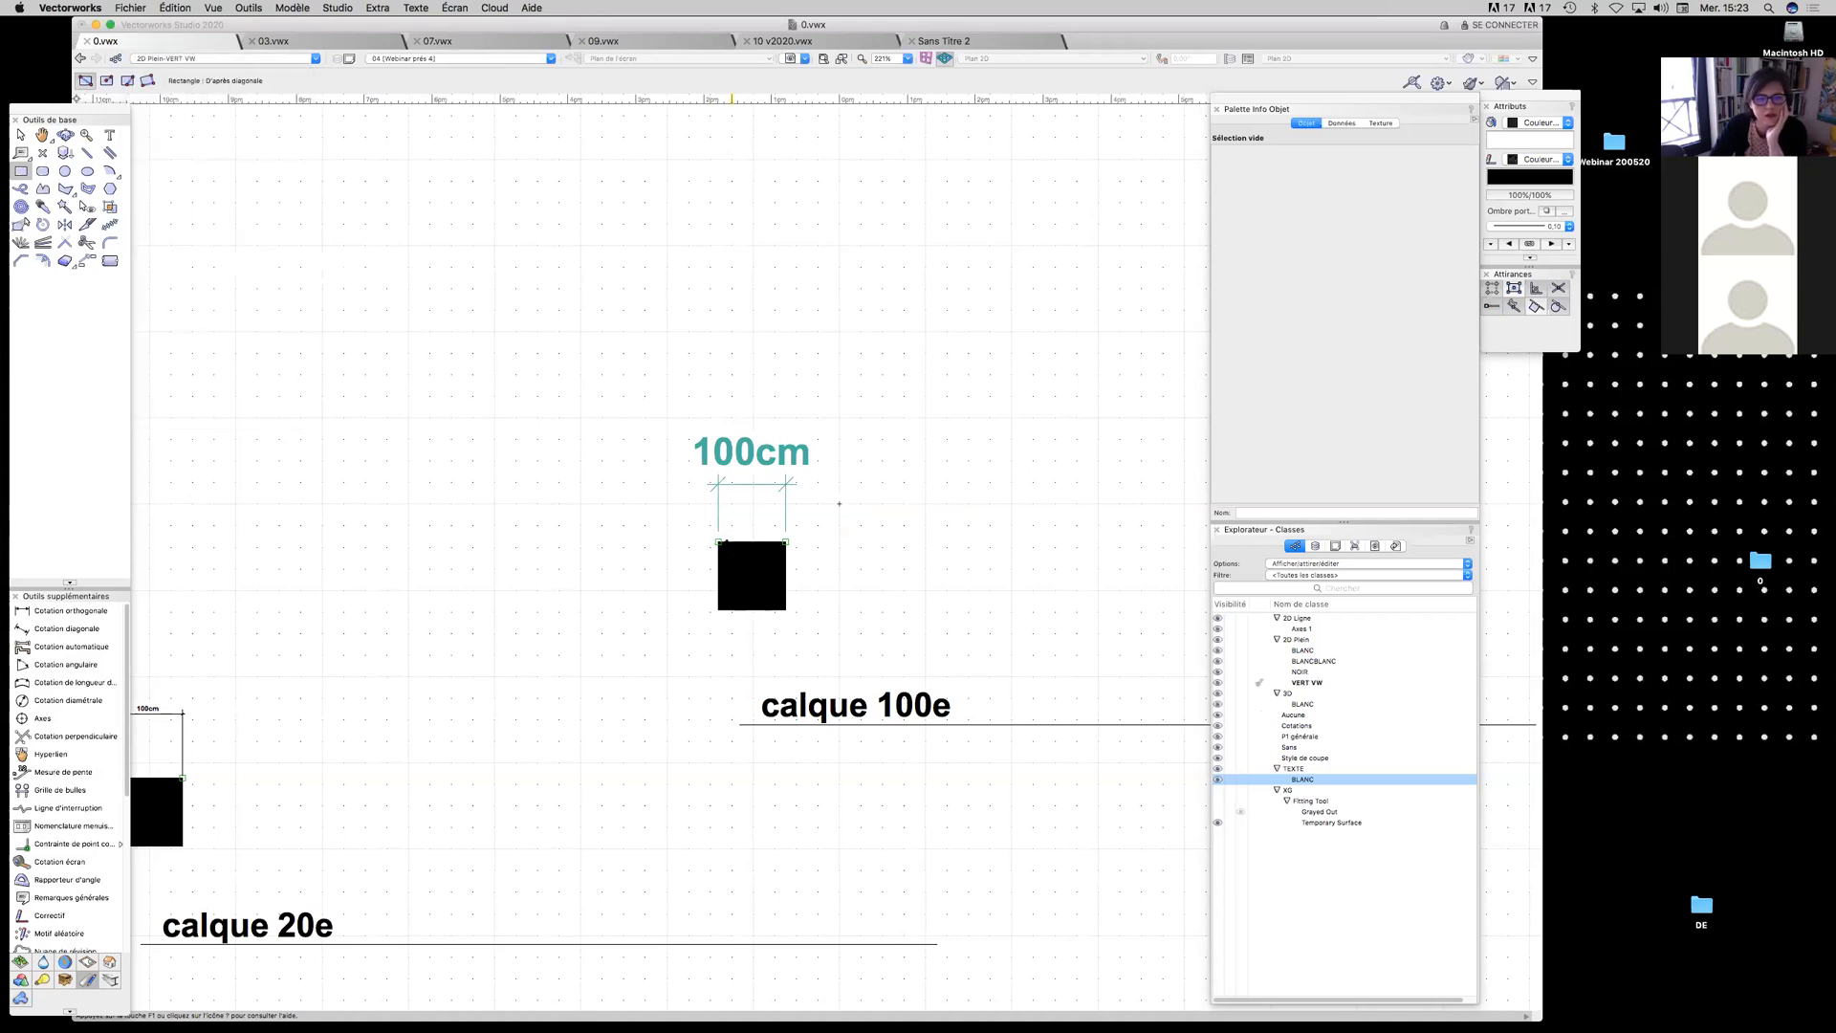
scroll(727, 542, down, 2)
drag(715, 545, 768, 586)
scroll(753, 559, up, 8)
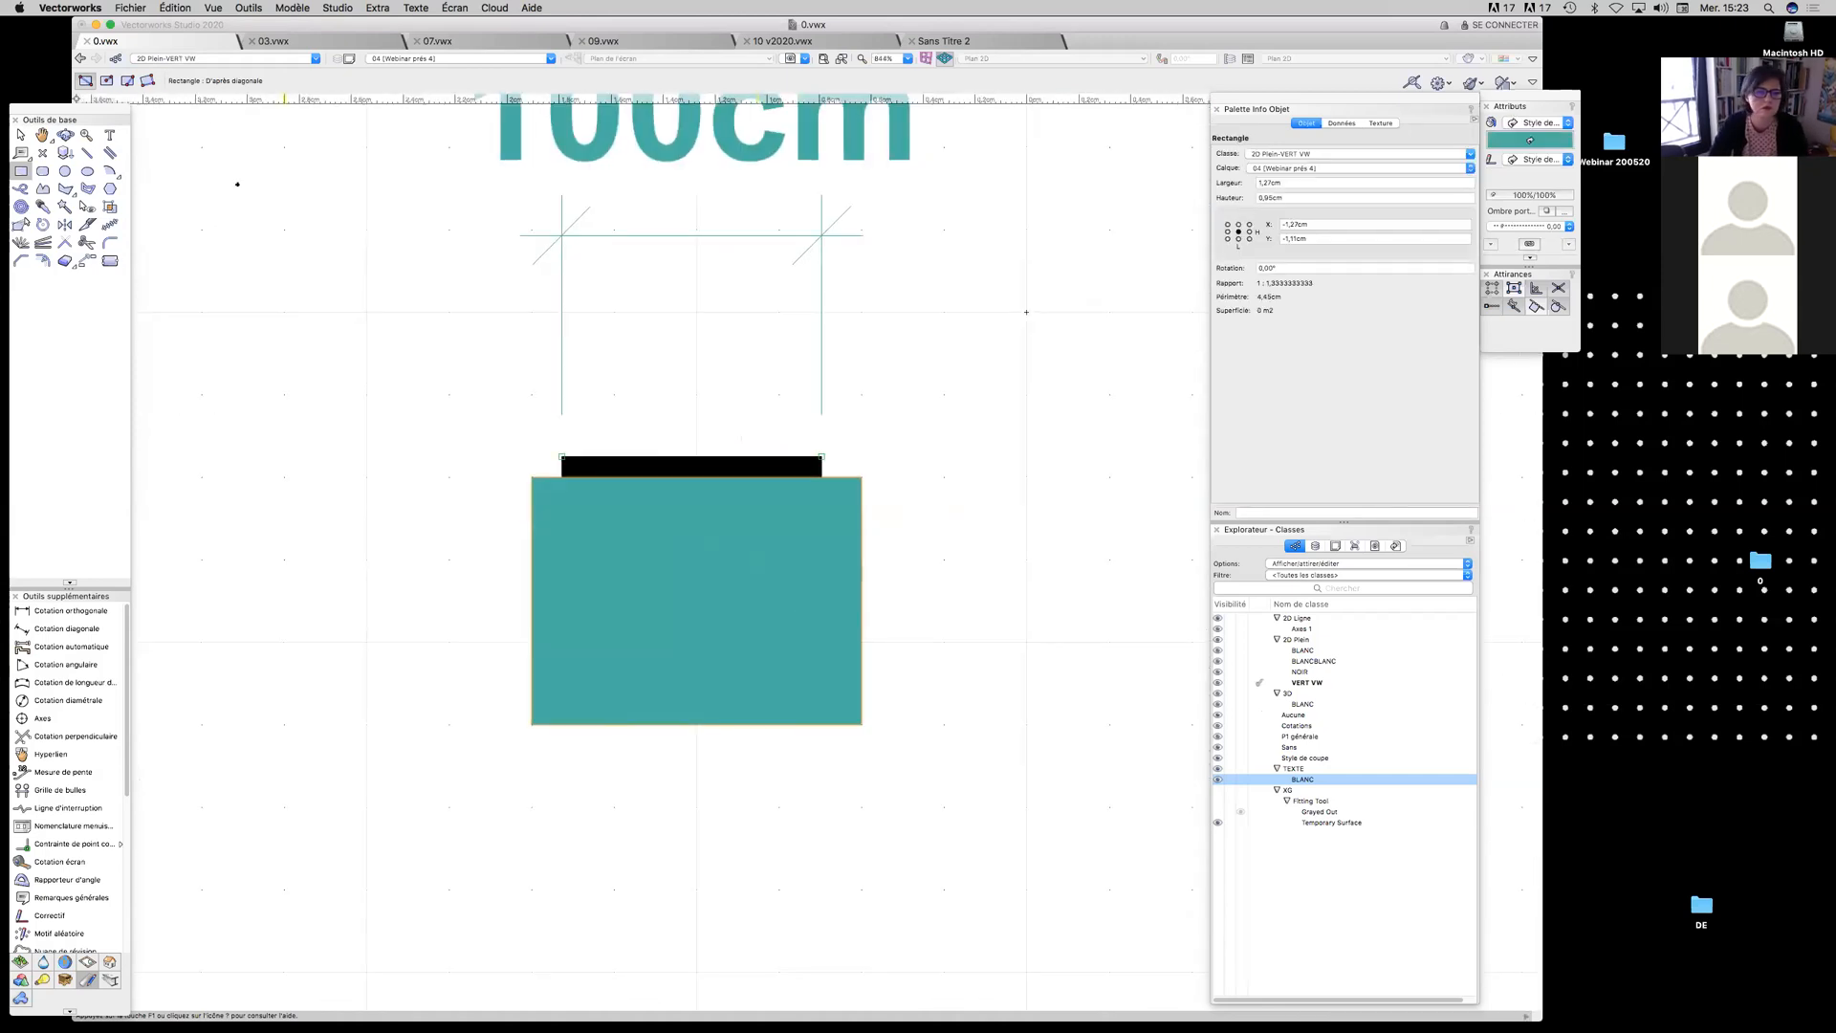
Try to snap the green rectangle's corner to the black square, and detach the Attirances palette into the drawing area
click(21, 135)
drag(533, 477, 565, 459)
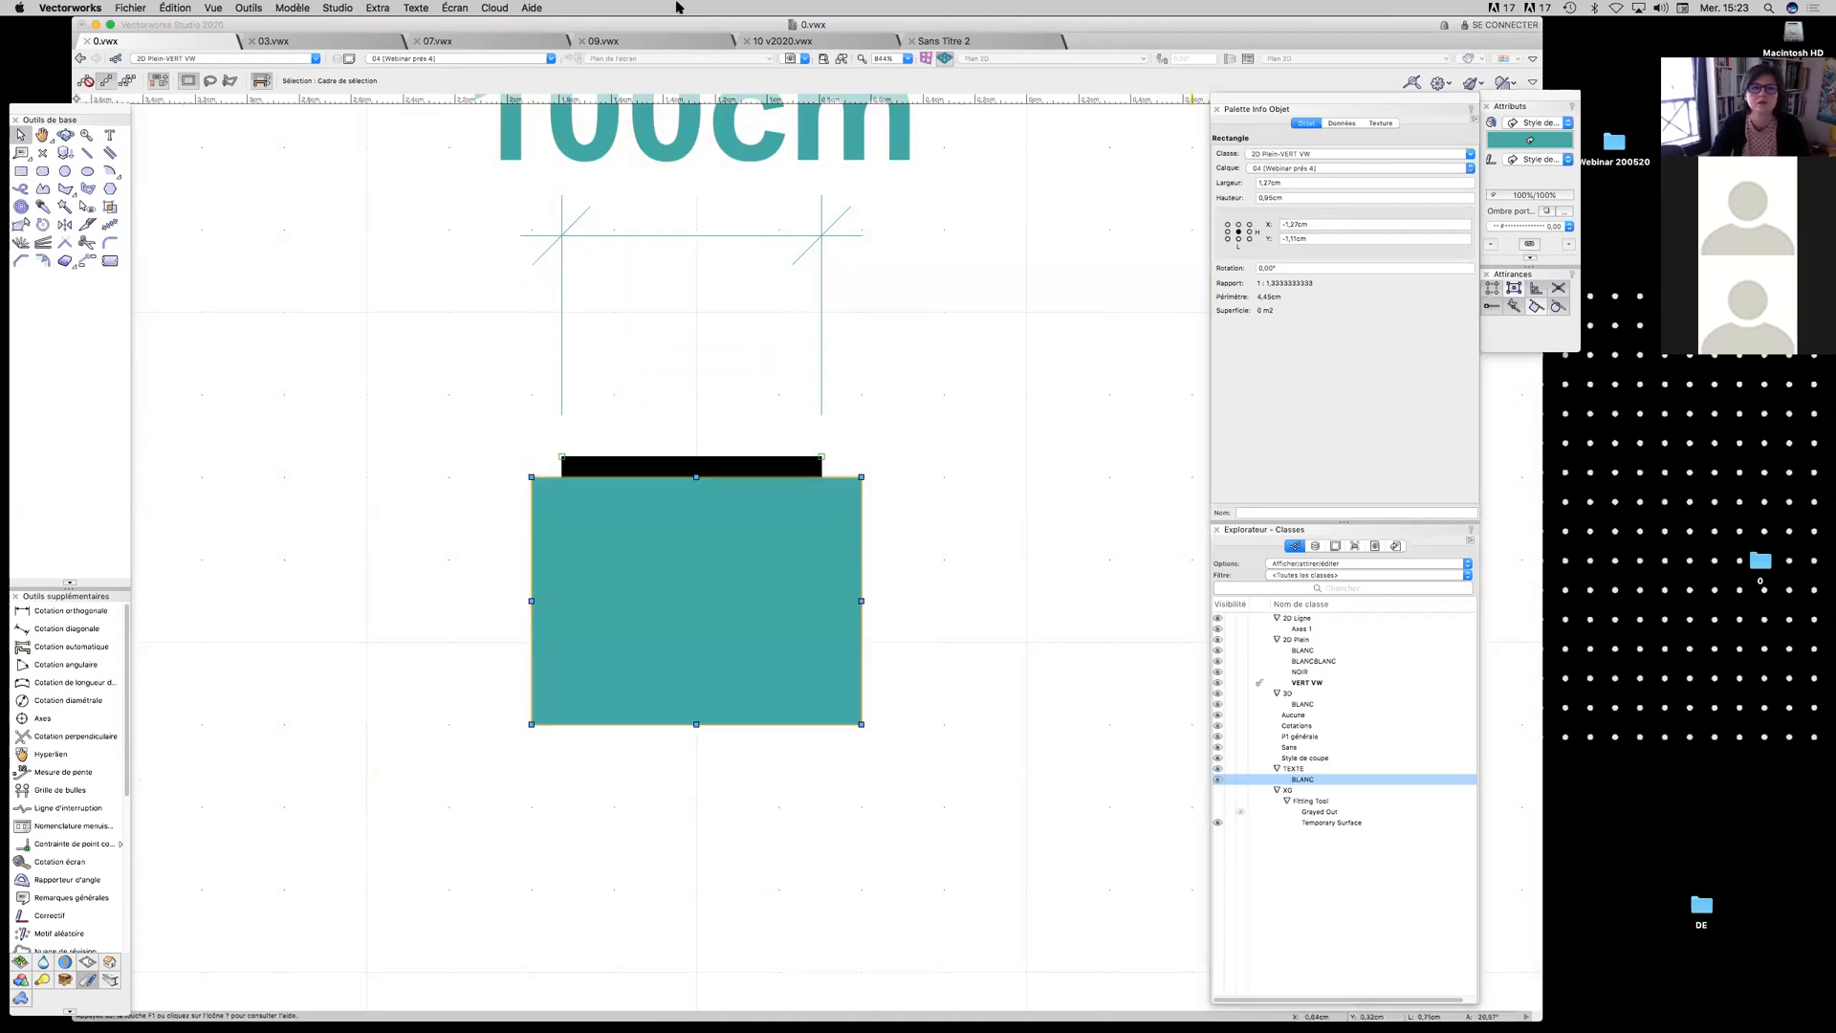
click(455, 8)
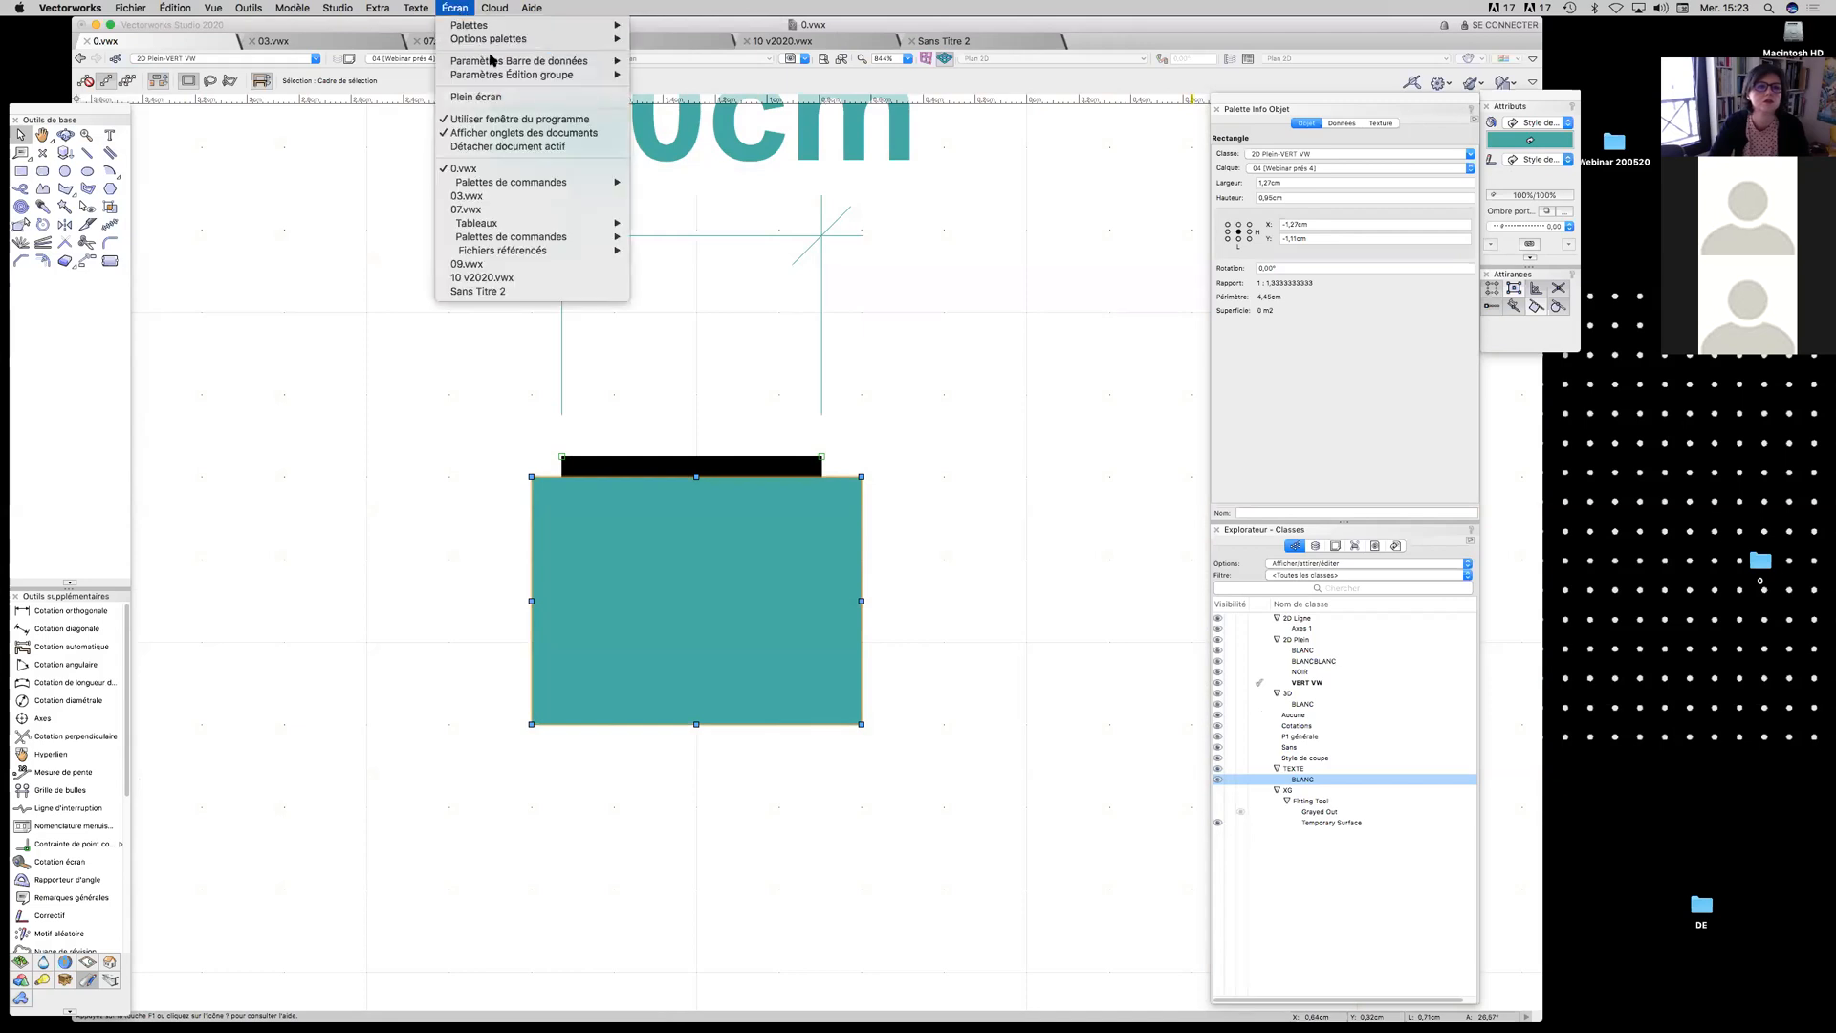
mouse_move(508, 45)
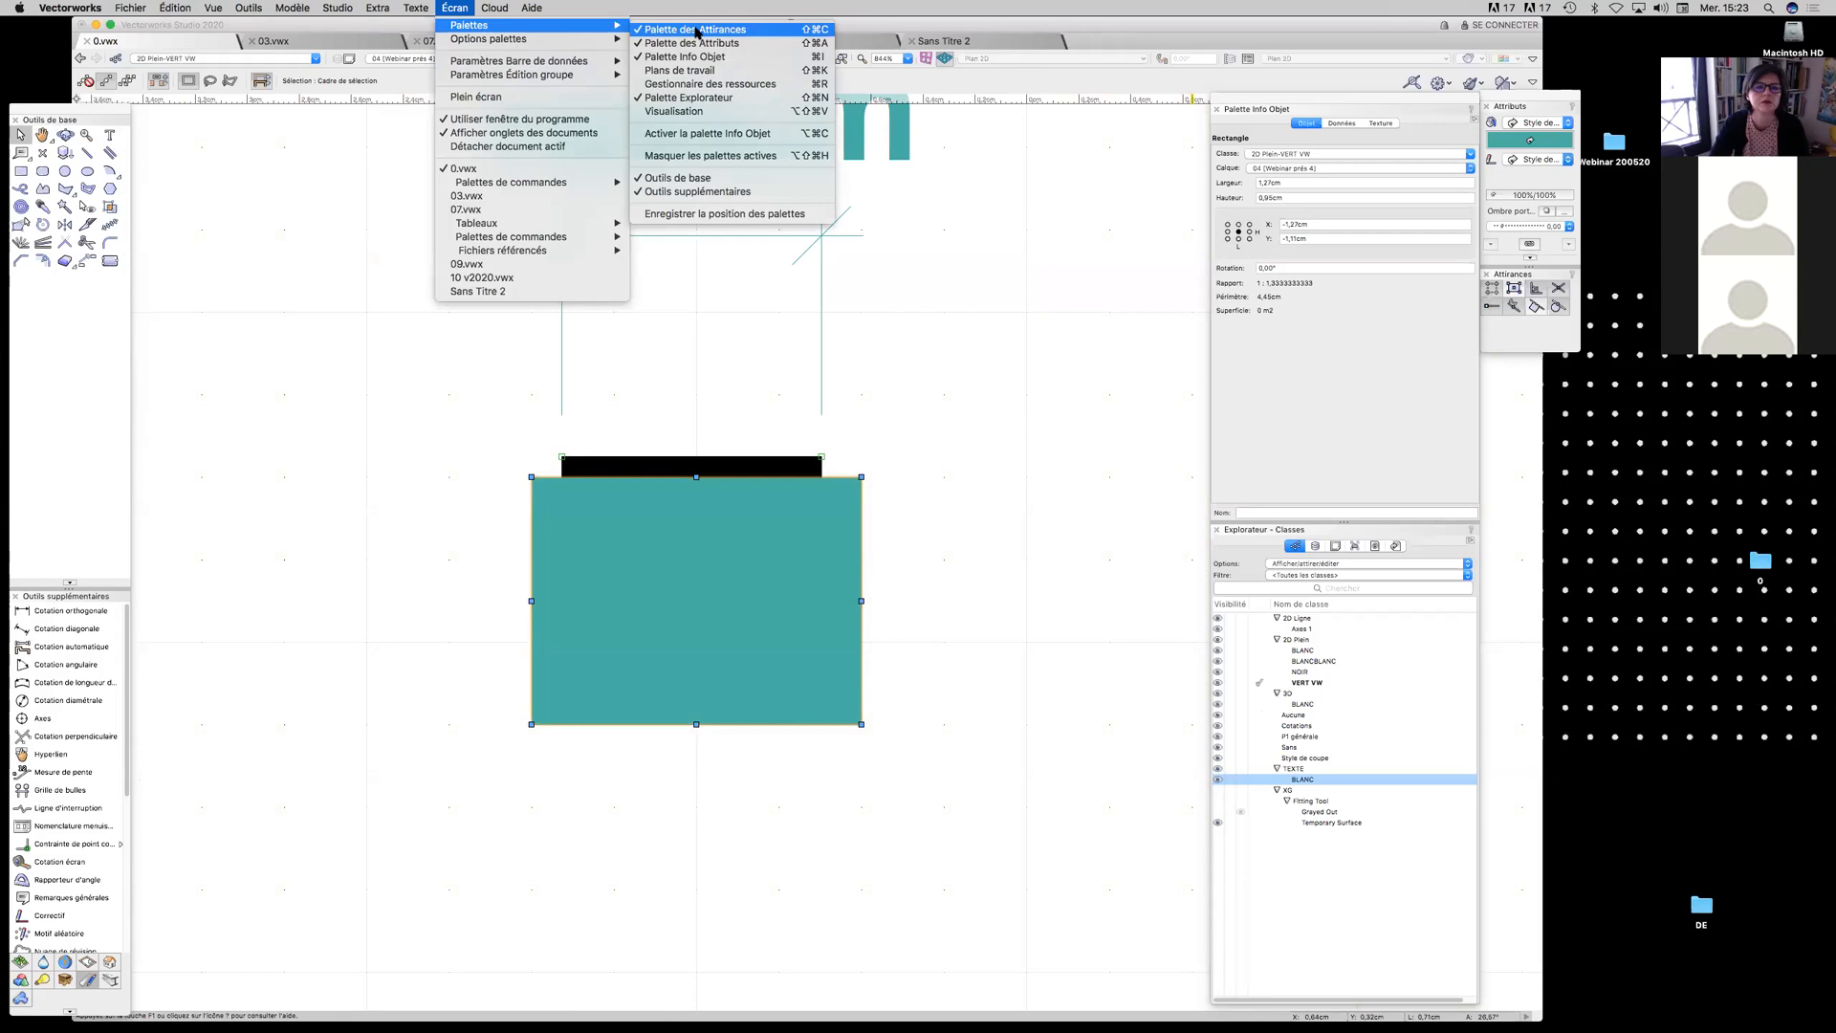
click(697, 30)
click(456, 8)
mouse_move(536, 25)
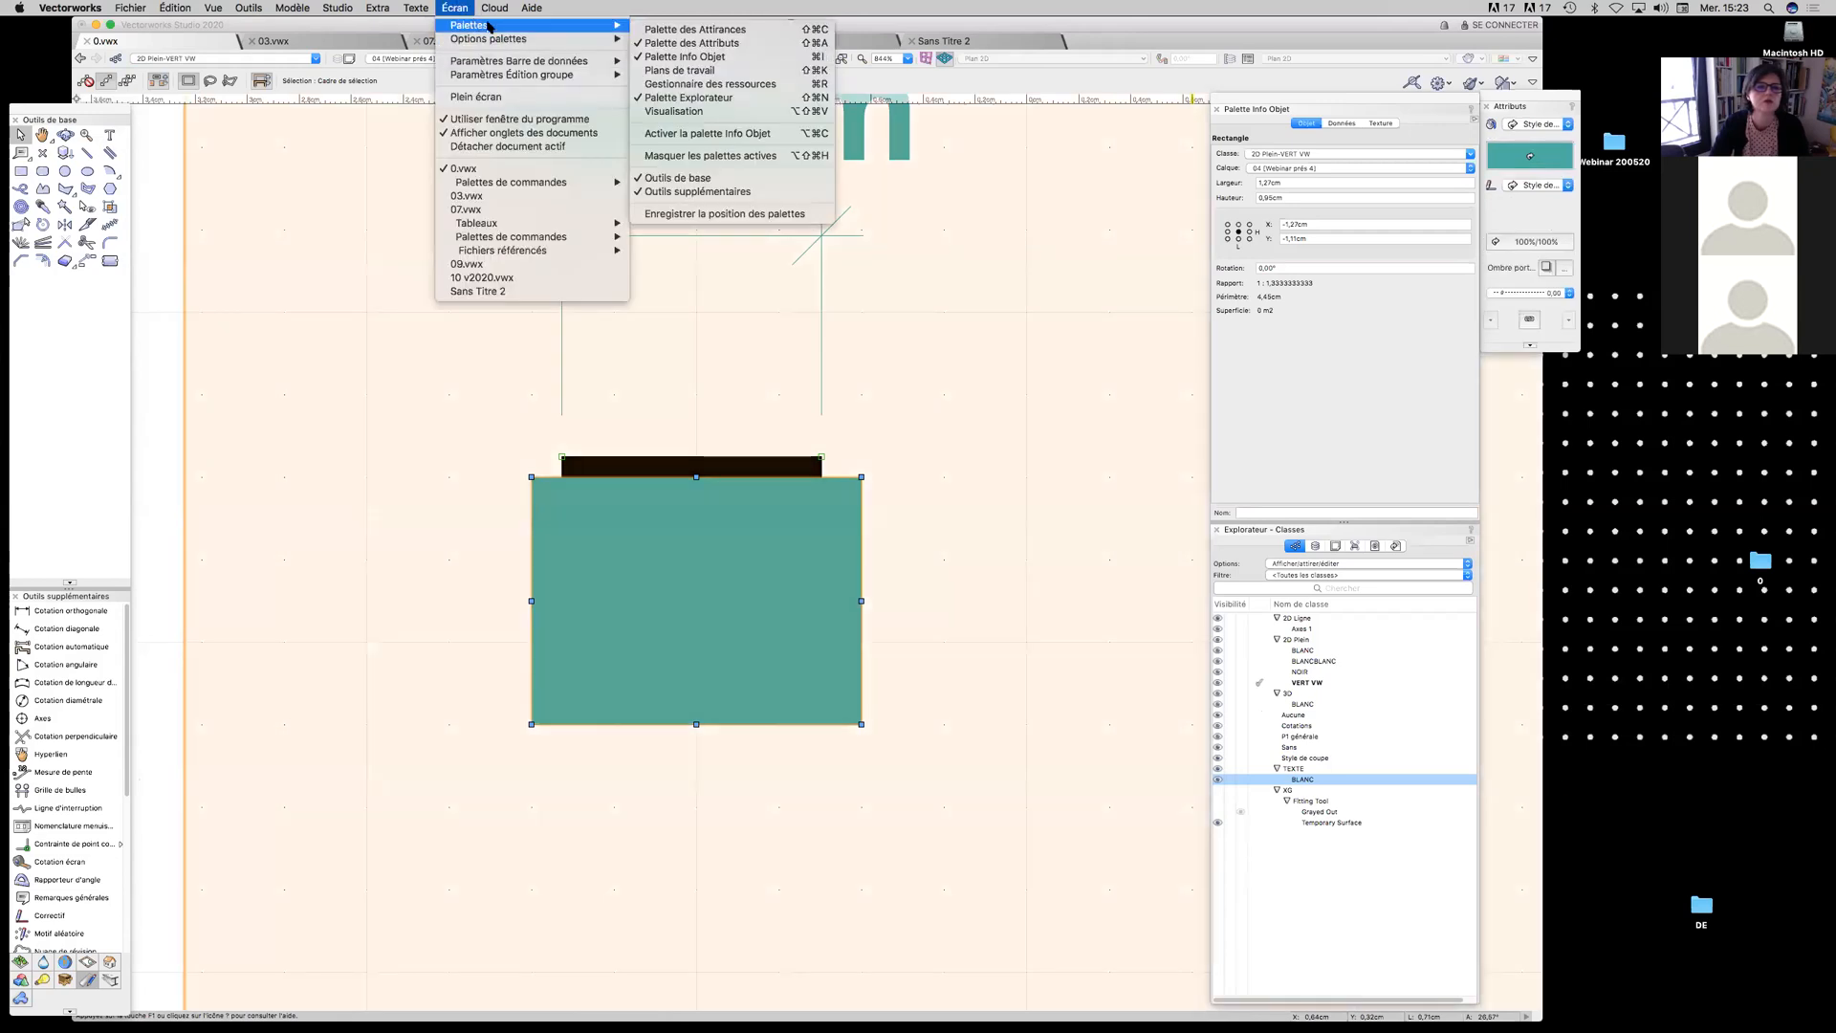
click(642, 30)
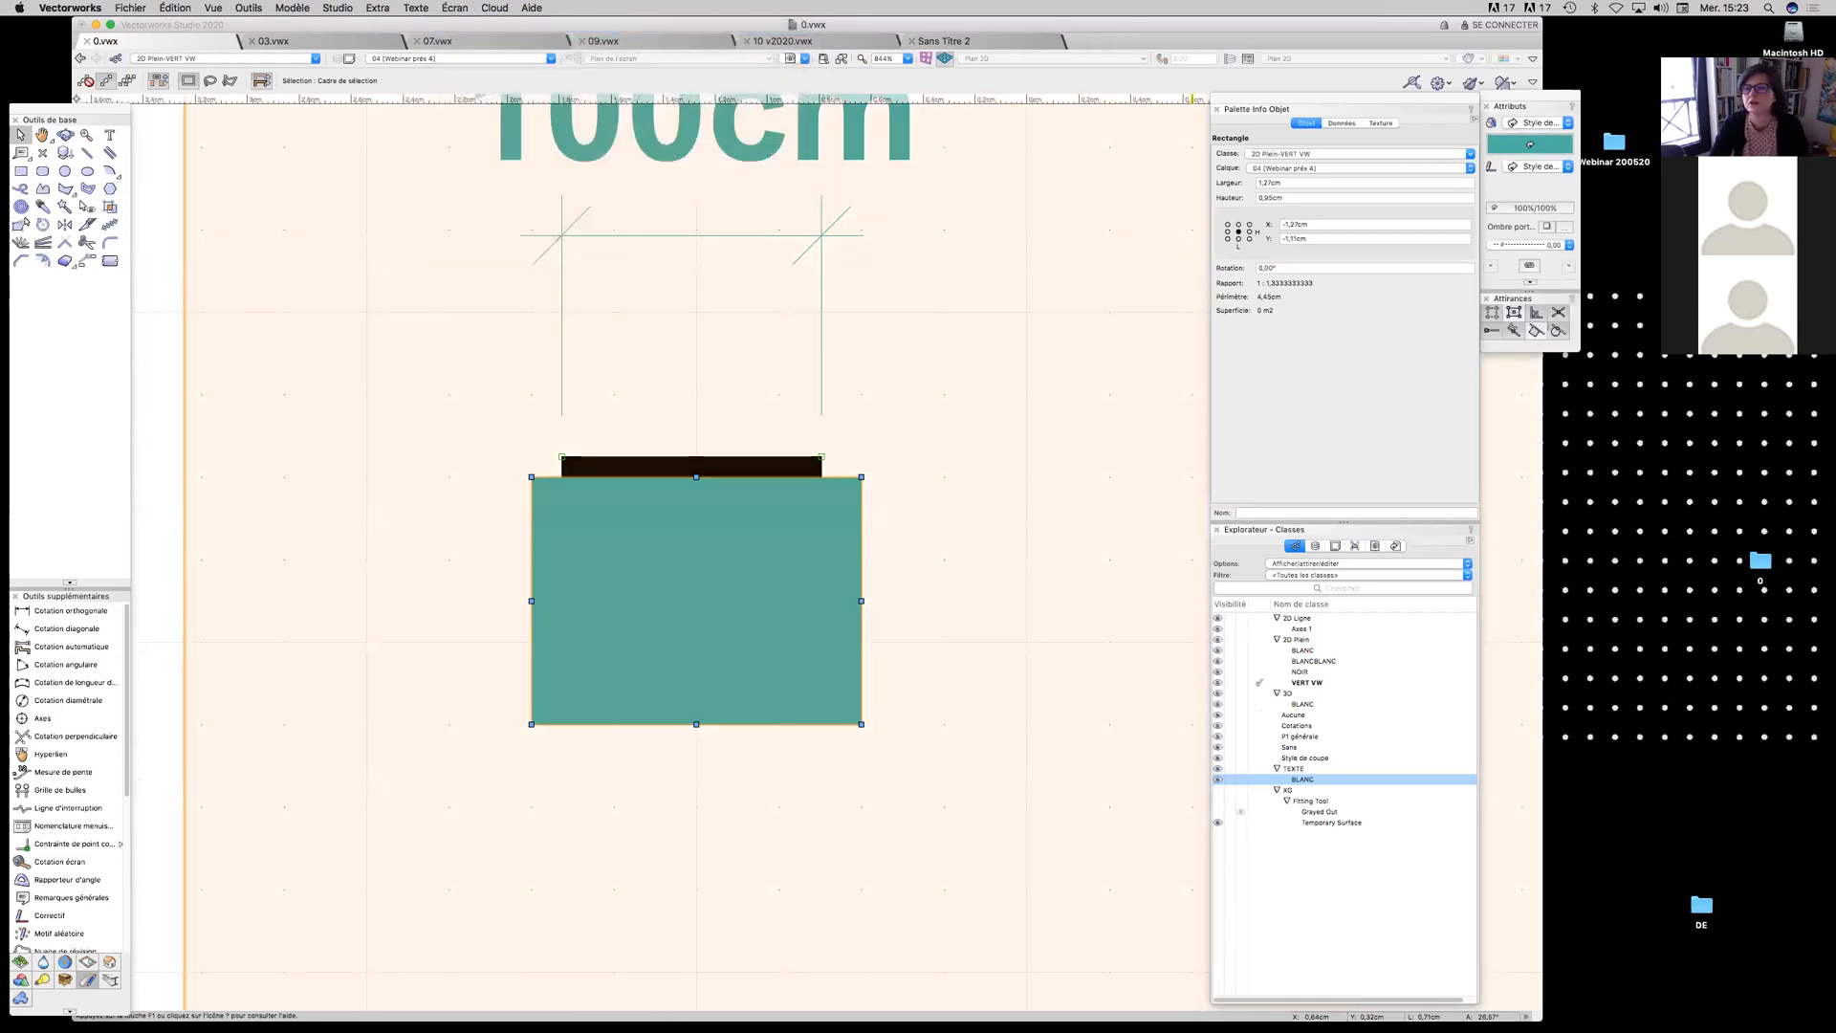
drag(1530, 297, 1157, 203)
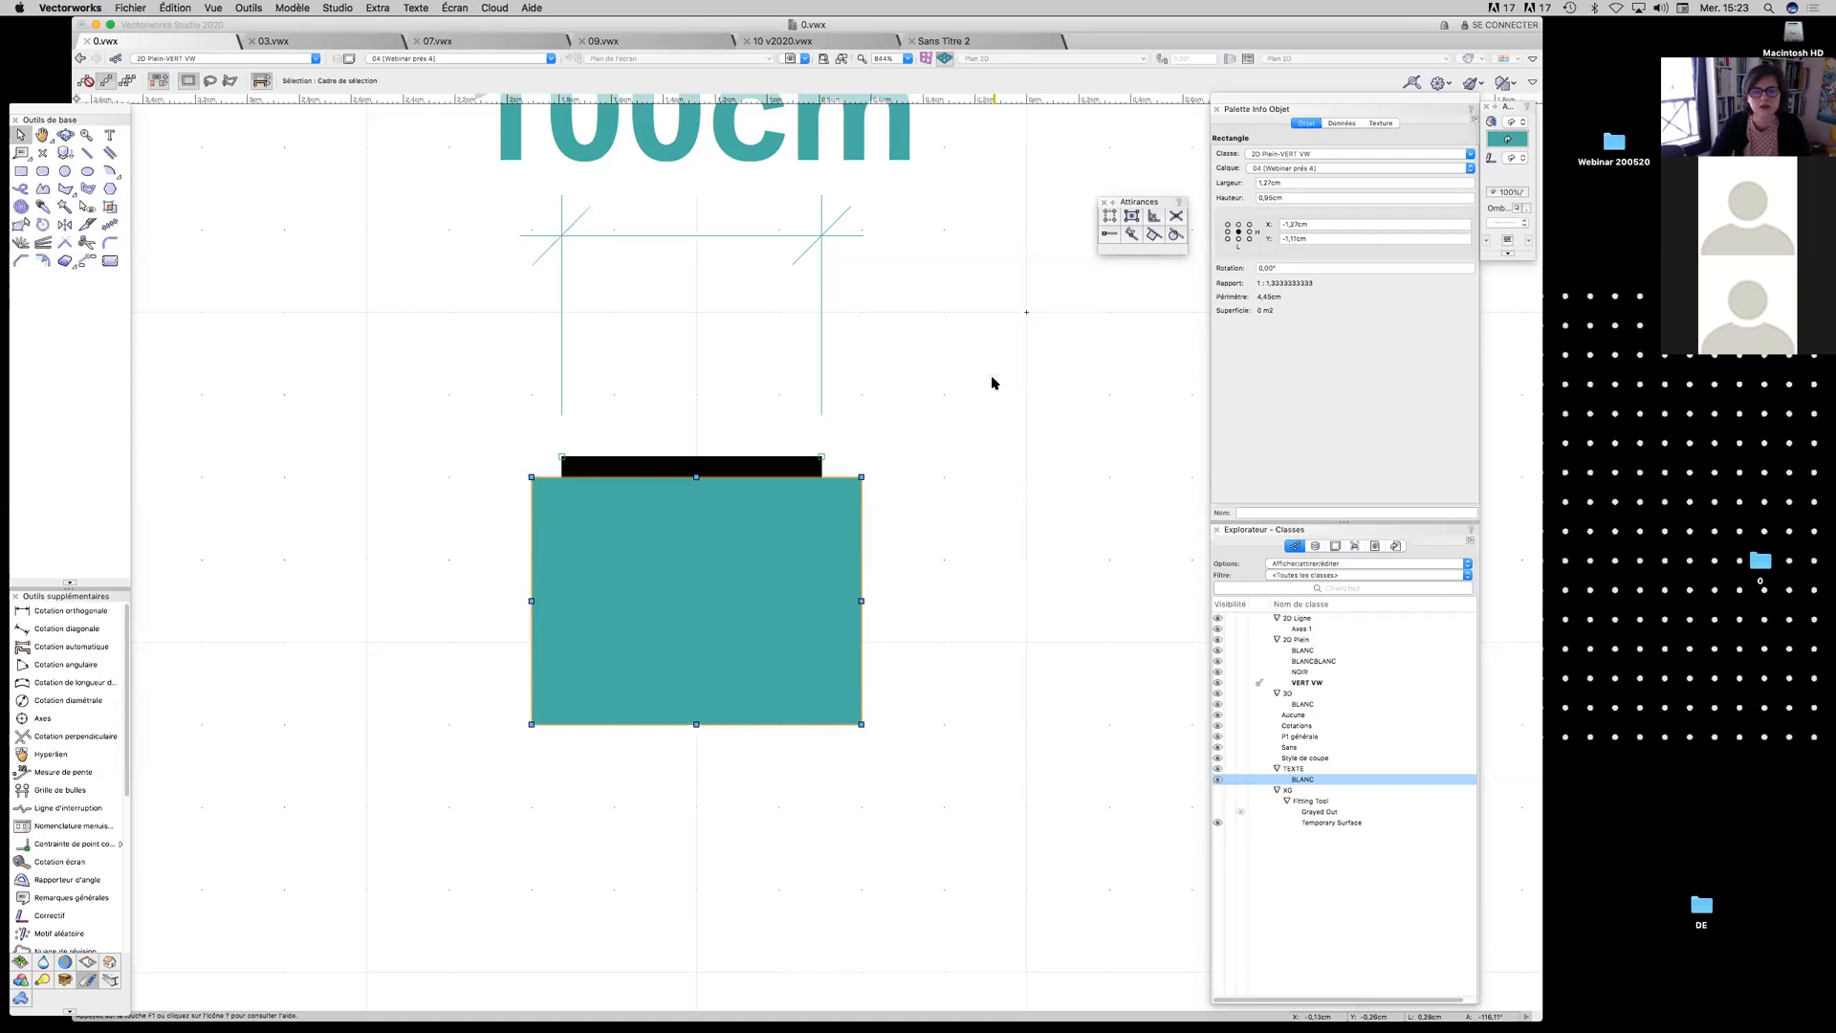
Reshape the green rectangle by snapping its opposite corners to those of the black square
scroll(992, 383, down, 3)
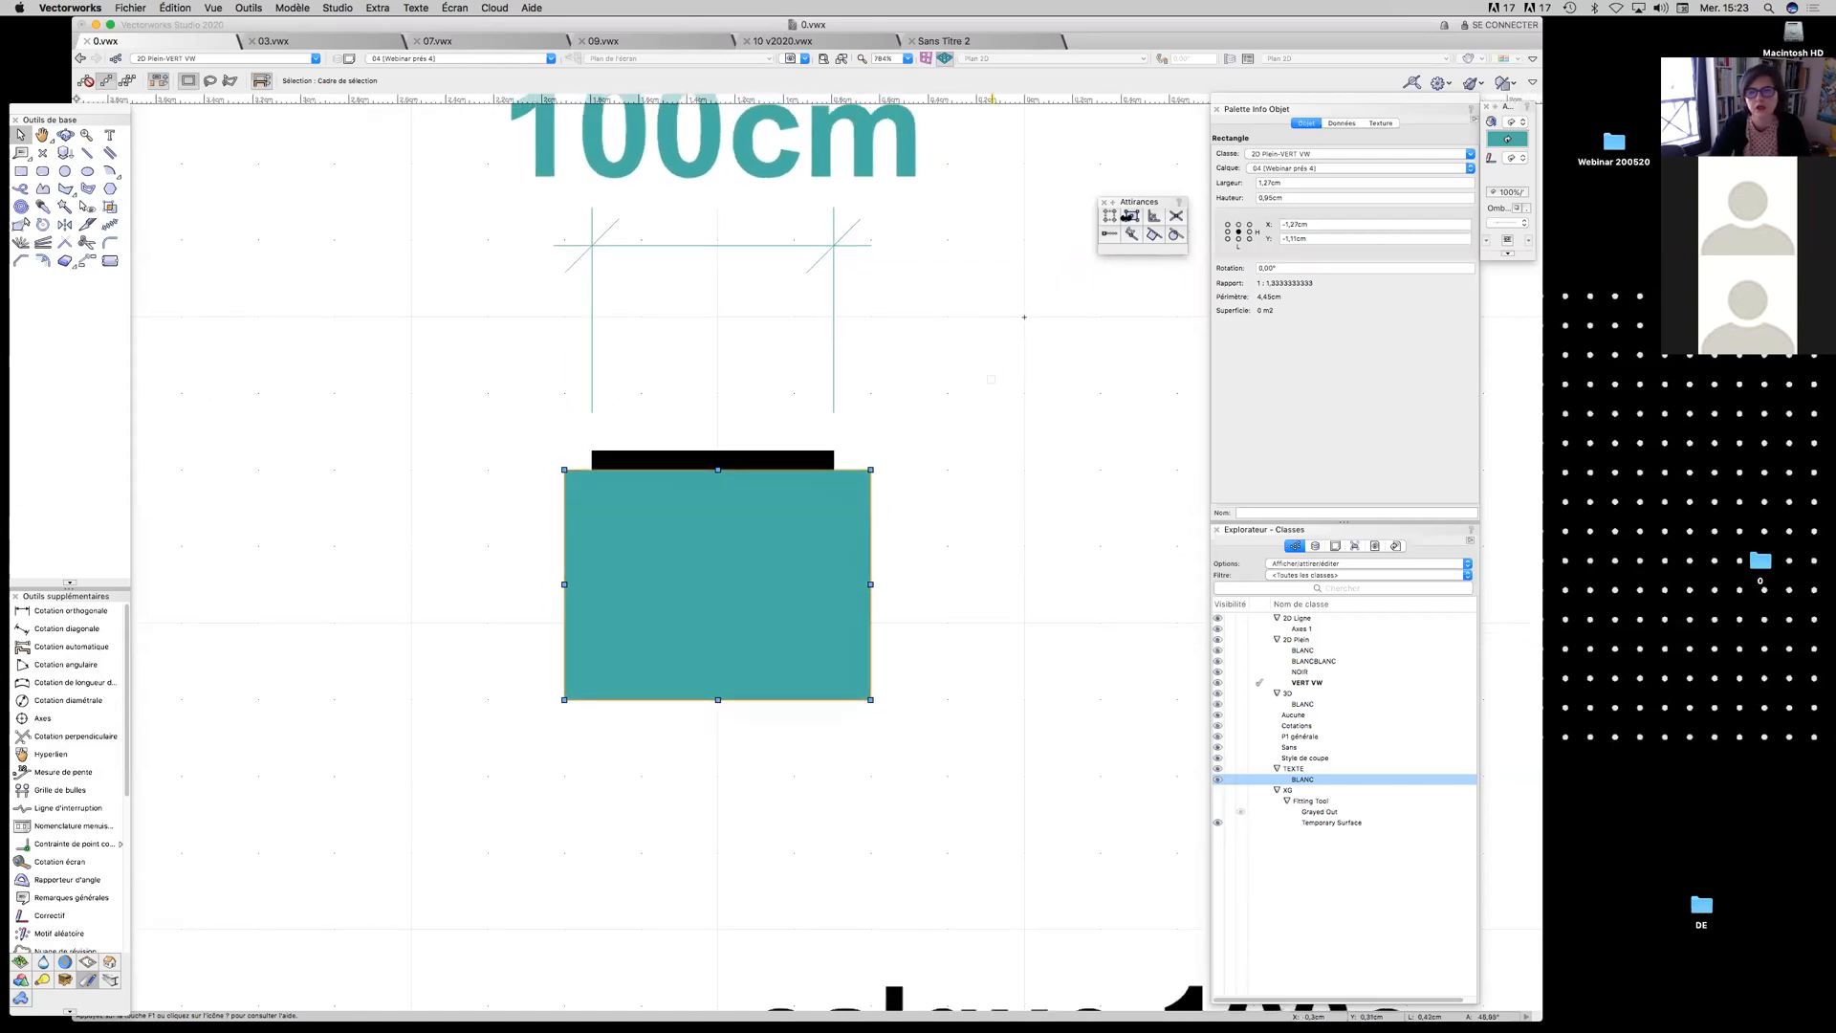
click(1129, 217)
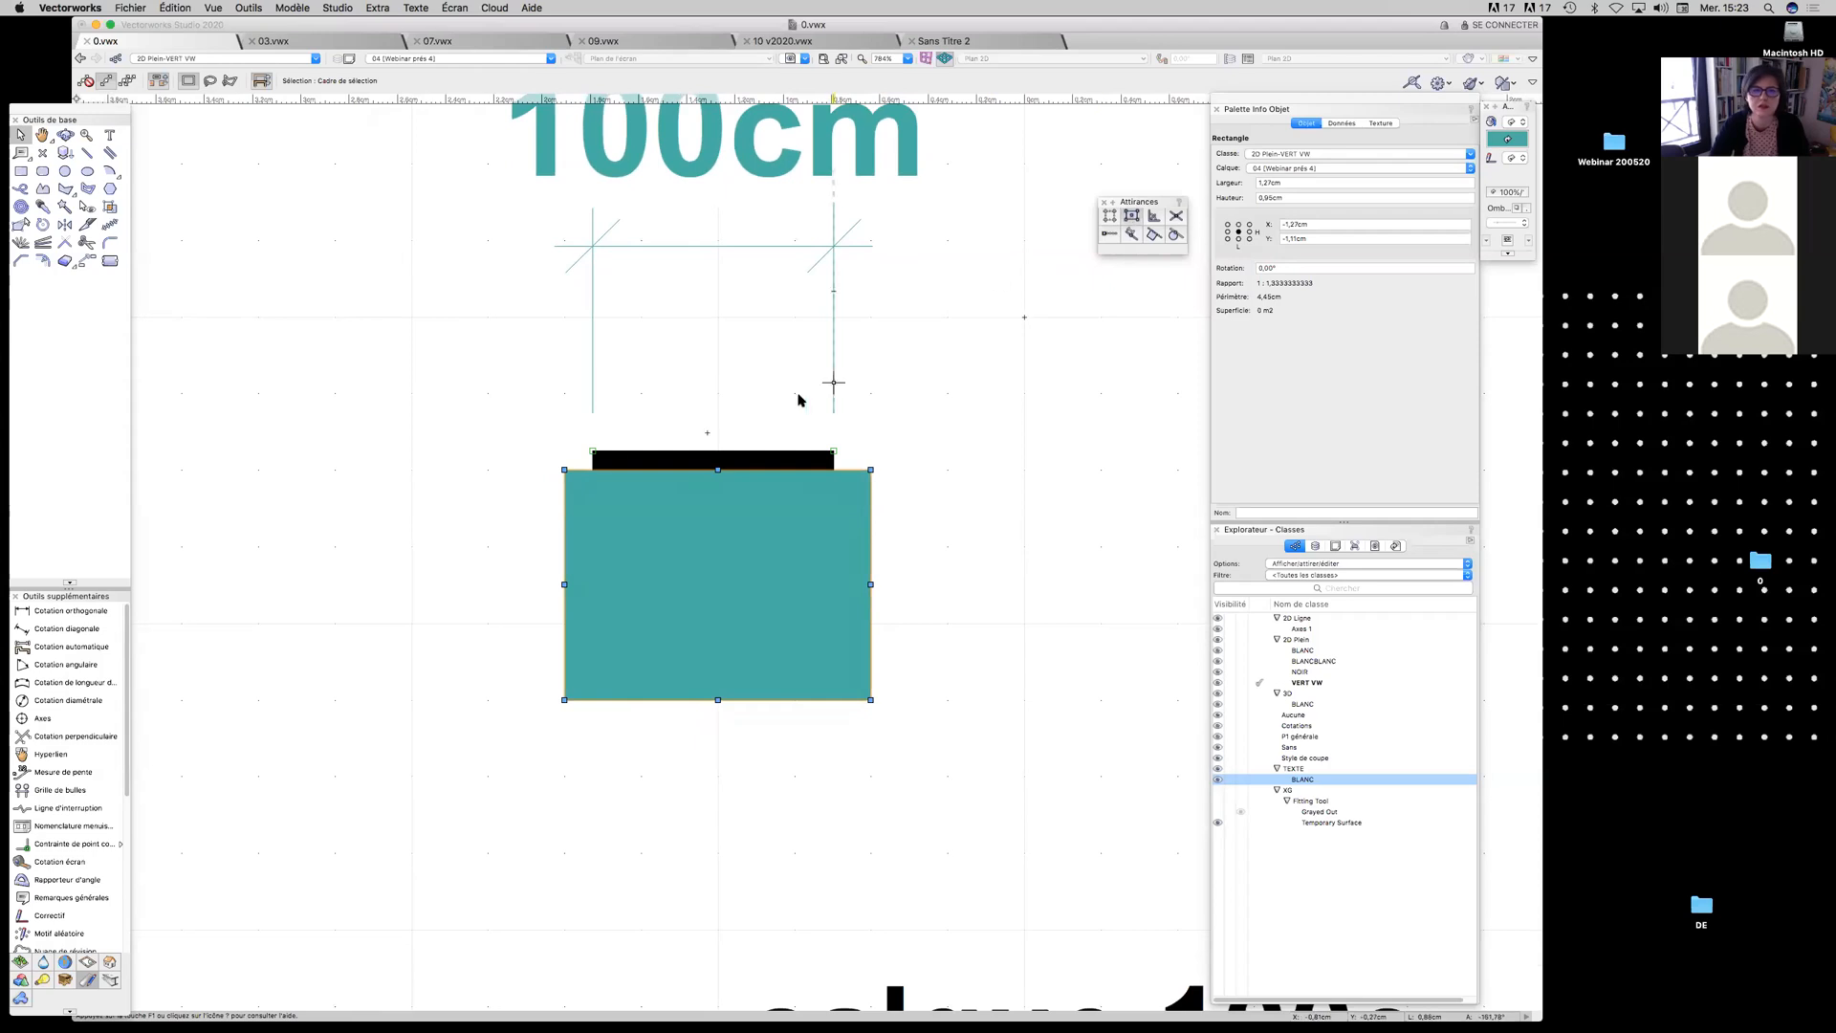
drag(560, 469, 593, 451)
drag(871, 699, 832, 689)
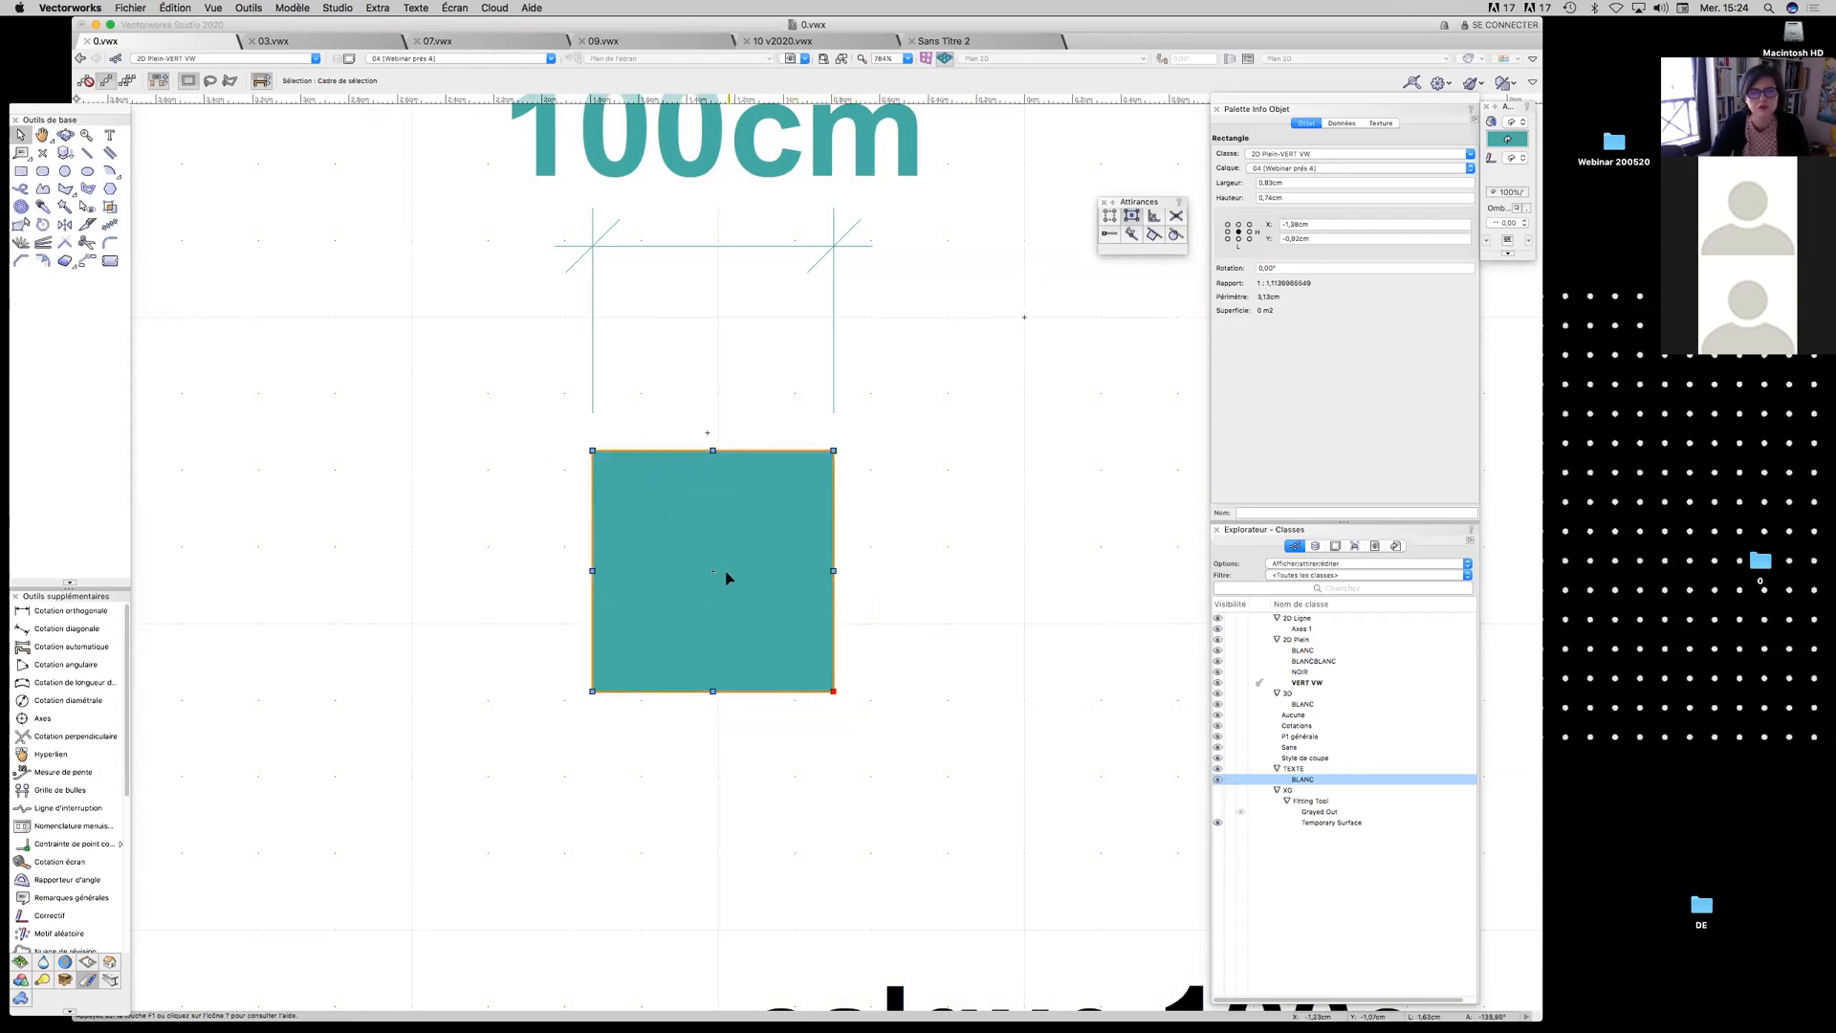
Move the green square just left of the black square and compare its sheet size with the calque 100e viewport settings
drag(713, 571, 402, 571)
click(1099, 326)
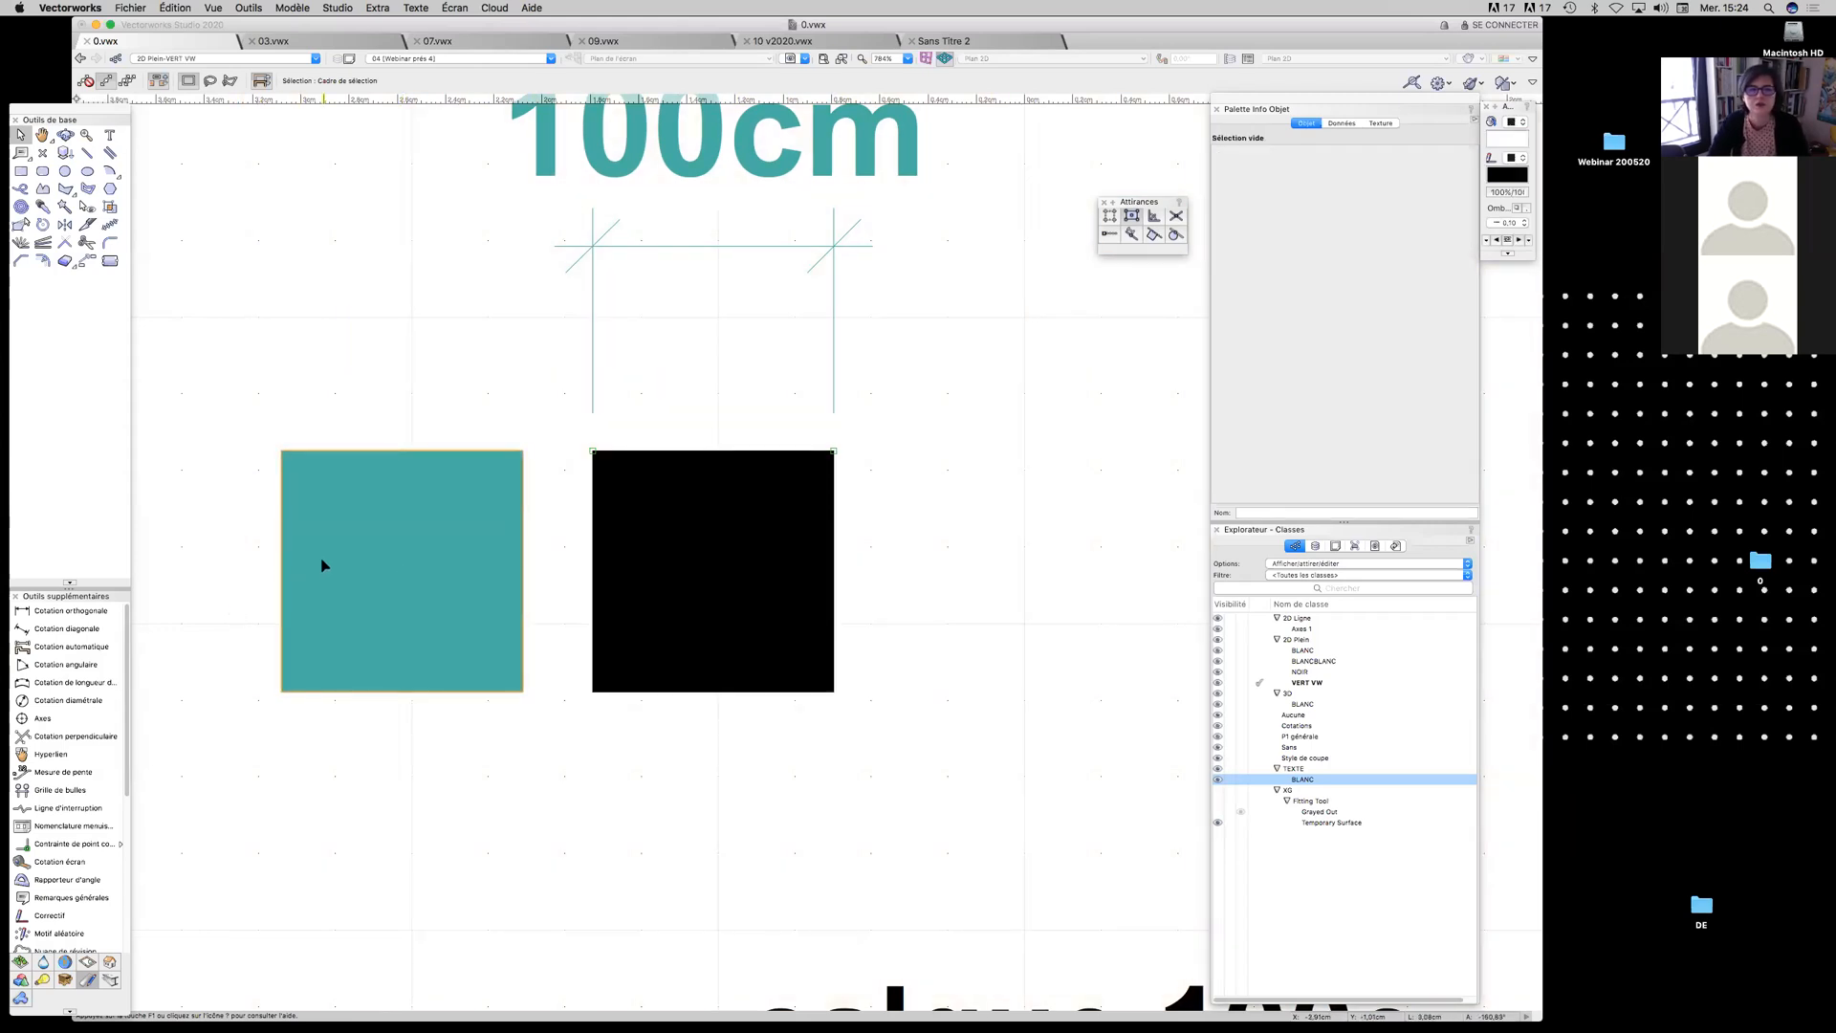
click(324, 565)
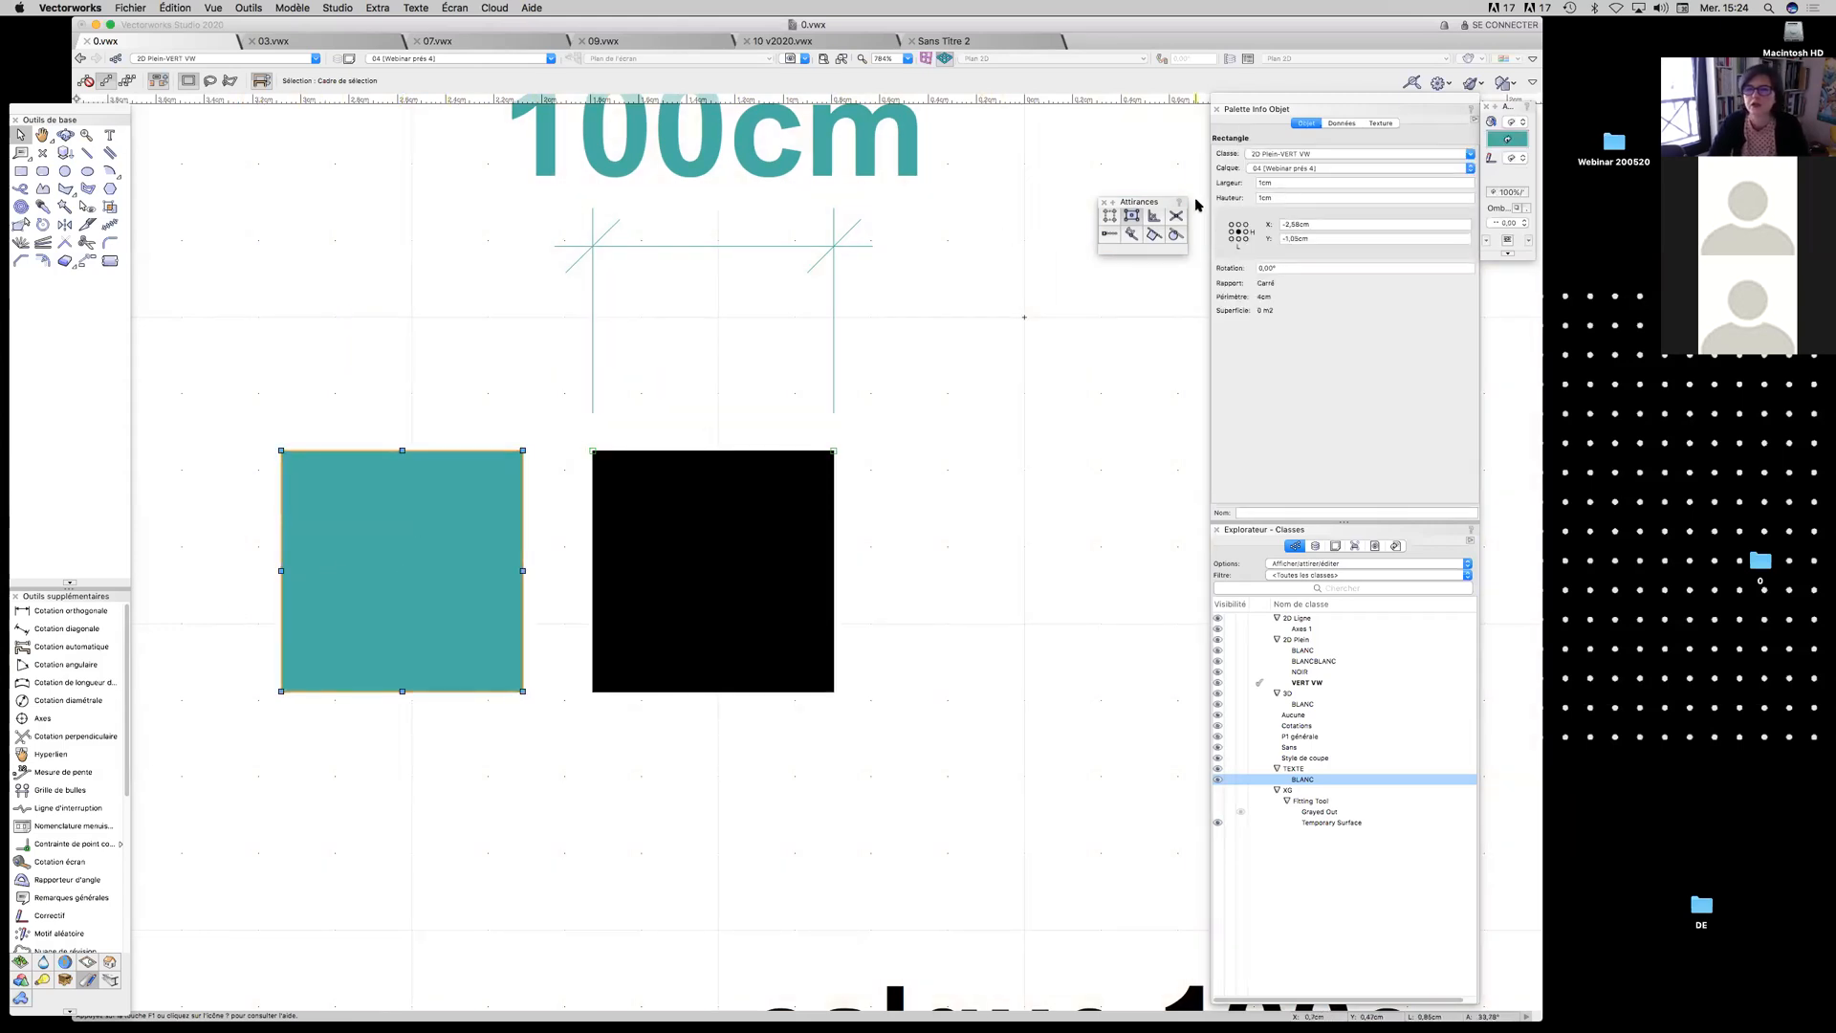
scroll(617, 649, down, 5)
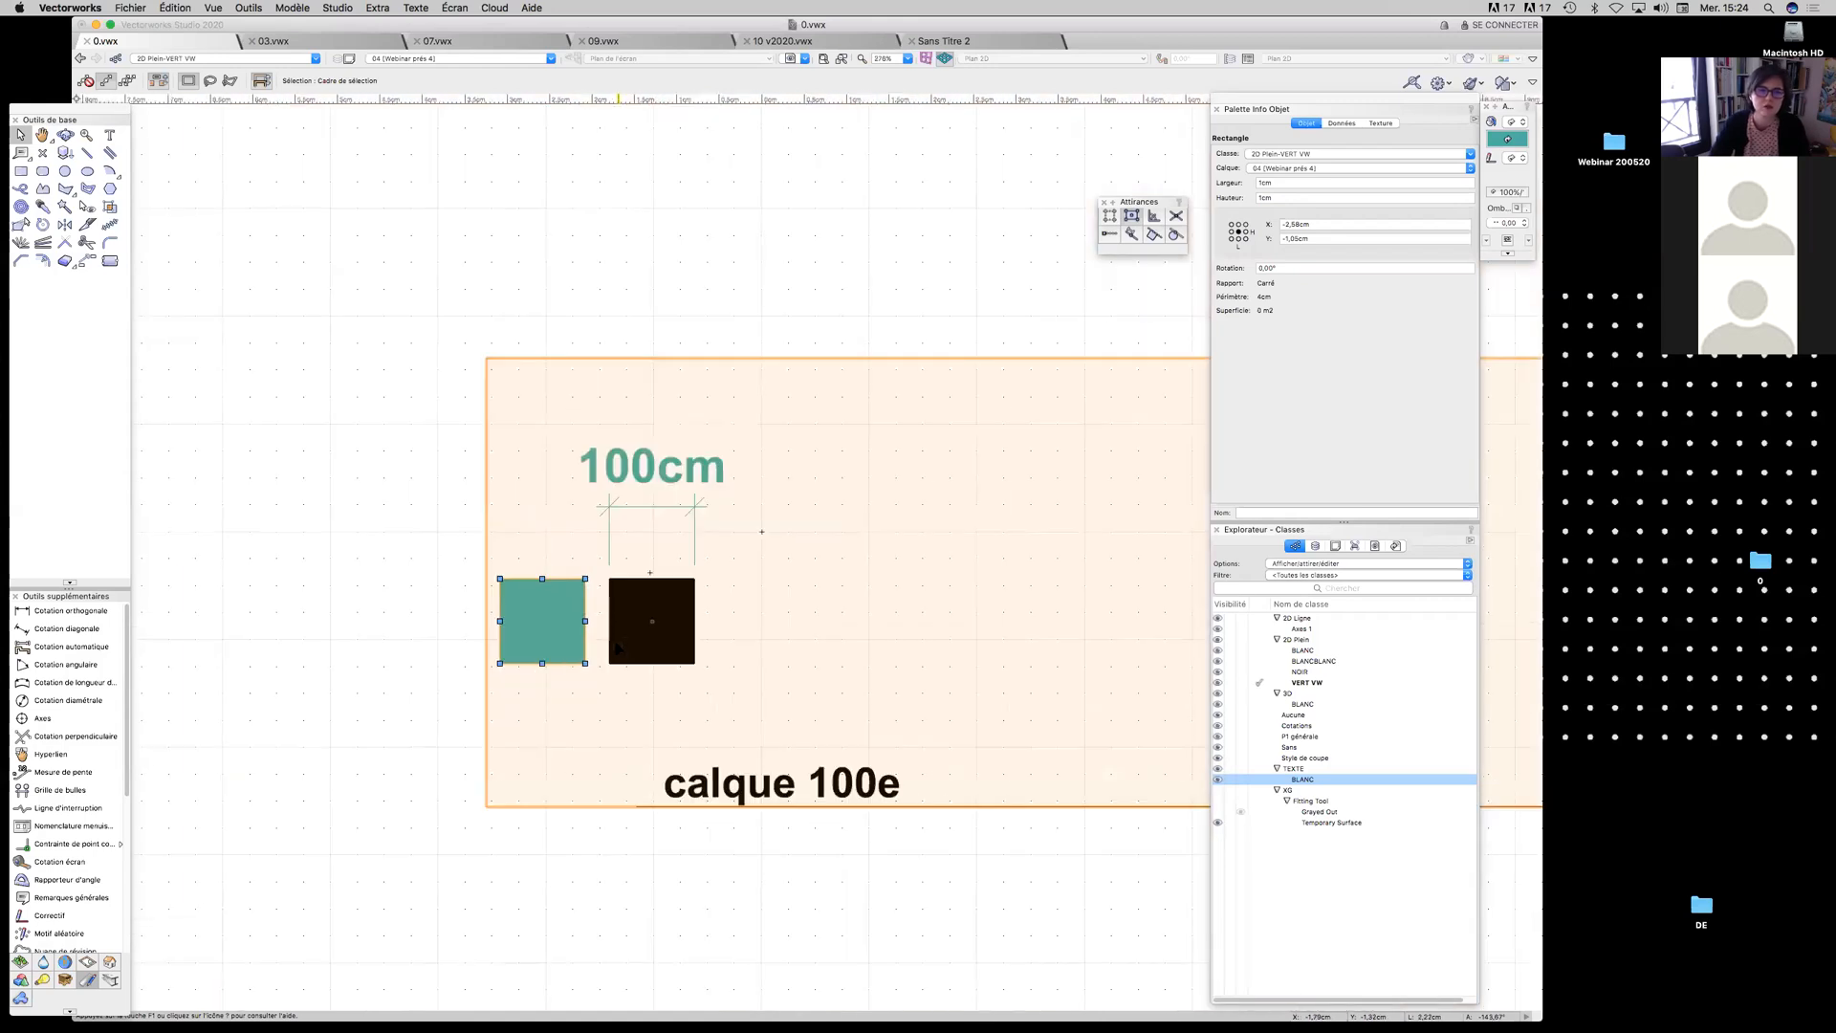
click(622, 653)
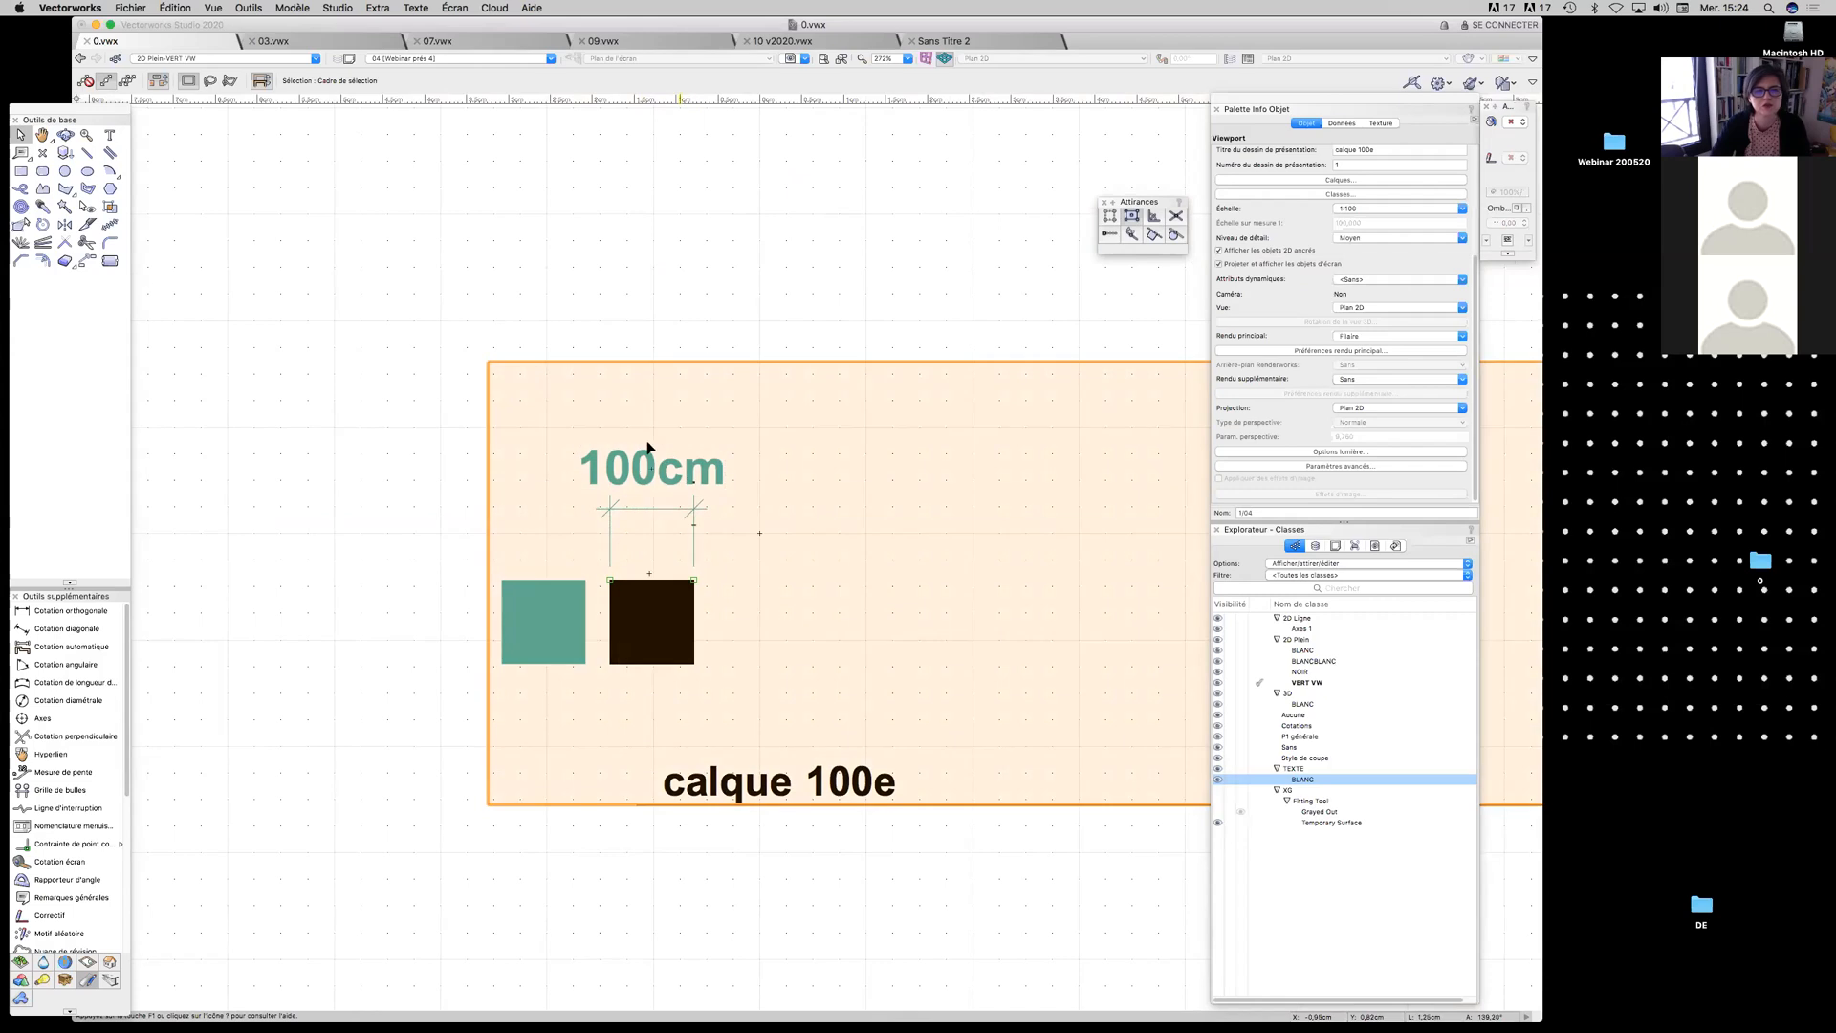
Check the green square's dimensions on sheet 04 and view it beside the calque 100e and calque 20e viewports
click(553, 622)
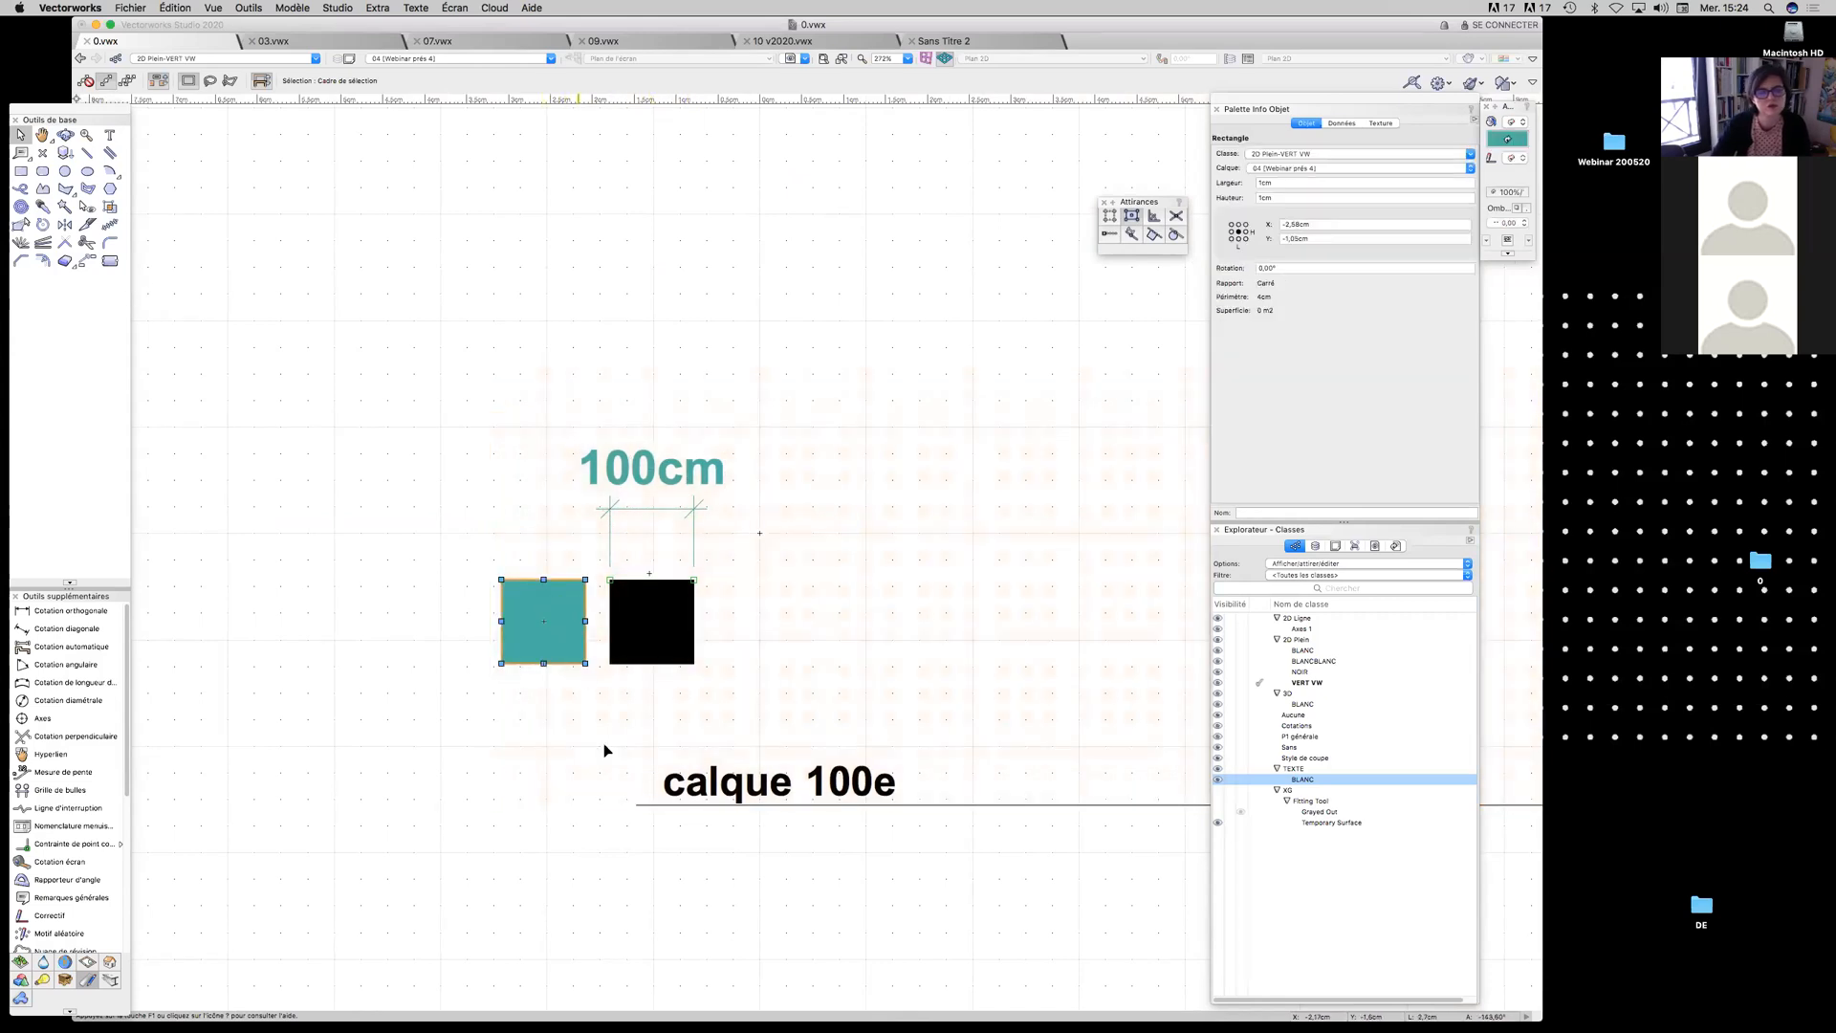
scroll(605, 744, down, 3)
scroll(606, 755, down, 2)
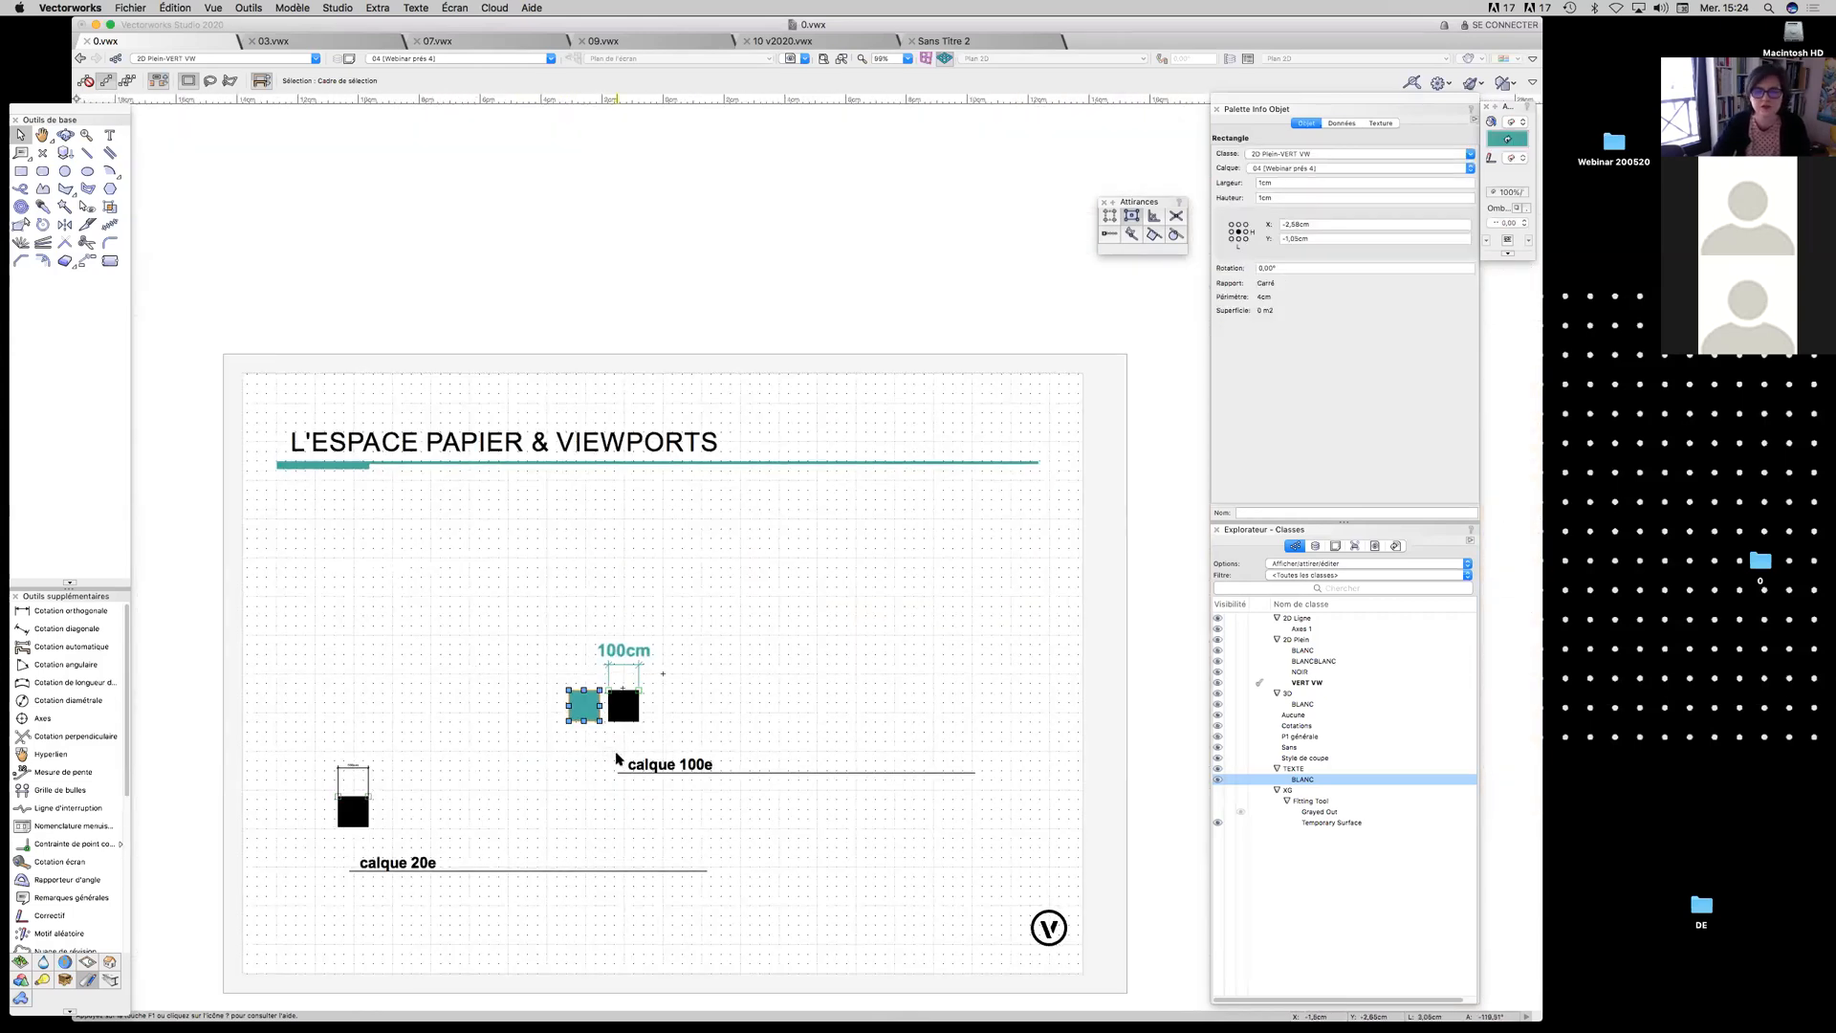
mouse_move(546, 821)
mouse_down()
mouse_move(627, 739)
mouse_move(590, 717)
mouse_up()
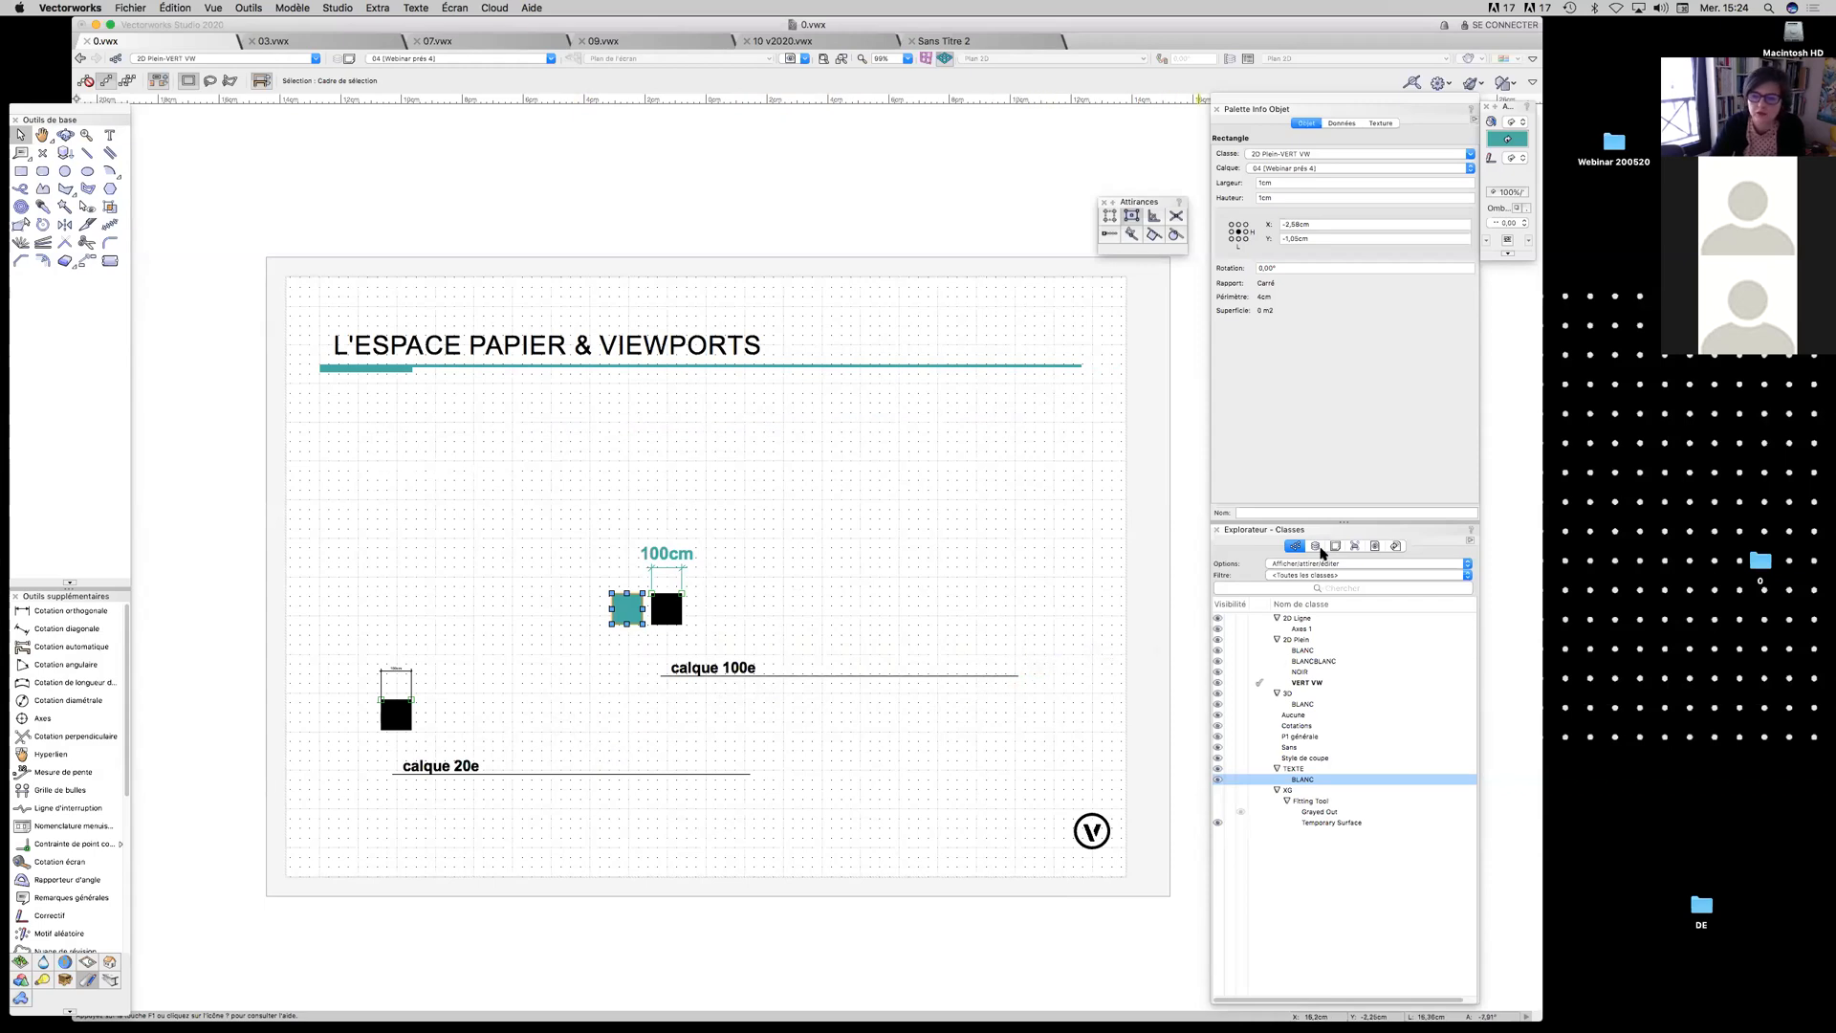
List the presentation sheets and duplicate sheet 04 (Webinar prés 4) as sheet 05
click(1317, 547)
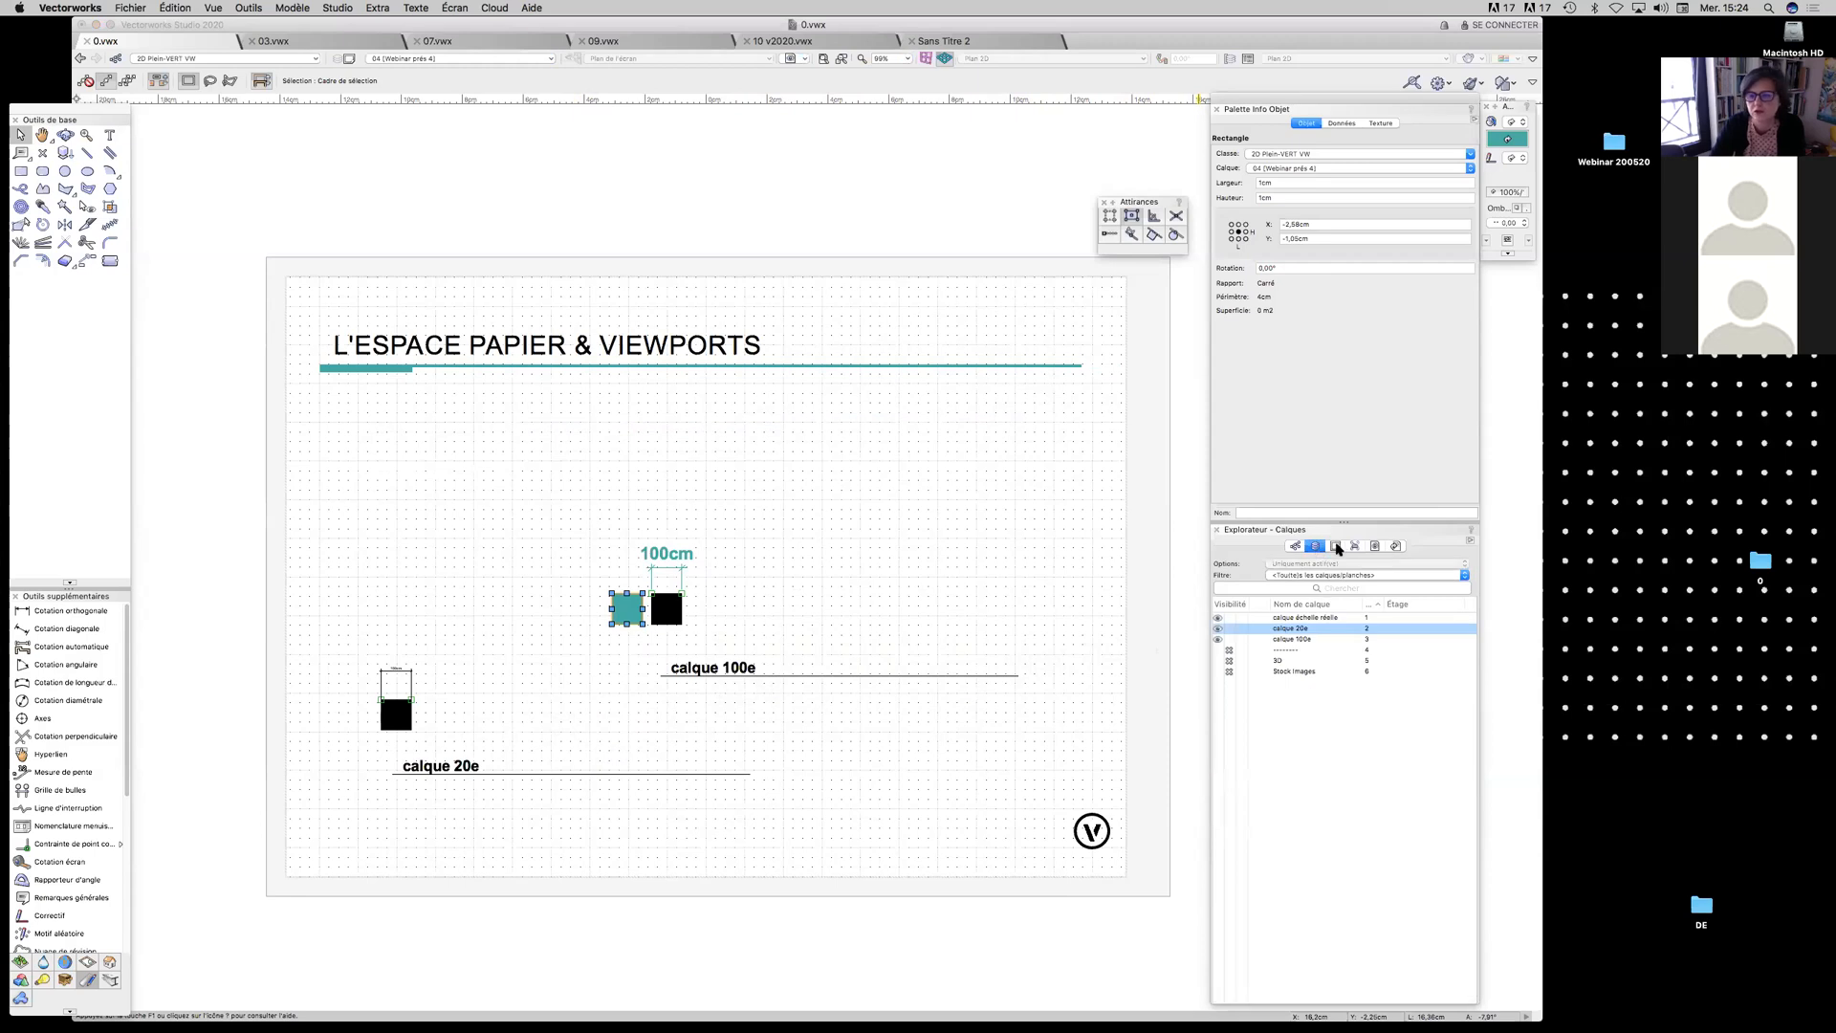
click(1336, 546)
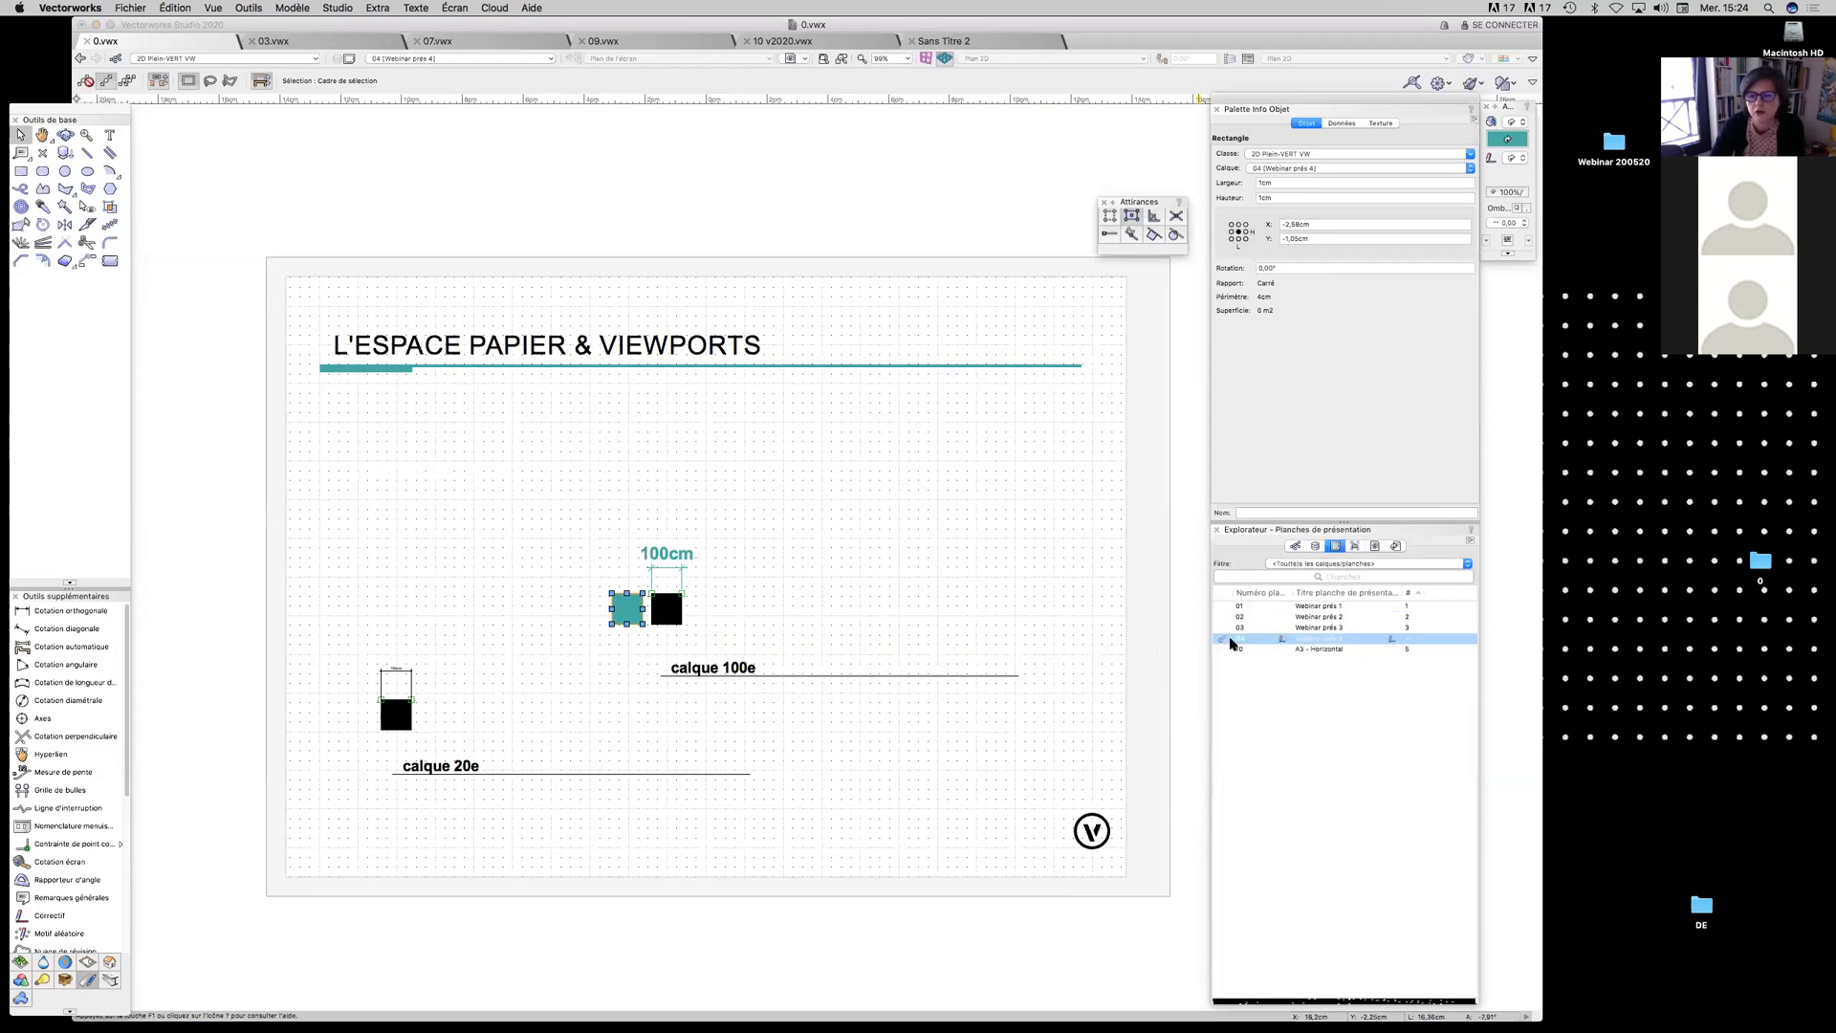
click(1231, 640)
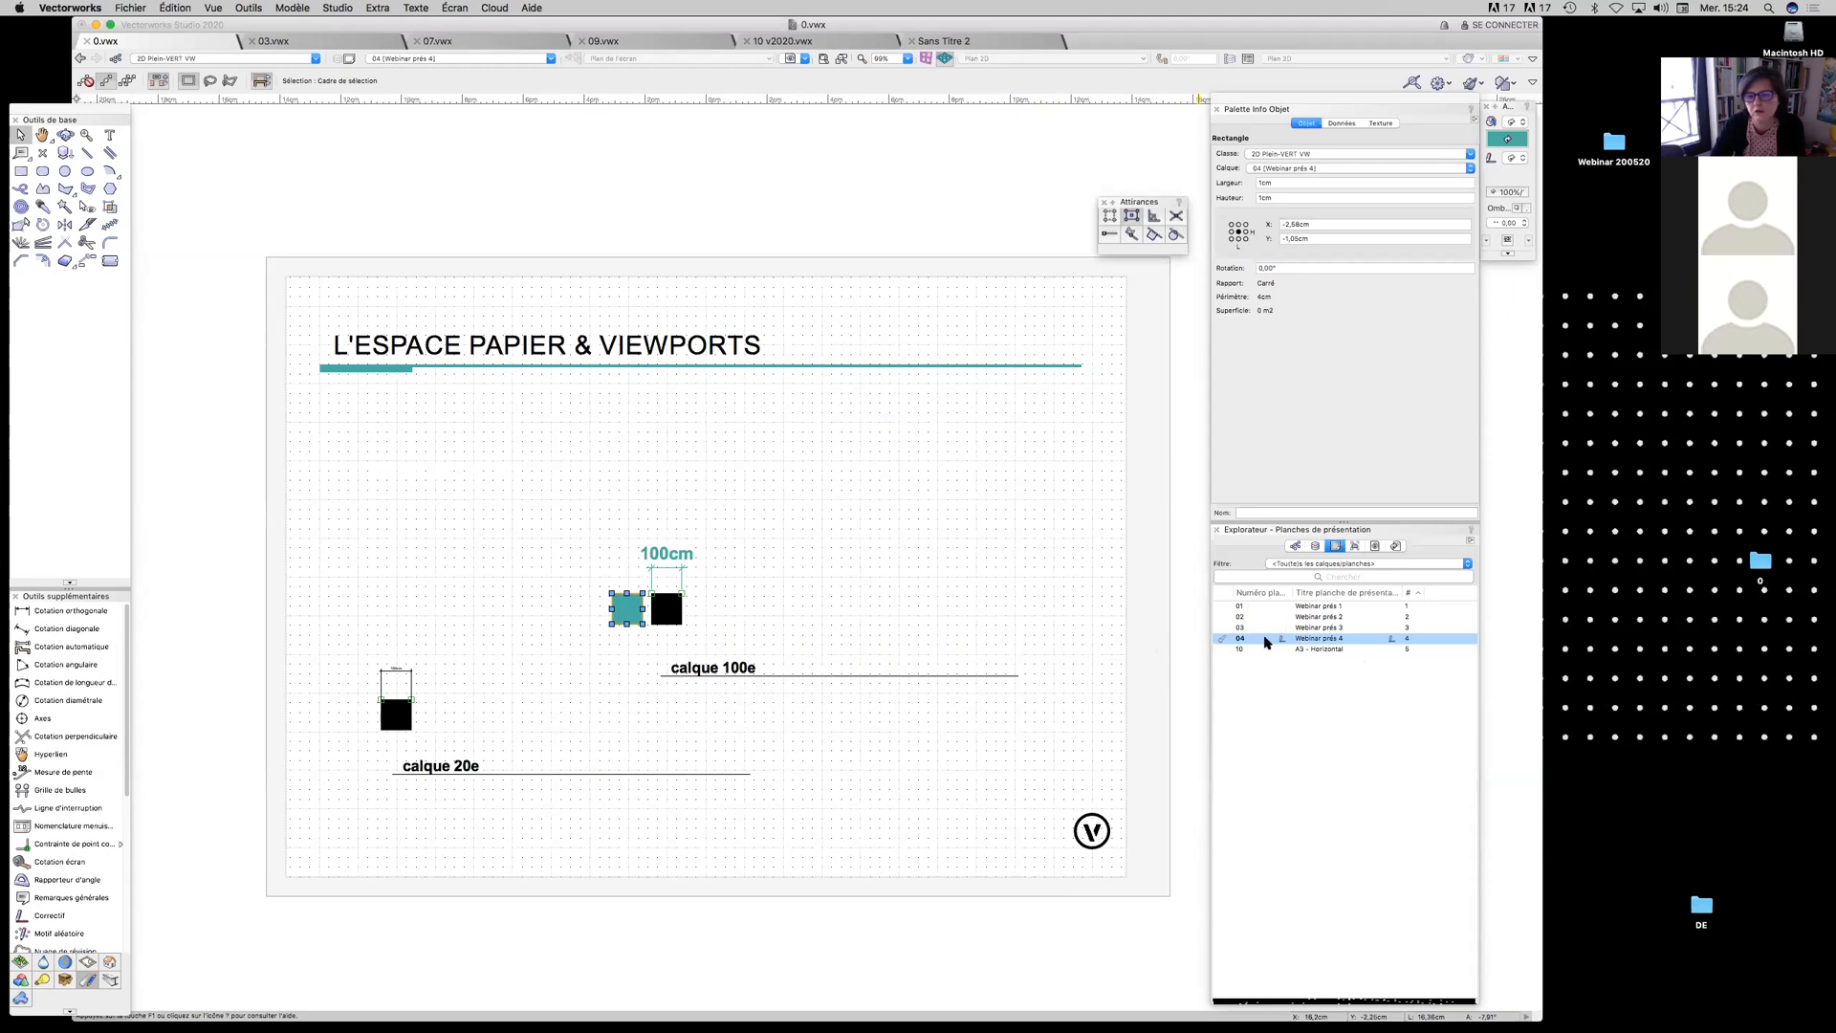
right_click(1265, 641)
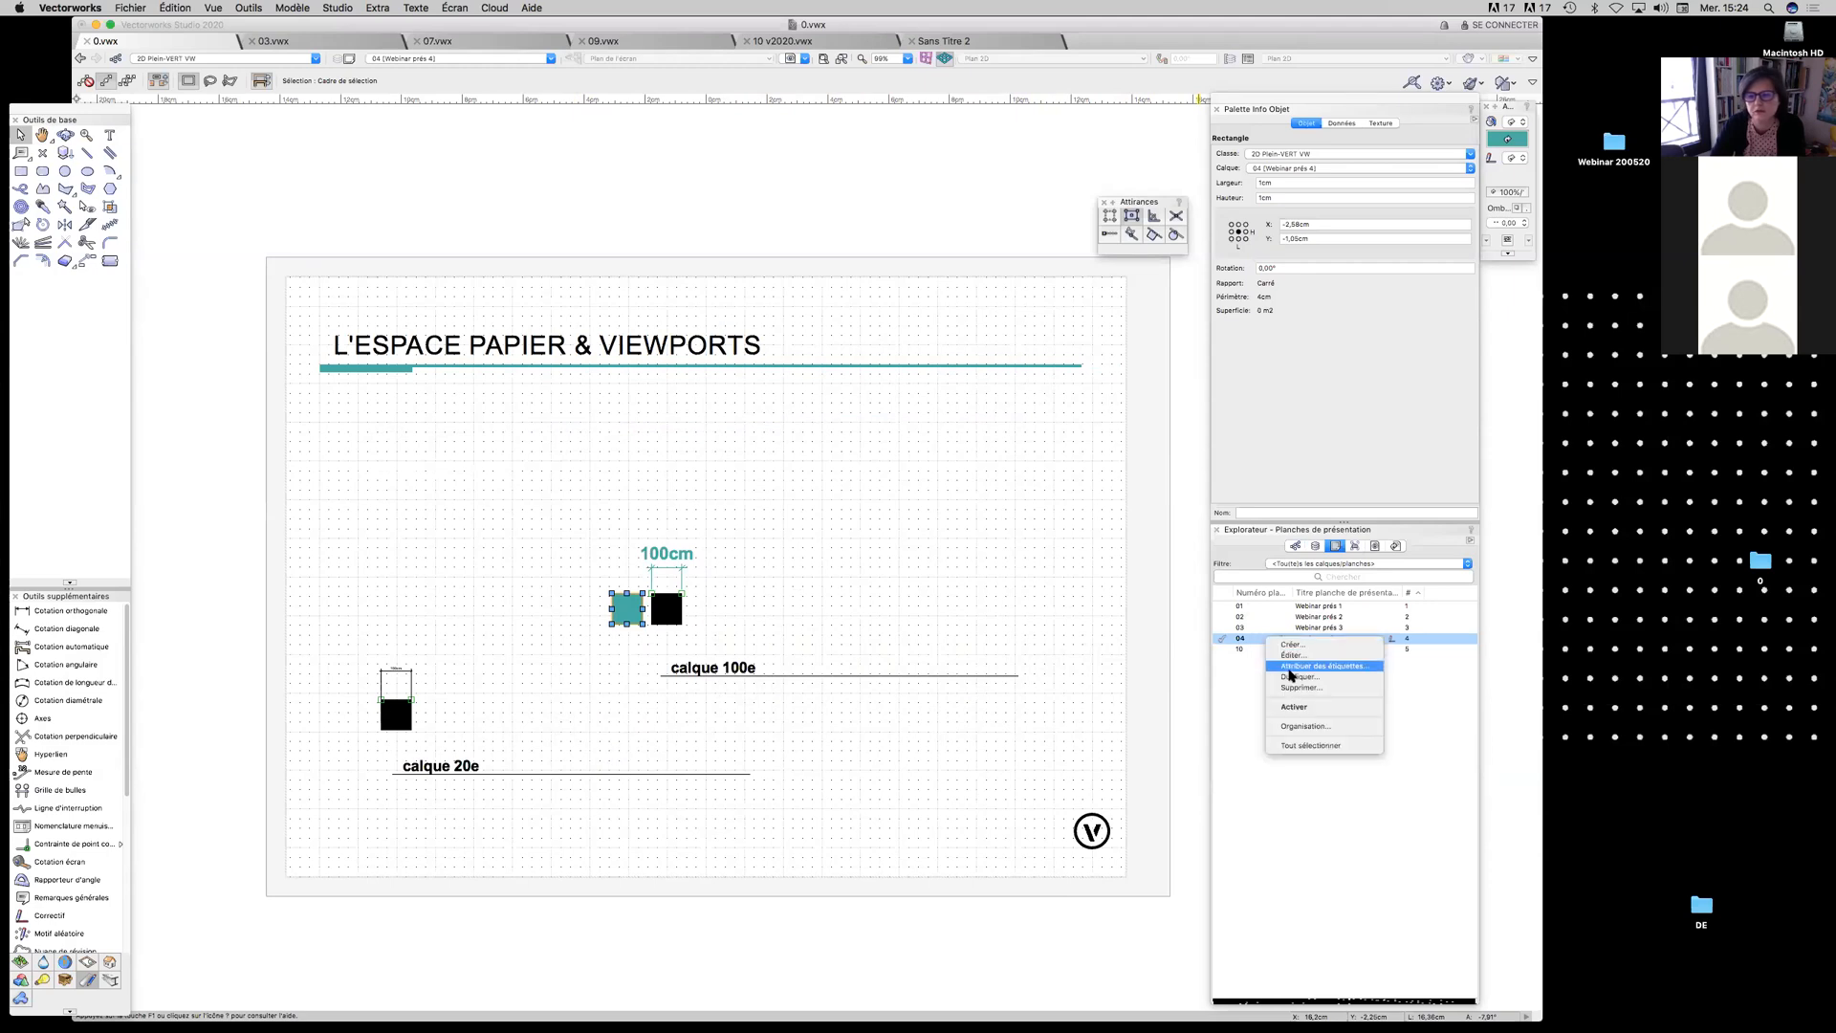
click(1291, 676)
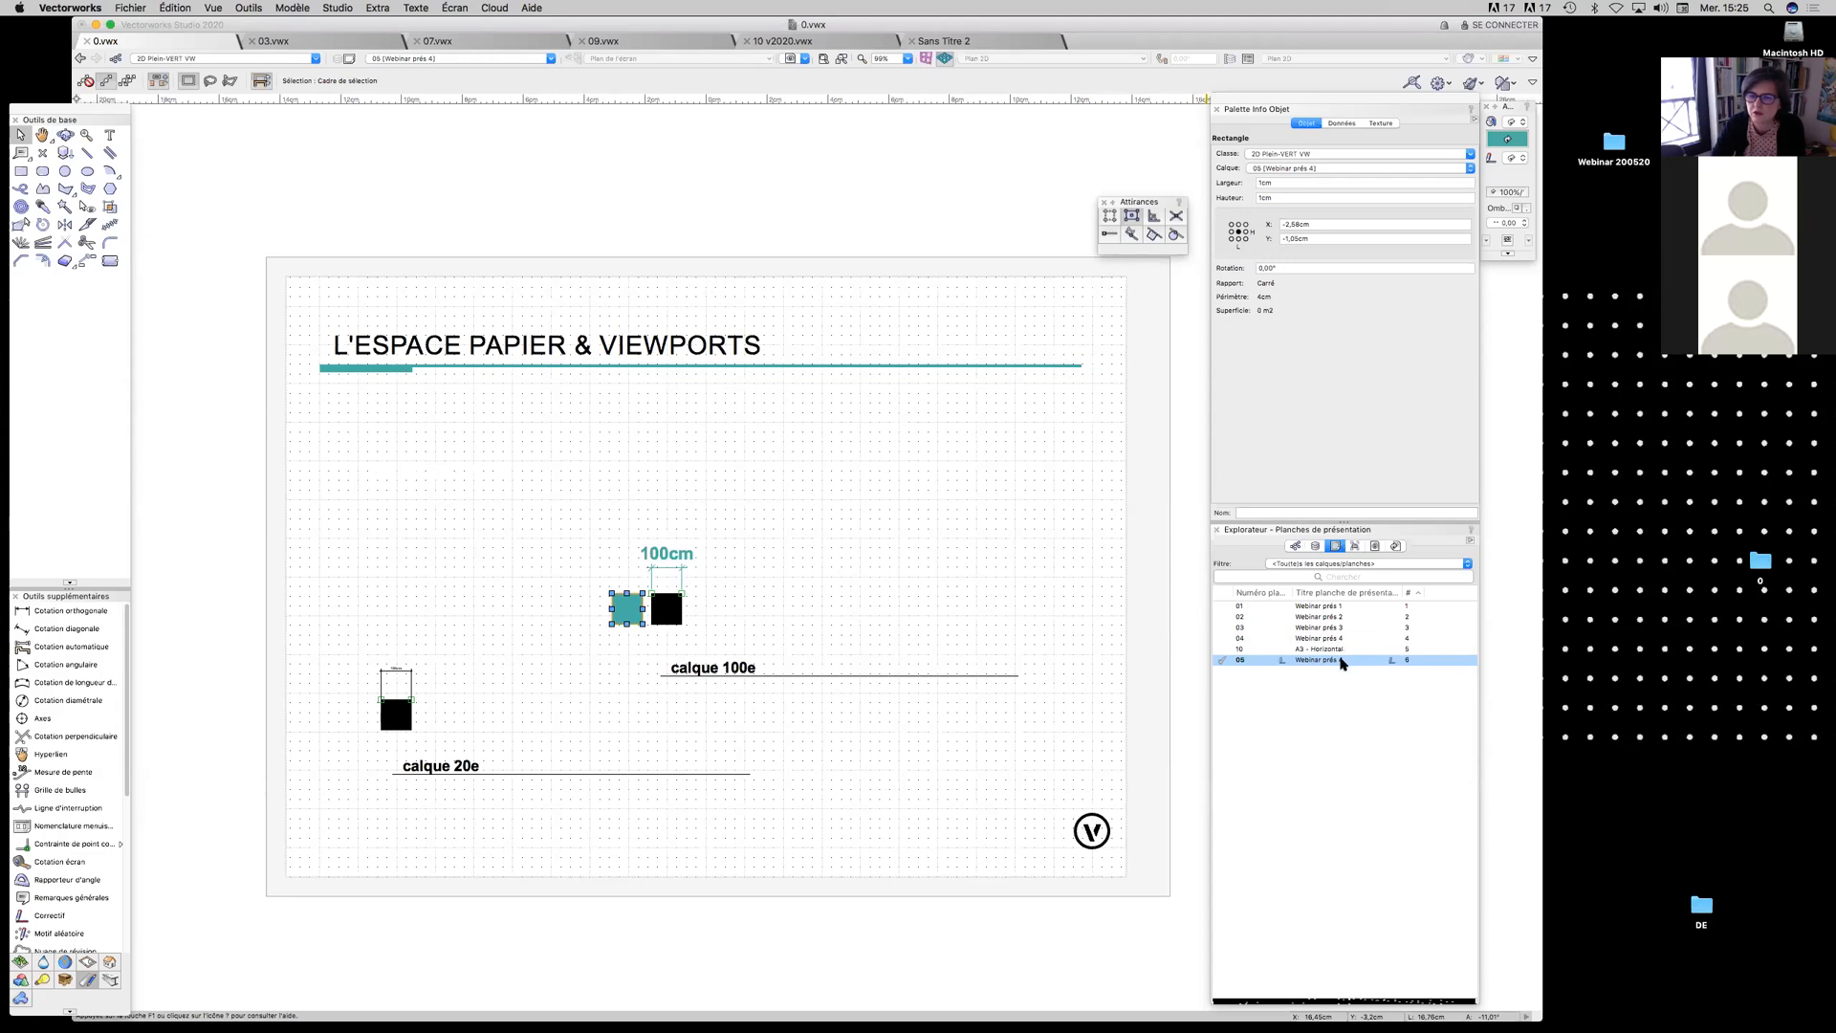
double_click(1332, 660)
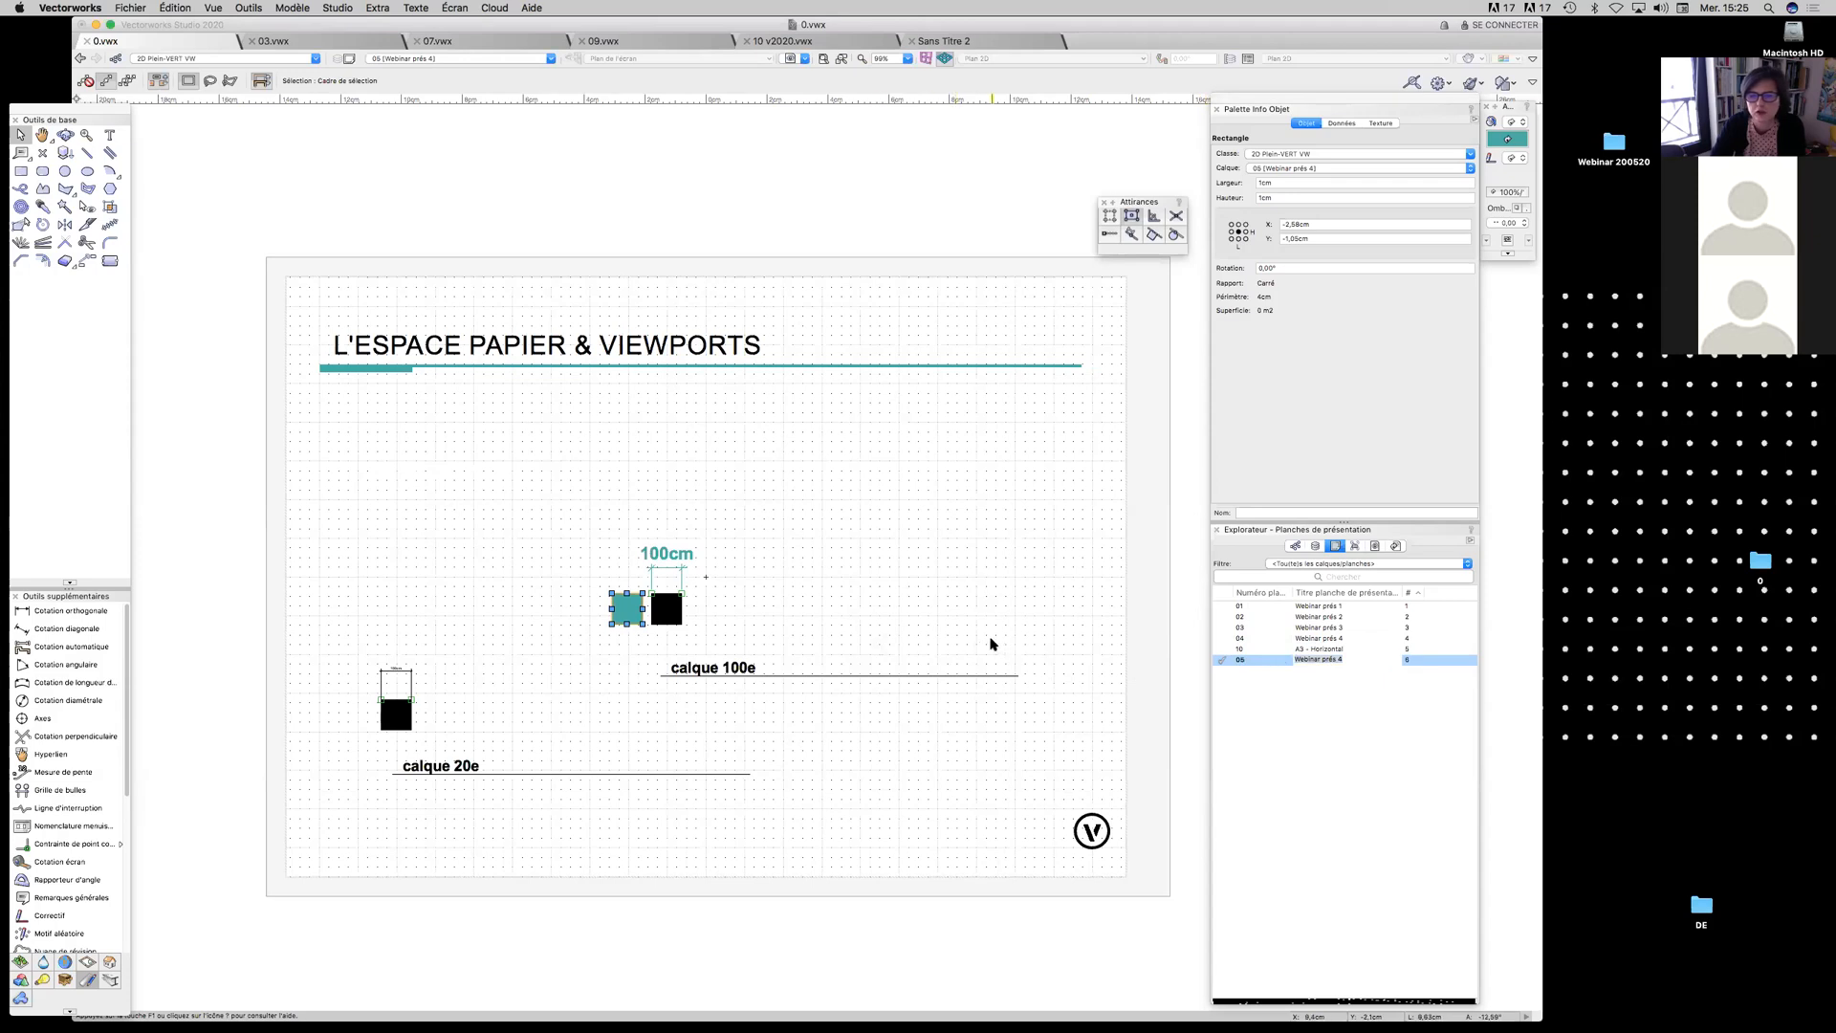
Delete both viewports and the green square from sheet 05, keeping the title, its underline and the logo
drag(250, 505, 1044, 849)
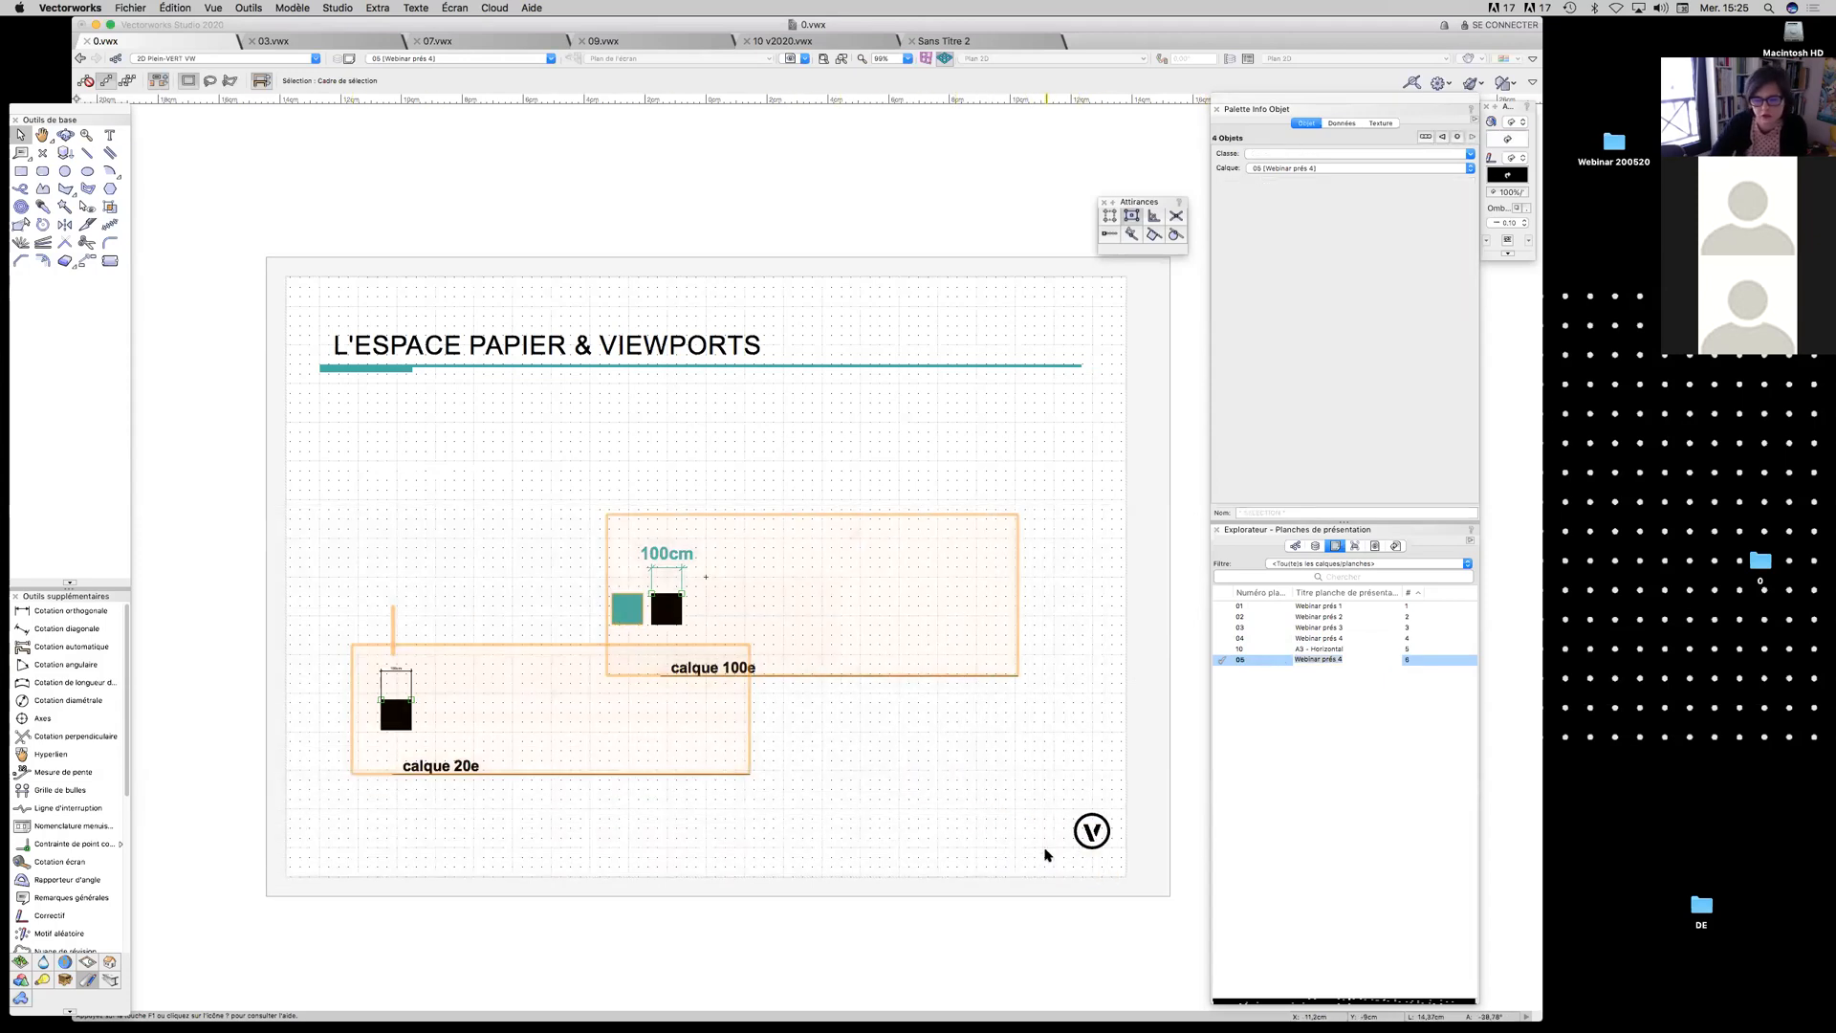
key(Delete)
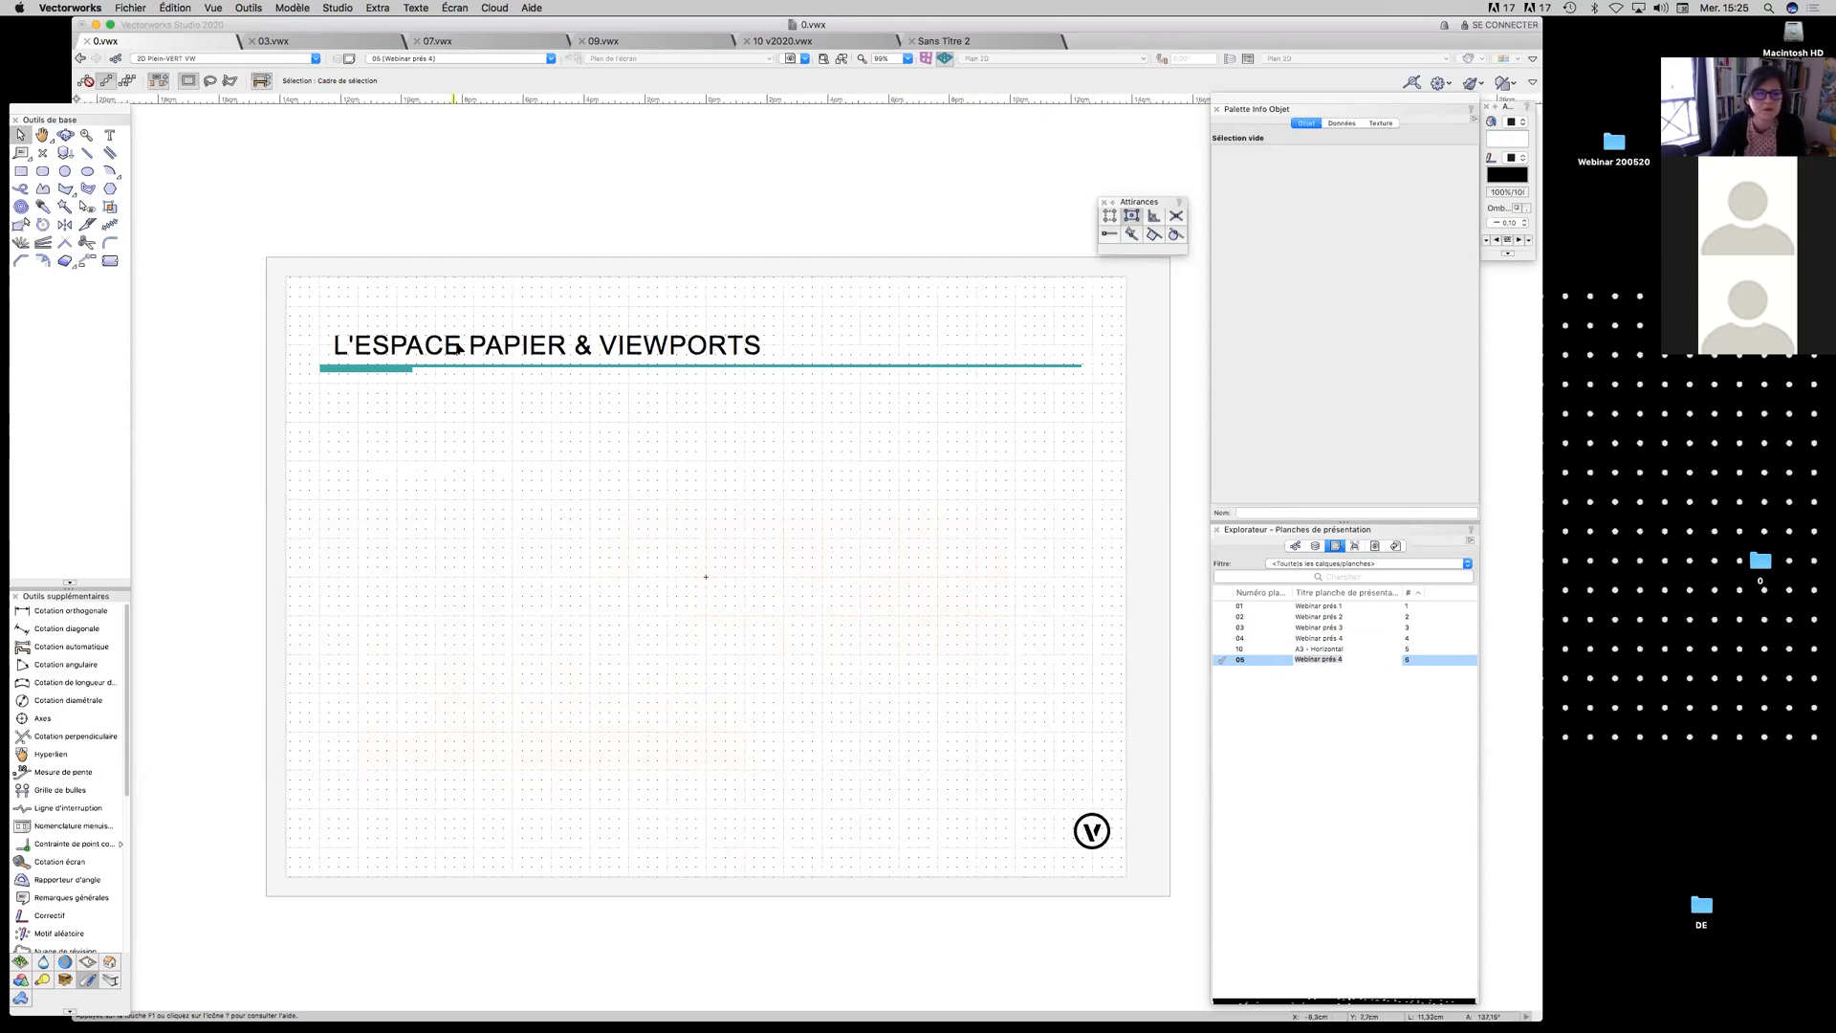
click(531, 349)
key(Delete)
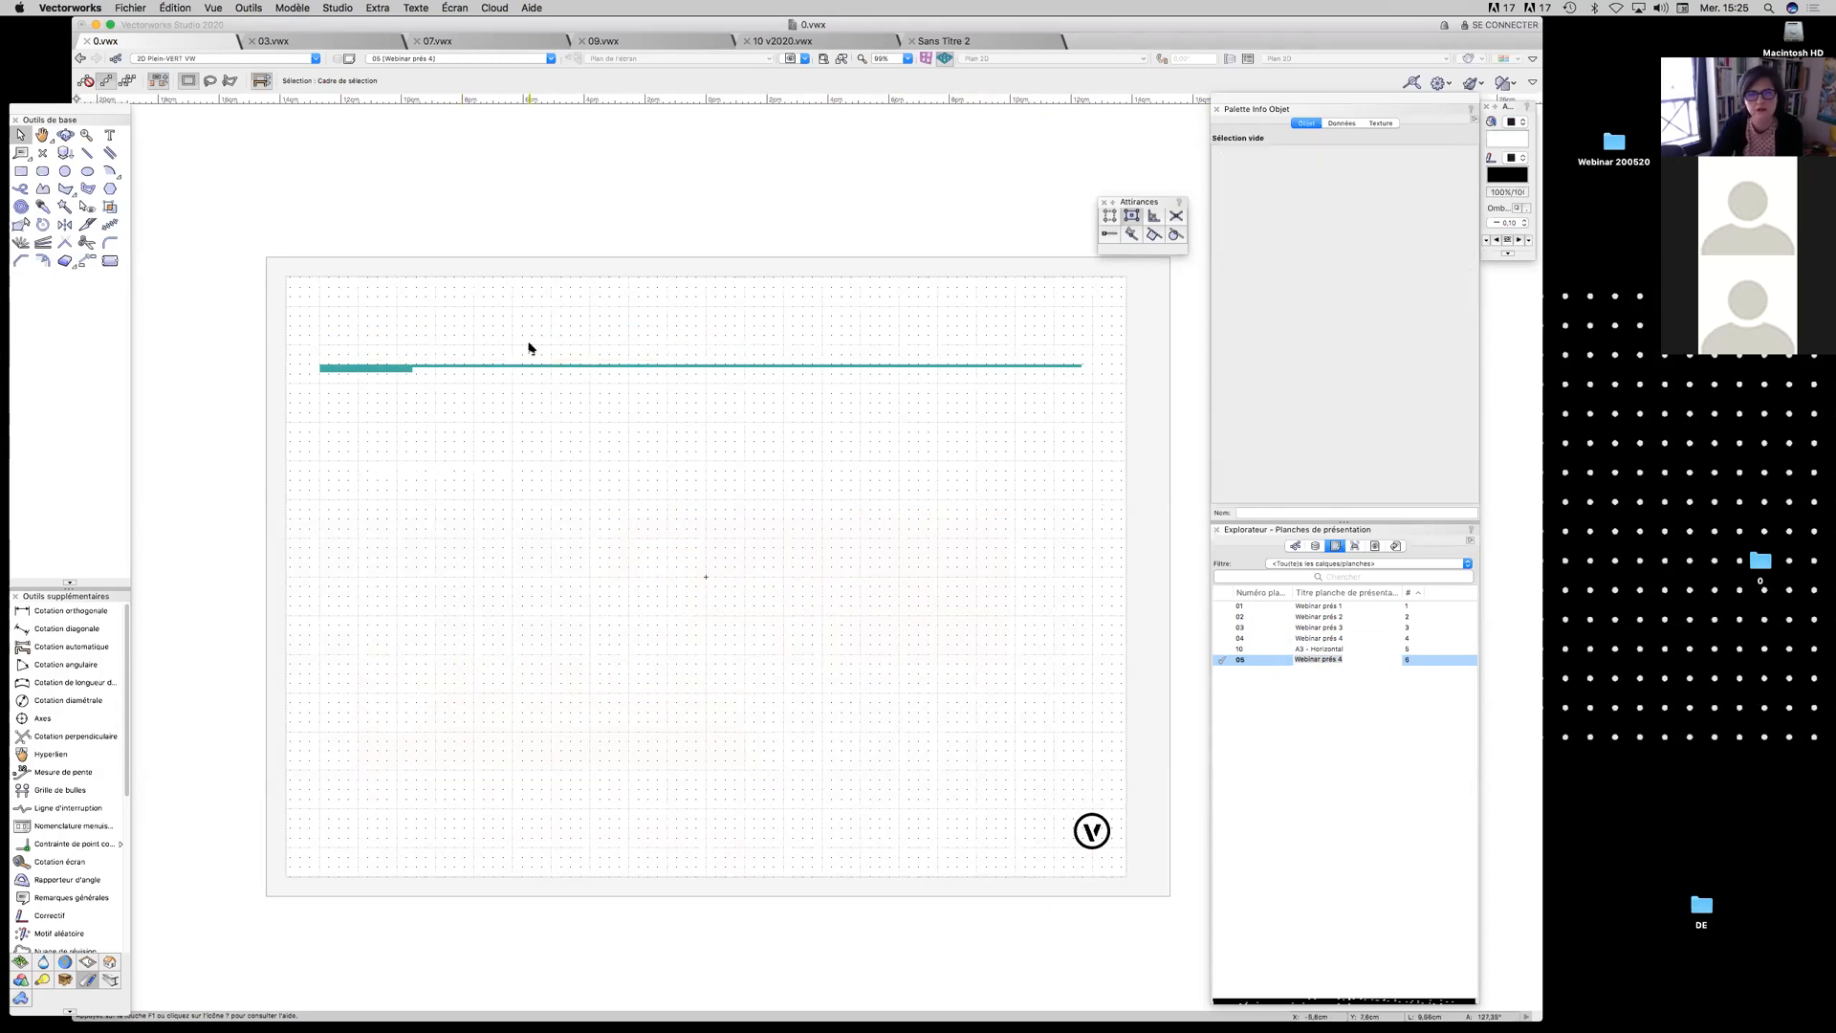
key(super+z)
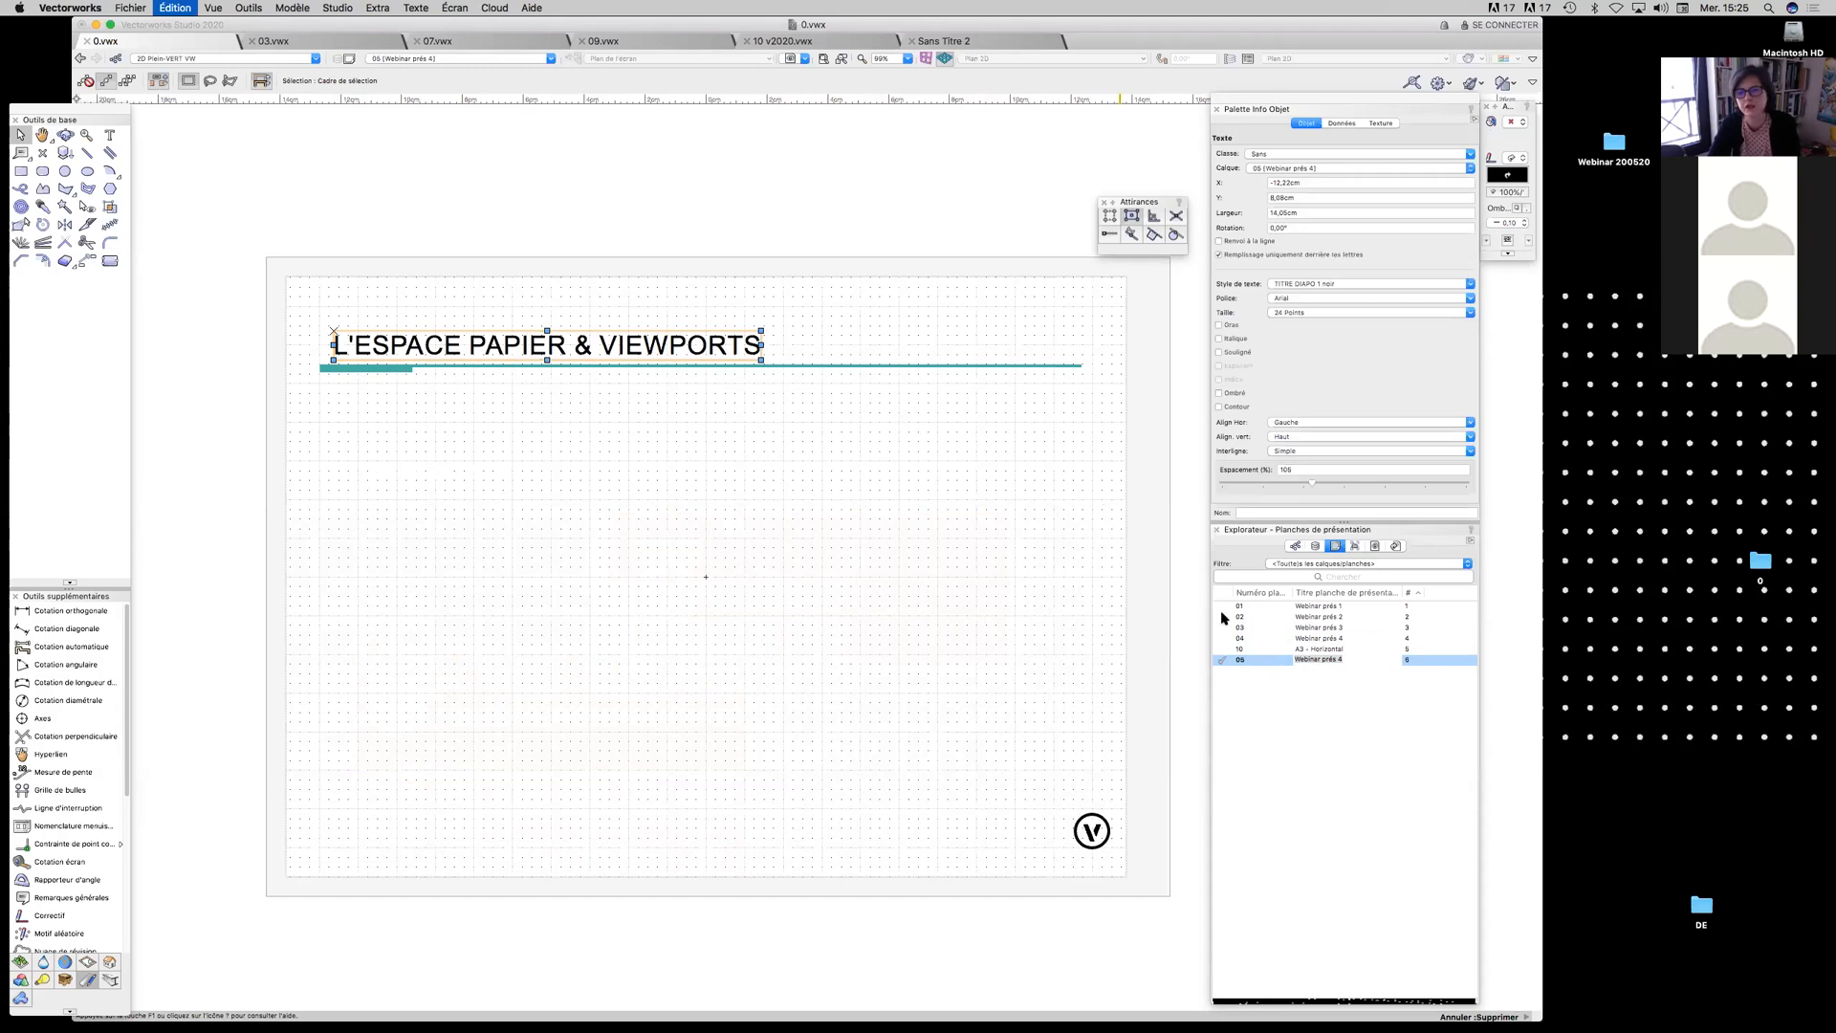
Review sheet 05's properties and its page format settings, closing both dialogs without changes
right_click(1256, 662)
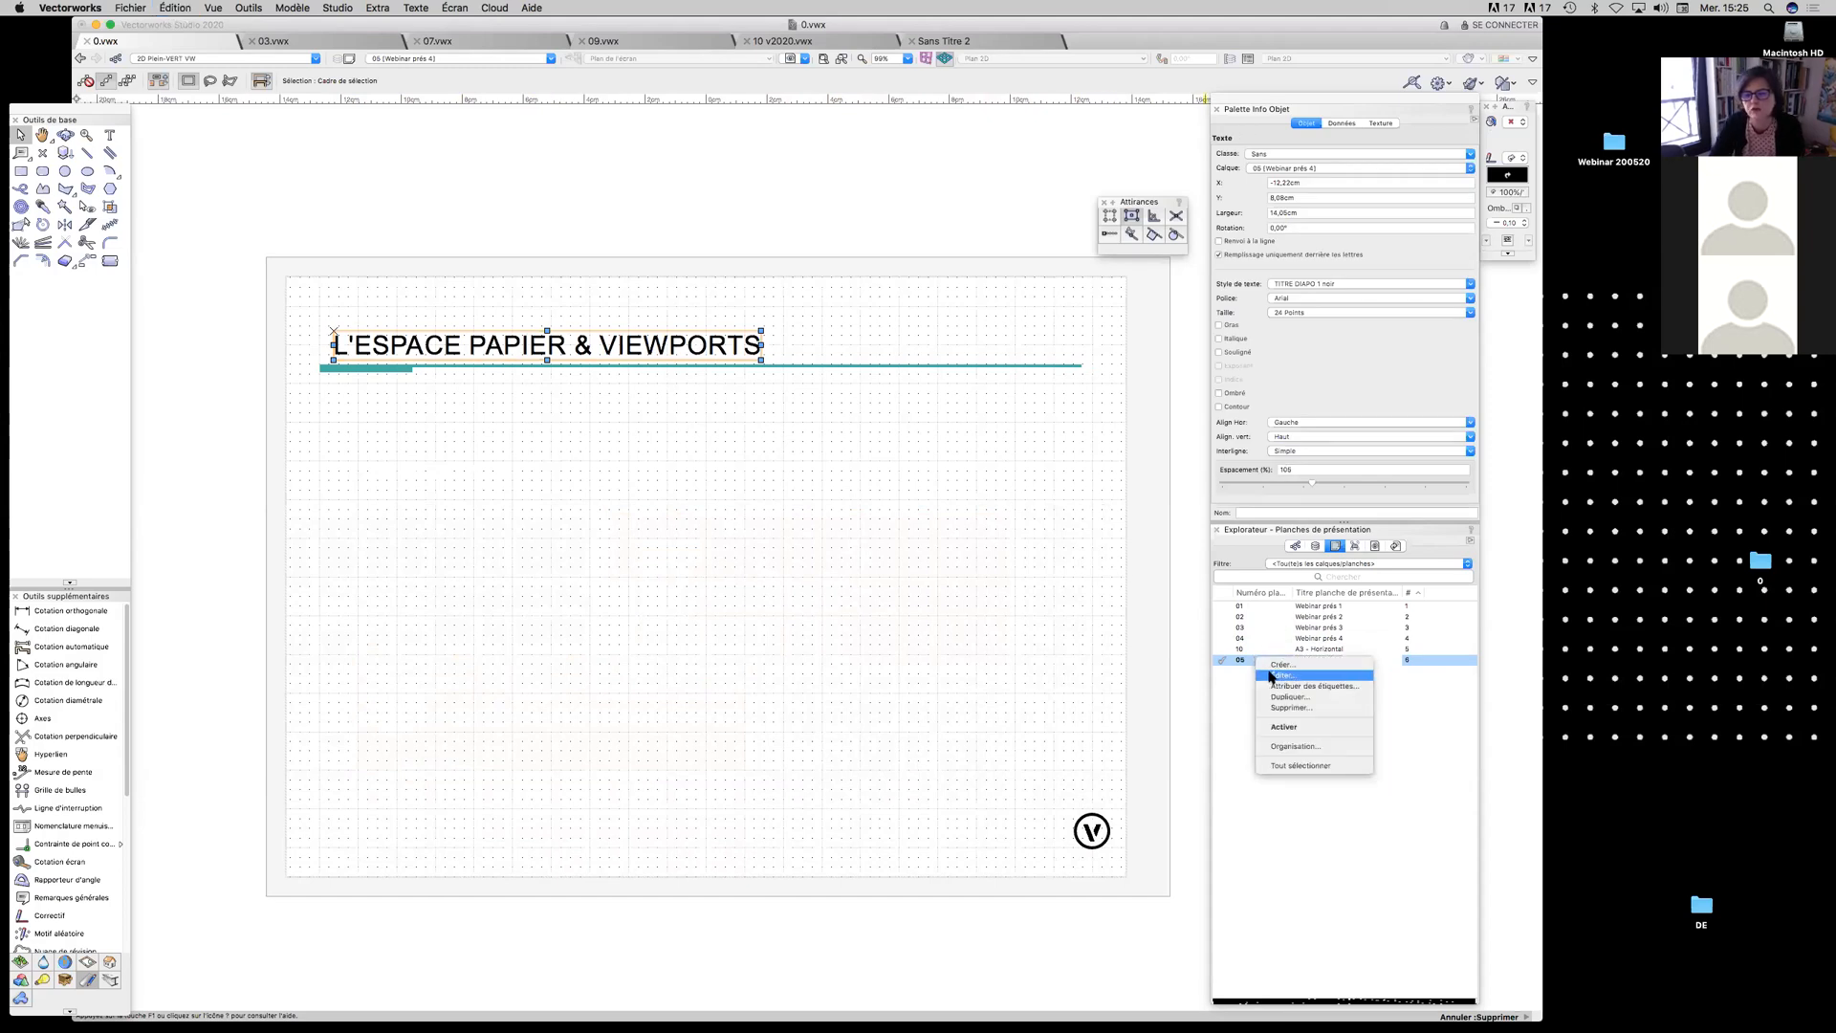
click(1274, 676)
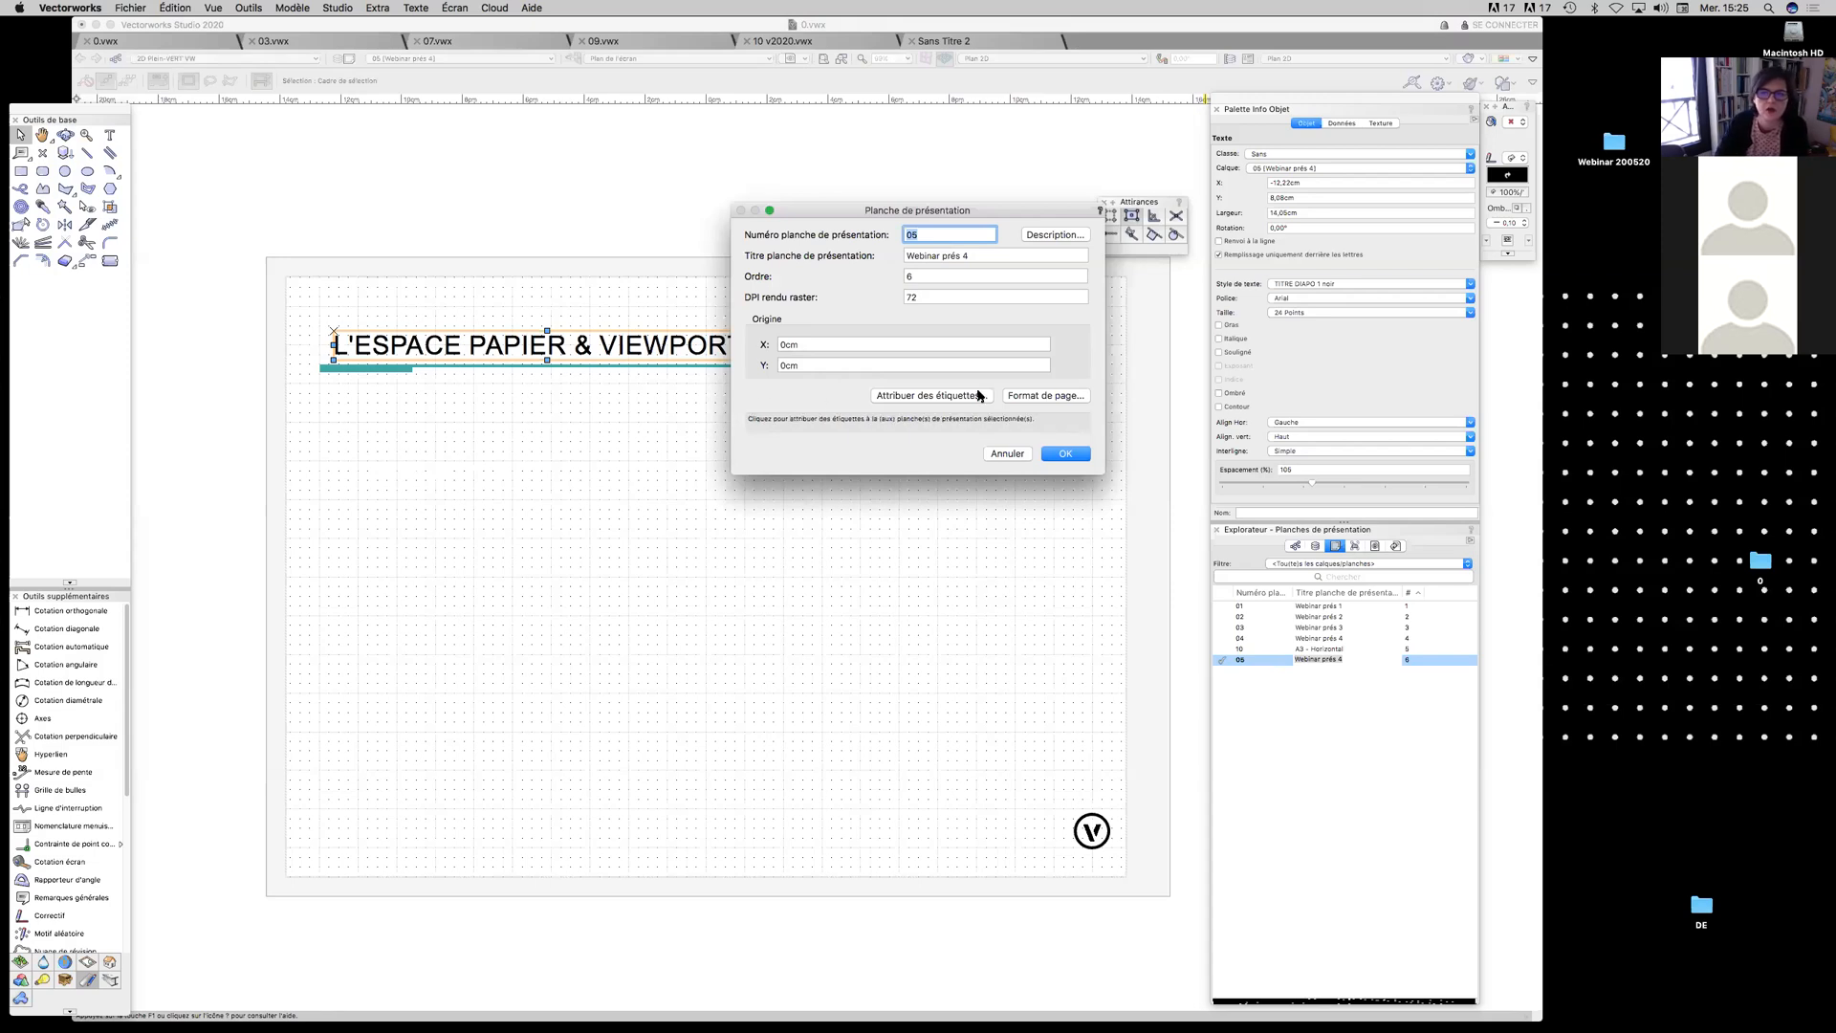
click(1045, 395)
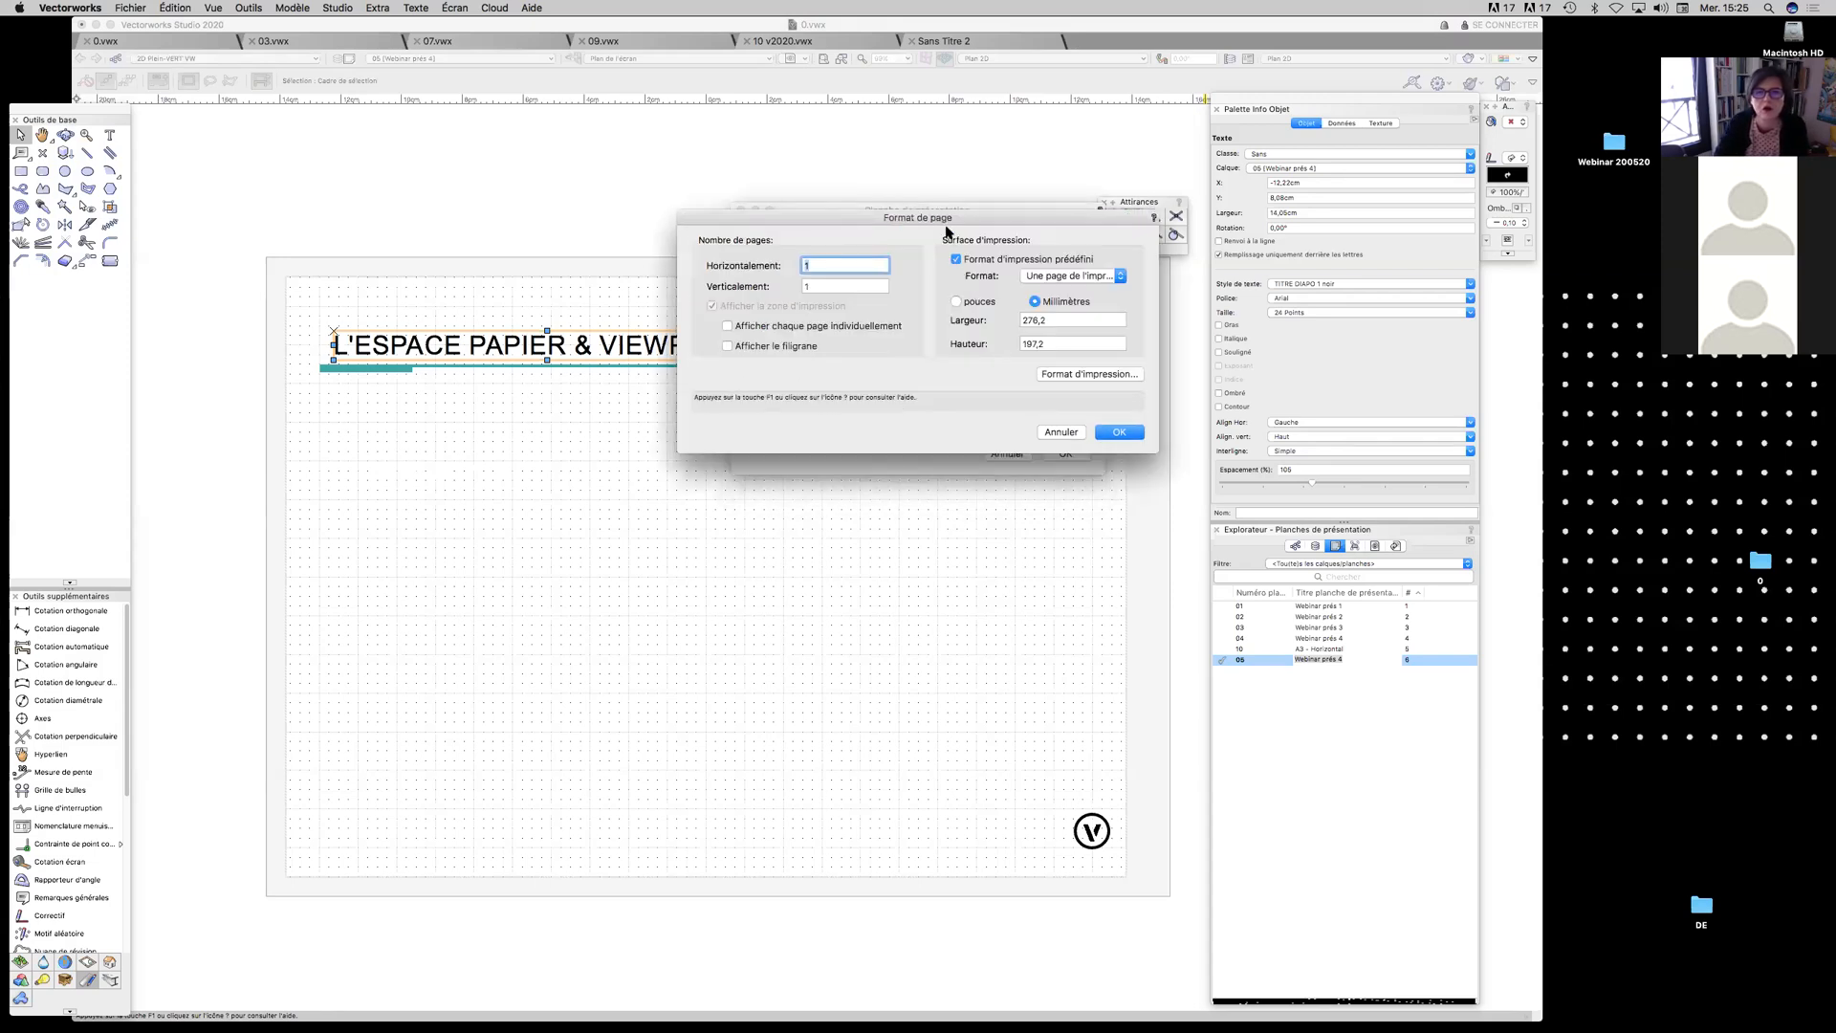
drag(948, 221, 894, 472)
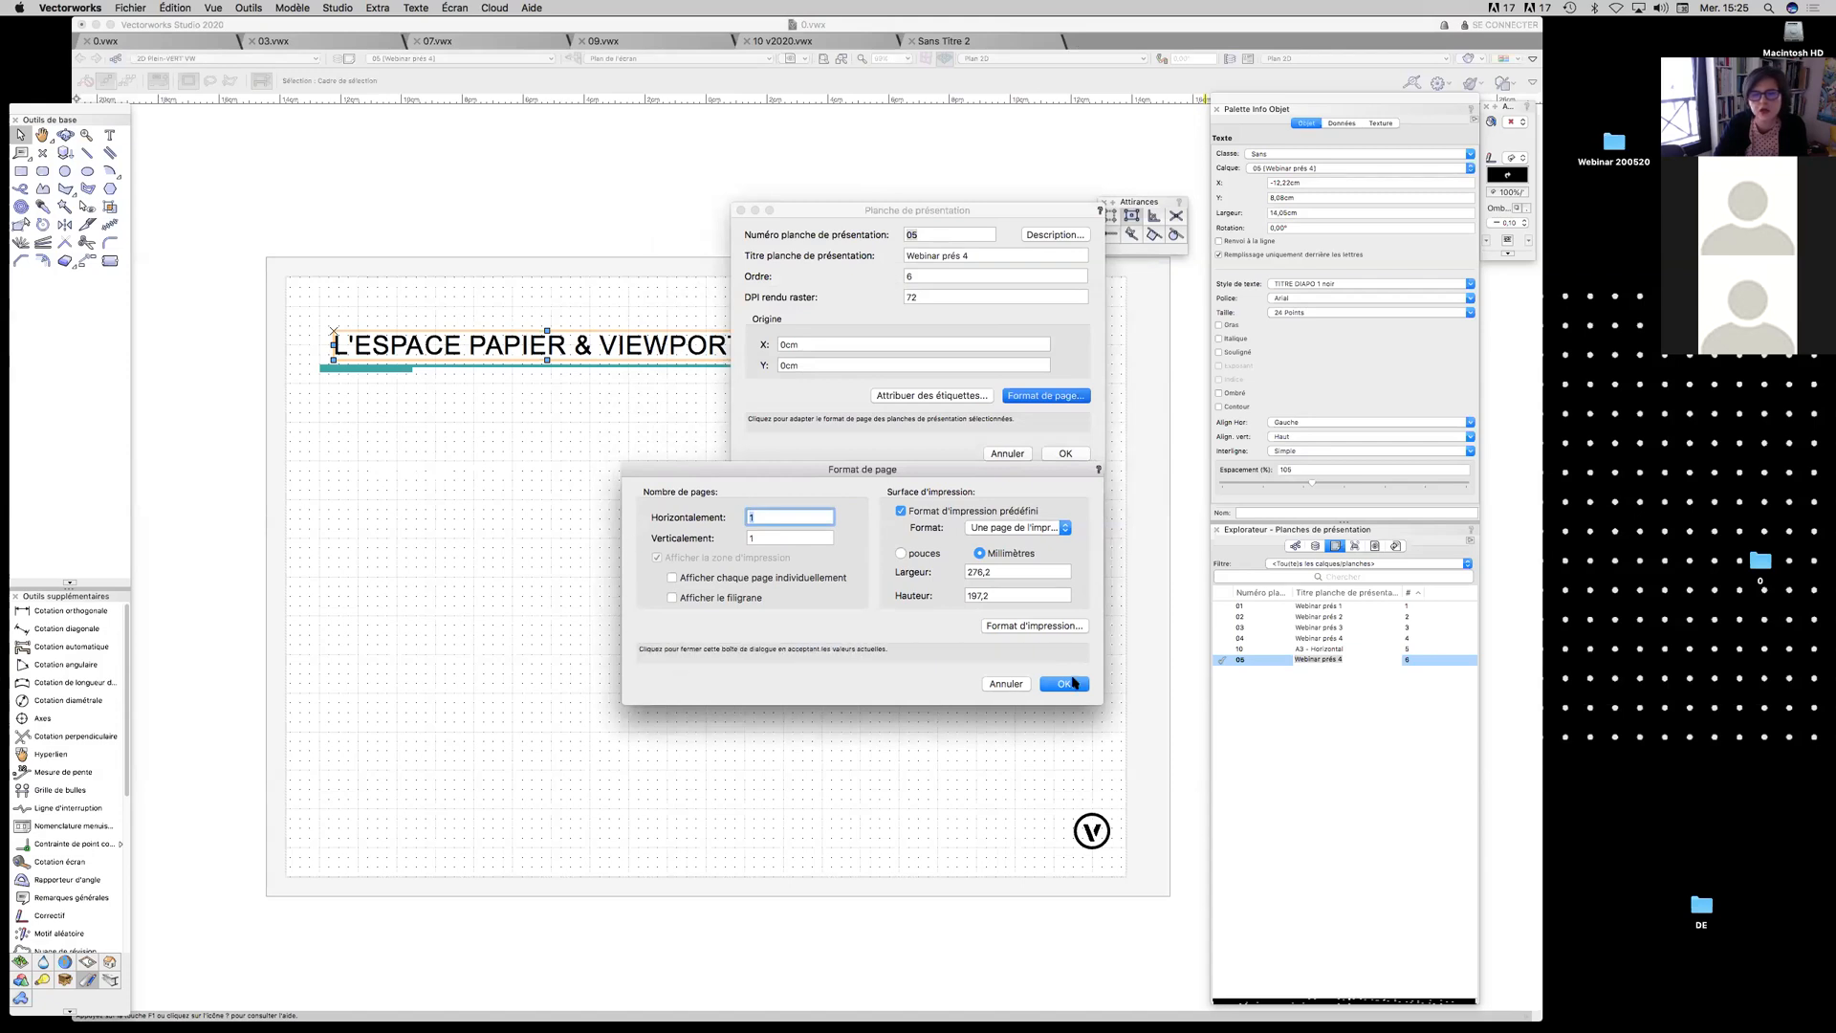
click(1006, 684)
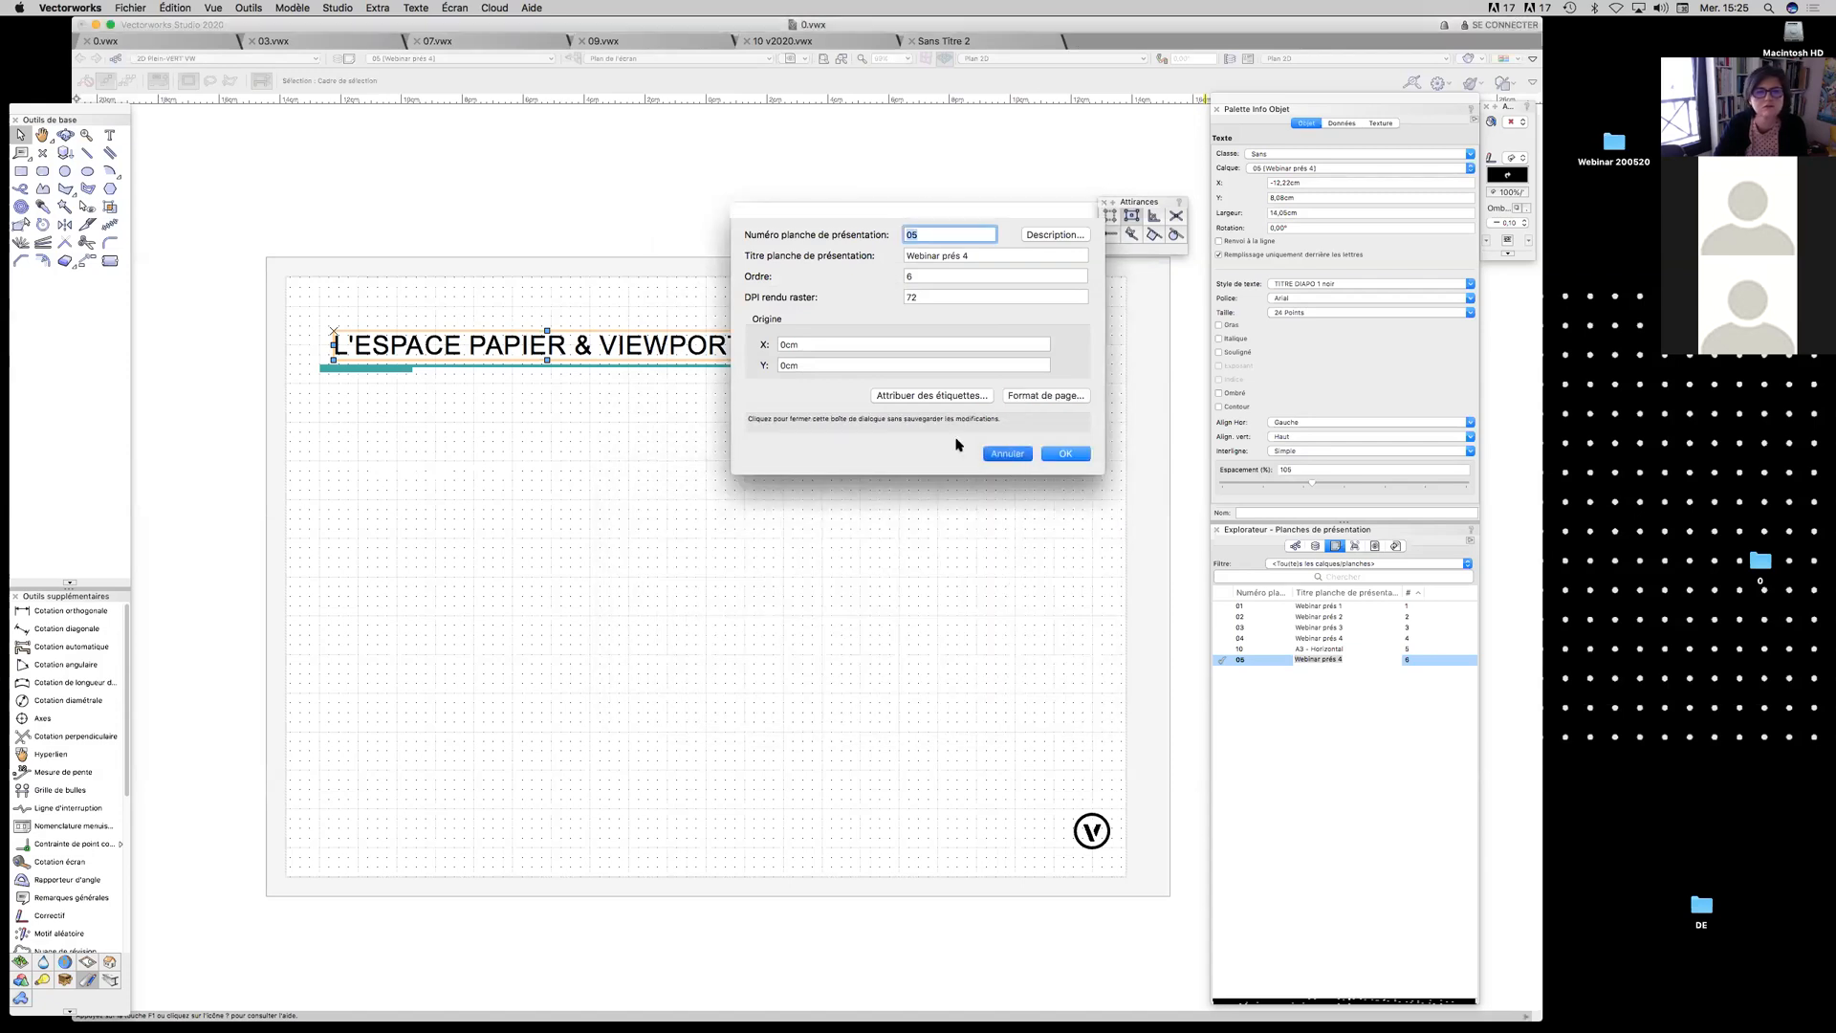
click(1007, 453)
Examine the file-level page format settings and close them without changes
click(133, 10)
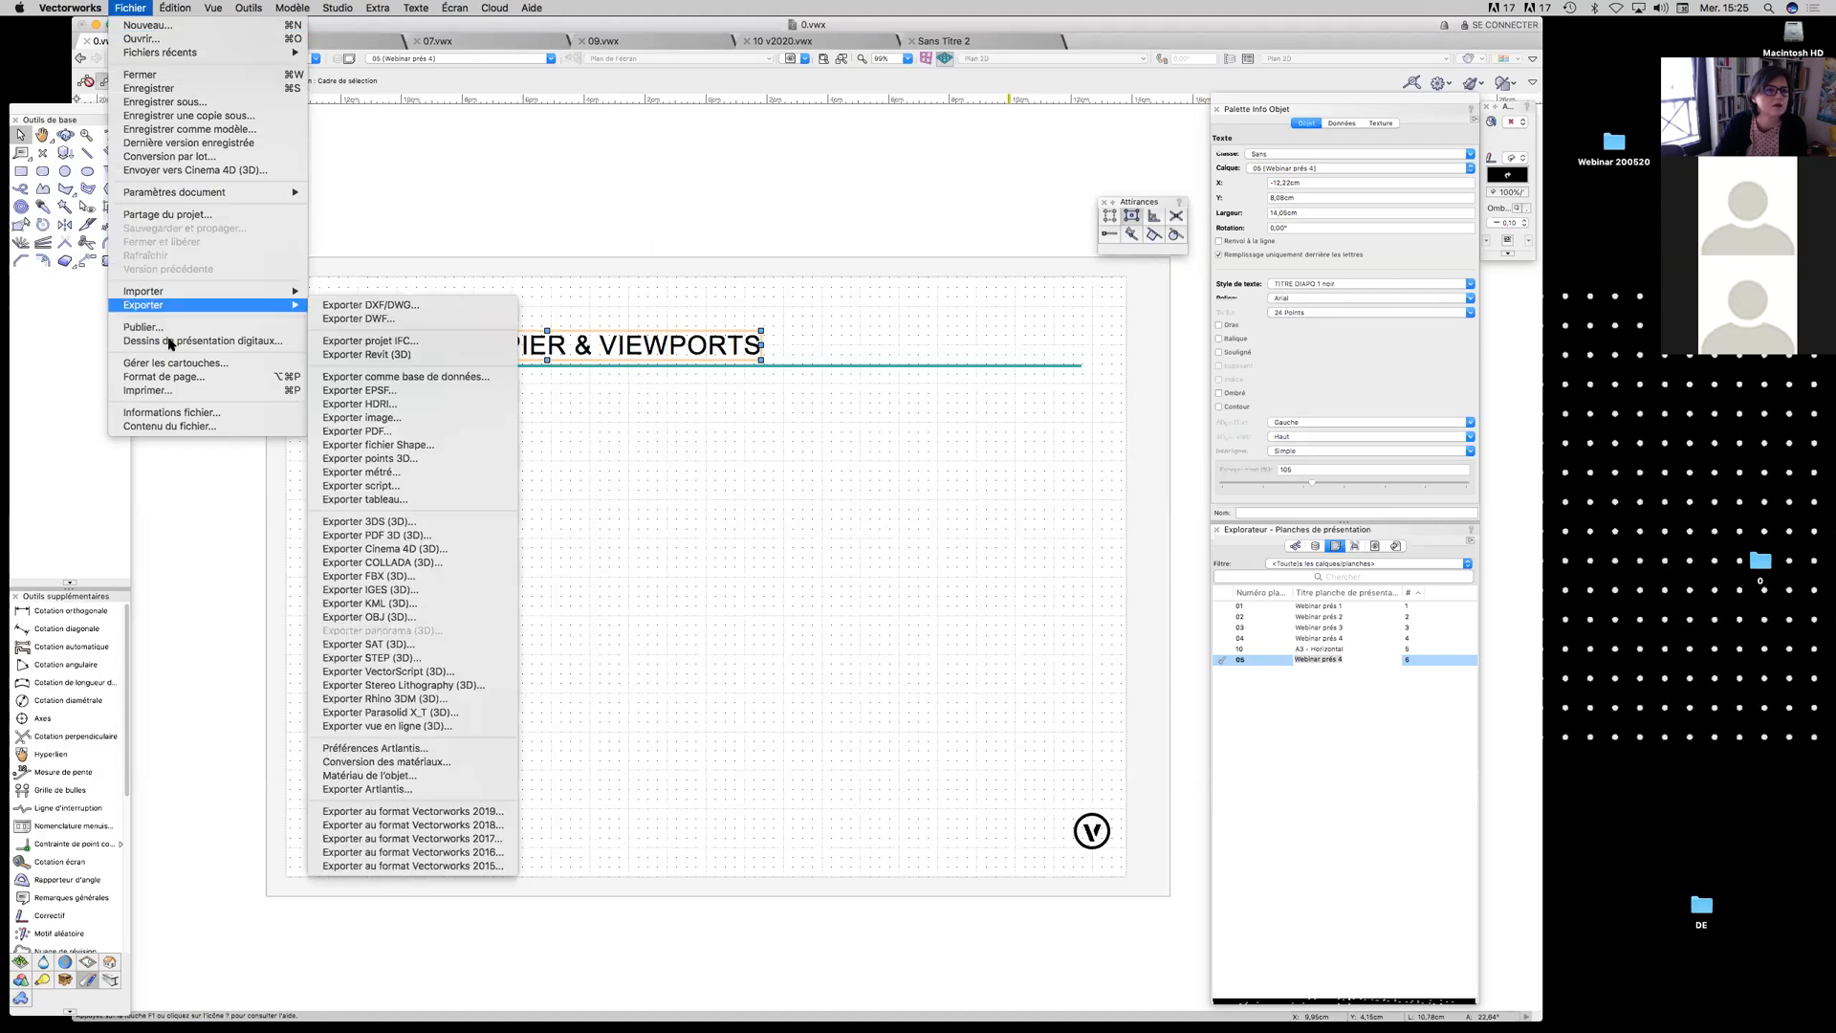
click(192, 379)
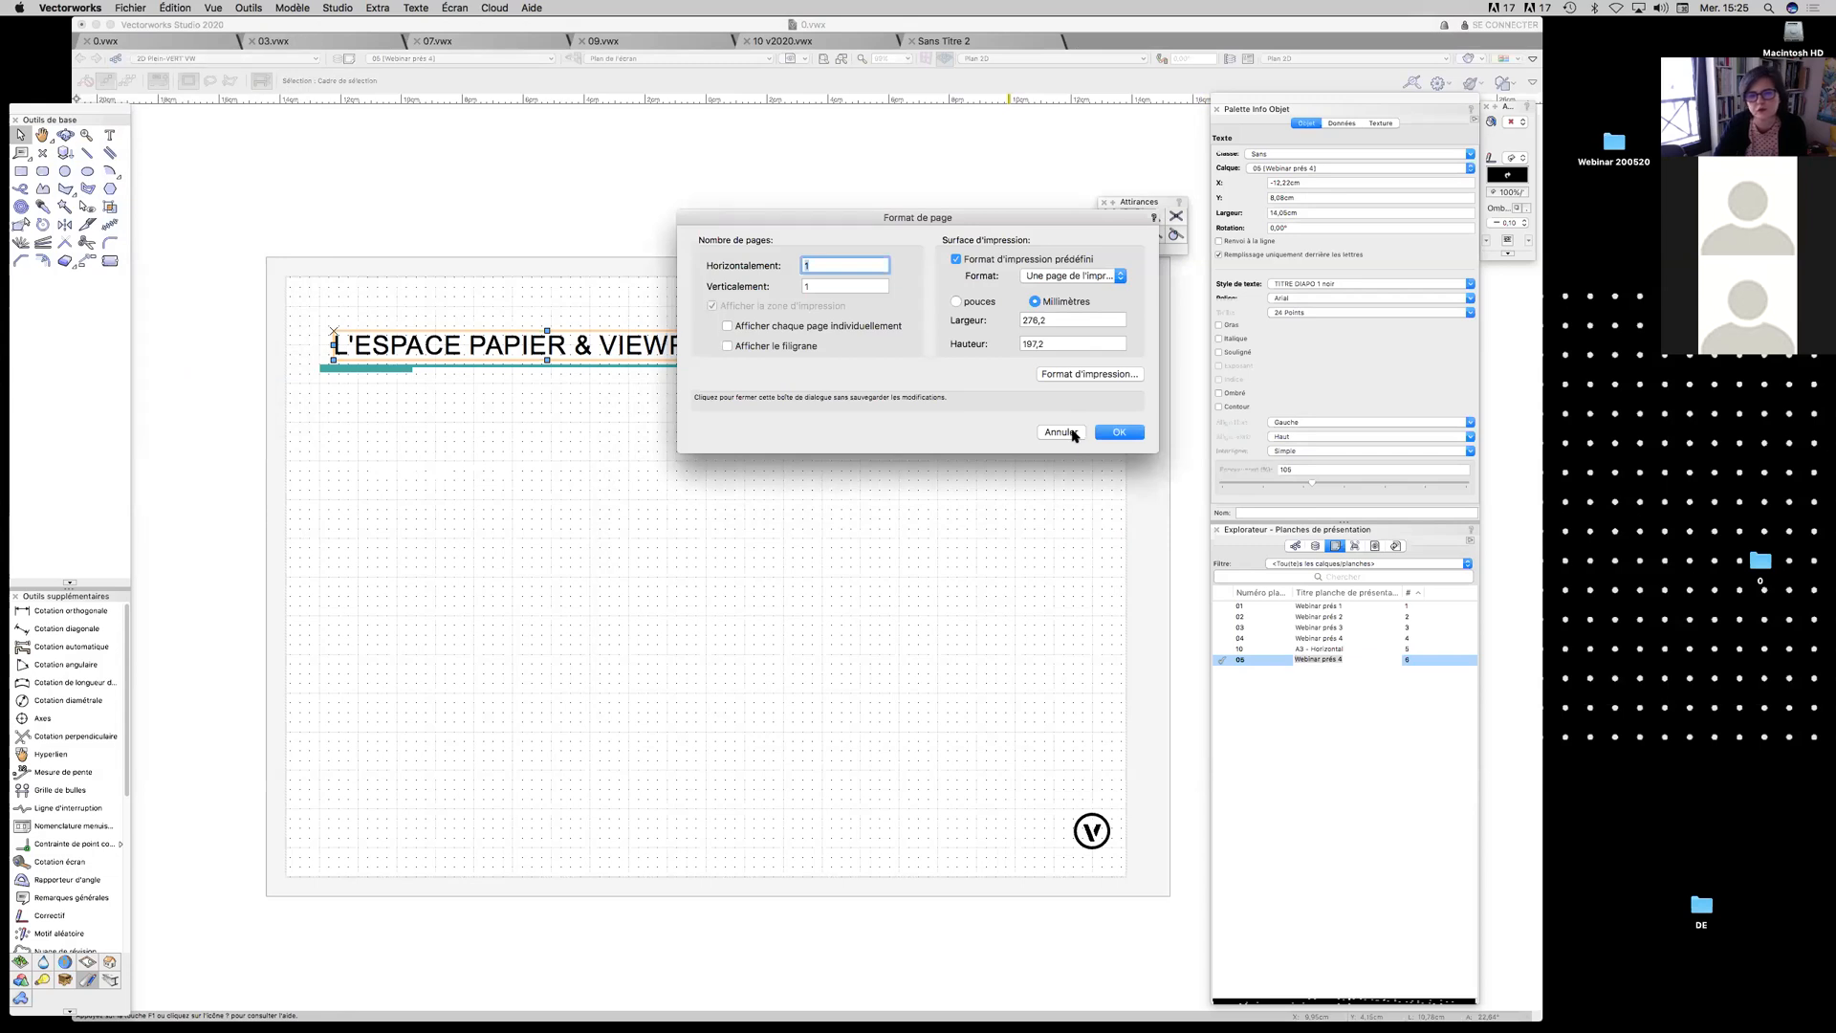
click(1073, 433)
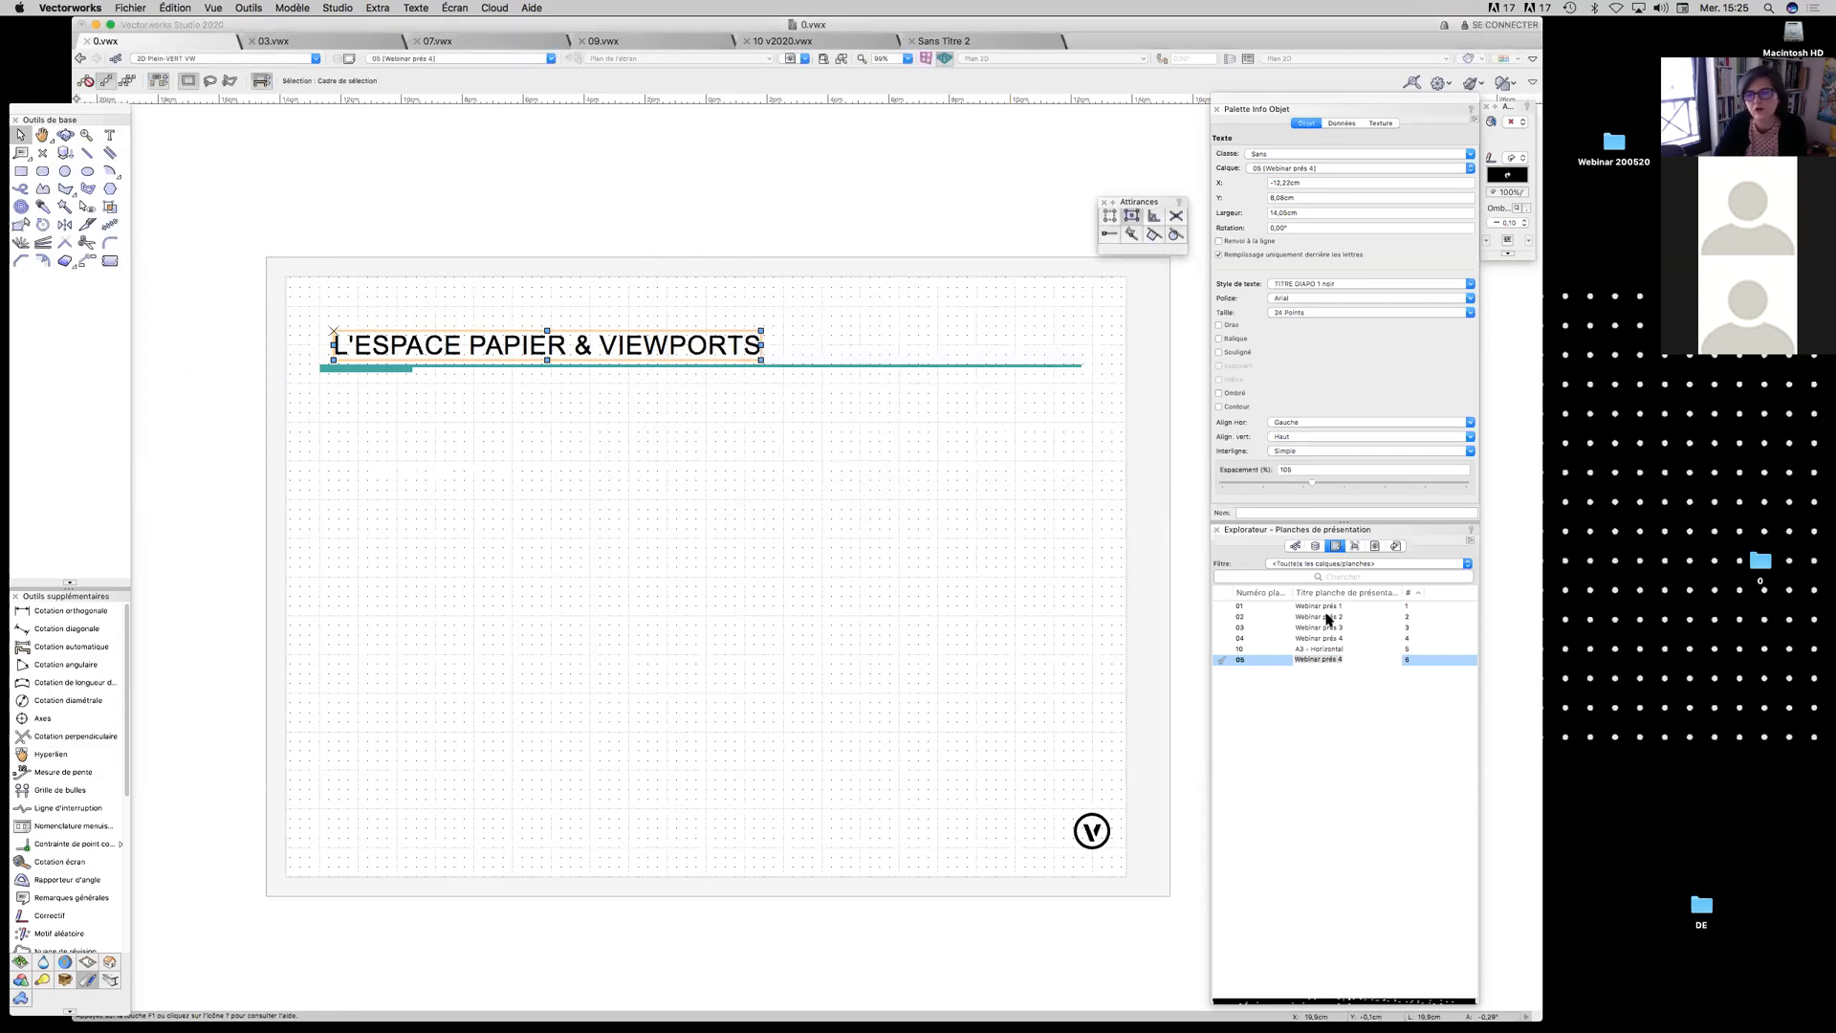
Edit sheet 05's properties, recheck its page format, and set the raster render resolution to 300 DPI
click(1265, 661)
right_click(1266, 662)
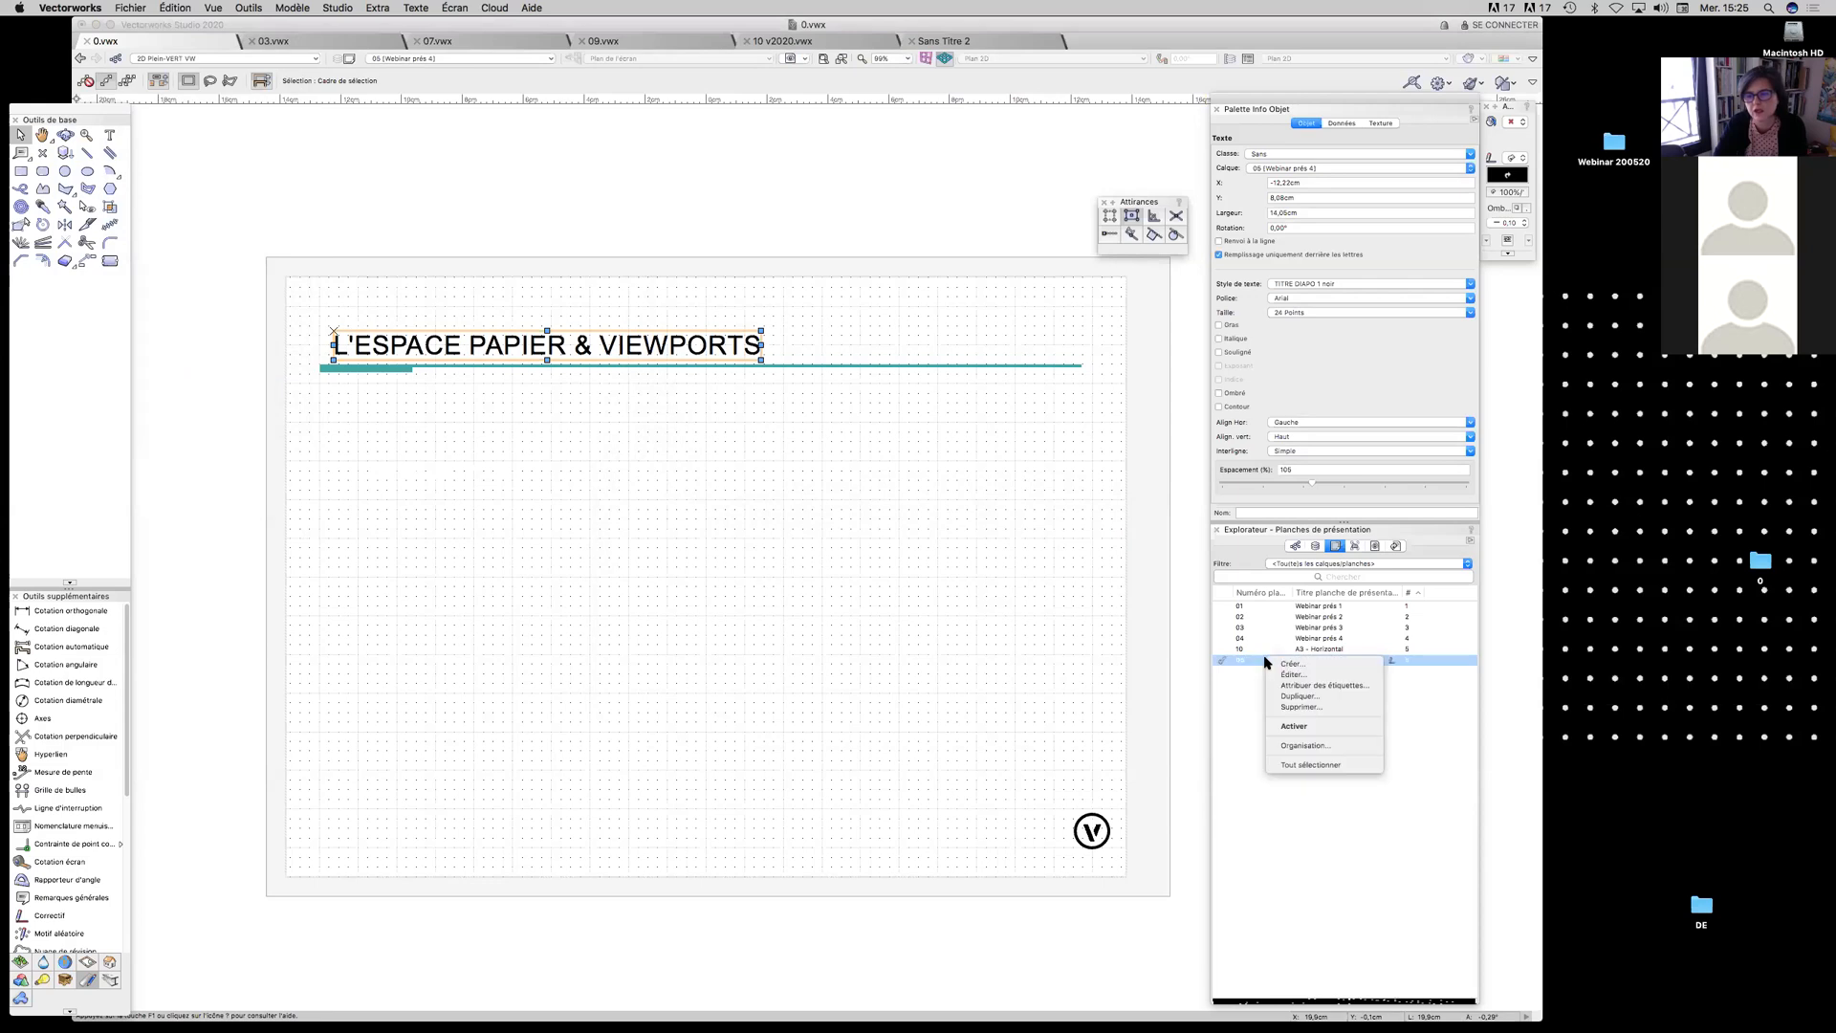
click(1265, 674)
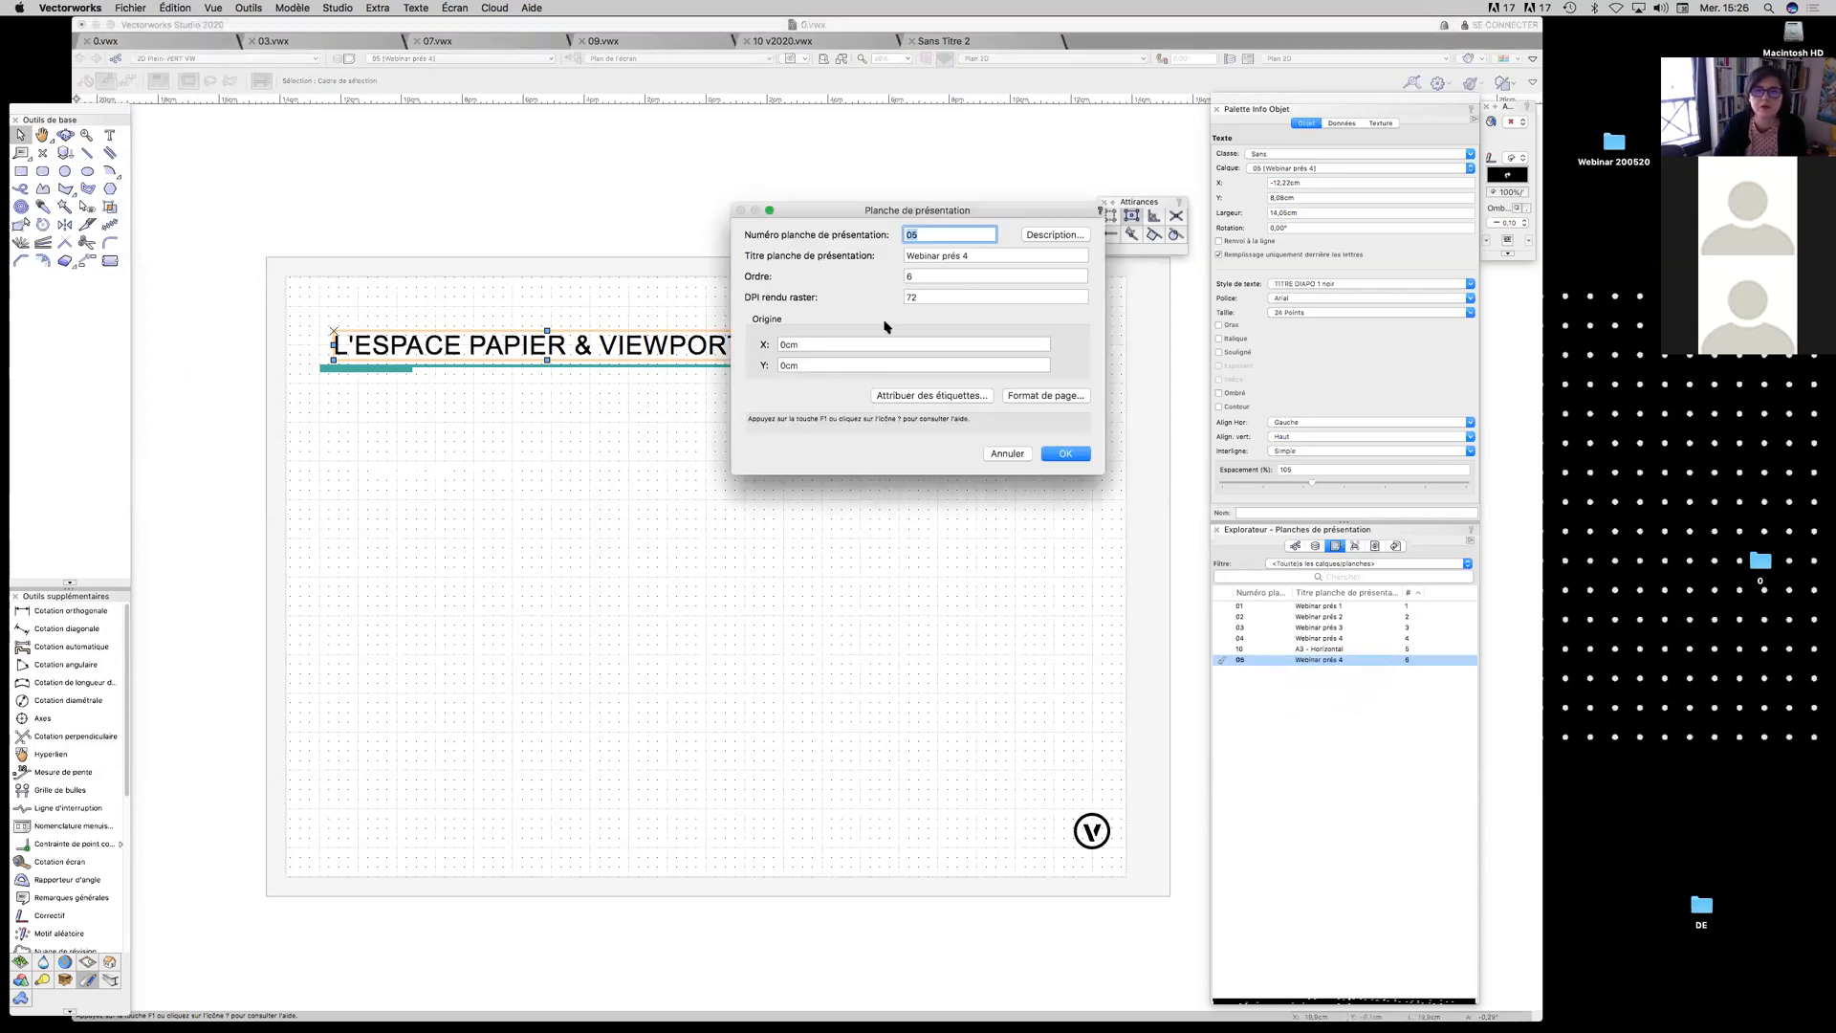
click(1012, 393)
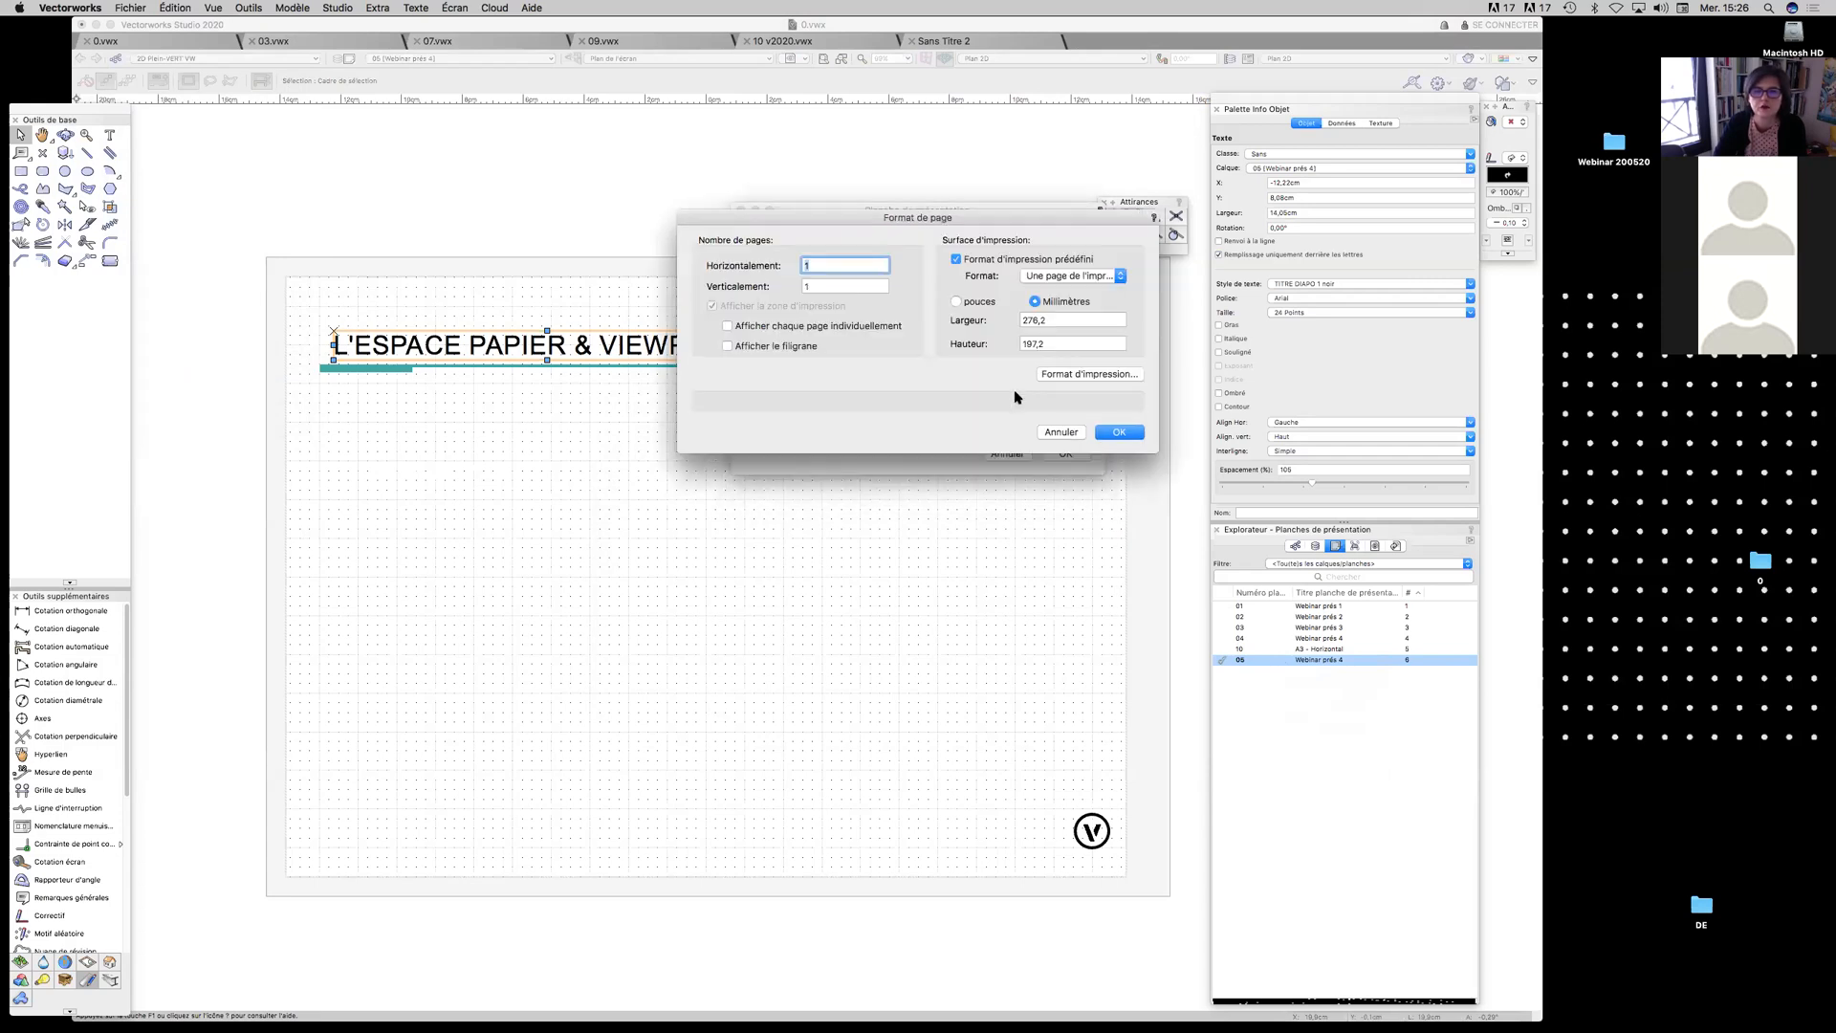
click(1059, 432)
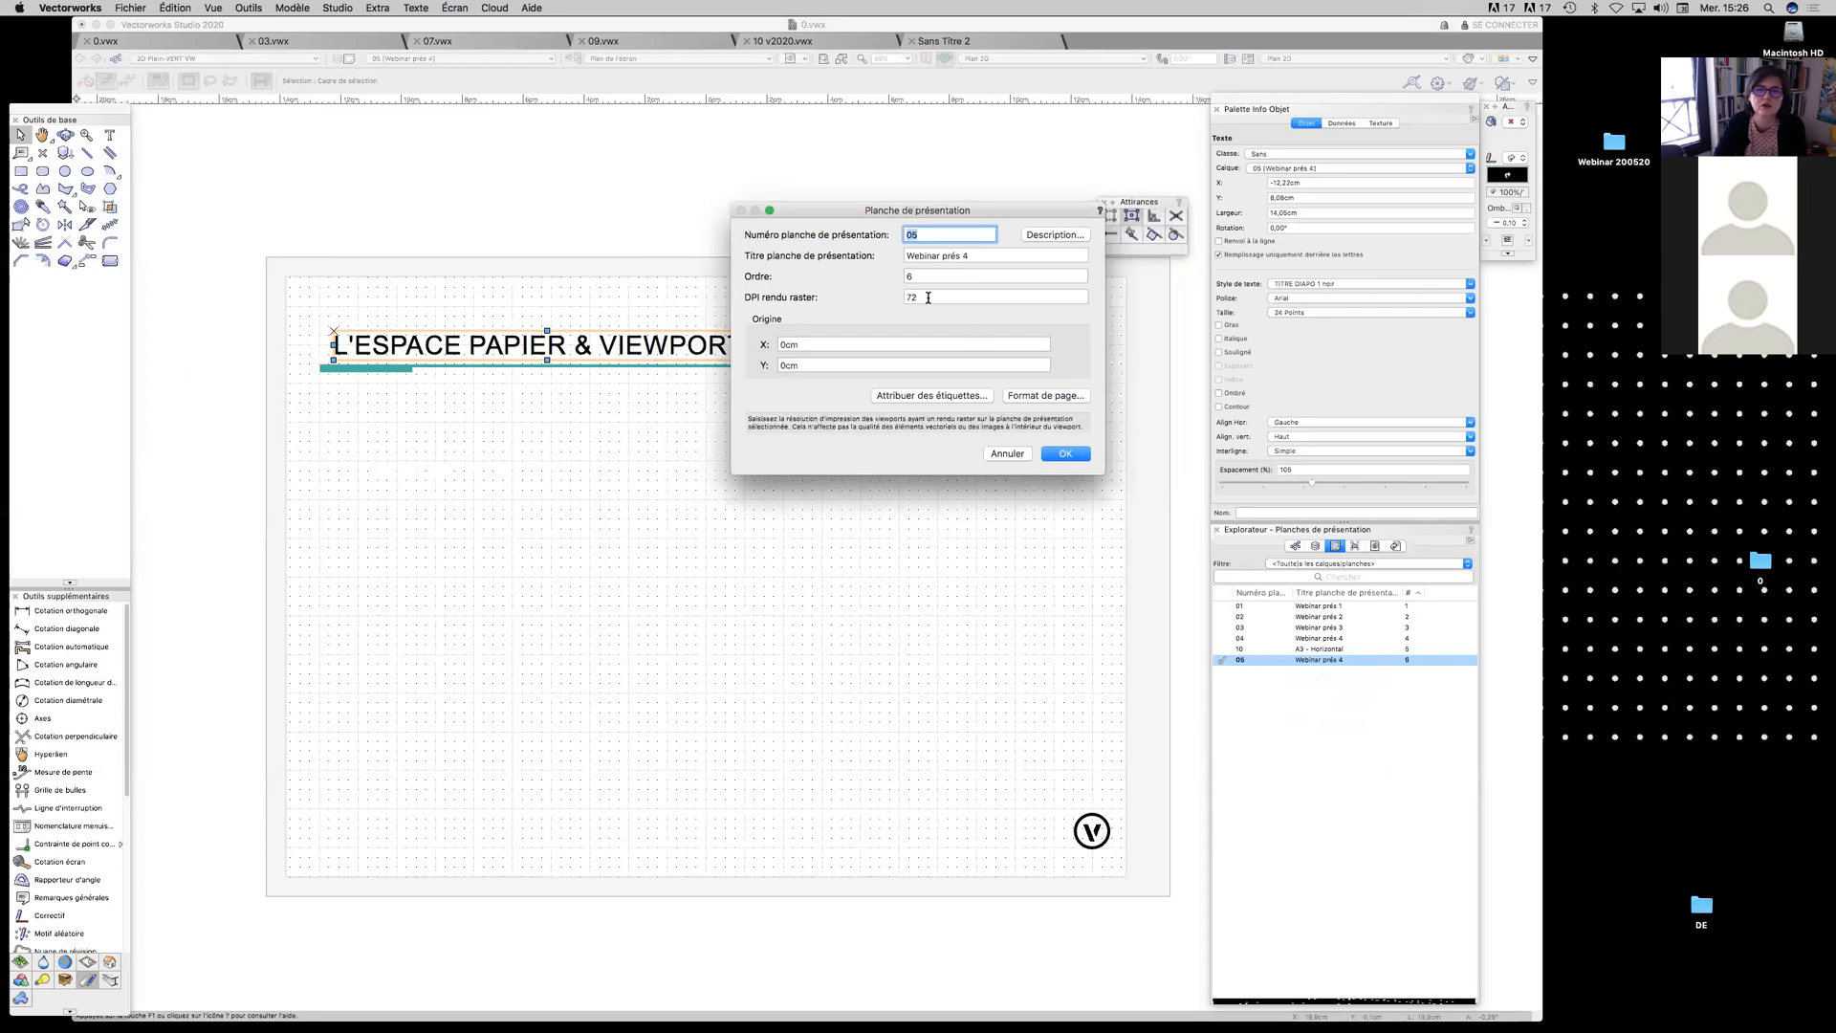
click(928, 298)
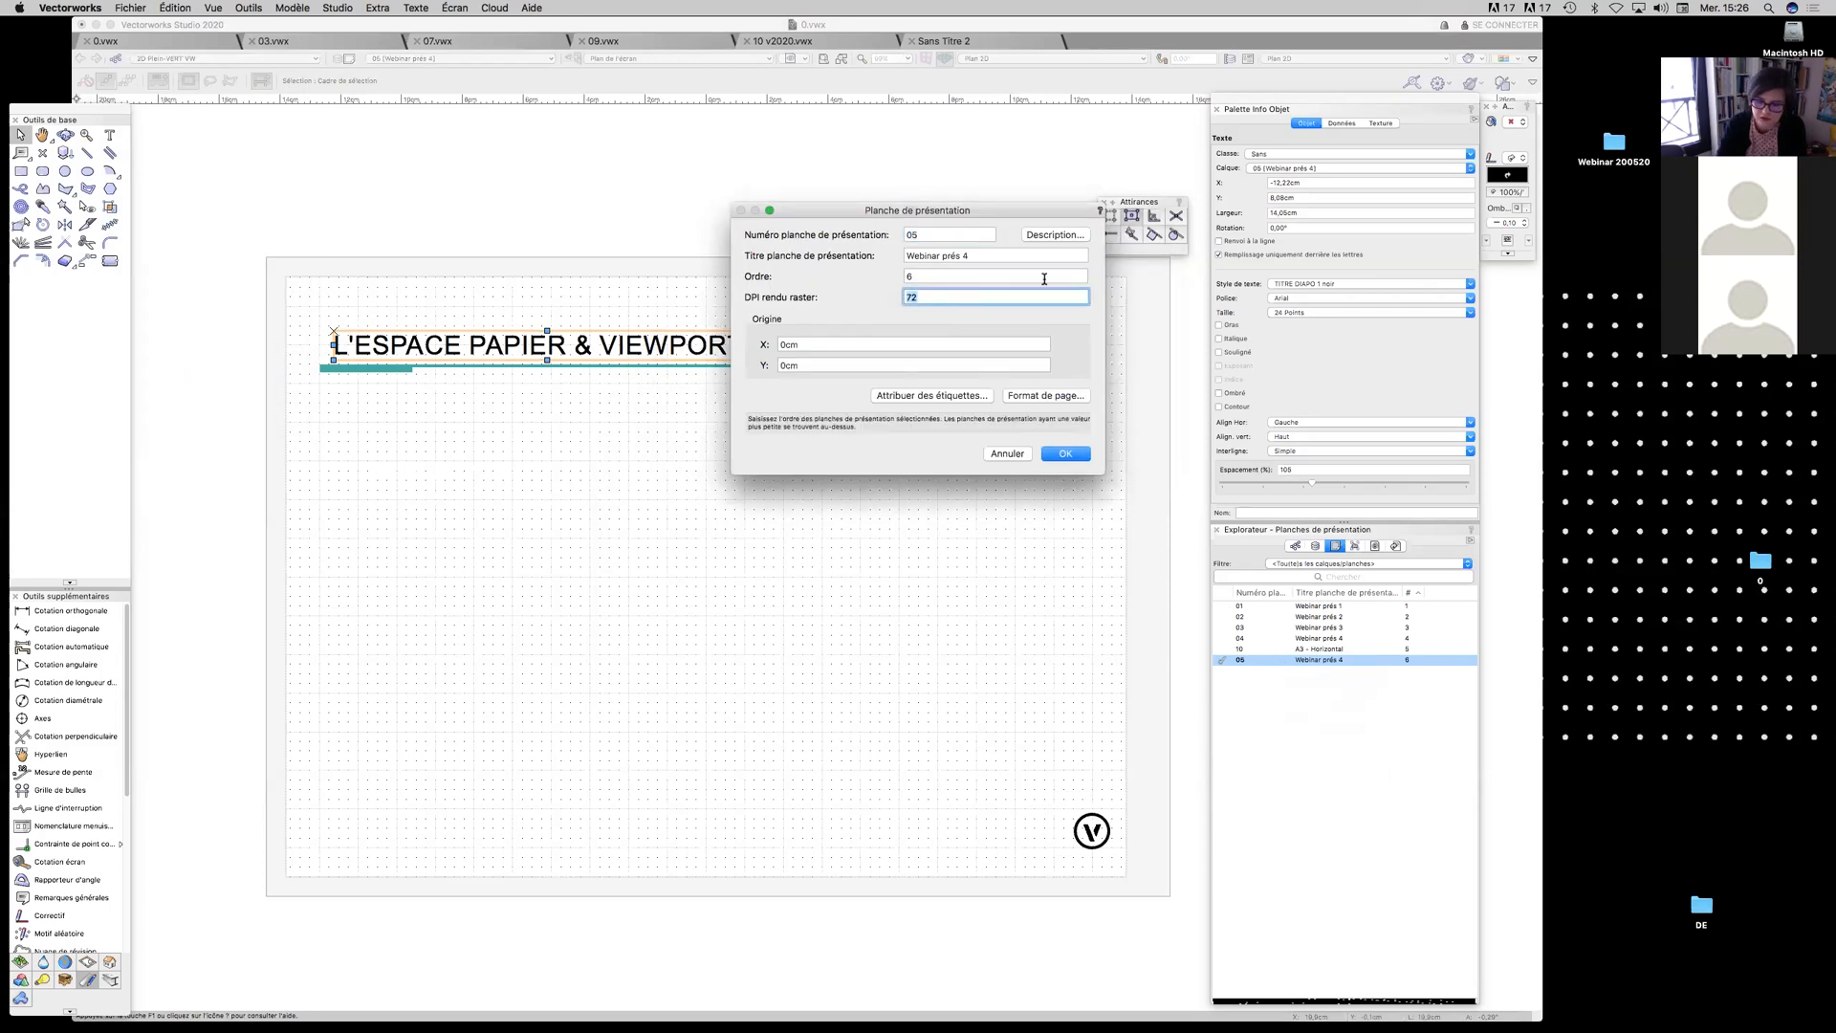
text(300)
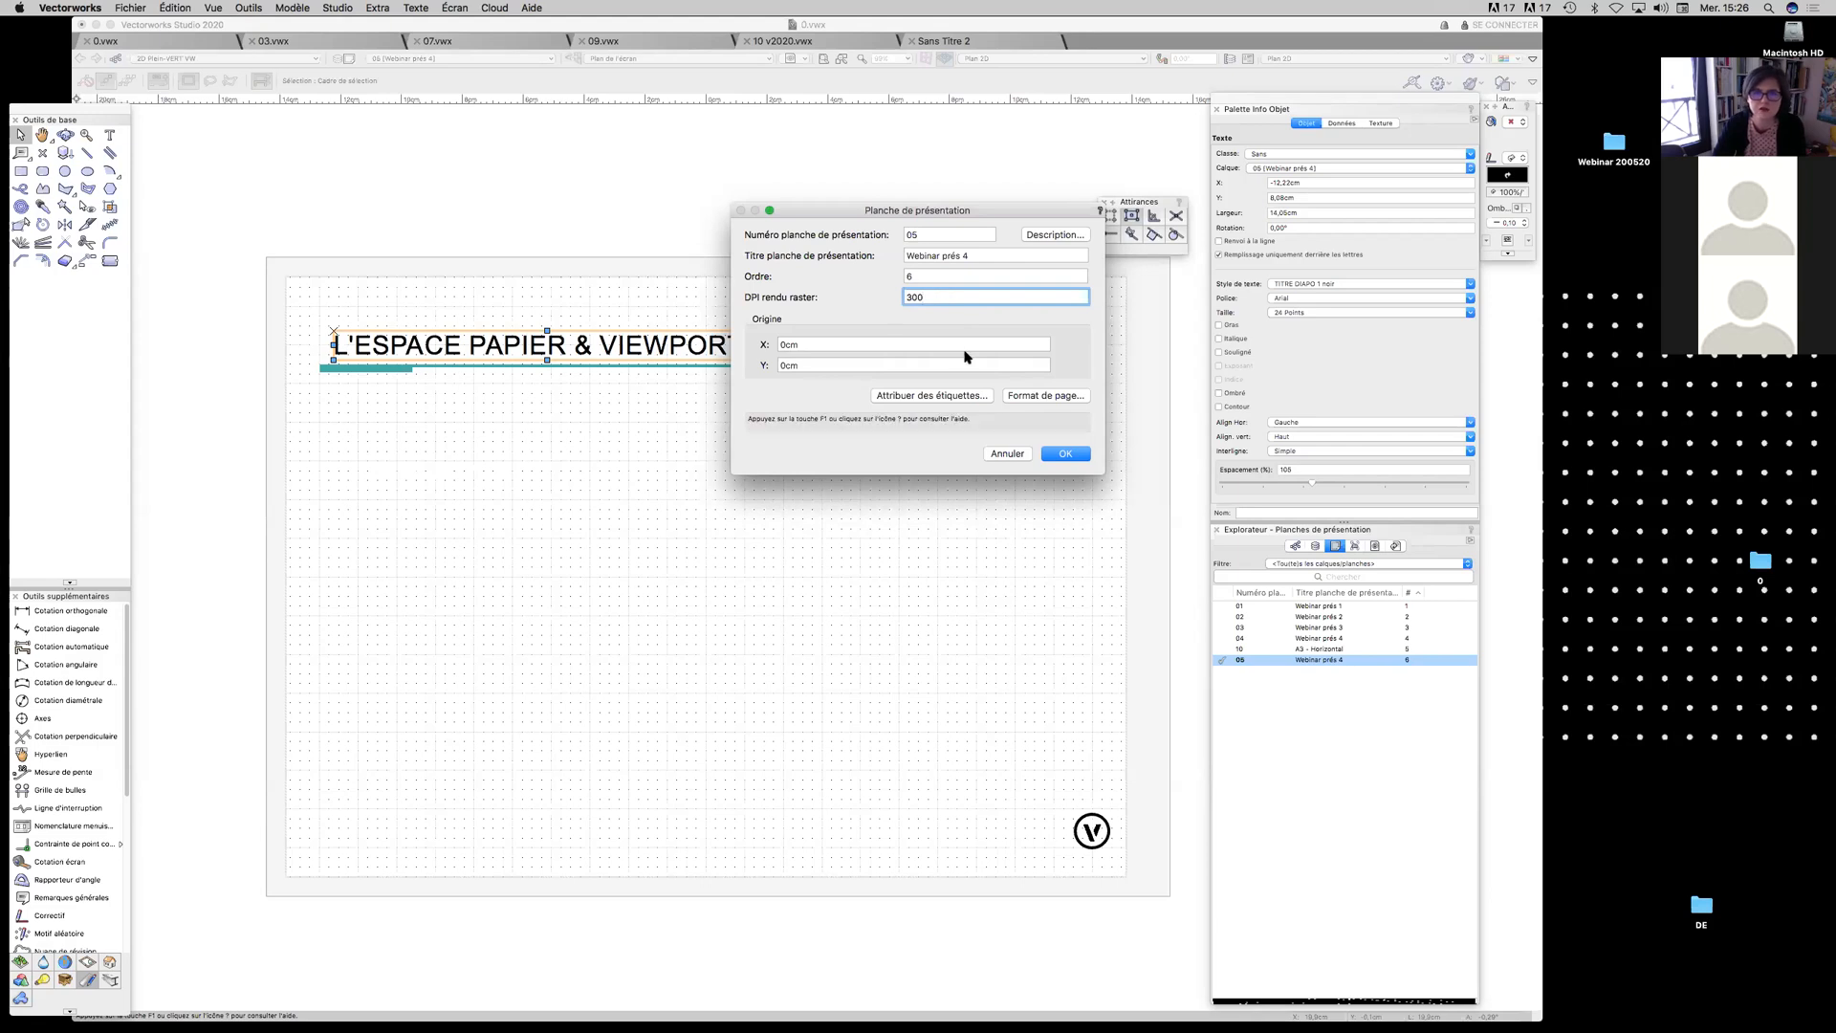
Set sheet 05's page format to the predefined ISO A2 size and apply the sheet settings
click(1050, 396)
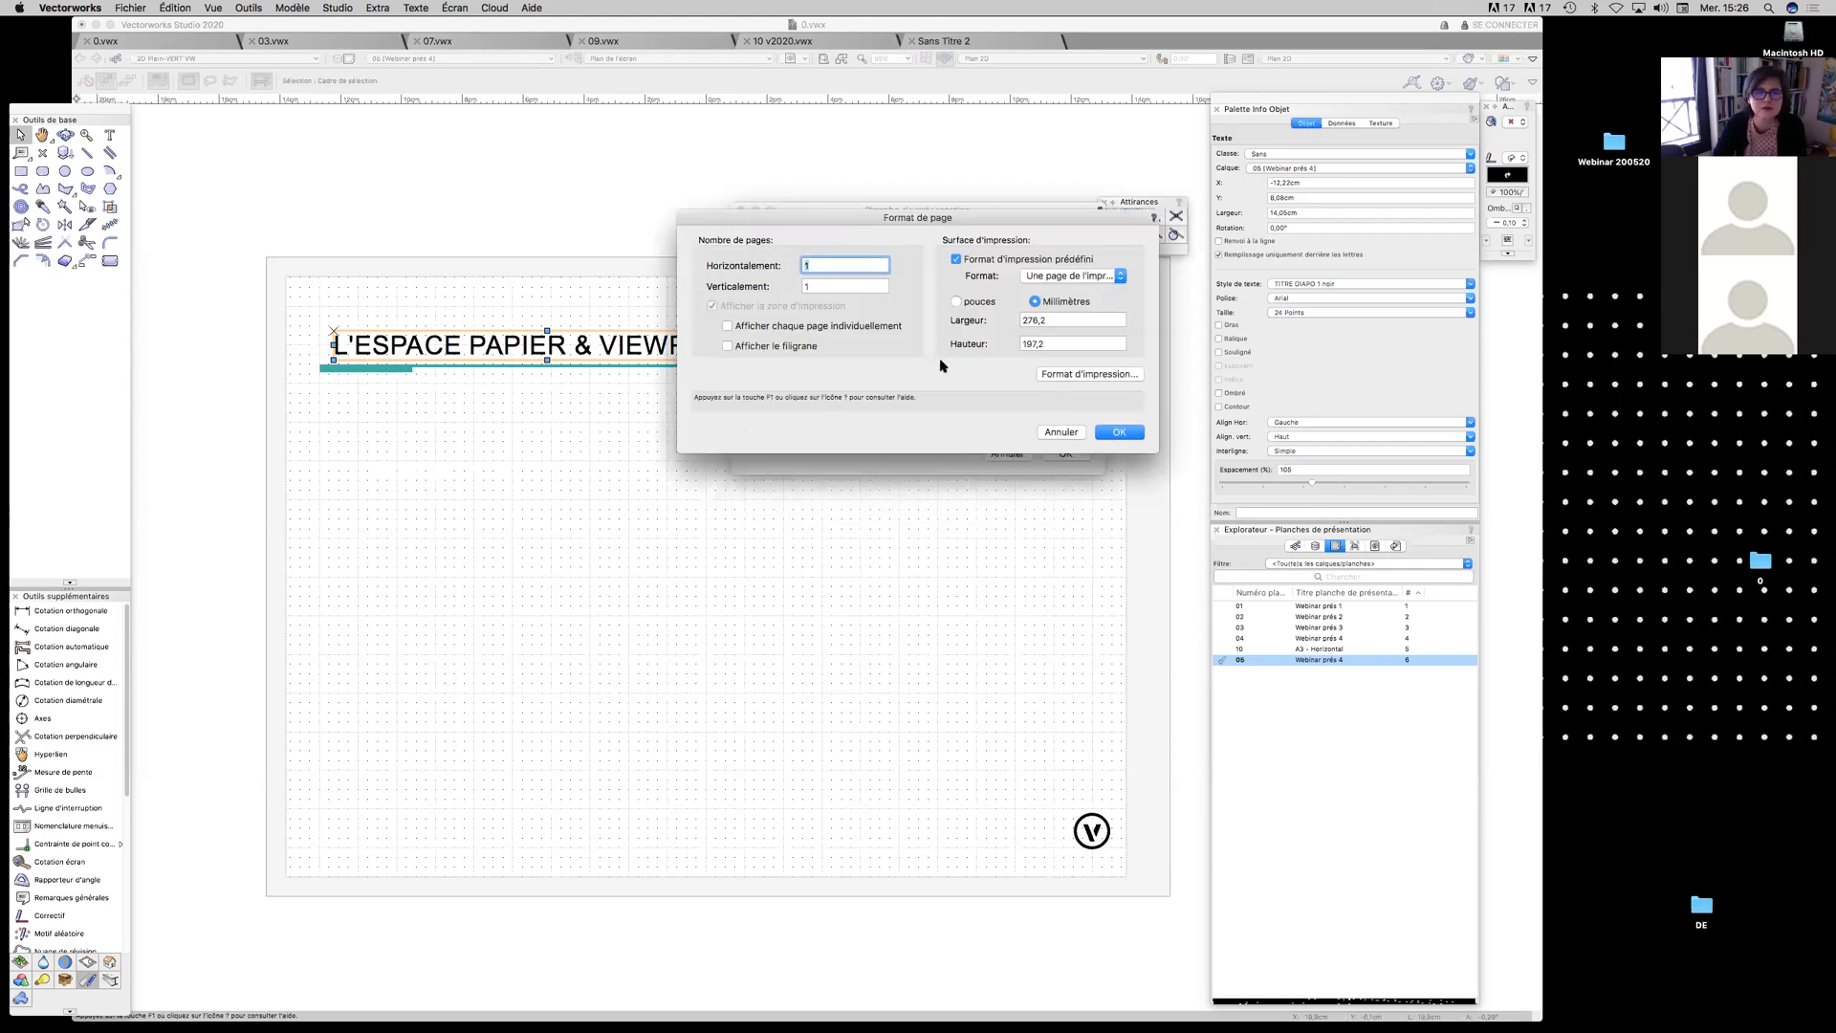
click(1043, 277)
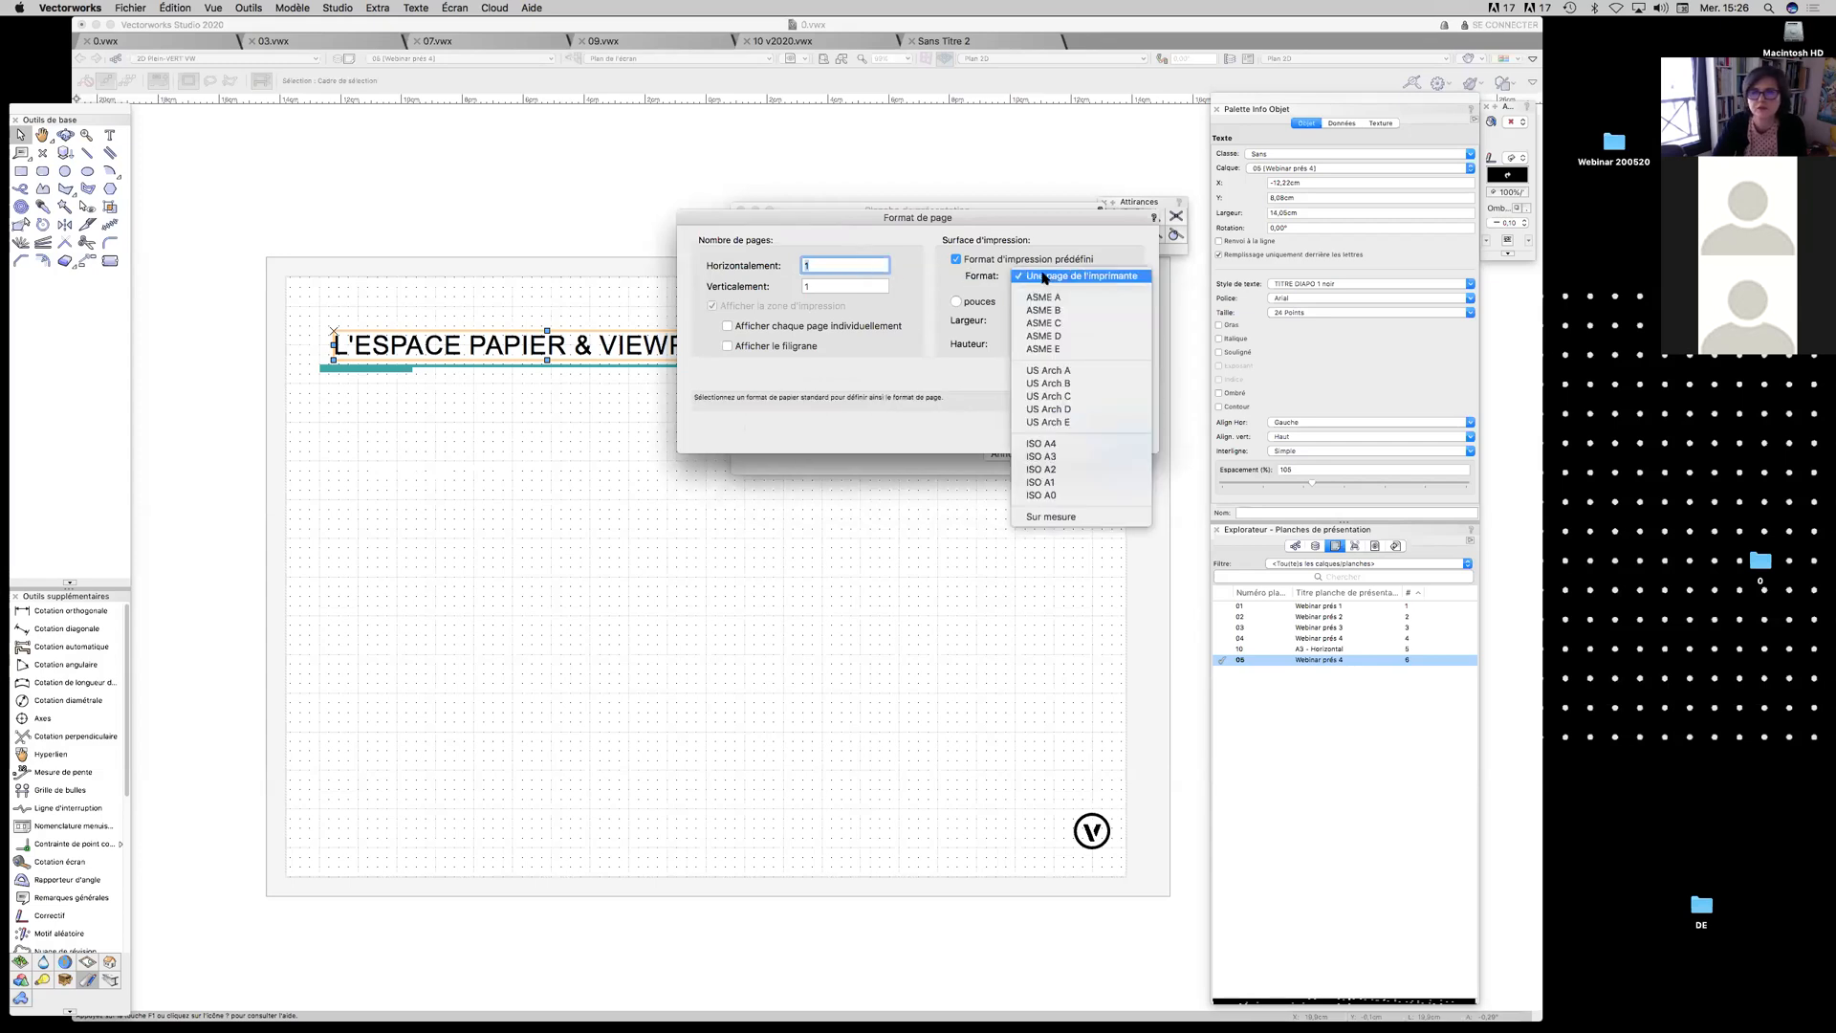
click(1071, 470)
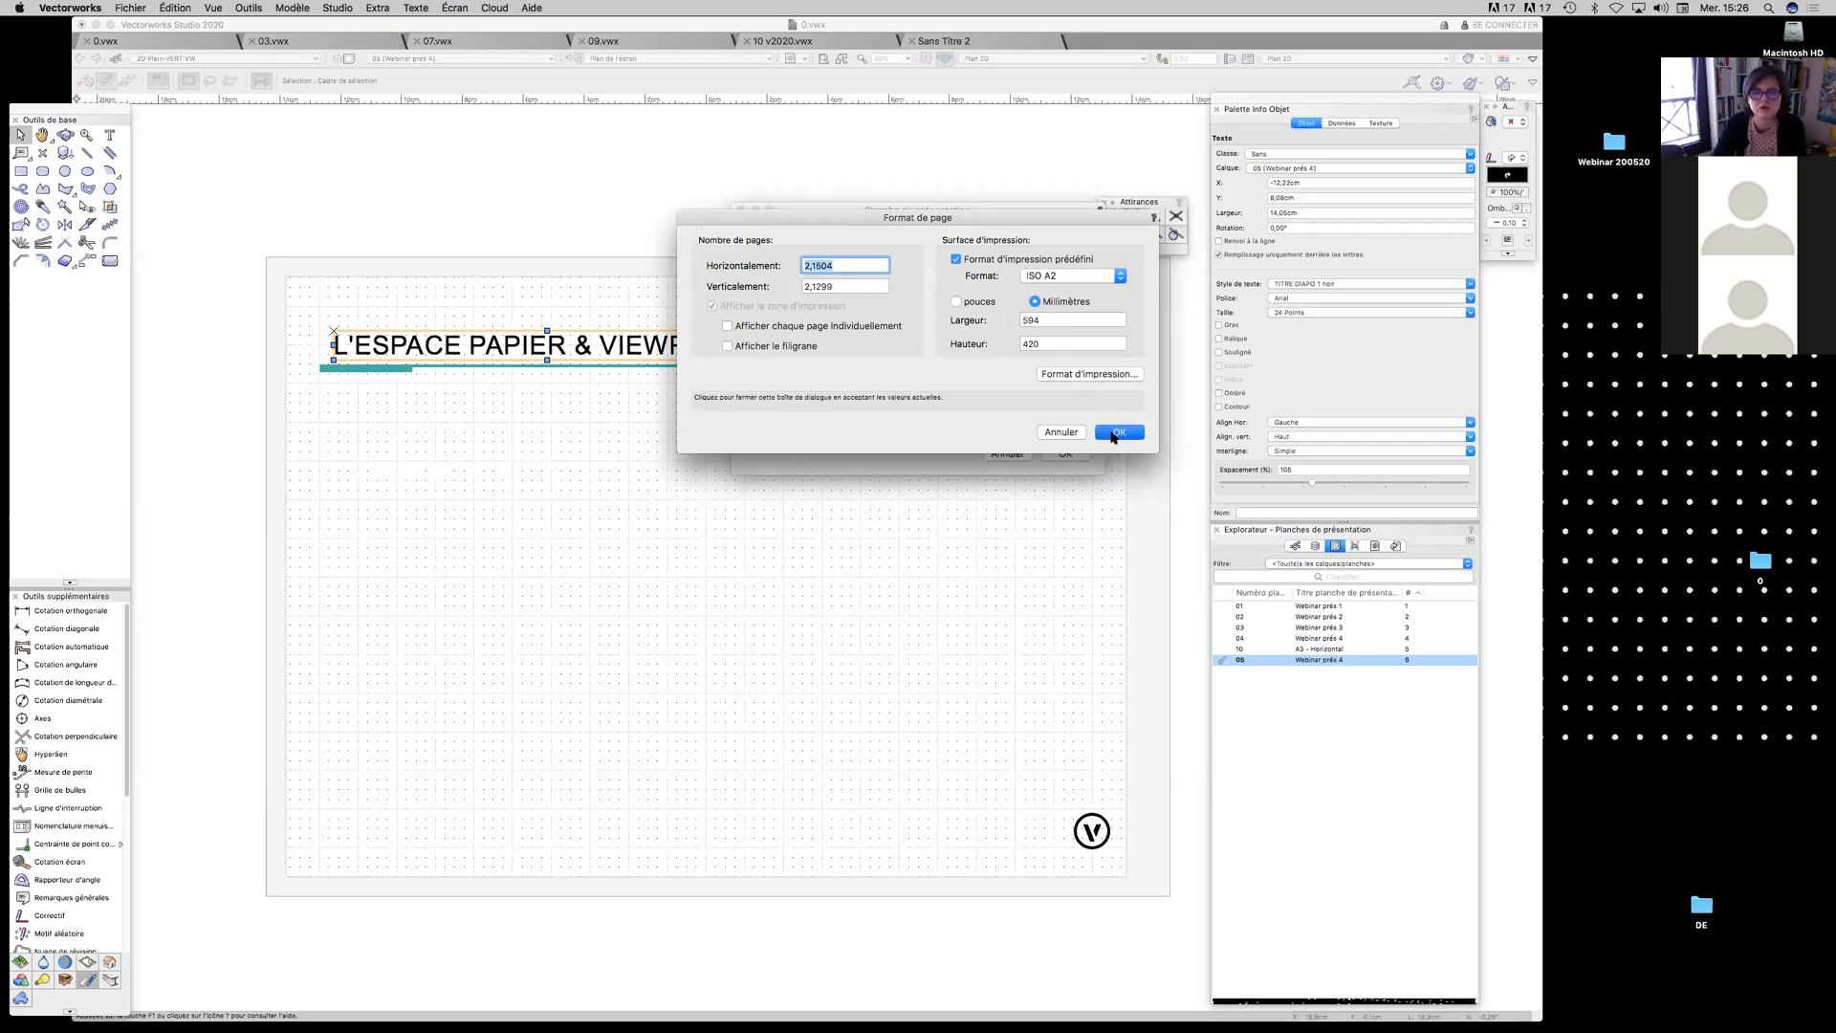
click(1115, 434)
click(1066, 454)
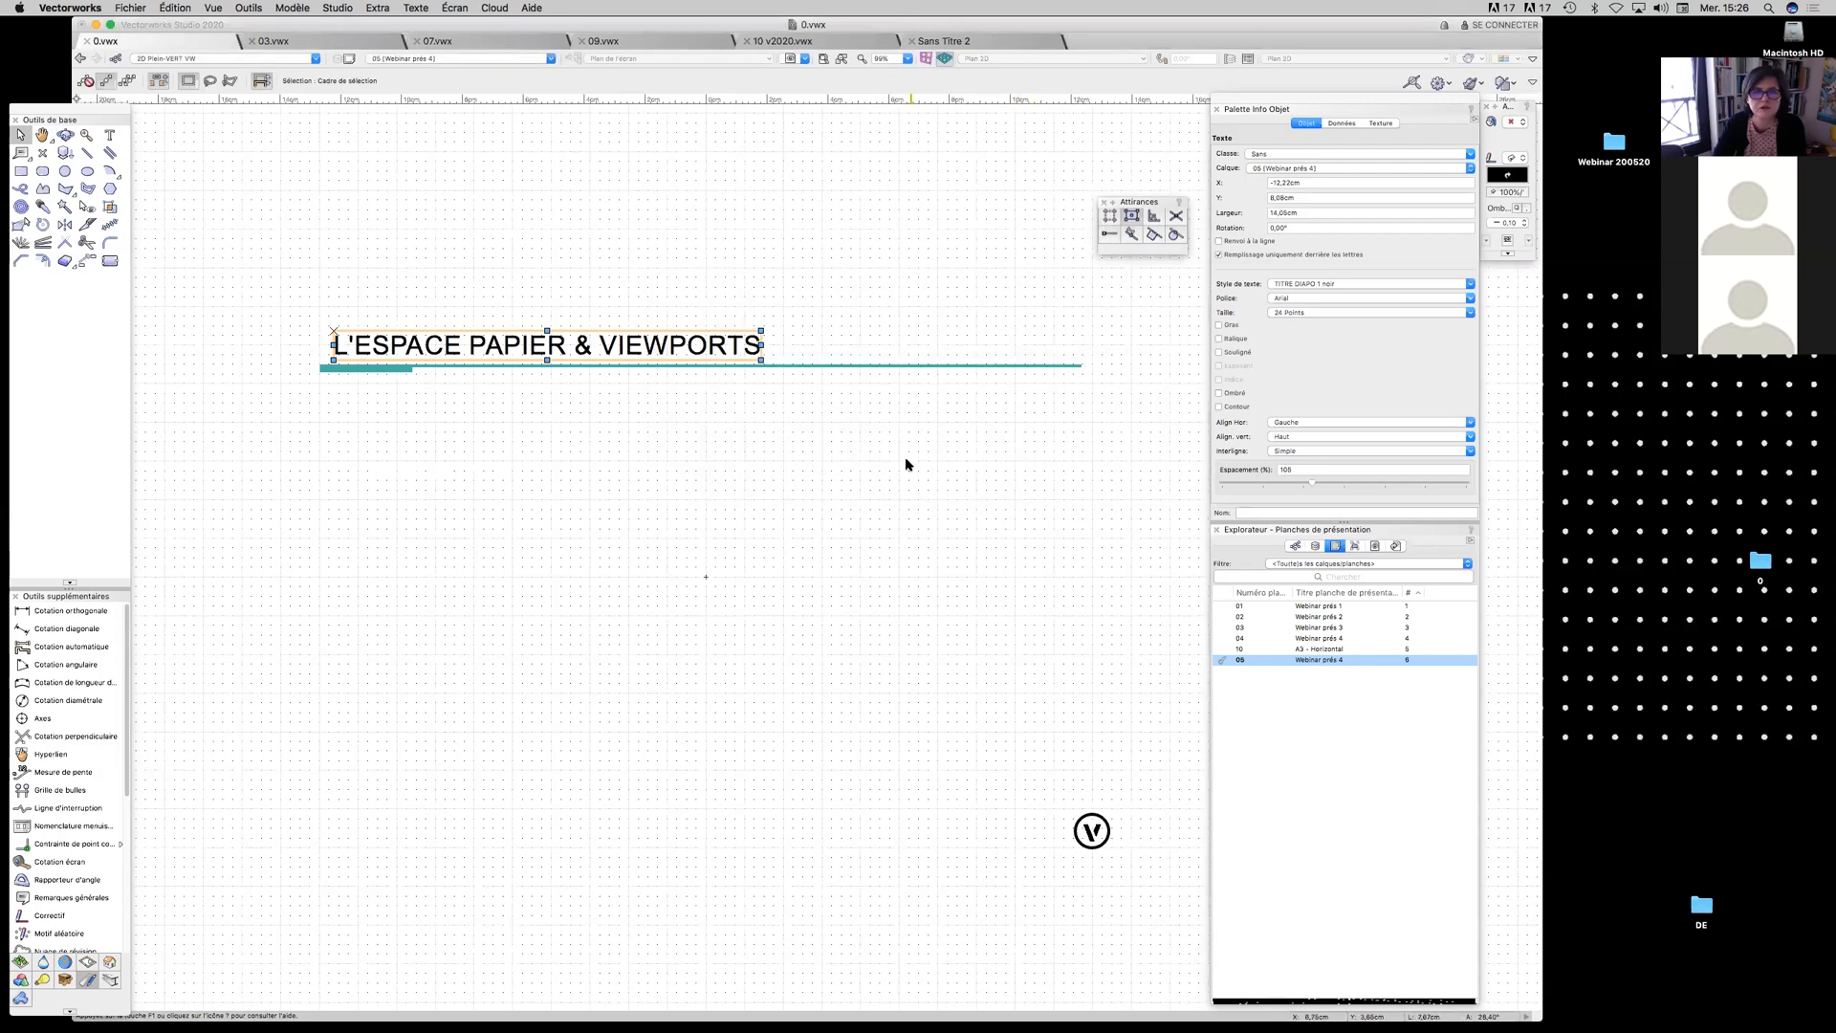
scroll(907, 464, down, 5)
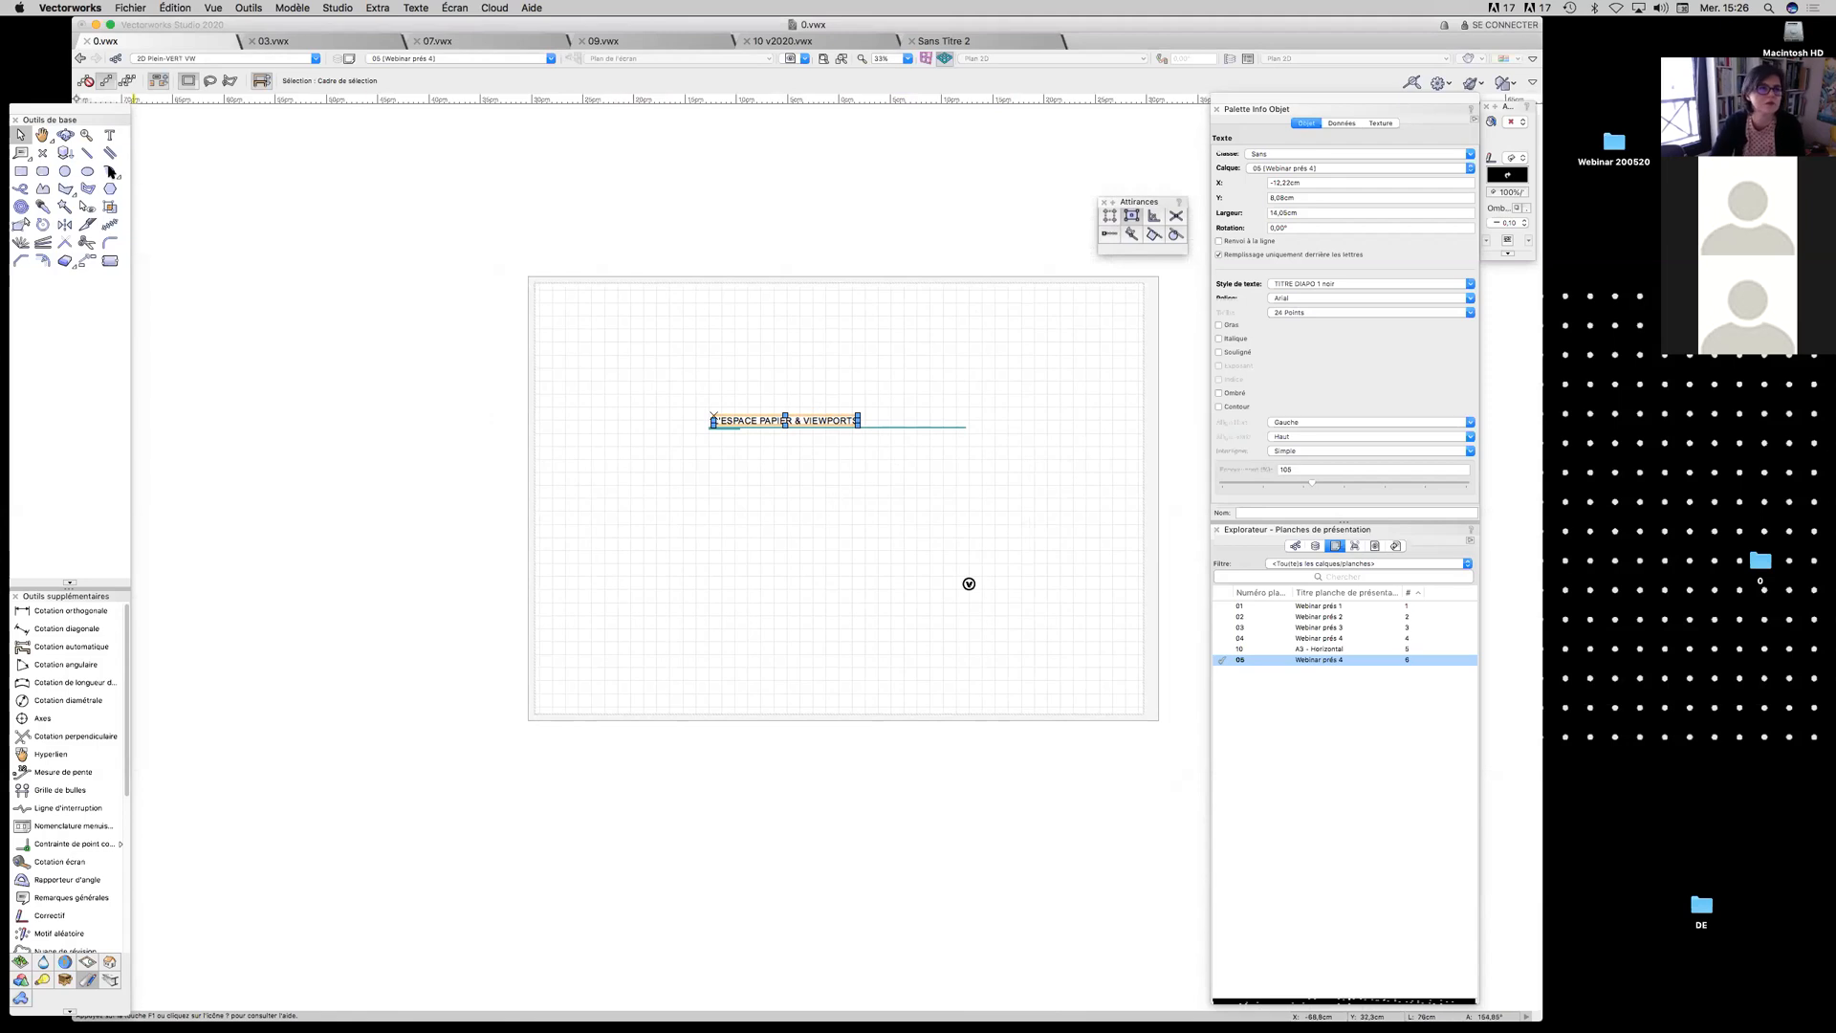
Draw a rectangle of about 59.4 by 42 cm over sheet 05's print area, between its opposite page corners
click(20, 171)
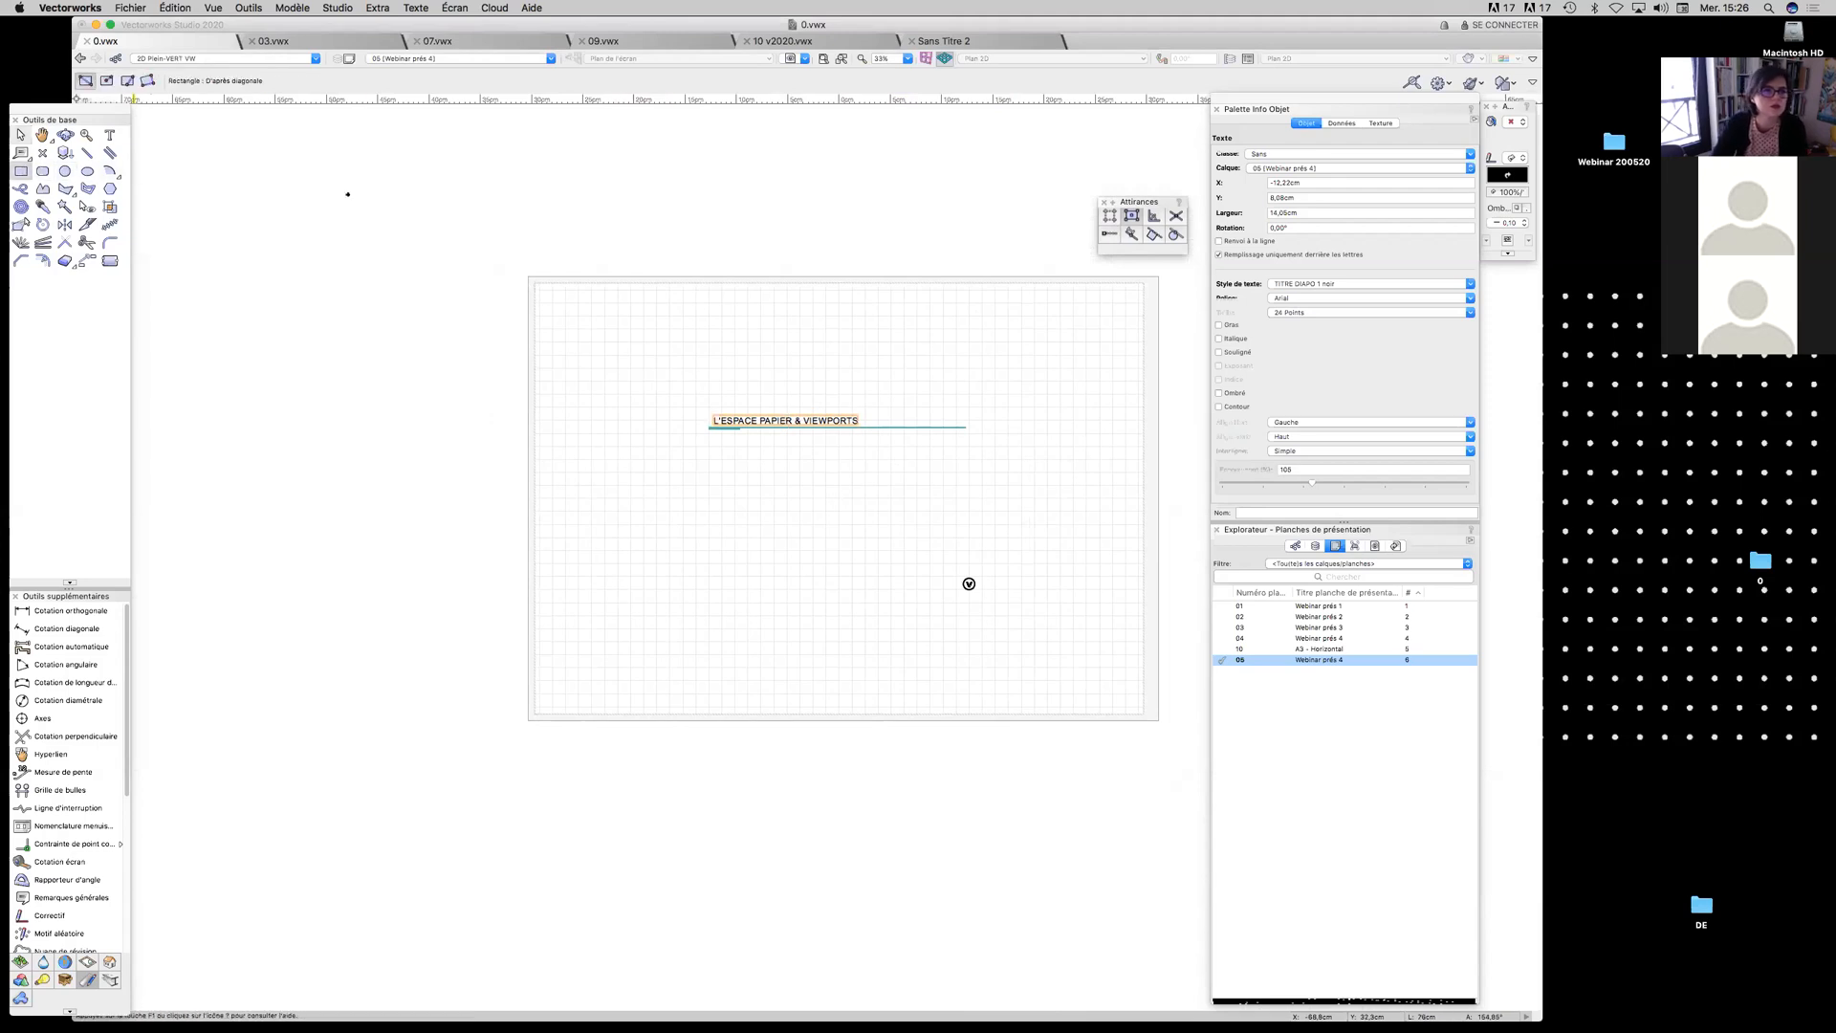
click(534, 281)
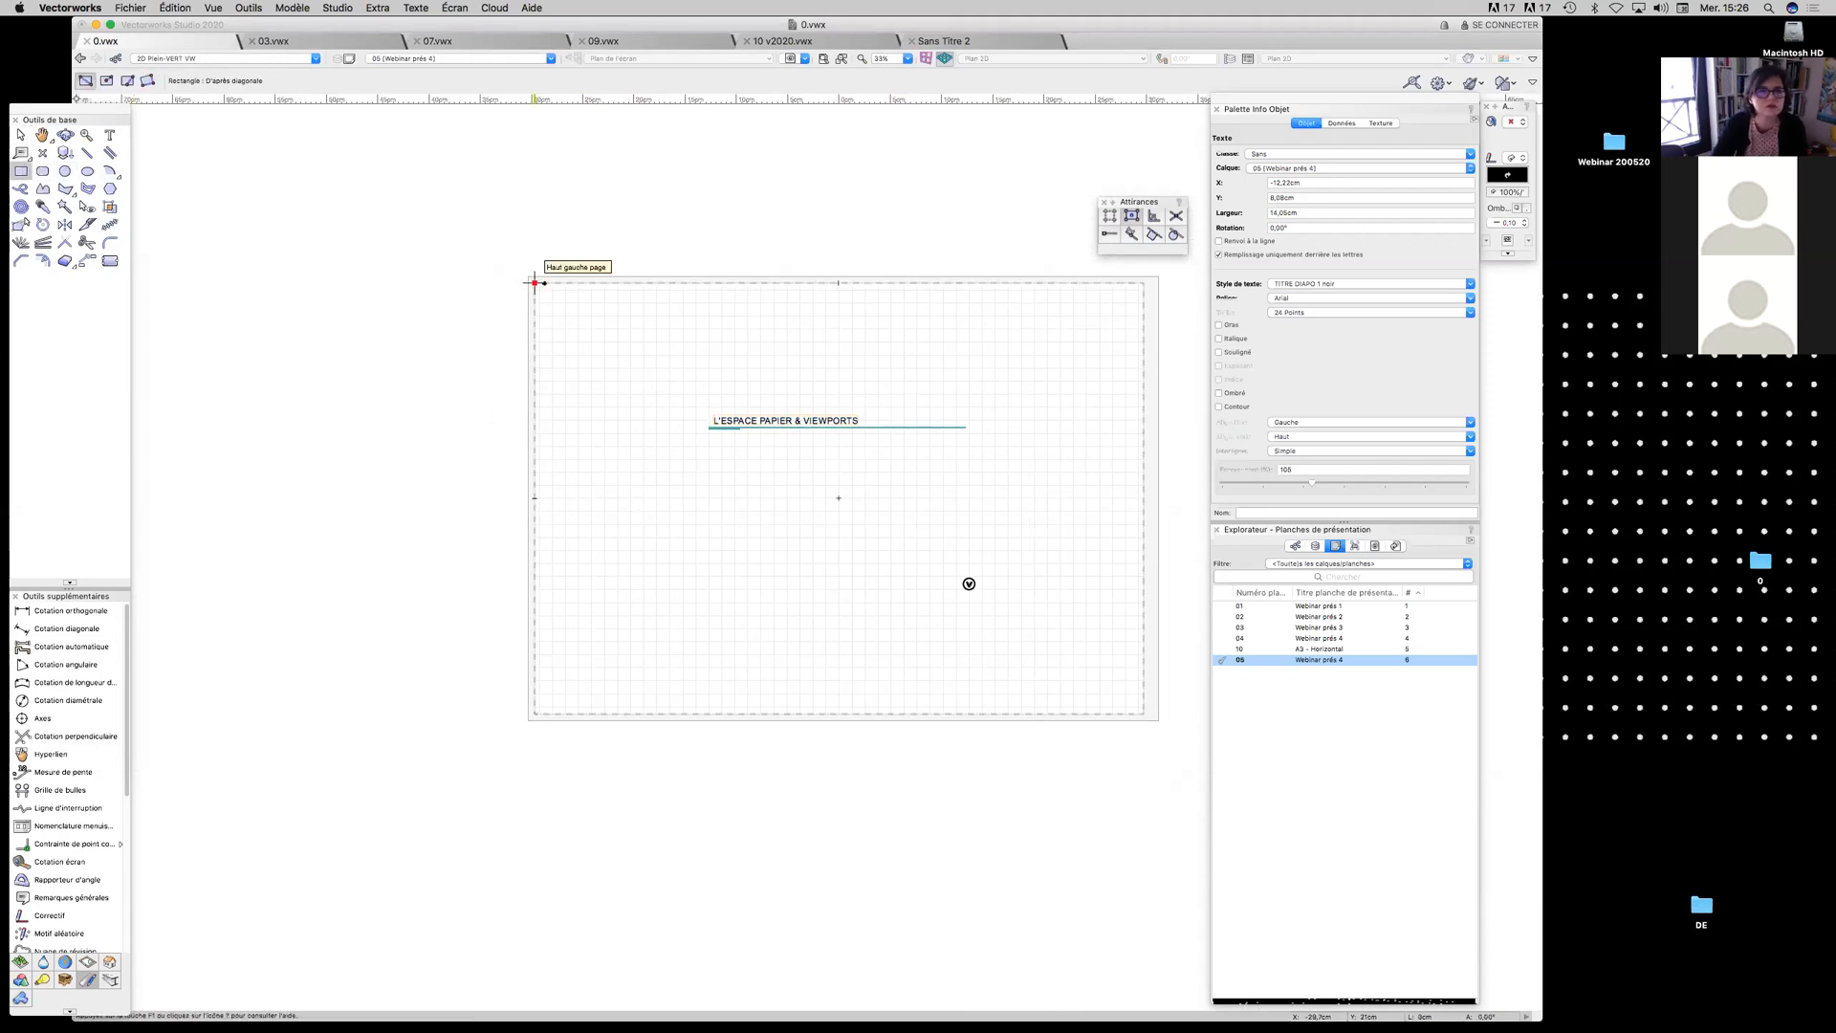
click(1143, 713)
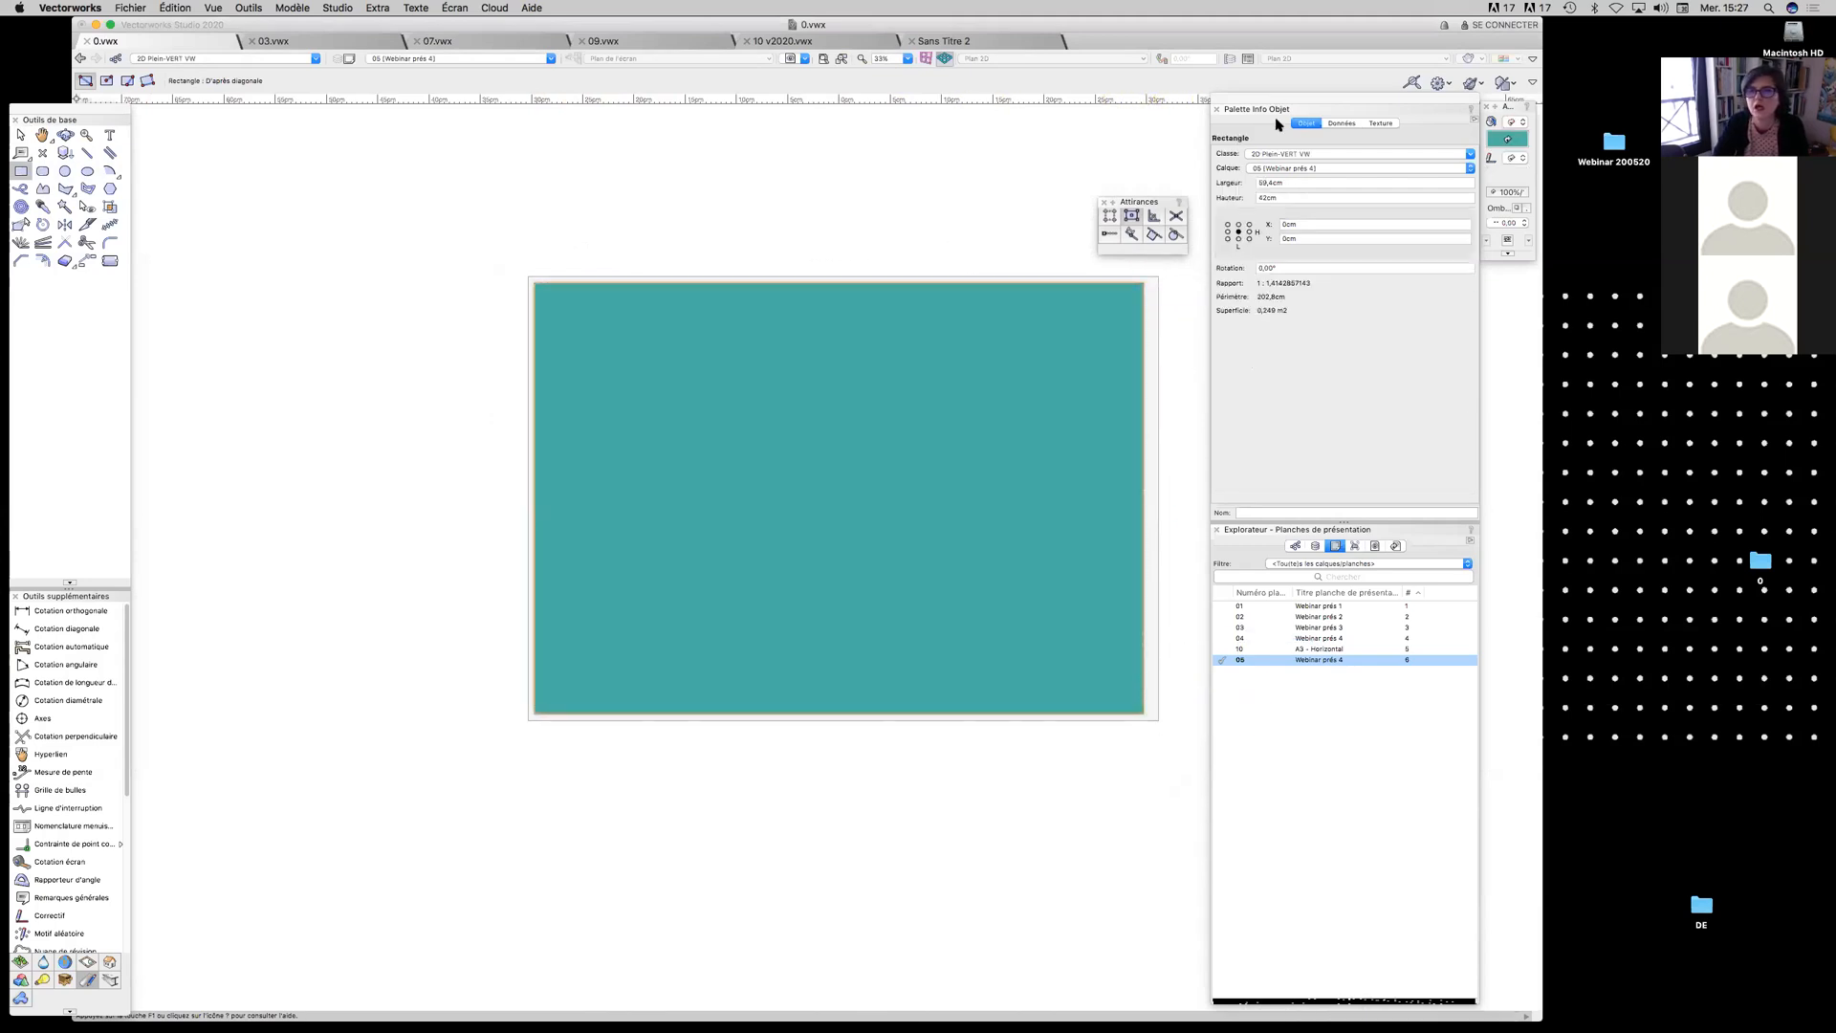
Check the rectangle's width and height, and delete it from sheet 05
drag(1293, 188, 1248, 198)
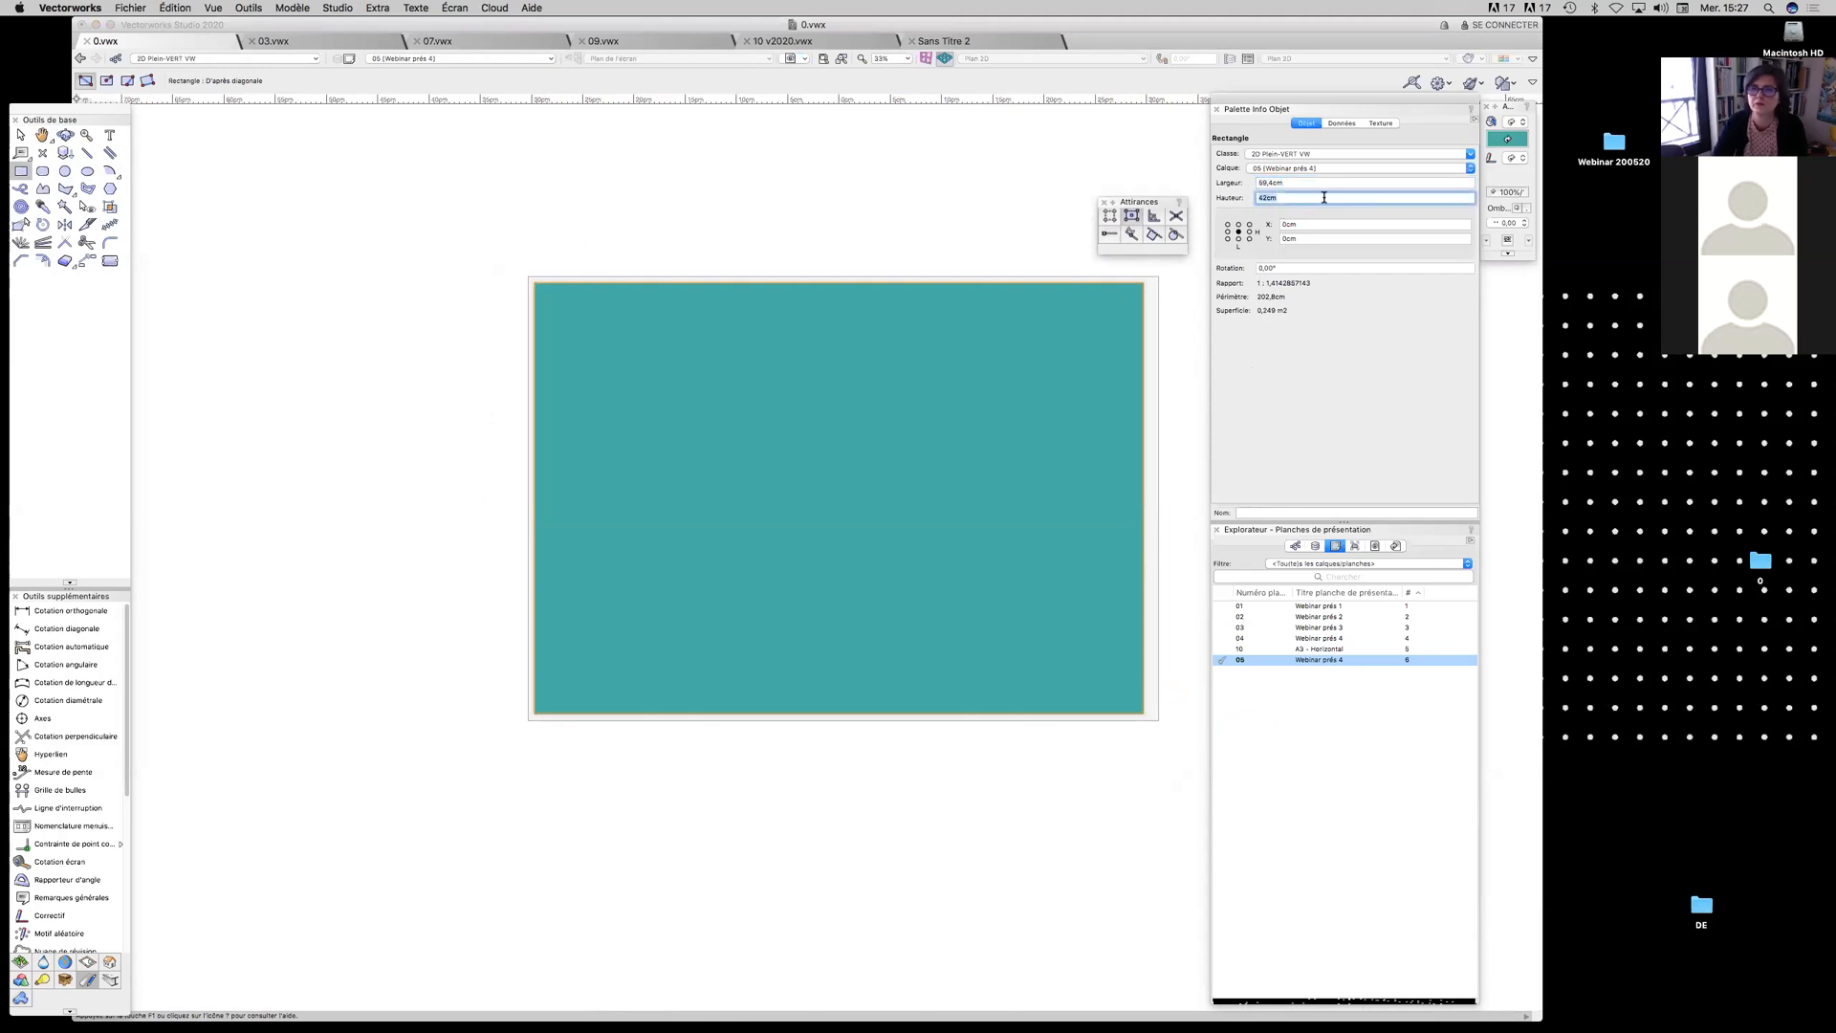
click(20, 134)
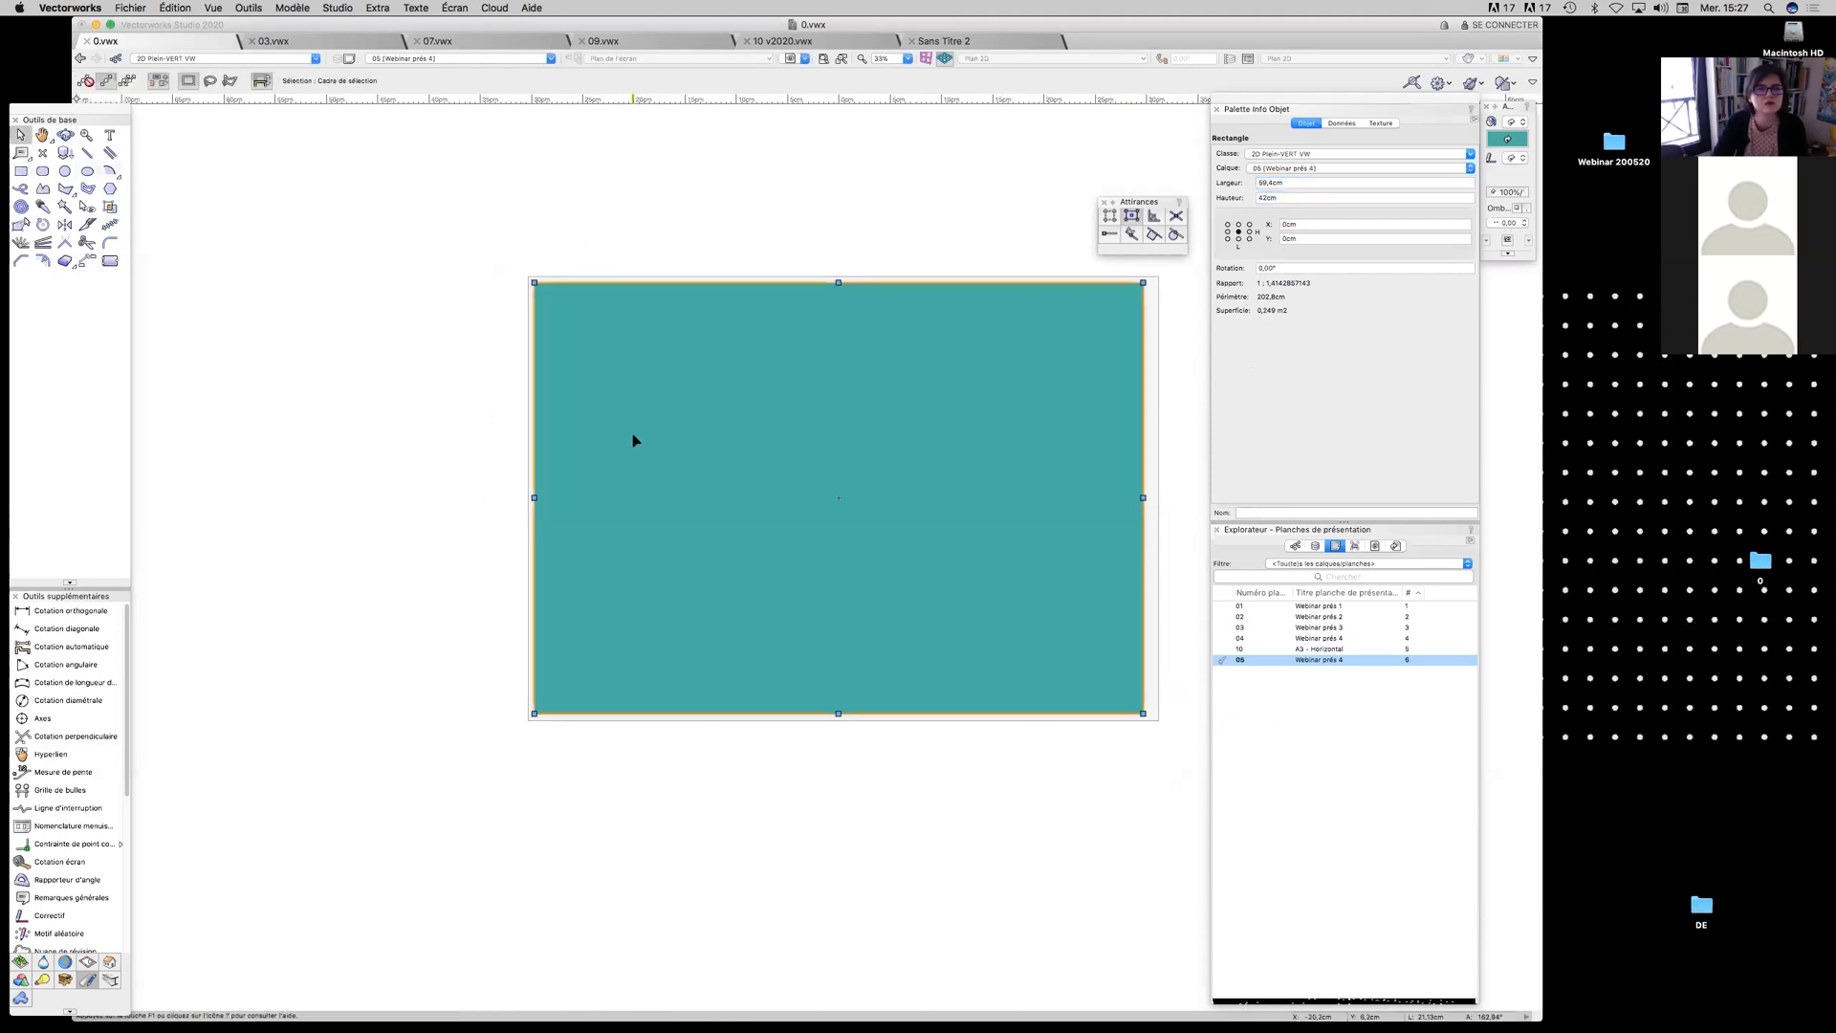
key(Delete)
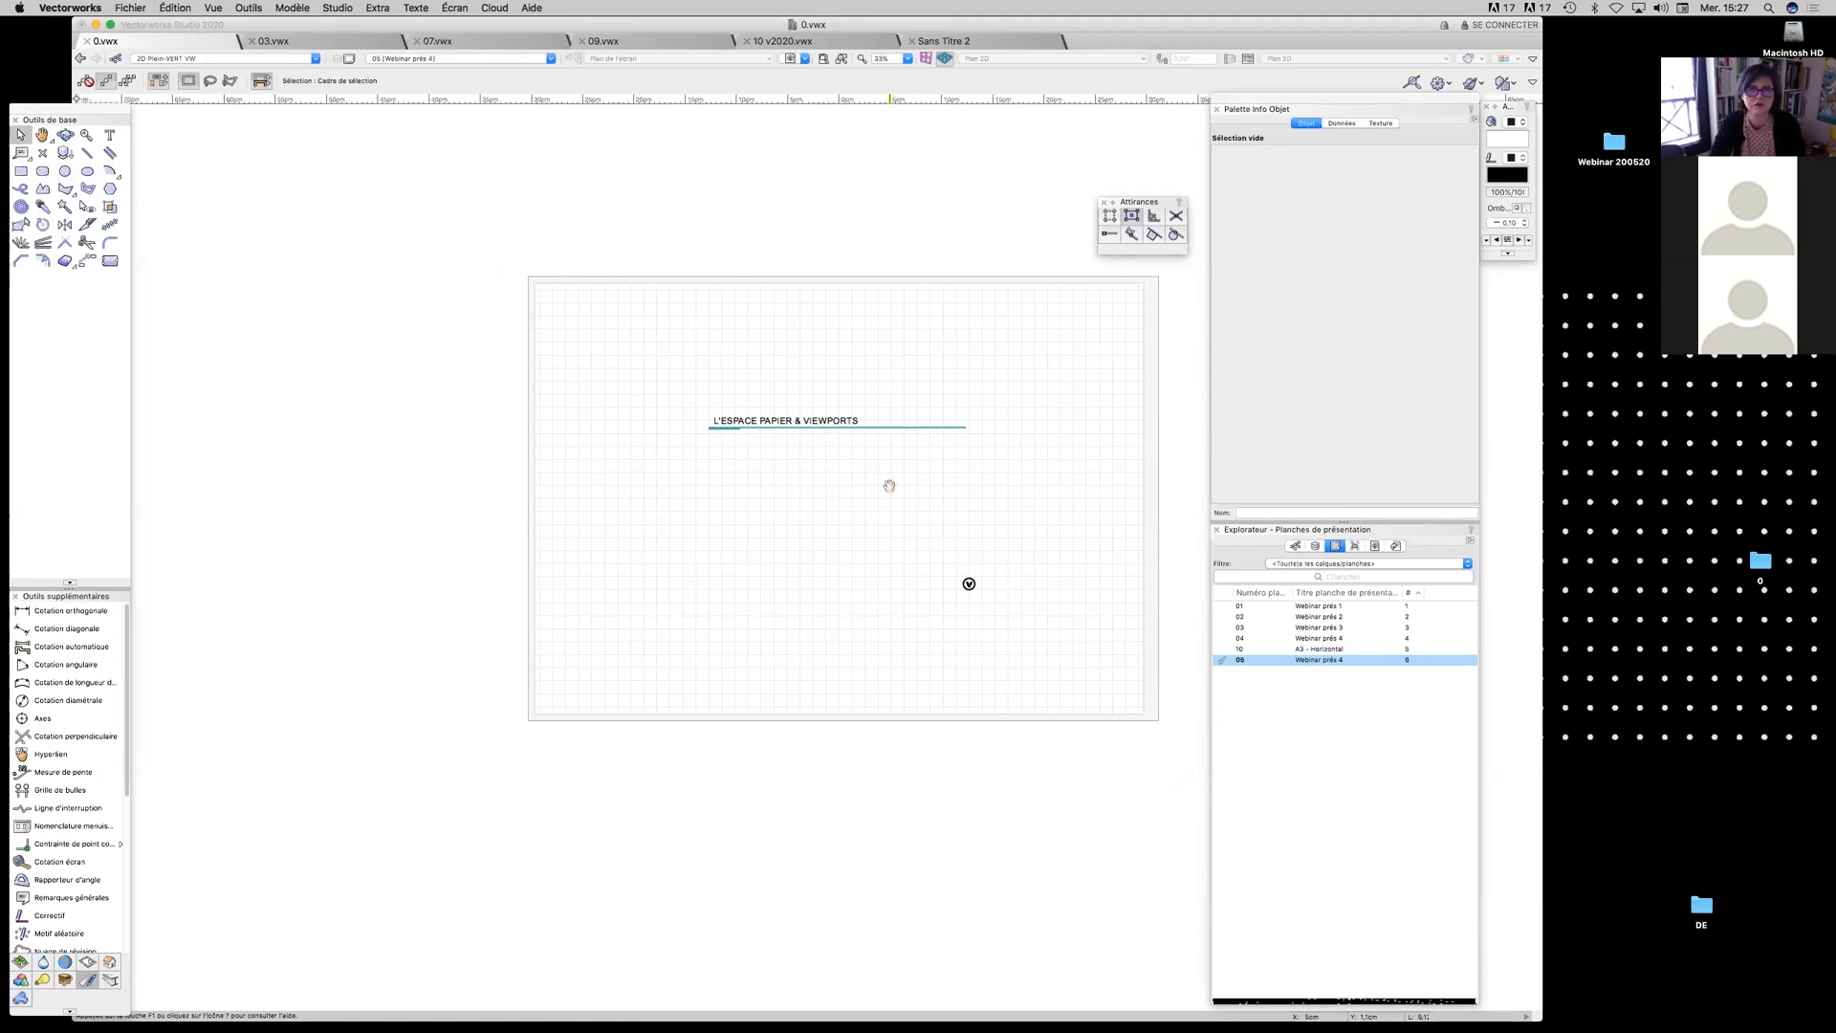
key(space)
drag(836, 529, 709, 545)
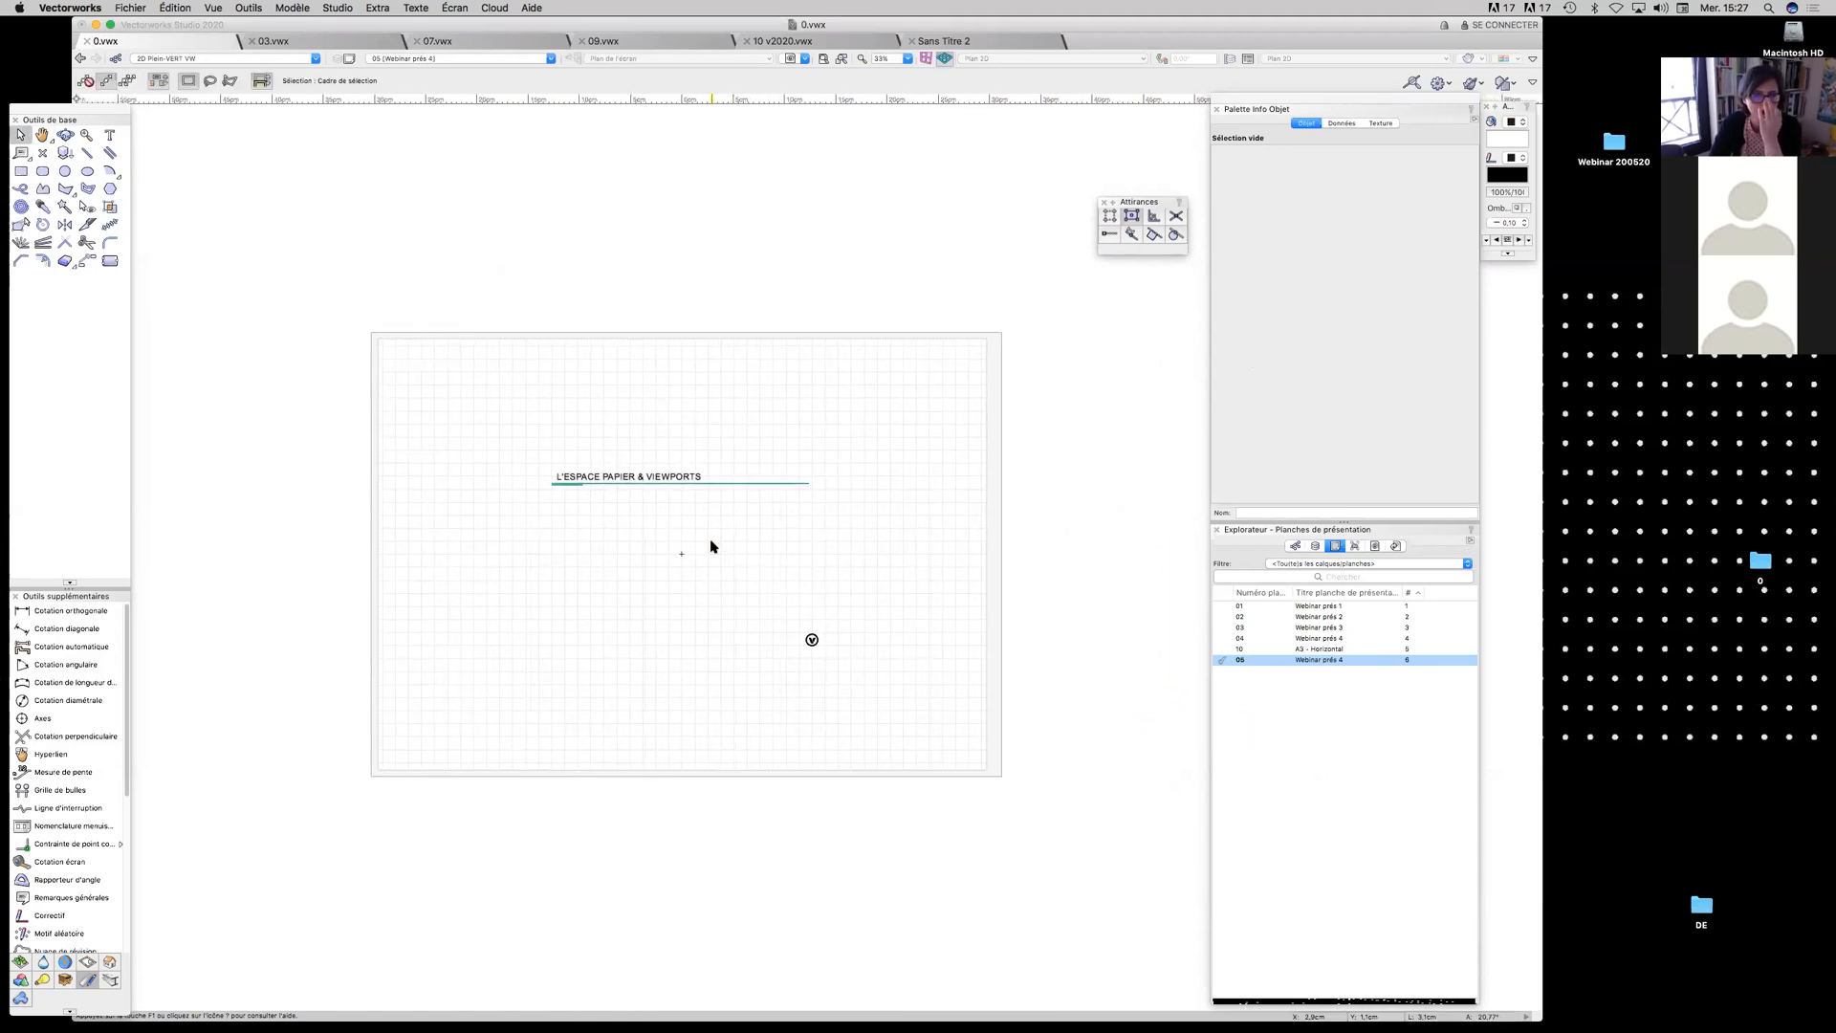
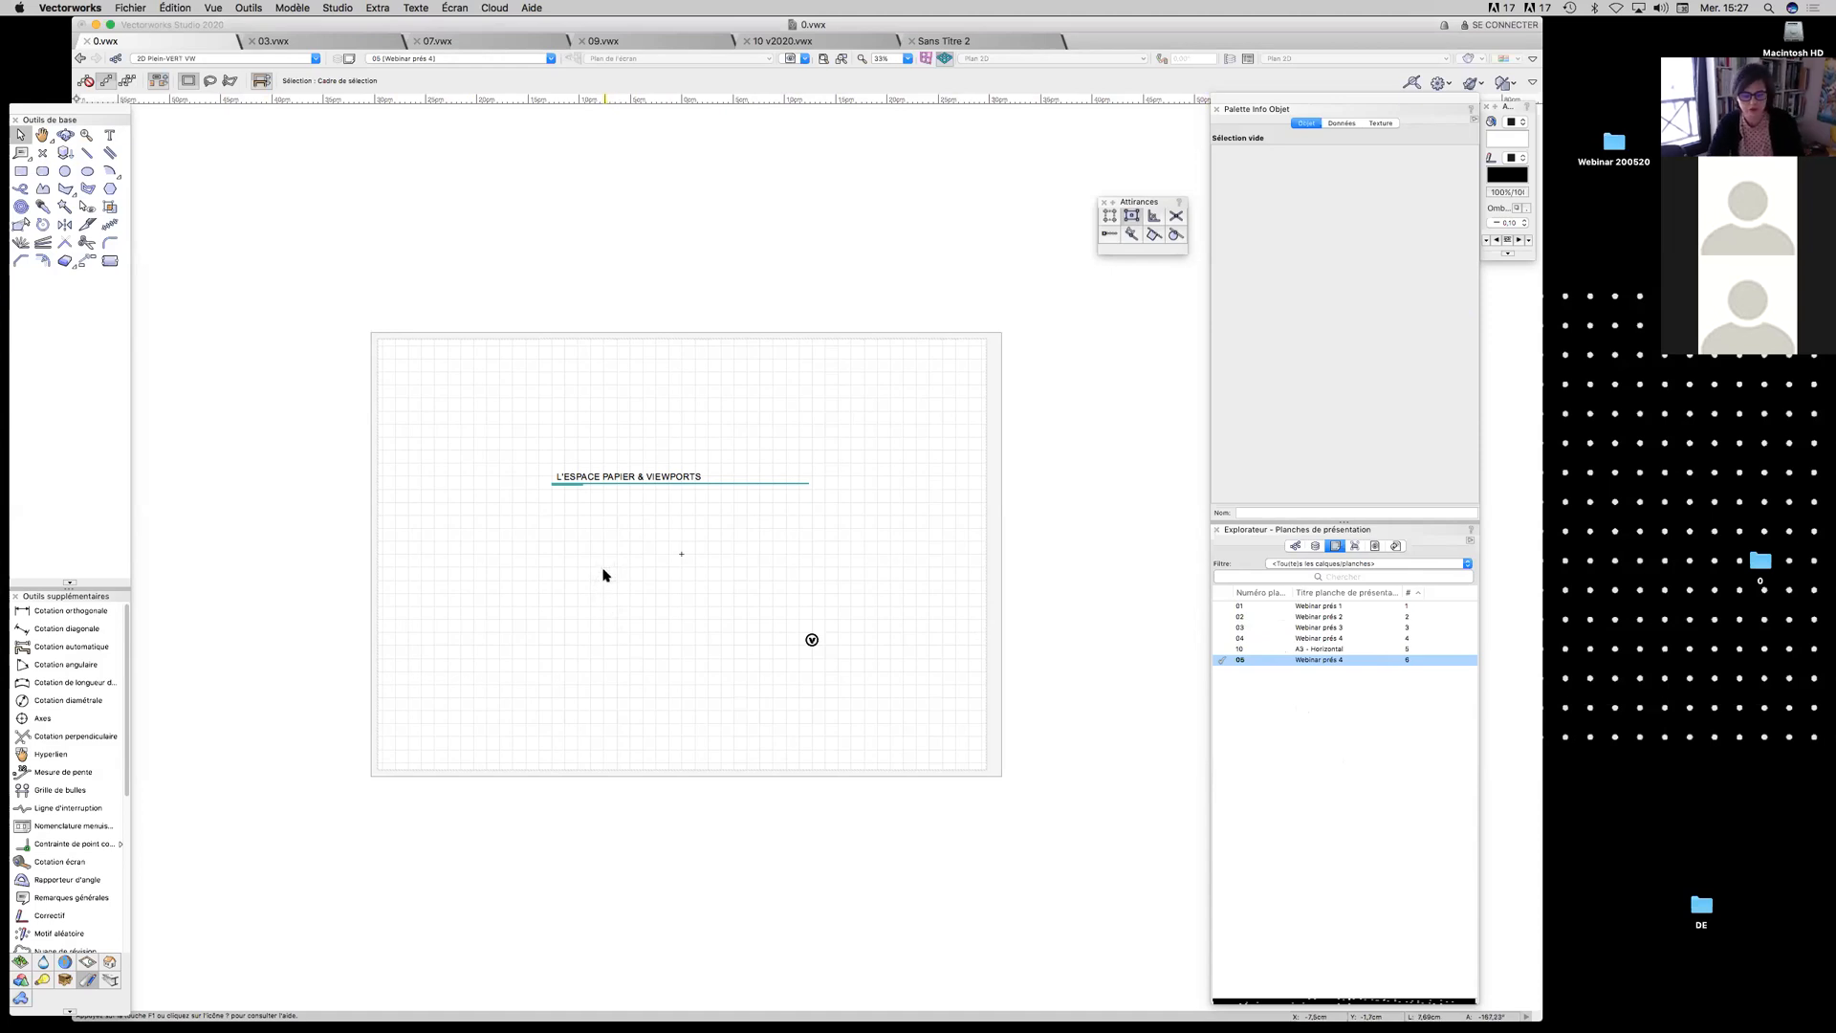
key(space)
drag(626, 581, 707, 665)
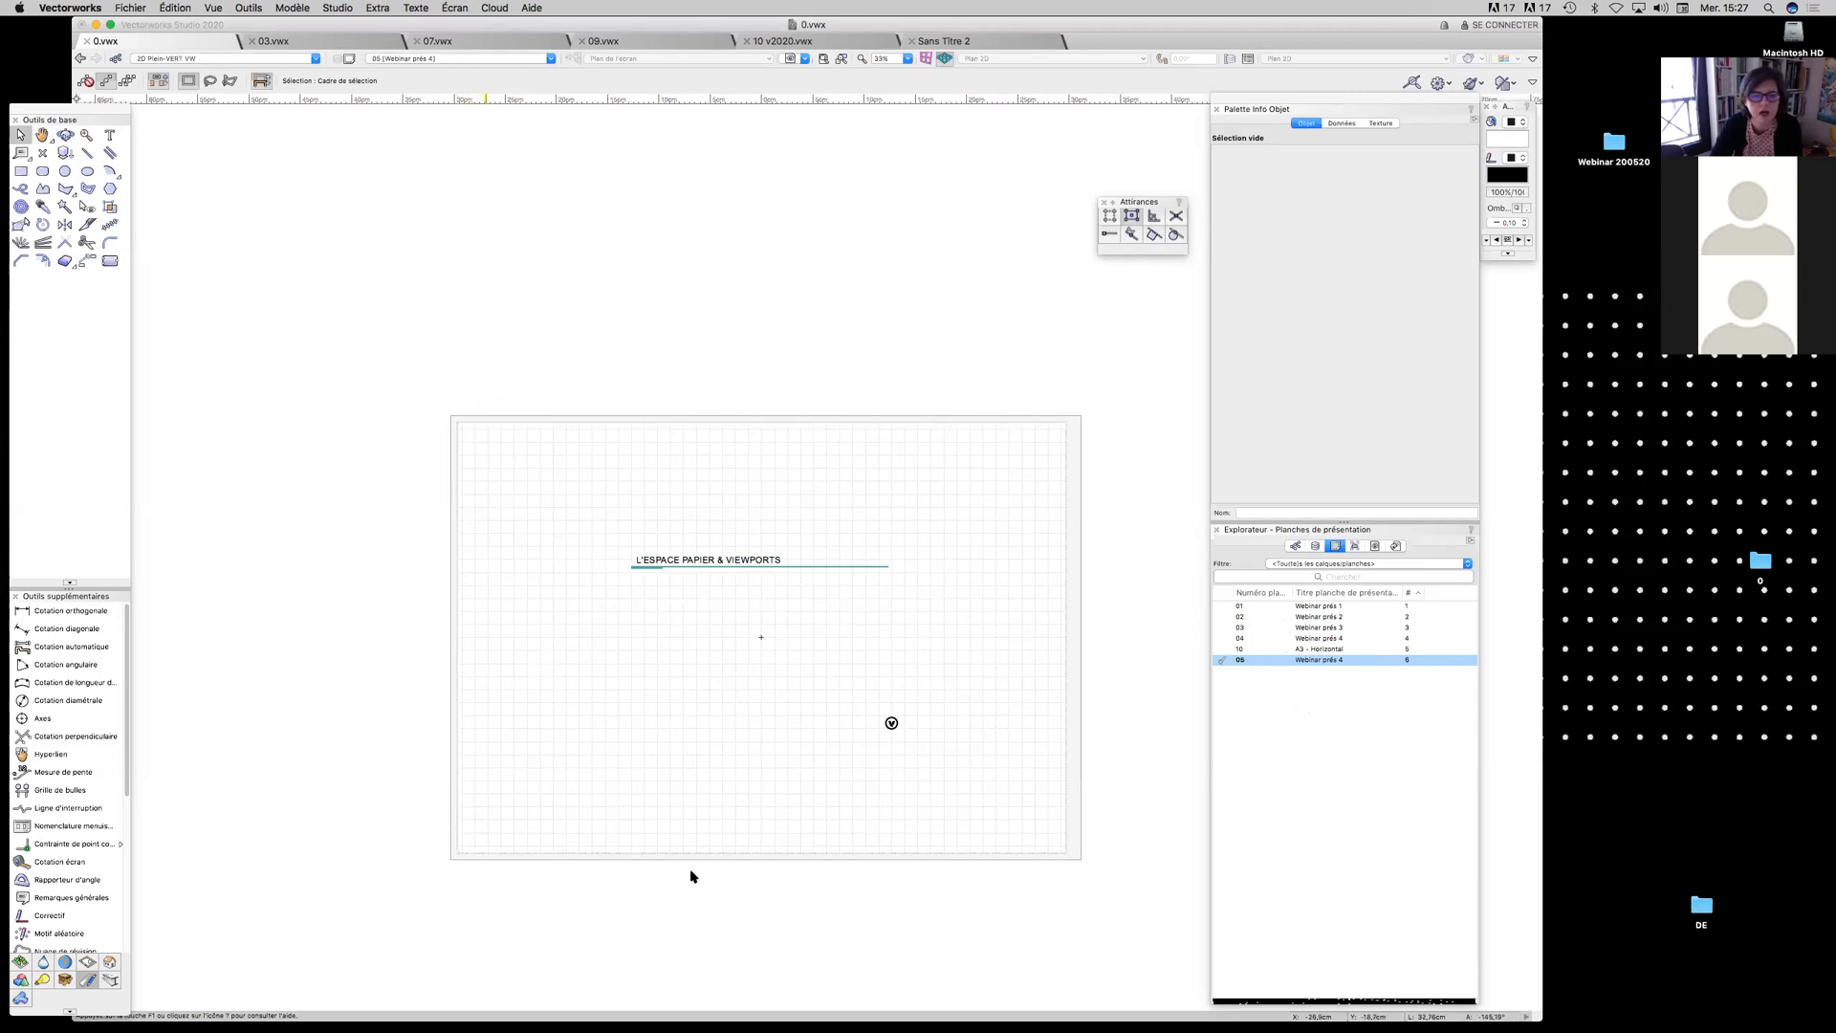
Open the properties of presentation sheet 05 for editing and start replacing its sheet number
right_click(1323, 661)
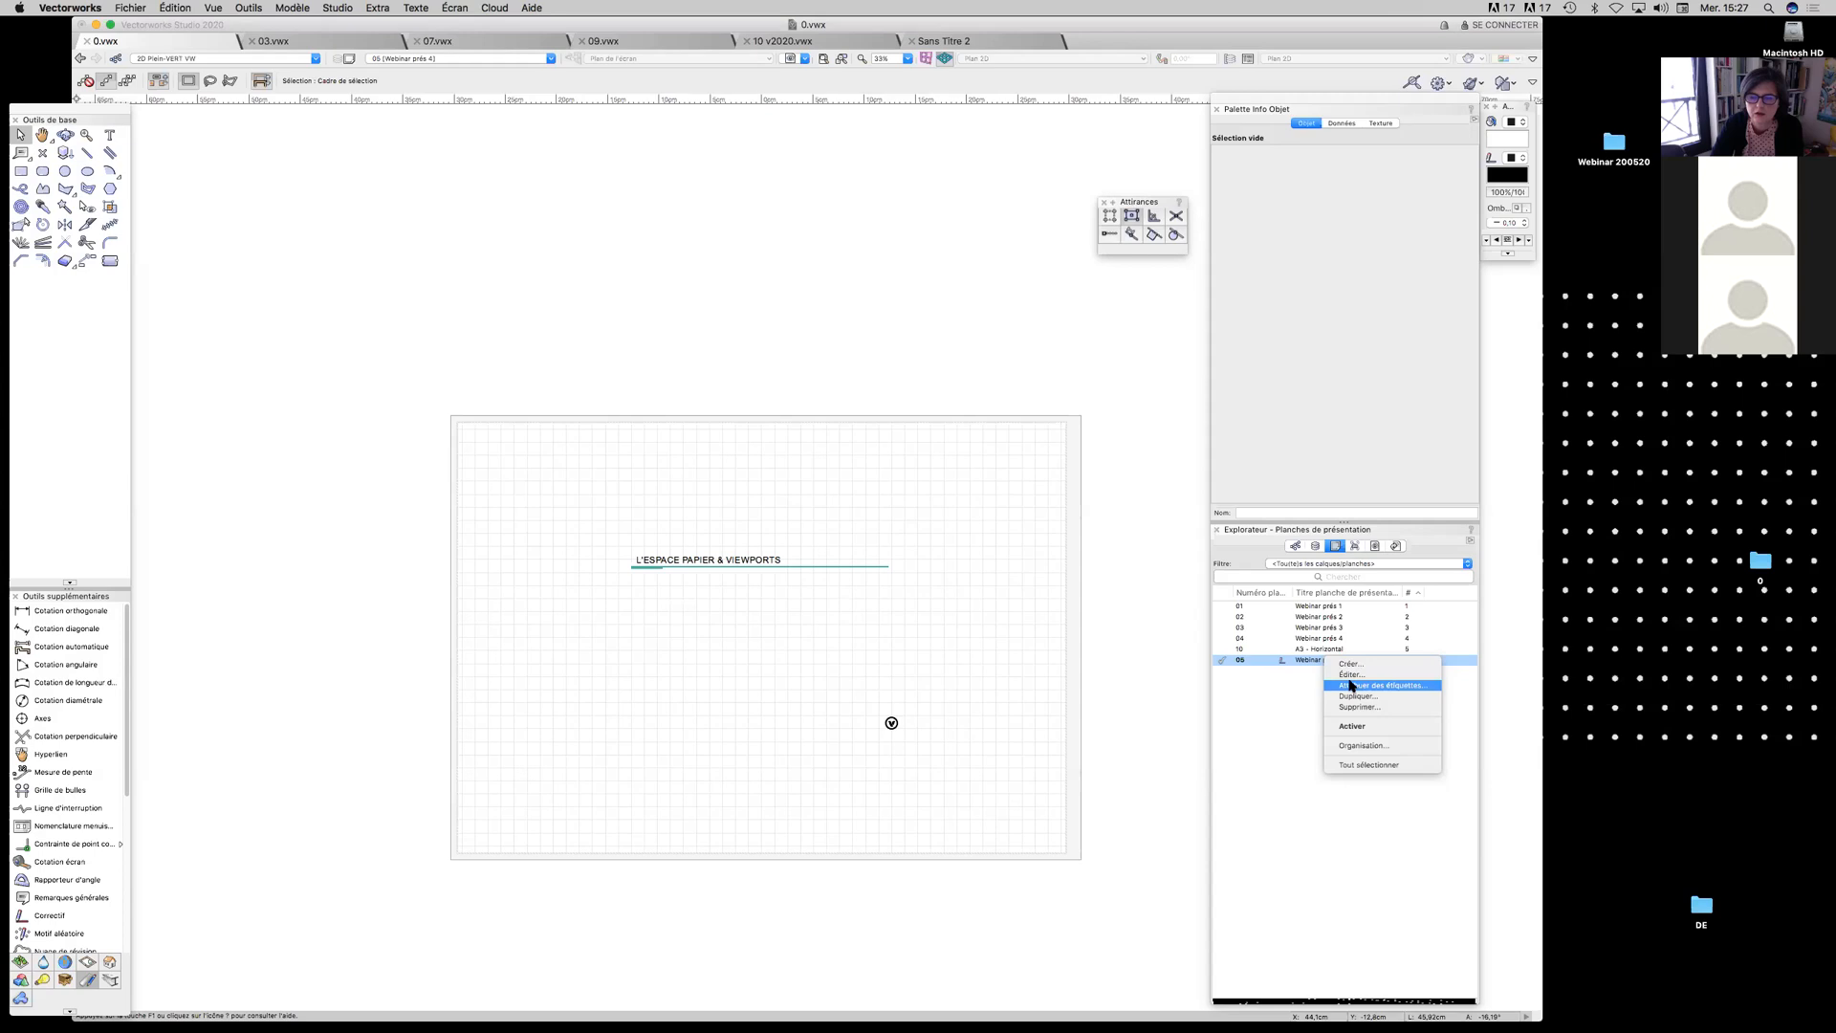
click(1347, 675)
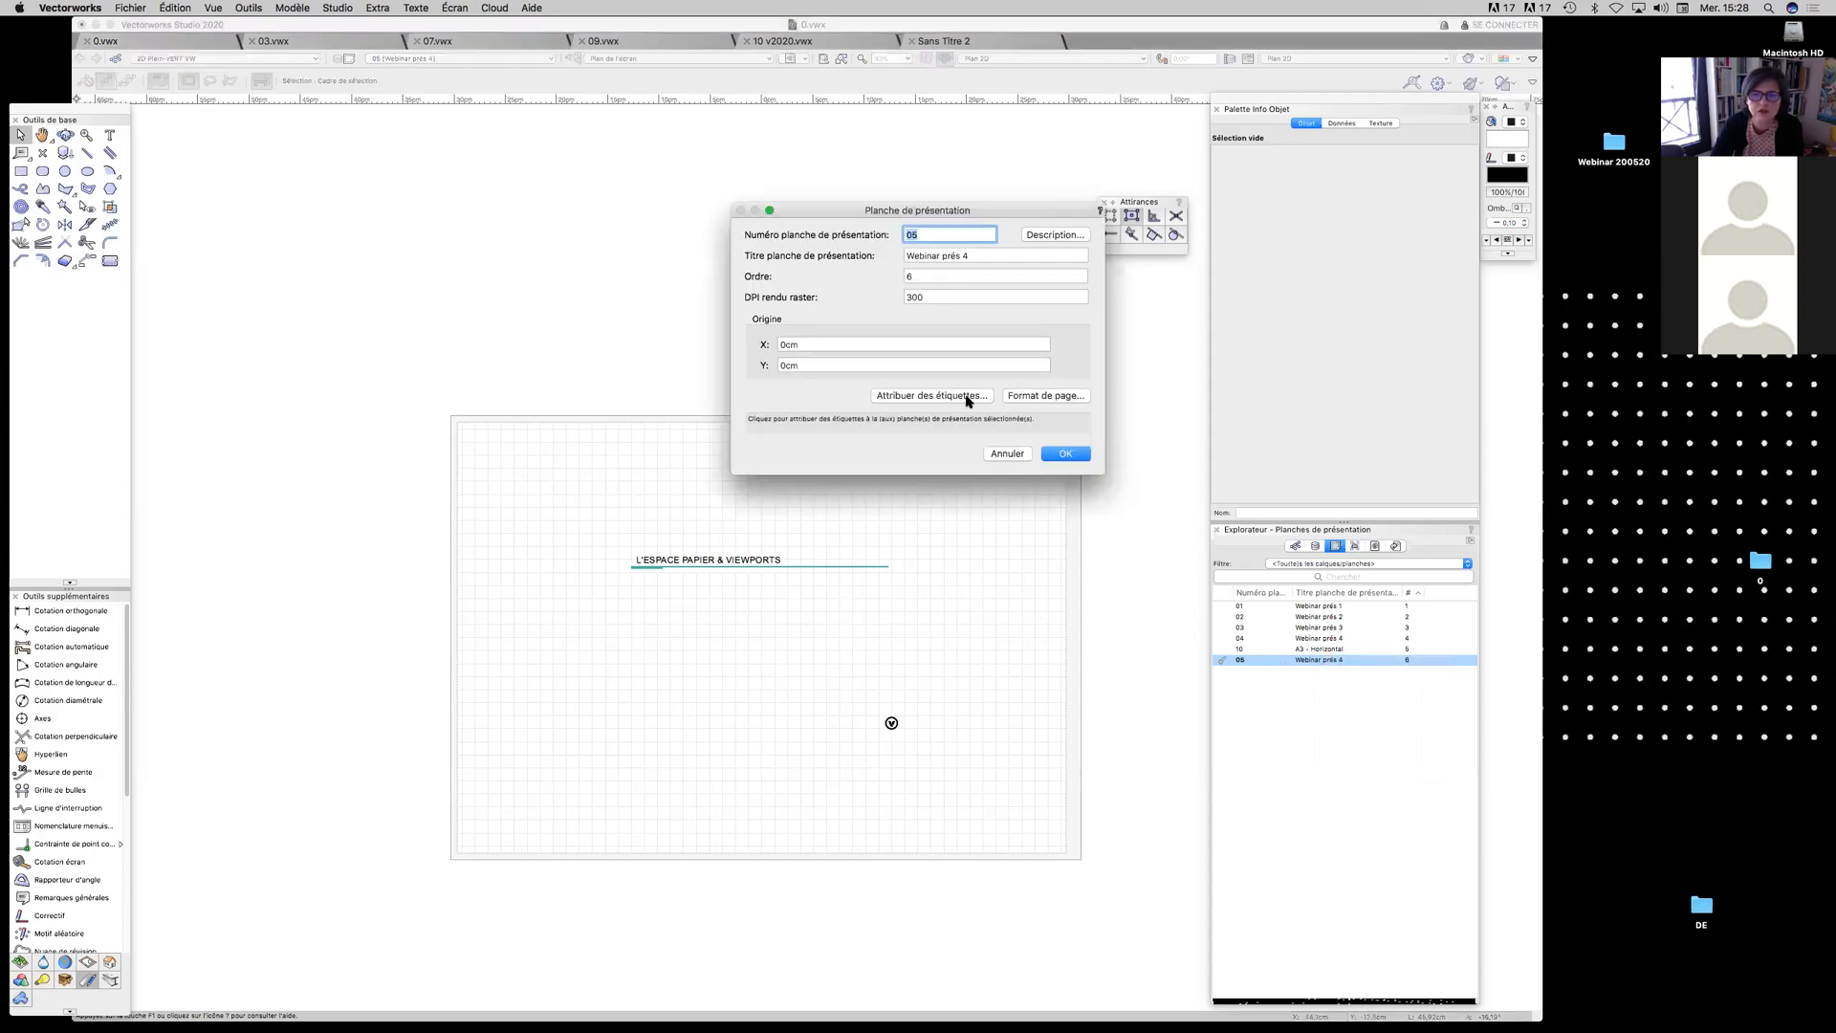
drag(976, 253, 905, 232)
click(961, 238)
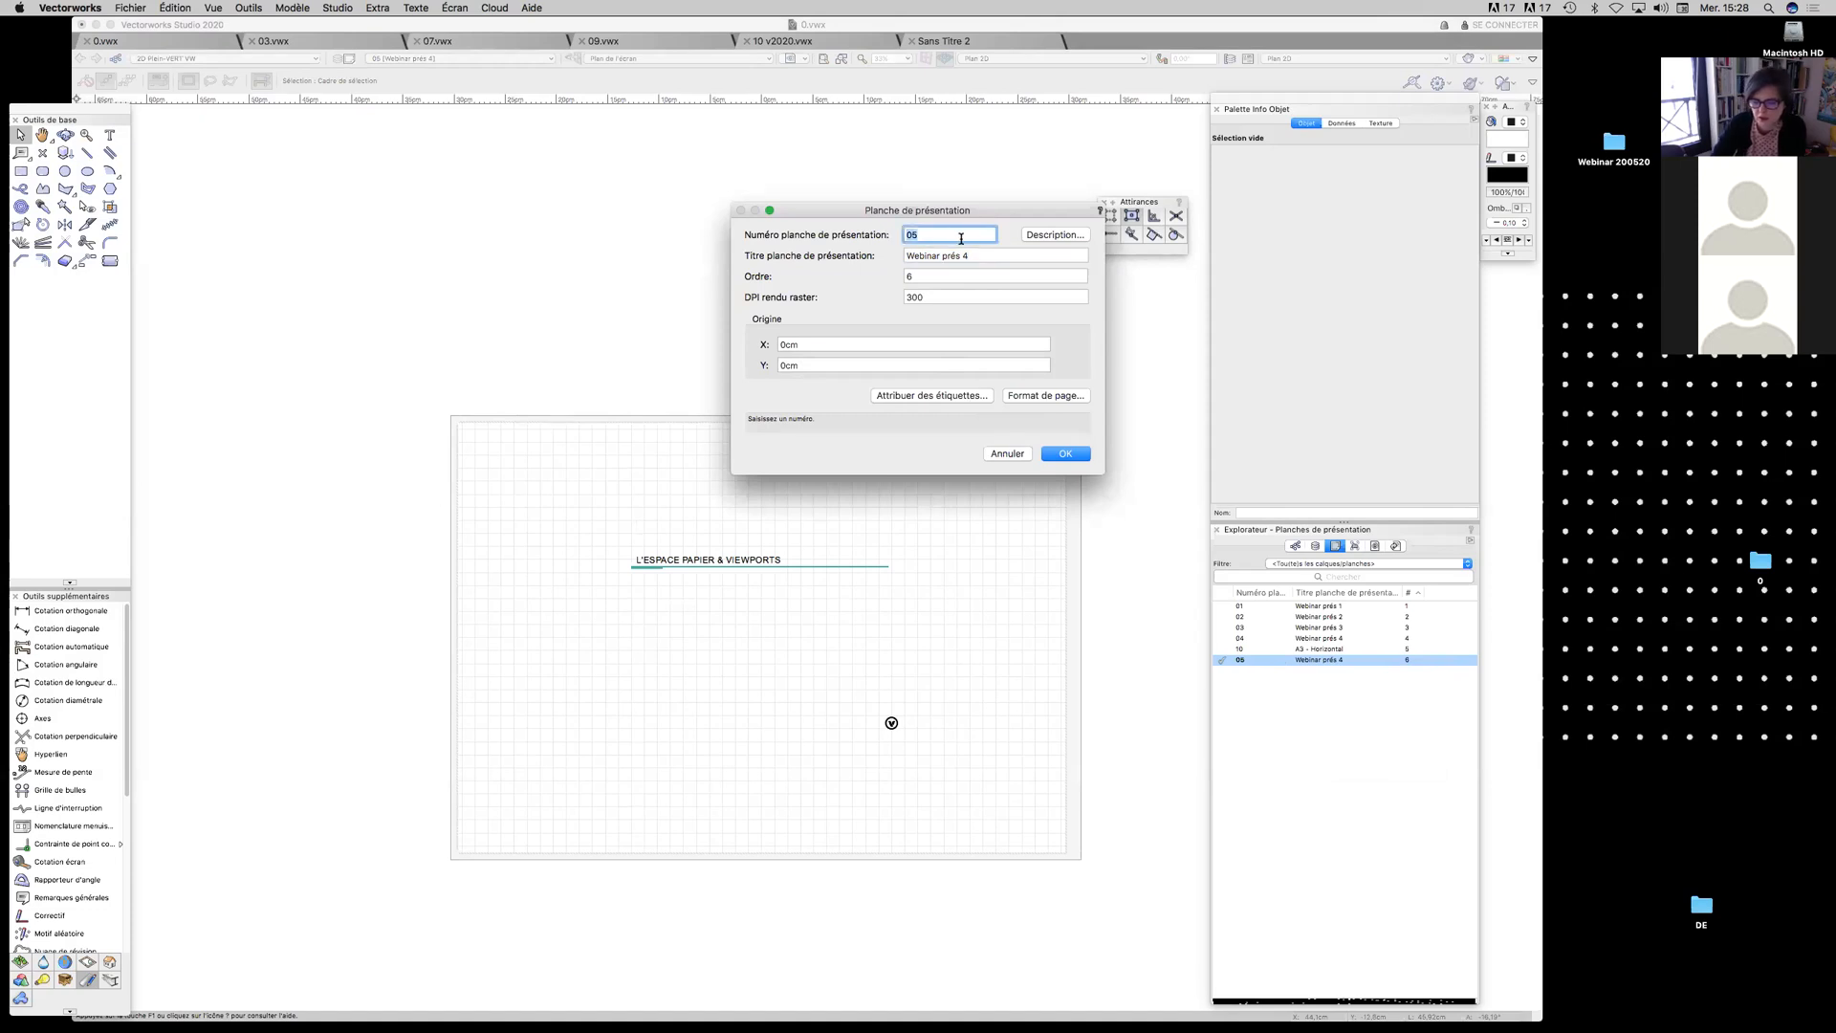
click(968, 256)
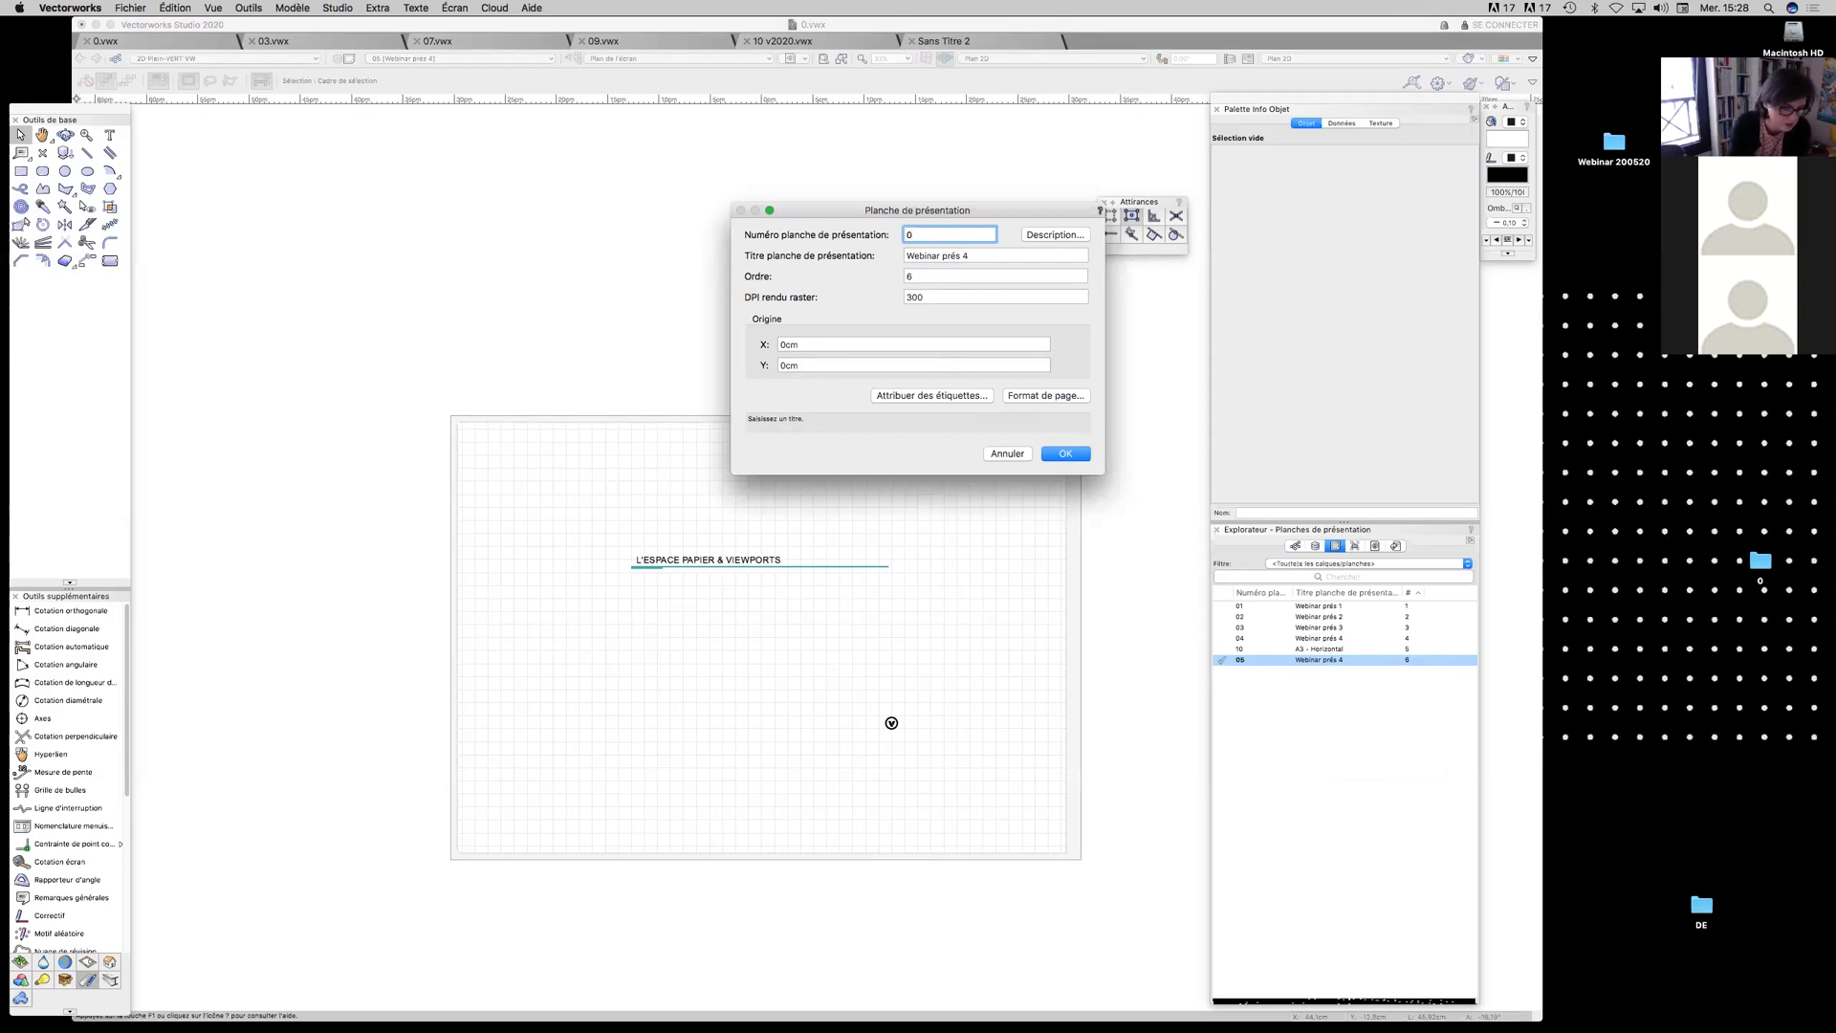
Give the presentation sheet the number 04.01, the title A2H and a short placeholder description
text(4.01)
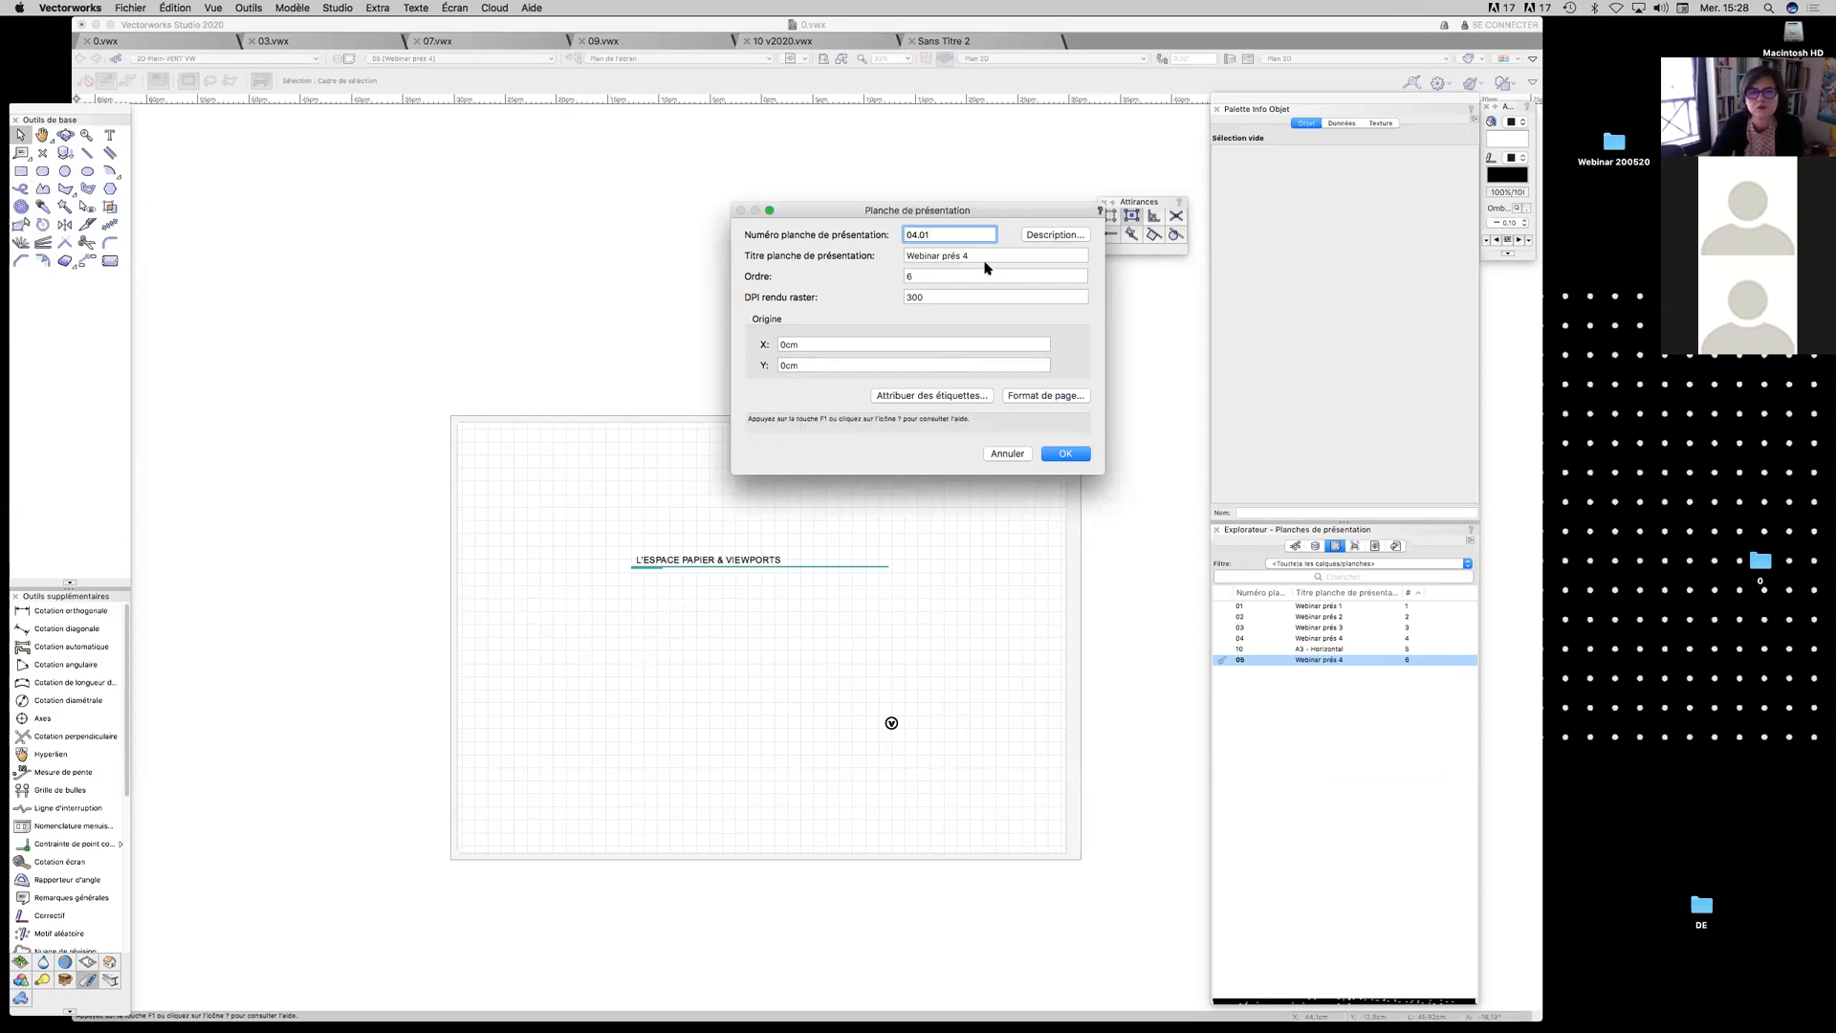
key(Tab)
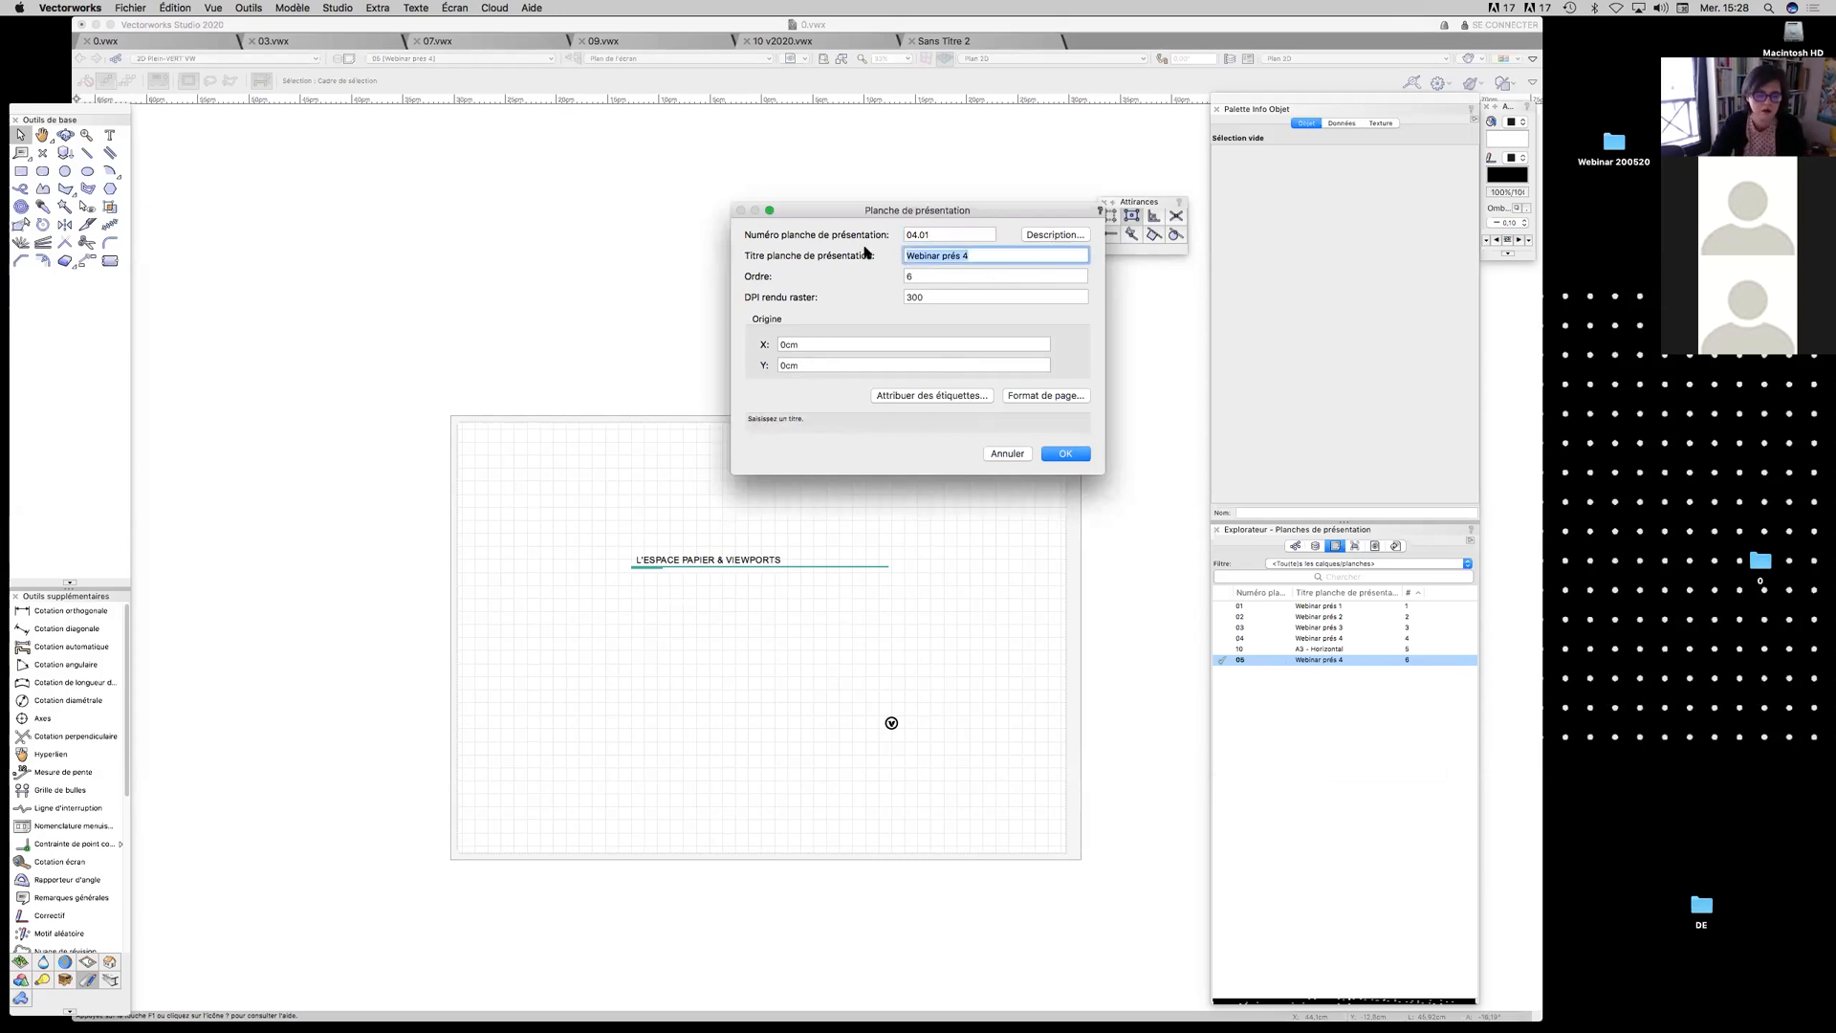
text(A2H)
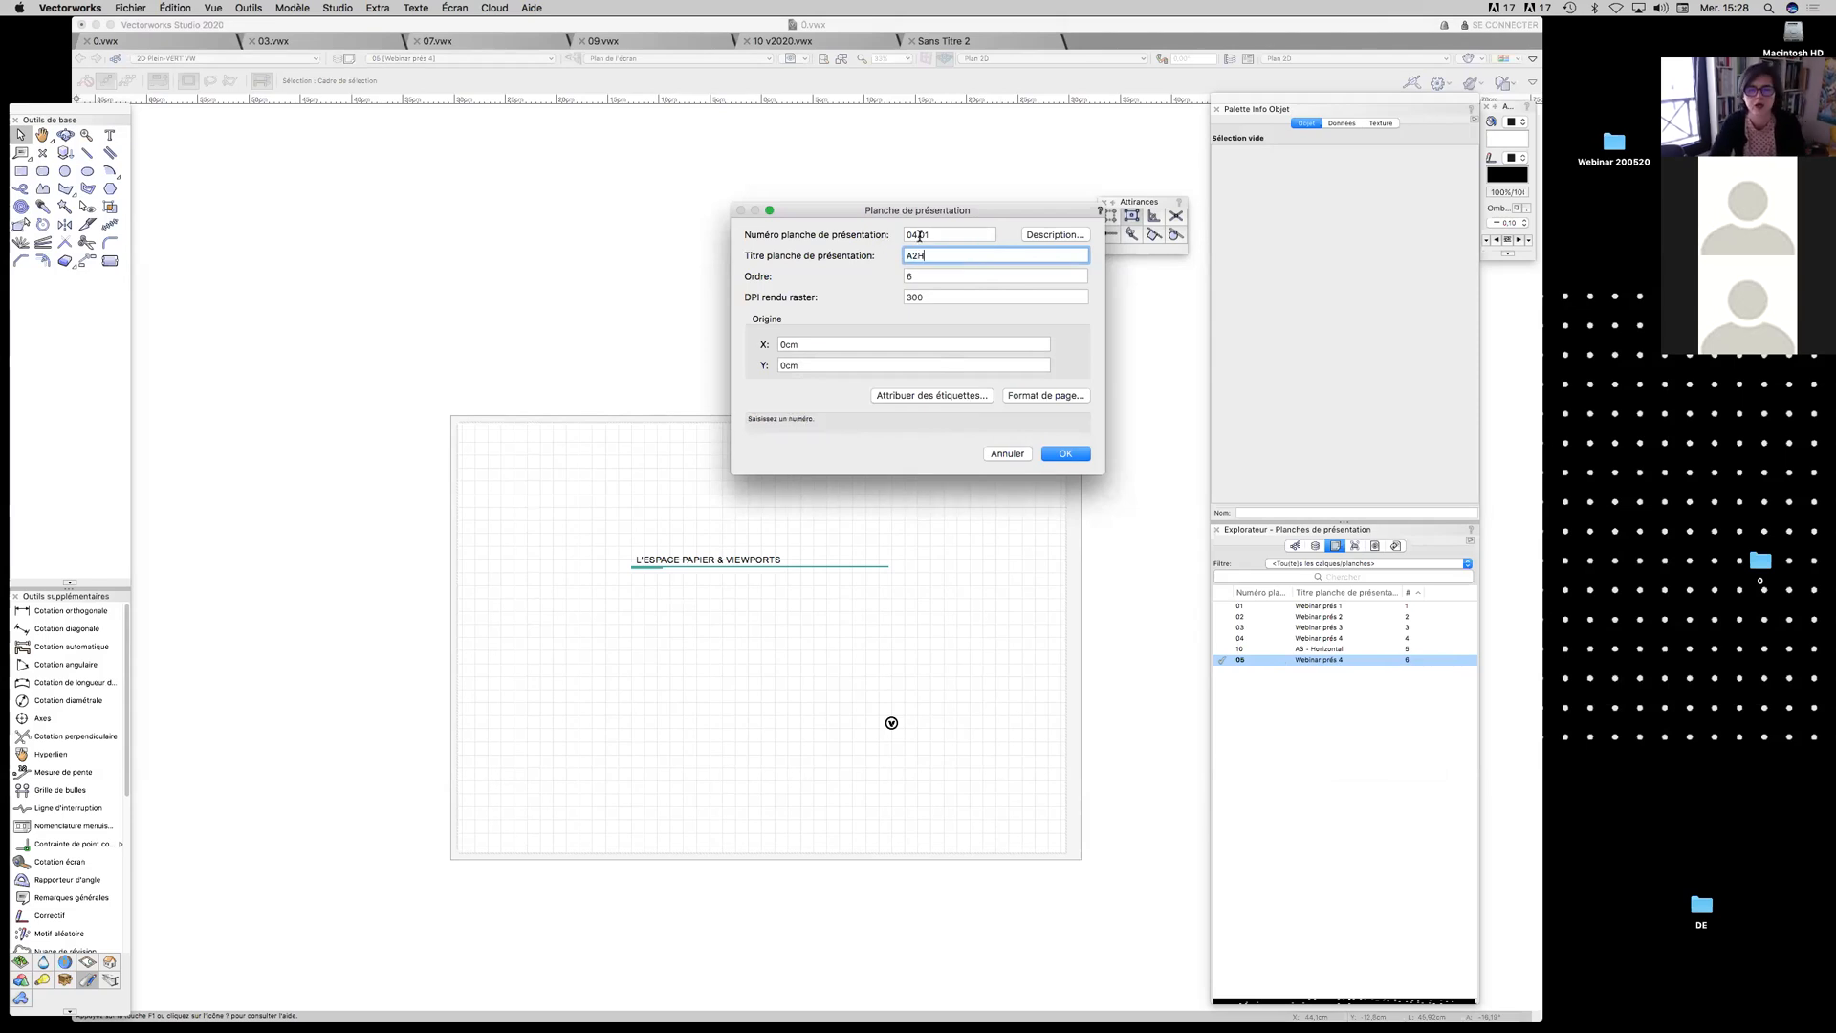
click(1056, 235)
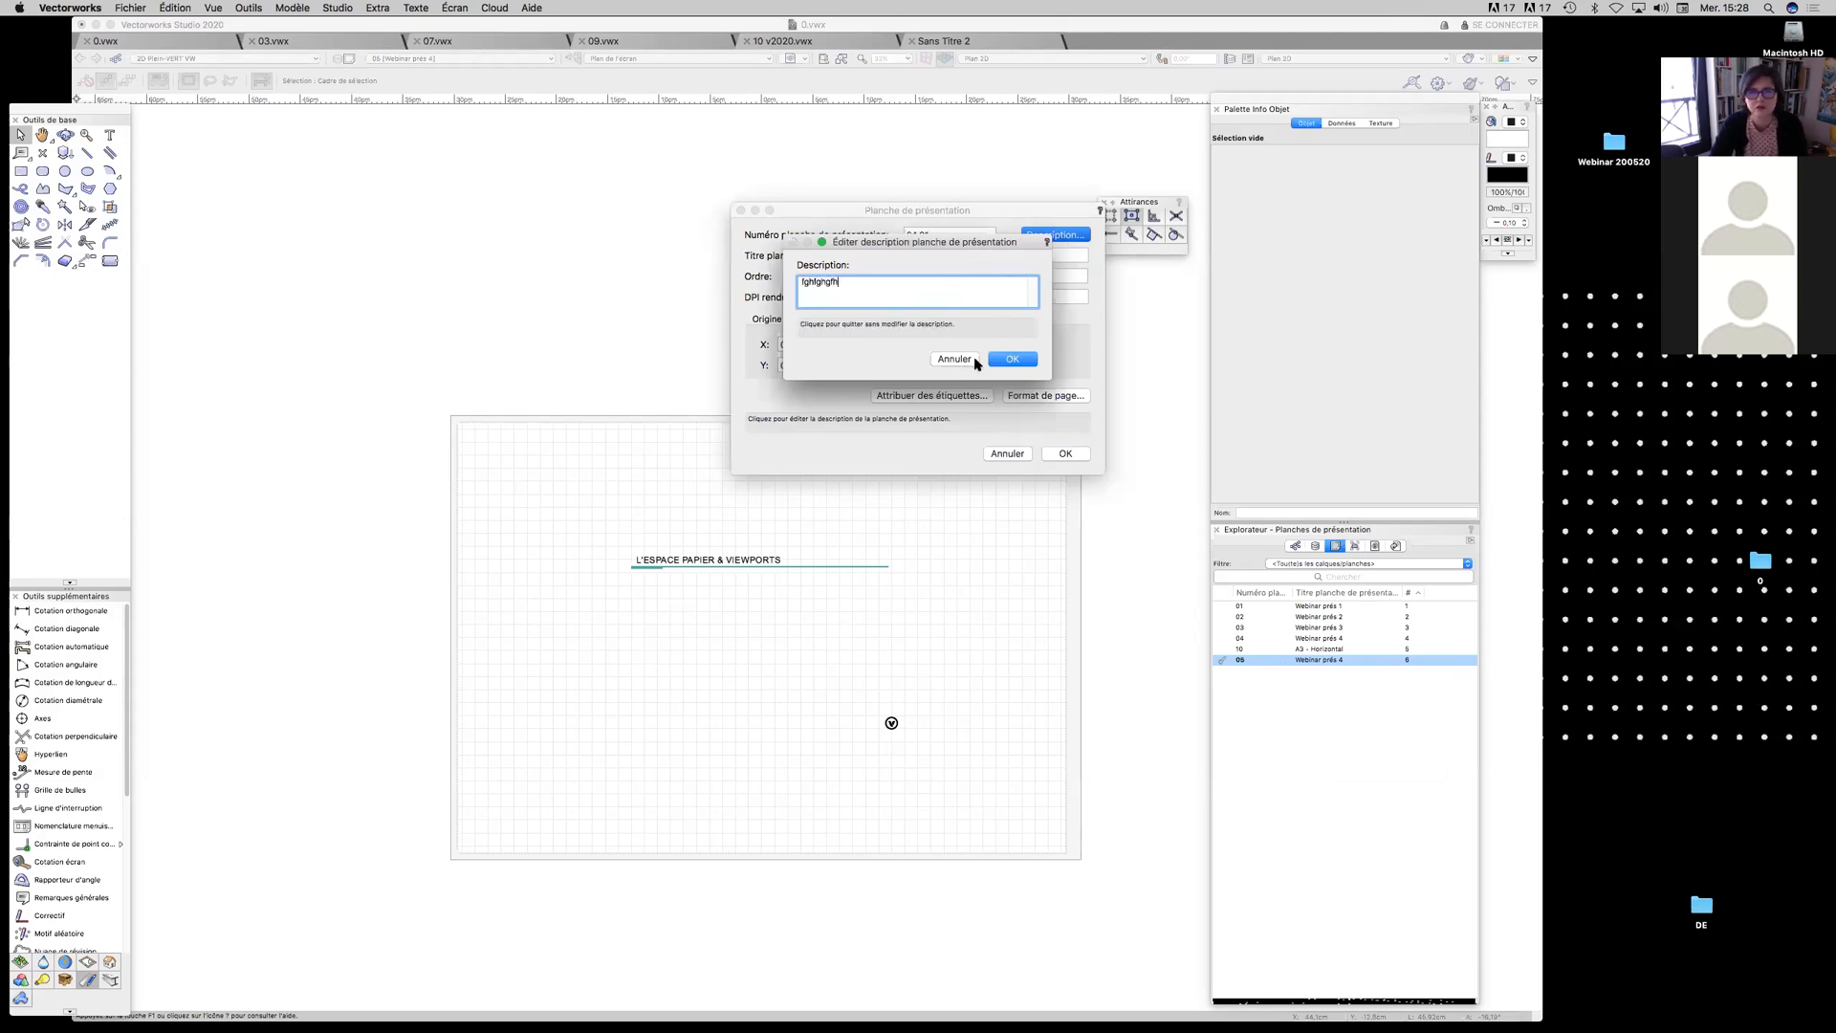
click(1009, 361)
Look at the label assignment options for the sheet, including the available label list, and leave without assigning any
click(926, 396)
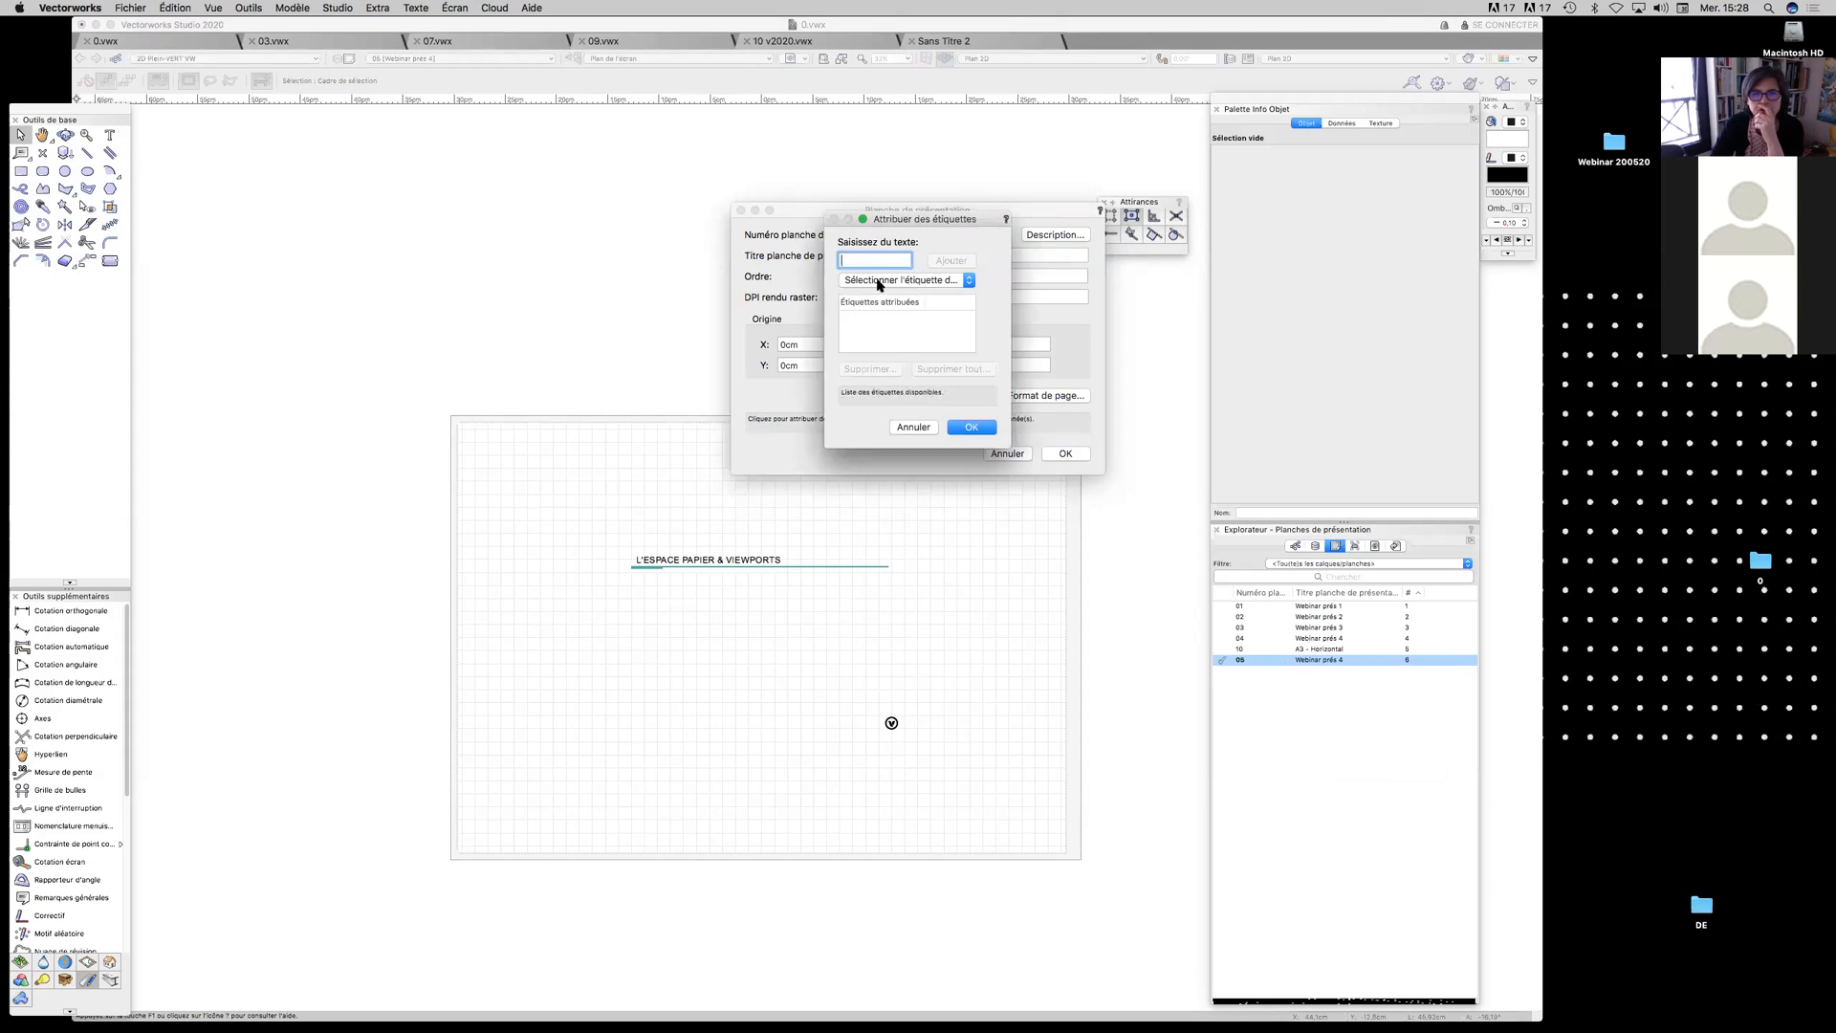
click(913, 282)
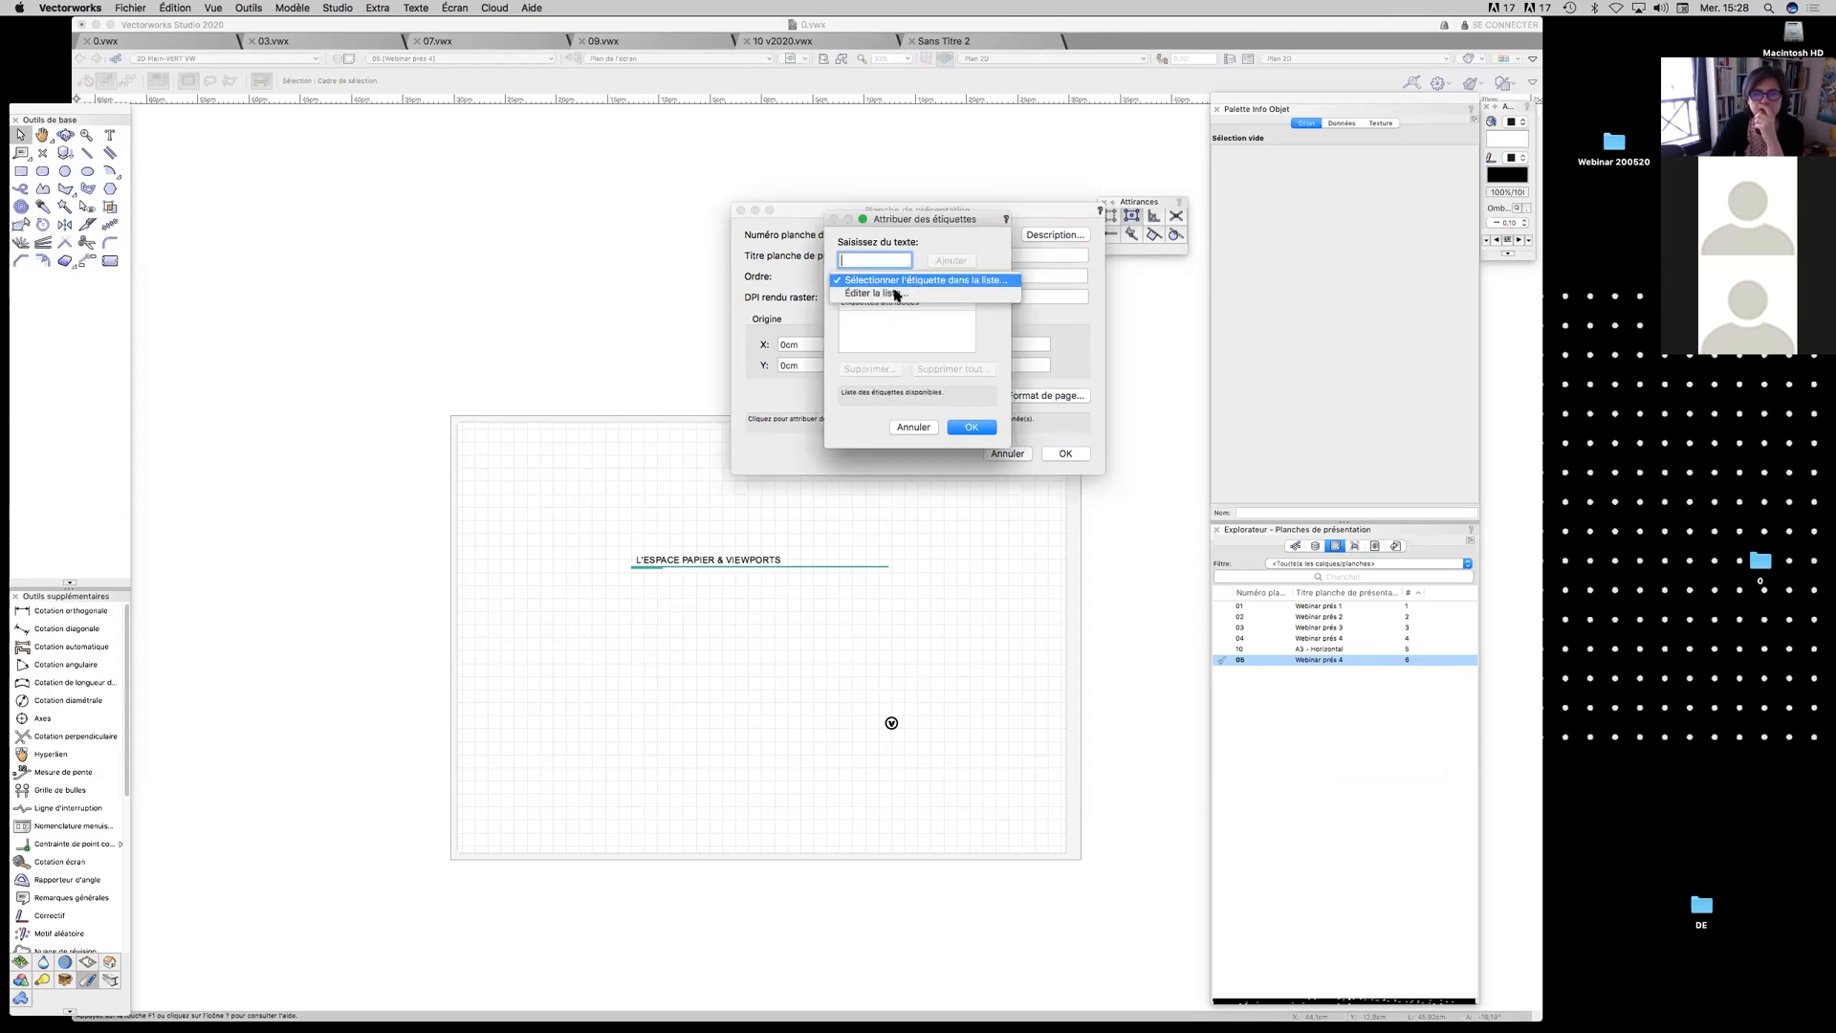
click(916, 430)
click(914, 428)
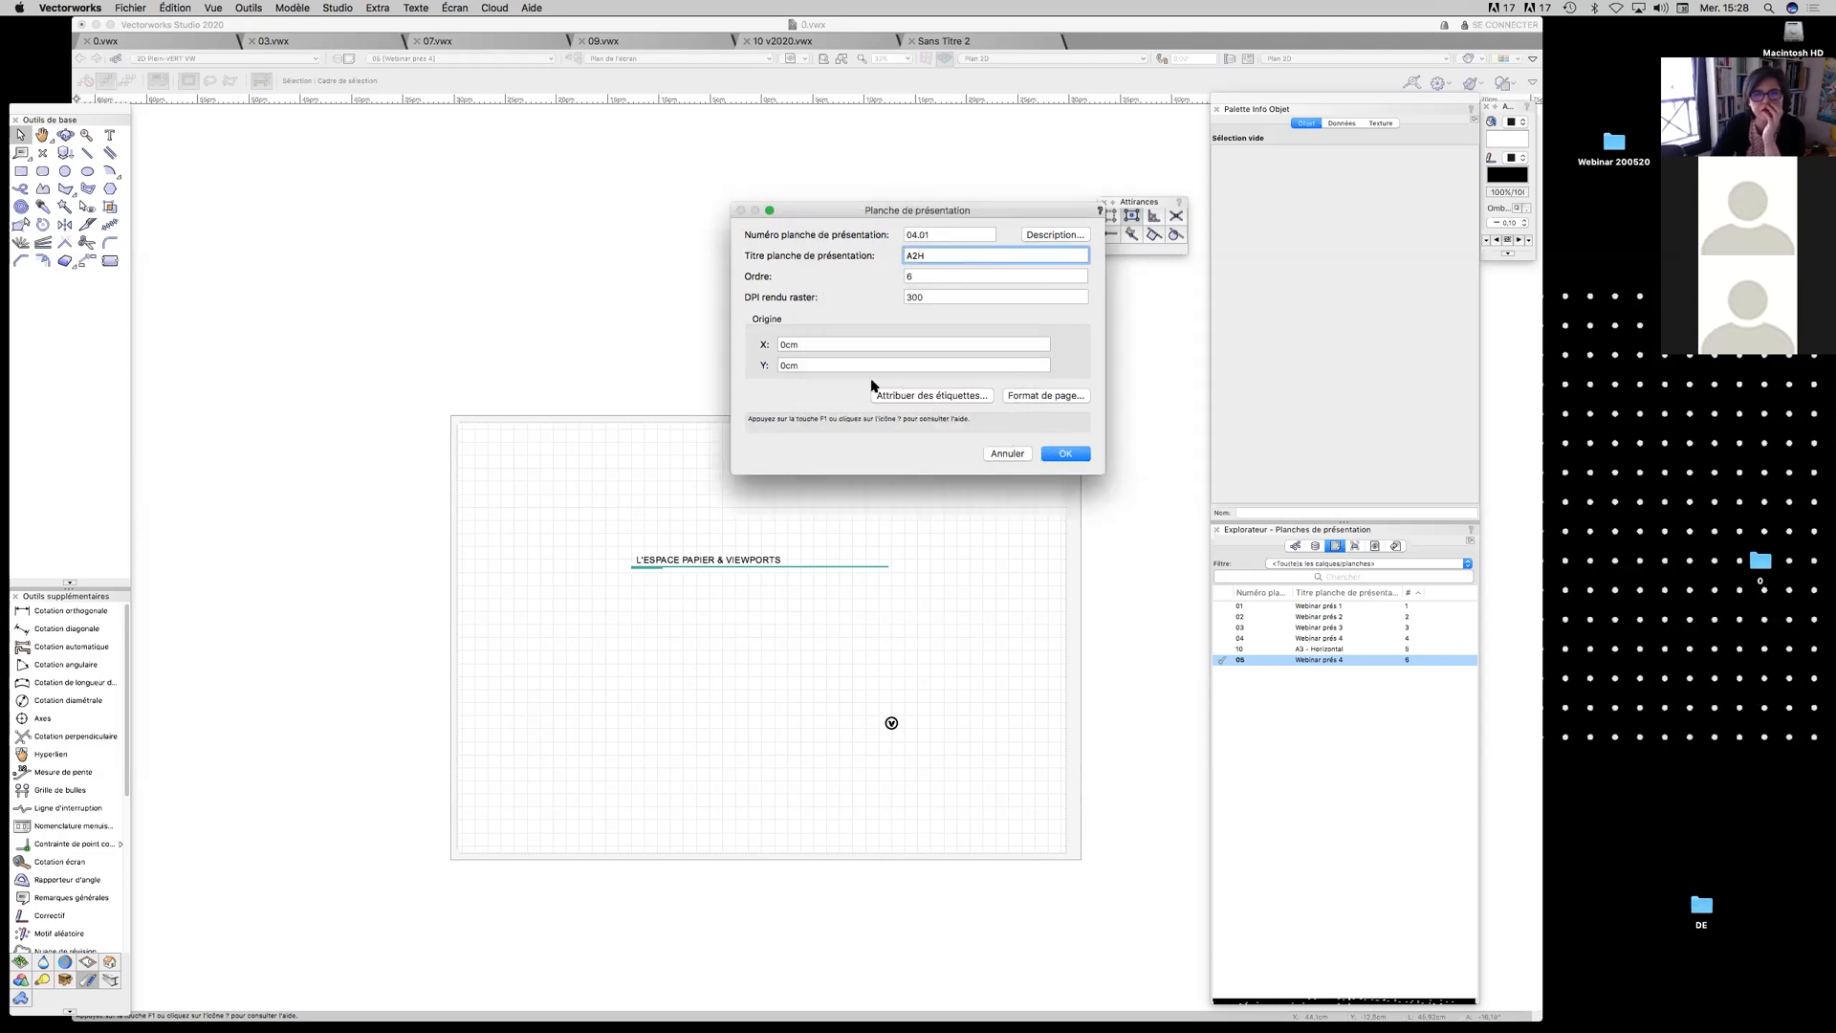
Apply the presentation sheet settings with the X and Y origin at 0 cm
click(812, 345)
click(812, 366)
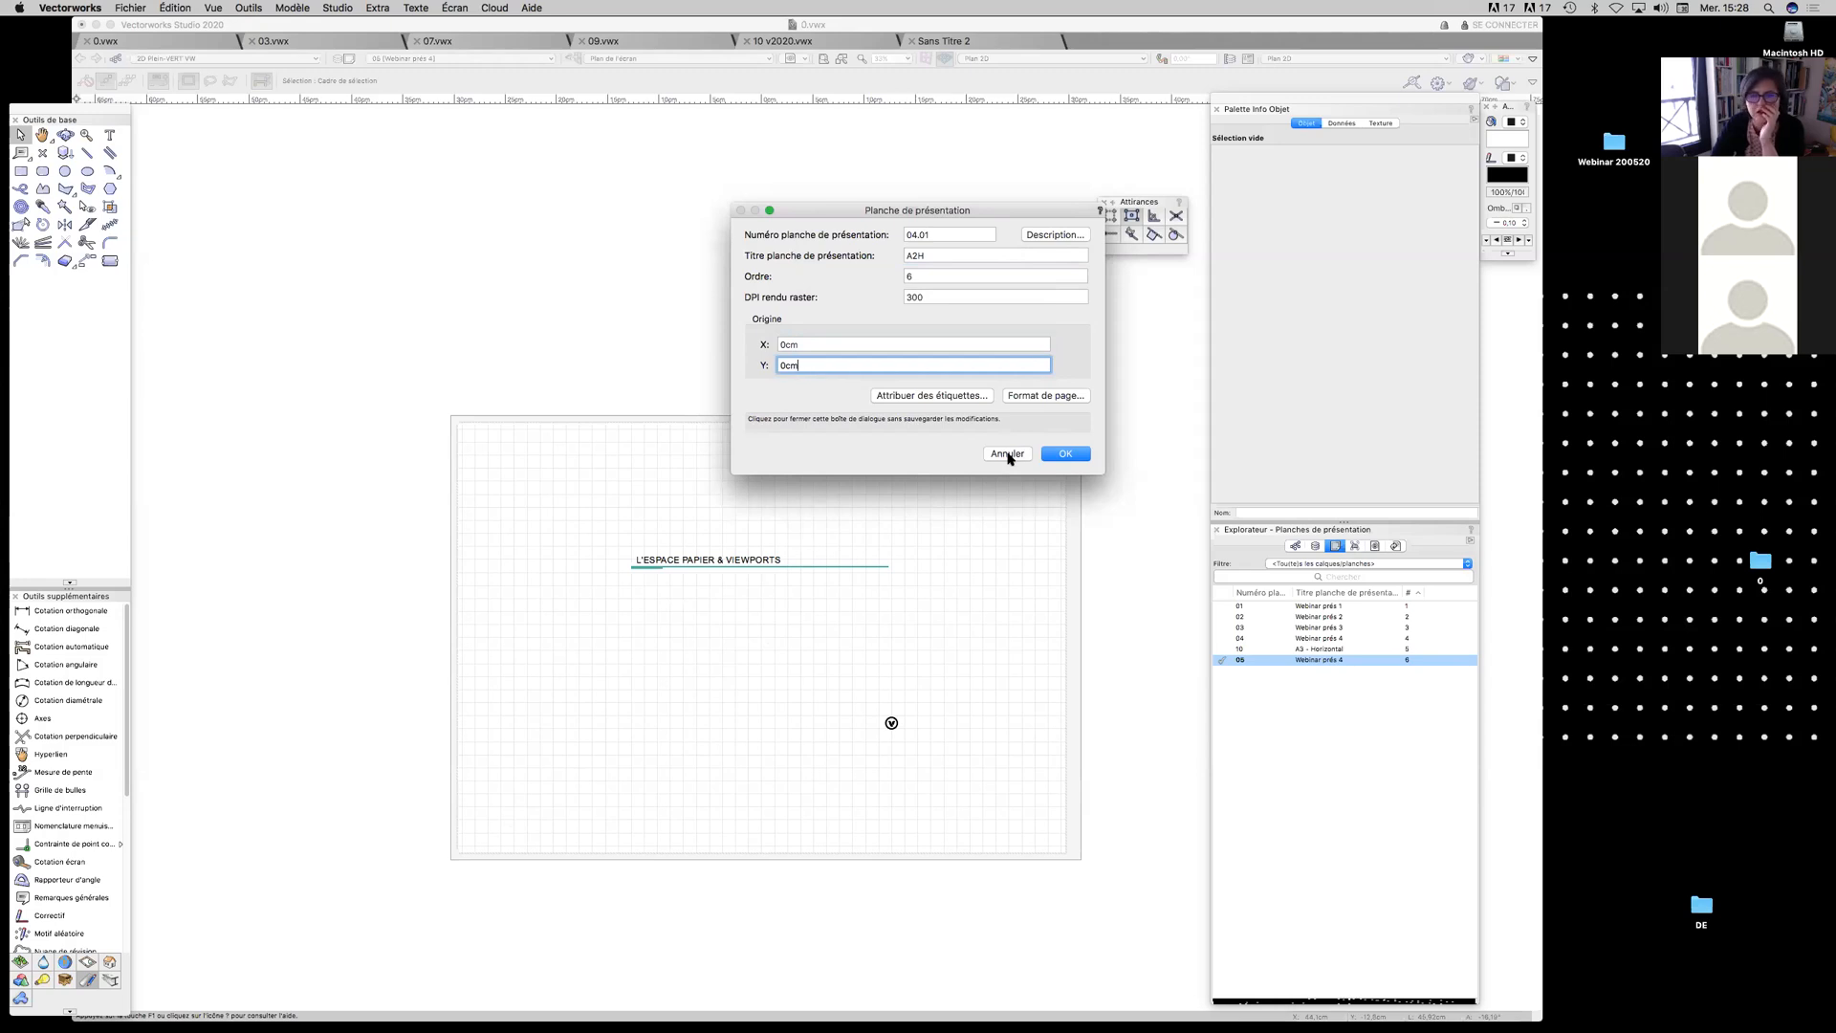
click(1063, 454)
click(23, 171)
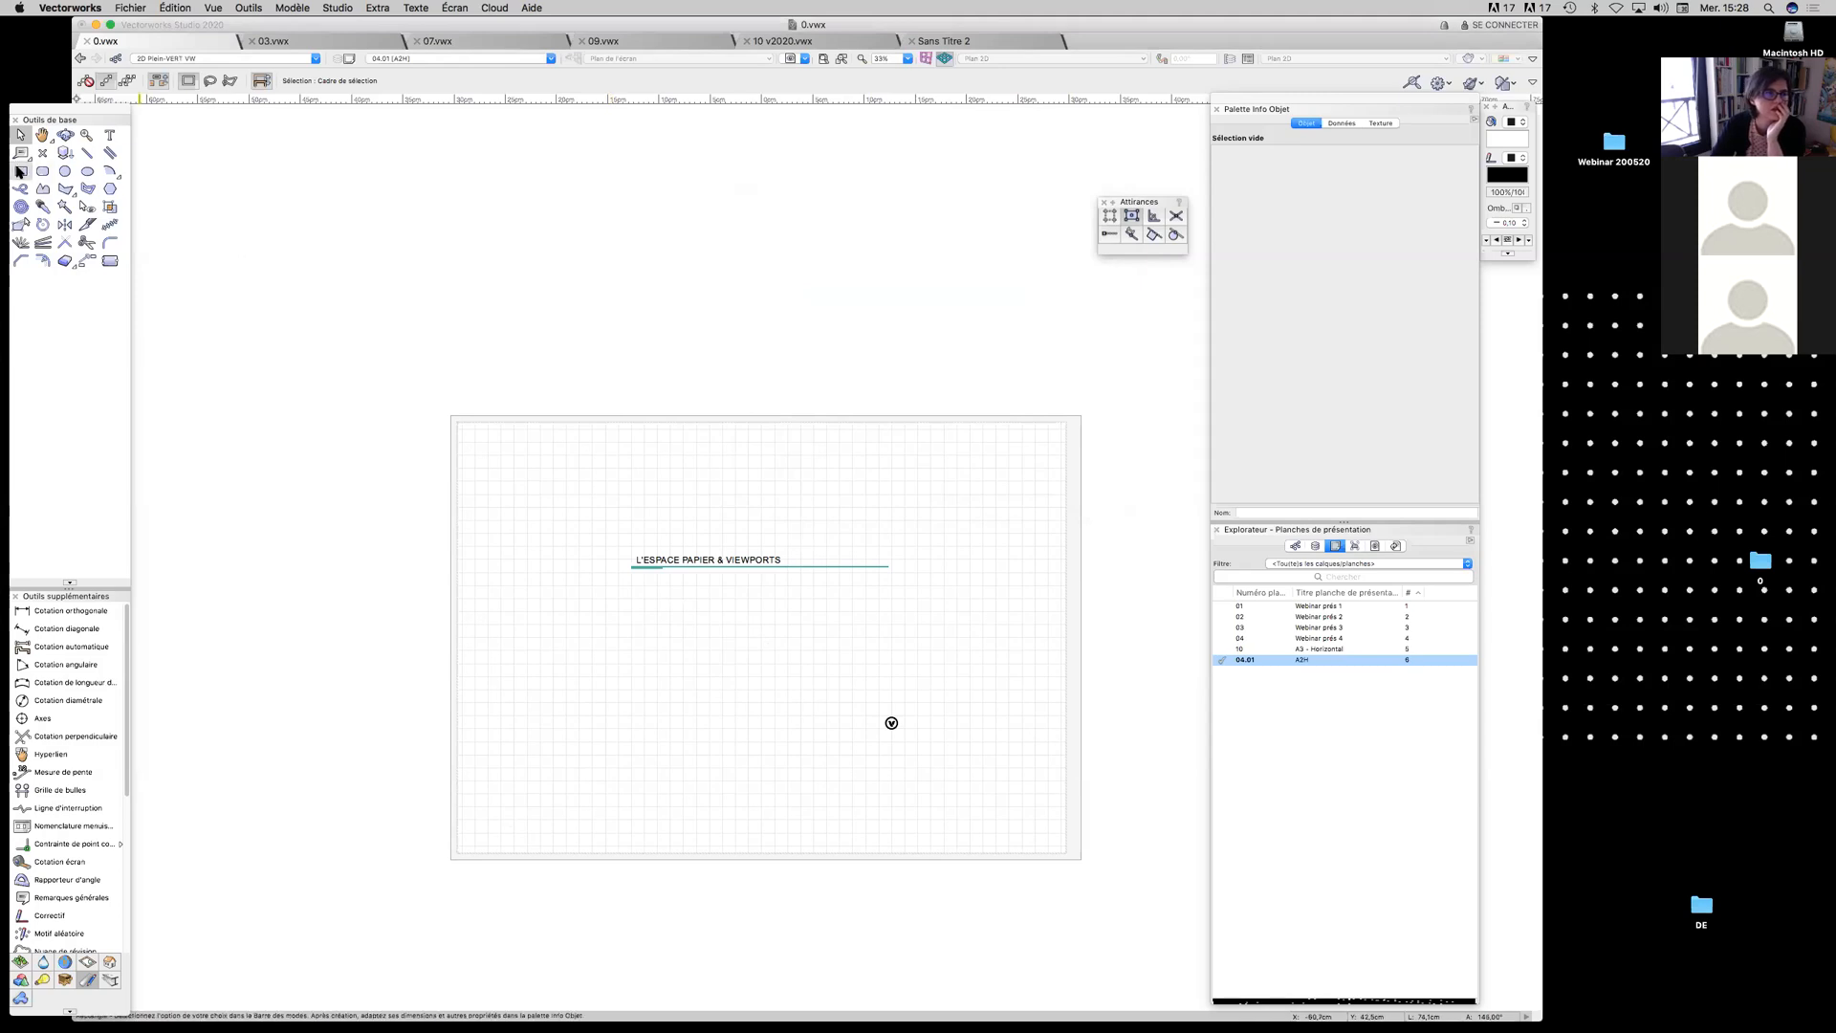
click(822, 515)
click(976, 508)
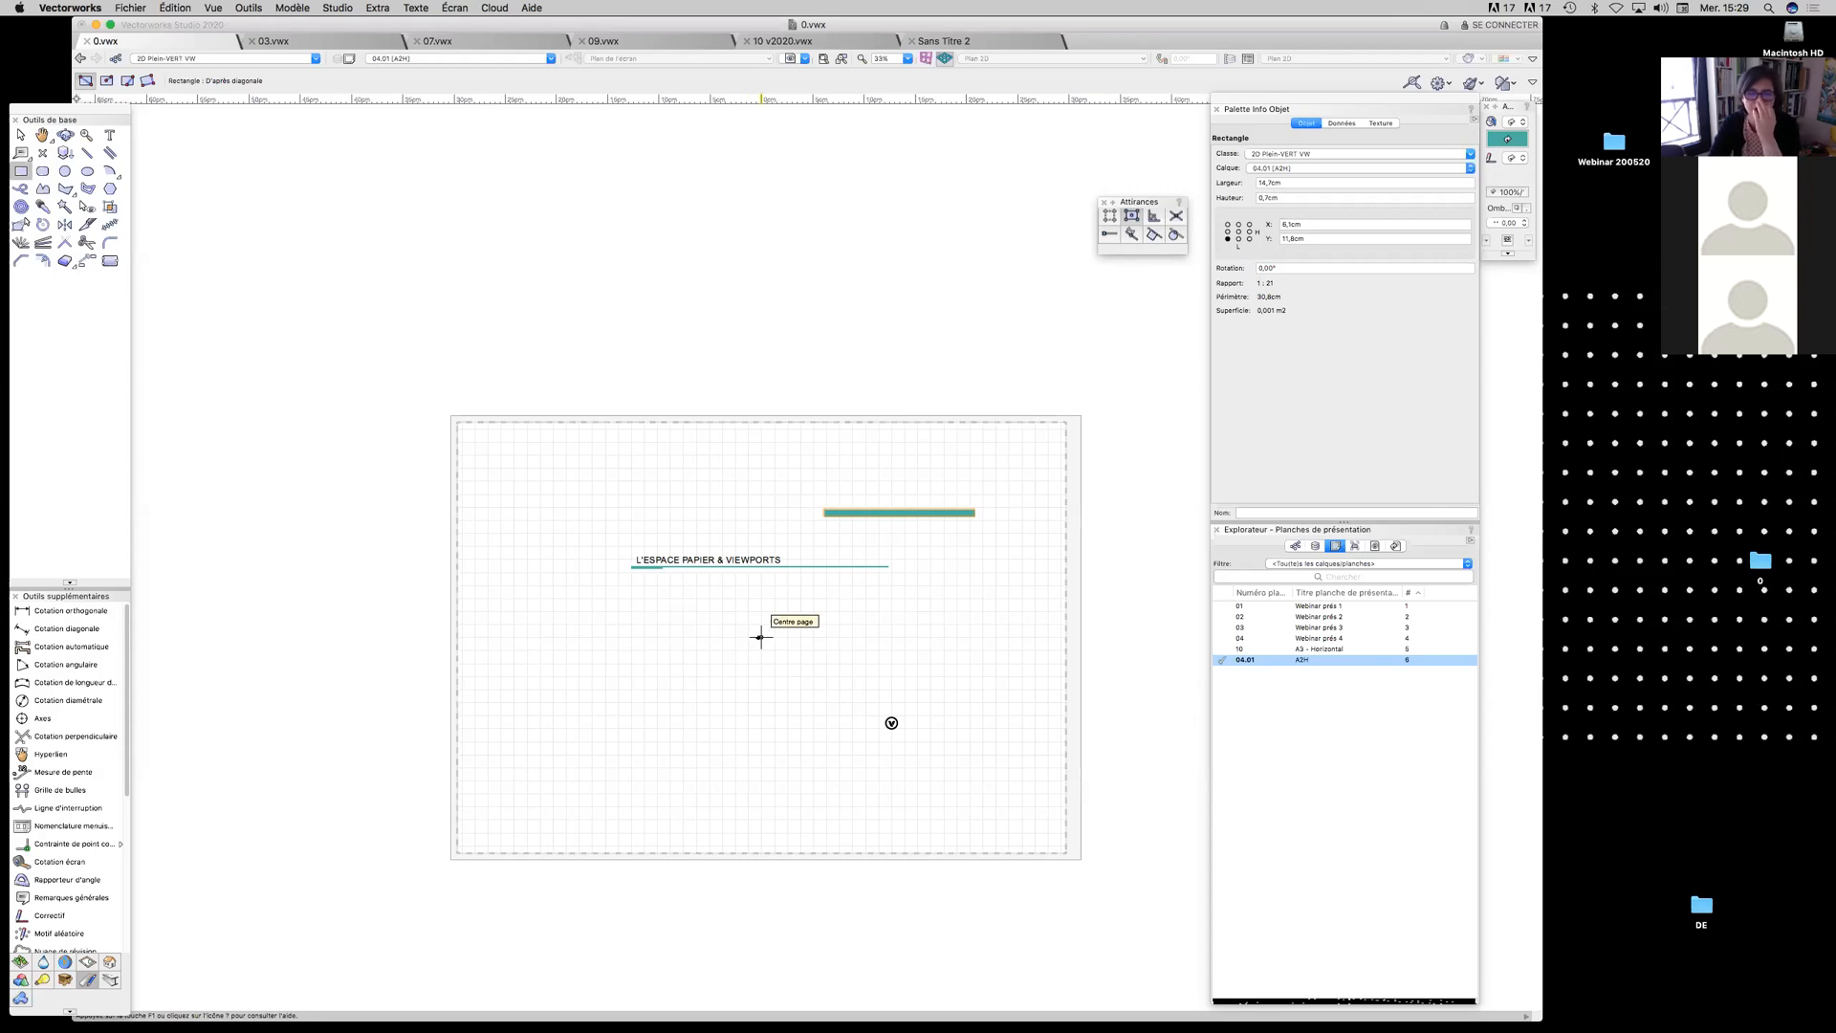
key(x)
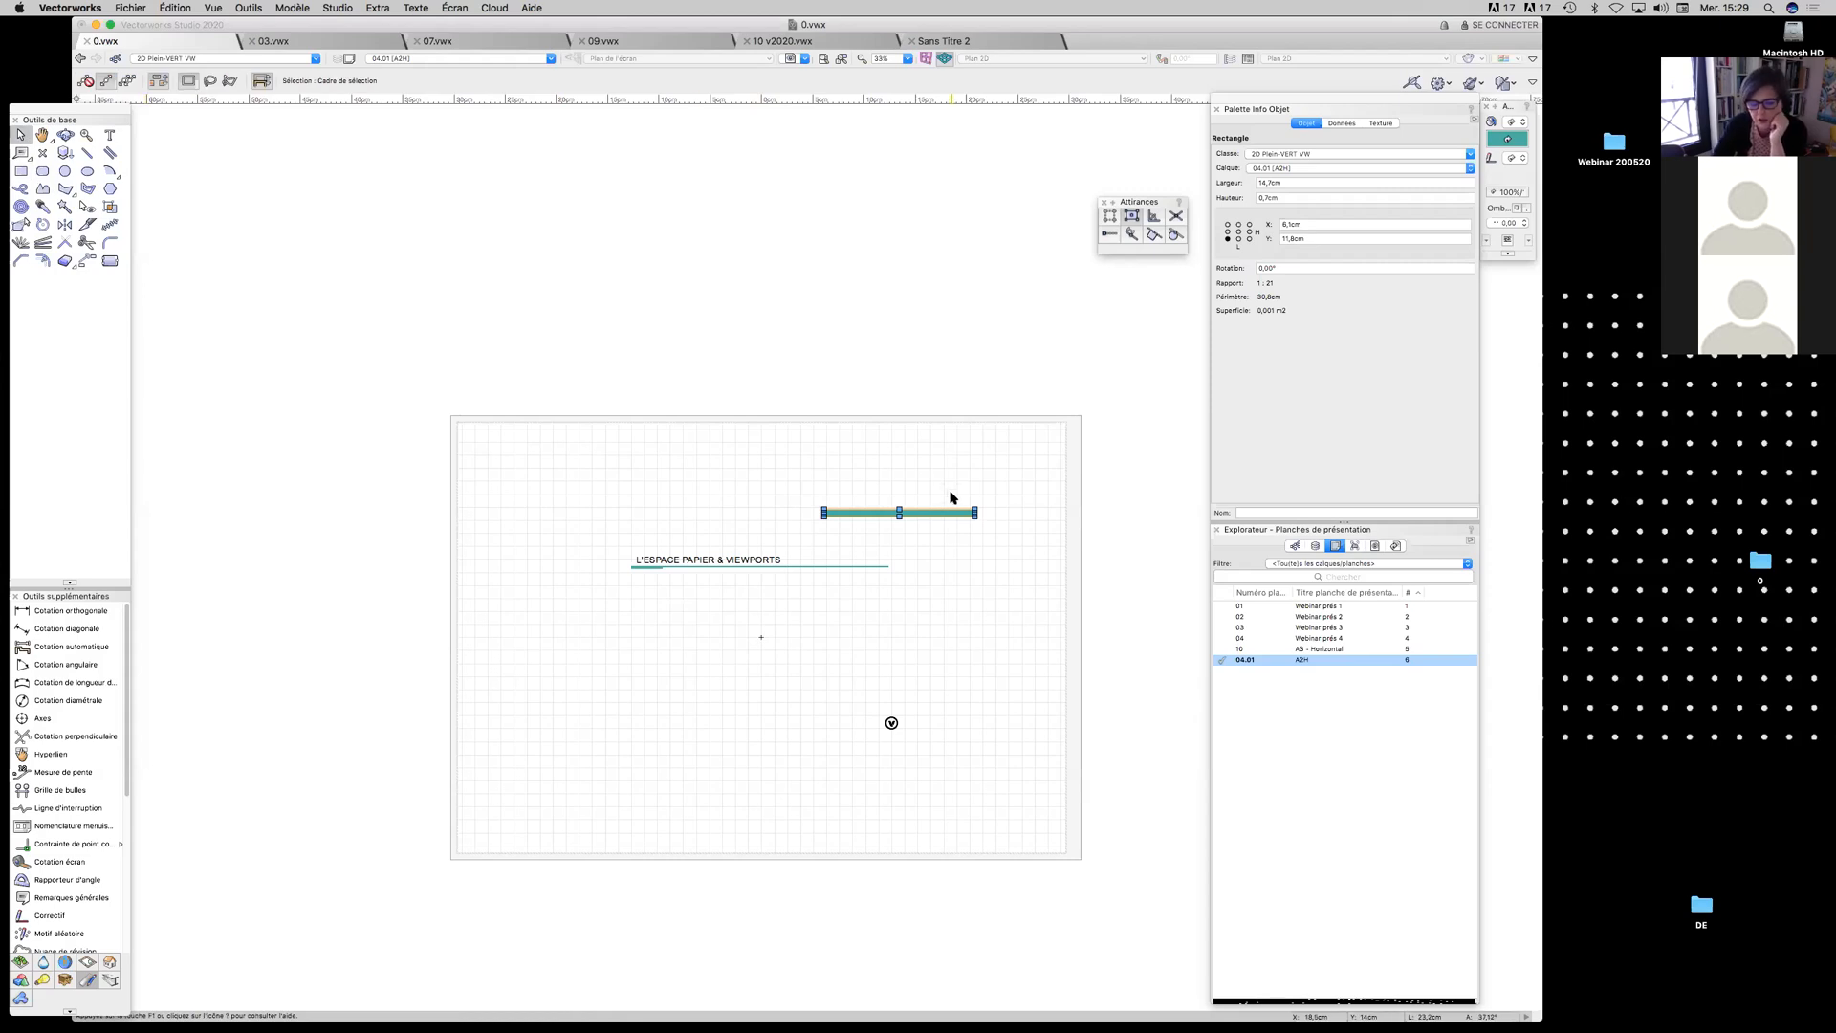
key(Delete)
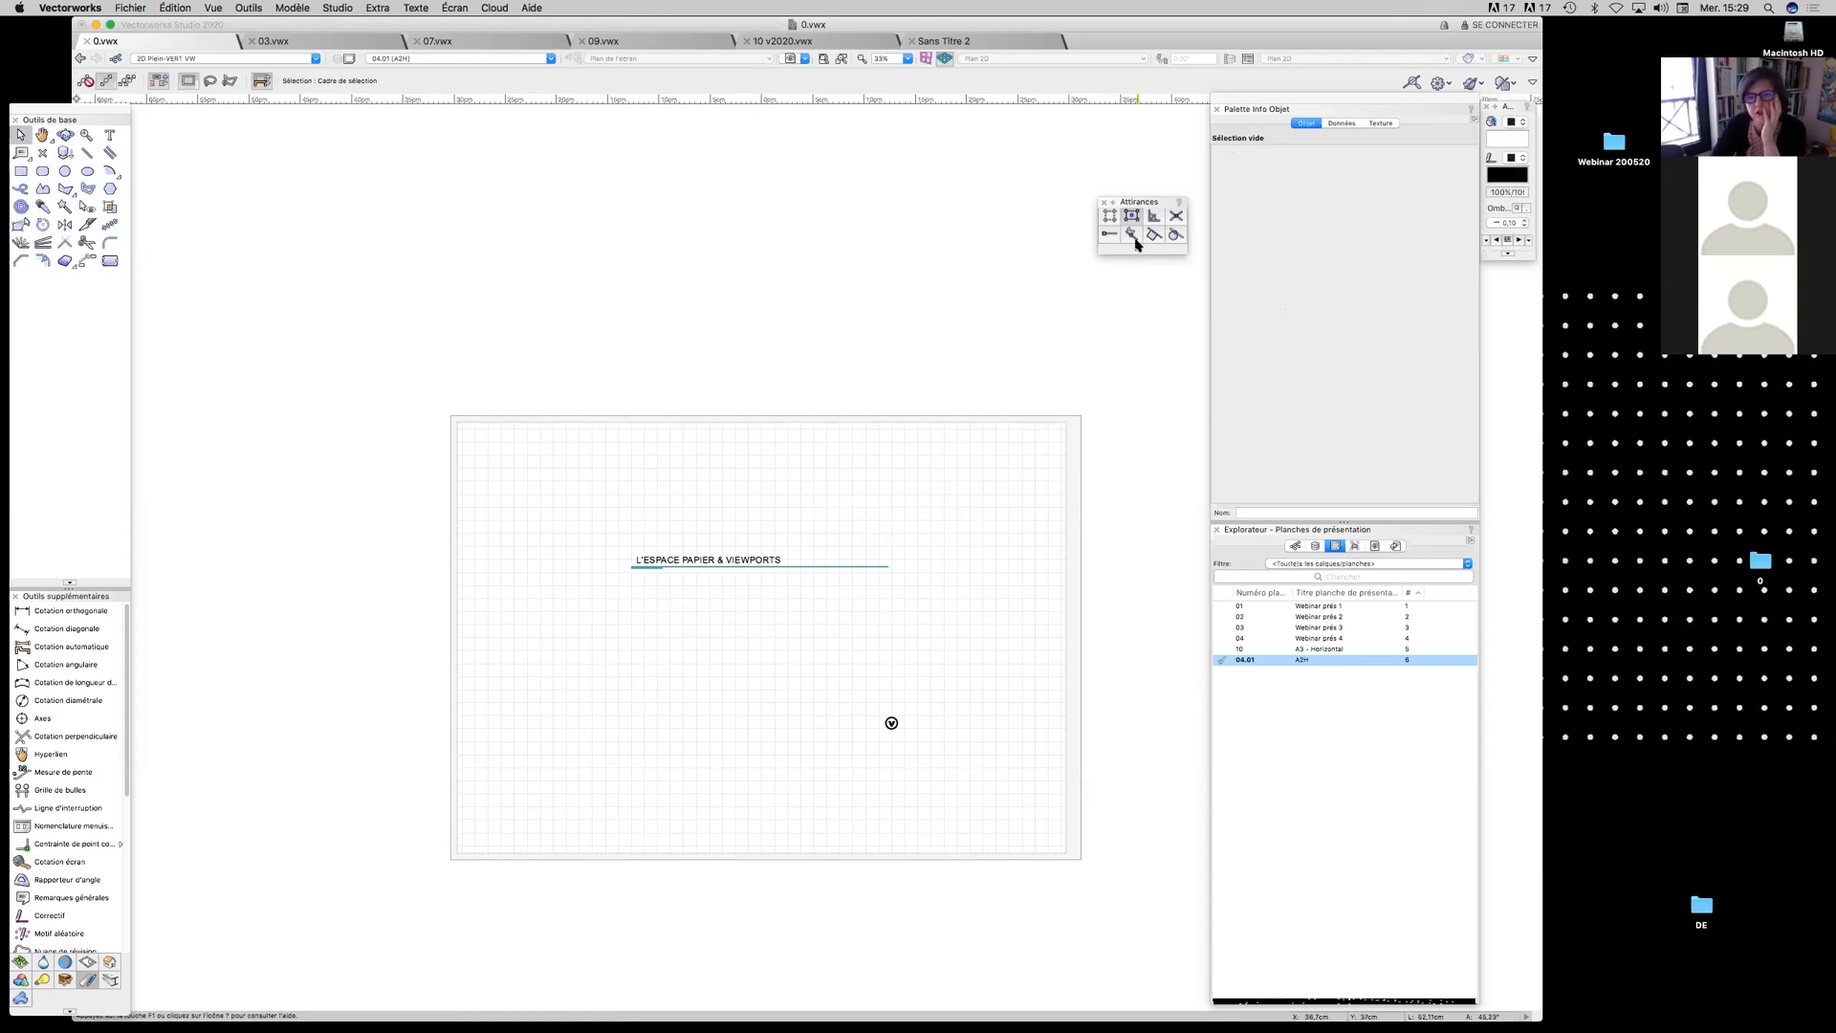
Draw a square about 15.1 cm wide over the start of the title and a smaller one about 8.4 cm wide below it
key(4)
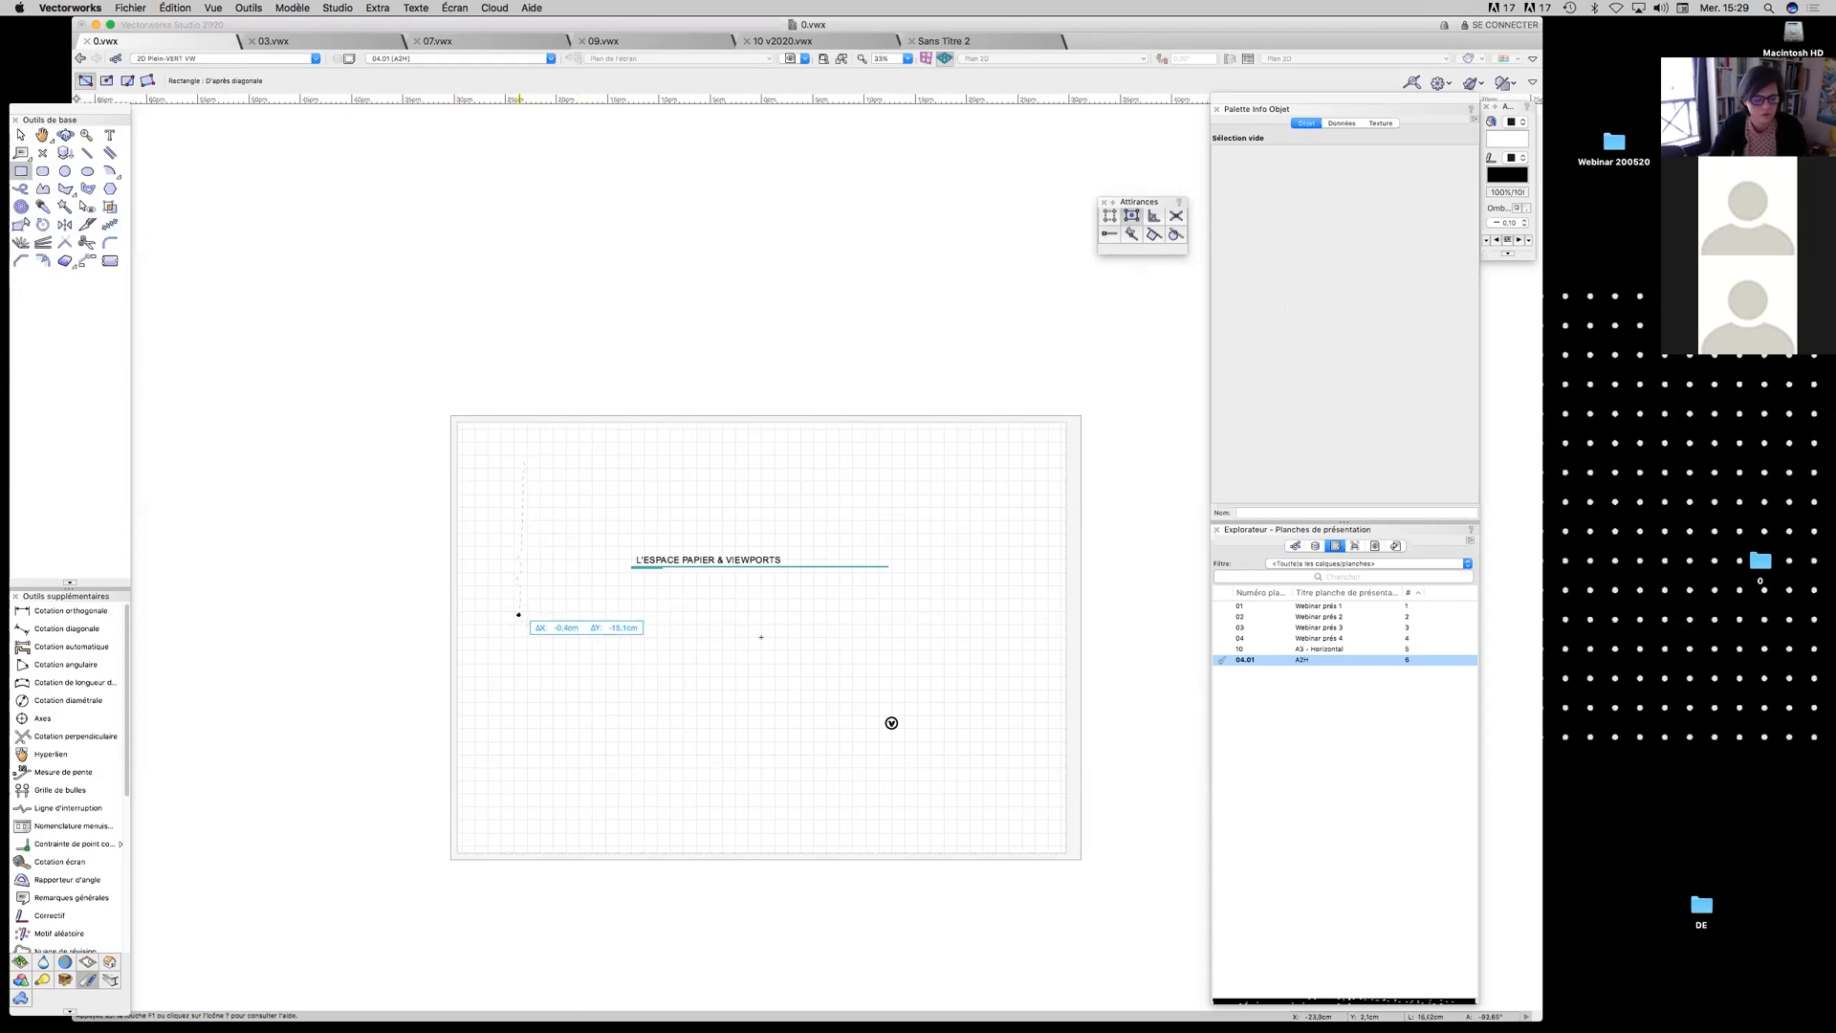
drag(524, 616, 678, 463)
drag(543, 682, 630, 768)
Select both squares and align them to the grid
click(20, 135)
shift+click(602, 596)
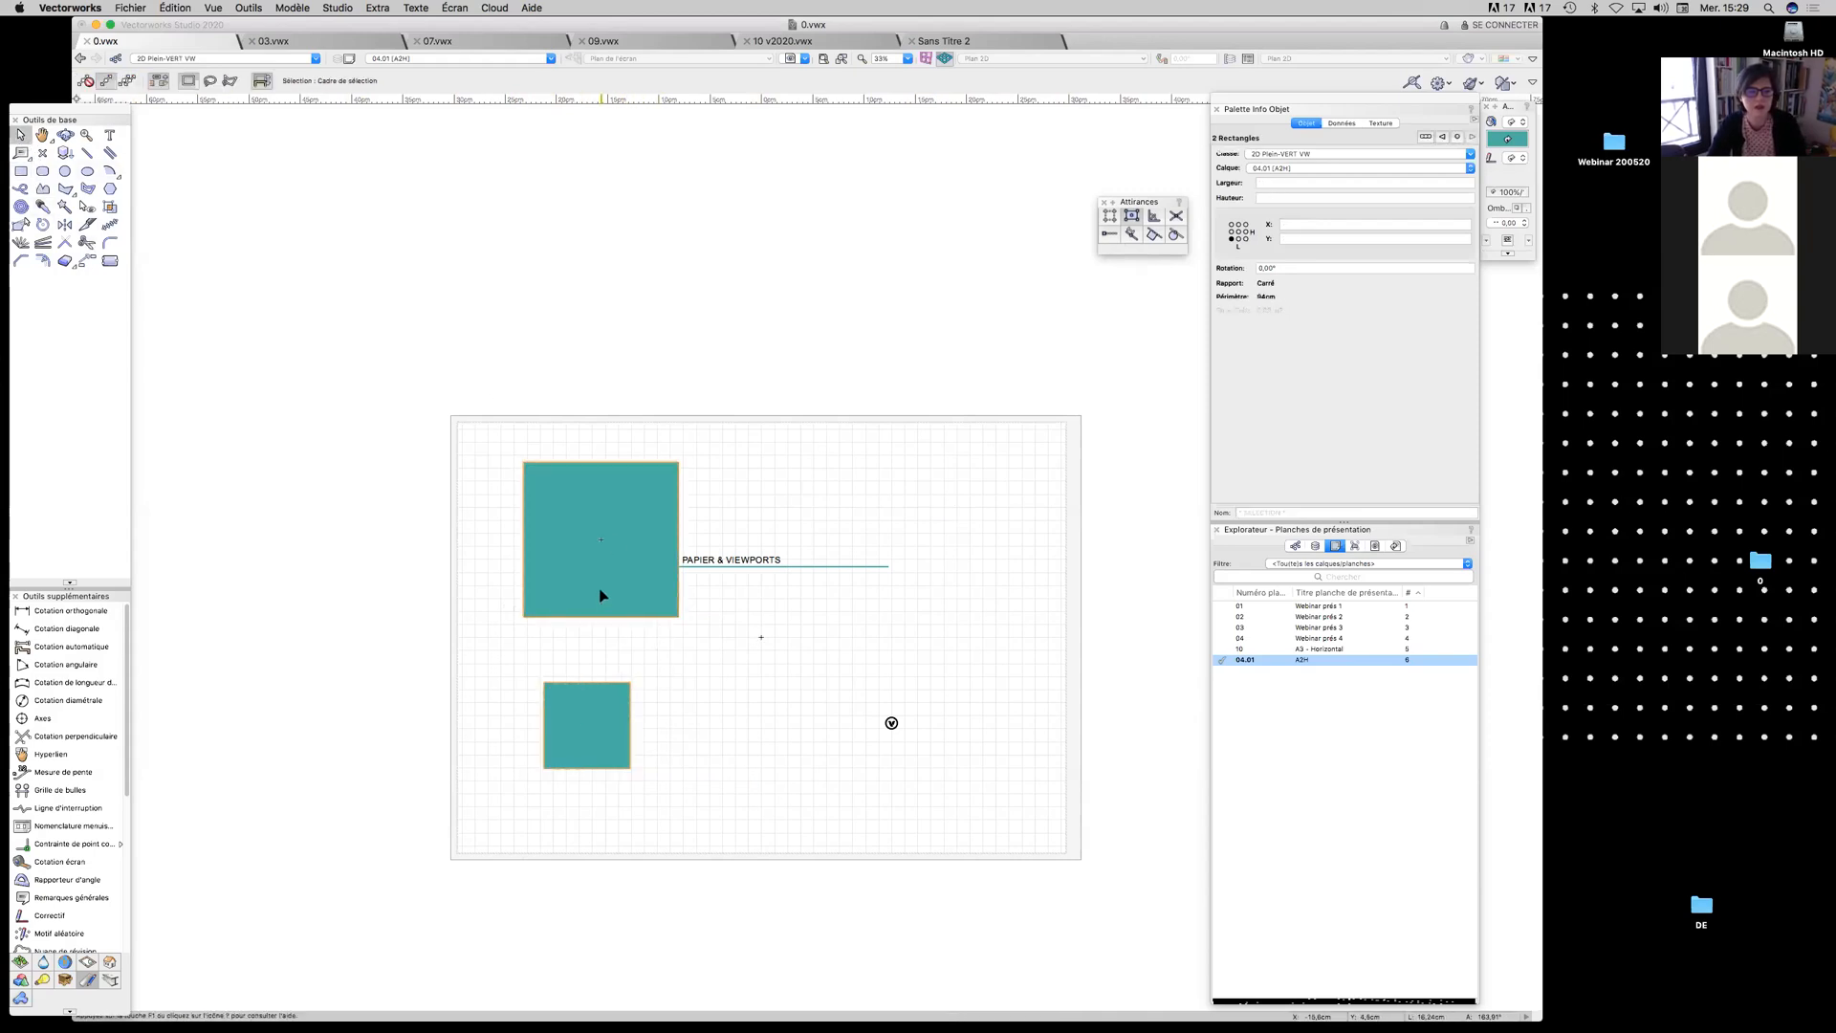
click(246, 7)
mouse_move(419, 55)
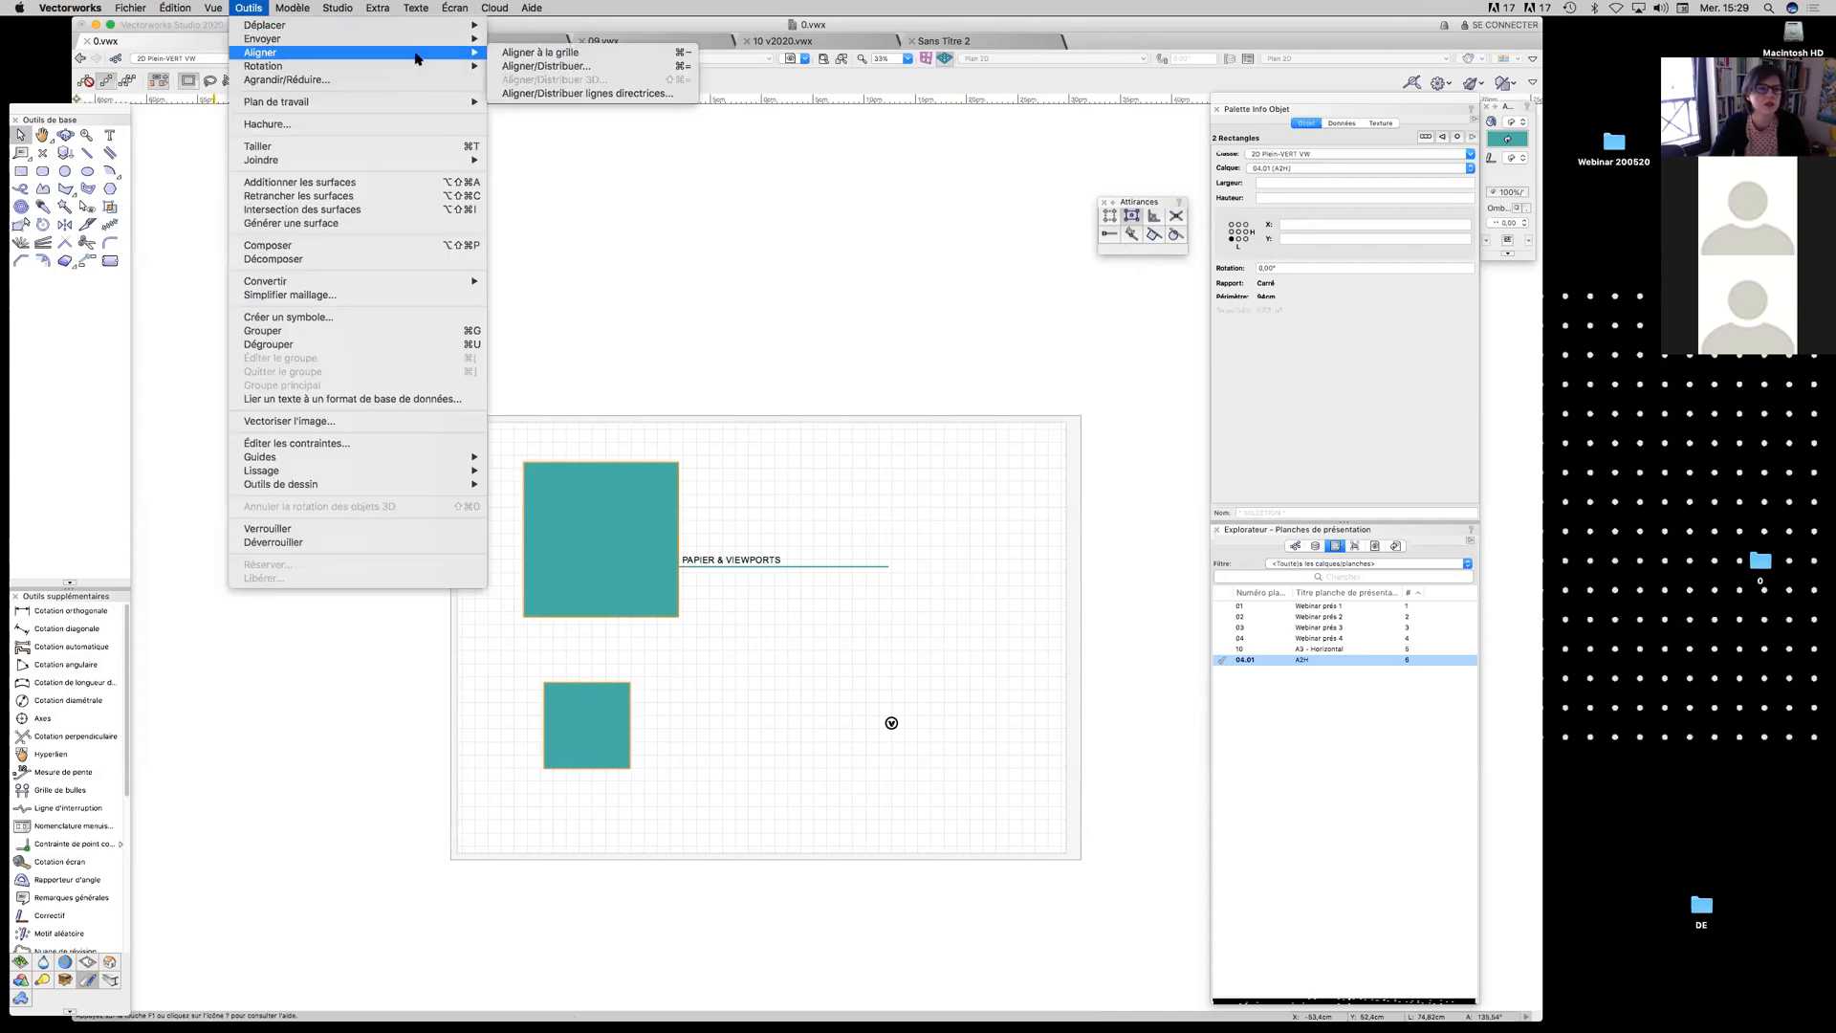
click(556, 54)
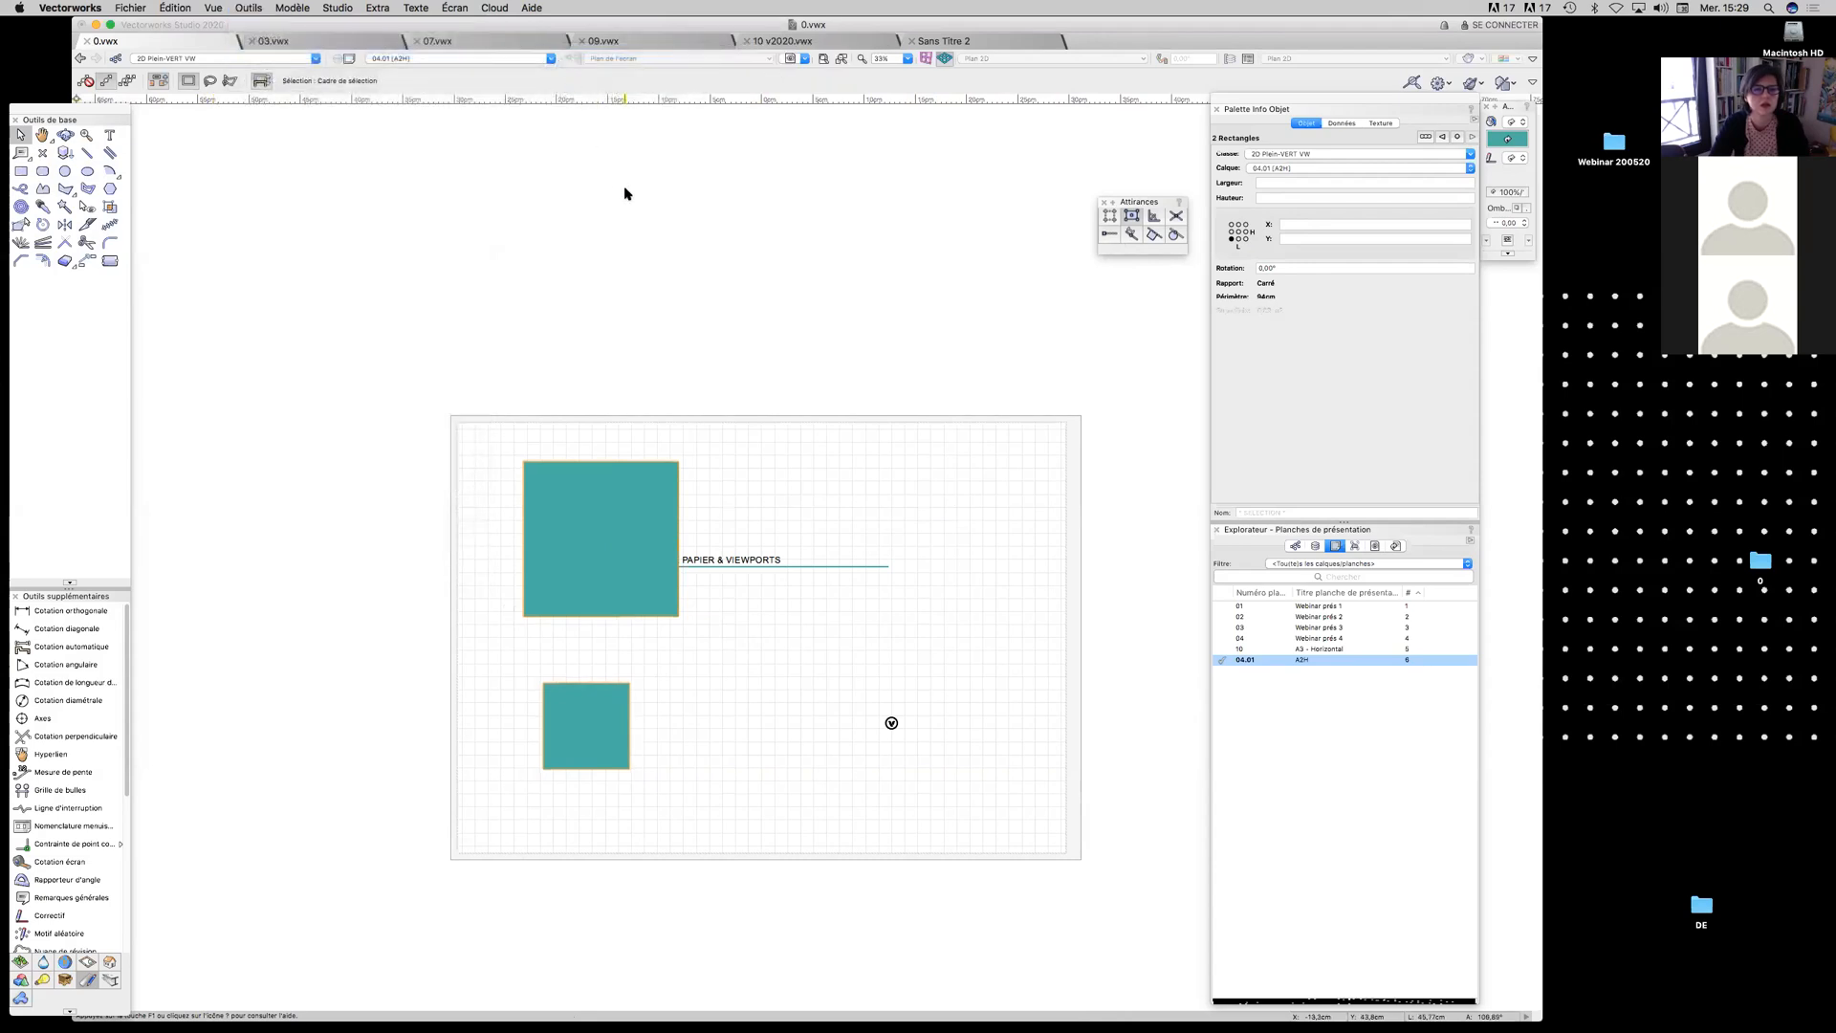
Align the two squares along their left edges with Align/Distribute and deselect them
click(182, 8)
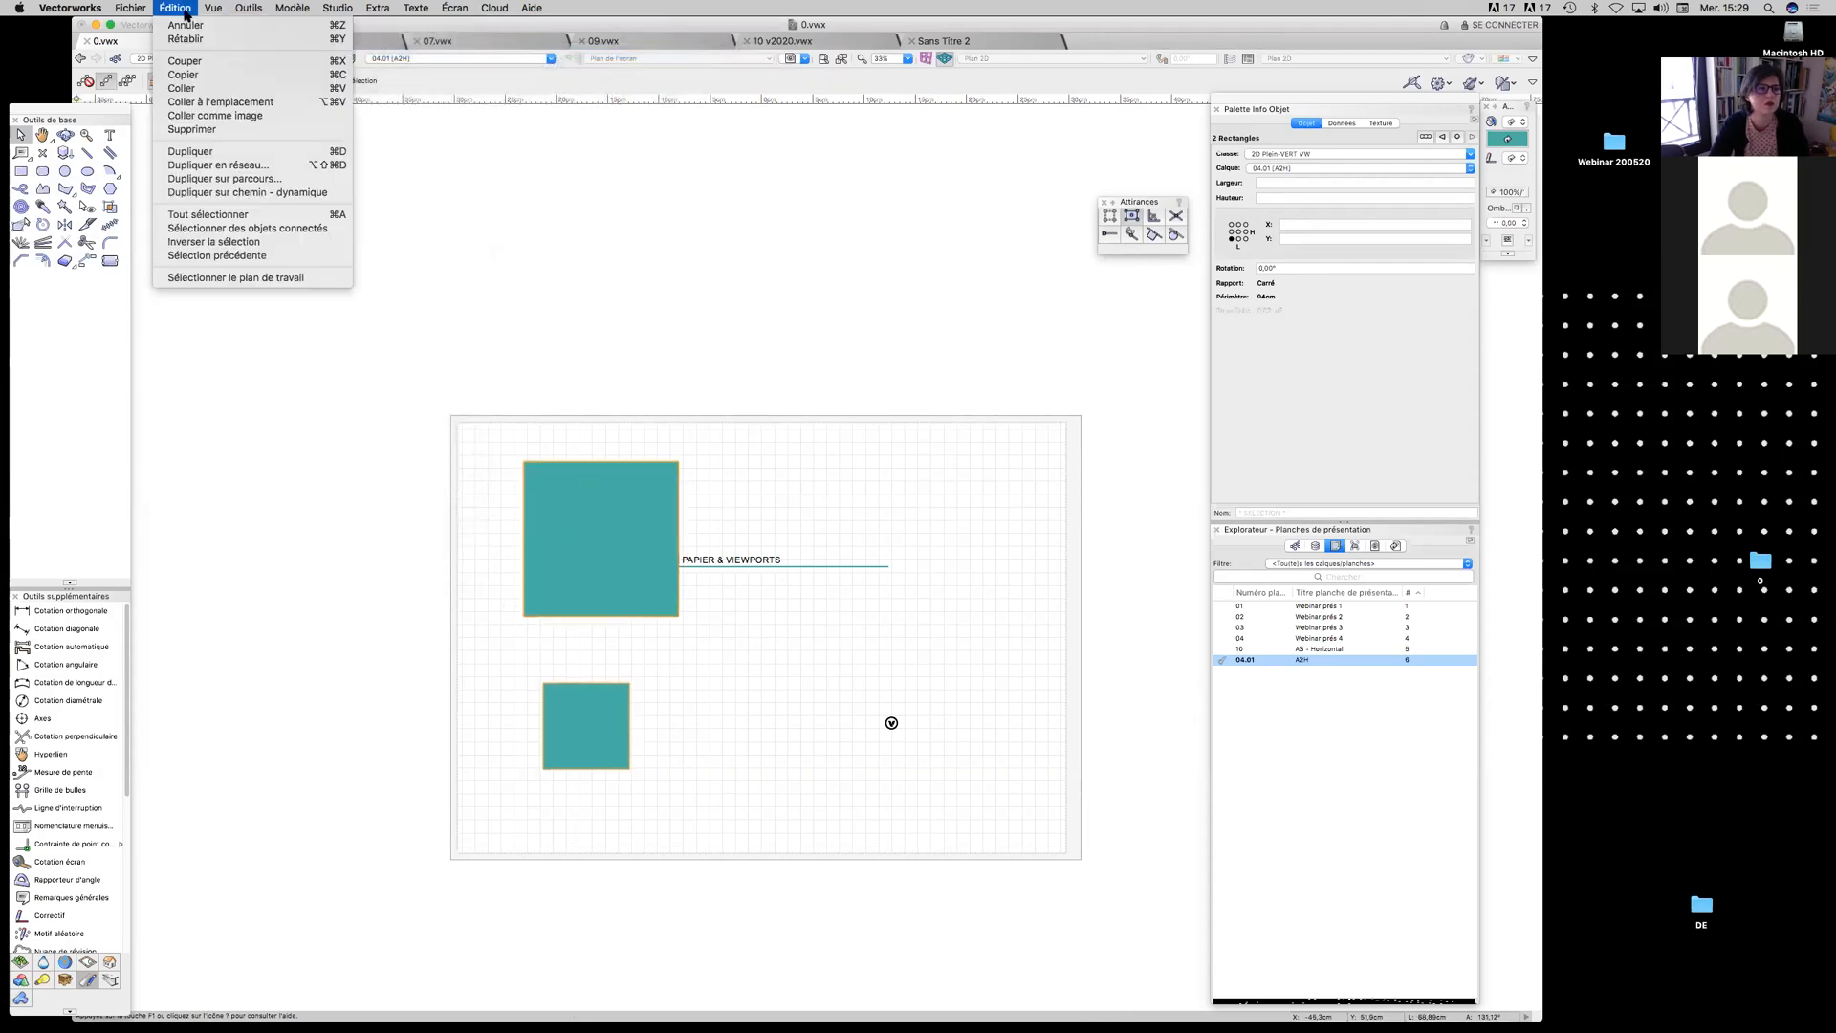
mouse_move(199, 15)
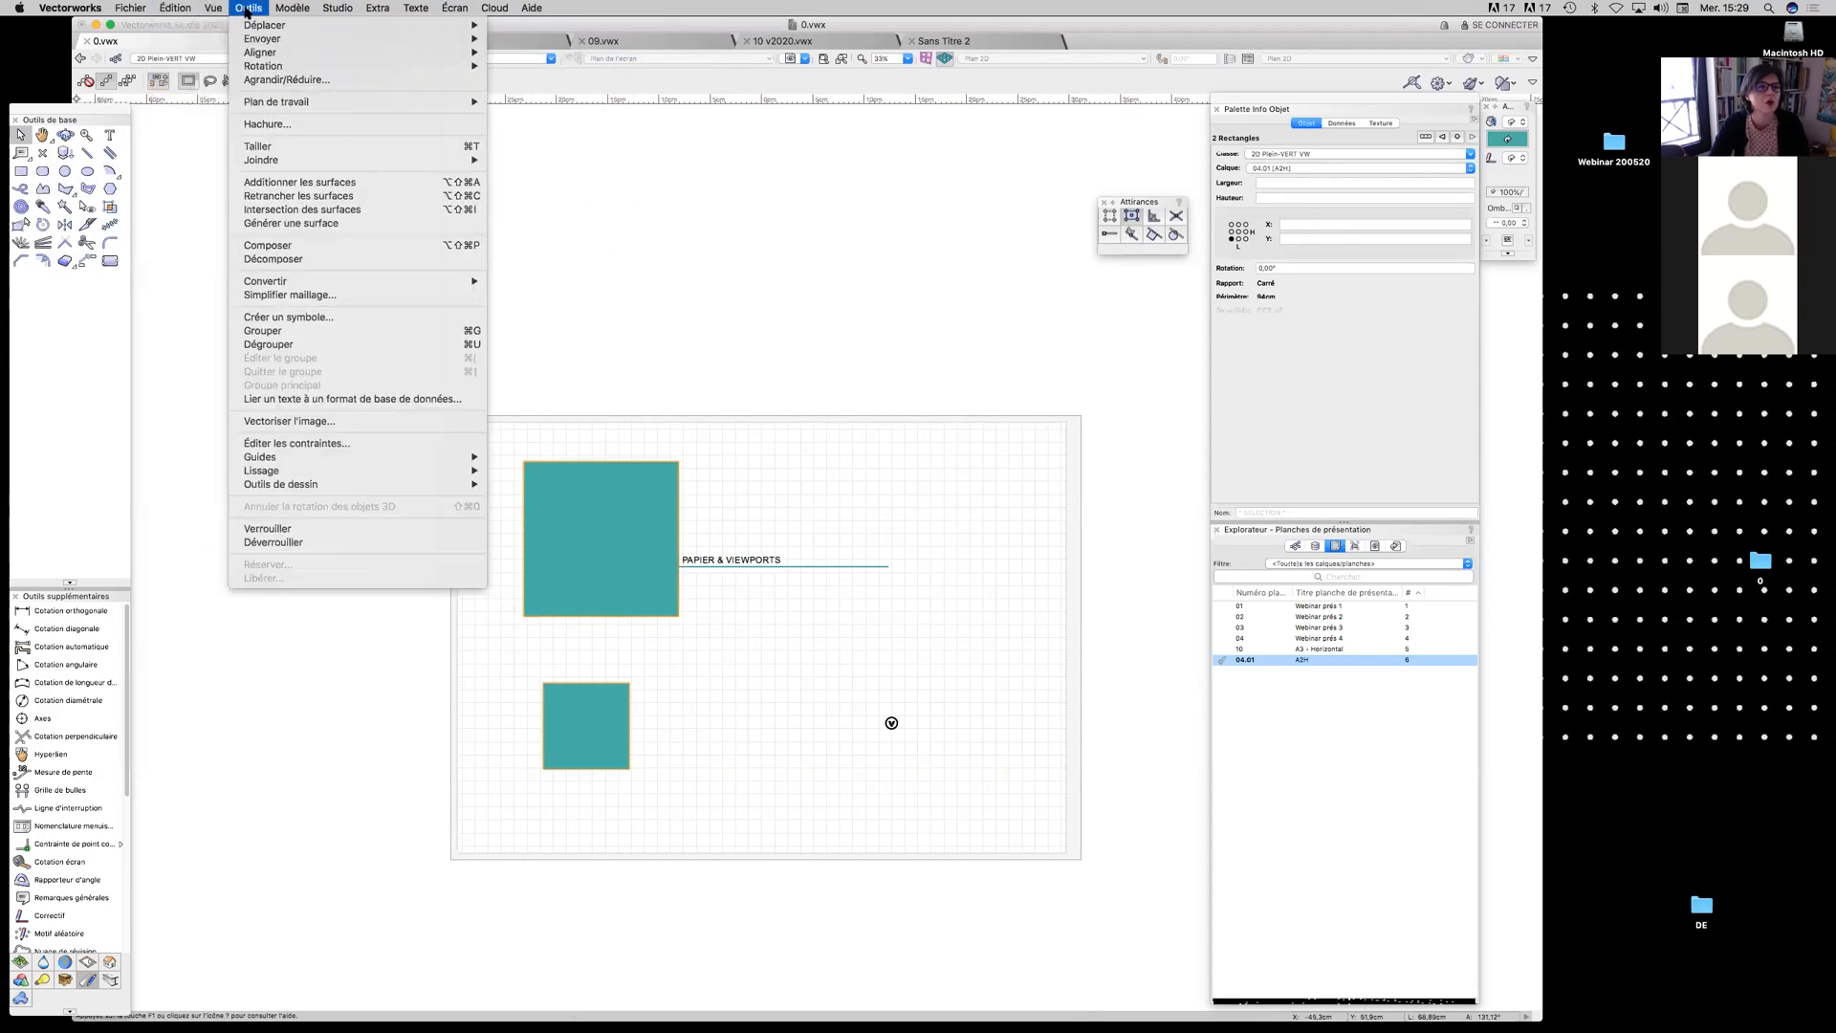
mouse_move(284, 53)
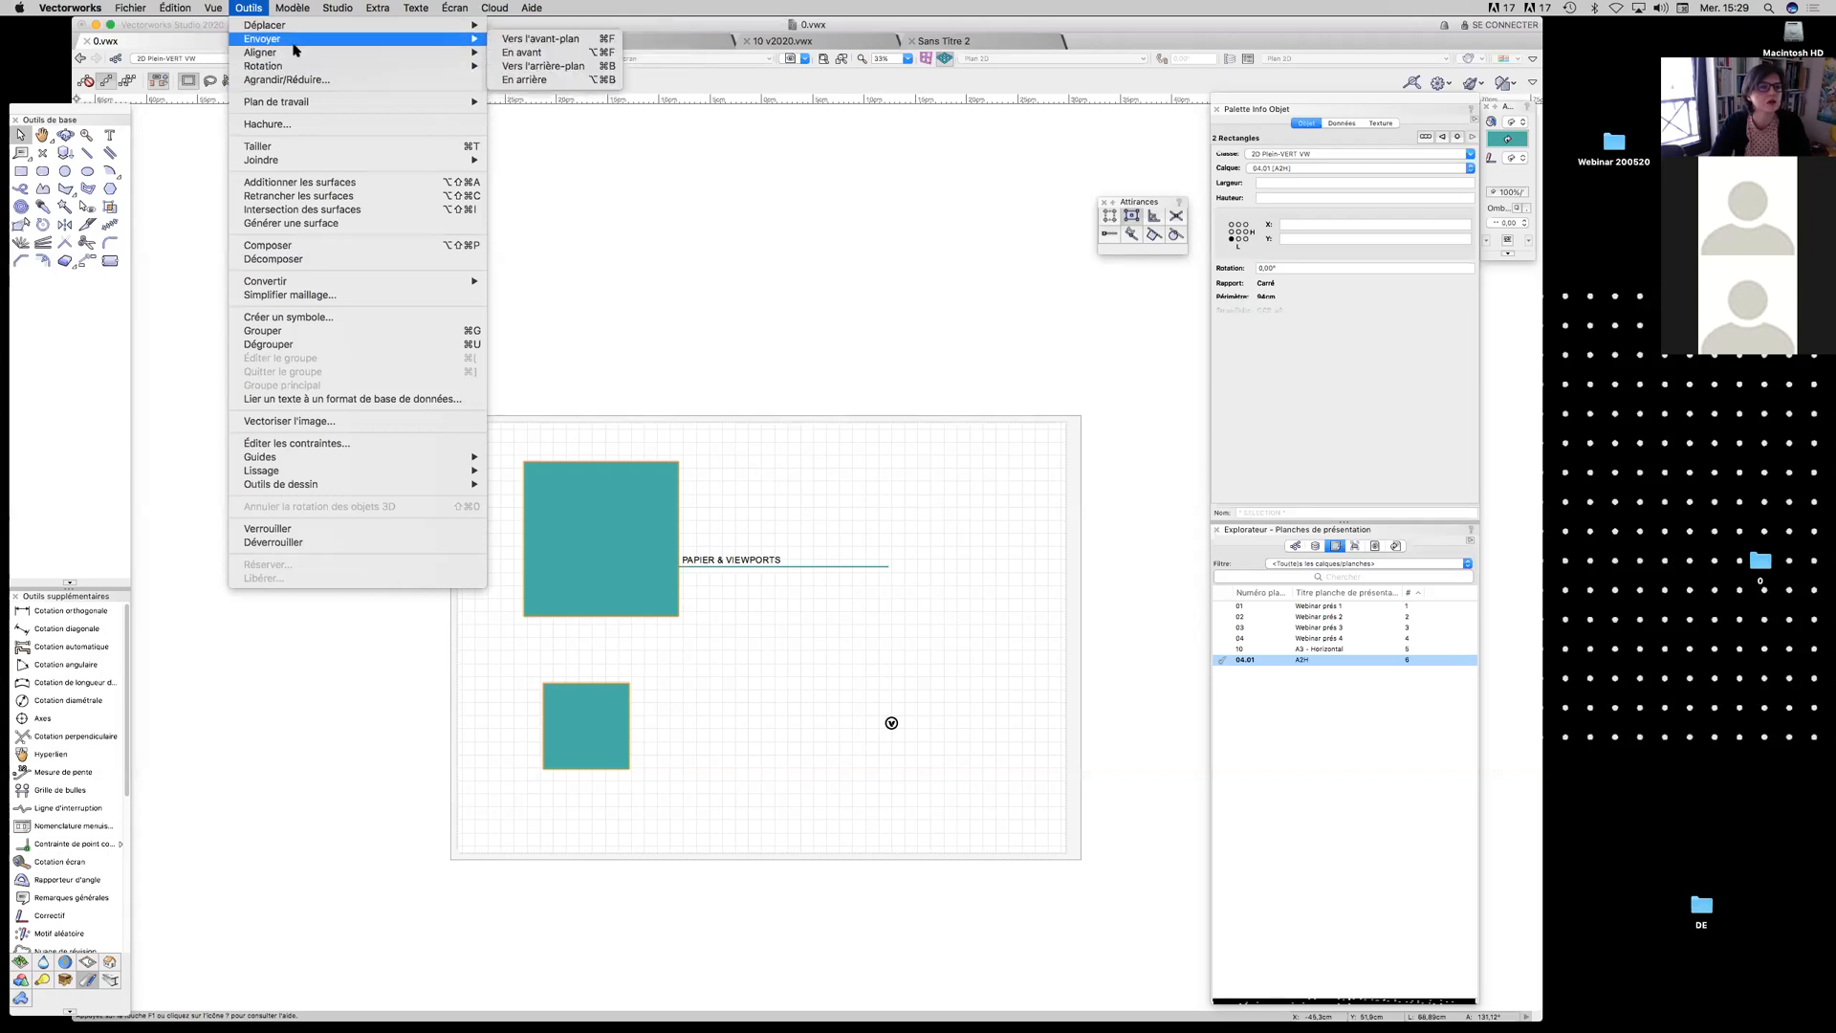
click(518, 66)
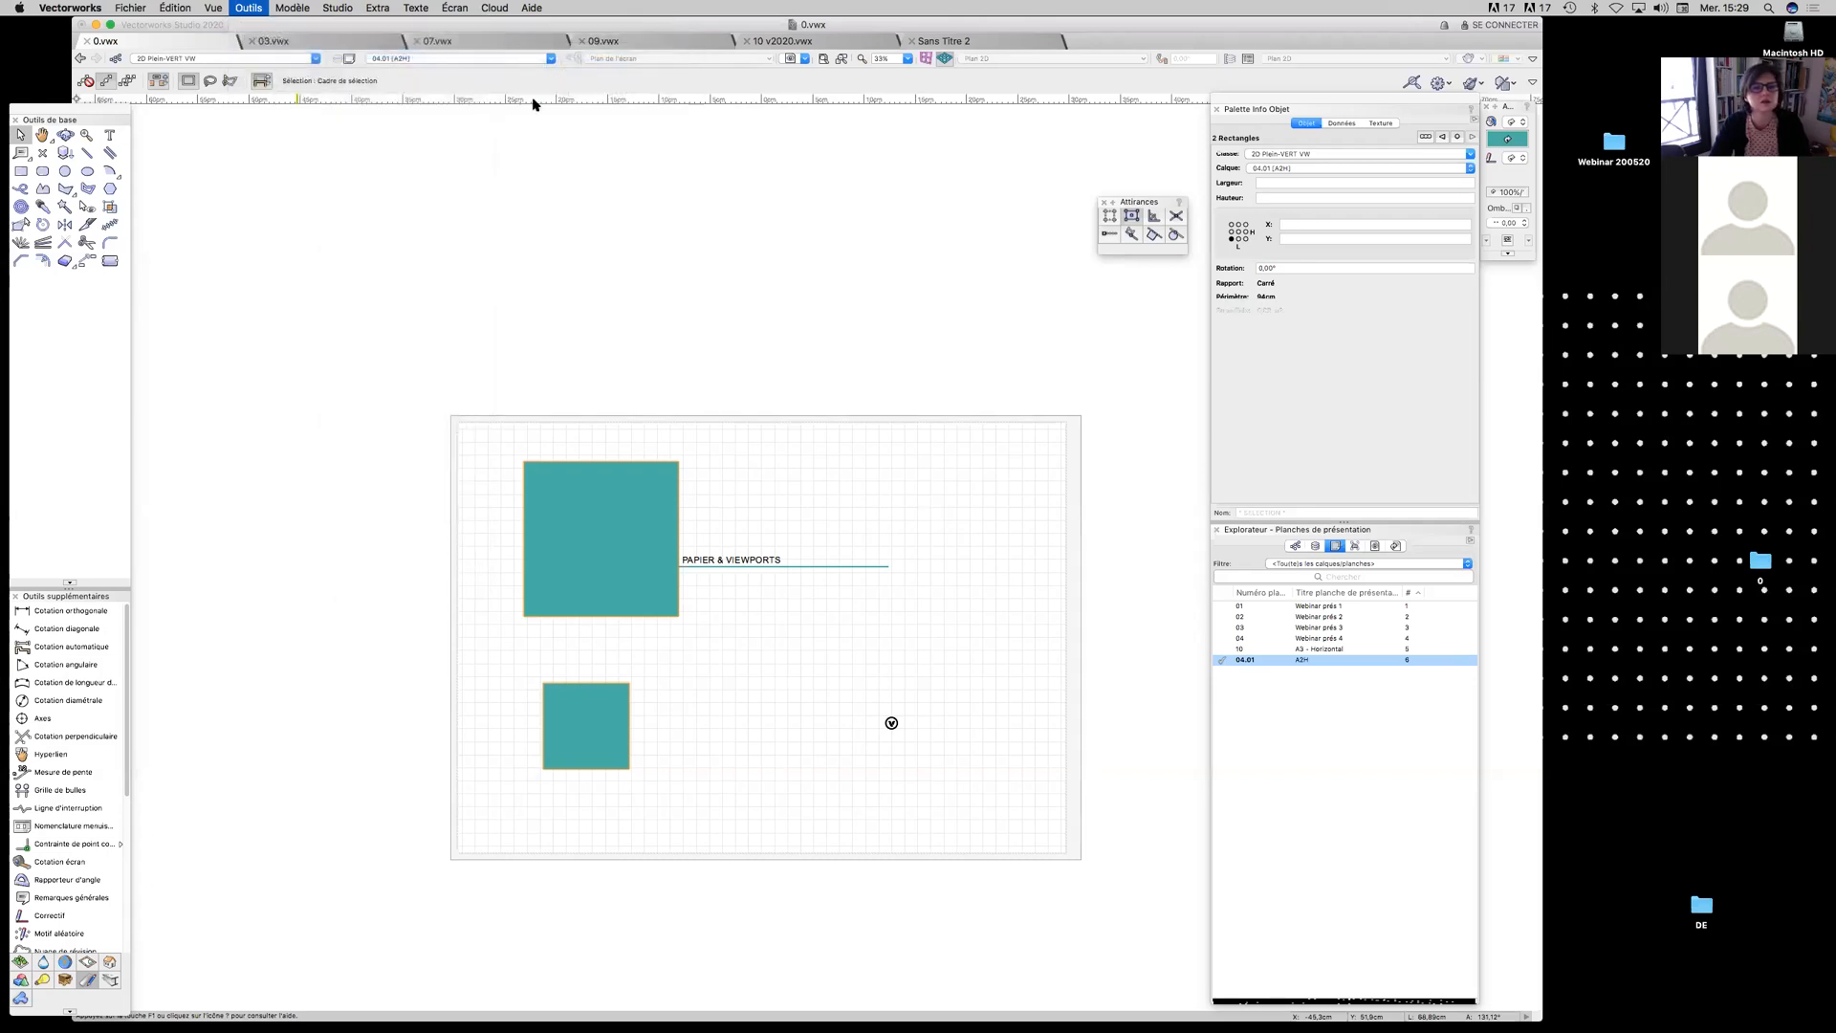
click(792, 386)
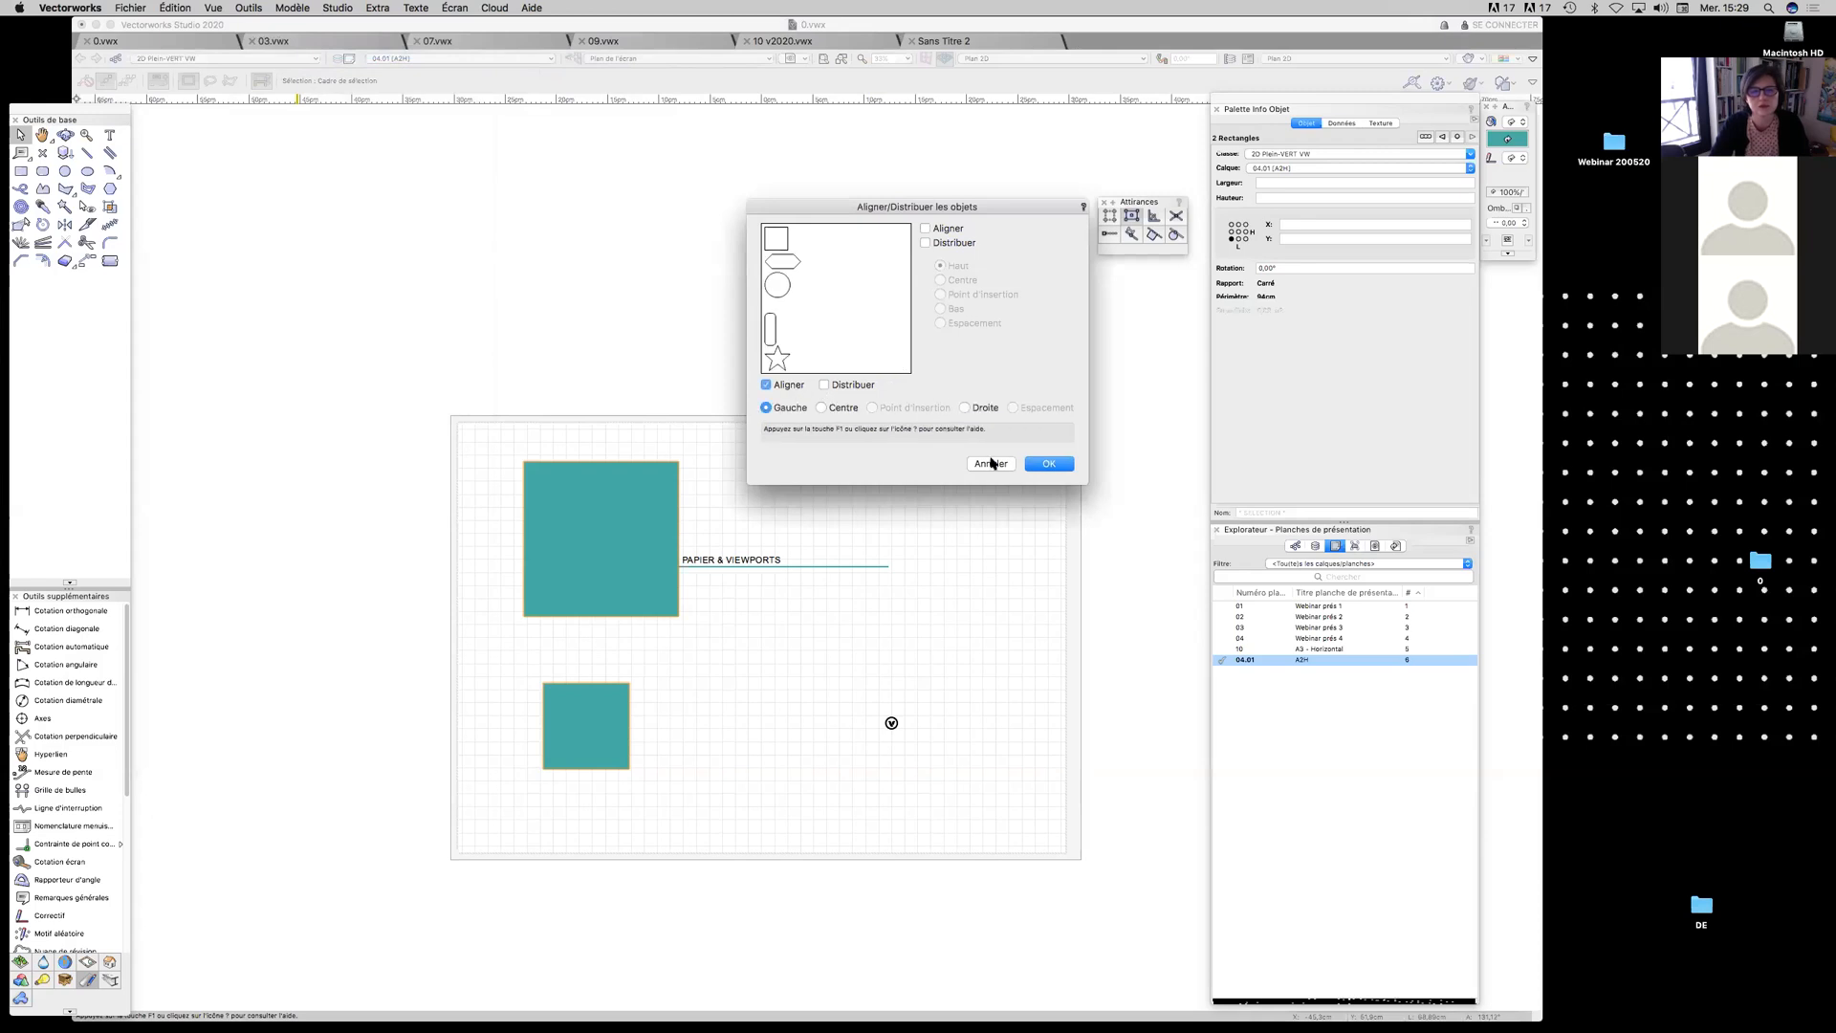
click(1050, 464)
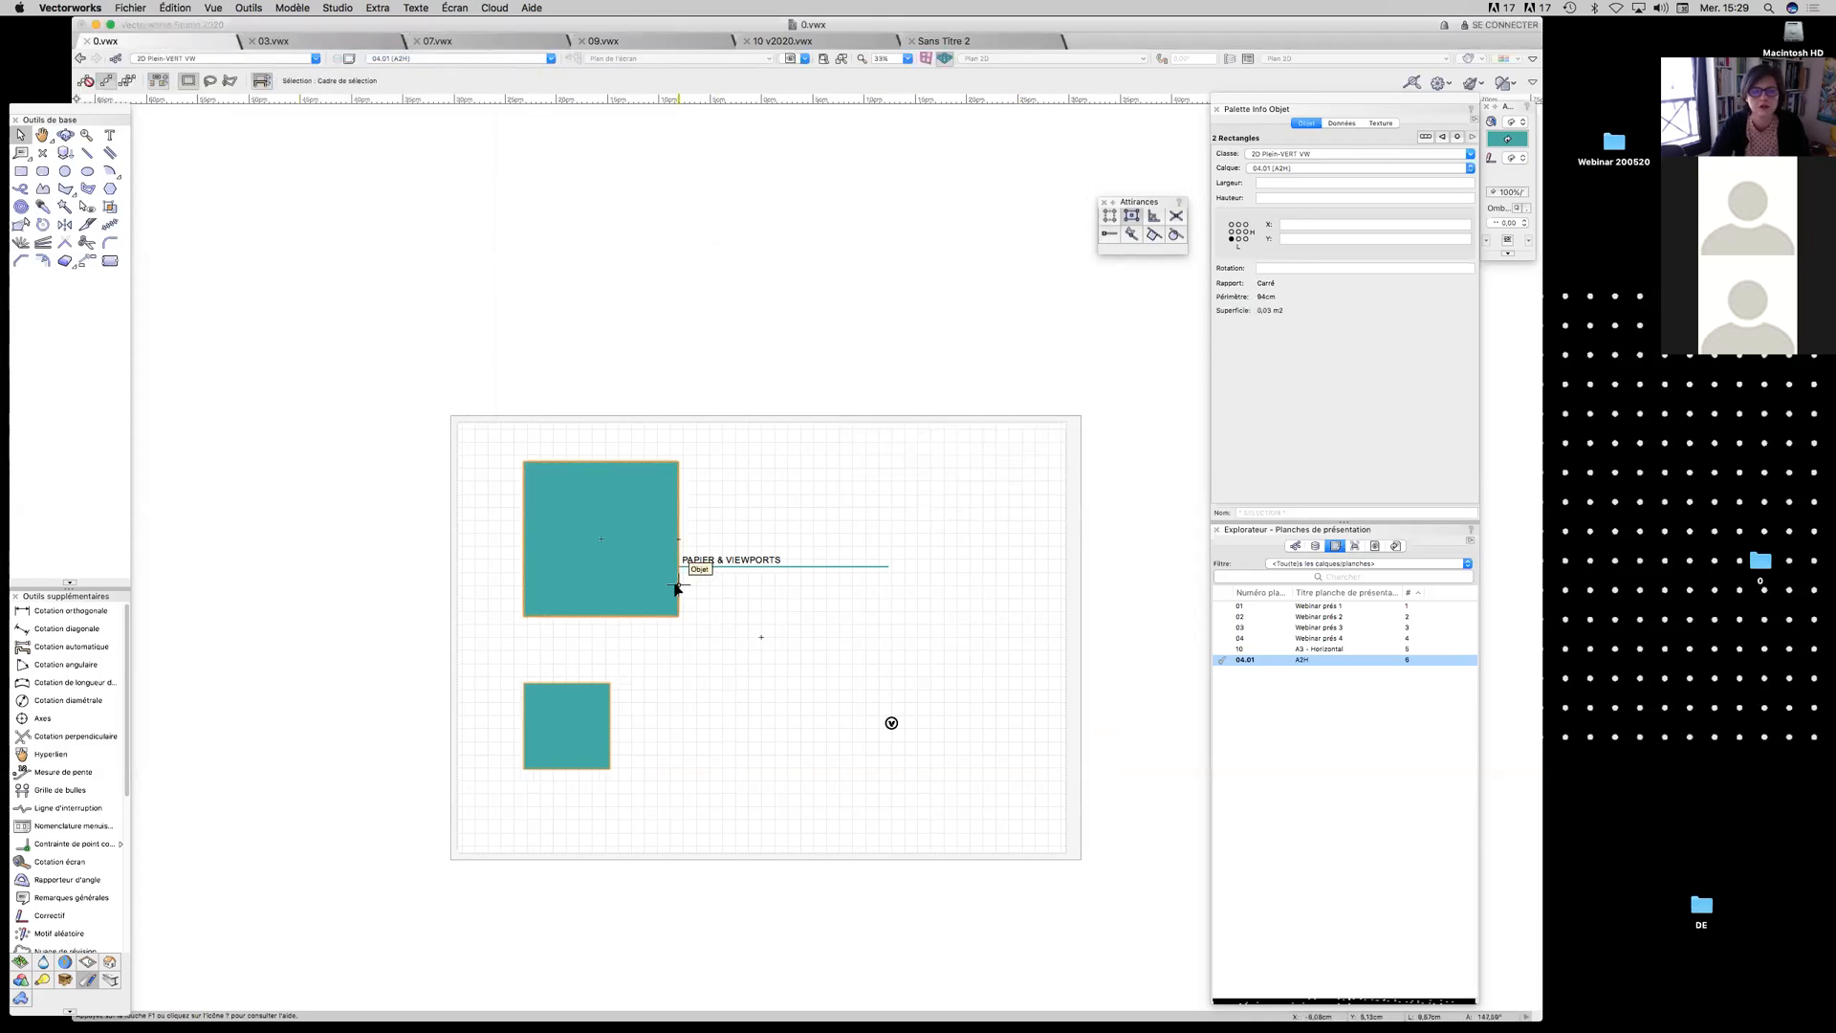
click(623, 711)
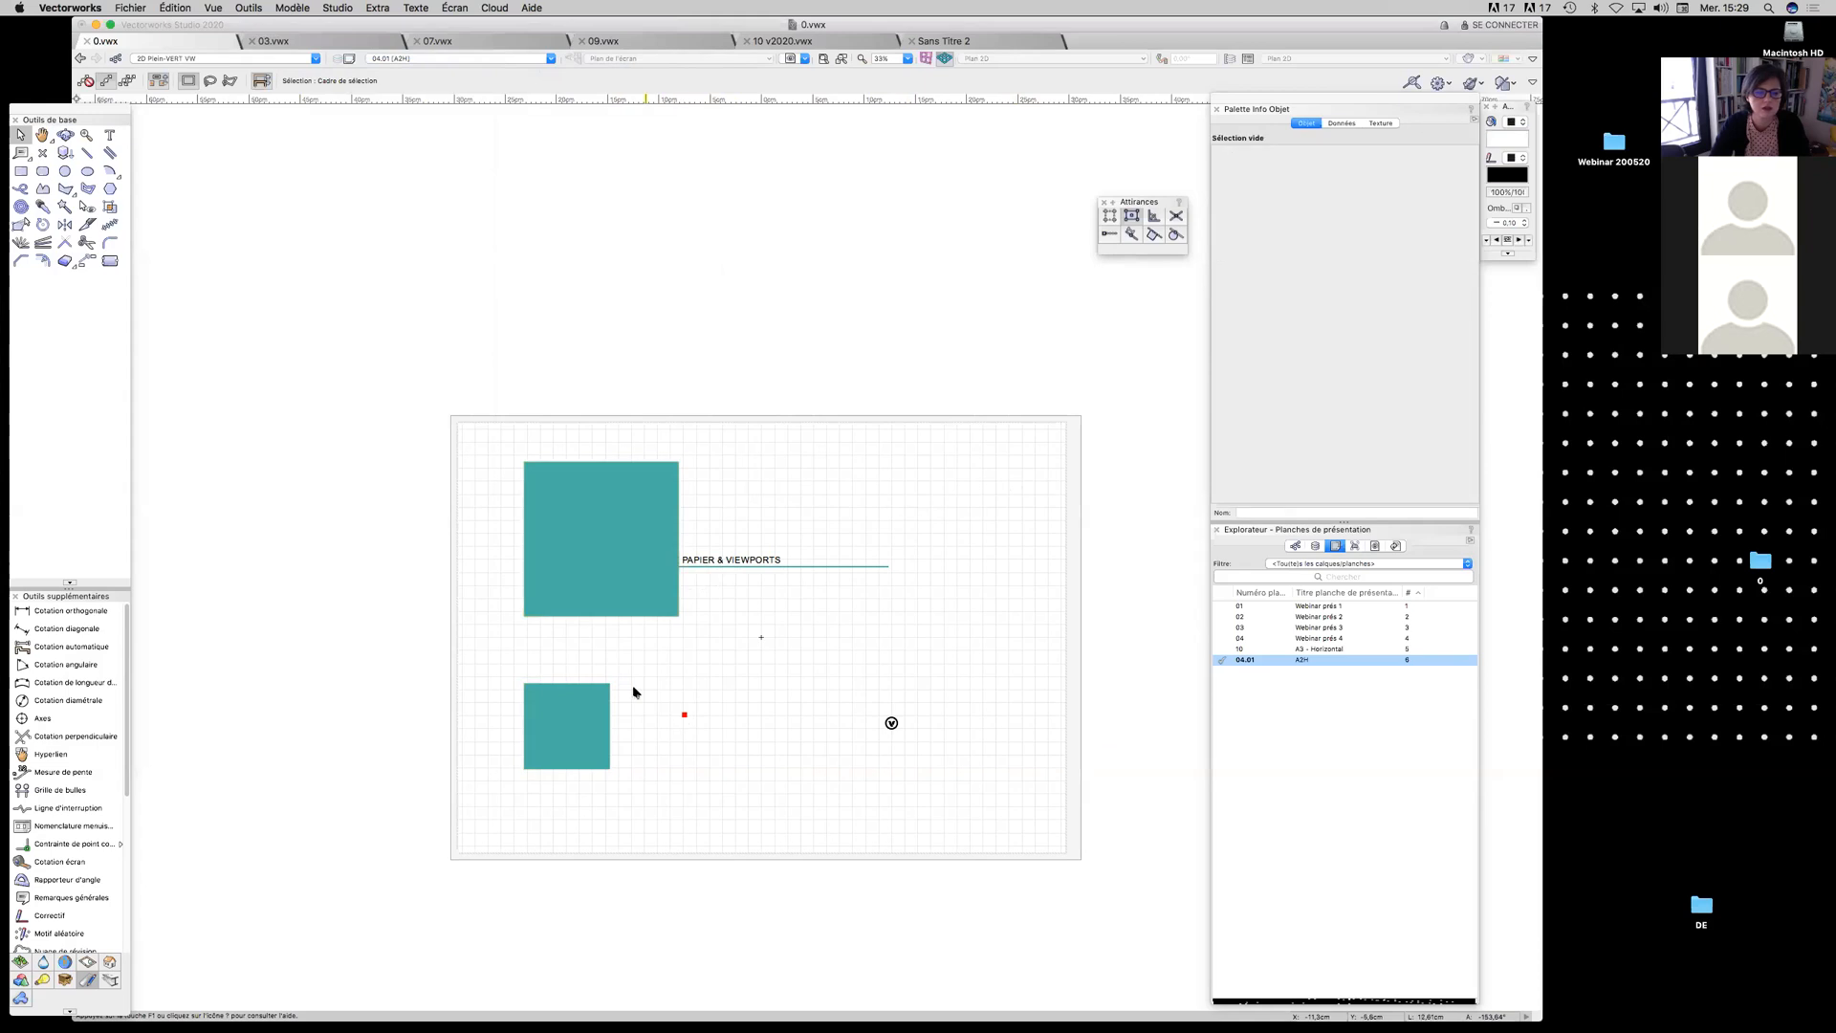
Move the small square beyond the large square's lower-right corner and set its height to 10 cm
drag(608, 682, 658, 668)
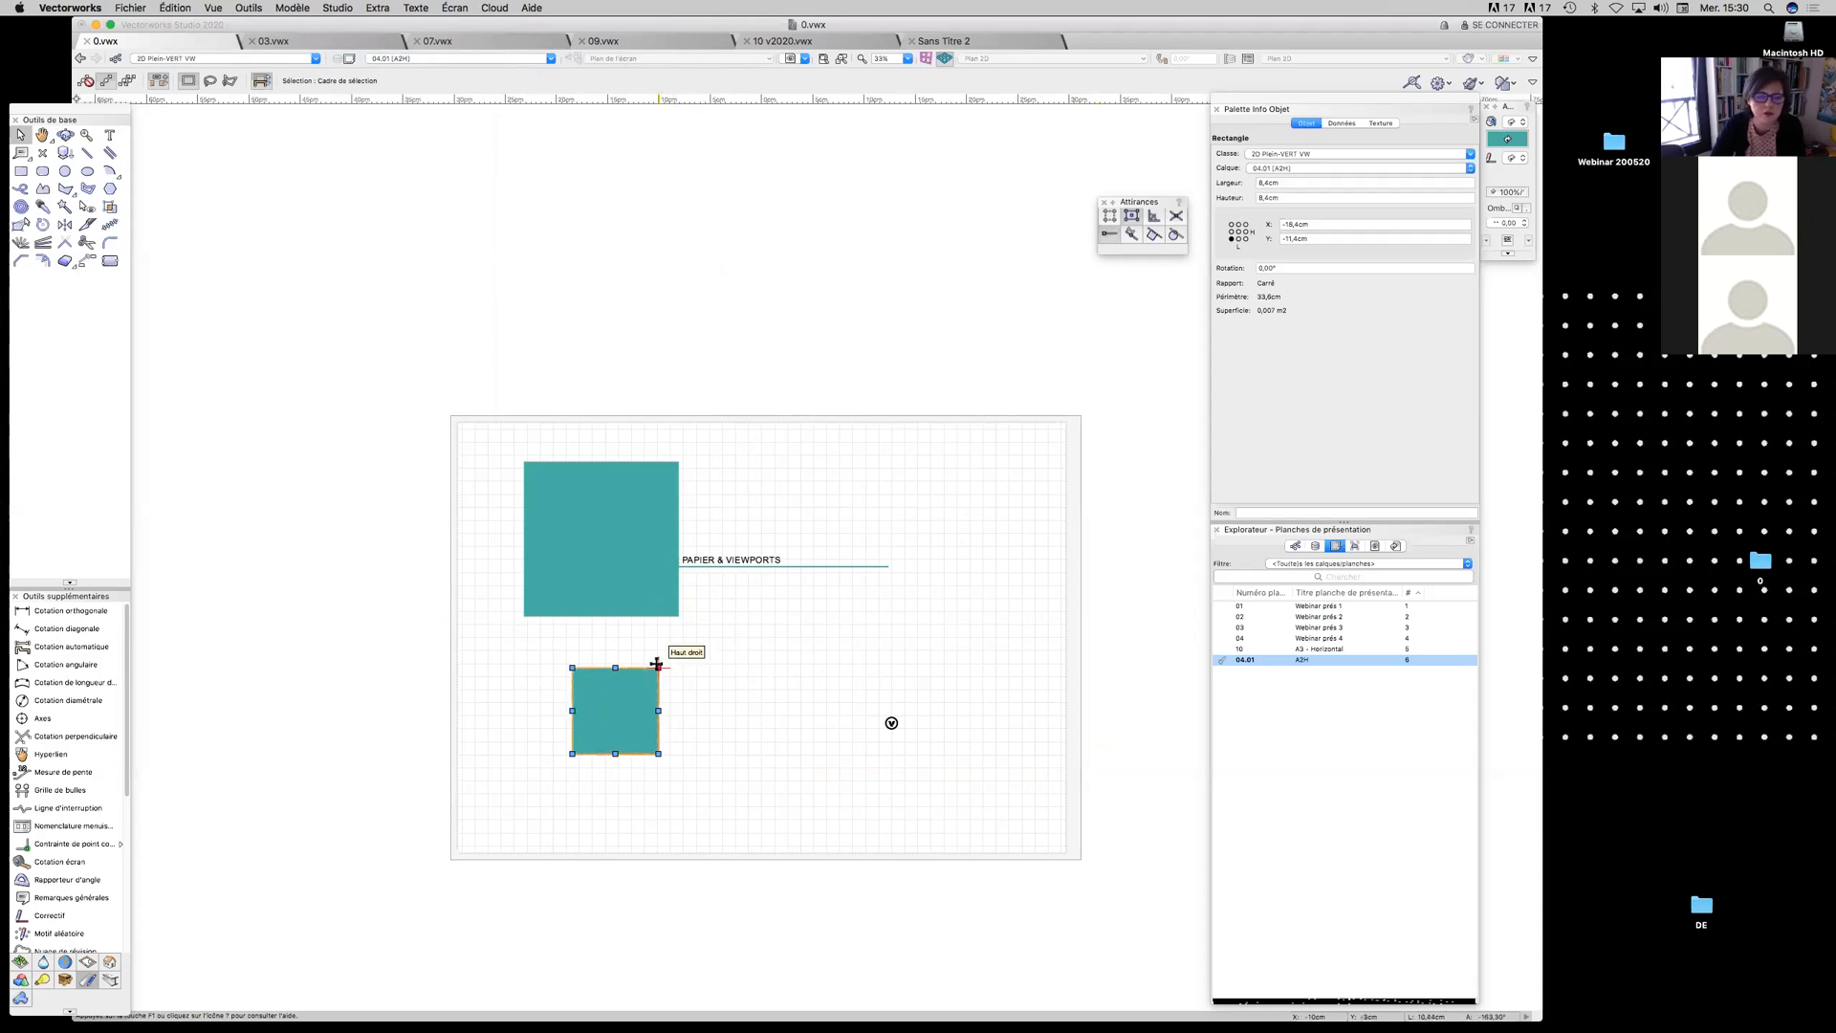
drag(660, 666, 802, 618)
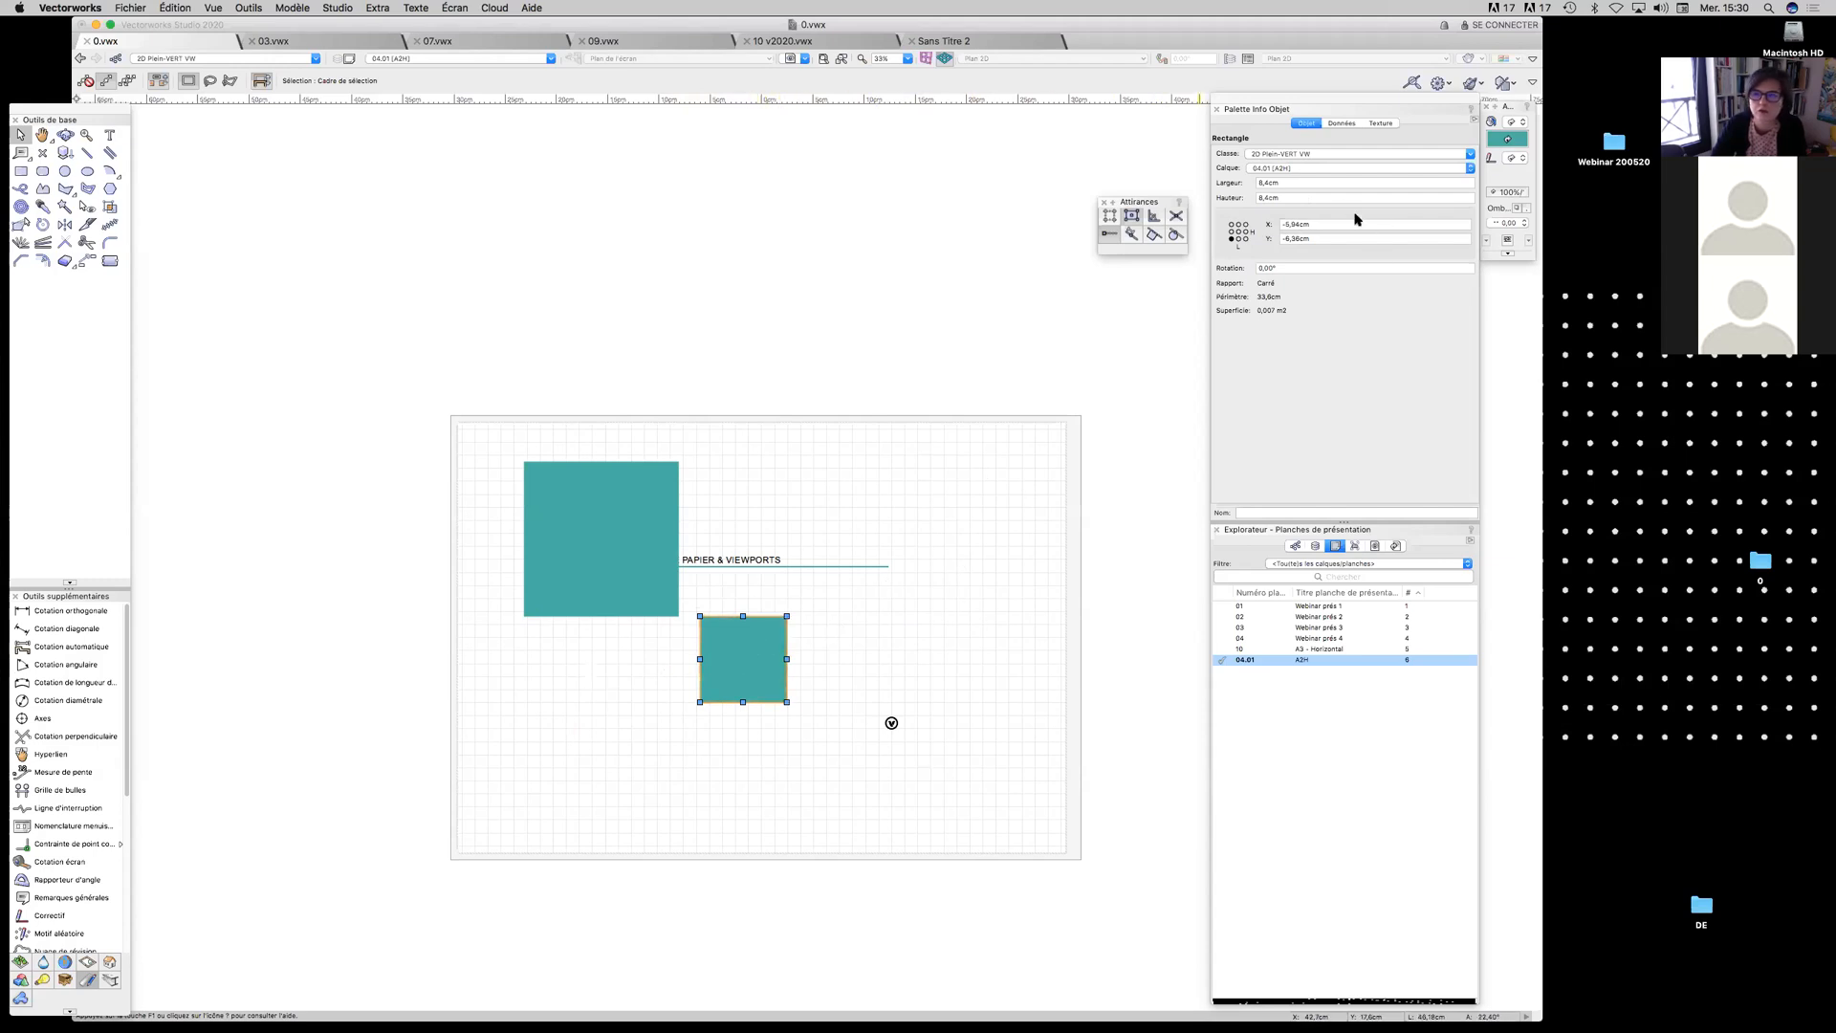
click(1260, 198)
text(1)
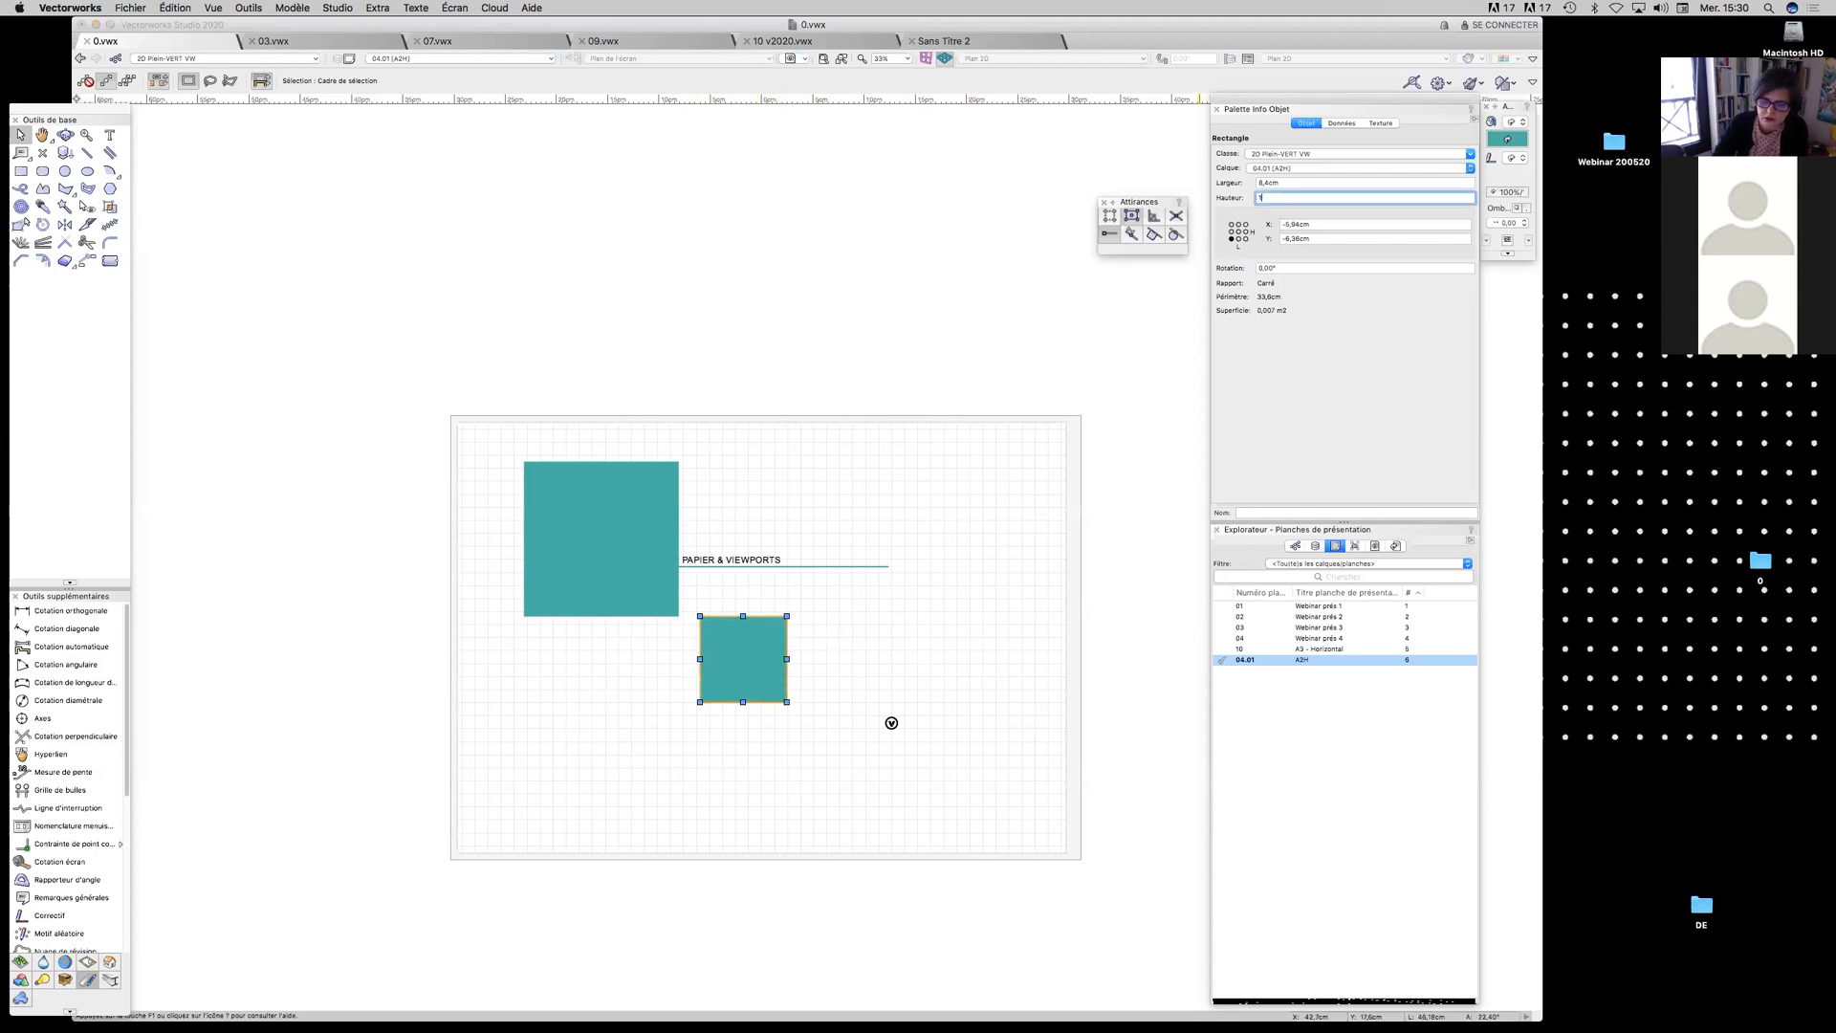
text(0)
key(Return)
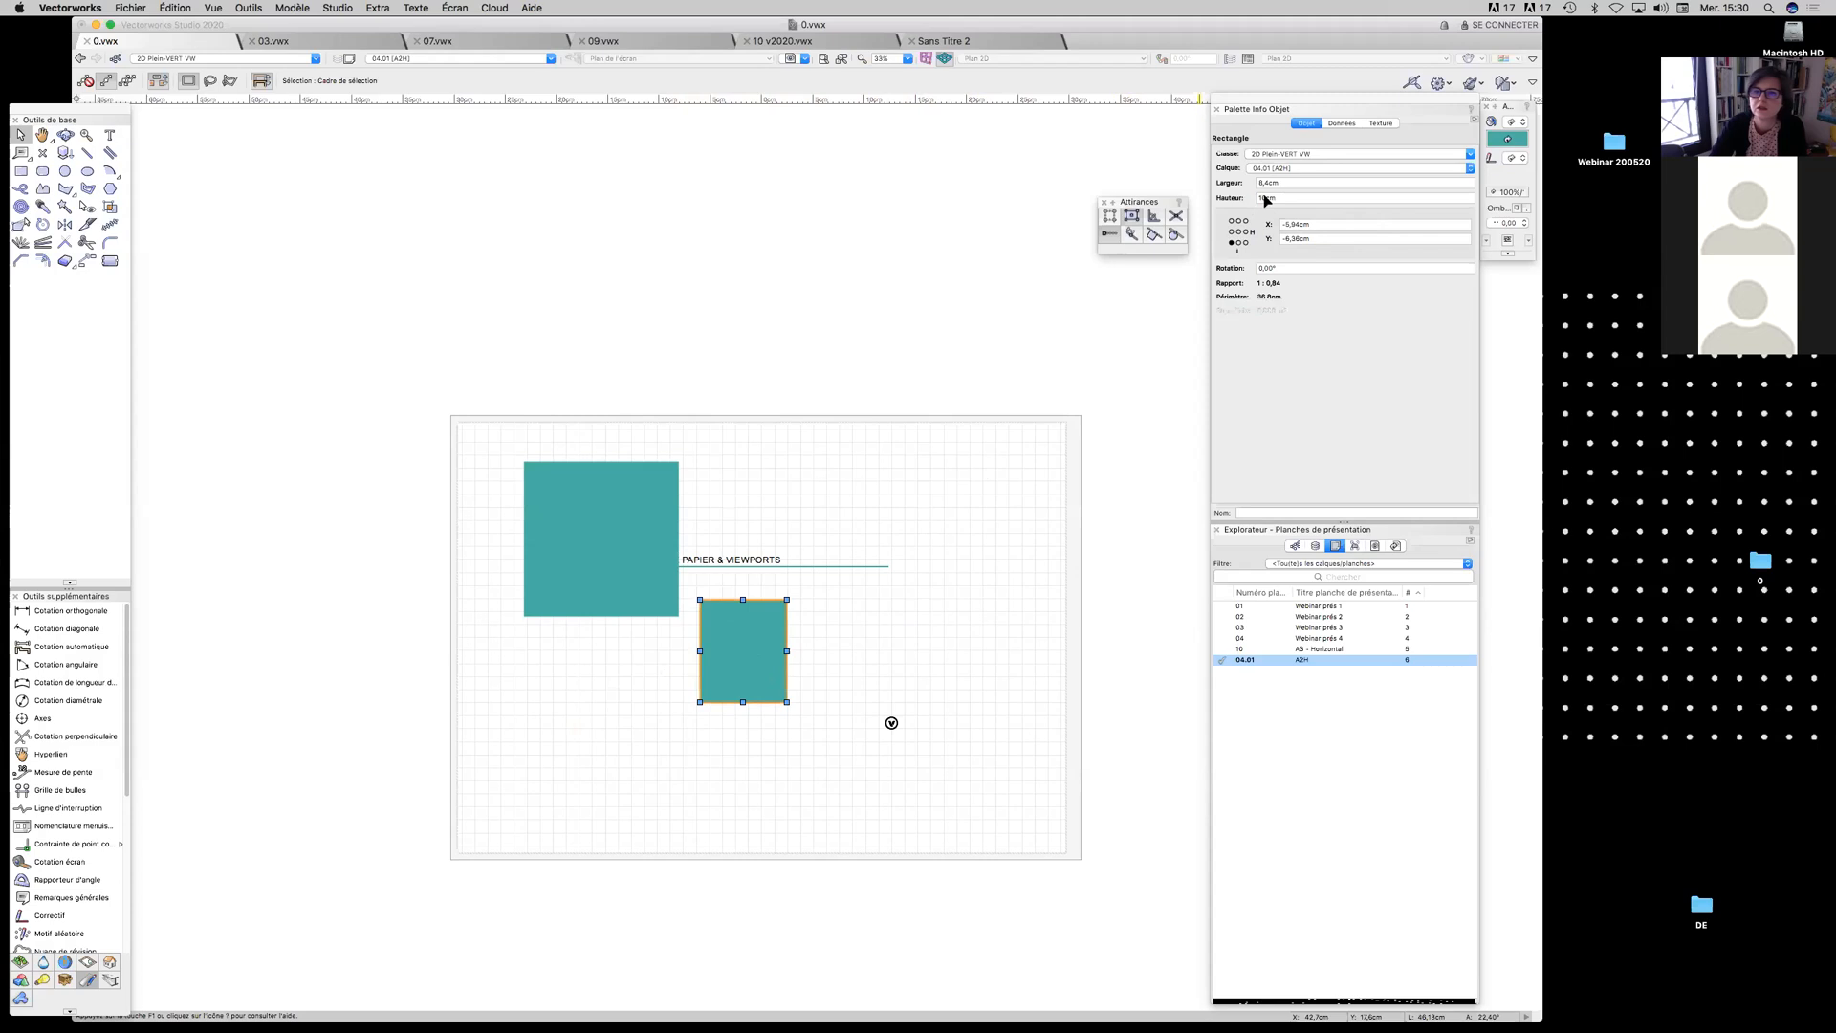
Line up the bases of the small and large rectangles by setting the Y position of each to -5 cm
click(1292, 239)
text(-5)
key(Return)
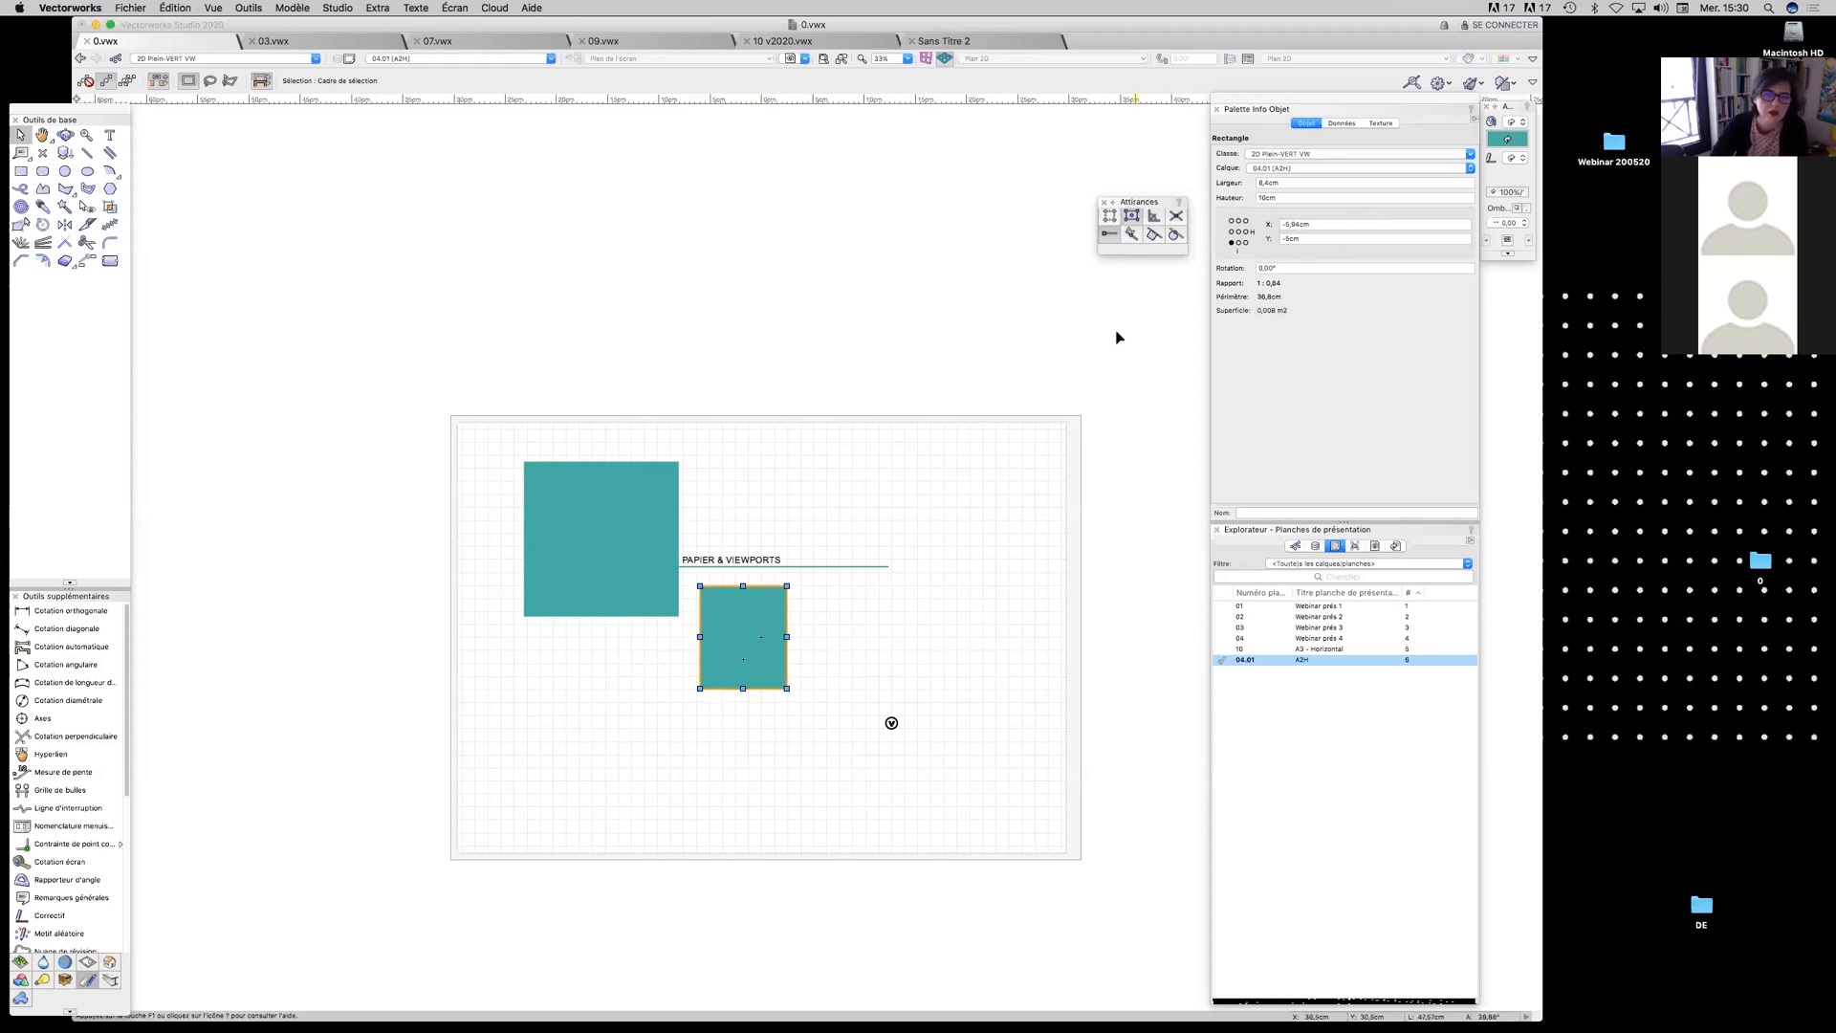
click(615, 525)
click(1367, 241)
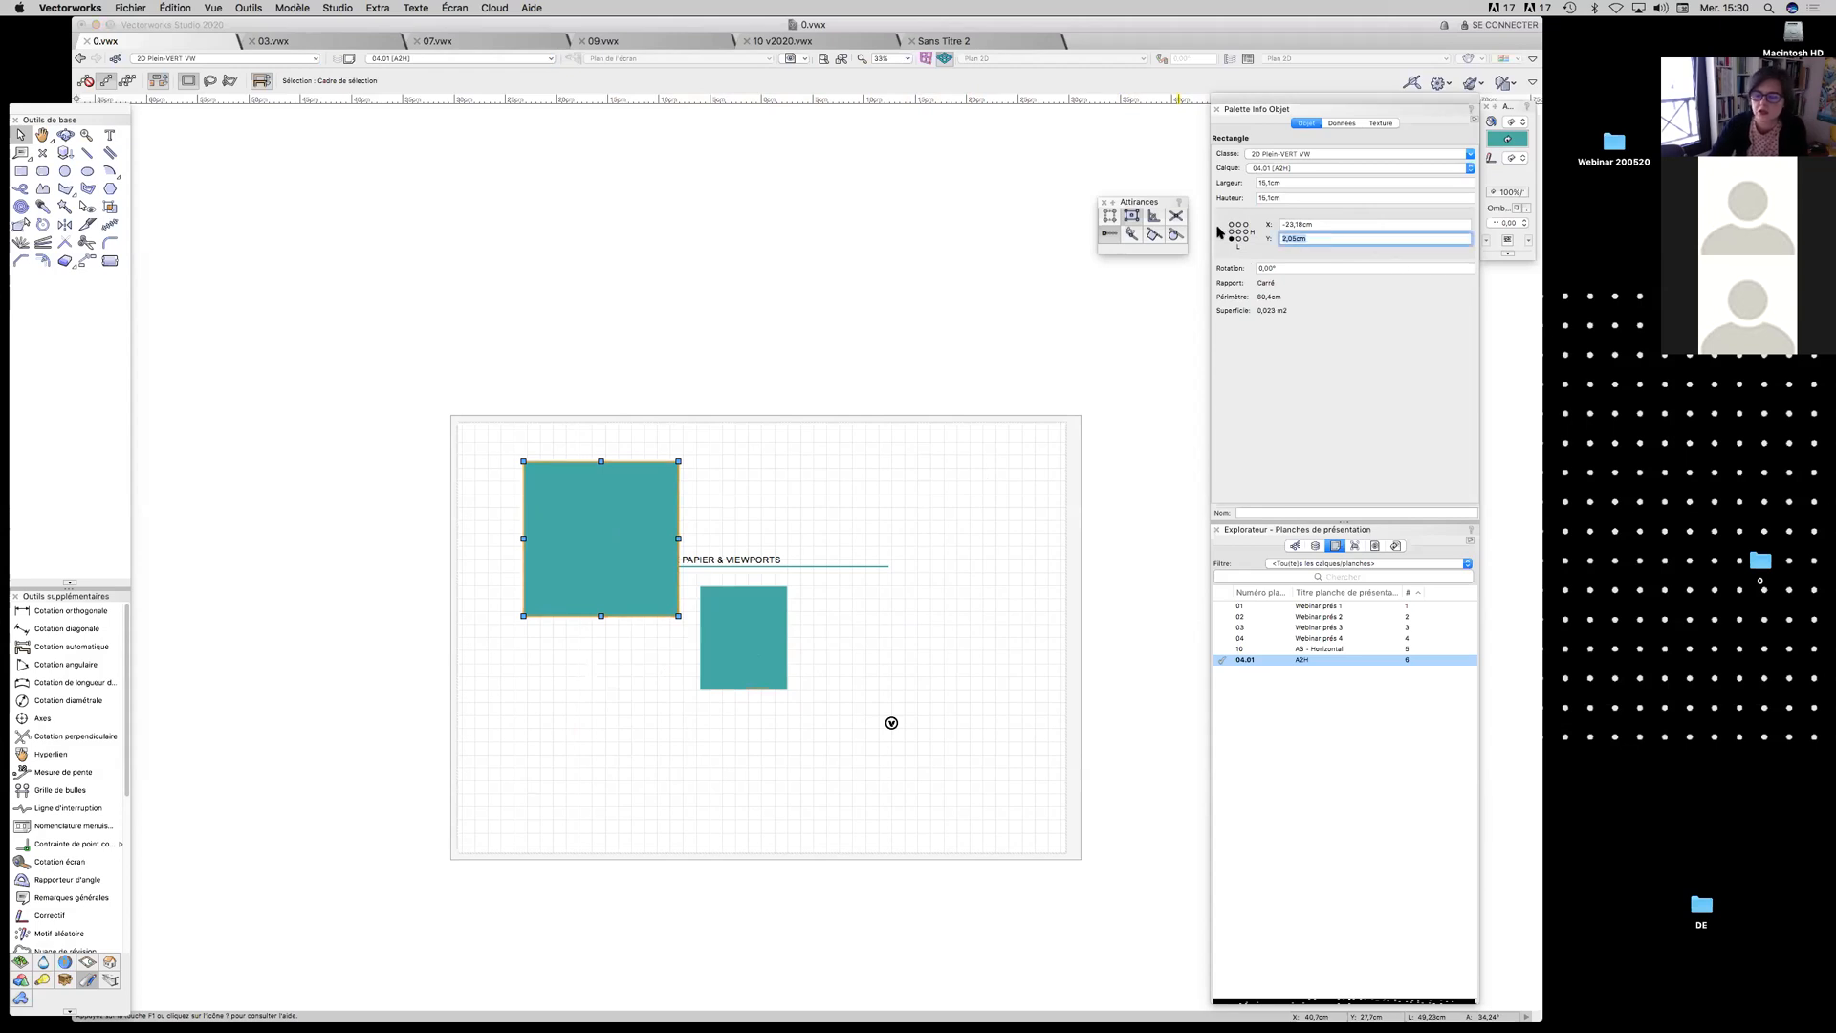
text(-5)
key(Return)
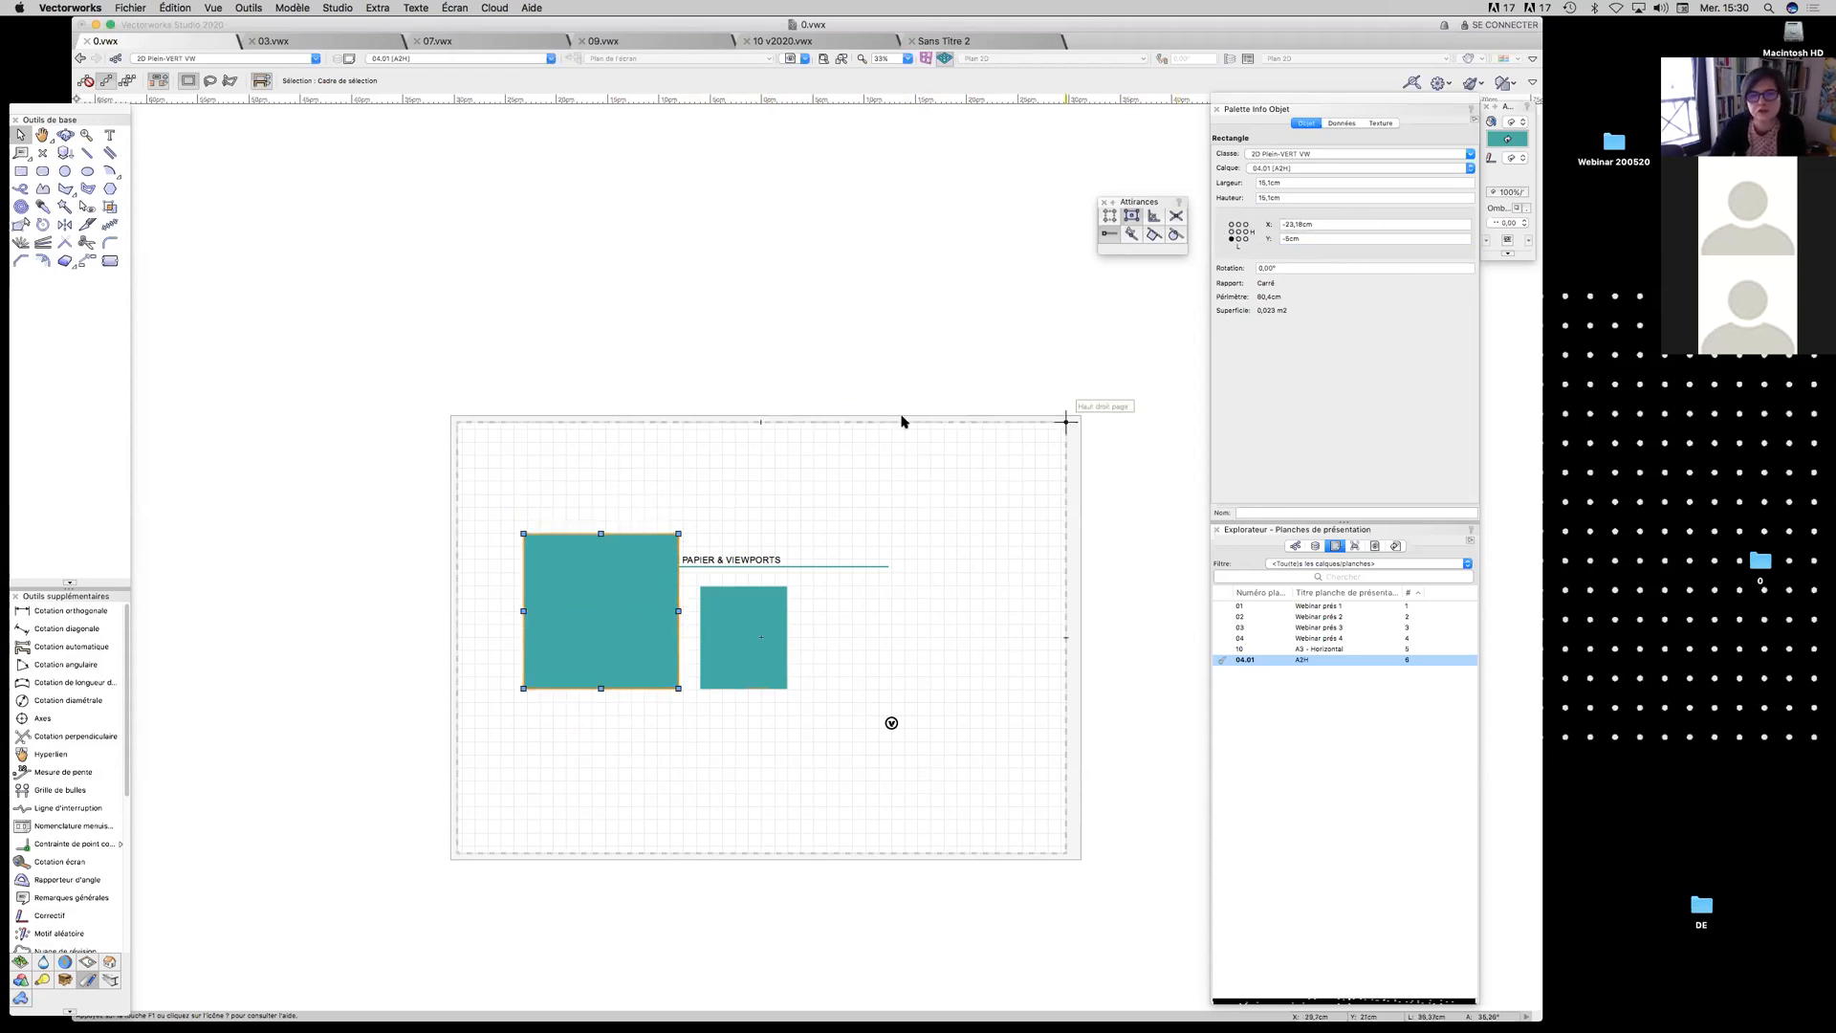
Move the sheet title text and its underline together above the large square, flush with its left edge, and deselect them
click(820, 566)
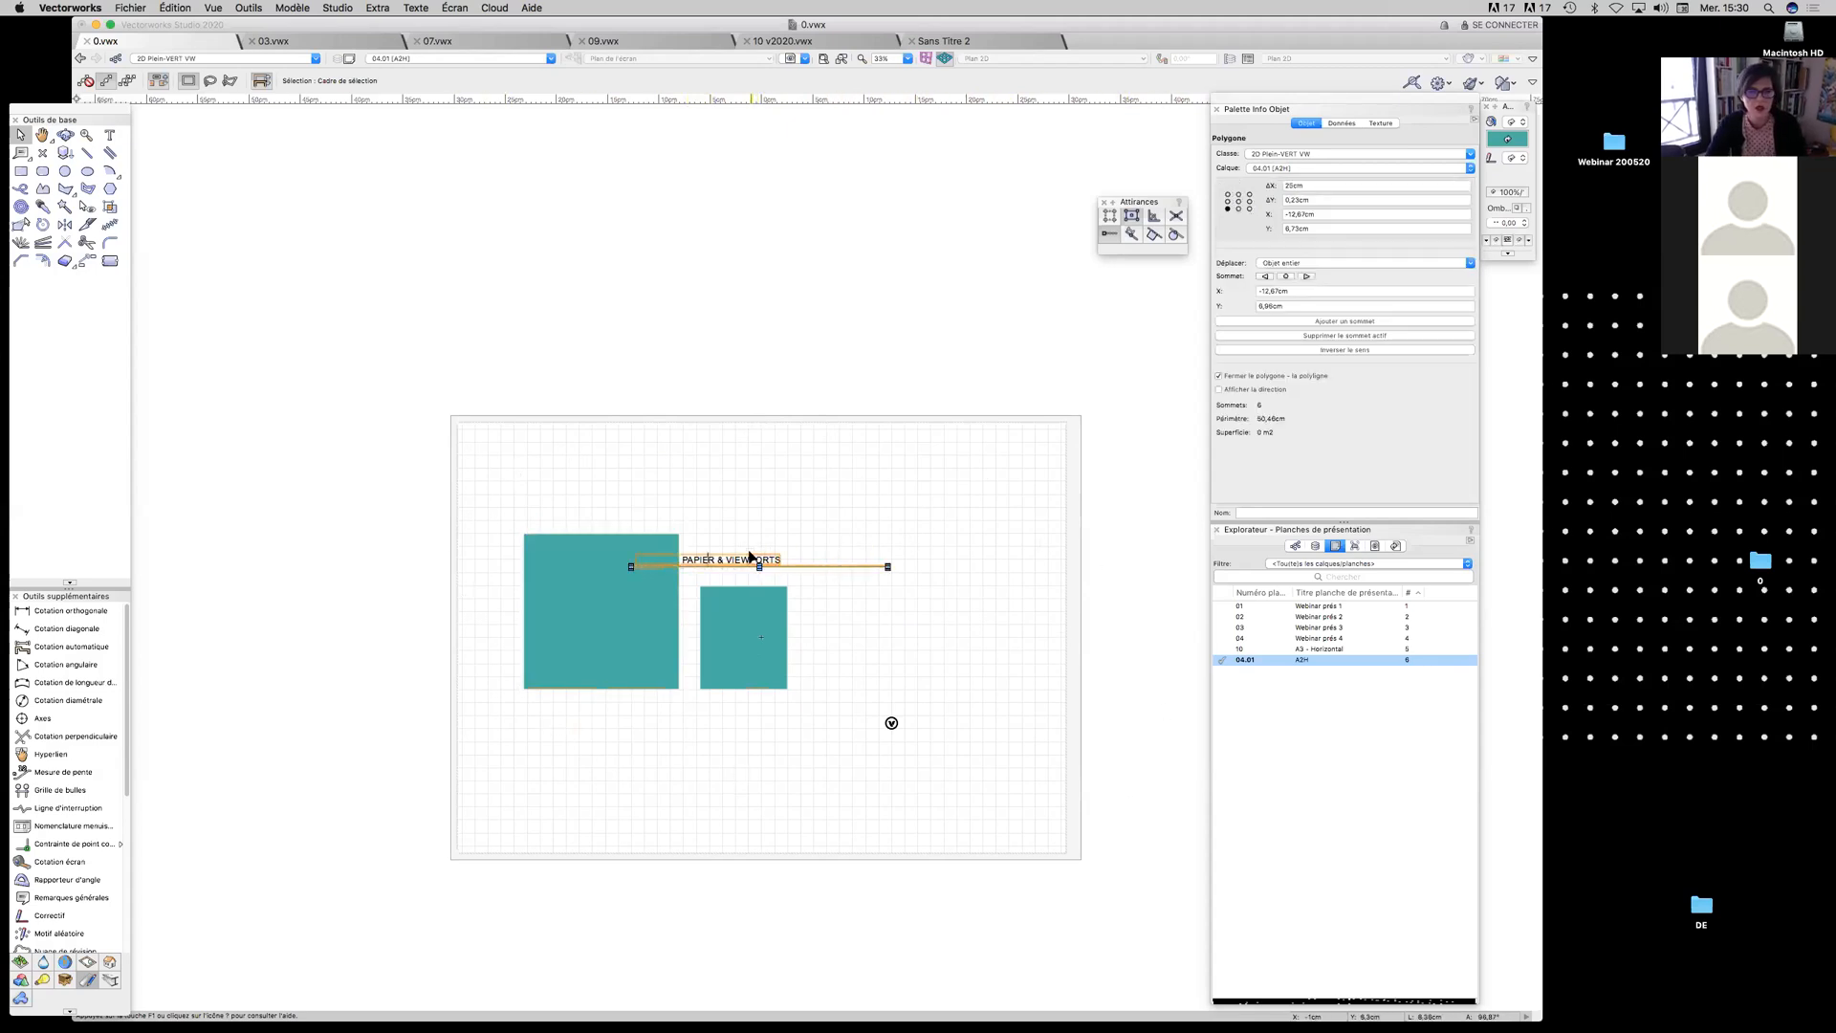
shift+click(755, 560)
drag(756, 562, 641, 478)
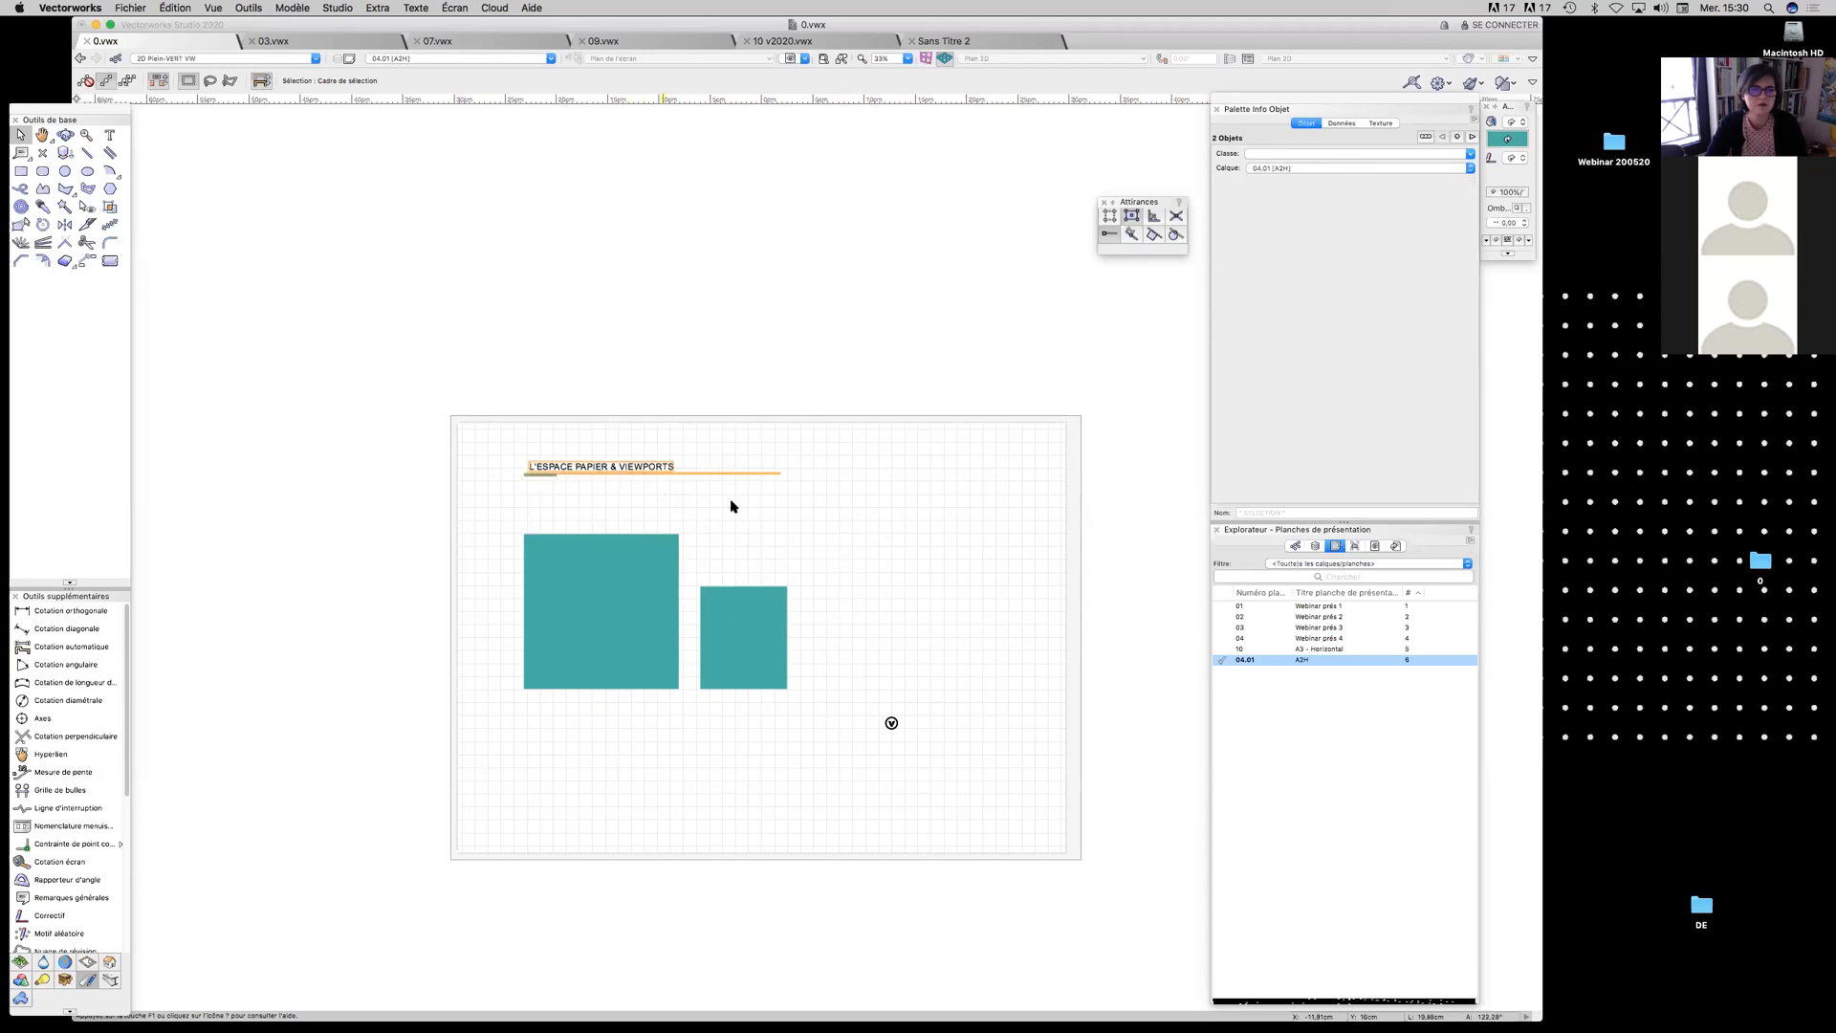
click(791, 508)
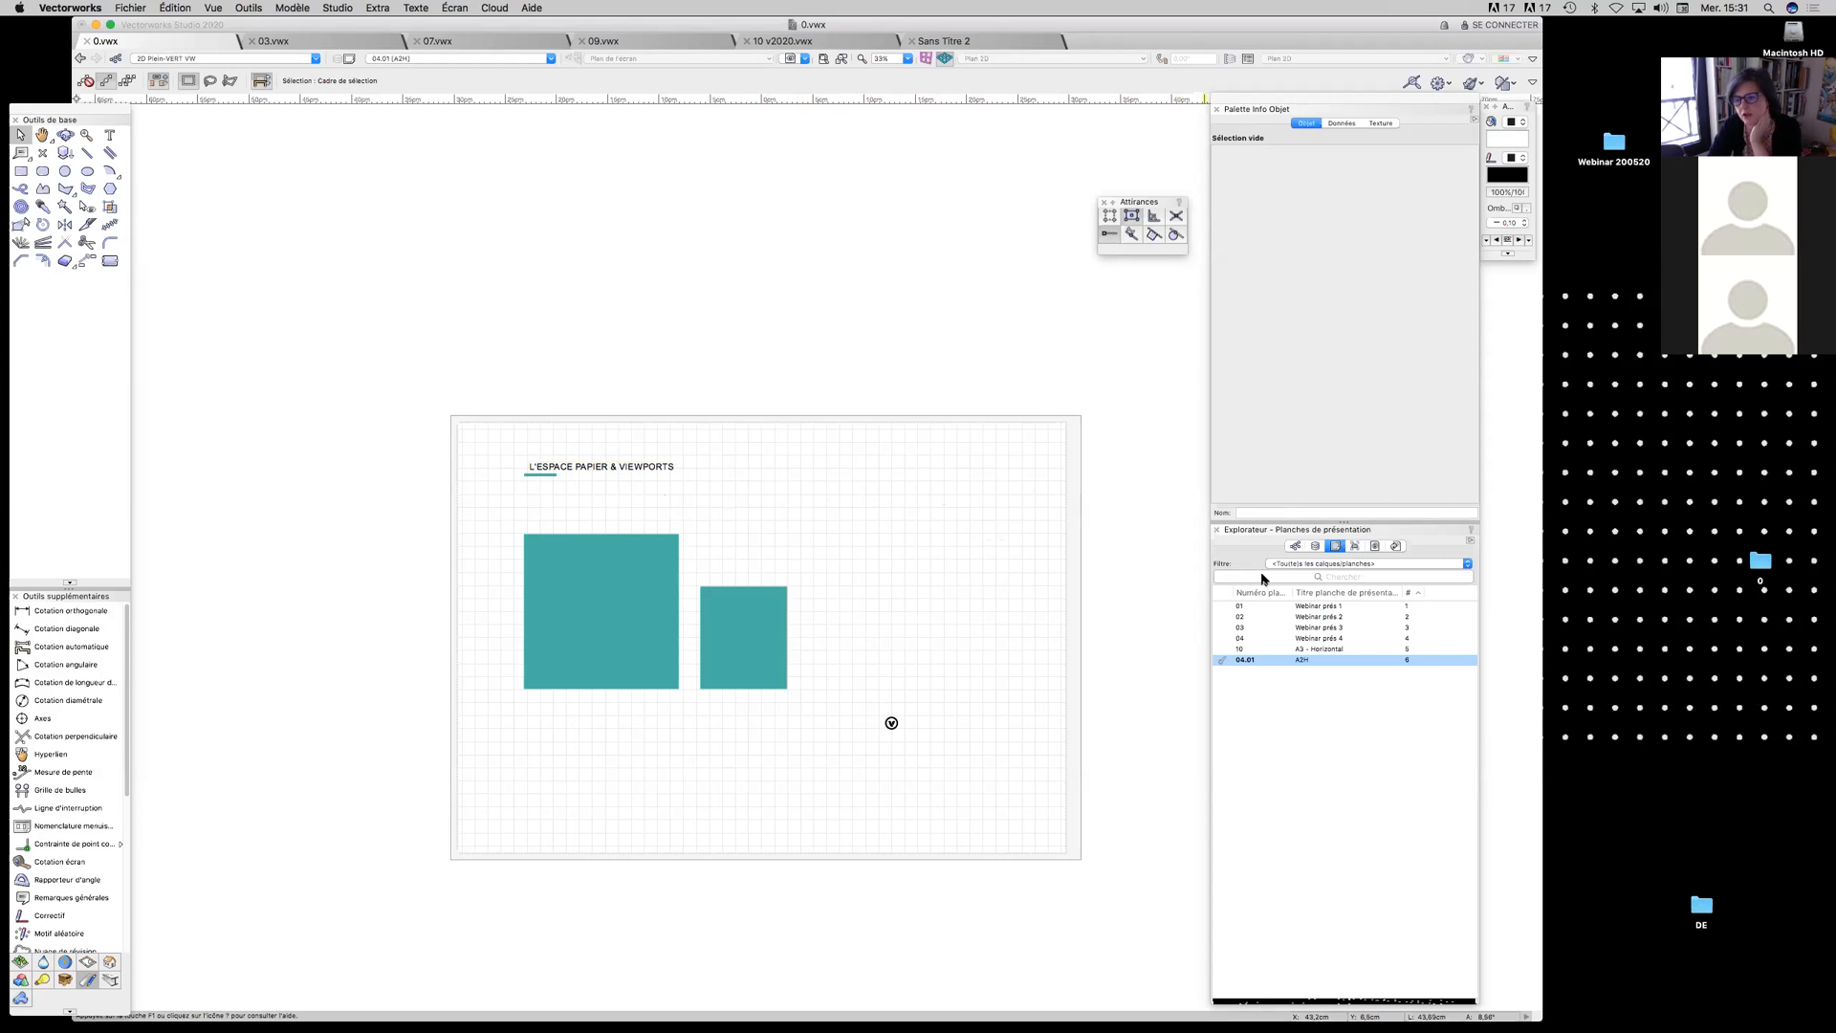
Switch from the presentation sheet to the 3D design layer and make it active
click(1315, 546)
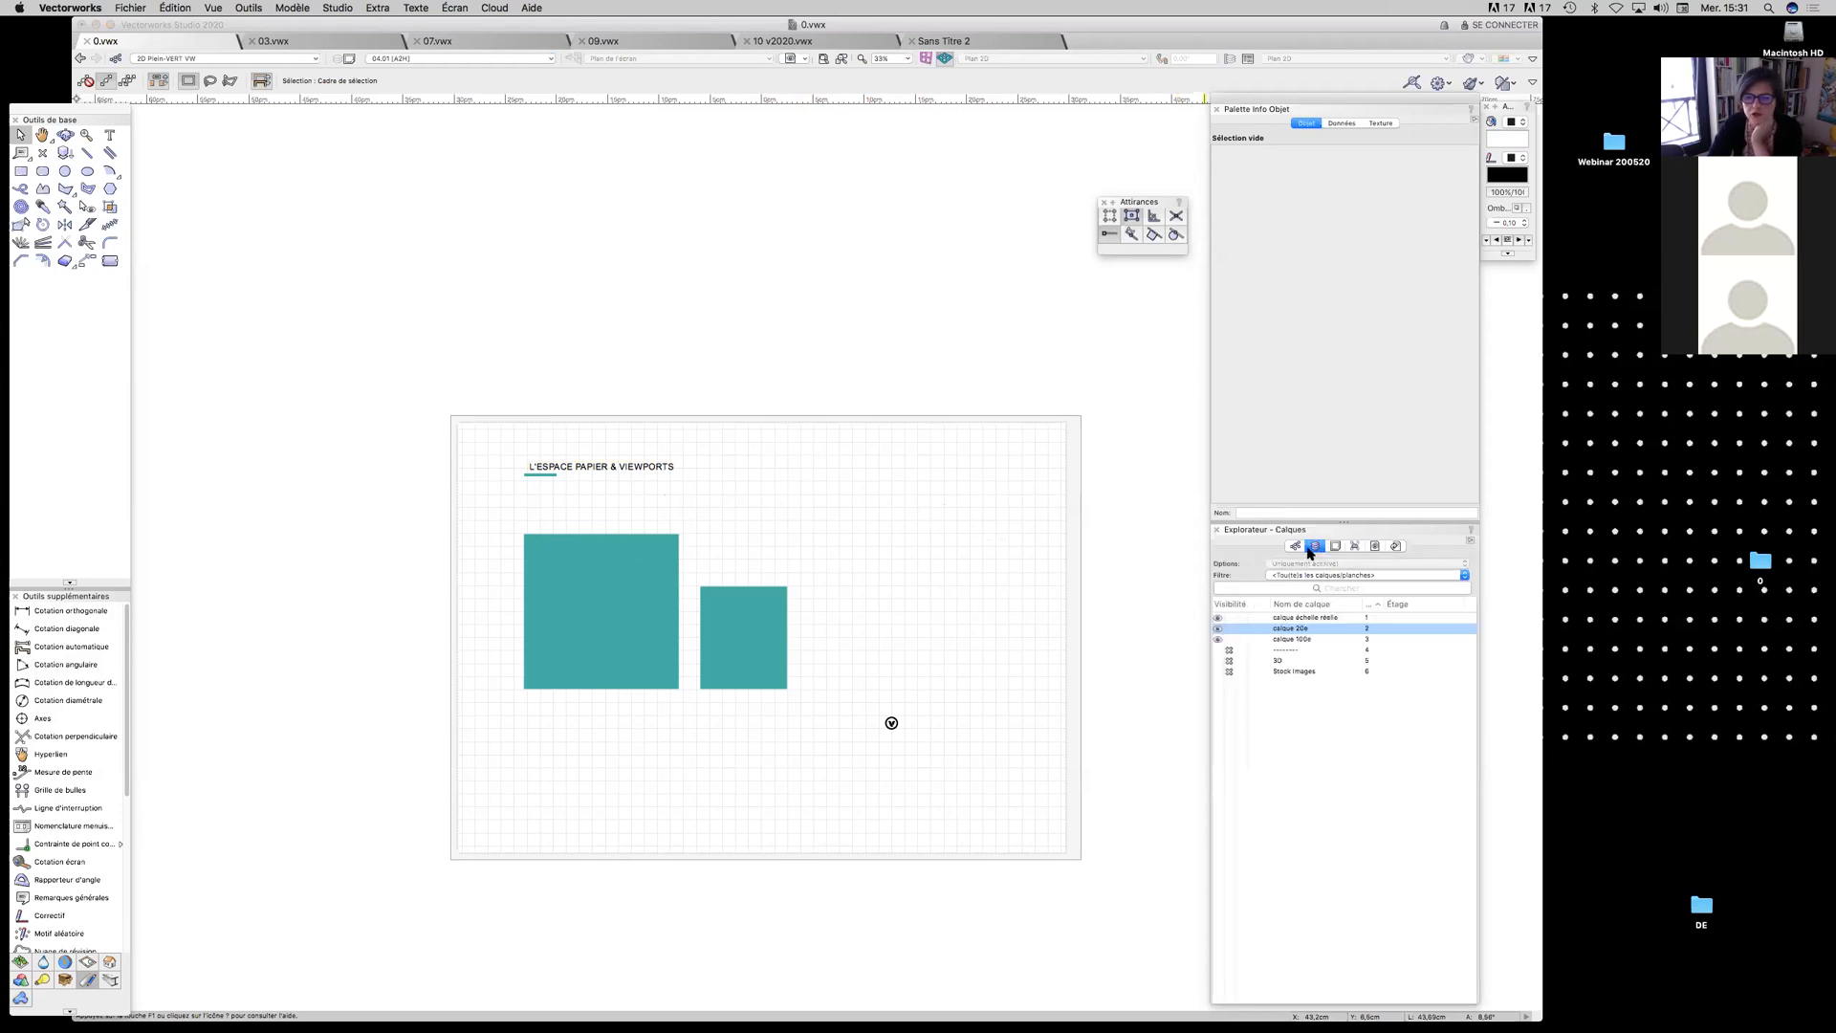
double_click(1263, 661)
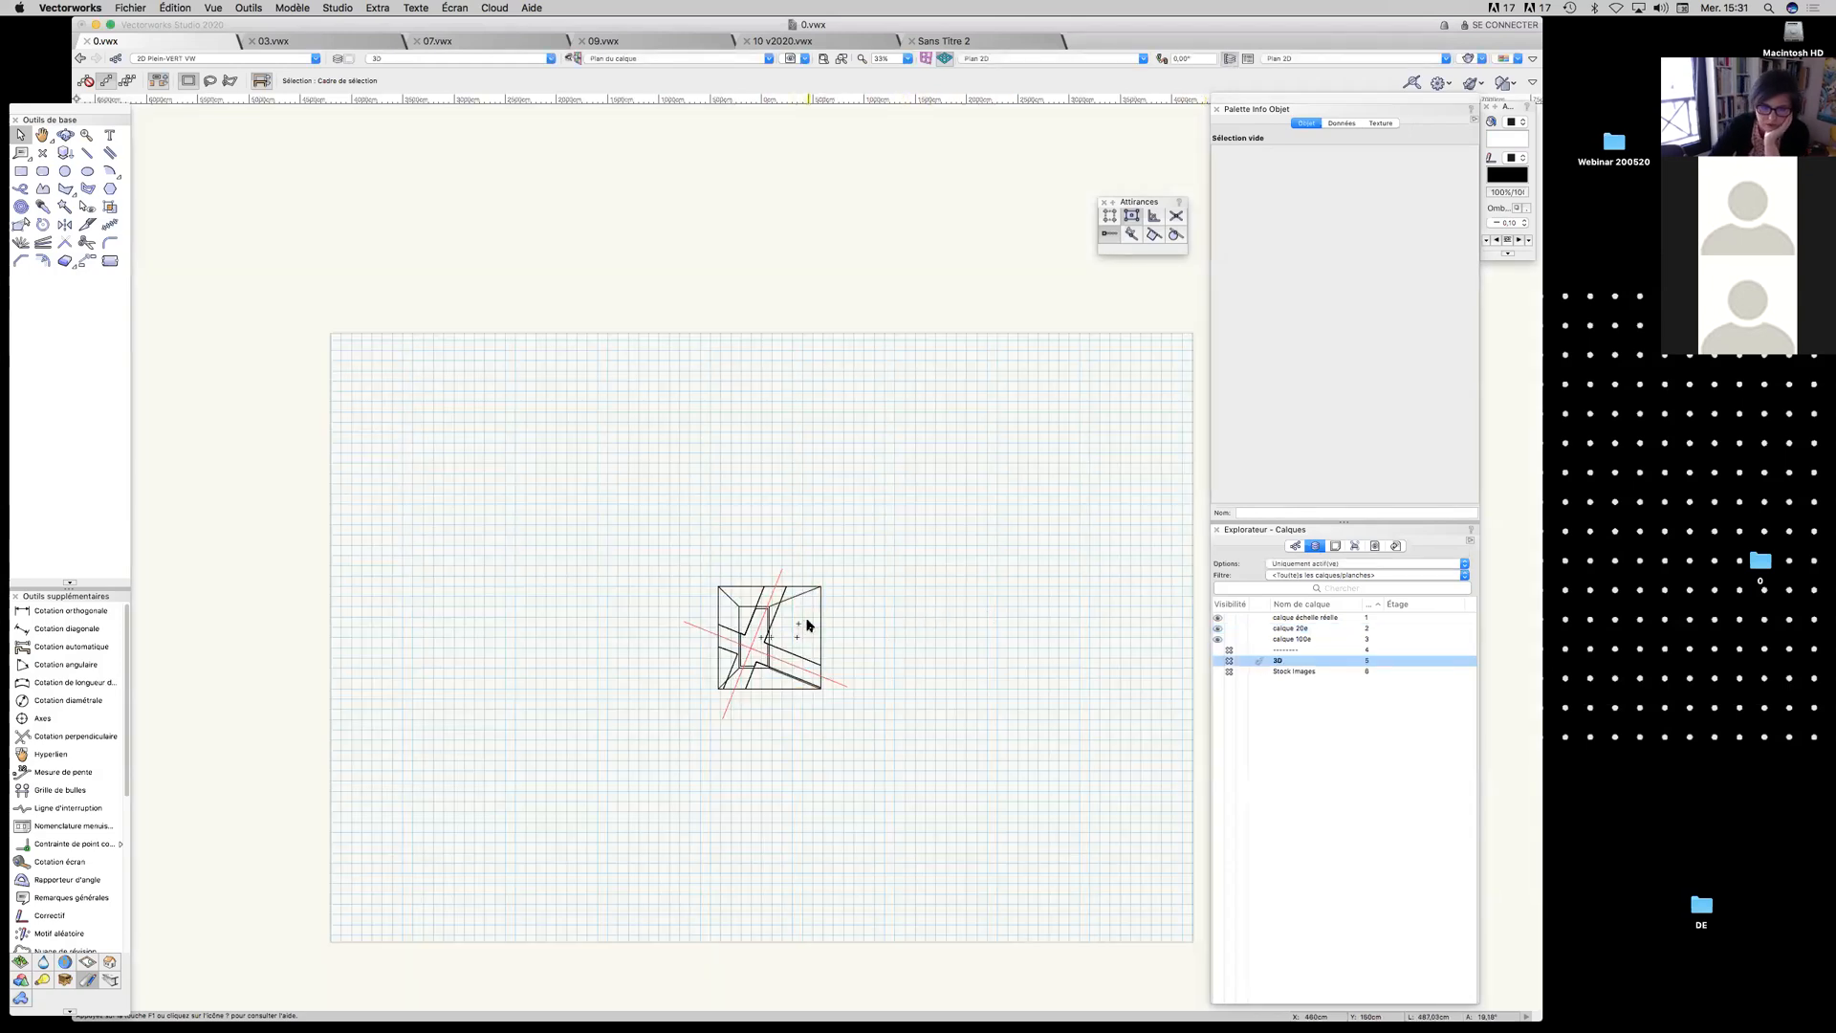
Show the 3D model in the right isometric view (Iso droite), framed large enough to see its shape
key(3)
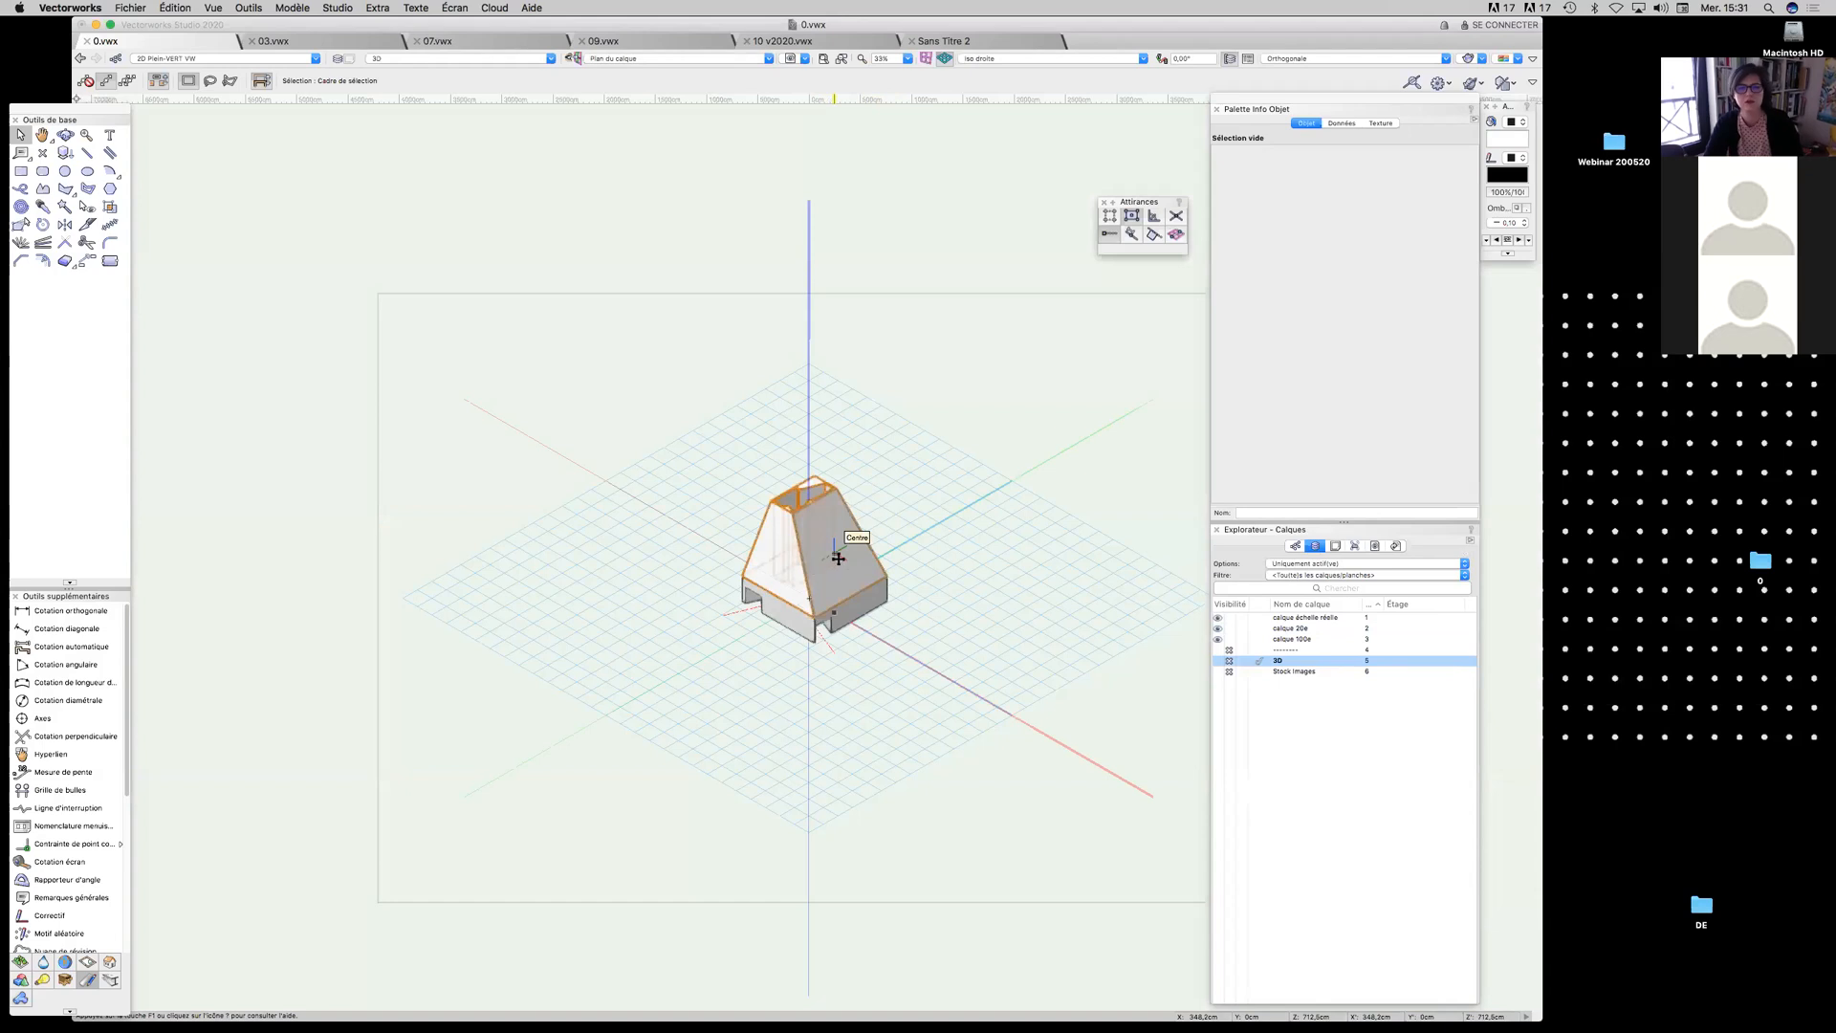
middle_drag(728, 558, 676, 574)
click(676, 576)
scroll(677, 577, up, 3)
scroll(677, 577, up, 2)
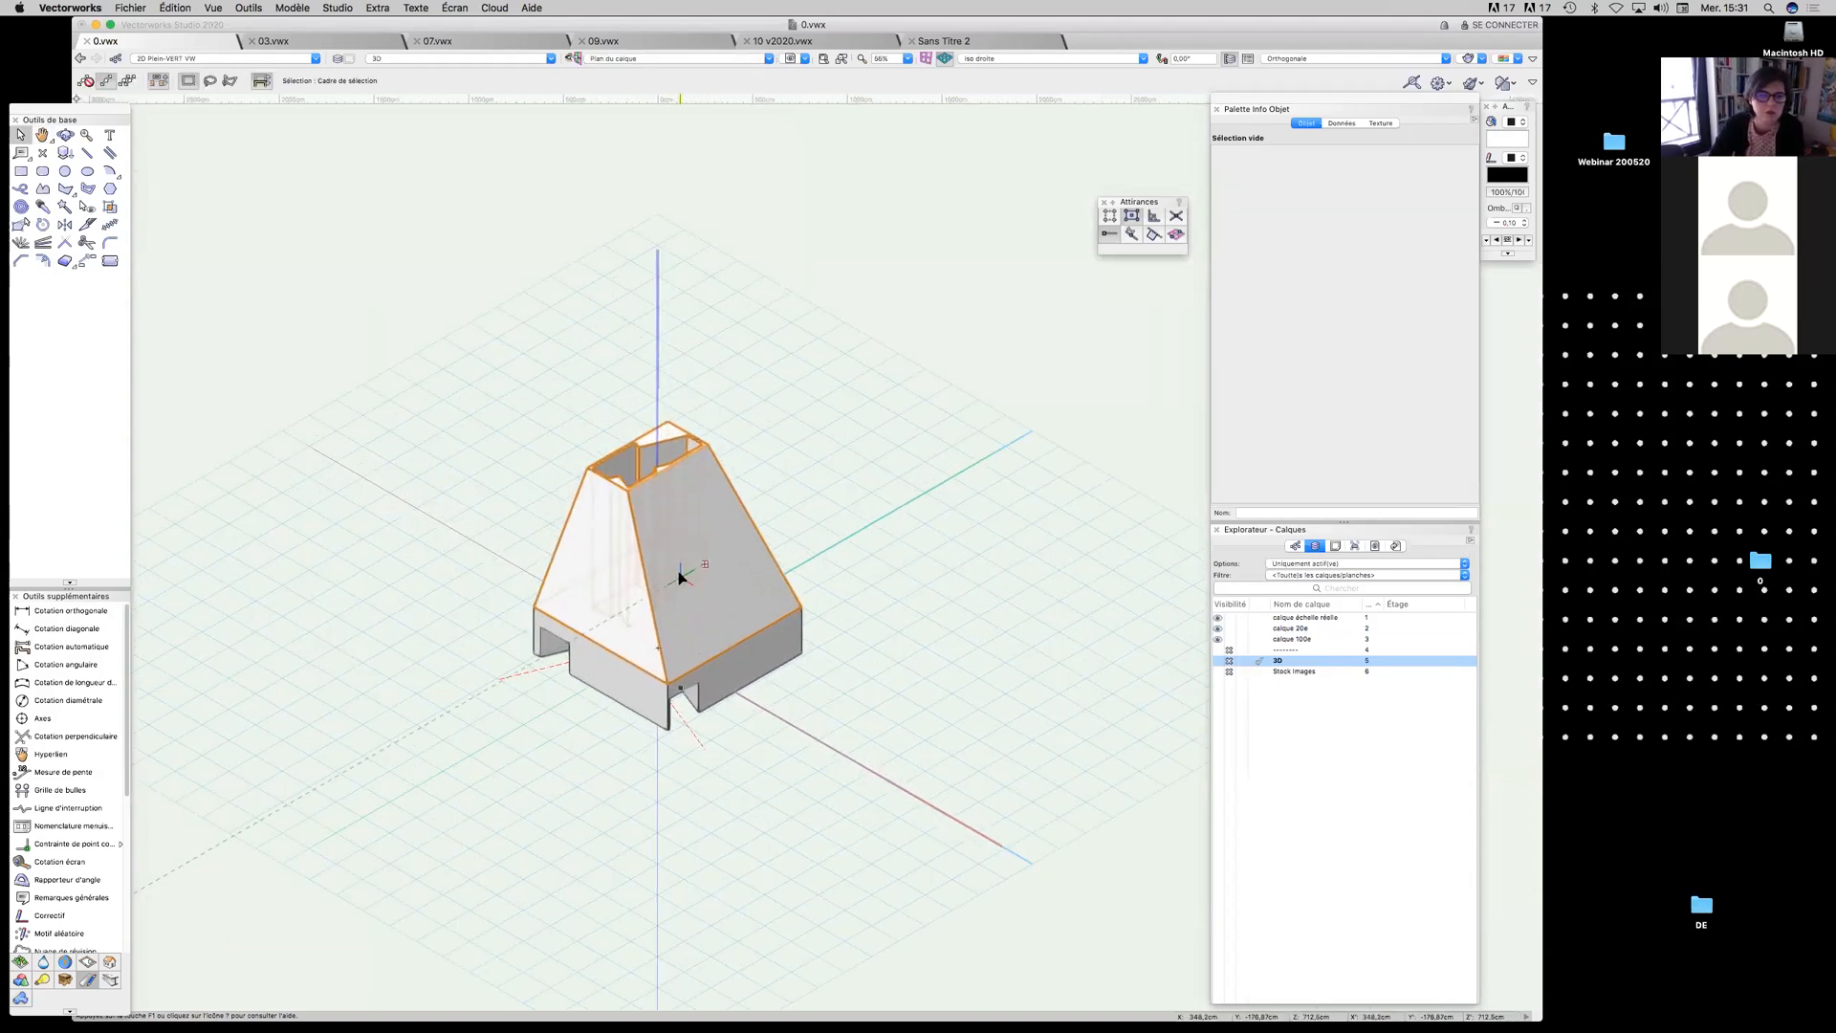
scroll(773, 565, up, 1)
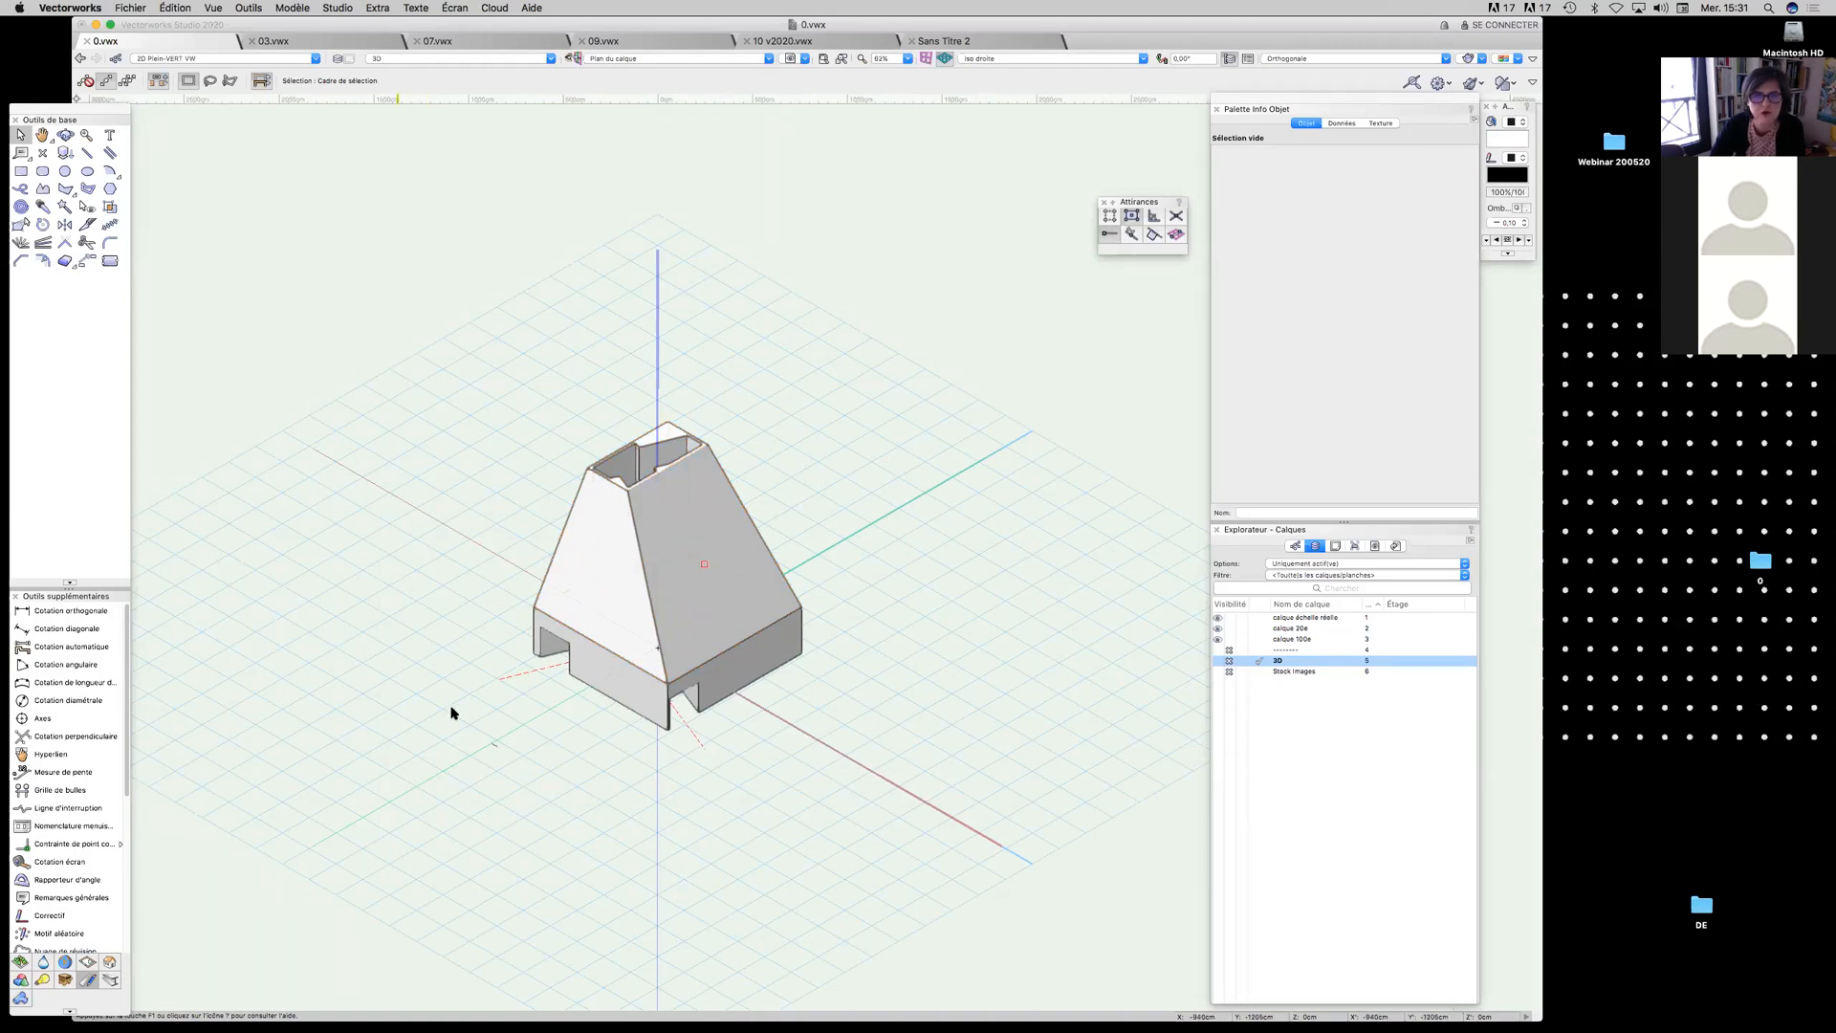
Examine the monolith from several angles by orbiting around it, ending in the Dessus view
click(998, 58)
click(996, 58)
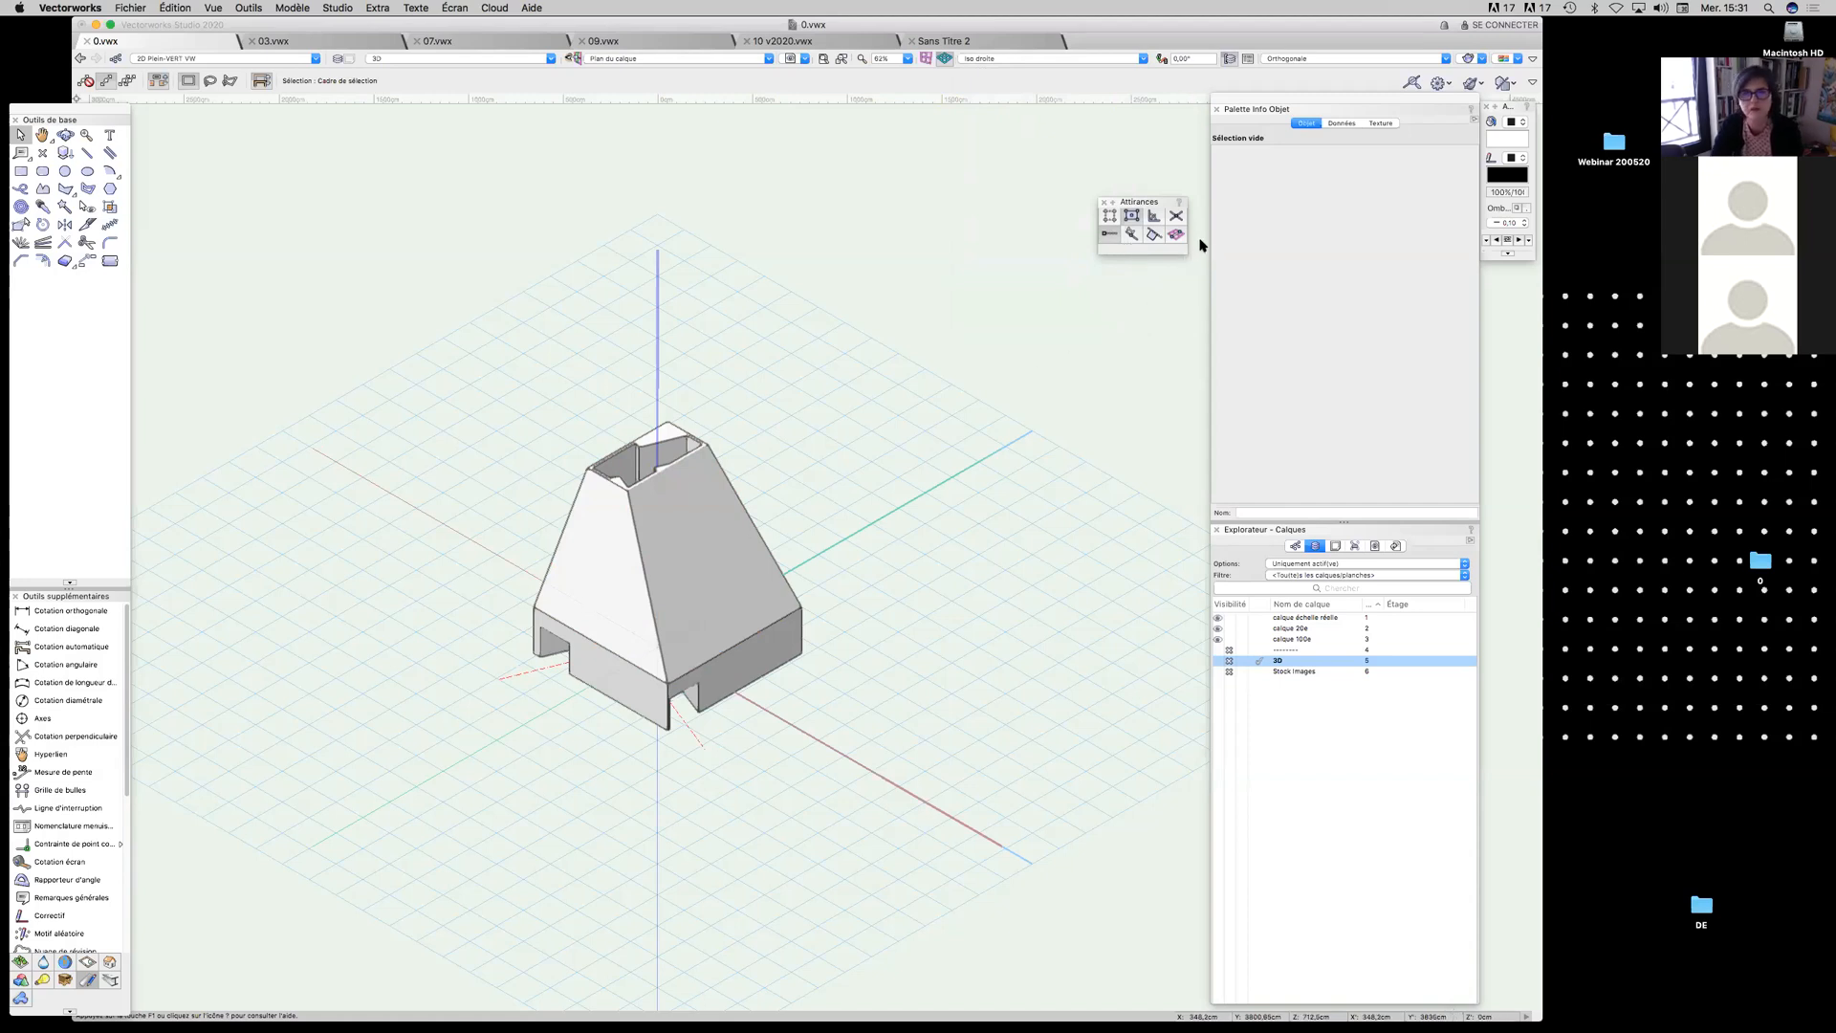
click(1046, 58)
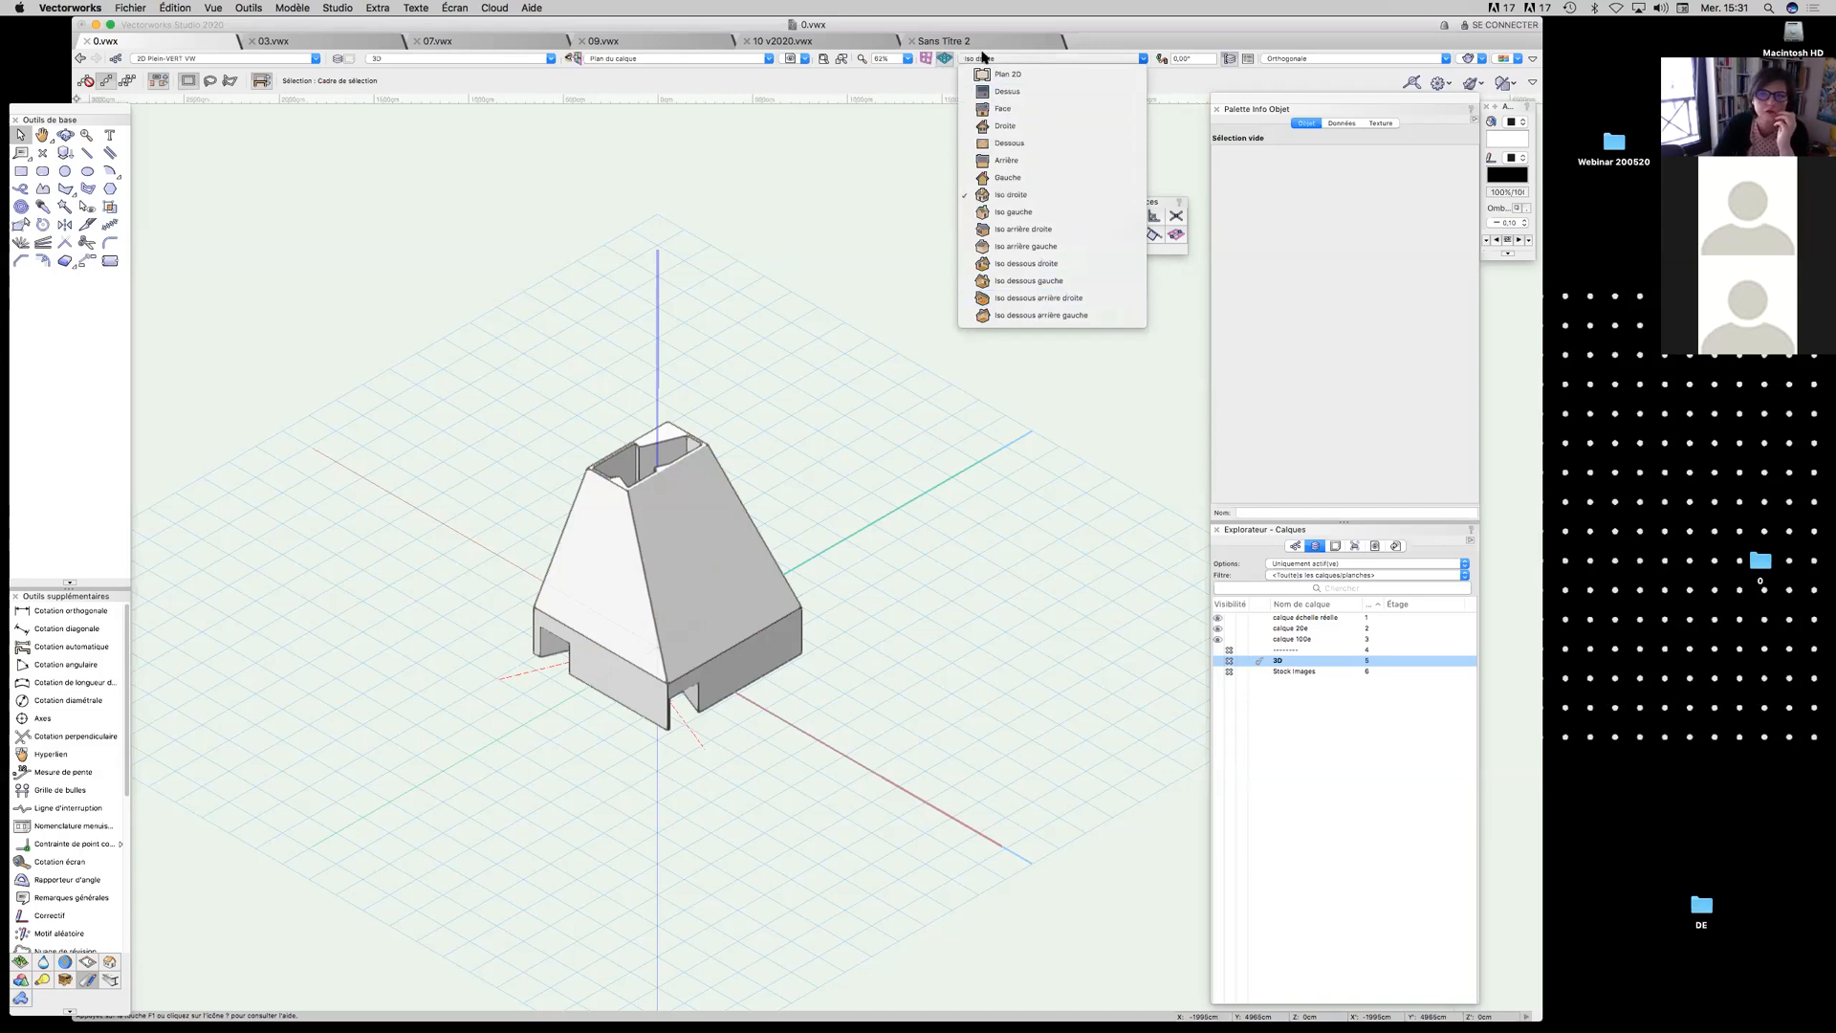
click(946, 40)
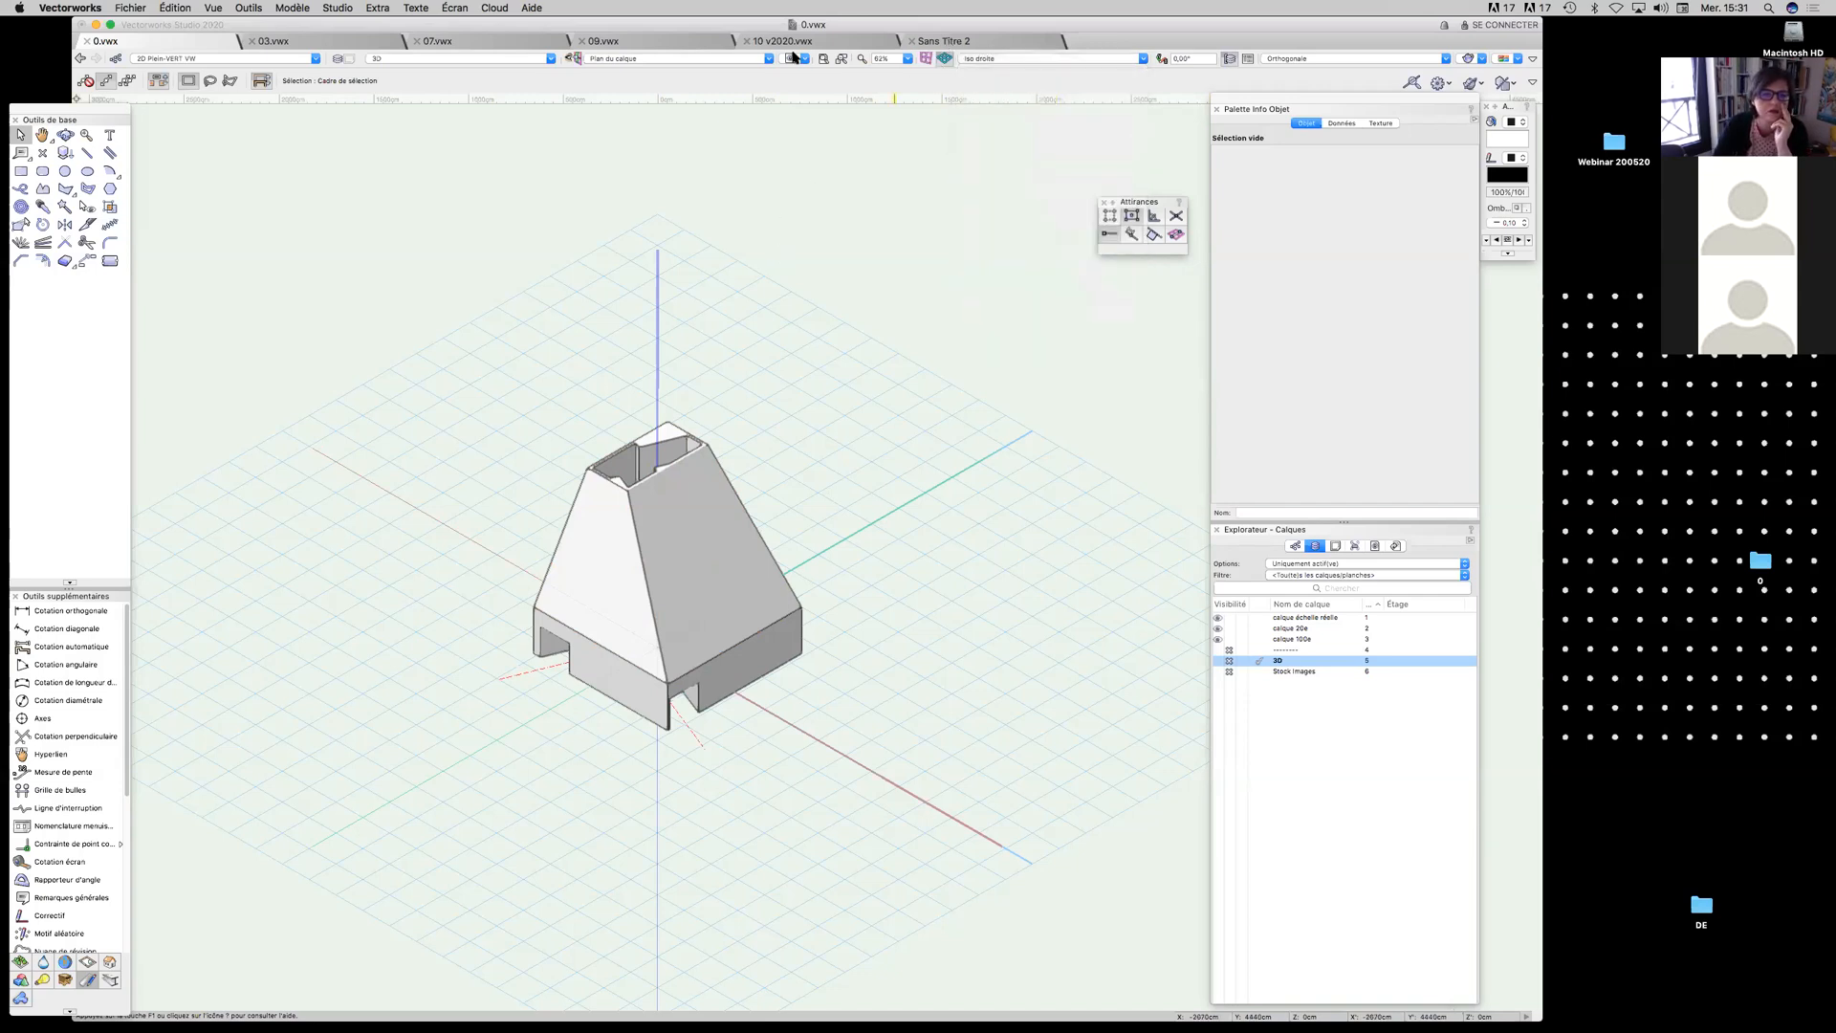
click(568, 59)
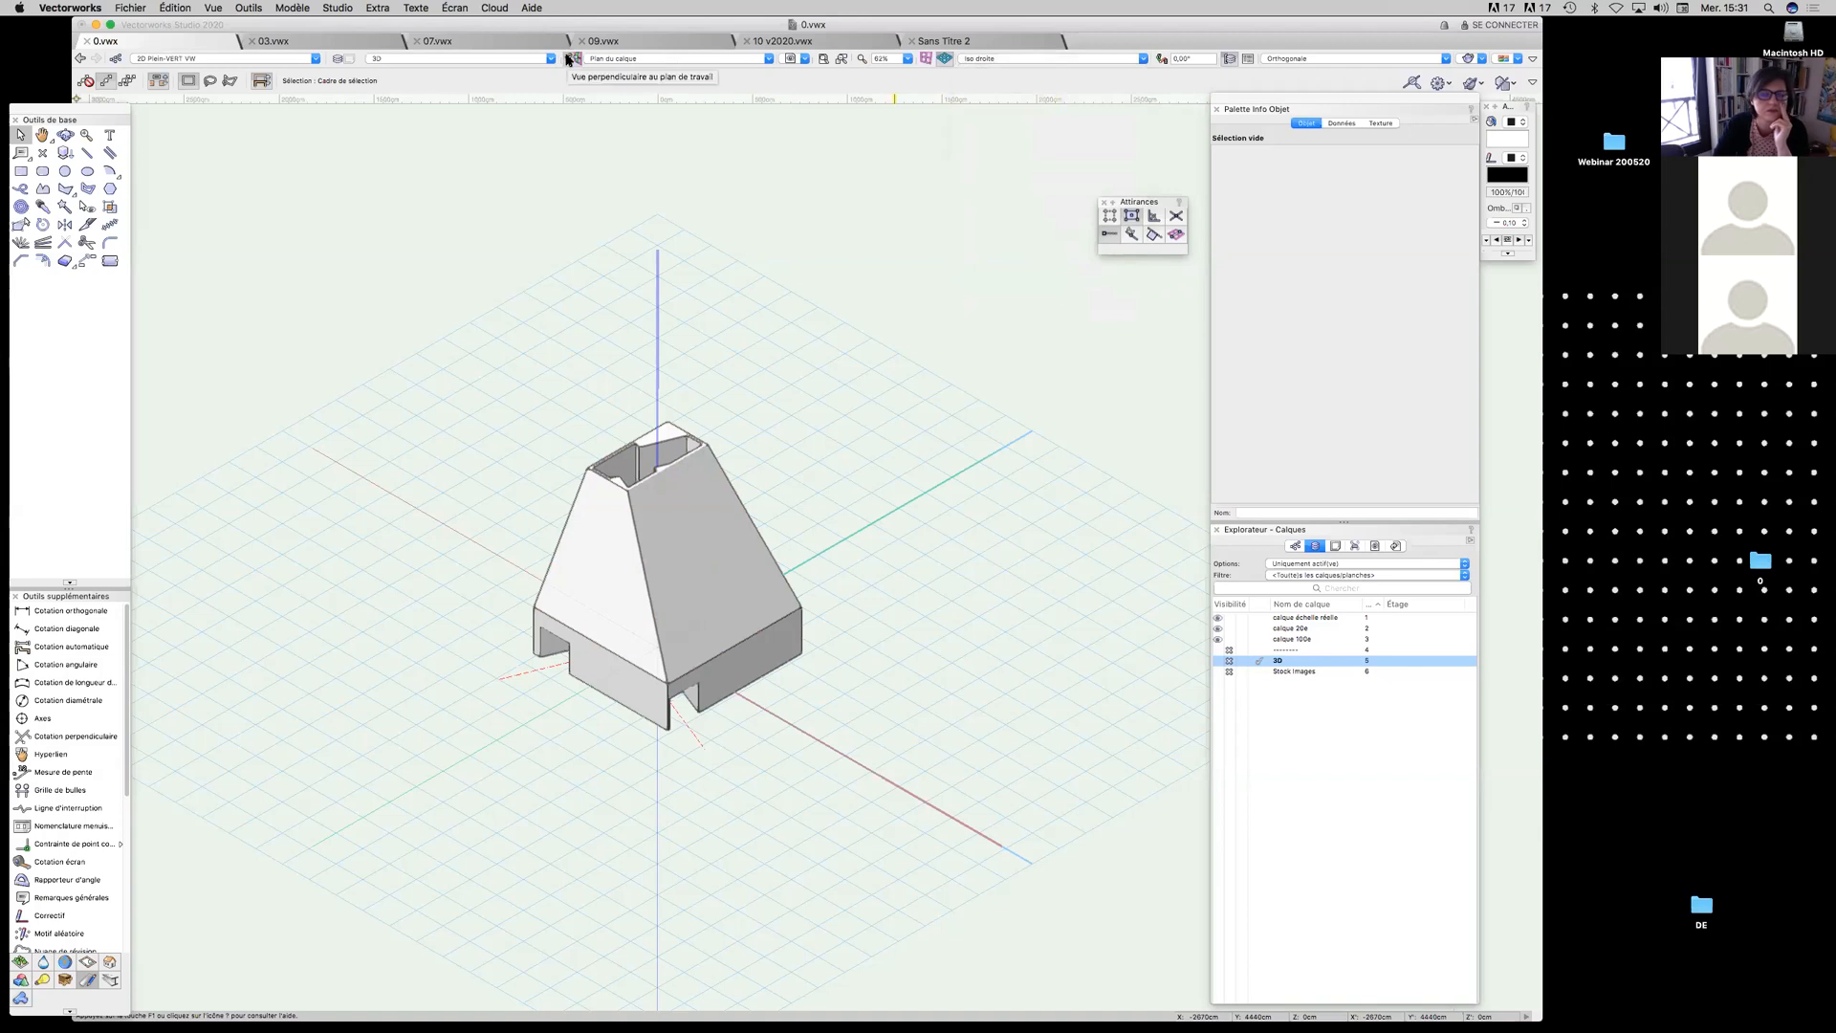
click(1047, 352)
drag(701, 468, 320, 434)
drag(779, 514, 743, 555)
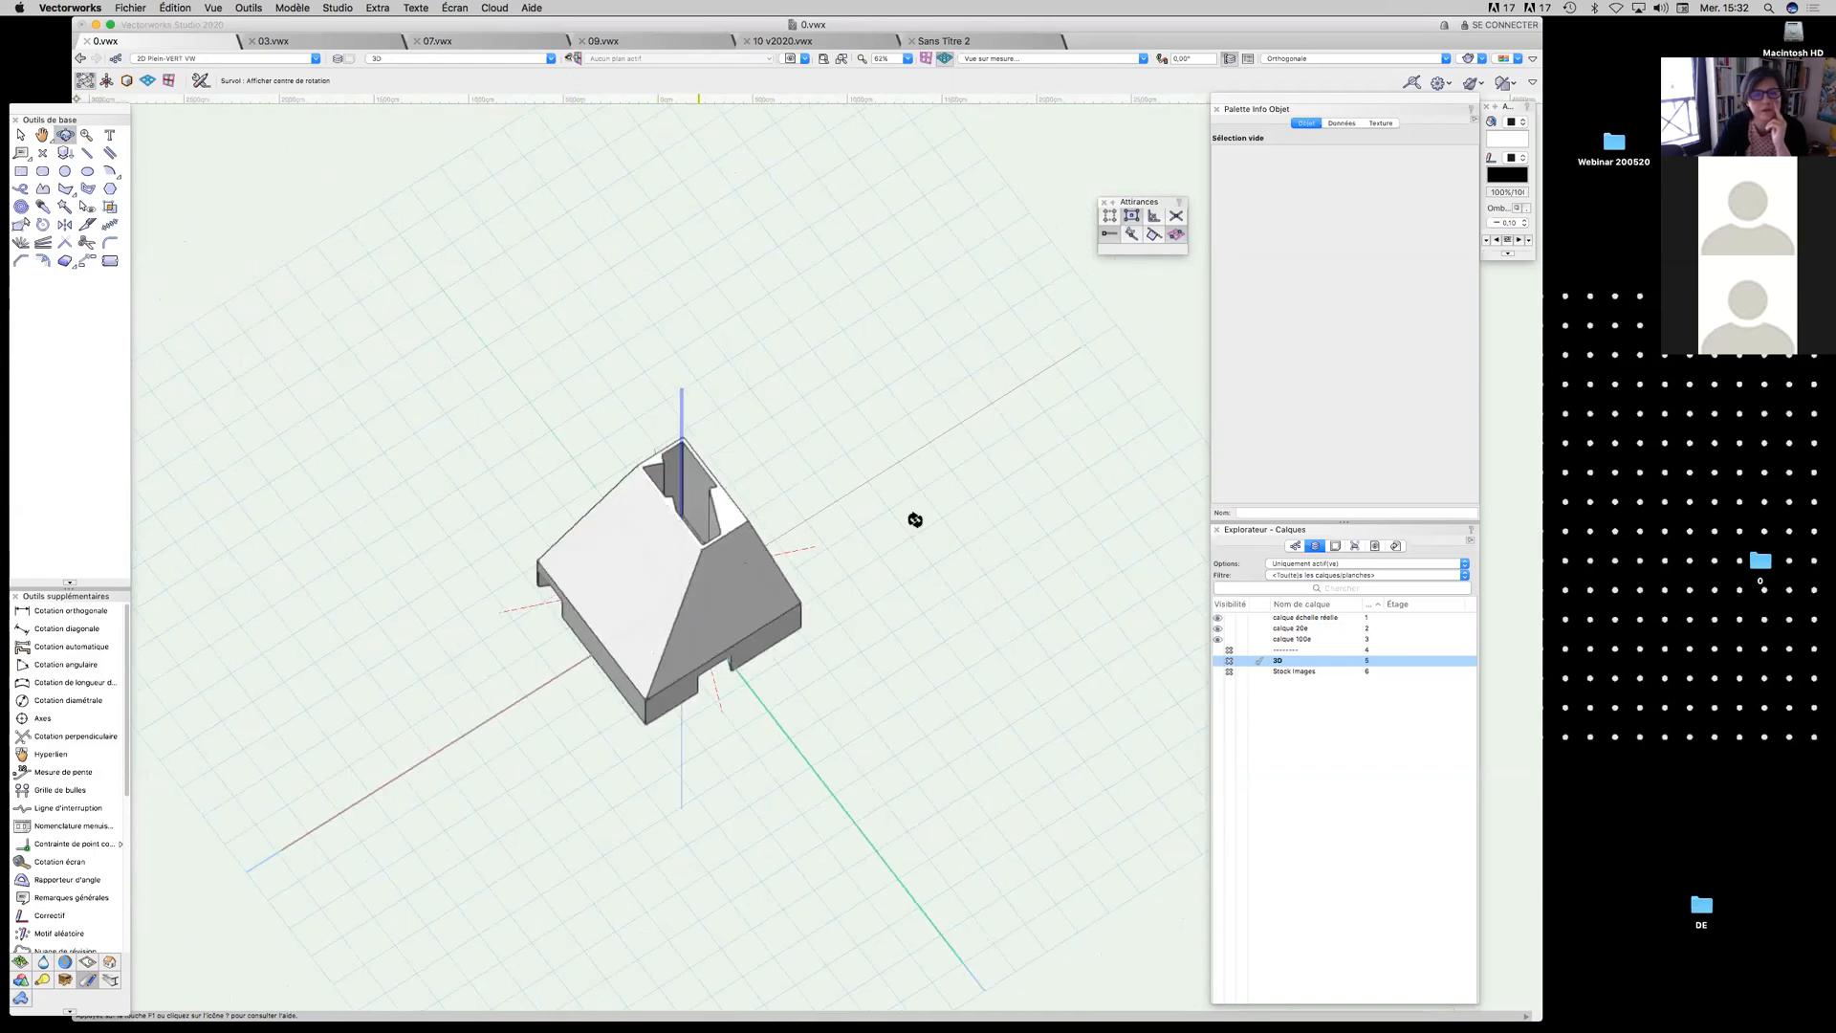
drag(915, 517, 627, 315)
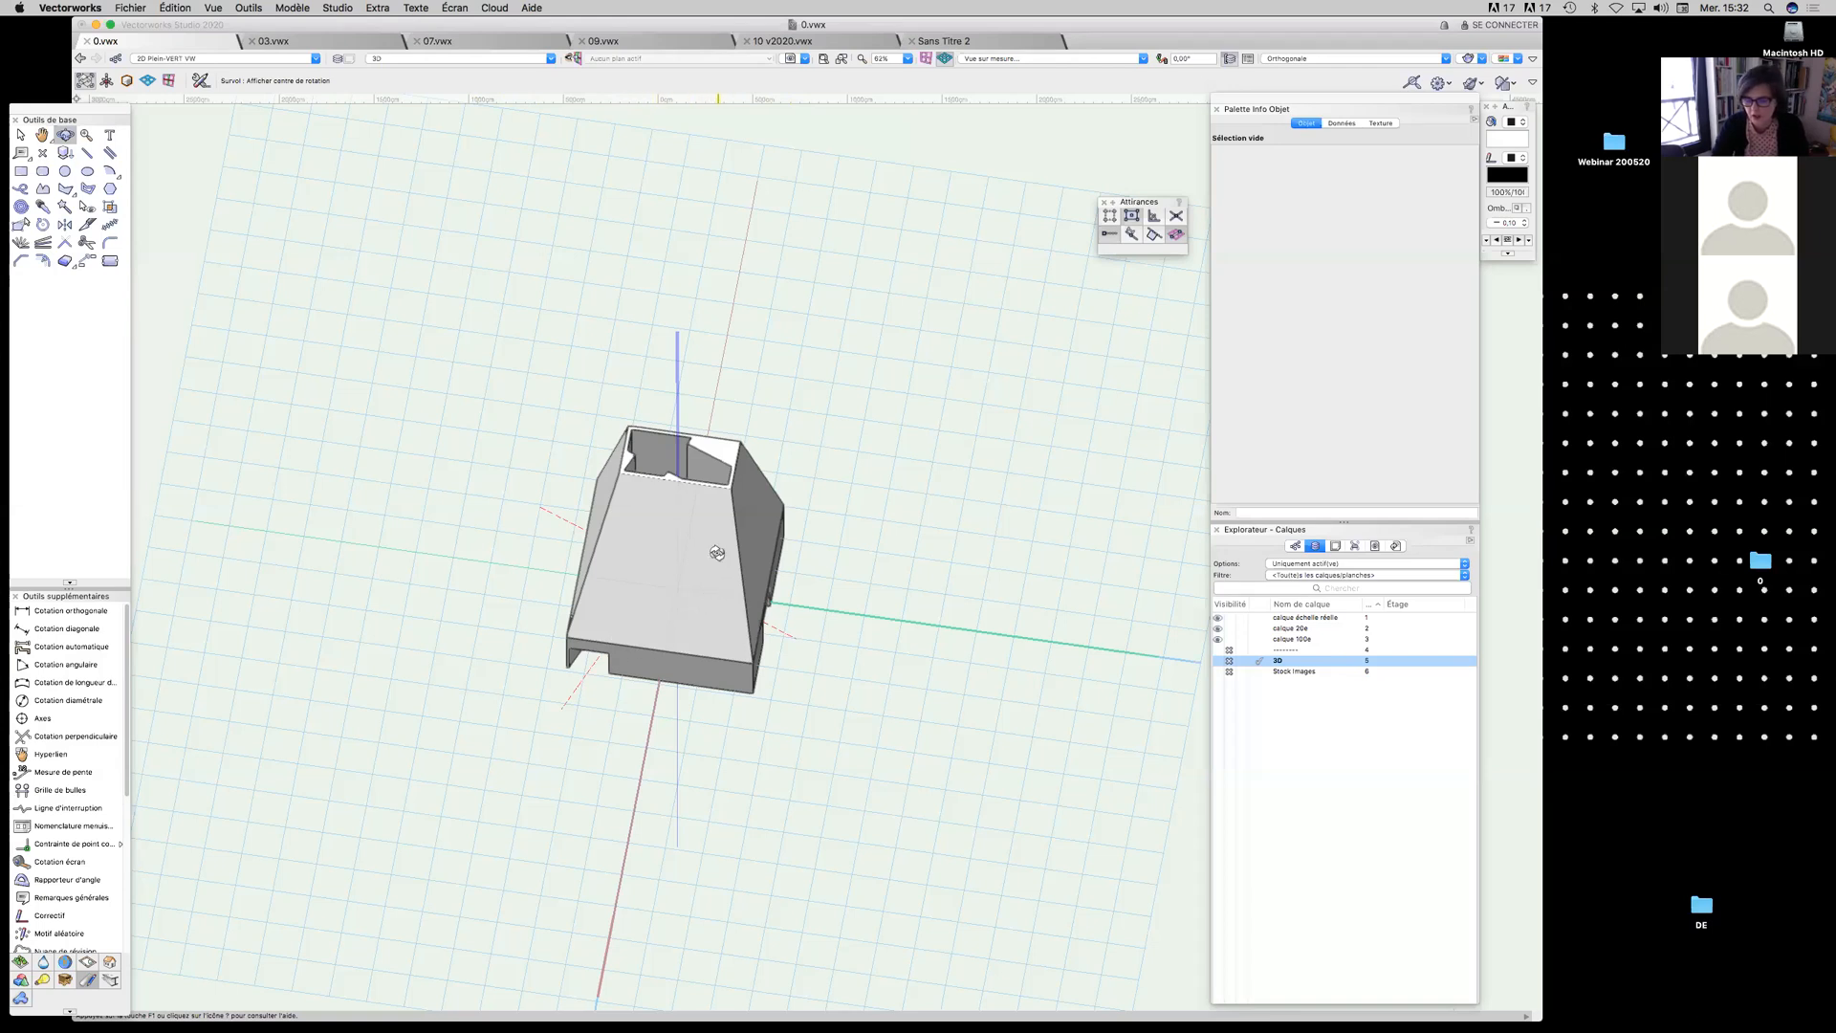
key(5)
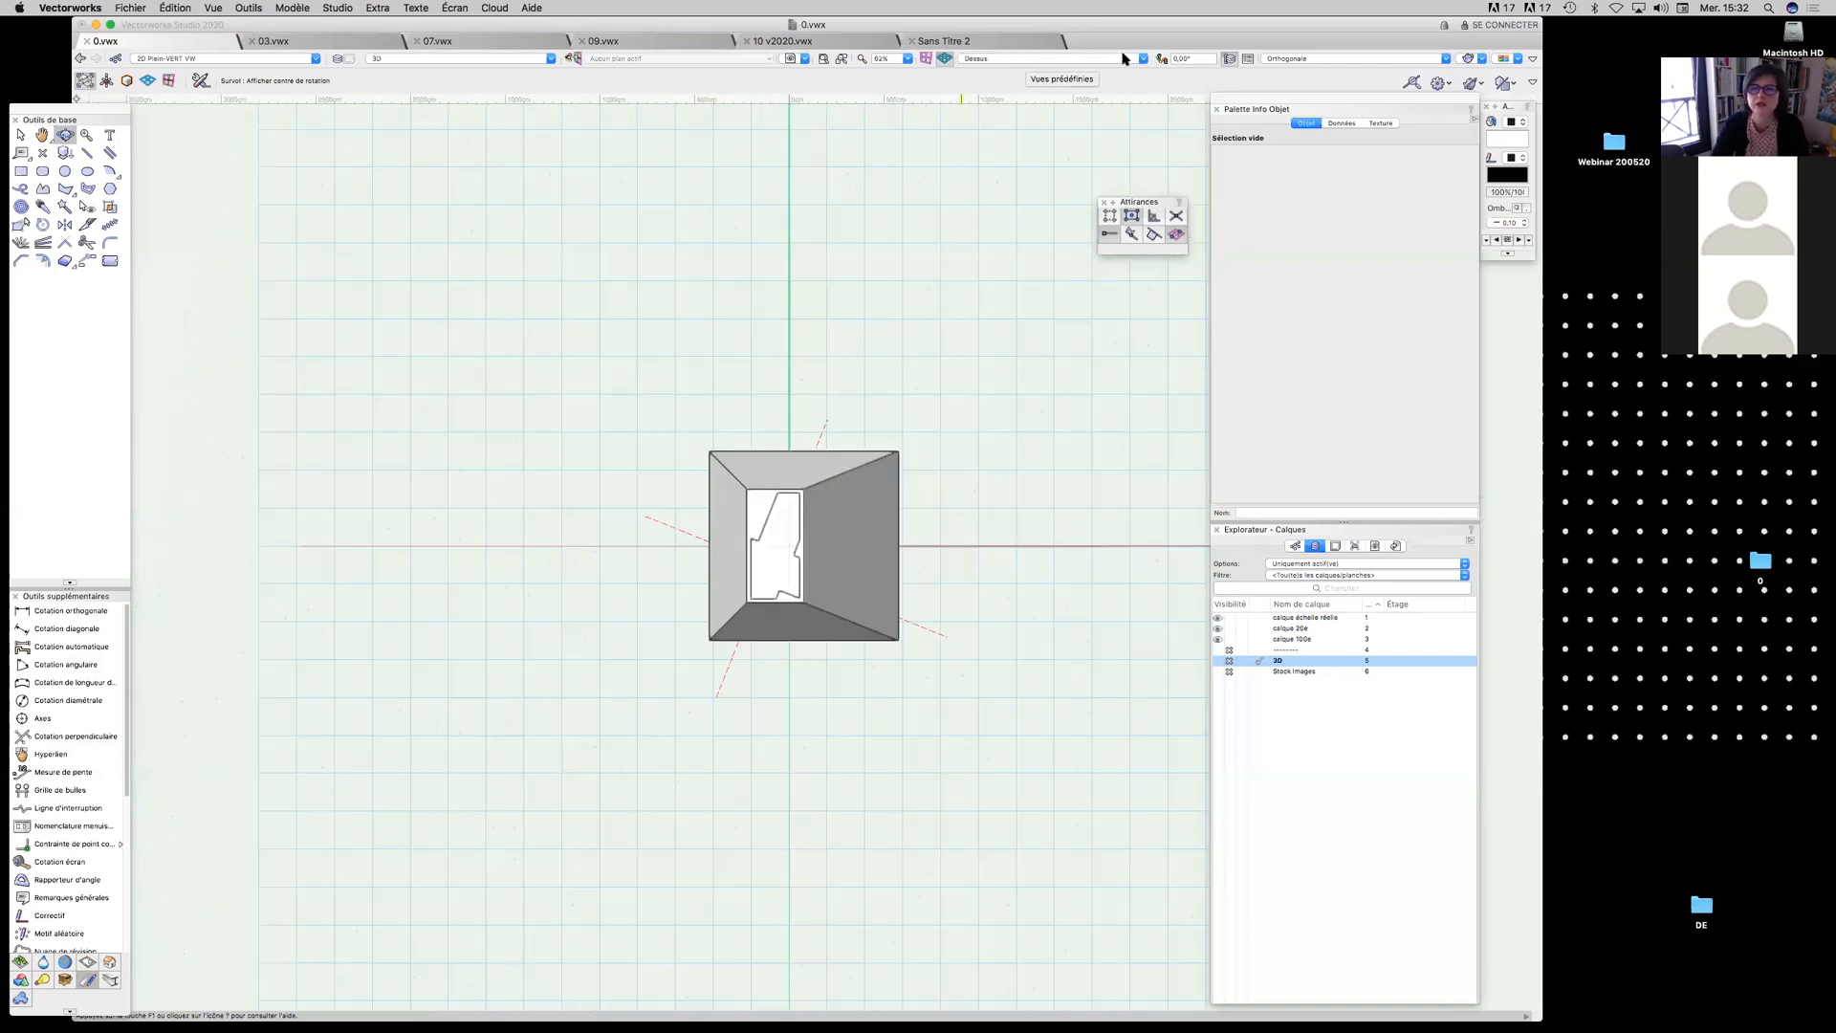
Set the projection to Perspective normale and orbit the monolith down to a near eye-level viewpoint
click(1287, 59)
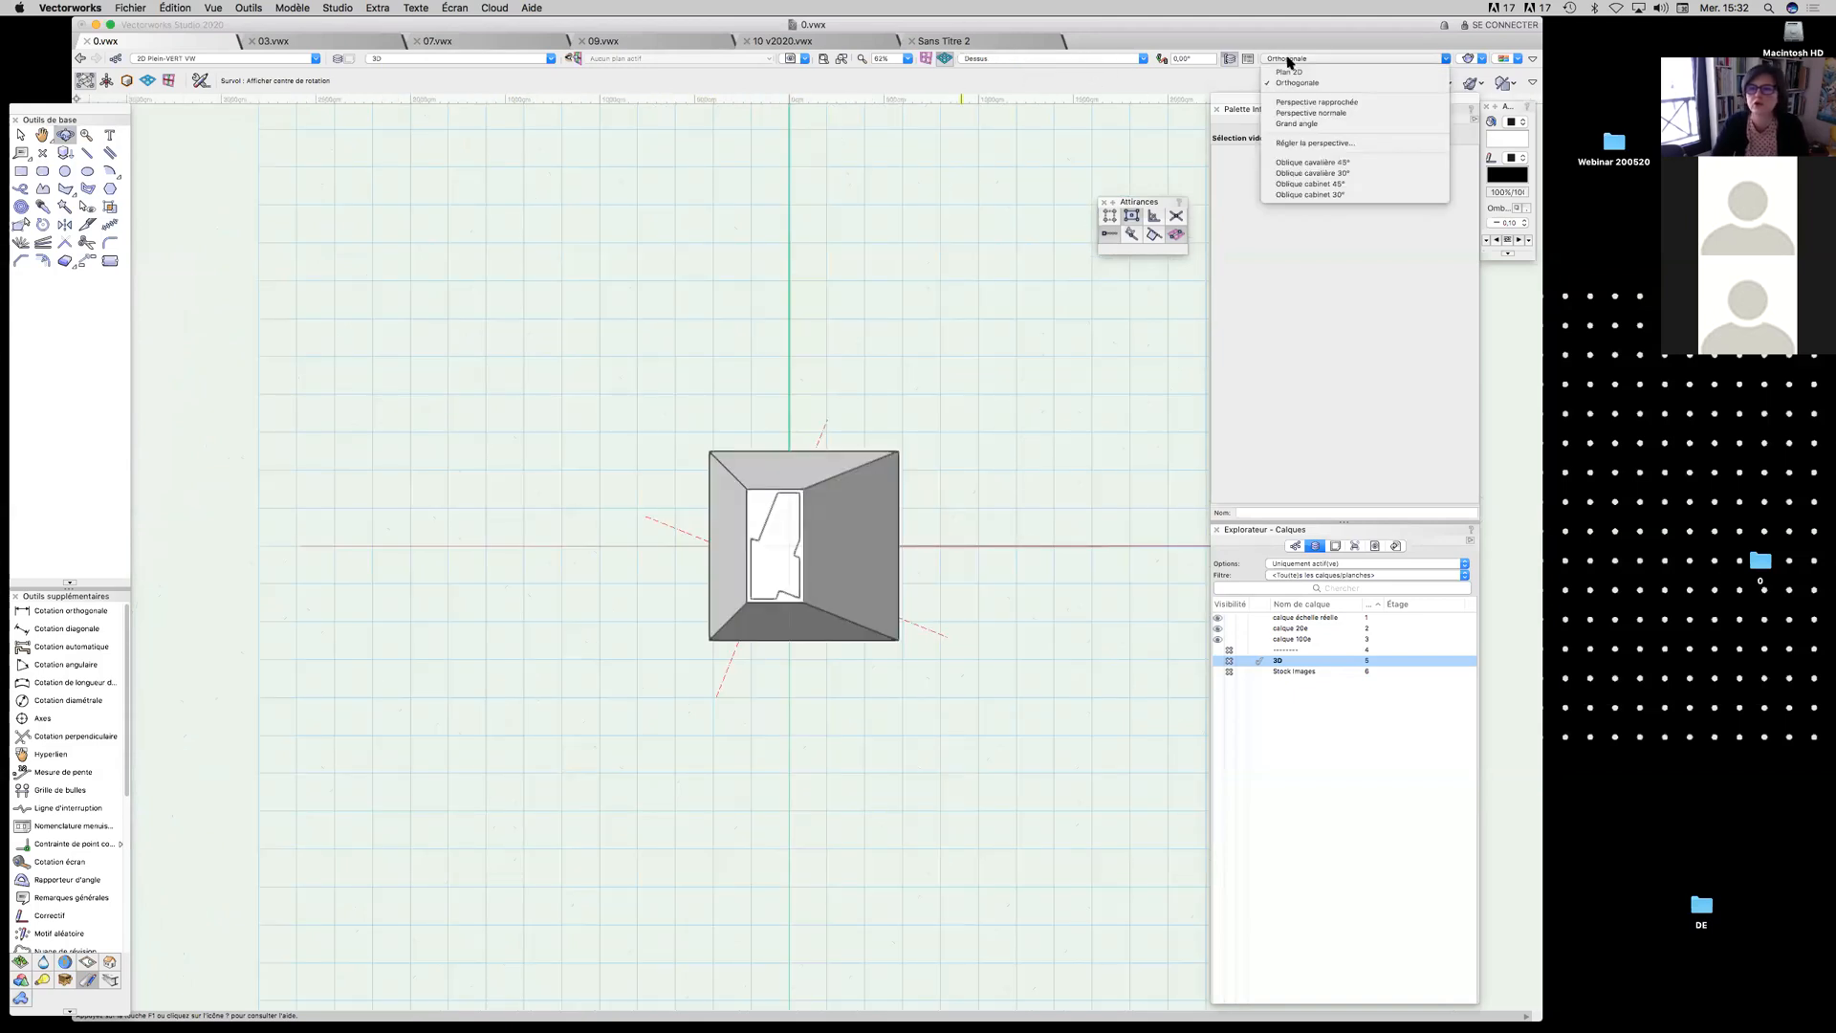
click(1316, 113)
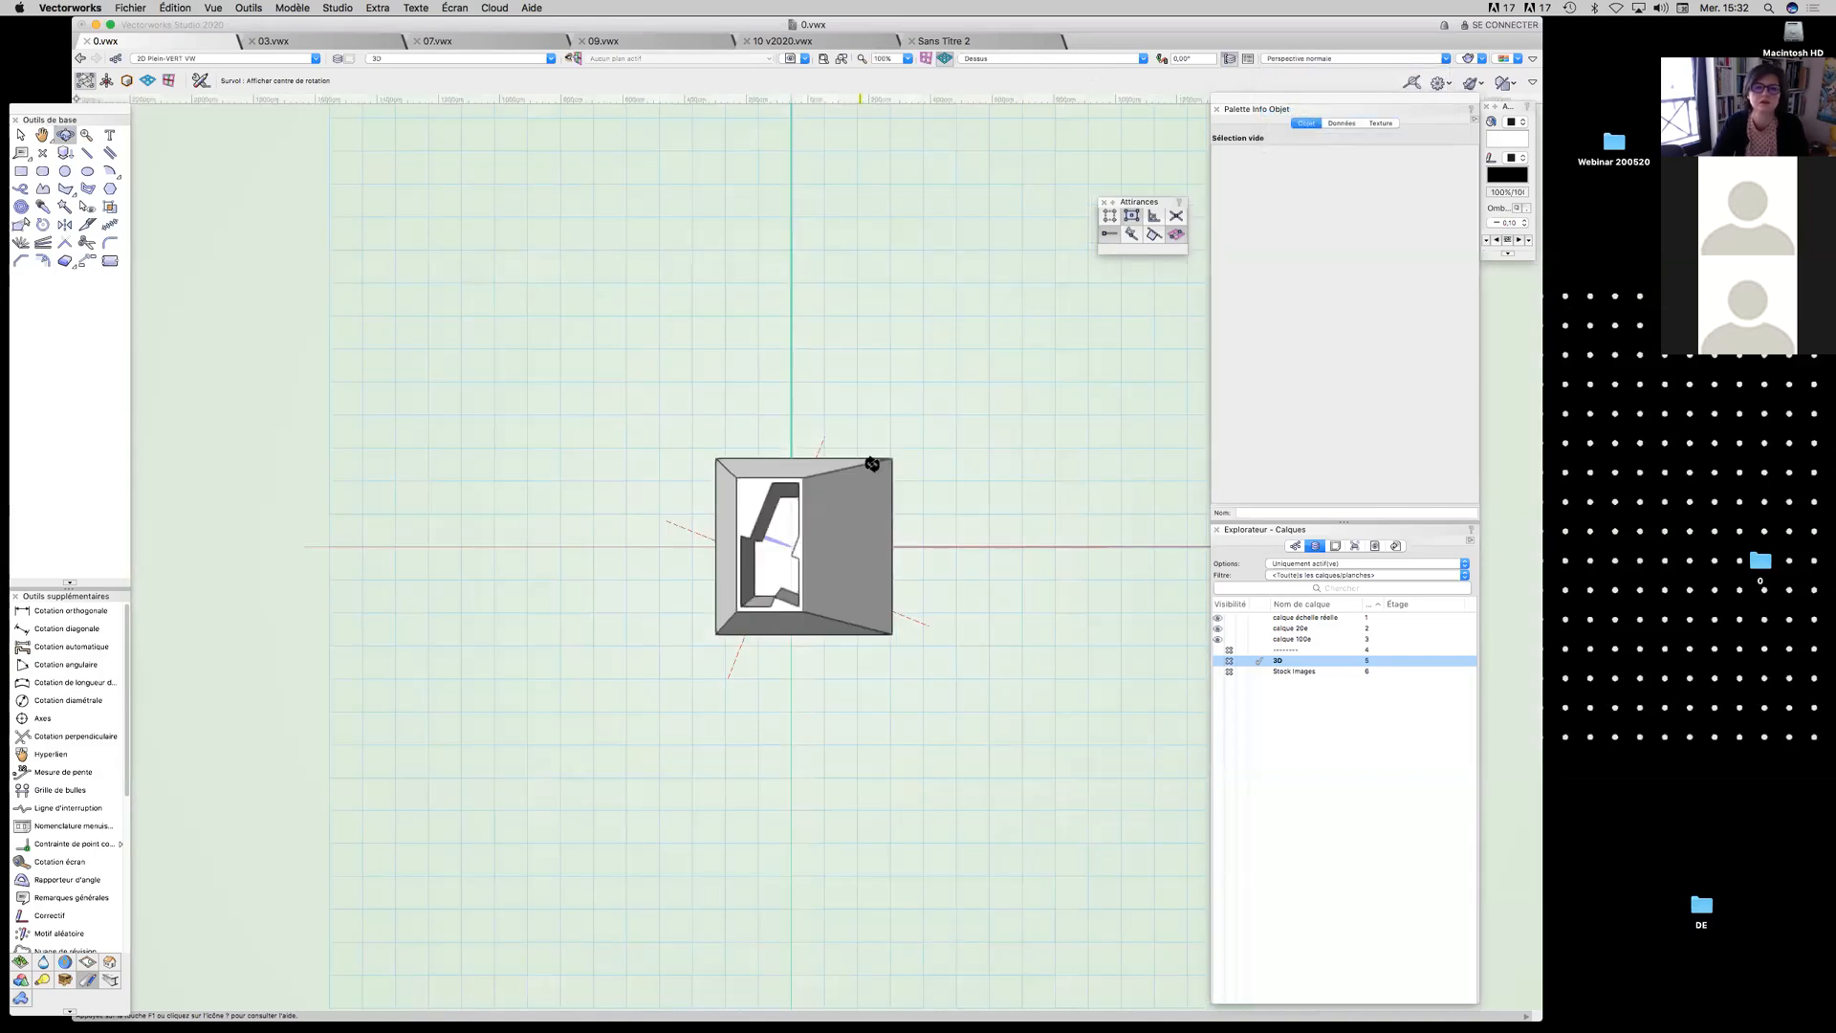
drag(808, 525, 944, 619)
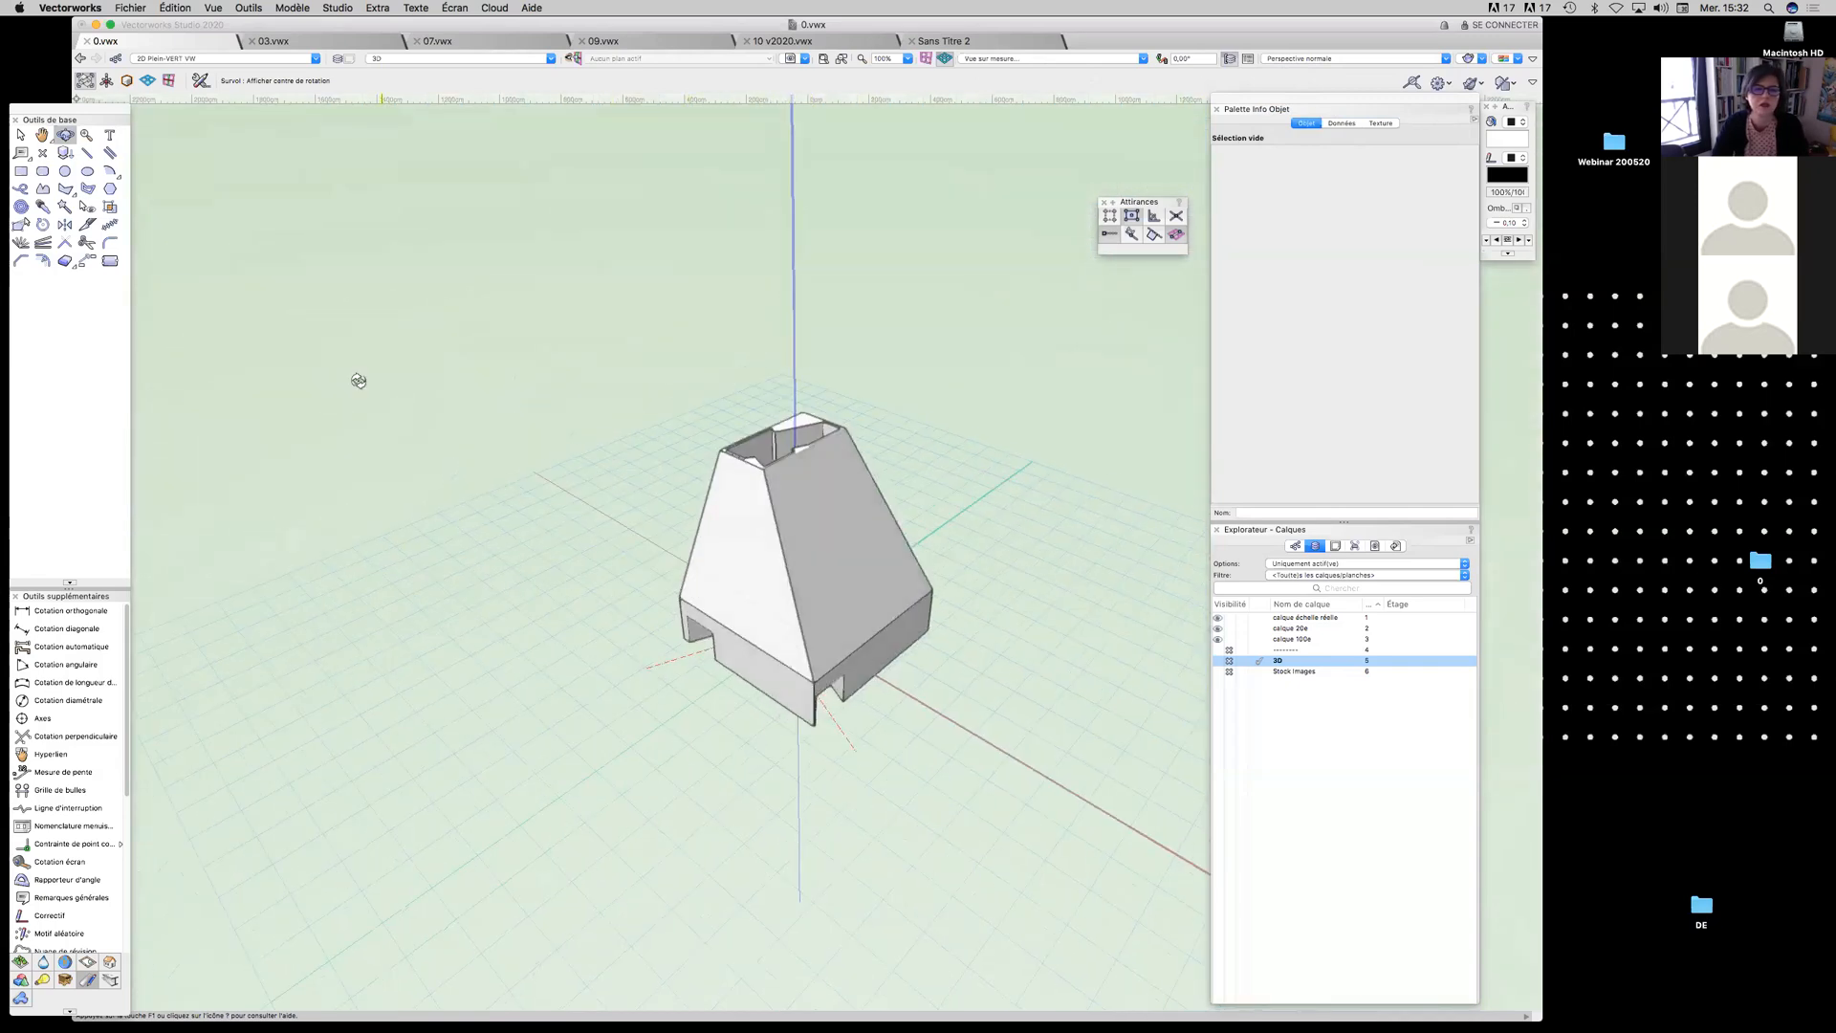
drag(701, 548, 685, 410)
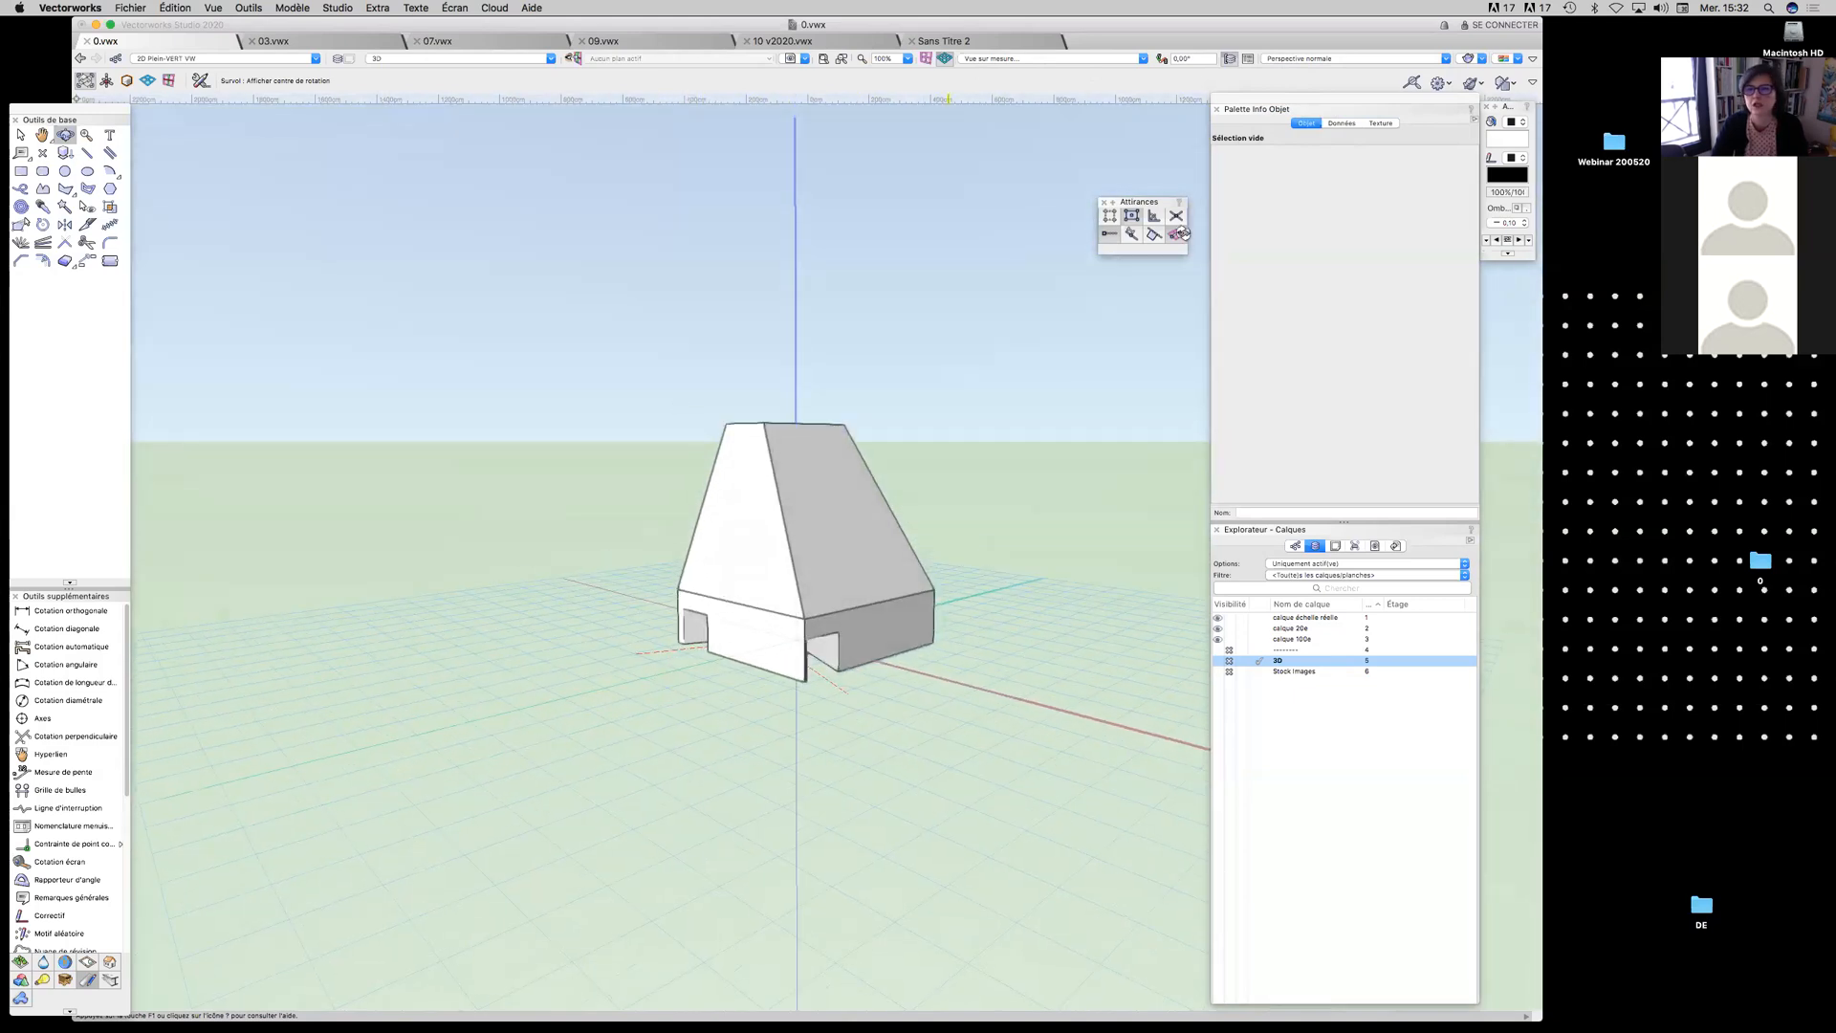
Return the monolith to the Orthogonale projection in the Dessus view
click(1346, 59)
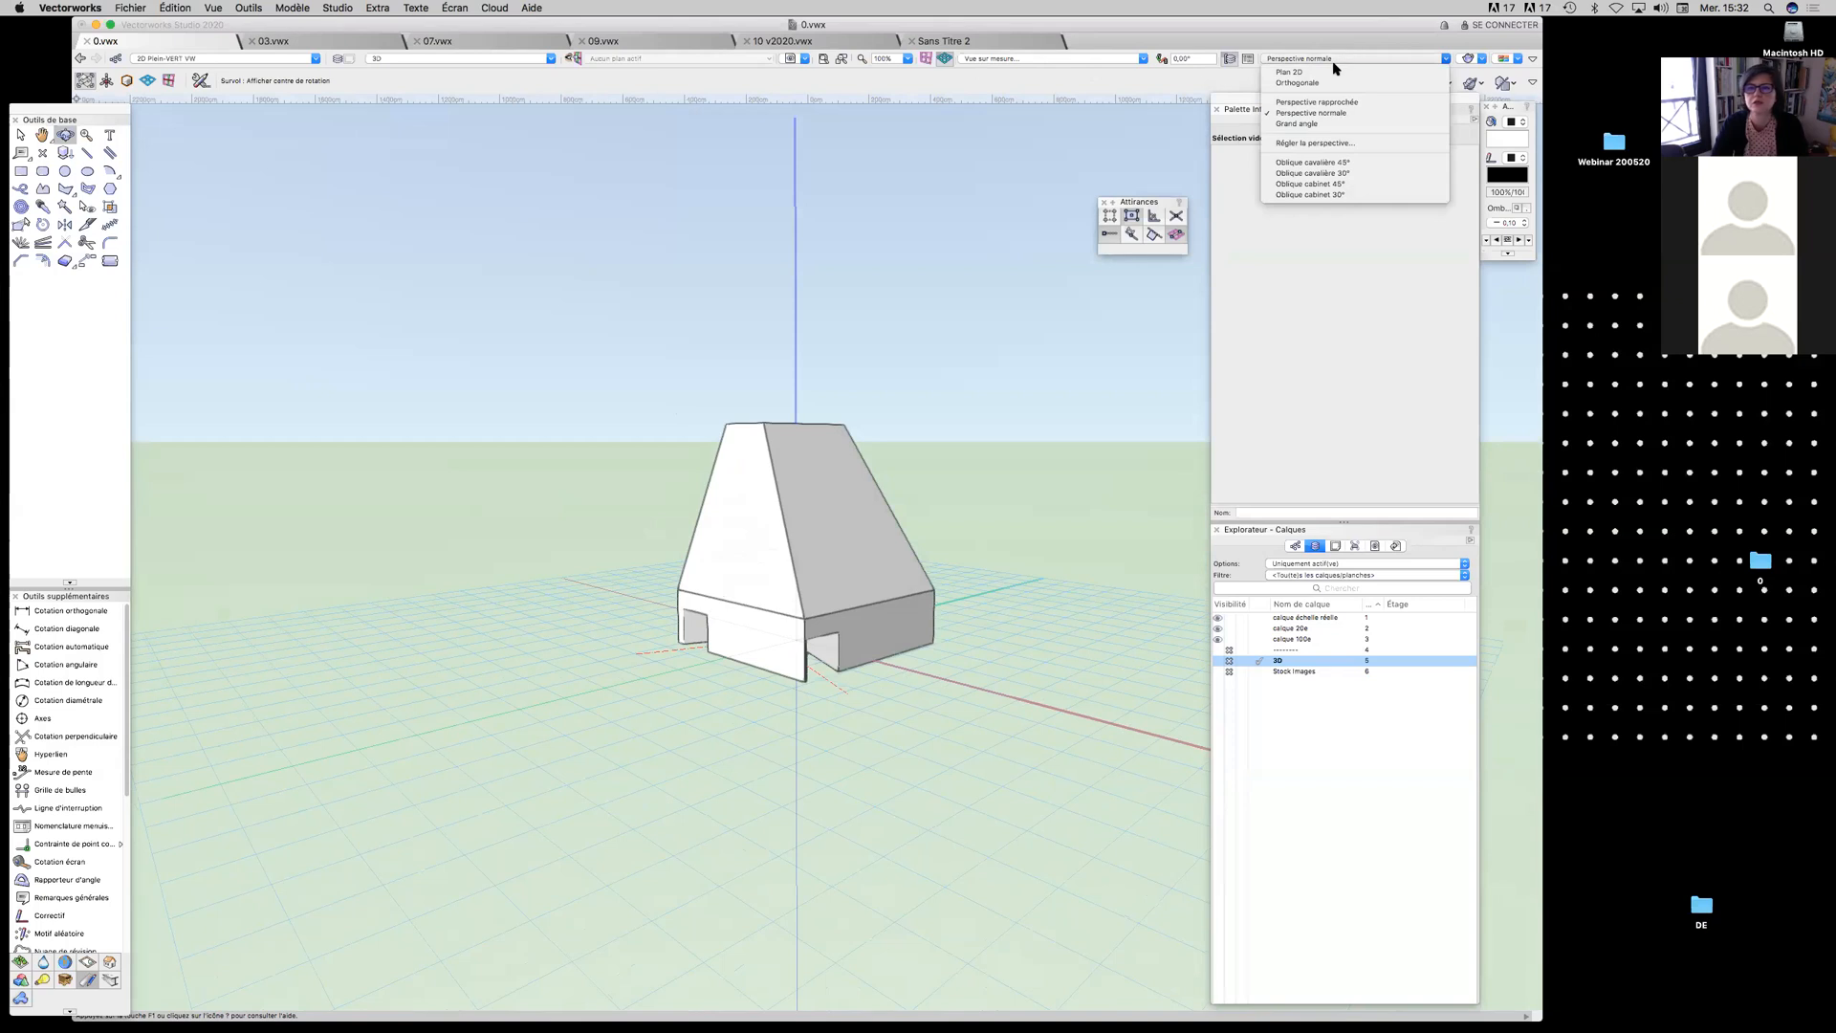
click(1330, 84)
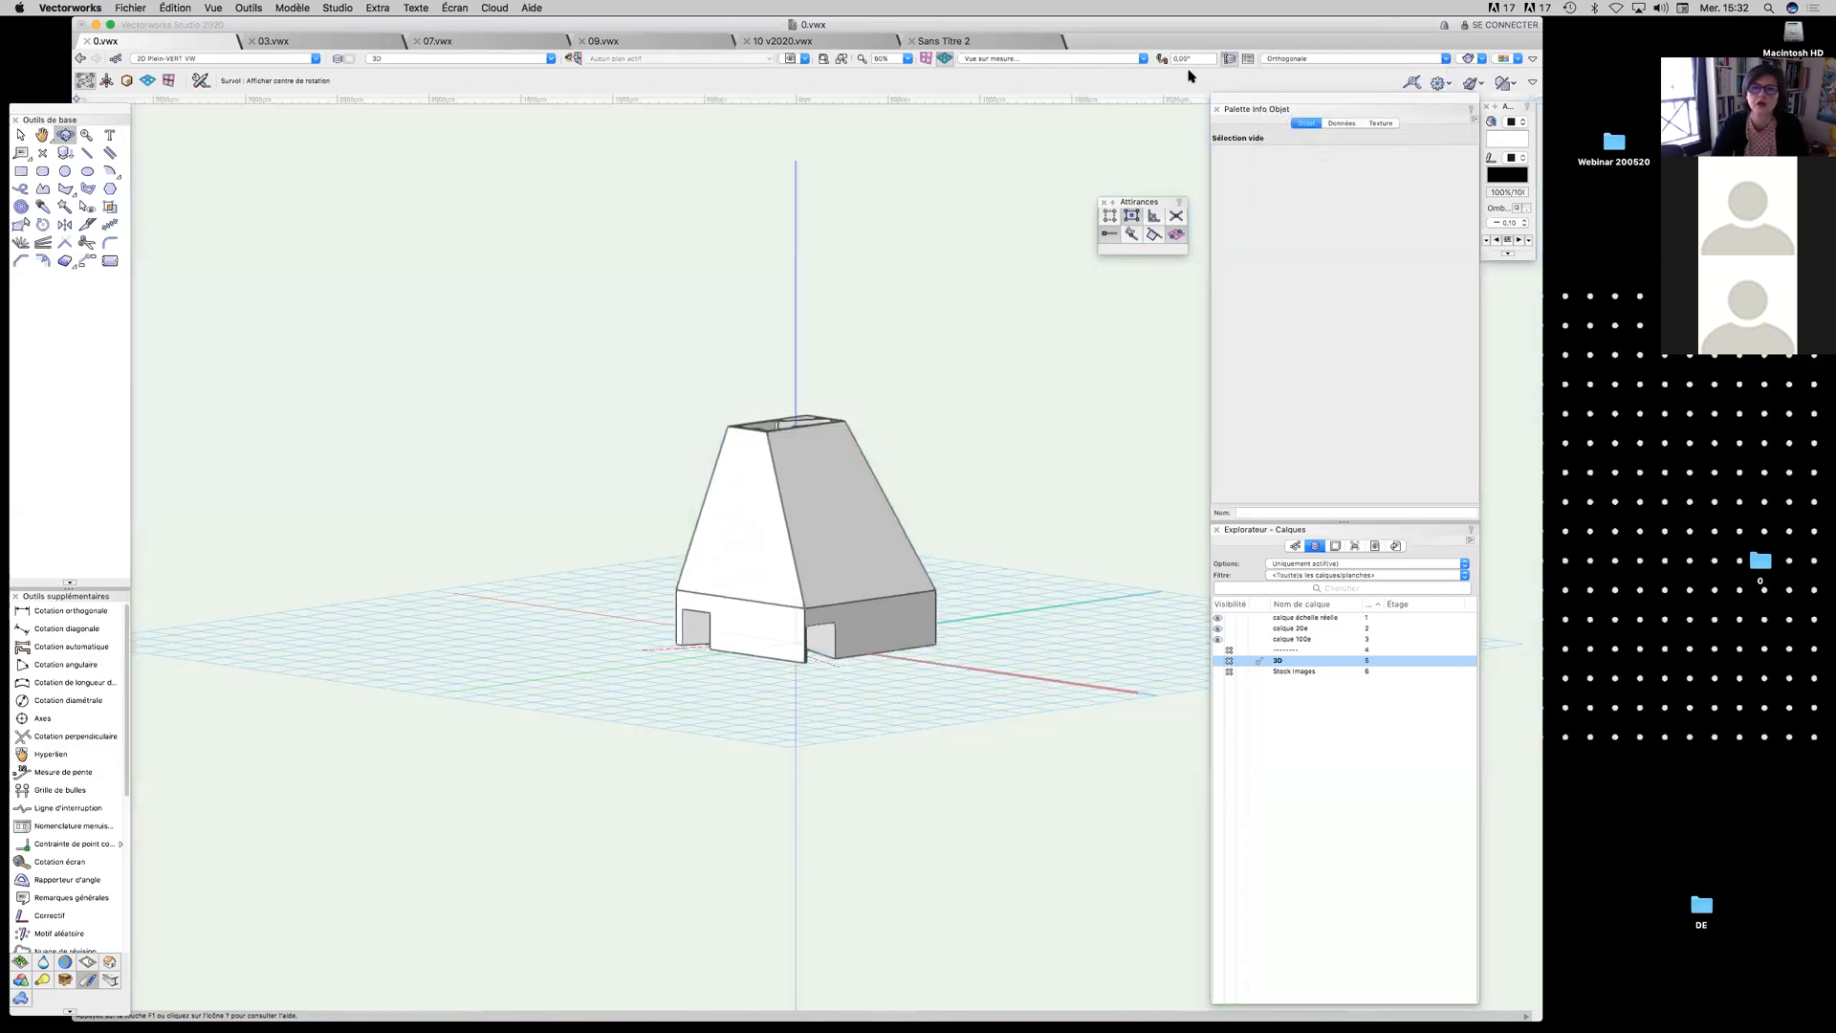
click(1094, 58)
click(1058, 91)
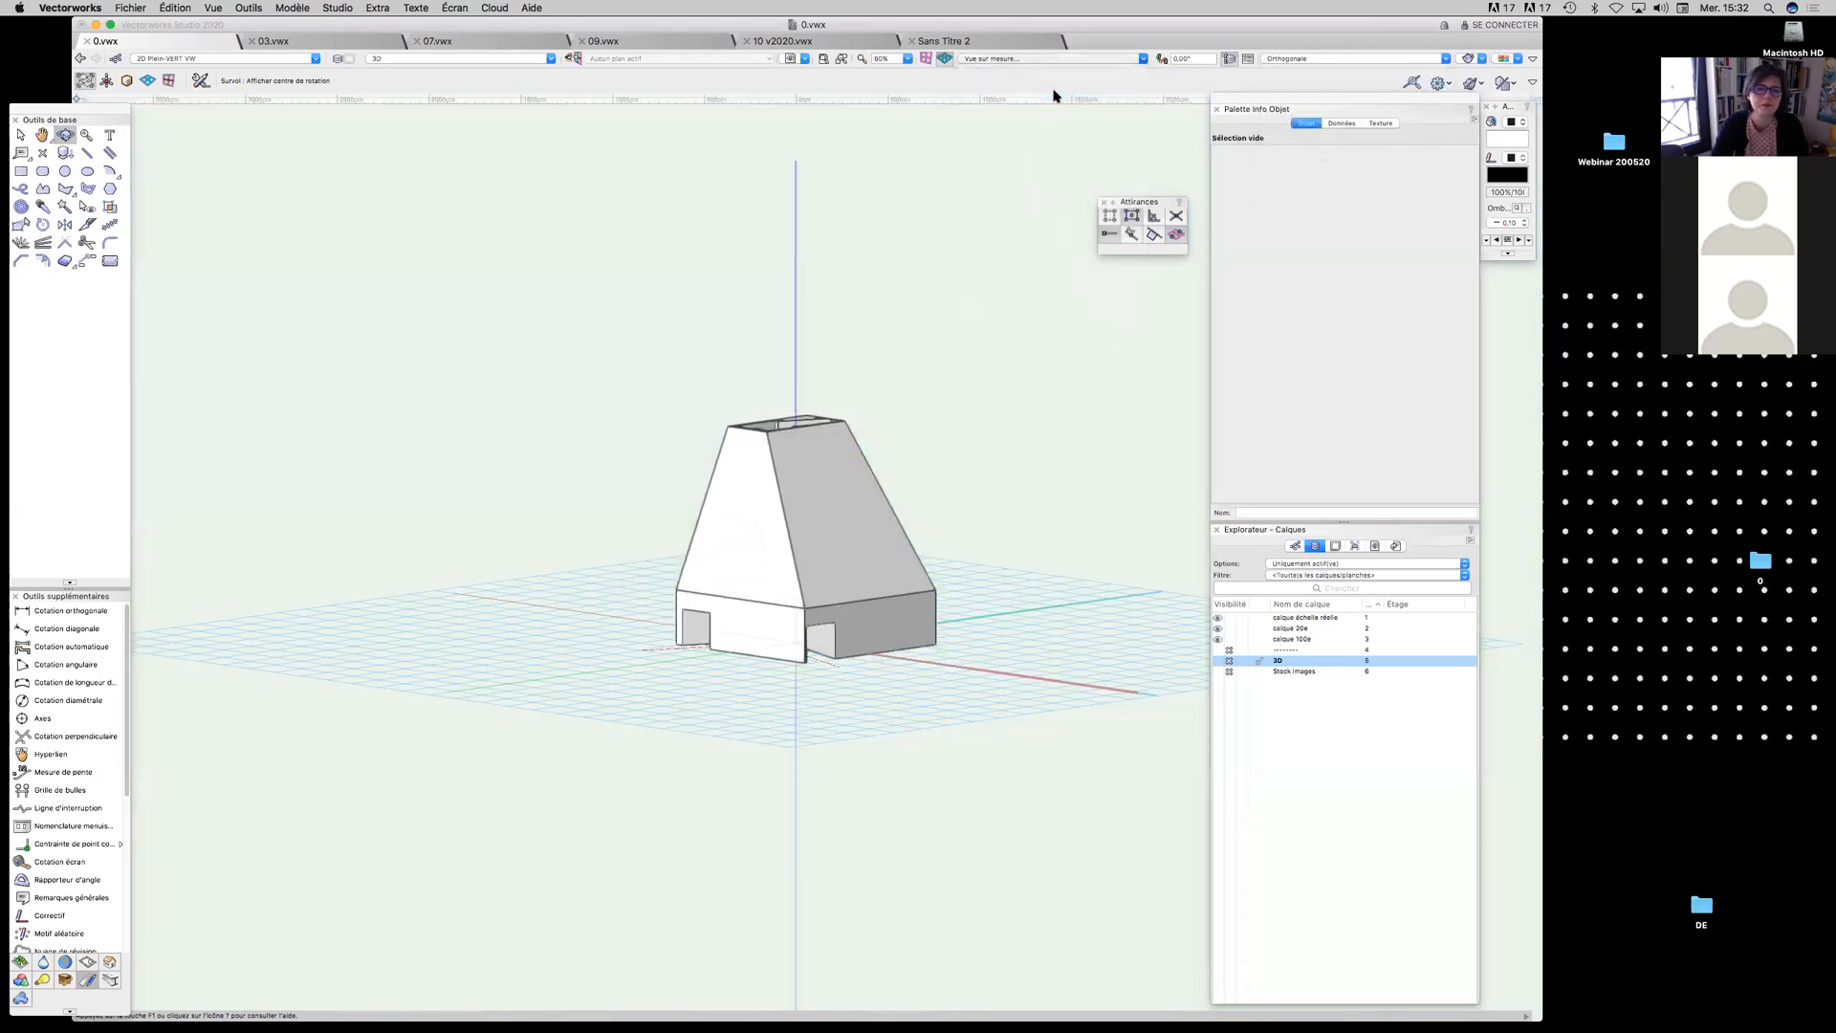
Create multiple viewports of the model at 1:100 in European projection, with all six orthogonal views and the isometric view
click(277, 10)
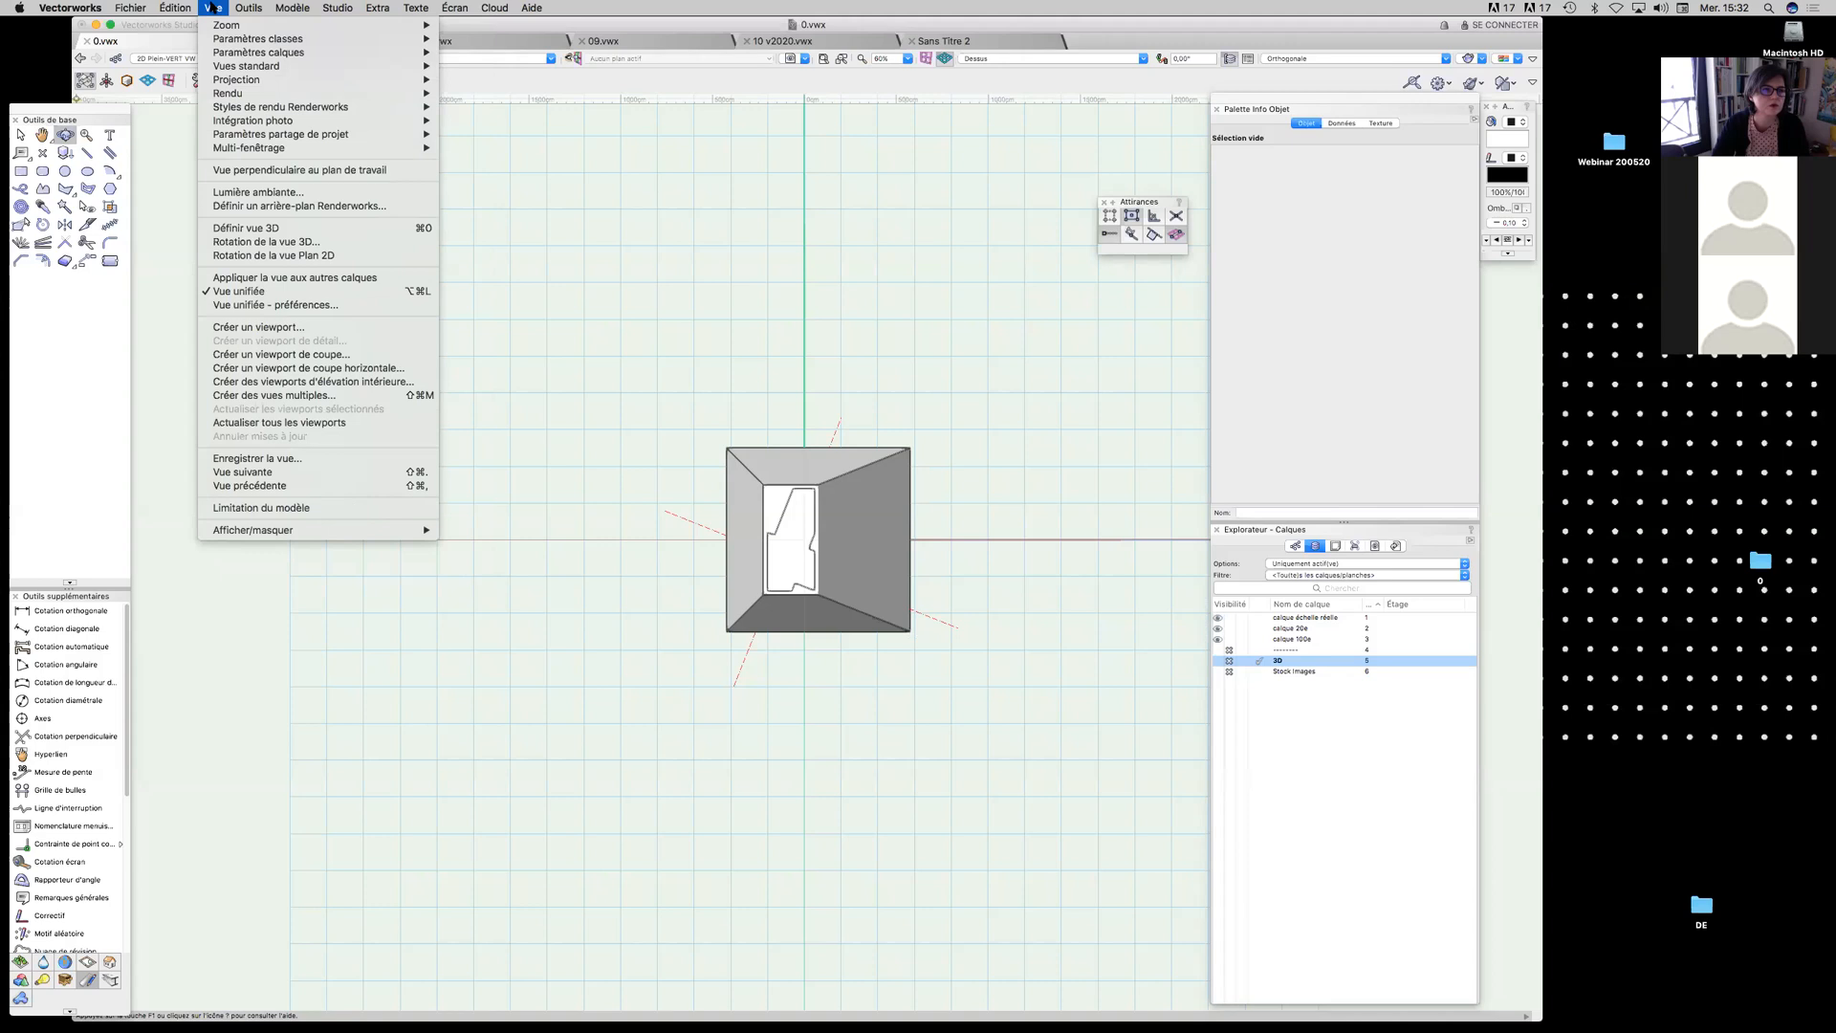
click(342, 396)
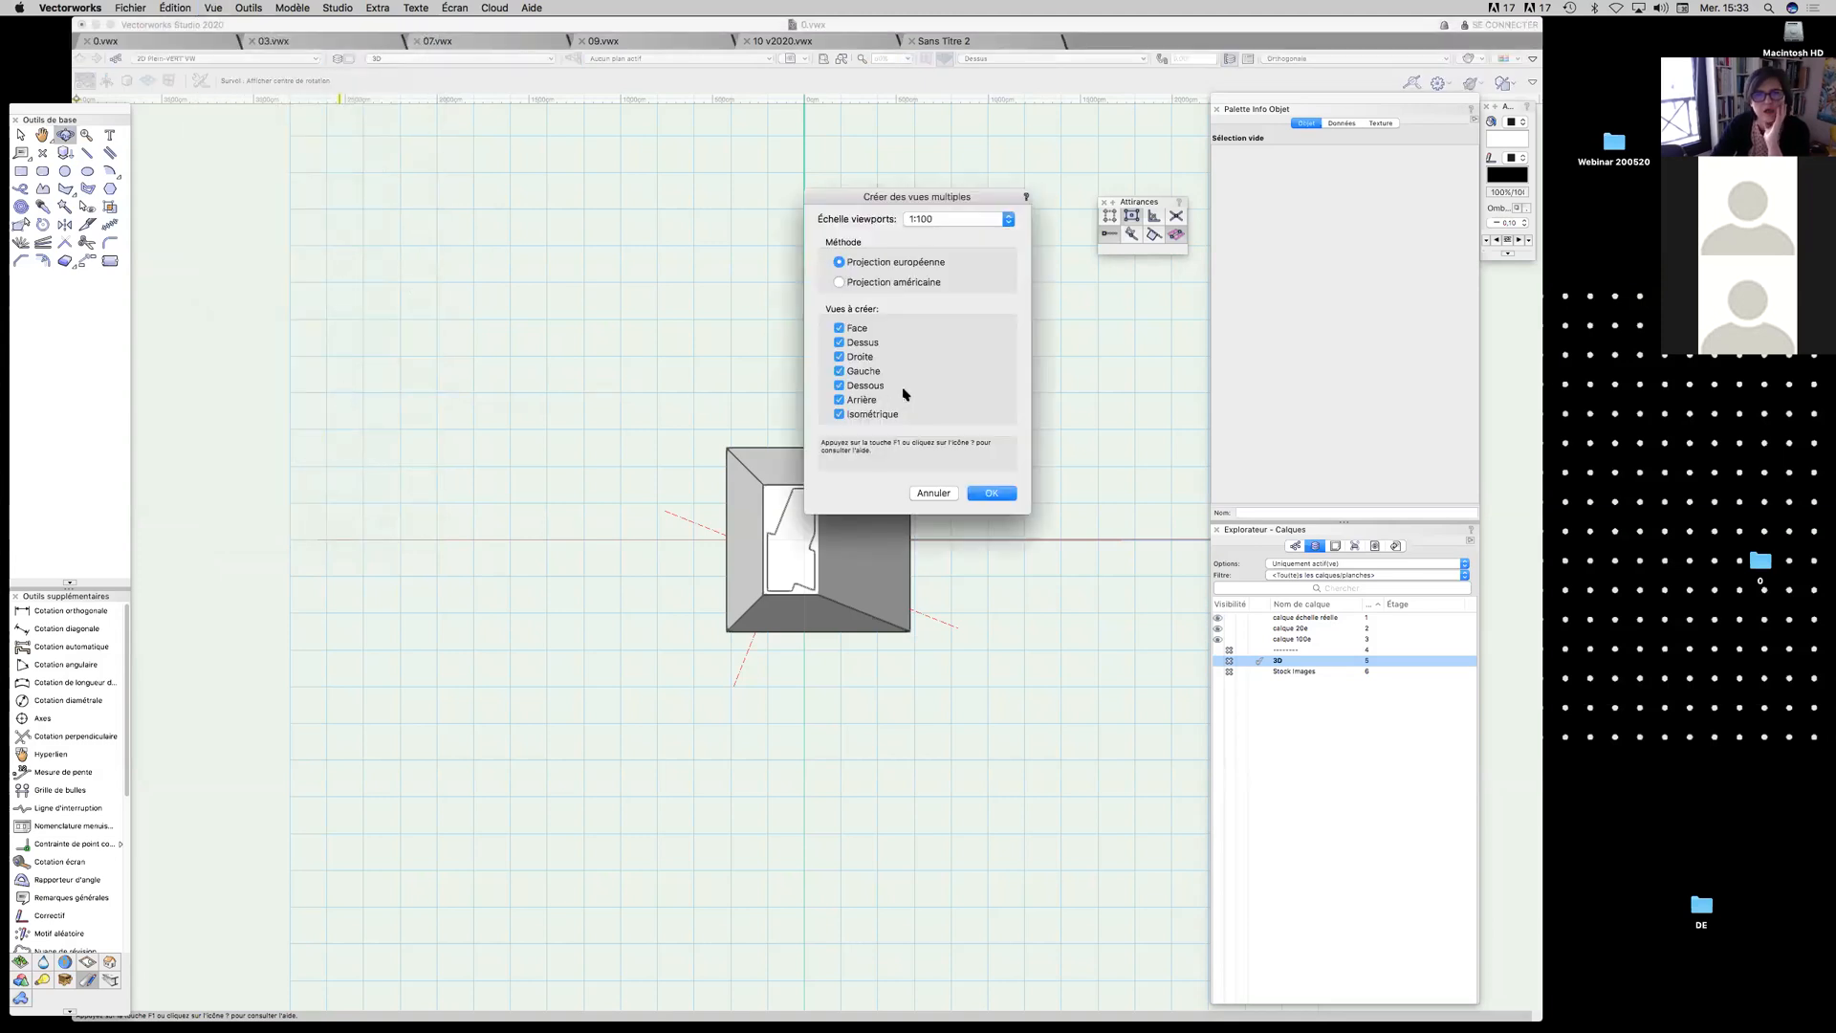
click(924, 265)
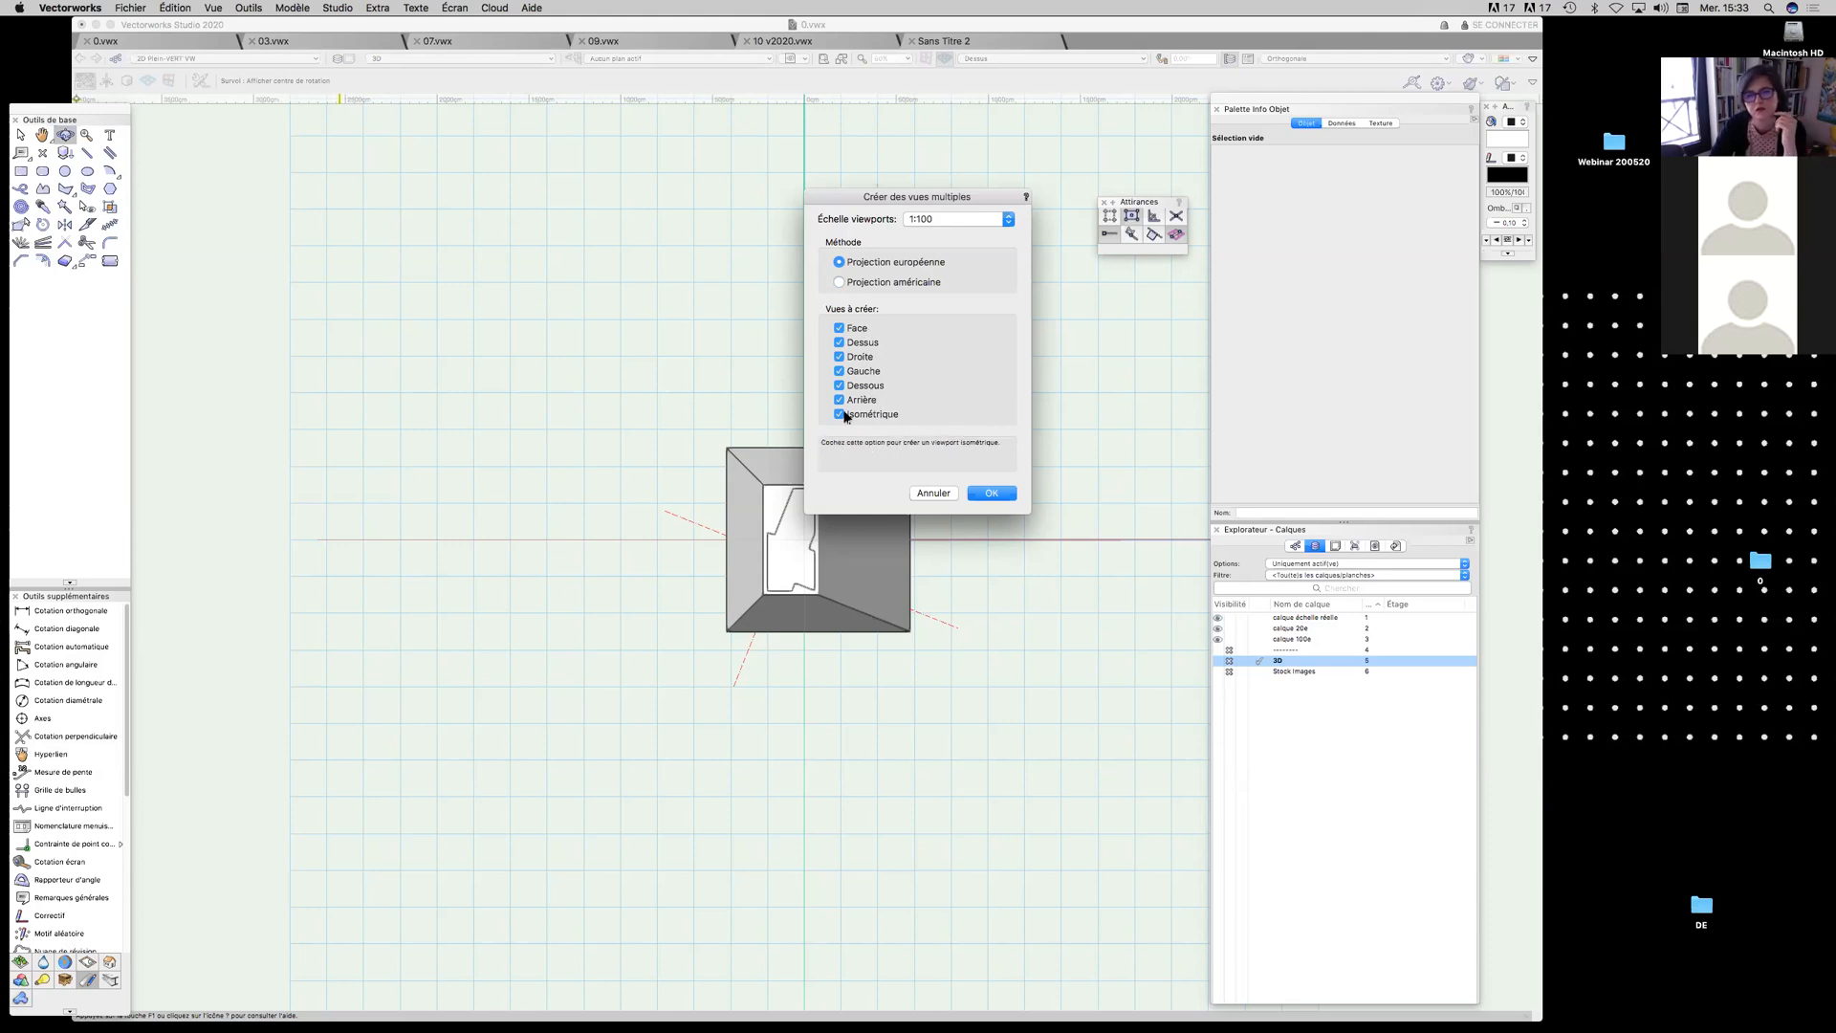
click(991, 494)
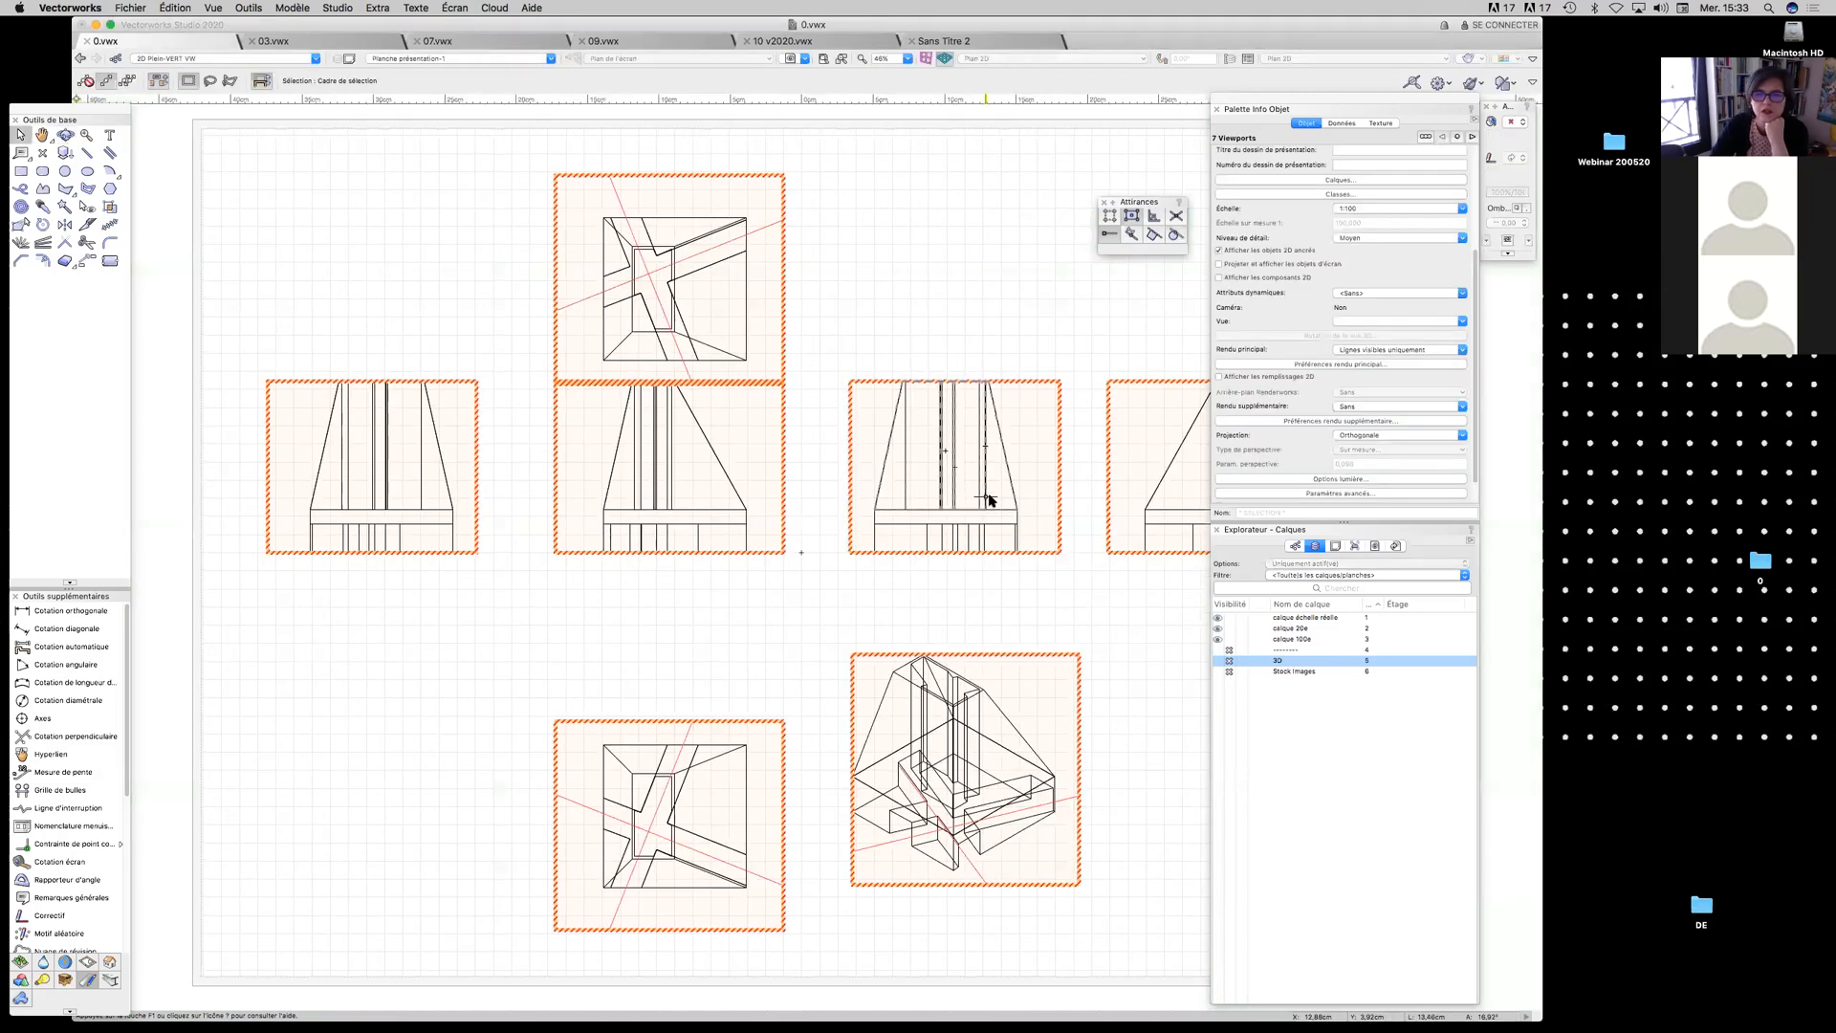
scroll(871, 514, down, 5)
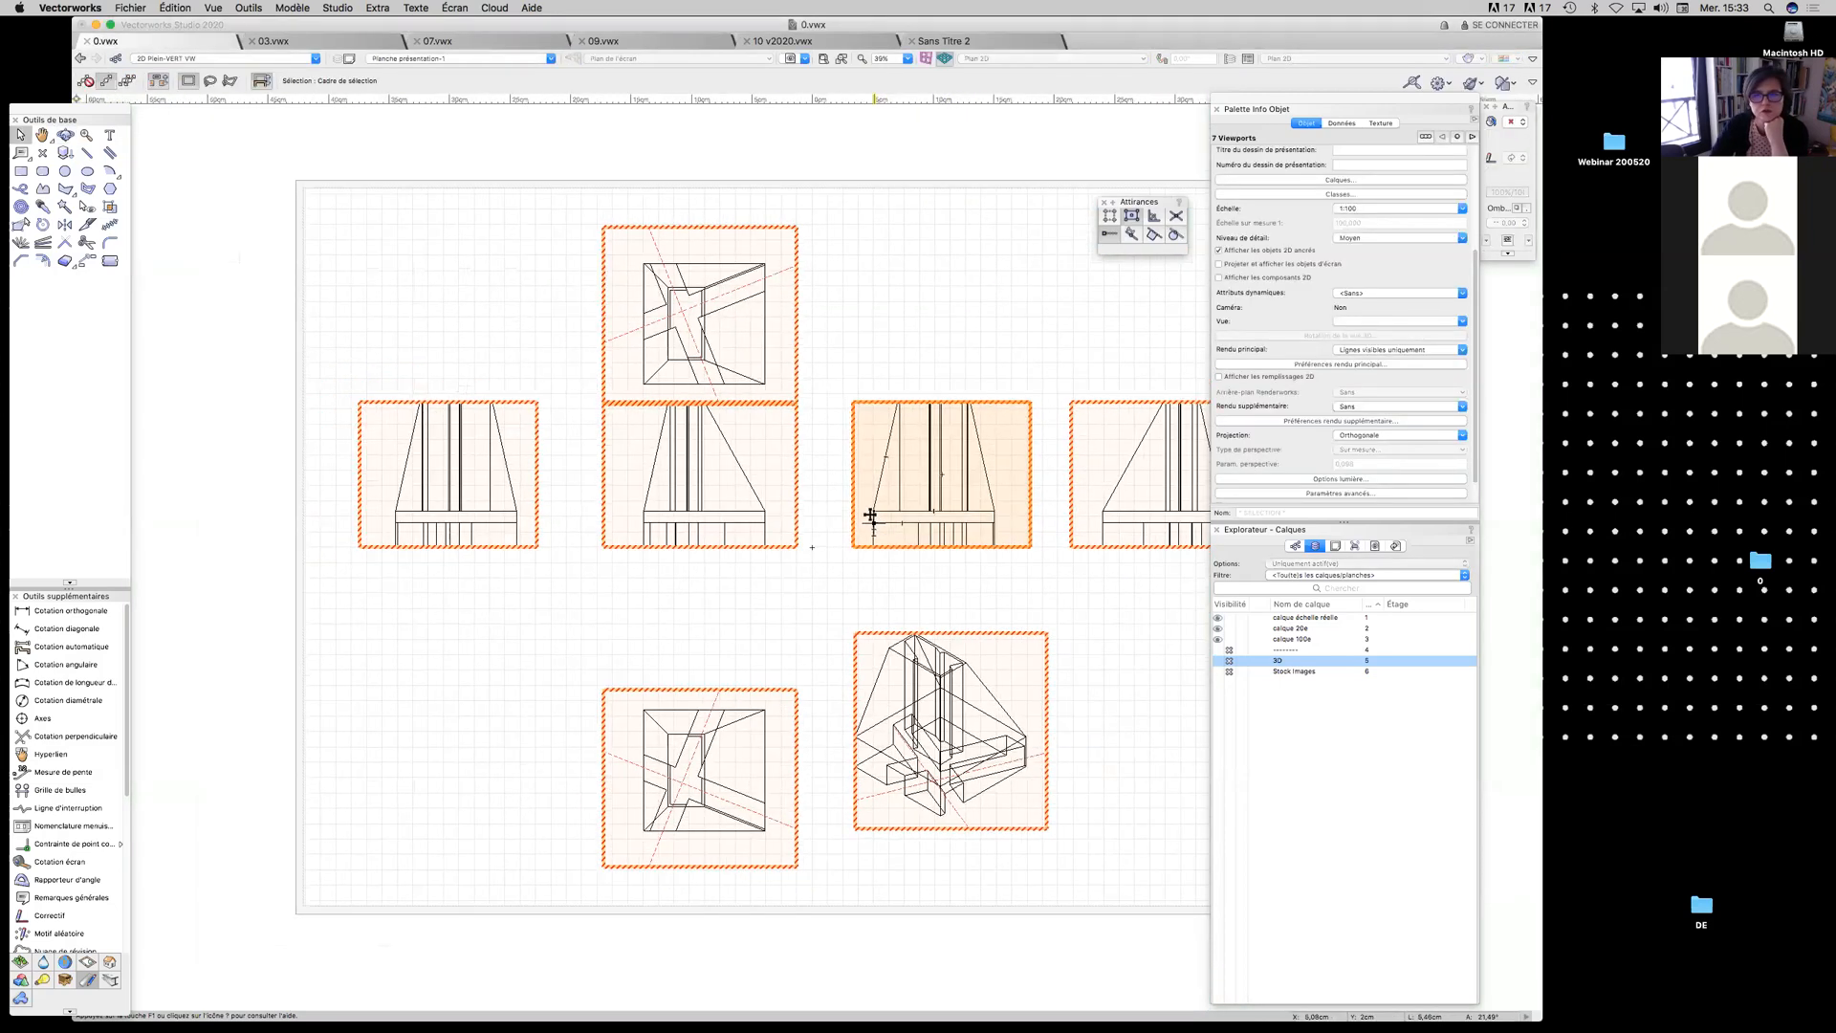
Edit the newly created presentation sheet, setting its raster render resolution to 300 DPI and accepting its custom page format
click(1336, 546)
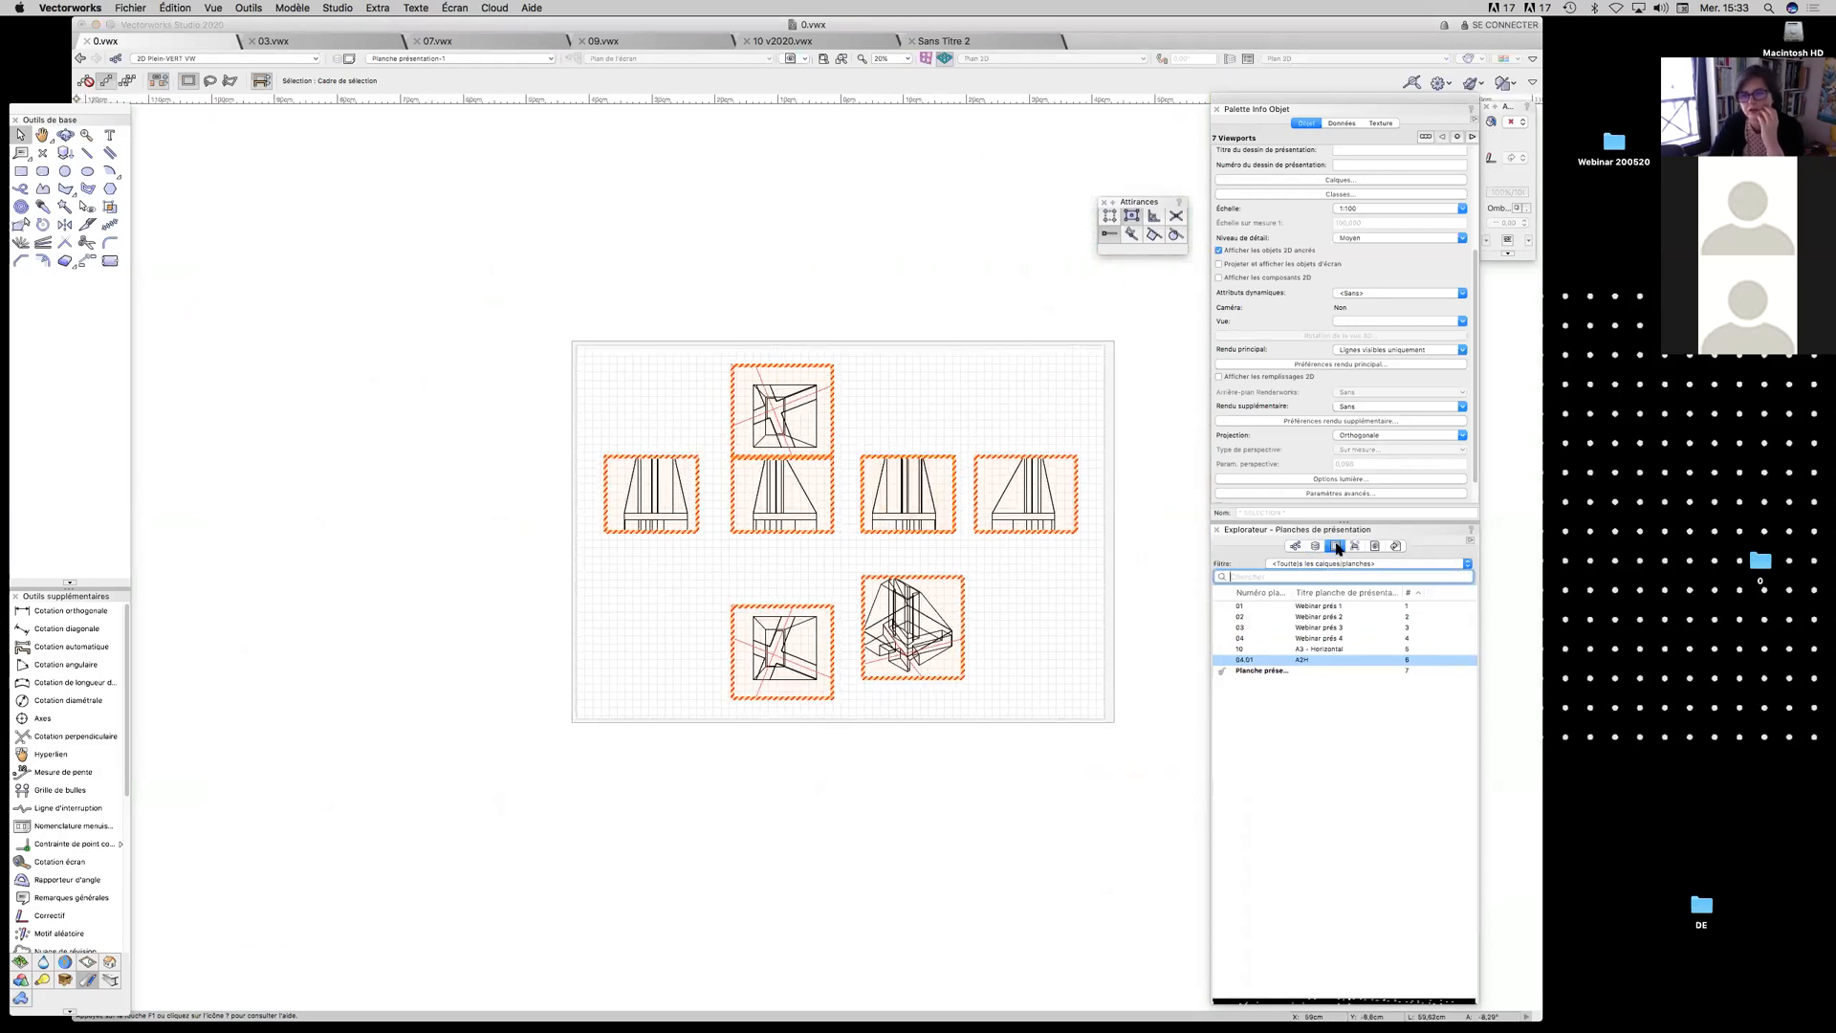
click(1264, 673)
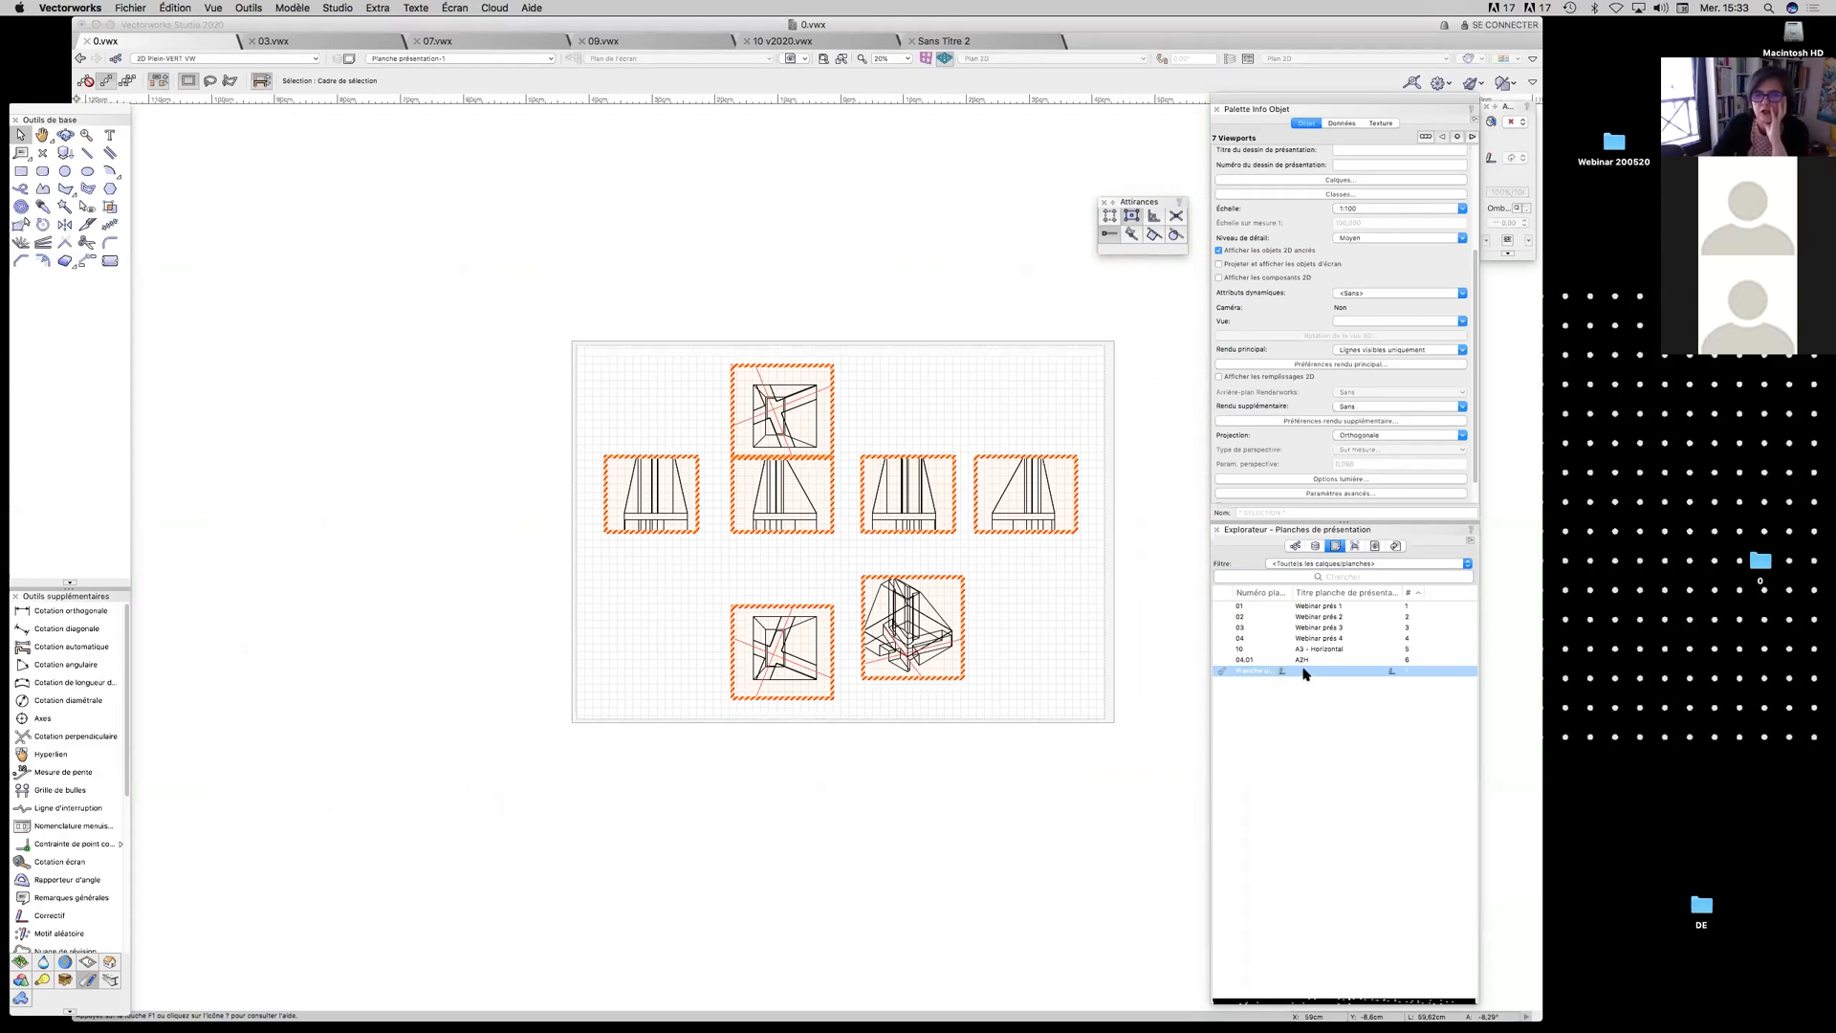
right_click(1304, 673)
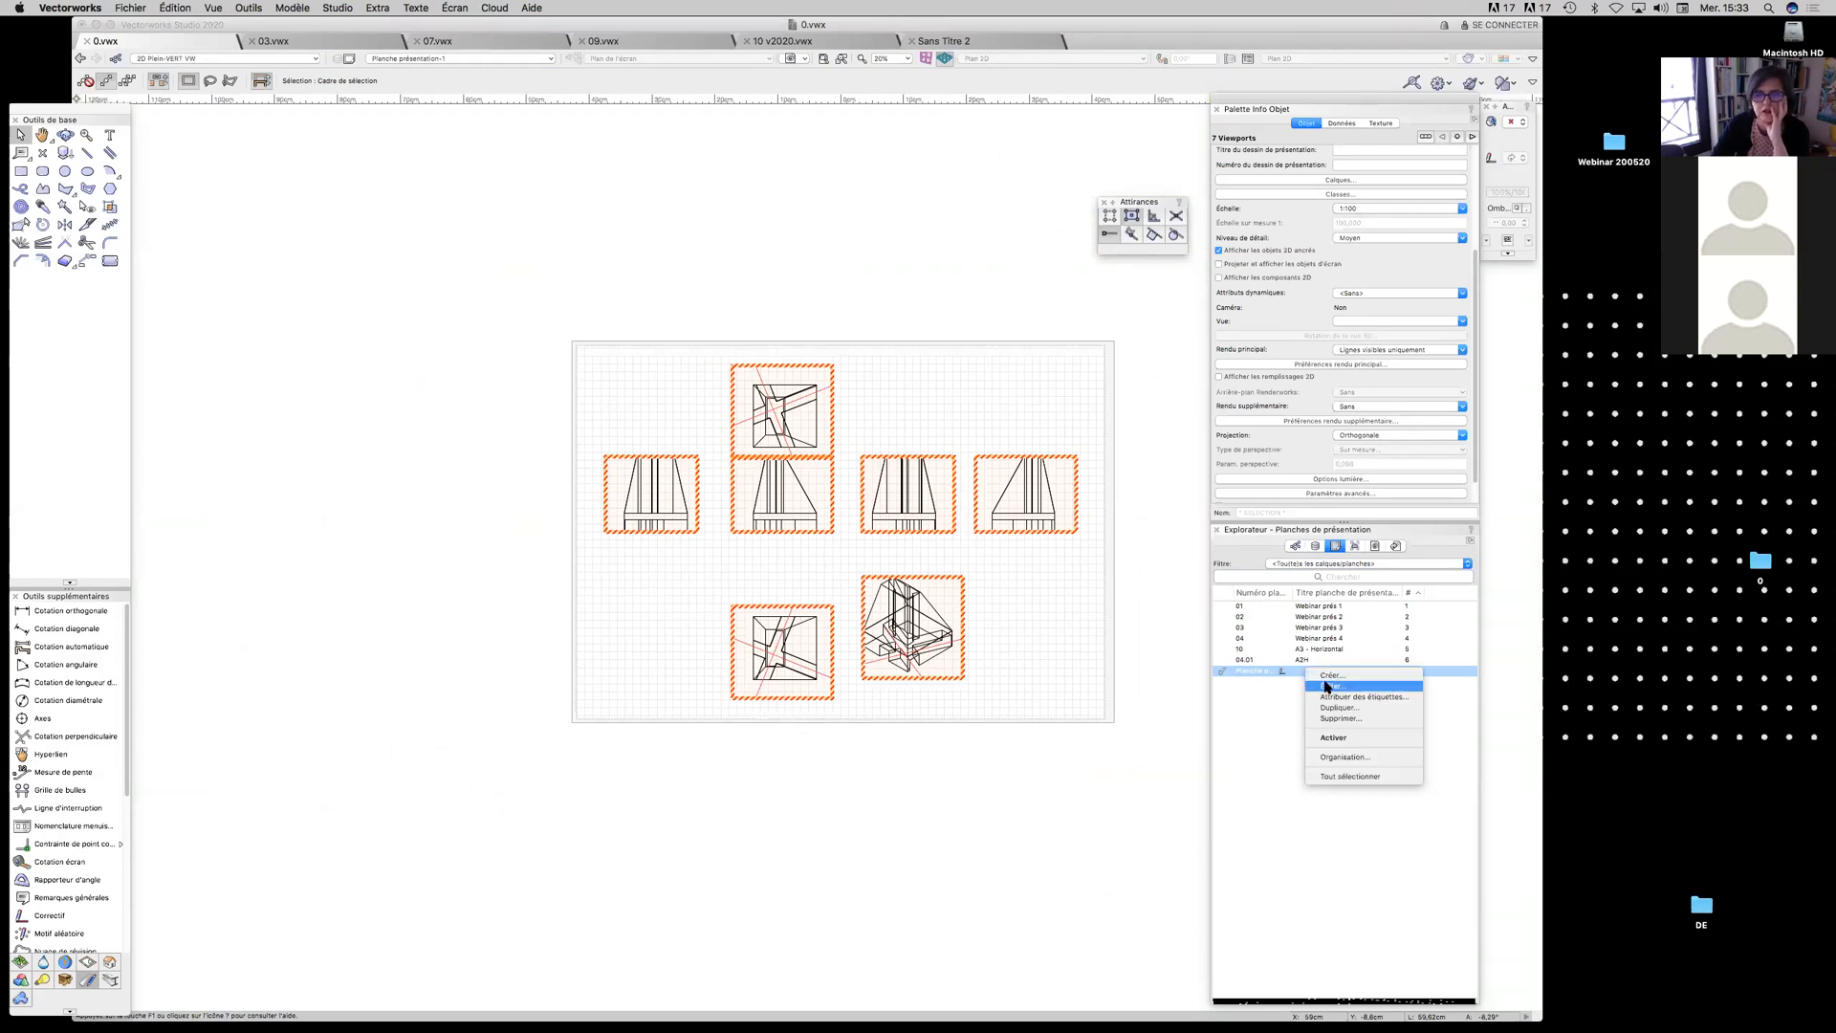
click(1333, 686)
double_click(955, 298)
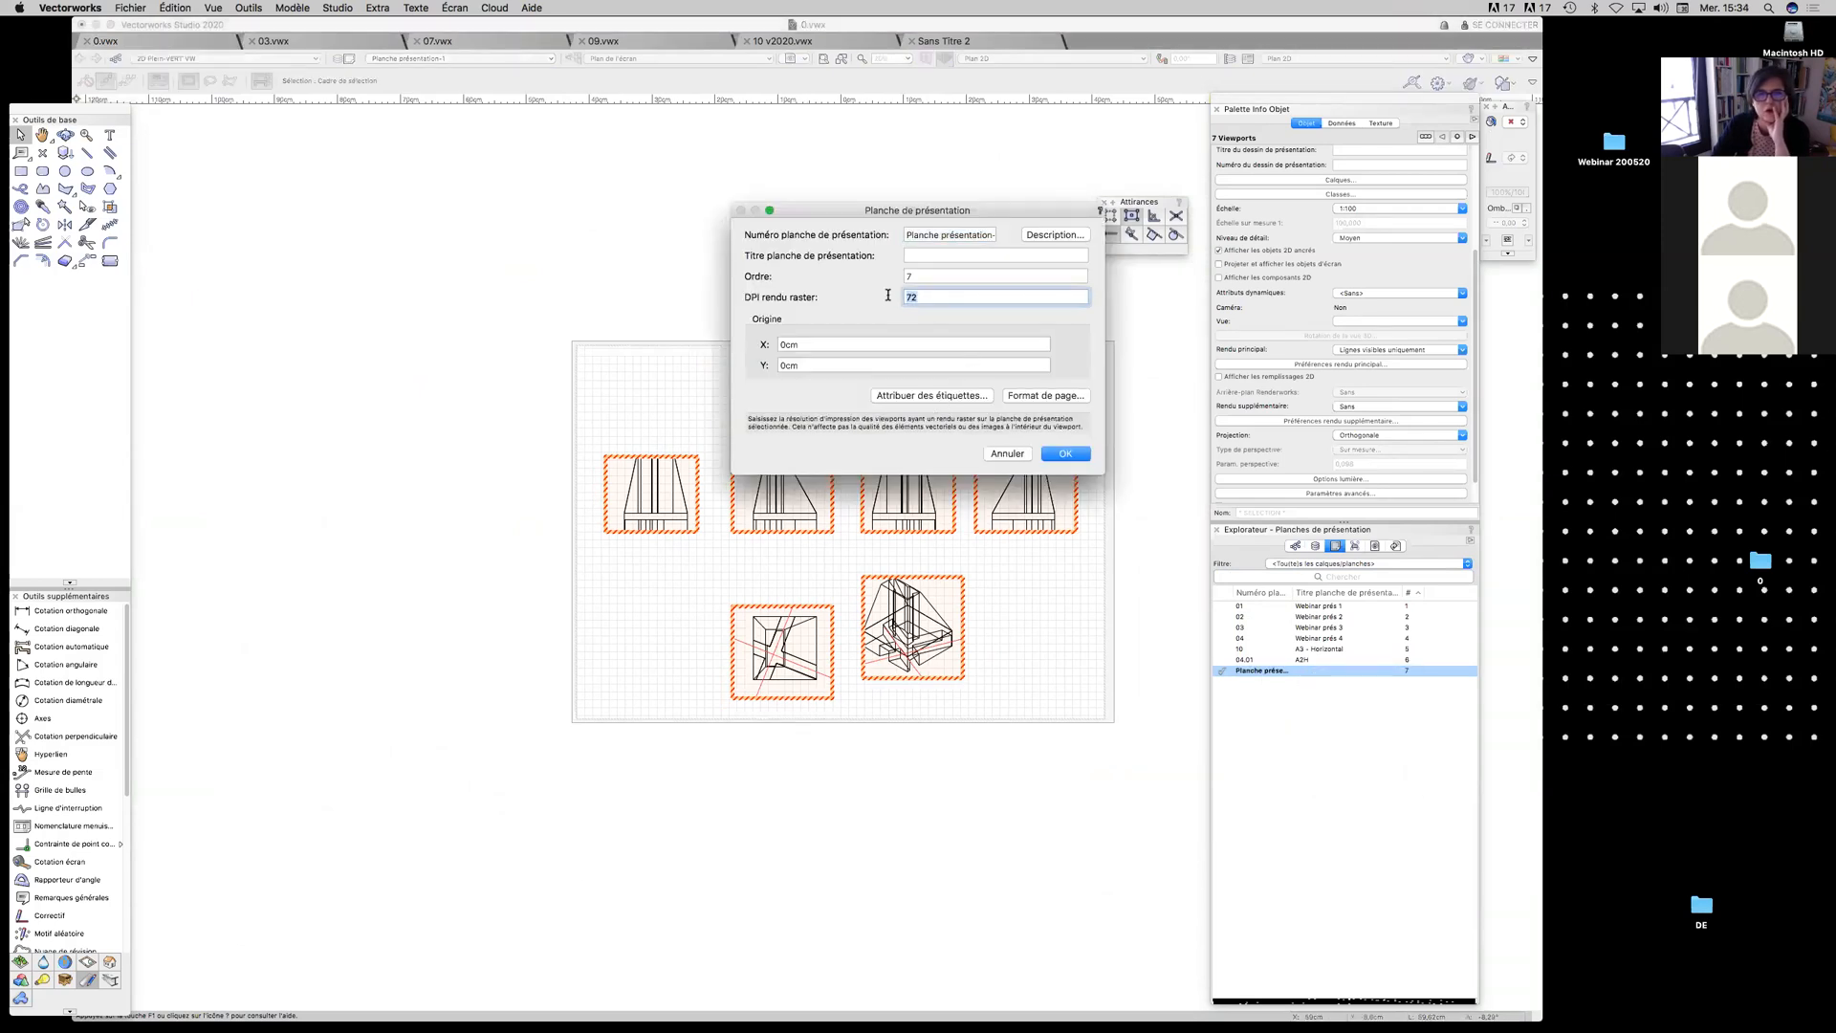
text(300)
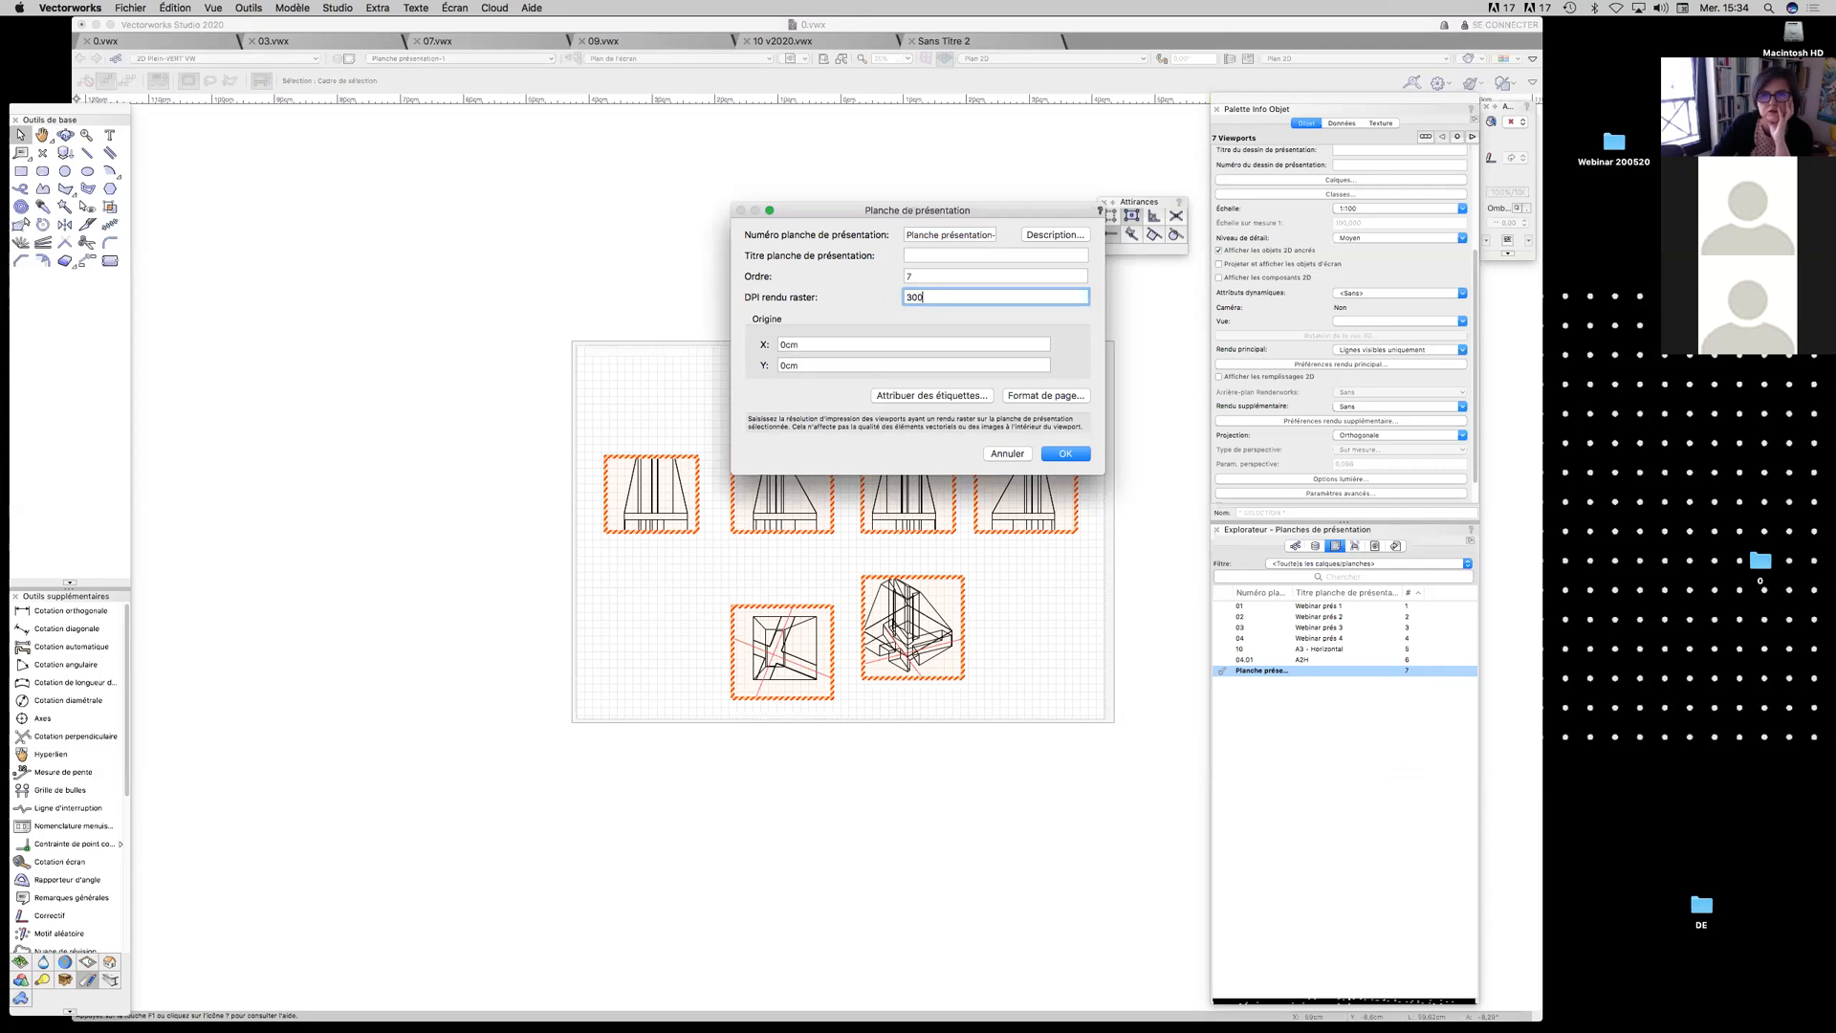
click(1069, 393)
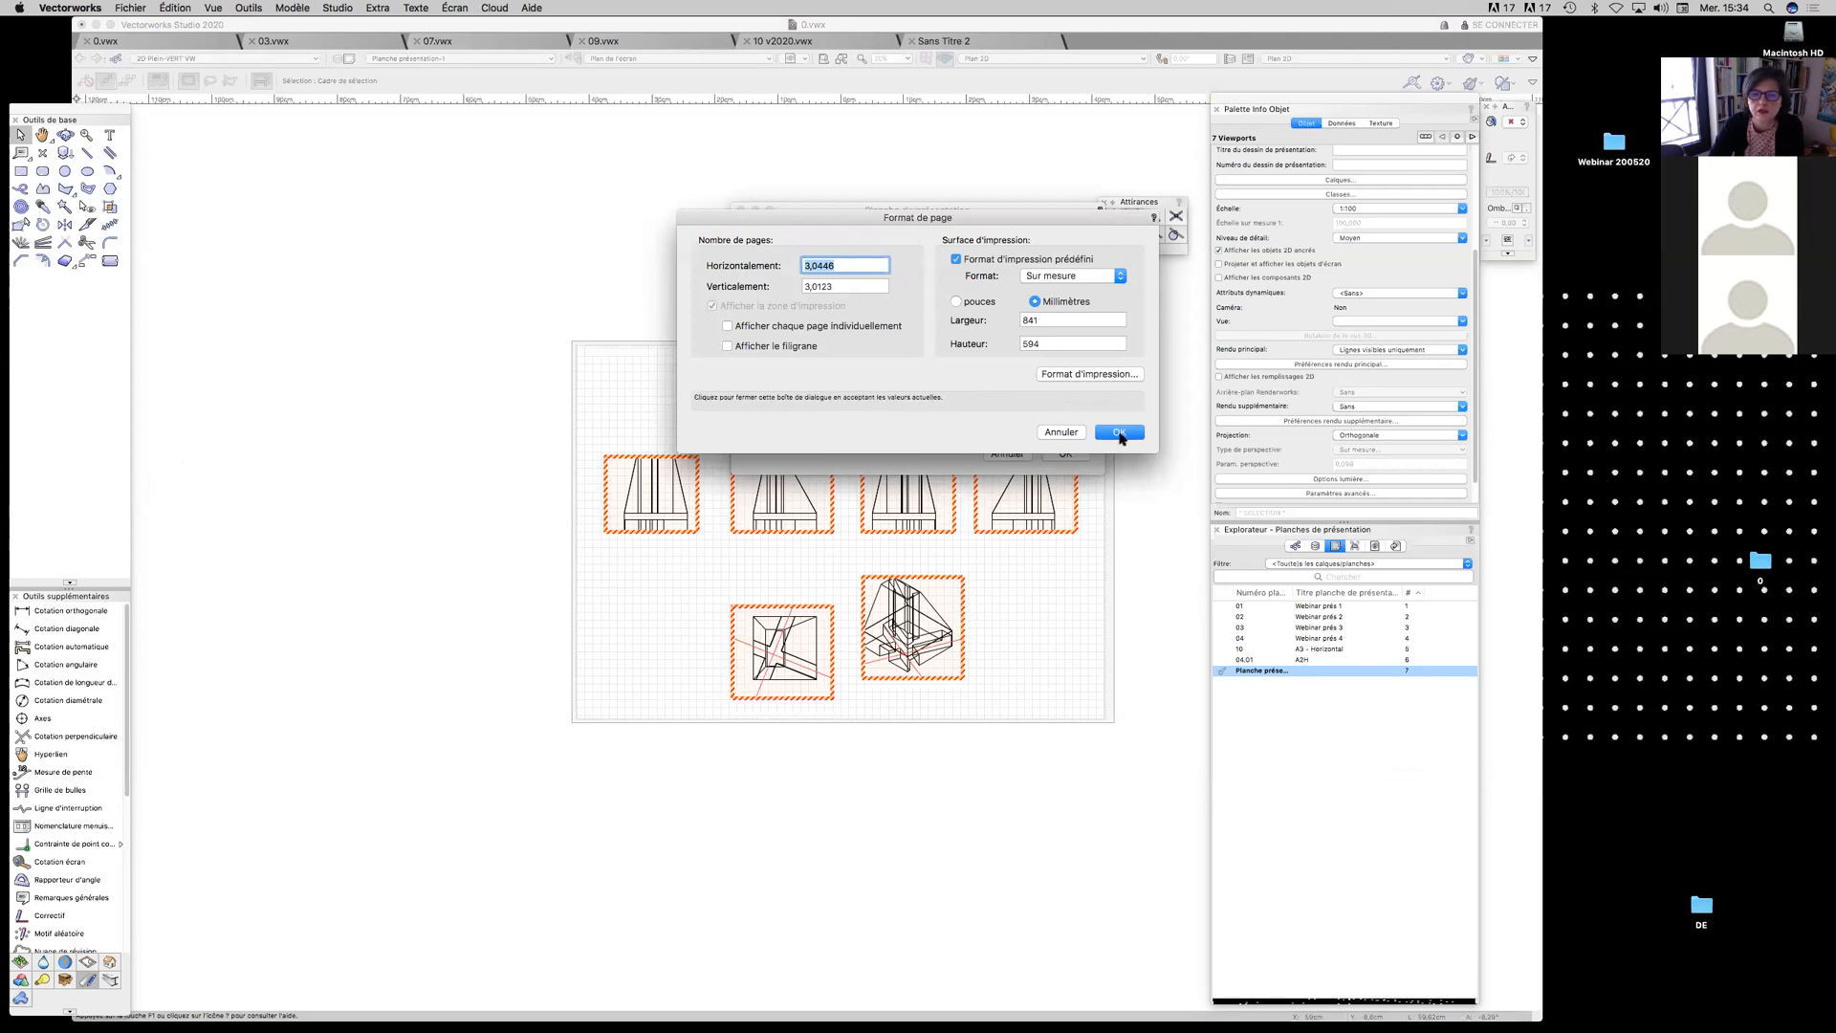
click(1117, 432)
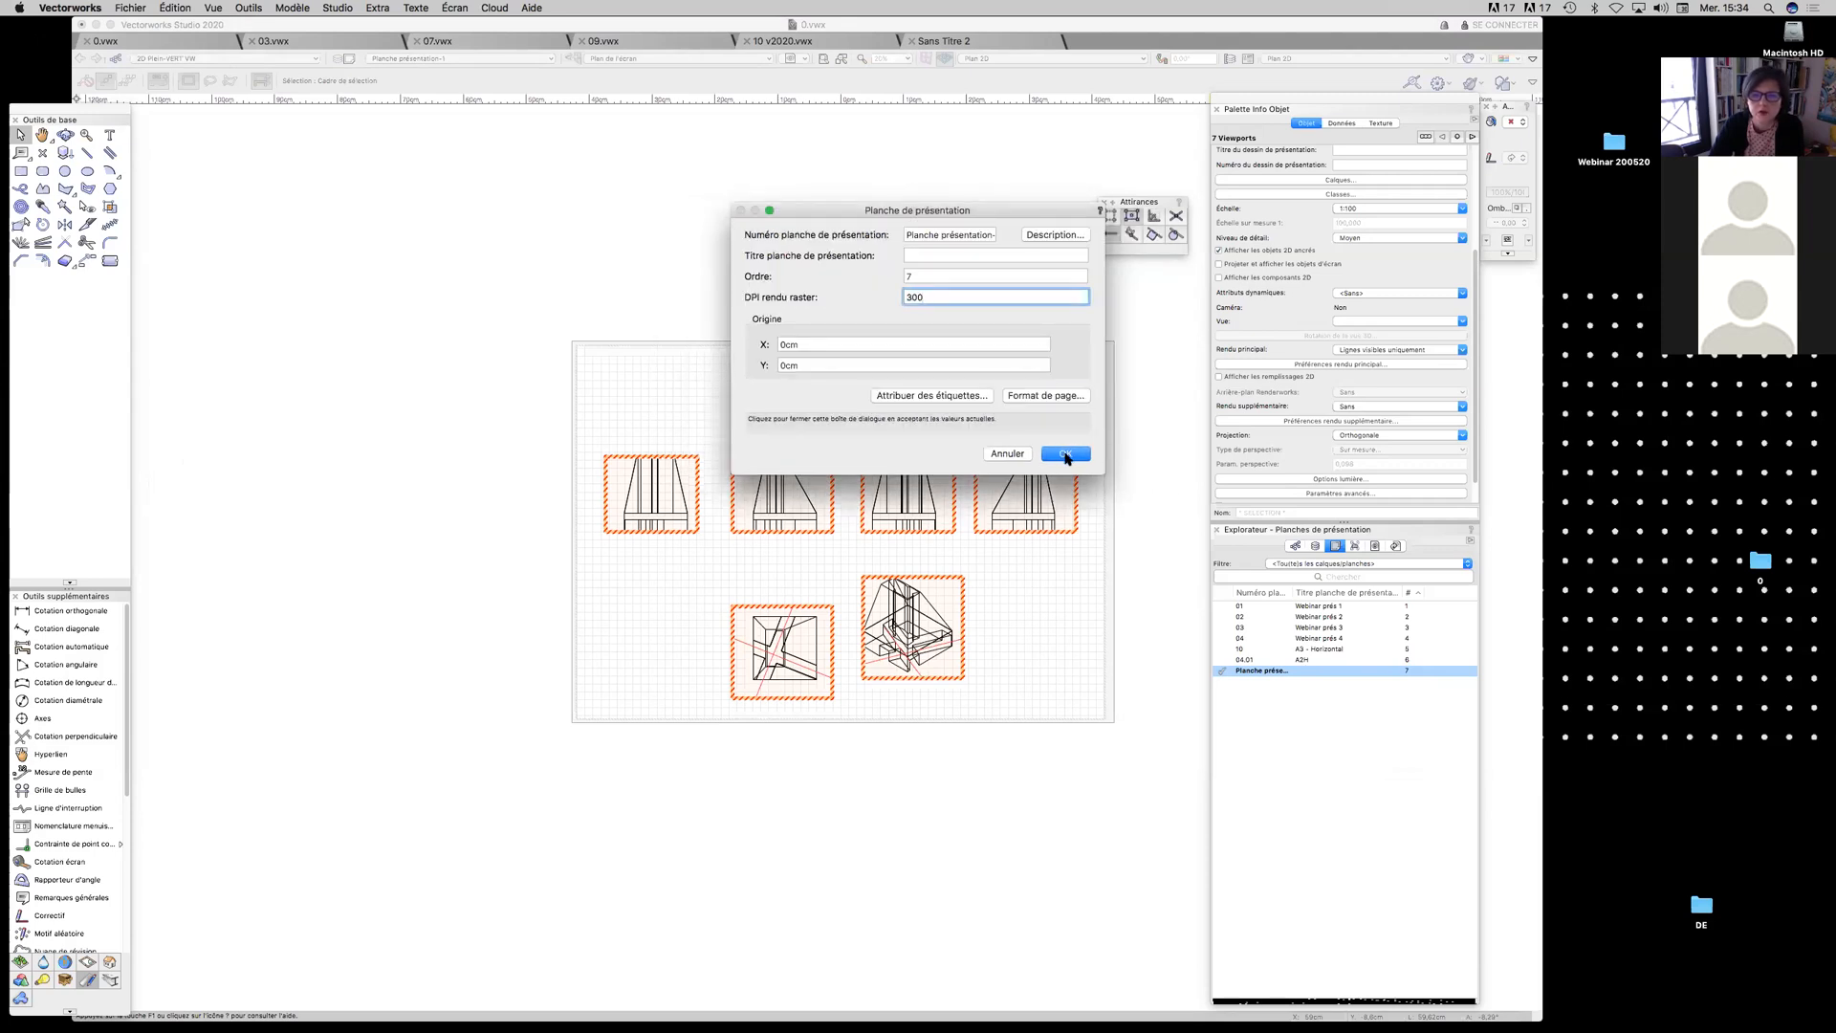
Number the presentation sheet 20, title it "Poster de mon super monolithe à couloirs", and accept its settings
click(932, 234)
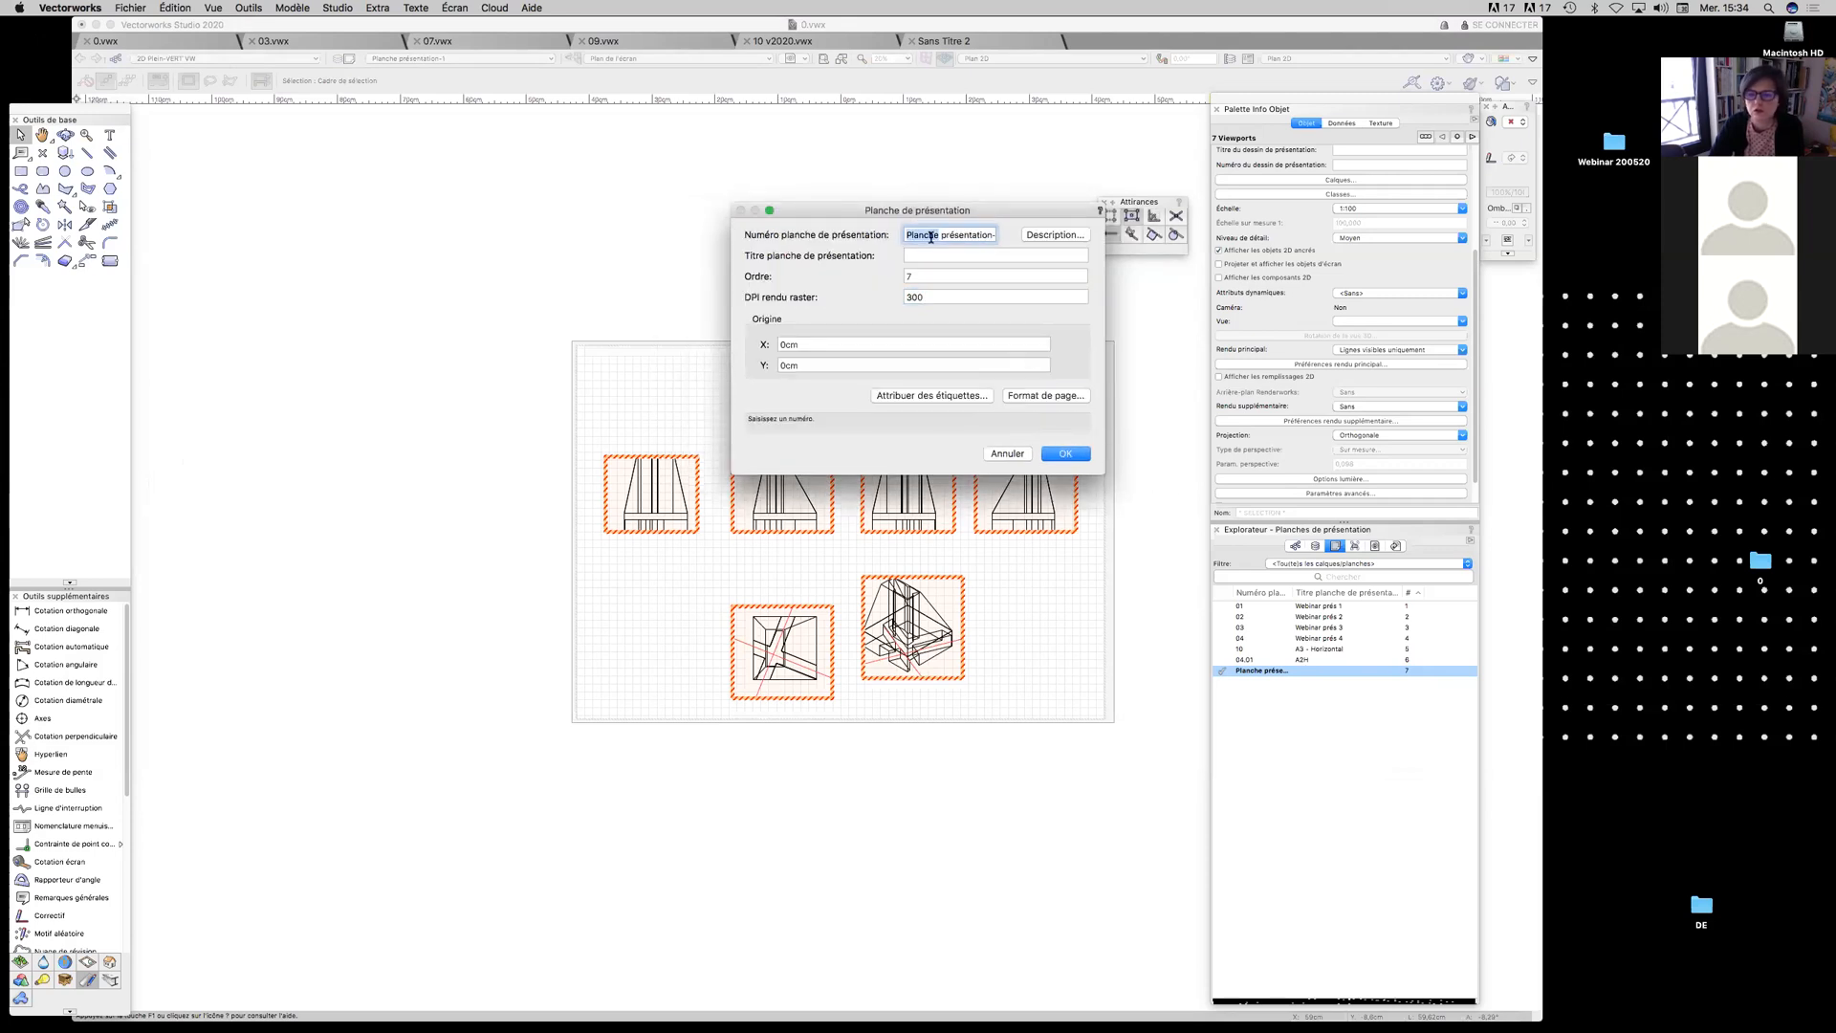
text(20)
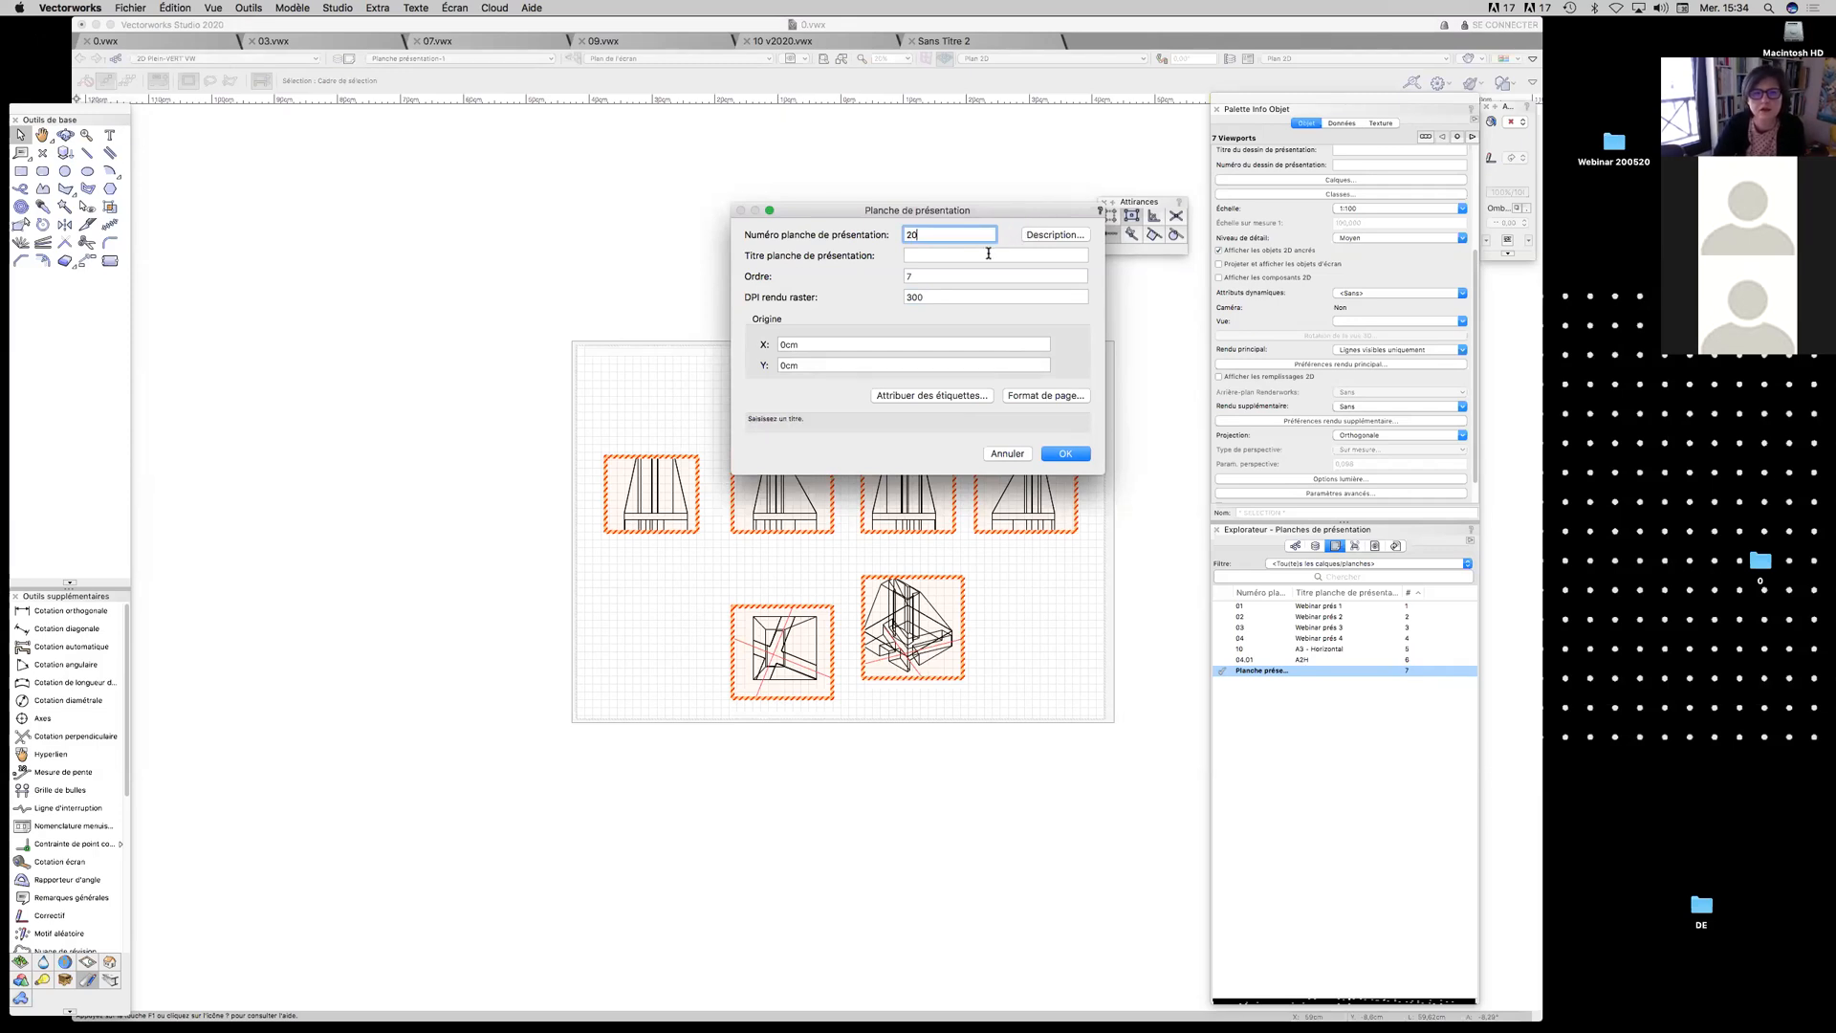
click(989, 254)
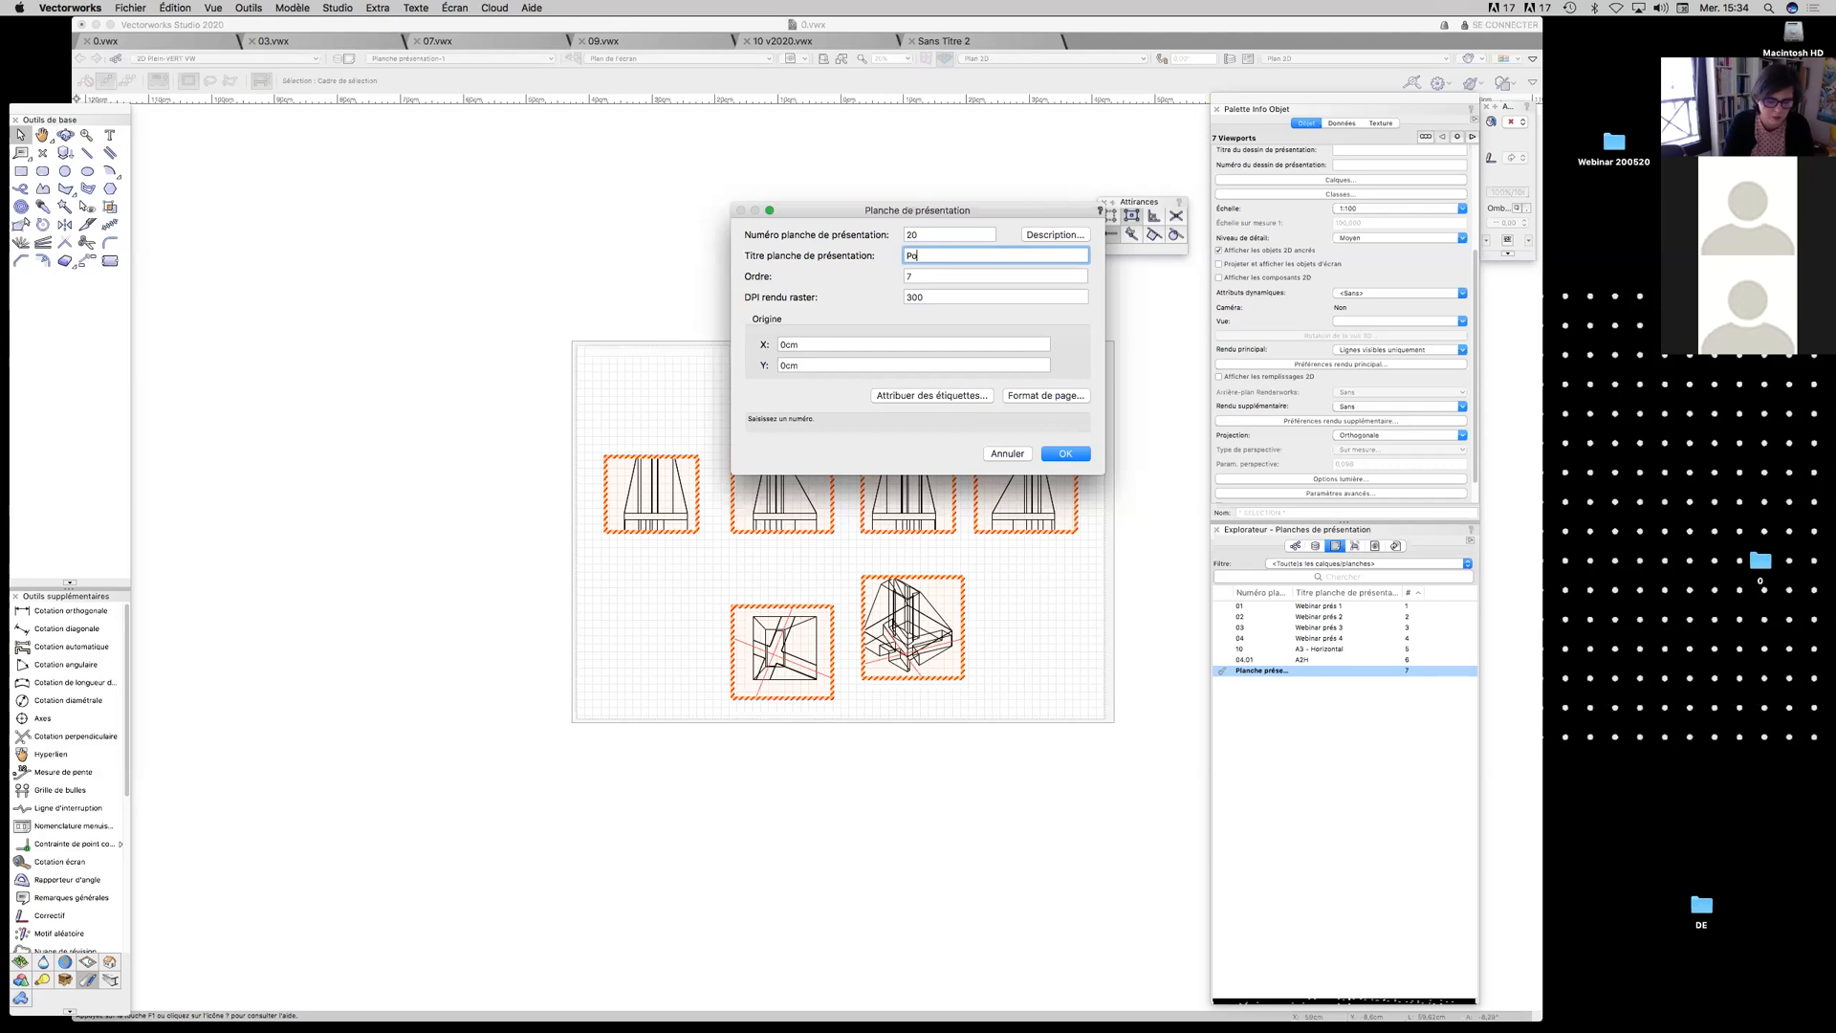
text(Poster de mon su)
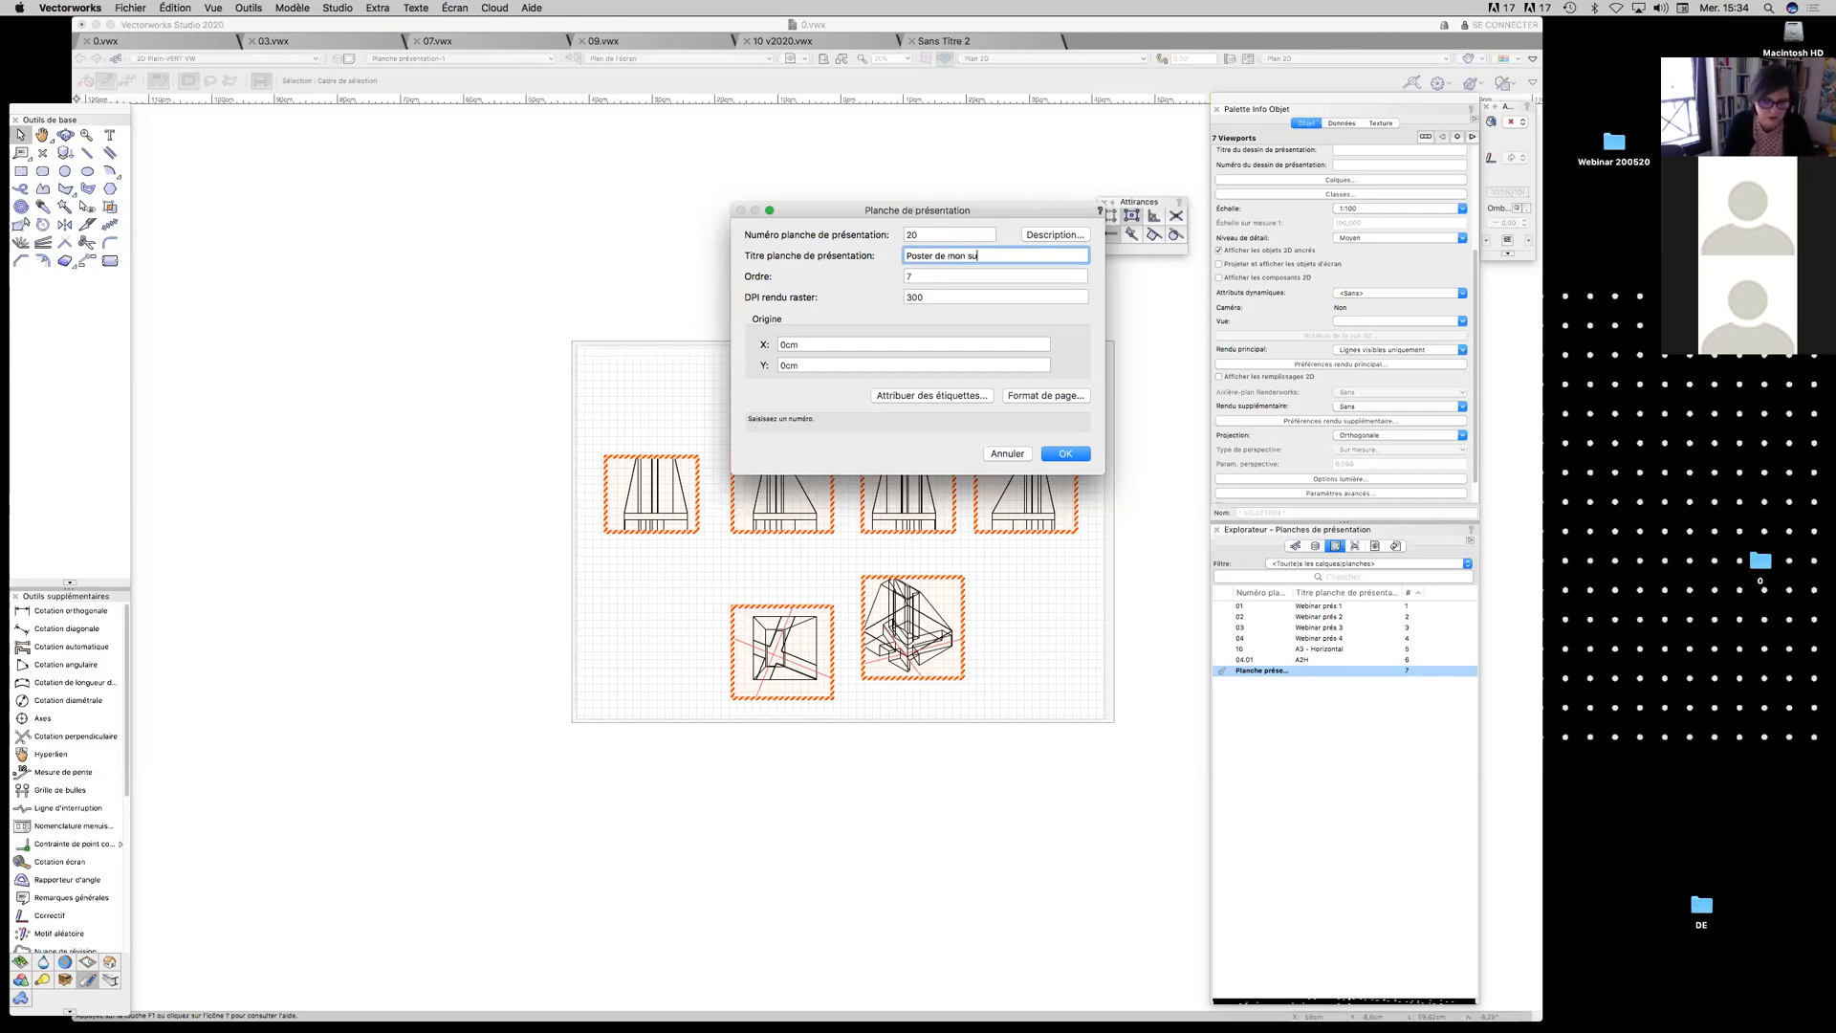
text(per monolithe )
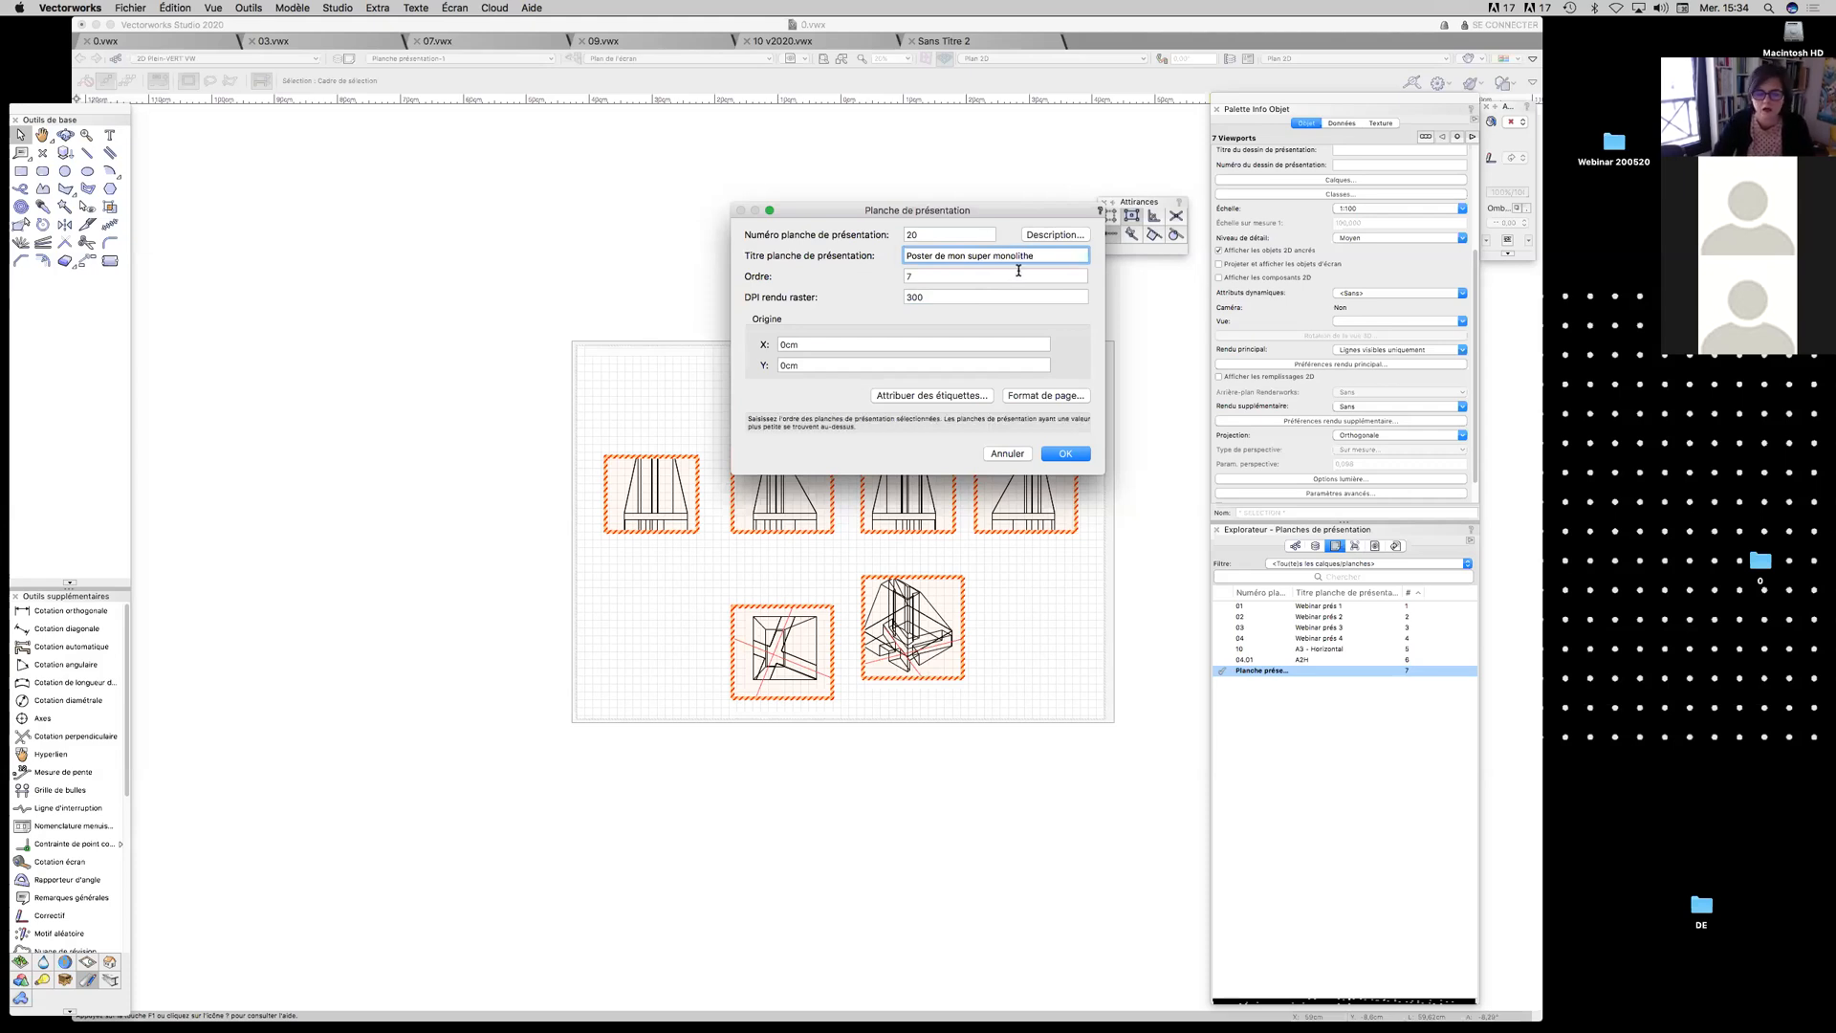
text(à couloirs)
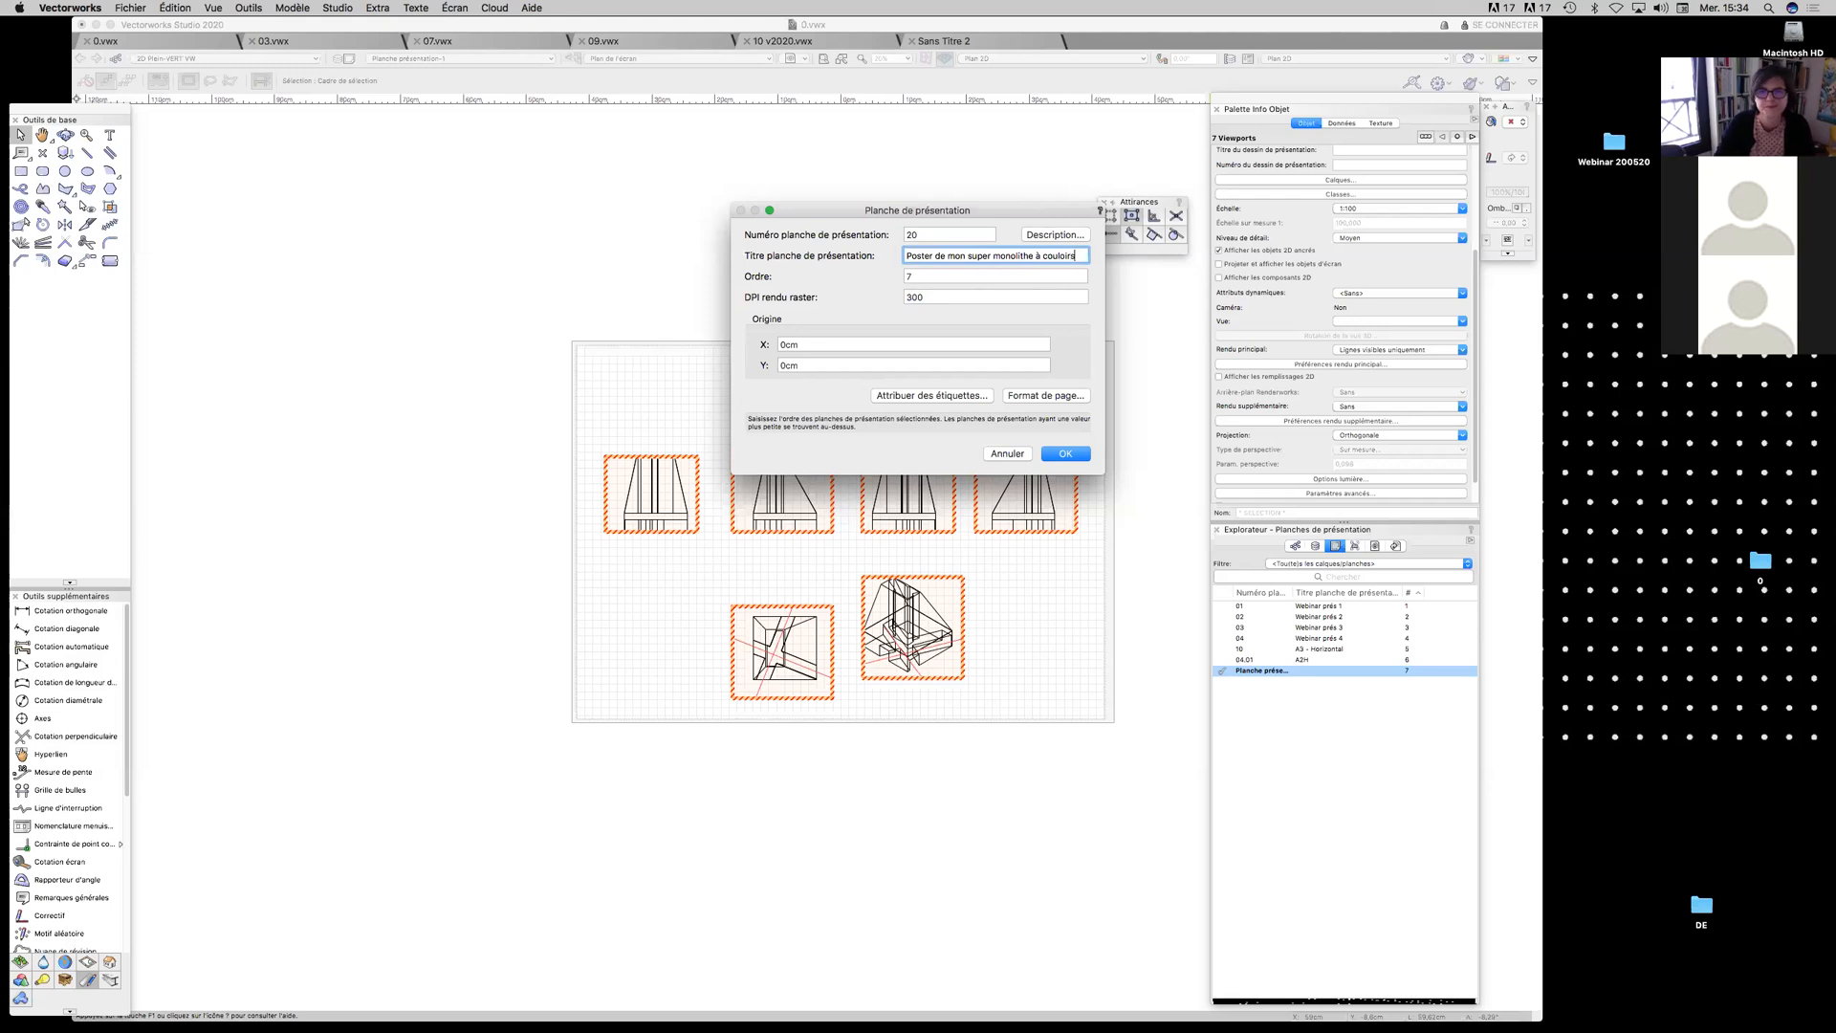
click(1066, 453)
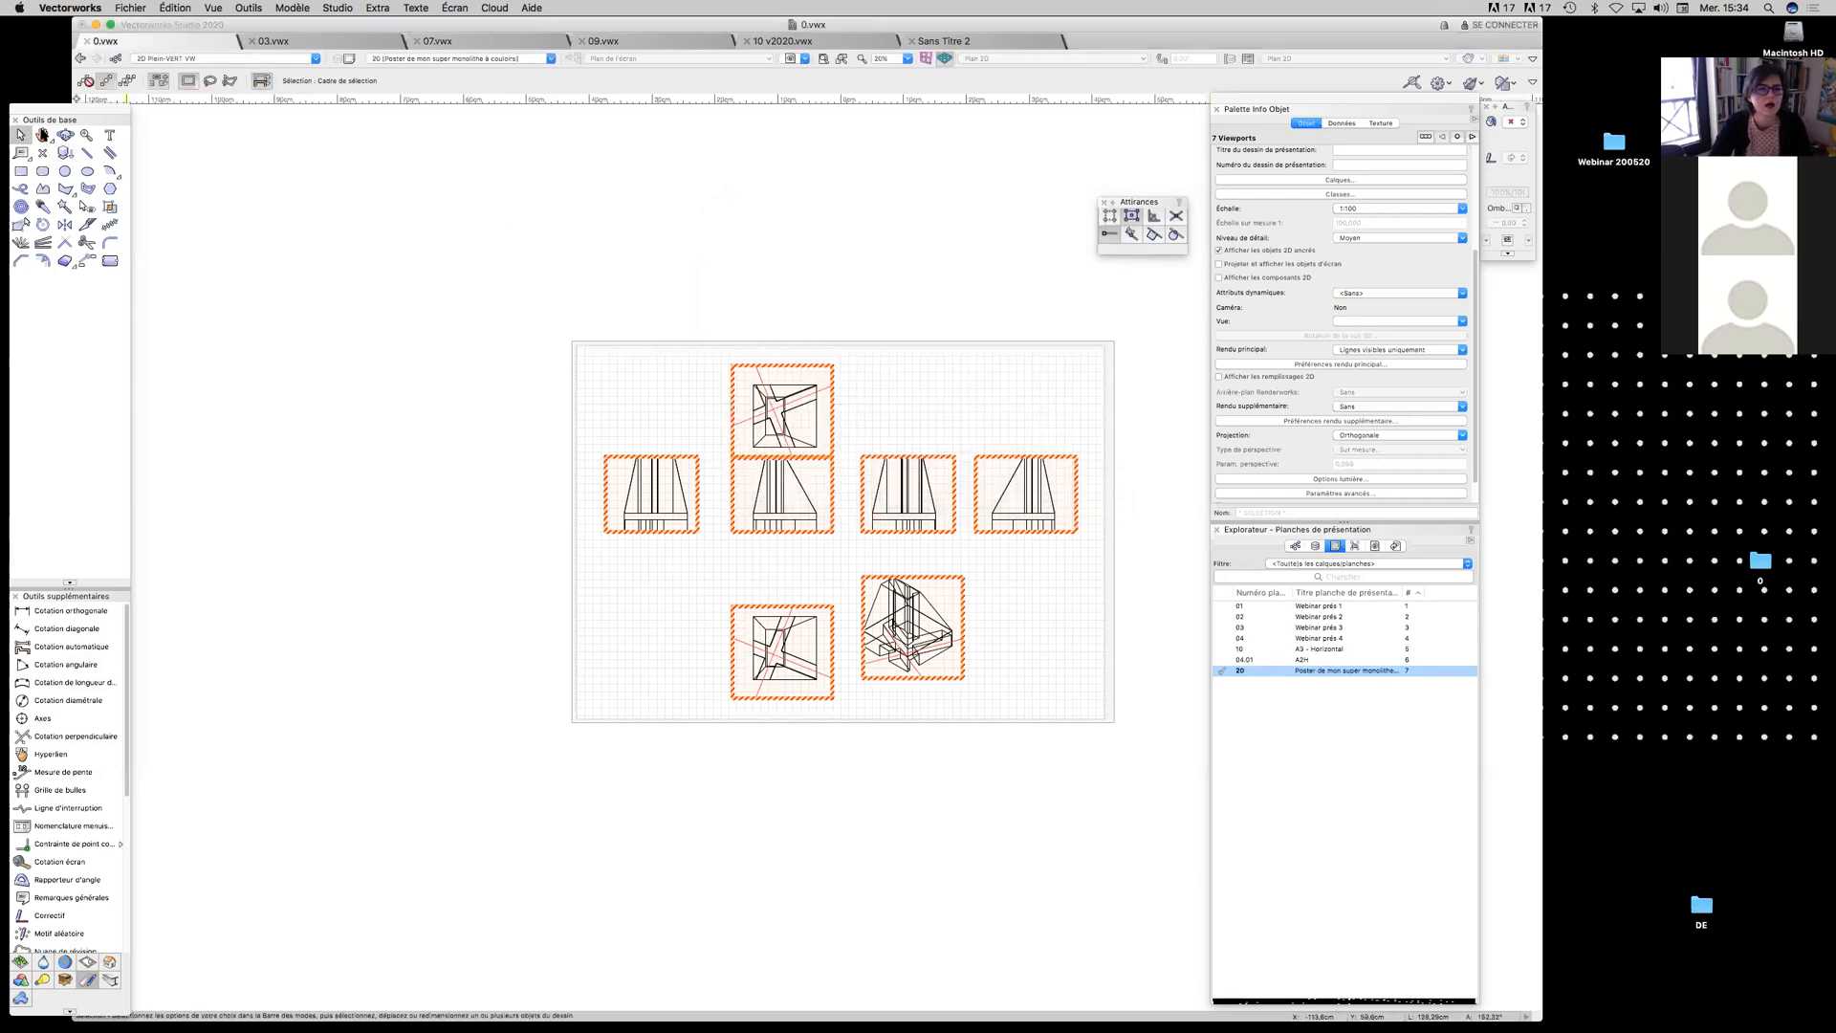
Select only the Gauche elevation viewport on the sheet and update its rendering
drag(830, 365, 832, 366)
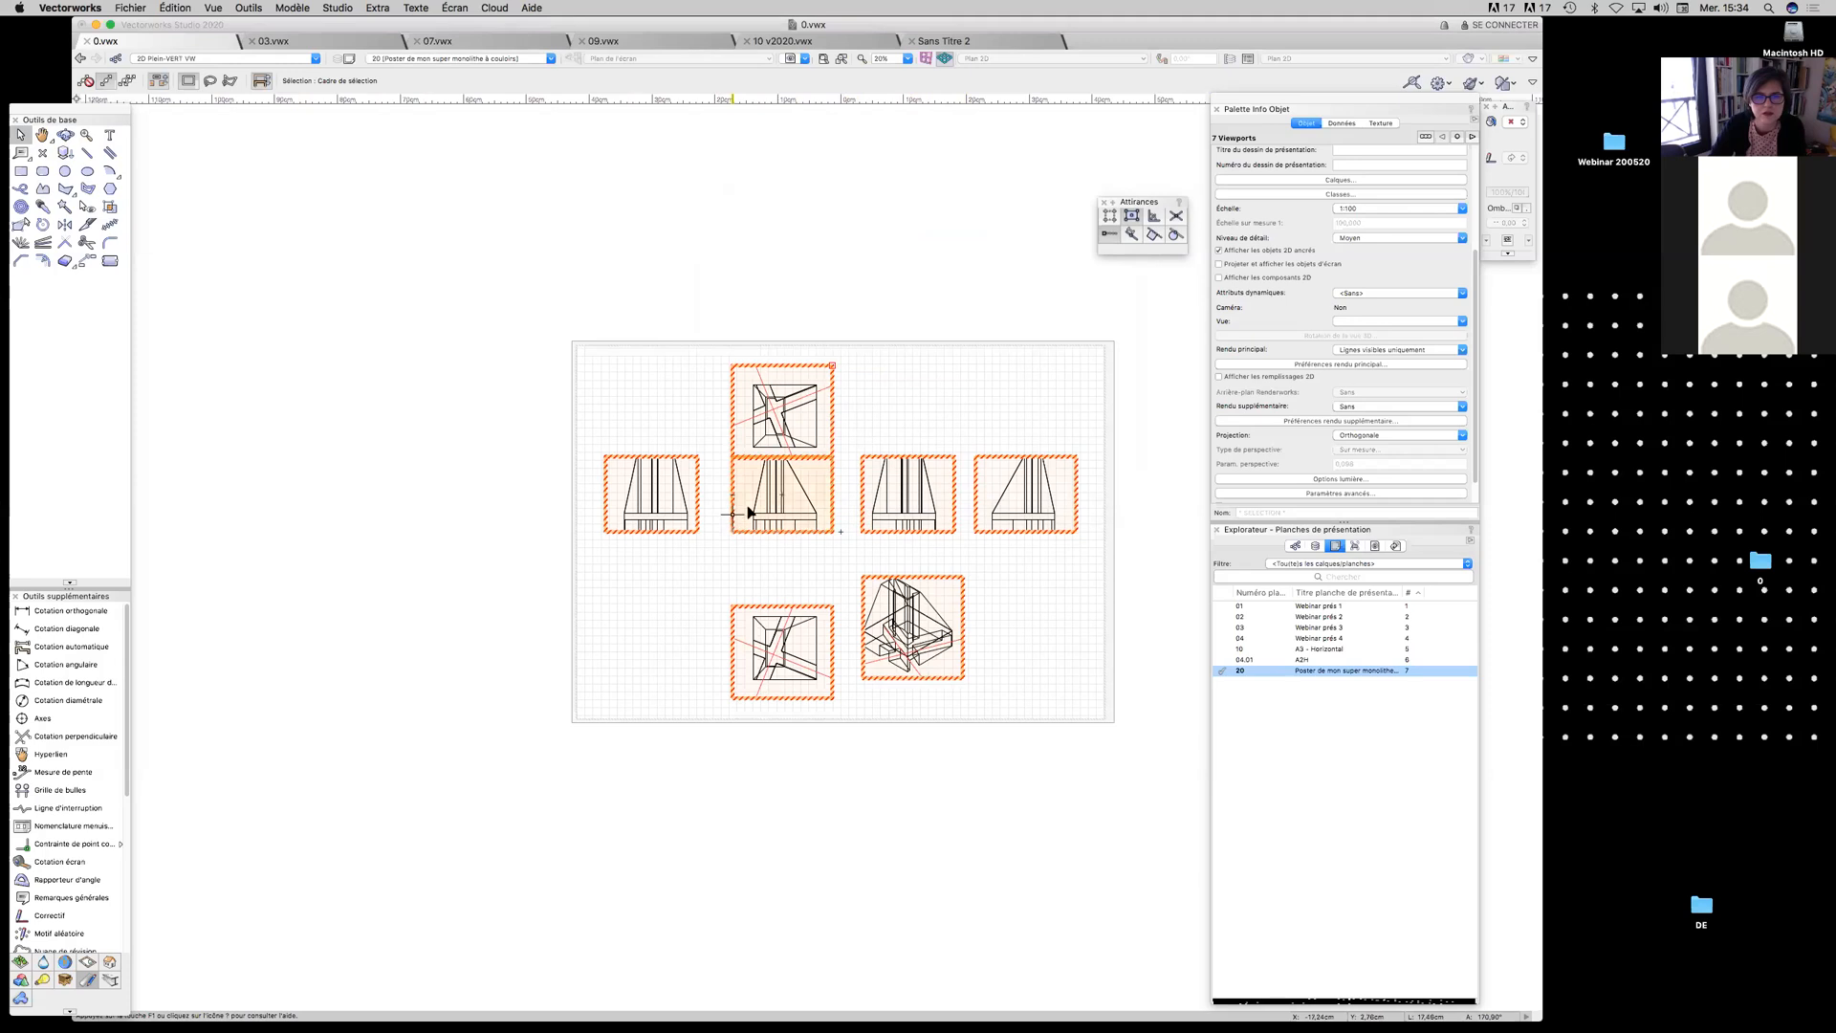
scroll(749, 513, up, 5)
scroll(749, 514, down, 4)
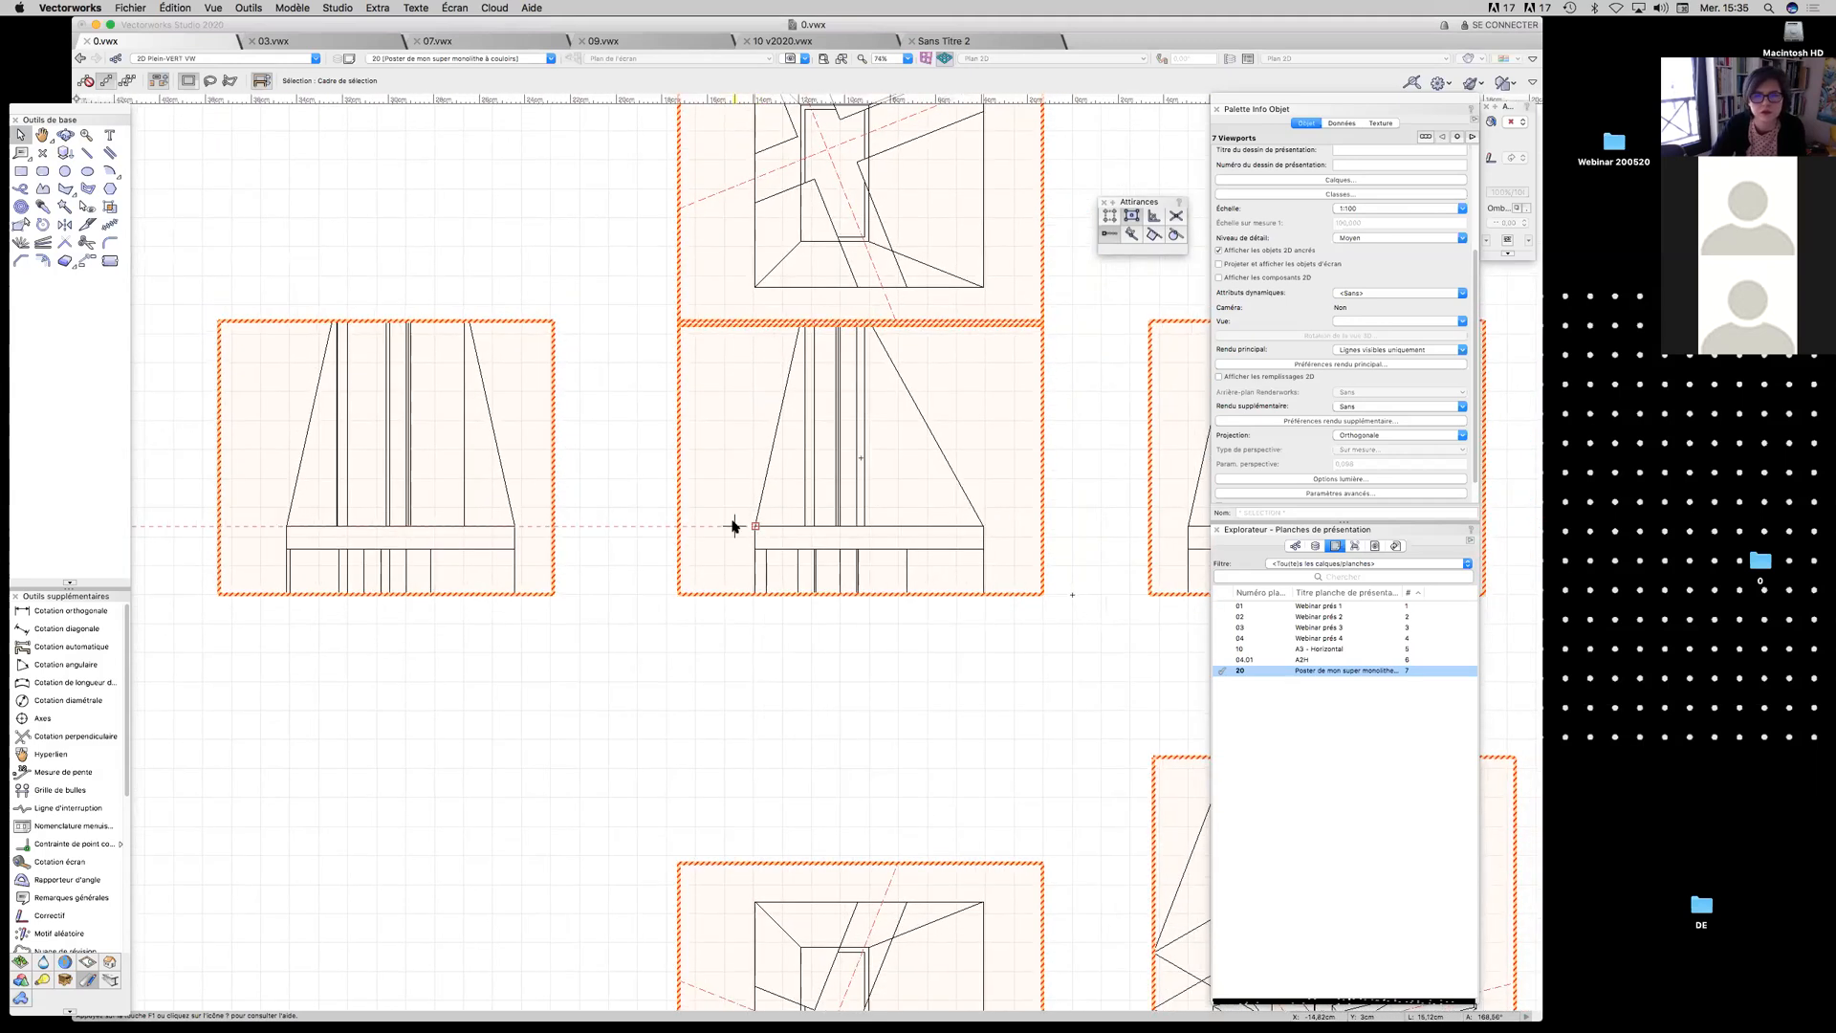
scroll(734, 527, down, 1)
middle_drag(812, 614, 600, 627)
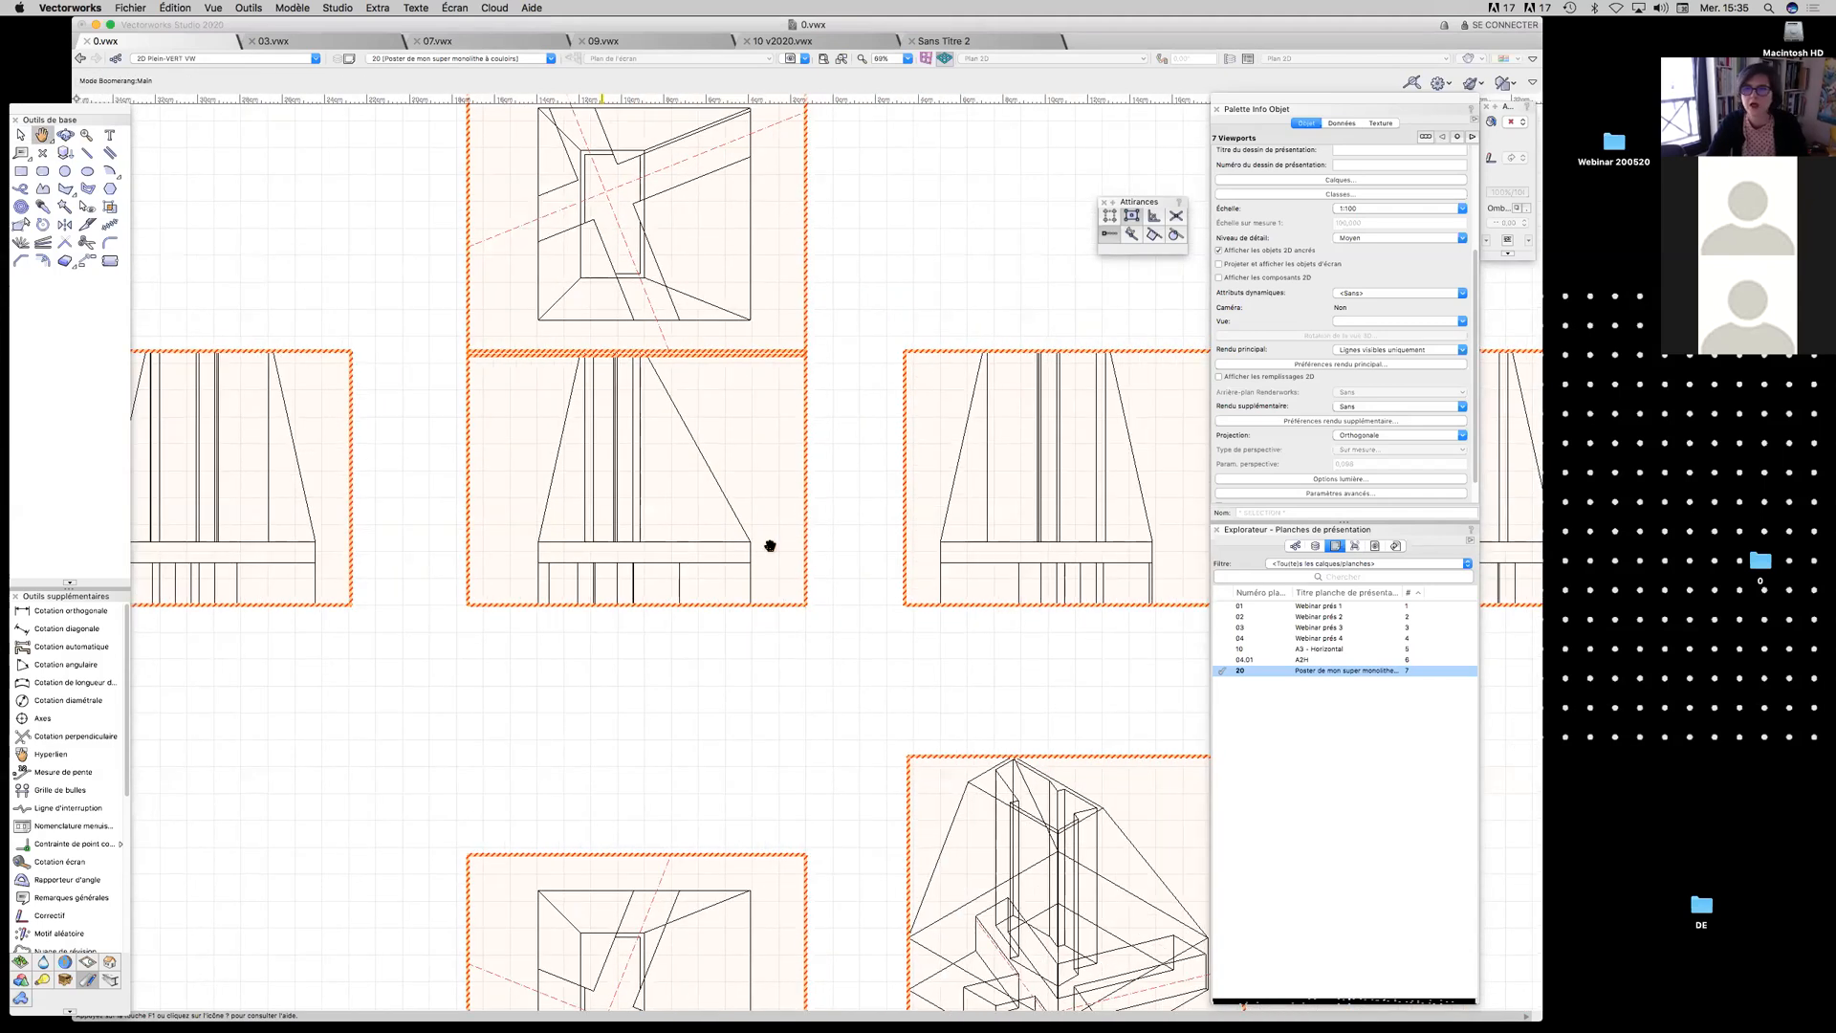
click(928, 354)
scroll(904, 368, down, 2)
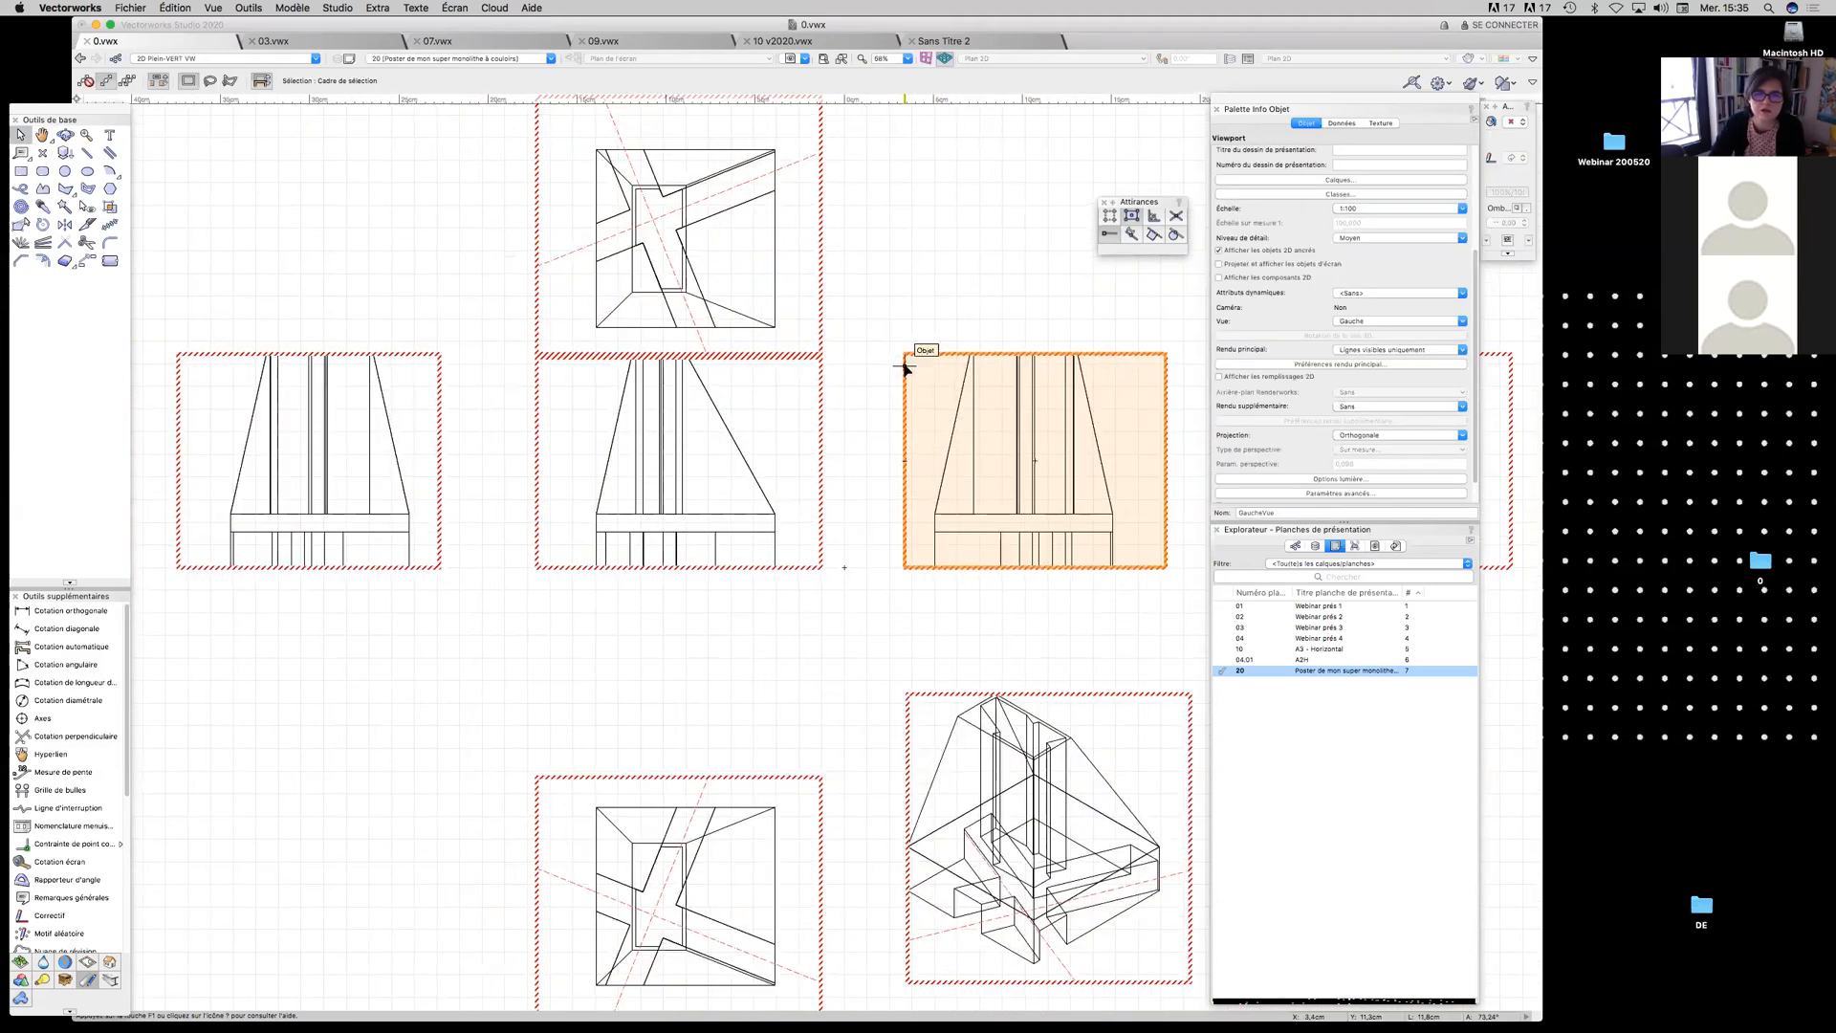
scroll(904, 368, down, 1)
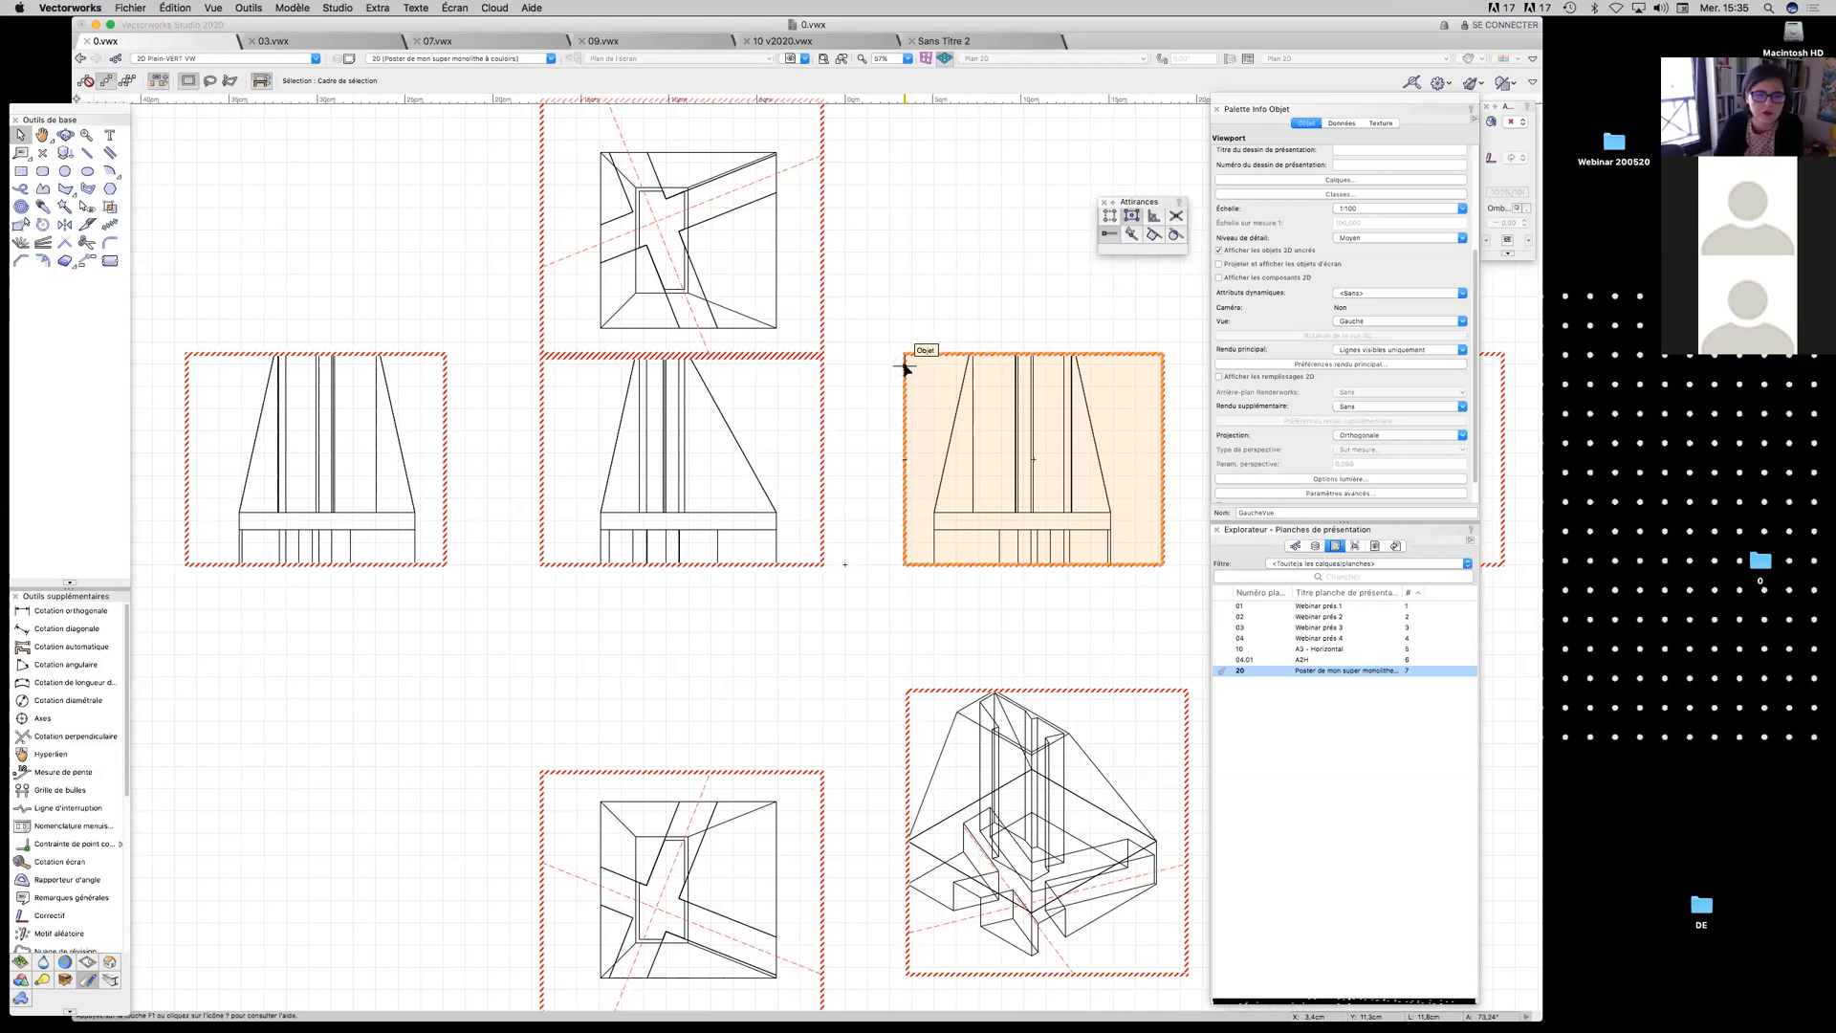
scroll(1327, 300, up, 3)
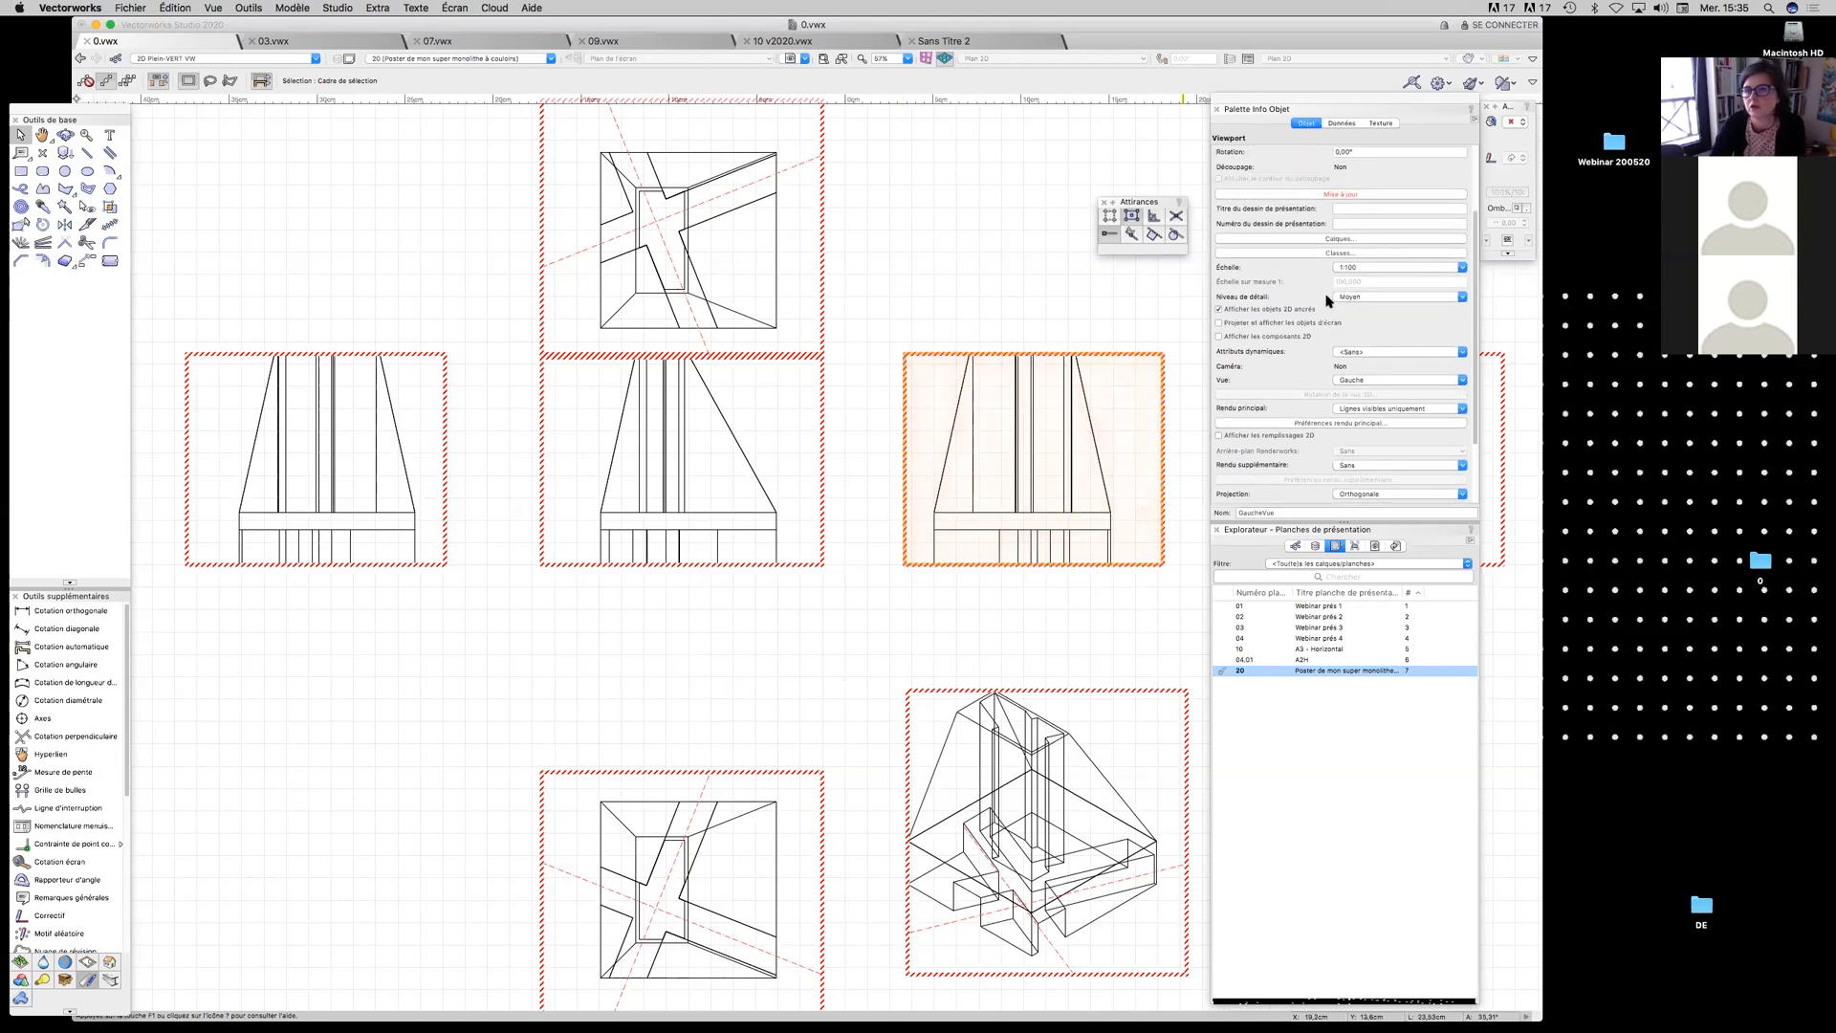
scroll(1337, 287, up, 2)
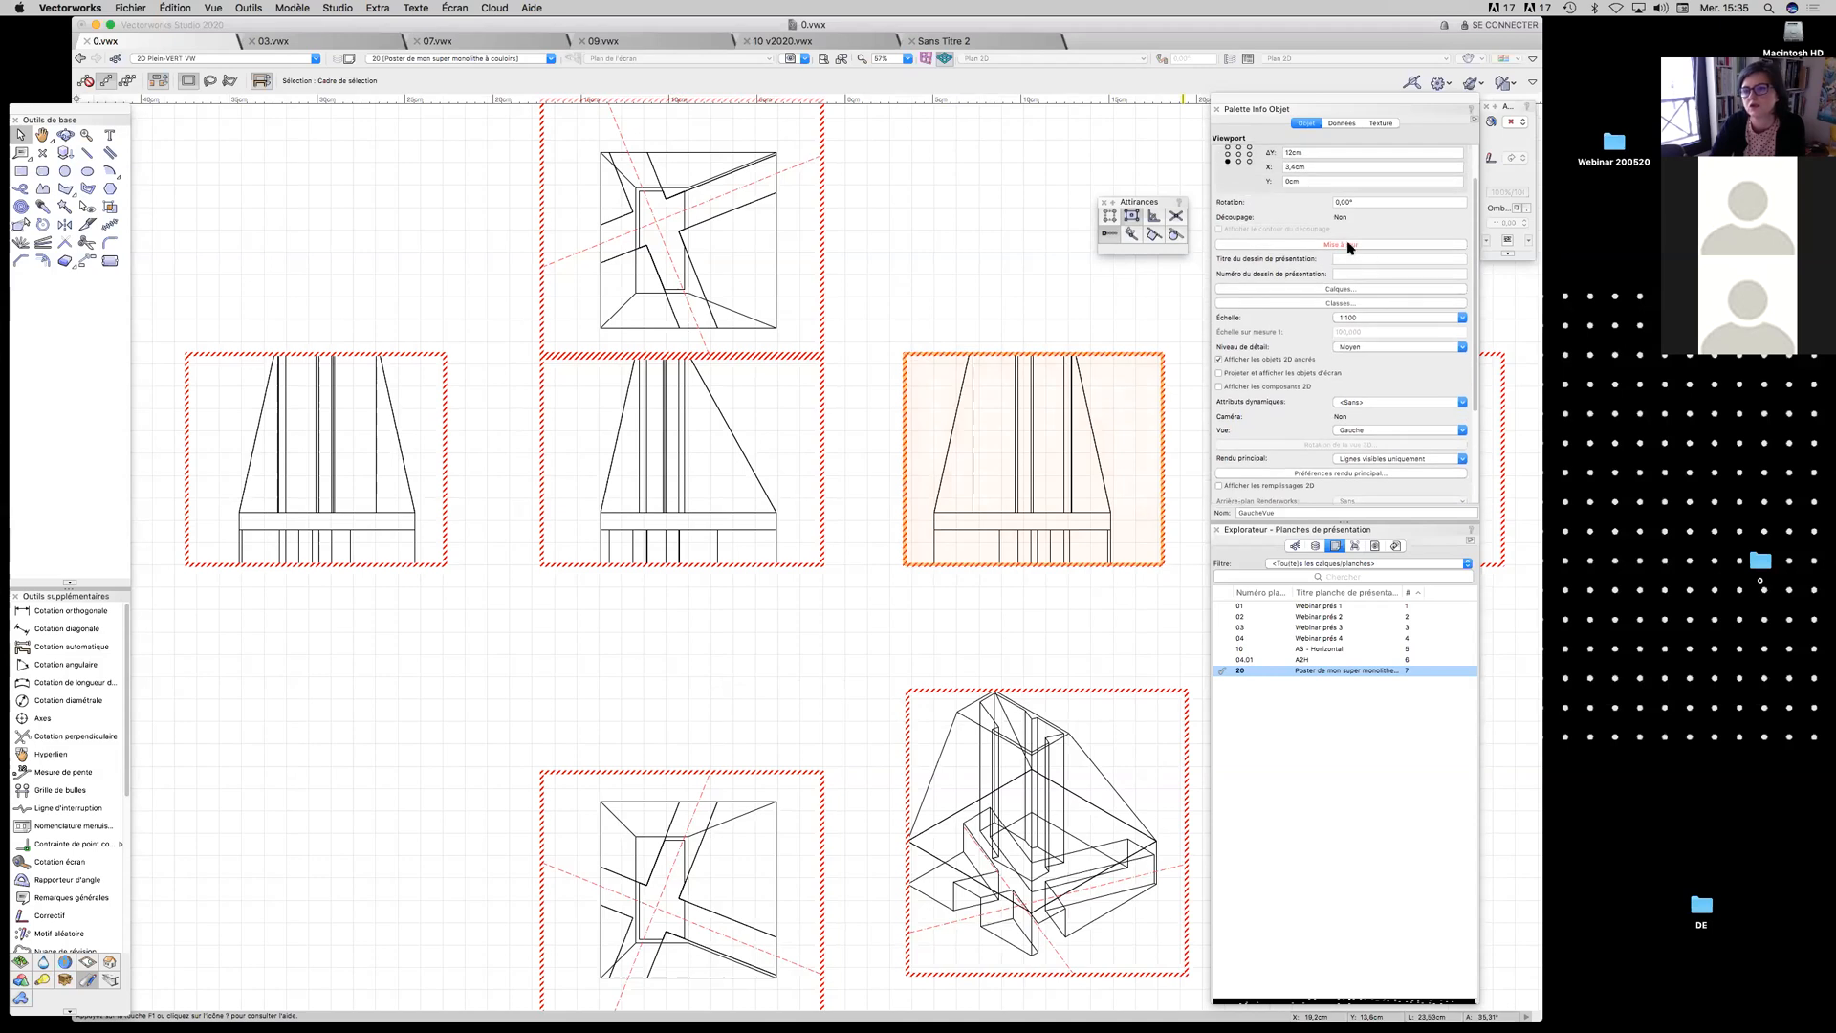
click(1347, 245)
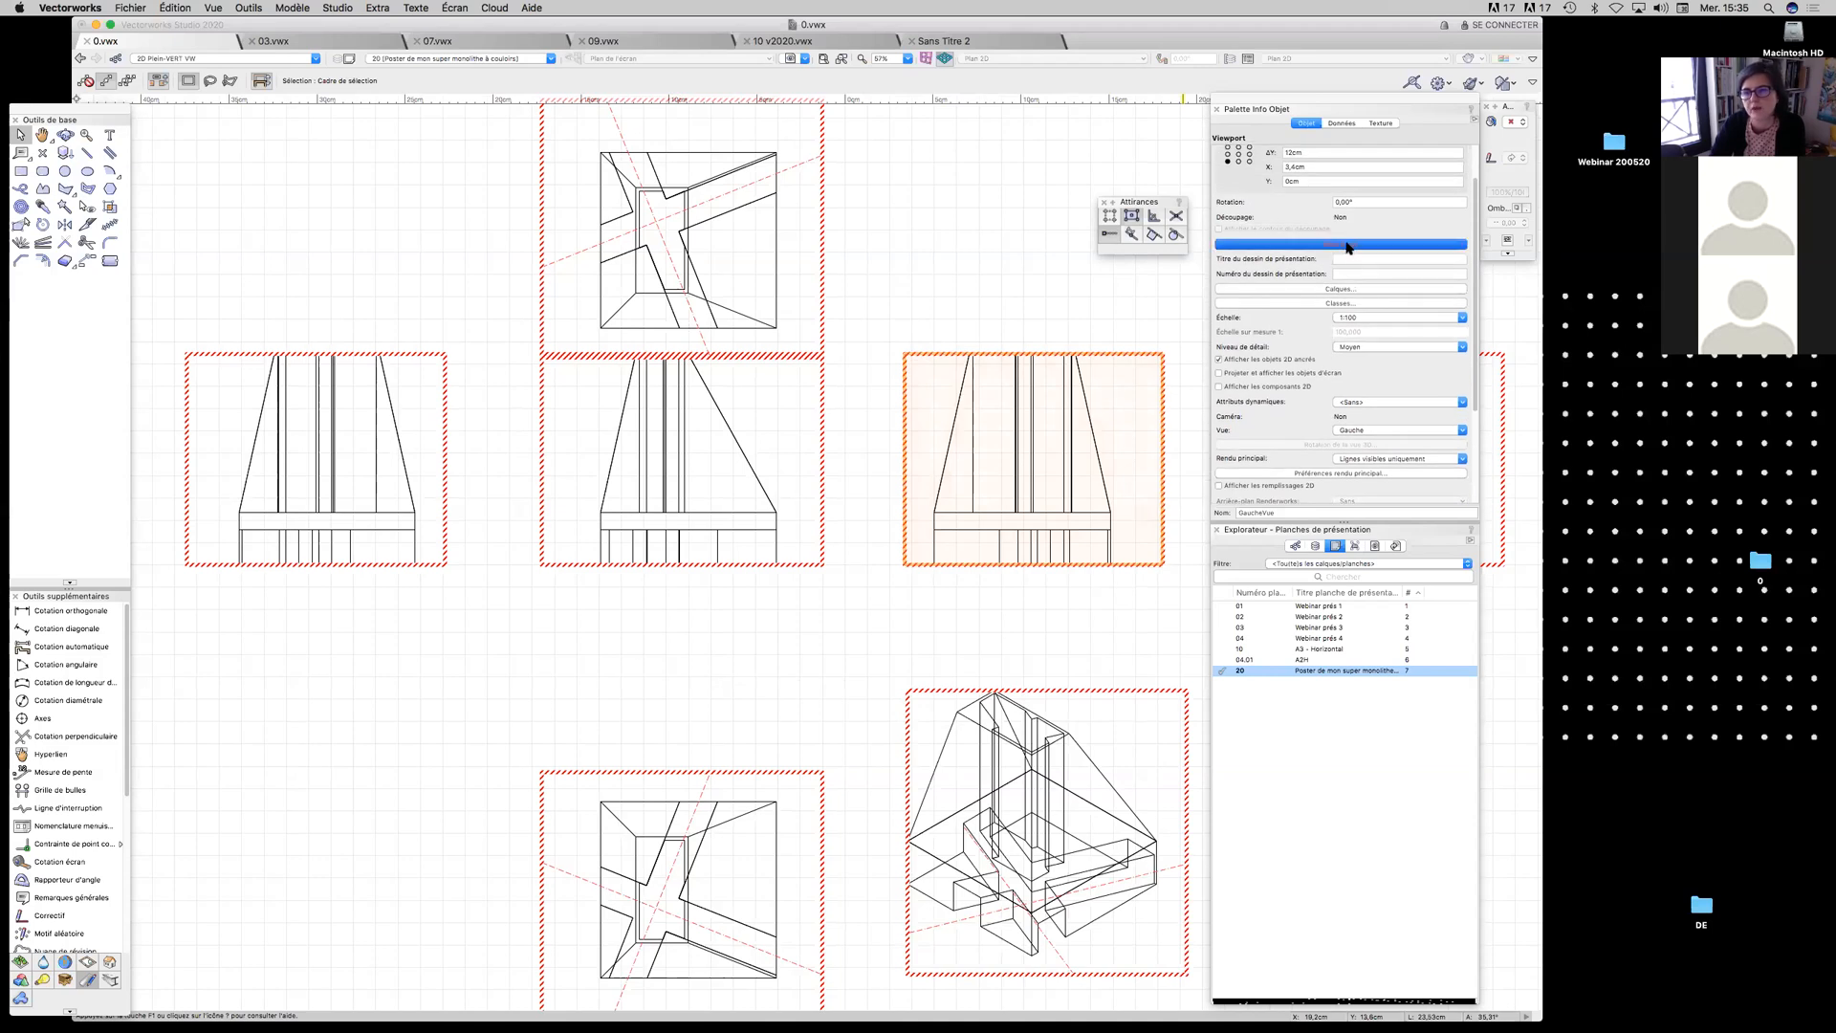
Deselect the Gauche viewport and update all viewports in the document at once
click(863, 558)
click(211, 8)
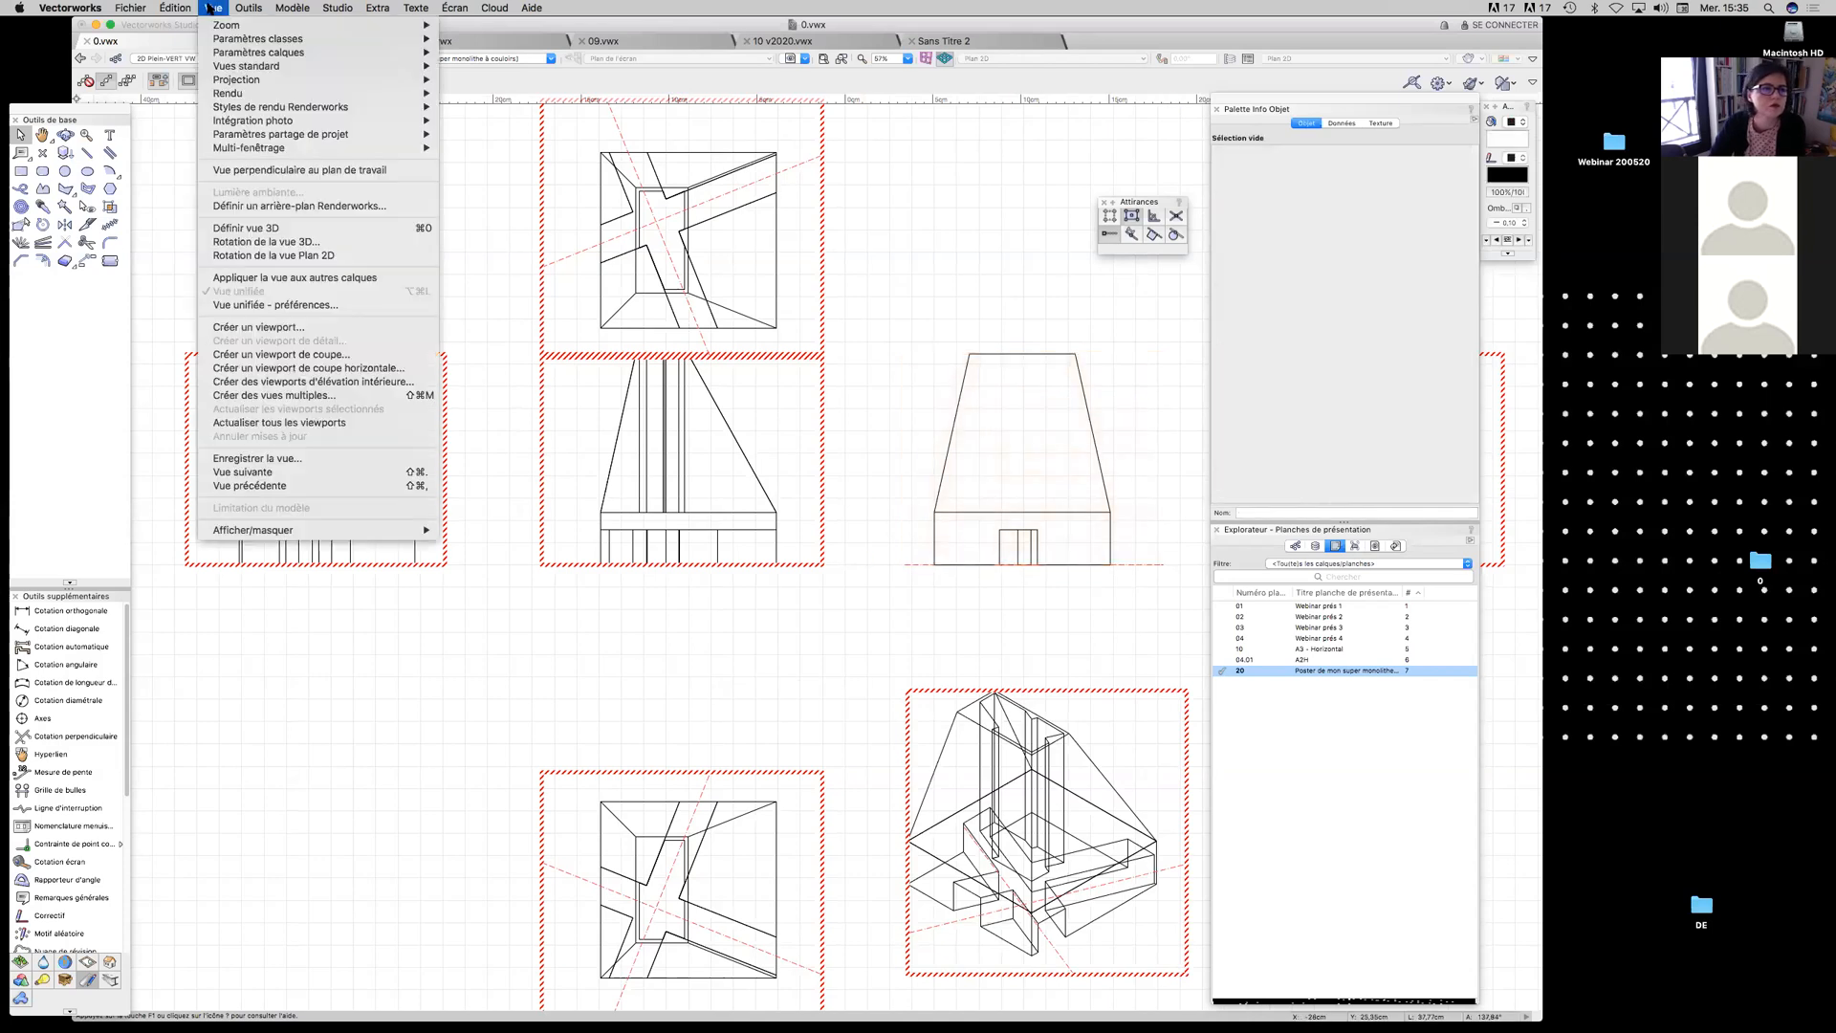
click(250, 423)
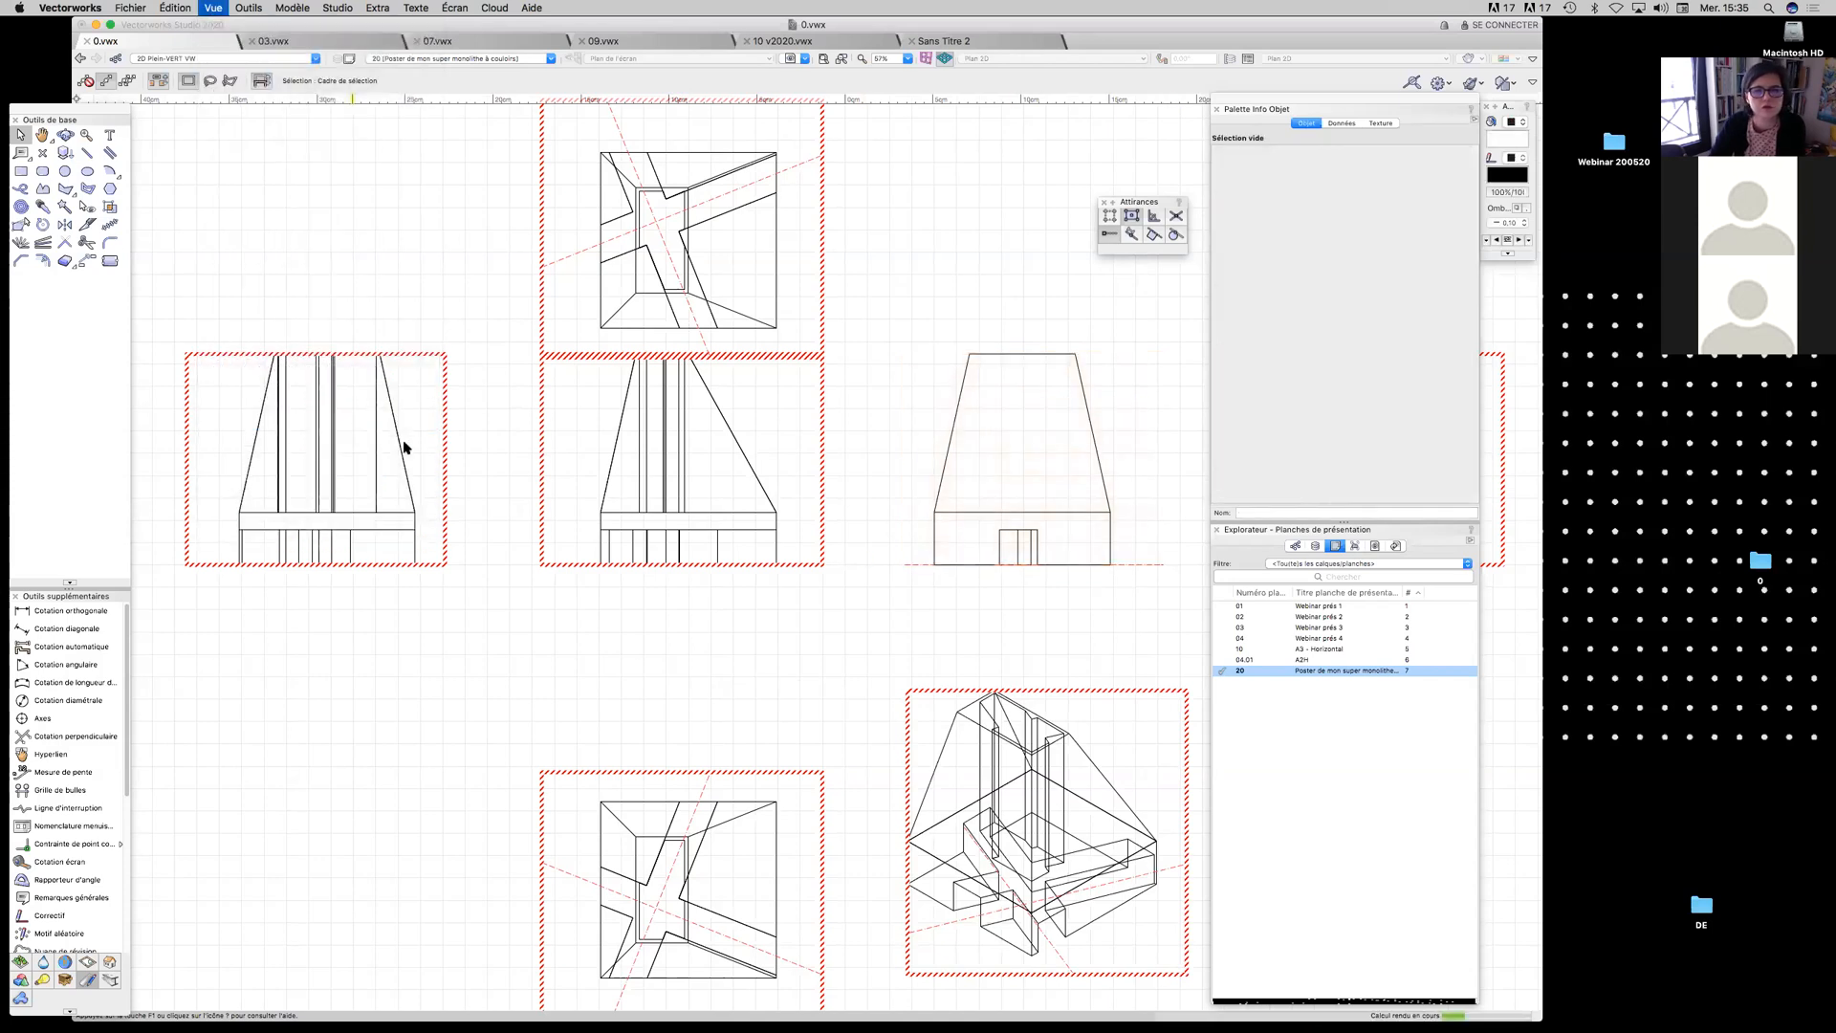
scroll(525, 540, down, 3)
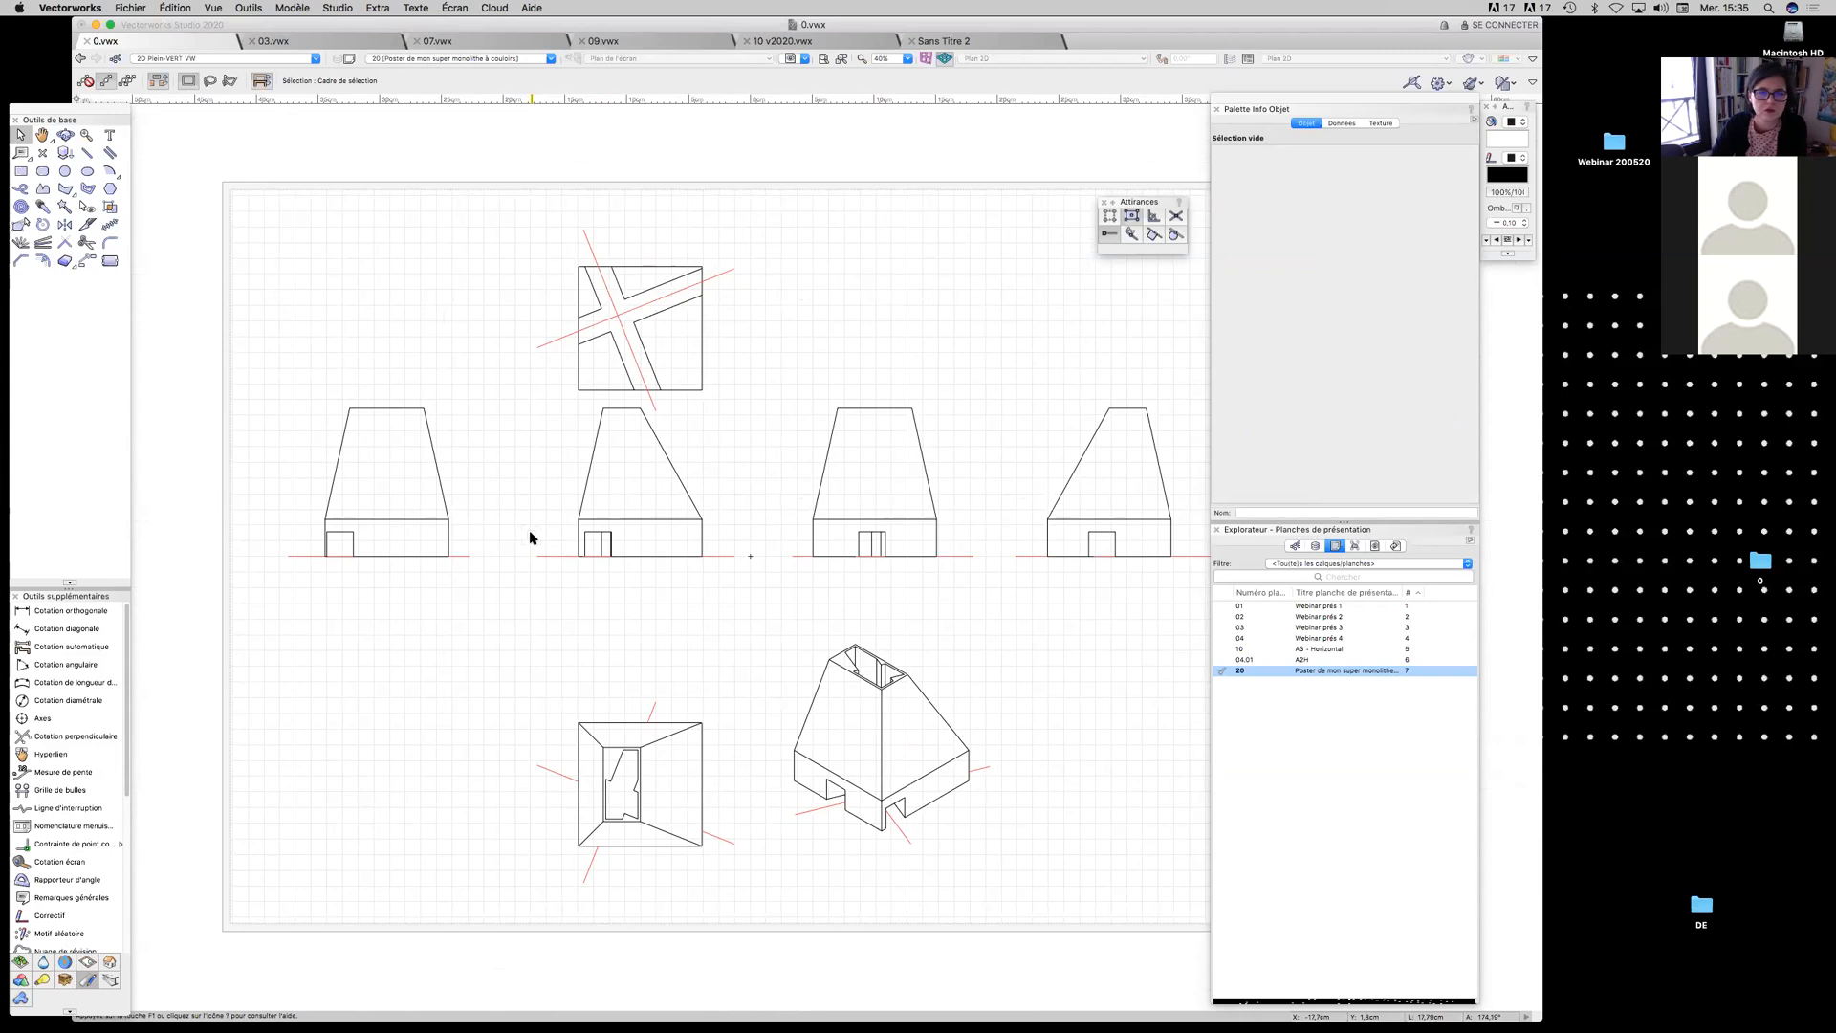
Try to move the front elevation and the Dessous viewport freehand, undoing each move
click(213, 7)
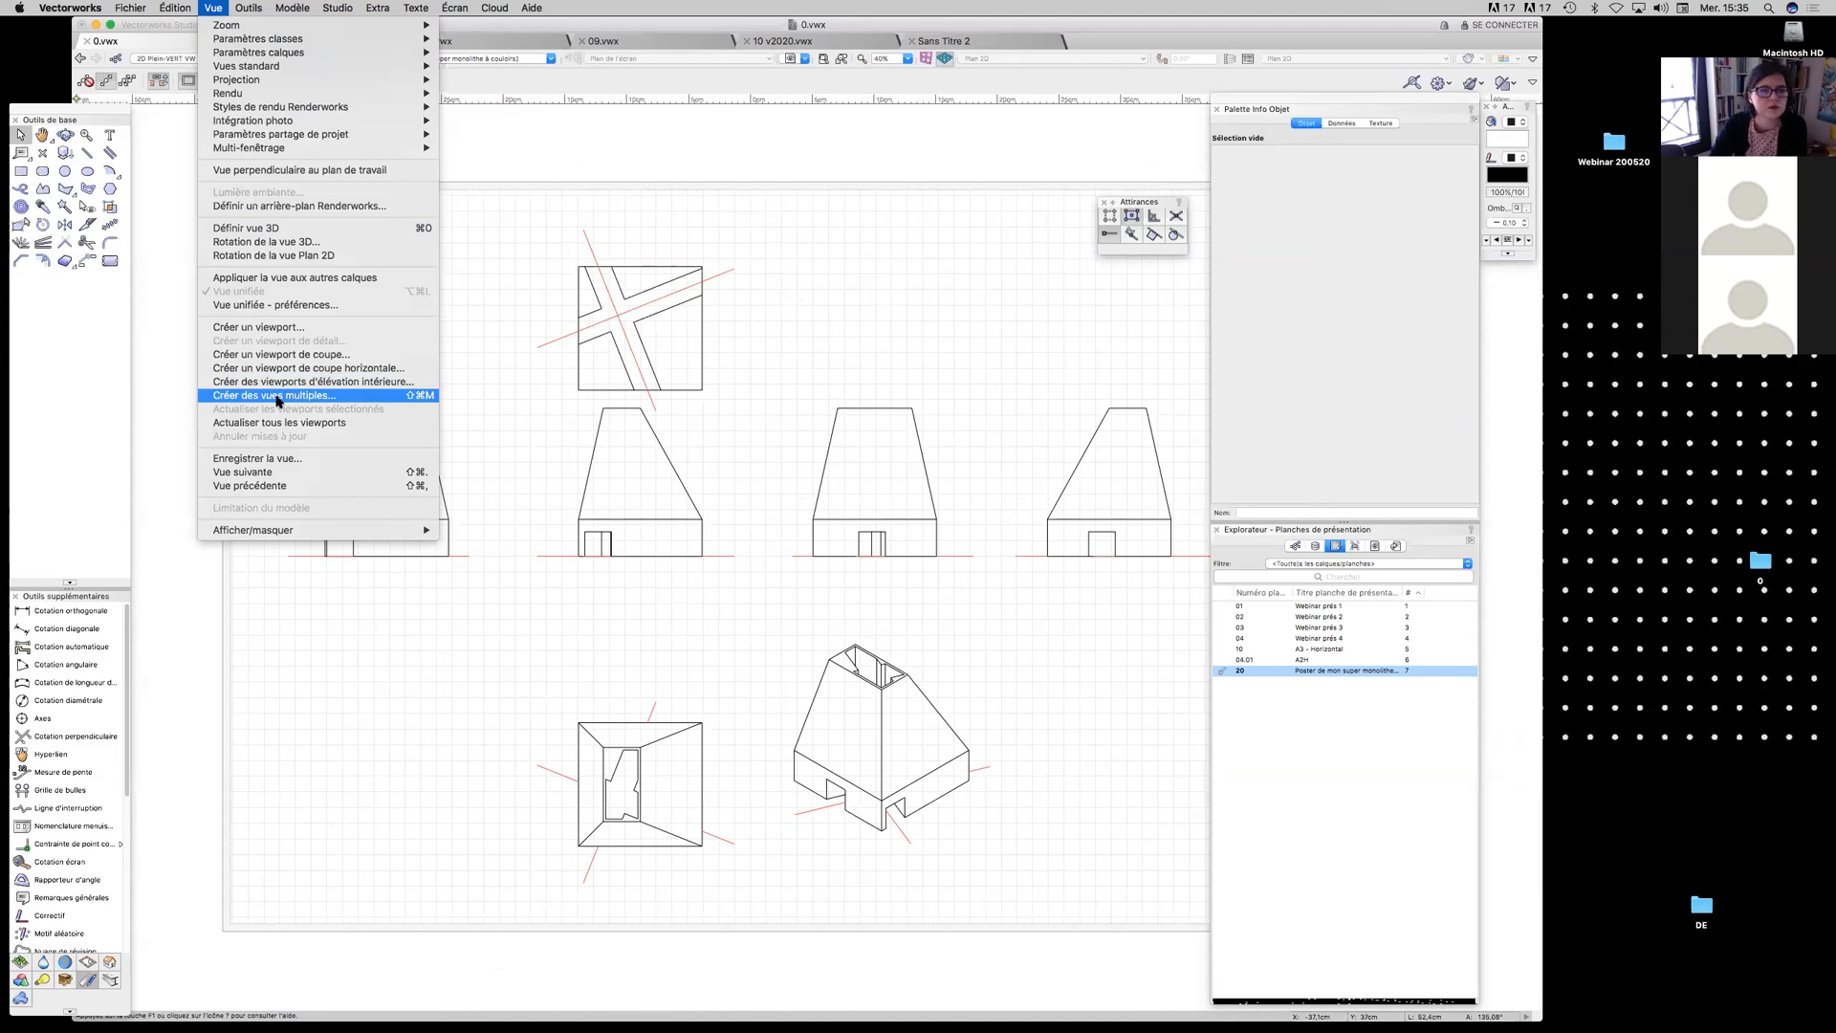
click(594, 603)
drag(543, 557, 500, 557)
key(super+z)
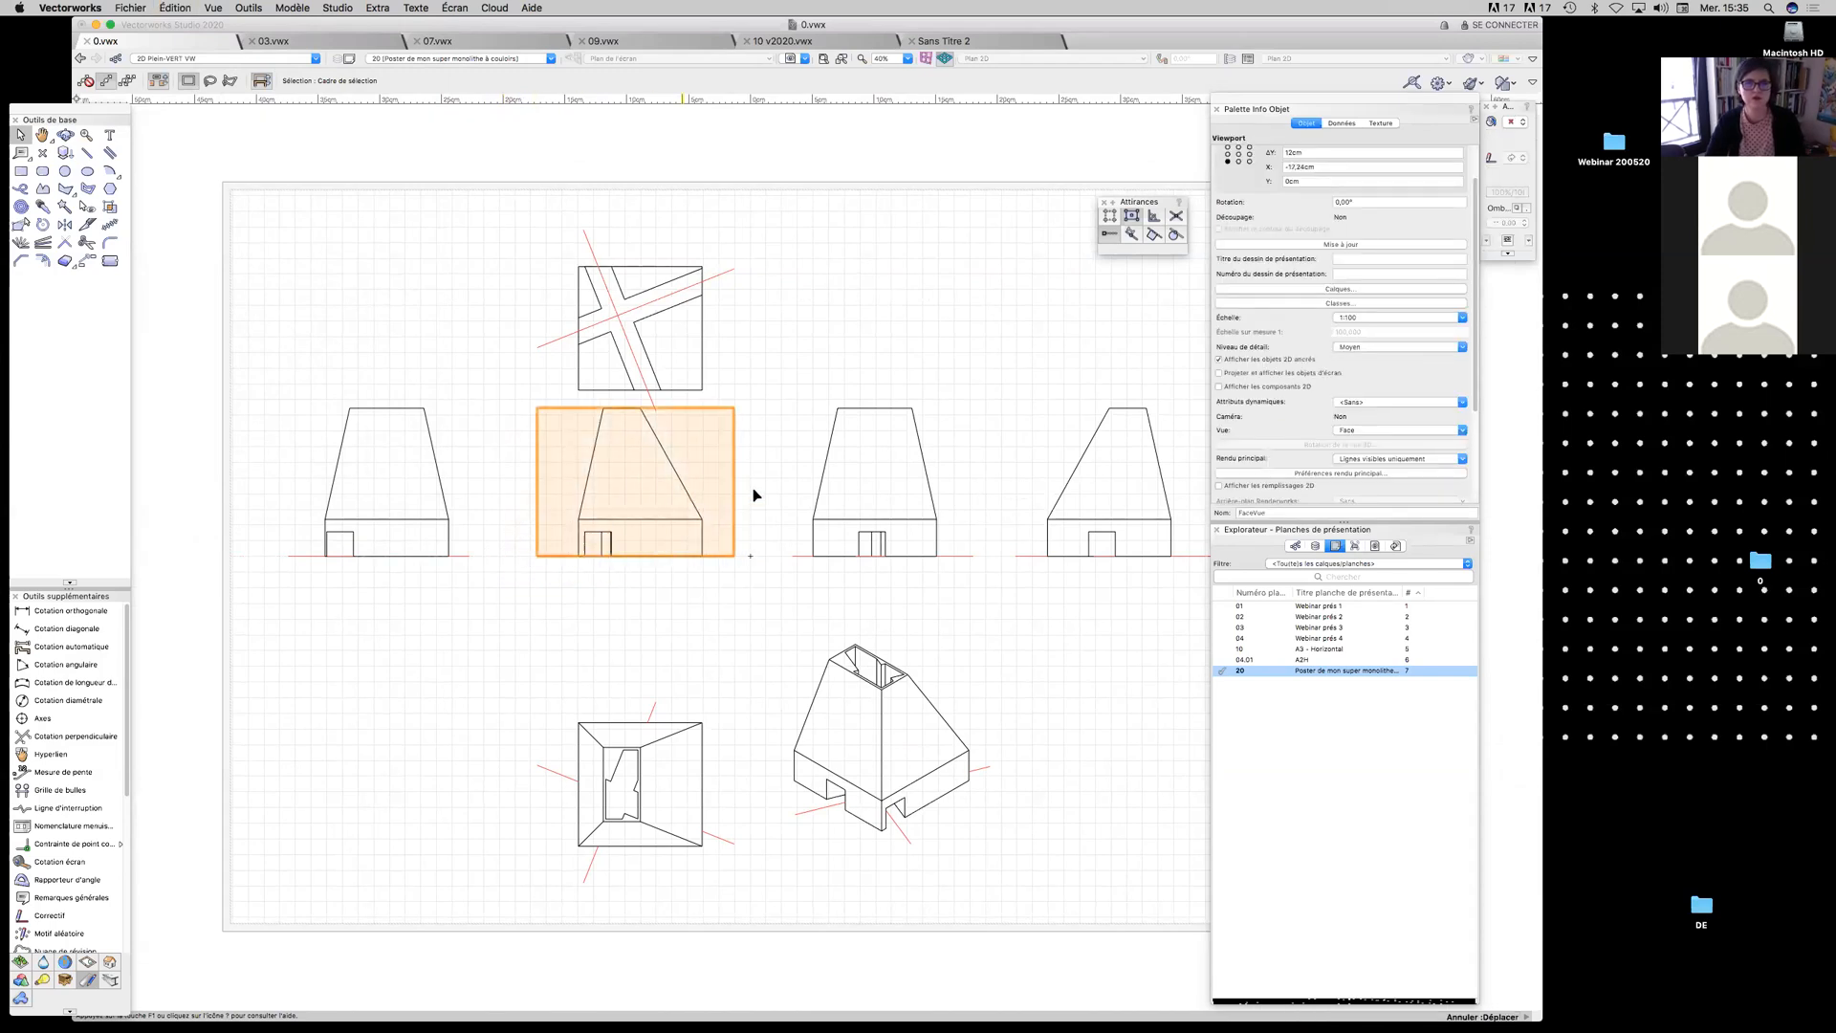
click(766, 357)
drag(623, 307, 625, 285)
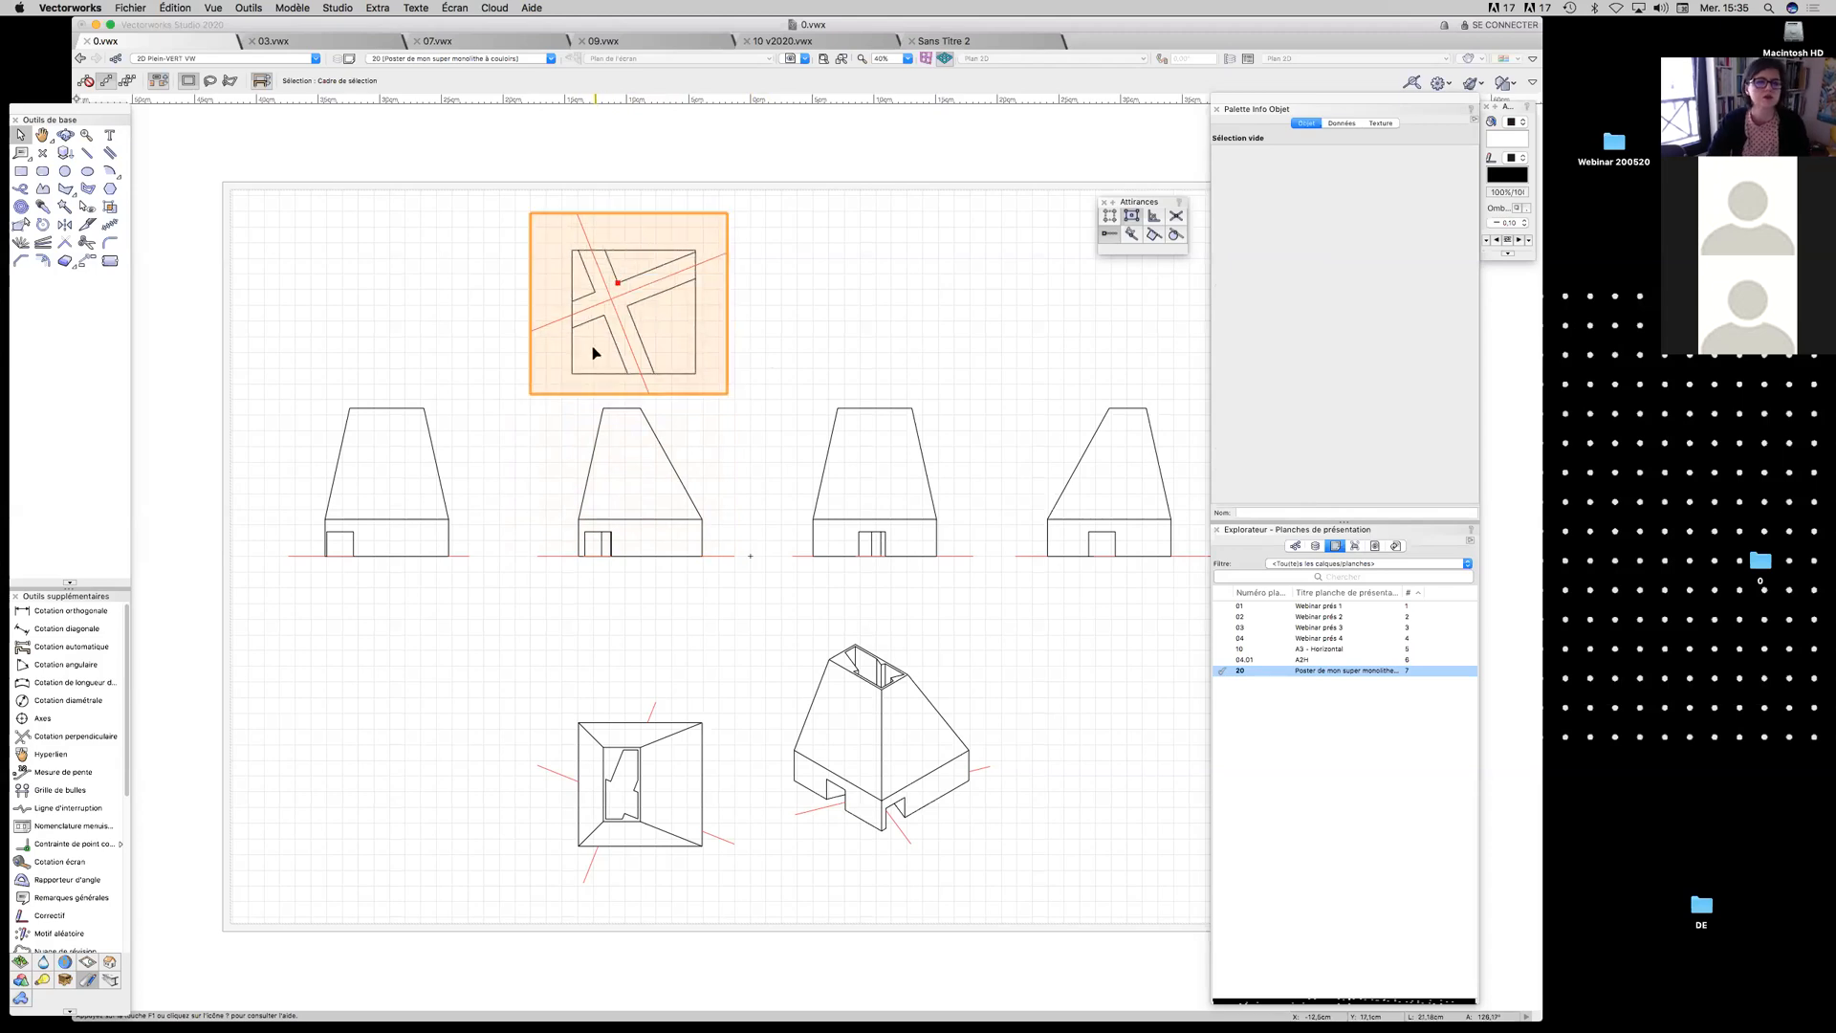
drag(627, 368, 635, 384)
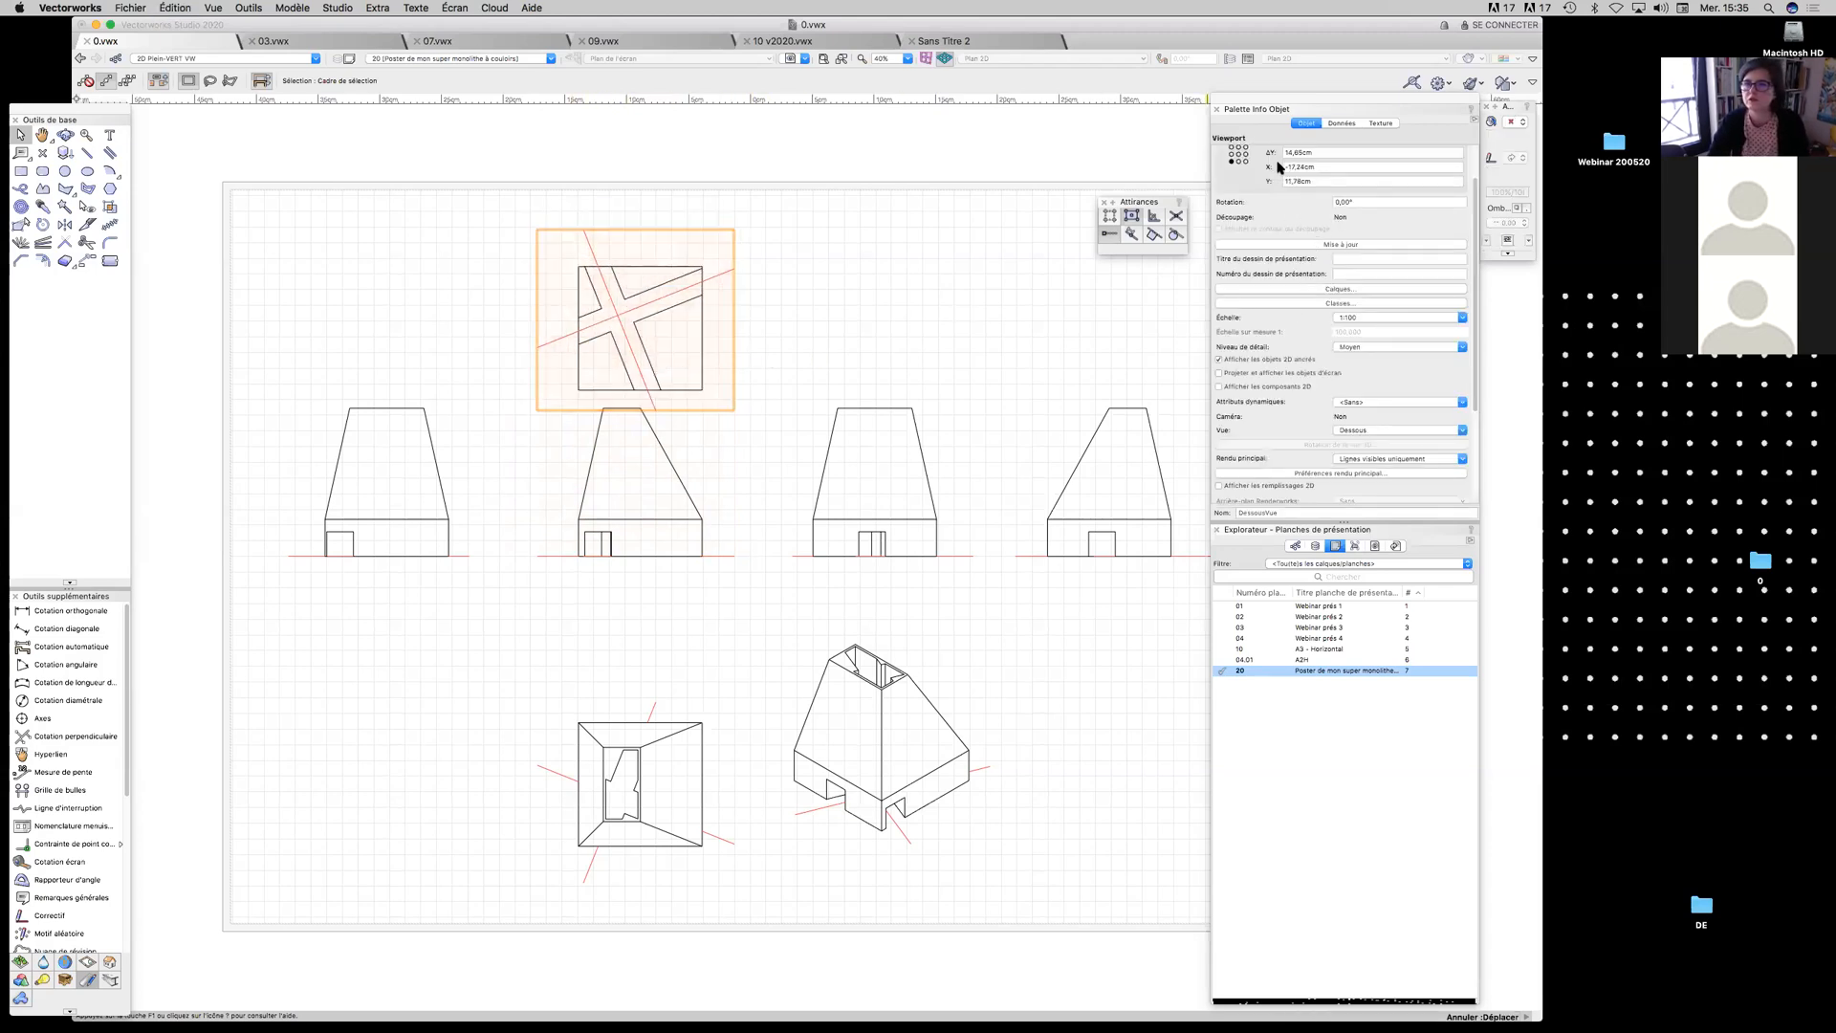
Set the Y position of the Dessous viewport to 17 cm
scroll(1348, 173, up, 3)
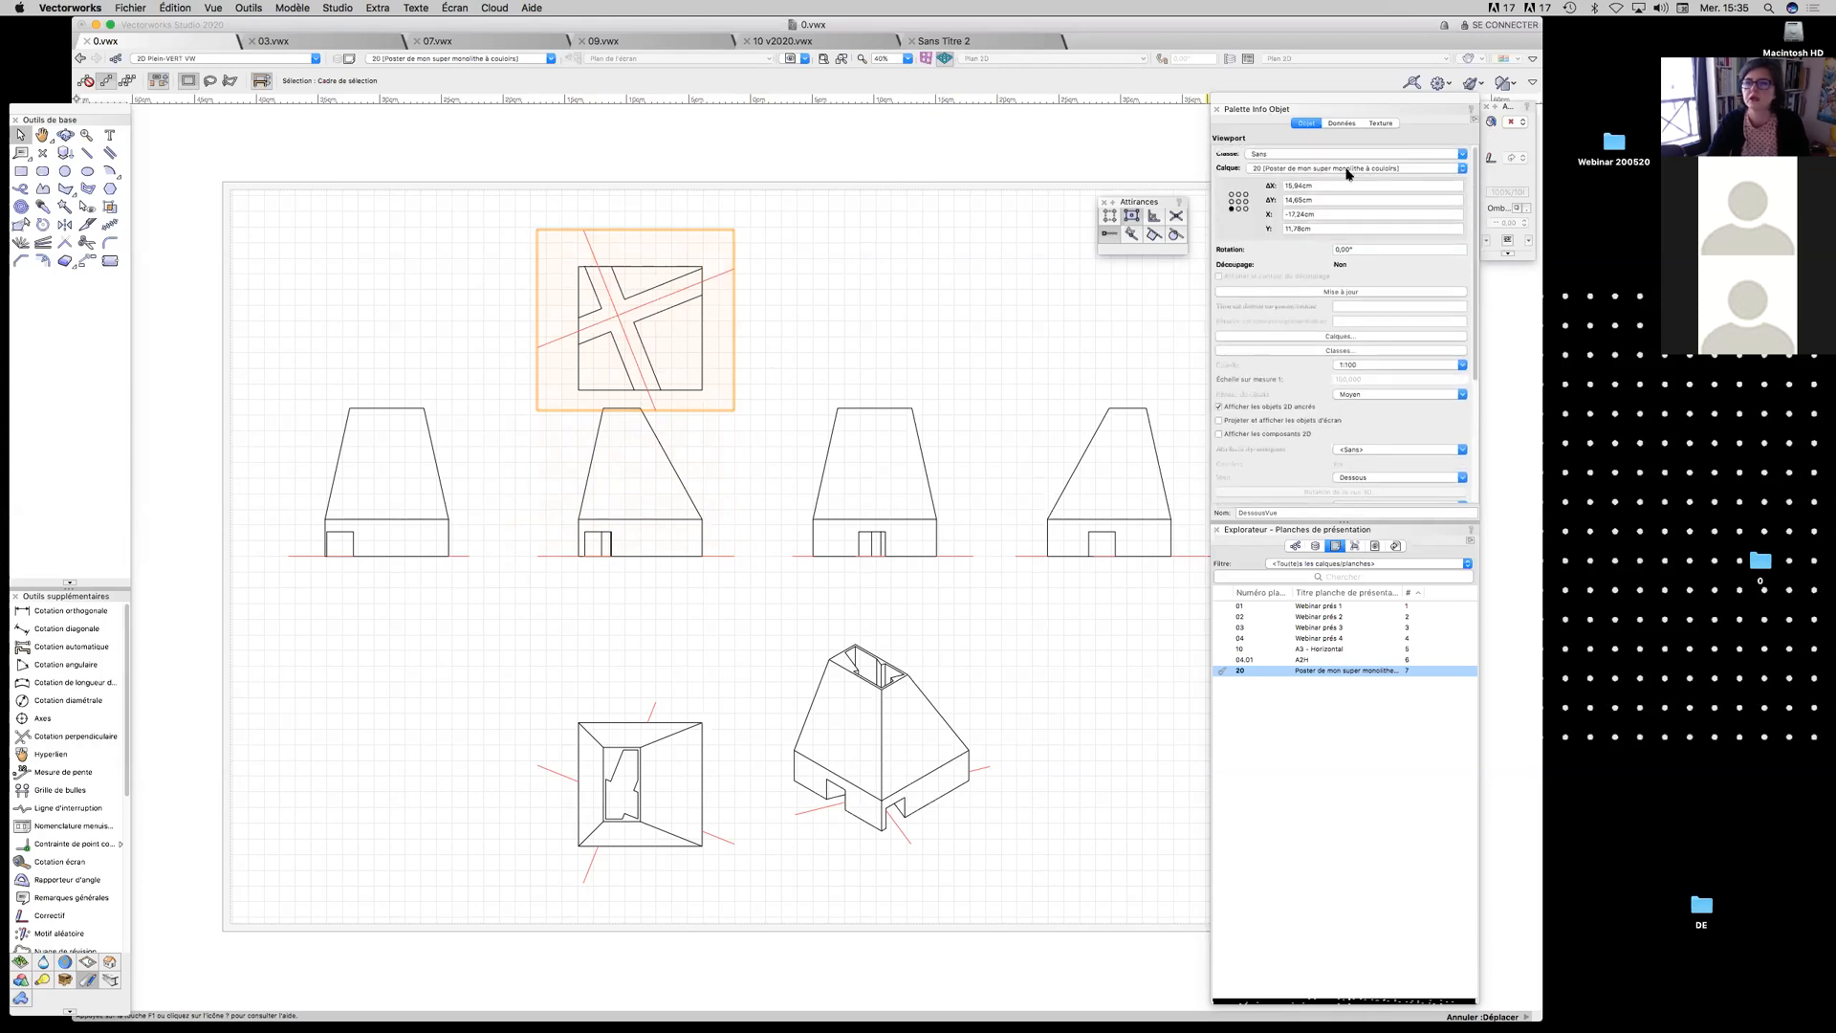
click(1327, 228)
double_click(1274, 228)
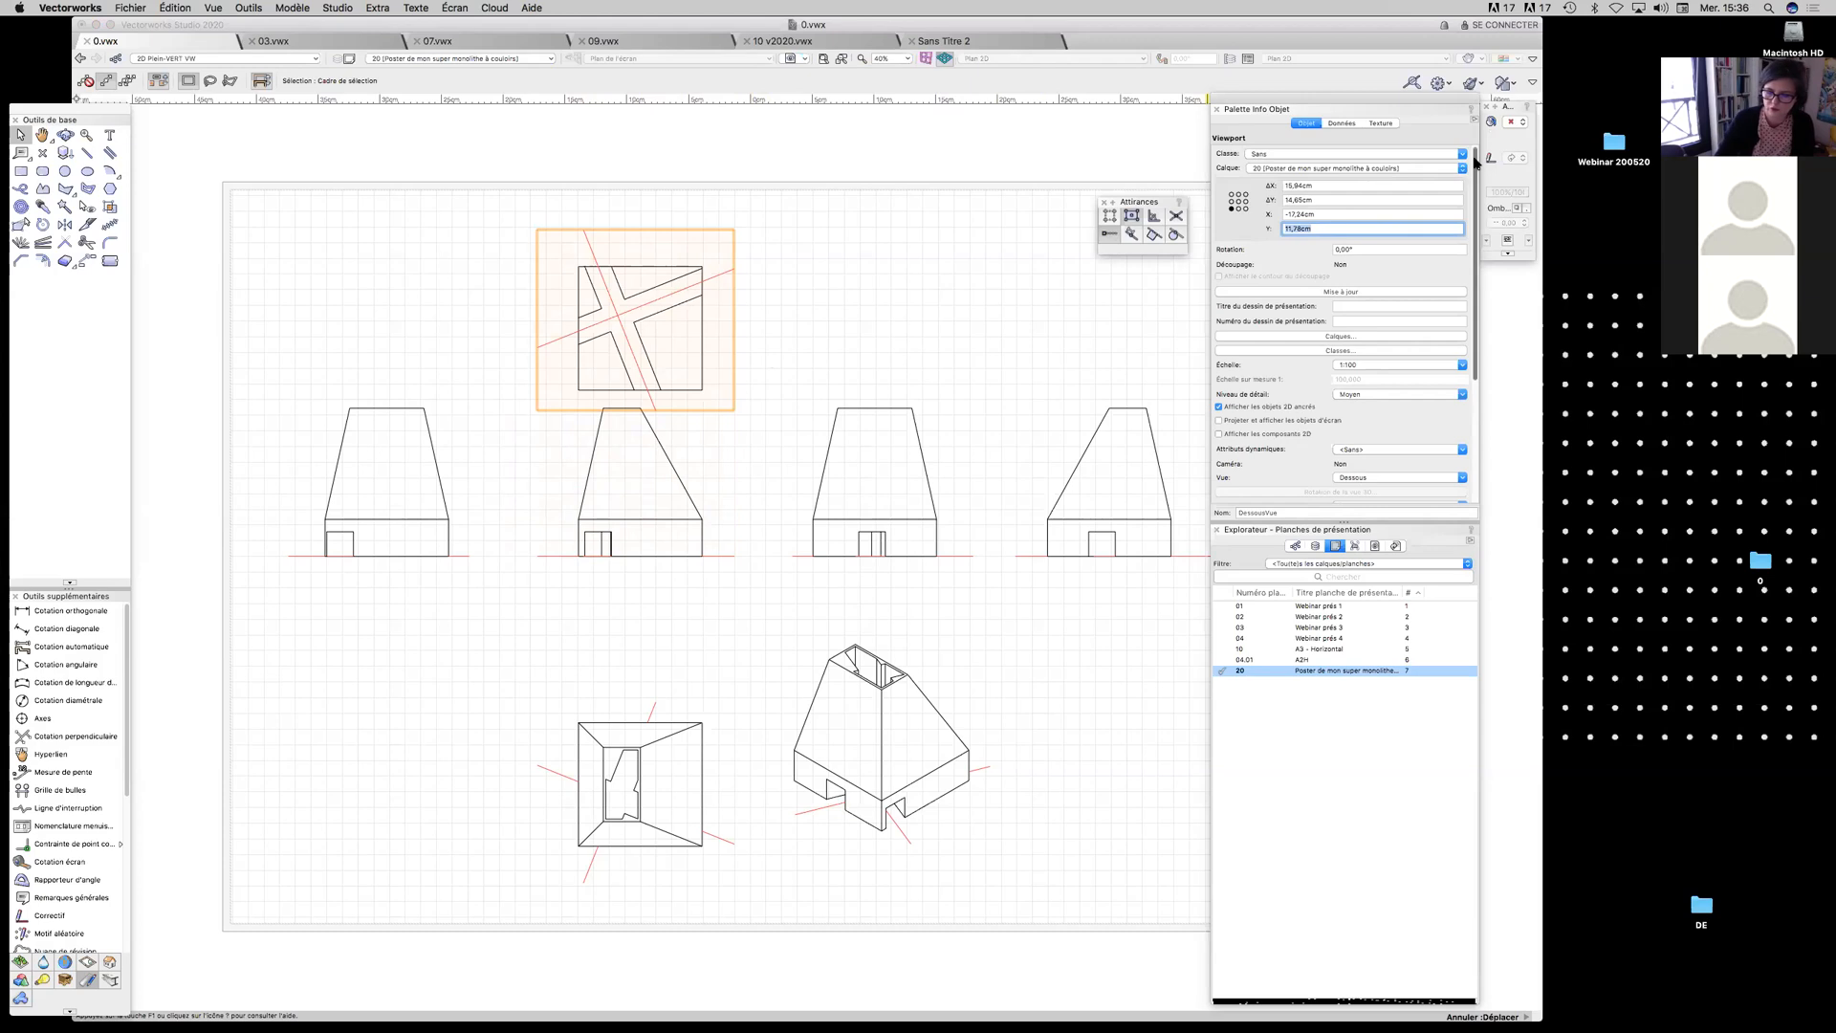
key(Return)
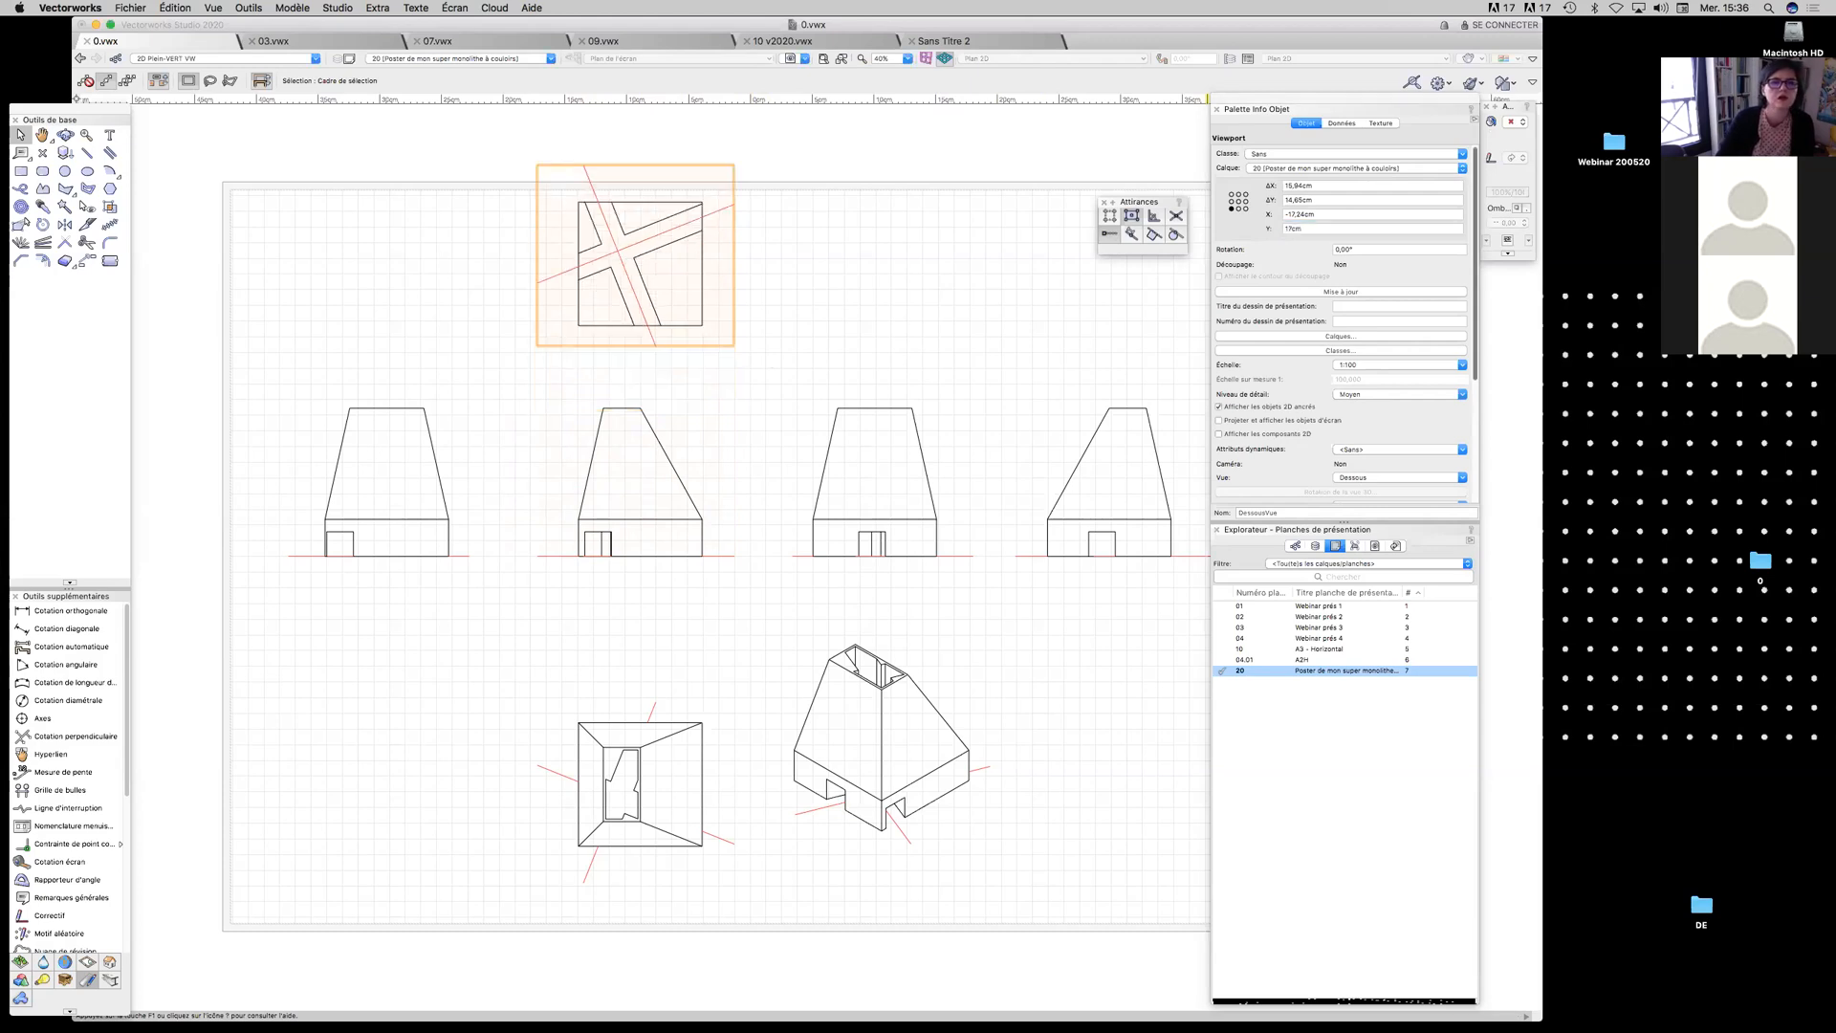
Try a Y position of -17 cm for the Dessus viewport below the front elevation, and settle on -20 cm
click(706, 720)
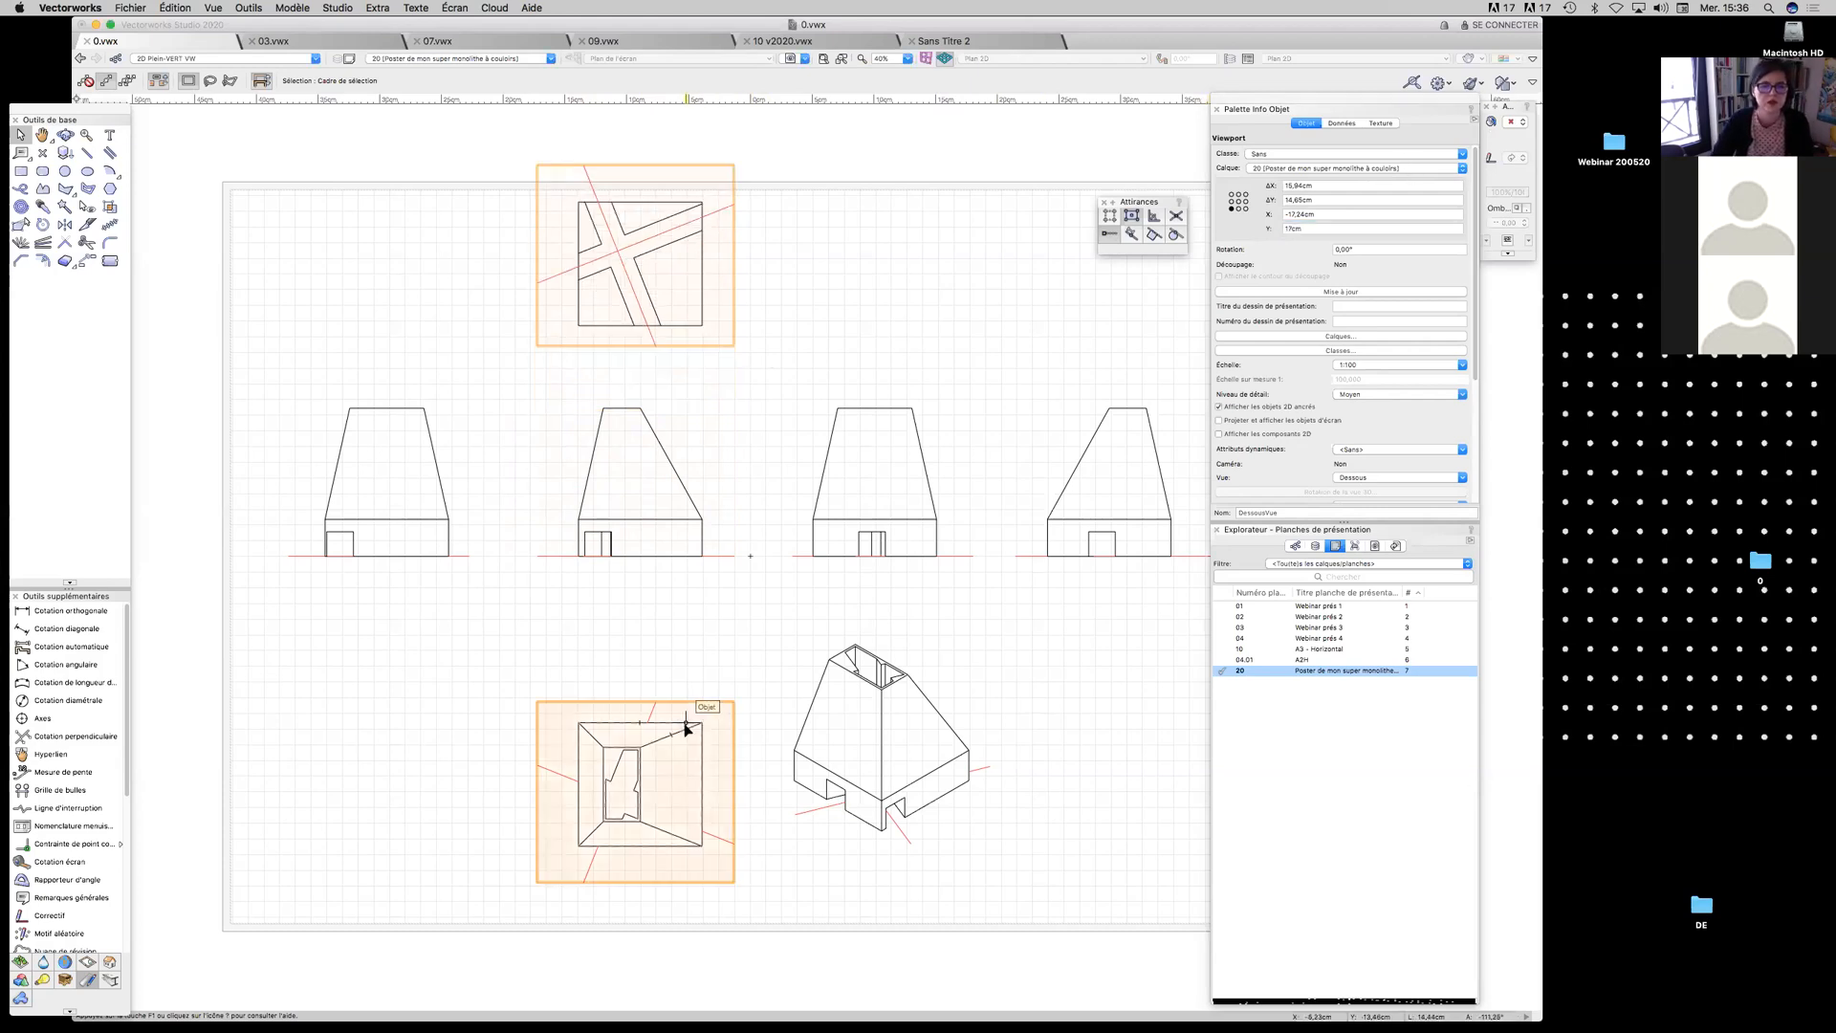
double_click(1325, 229)
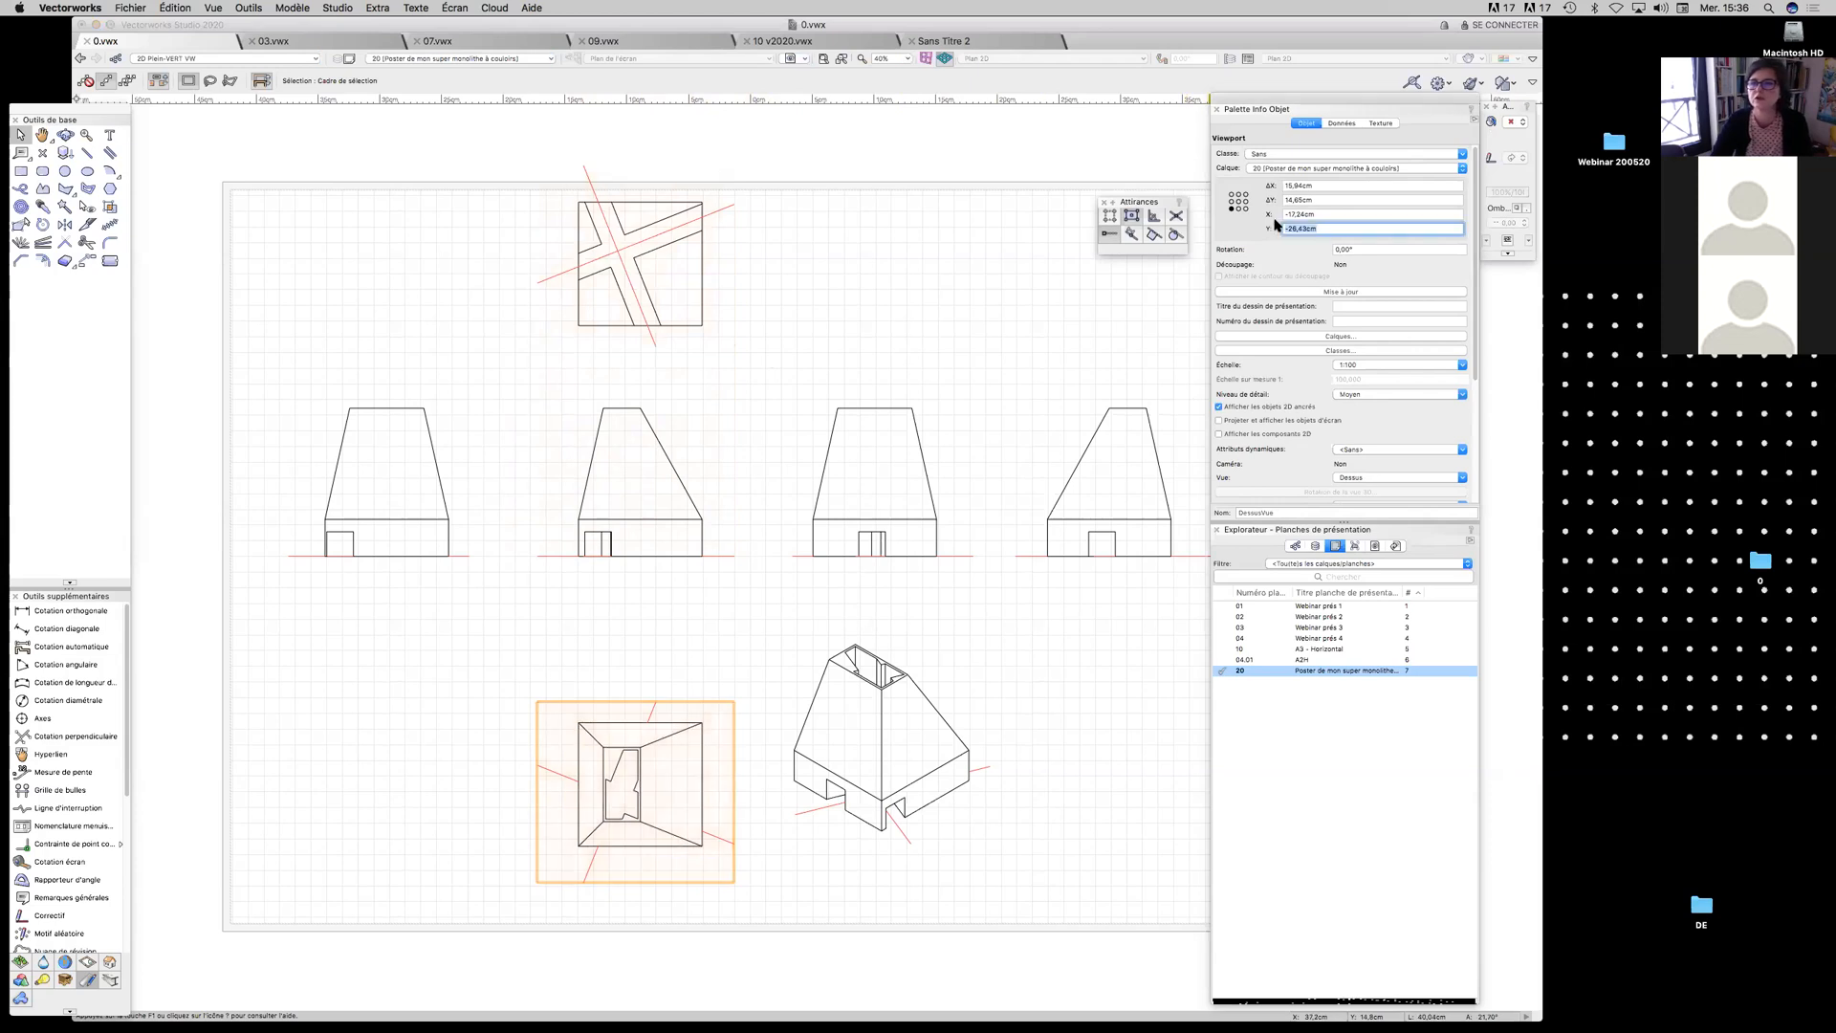
text(-2)
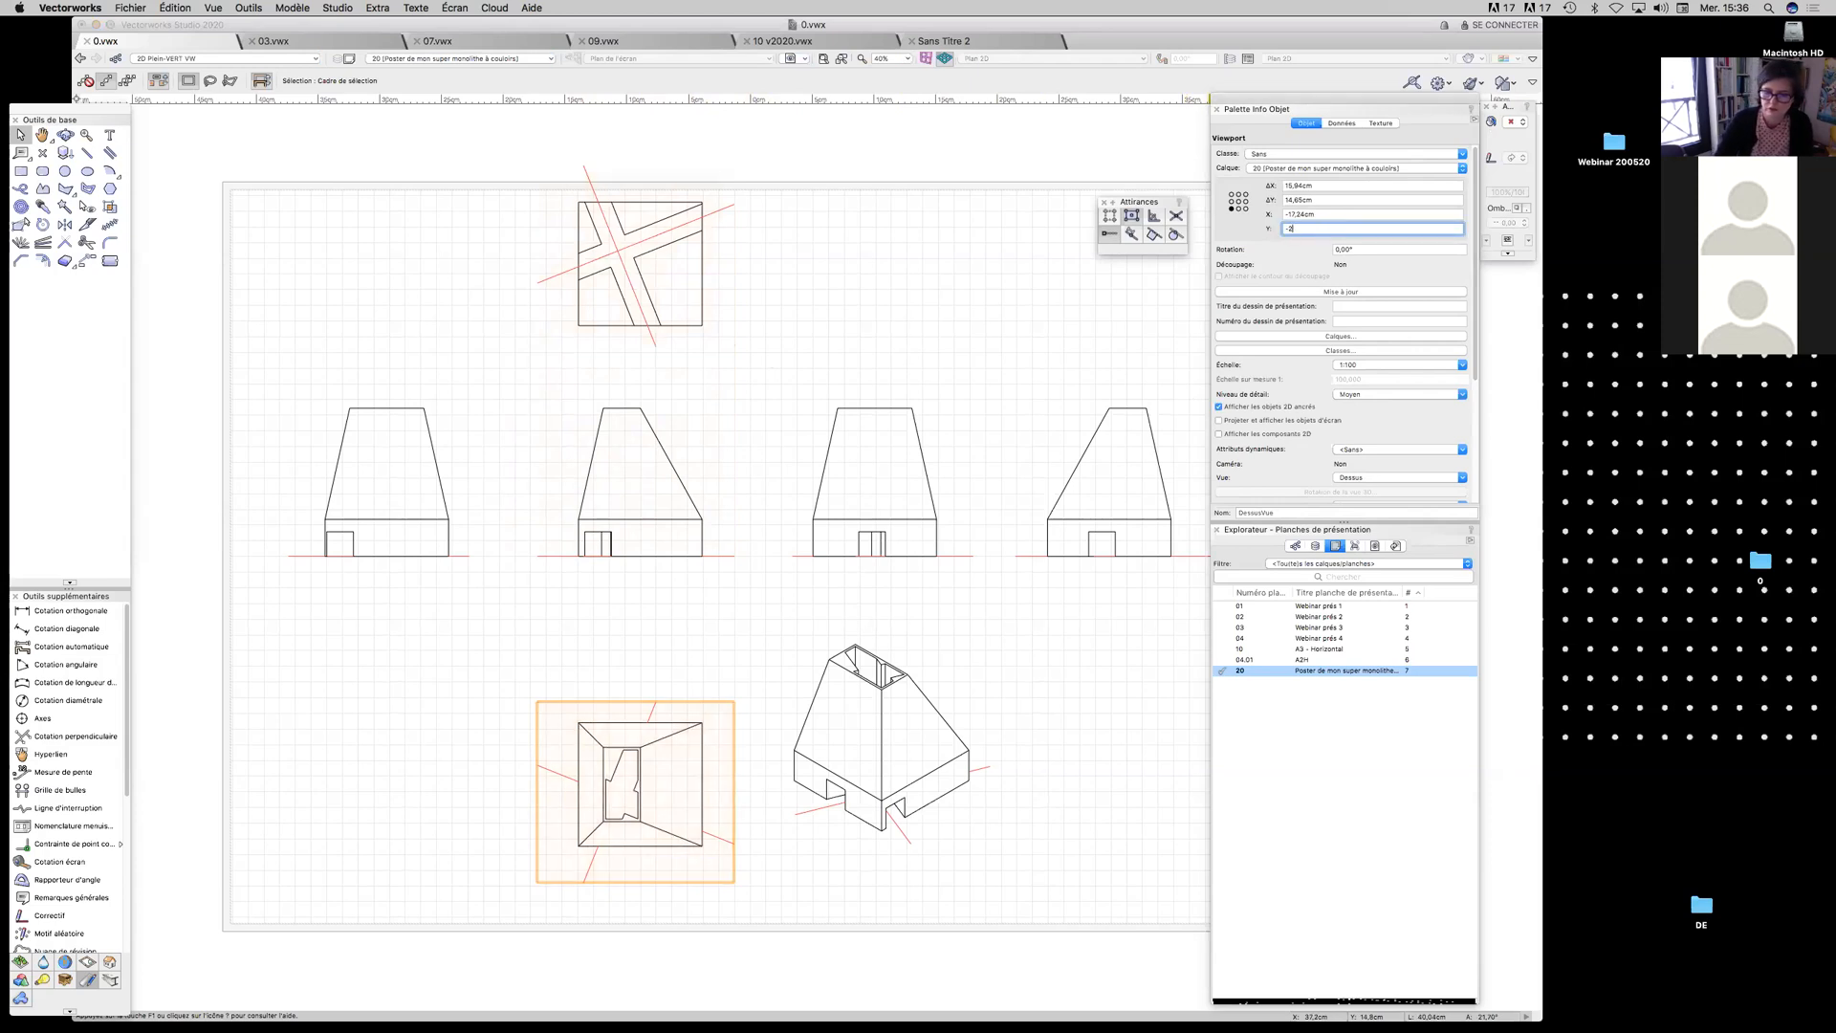
text(17)
key(Return)
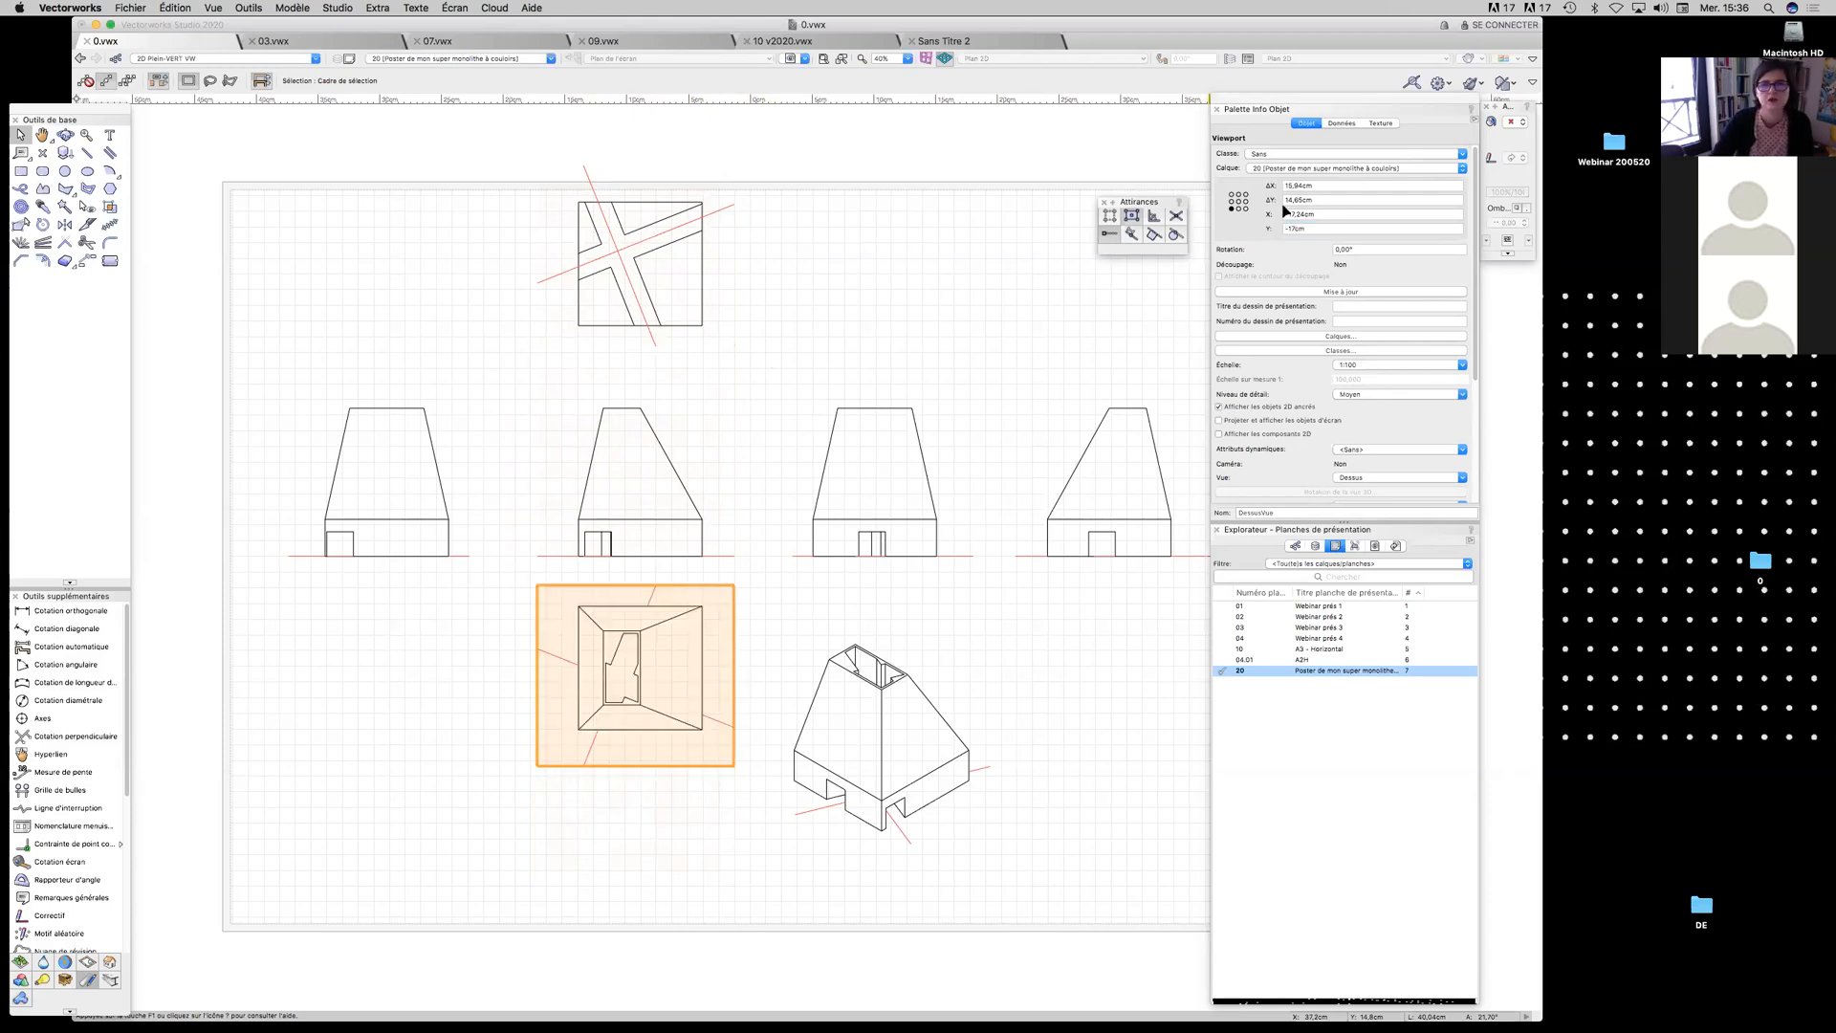
click(1318, 230)
text(-20)
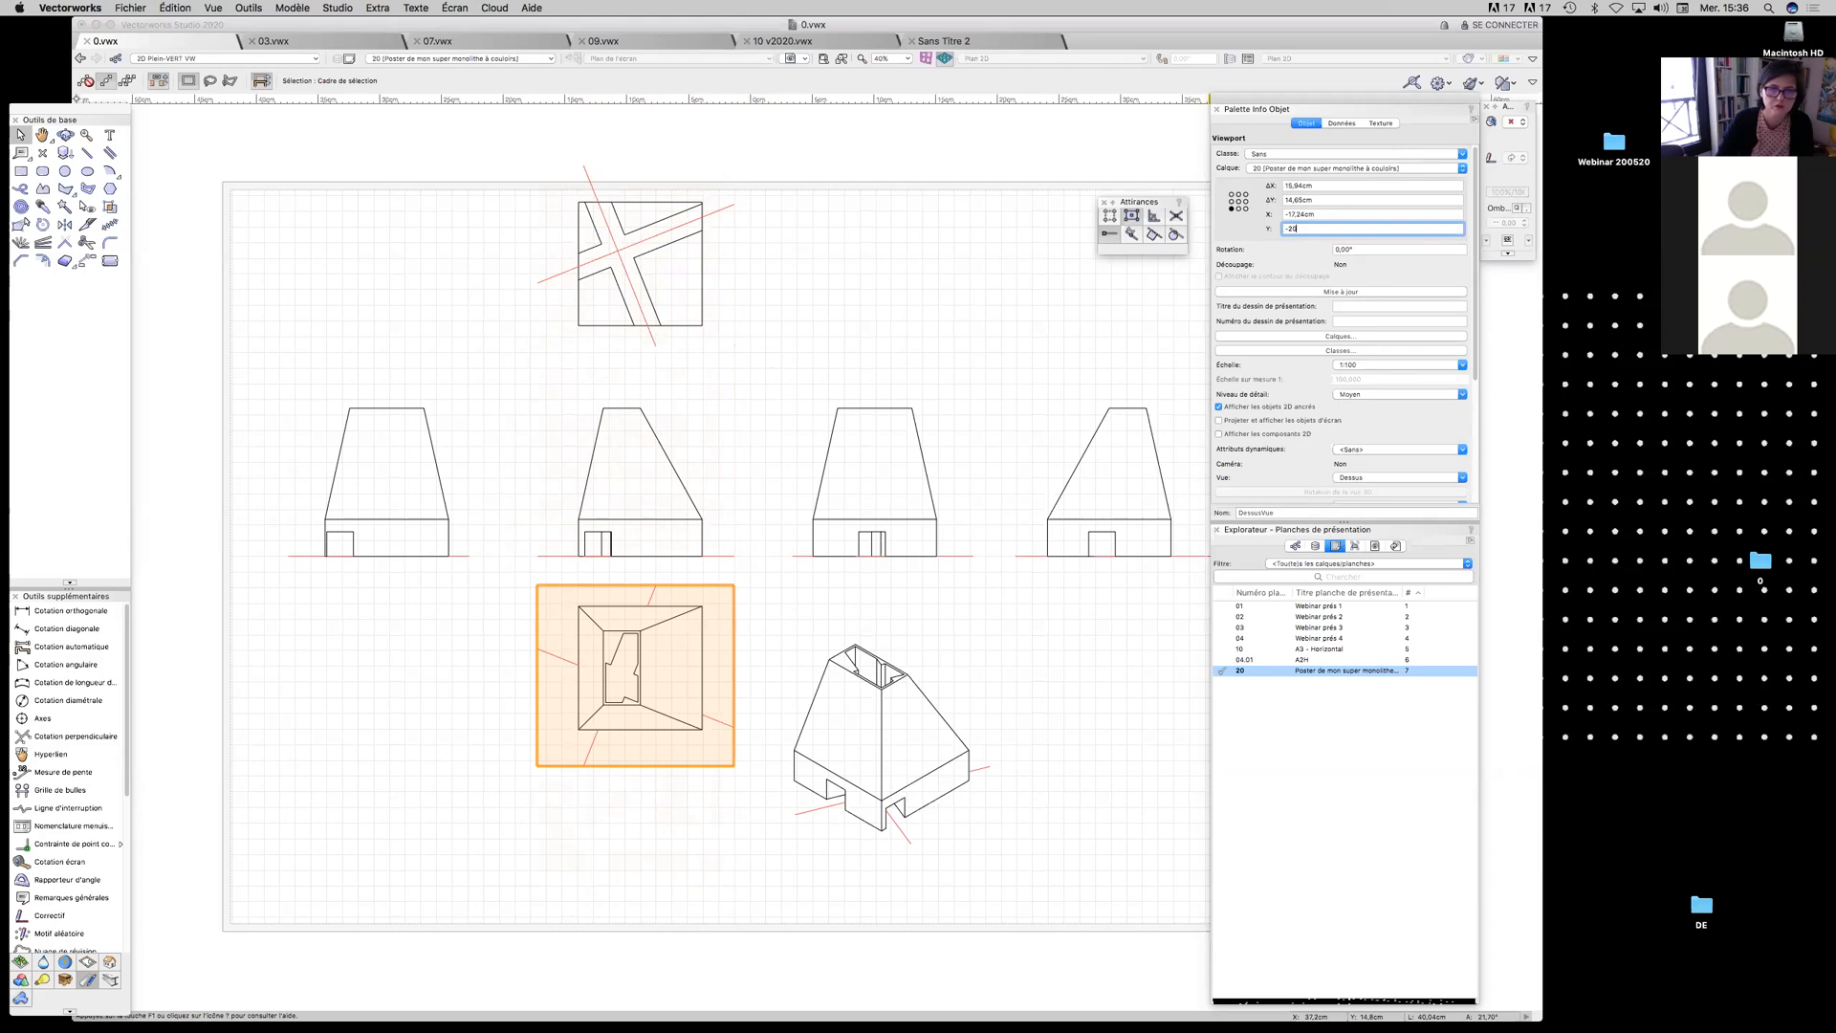
key(Return)
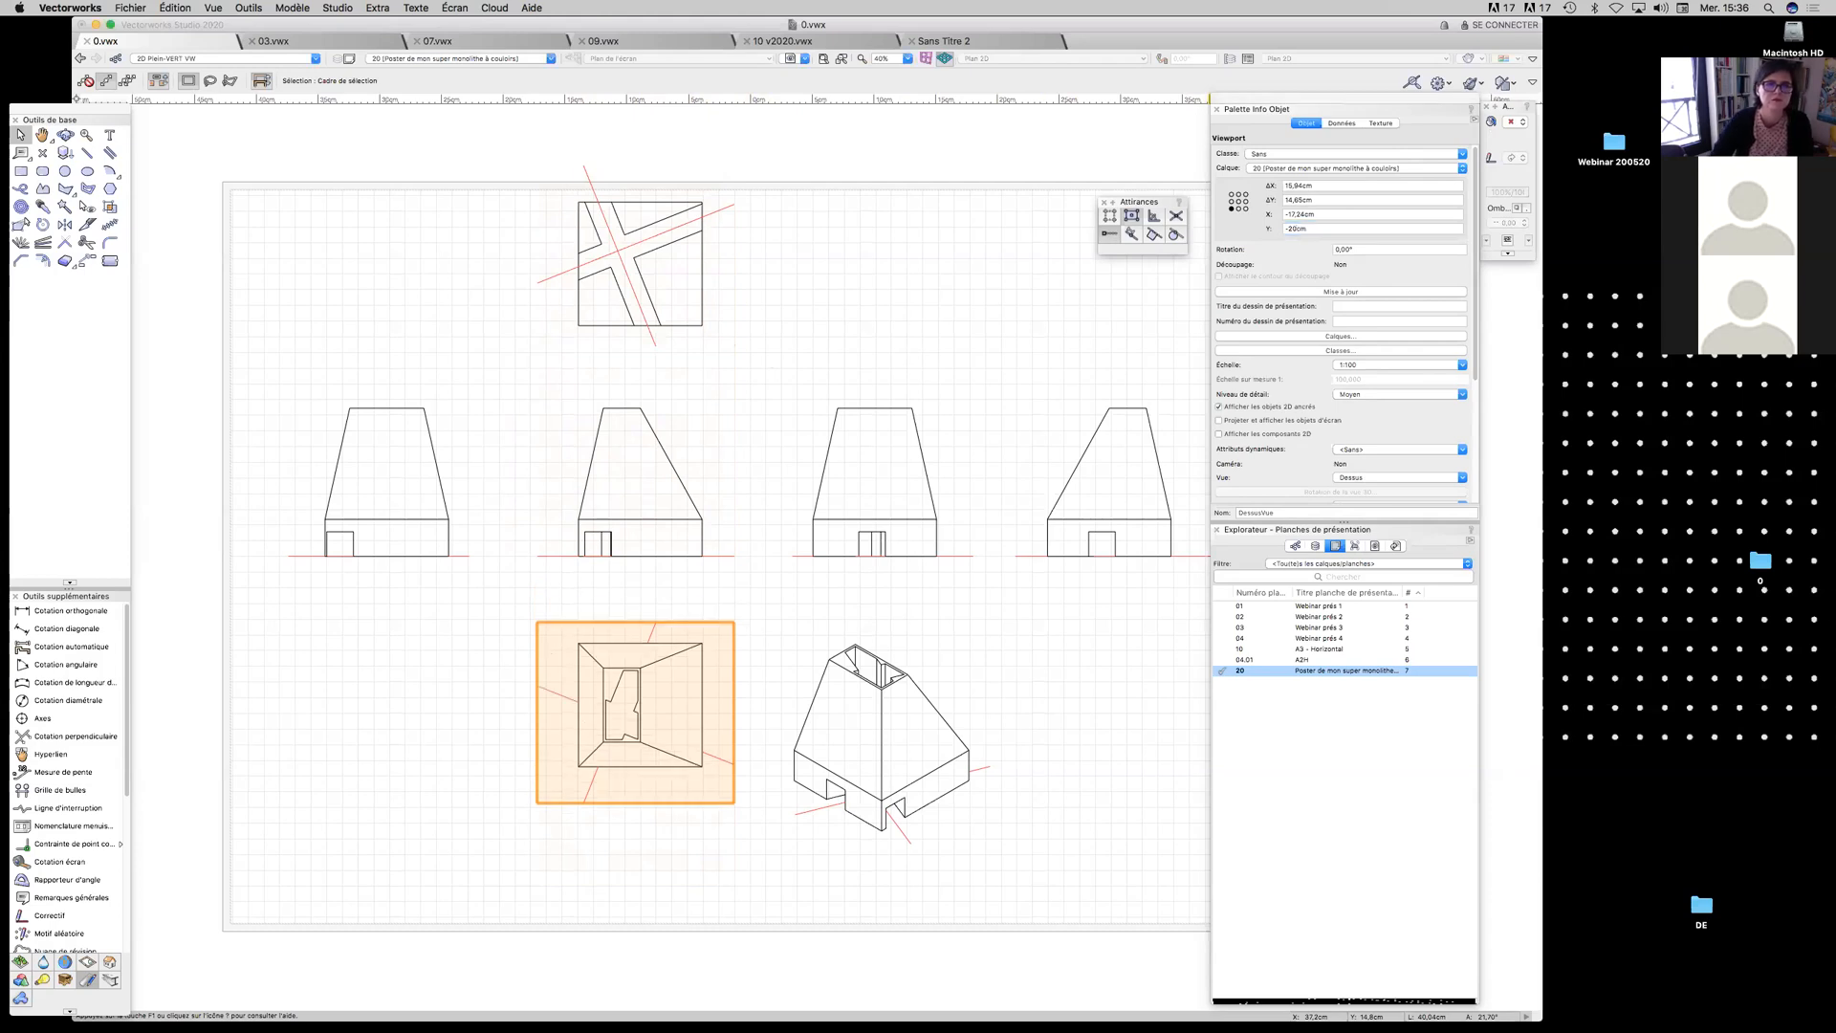
Move the isometric viewport to the upper right of the sheet, above the two right-hand elevations
click(906, 679)
mouse_move(925, 679)
mouse_down()
mouse_move(1010, 669)
mouse_move(1016, 216)
mouse_move(992, 315)
mouse_move(1018, 223)
mouse_up()
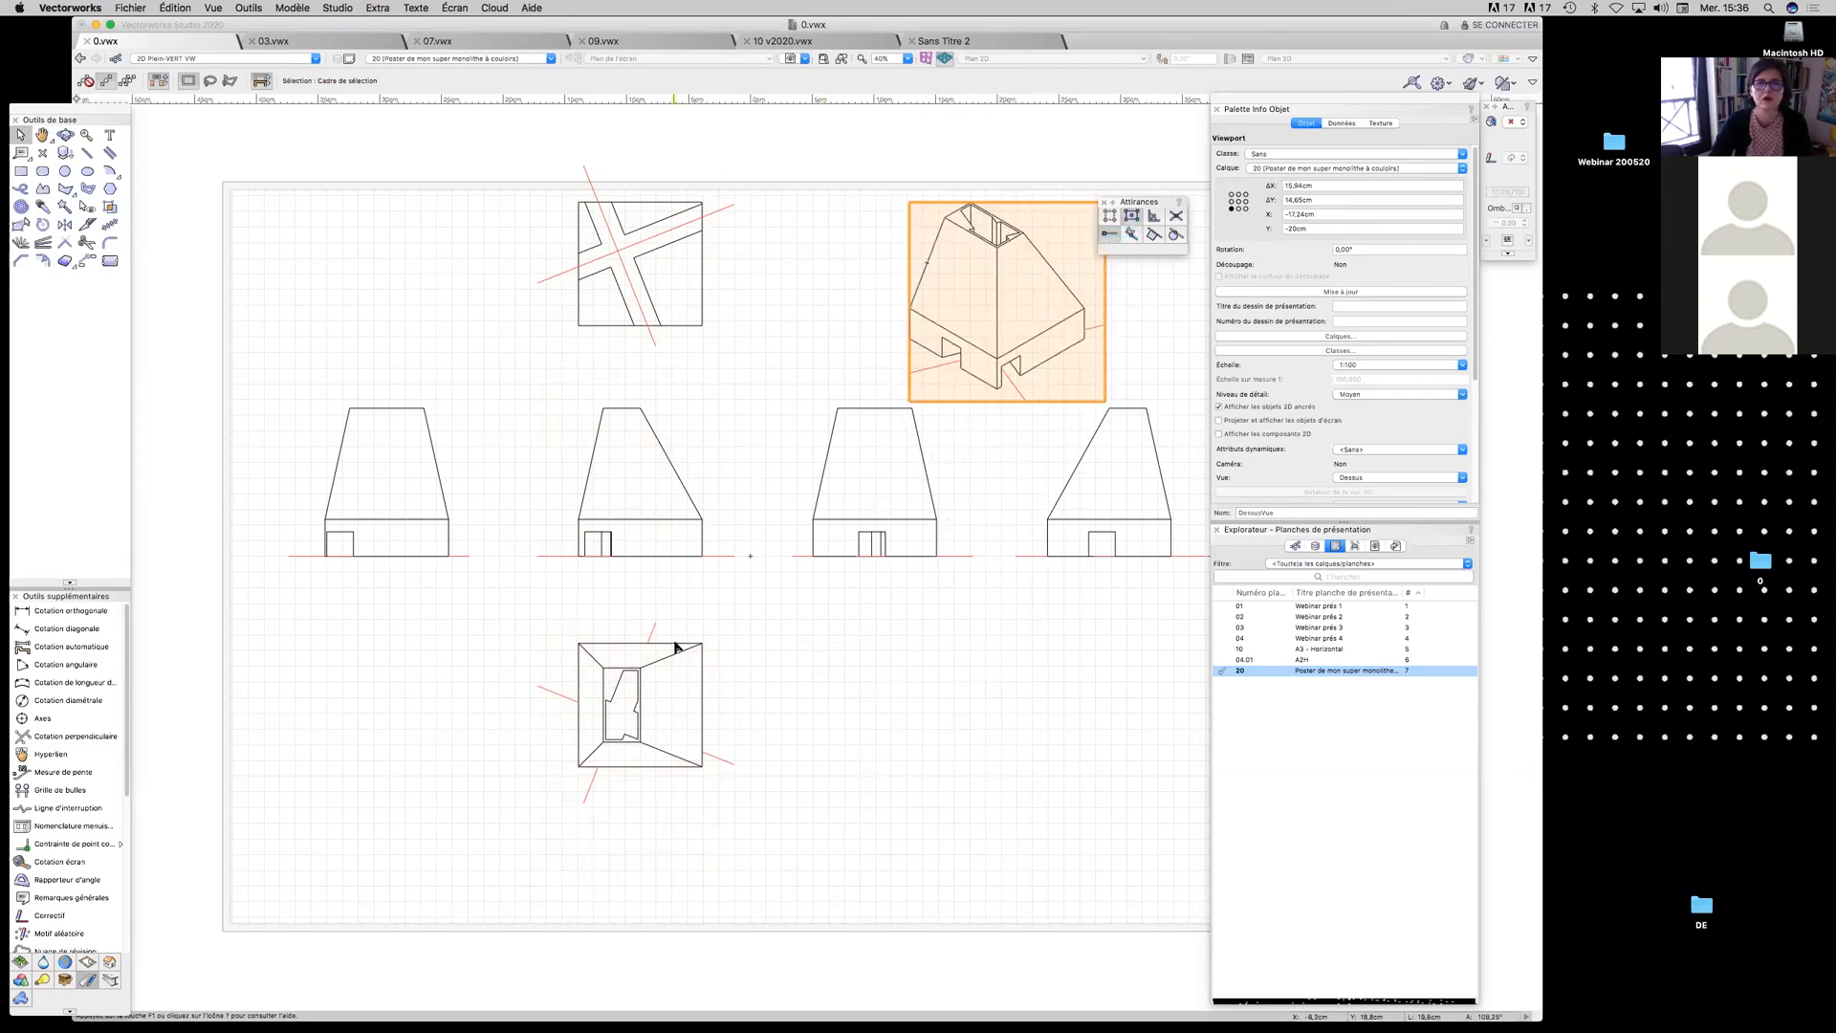
drag(748, 740, 710, 767)
Select all seven viewports, move them down together, nudge them to the right within the page, and deselect them
middle_drag(710, 767, 701, 748)
scroll(701, 750, up, 1)
scroll(701, 750, down, 5)
drag(336, 480, 972, 895)
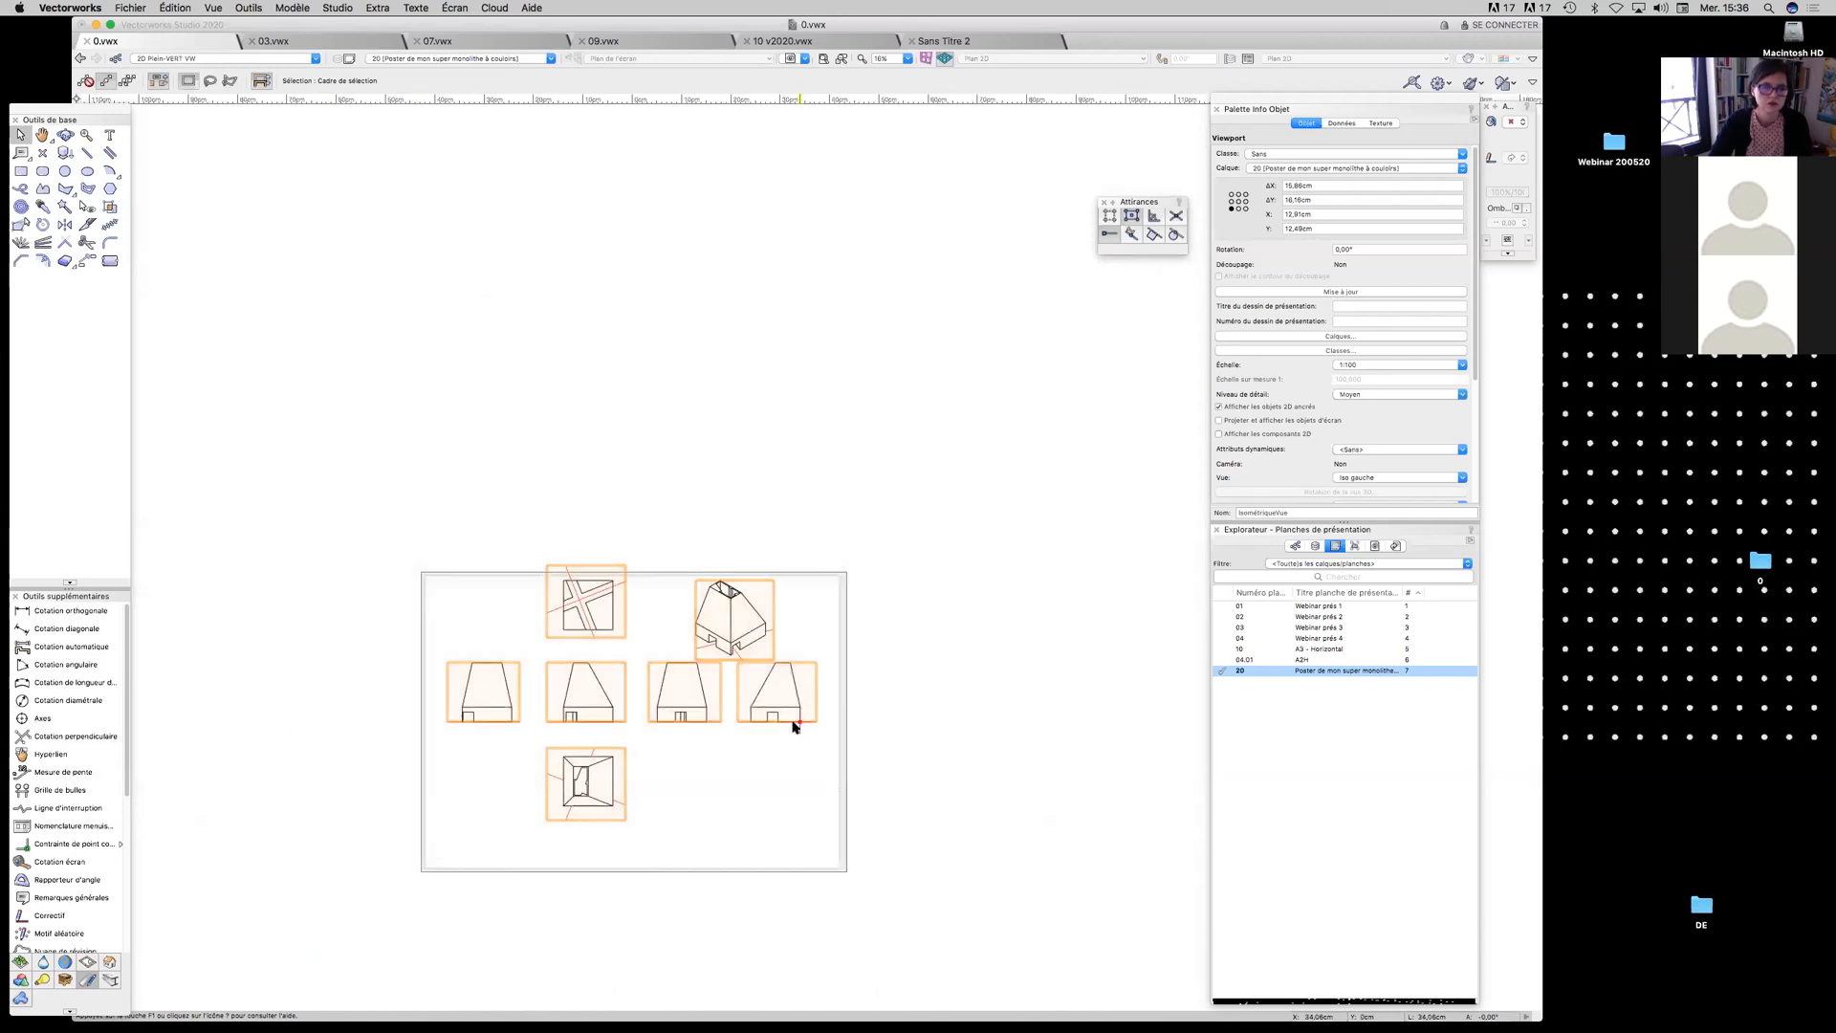
drag(798, 723, 775, 762)
key(shift+Right)
key(shift+Right)
key(shift+Right)
key(shift+Right)
key(shift+Right)
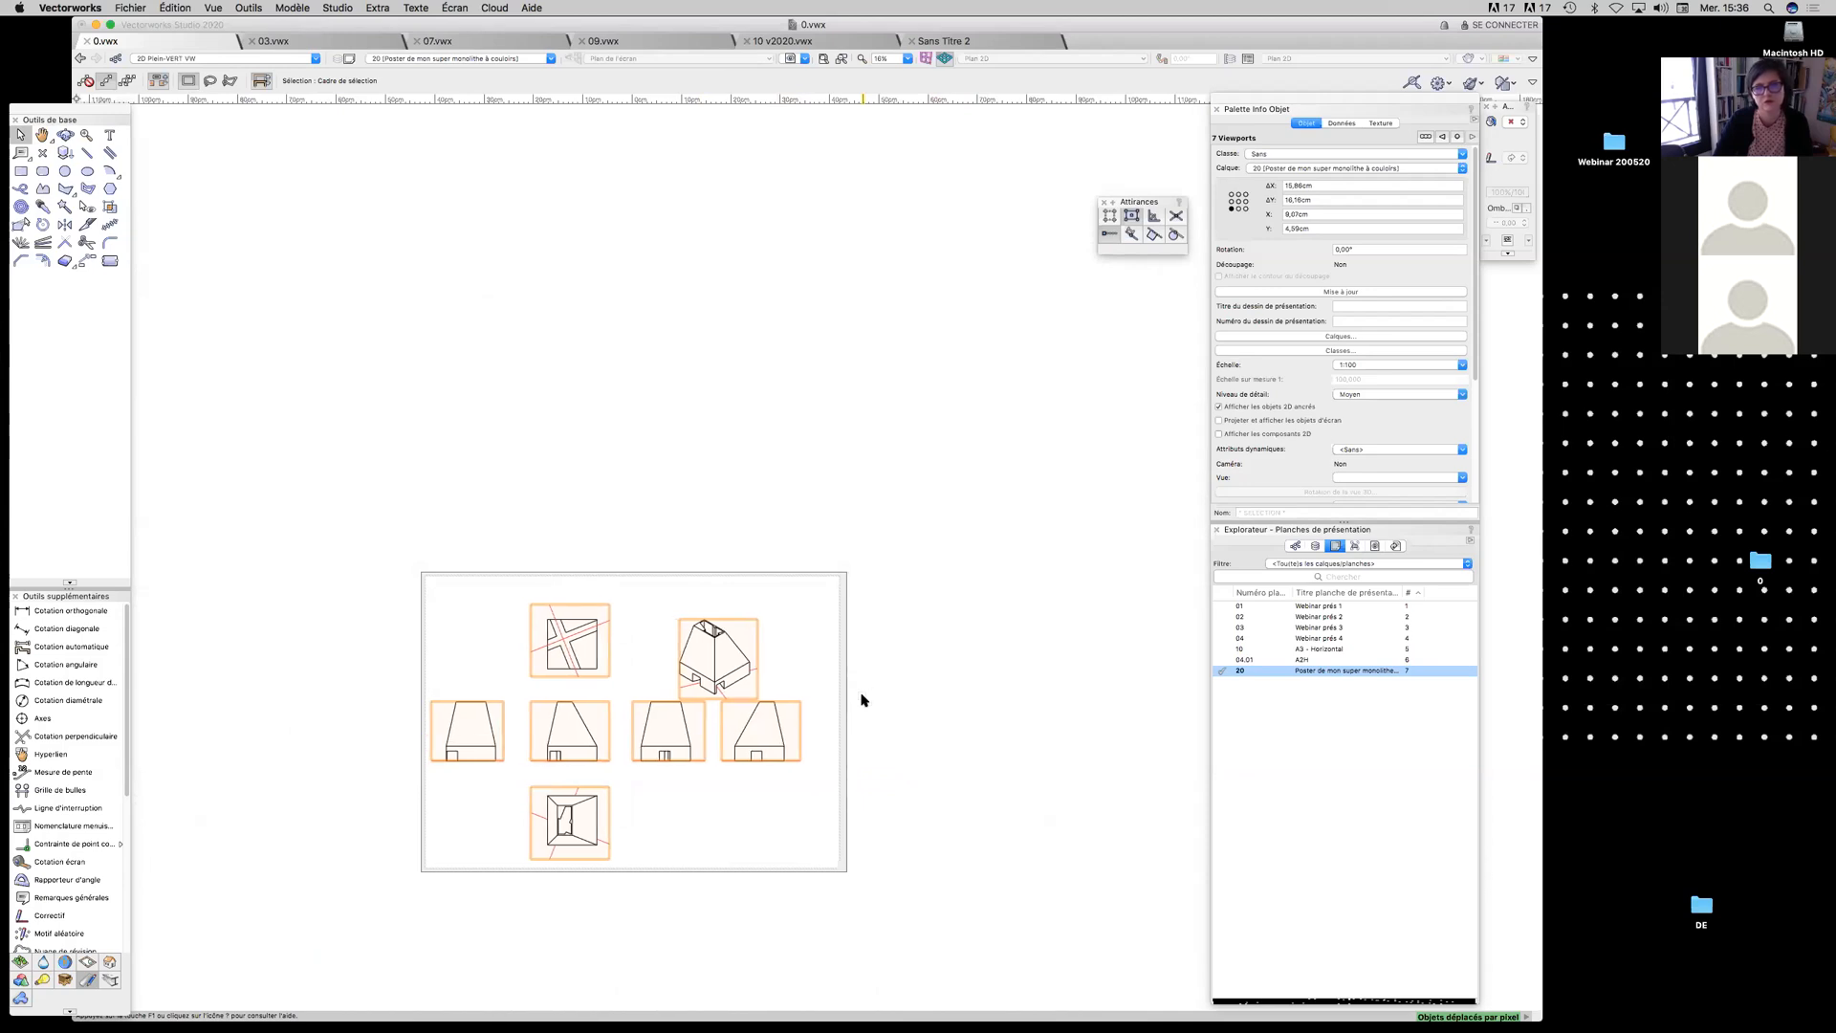
click(778, 808)
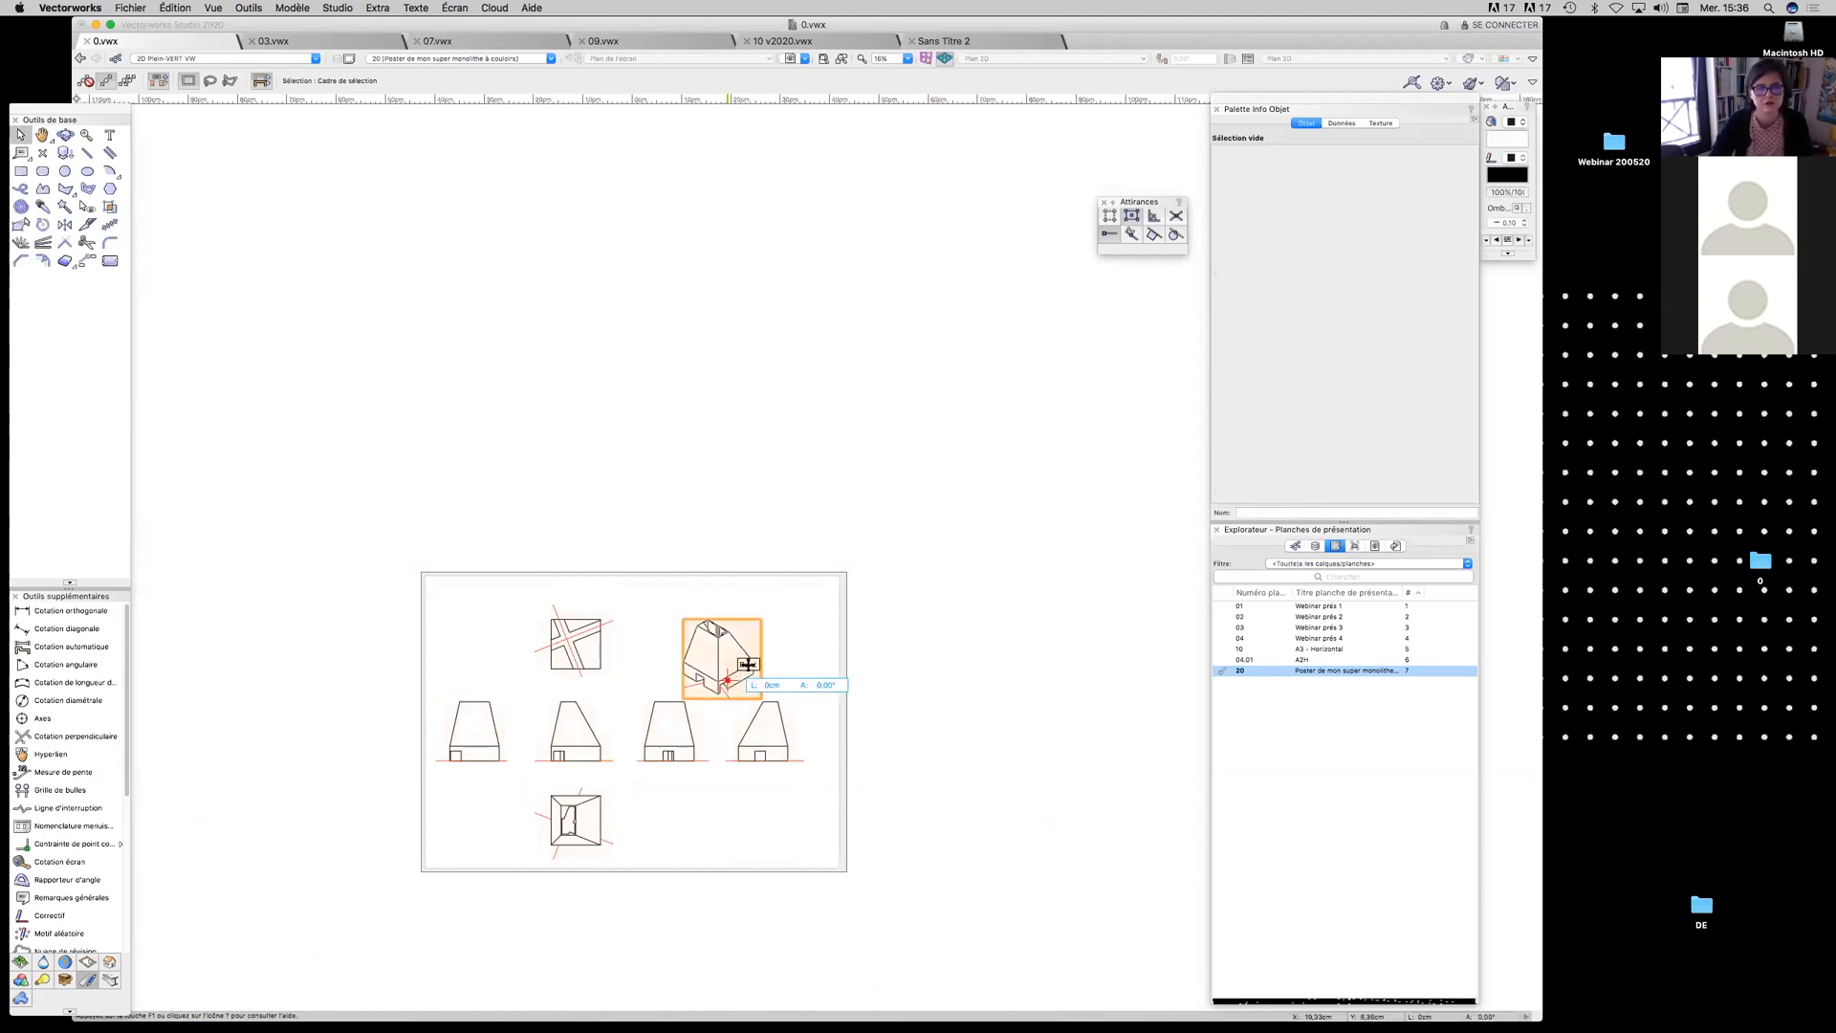
Move the isometric viewport slightly up and to the right, and select all seven viewports on the sheet
drag(749, 664, 774, 644)
drag(316, 525, 866, 891)
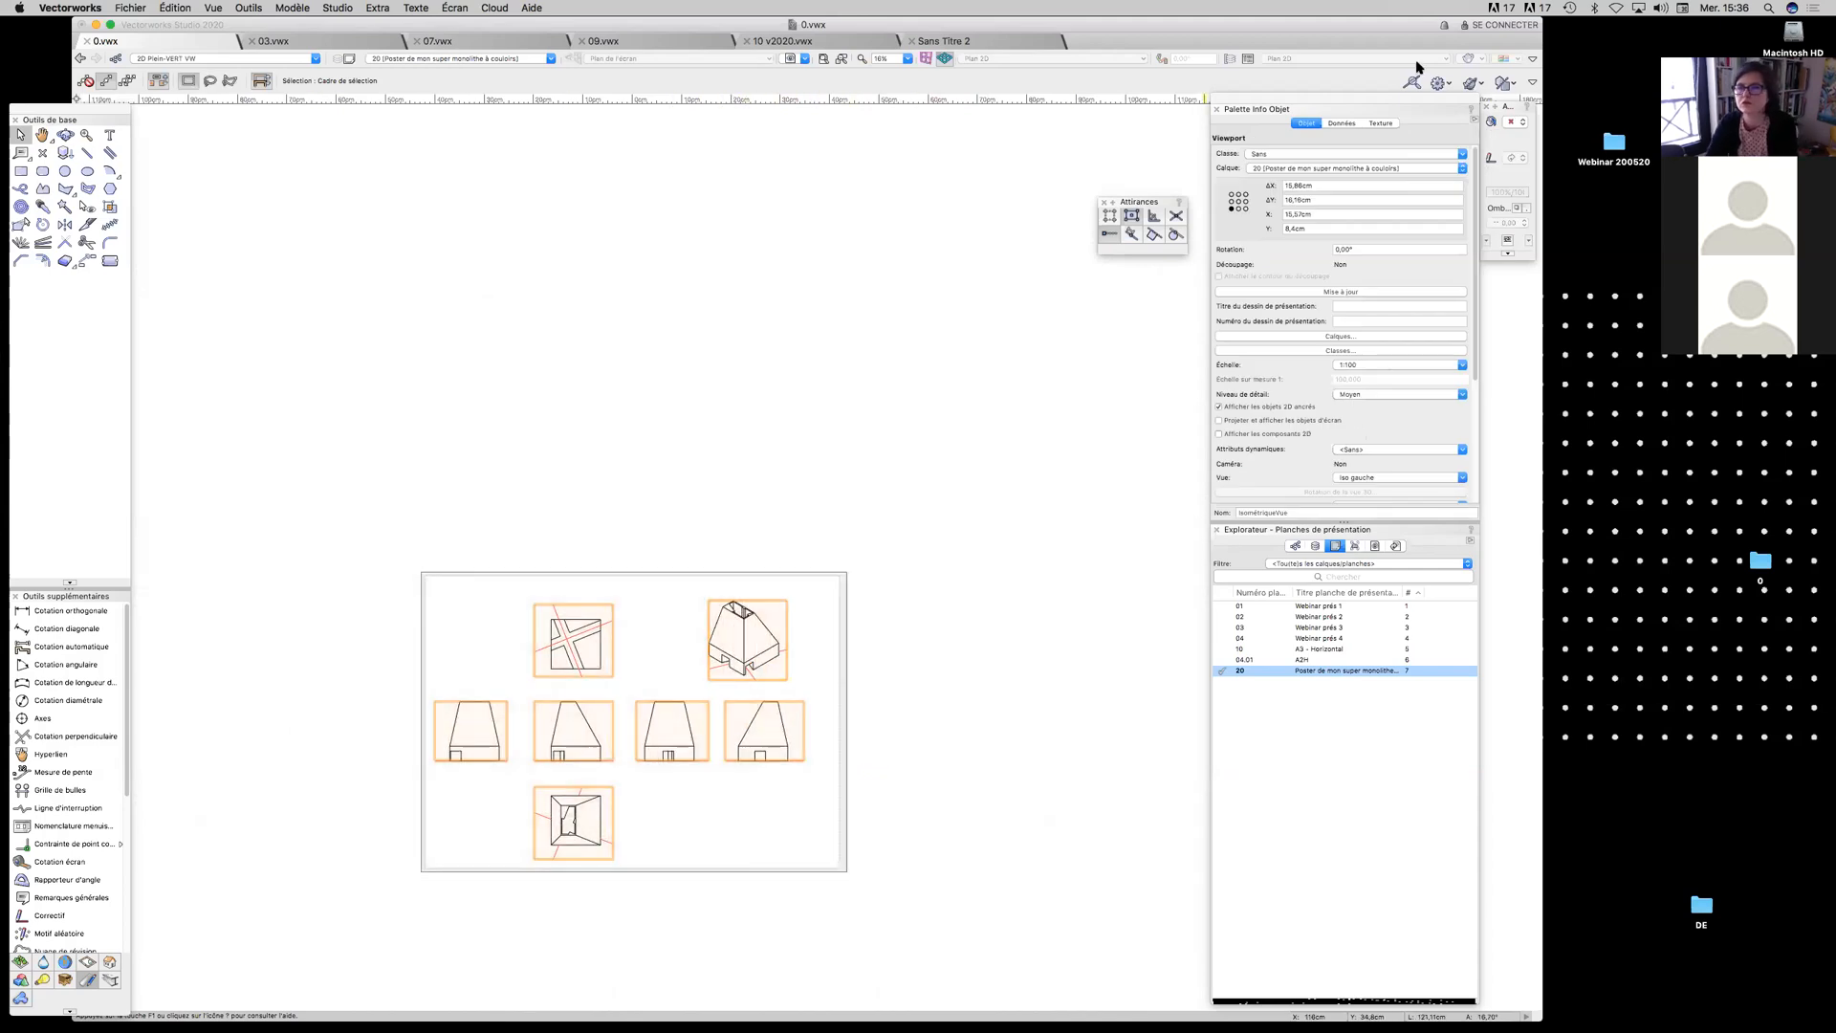
Review the class and layer visibility shared by the seven selected viewports without changing any setting
click(1338, 350)
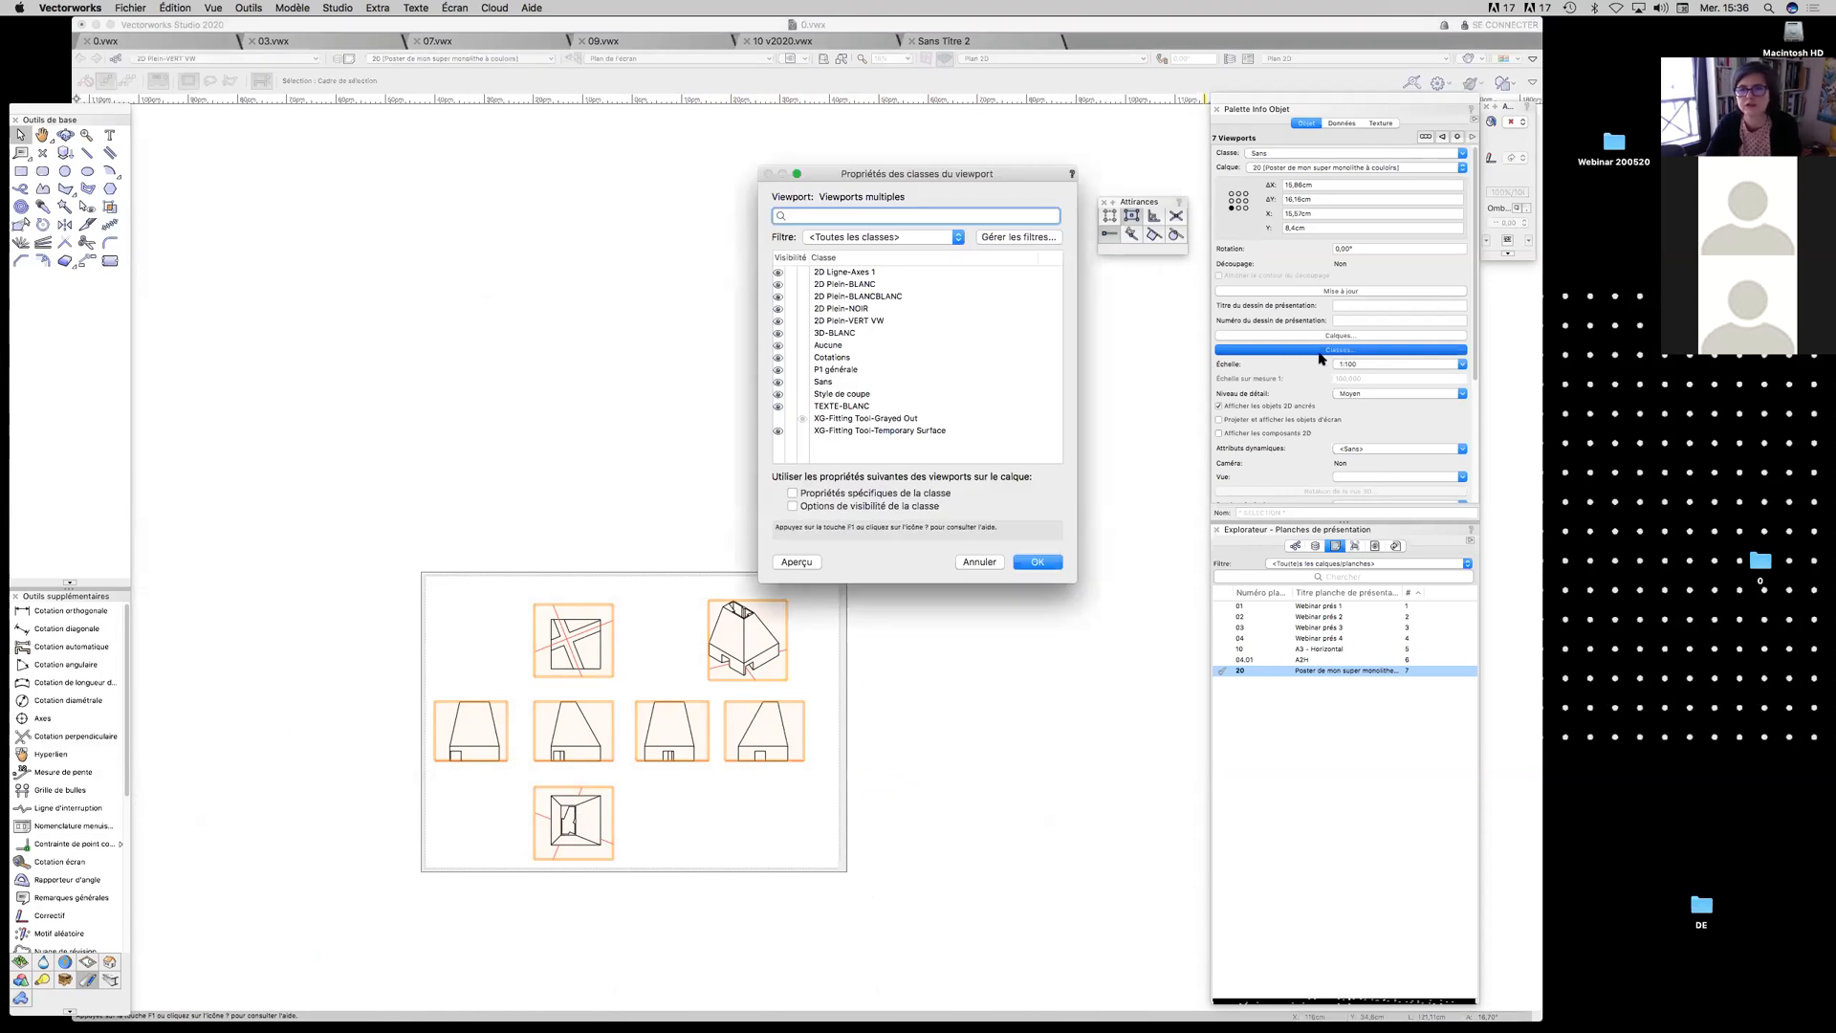
key(Escape)
click(1340, 336)
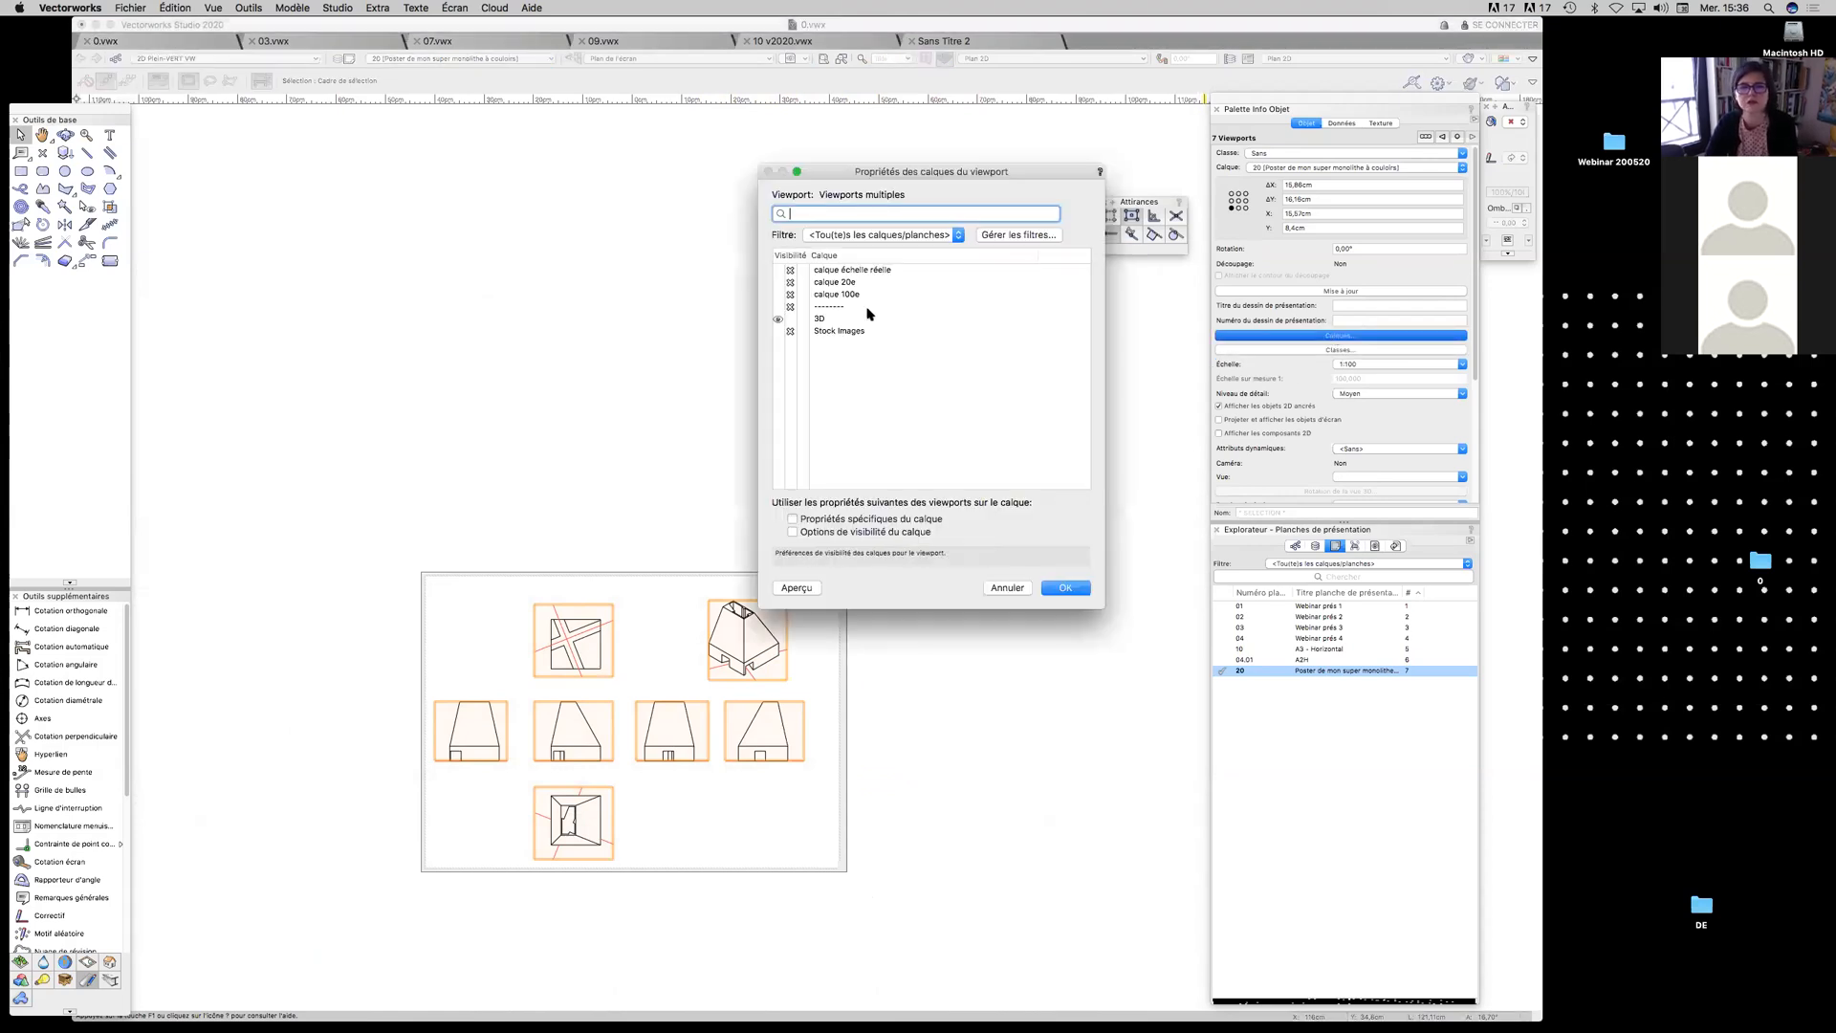
click(1062, 587)
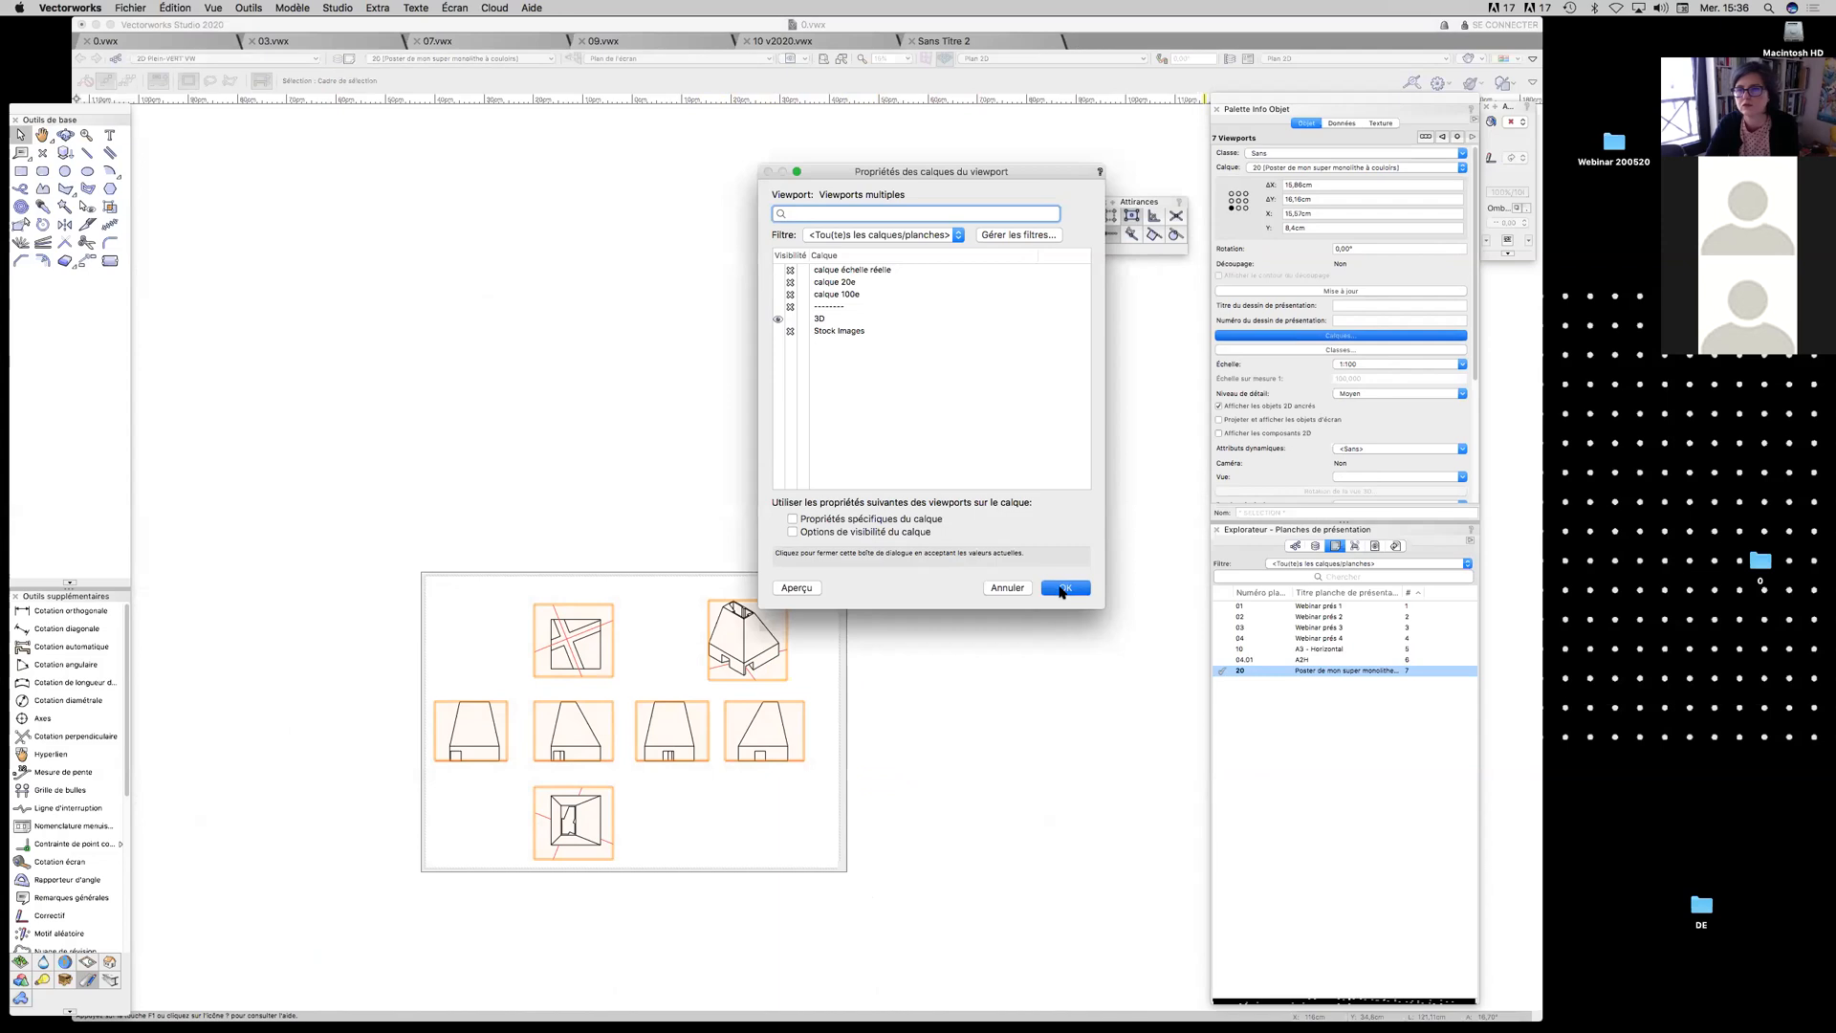
Look through the scale and main rendering options offered for the seven viewports, and deselect them
click(1375, 365)
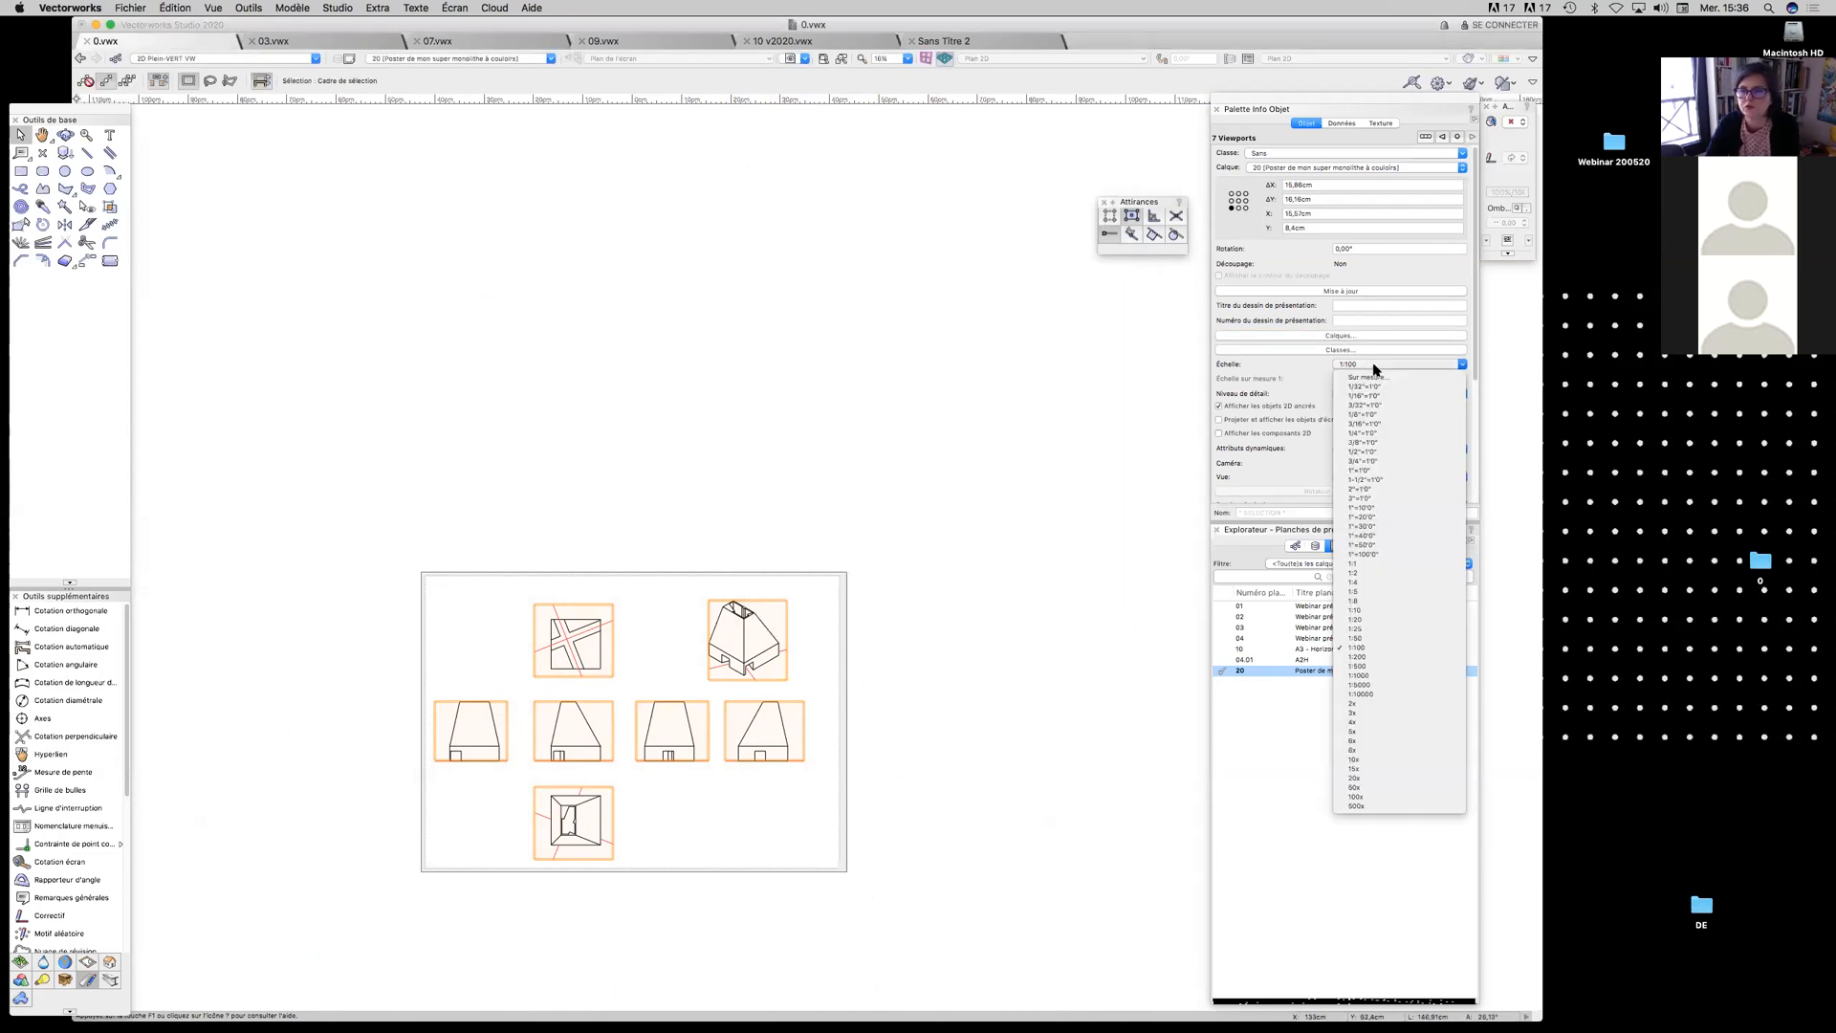
click(1314, 376)
scroll(1346, 435, down, 5)
scroll(1347, 436, down, 5)
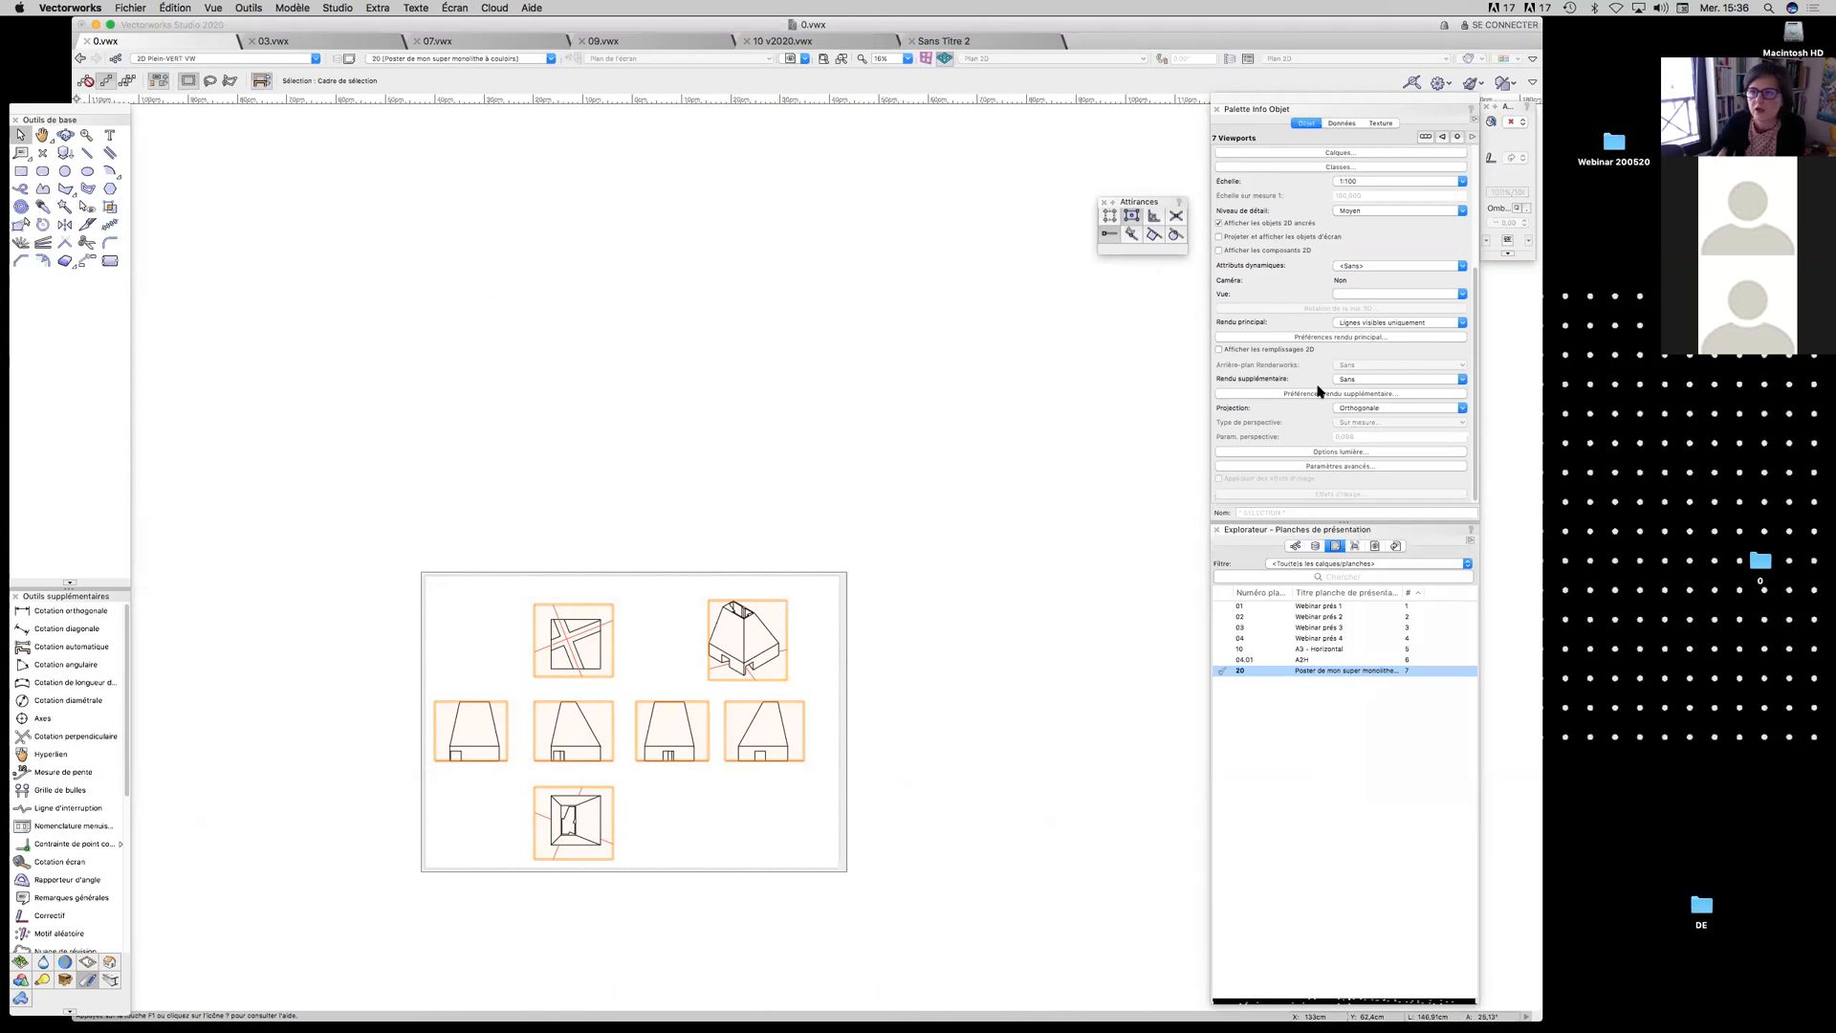
click(1350, 323)
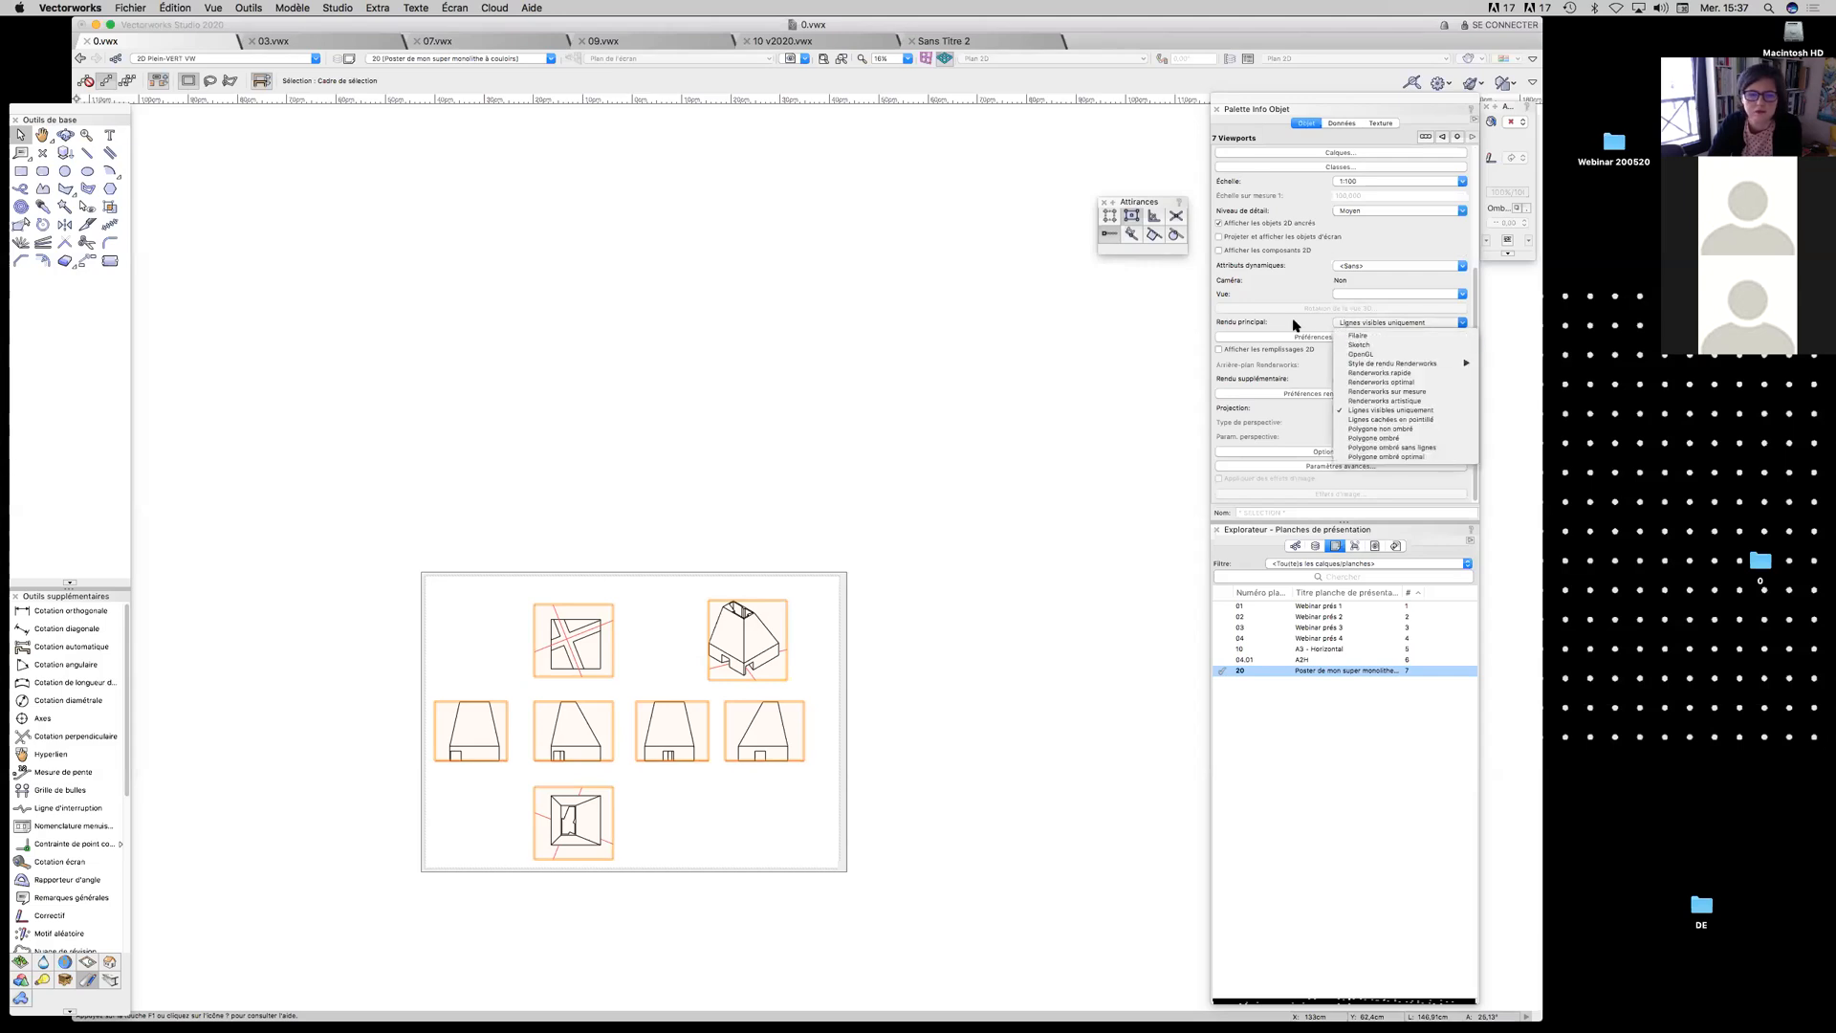
click(866, 450)
click(676, 455)
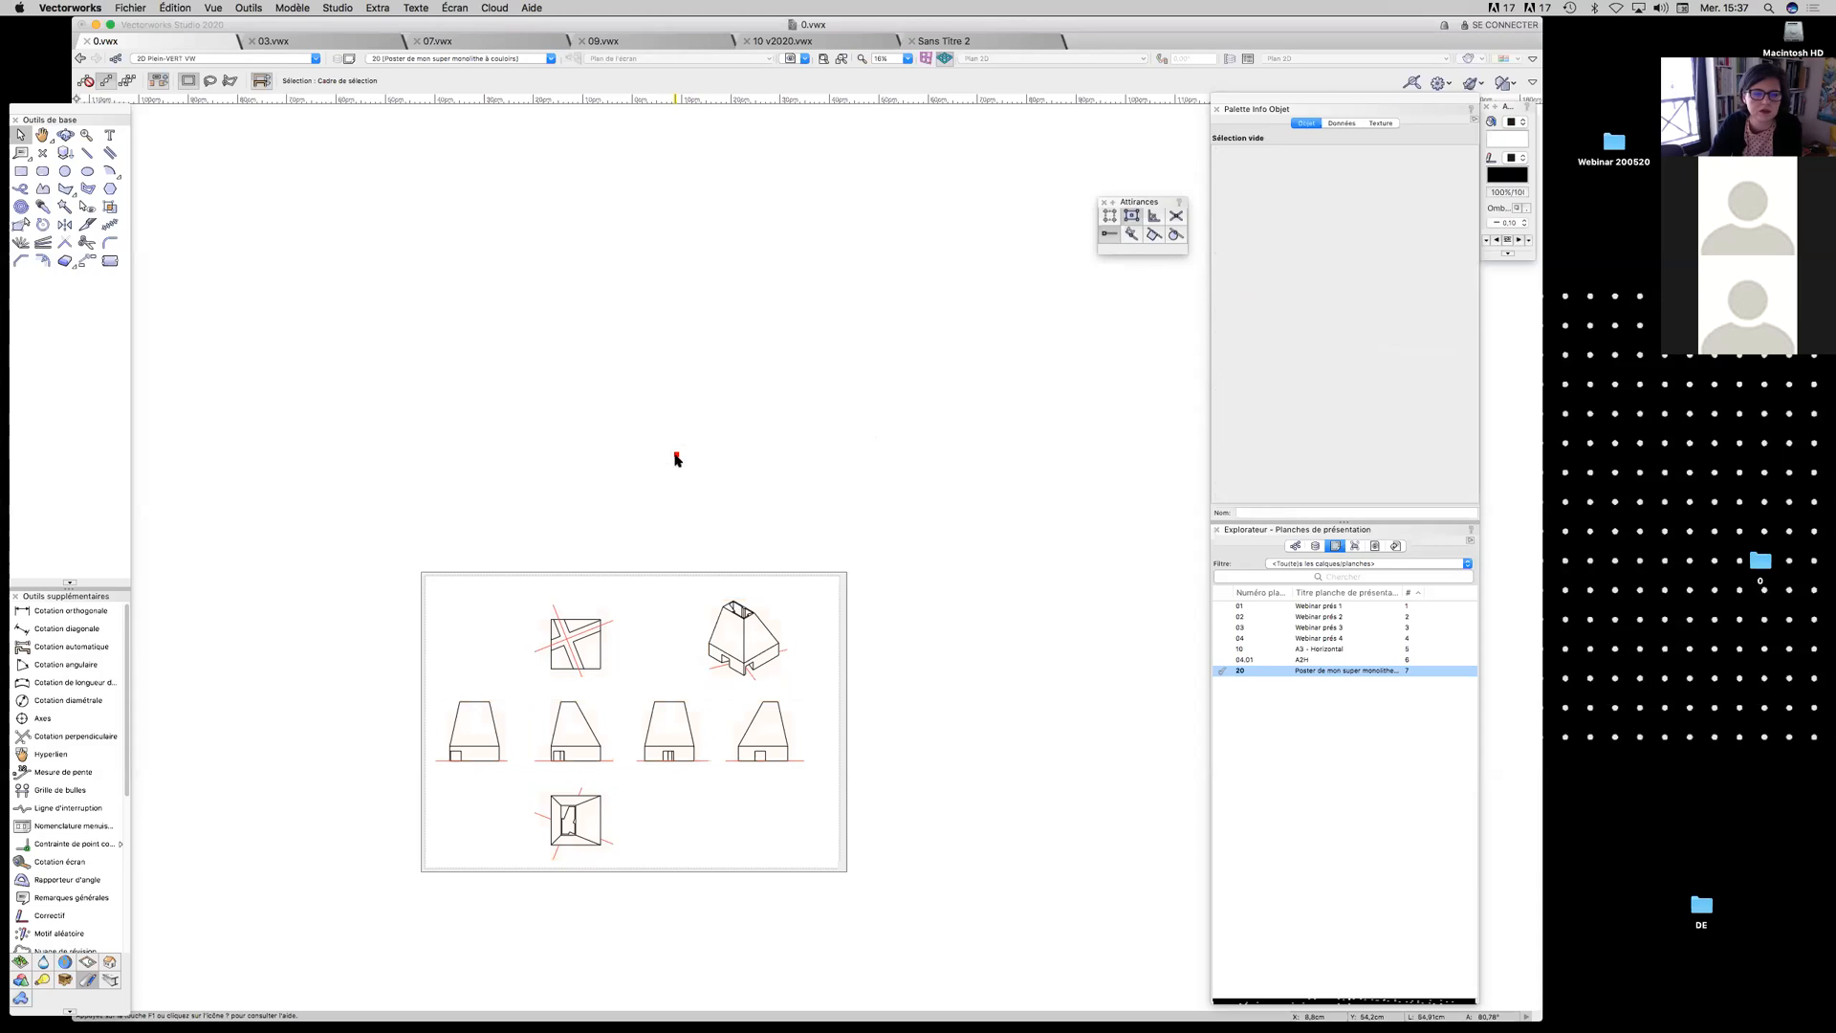
Select the isometric viewport, set its main rendering to OpenGL and update it
click(746, 623)
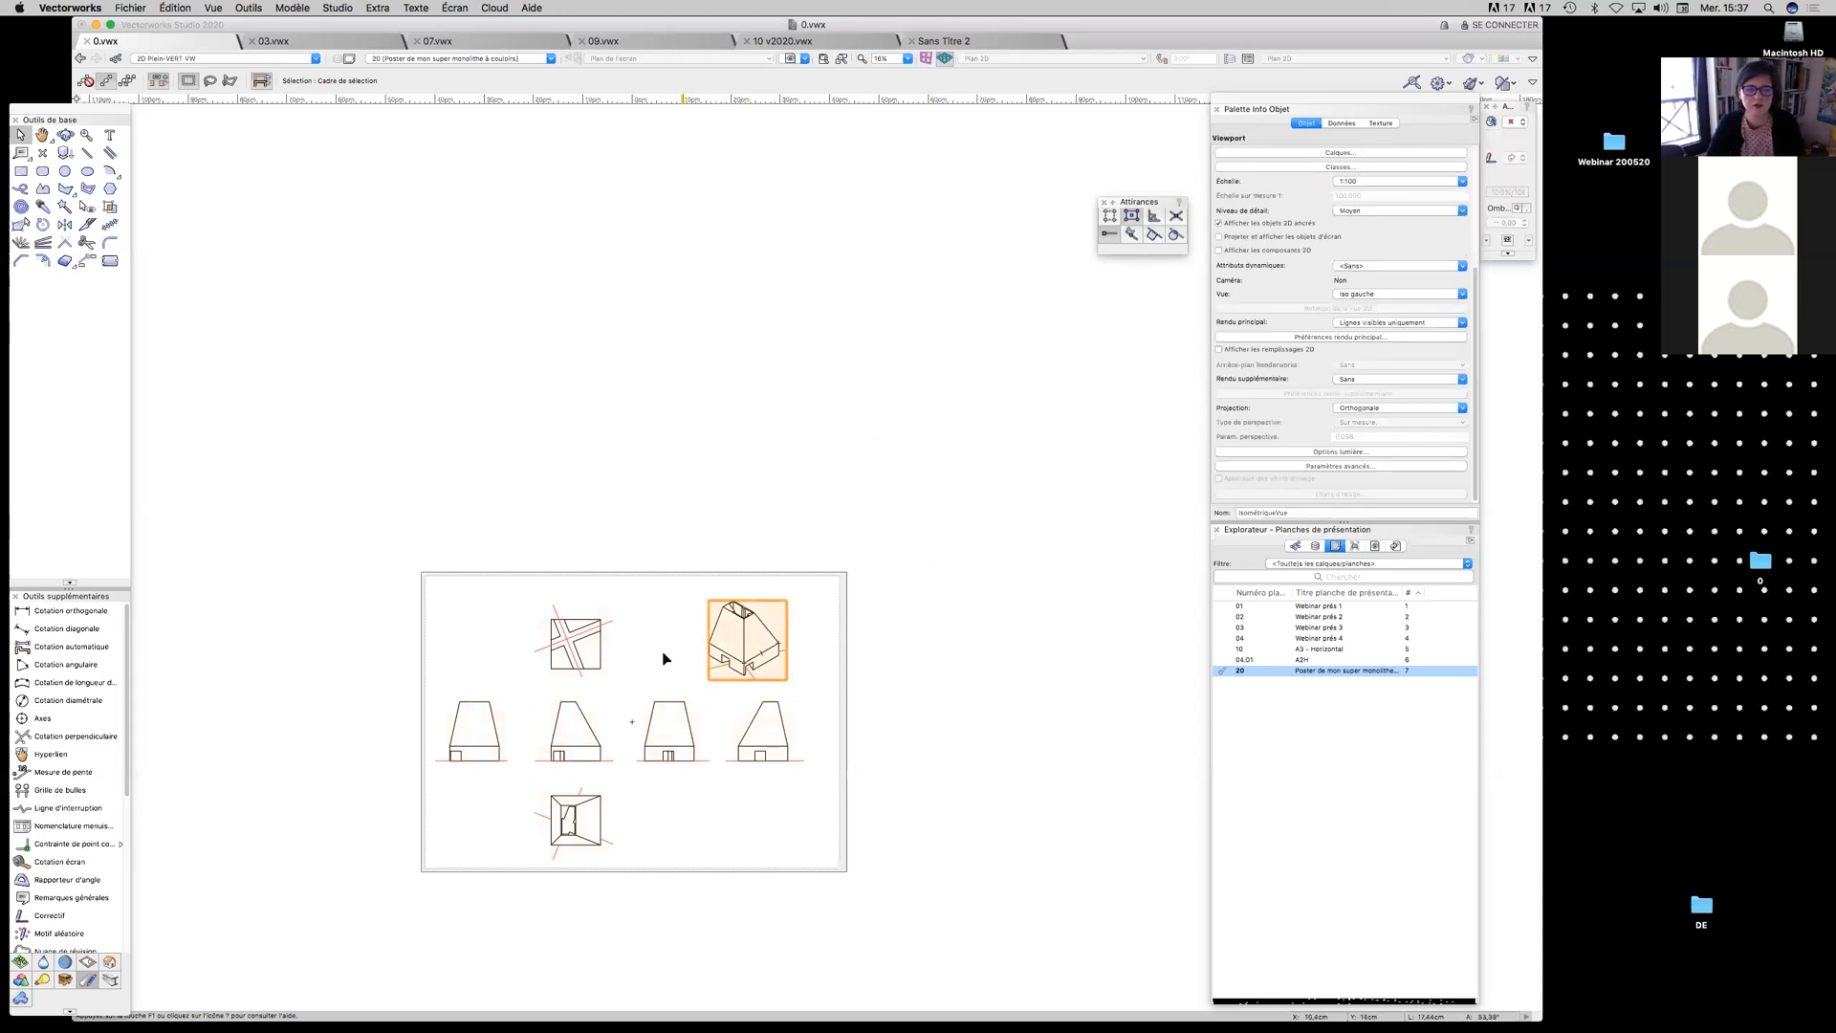
drag(644, 655, 908, 415)
scroll(904, 420, up, 3)
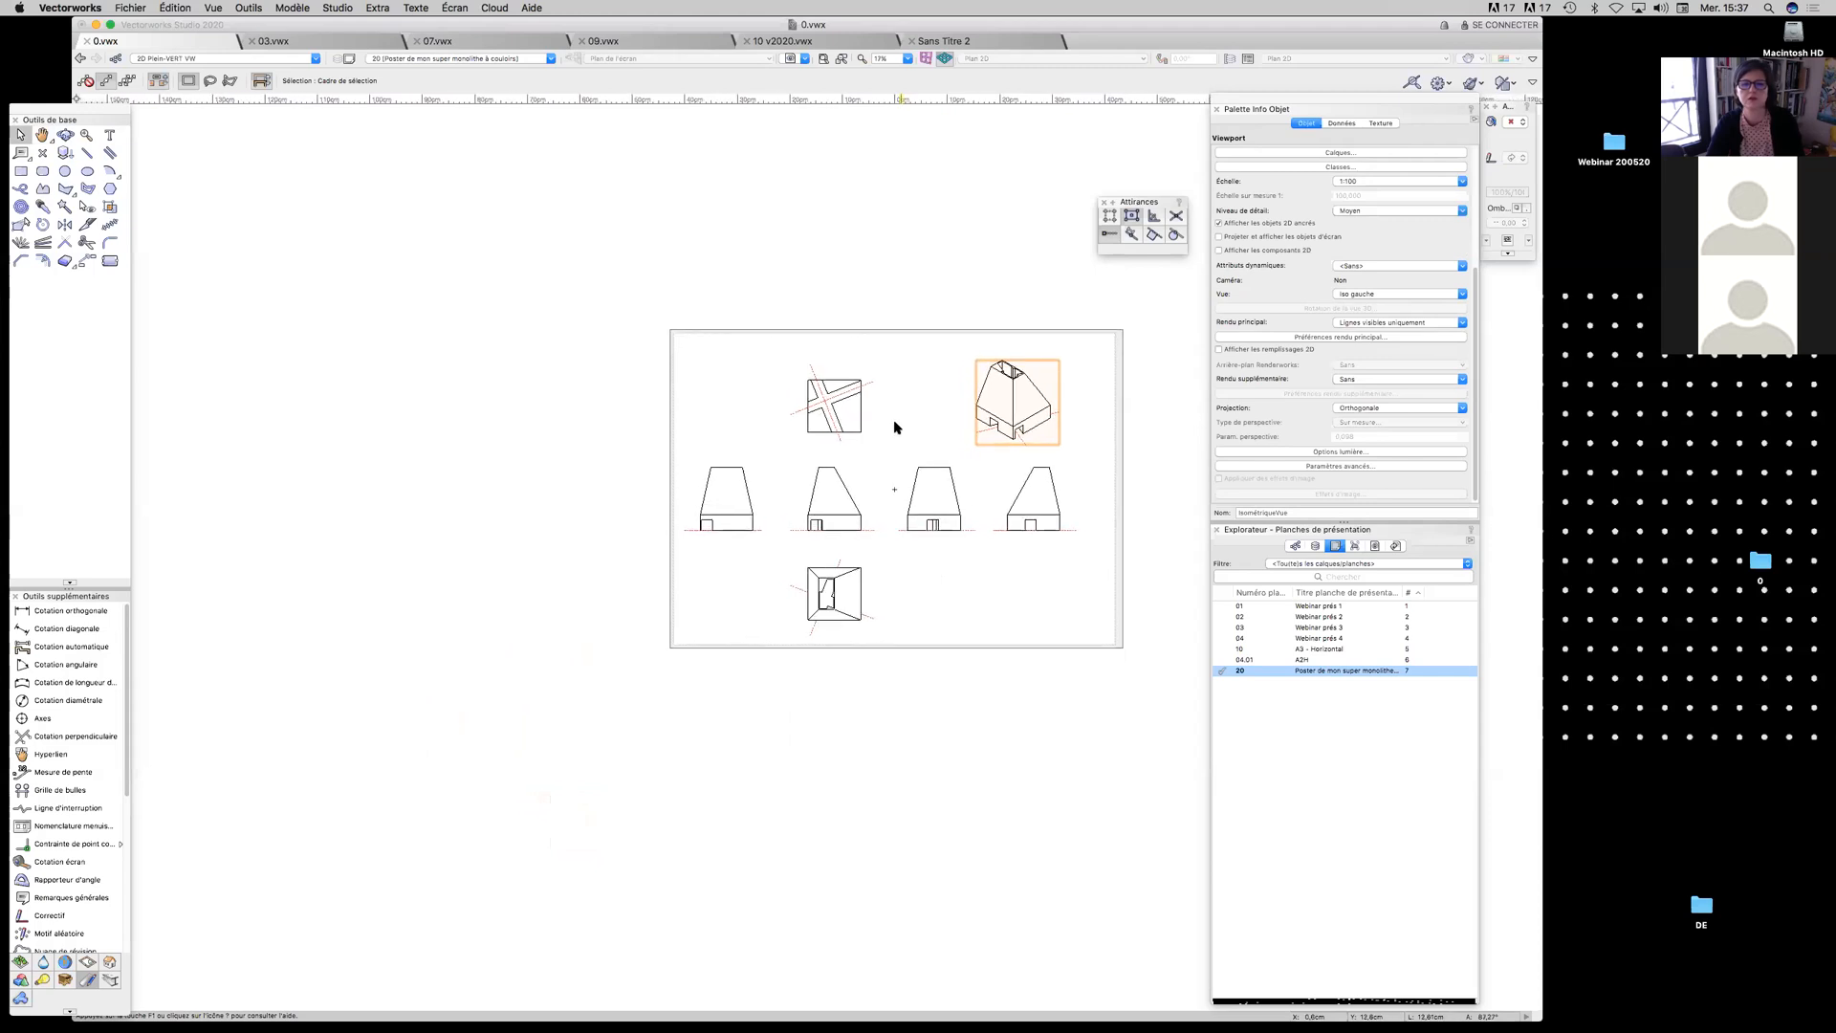
scroll(894, 431, up, 4)
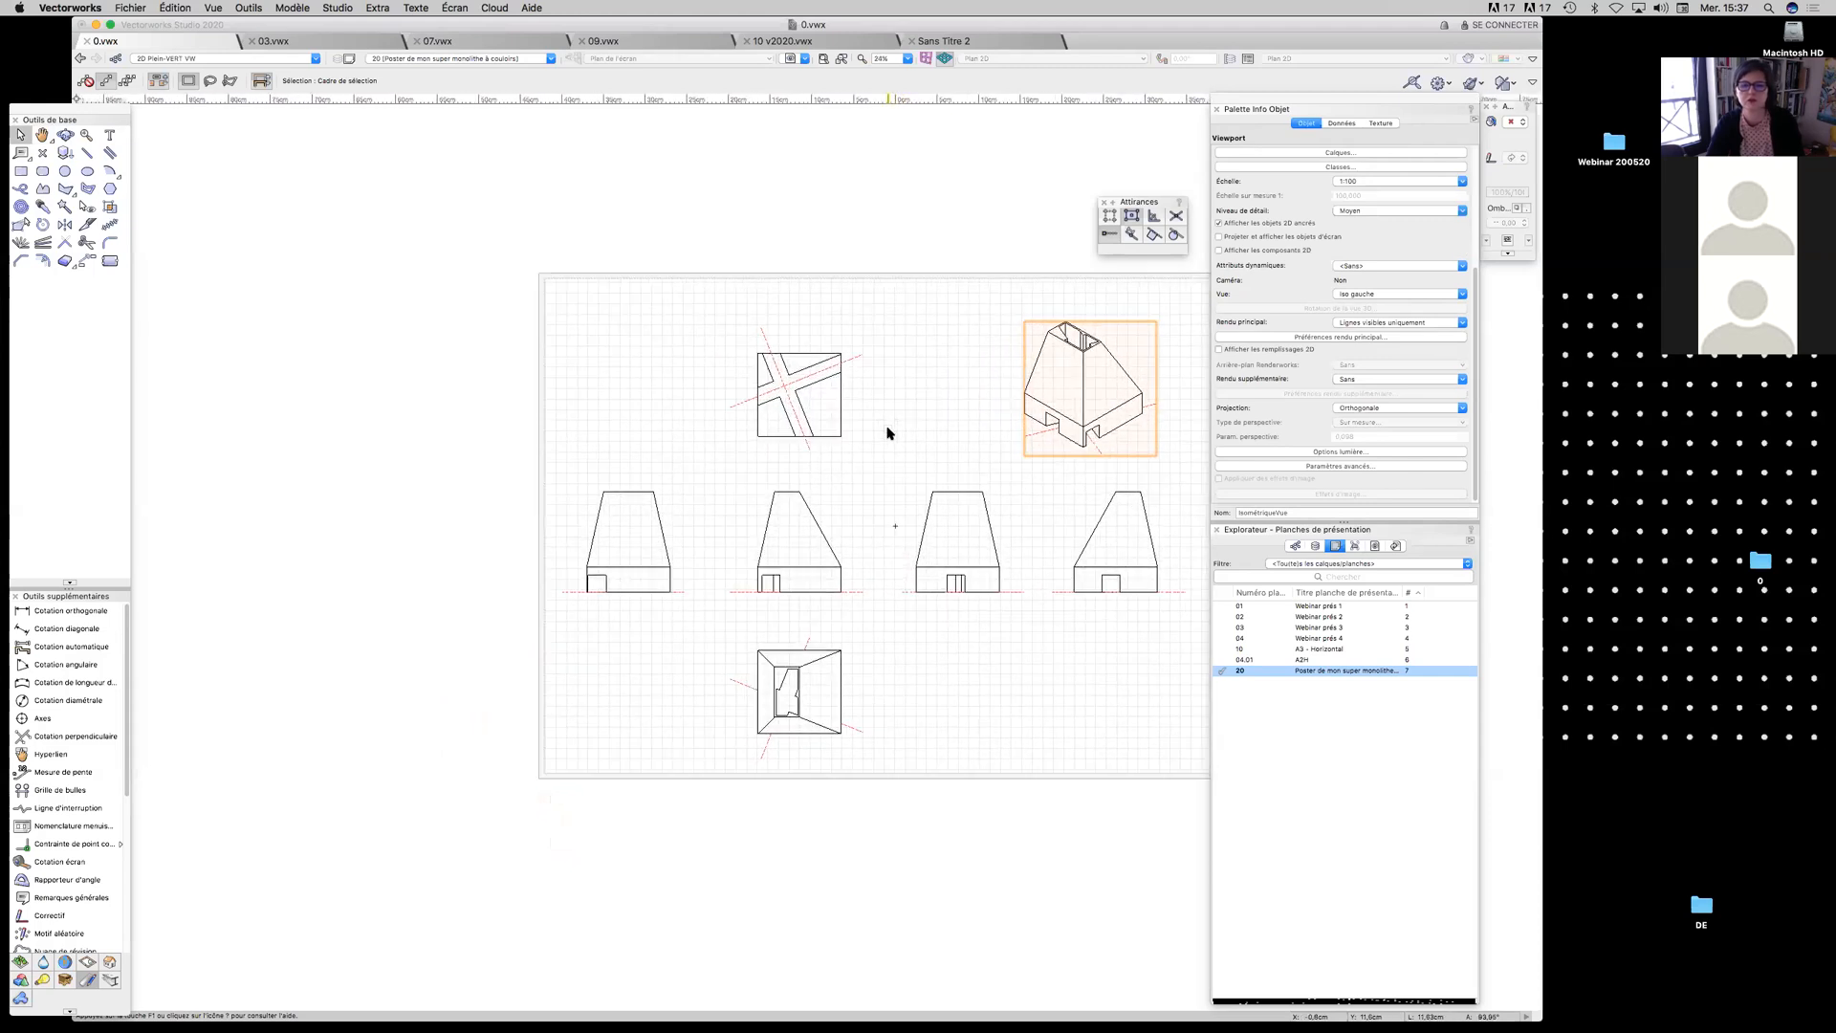
scroll(887, 435, up, 2)
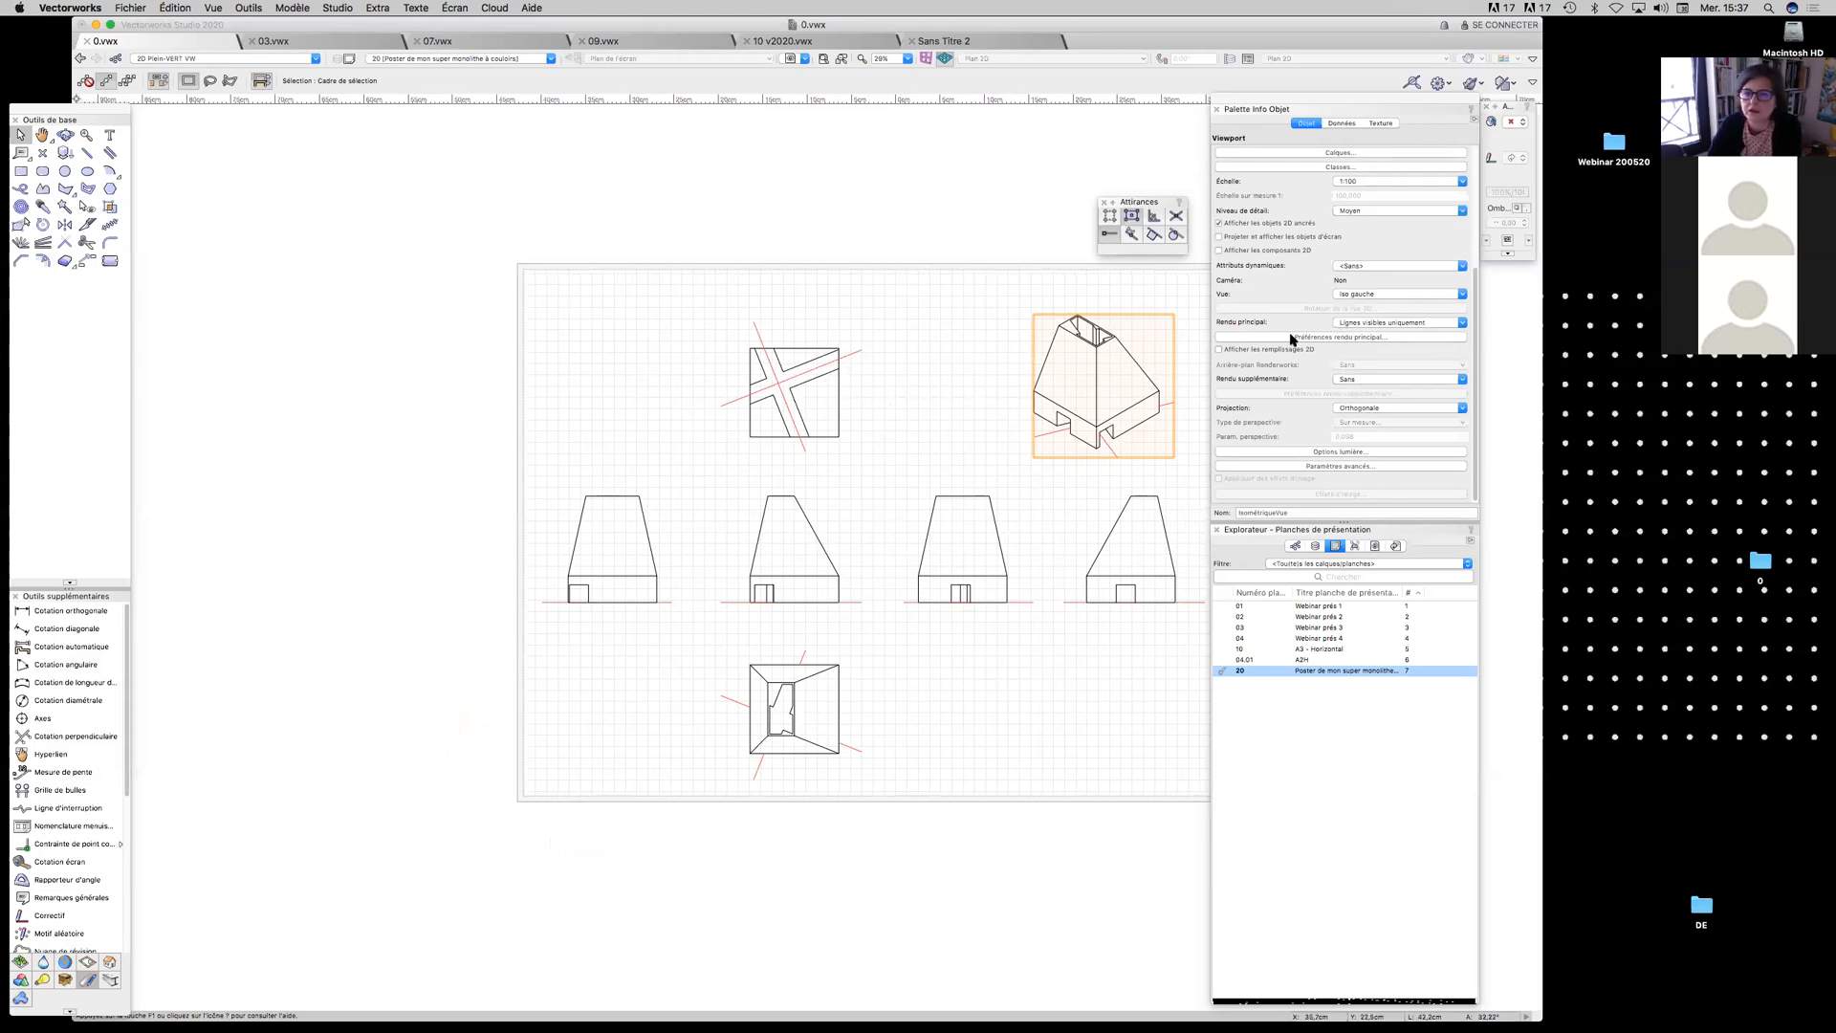
click(1352, 325)
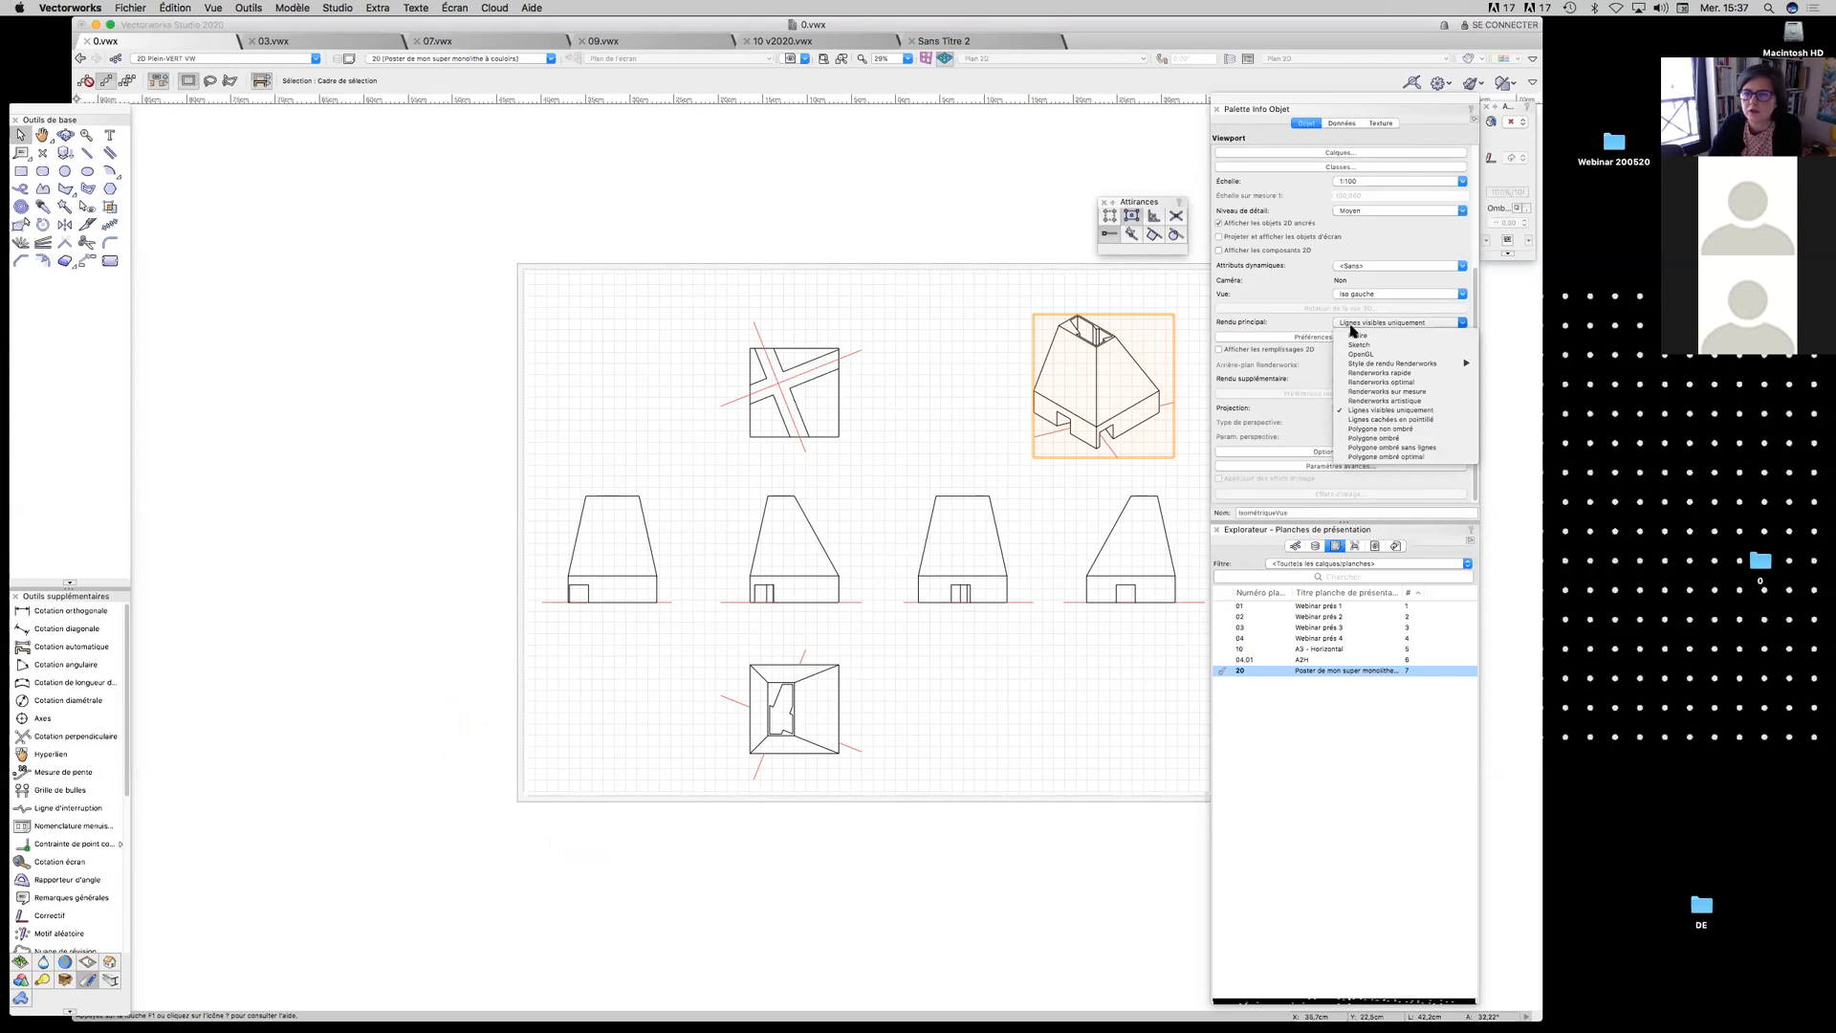
click(1362, 354)
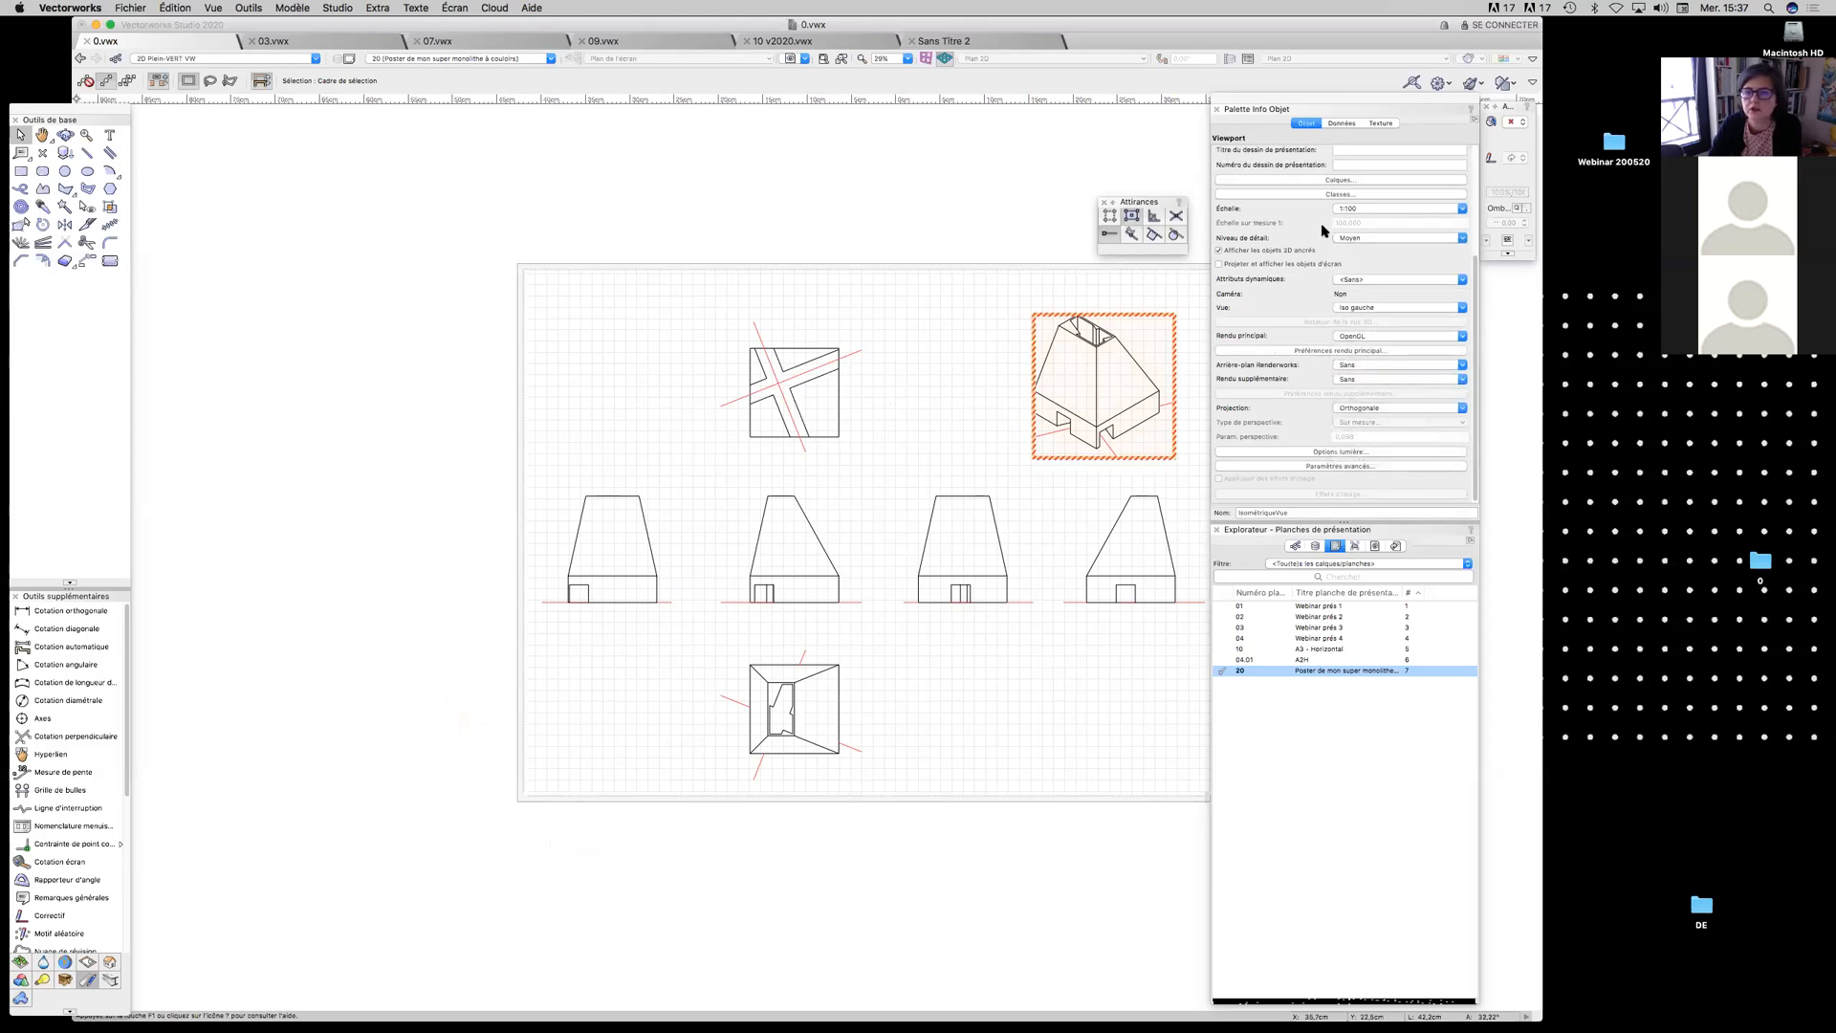
scroll(1325, 230, up, 3)
click(1332, 291)
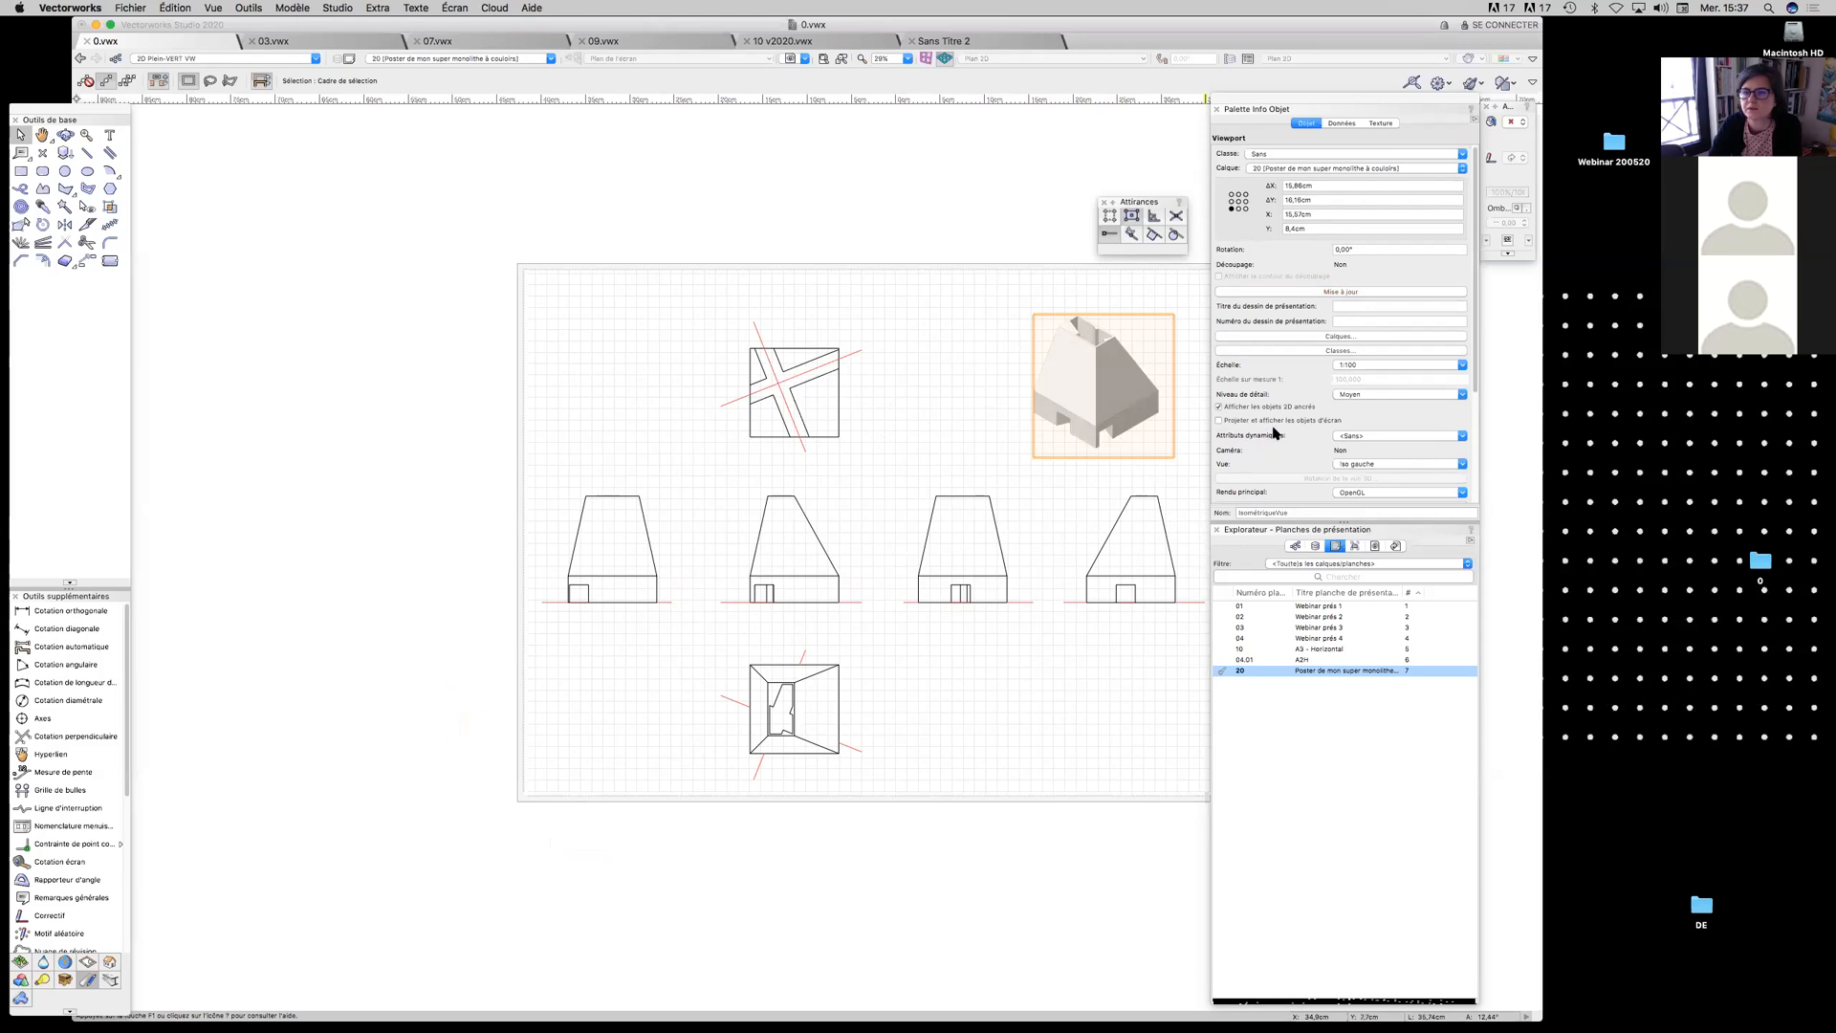
Look through the standard view options available for the isometric viewport, keeping the current view
scroll(1282, 421, down, 4)
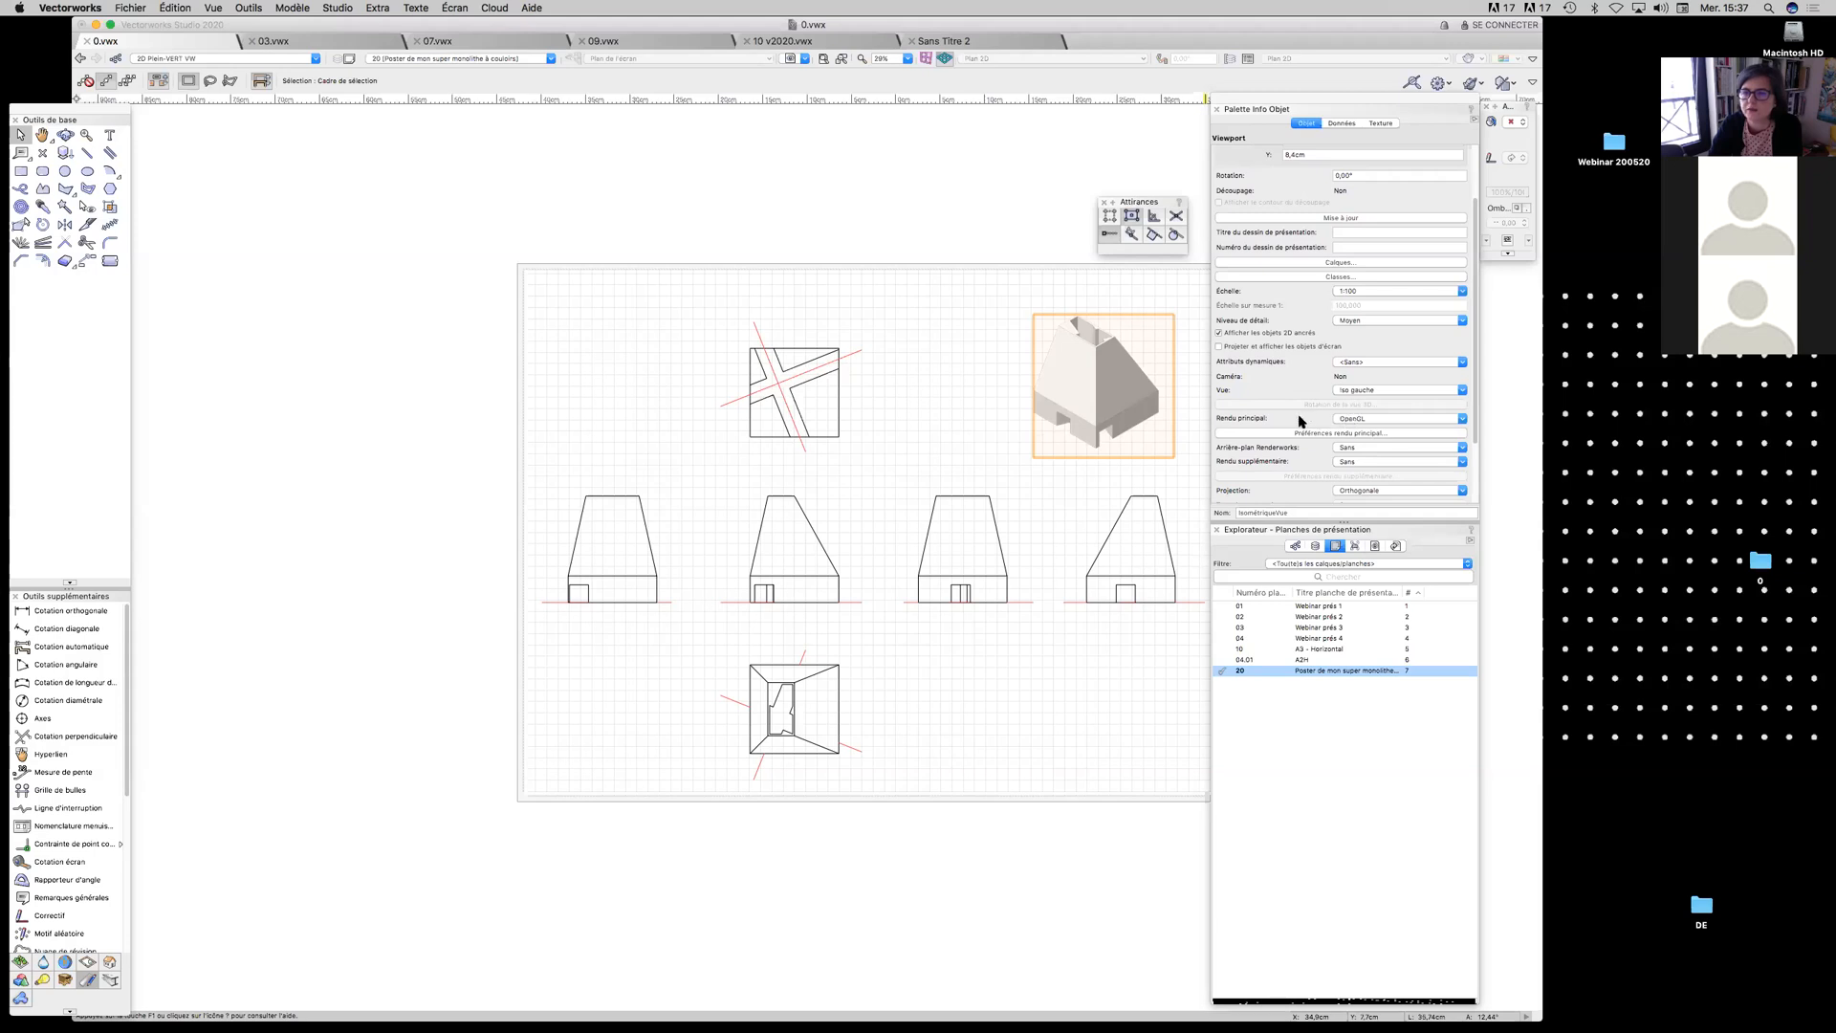
click(1420, 389)
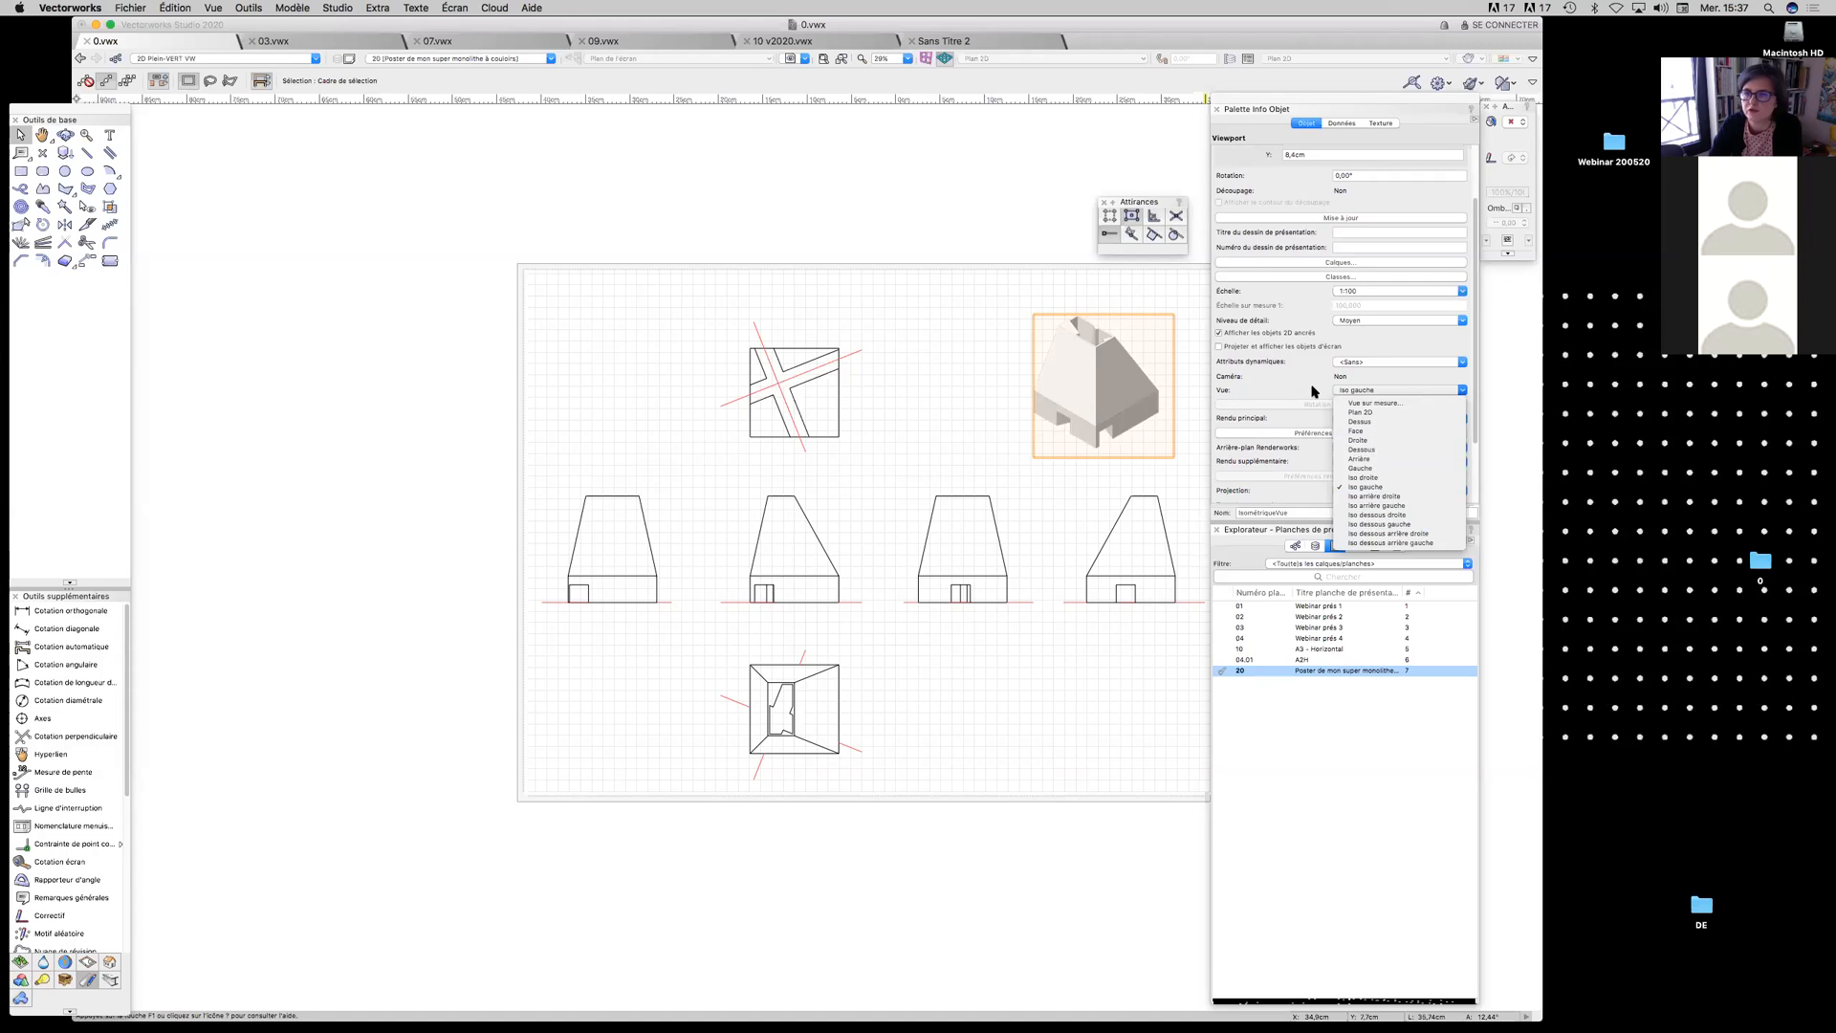
click(1264, 386)
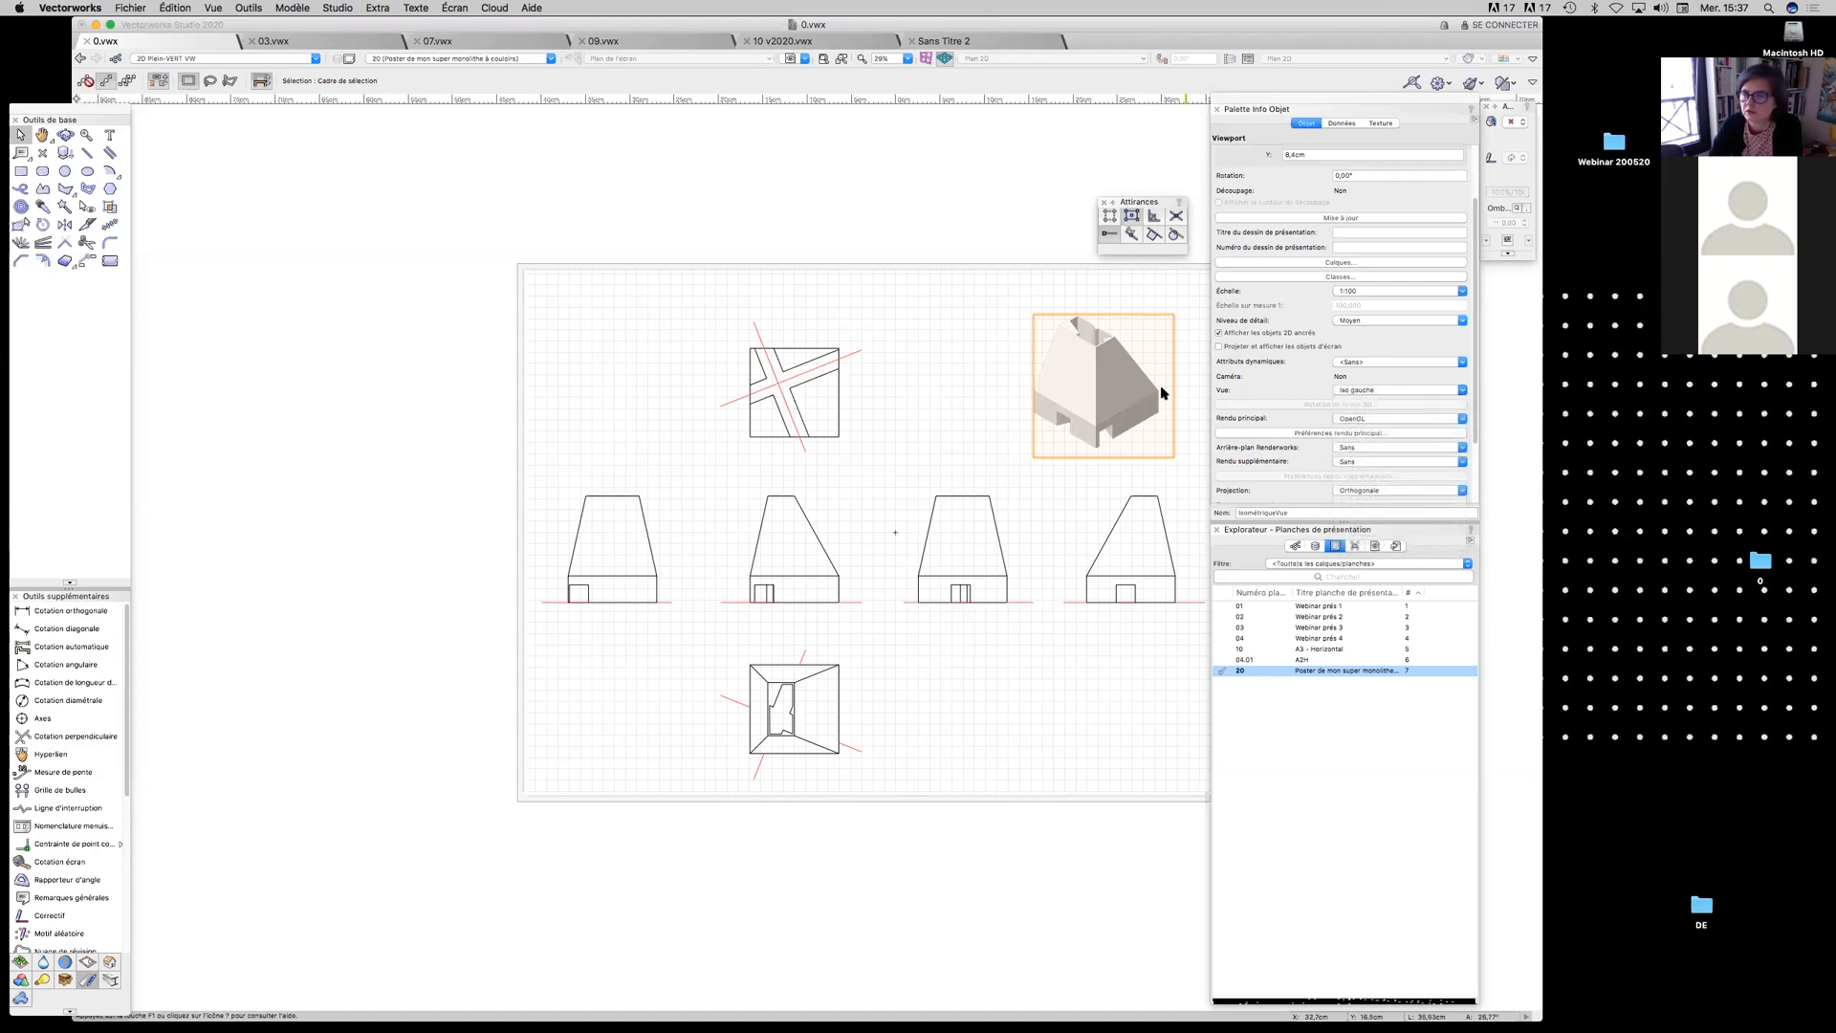
Try the Sketch main rendering mode on the isometric viewport and update it
click(1383, 421)
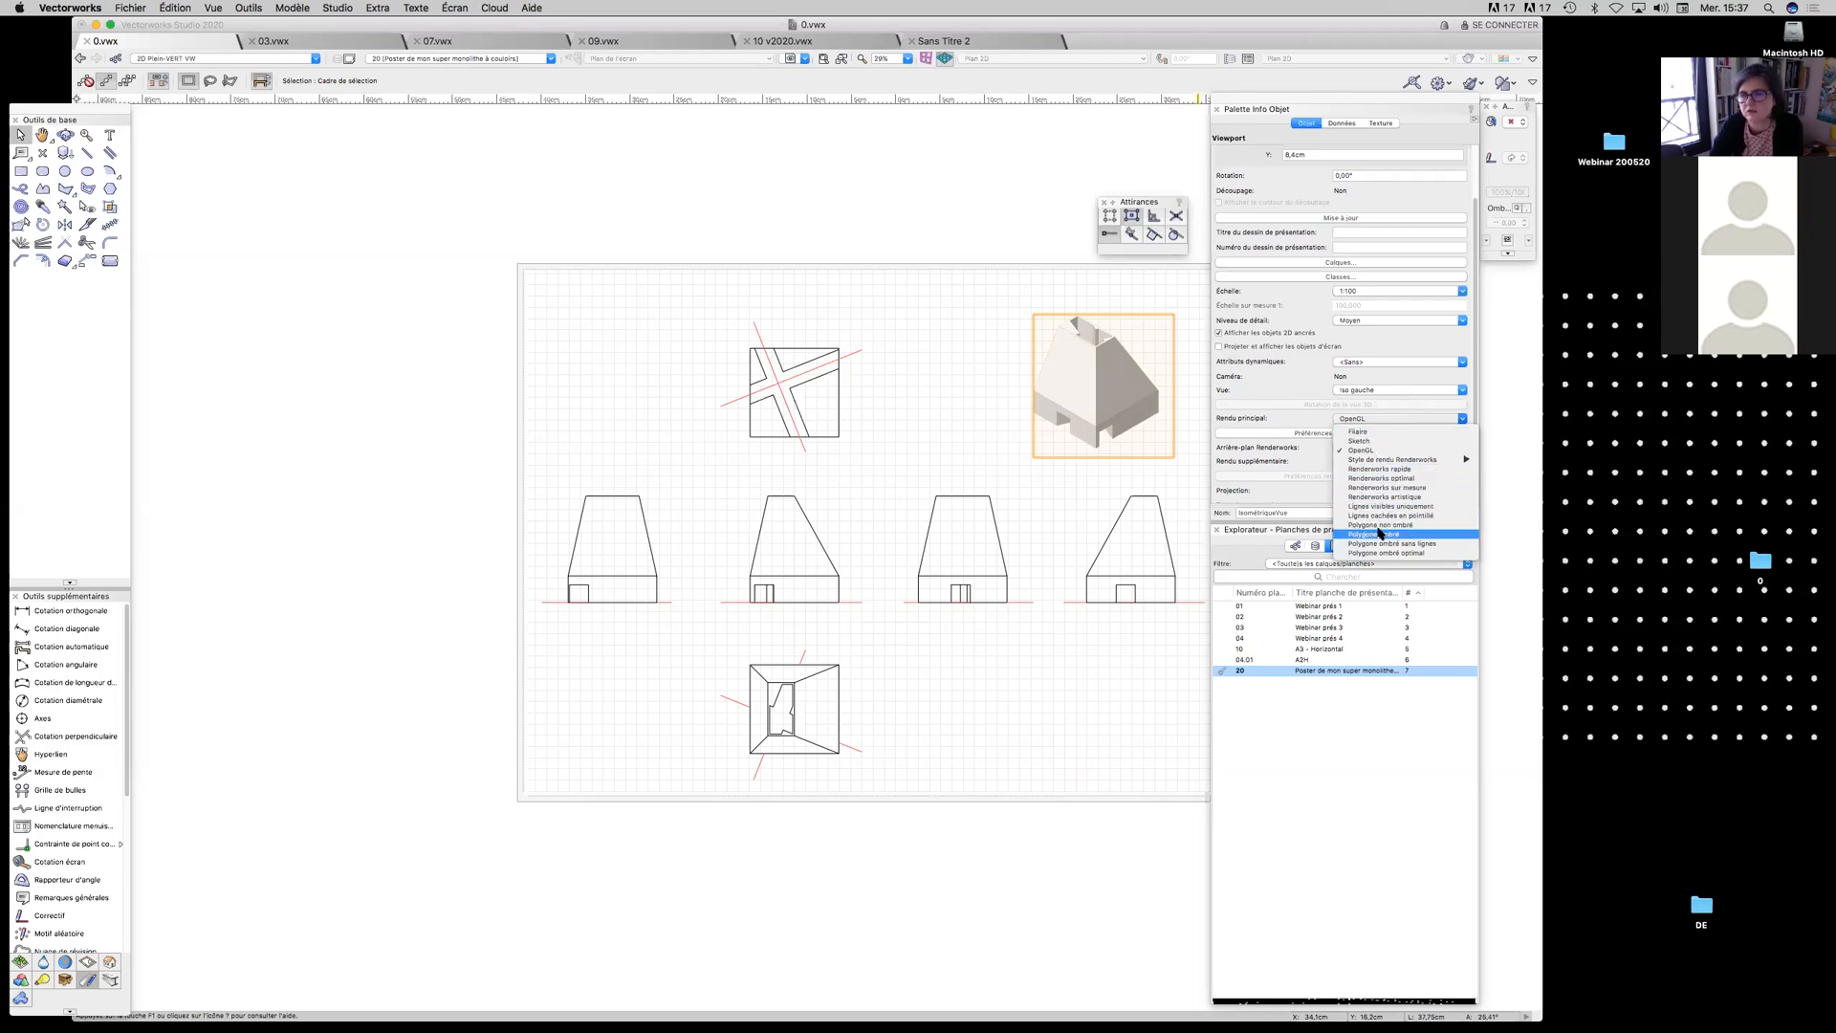
click(1361, 442)
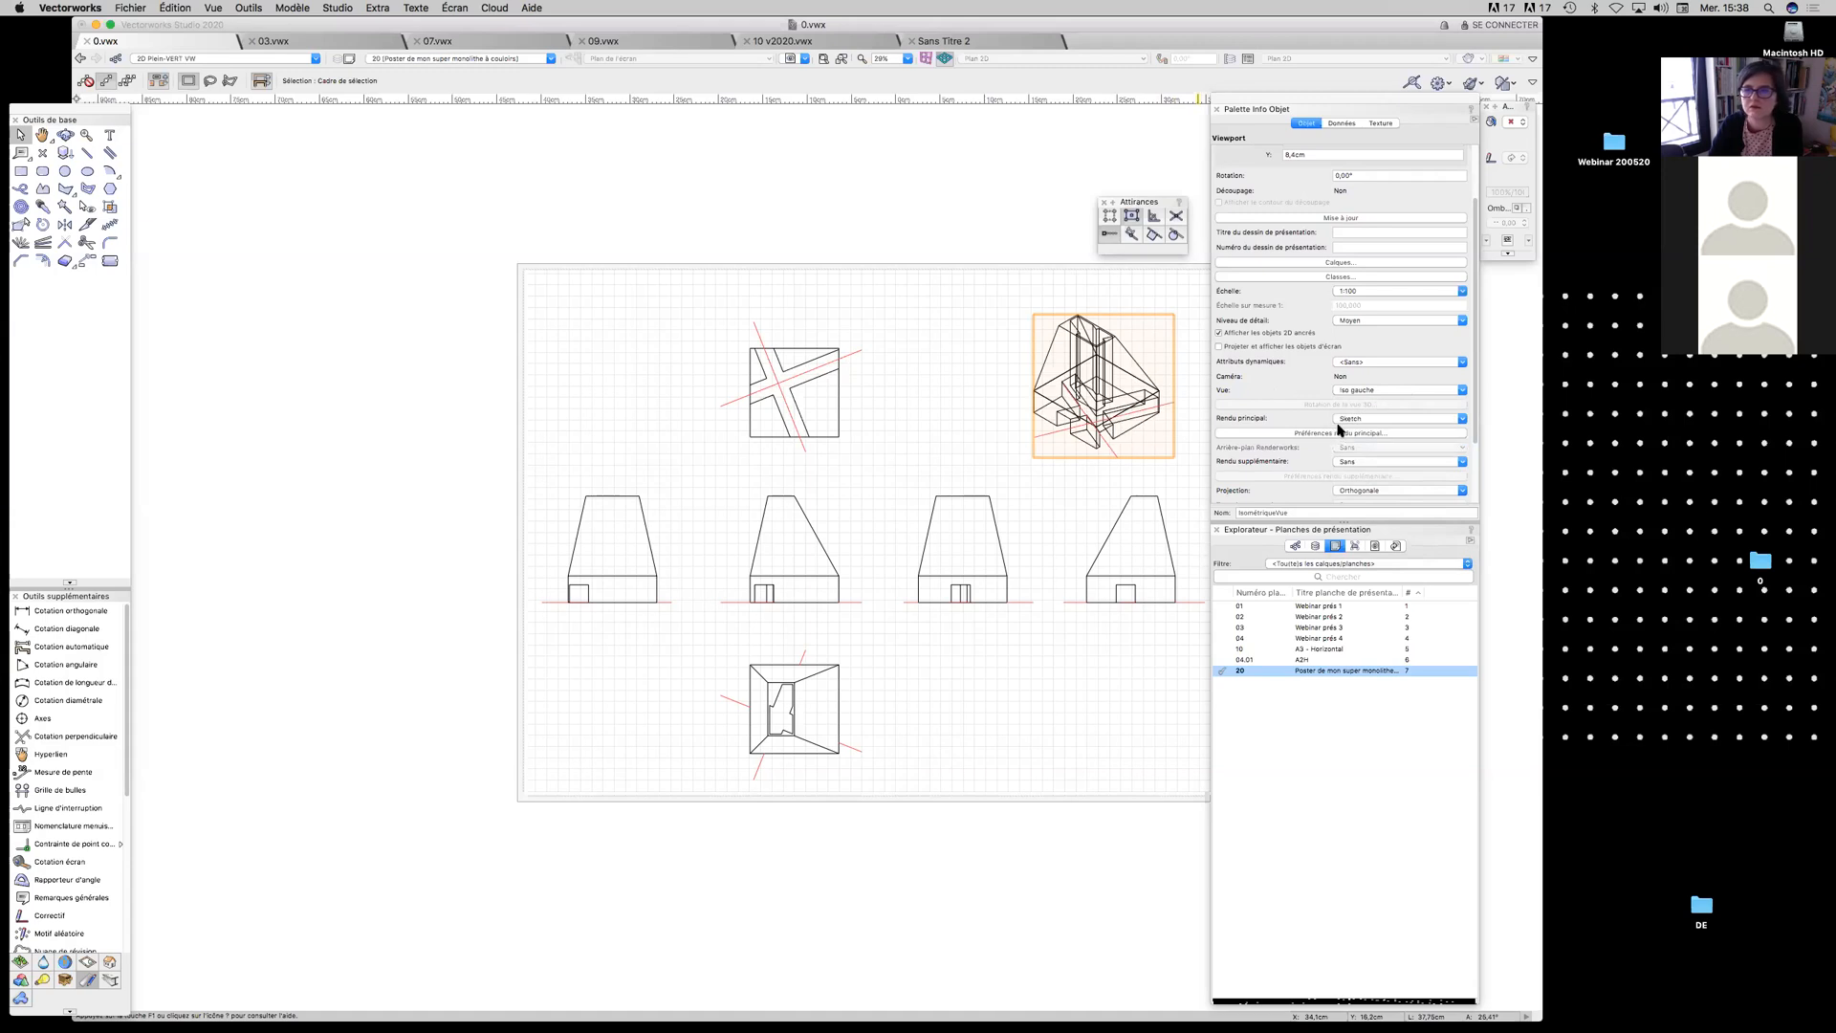
click(1323, 219)
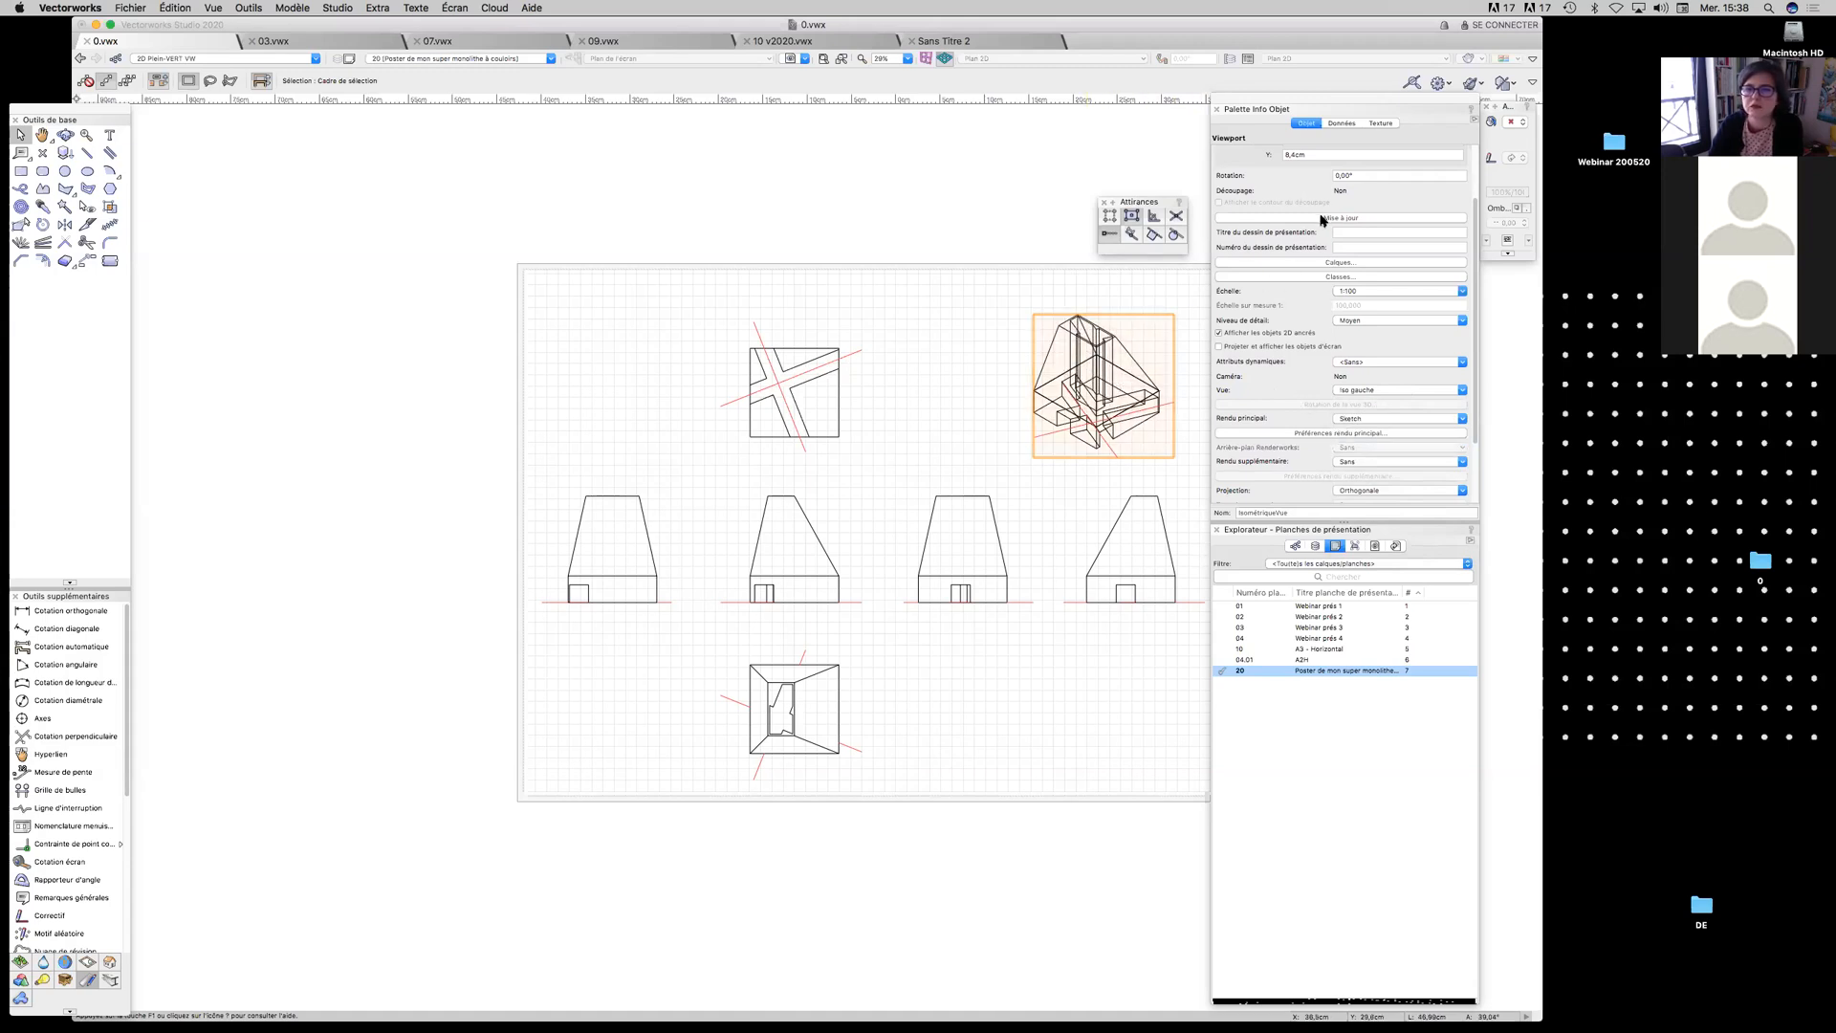
Try the Polygone non ombré and Polygone ombré optimal main renderings on the isometric viewport, updating it after each
click(1358, 418)
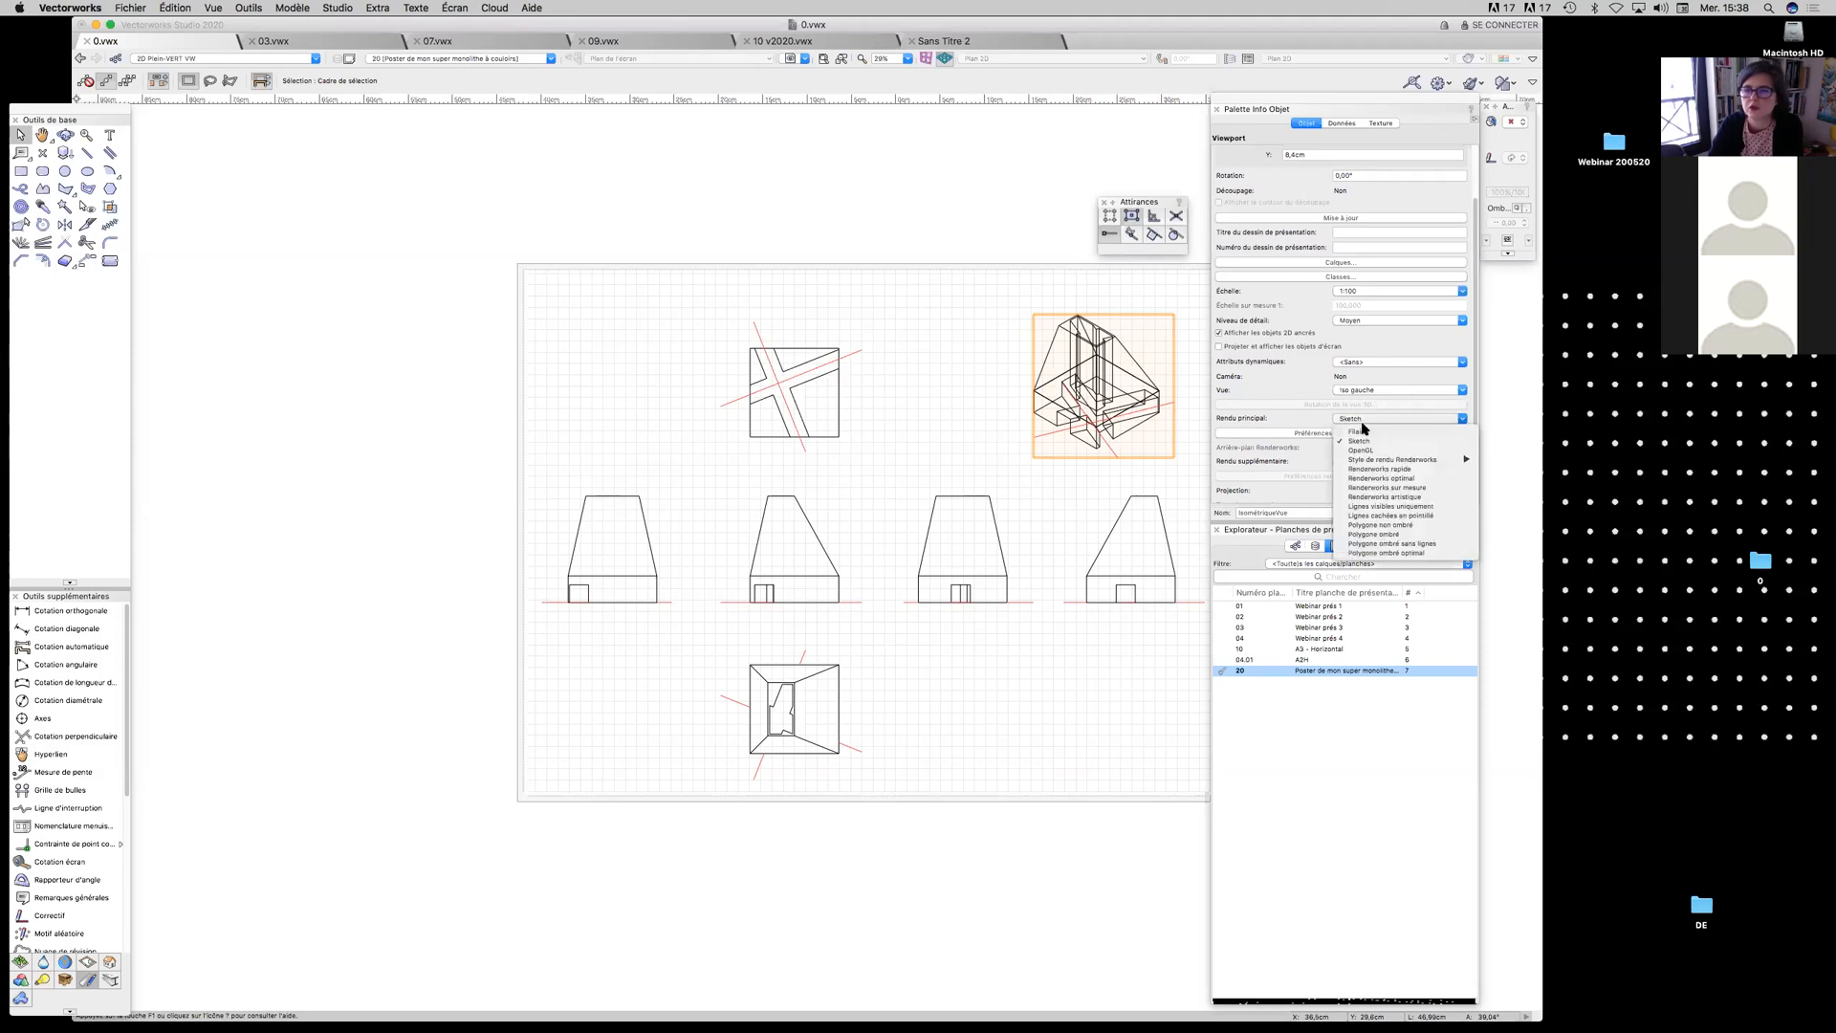
click(1383, 525)
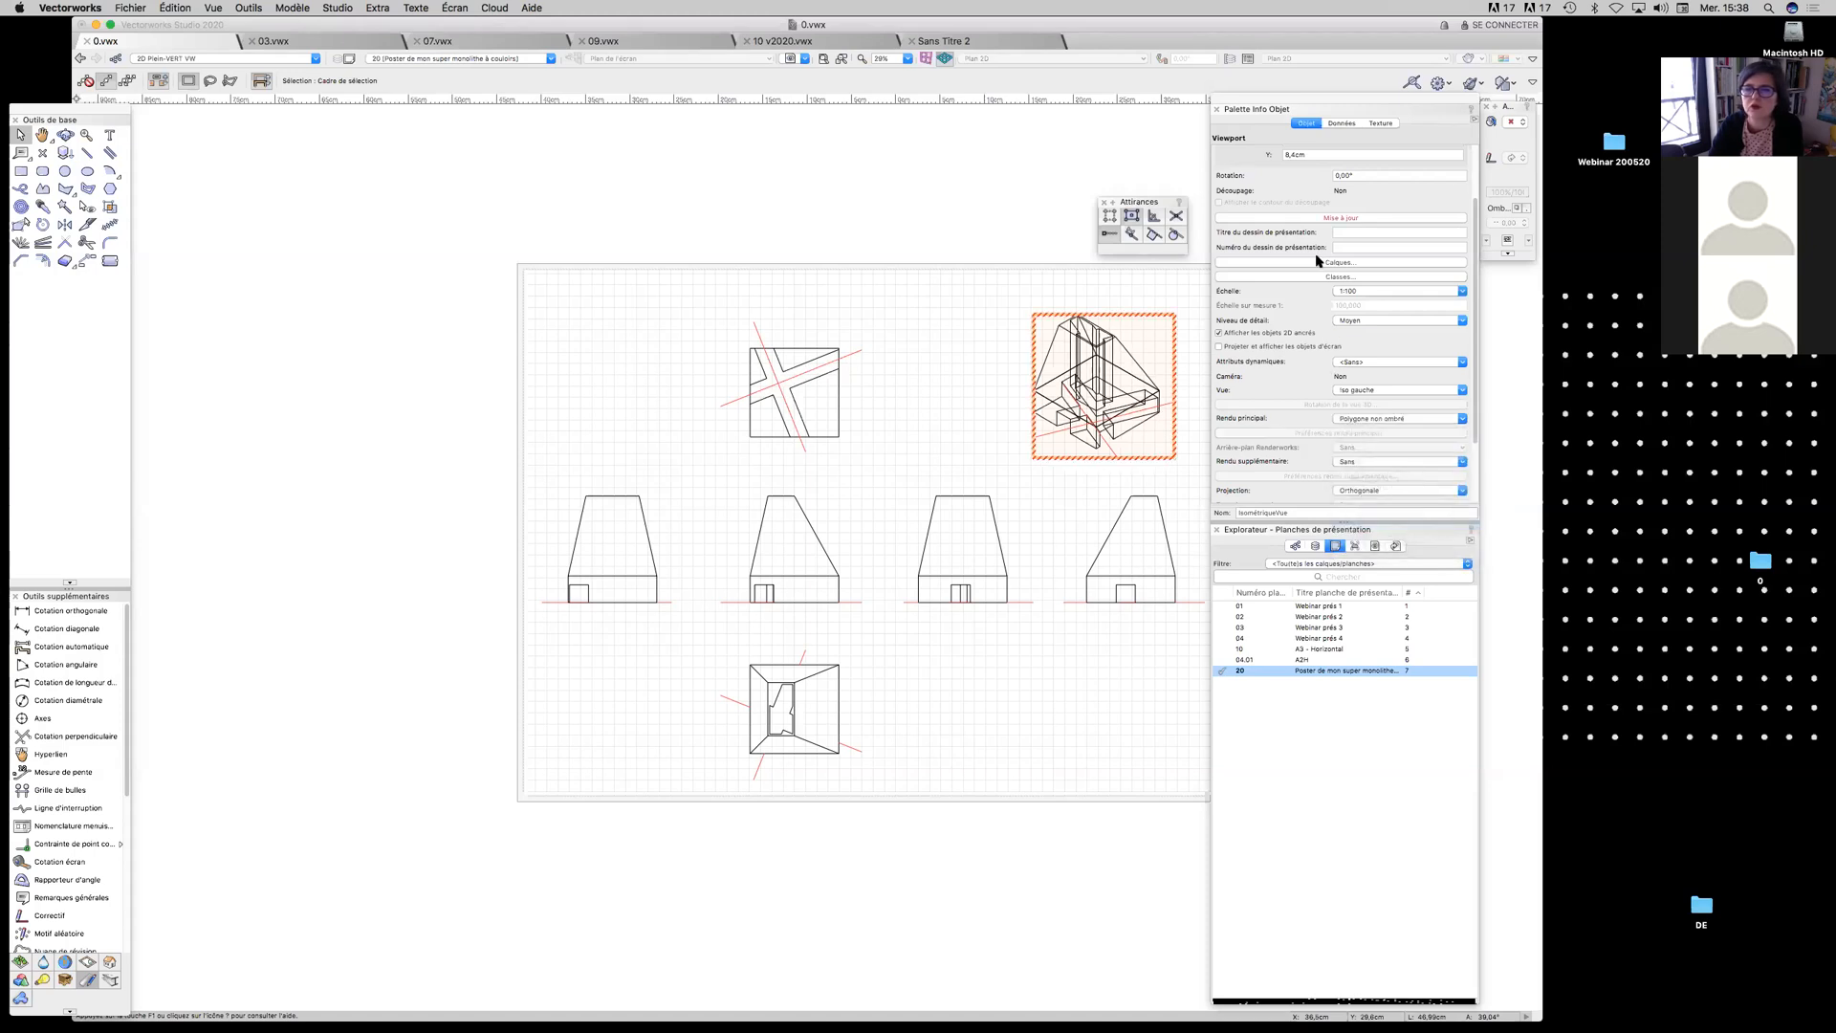
click(1323, 218)
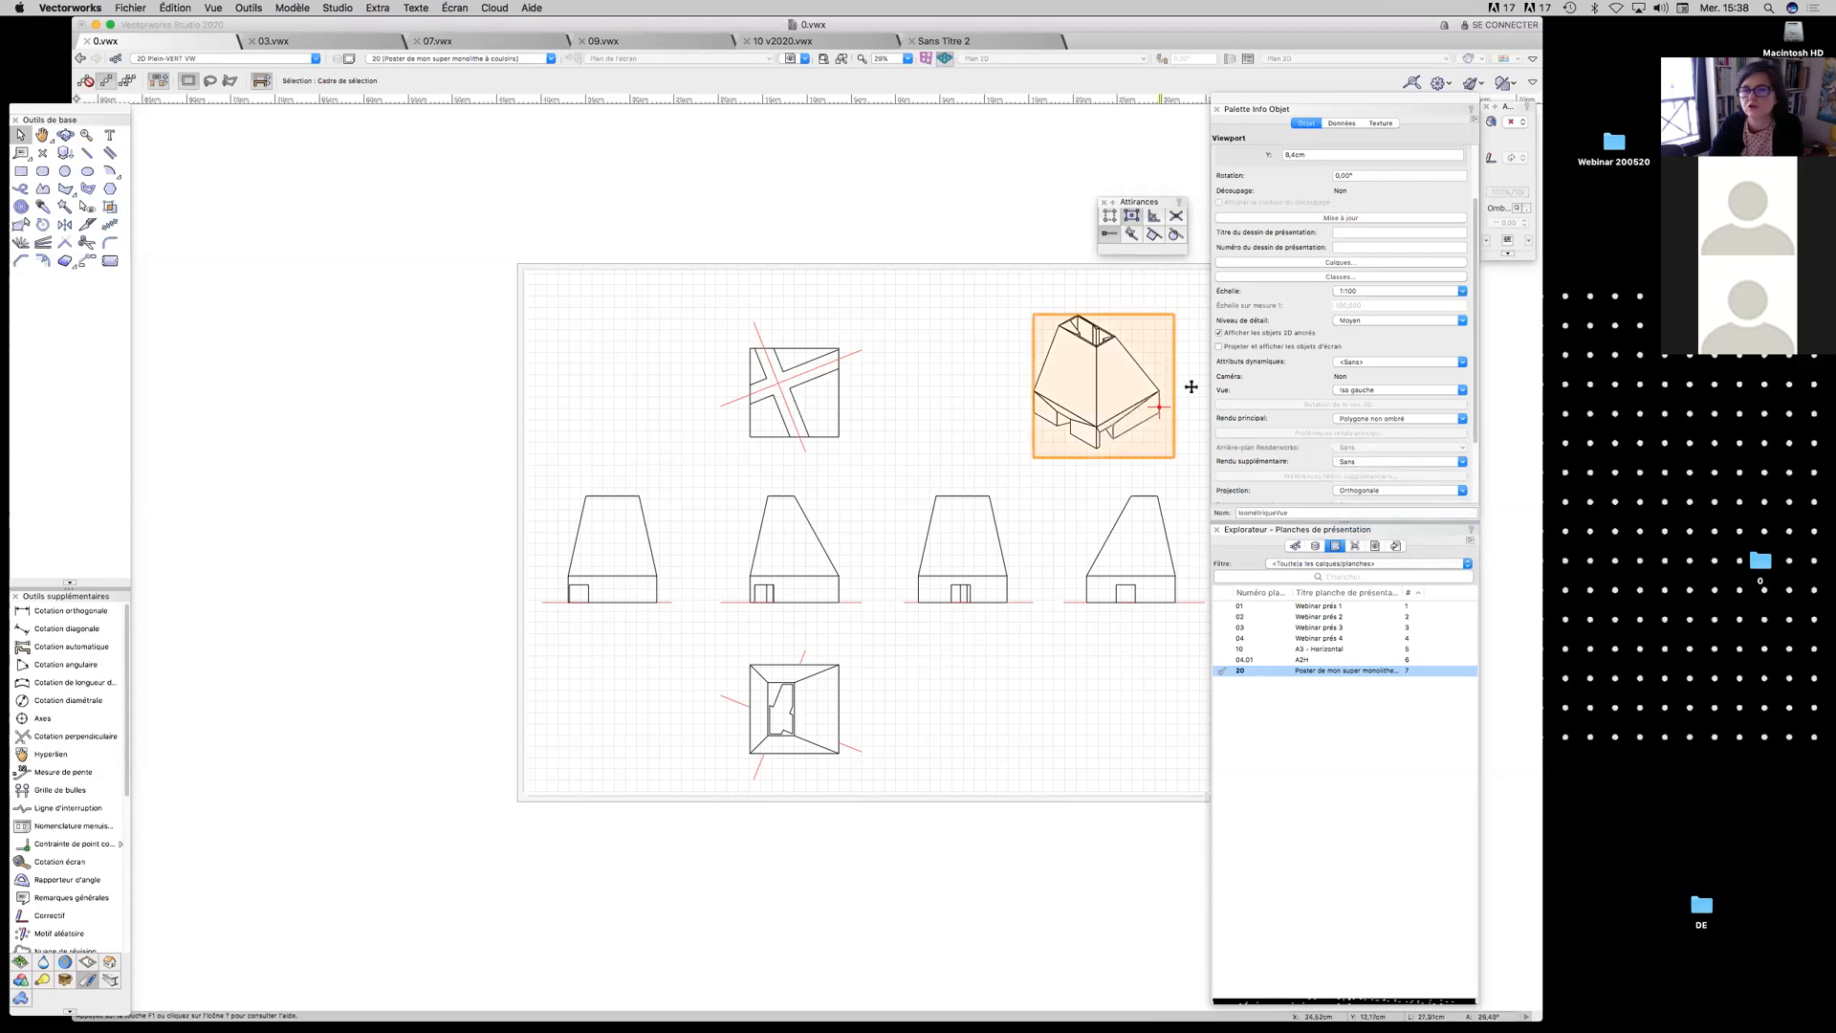
click(1361, 421)
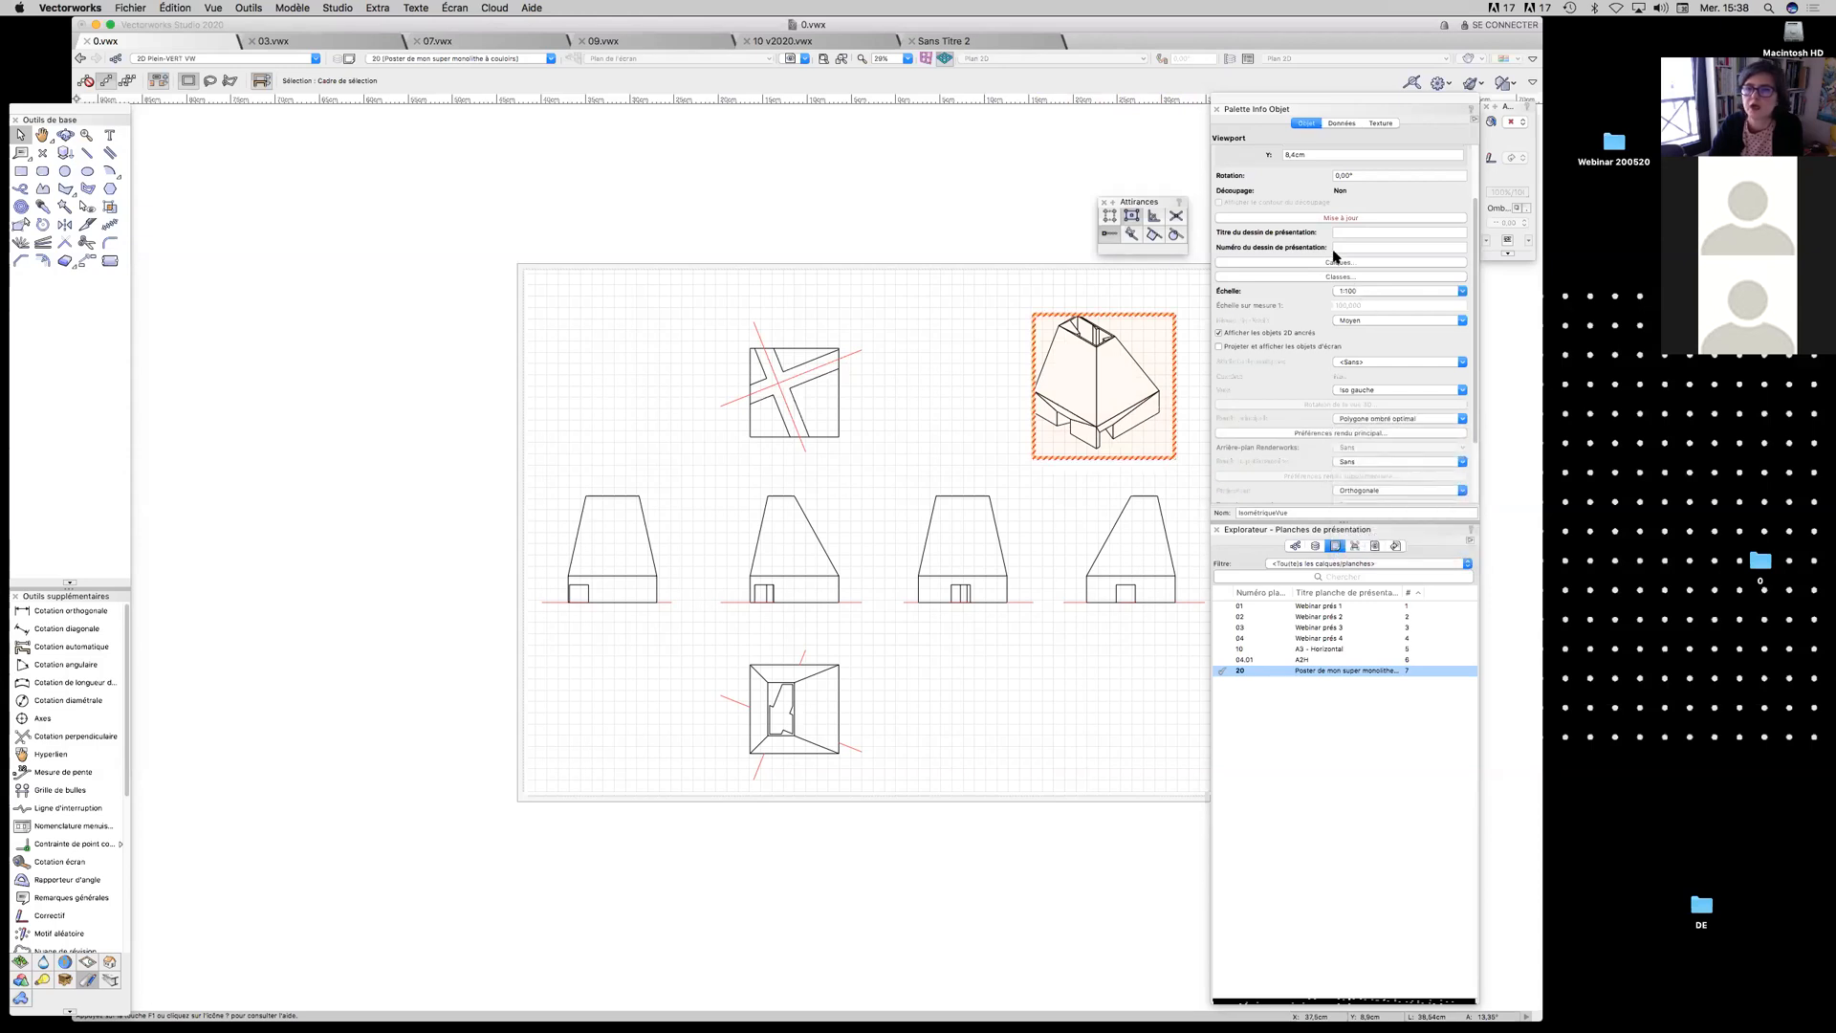
click(1341, 218)
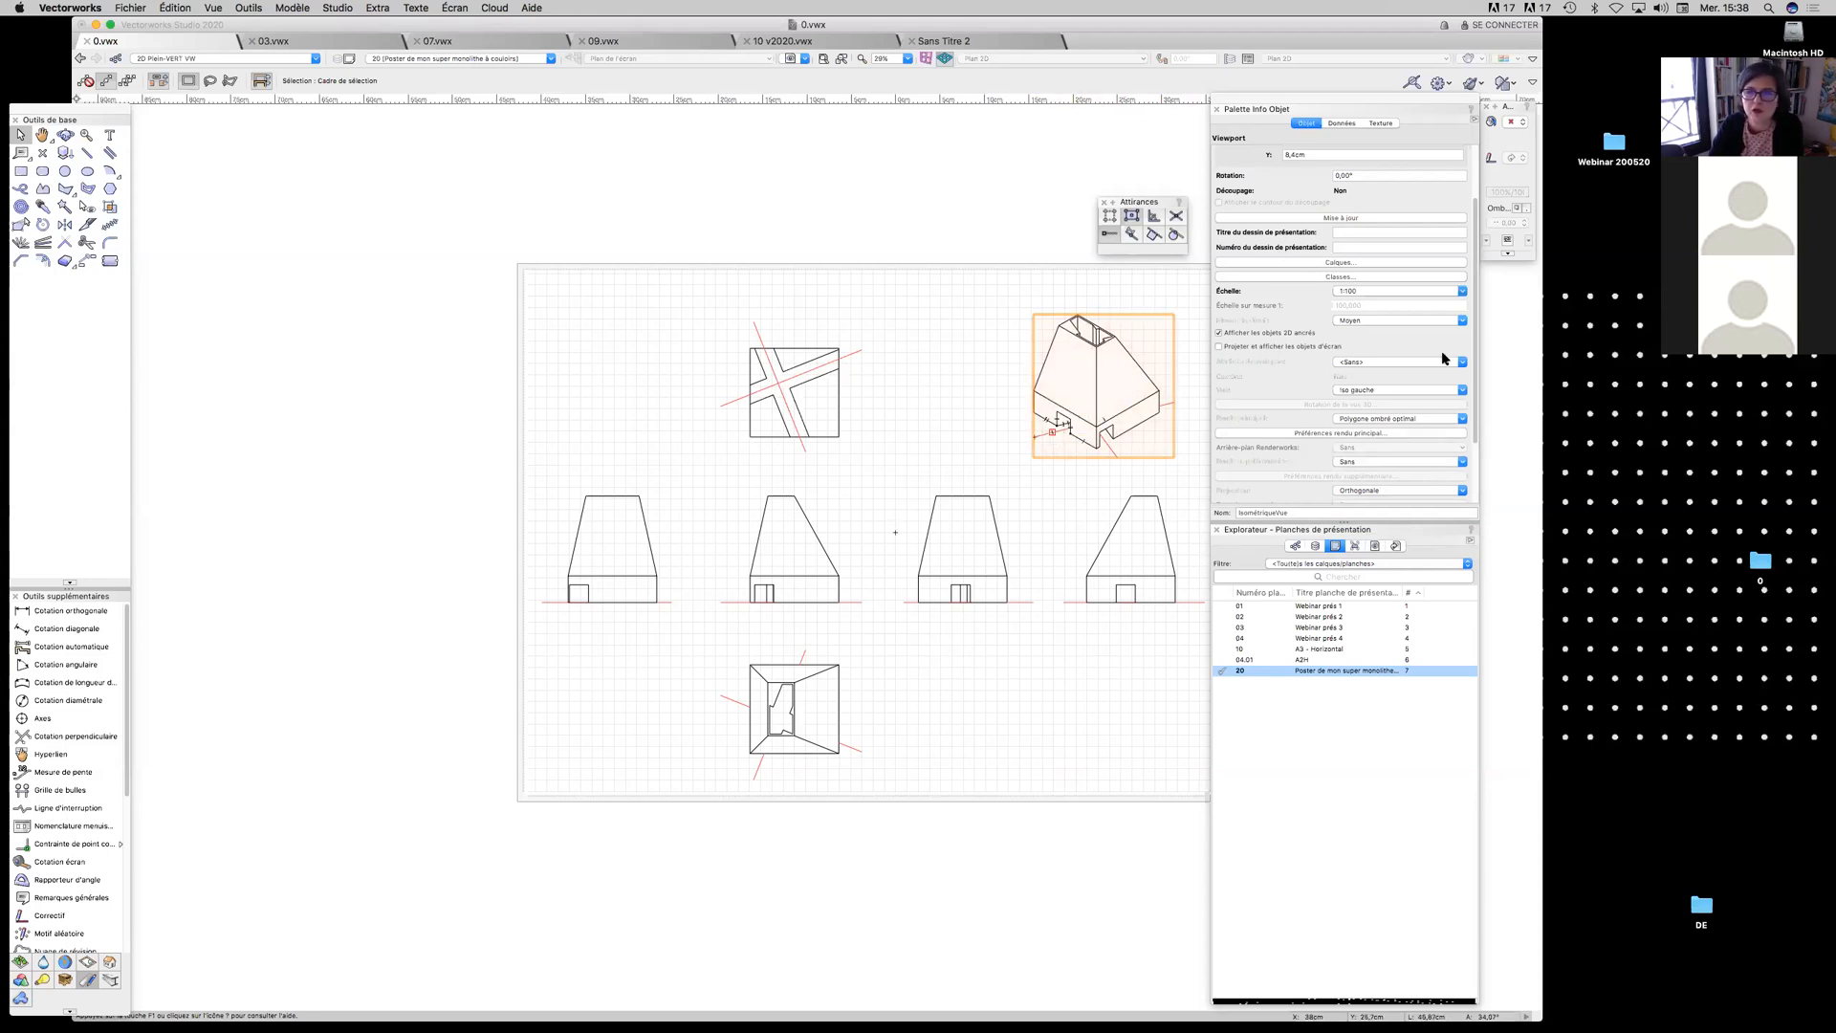
Inspect the hidden-line preferences of the isometric viewport's main rendering and close them without changes
scroll(1367, 469, down, 3)
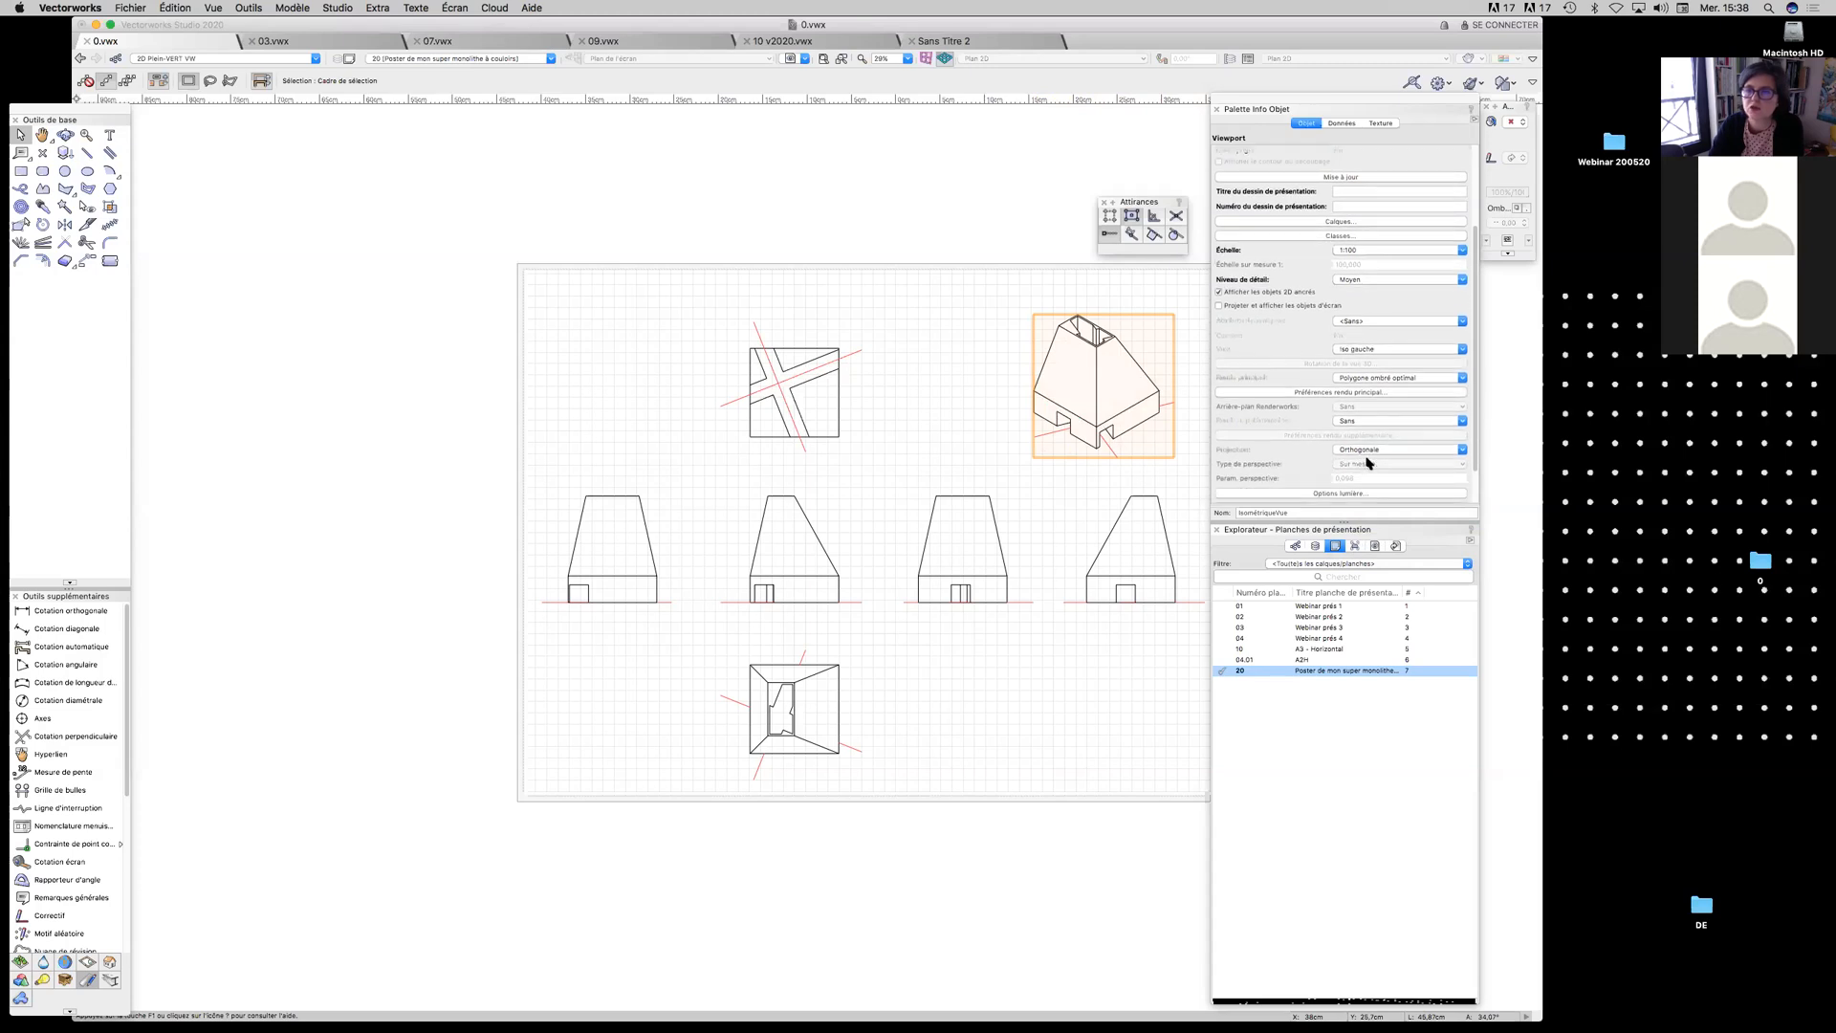
scroll(1367, 460, down, 1)
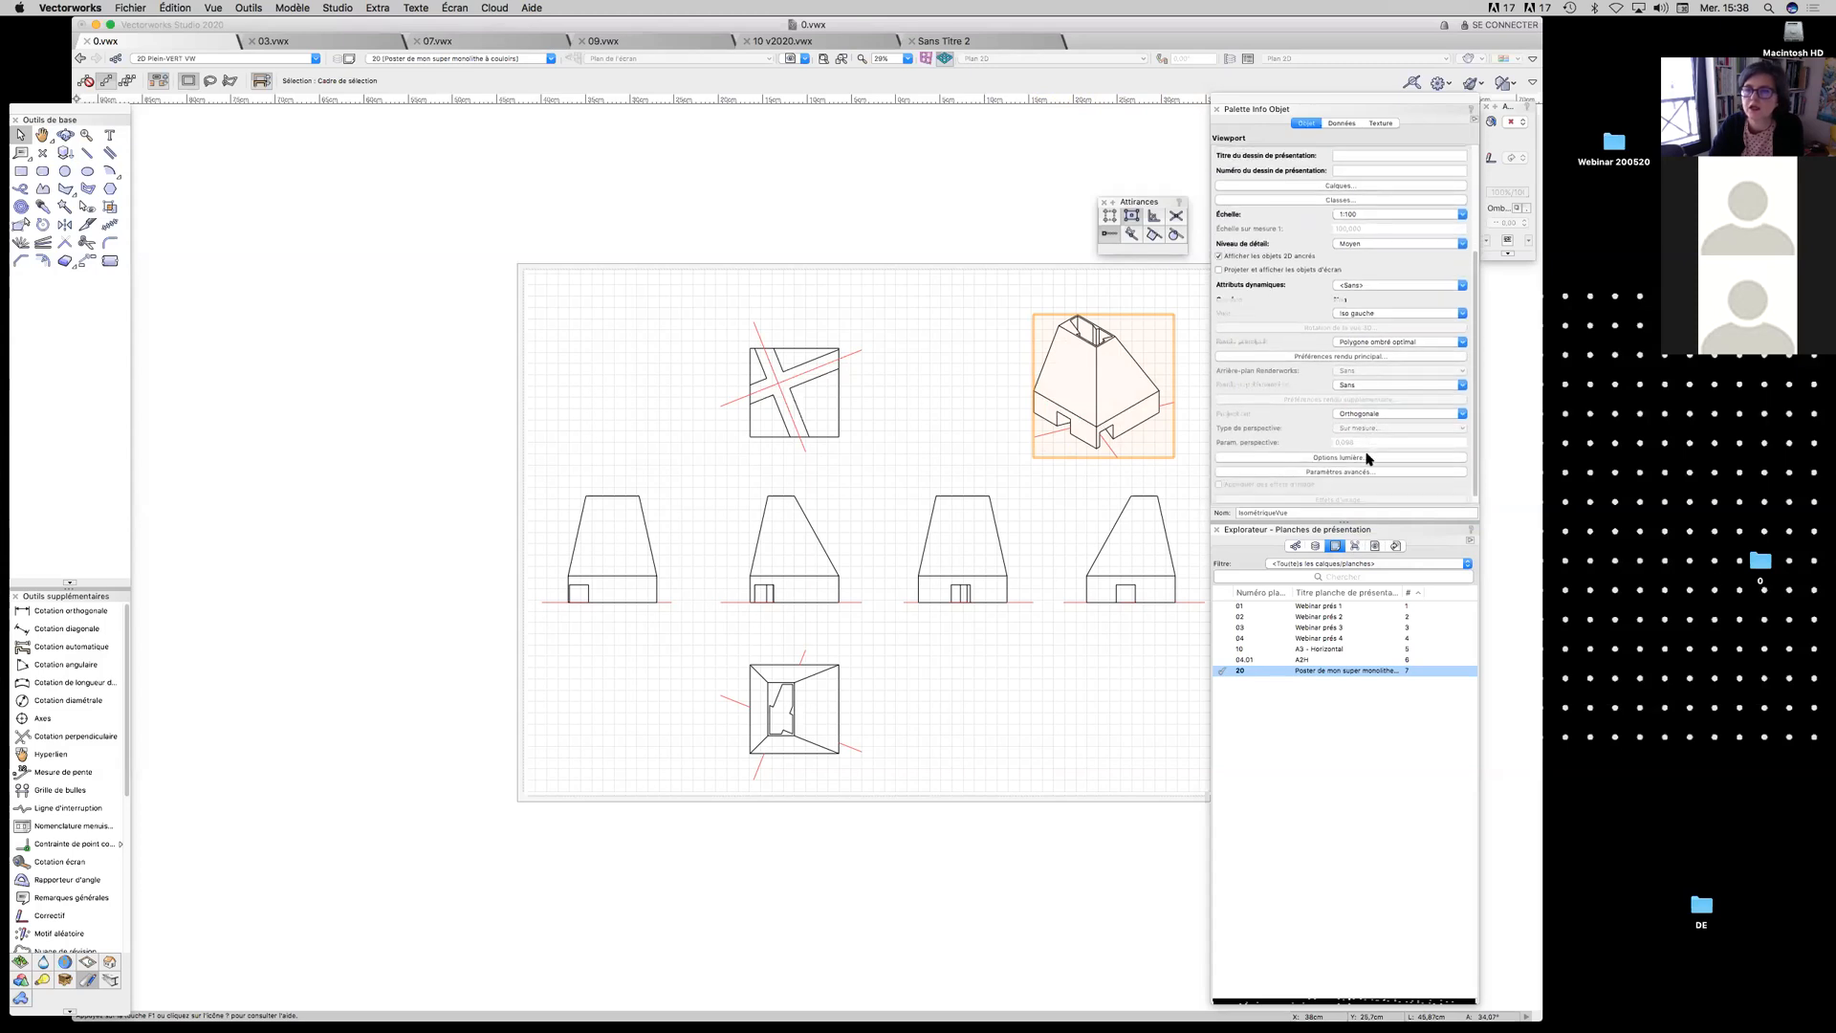
click(1373, 357)
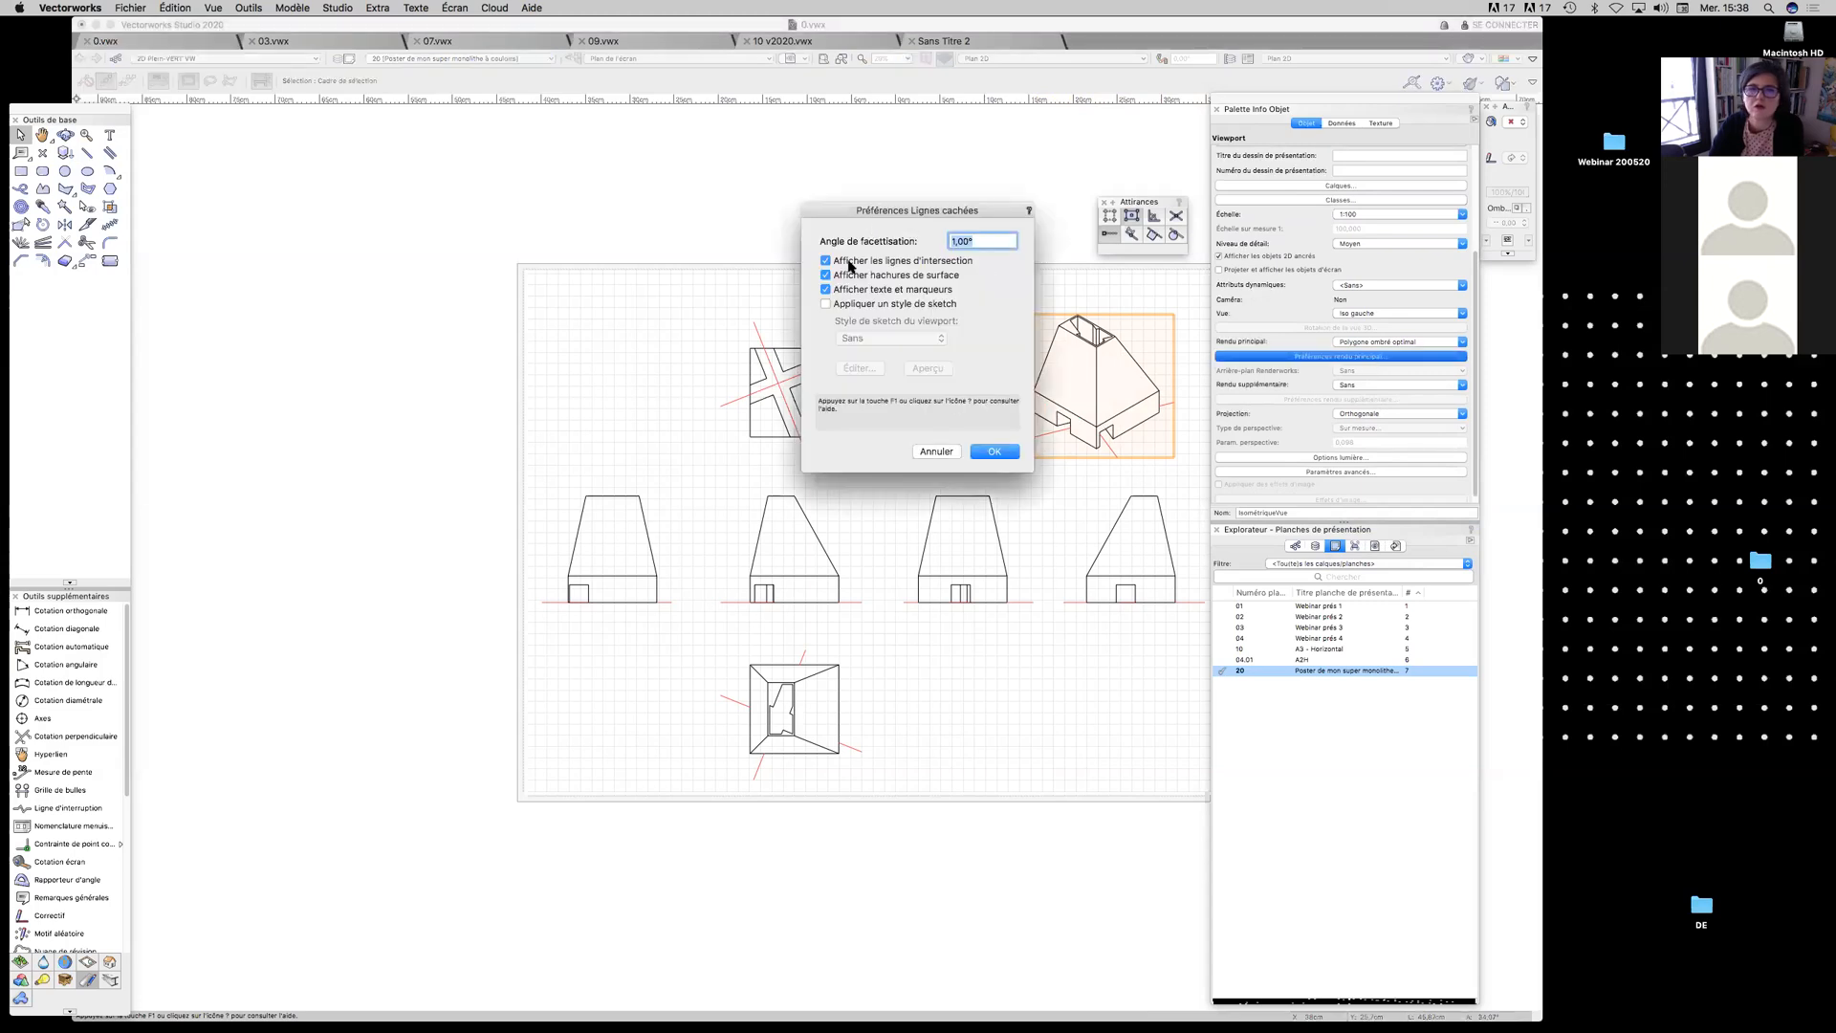
click(939, 453)
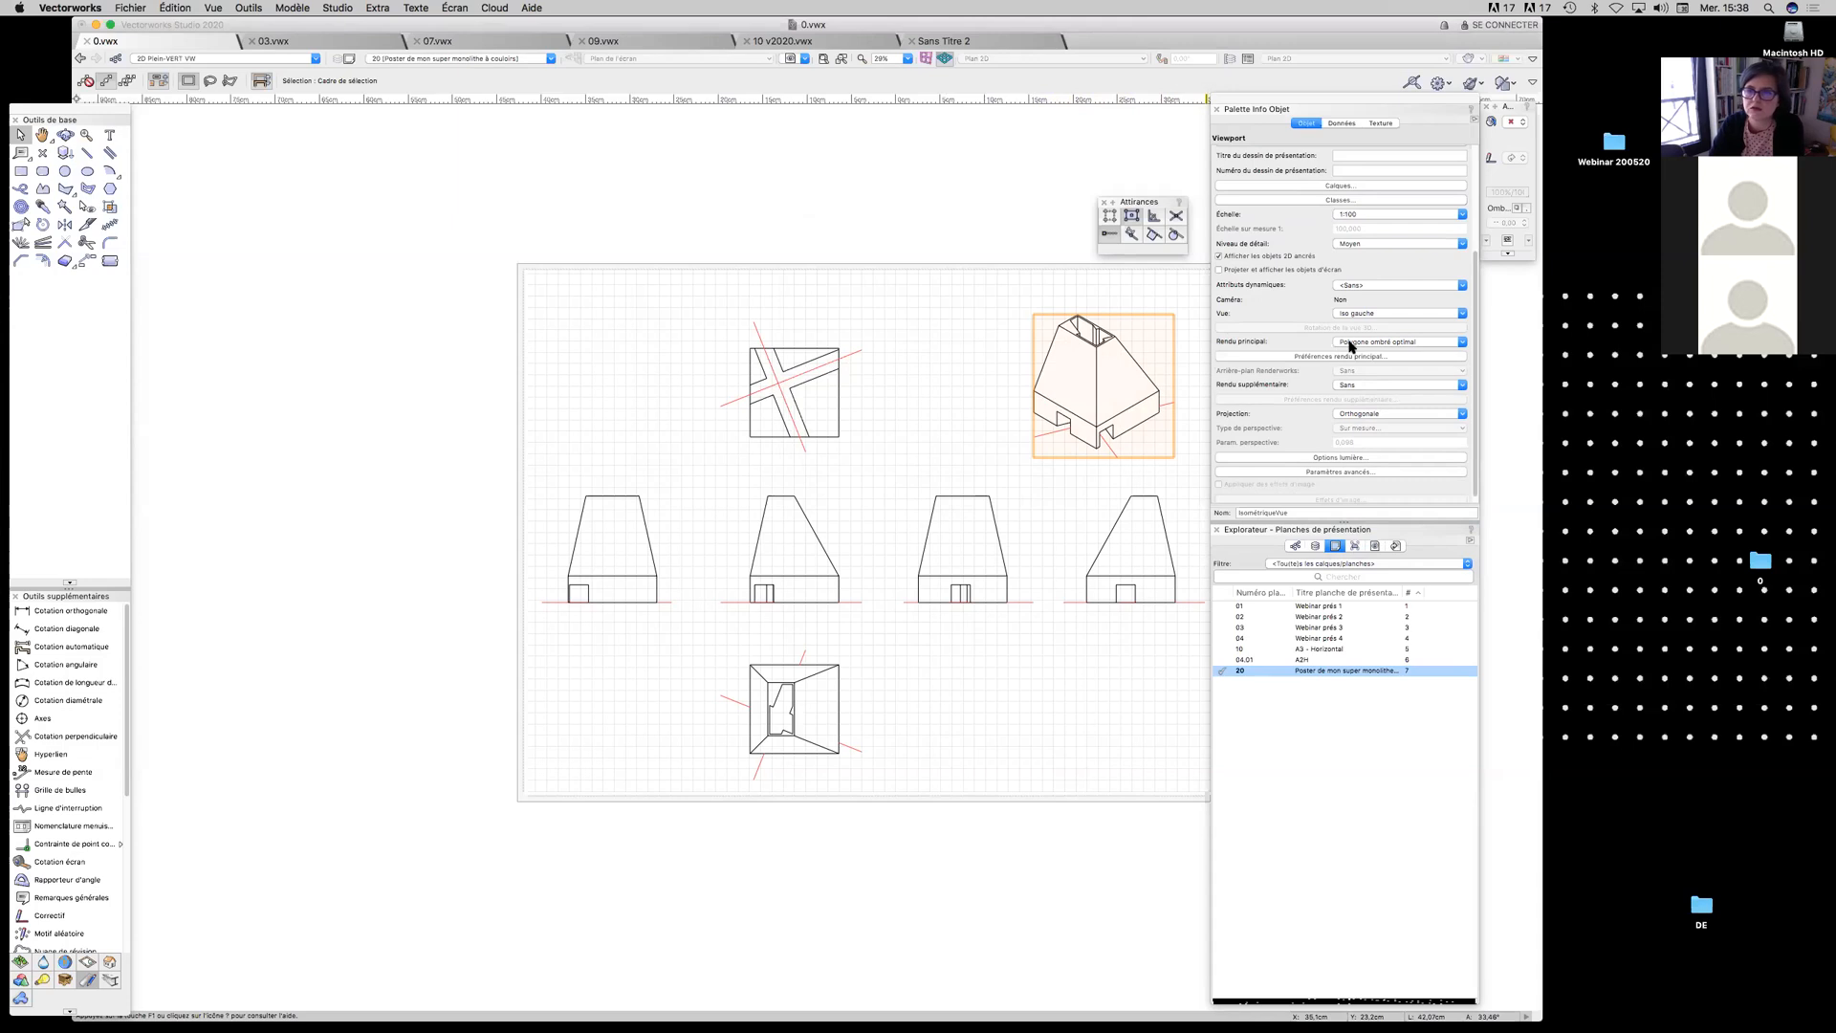
Set the isometric viewport's main rendering to OpenGL and supplementary rendering to Lignes visibles uniquement, and update it
click(1380, 386)
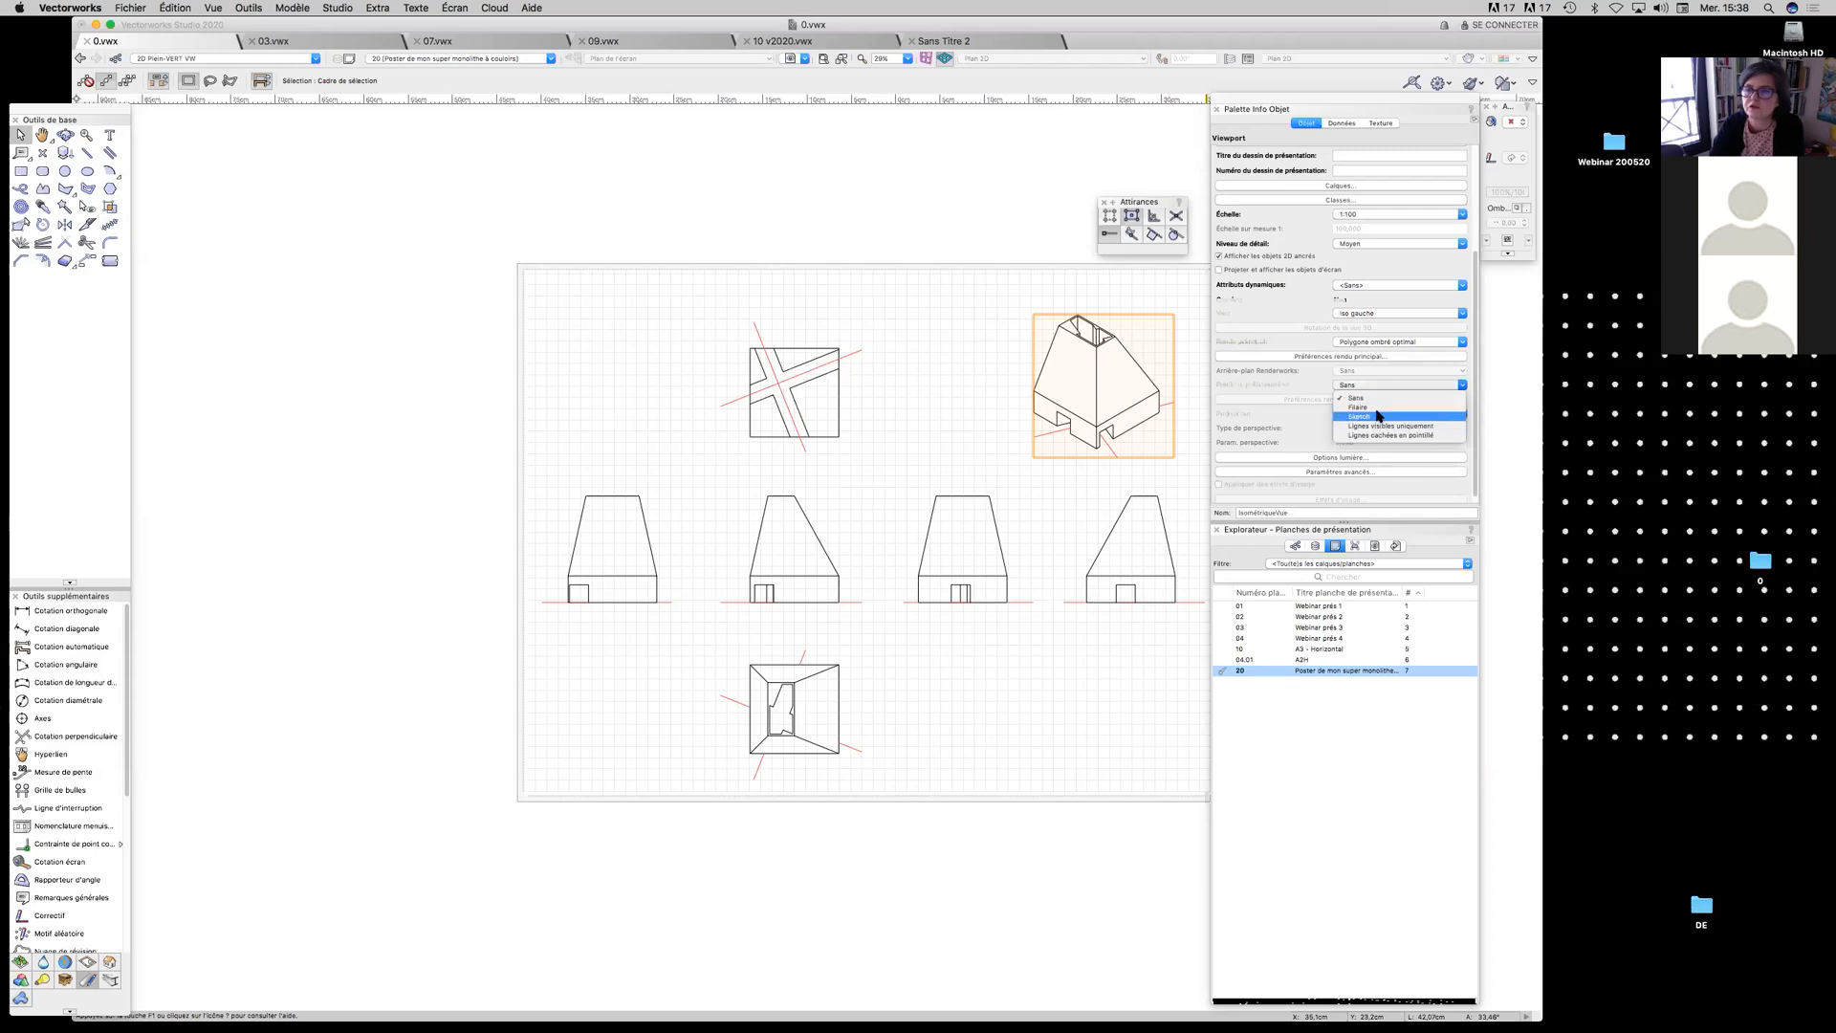
click(1367, 342)
click(1376, 342)
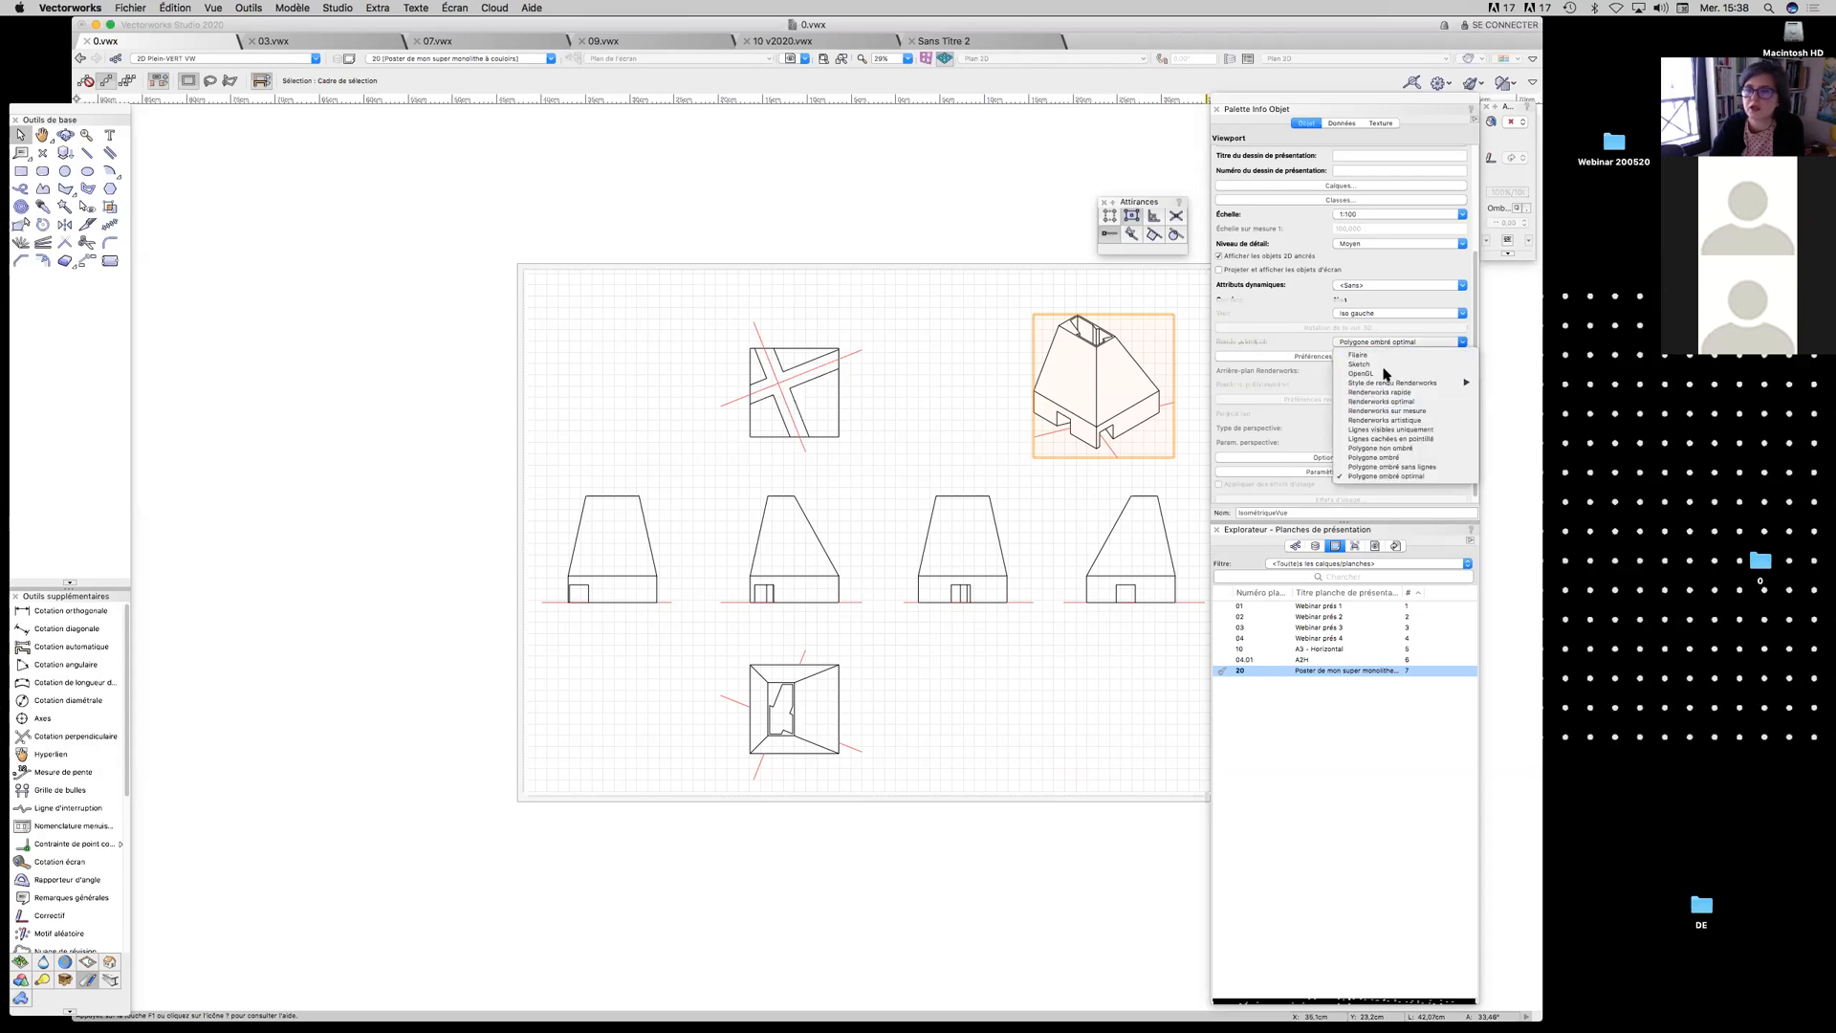
click(1384, 374)
click(1375, 386)
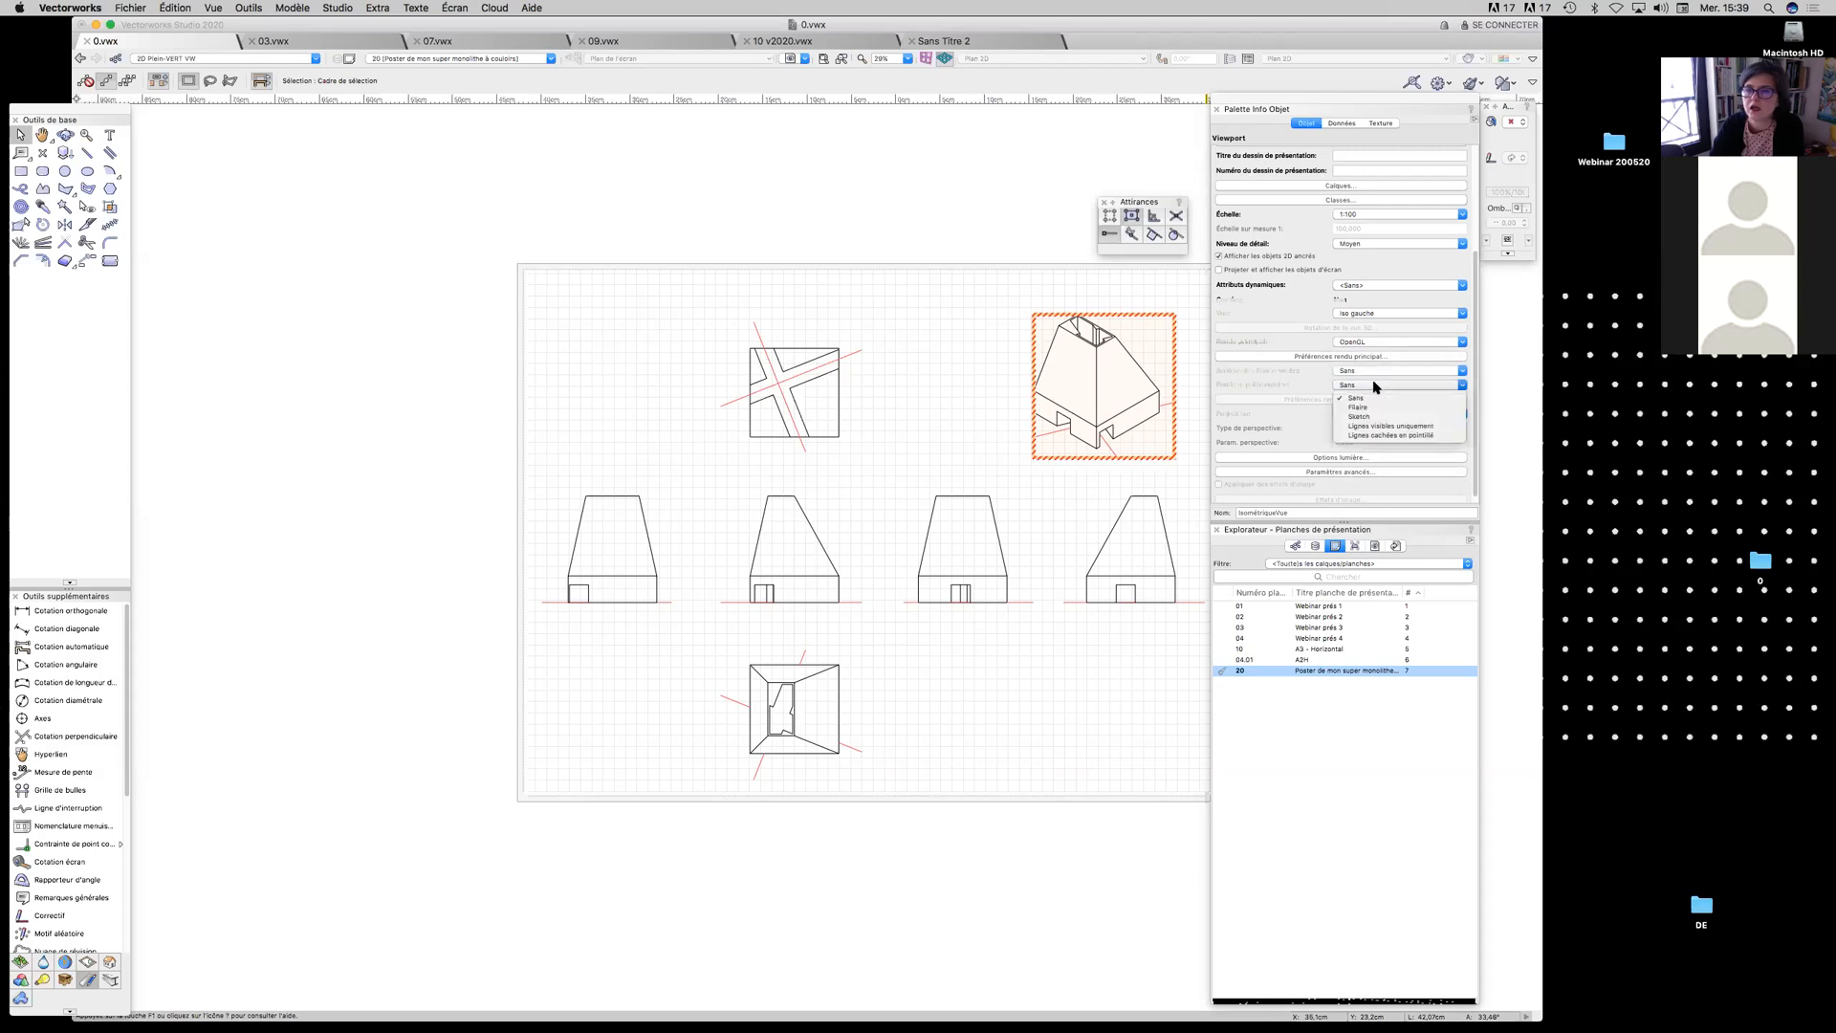
click(1381, 427)
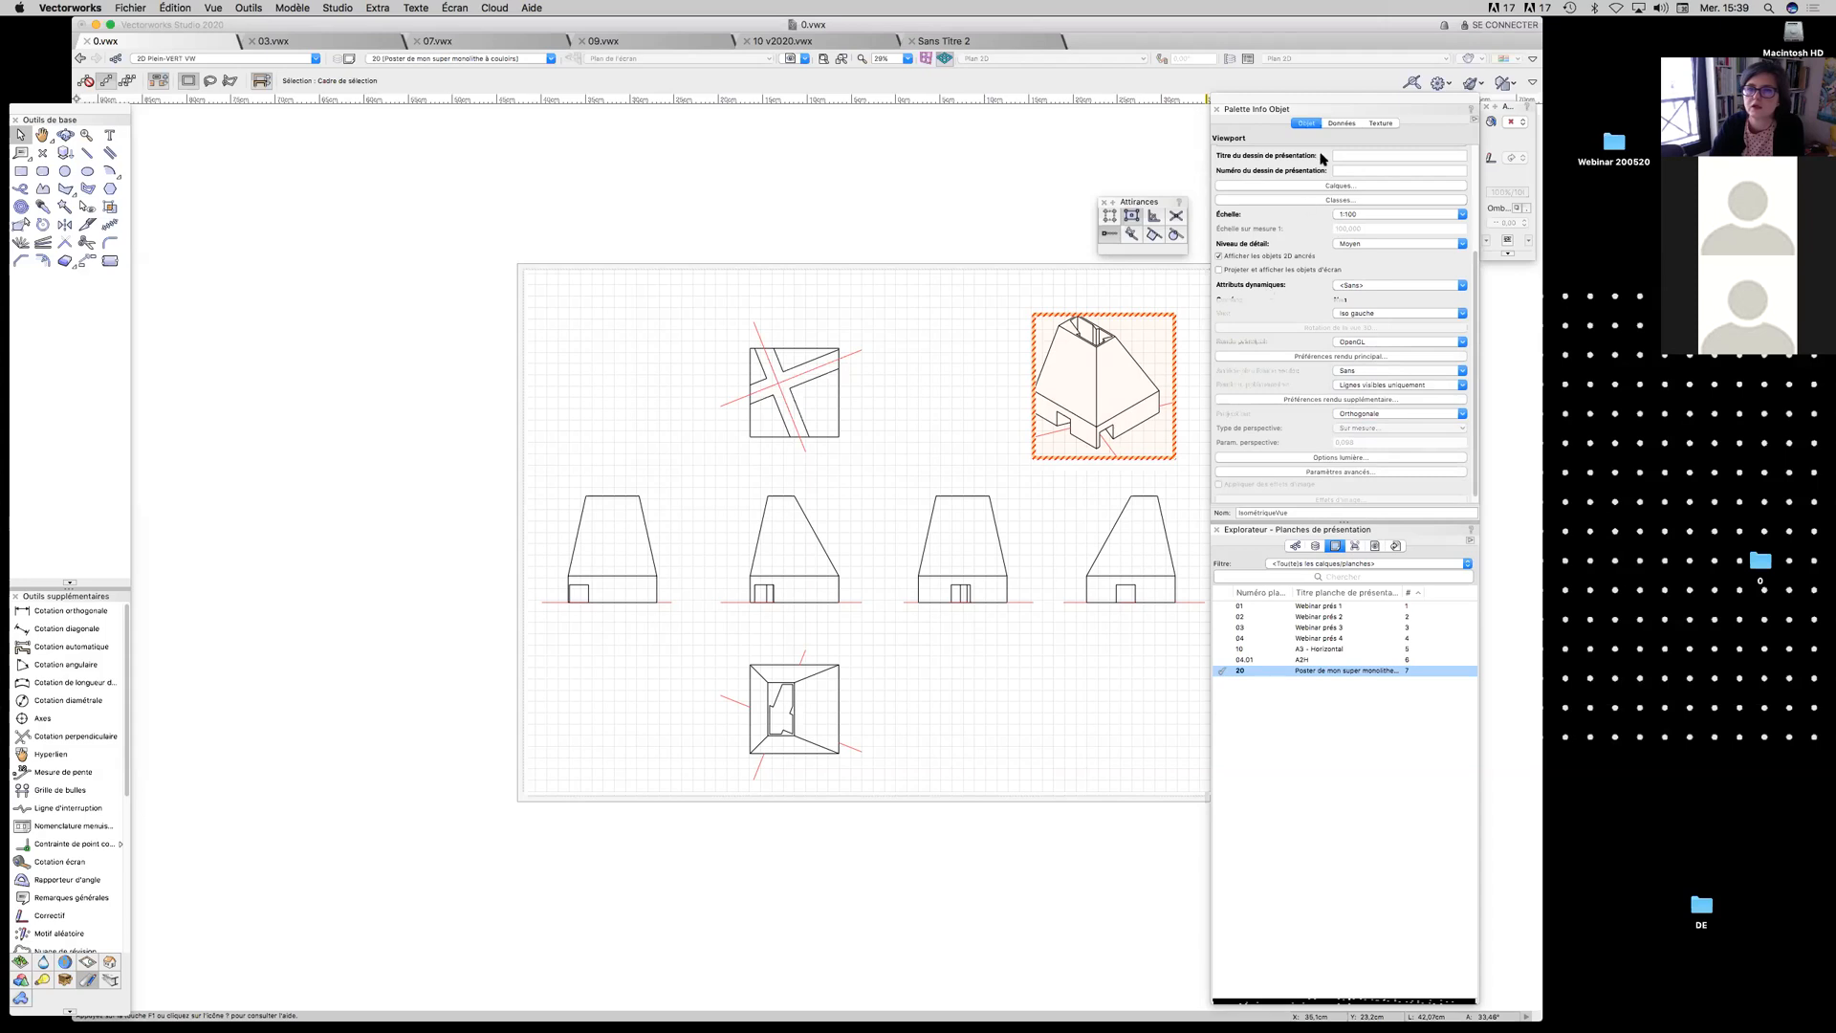
scroll(1328, 230, up, 5)
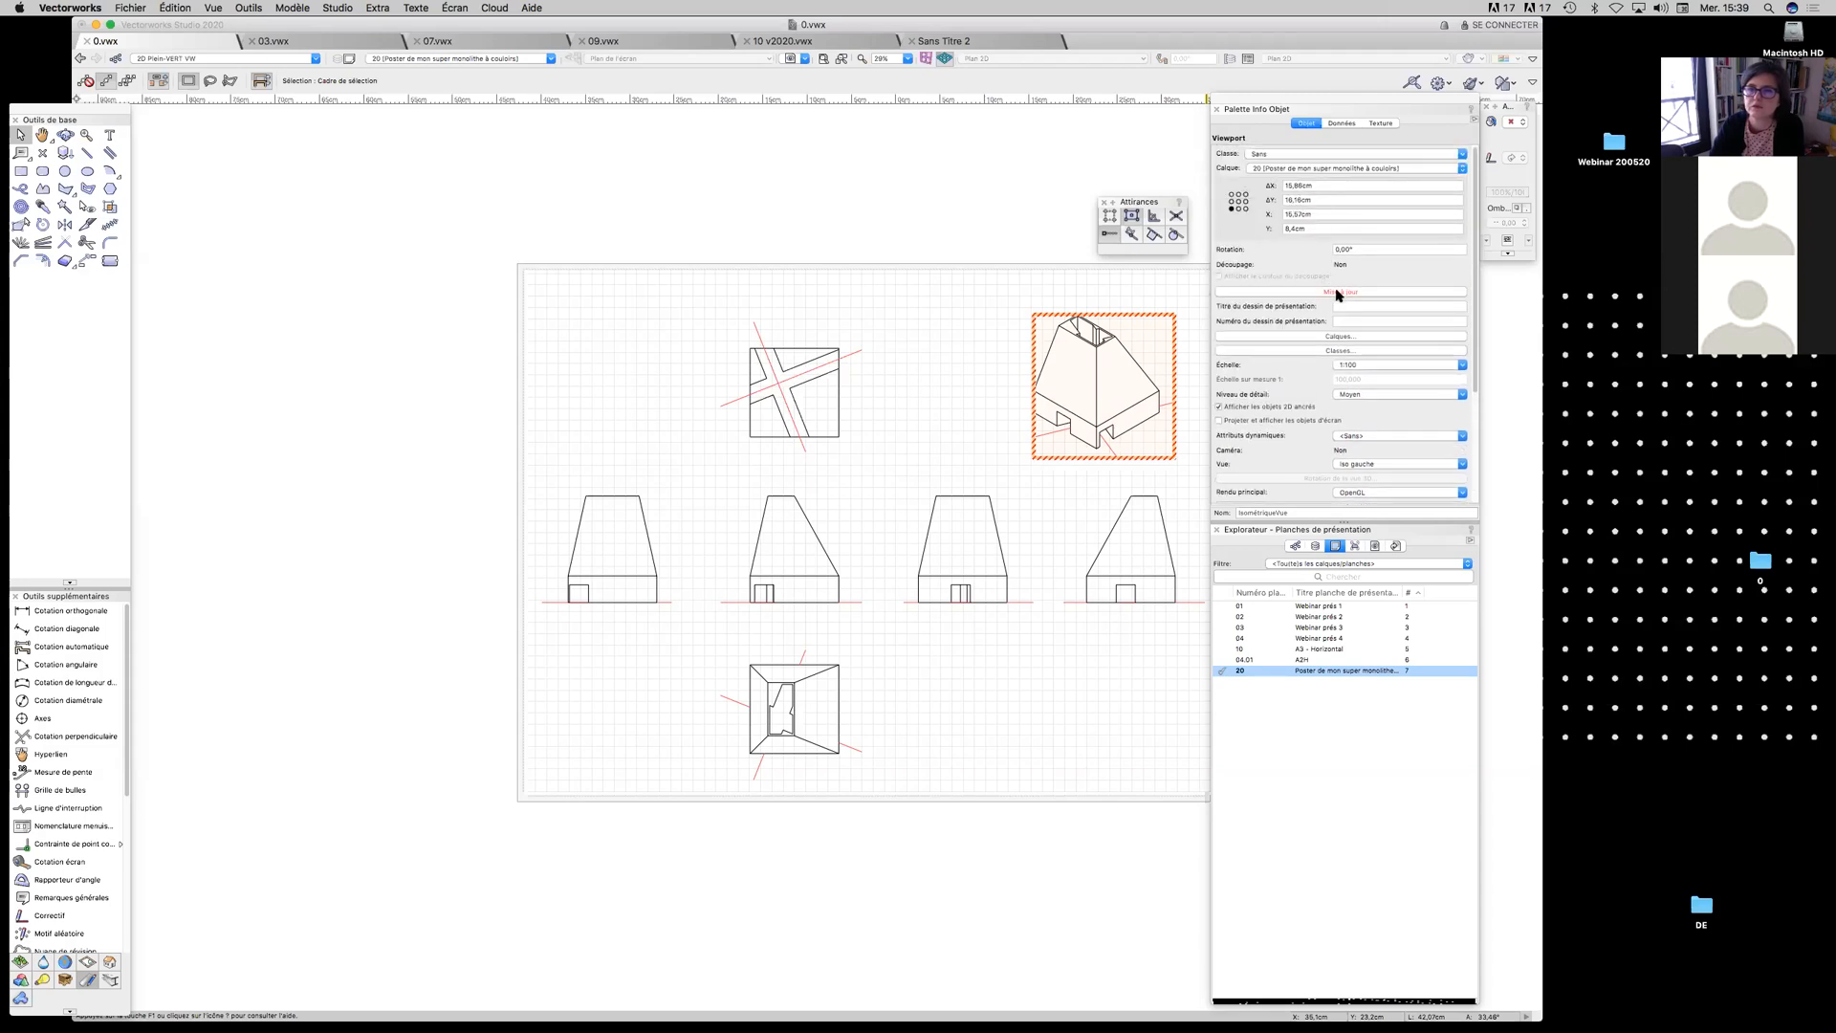
click(1337, 292)
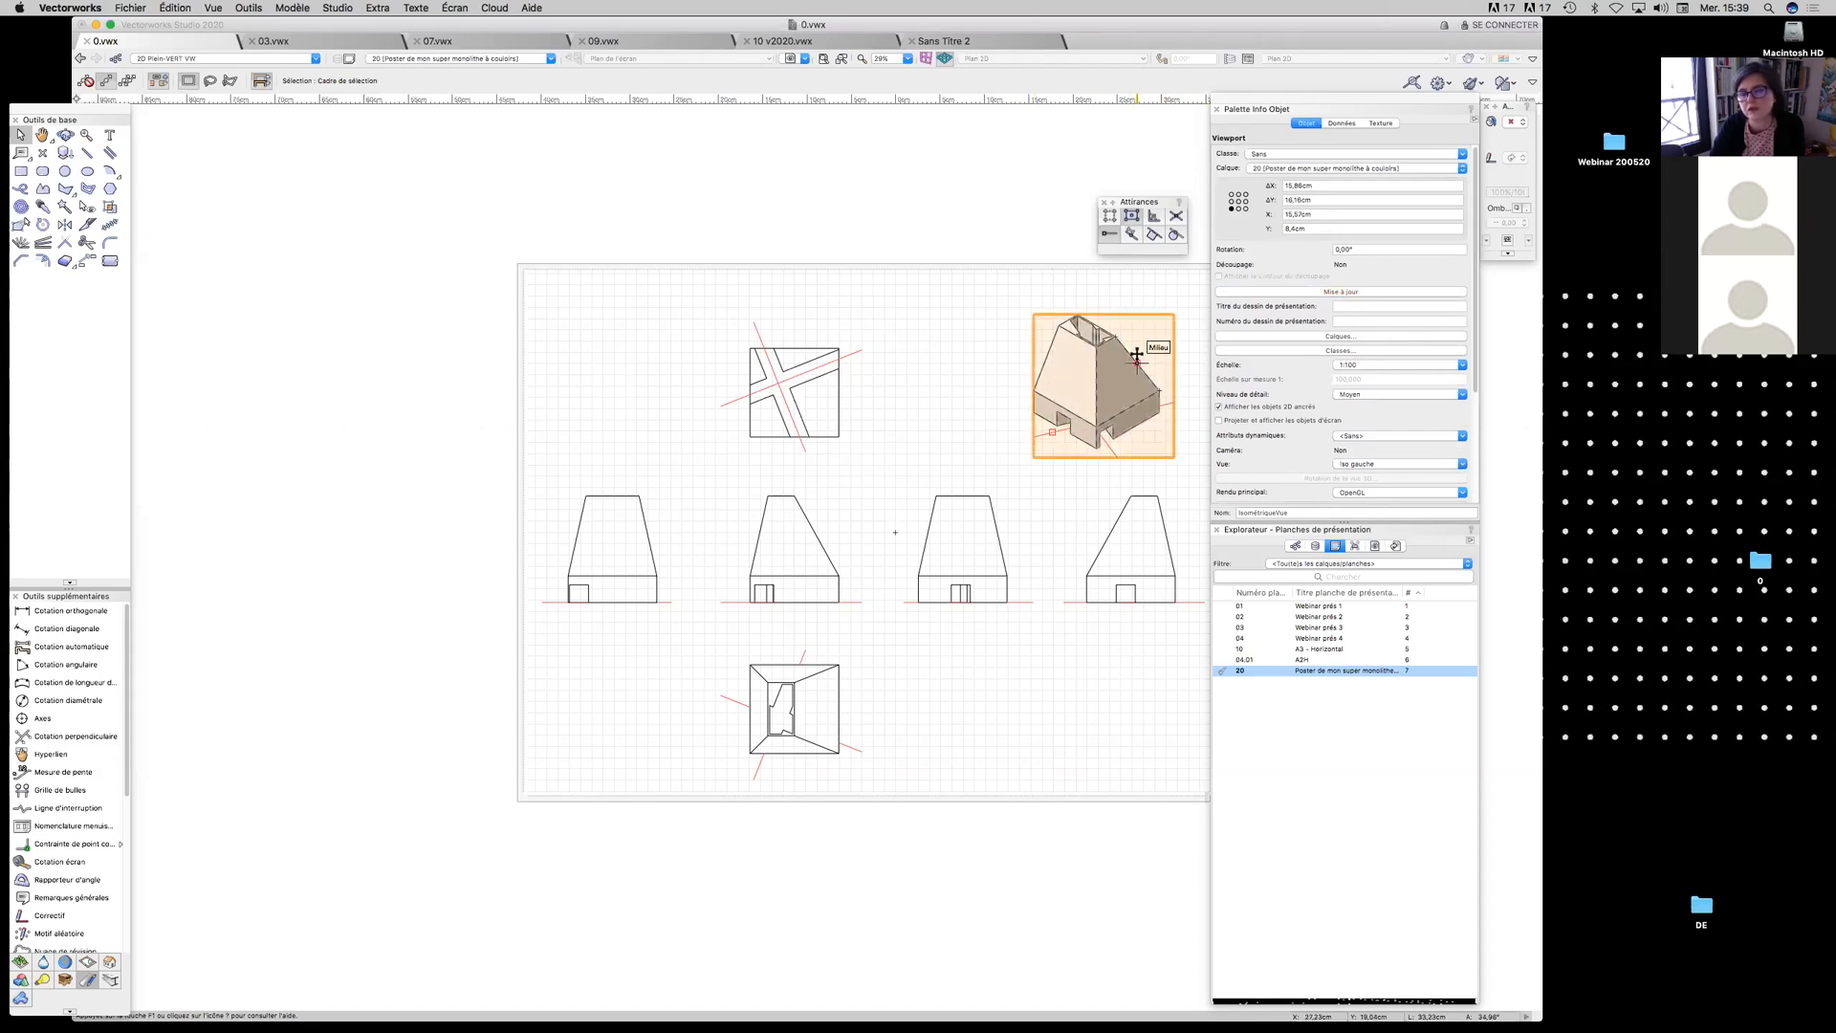
Try the Perspective projection on the isometric viewport, update it and examine the result on the sheet
scroll(1298, 430, down, 3)
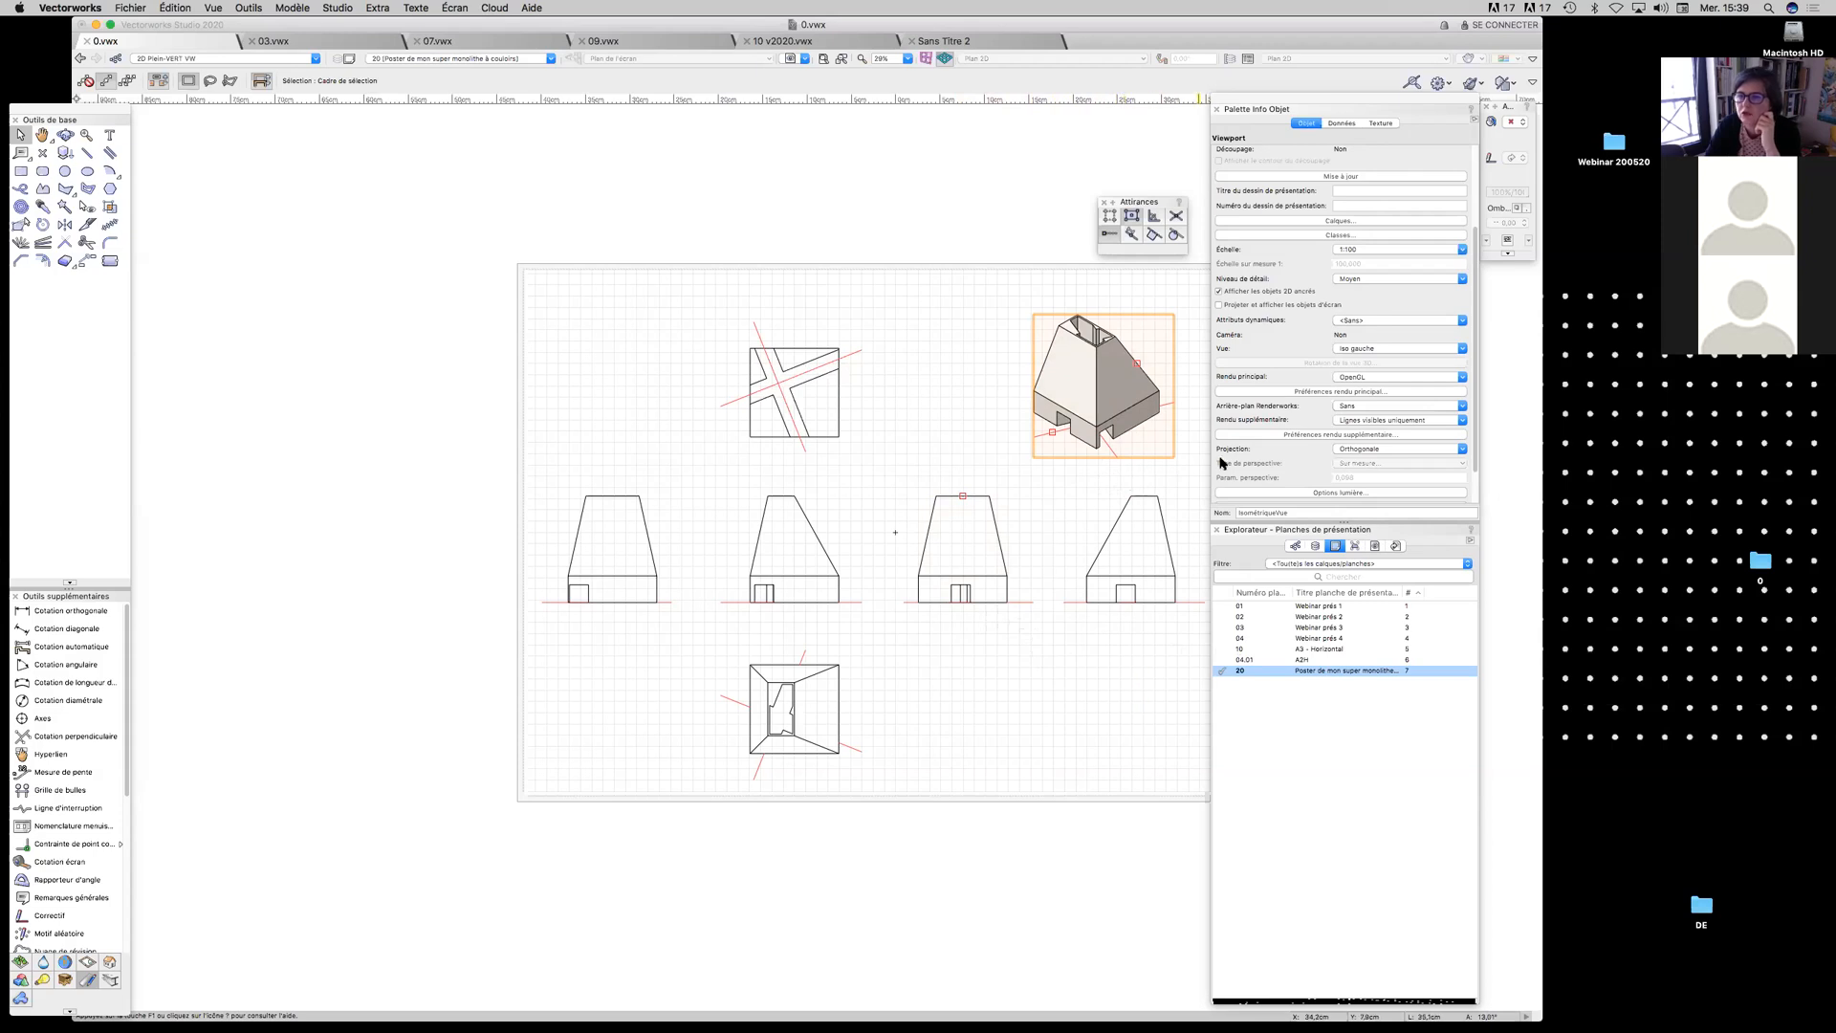
scroll(1318, 454, down, 1)
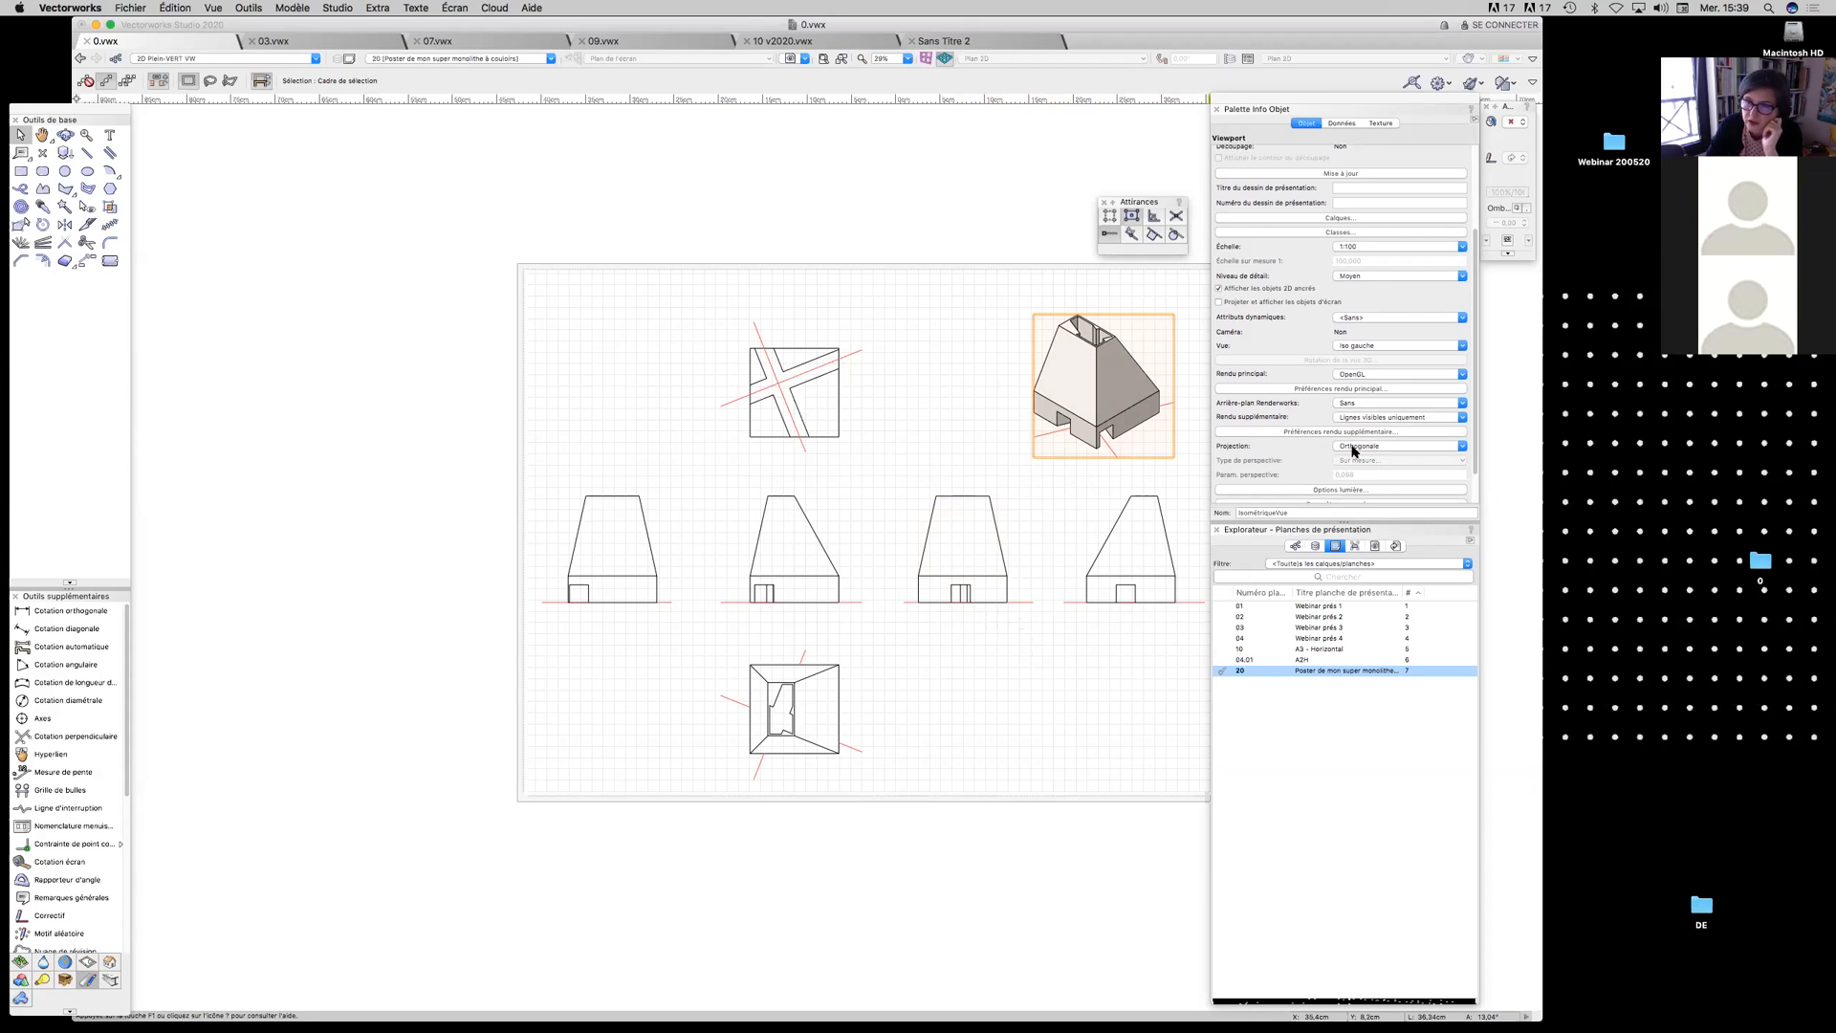
click(1354, 448)
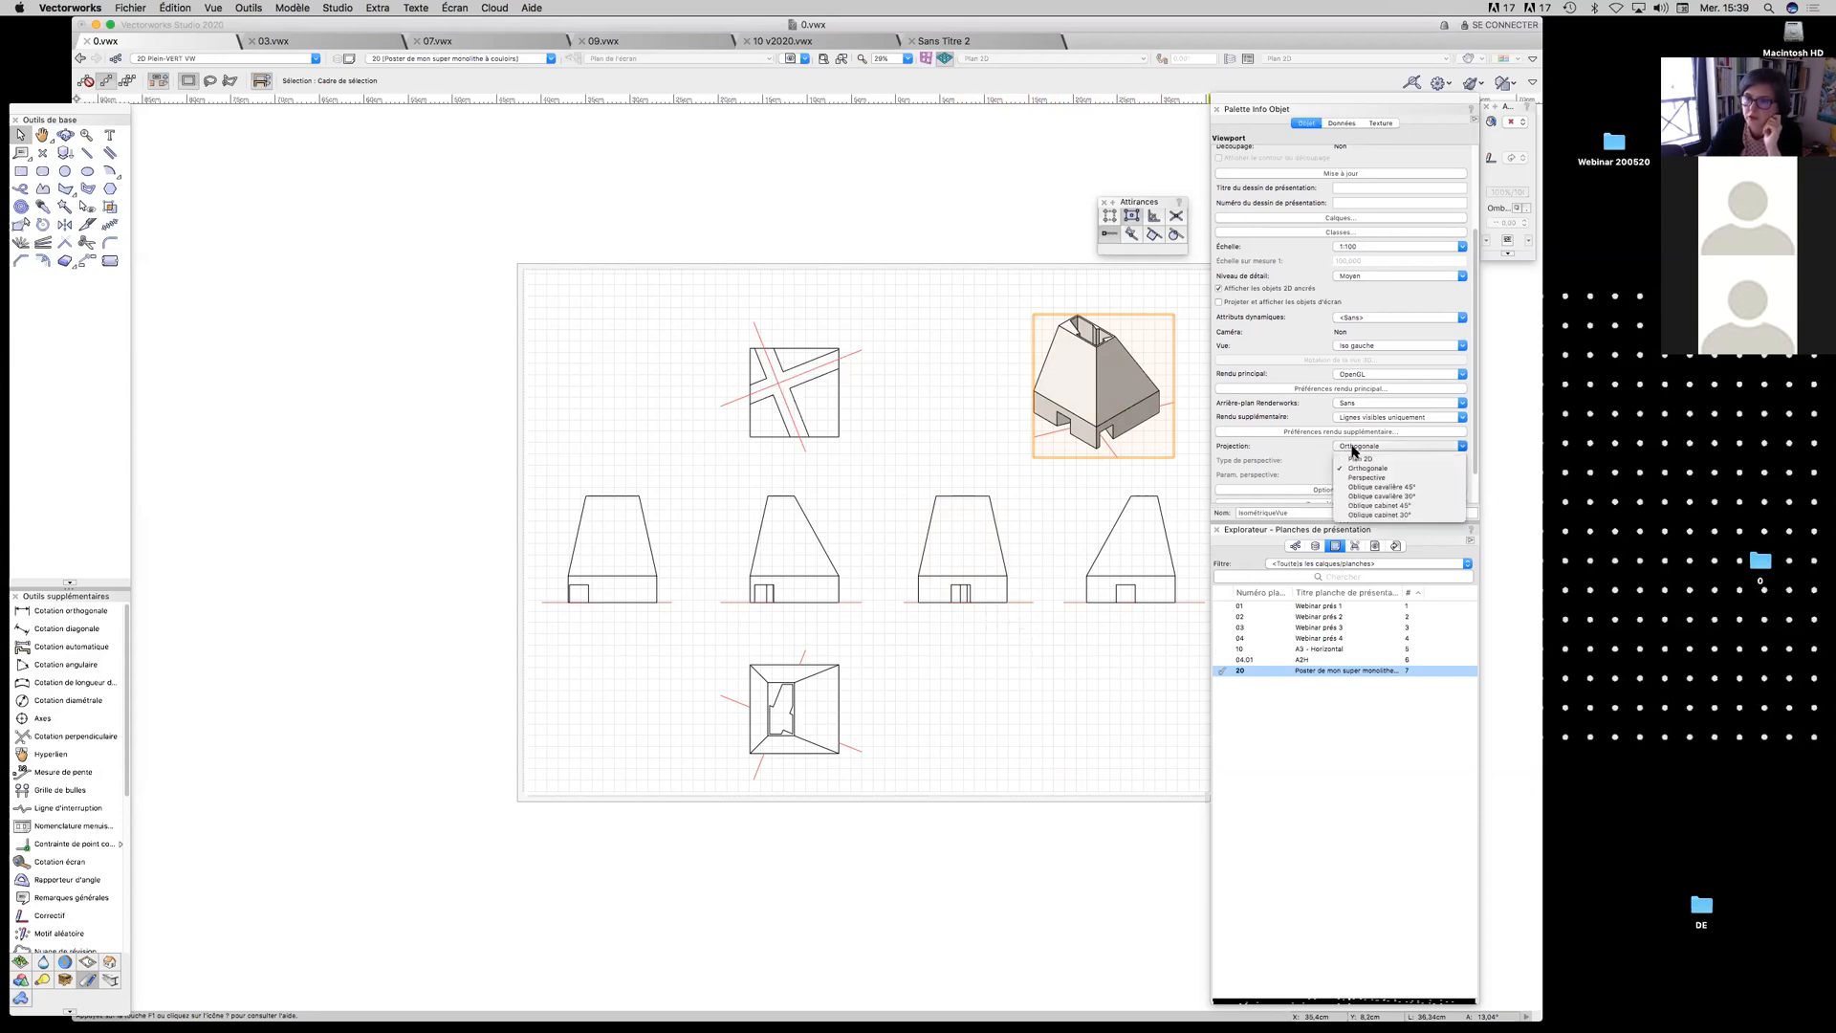
click(1370, 478)
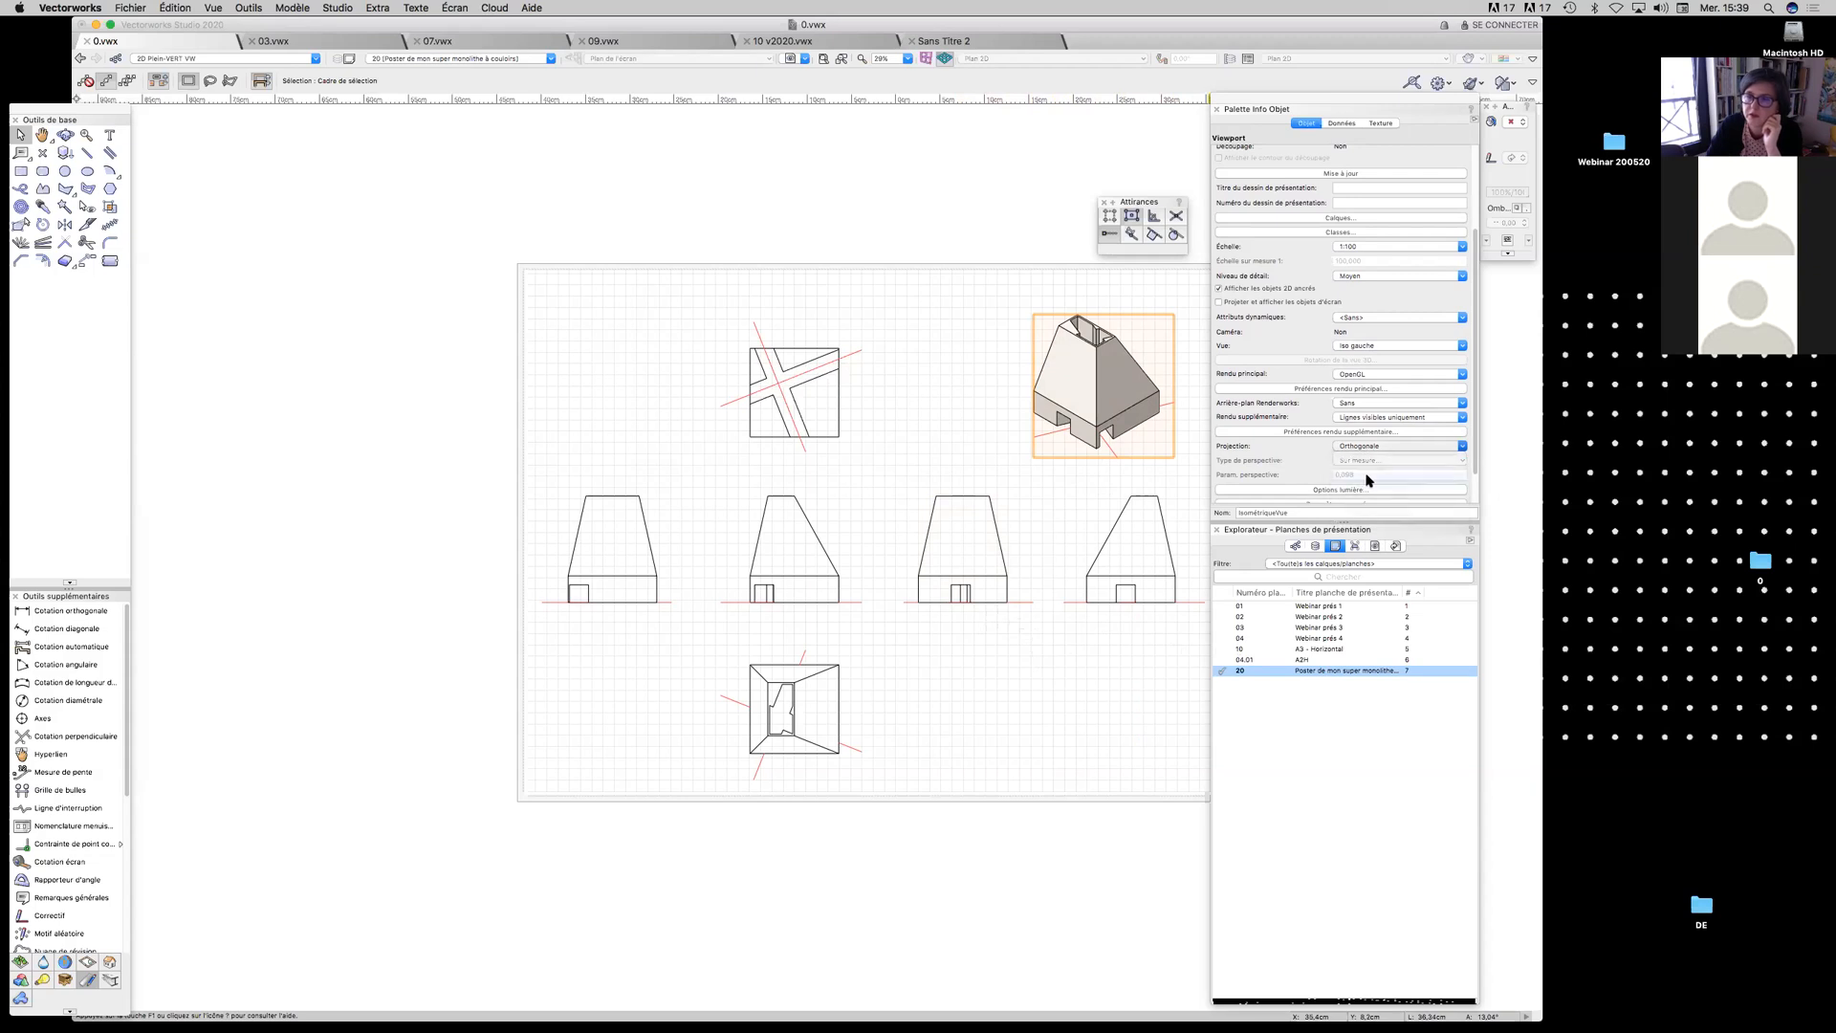
click(1336, 174)
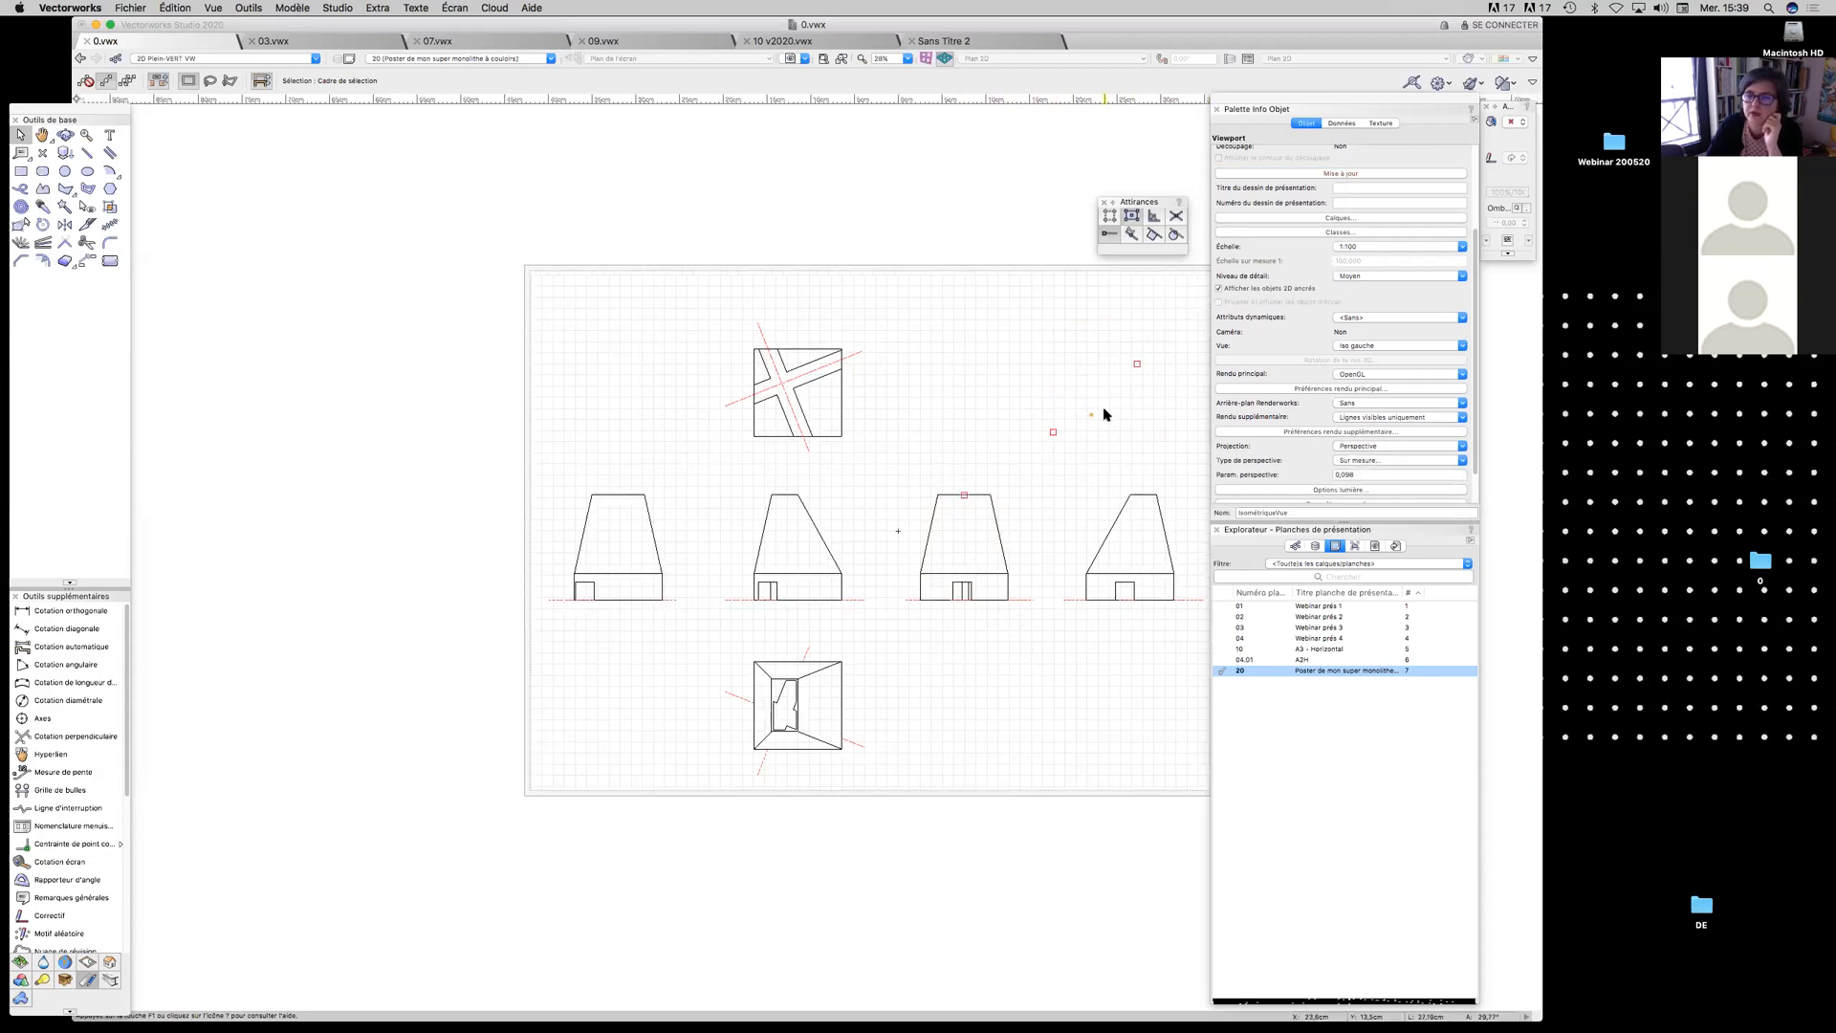
scroll(1105, 413, up, 3)
scroll(1100, 419, up, 5)
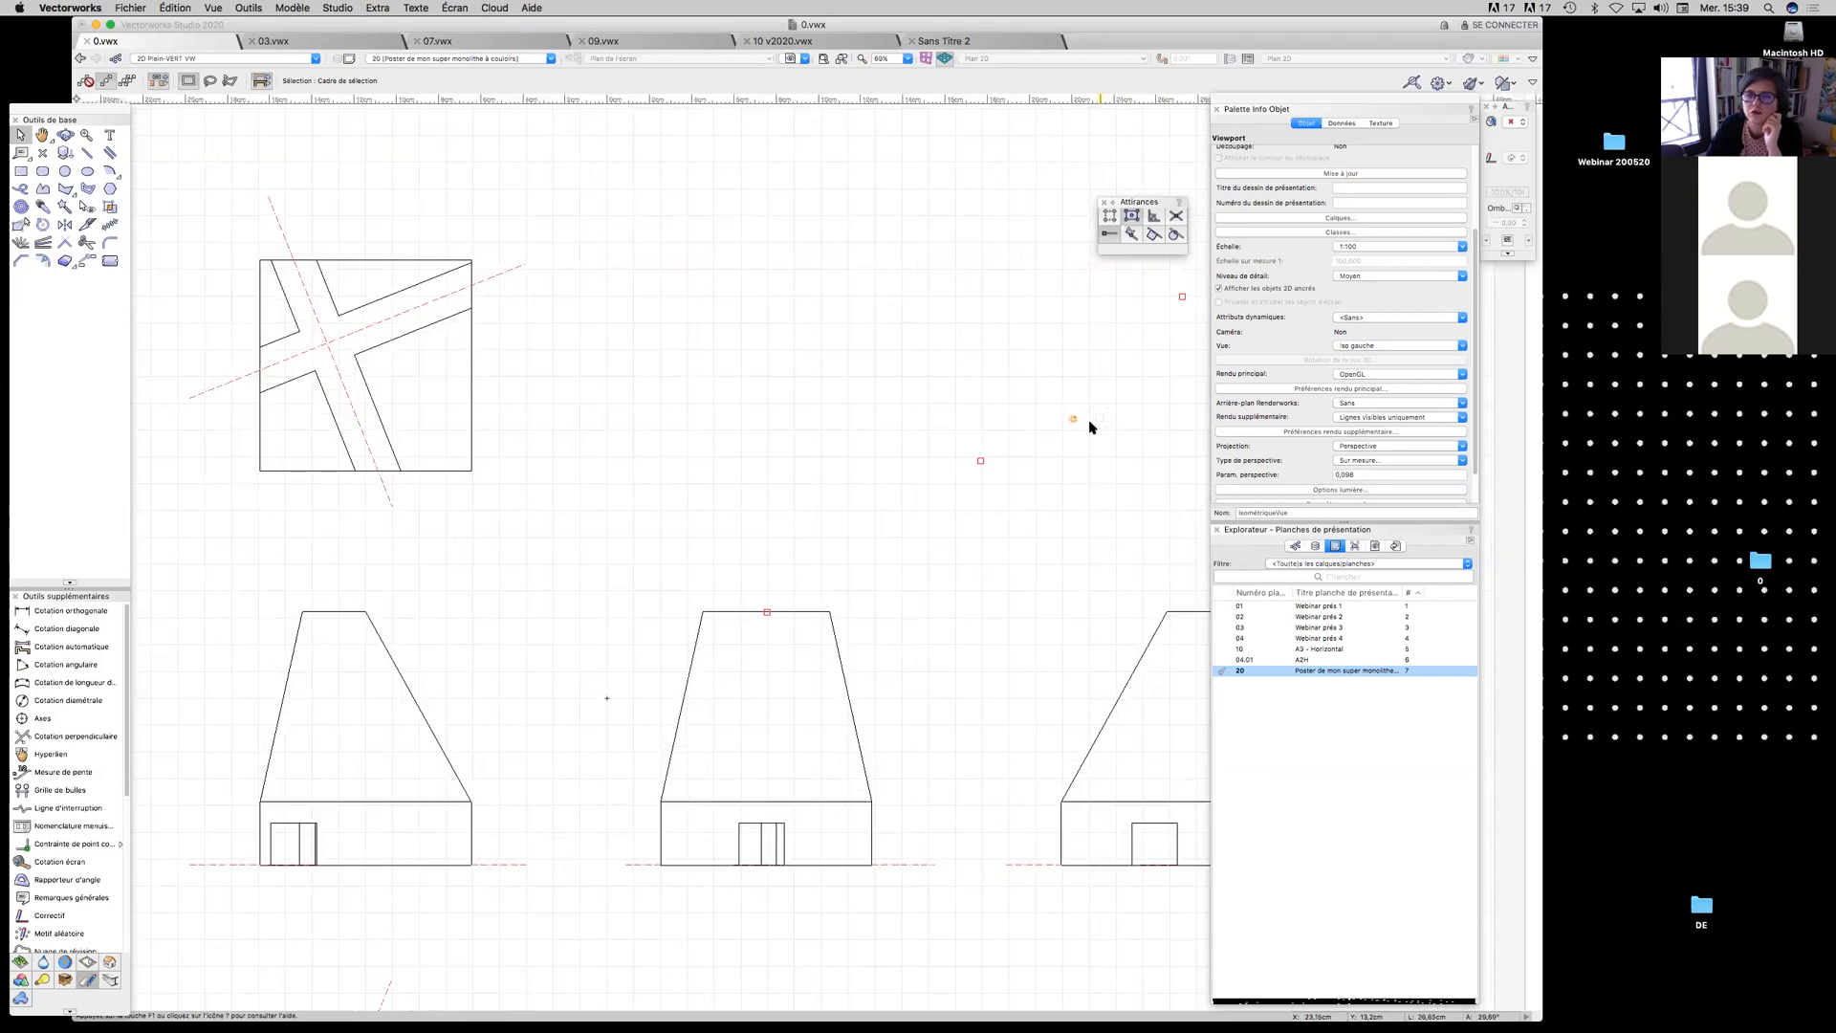
scroll(1062, 421, up, 5)
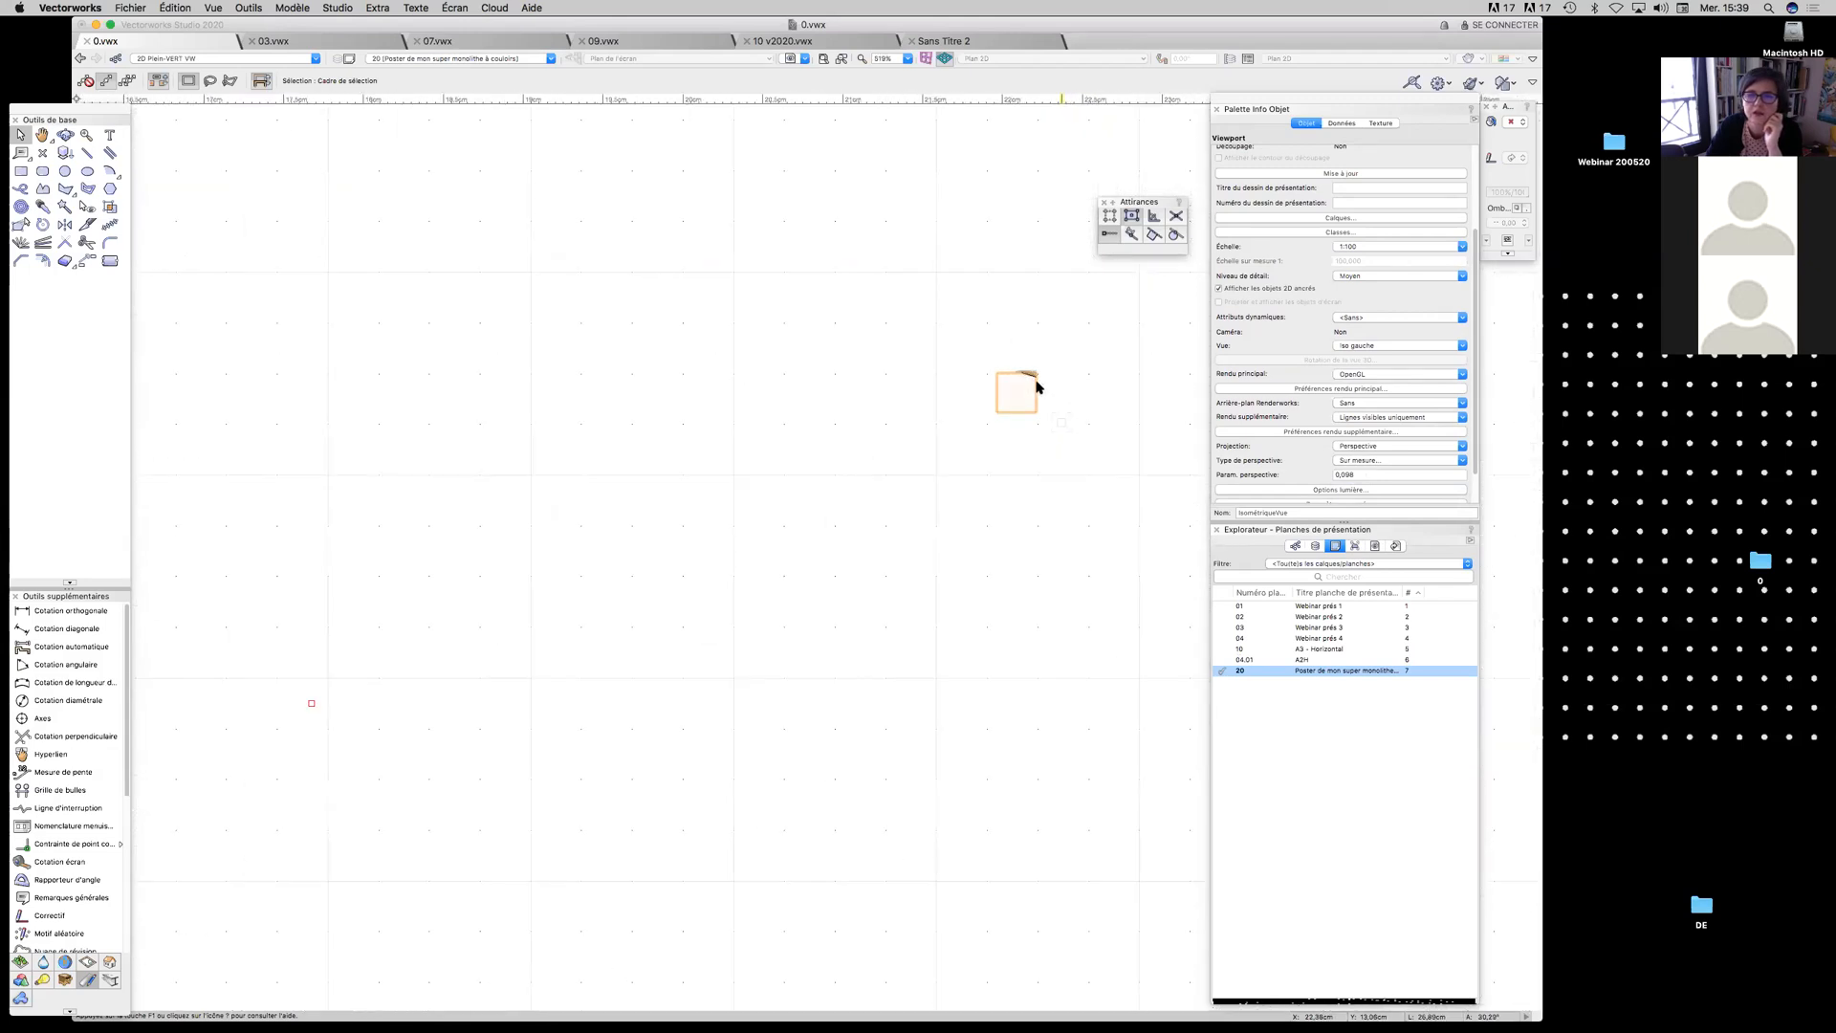
scroll(1039, 409, down, 8)
scroll(1039, 406, down, 4)
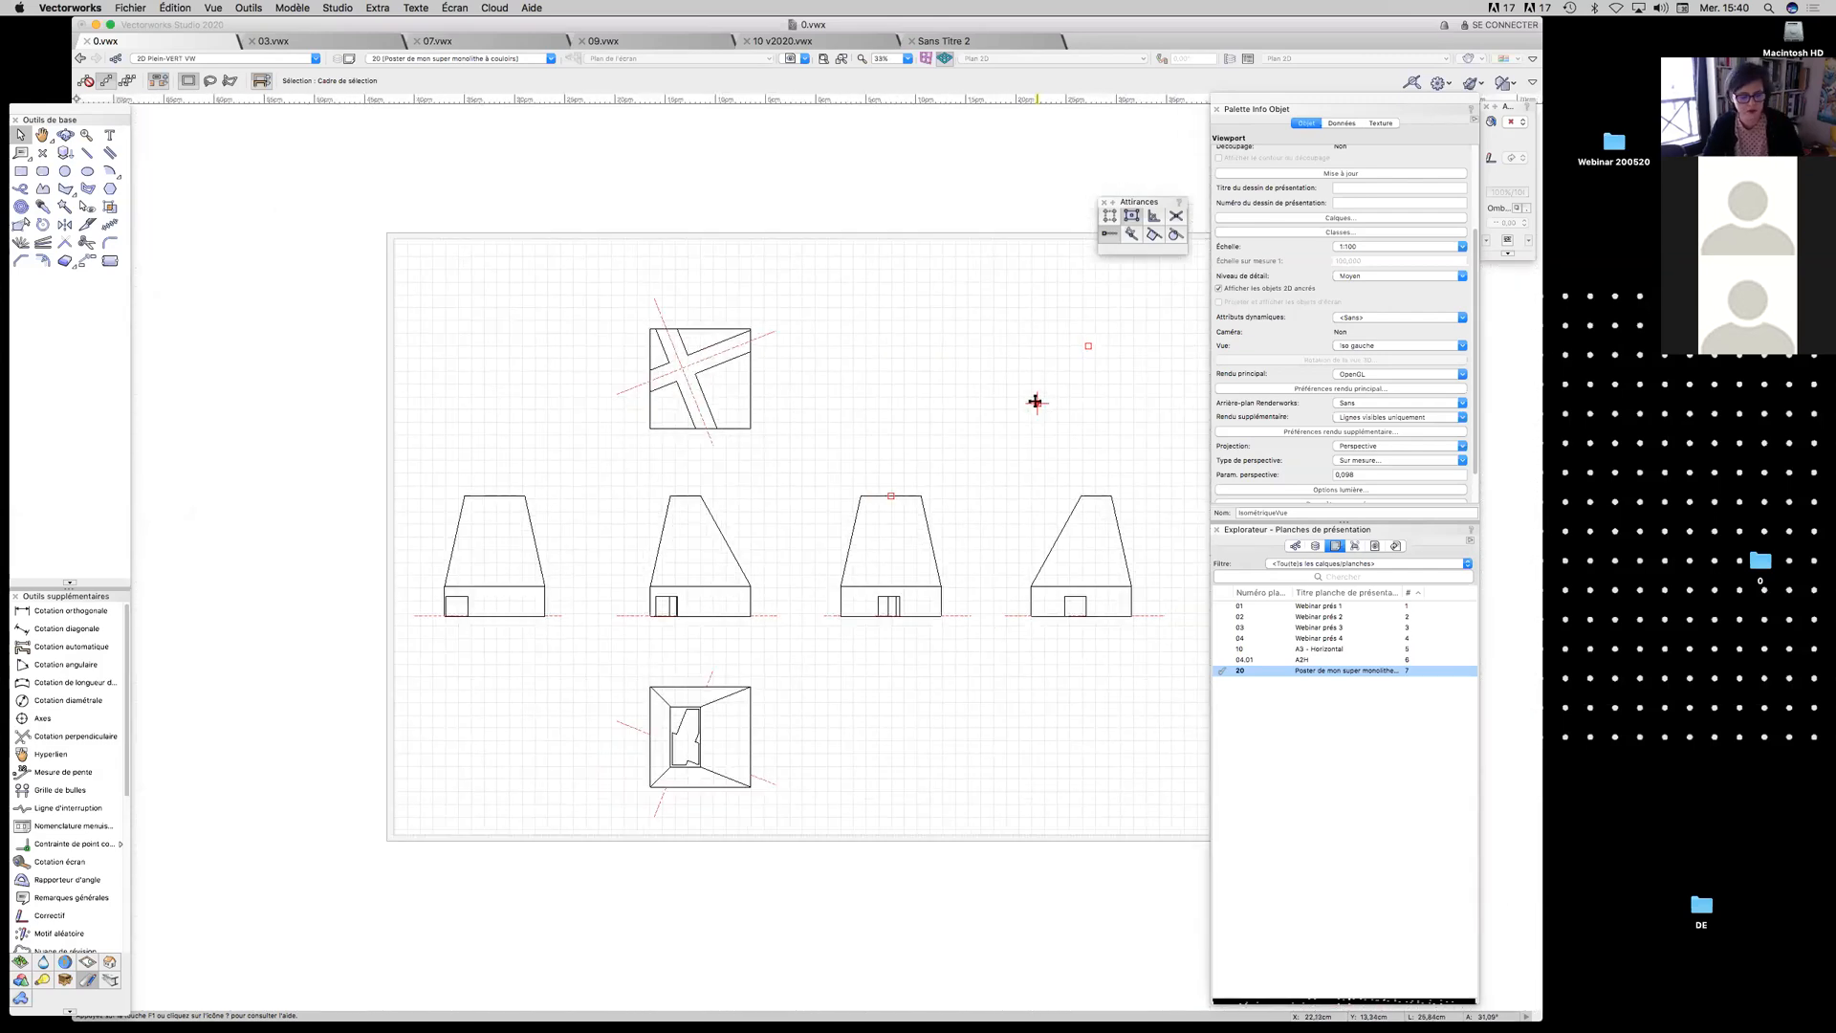
Undo the perspective projection change and update the isometric viewport
key(super+z)
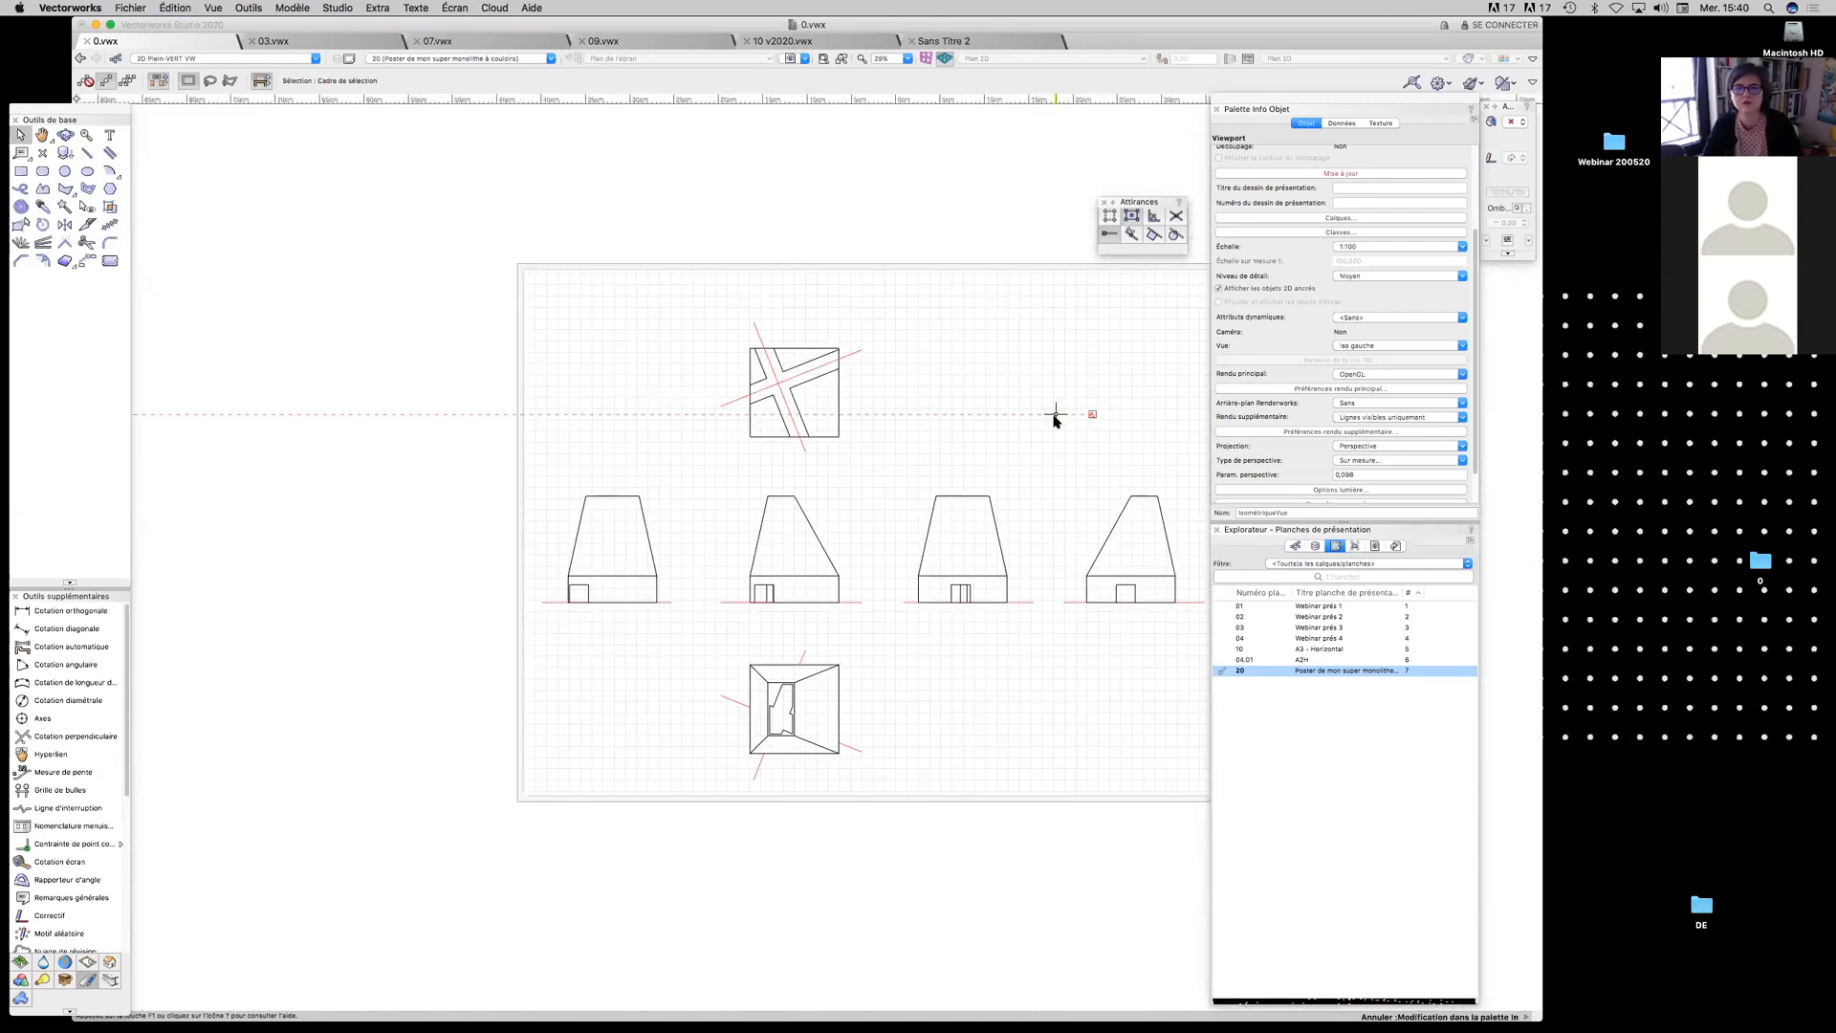
key(super+z)
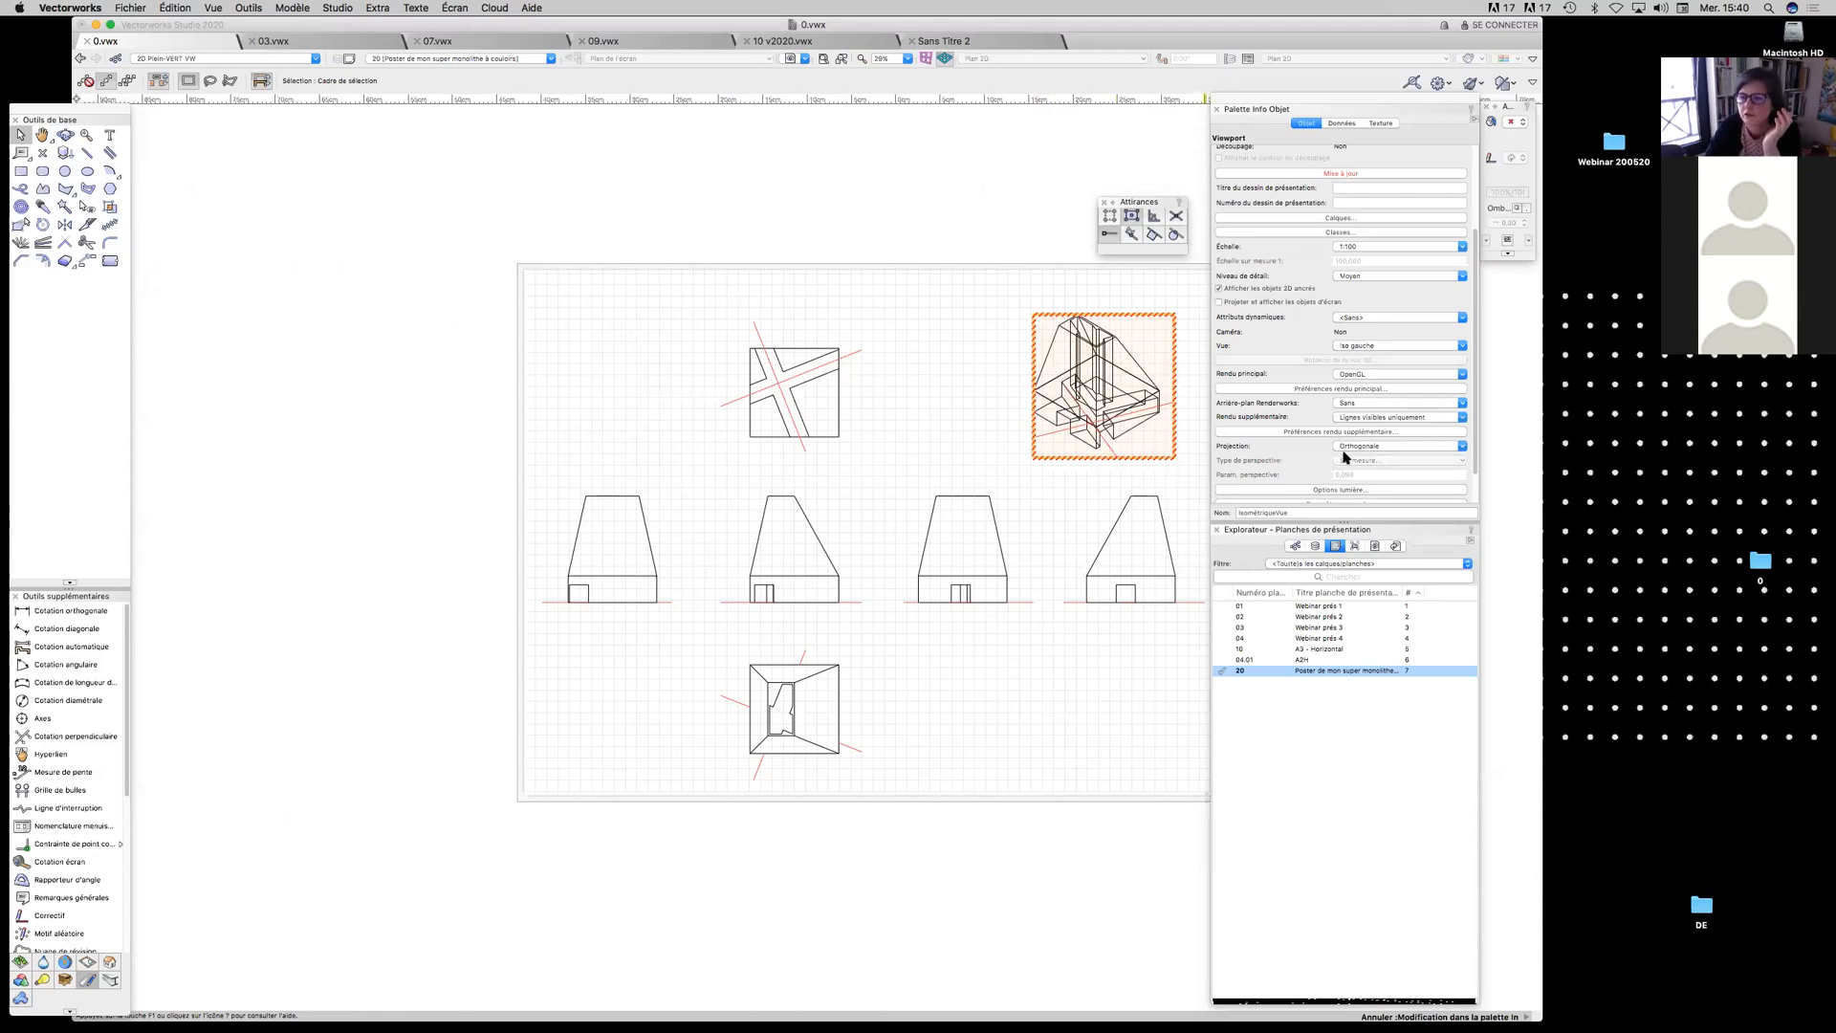
scroll(1344, 457, down, 2)
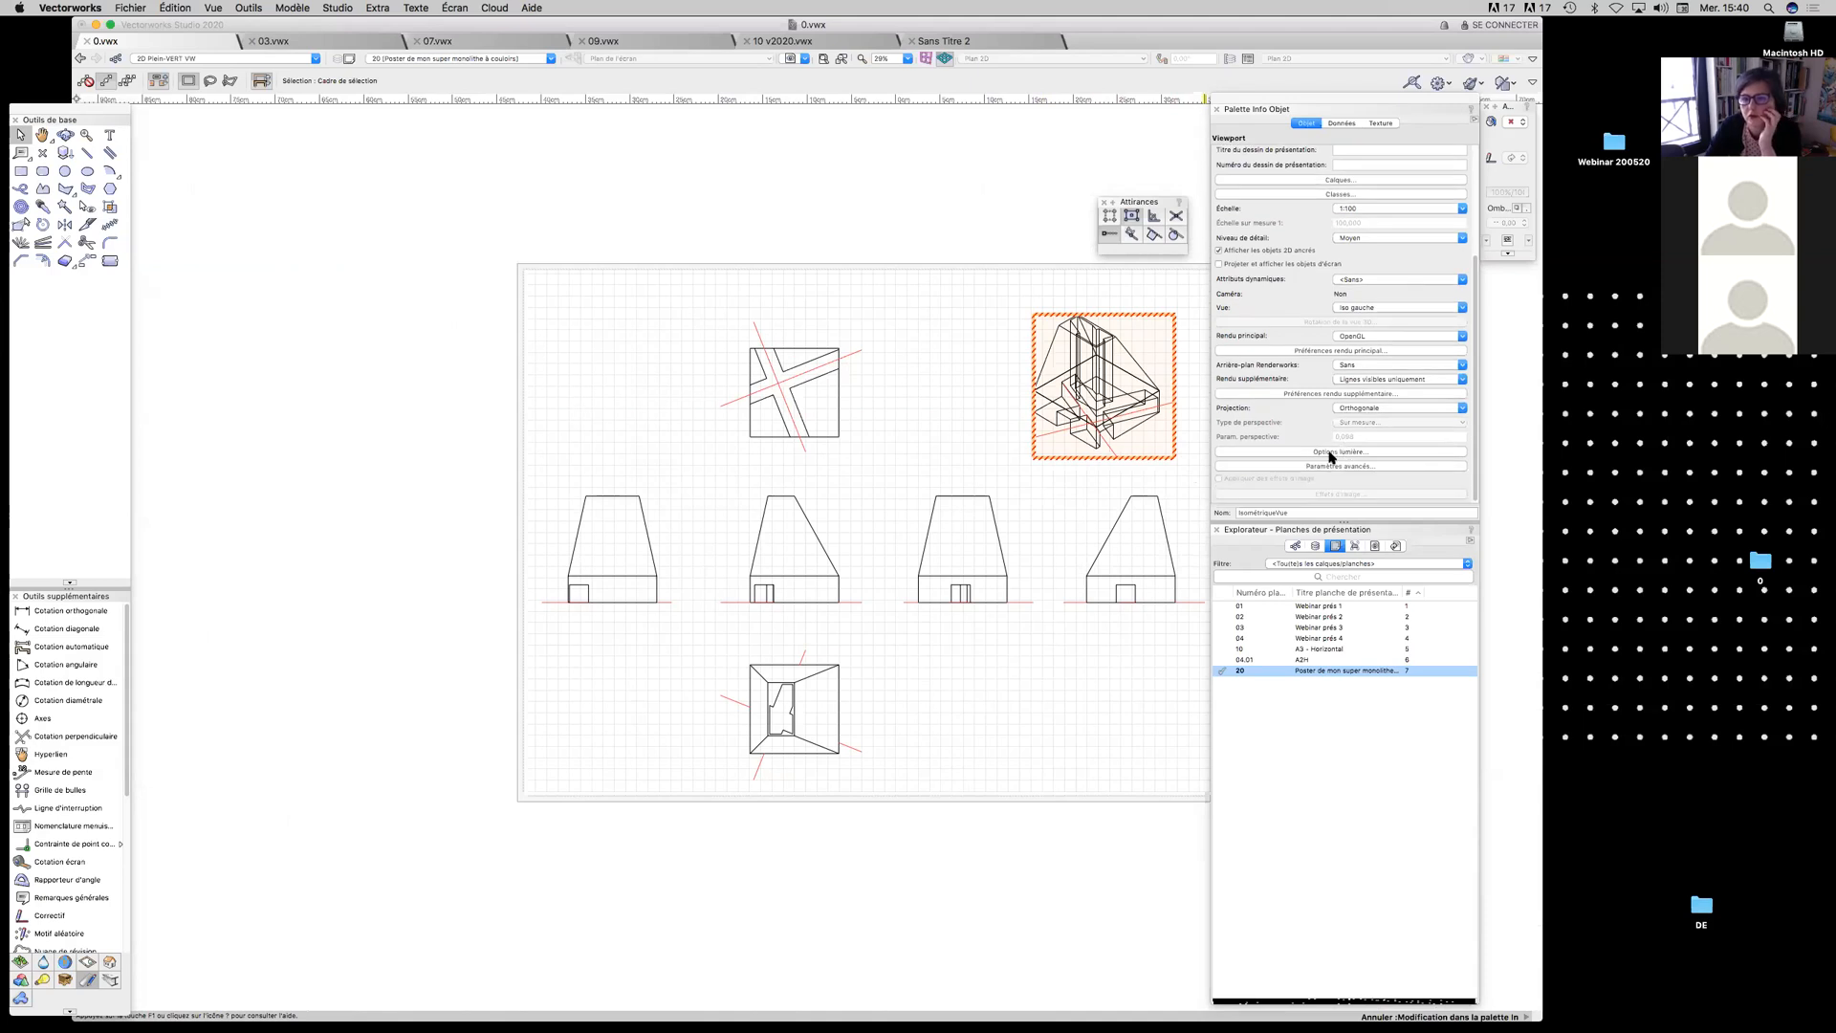
scroll(1383, 251, up, 5)
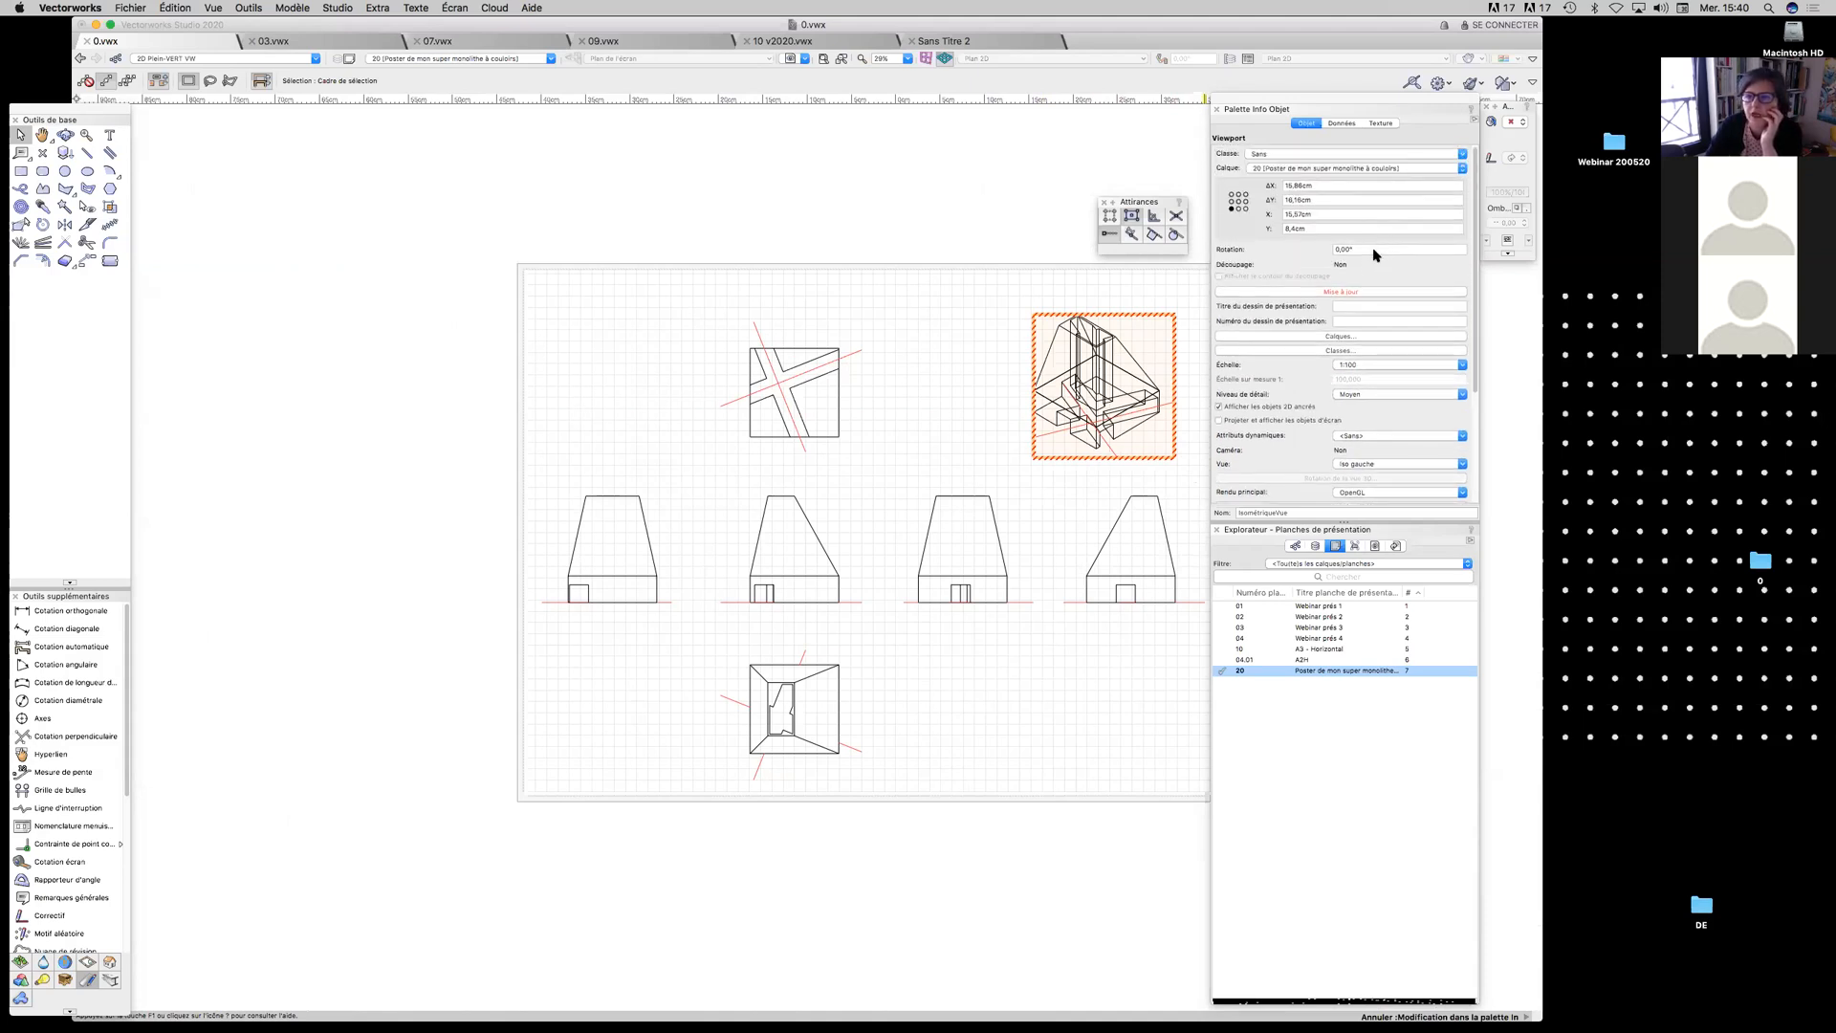
click(1350, 291)
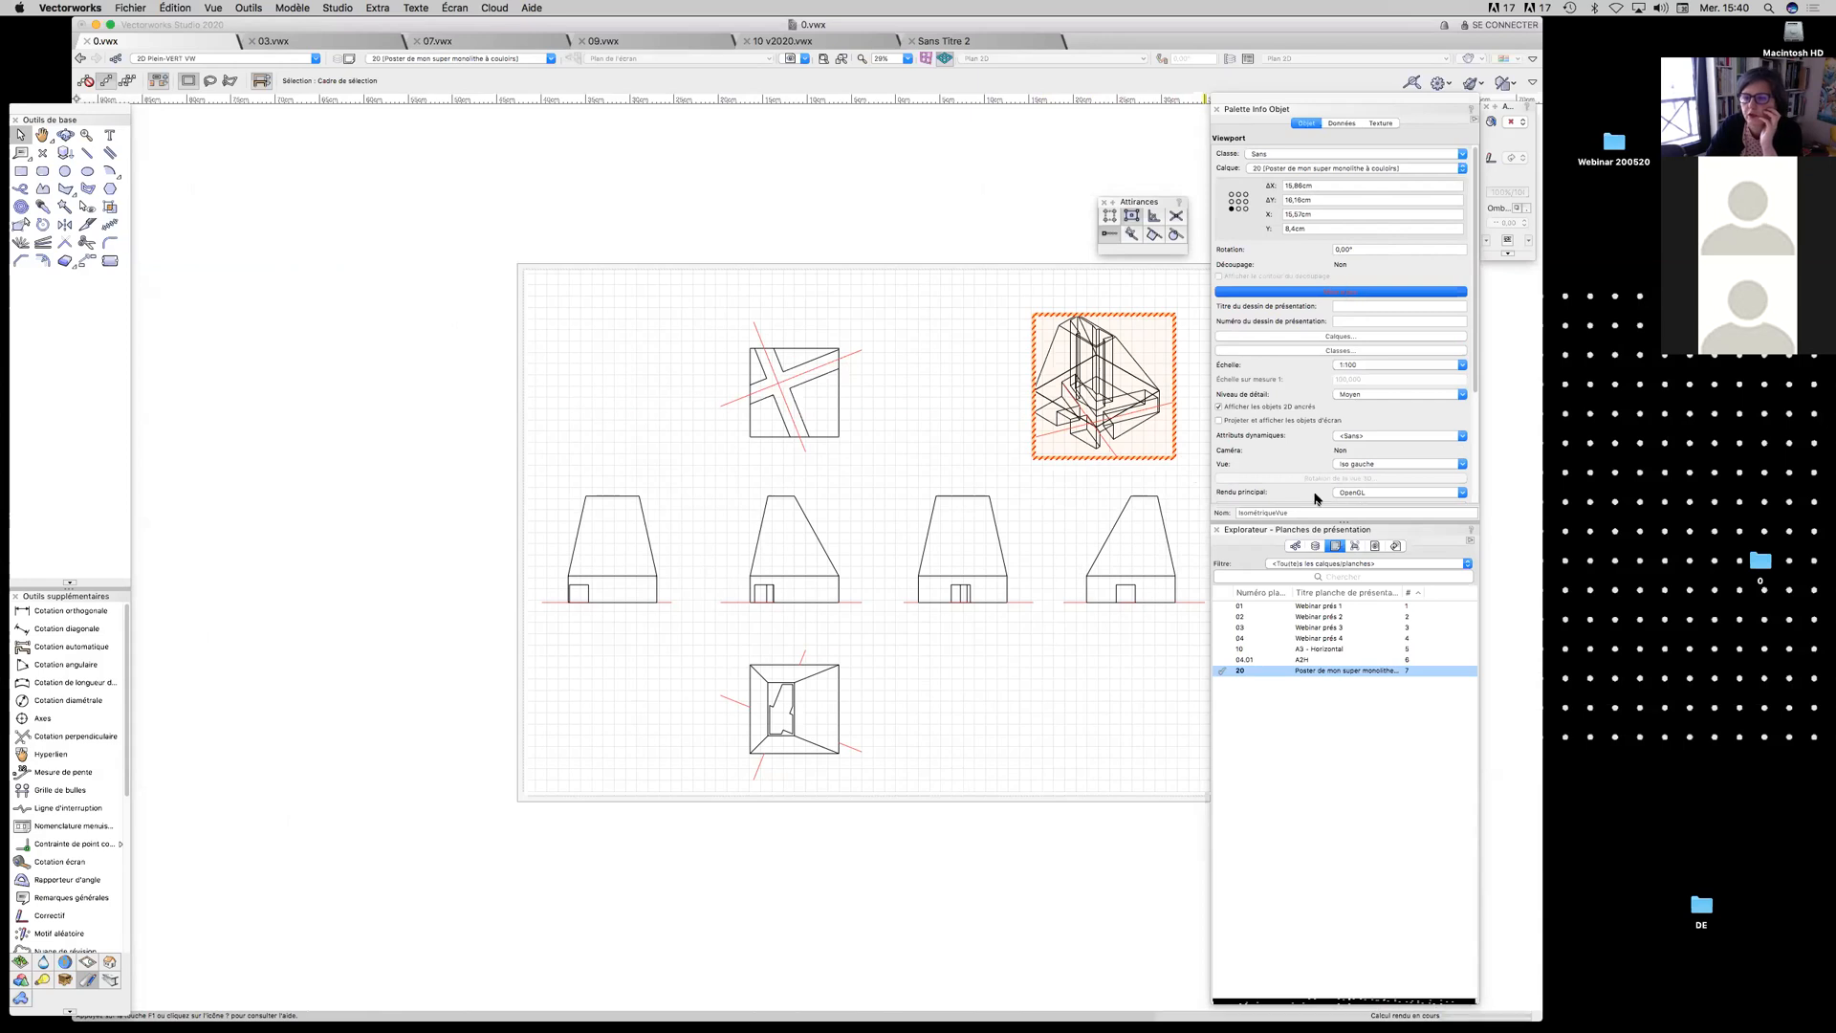
Activate the 3D design layer containing the monolith
click(1312, 547)
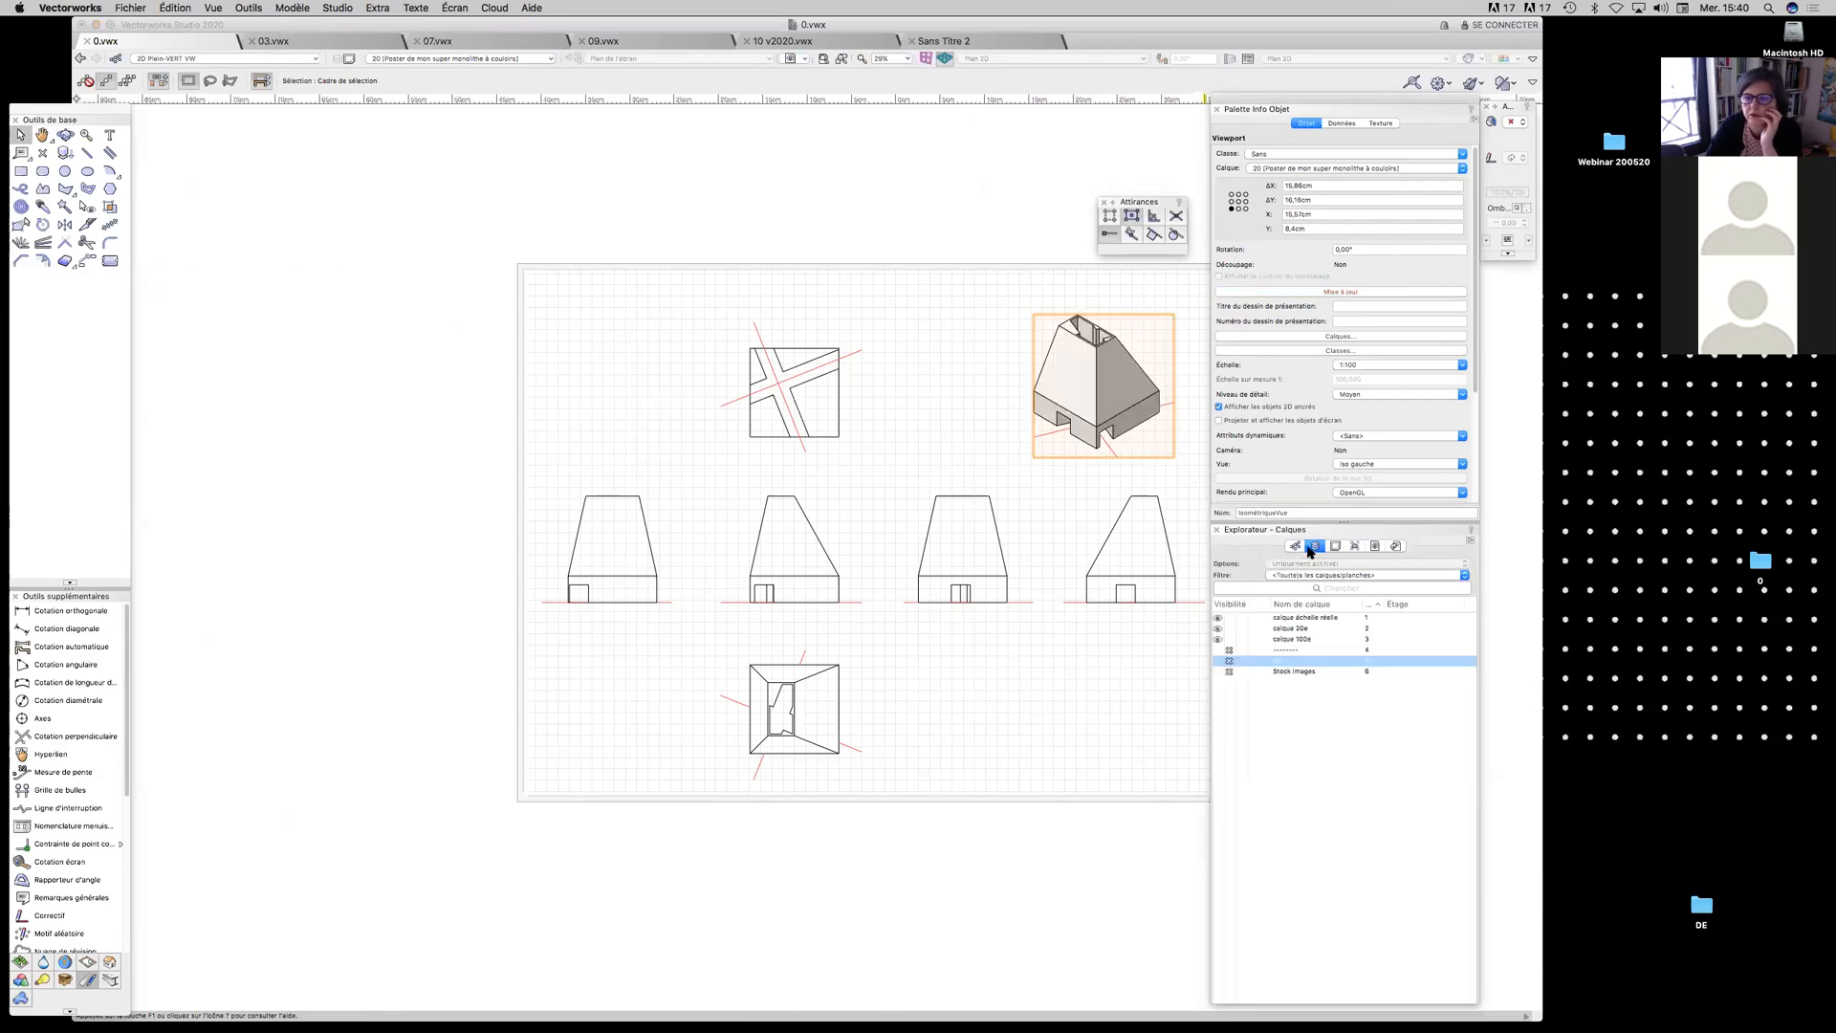
click(1263, 664)
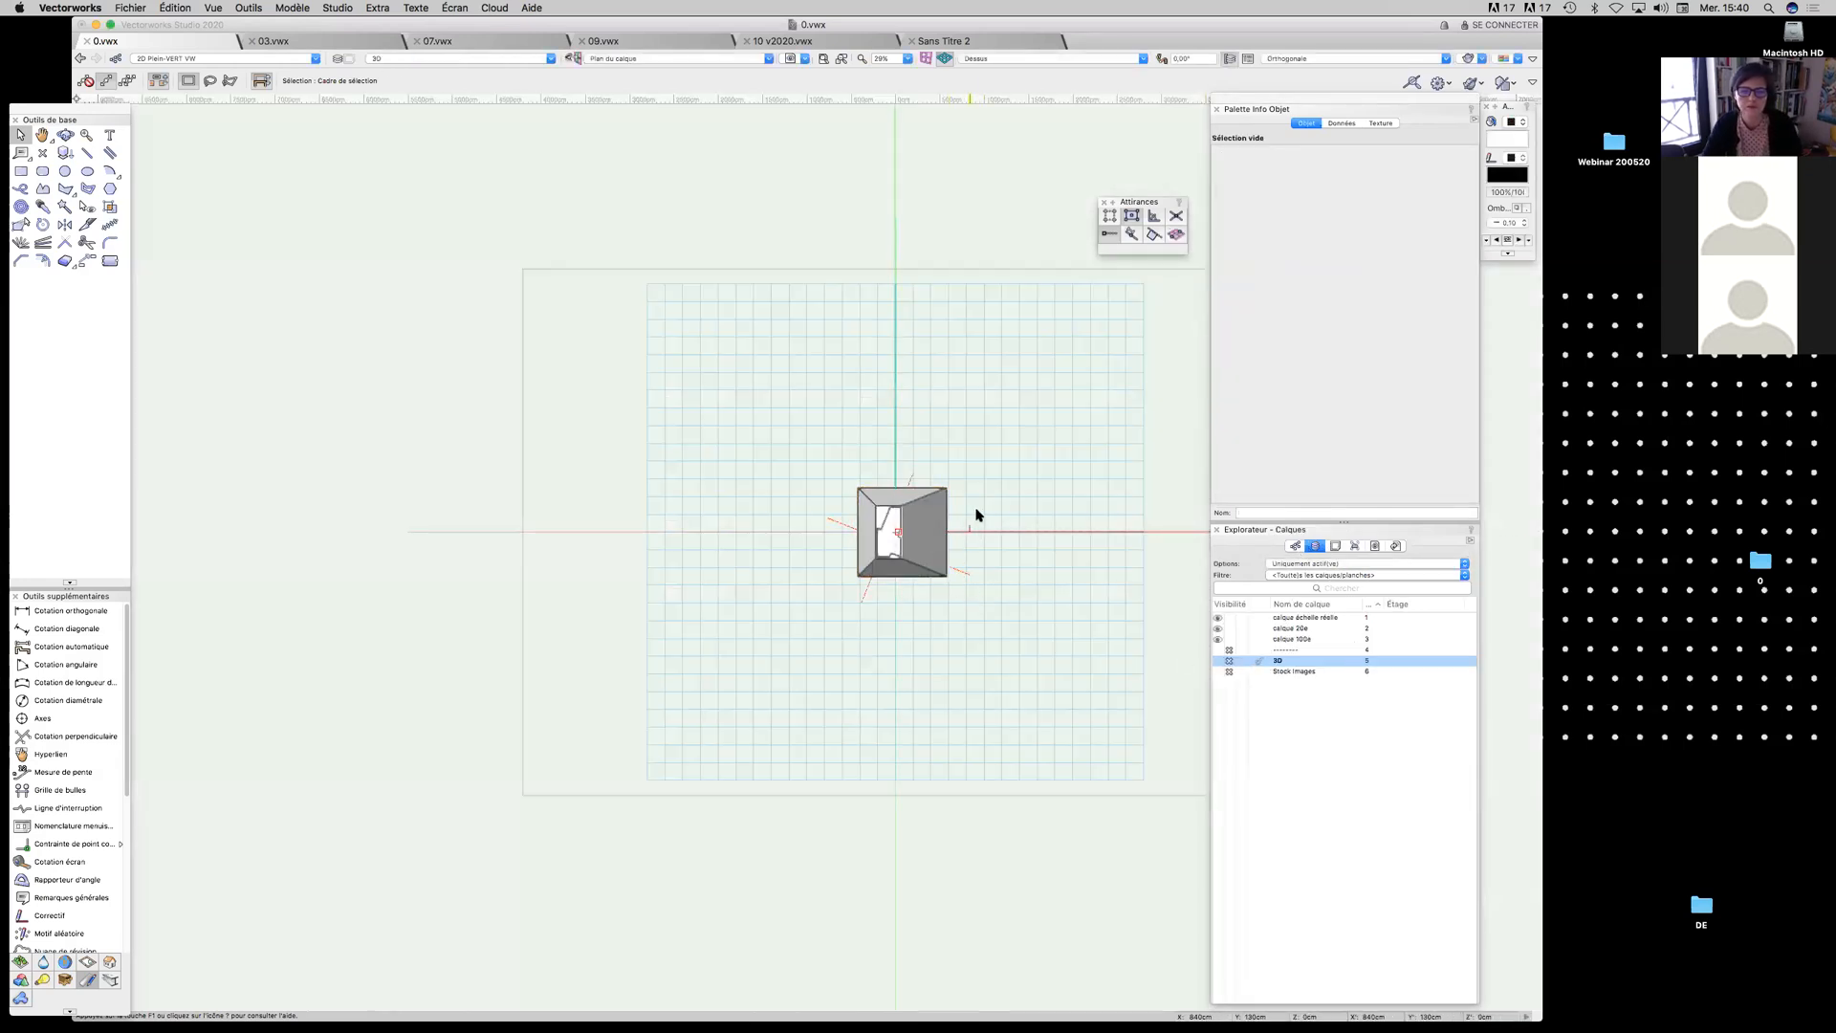
click(1307, 60)
click(1067, 58)
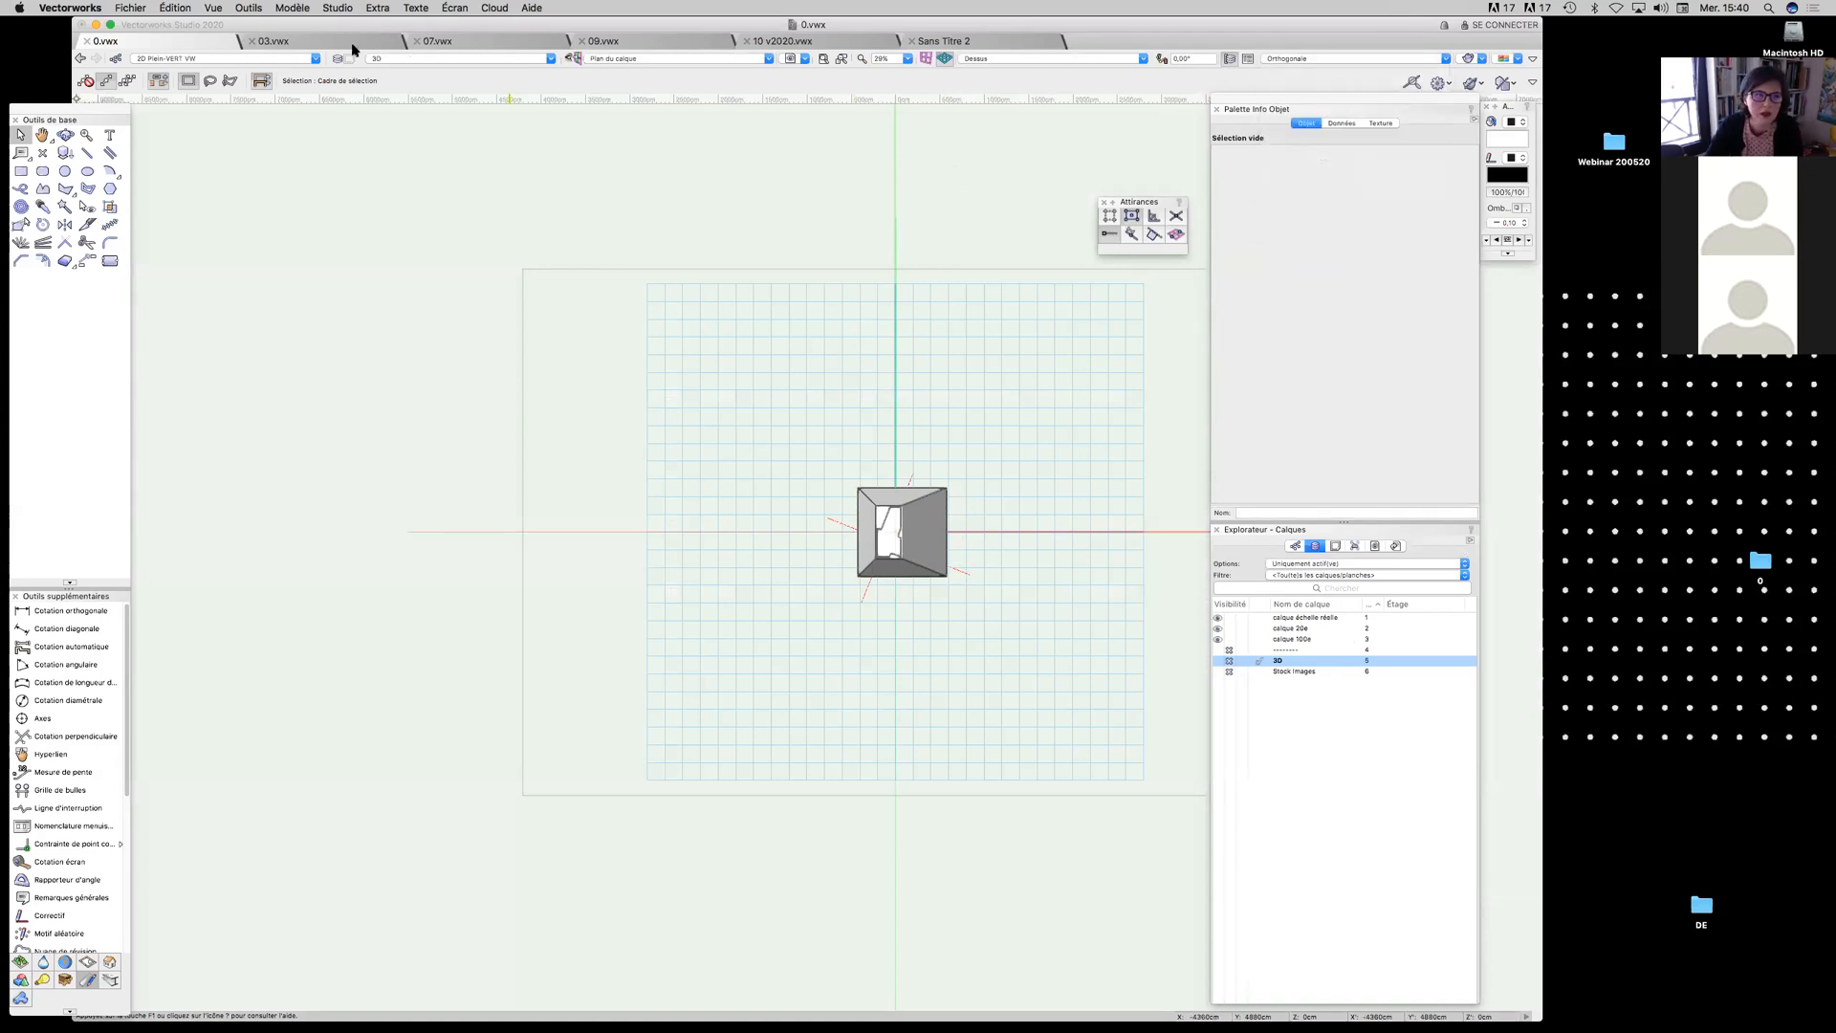
Start a section viewport and draw its cutting line along the dashed corridor axis running from the monolith's upper left to lower right
click(174, 9)
mouse_move(222, 10)
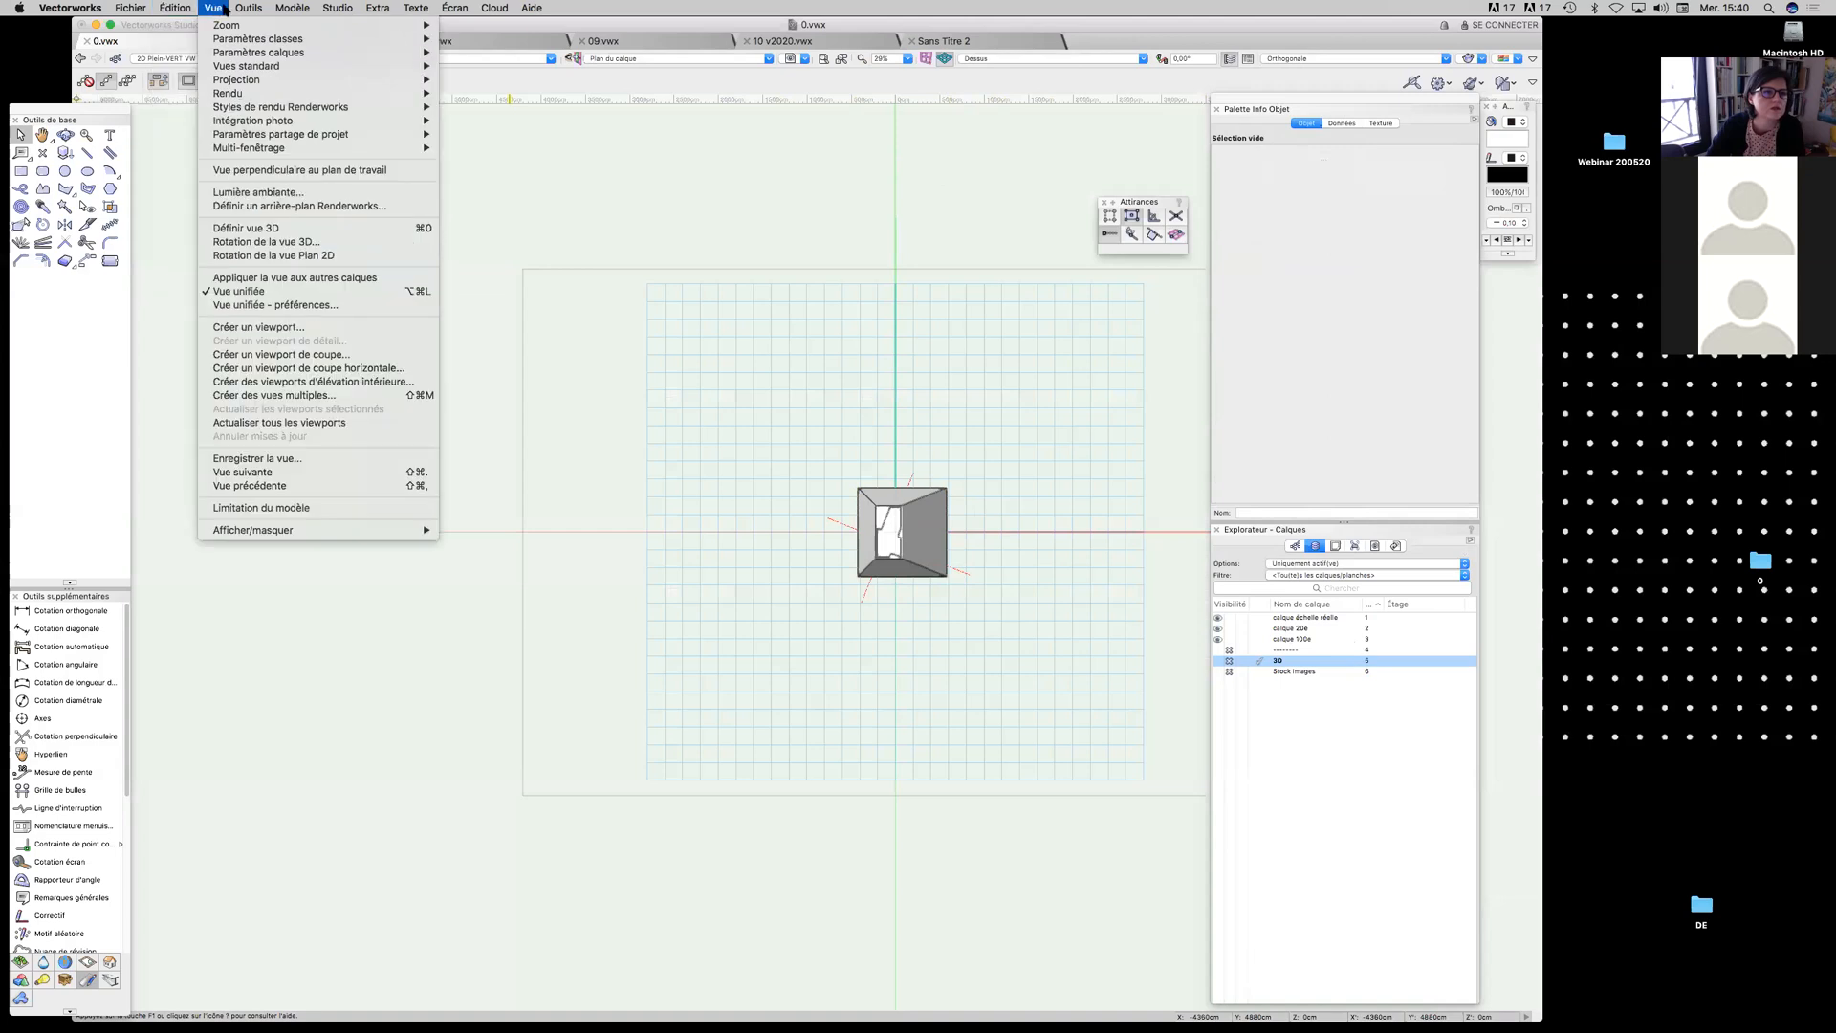
click(348, 368)
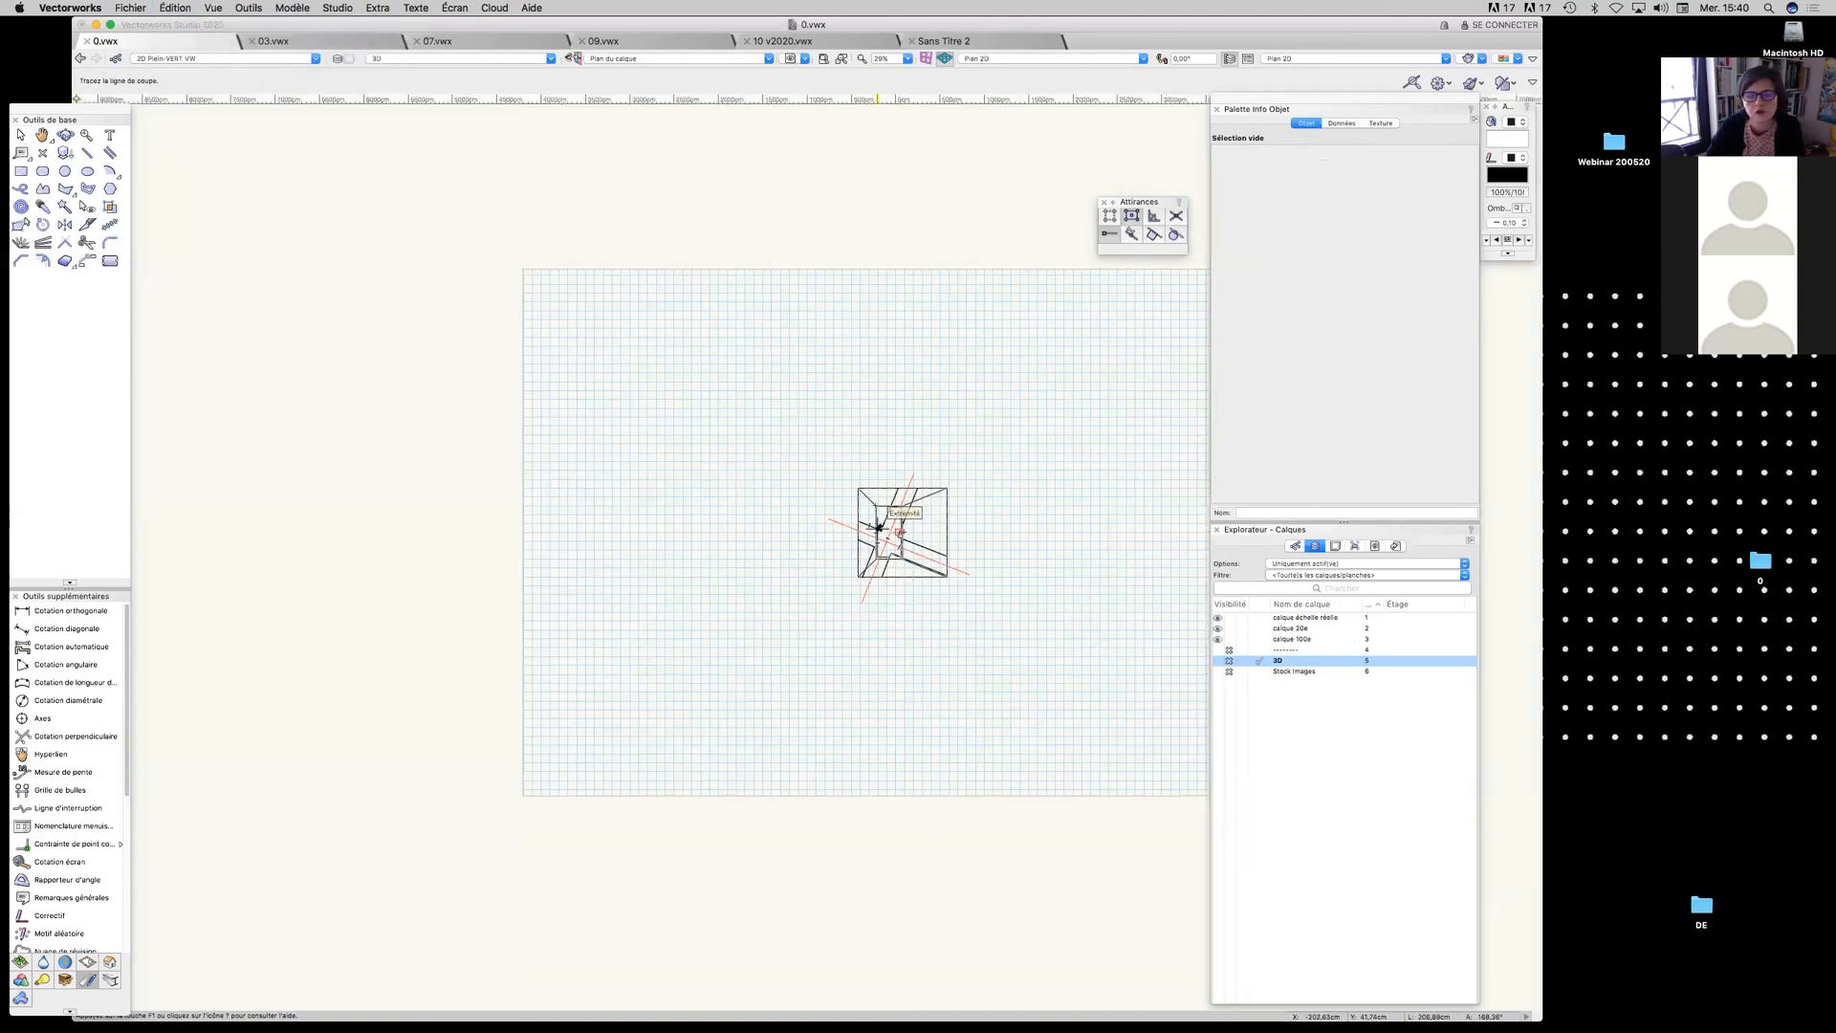
middle_drag(961, 558, 786, 490)
click(542, 433)
double_click(971, 603)
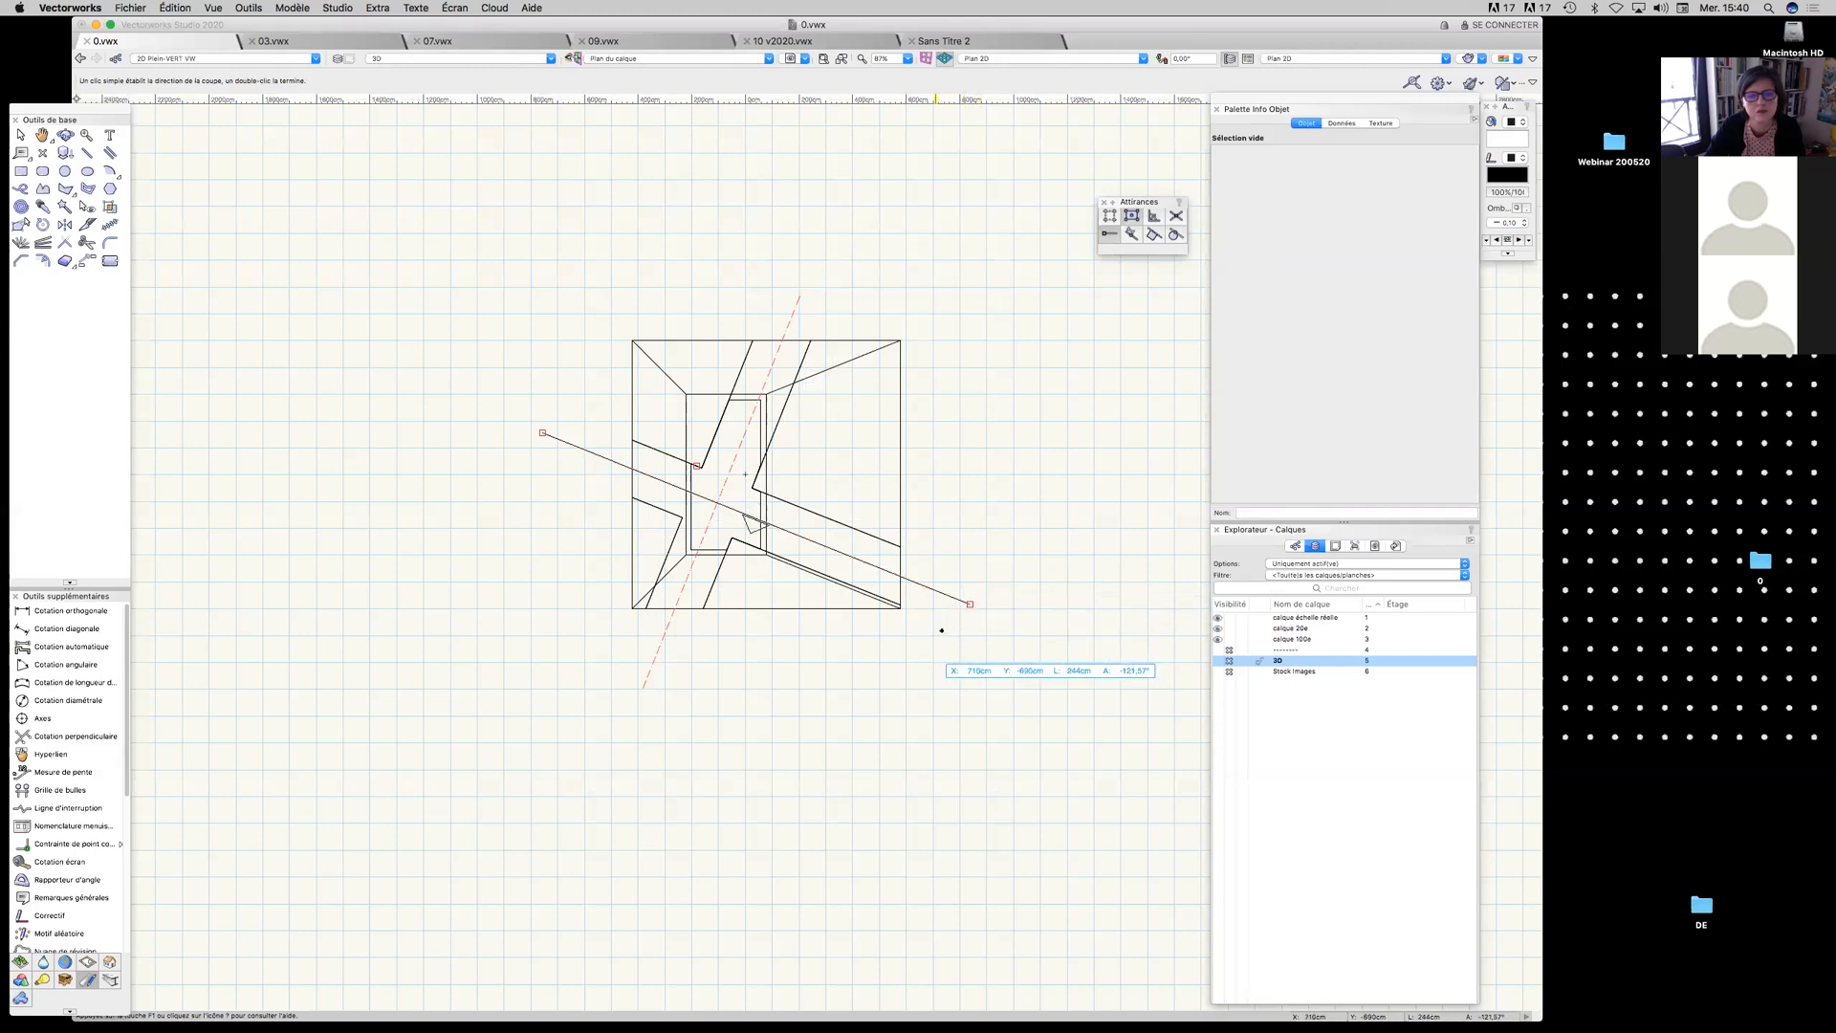
Aim the section toward the upper side of the cutting line and finish the line without any offset
scroll(978, 568, up, 3)
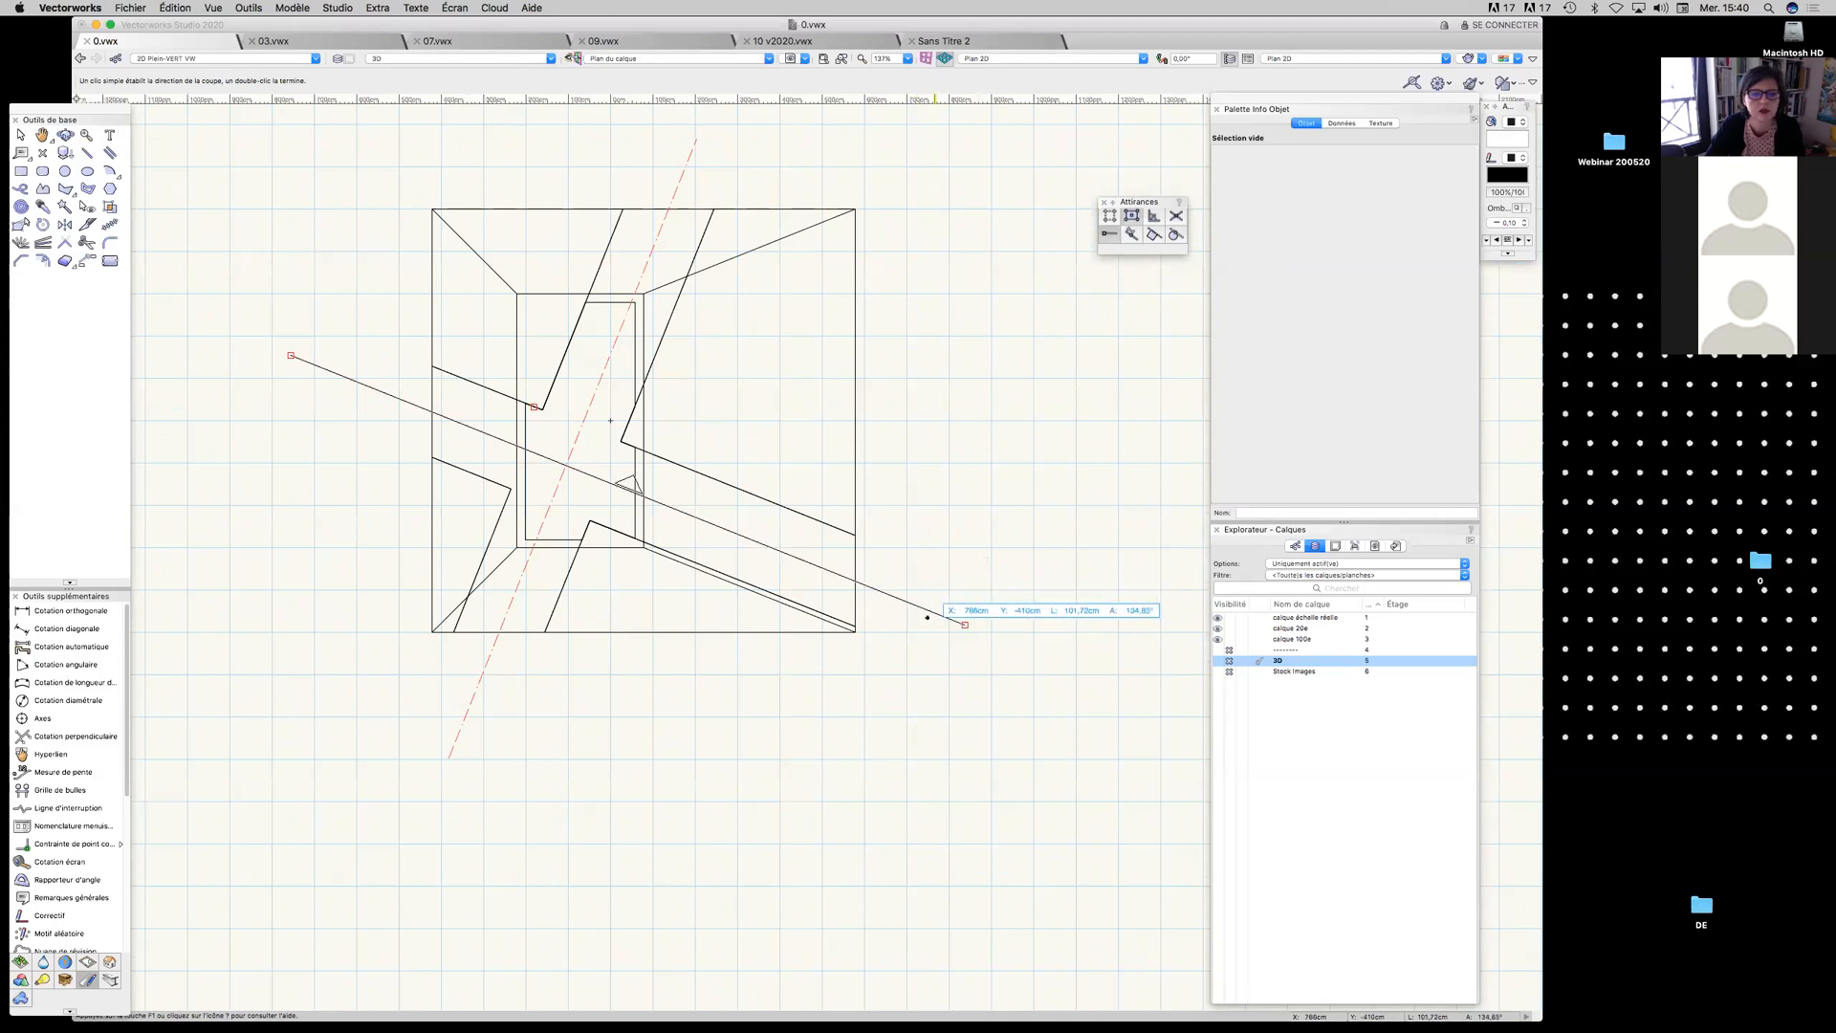
click(937, 609)
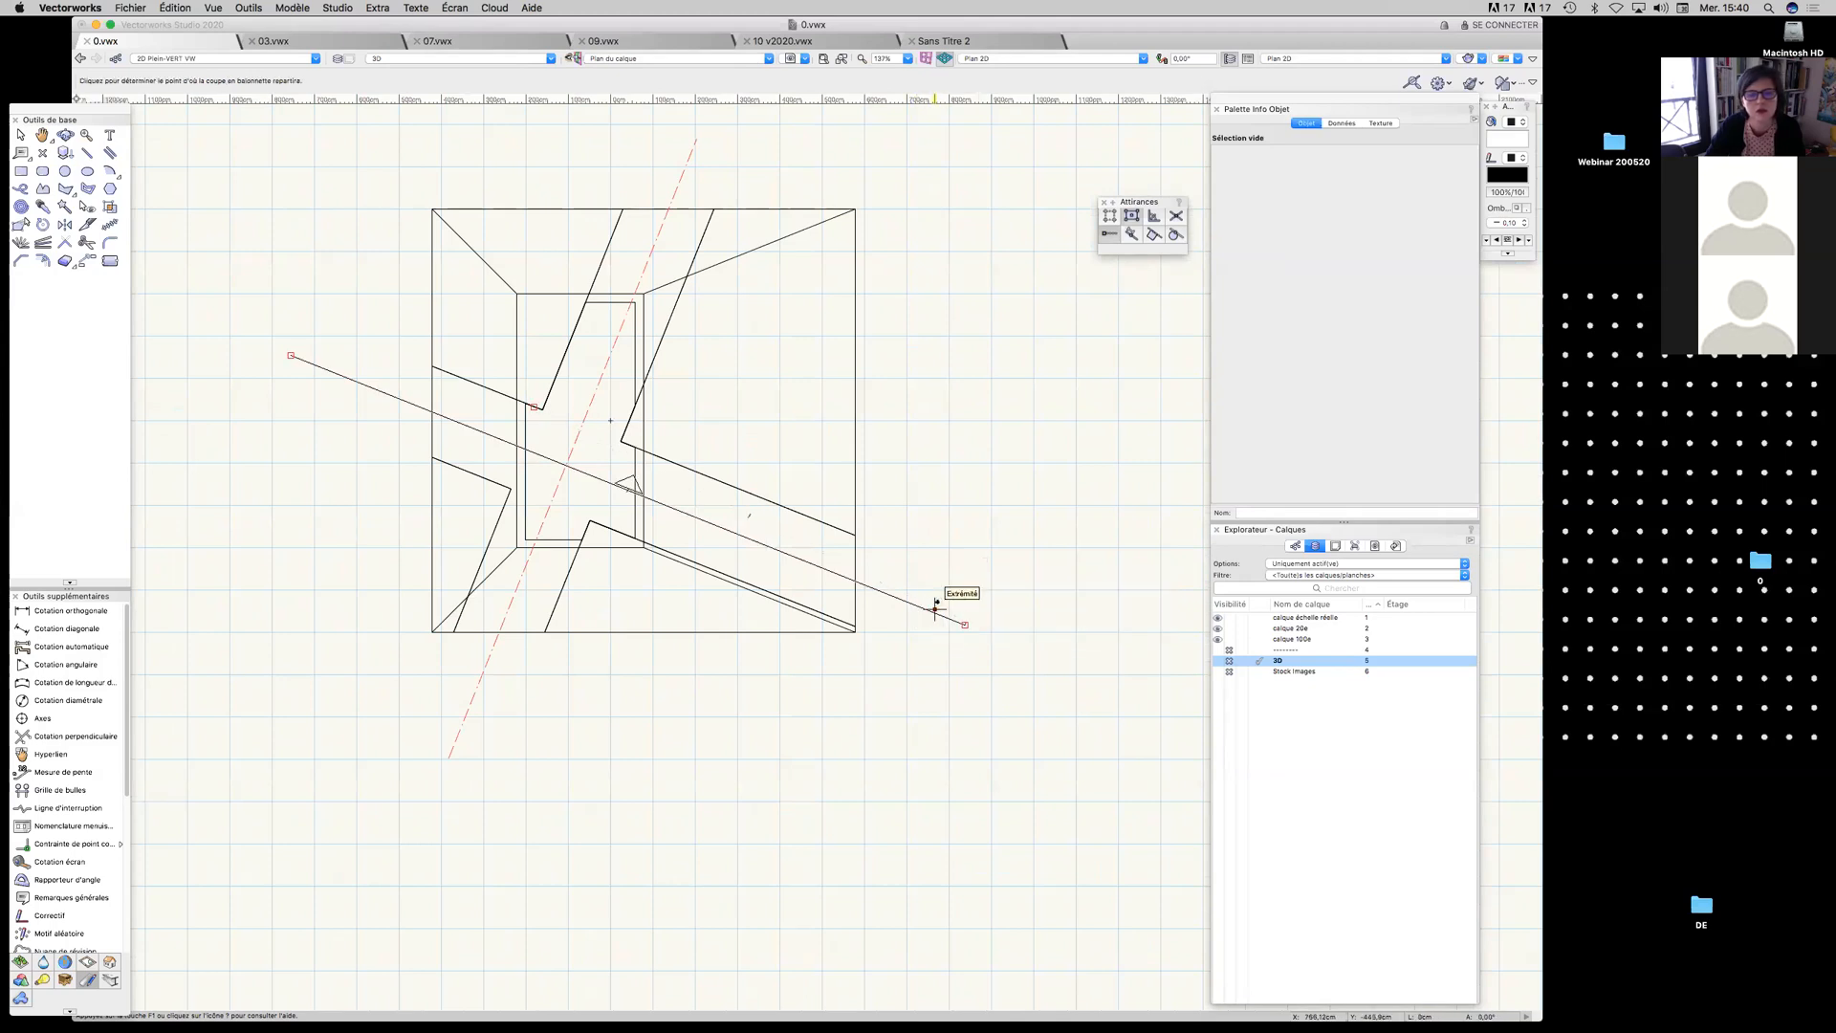
click(953, 599)
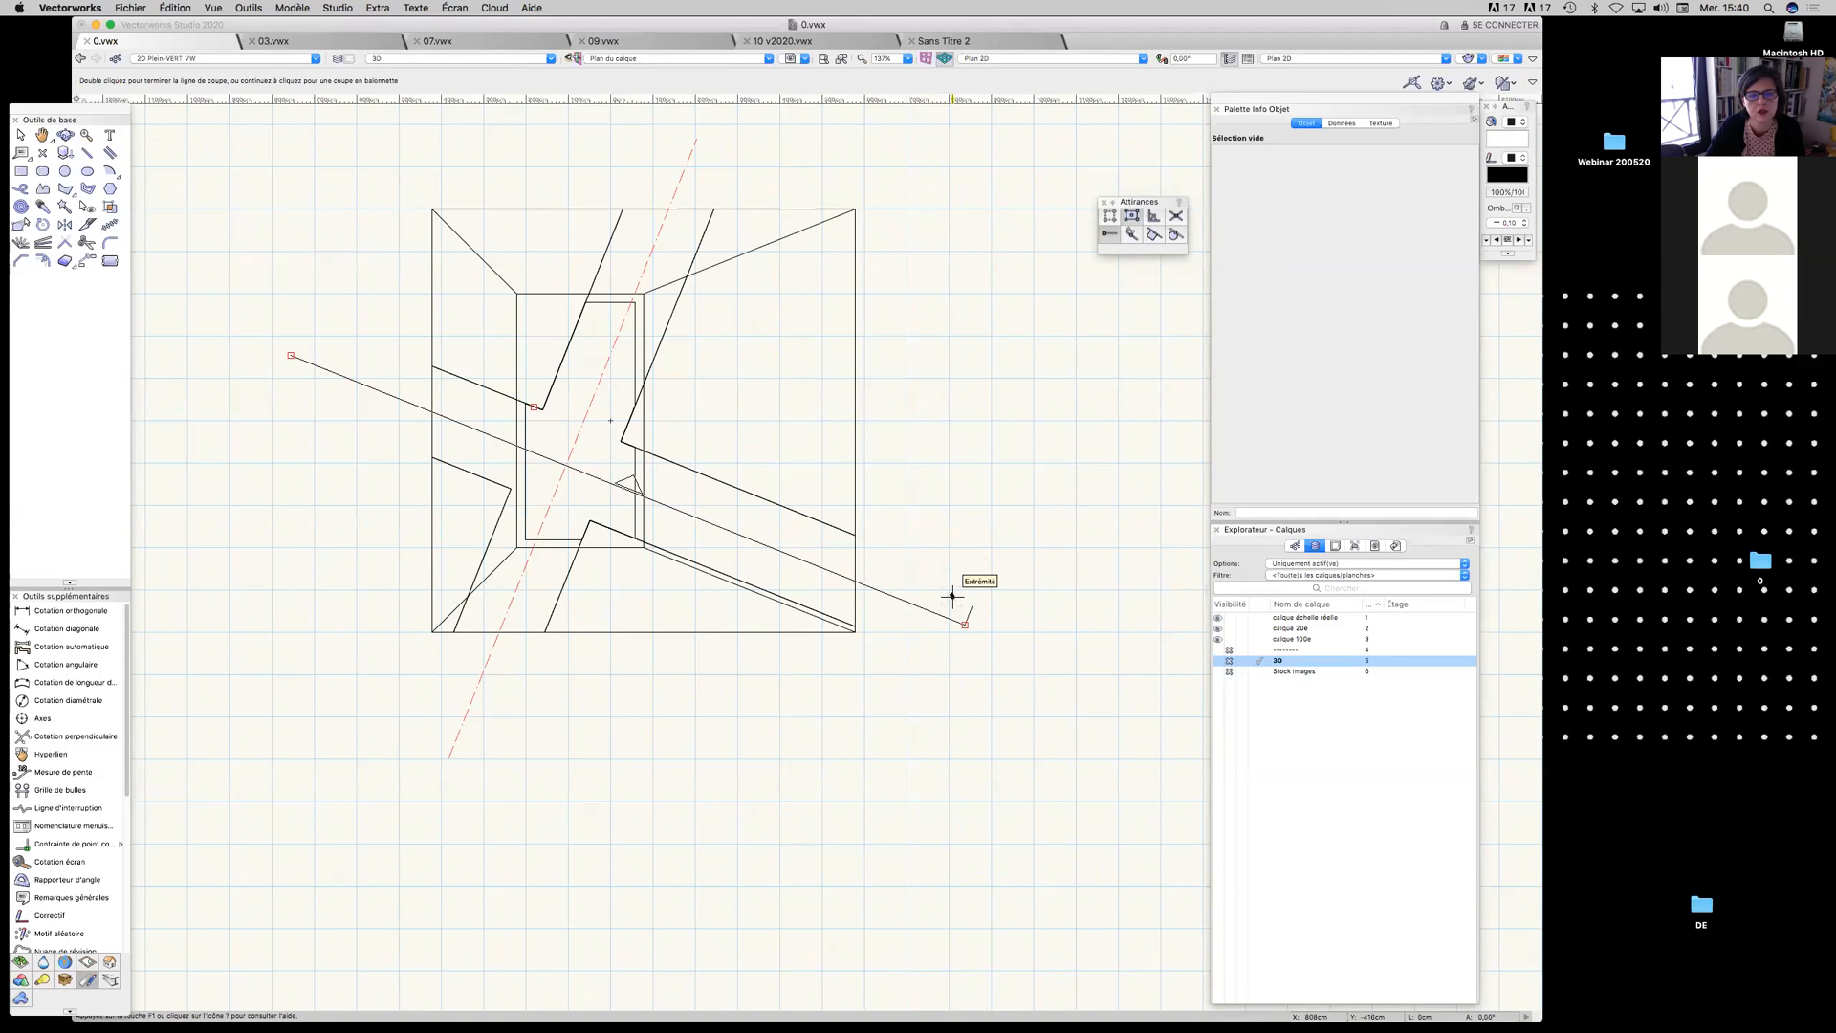
double_click(964, 624)
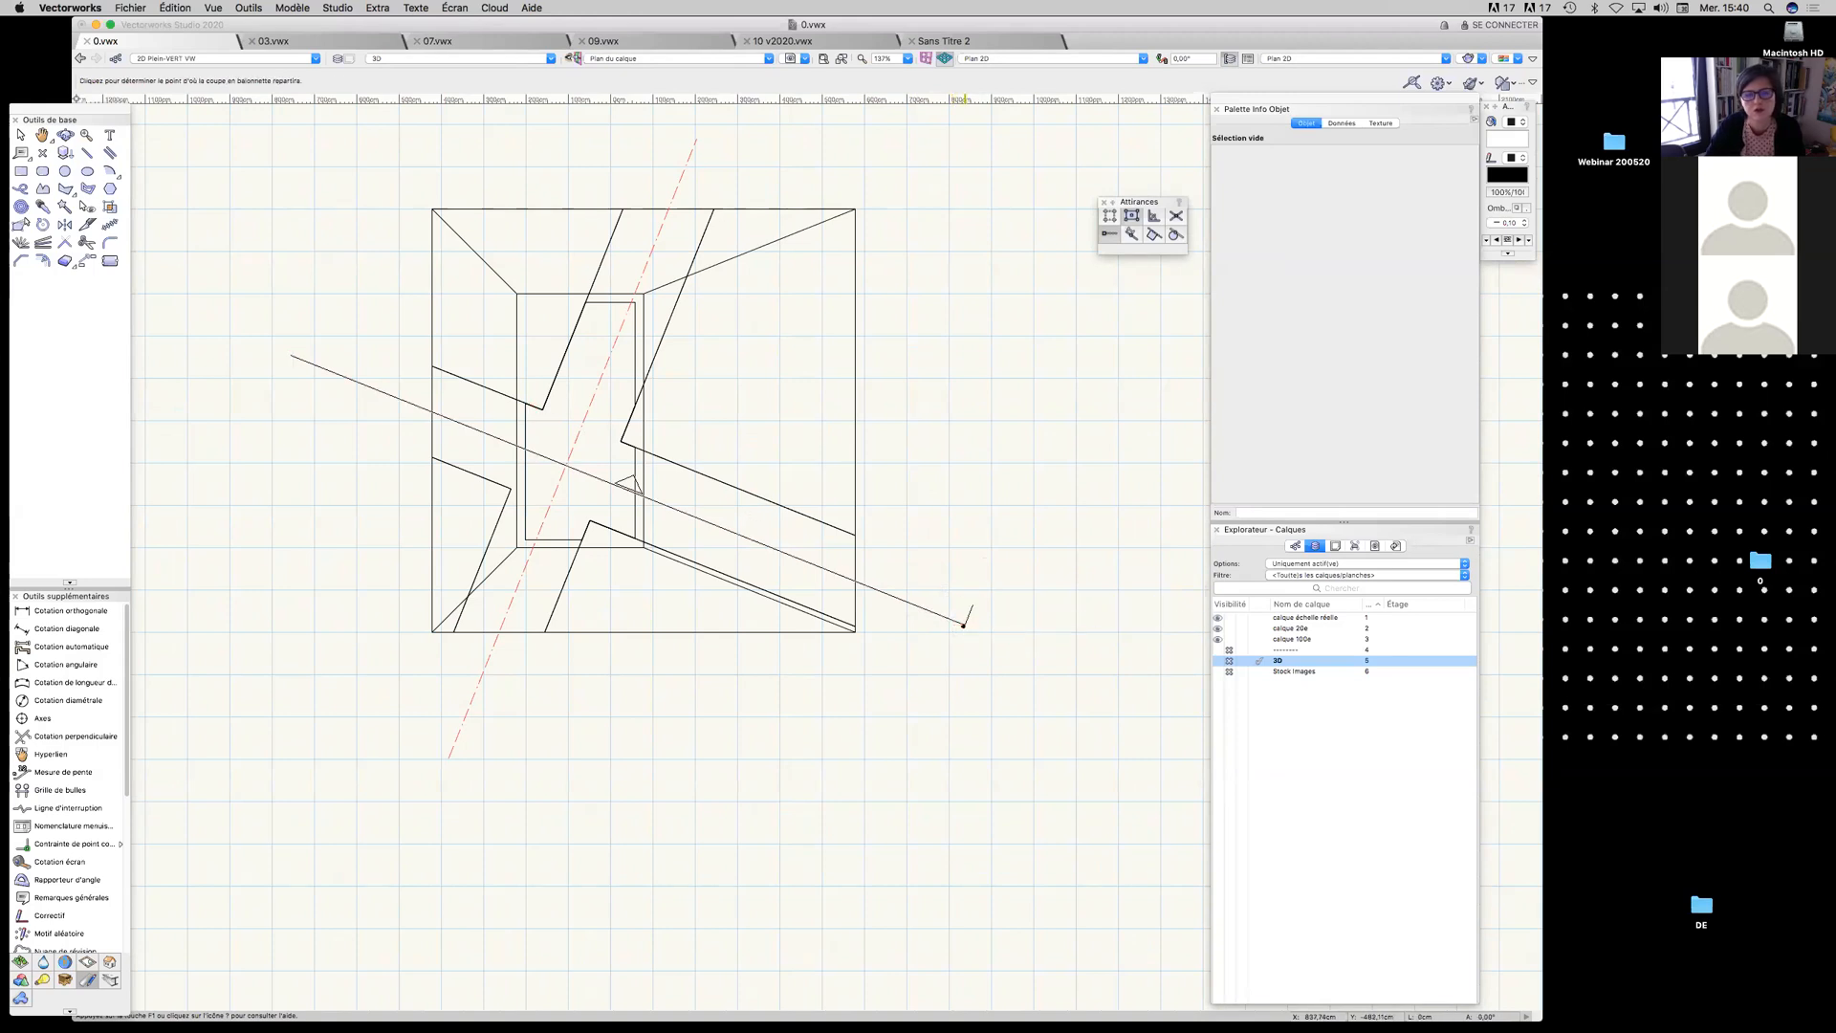
click(966, 628)
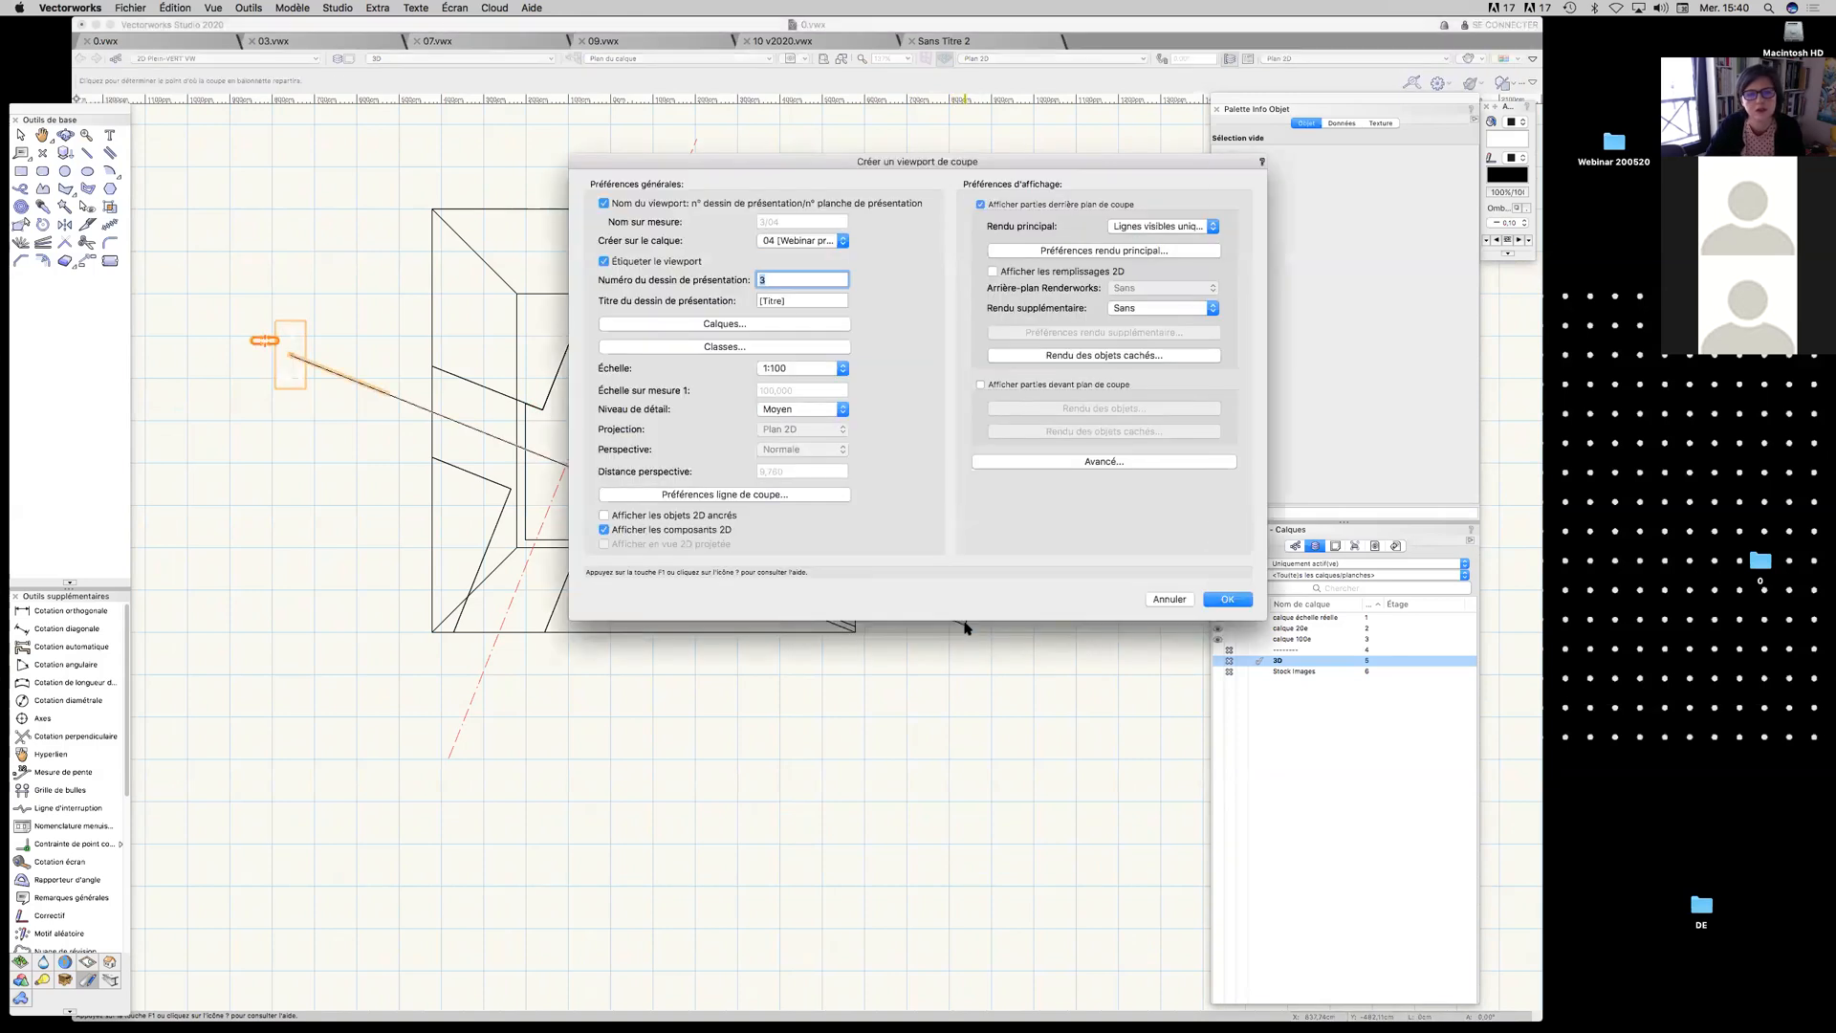
Assign the section viewport to sheet 20, title it "coupe A" and accept the section line preferences unchanged
click(816, 240)
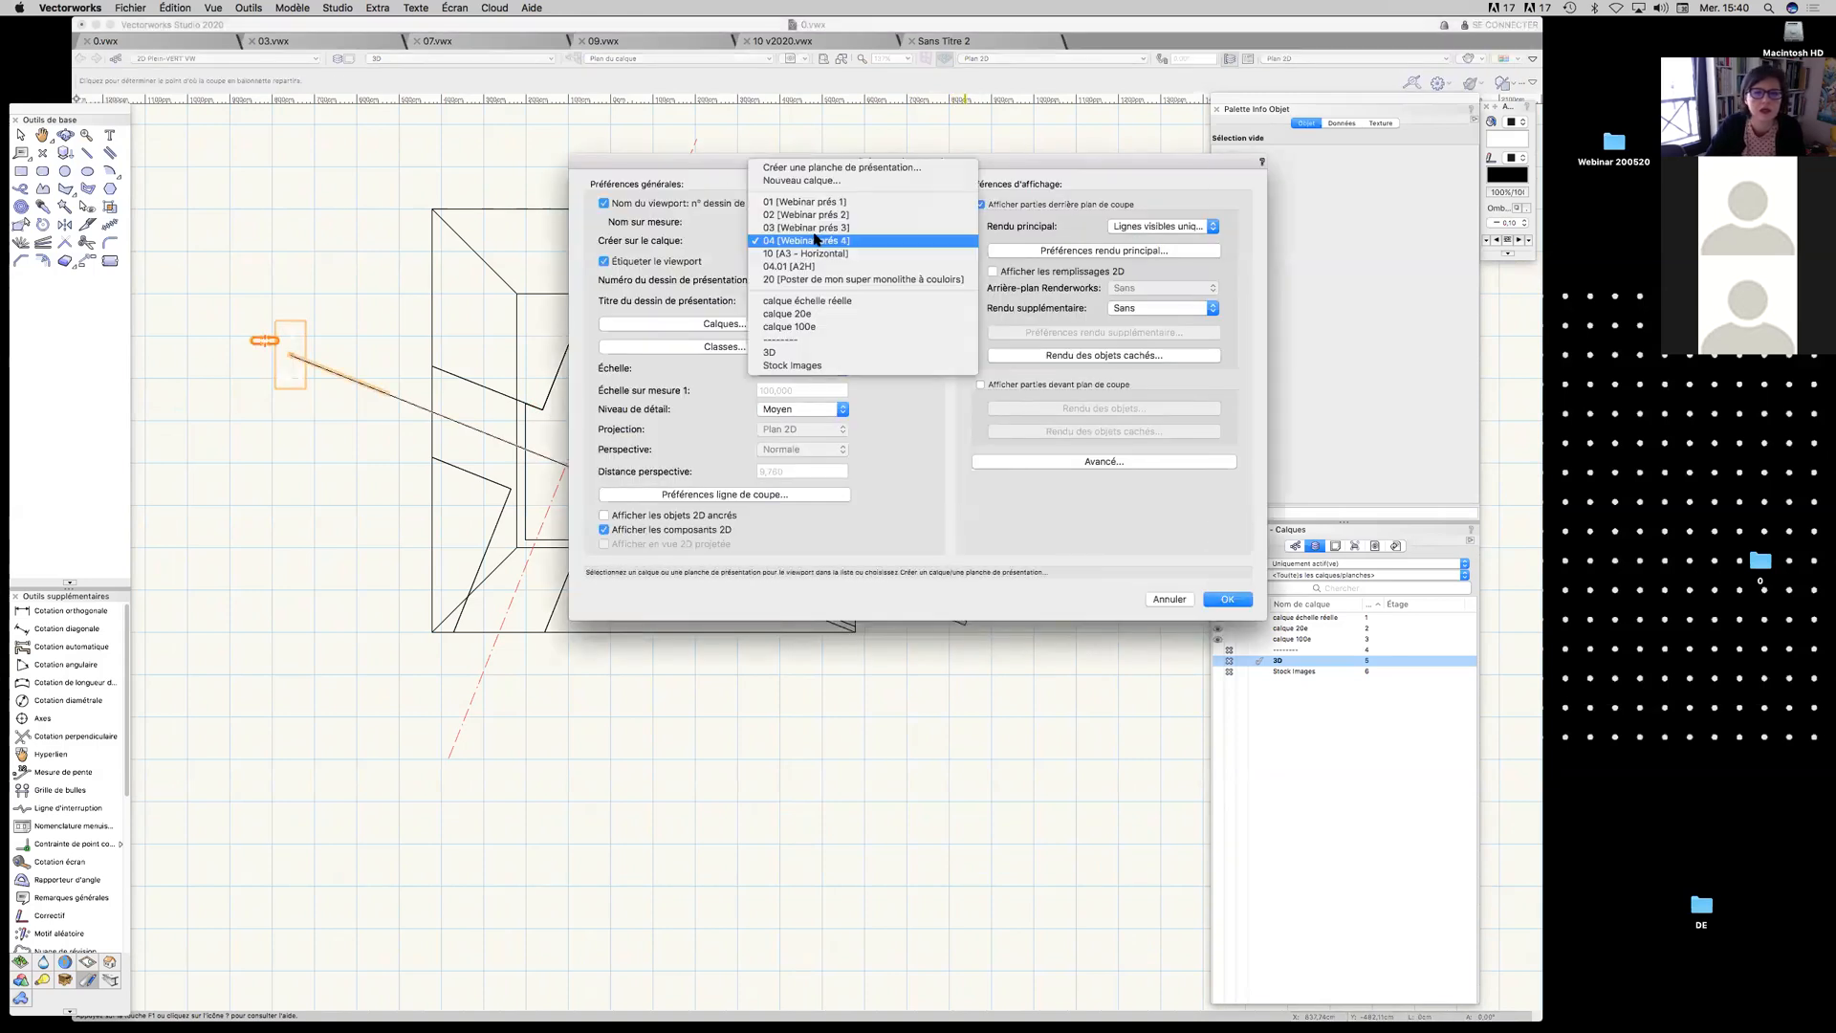
click(840, 279)
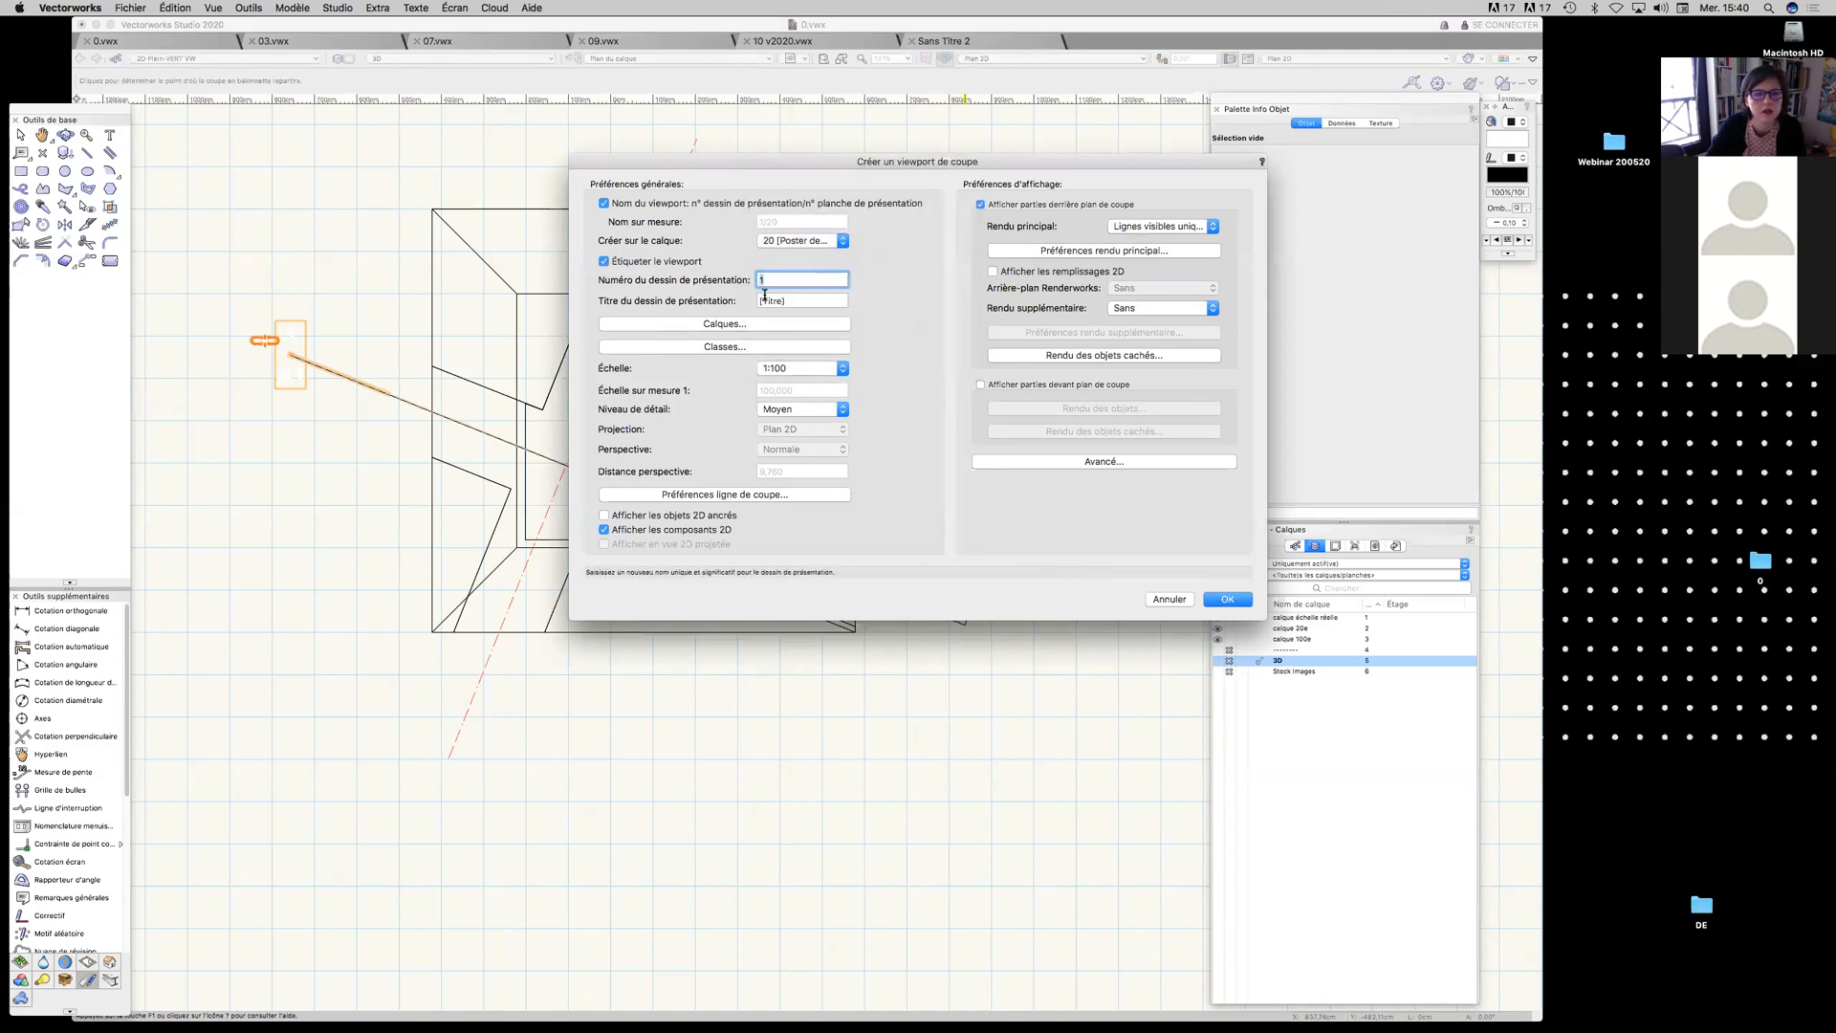
key(Tab)
text(cou)
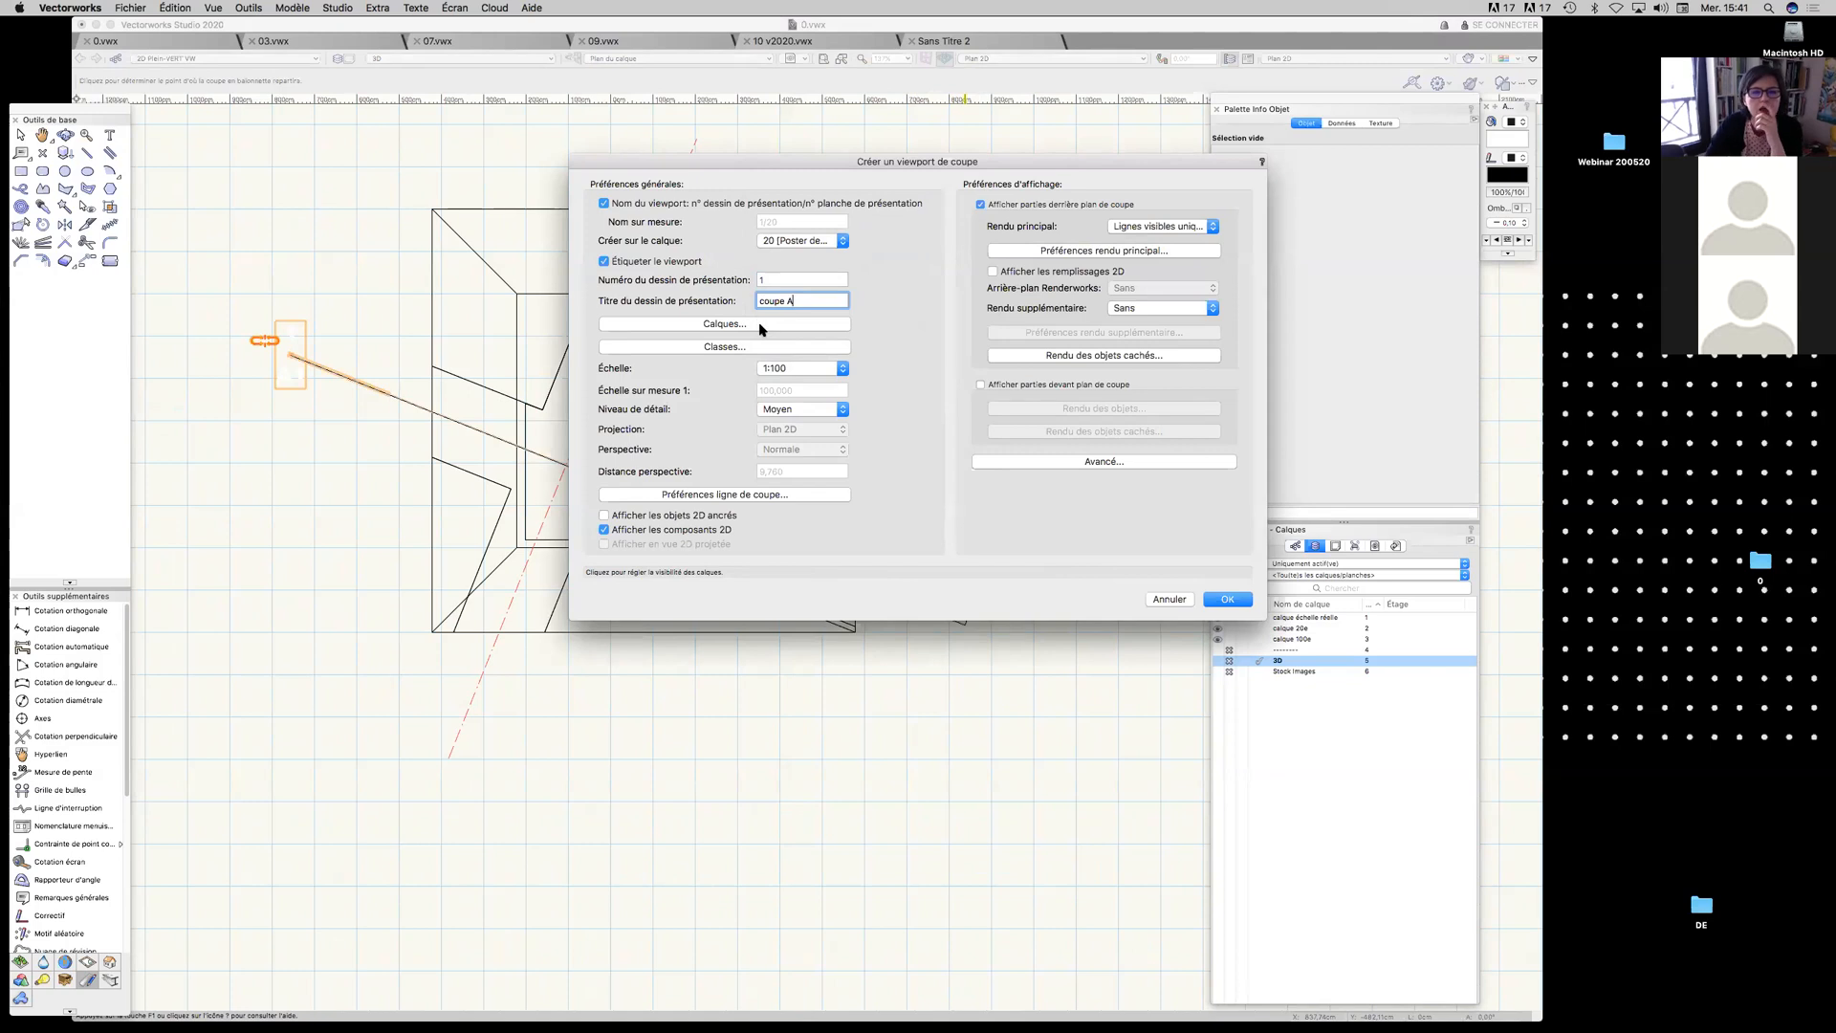
click(762, 495)
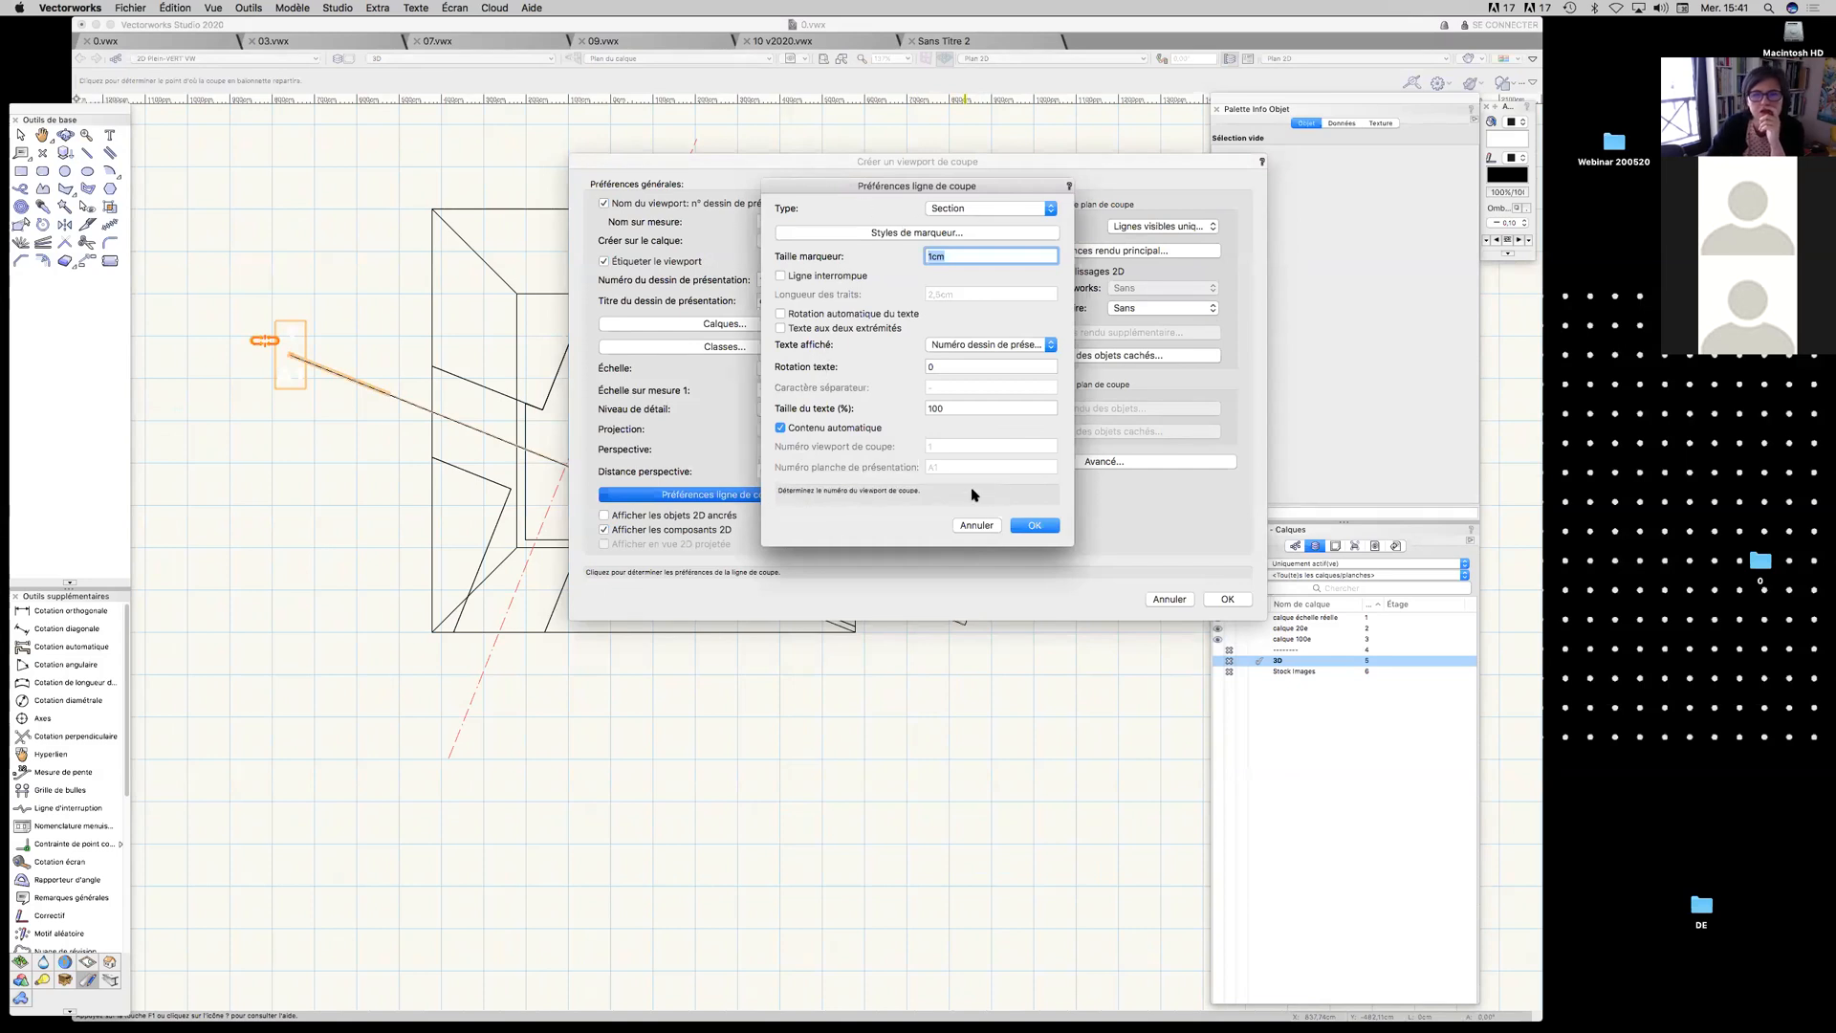
click(1026, 527)
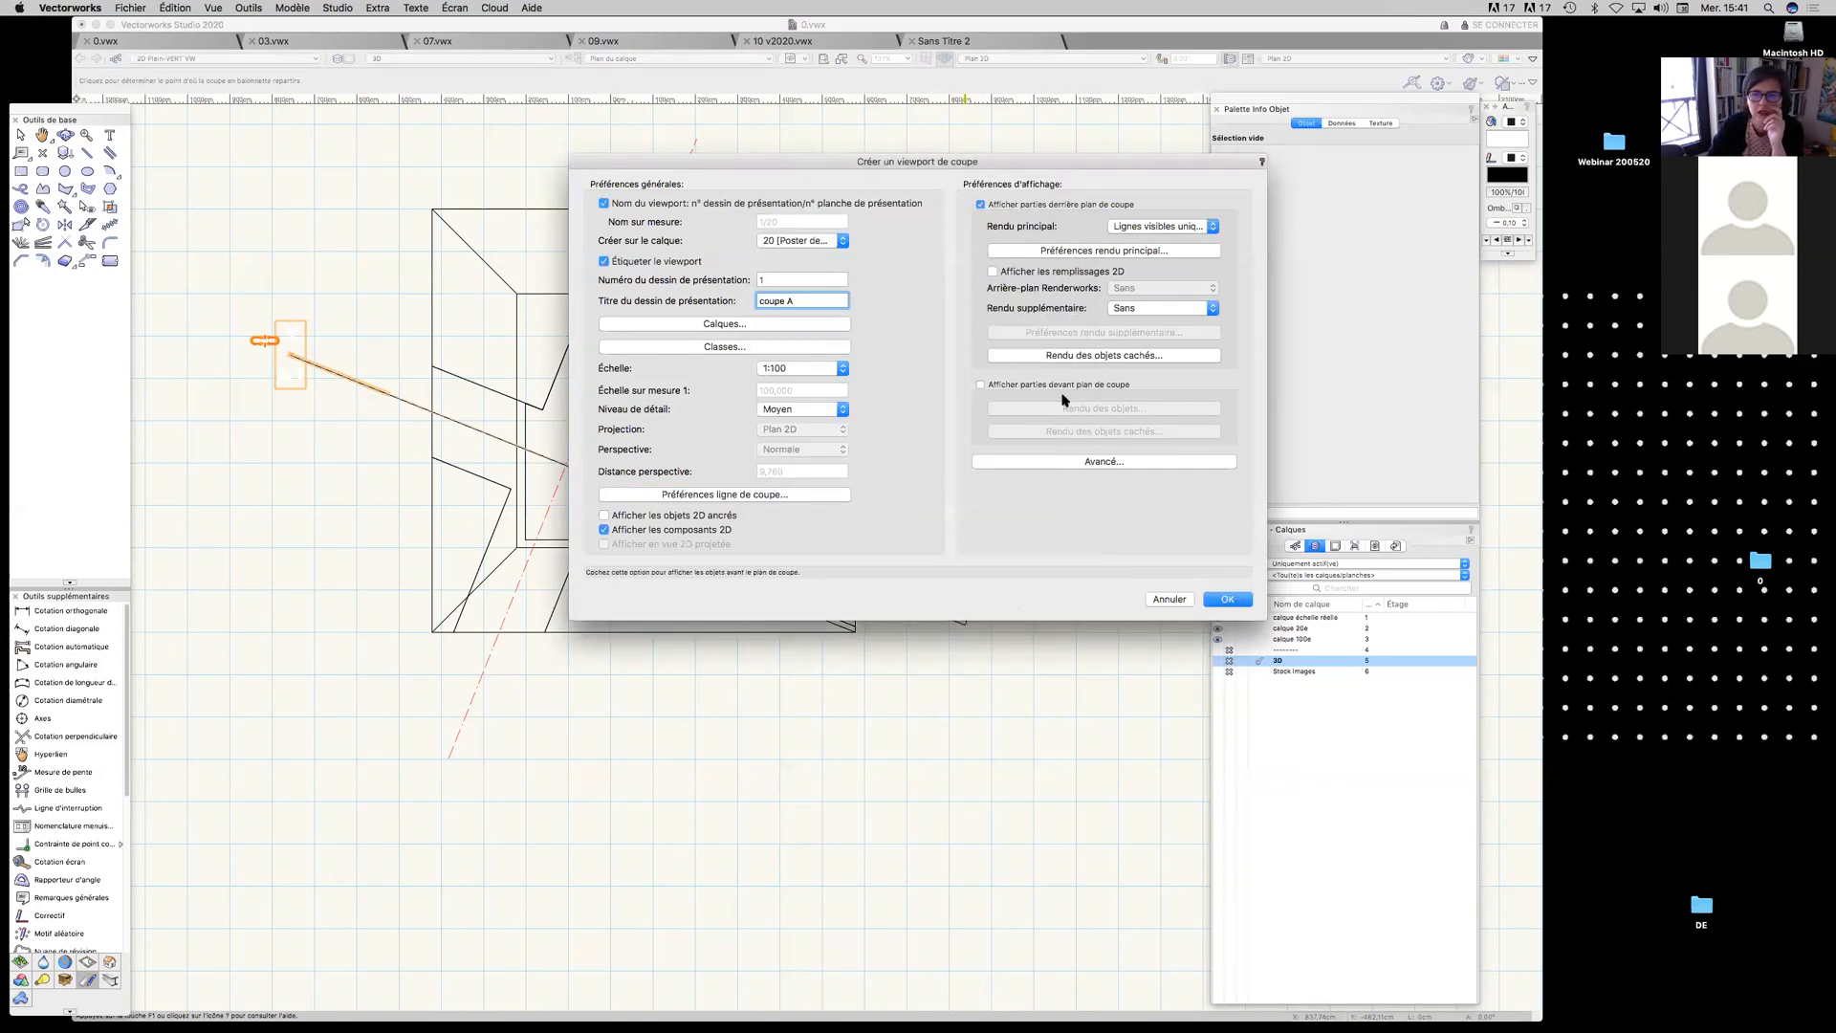
Create section viewport "coupe A" on sheet 20 and move it beside the lower plan view
click(1227, 600)
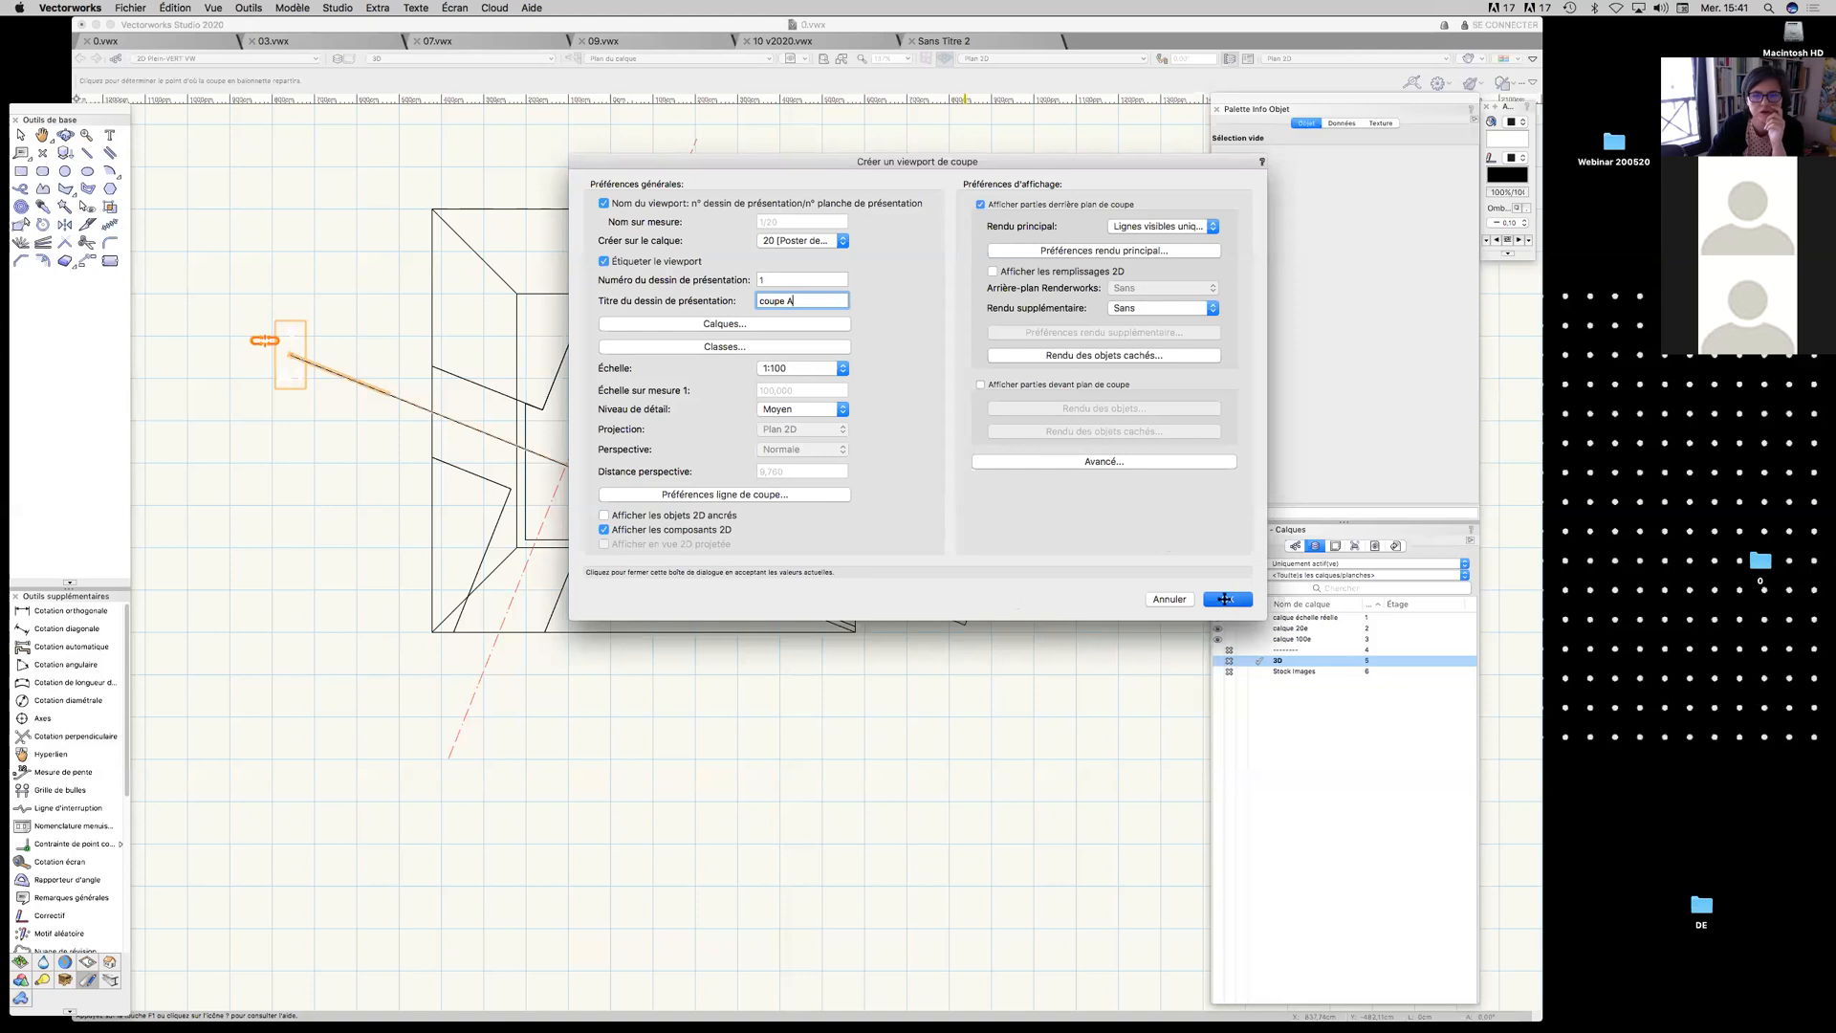
scroll(988, 612, down, 5)
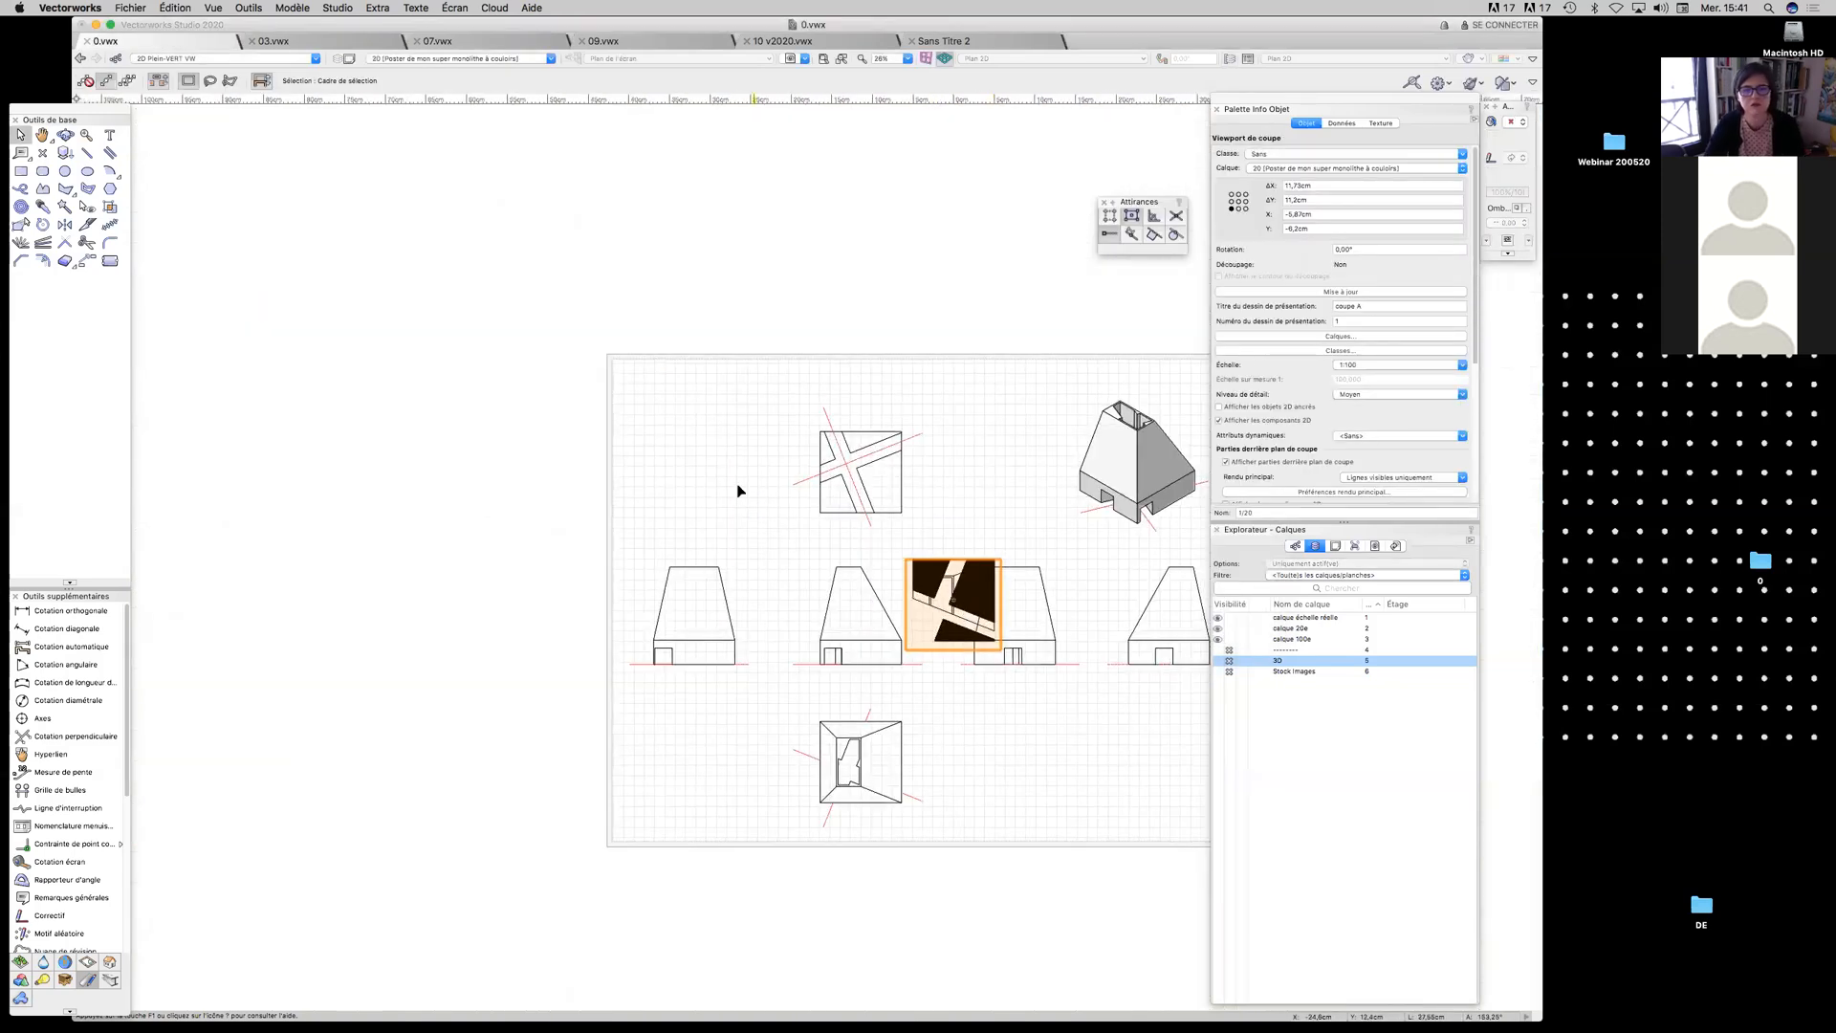
drag(973, 563, 1021, 713)
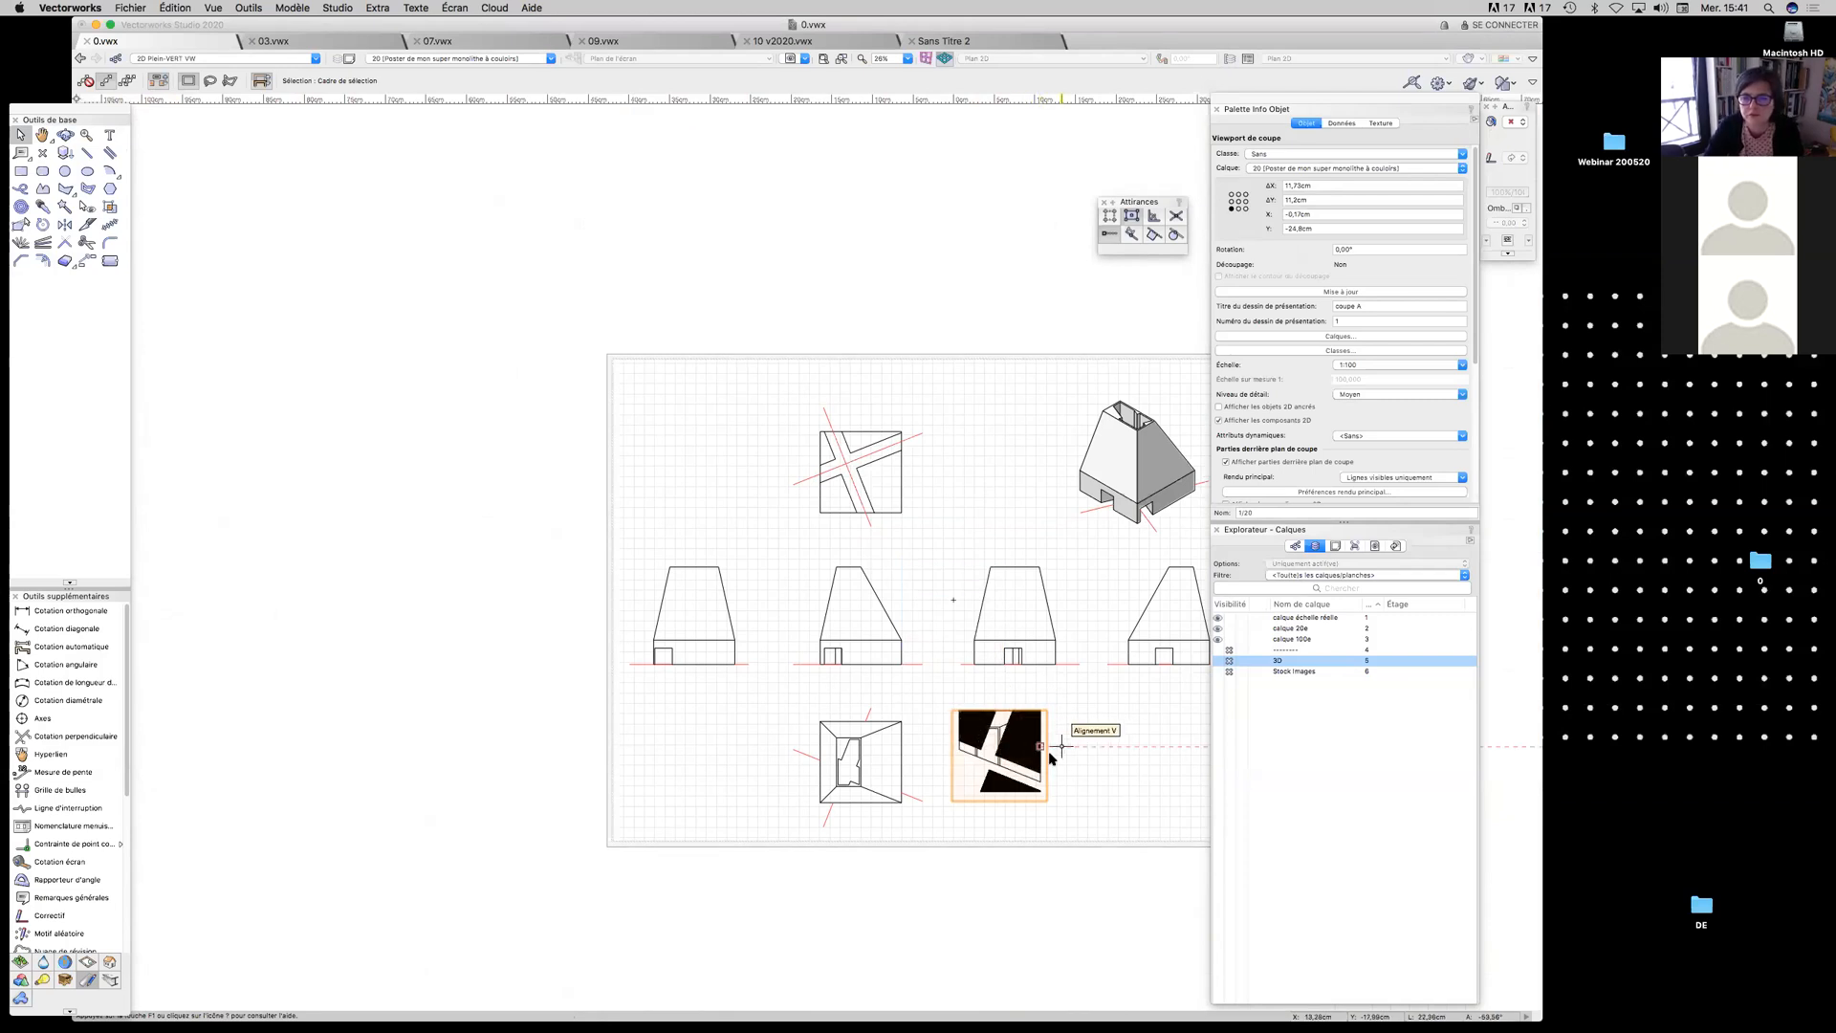
Look through the properties of section viewport "coupe A" and delete it from the sheet
scroll(1042, 756, up, 1)
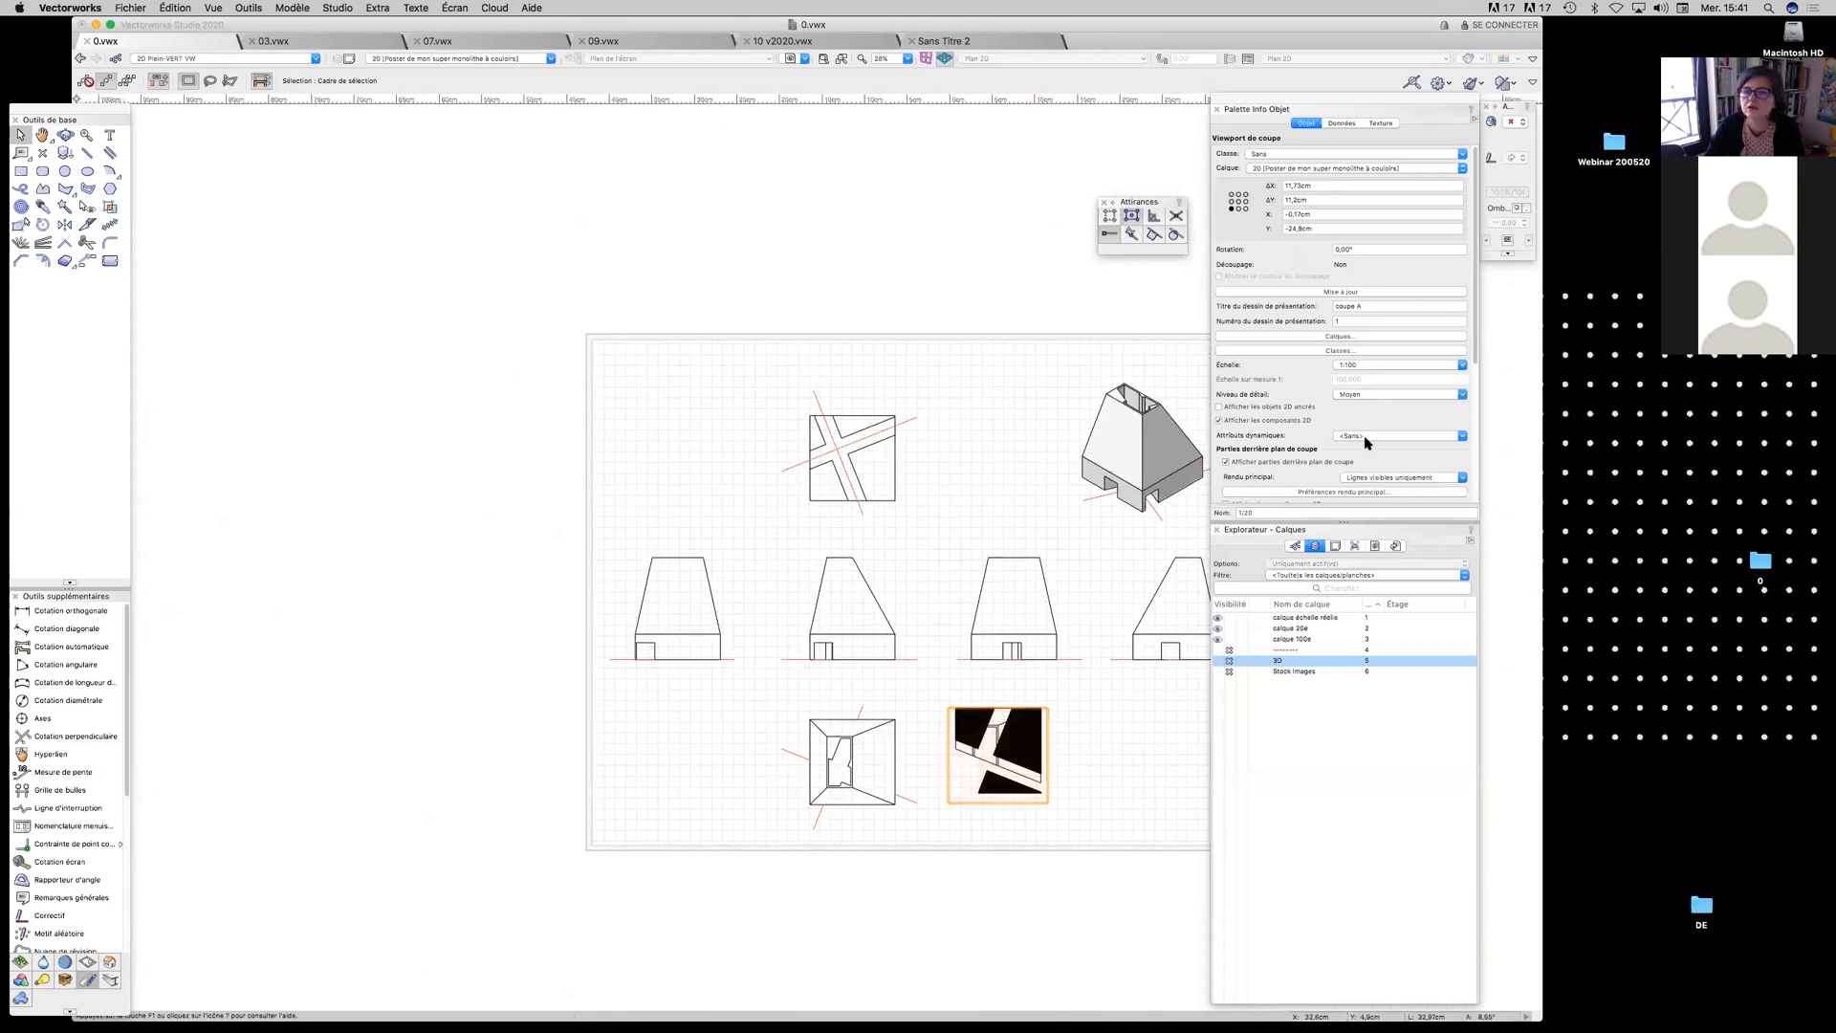
scroll(1368, 440, down, 3)
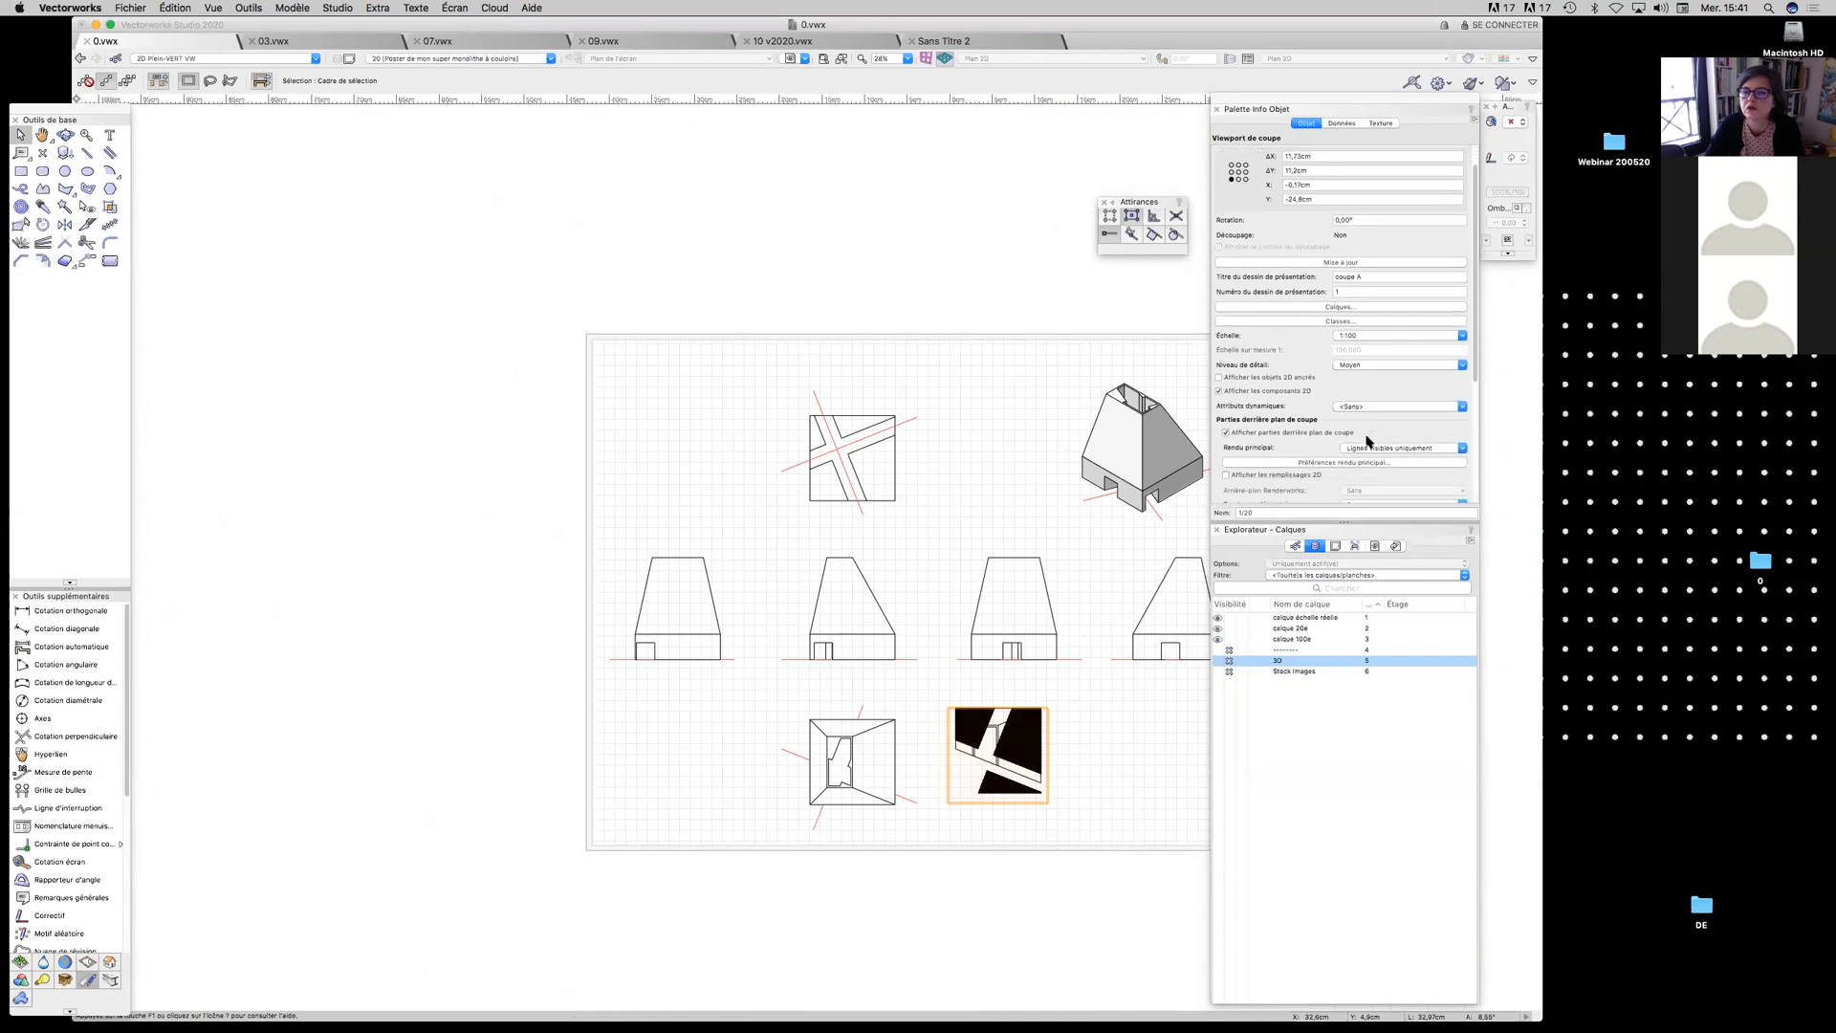
scroll(1368, 438, up, 3)
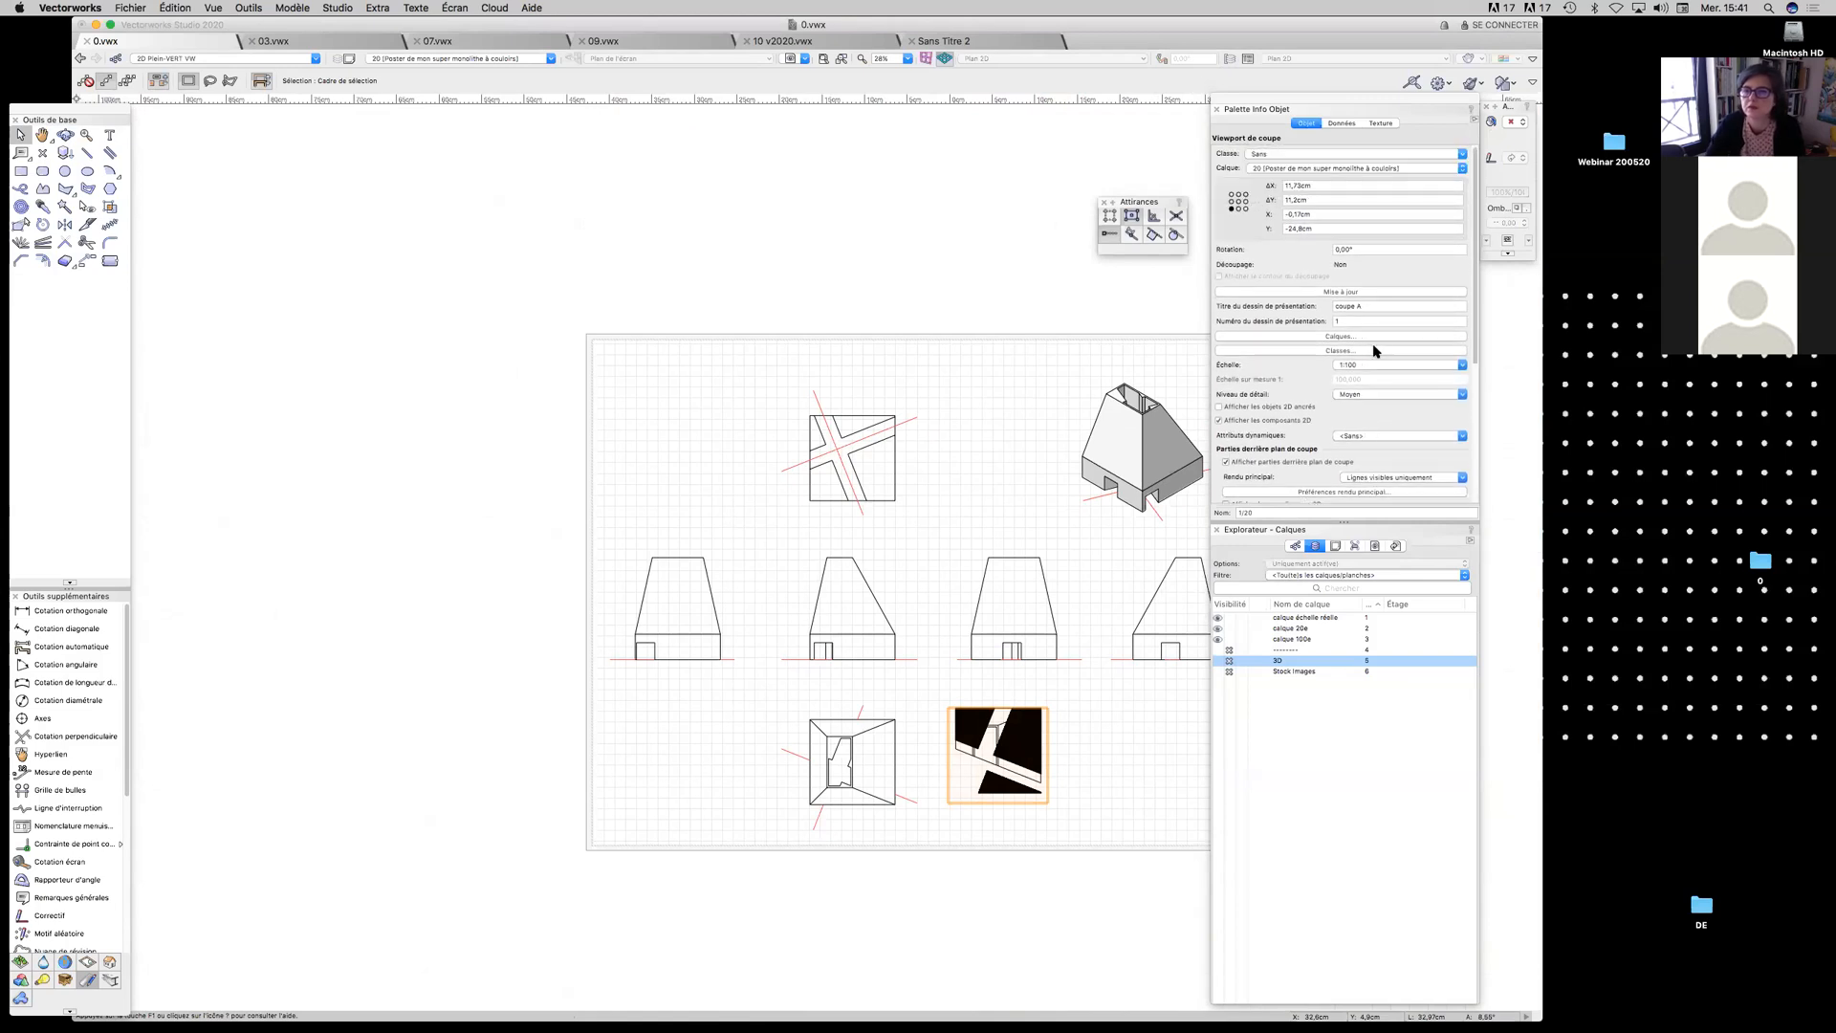
scroll(1366, 379, down, 10)
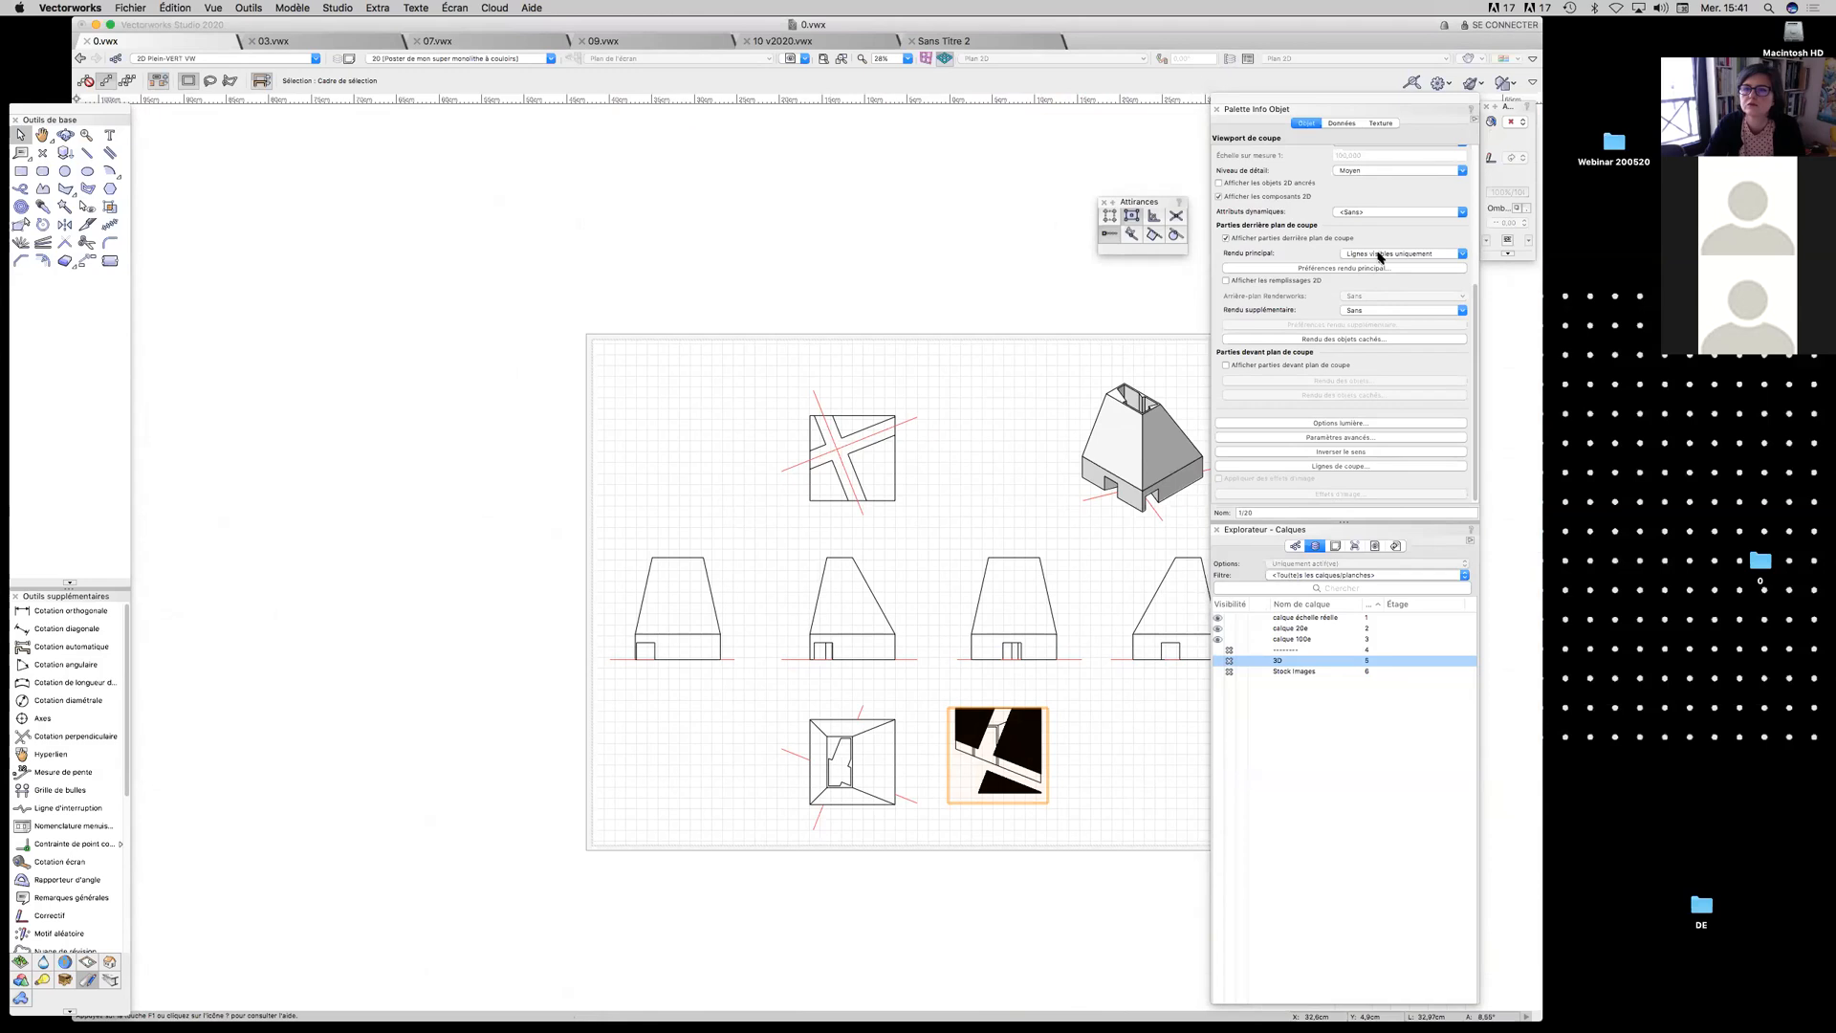
key(Delete)
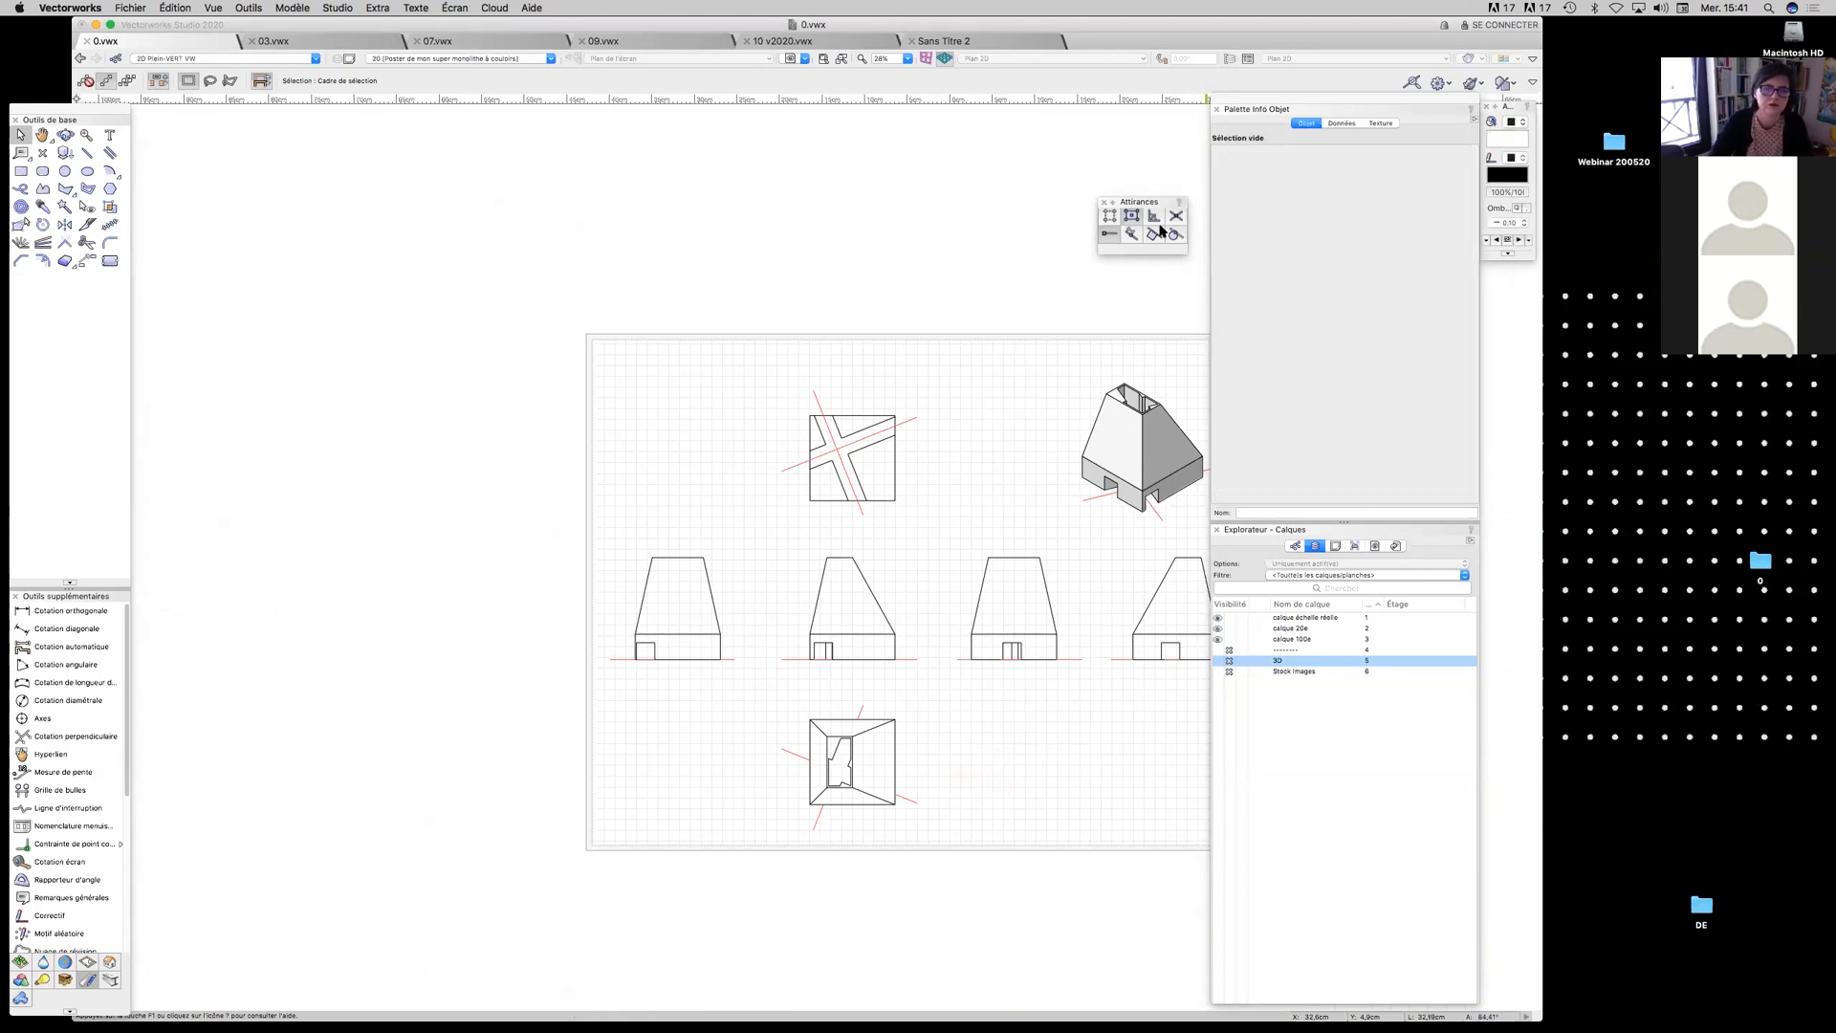
Activate the 3D design layer and draw a new section viewport's cutting line along the dashed axis from the monolith's upper left to lower right
click(1263, 660)
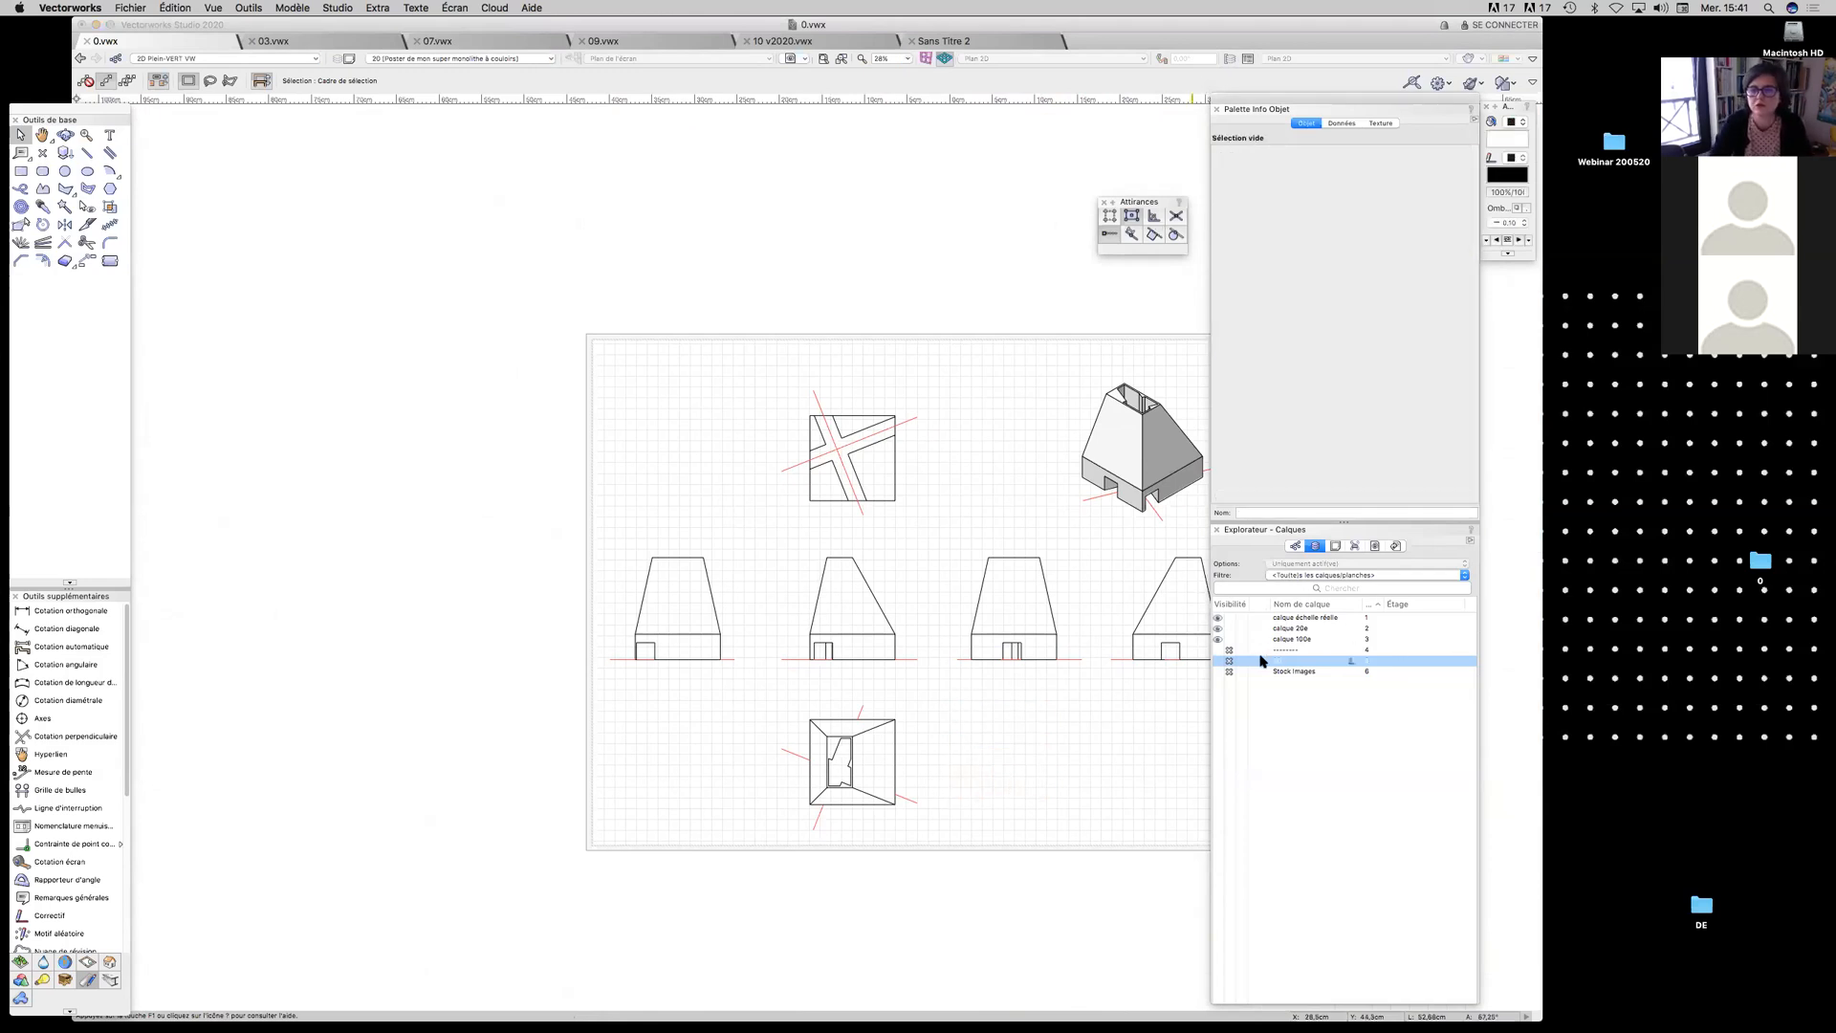
key(space)
drag(966, 587, 845, 594)
click(212, 8)
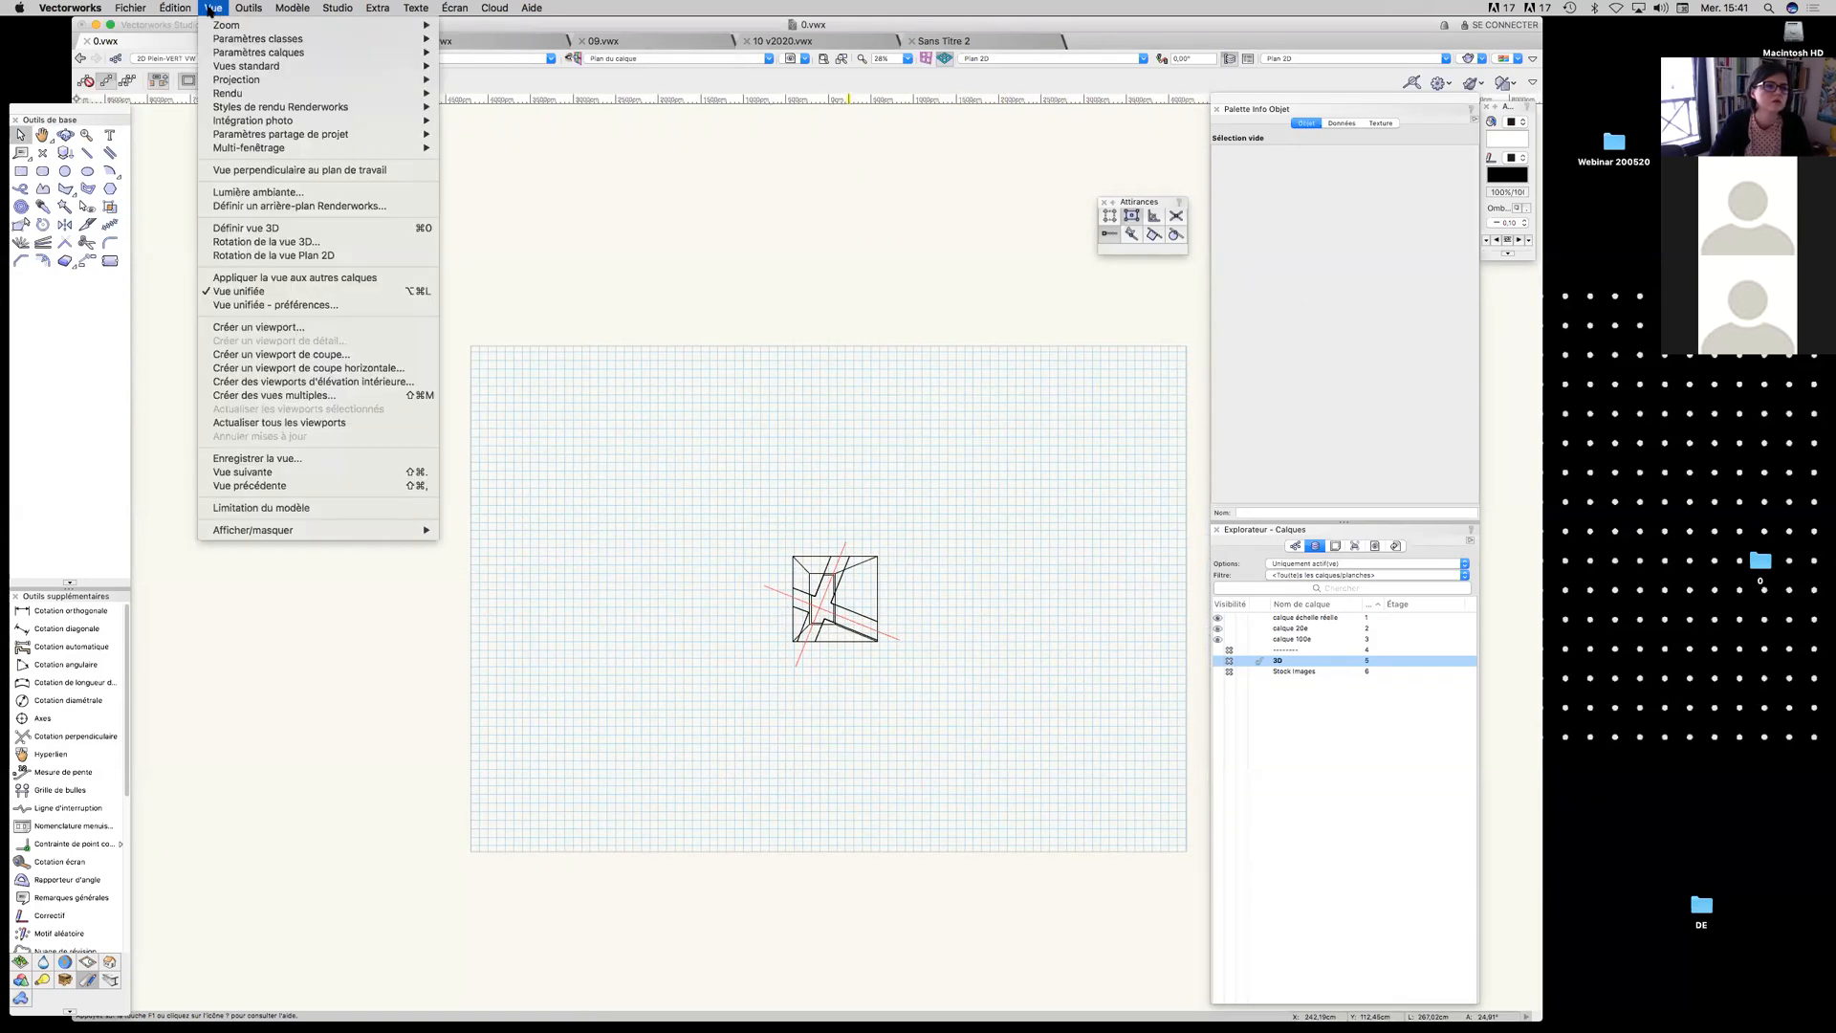
click(259, 354)
click(765, 584)
click(899, 639)
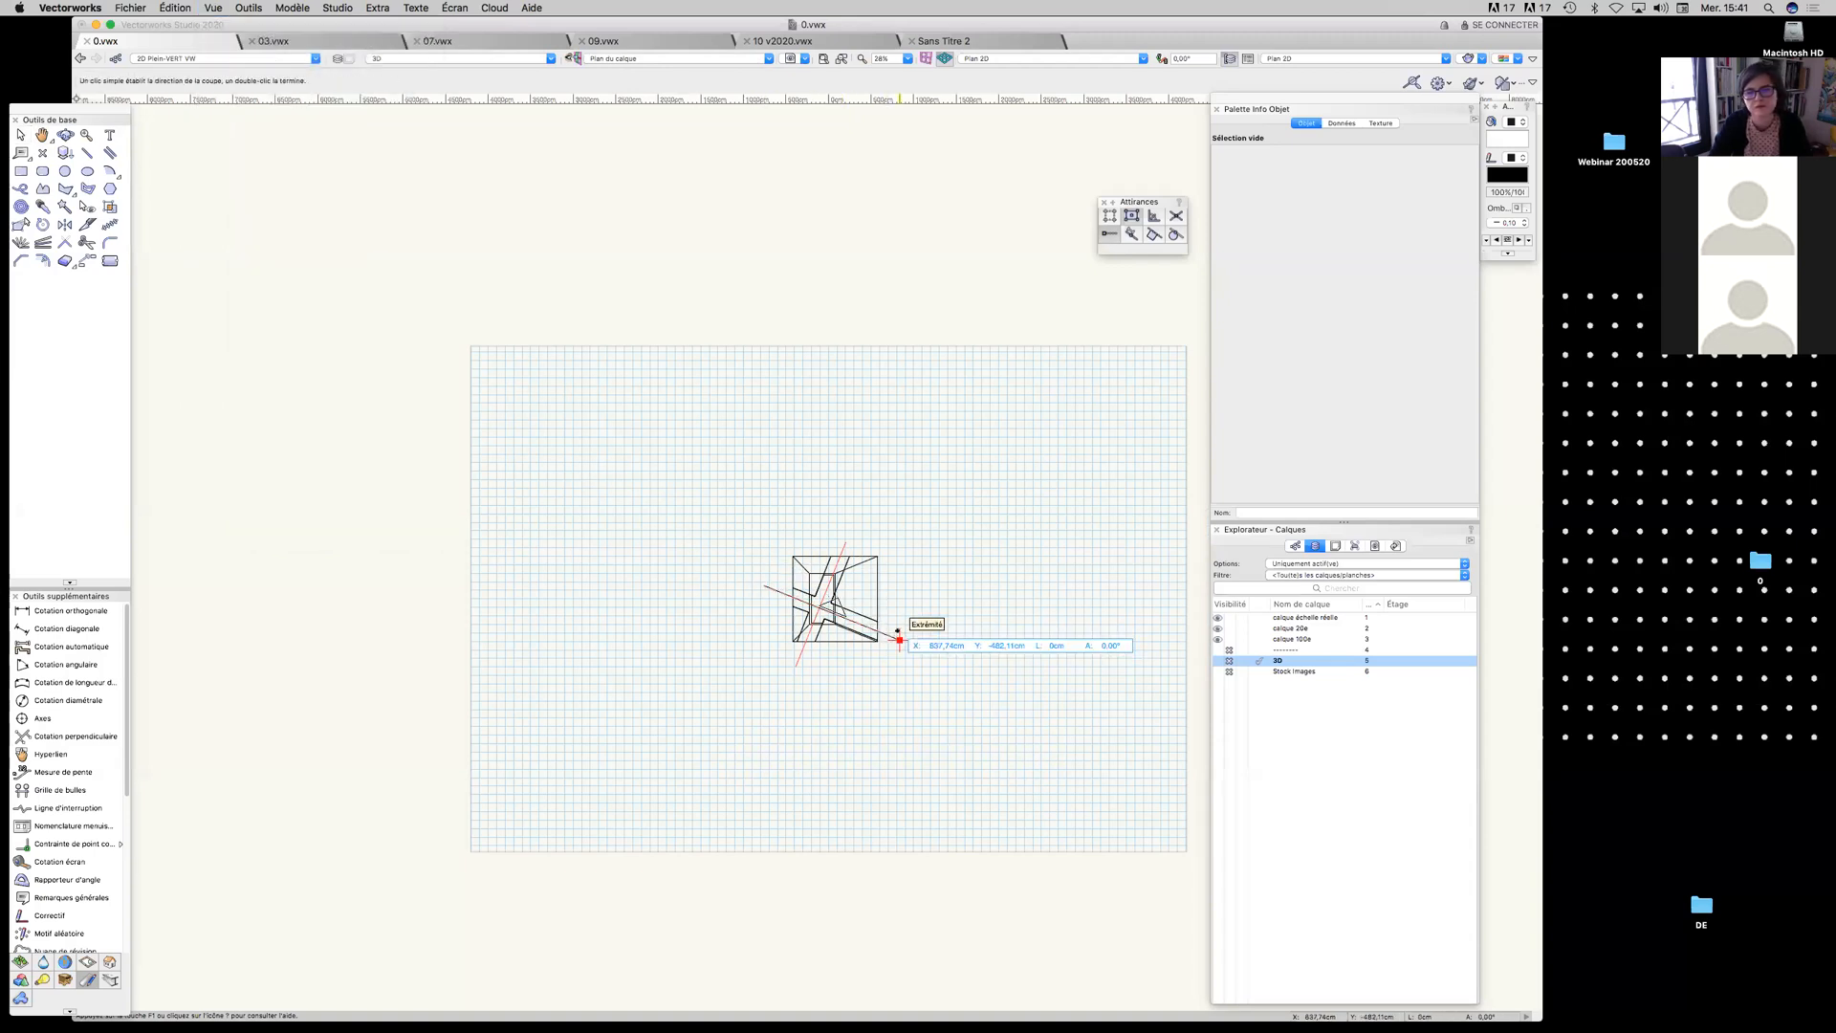
click(899, 633)
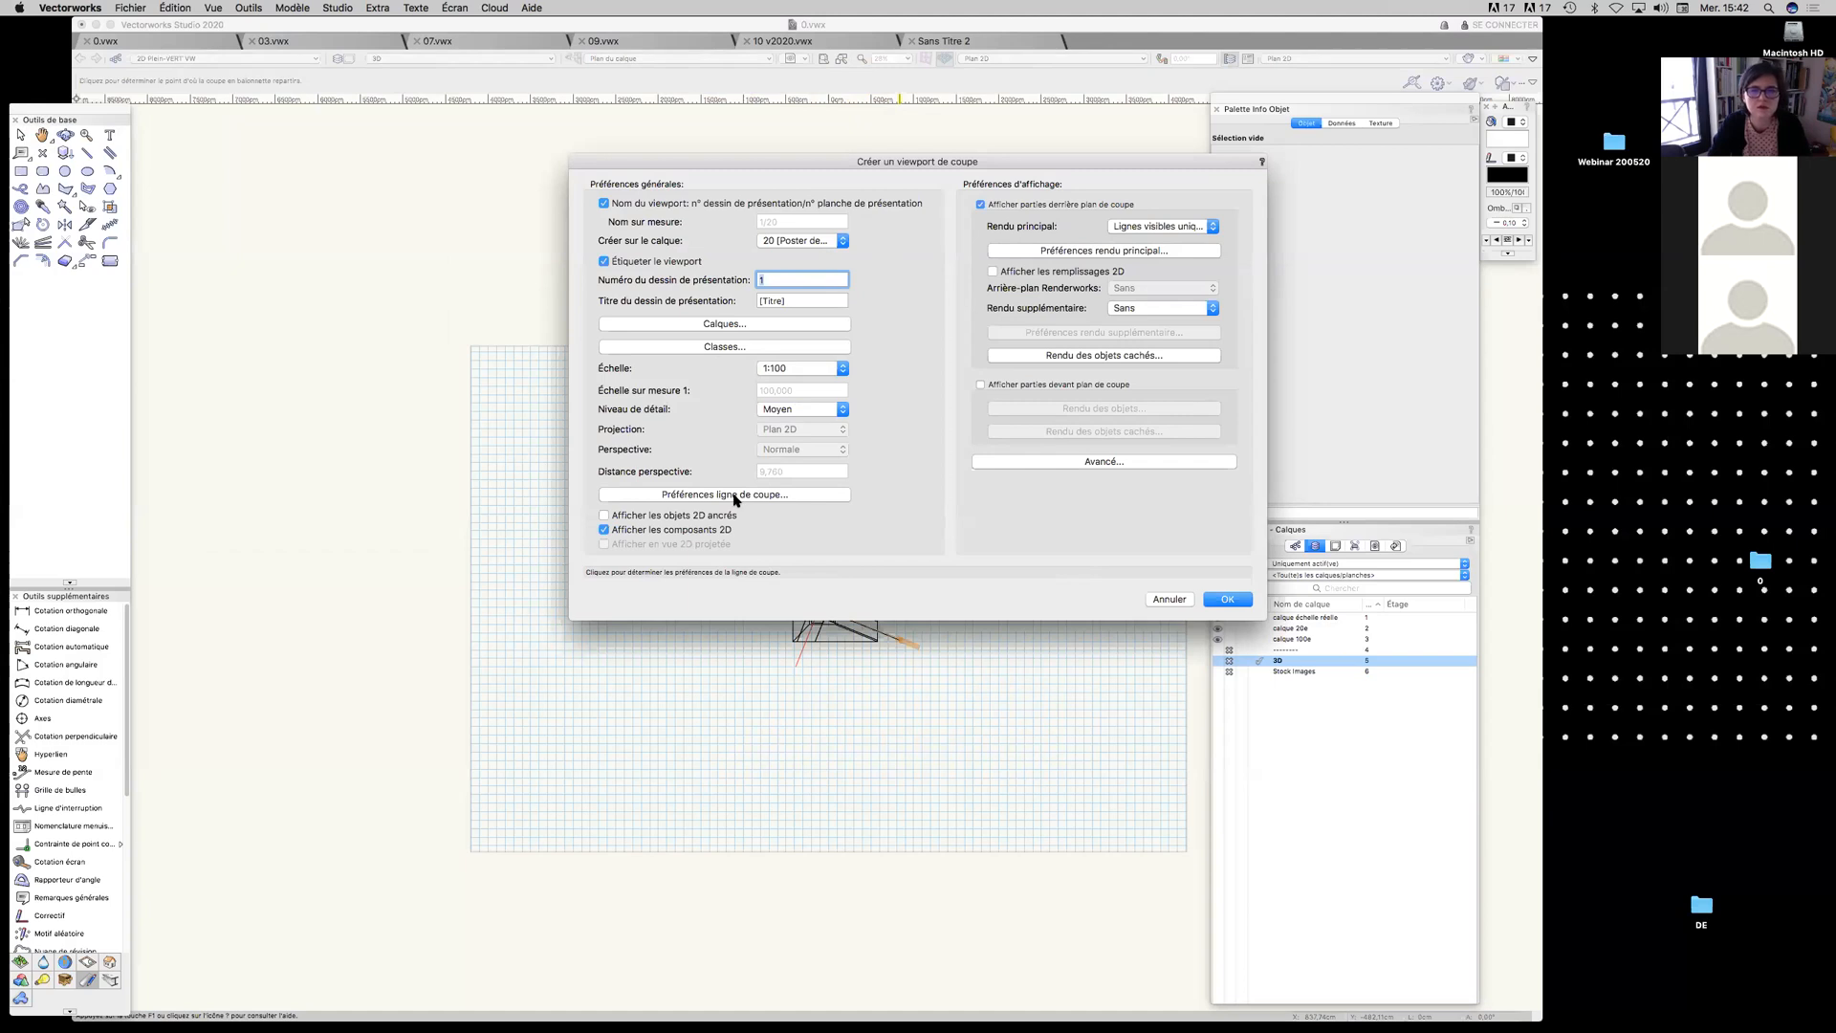
Create the section viewport on sheet 20 with unchanged hidden-object rendering and place it beside the lower plan view
click(1048, 358)
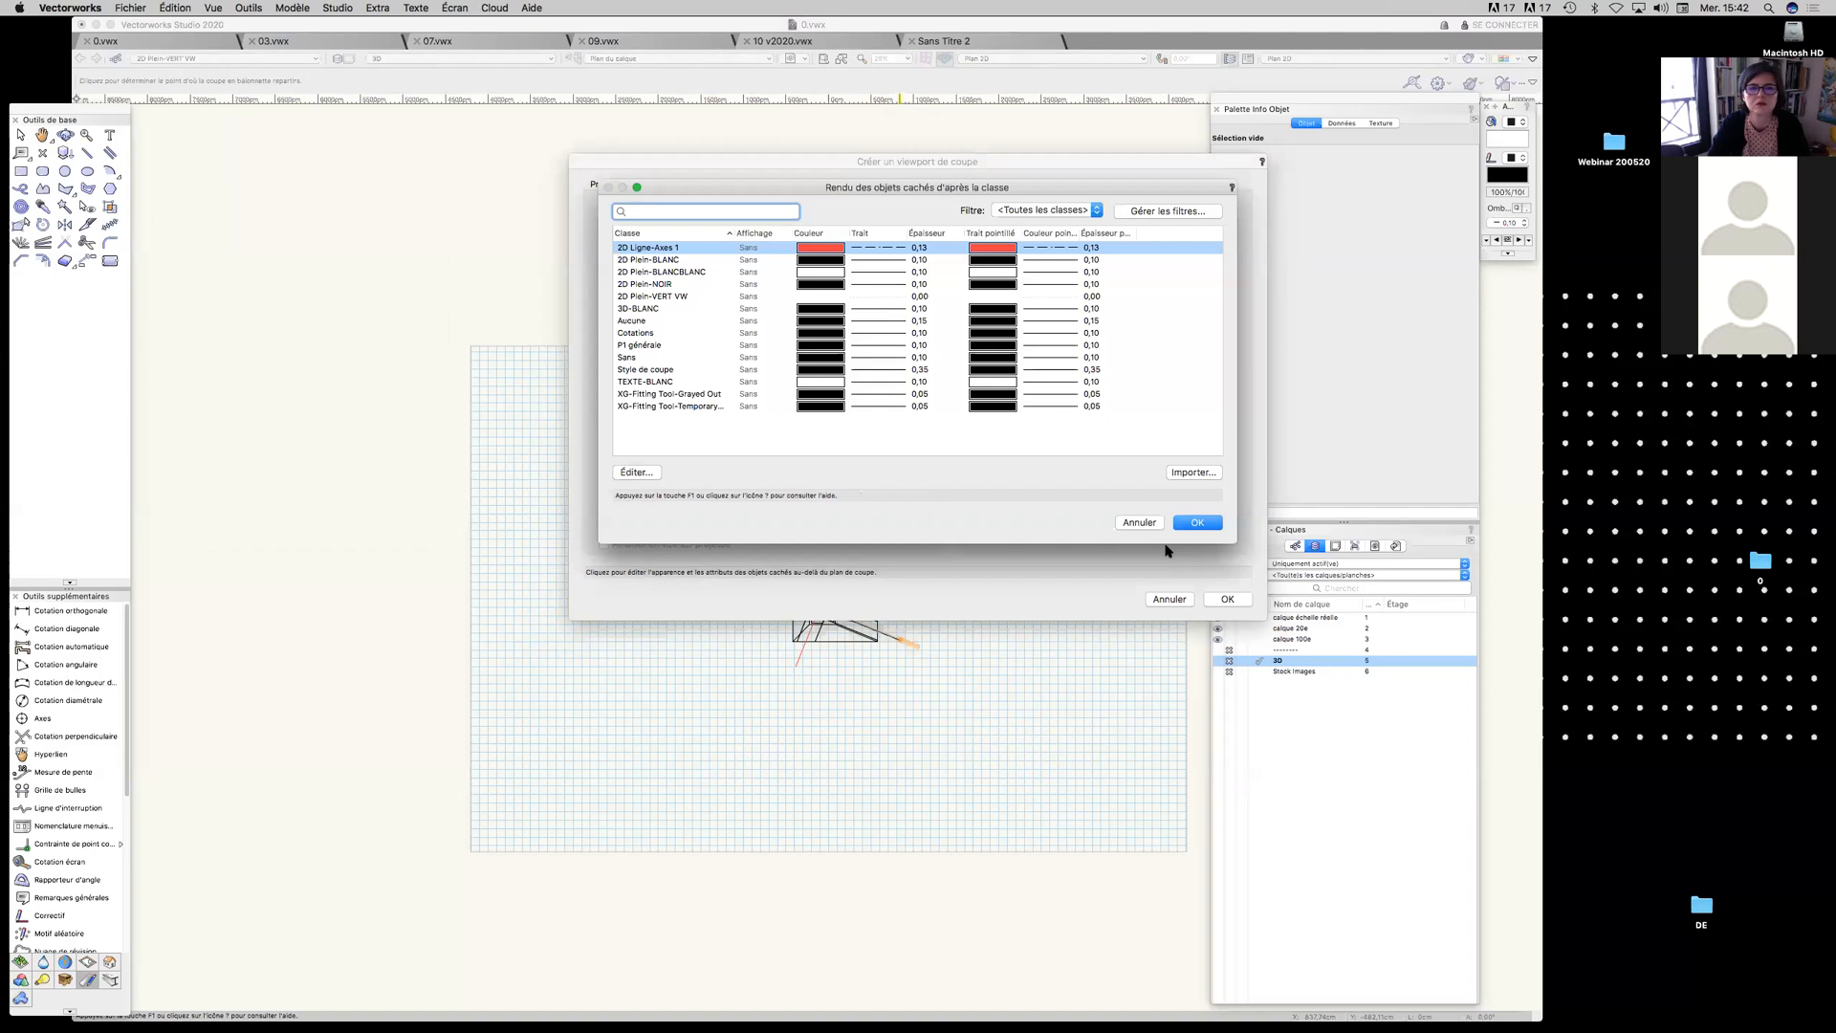
click(1194, 522)
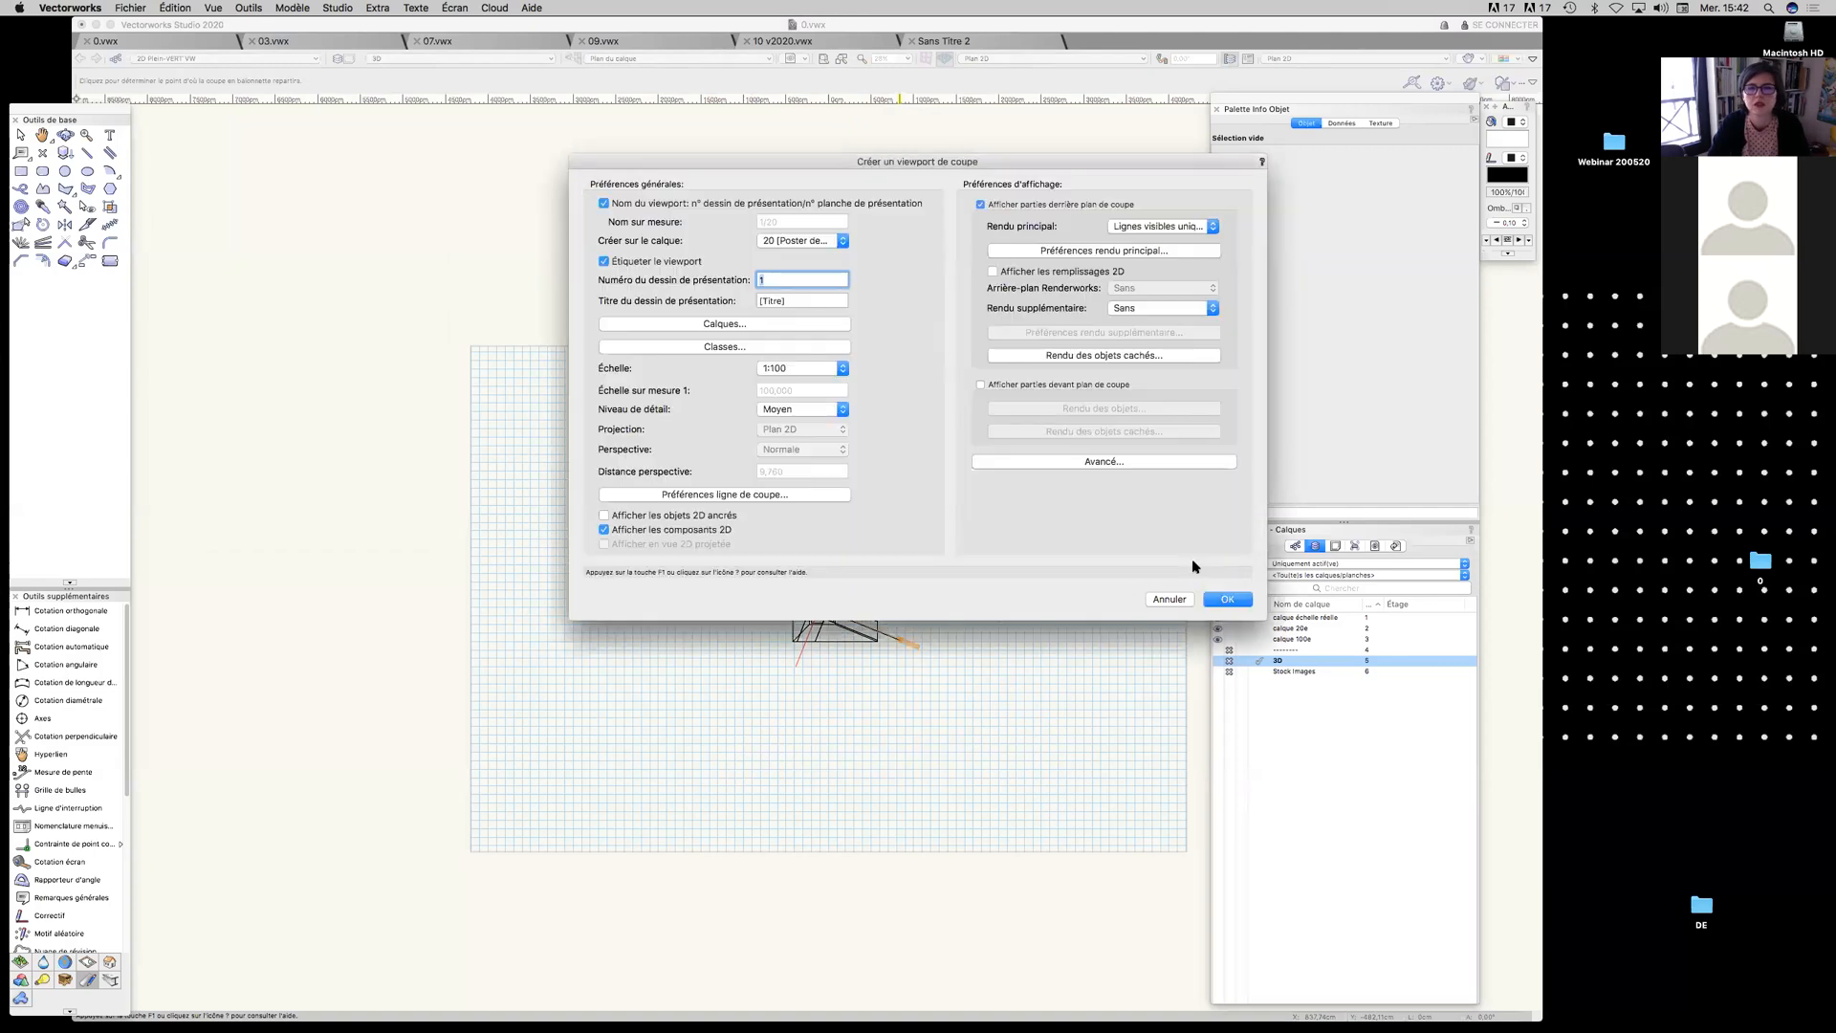
click(1227, 598)
drag(811, 540, 898, 705)
click(967, 689)
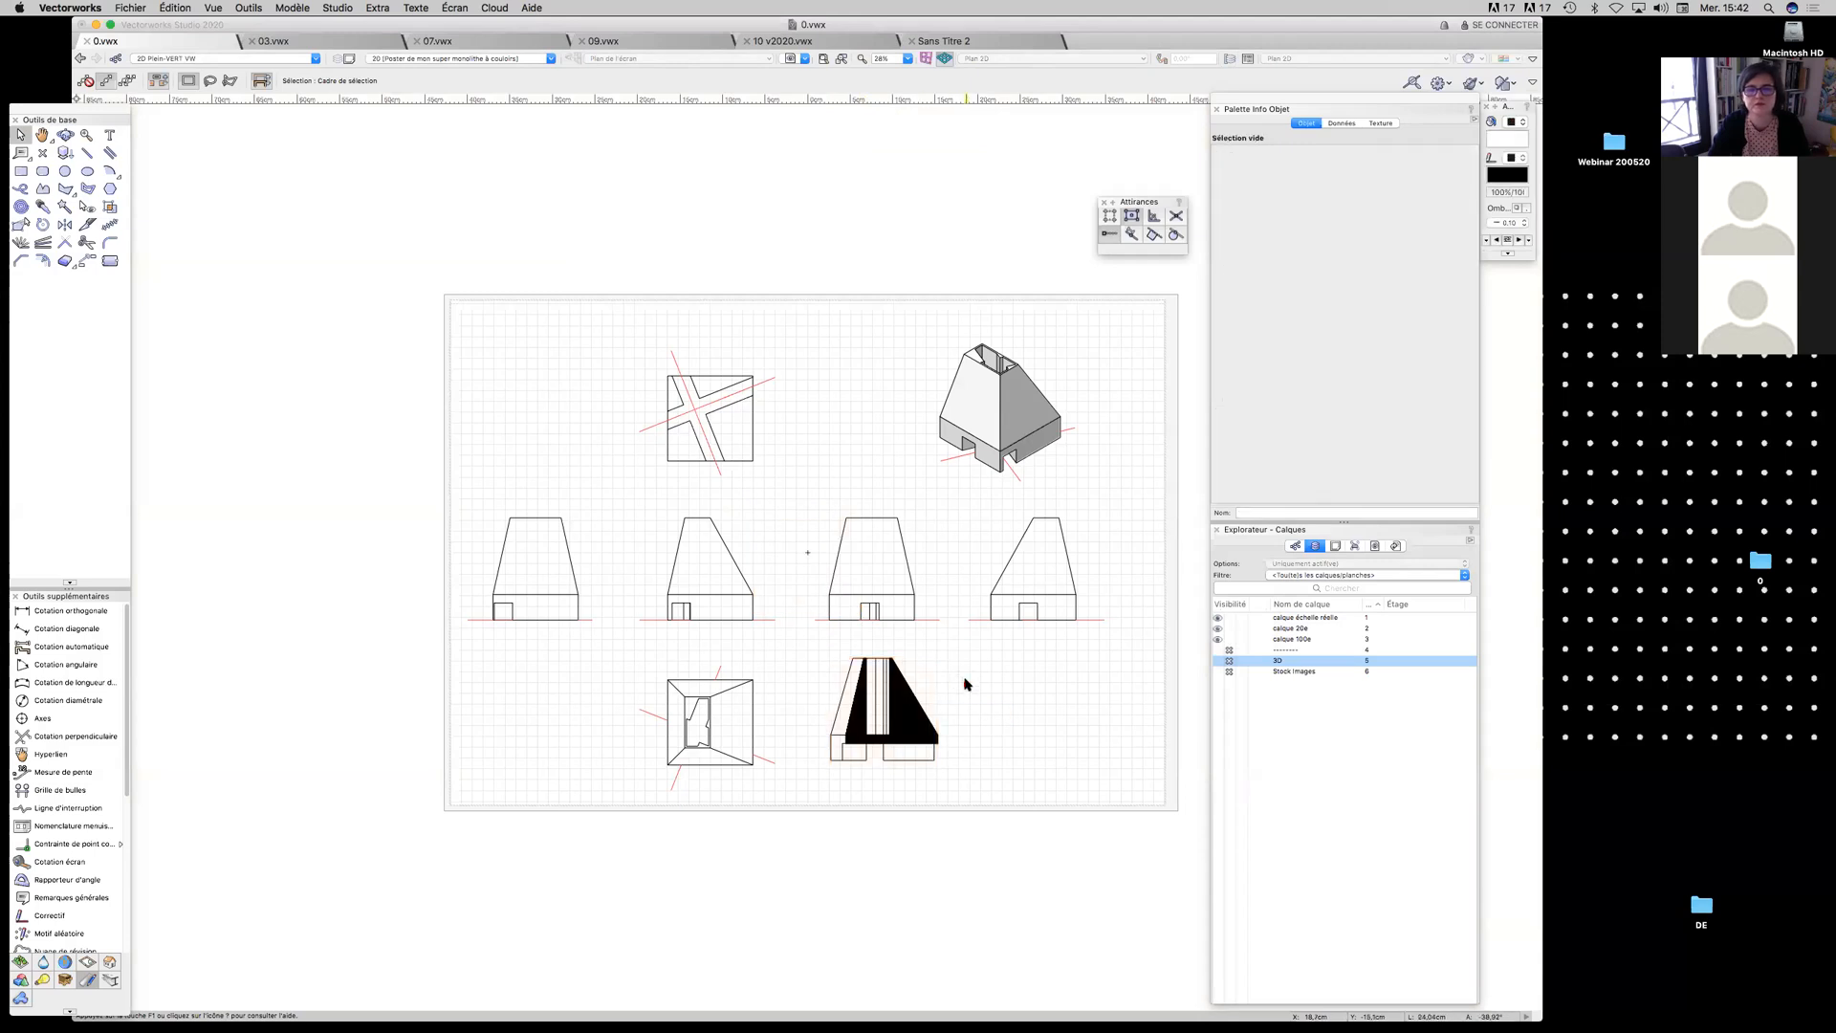
Examine the placed section viewport's class-based hidden-object rendering and leave it without changes
click(904, 713)
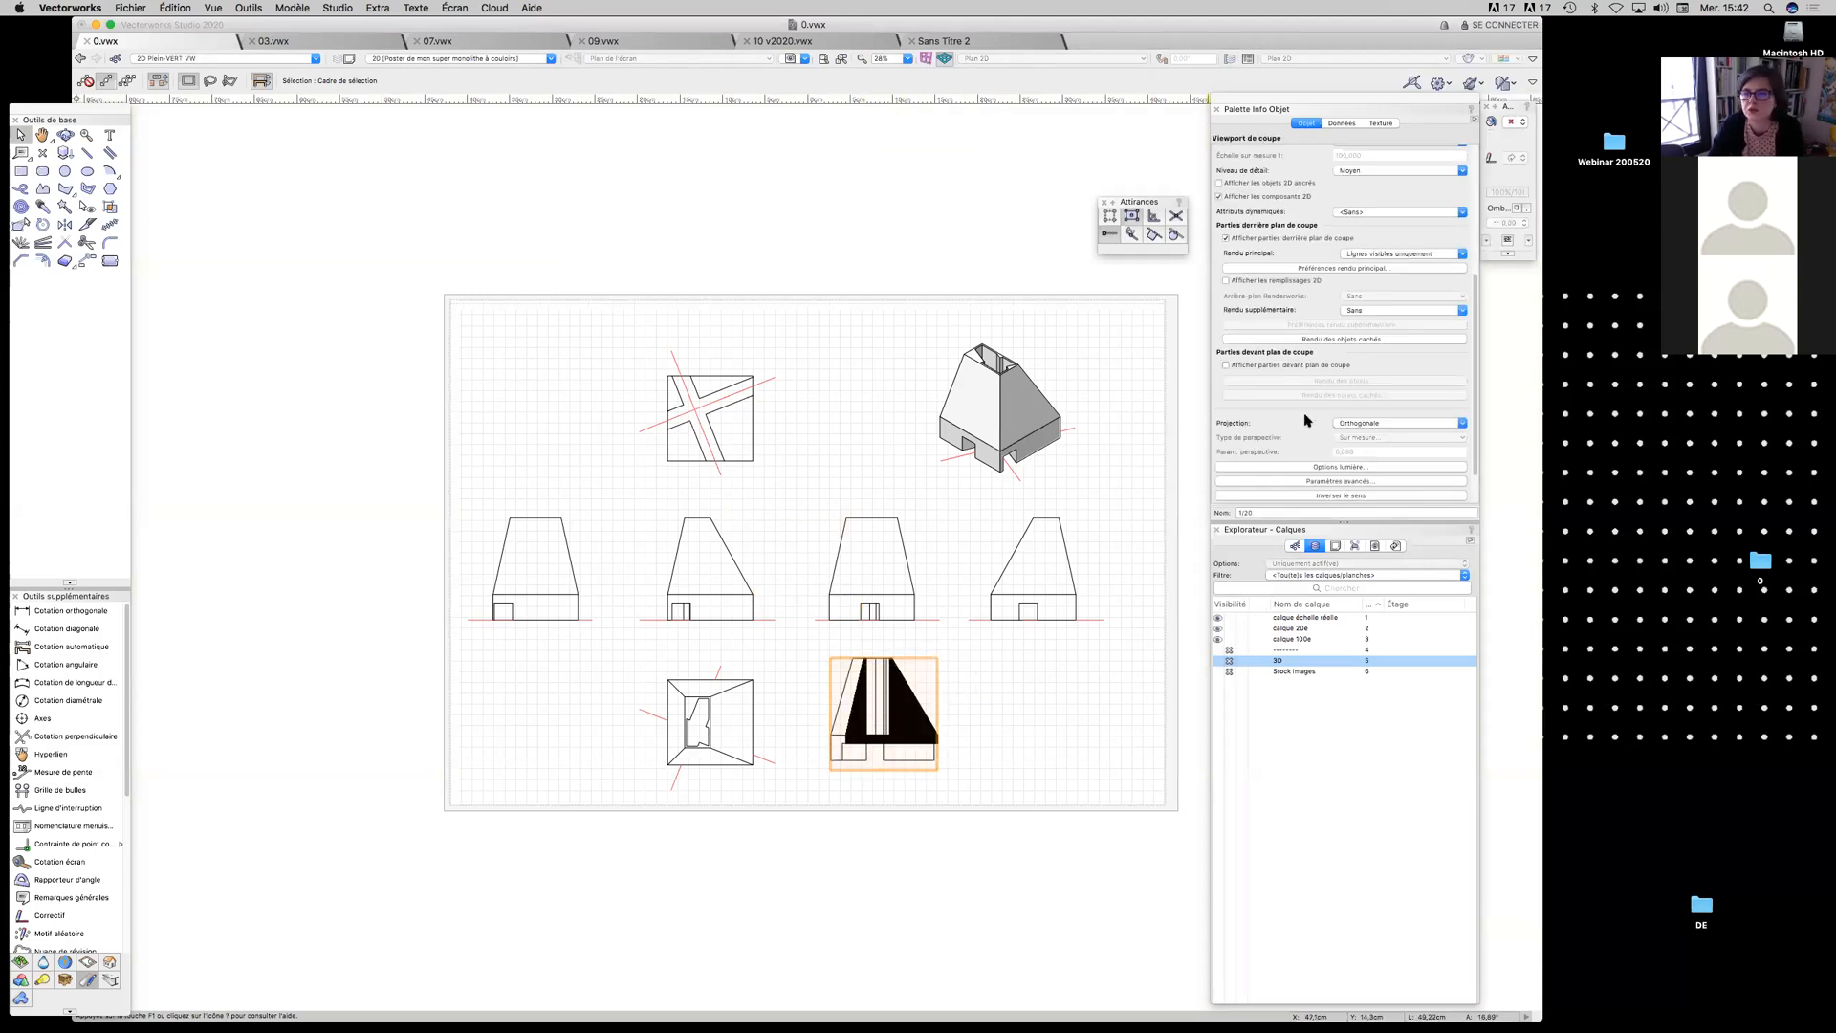
scroll(1309, 418, down, 1)
scroll(1307, 402, down, 2)
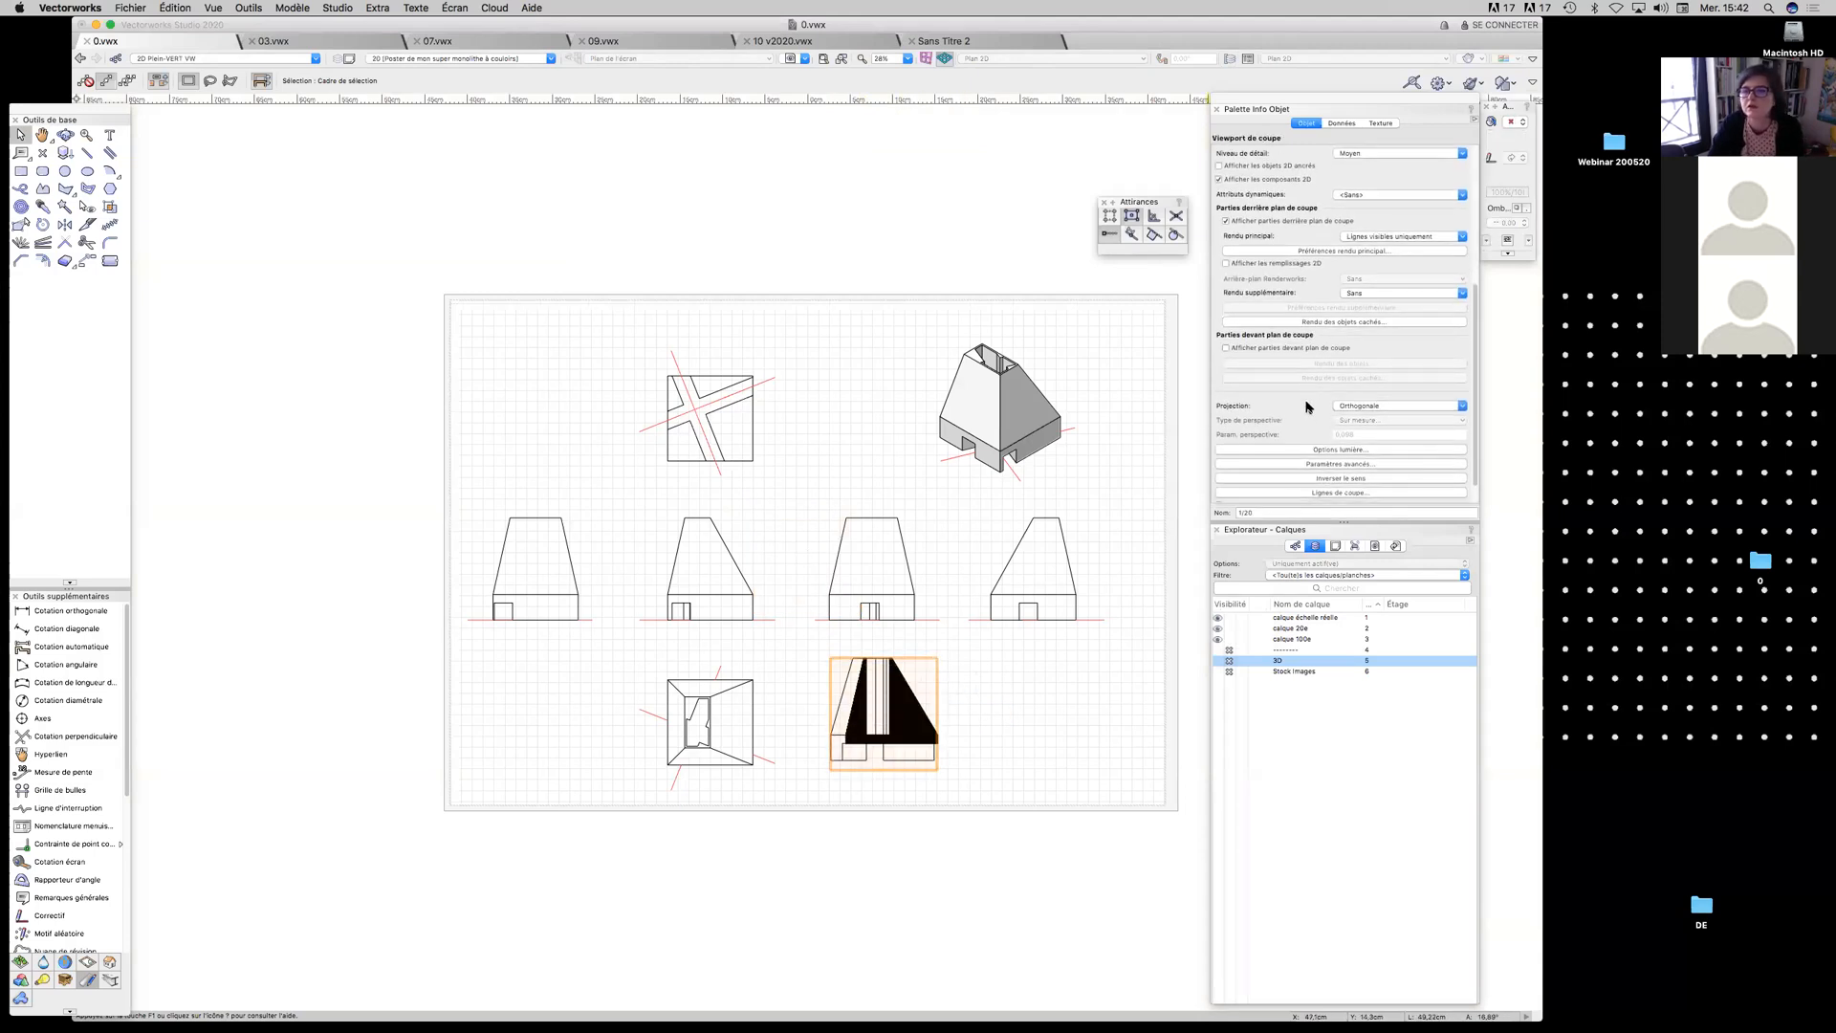
click(1332, 307)
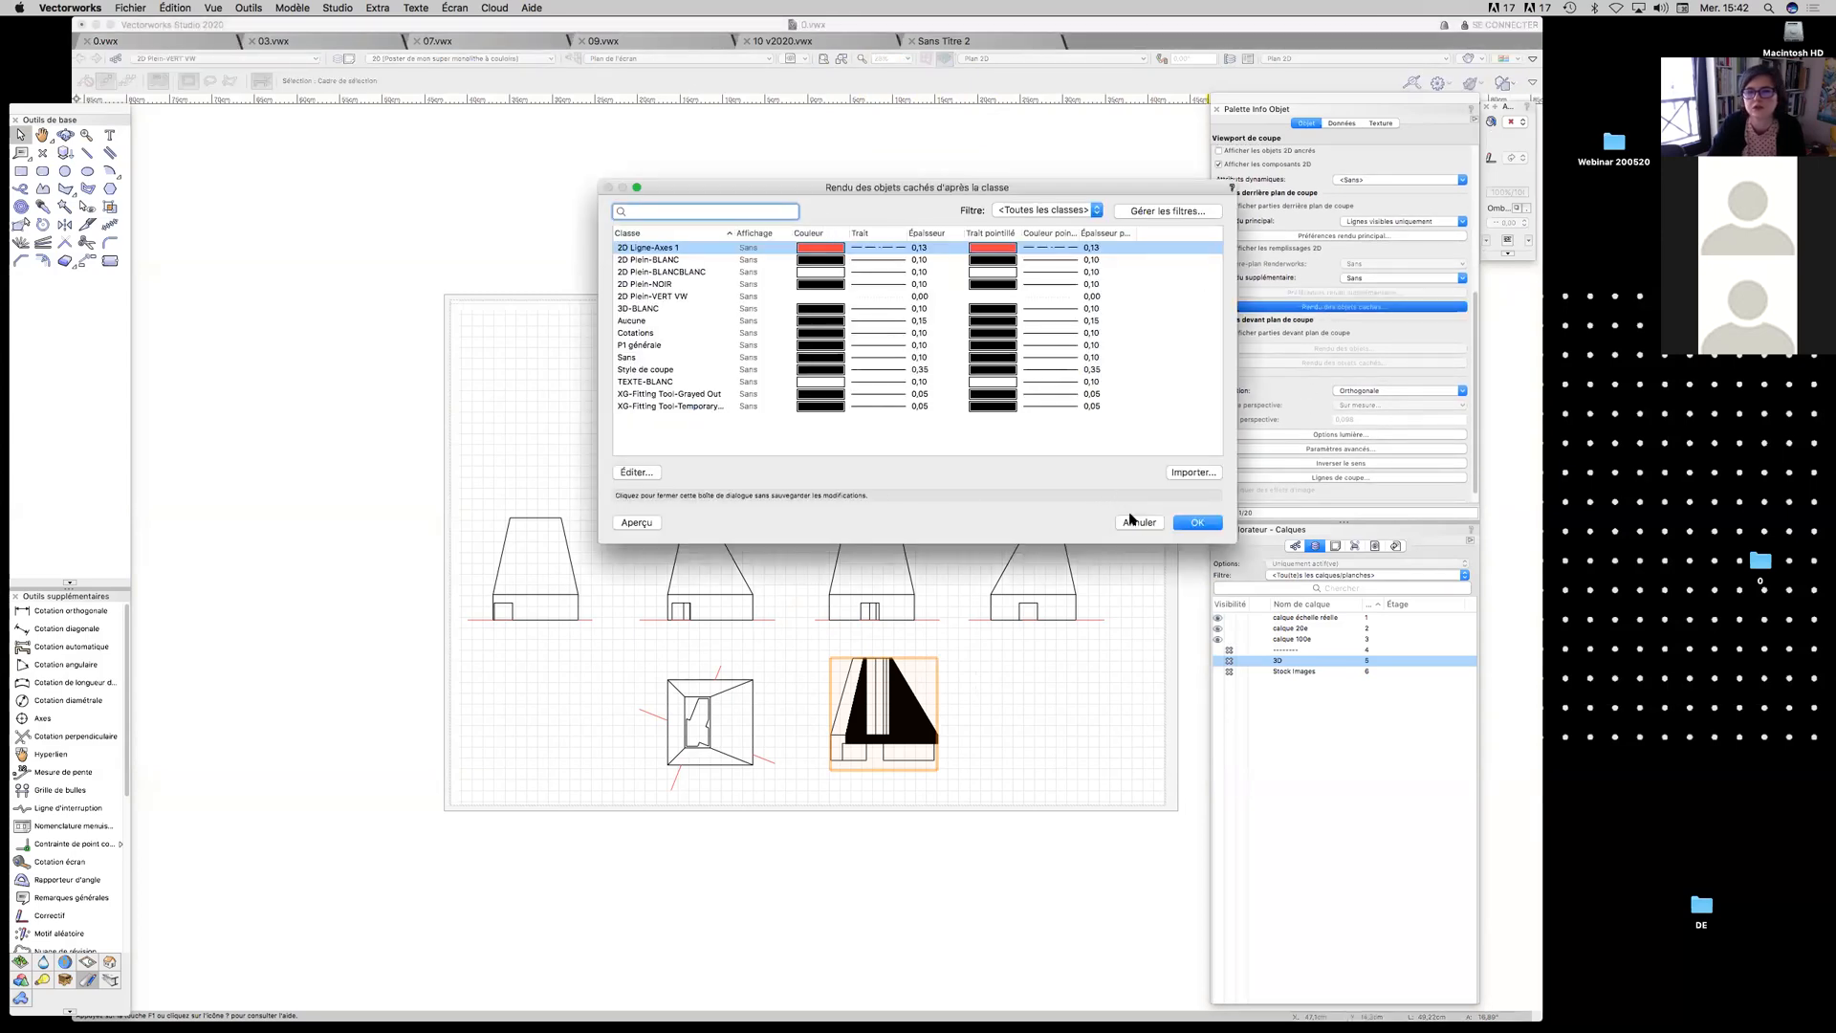
click(1138, 523)
Reverse the section viewport's viewing direction and update the viewport
scroll(1293, 445, down, 1)
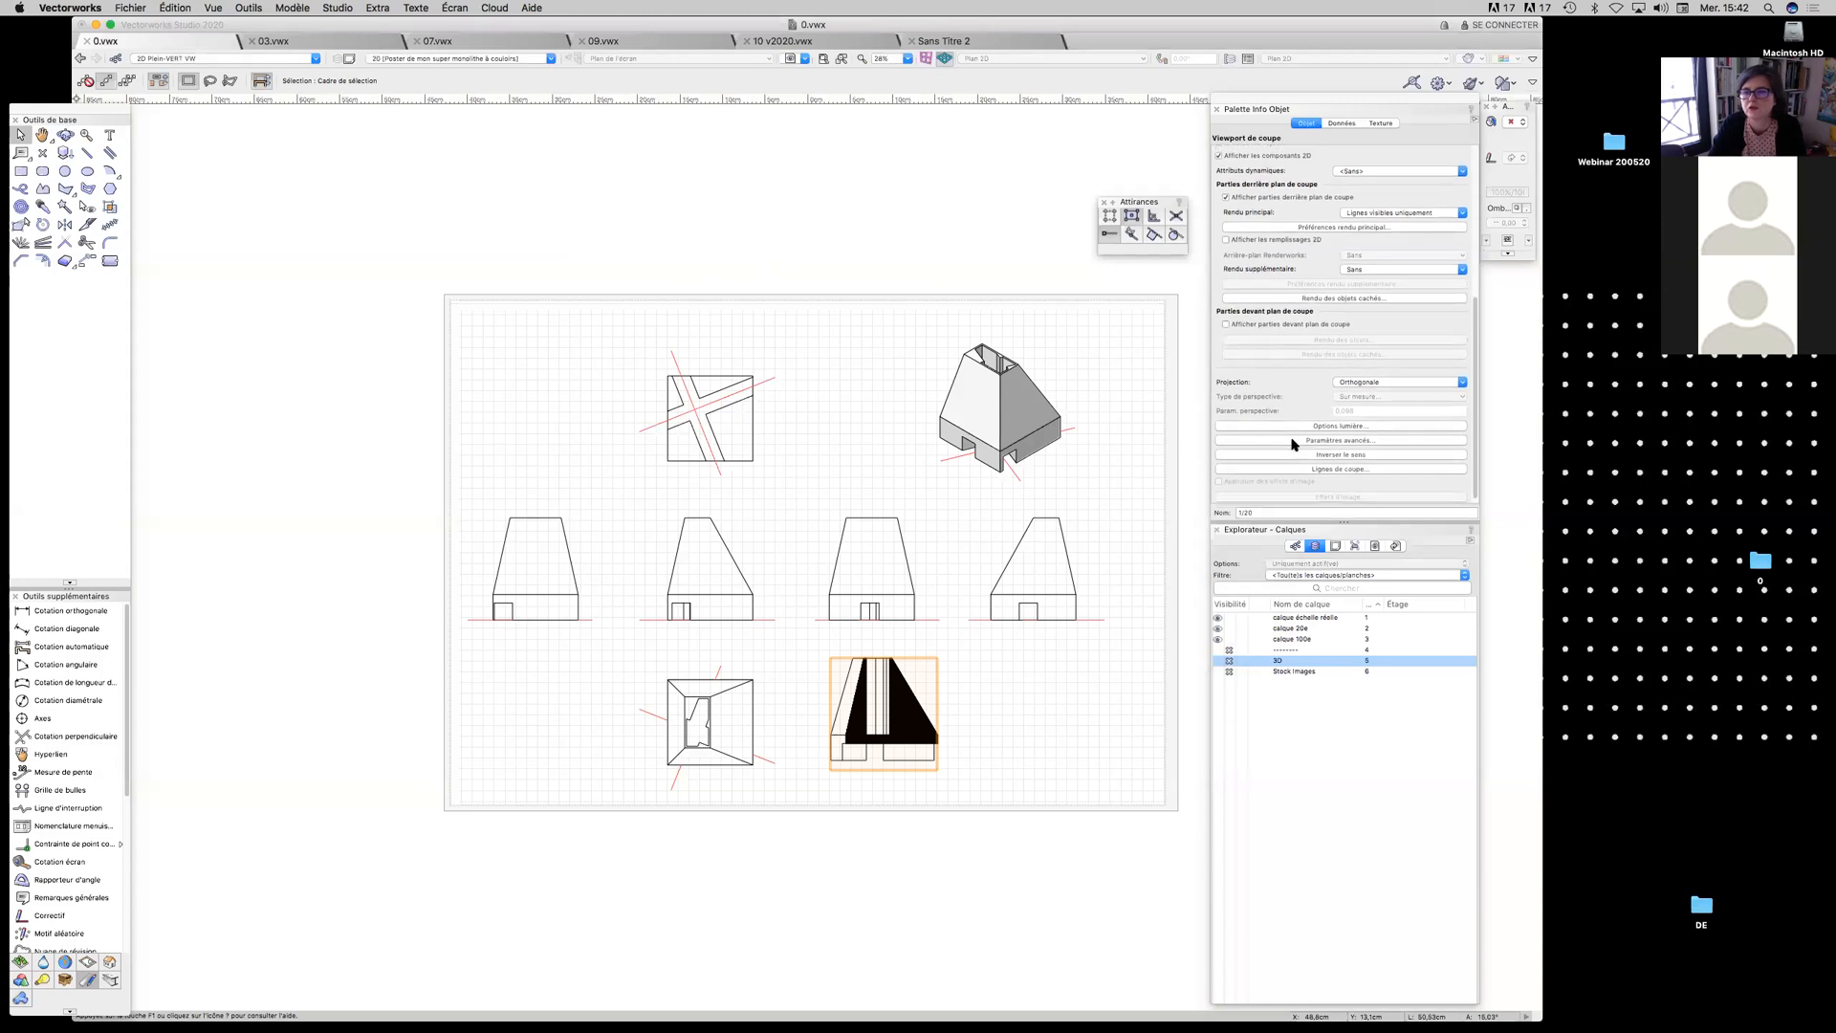
click(1324, 456)
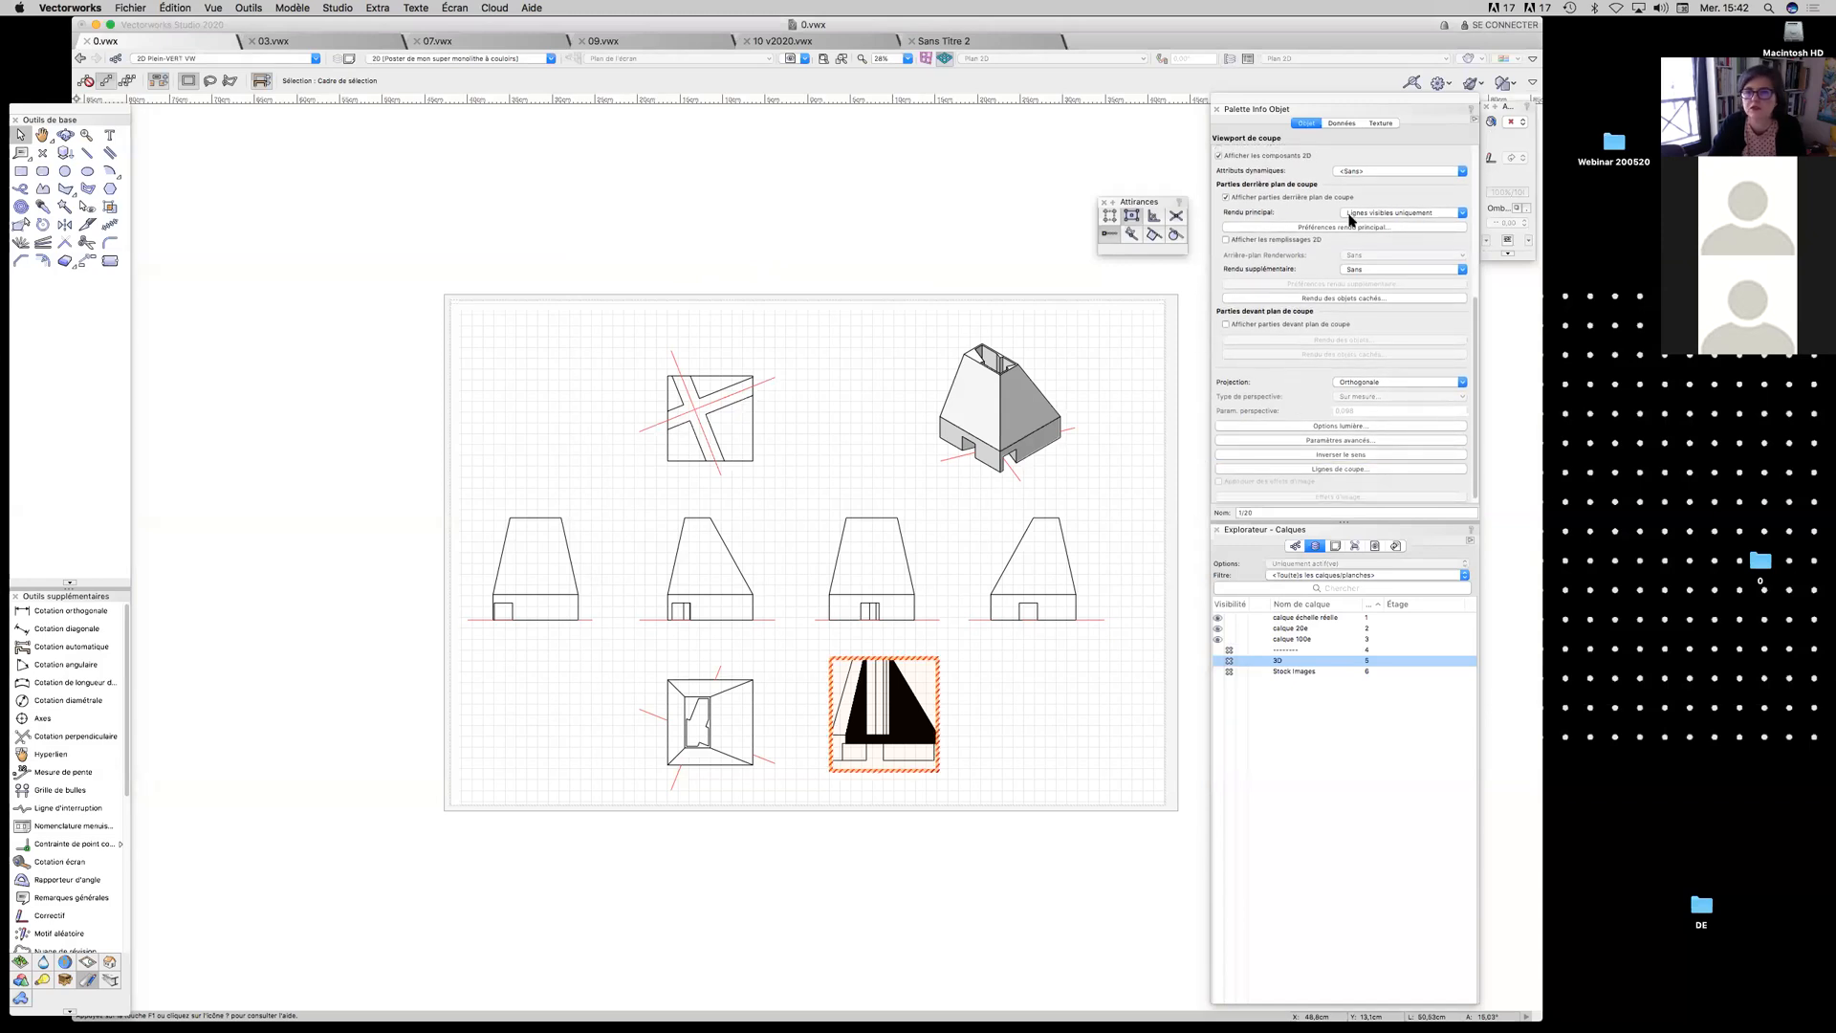
scroll(1334, 426, up, 5)
click(1330, 292)
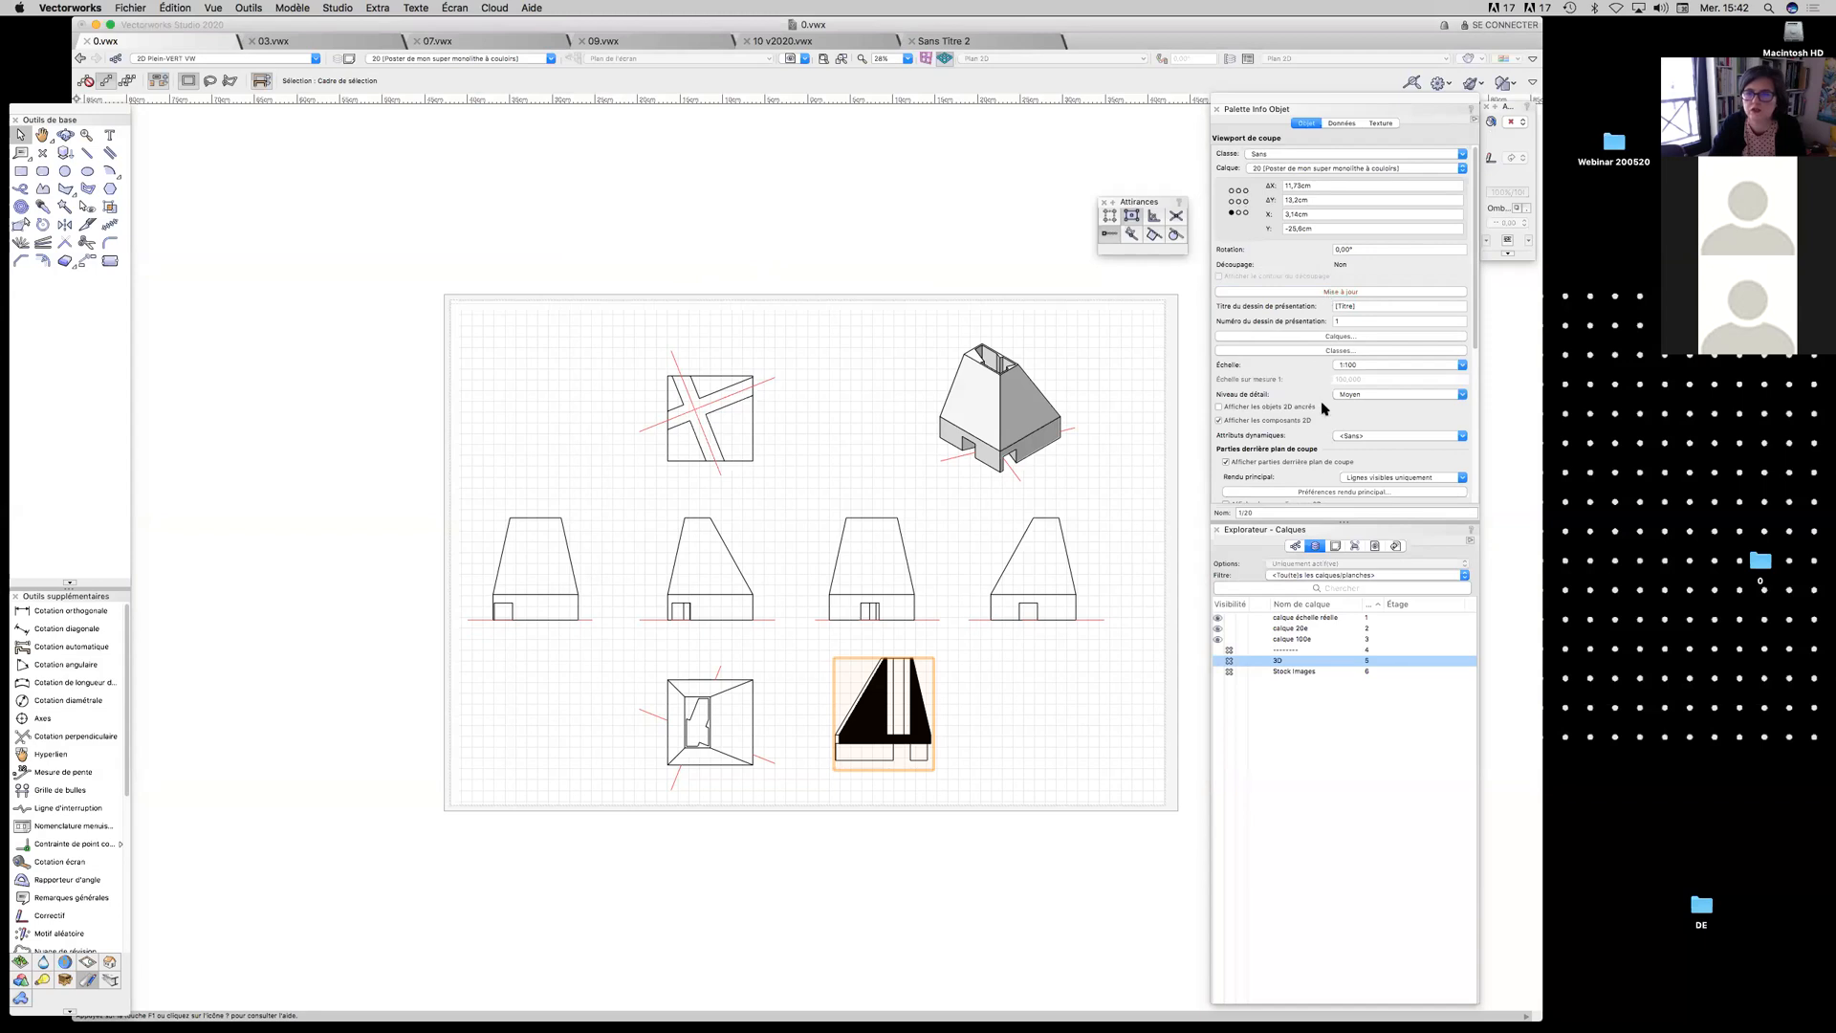
In the section viewport's advanced settings, limit the depth behind the cutting plane to 200
scroll(1325, 408, down, 6)
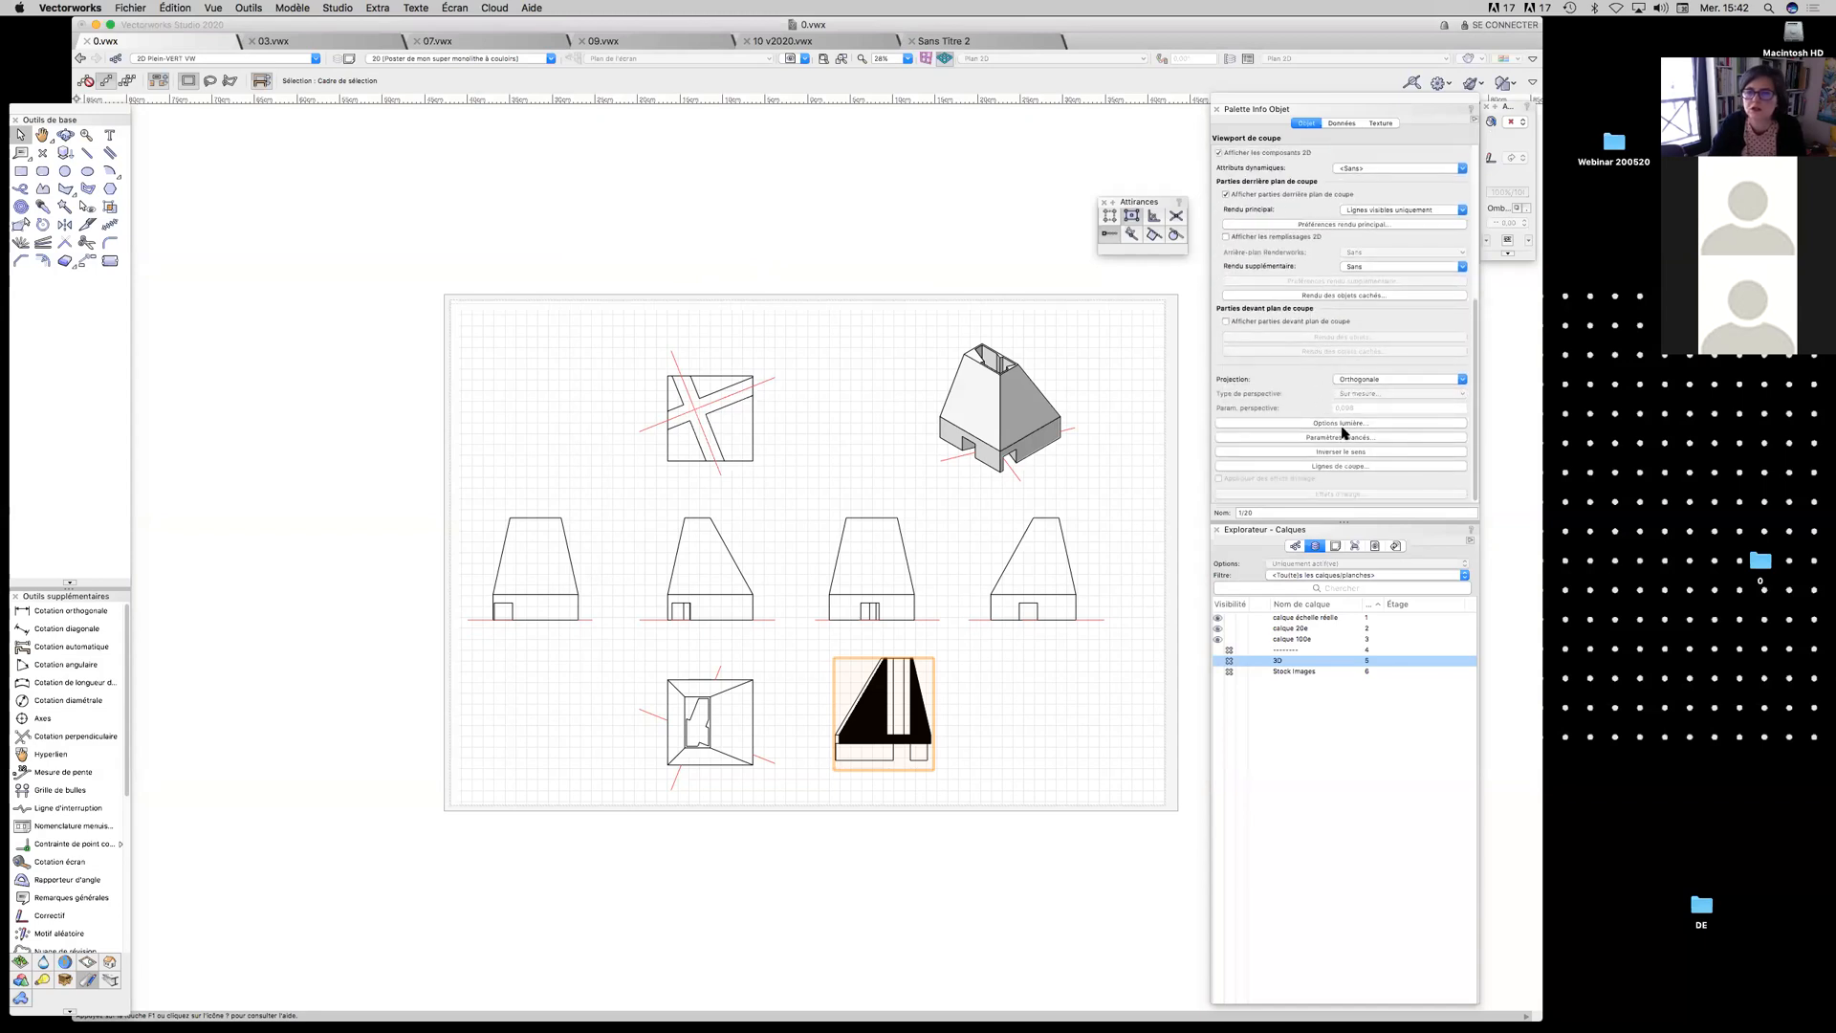
click(1343, 437)
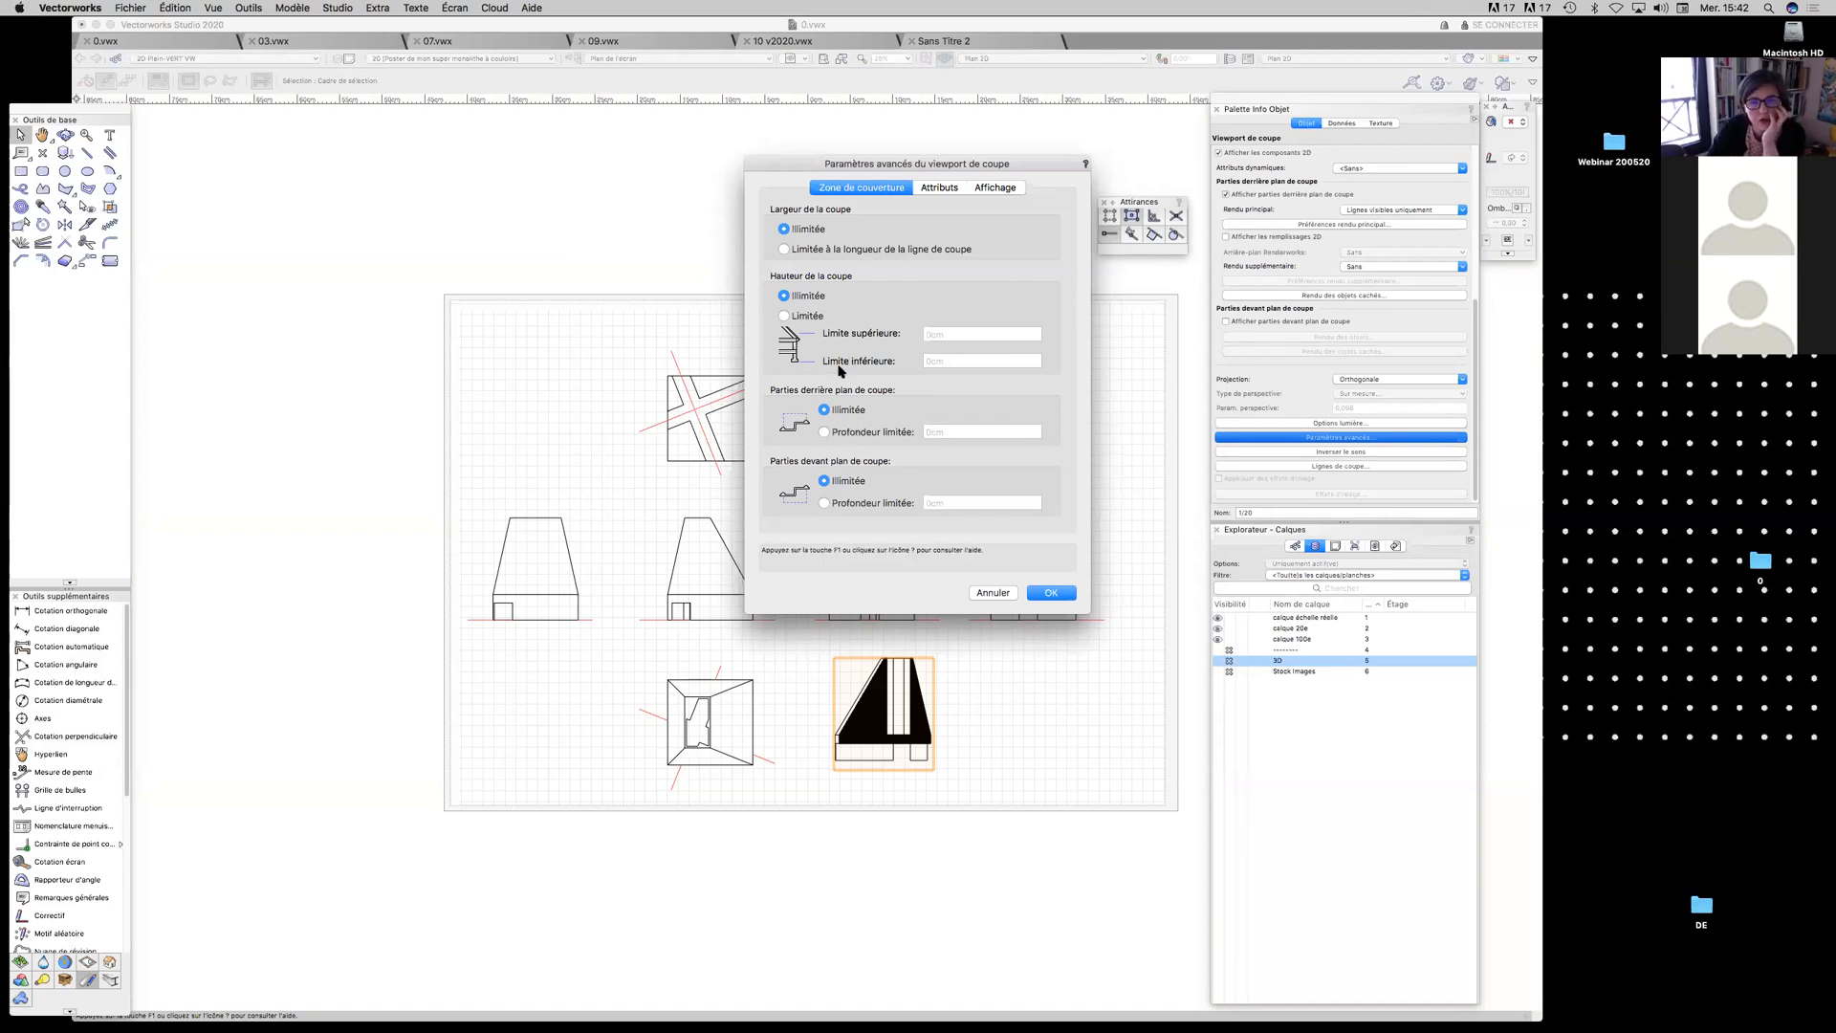
click(849, 437)
click(937, 434)
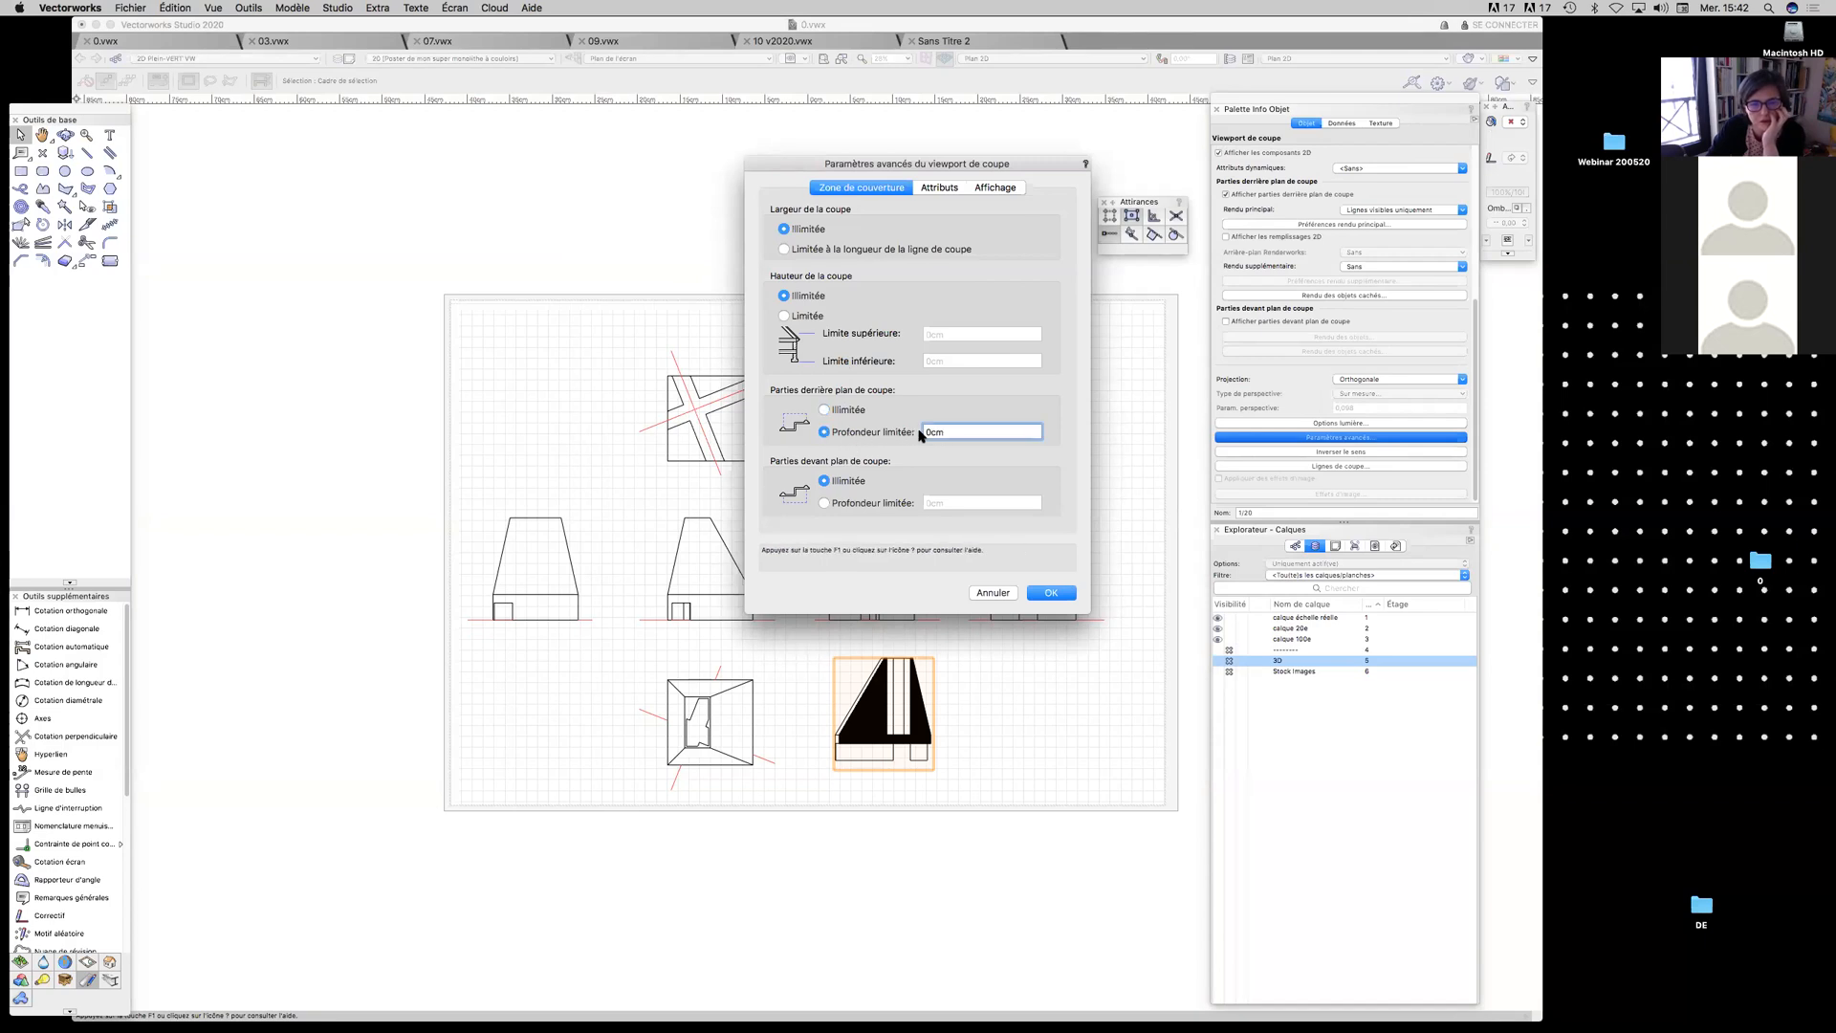
text(100)
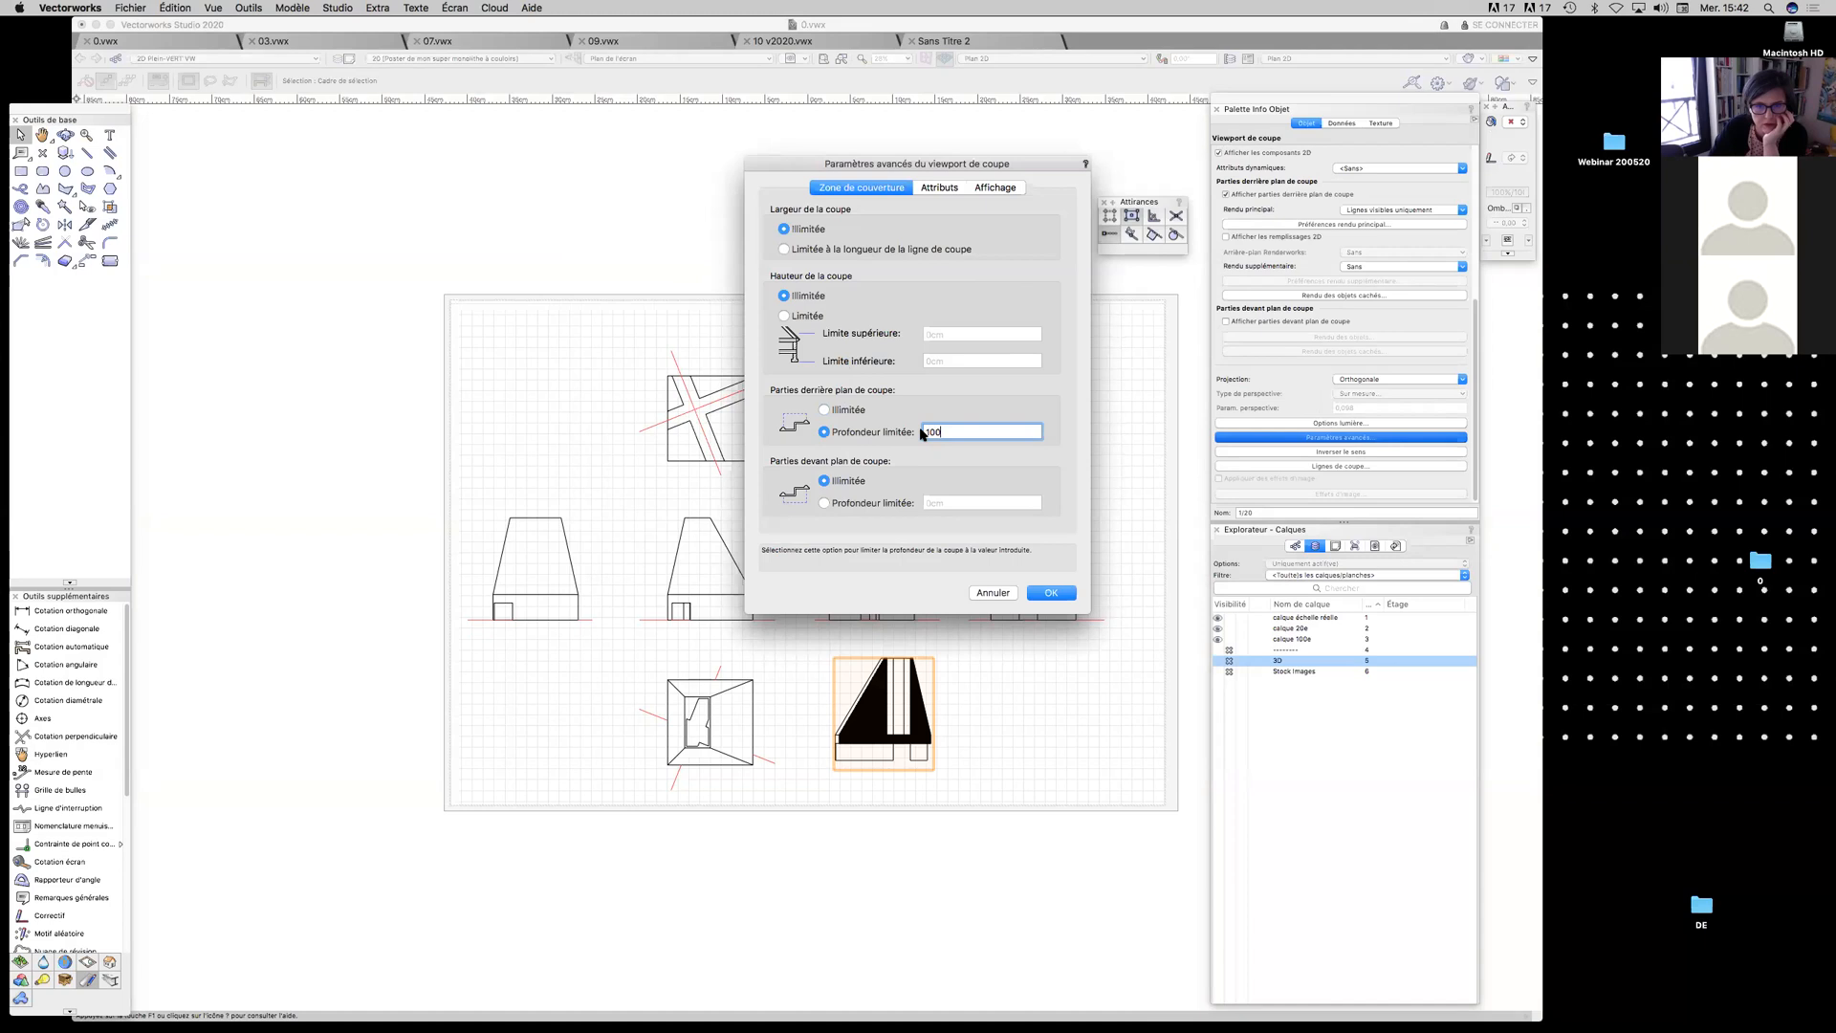
key(BackSpace)
key(BackSpace)
key(BackSpace)
text(20)
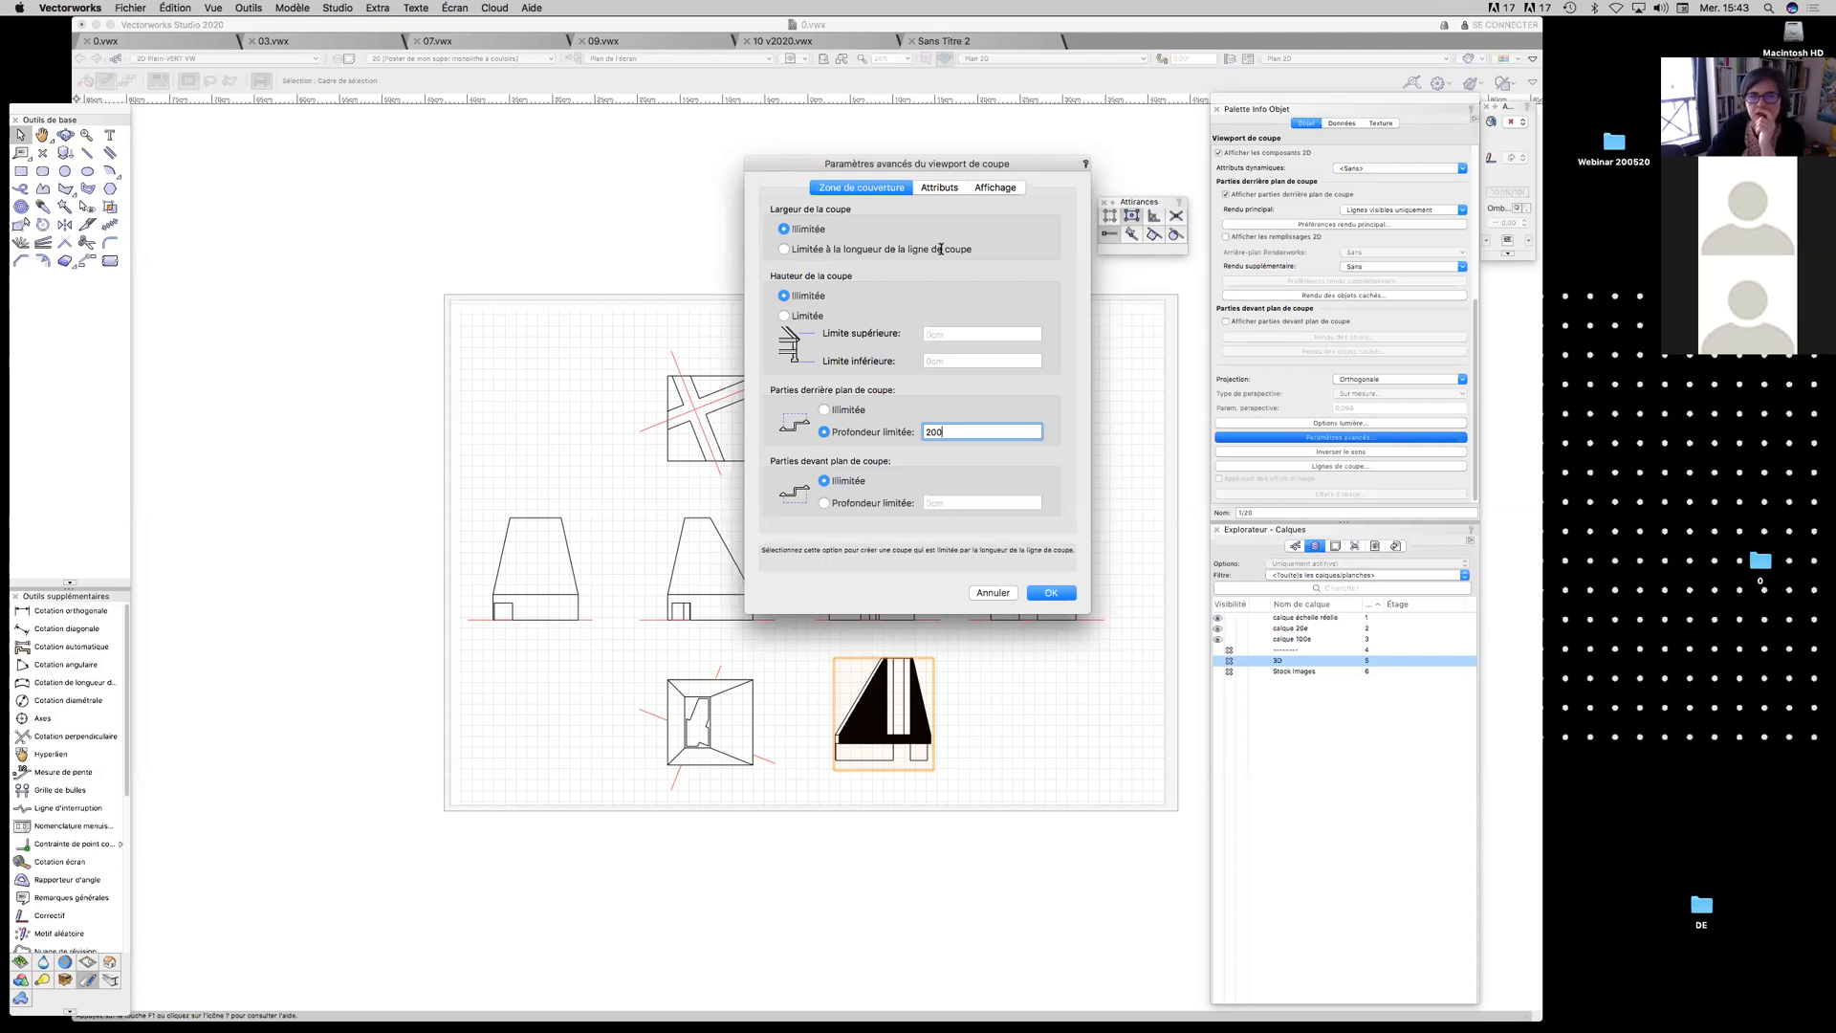
Keep the section width unlimited, review the attribute and display options, and apply the advanced settings
click(828, 251)
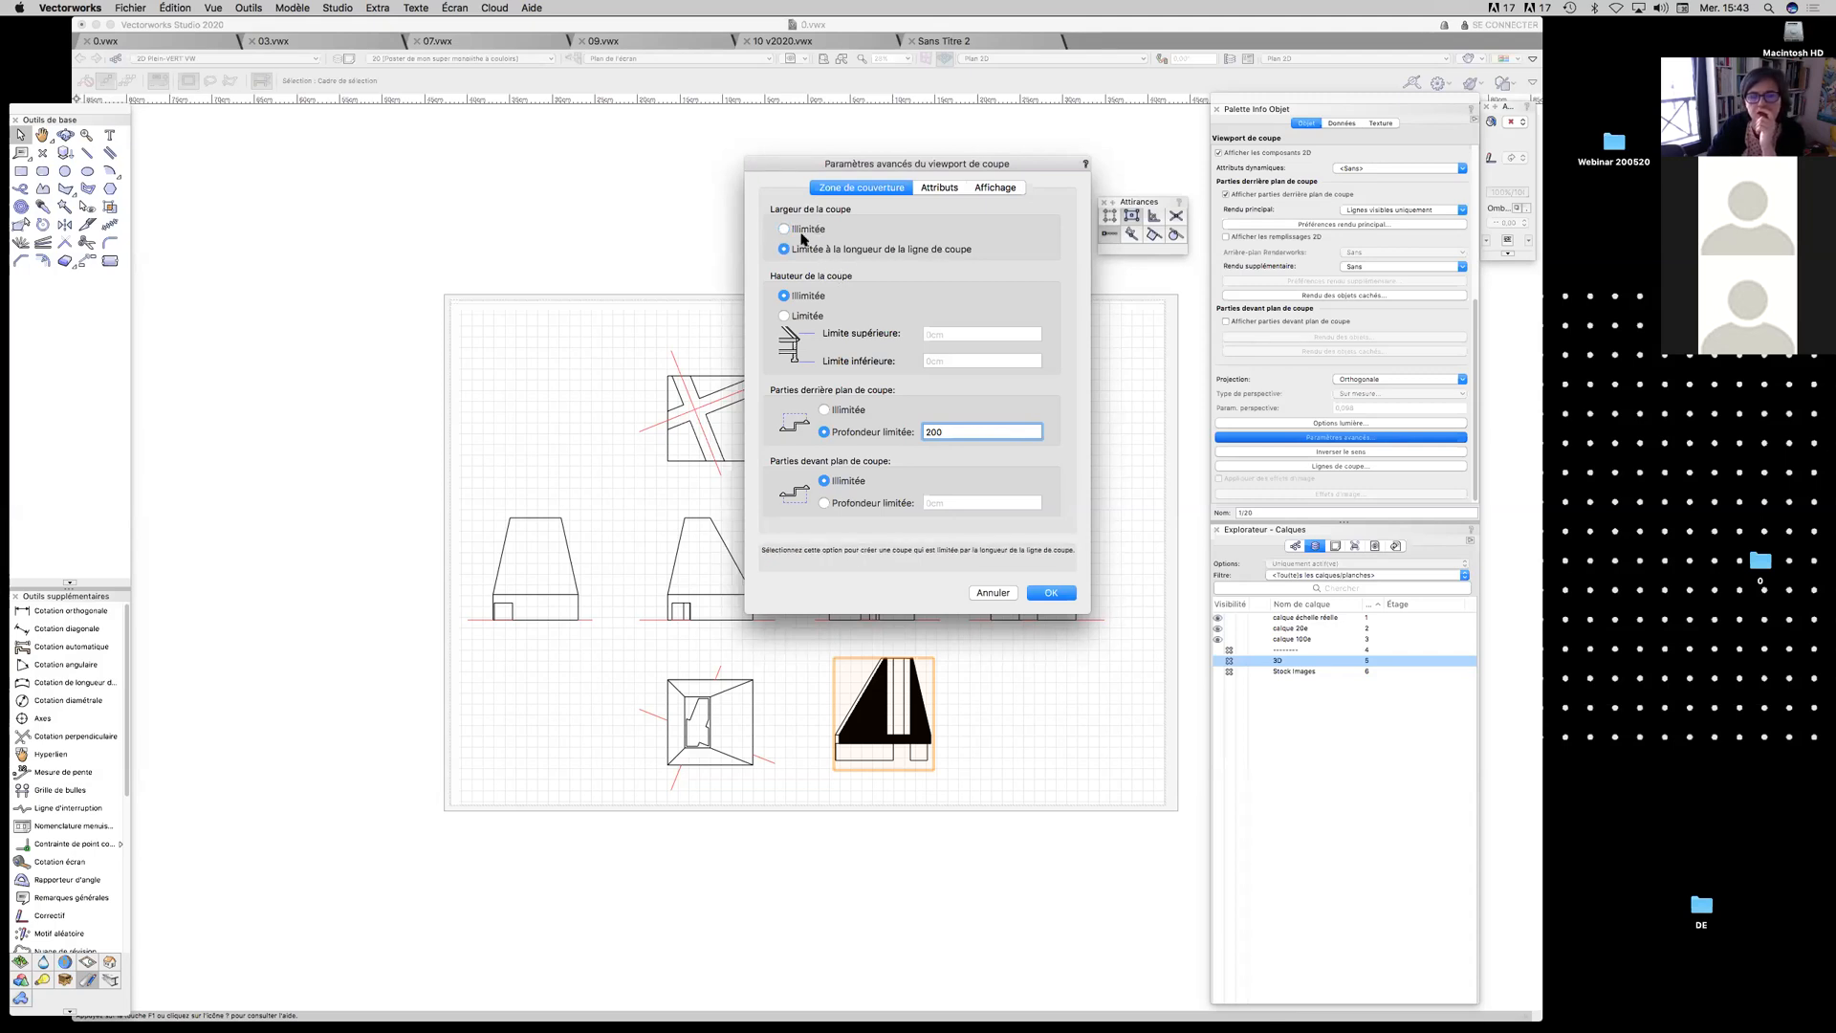
click(786, 230)
click(940, 187)
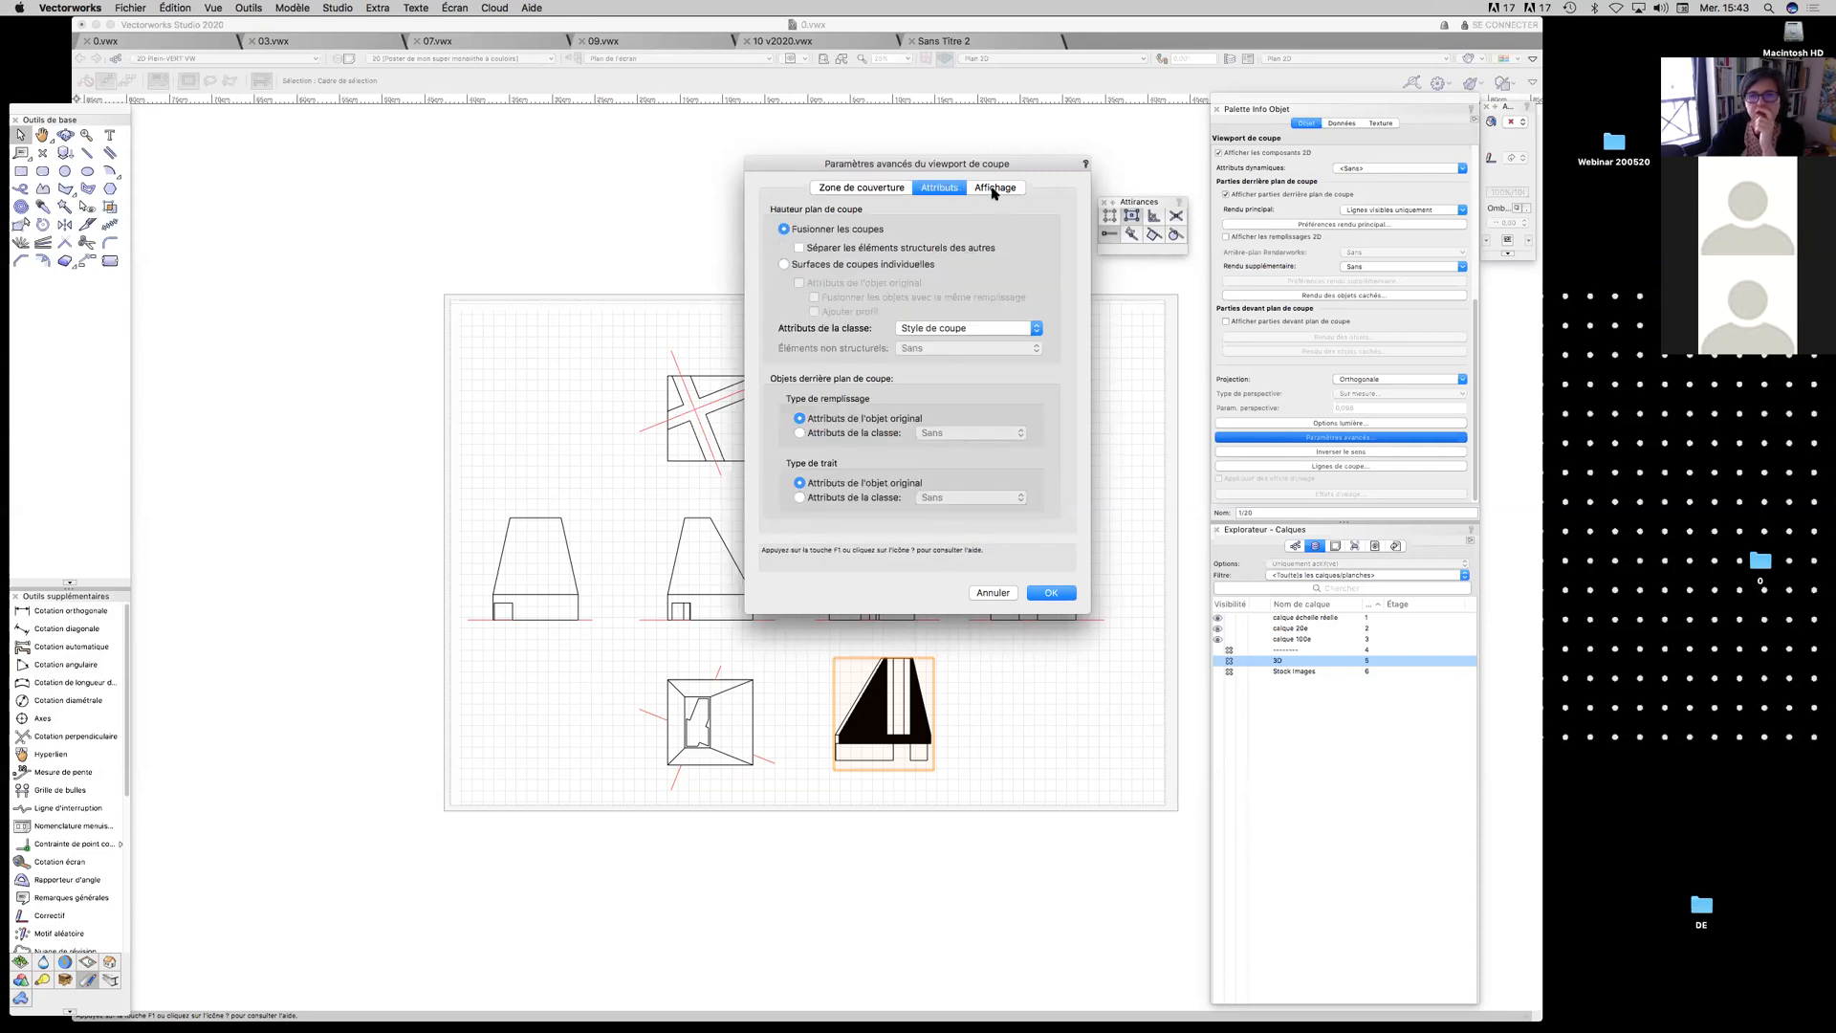
click(993, 189)
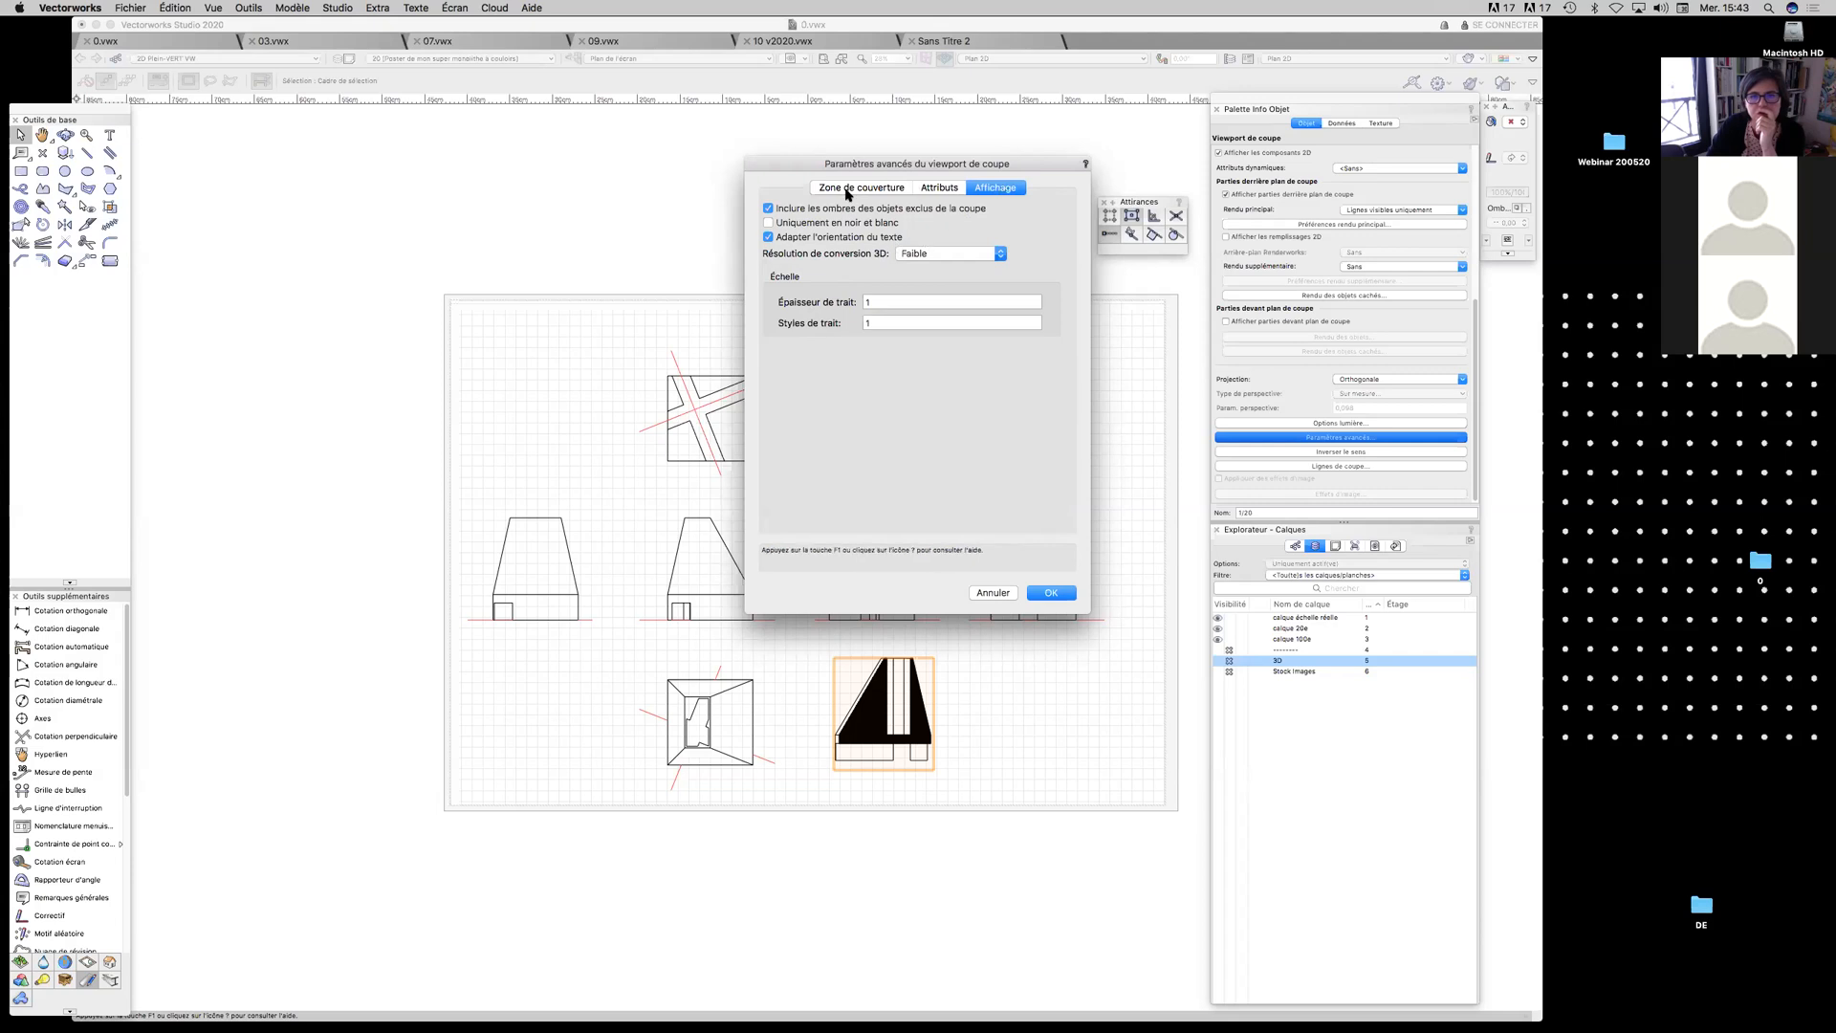
click(931, 189)
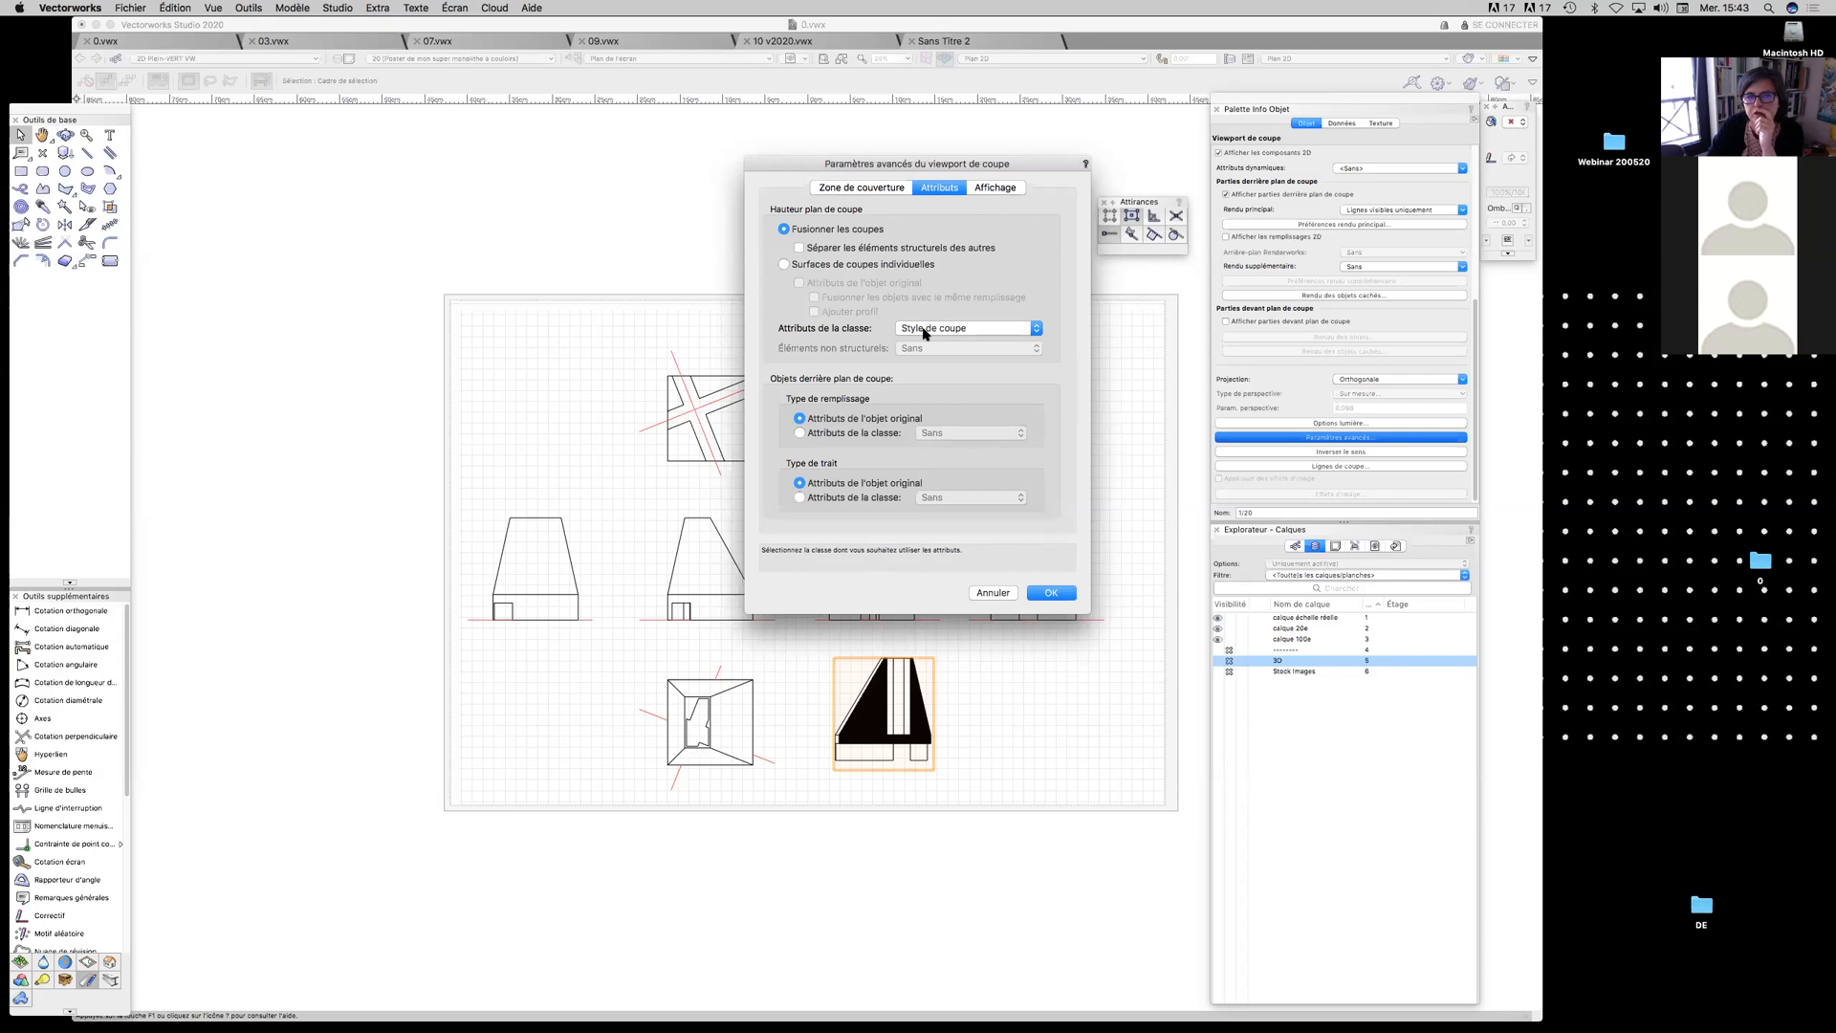
click(1062, 594)
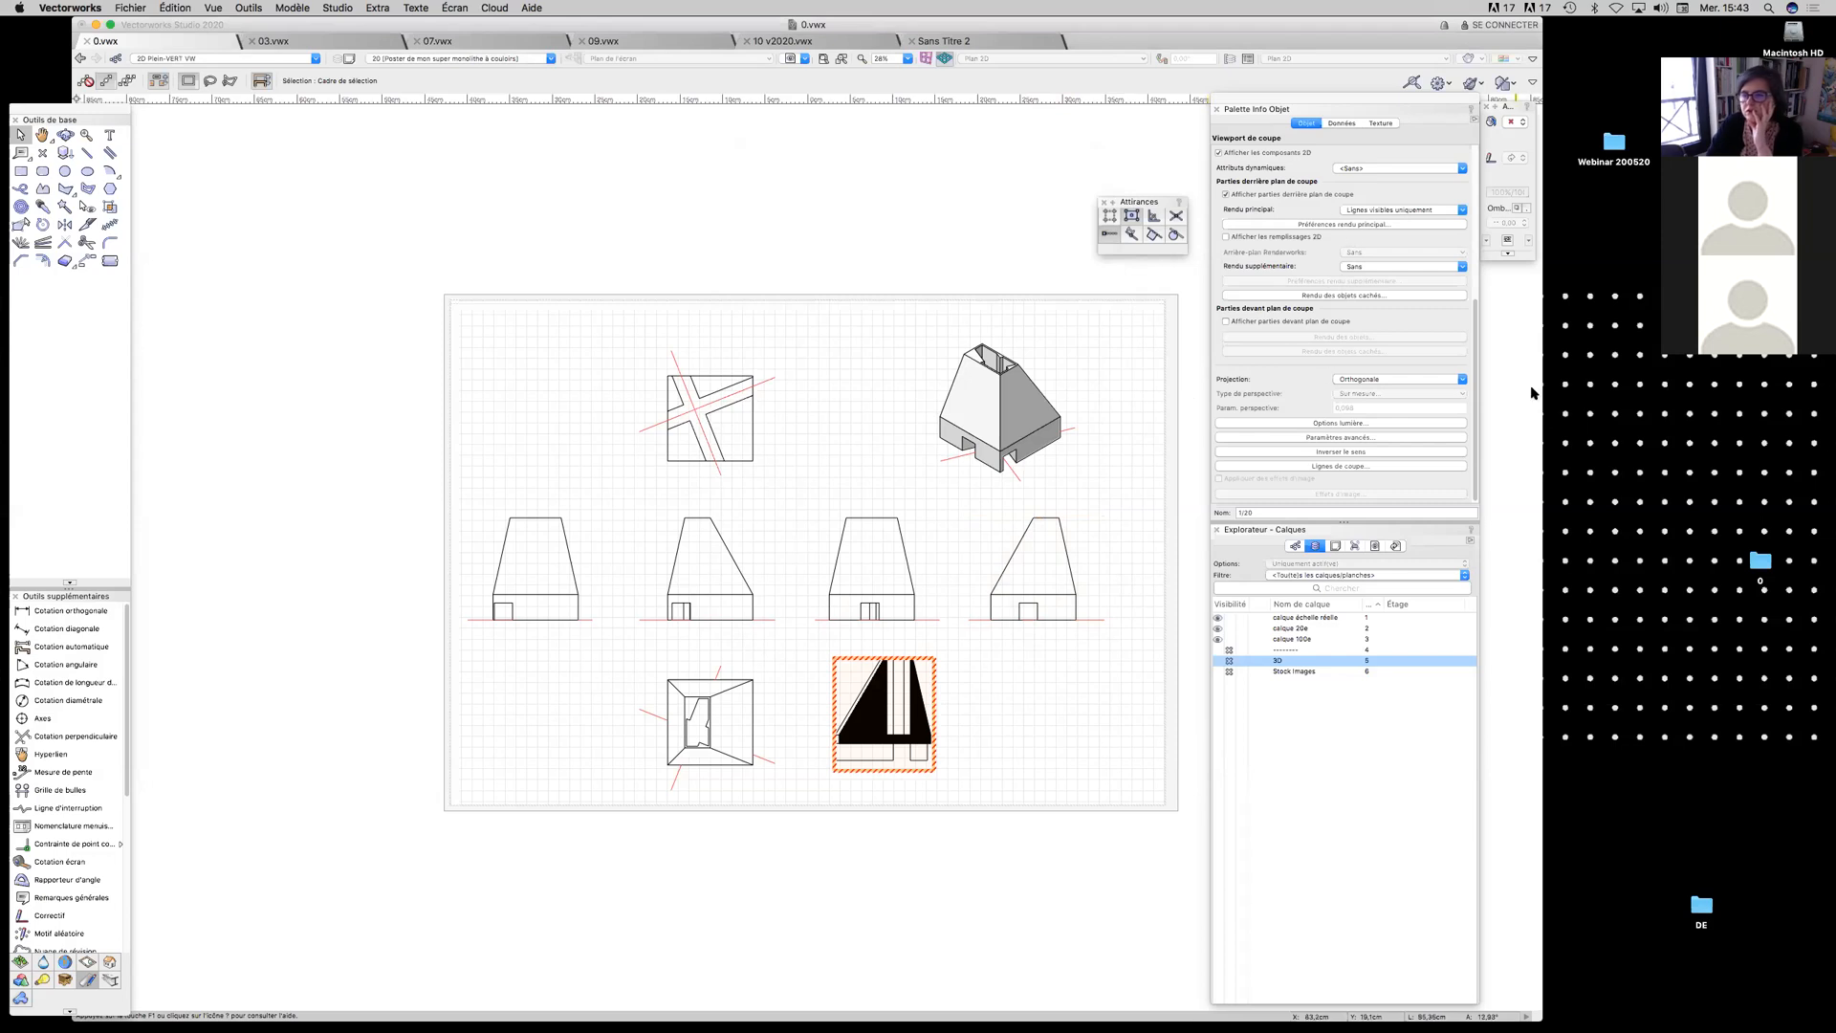
Change the line colour of the "Style de coupe" class to turquoise and apply the class settings
click(1294, 547)
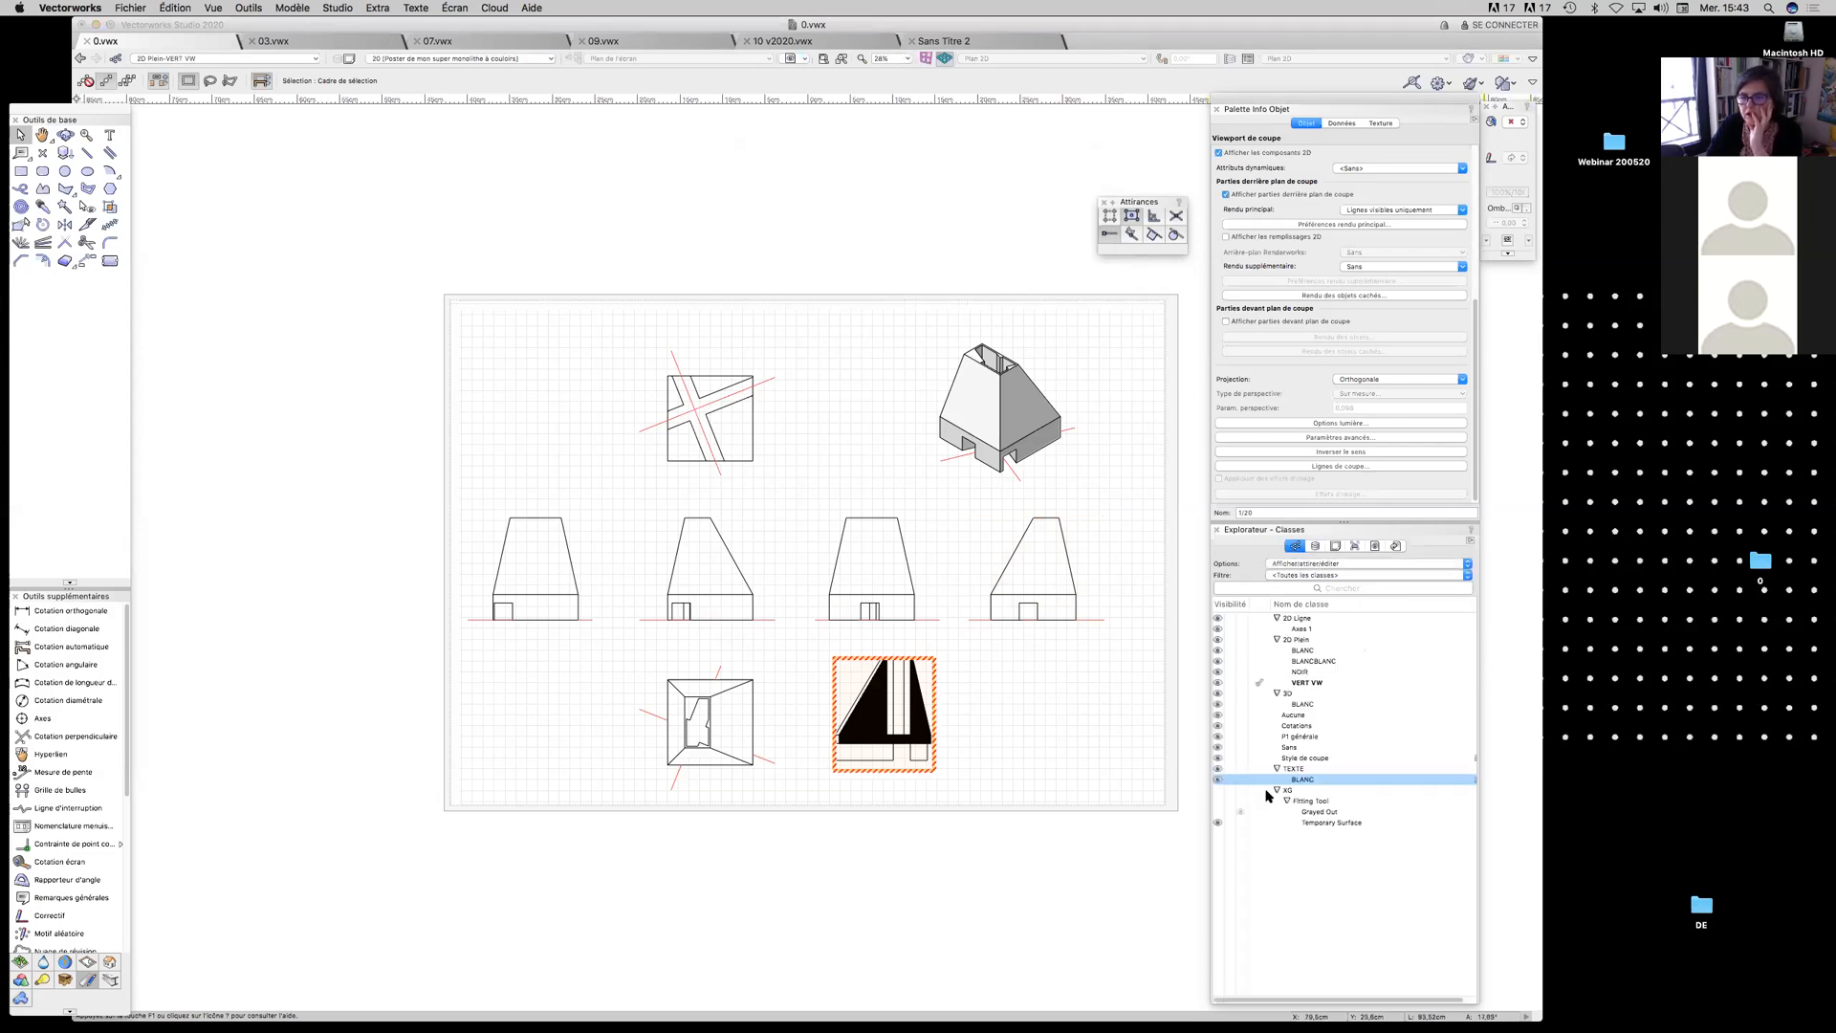
click(1297, 757)
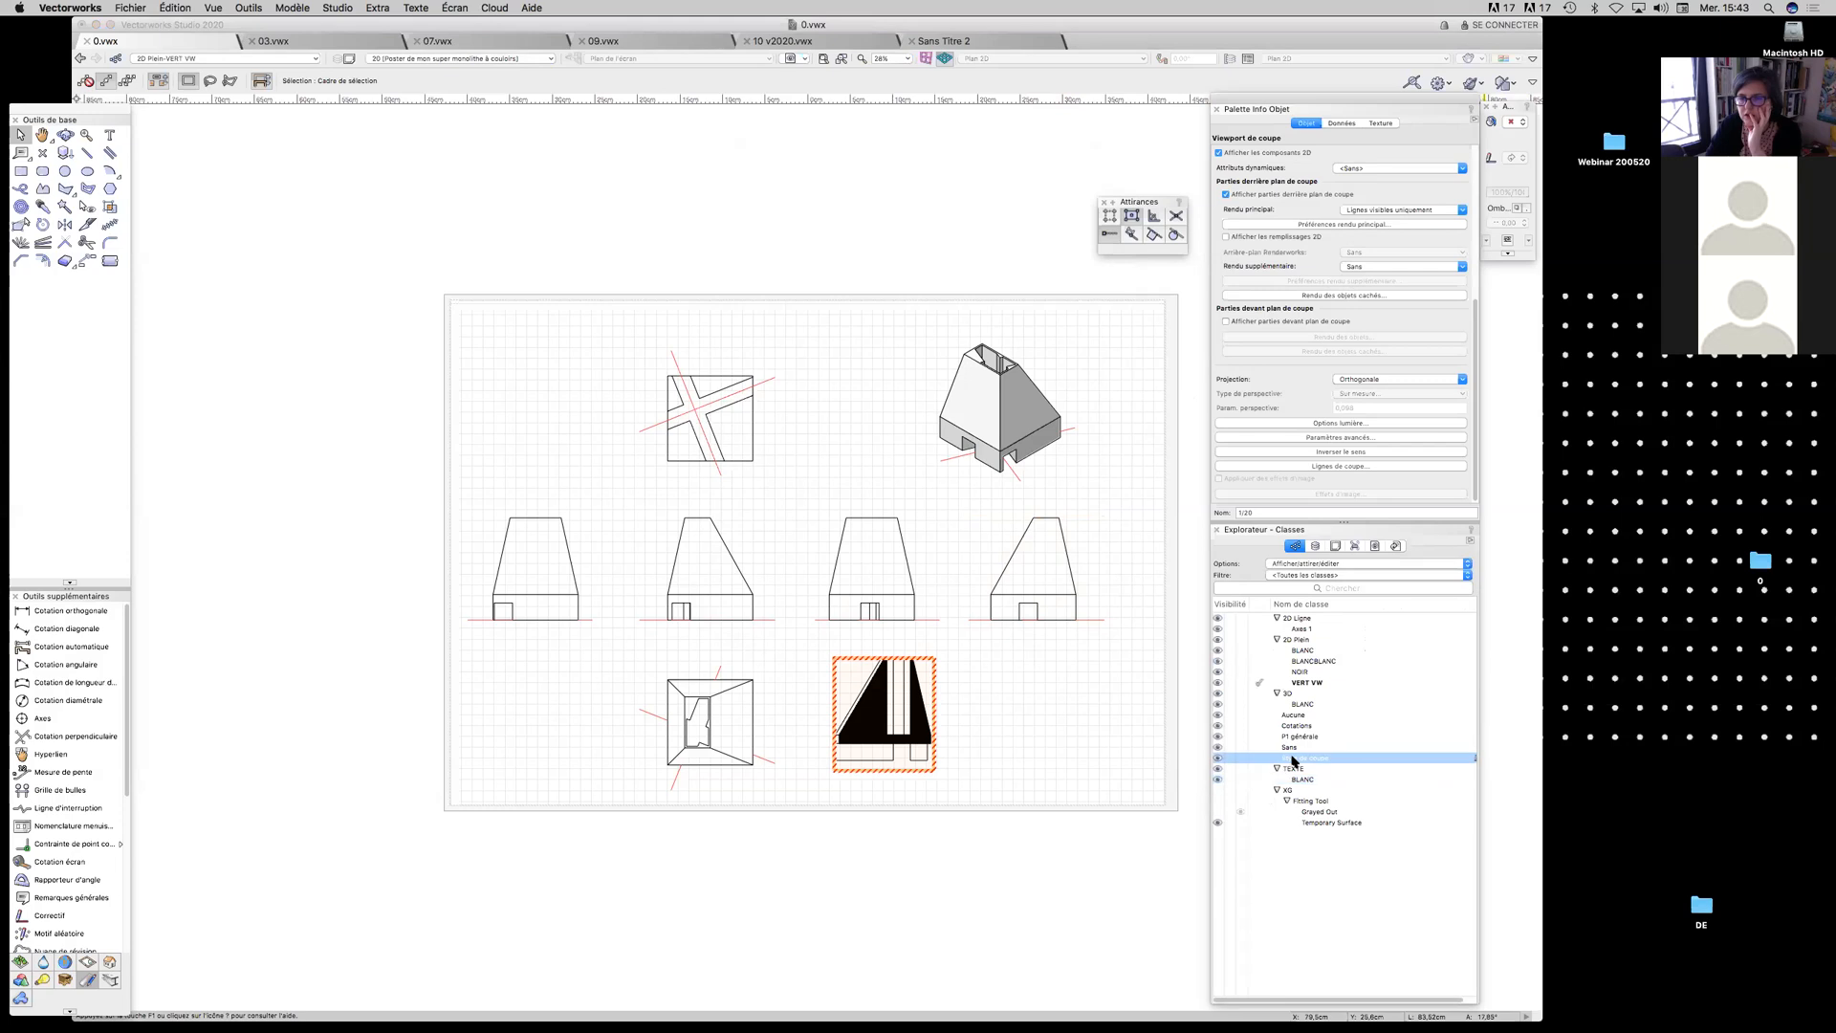
right_click(1297, 756)
click(1318, 771)
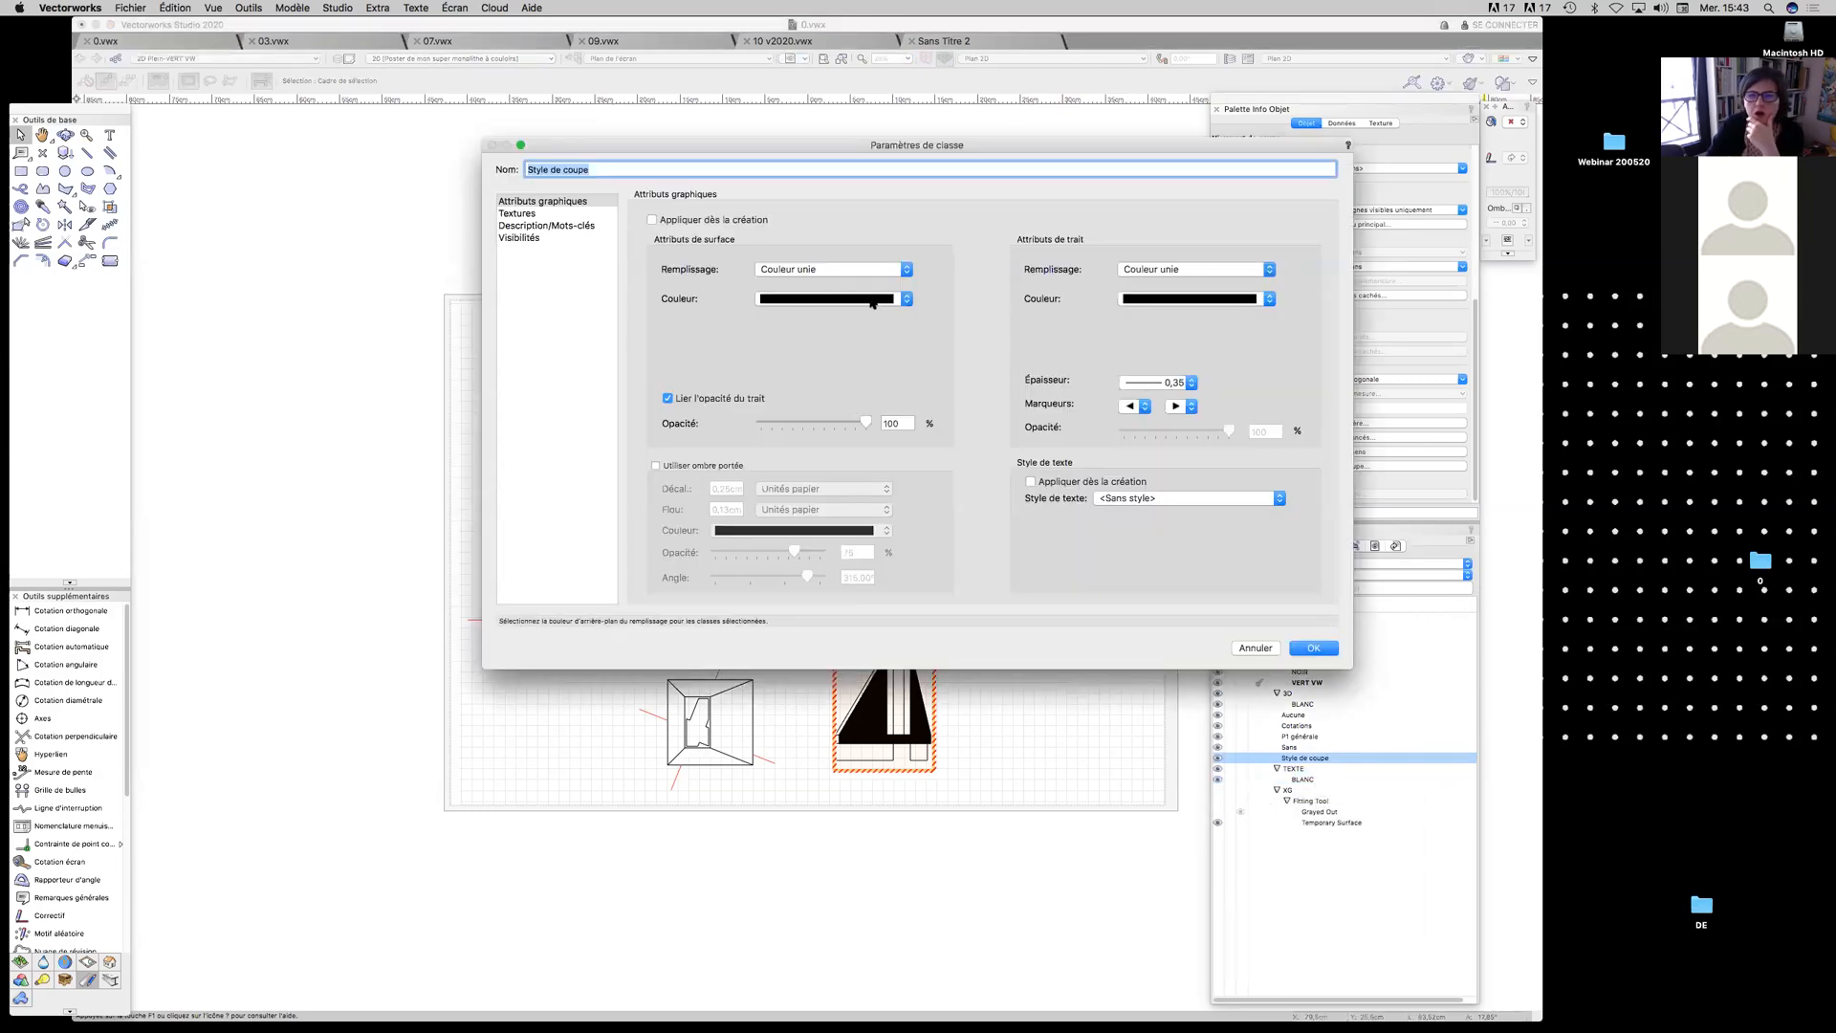
click(1201, 300)
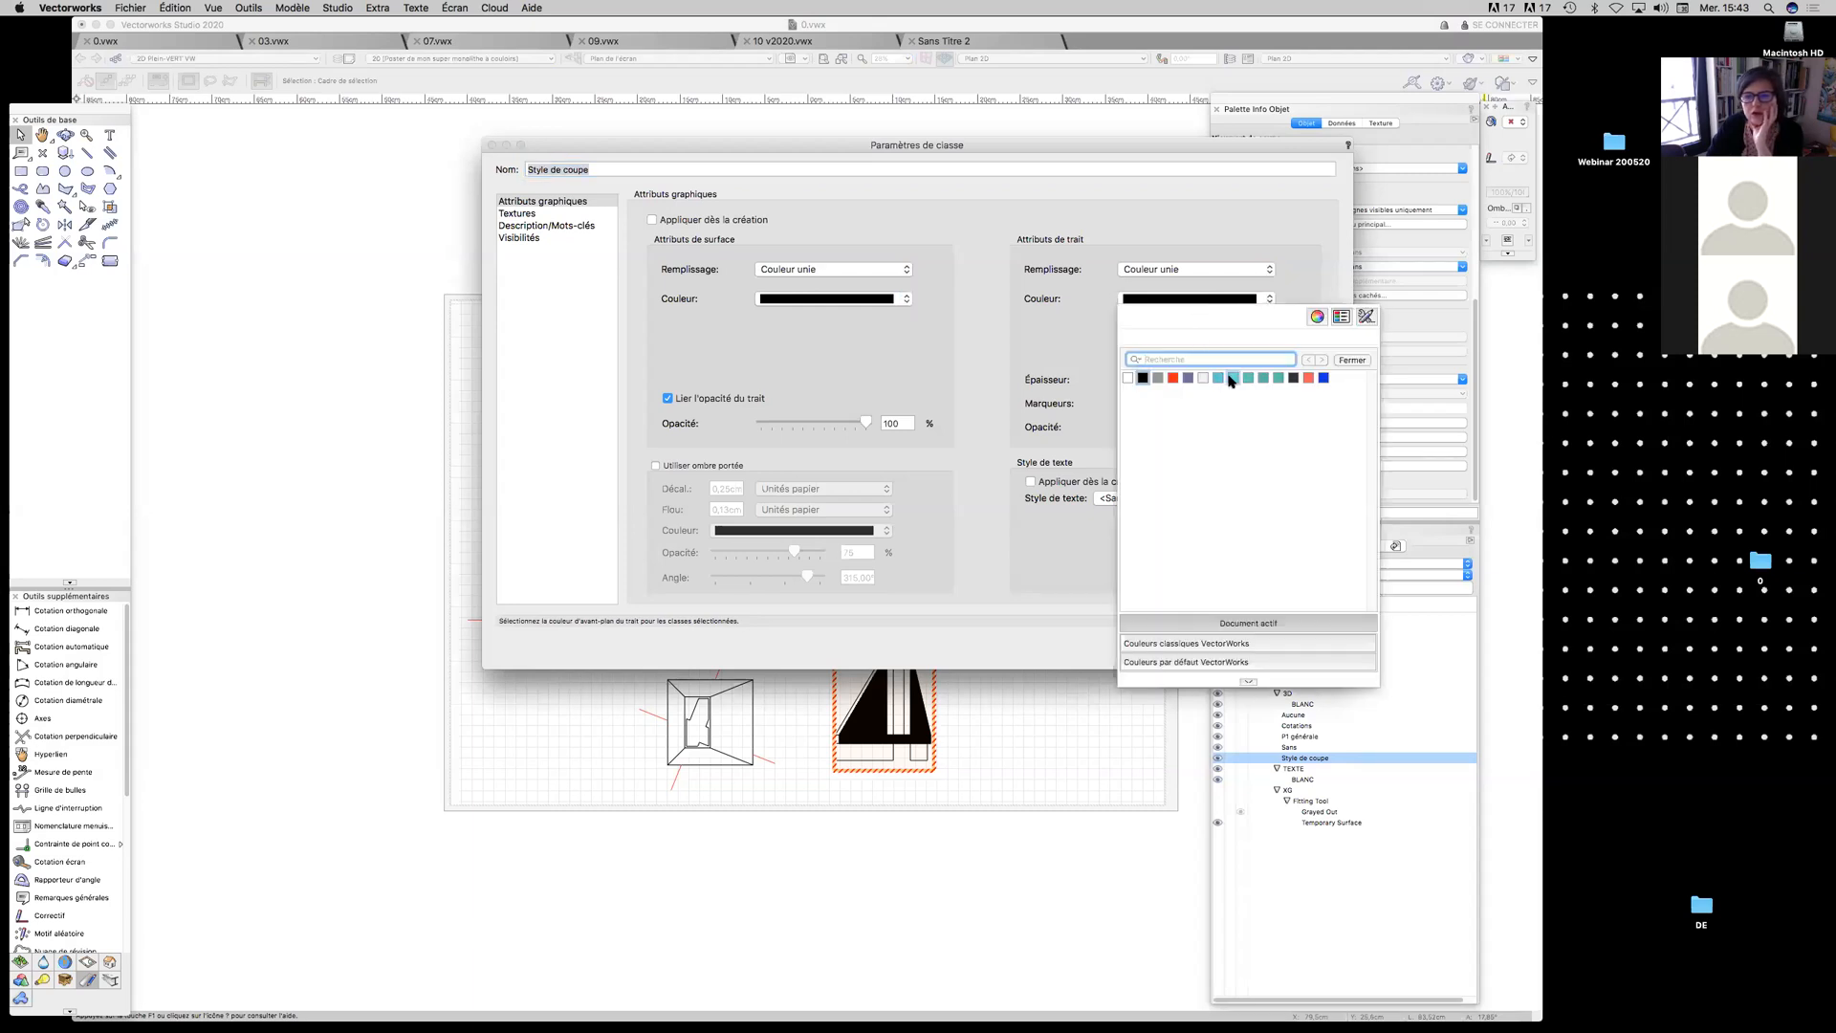
click(1232, 379)
click(1302, 648)
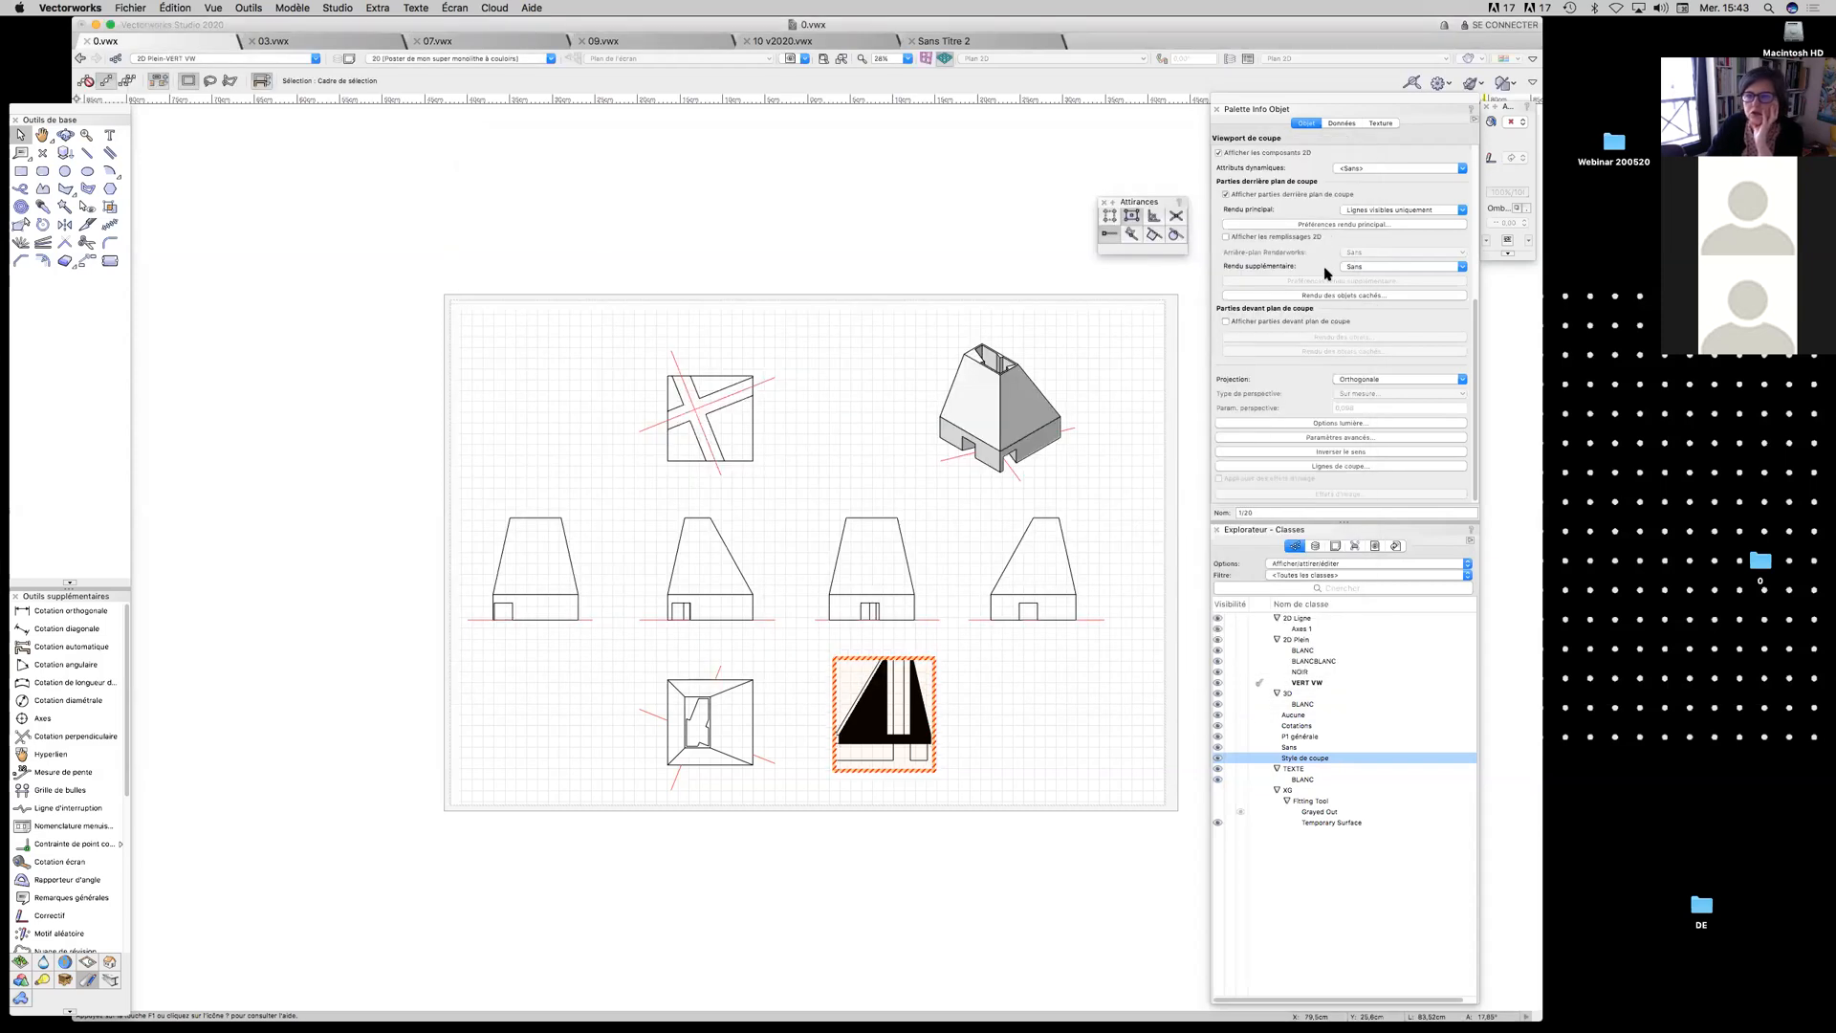
Update the vertical section viewport with the revised cut style and inspect the outline of its cut faces
scroll(1330, 239, up, 3)
click(1339, 159)
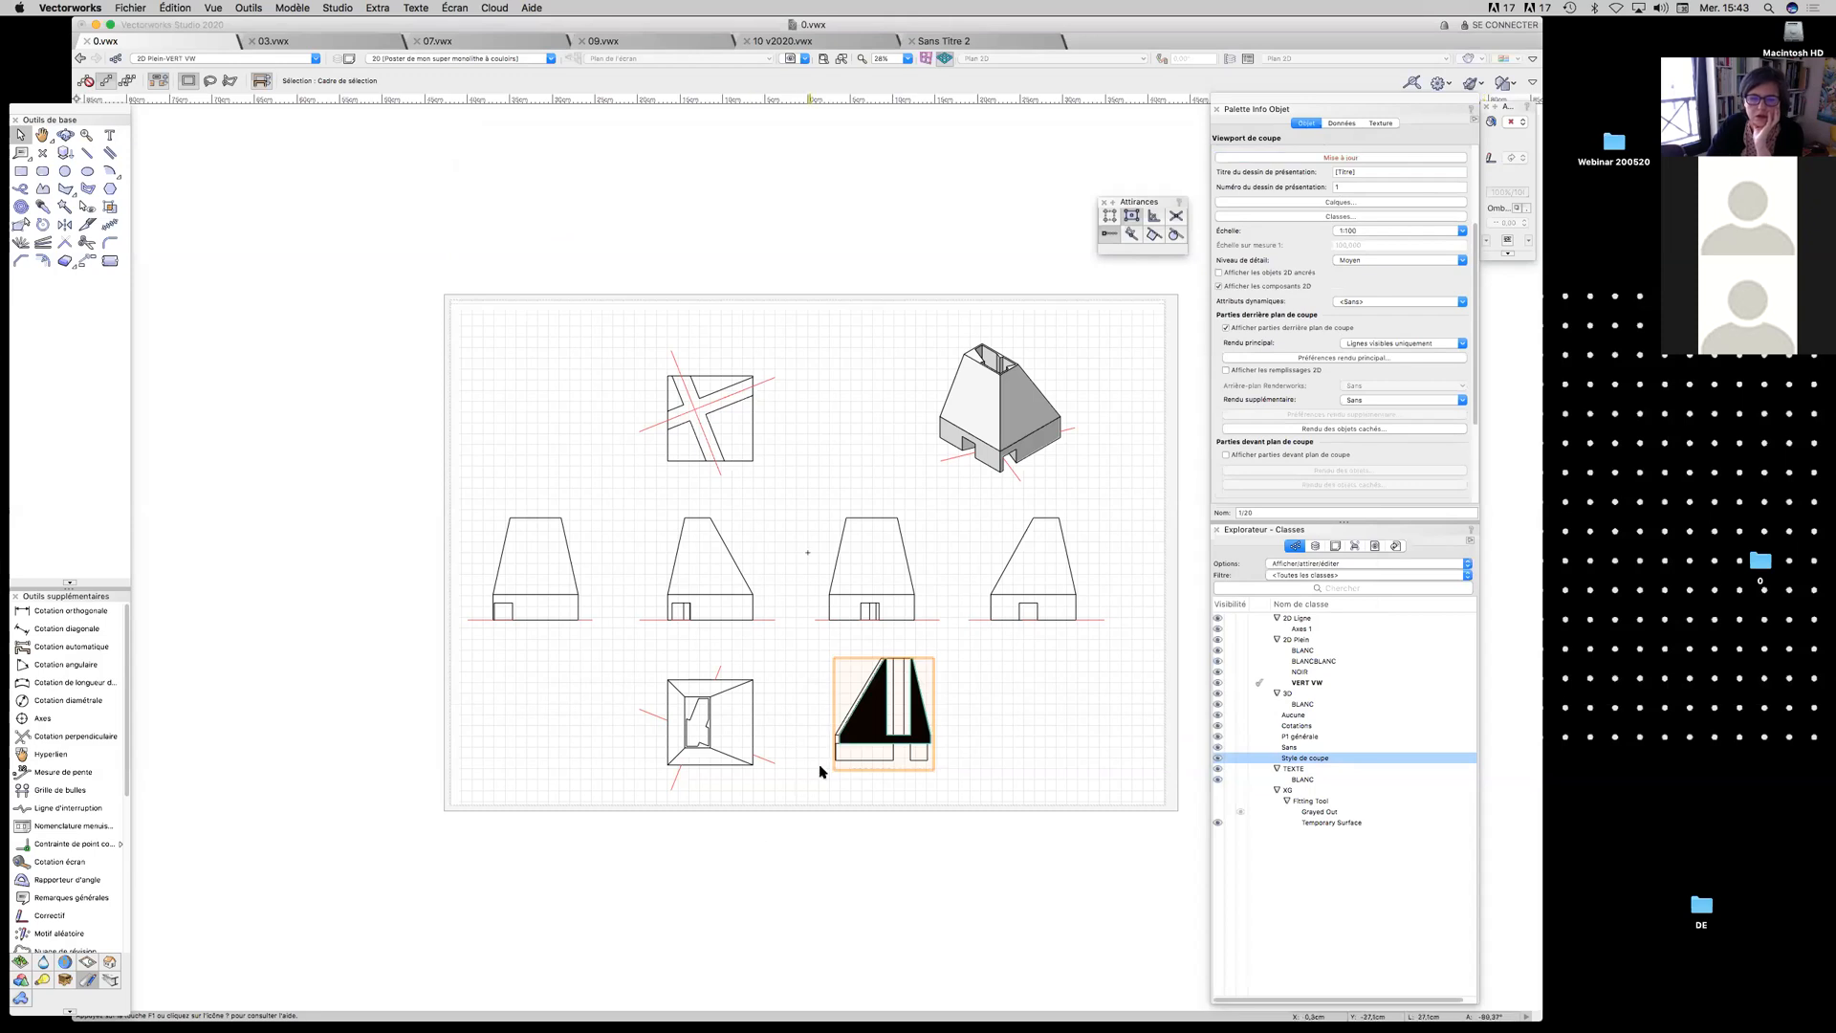
scroll(864, 723, up, 3)
scroll(864, 723, up, 2)
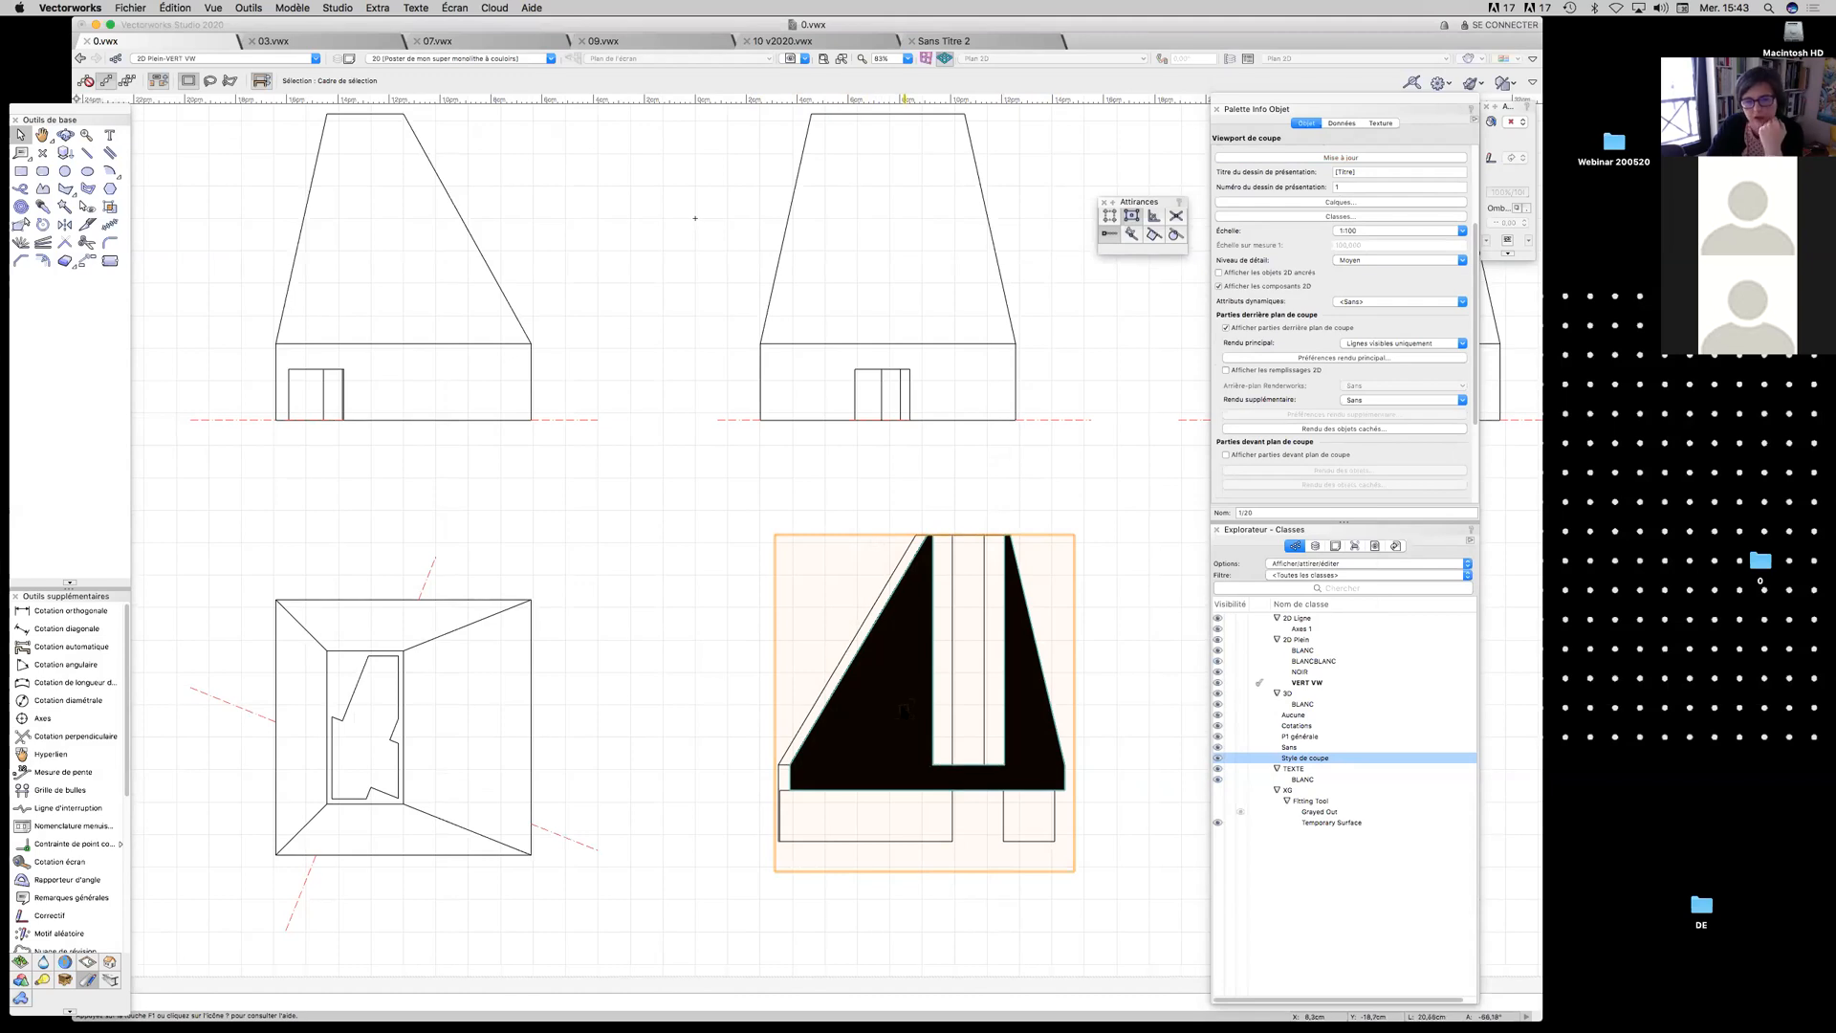
scroll(902, 710, down, 3)
scroll(902, 693, down, 4)
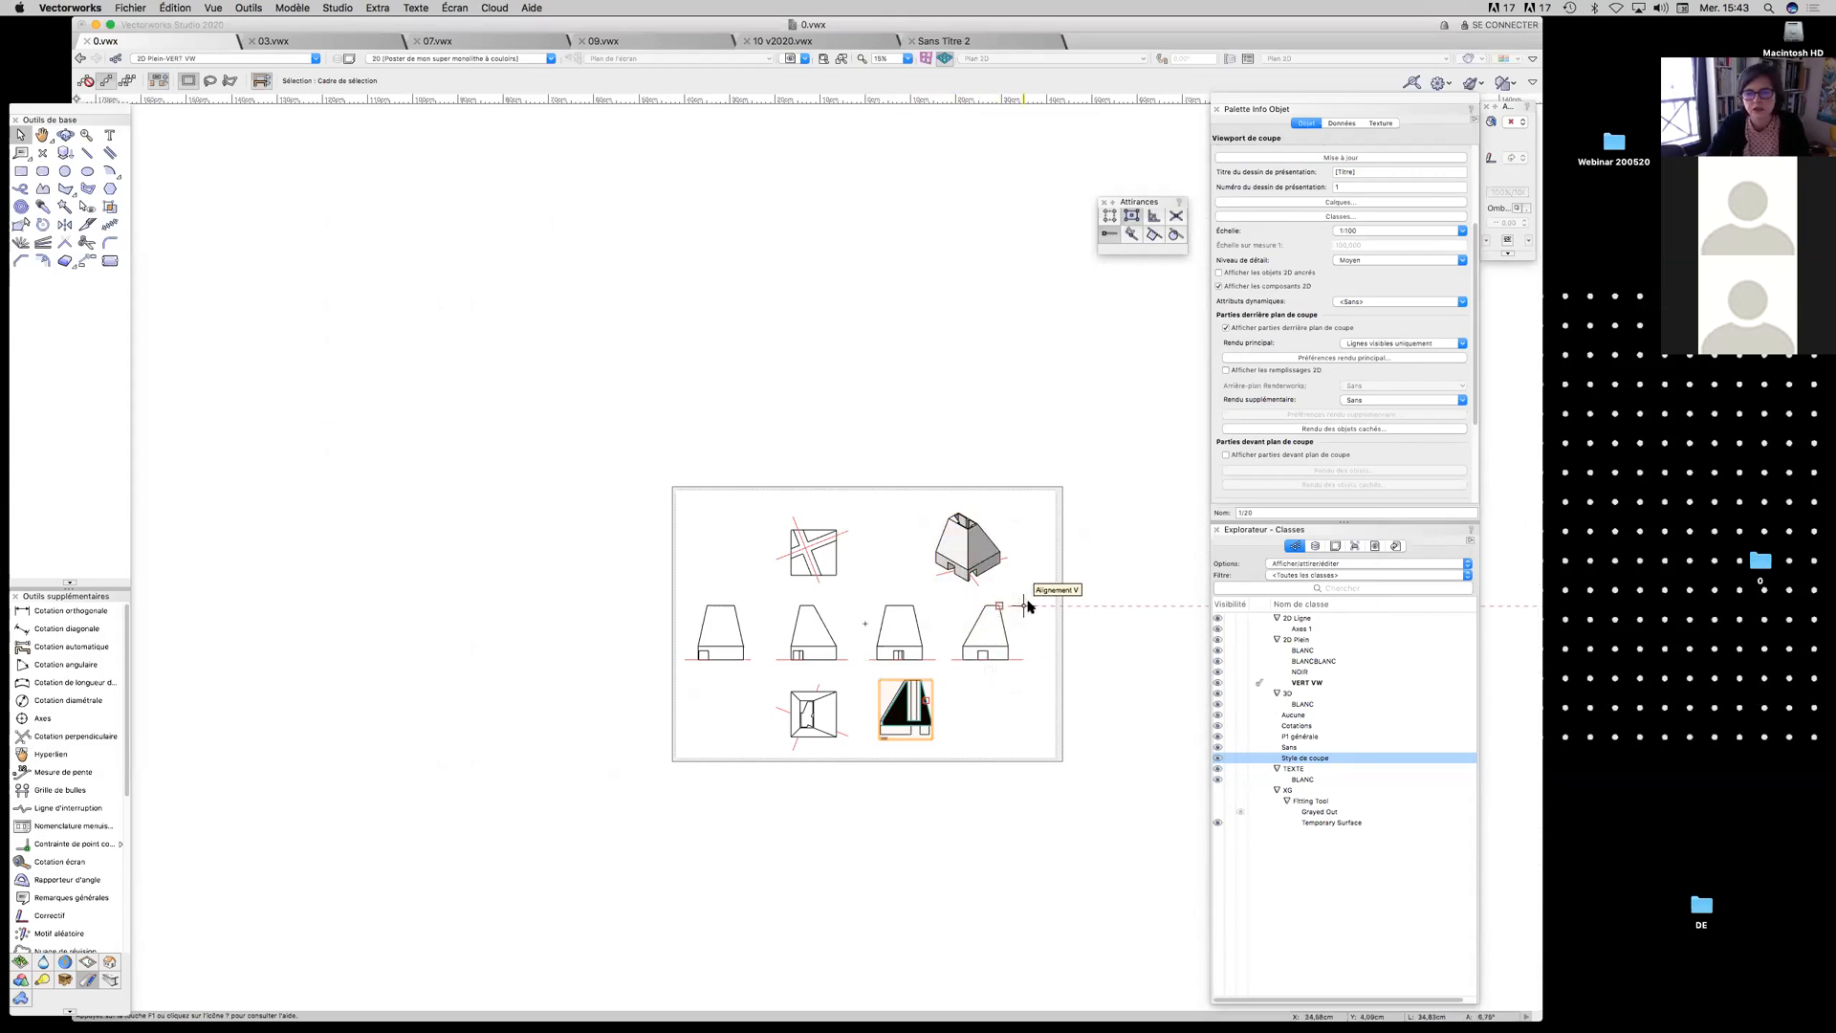
click(175, 8)
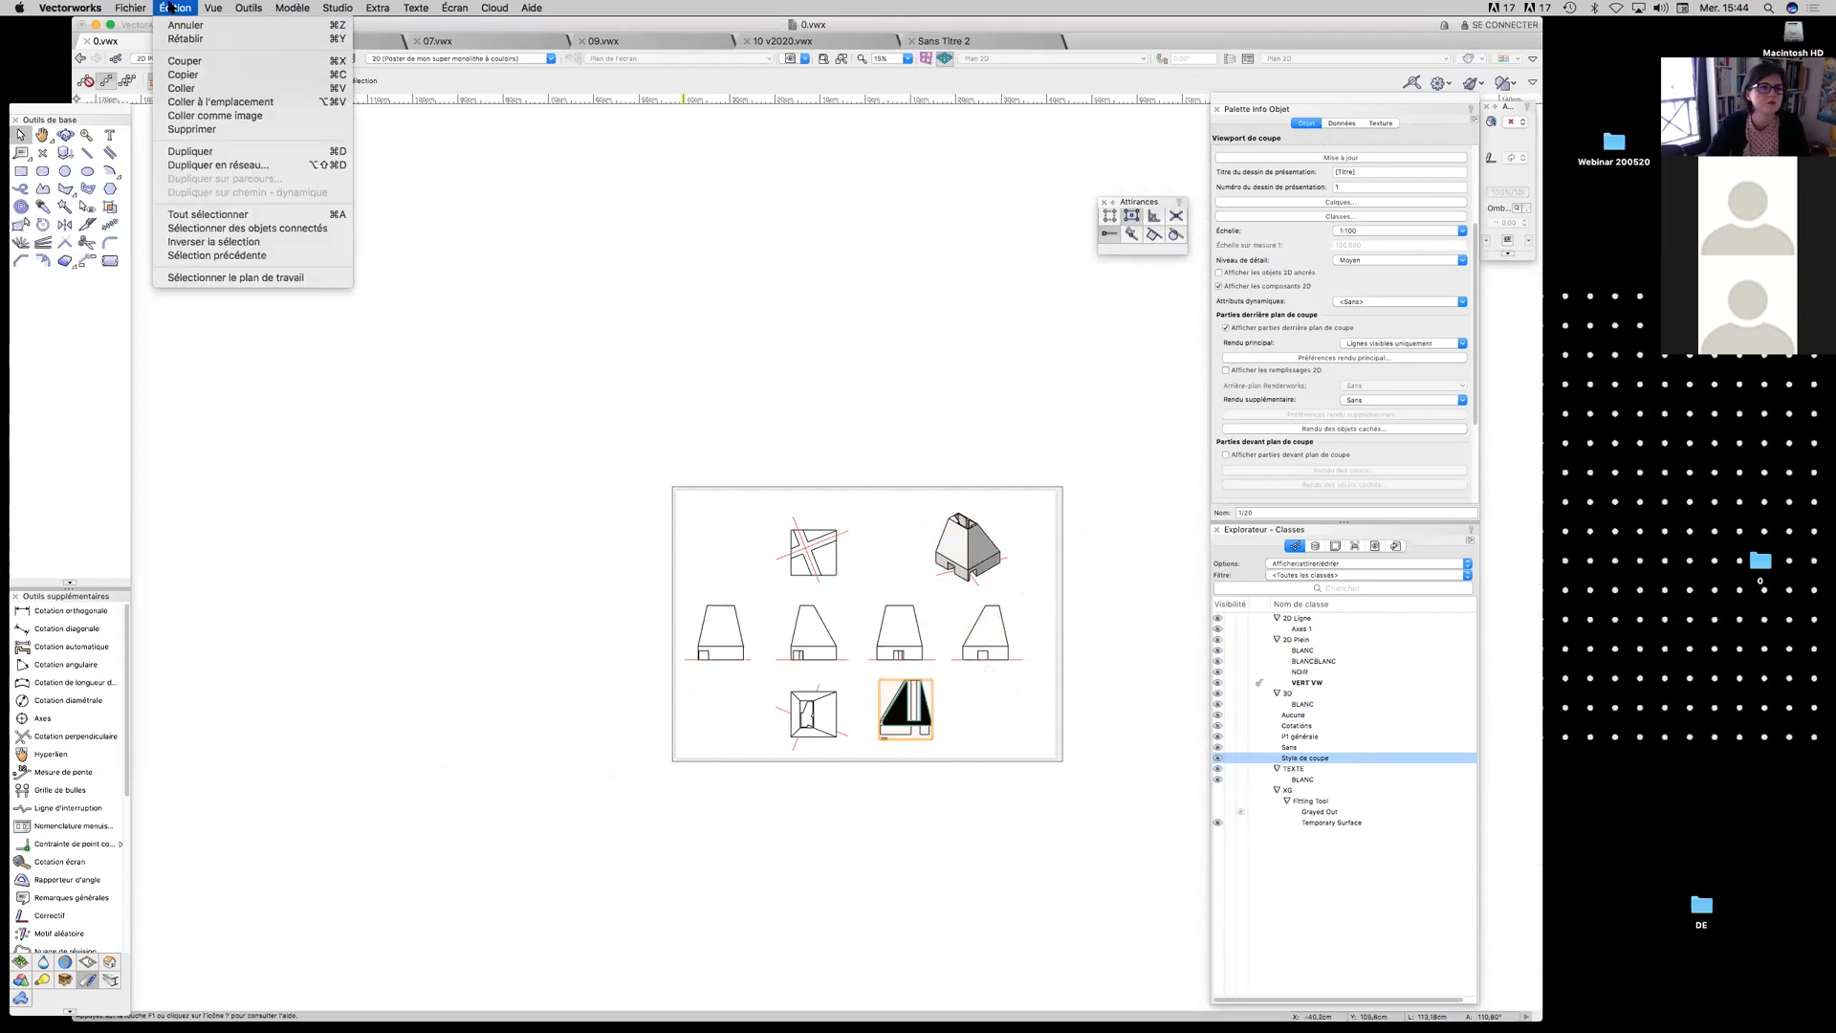
mouse_move(214, 7)
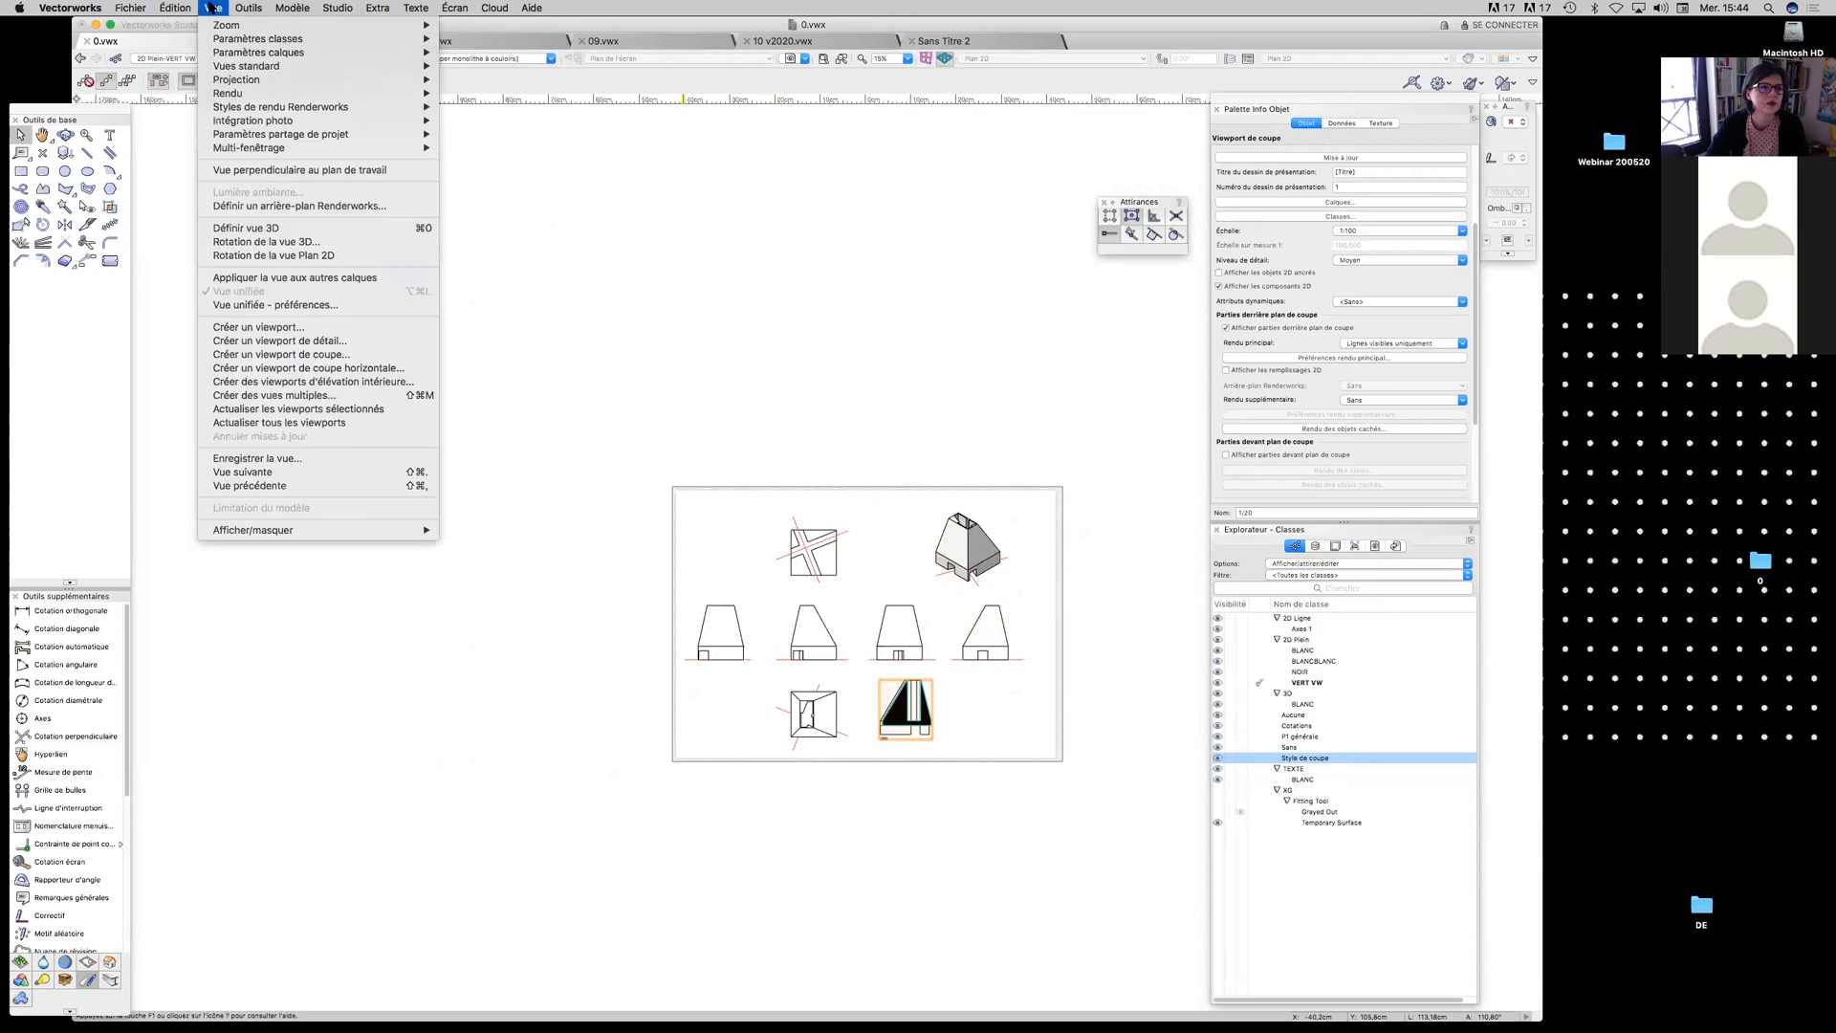
click(326, 356)
key(Escape)
Activate the 3D design layer and bring the monolith's plan into view
click(1315, 547)
click(1261, 661)
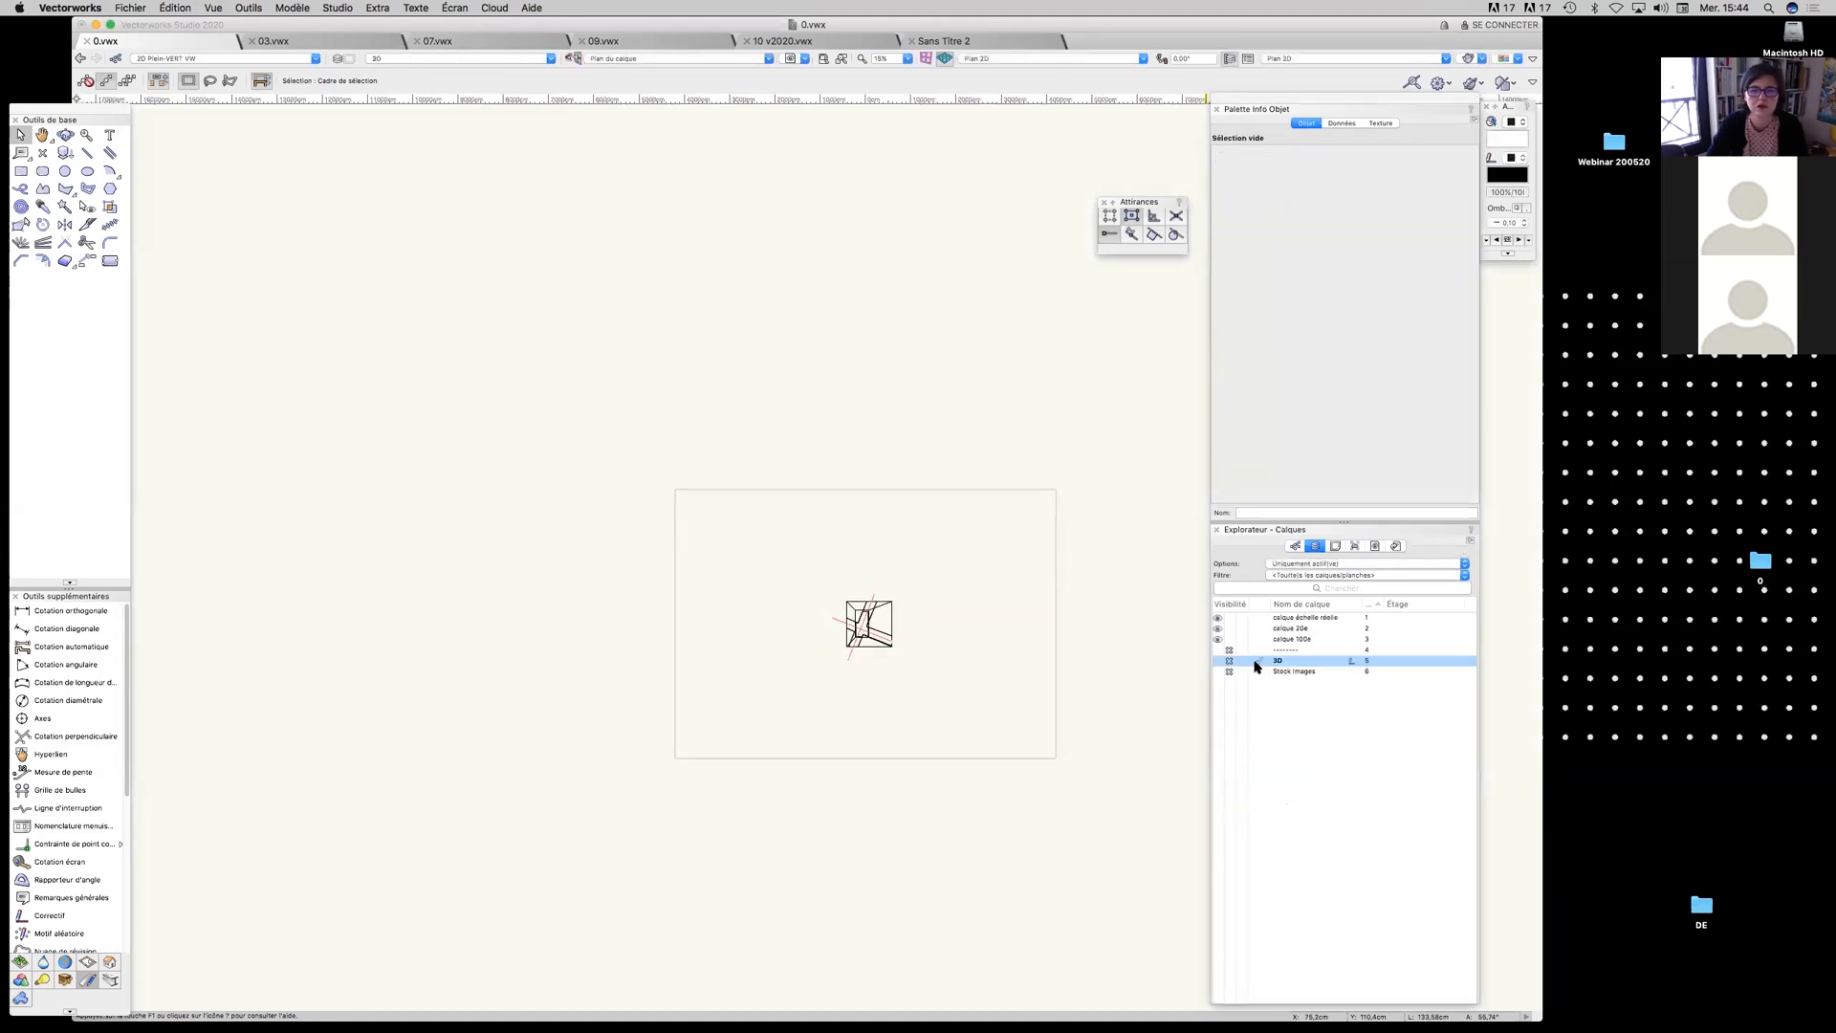
scroll(870, 627, up, 10)
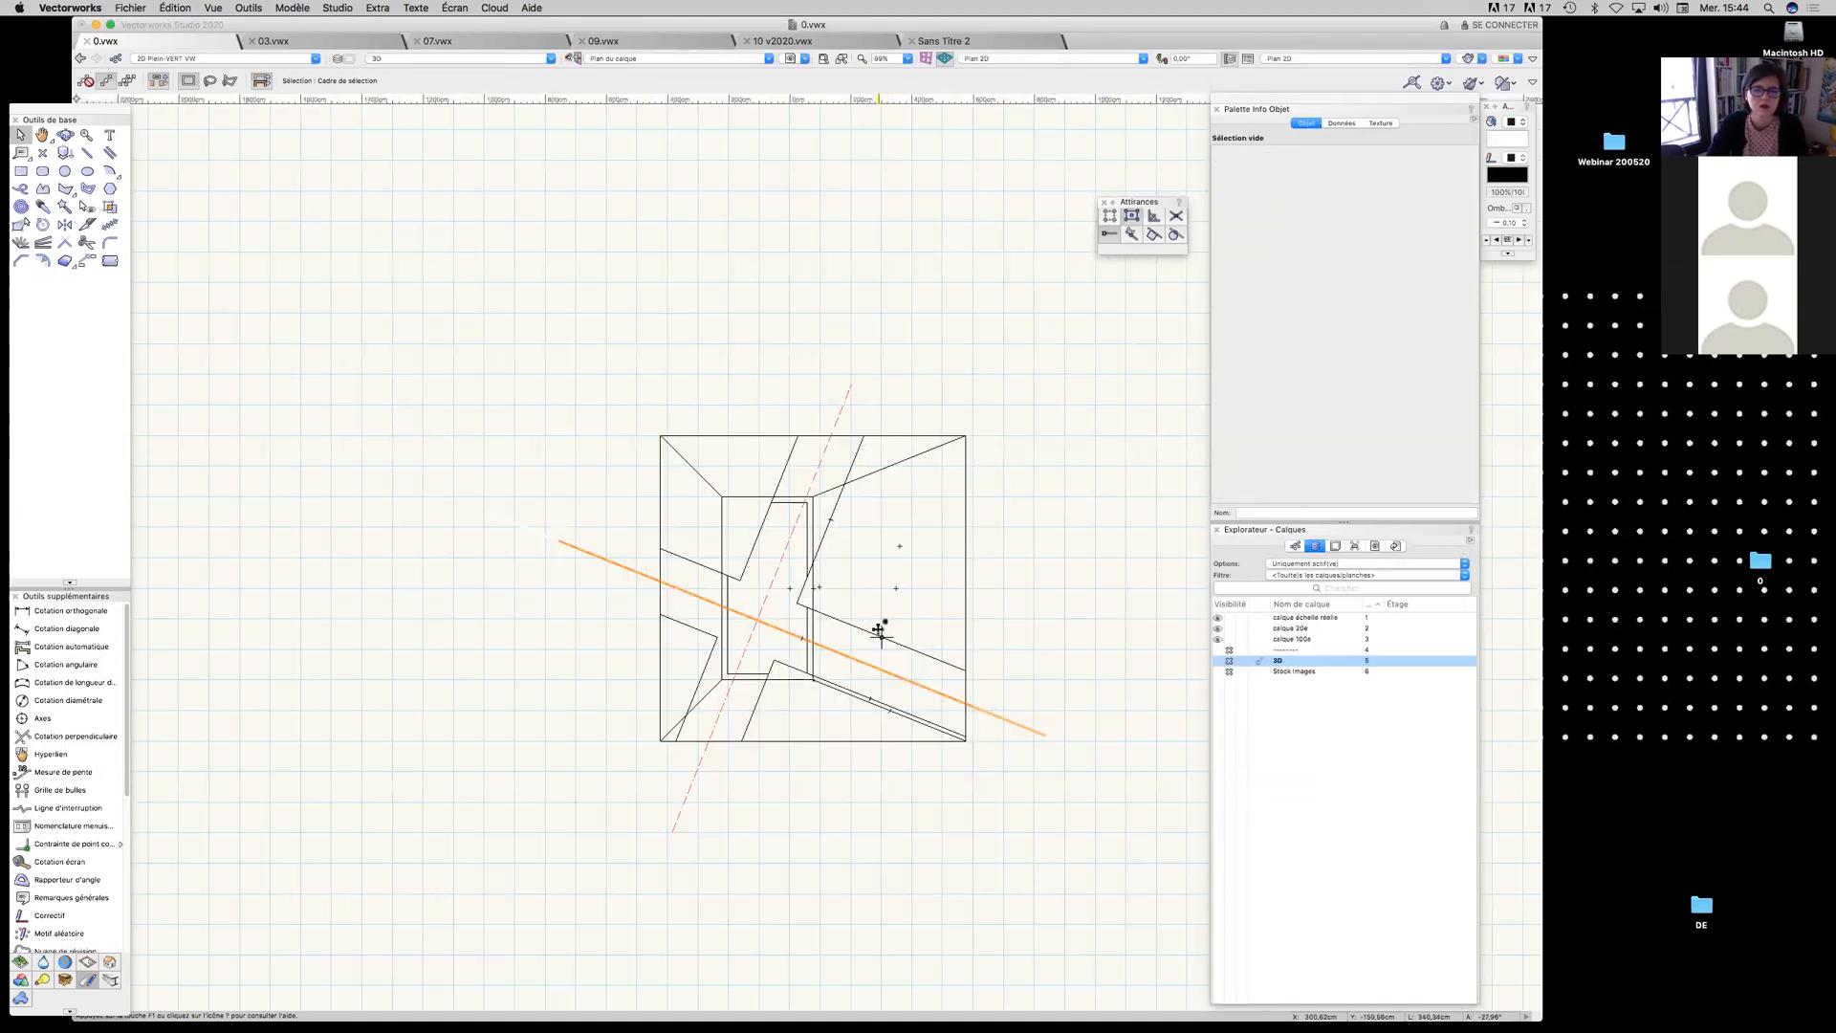
drag(873, 574, 735, 549)
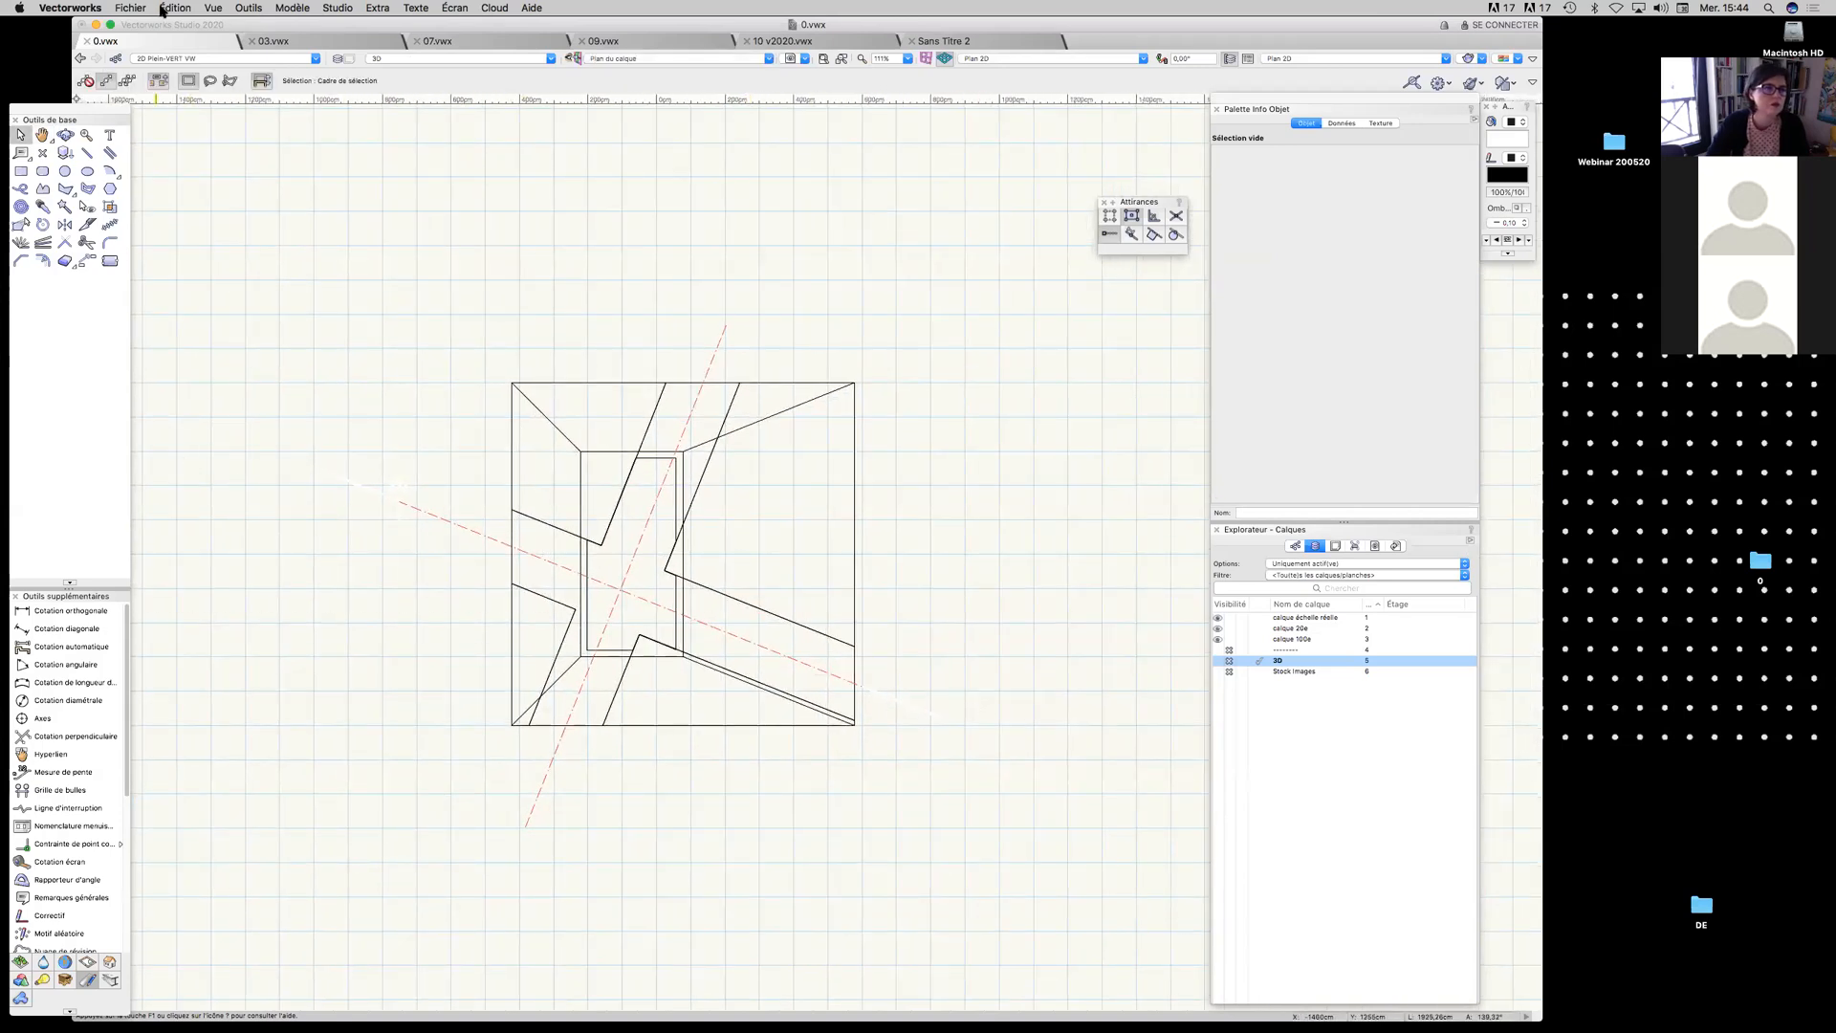
click(215, 8)
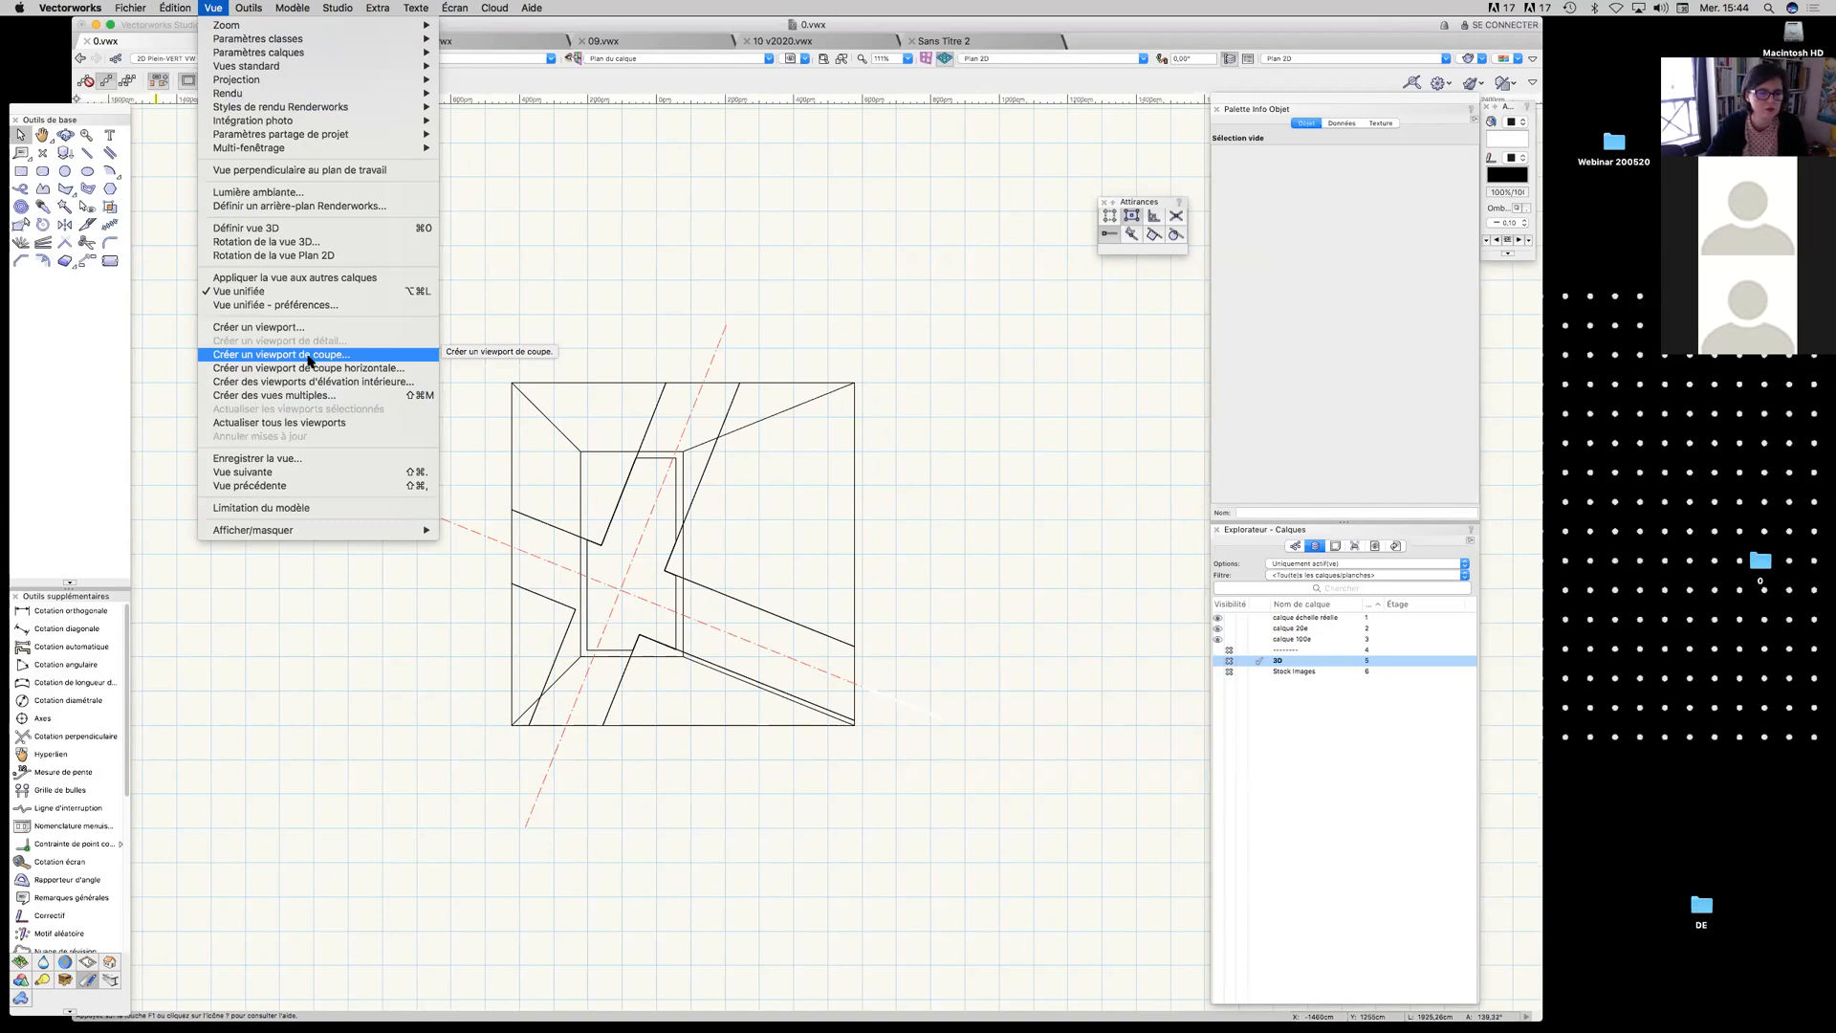
click(613, 360)
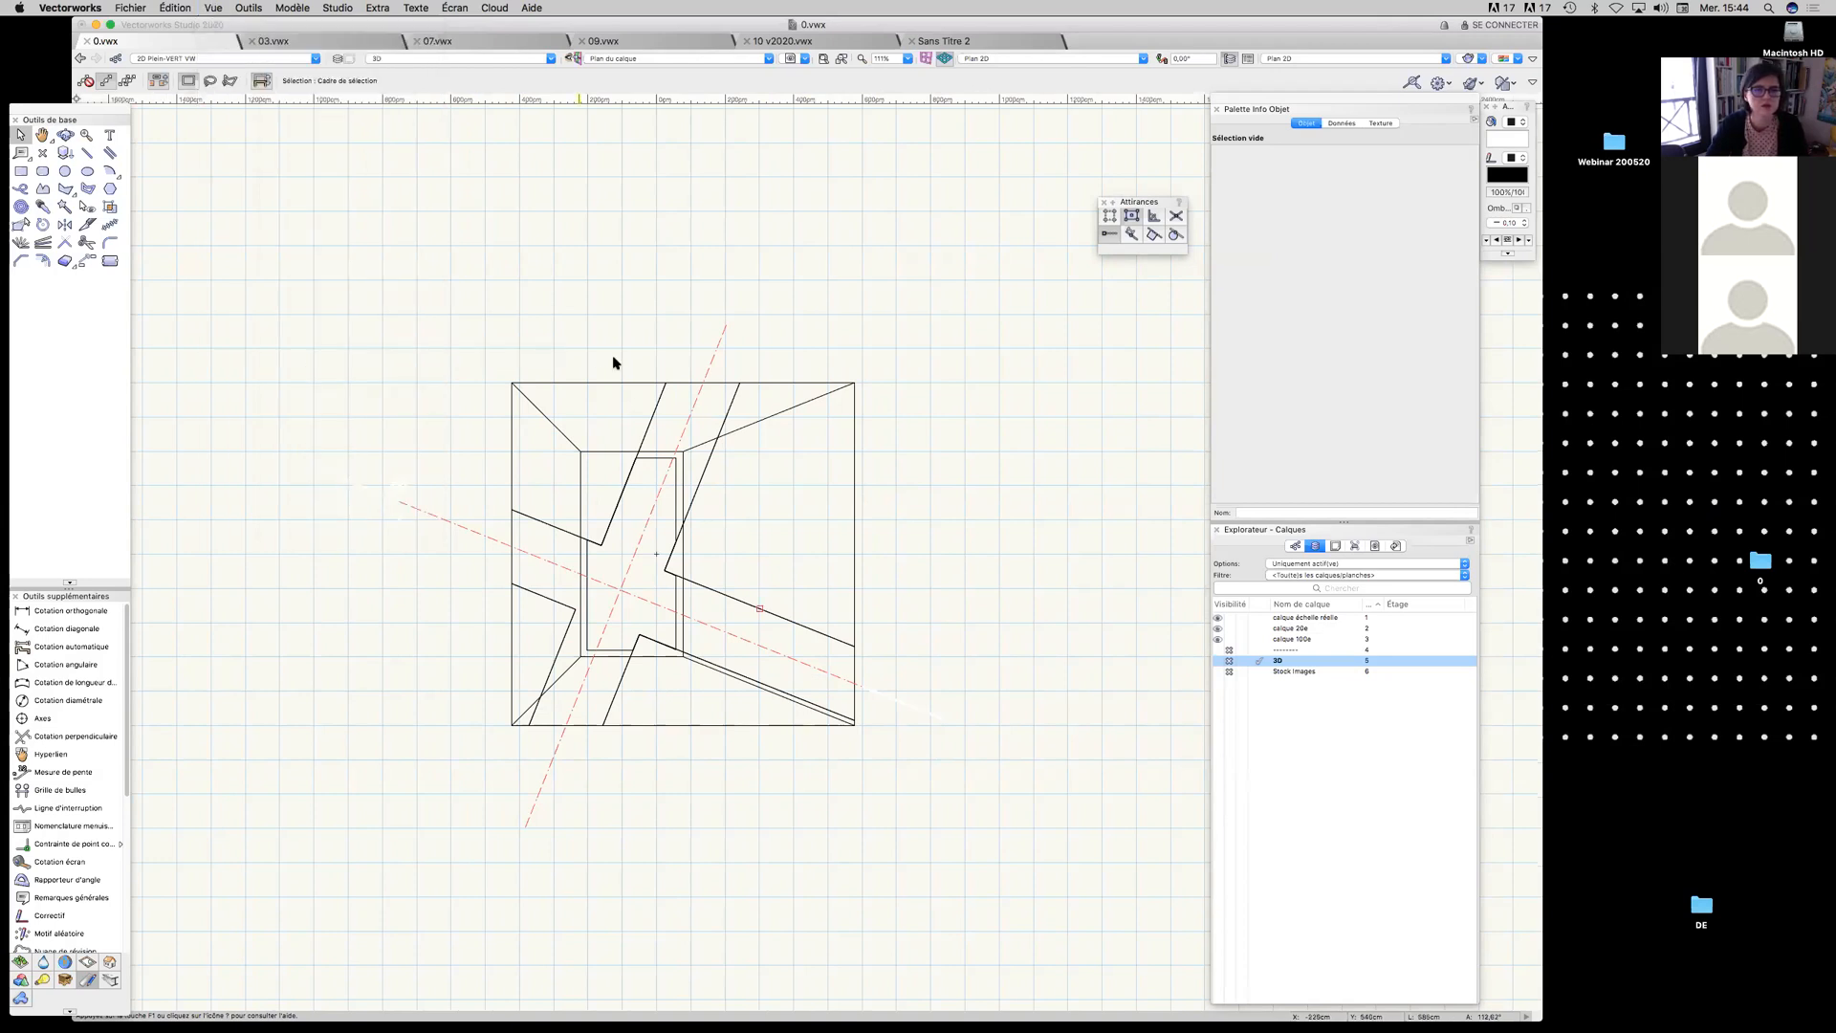
Create a 1:100 horizontal section viewport of the monolith on sheet 20, with the cutting plane height limited to 100 cm relative to layer 3D
click(811, 386)
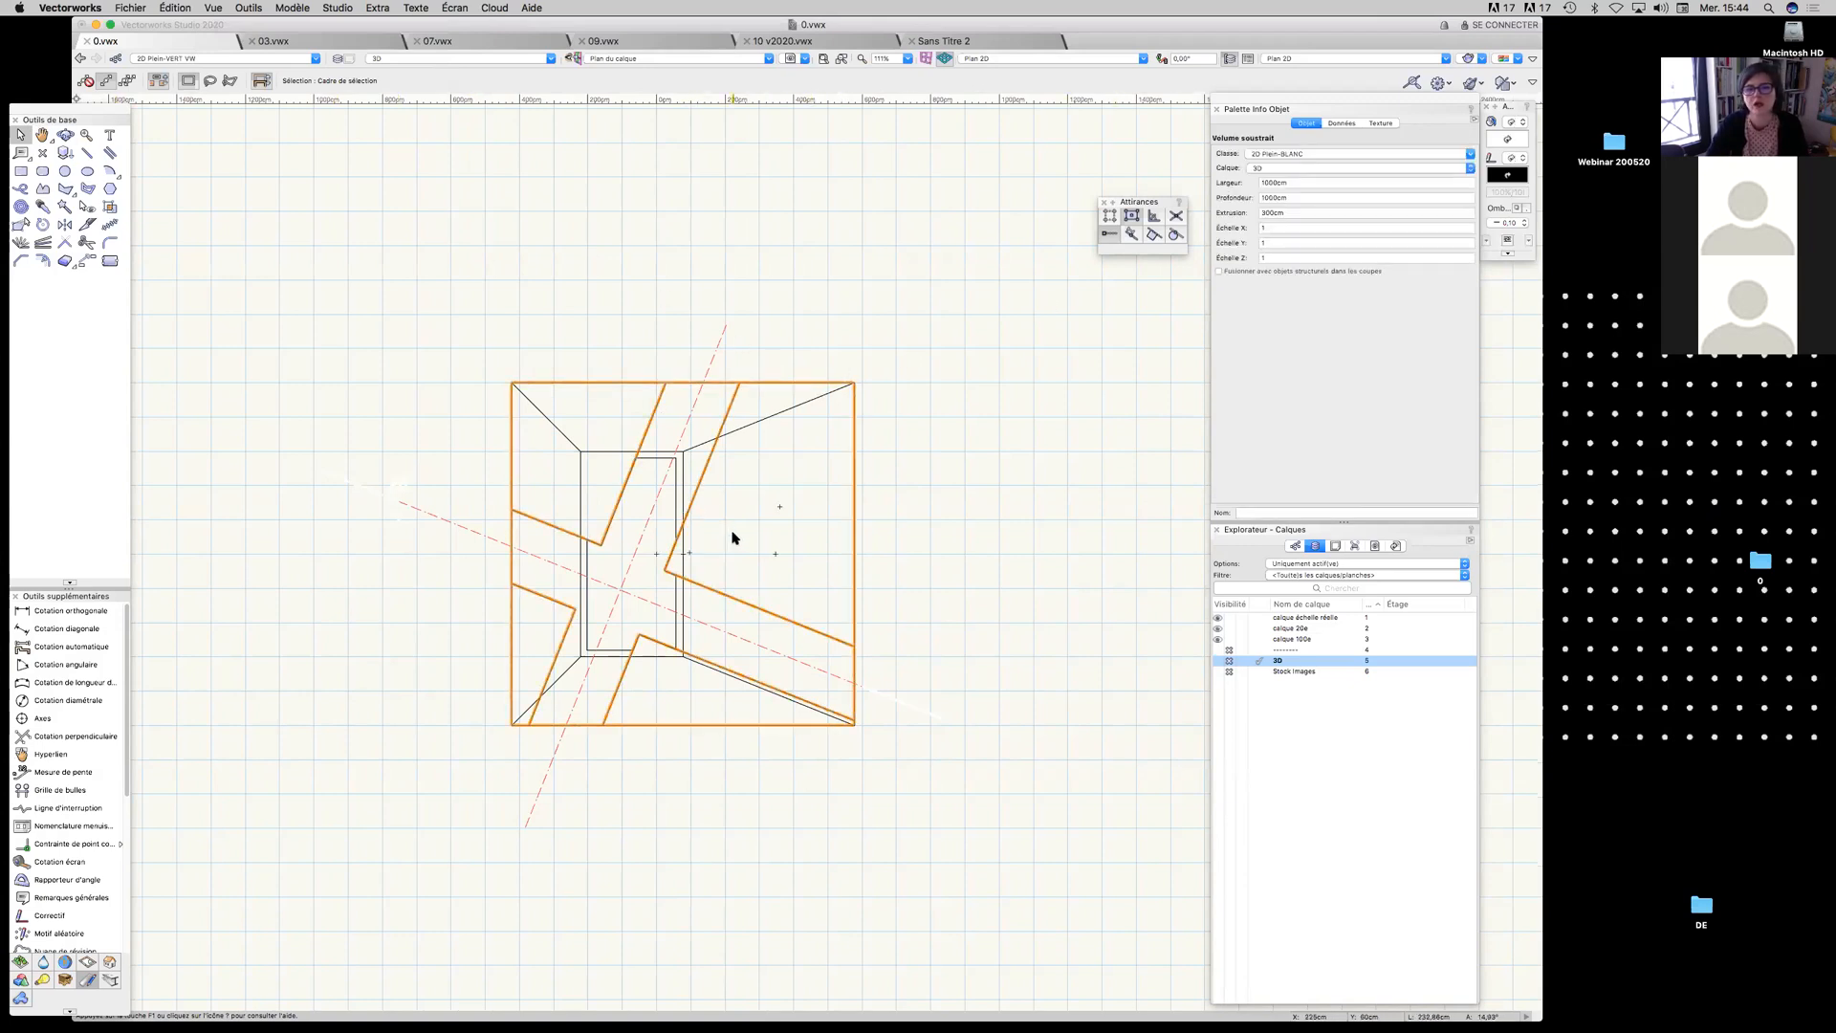
key(KP_3)
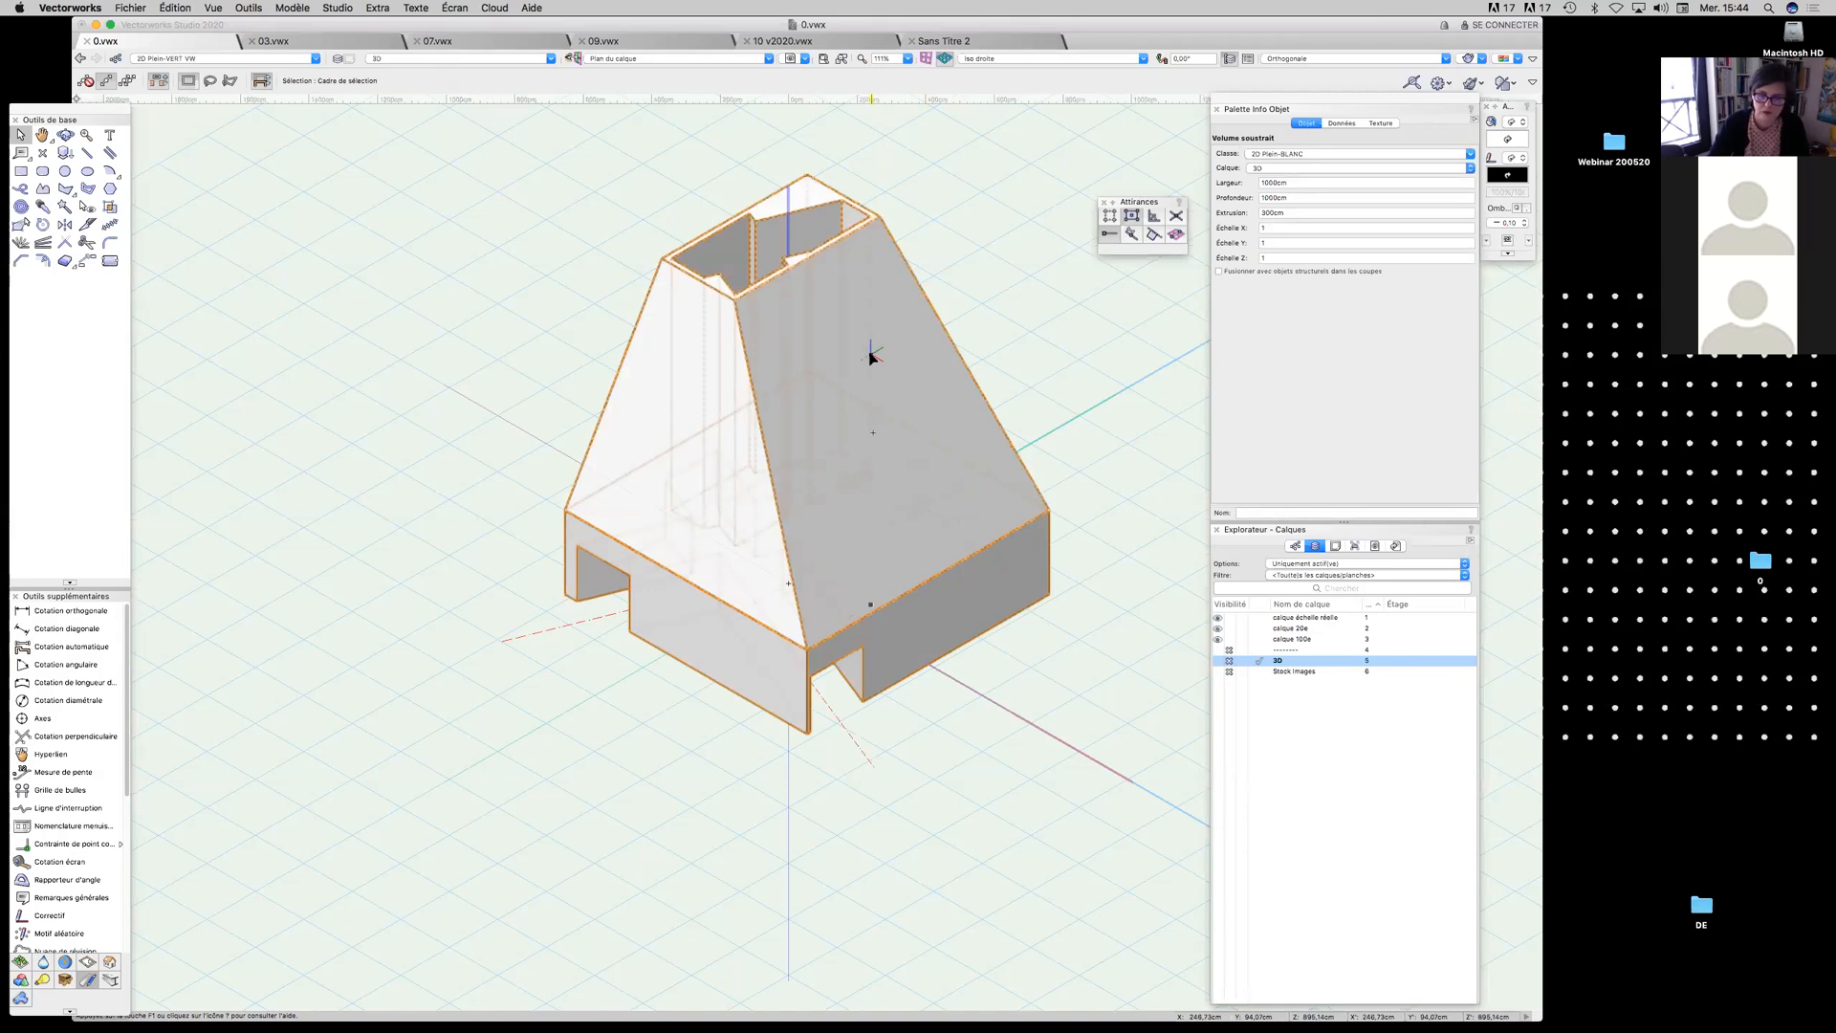
key(KP_0)
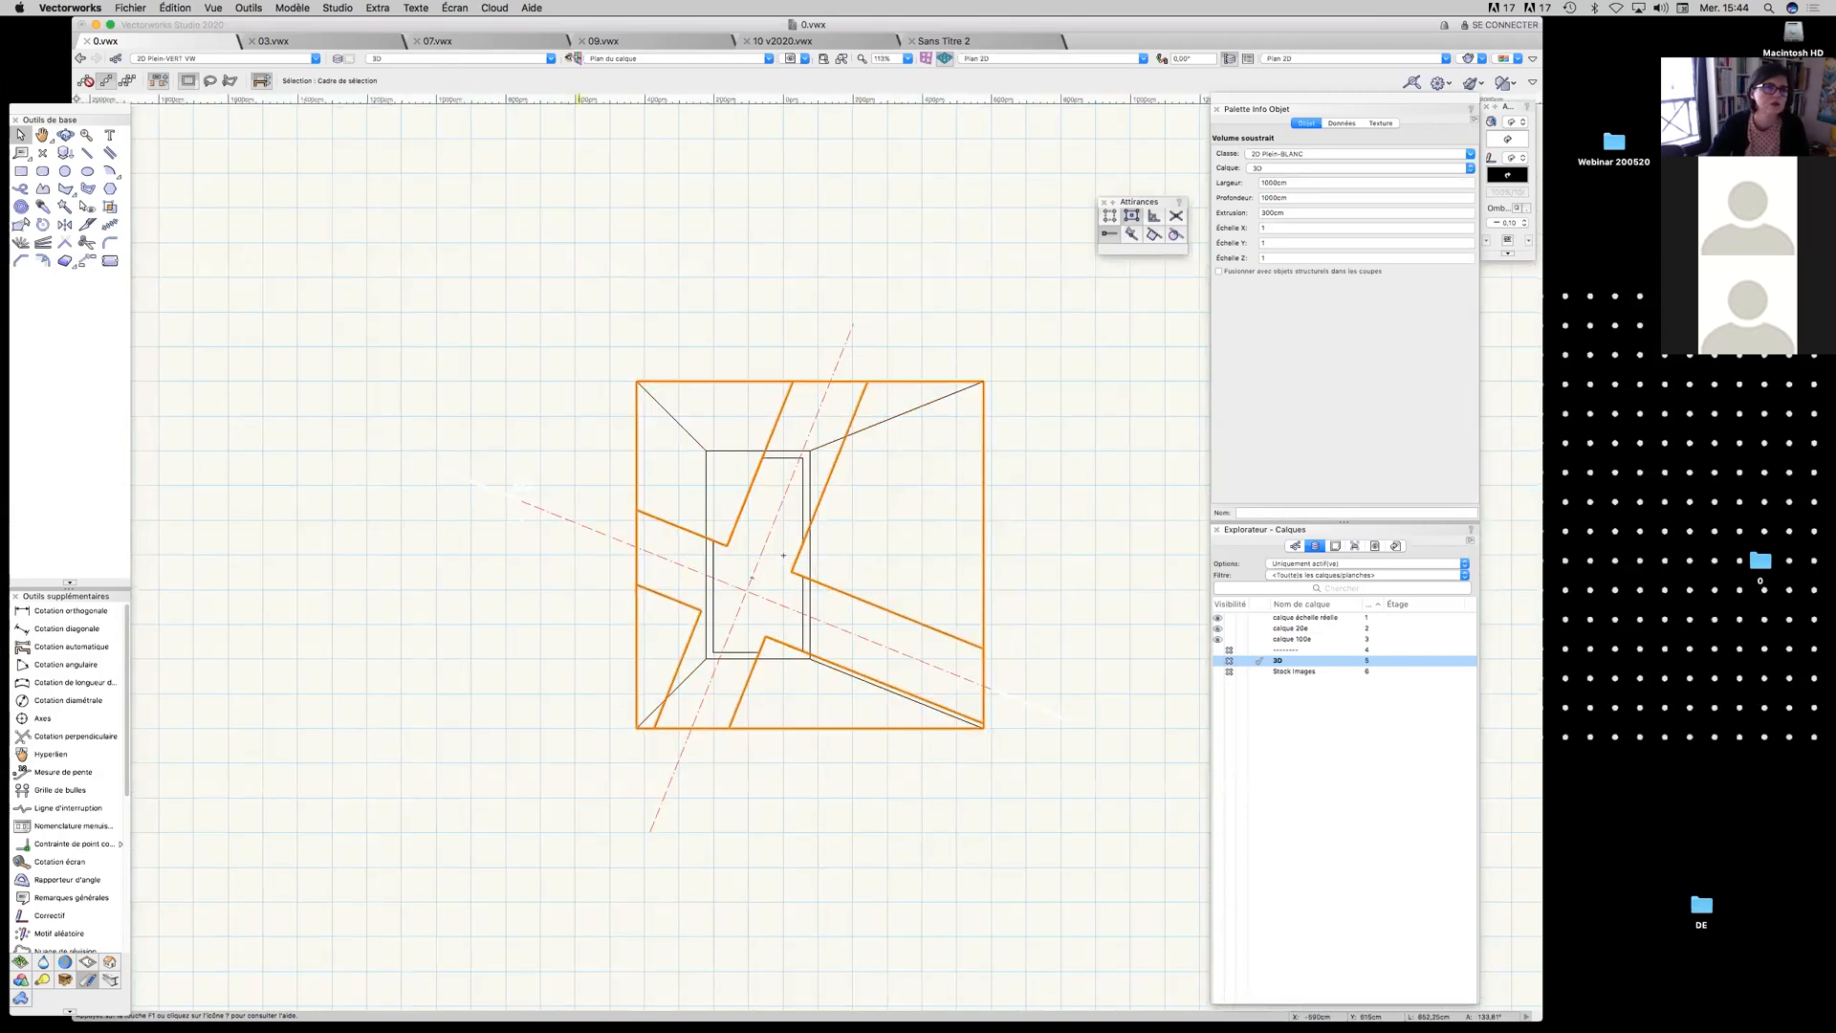
click(206, 8)
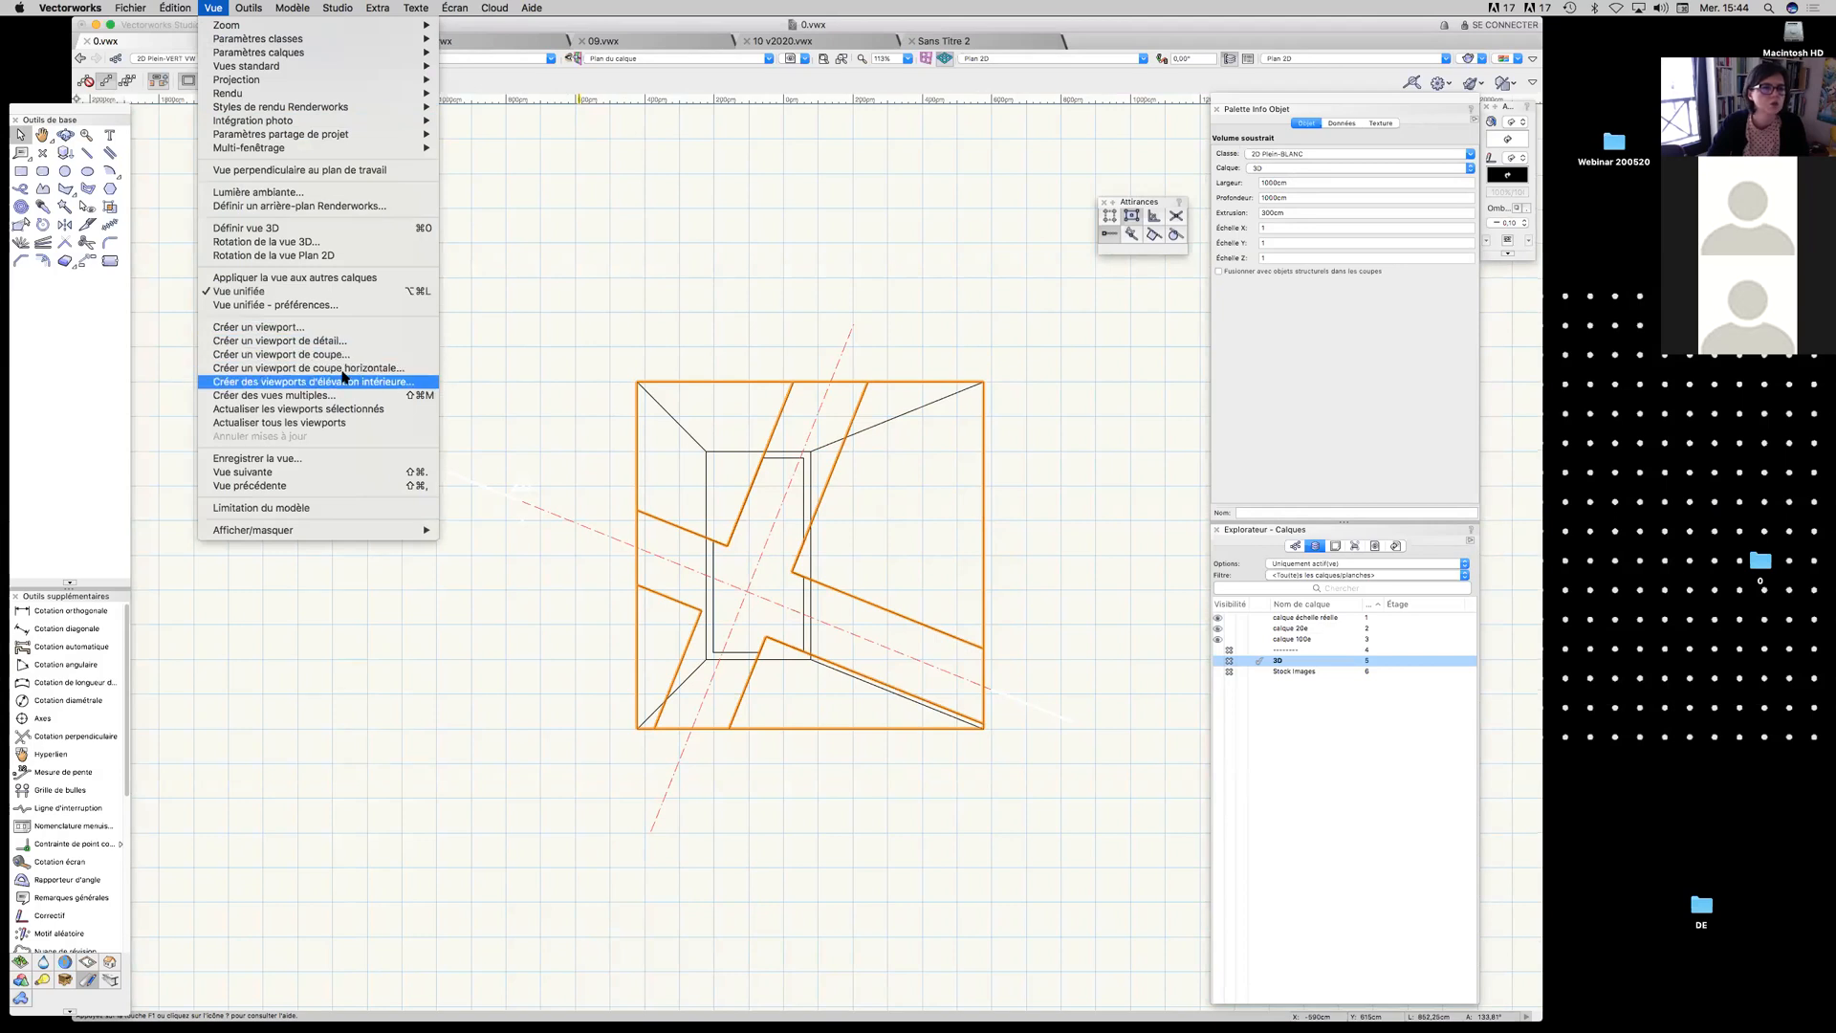
click(348, 372)
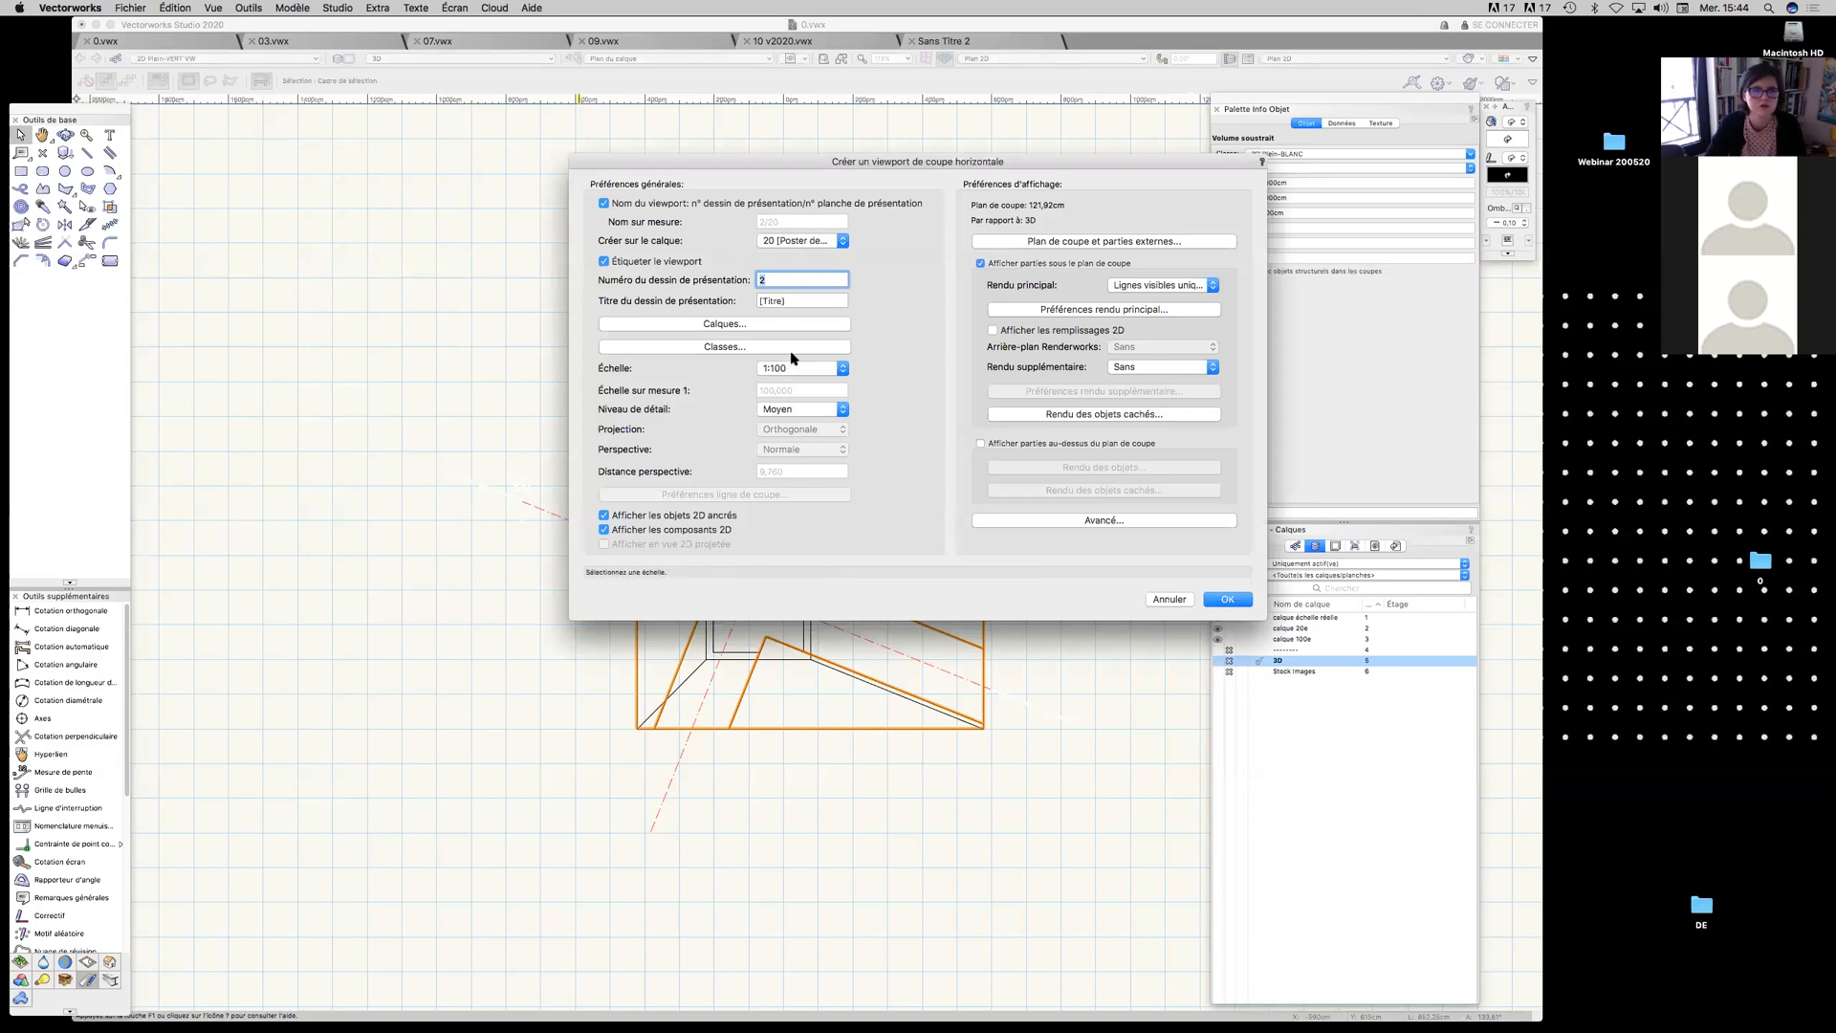
click(1098, 242)
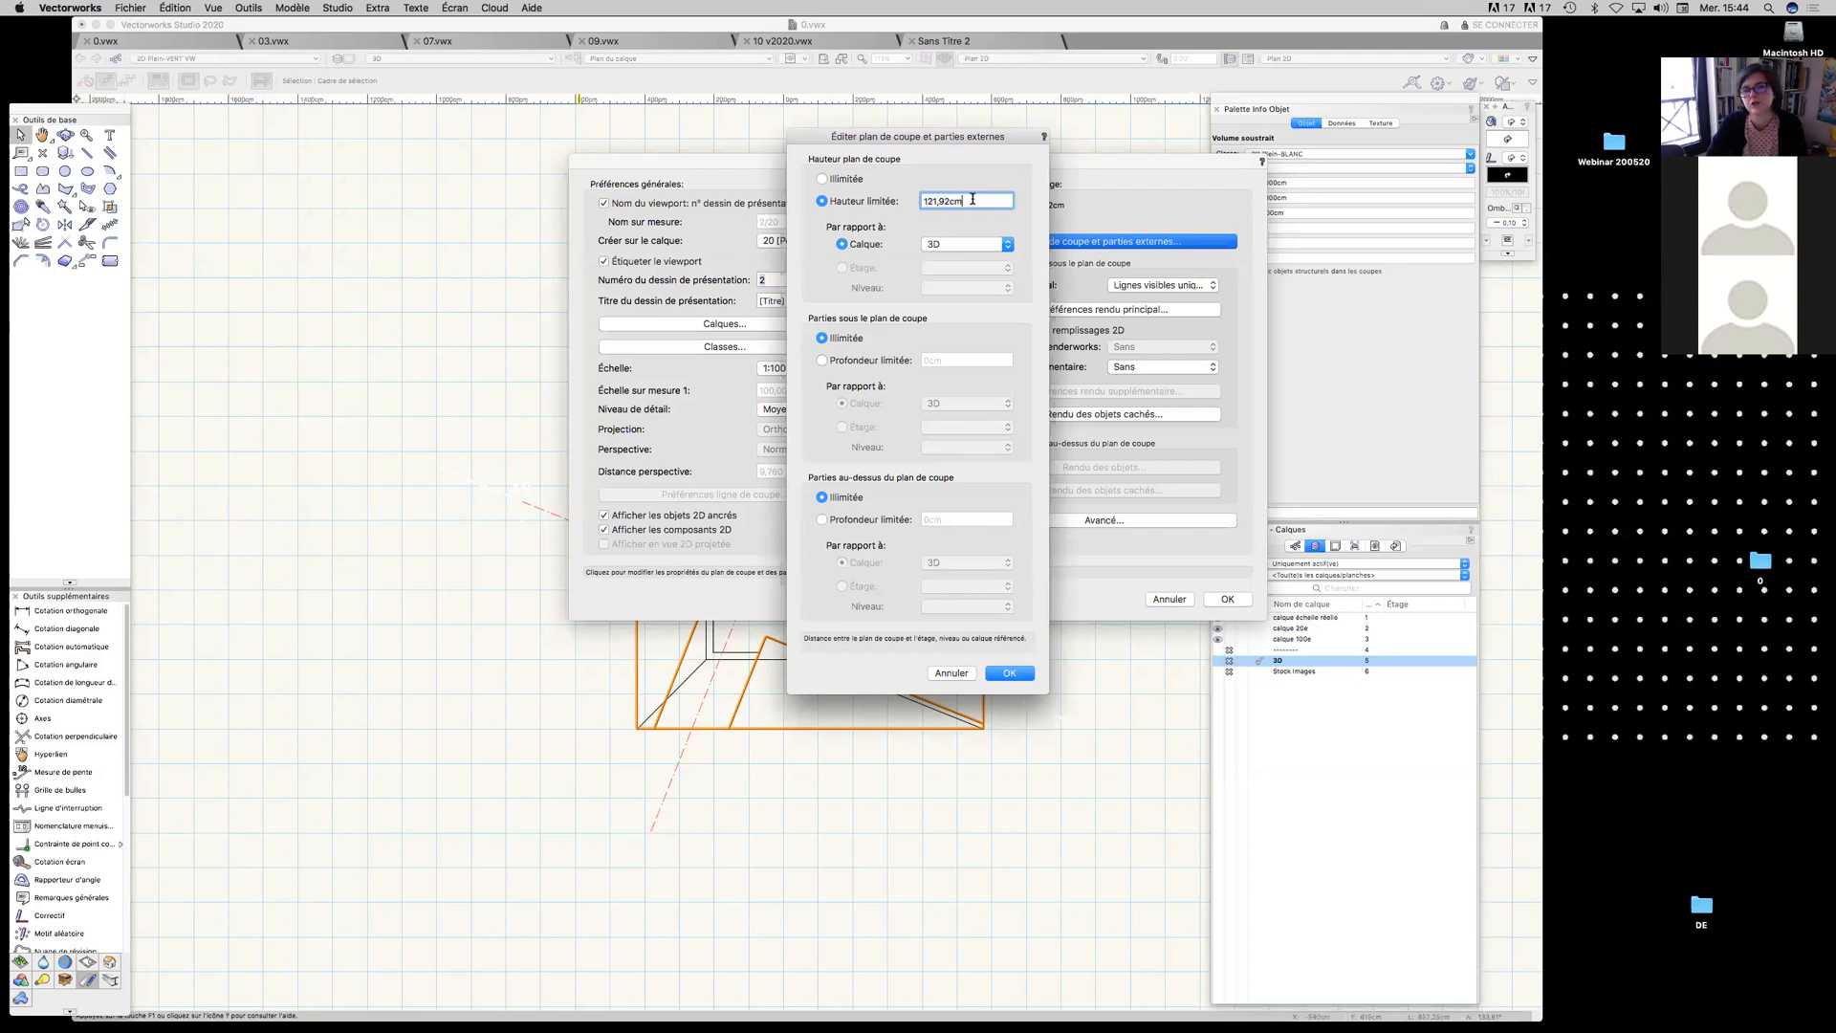
text(100)
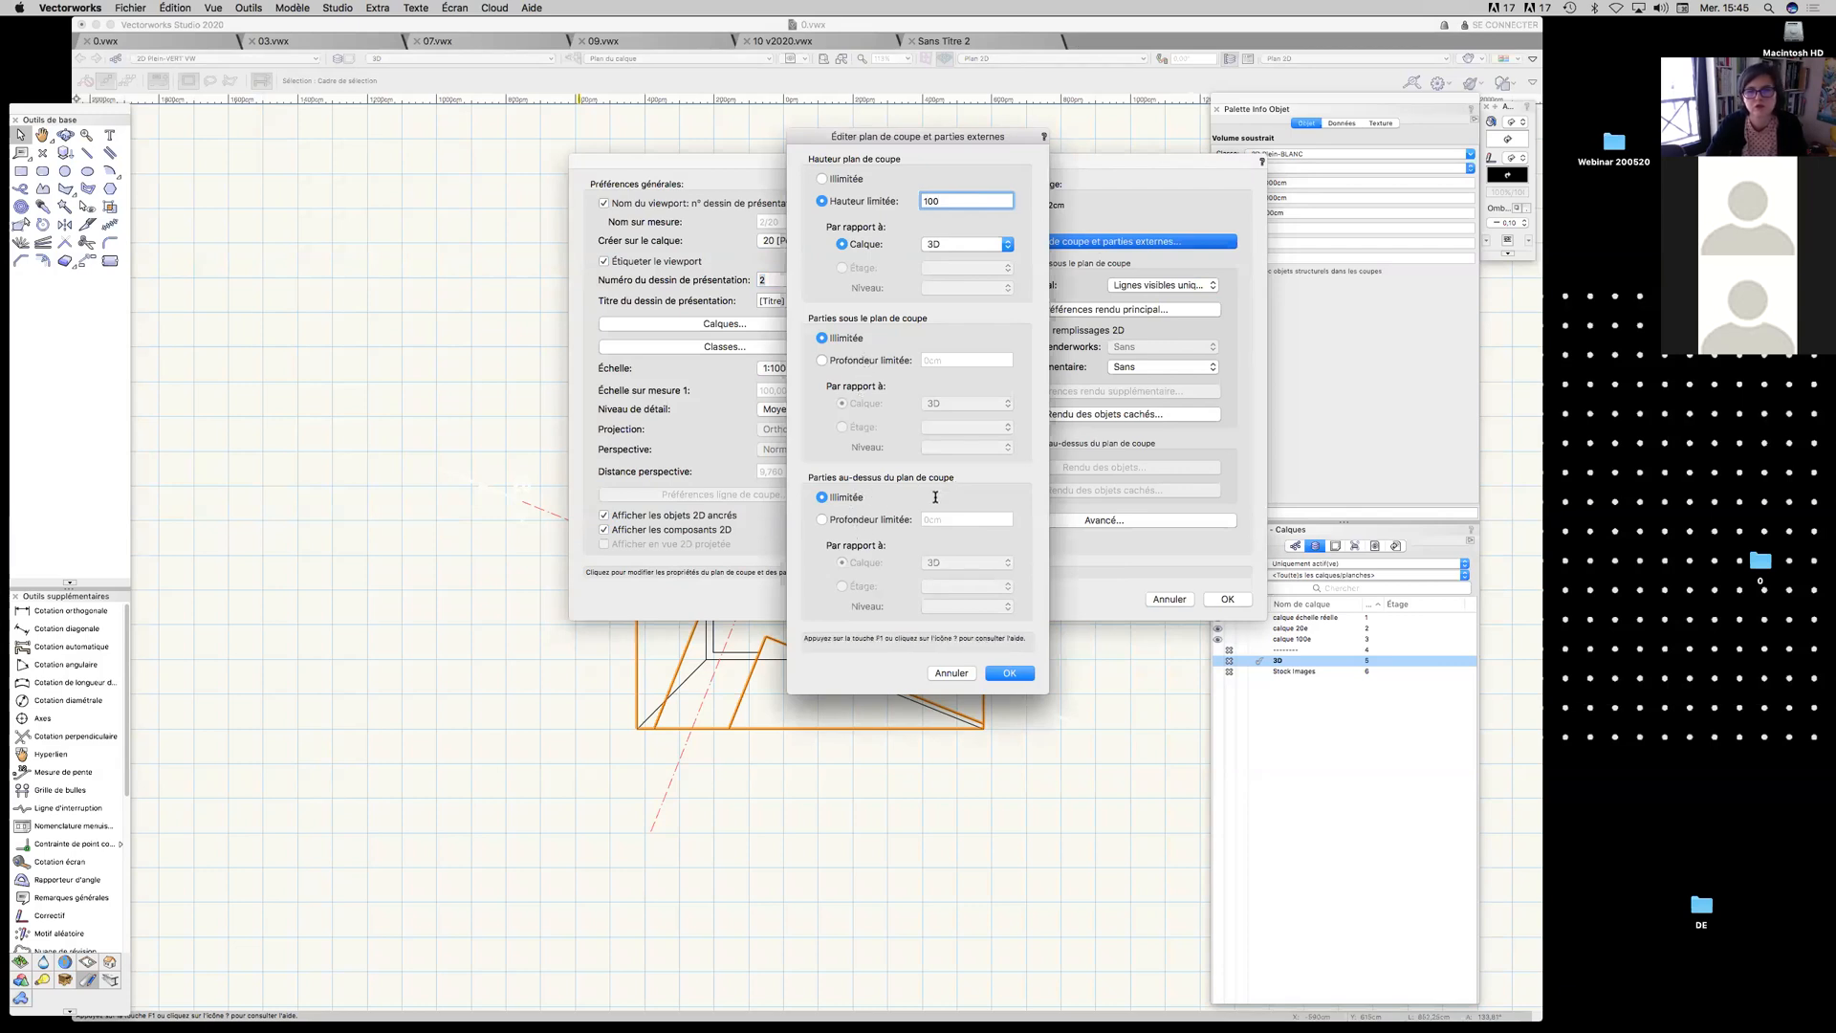
click(1009, 673)
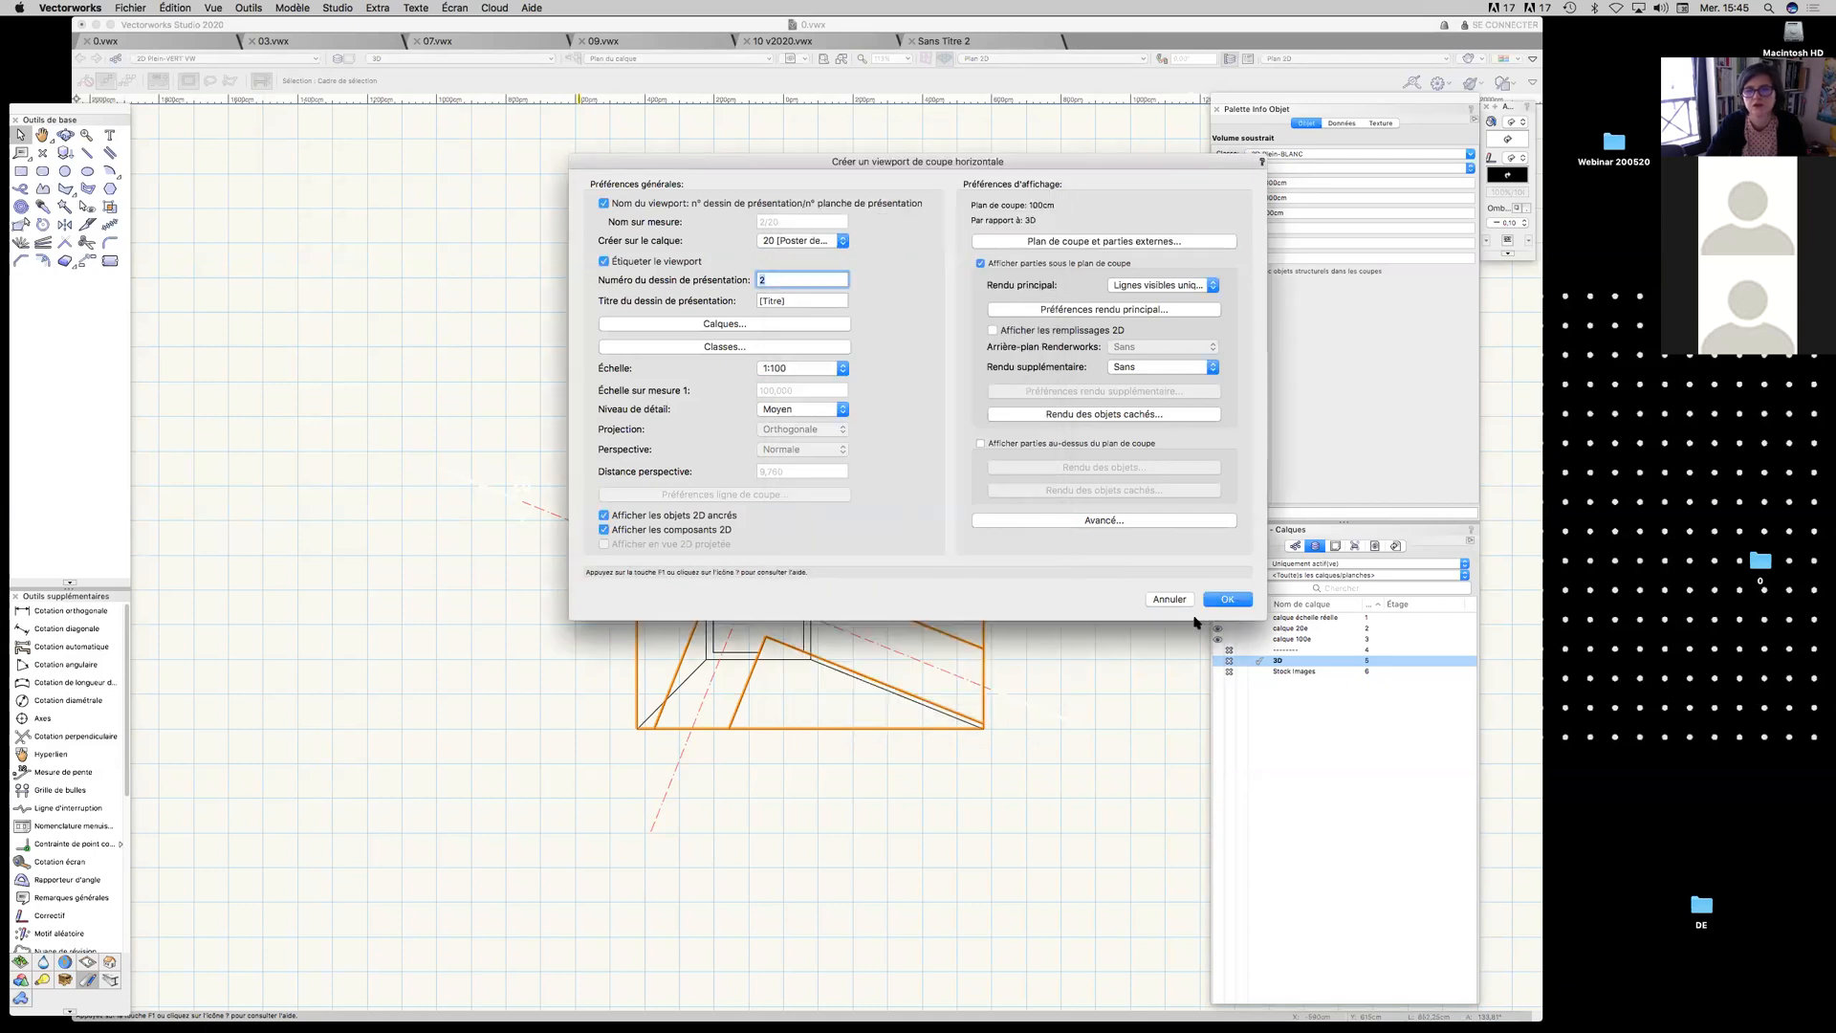
click(1227, 598)
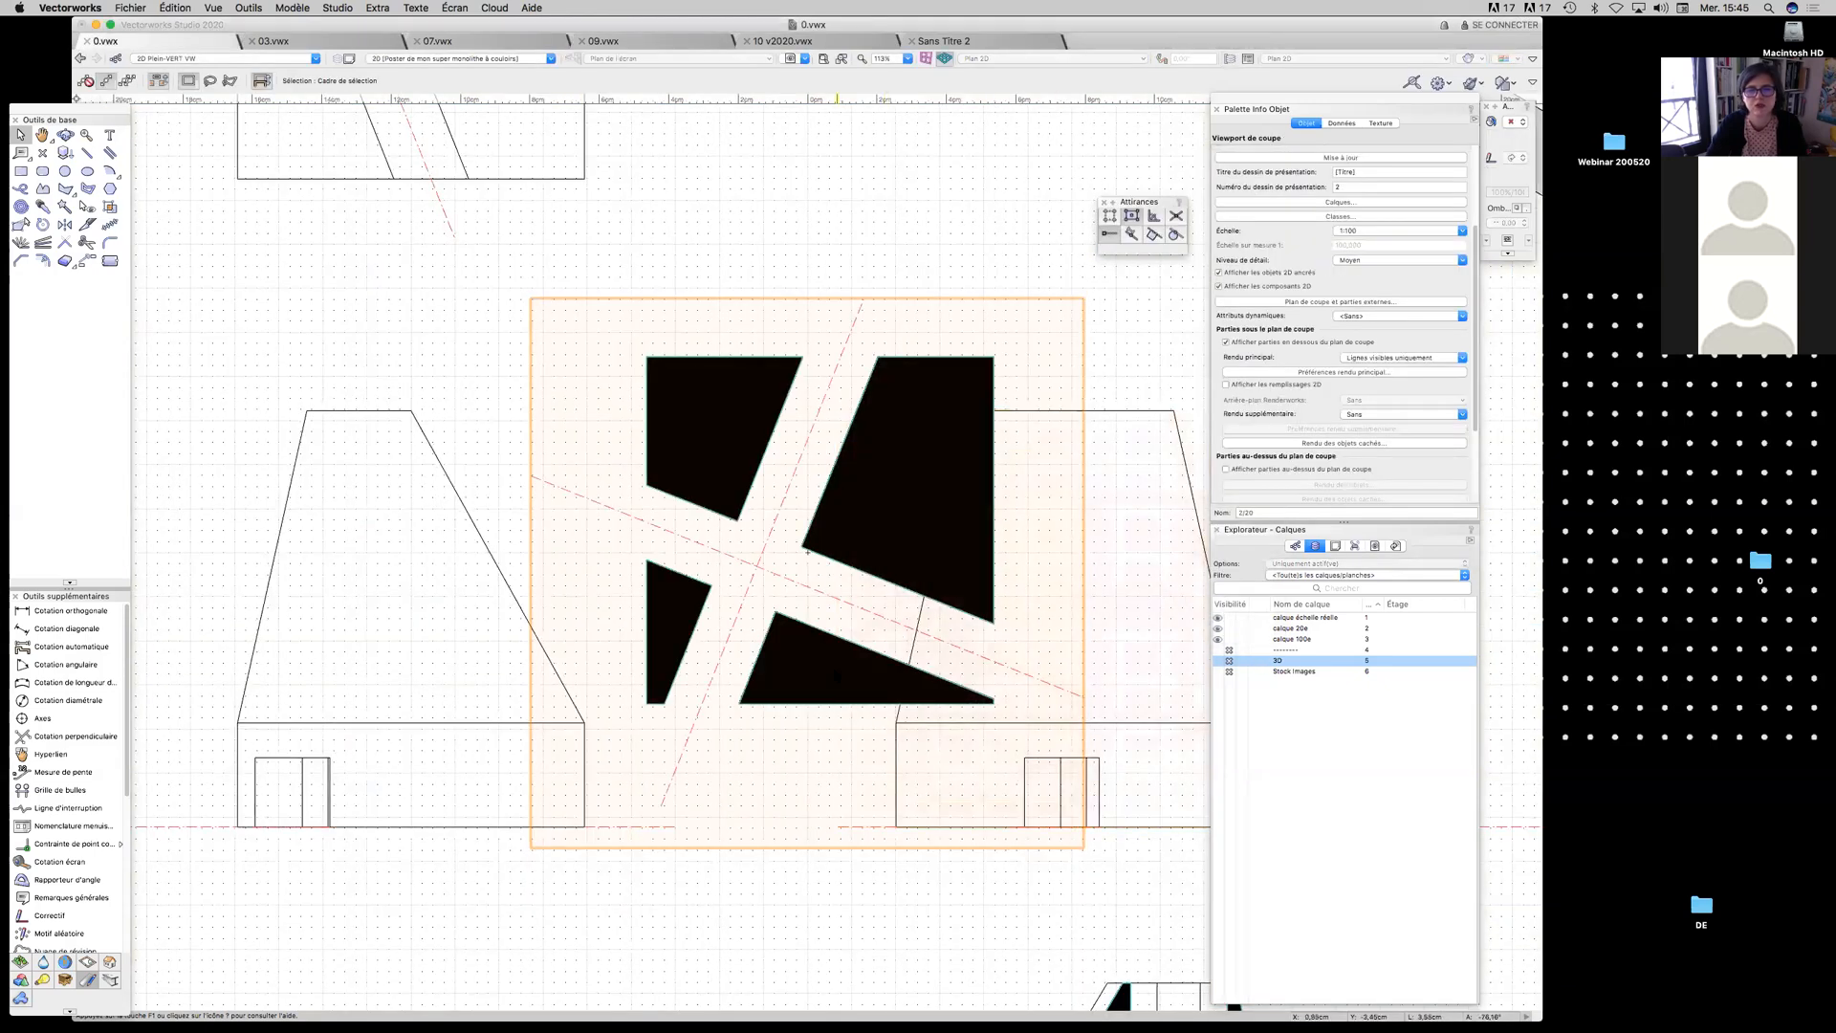
Move the horizontal section viewport next to the monolith's underside view and delete the underside viewport
scroll(808, 551, down, 6)
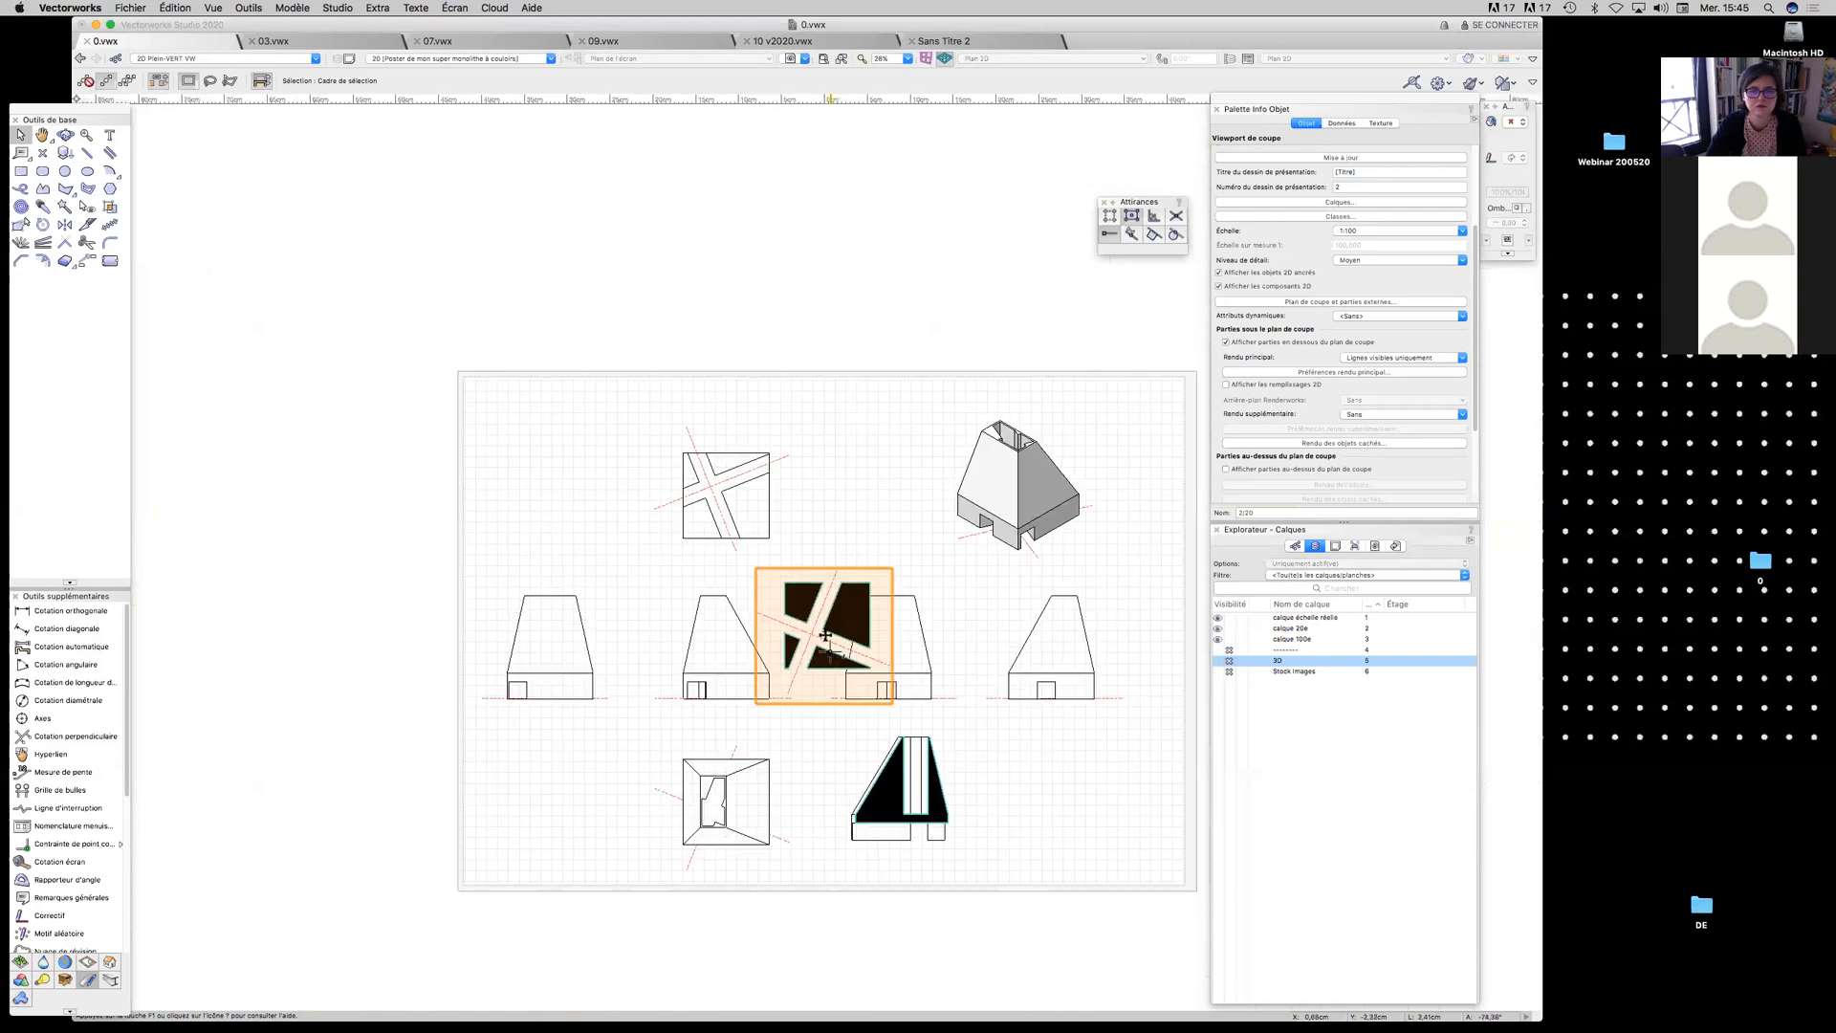
drag(826, 635, 1017, 750)
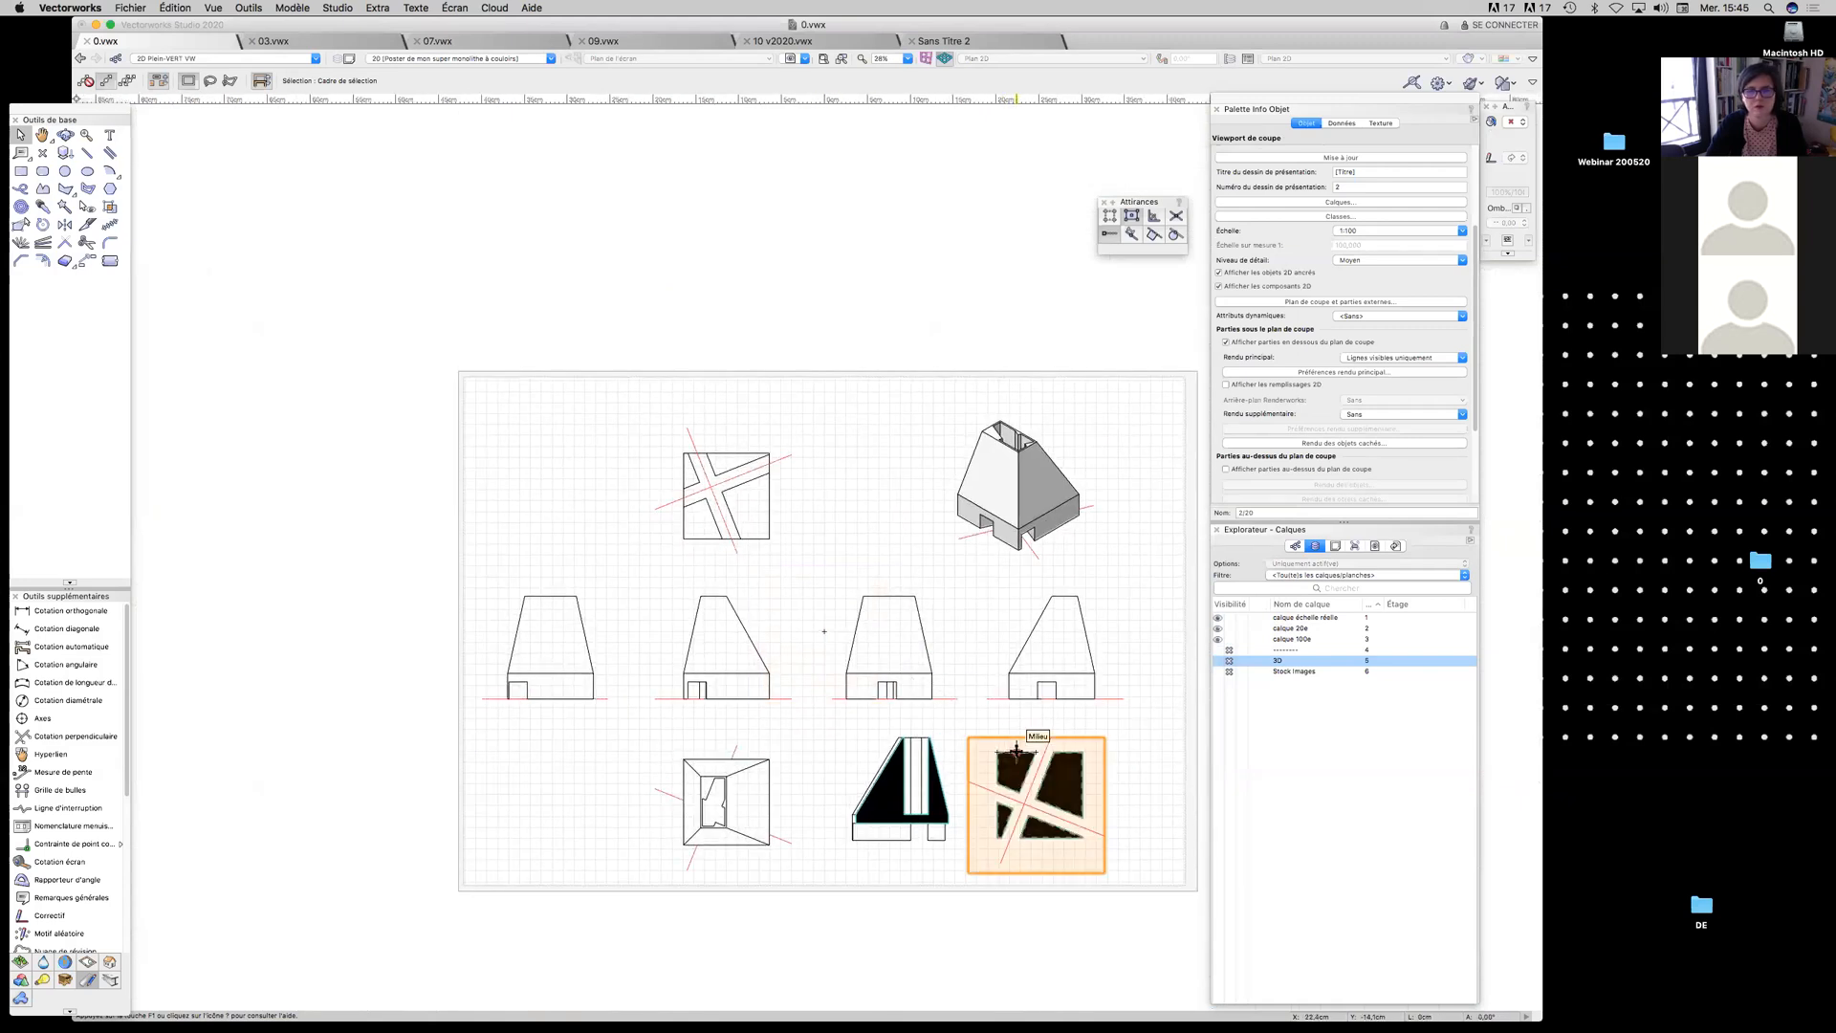
drag(1080, 755, 623, 450)
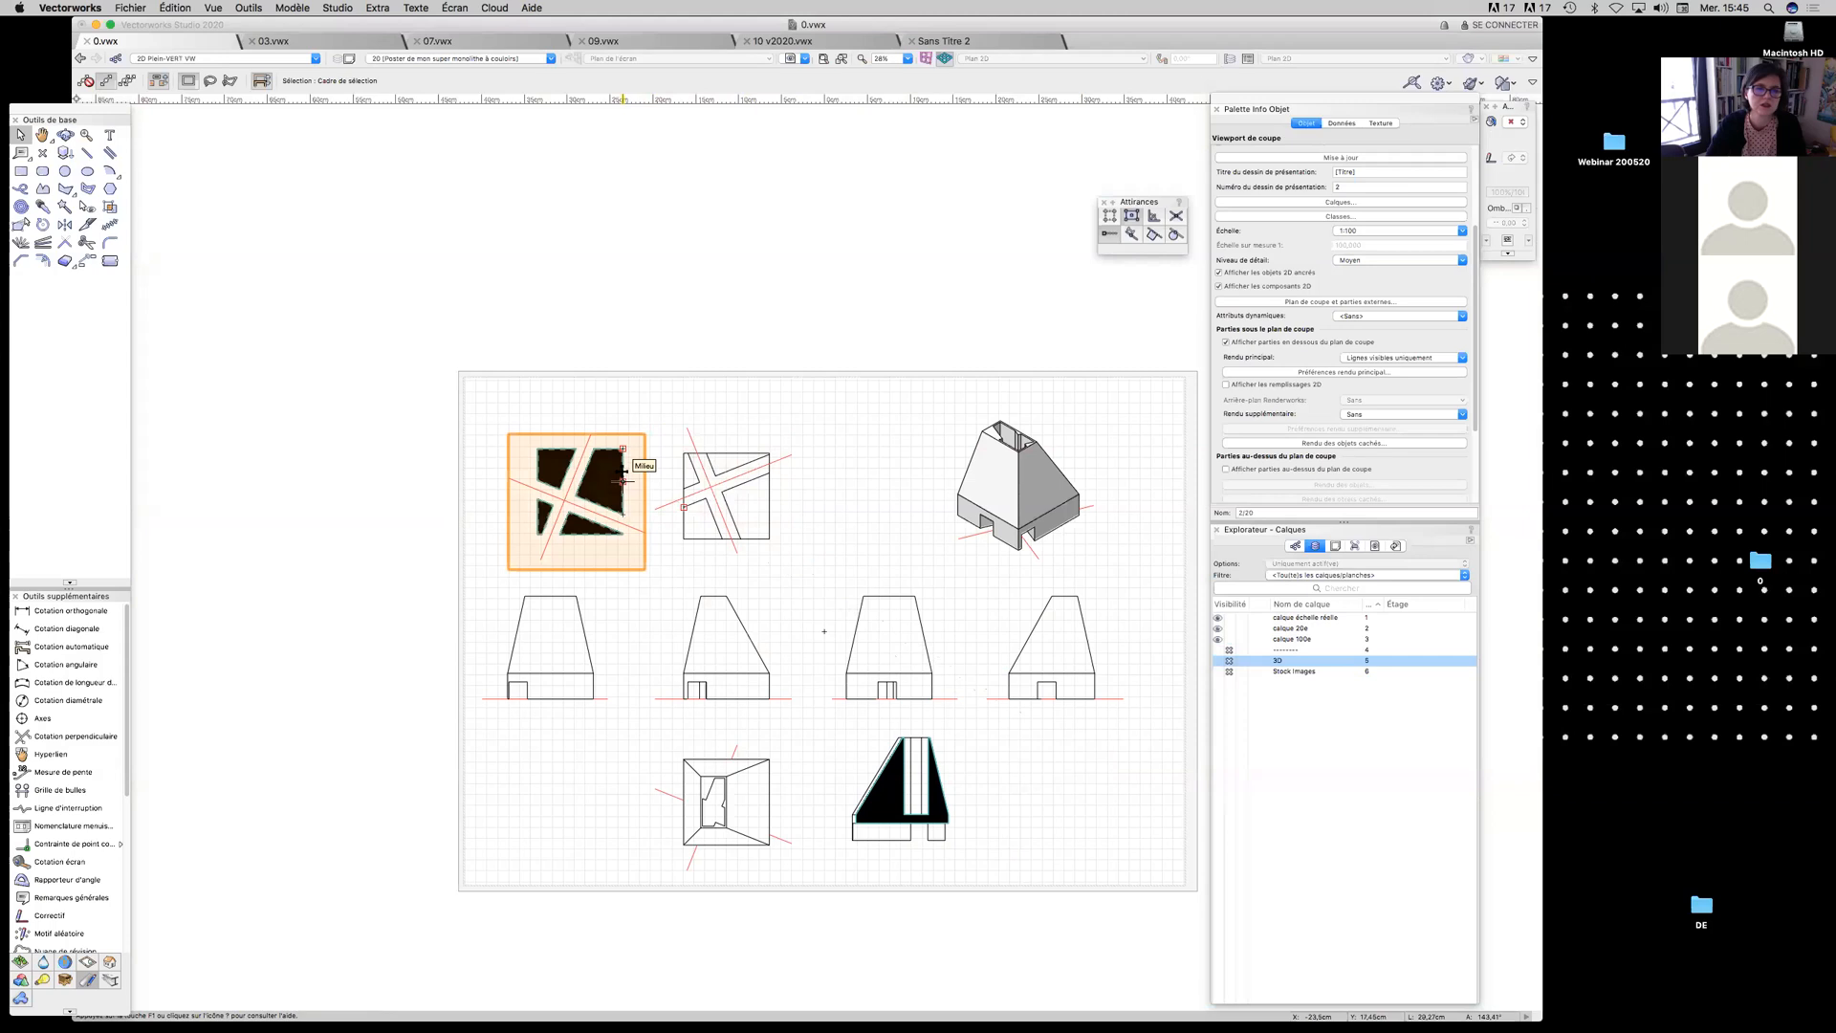
click(751, 449)
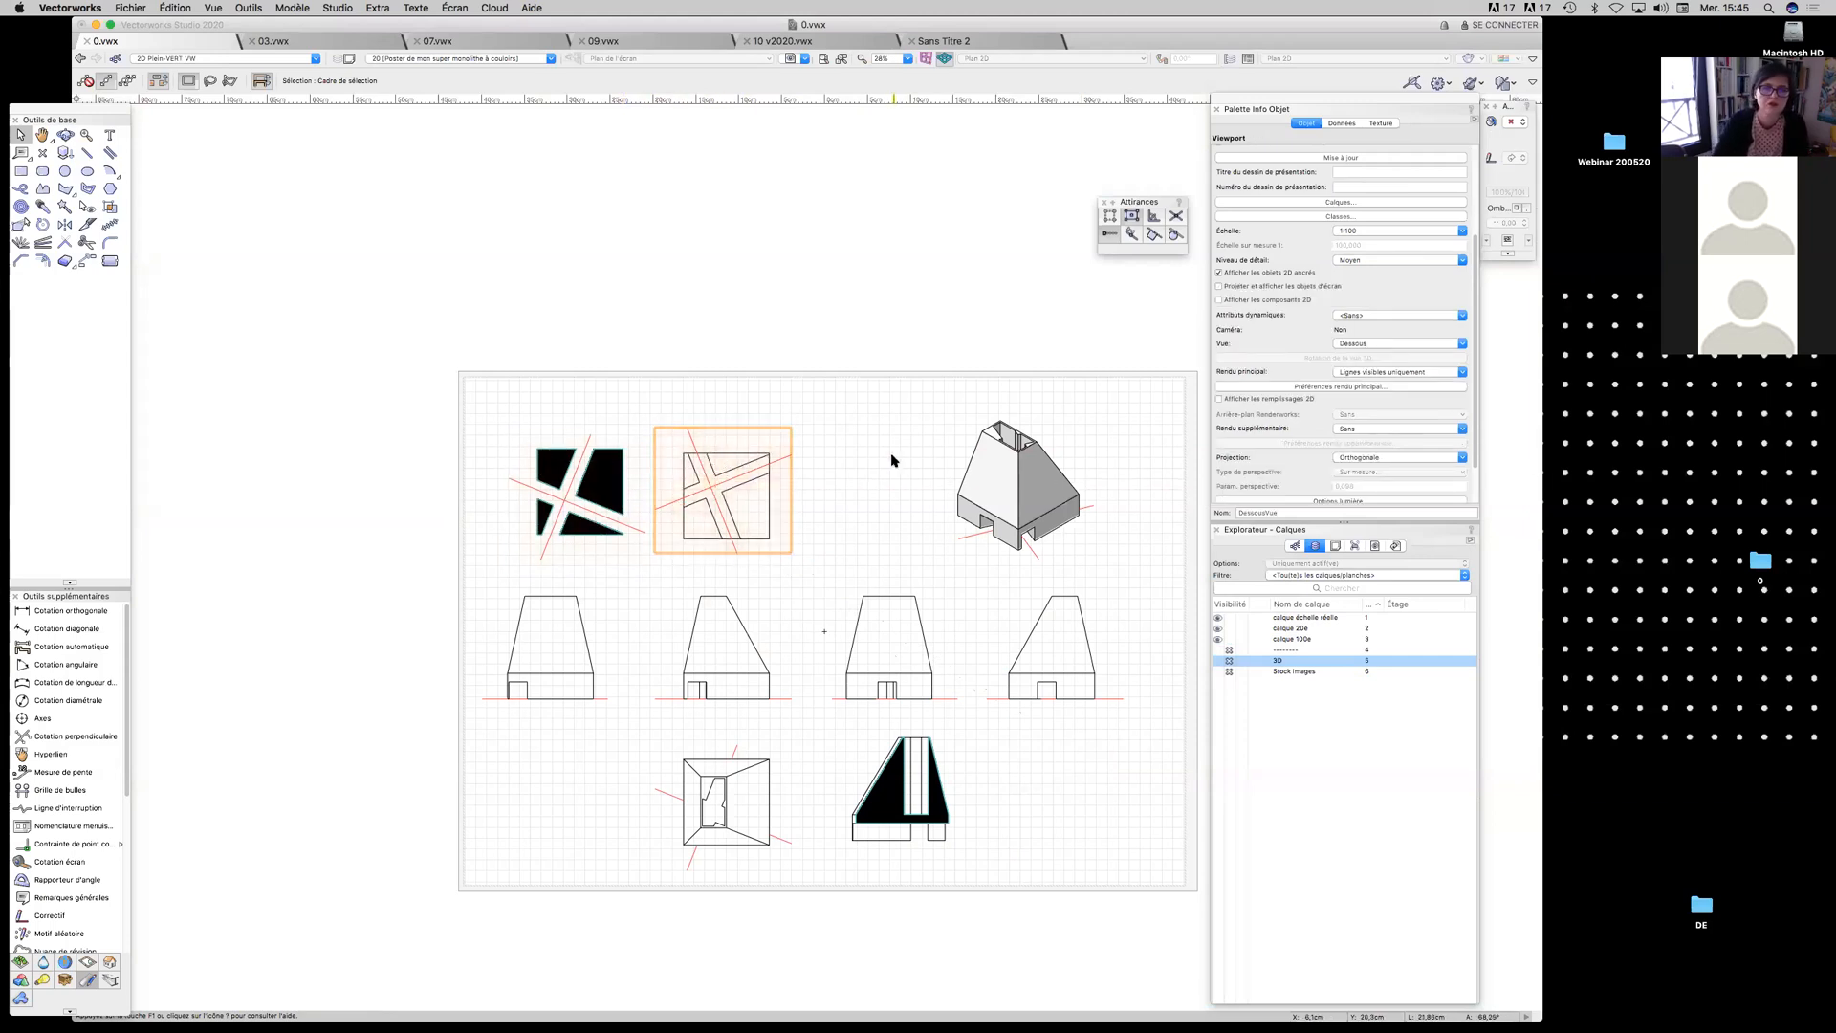
key(Delete)
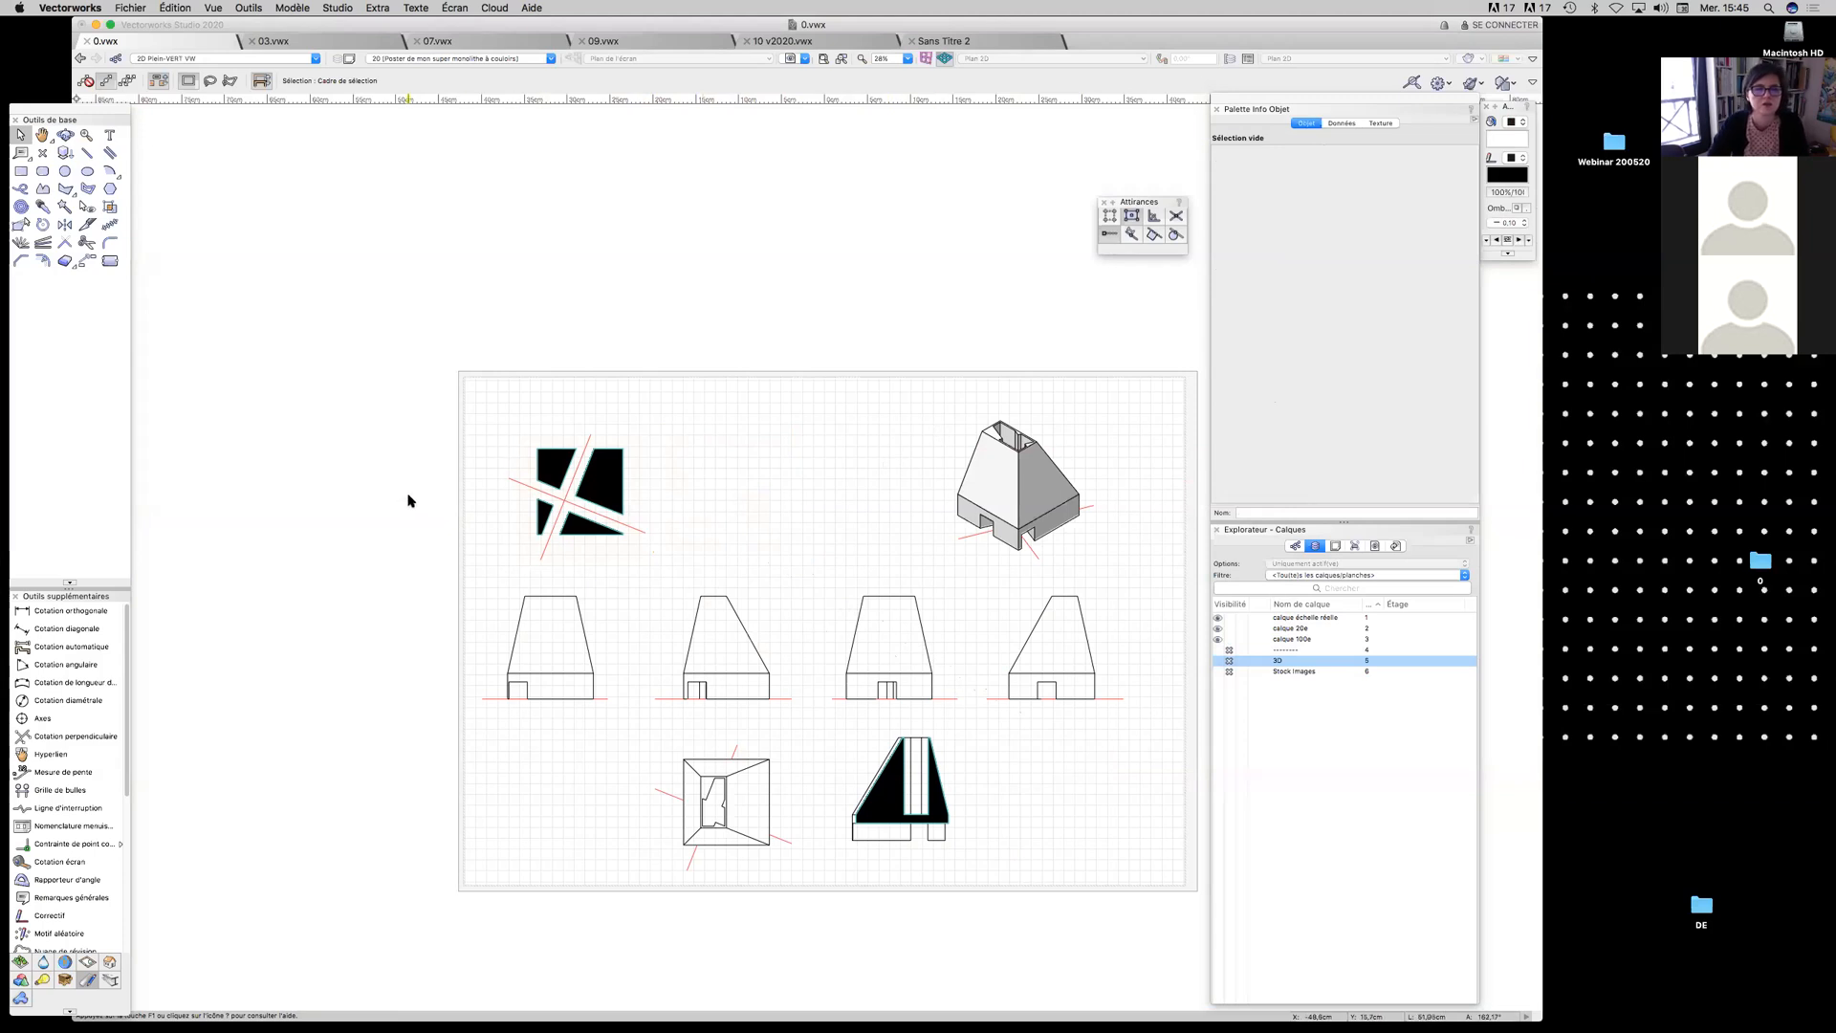
Rearrange the sheet with elevations in the upper row, the isometric beside the vertical section, and the horizontal section below the top view
drag(1012, 435, 1055, 753)
drag(572, 479, 527, 815)
drag(426, 492, 1160, 934)
drag(1116, 806, 1134, 633)
click(759, 841)
drag(513, 604, 701, 739)
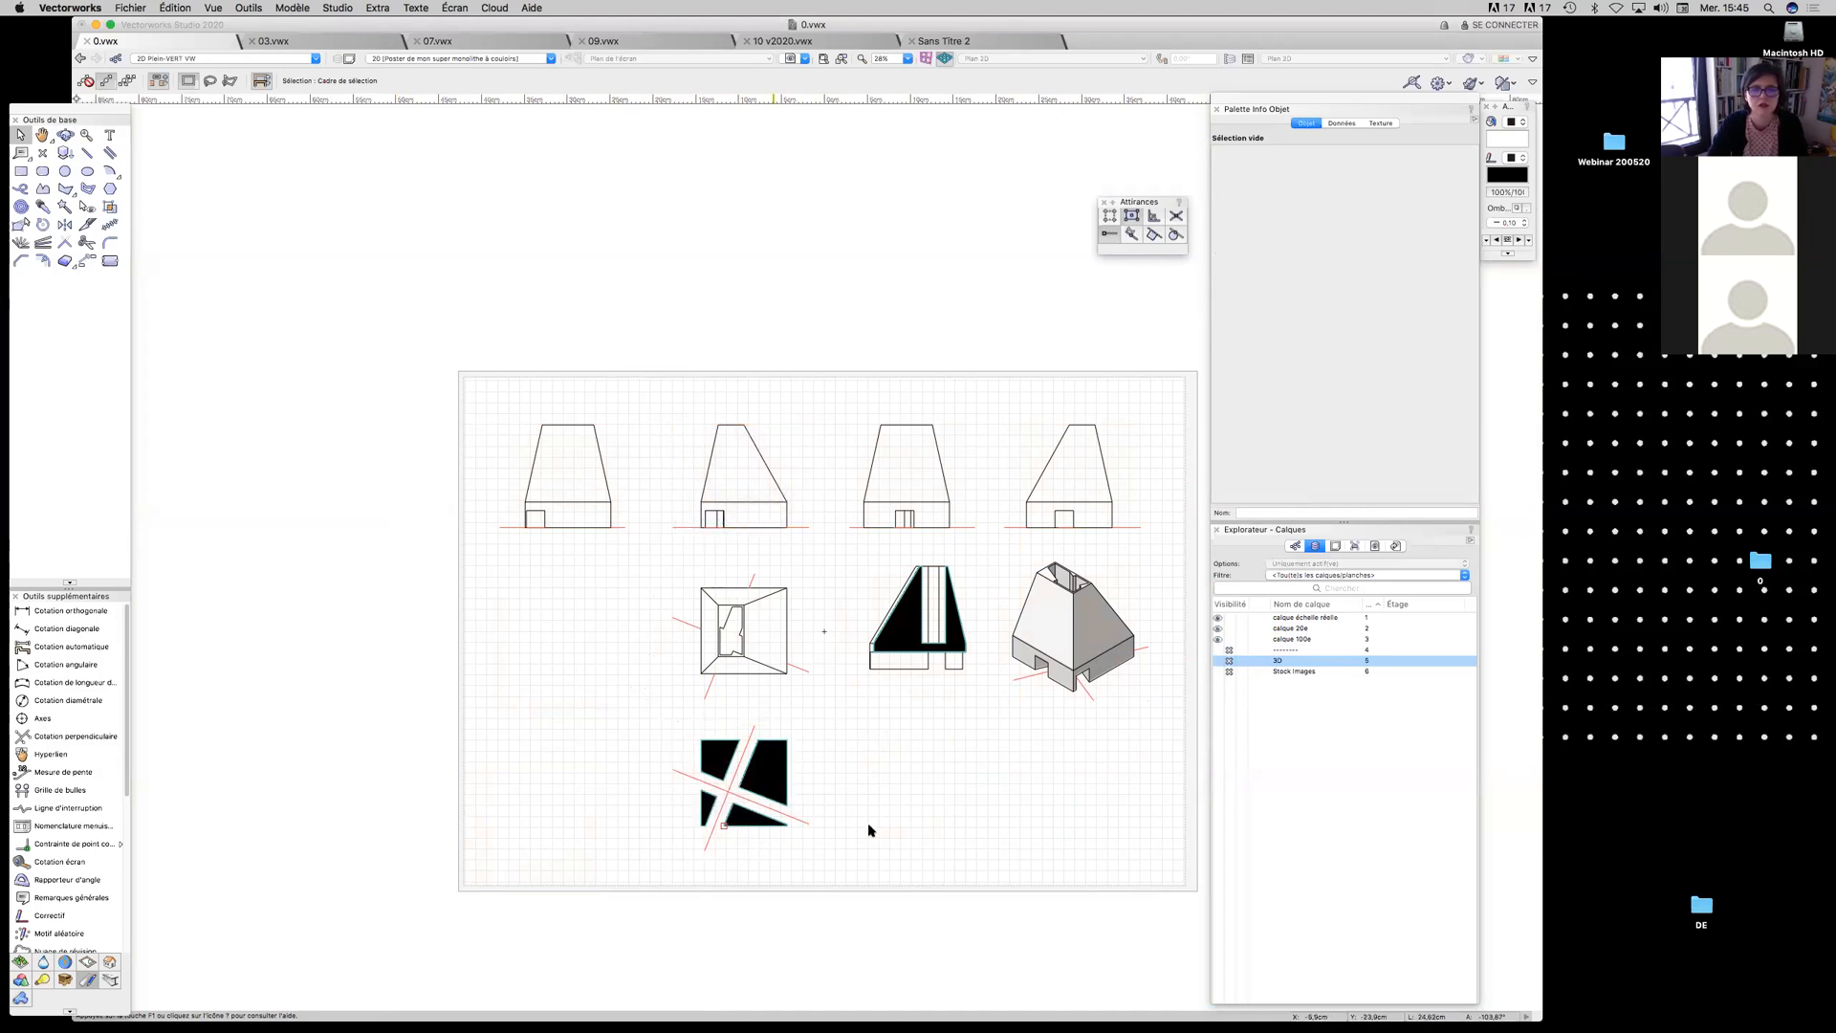
Try moving the vertical section viewport slightly lower on the sheet, and undo the move
click(925, 607)
mouse_move(925, 607)
mouse_down()
mouse_move(907, 731)
mouse_move(921, 641)
mouse_up()
key(super+z)
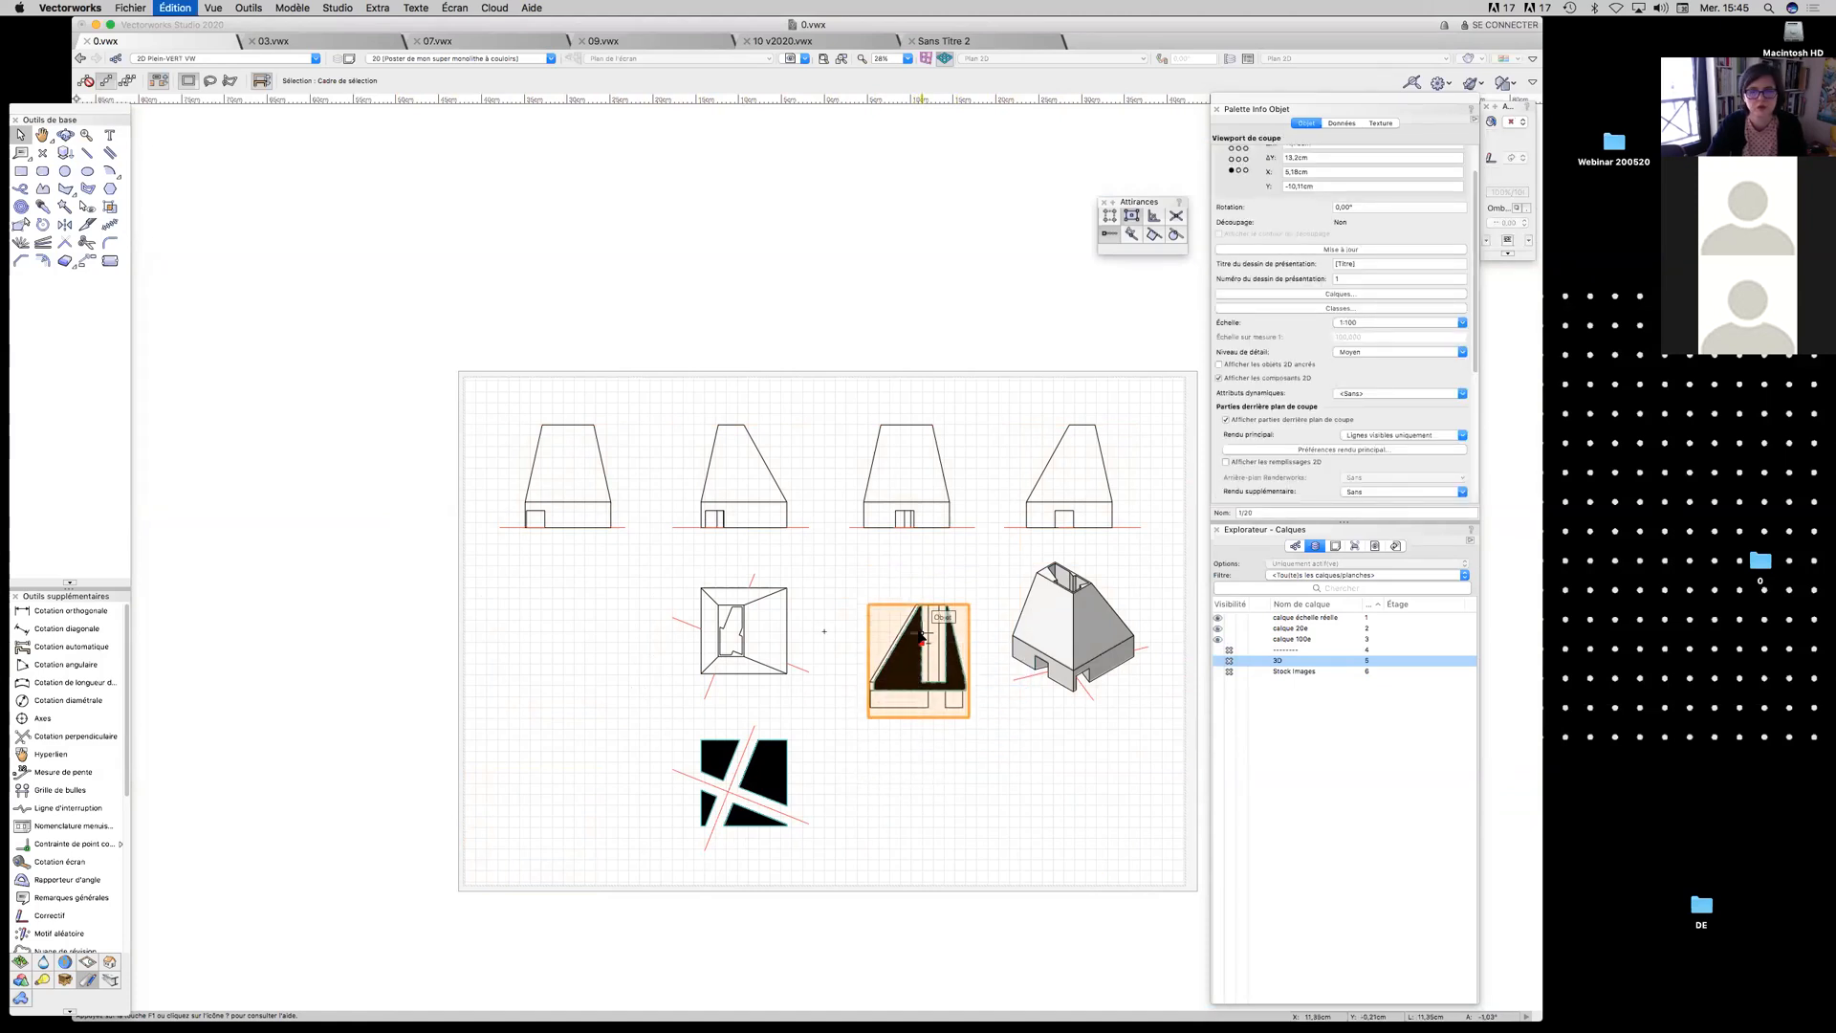
click(945, 717)
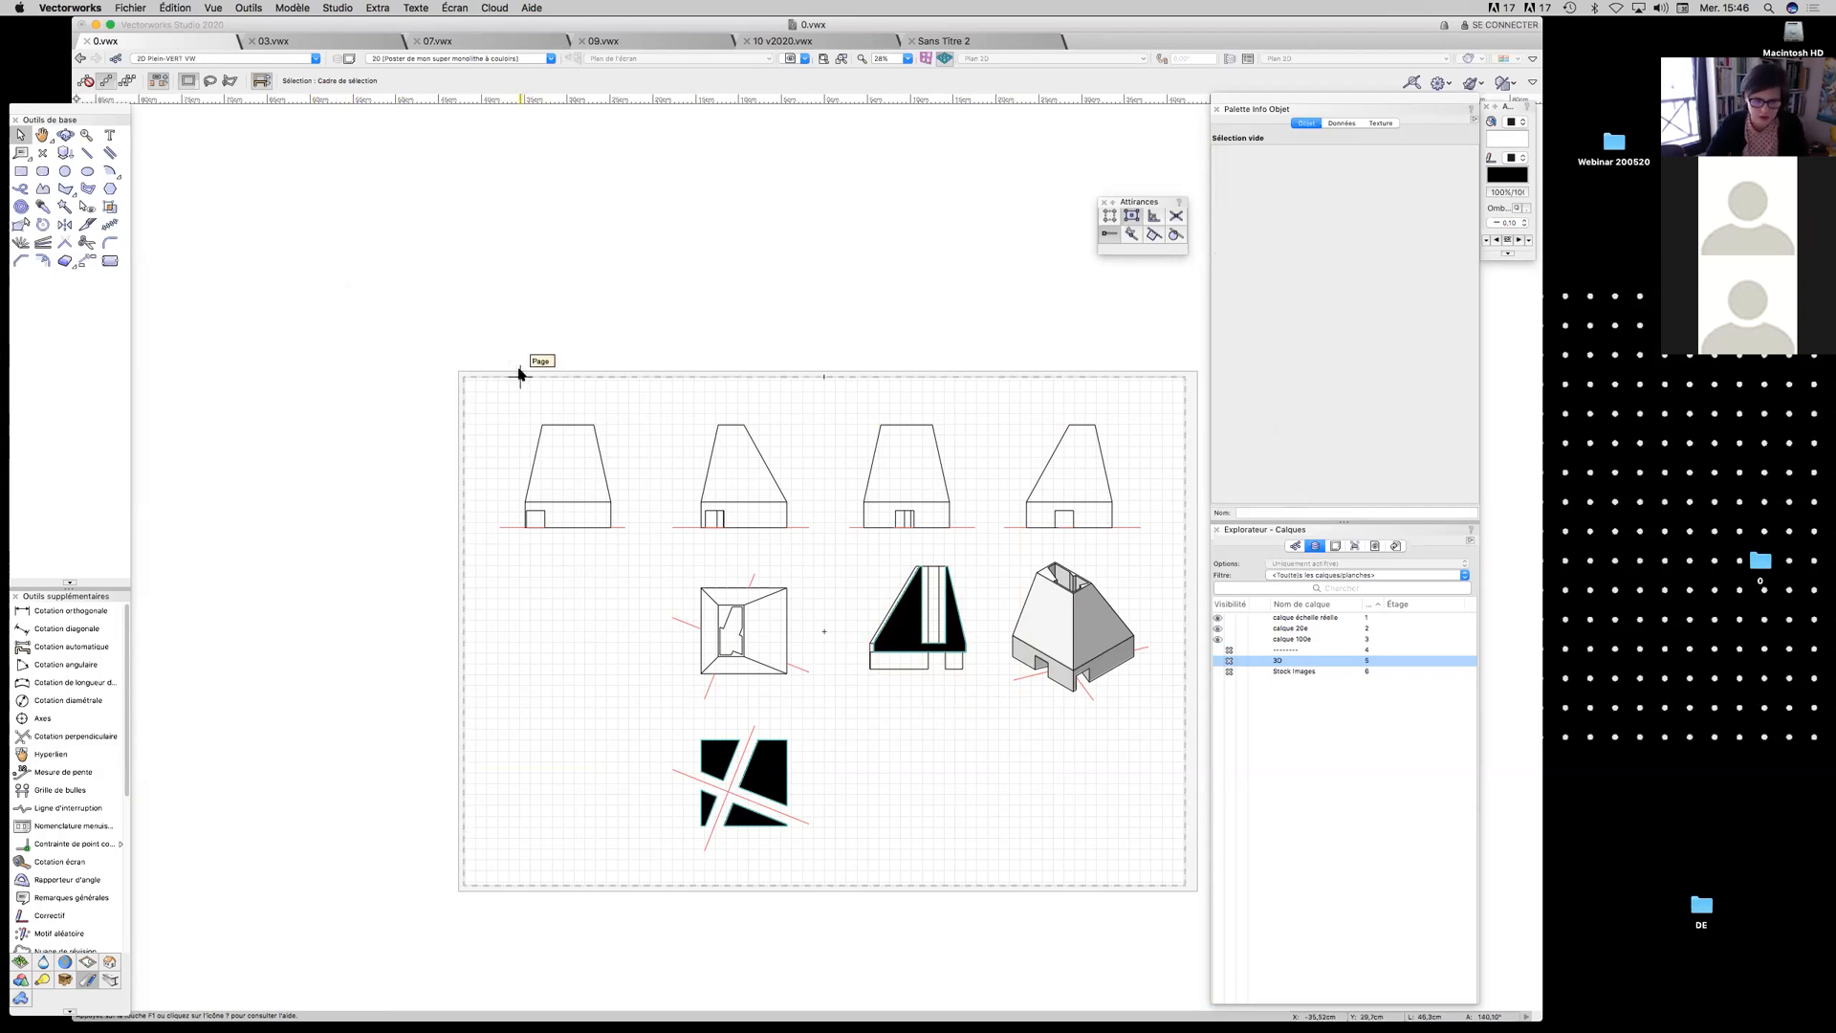
click(212, 7)
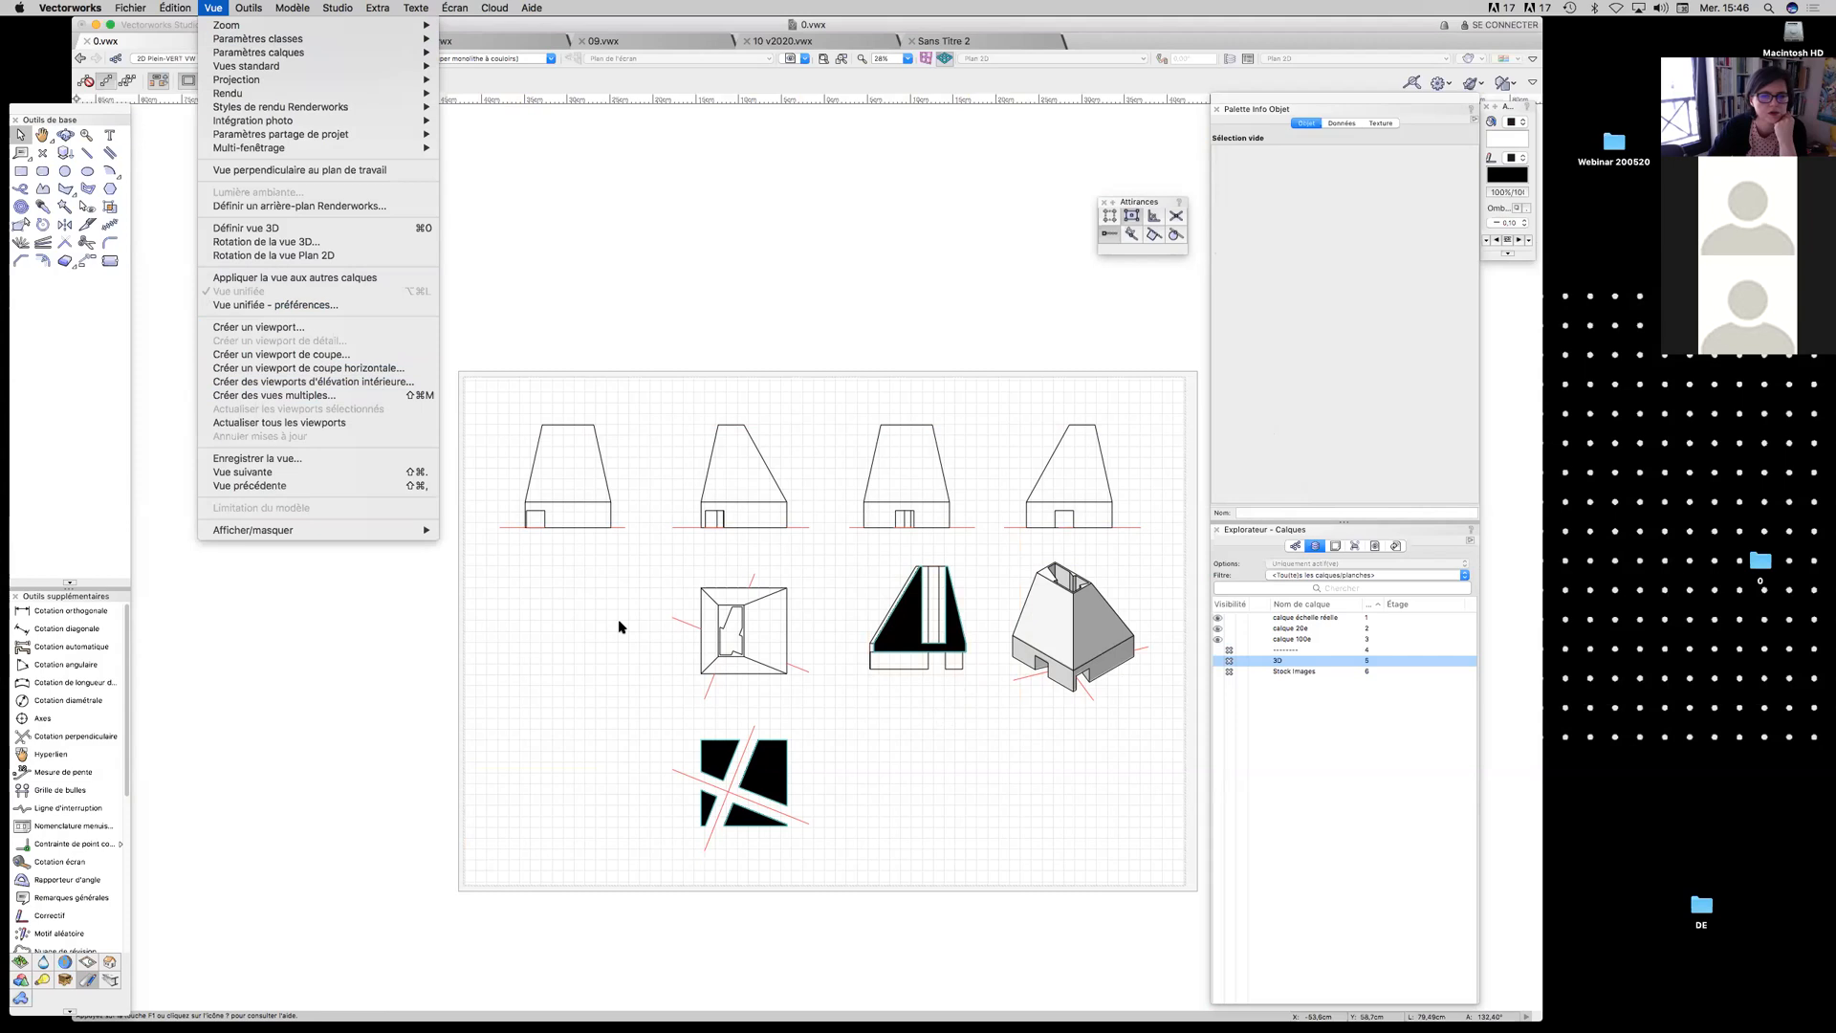
right_click(564, 616)
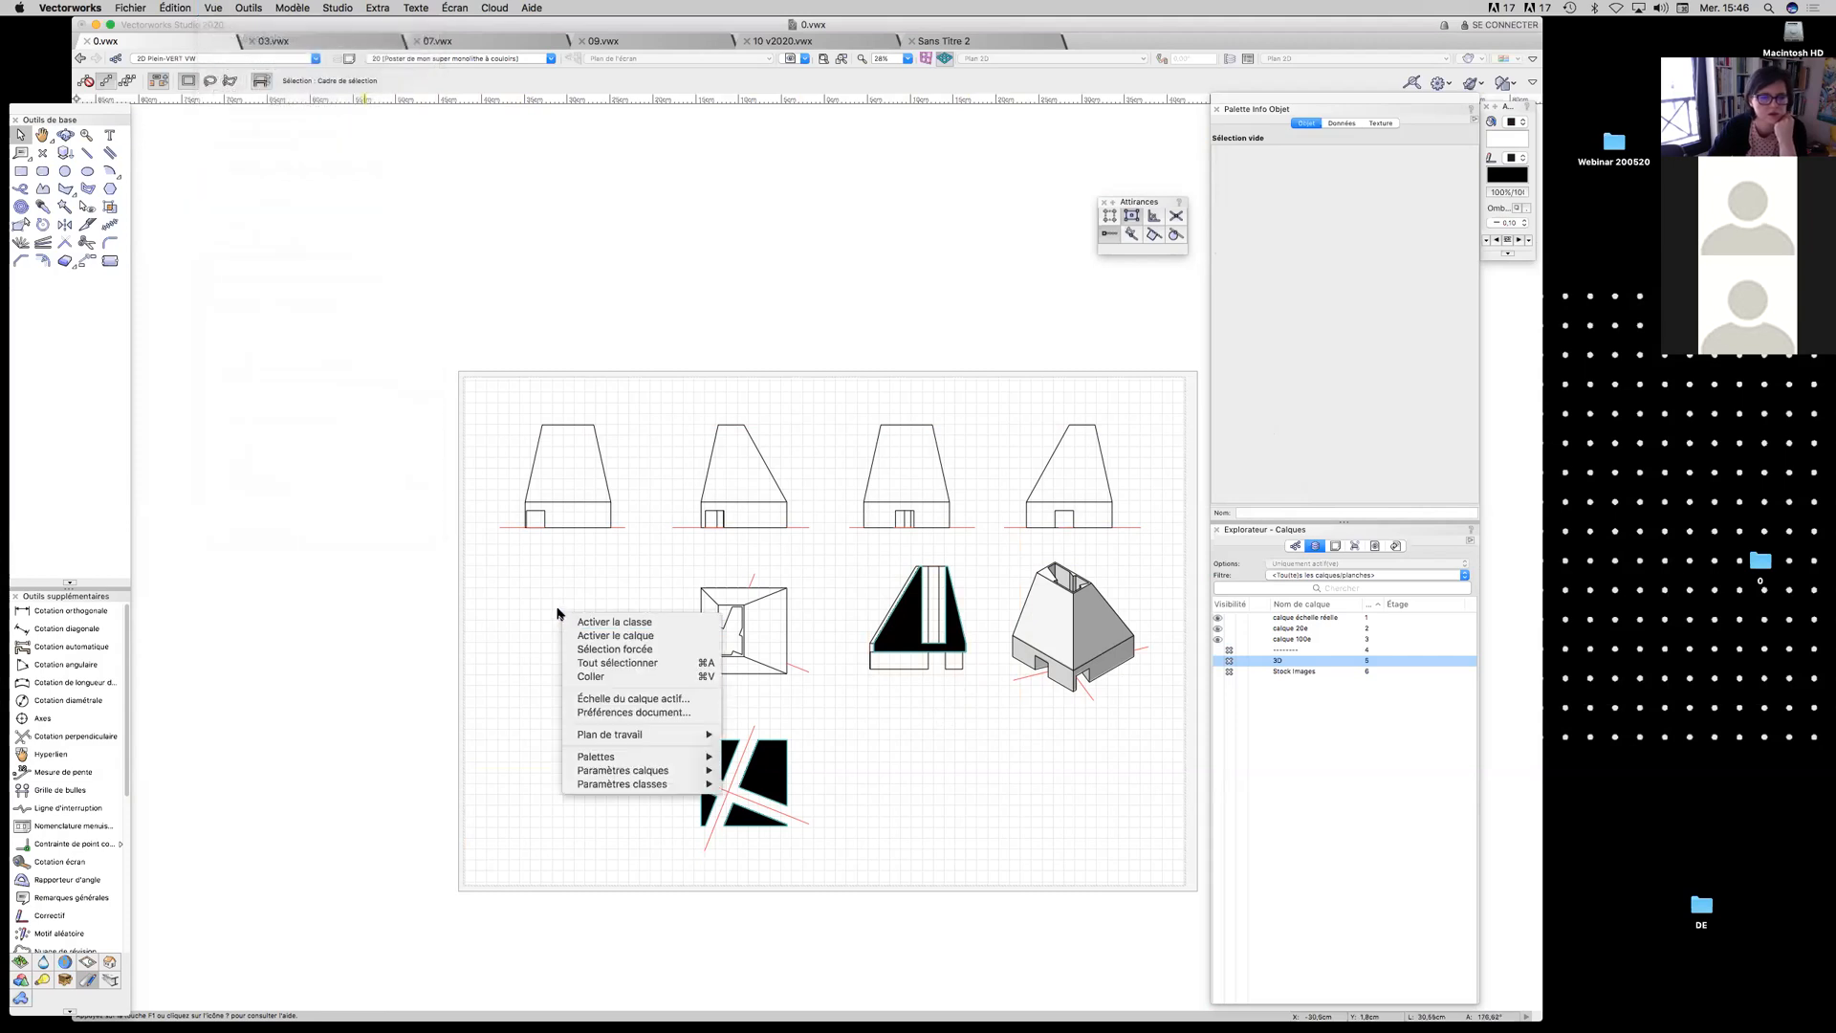
click(512, 570)
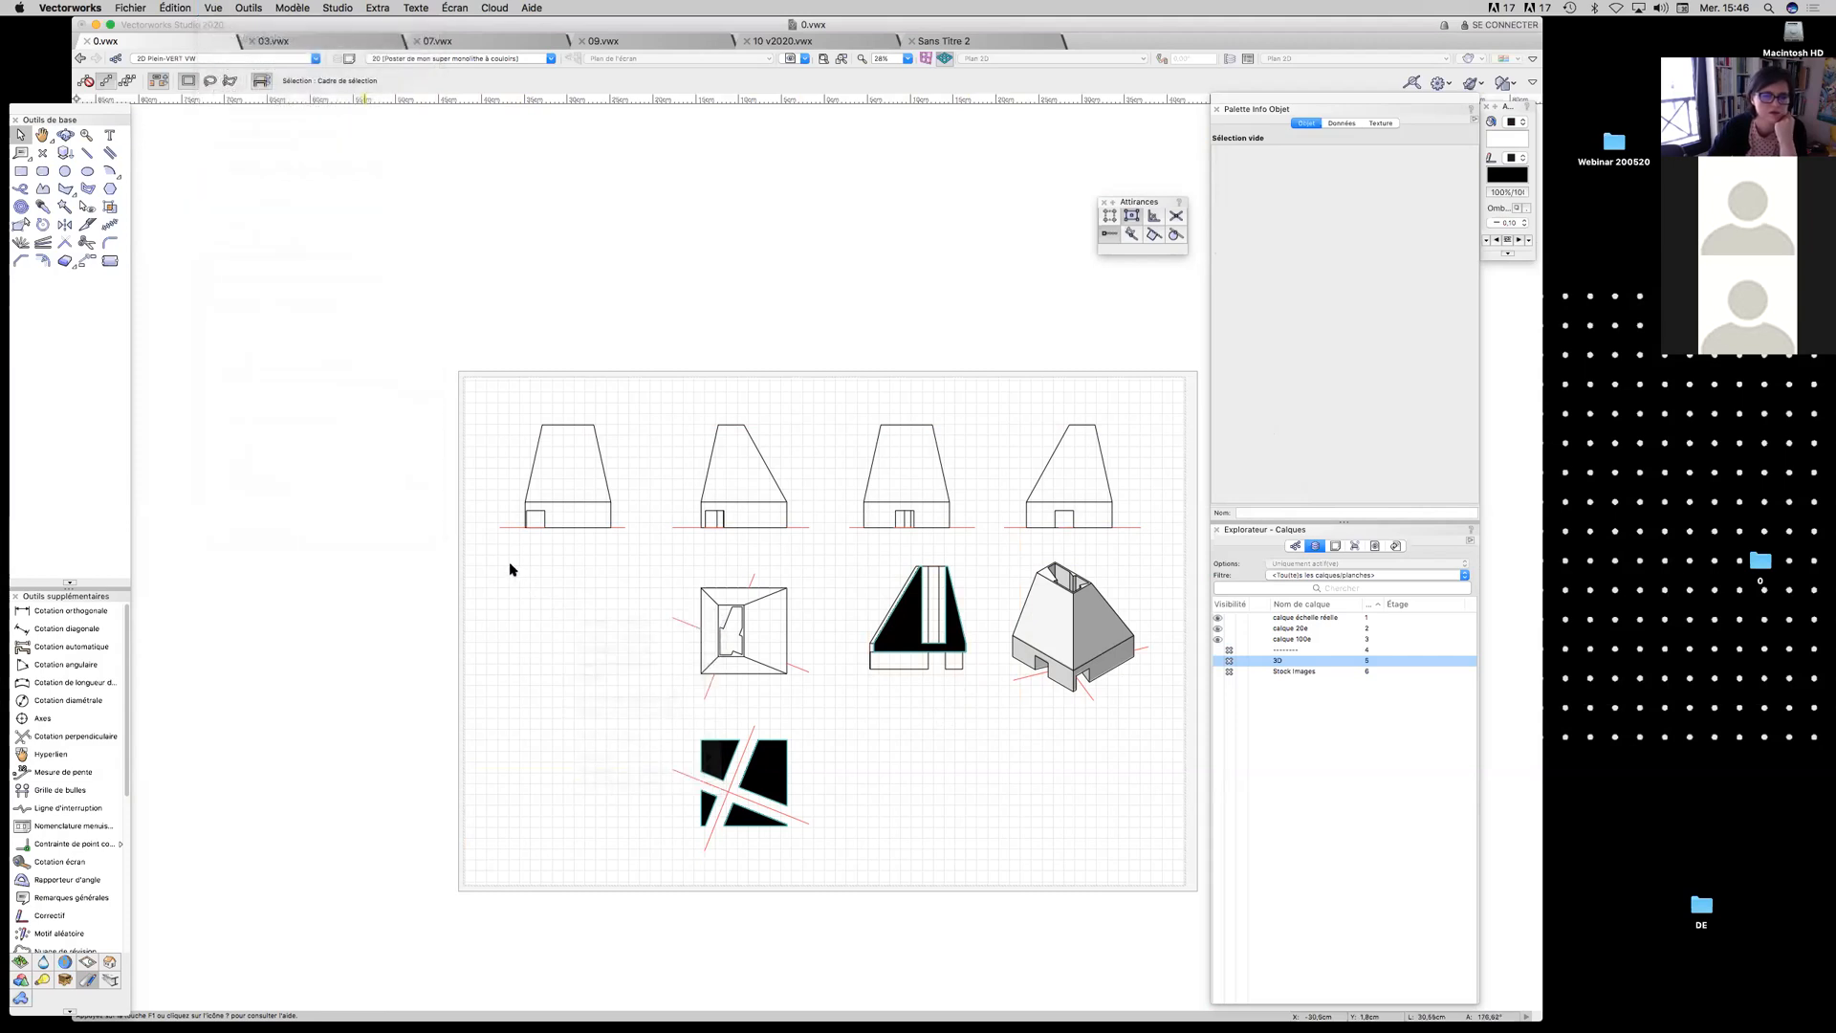
Review the file's viewports in the viewport list, from the numbered section viewports to the isometric one
click(1337, 545)
click(1356, 546)
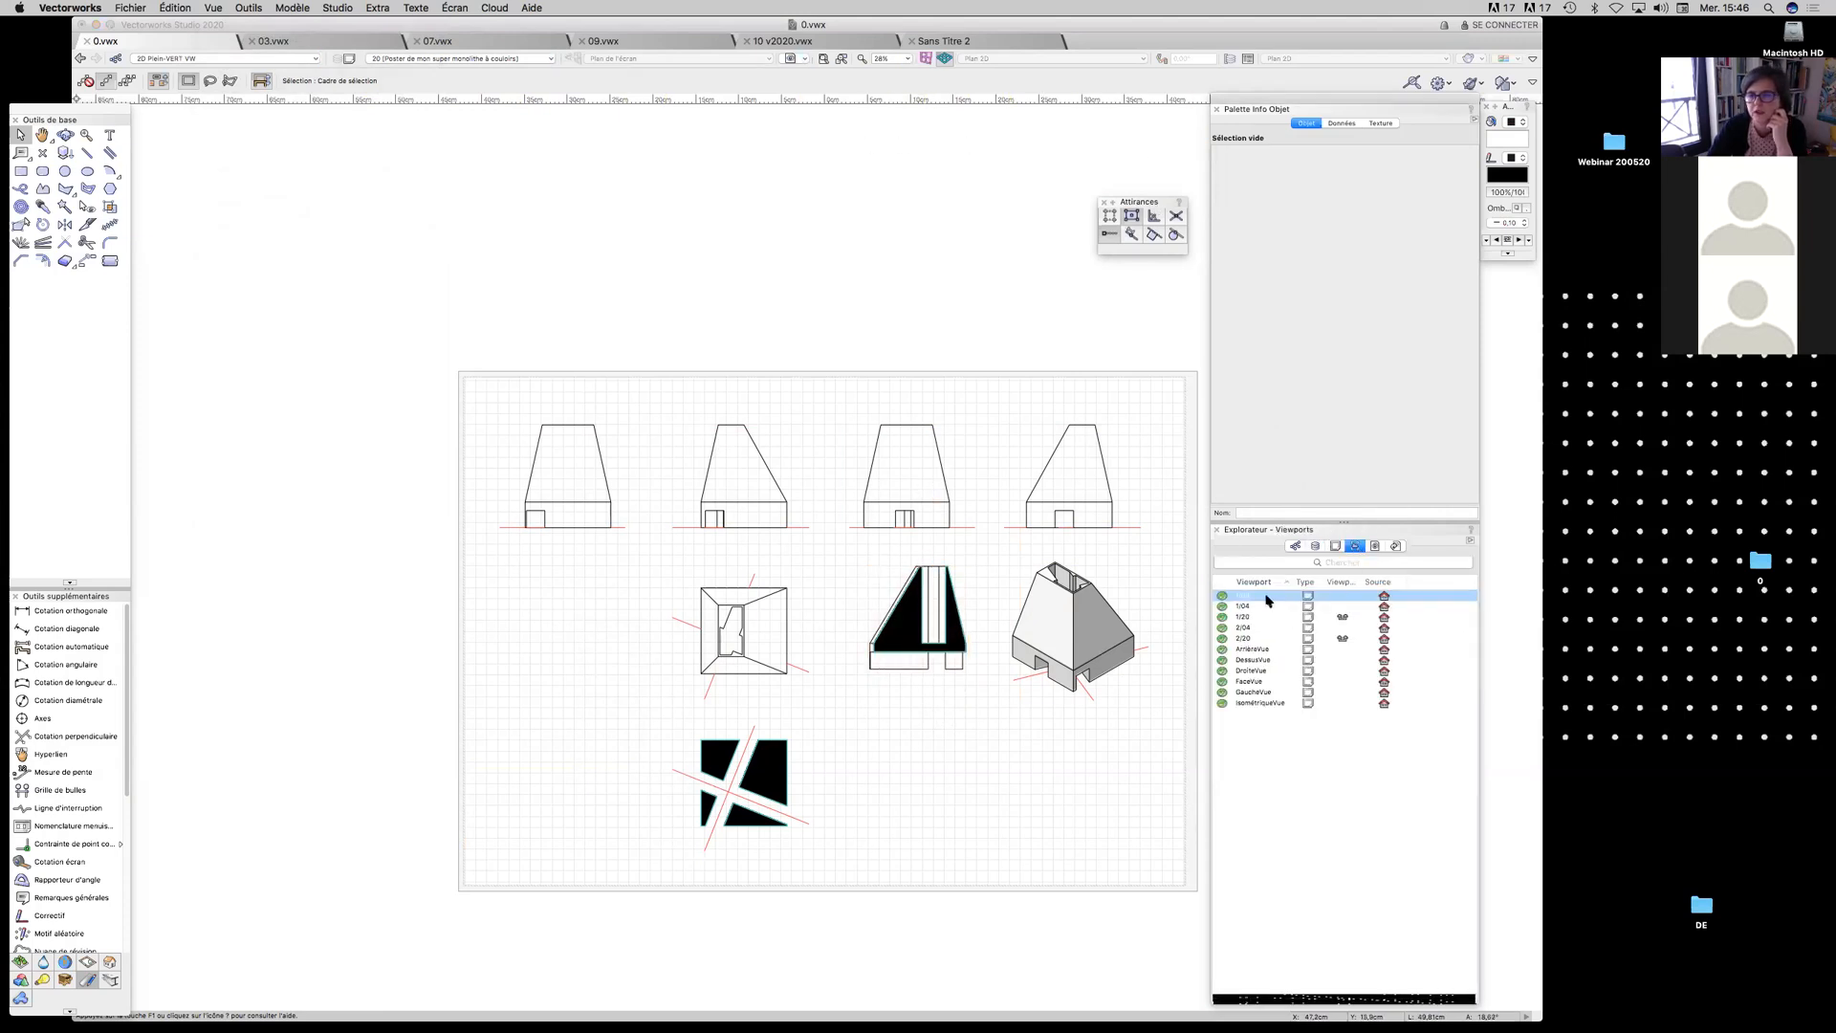
click(1263, 704)
click(1259, 681)
click(1254, 660)
click(1252, 638)
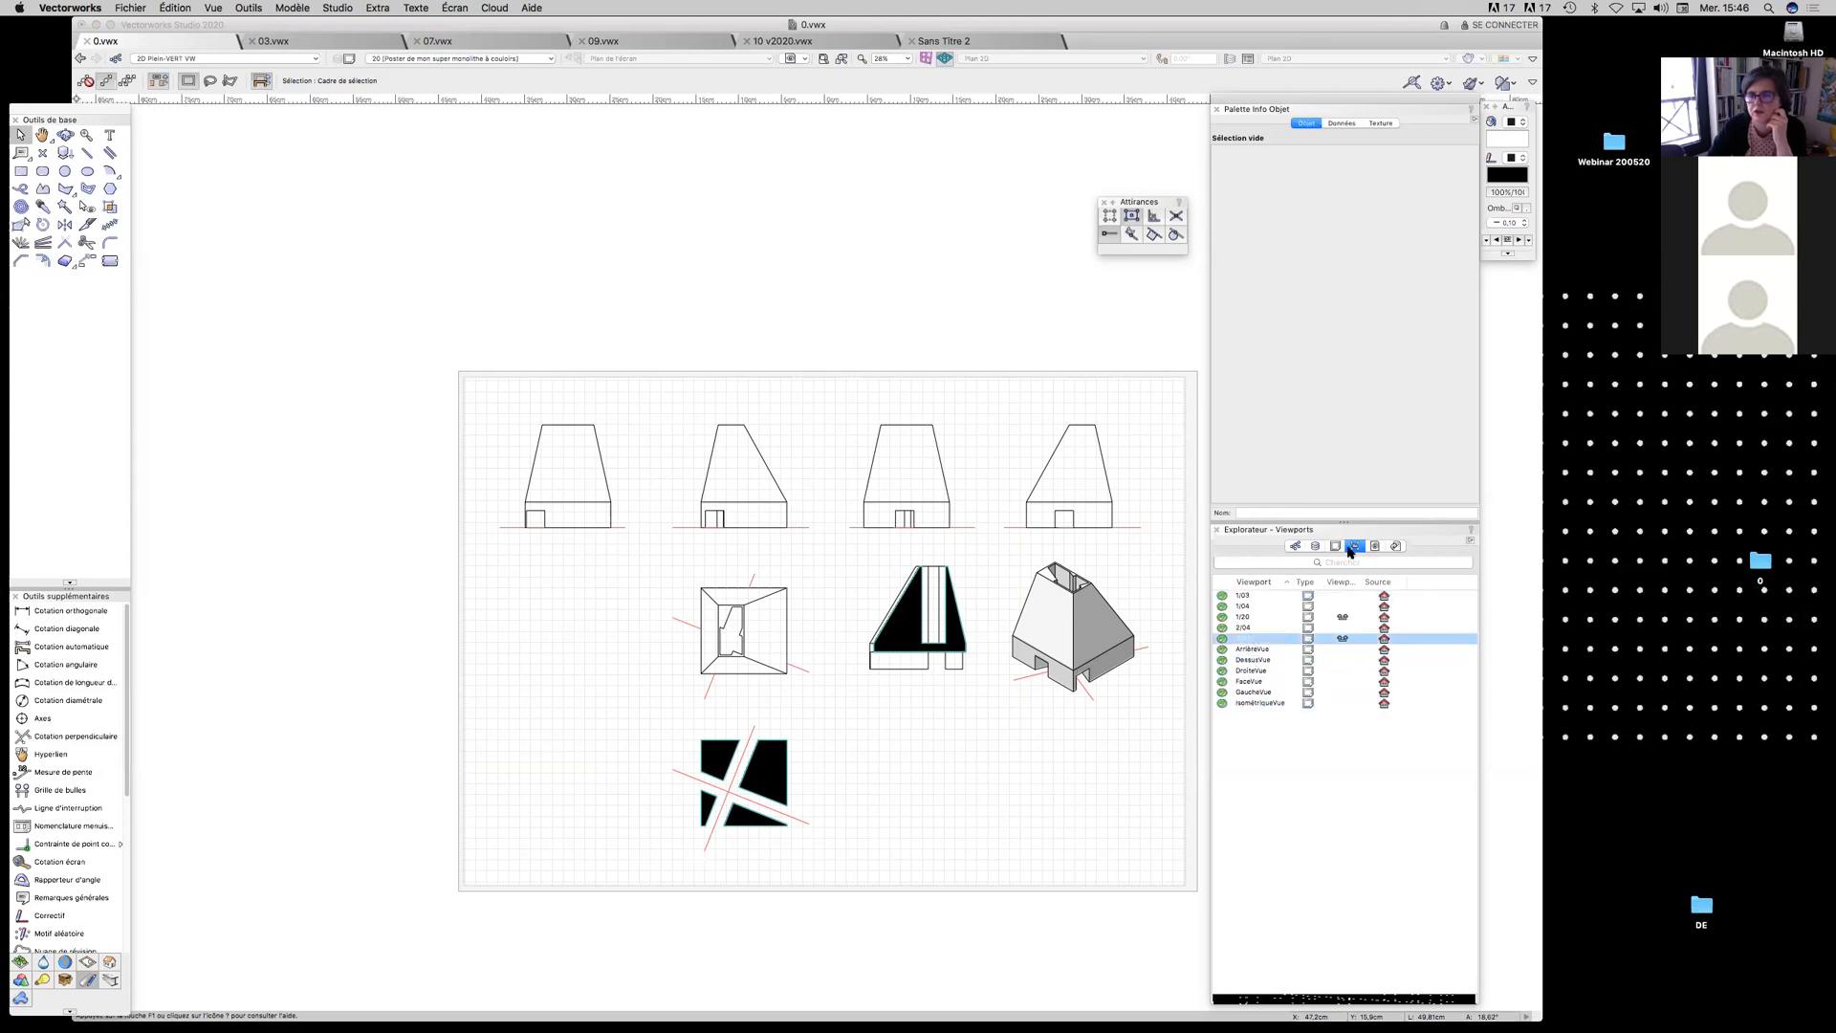
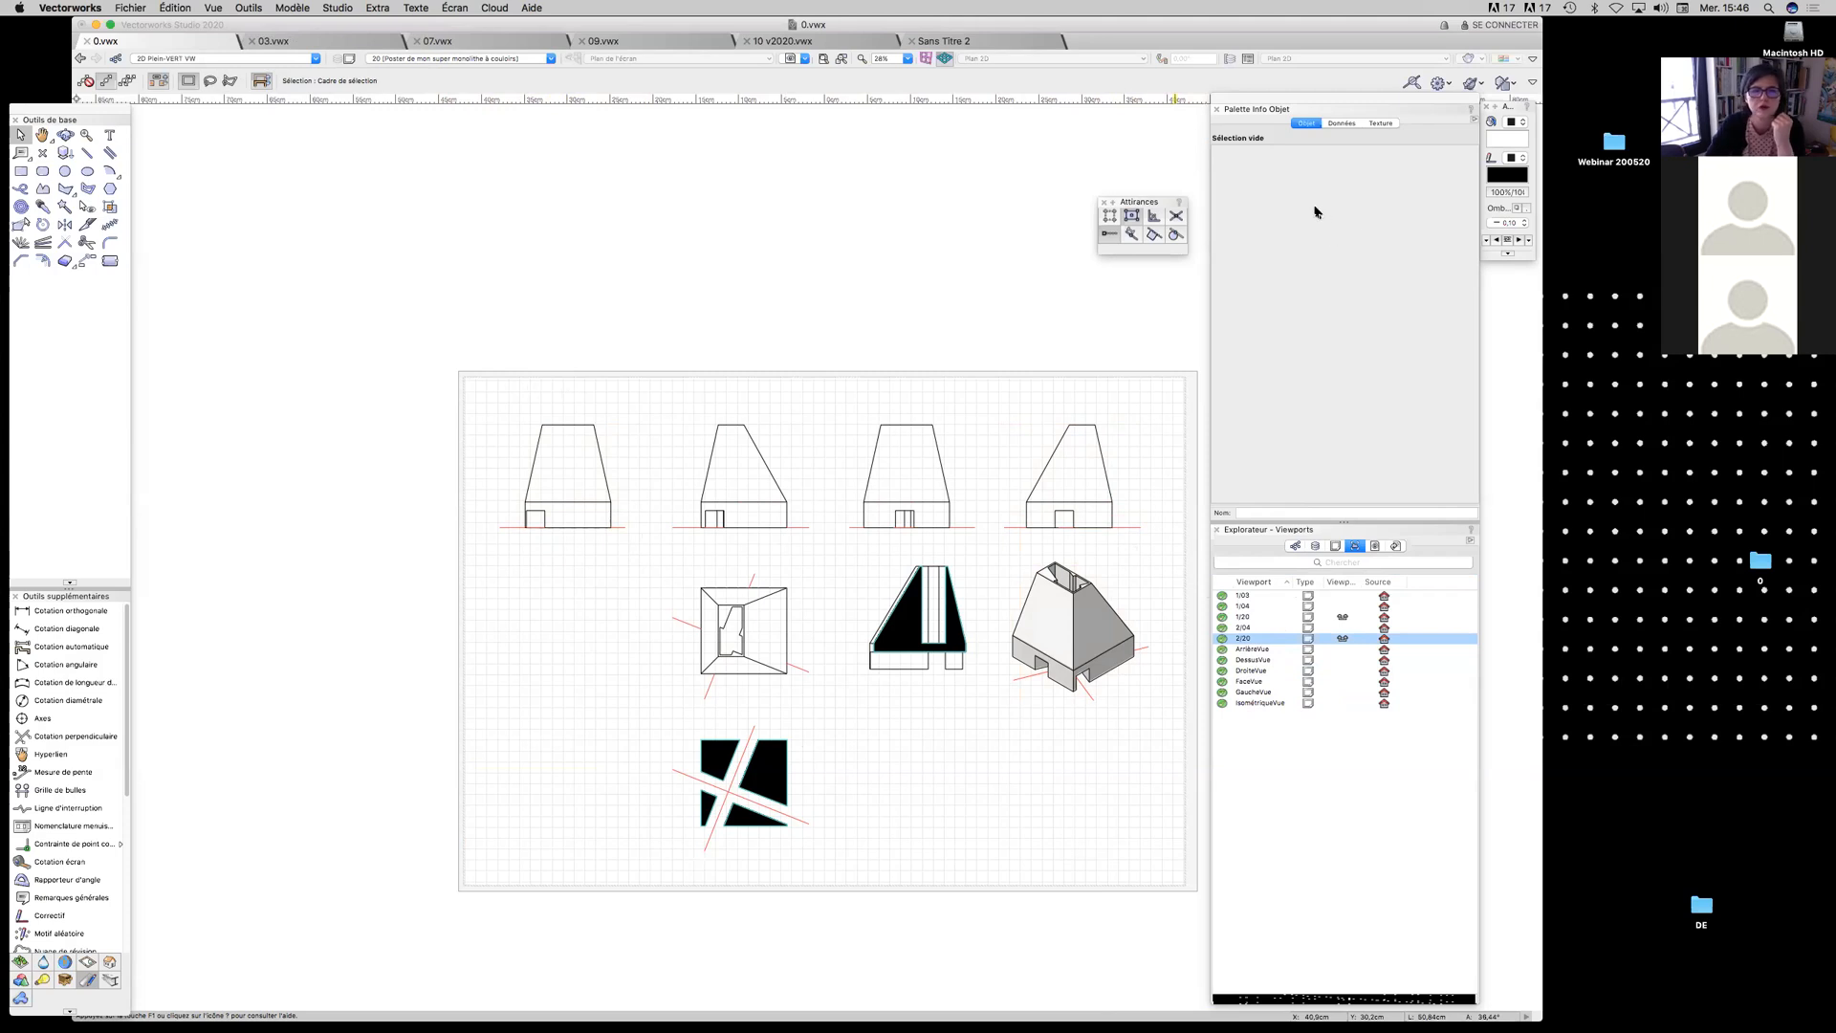
Activate design layer 3D and display the monolith in the right isometric view
click(1316, 547)
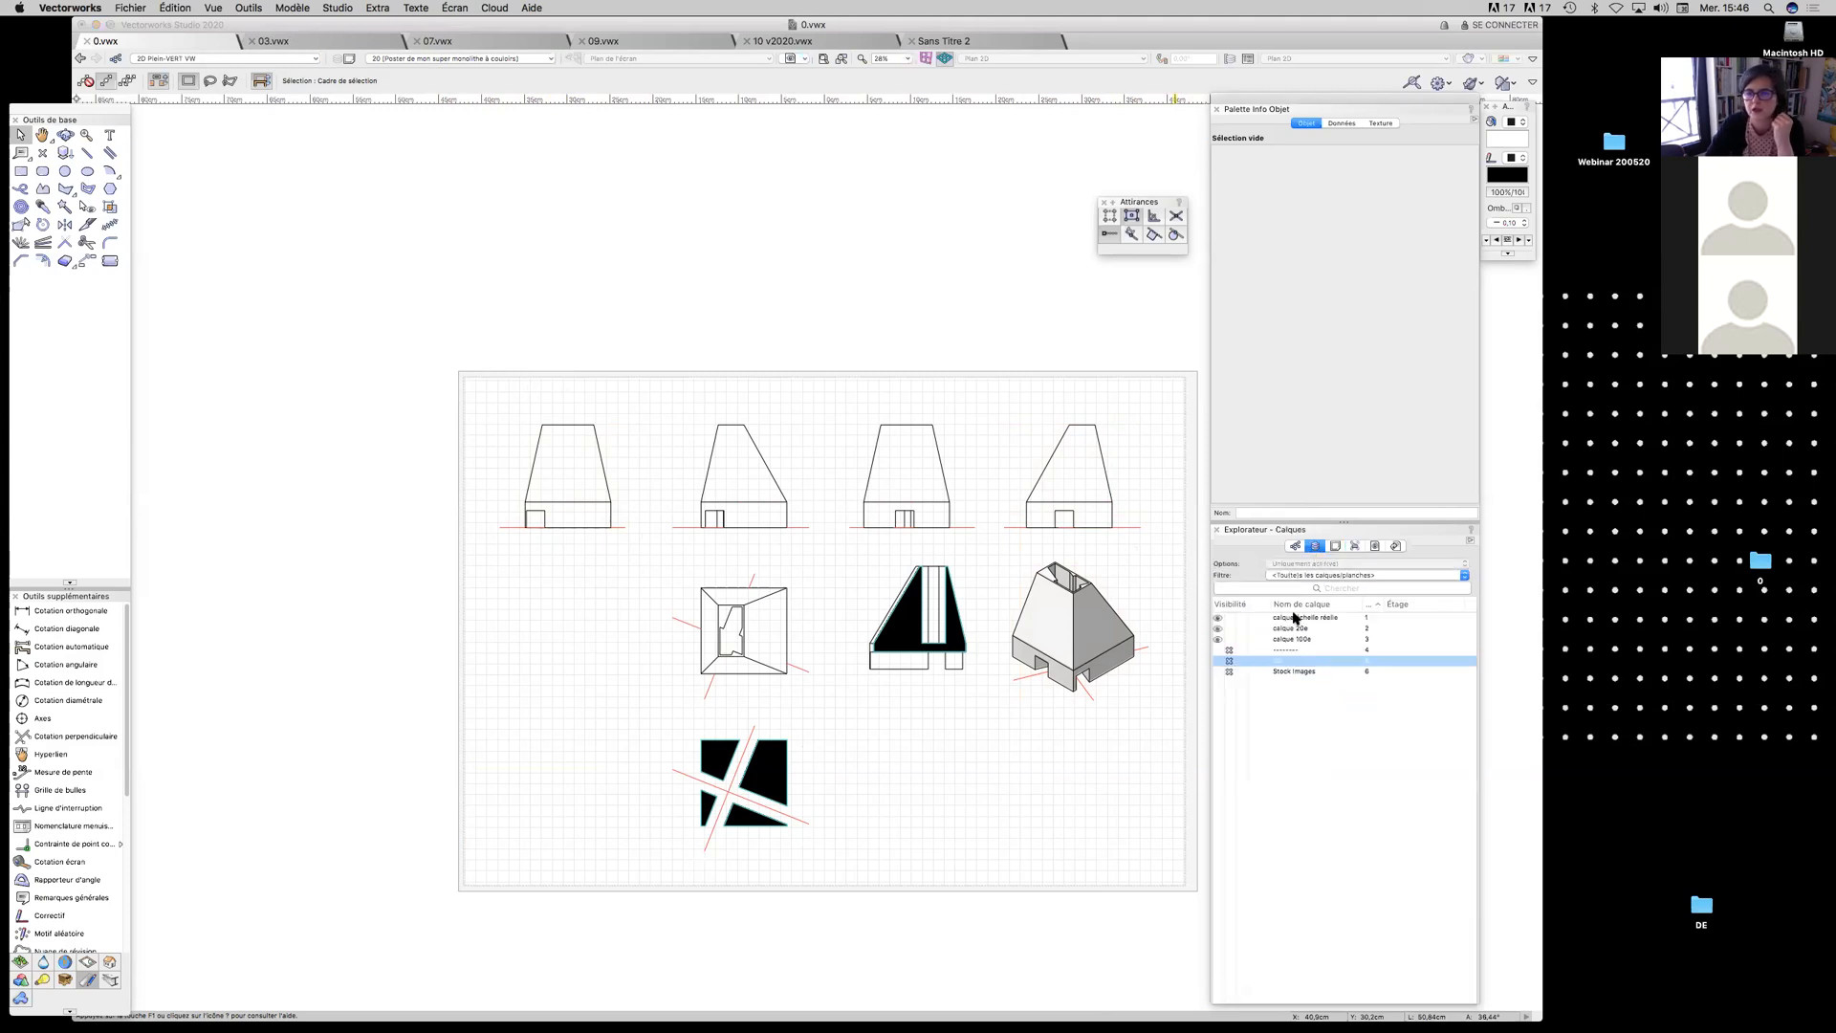
click(1261, 662)
click(865, 646)
key(super+3)
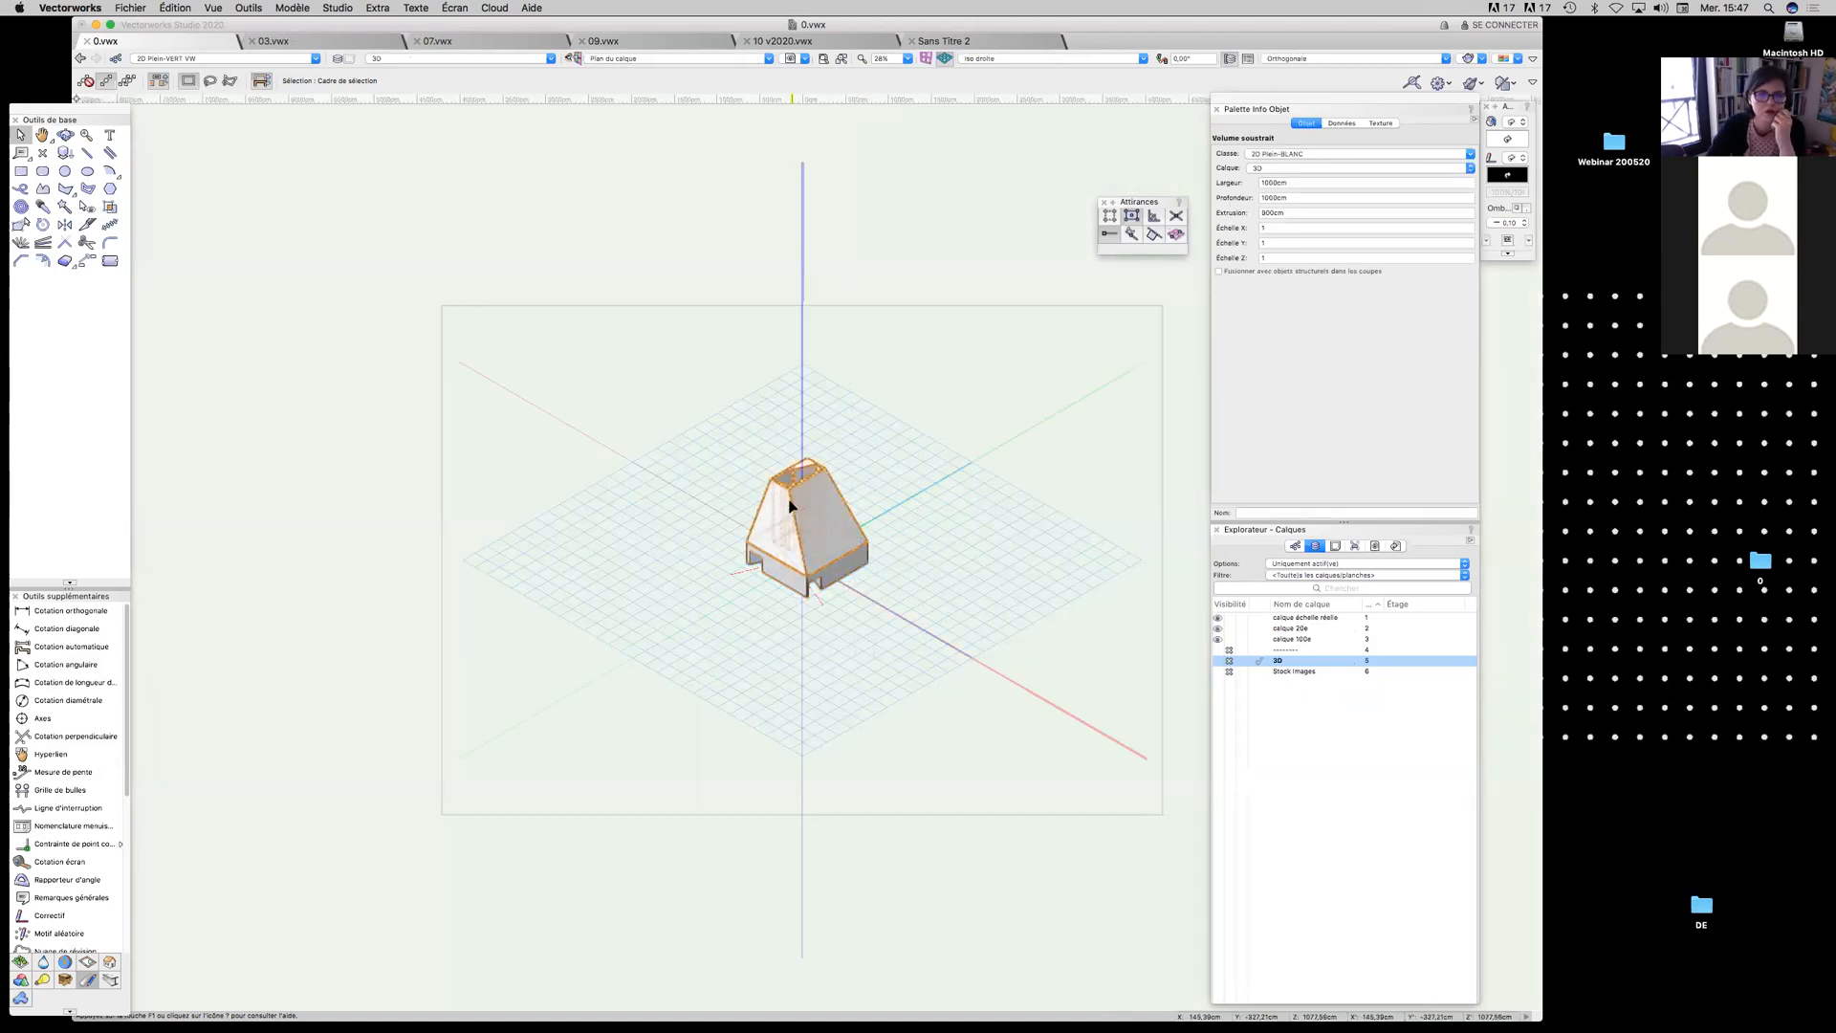
Enter the monolith's upper subtracted volume and copy the tall vertical extrusion that cuts its central opening
double_click(813, 490)
click(848, 434)
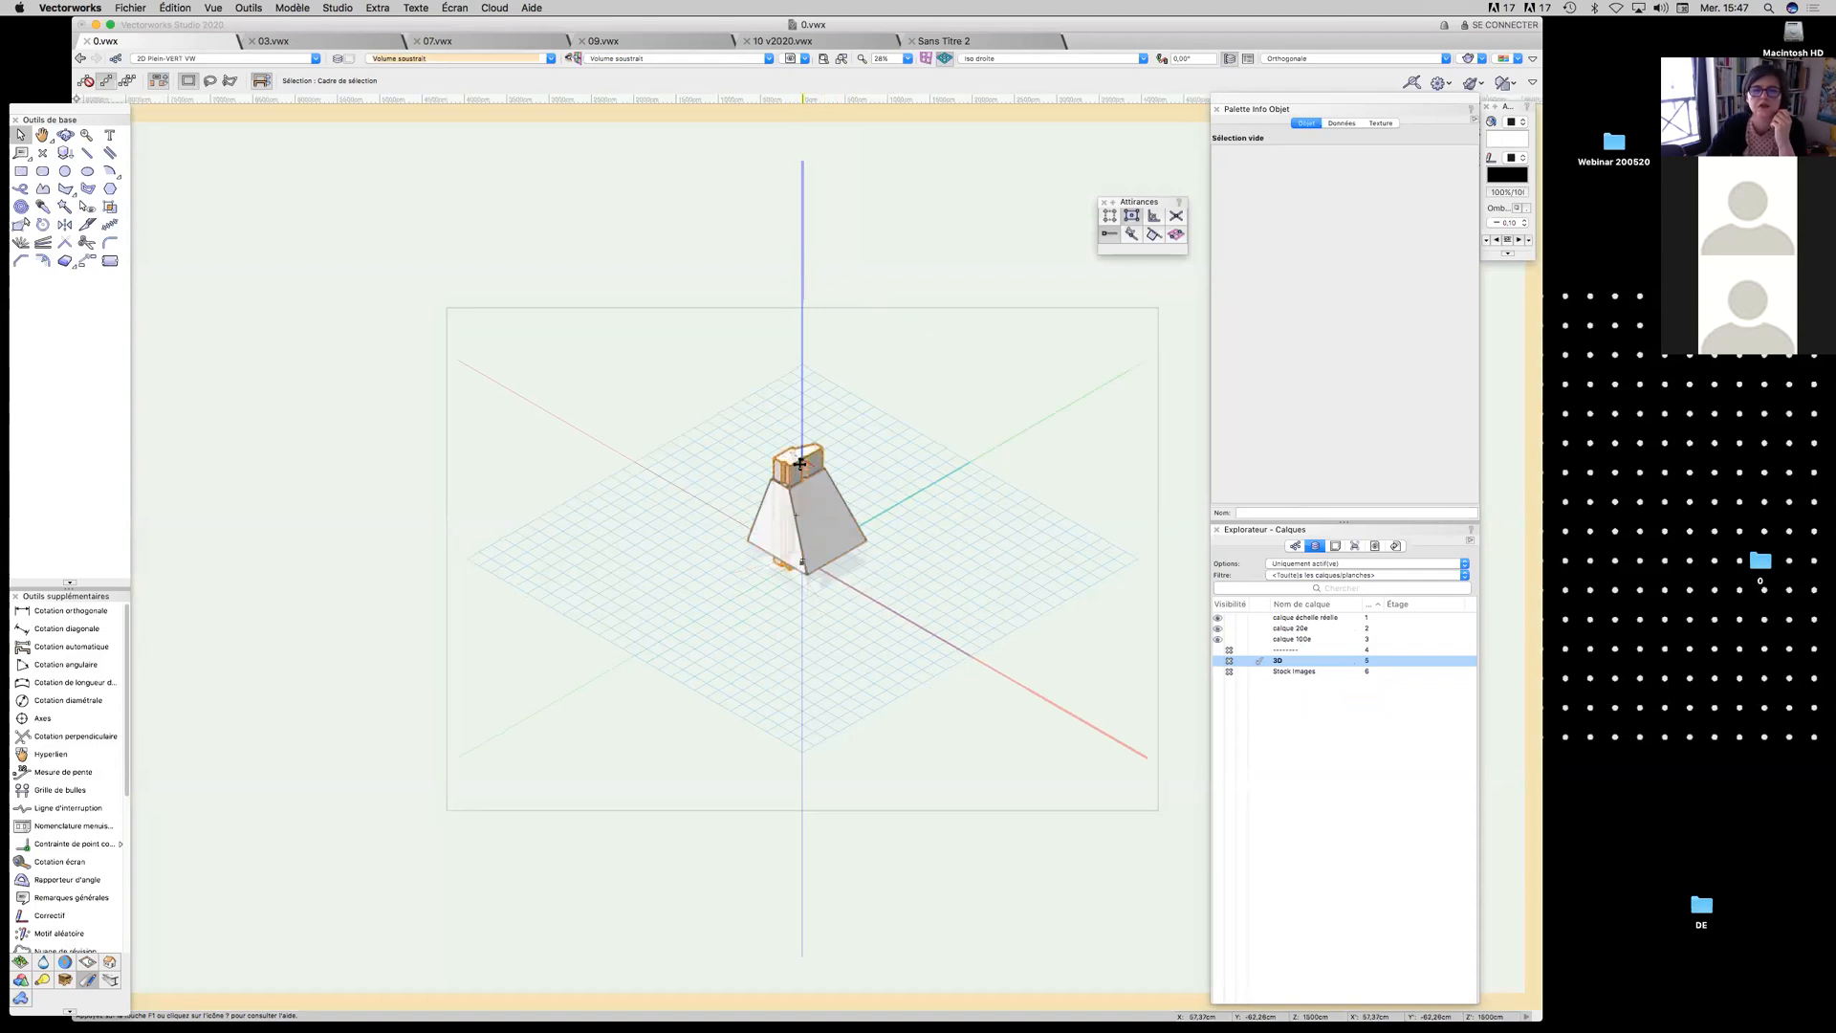
scroll(801, 467, up, 2)
click(818, 445)
click(893, 389)
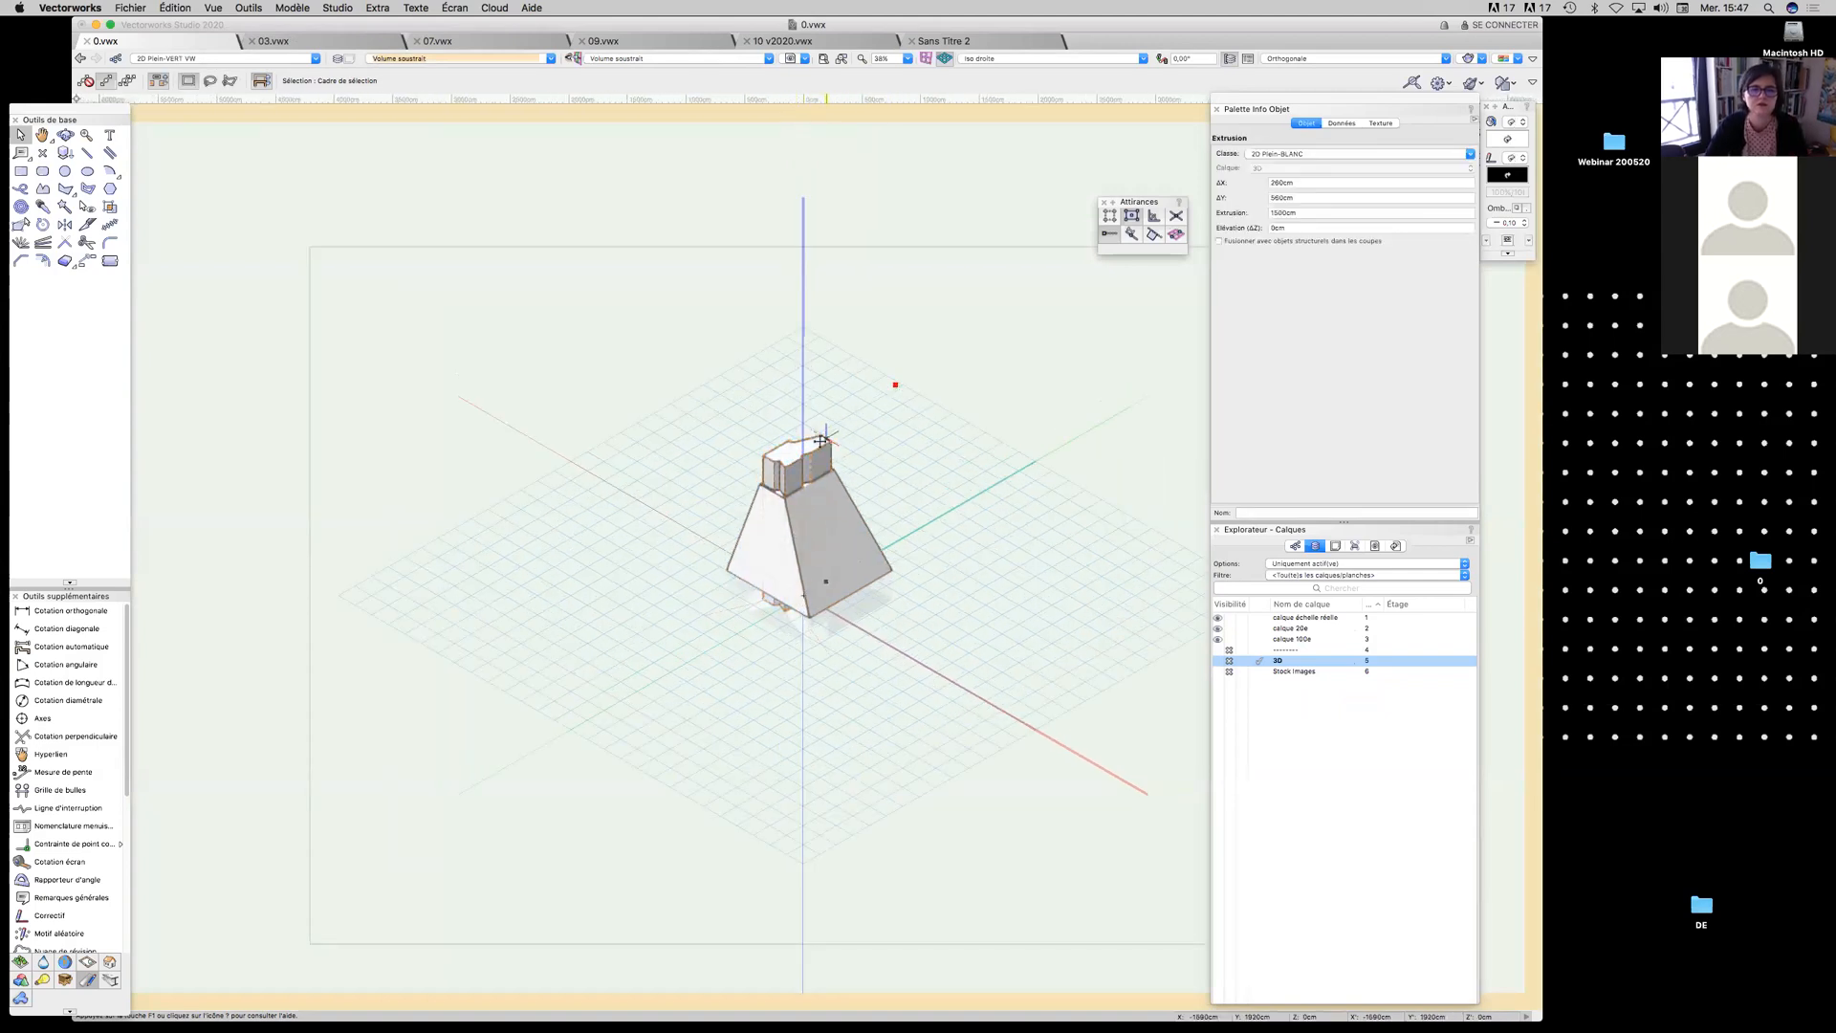
click(820, 442)
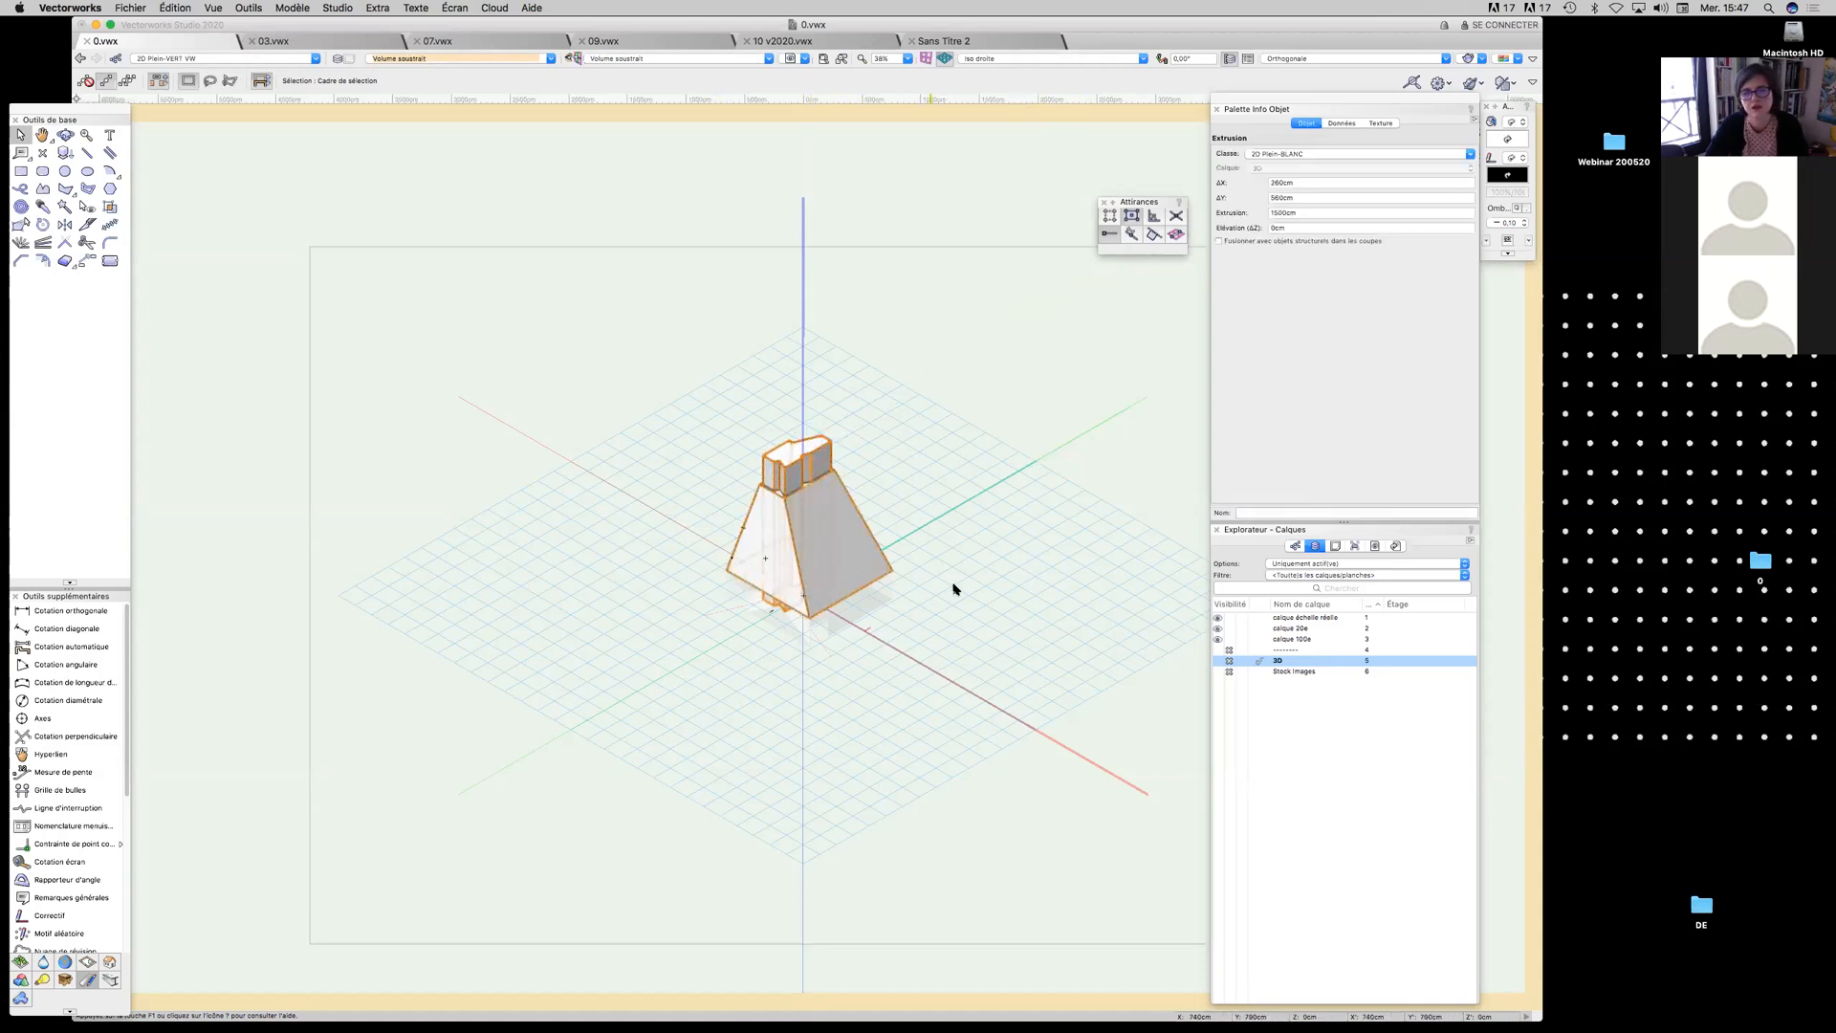
key(super+c)
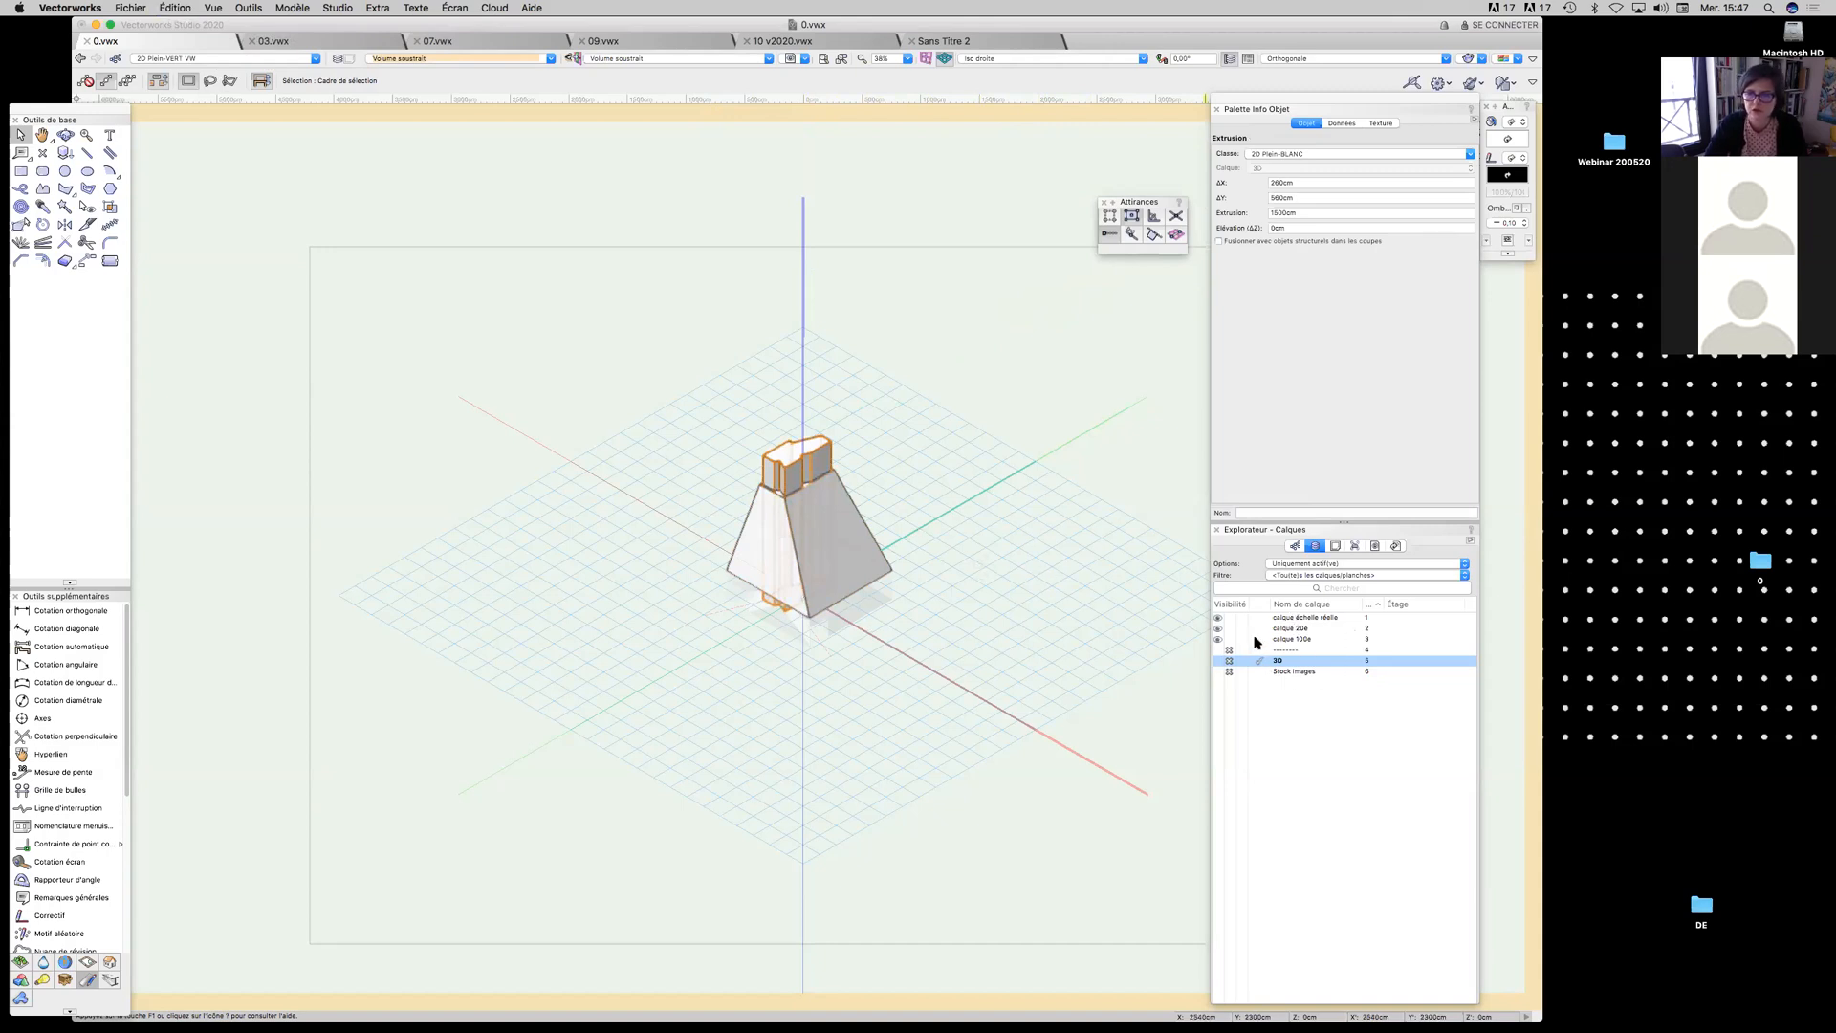
Move the object information and attributes palettes clear of the exit control and leave the subtracted volume
drag(1355, 101, 1356, 181)
drag(1504, 110, 1505, 215)
click(1484, 149)
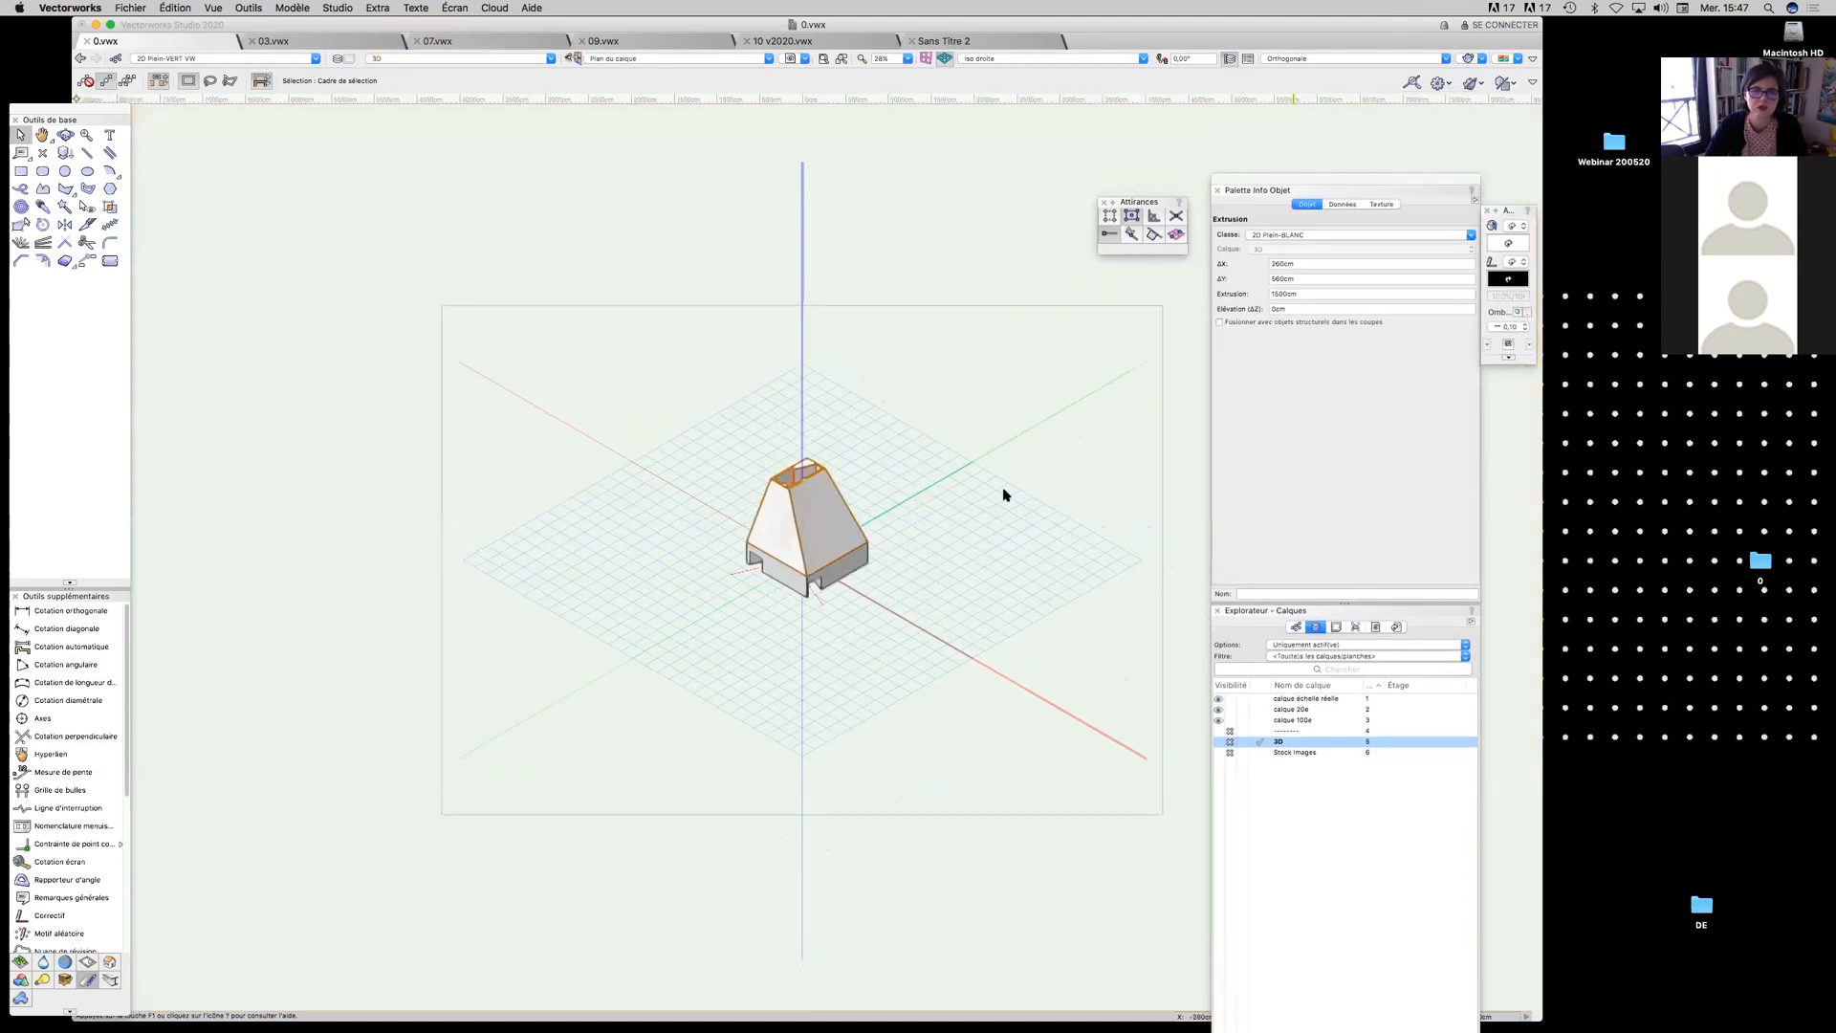
Enter the monolith base's subtracted volume to examine its cutting extrusions, and leave it
click(849, 564)
scroll(851, 569, up, 2)
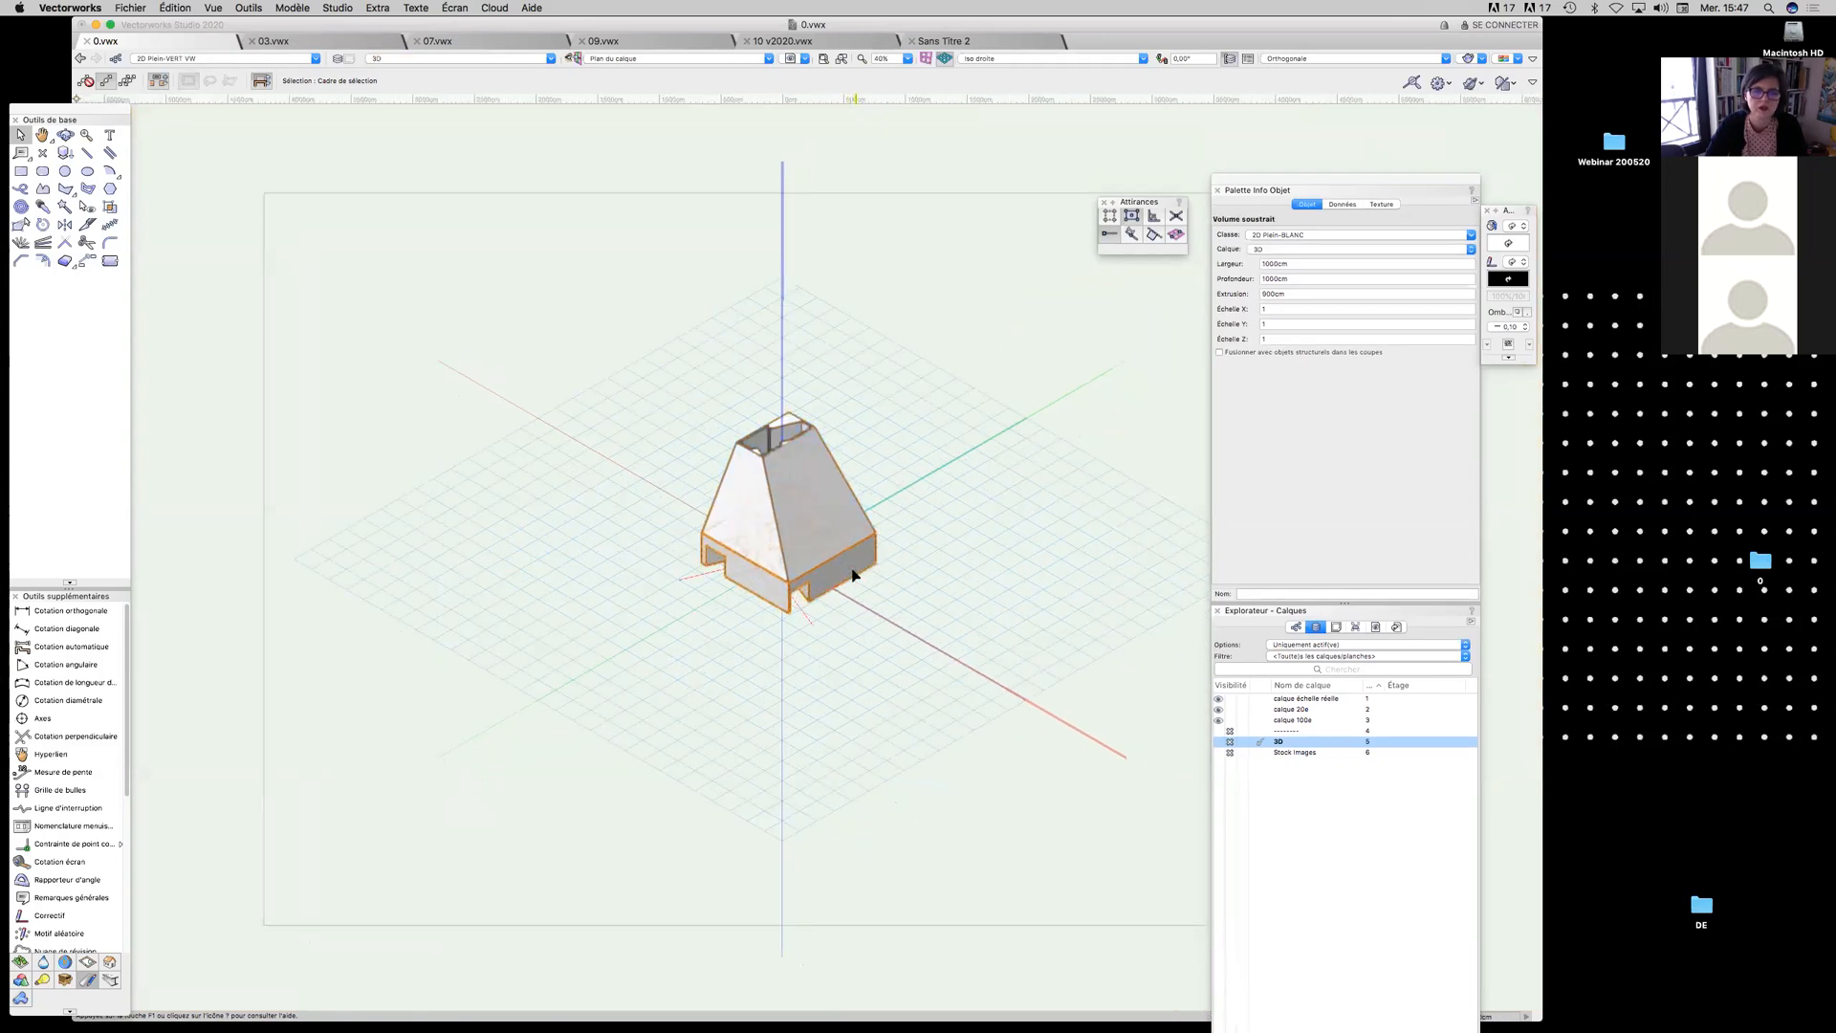
double_click(851, 572)
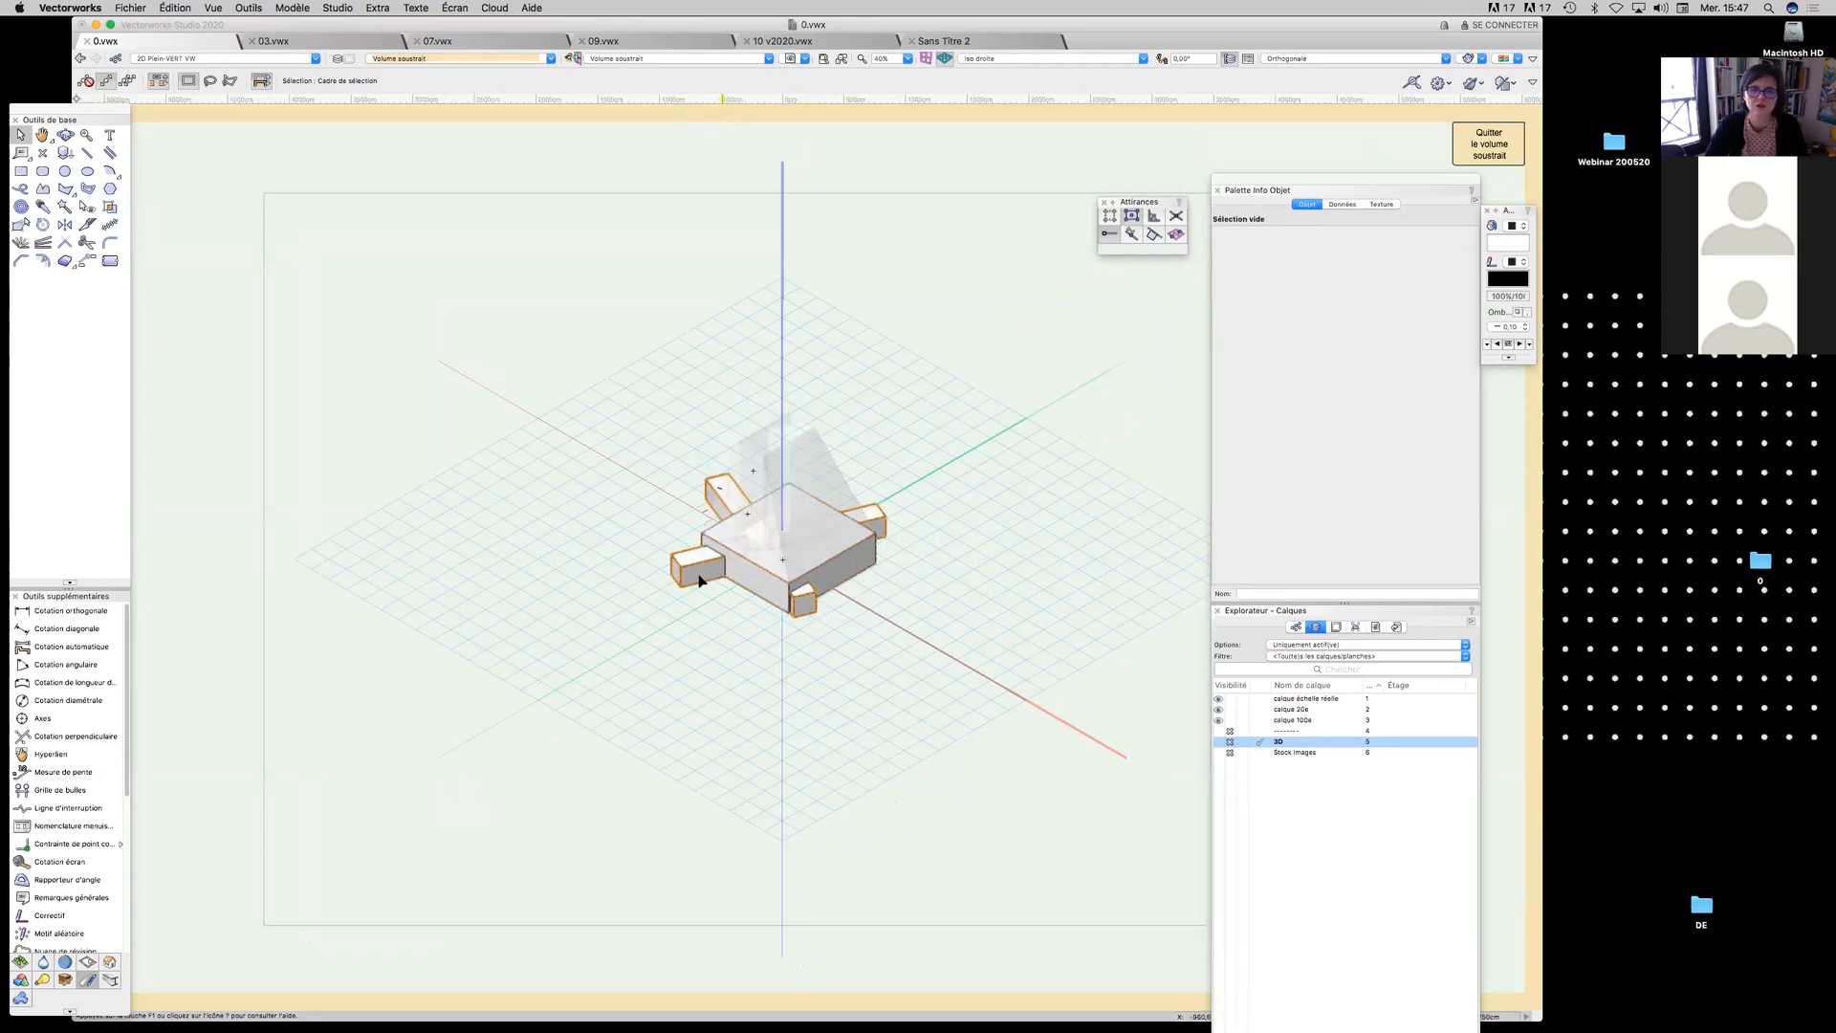
click(1490, 156)
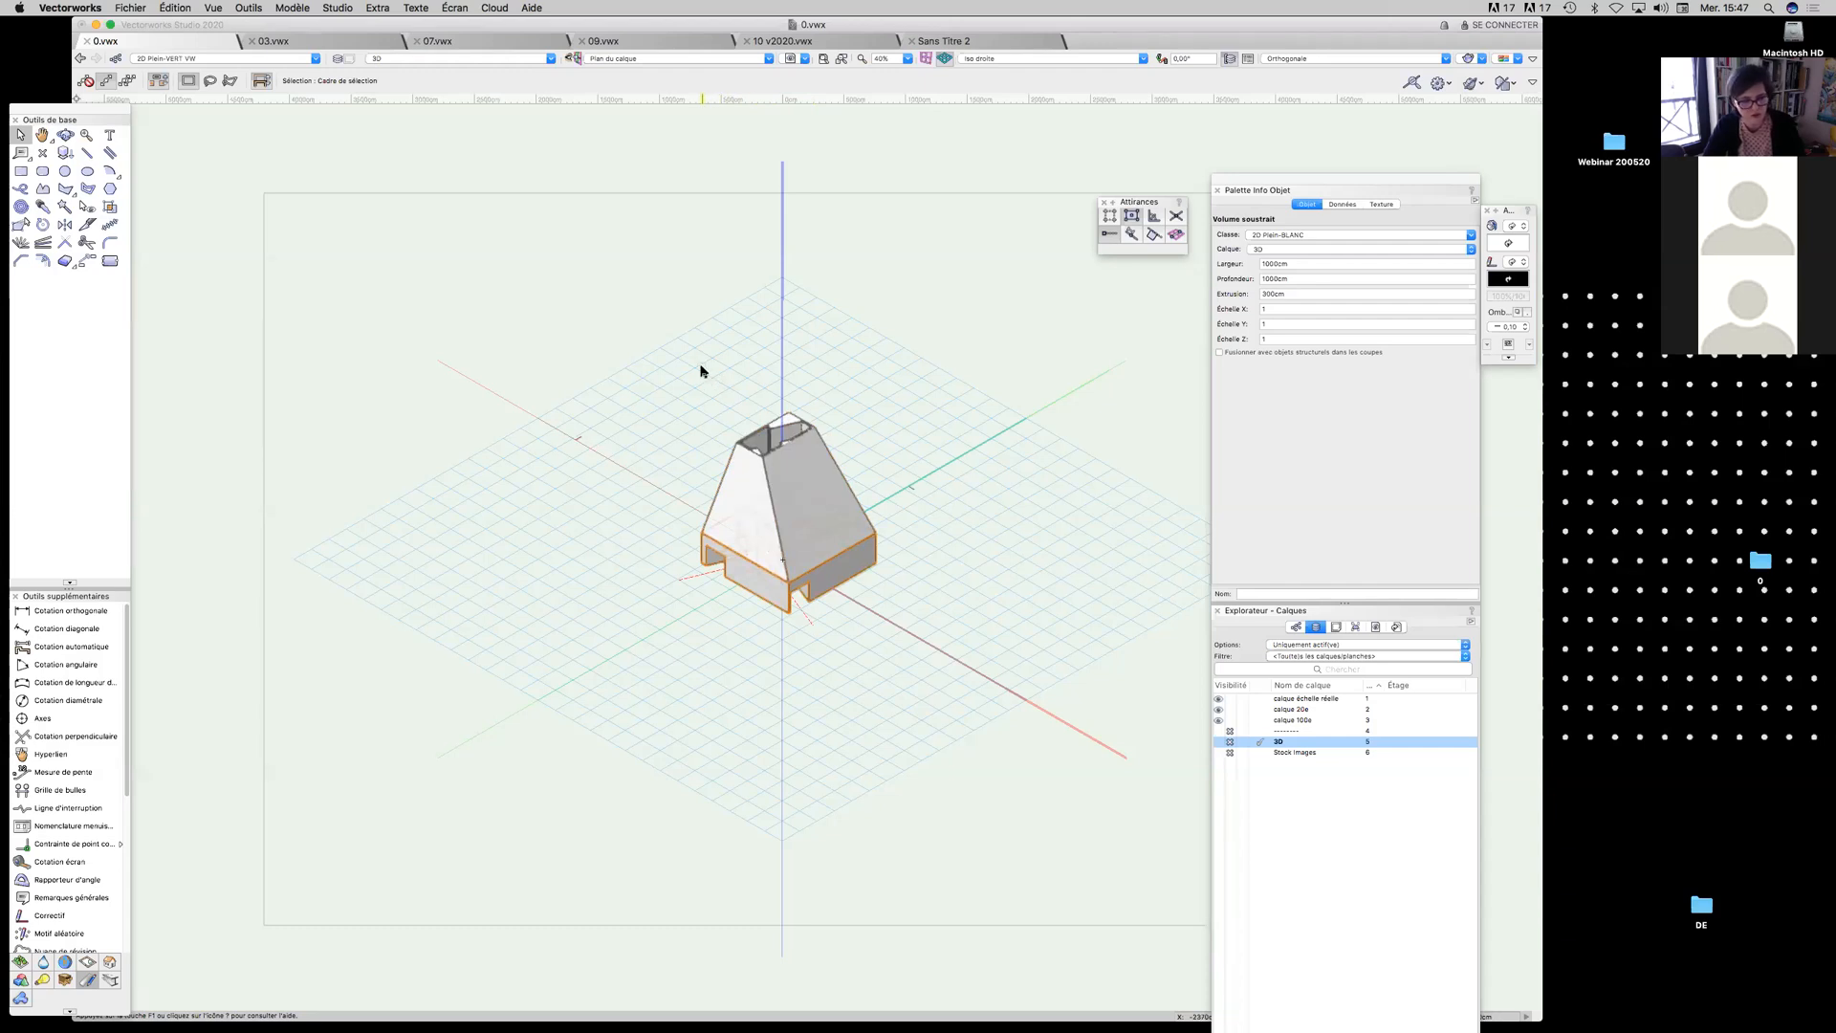
Paste the copied extrusion in place on layer 3D and set its elevation ΔZ to -100 cm
key(alt+super+v)
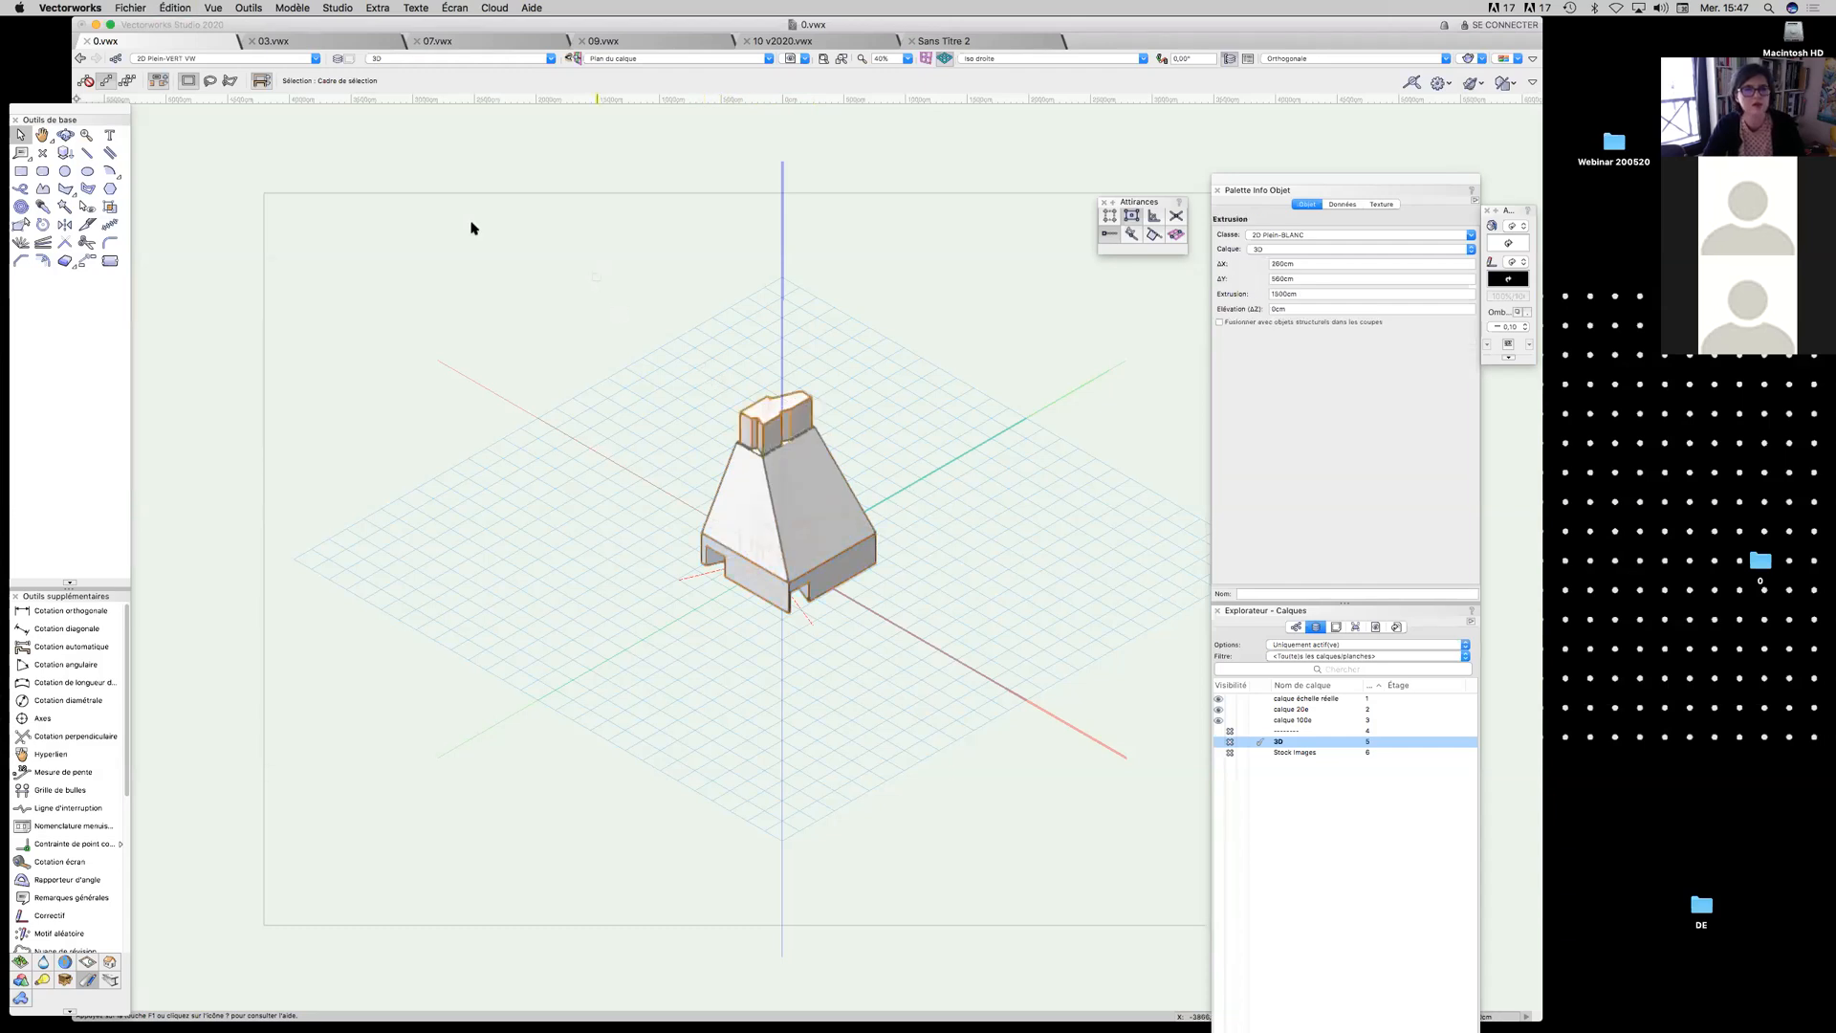
click(212, 8)
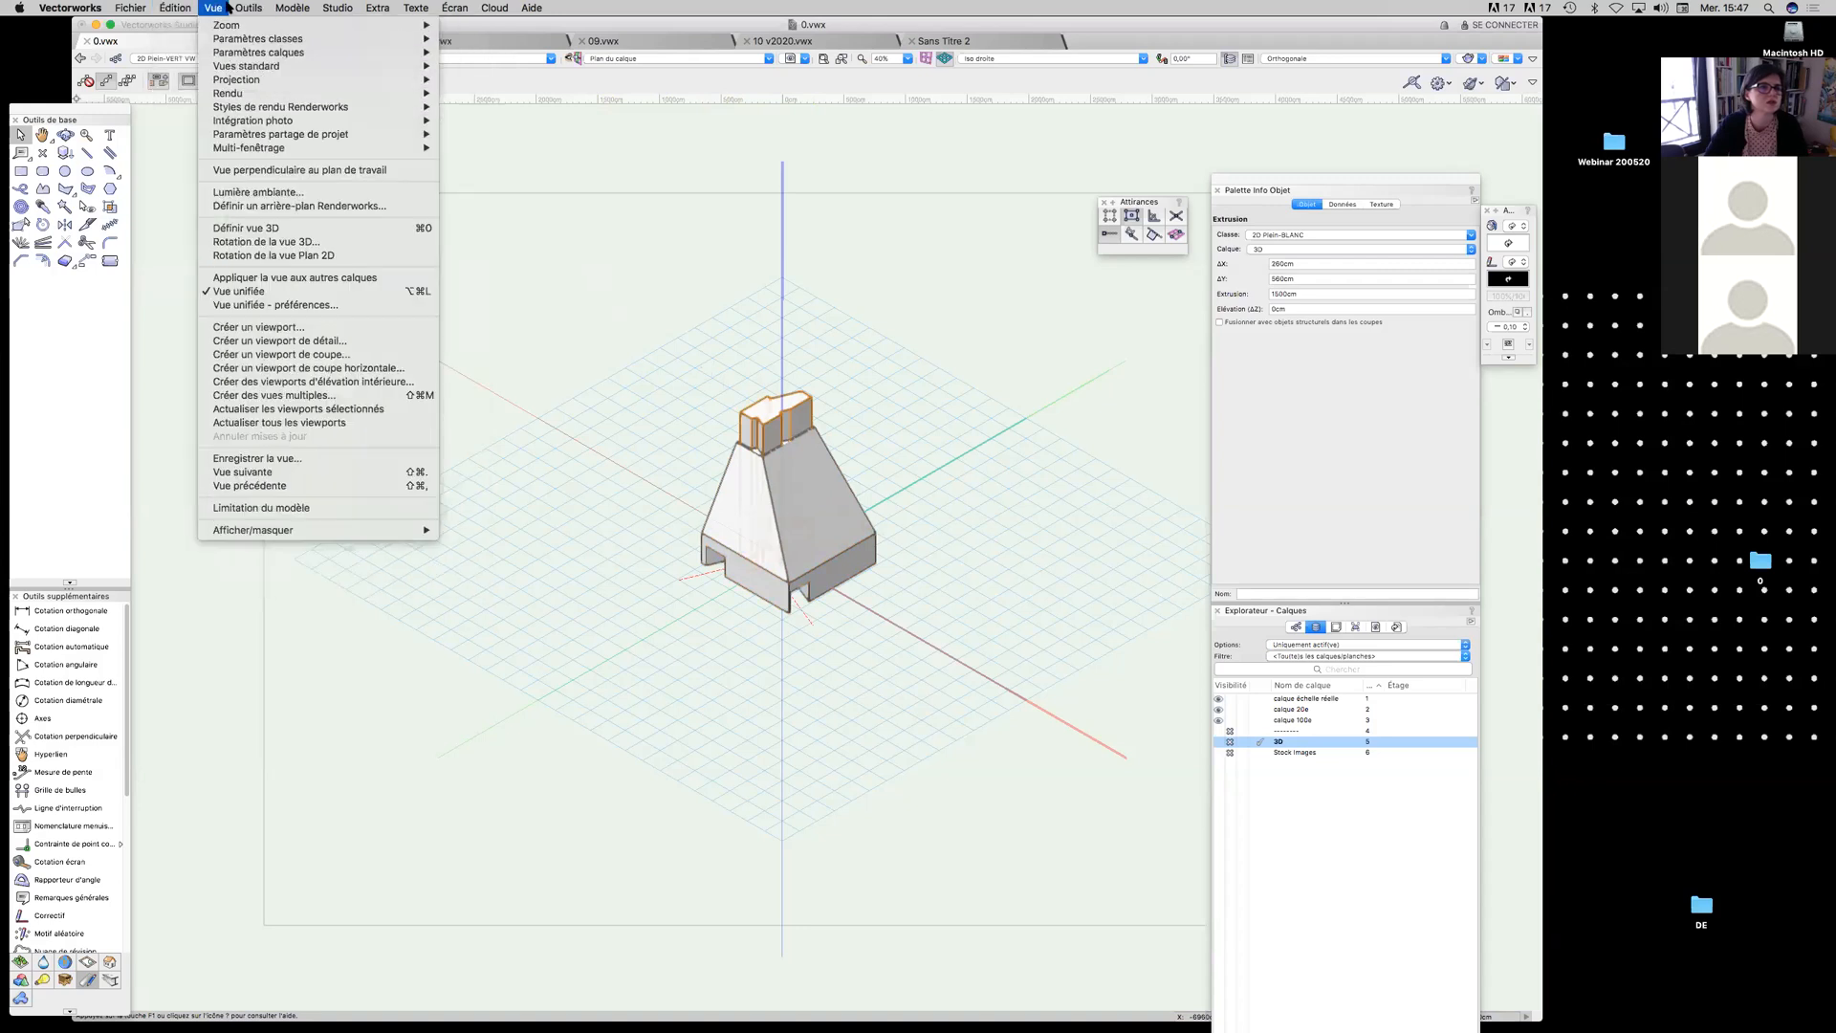
mouse_move(175, 8)
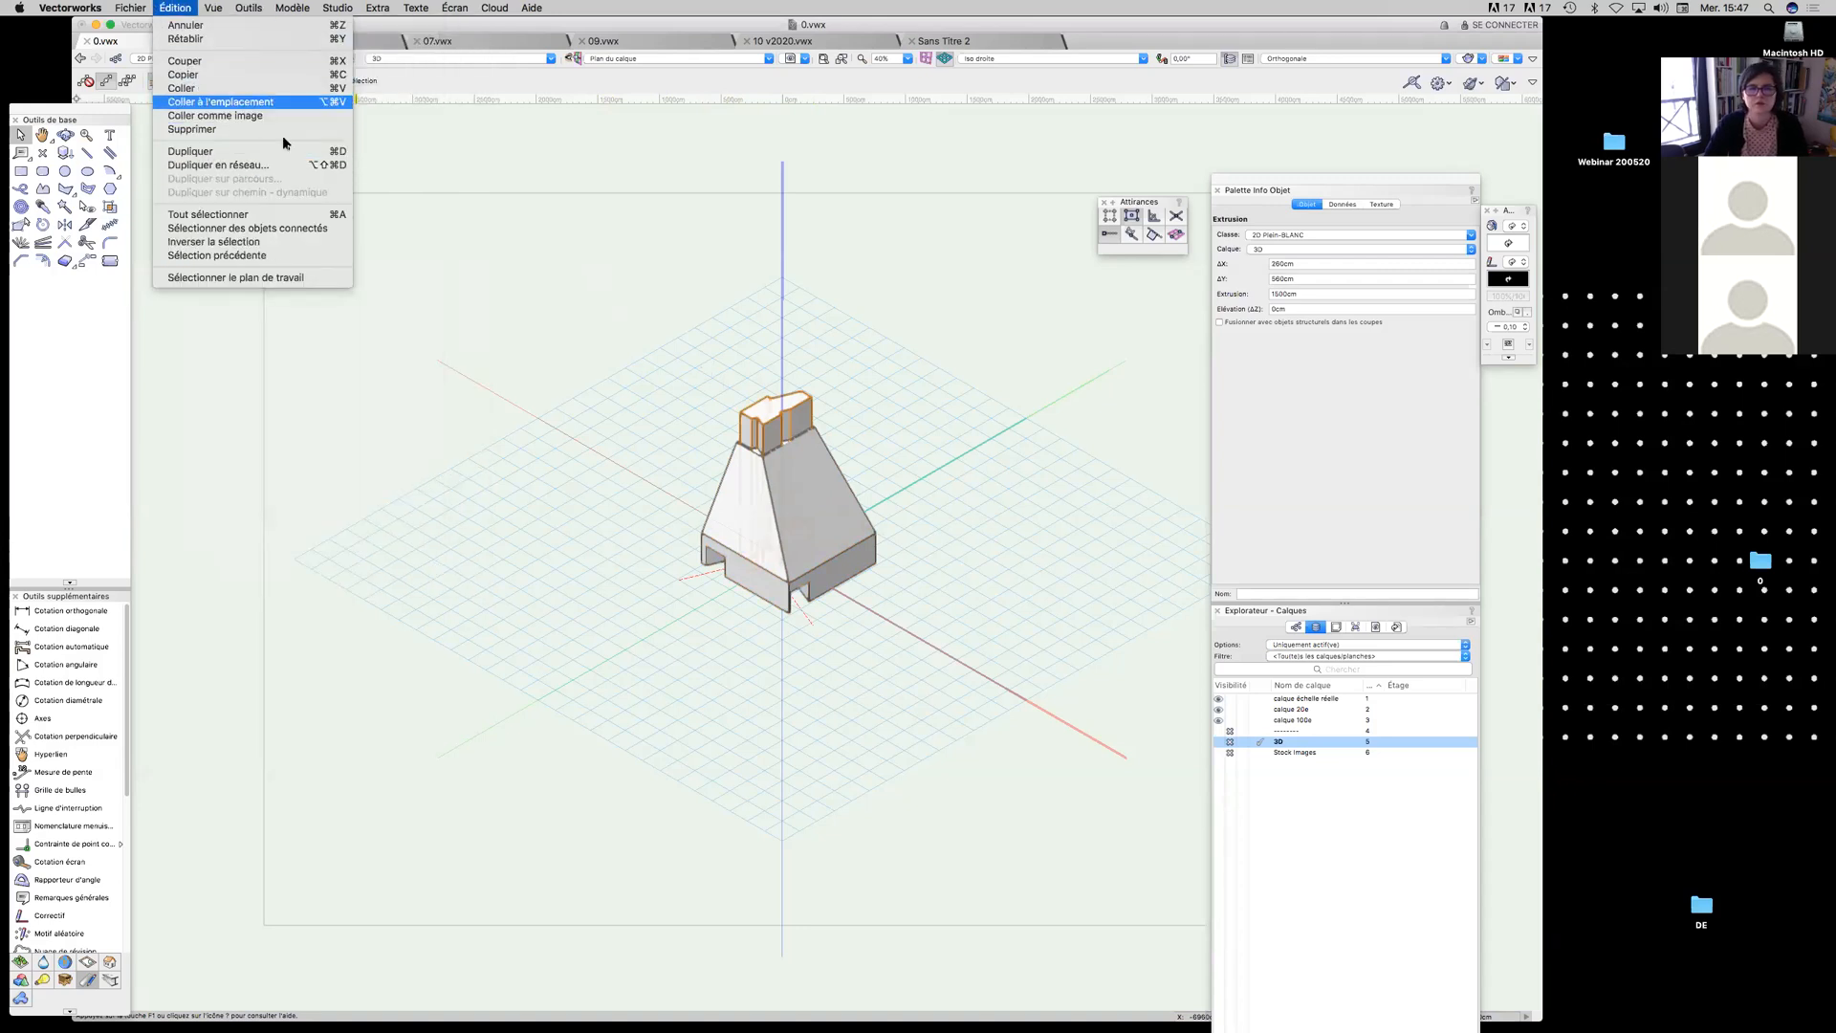
click(543, 367)
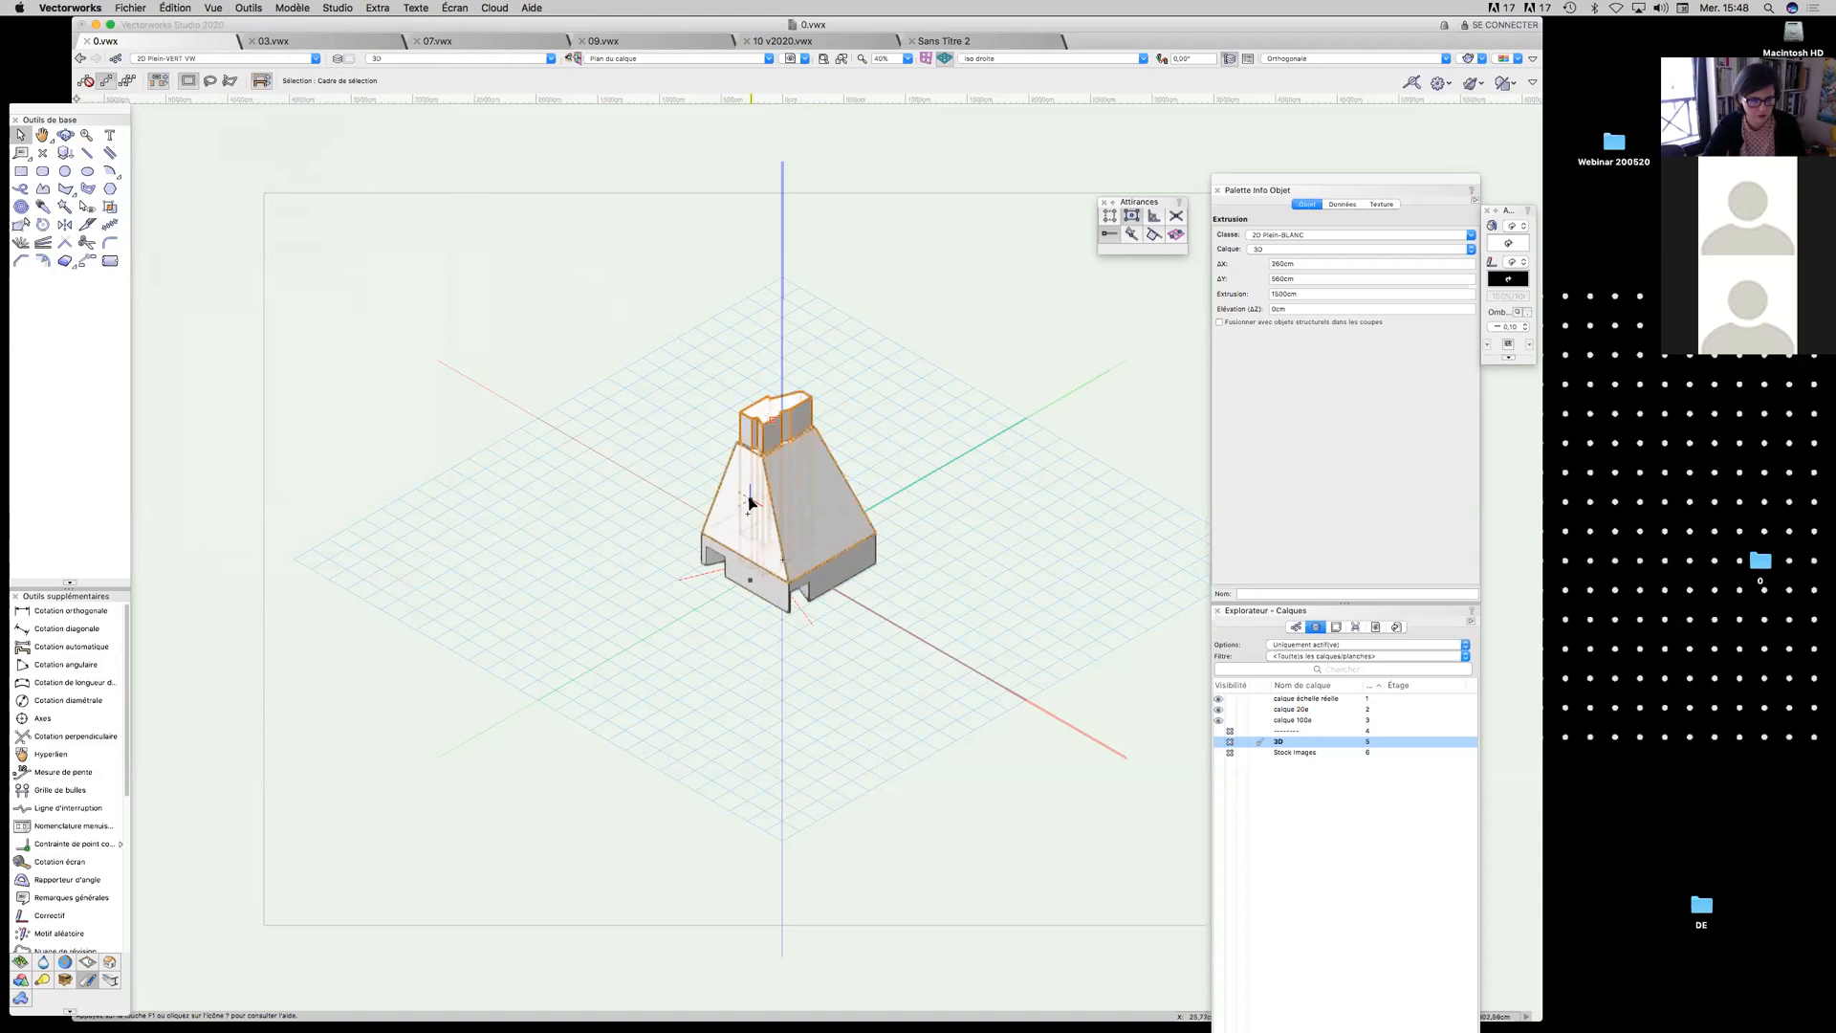
click(1310, 309)
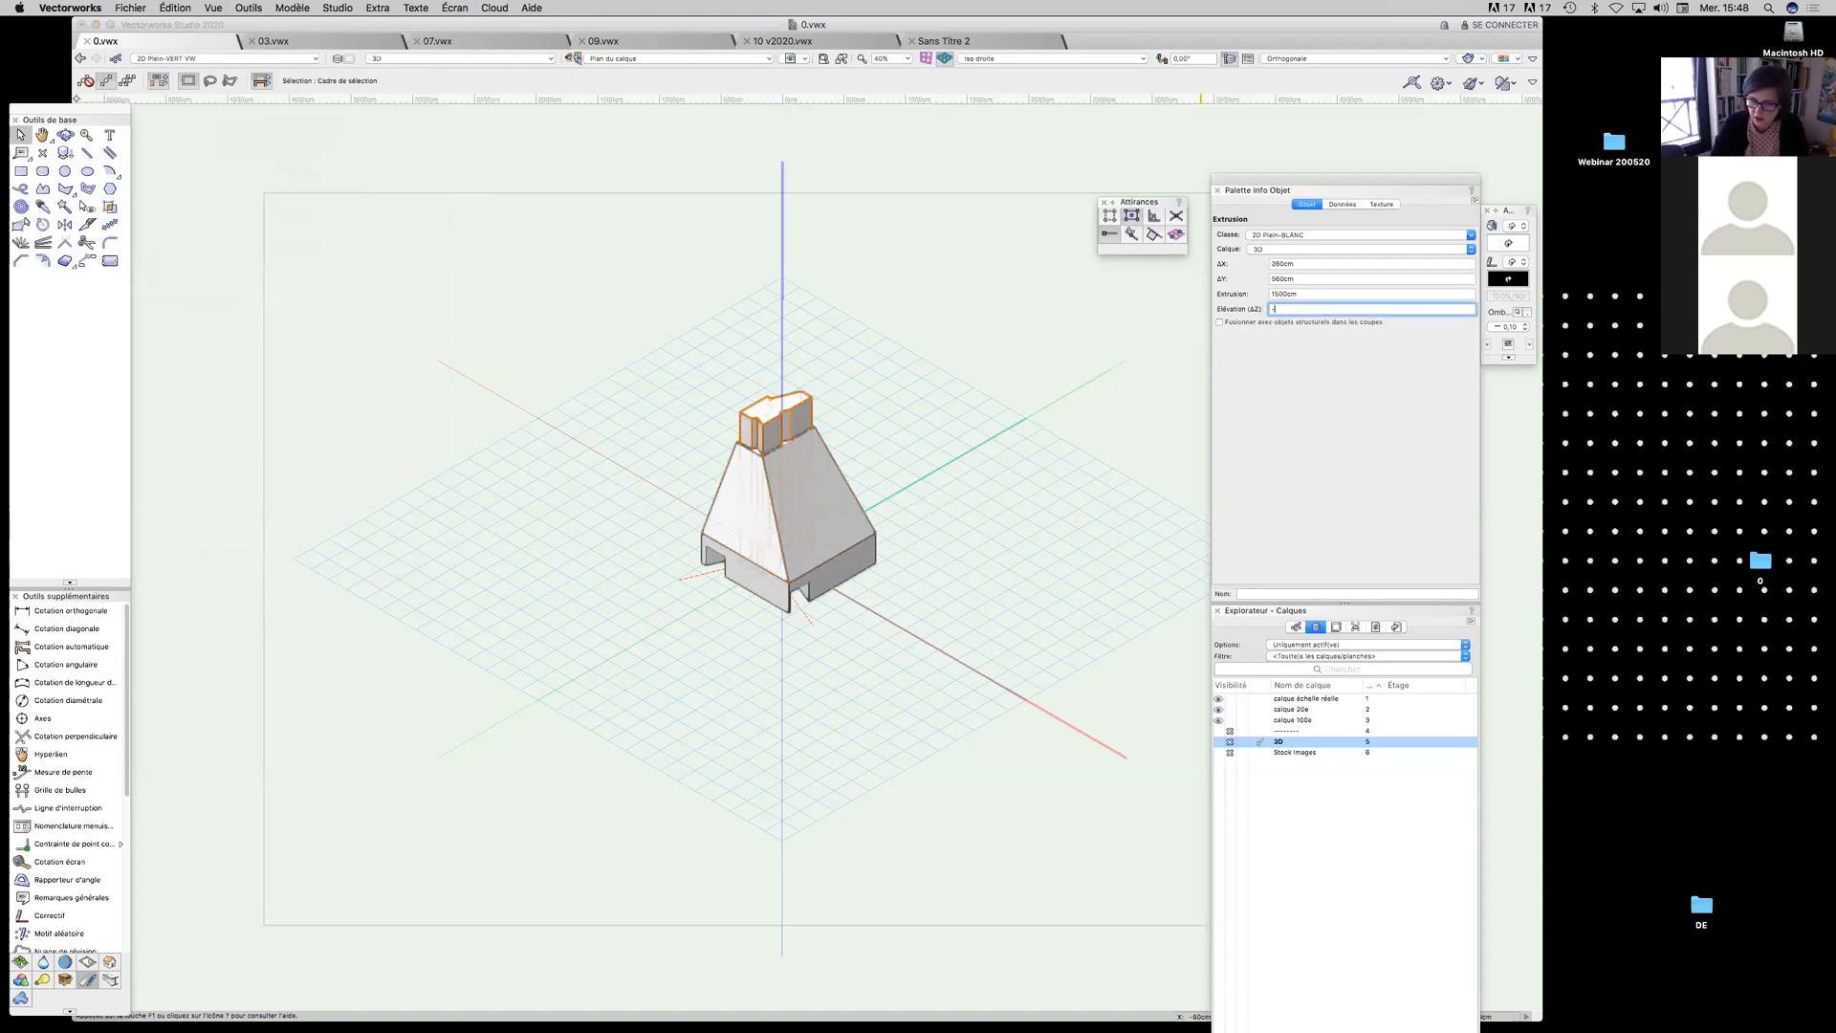
text(-100)
key(Return)
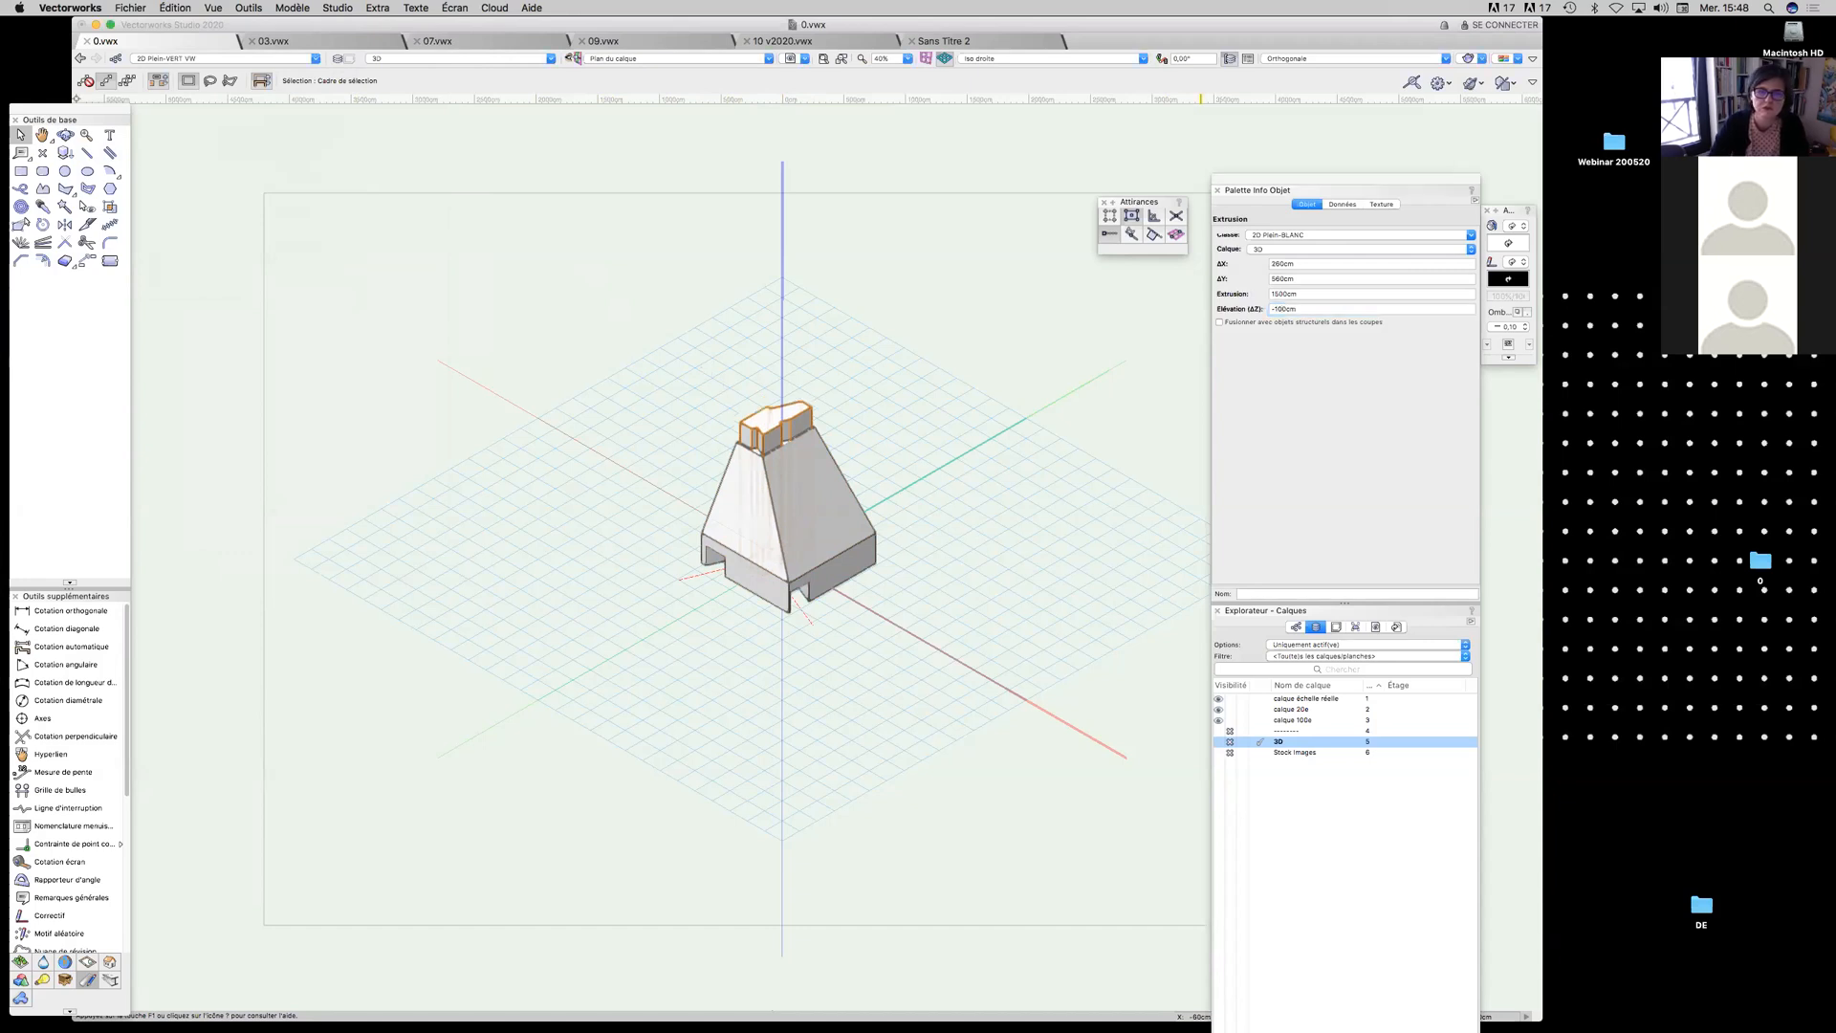
In the front view, subtract the pasted extrusion from the monolith's base, keeping the base as the object to cut
click(969, 61)
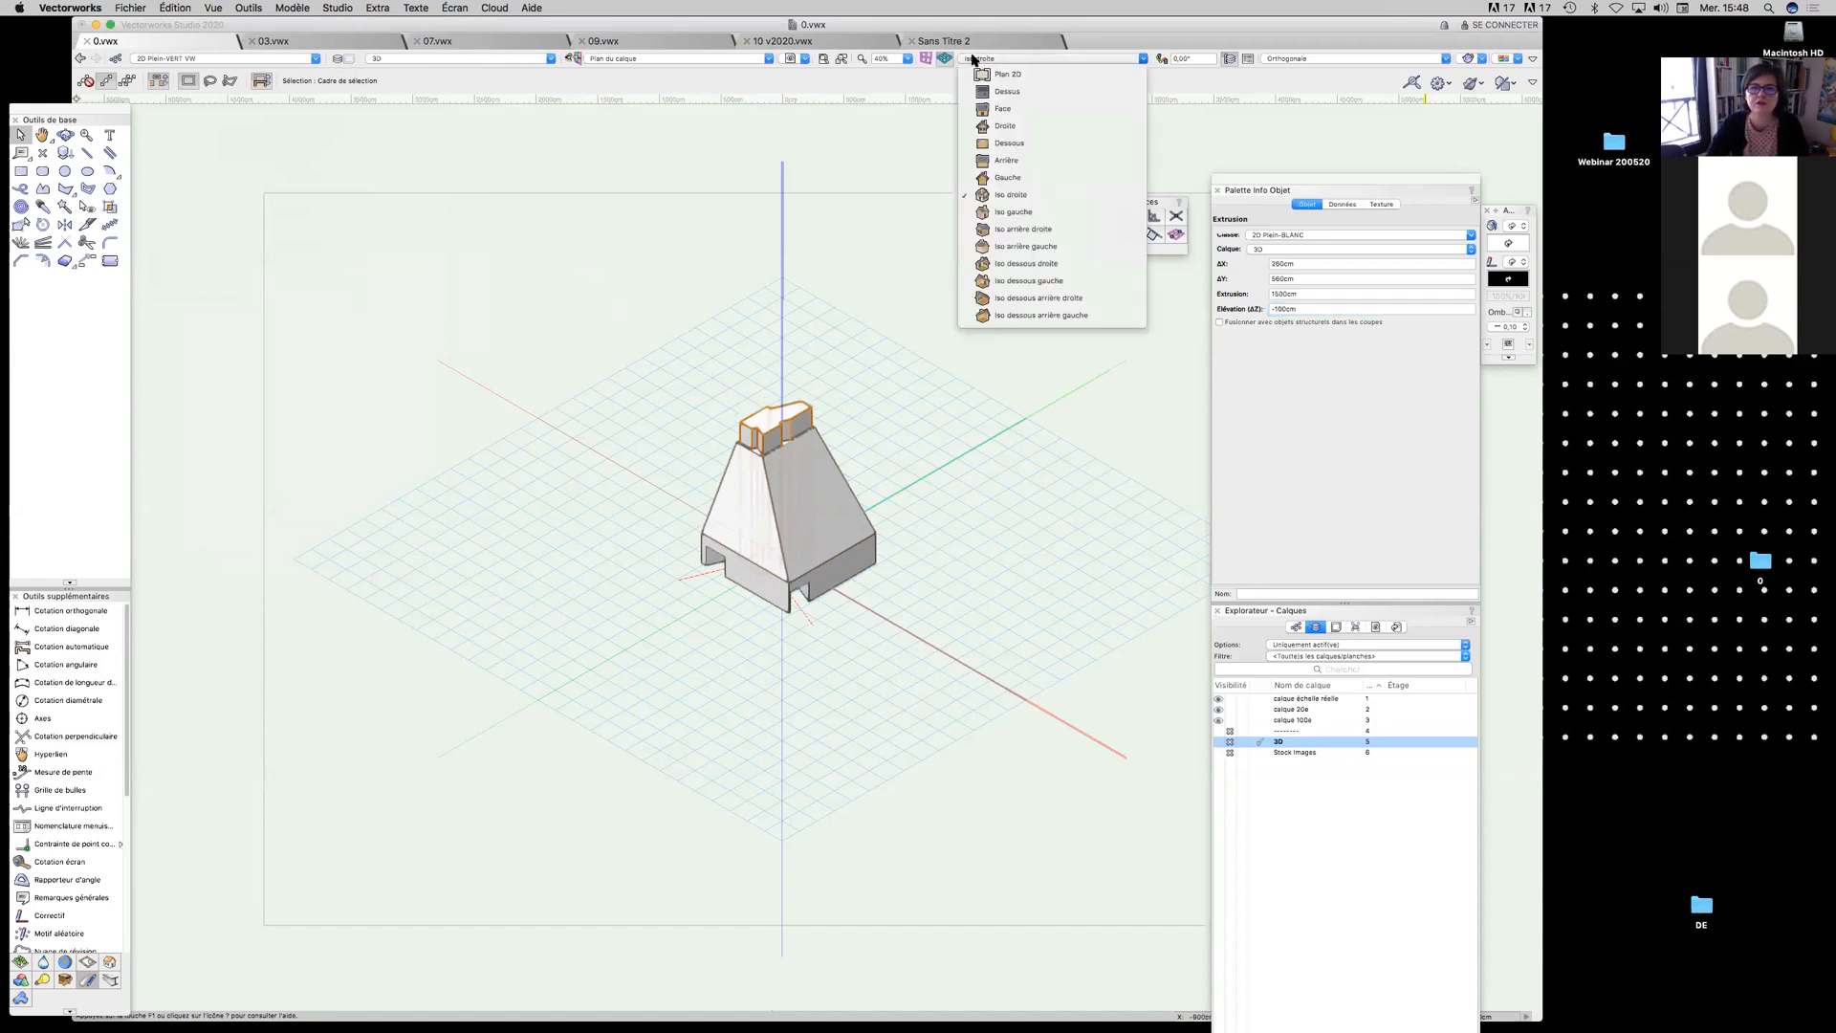
click(1012, 115)
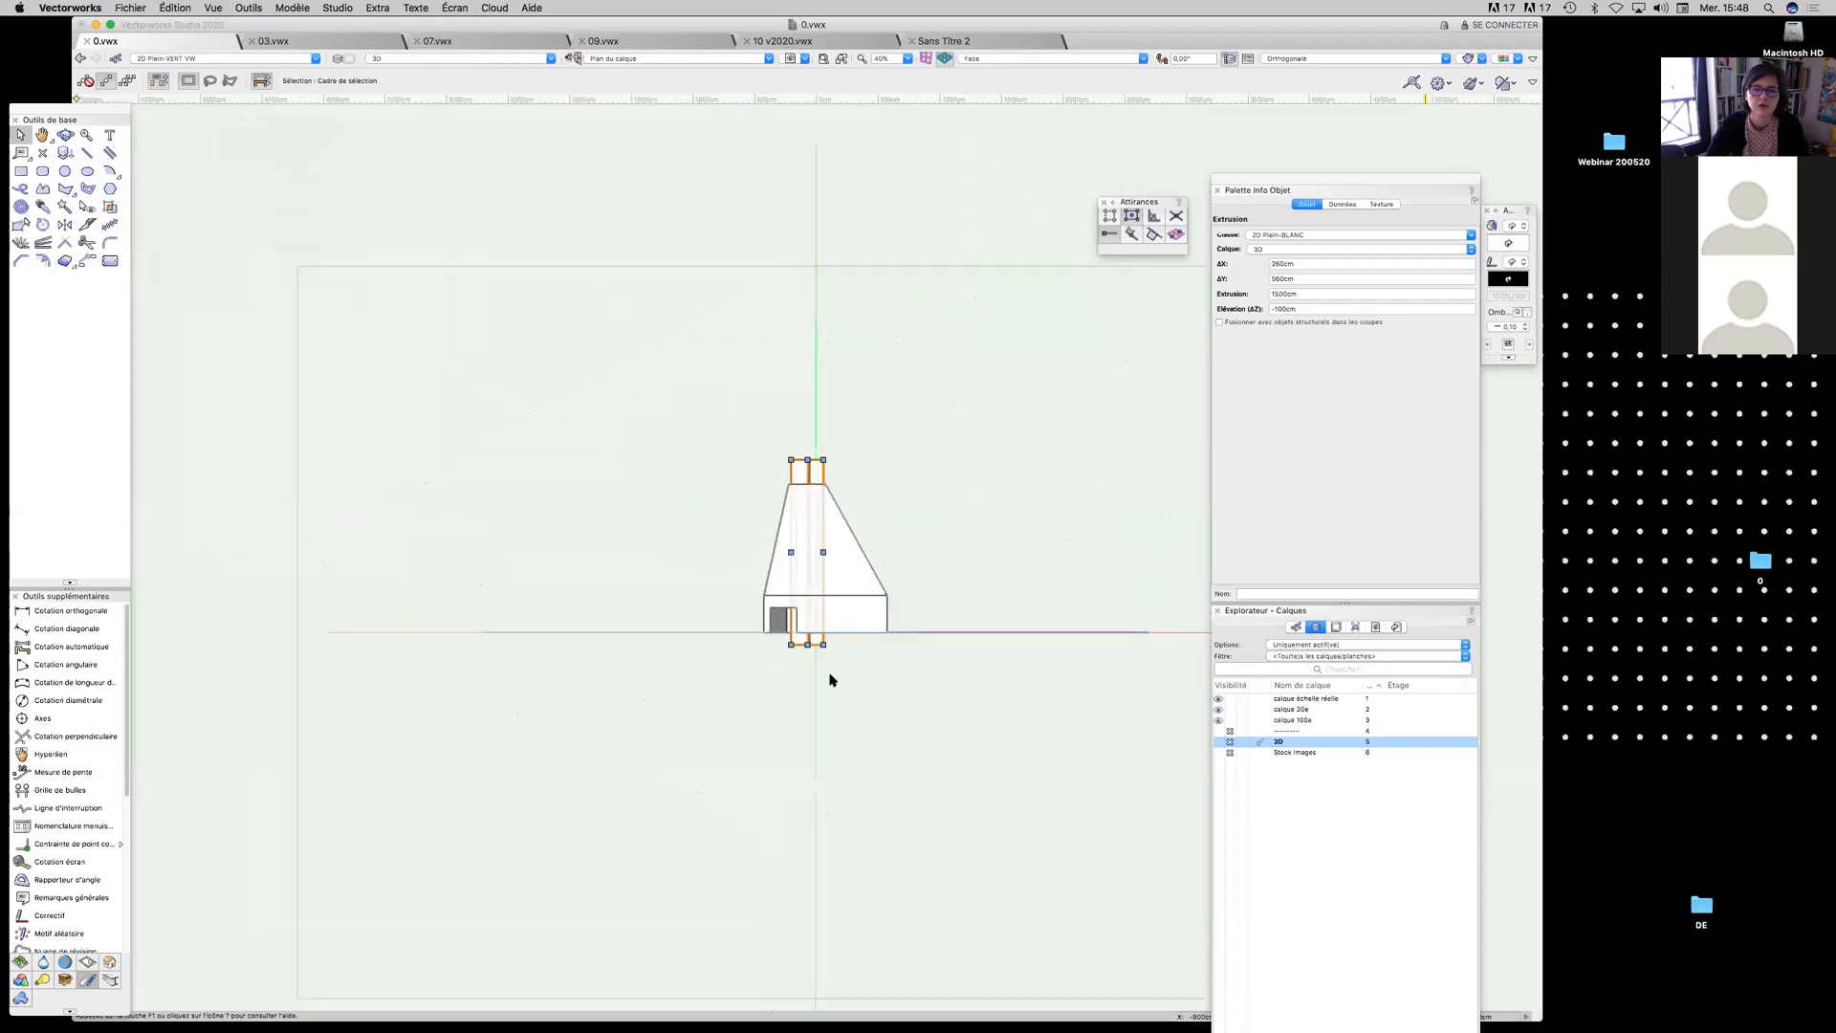
click(886, 612)
shift+click(808, 638)
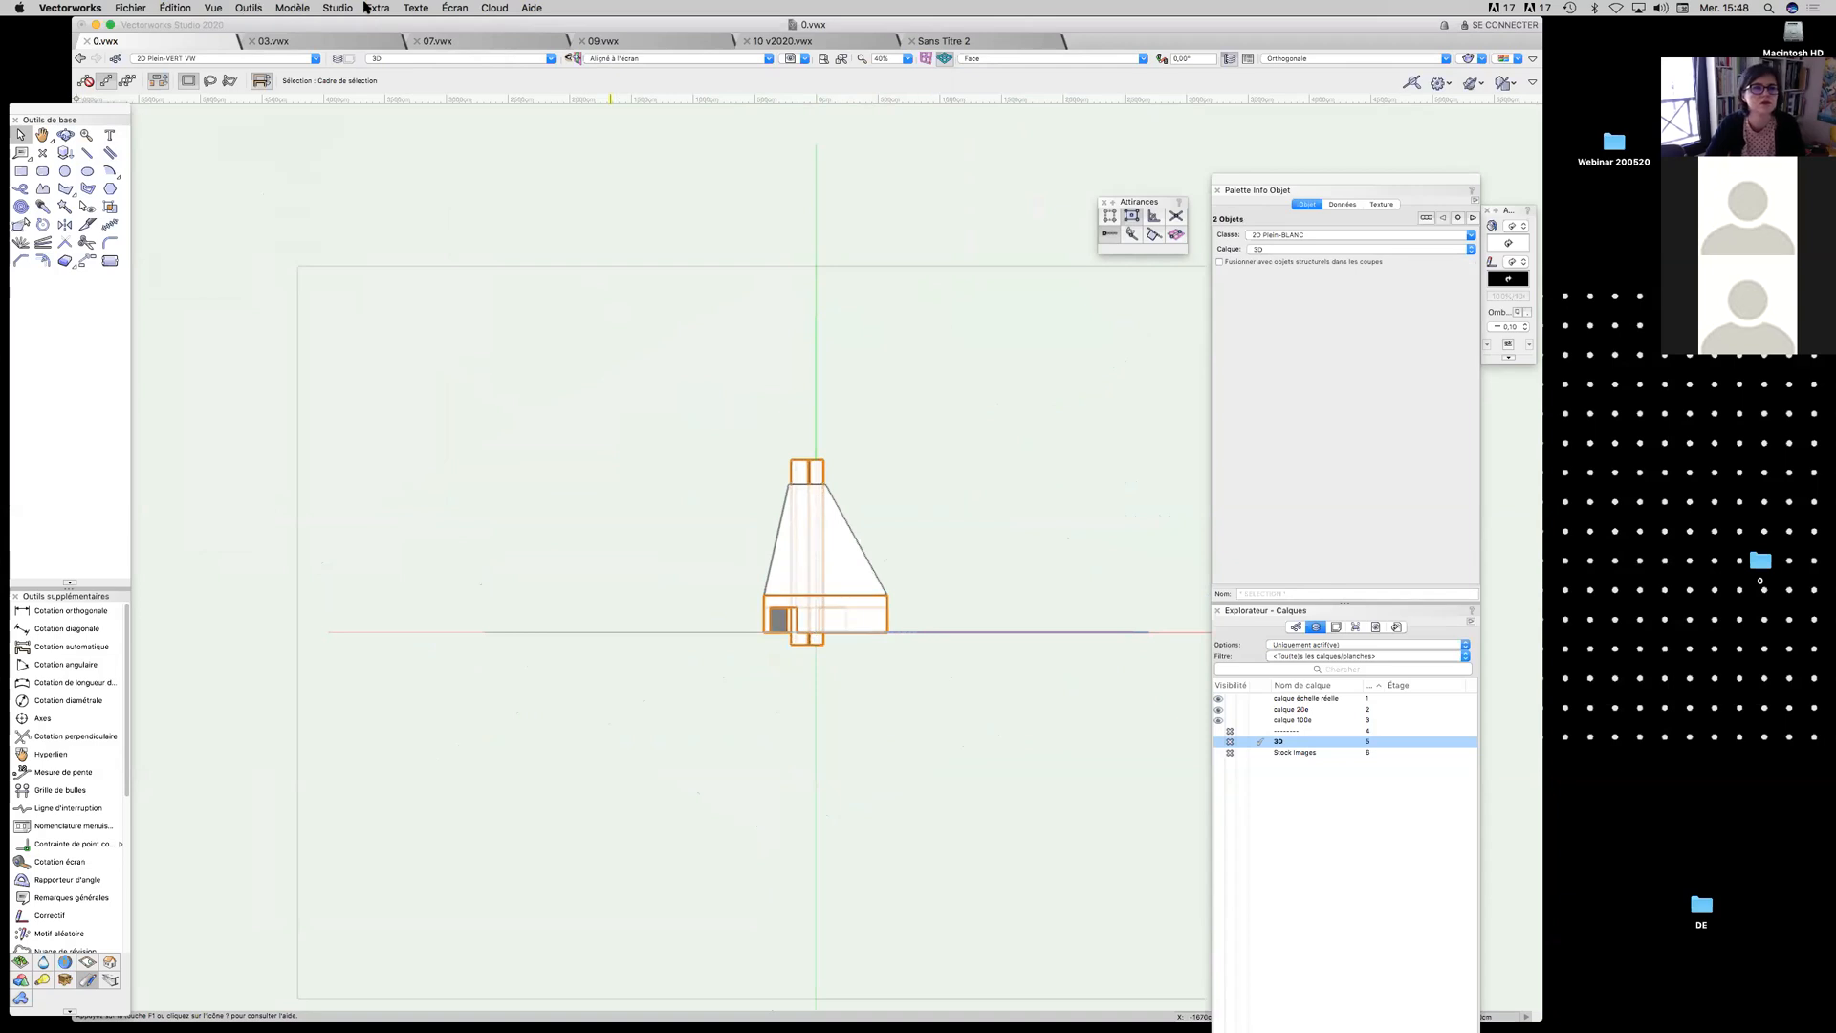
click(304, 9)
click(341, 38)
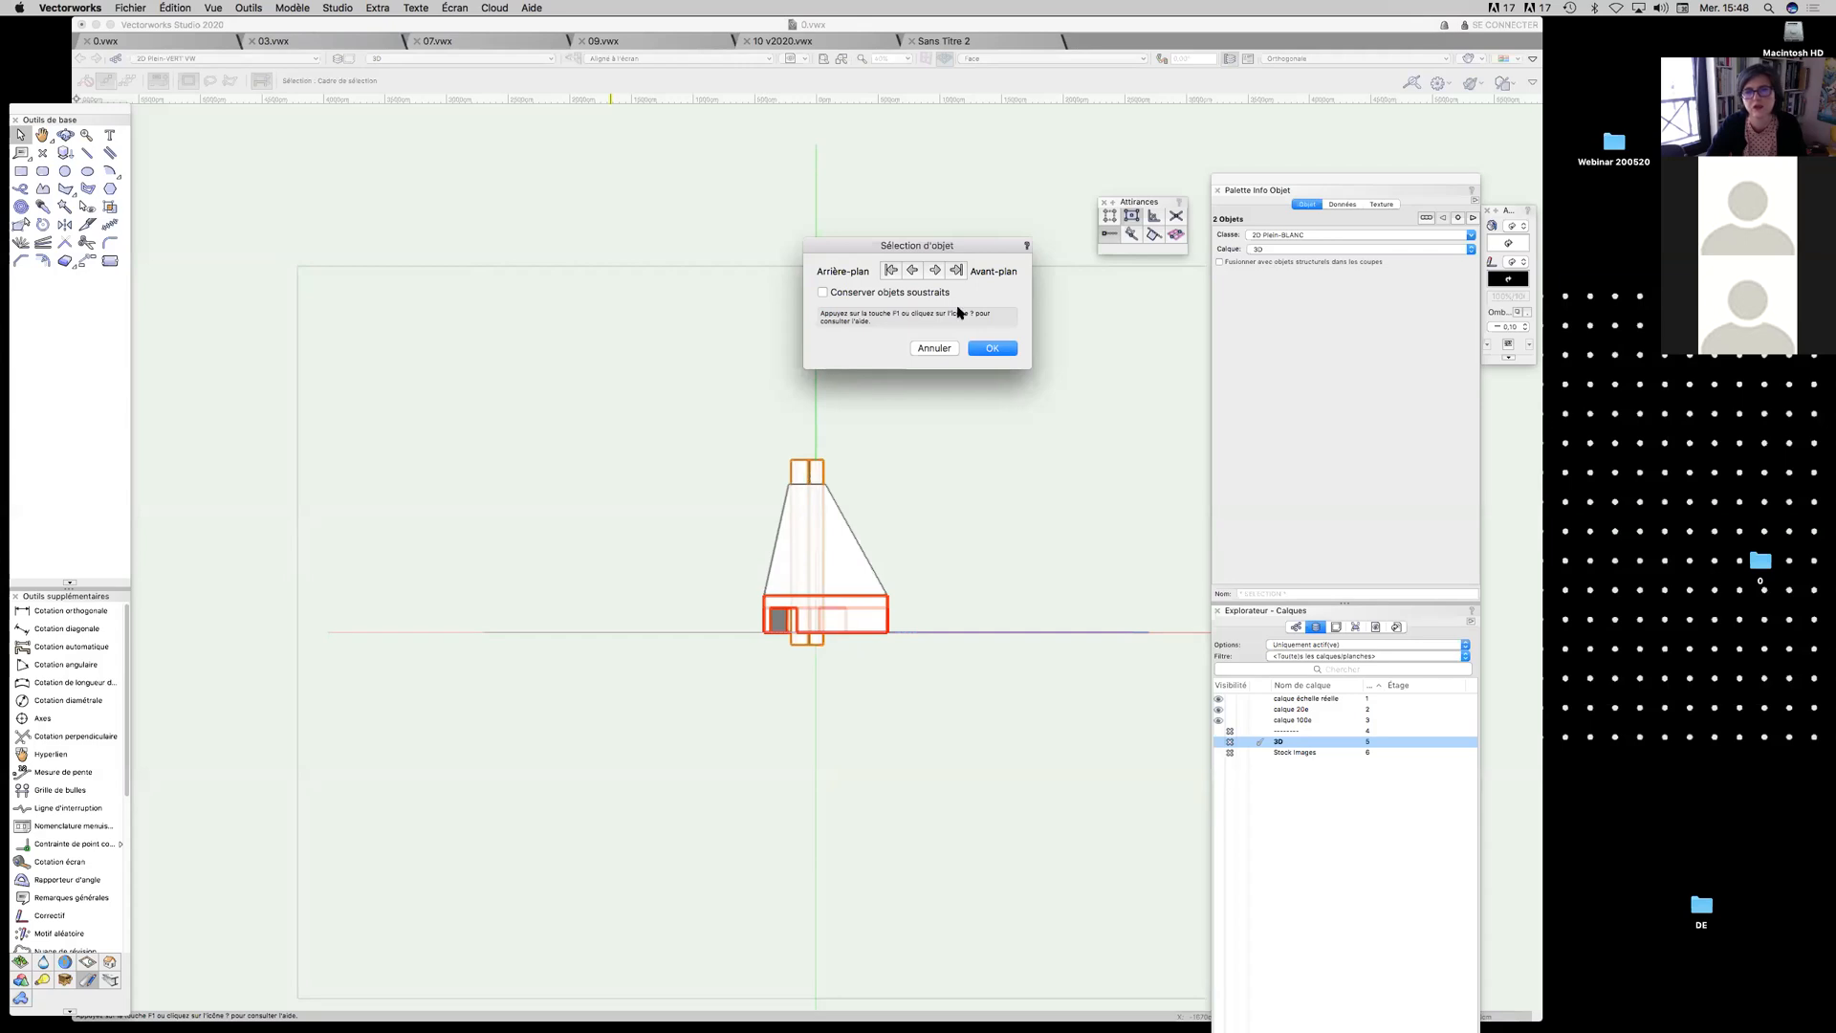
click(935, 270)
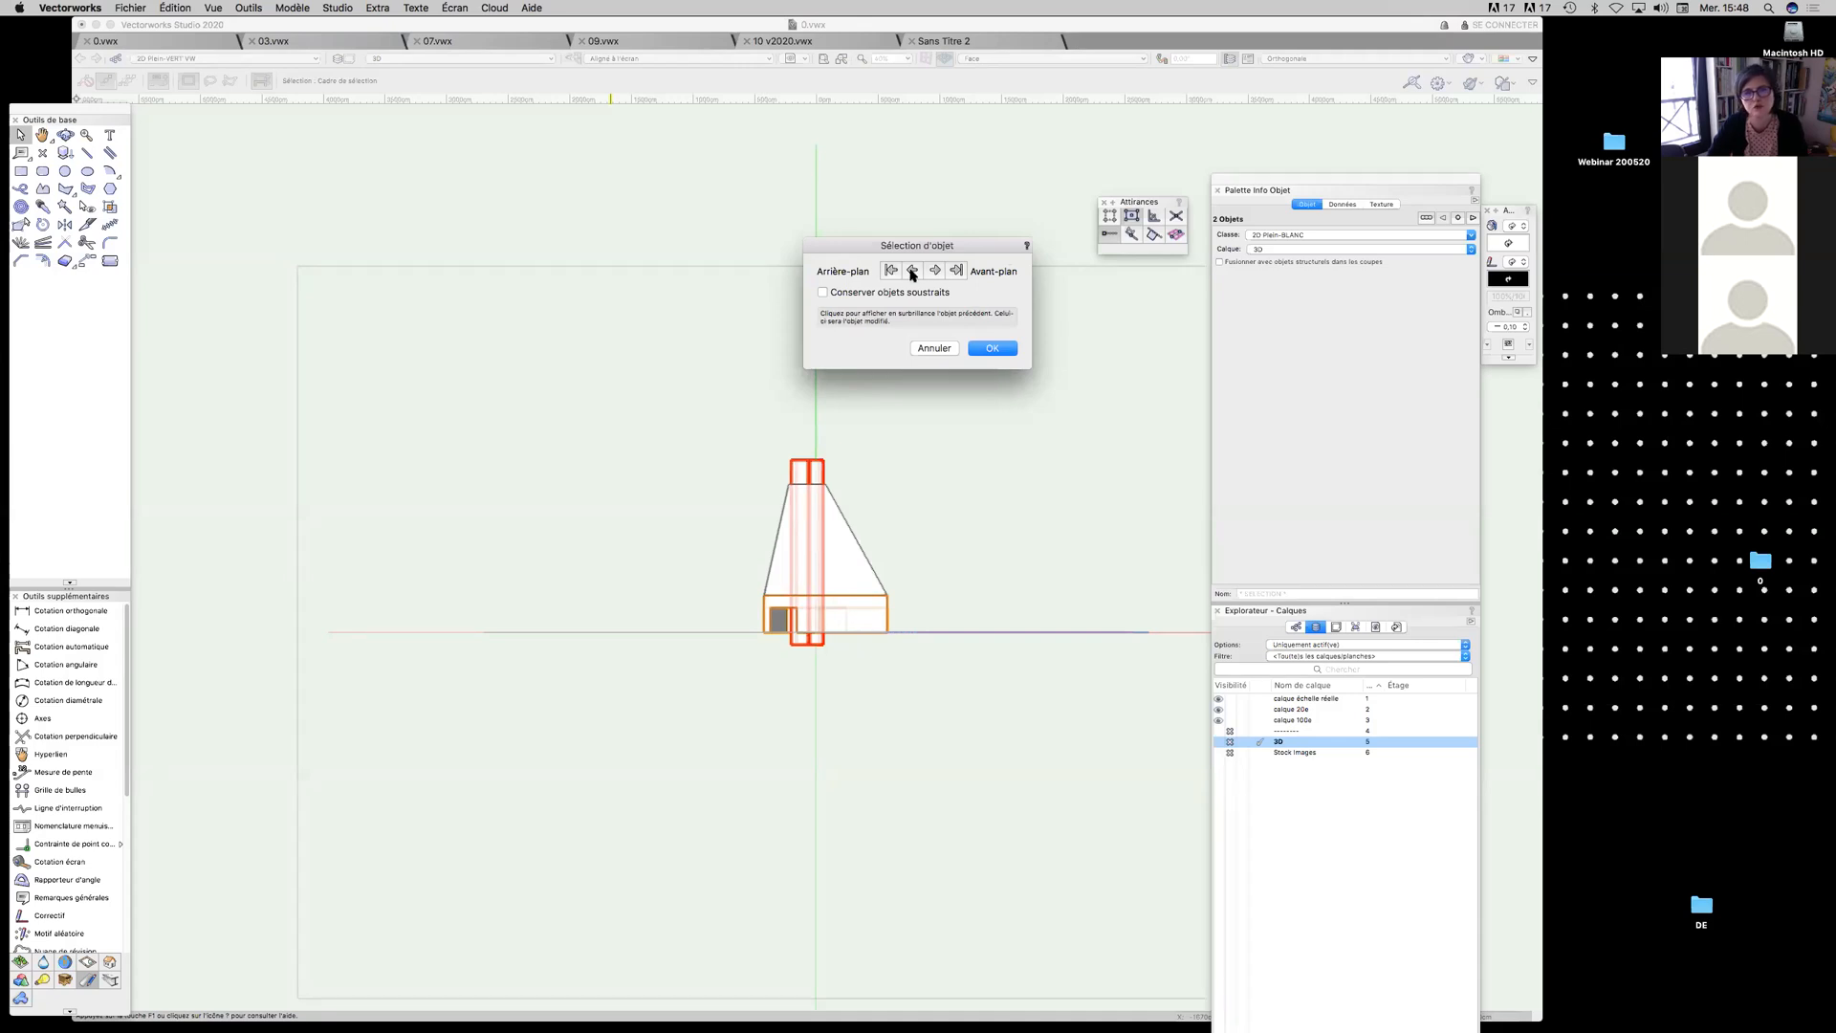
click(913, 271)
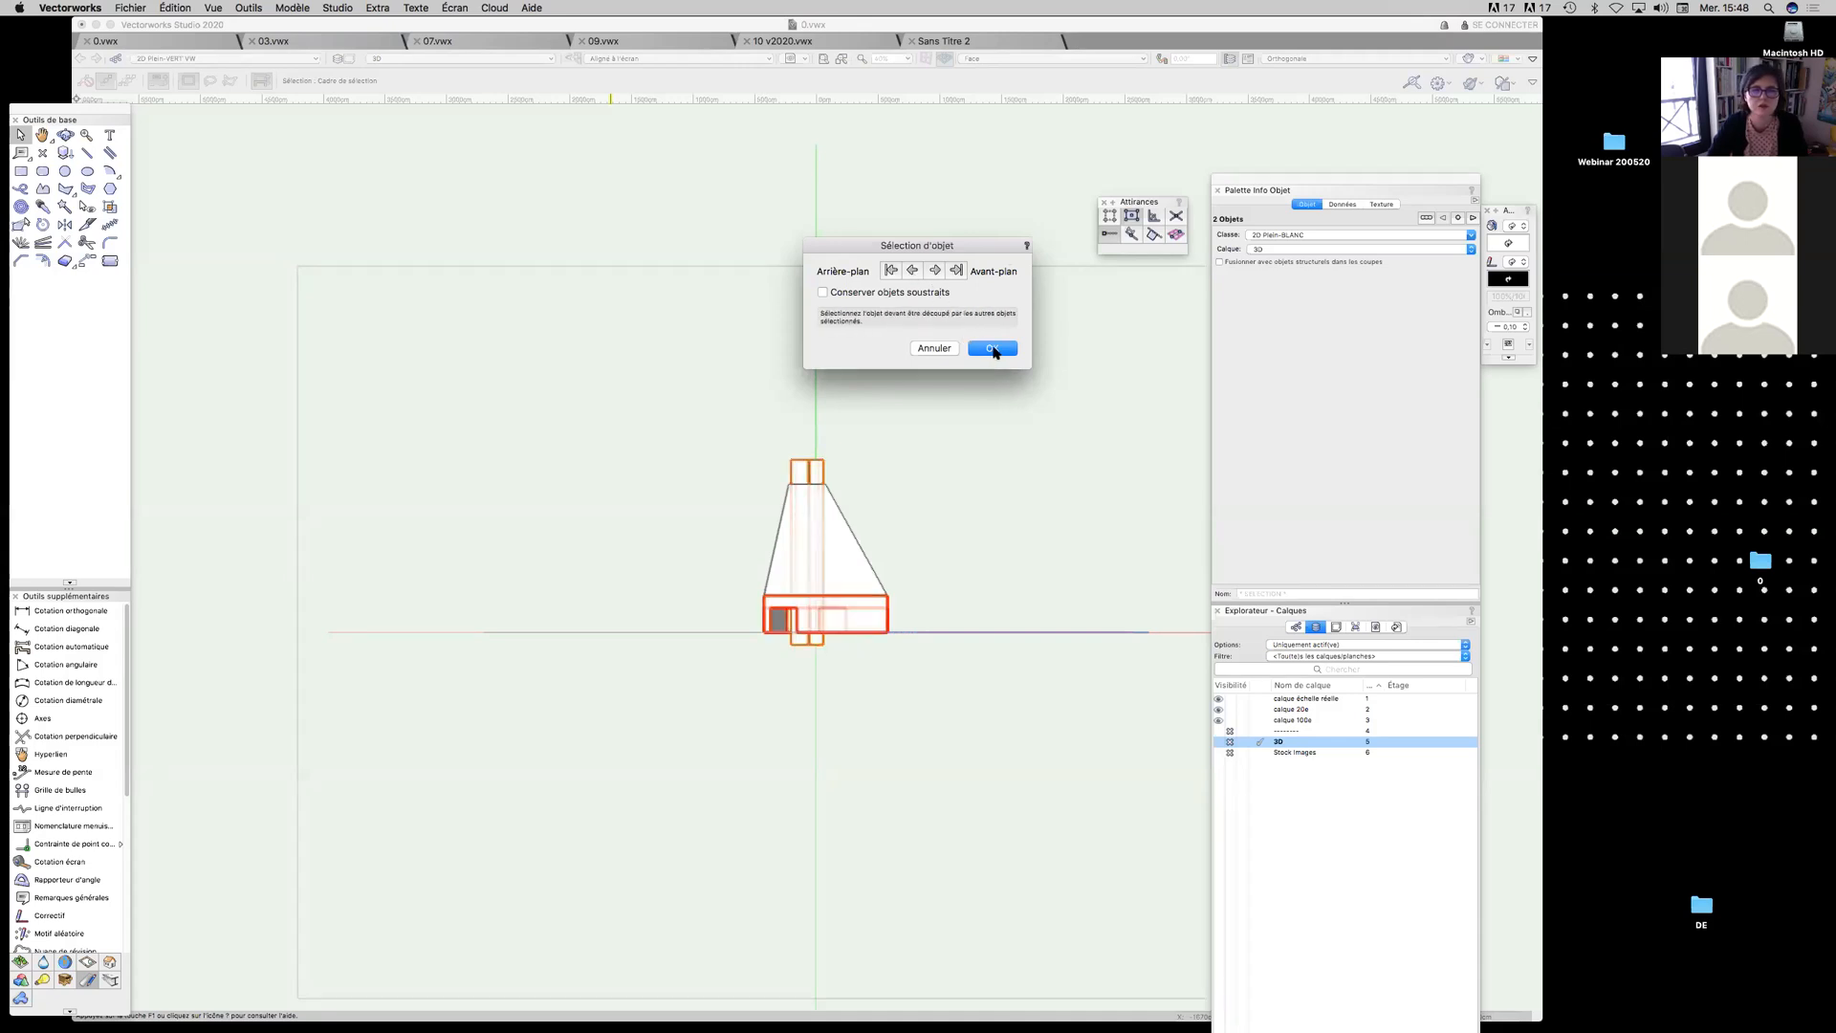
click(992, 348)
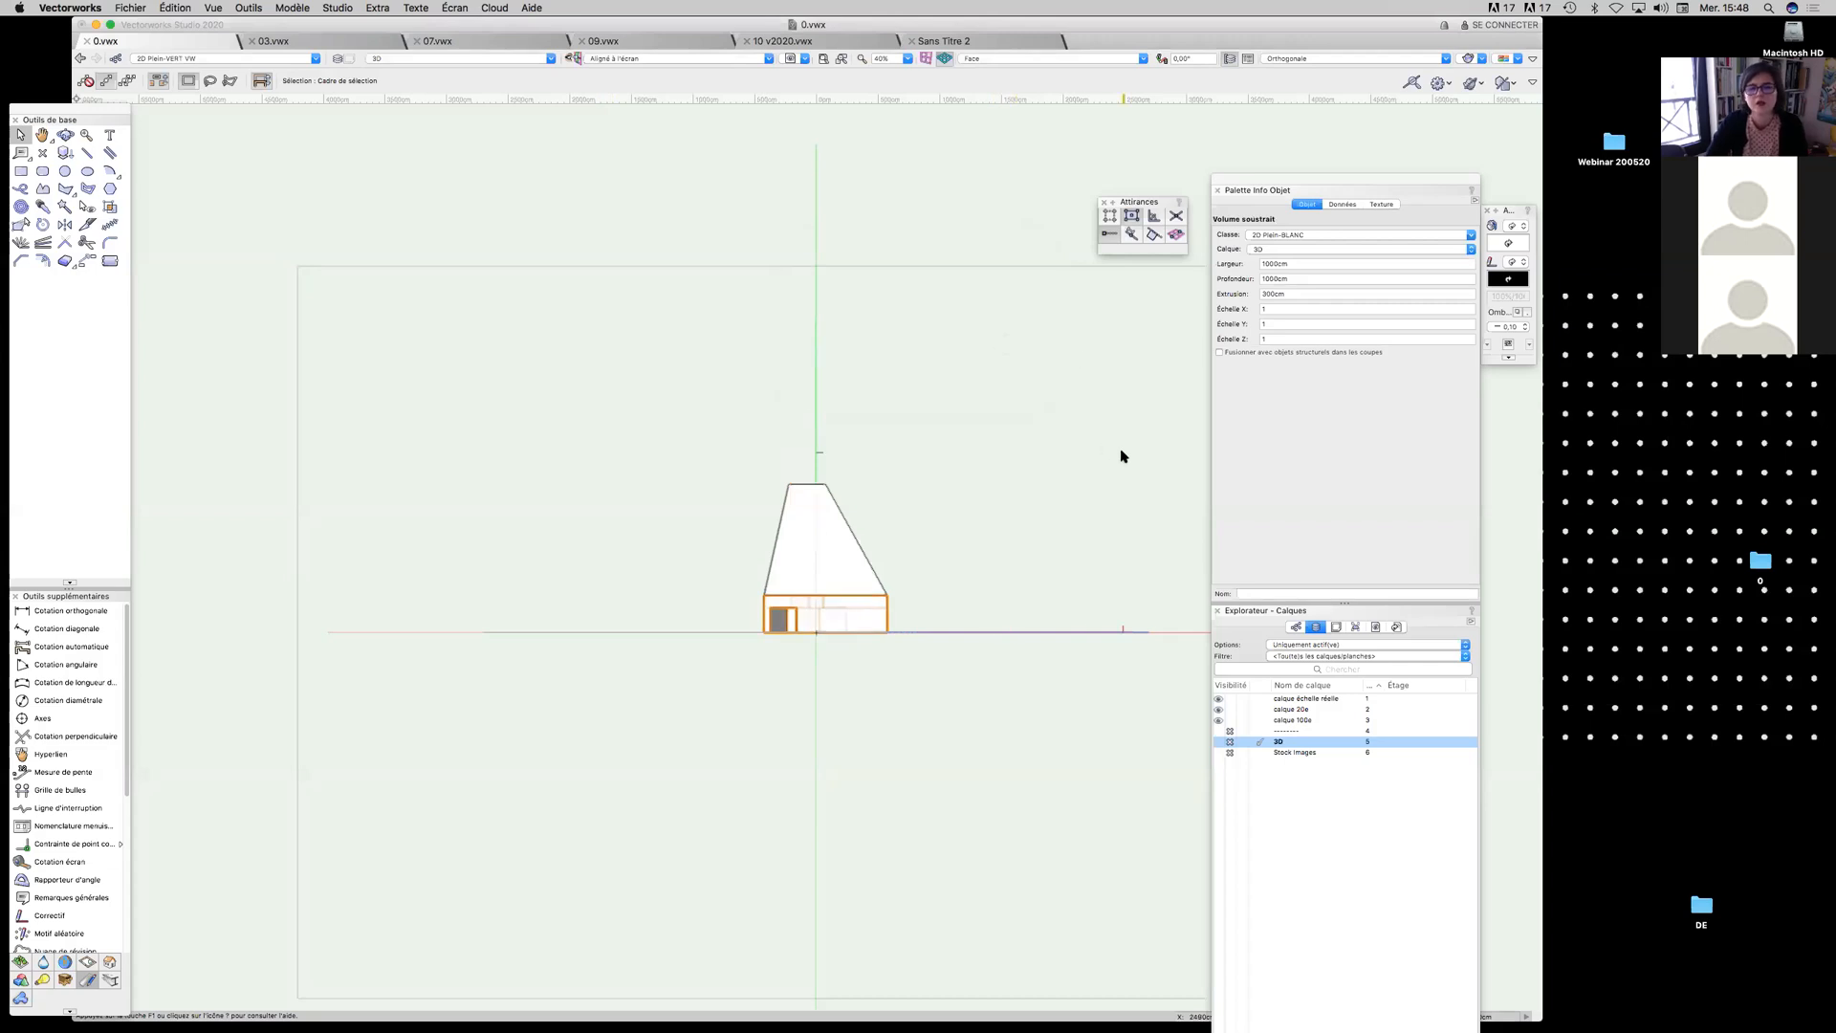
Inspect the opening through the monolith in right isometric view and from a steep angle above
key(KP_3)
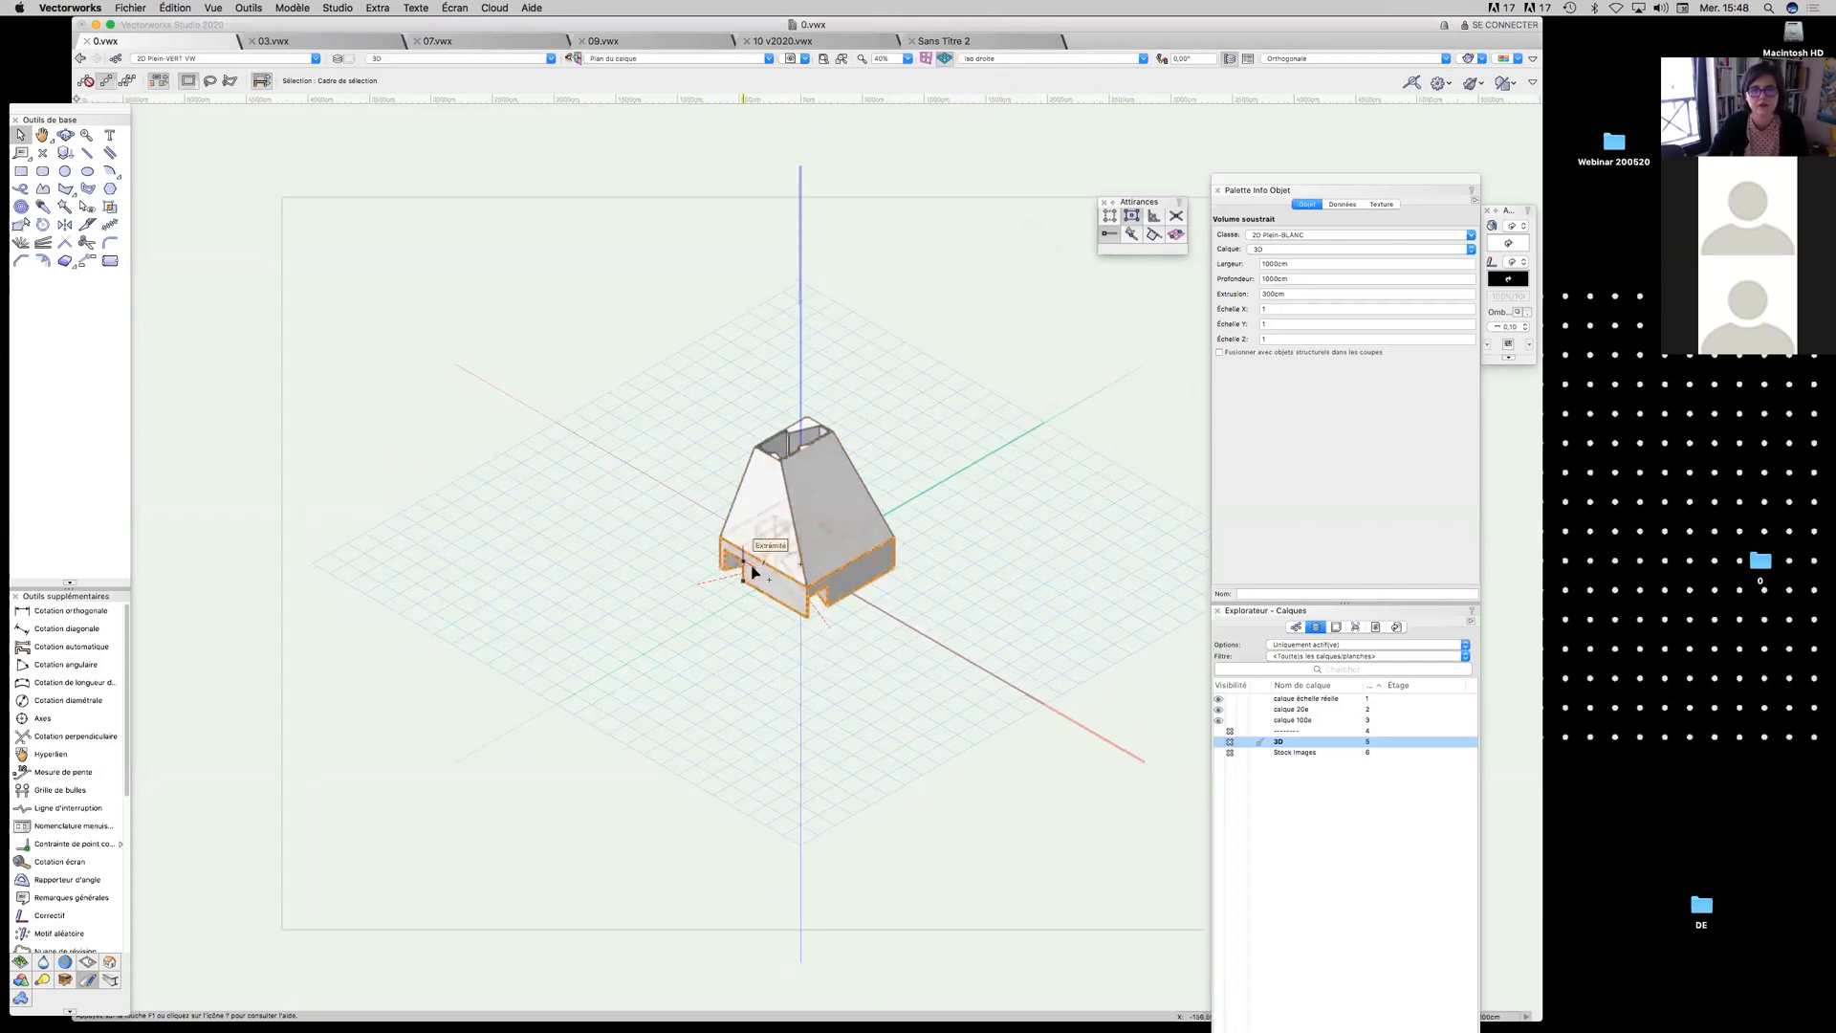
click(62, 133)
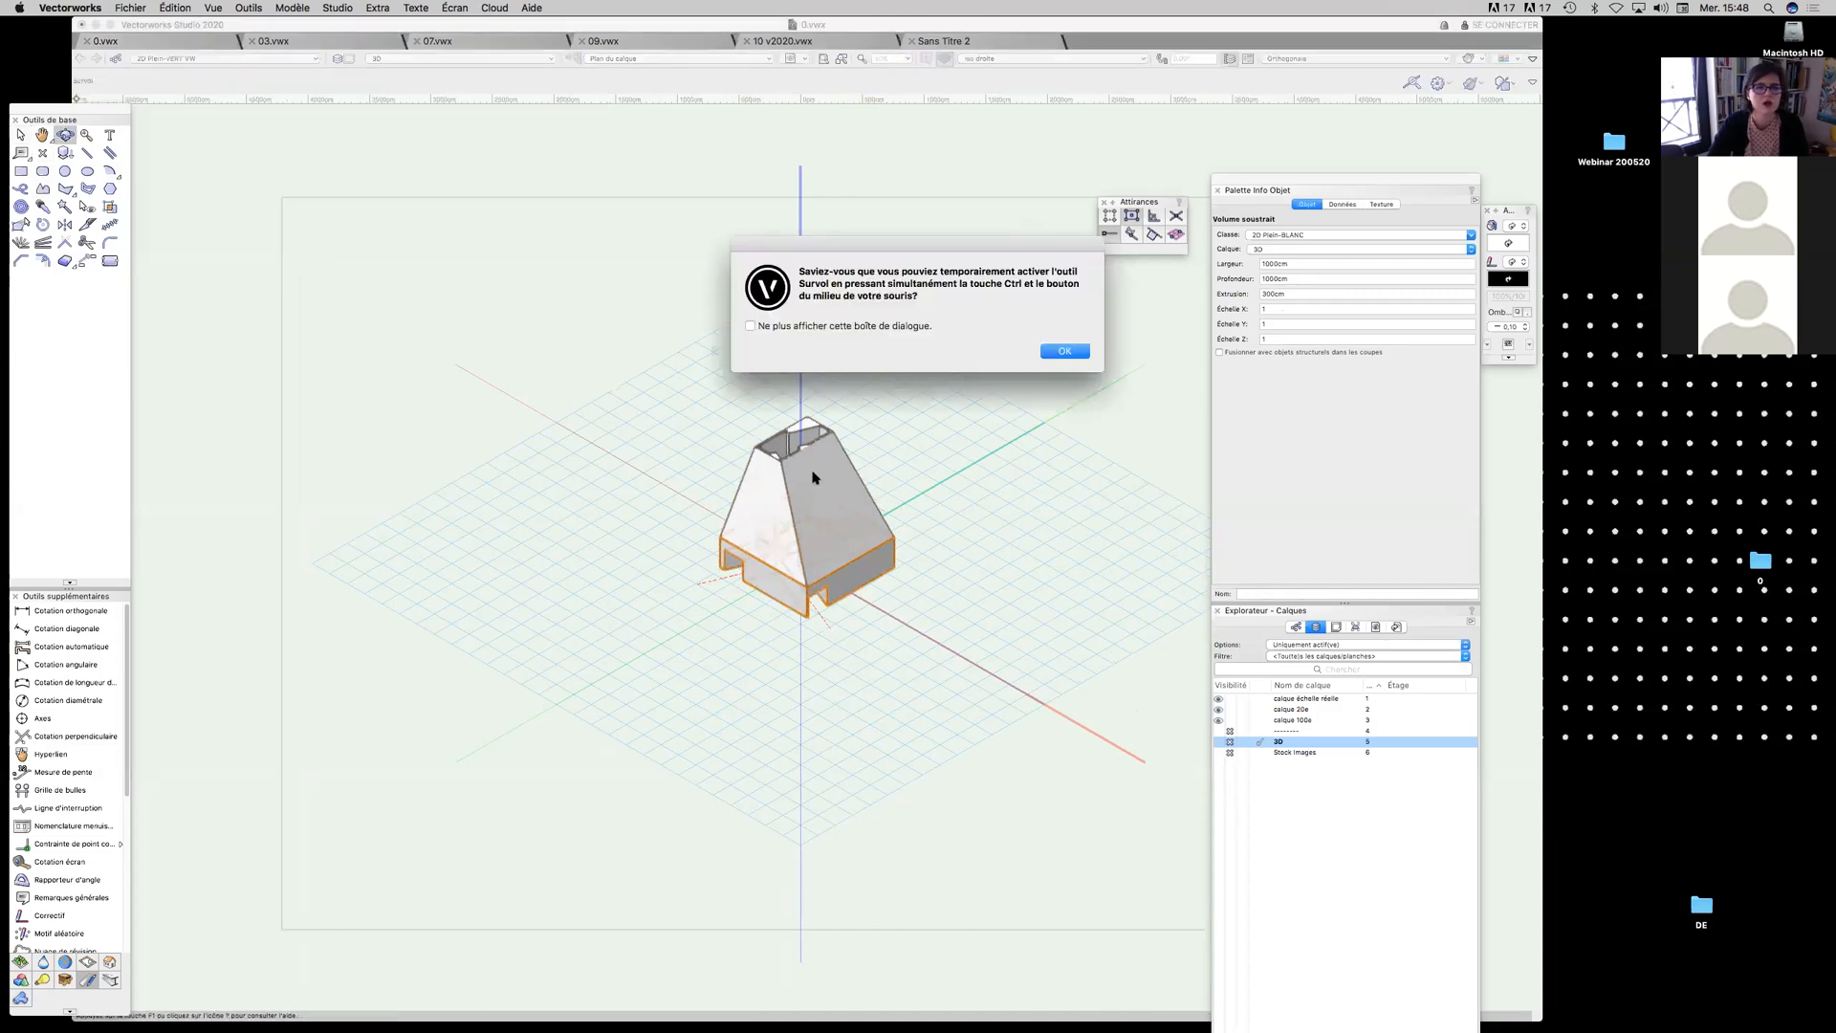
click(1060, 353)
drag(800, 430, 849, 688)
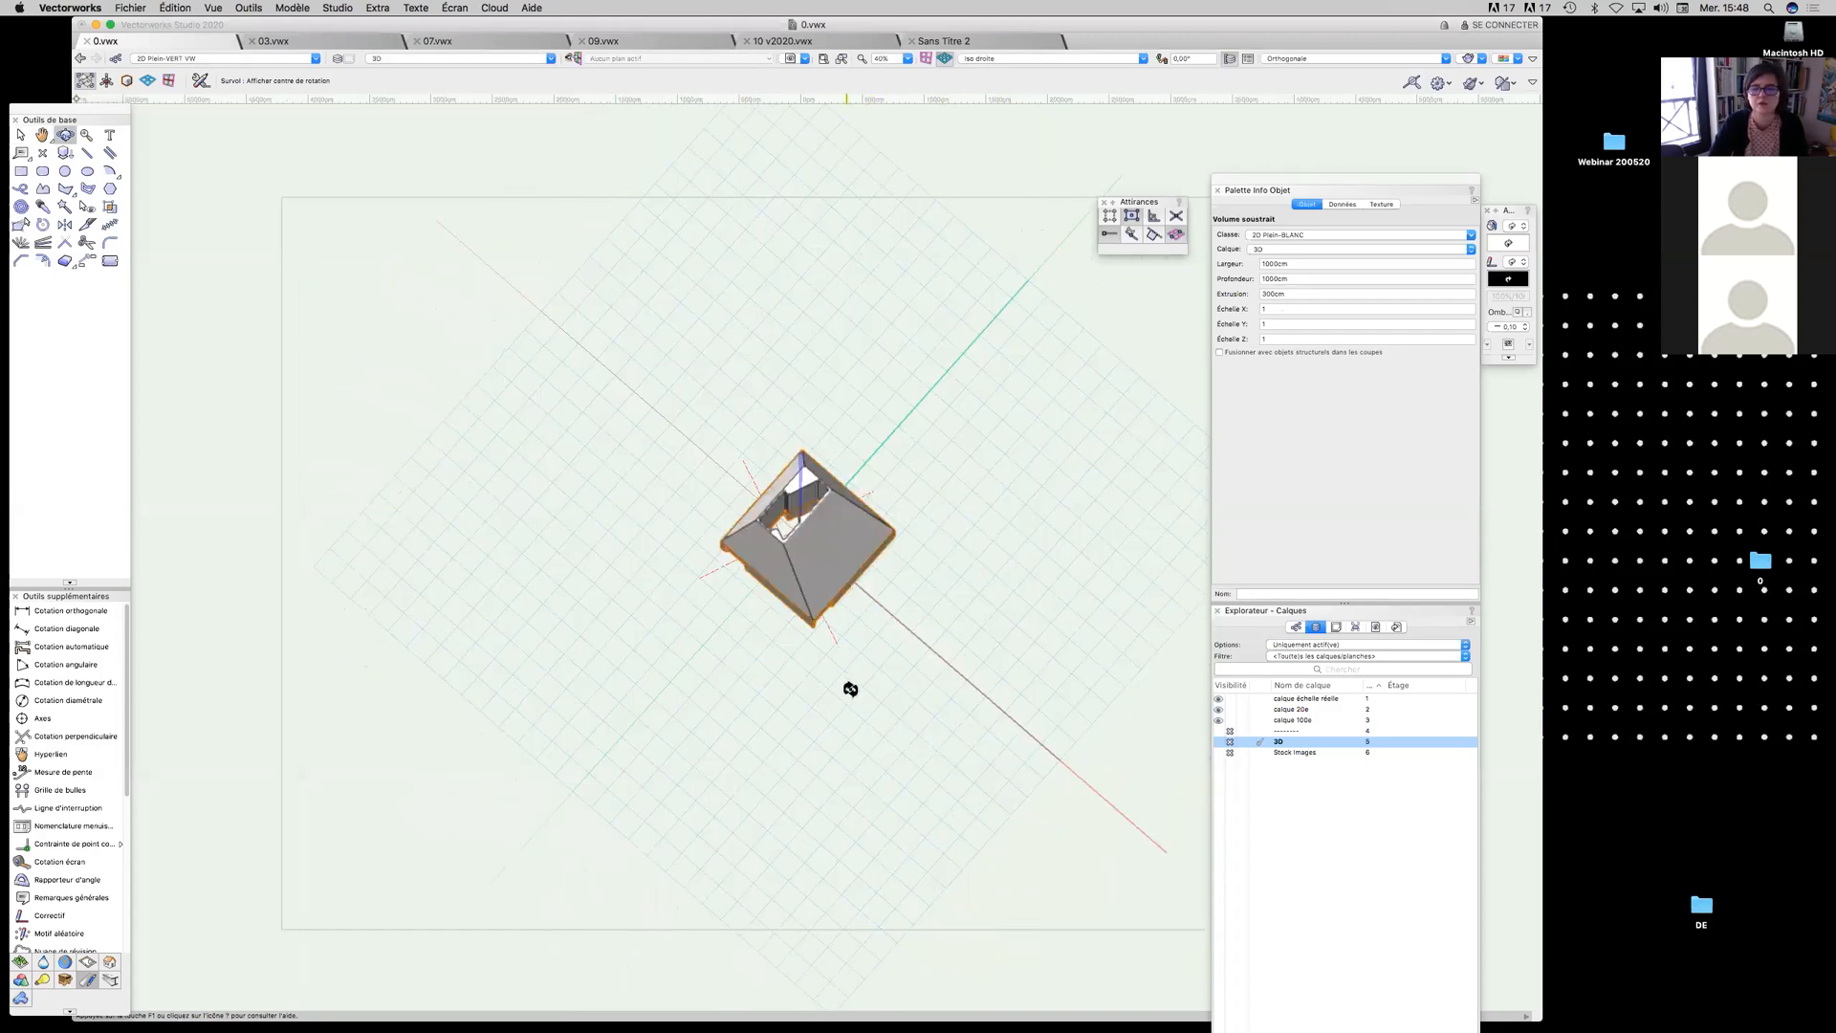
Return to presentation sheet 20 and bring all the monolith viewports into view
click(1337, 627)
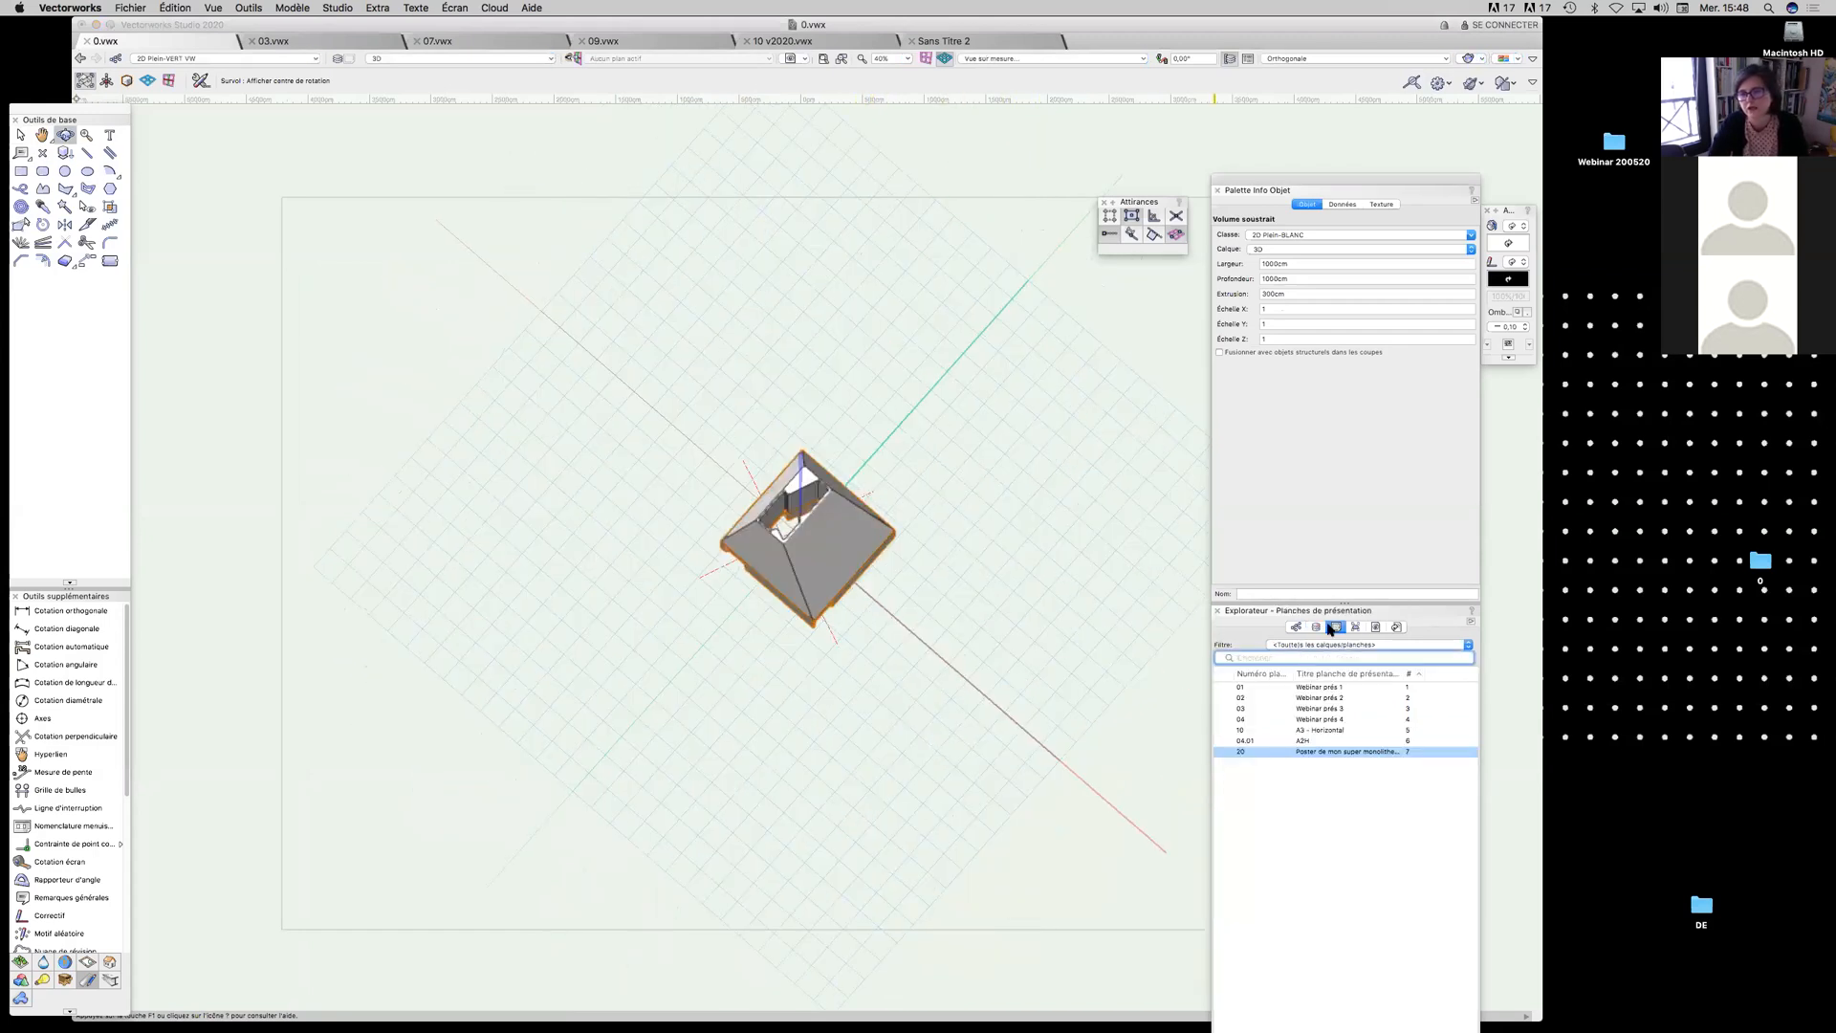
click(1224, 754)
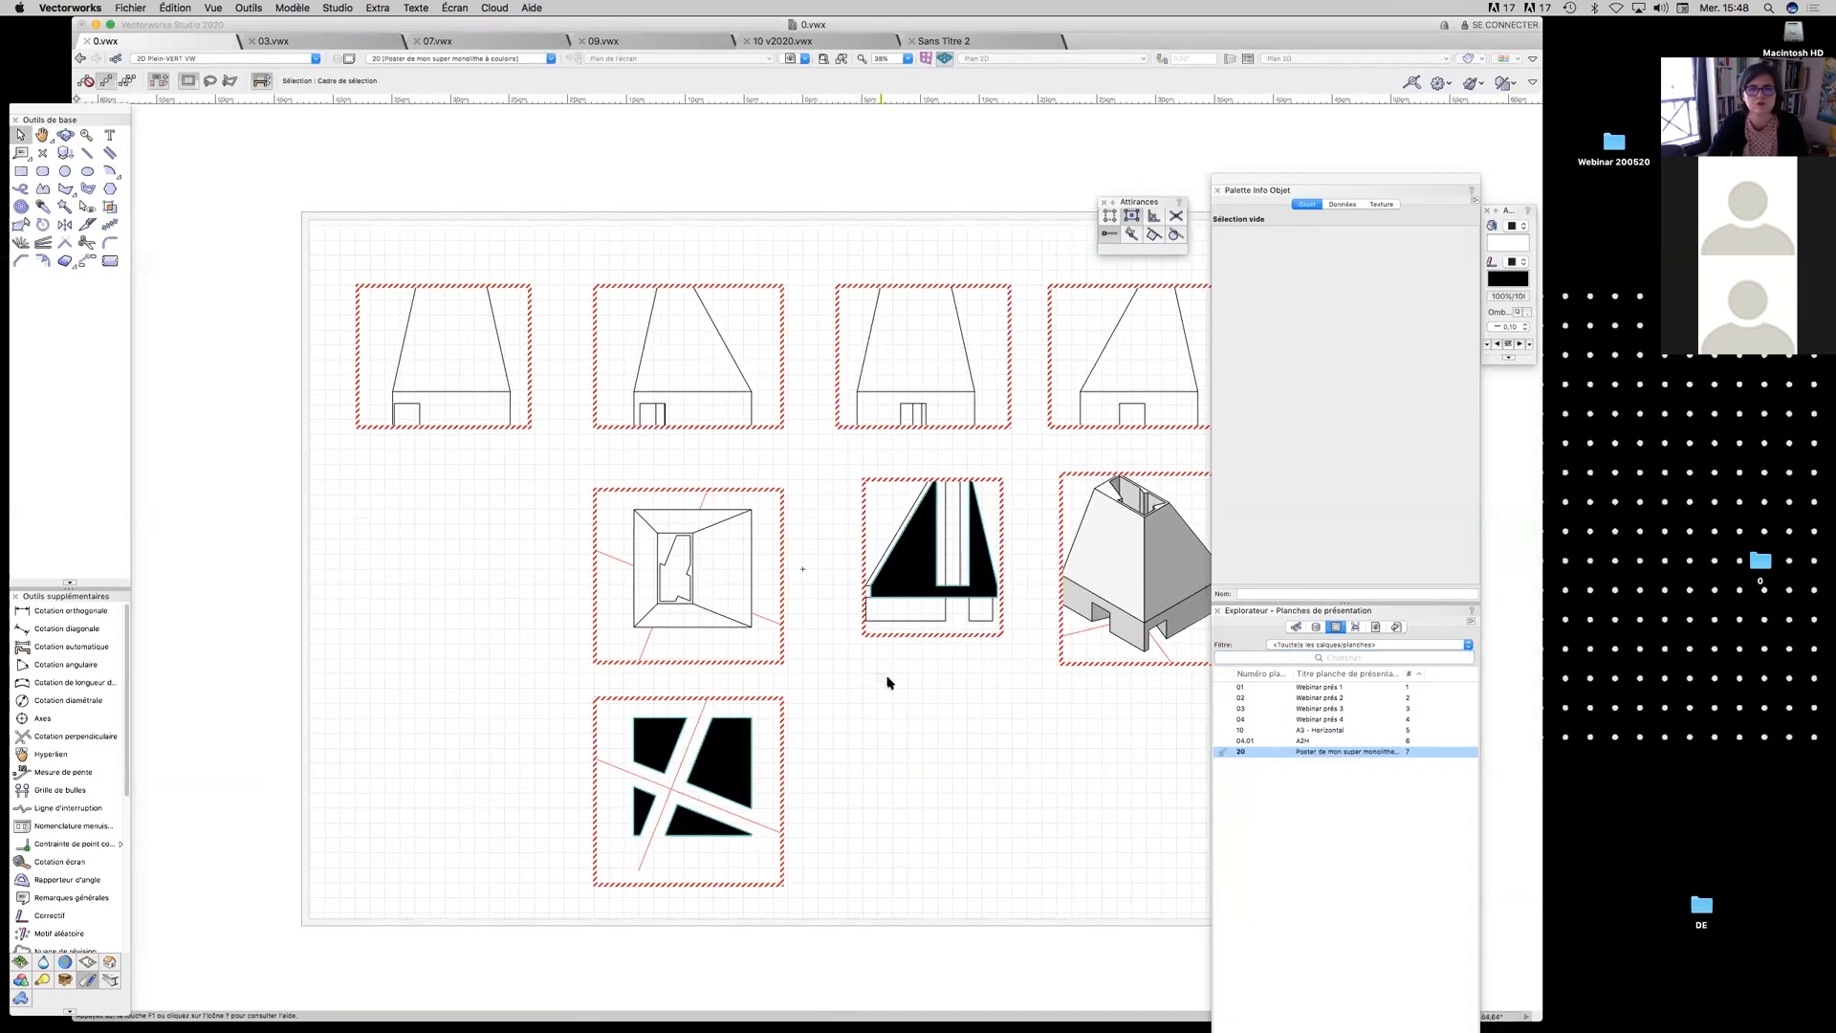
key(space)
drag(841, 677, 735, 667)
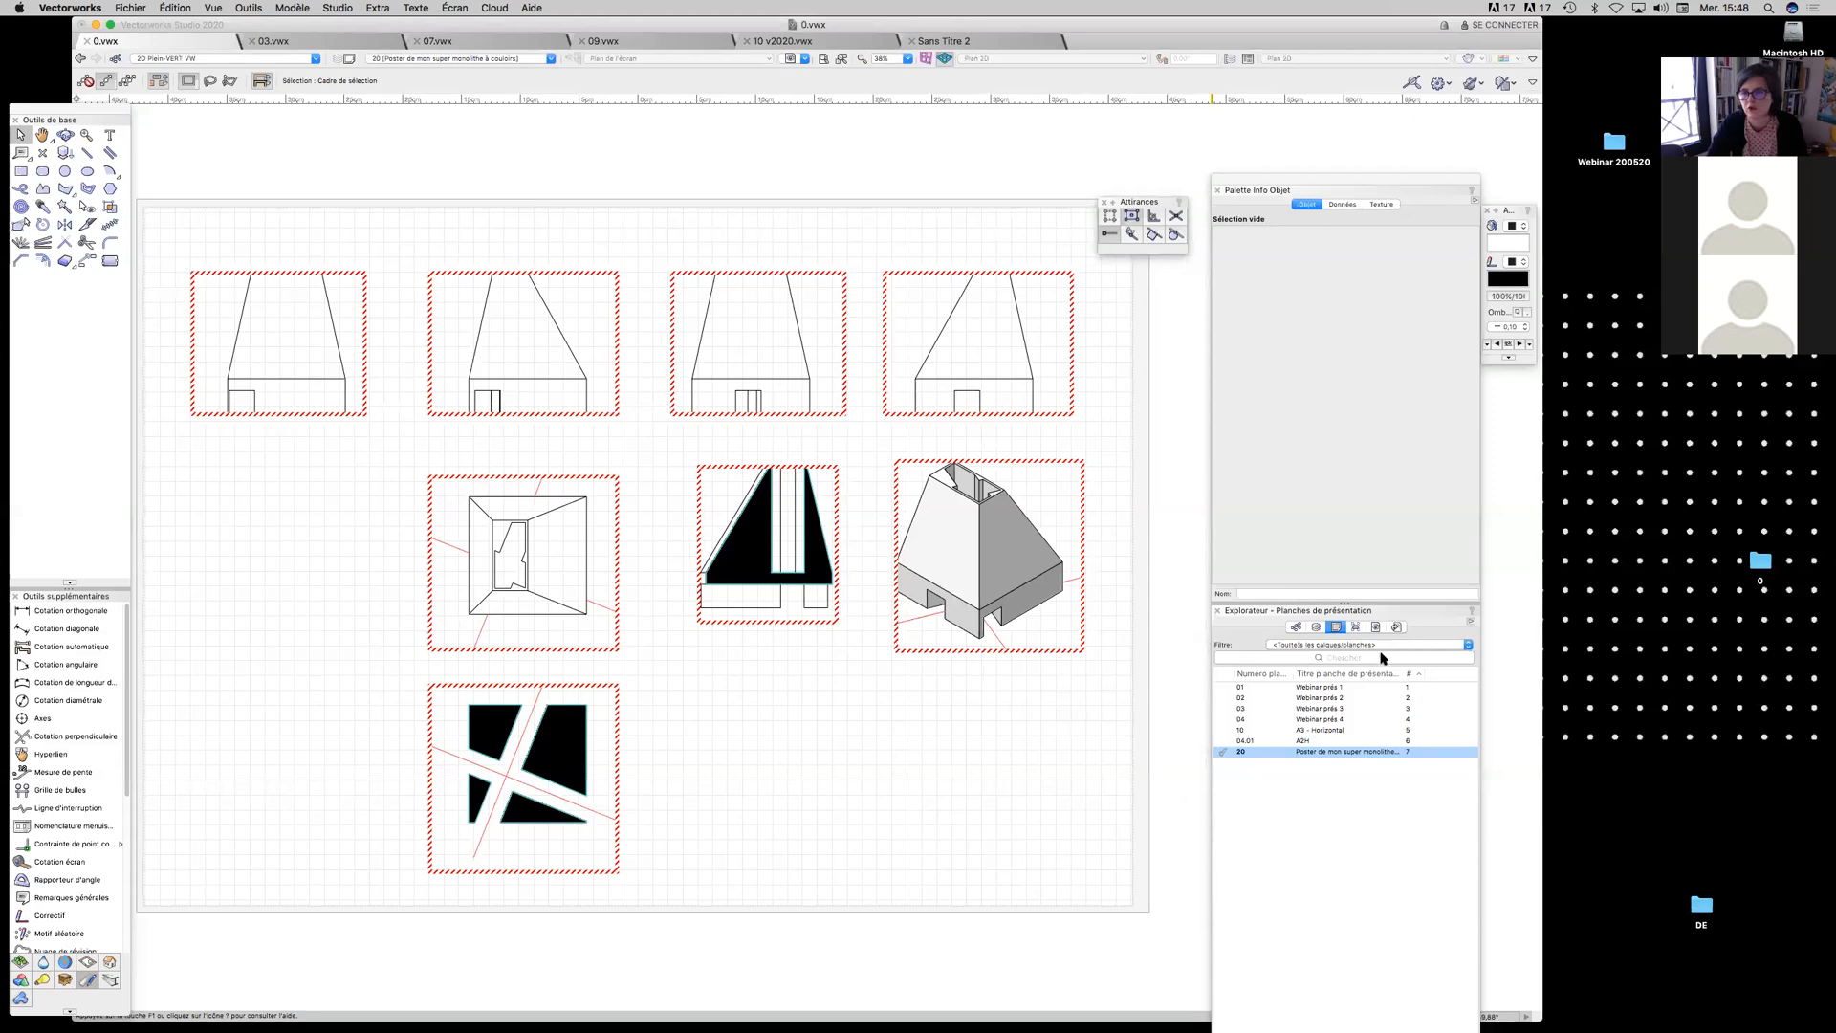
Try to update all the viewports at once from the Explorer's viewport list
click(1357, 627)
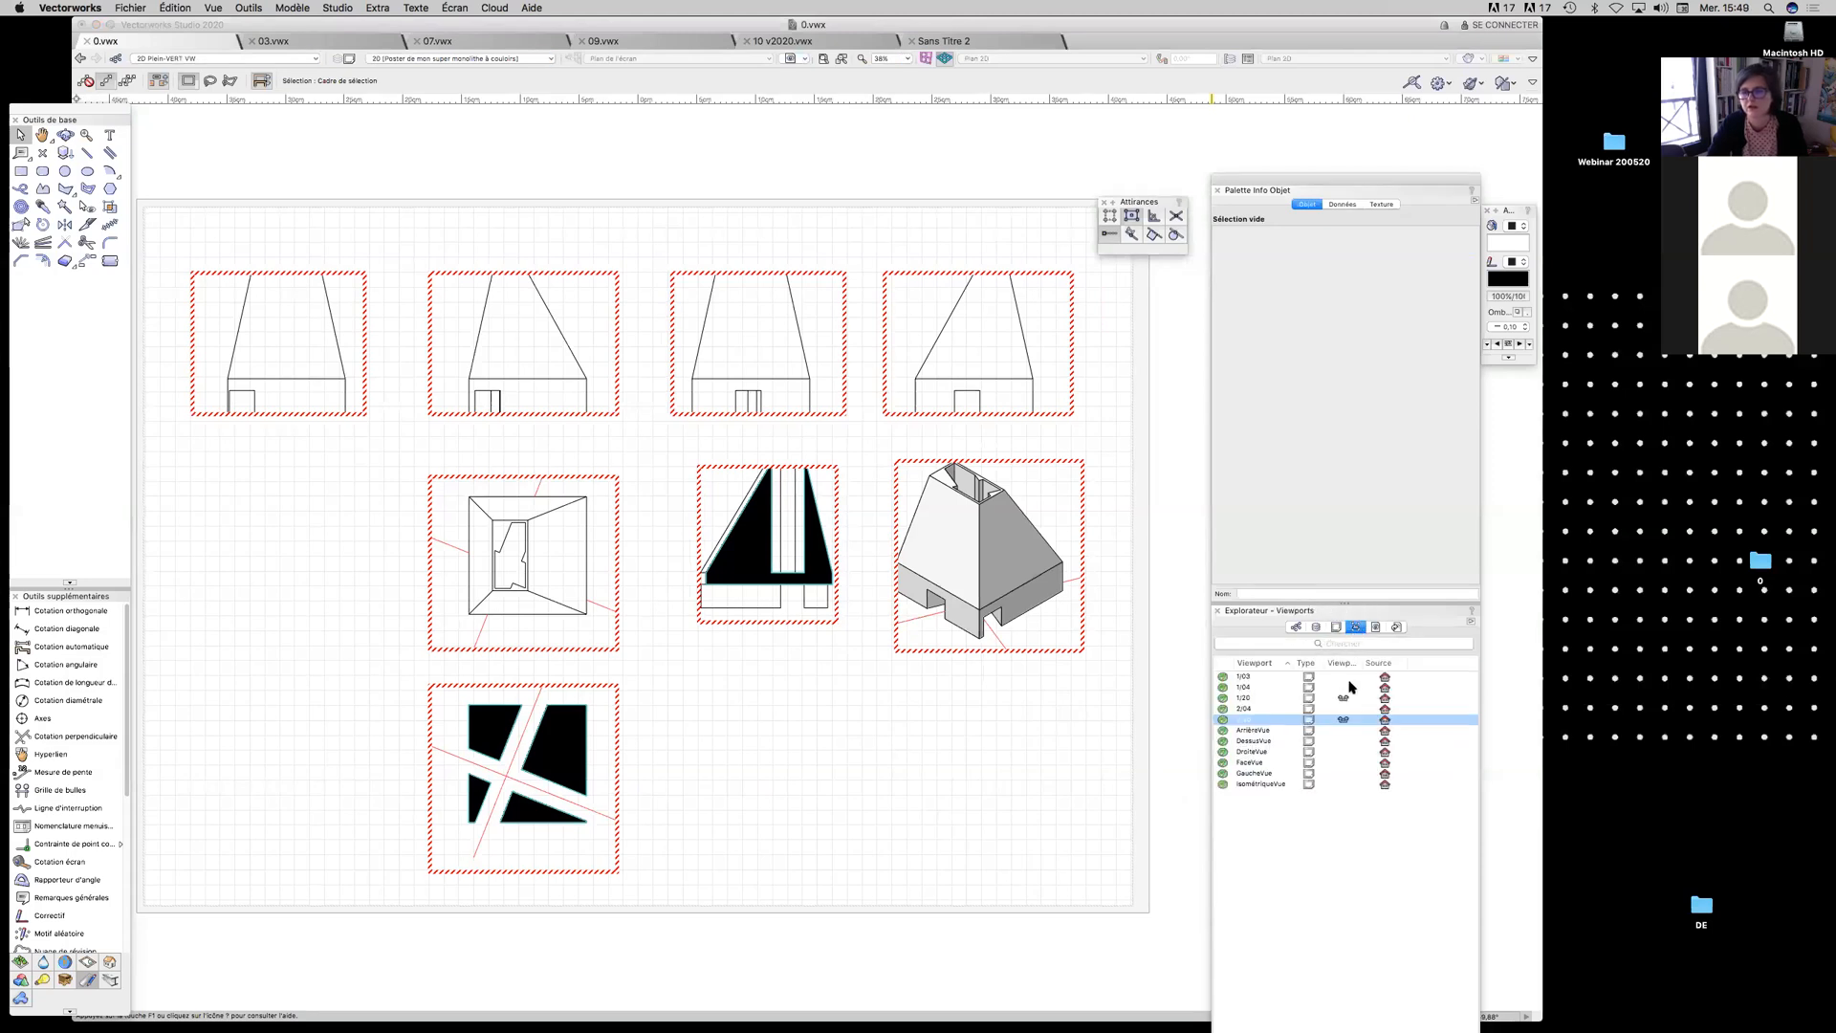
click(1273, 677)
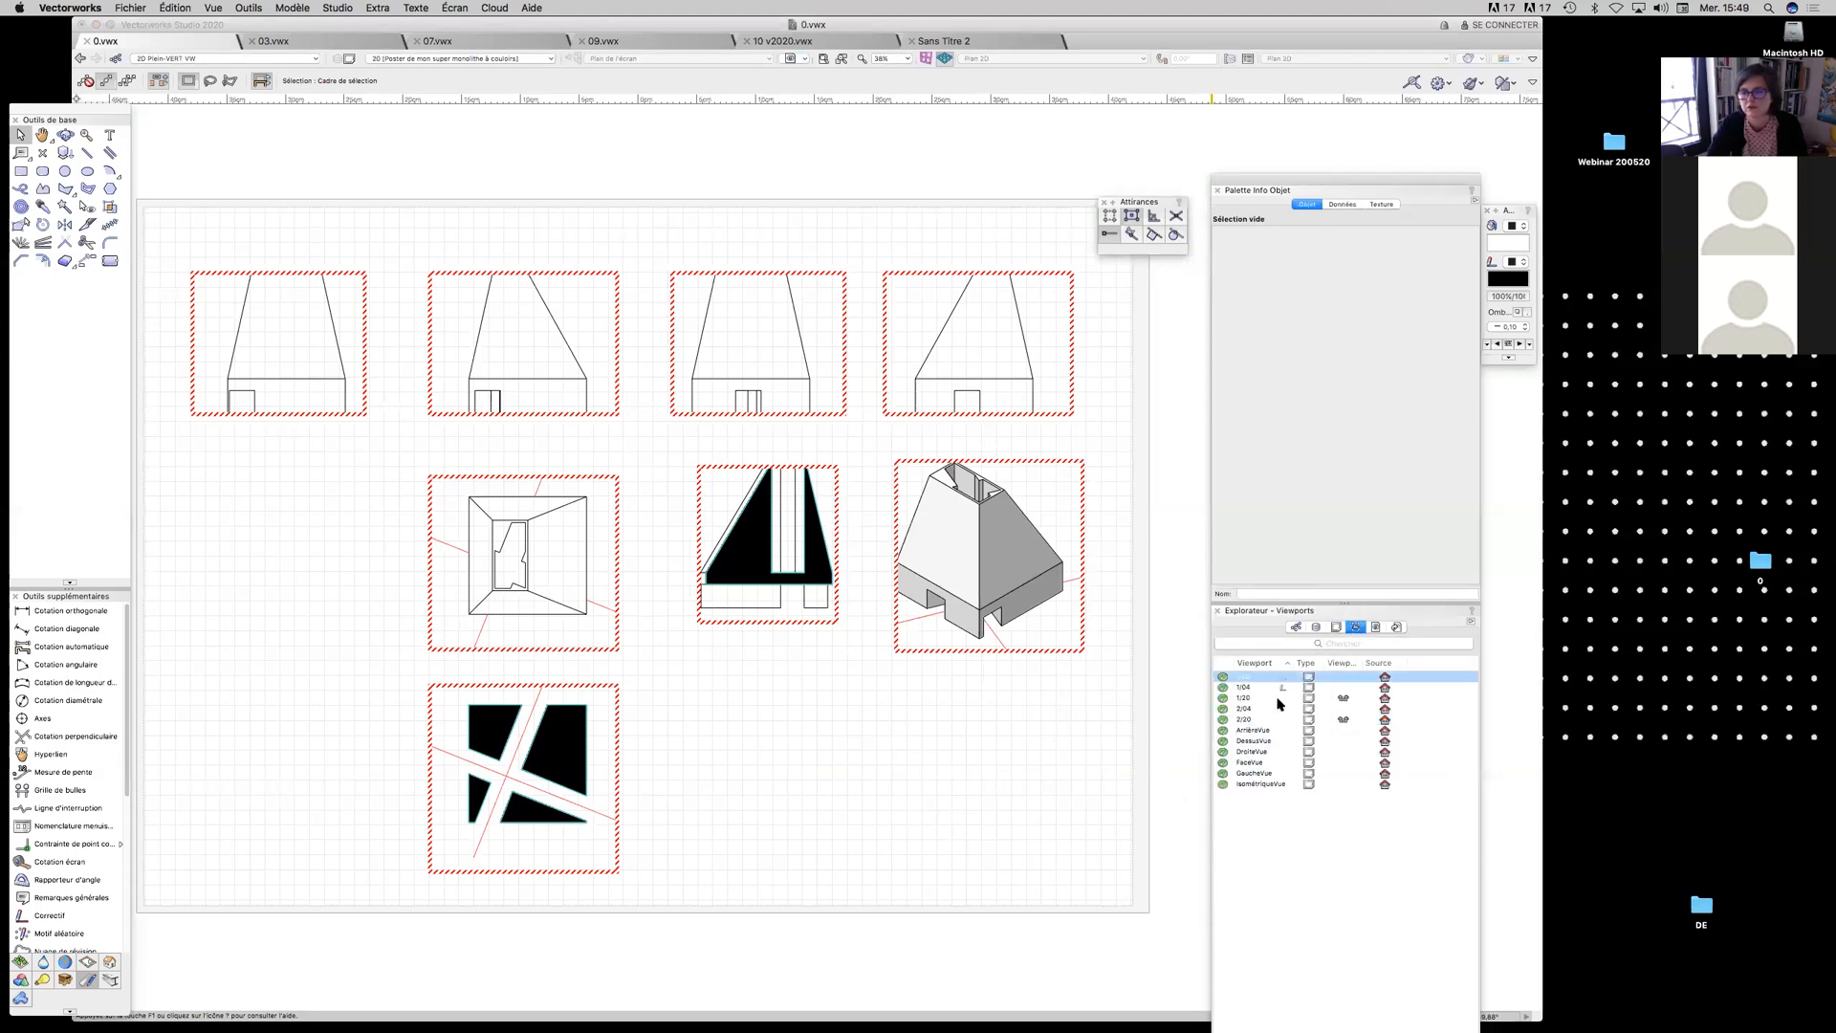
shift+click(1270, 785)
right_click(1282, 765)
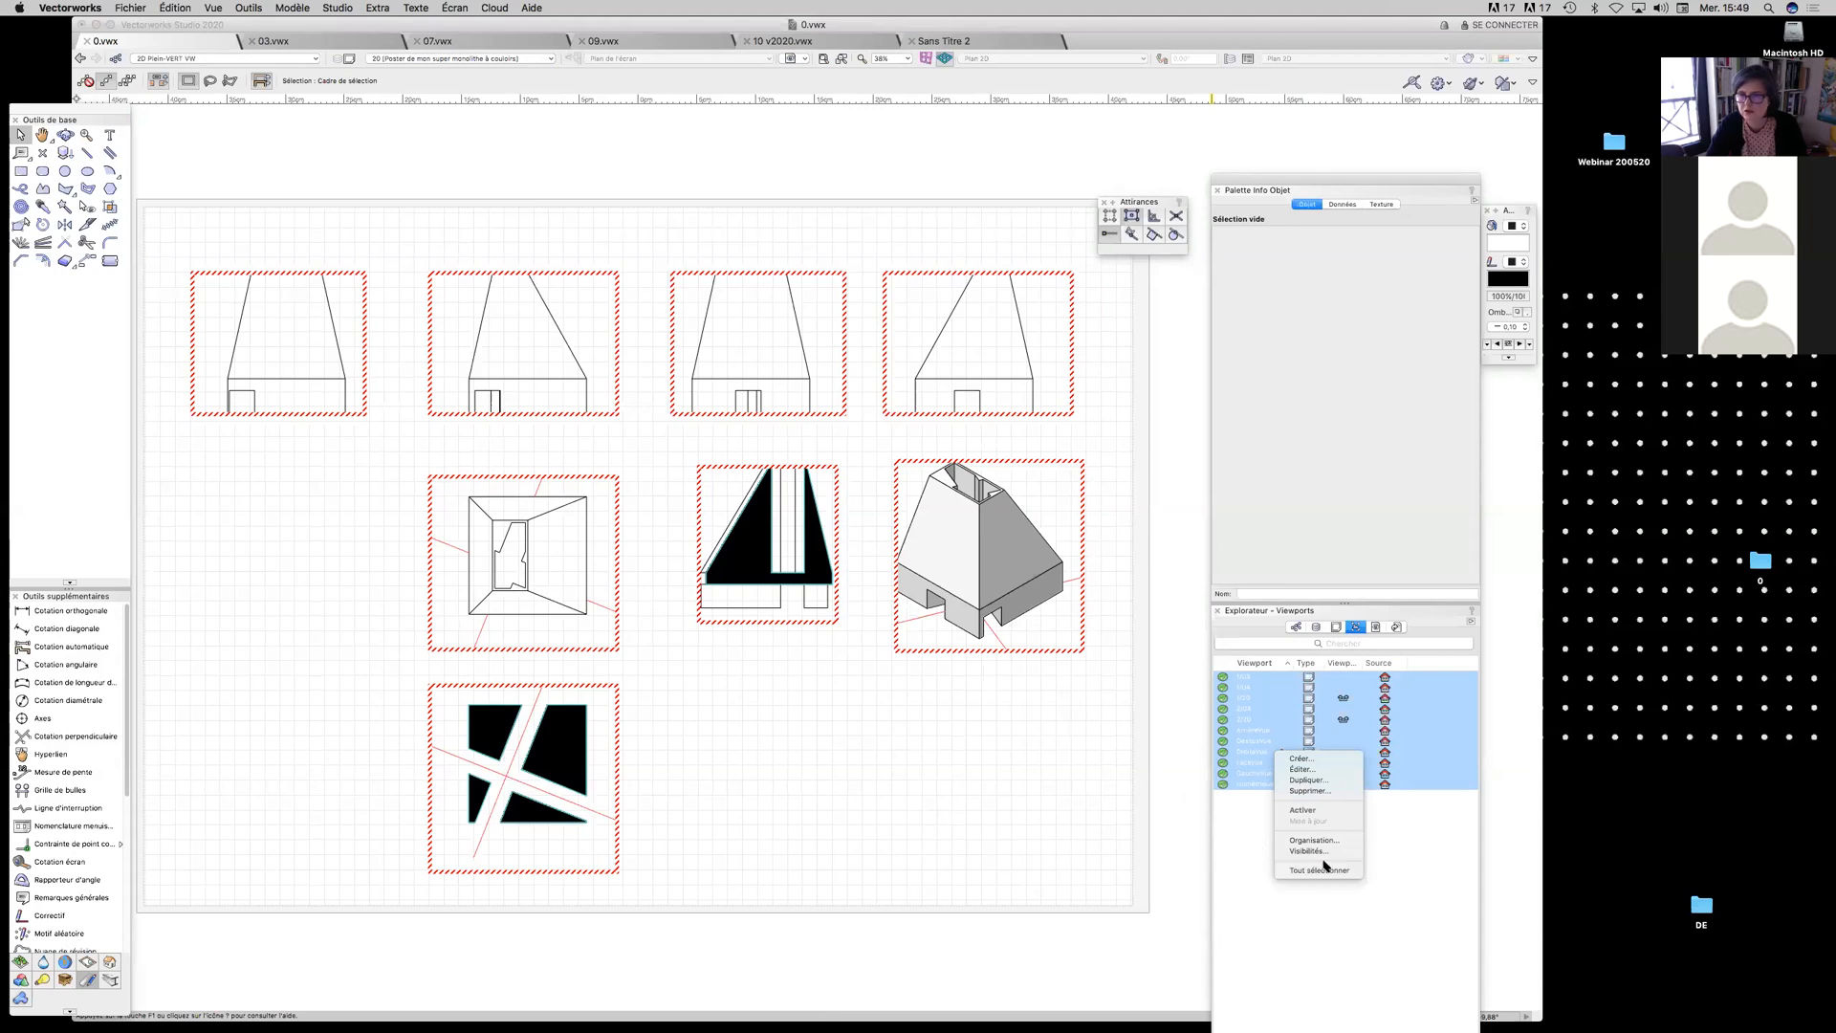
click(1237, 702)
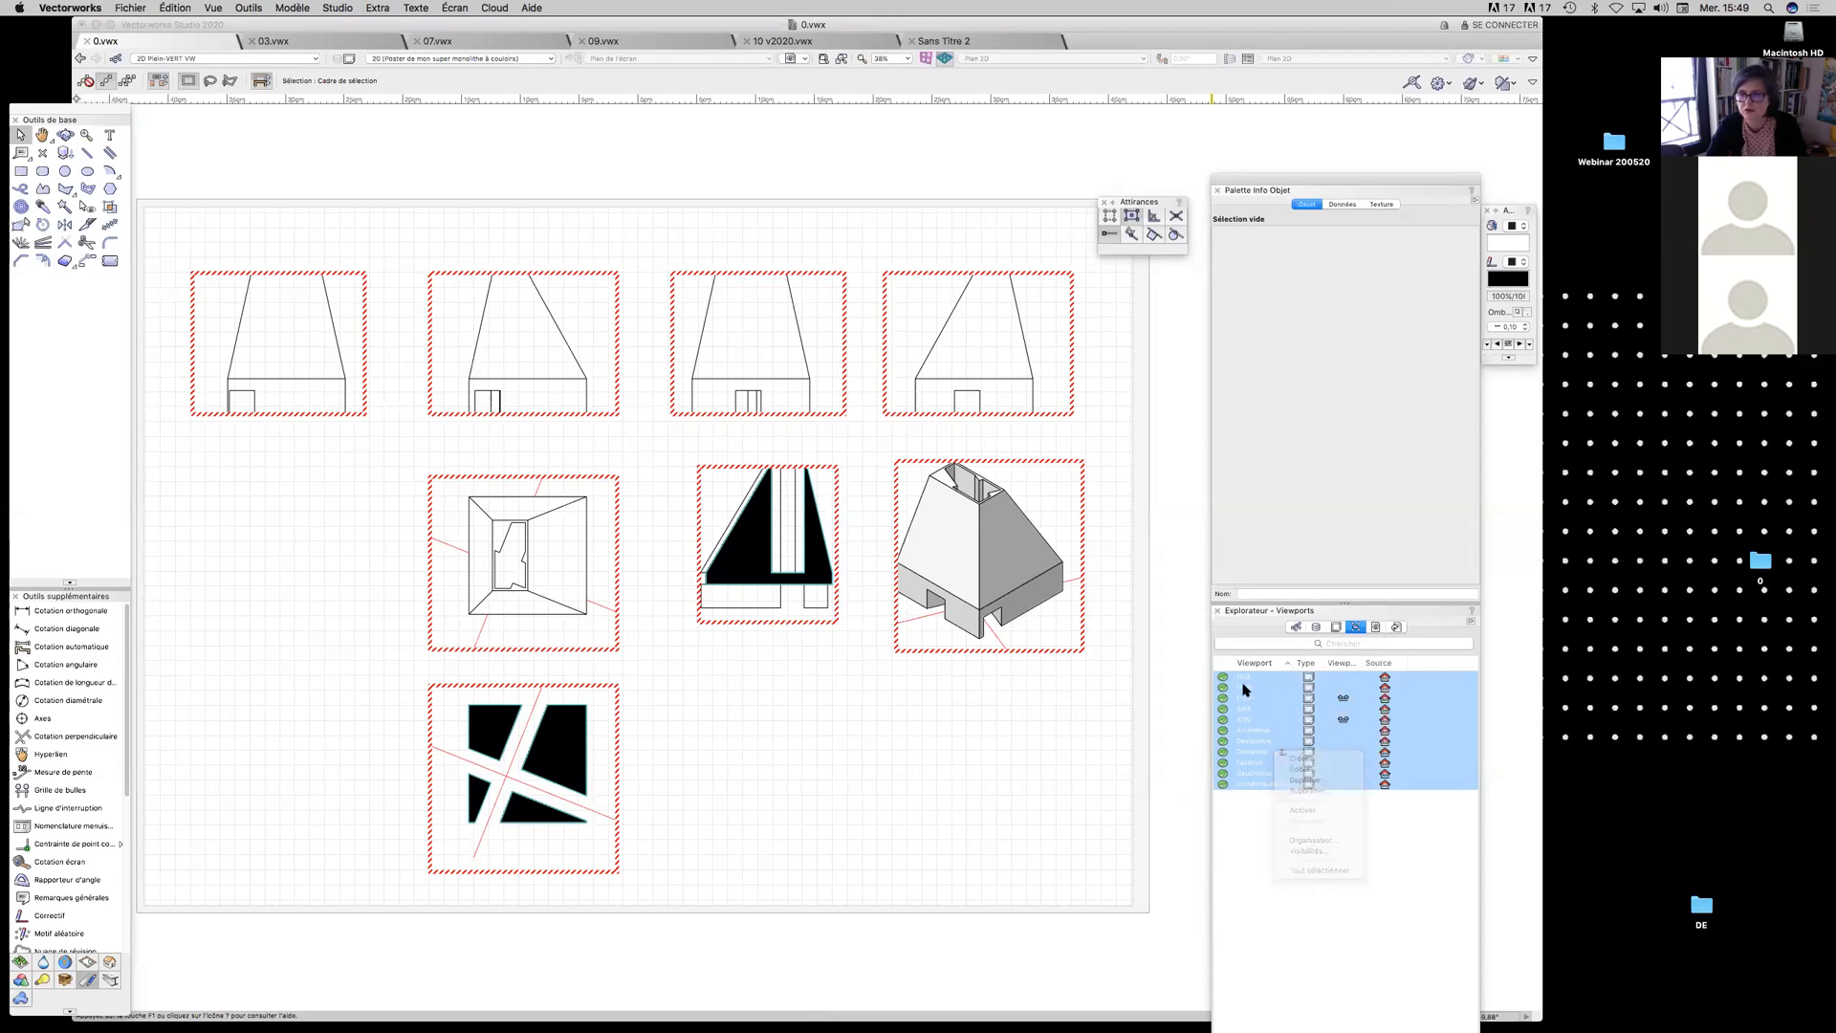
click(1344, 666)
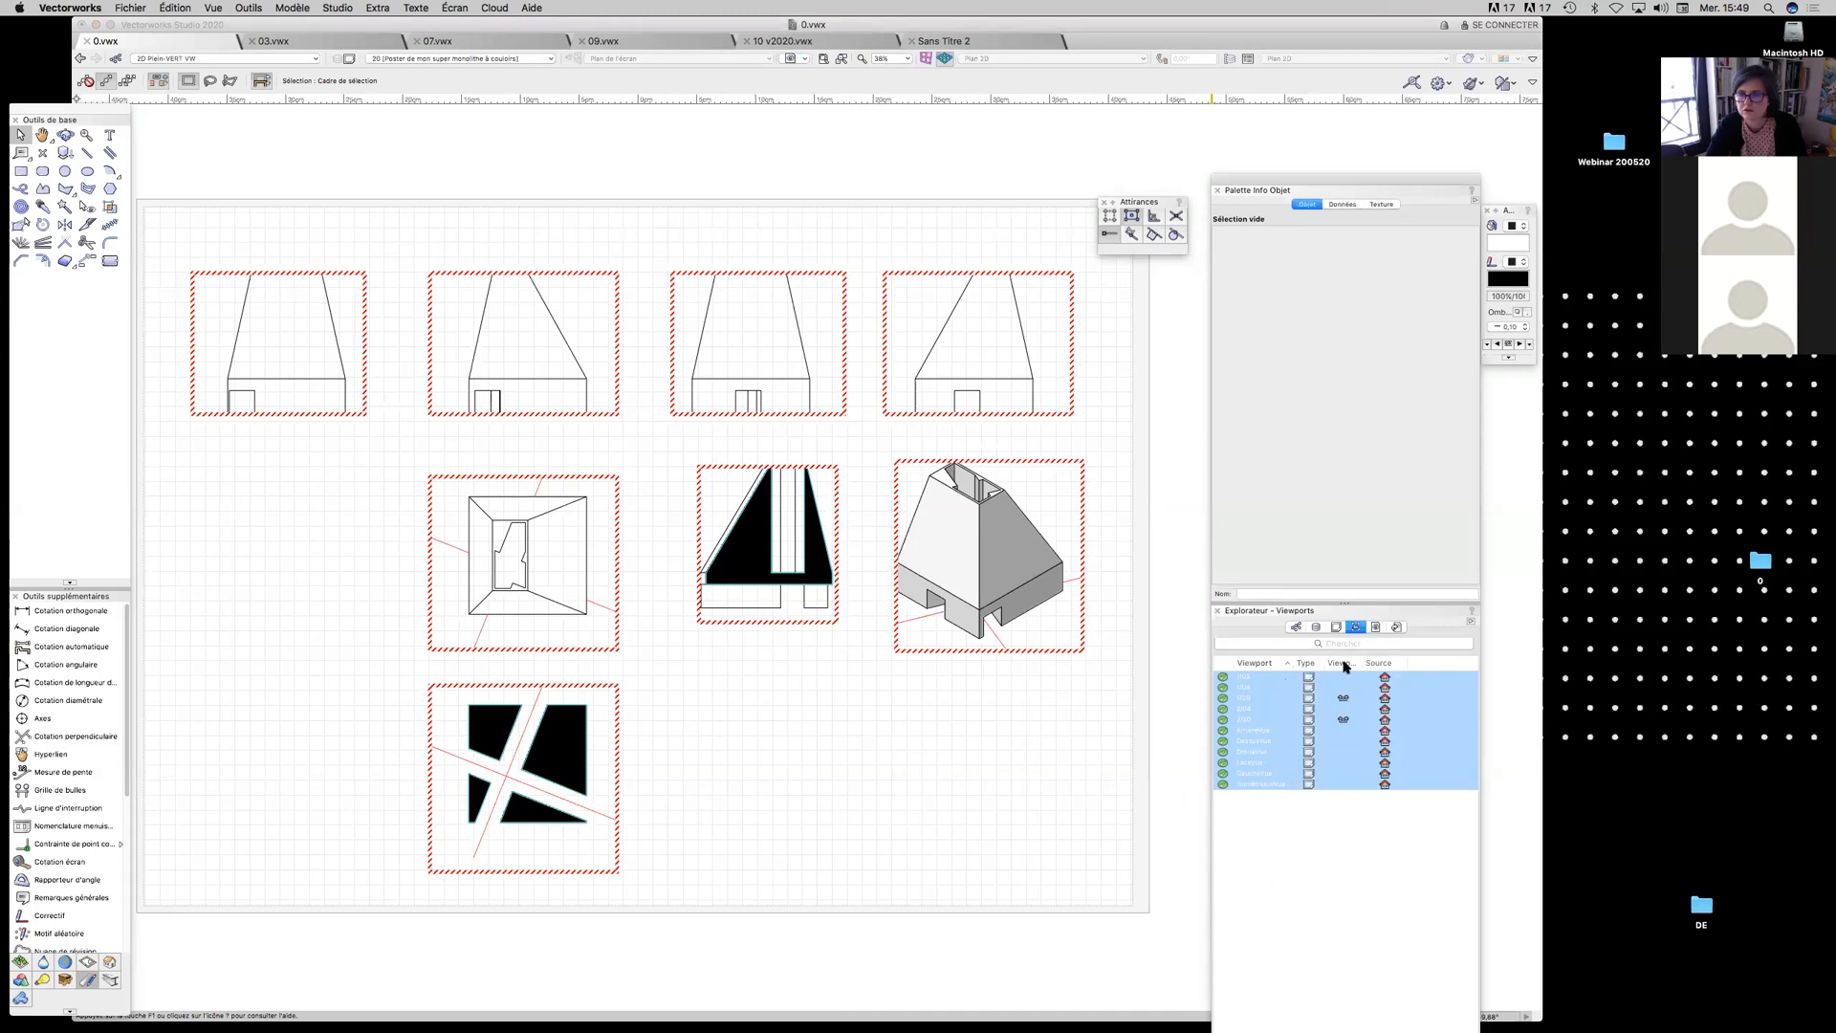
Select all the monolith viewports on the sheet and update them together
click(1042, 782)
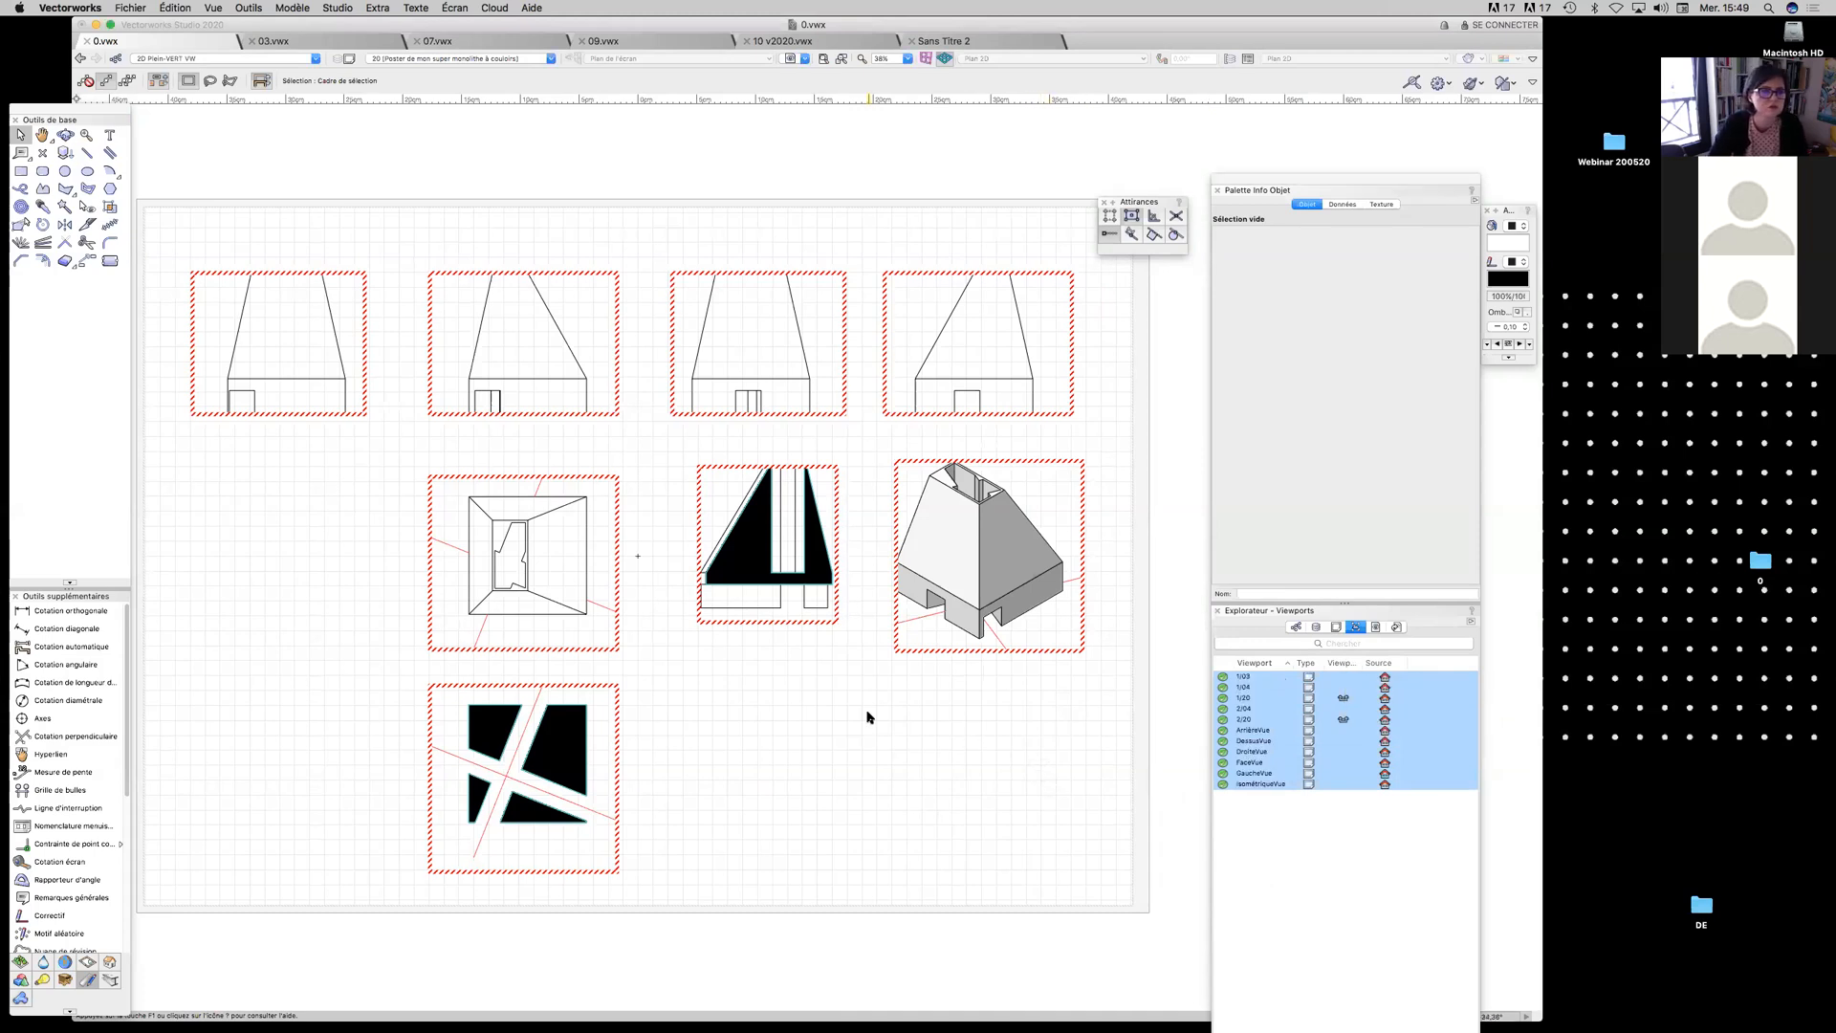
key(super+a)
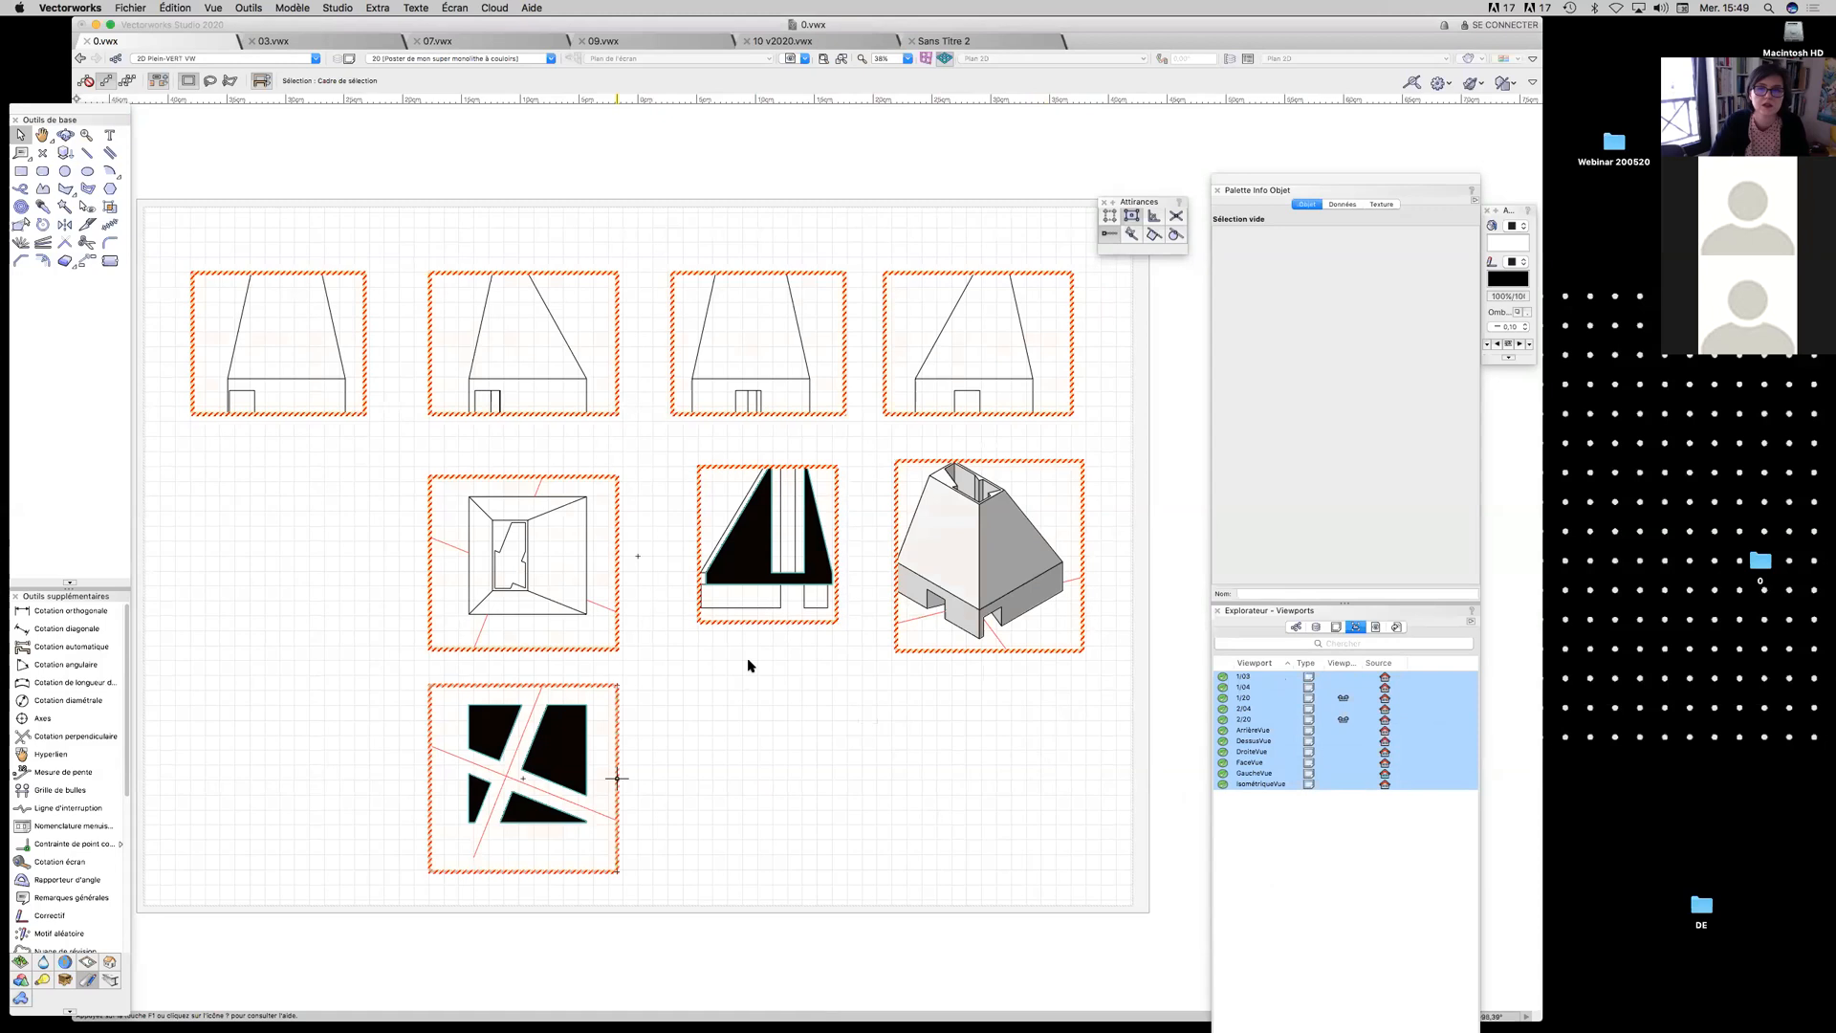
click(1330, 331)
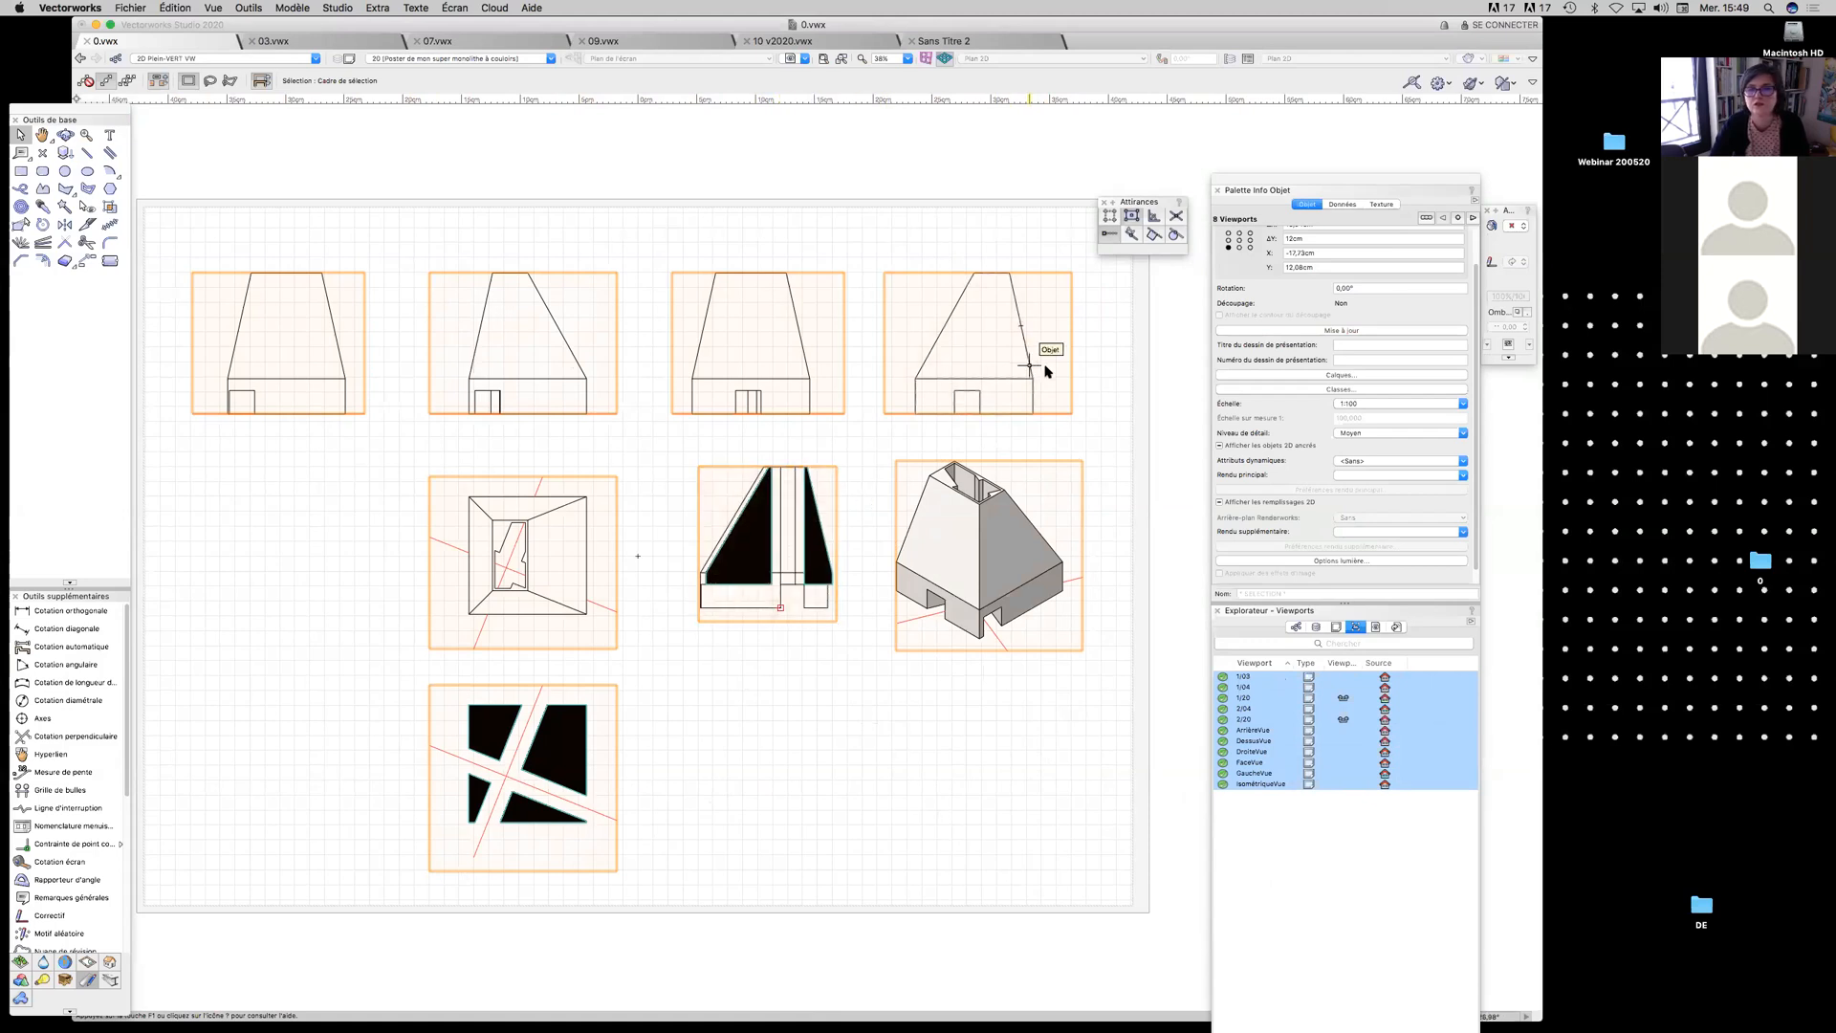
Set the main render mode of the four elevation viewports to Lignes cachées en pointillé and update them
drag(196, 247, 1191, 442)
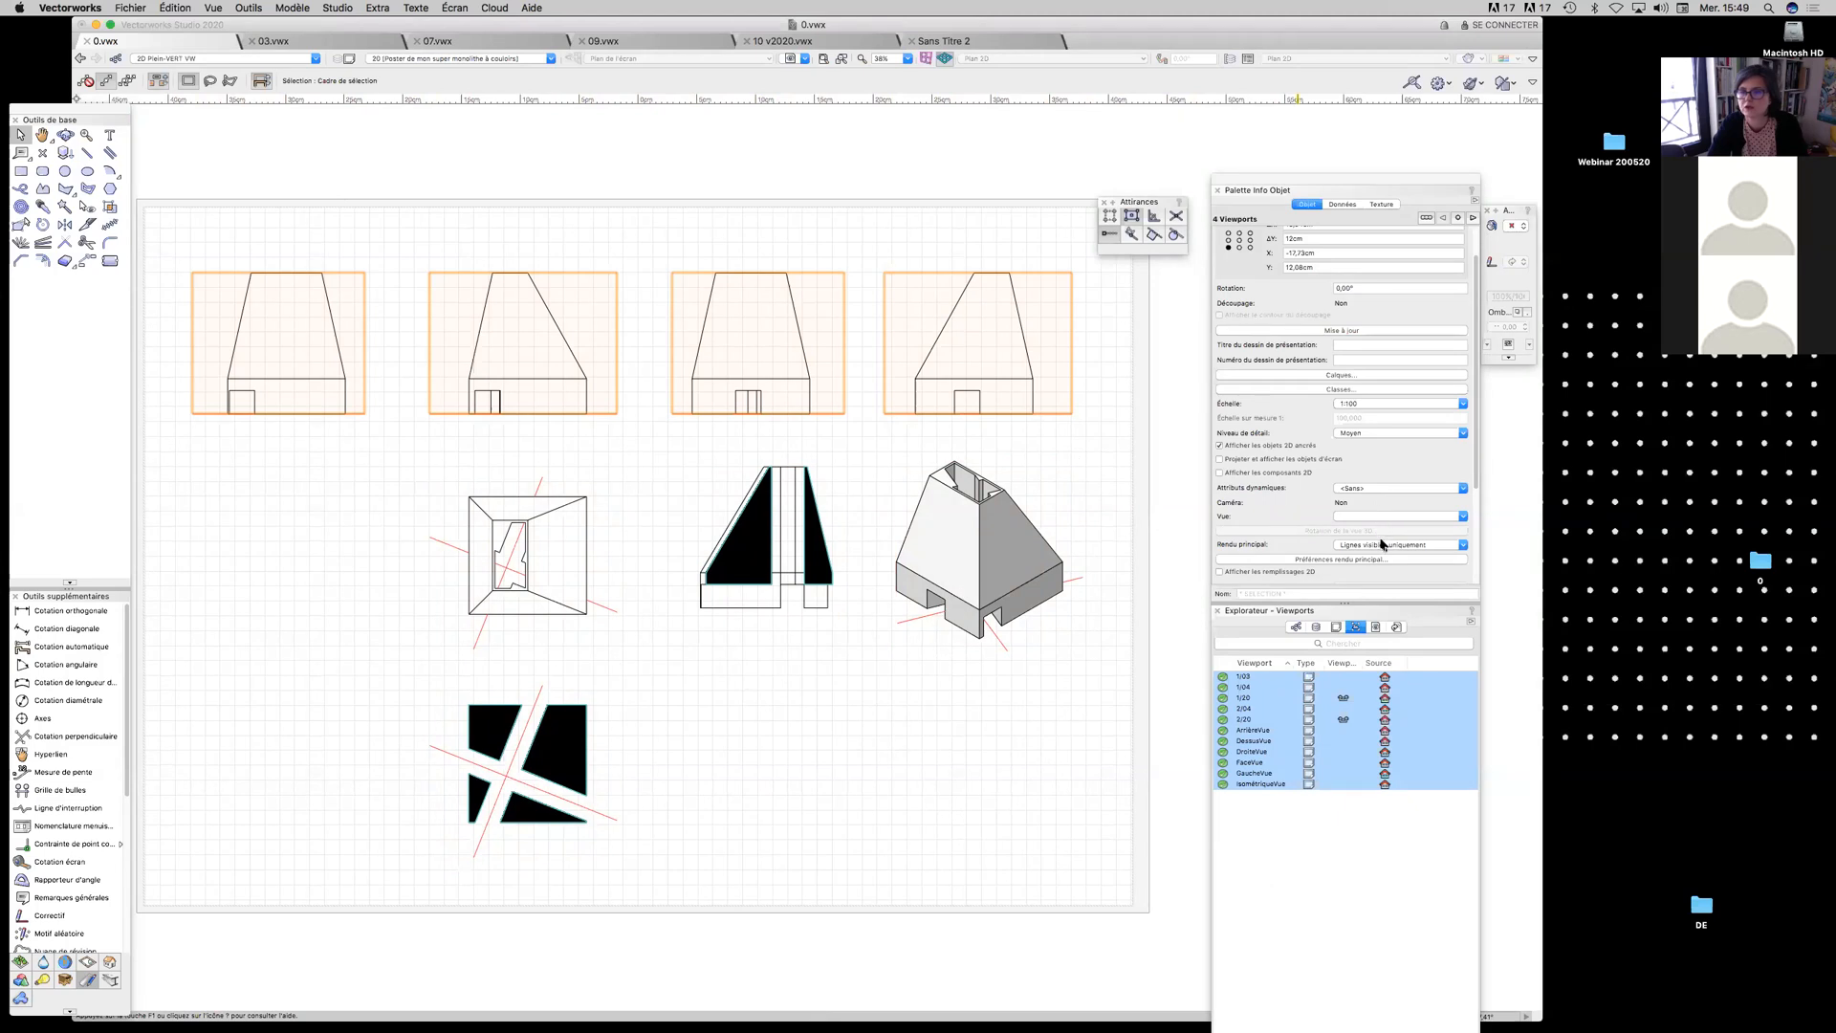
click(1383, 546)
click(1415, 644)
click(1351, 330)
click(252, 542)
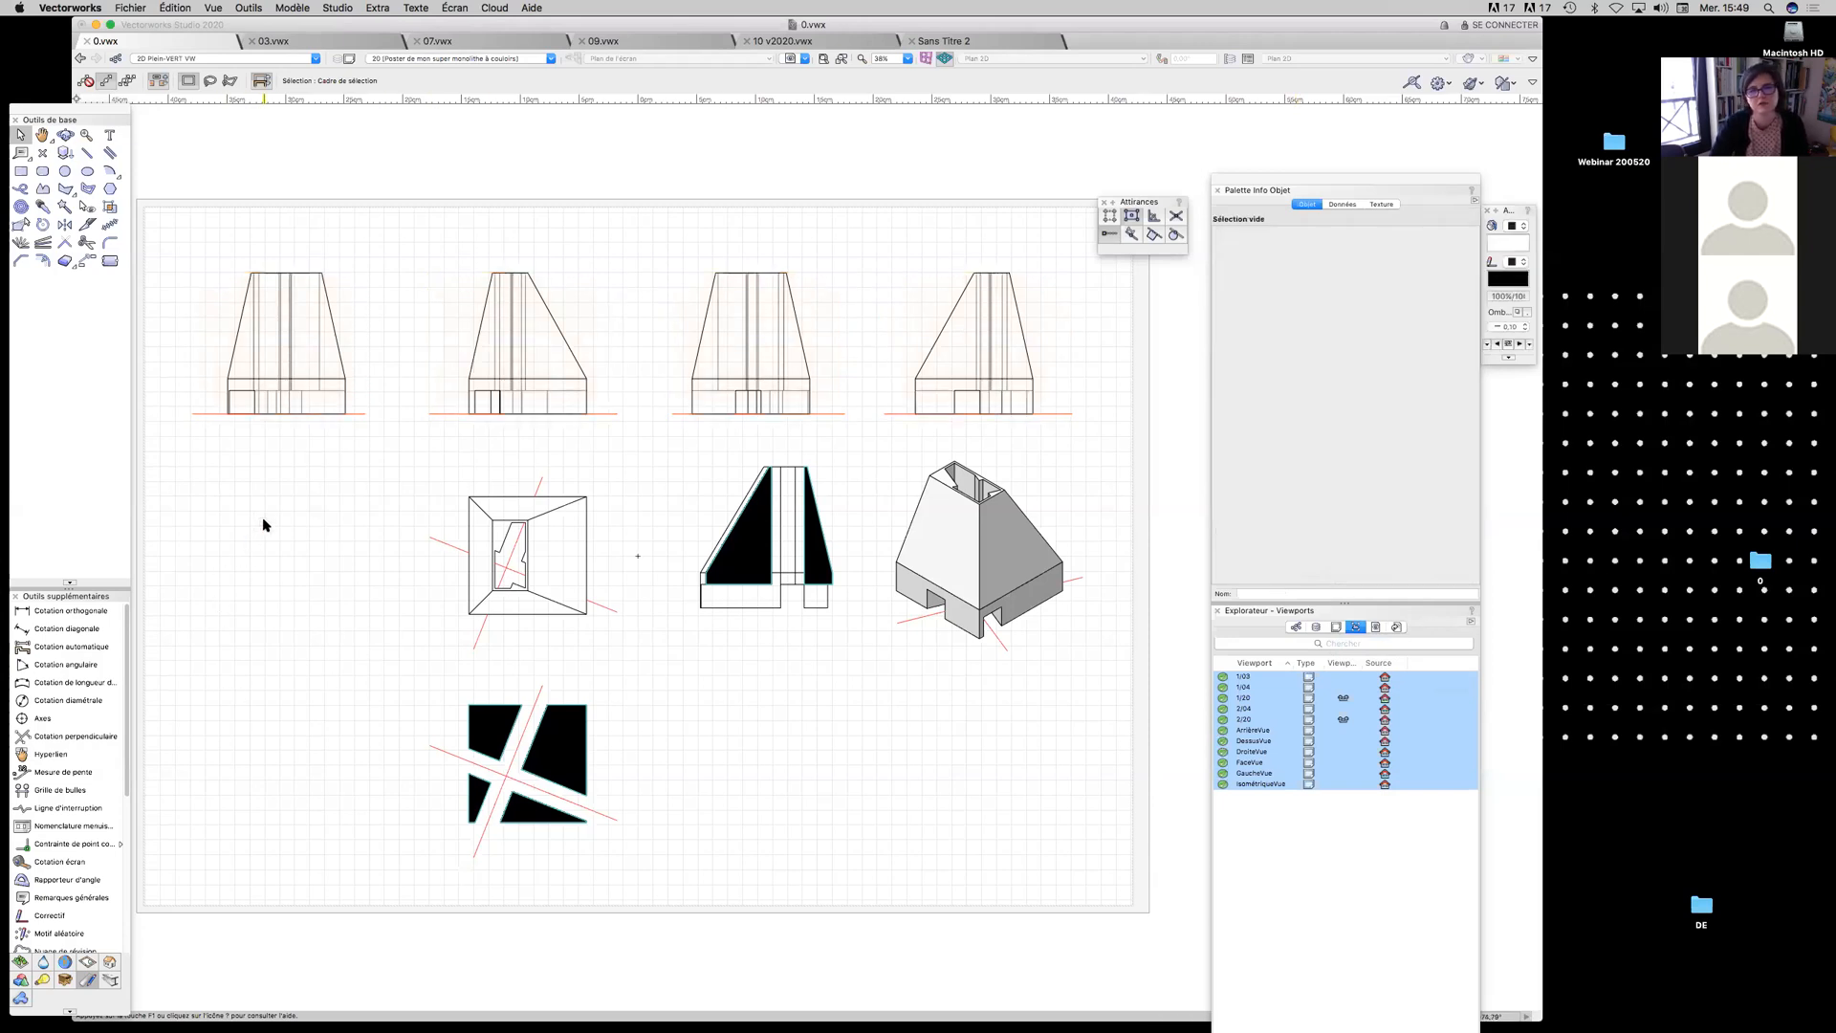
Open the front elevation viewport for editing its annotations
click(512, 404)
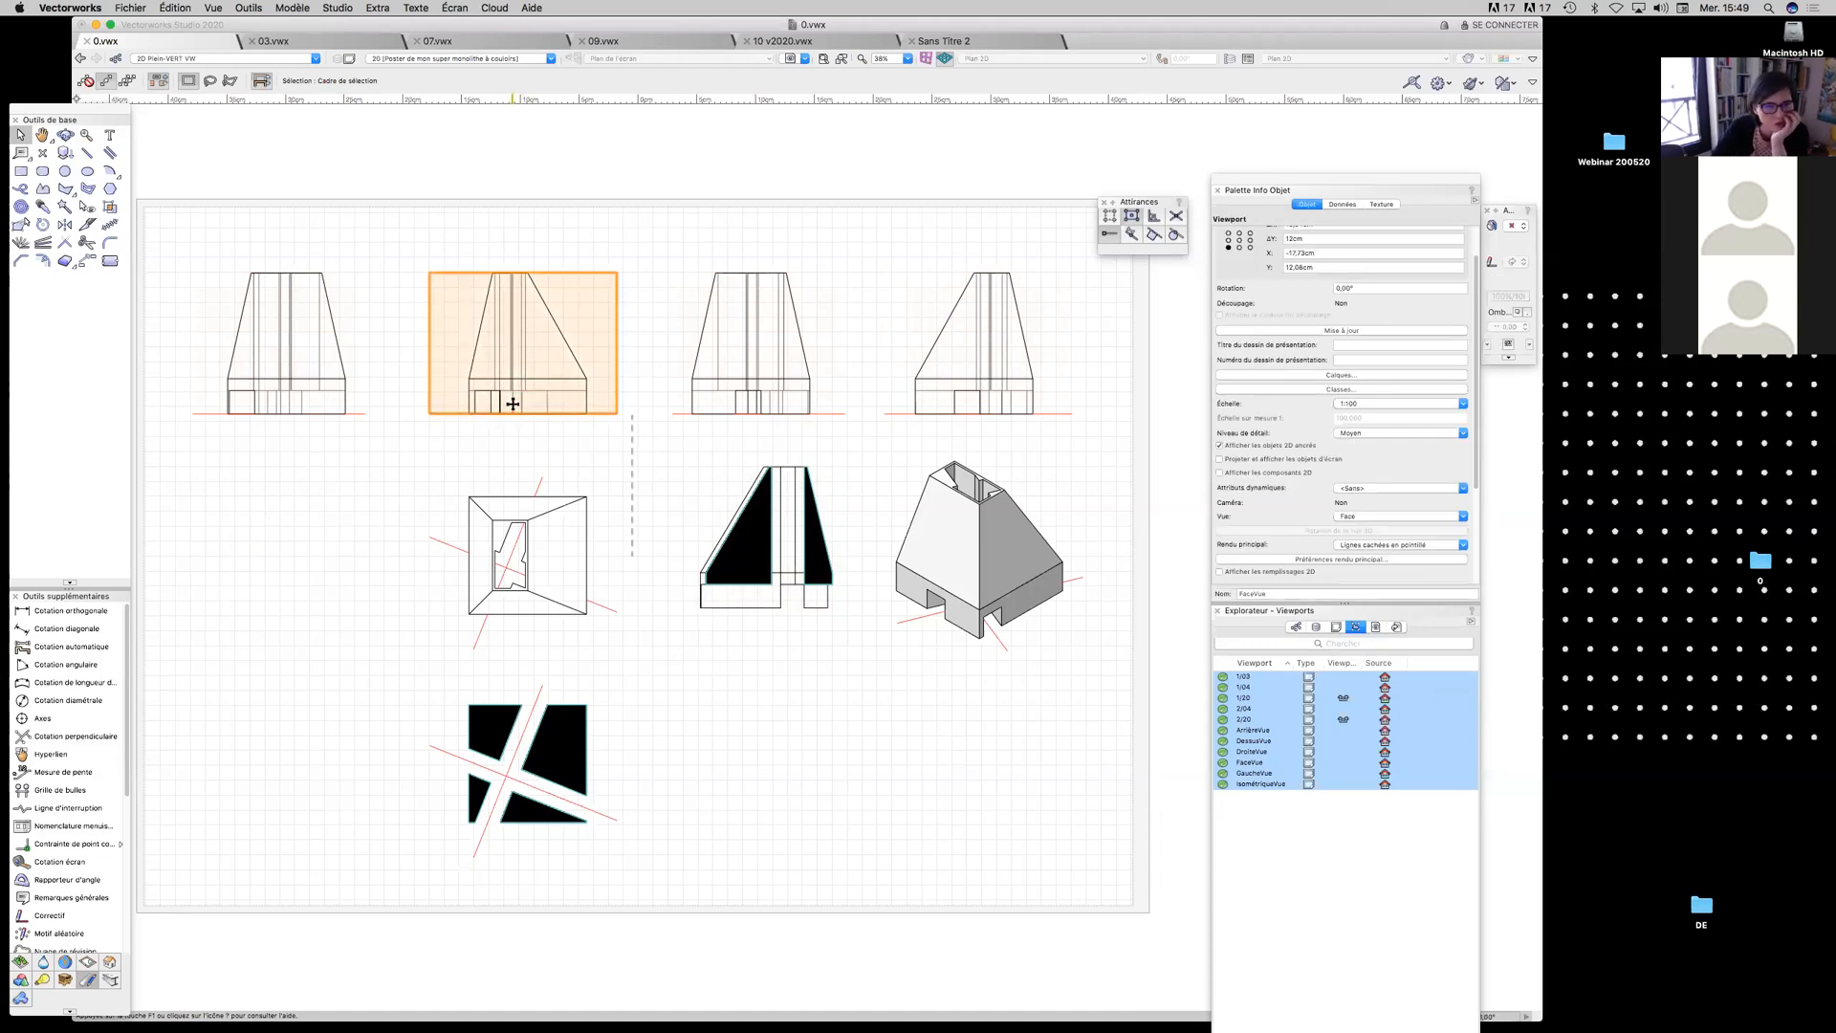
double_click(509, 400)
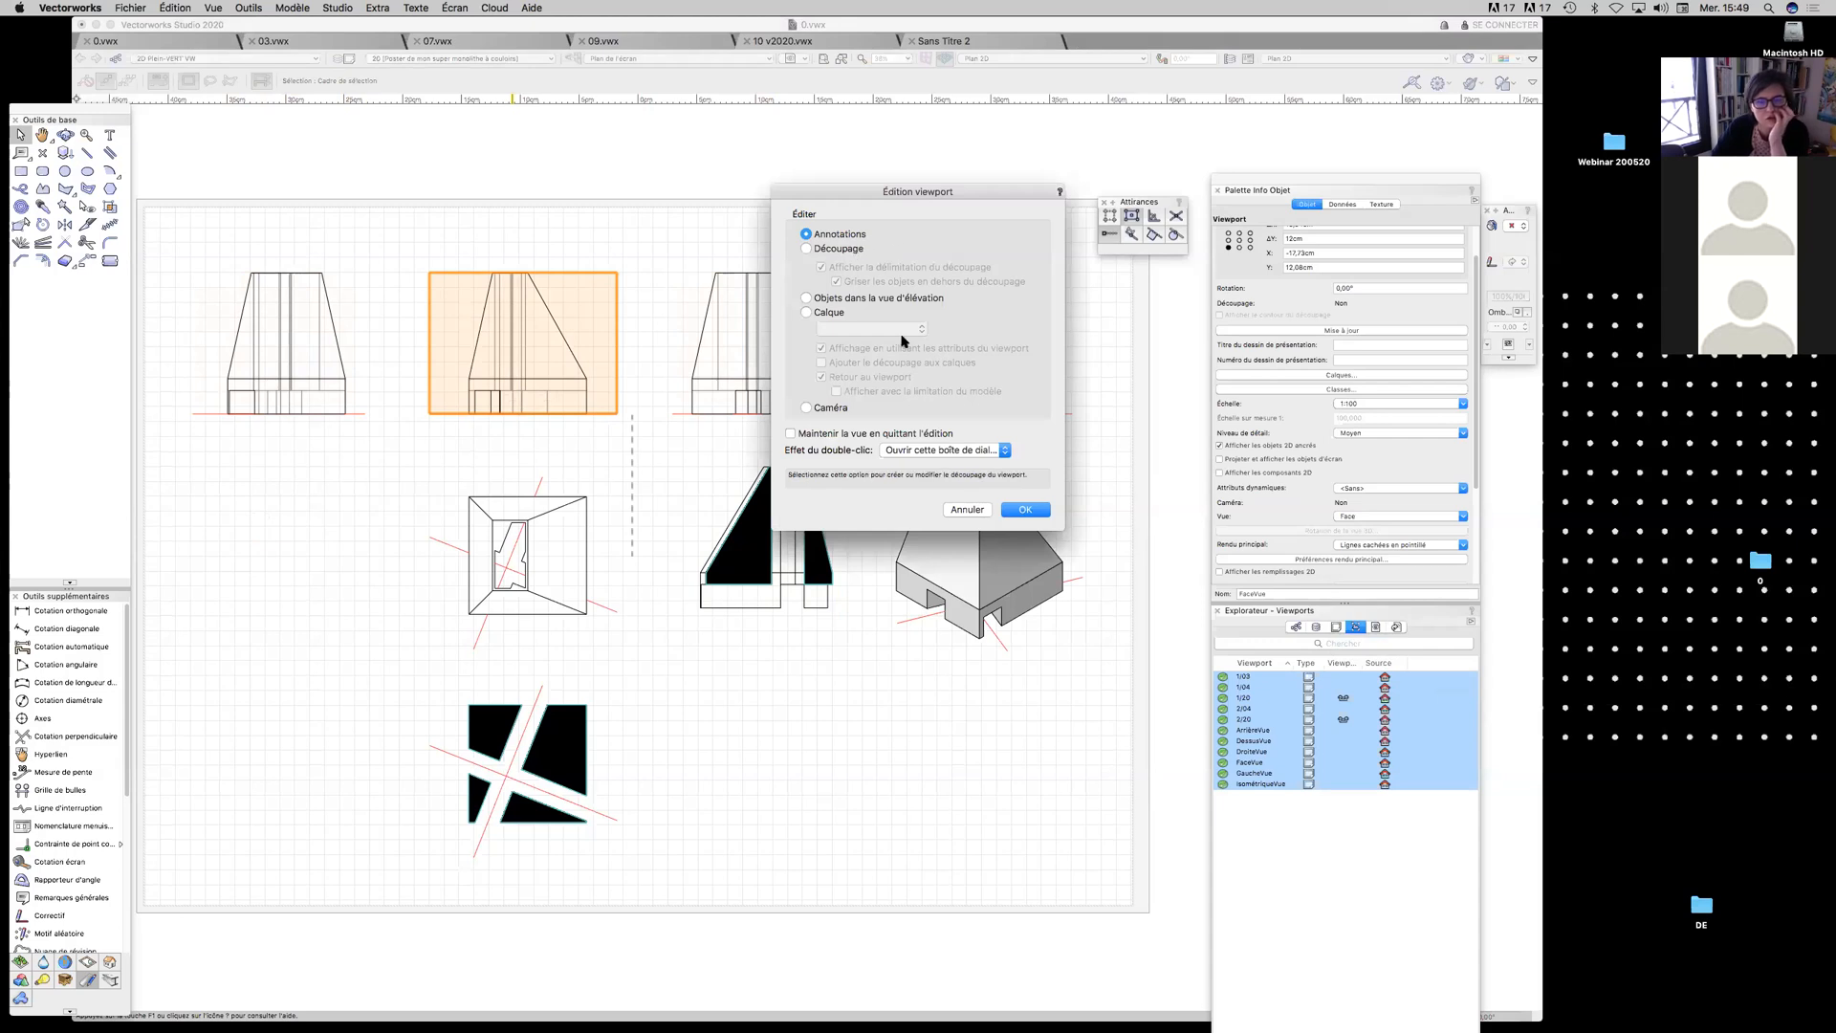
click(1025, 509)
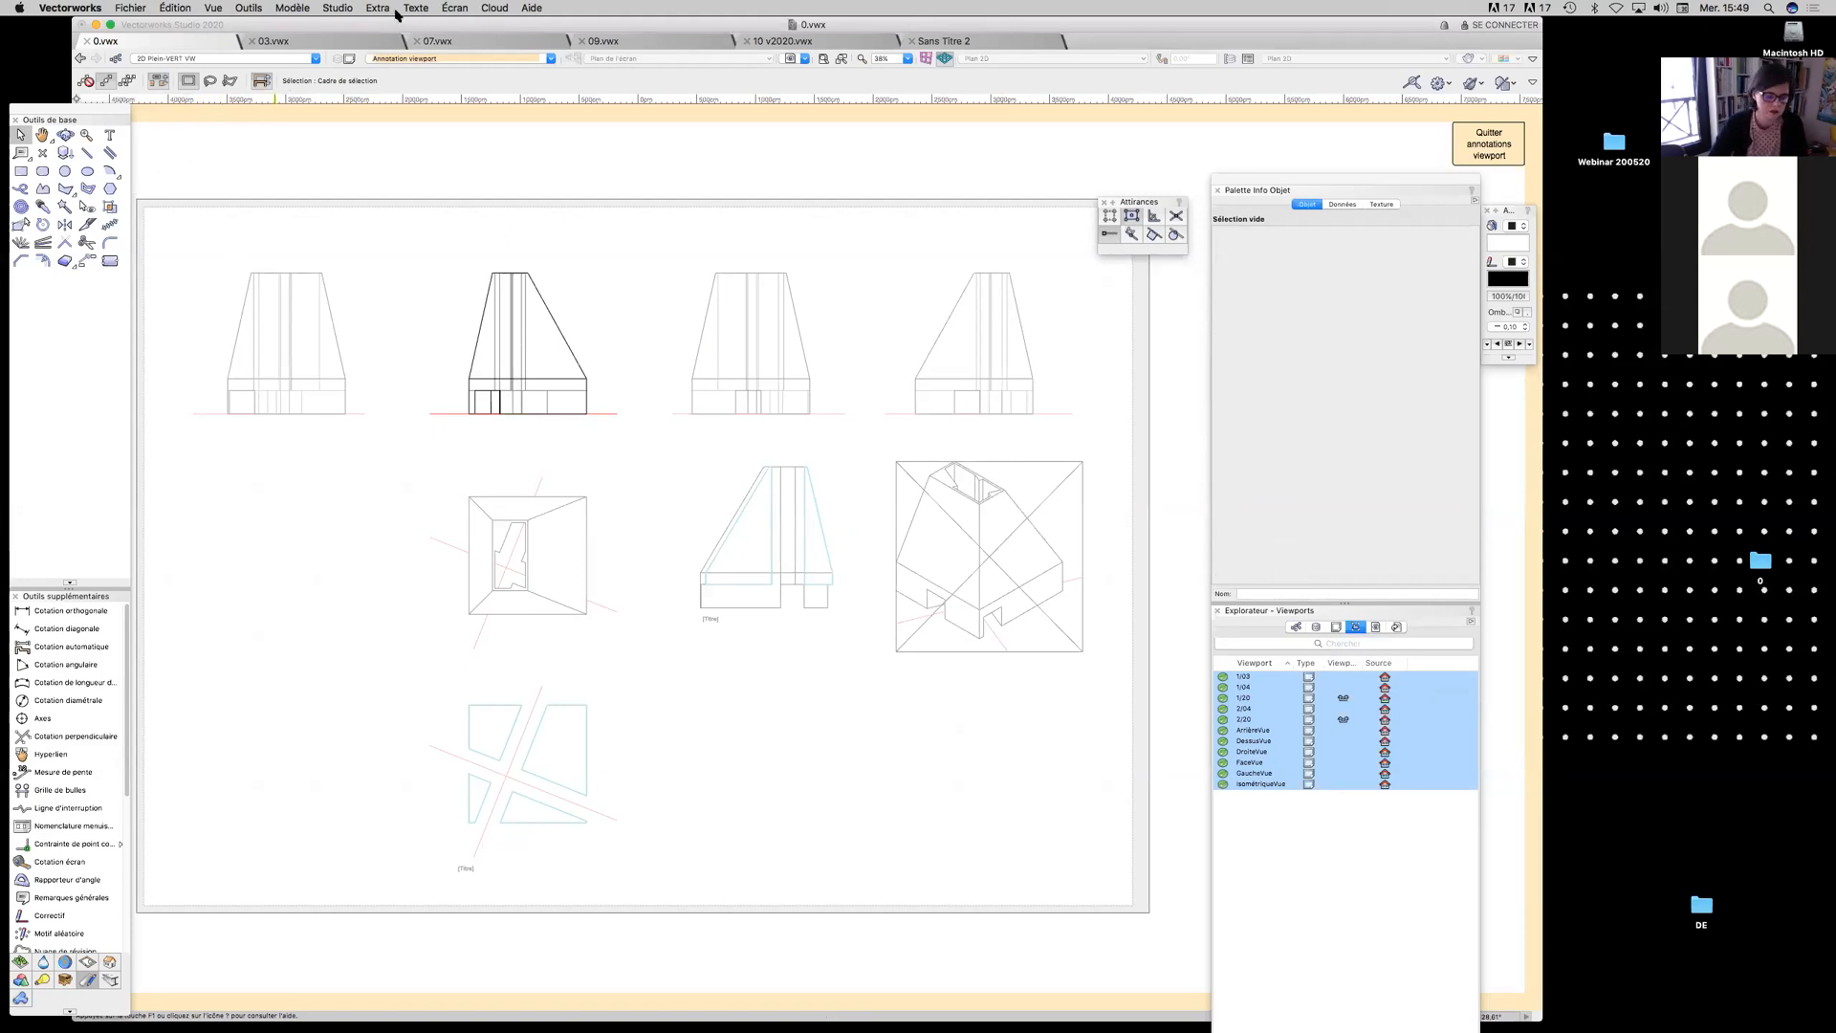
Display the Resource Manager over the sheet and enlarge it until the resource type filter shows
key(super+r)
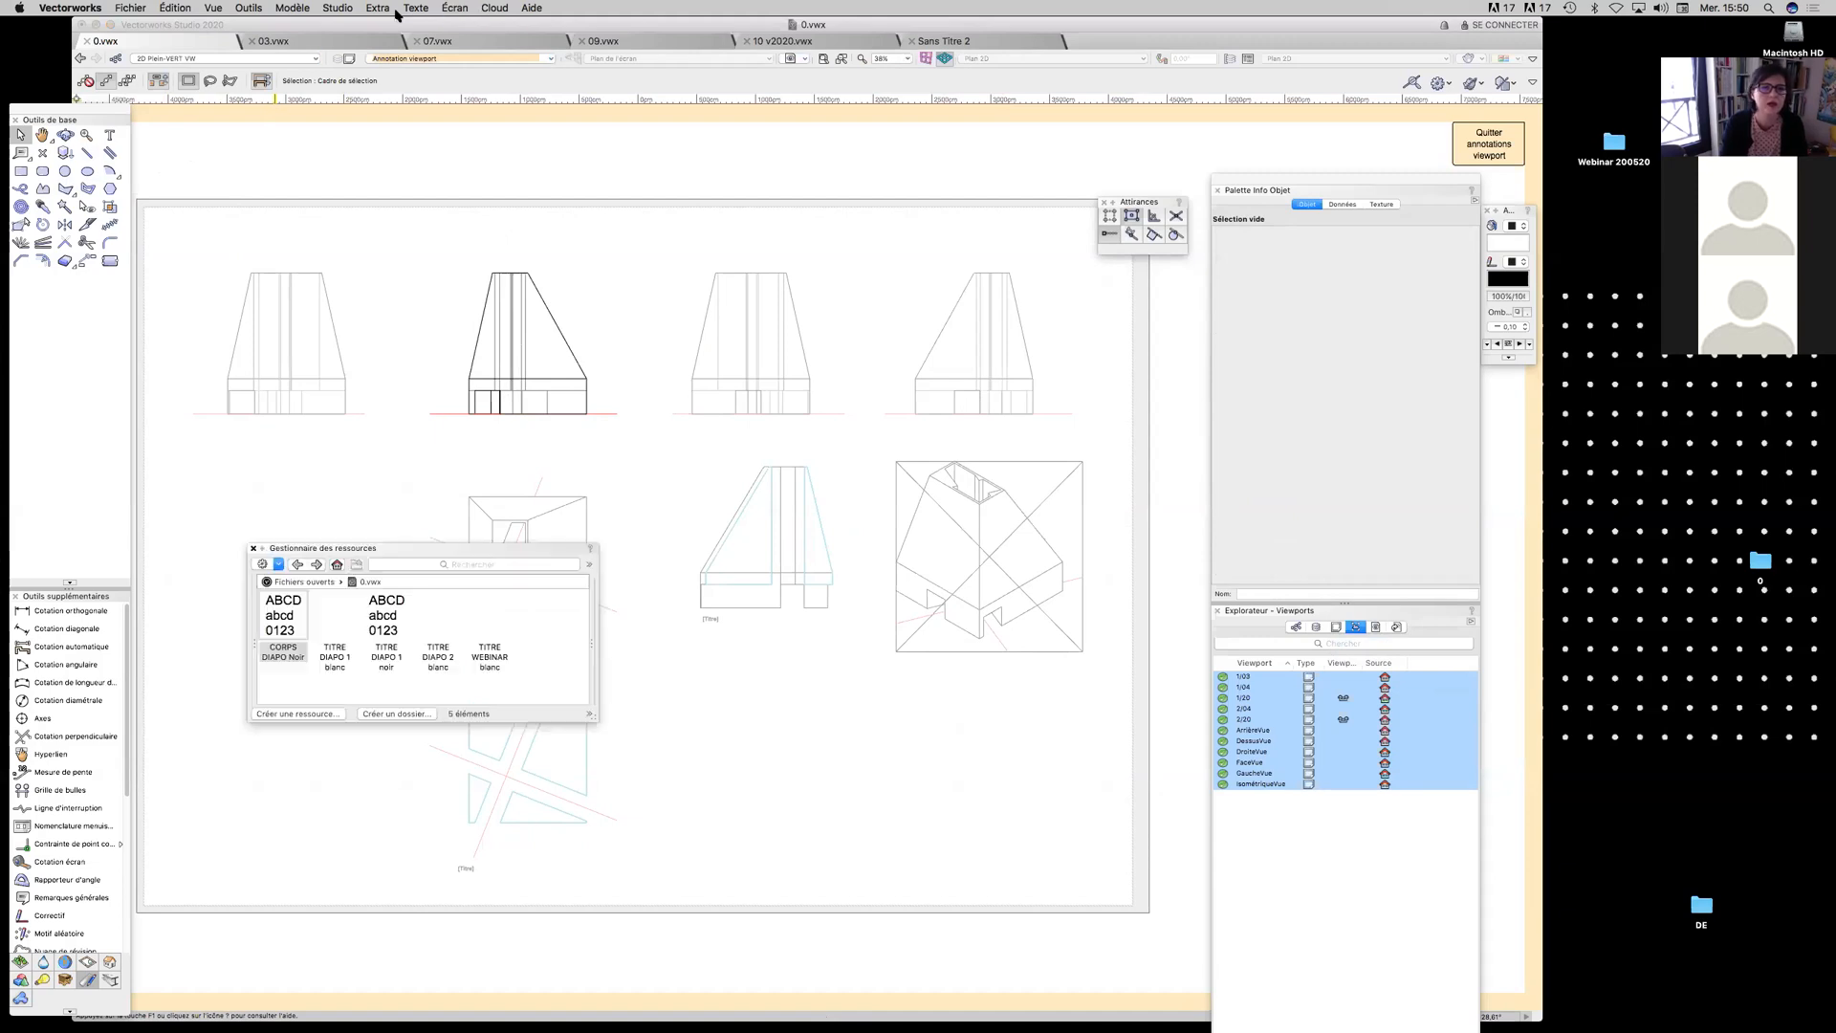
drag(351, 549, 670, 166)
drag(913, 333, 1024, 545)
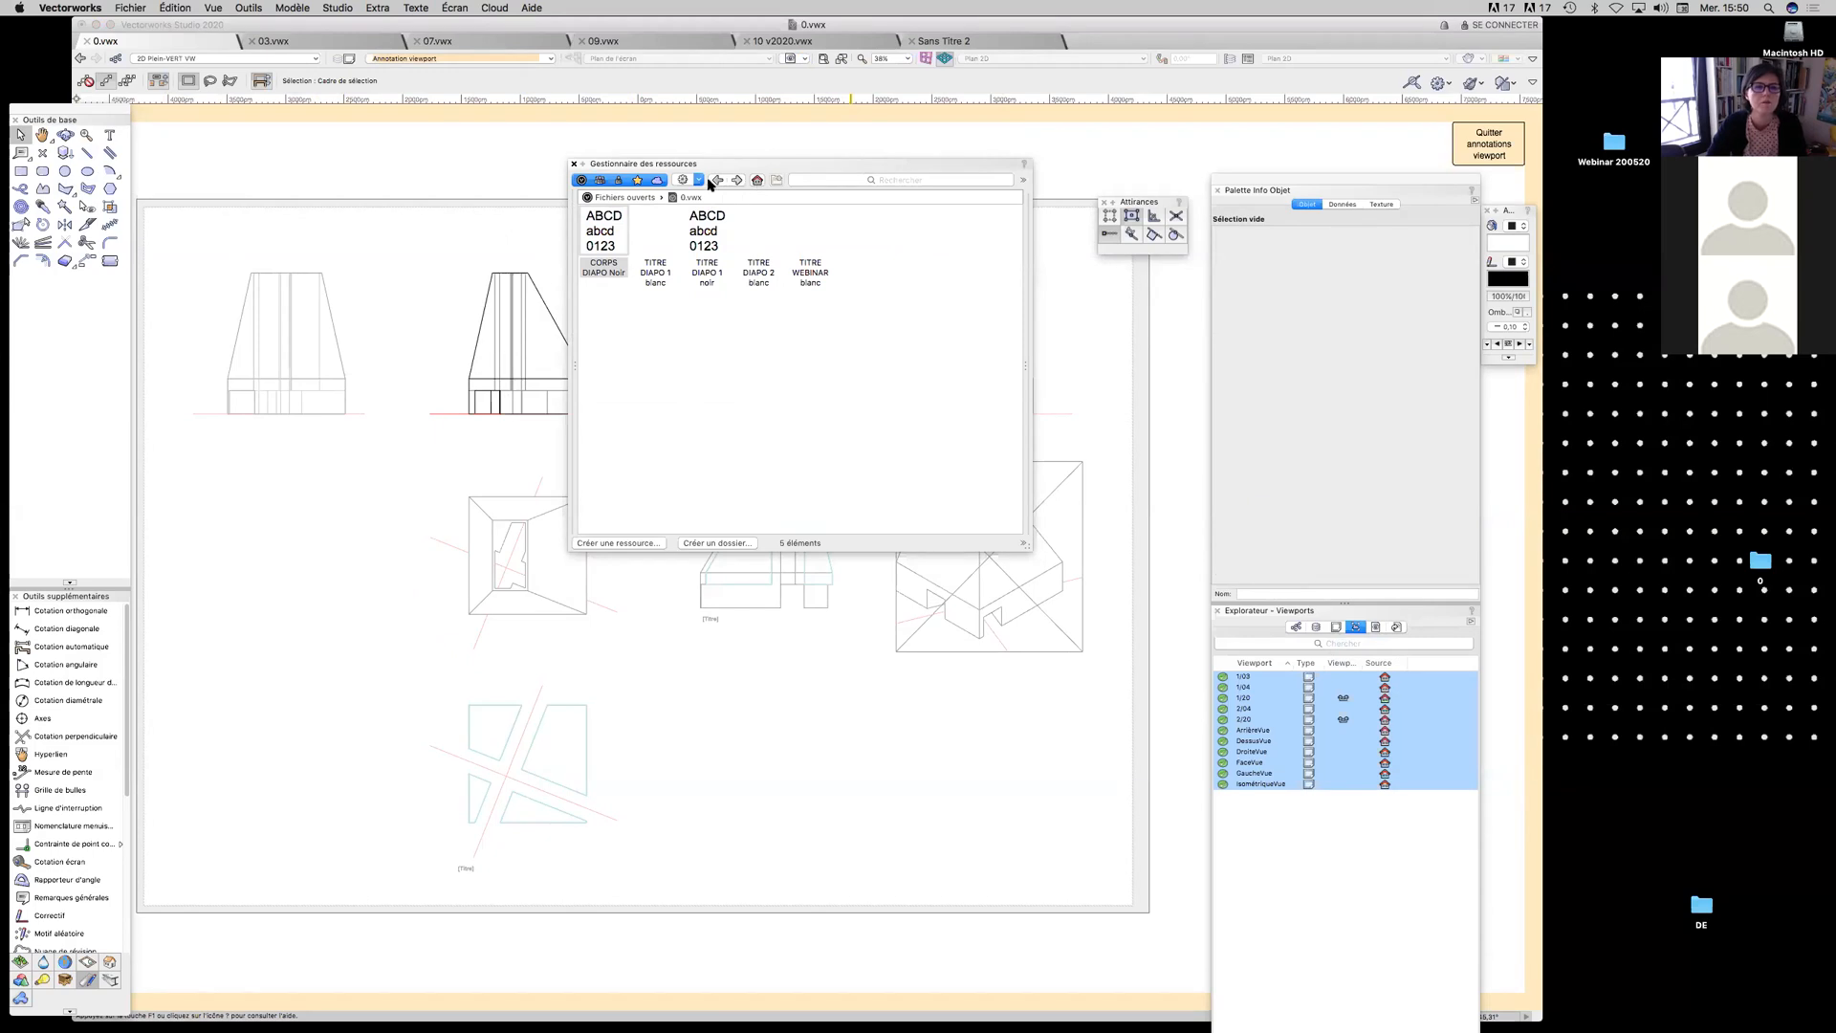
click(574, 165)
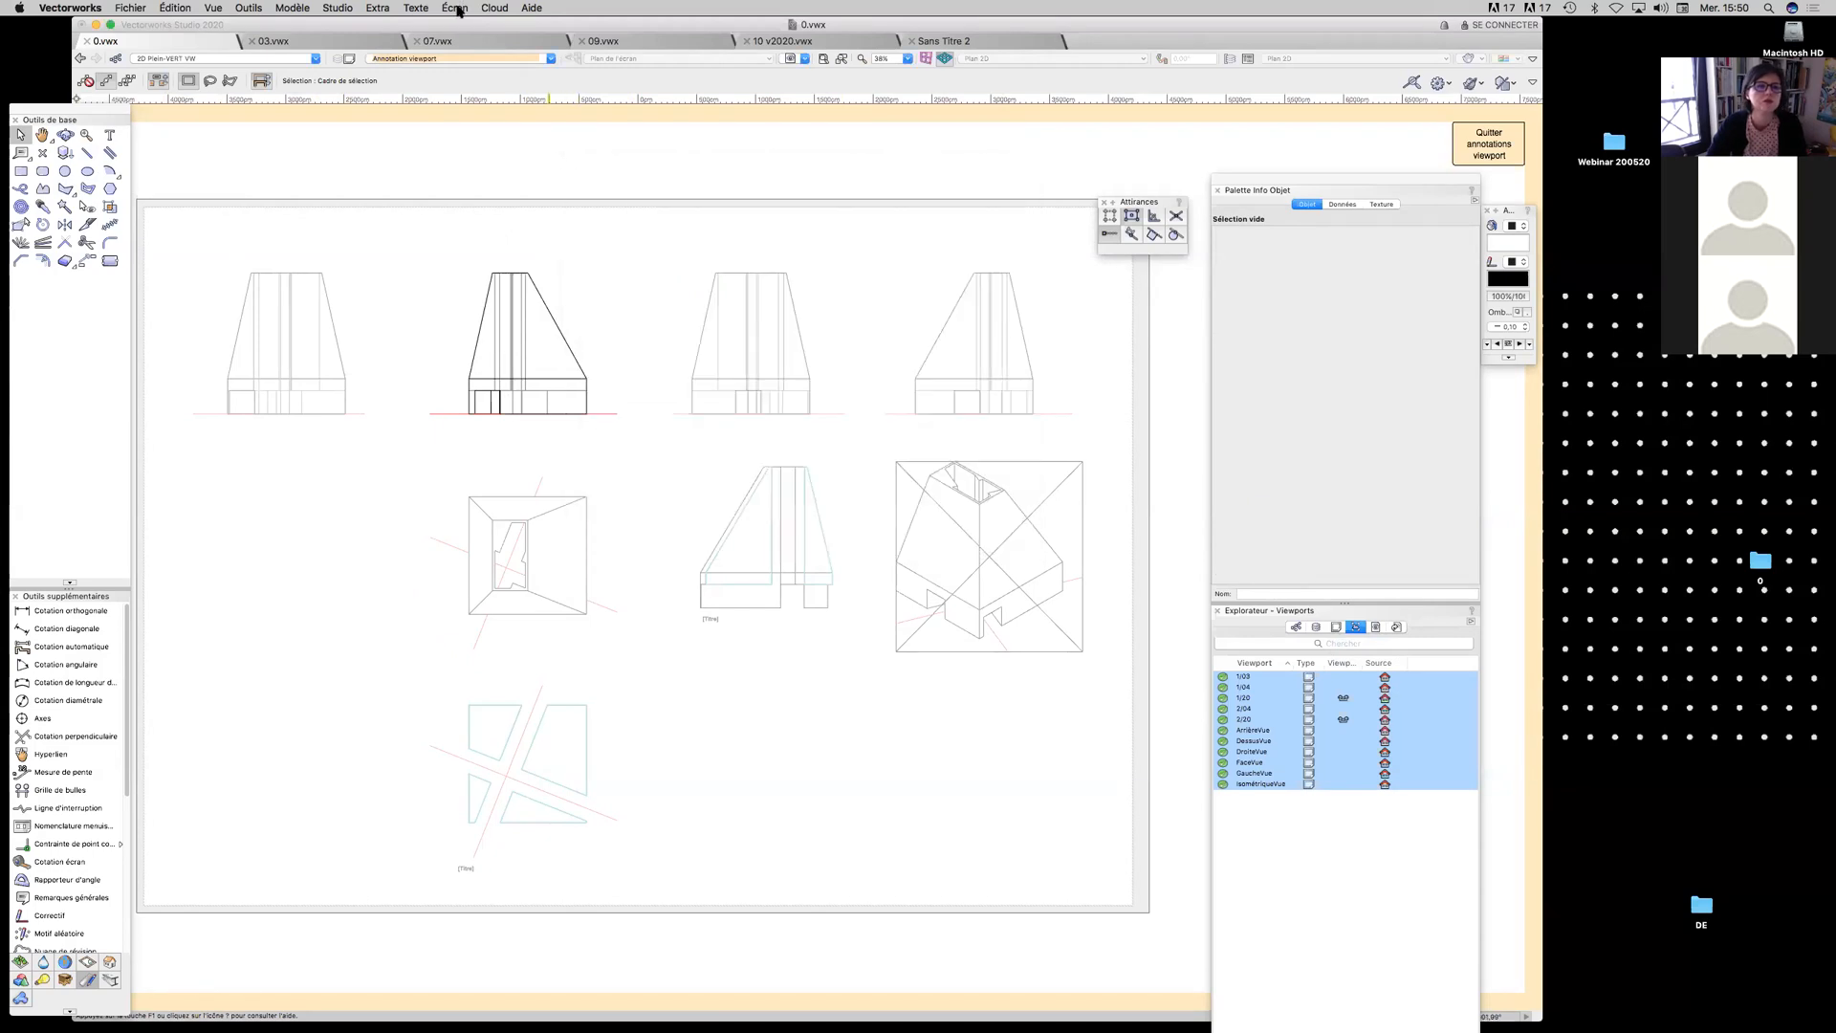
click(457, 9)
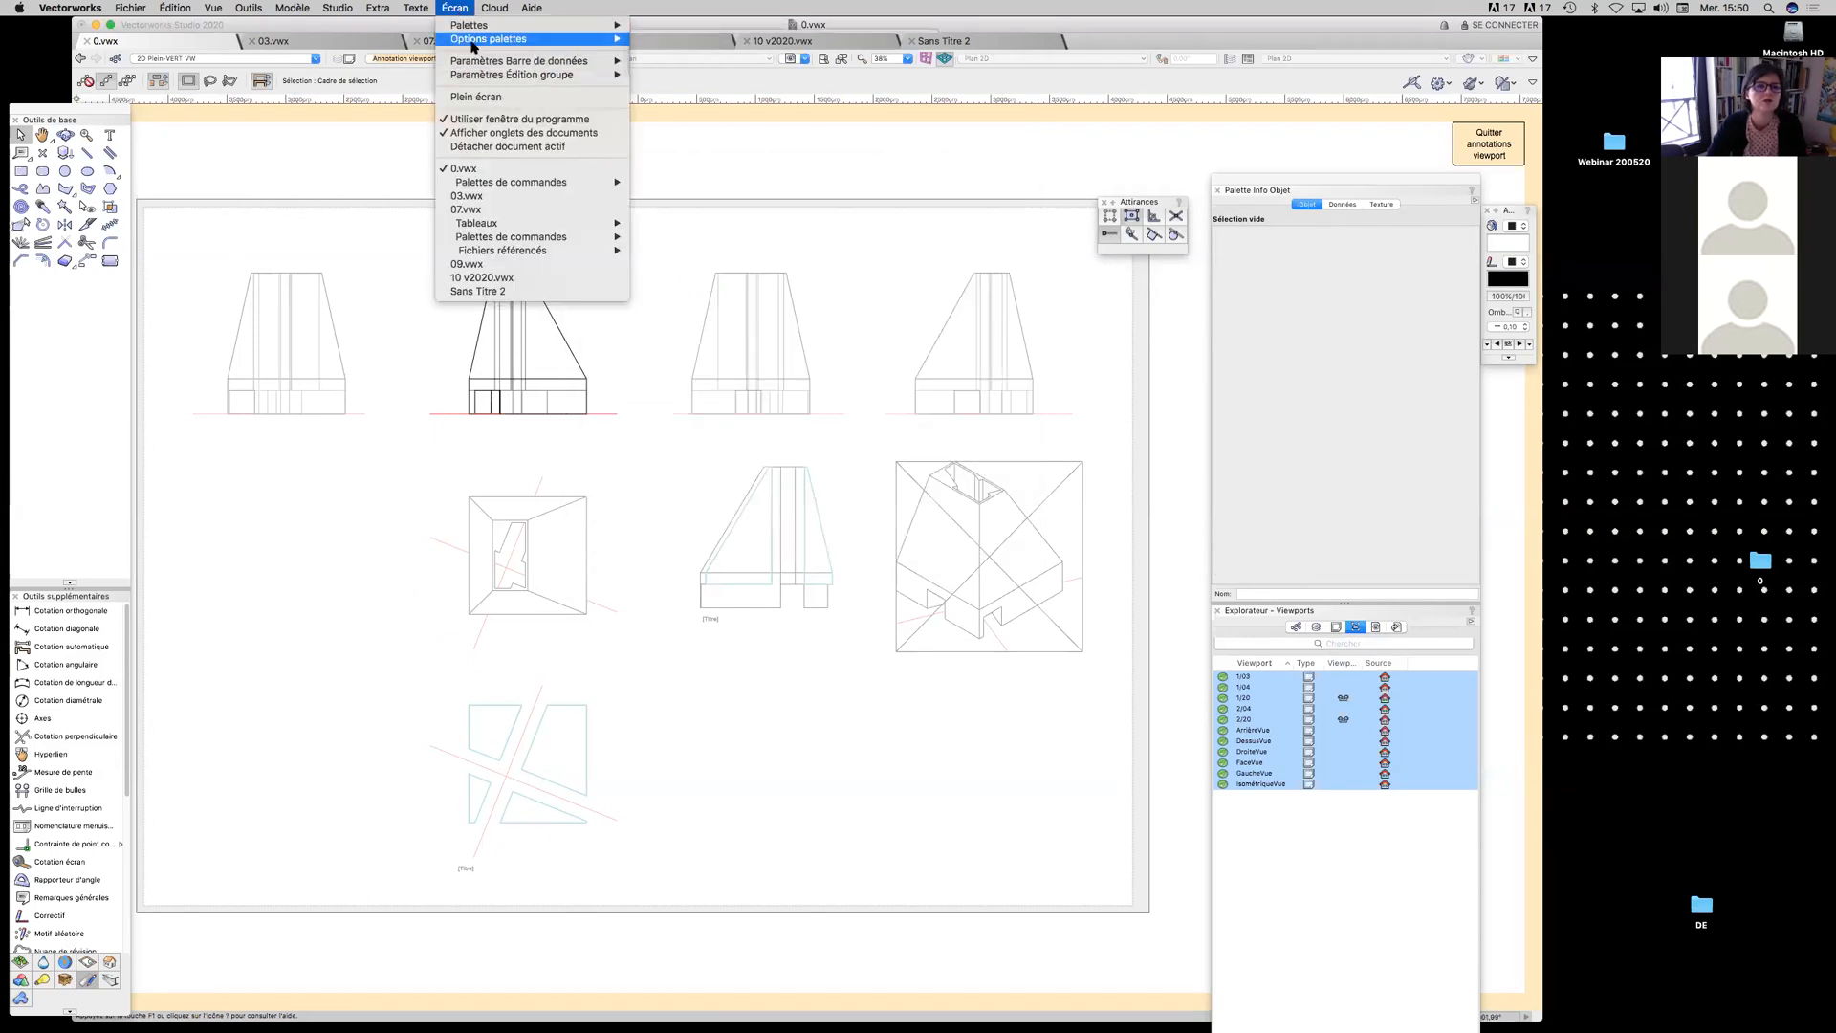
mouse_move(472, 46)
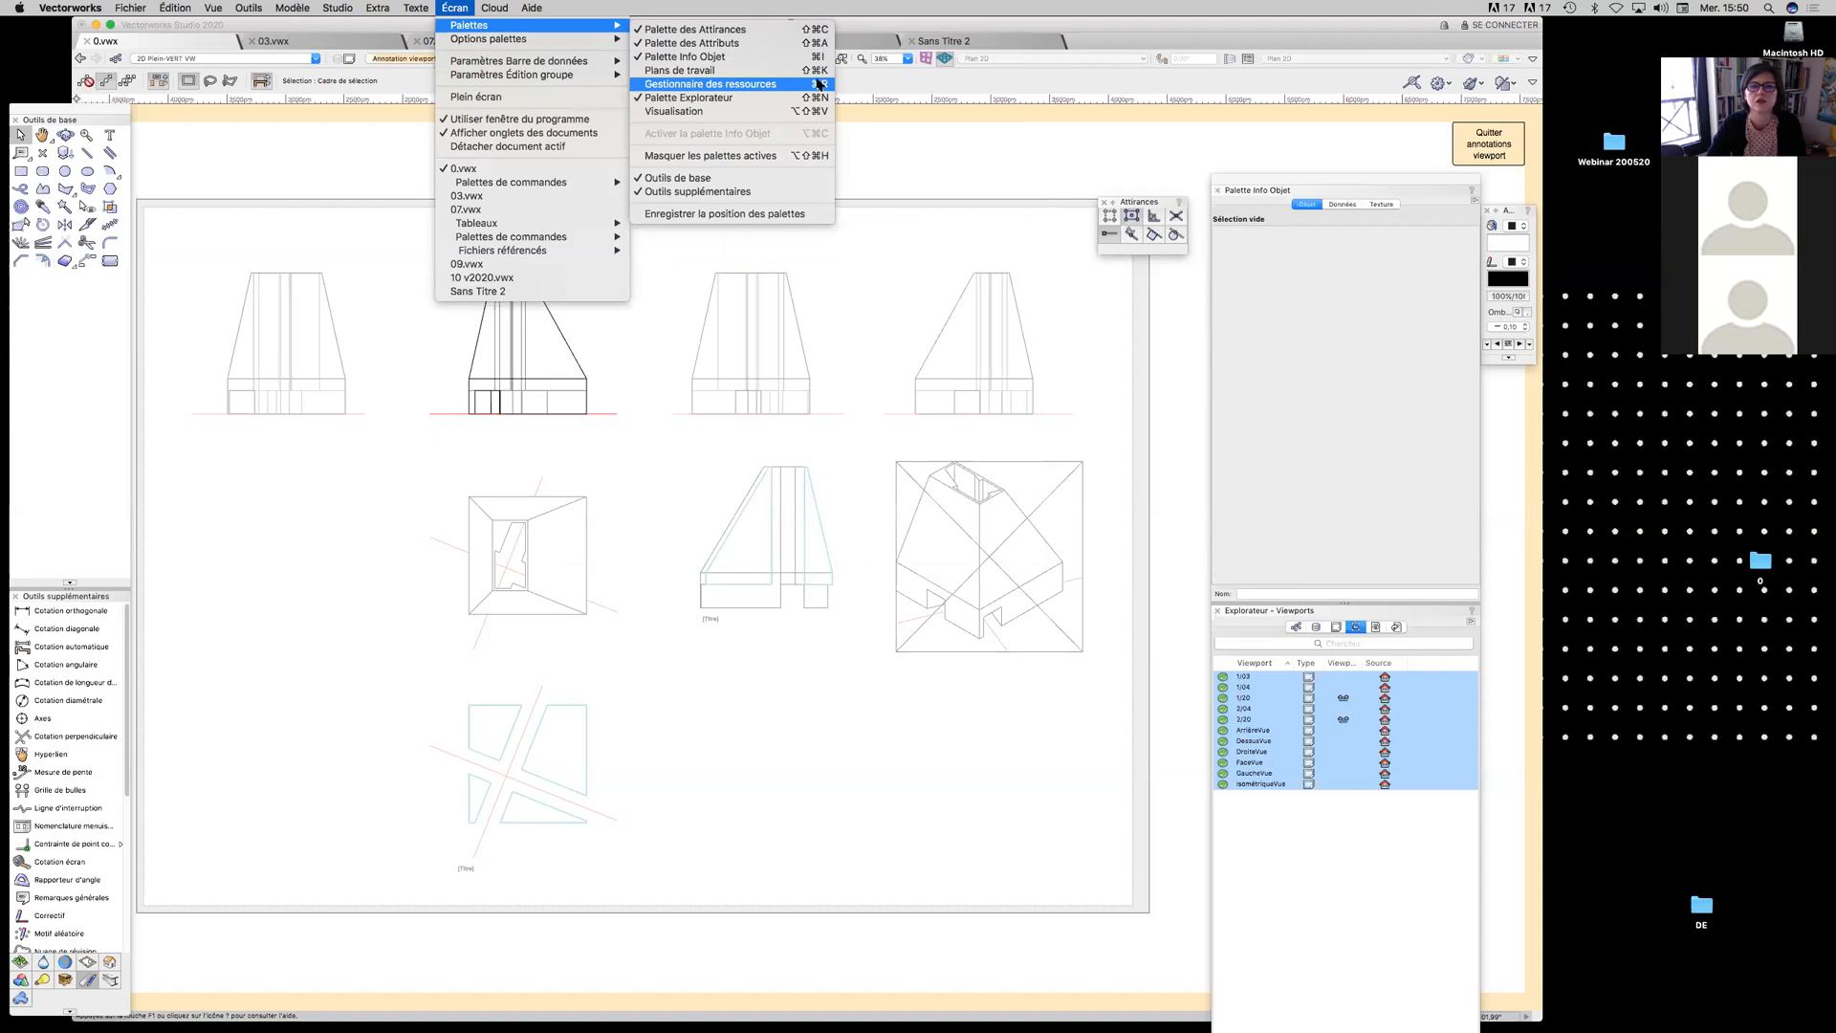
click(818, 85)
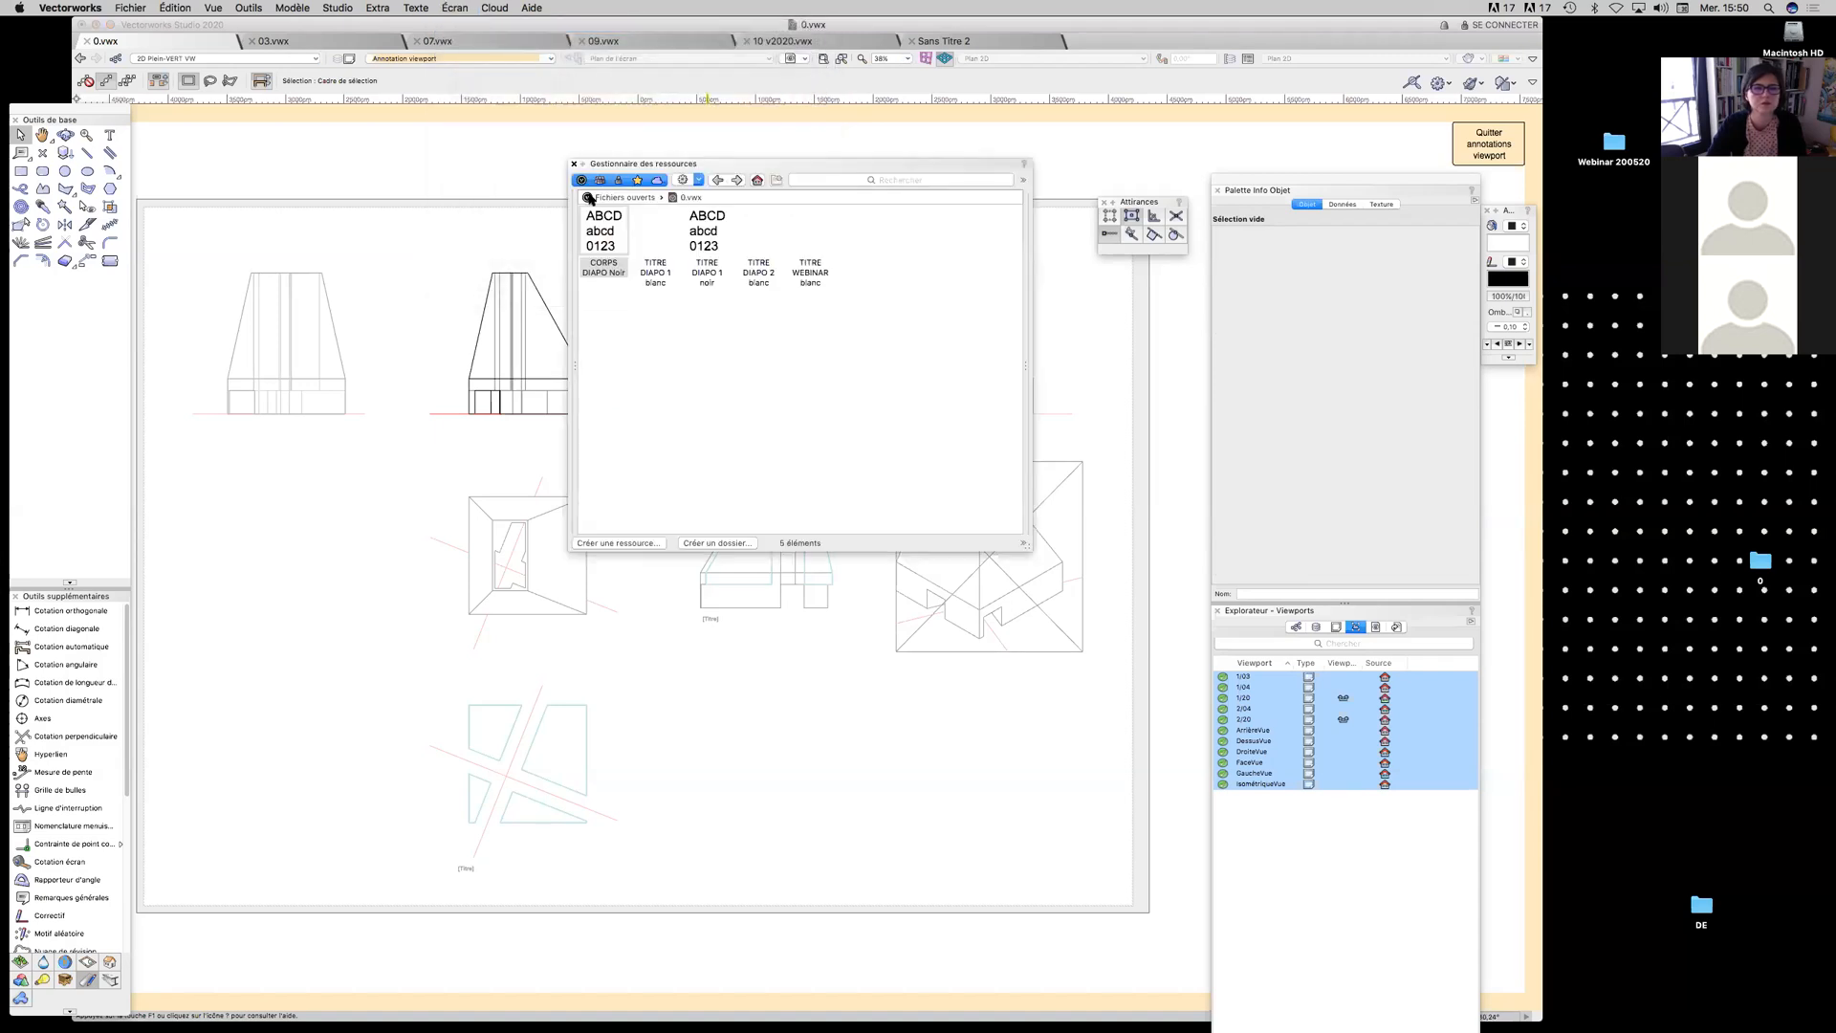
drag(1021, 545, 1116, 654)
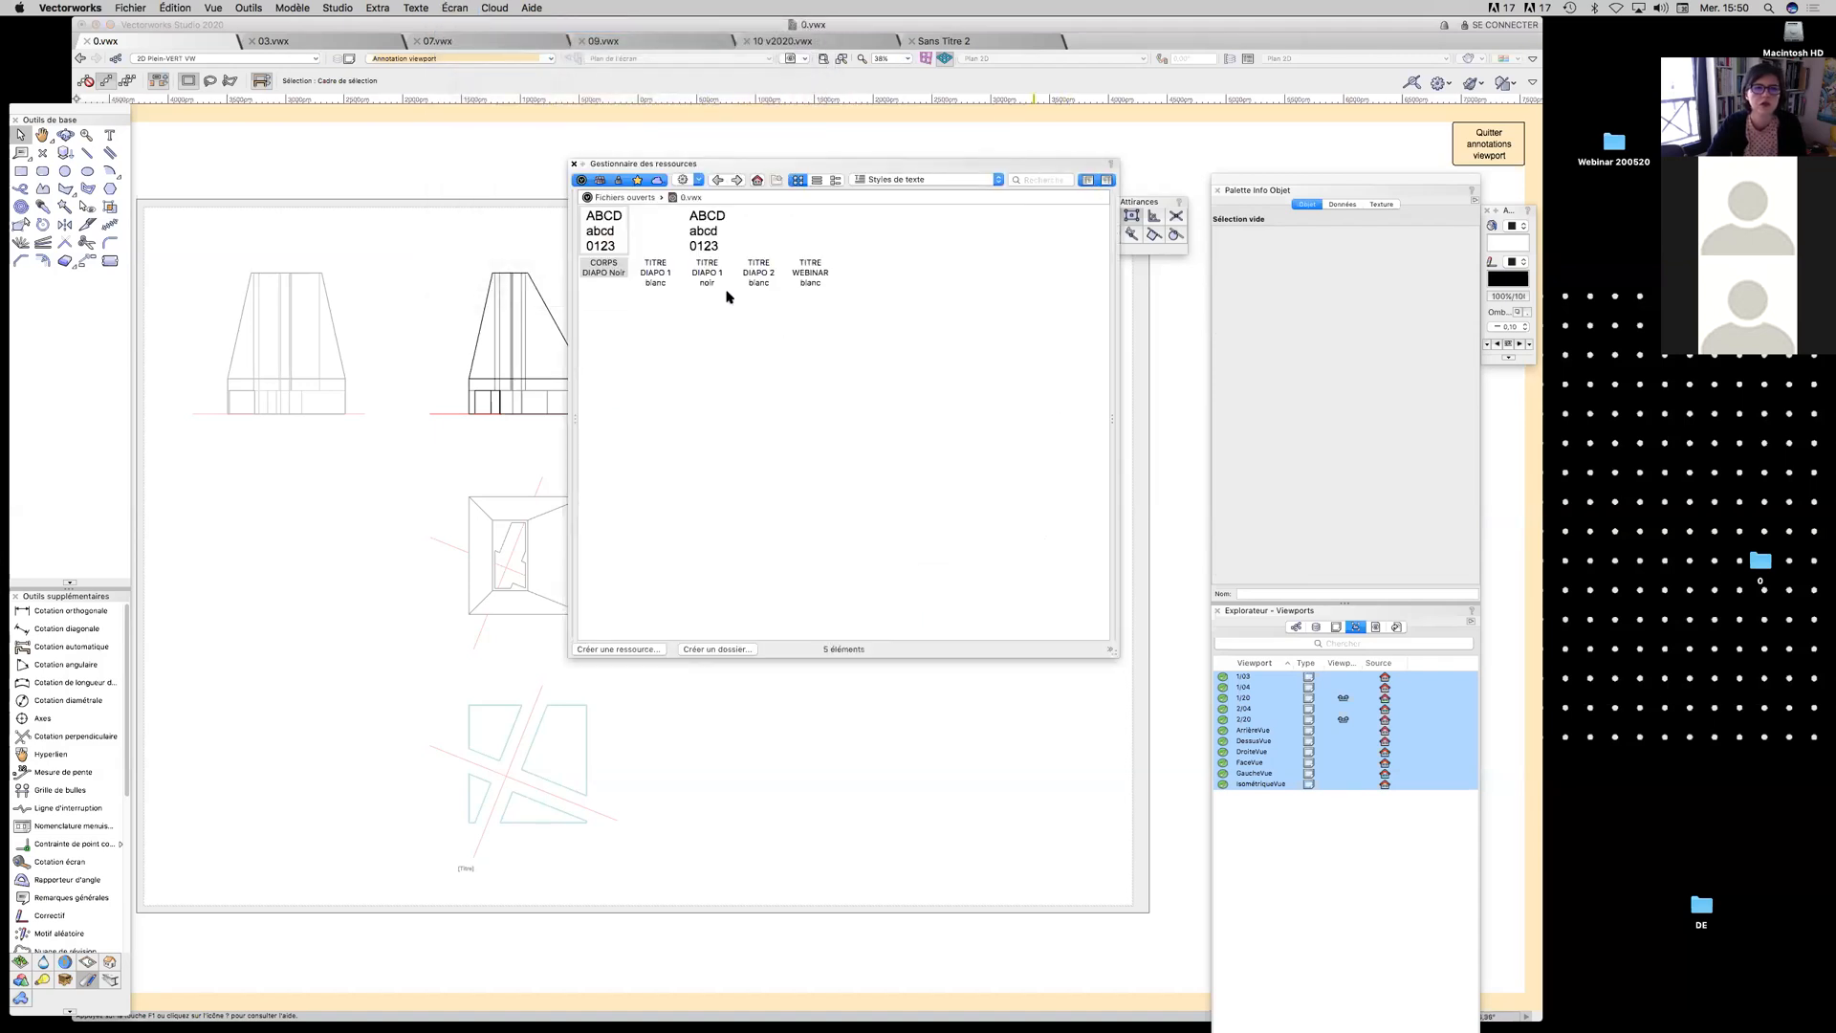
Filter the Resource Manager to Symboles/Objets paramétriques and open the choice of resource libraries
click(913, 180)
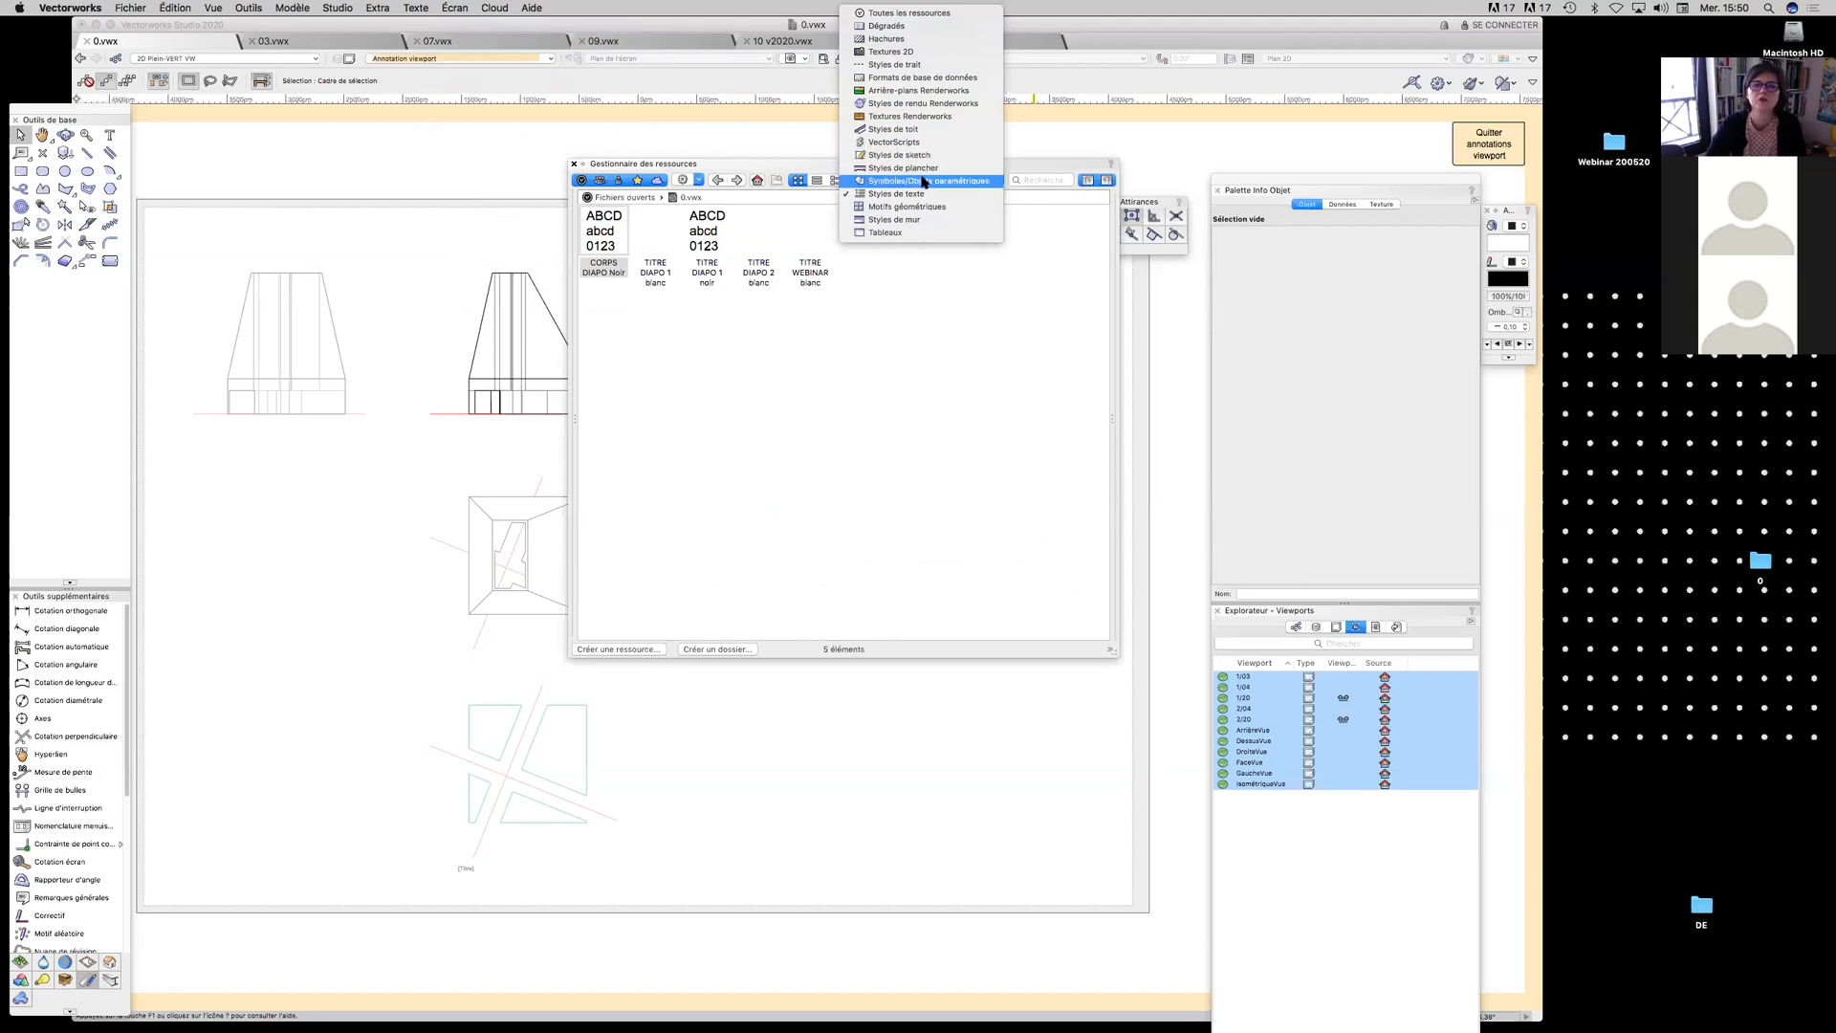
click(918, 181)
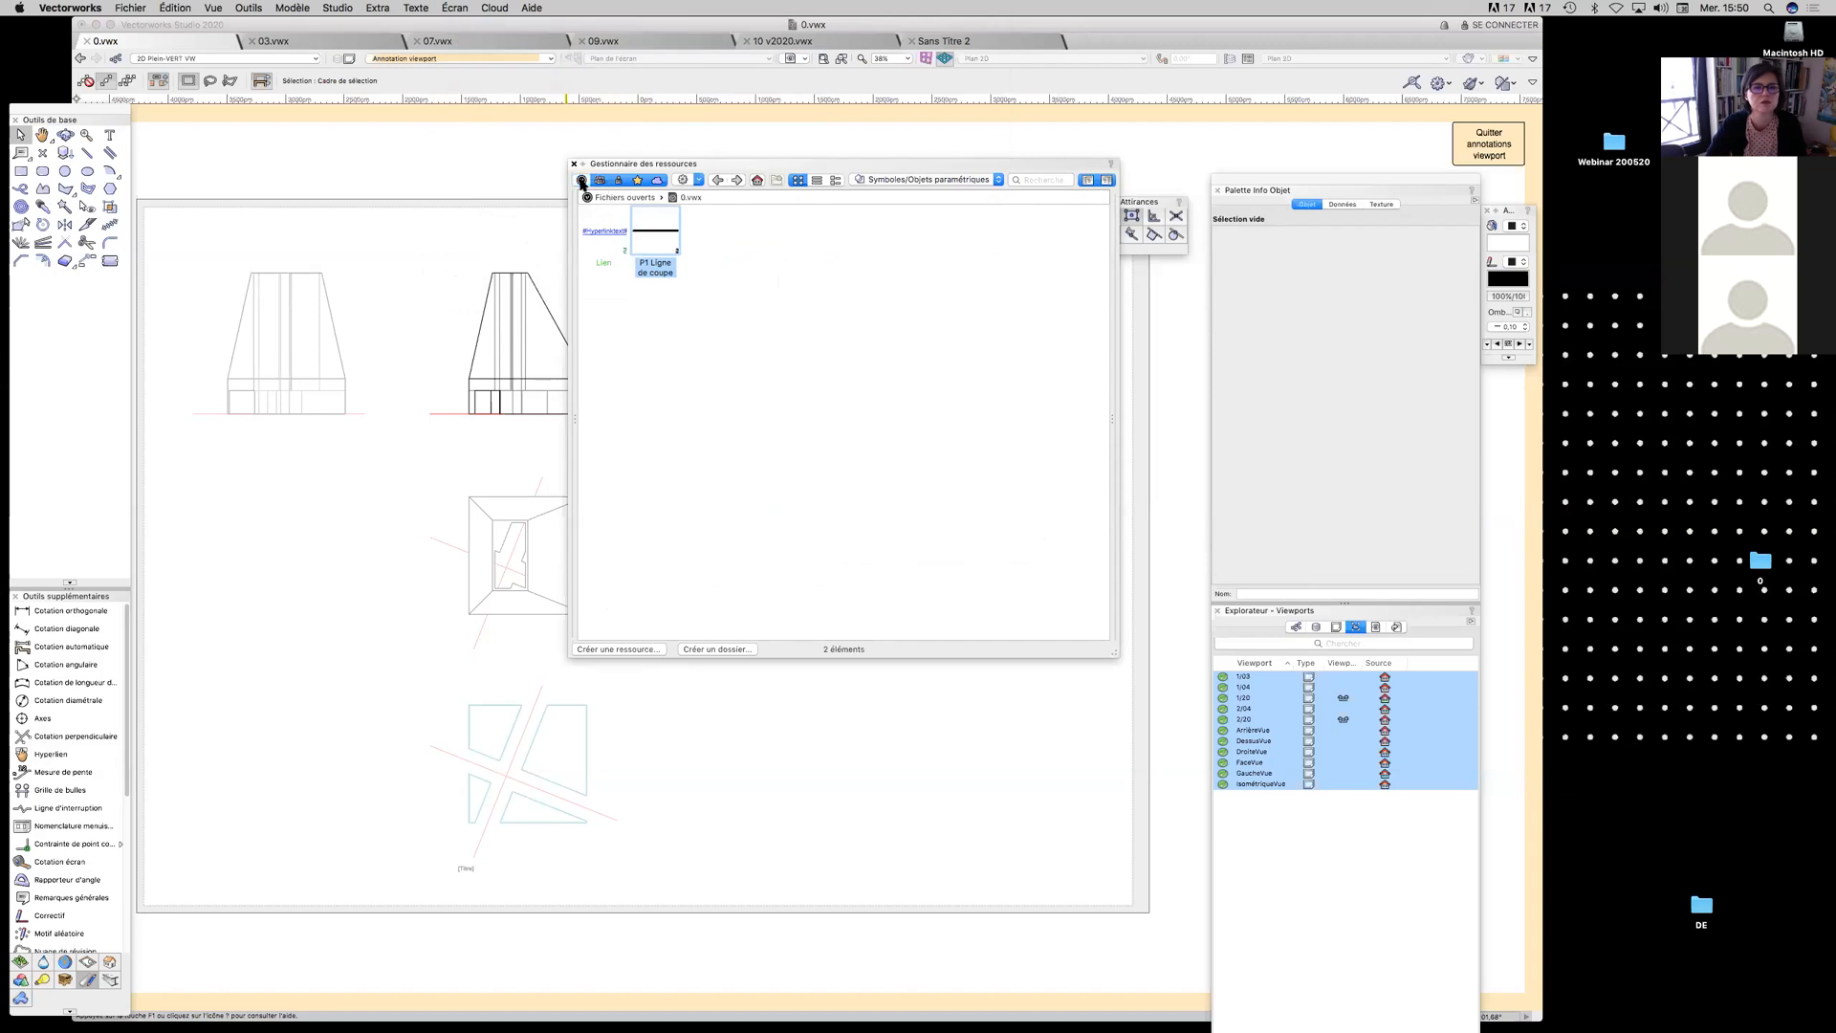
click(582, 180)
click(658, 198)
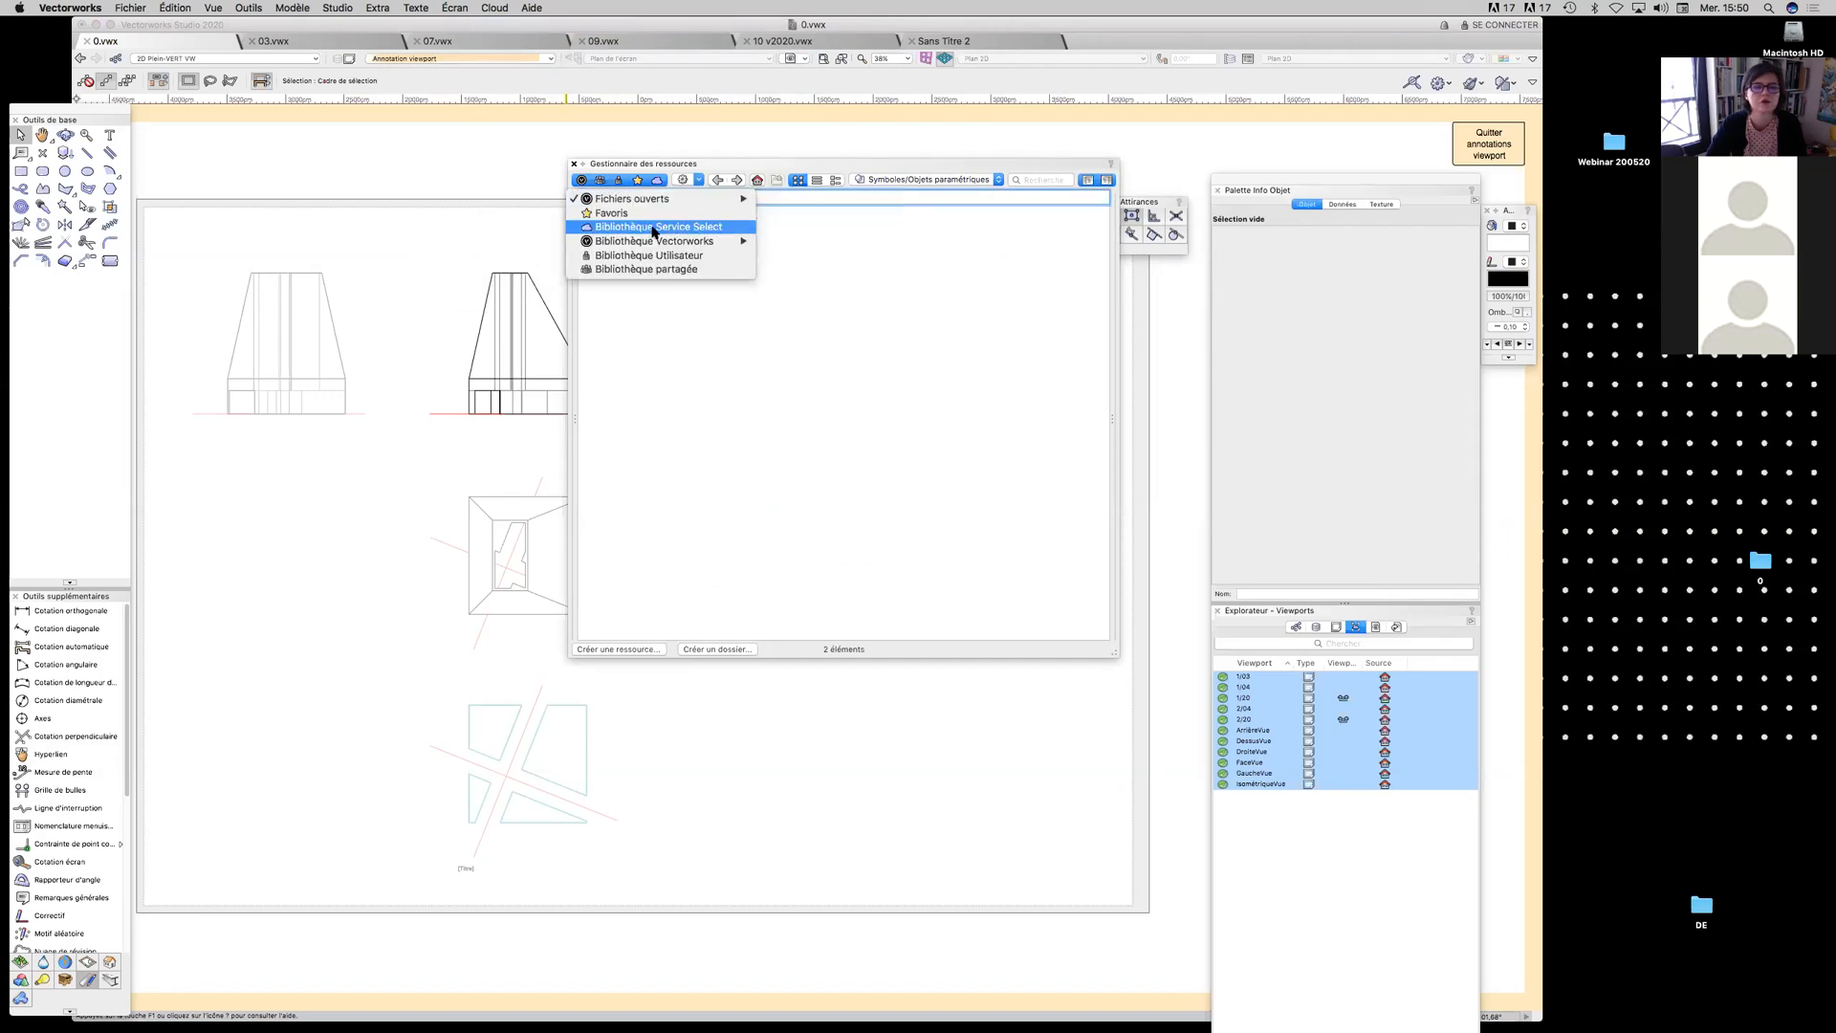
Display the Bibliothèque Vectorworks in the resource manager
mouse_move(658, 241)
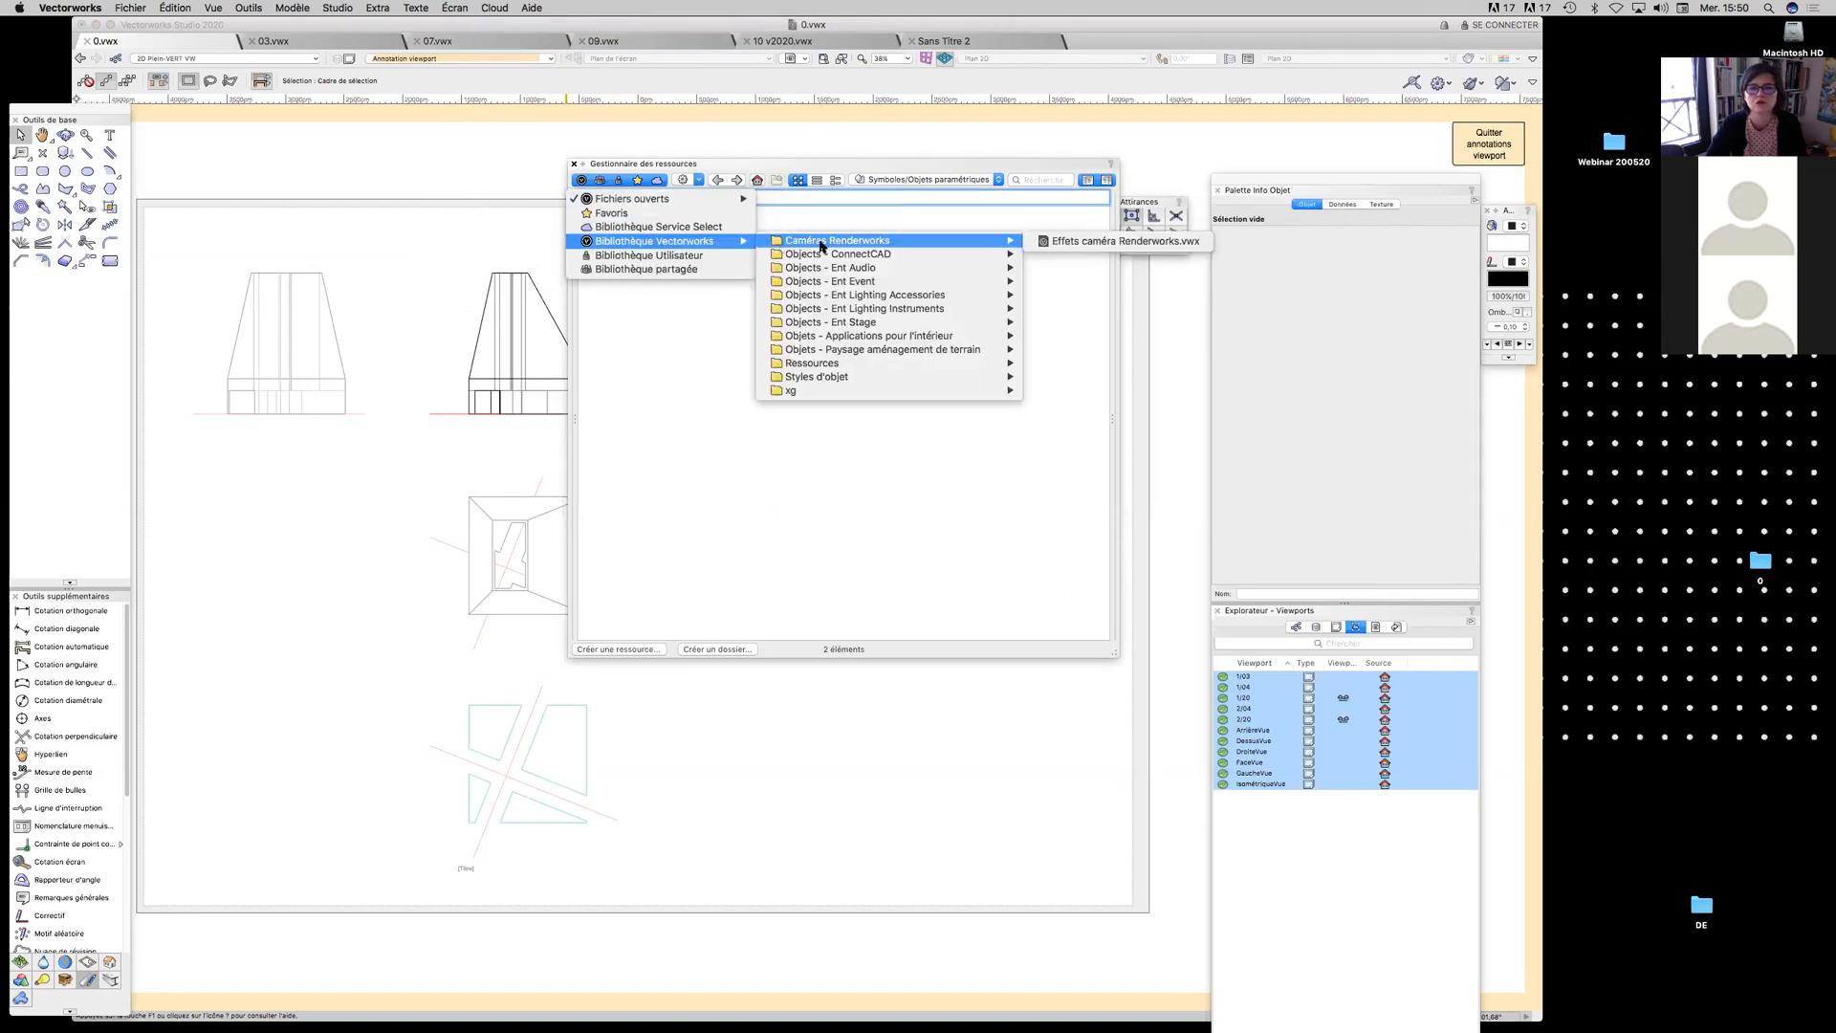
mouse_move(851, 363)
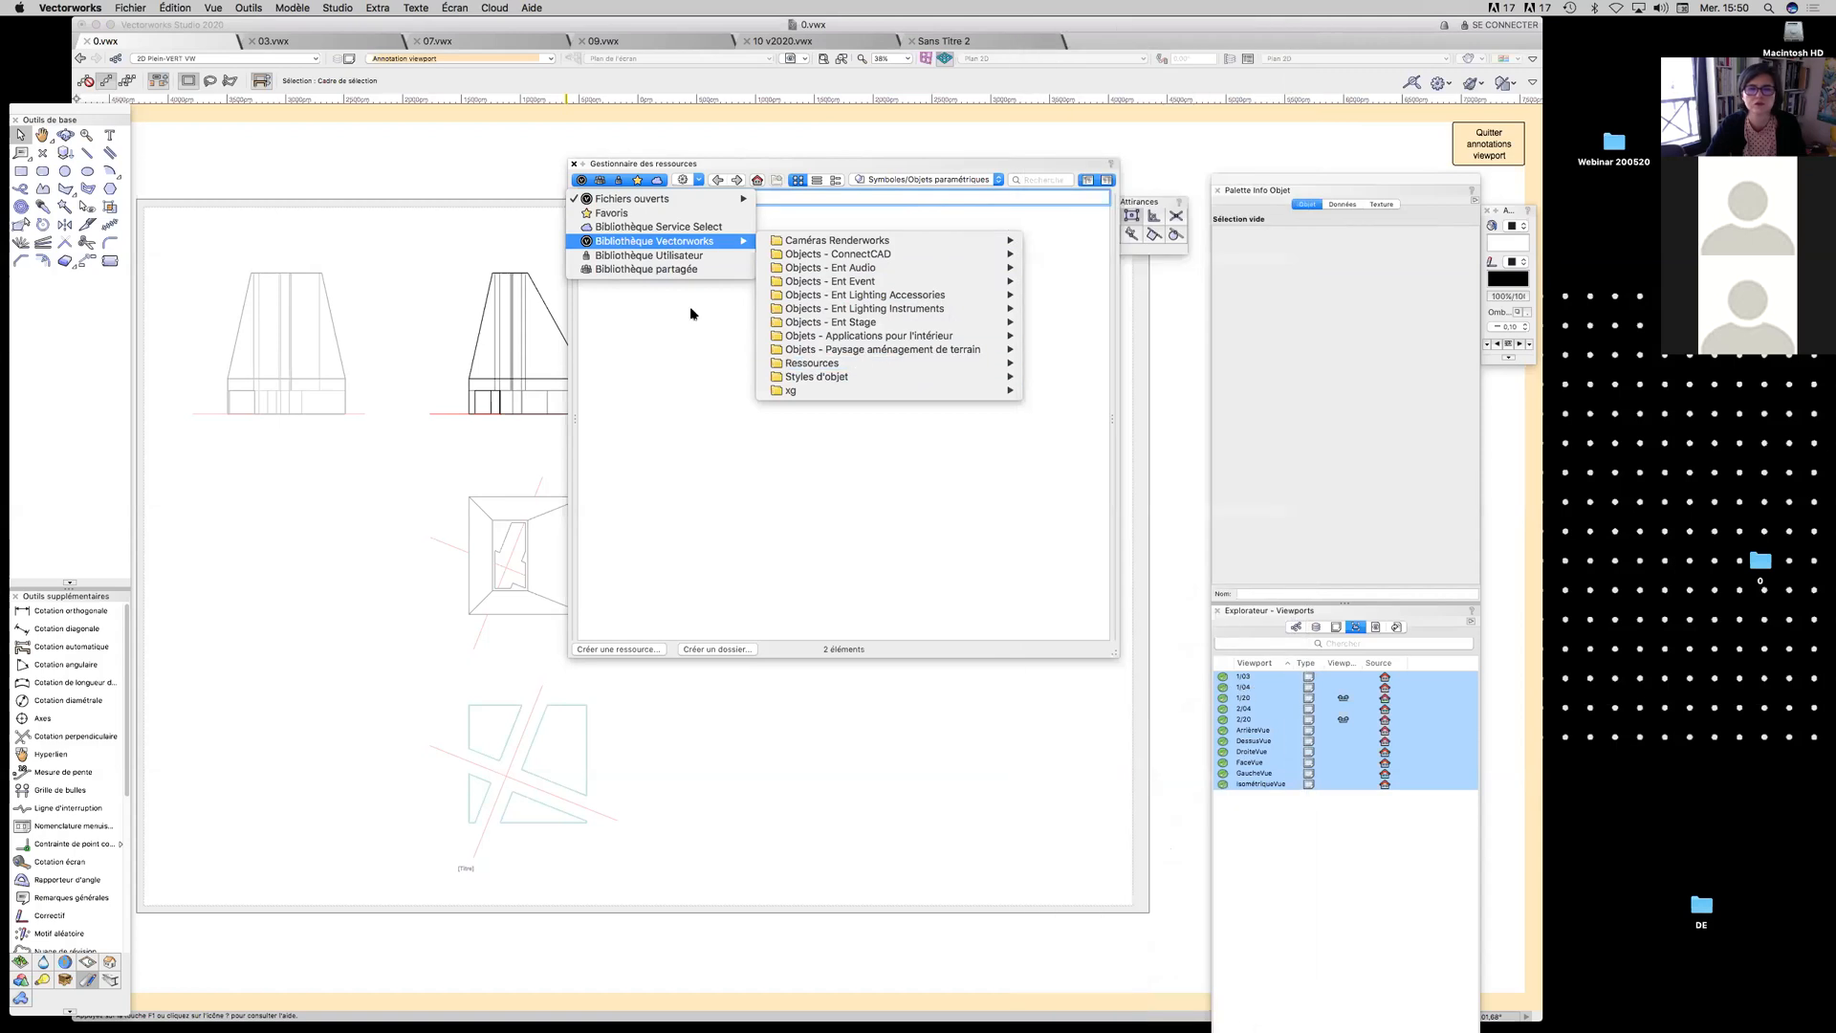
click(675, 242)
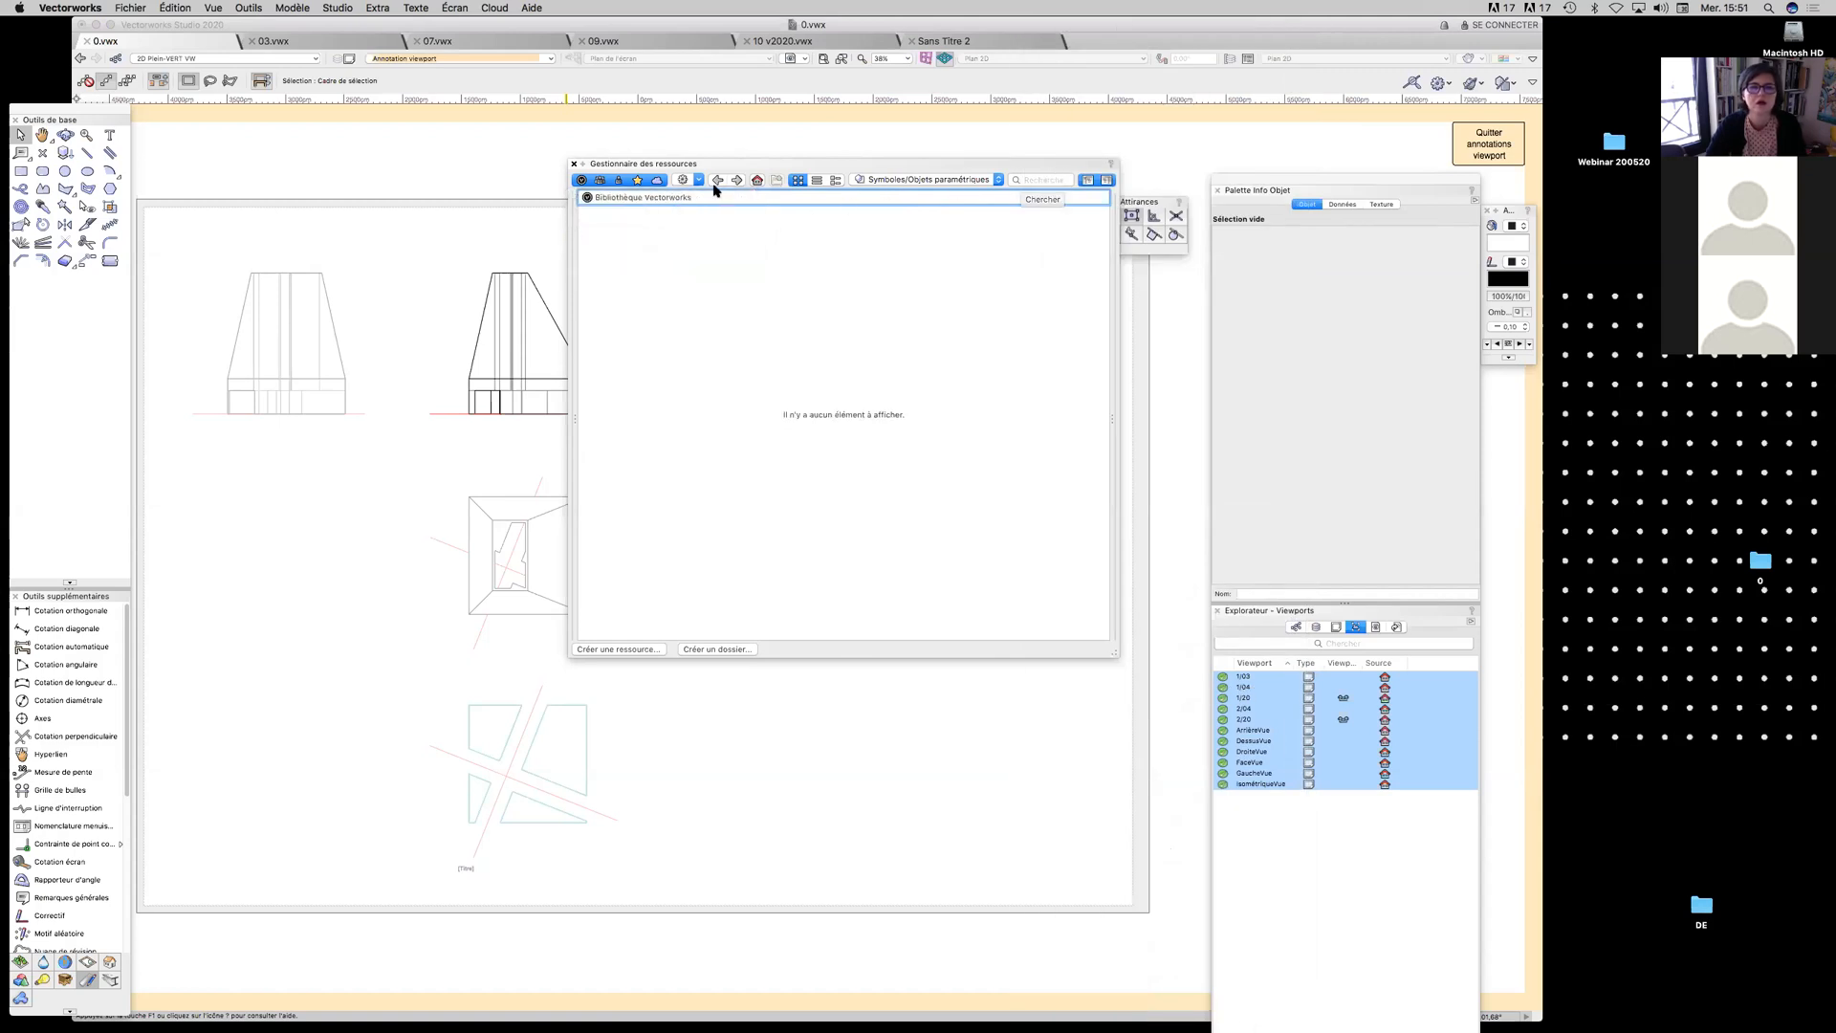
click(1033, 179)
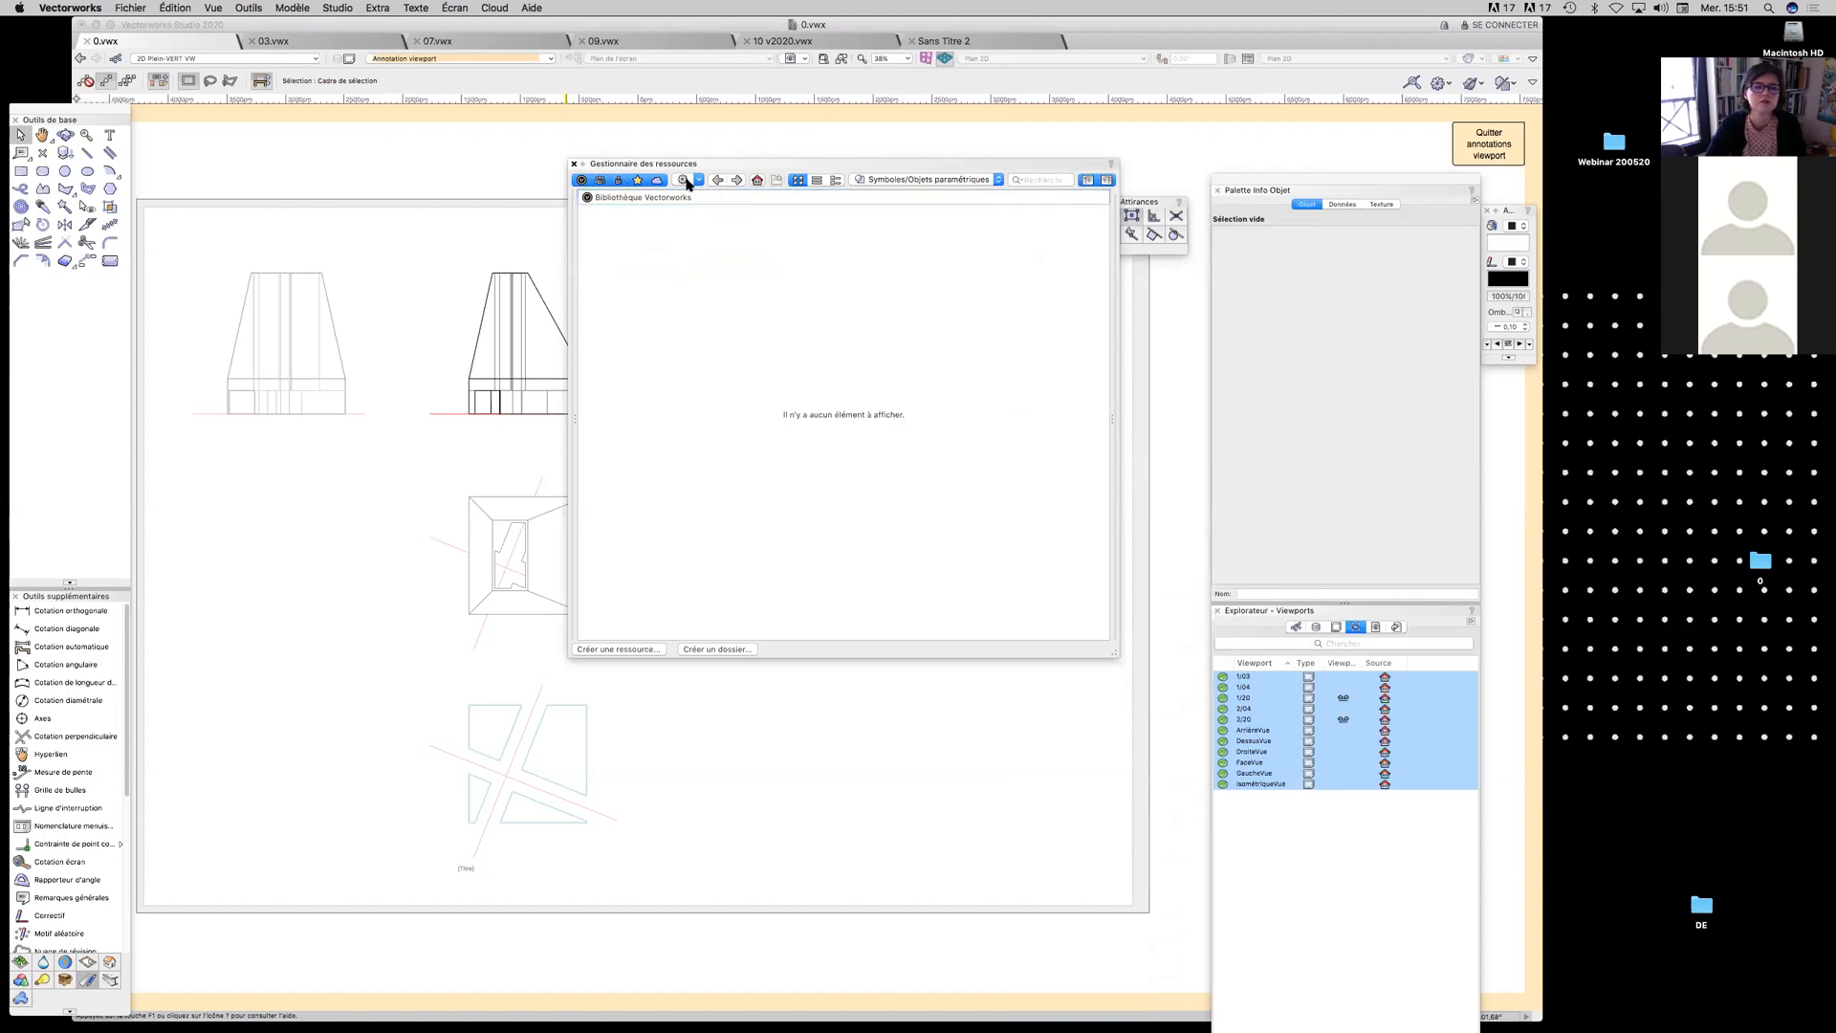
click(615, 196)
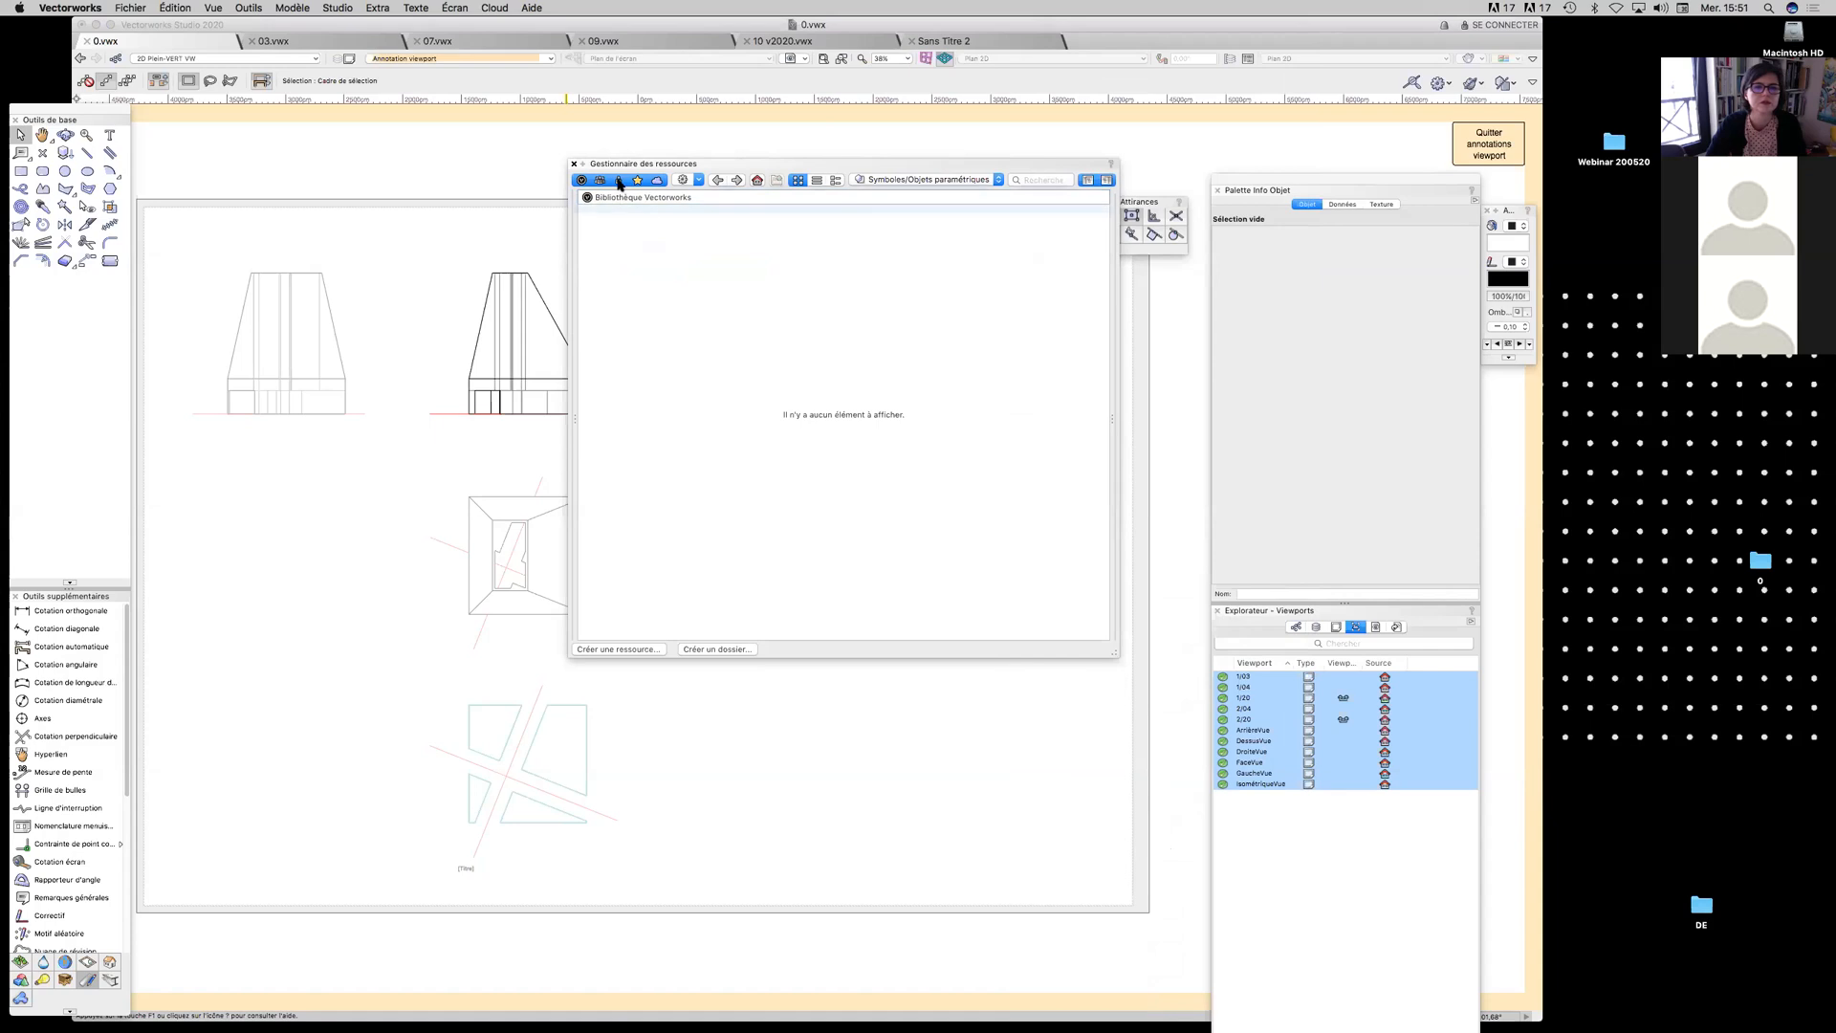
Look through the Ressources folder of the Bibliothèque Vectorworks for symbols of people or plants
mouse_move(670, 198)
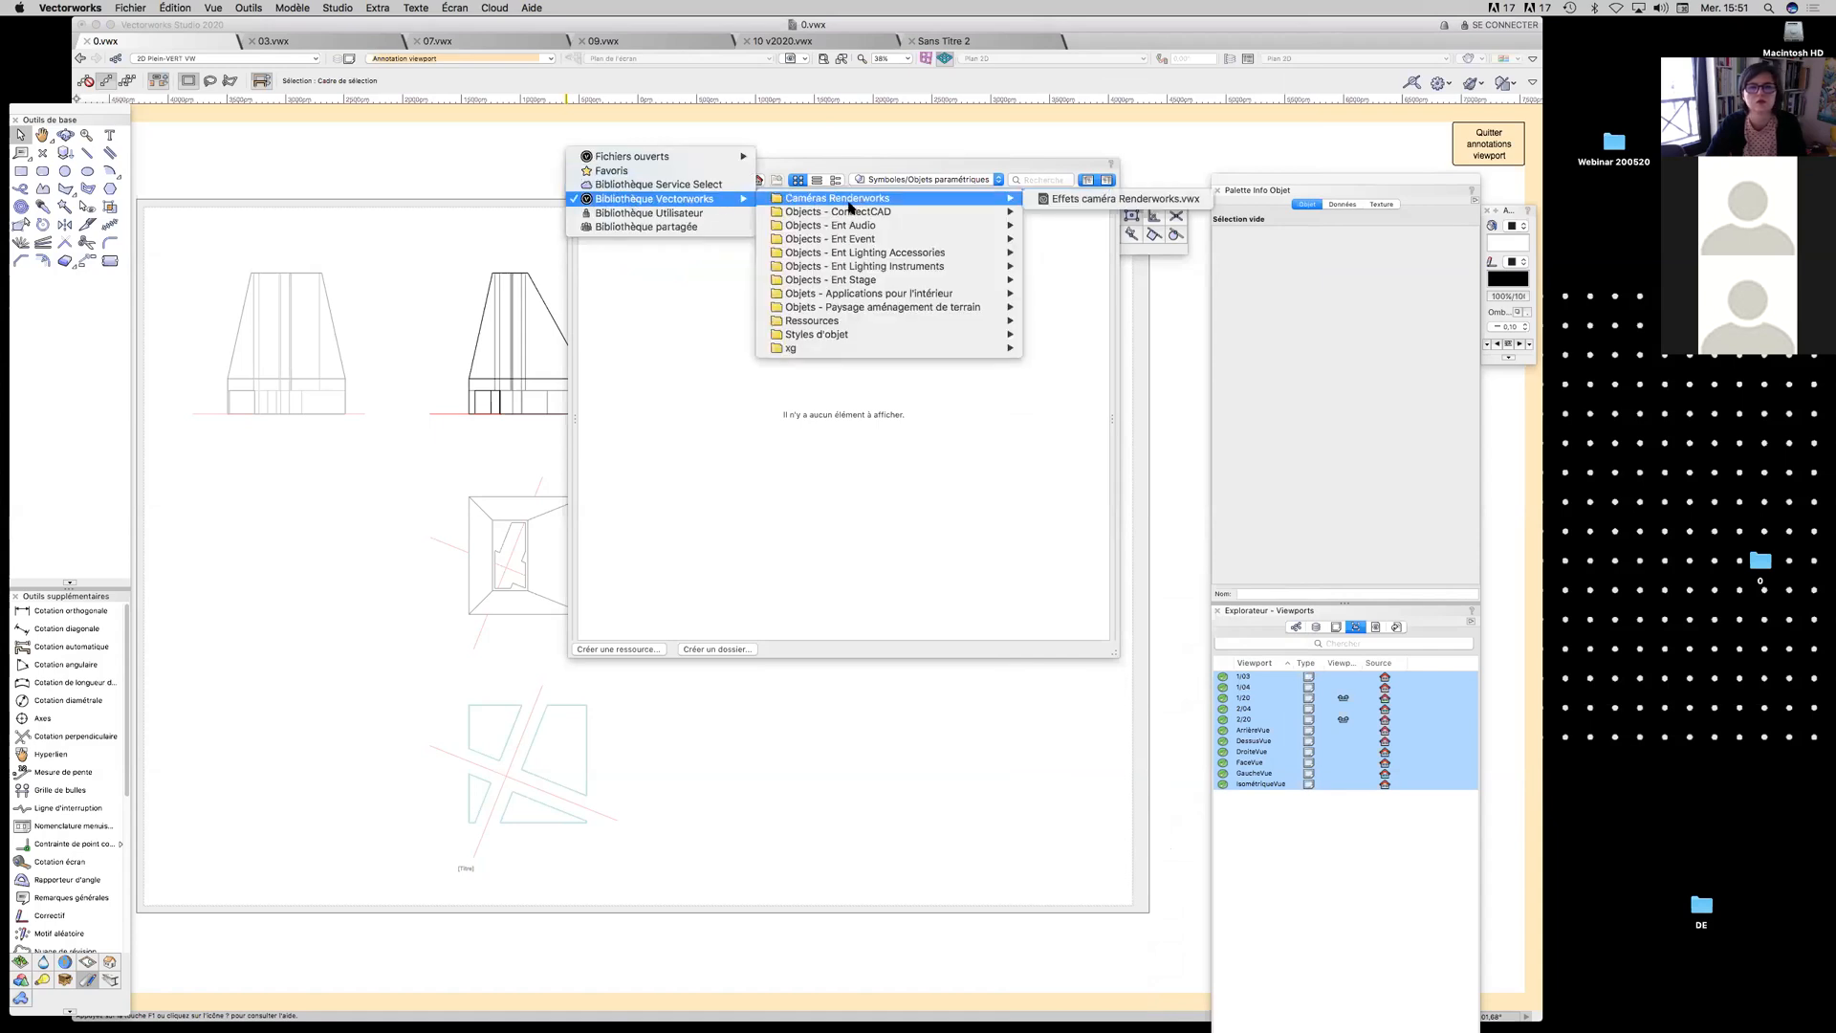
mouse_move(846, 323)
mouse_move(1130, 335)
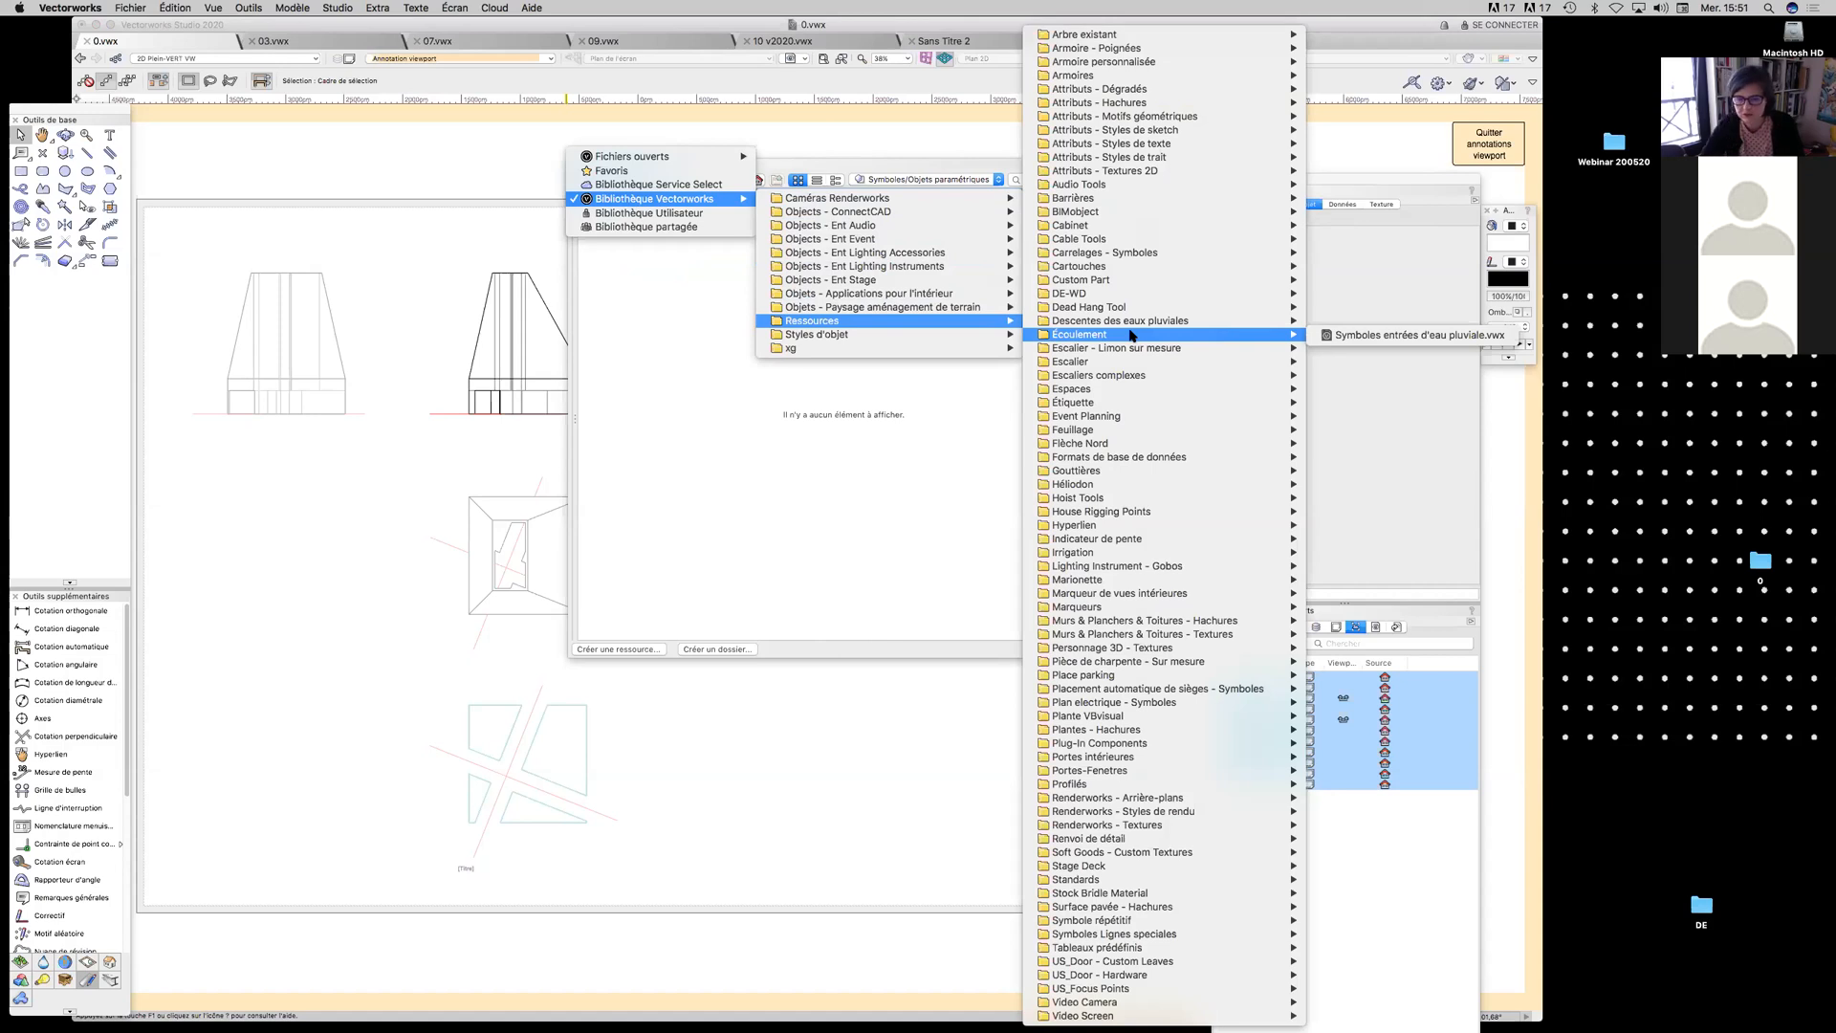
mouse_move(1165, 489)
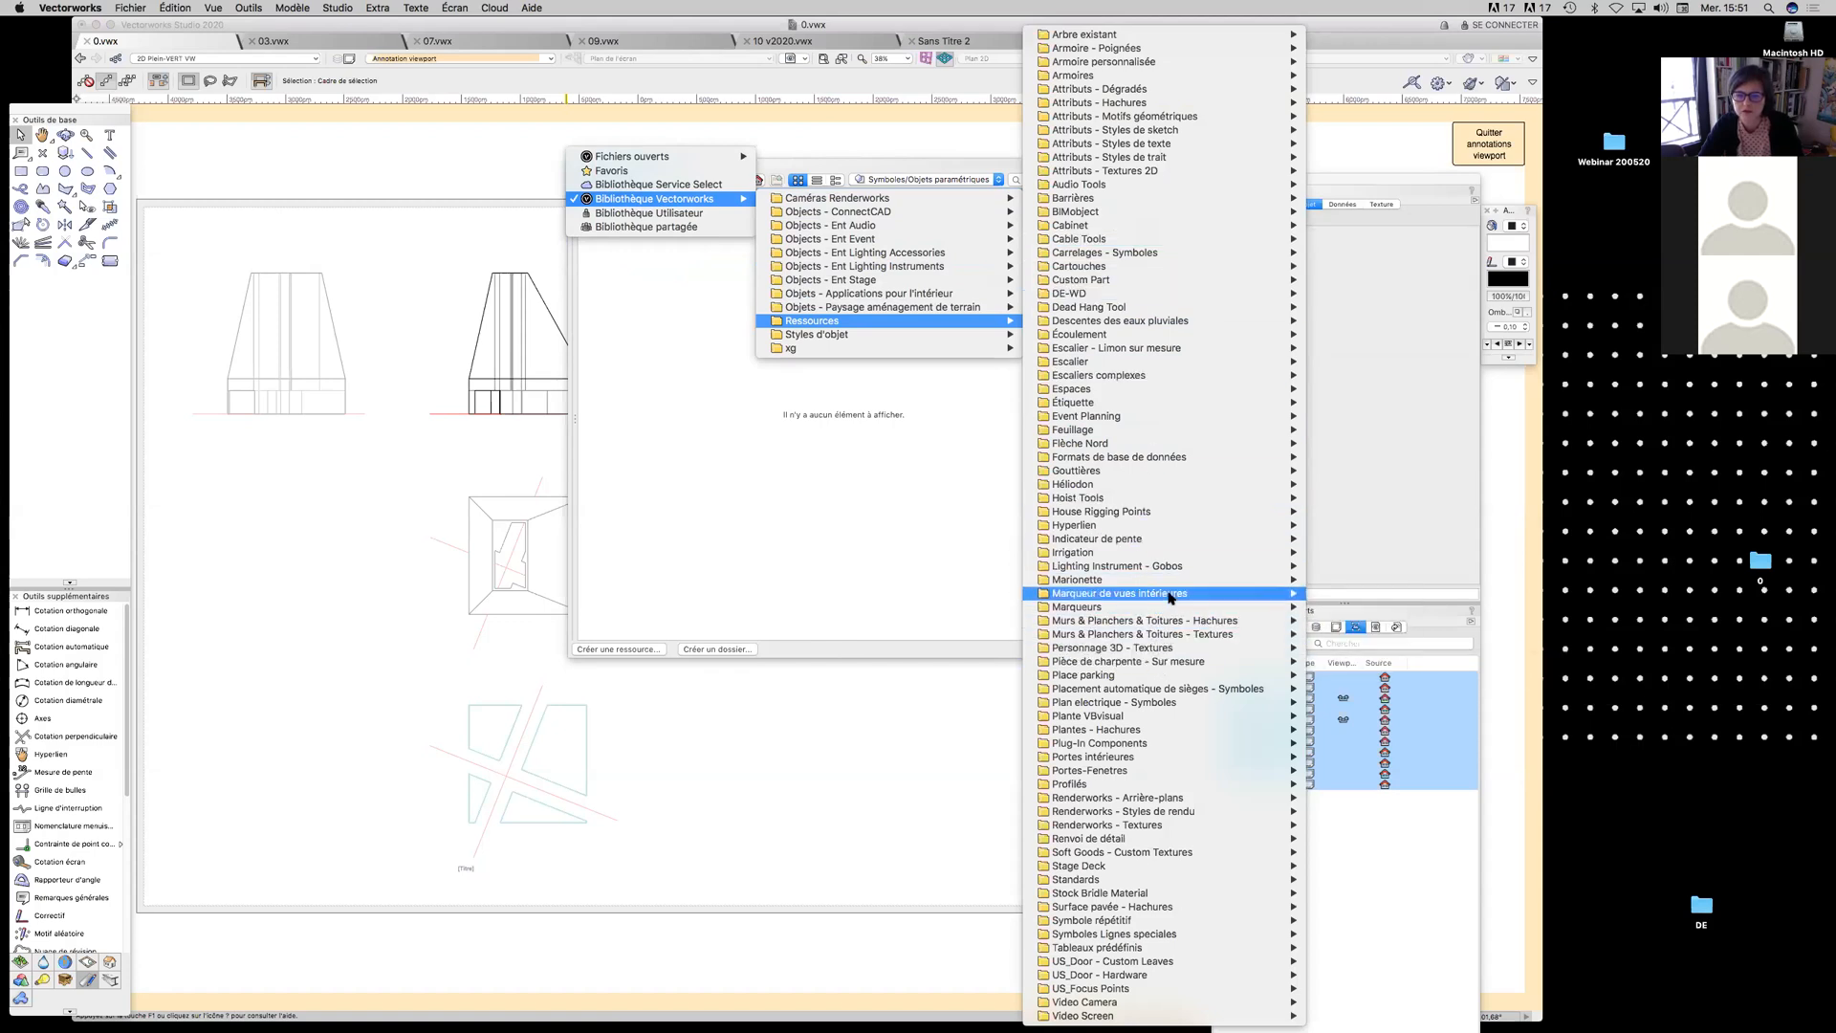
mouse_move(1171, 597)
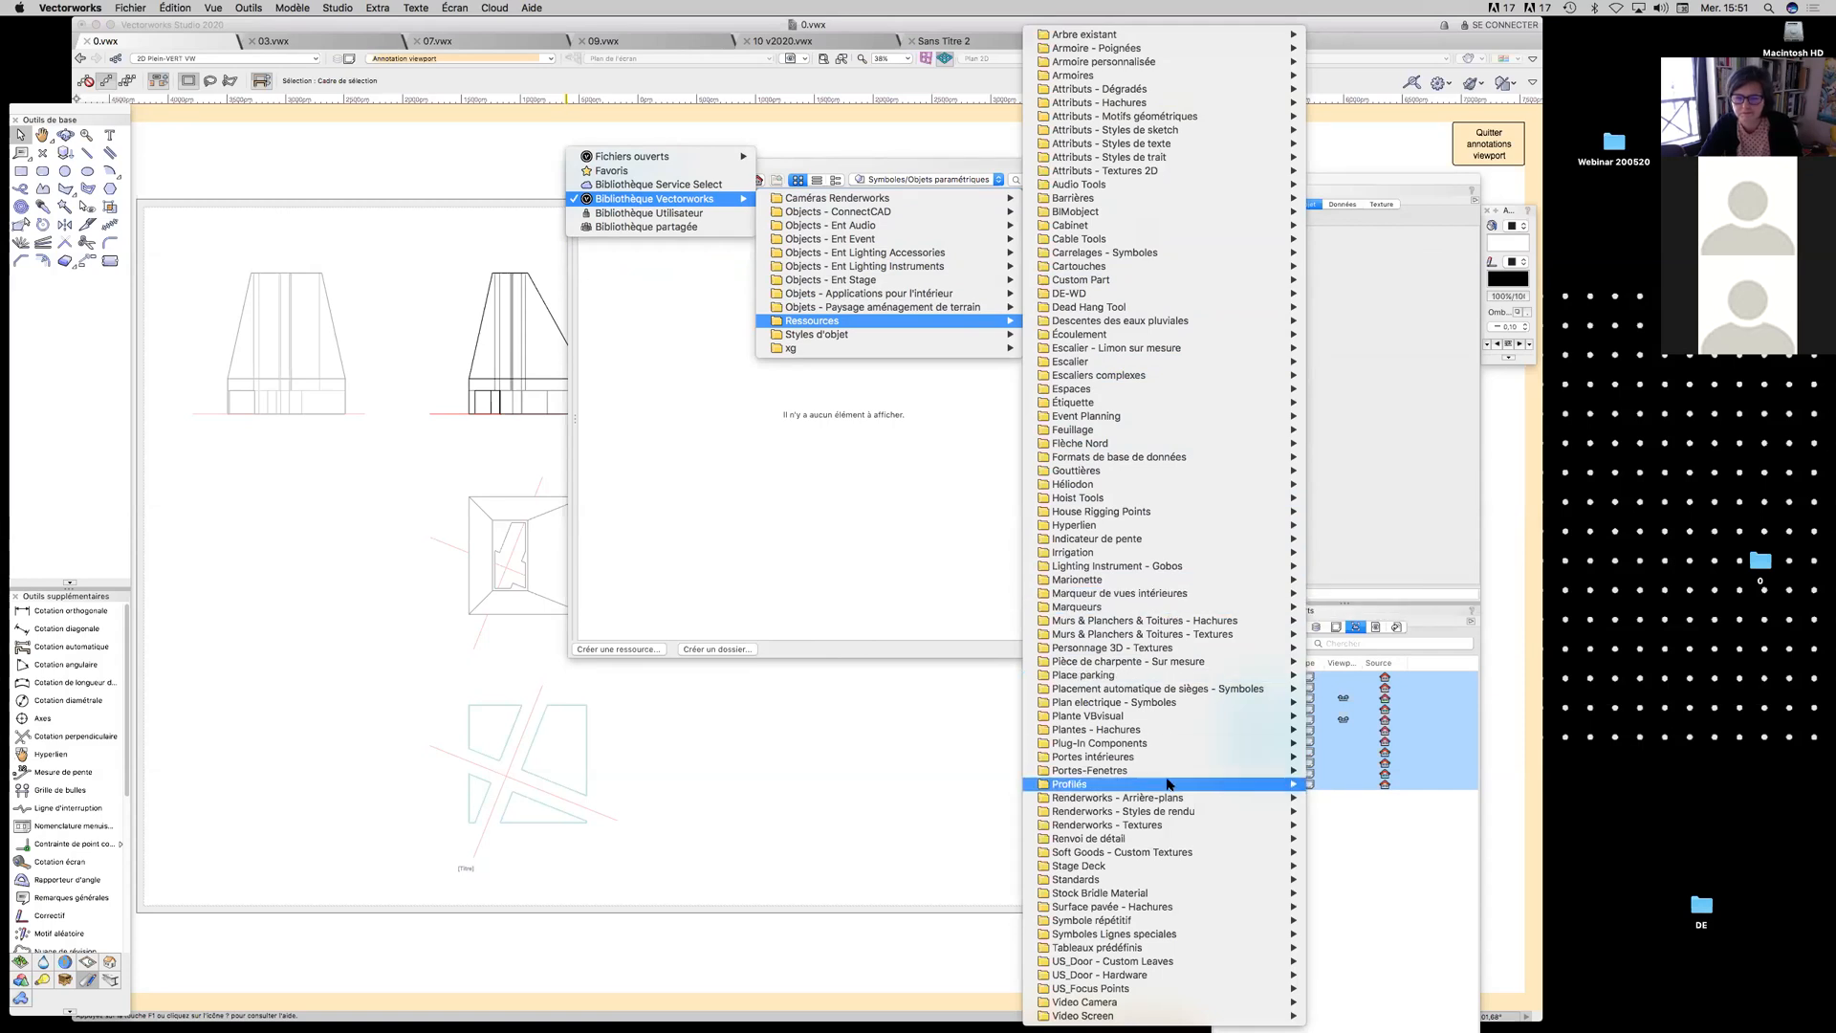
mouse_move(1151, 965)
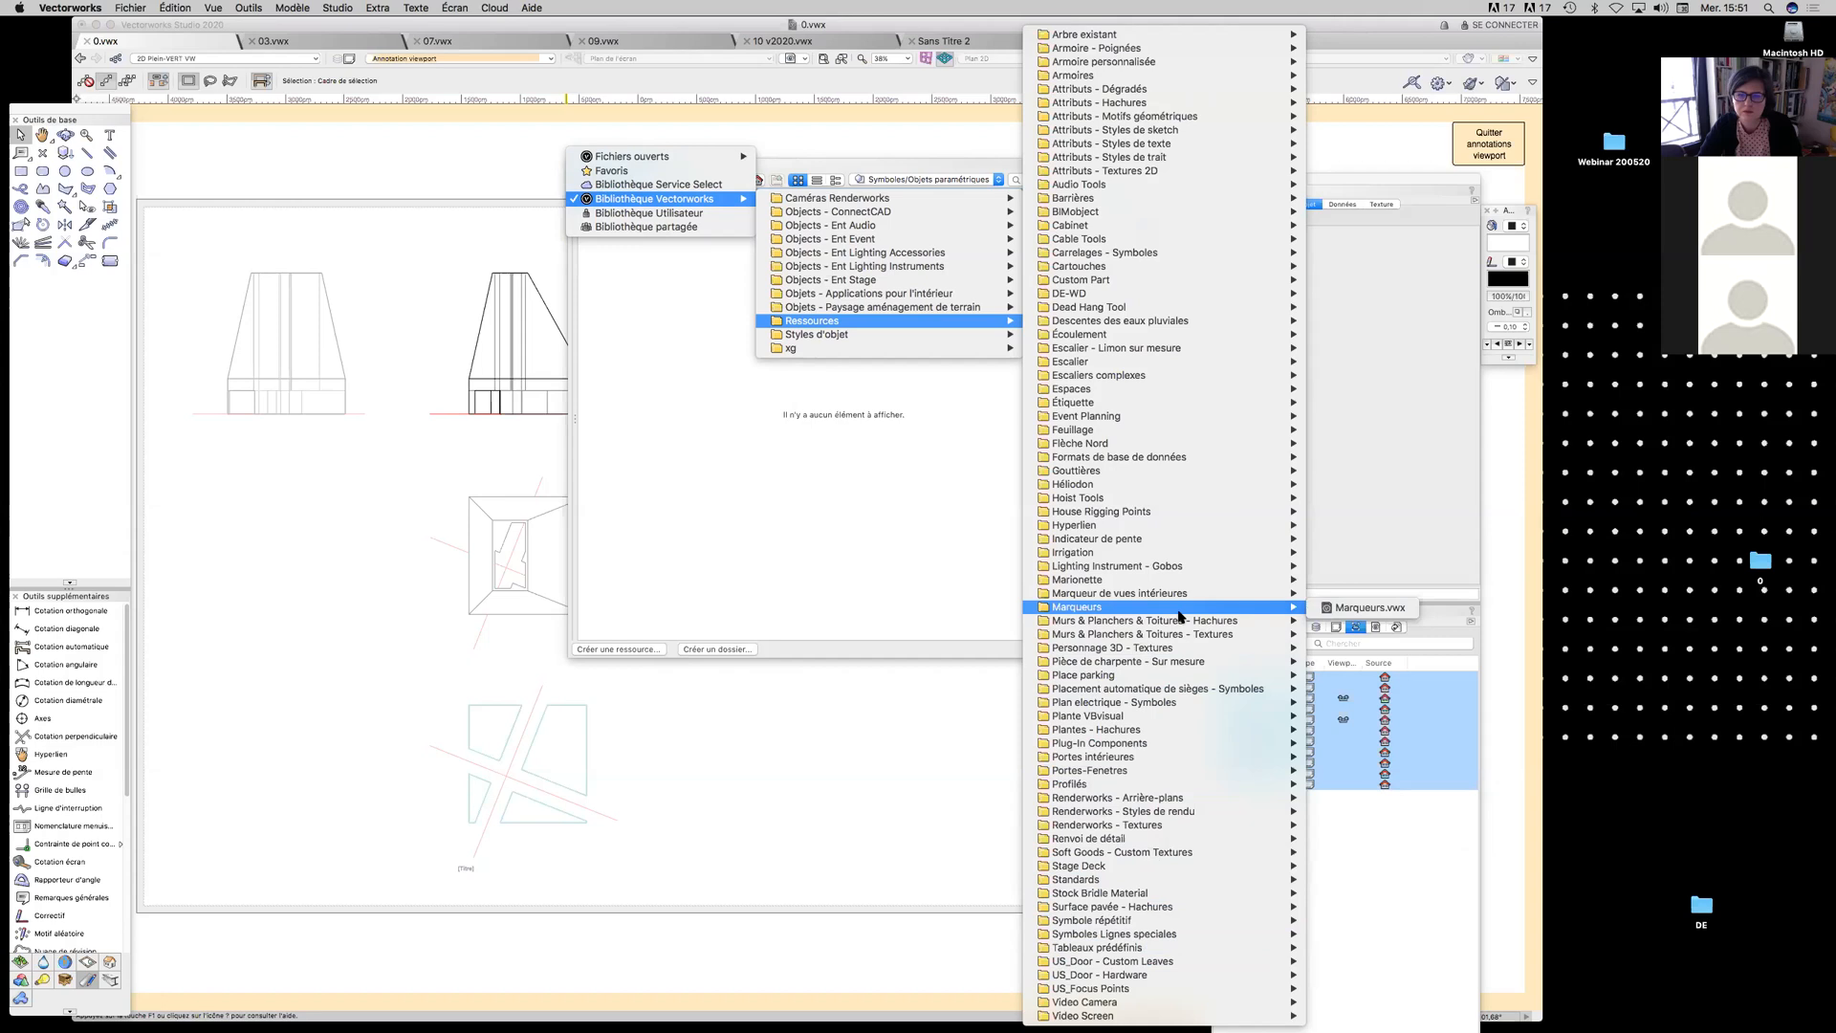
mouse_move(1194, 388)
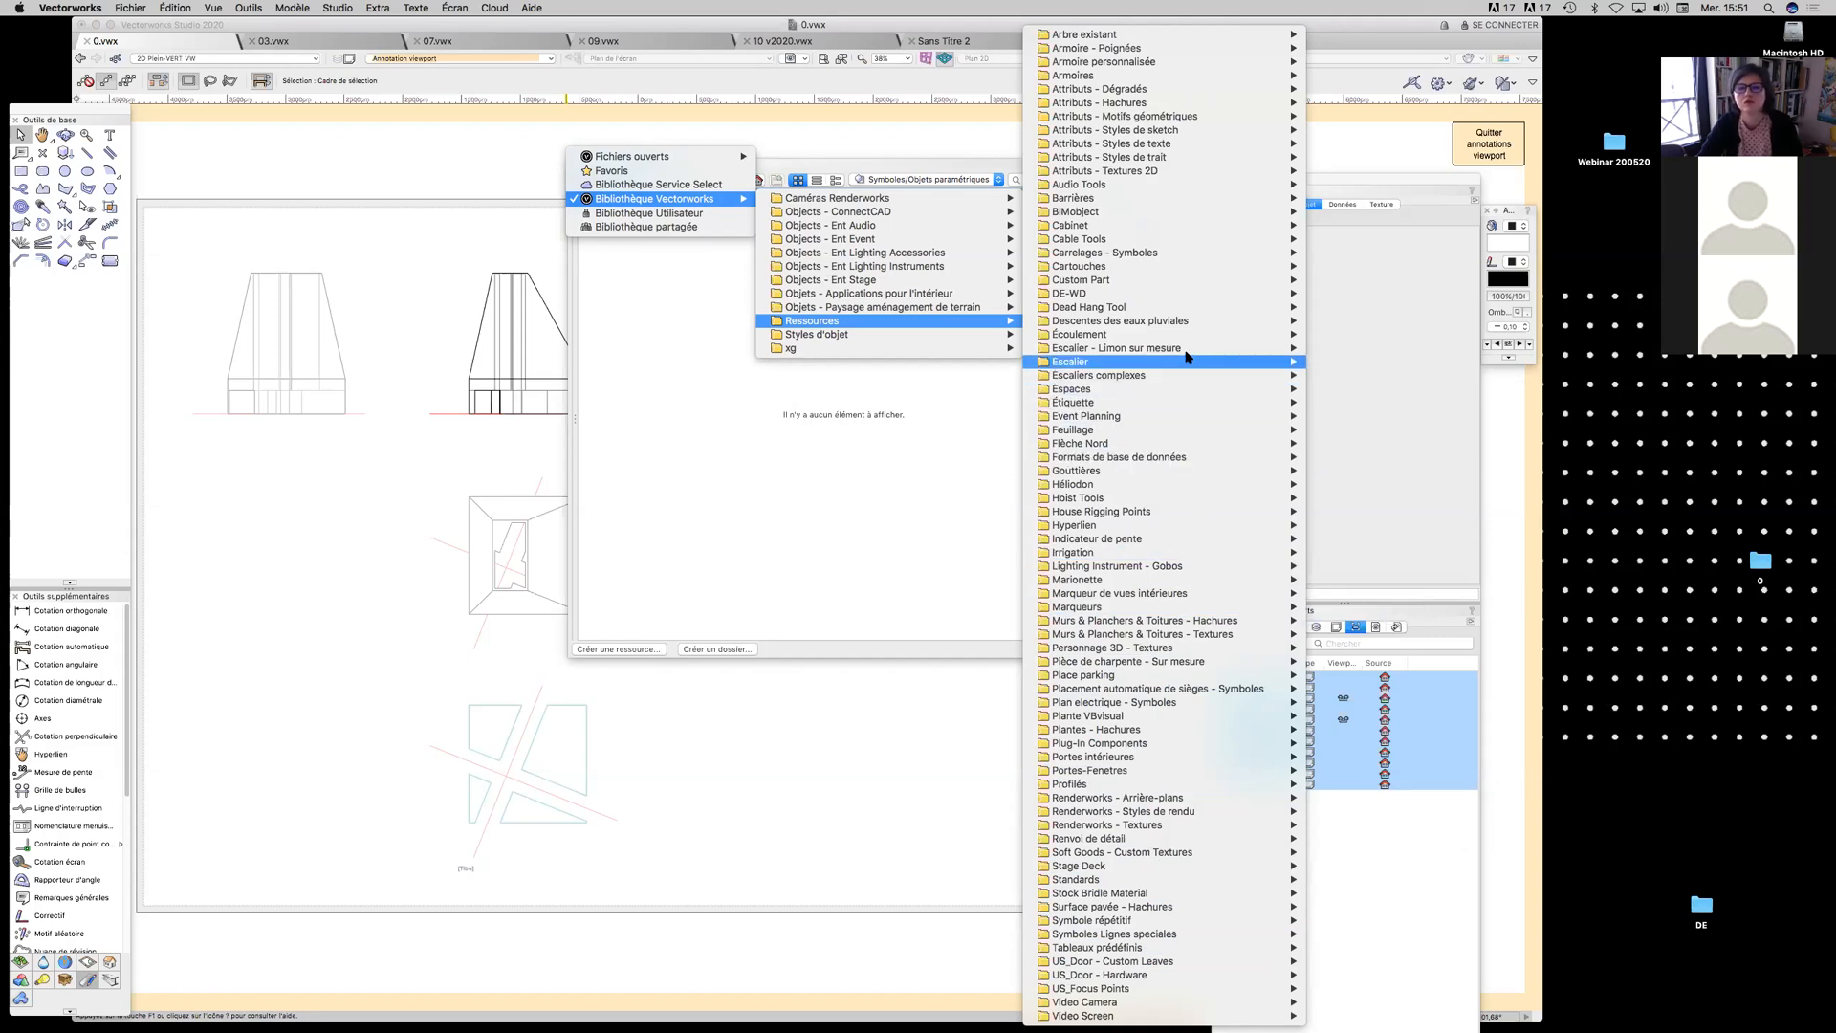
mouse_move(1183, 353)
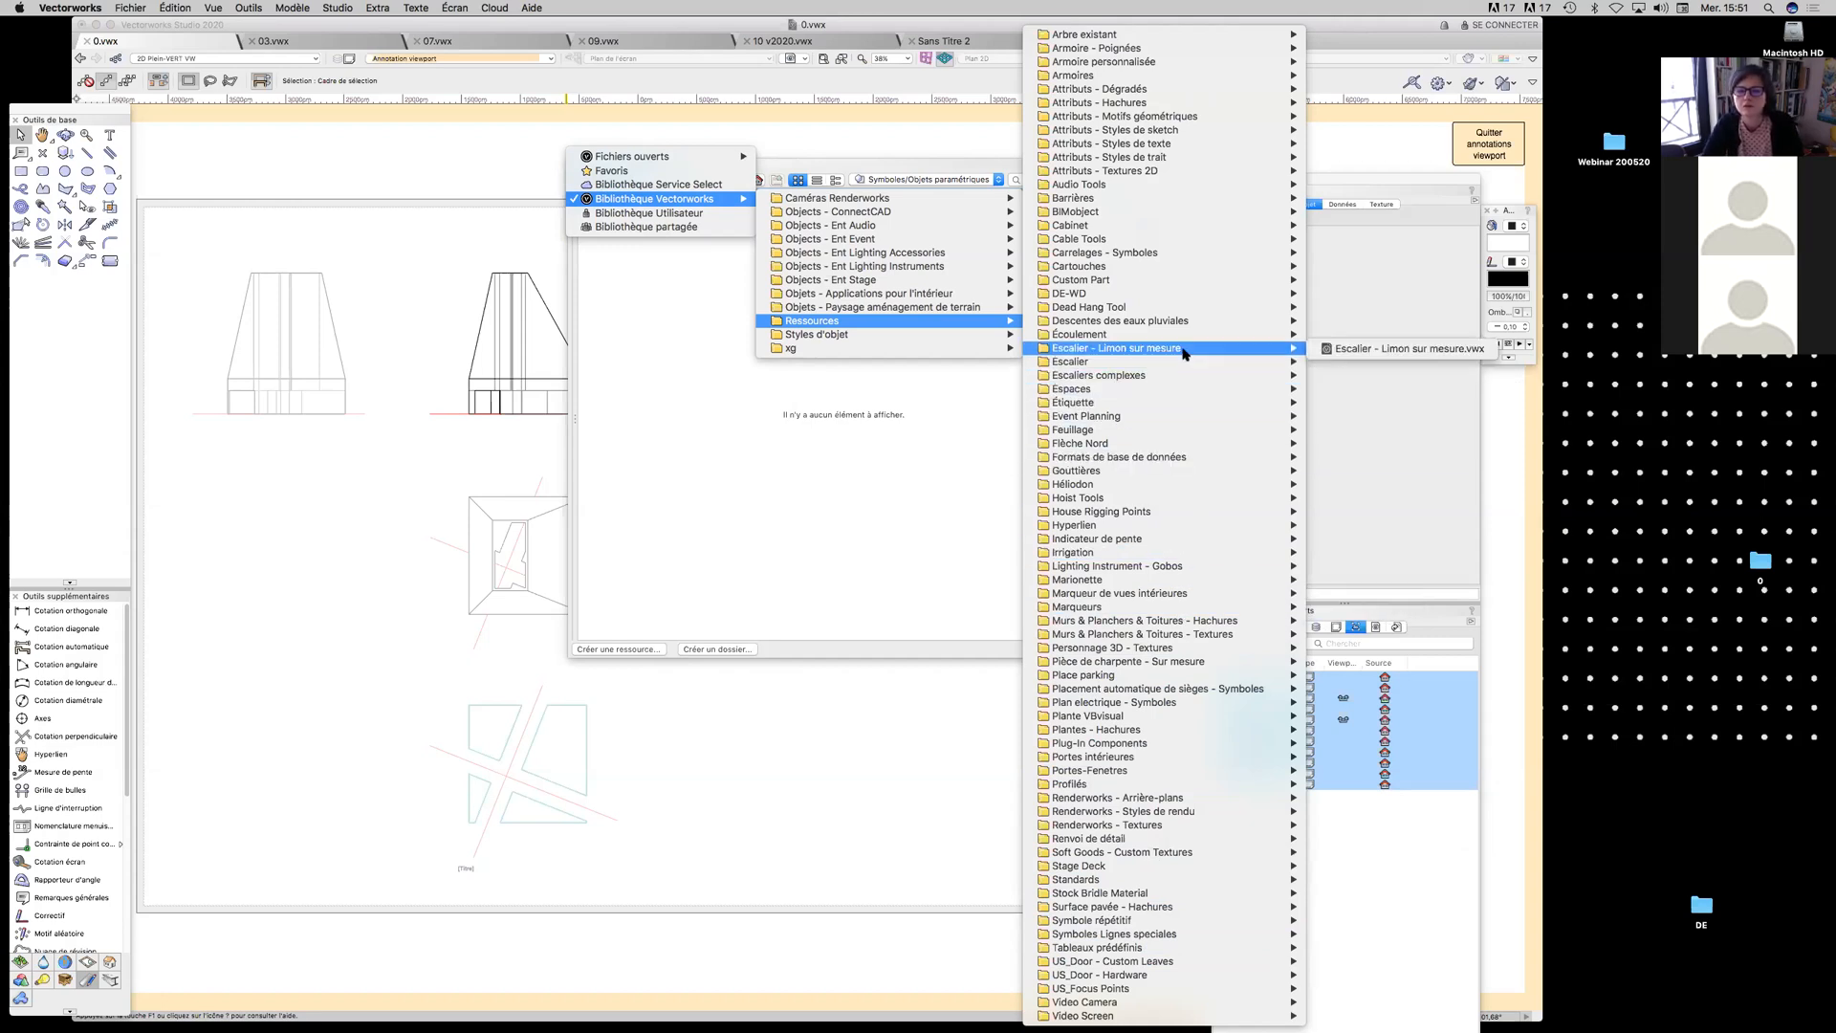
mouse_move(1127, 770)
click(861, 402)
Search the libraries for symbols with the term "people", and replace the search term with "plante"
click(1062, 180)
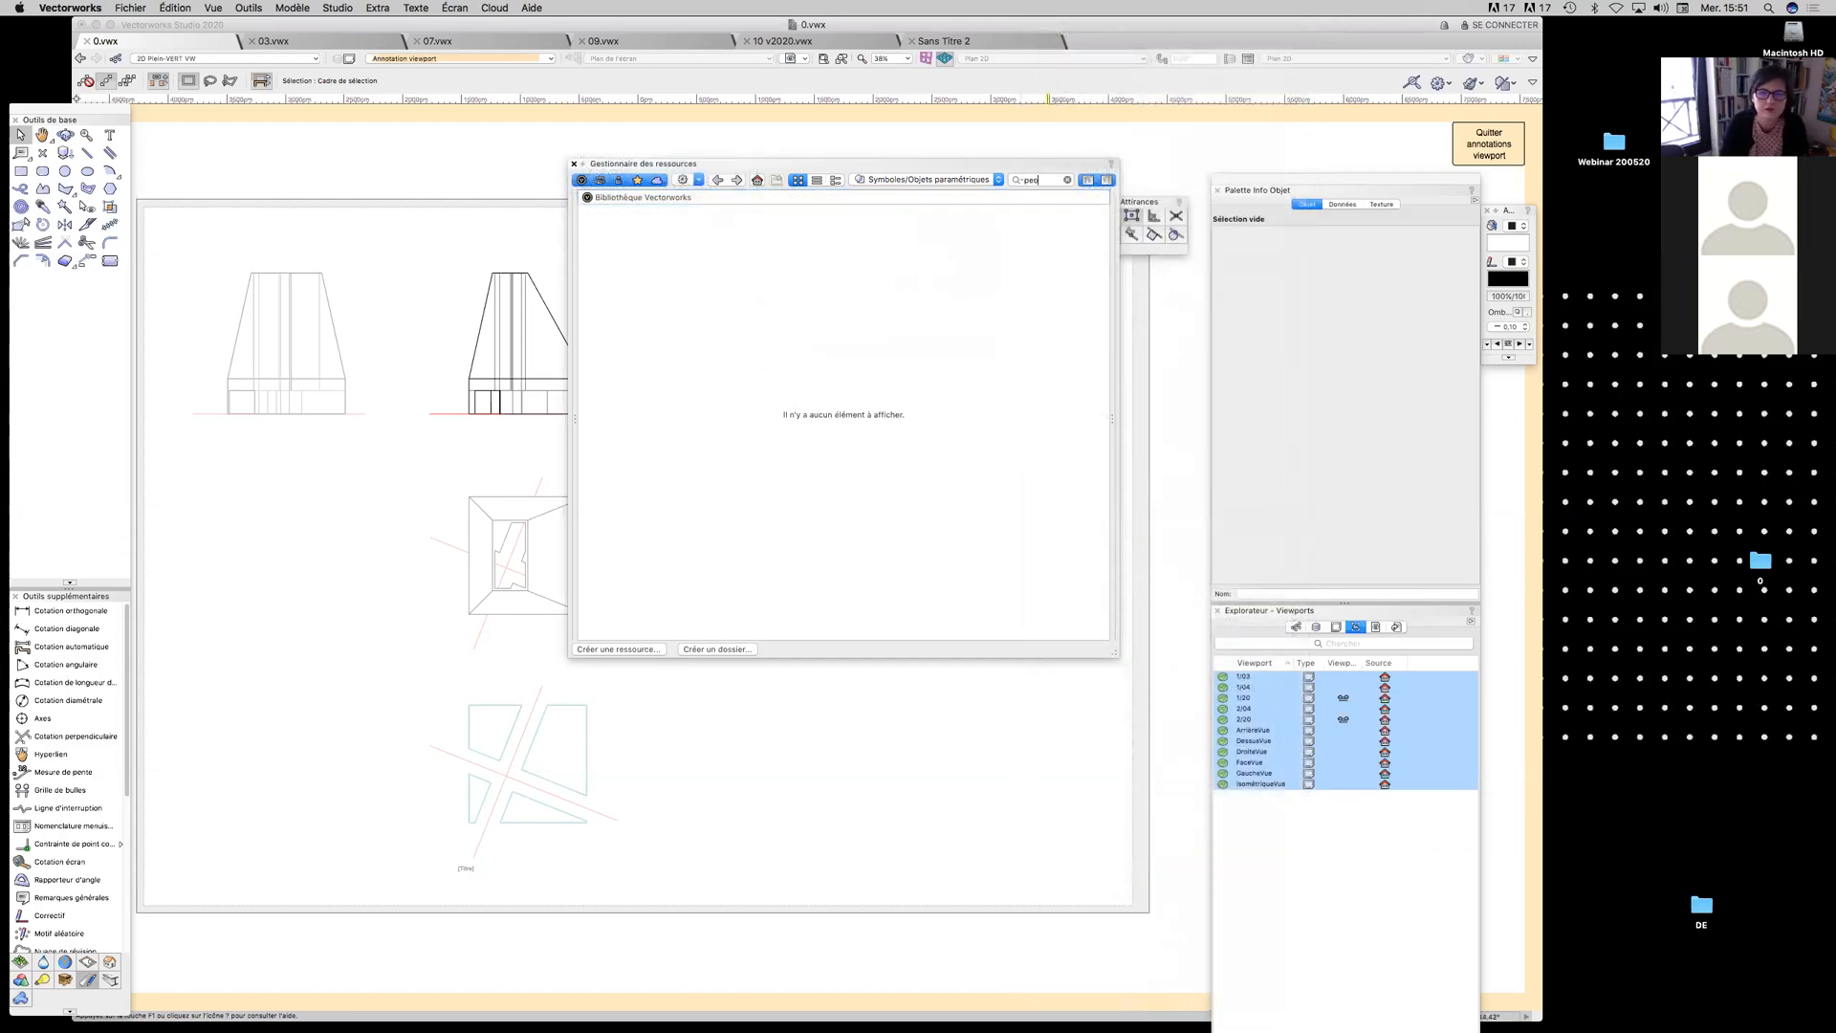
key(Return)
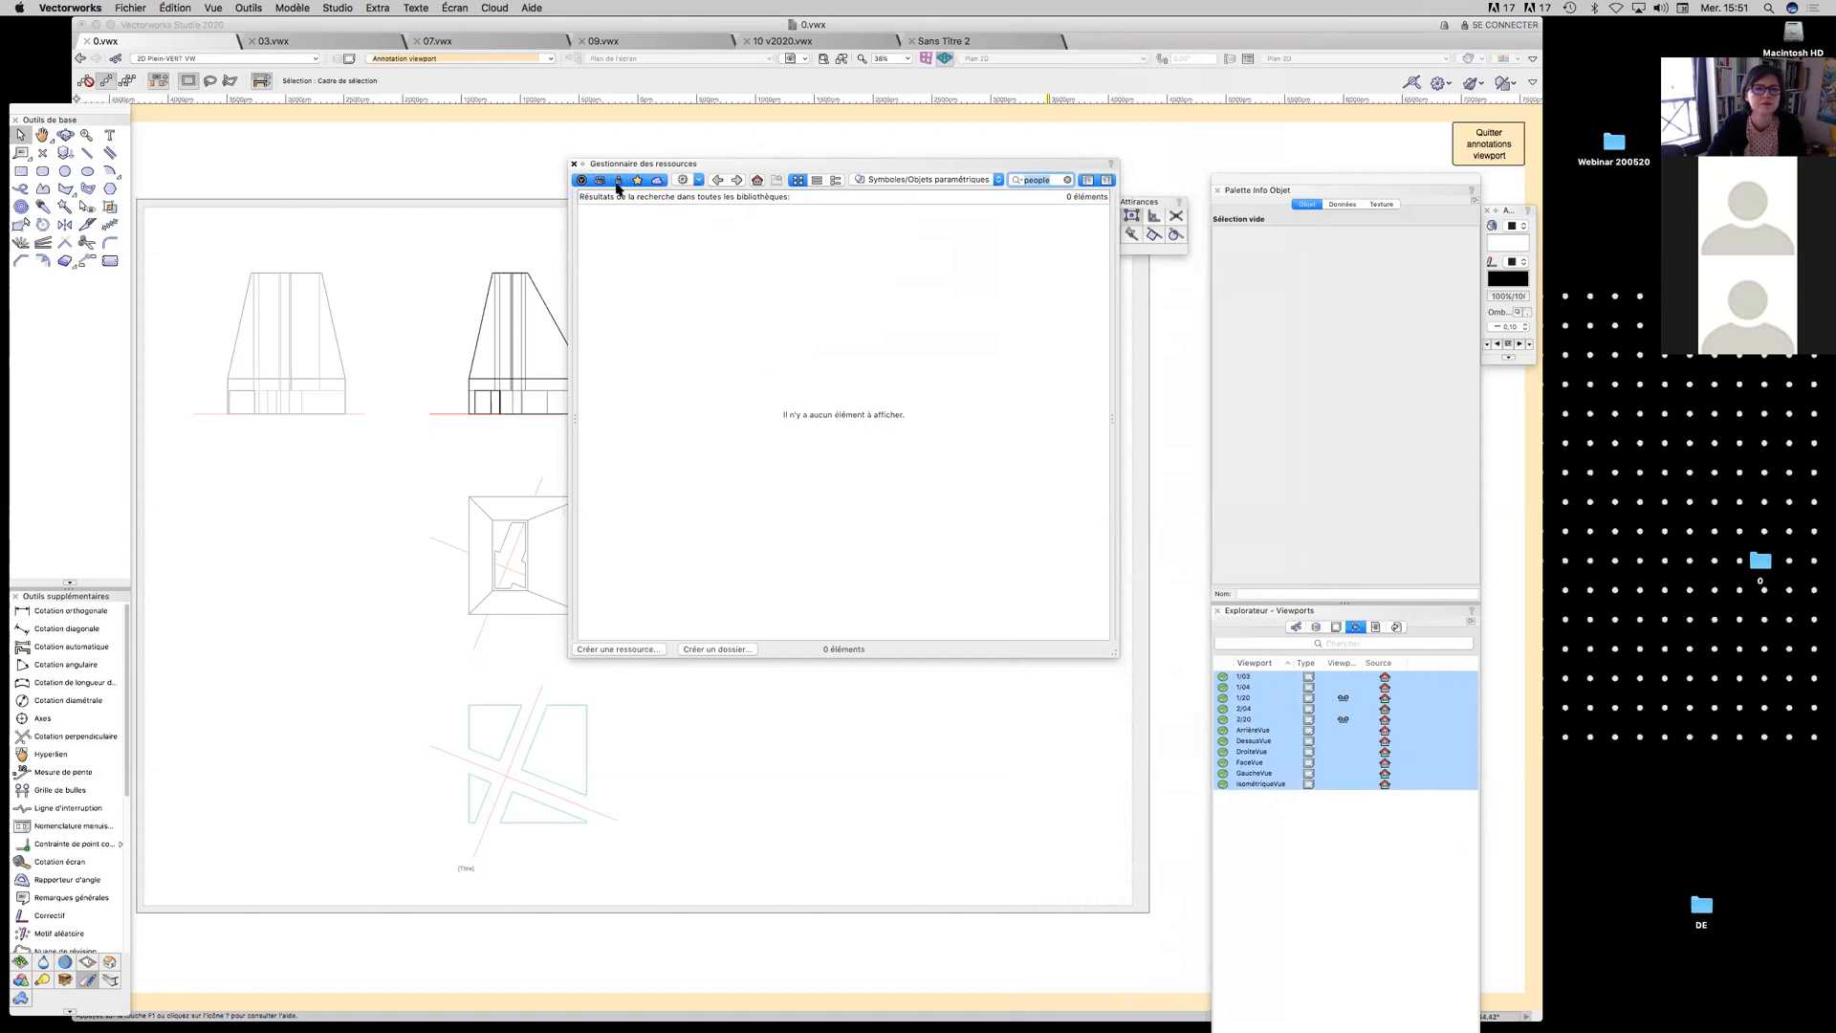
text(plant)
click(681, 181)
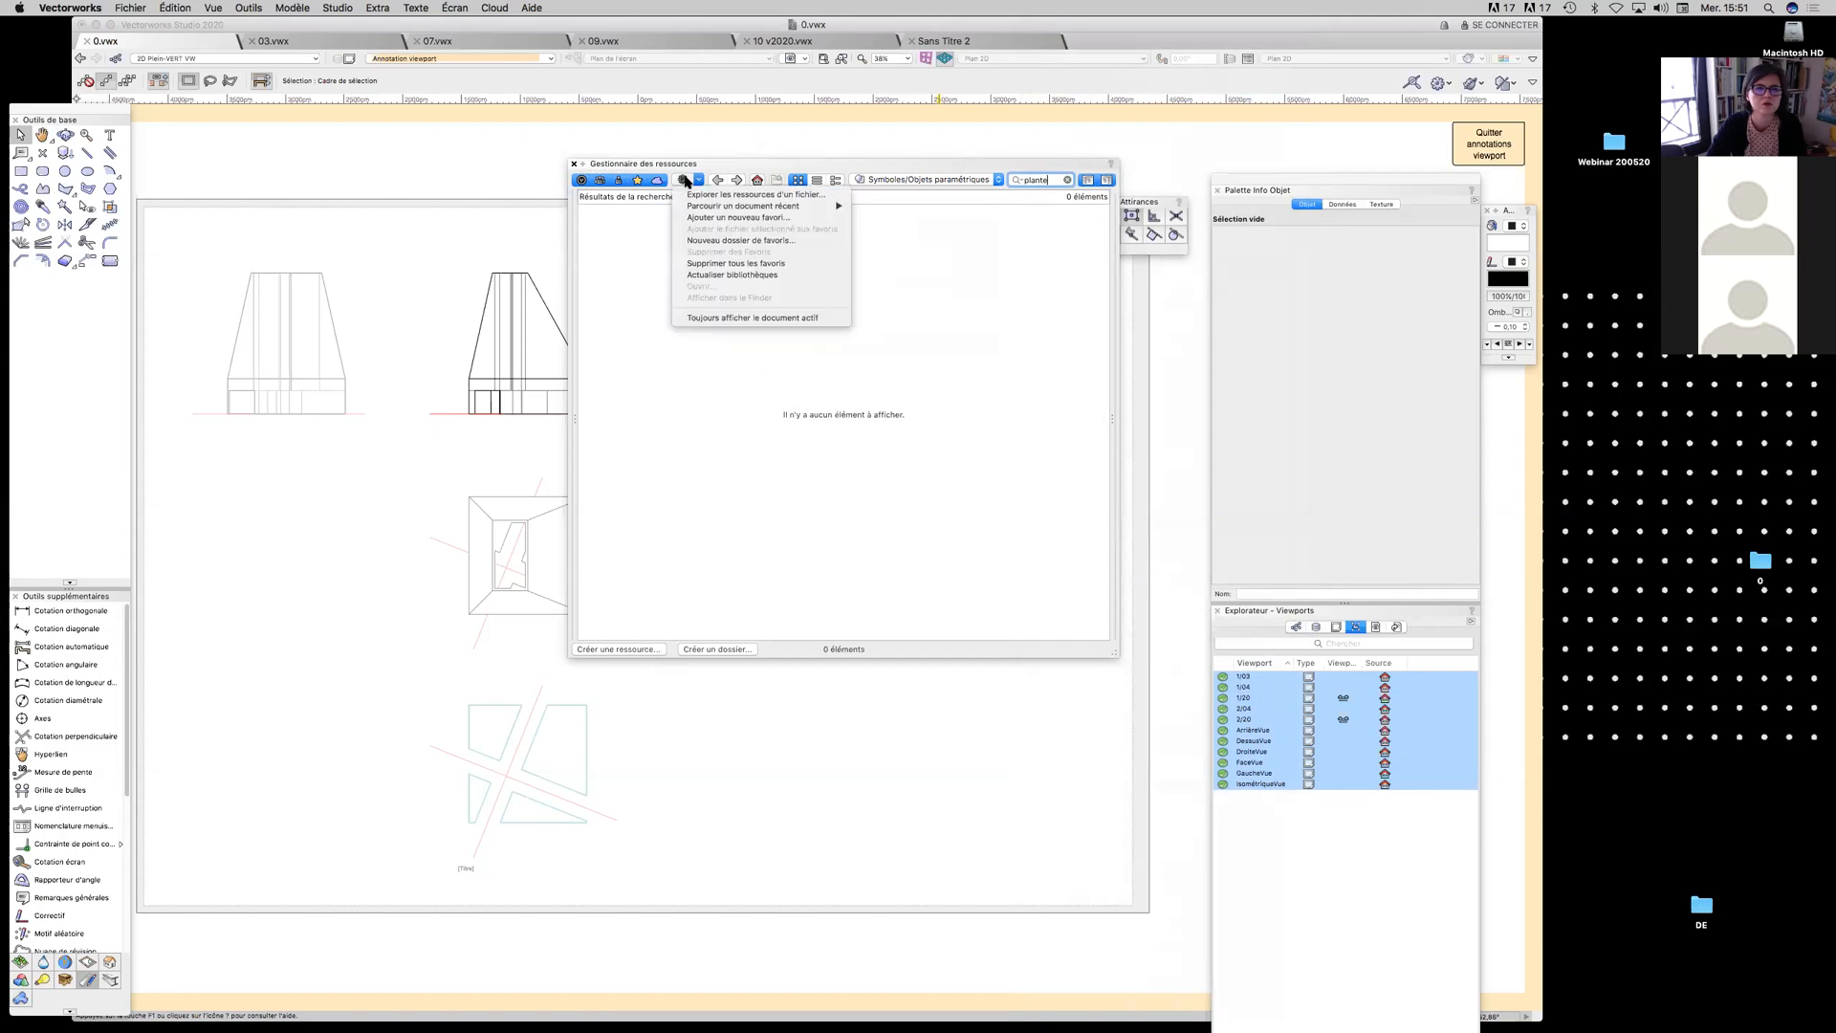
click(588, 182)
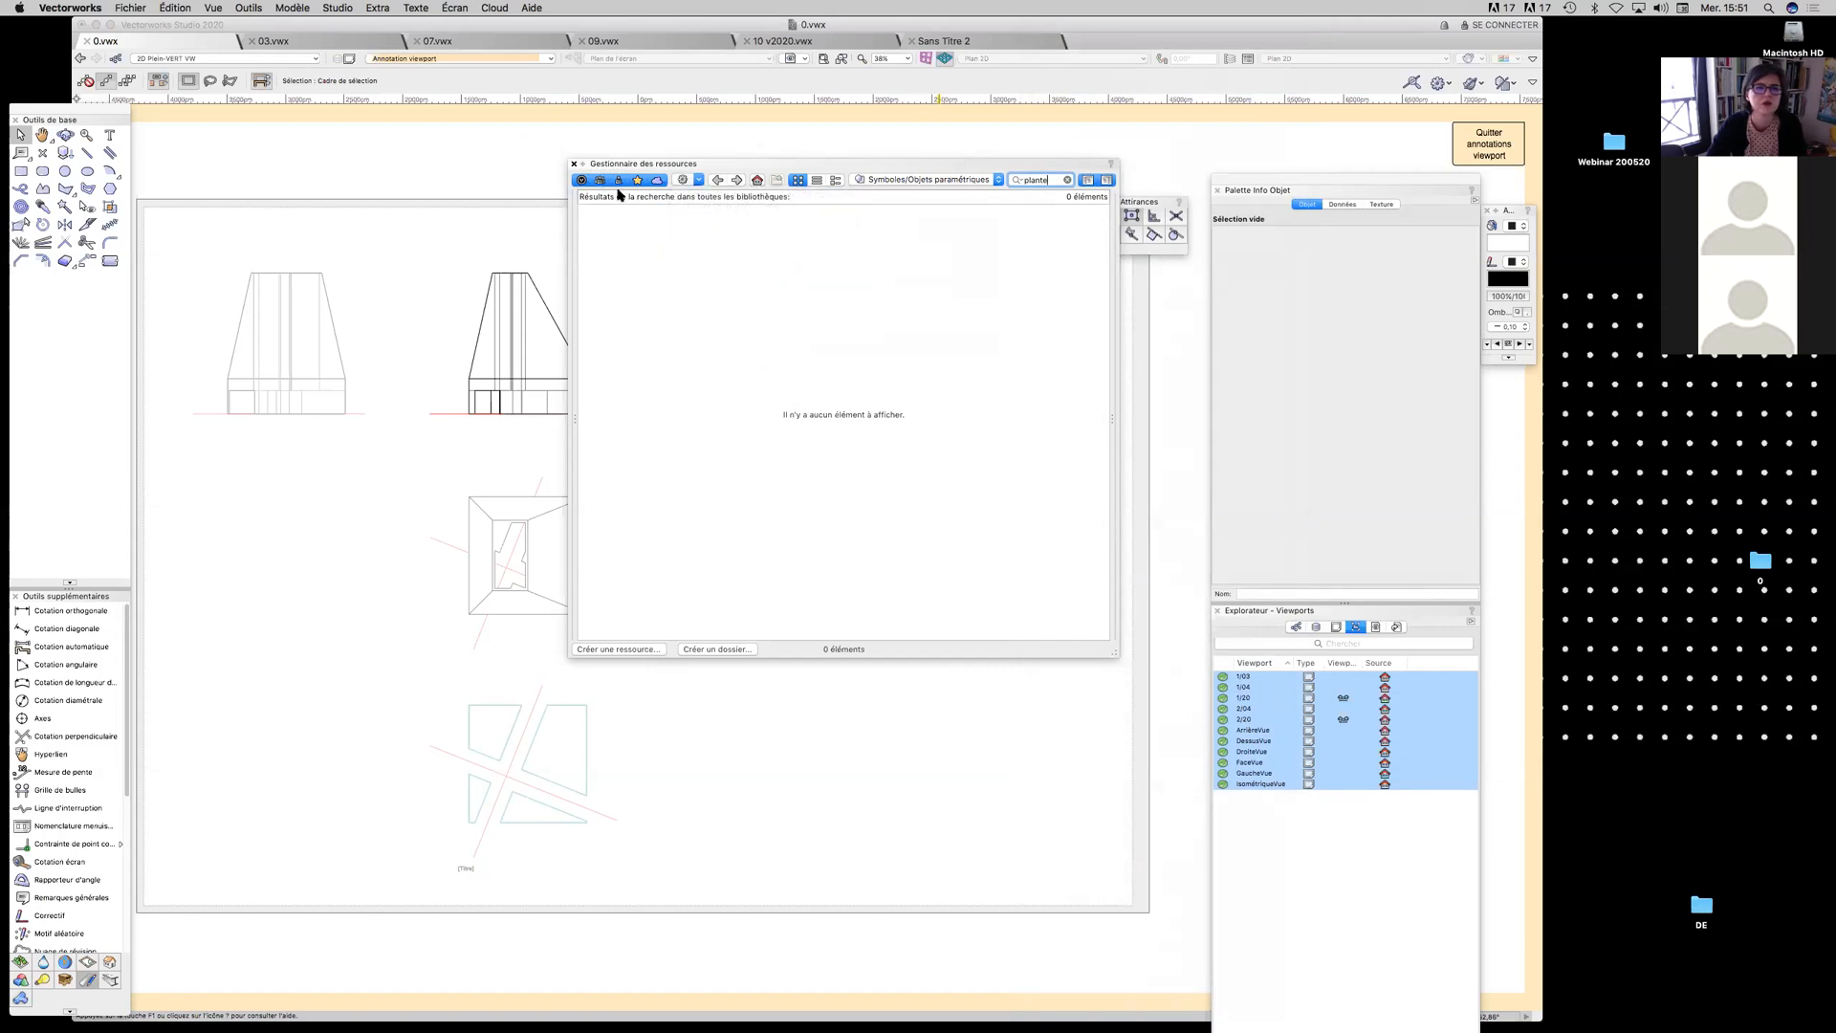
click(699, 181)
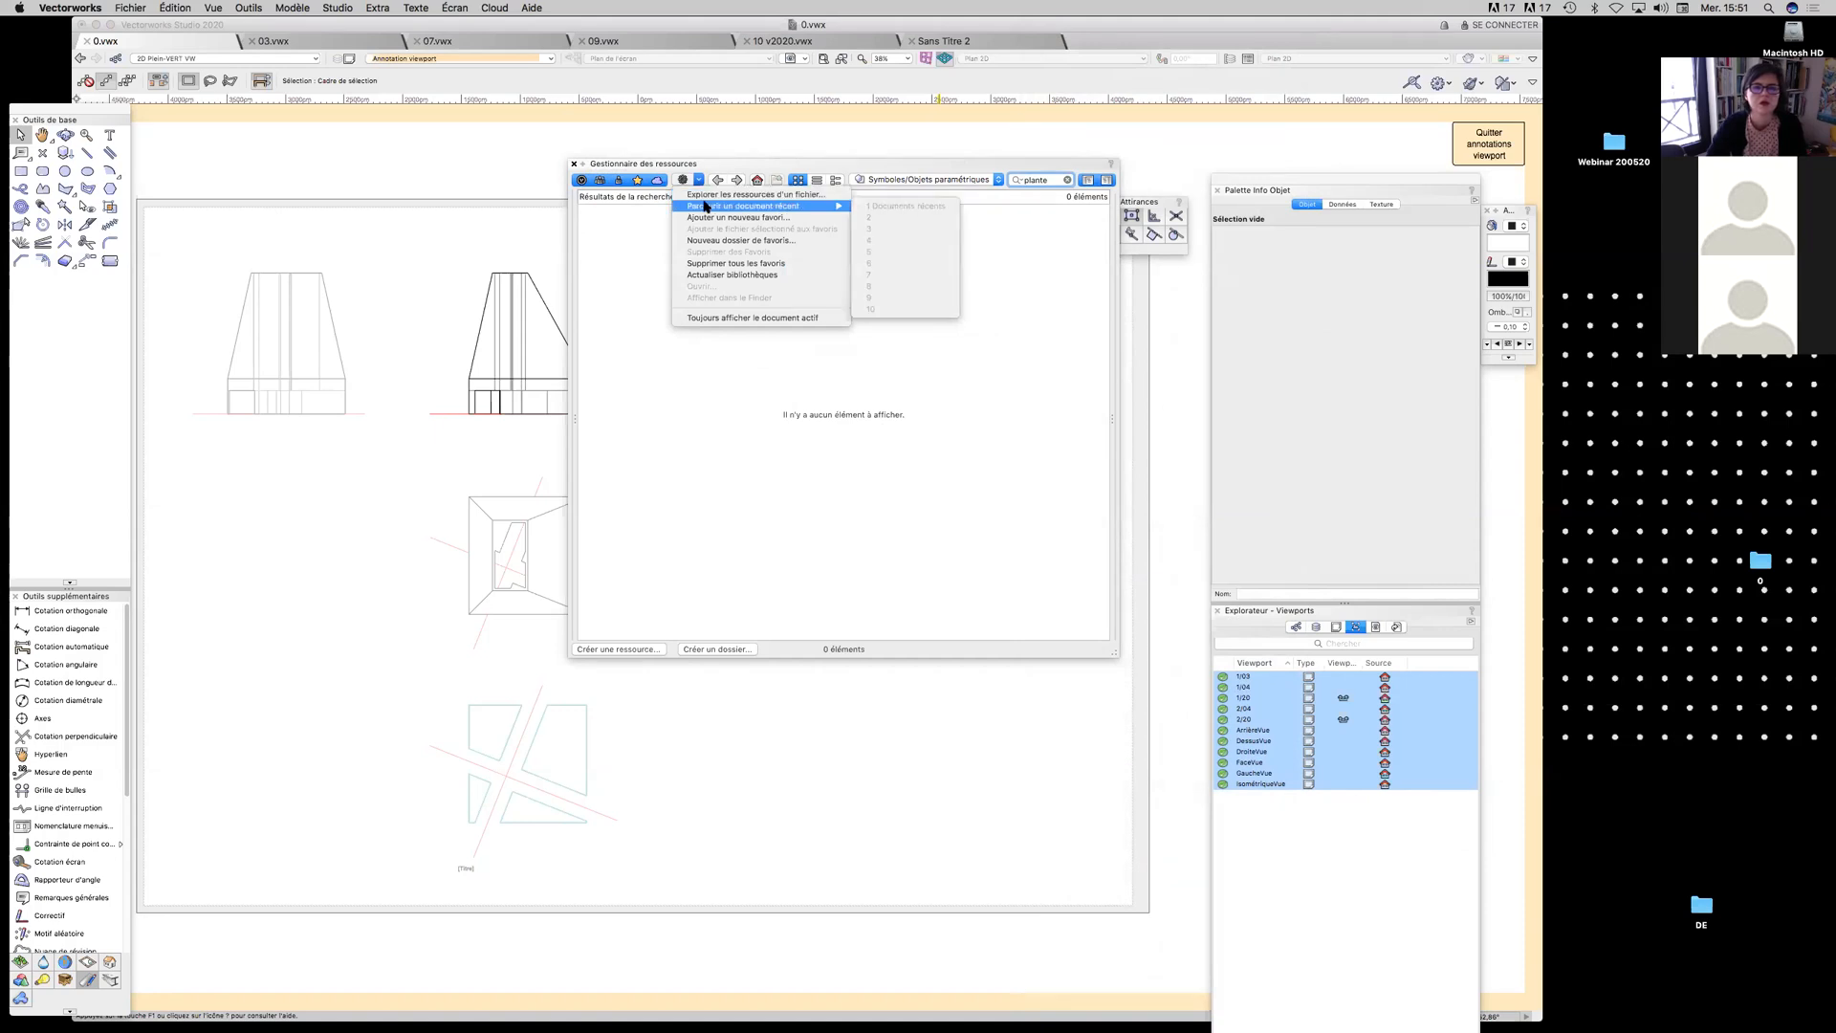
click(579, 182)
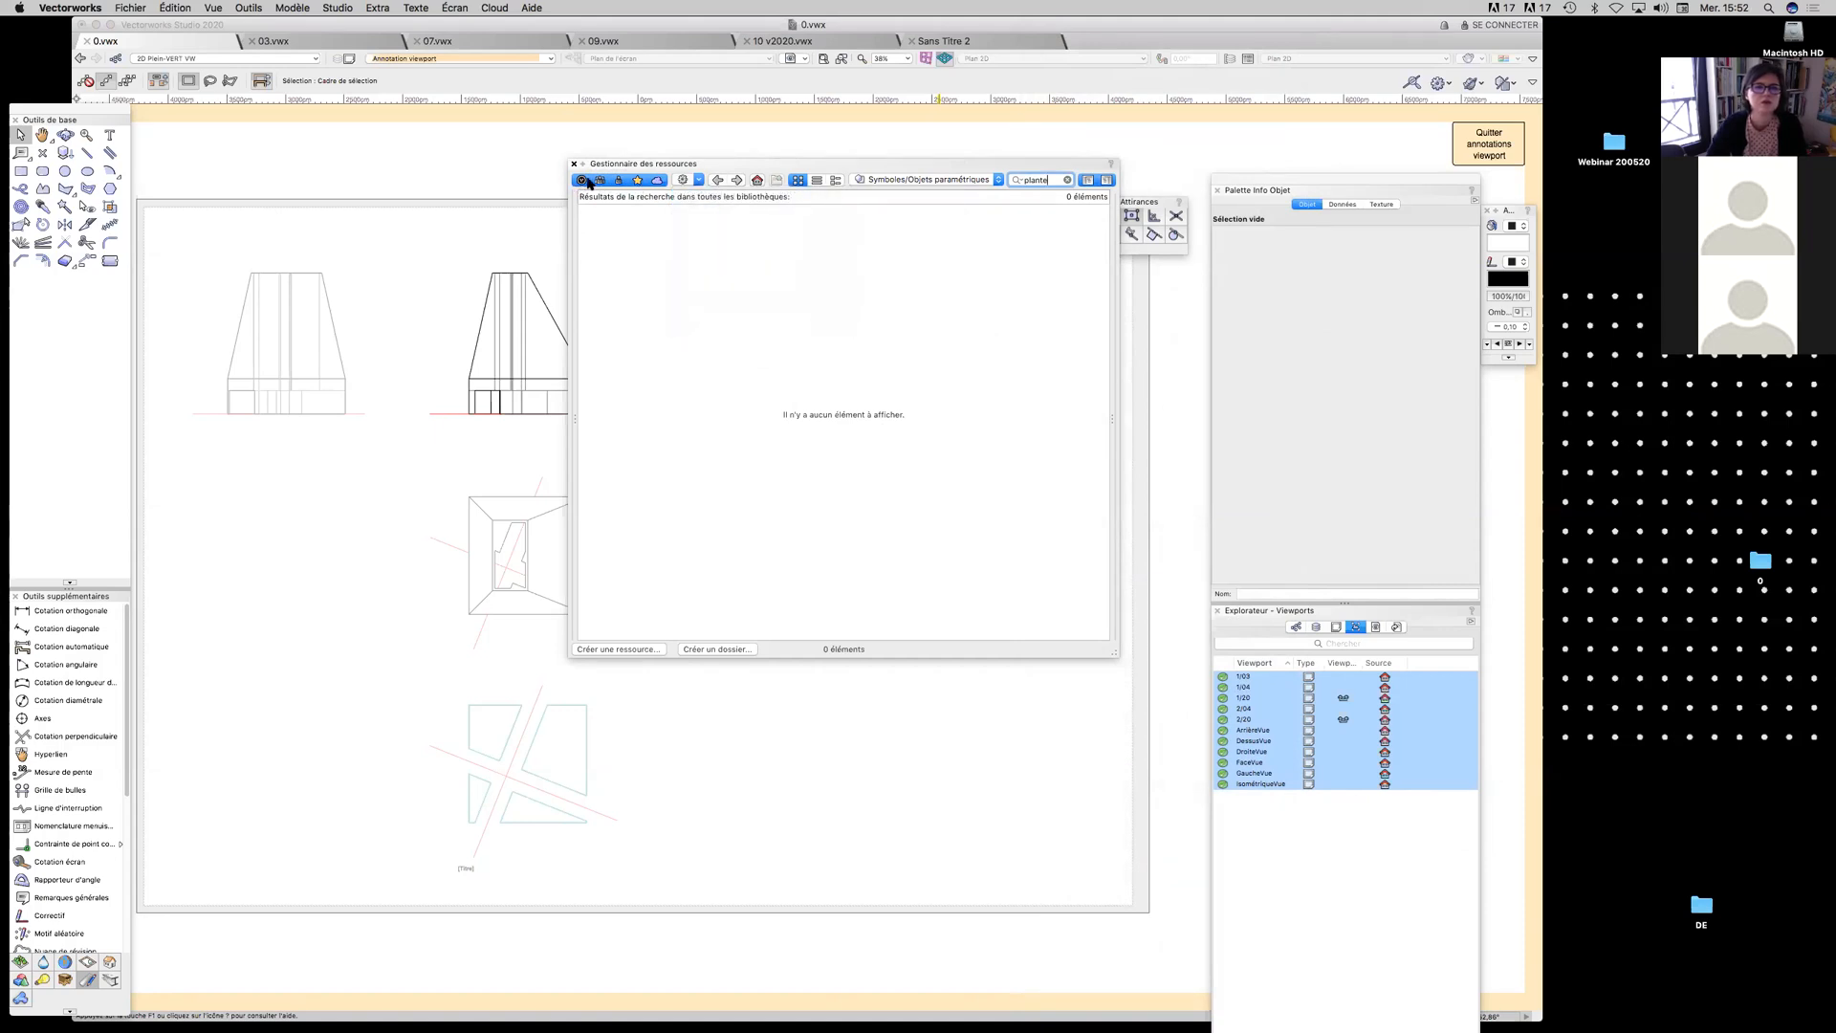
Return to the active document's resources and open the Arbre existant symbol file from the Vectorworks library's Ressources folder
click(757, 181)
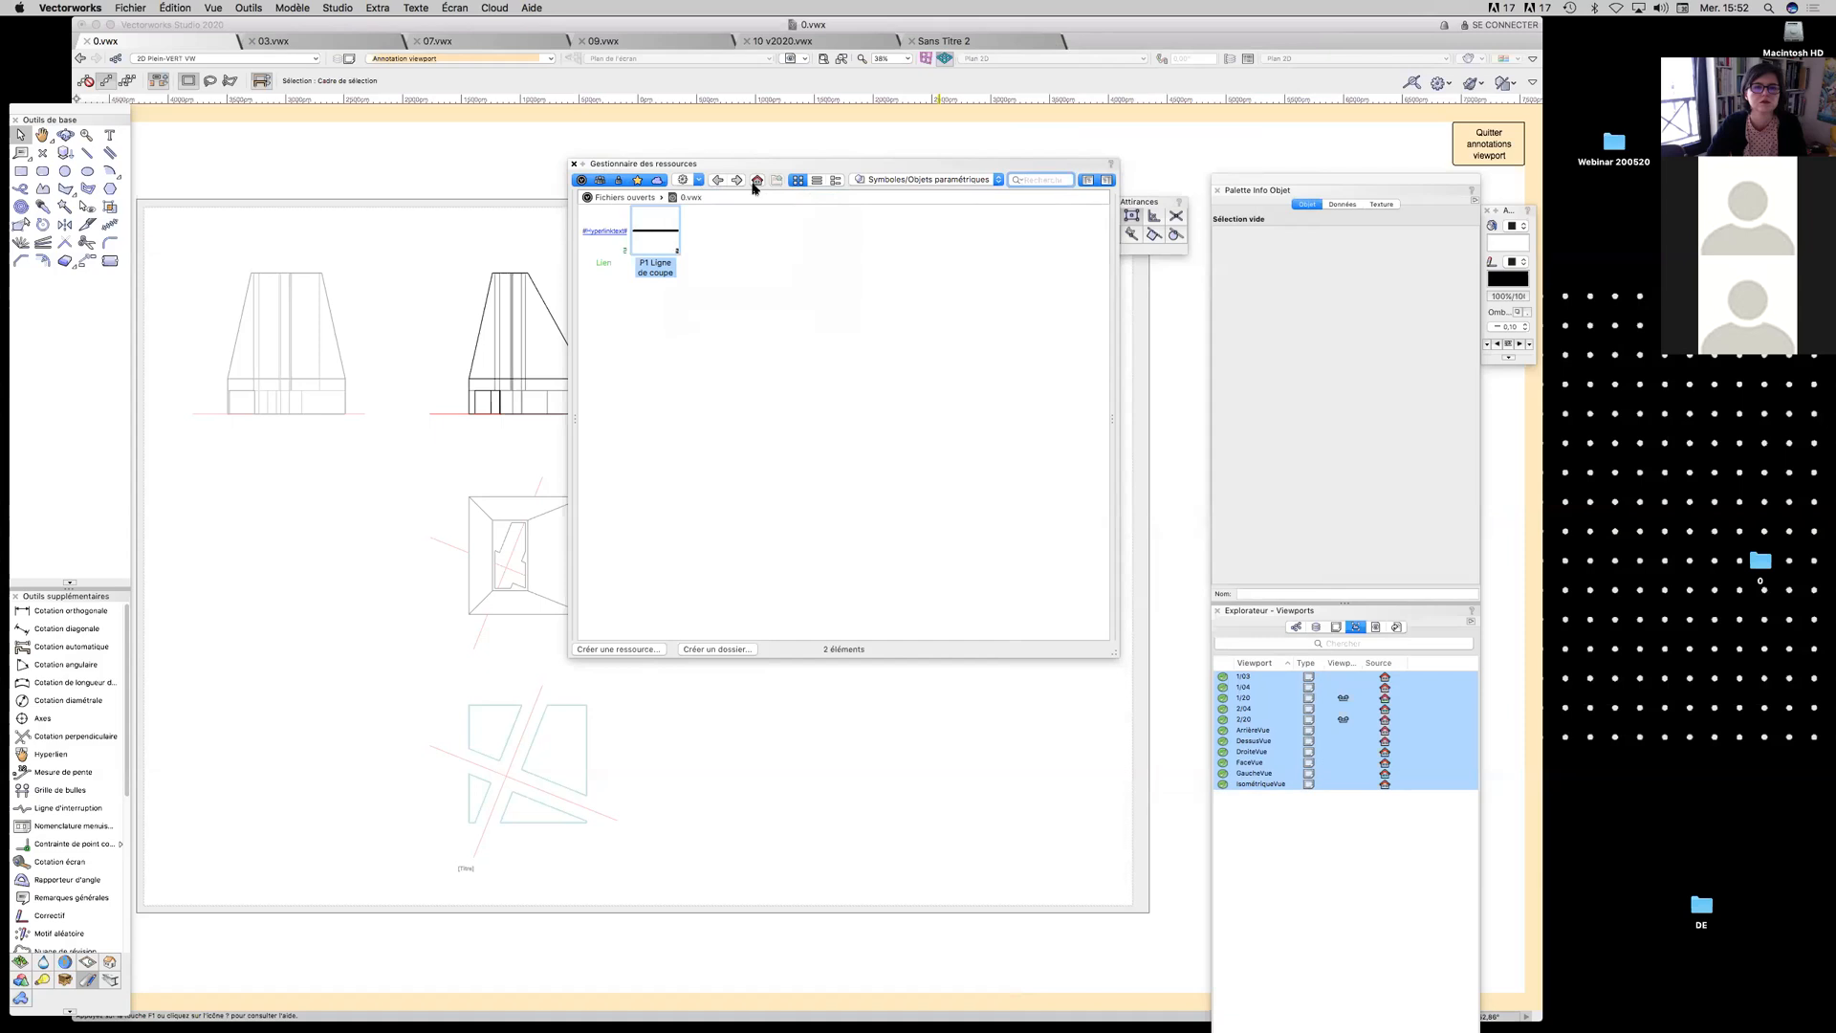
click(584, 199)
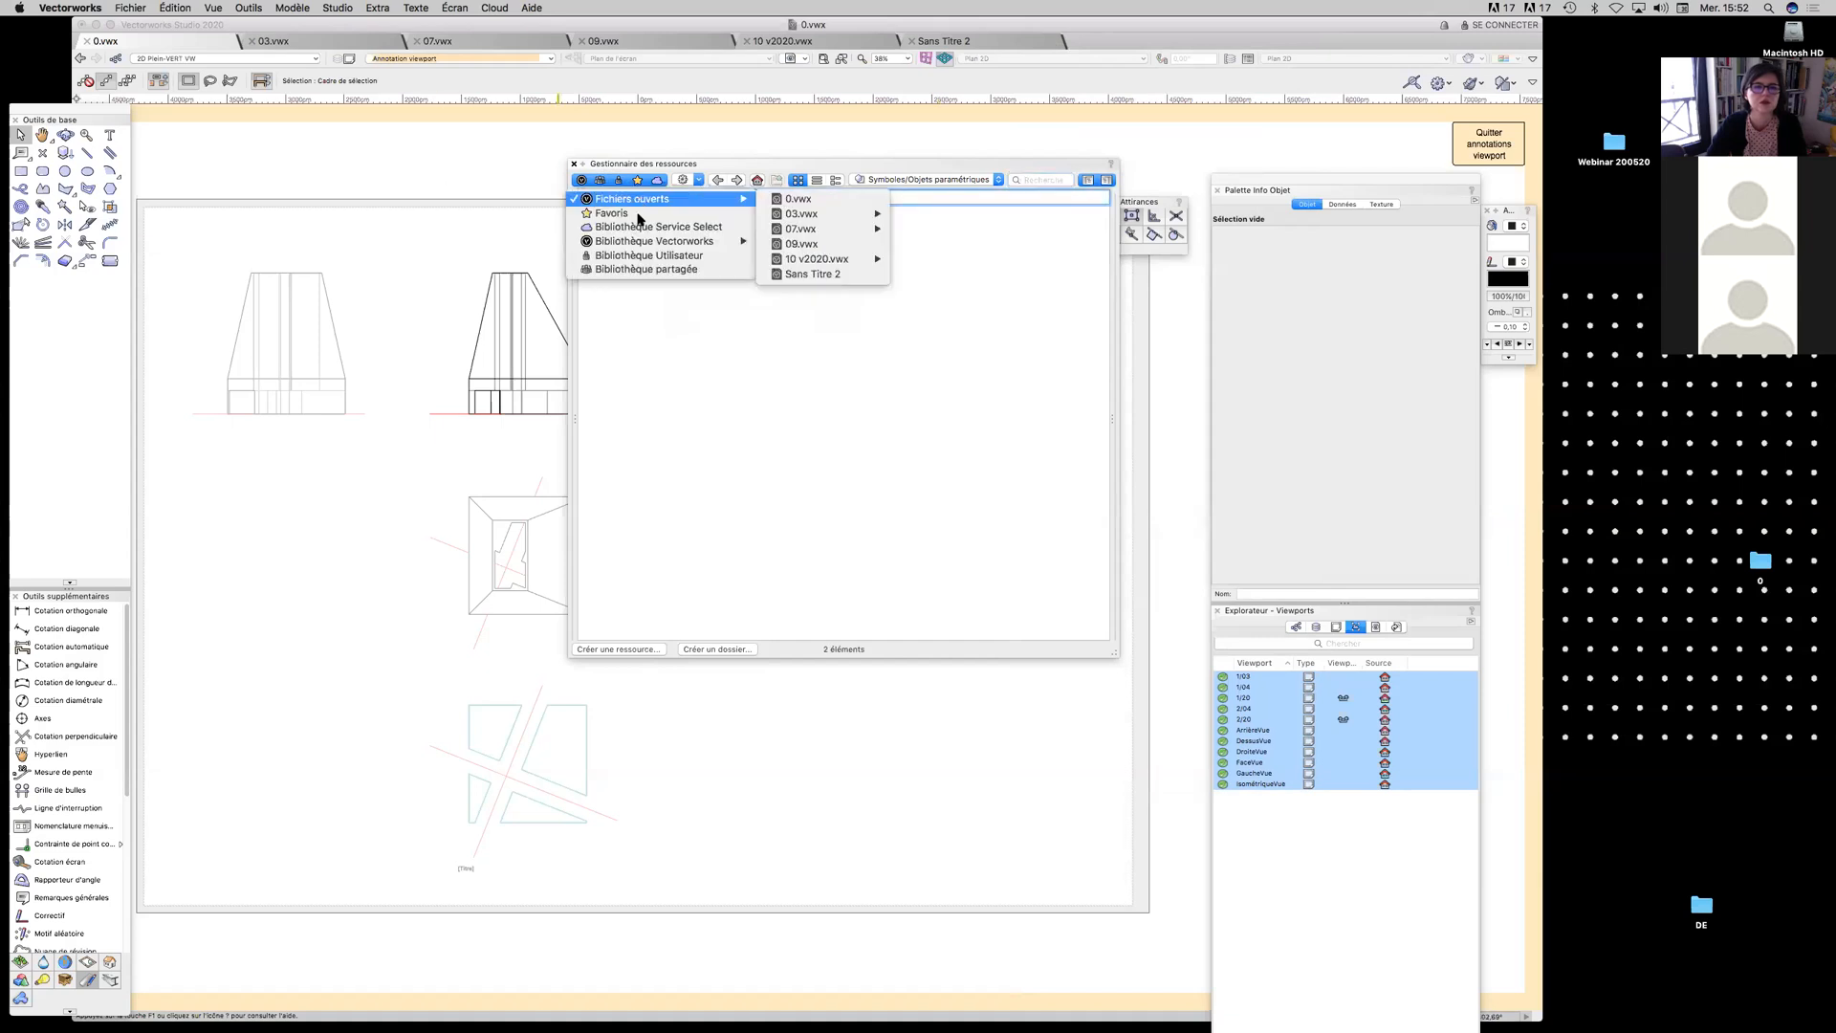
mouse_move(645, 242)
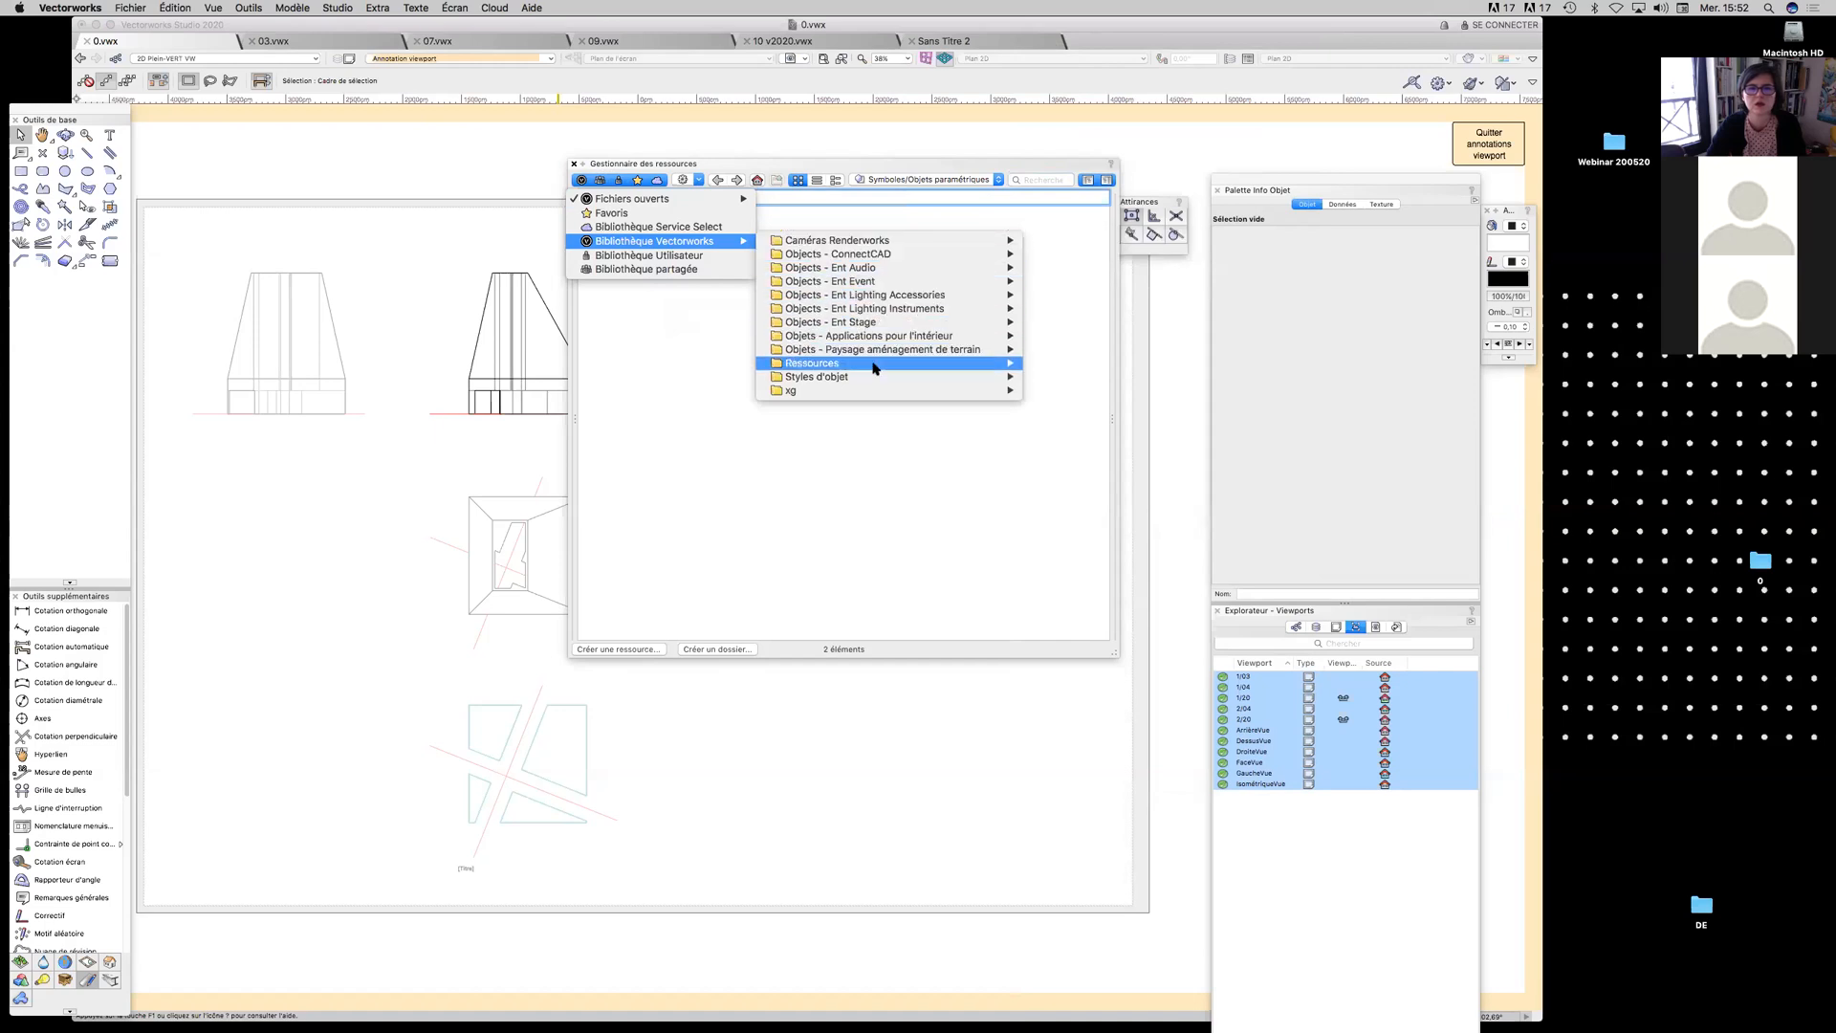
mouse_move(874, 369)
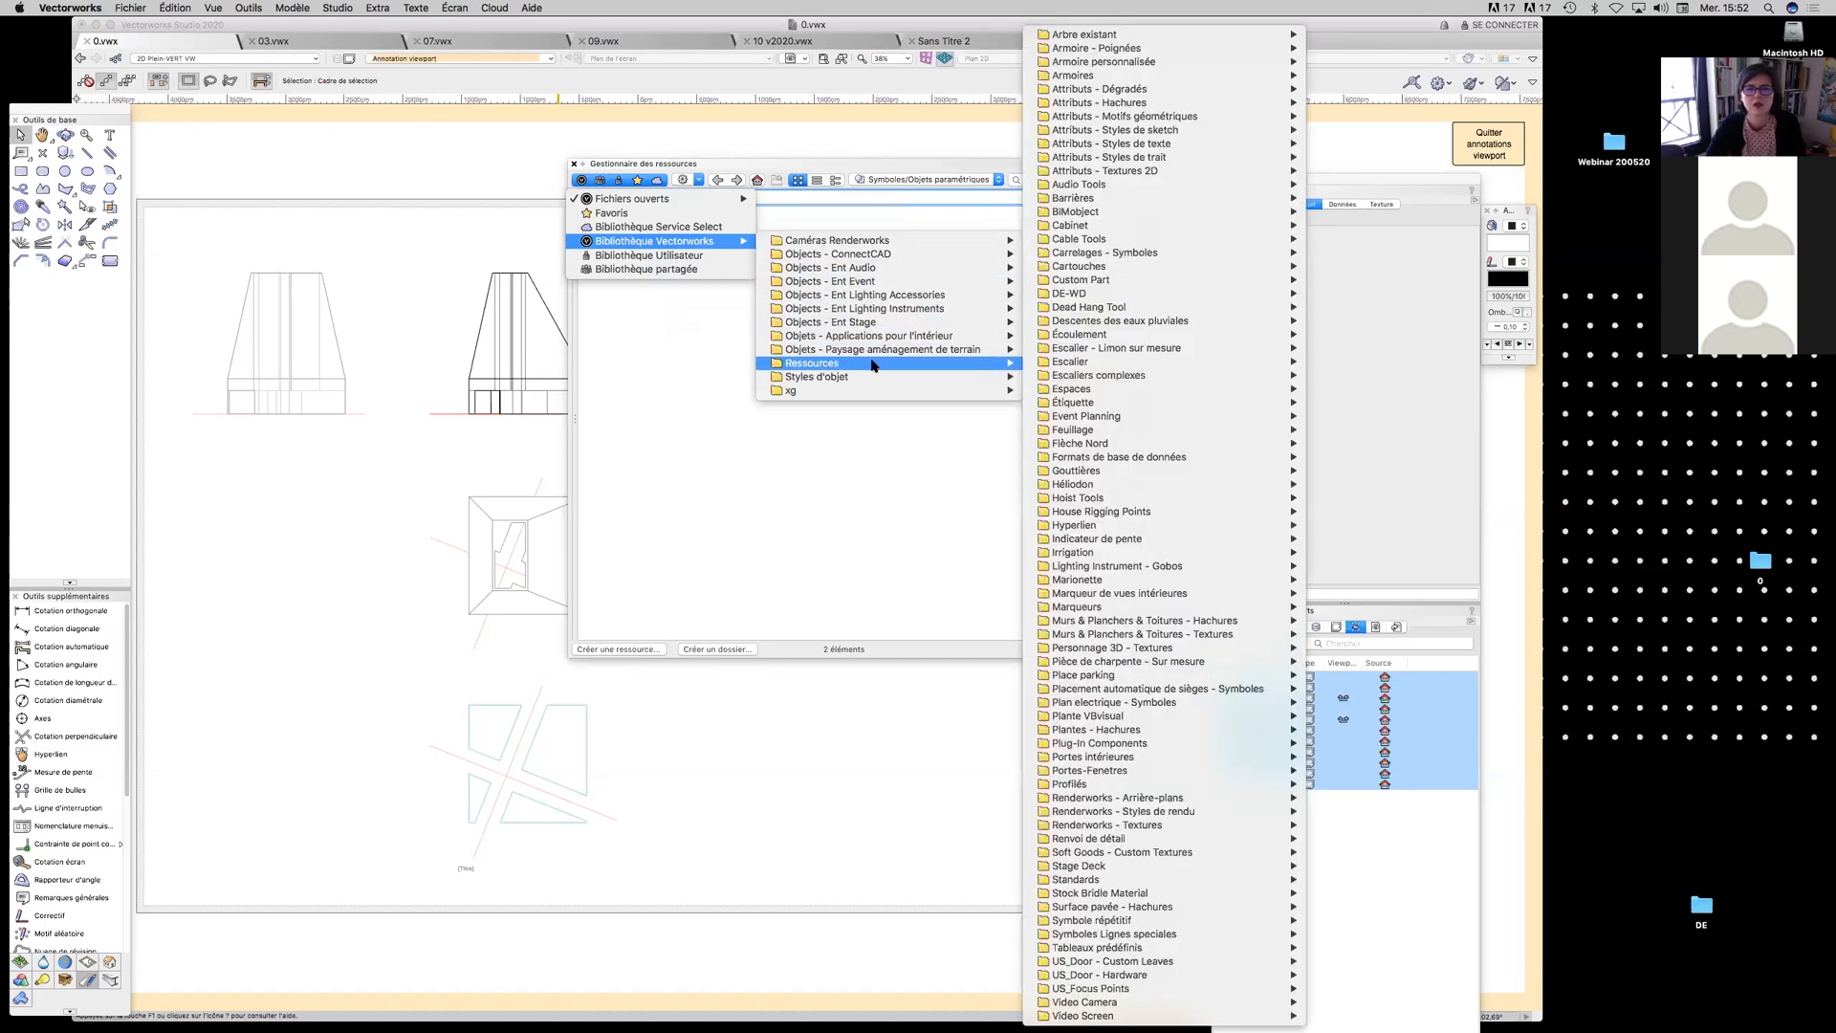
mouse_move(1153, 408)
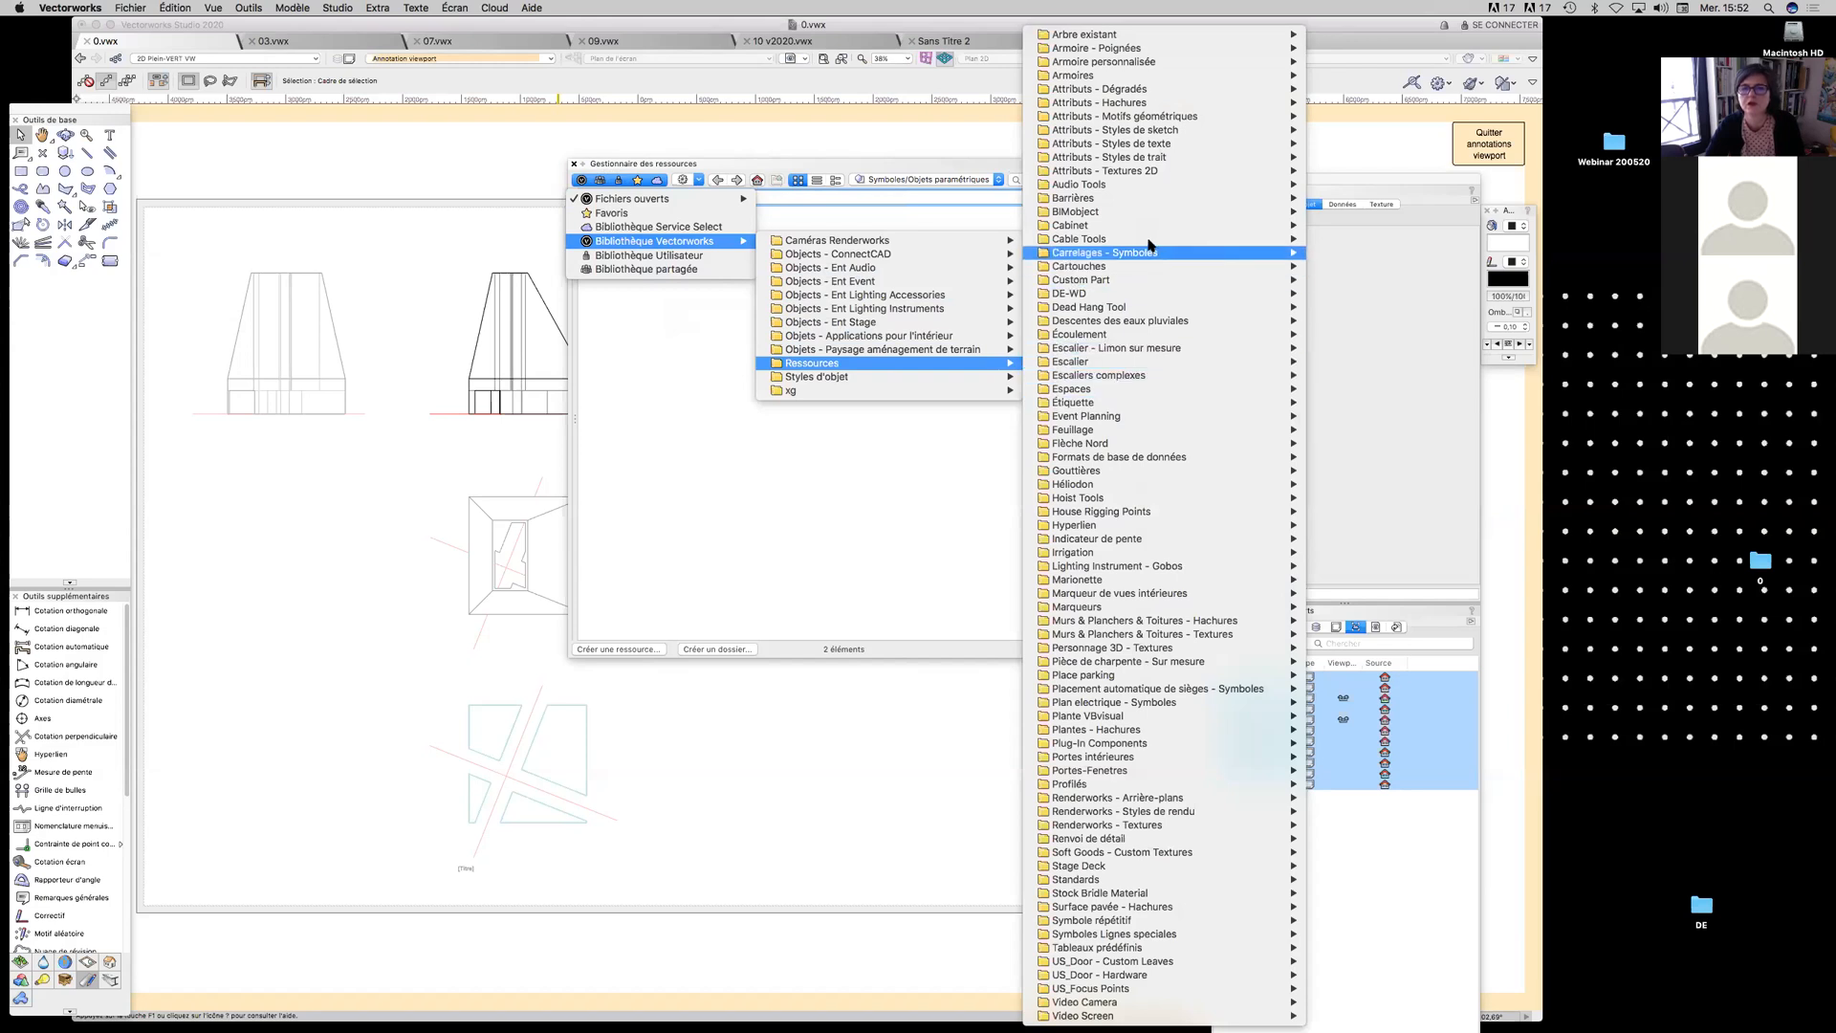
mouse_move(1151, 230)
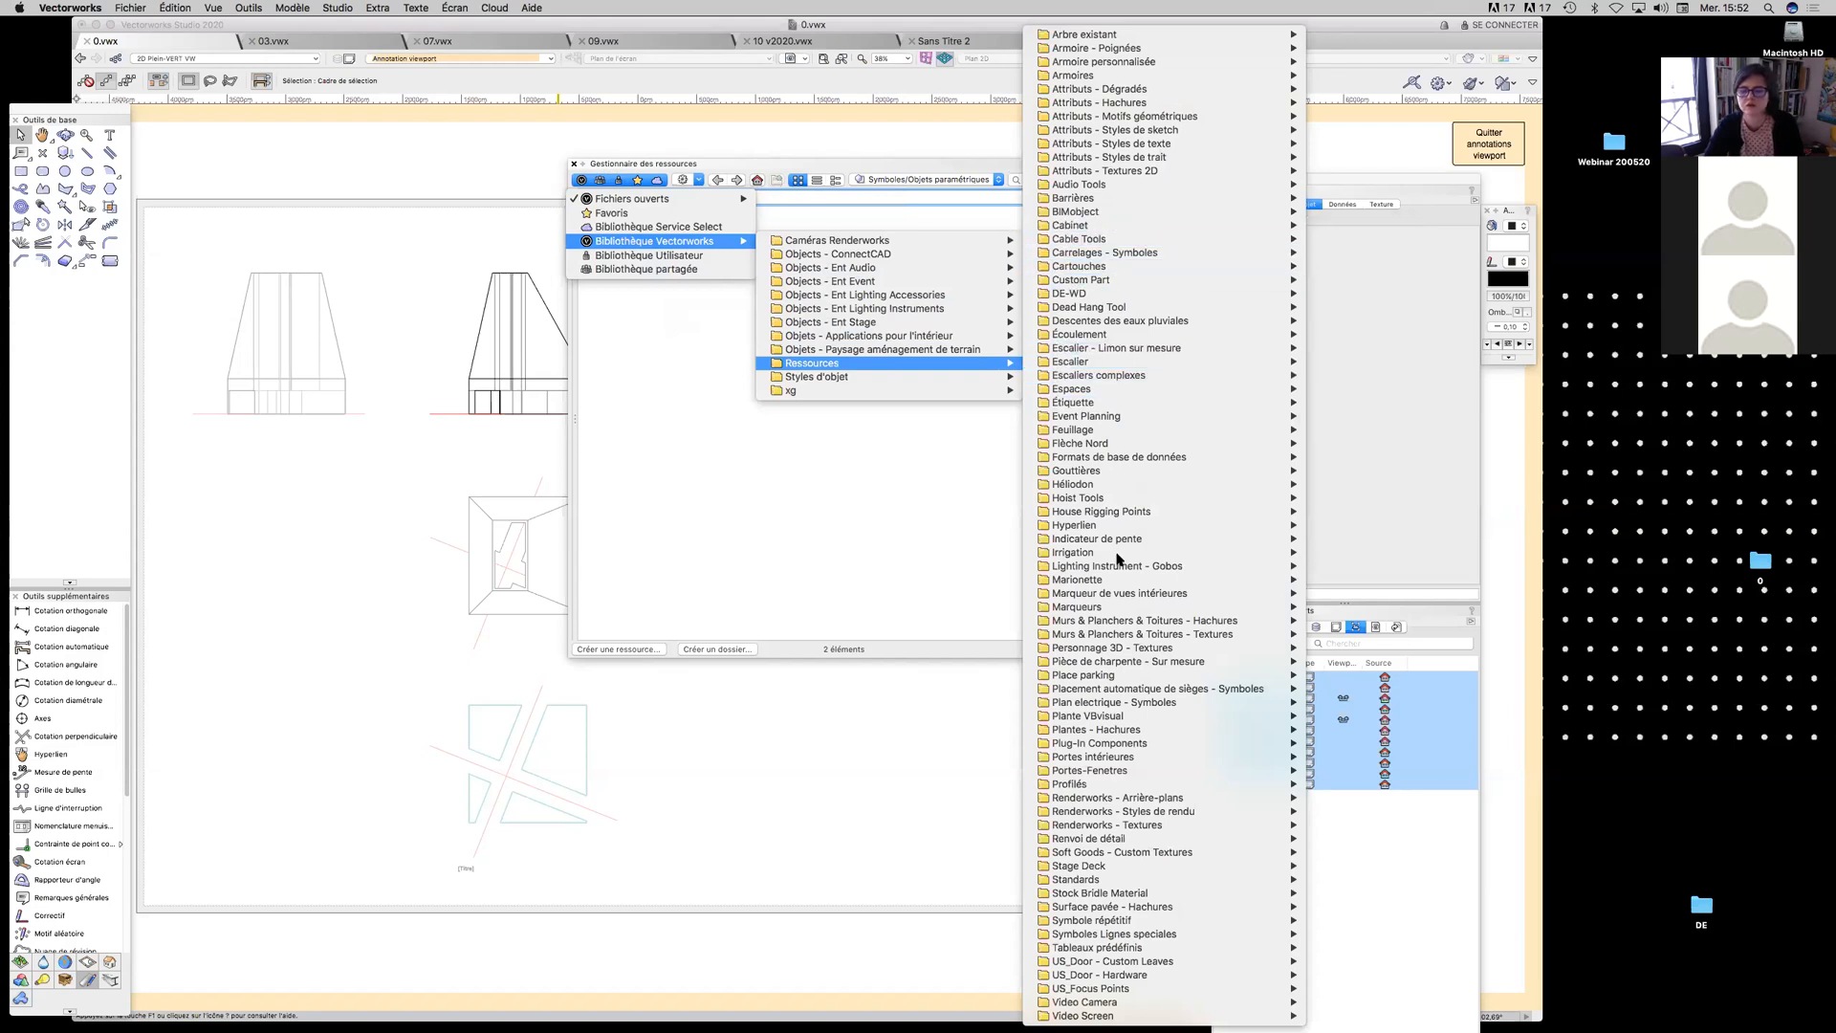
mouse_move(1196, 34)
click(1365, 35)
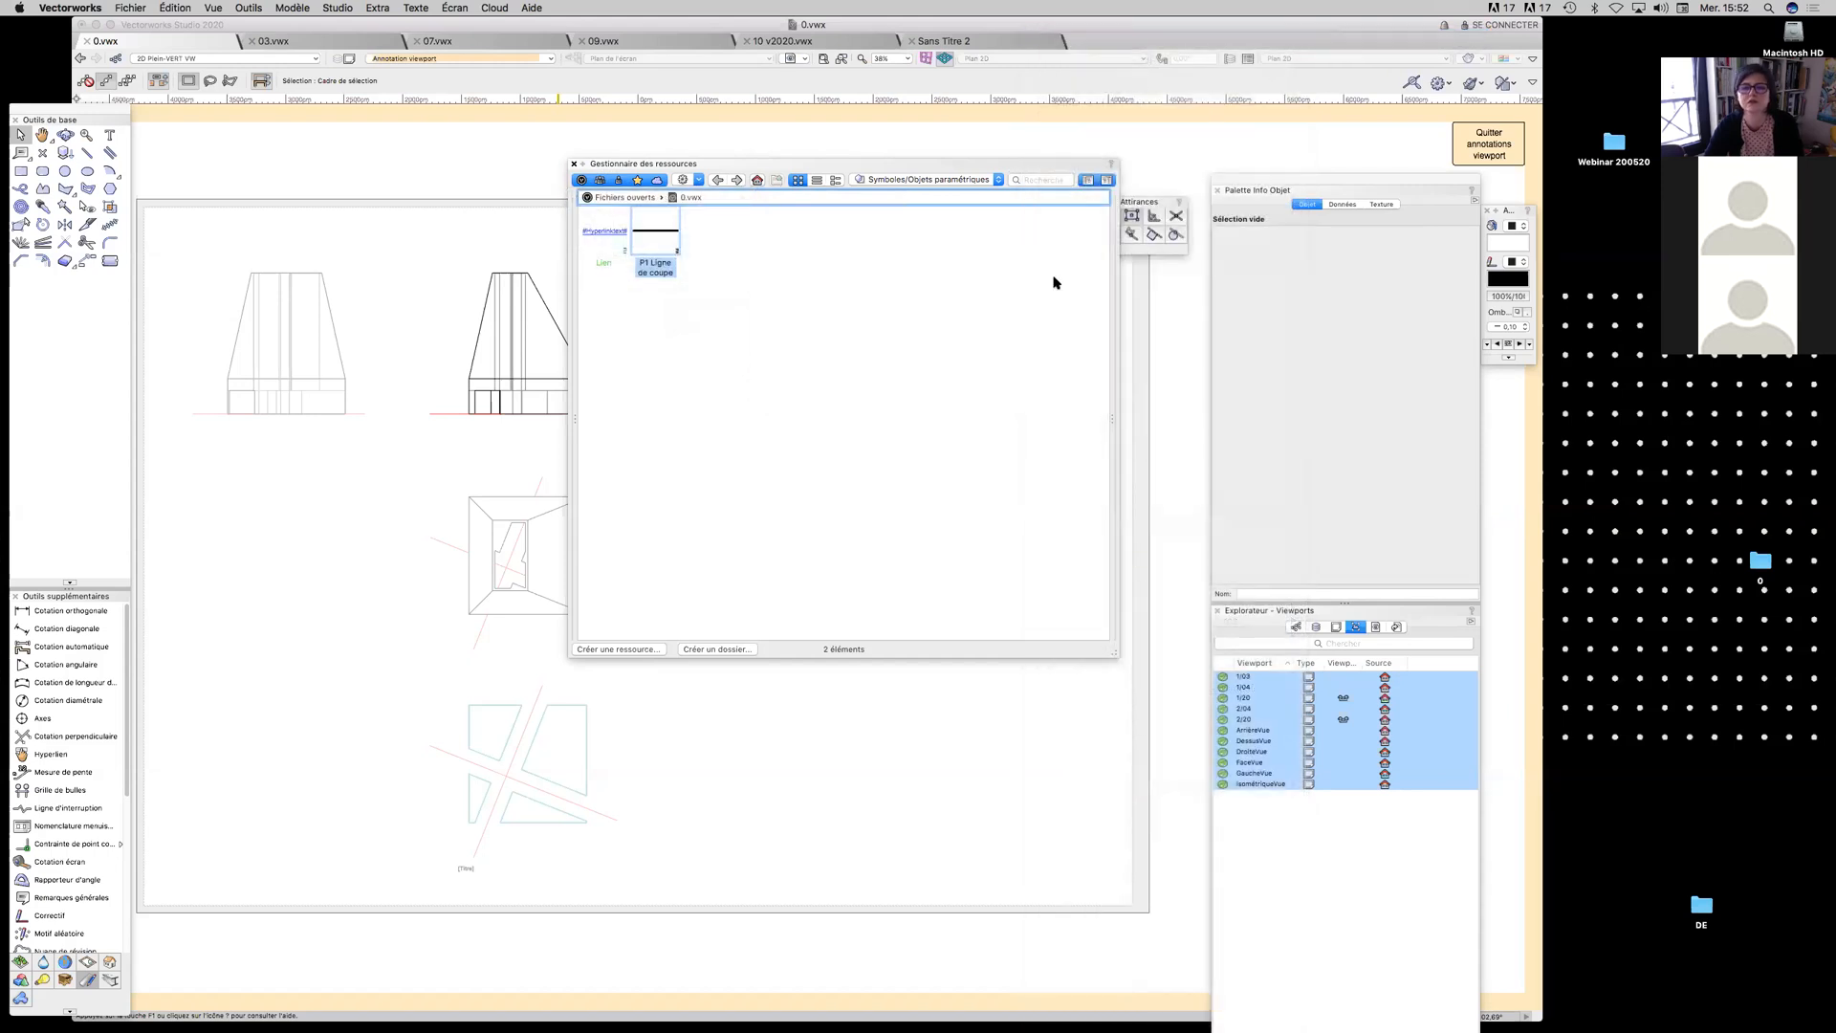
Examine the 2D and 3D symbols in Arbre existant - Symboles.vwx, including 1. AE 16 and 4. AE couronne 12, and close the resource manager
scroll(800, 486, down, 5)
scroll(802, 477, up, 5)
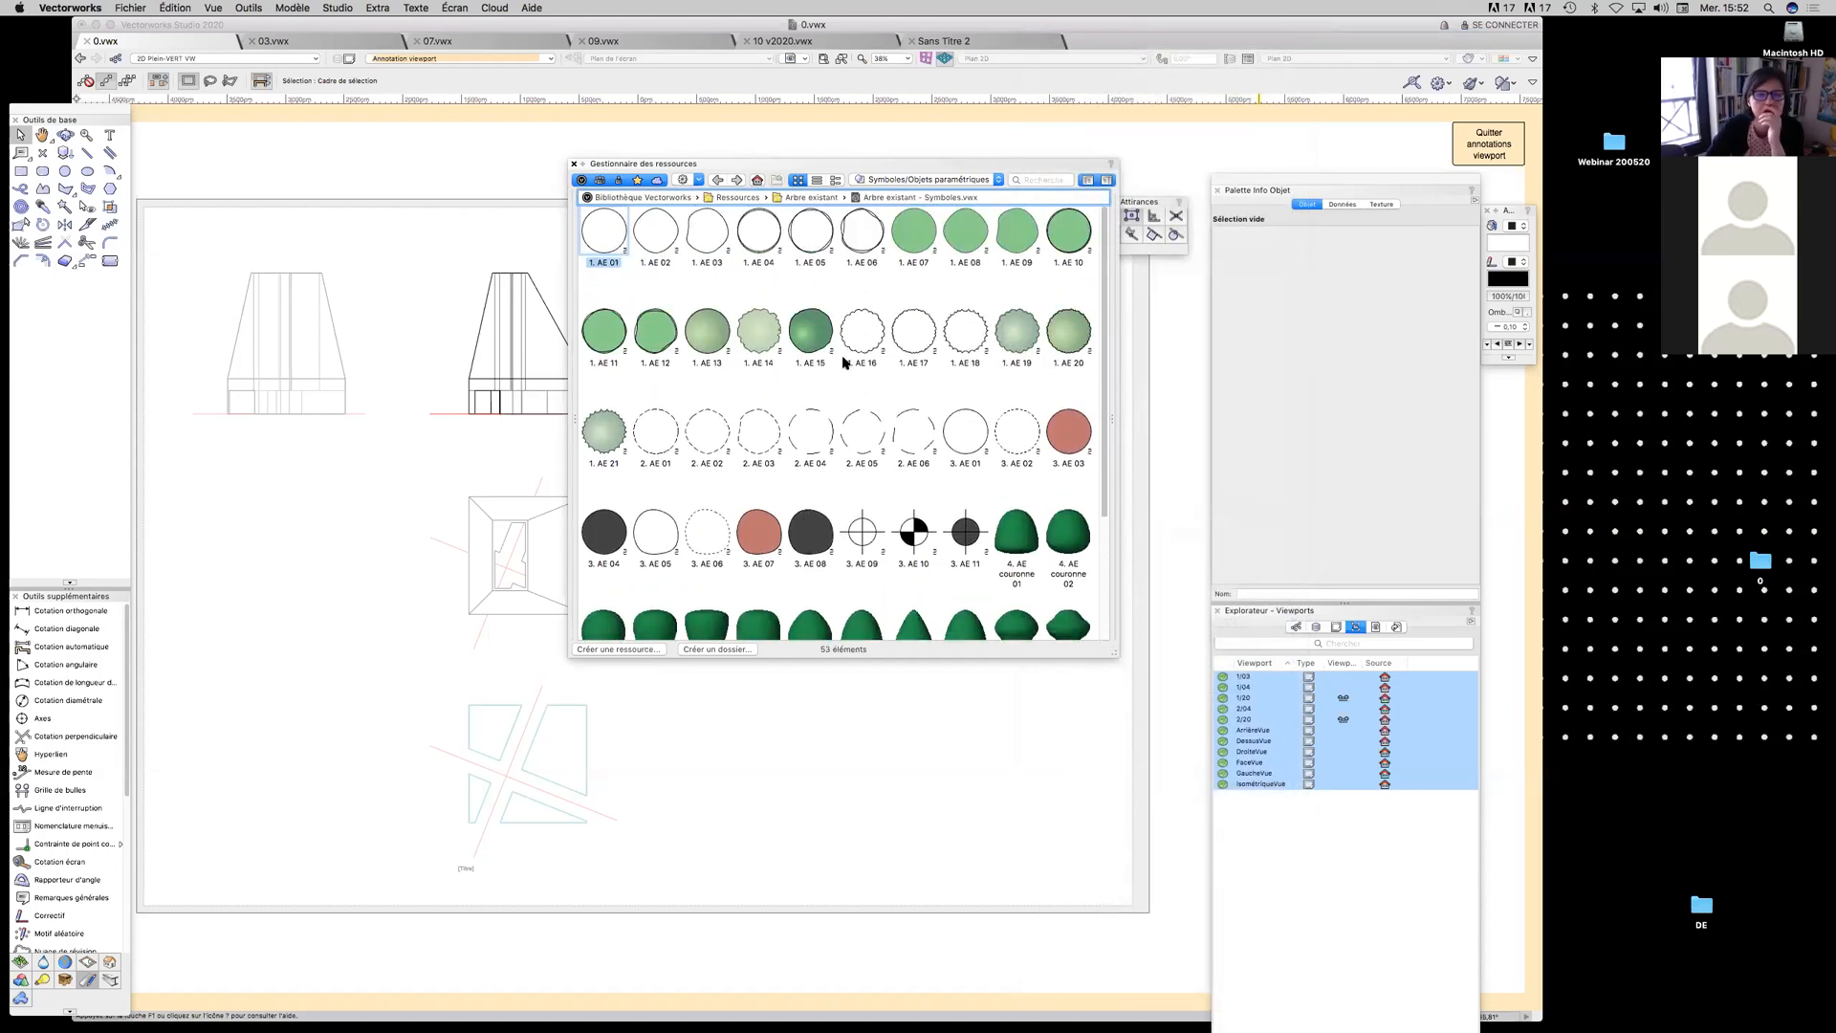
click(858, 332)
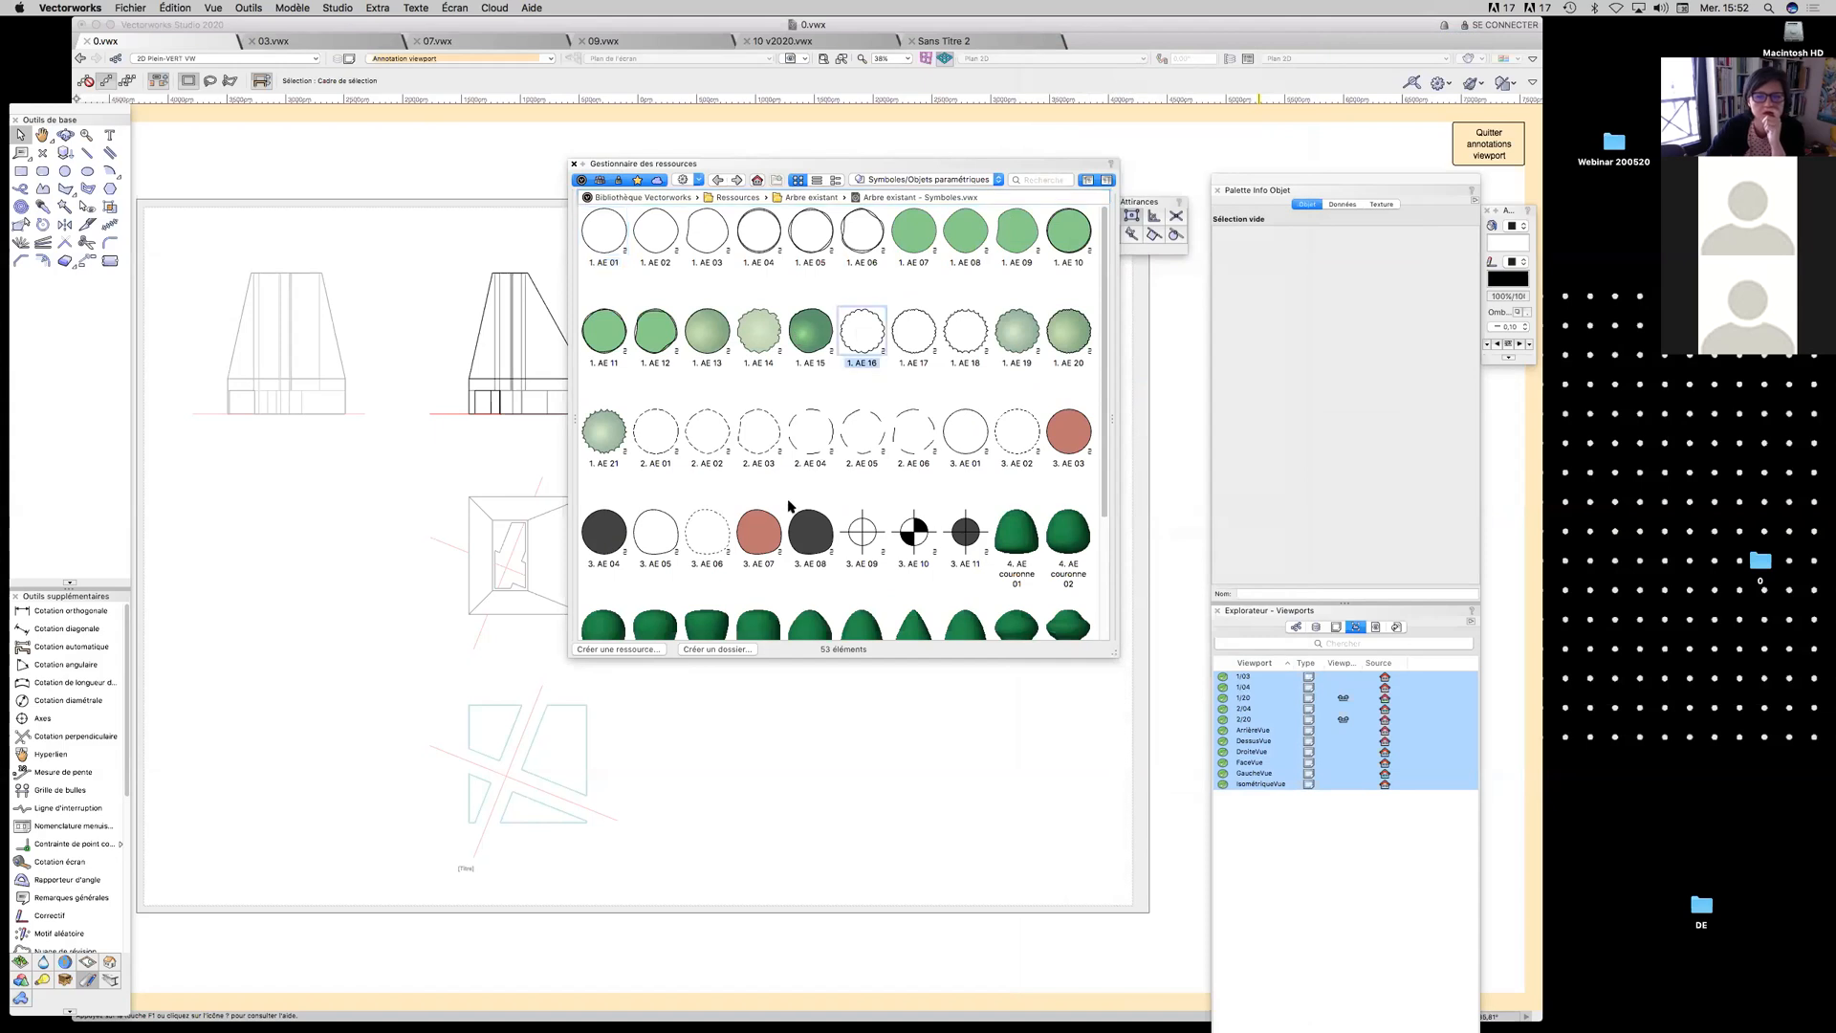
scroll(793, 504, down, 3)
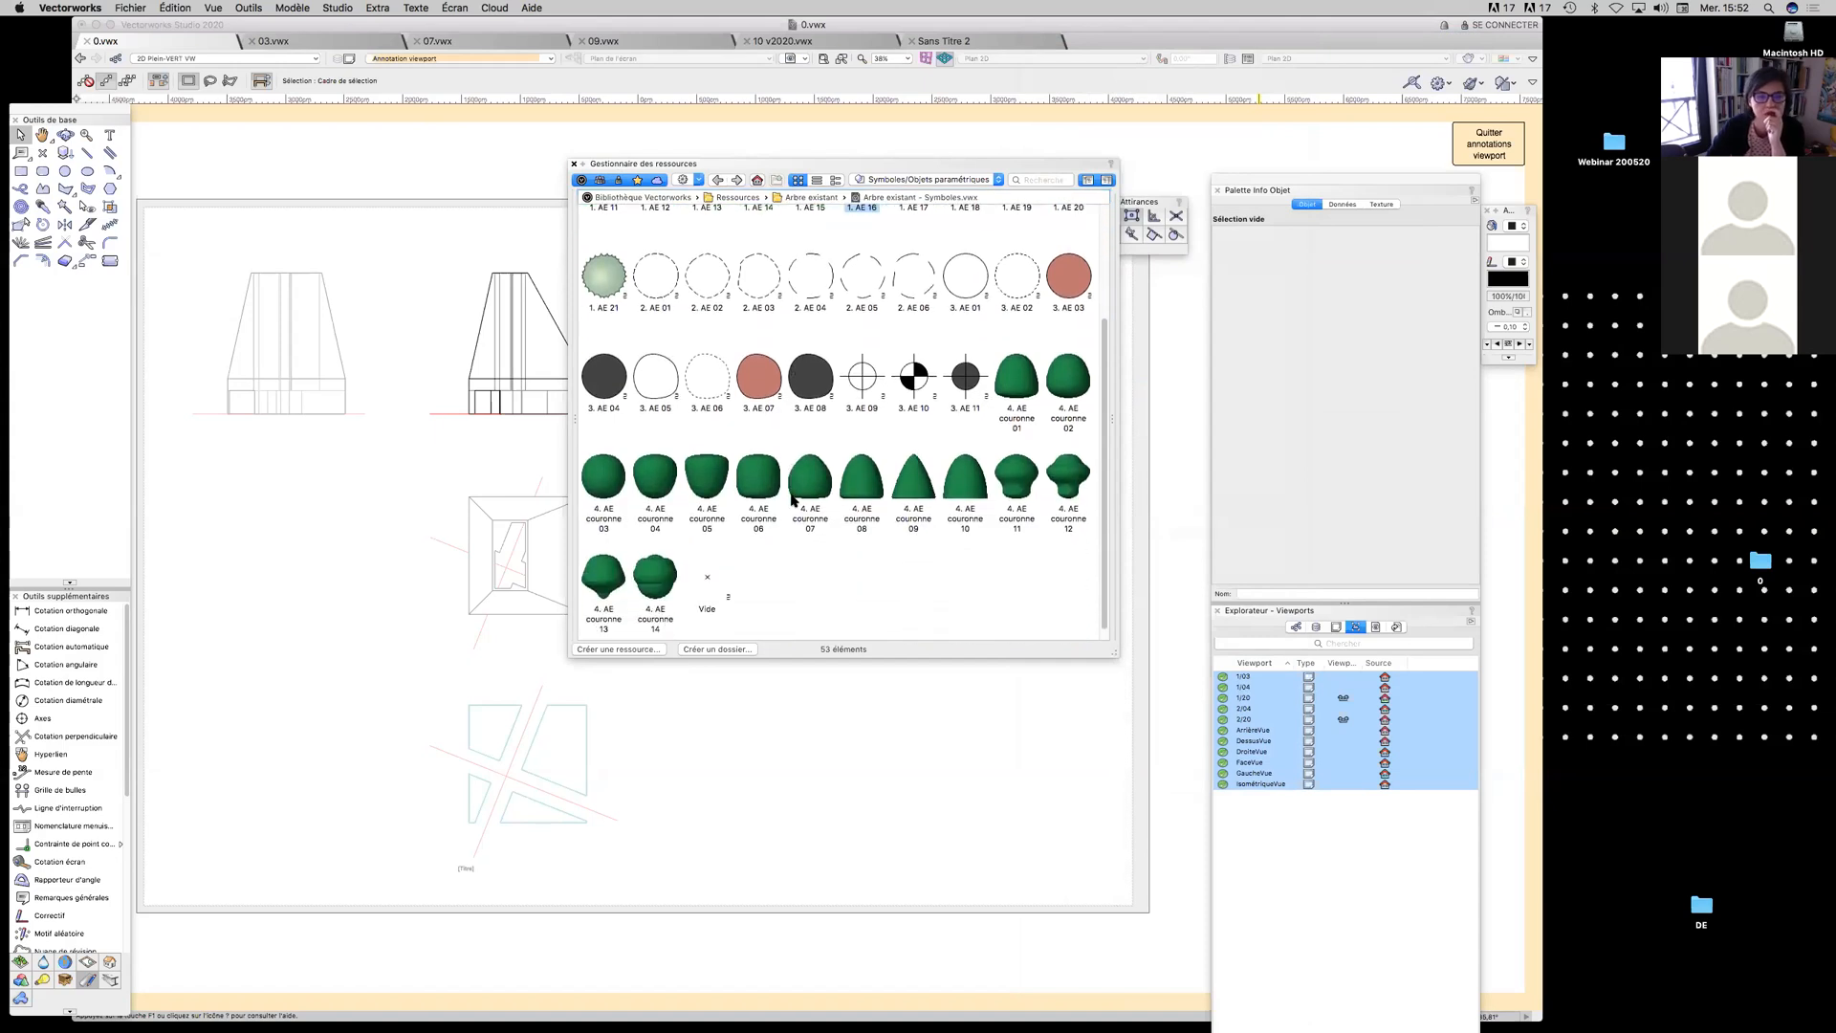
click(1066, 479)
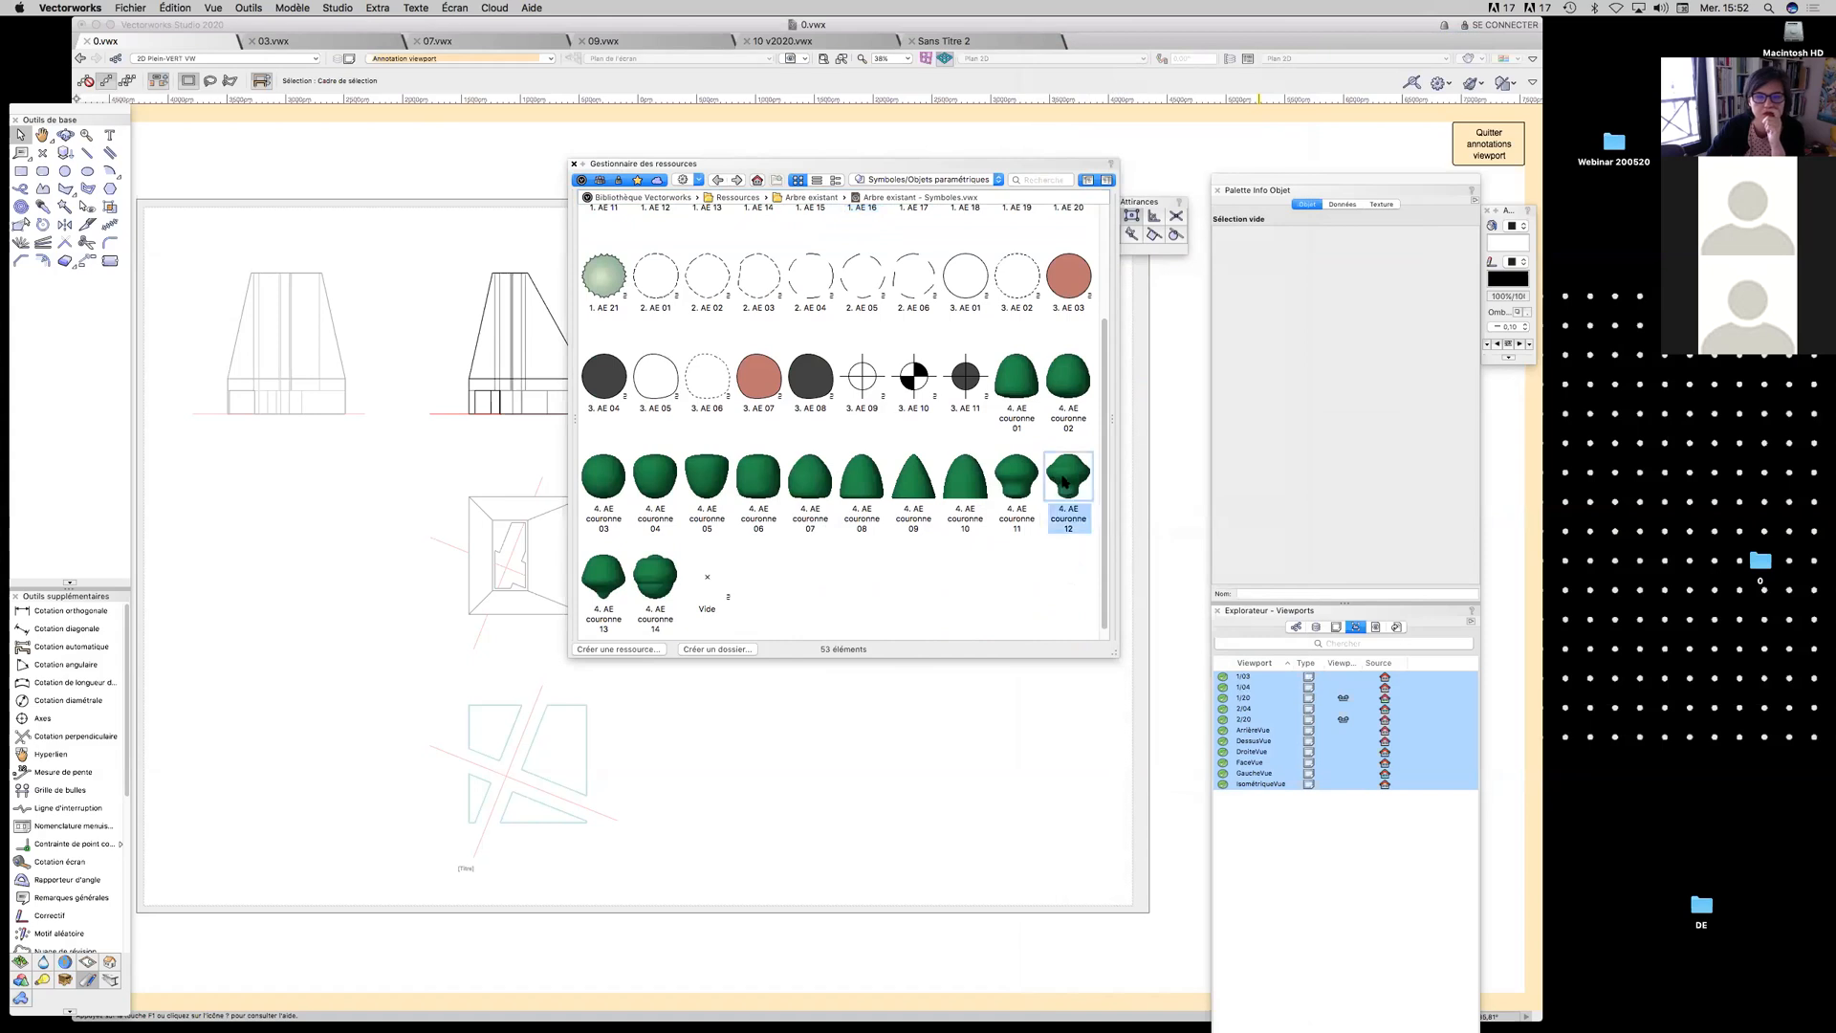
click(571, 165)
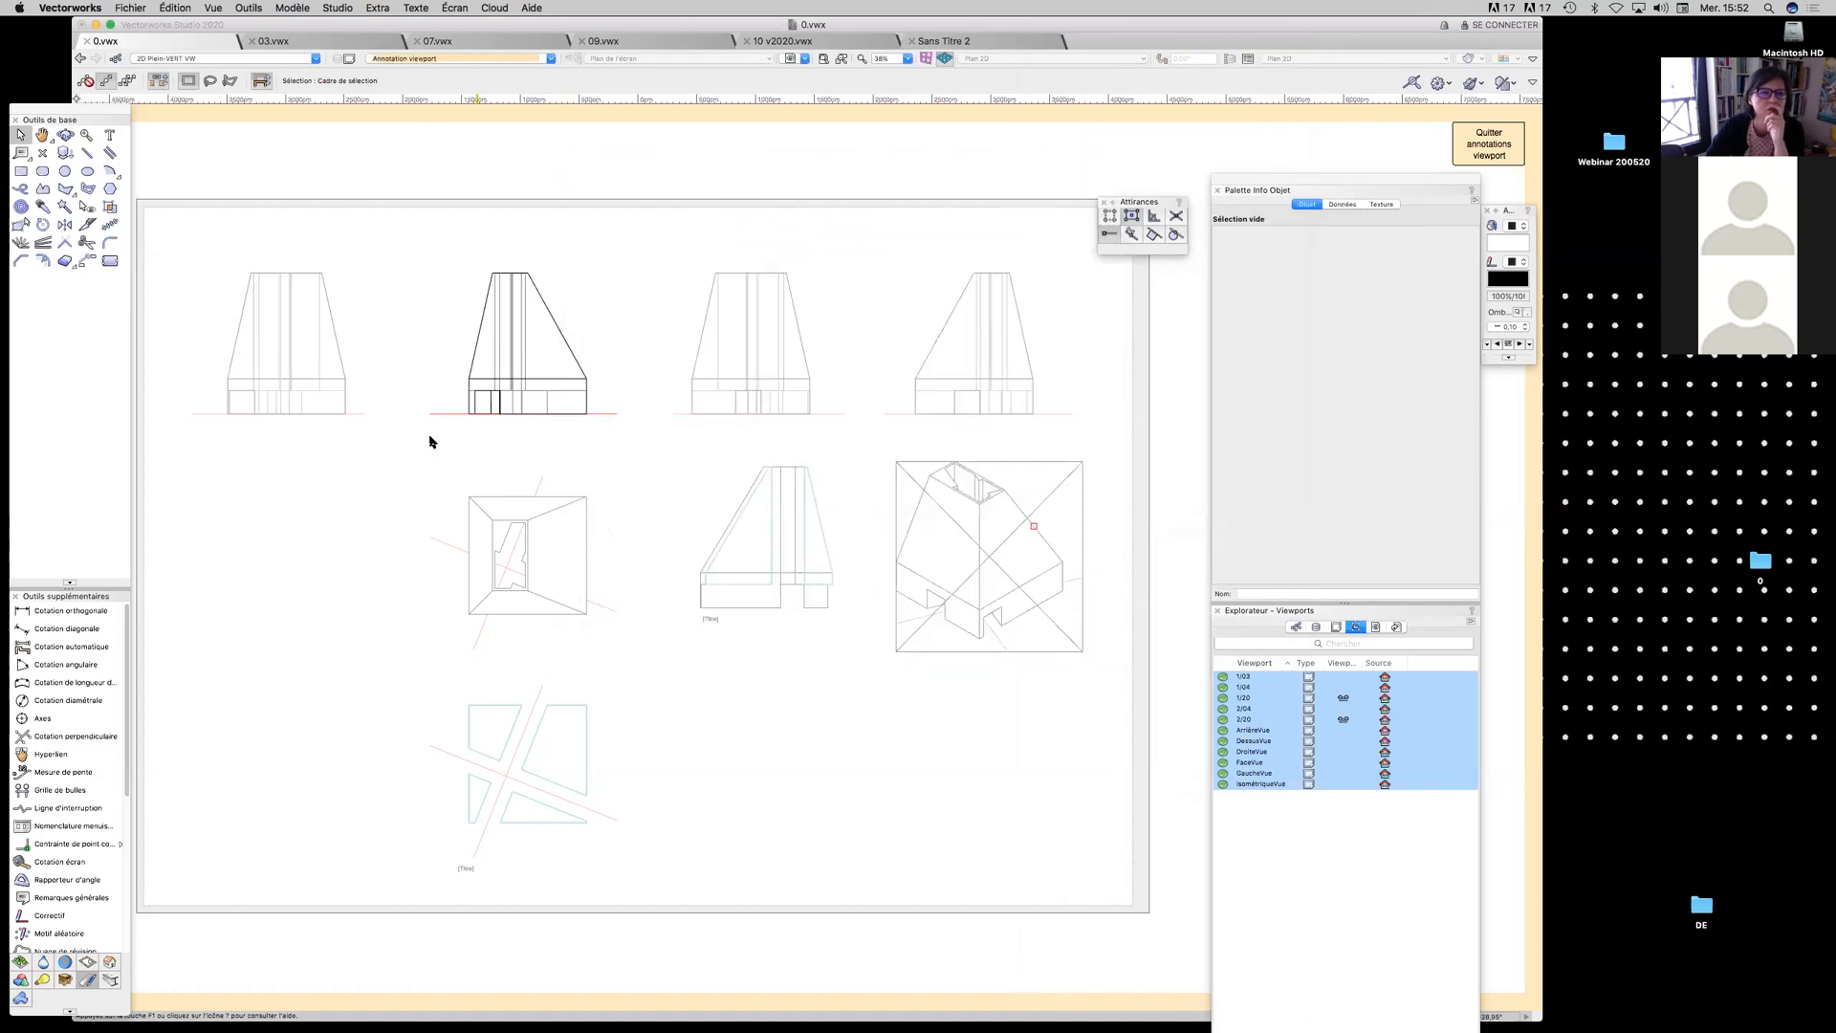
Draw a small circle through three points inside the opening at the base of the dark elevation
scroll(465, 401, up, 2)
scroll(469, 399, down, 4)
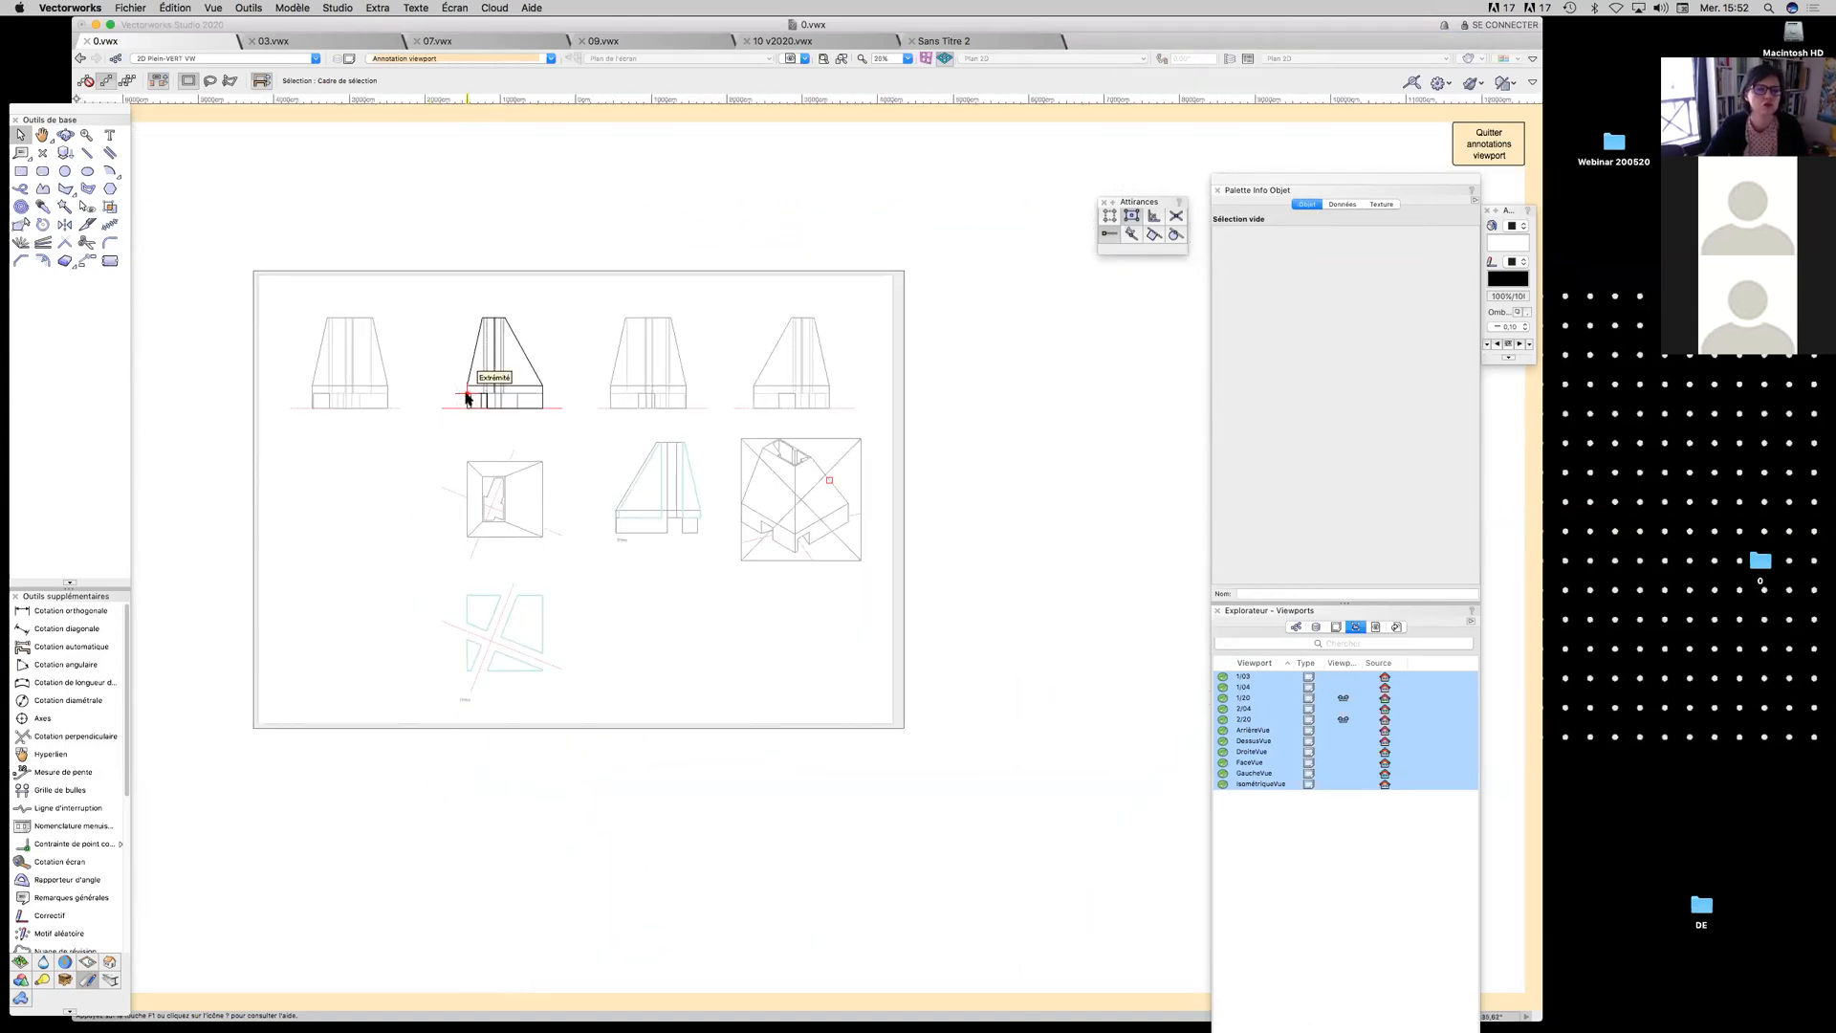
scroll(467, 399, down, 5)
scroll(469, 402, up, 6)
scroll(469, 403, up, 10)
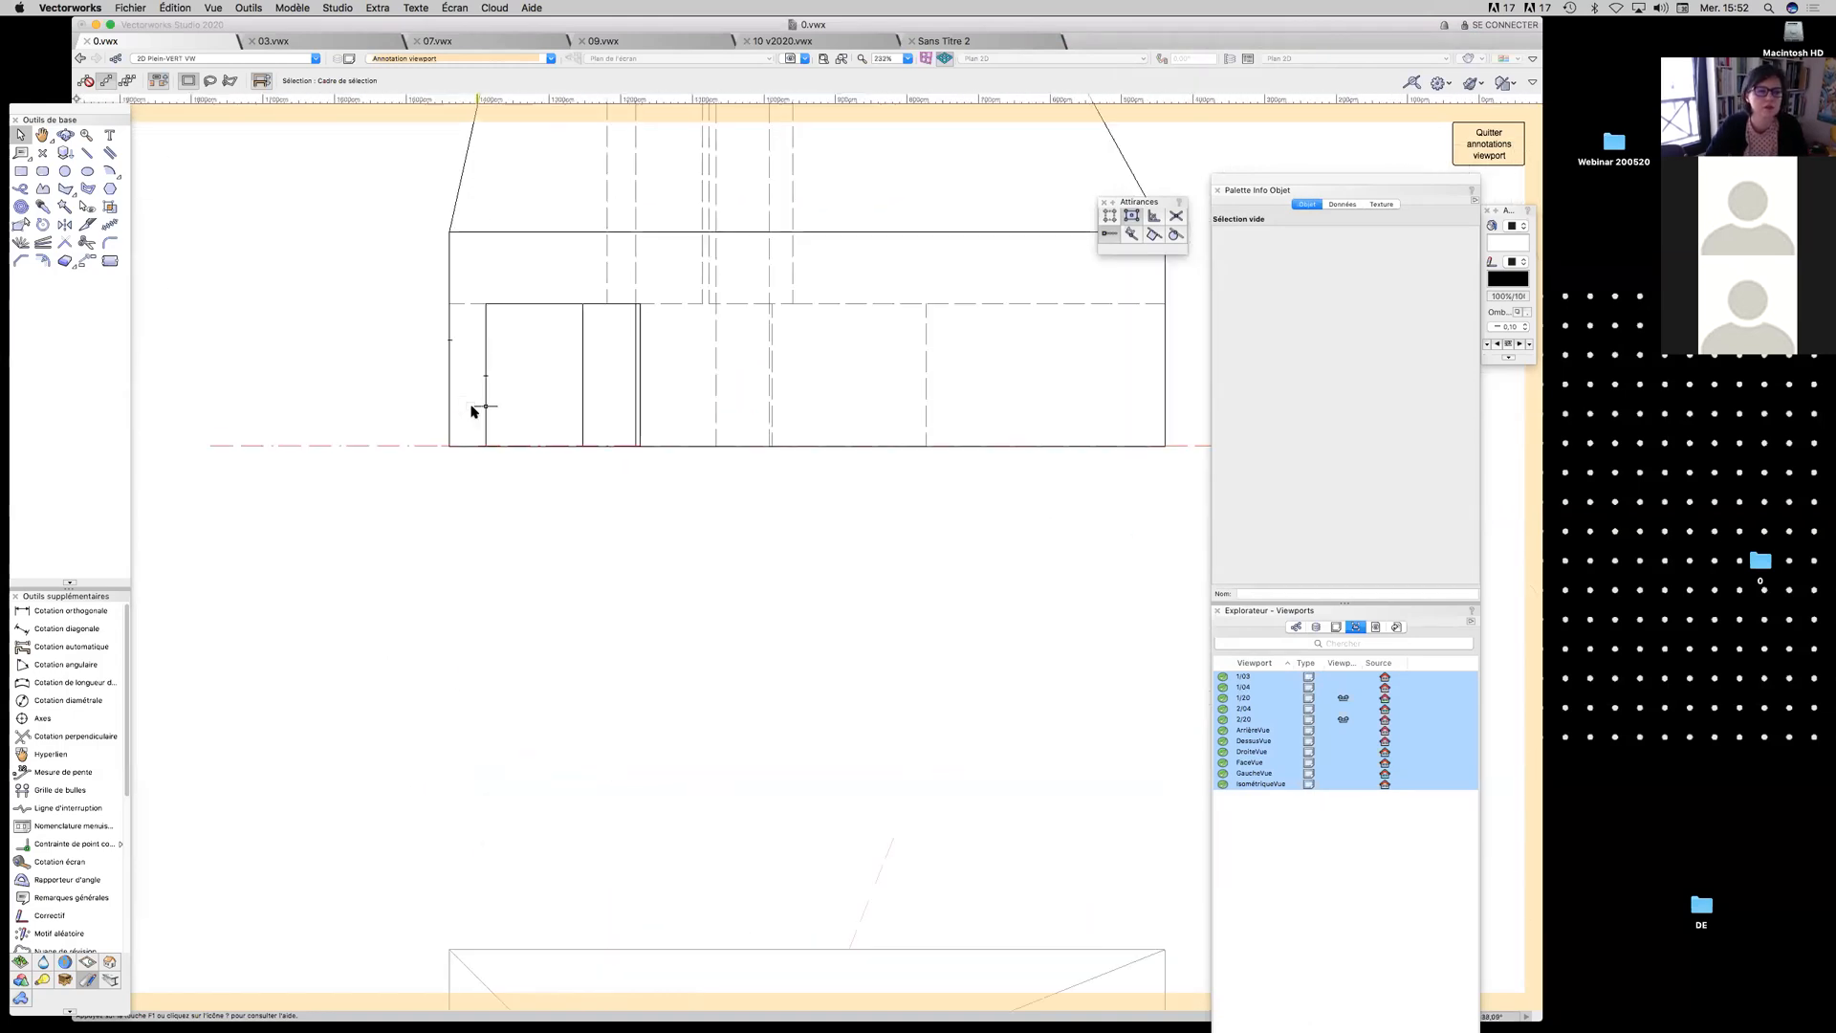
click(64, 171)
click(622, 220)
click(647, 249)
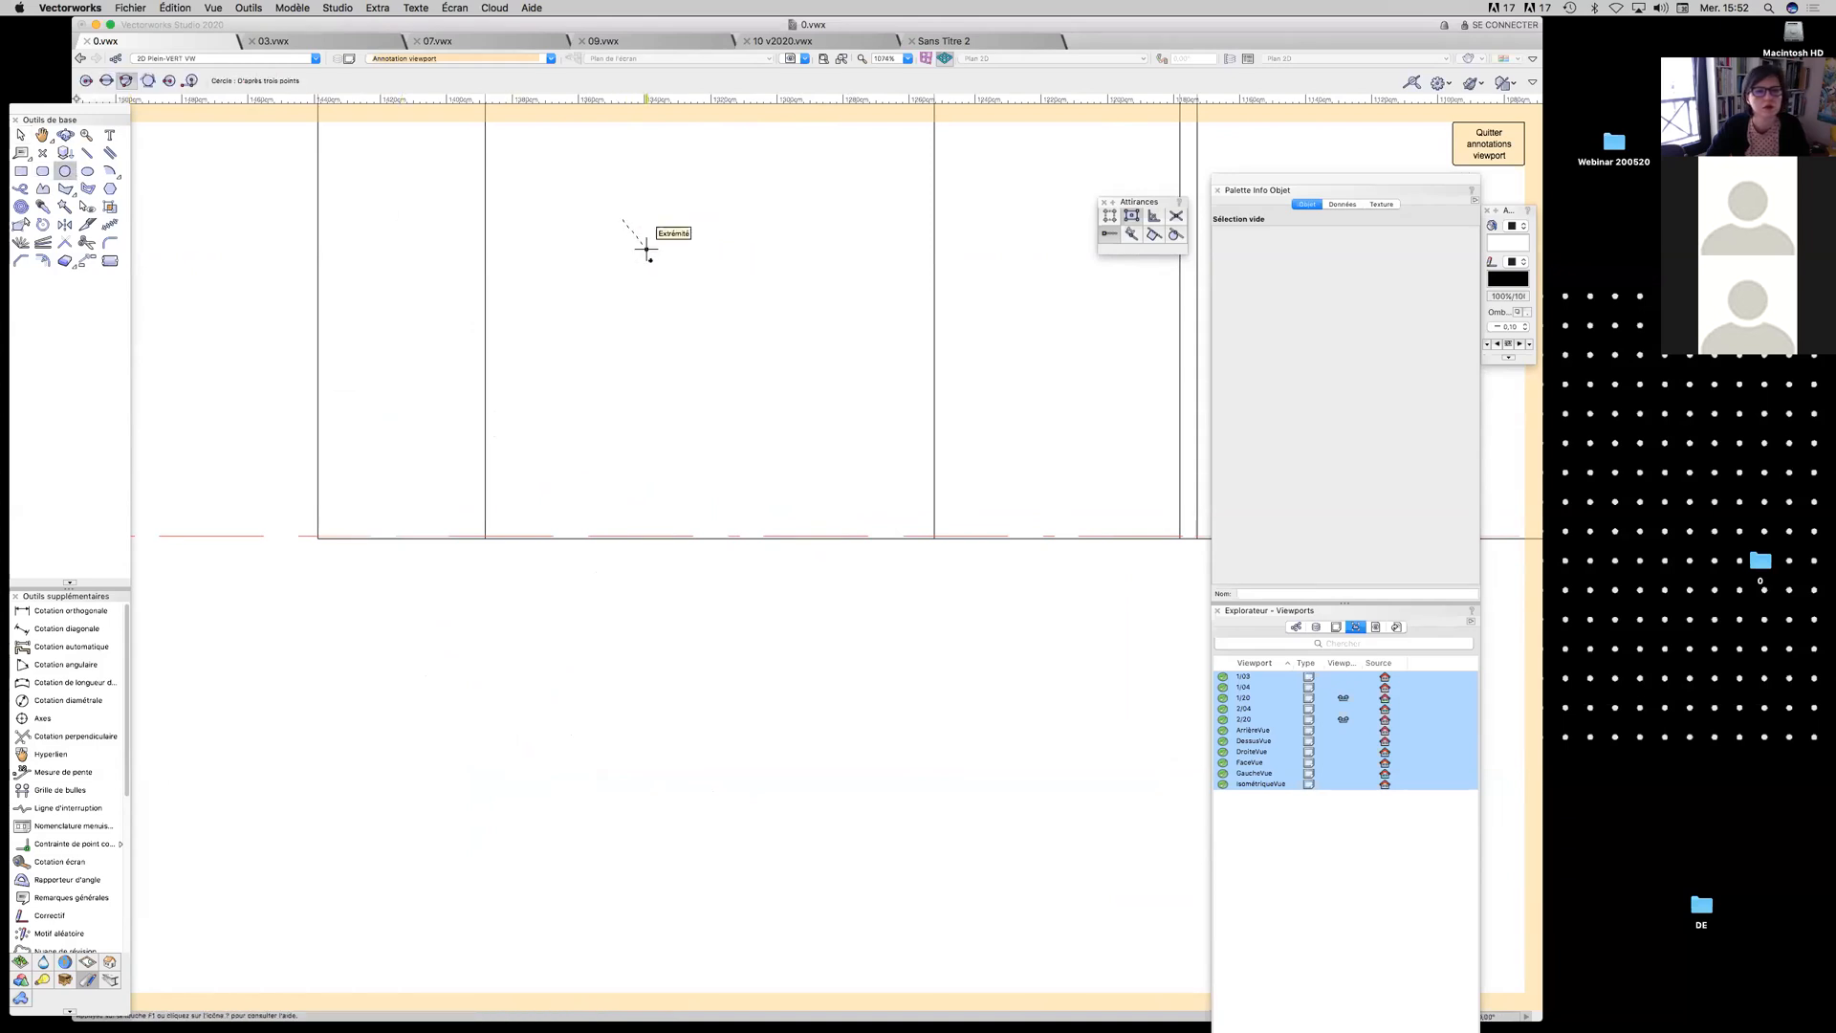
click(586, 250)
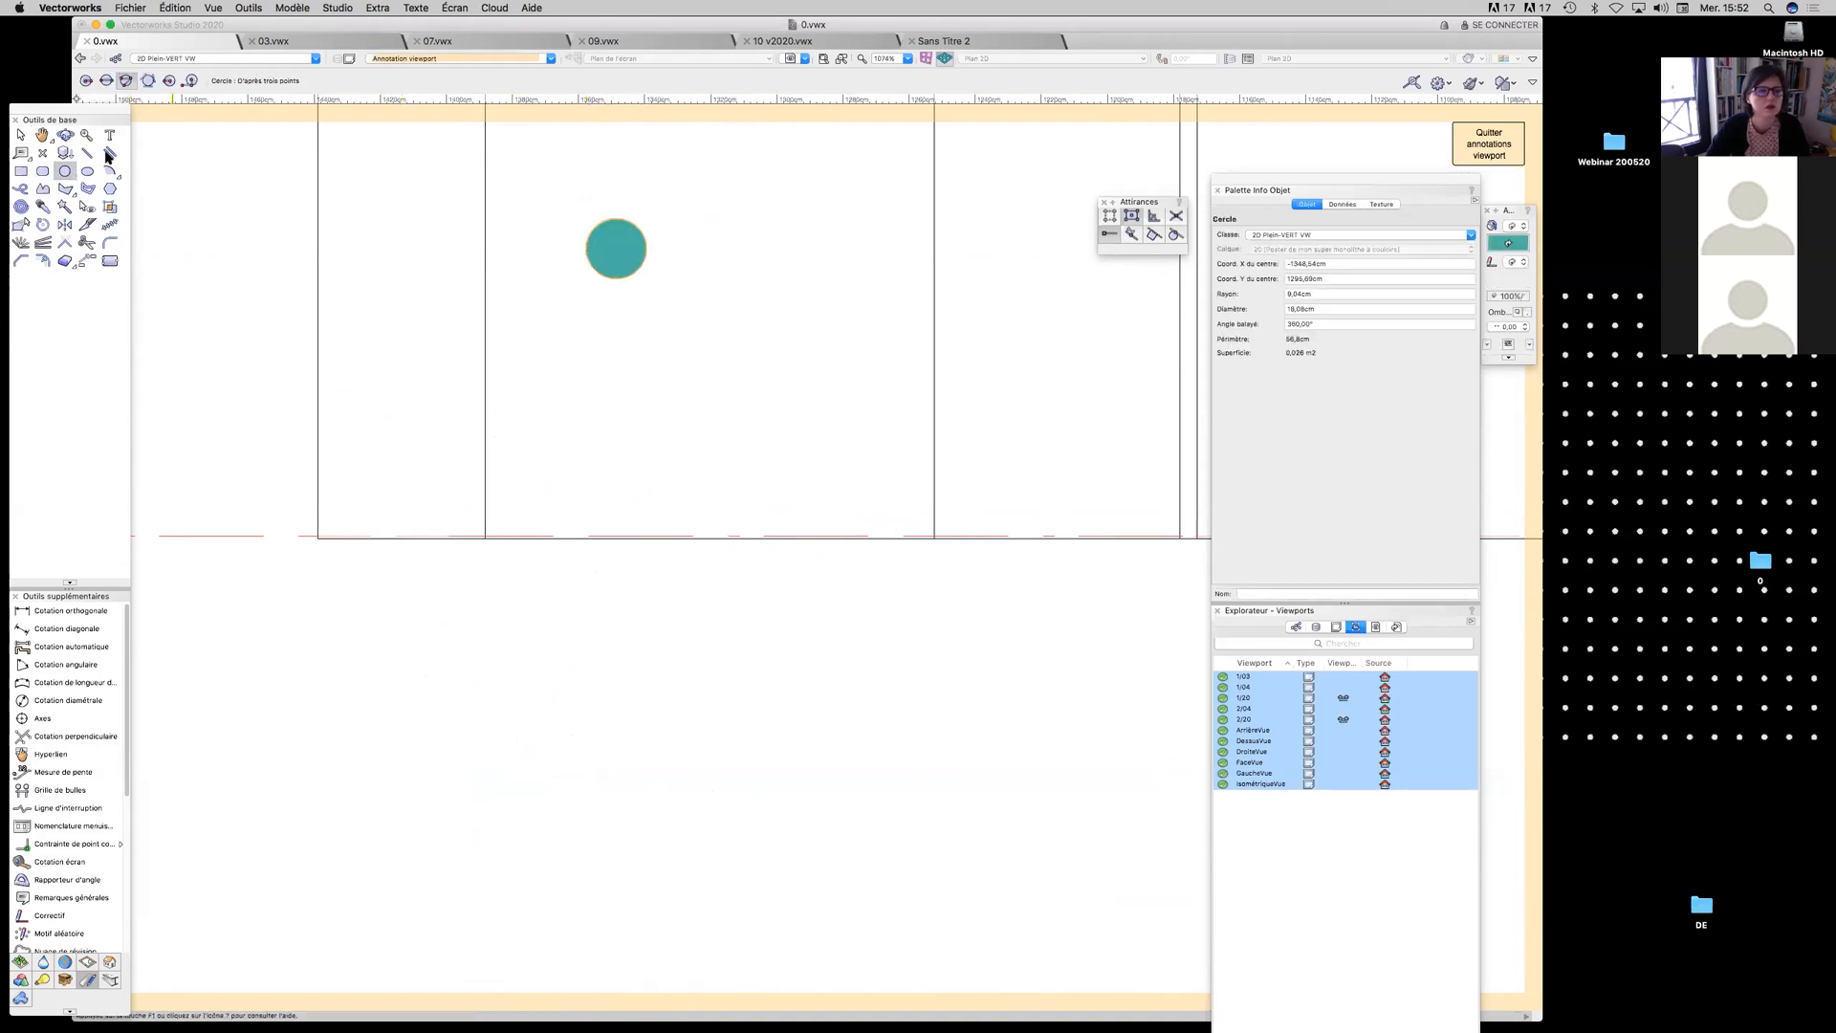
Draw a rounded rectangle below the teal circle as the figure's body, replacing a too-thin first attempt
click(42, 171)
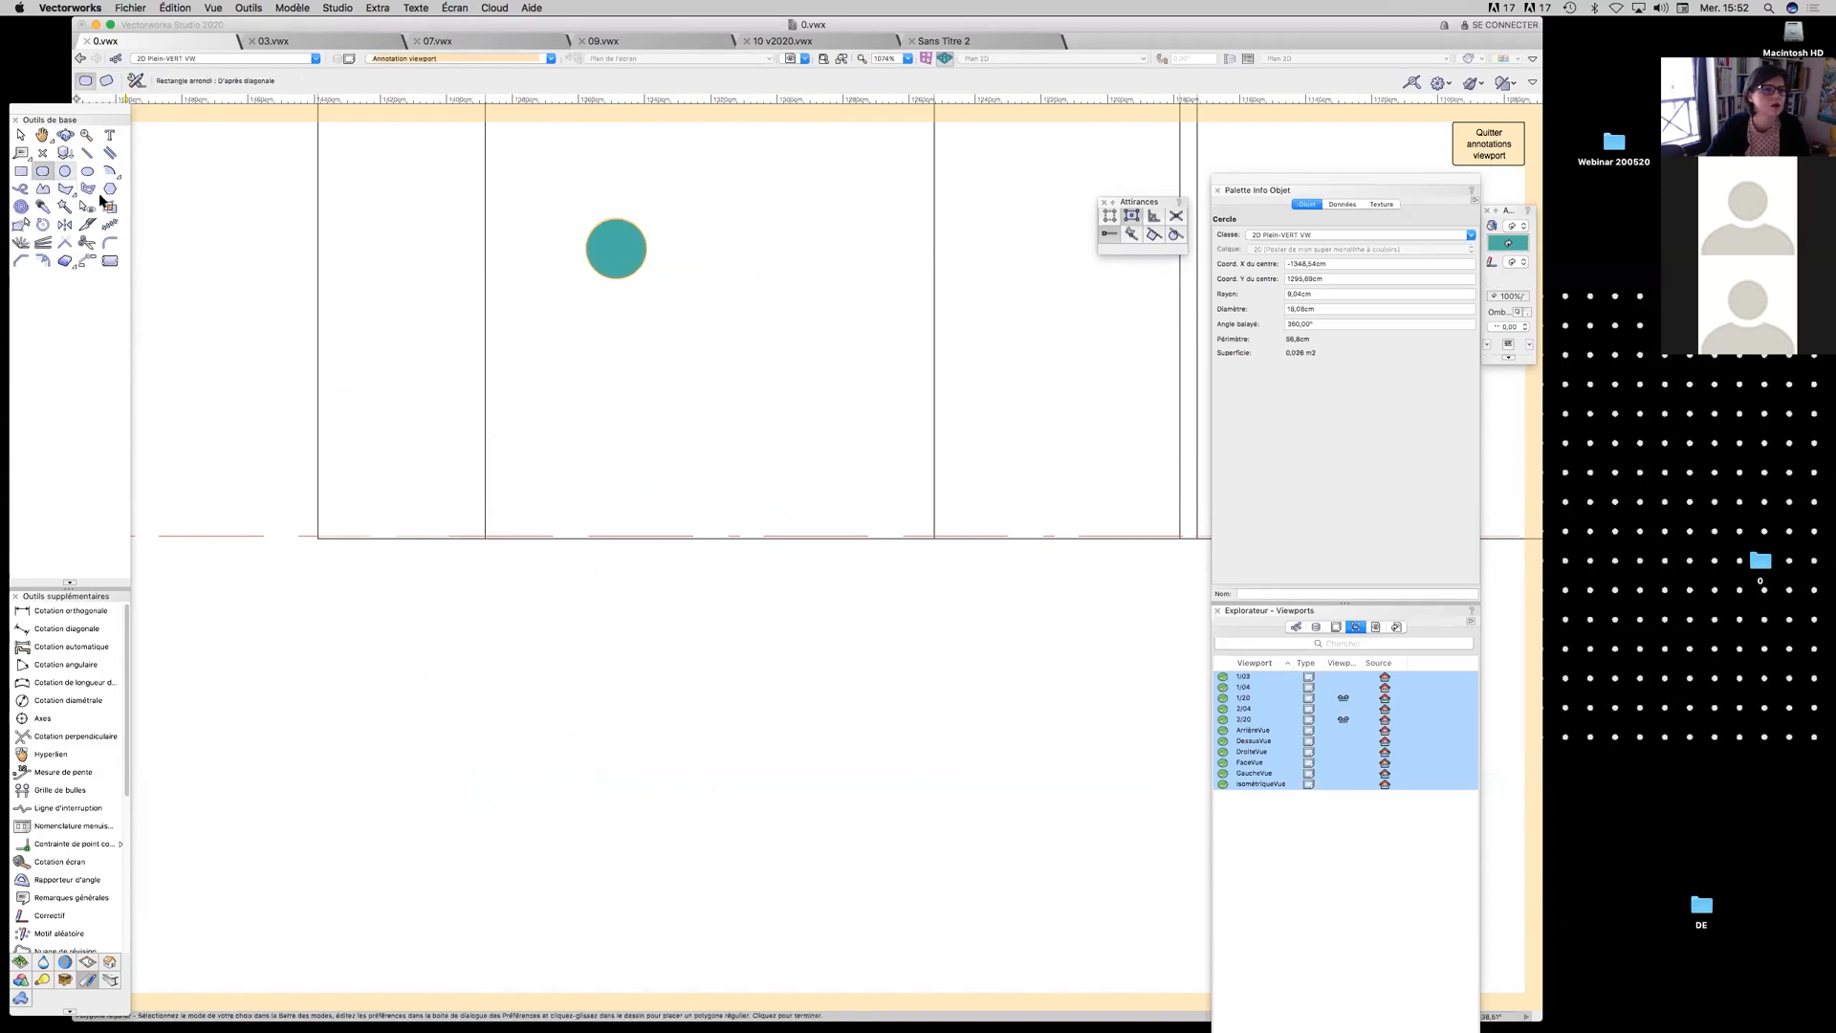
mouse_move(588, 295)
mouse_down()
mouse_move(635, 411)
mouse_move(591, 407)
mouse_up()
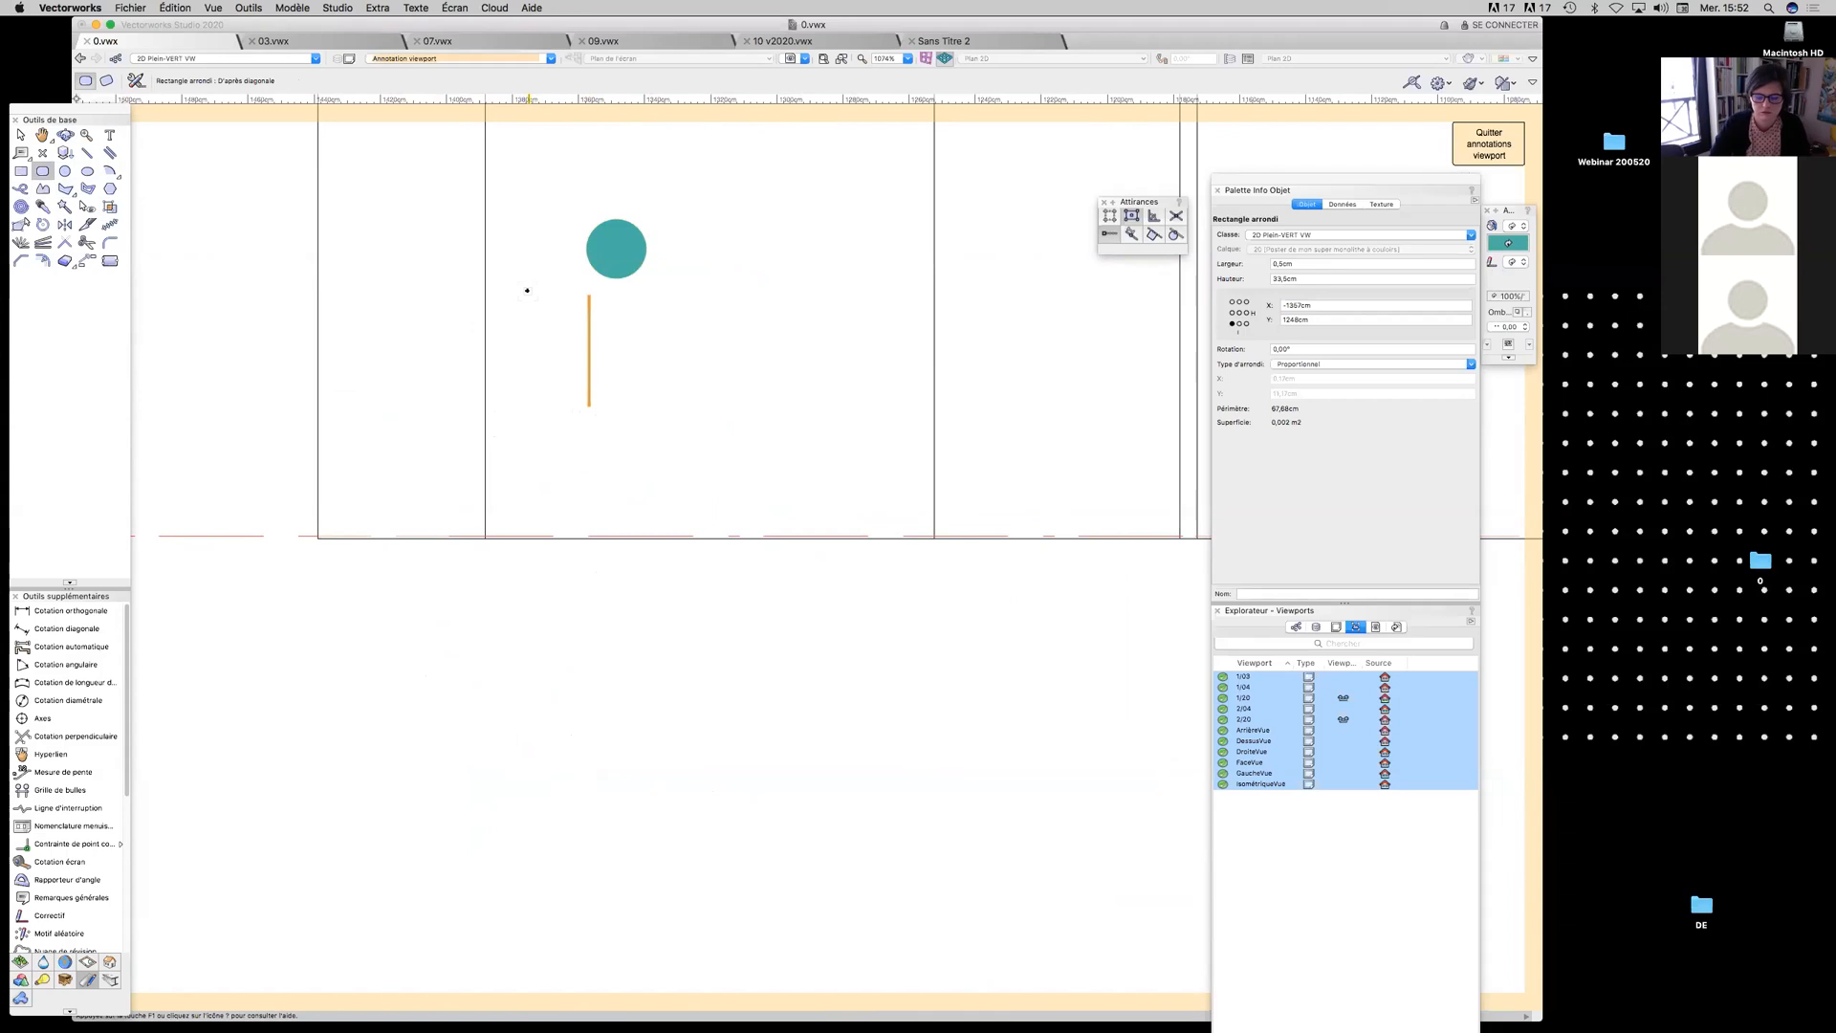
key(Delete)
drag(587, 303, 650, 405)
click(87, 154)
click(587, 423)
click(568, 537)
click(588, 424)
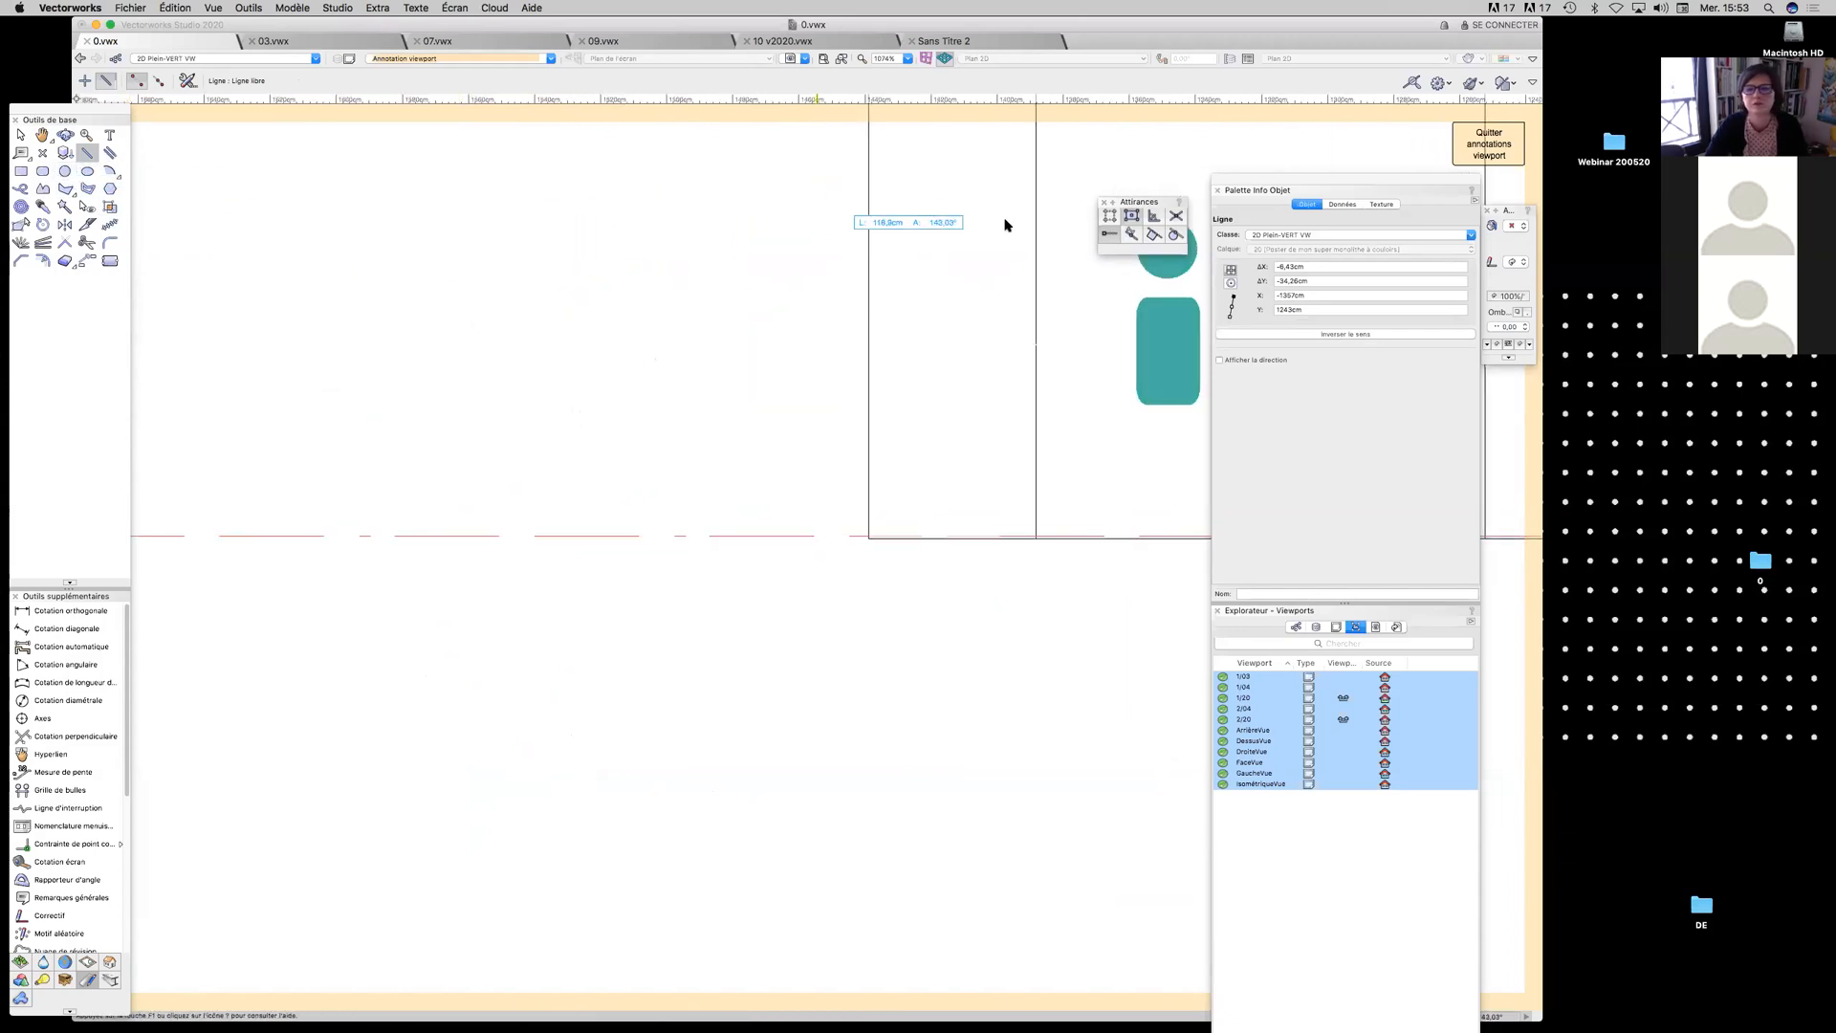
key(Escape)
Draw two thin vertical rectangles about 35 cm high, from below the body down to the ground line, as the figure's legs
click(21, 171)
click(1136, 423)
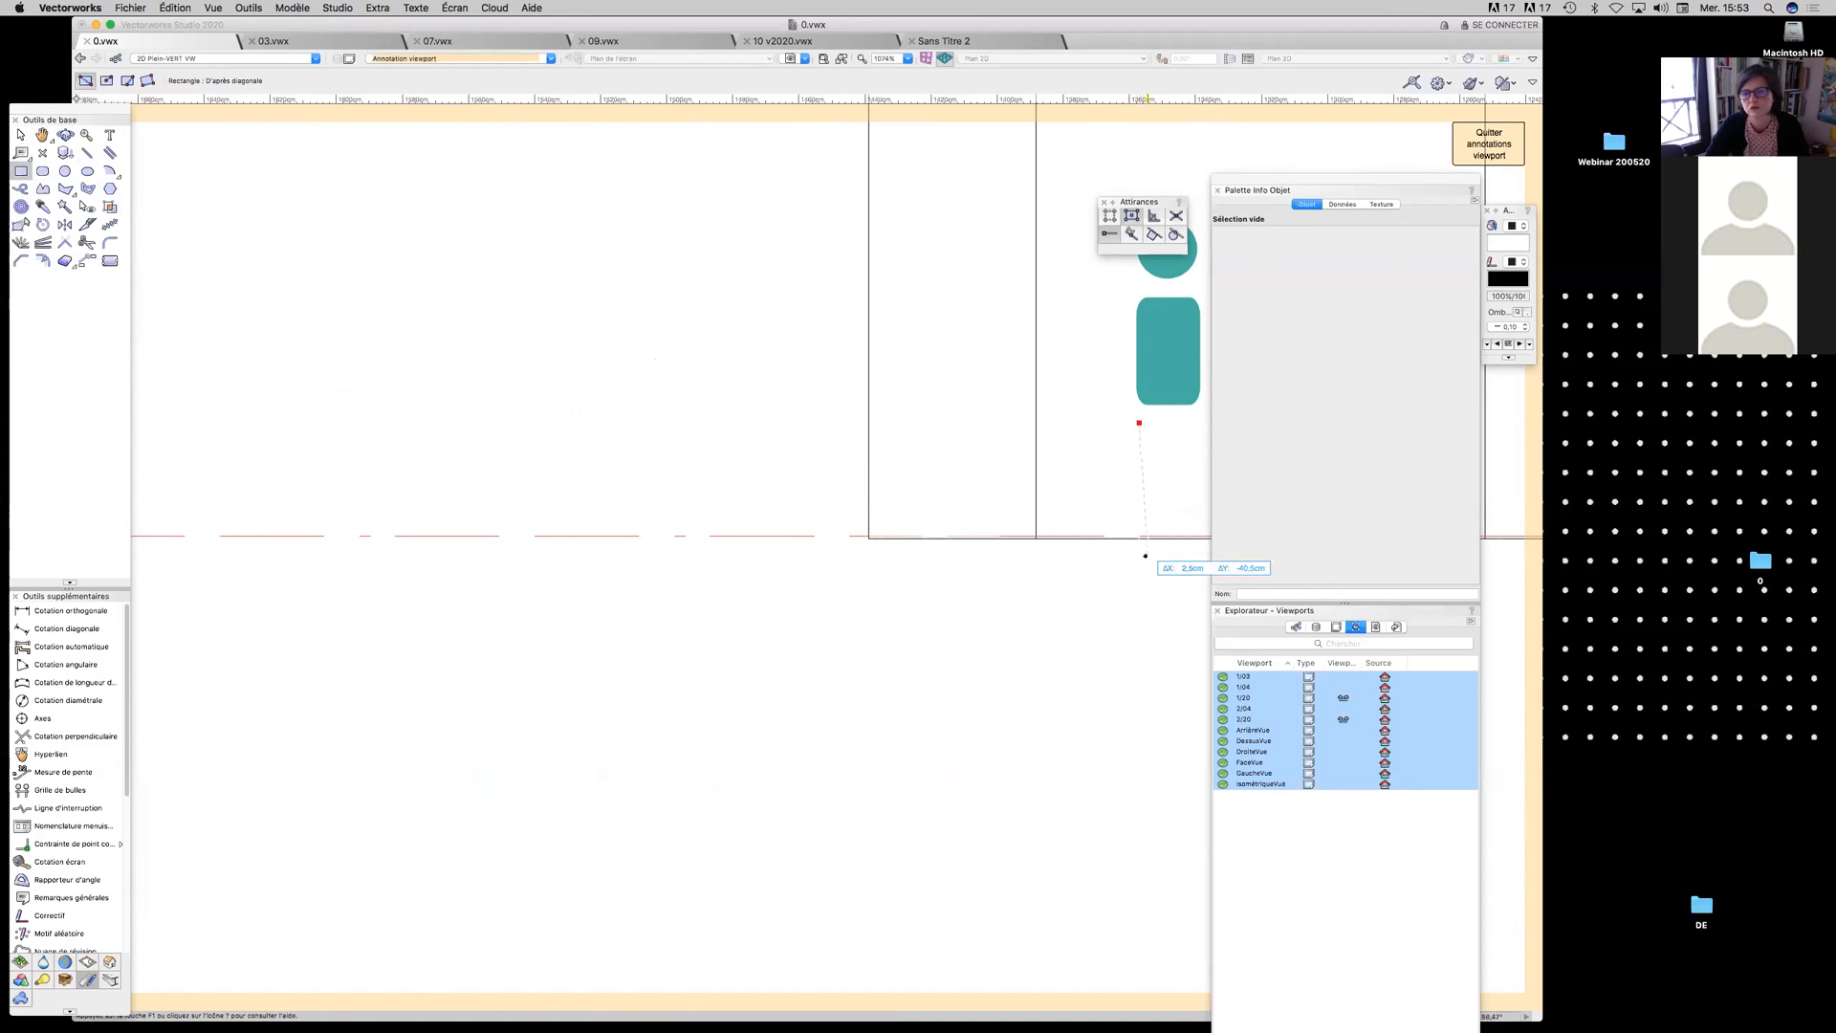
click(1140, 537)
click(1183, 423)
click(1185, 540)
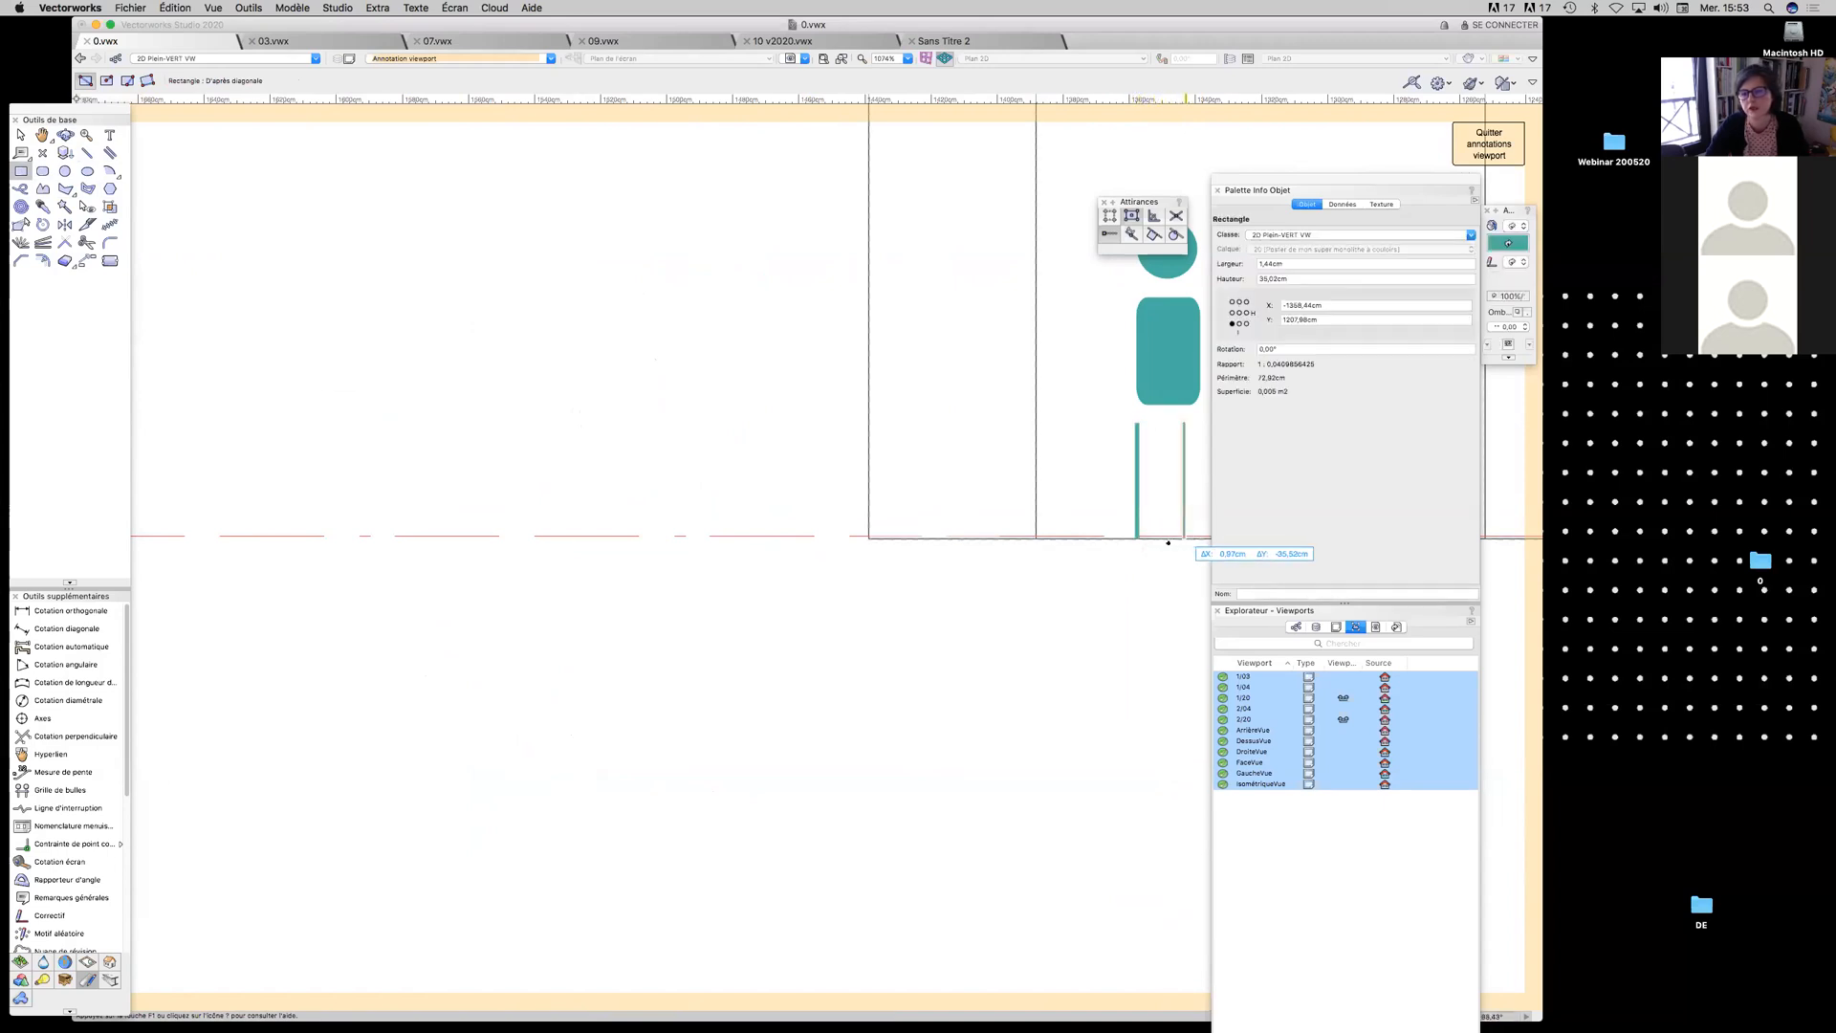
middle_drag(1068, 313, 504, 467)
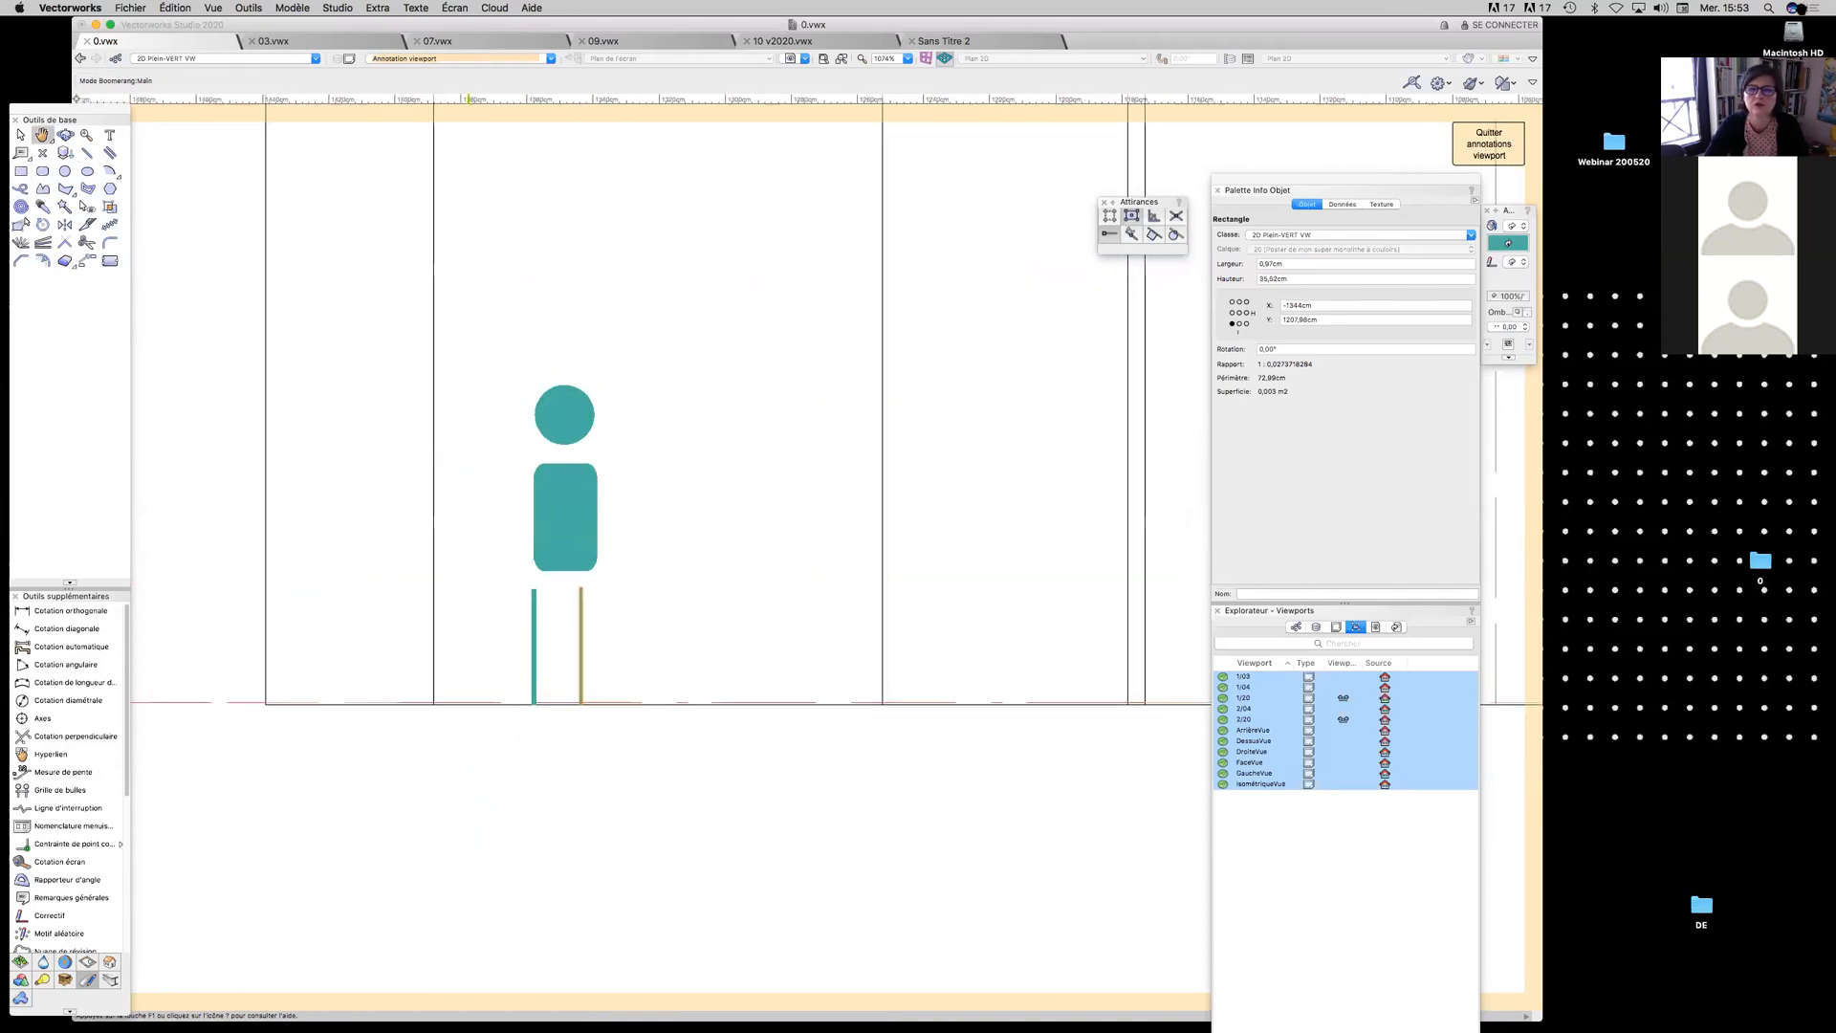
Leave the viewport annotations and check the small figure's scale in the elevation on the sheet
click(1489, 143)
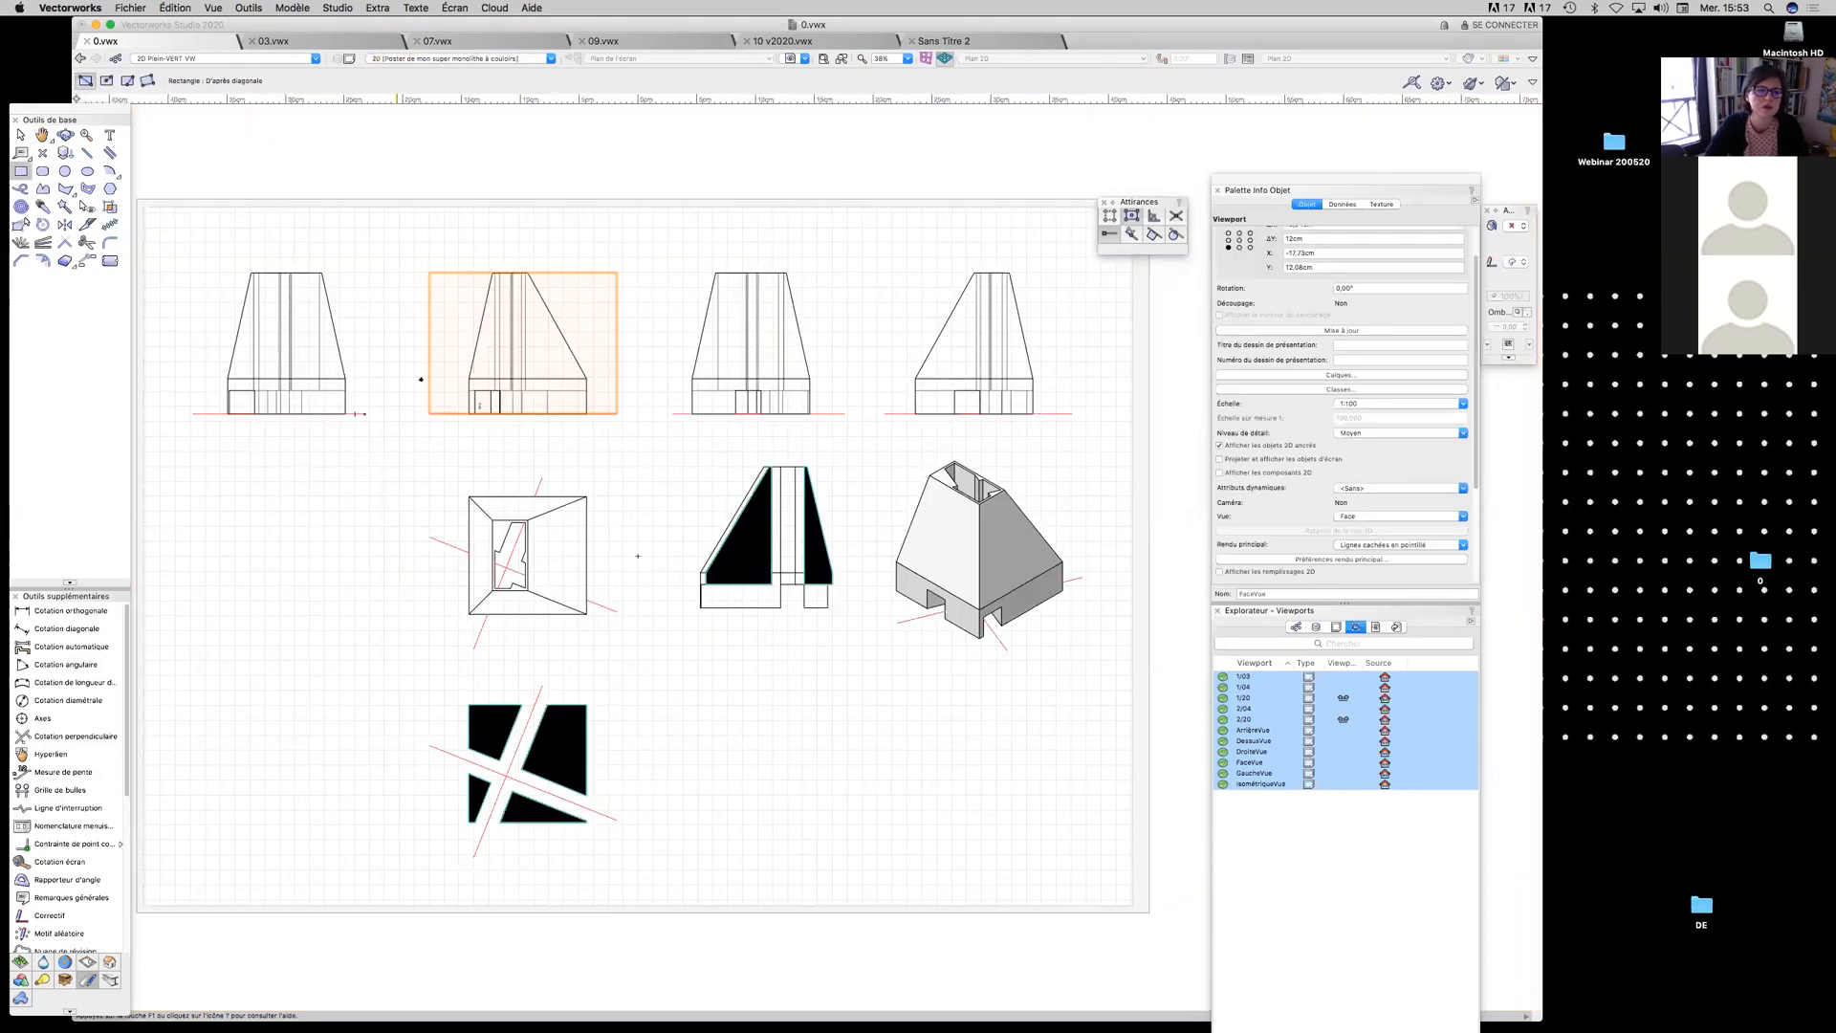
scroll(471, 405, up, 5)
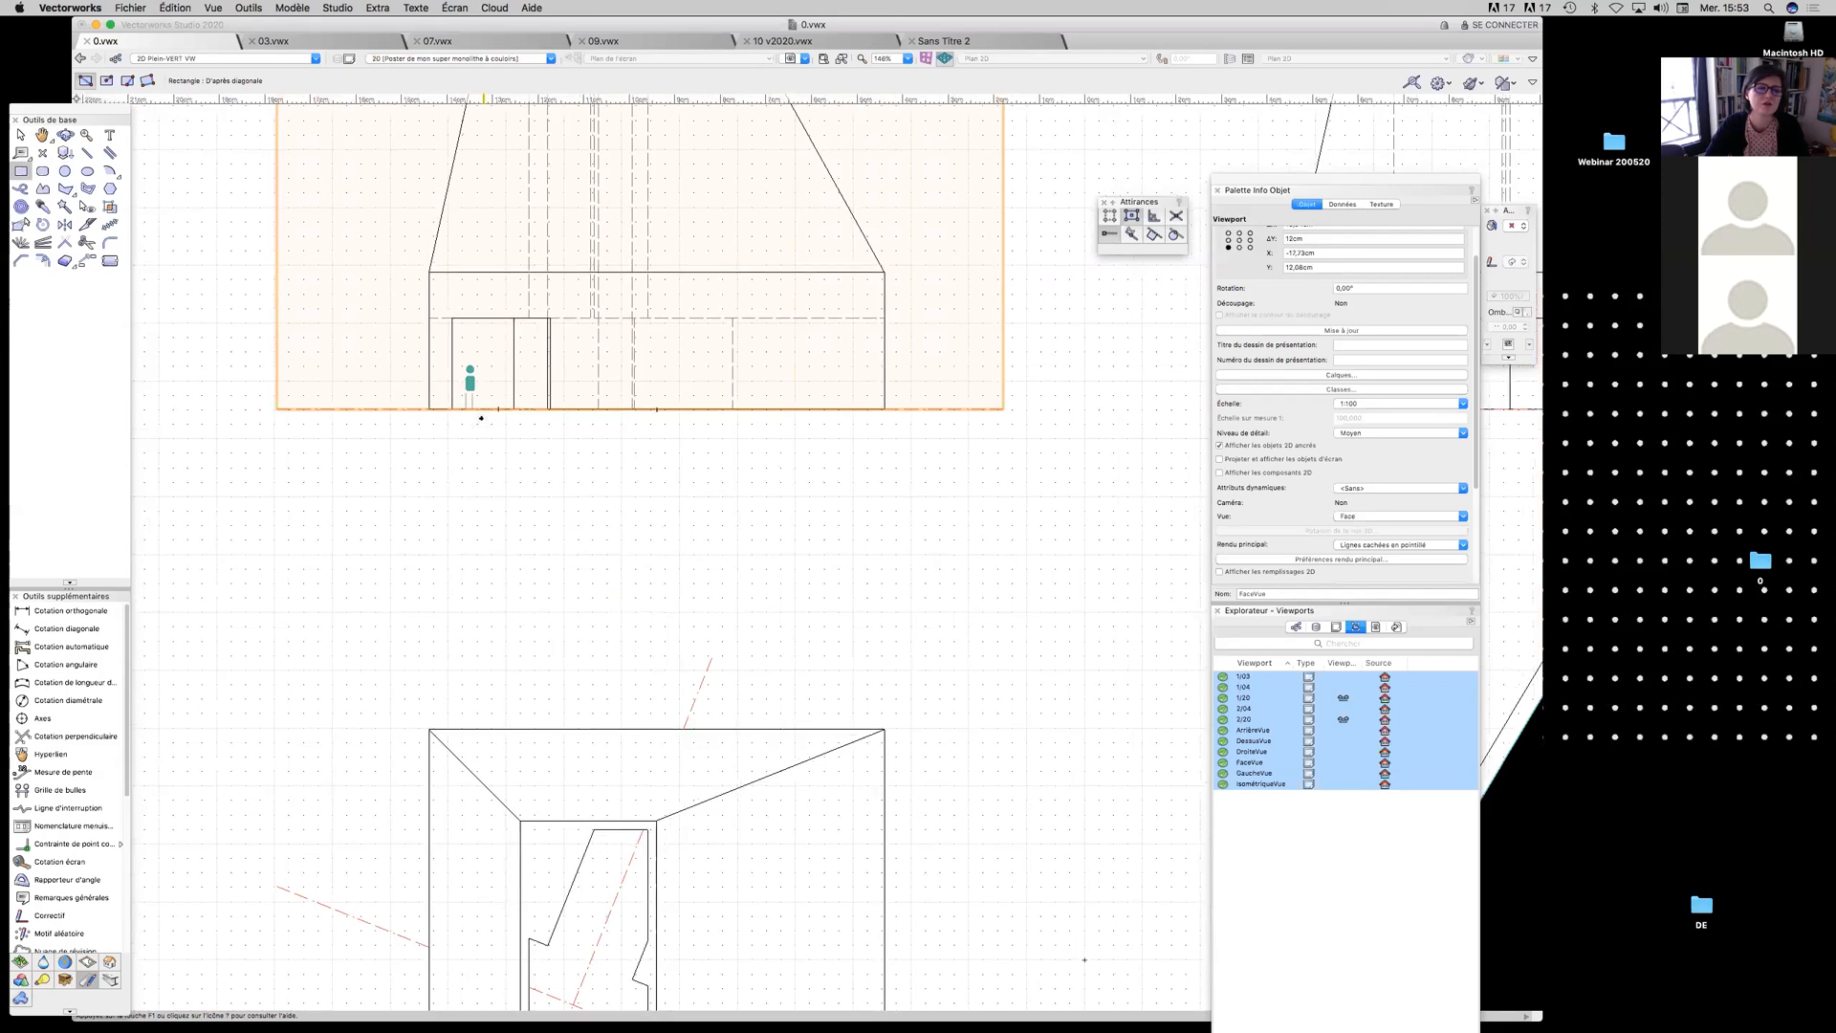
scroll(475, 393, down, 4)
scroll(479, 417, down, 2)
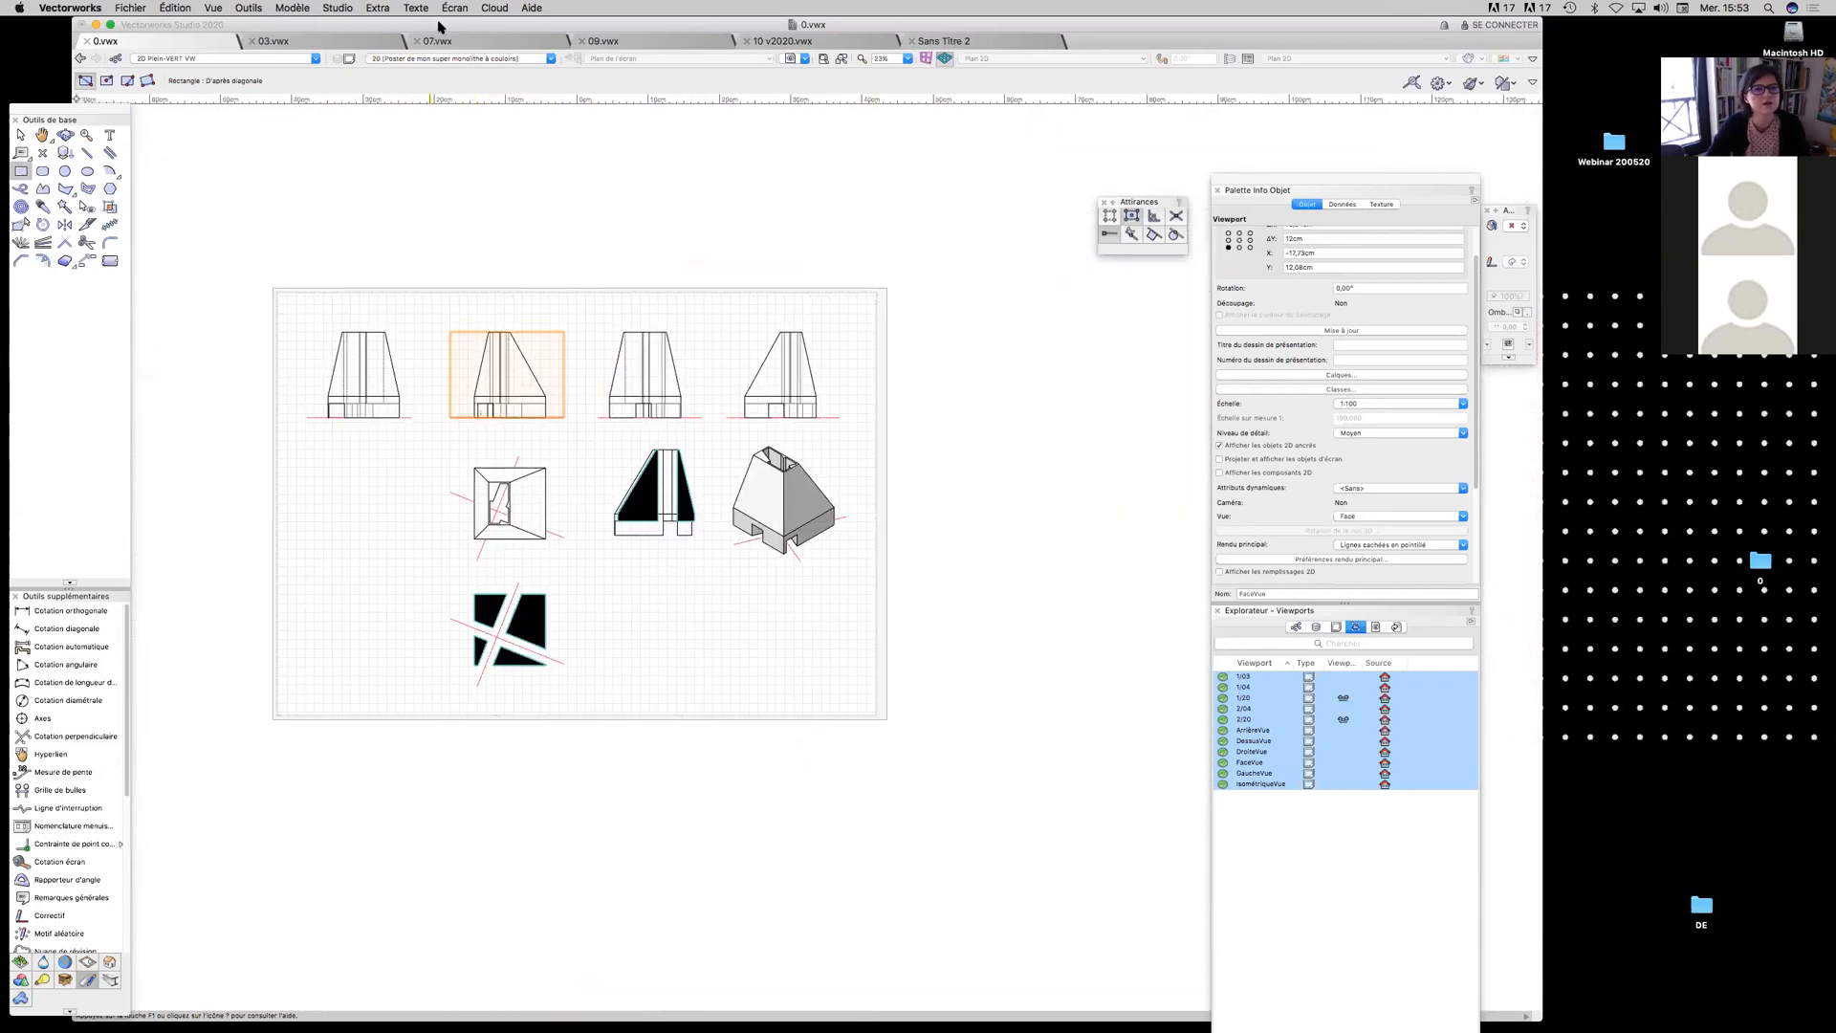
Switch to the 03.vwx document and display the sheet 1-10 OPTIONS PALIERS
click(302, 41)
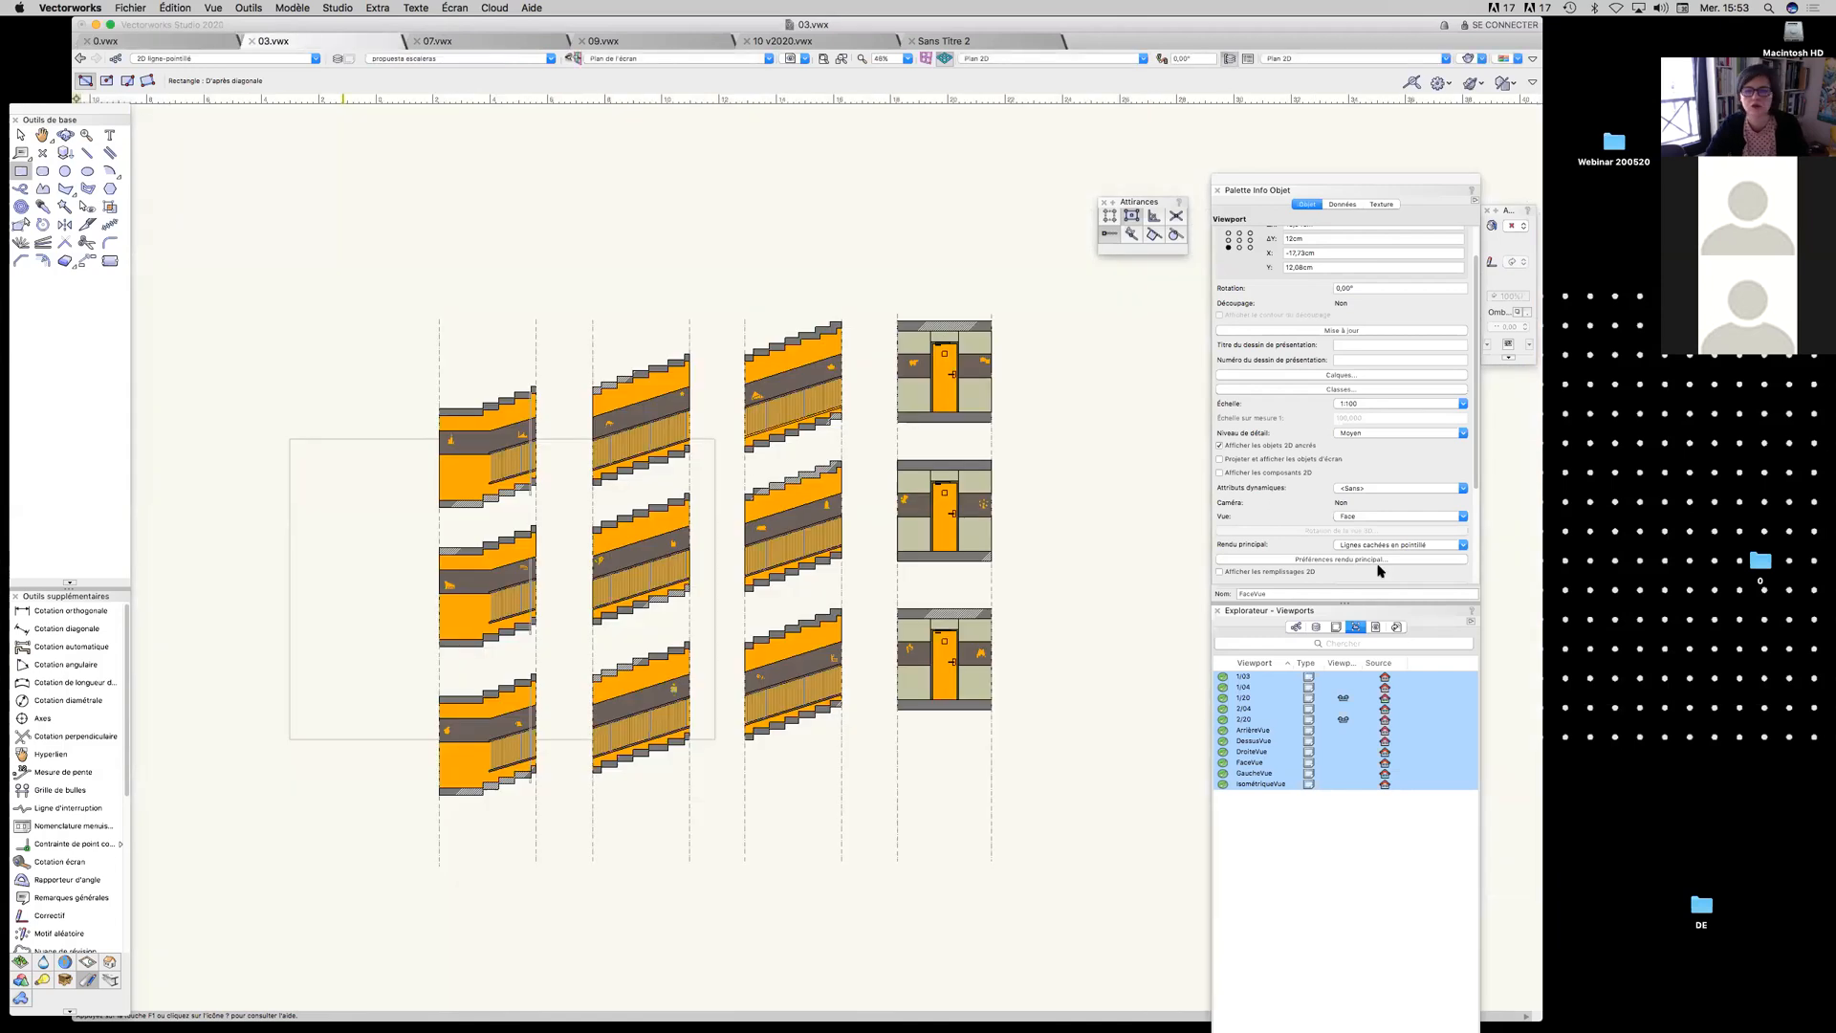
click(1024, 349)
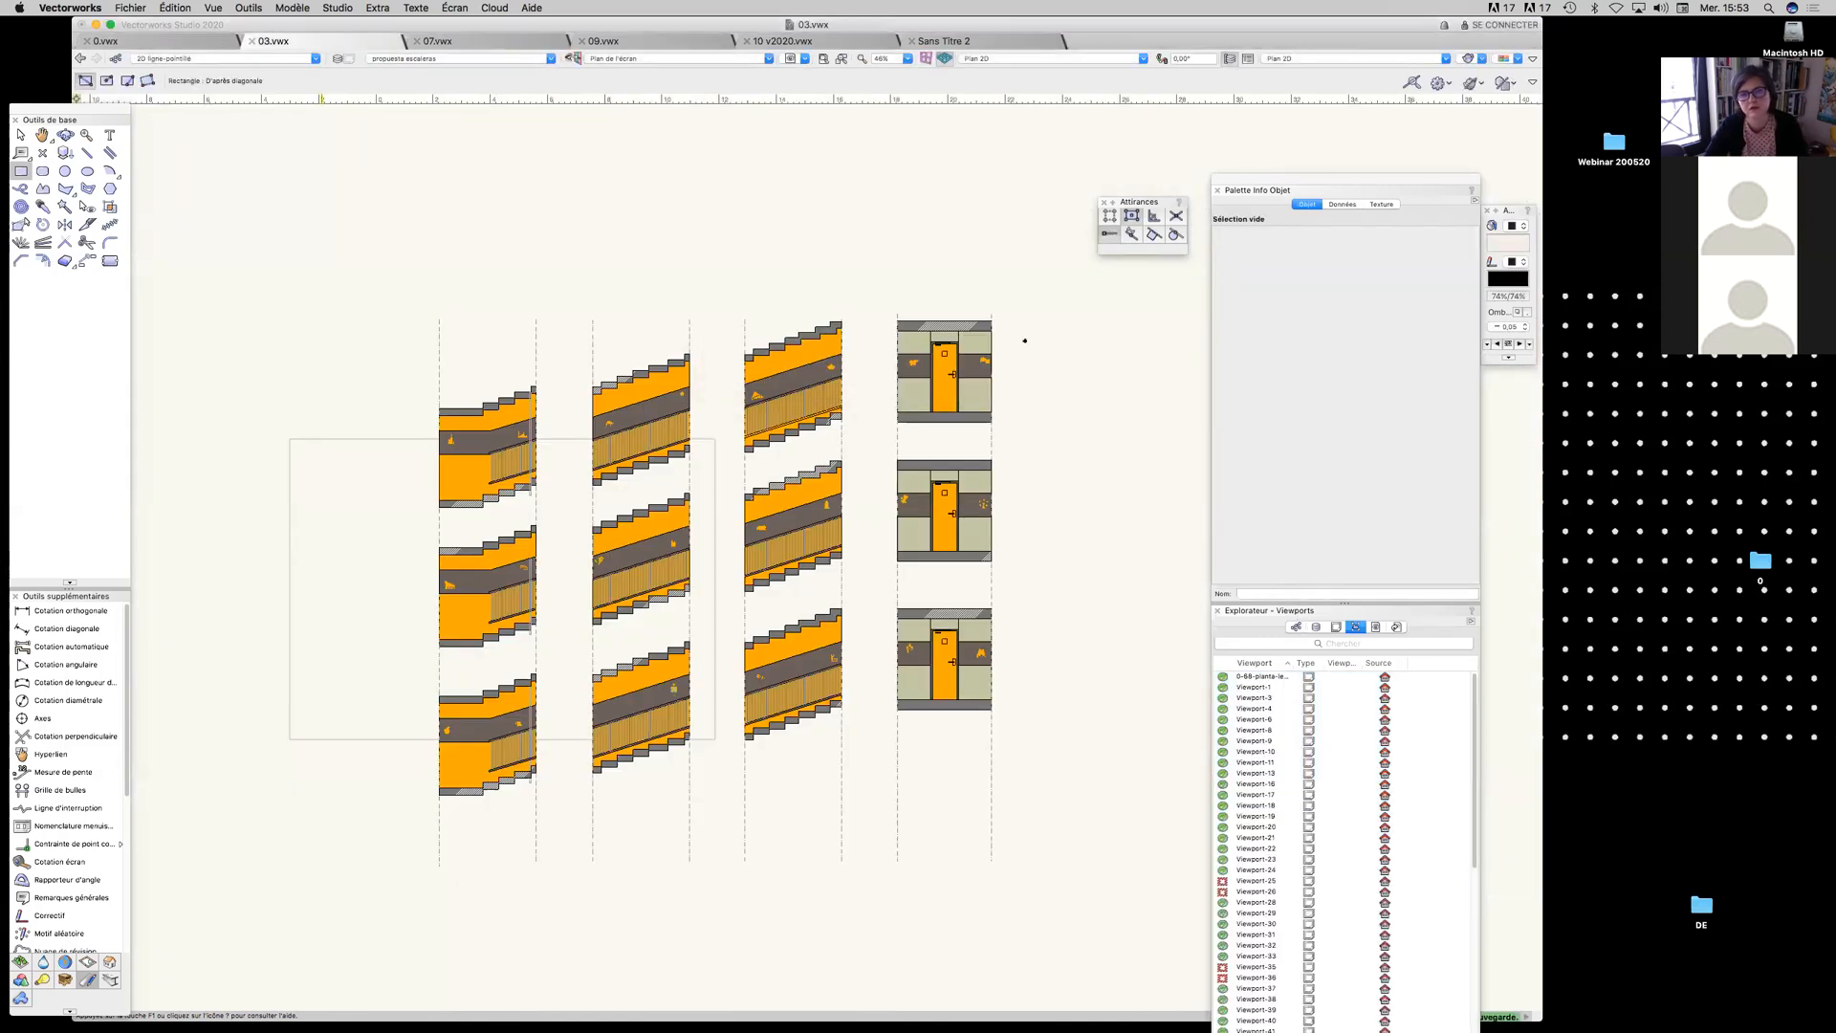
click(1317, 627)
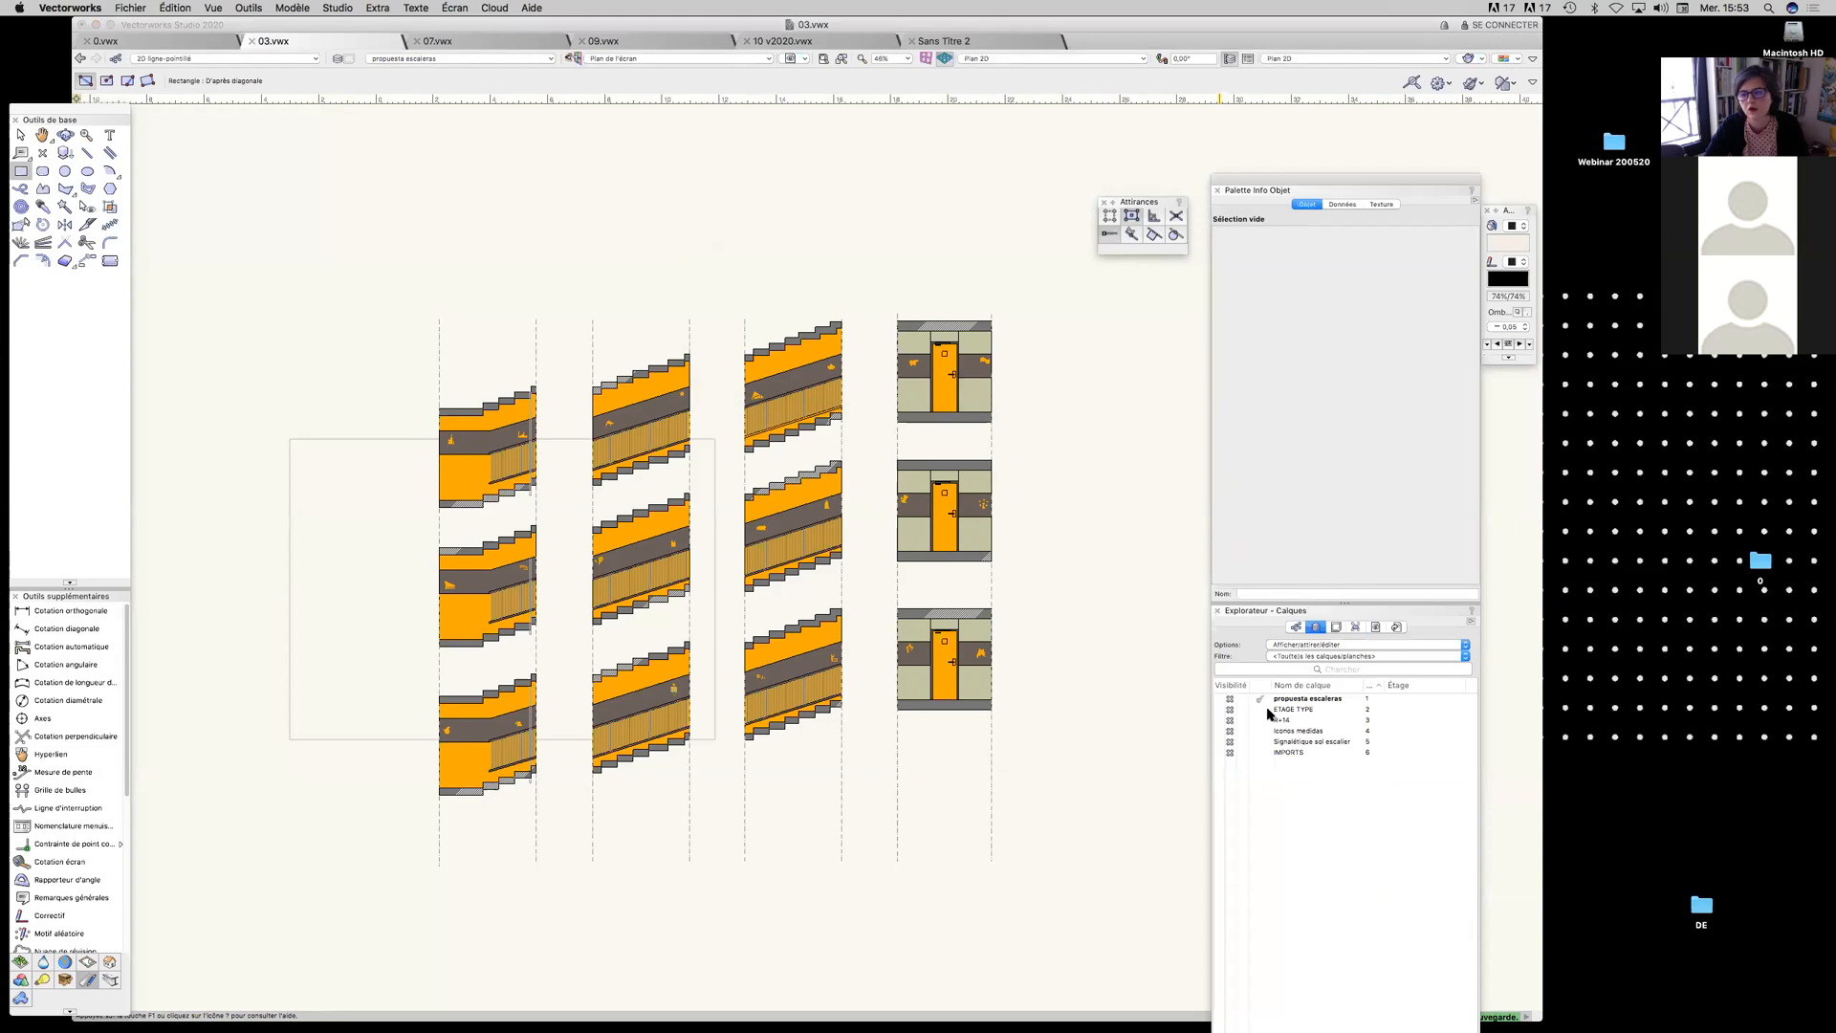
click(1337, 628)
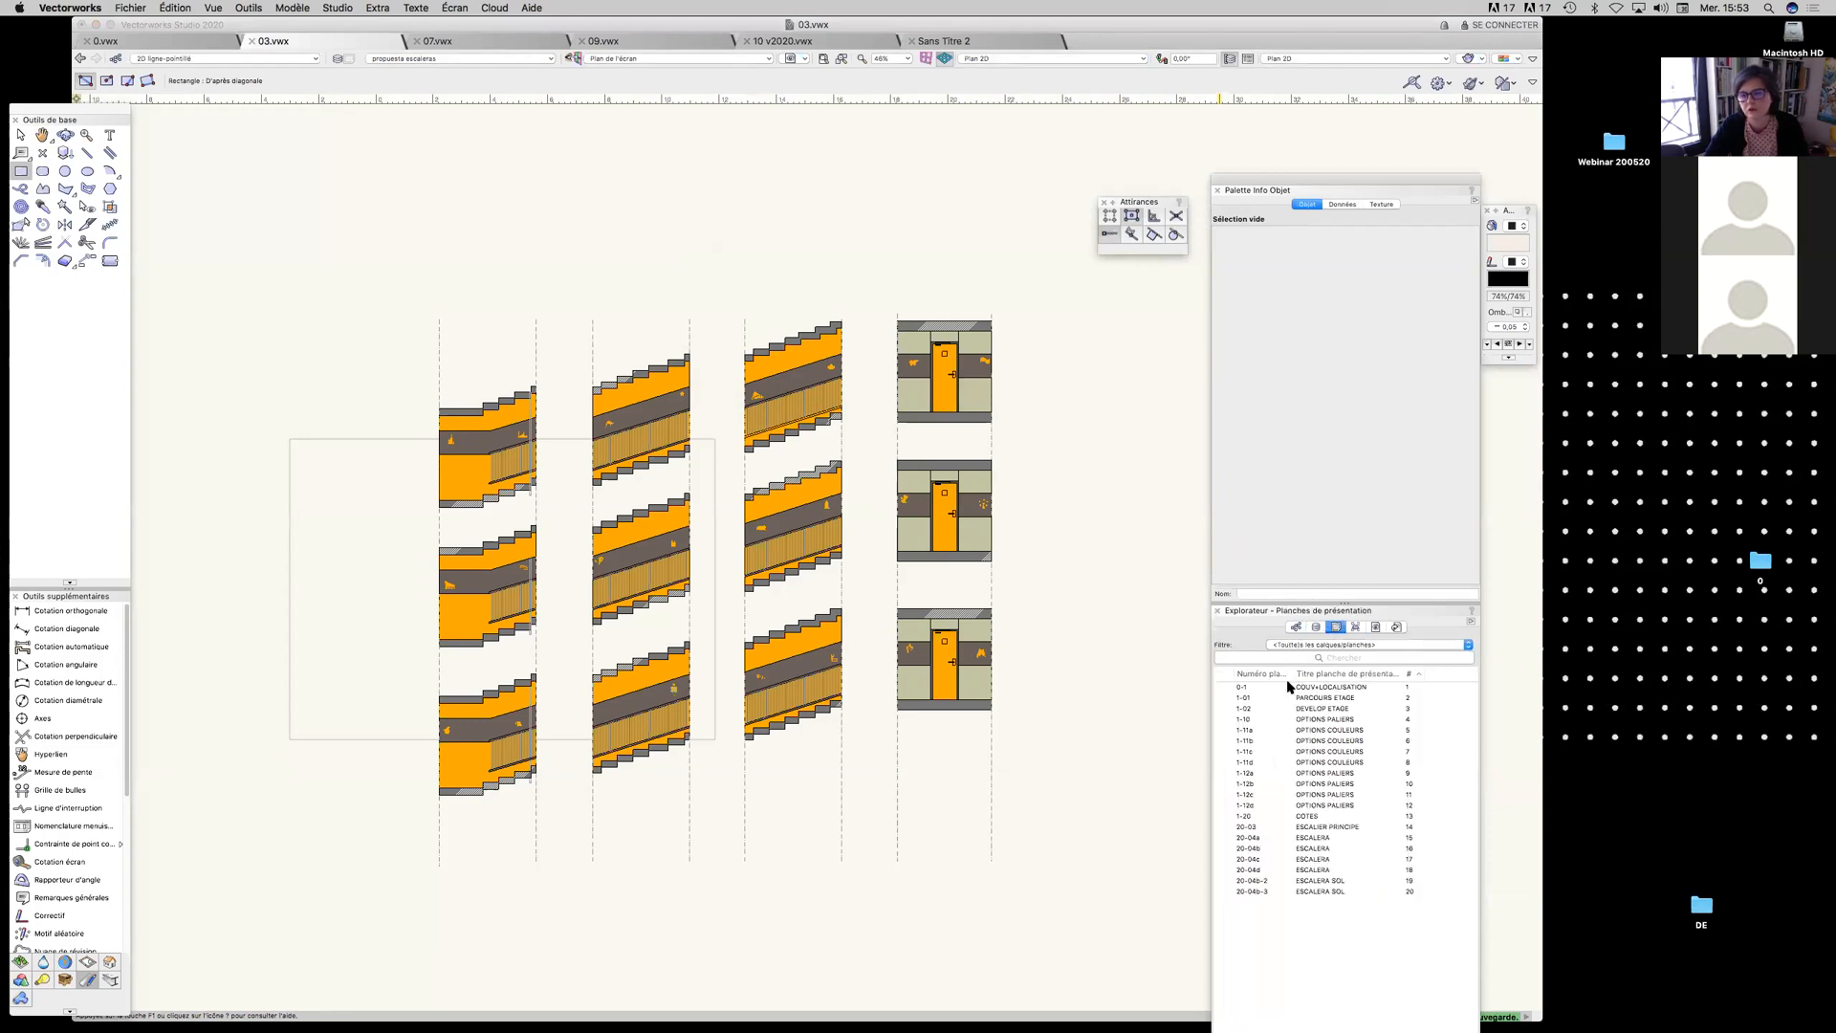
double_click(1227, 720)
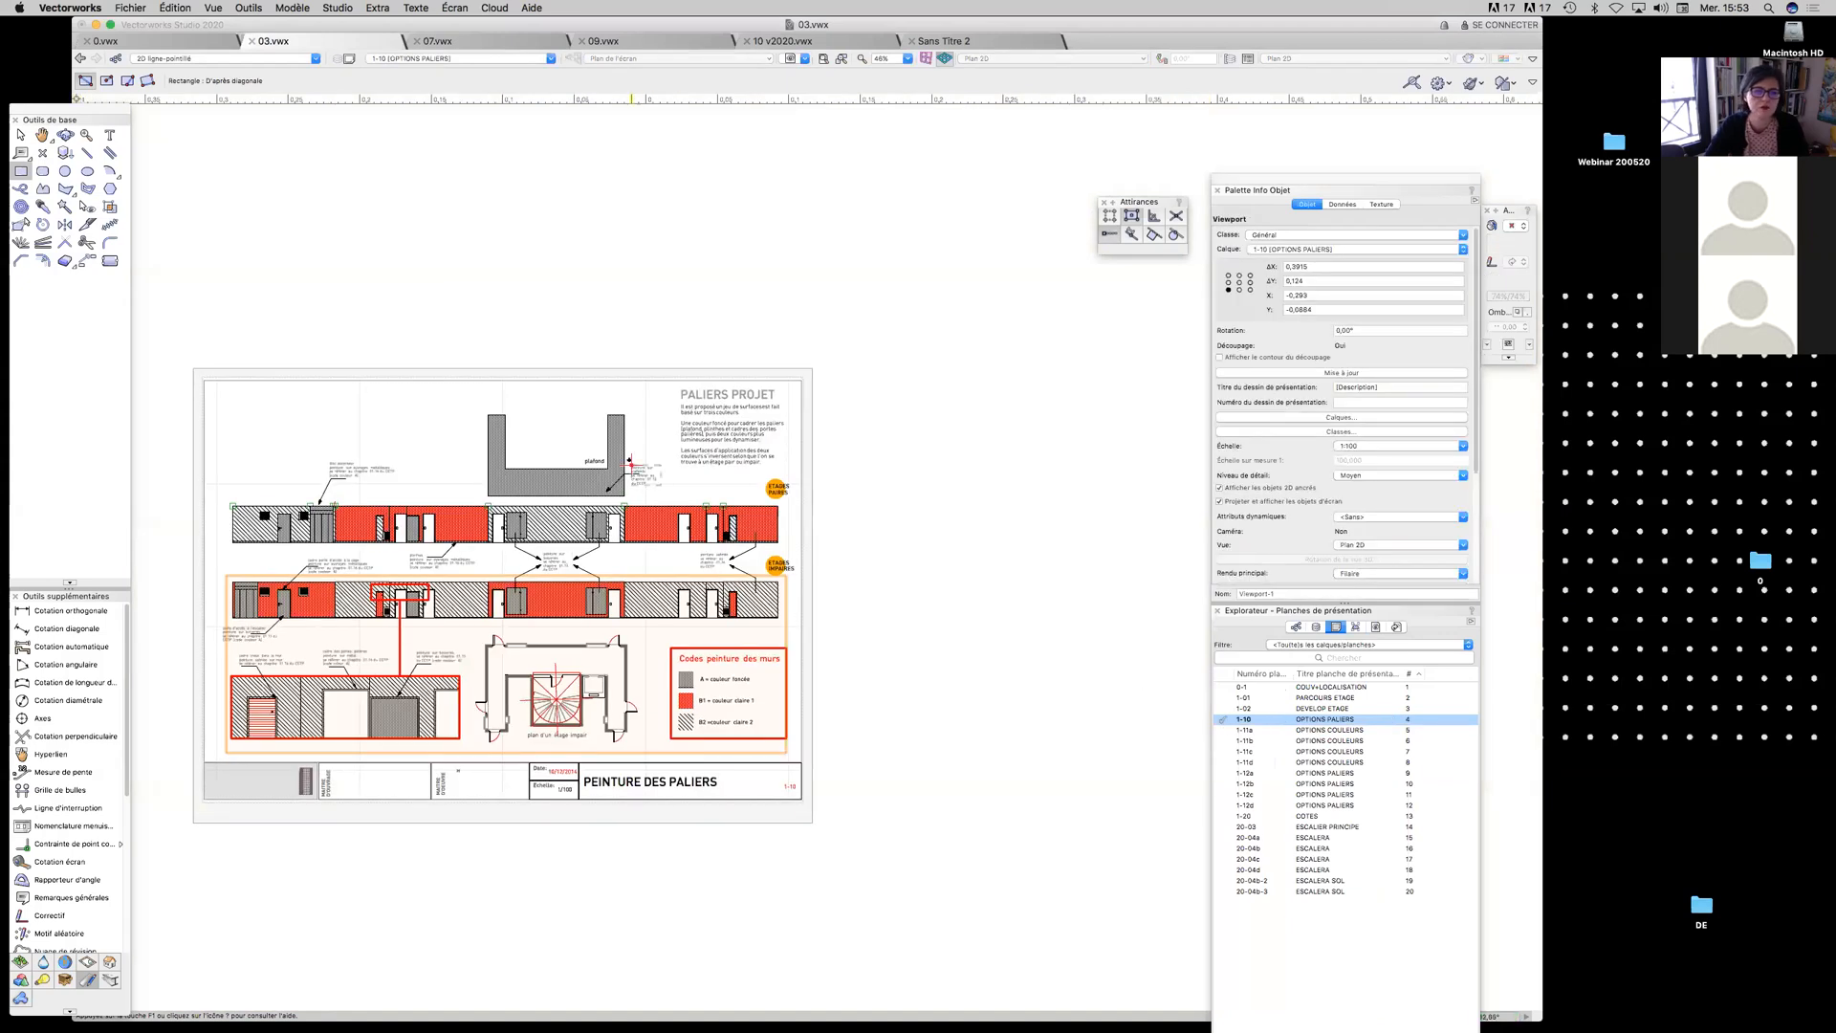
middle_drag(729, 477, 959, 469)
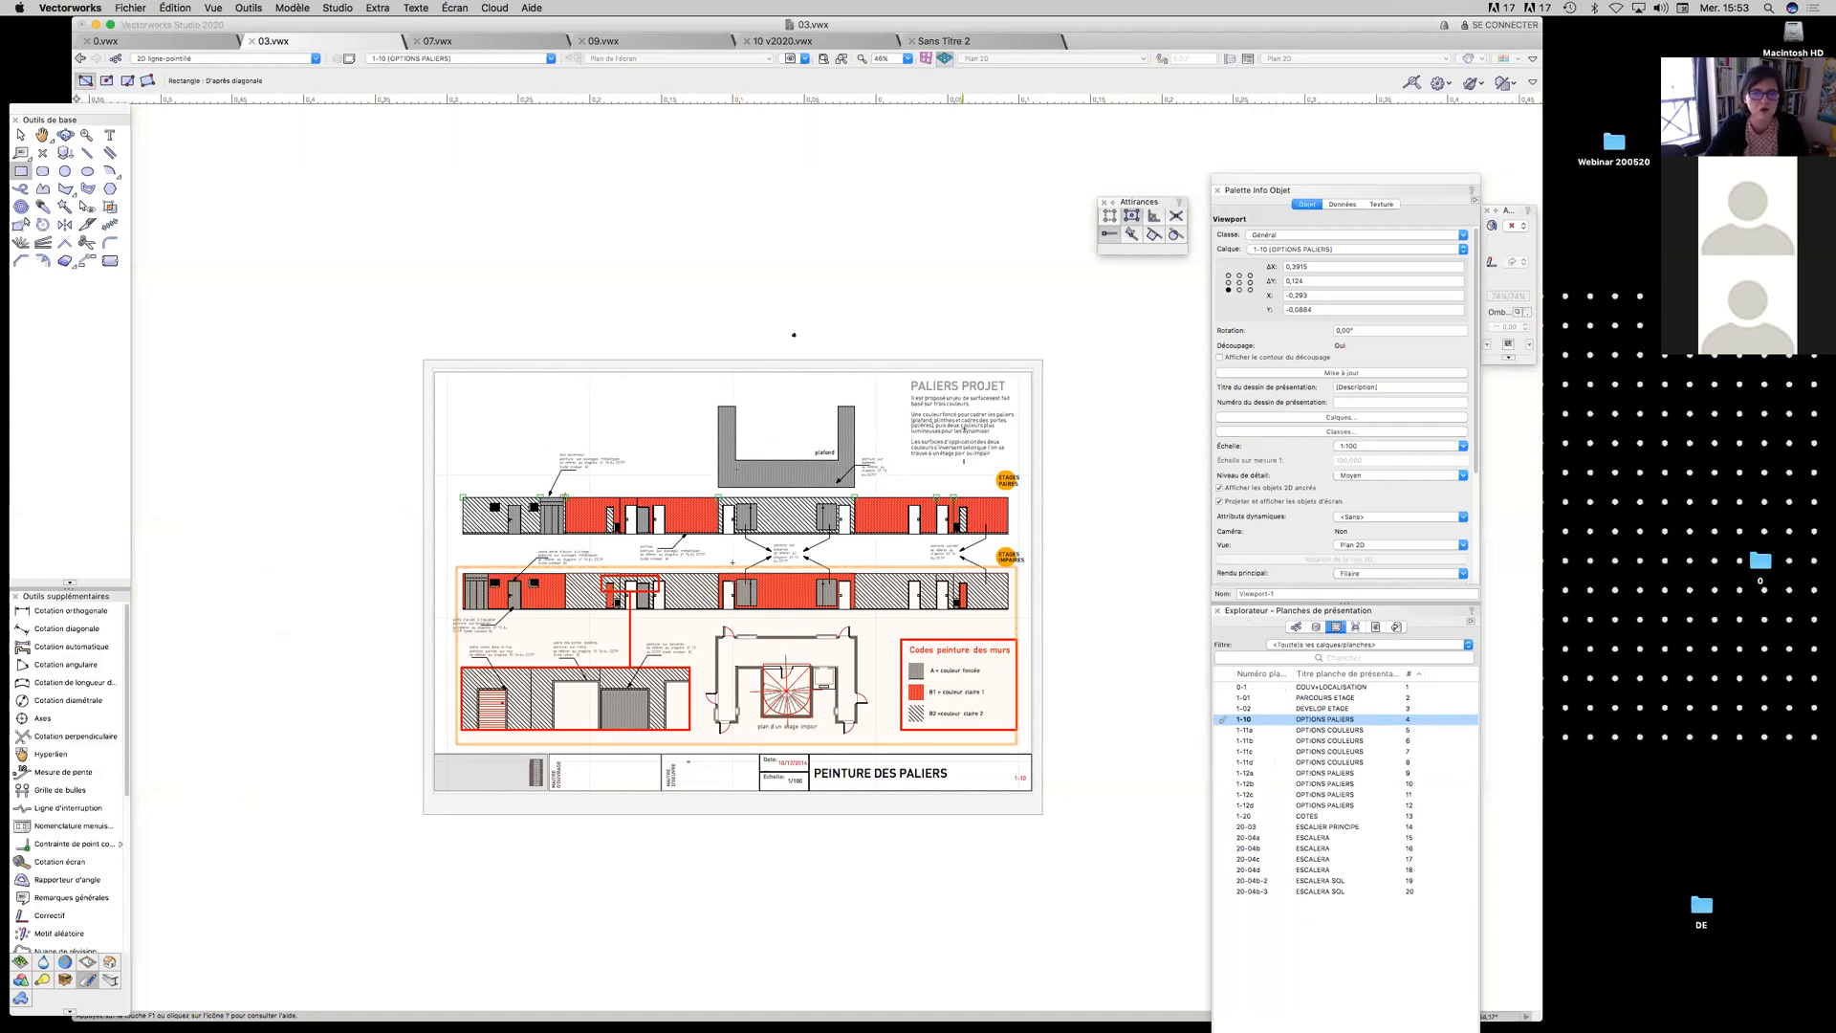
View the source drawings on the design layer ETAGE TYPE, followed by those on layer R+14
click(1317, 626)
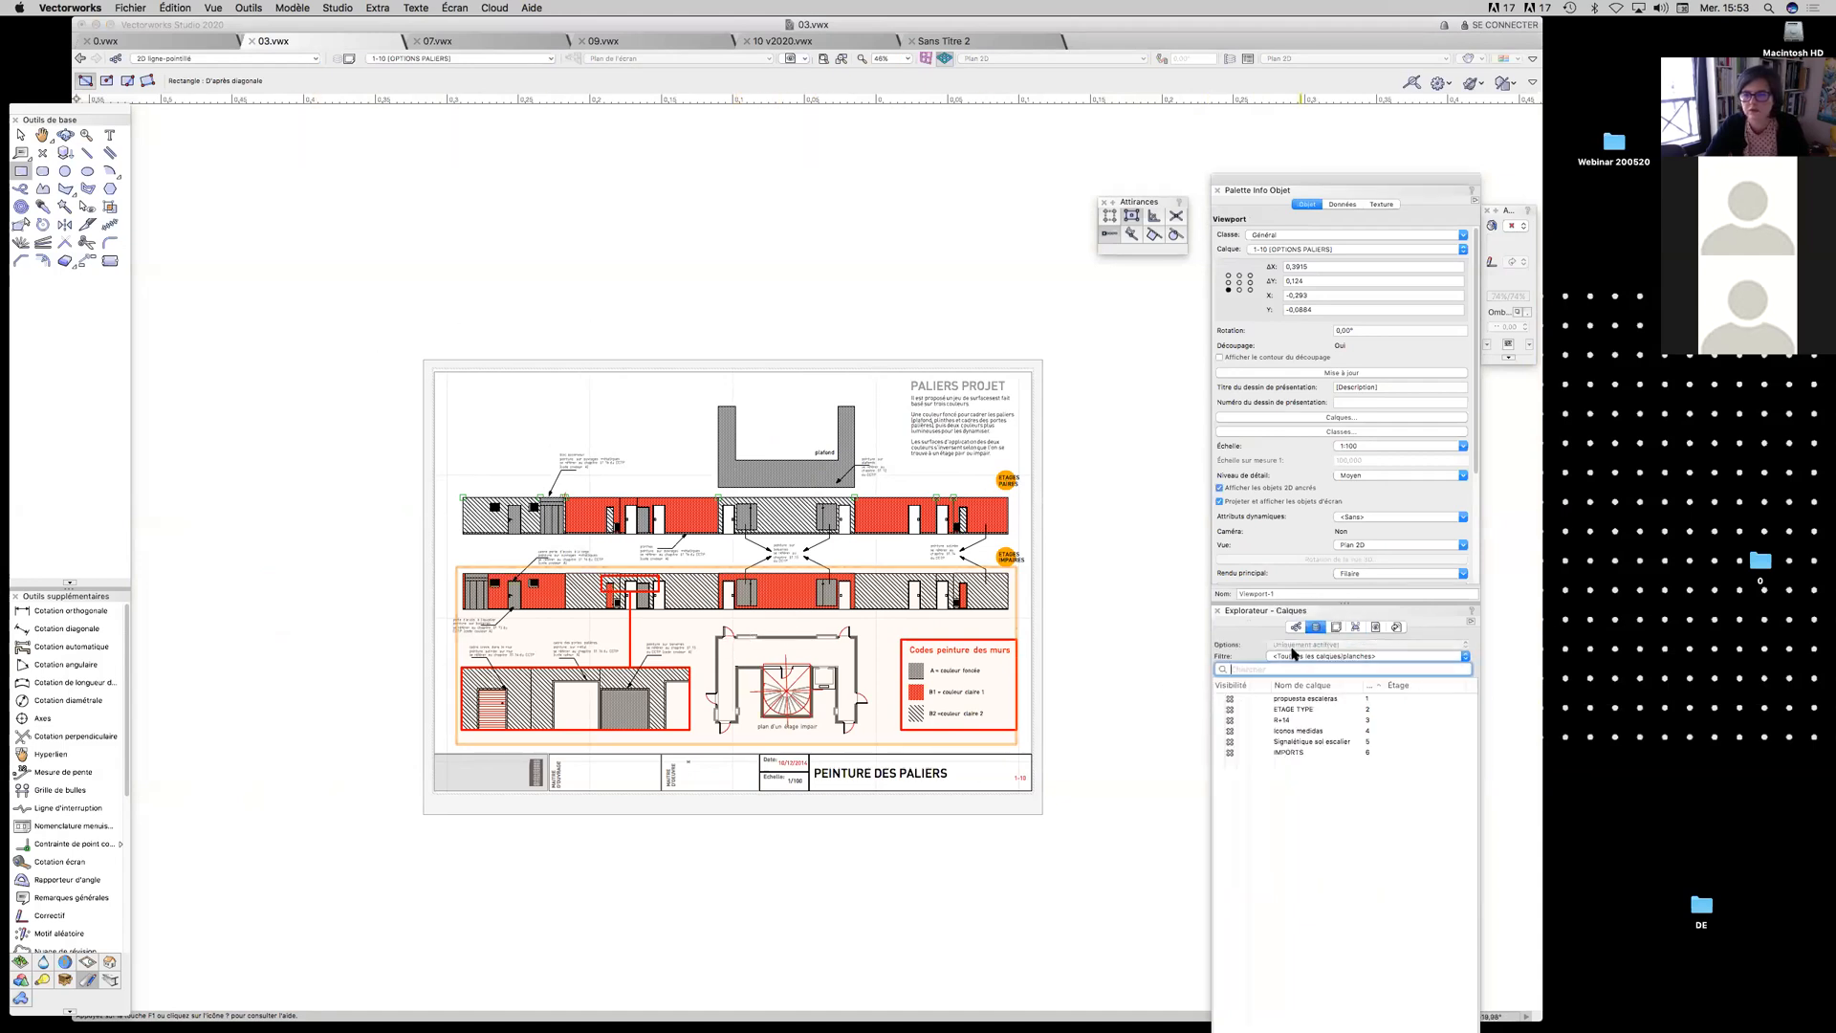
click(1263, 709)
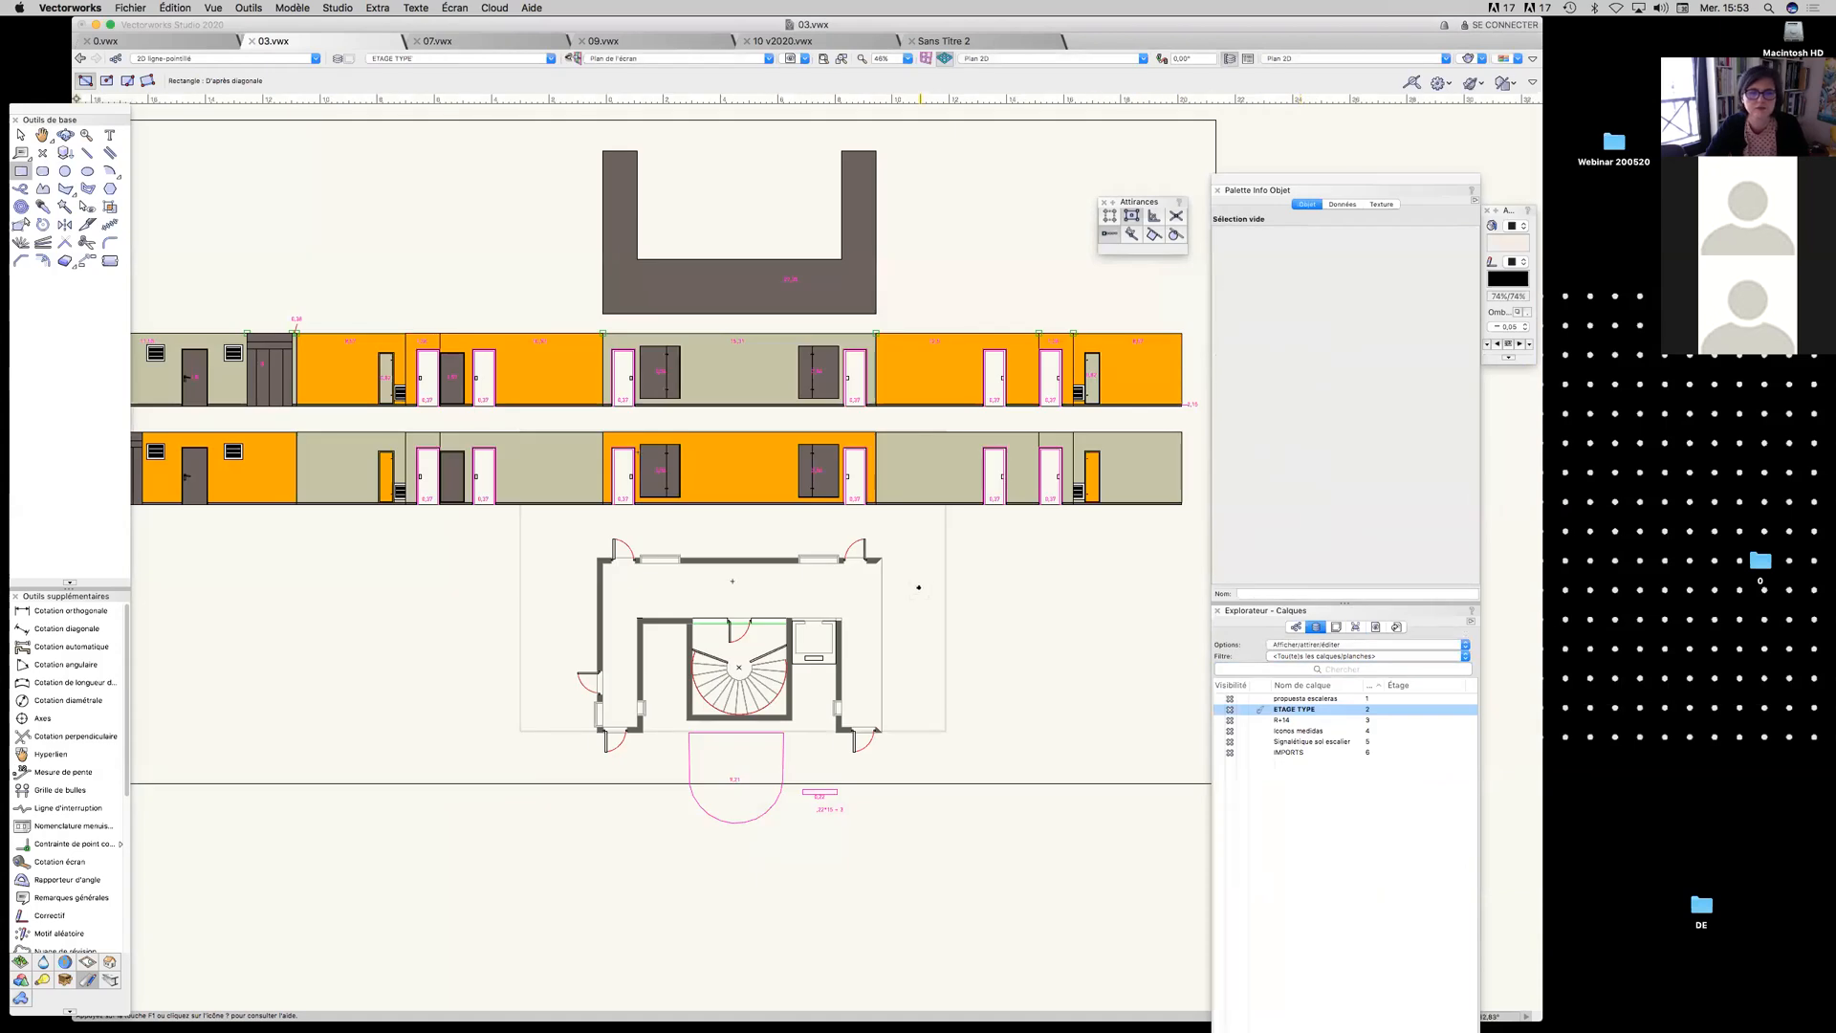
scroll(918, 587, down, 3)
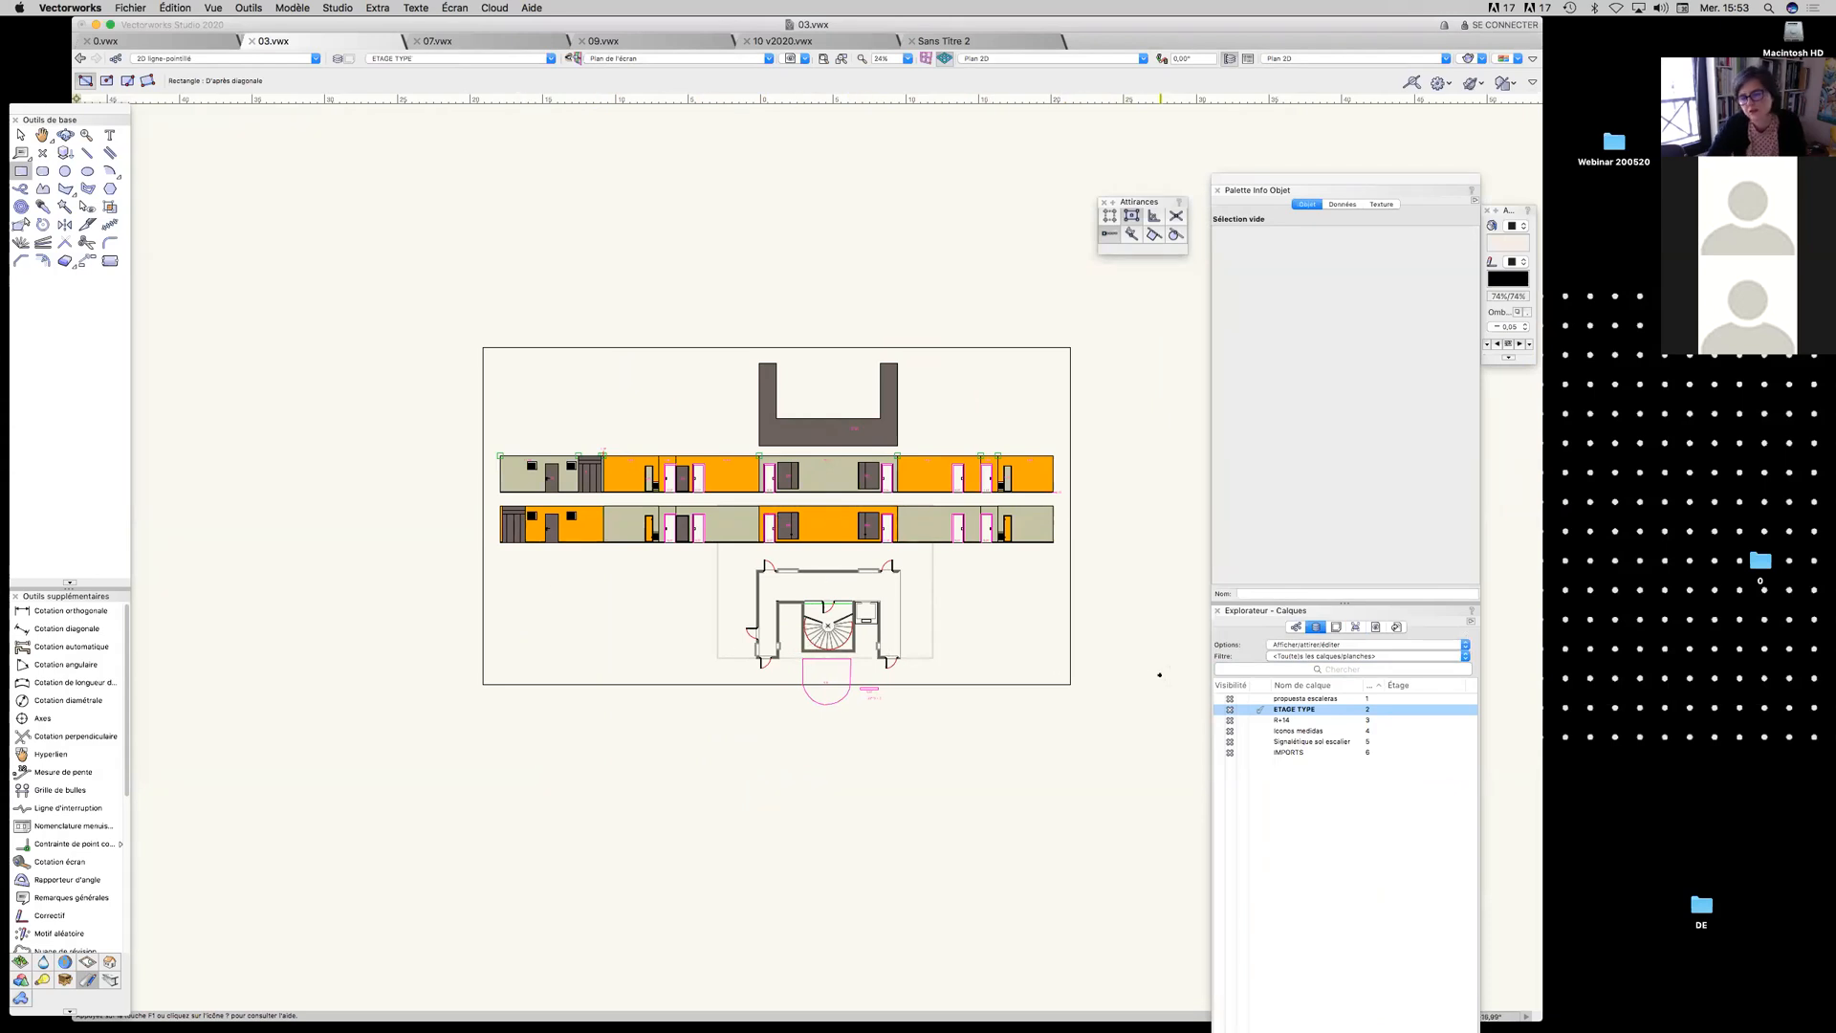
click(1258, 721)
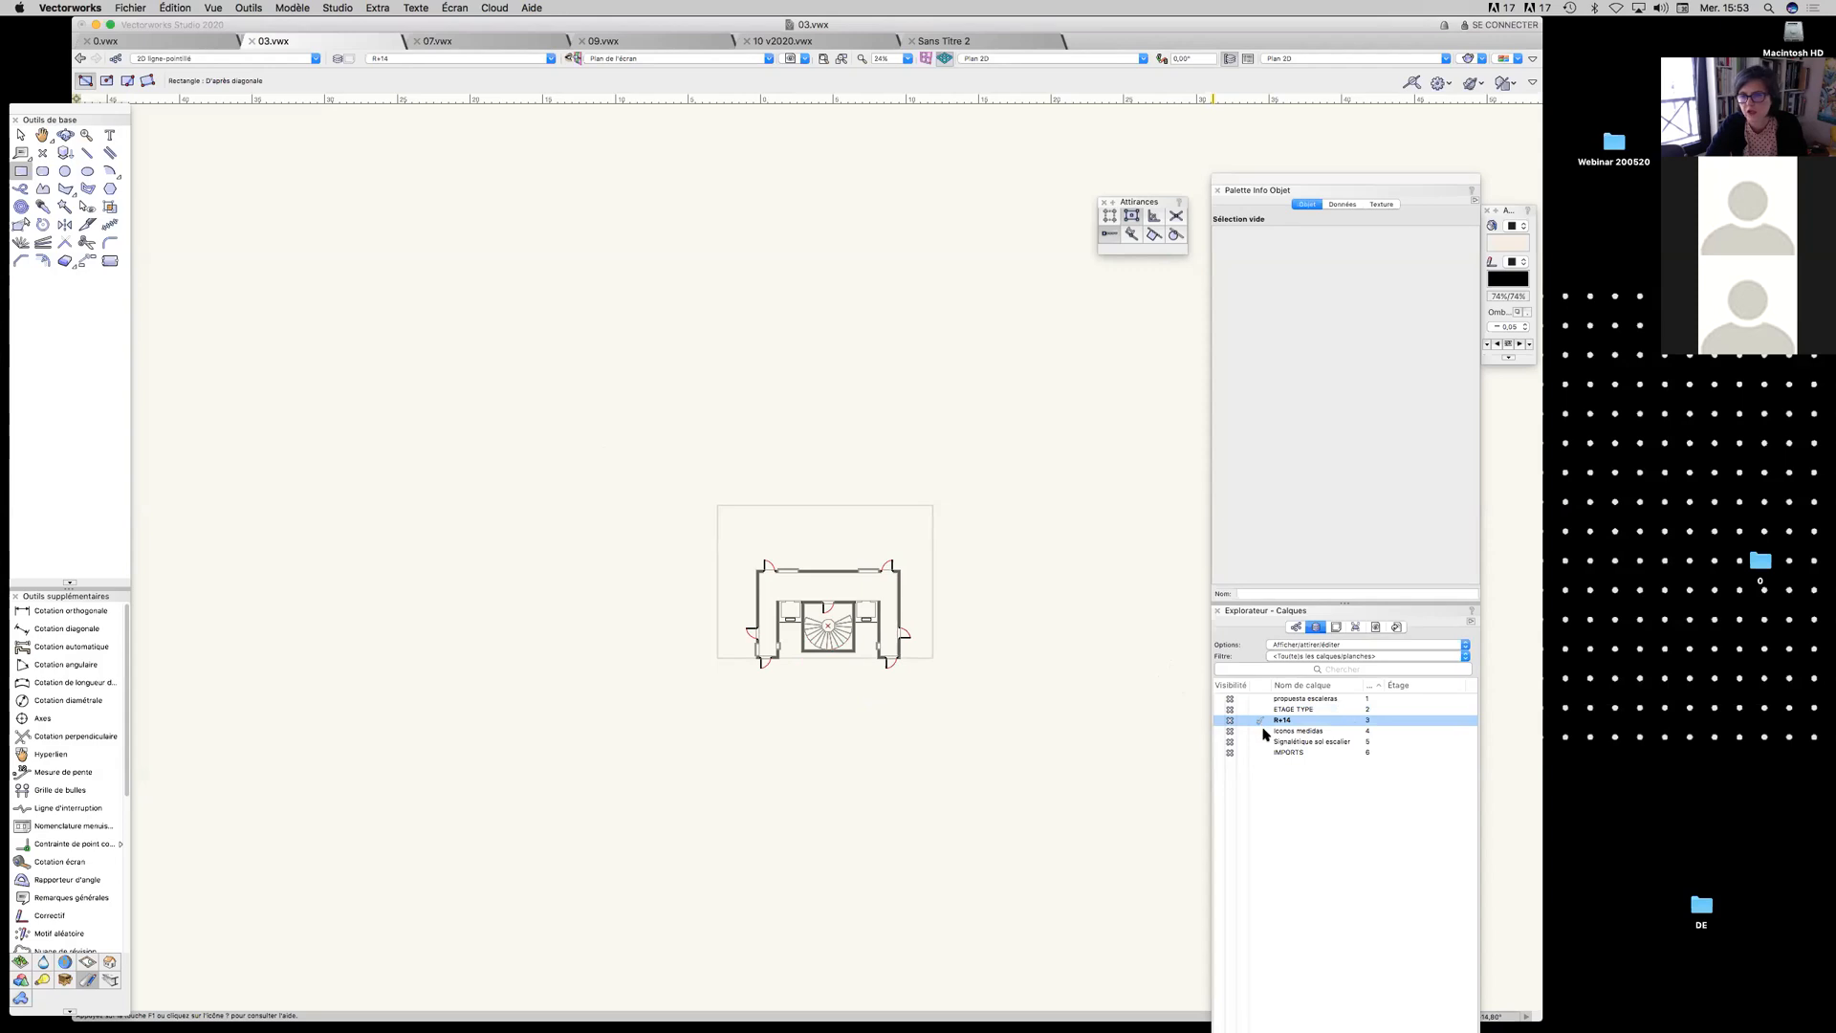
Display the cover sheet 0-1 COUV+LOCALISATION and select its A3 frame symbol to inspect it
click(1335, 627)
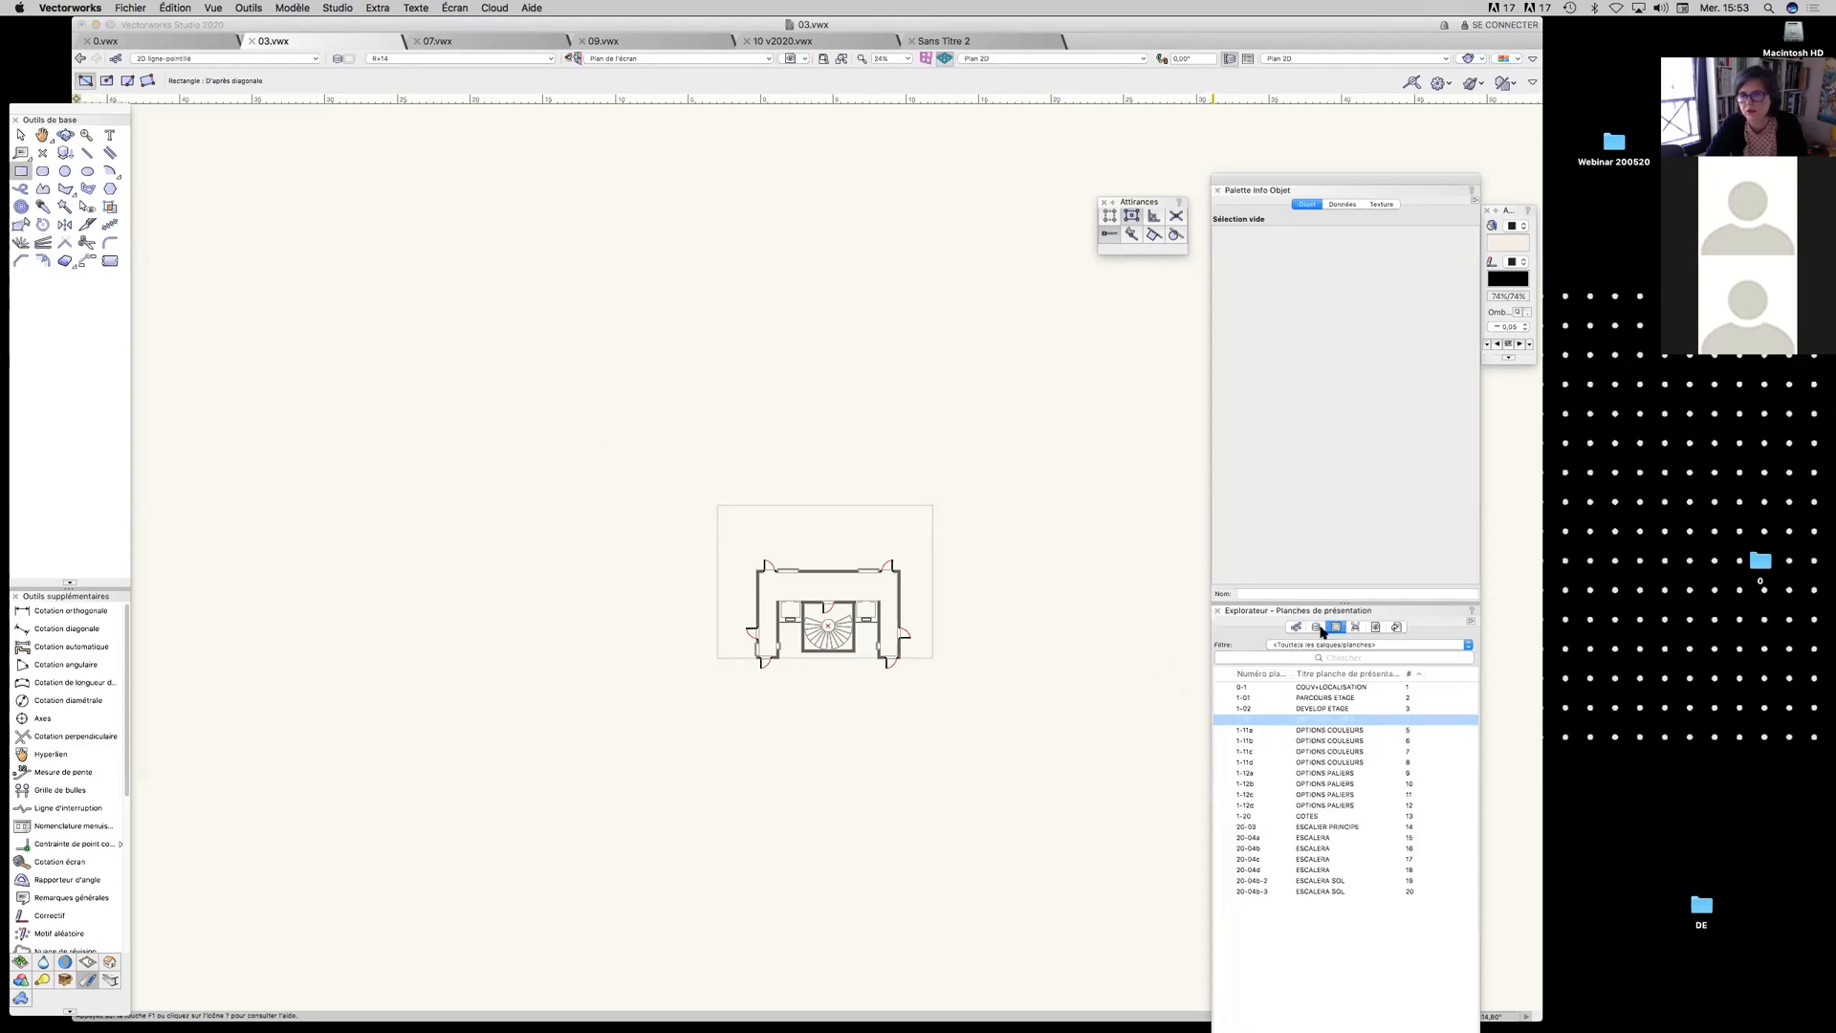
click(1228, 688)
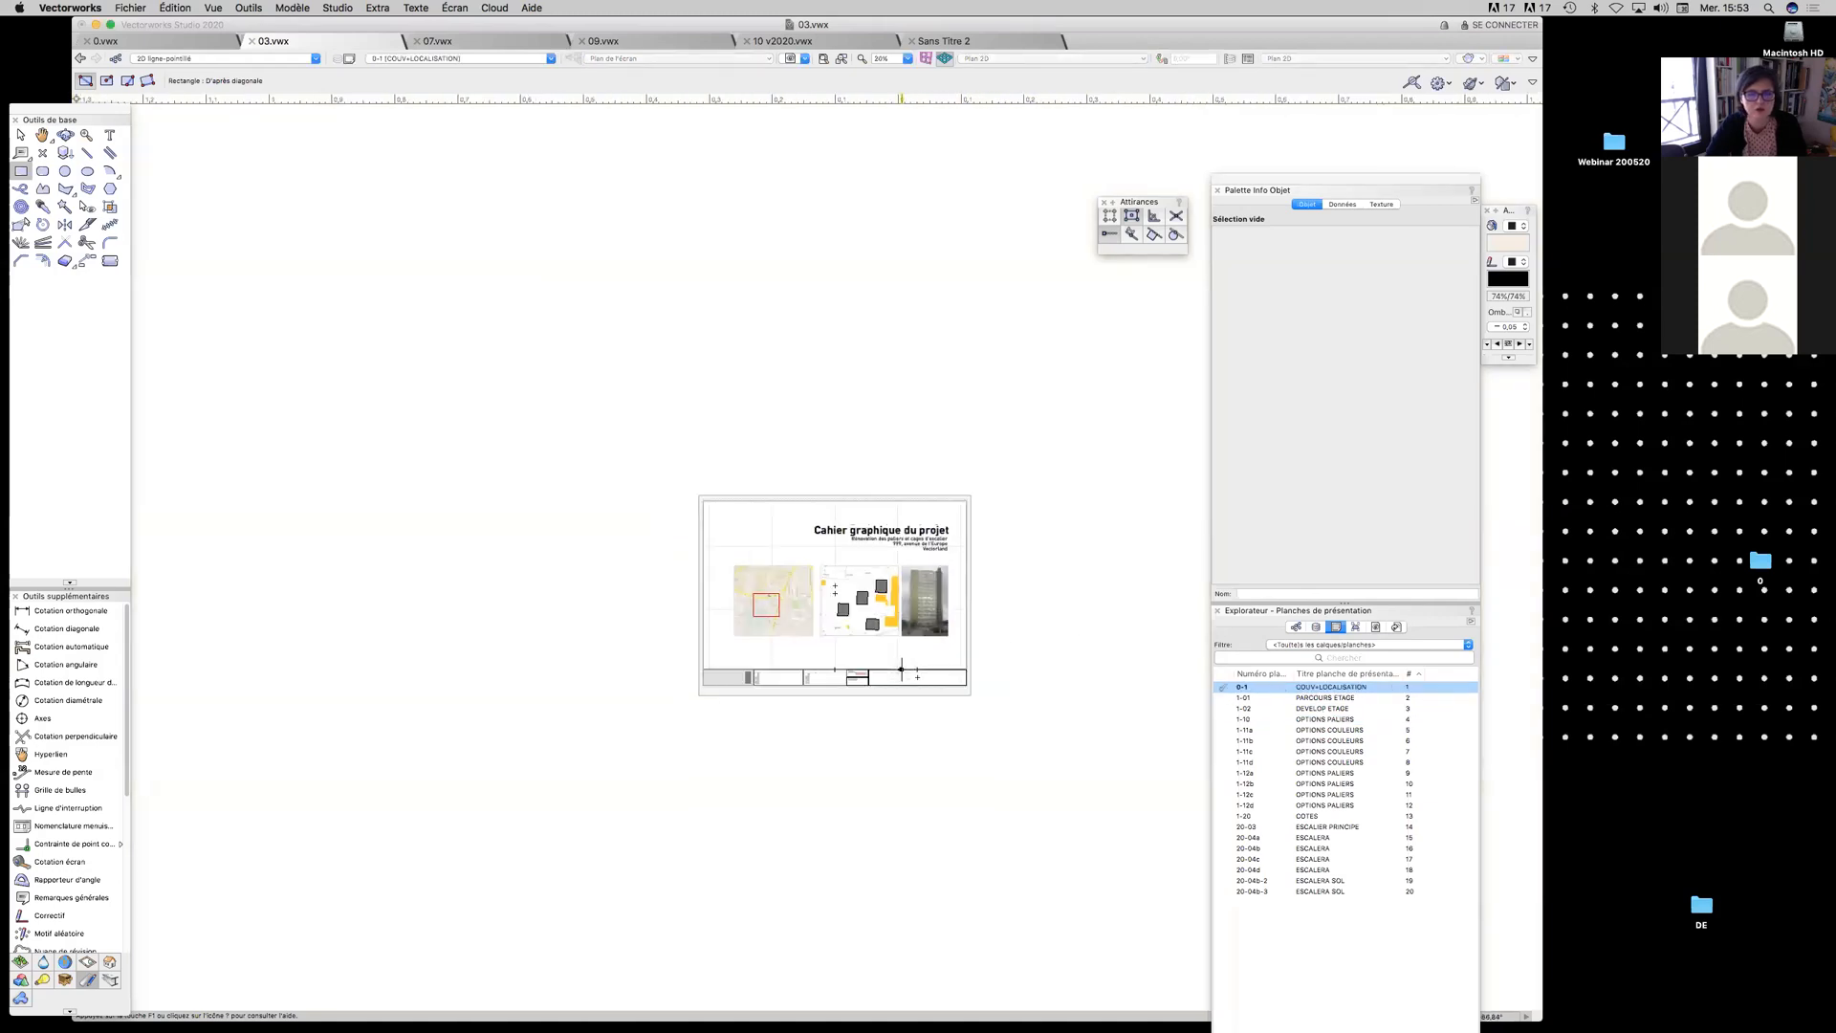
scroll(909, 665, up, 1)
scroll(901, 670, up, 1)
click(20, 135)
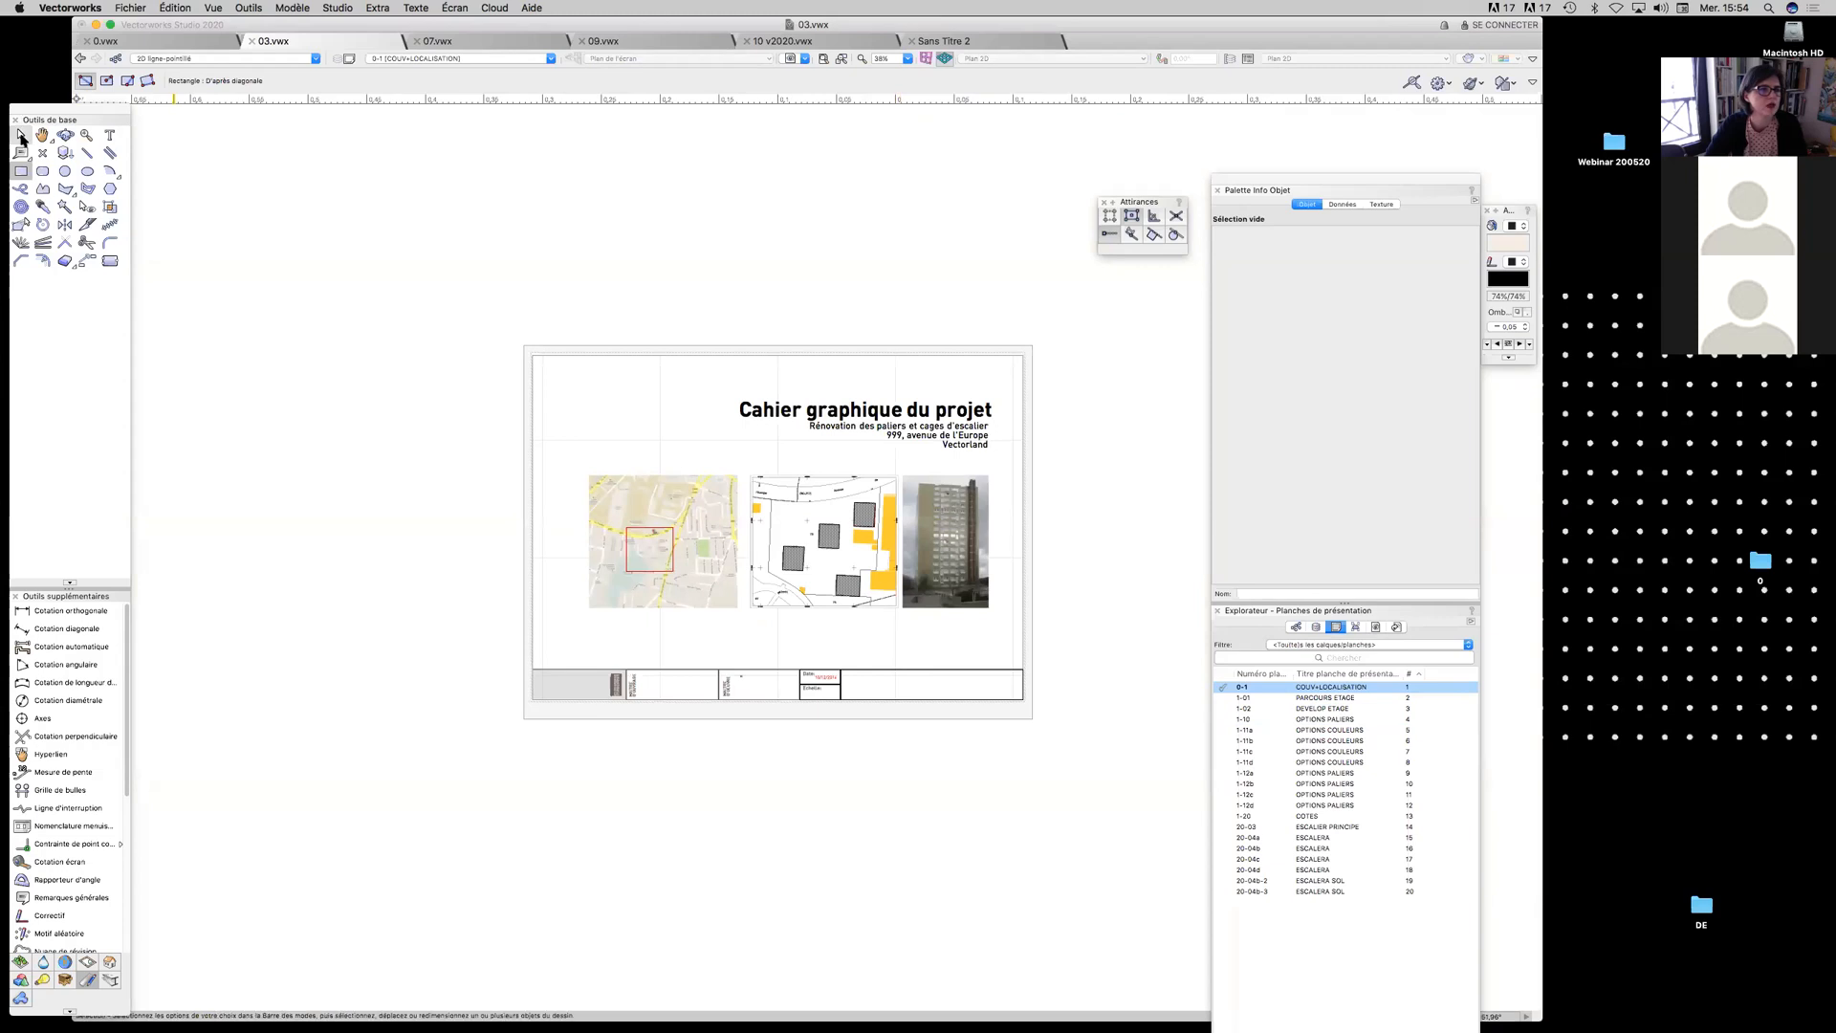
click(886, 674)
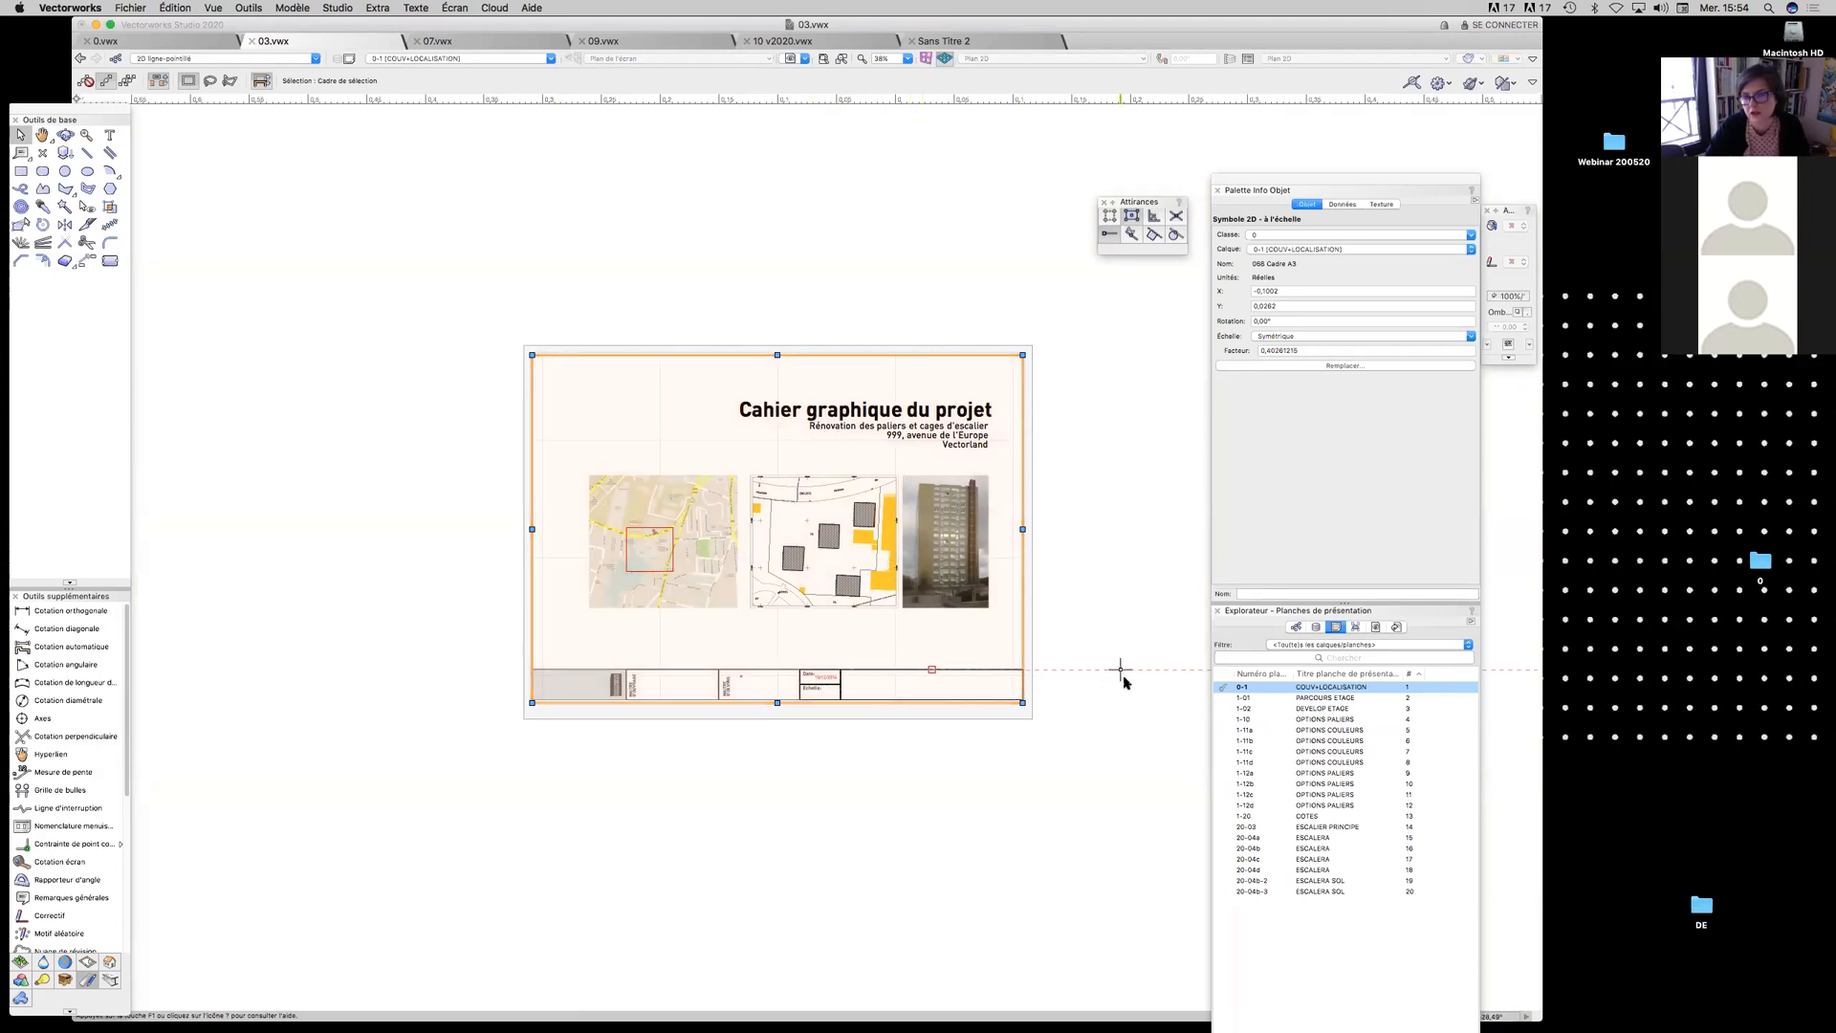
Display sheet 1-01 PARCOURS ETAGE and inspect the photo viewport and the photo placed directly as an image
click(1226, 698)
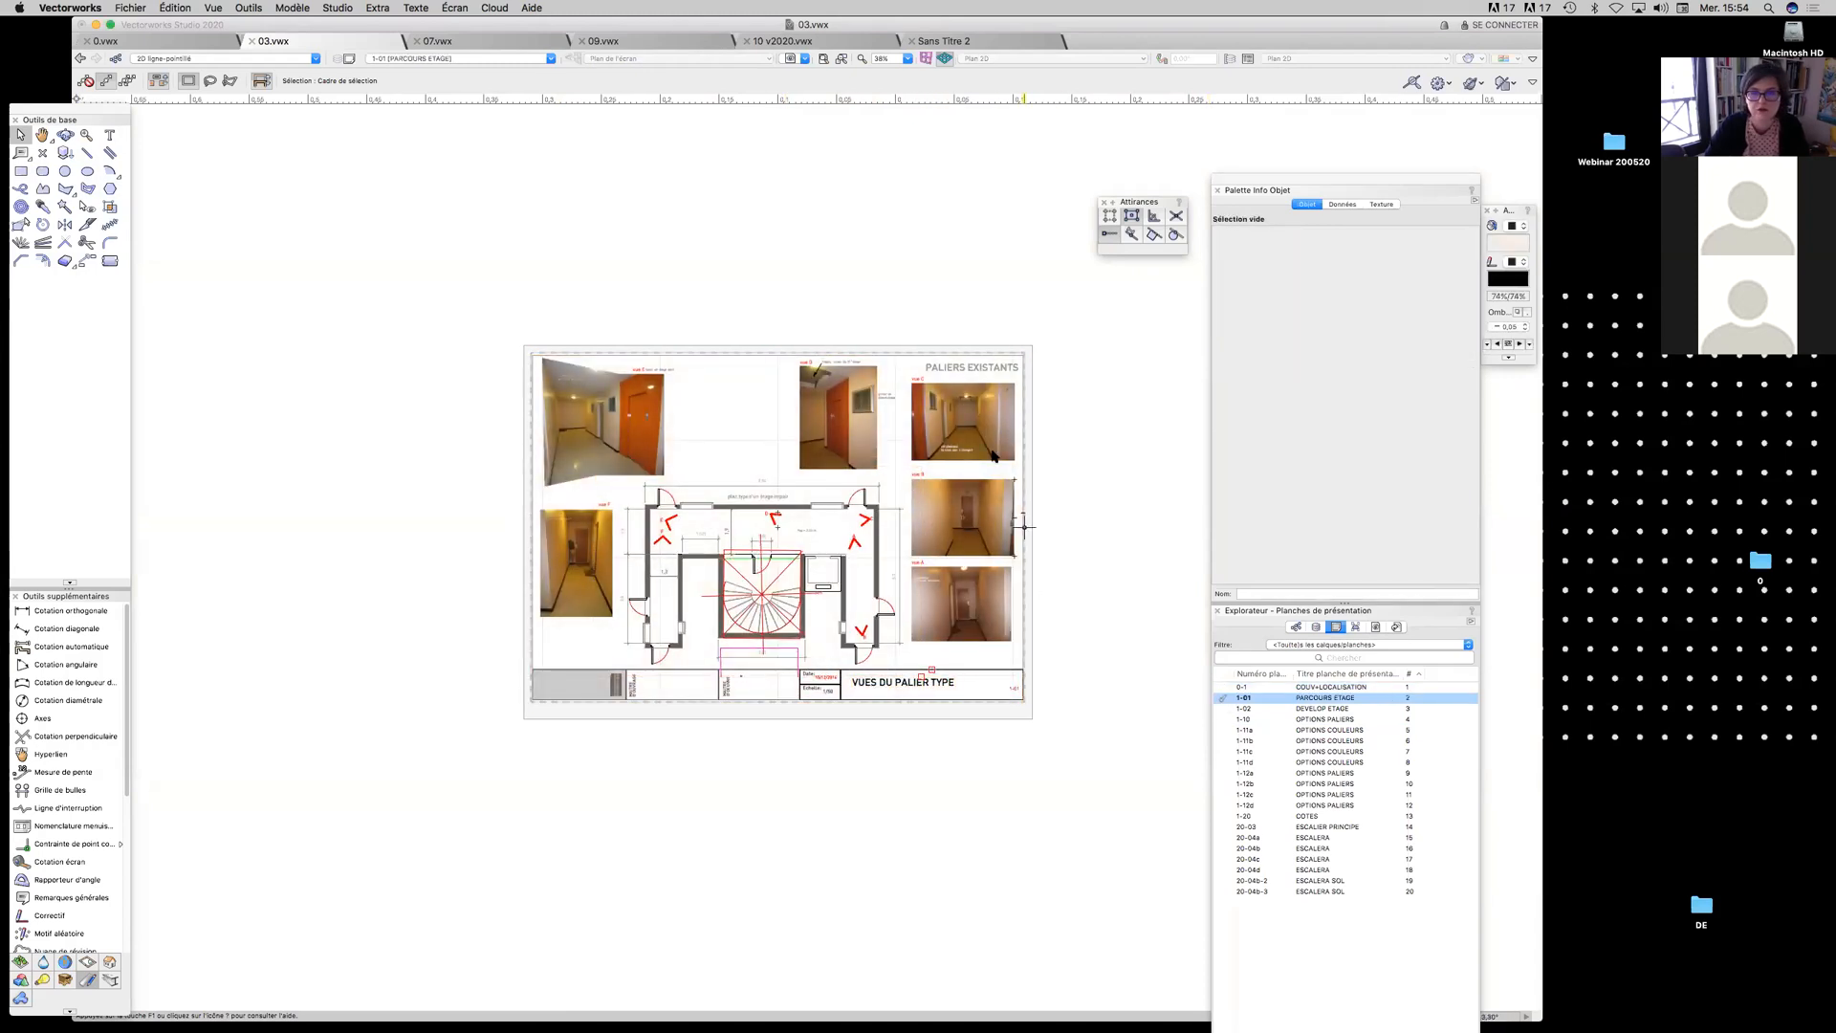
click(641, 411)
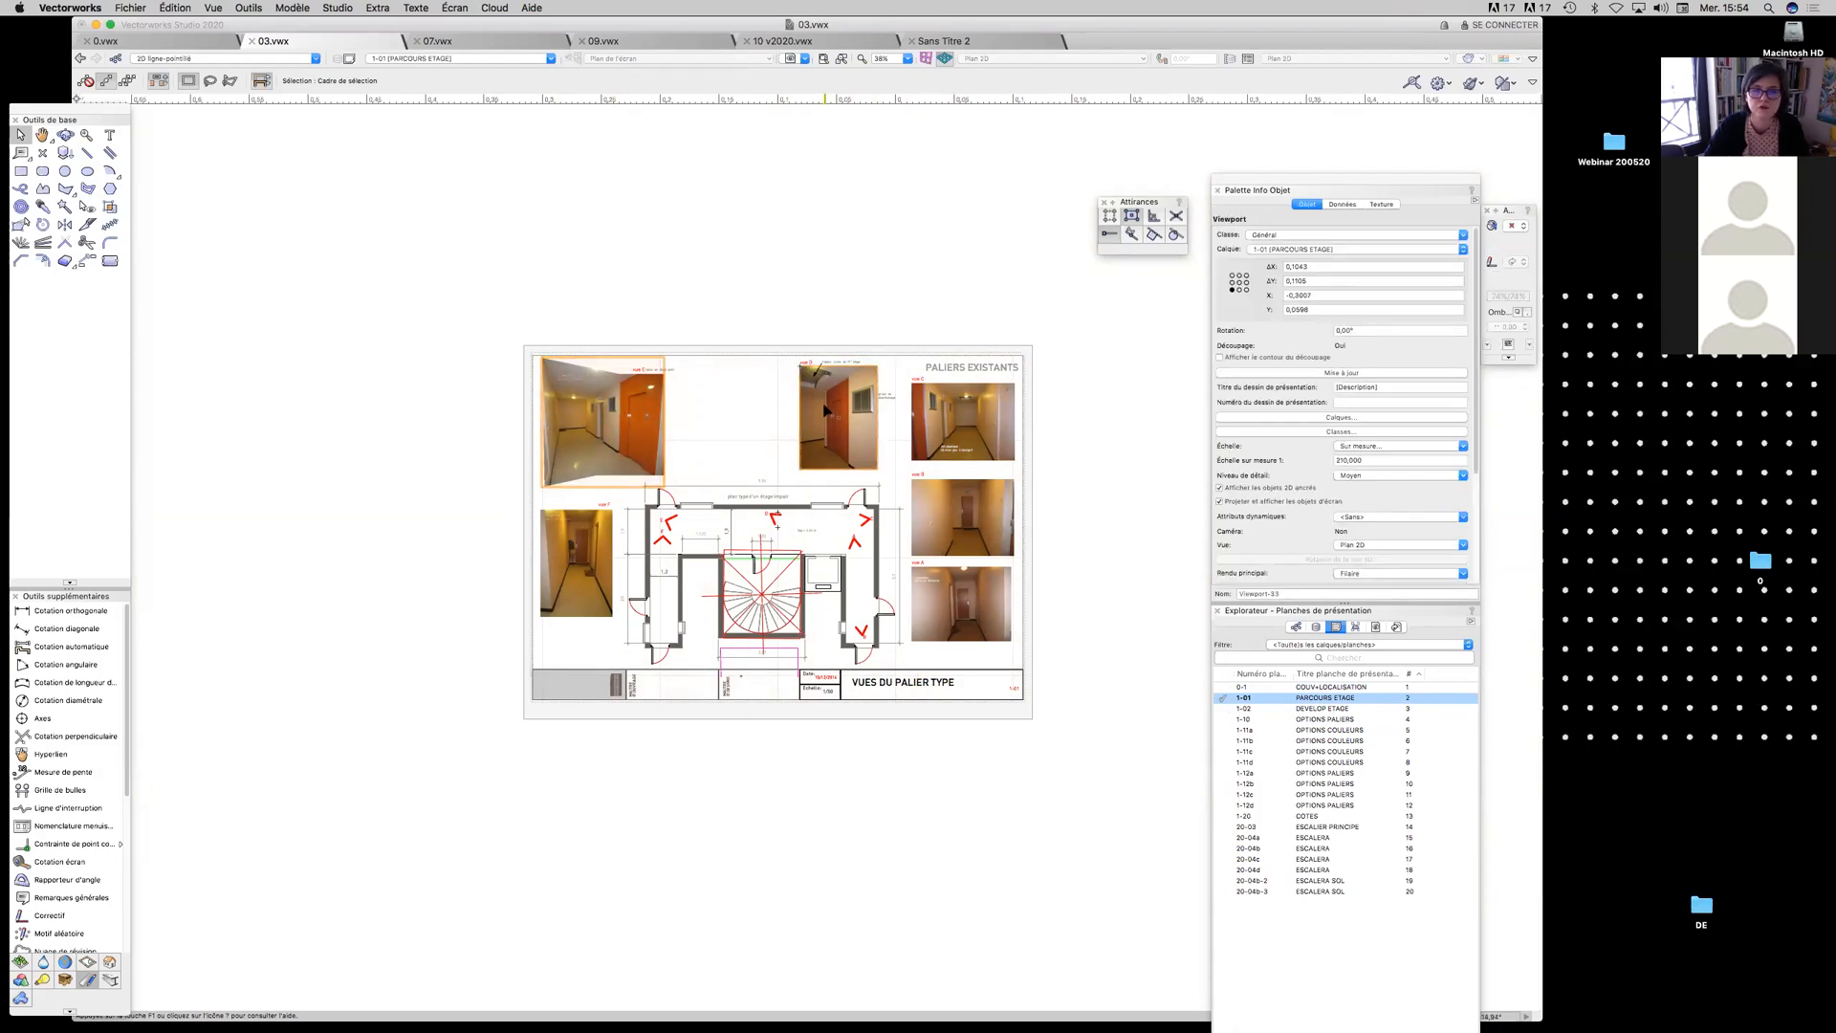
click(828, 411)
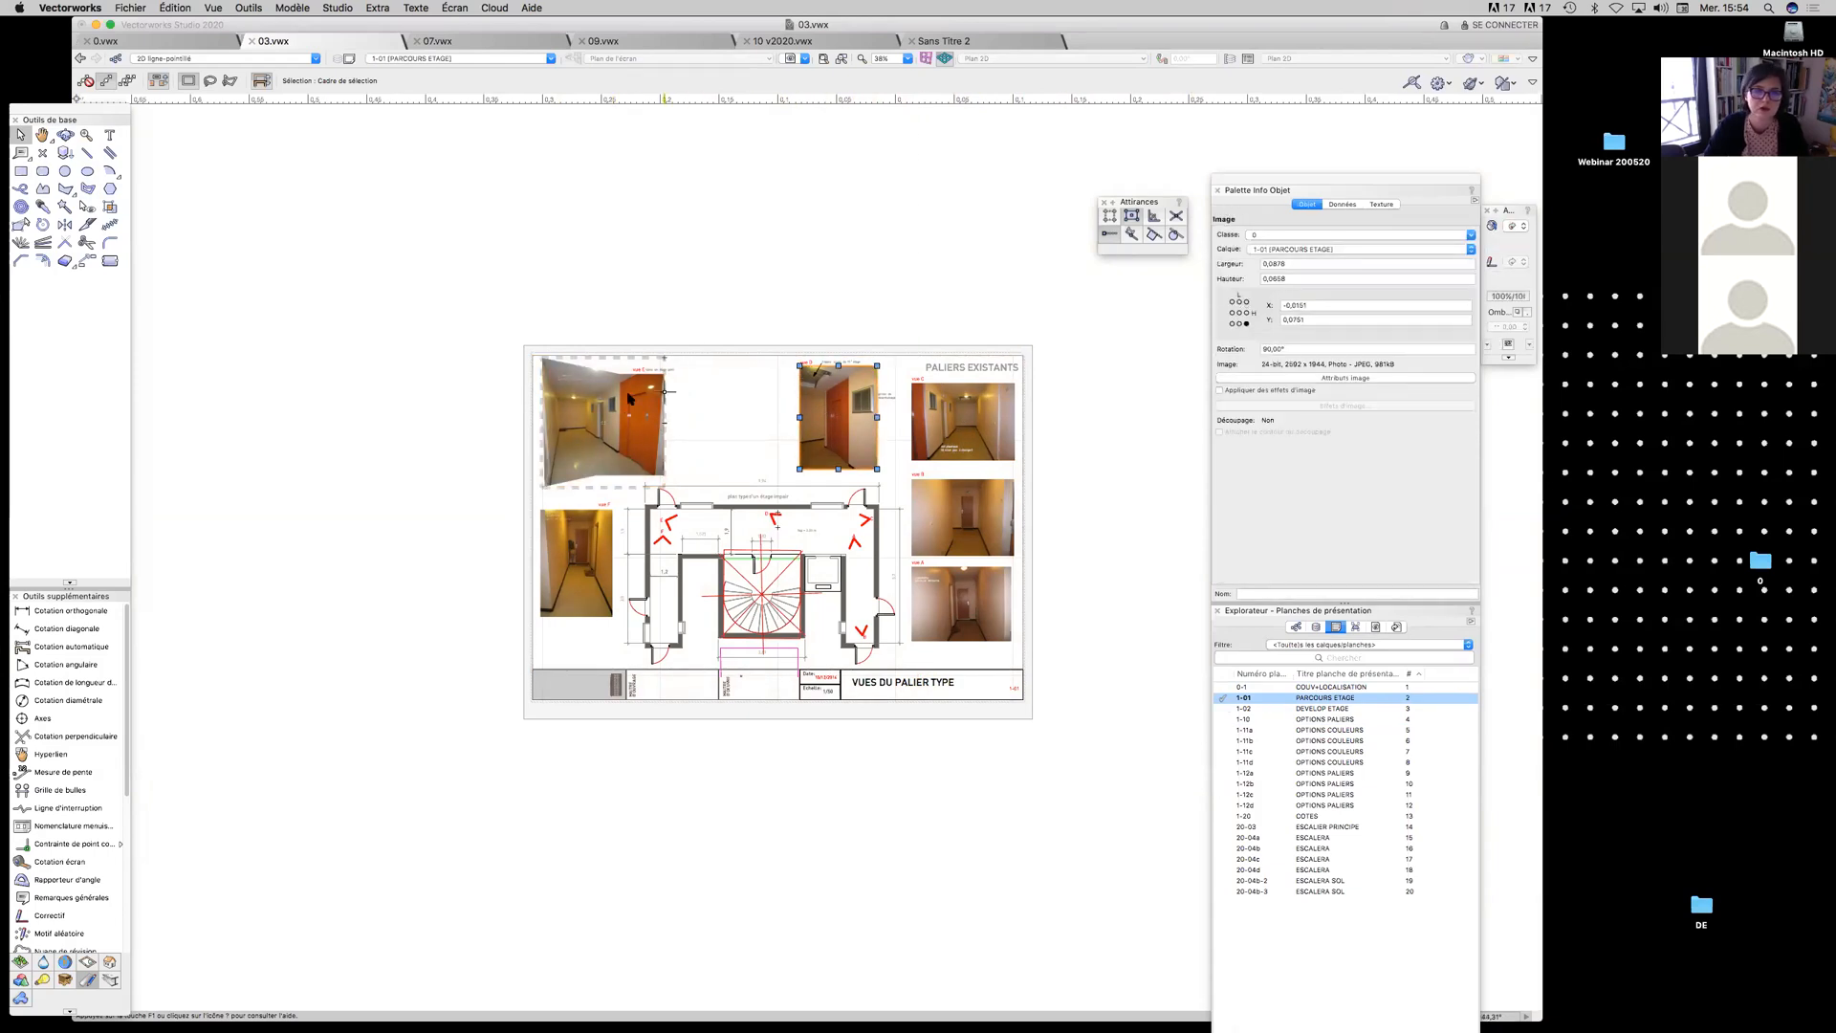
click(626, 400)
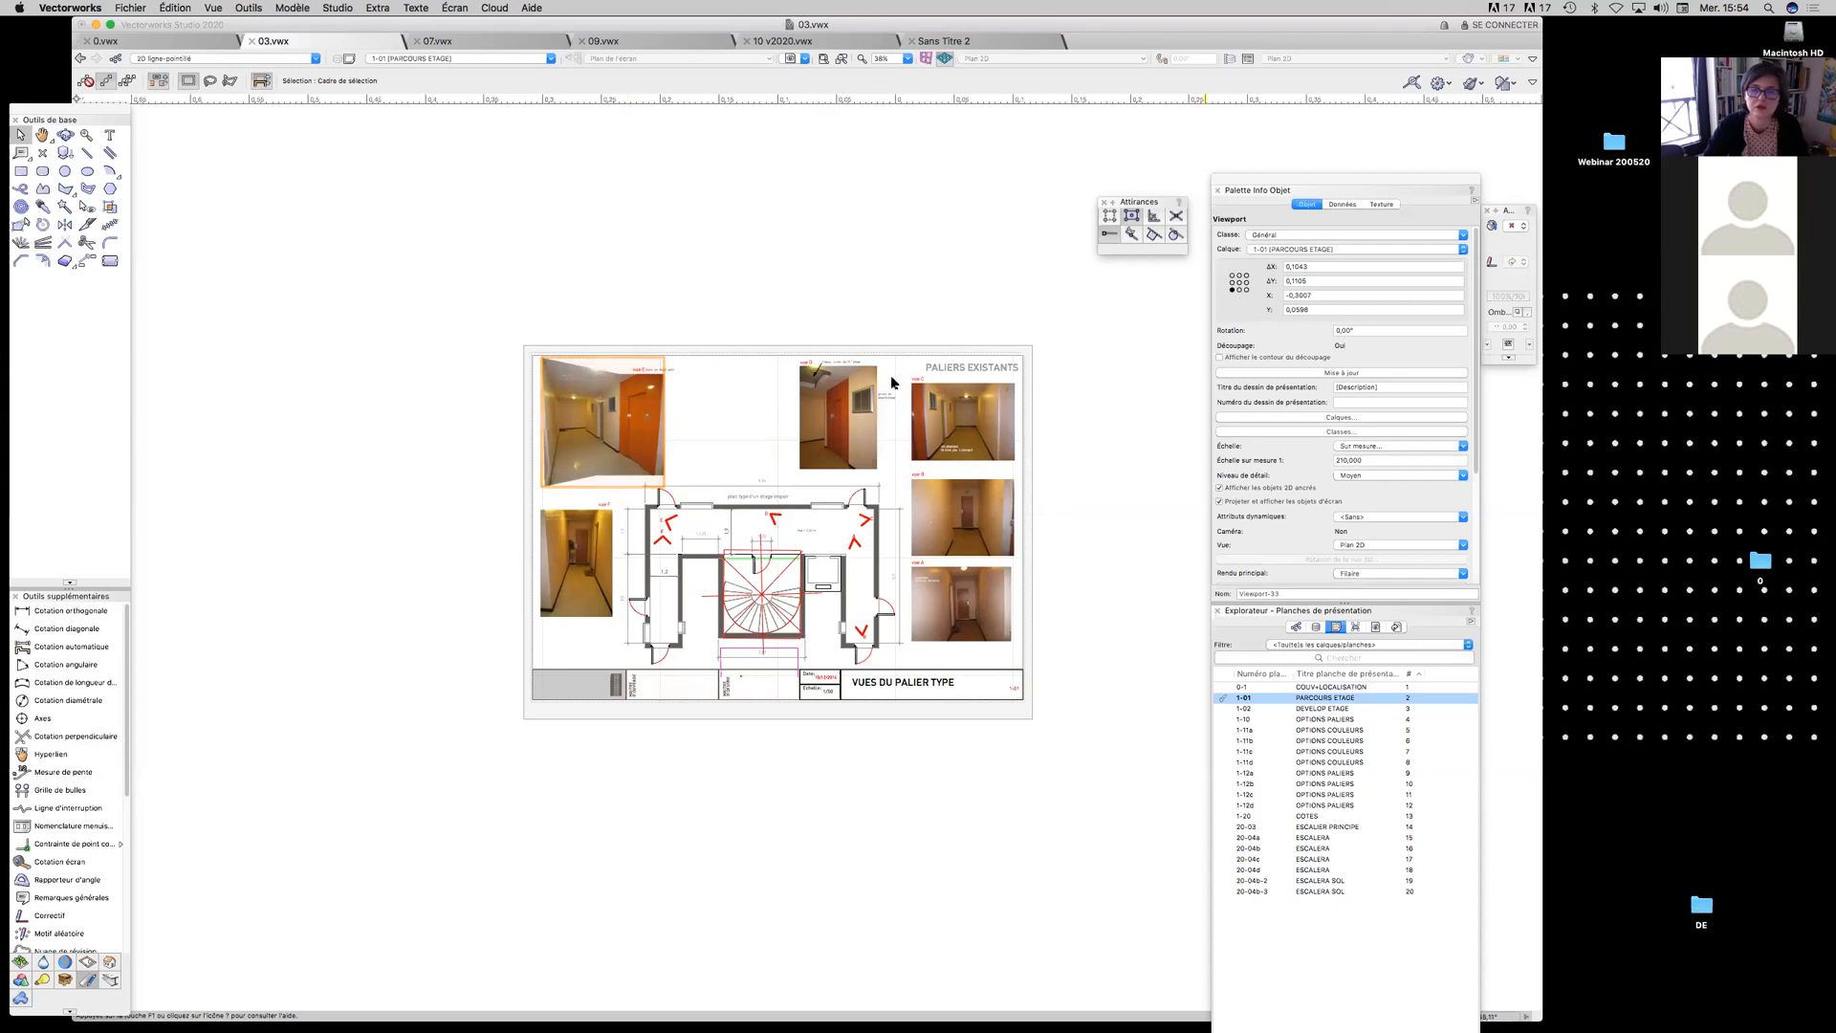
List the design layers and inspect the photo viewport and the central floor plan viewport on the sheet
click(1315, 628)
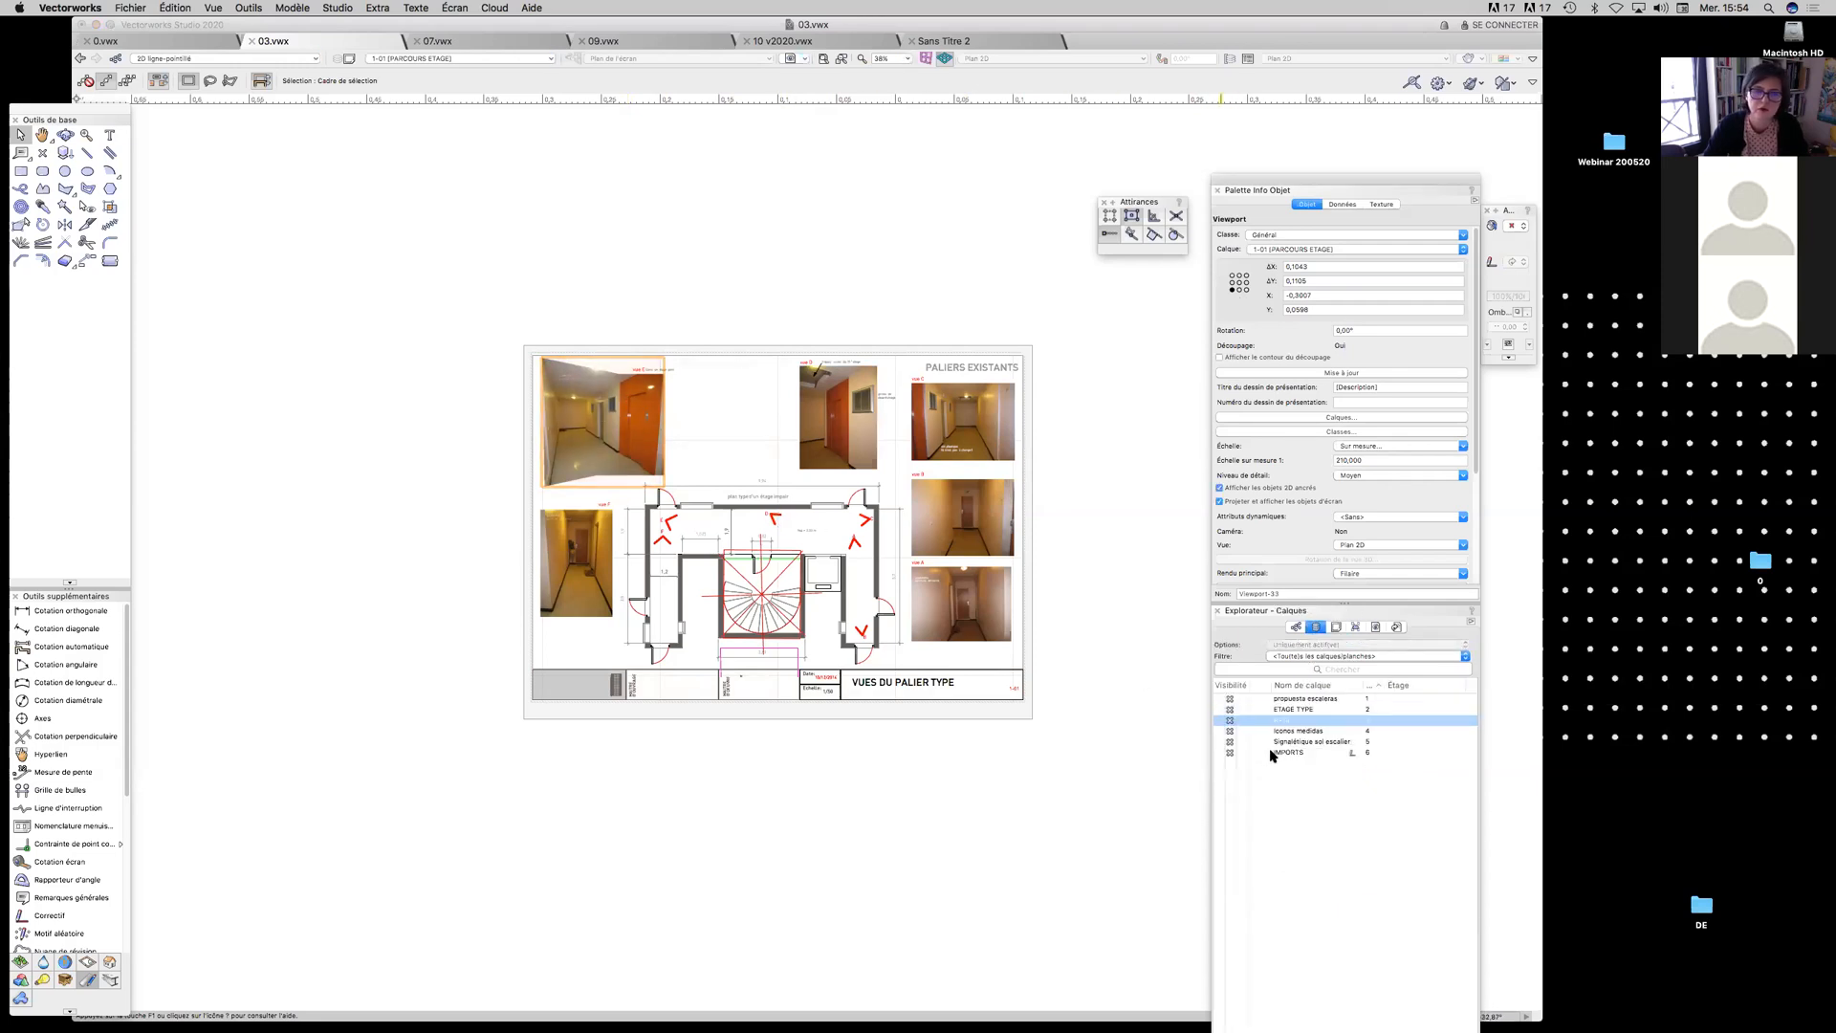
click(598, 567)
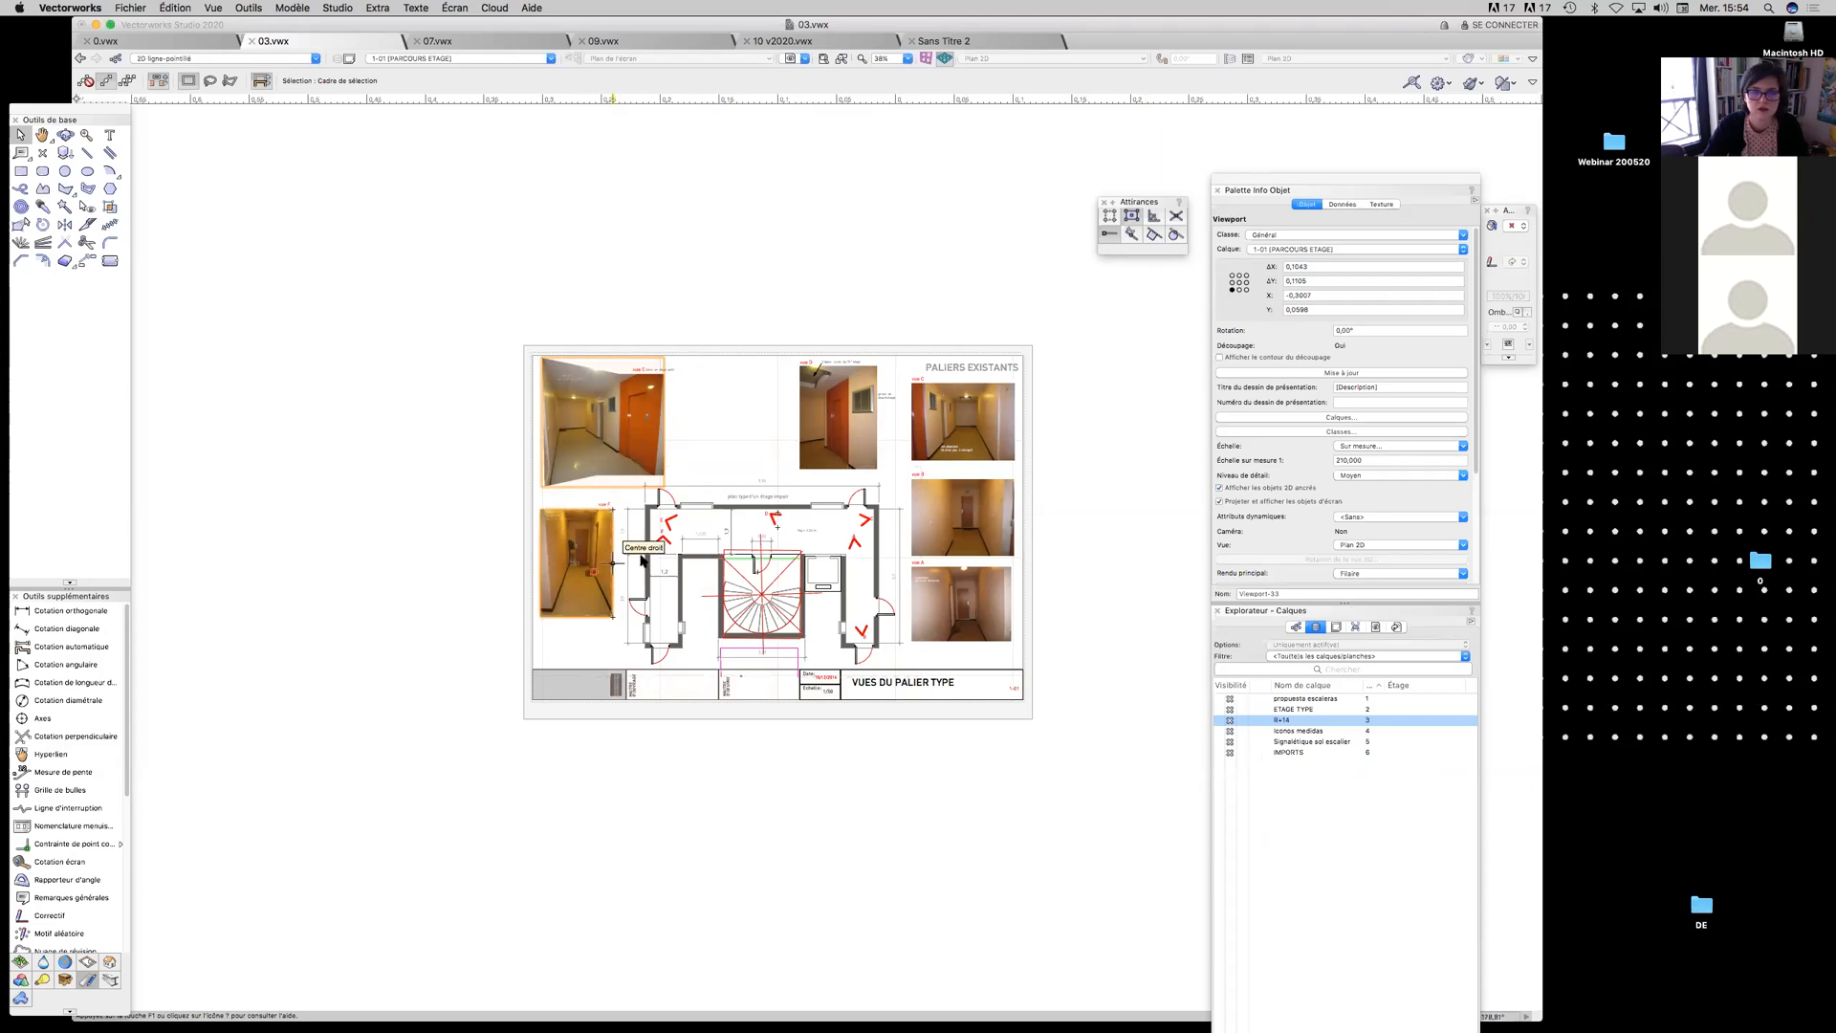
click(584, 436)
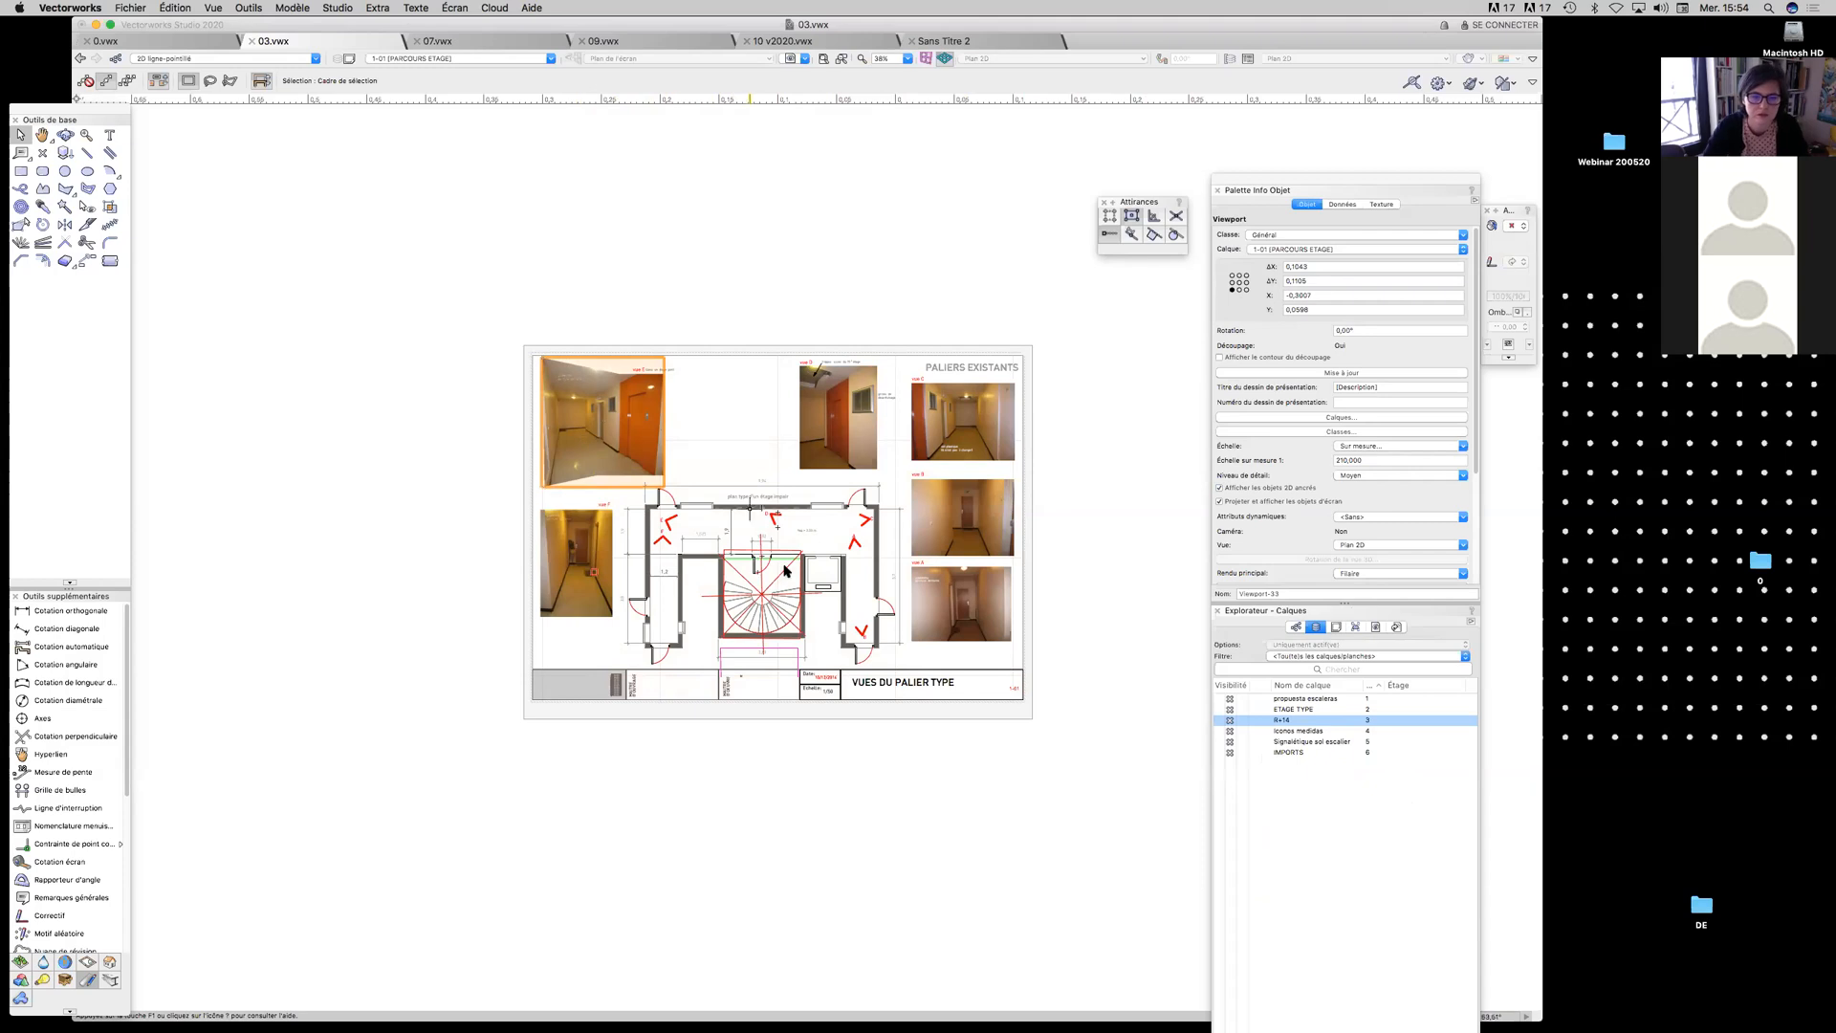
click(808, 586)
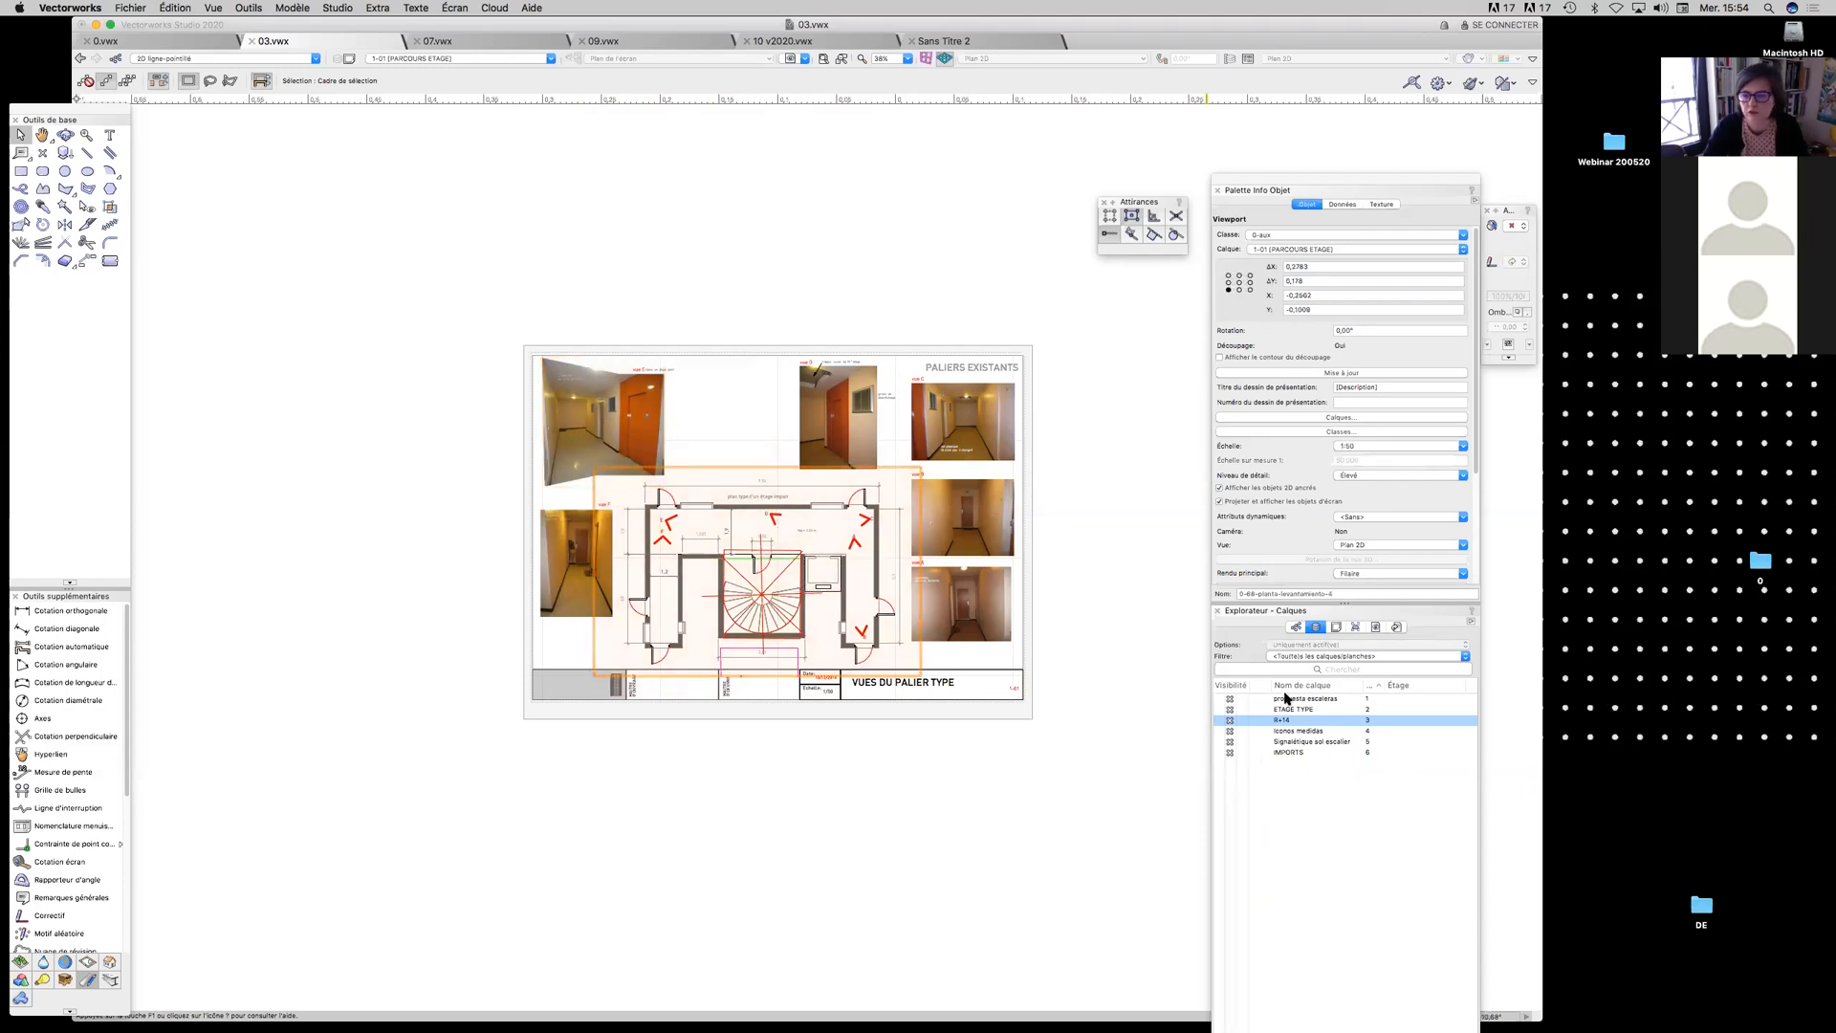
Display sheet 1-02 DEVELOP ETAGE and examine its dimensioned landing elevations and floor plan
click(1337, 627)
click(1228, 709)
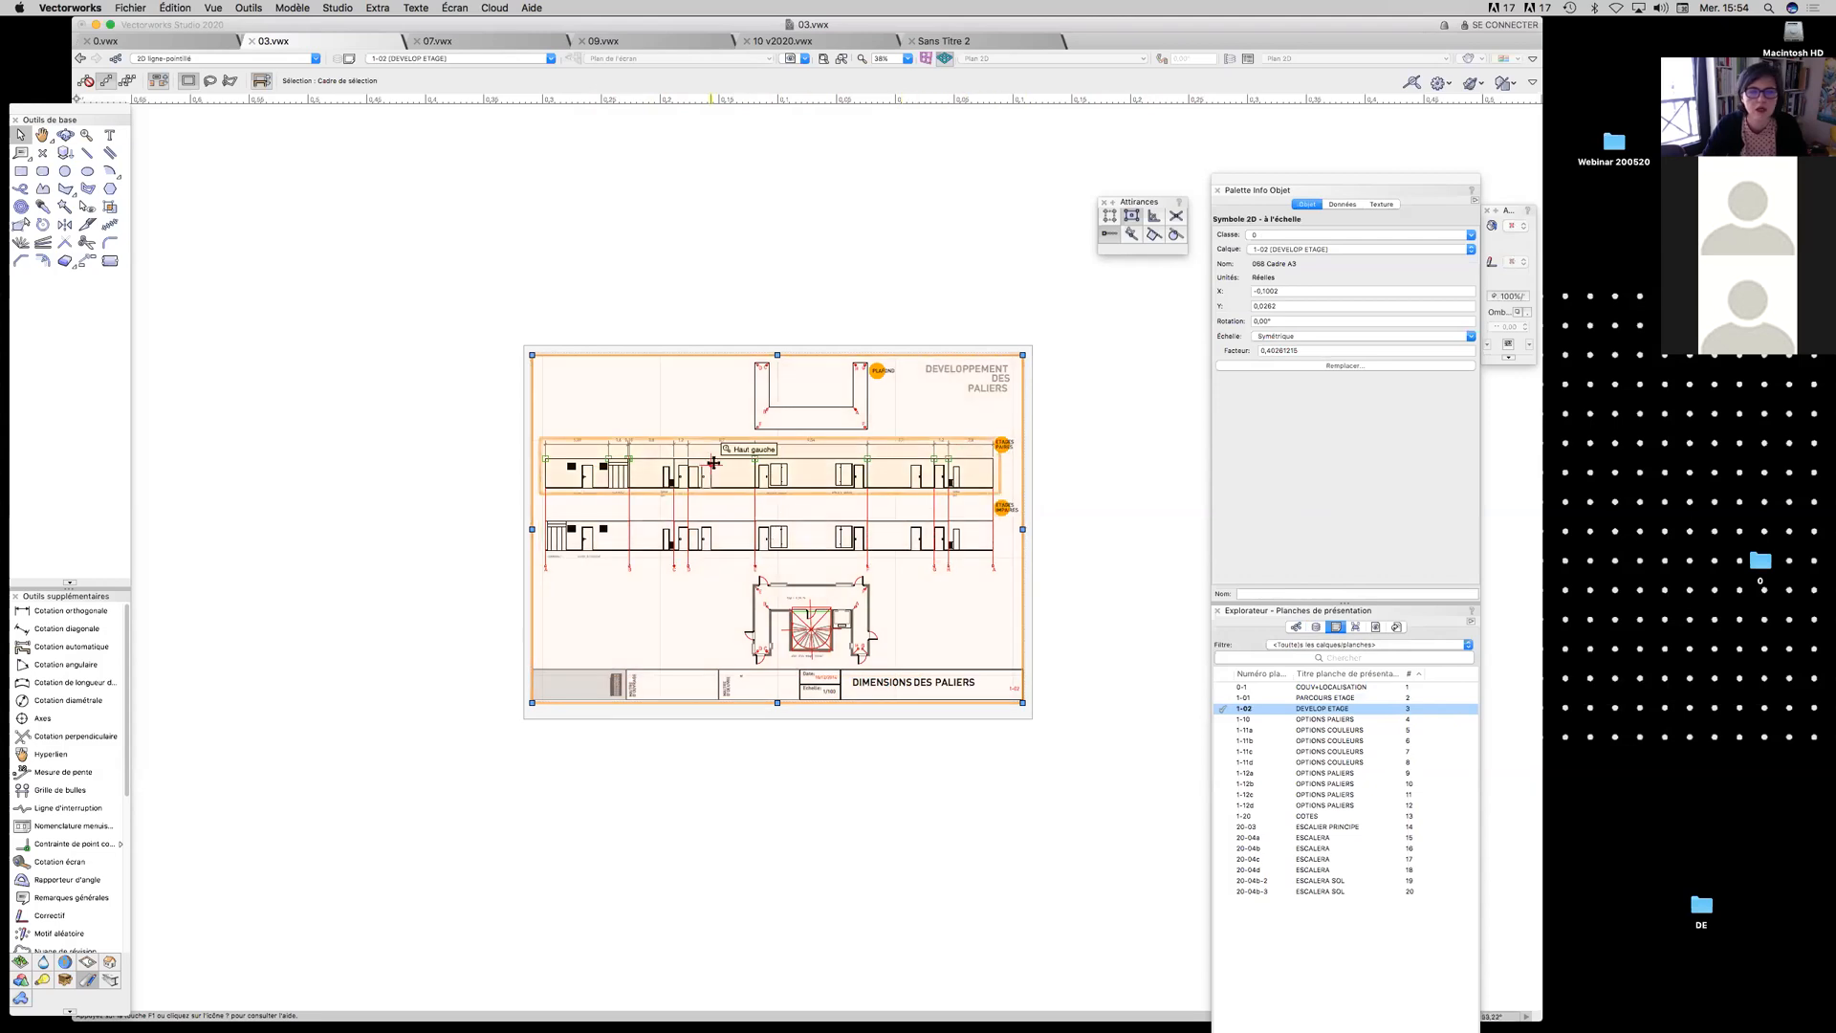
scroll(708, 446, up, 3)
scroll(708, 446, up, 1)
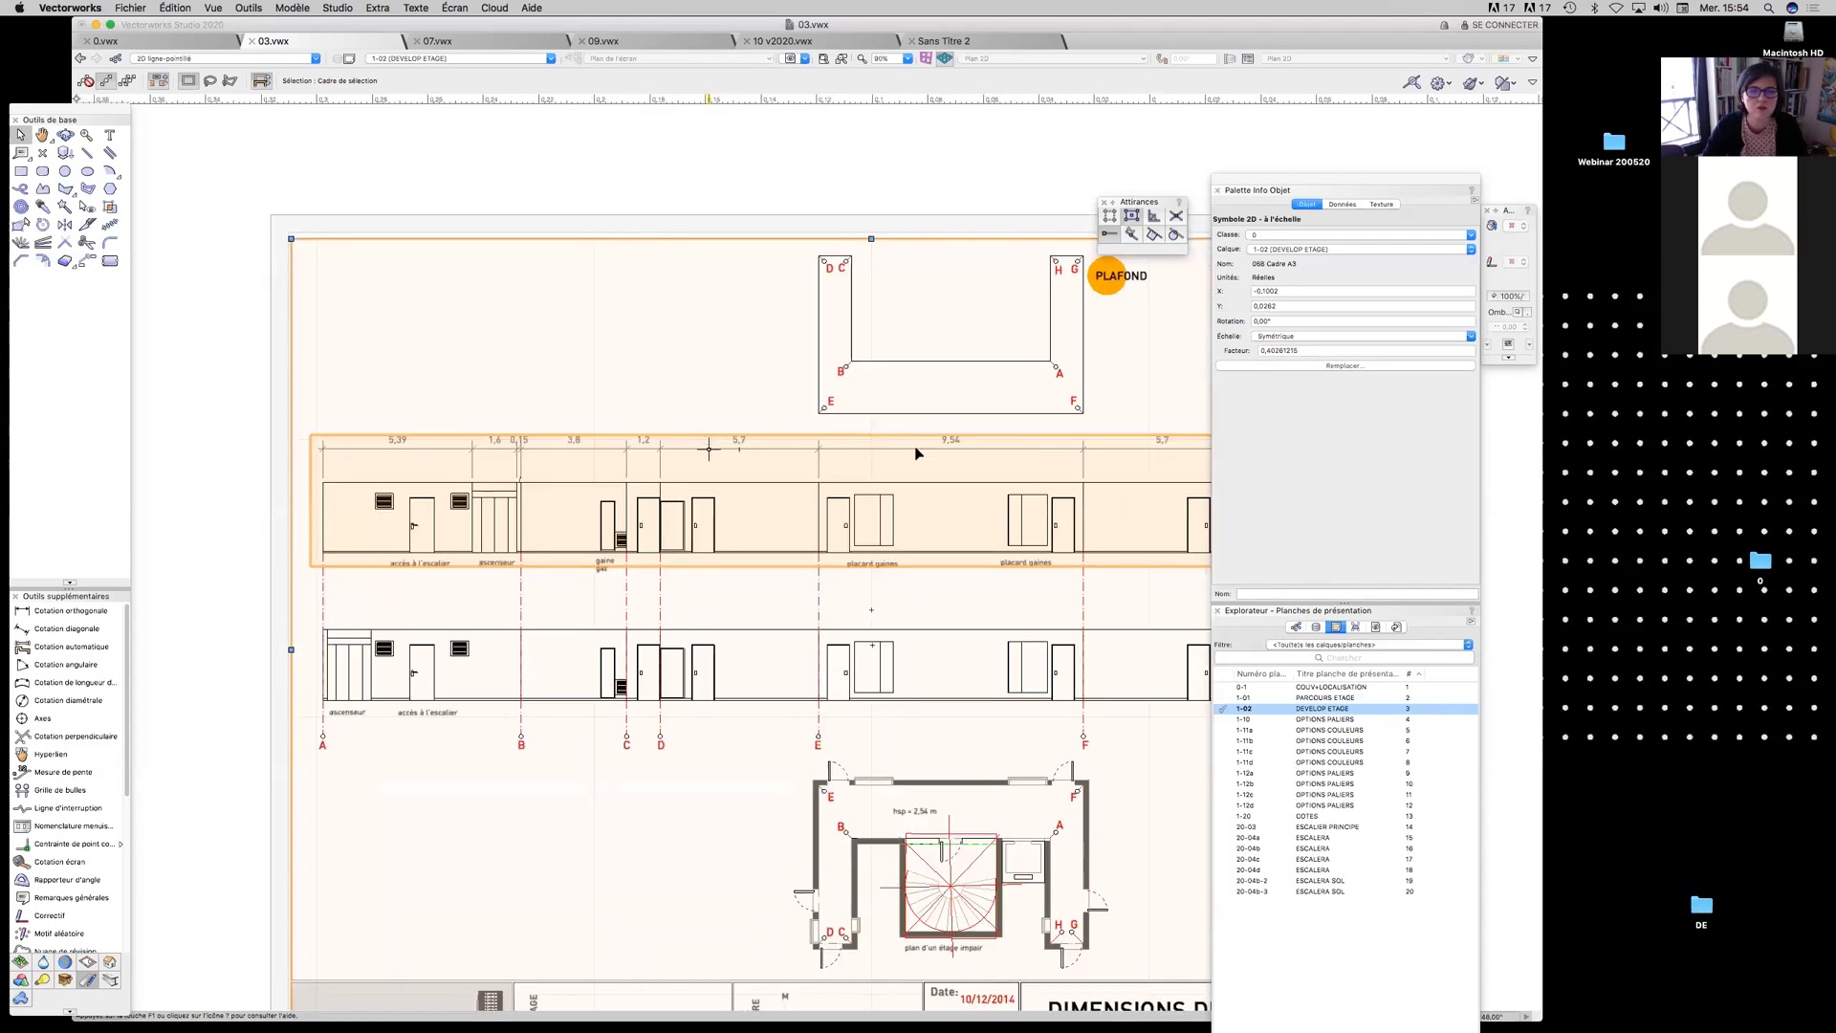
scroll(934, 720, down, 3)
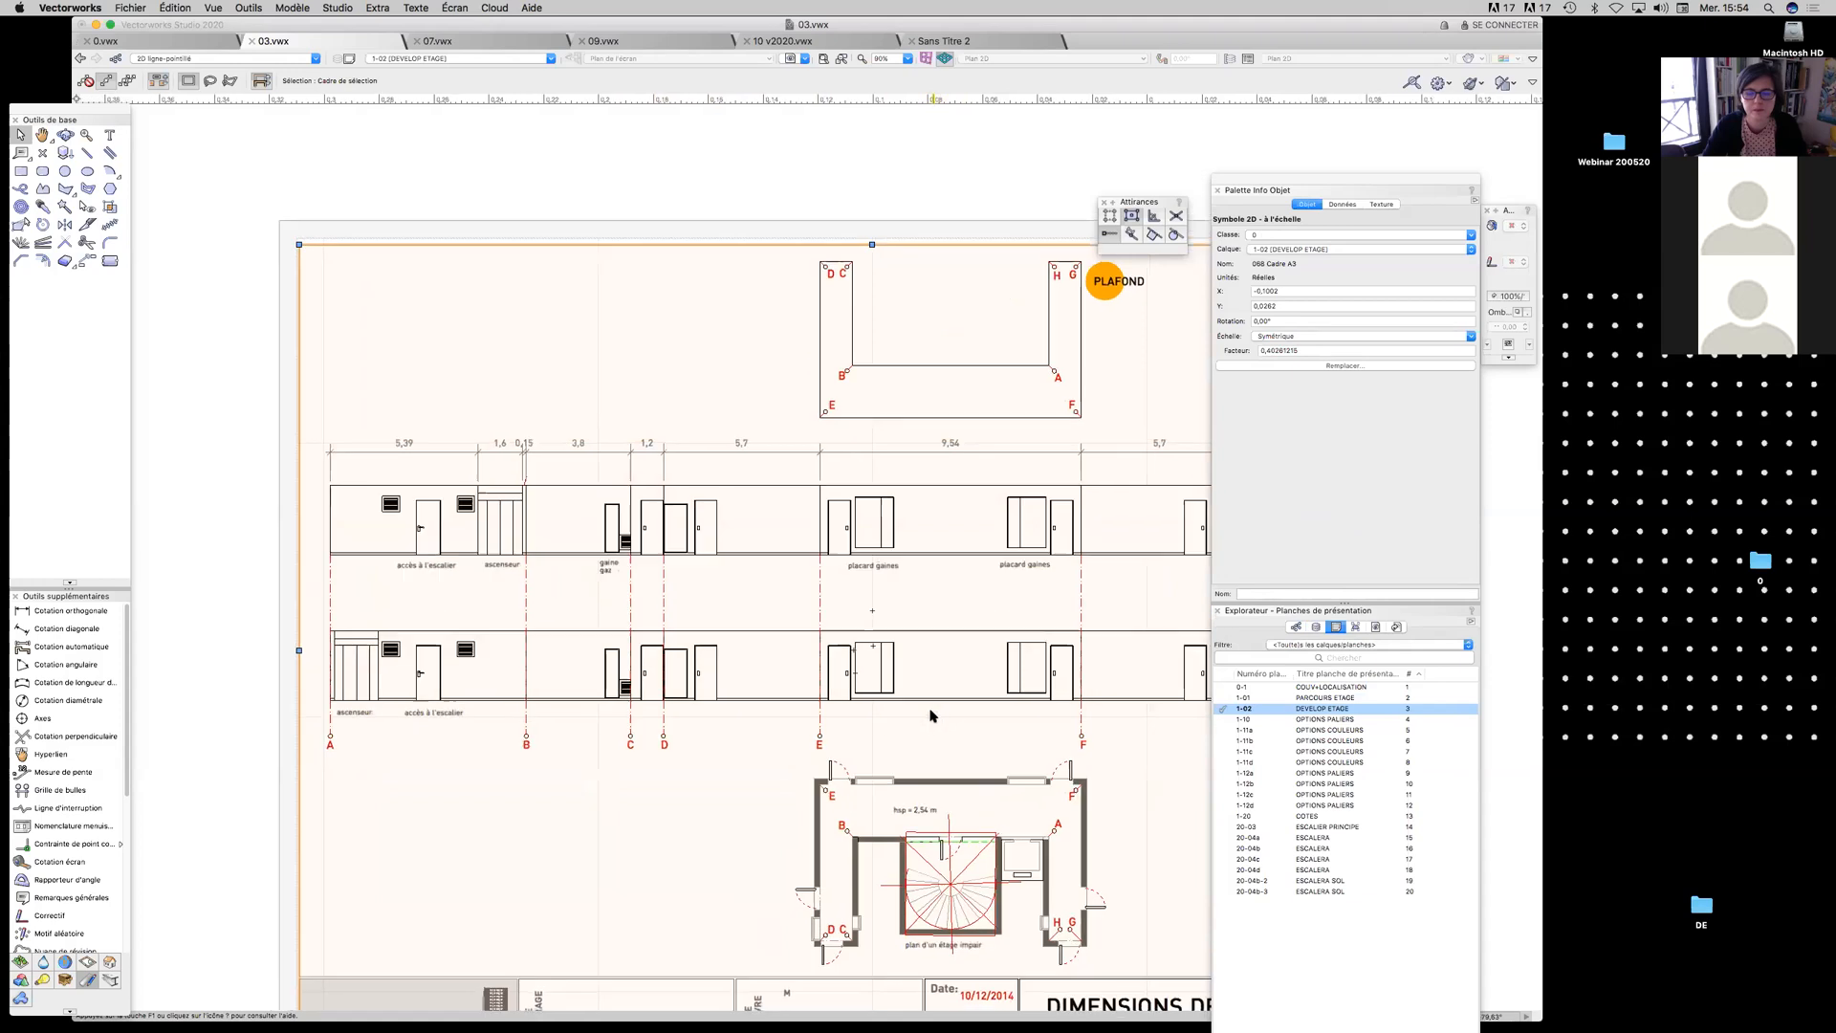
middle_drag(907, 704, 739, 693)
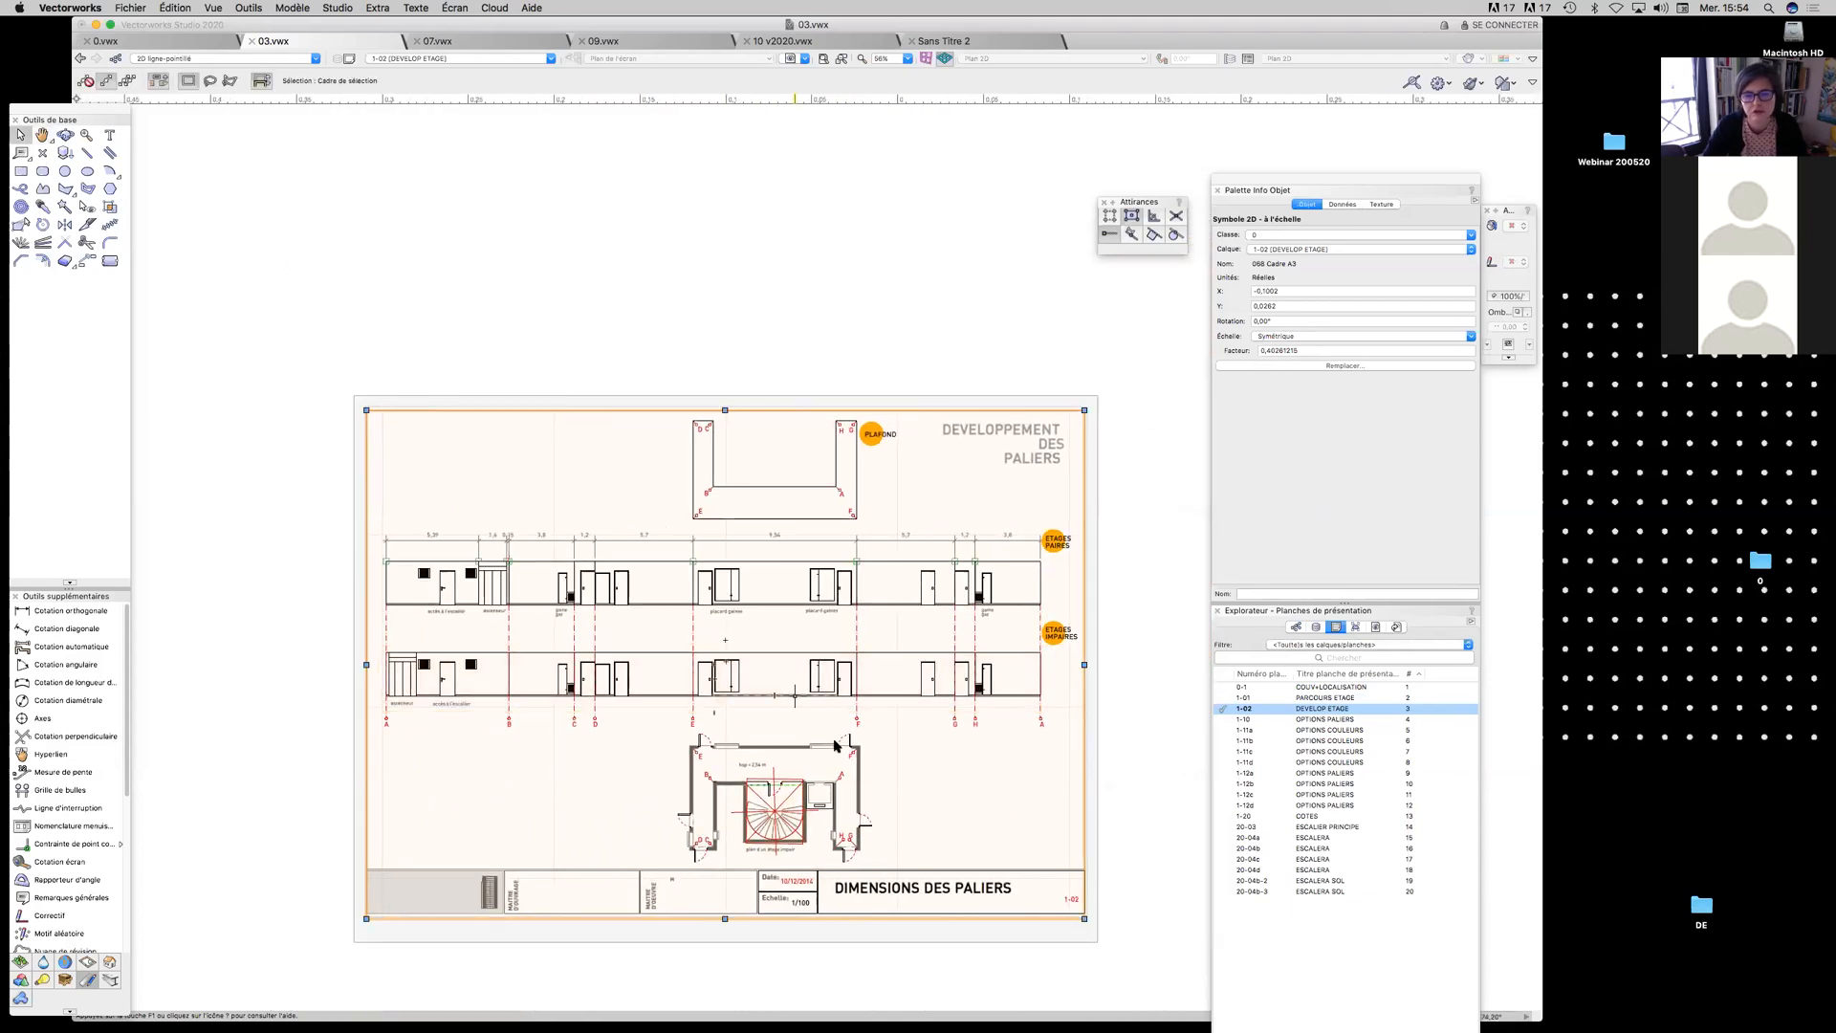
Select the étages paires elevation viewport on sheet 1-02, and display sheet 1-10 OPTIONS PALIERS
click(839, 680)
click(861, 581)
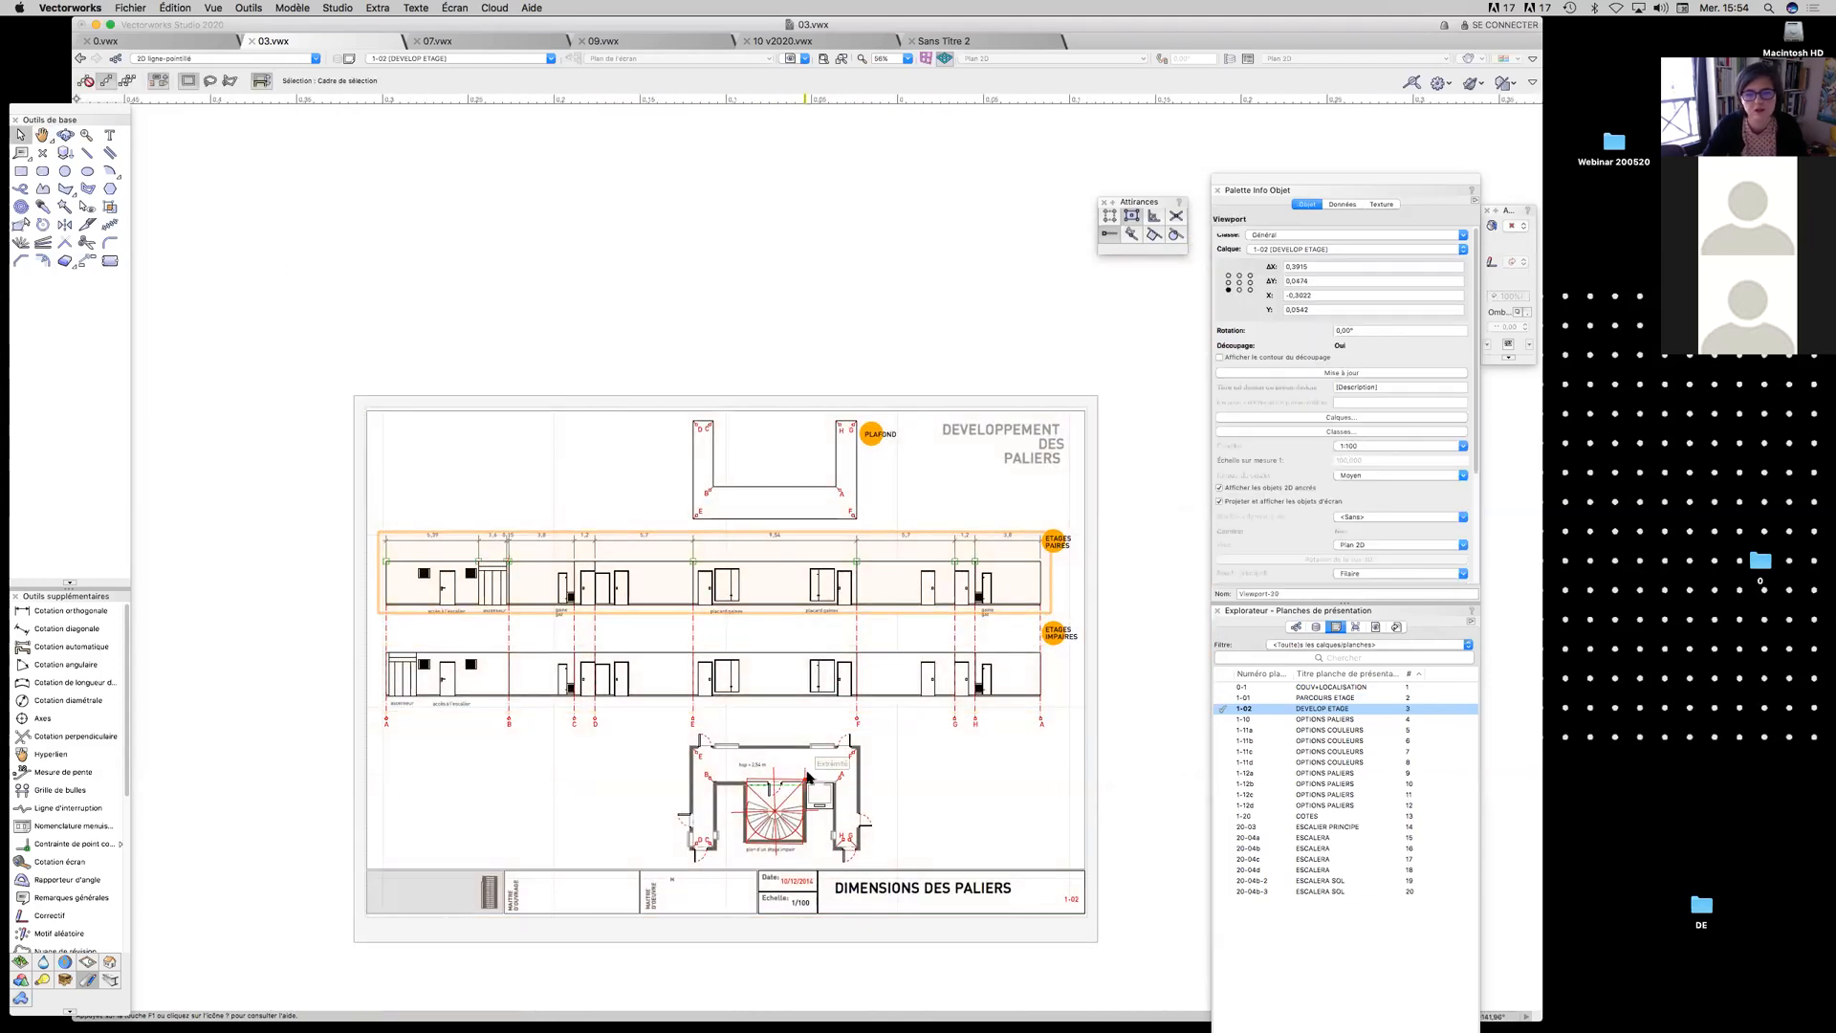
double_click(1224, 724)
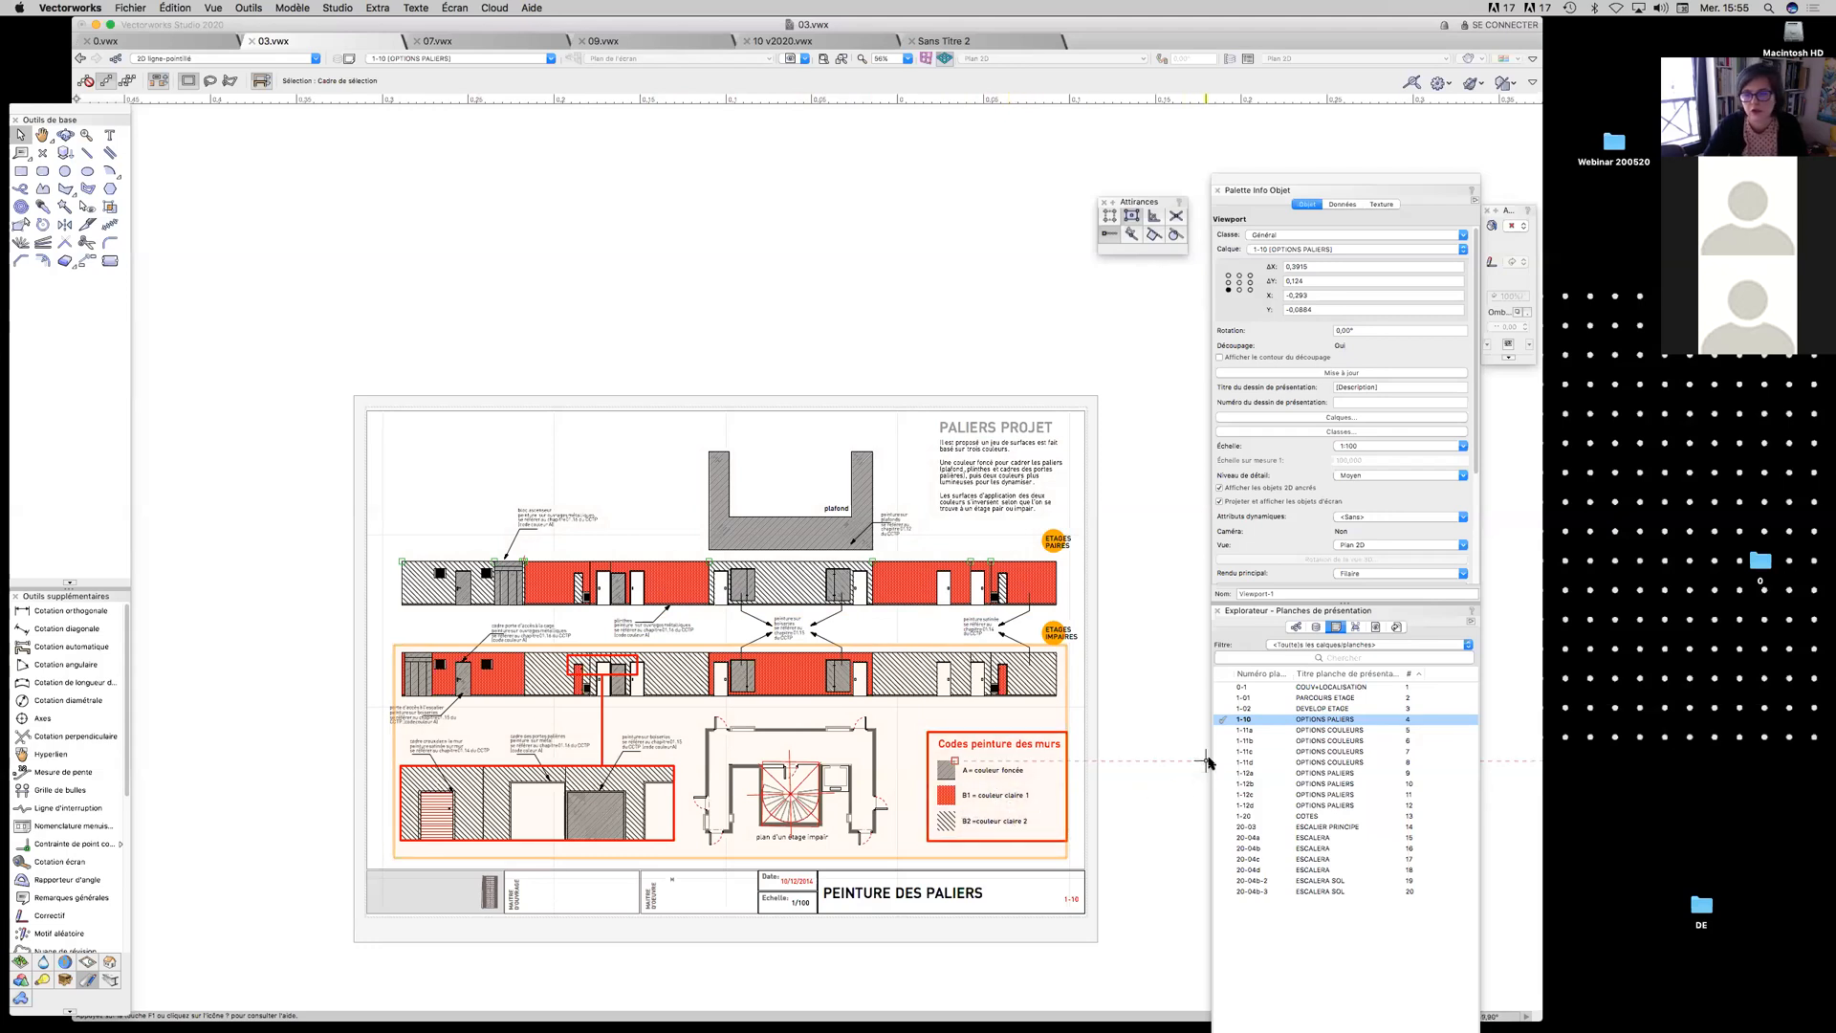
Inspect the class properties of the étages paires elevation viewport on sheet 1-10, focusing on the 068-pro-peinture B1 and B2 paint classes
click(889, 599)
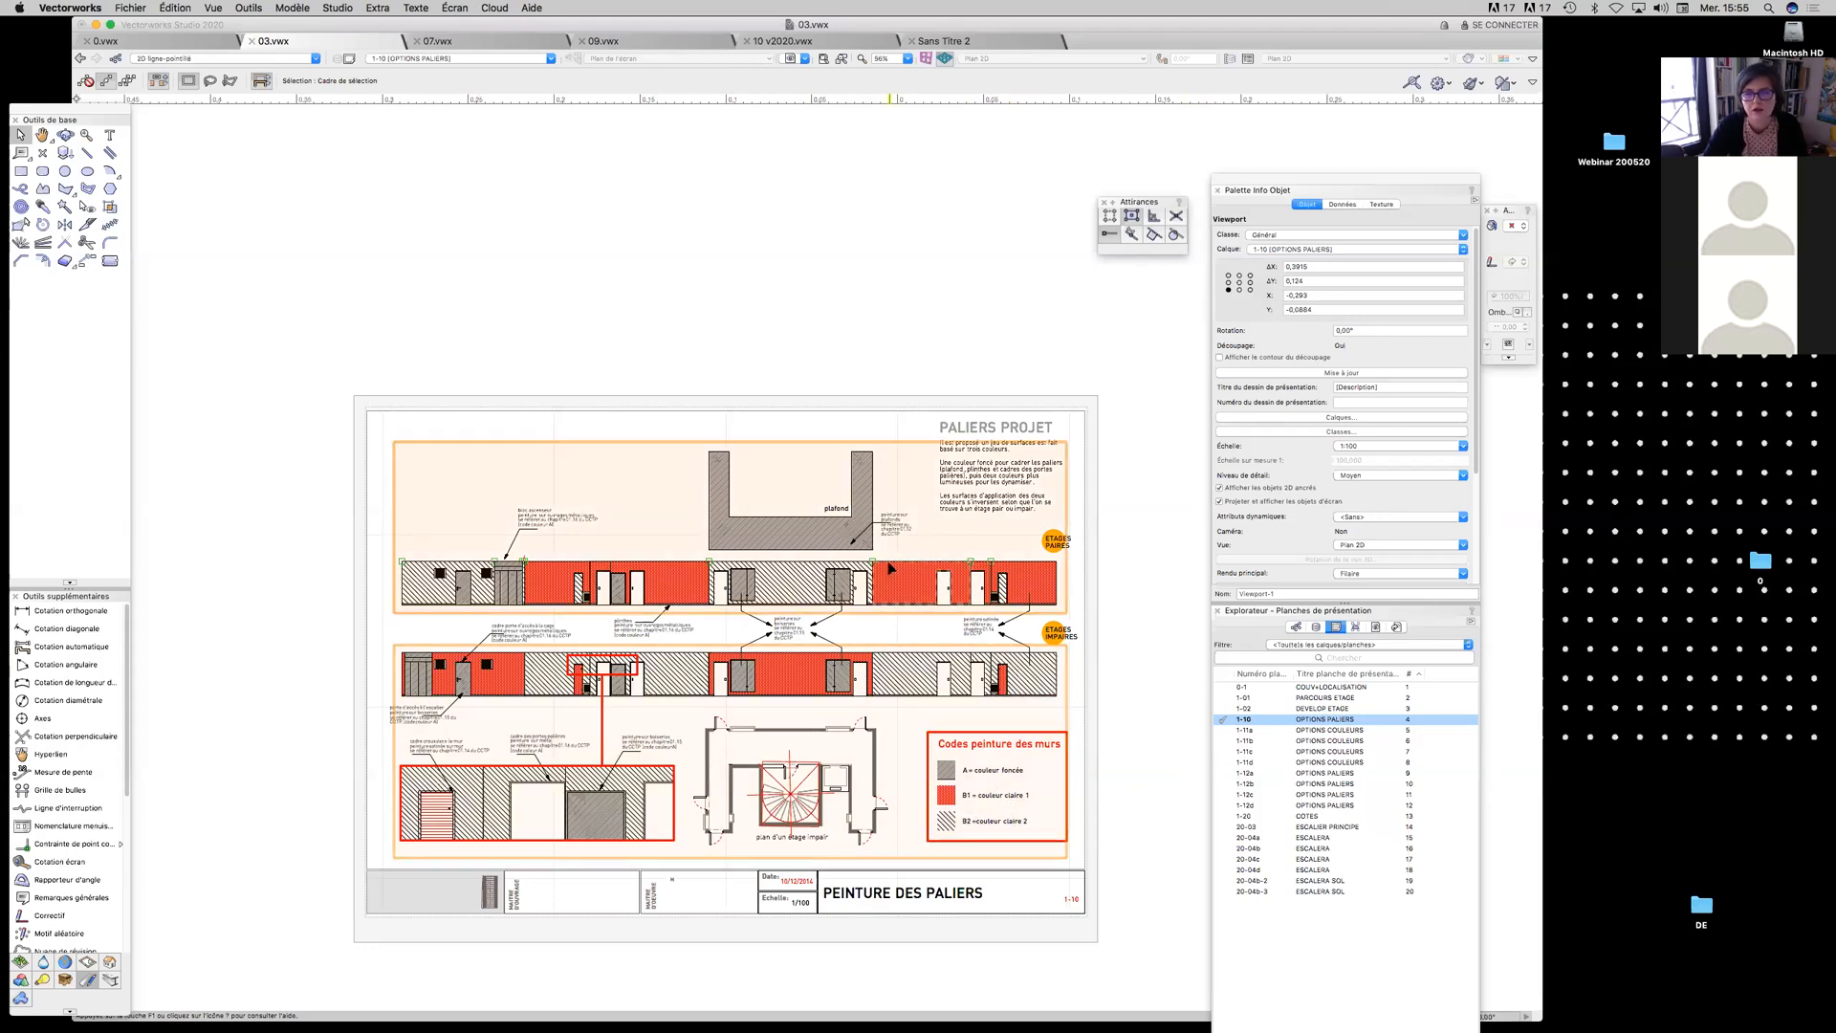
click(1322, 433)
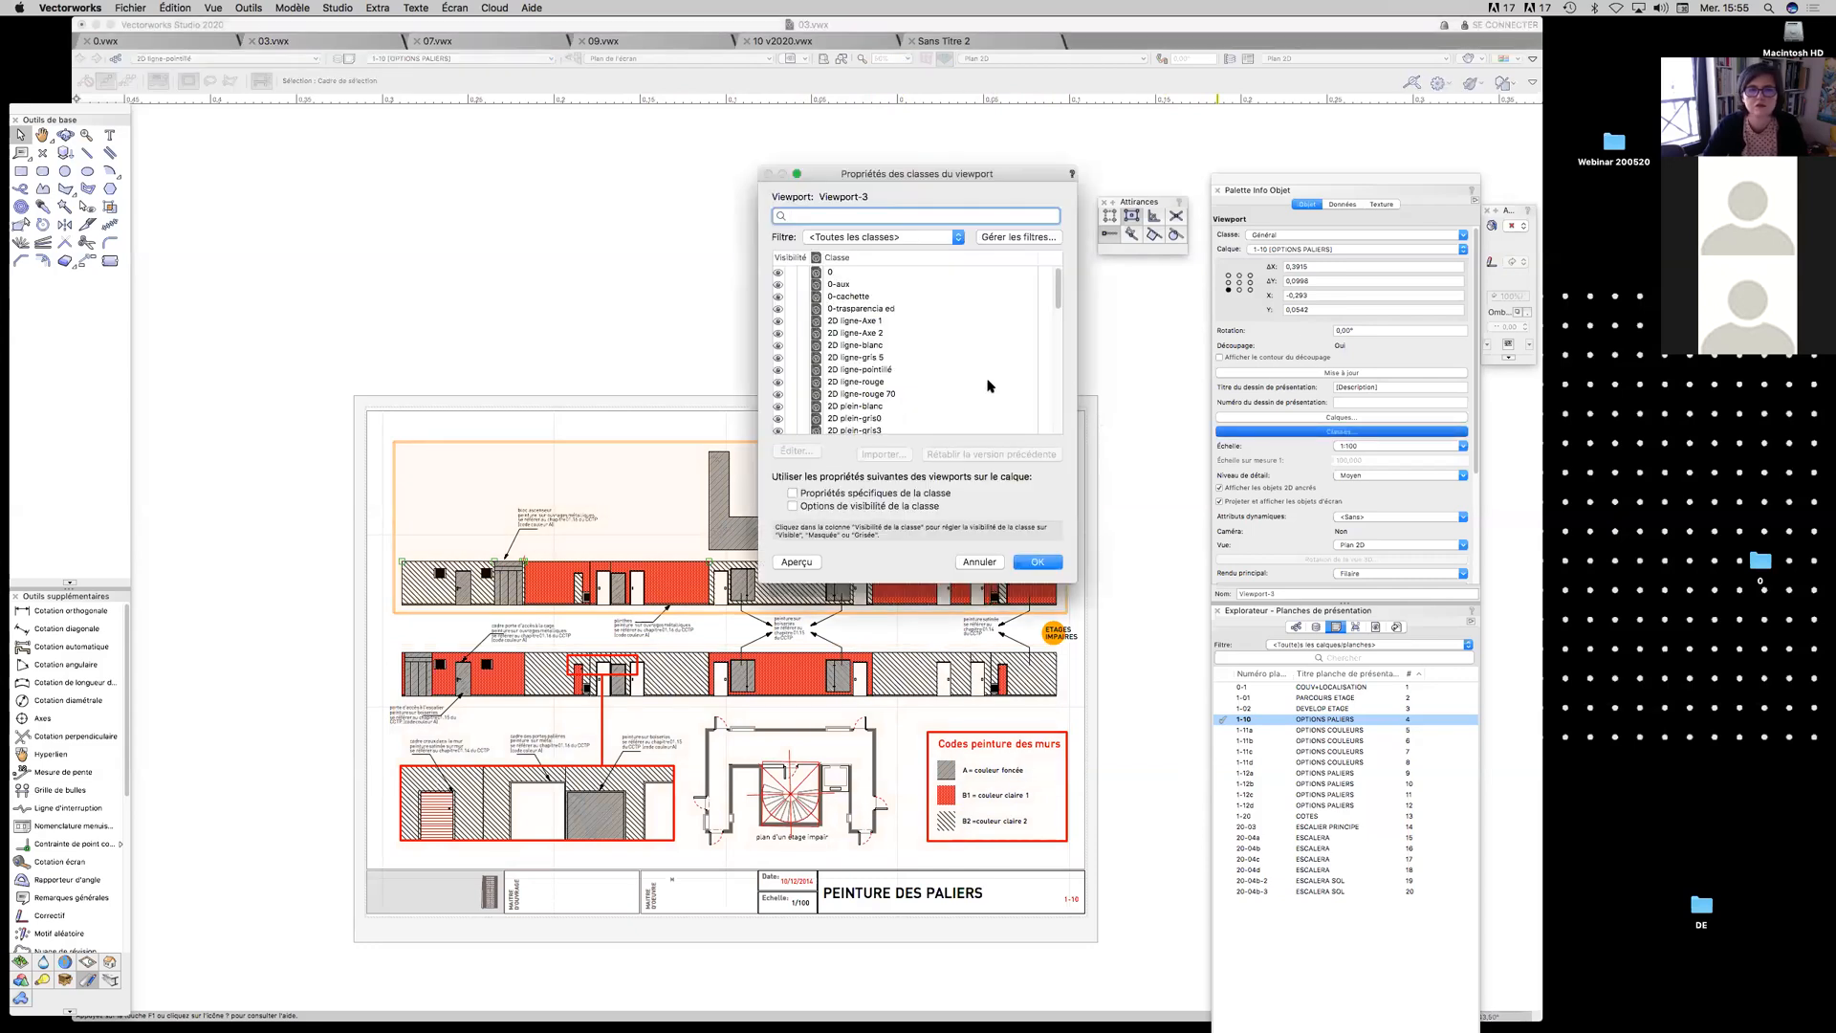
scroll(981, 379, down, 3)
scroll(896, 371, down, 5)
click(891, 391)
click(901, 404)
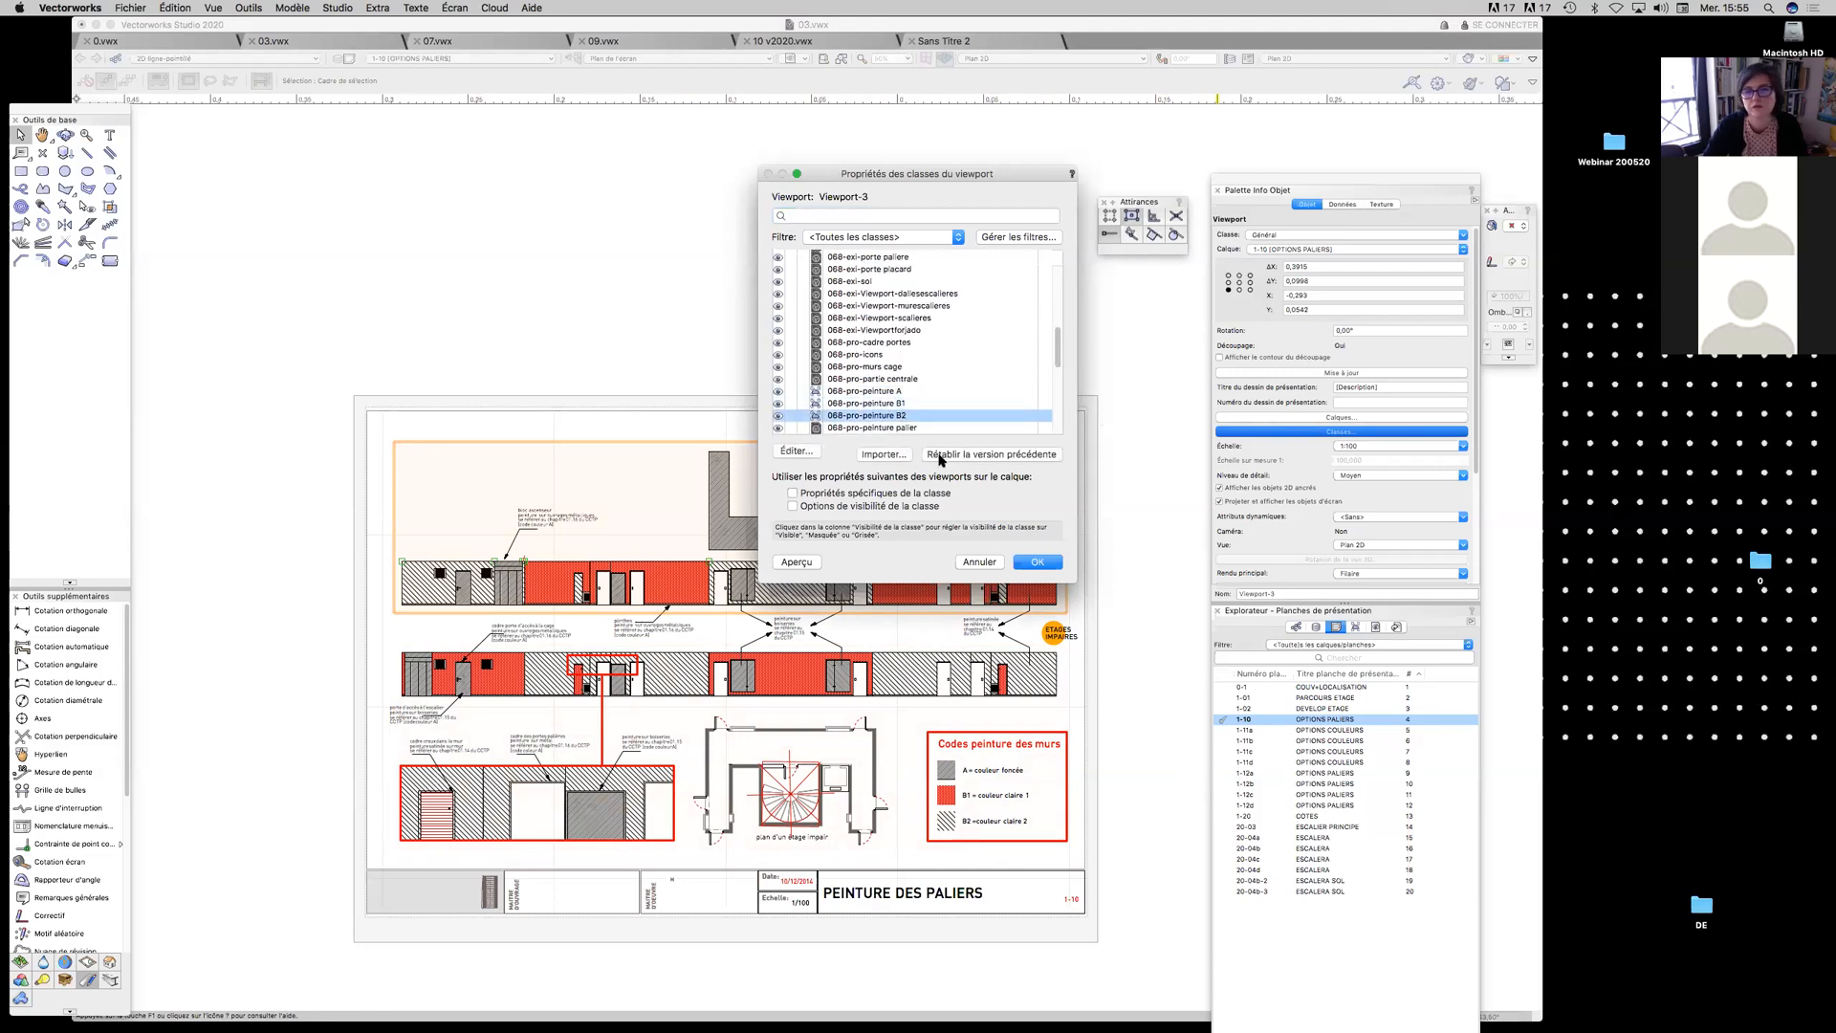
click(1038, 562)
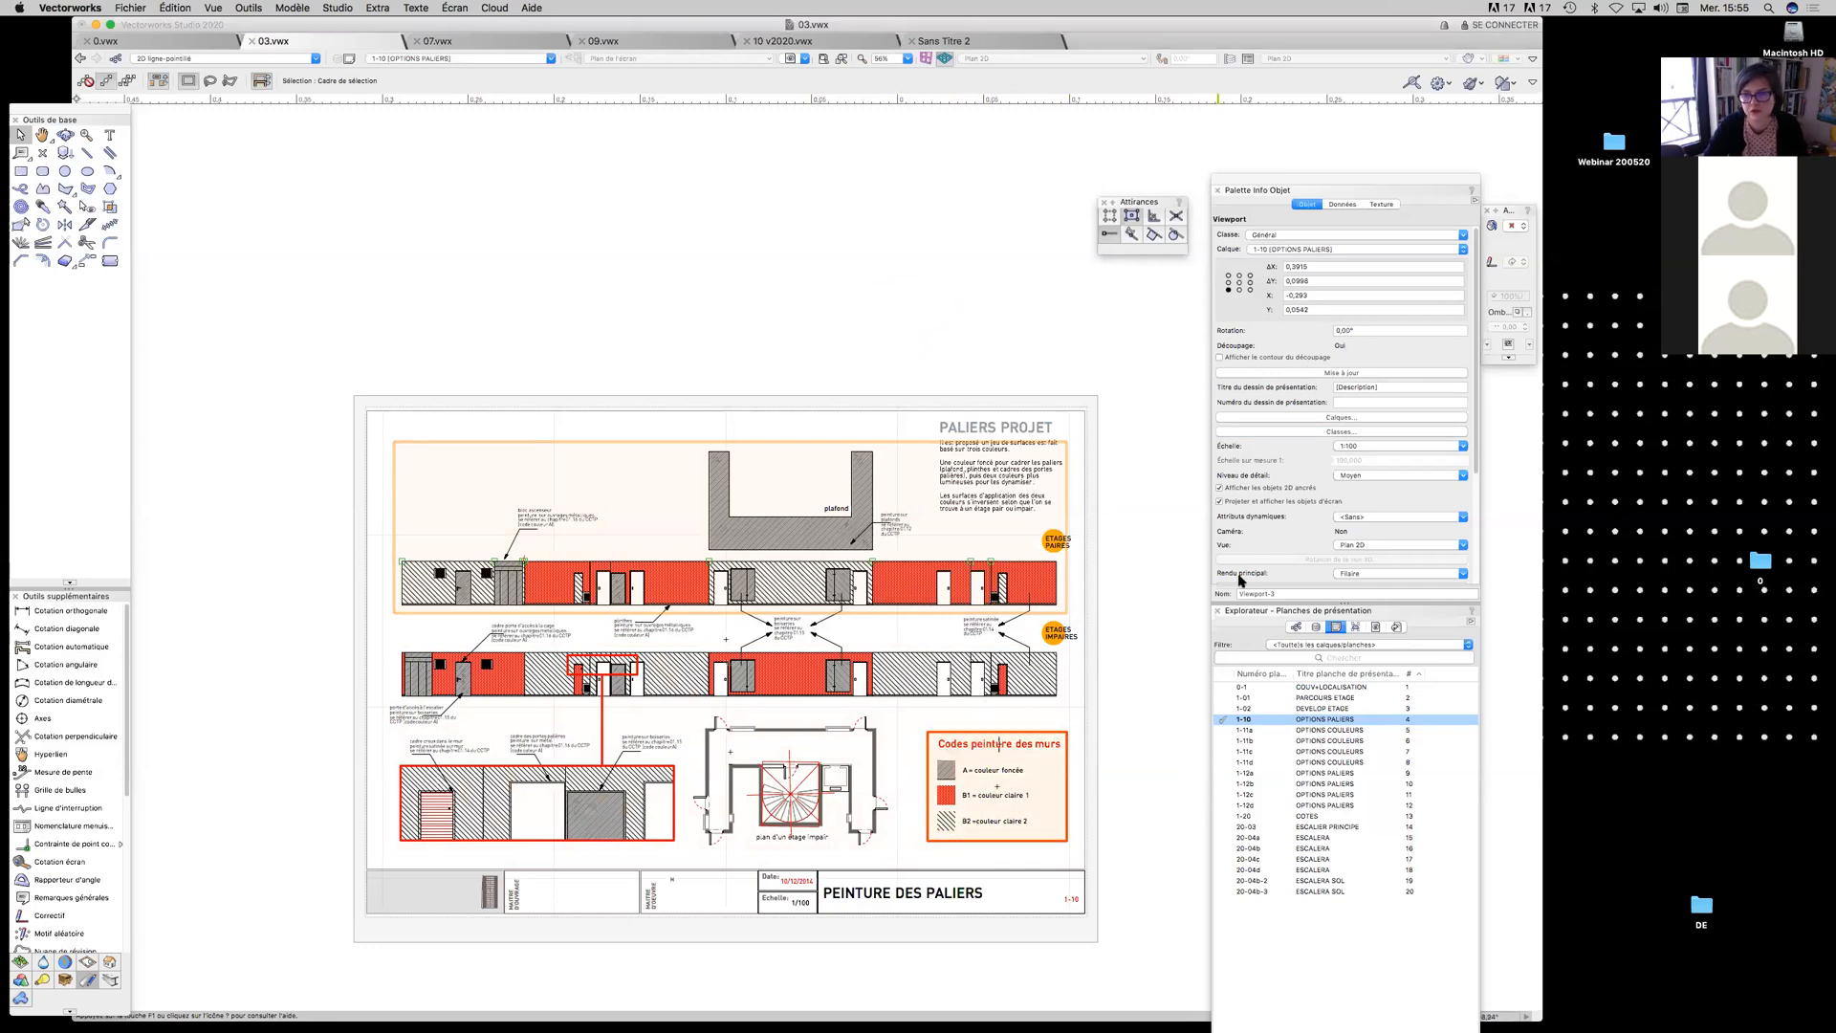
Display sheet 1-11a OPTIONS COULEURS and inspect its elevation viewport and the étages impaires perspective viewport
click(1223, 732)
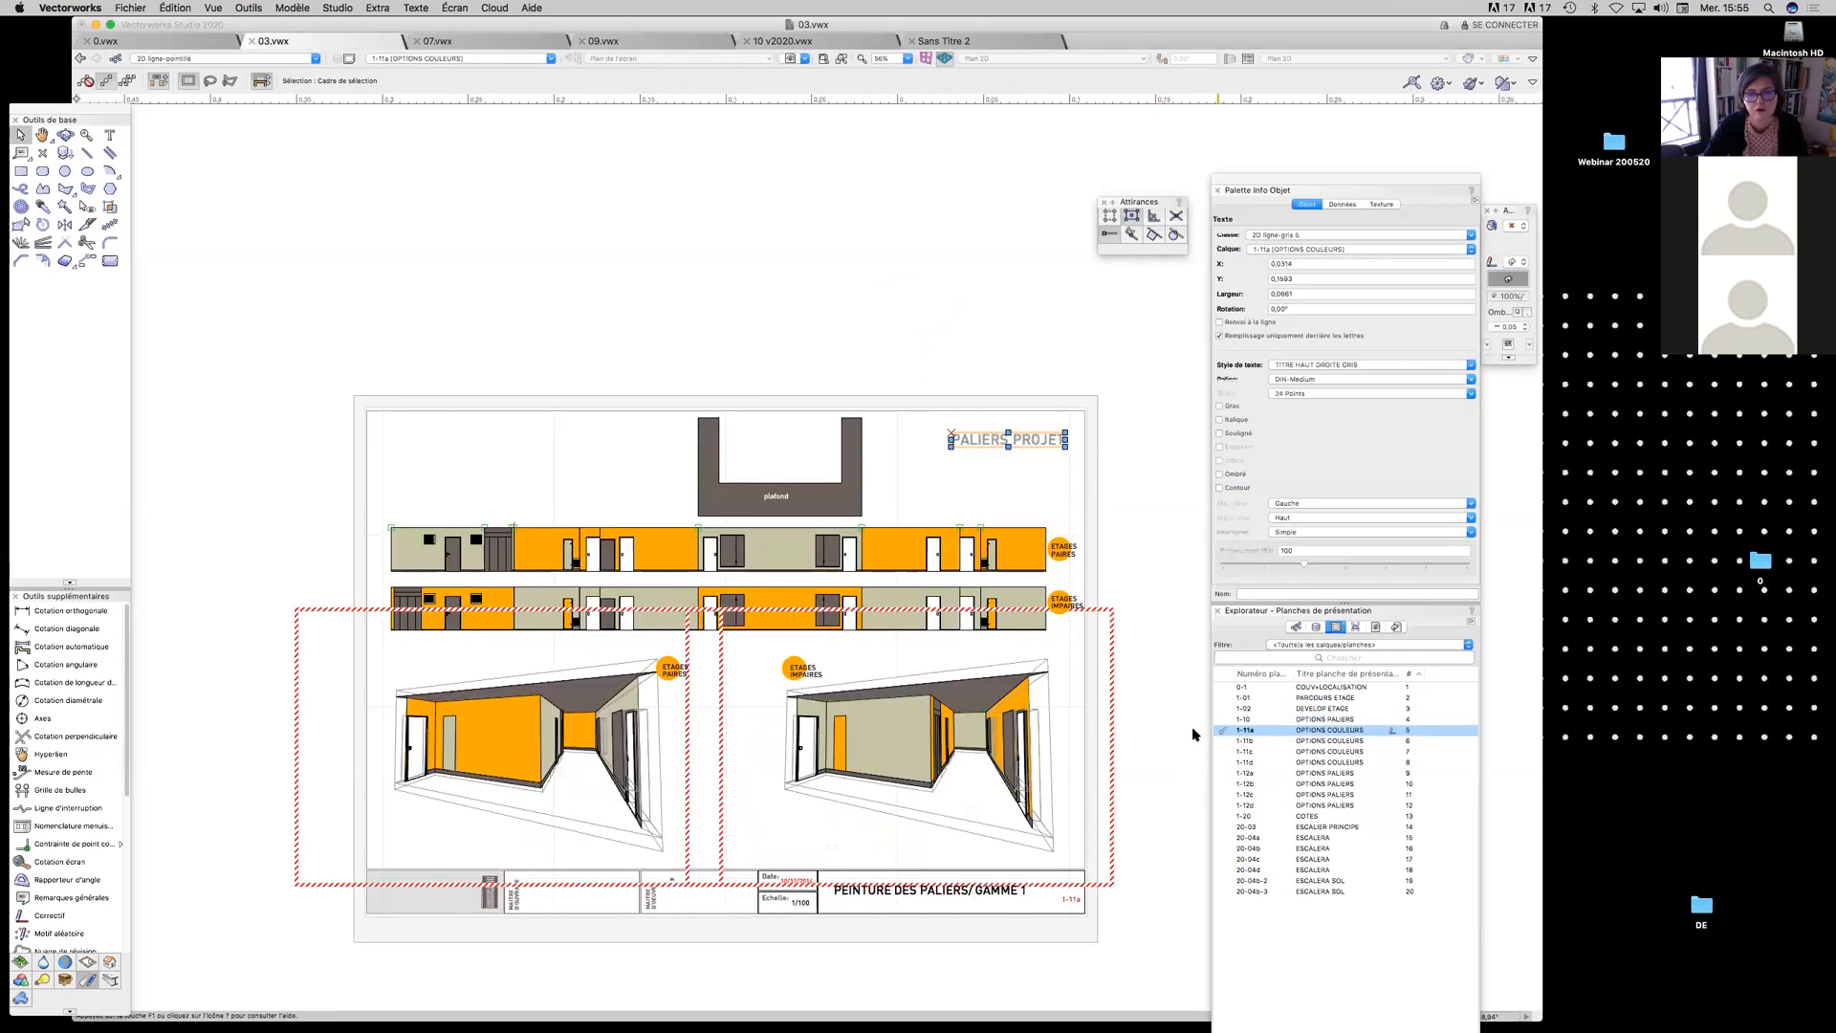
scroll(899, 536, up, 1)
scroll(899, 536, up, 1)
click(904, 525)
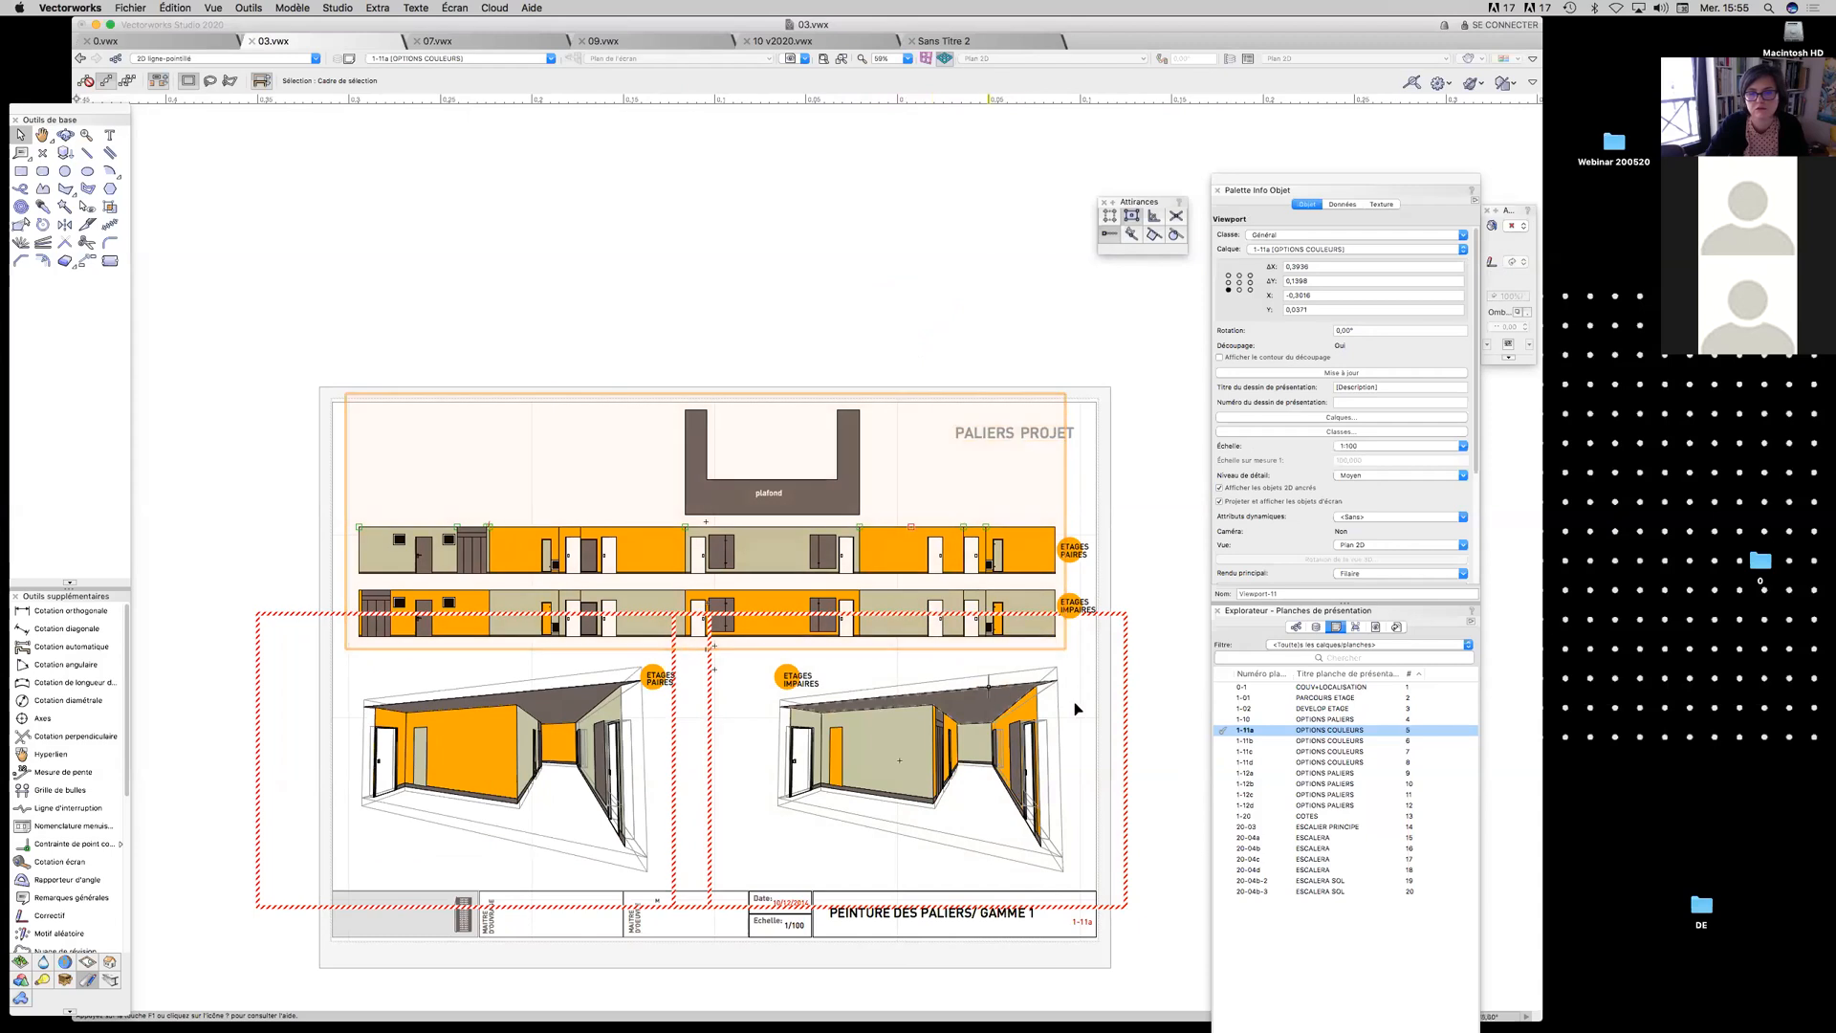
click(1123, 699)
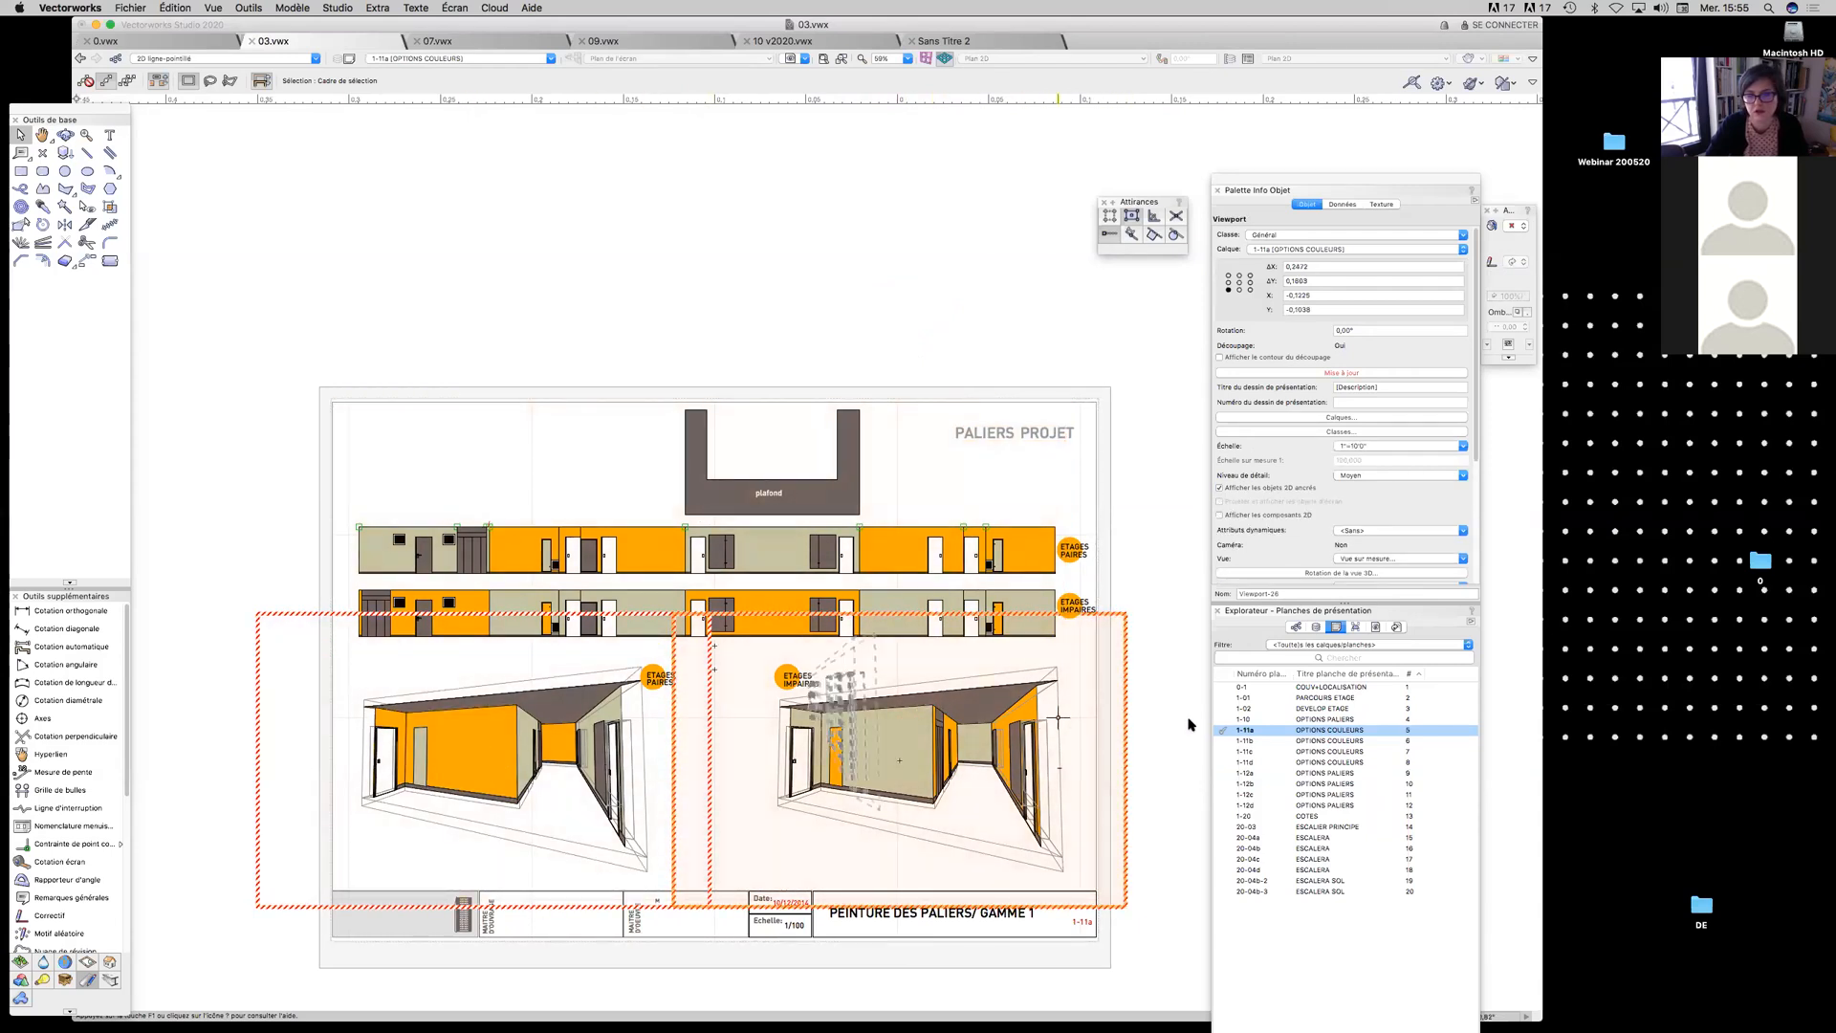
Display sheet 1-11b OPTIONS COULEURS and duplicate it
click(1228, 742)
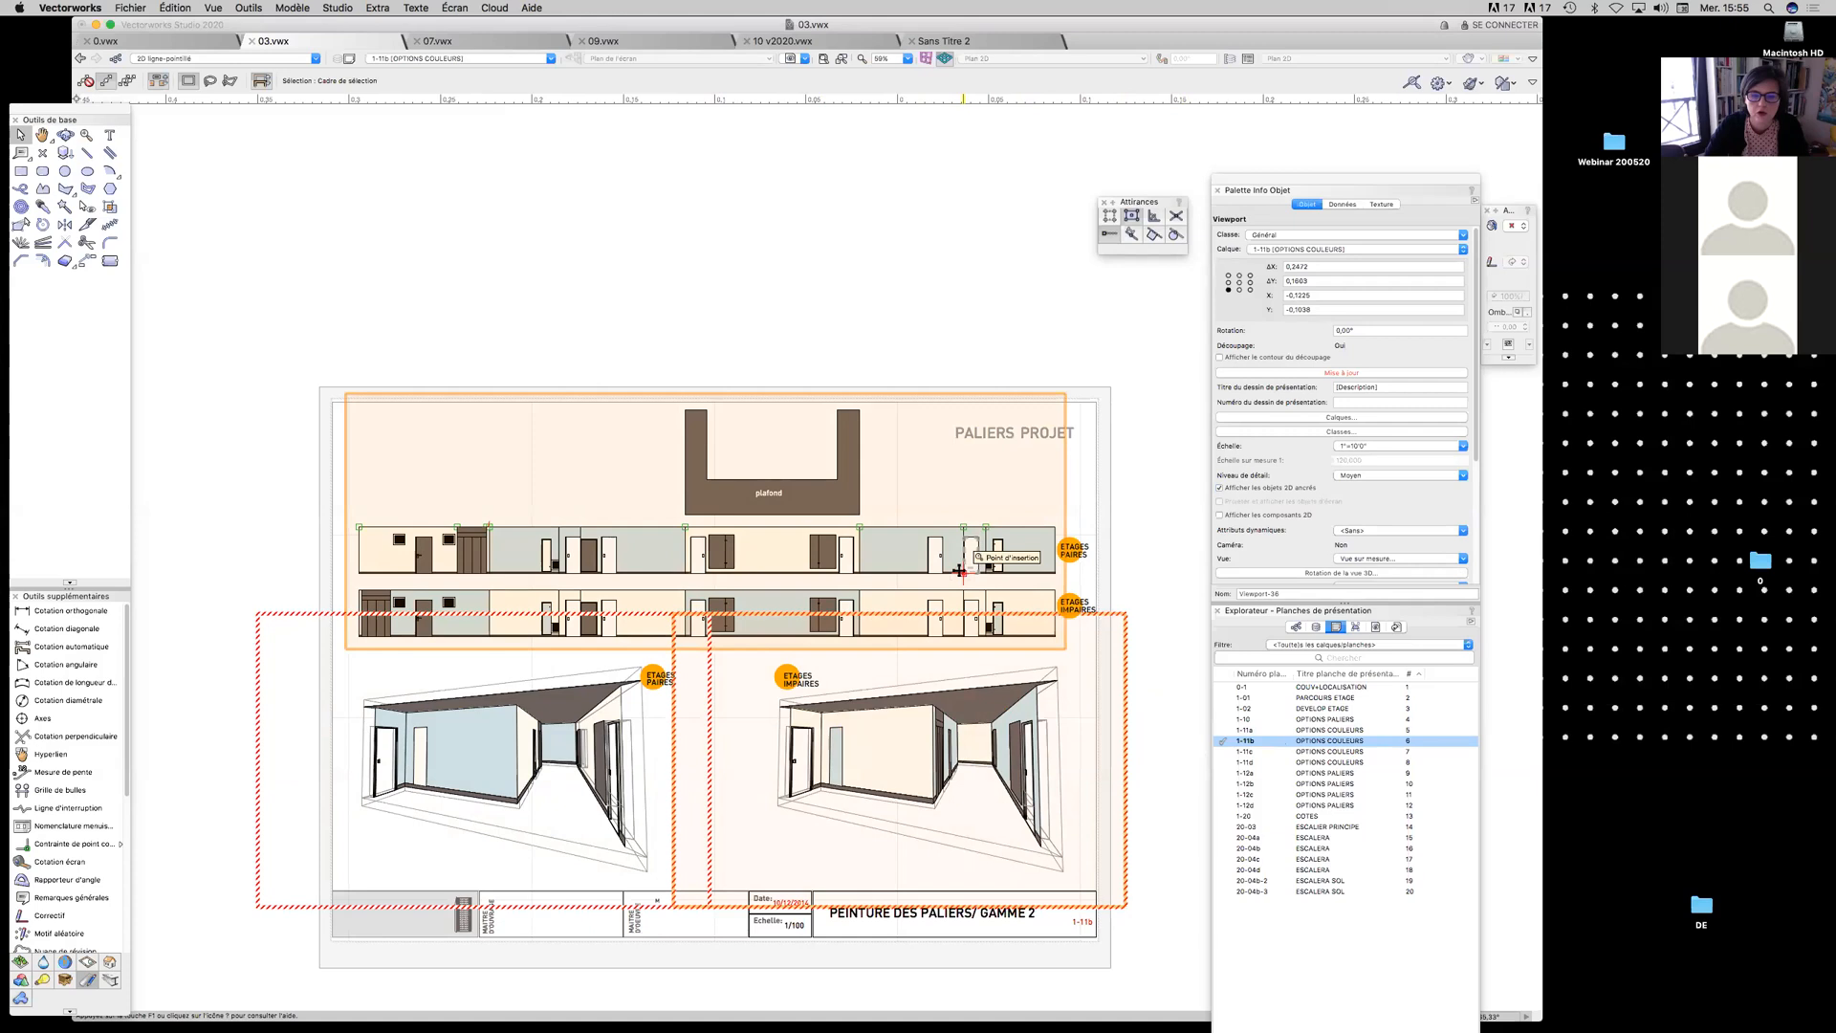
right_click(1341, 741)
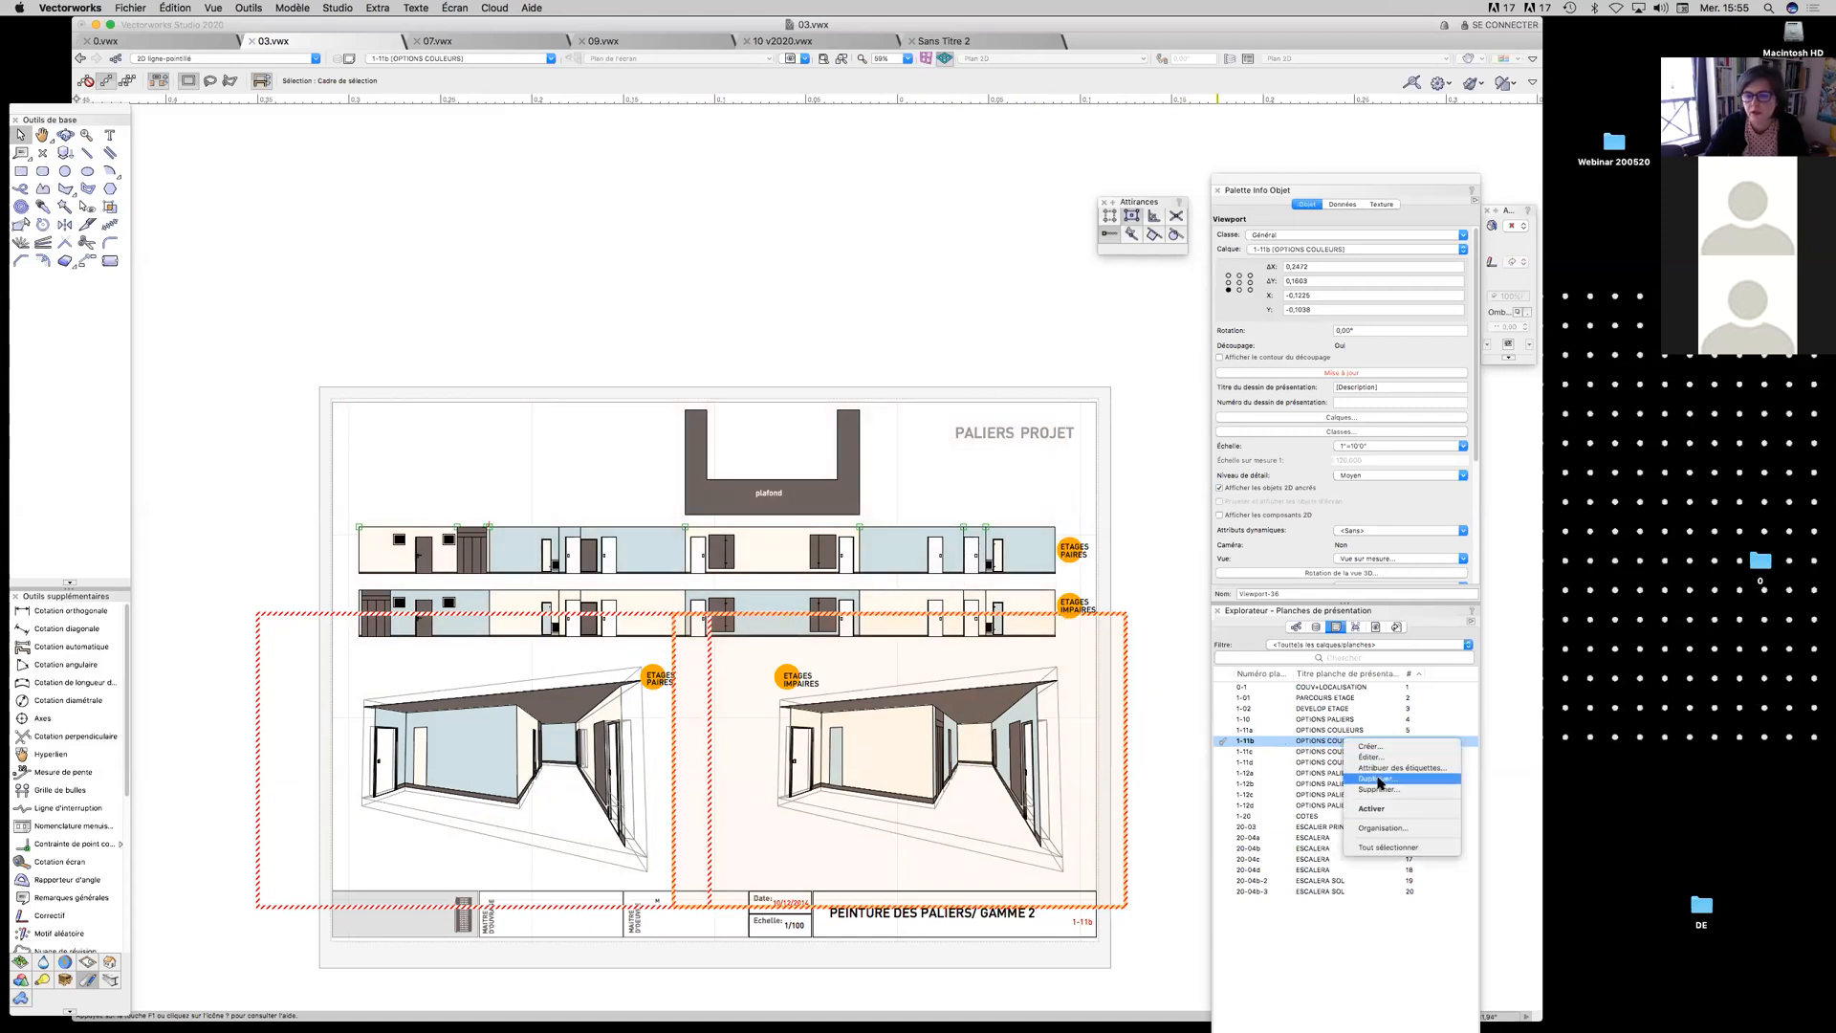
click(1379, 781)
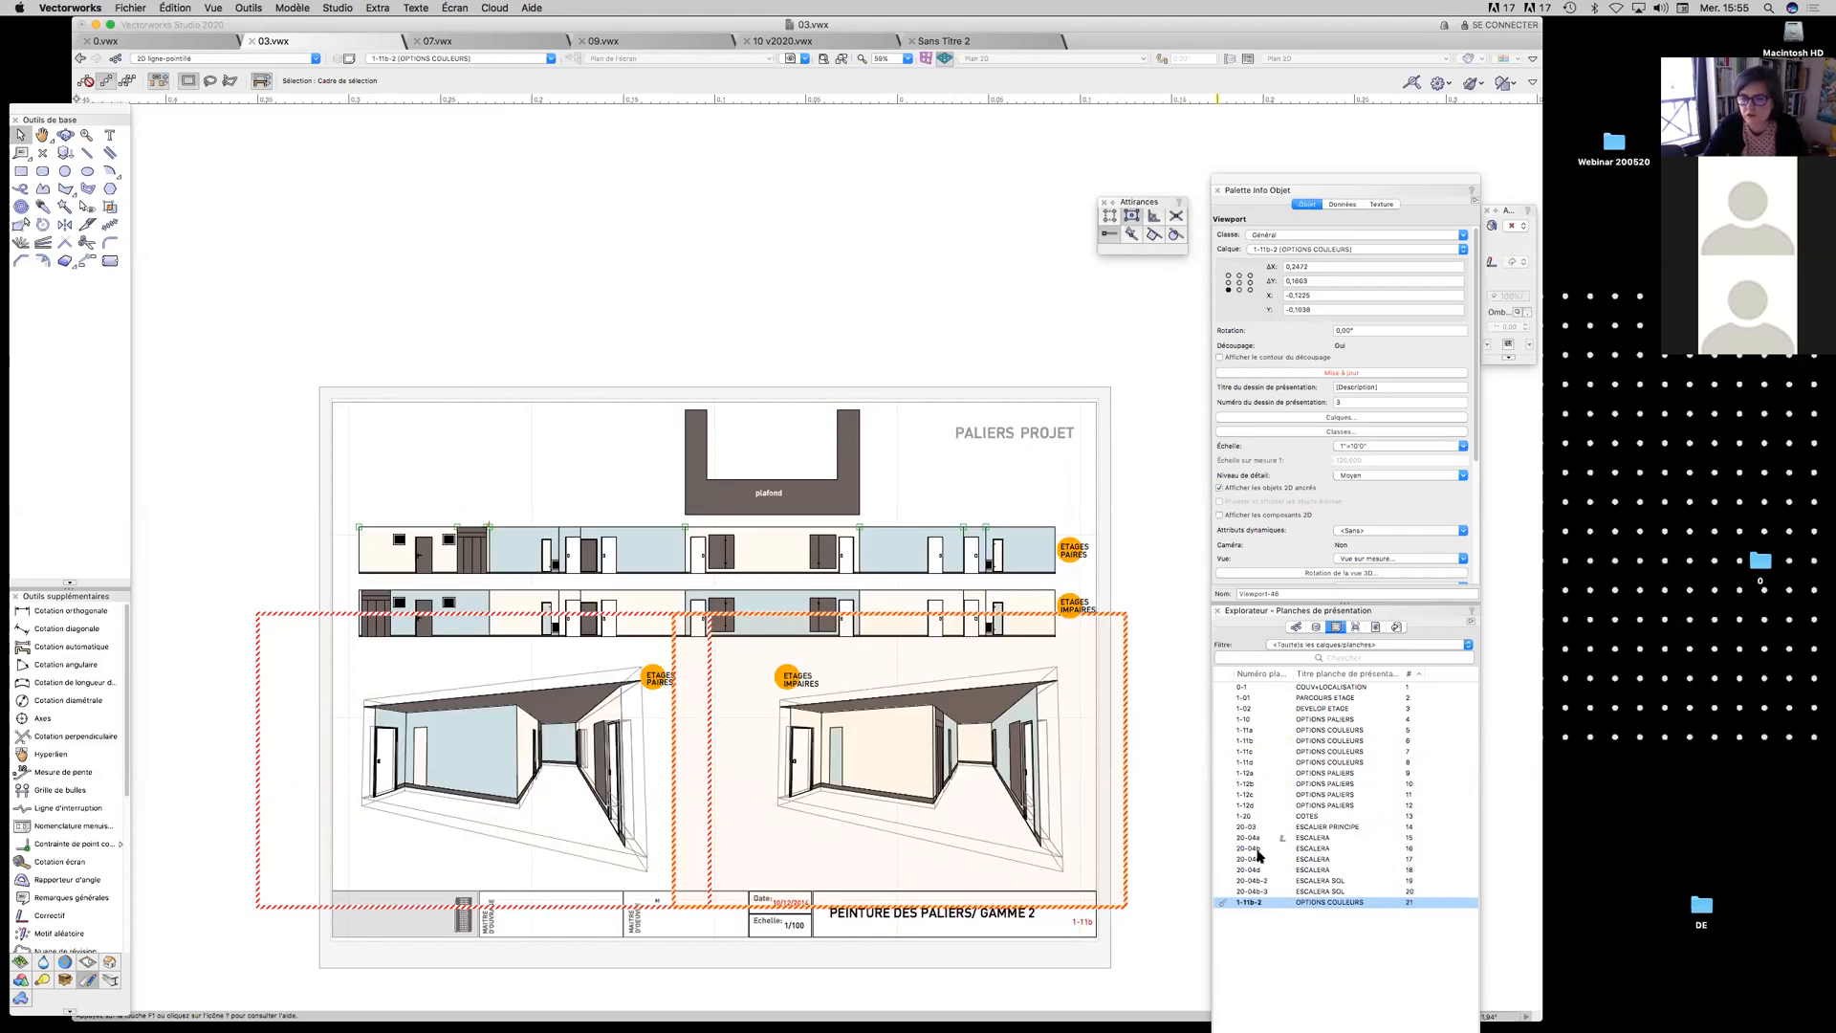
Change the duplicated sheet's number to 1-11e, keeping the title OPTIONS COULEURS
right_click(1268, 907)
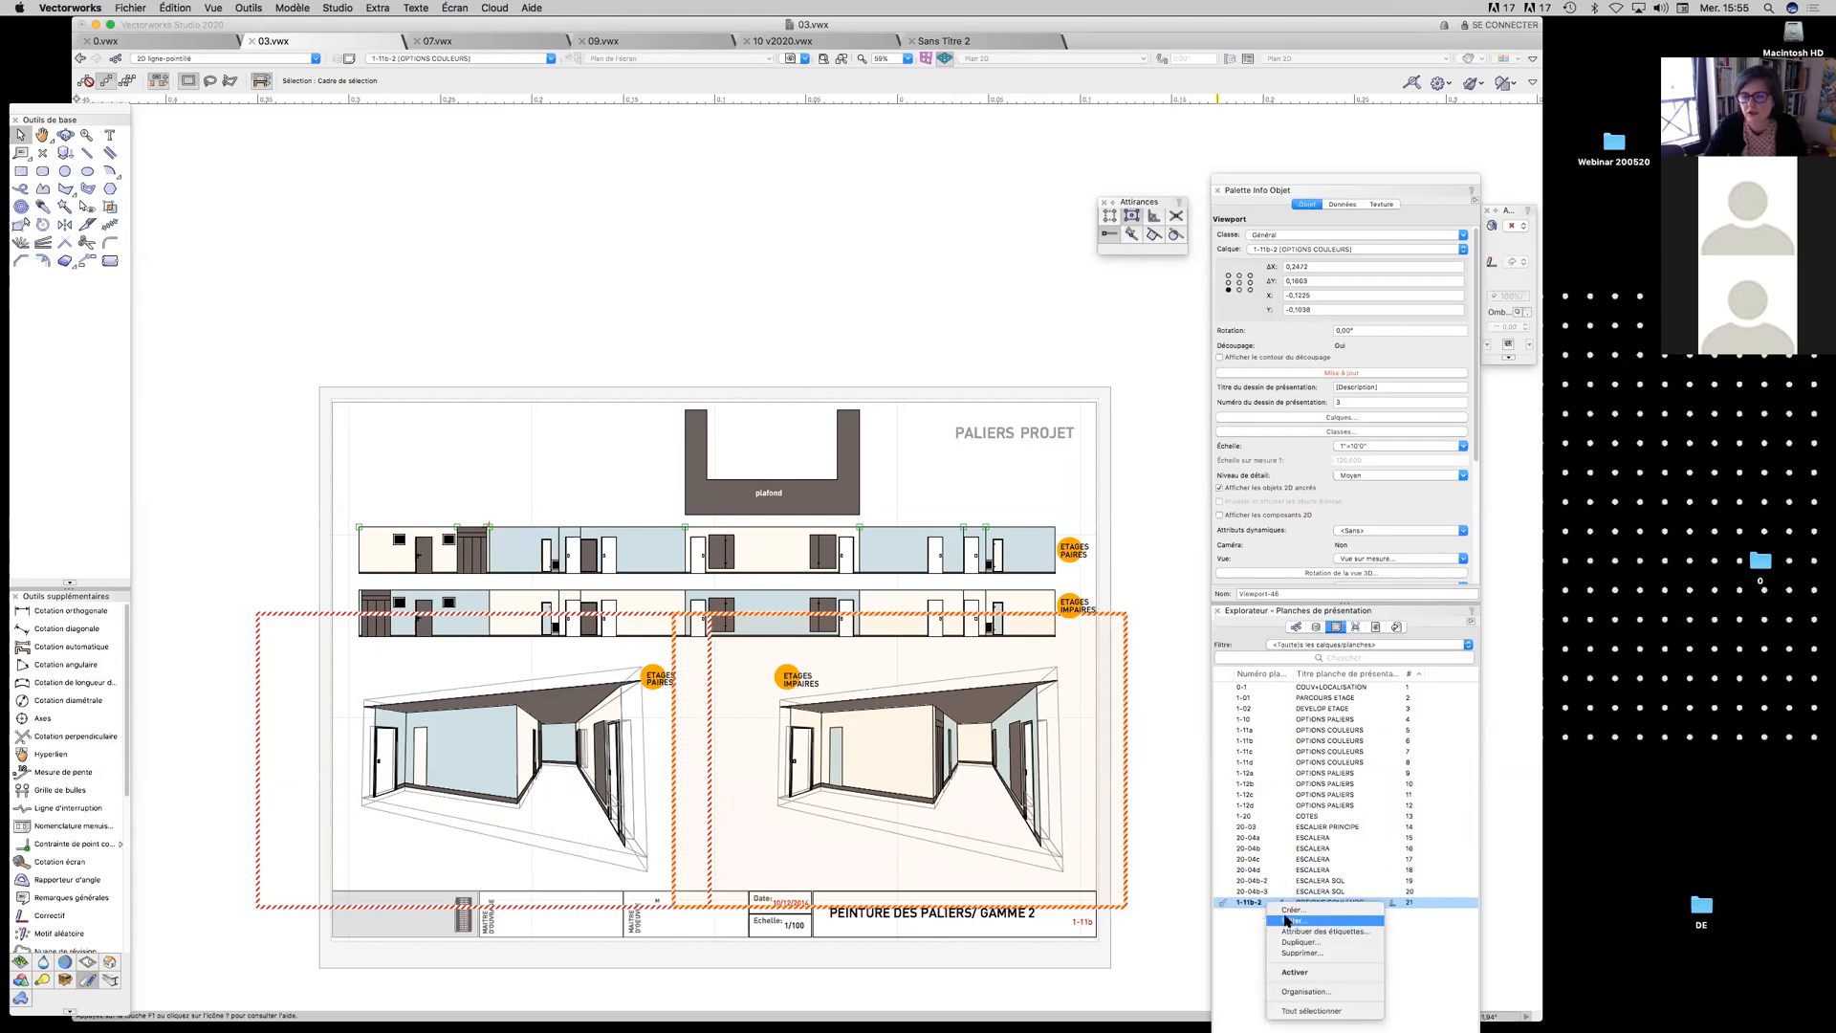
click(1282, 920)
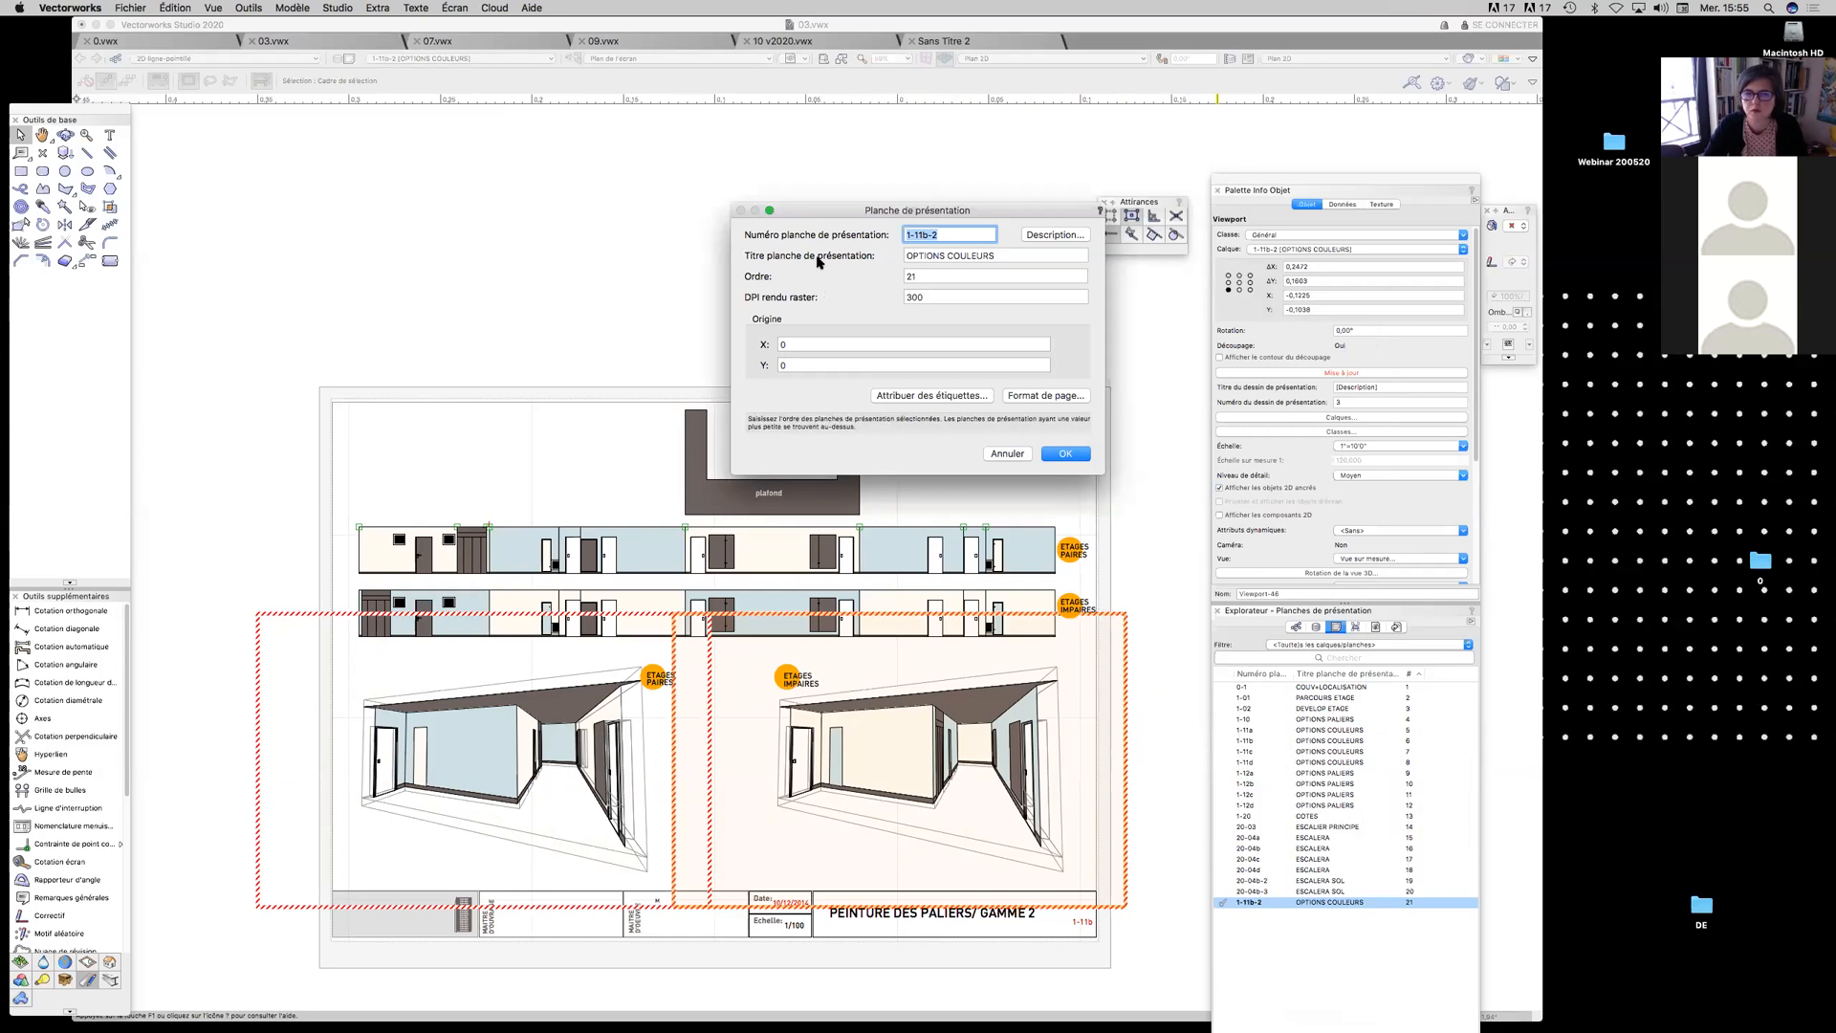
click(944, 231)
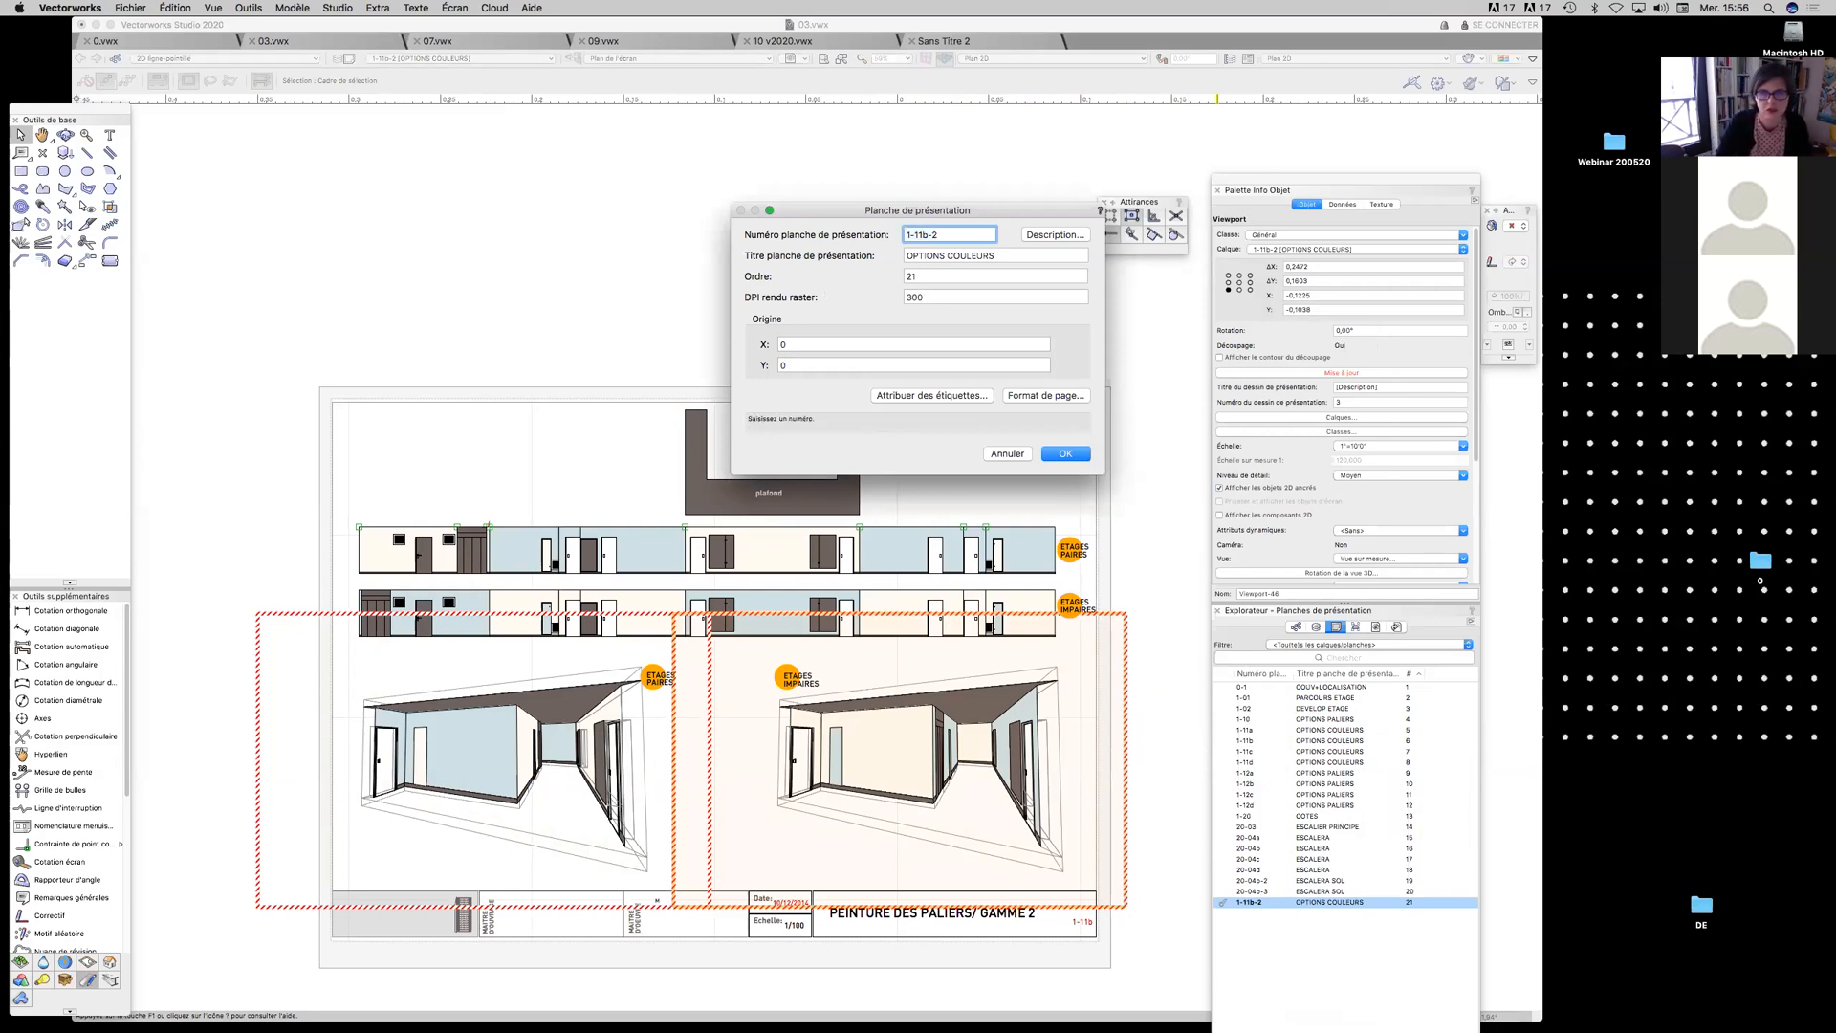
text(e)
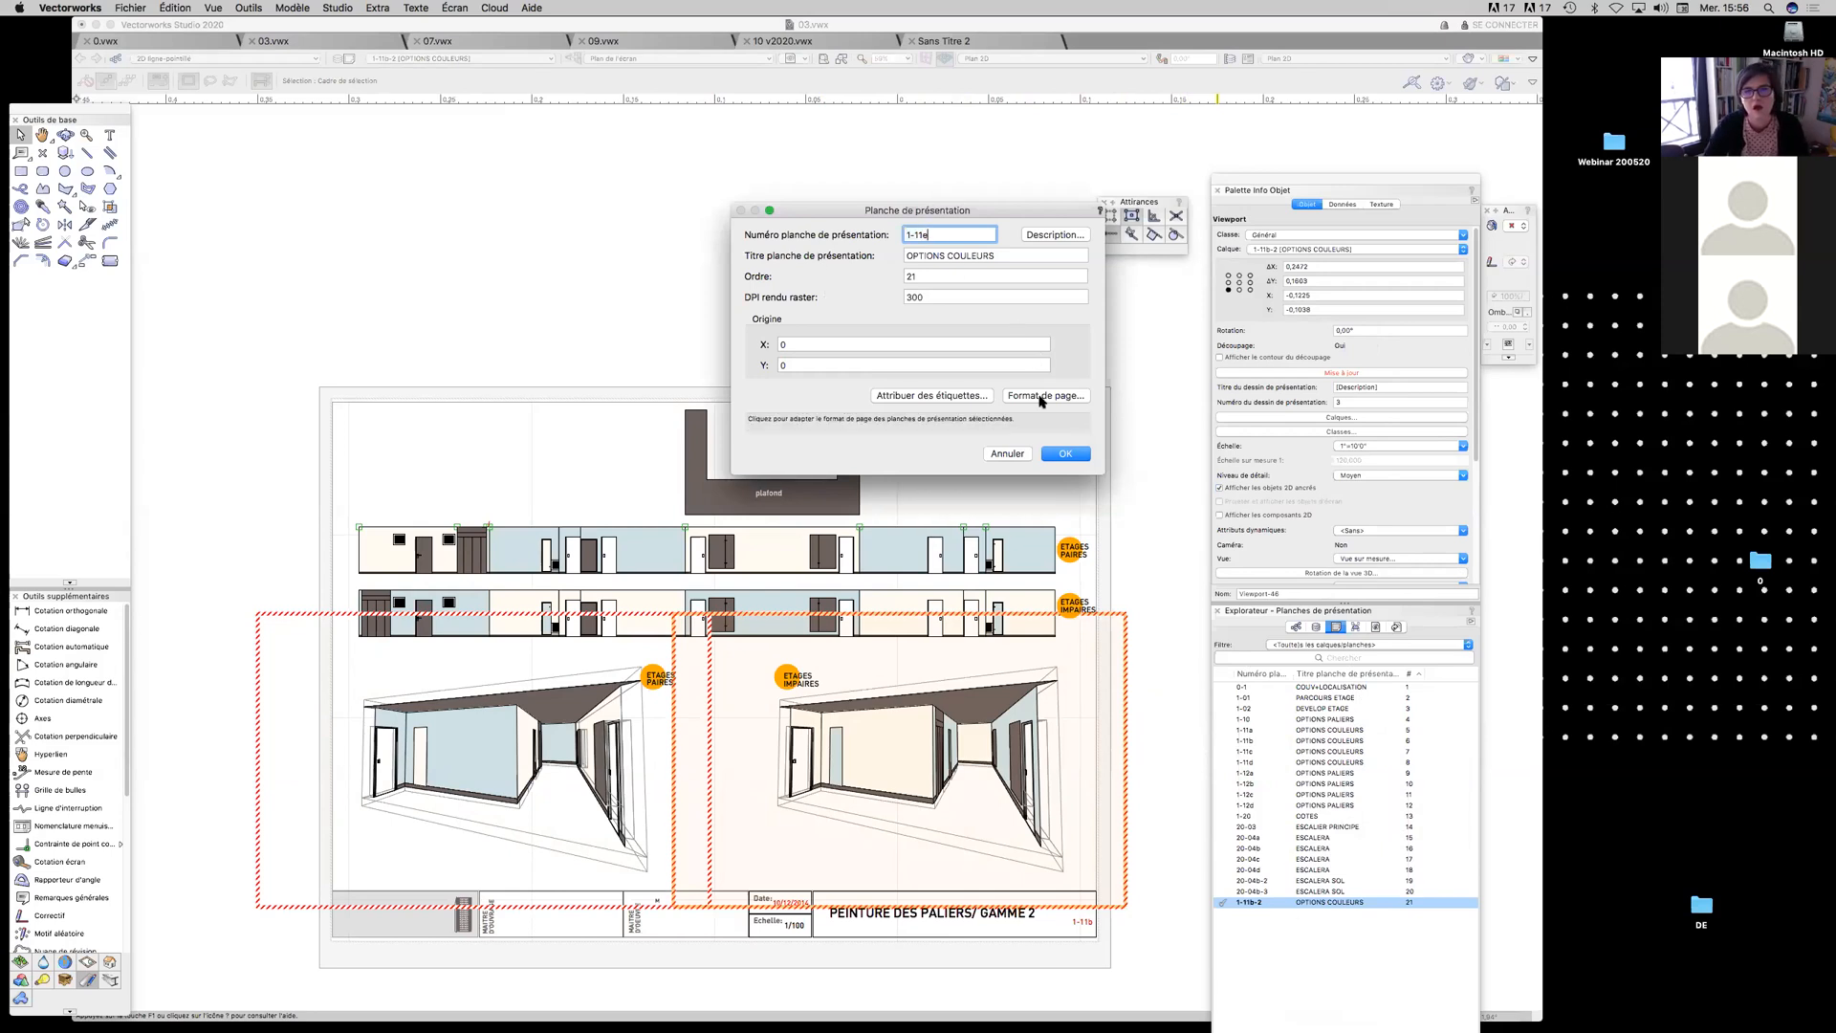
click(1065, 455)
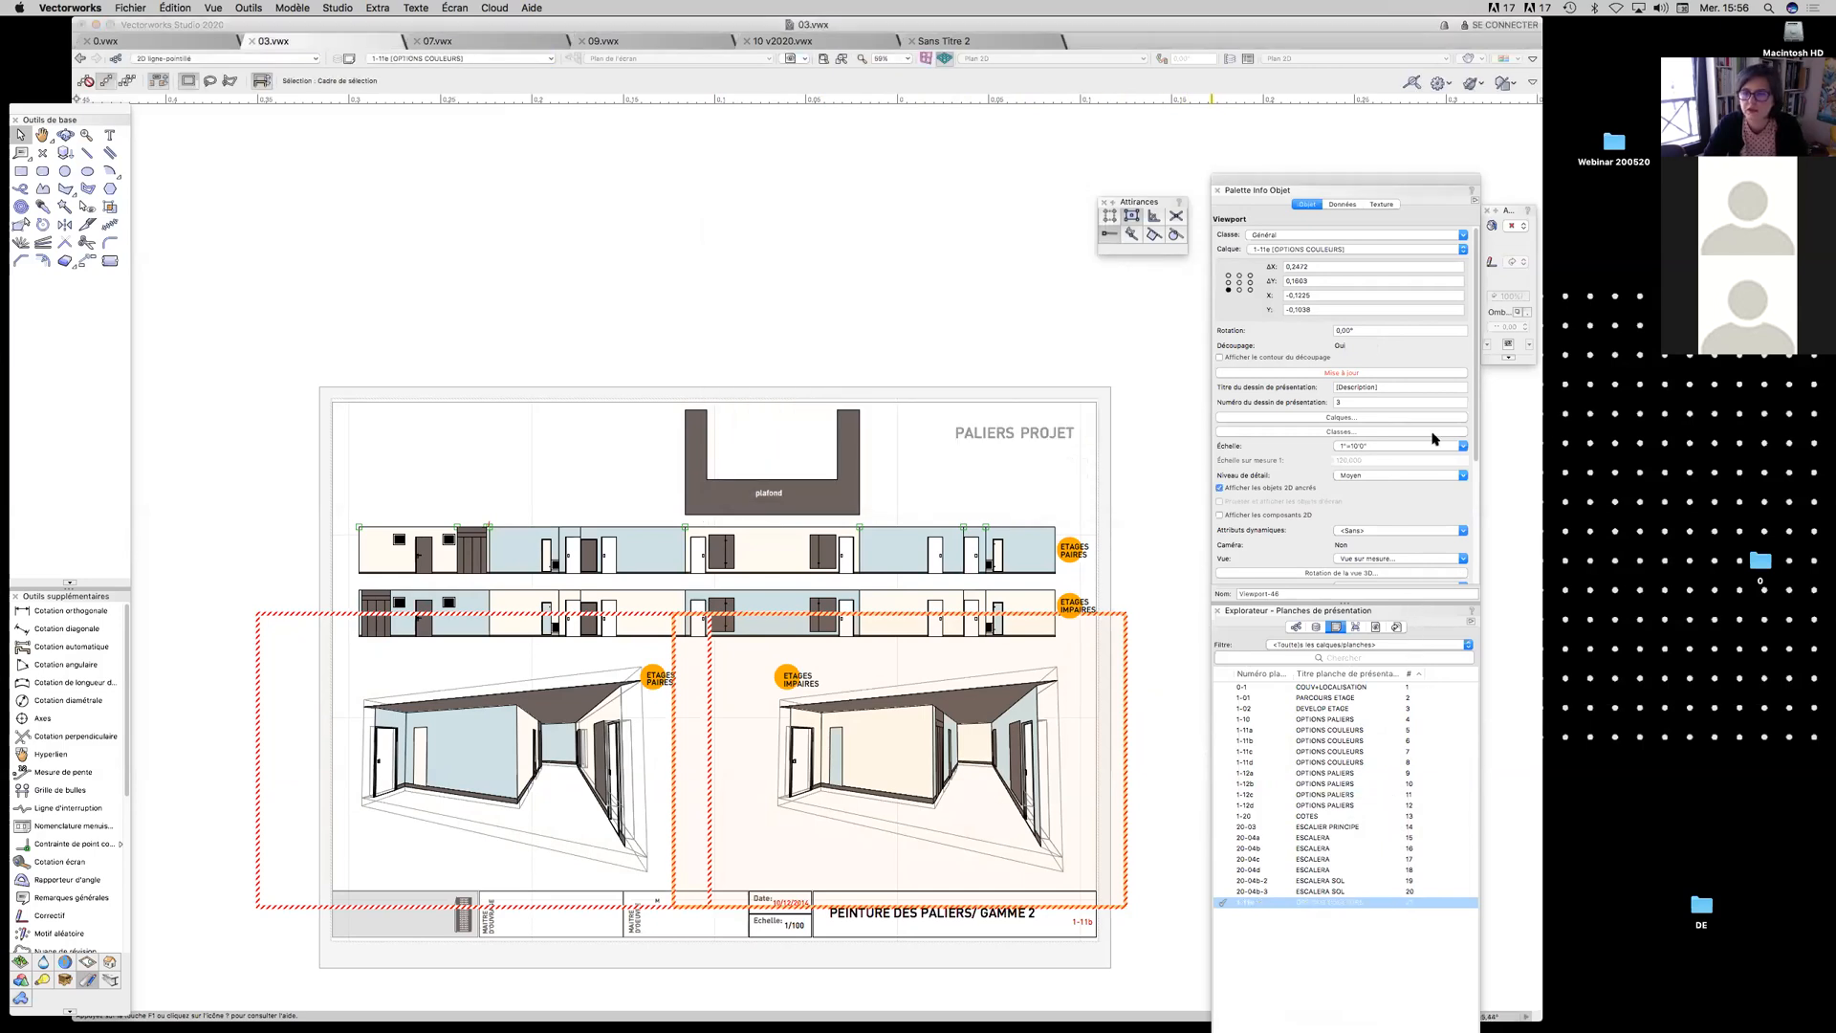
Move sheet 1-11e up in the sheet order so that it directly follows 1-11d
drag(1419, 613, 1397, 427)
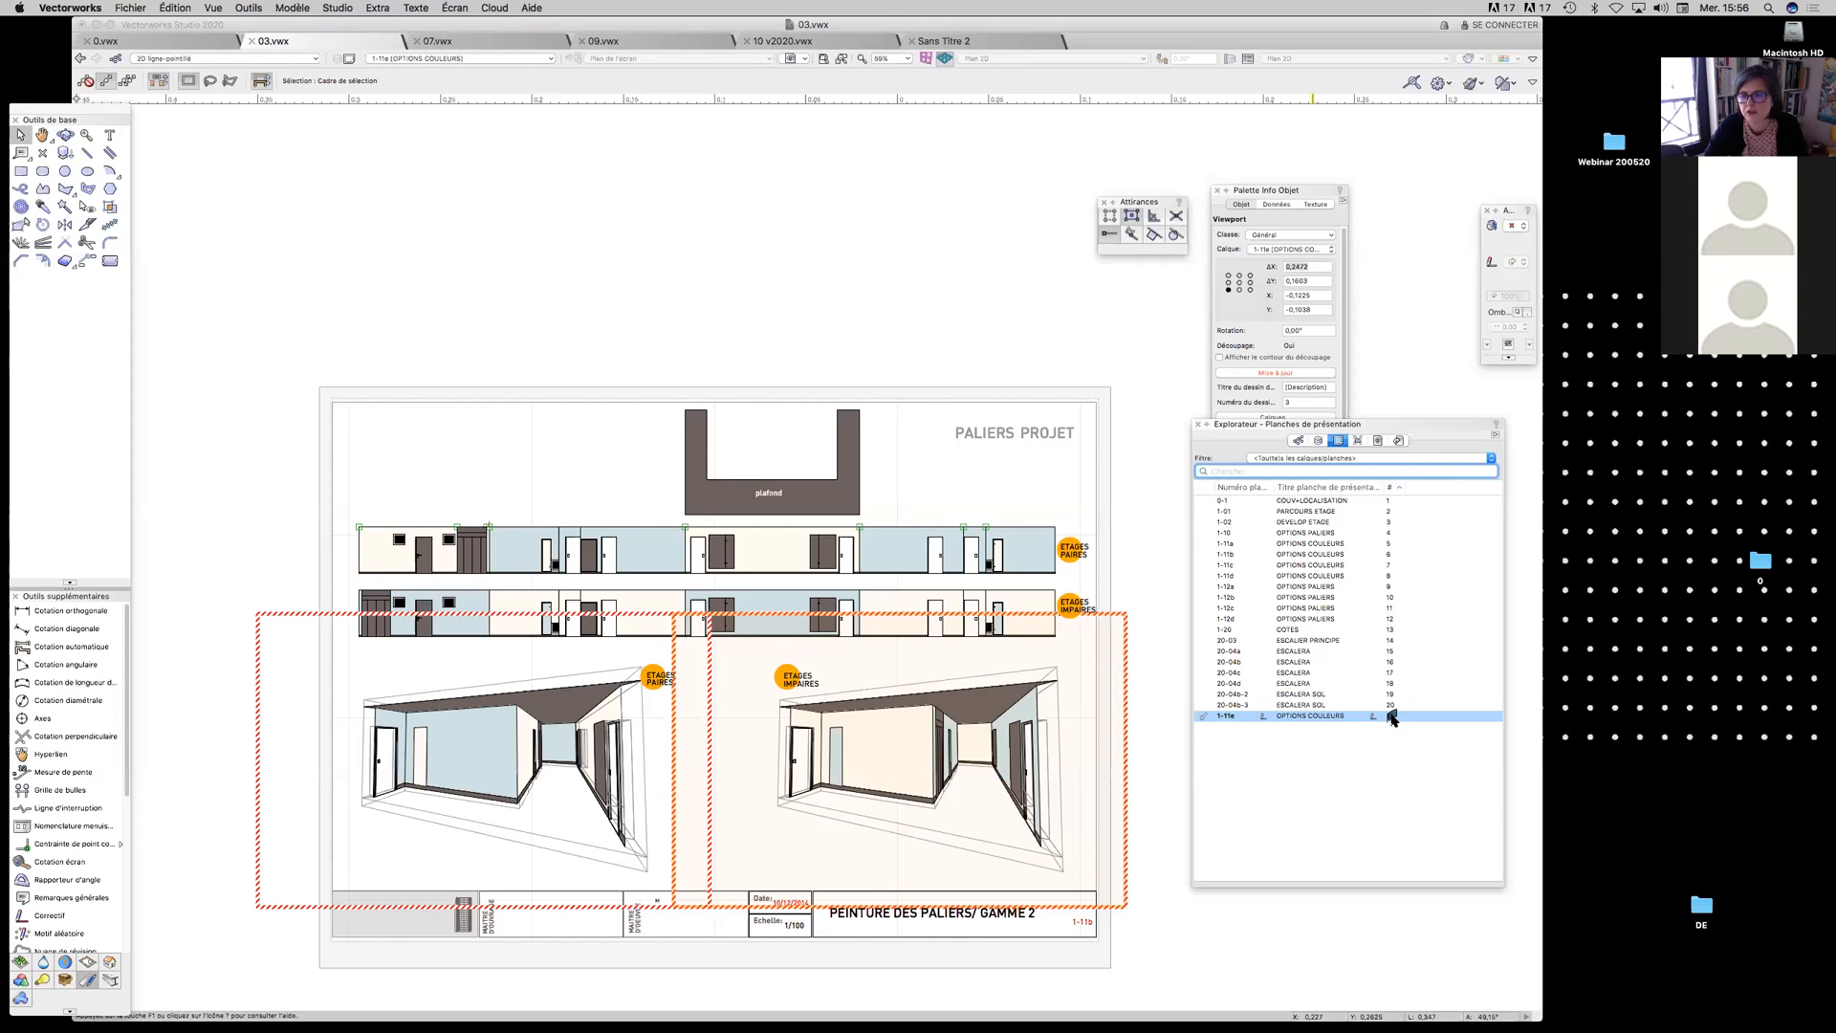
mouse_move(1392, 719)
mouse_down()
mouse_move(1392, 695)
mouse_move(1391, 711)
mouse_up()
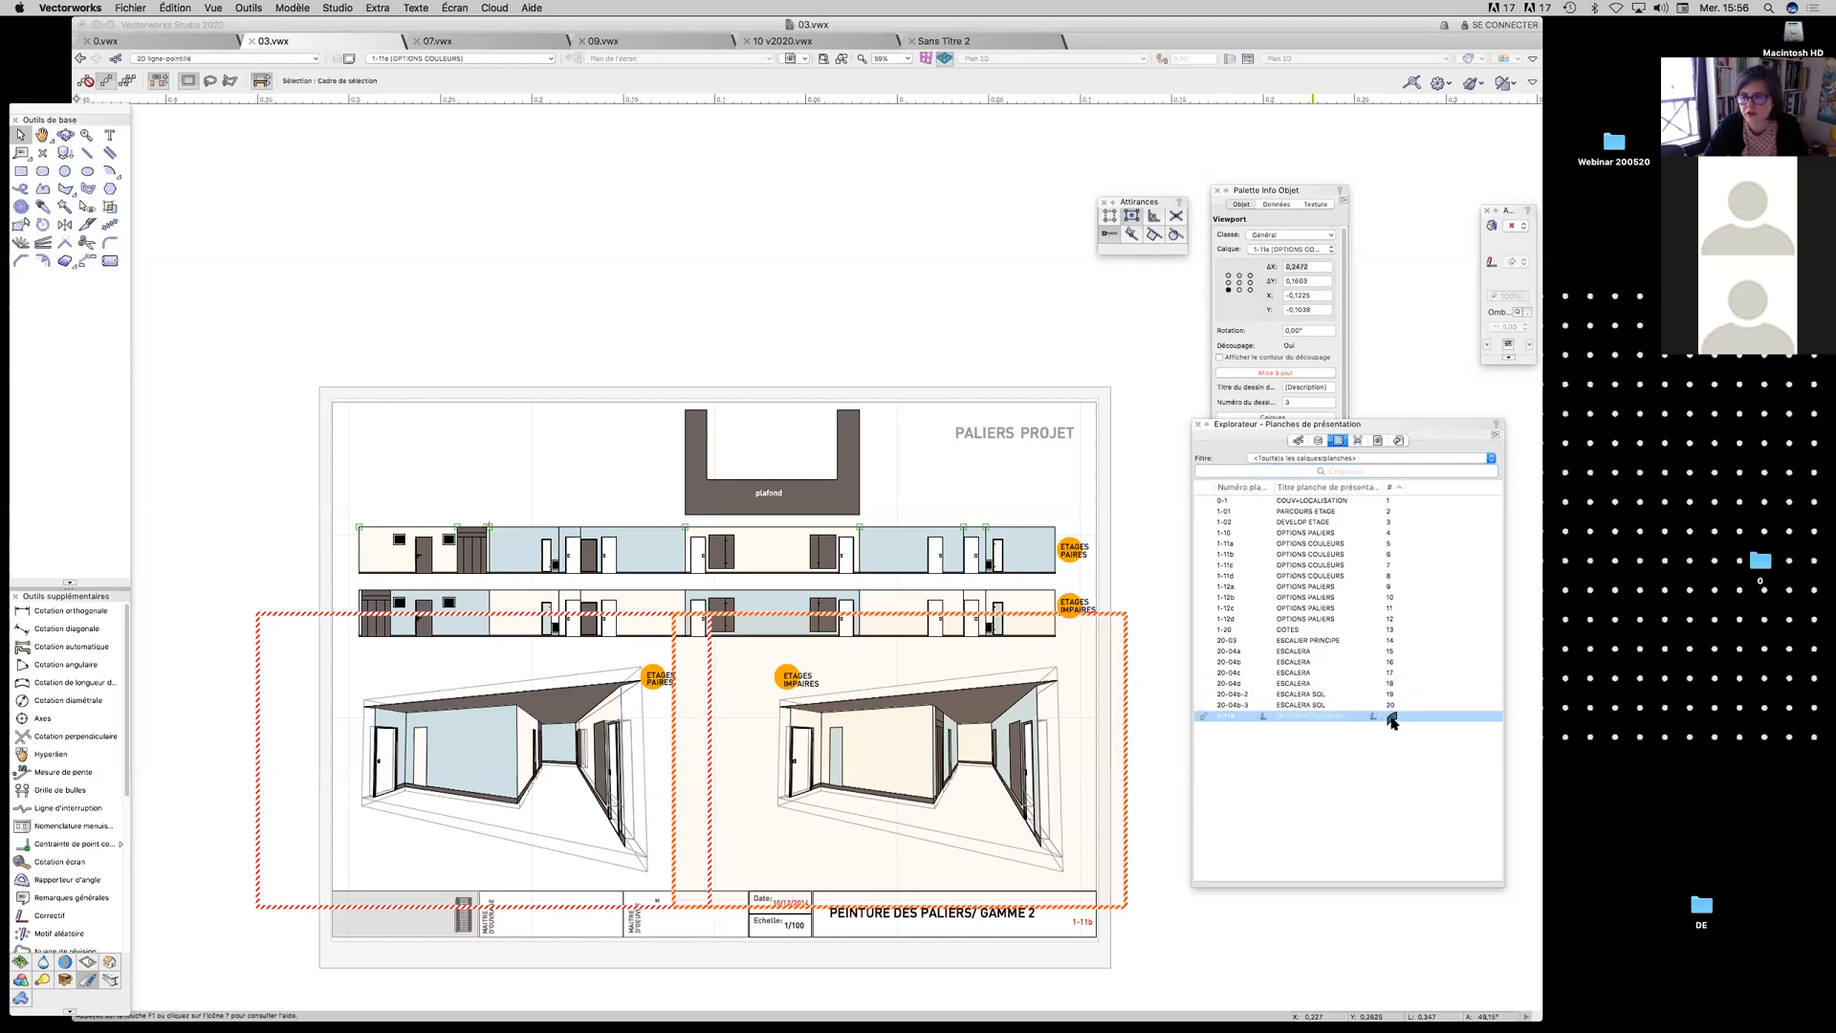
drag(1392, 719, 1374, 584)
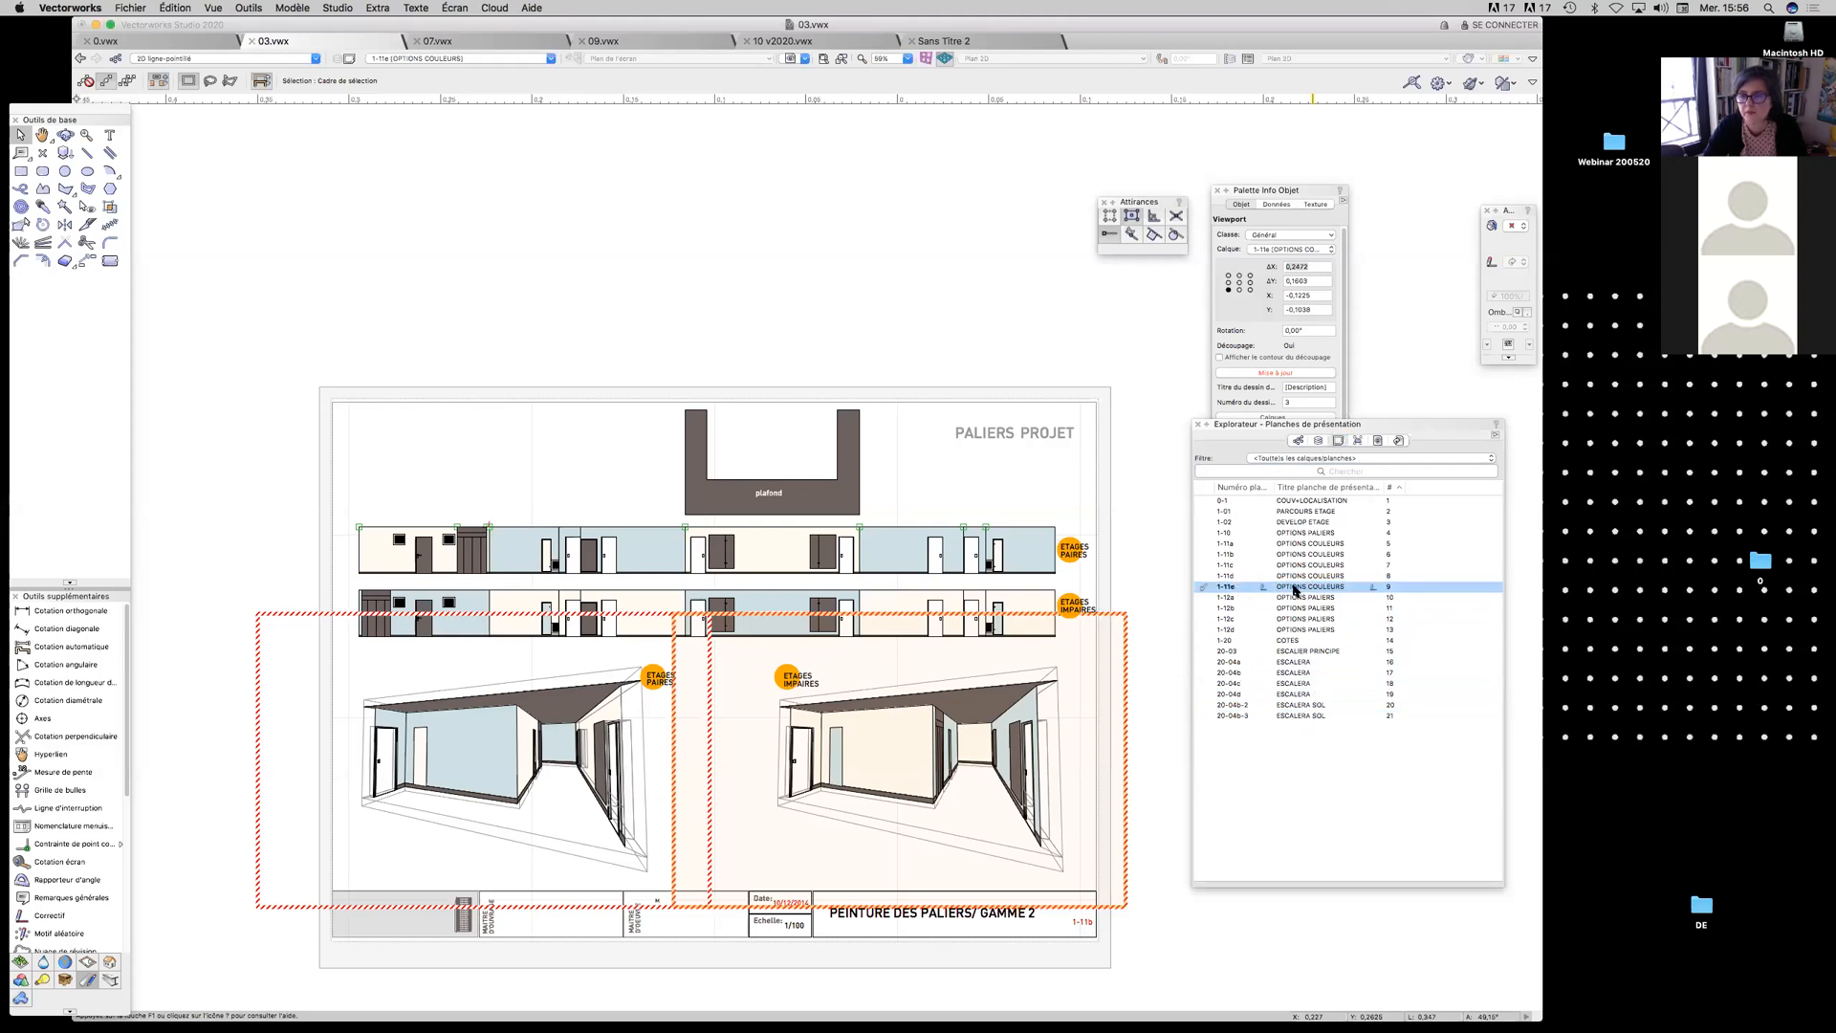
Display the colour option sheets 1-11d, 1-11c and 1-11b in turn to compare them, and return to sheet 1-11e
click(1206, 576)
click(1204, 565)
click(1203, 553)
click(1205, 586)
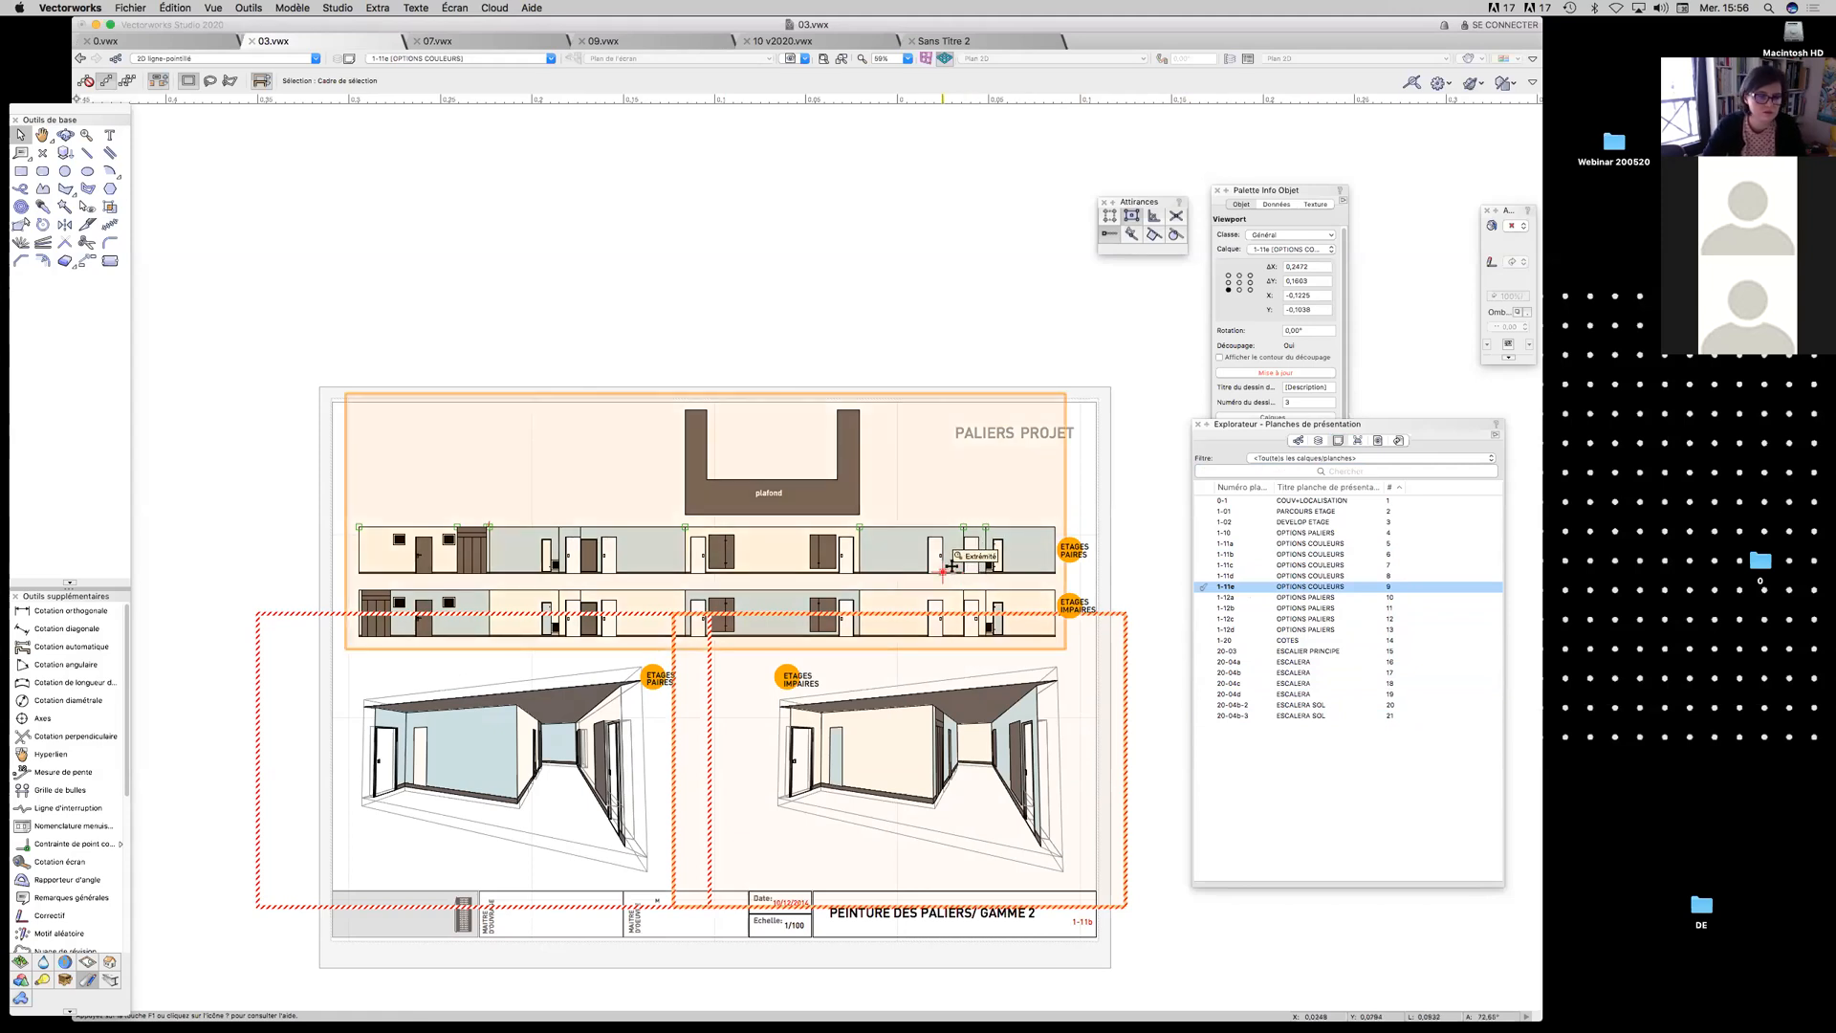
Override class 068-pro-peinture A in the elevation viewport of sheet 1-11e with an off-white solid fill and a different line colour
click(1014, 527)
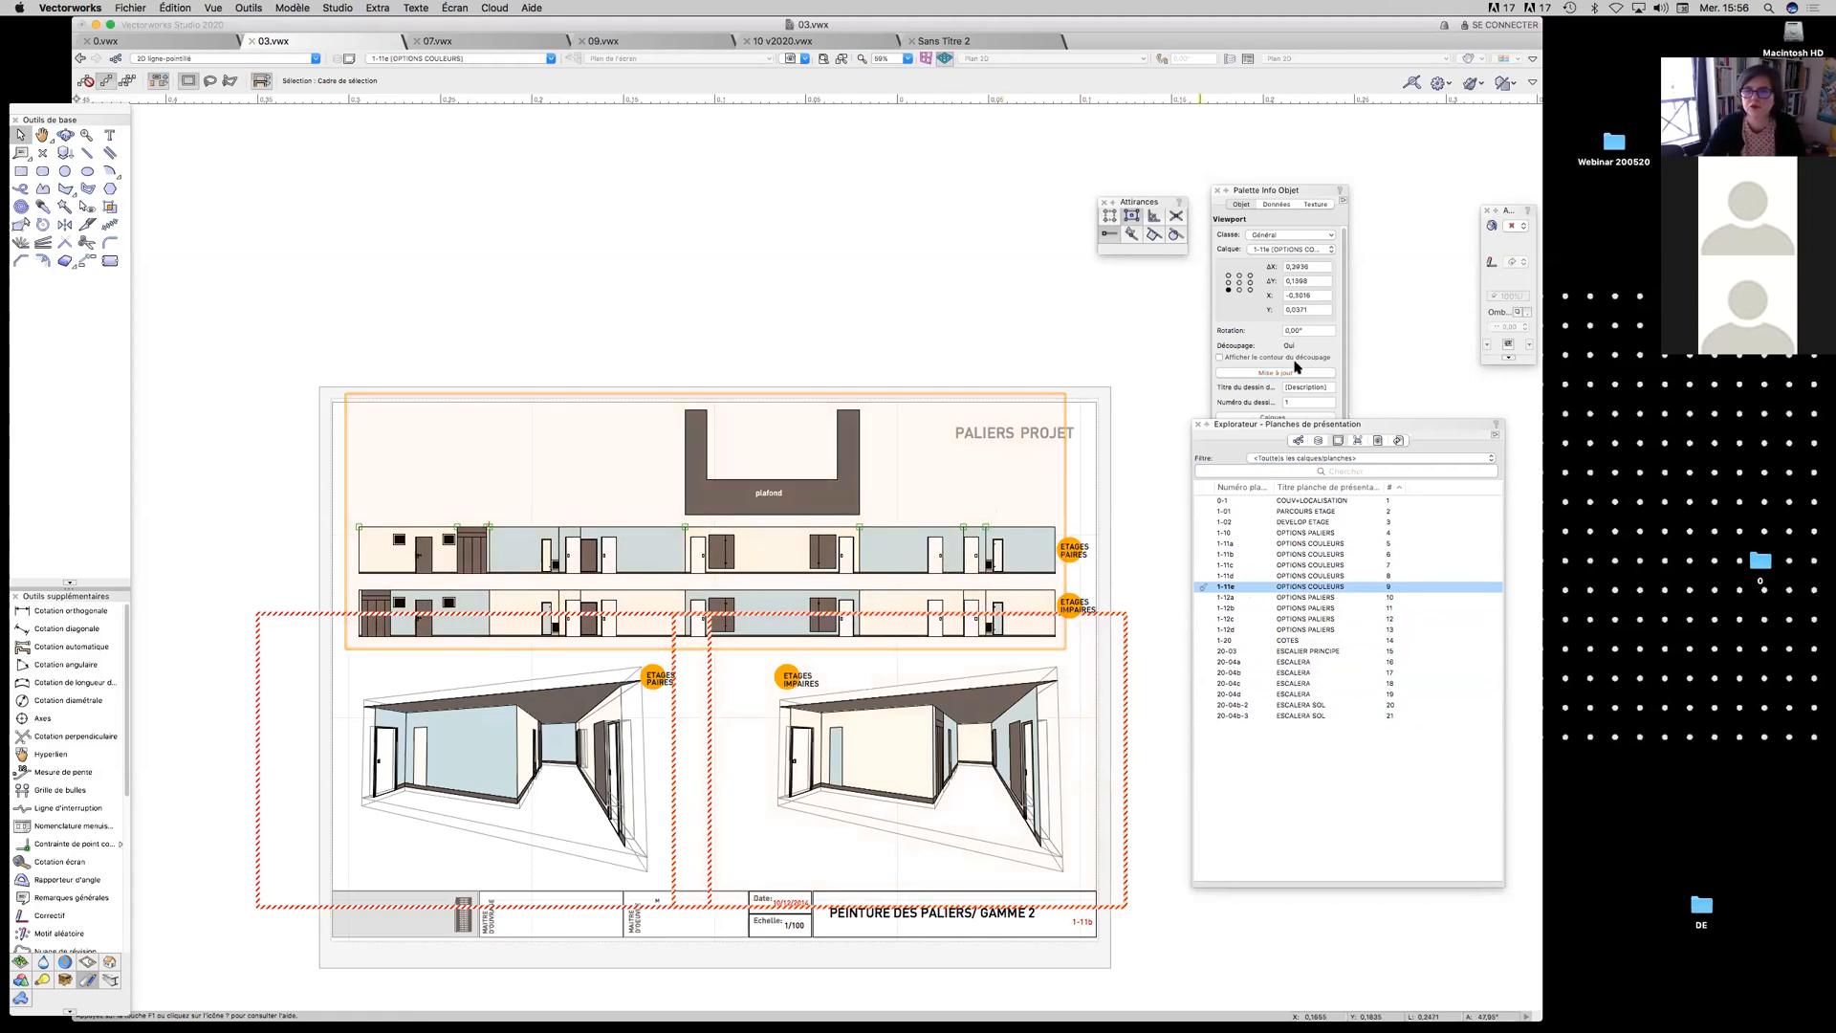
drag(1321, 190, 1377, 131)
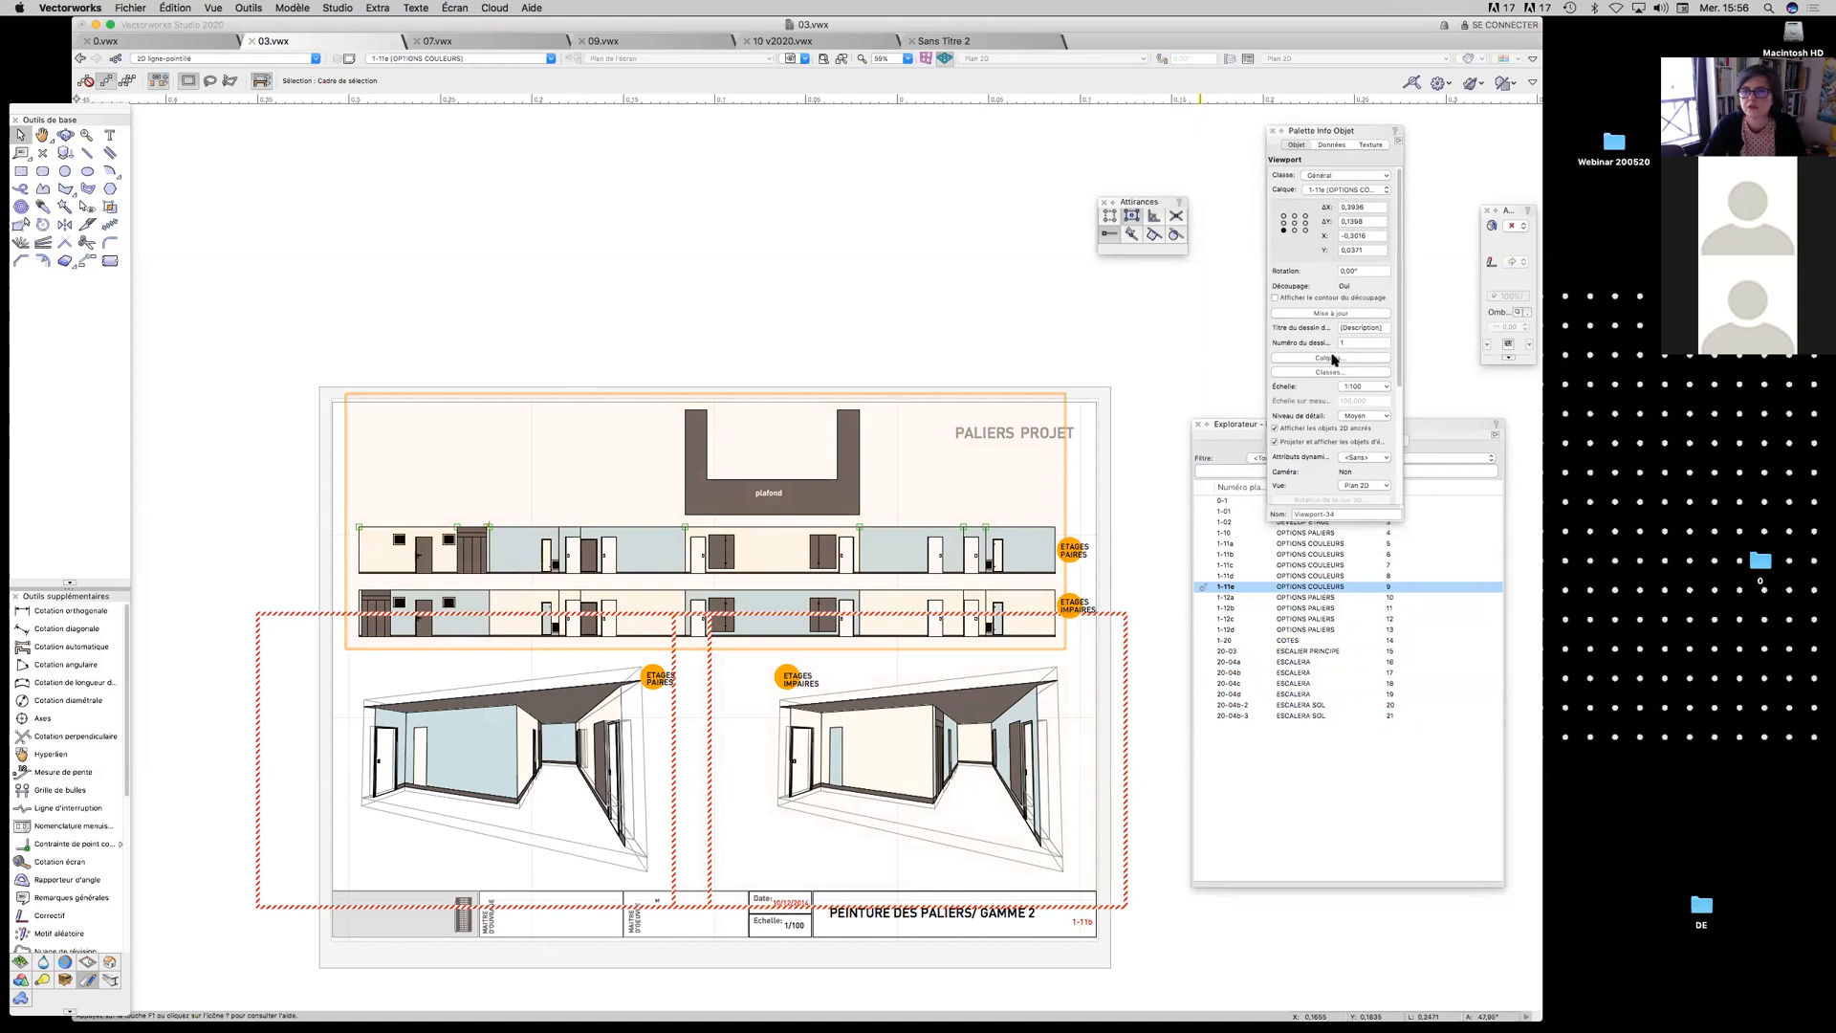
click(1333, 372)
scroll(918, 385, down, 5)
scroll(918, 384, down, 10)
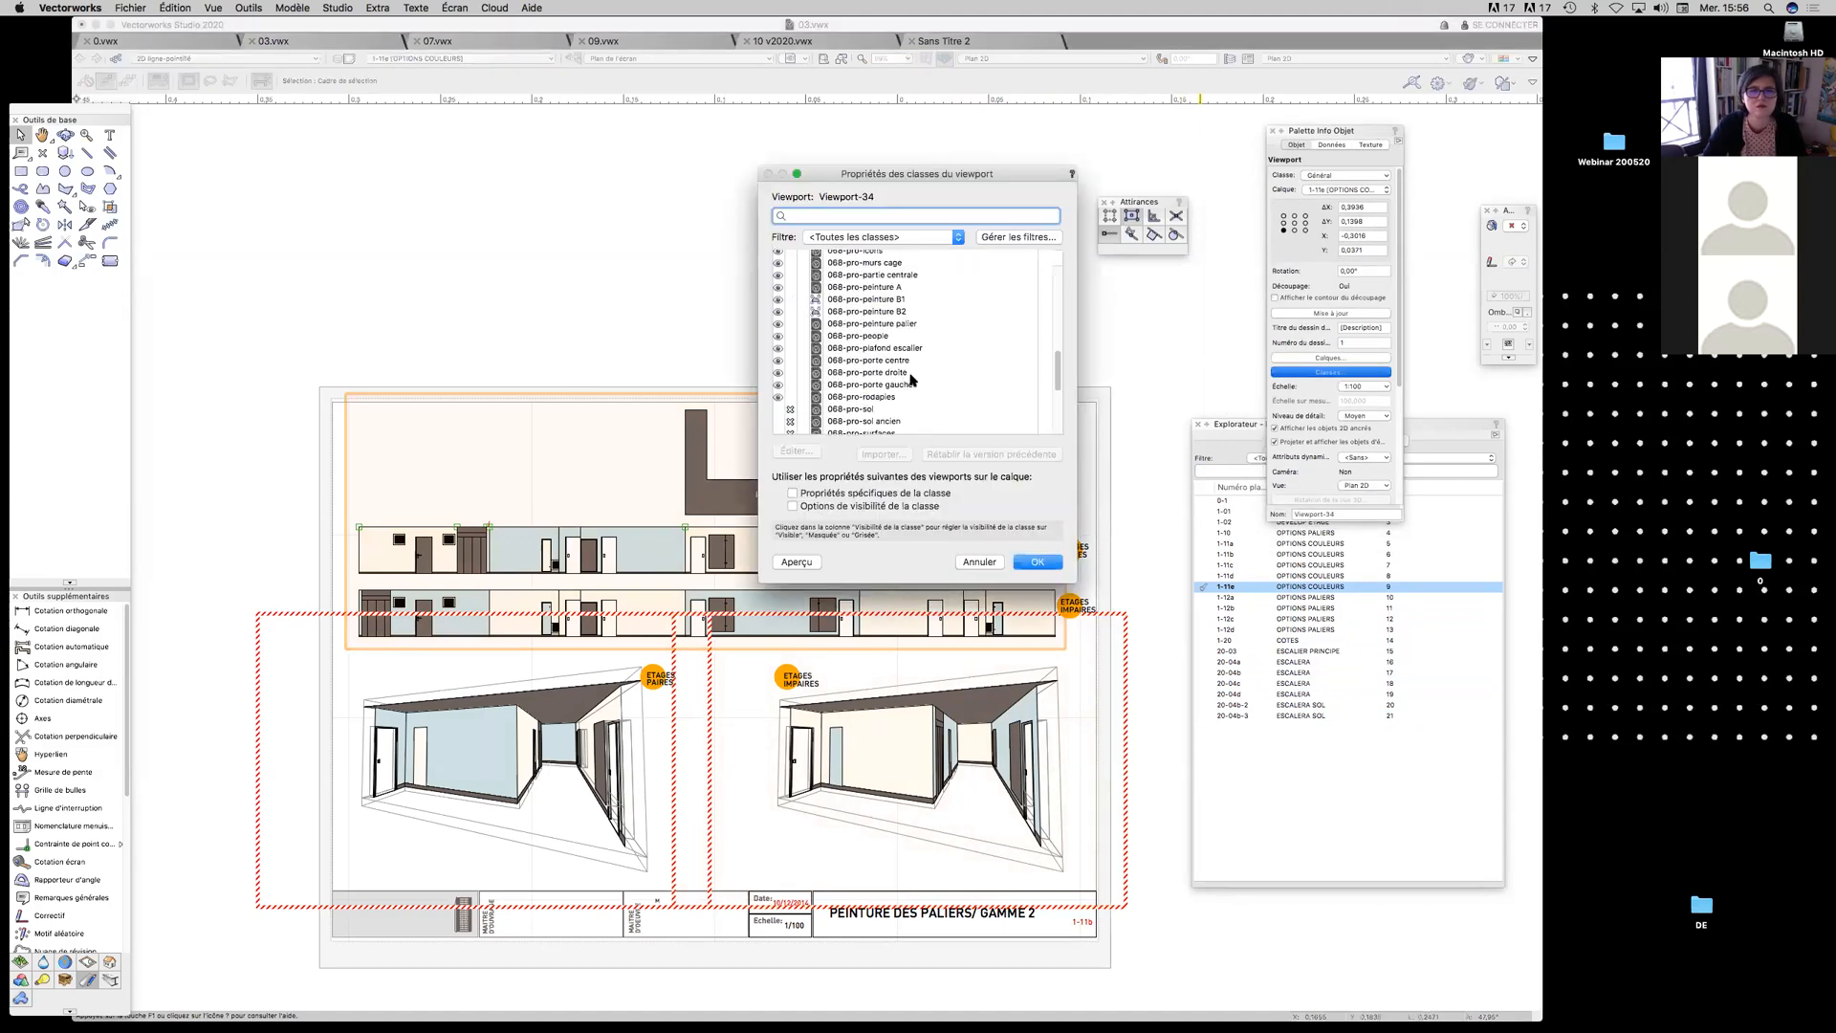
click(889, 307)
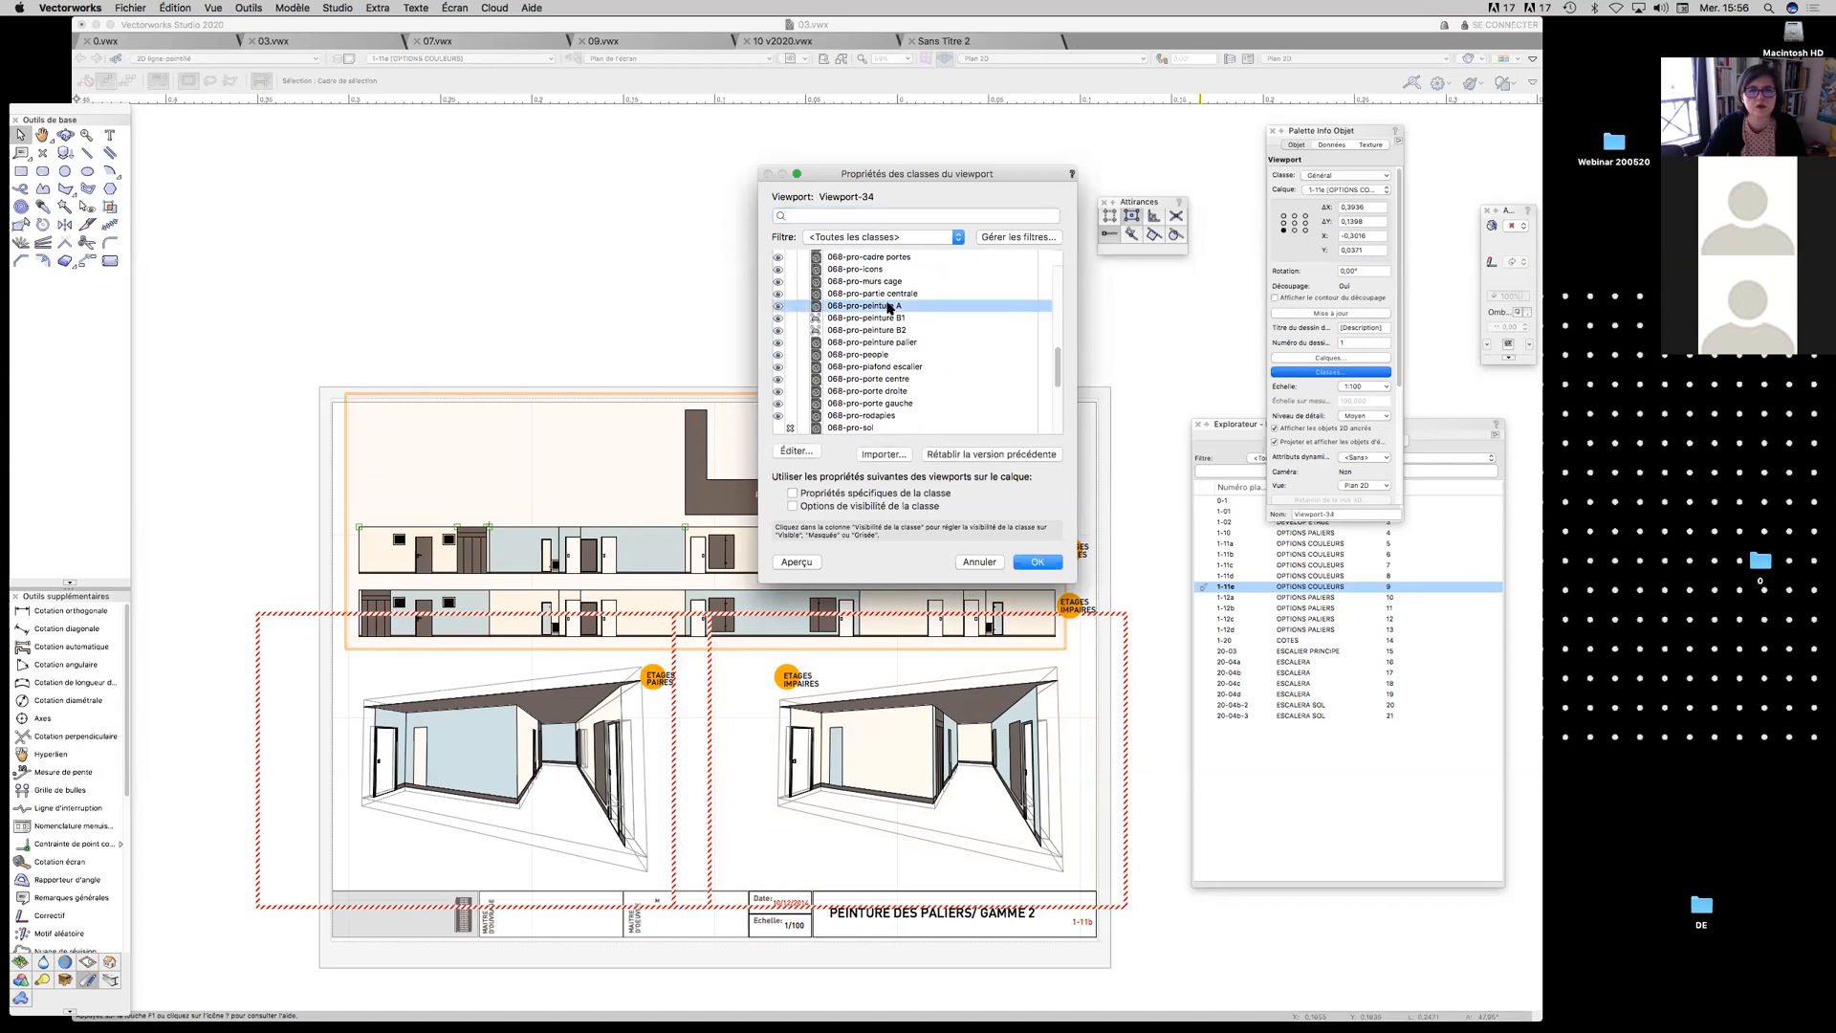
click(795, 452)
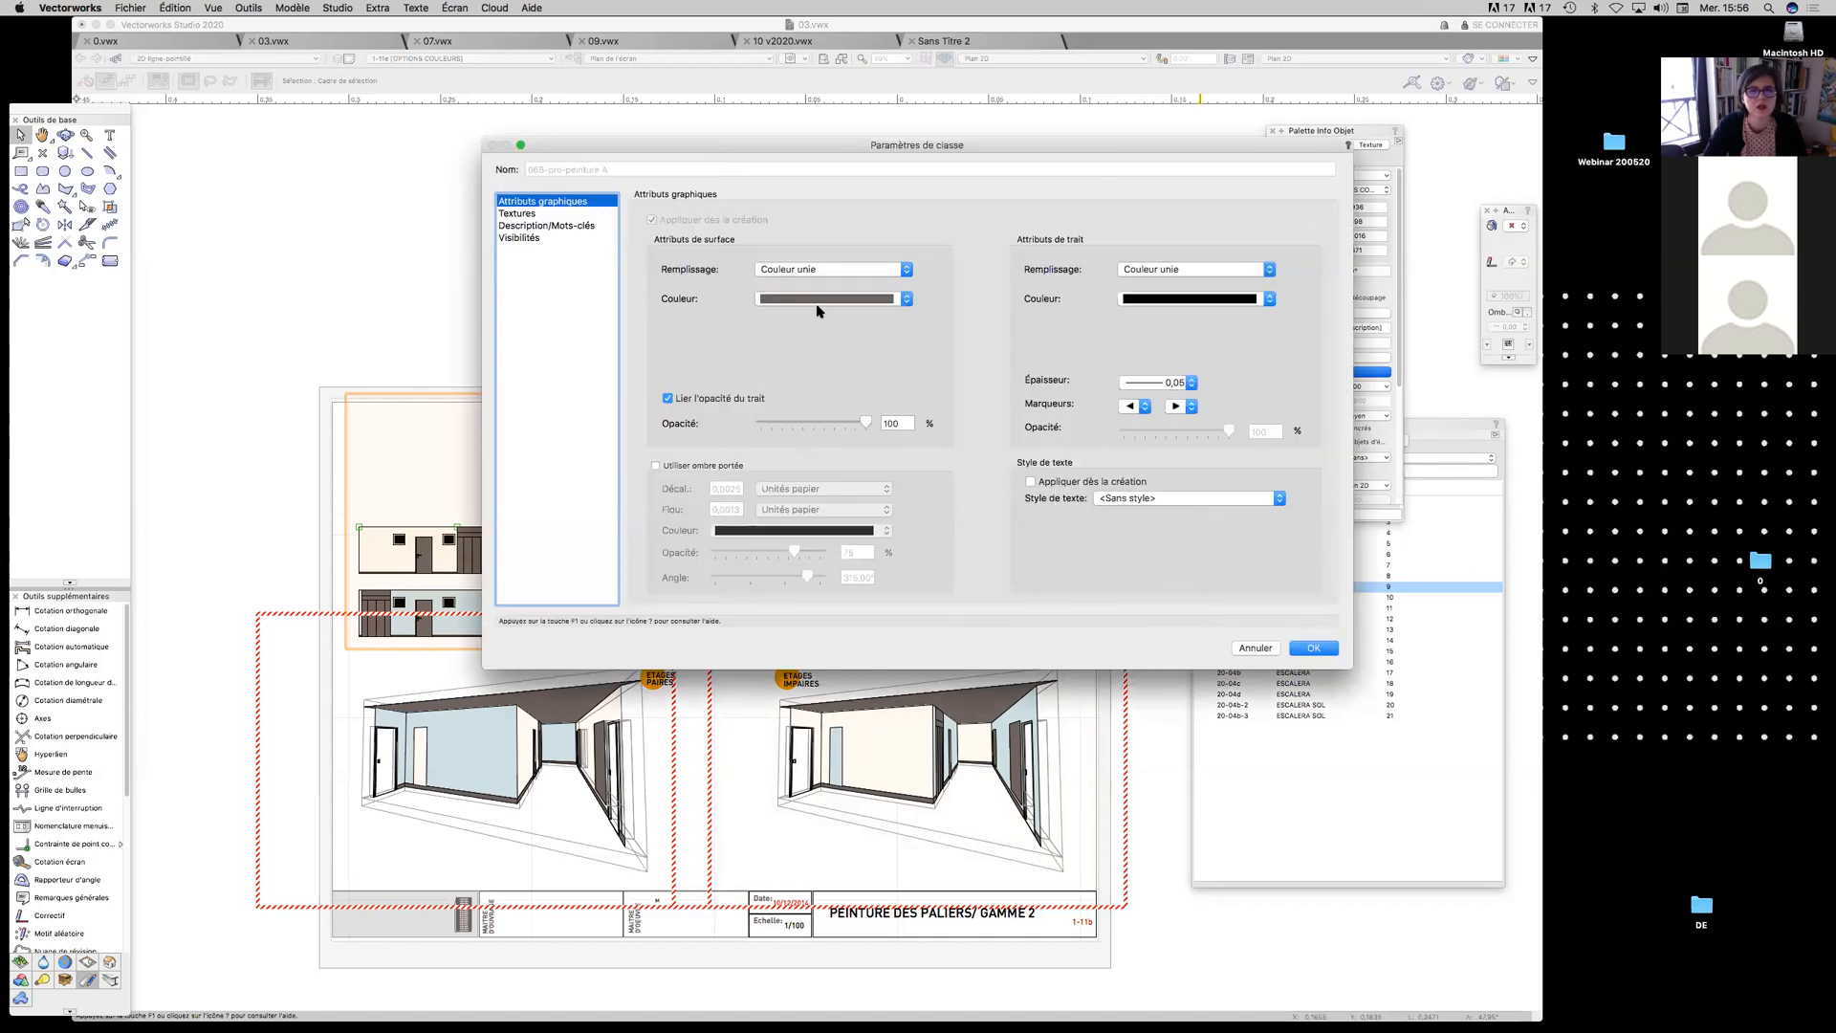
click(821, 300)
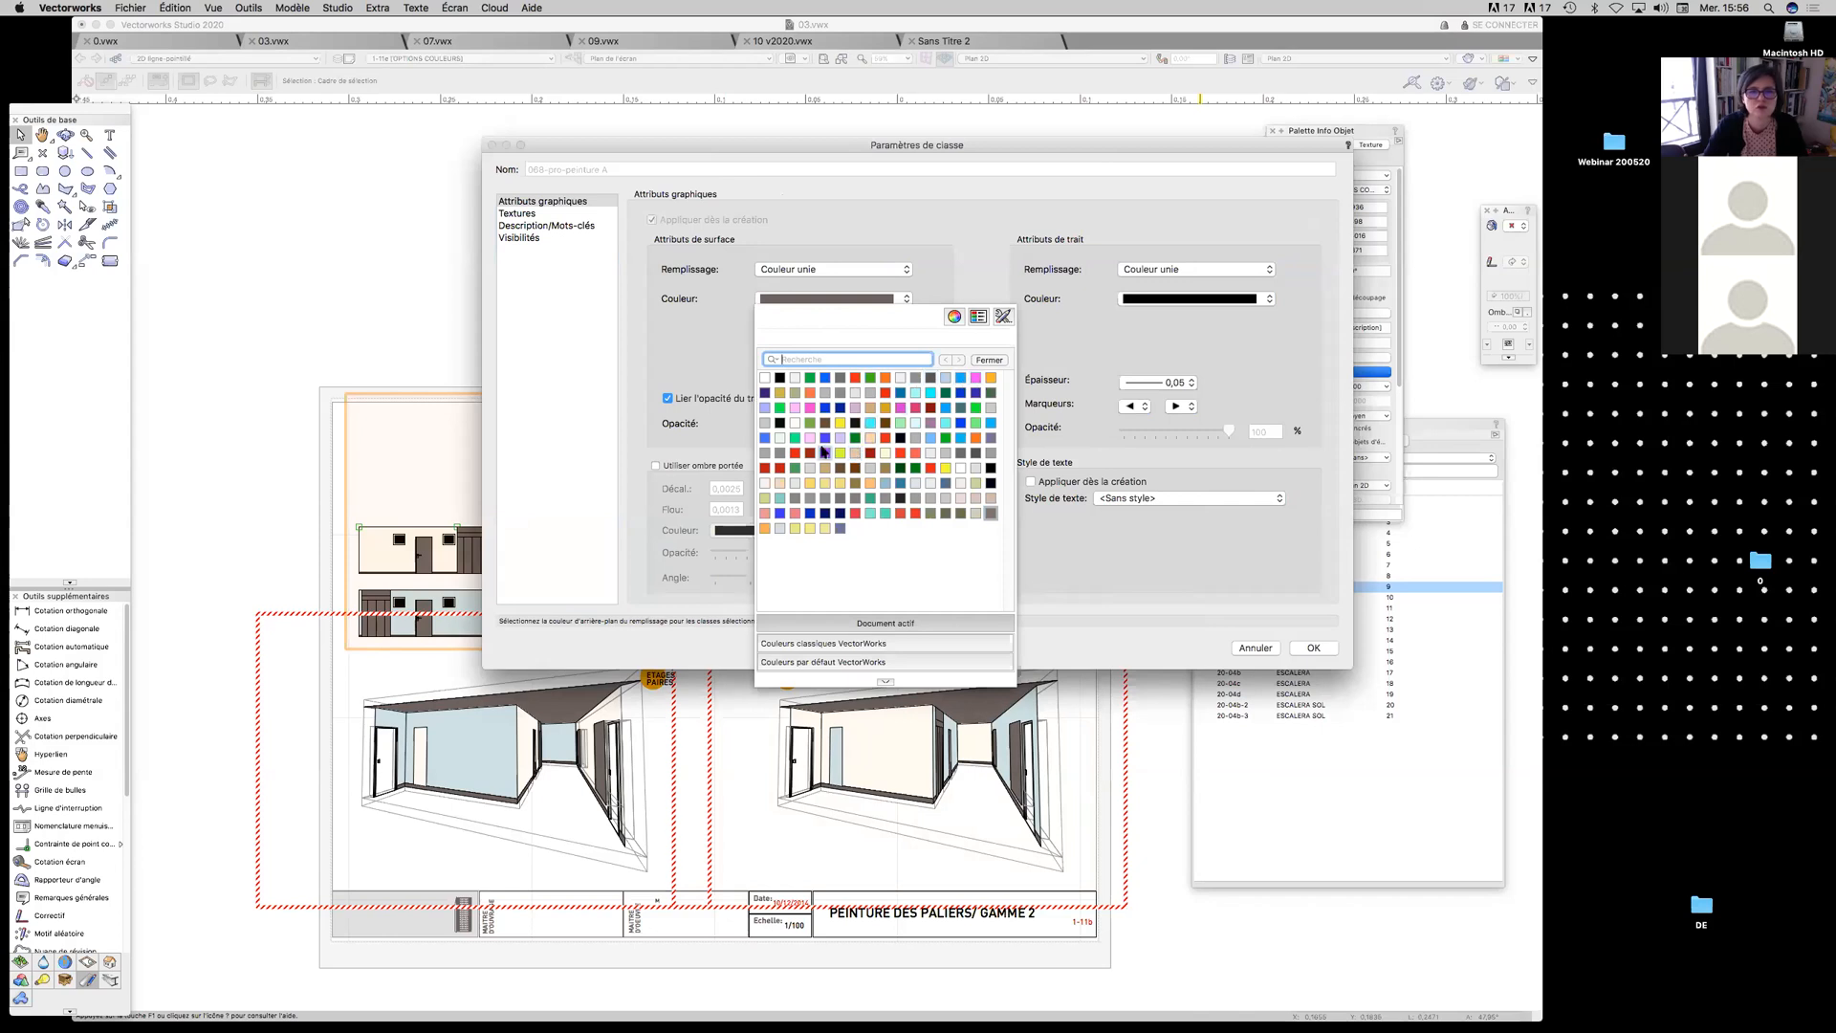
click(795, 422)
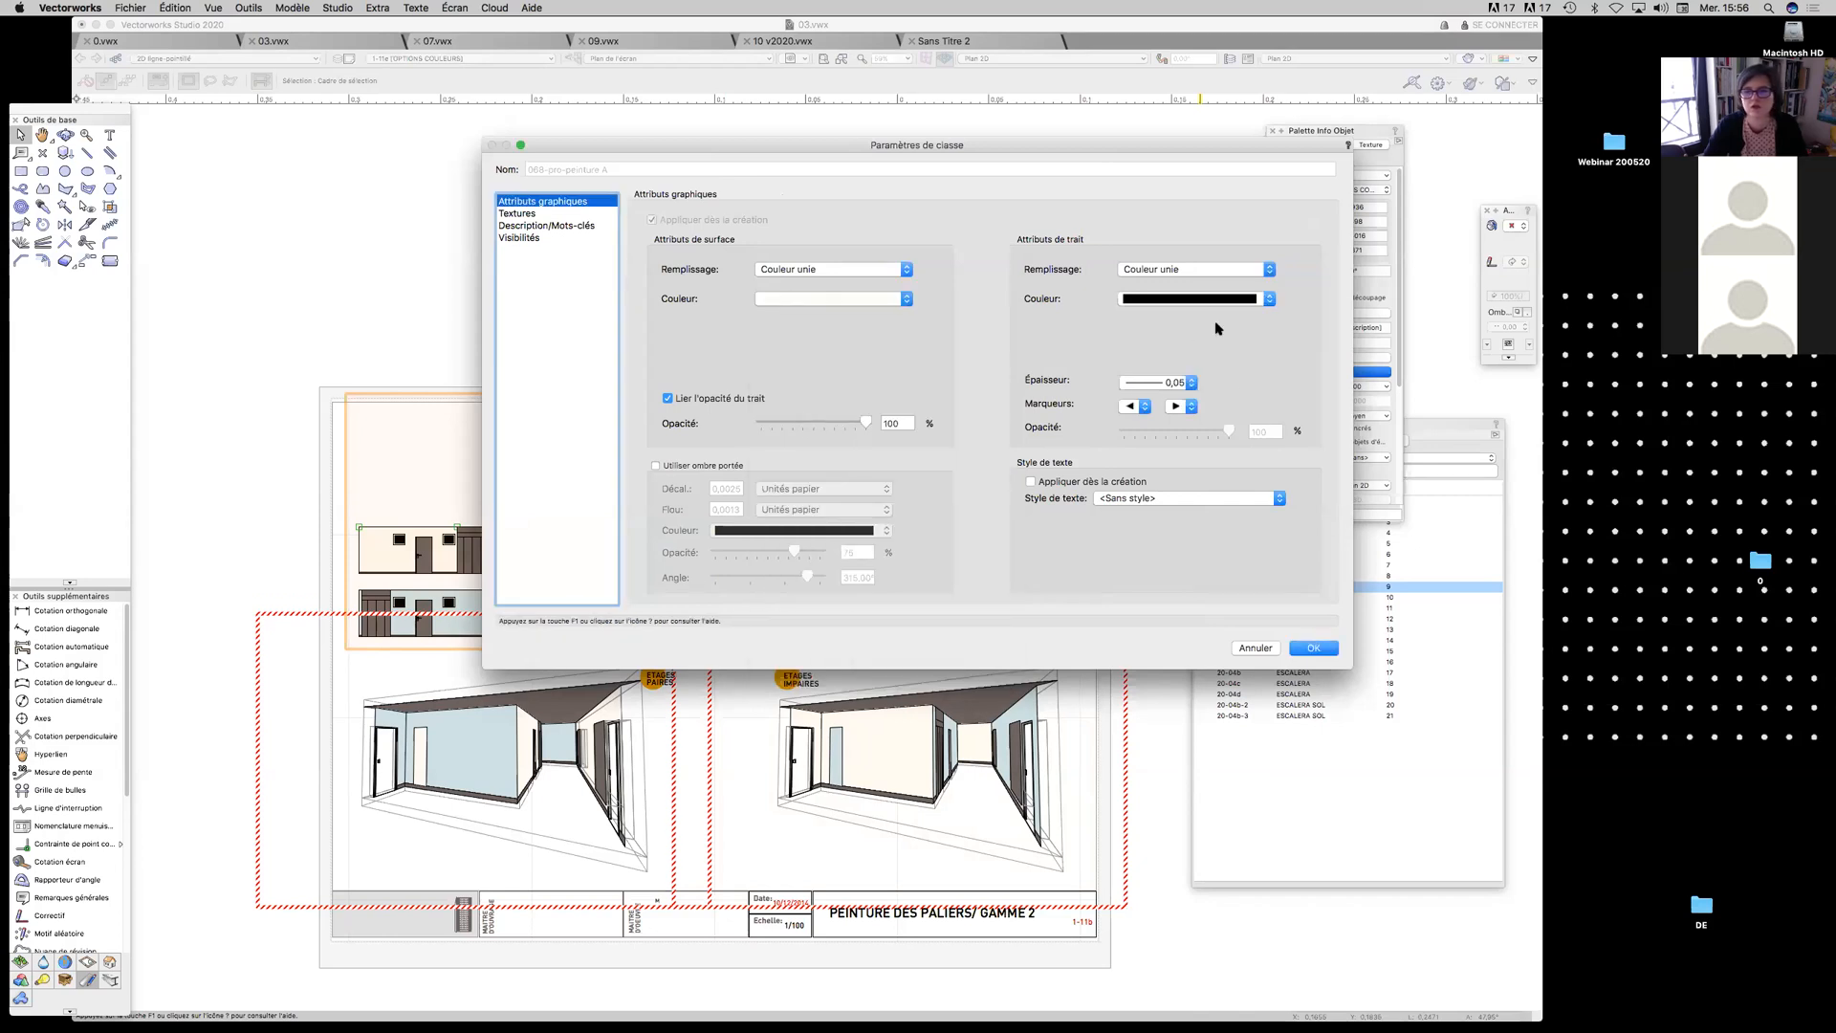
click(1186, 298)
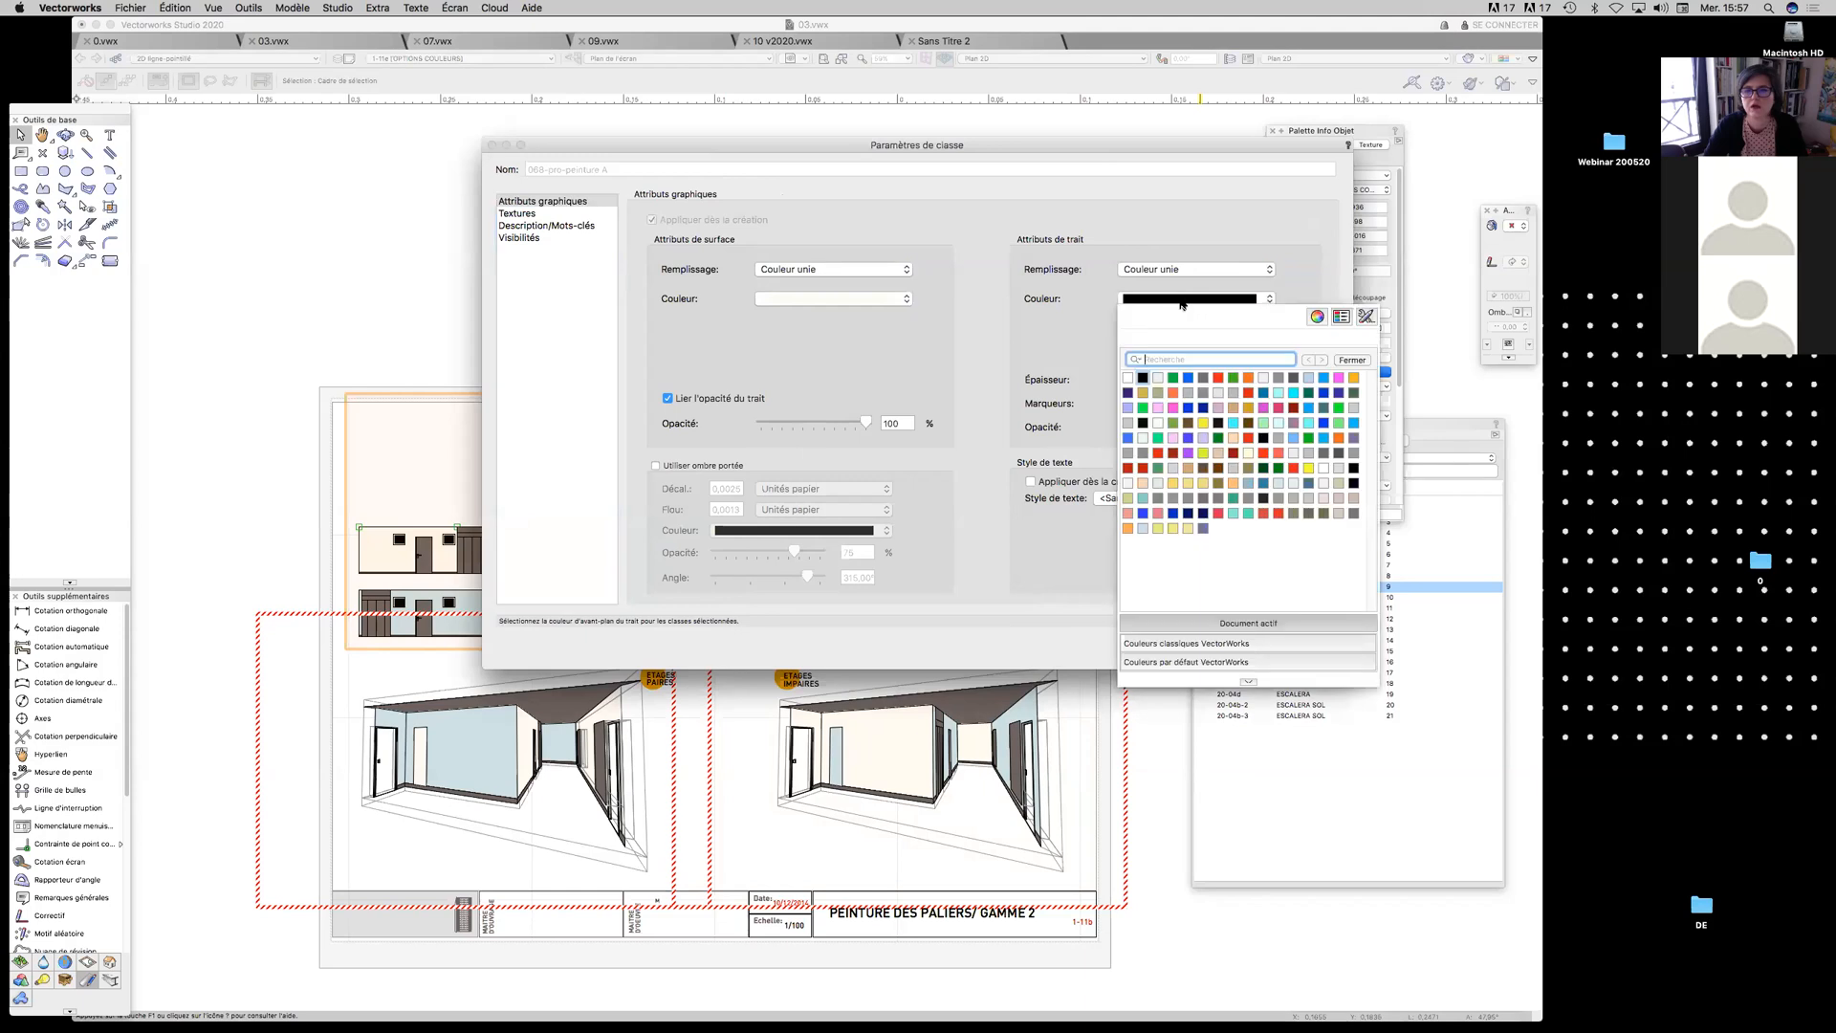
click(1201, 381)
click(1306, 644)
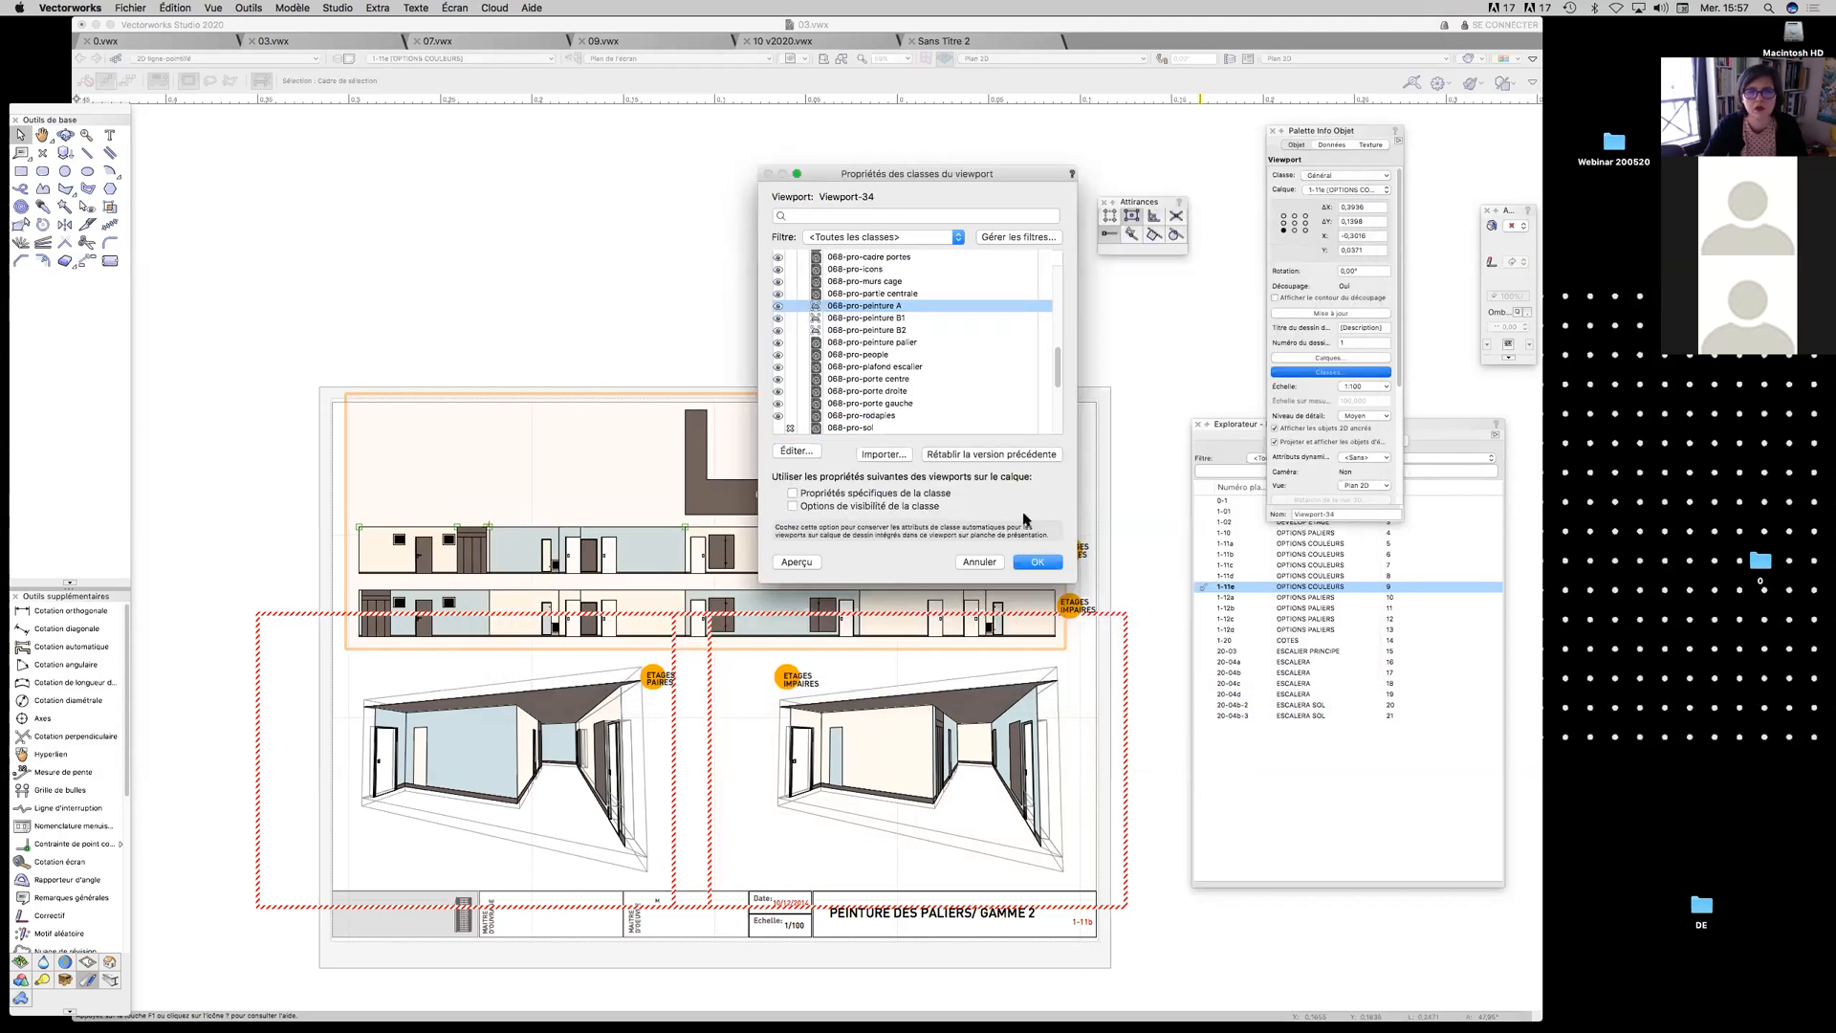
Override the solid fill colour of class 068-pro-peinture B1 in the same viewport with another colour from the document palette
click(890, 321)
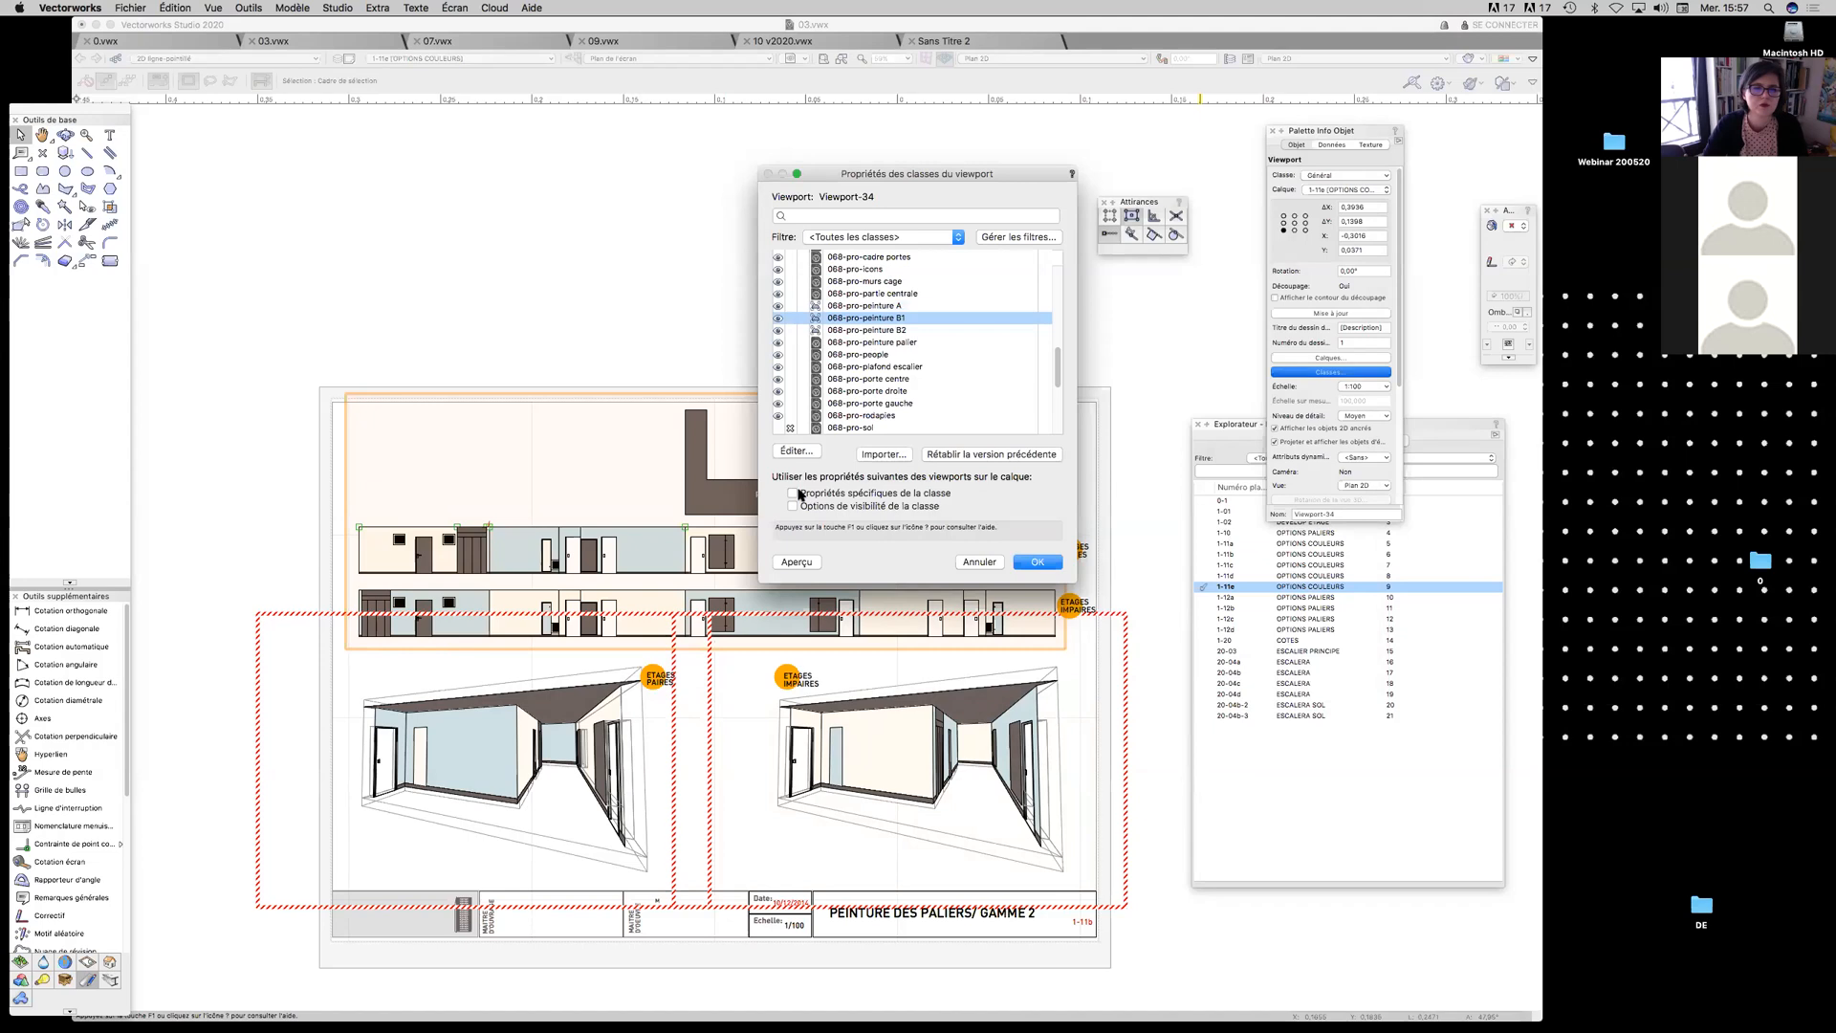
click(797, 453)
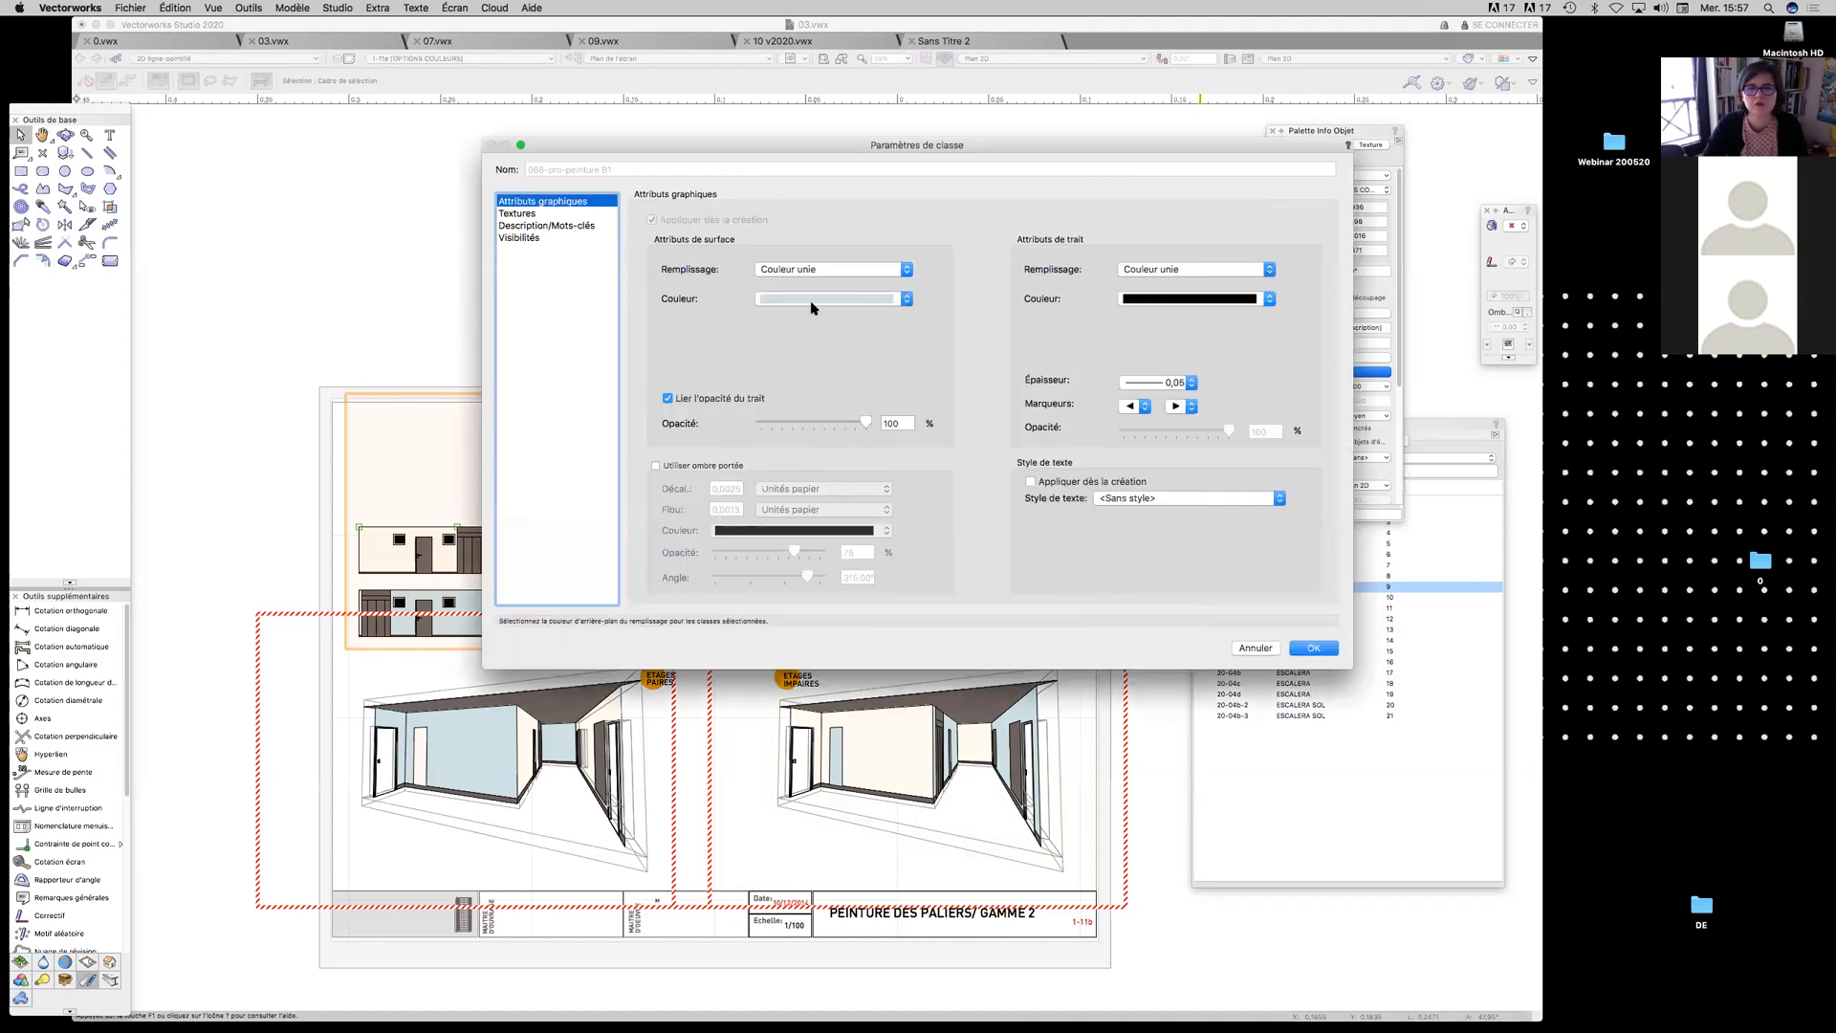
click(813, 302)
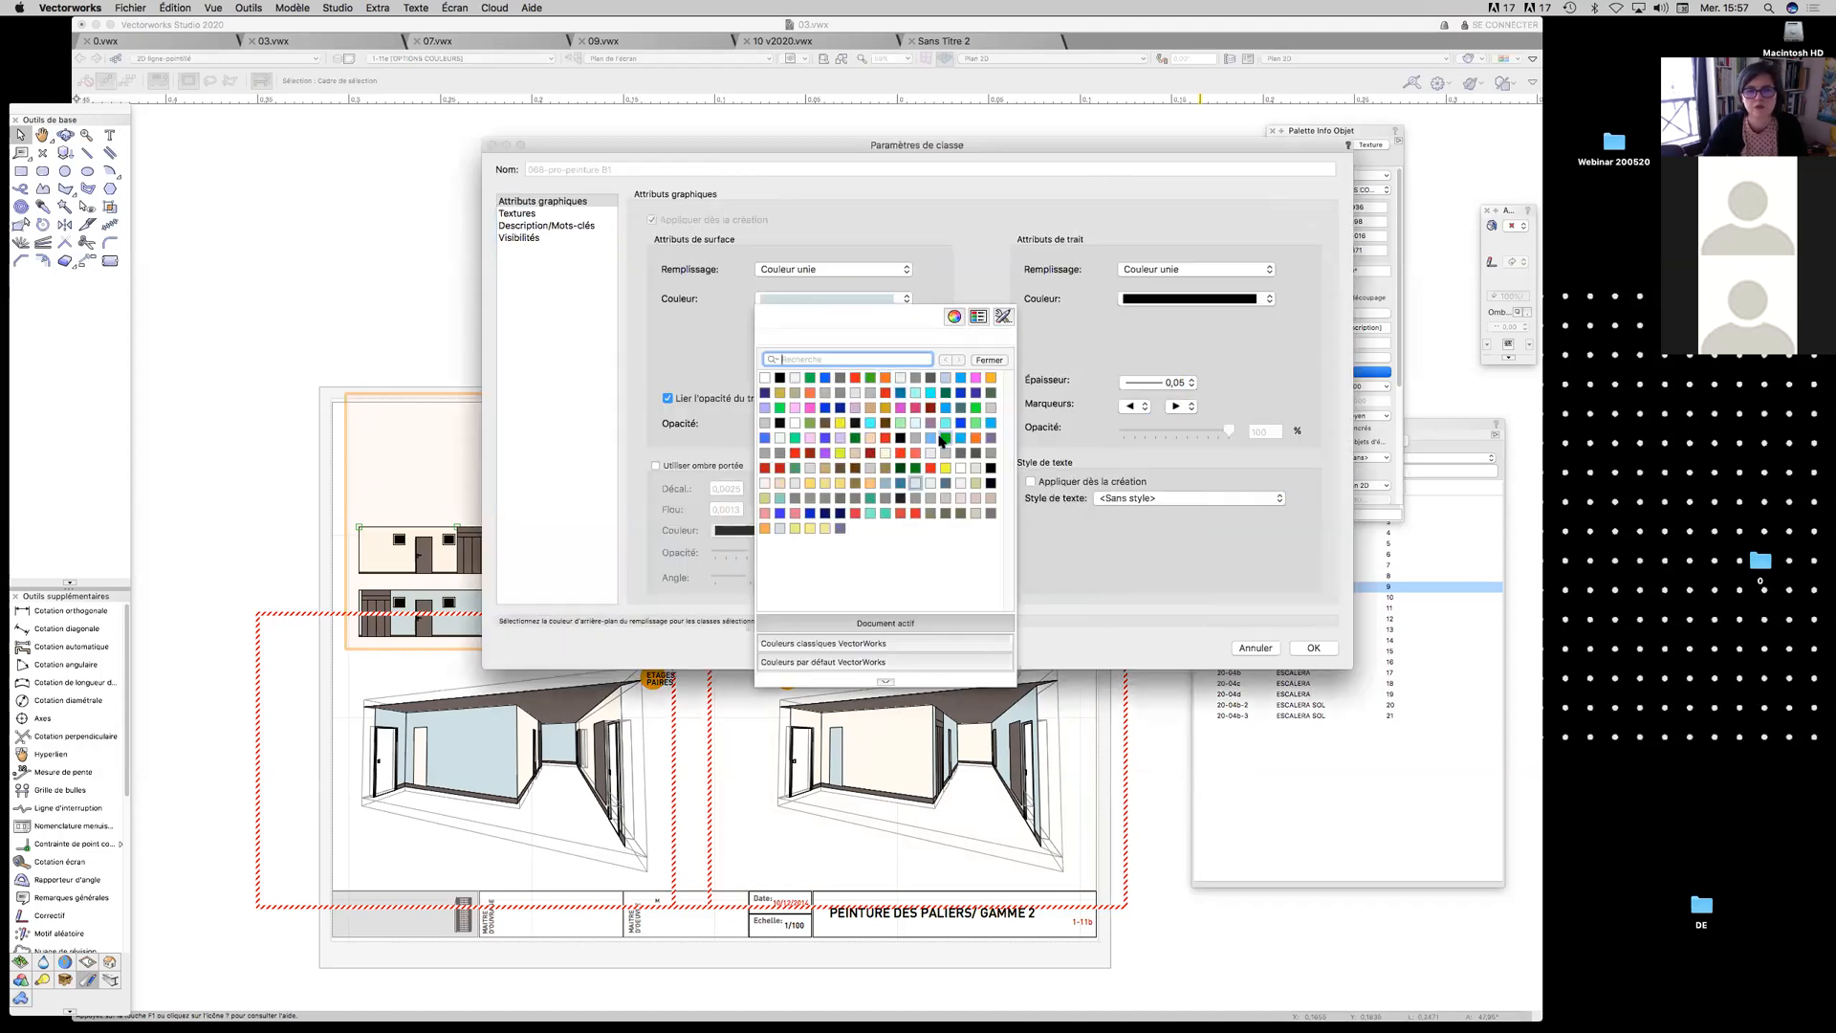
click(973, 484)
click(1314, 648)
Override the solid fill of class 068-pro-peinture B2 with pink and apply the class overrides to the elevation viewport of sheet 1-11e
click(903, 330)
click(797, 450)
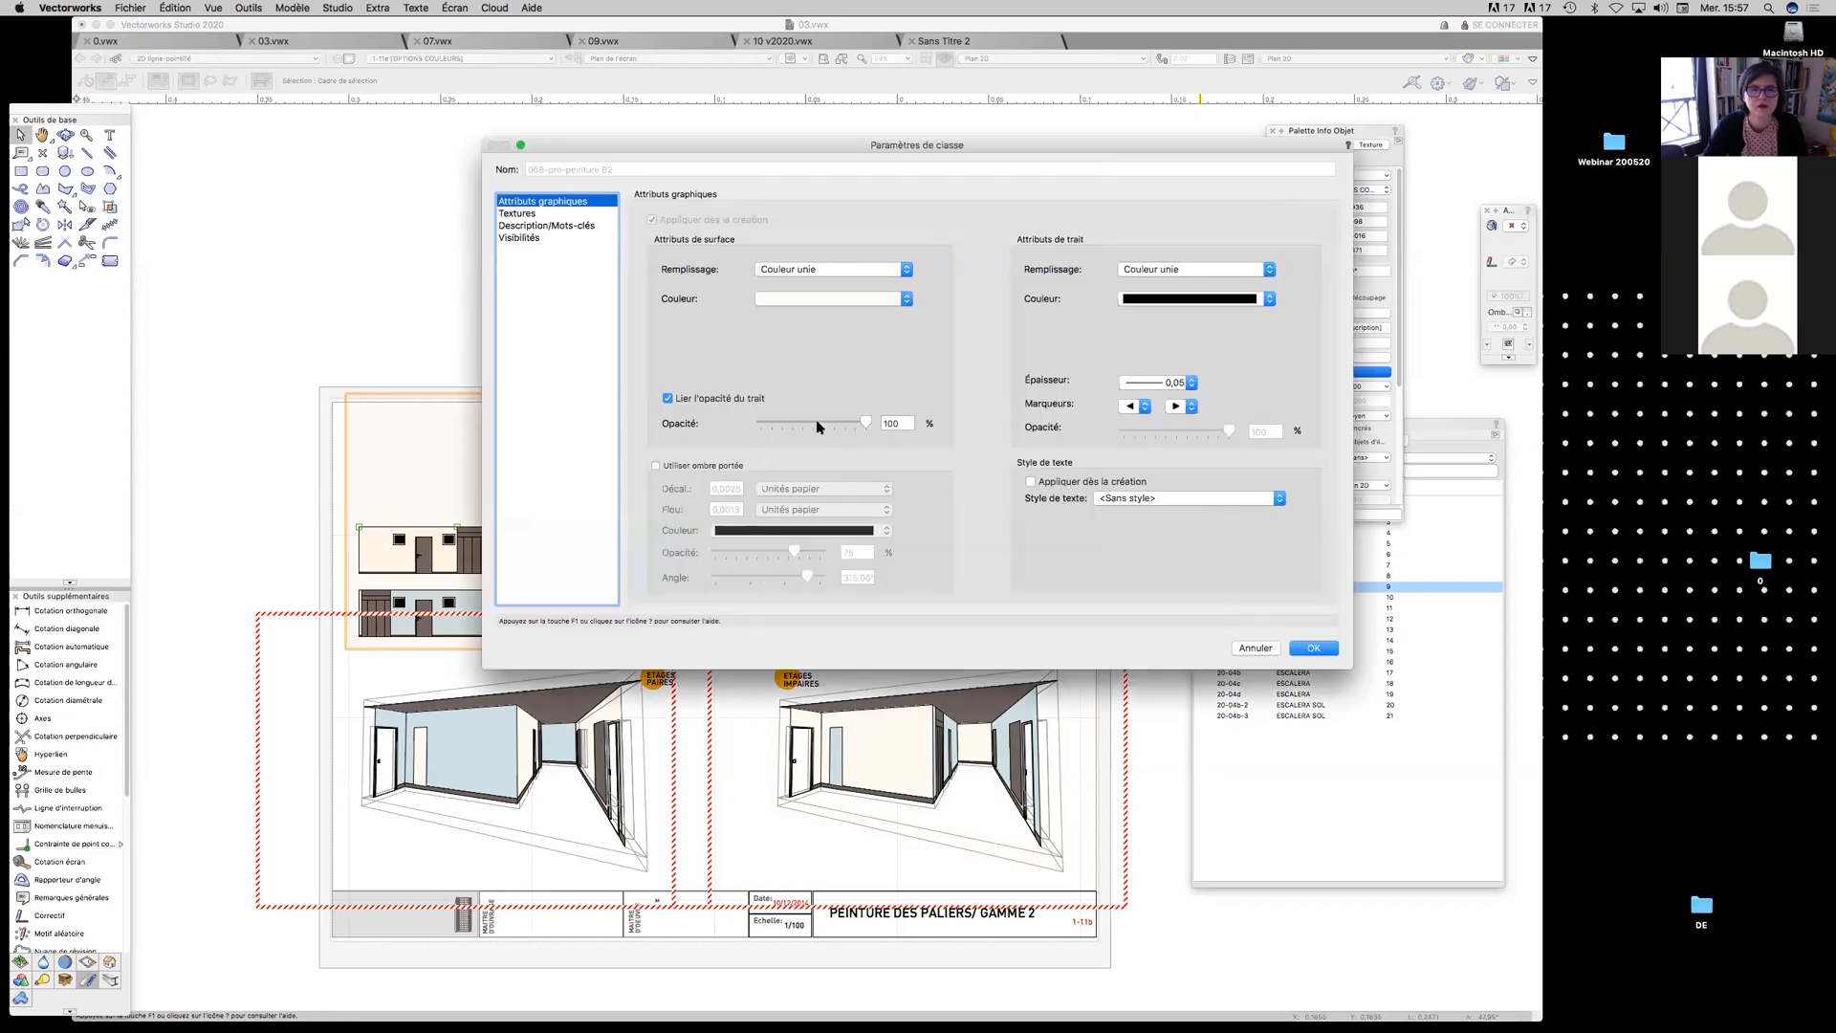
click(830, 301)
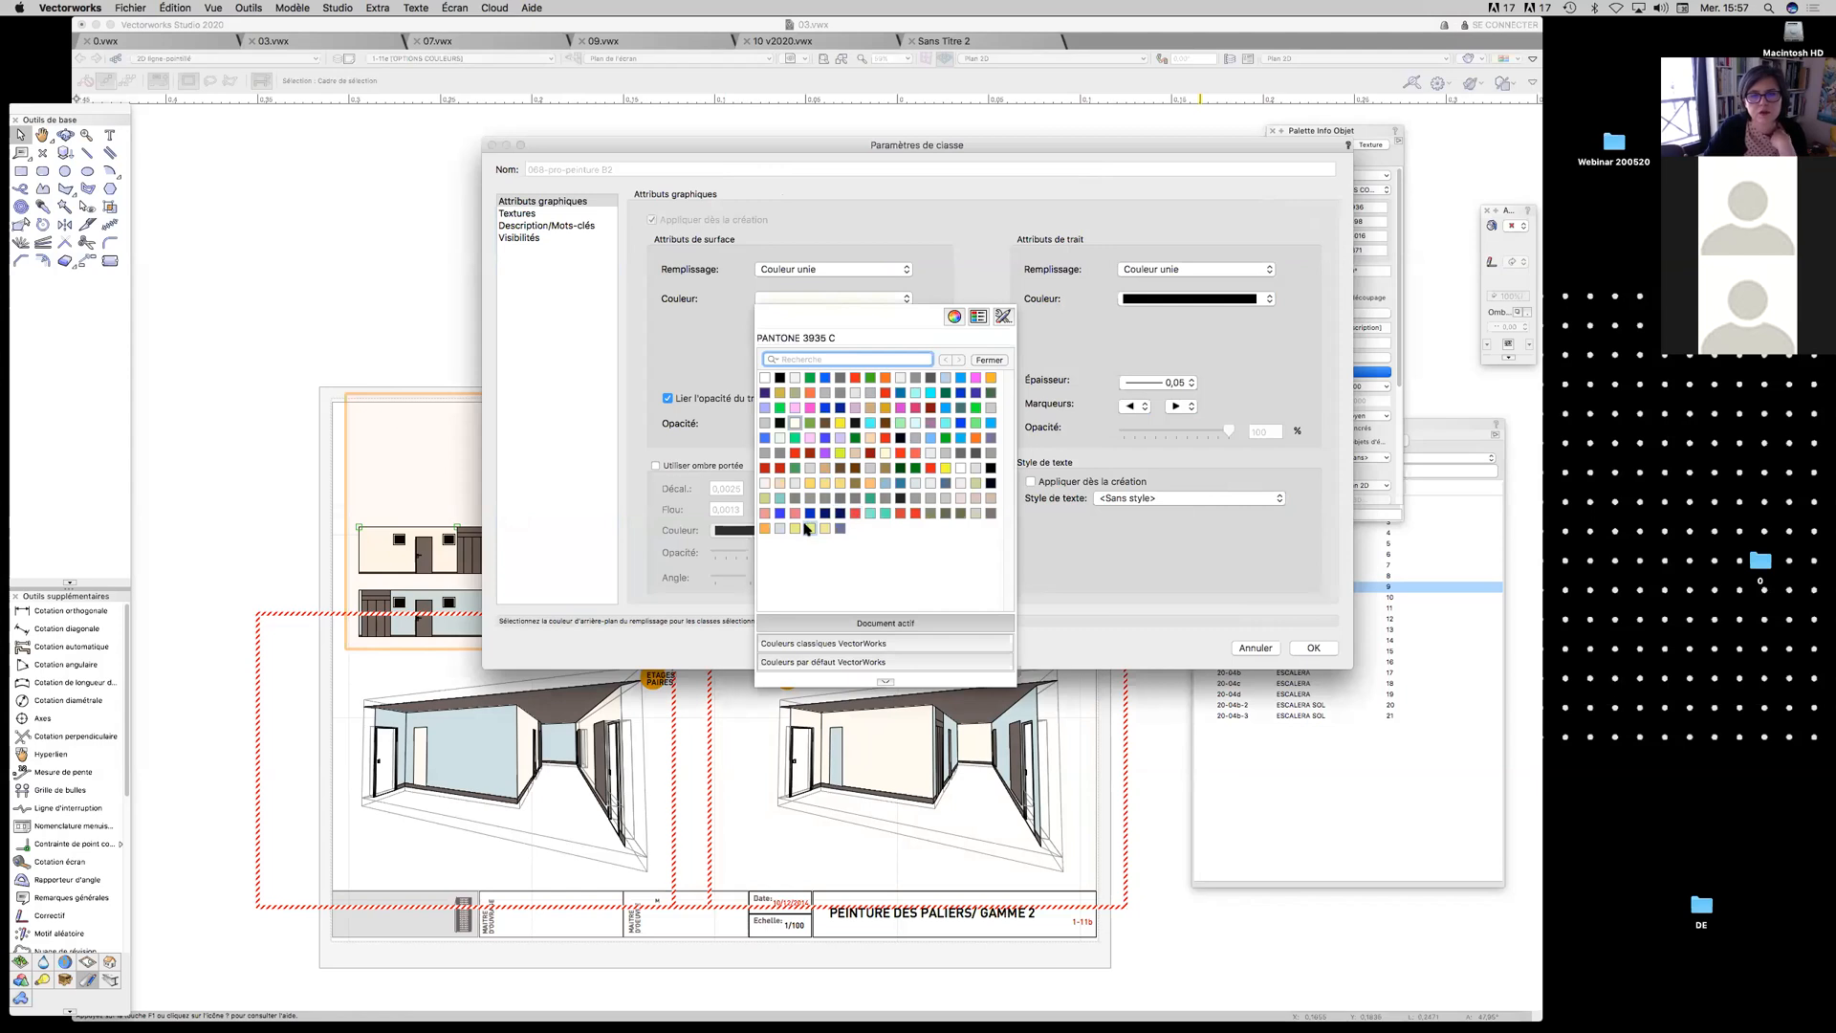
click(796, 410)
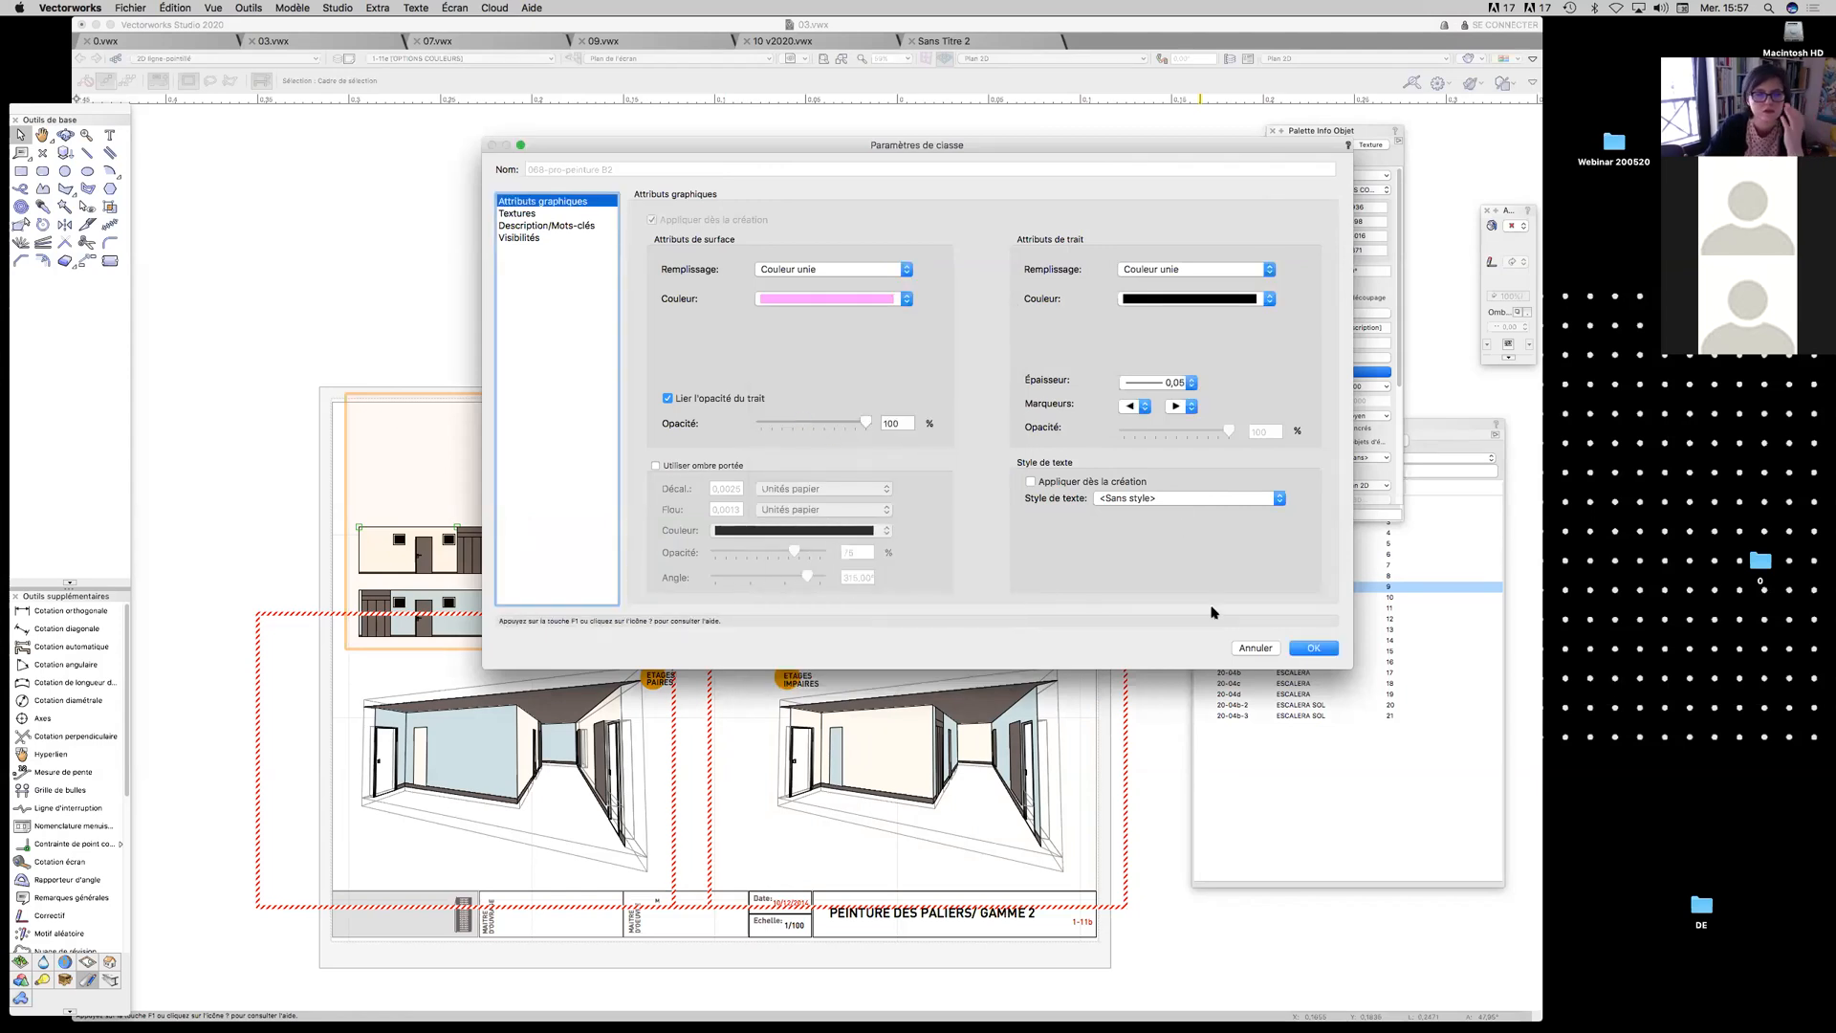
click(1313, 647)
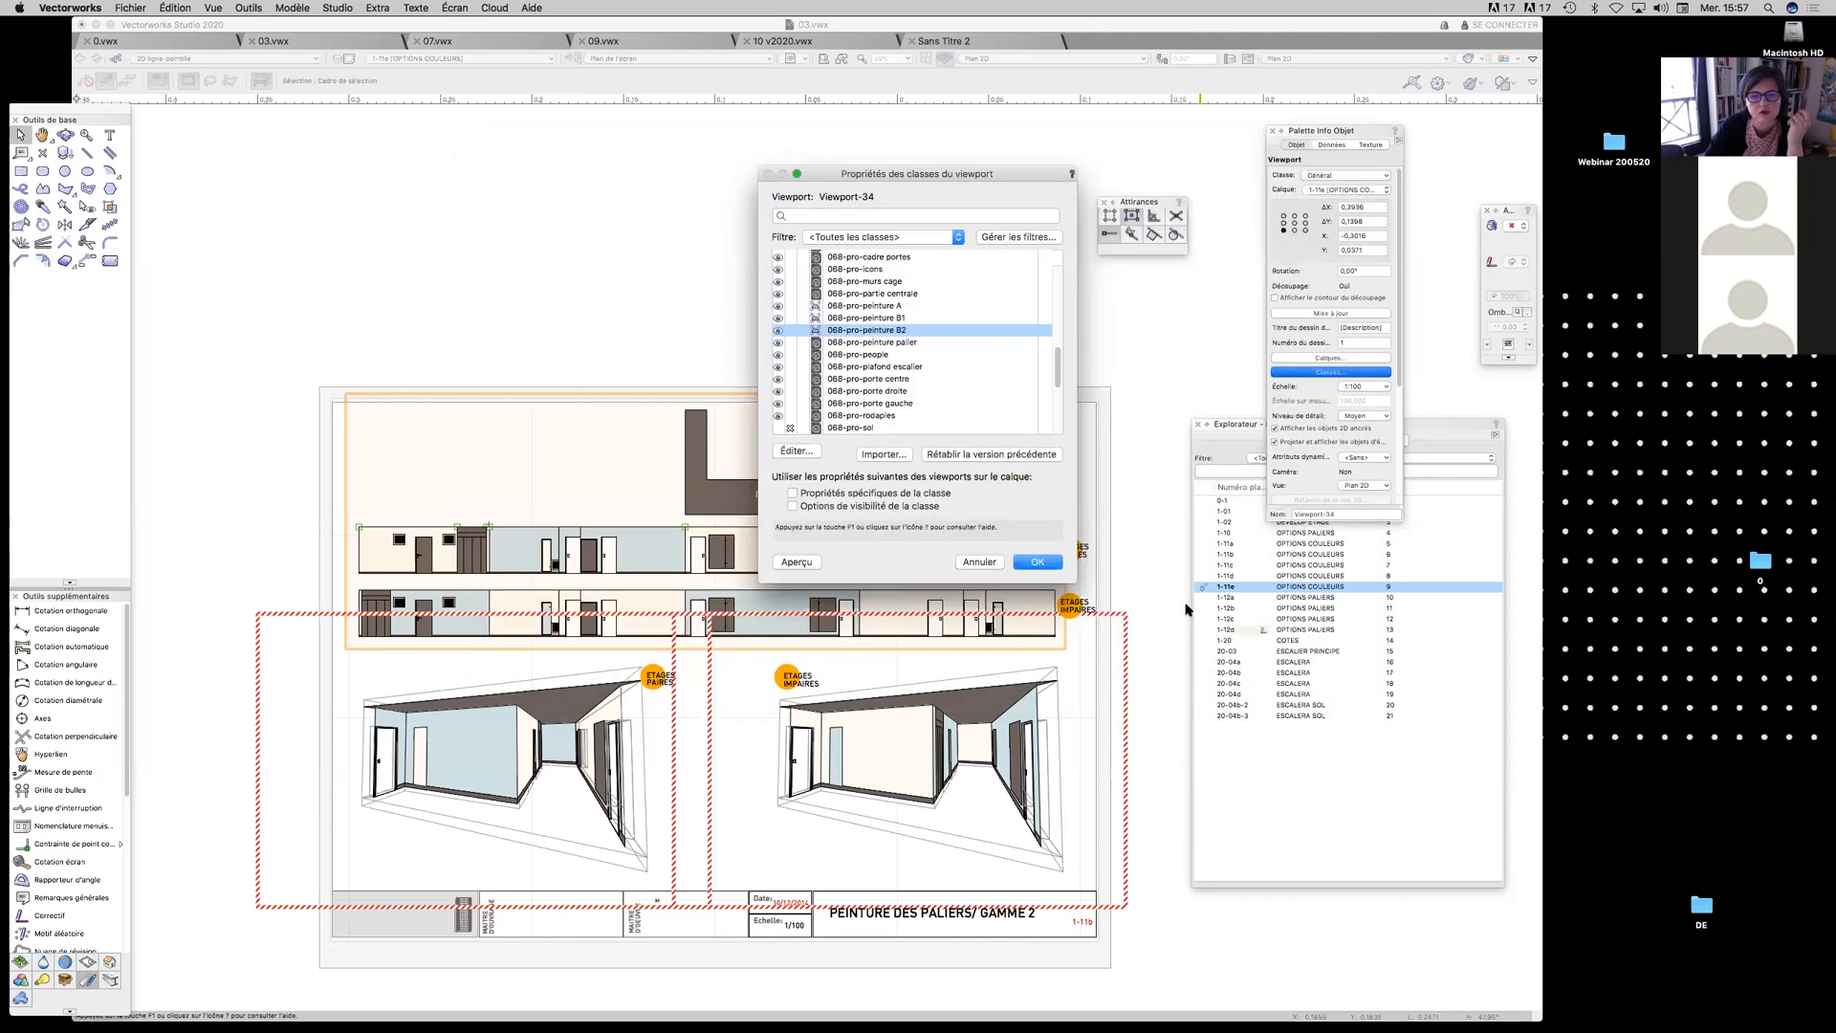
click(1039, 562)
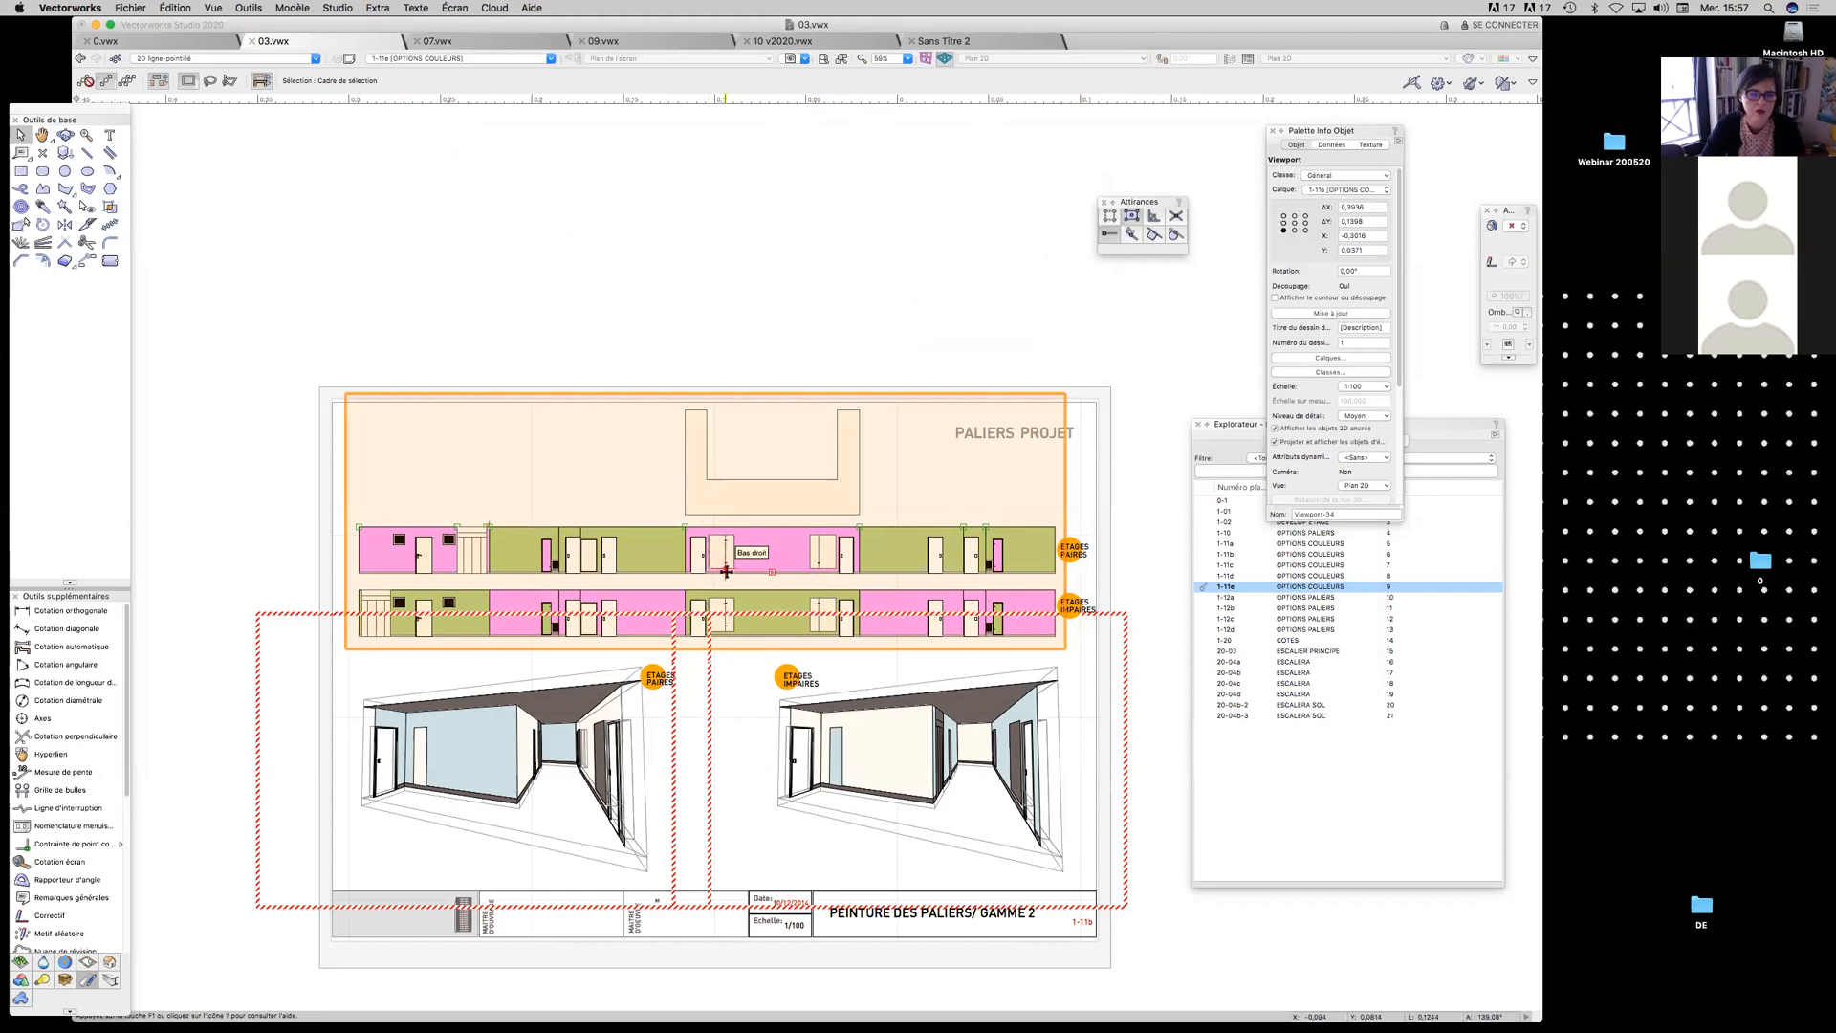
Switch to the file 07.vwx and decline saving a backup copy of the document
scroll(726, 571, down, 3)
scroll(726, 572, left, 3)
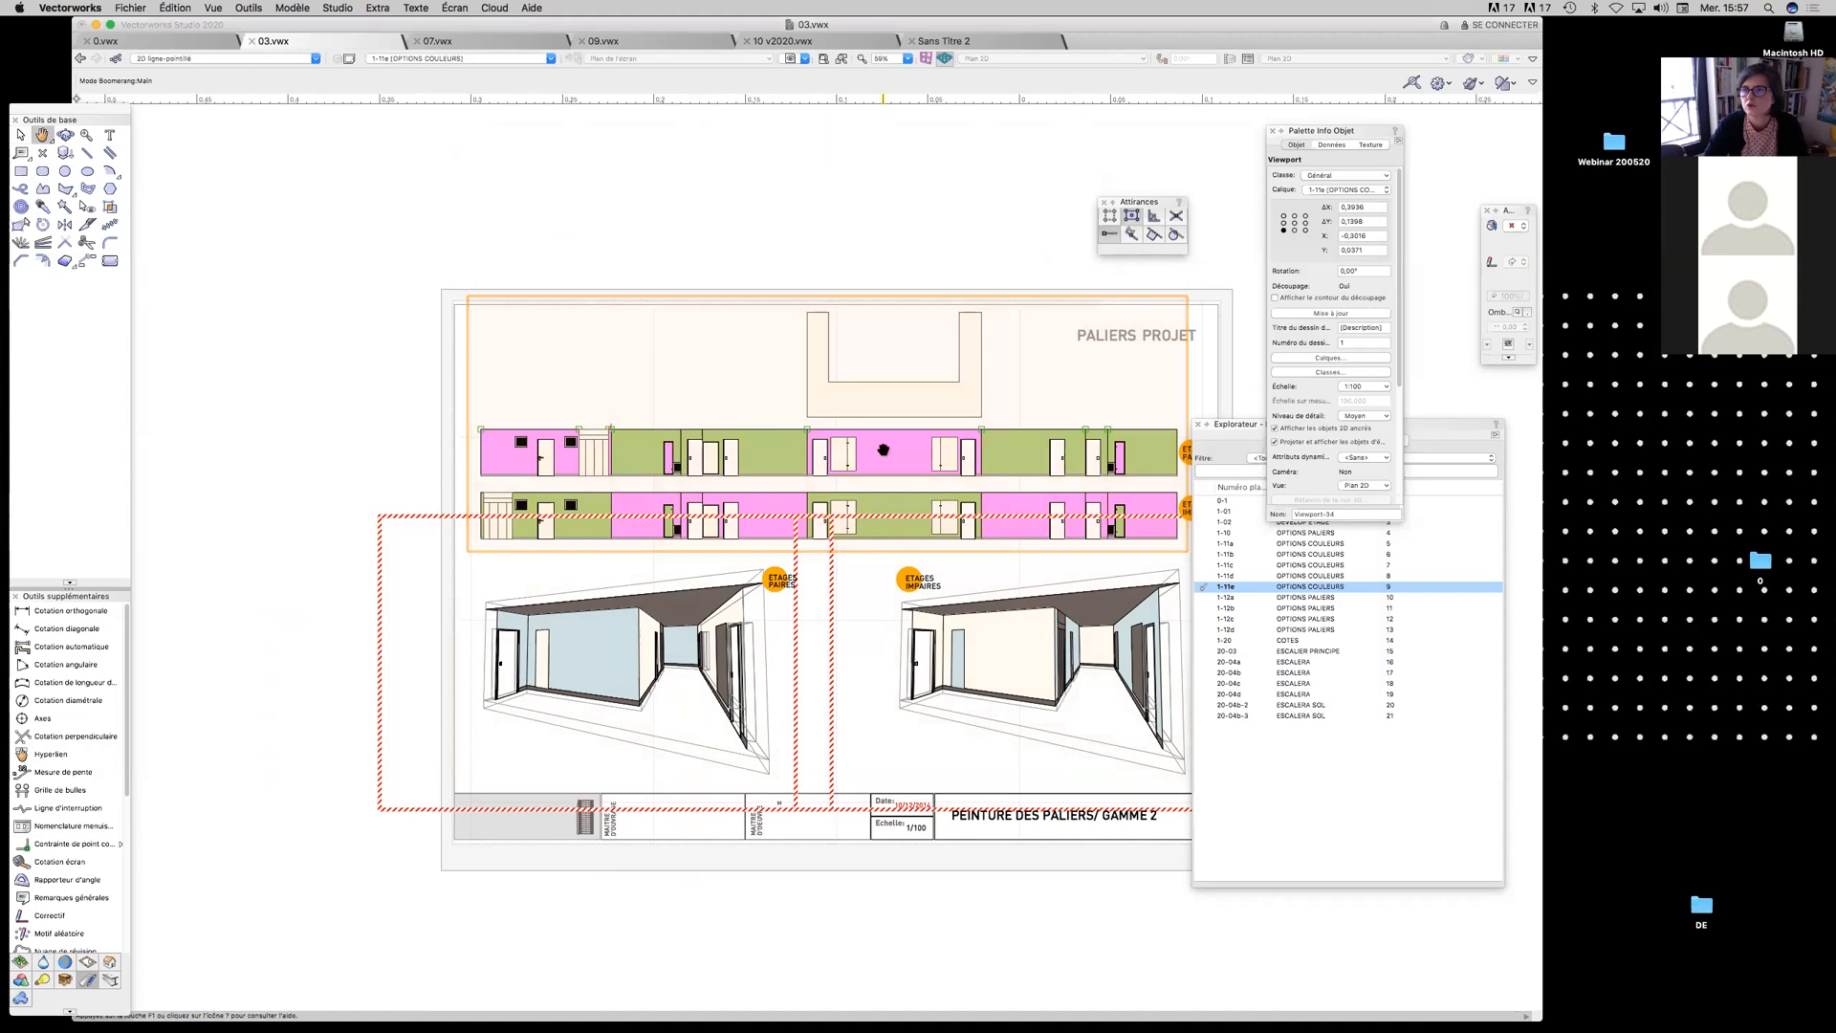
scroll(757, 455, right, 5)
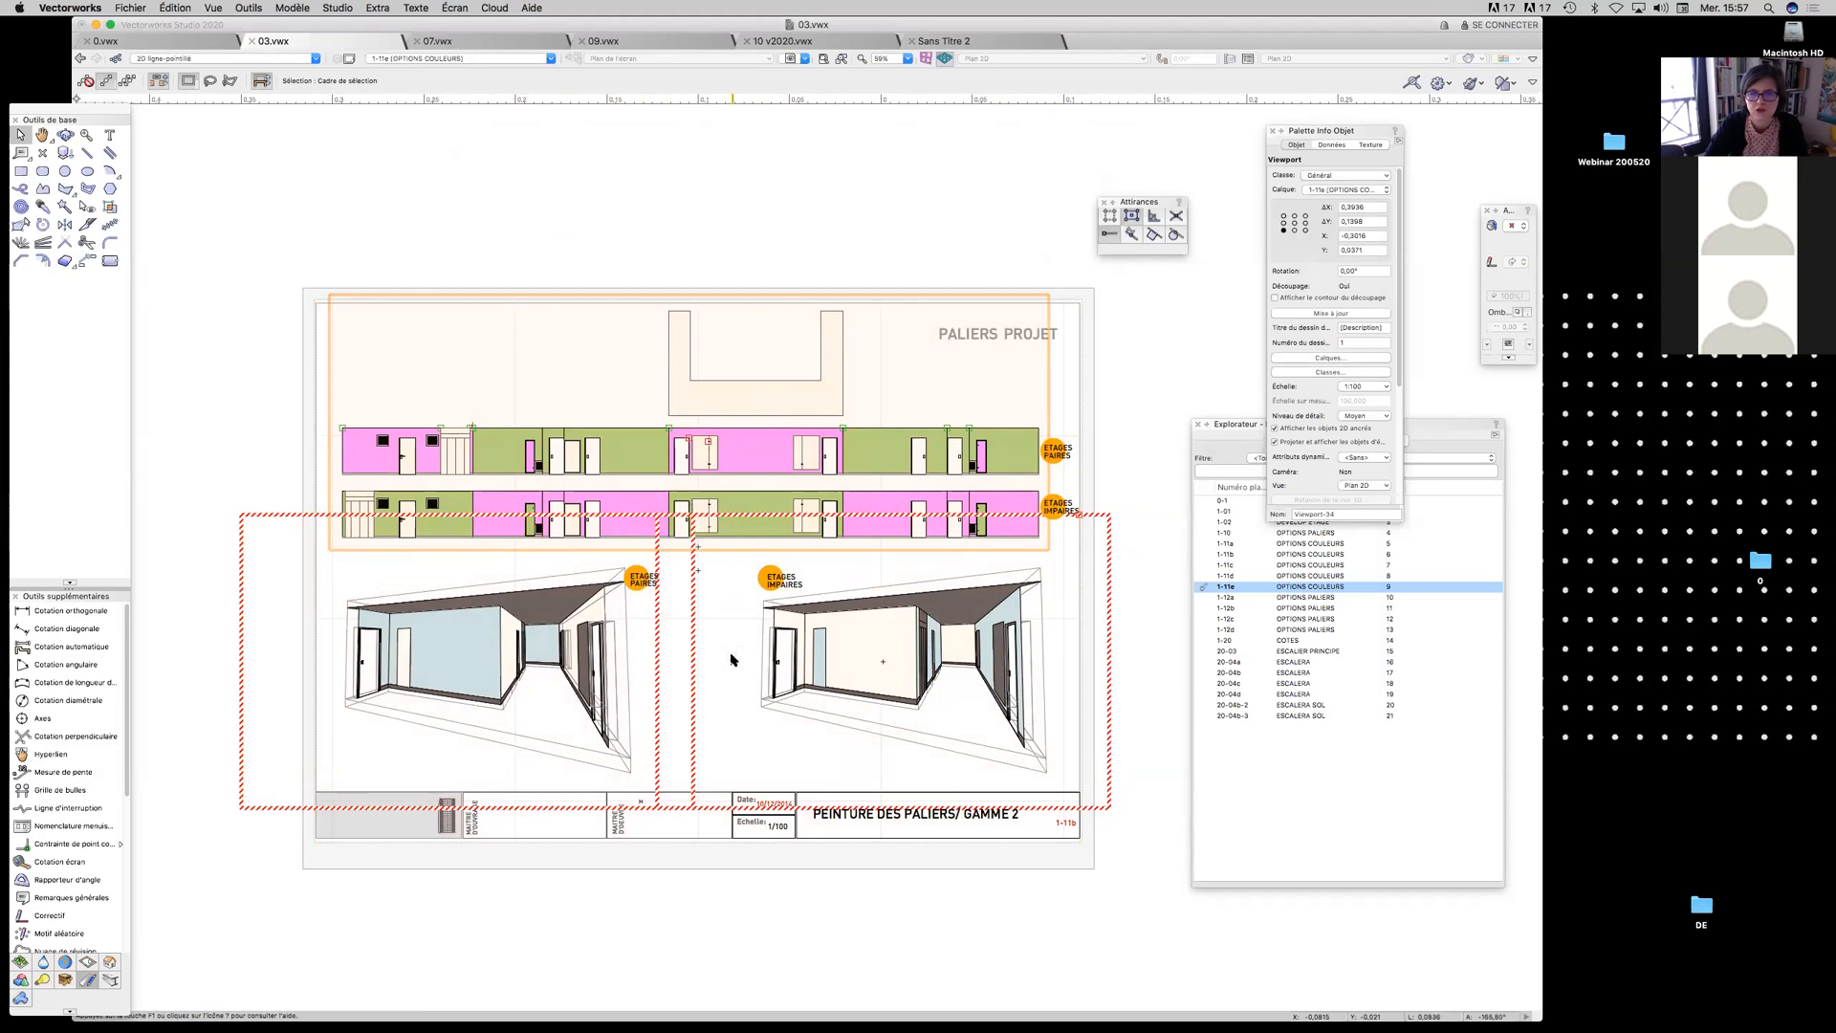
click(465, 41)
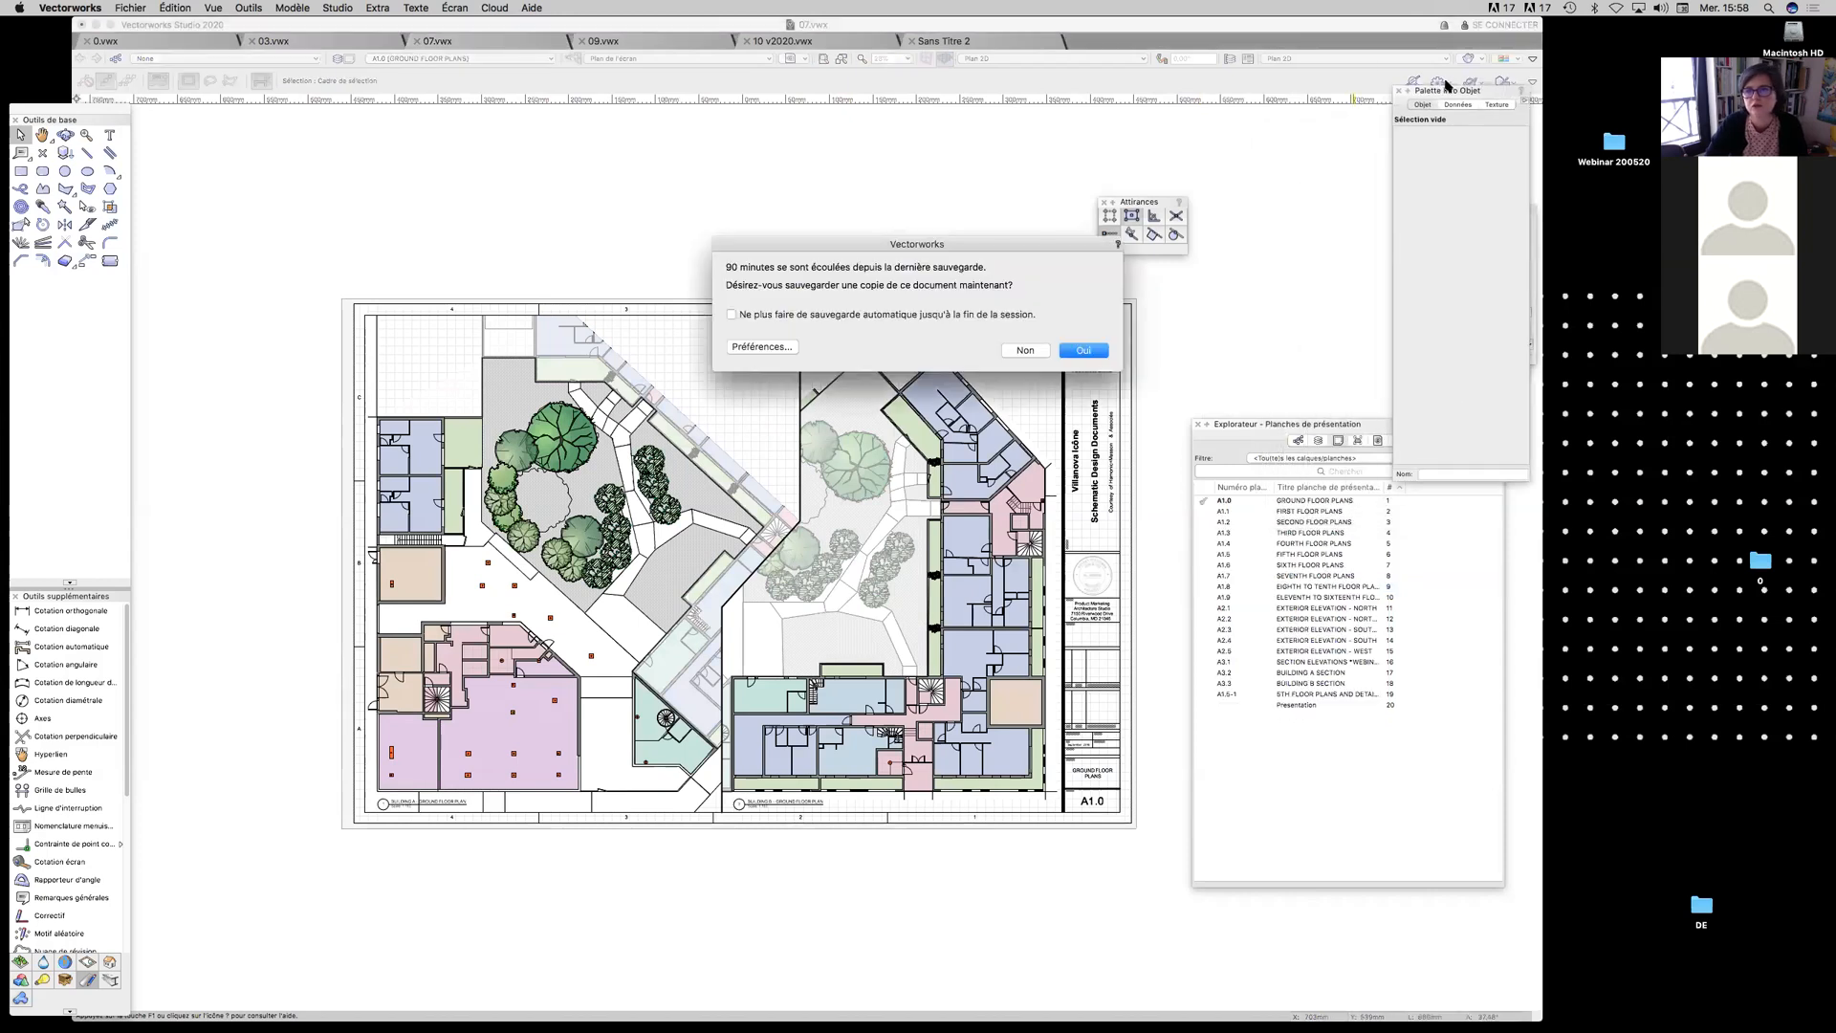
click(1025, 350)
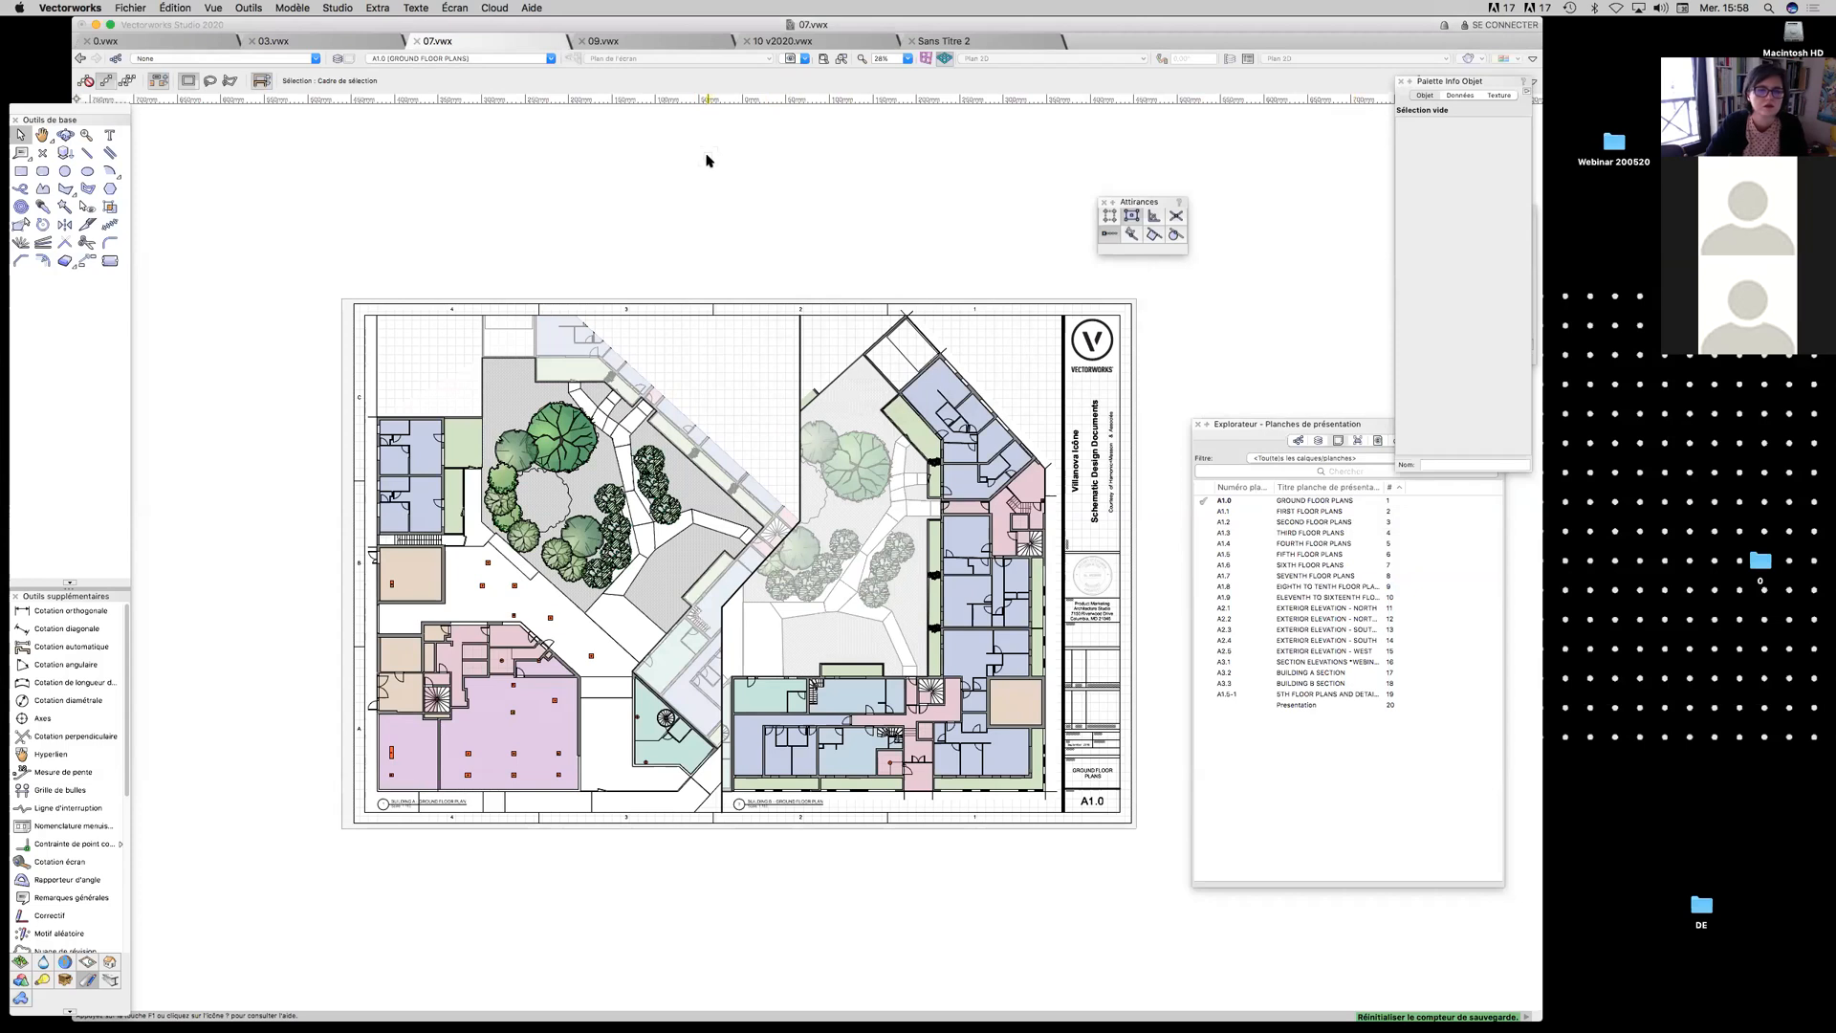
Display the saved view 01-3D Spaces of the building model
middle_drag(713, 421, 668, 440)
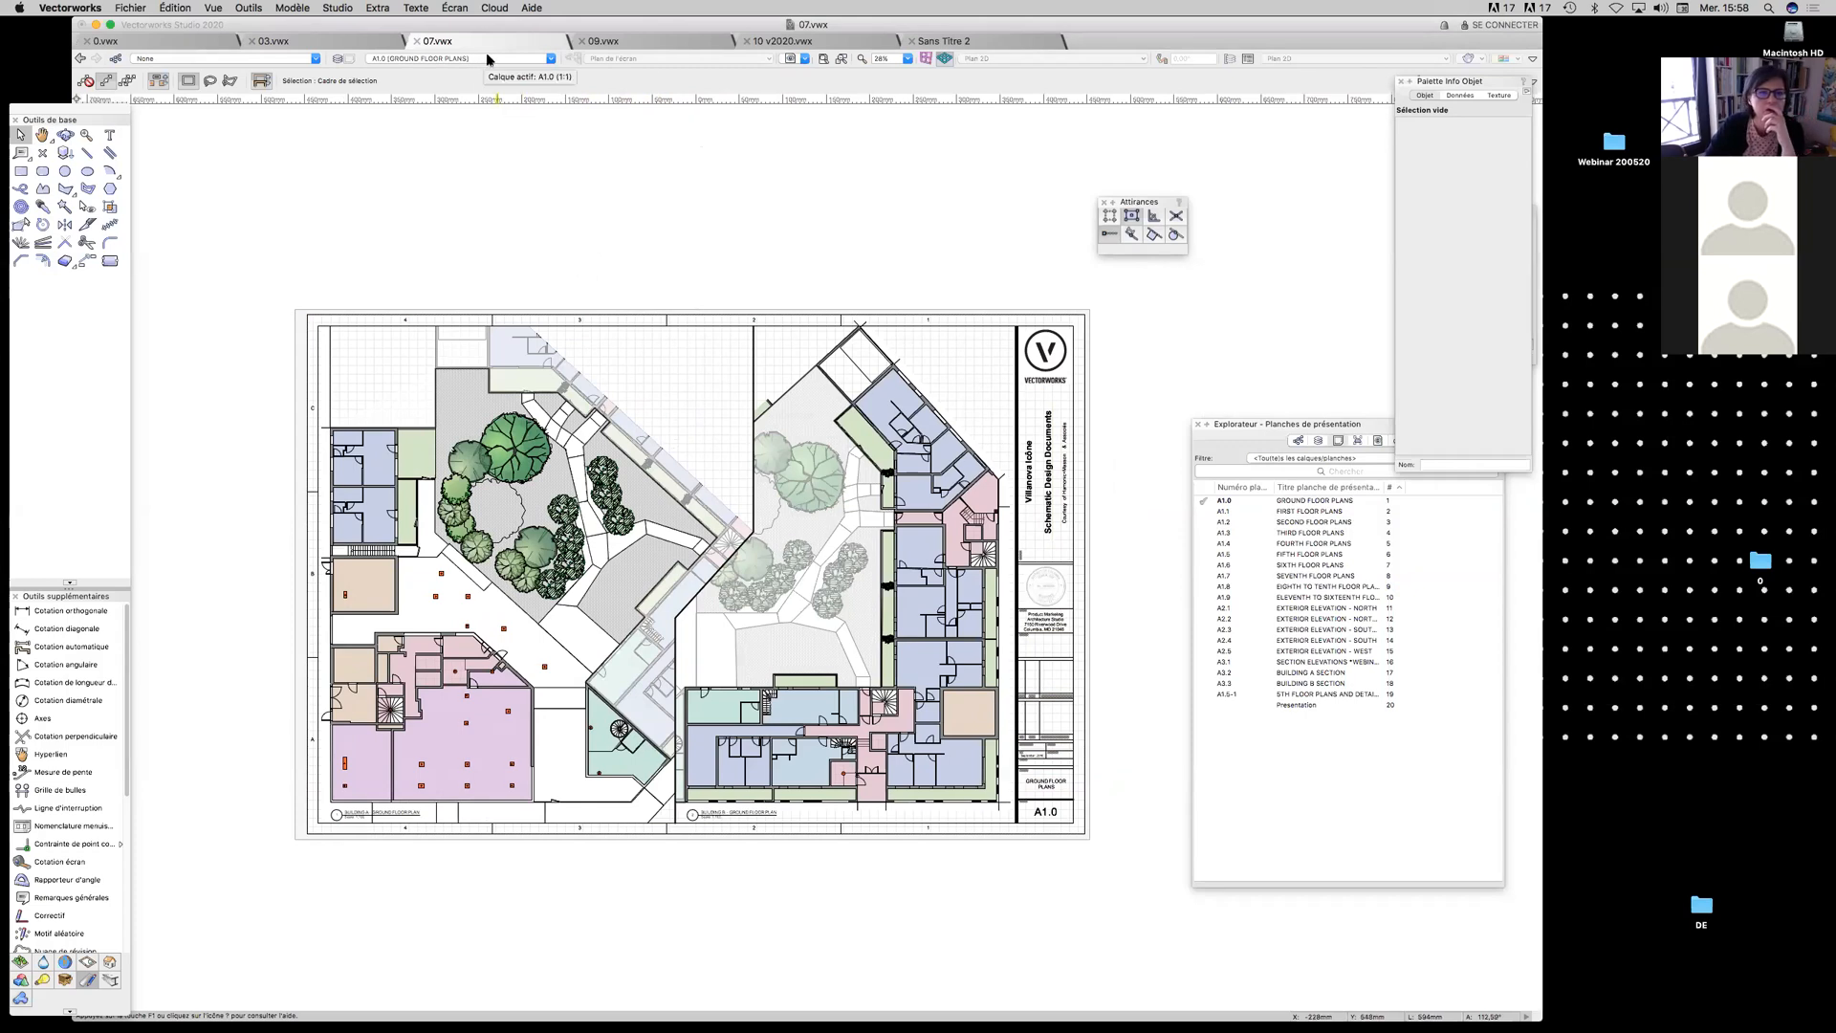
click(803, 59)
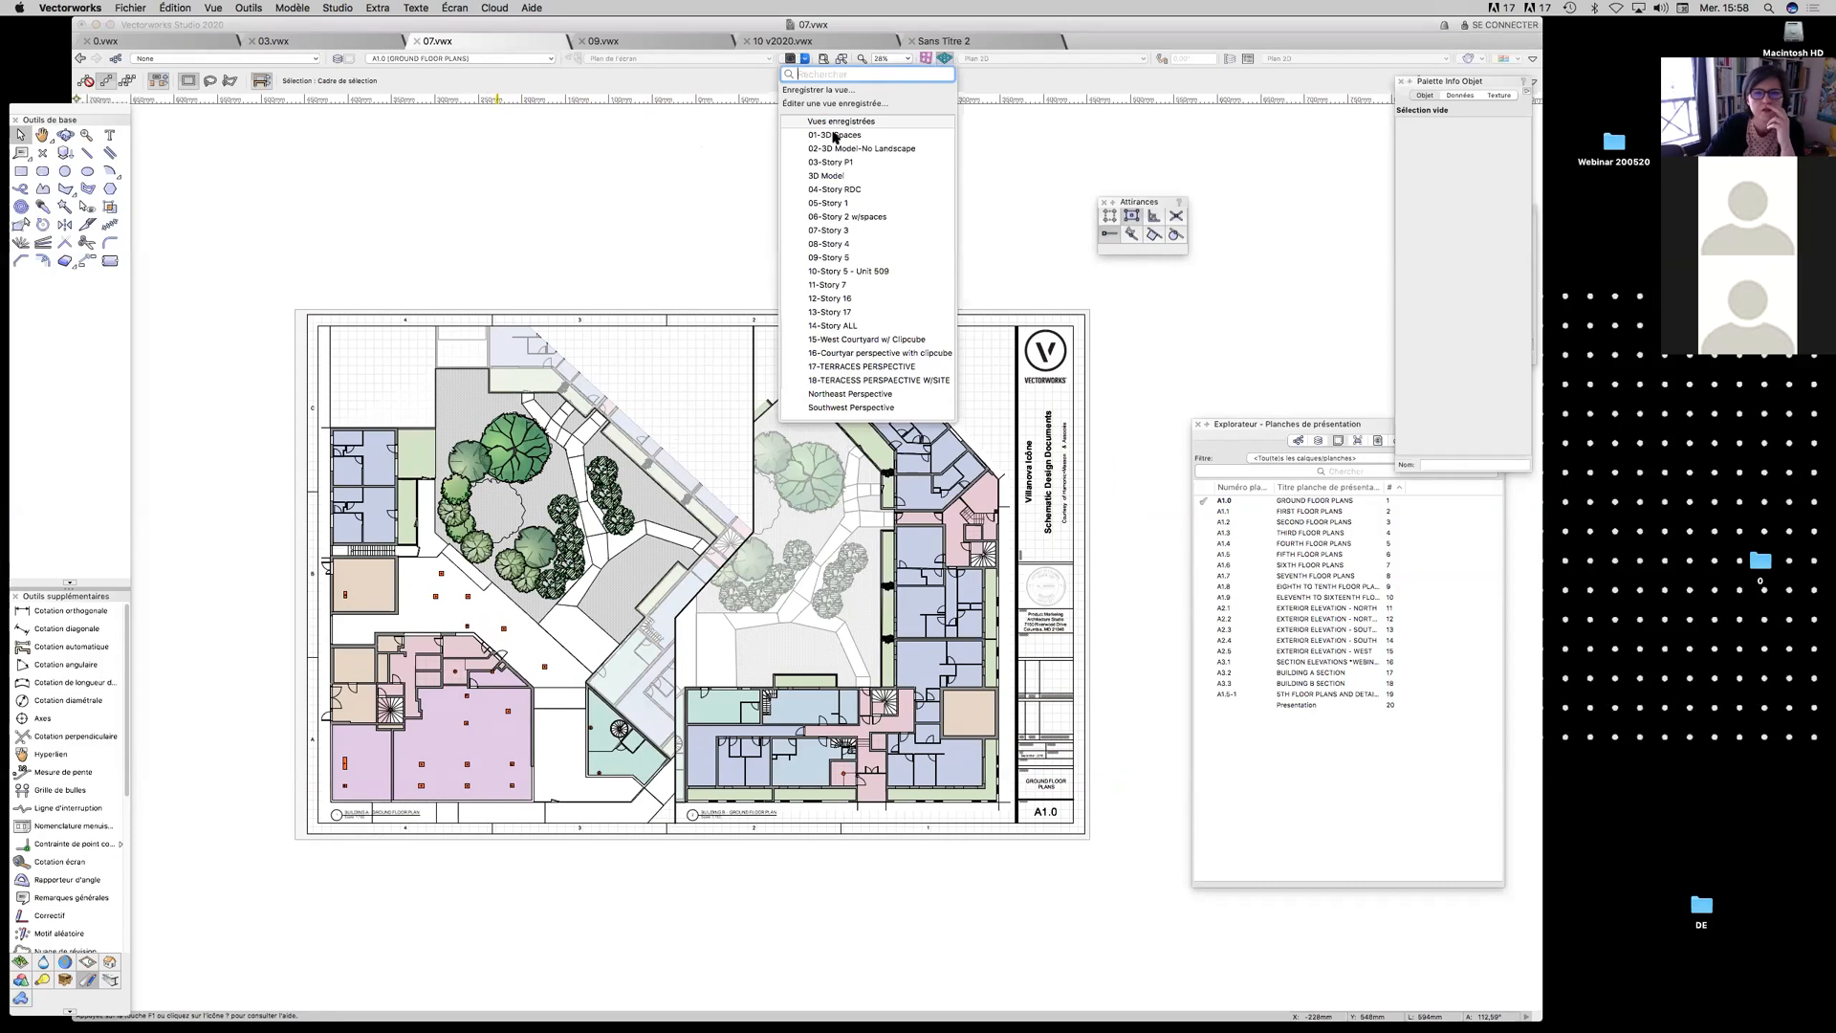
click(801, 135)
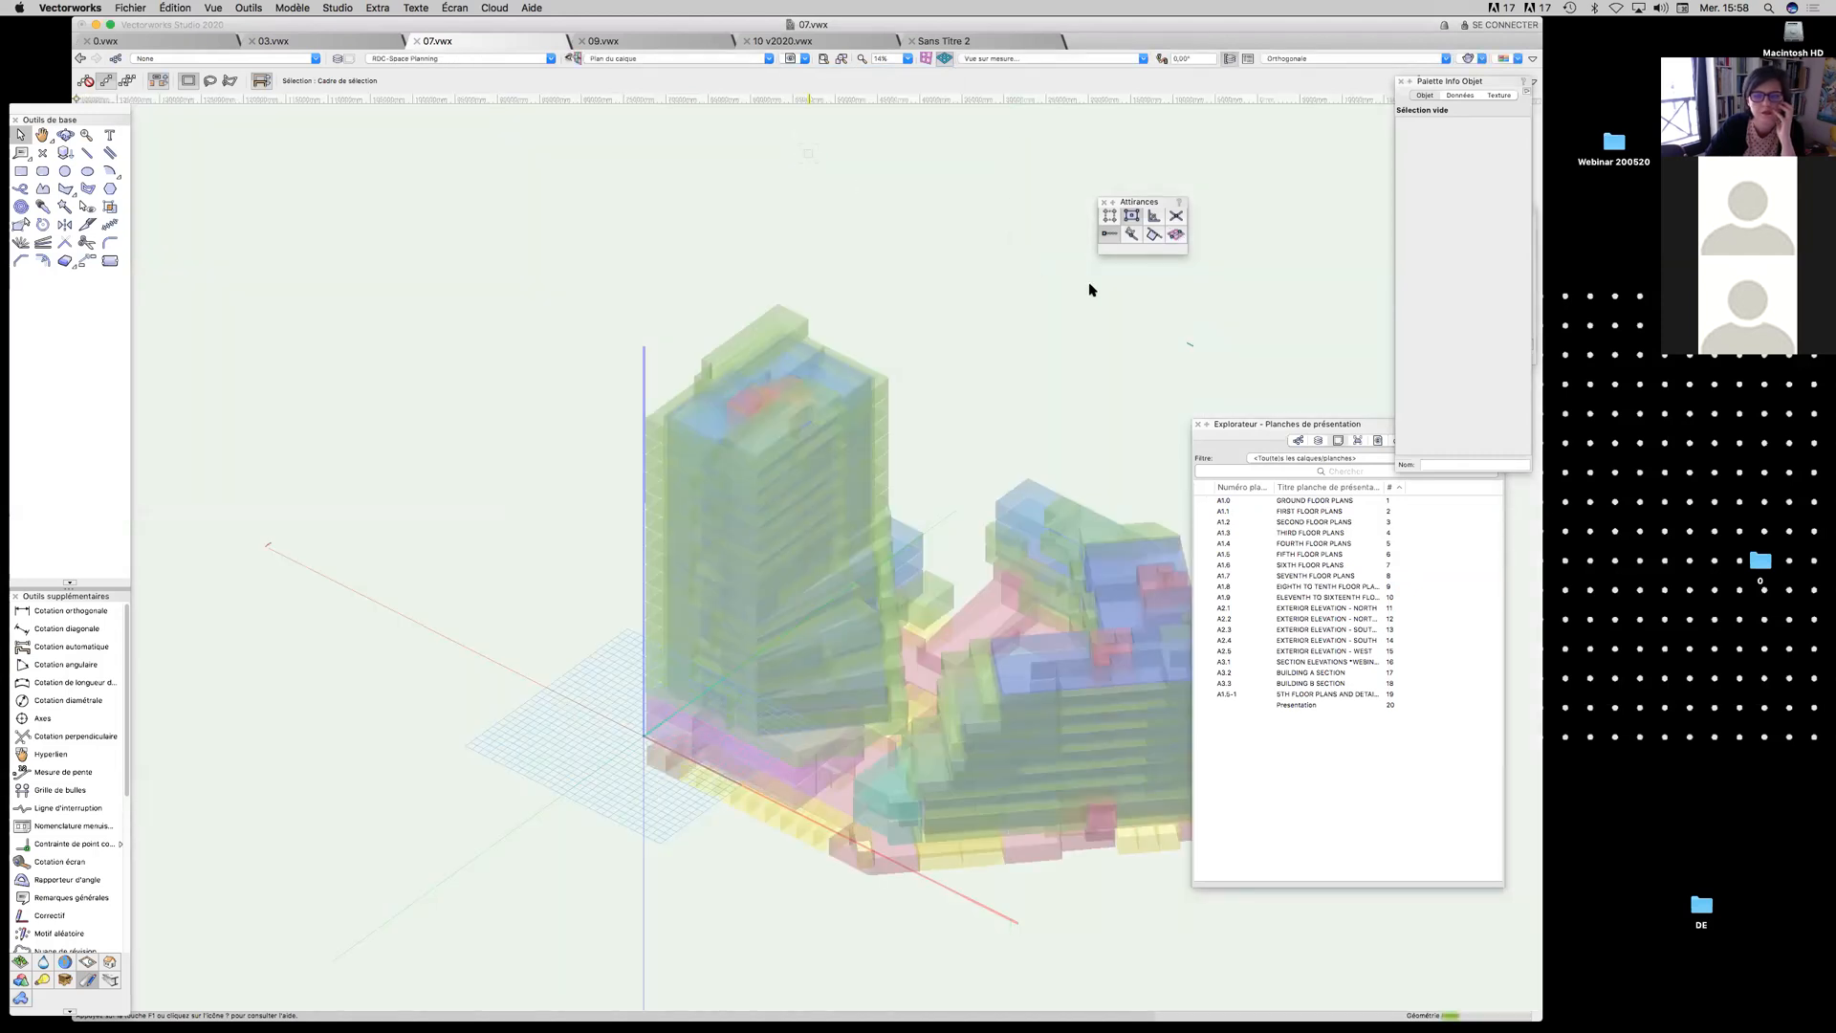
Display the Presentation sheet and move the sheet explorer and snapping palettes clear of the drawing
drag(1292, 424, 1442, 421)
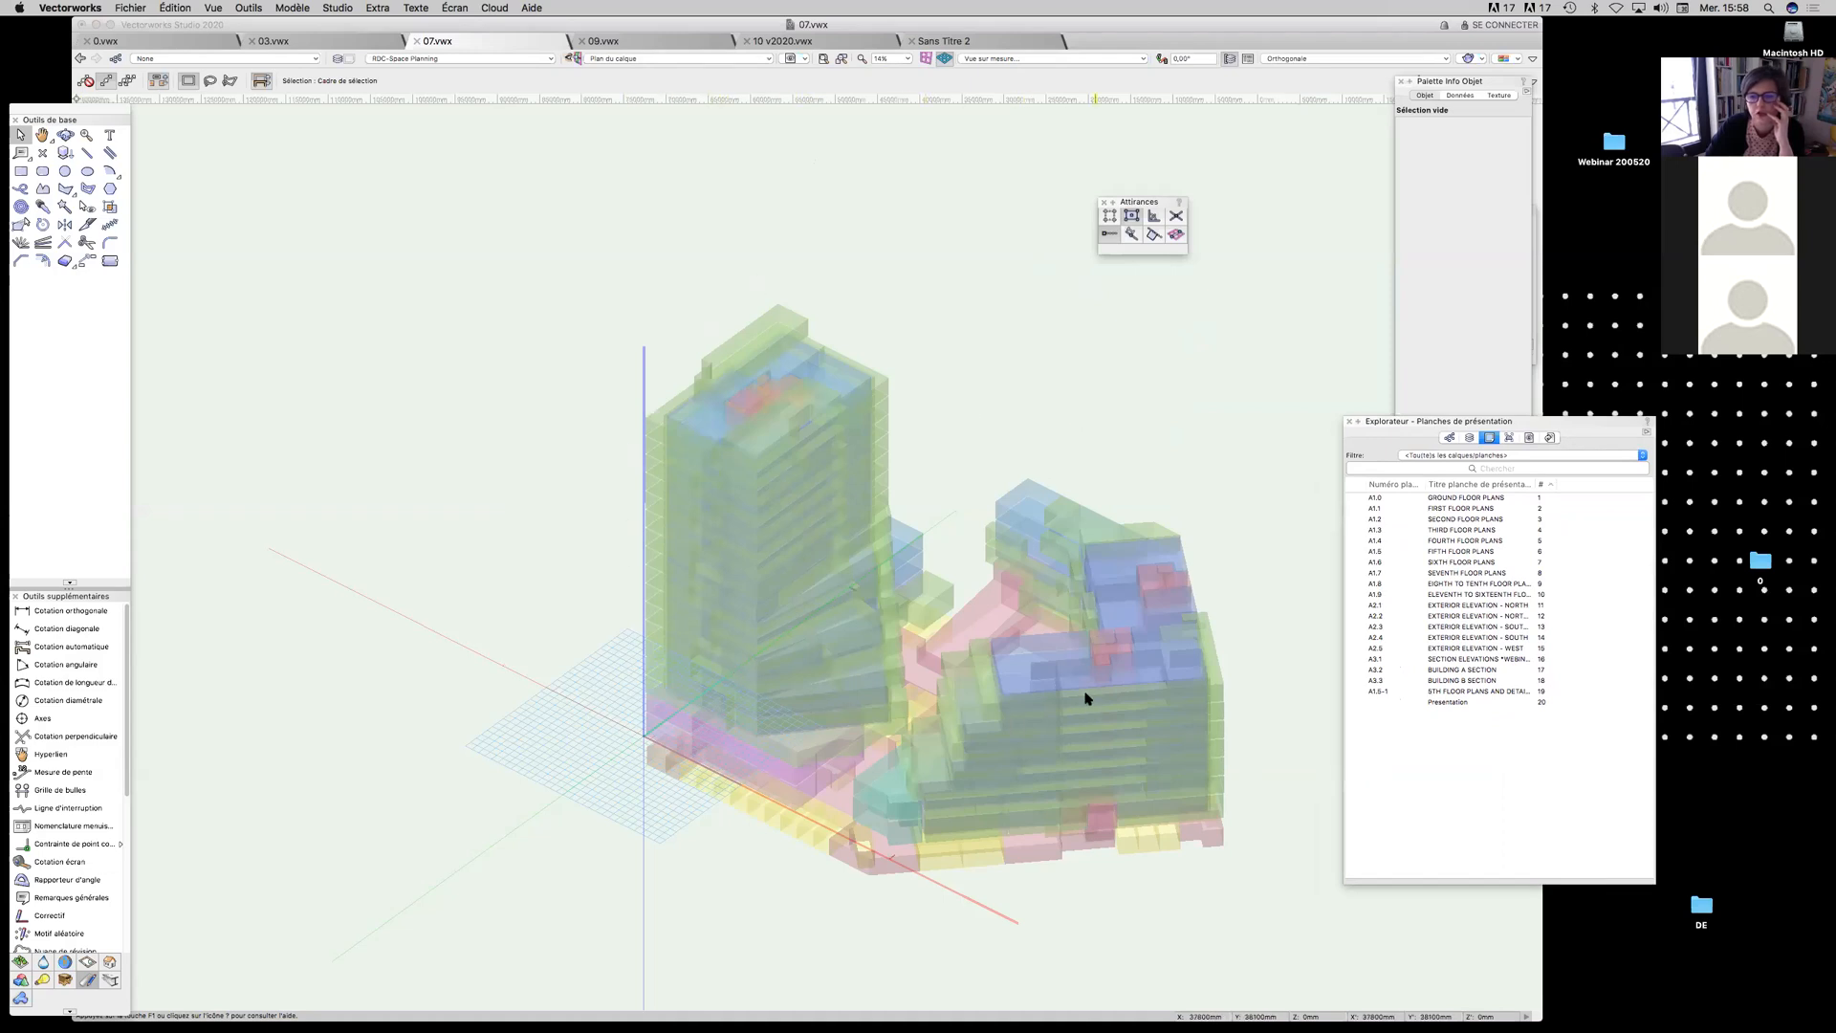
click(1361, 706)
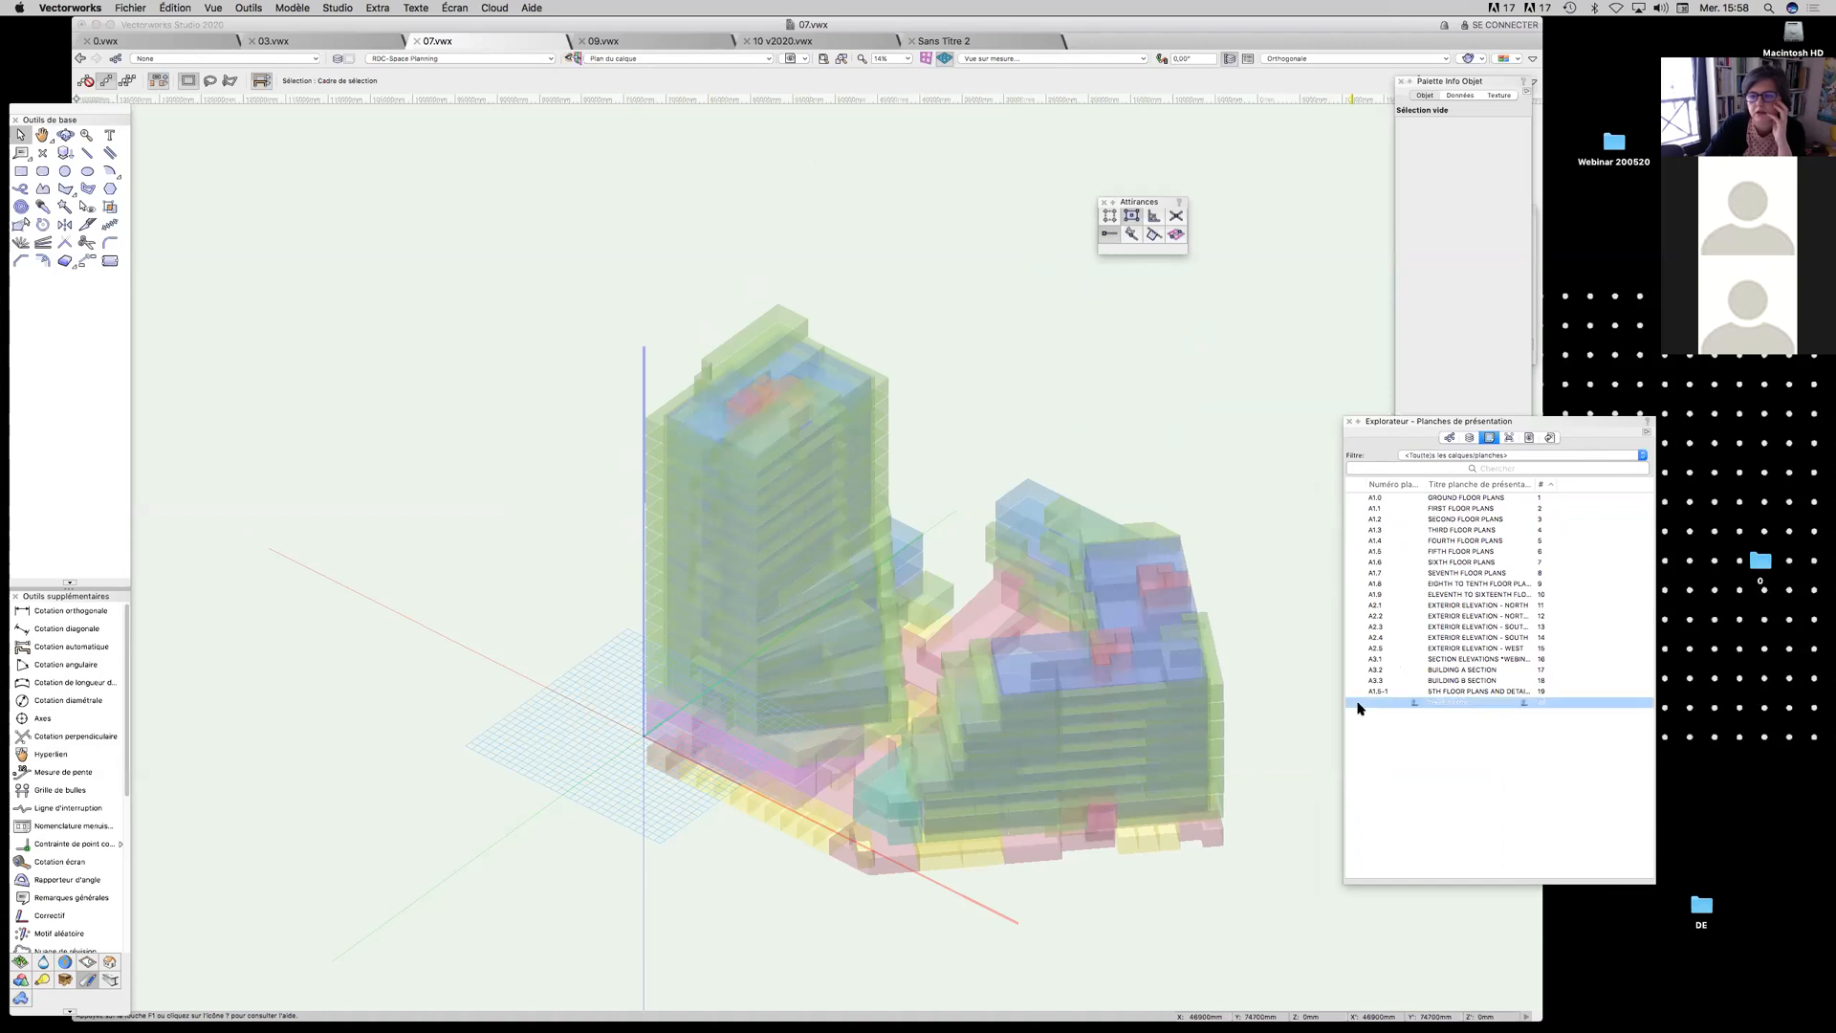
double_click(1447, 704)
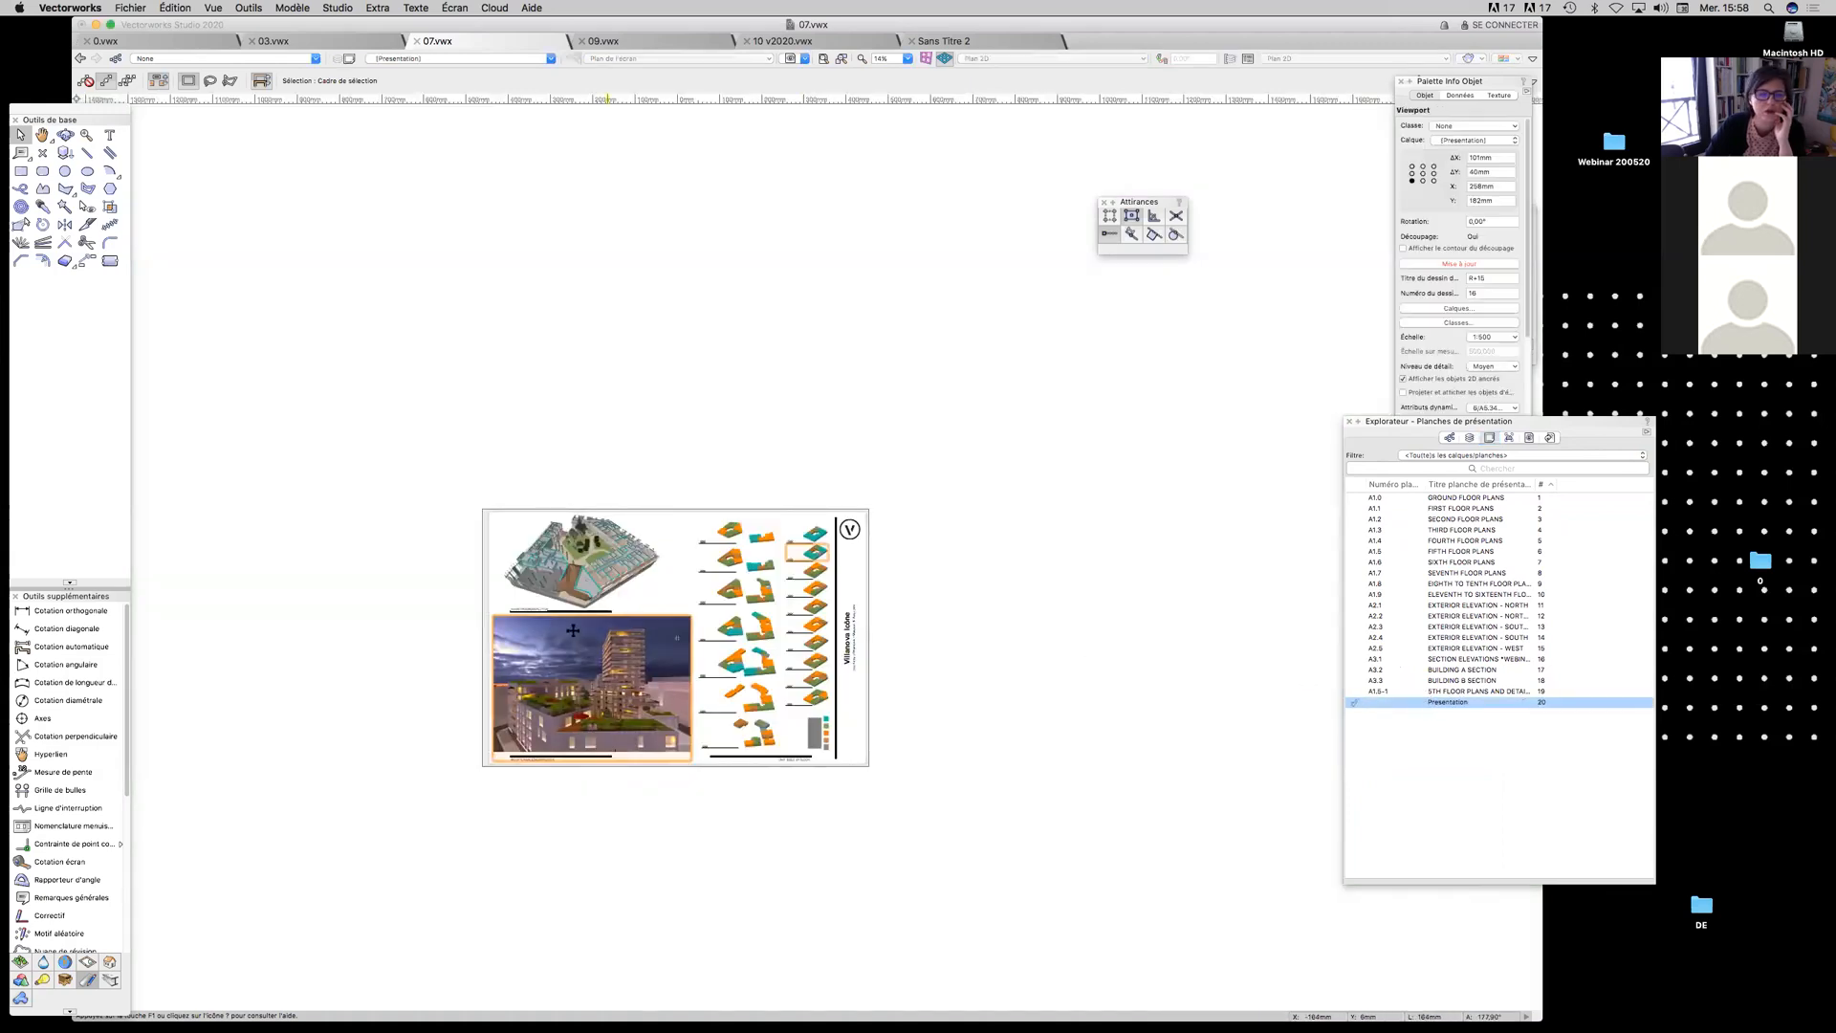
scroll(605, 643, up, 5)
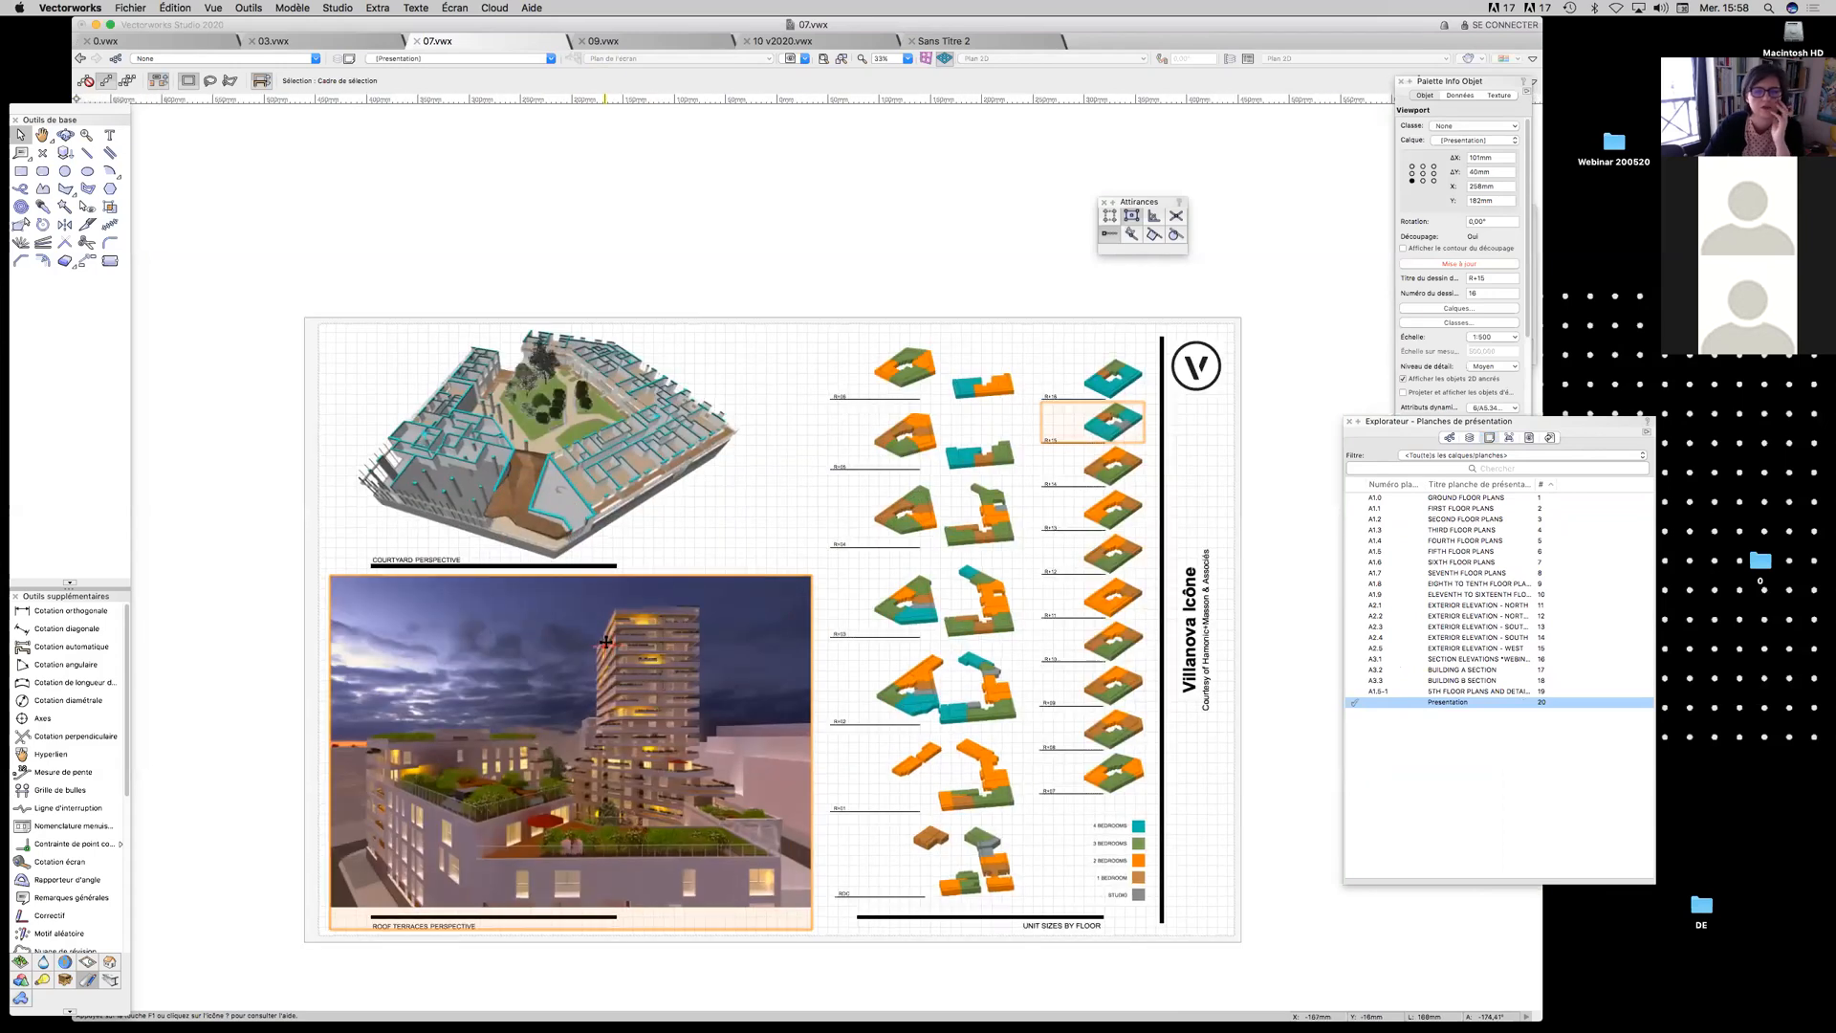
middle_drag(698, 508, 650, 436)
drag(1148, 203, 1294, 150)
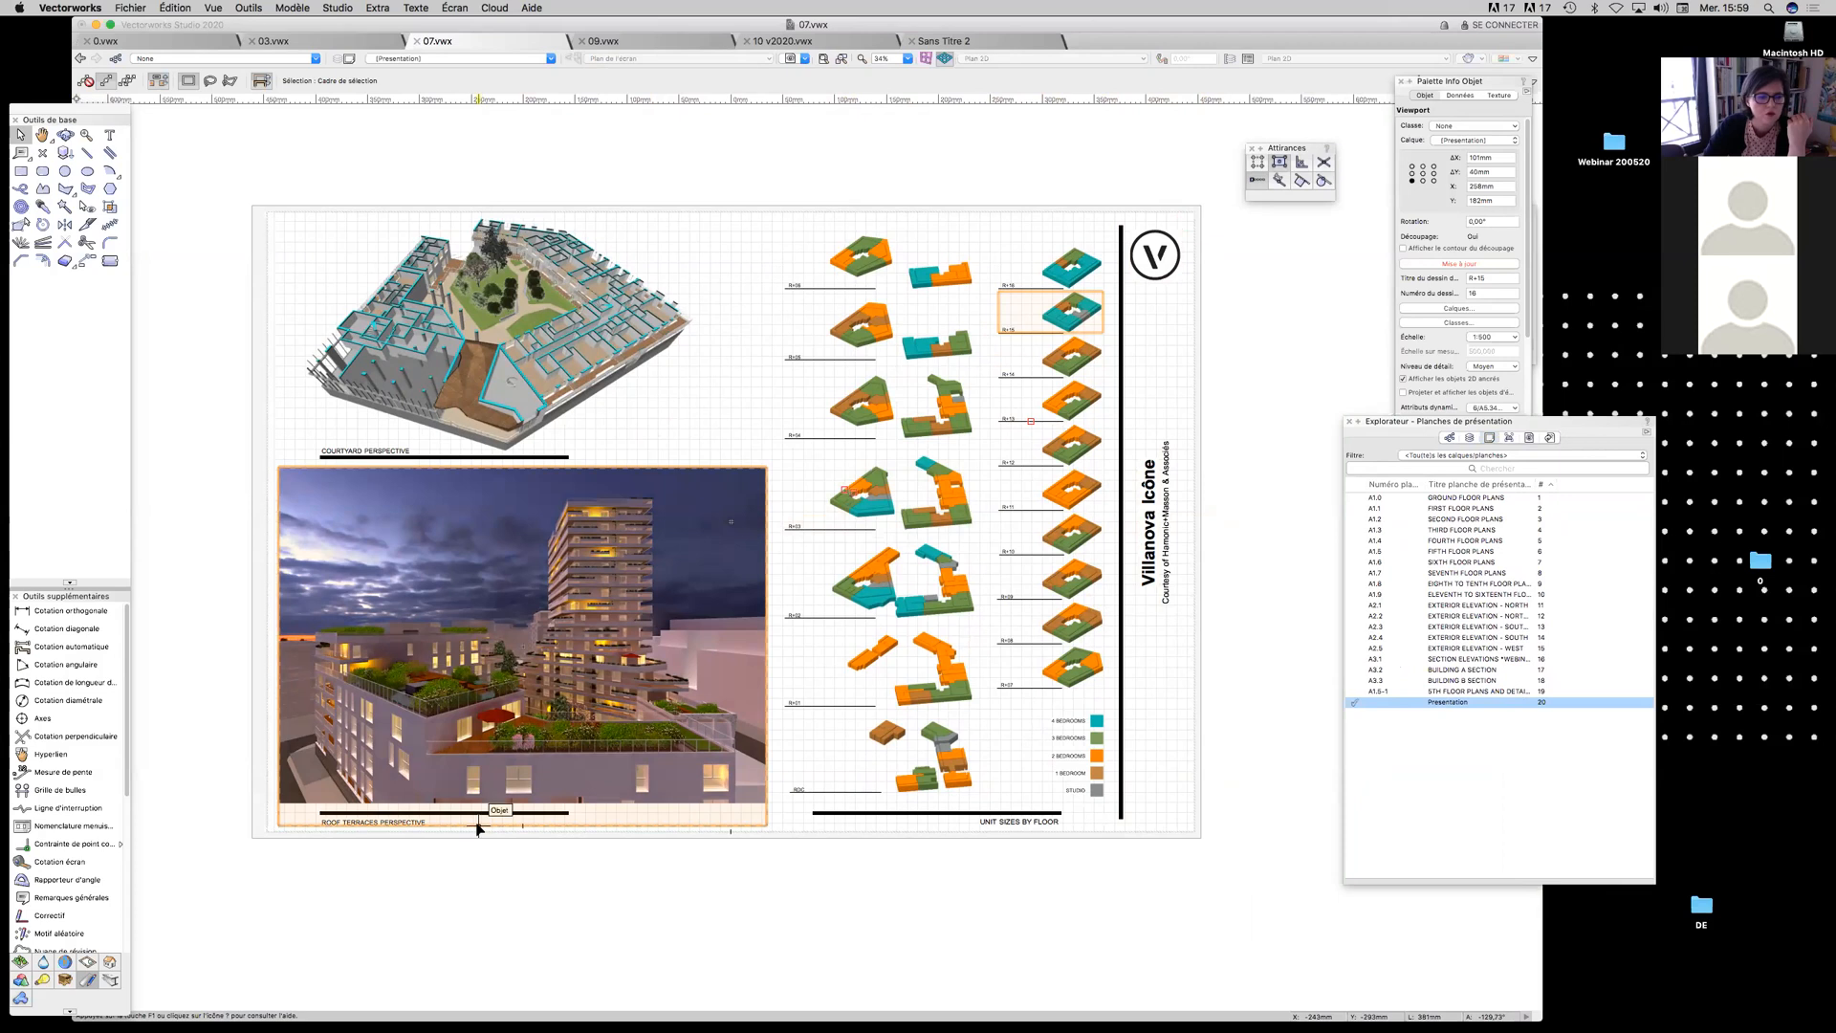
Examine the roof terraces and courtyard perspective viewports on the Presentation sheet by selecting them in turn
click(528, 533)
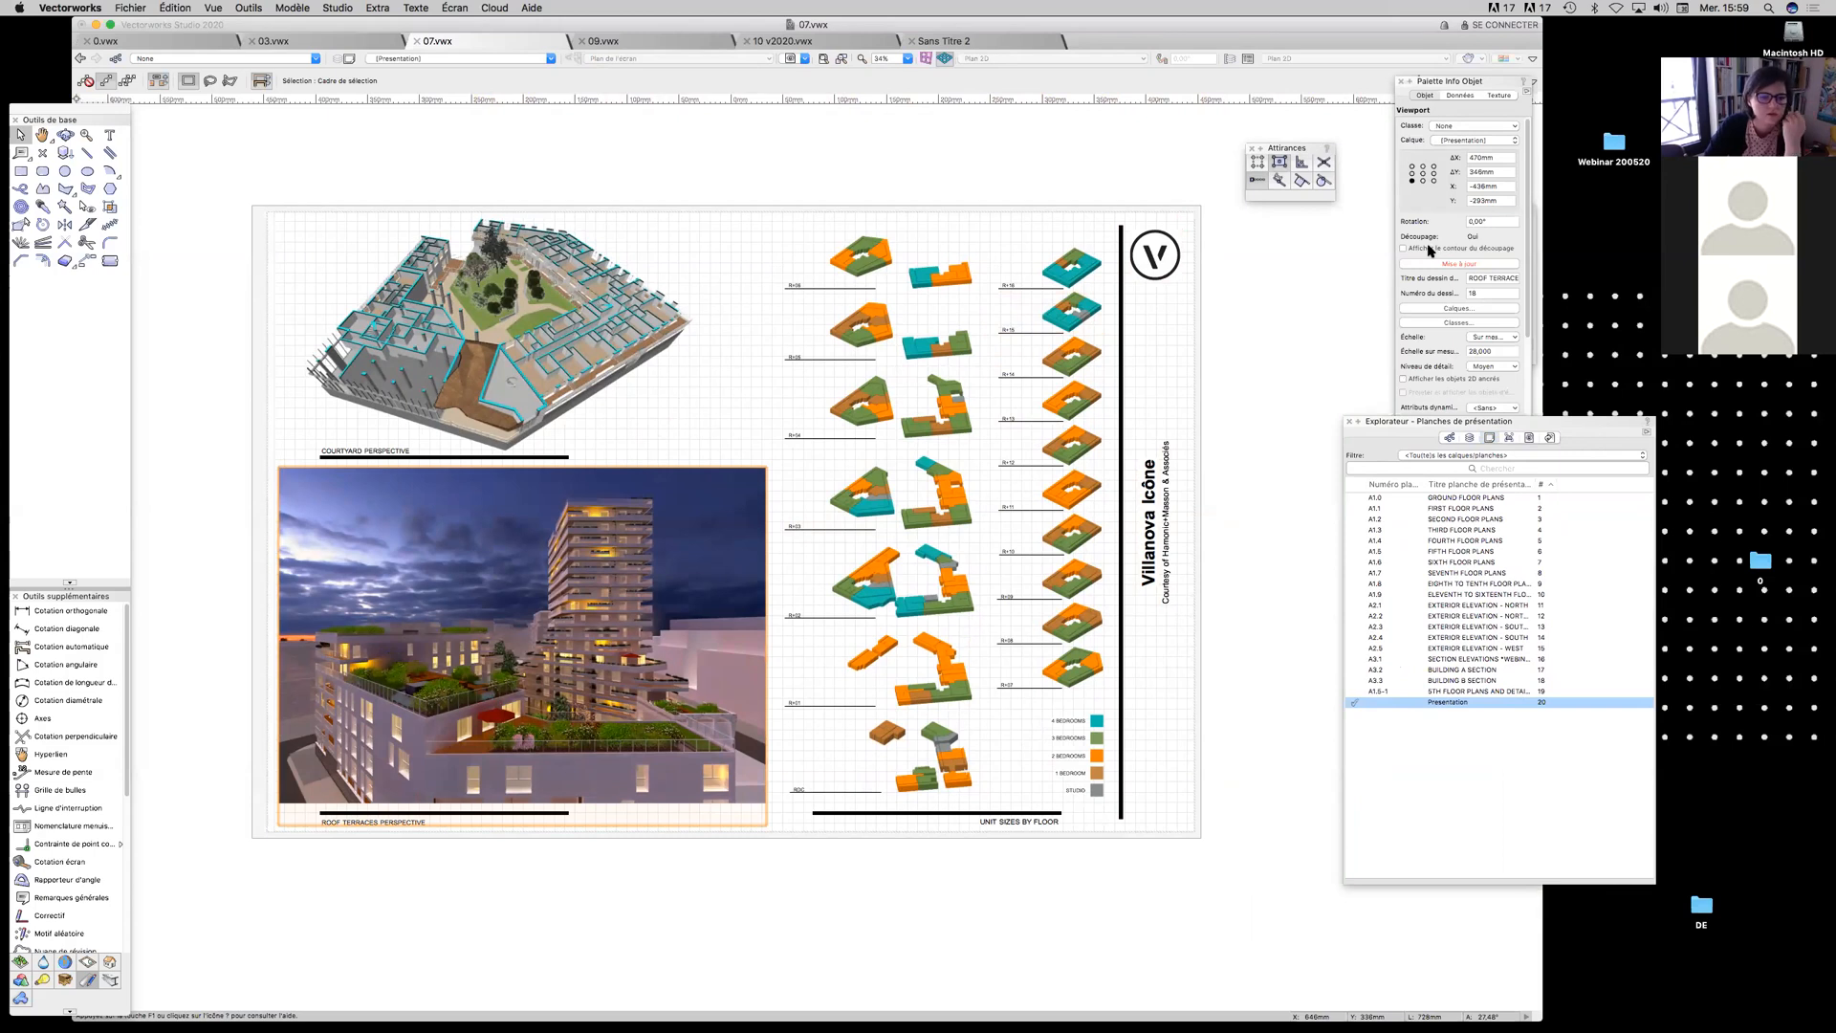
click(578, 371)
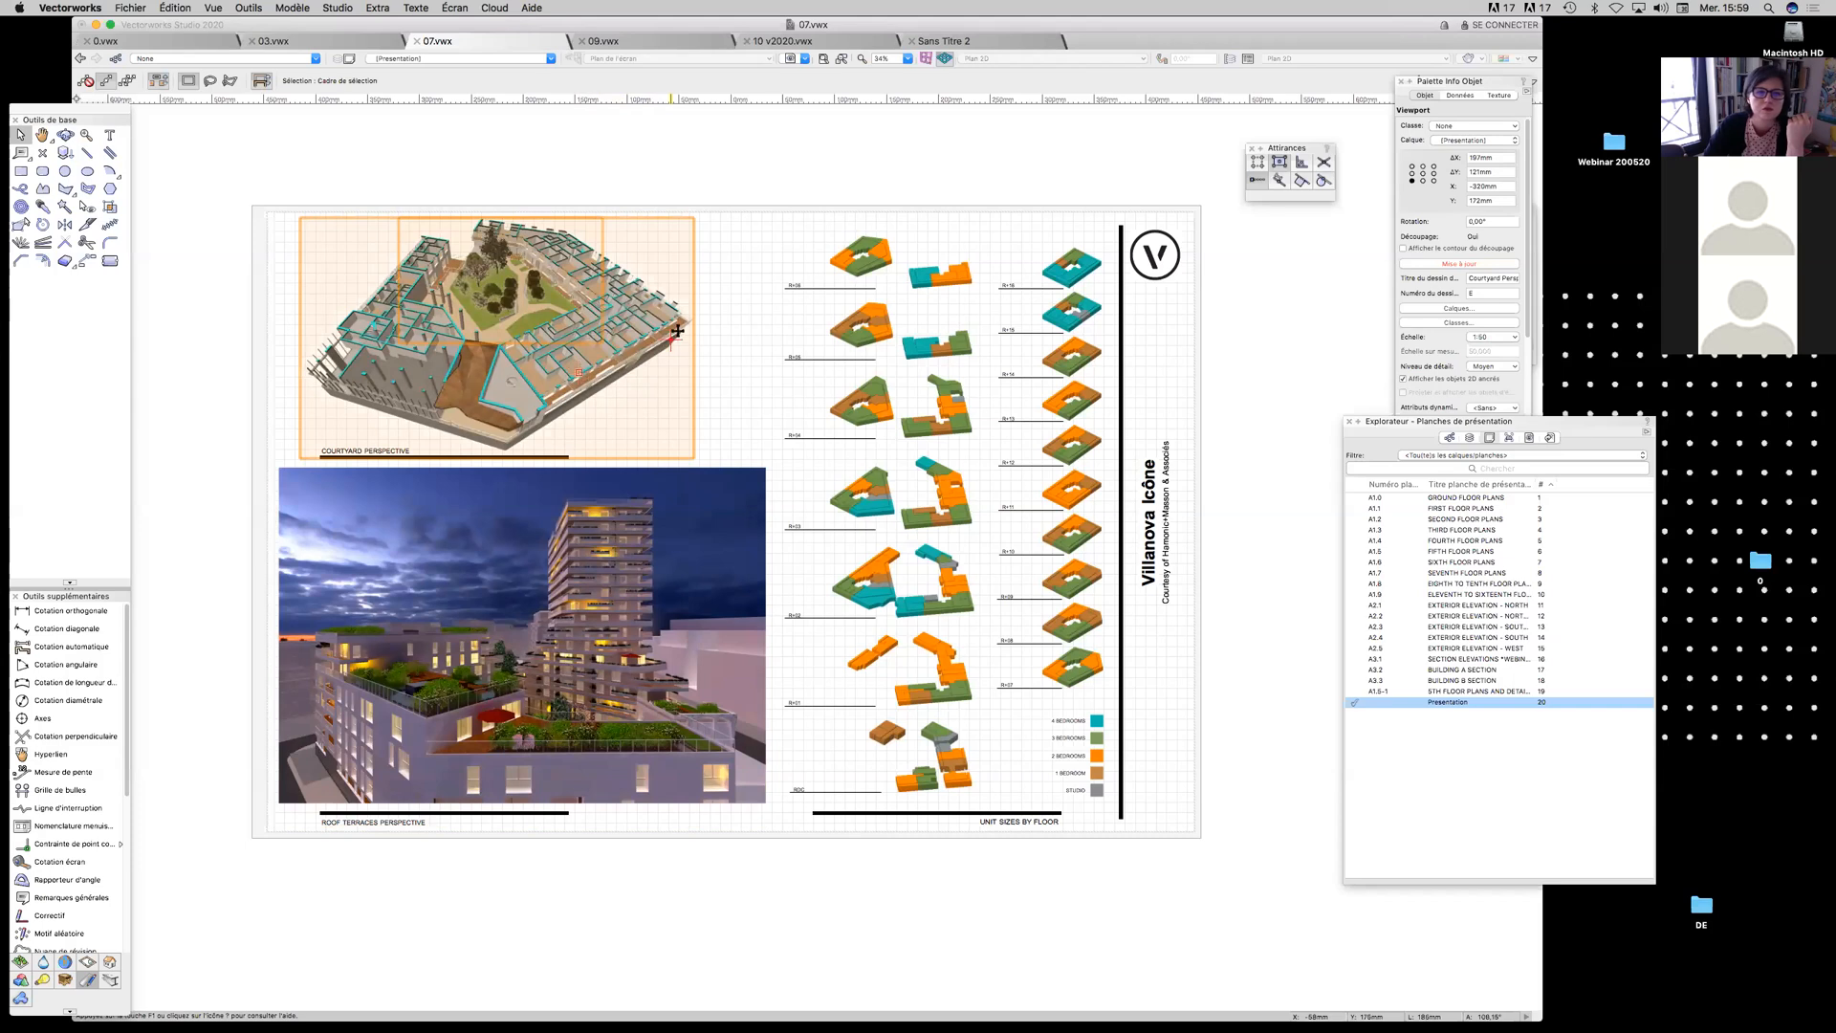
click(754, 167)
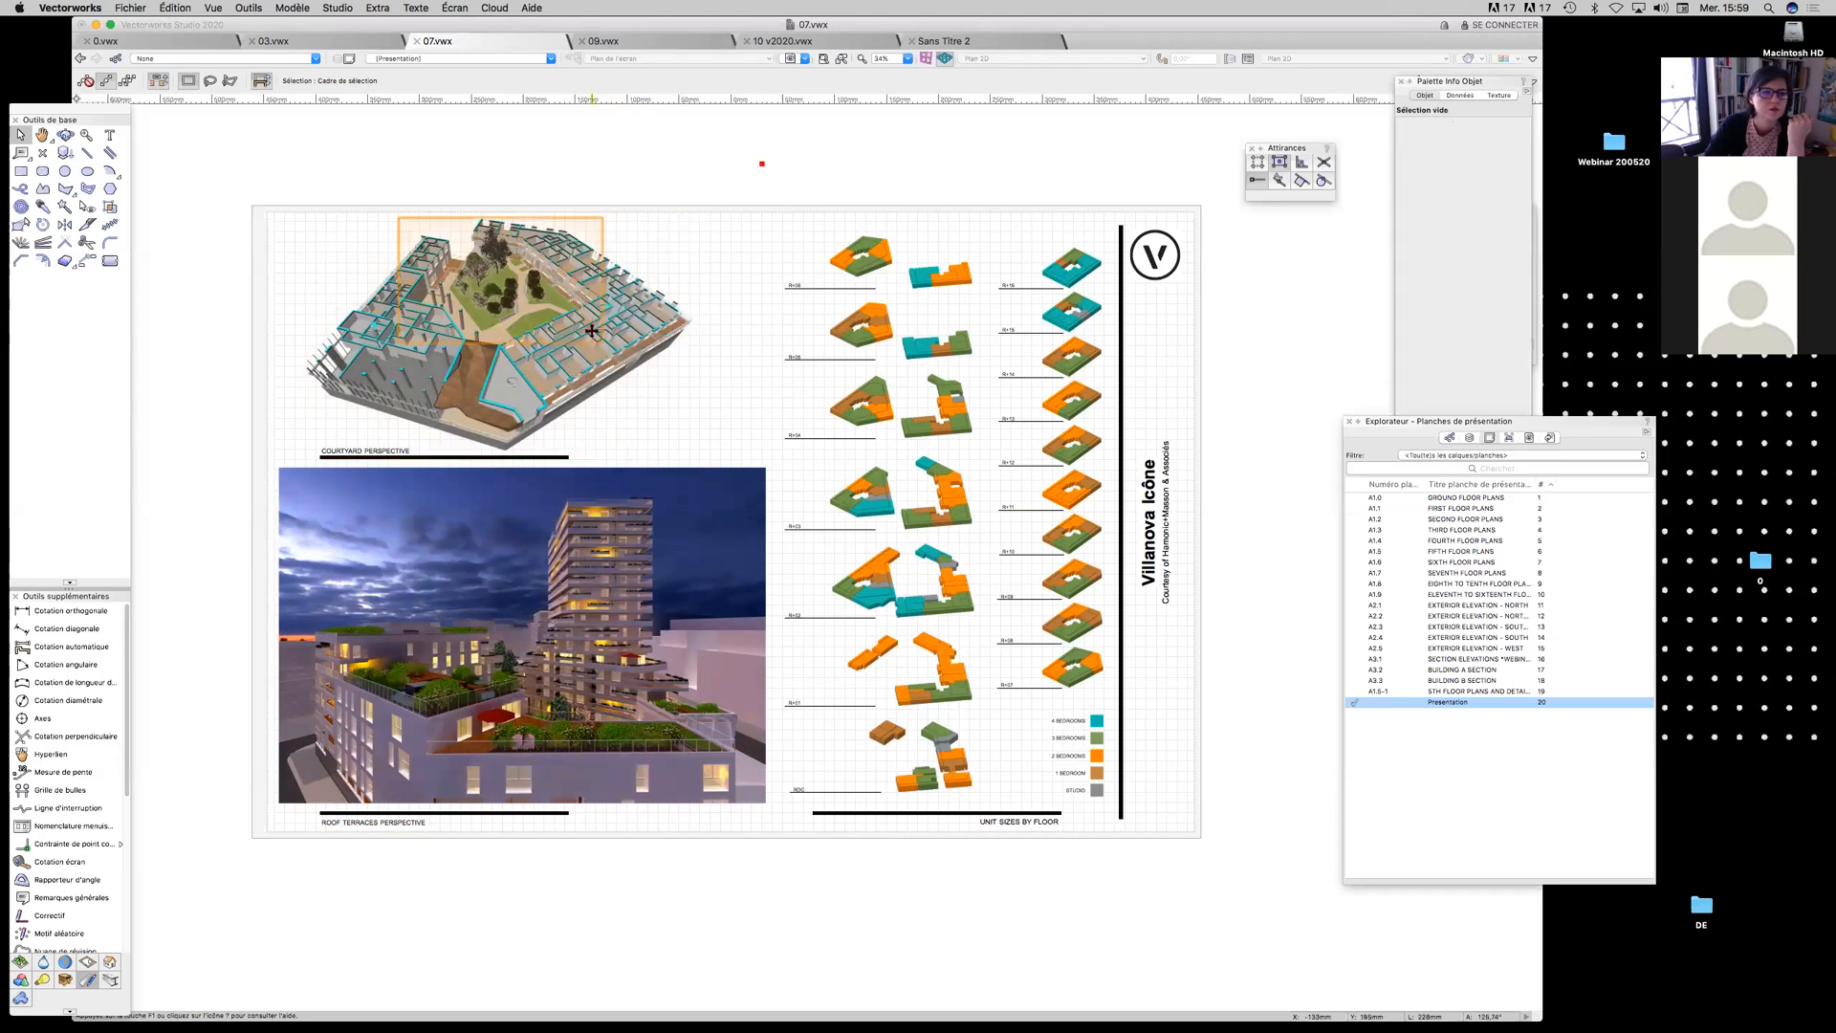
click(652, 325)
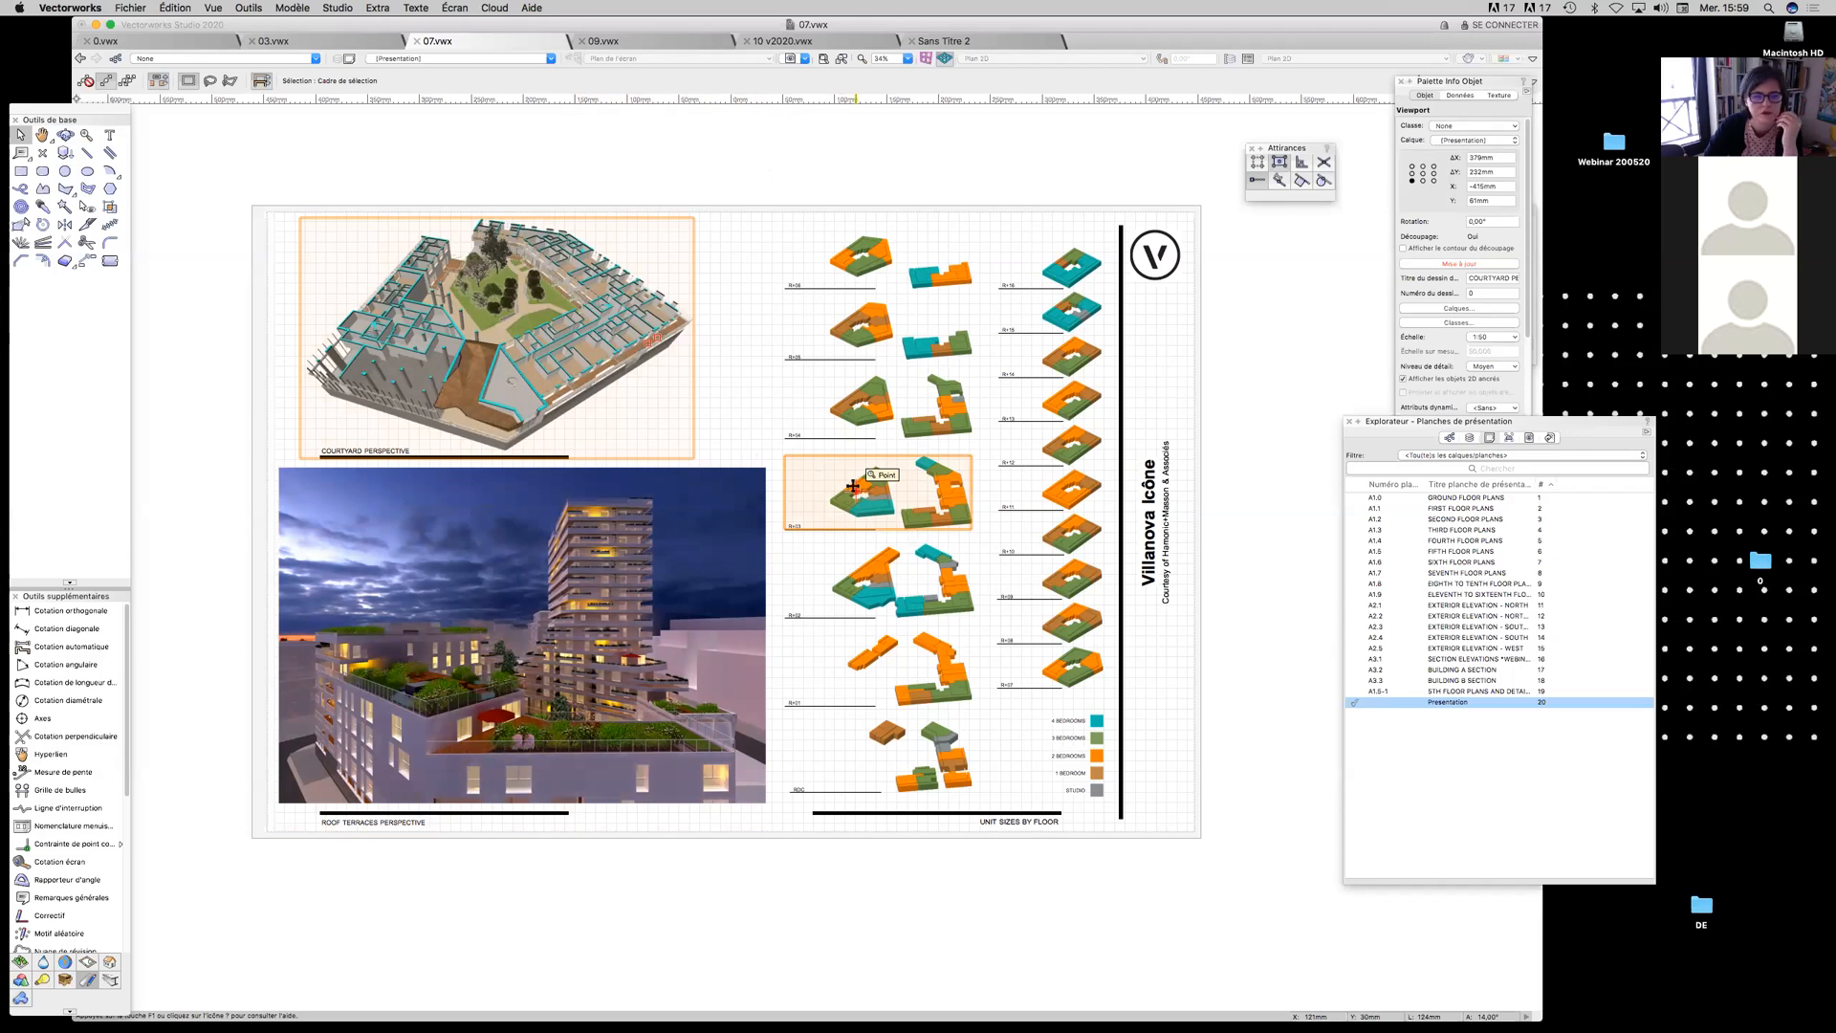
click(719, 535)
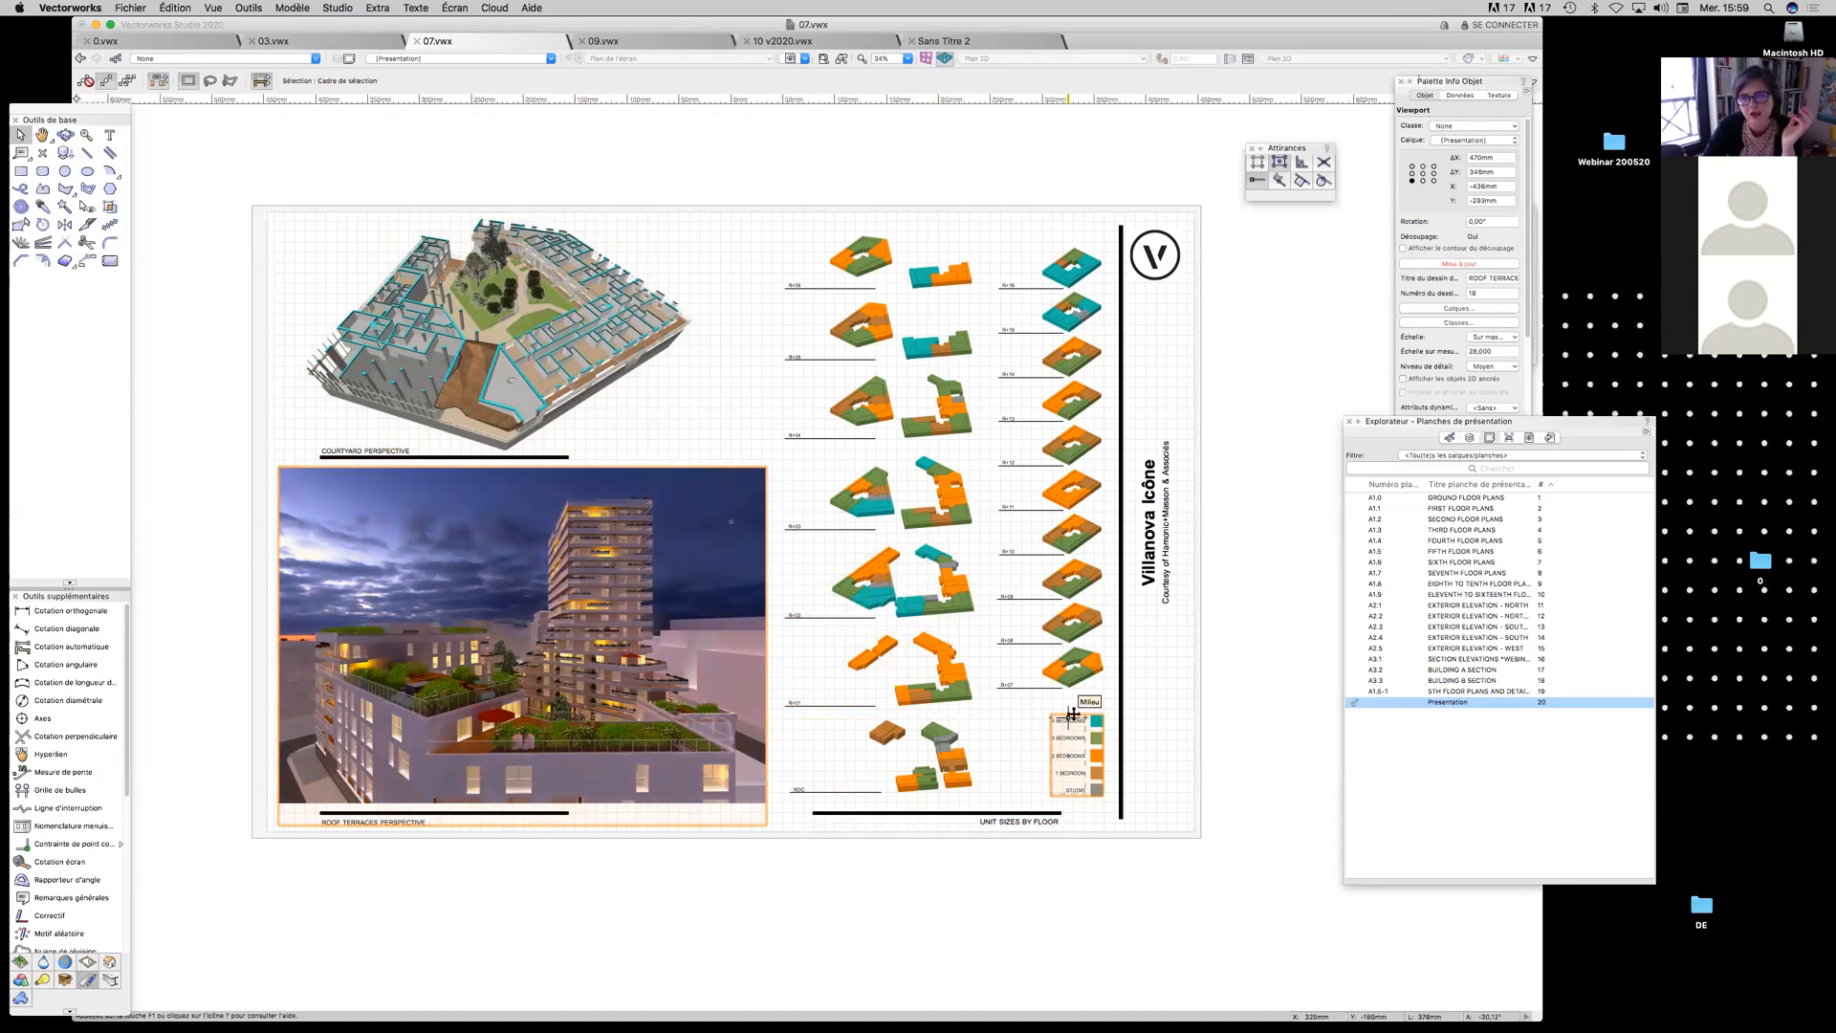
Open the class properties of the Building A fifth floor plan viewport on sheet A1.5
click(1354, 554)
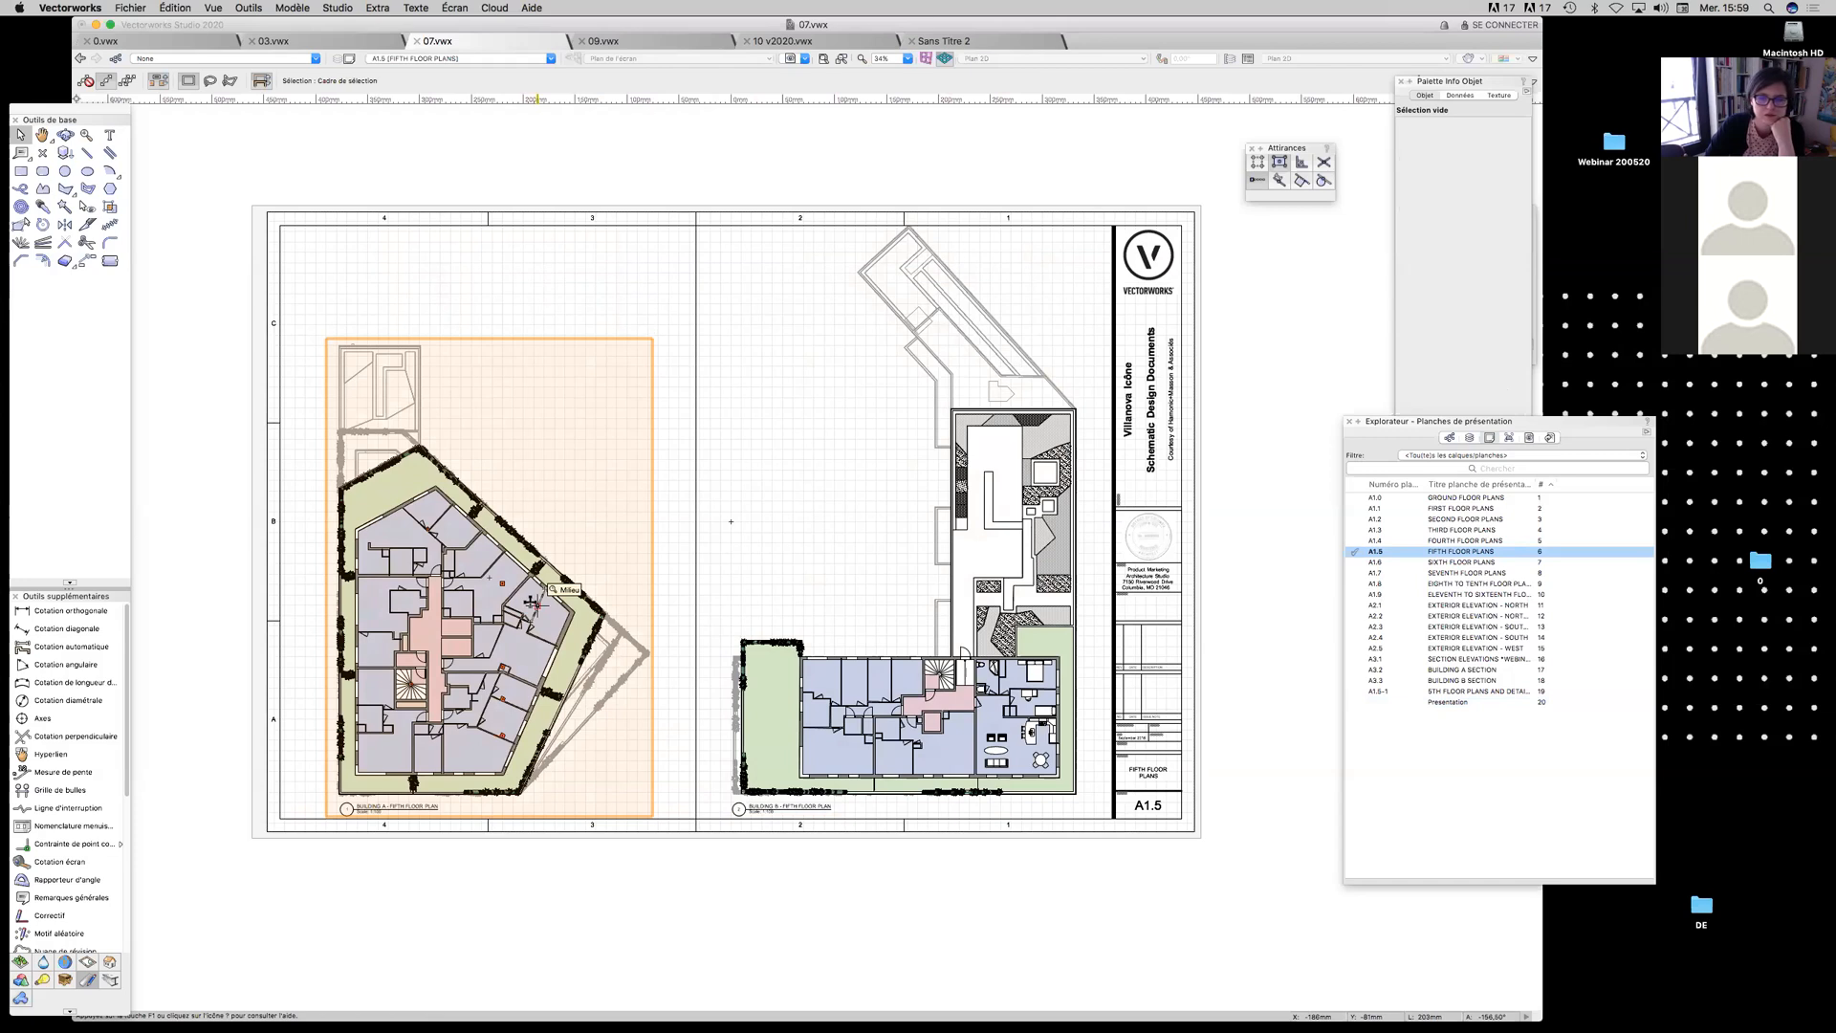
scroll(532, 602, up, 3)
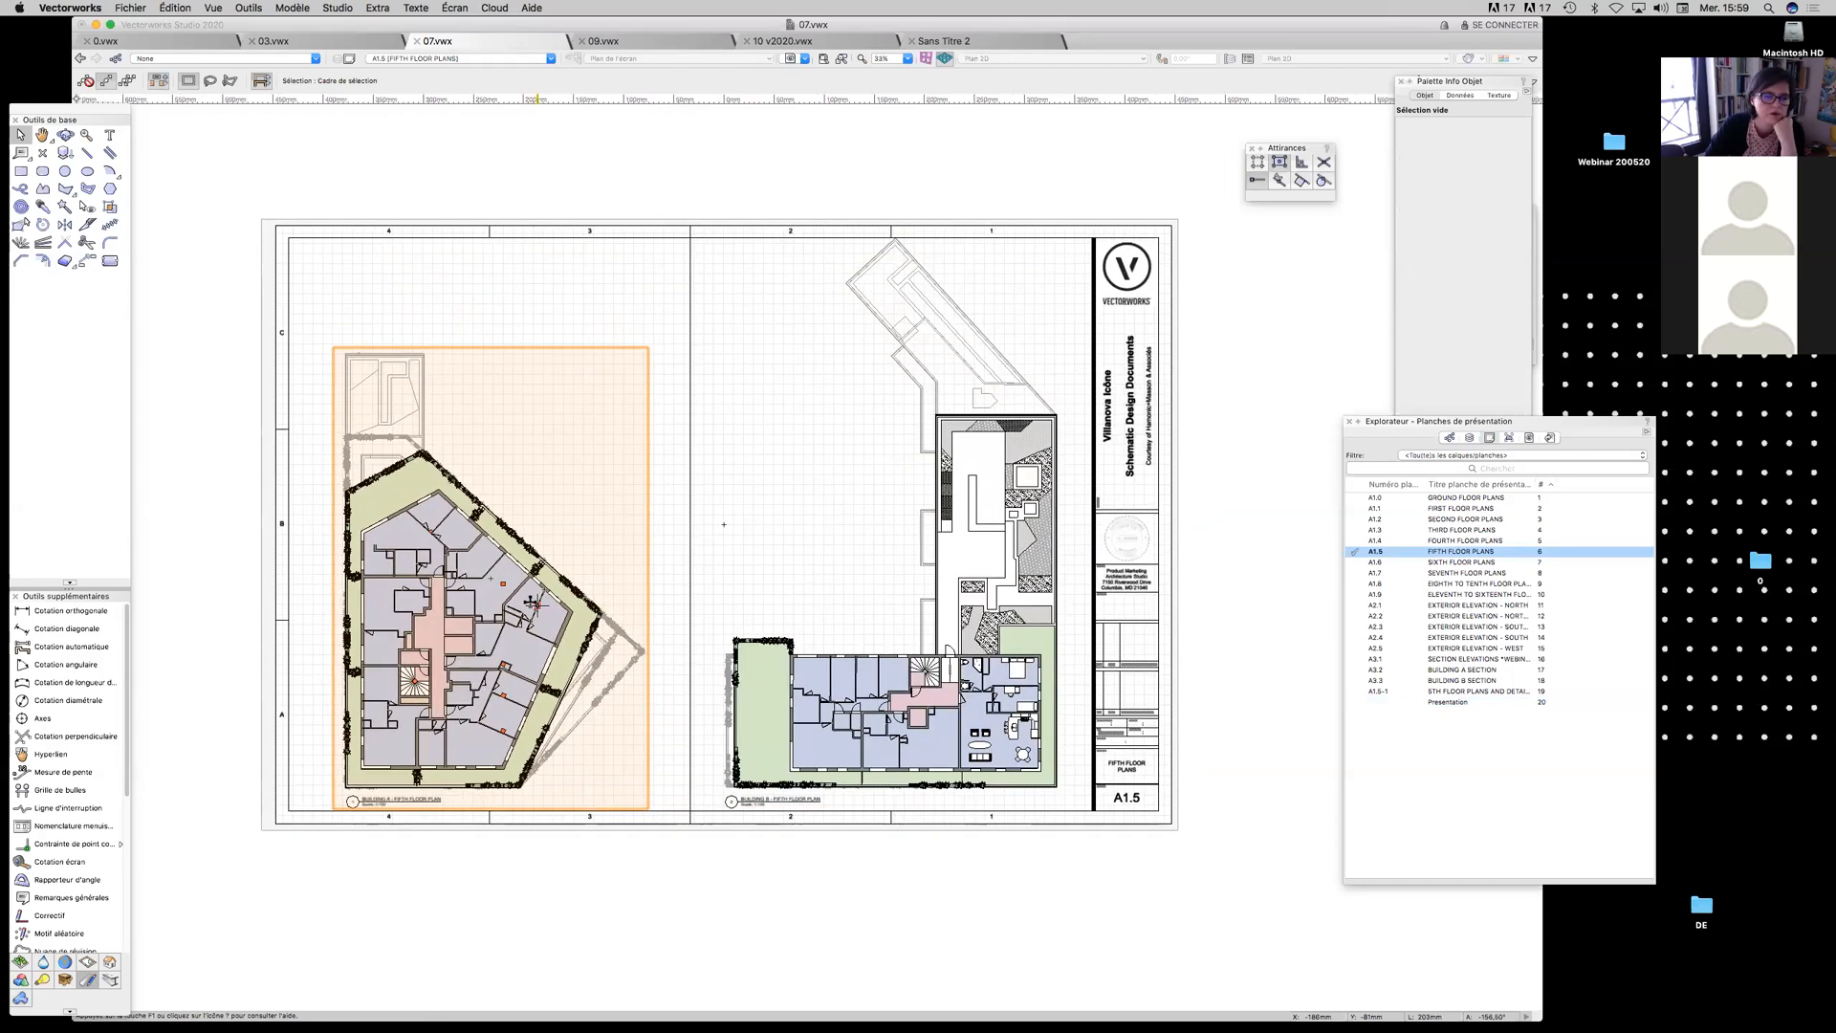
click(534, 586)
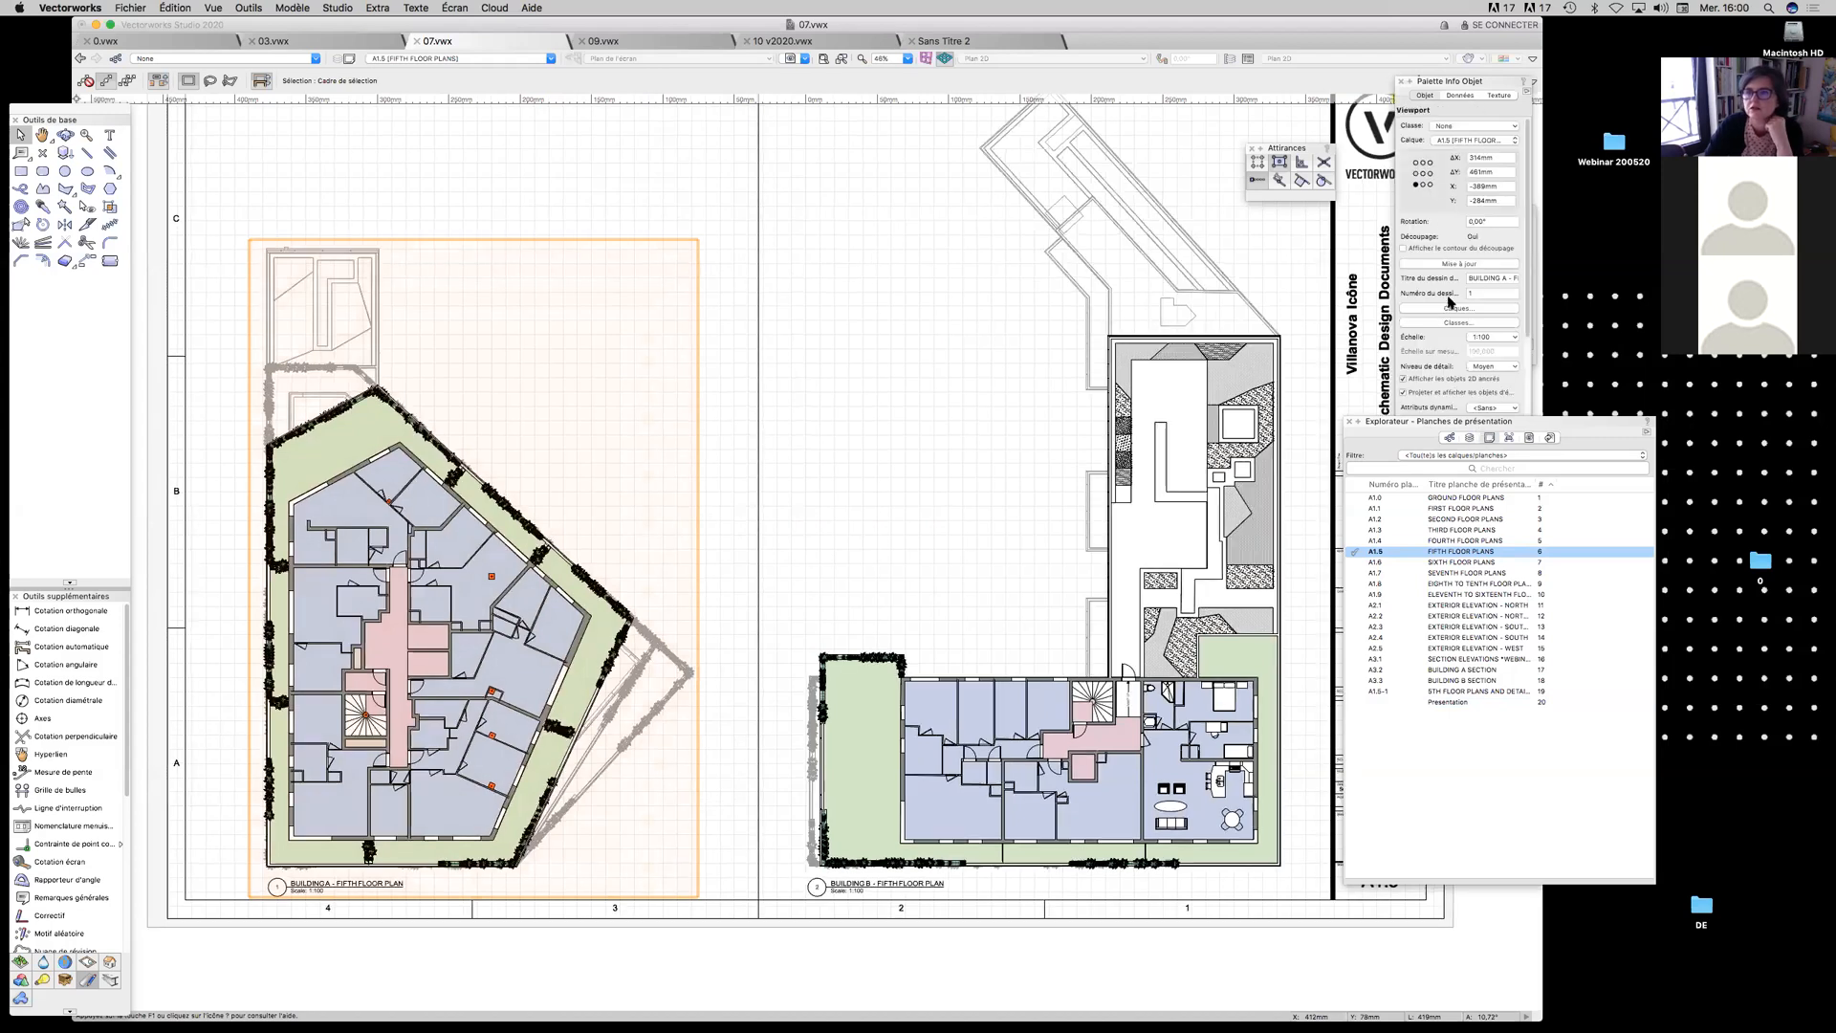
click(1452, 324)
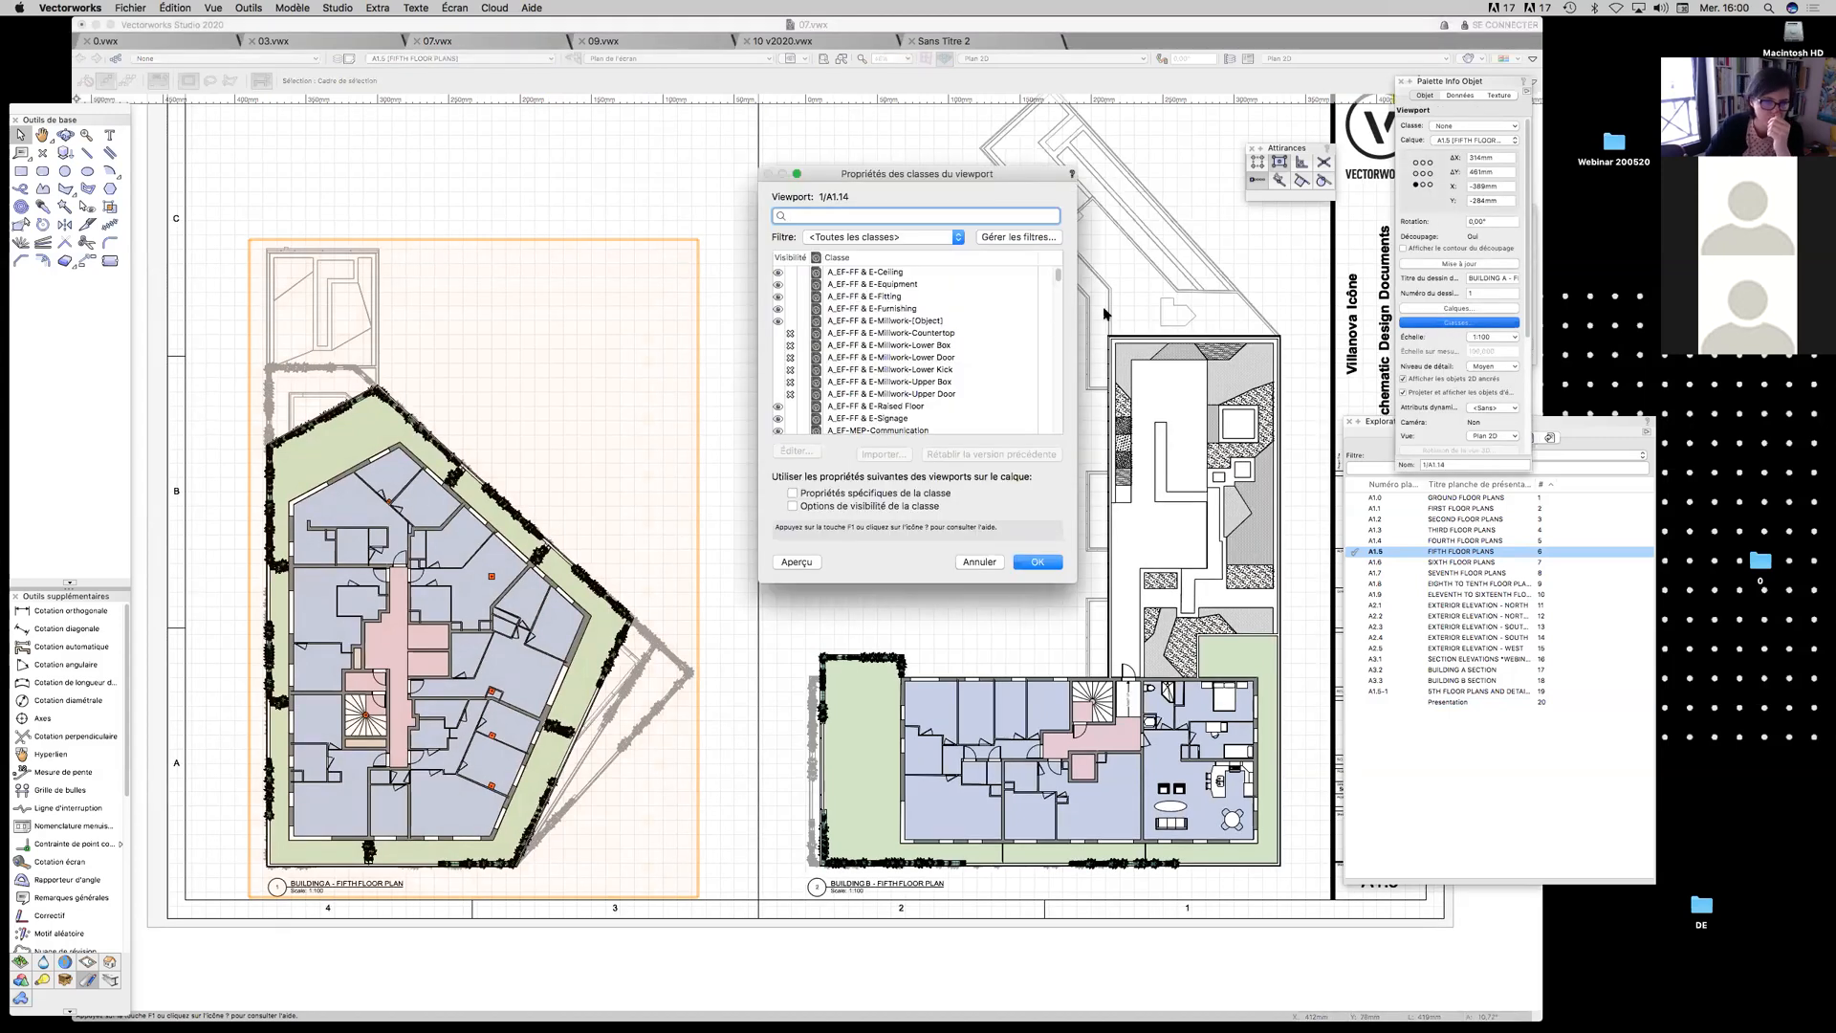
Filter the viewport's class list with the search term "space"
text(space)
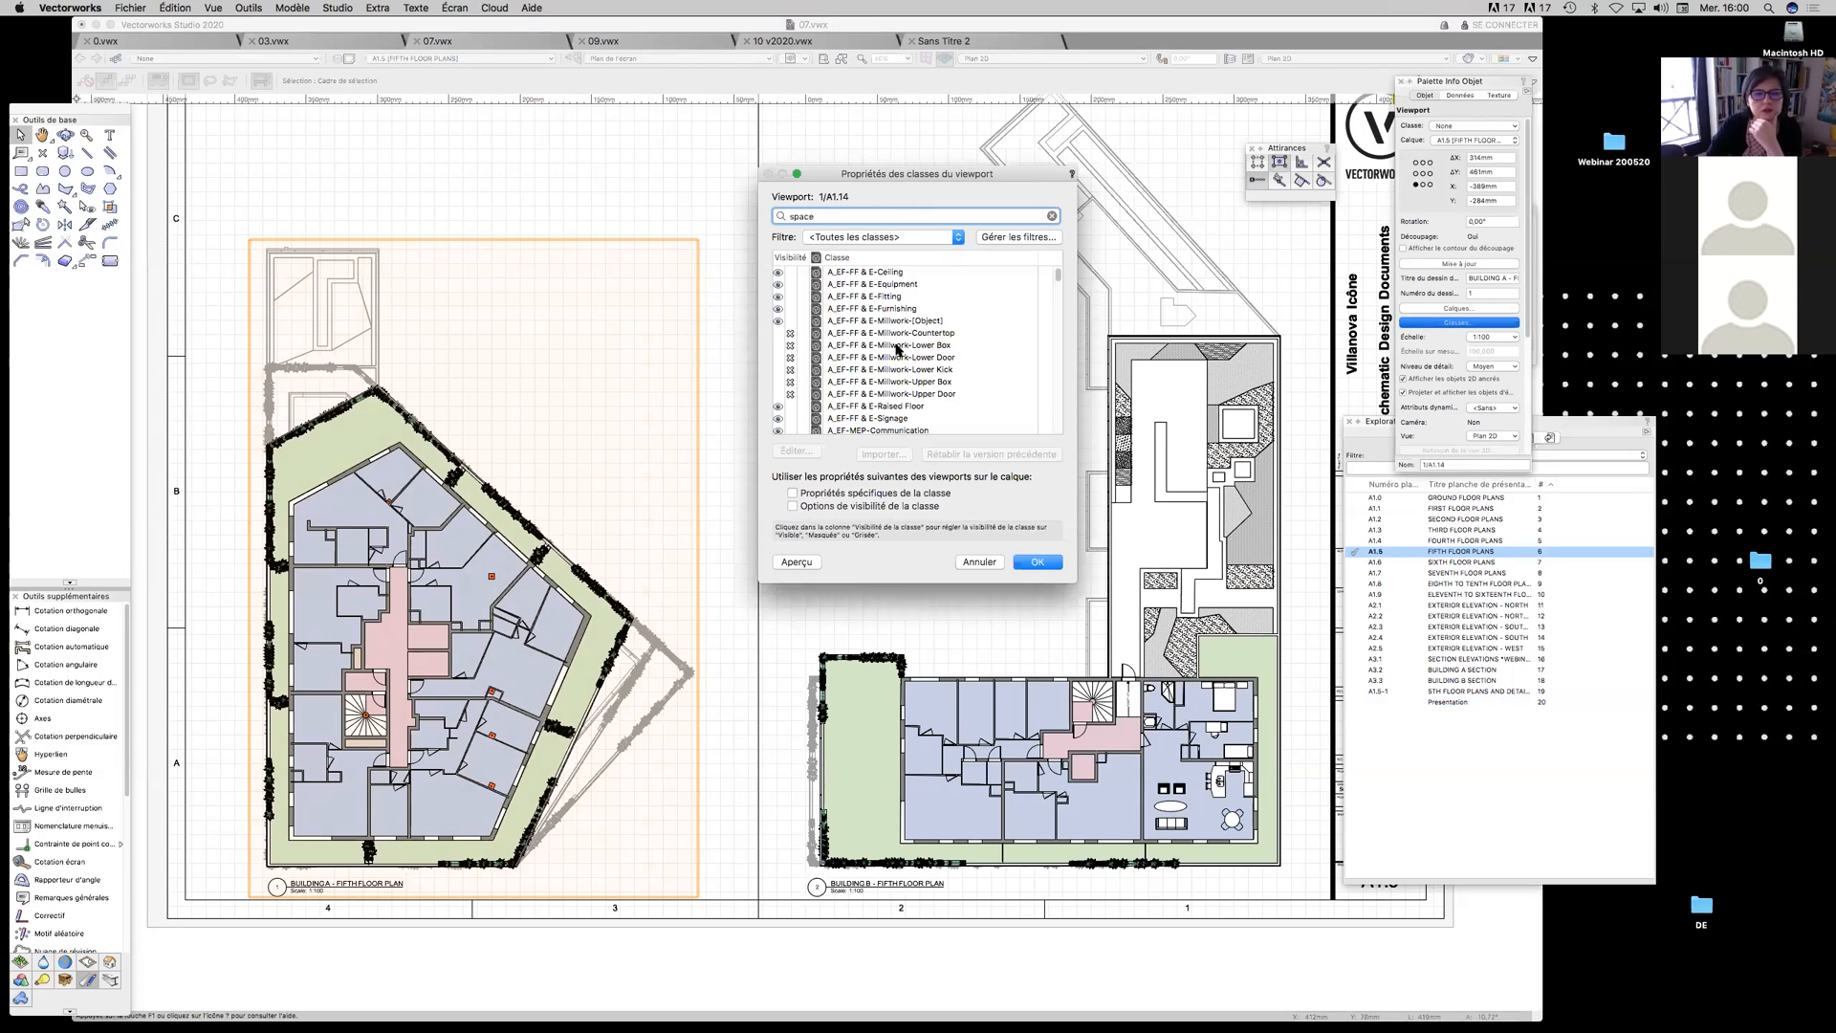
scroll(897, 350, down, 1)
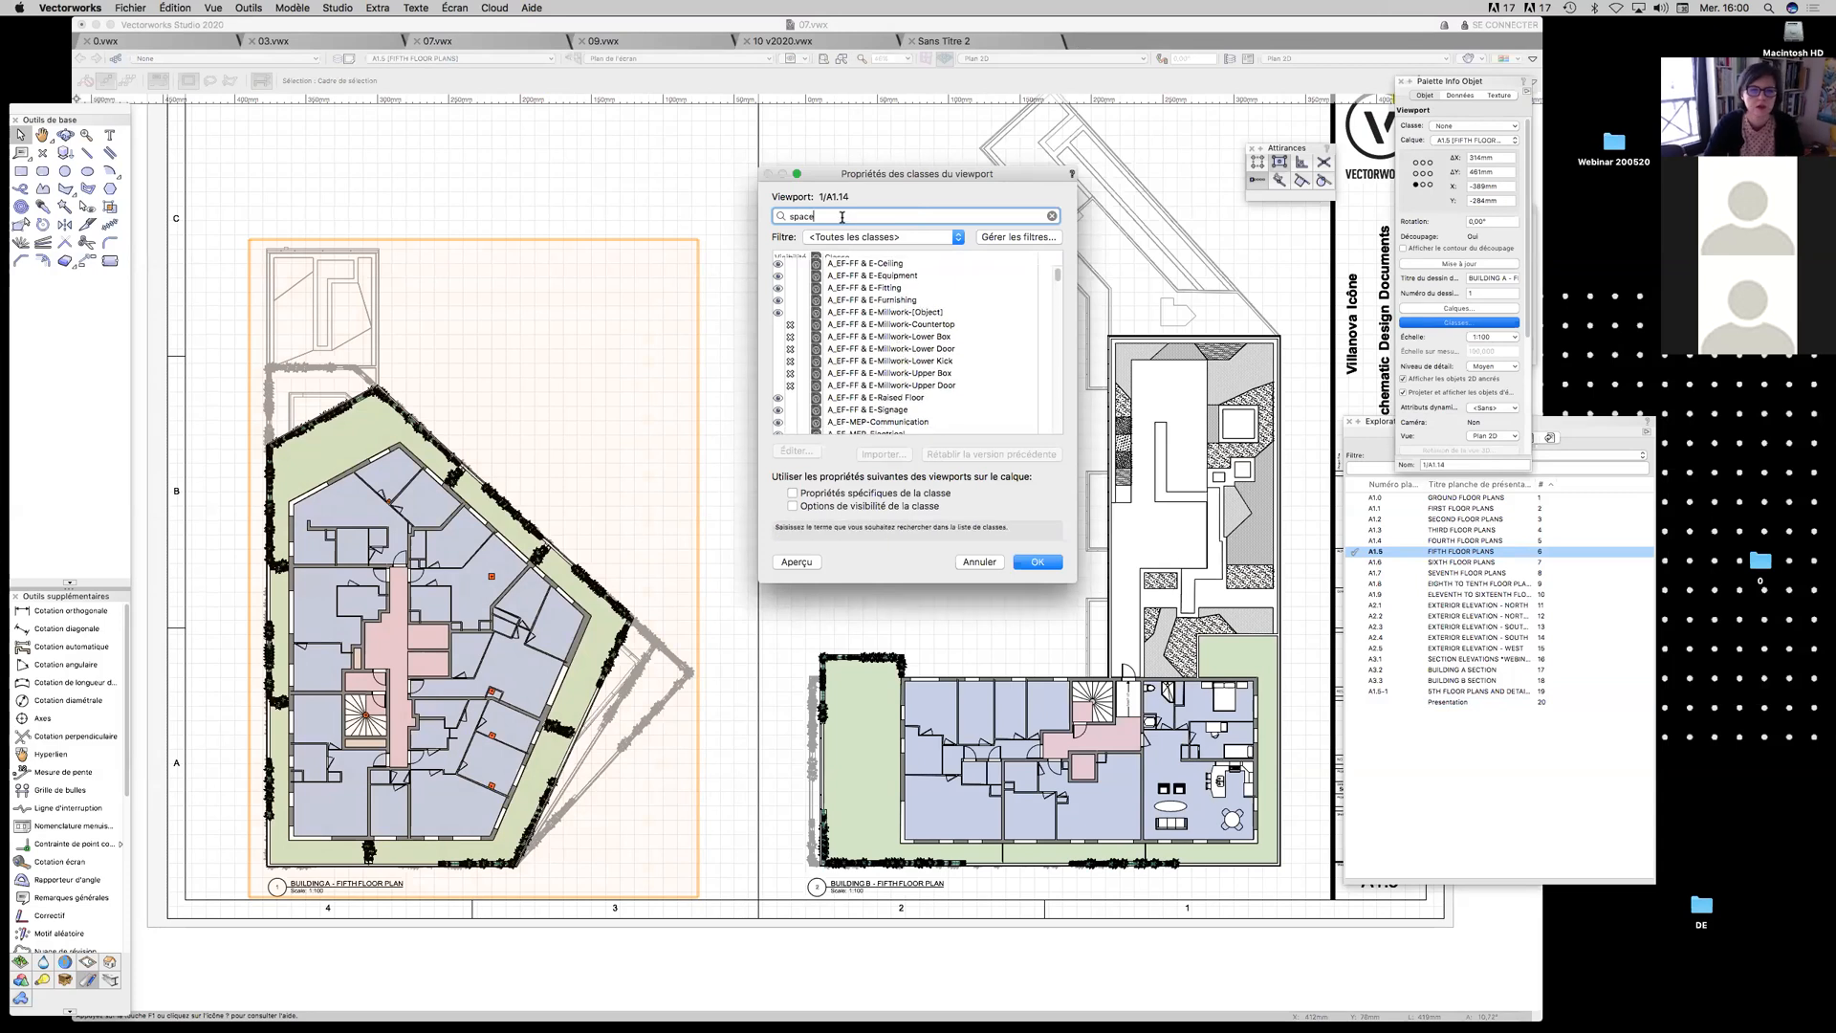
text(s)
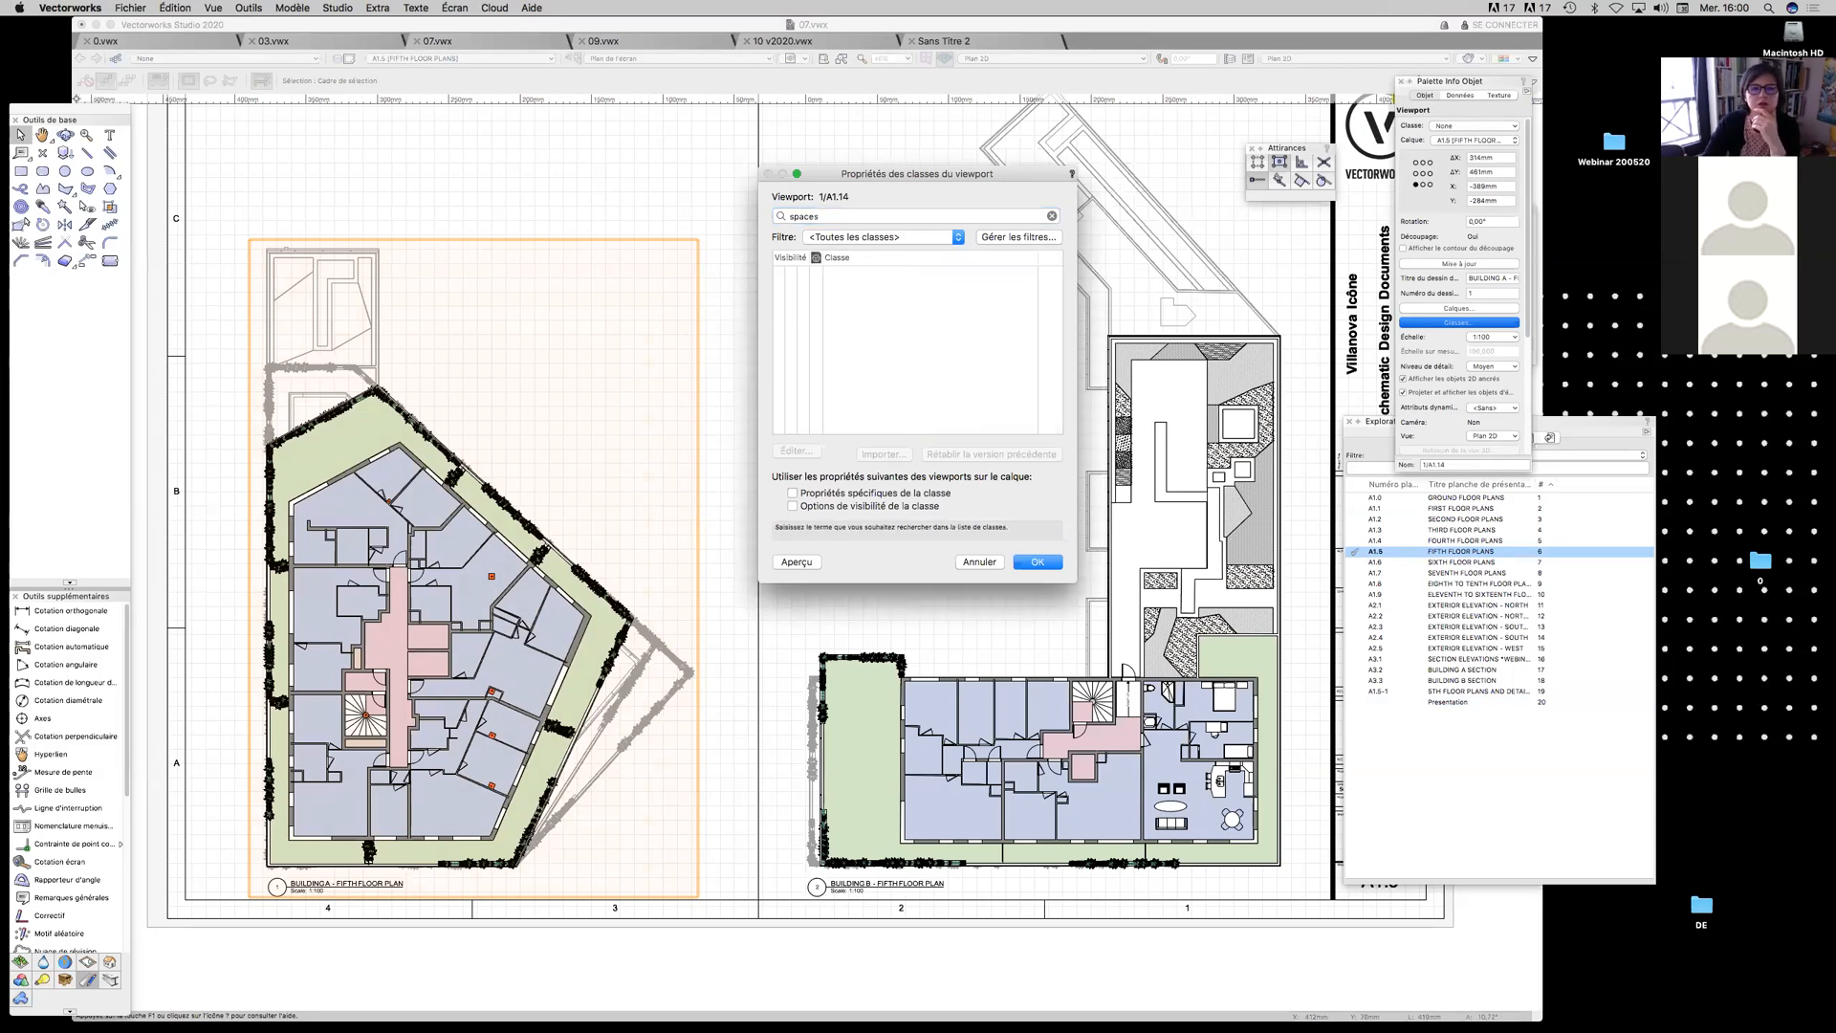
click(886, 218)
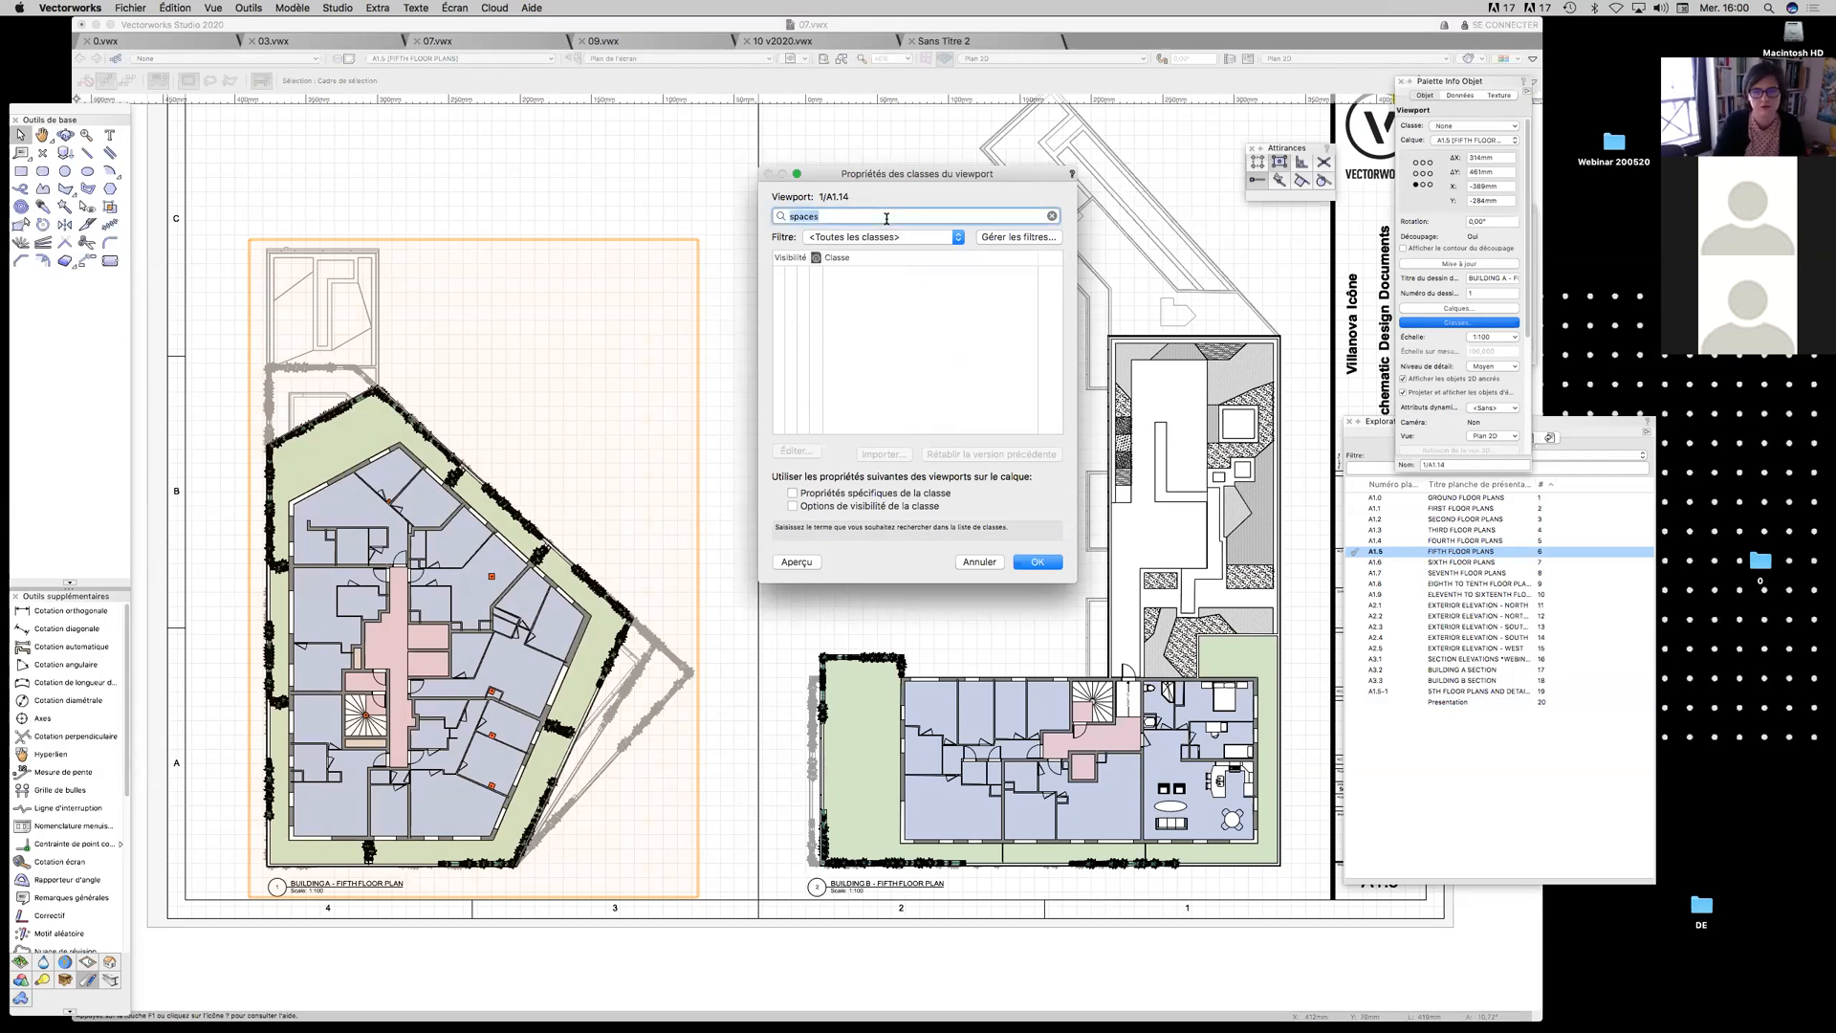
key(BackSpace)
text(sp)
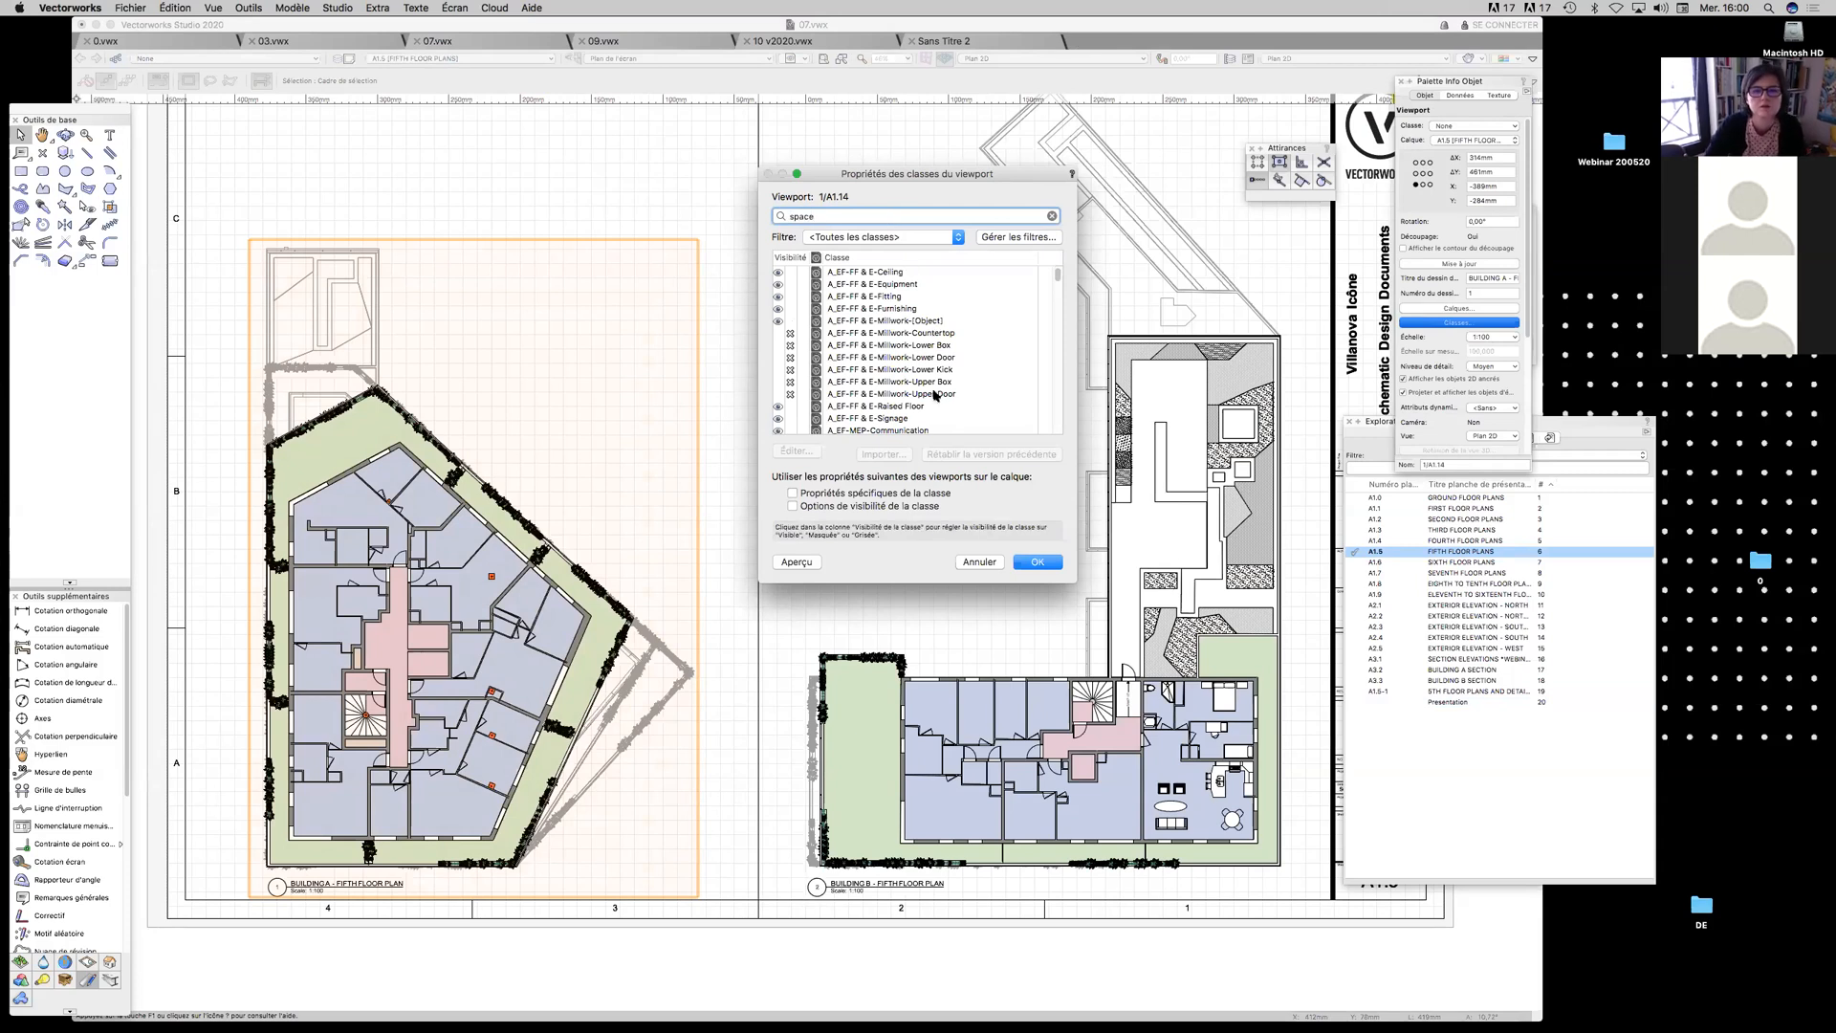
key(Return)
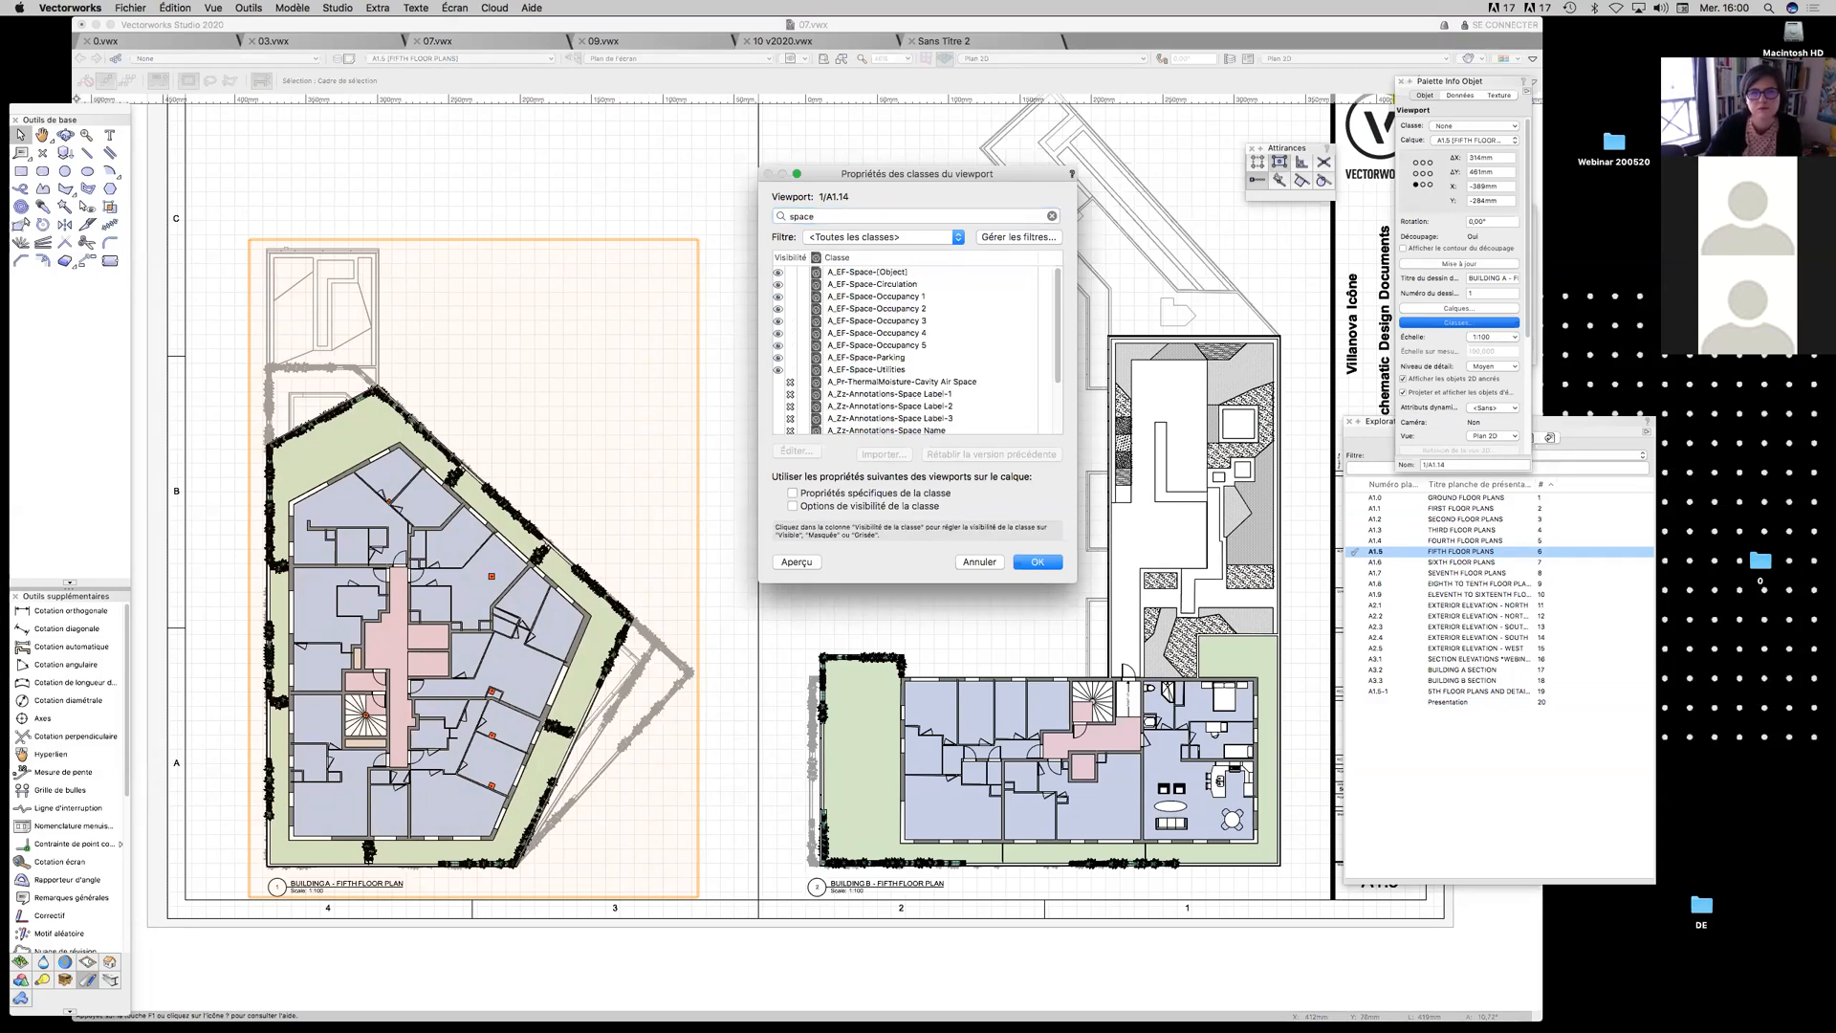
Hide the classes A_EF-Space-Occupancy 1 to 5, A_EF-Space-Parking and A_EF-Space-Utilities in the Building A fifth floor plan viewport
click(877, 299)
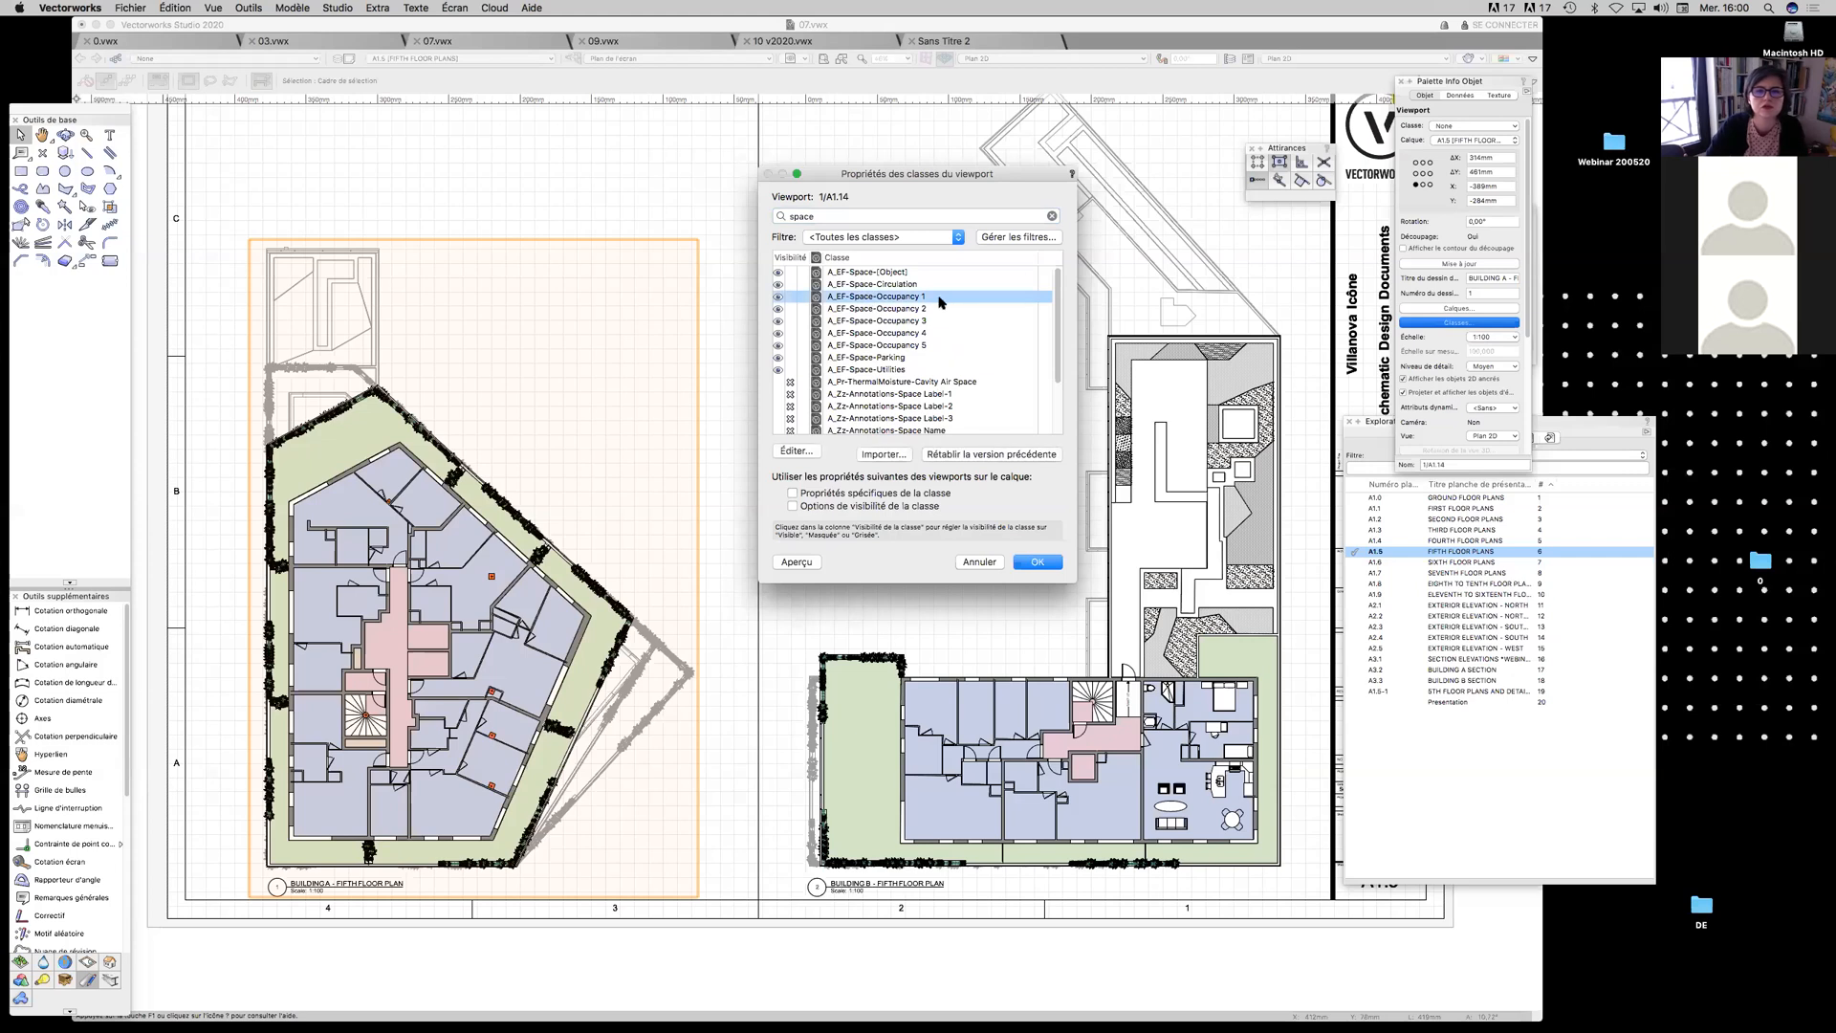
click(790, 298)
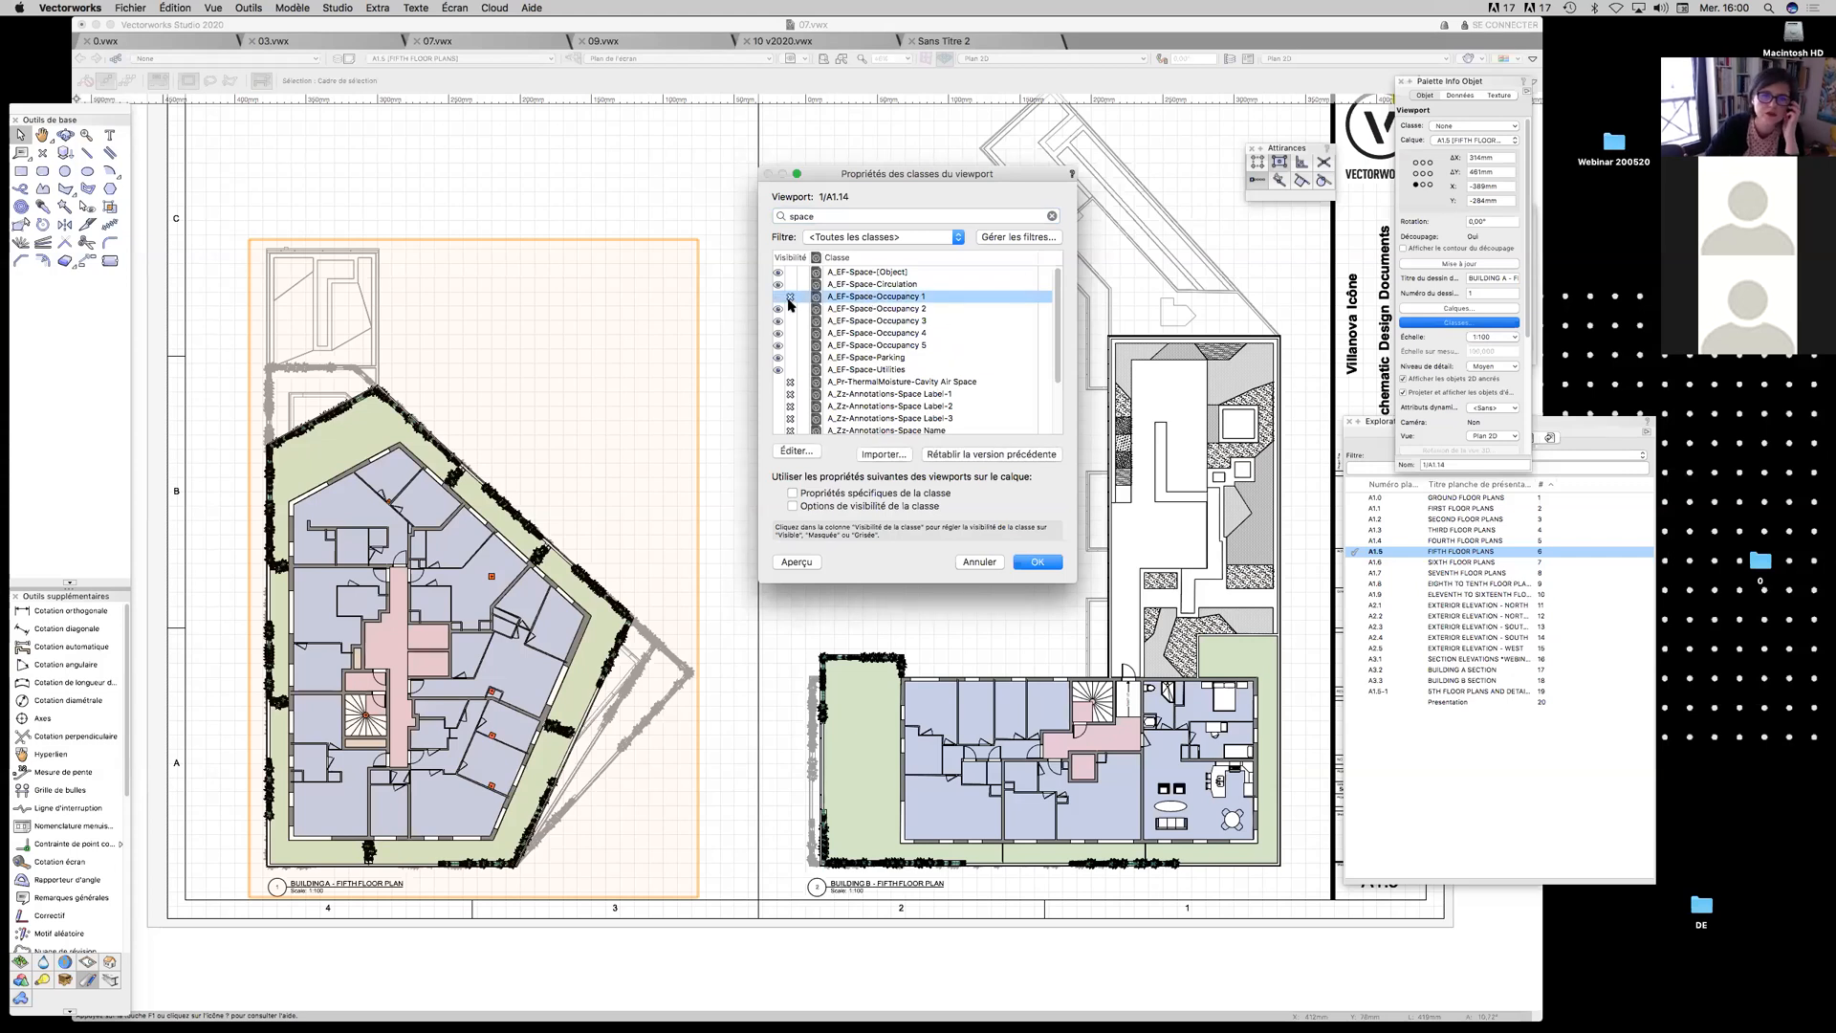
click(790, 309)
click(790, 321)
click(790, 333)
click(790, 346)
click(790, 357)
click(790, 369)
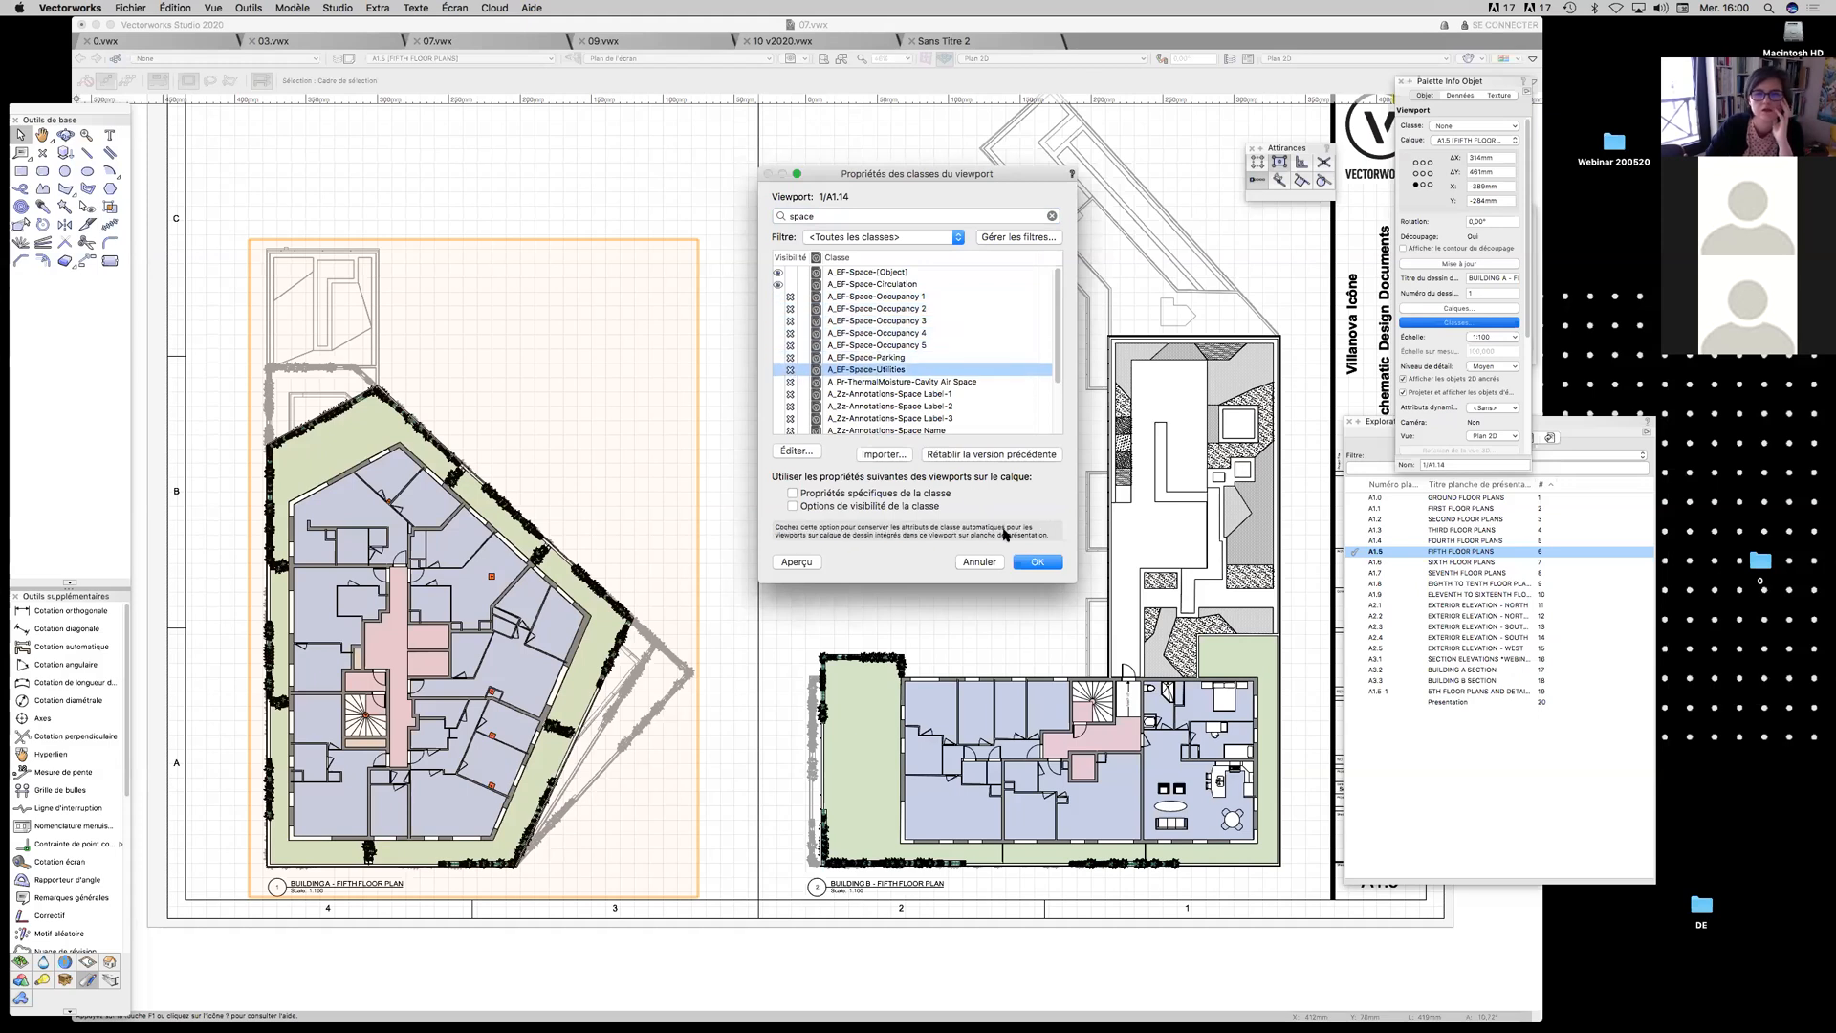
click(1034, 561)
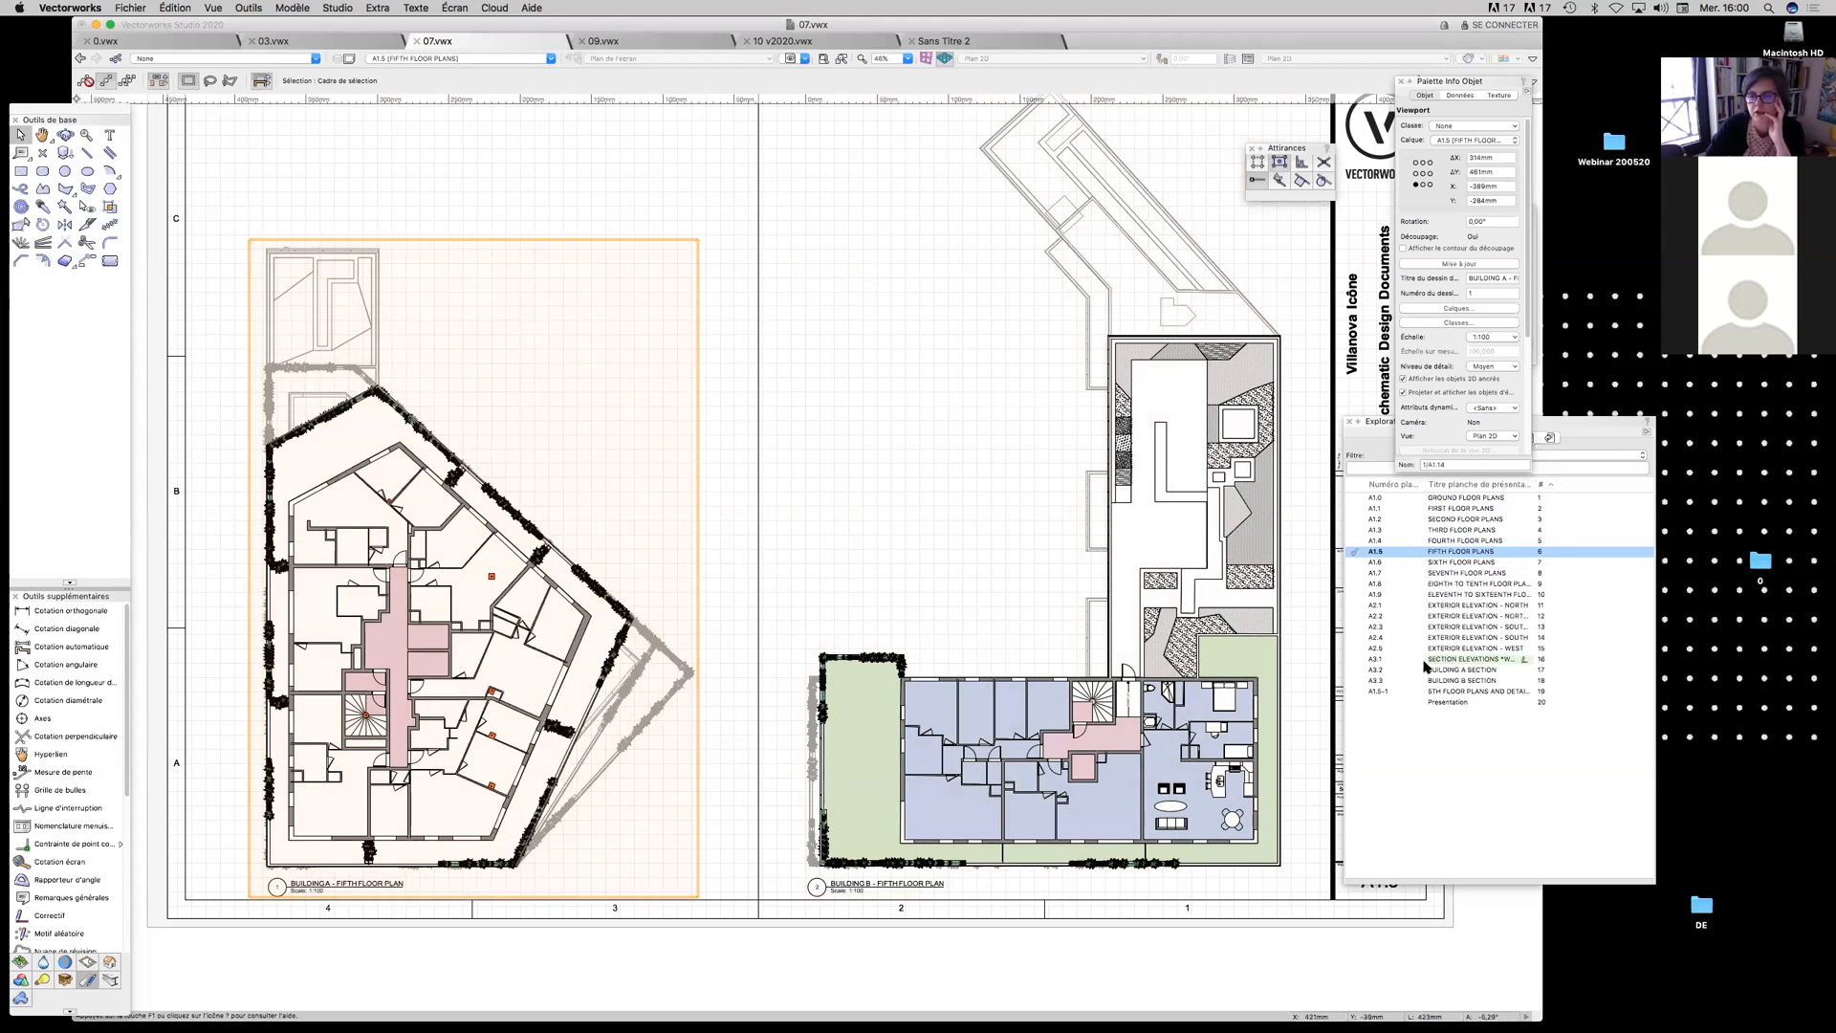
Display the section elevations sheet A3.1, followed by the fifth floor plans and details sheet A1.5-1
click(1362, 660)
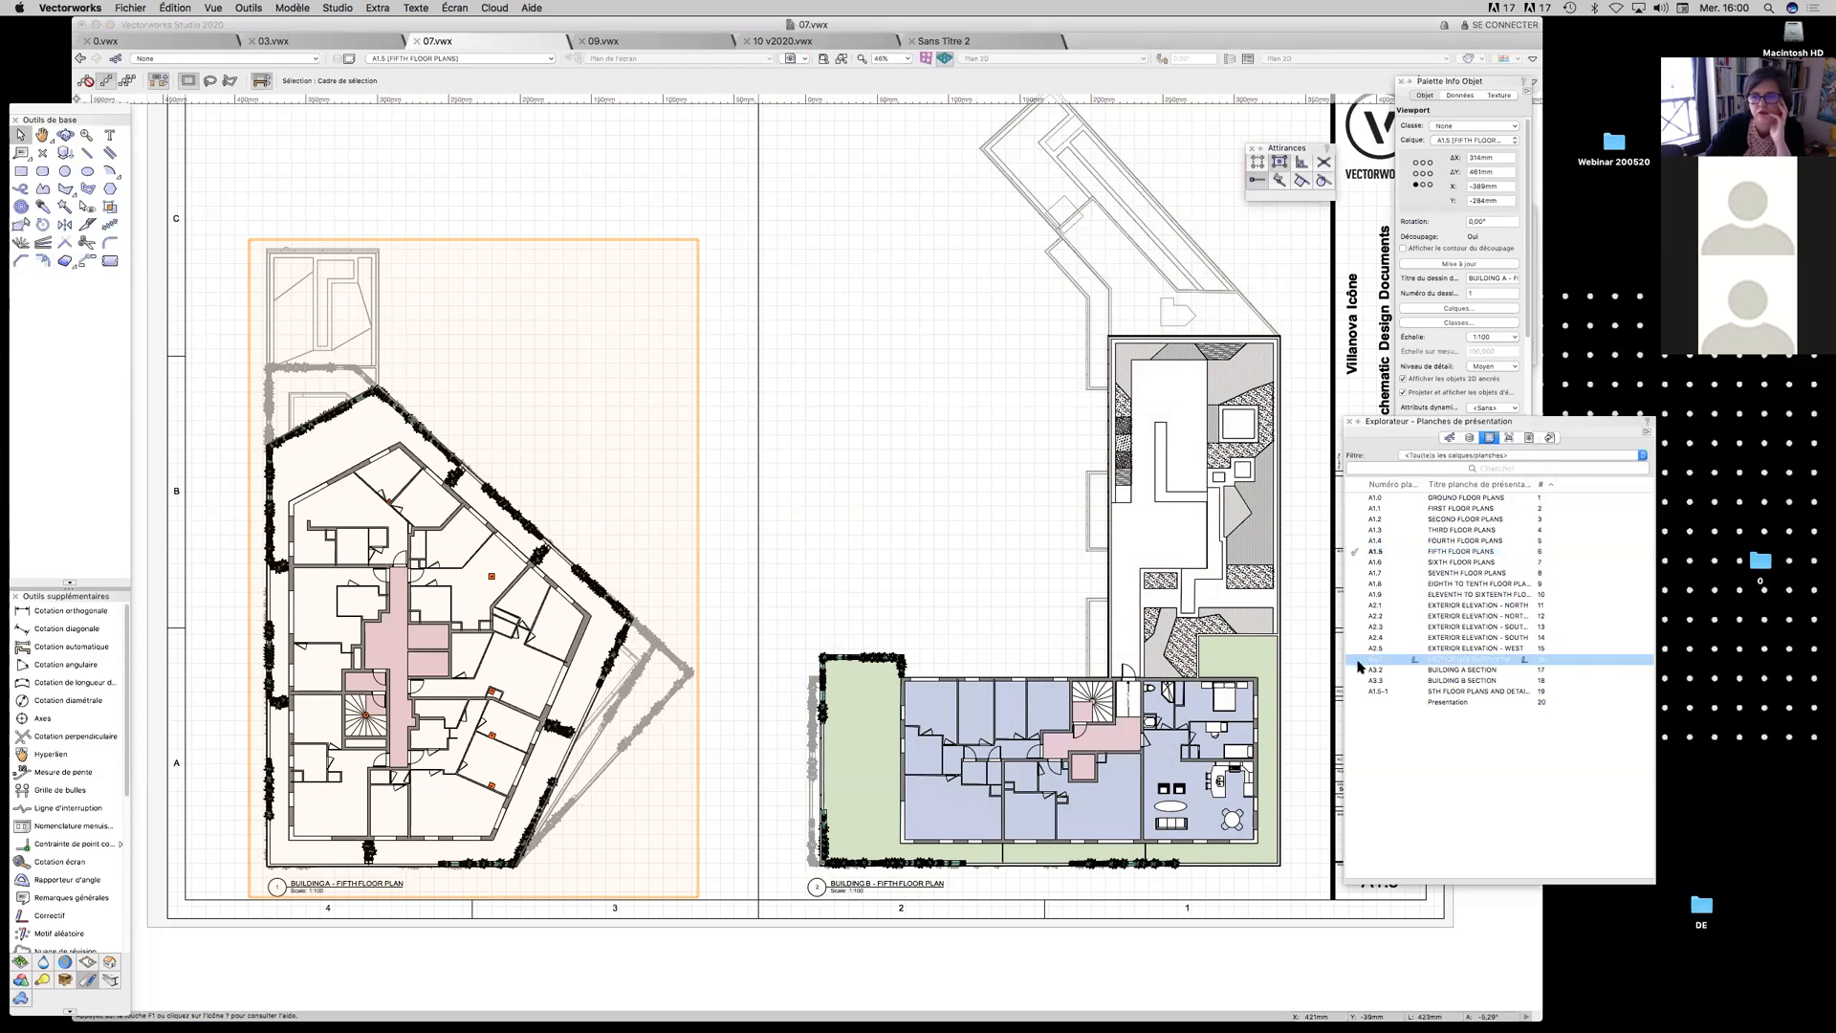
double_click(1354, 661)
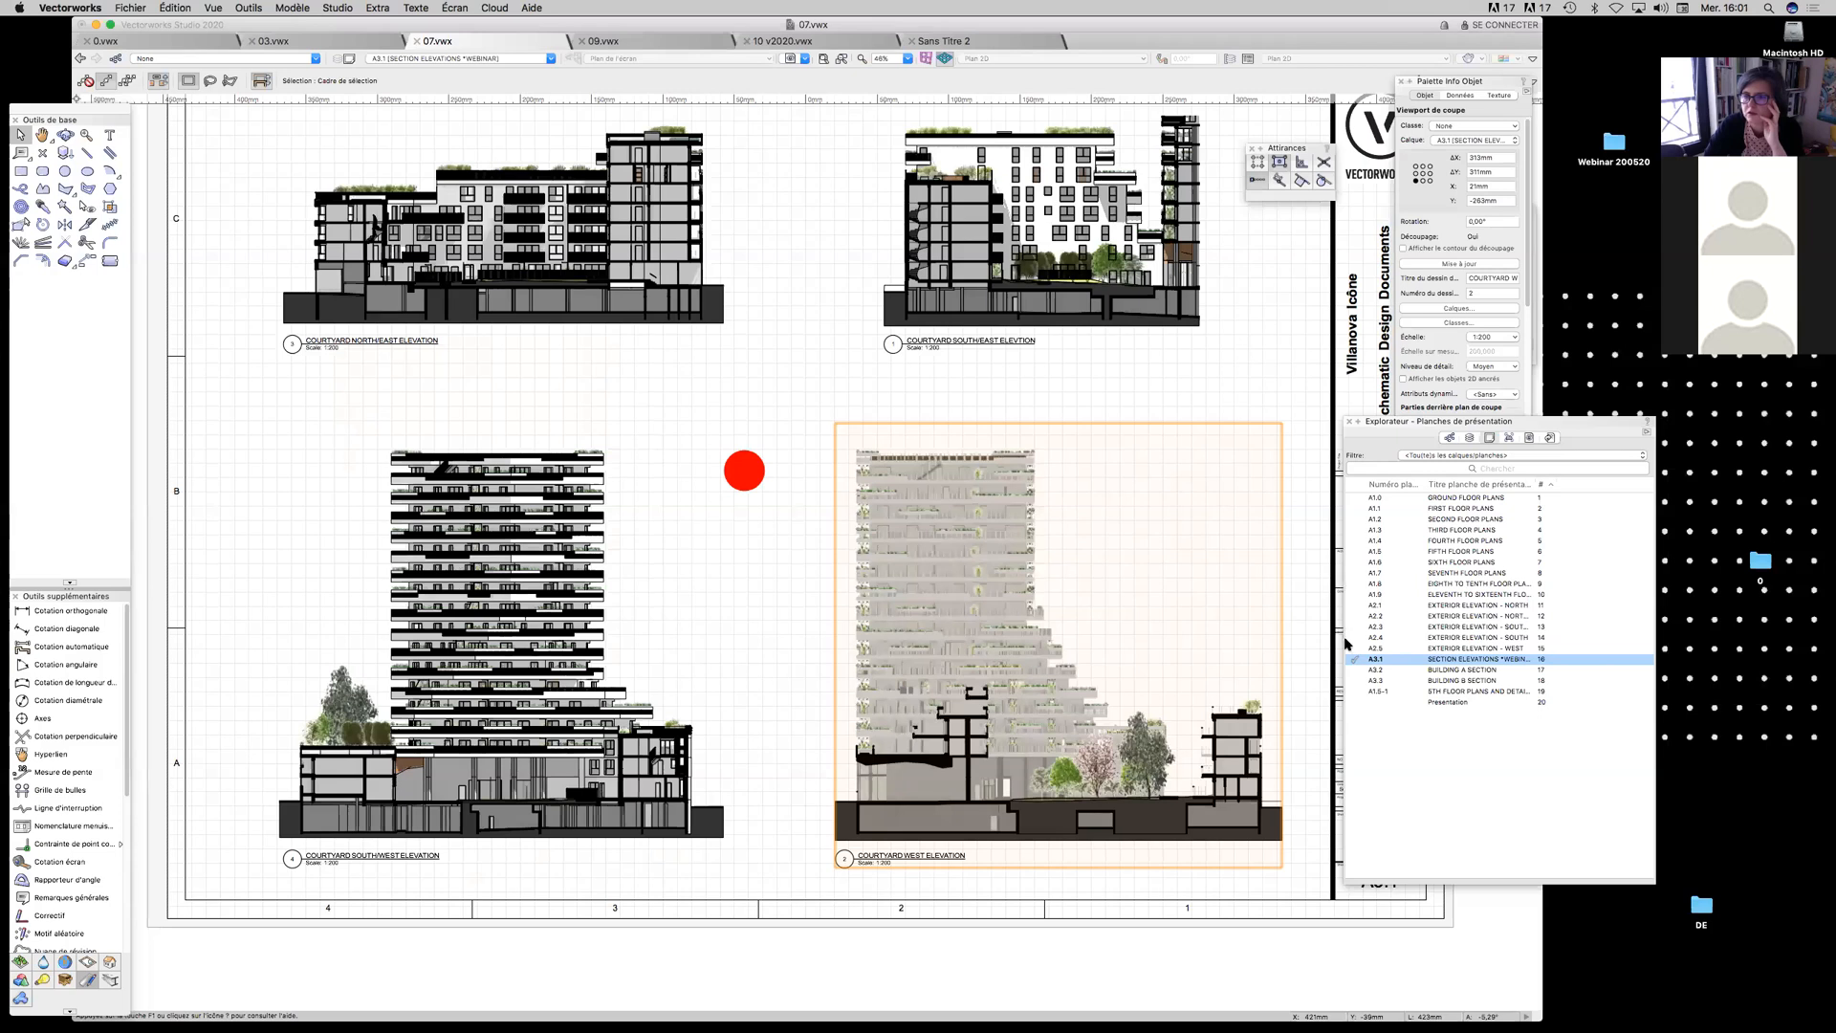
click(1359, 692)
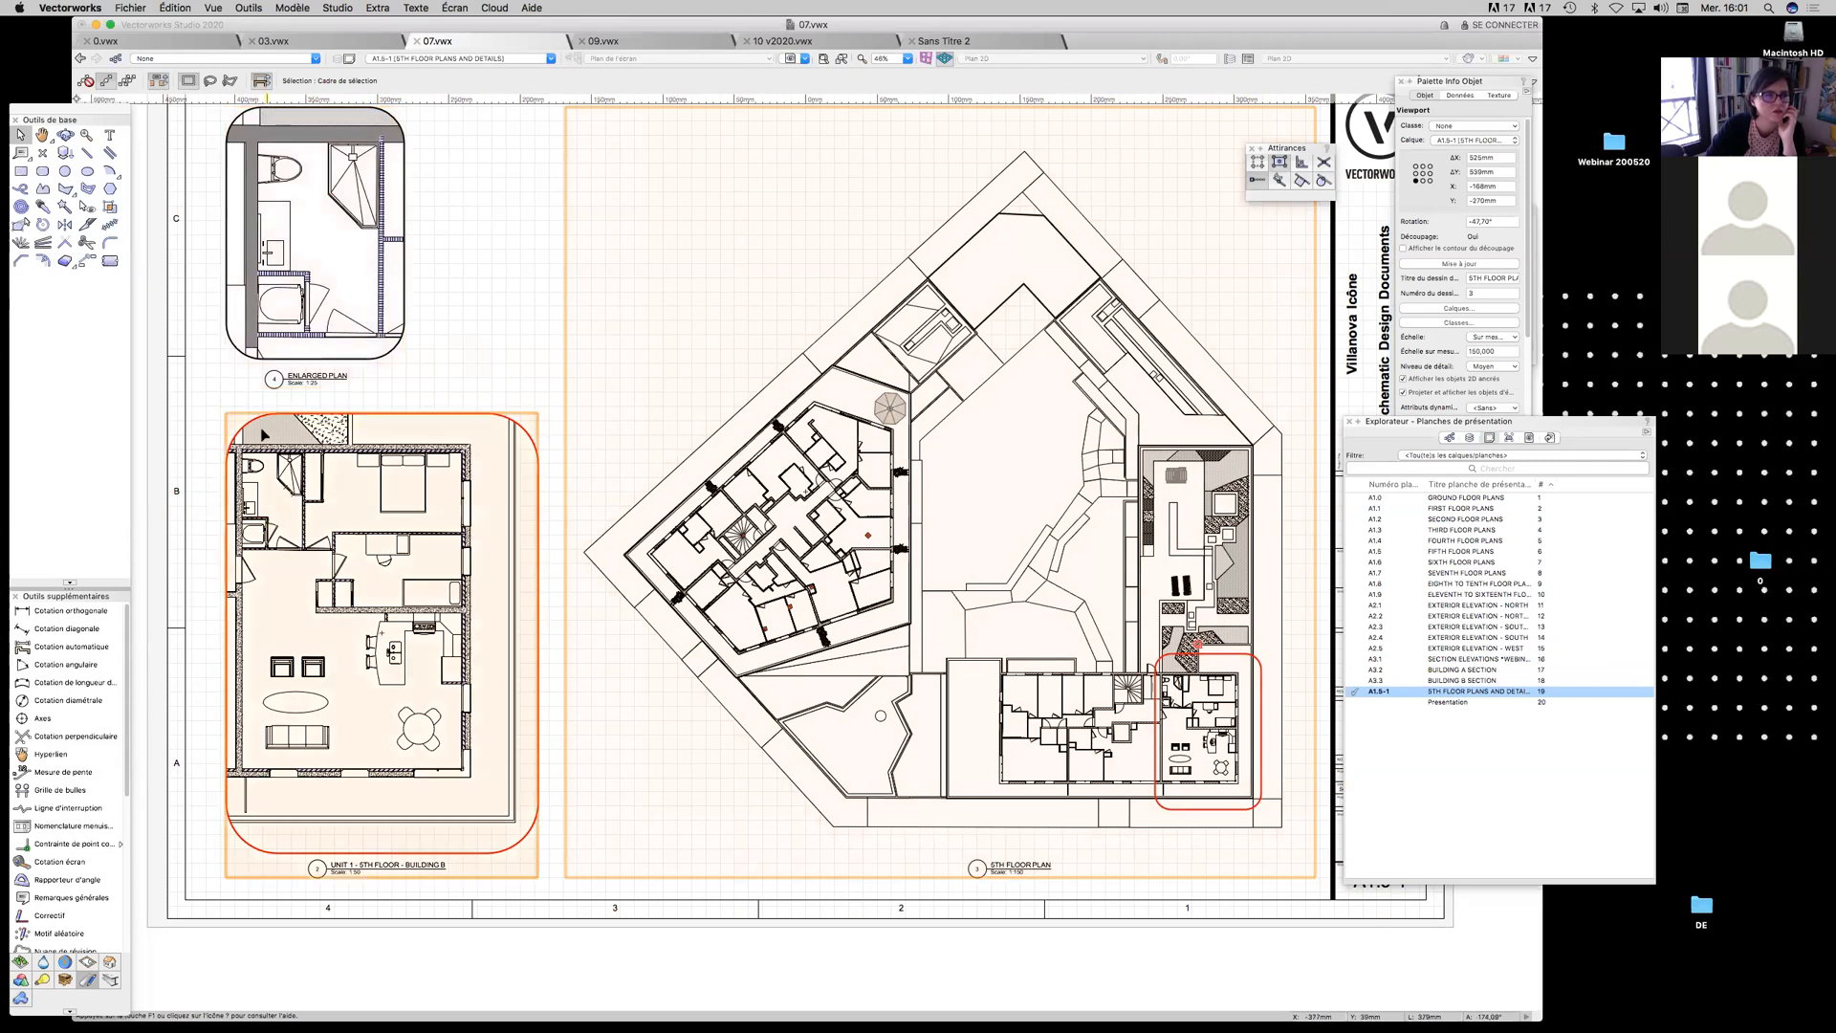
Return to sheet A3.1 and select the Courtyard West Elevation section viewport
click(1361, 660)
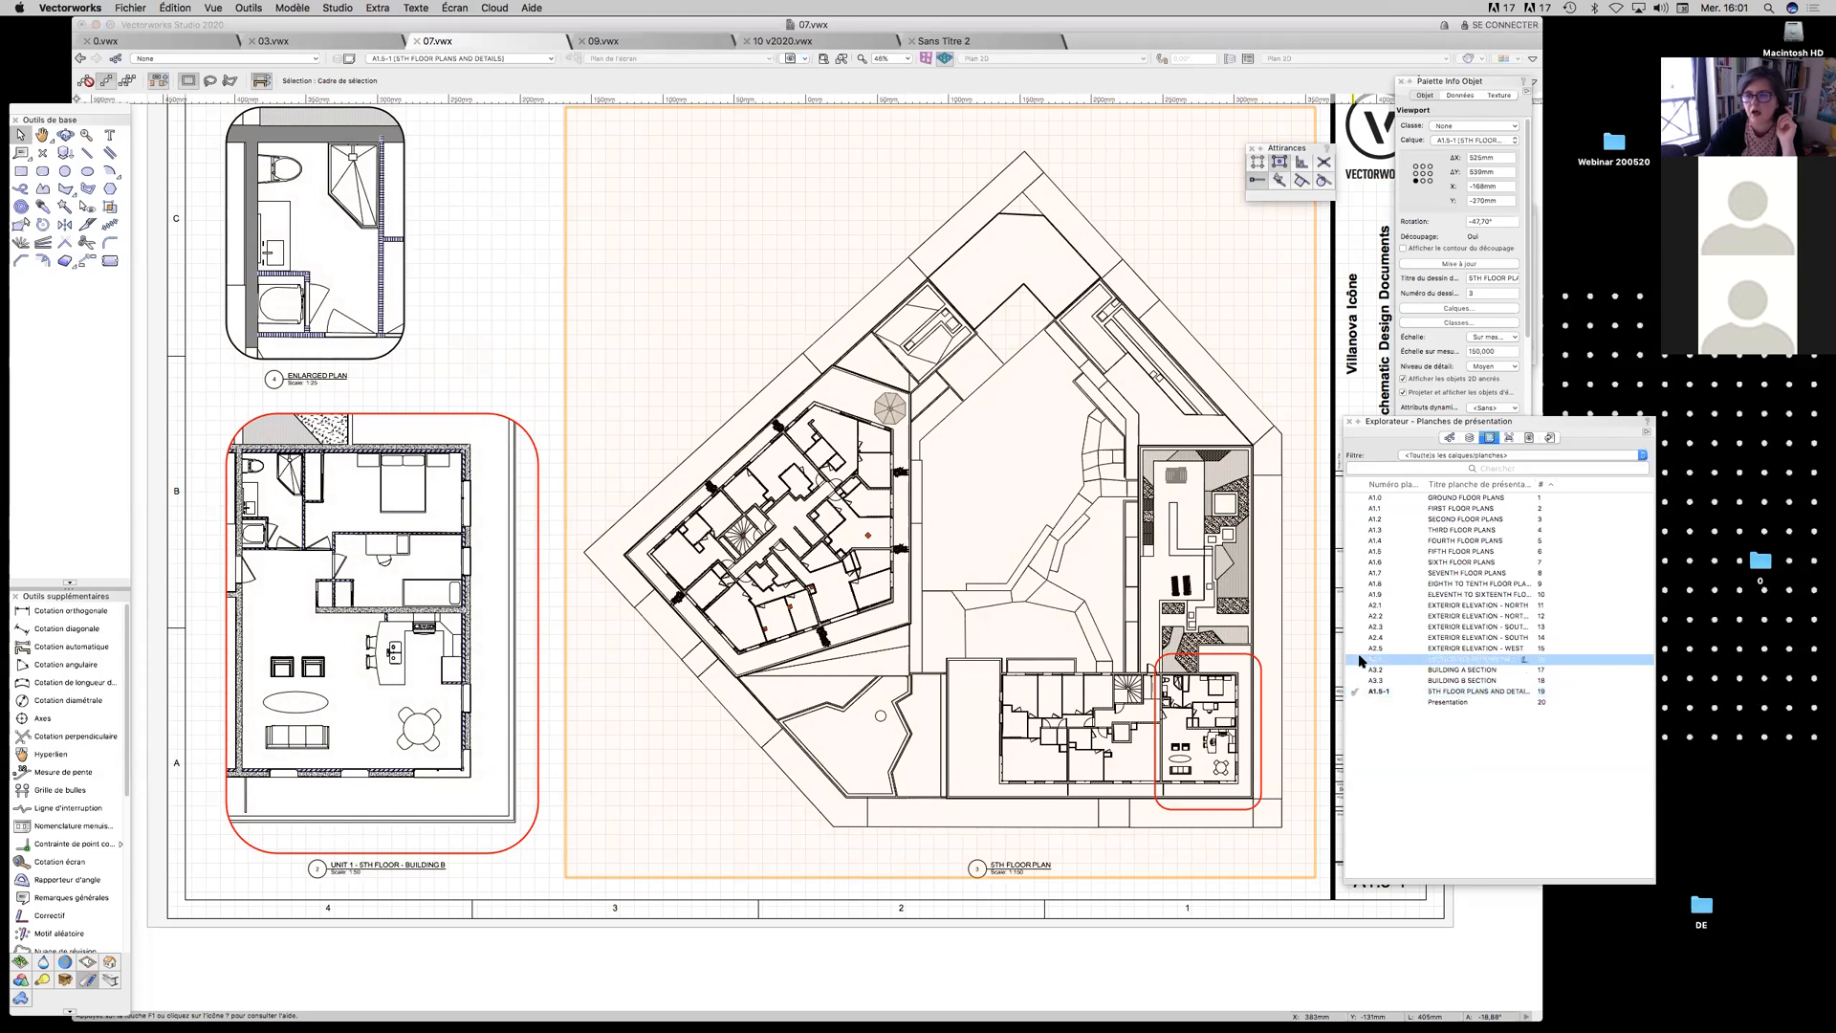
double_click(1362, 660)
click(1206, 573)
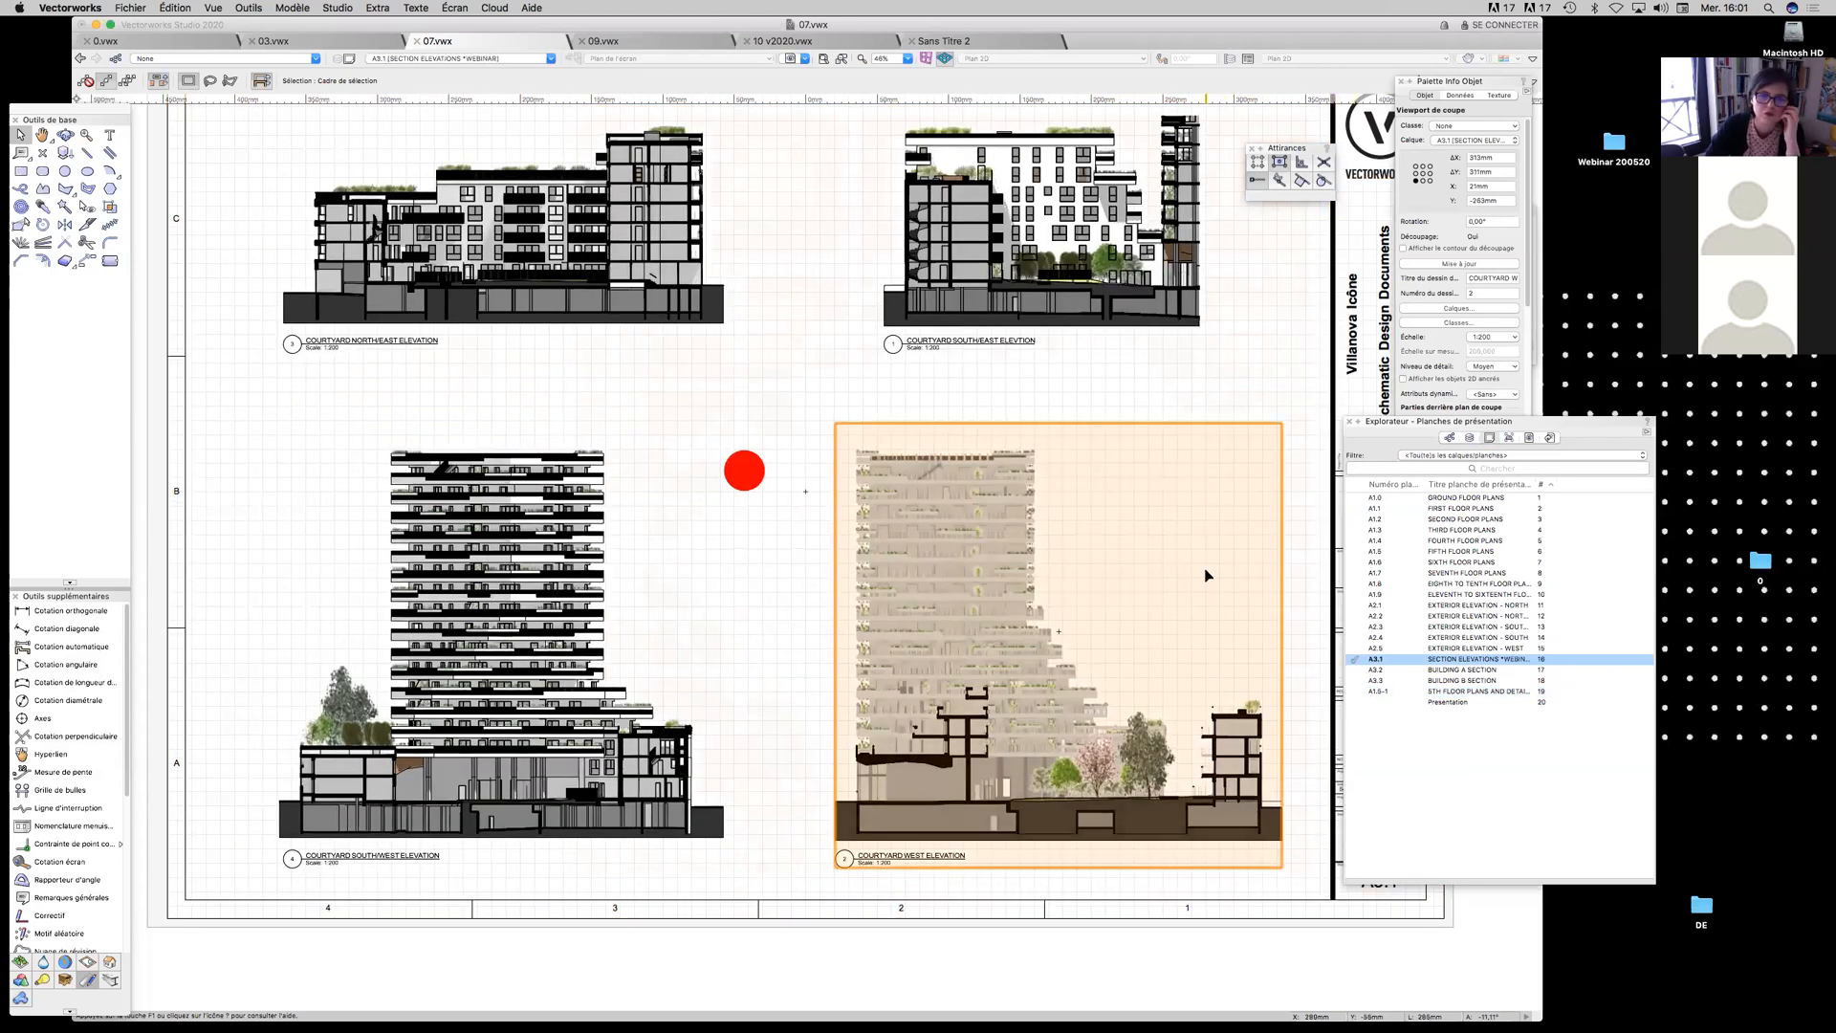
middle_drag(973, 550, 903, 548)
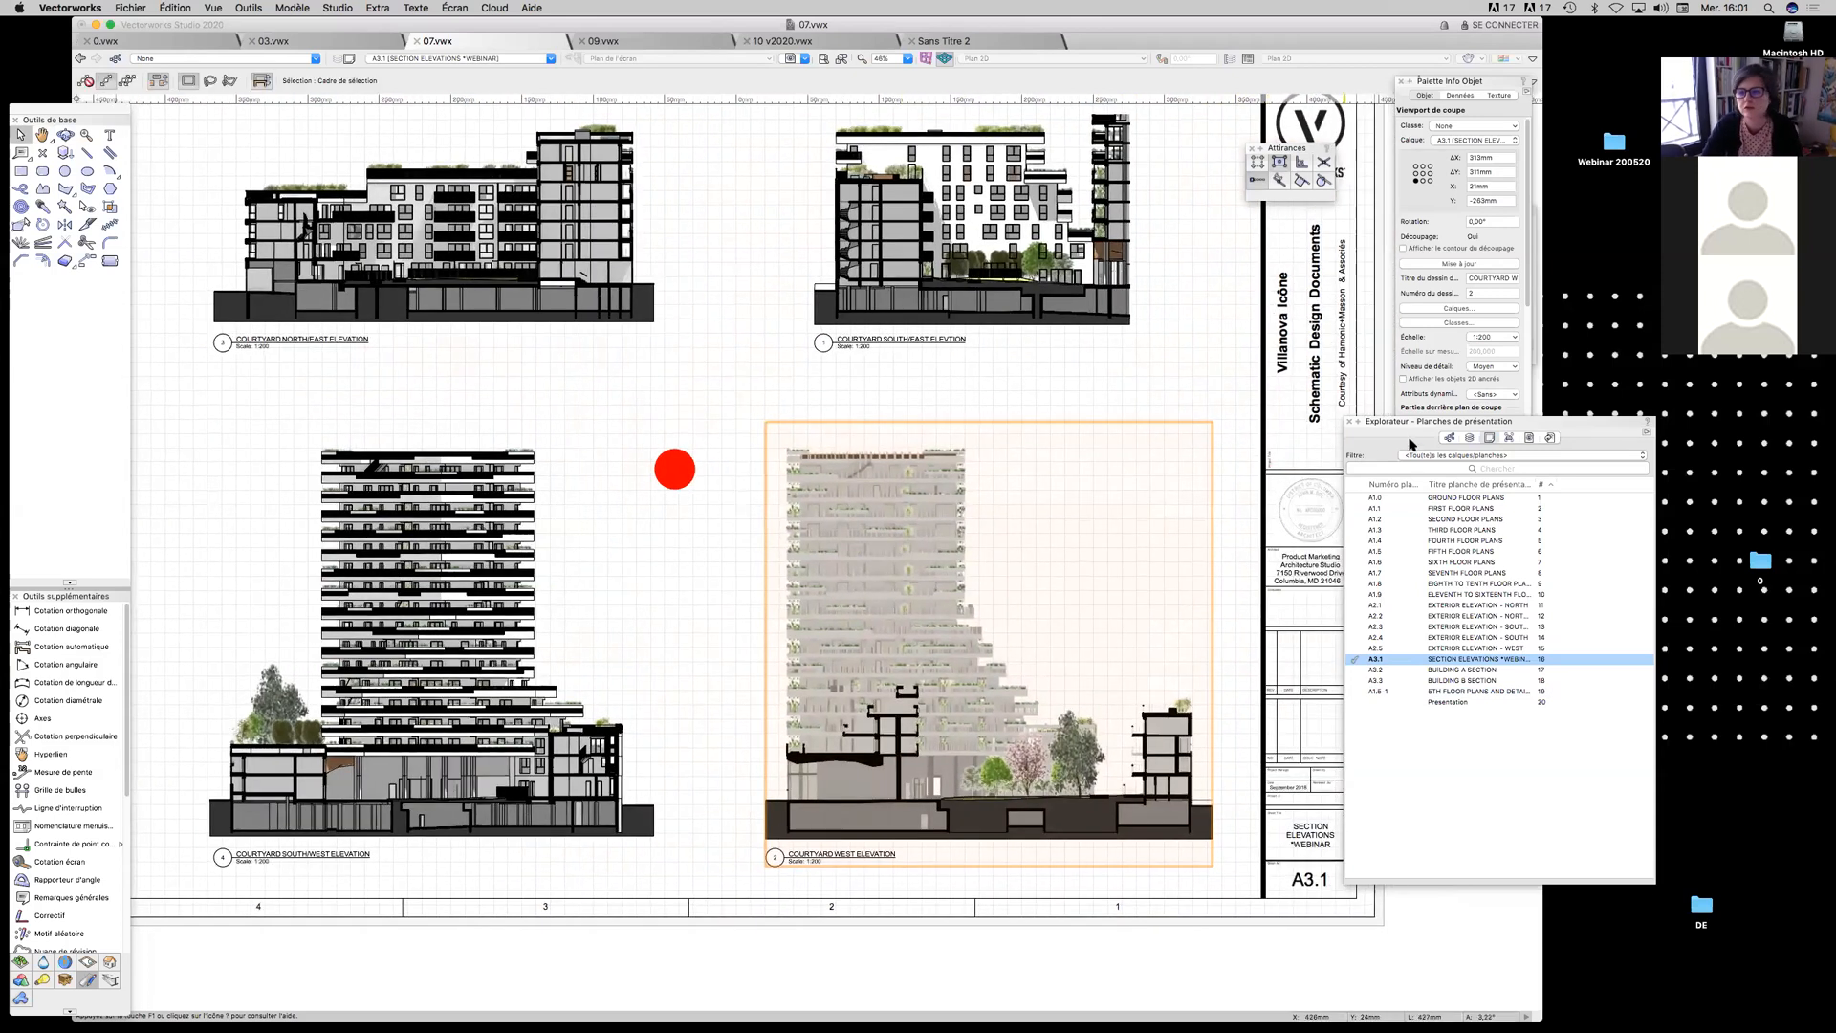
Move the sheet explorer off the drawing and enlarge the object info palette to show all section viewport settings
drag(1430, 422, 1661, 449)
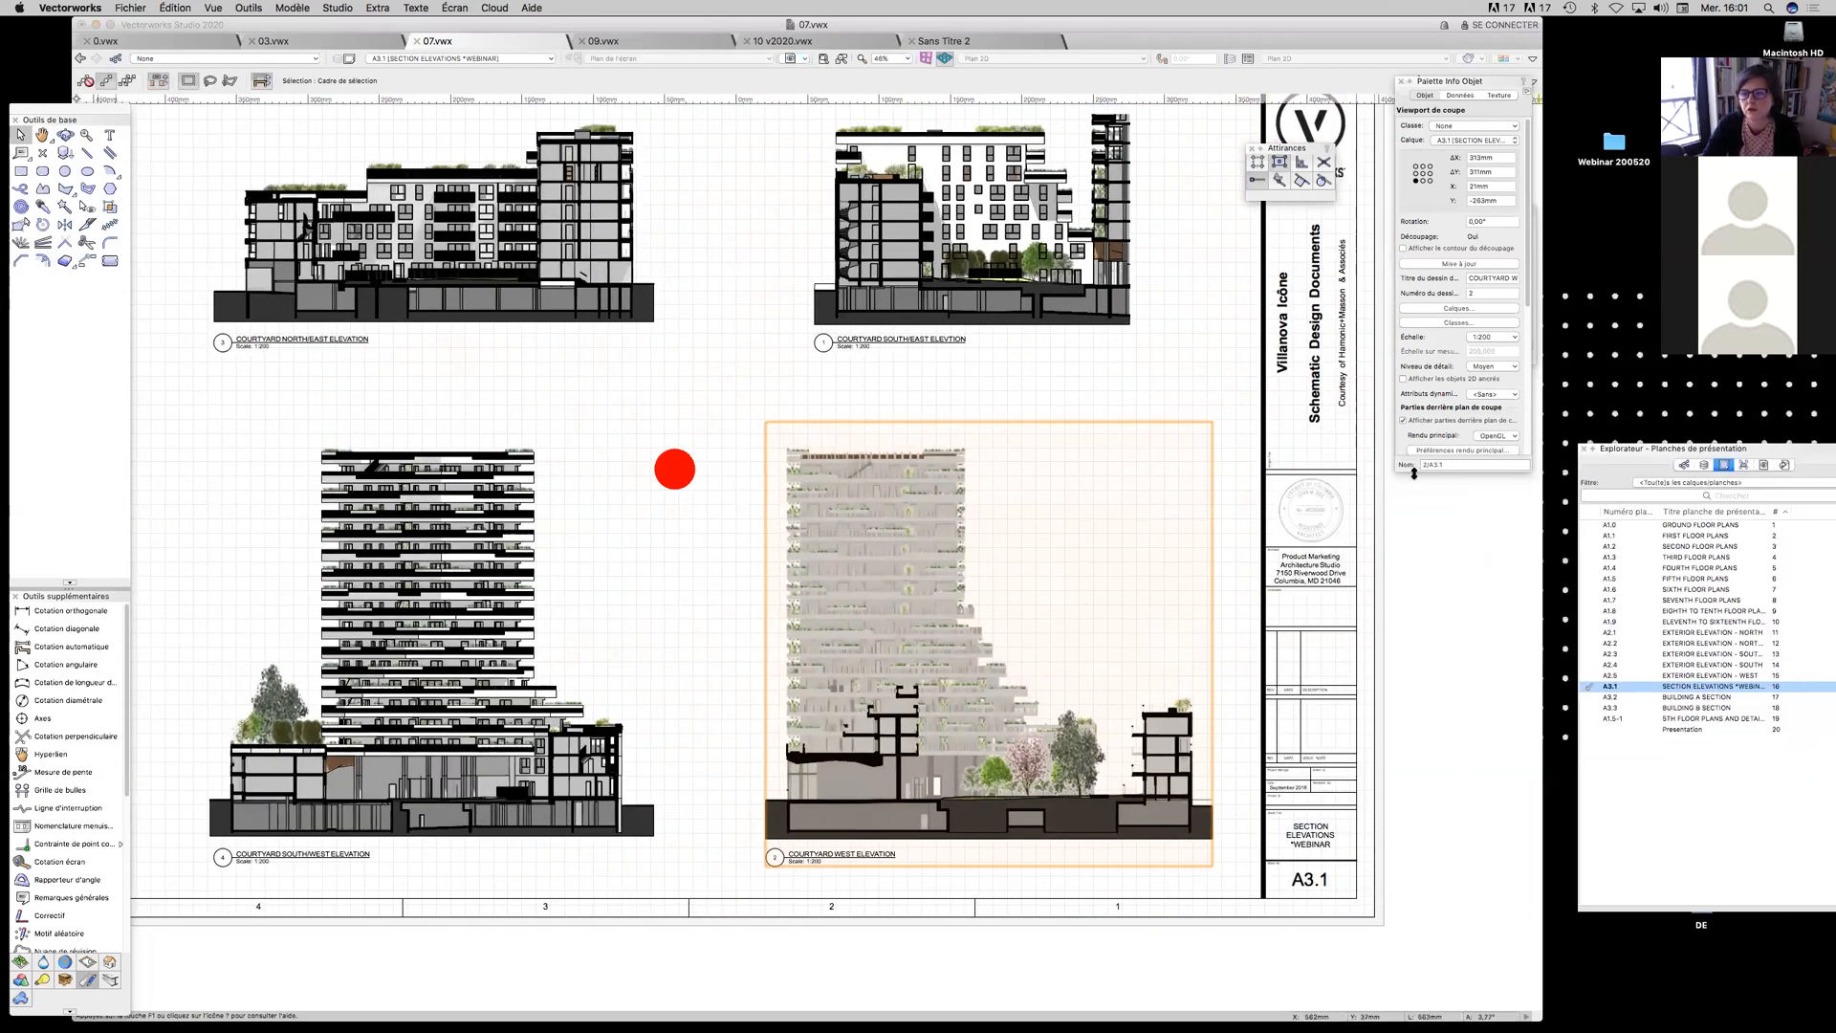
drag(1406, 473, 1274, 517)
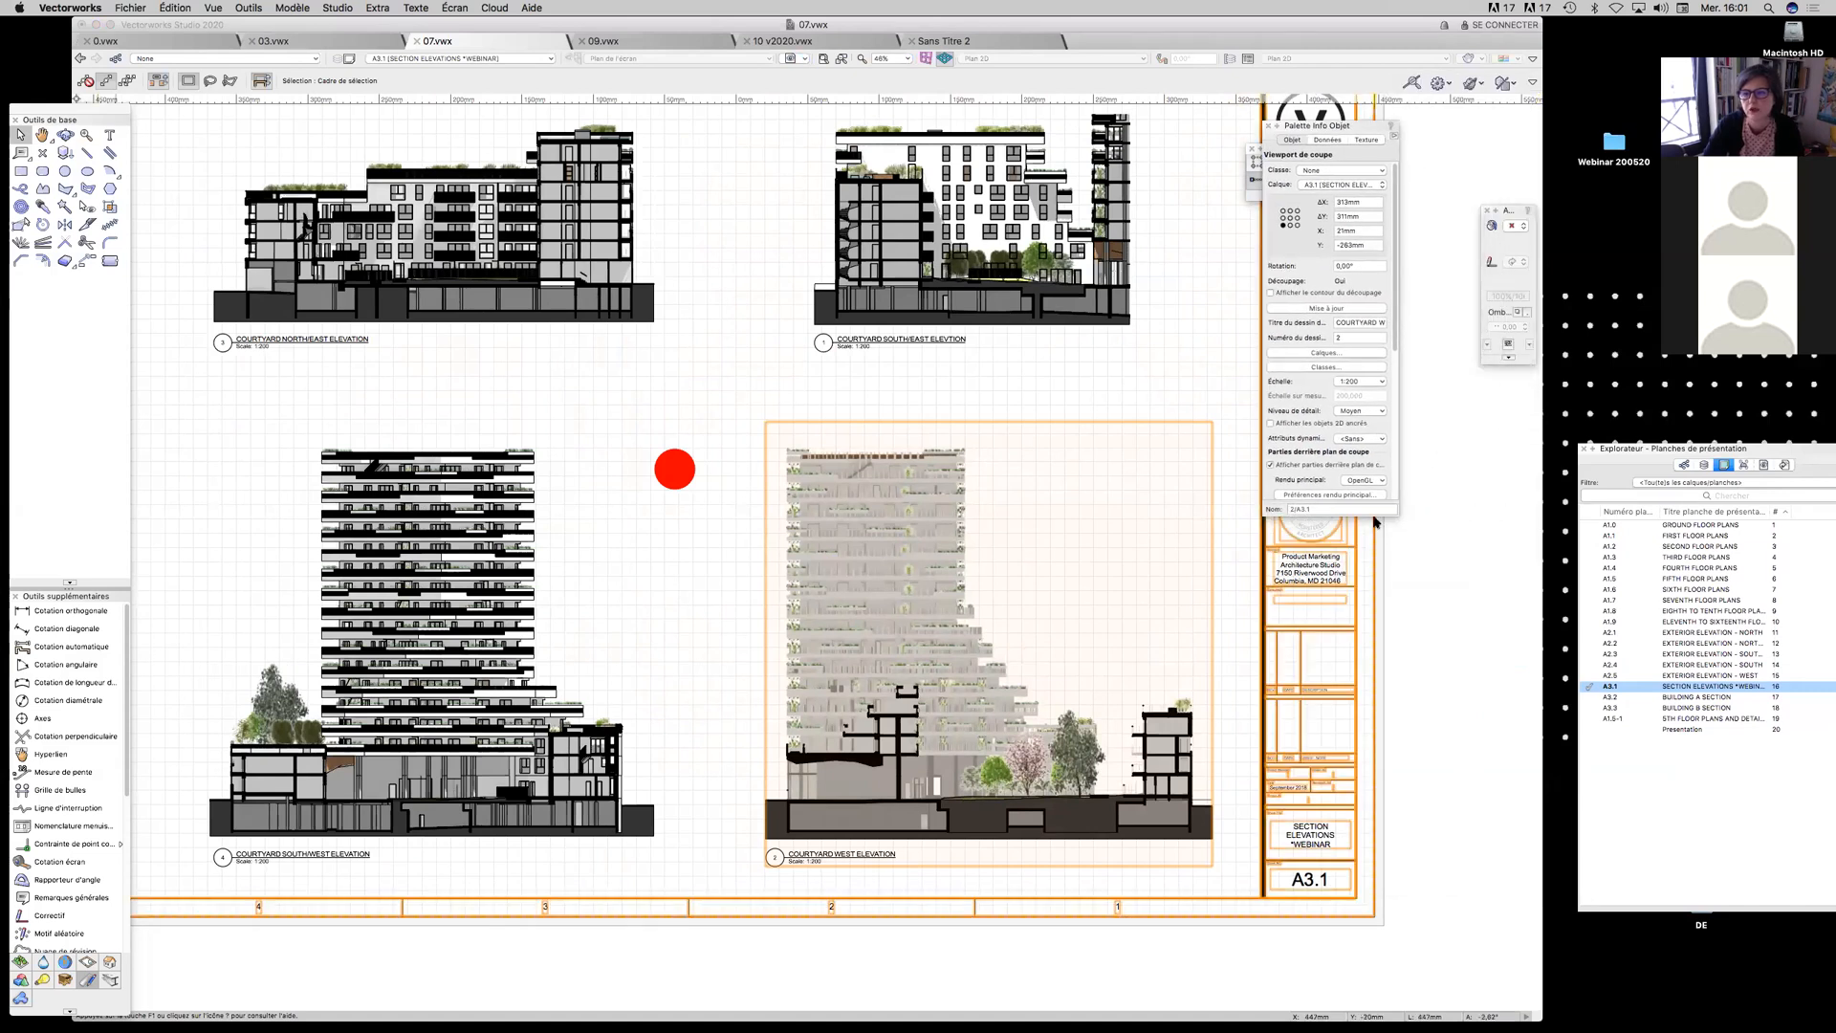
drag(1394, 513, 1518, 717)
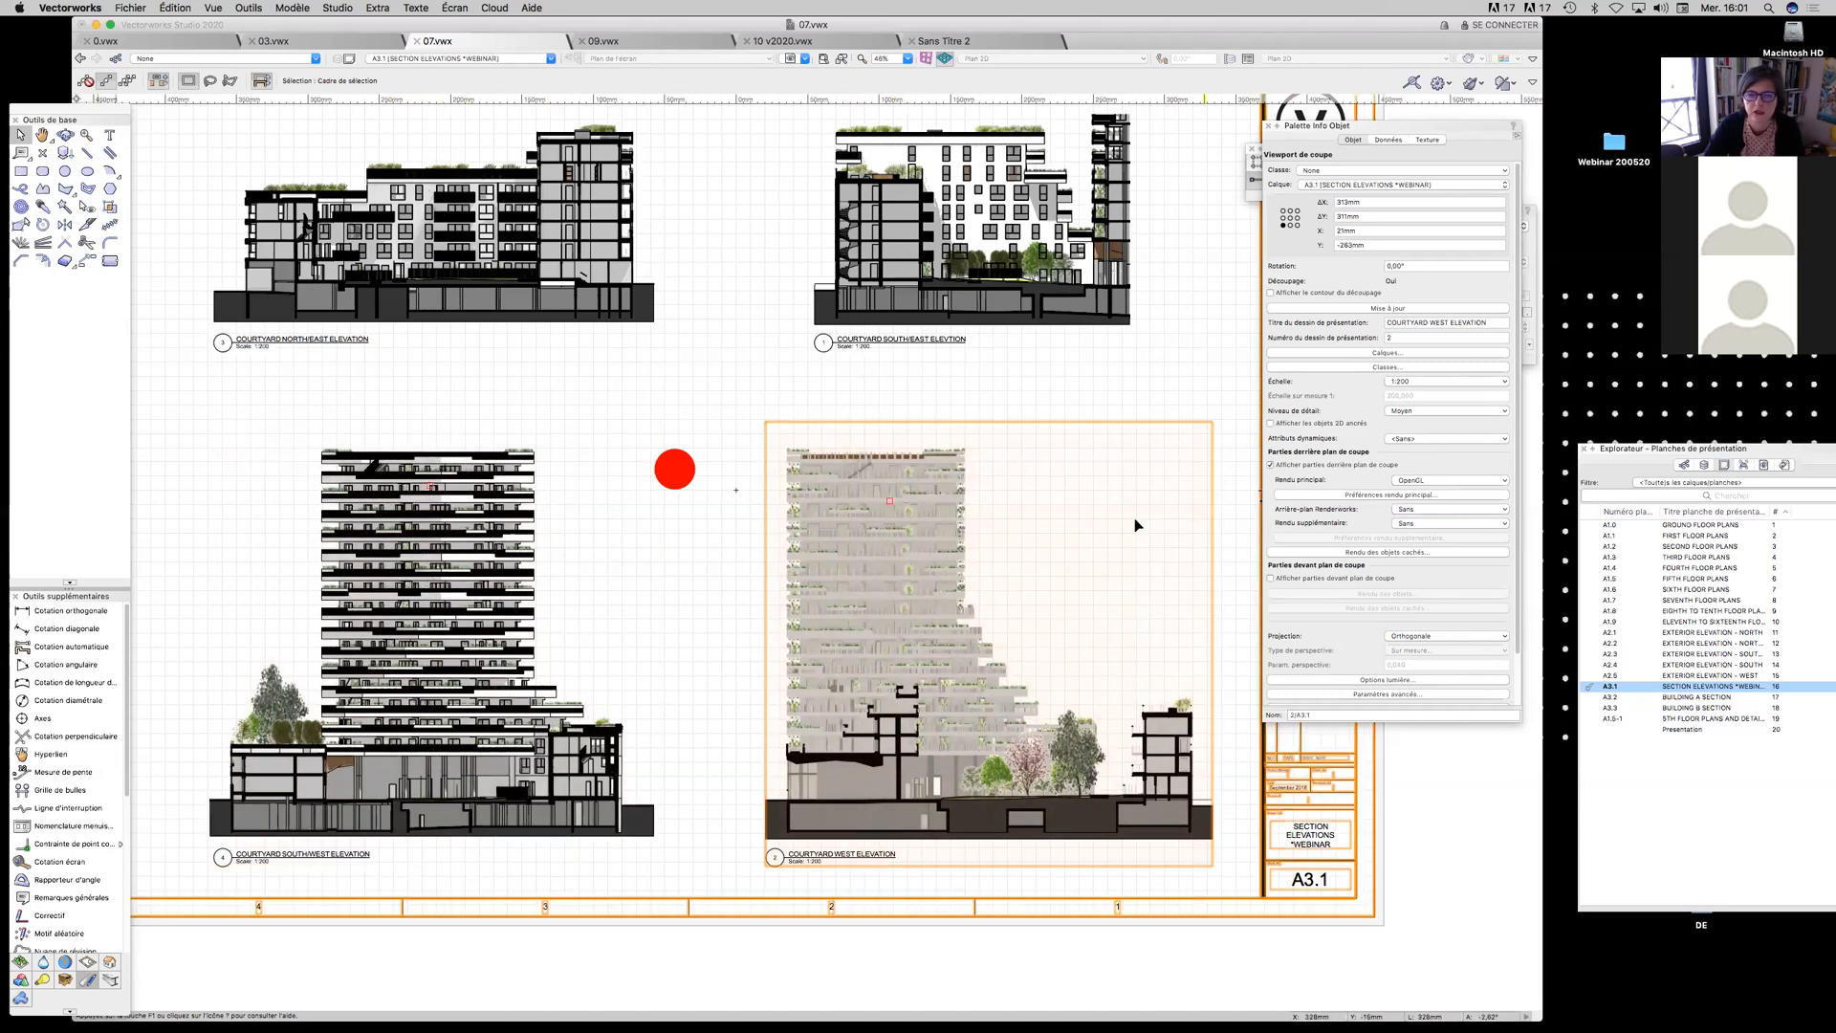
Examine the main and secondary render settings of the Courtyard Southwest and Courtyard West Elevation viewports
click(500, 518)
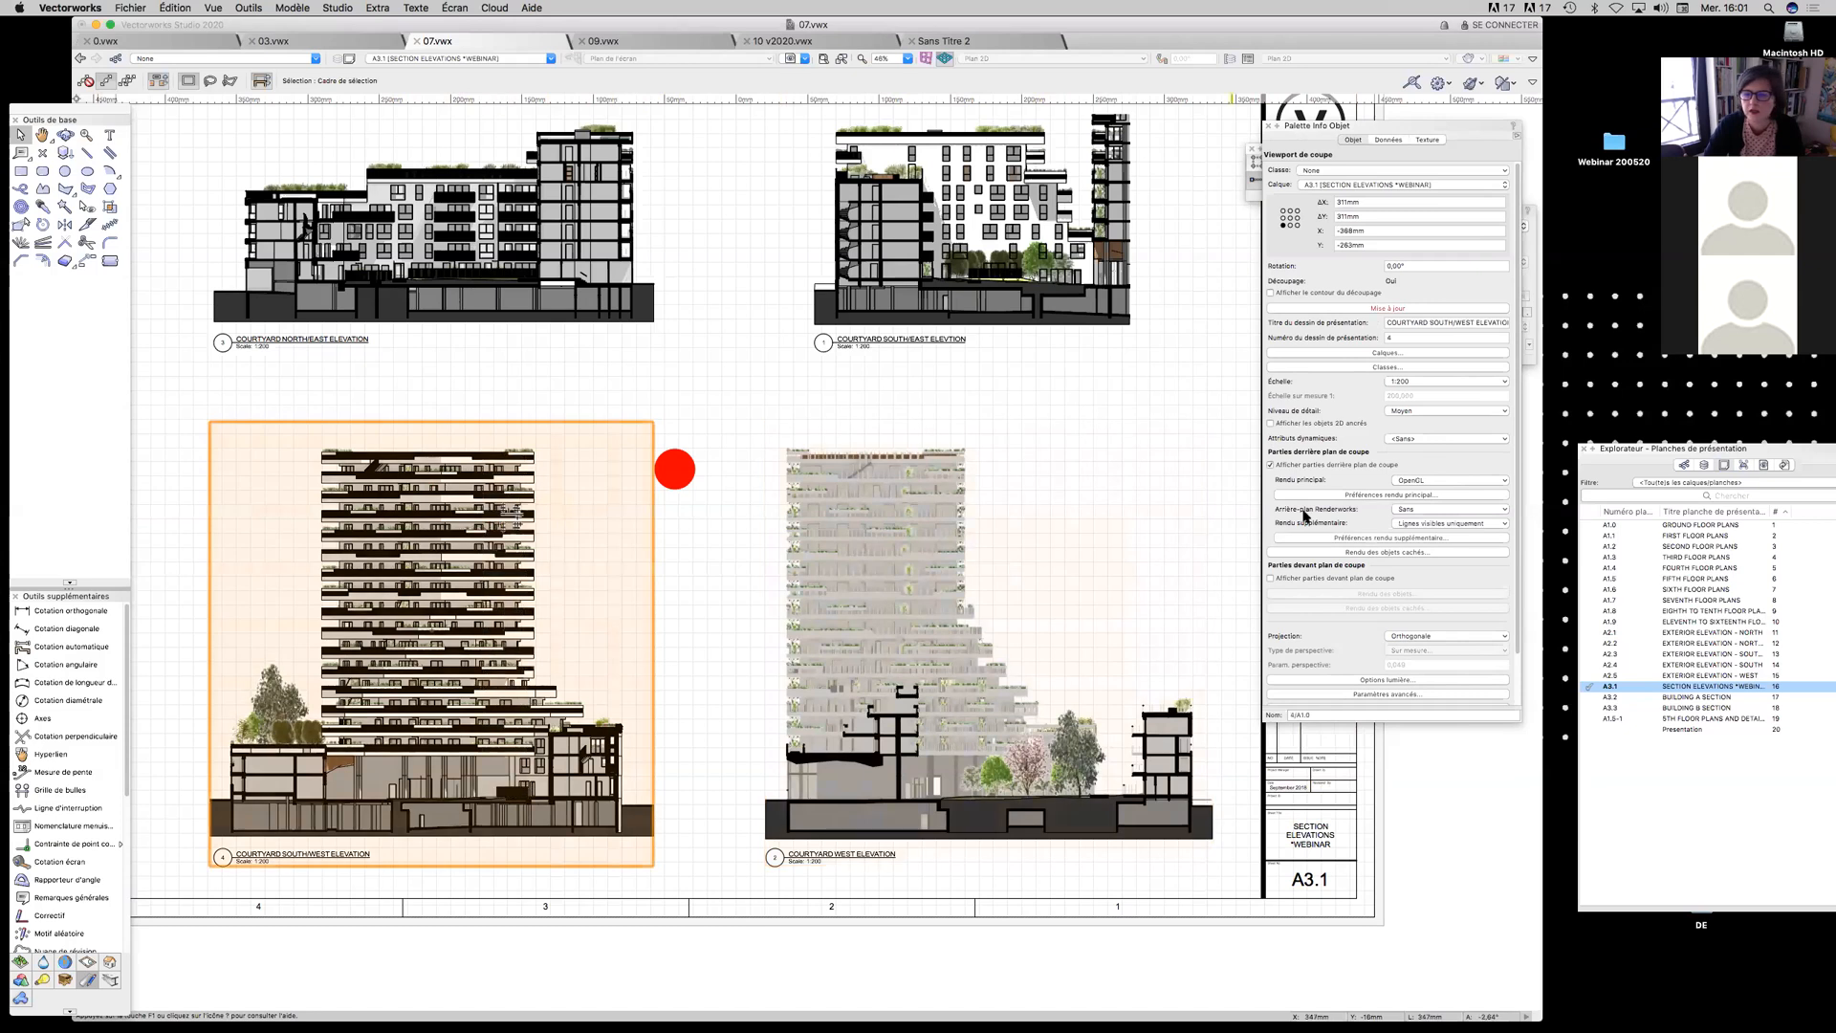
click(1449, 523)
click(1418, 523)
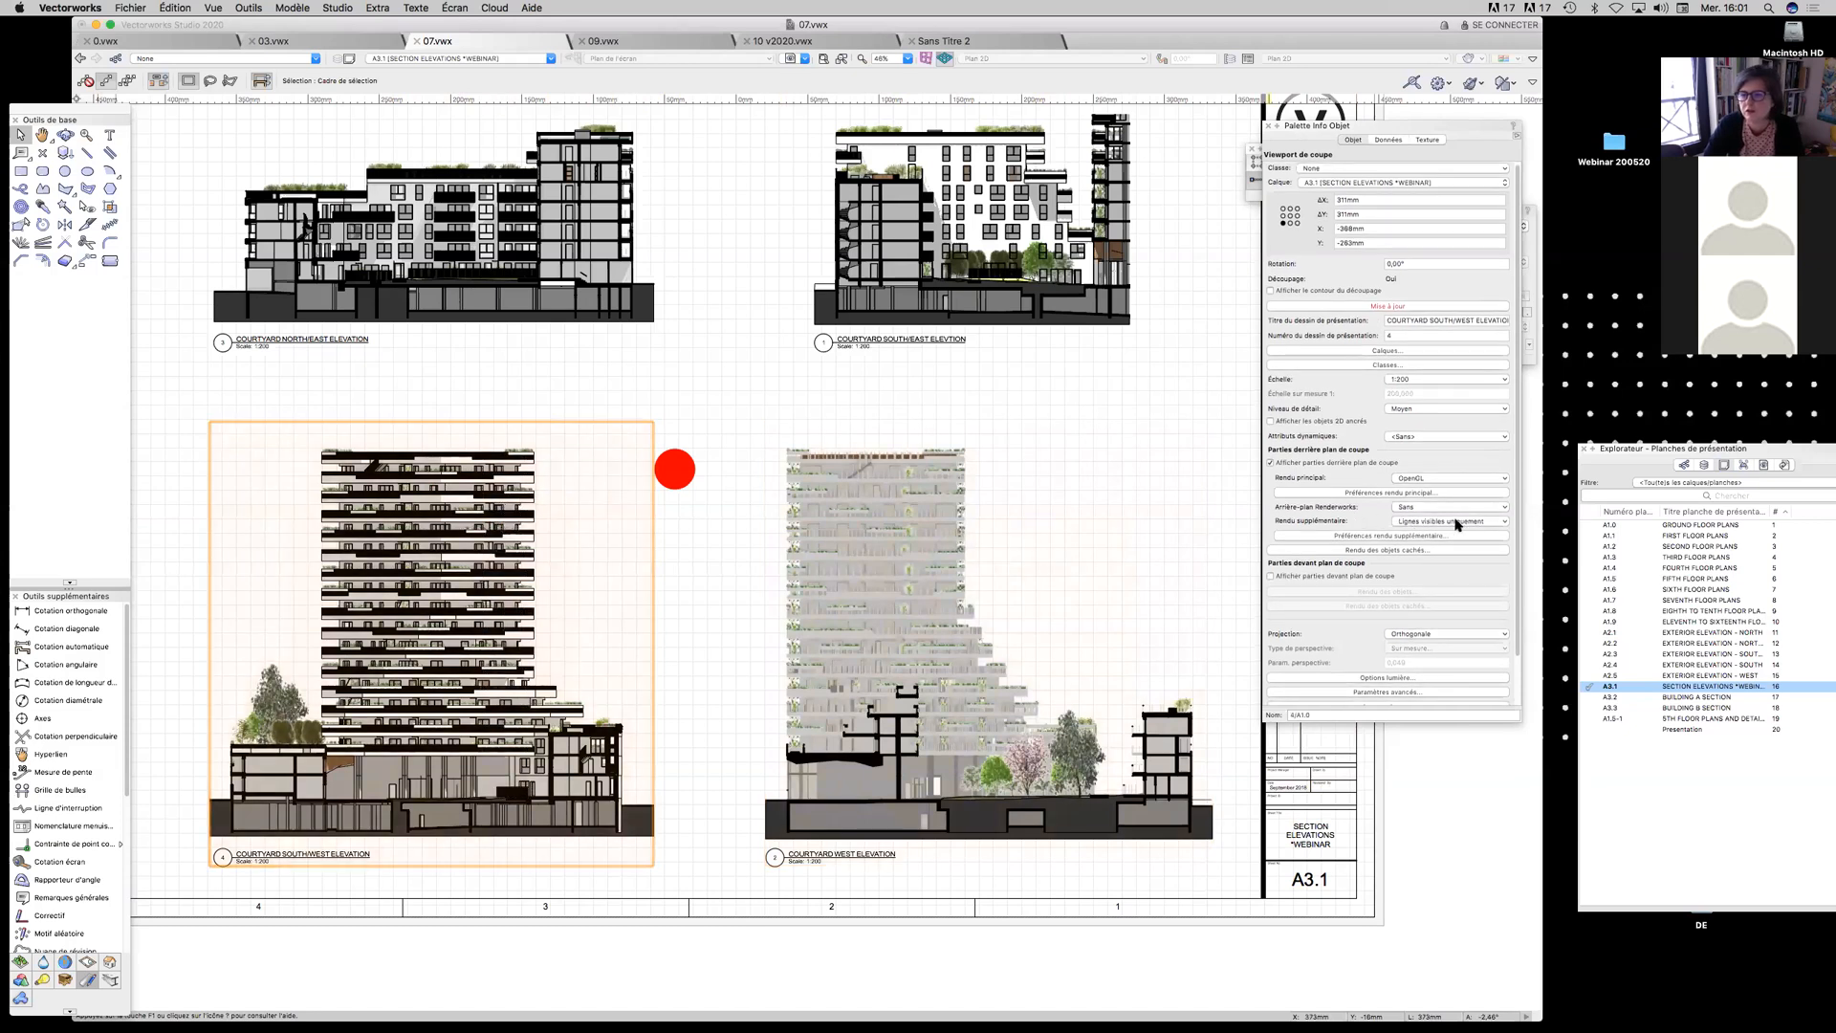
click(959, 532)
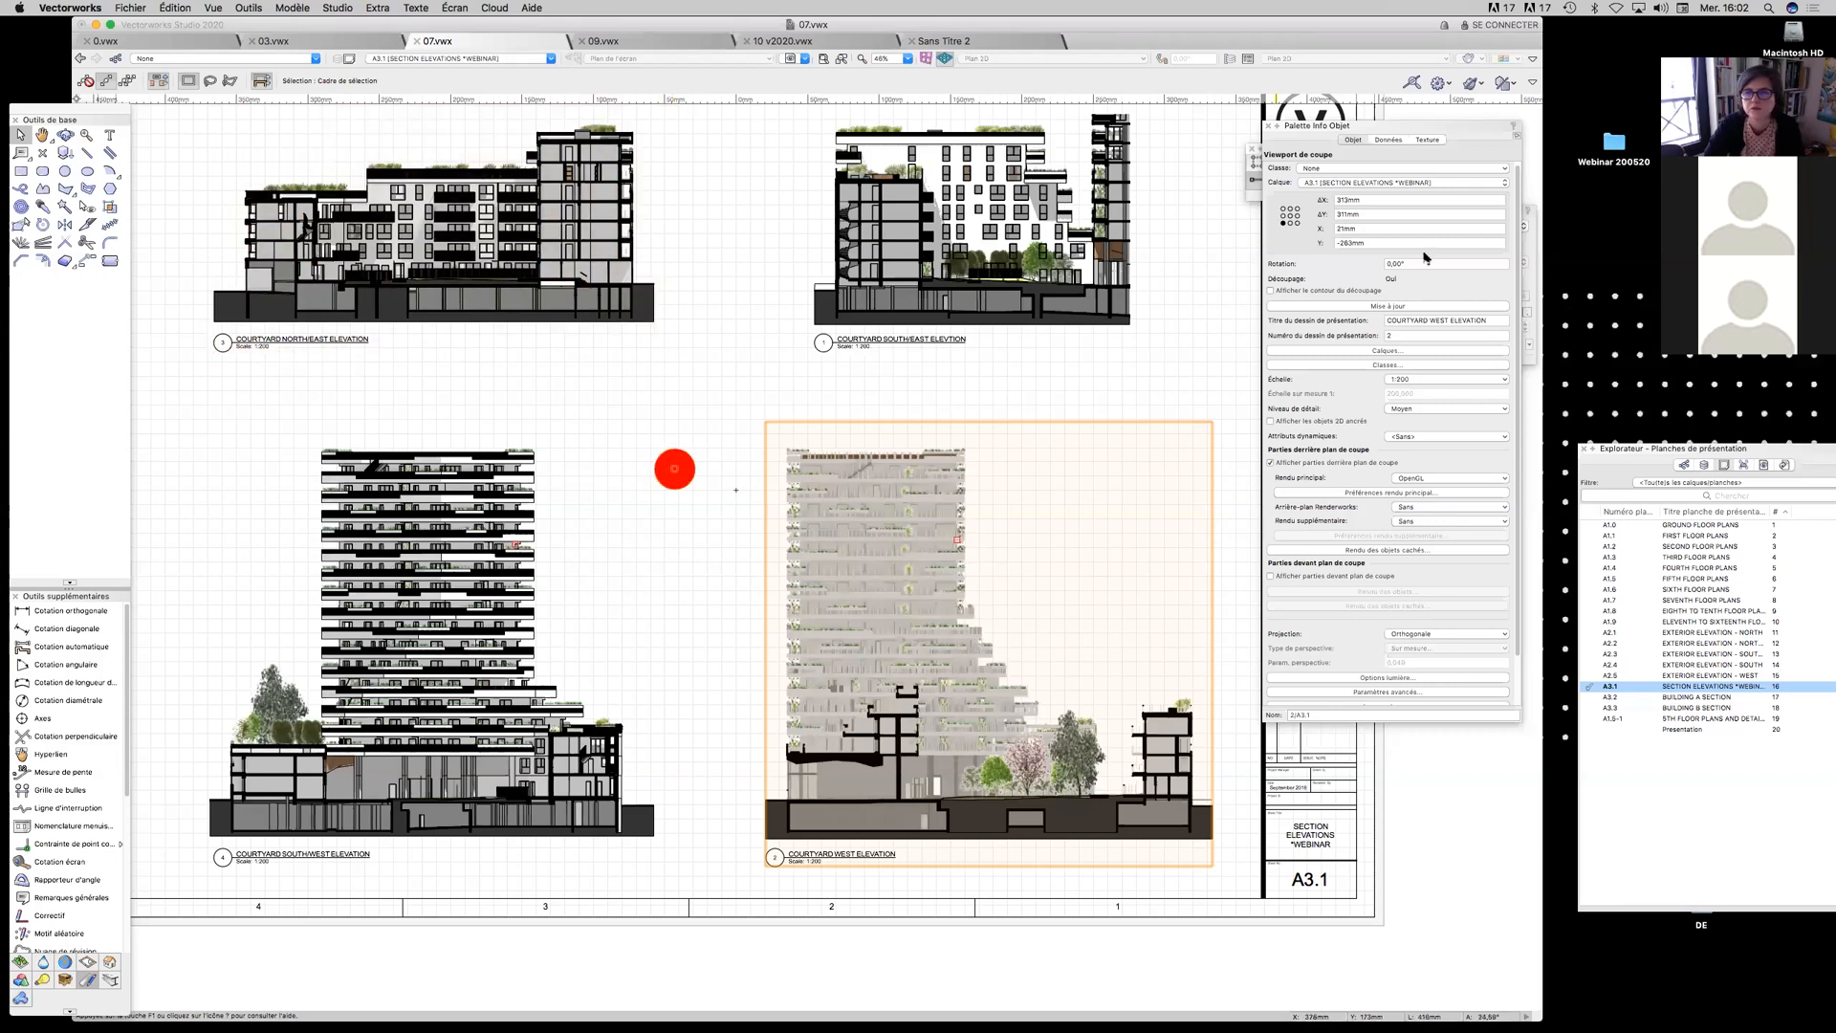
List the design layers in the explorer and examine the whole list, with the object info palette moved clear of it
click(1705, 465)
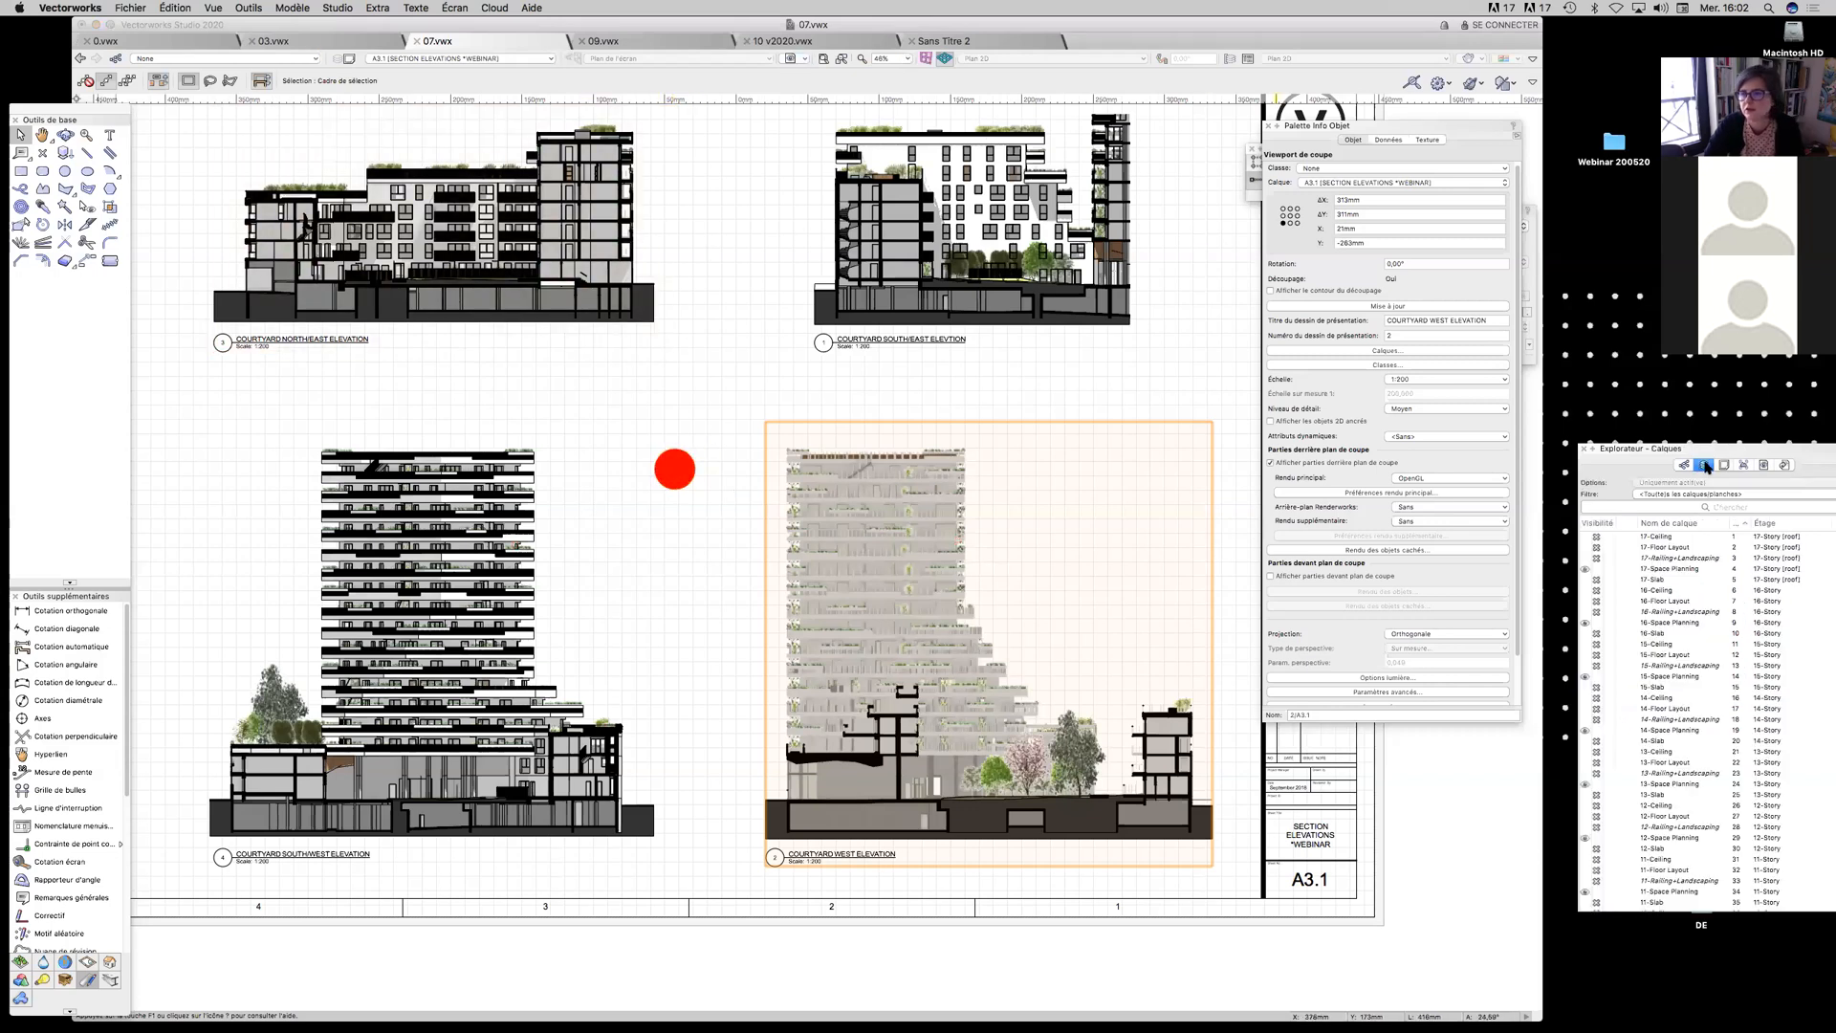
drag(1722, 454, 1475, 359)
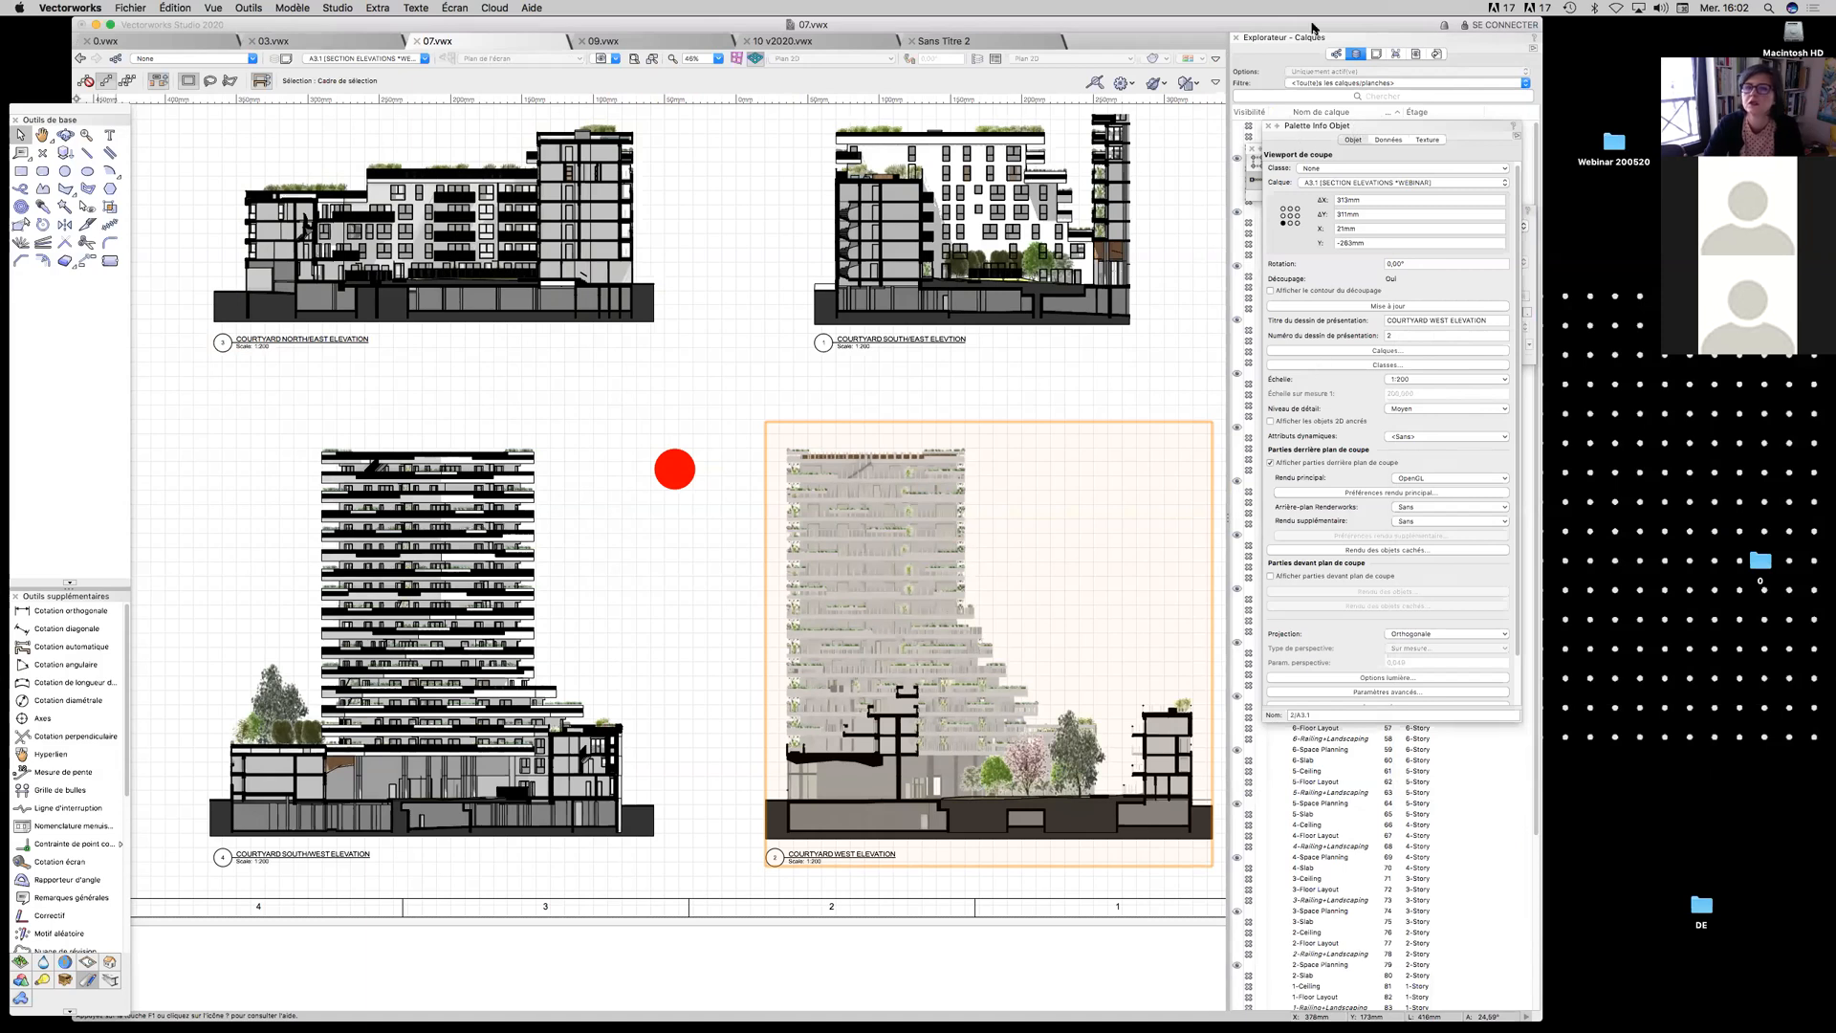
drag(1318, 126, 1586, 111)
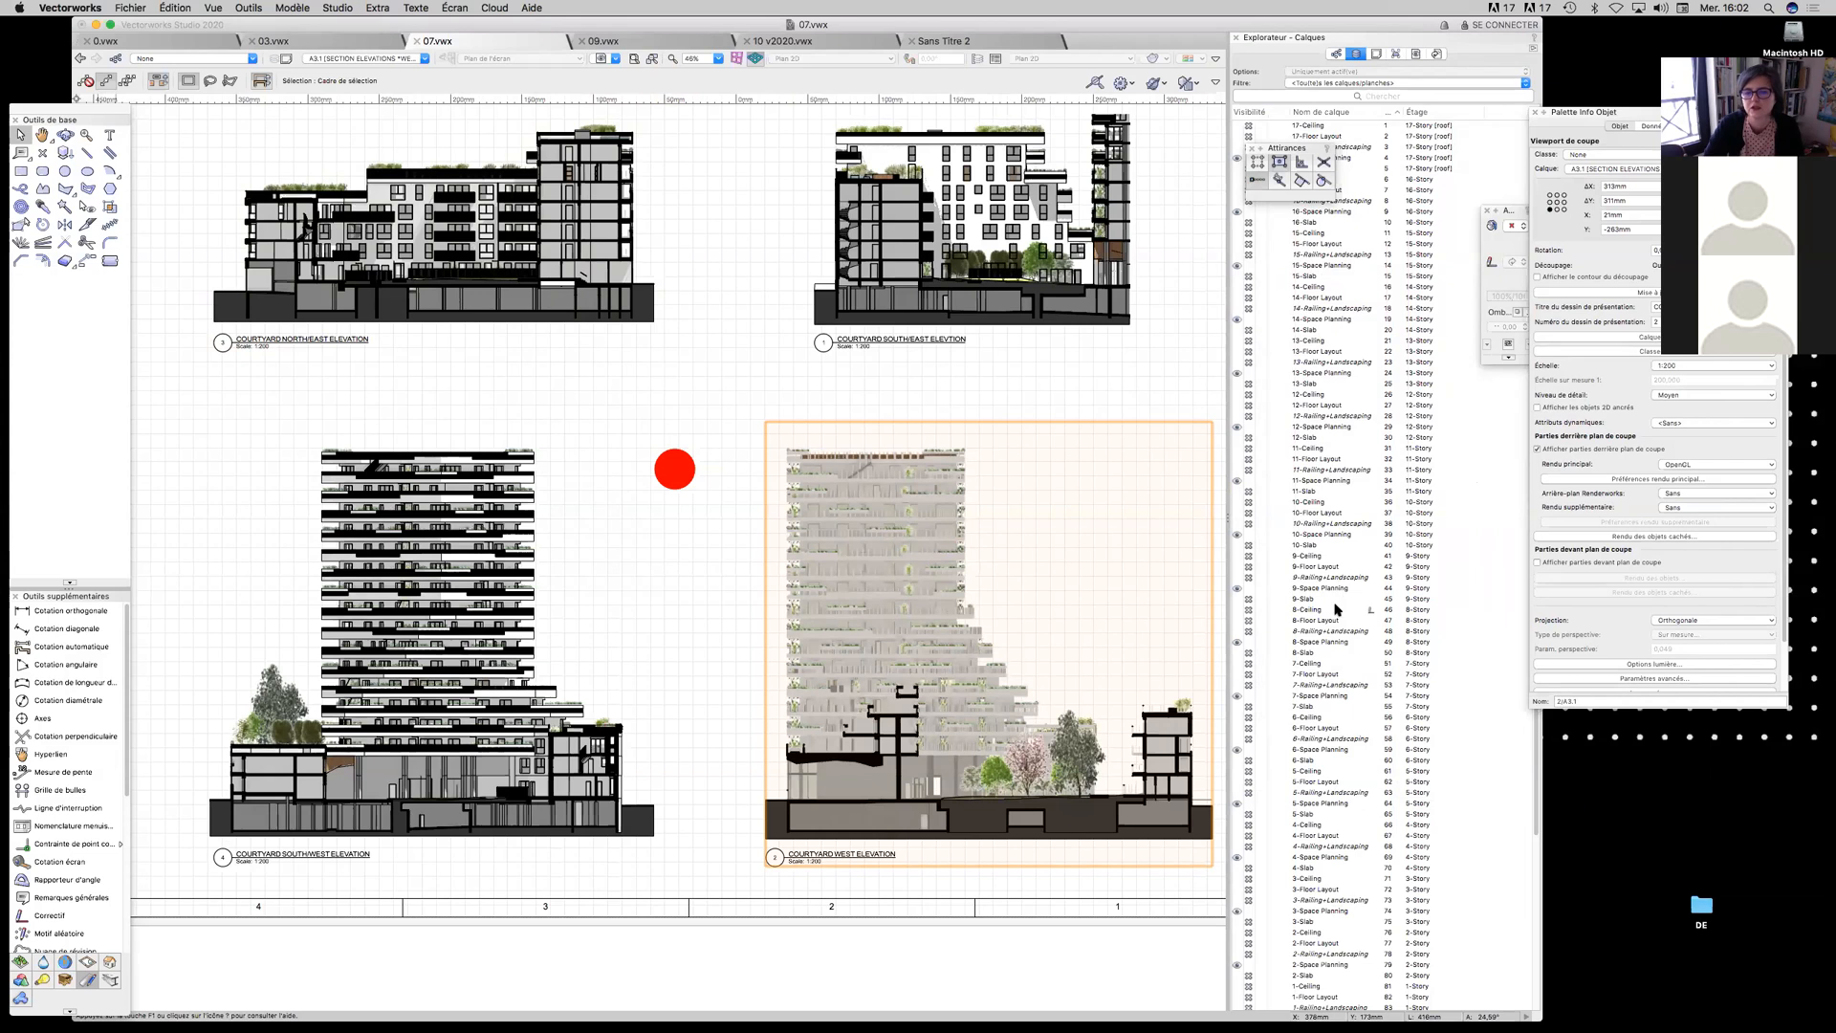
scroll(1338, 603, down, 5)
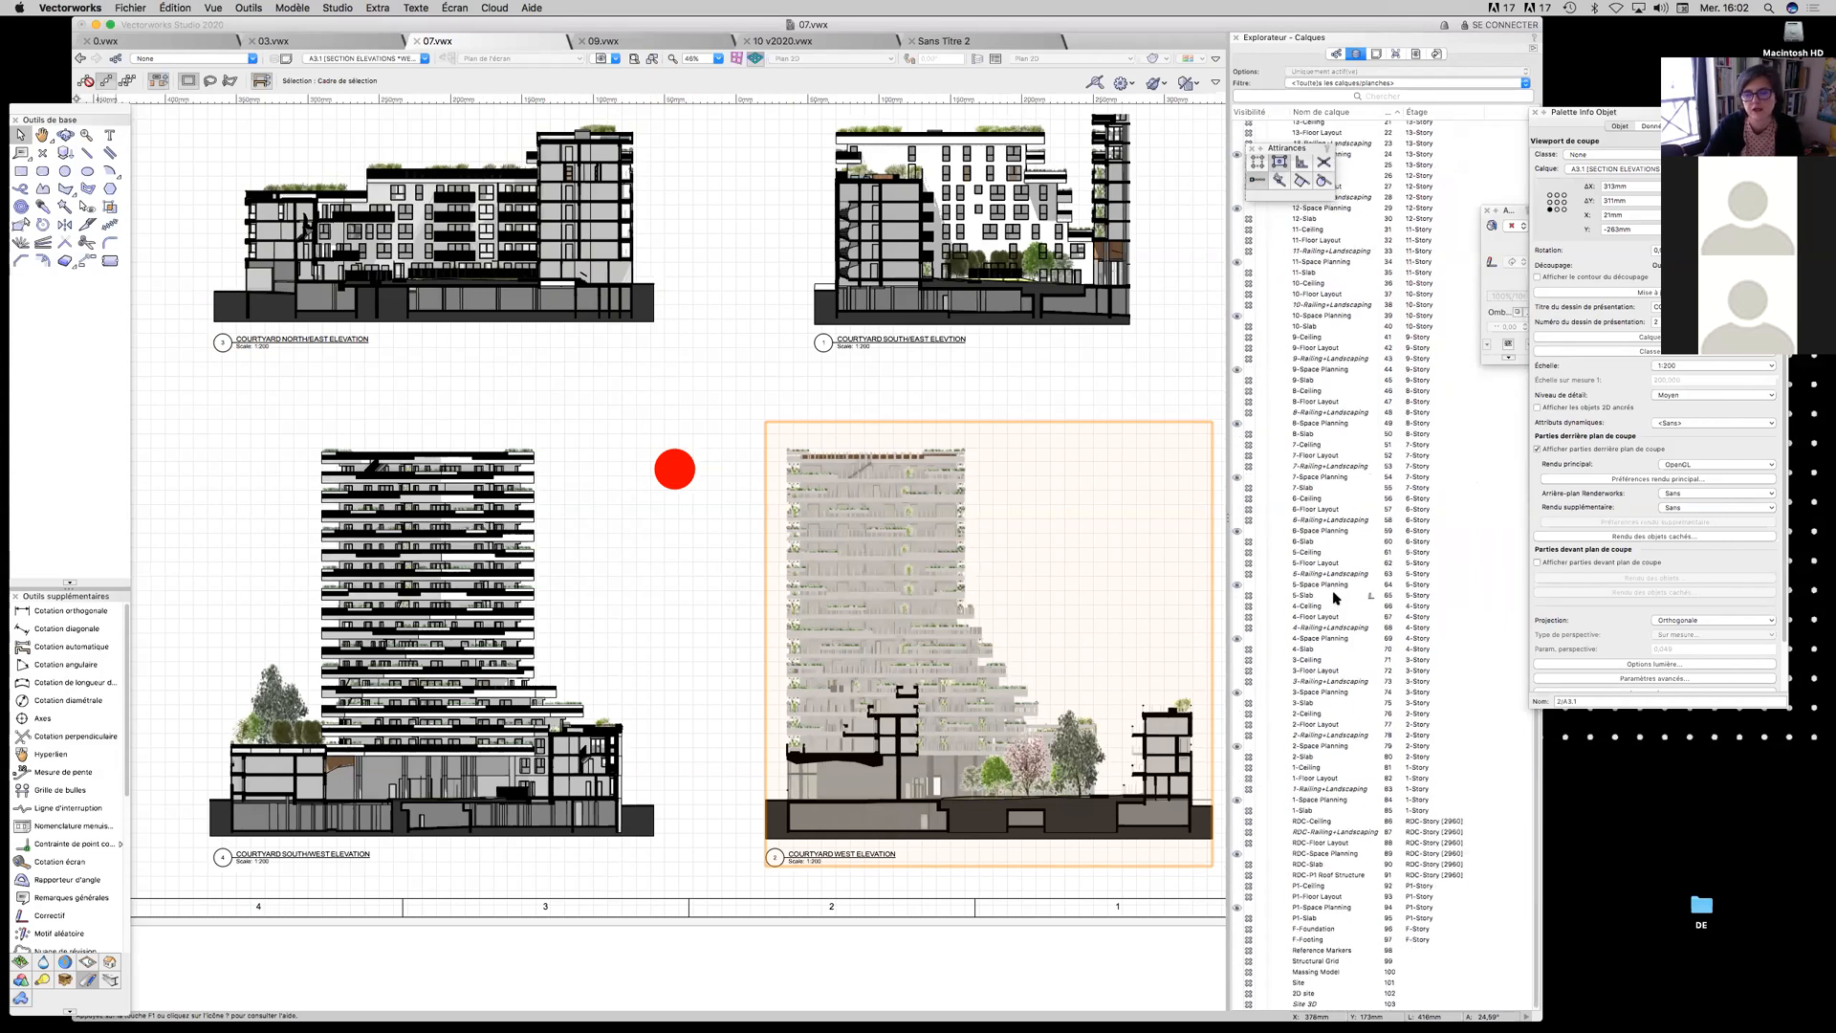
scroll(1337, 597, up, 5)
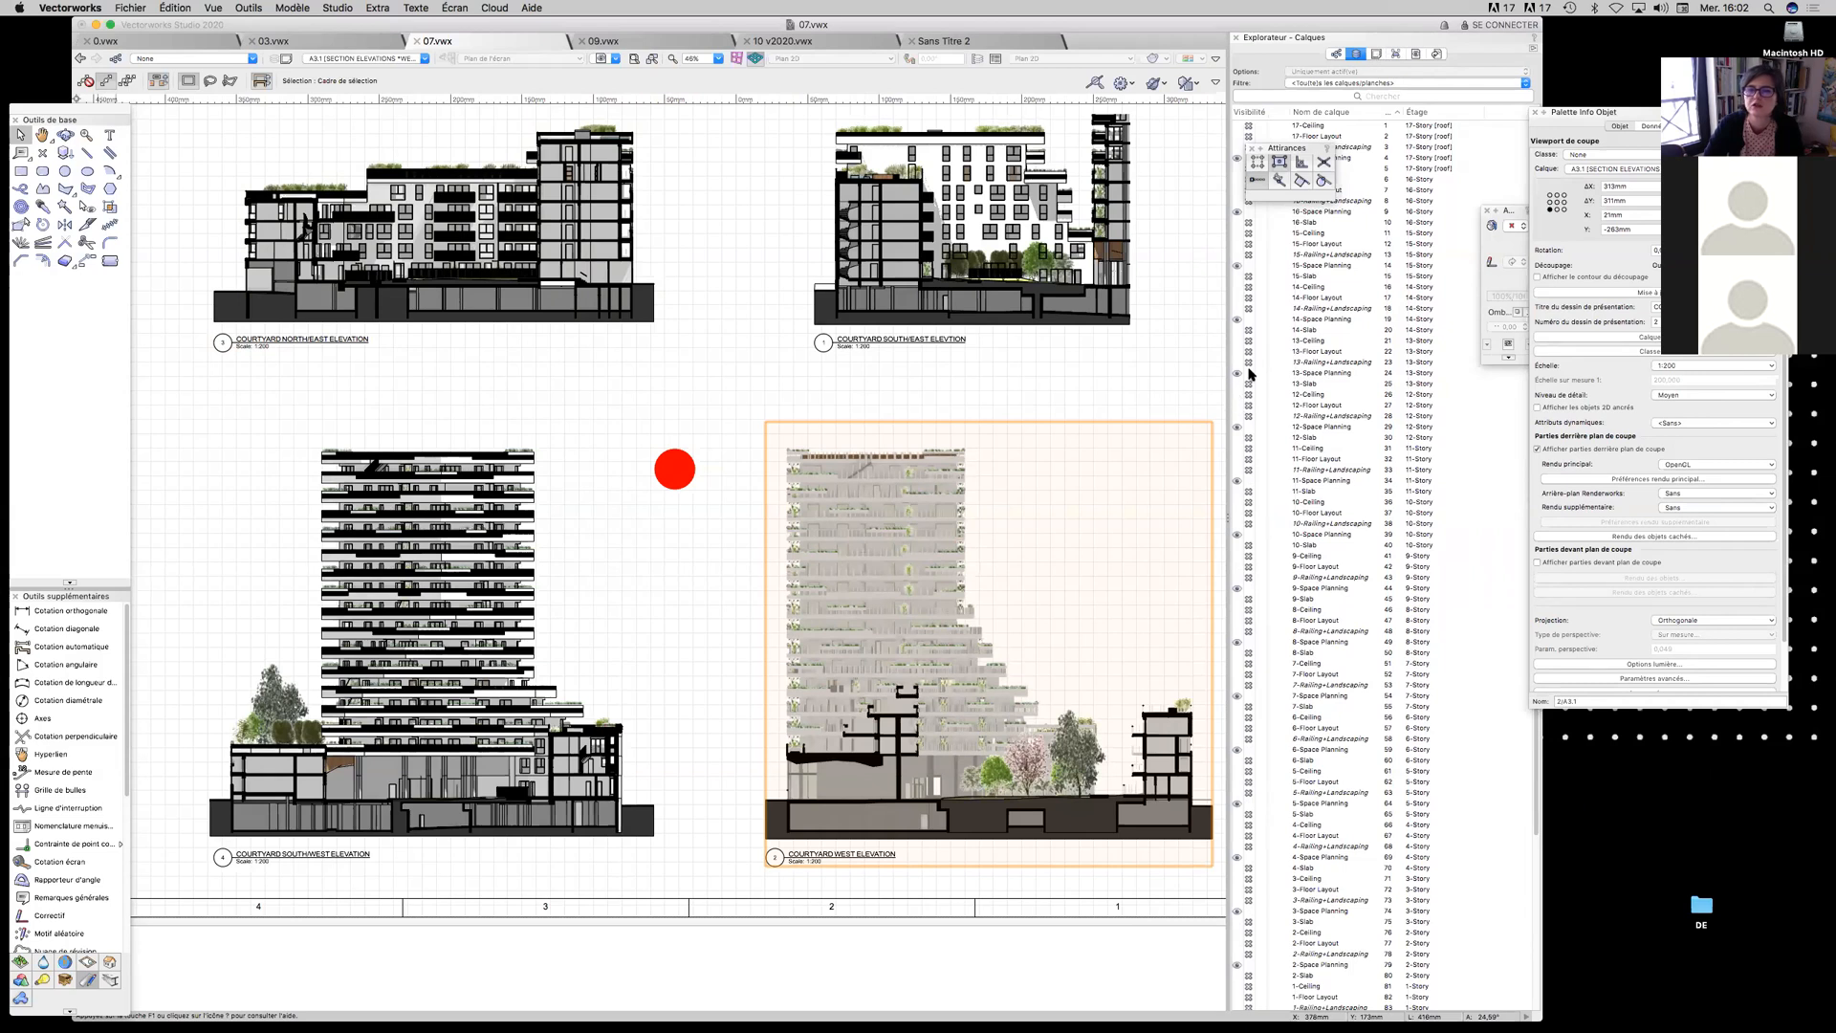
Compare the explorer's presentation sheet list with its design layer list, moving the snapping palette off the entries
click(1377, 55)
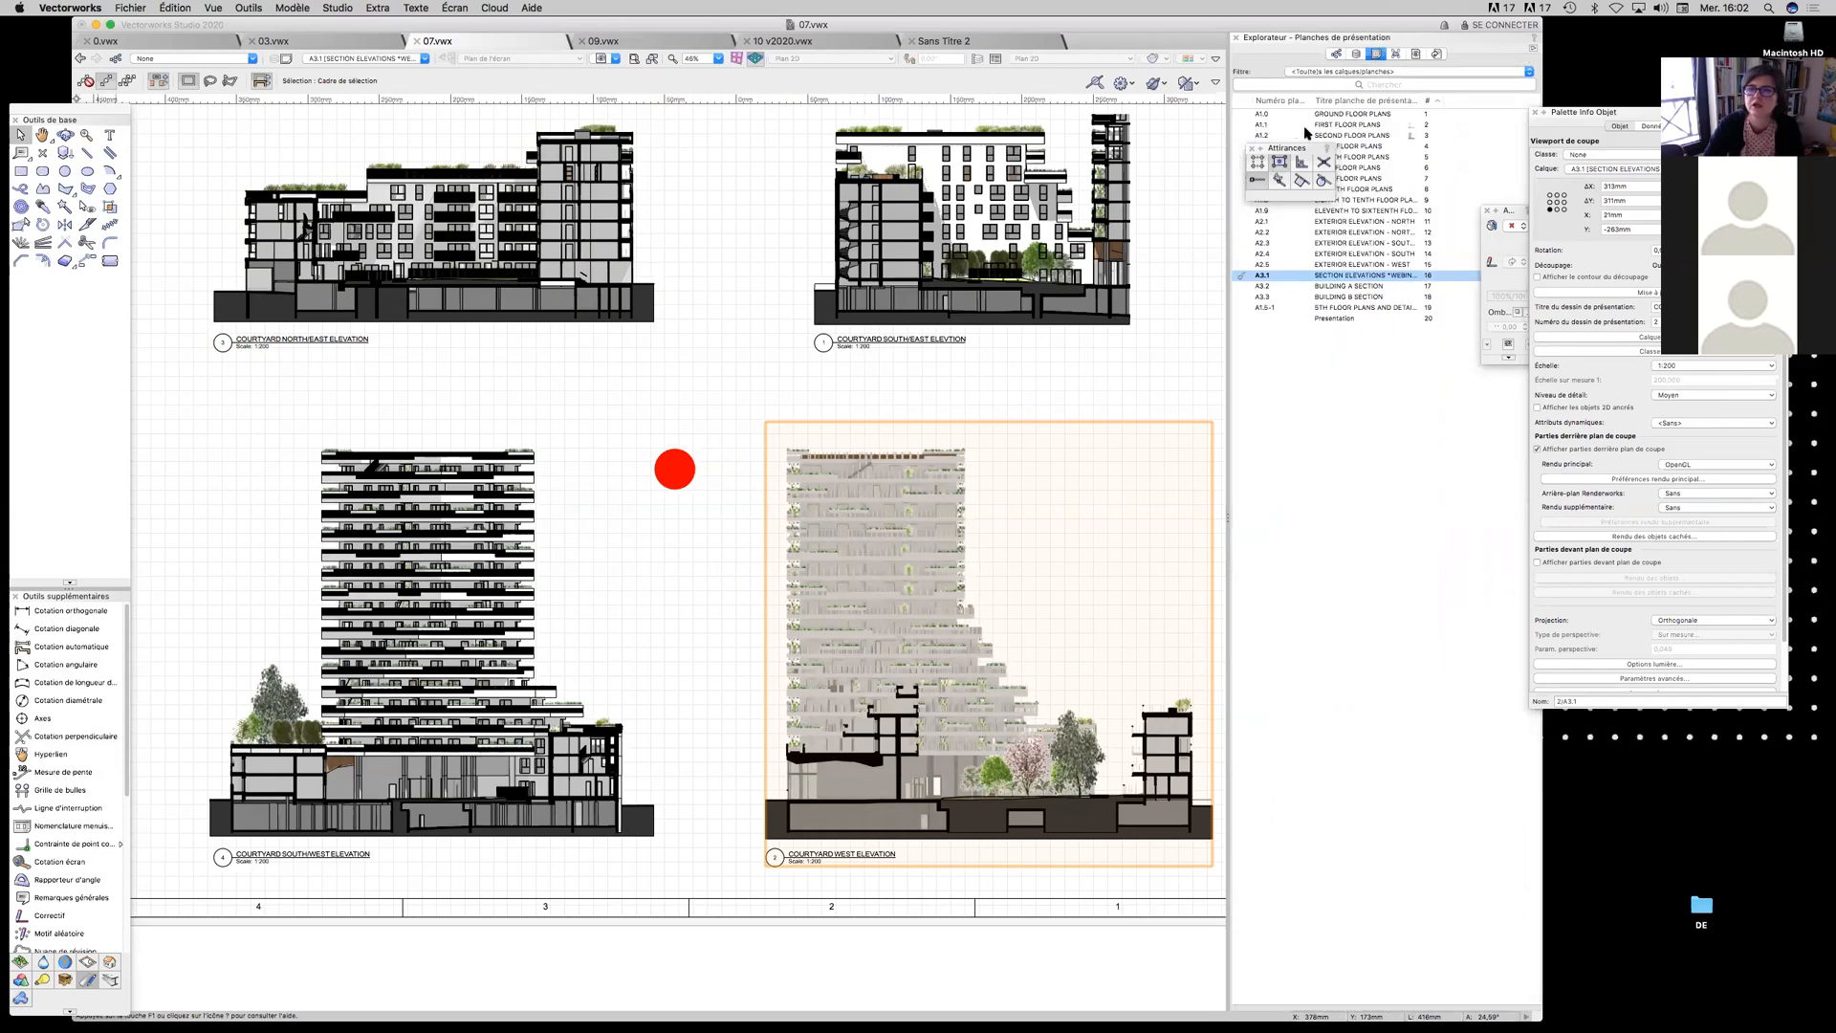
drag(1291, 148, 1345, 400)
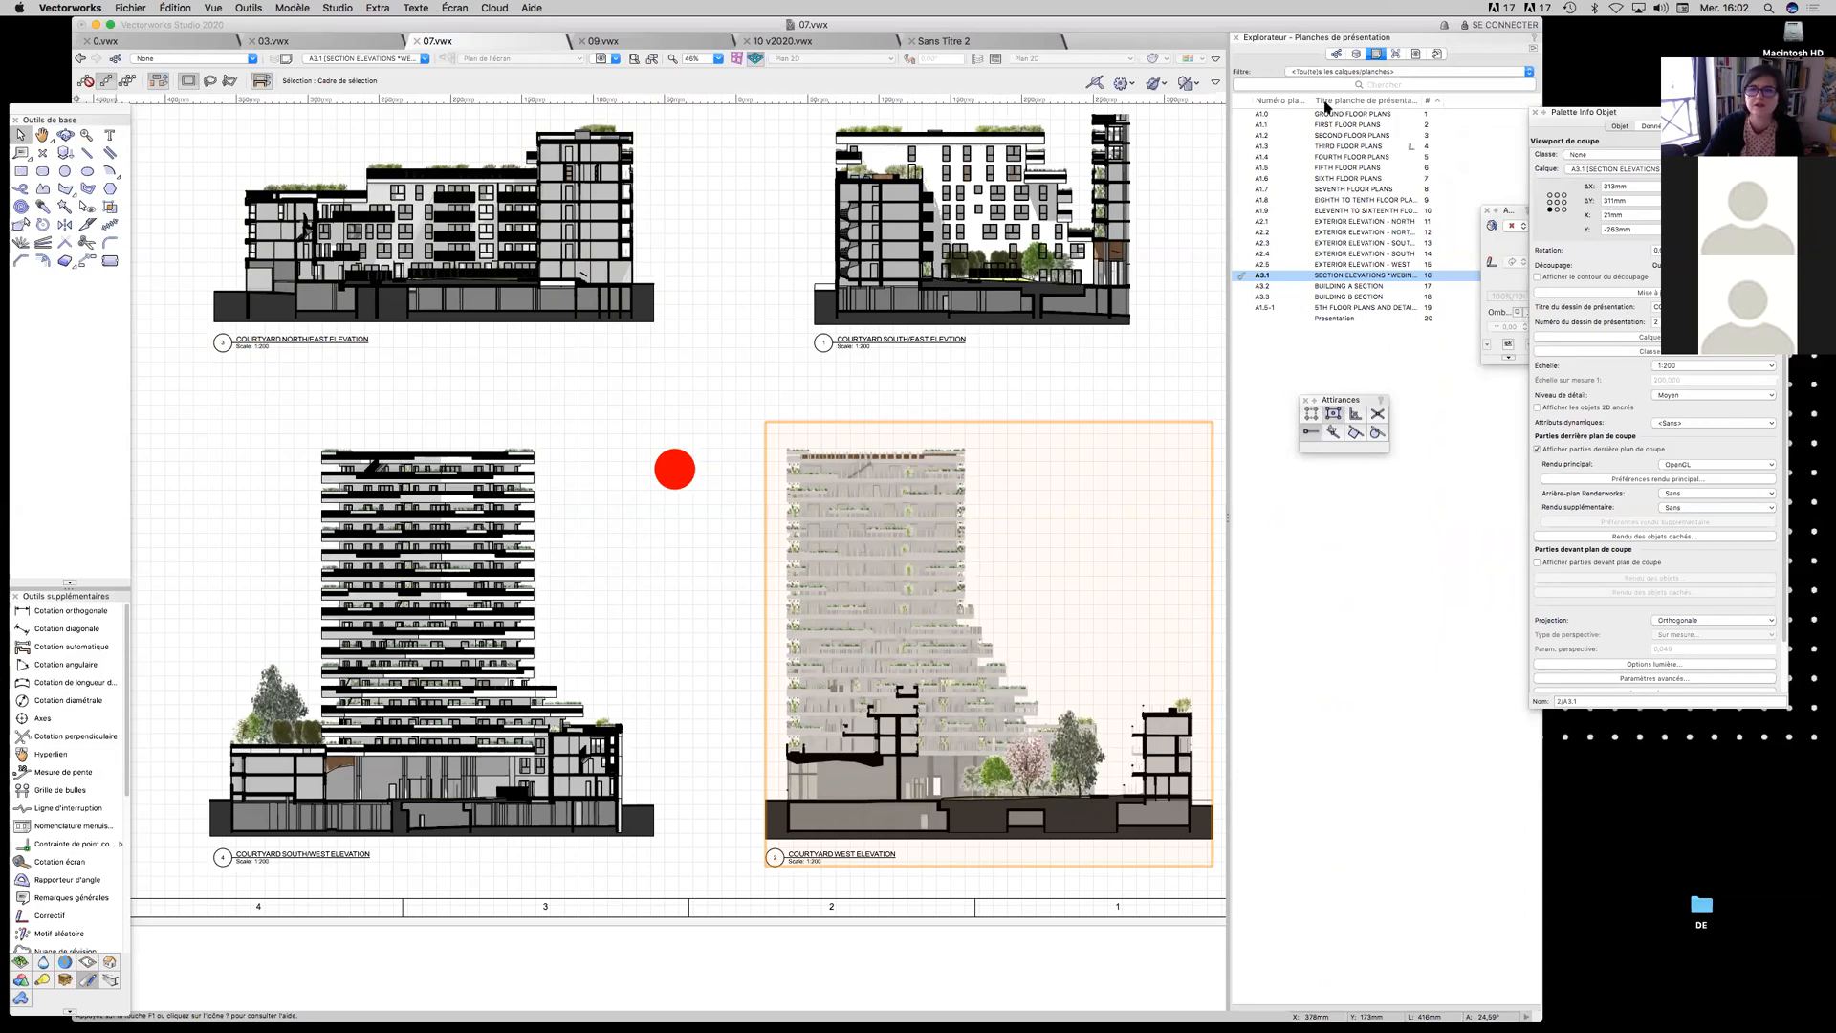
click(1356, 55)
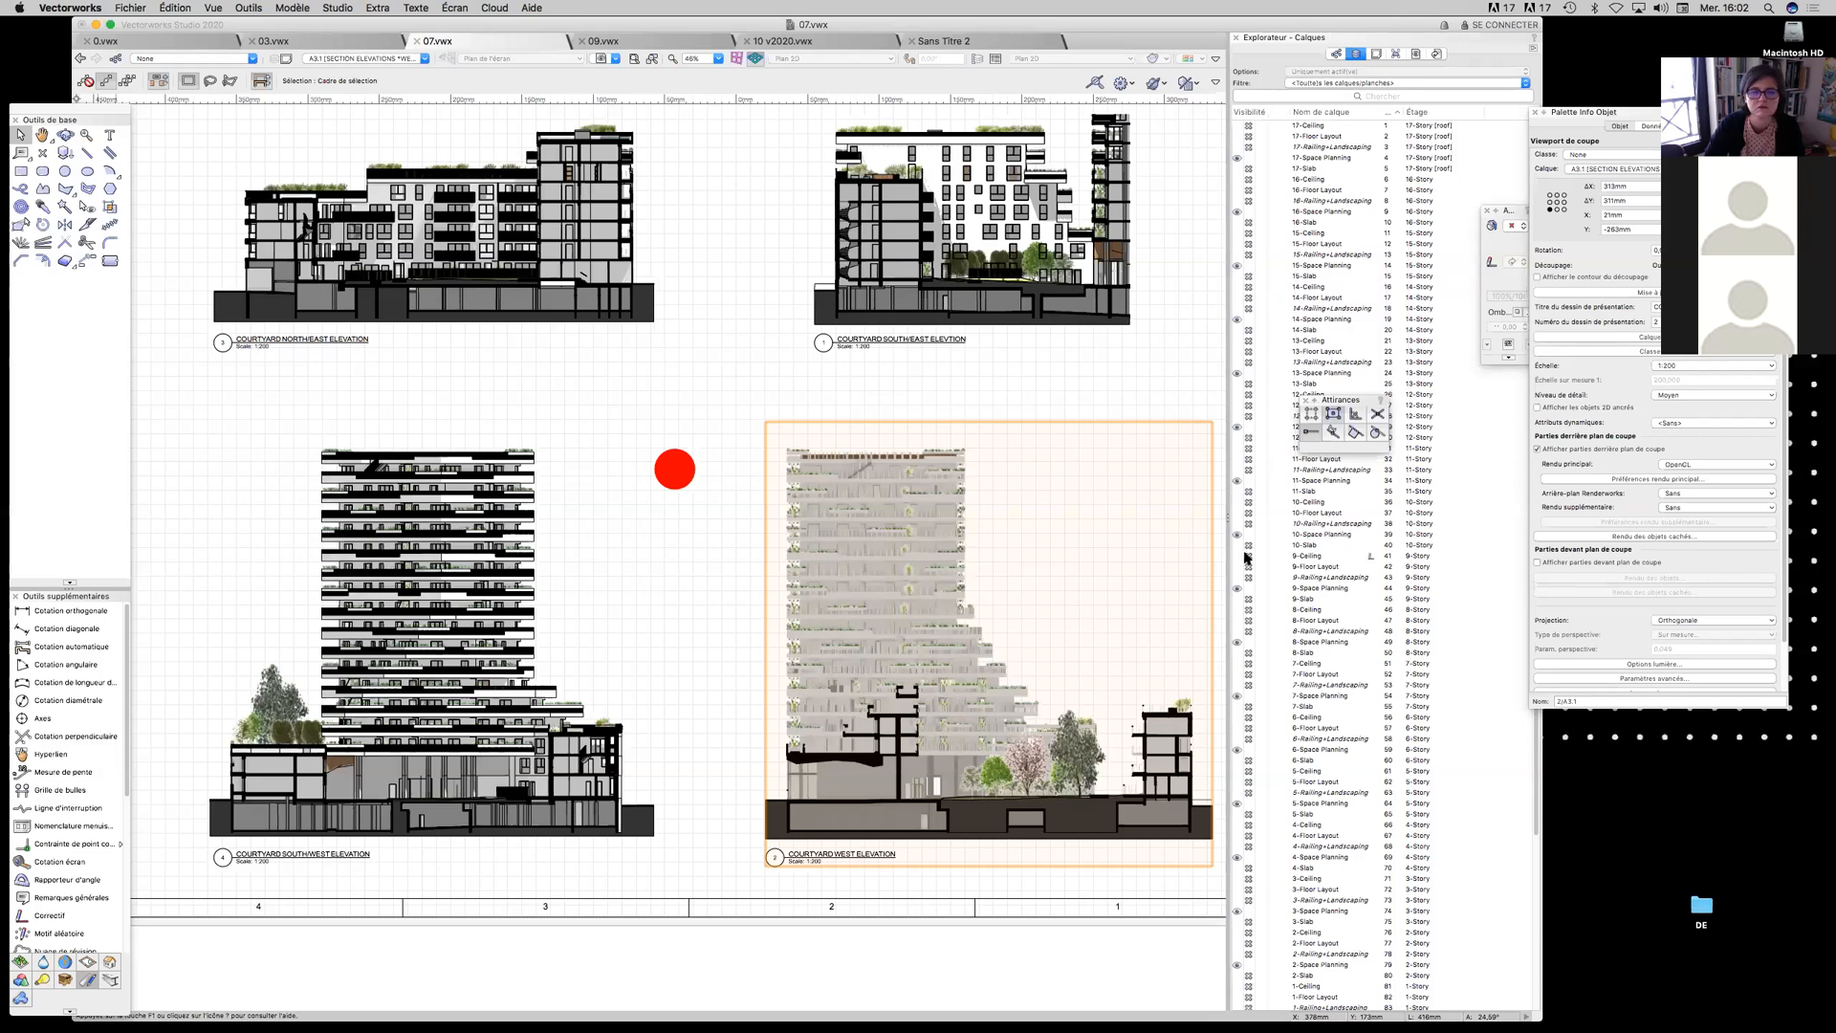
click(1376, 55)
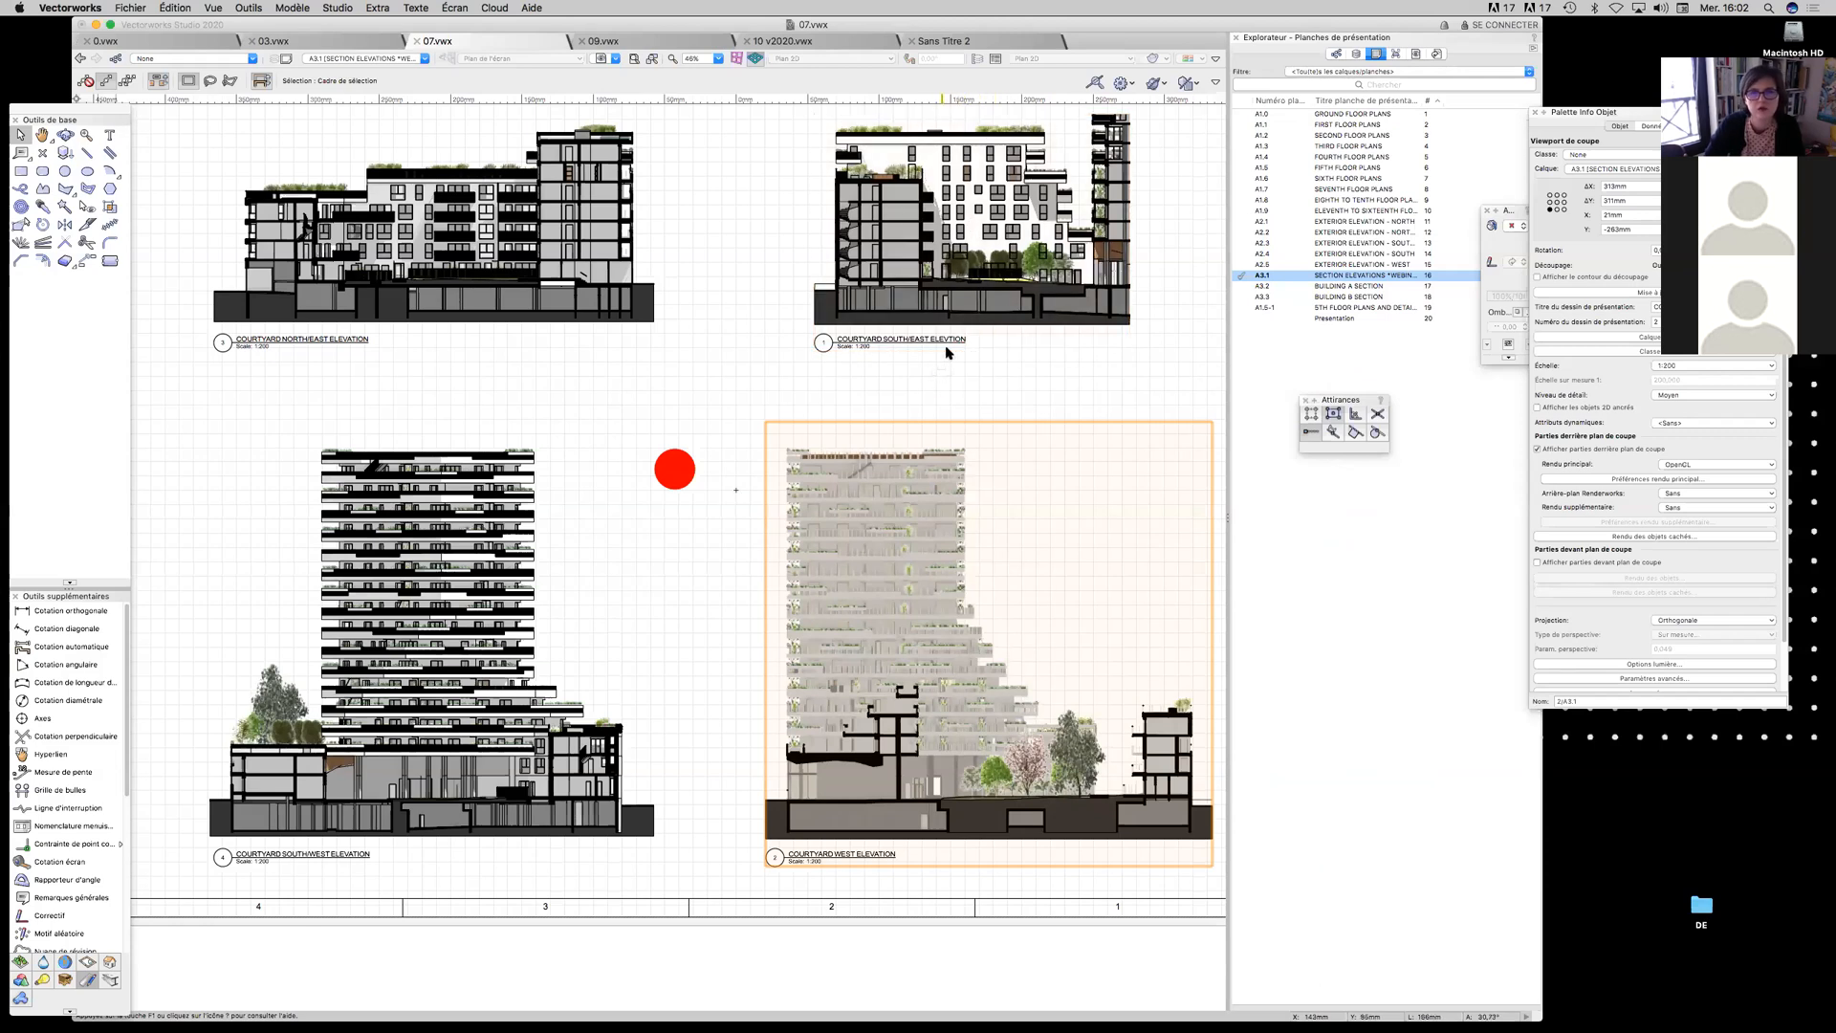
Display the seventh floor plans sheet A1.7 and shift the document window downward on the desktop
click(1236, 192)
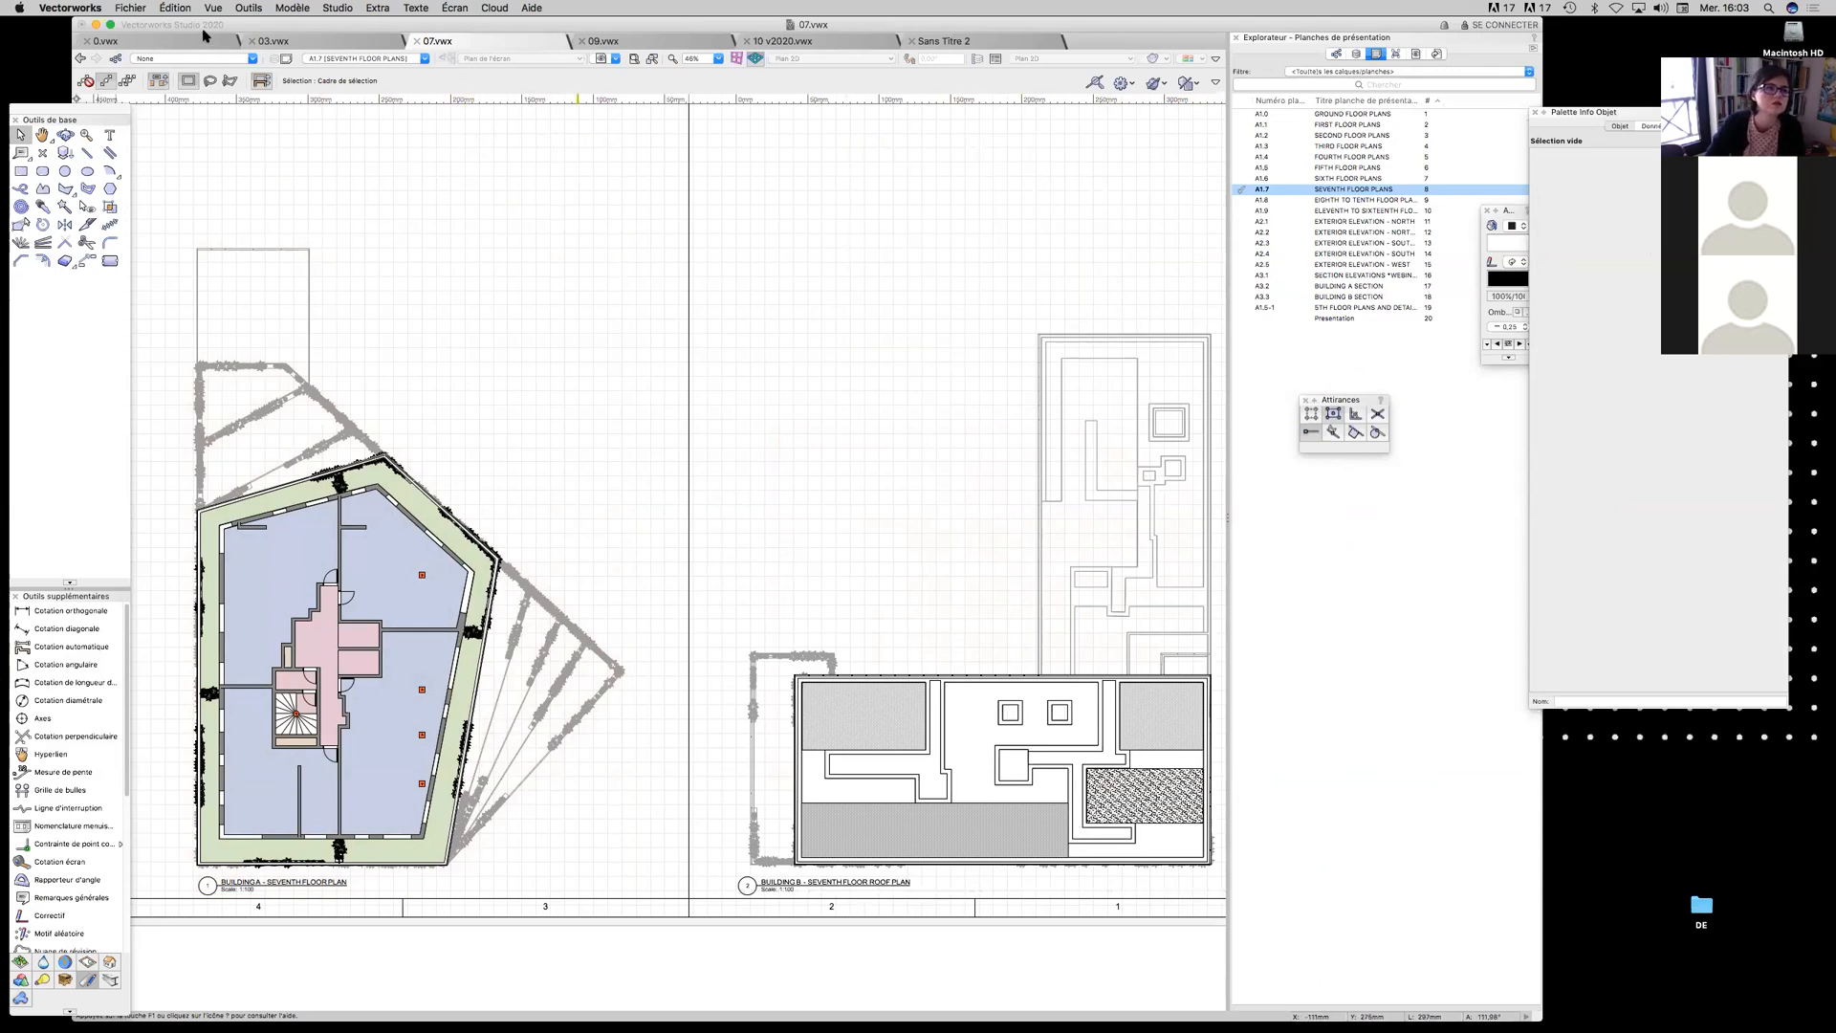
drag(234, 26, 233, 37)
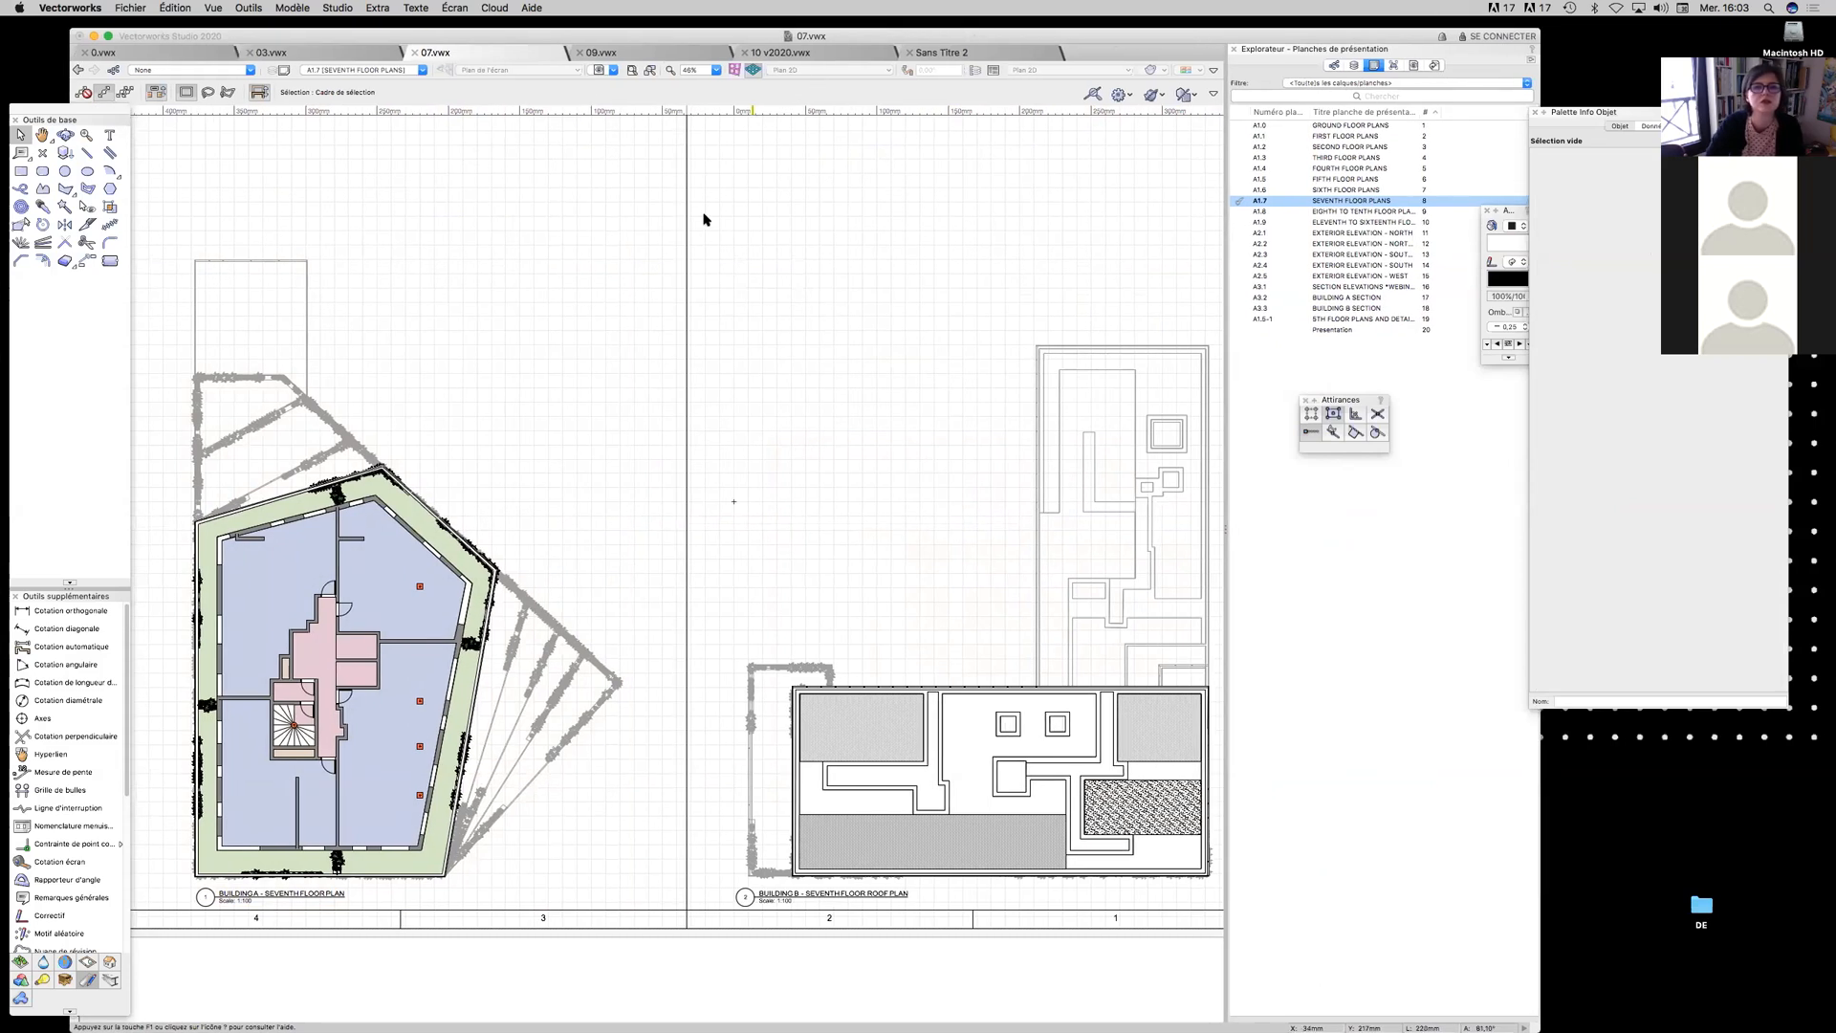
drag(286, 40, 294, 96)
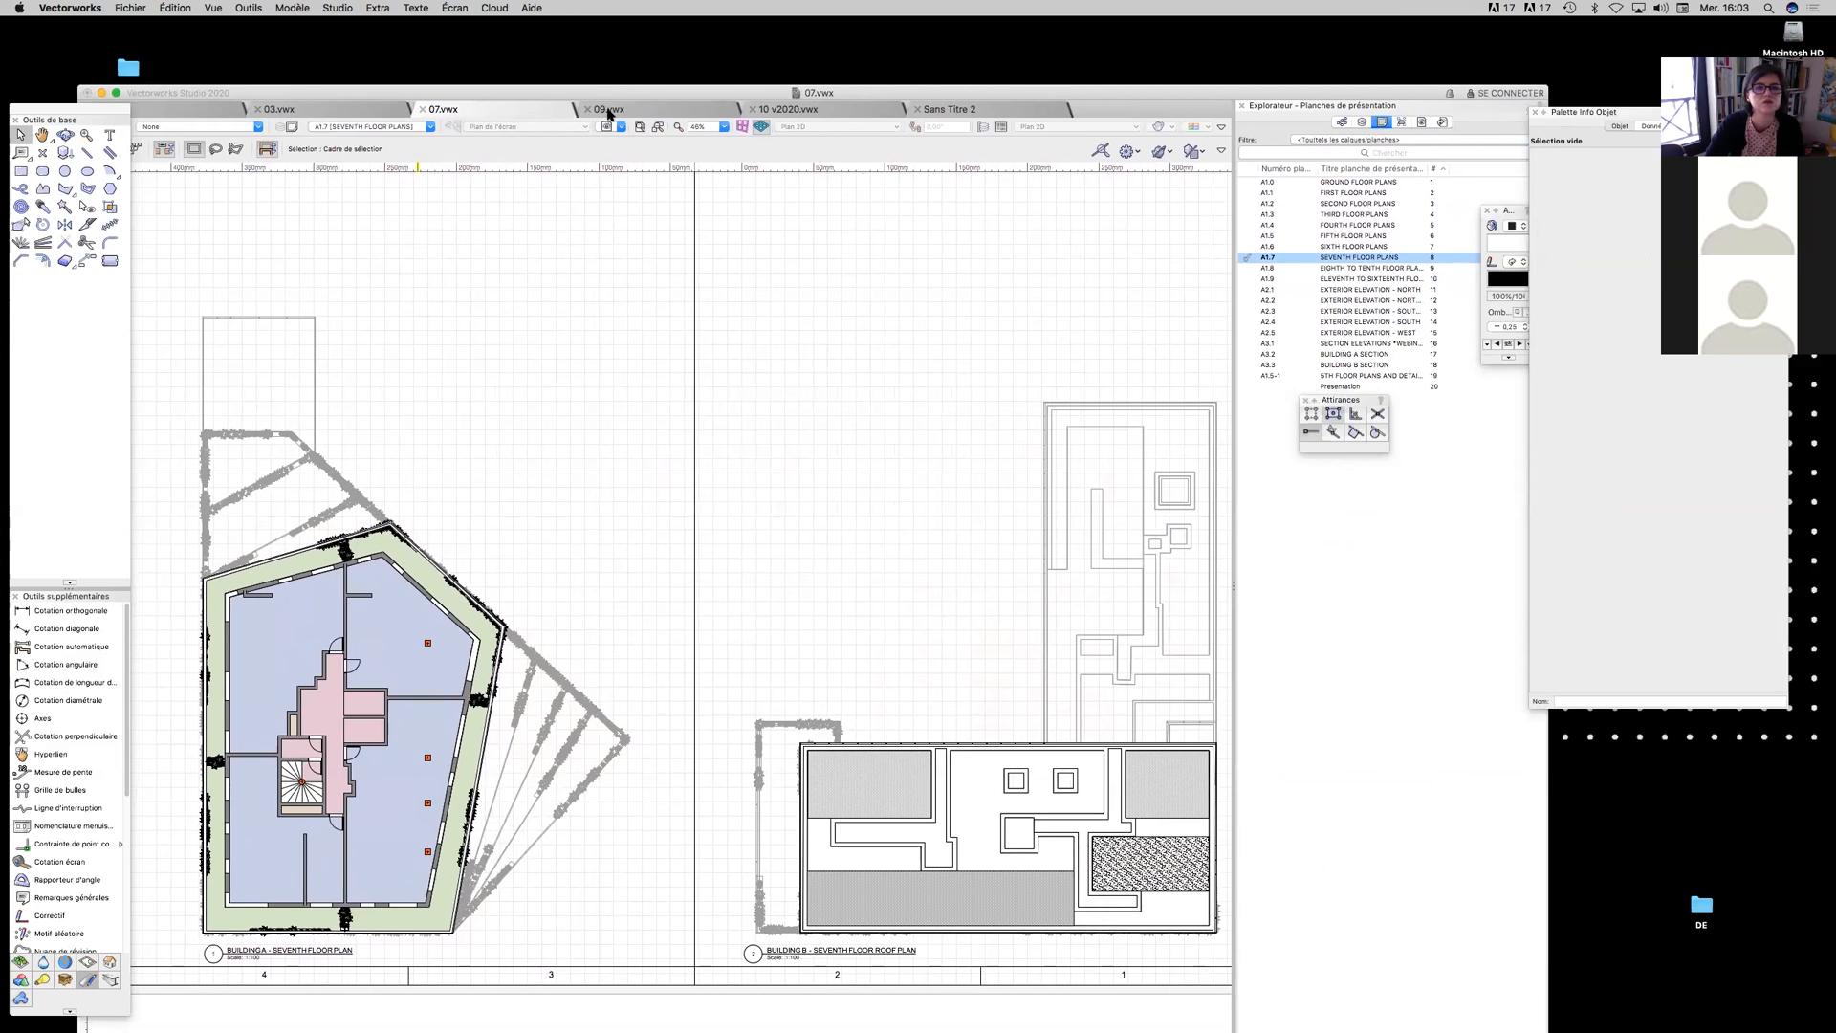
Switch to 09.vwx, declining the backup copy, and widen the sheet number column to show the full sheet names
click(586, 96)
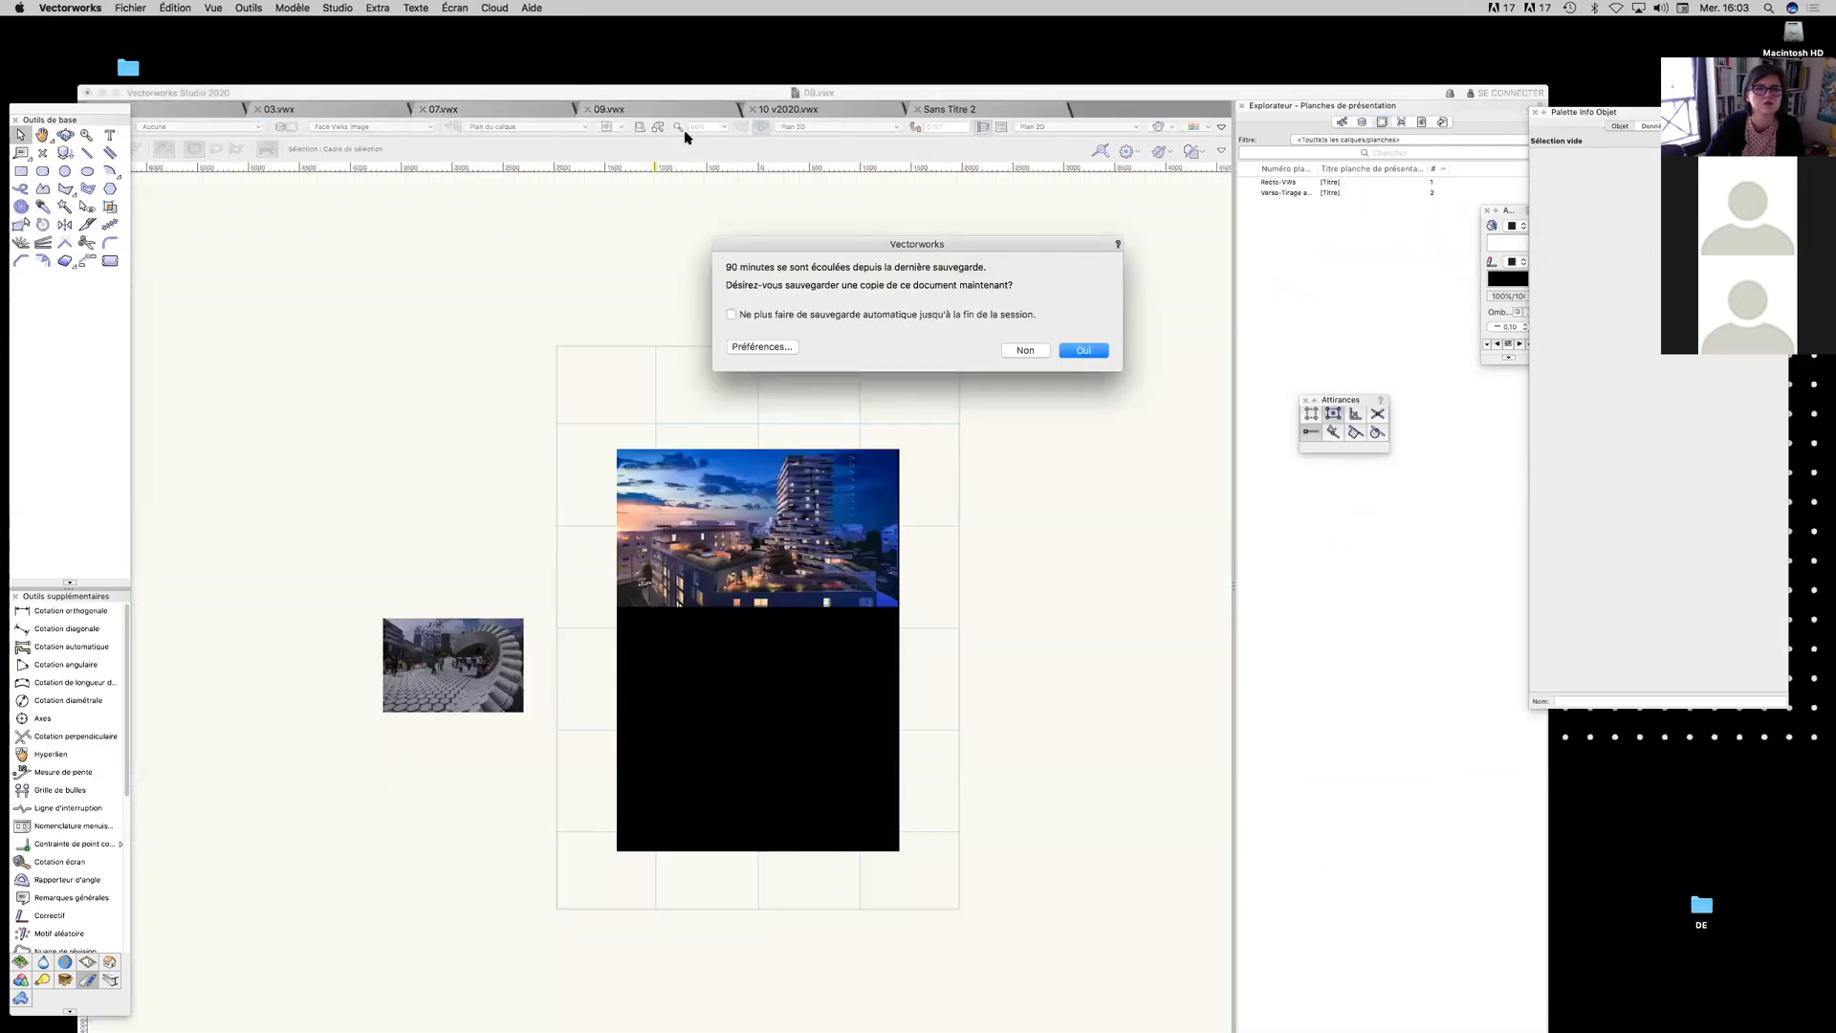
click(1022, 351)
drag(856, 92, 846, 41)
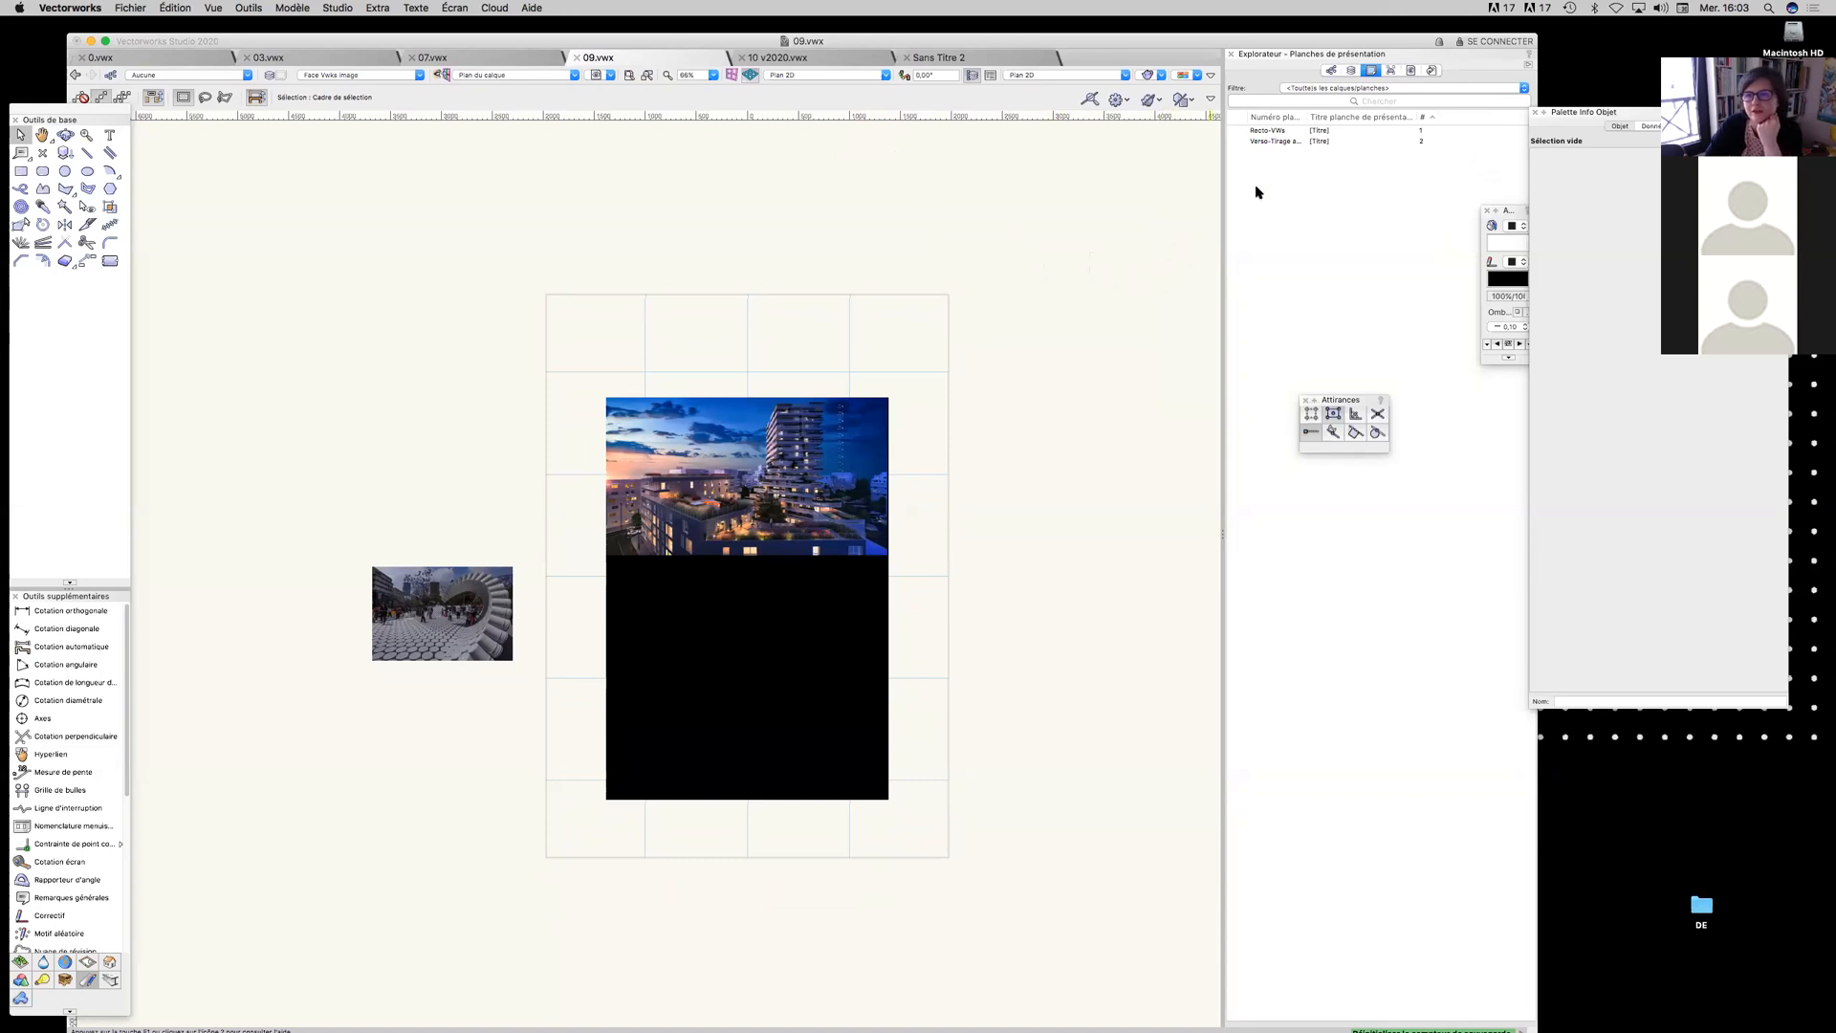
drag(1305, 116, 1336, 116)
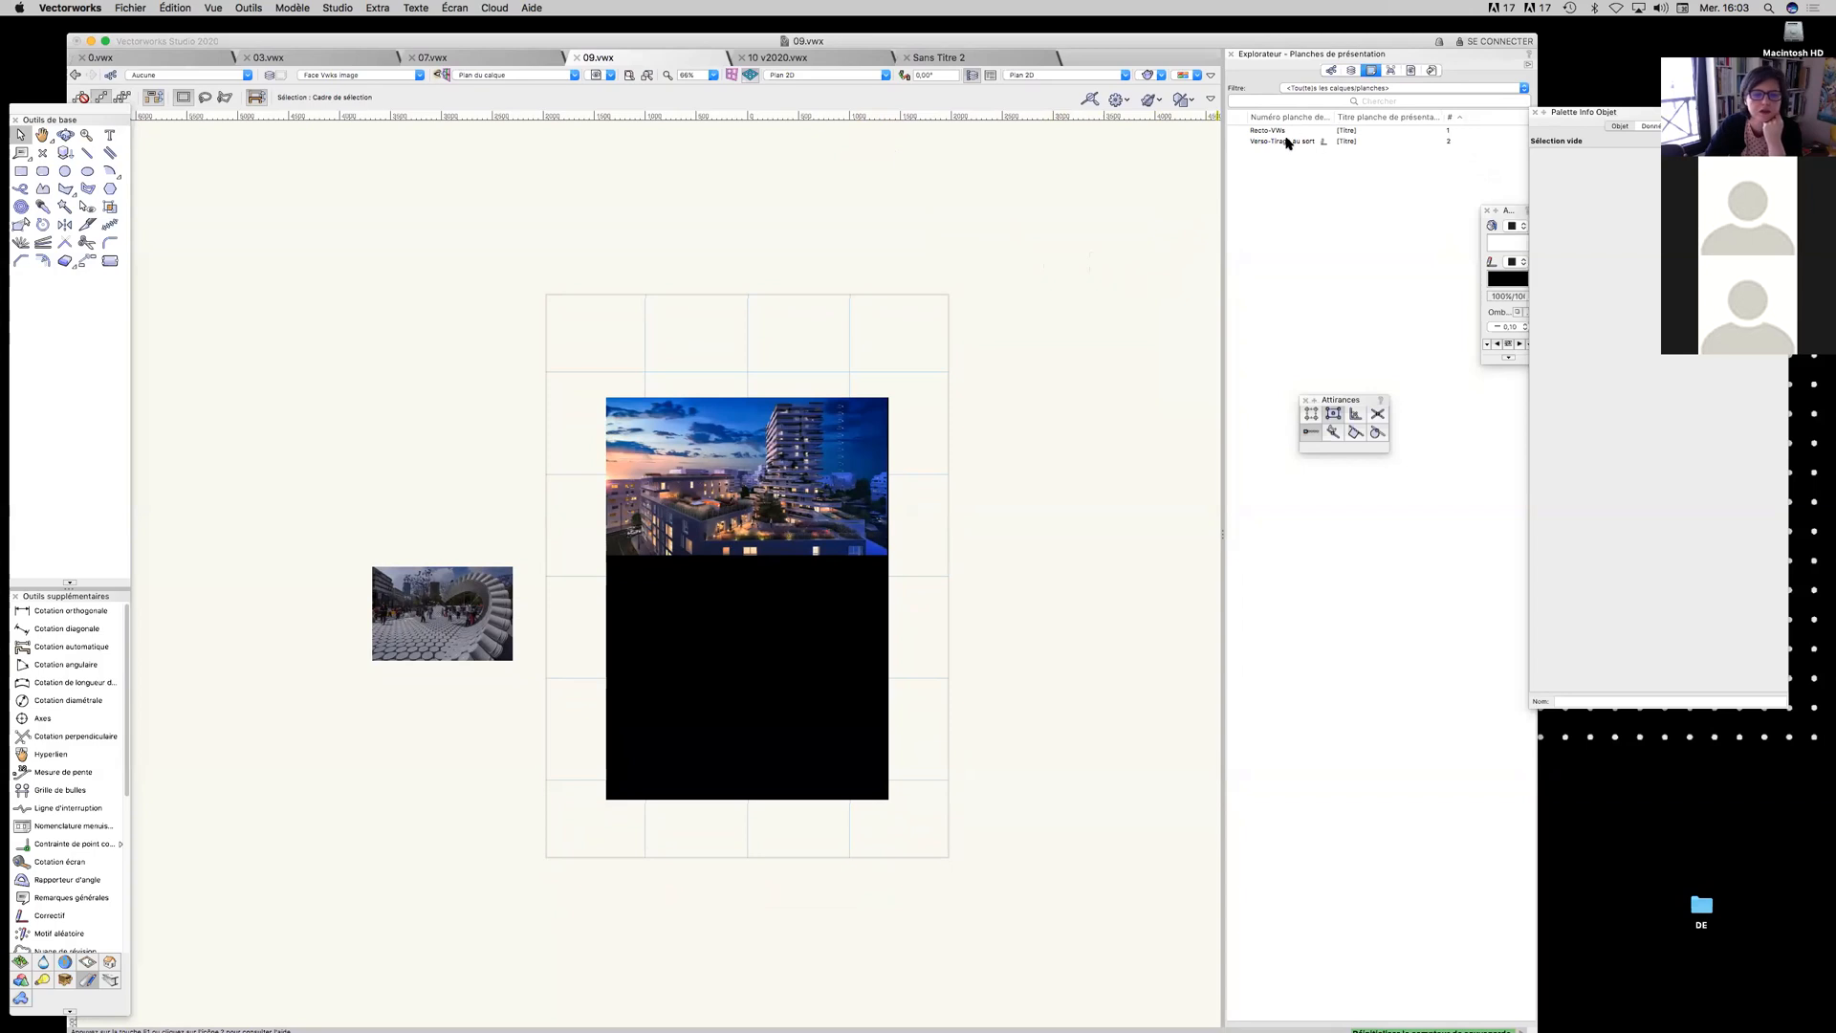
List the design layers of 09.vwx and activate them in turn from Fond noir up to Face Vwks image to view their contents
click(1351, 71)
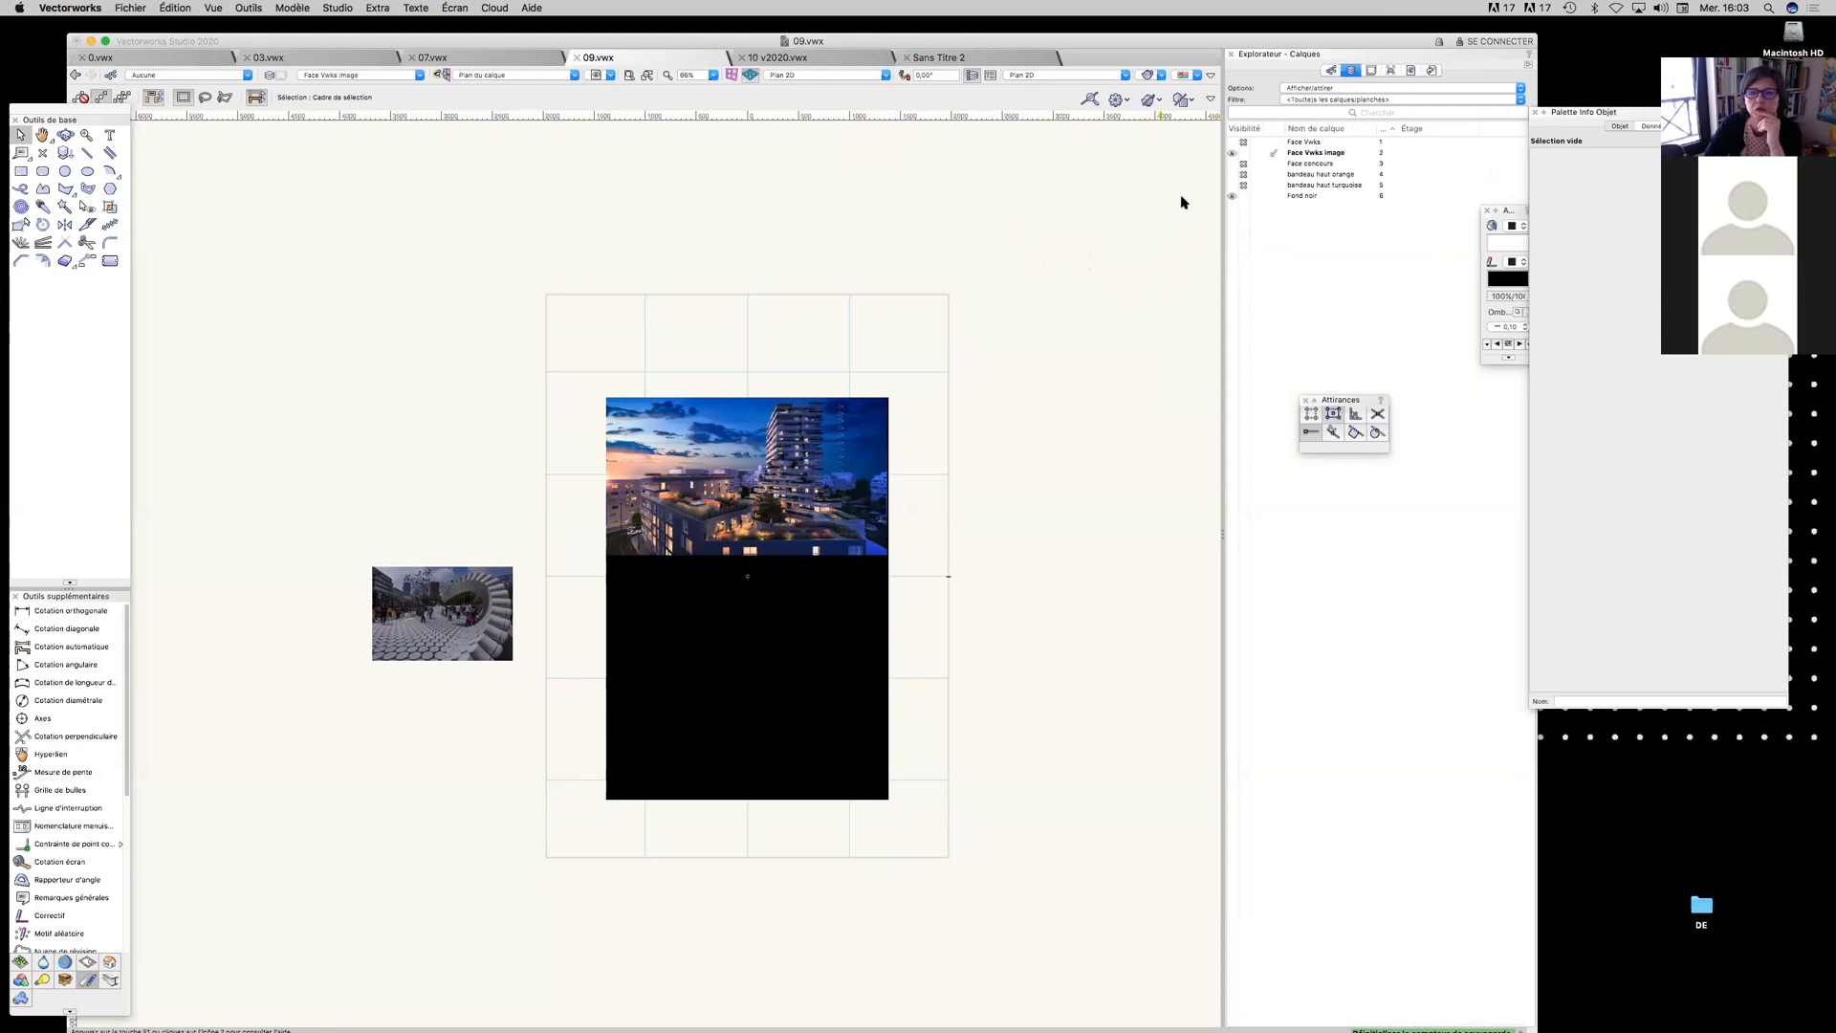
click(1275, 195)
click(1275, 183)
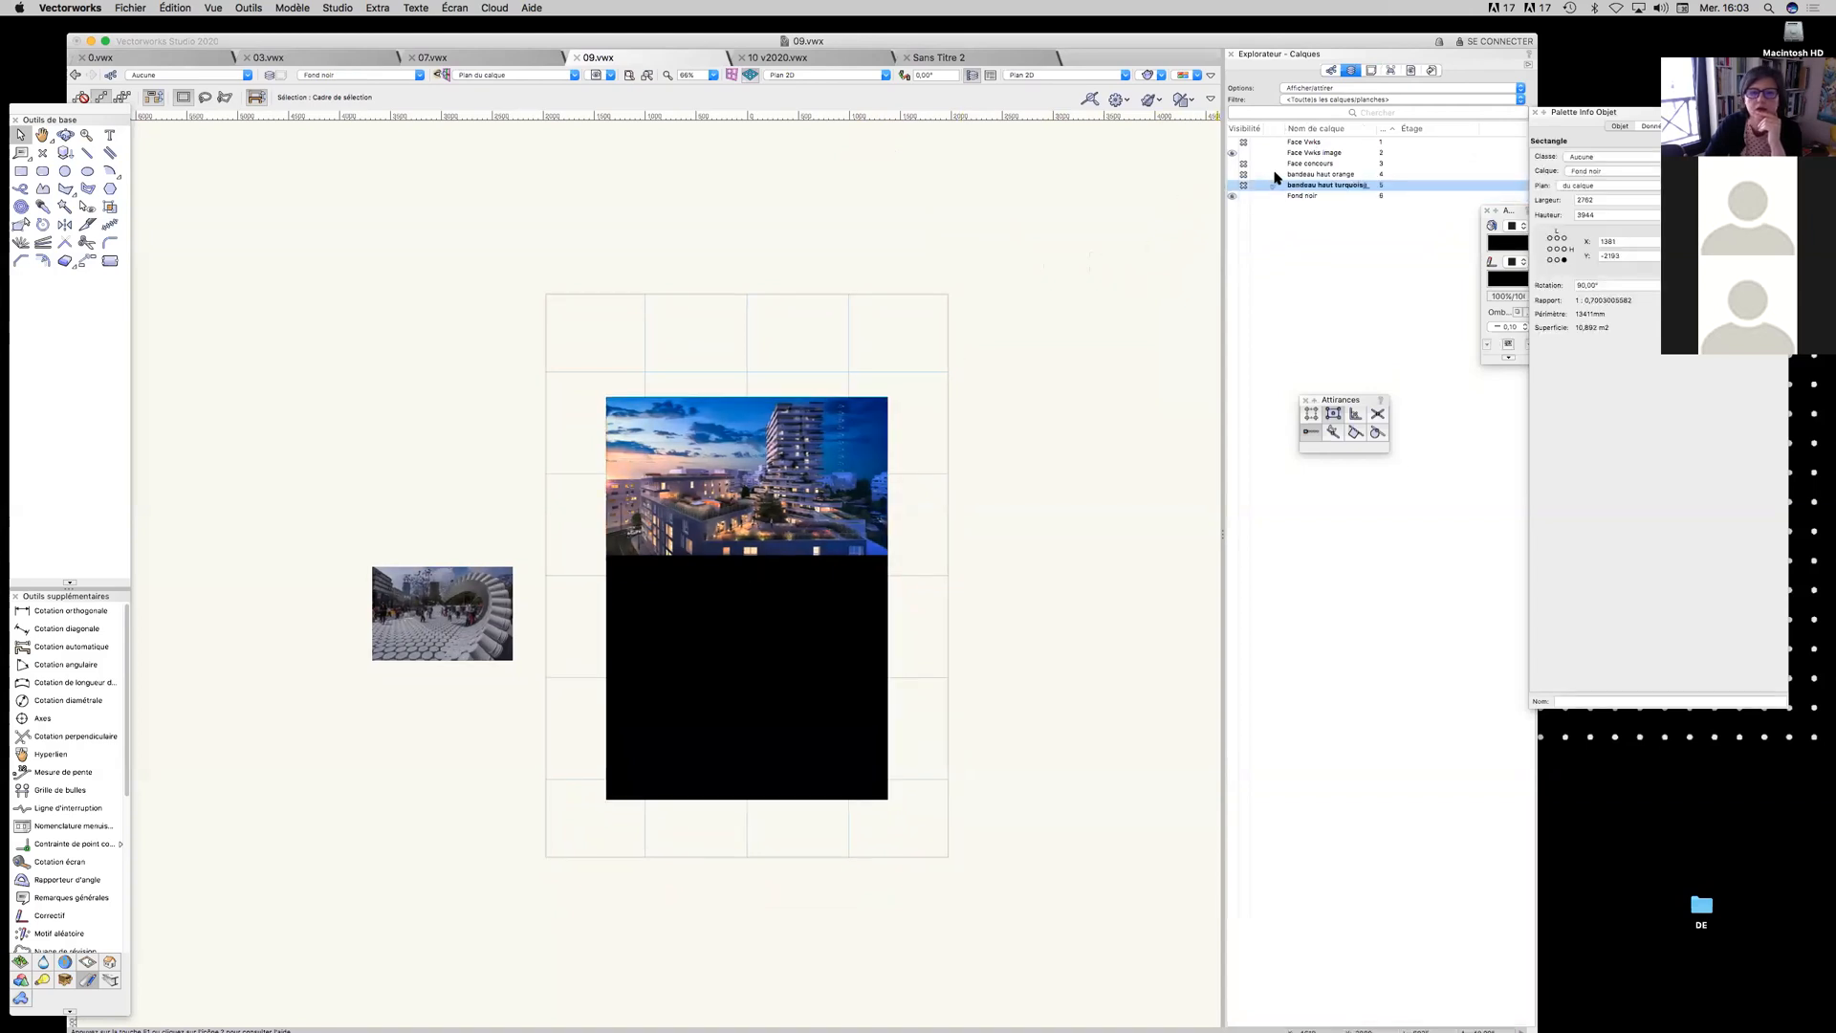
click(1276, 174)
click(1276, 164)
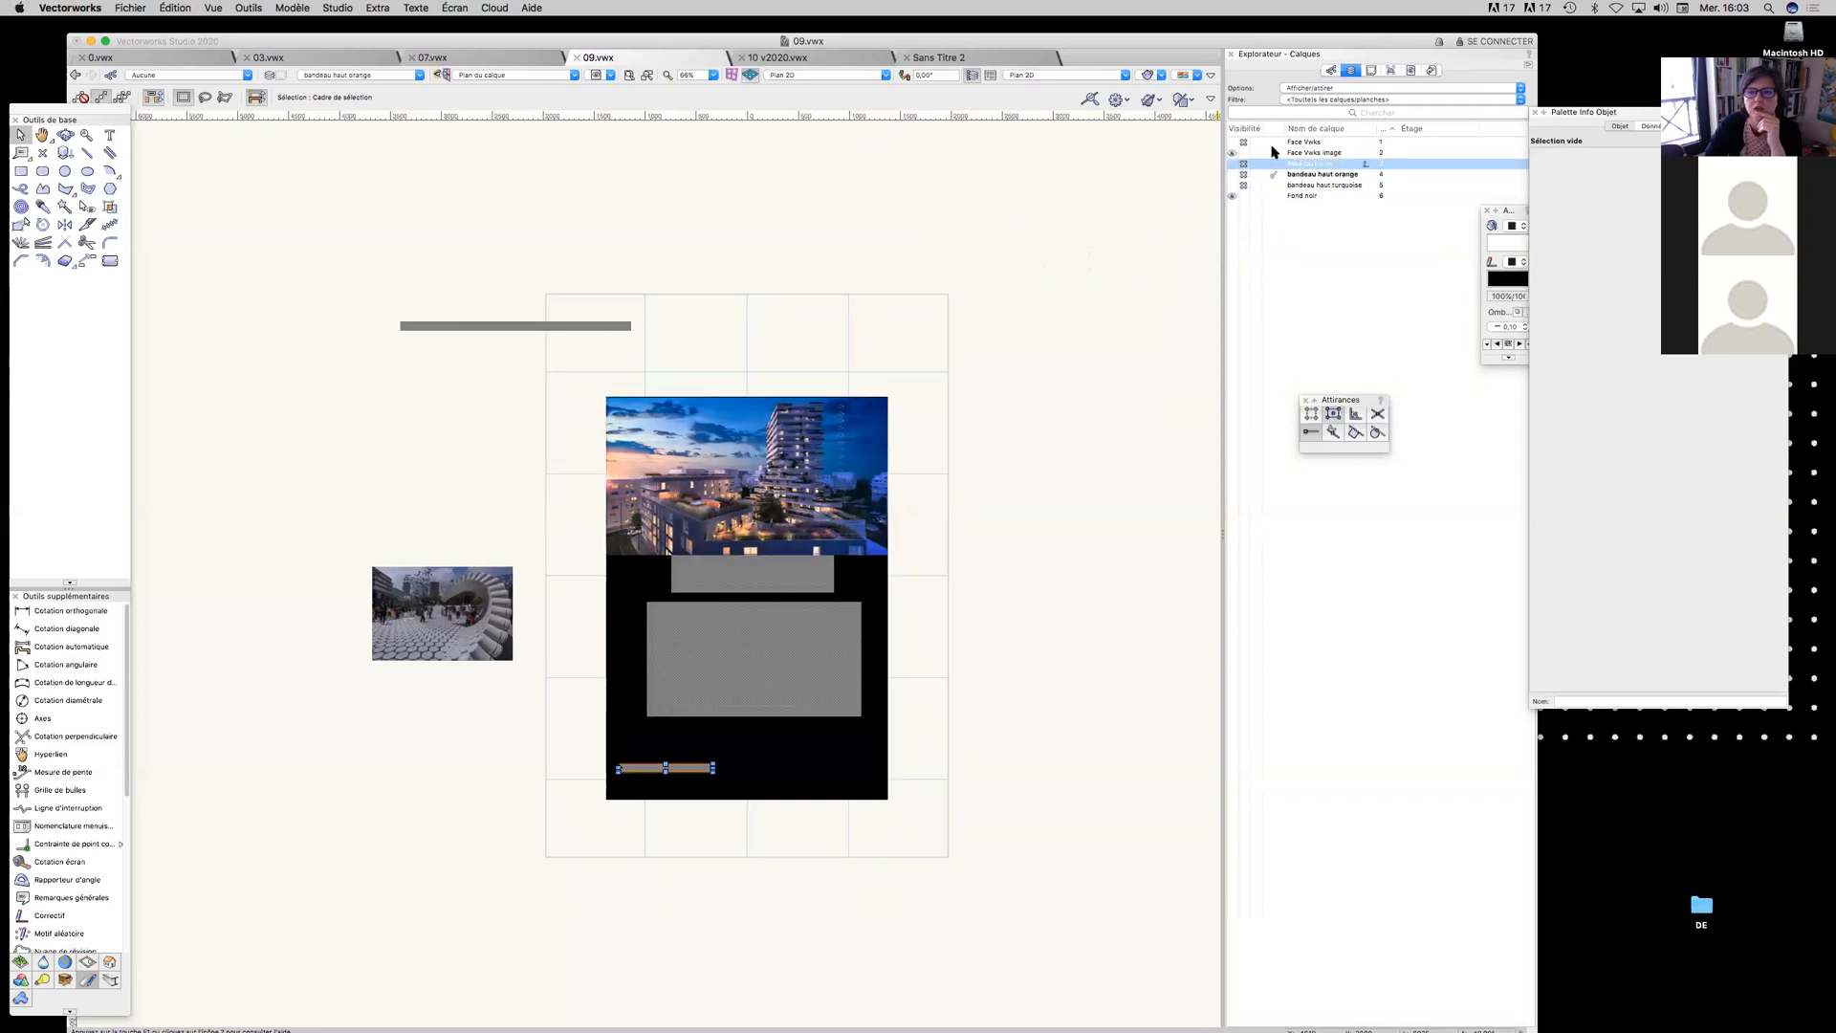
click(1274, 152)
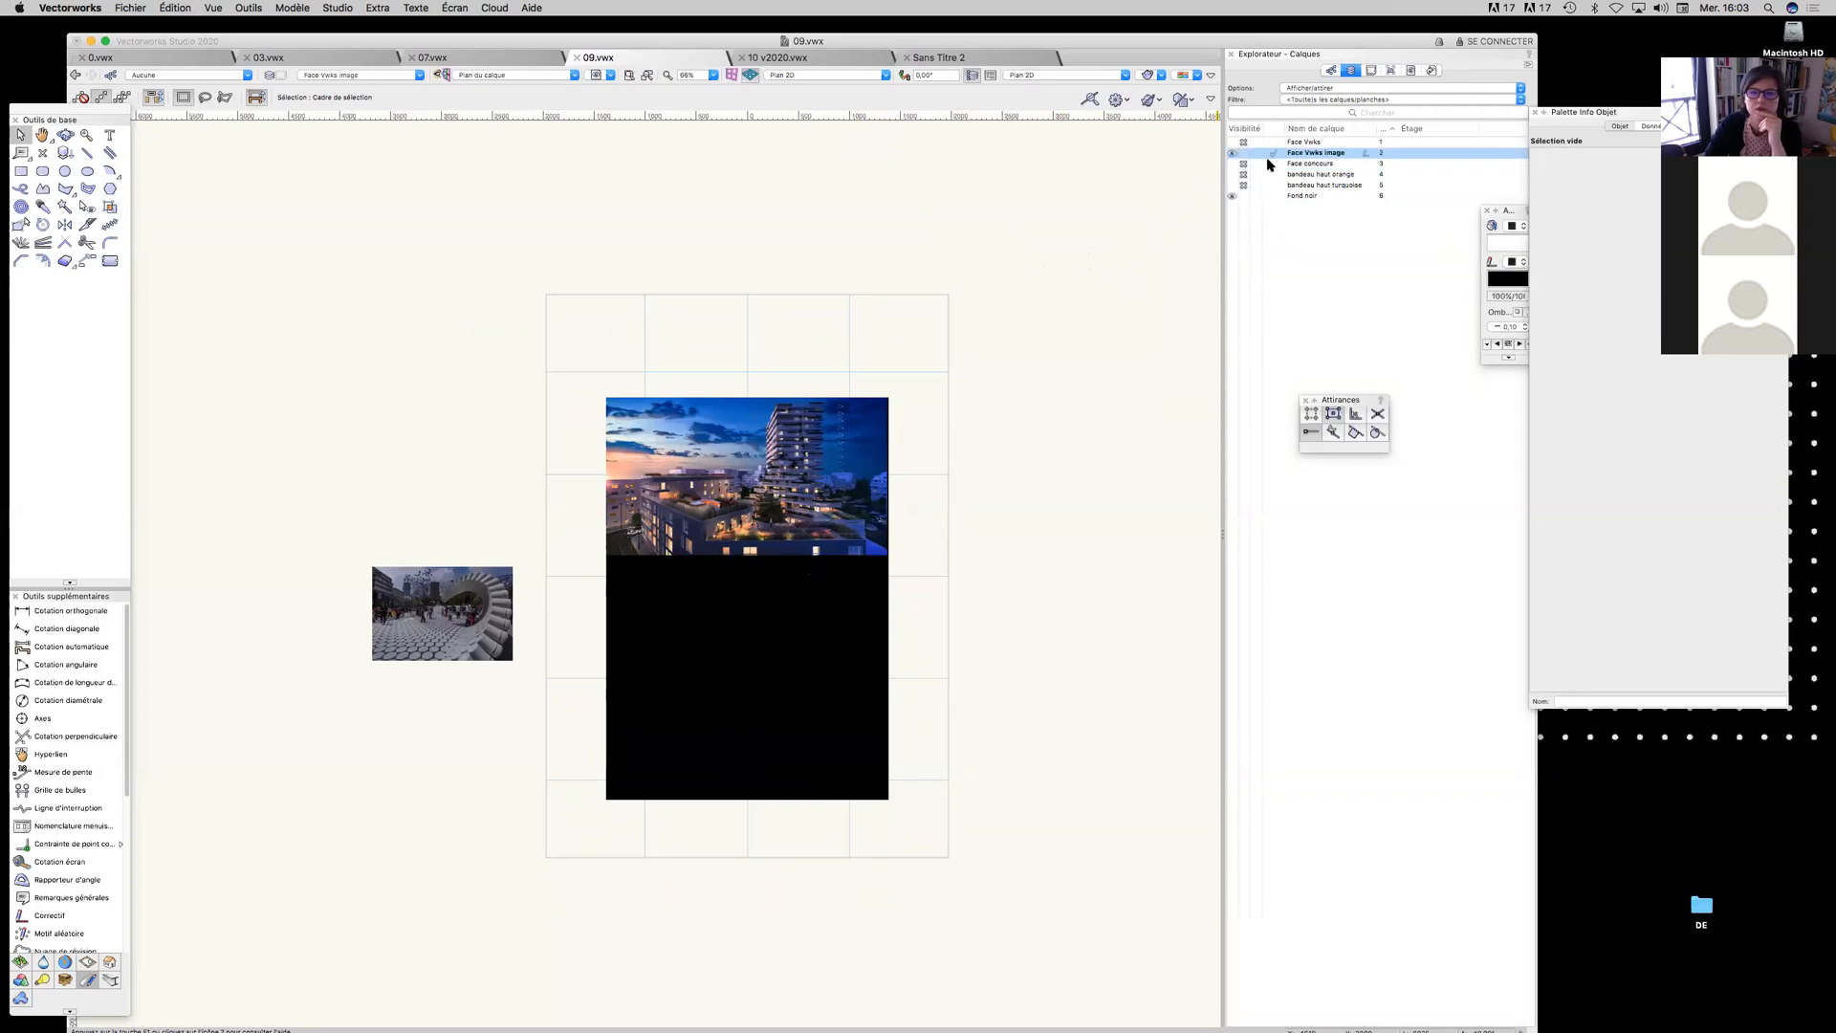
View the Face concours layer in 09.vwx, followed by its presentation sheets Recto-VWs and Verso-Tirage au sort
click(1276, 164)
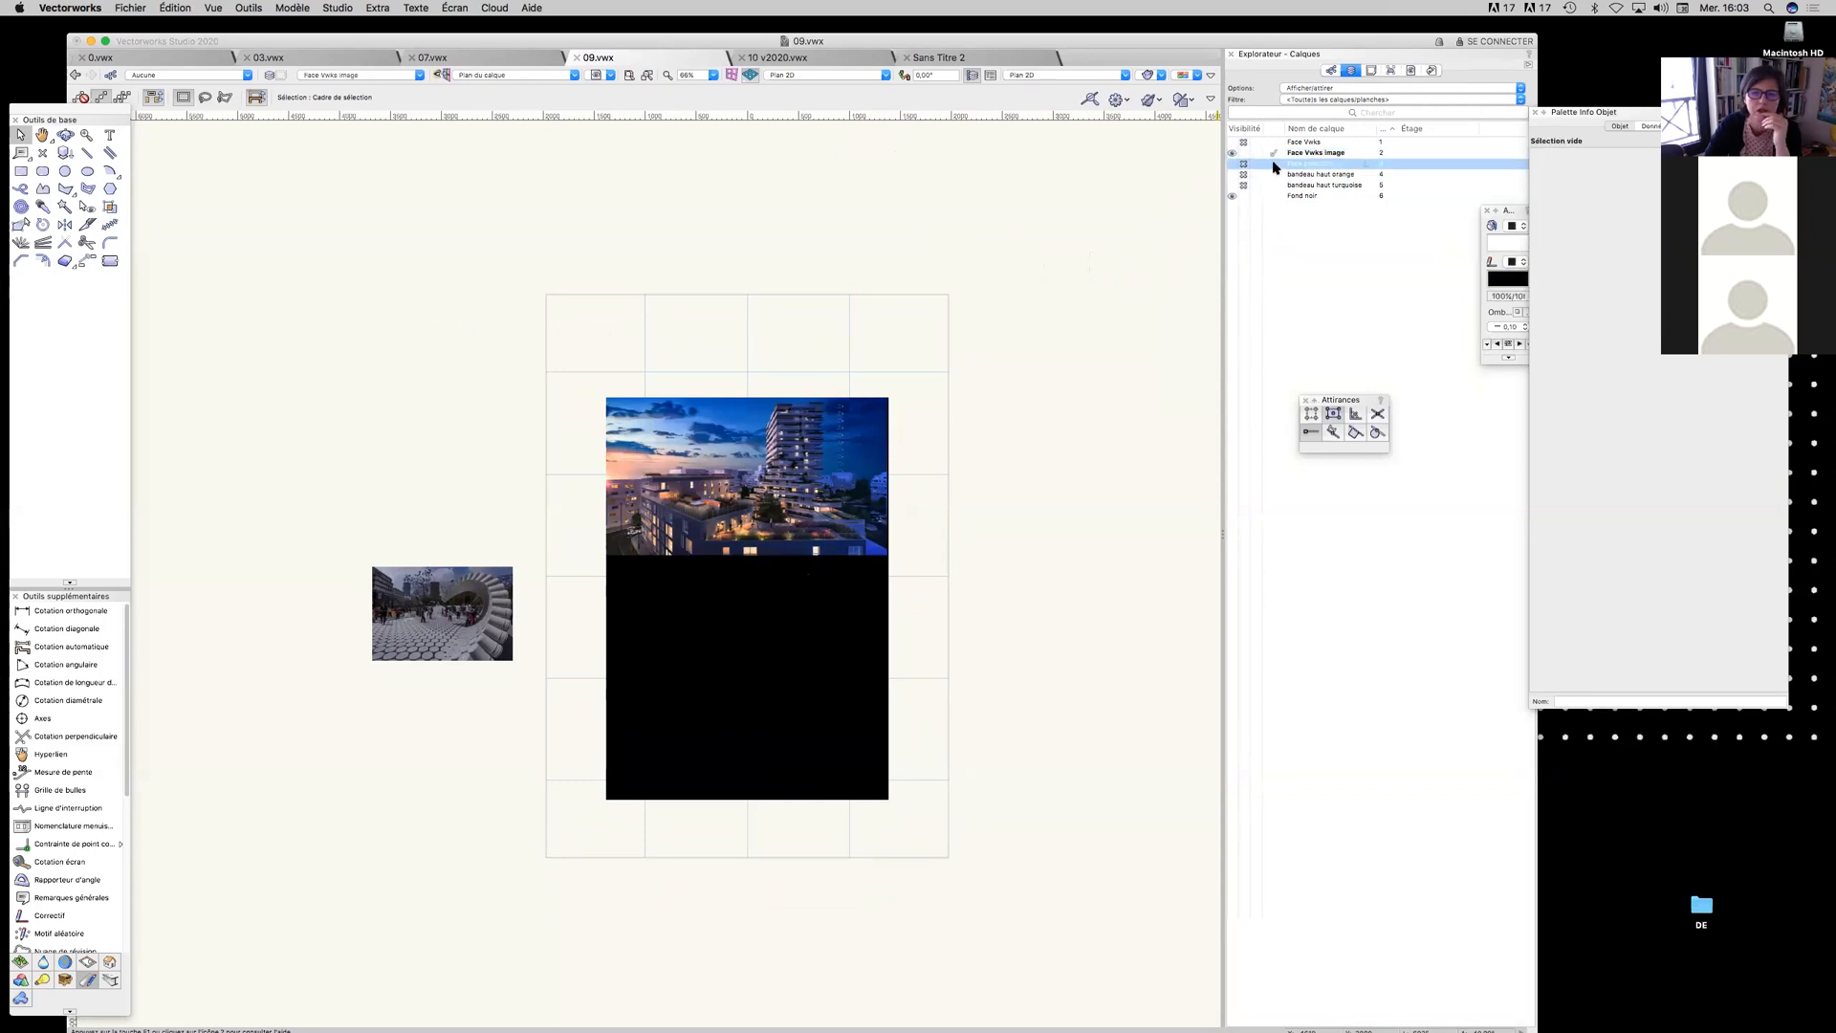
click(1372, 70)
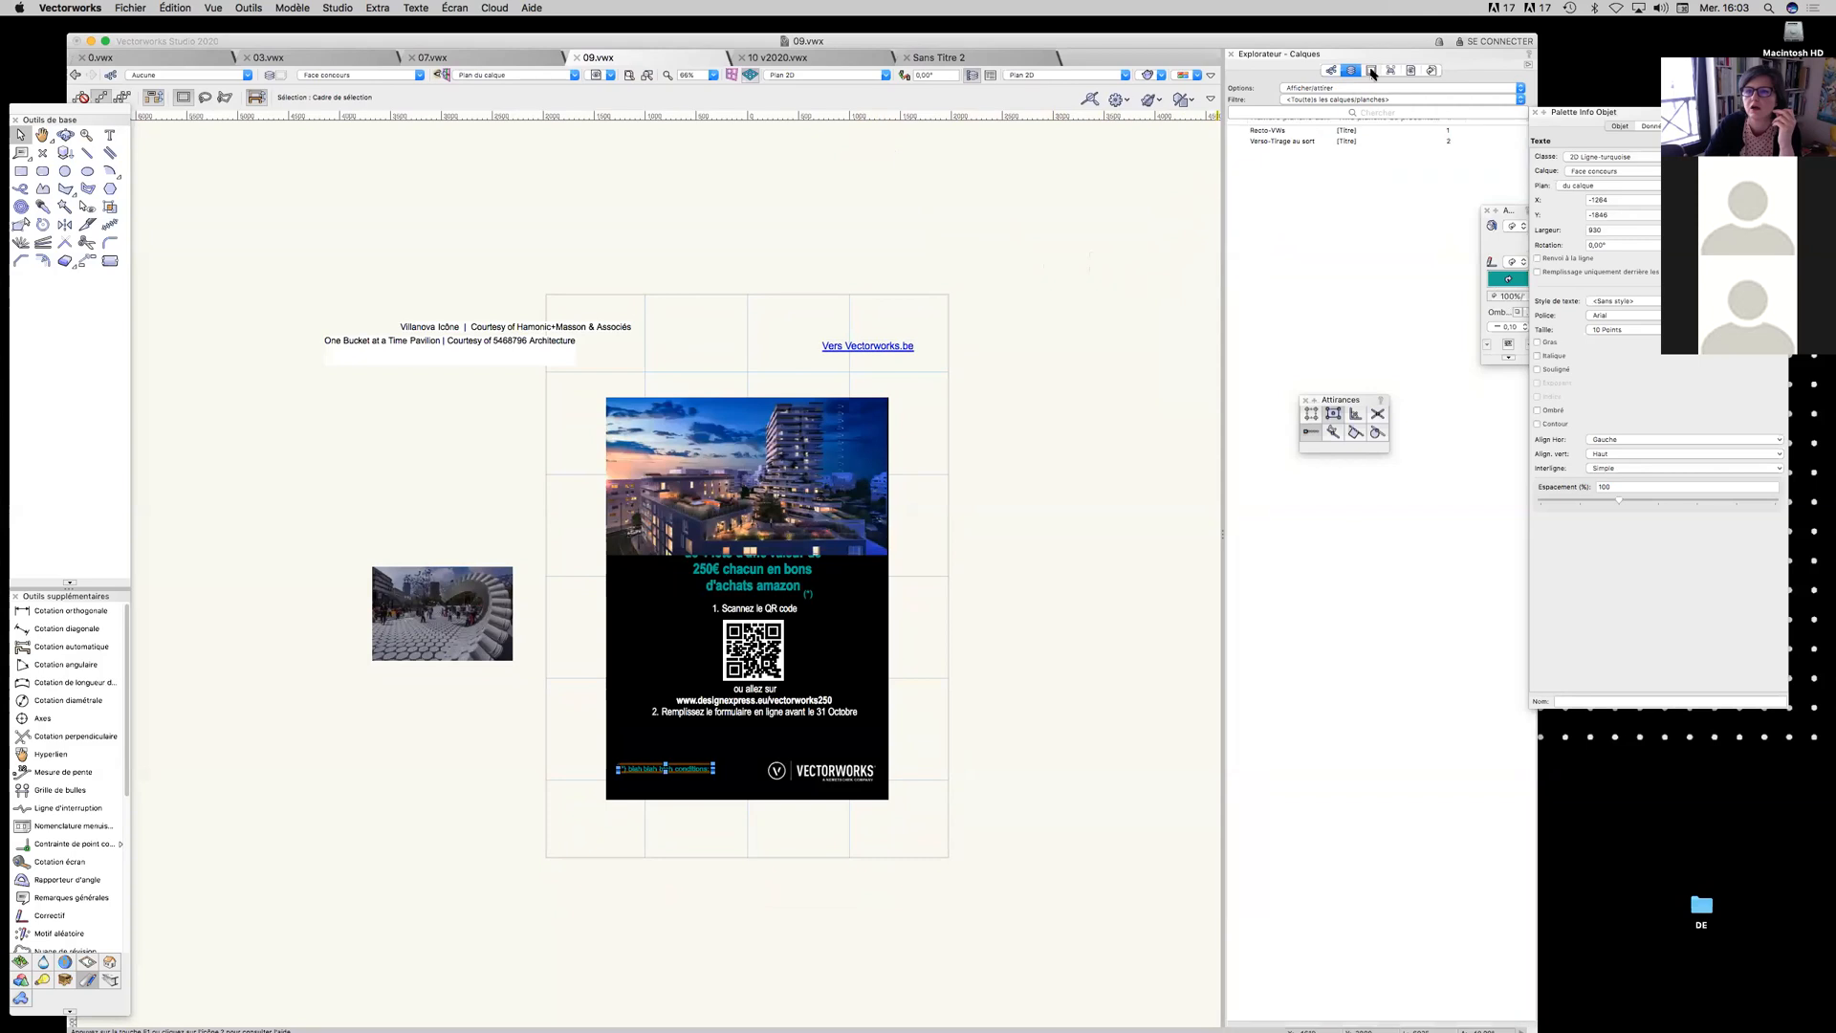
click(1241, 131)
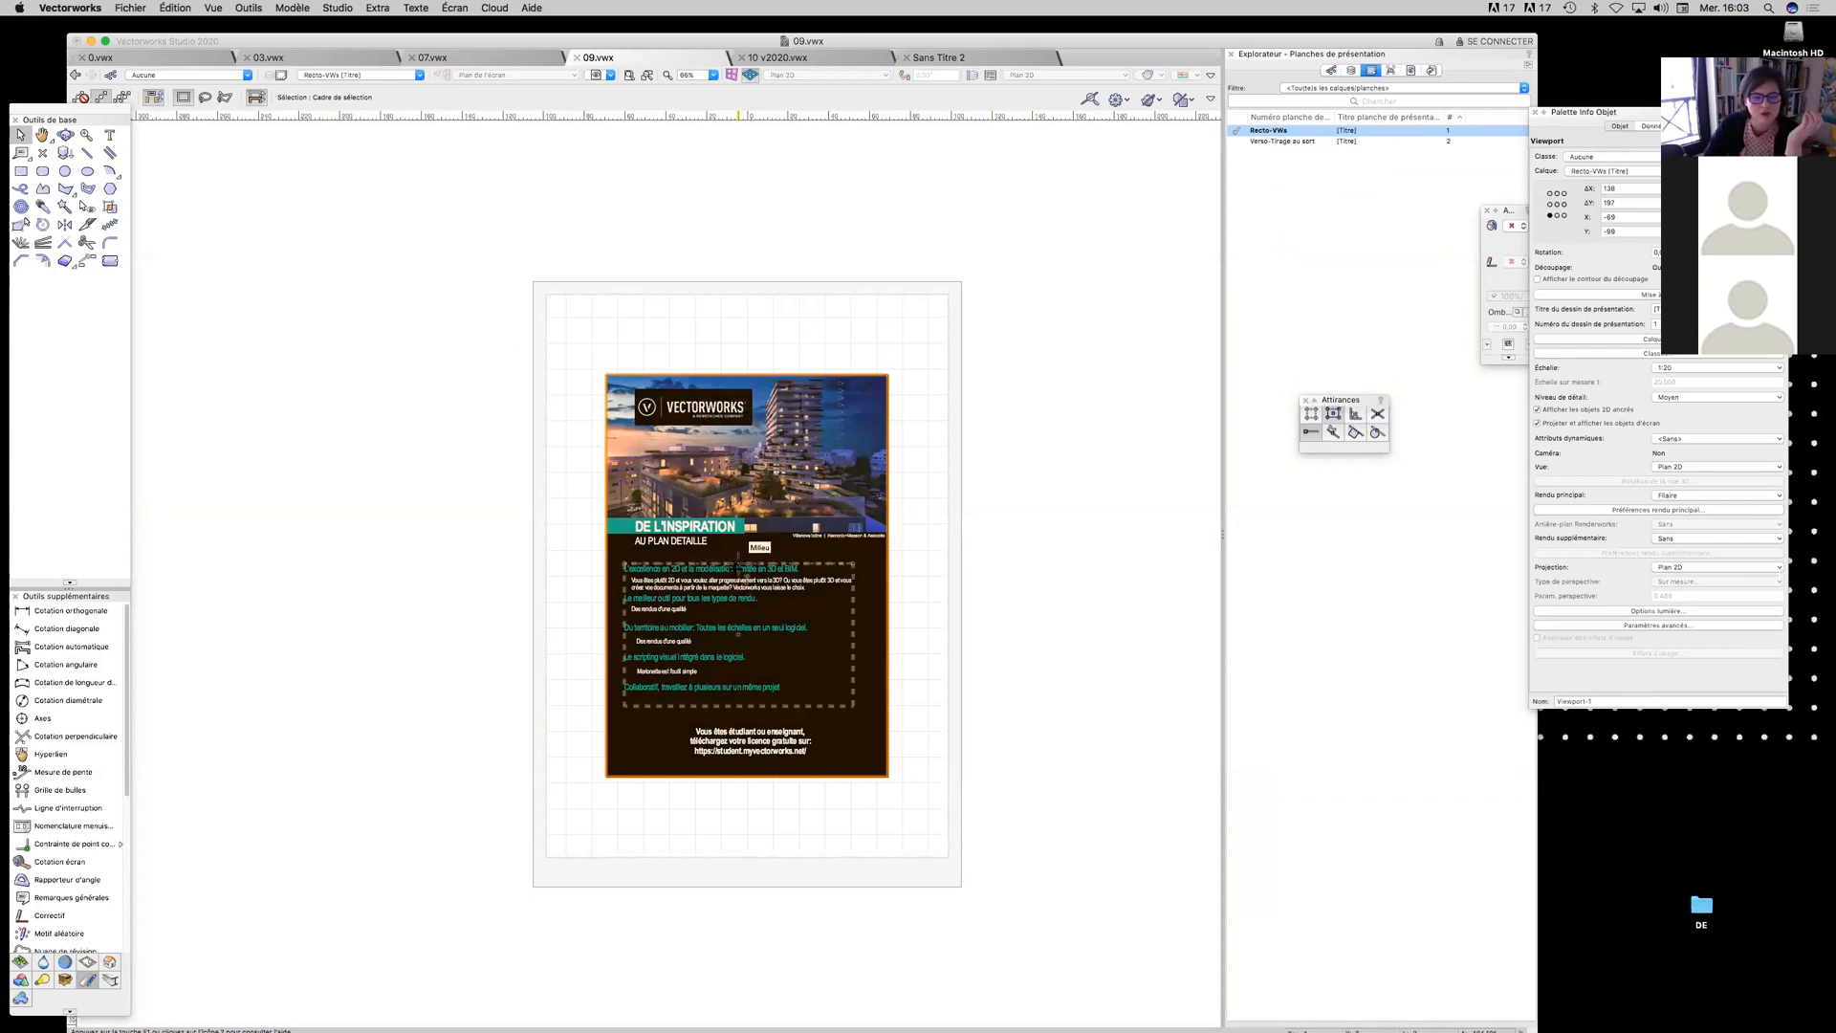
scroll(739, 569, up, 1)
scroll(739, 570, up, 3)
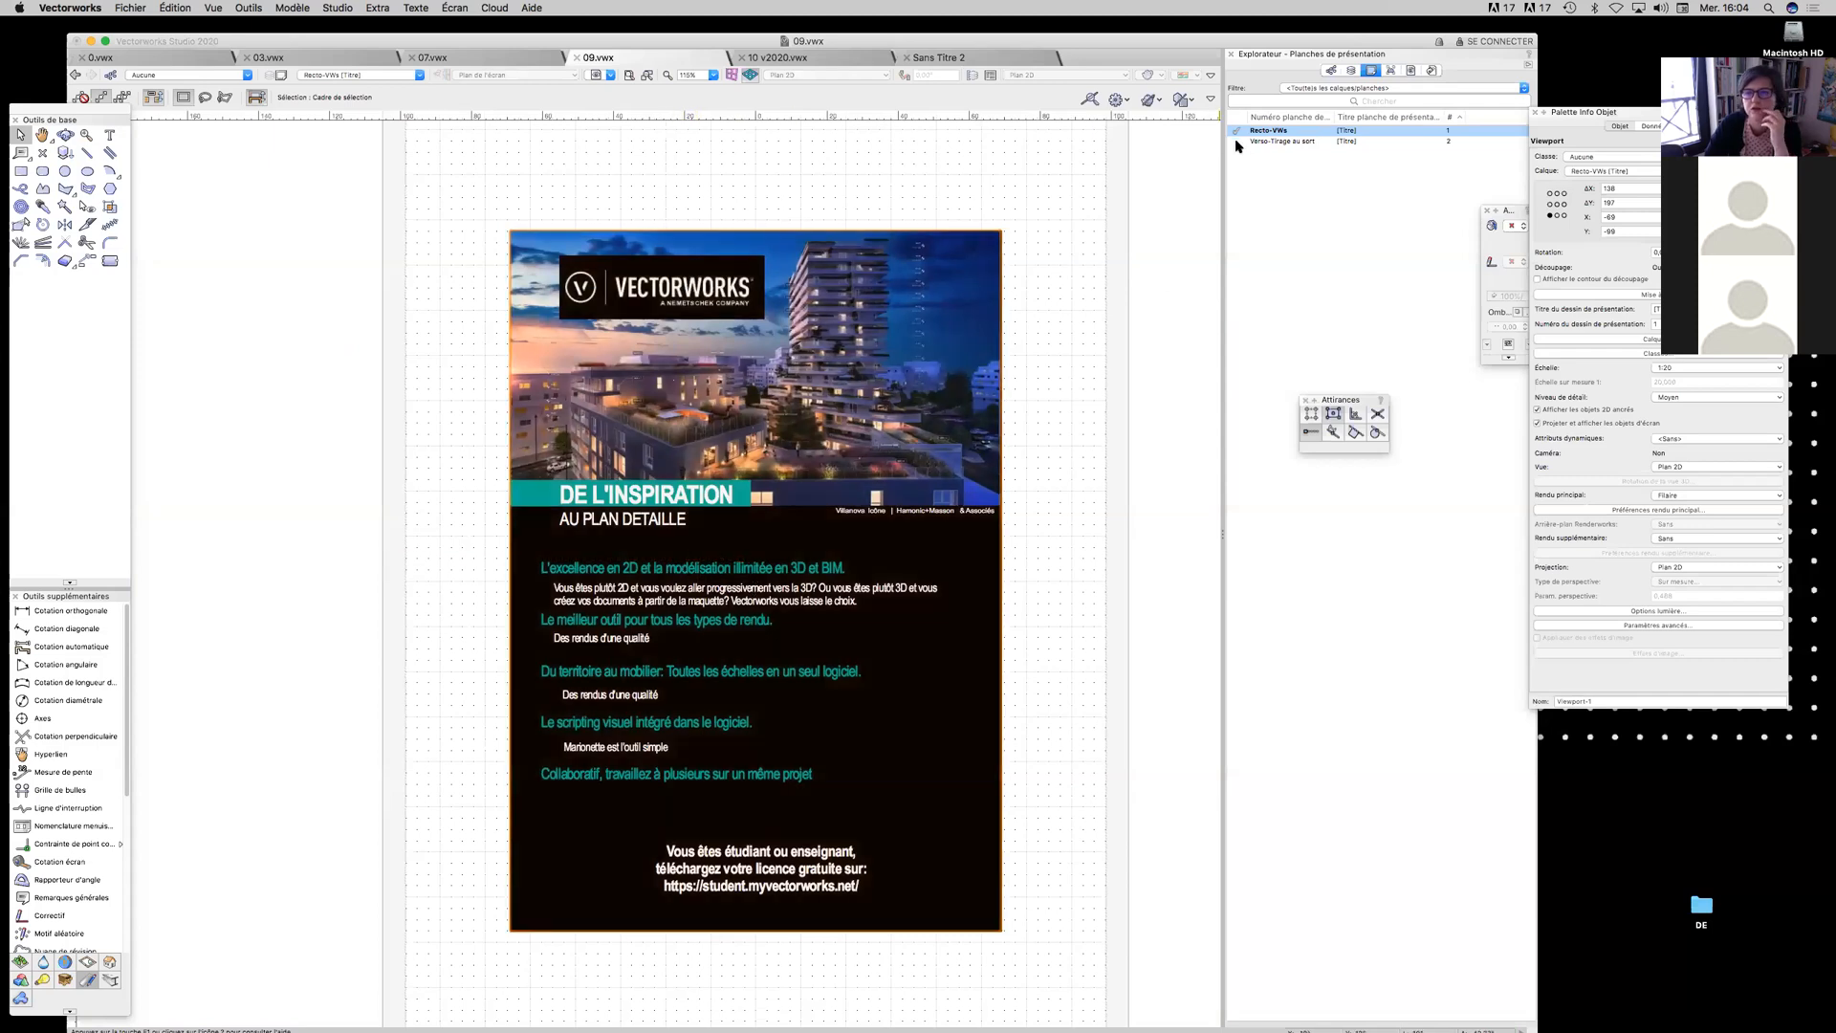
double_click(1277, 140)
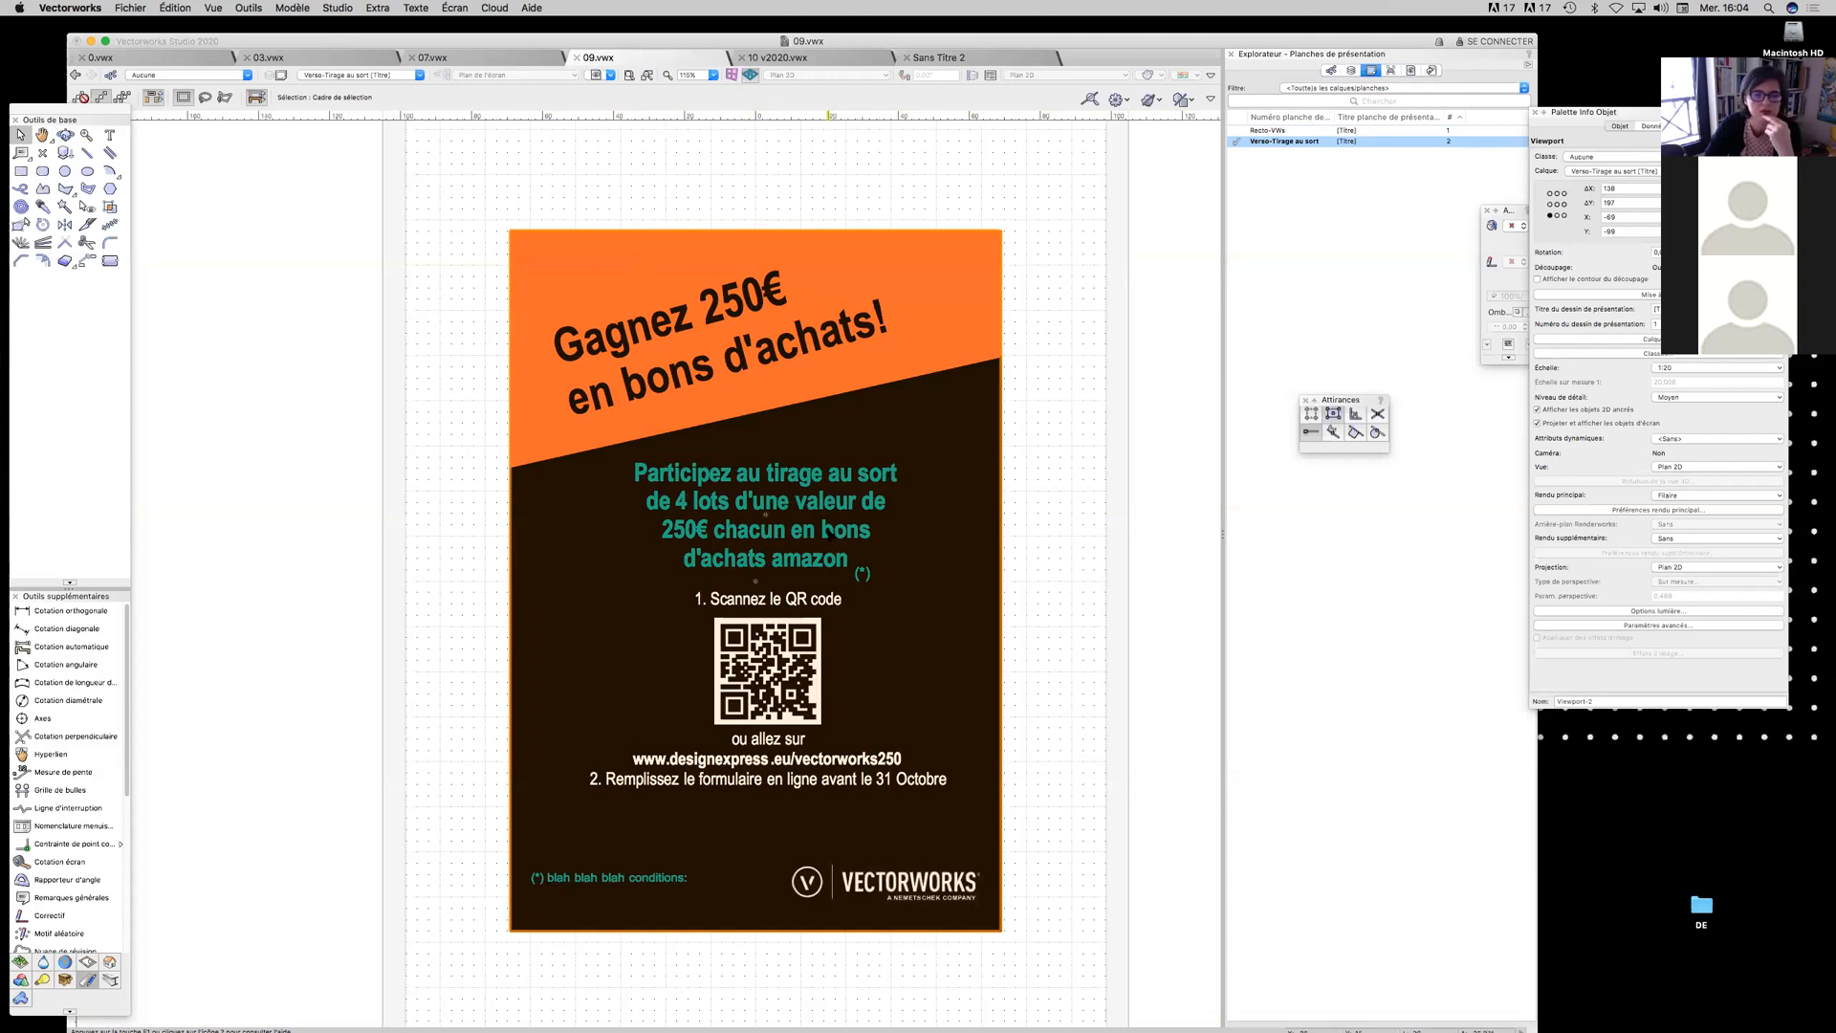
scroll(831, 529, down, 2)
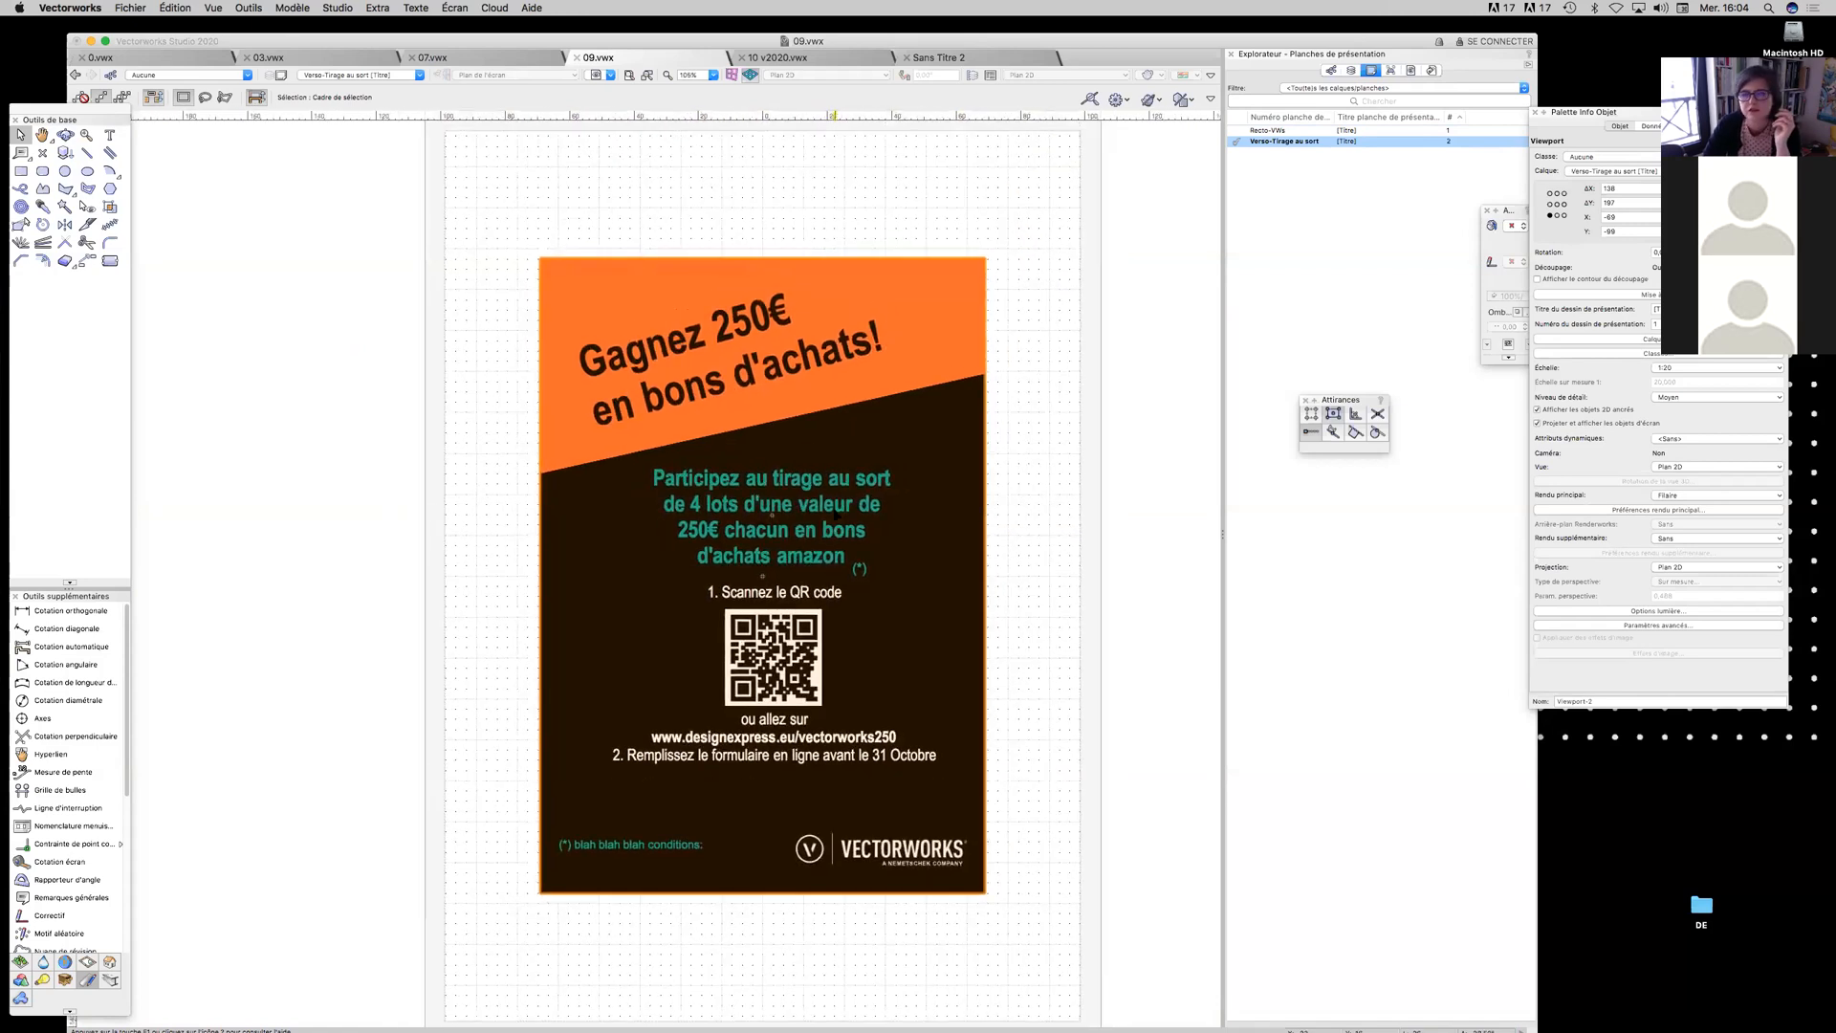
Switch to 0.vwx, list its presentation sheets and display sheet 02, Webinar prés 2, enlarged
click(160, 59)
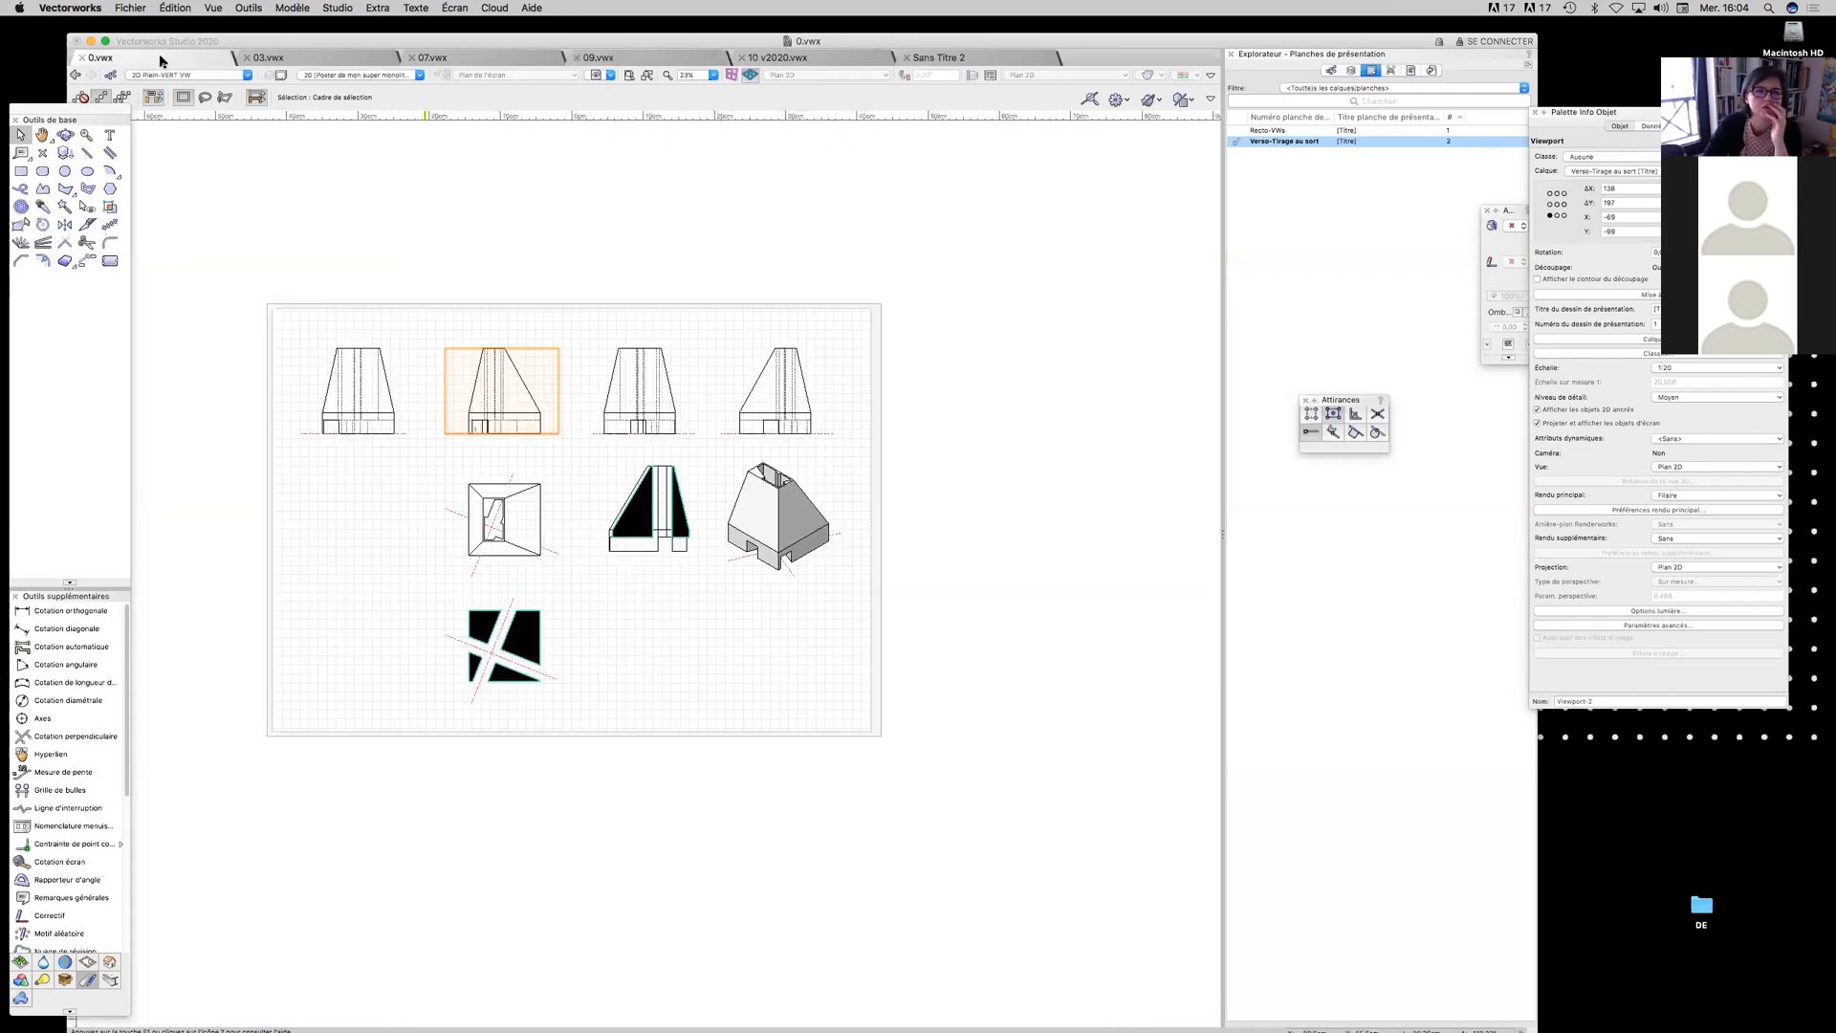
click(1351, 71)
click(1372, 71)
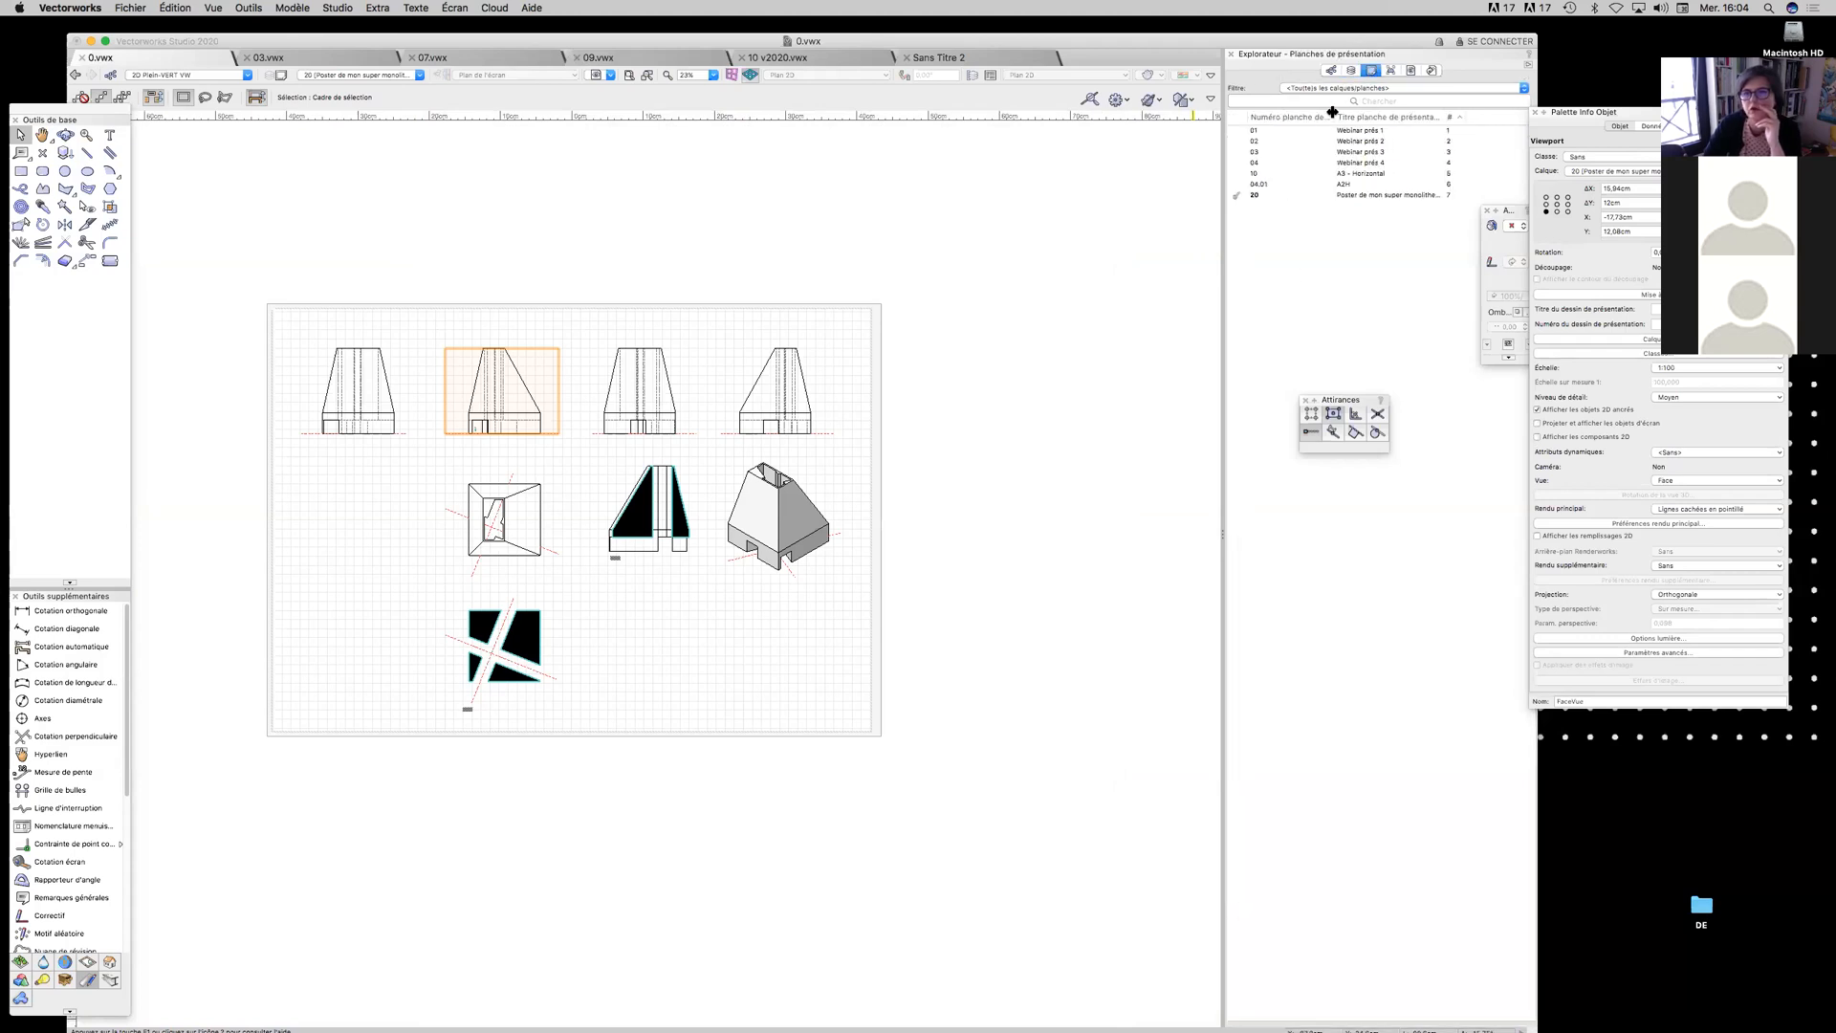
double_click(1243, 141)
scroll(538, 509, up, 8)
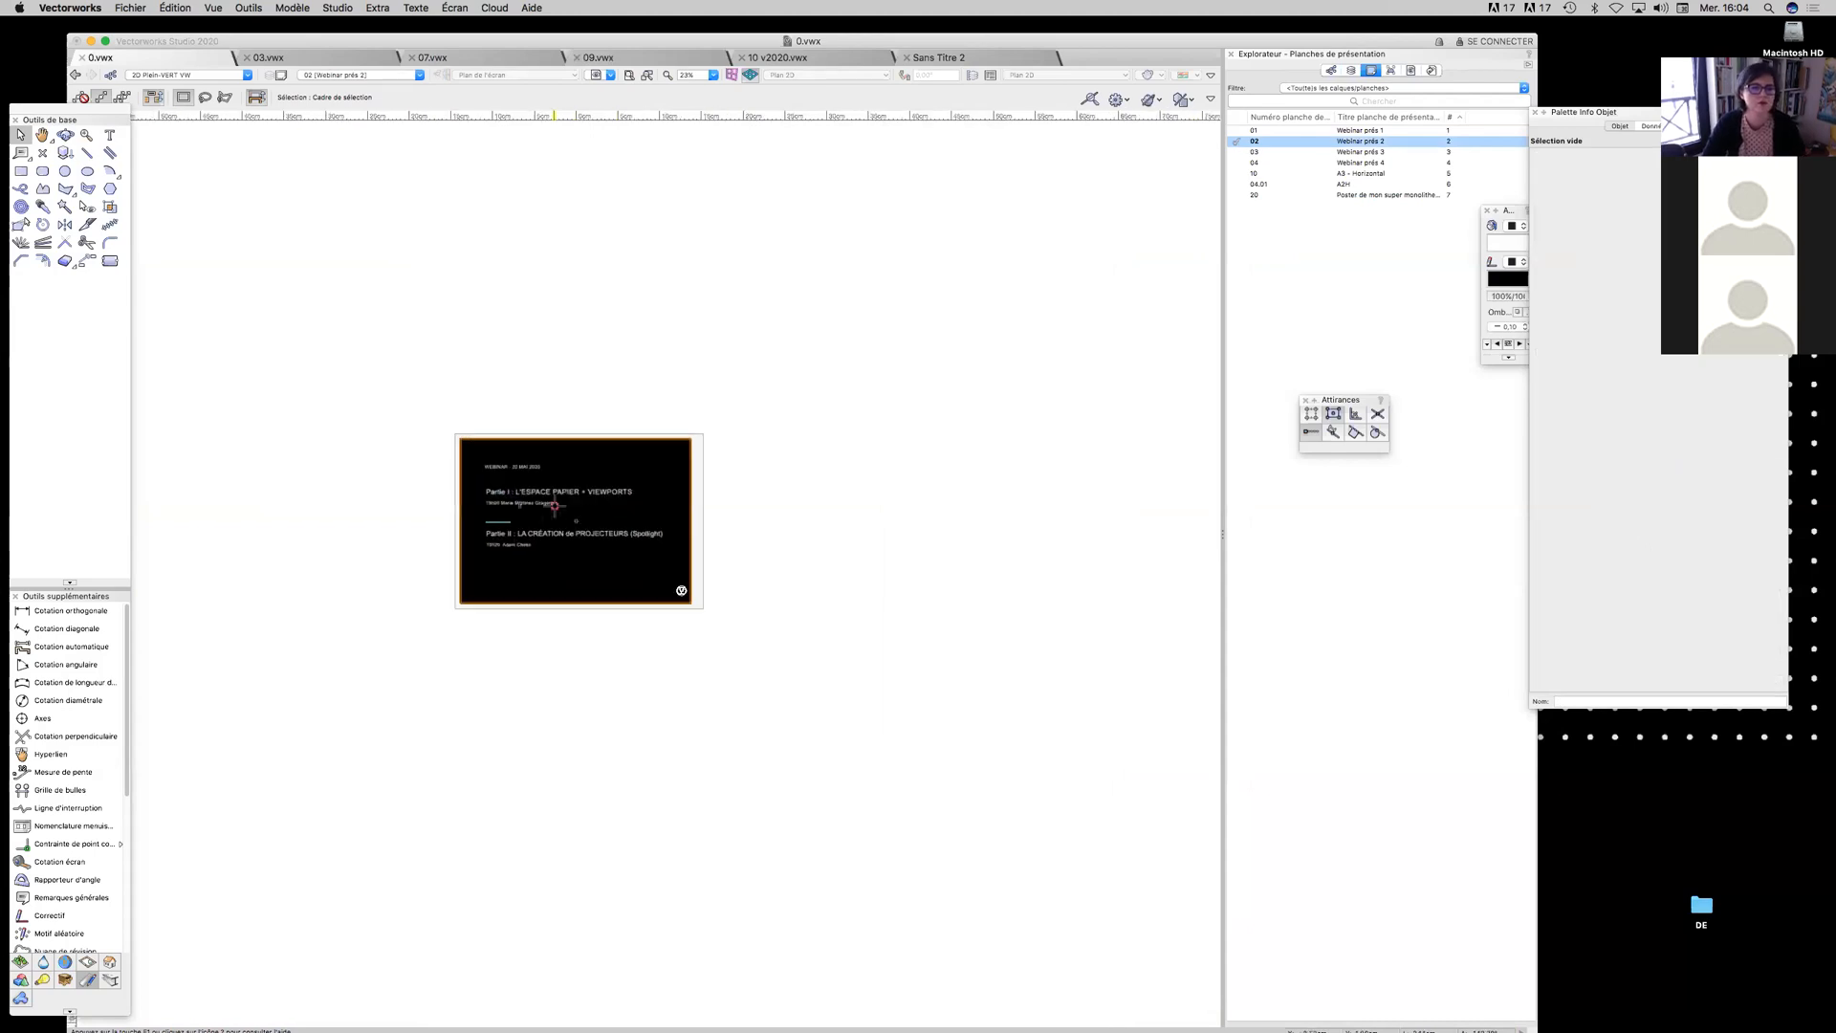
scroll(539, 512, down, 4)
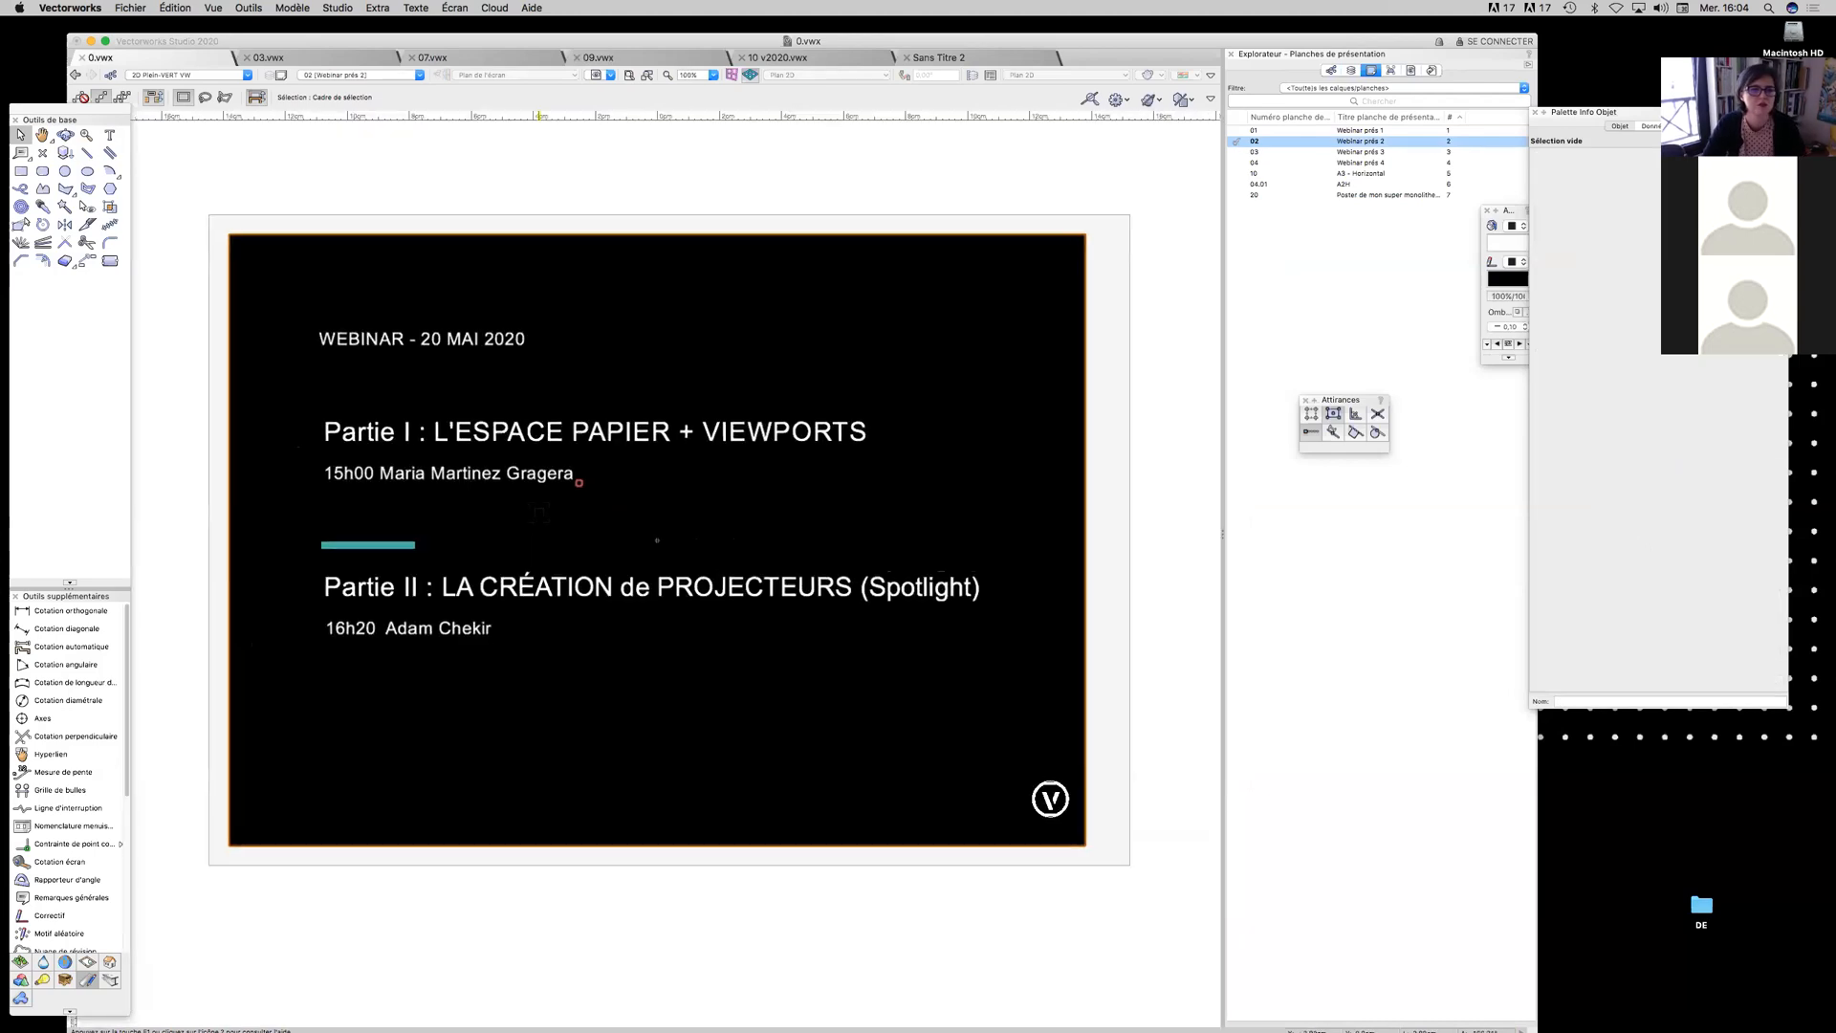
scroll(540, 512, up, 1)
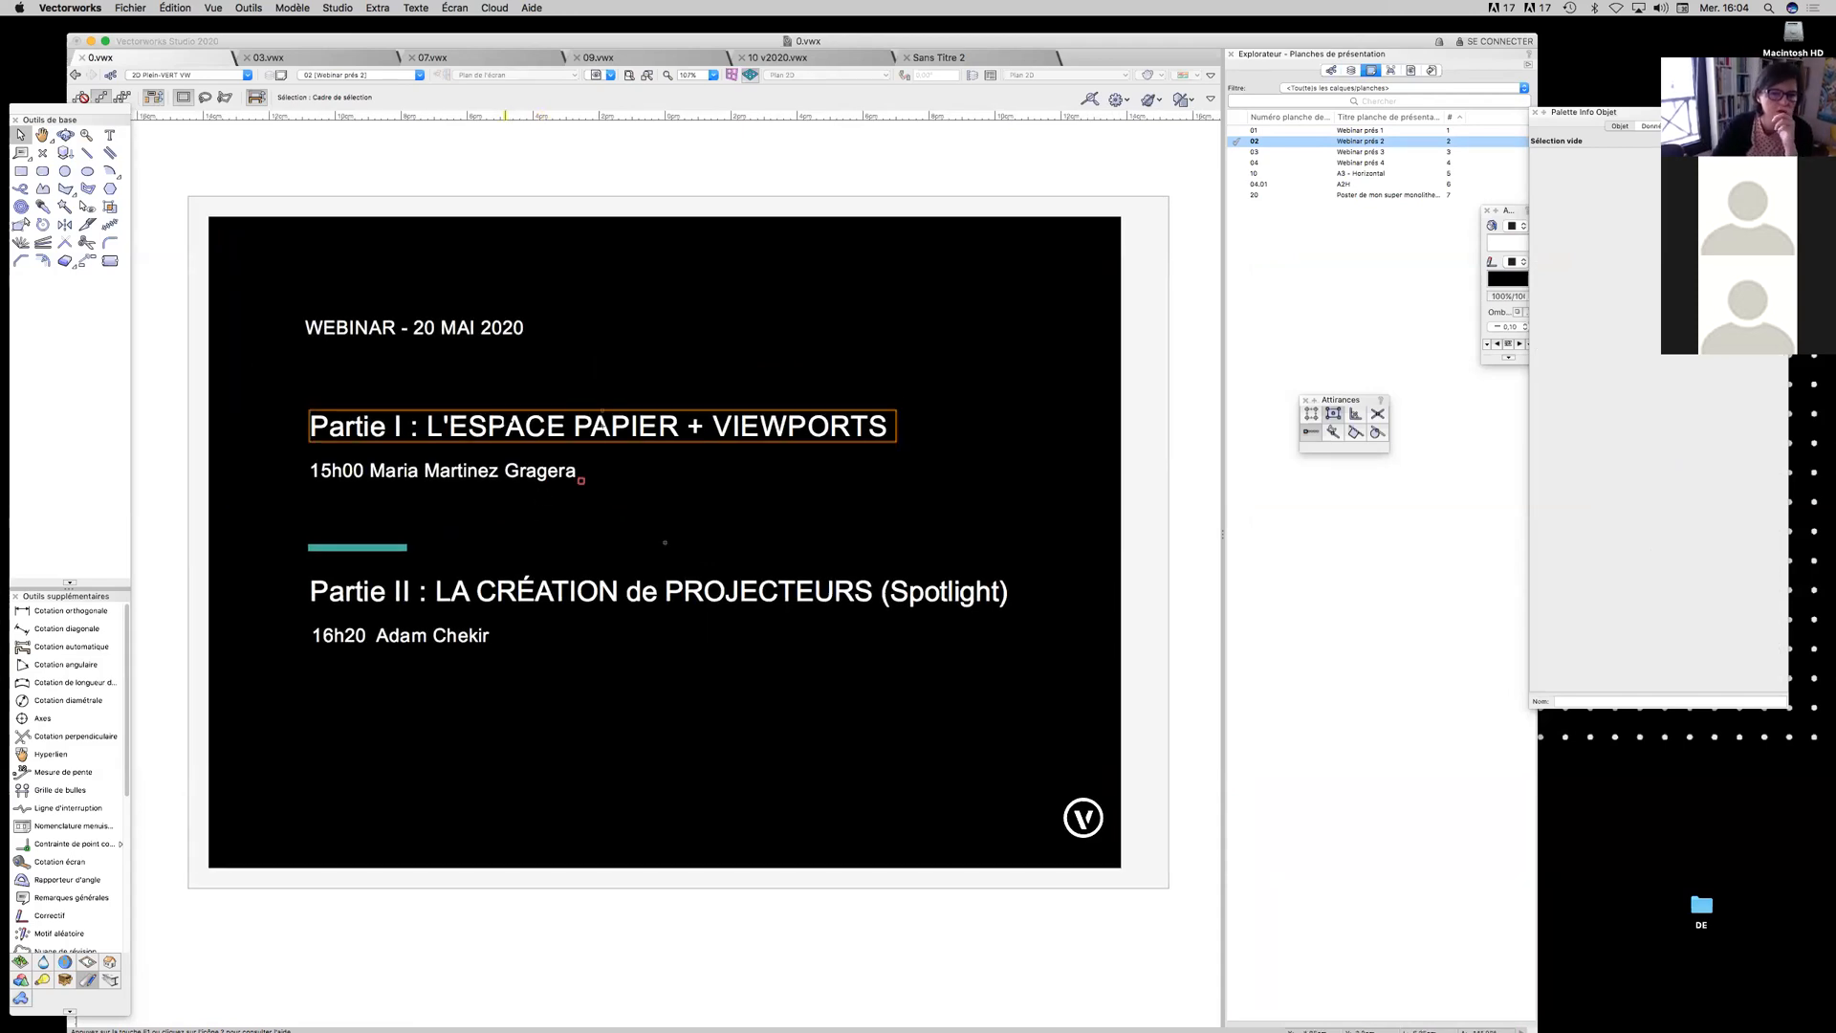
Place the object info palette beside the slide and choose the Haettenschweiler font in the text format of "WEBINAR - 20 MAI 2020"
click(411, 328)
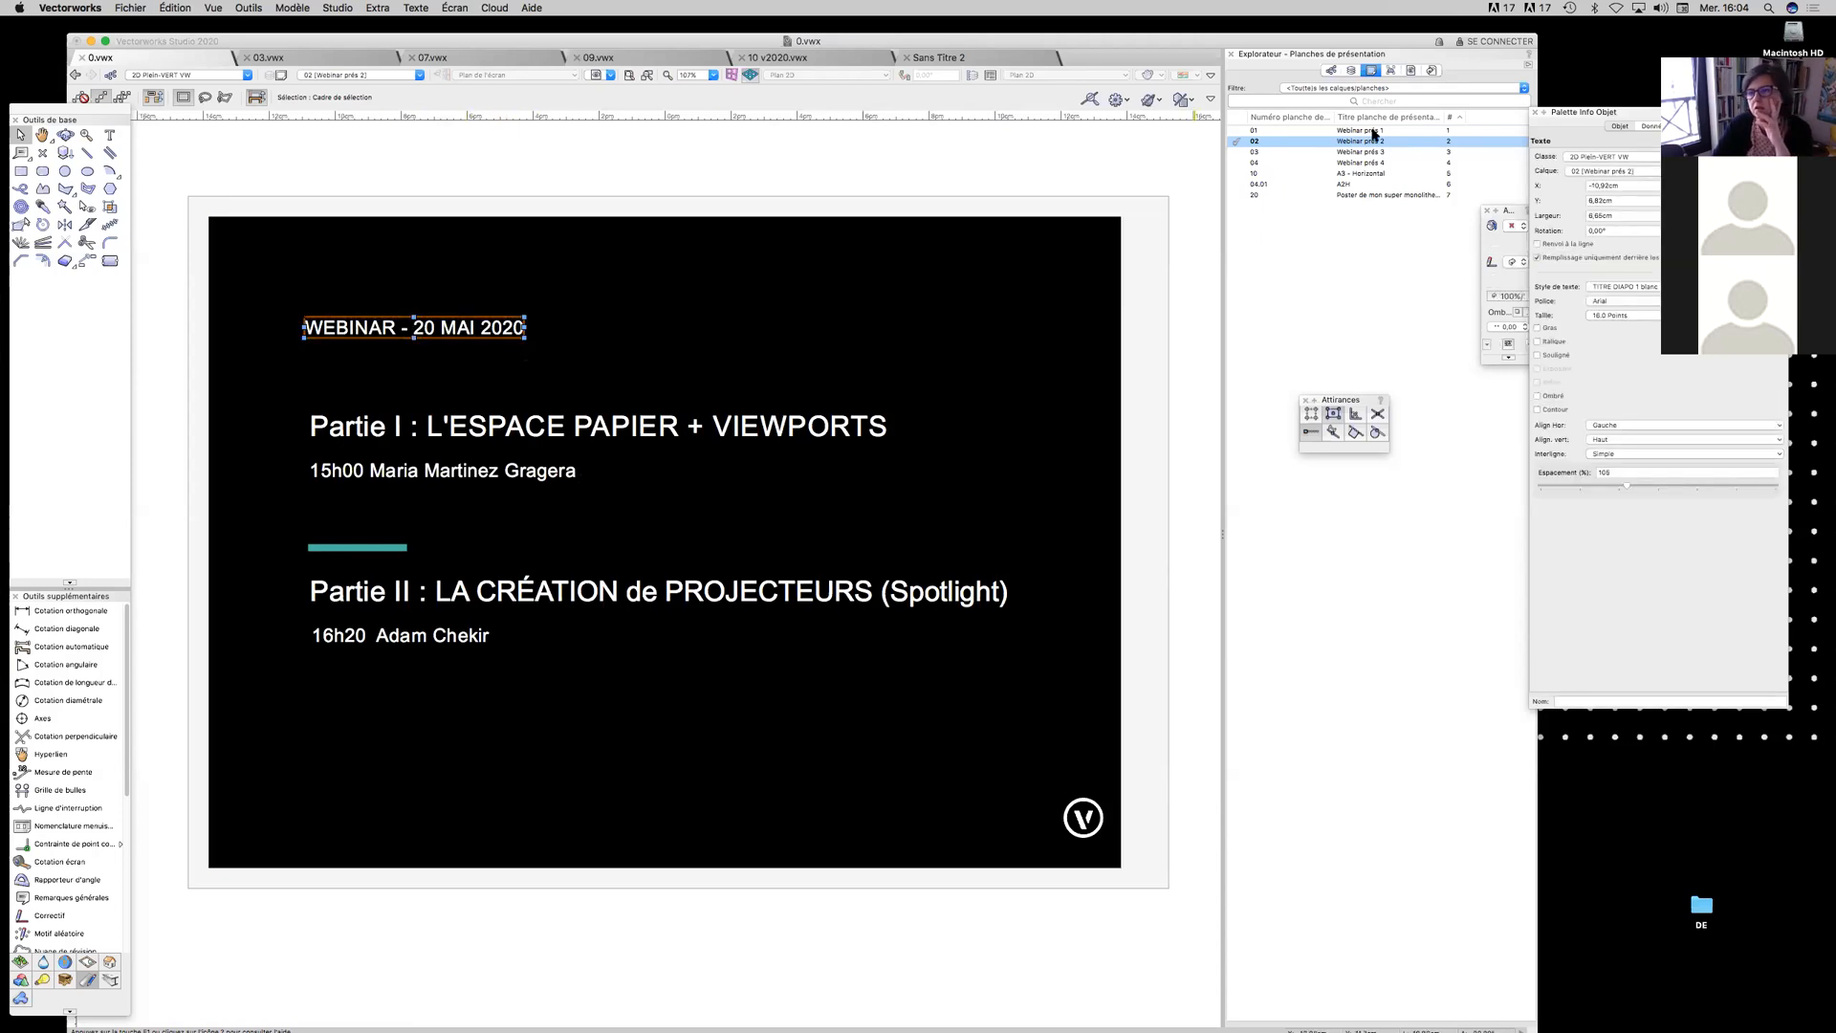
drag(1586, 112, 1181, 84)
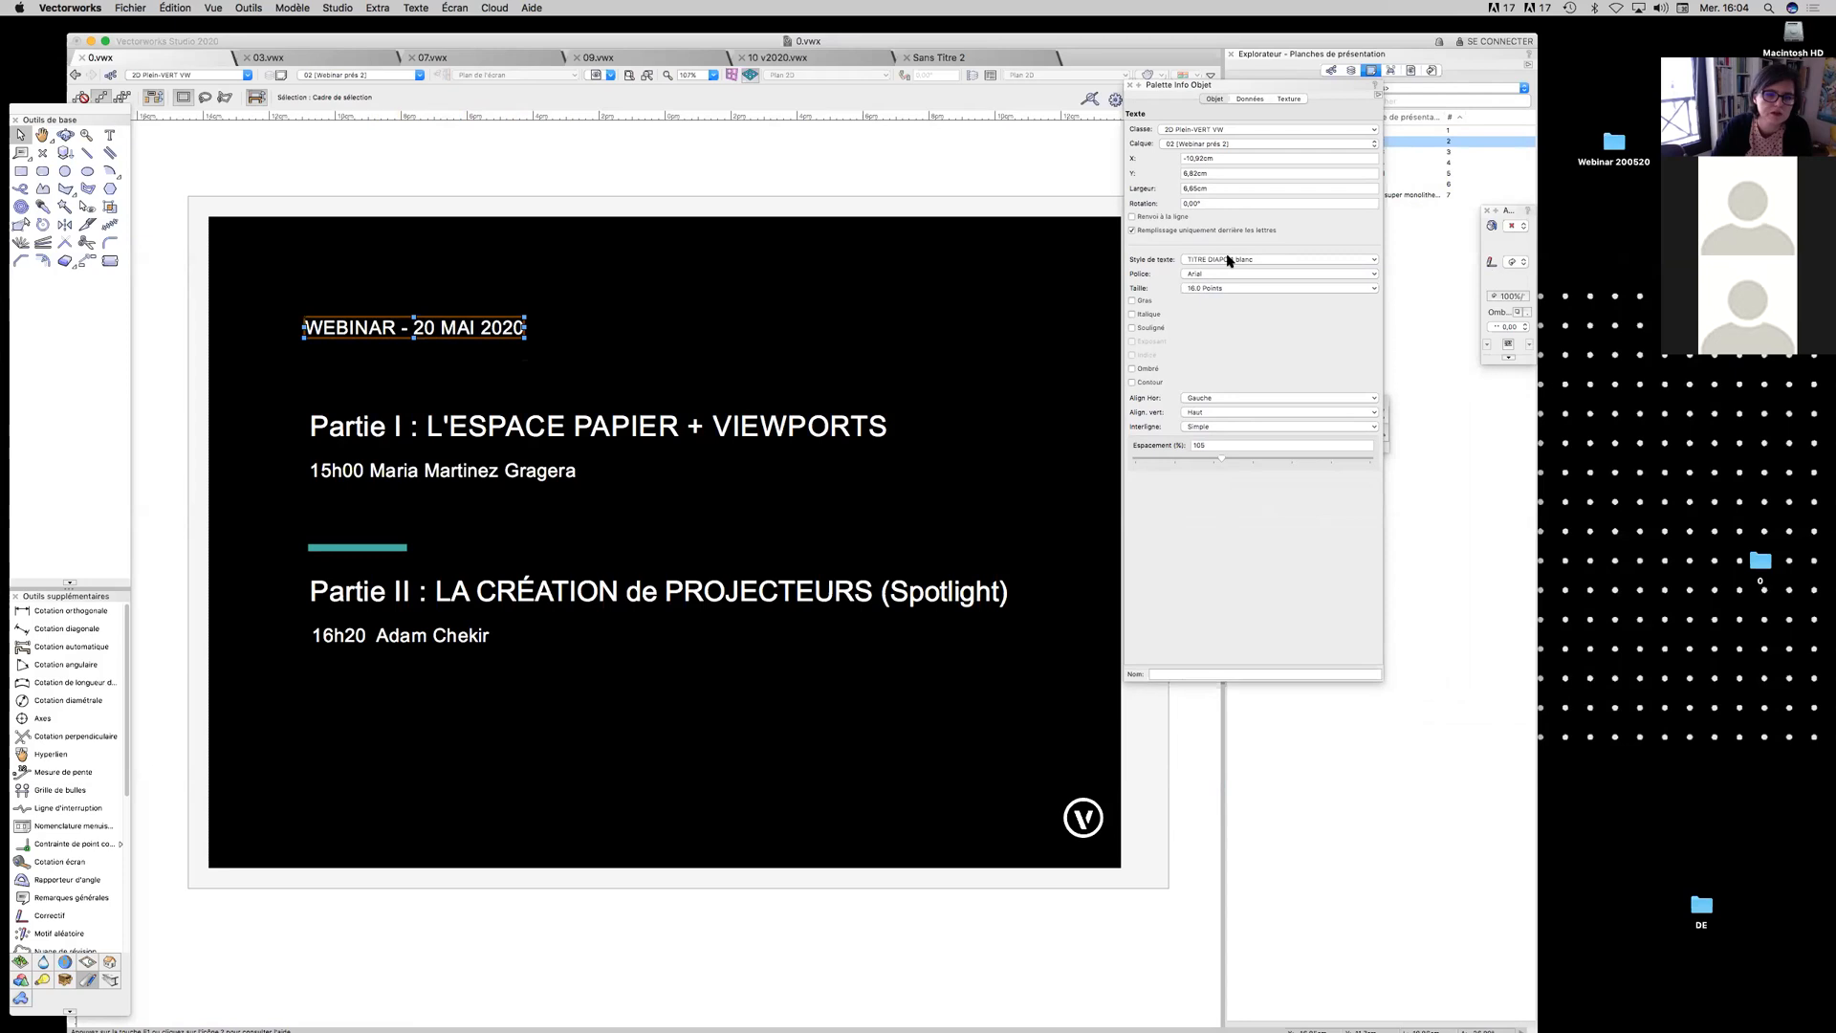
click(418, 9)
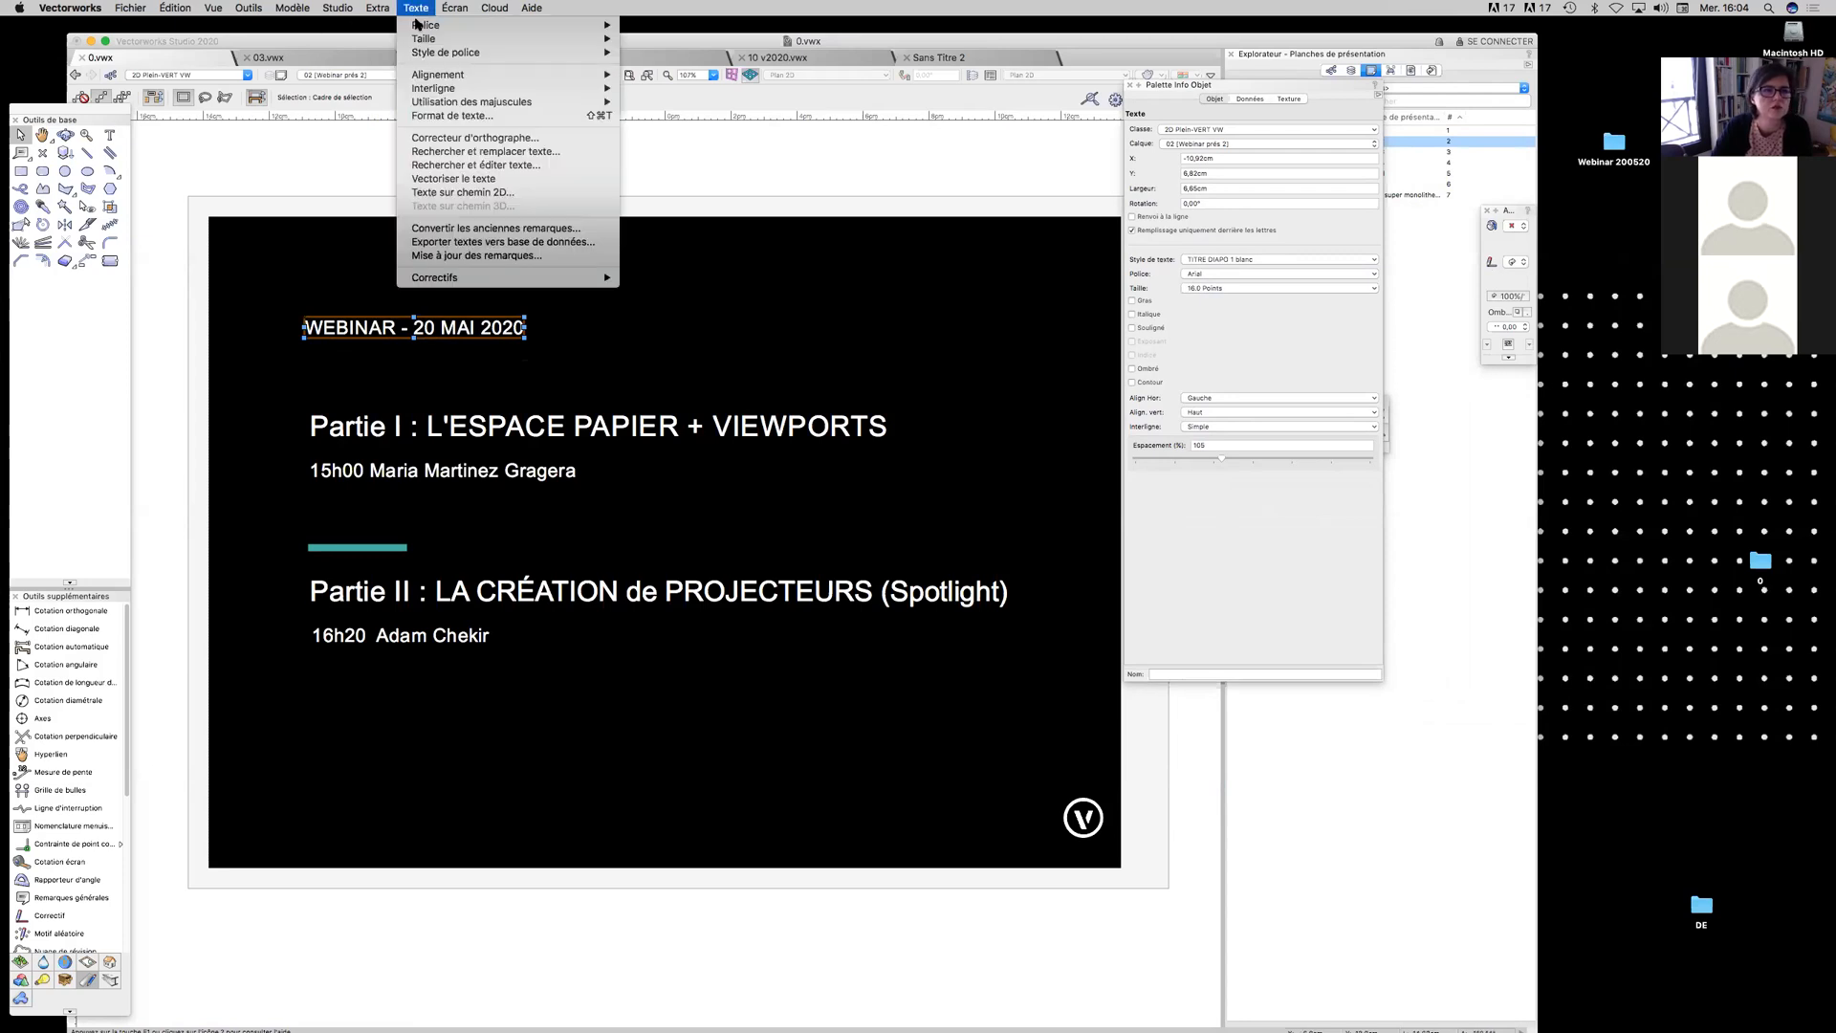
click(457, 116)
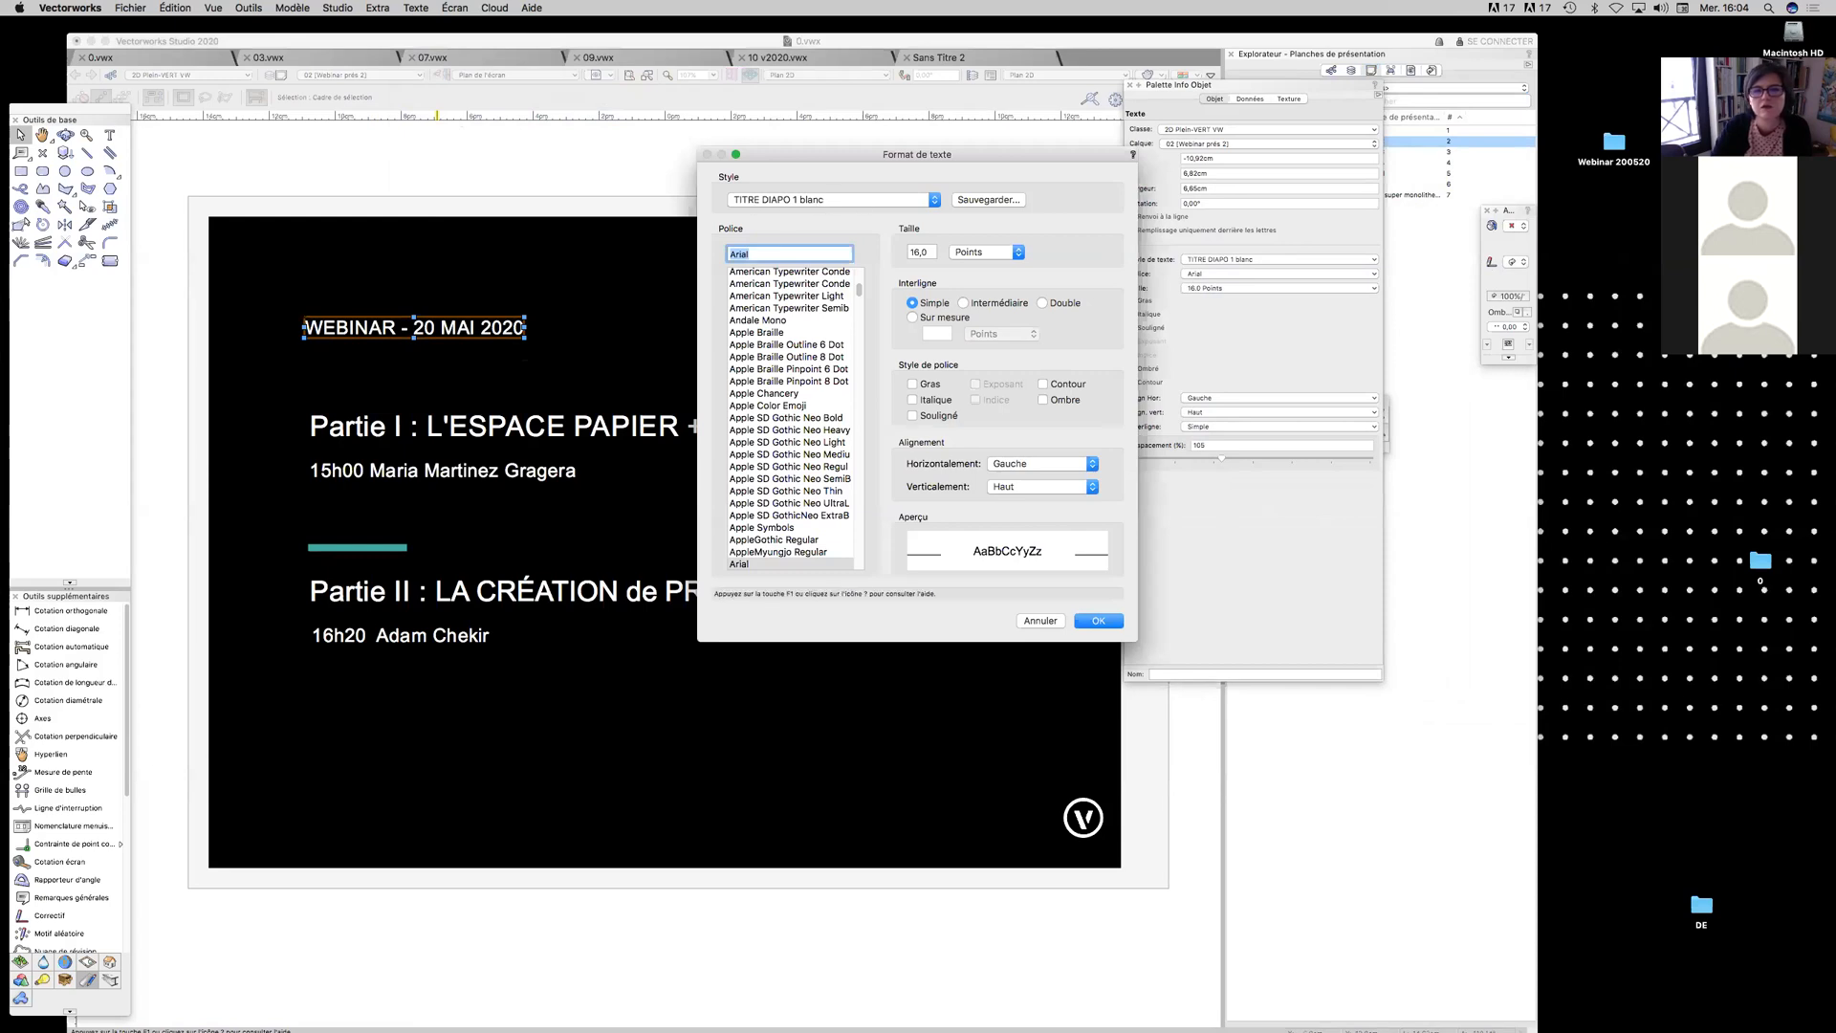
scroll(775, 456, down, 8)
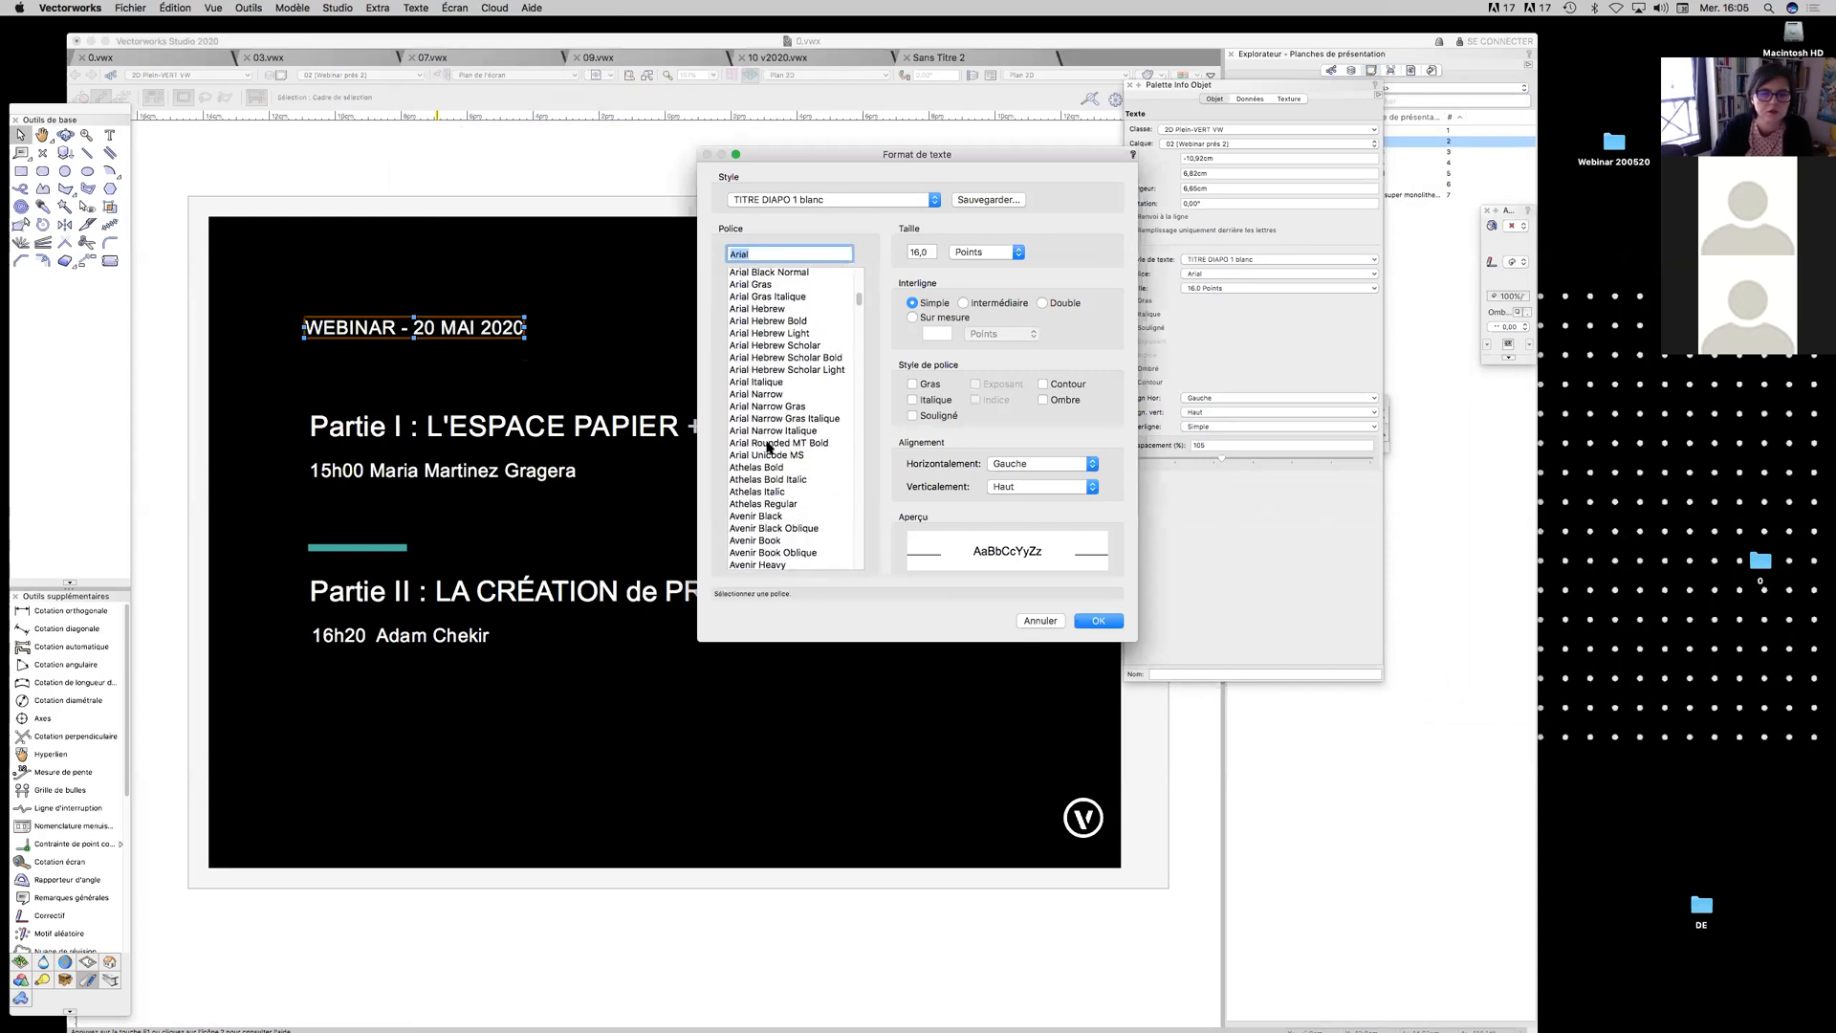
text(H)
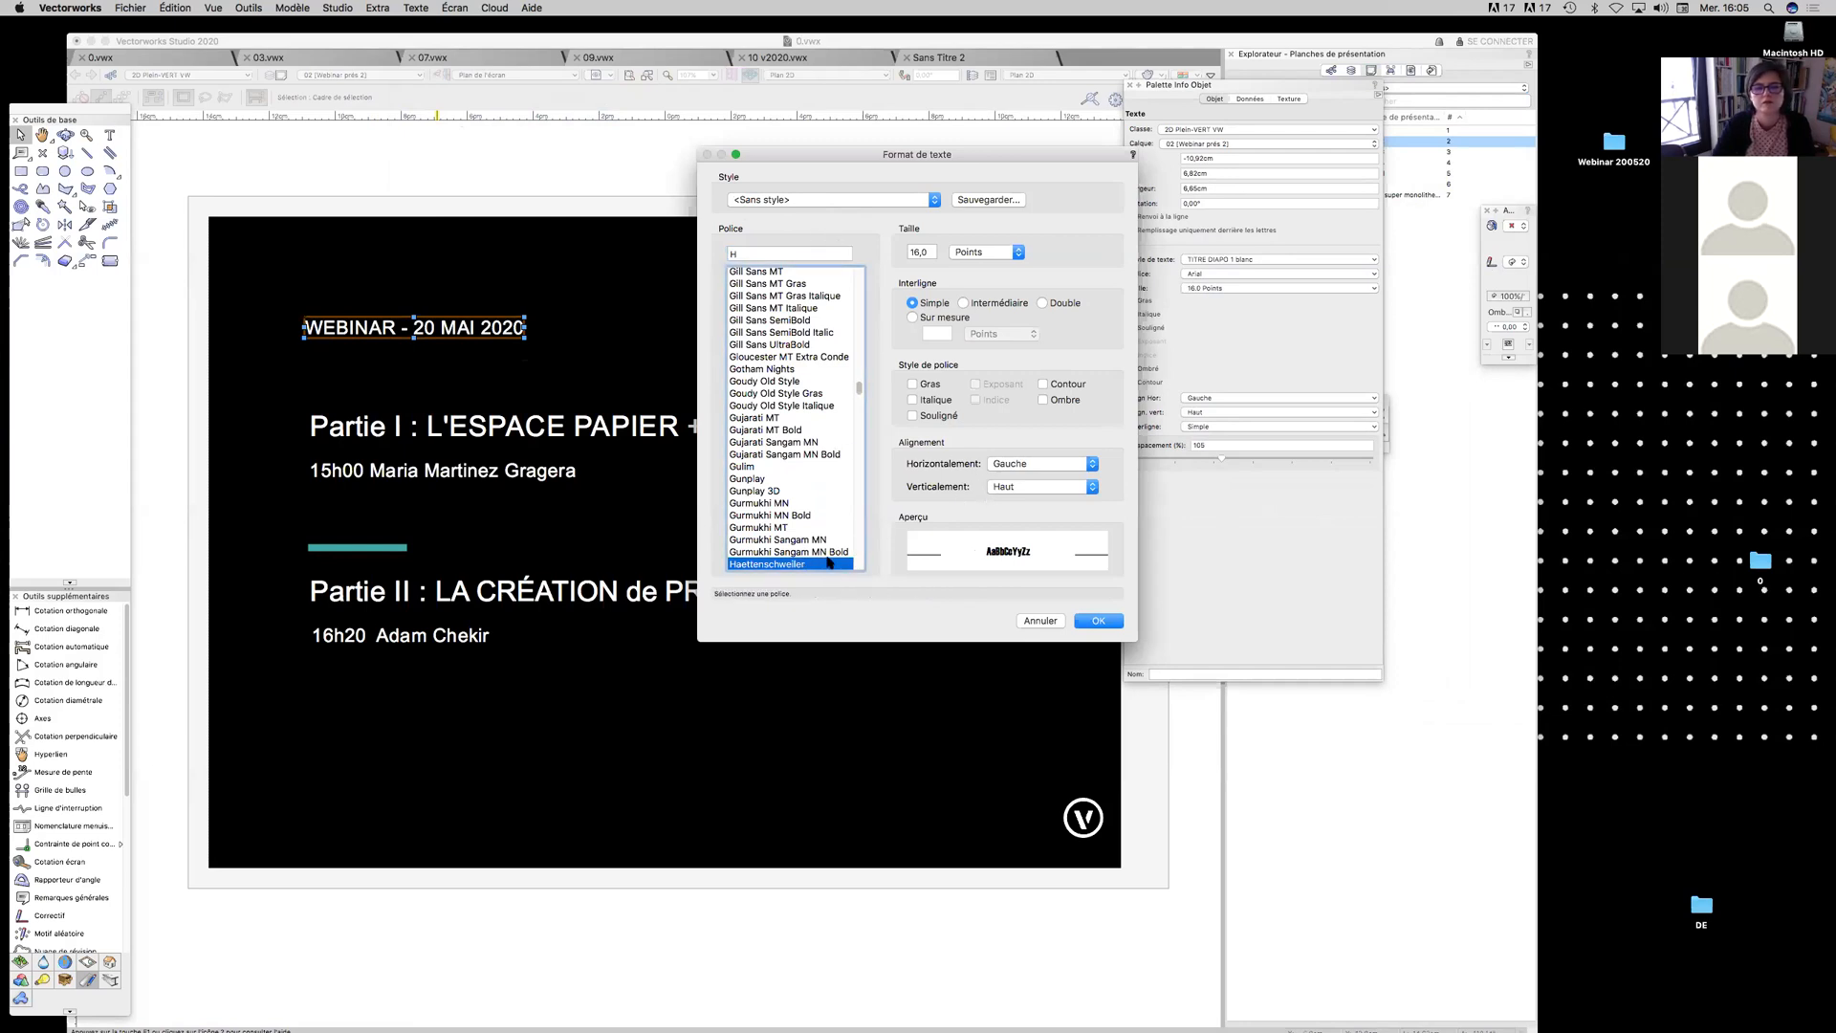
scroll(789, 527, down, 5)
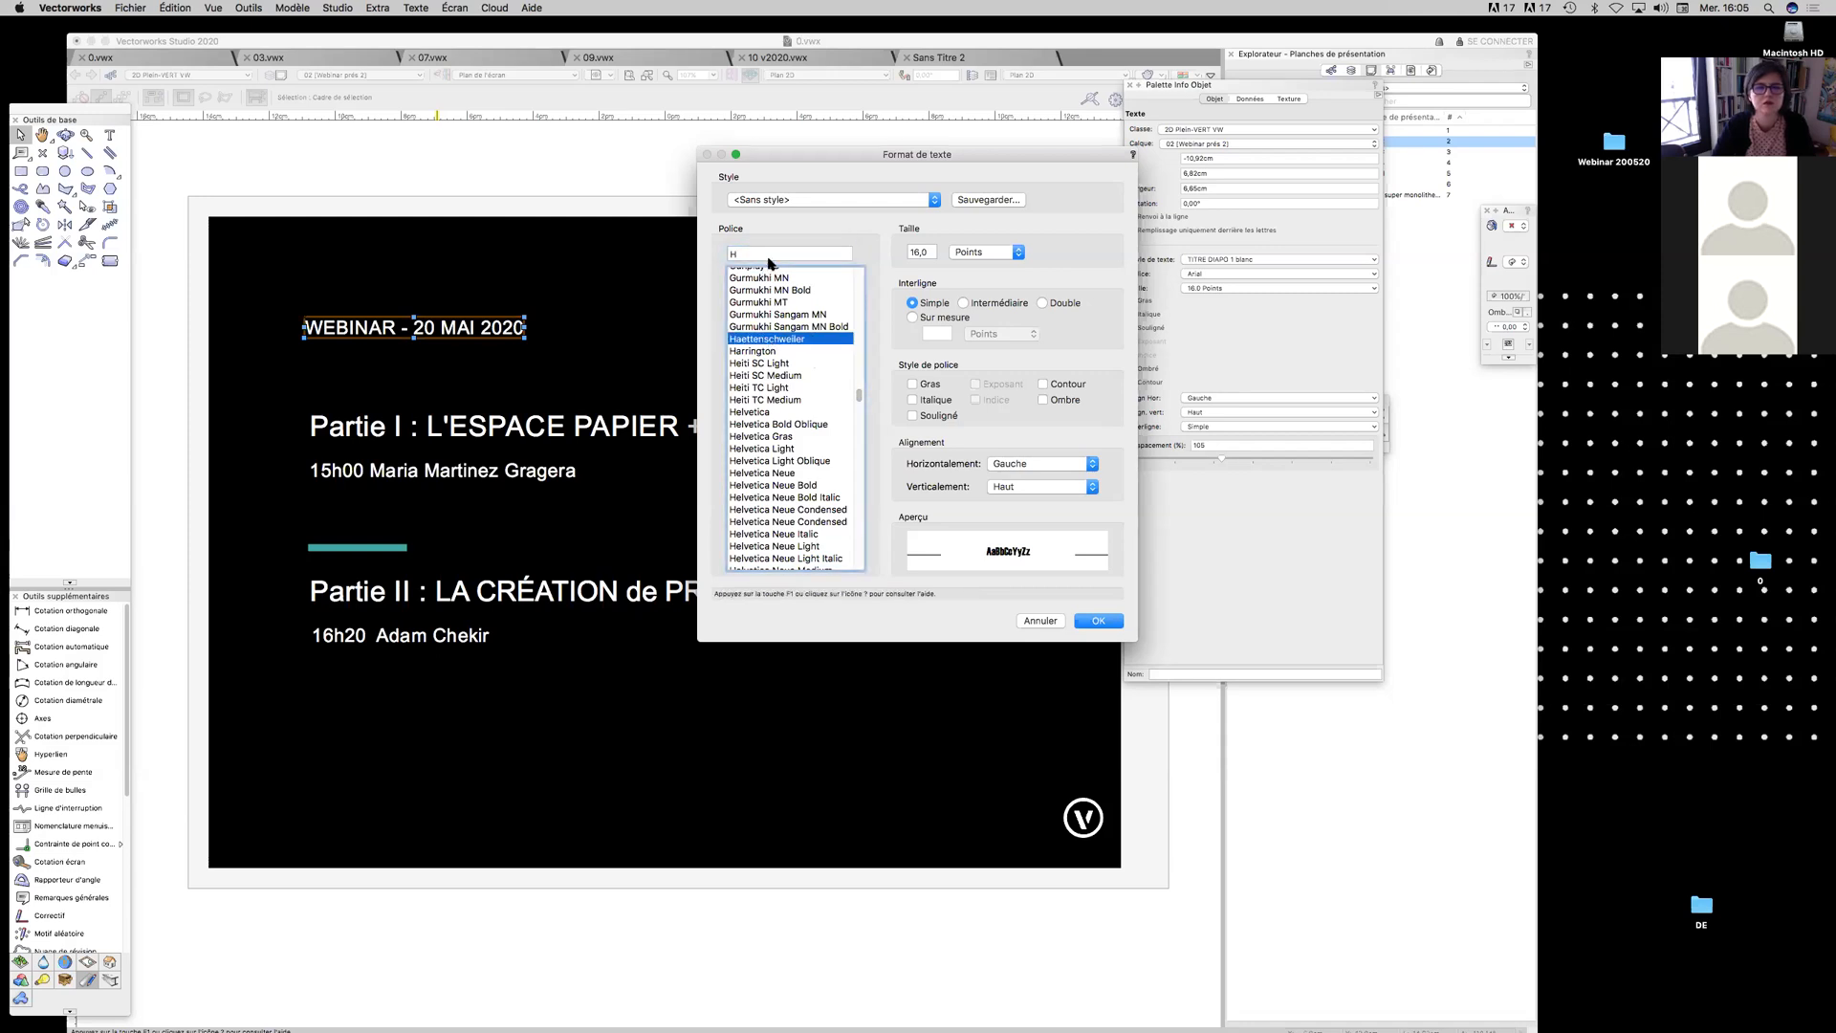
drag(744, 253, 725, 253)
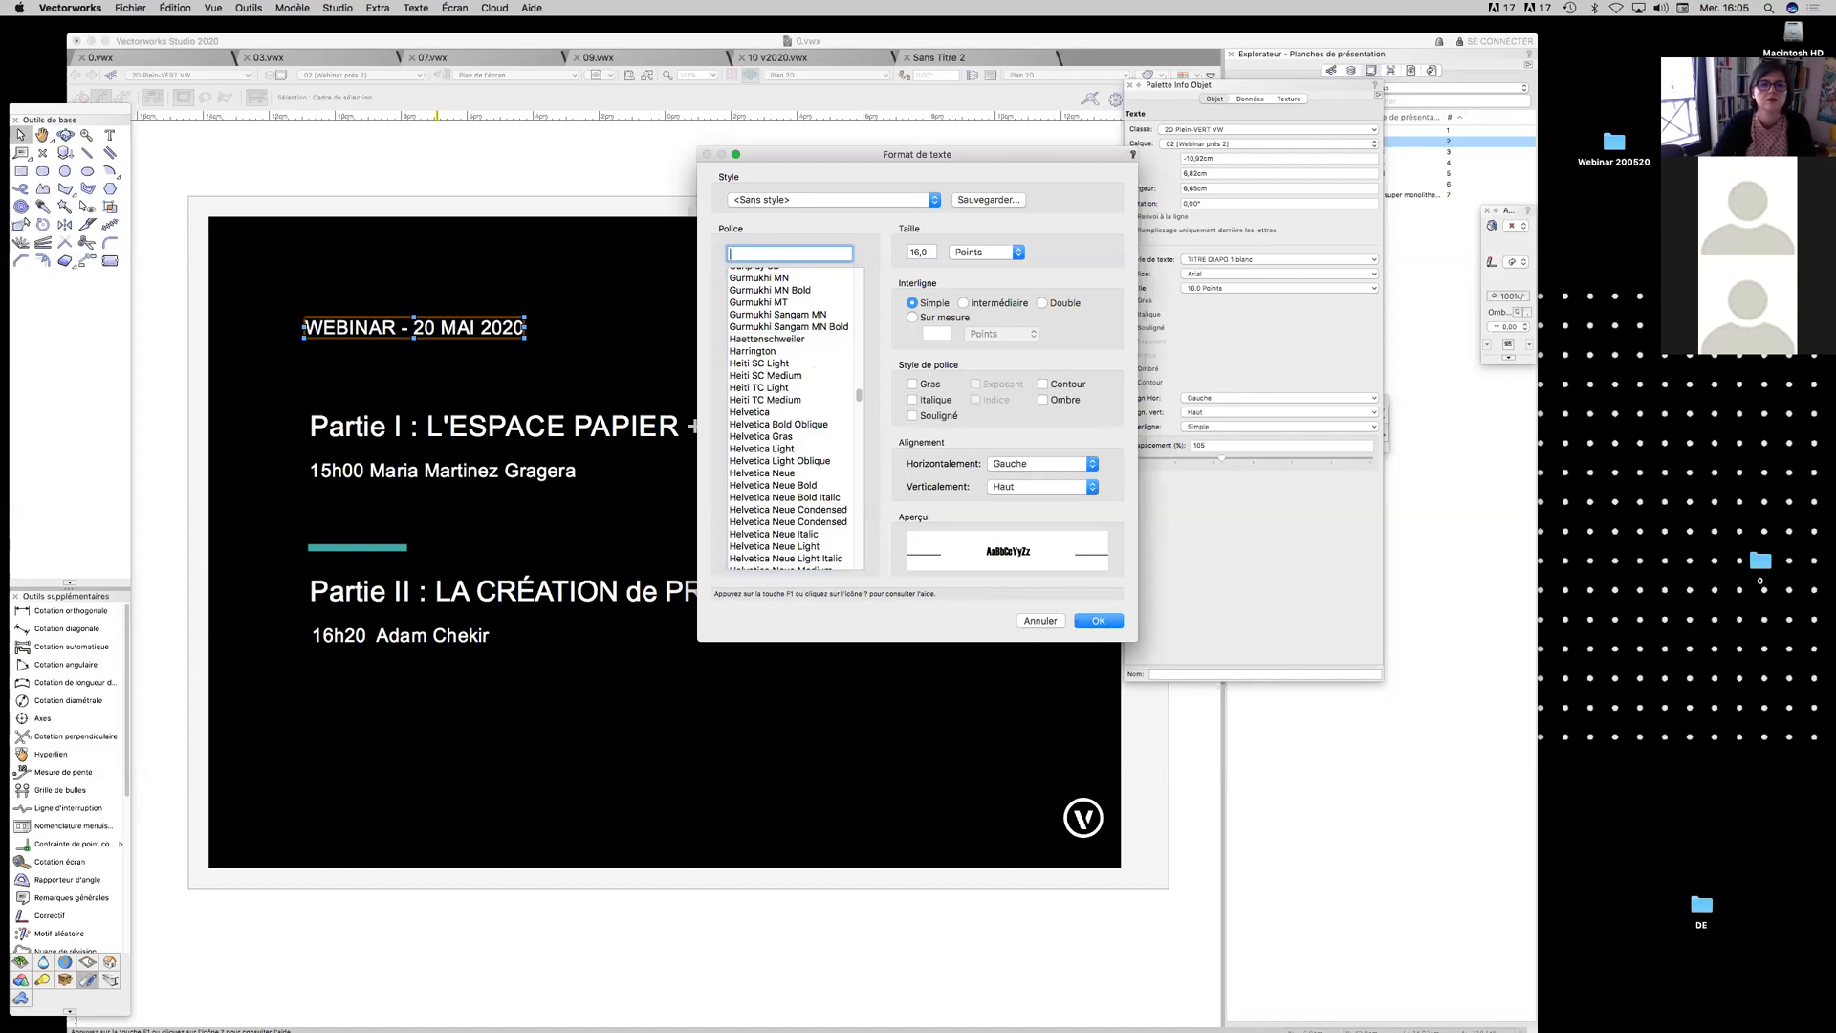
click(802, 342)
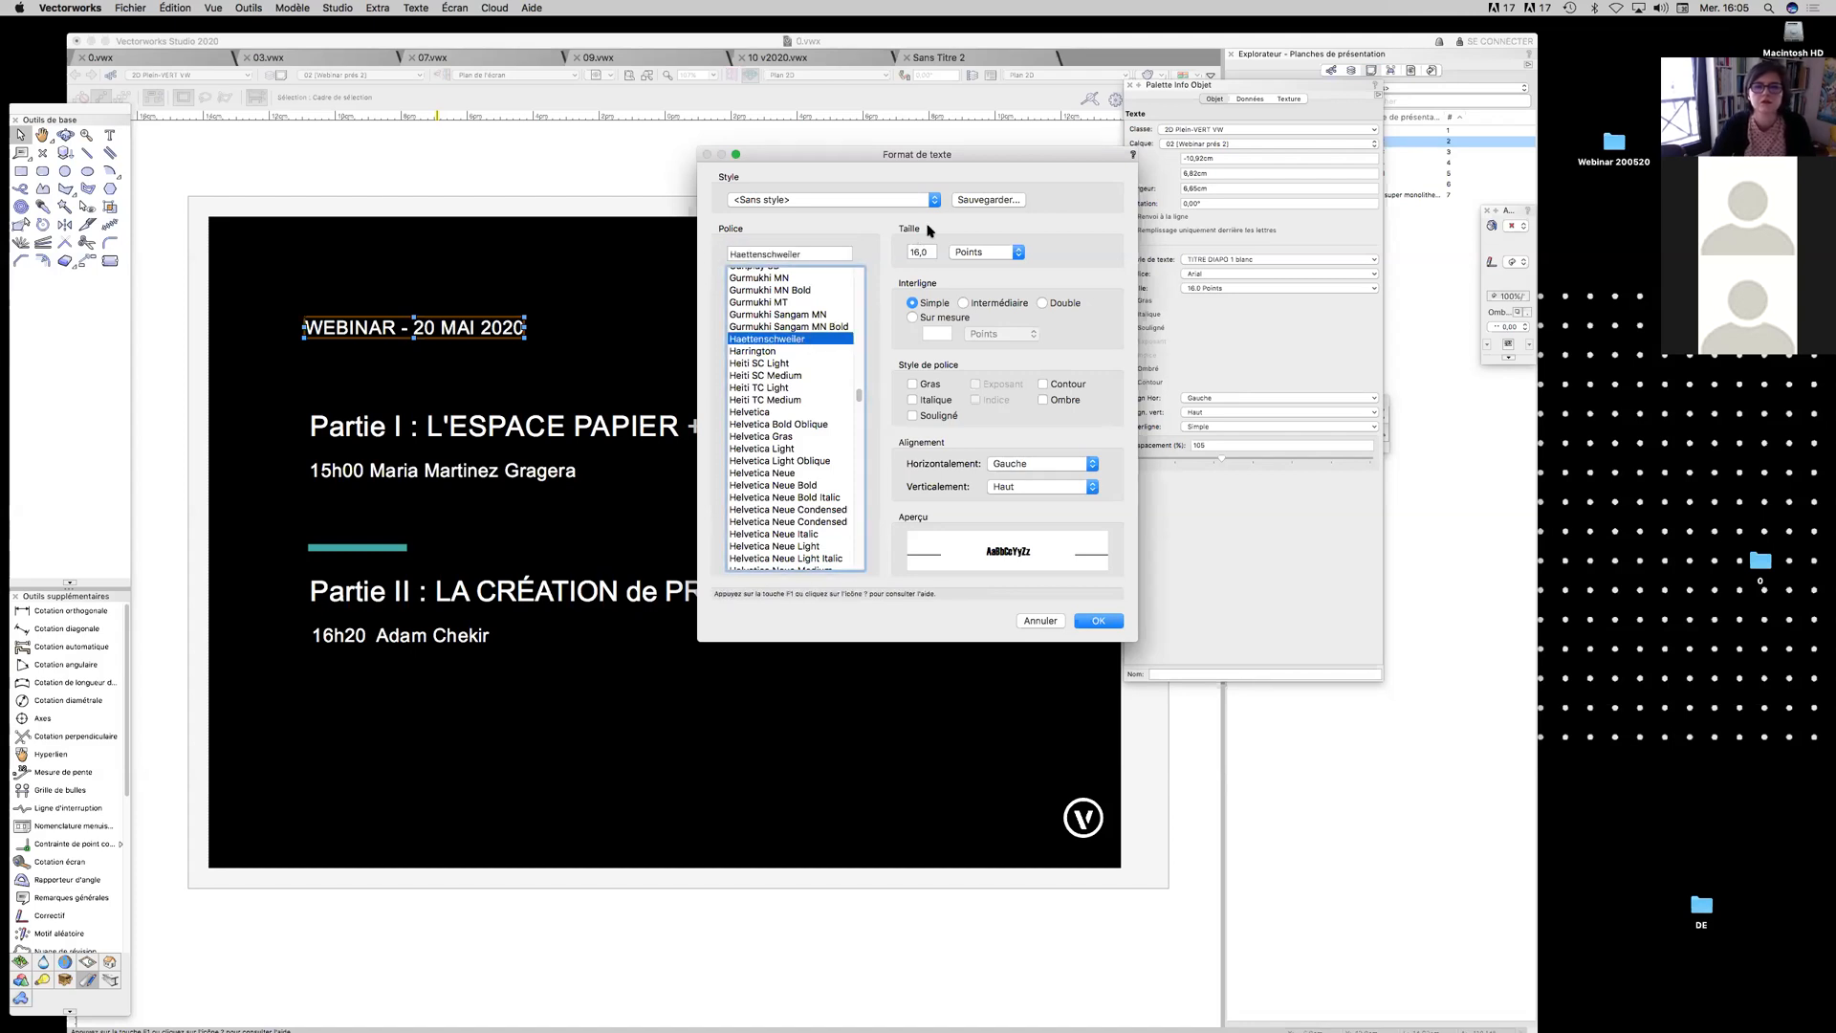
Set the text format to 30 points, intermediate line spacing (Intermédiaire), italic and centred vertical alignment (Centré)
click(913, 252)
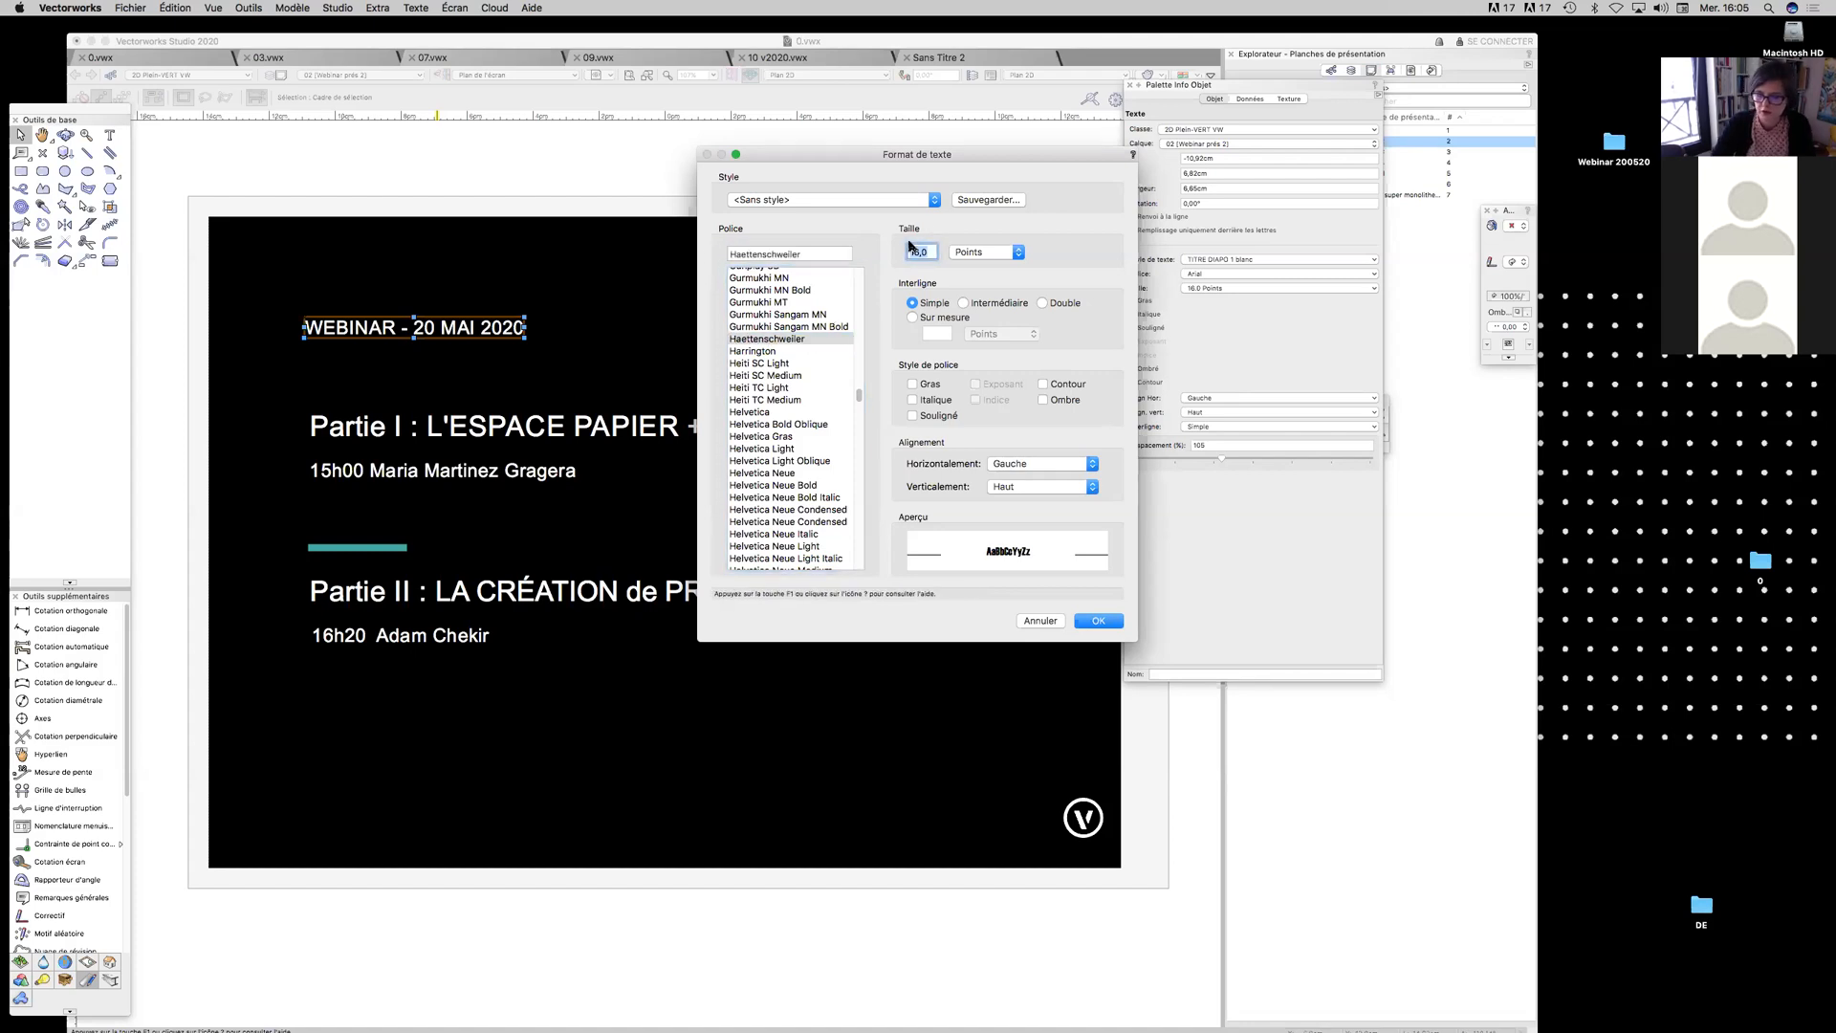
text(30)
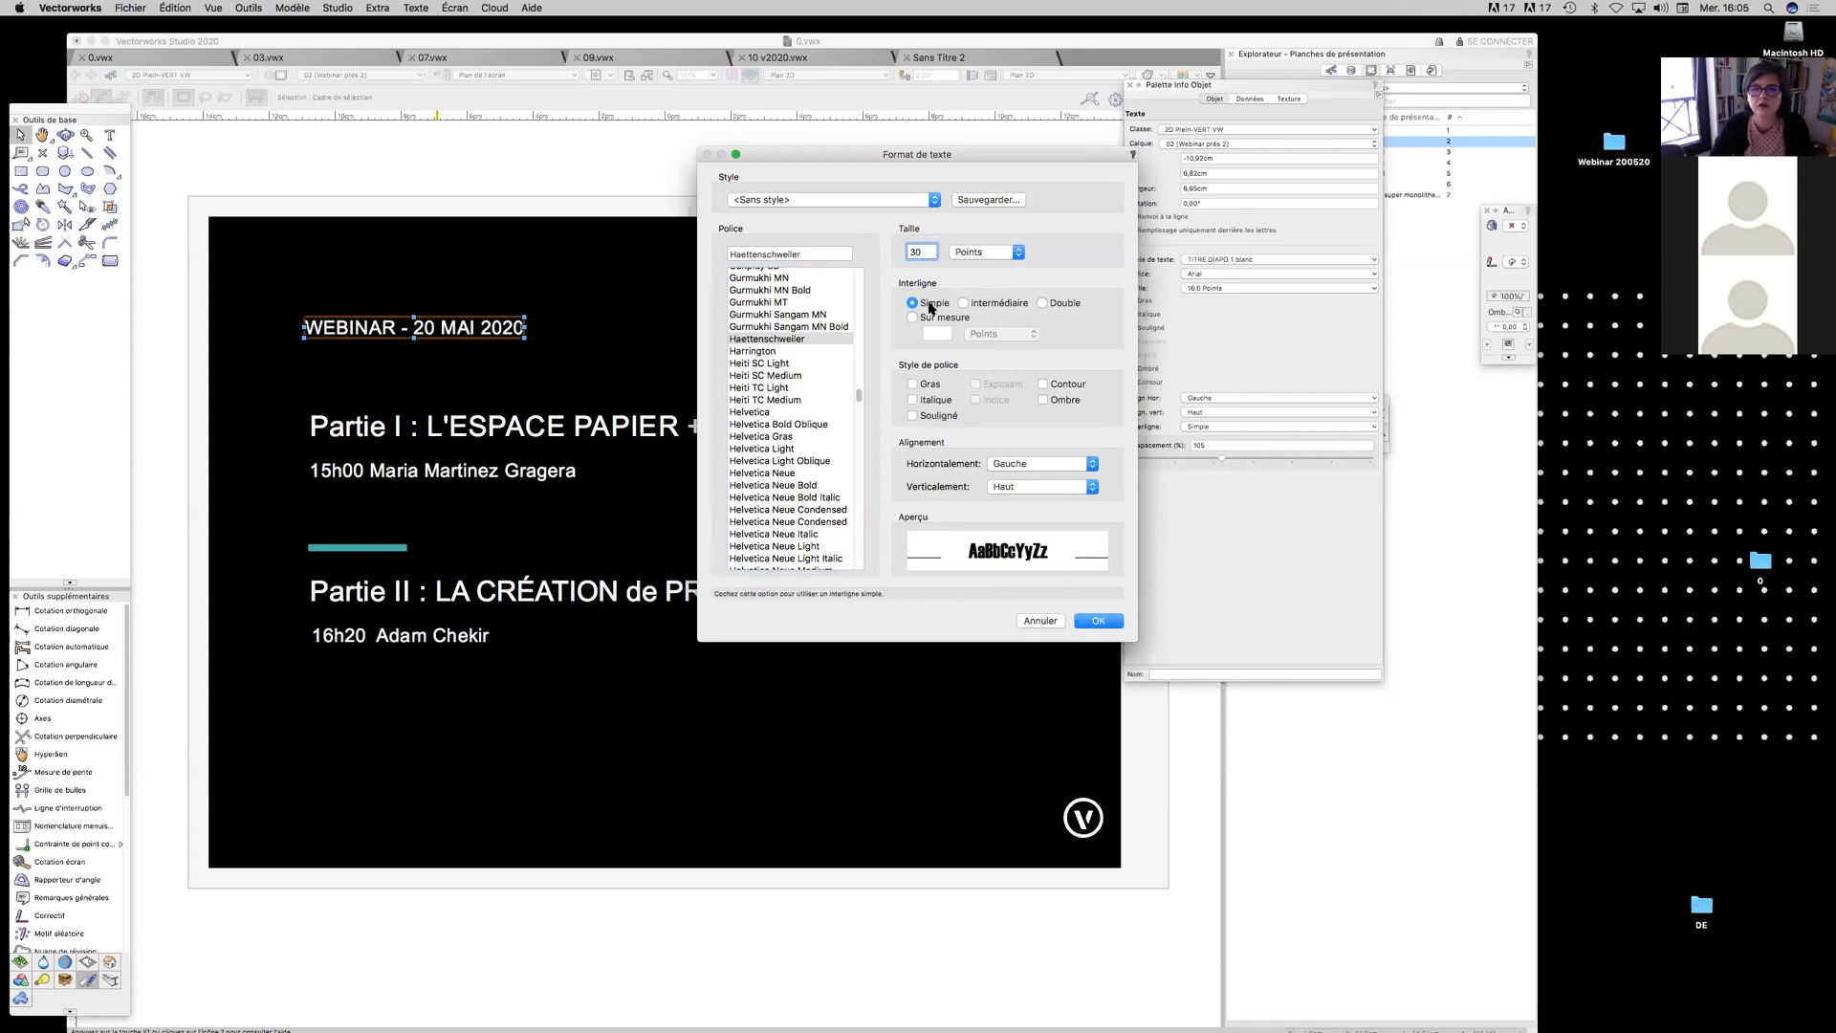
click(964, 303)
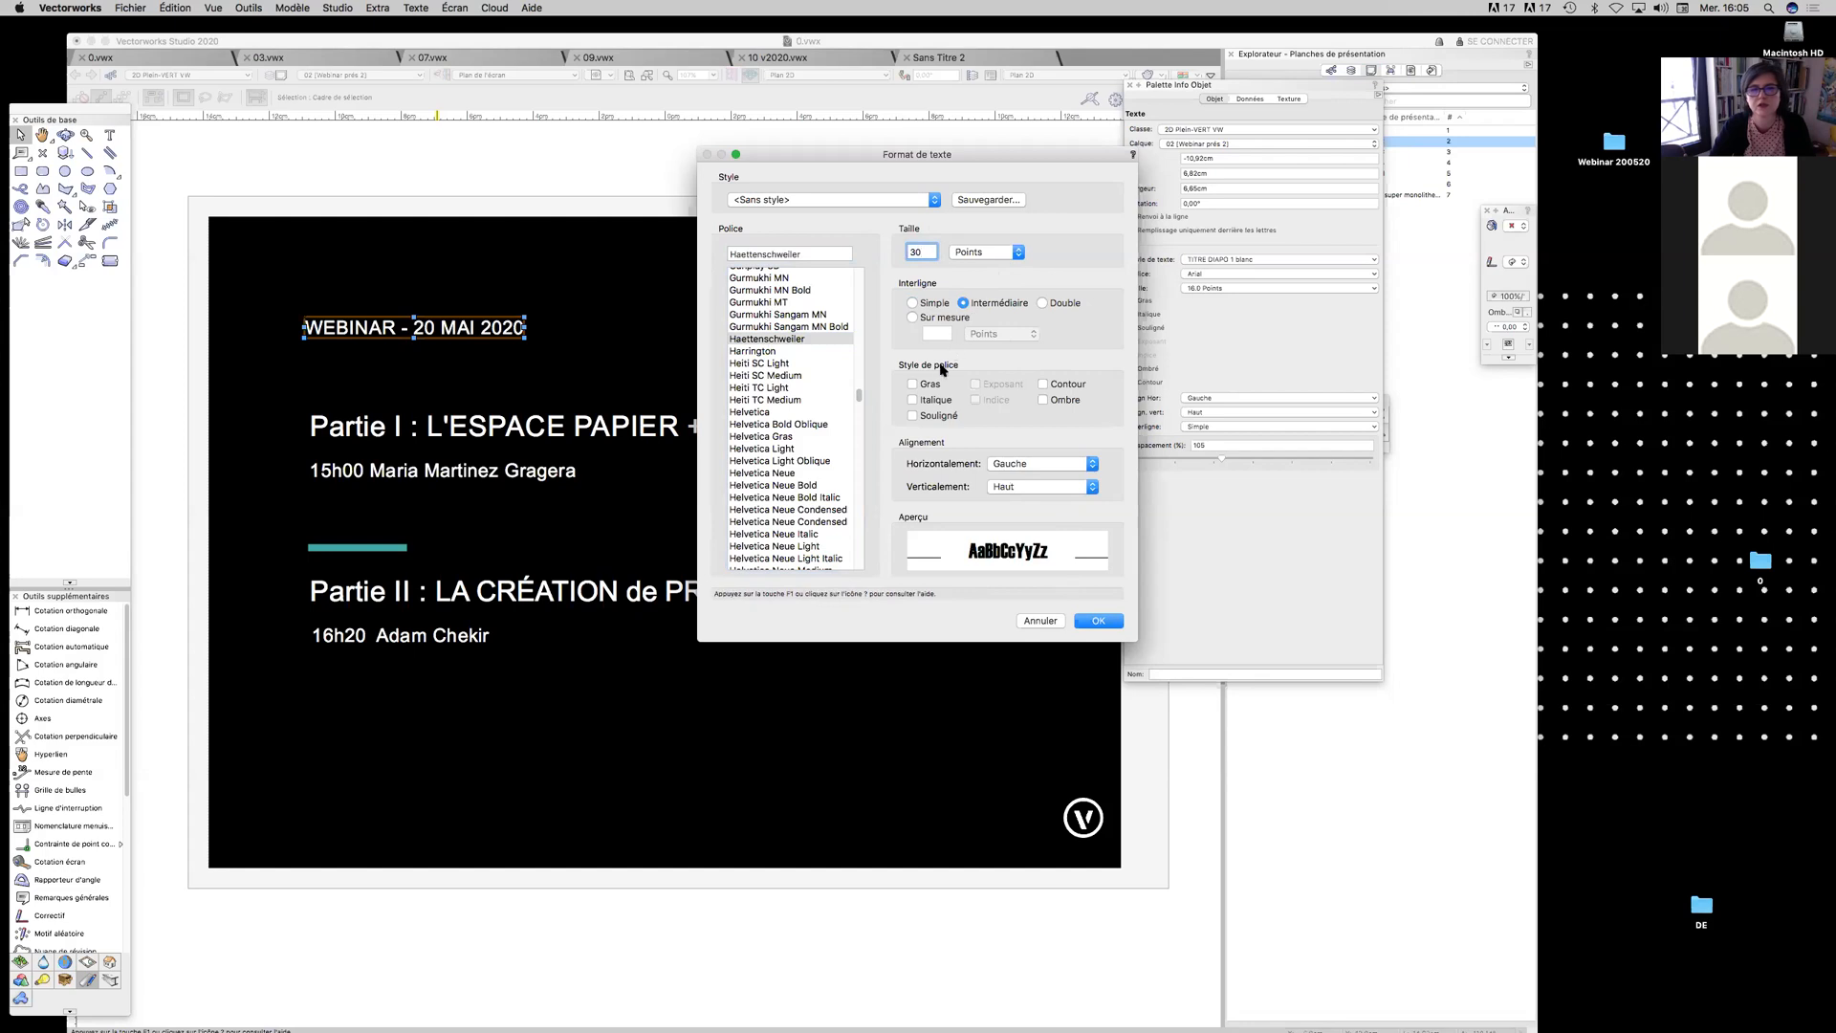
click(940, 401)
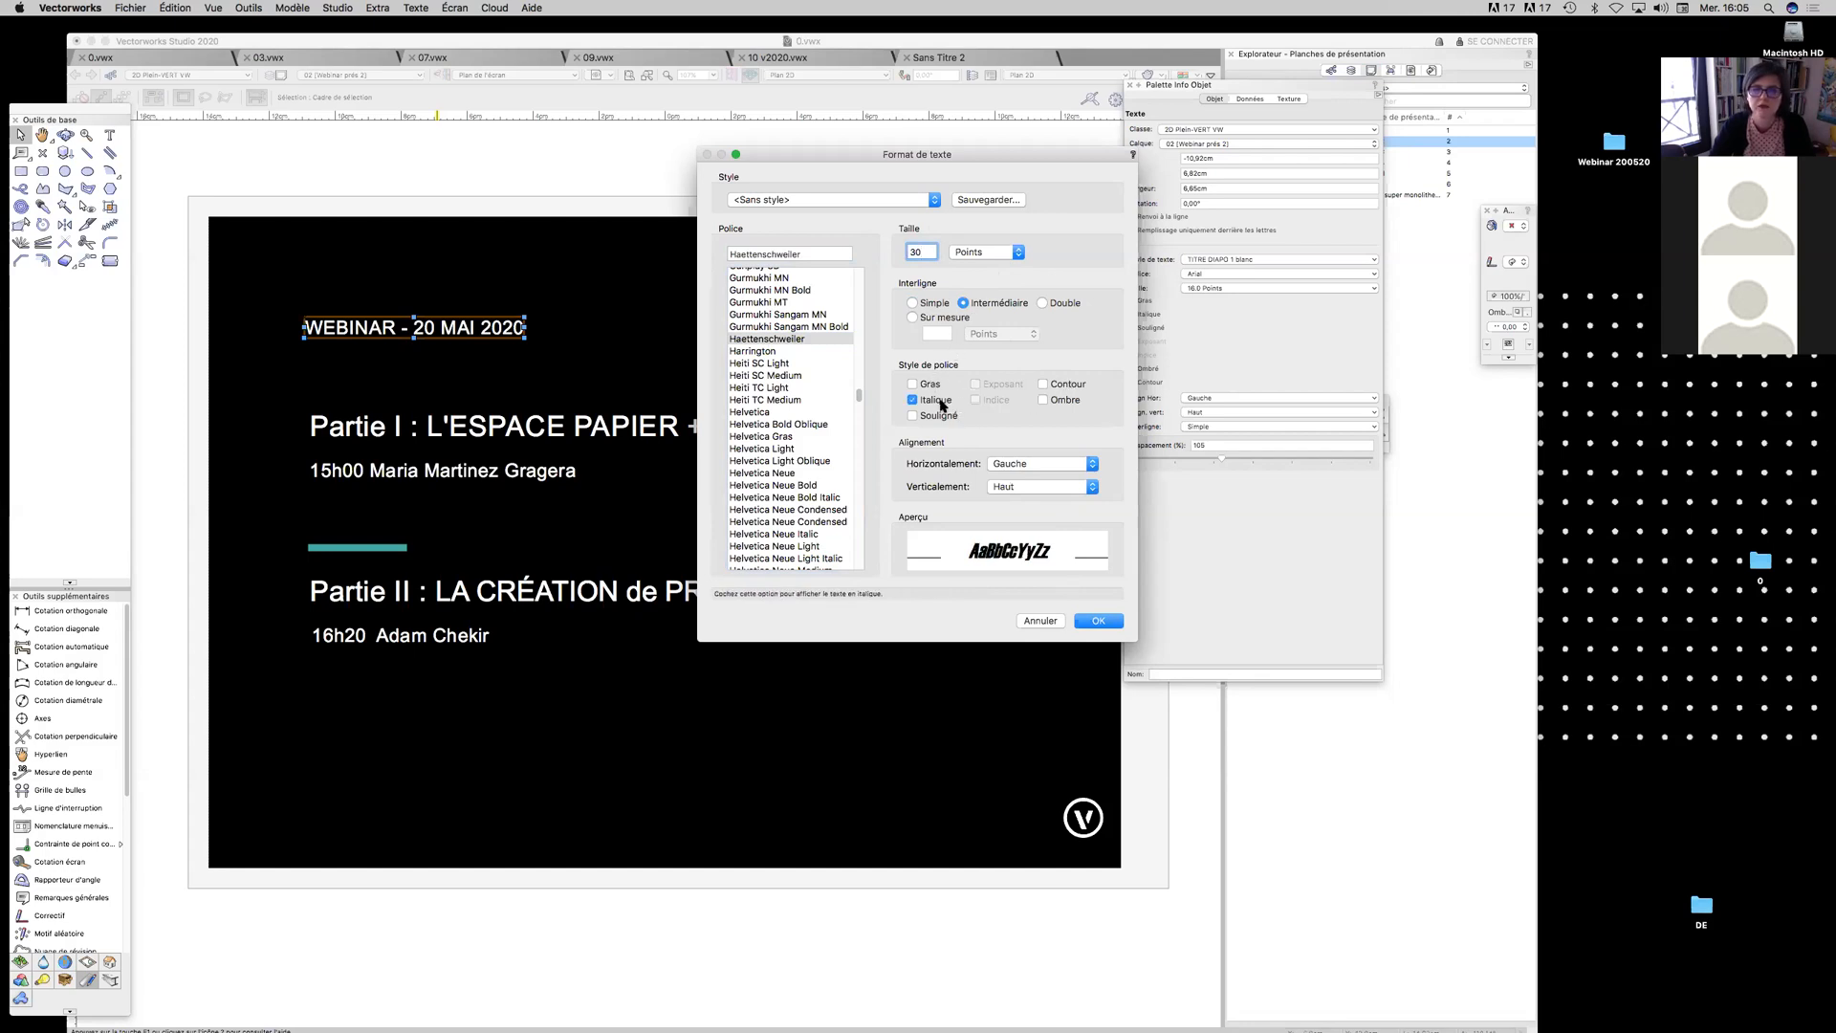
click(1042, 487)
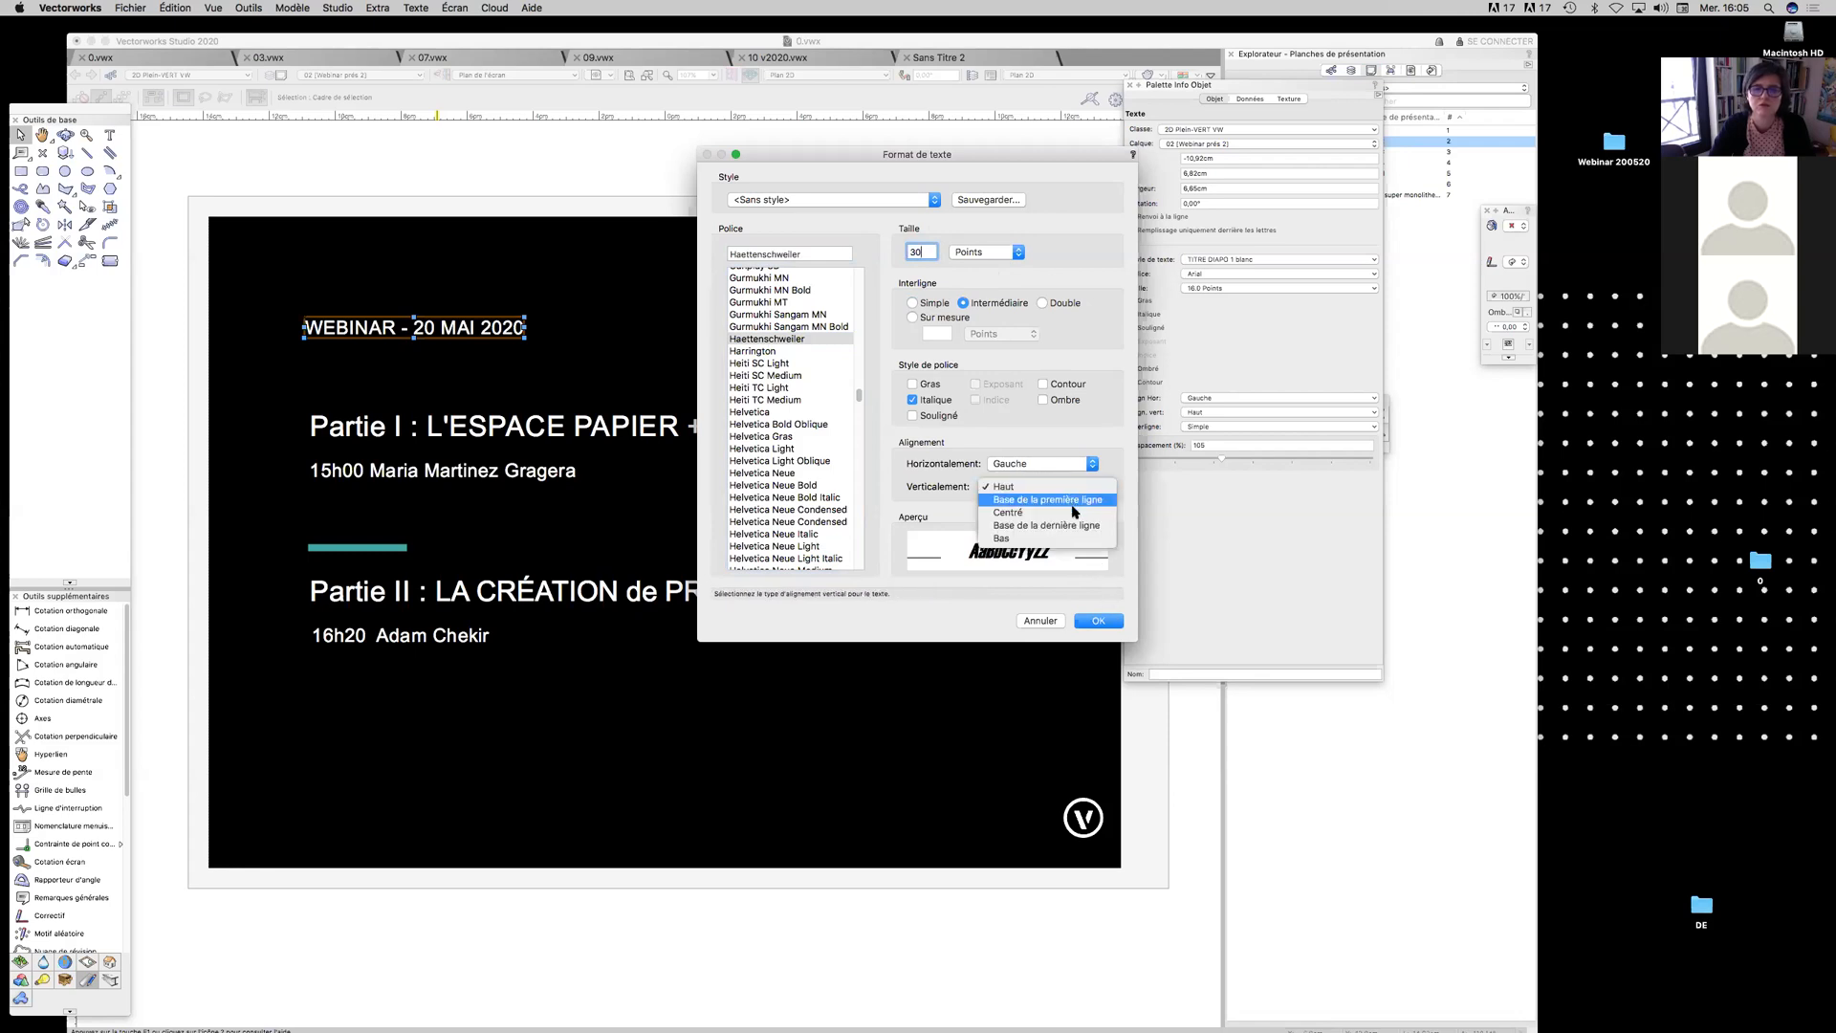
click(1071, 514)
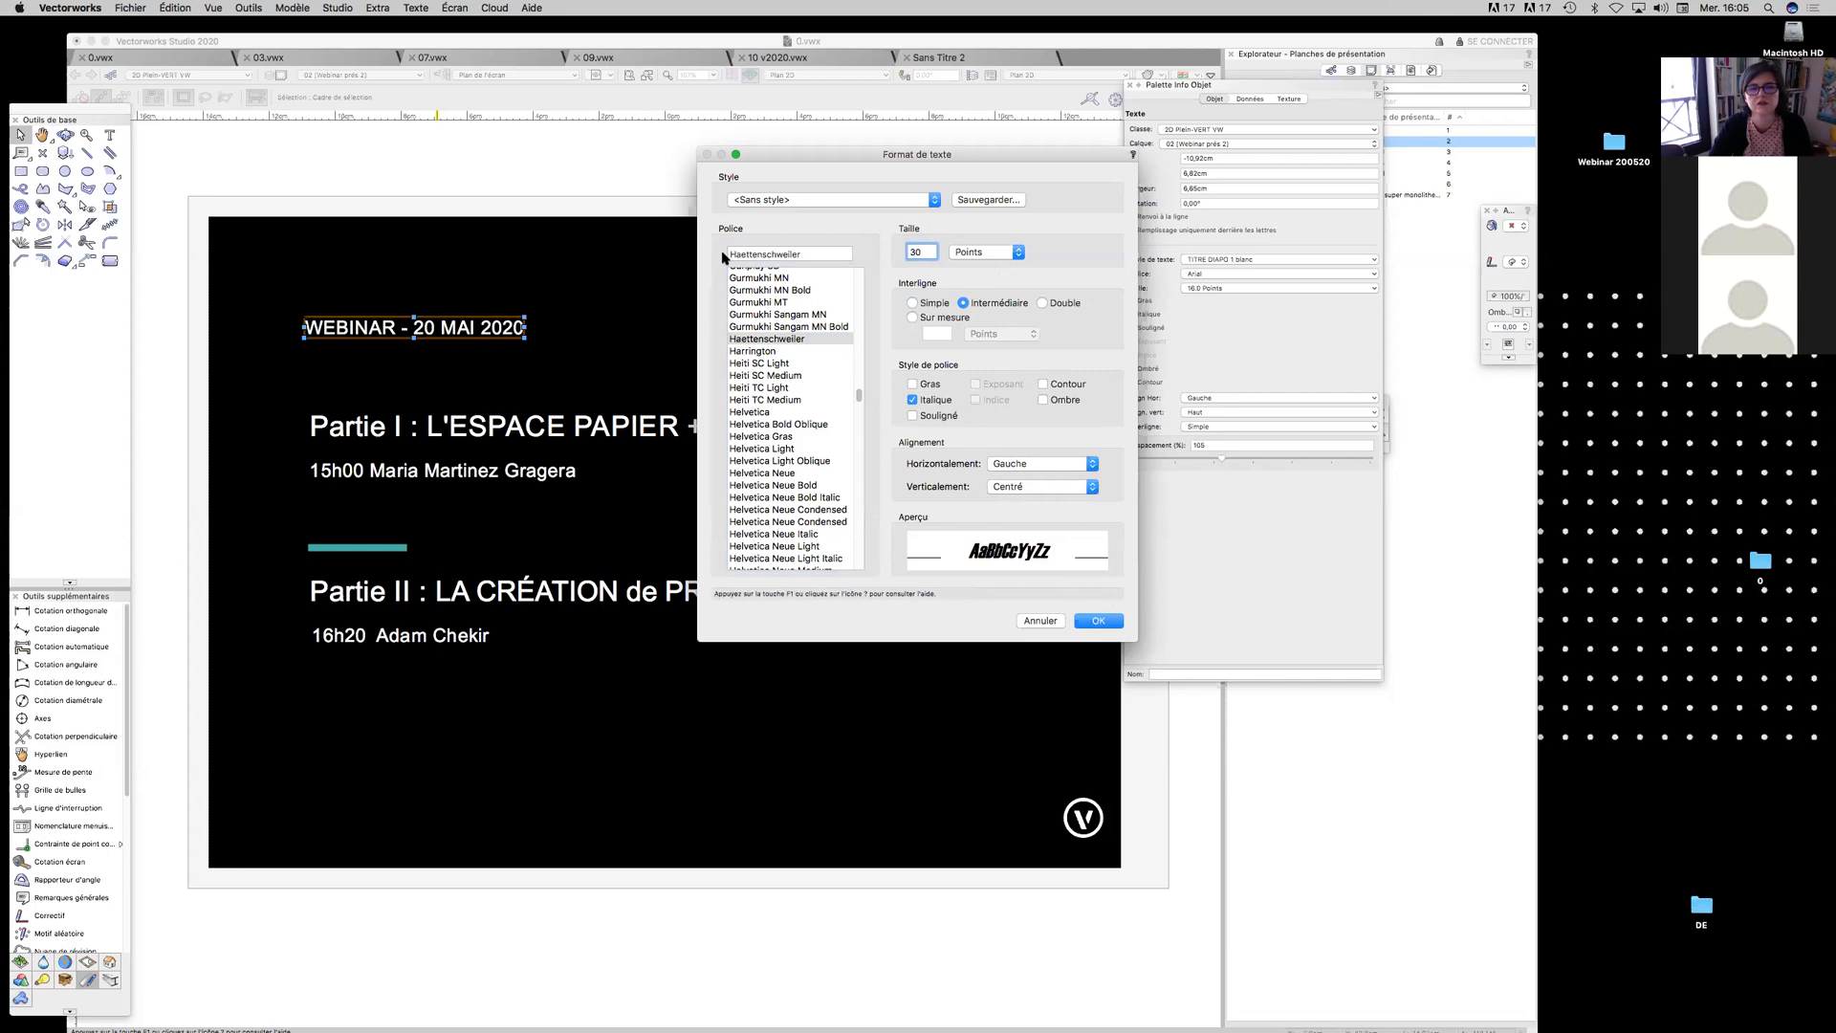
Save the text format as a style named "STyle live webinar" and apply it to the webinar date heading
click(976, 200)
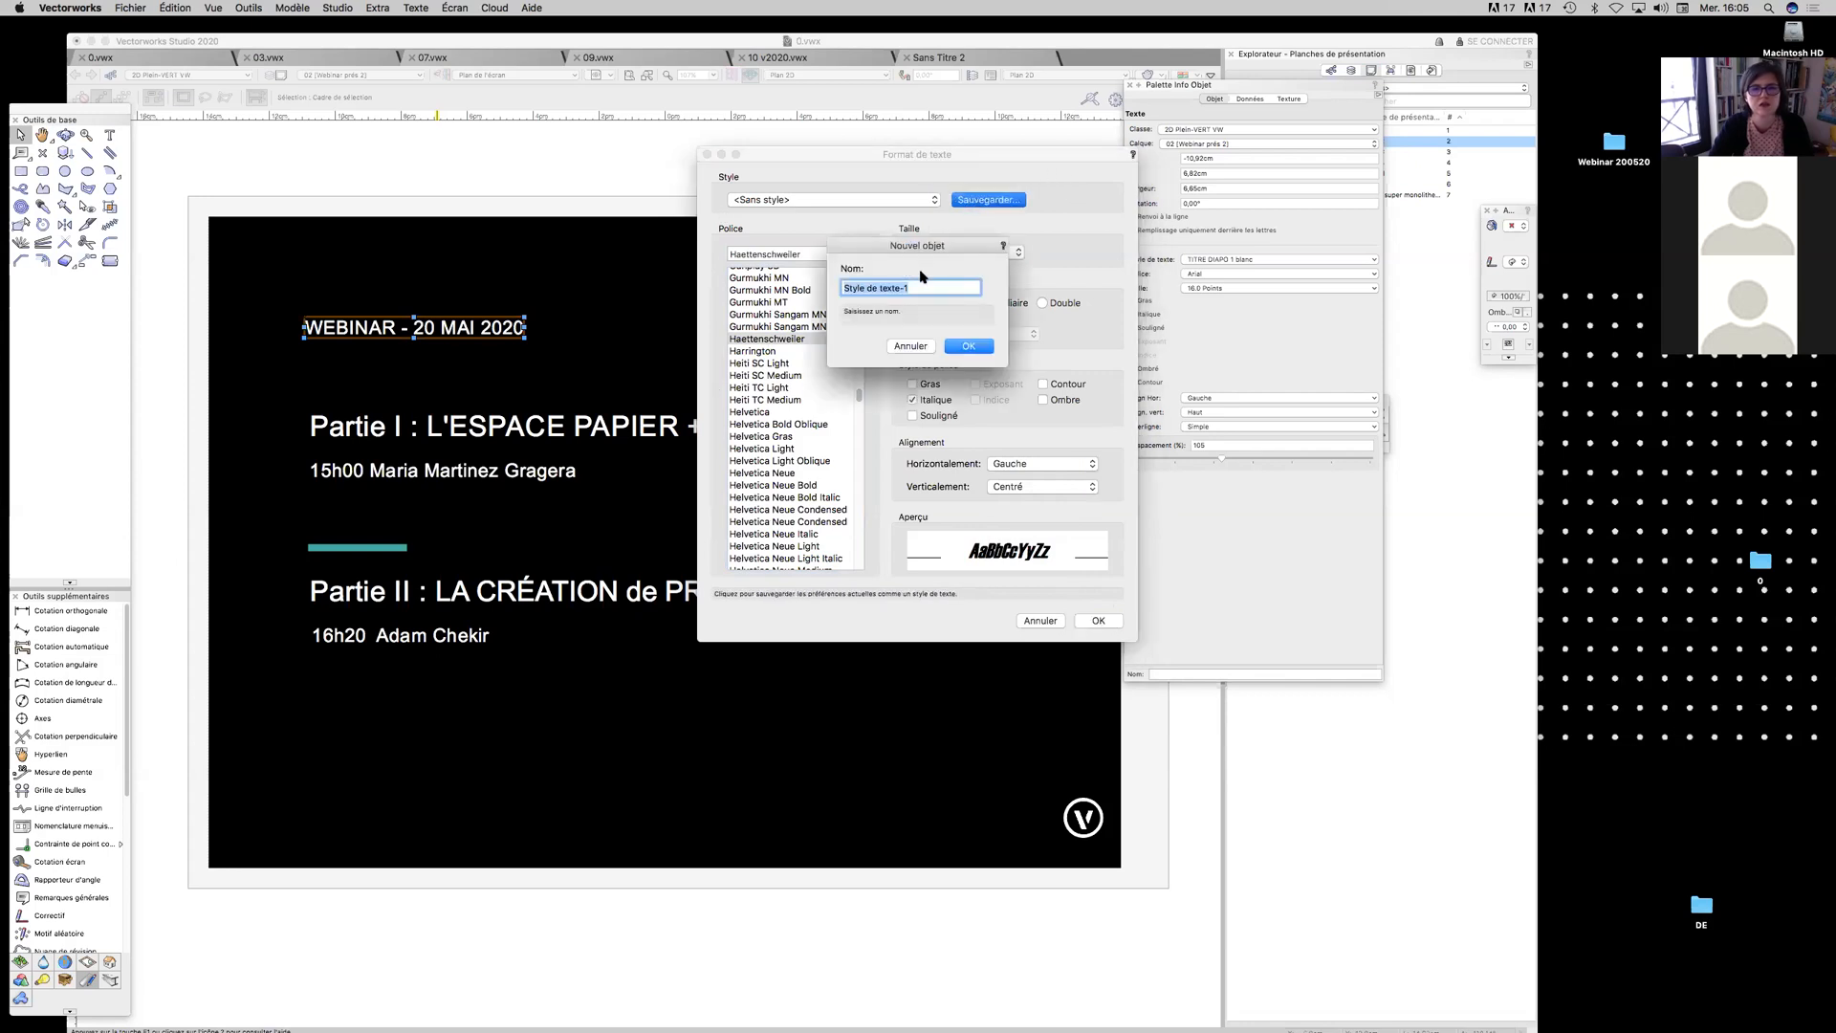
text(ST)
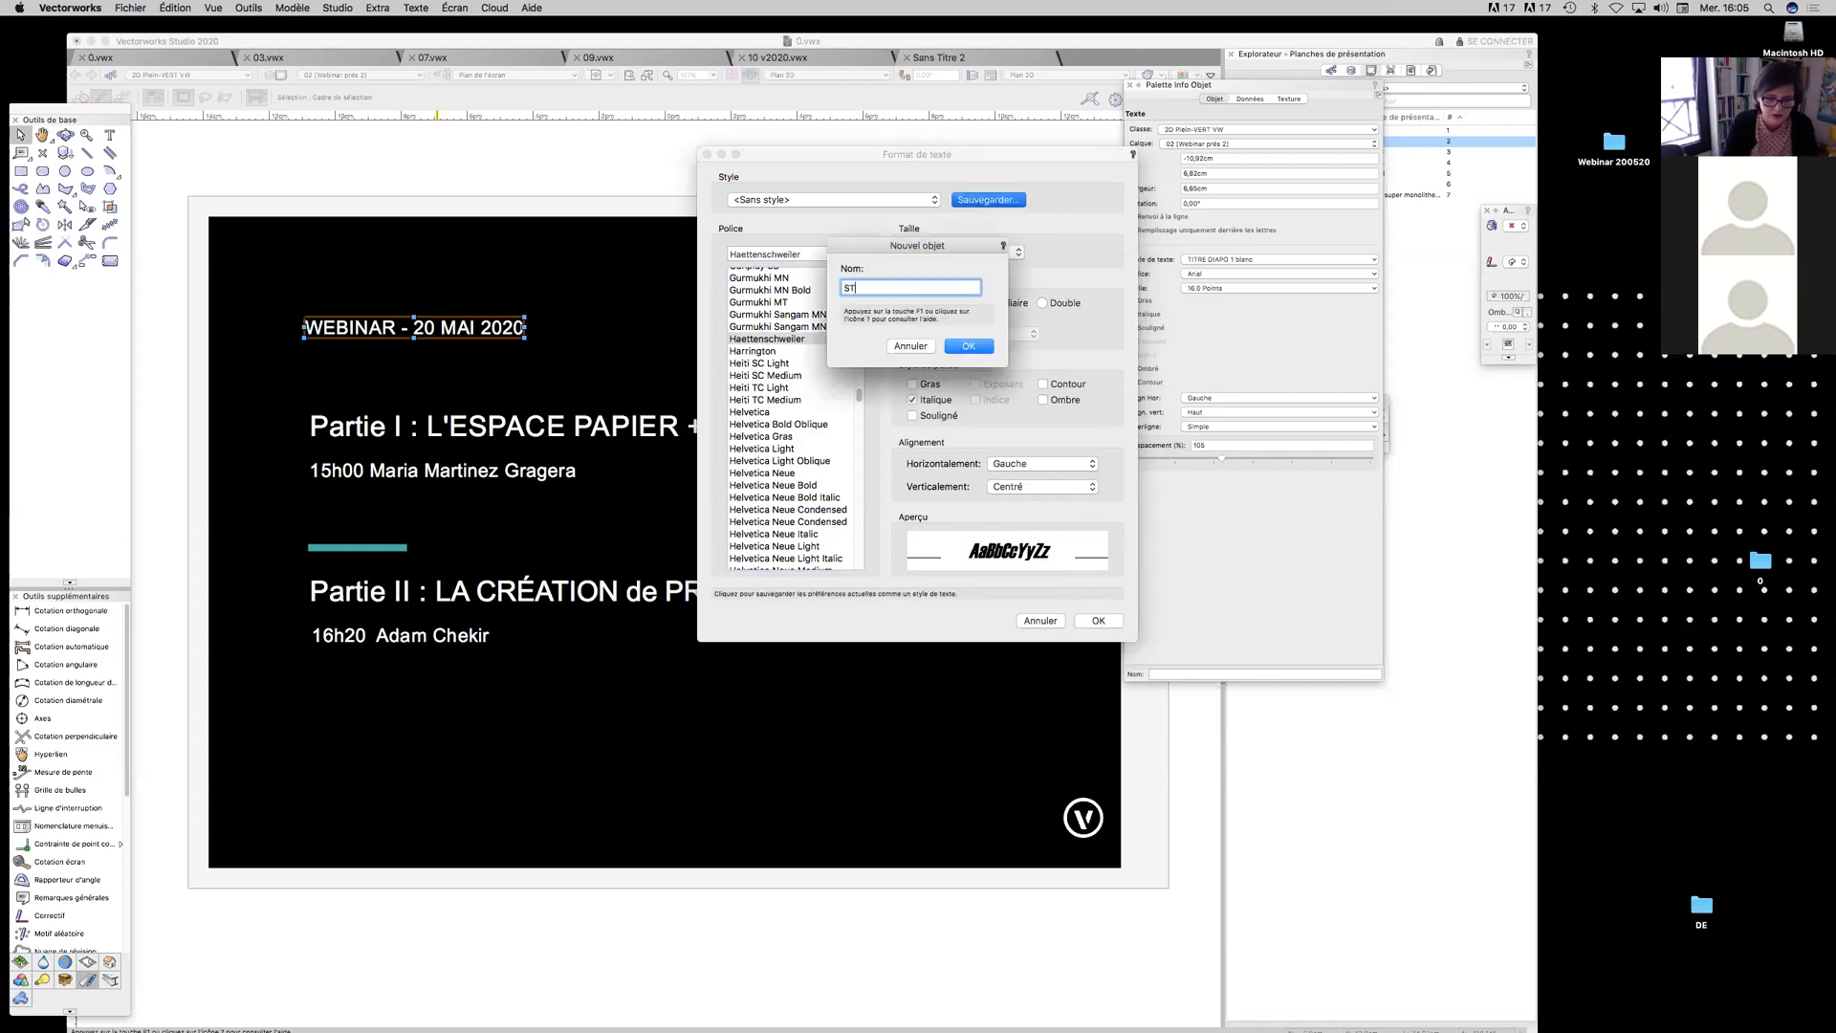
text(ule live webinar)
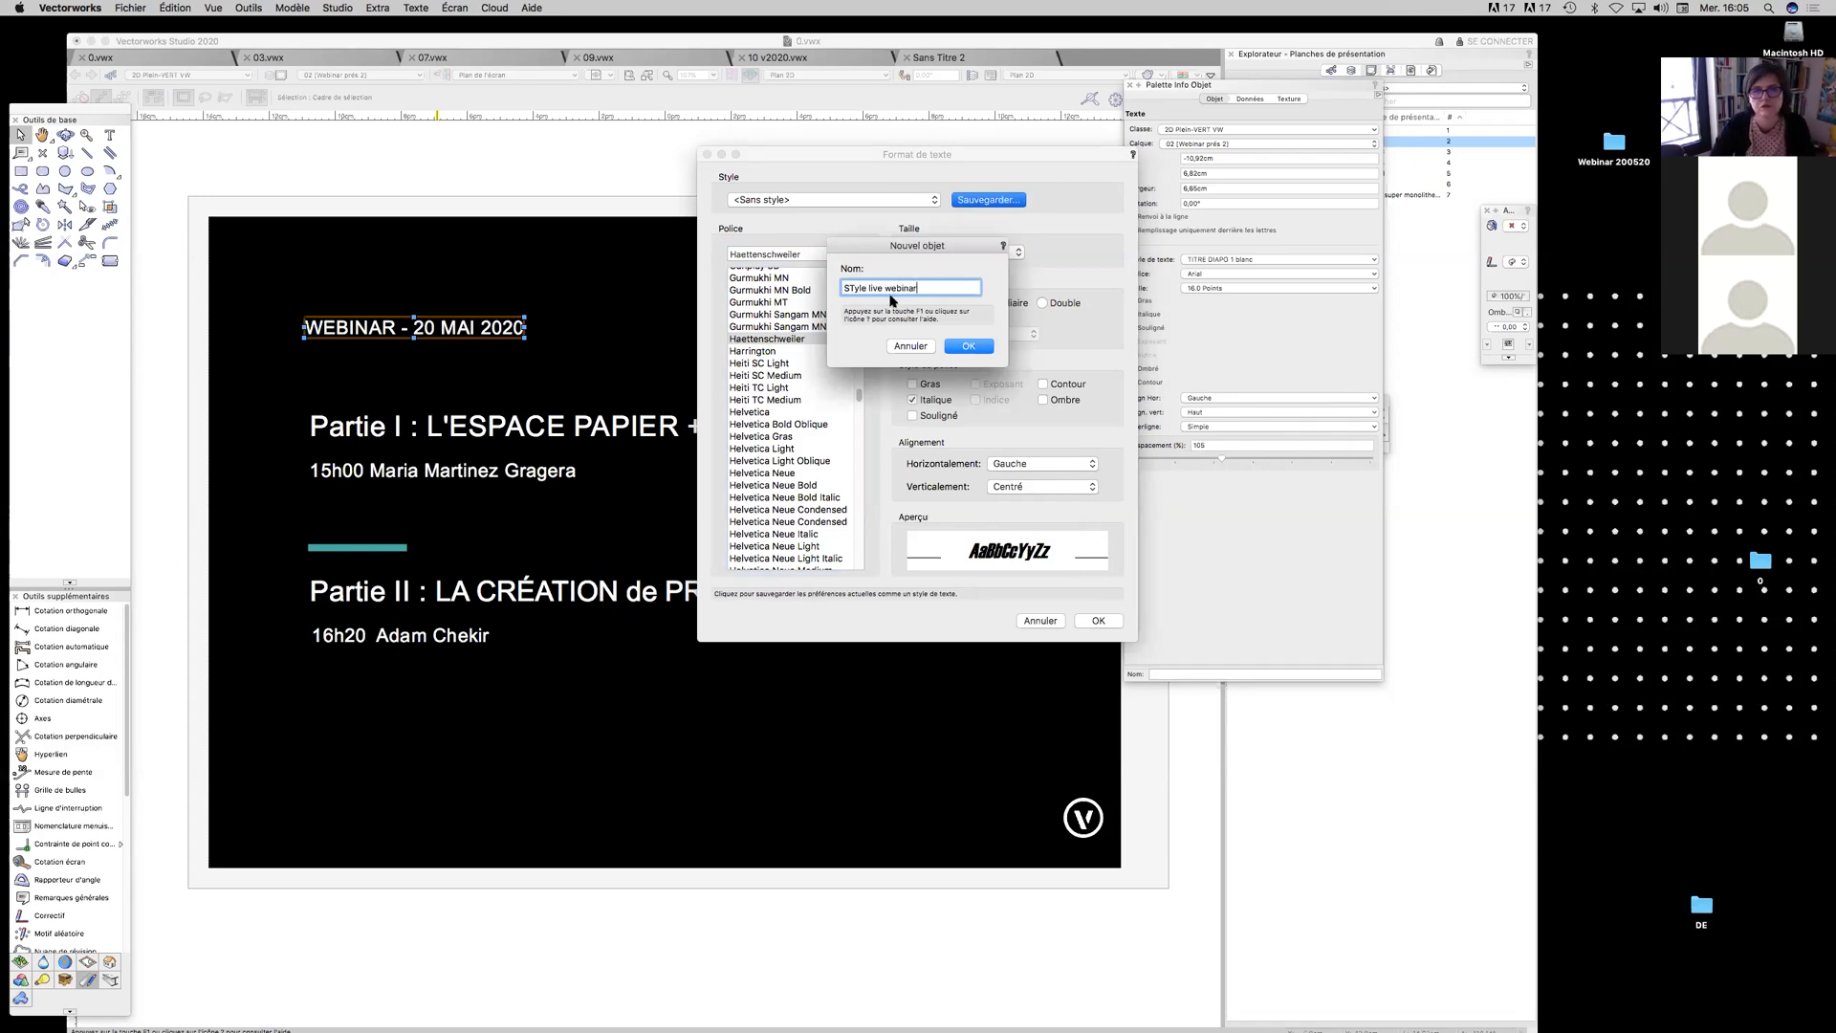
click(970, 346)
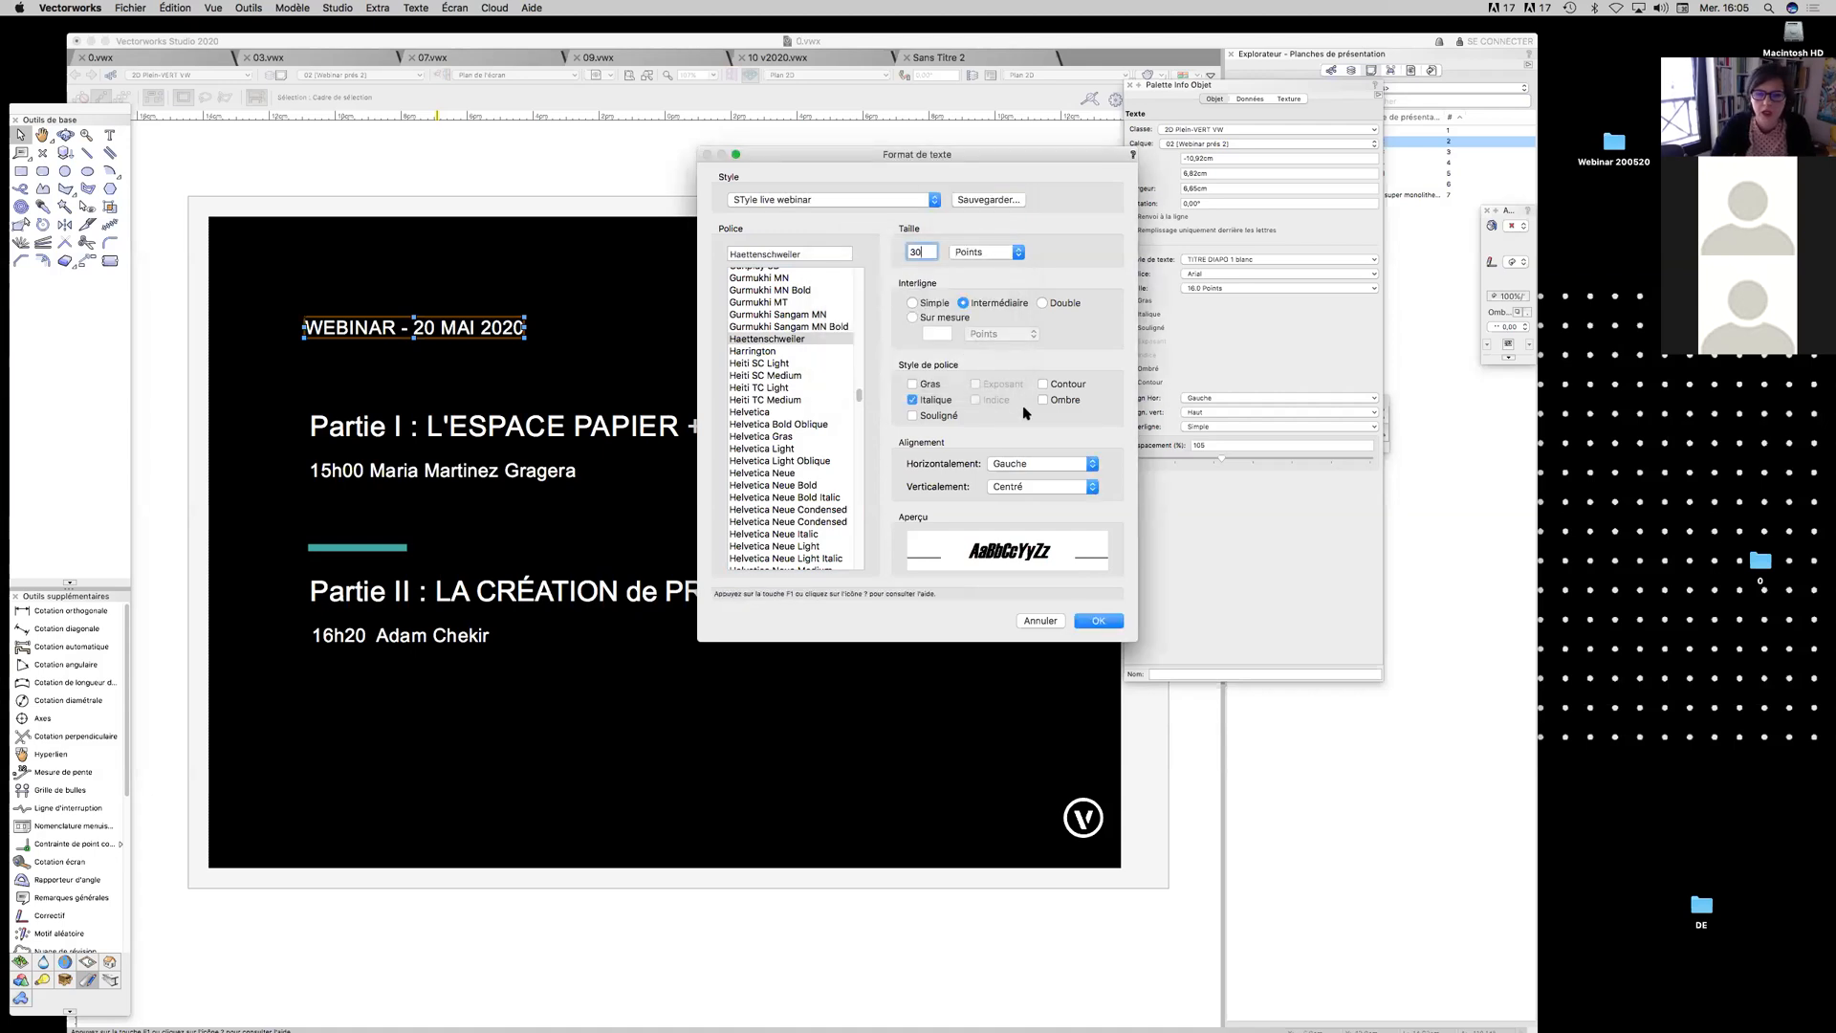
click(1096, 623)
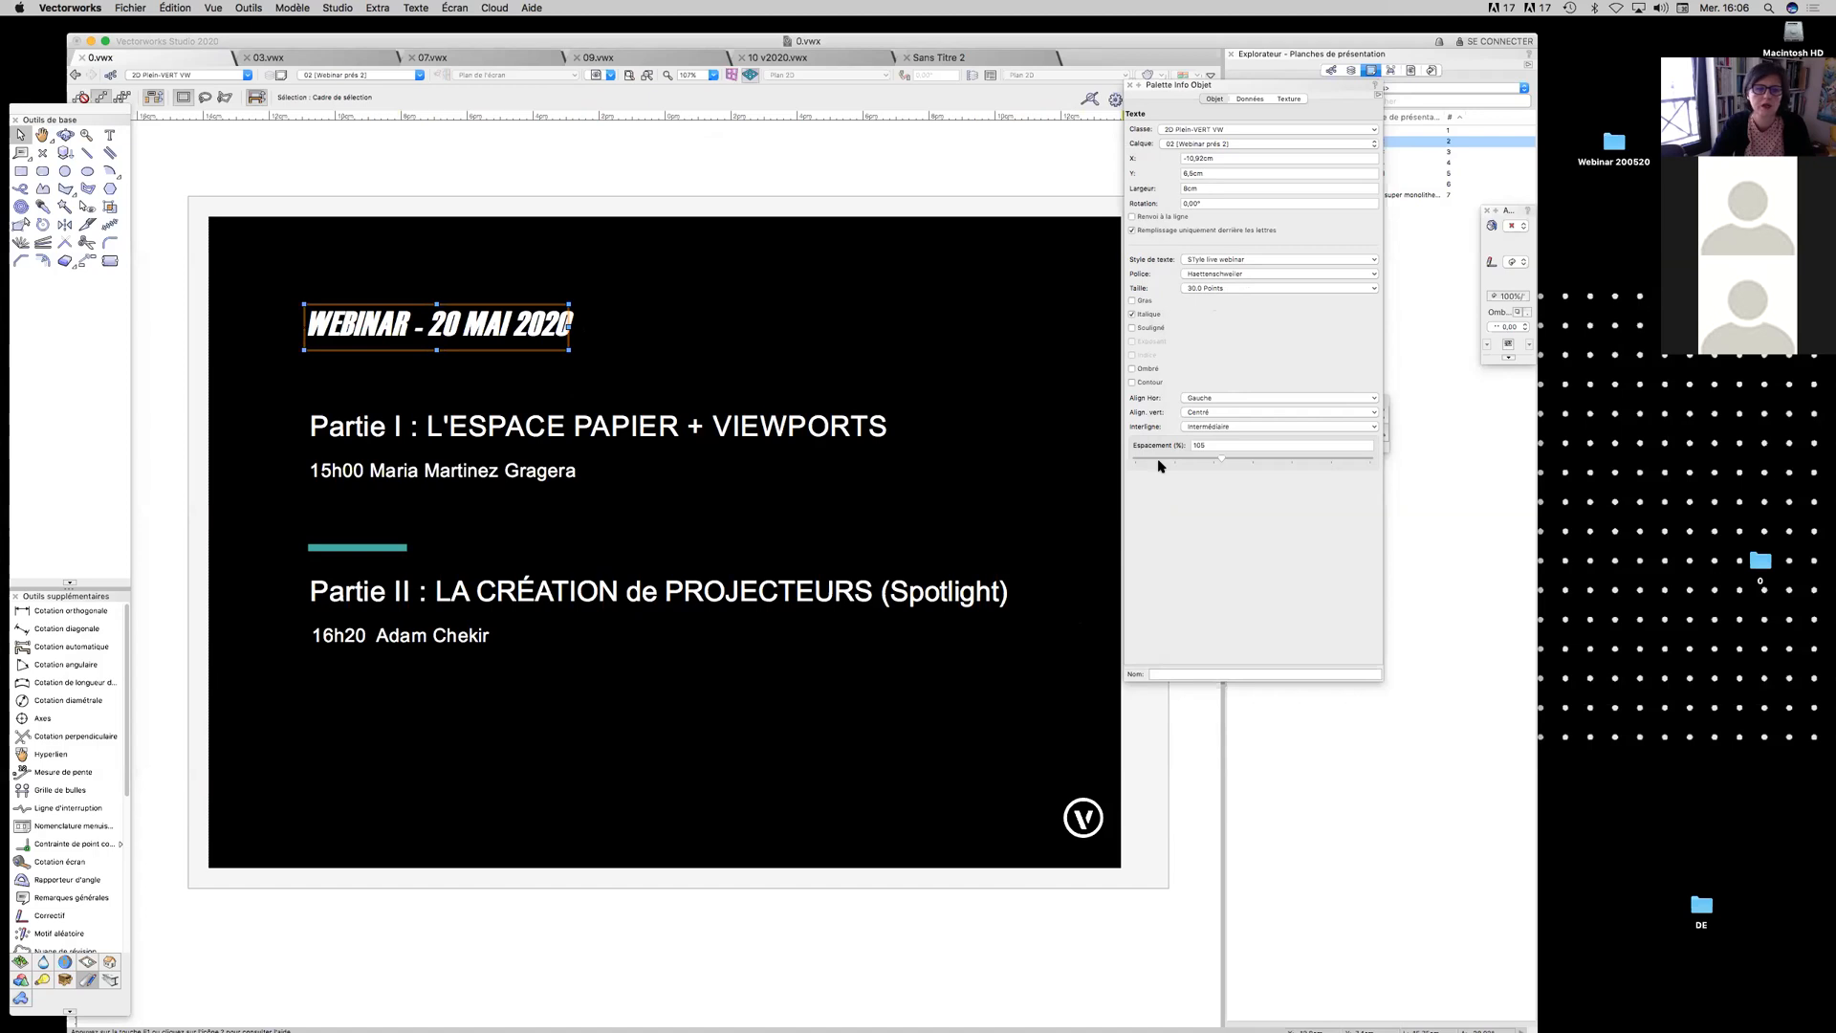
Set the size of the "WEBINAR - 20 MAI 2020" heading to 36 points, open its text for editing and leave it unedited
click(1225, 289)
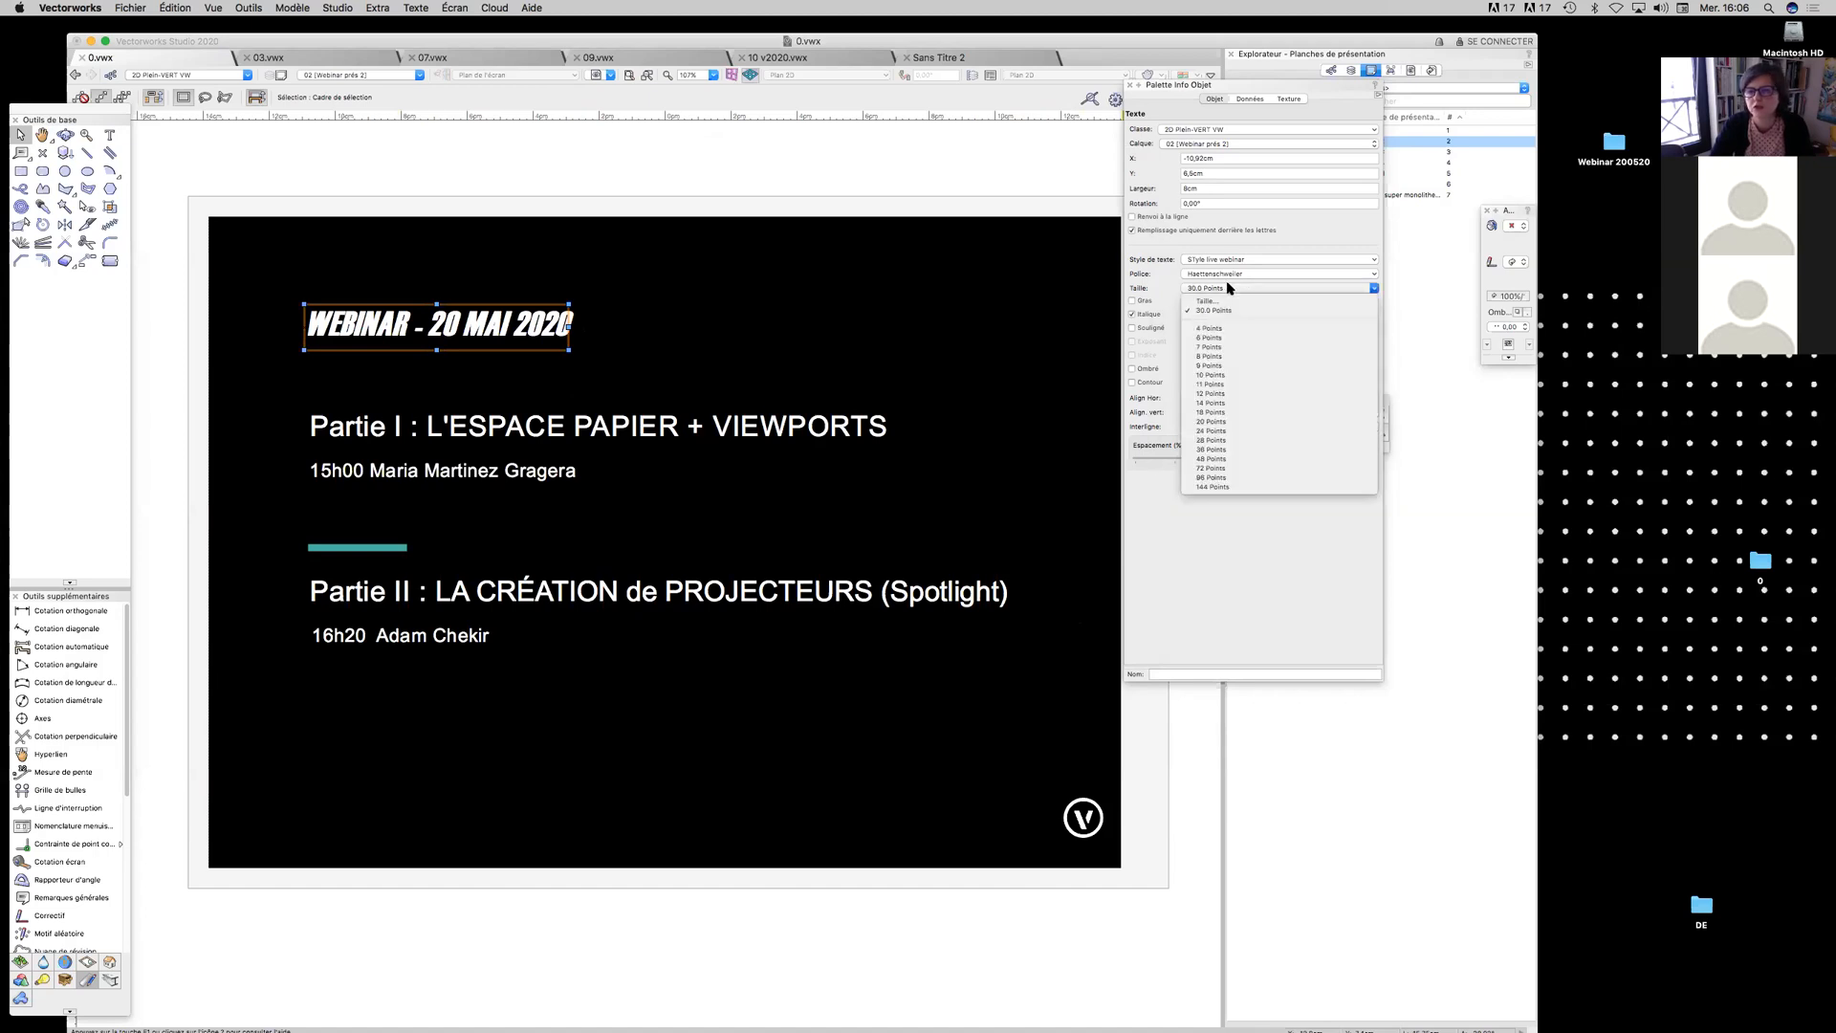
click(1233, 451)
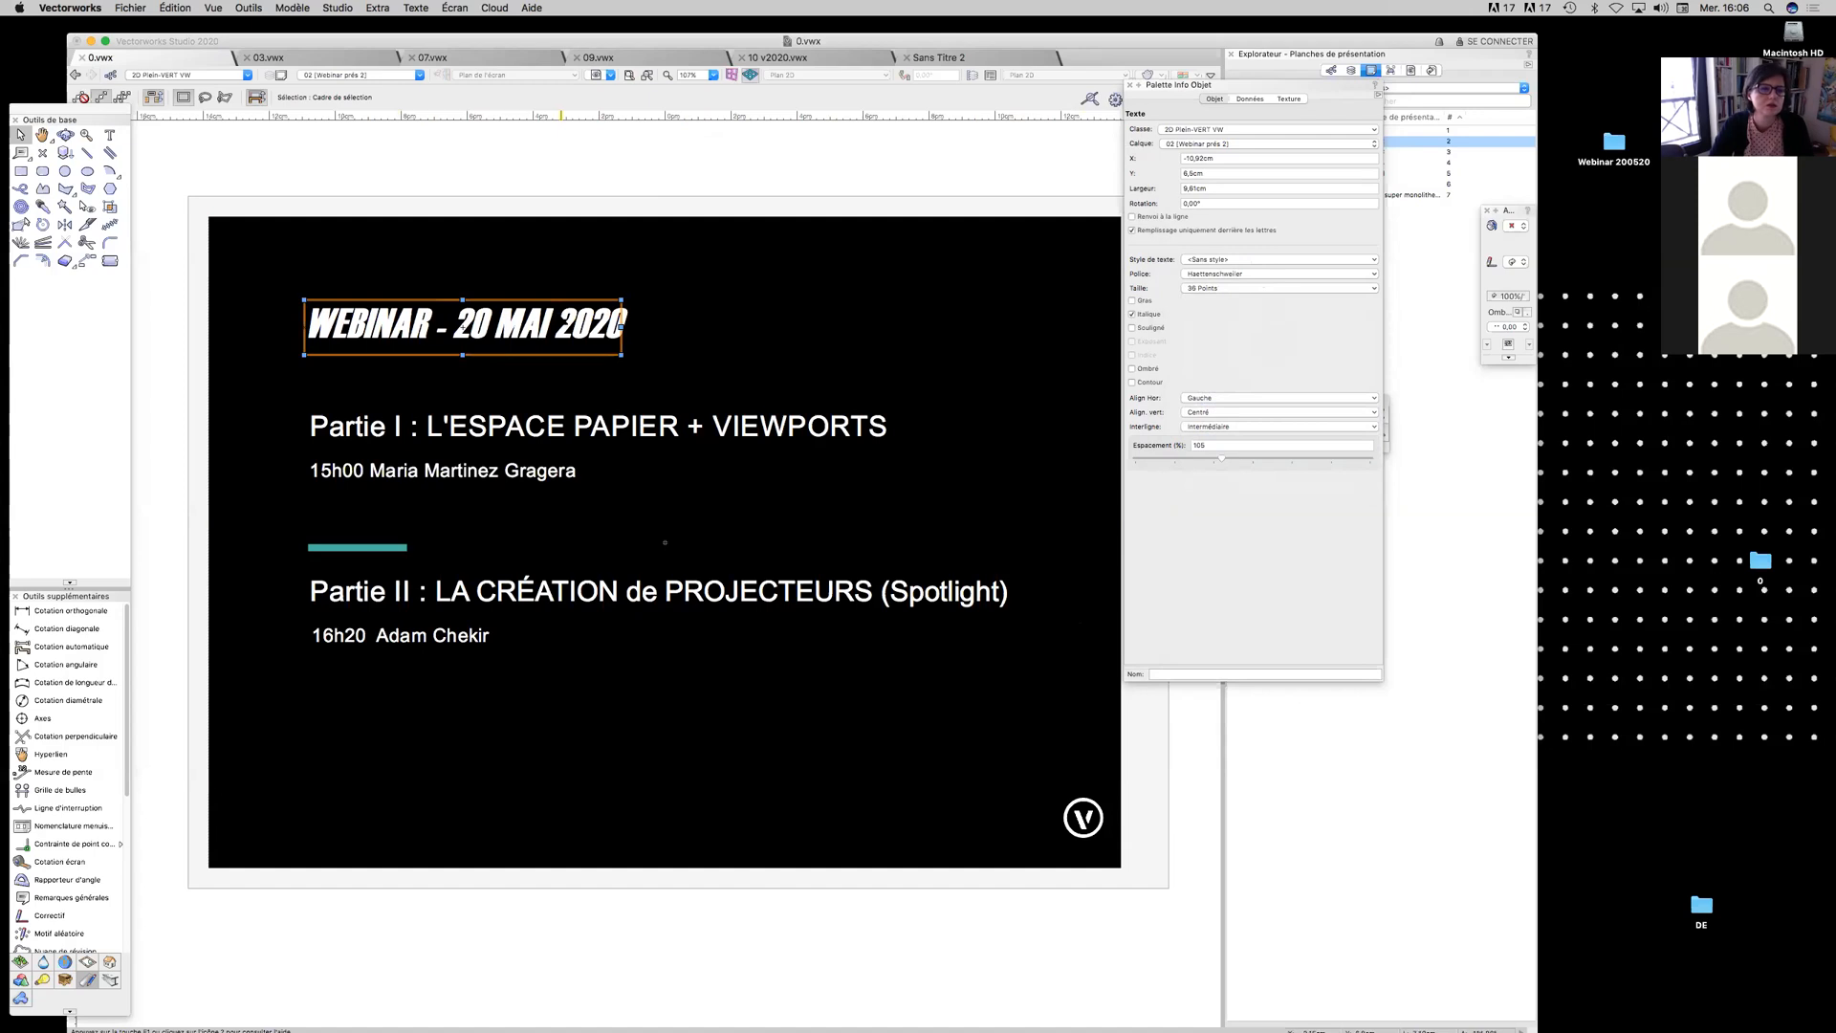
right_click(565, 321)
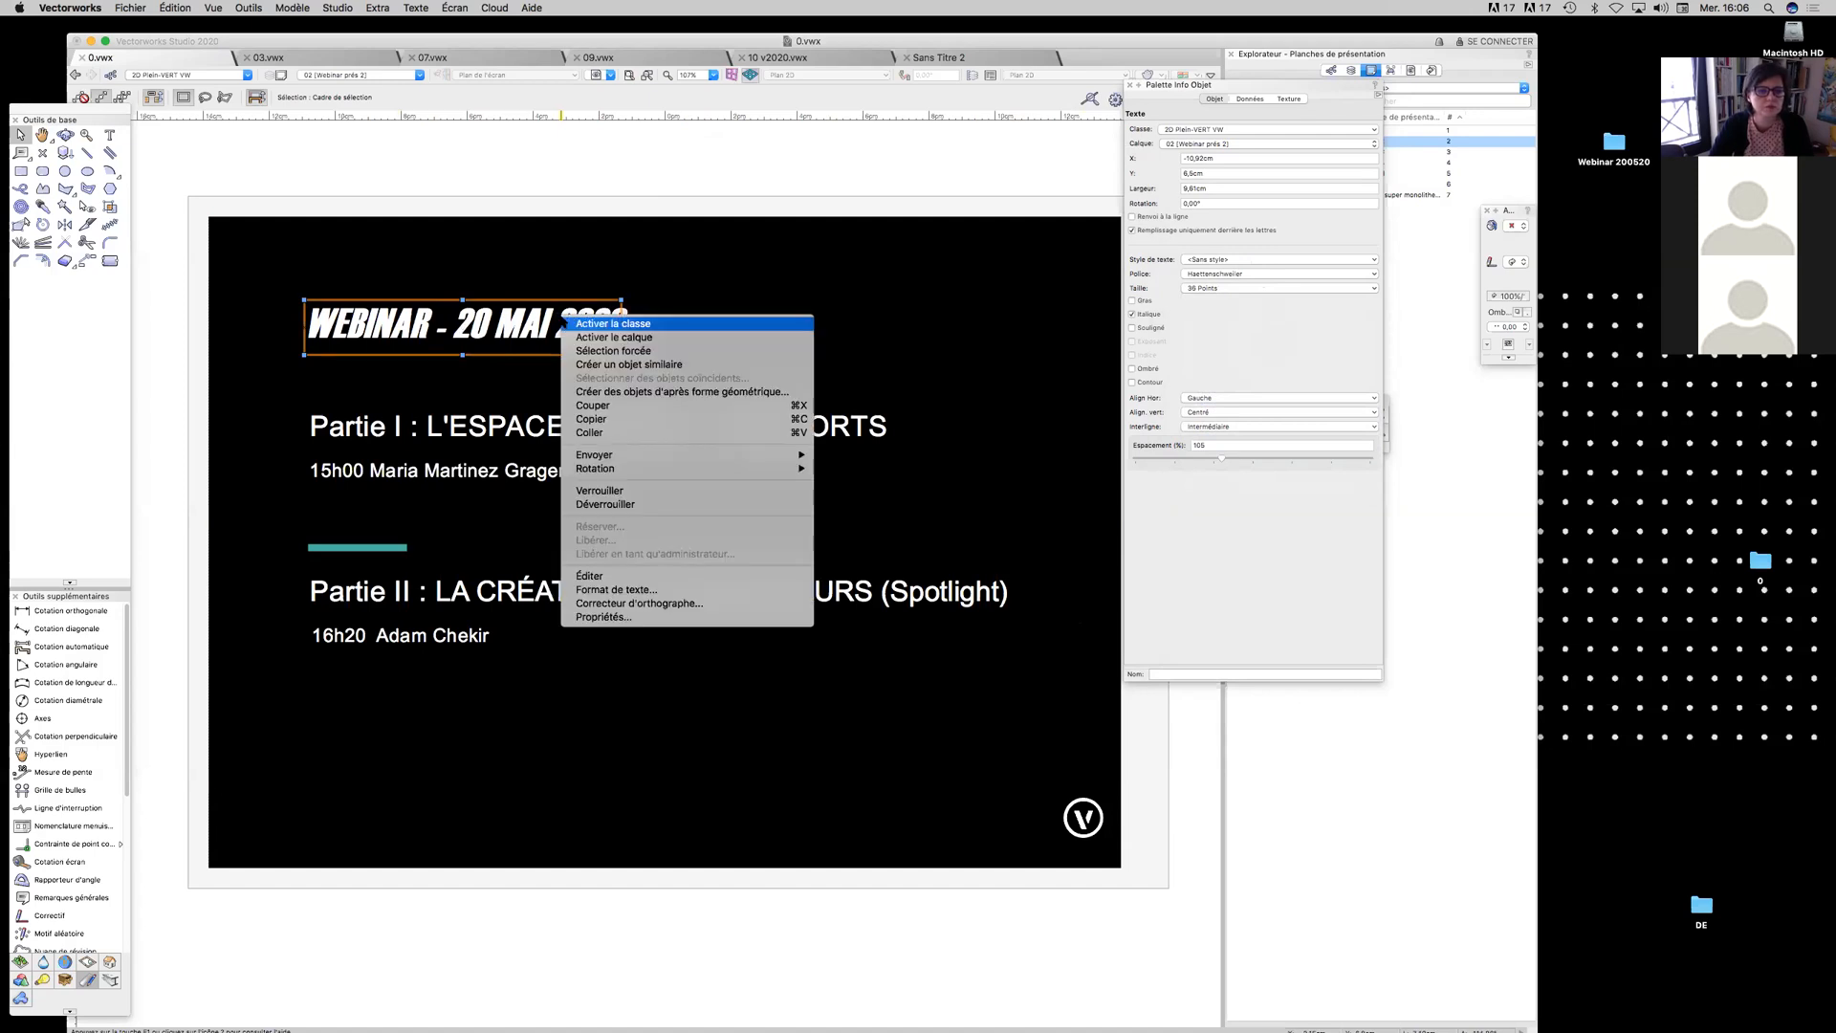
click(647, 579)
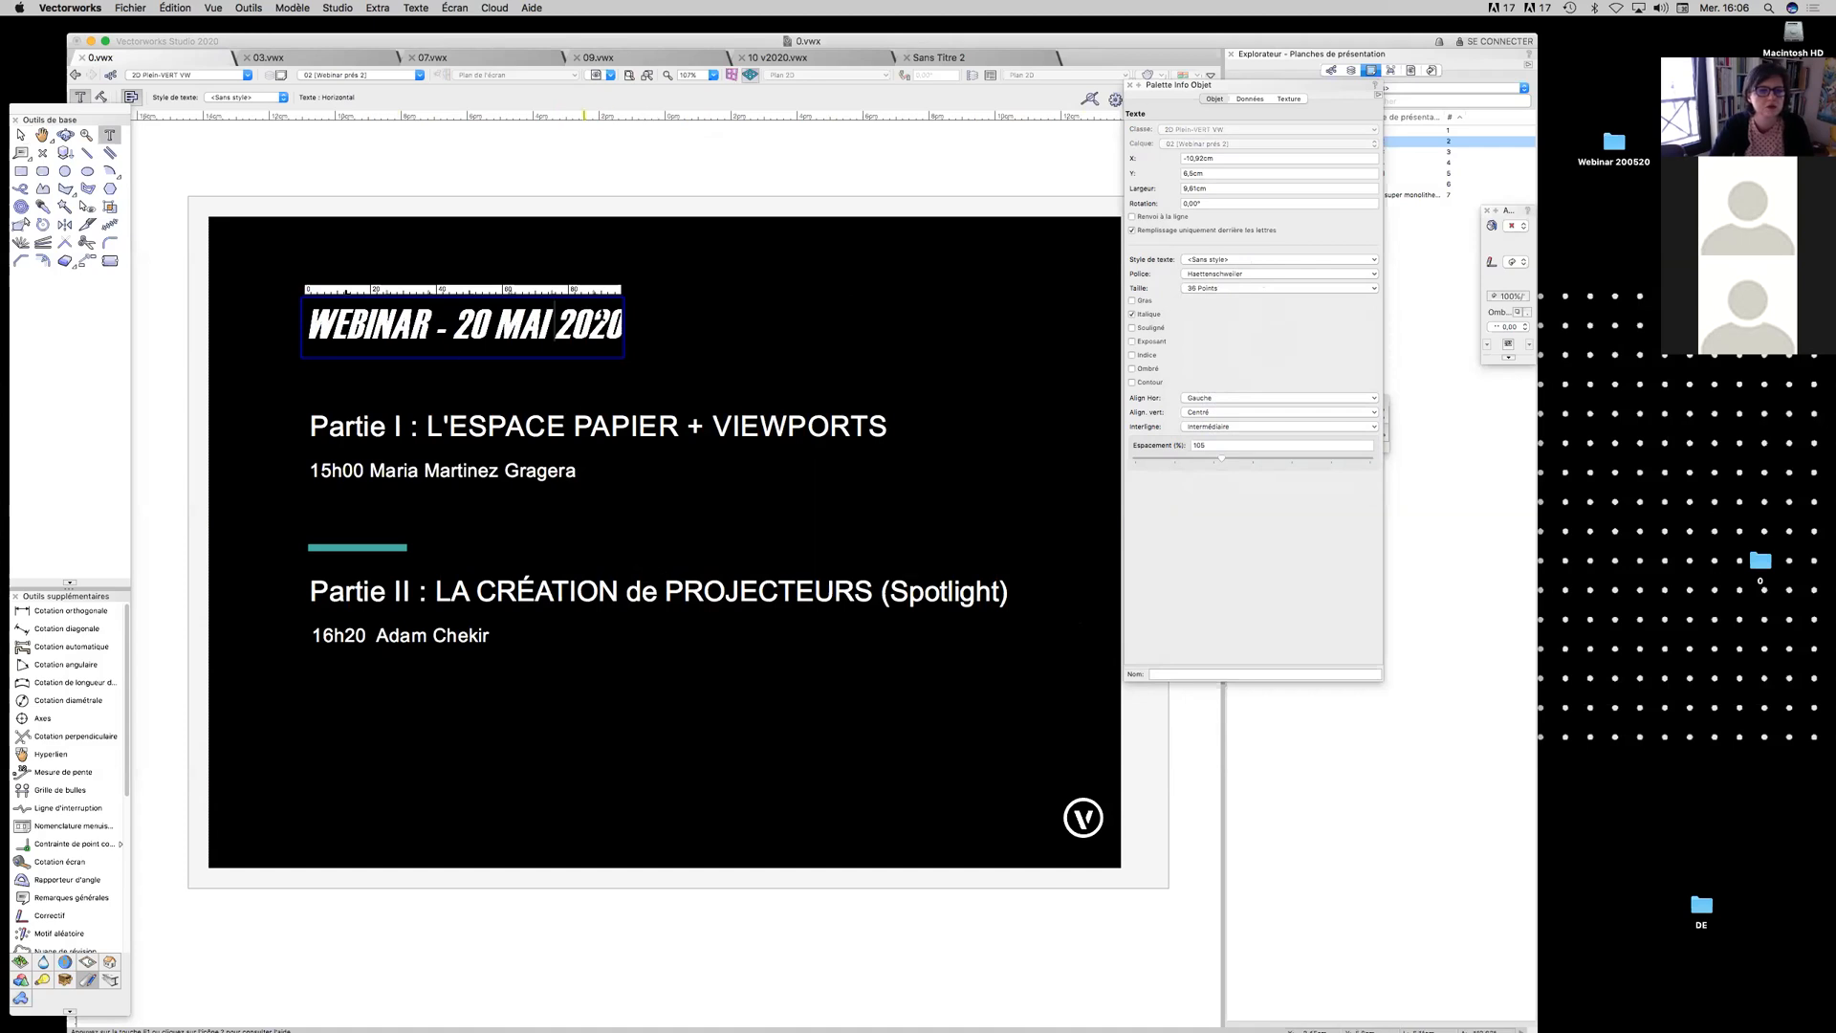
key(Escape)
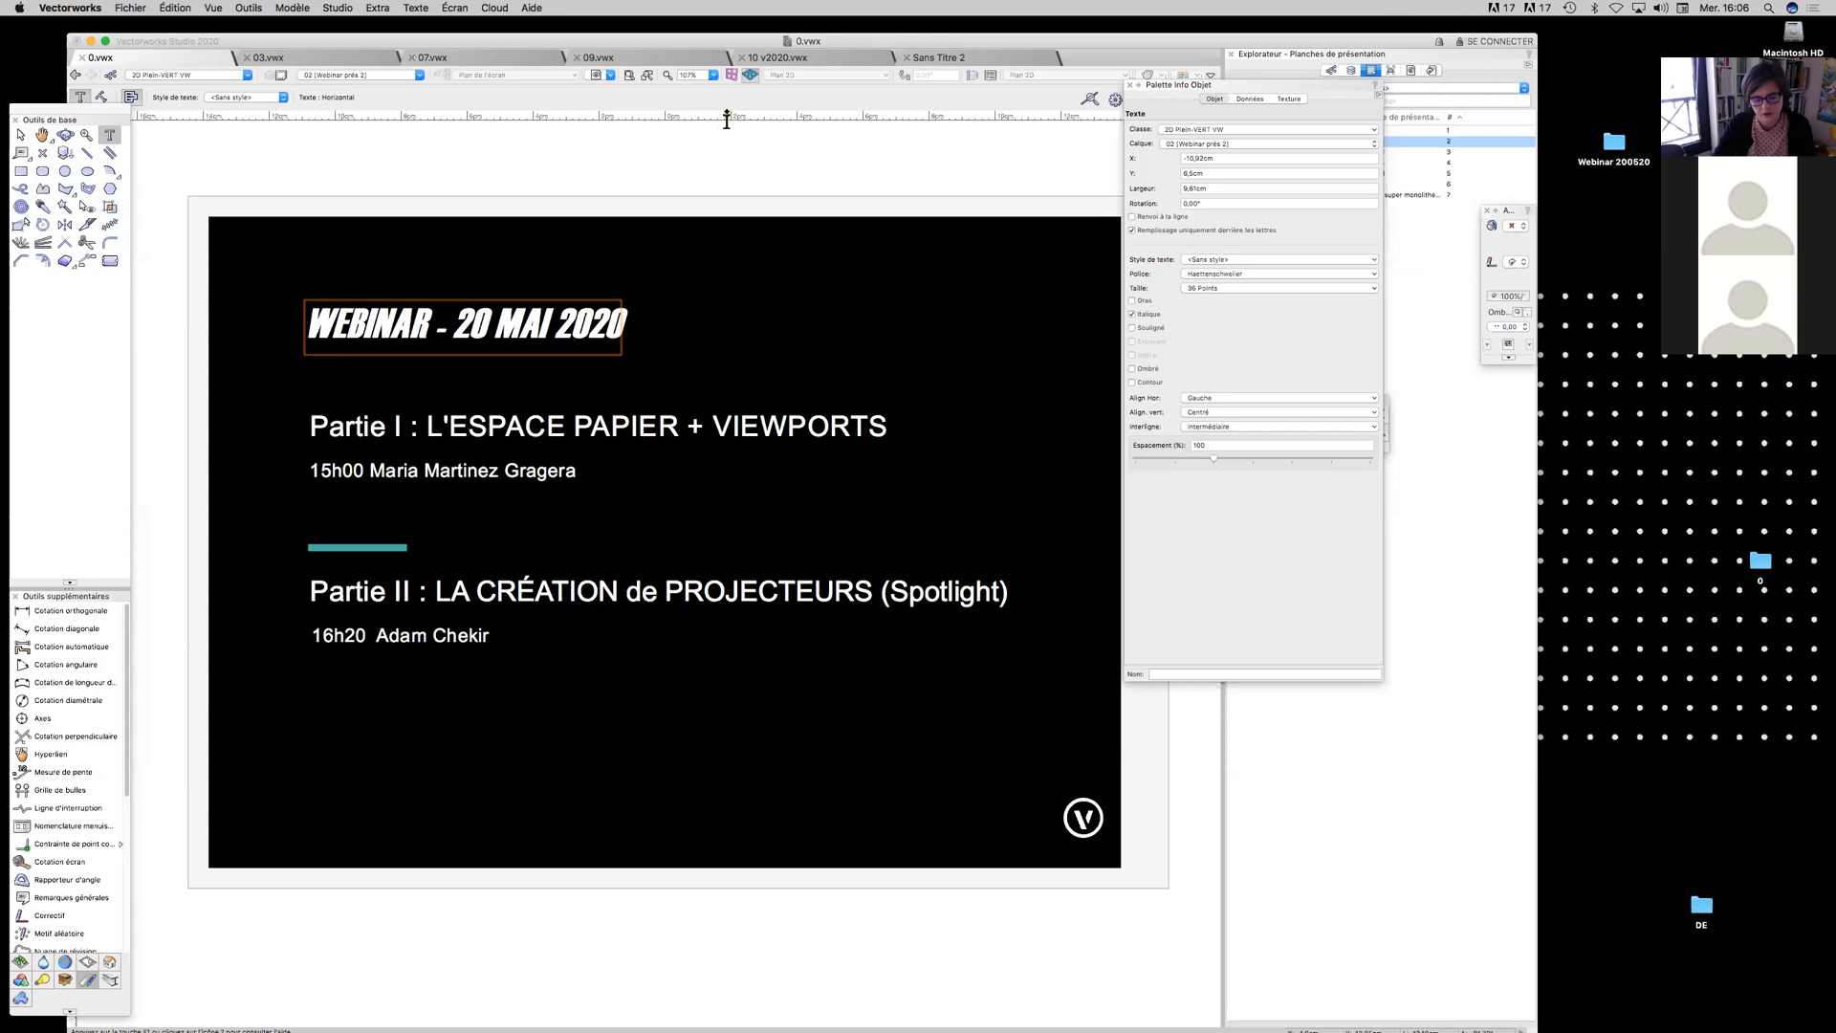
Open the resource manager, enlarge it and list the text styles (Styles de texte) of the open file 0.vwx
key(super+r)
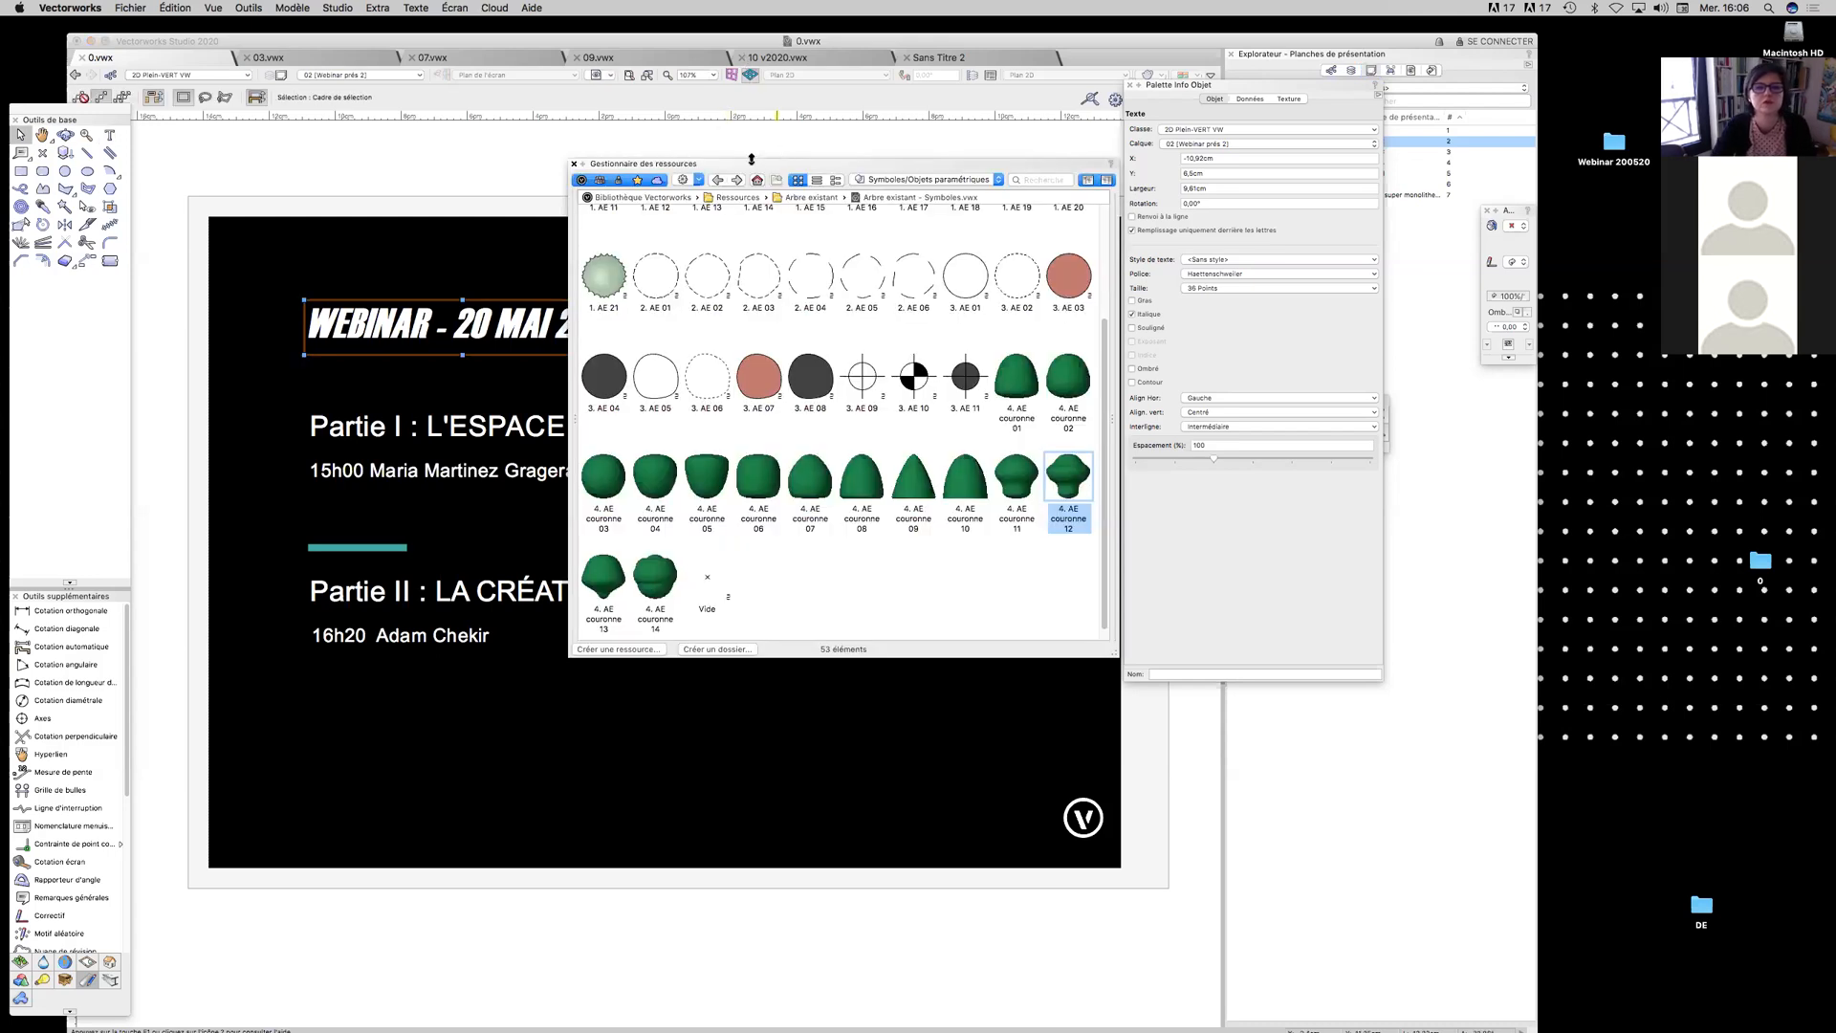
drag(751, 160, 674, 119)
drag(1016, 602, 1119, 696)
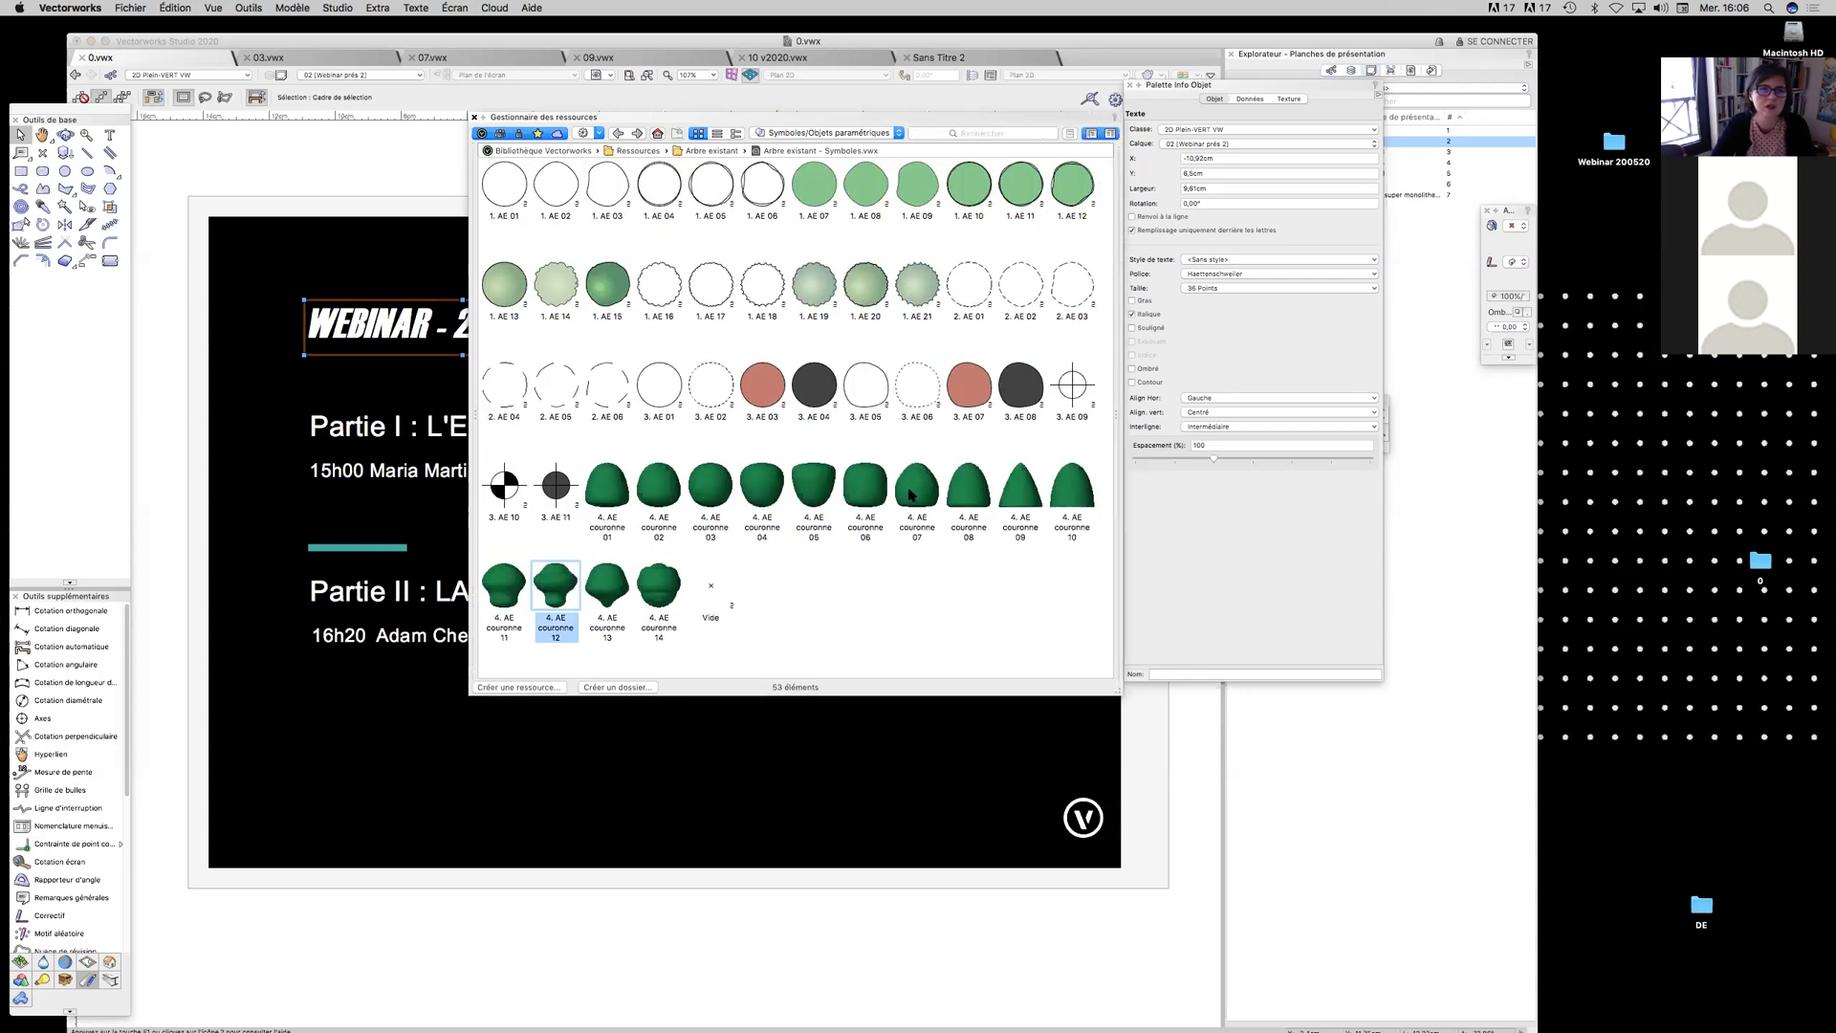
click(540, 150)
mouse_move(584, 113)
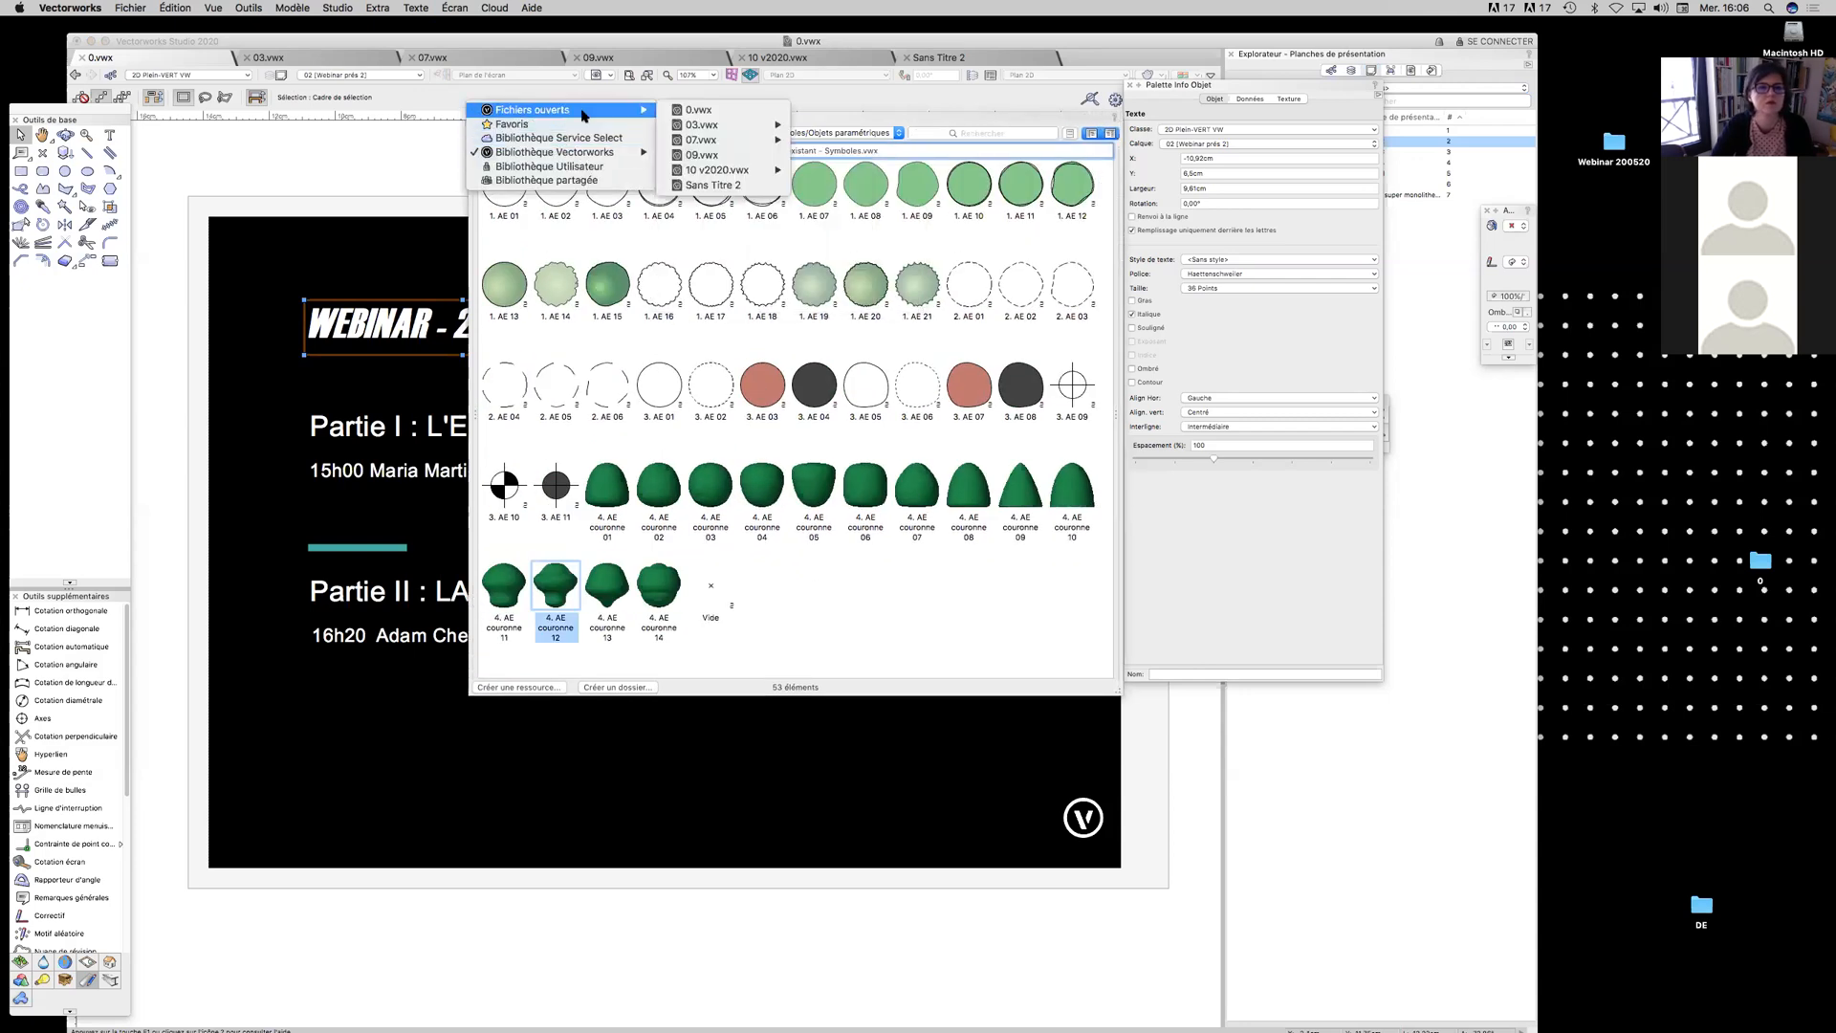
click(687, 110)
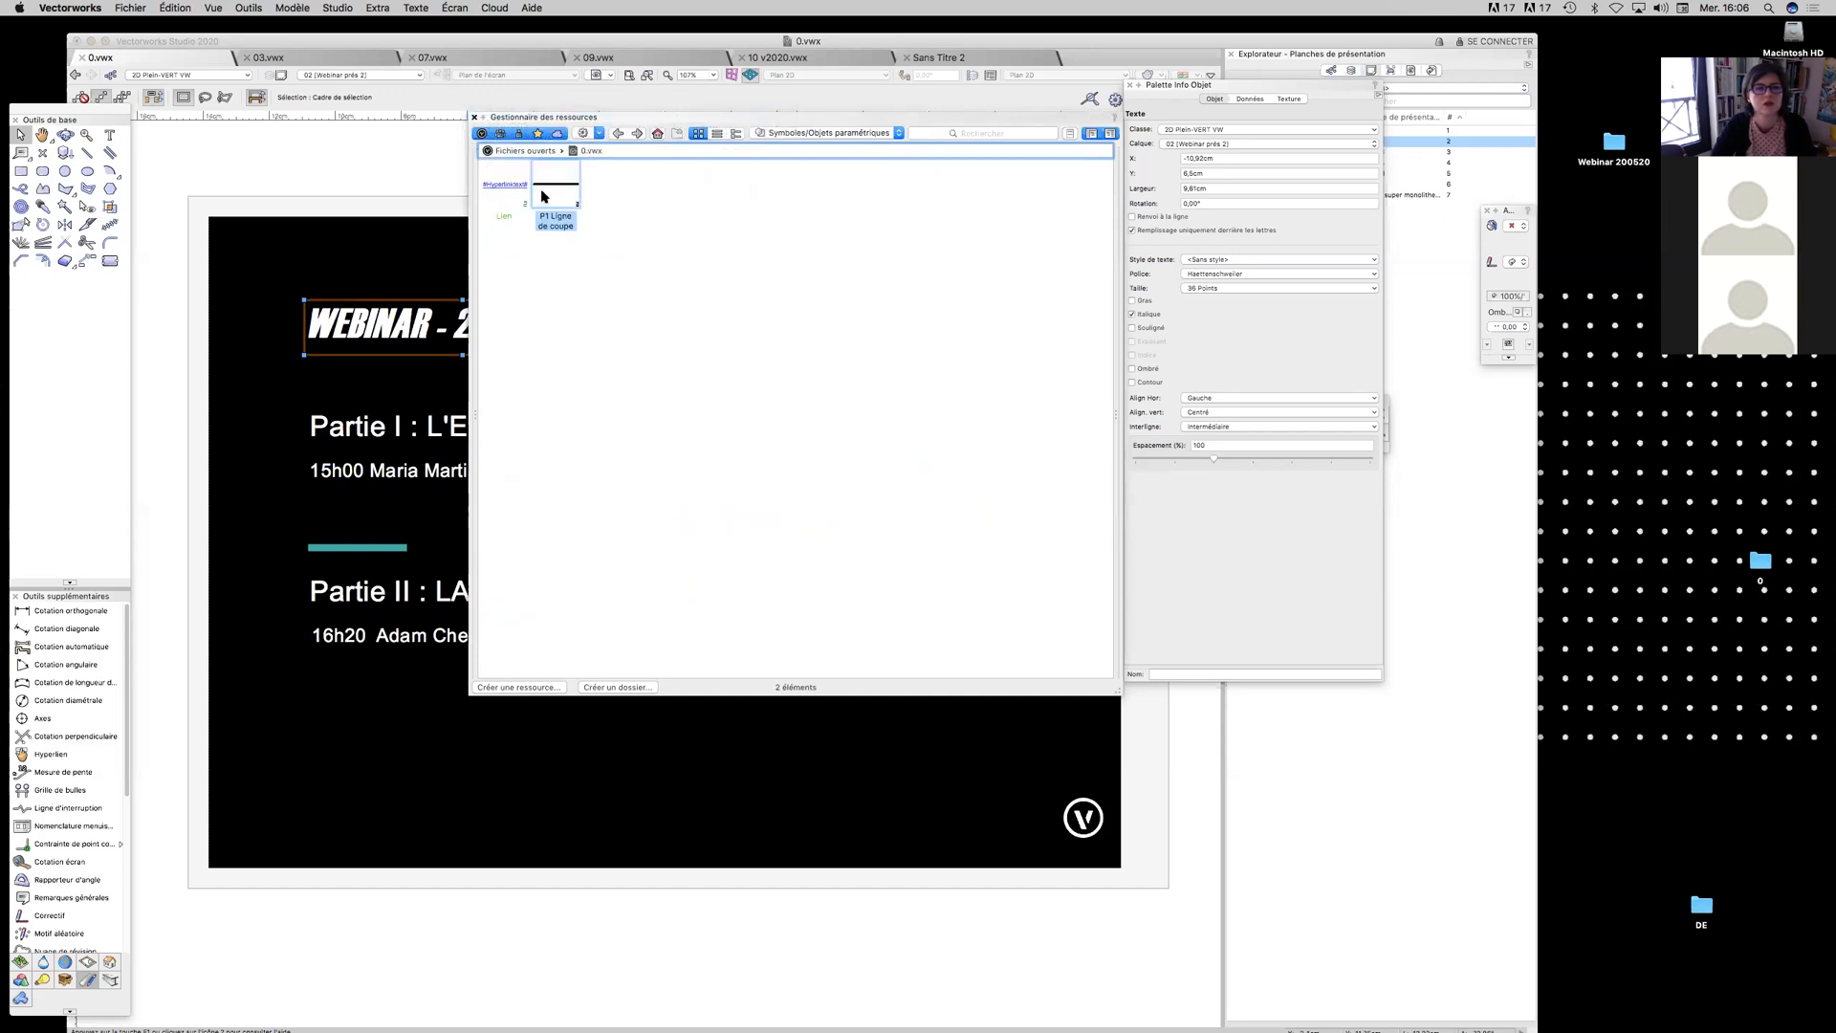
click(820, 134)
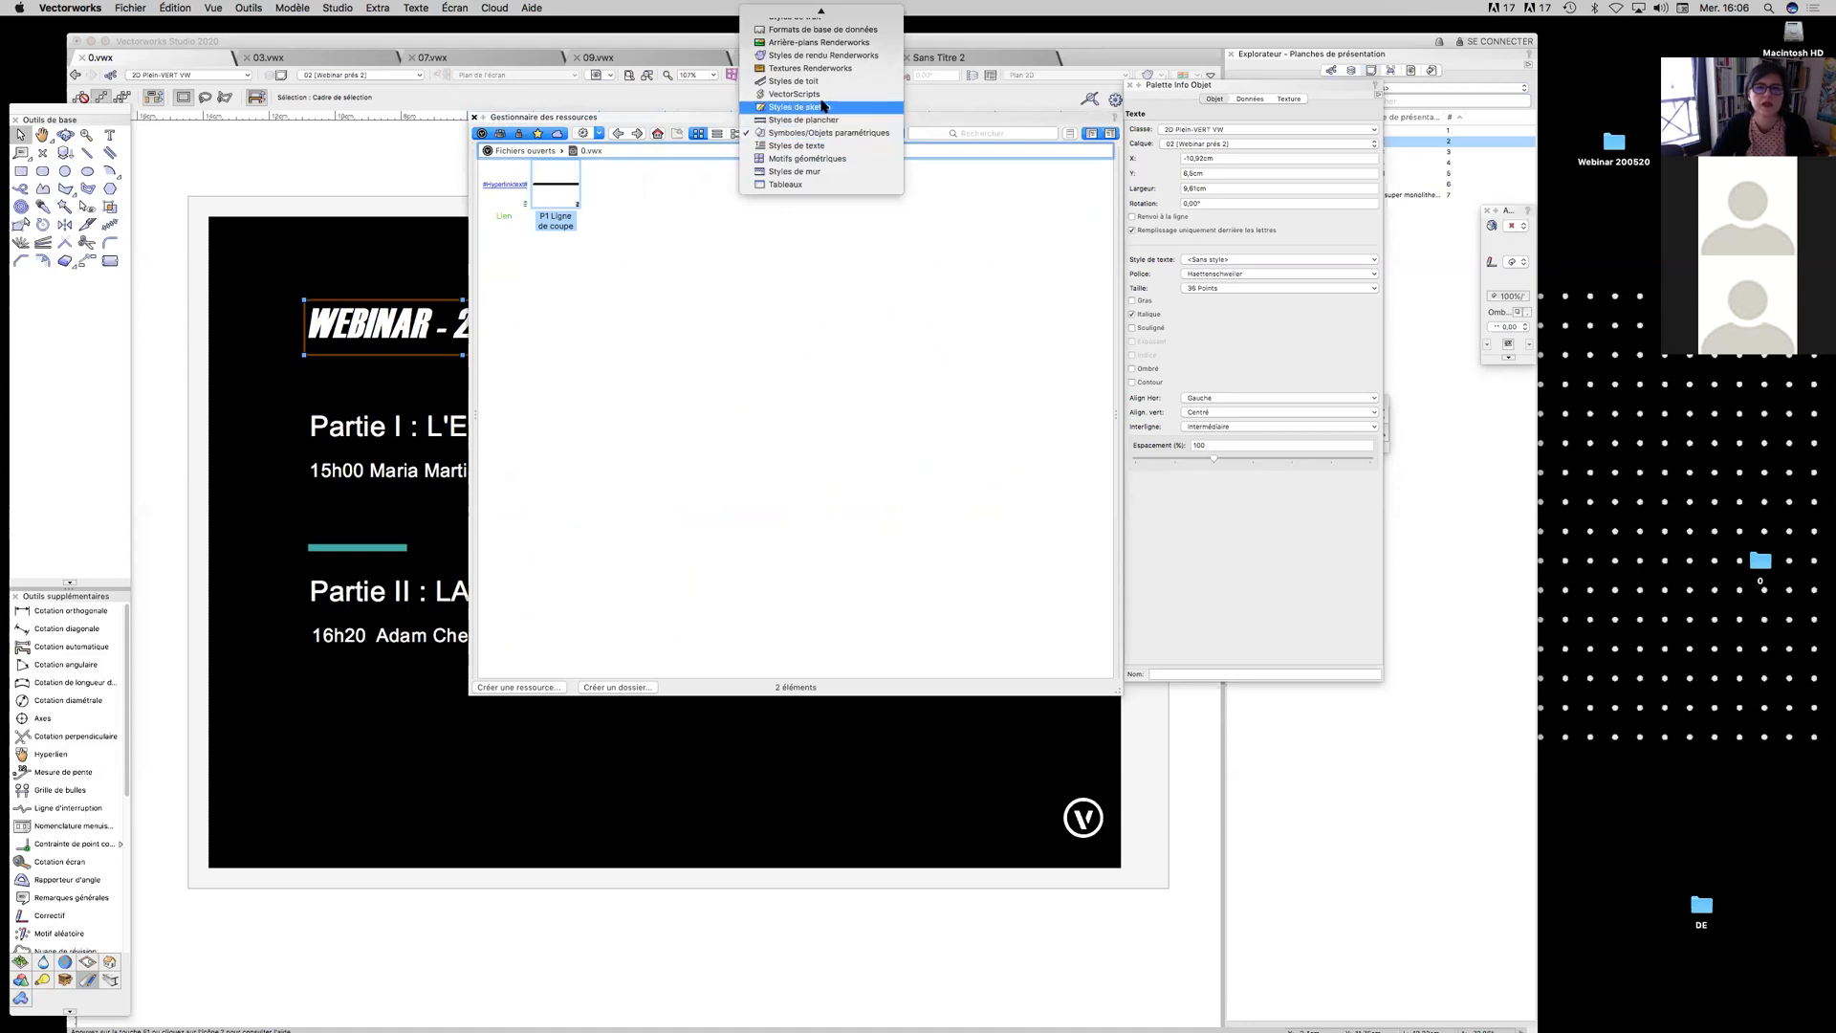
click(813, 146)
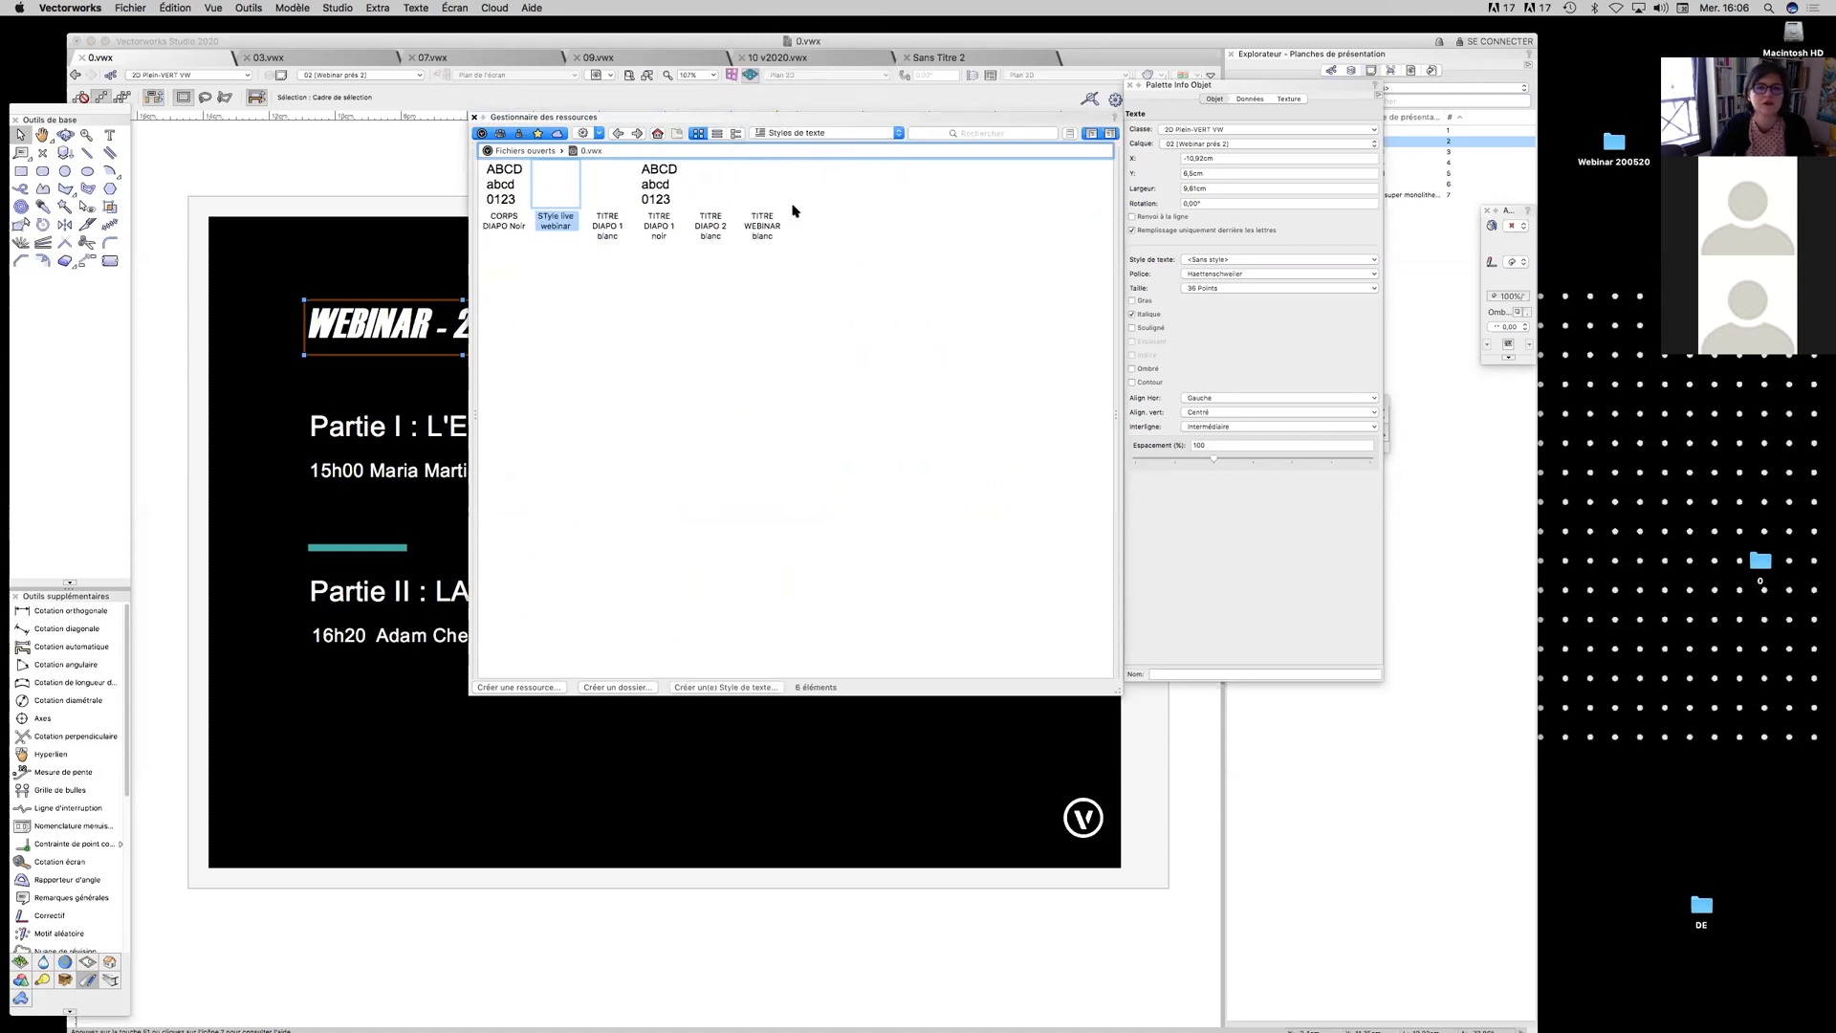
Place the resource manager lower and look through the STyle live webinar, CORPS DIAPO Noir and TITRE DIAPO 1 noir text styles
drag(845, 297, 569, 330)
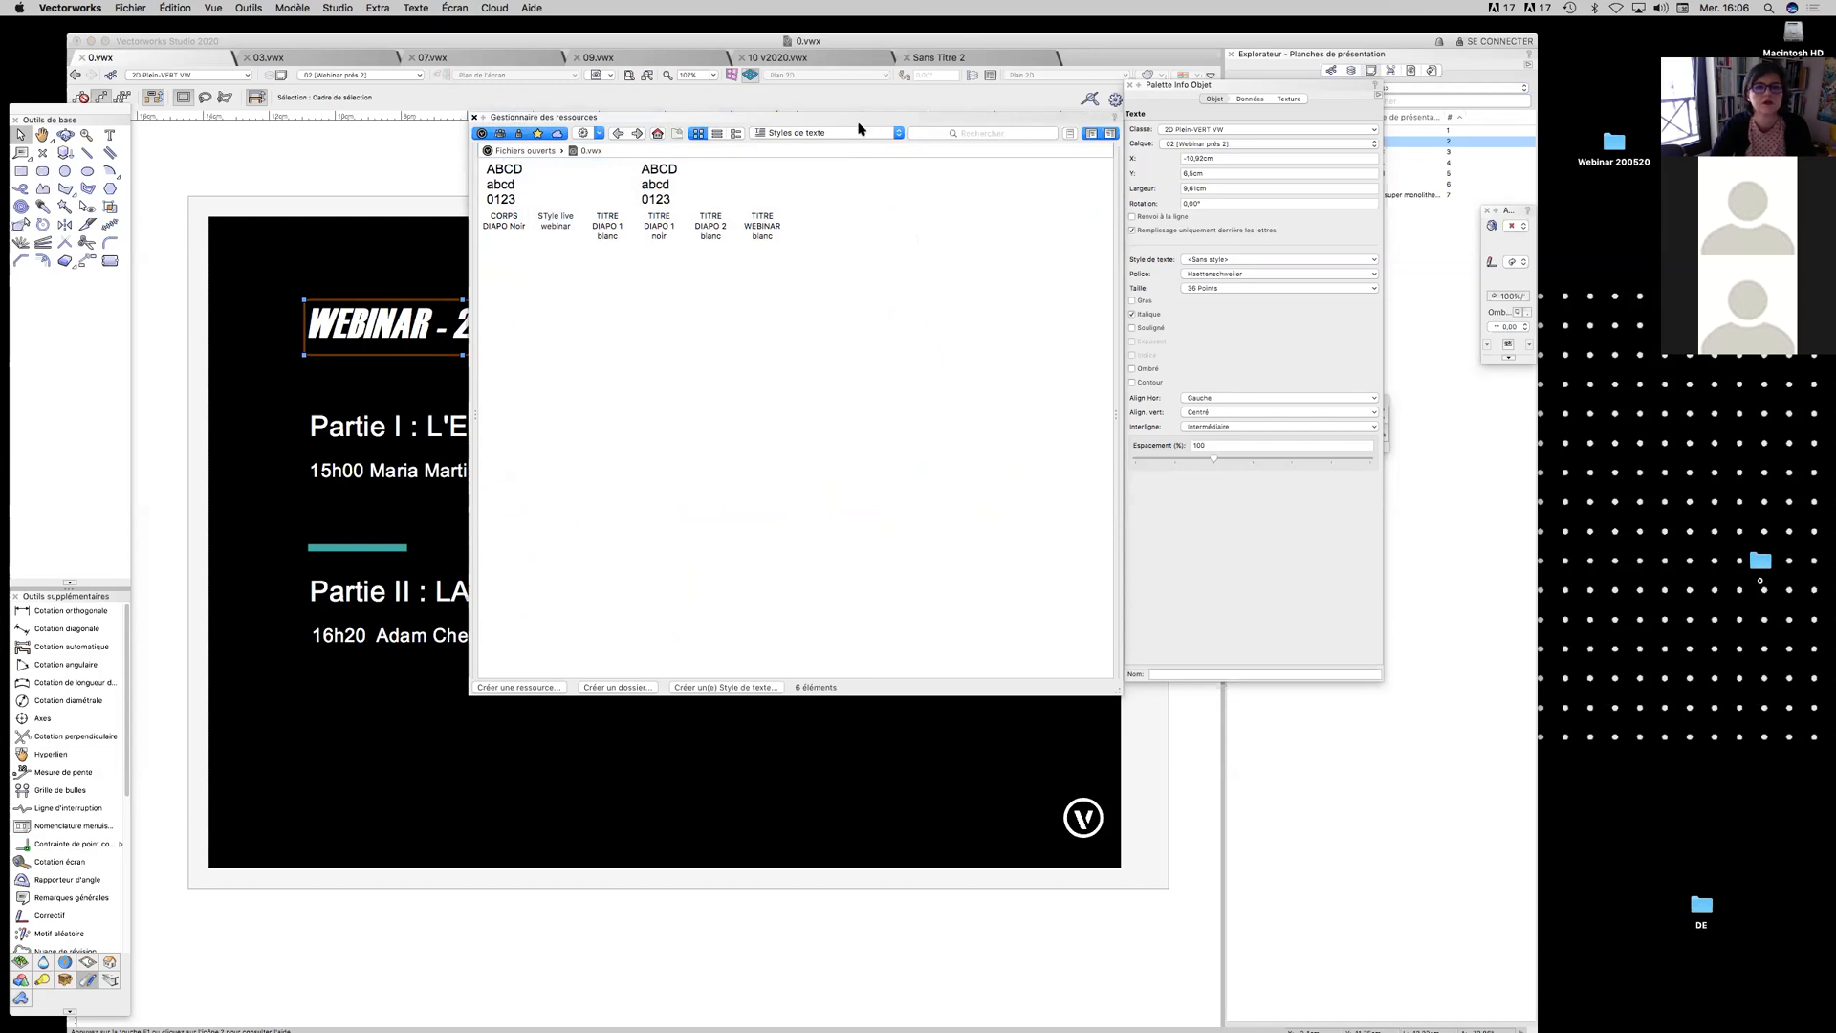
drag(859, 128, 849, 226)
click(557, 319)
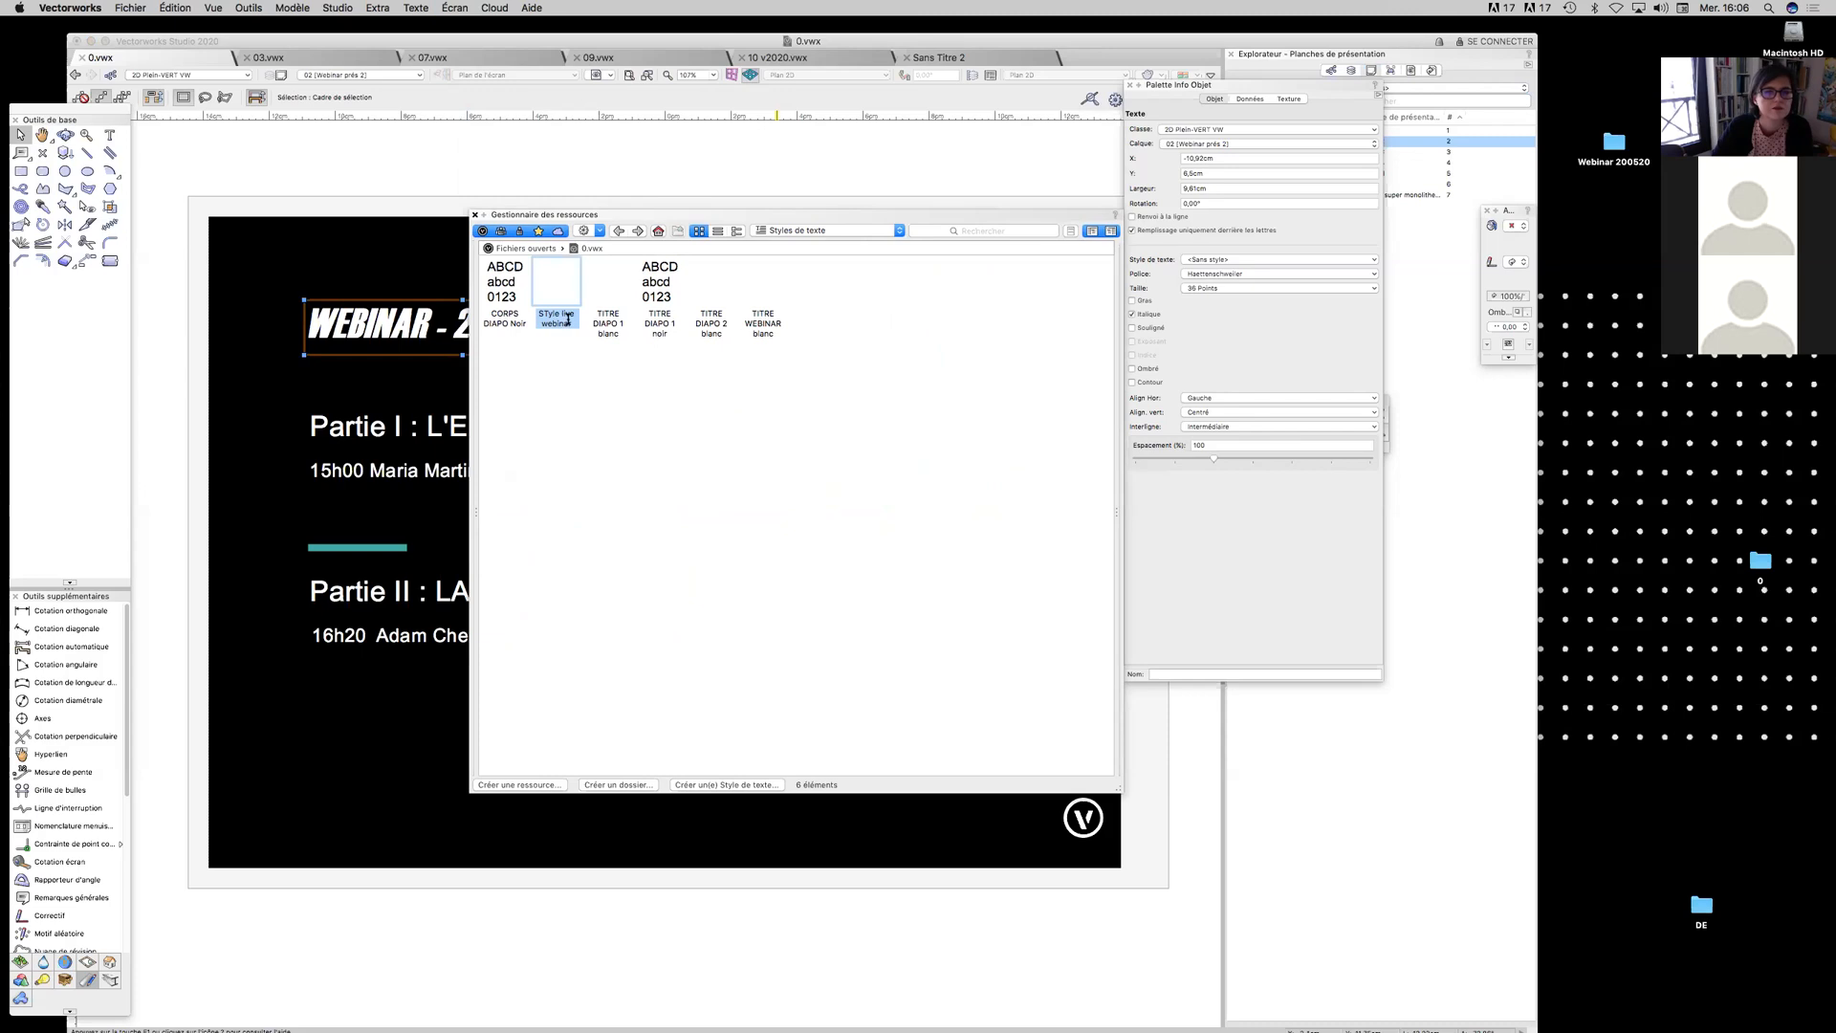
click(500, 303)
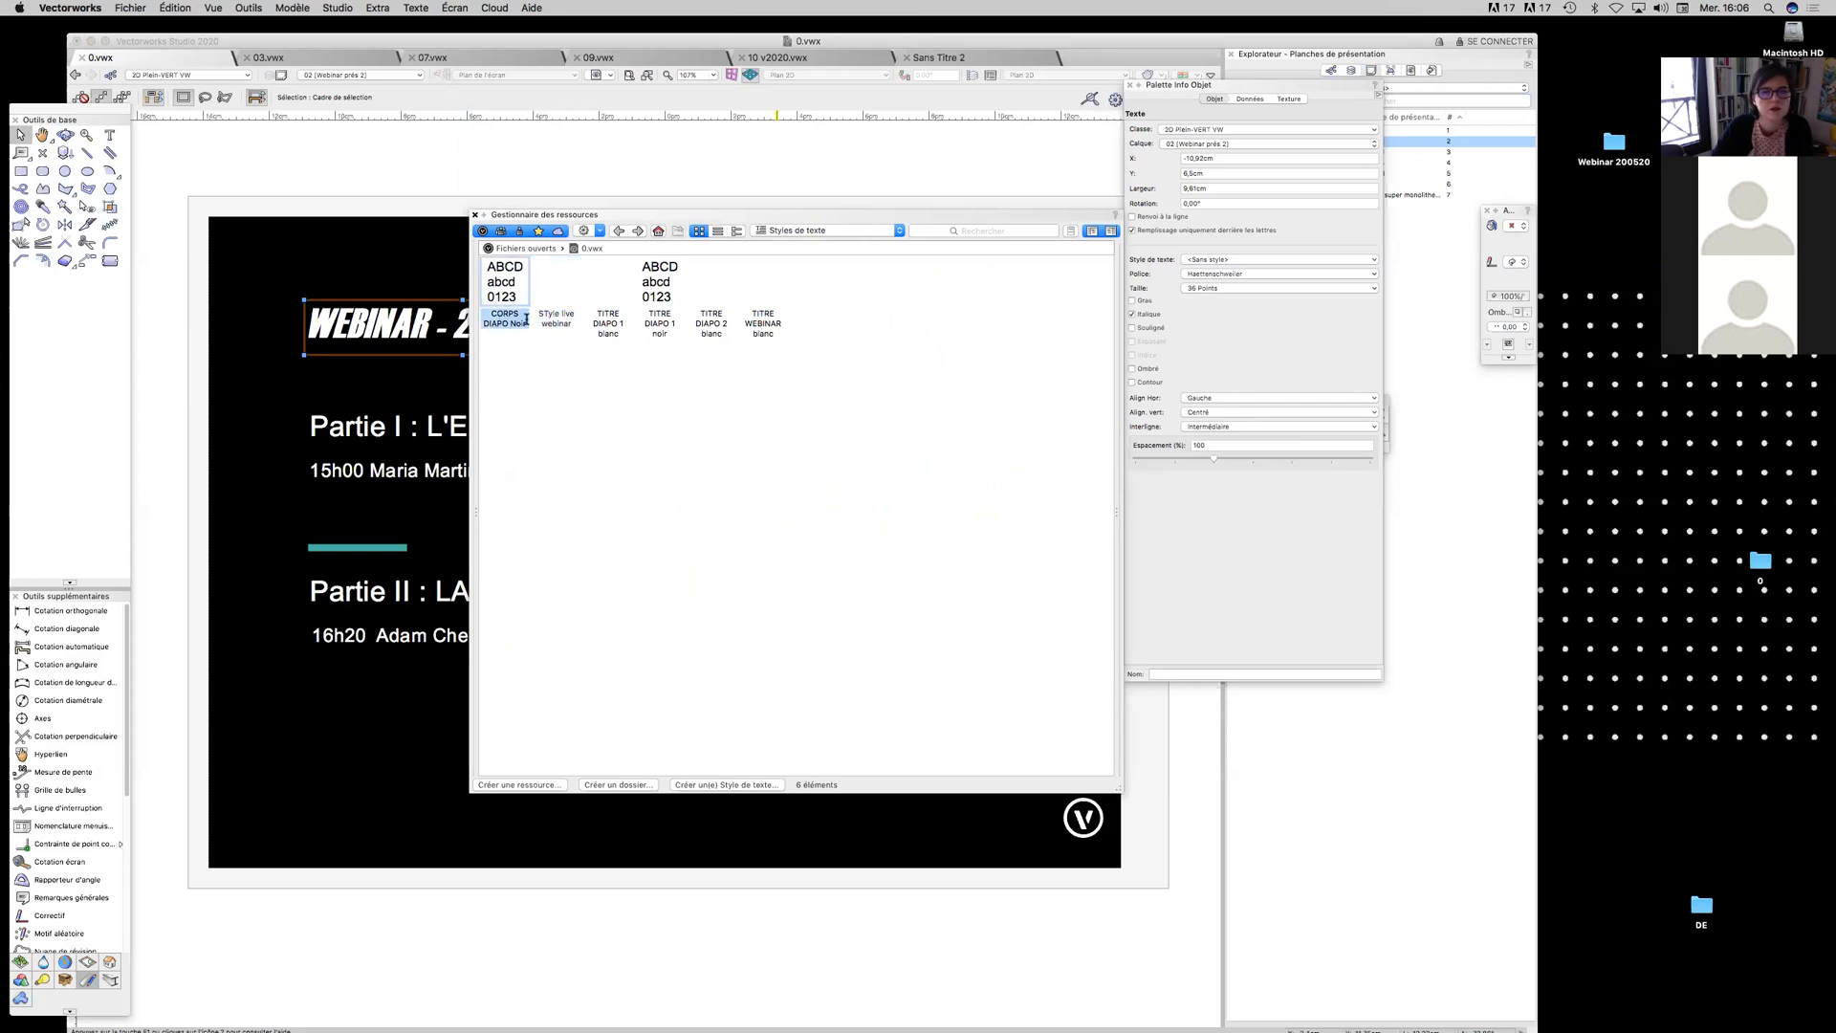
click(650, 289)
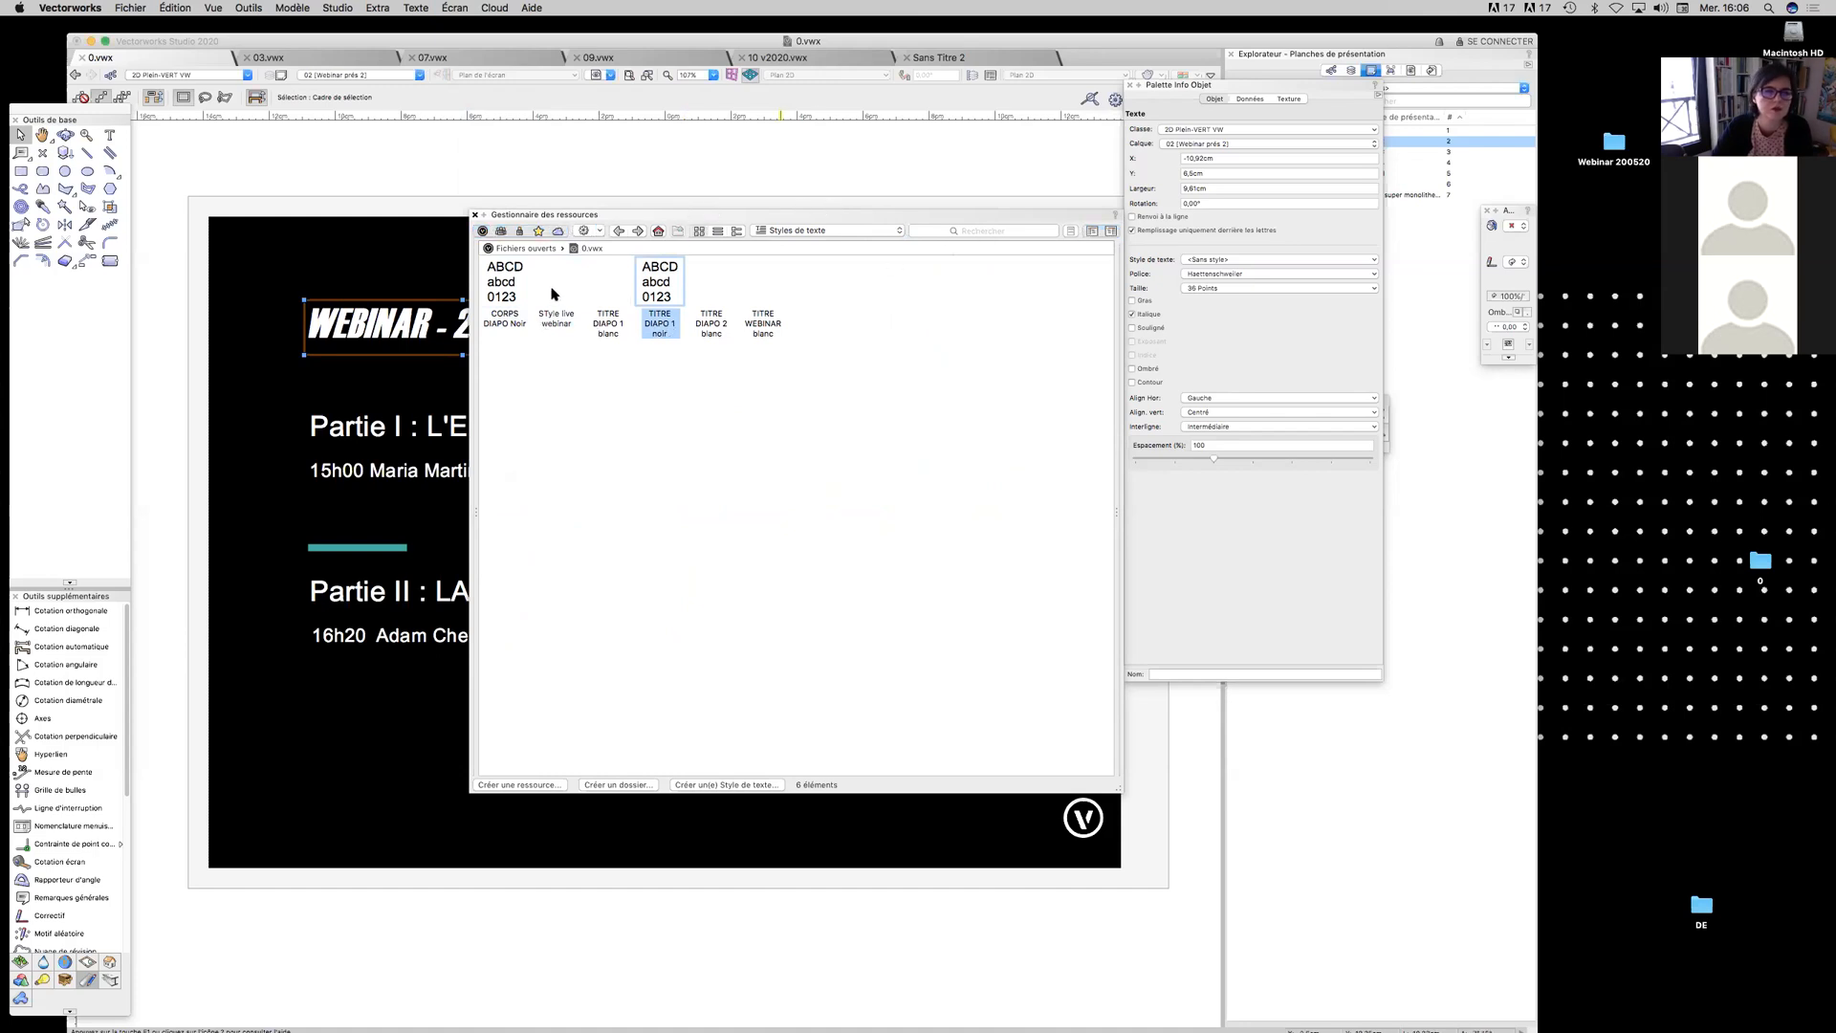
Edit the TITRE DIAPO 1 blanc text style to use a teal text colour and clear the resource manager away from the slide
click(609, 289)
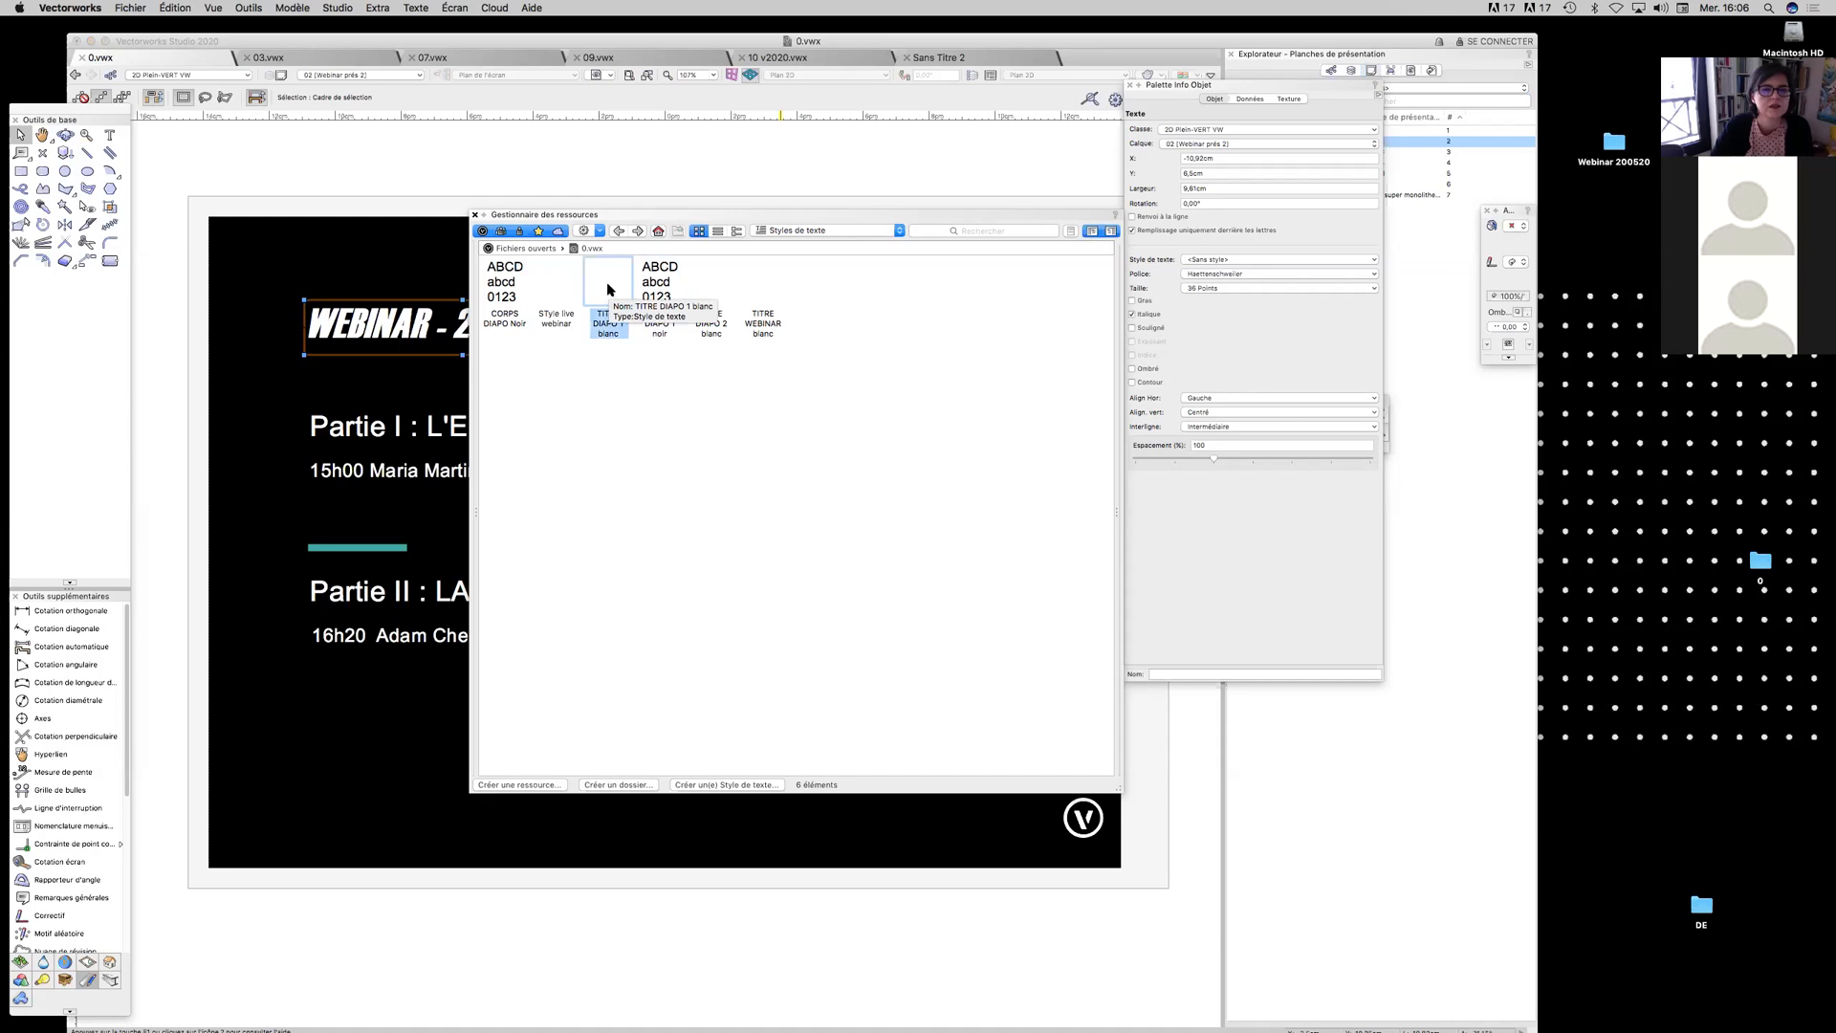
right_click(608, 289)
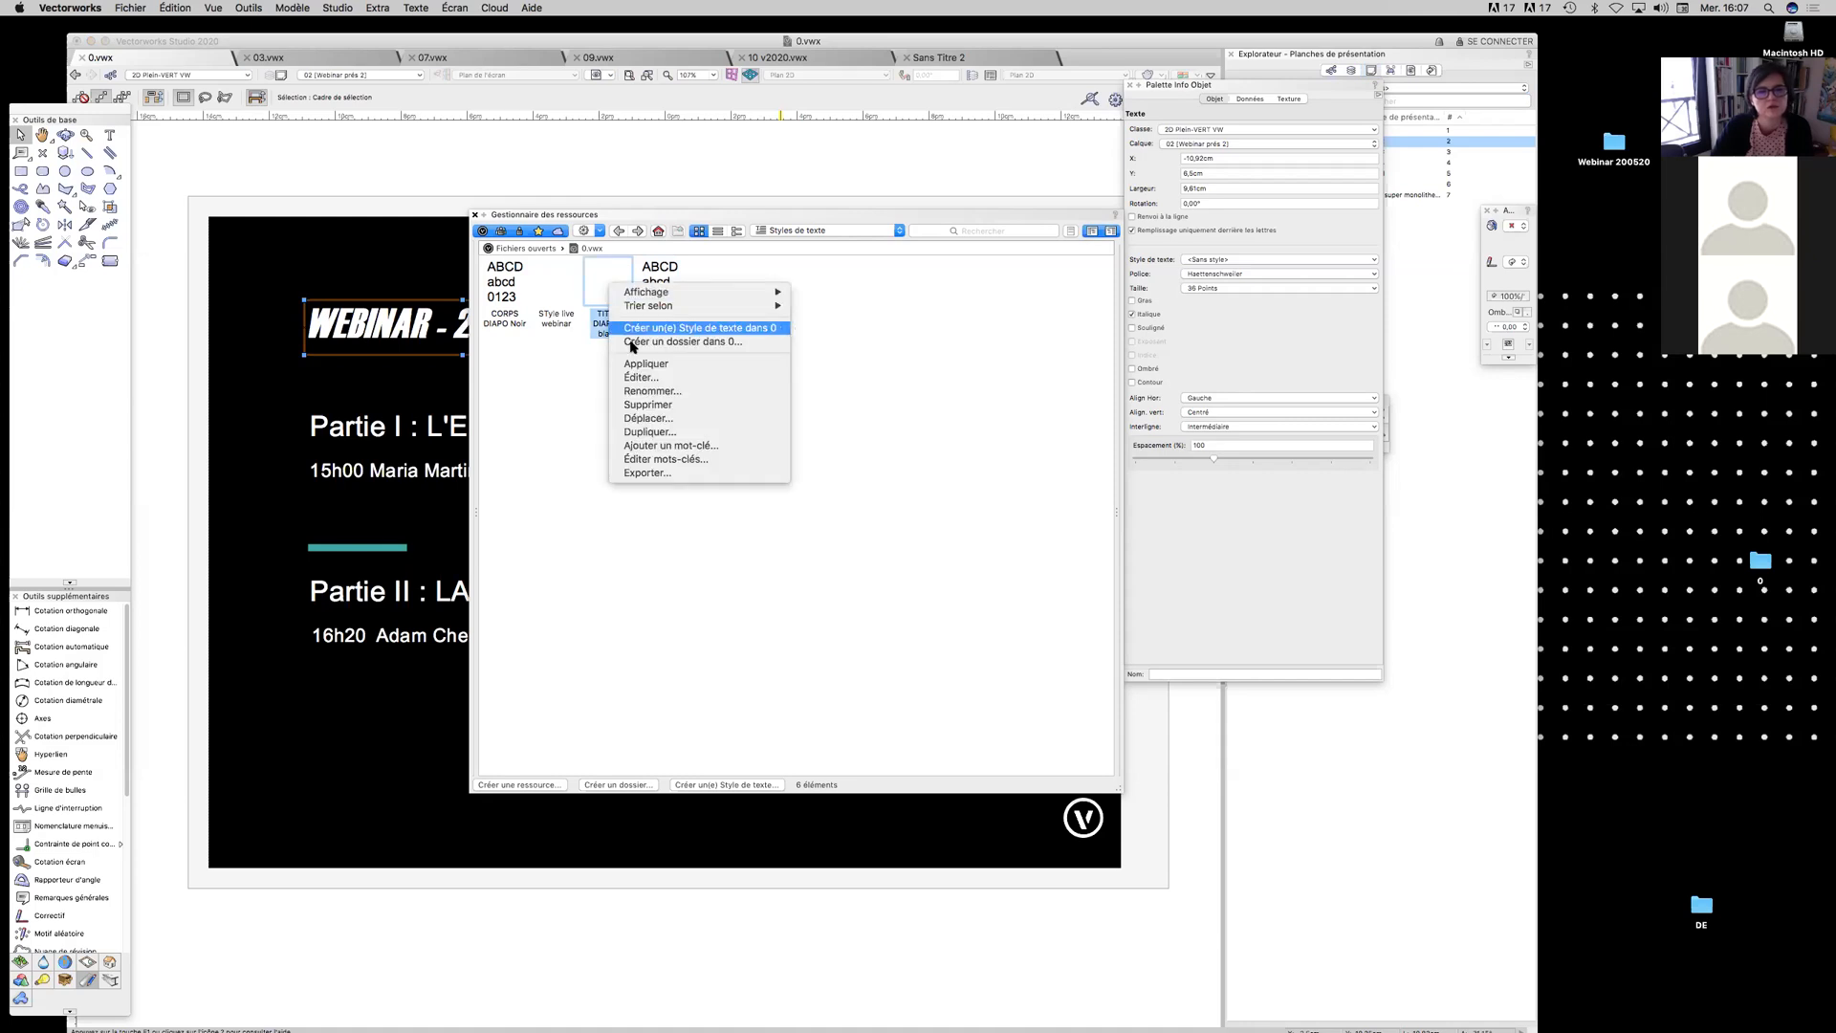
click(643, 382)
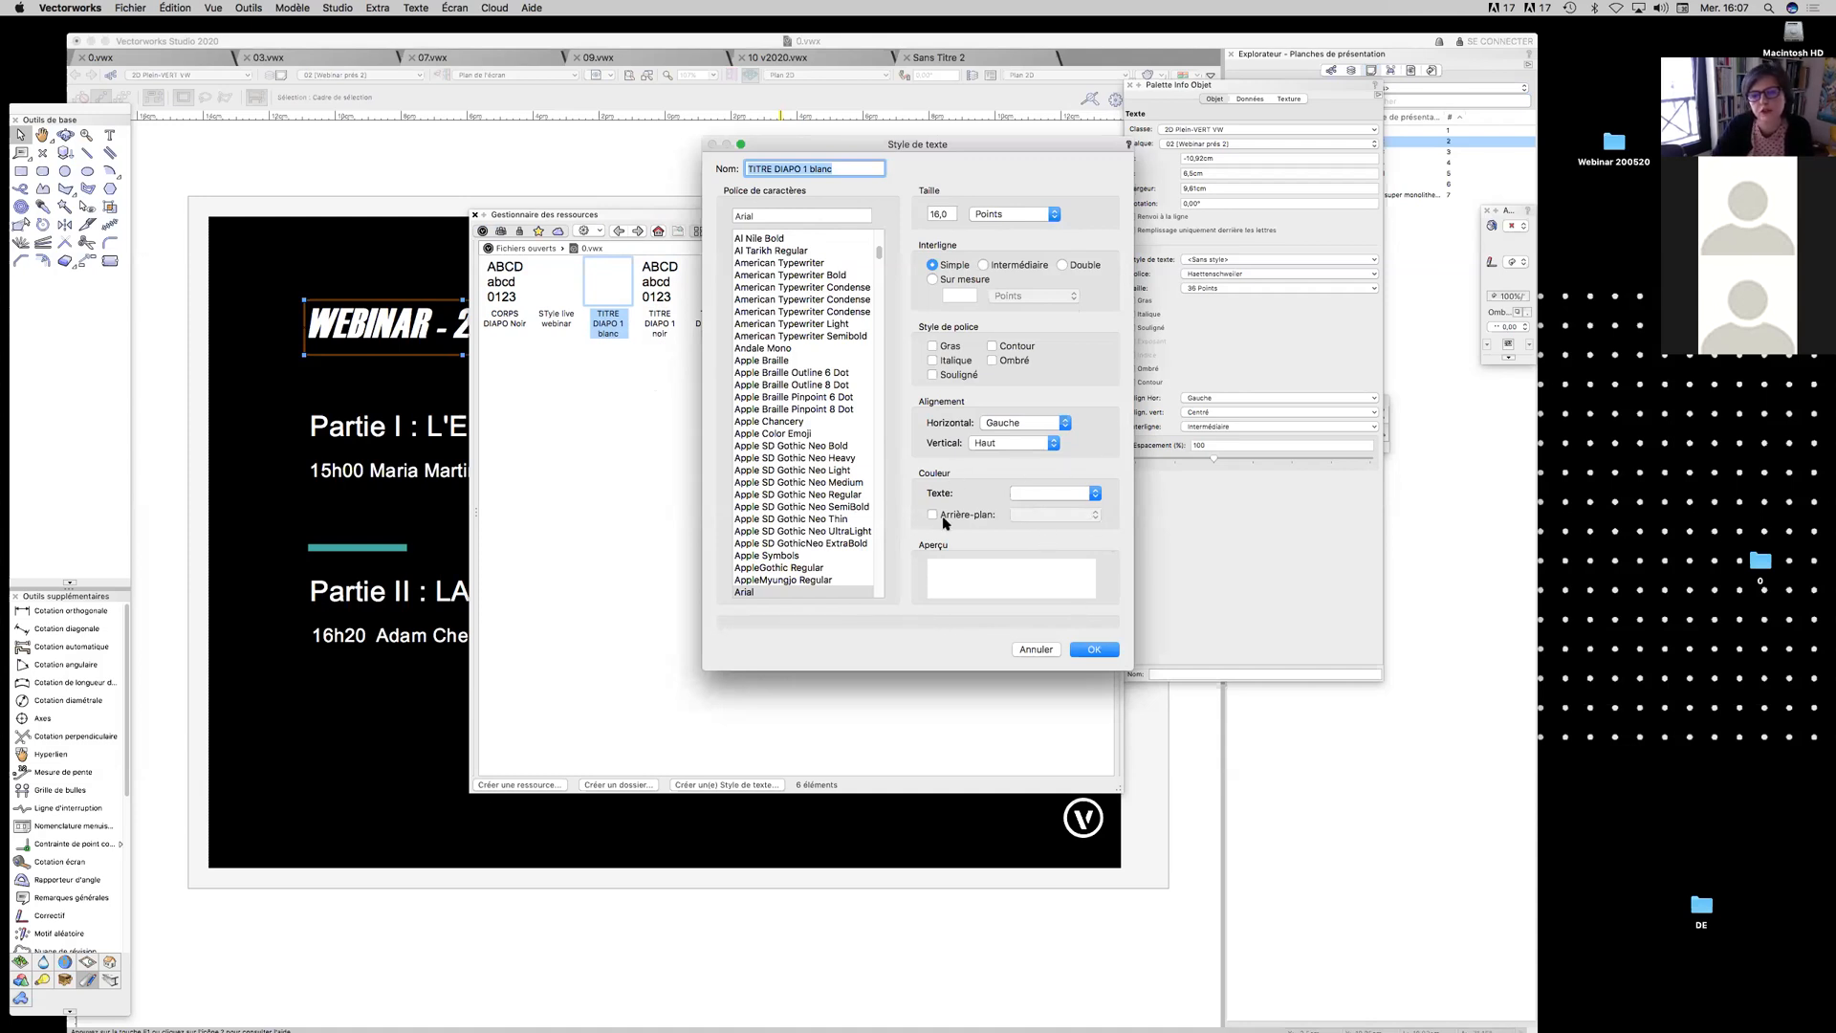
click(1022, 495)
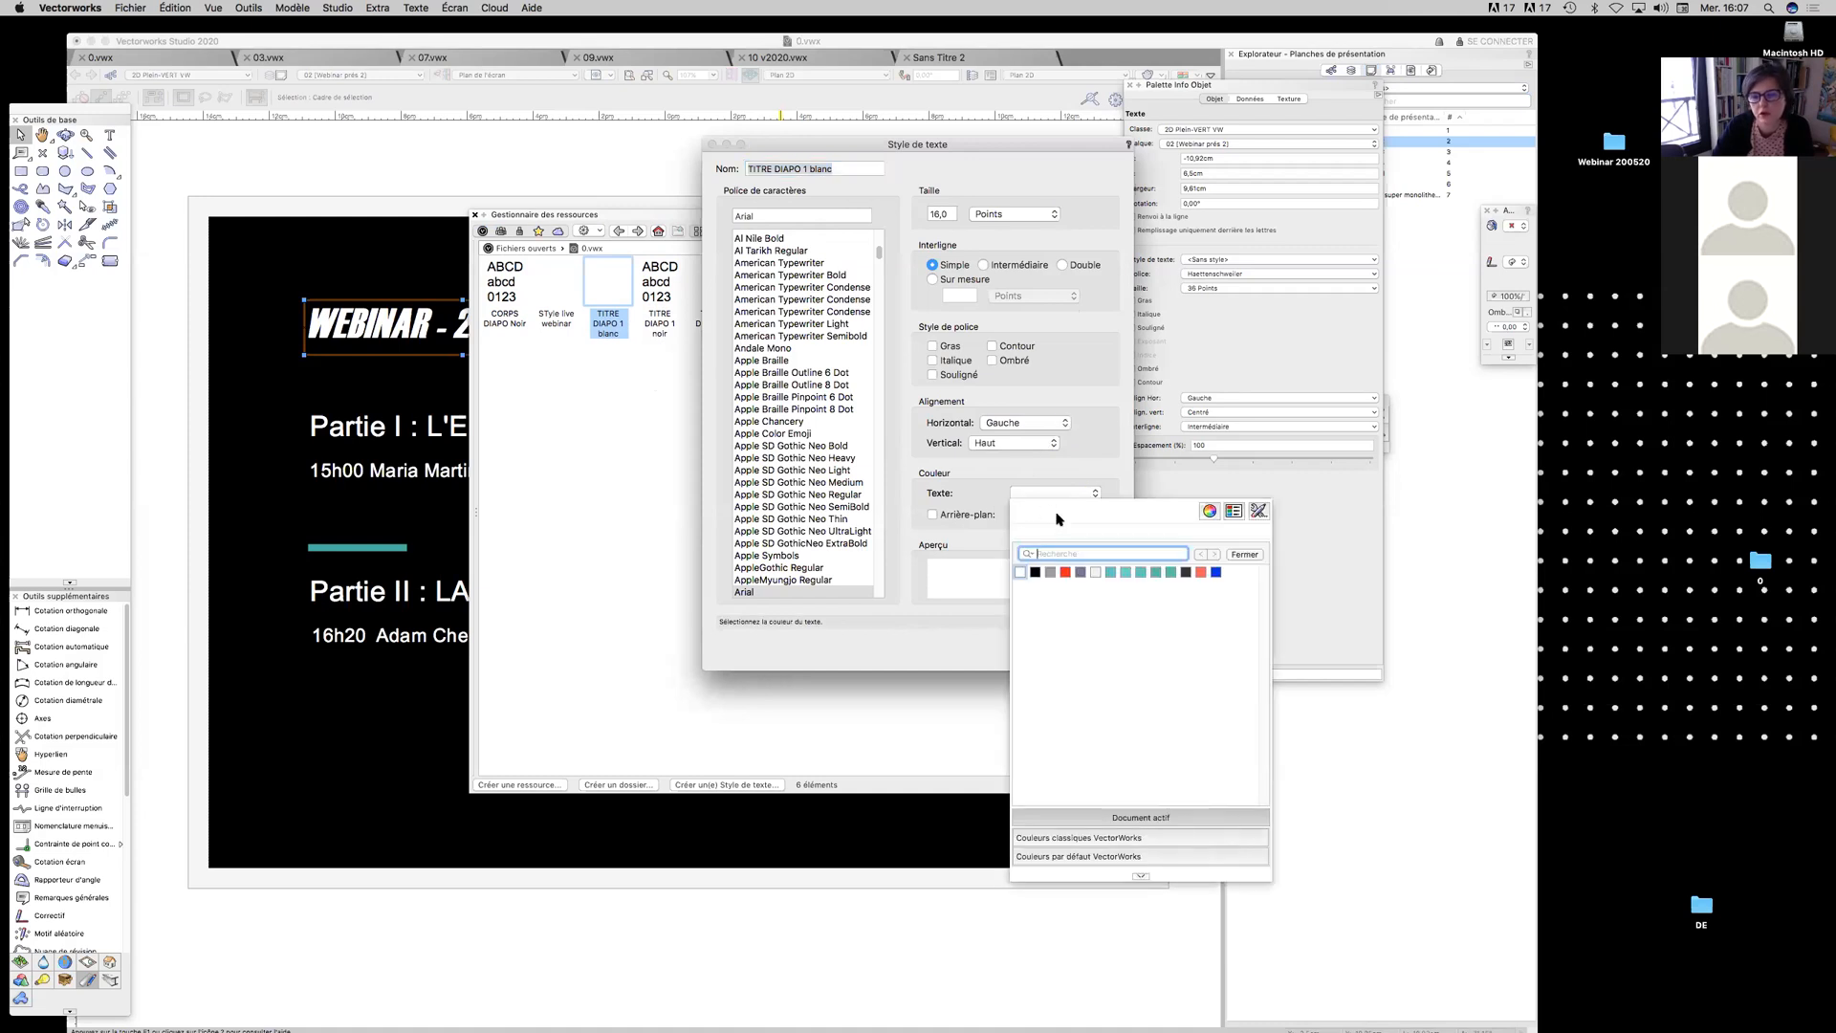
click(1173, 572)
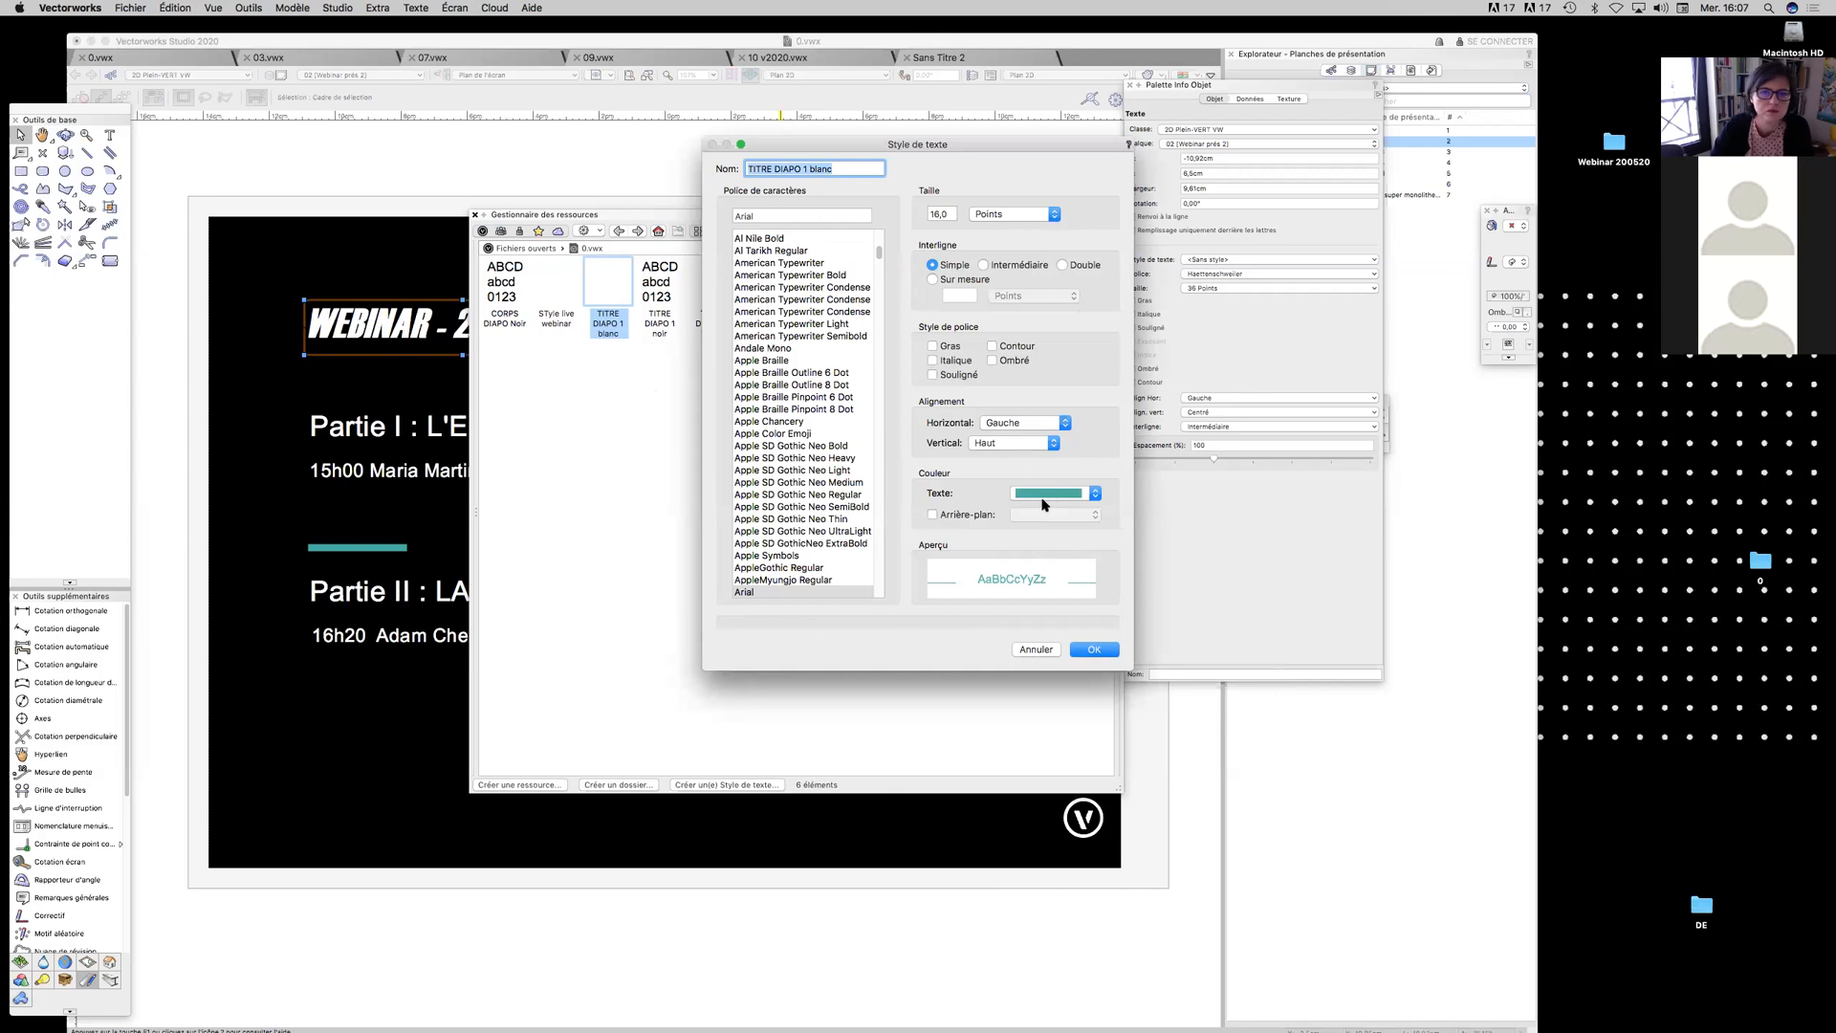
click(838, 167)
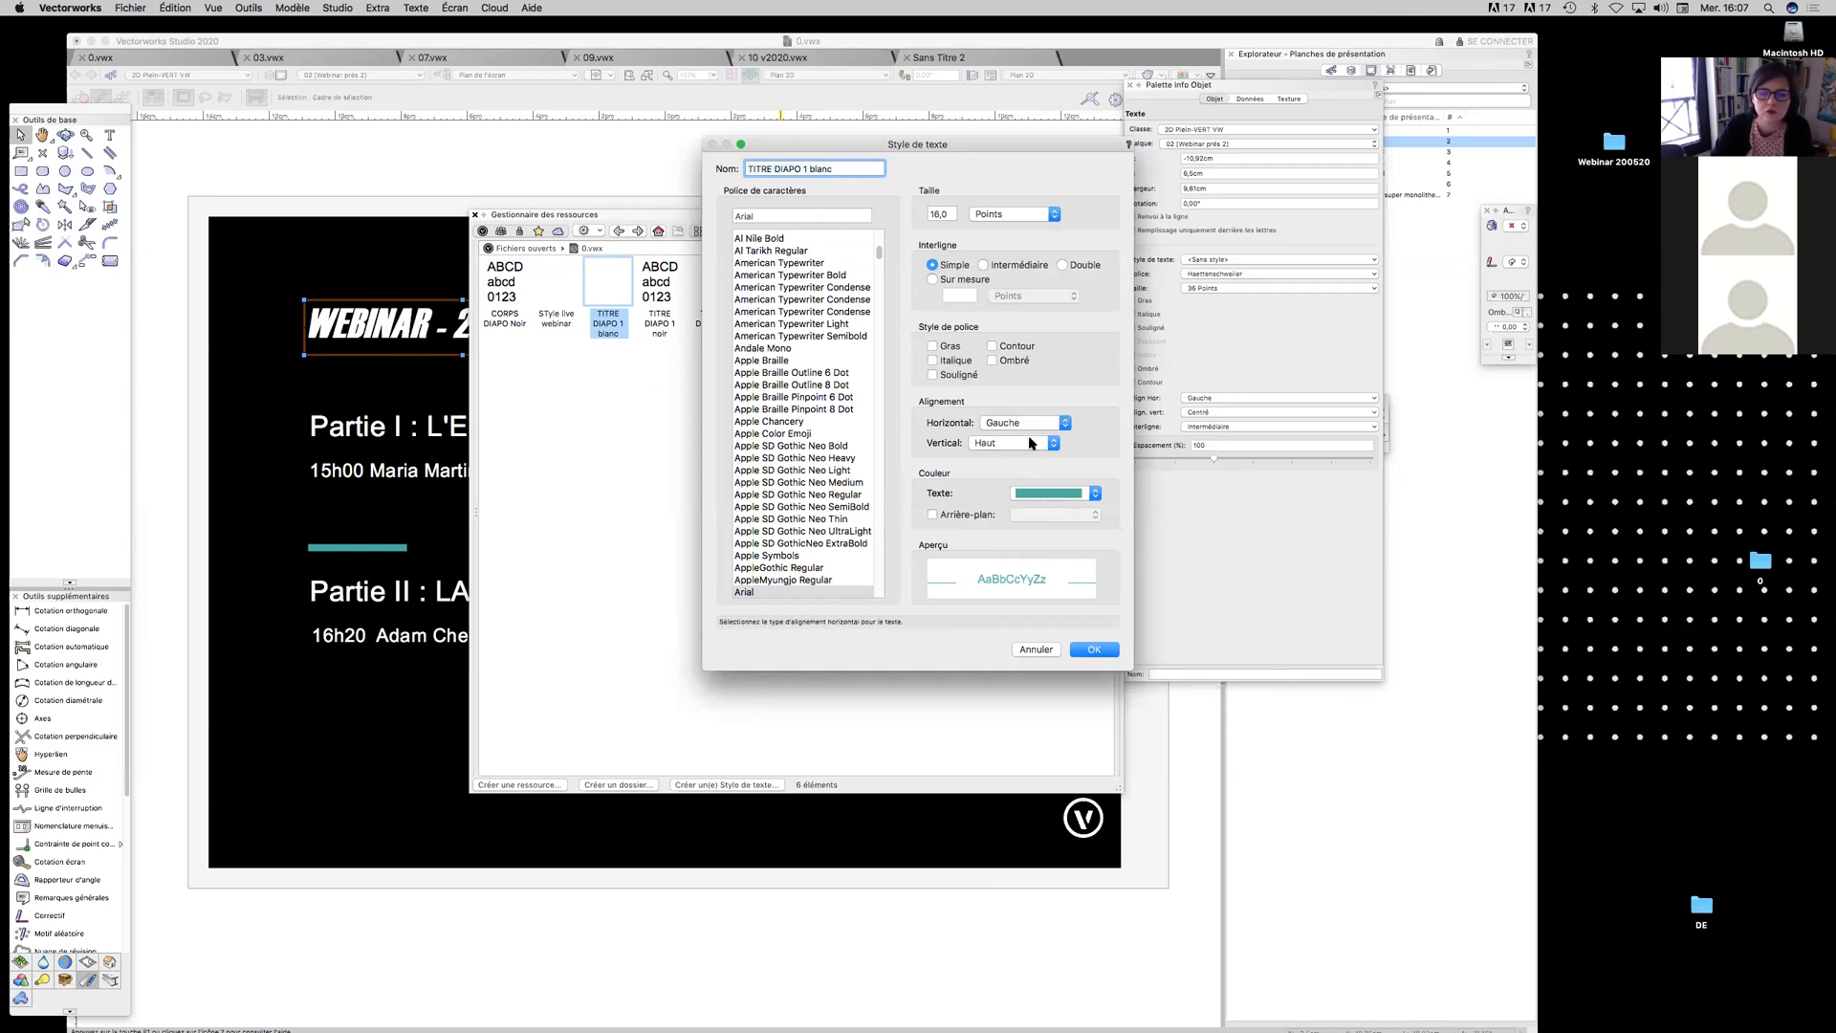
click(1093, 650)
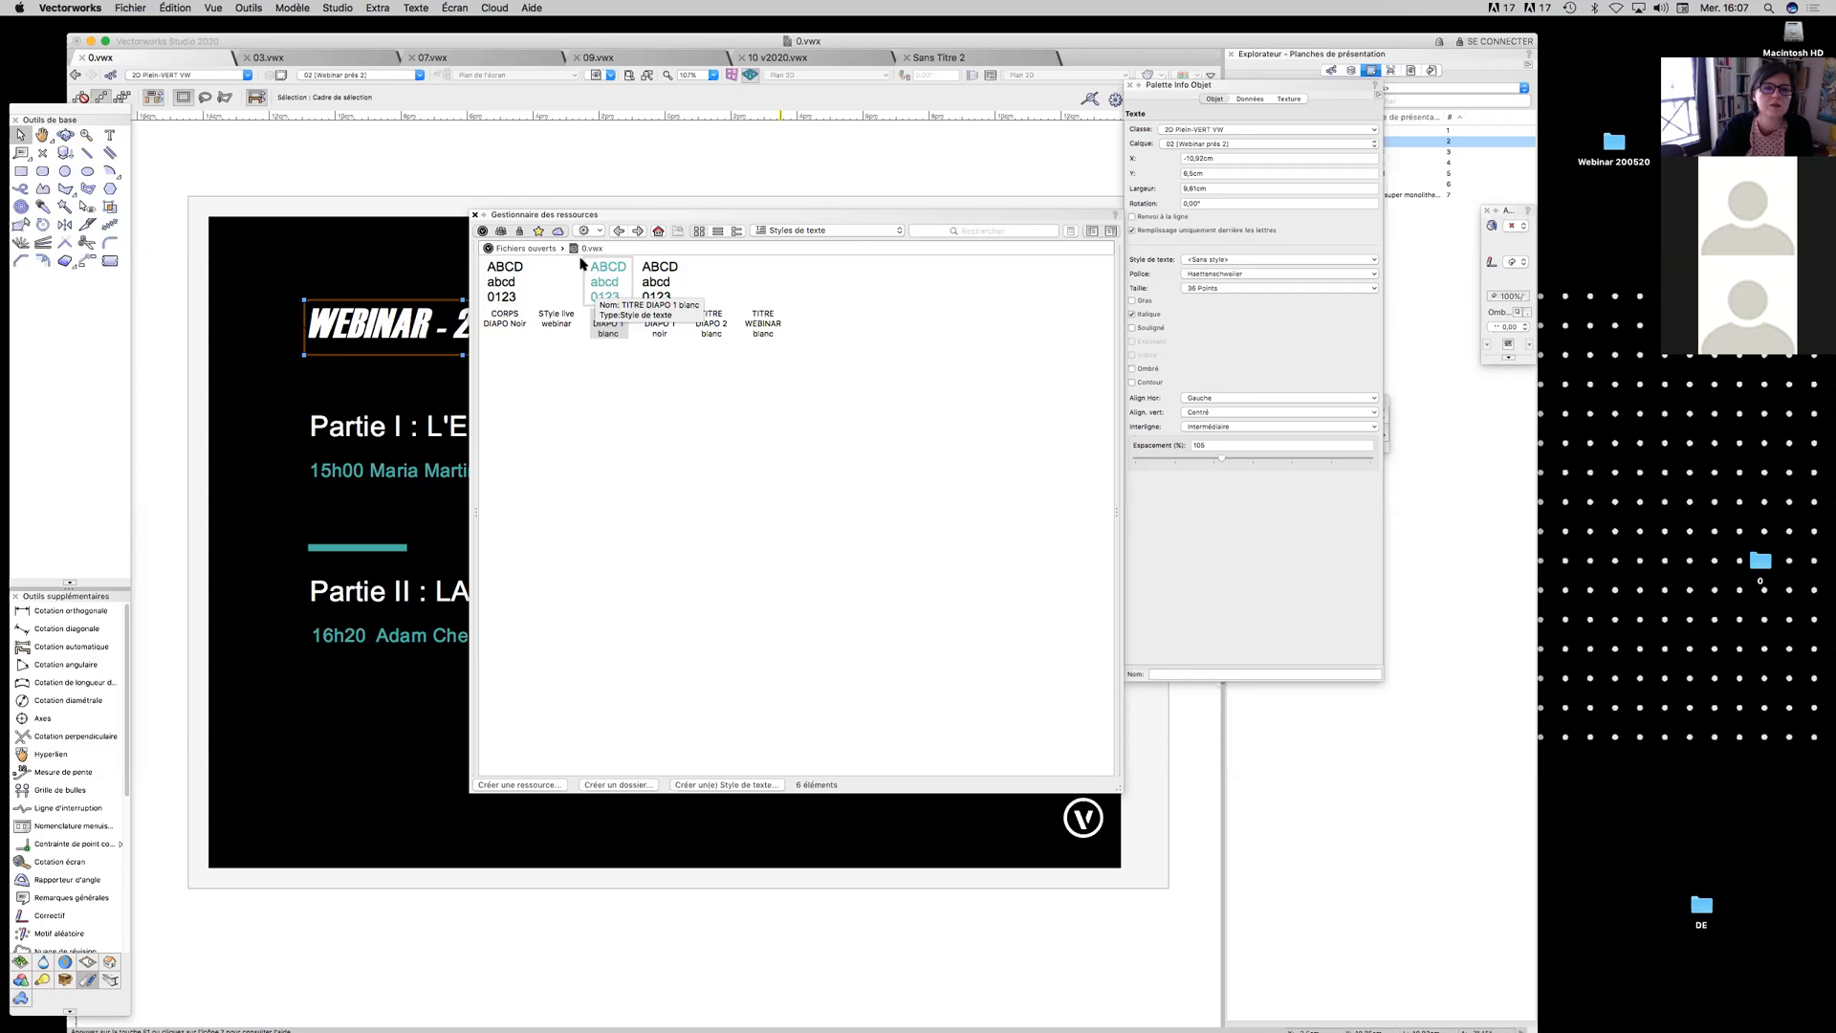
drag(606, 214, 1100, 224)
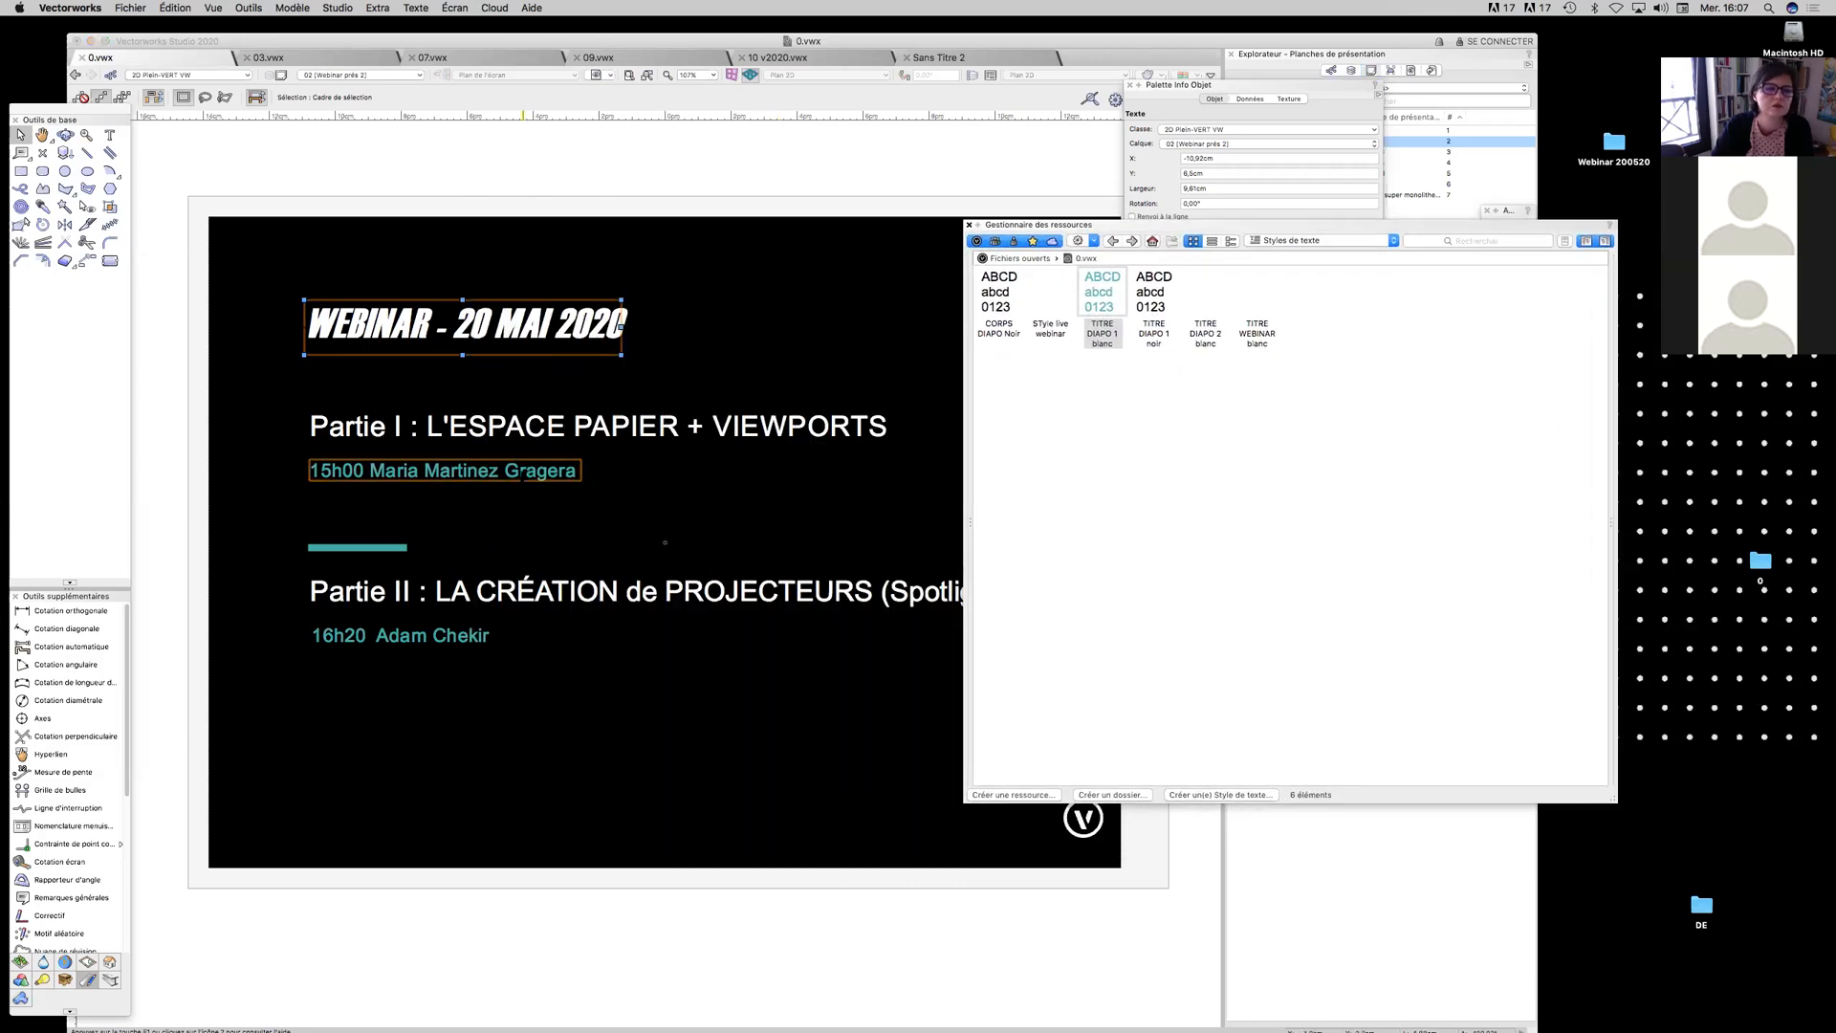
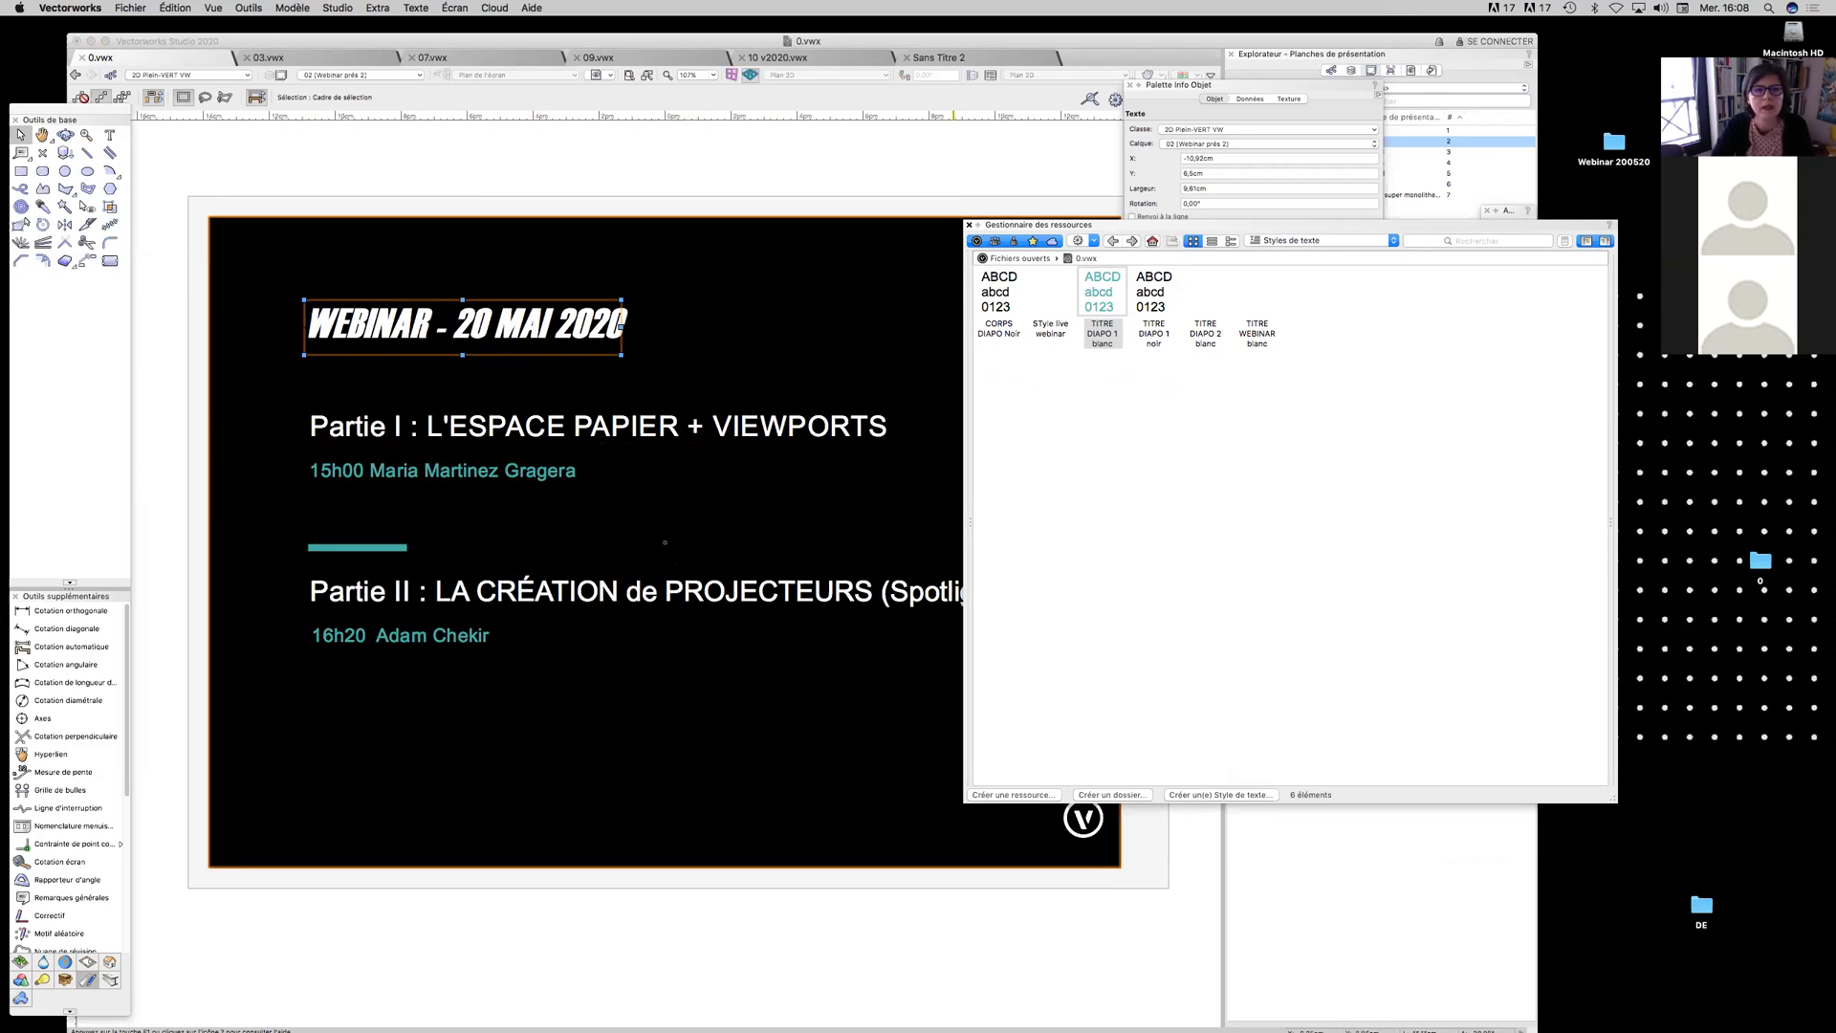
drag(1046, 227, 1213, 158)
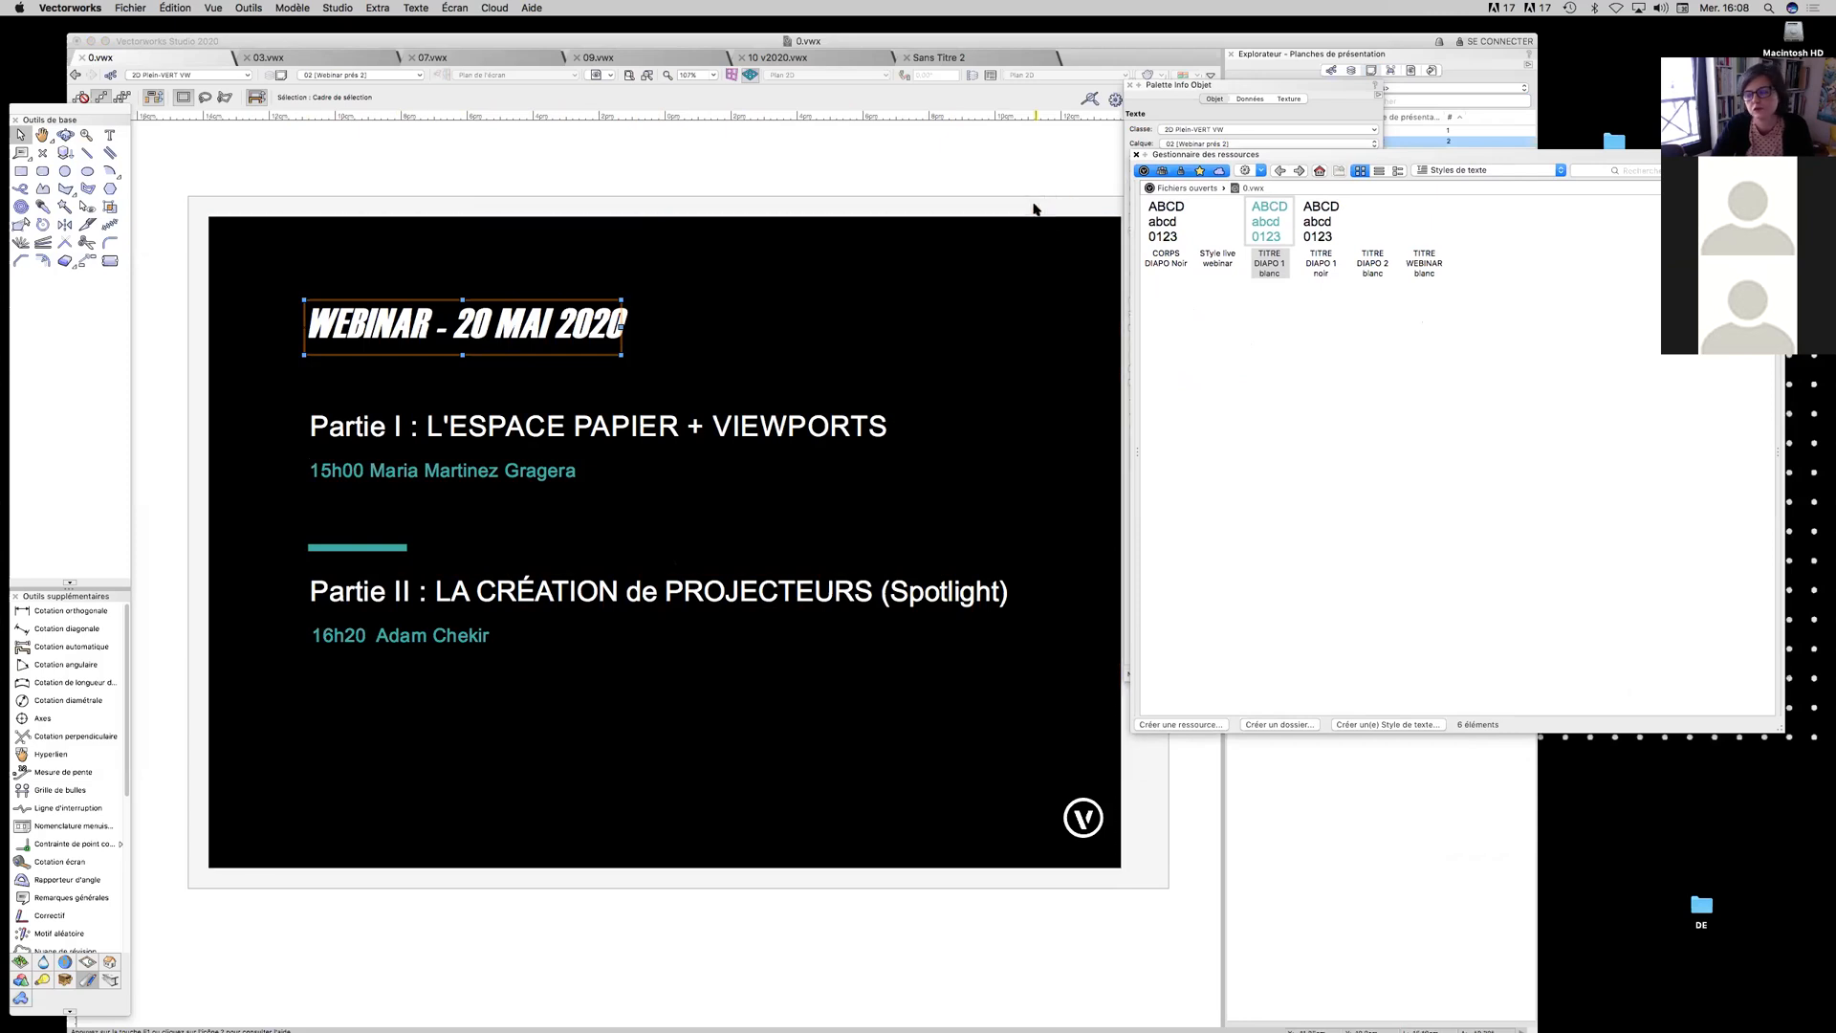
Look through the open files 10 v2020.vwx, 09.vwx, 07.vwx and 03.vwx, declining the offer to save
click(834, 60)
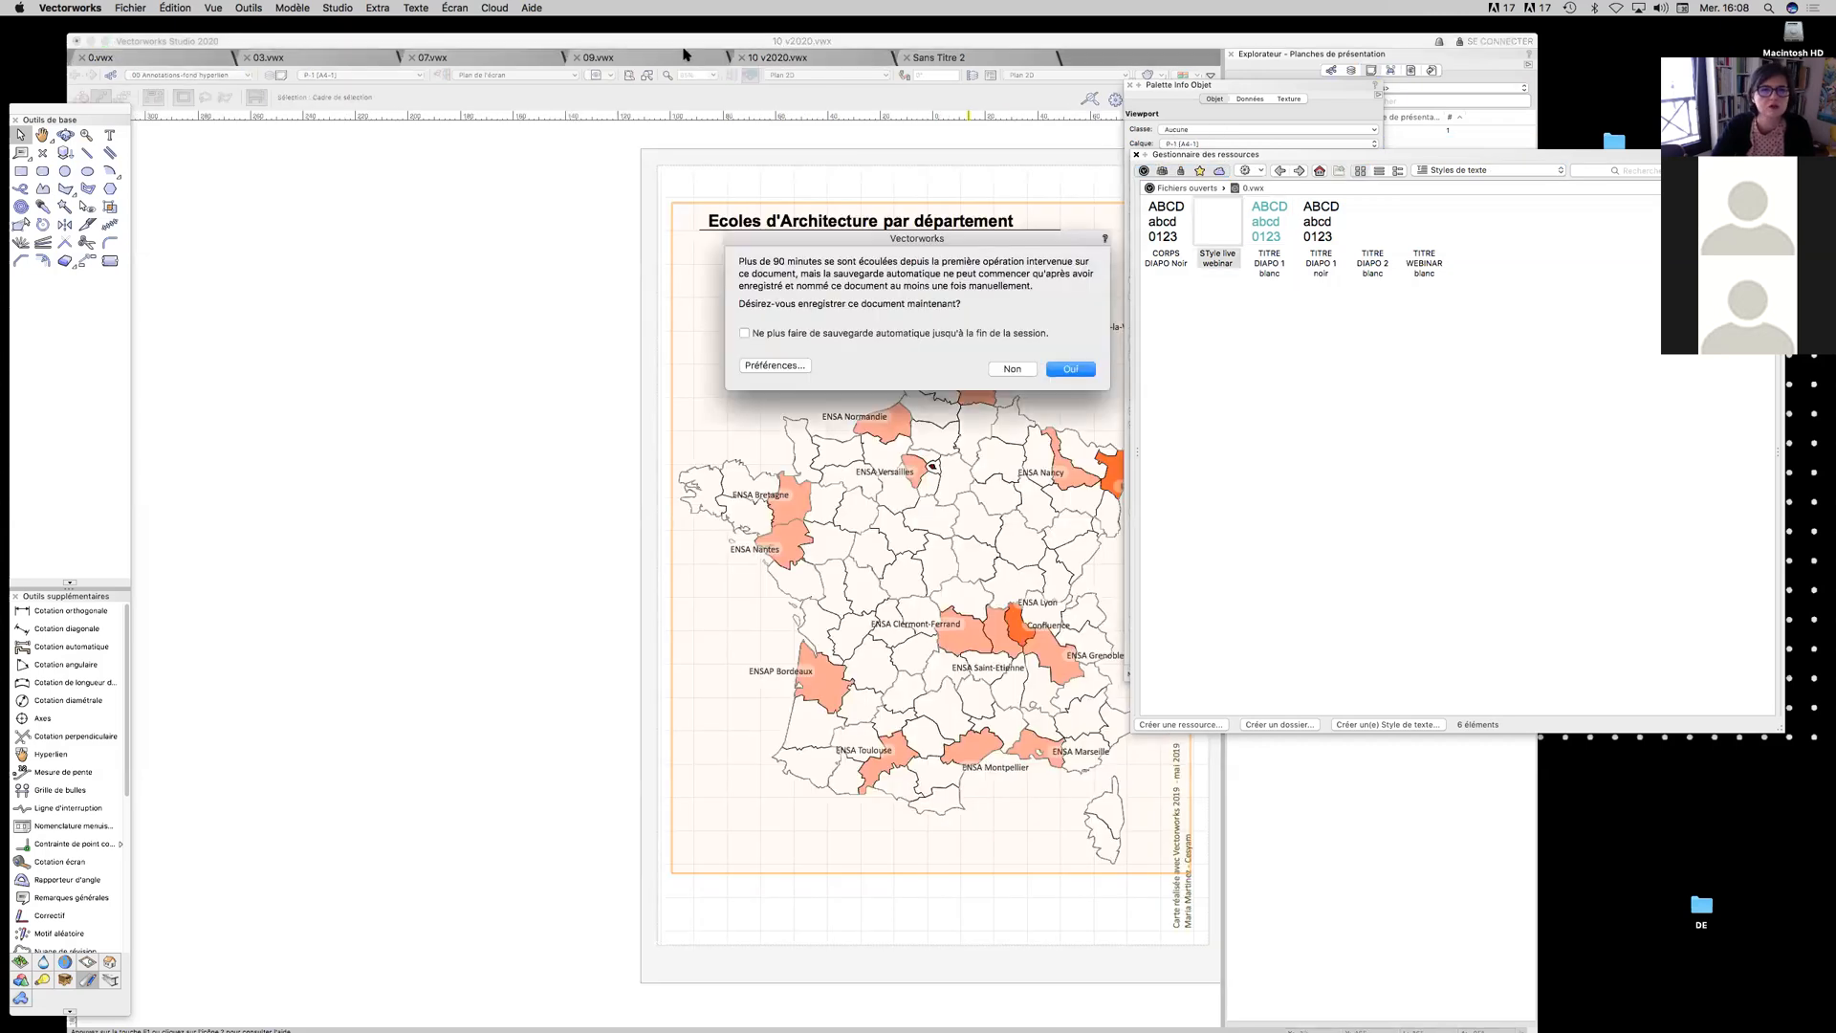
click(1010, 368)
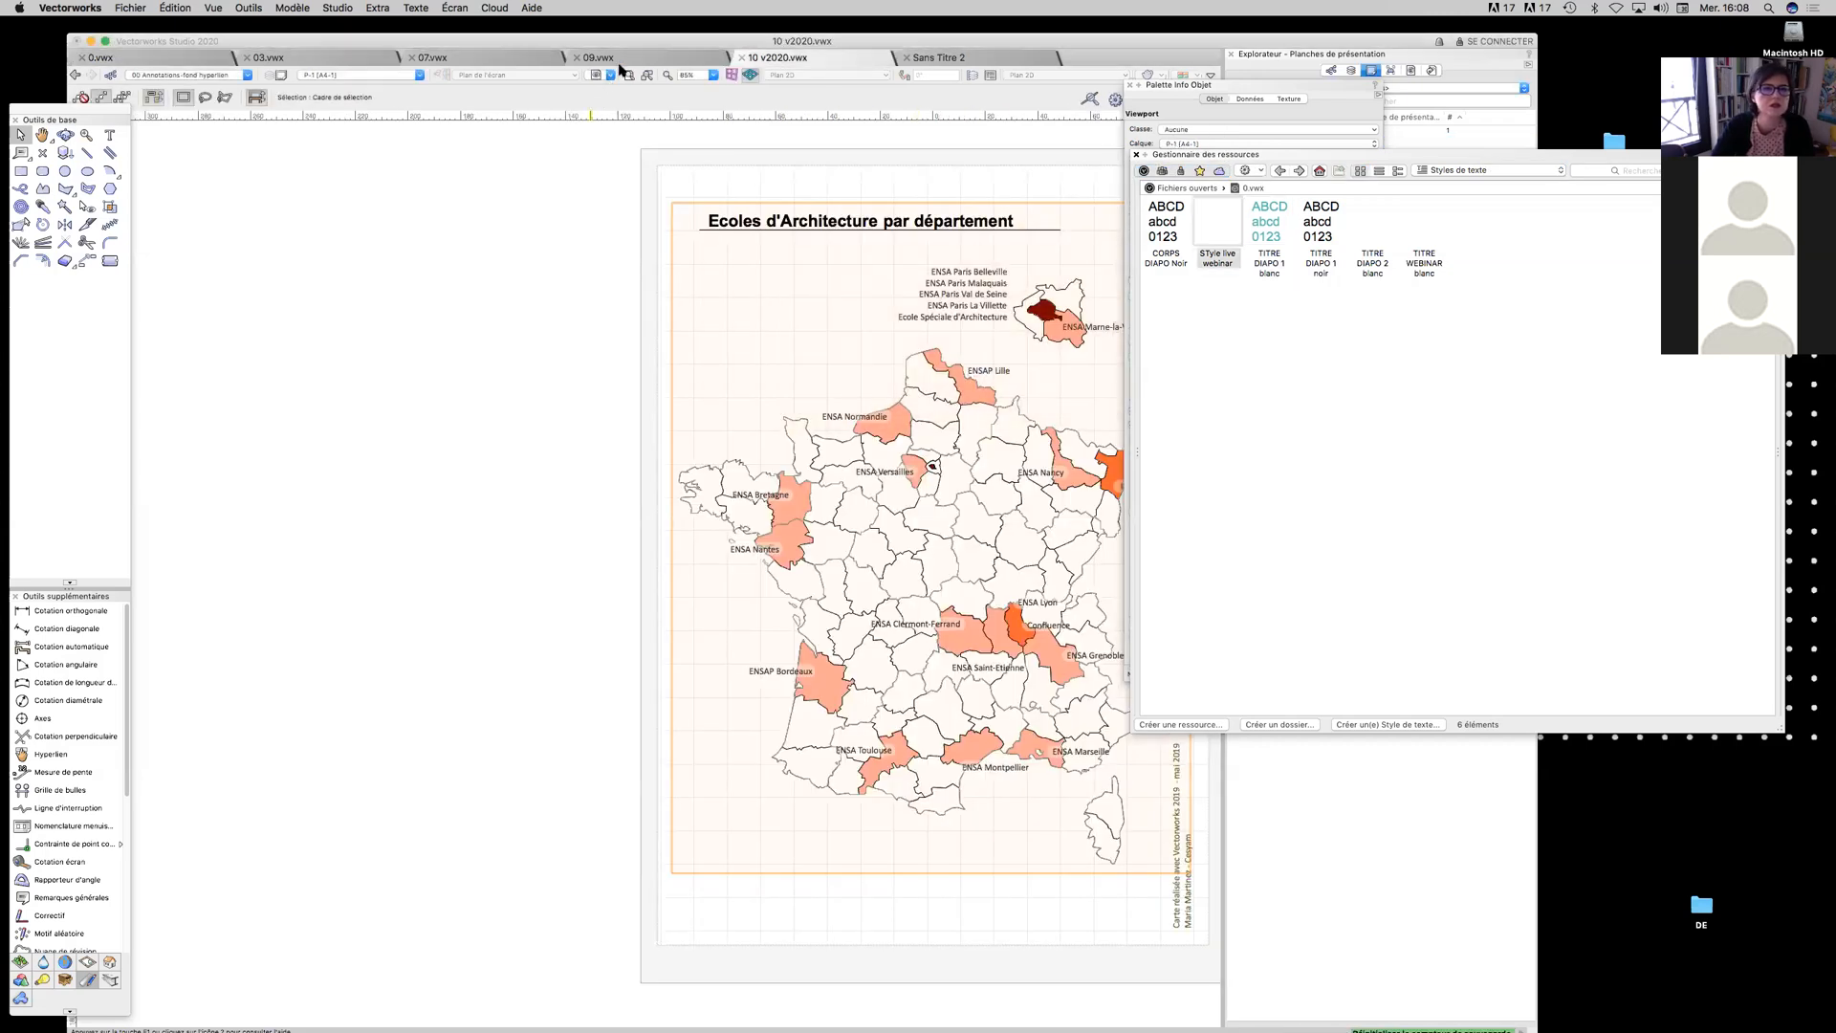
click(627, 60)
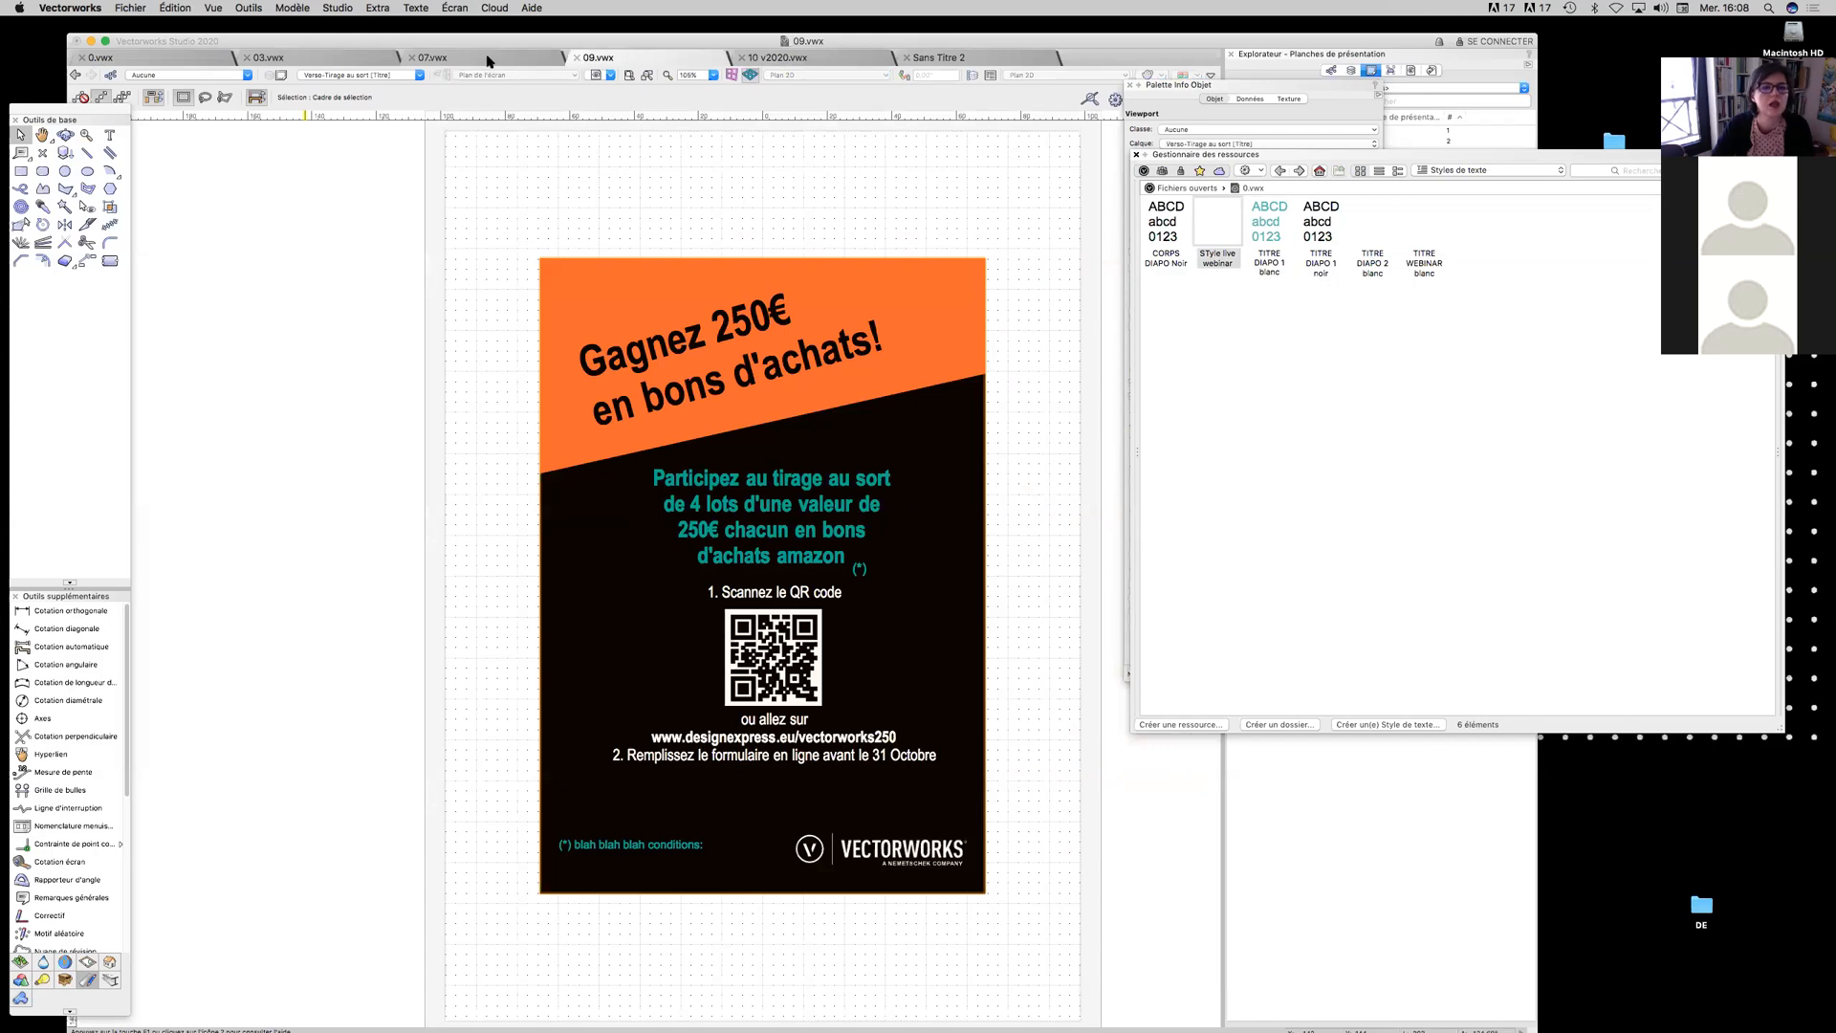
click(487, 61)
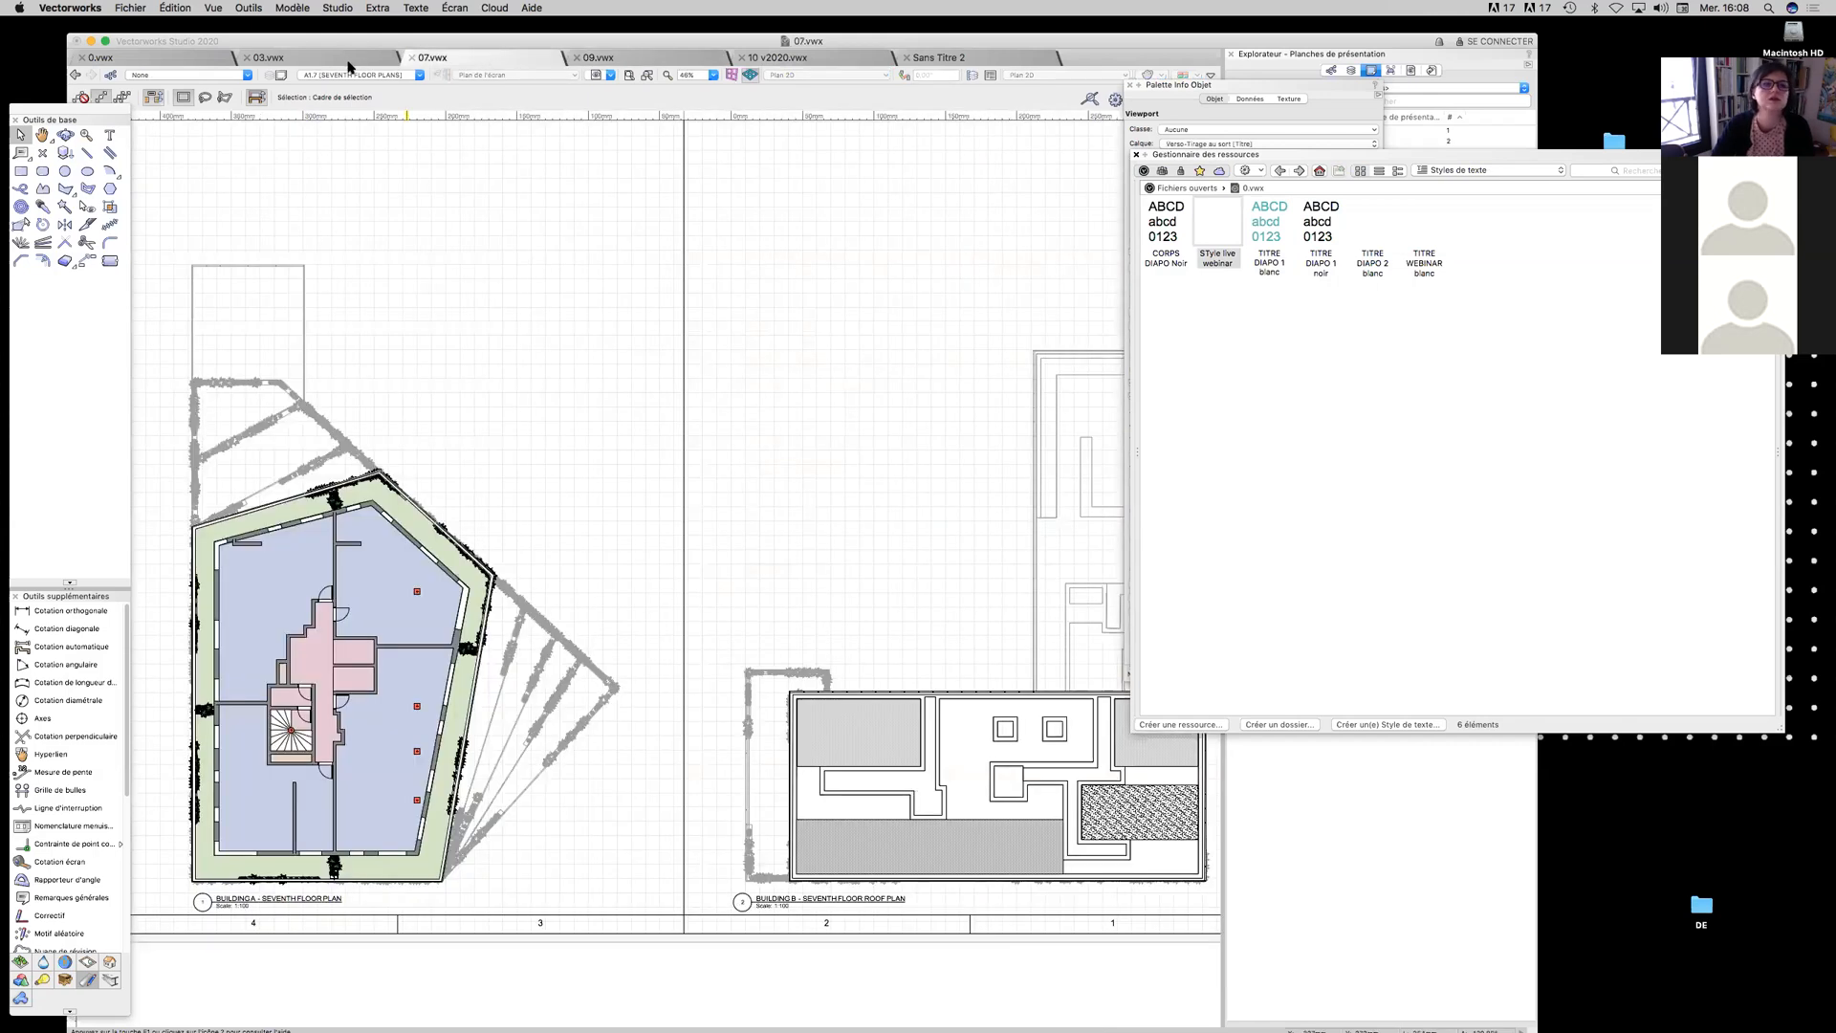
click(341, 57)
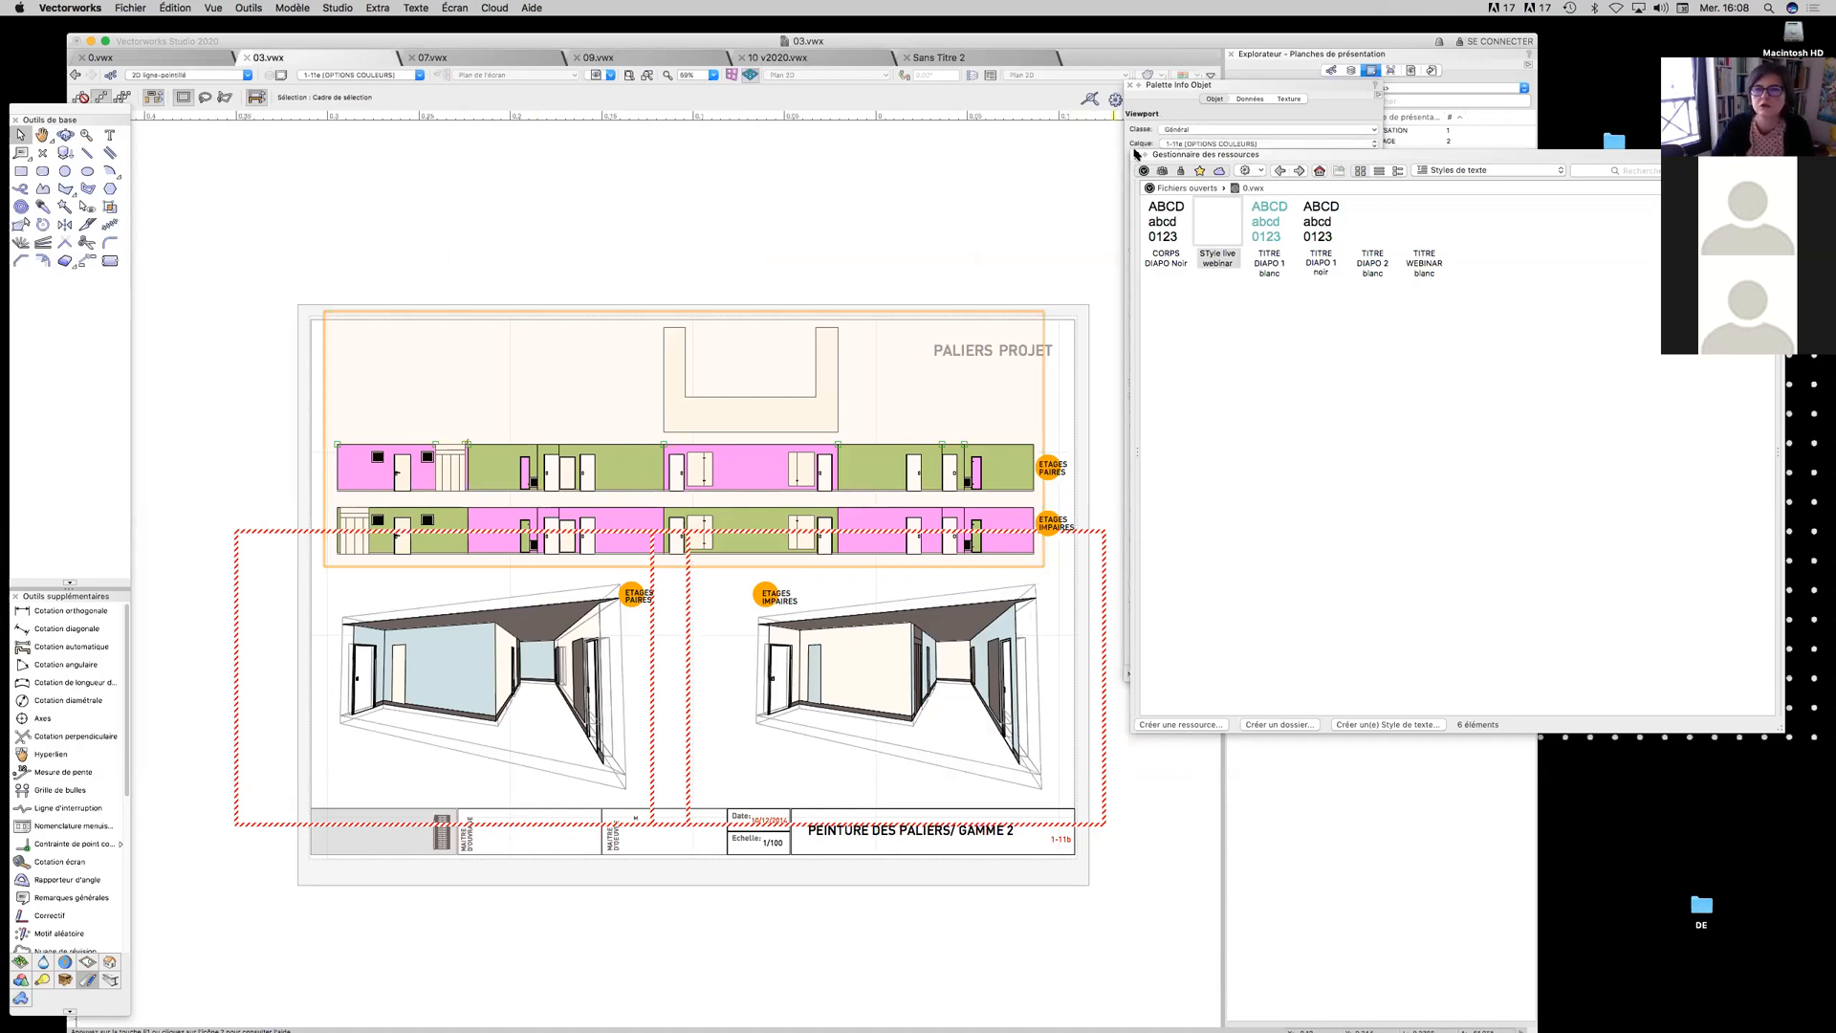
Close the resource manager and examine the text settings of the "PALIERS PROJET" title on sheet 1-11e, with the object info palette beside the sheet
click(1136, 153)
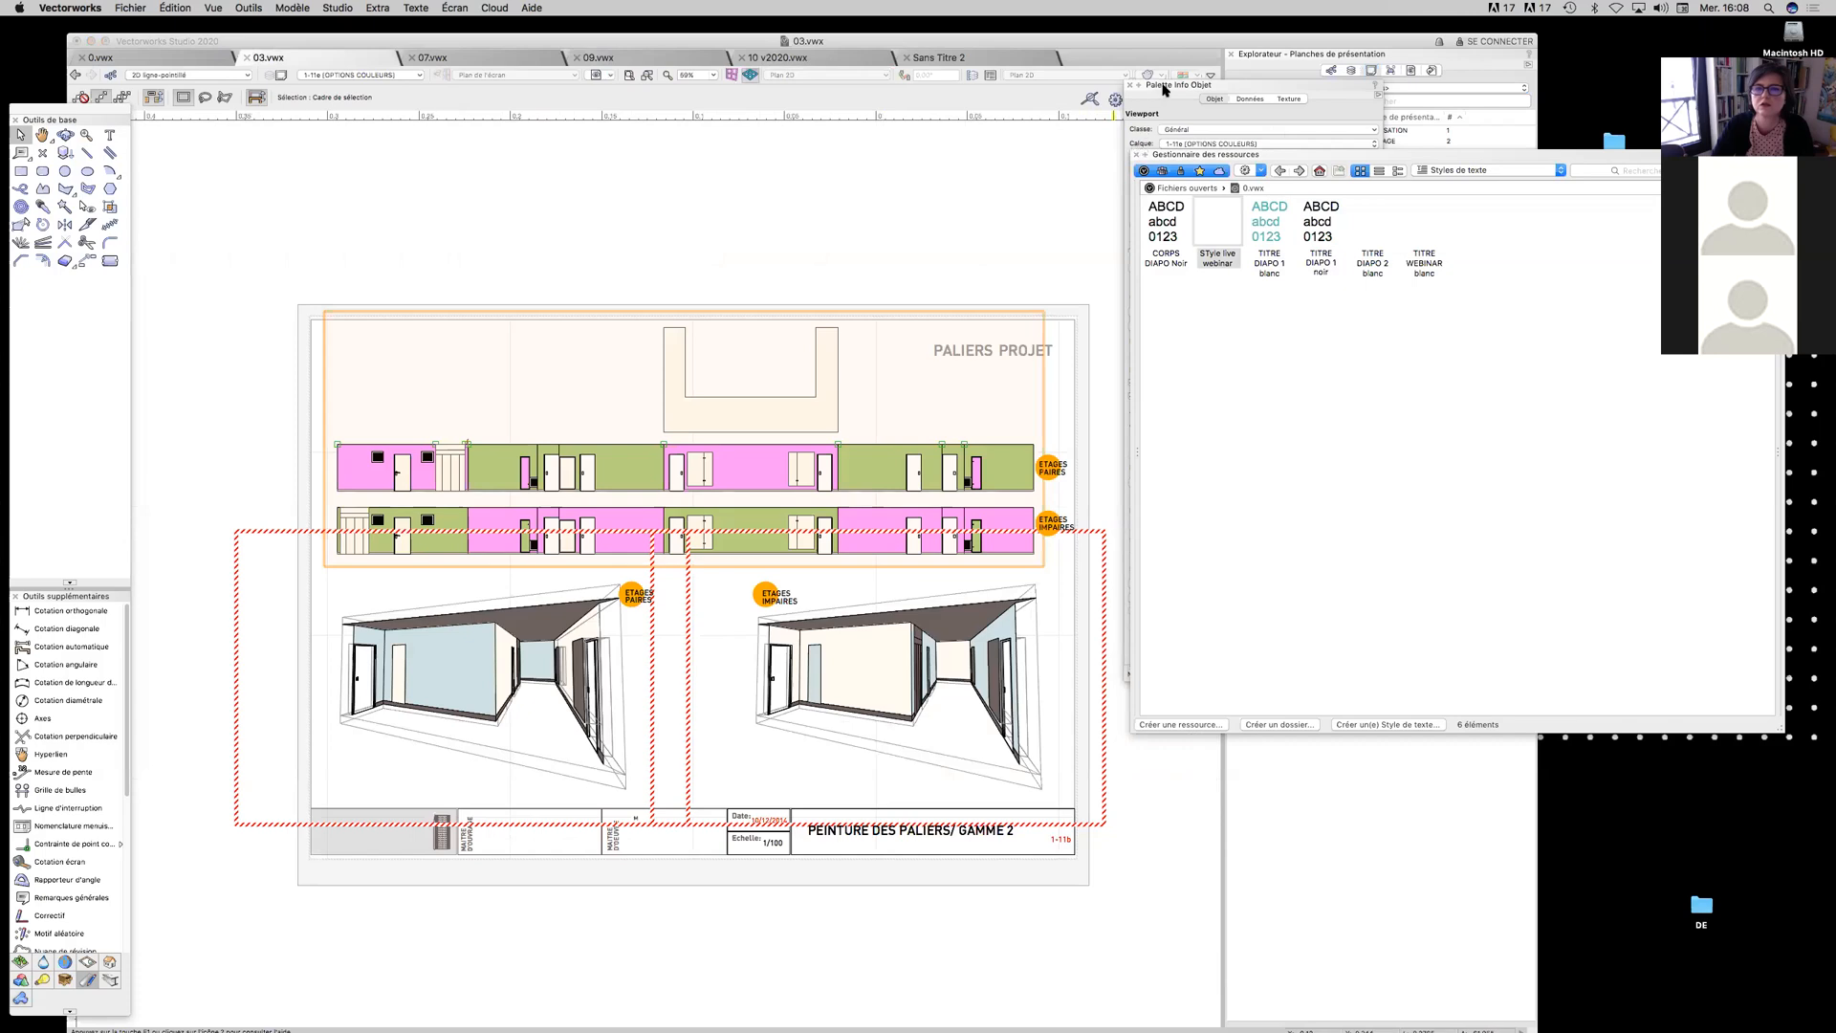
click(1137, 155)
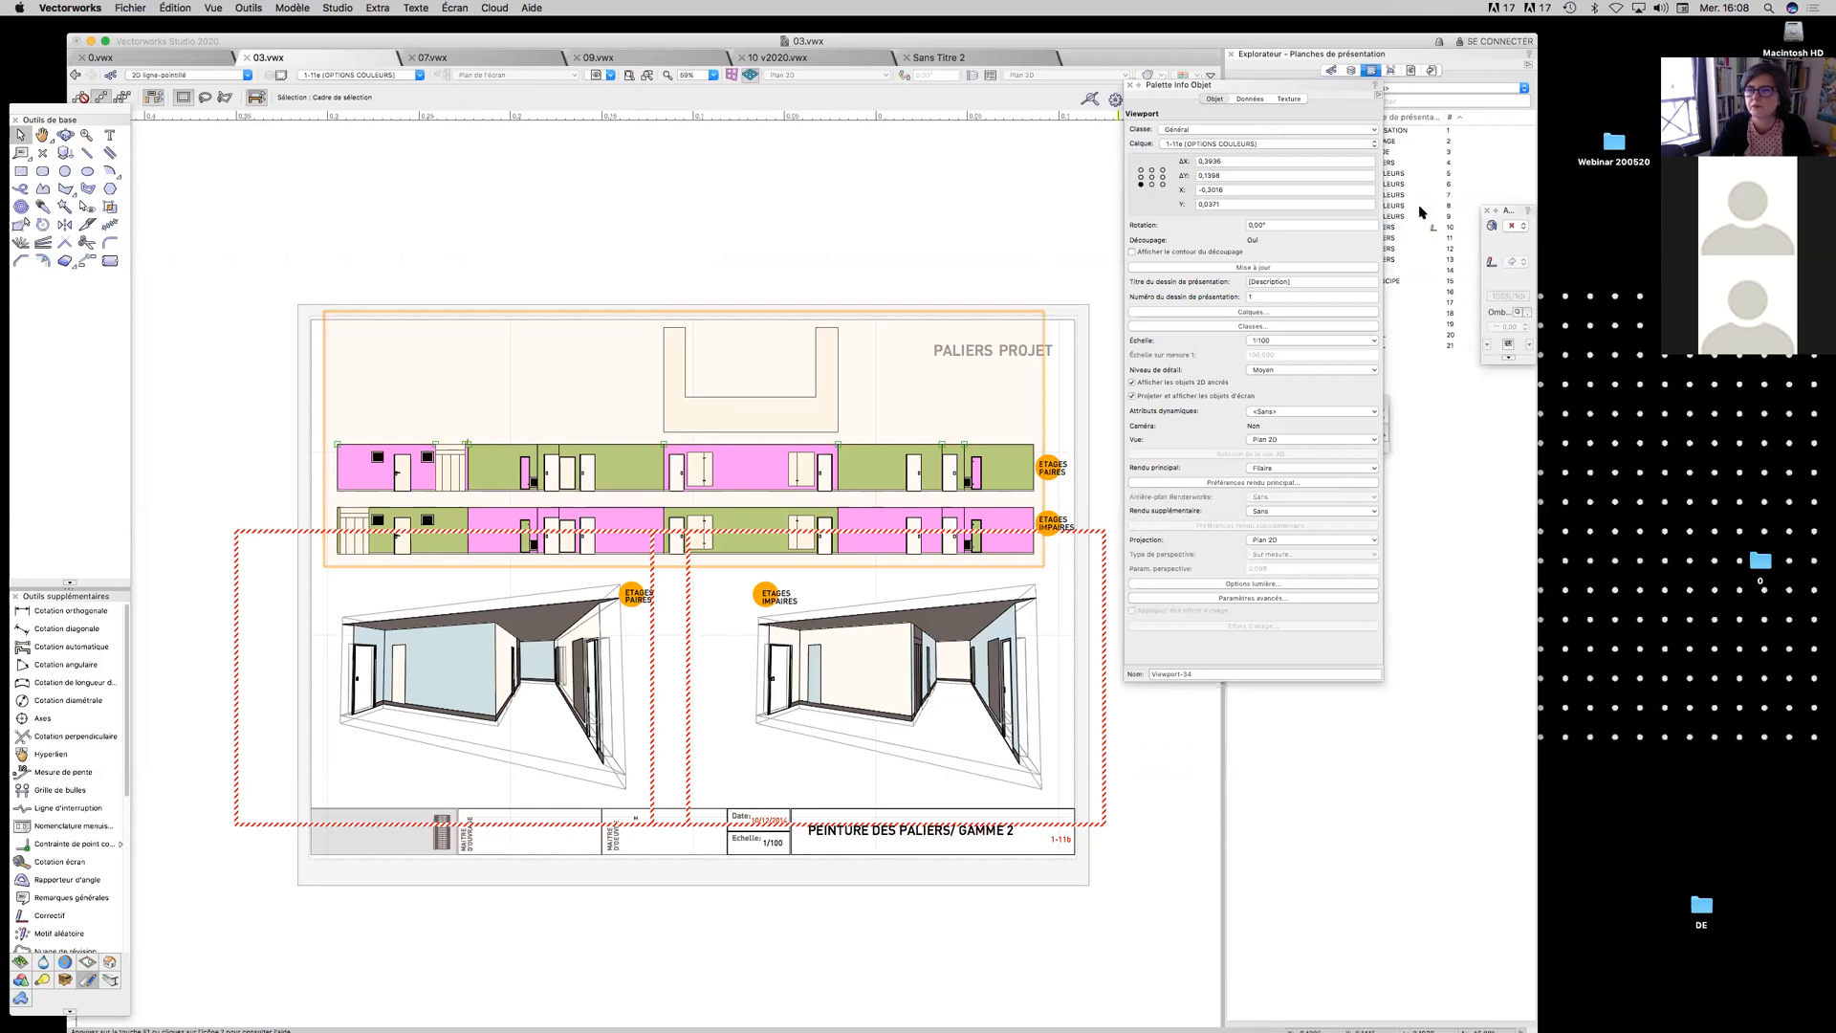
drag(1295, 87, 1453, 407)
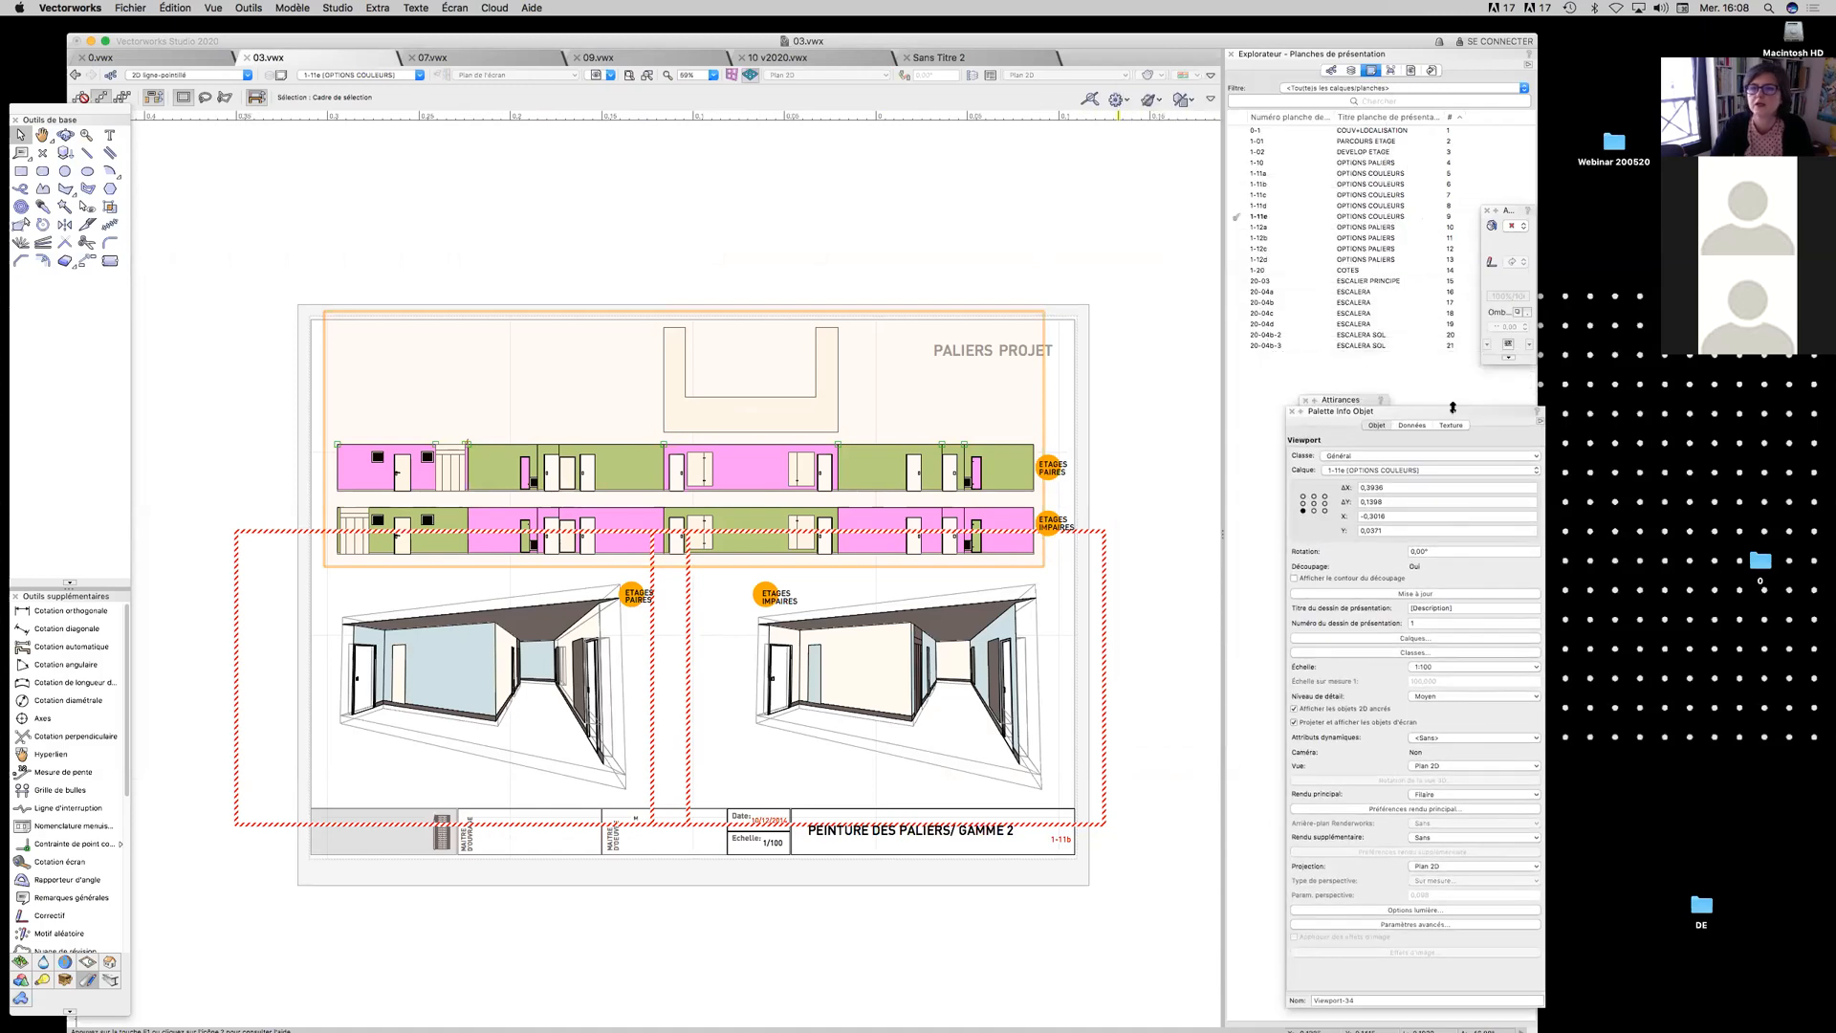
click(1096, 345)
click(1049, 350)
drag(1336, 411, 1249, 235)
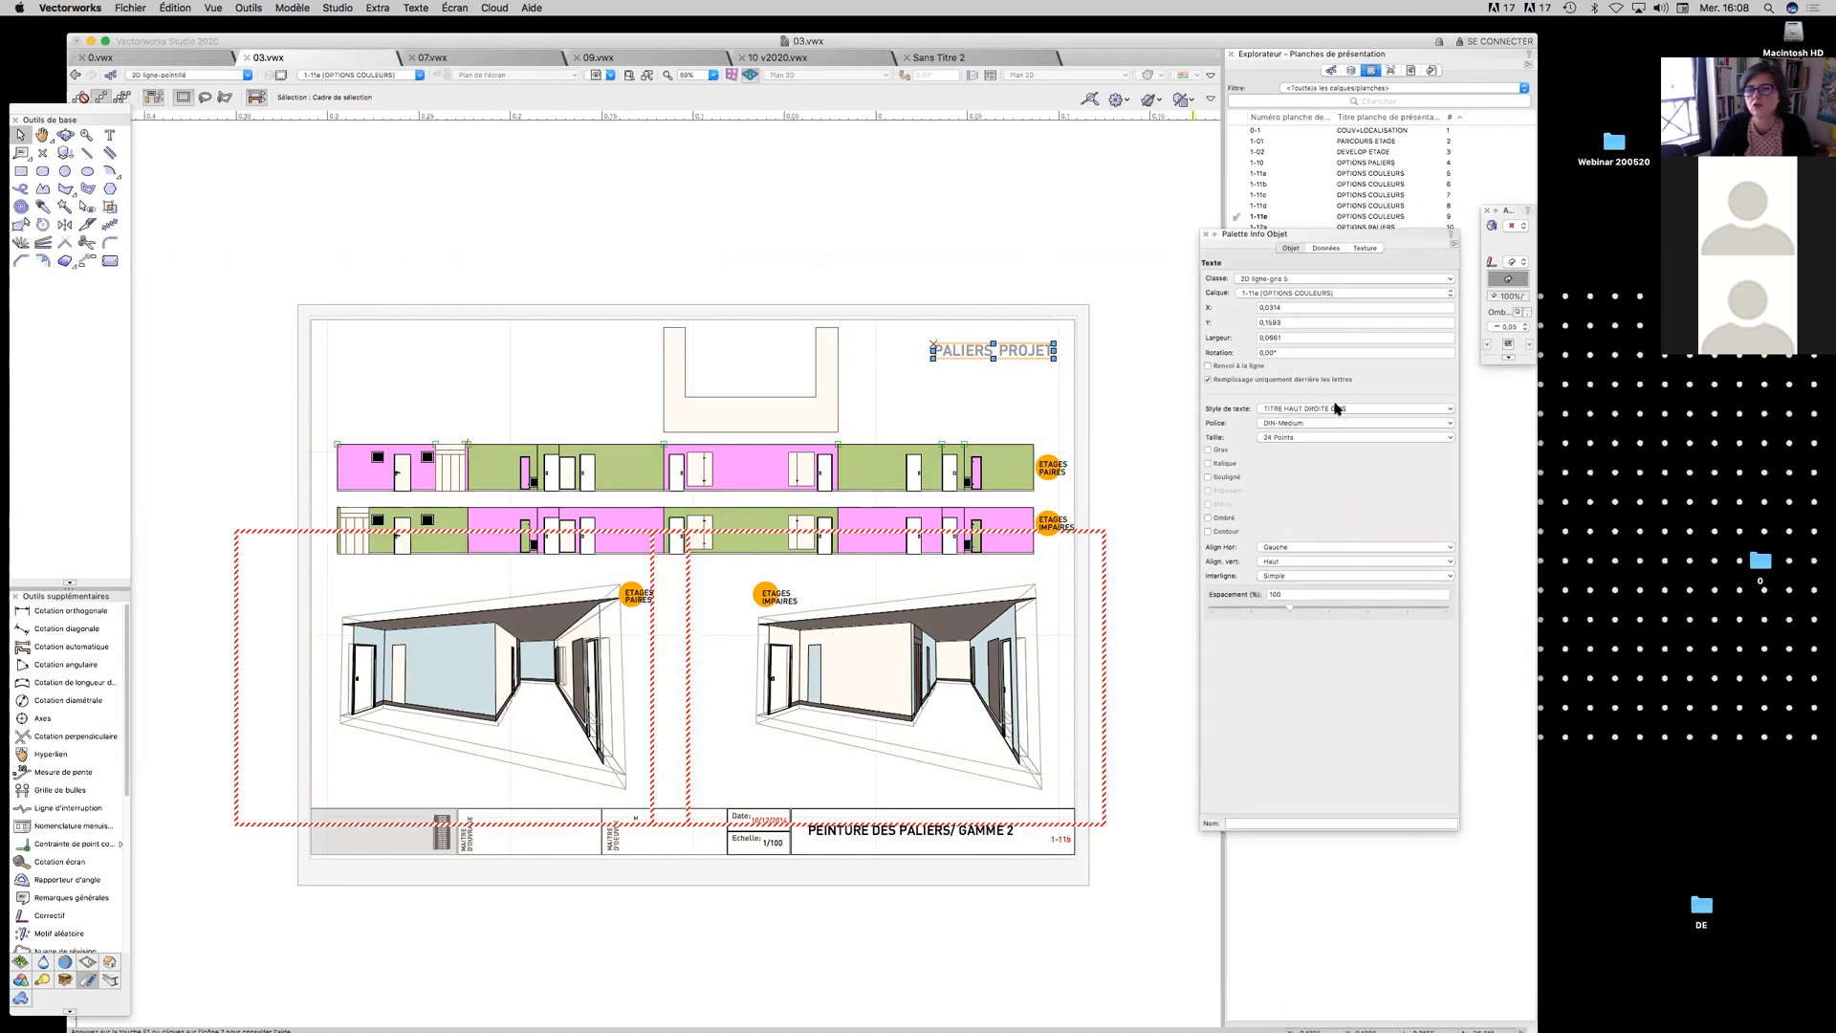
Go back through the OPTIONS COULEURS sheets to 1-11a and examine the text style of its "PALIERS PROJET" title
key(super+Up)
key(super+Up)
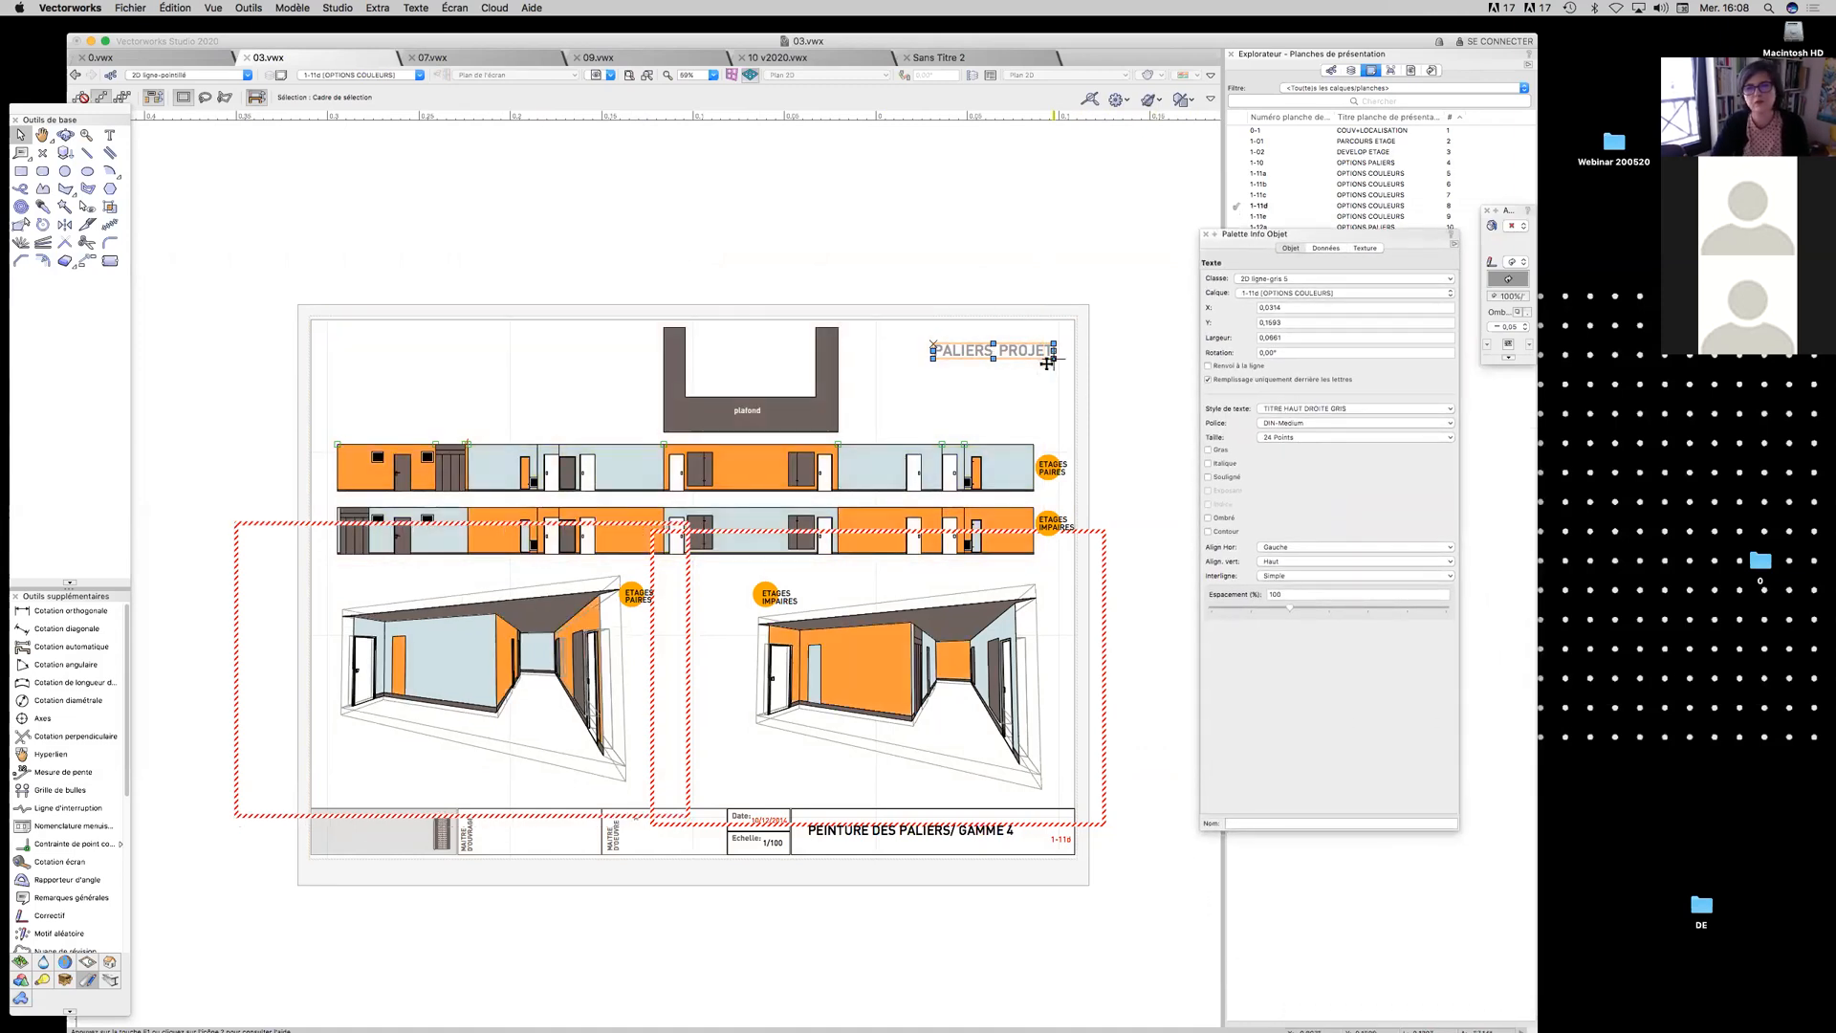
key(super+Up)
key(super+Up)
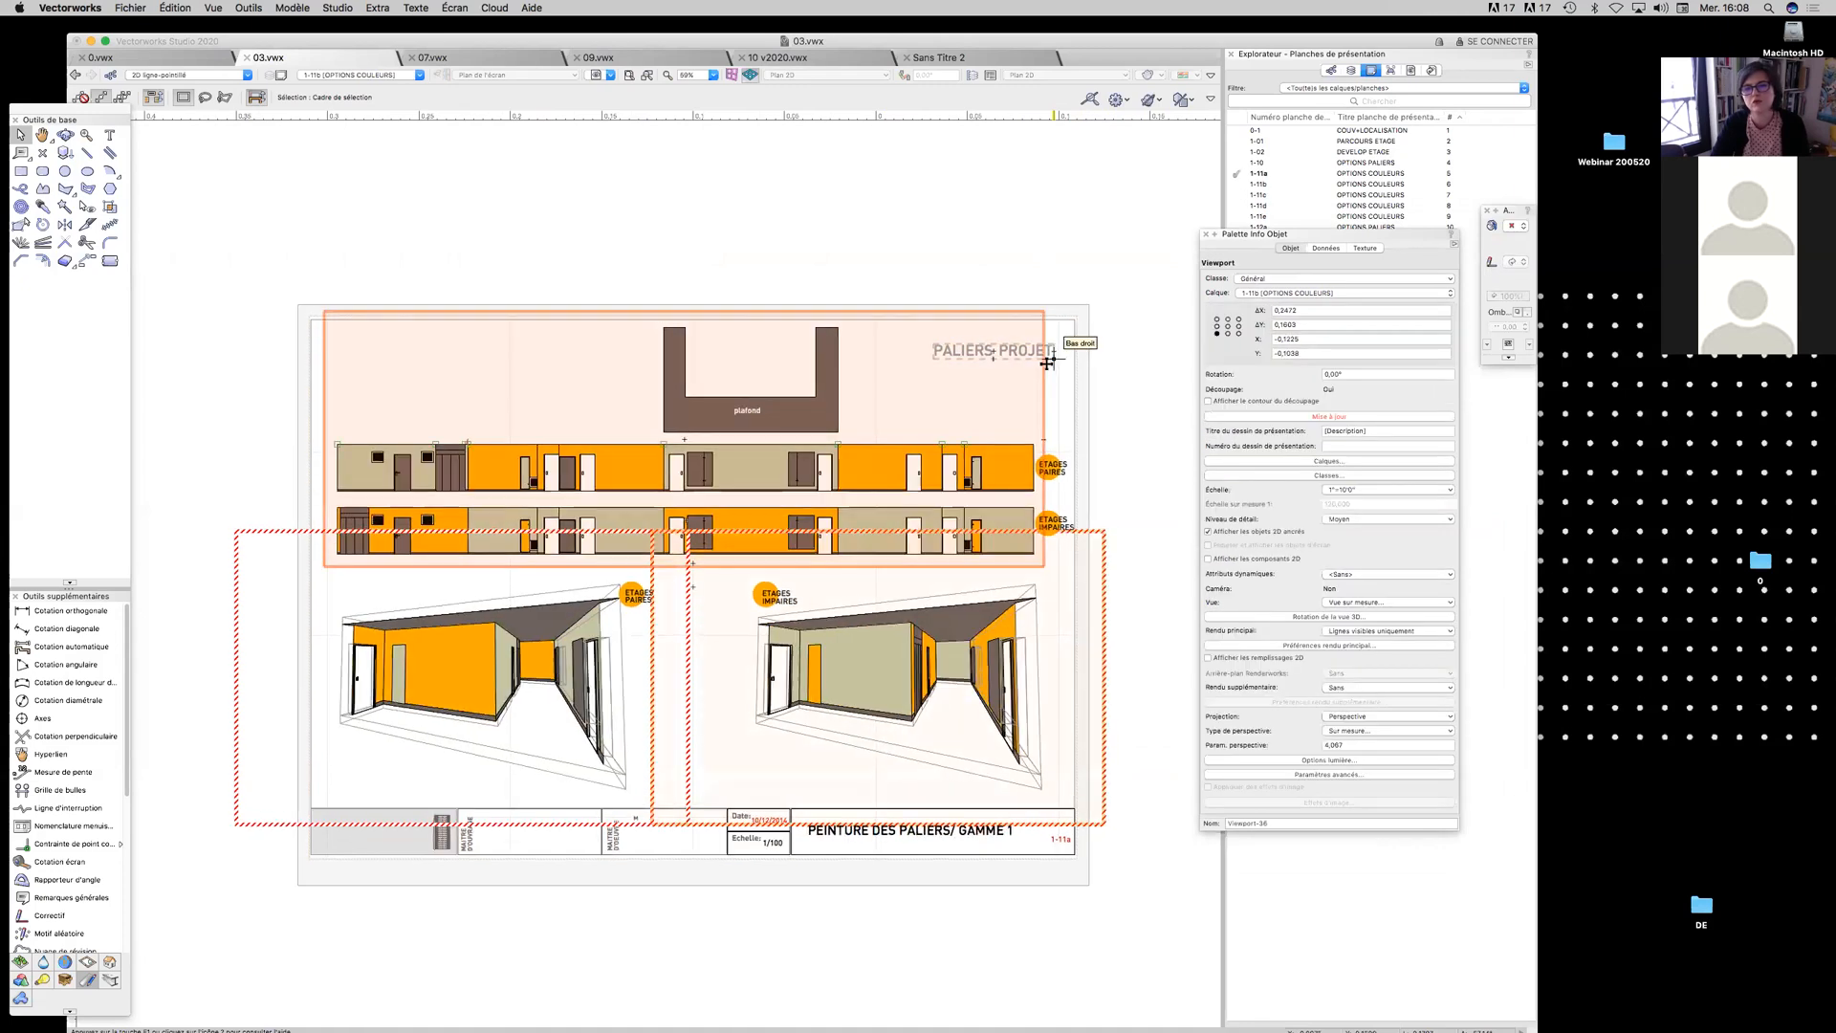
click(1056, 349)
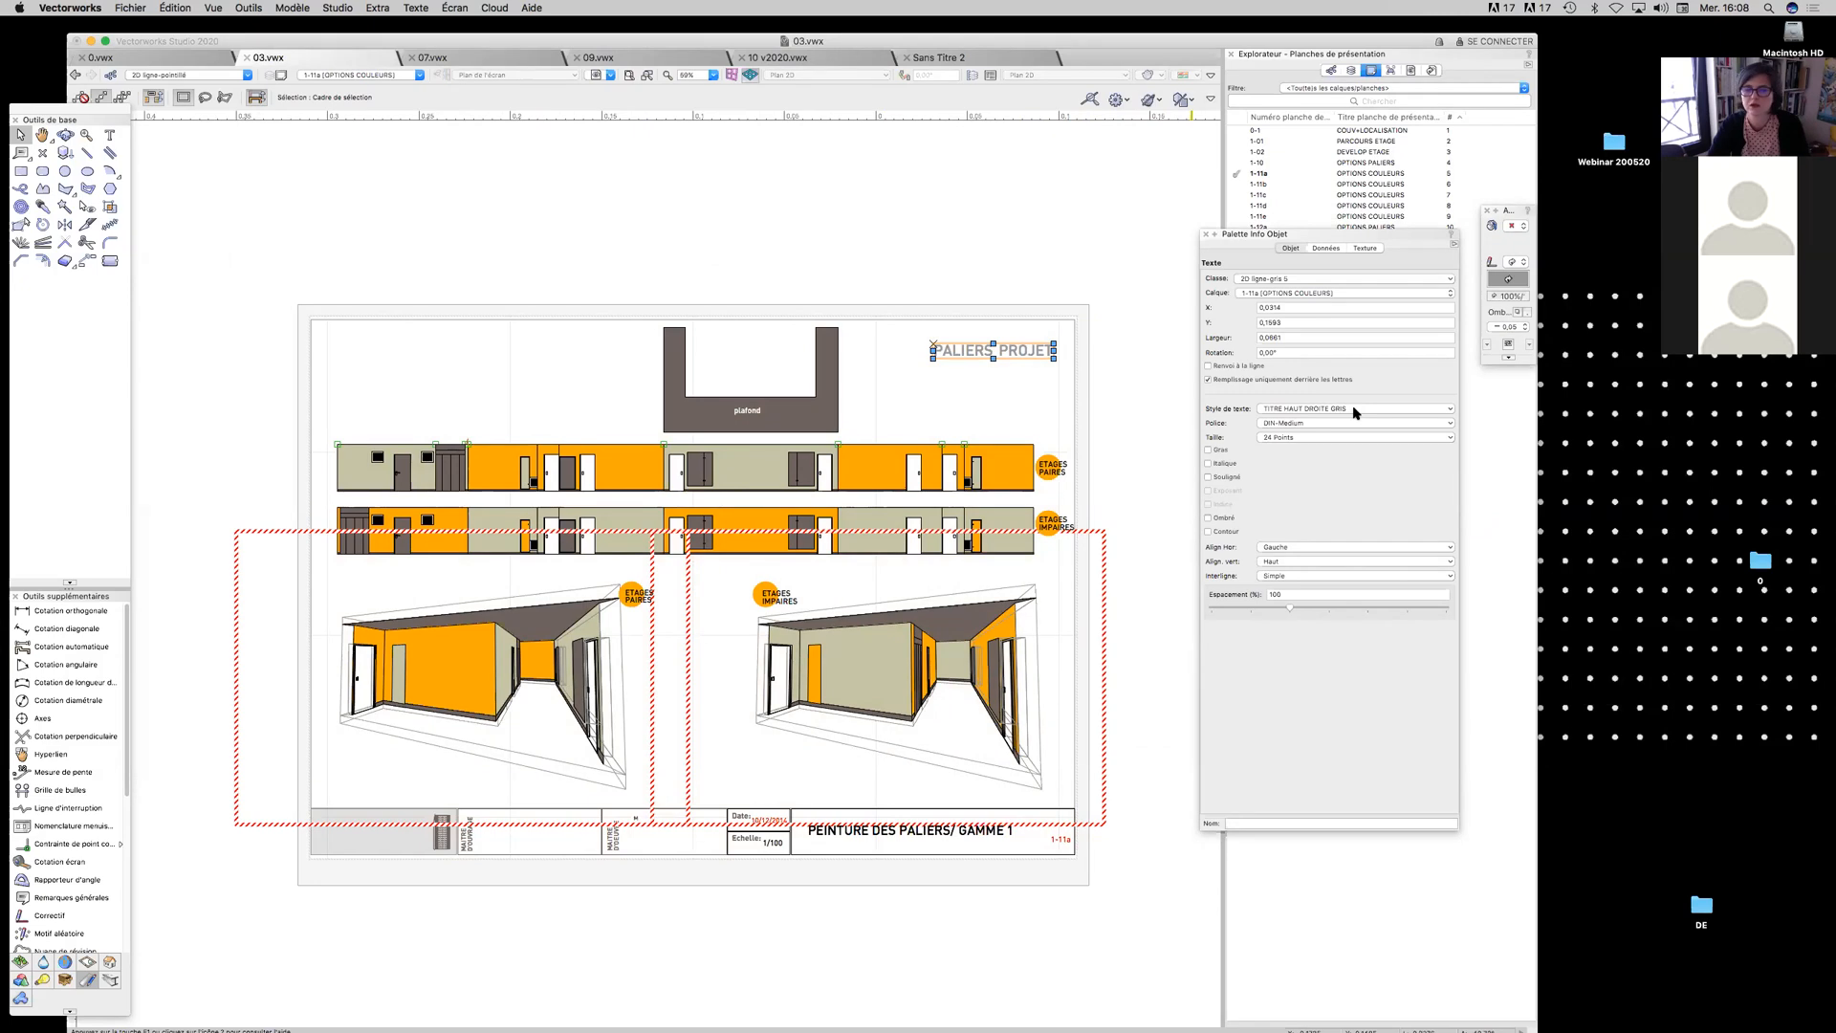
View sheet 1-02, then examine the text settings of two legend annotations beside the elevations on sheet 1-10
double_click(1241, 153)
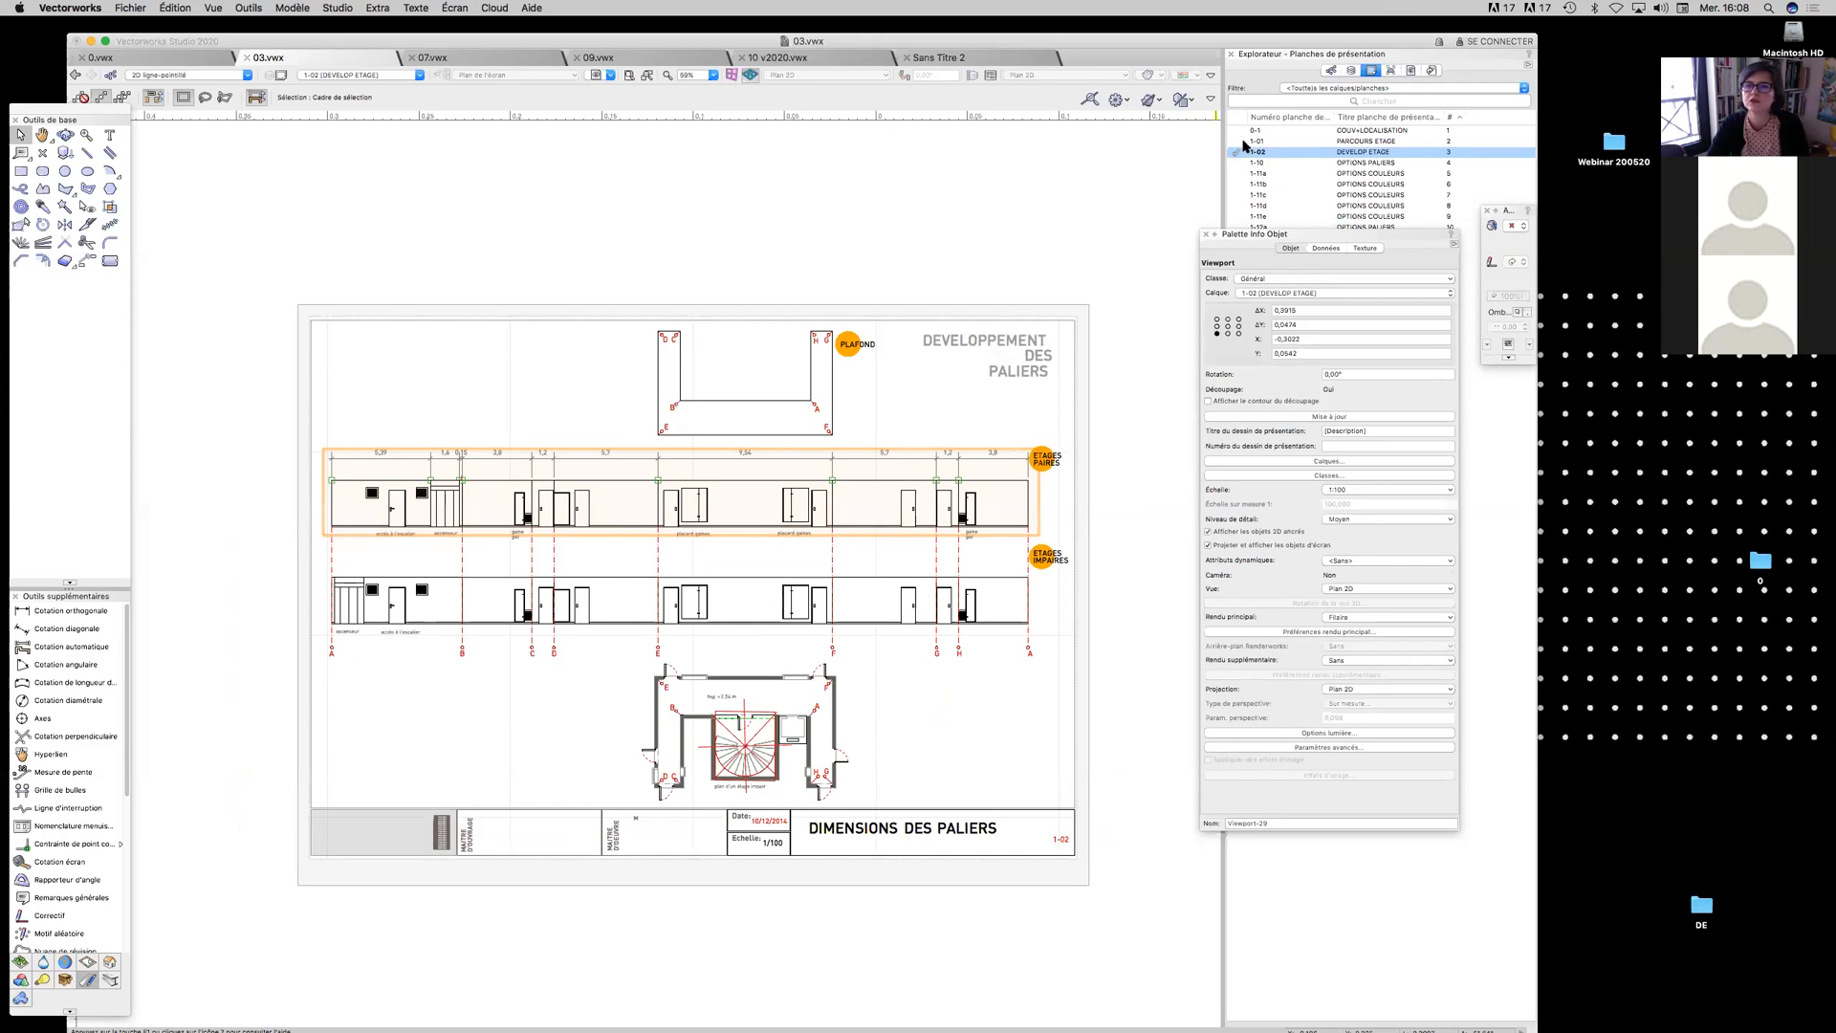
double_click(1248, 163)
click(947, 408)
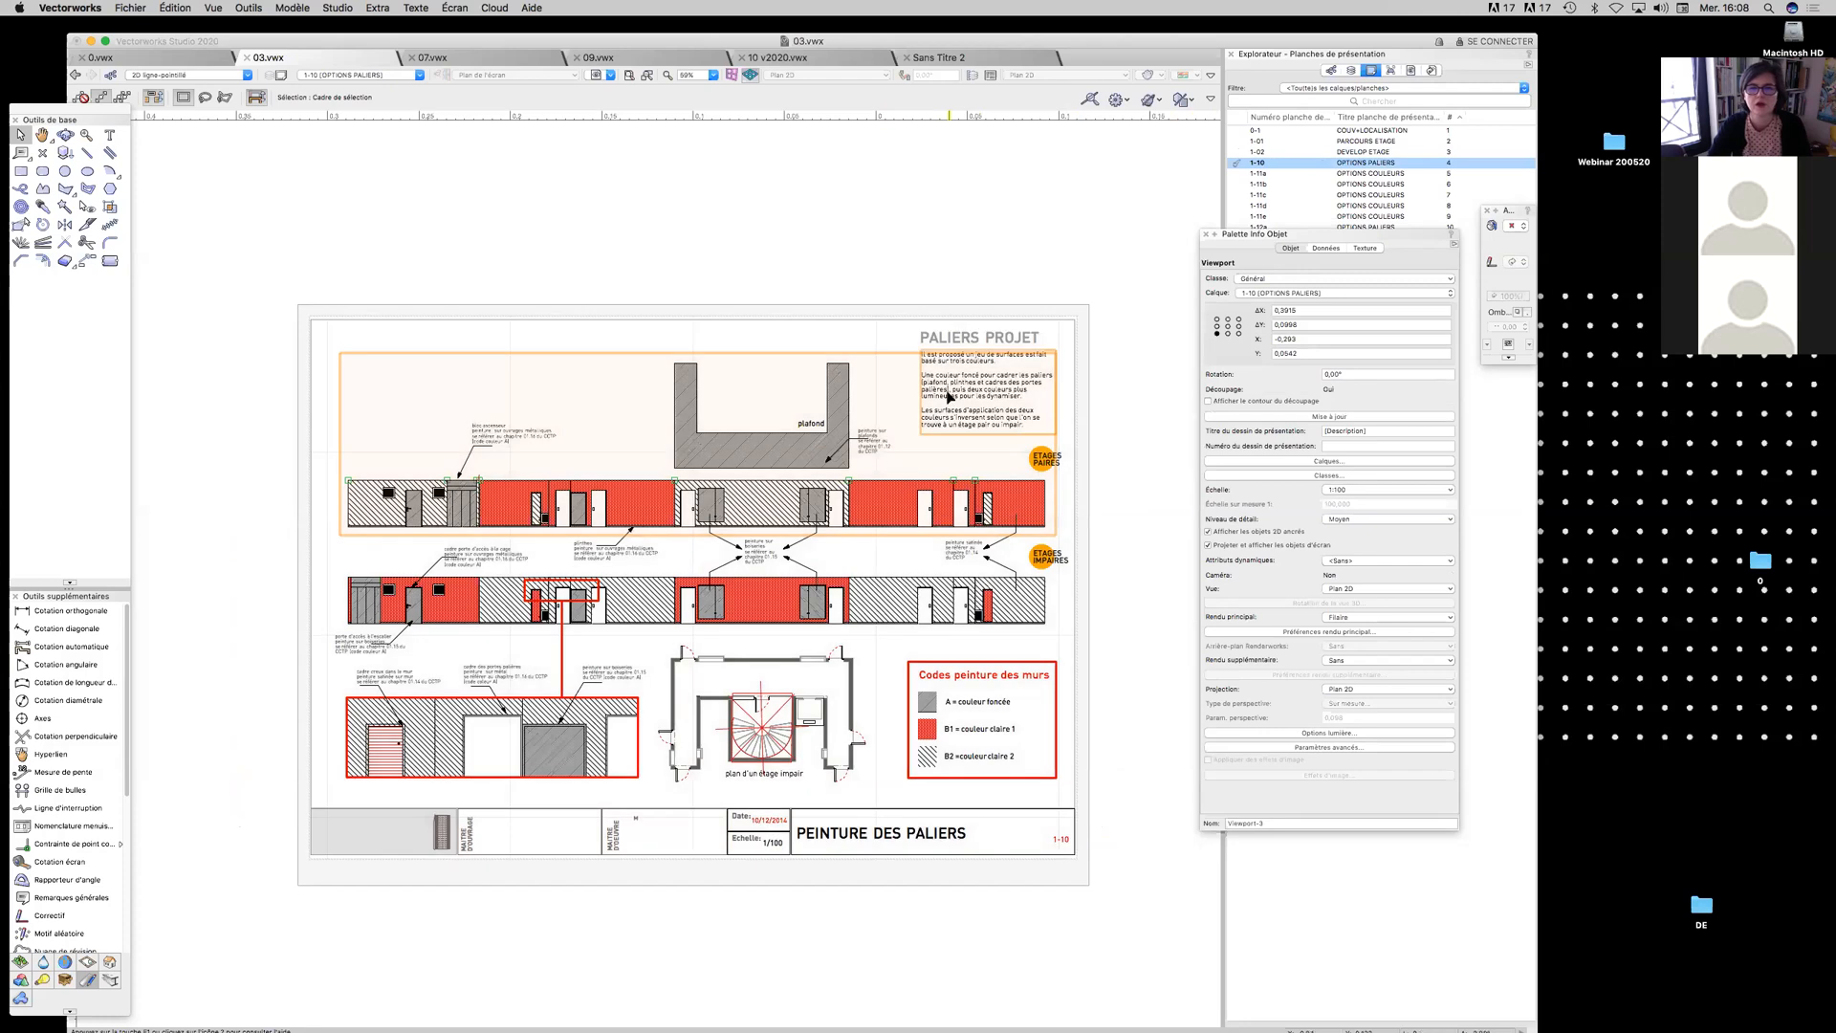
click(497, 432)
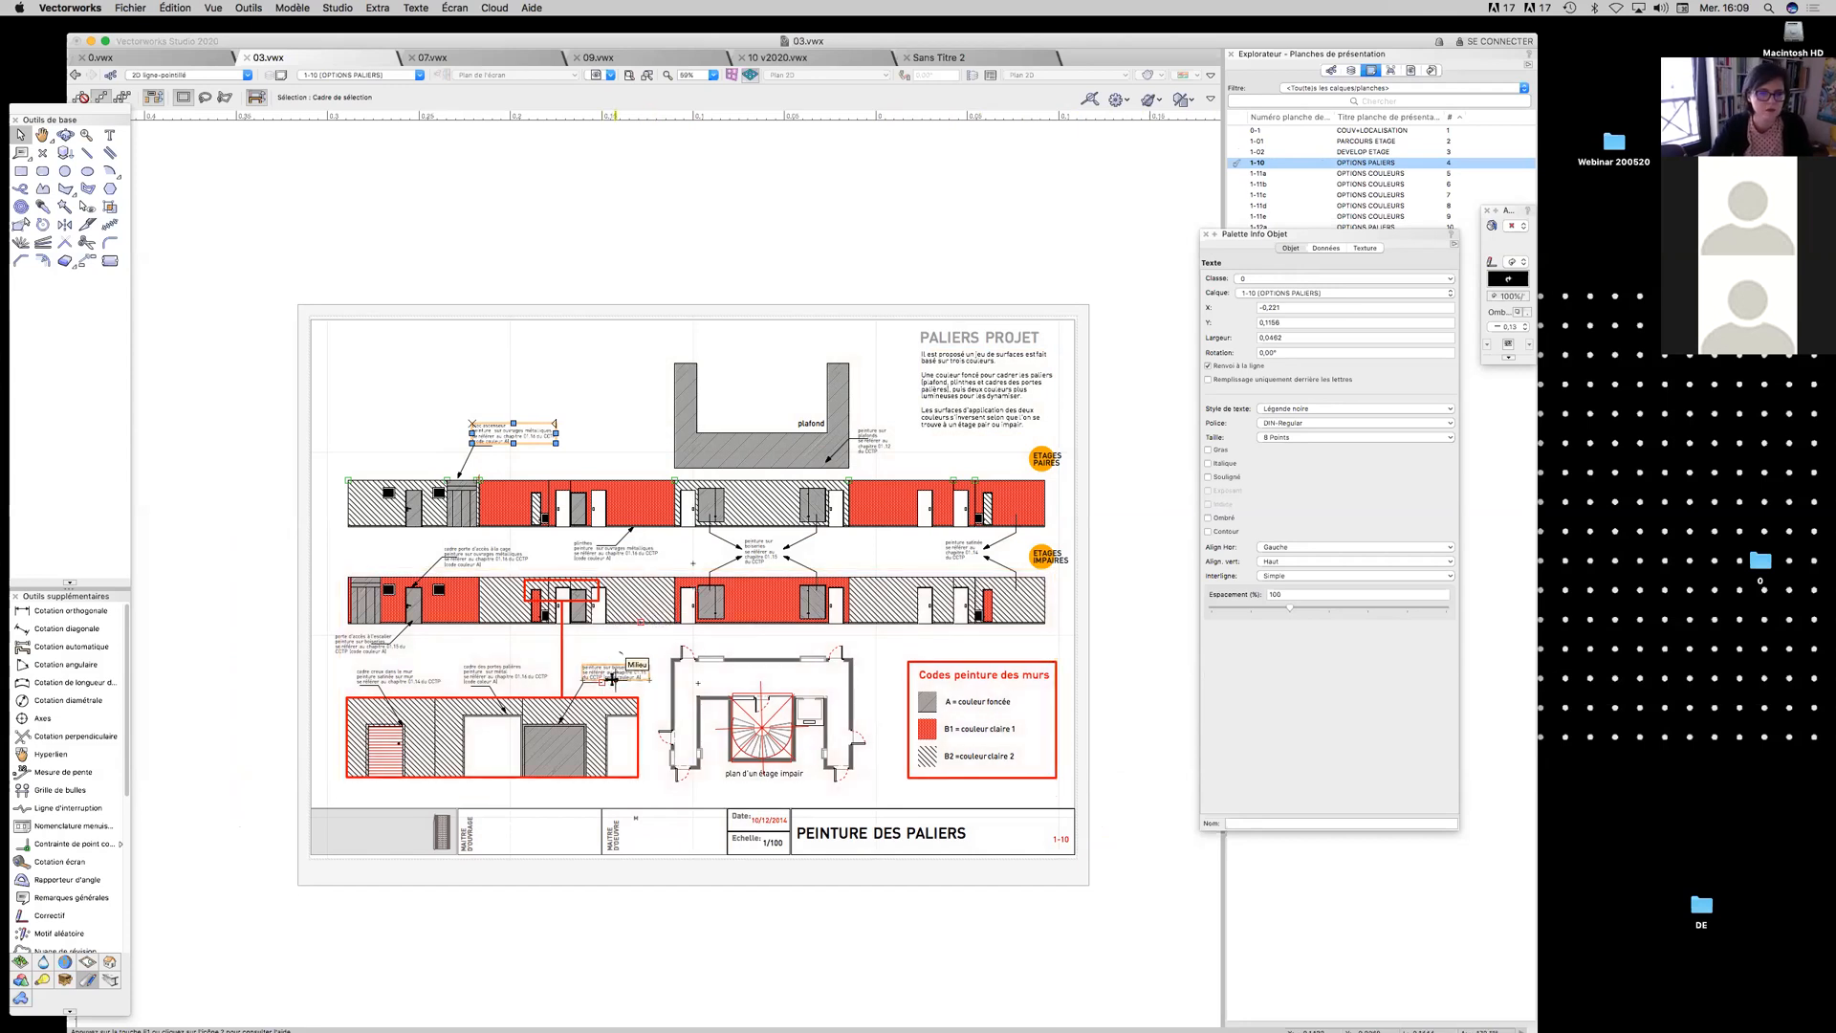
click(500, 563)
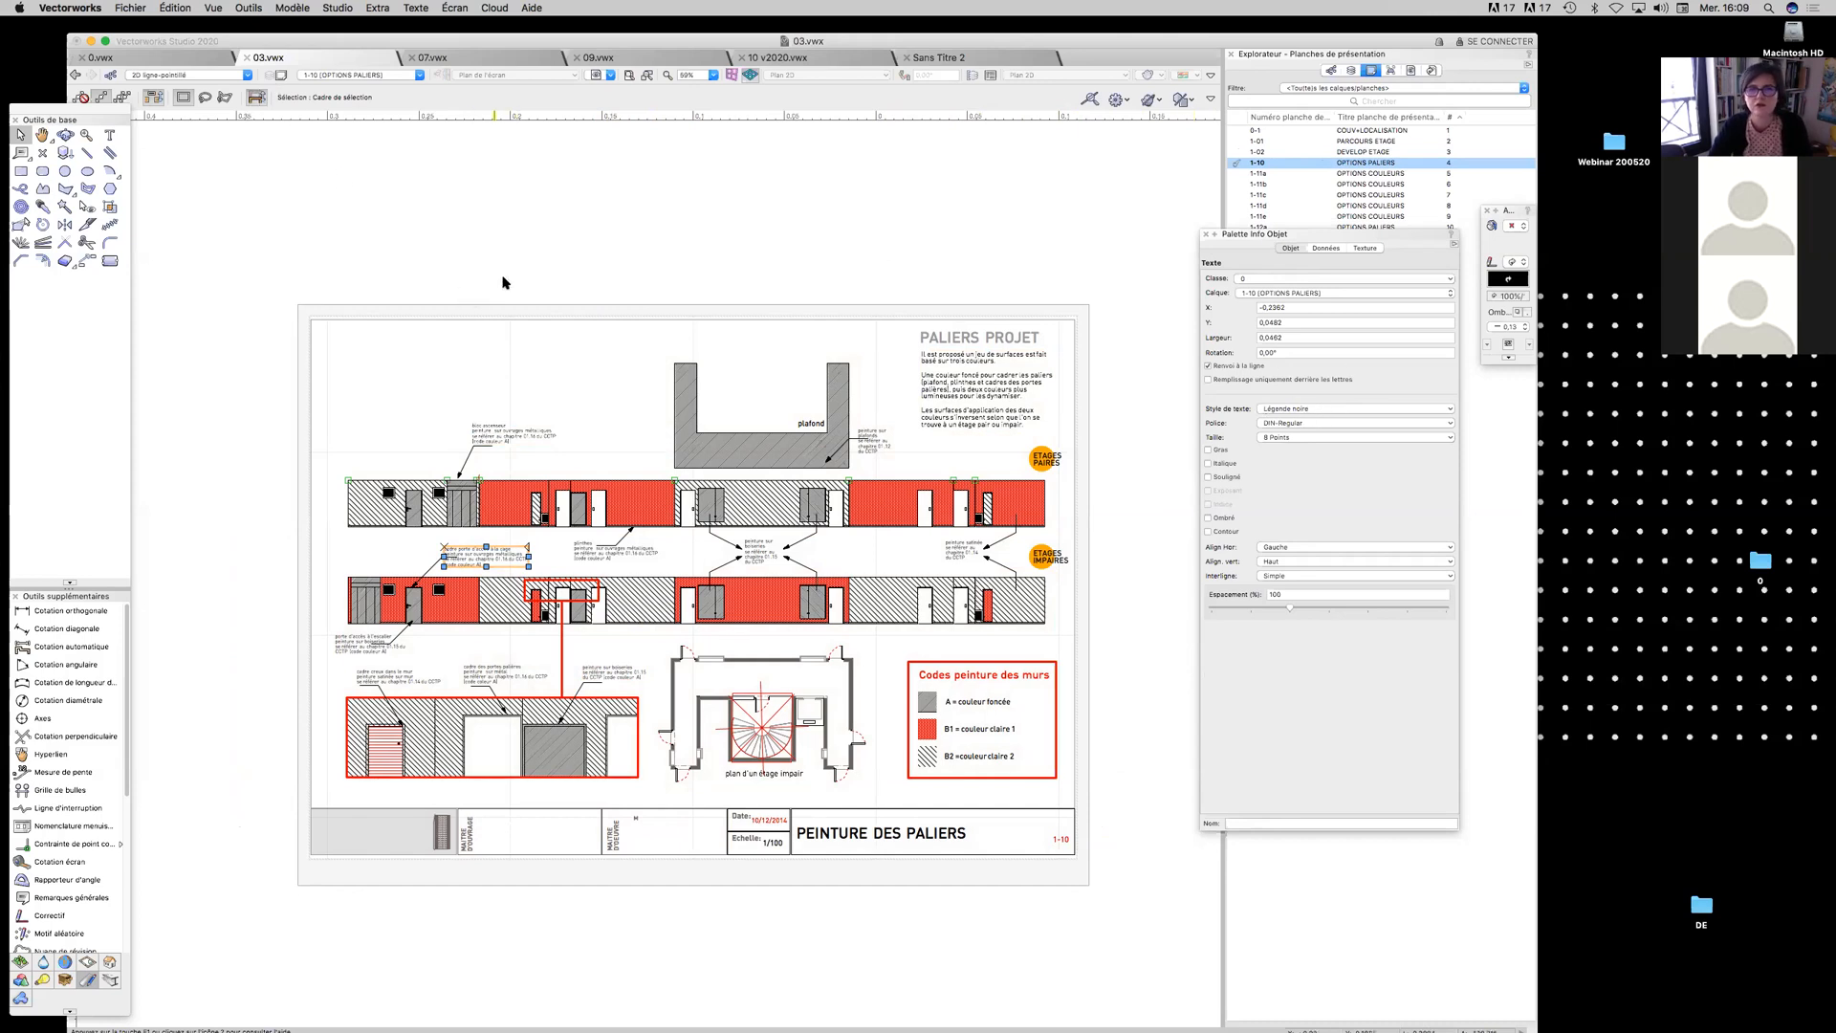
Show the 03.vwx text styles in the resource manager and look through Titre 1 couleur, Titre 1 and Corps Noir
key(super+r)
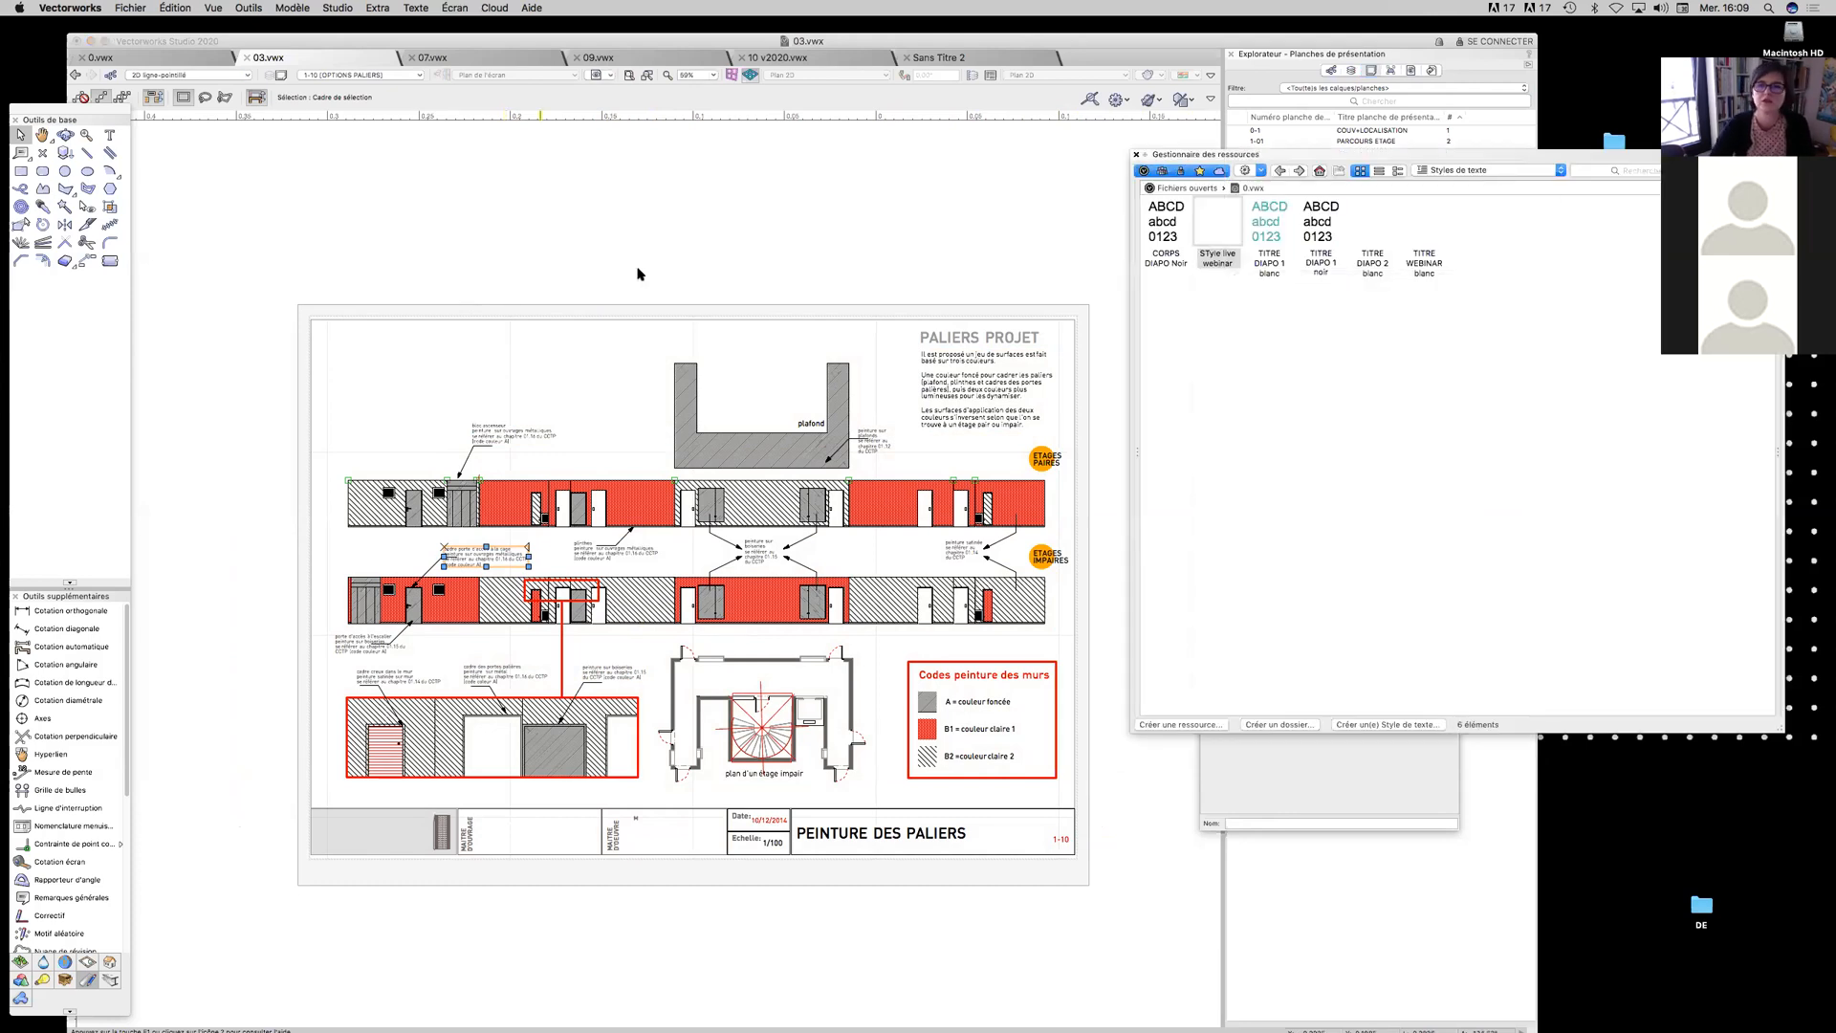
drag(1265, 153, 858, 134)
click(817, 170)
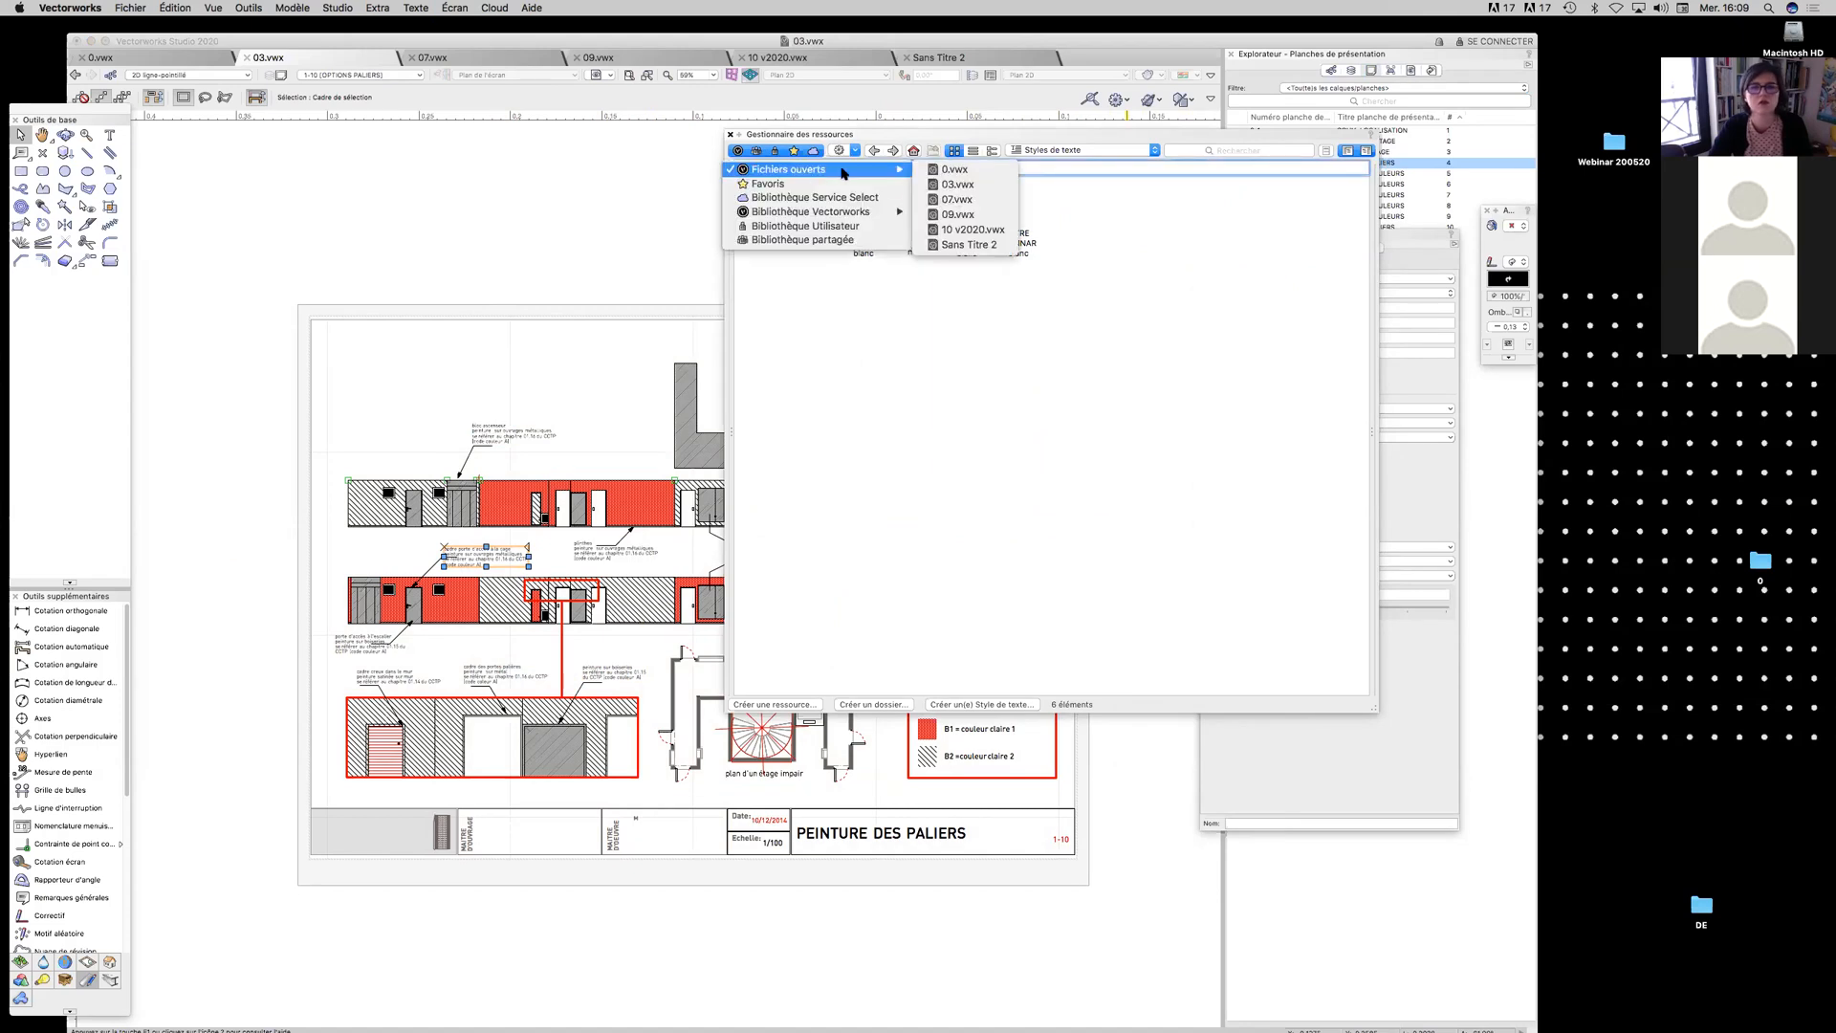
click(958, 184)
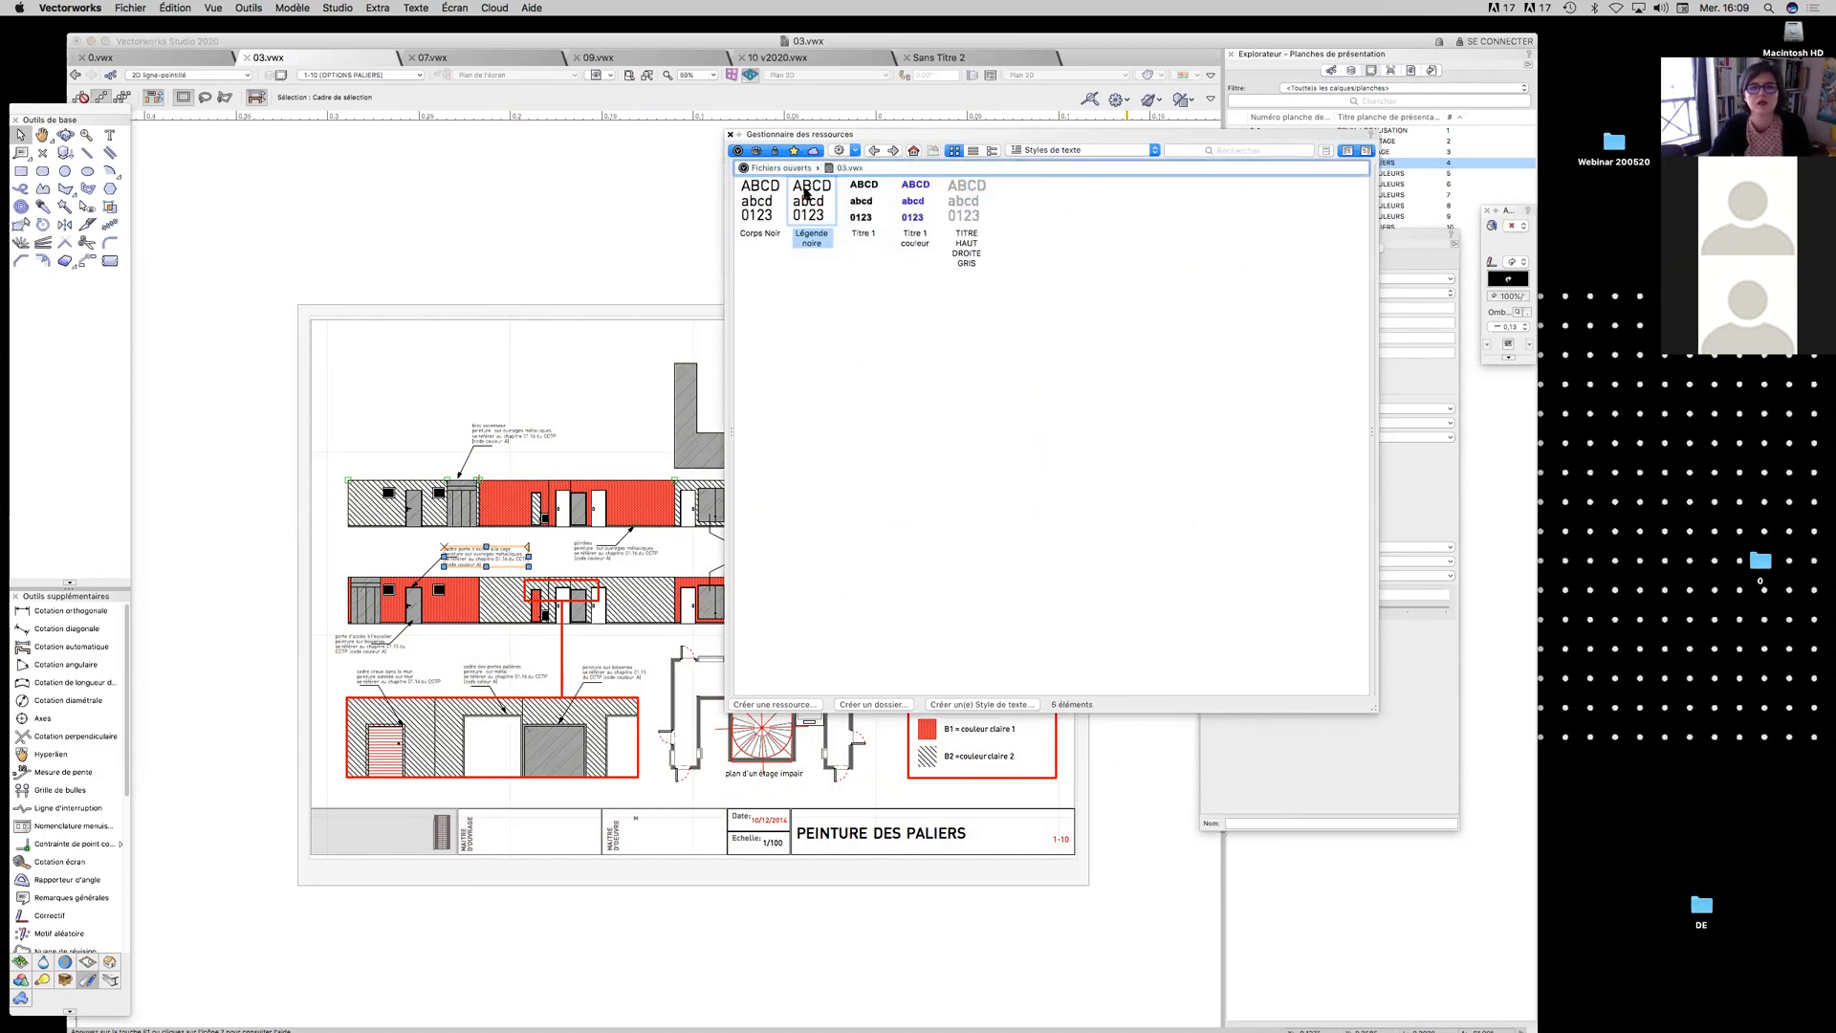
click(913, 202)
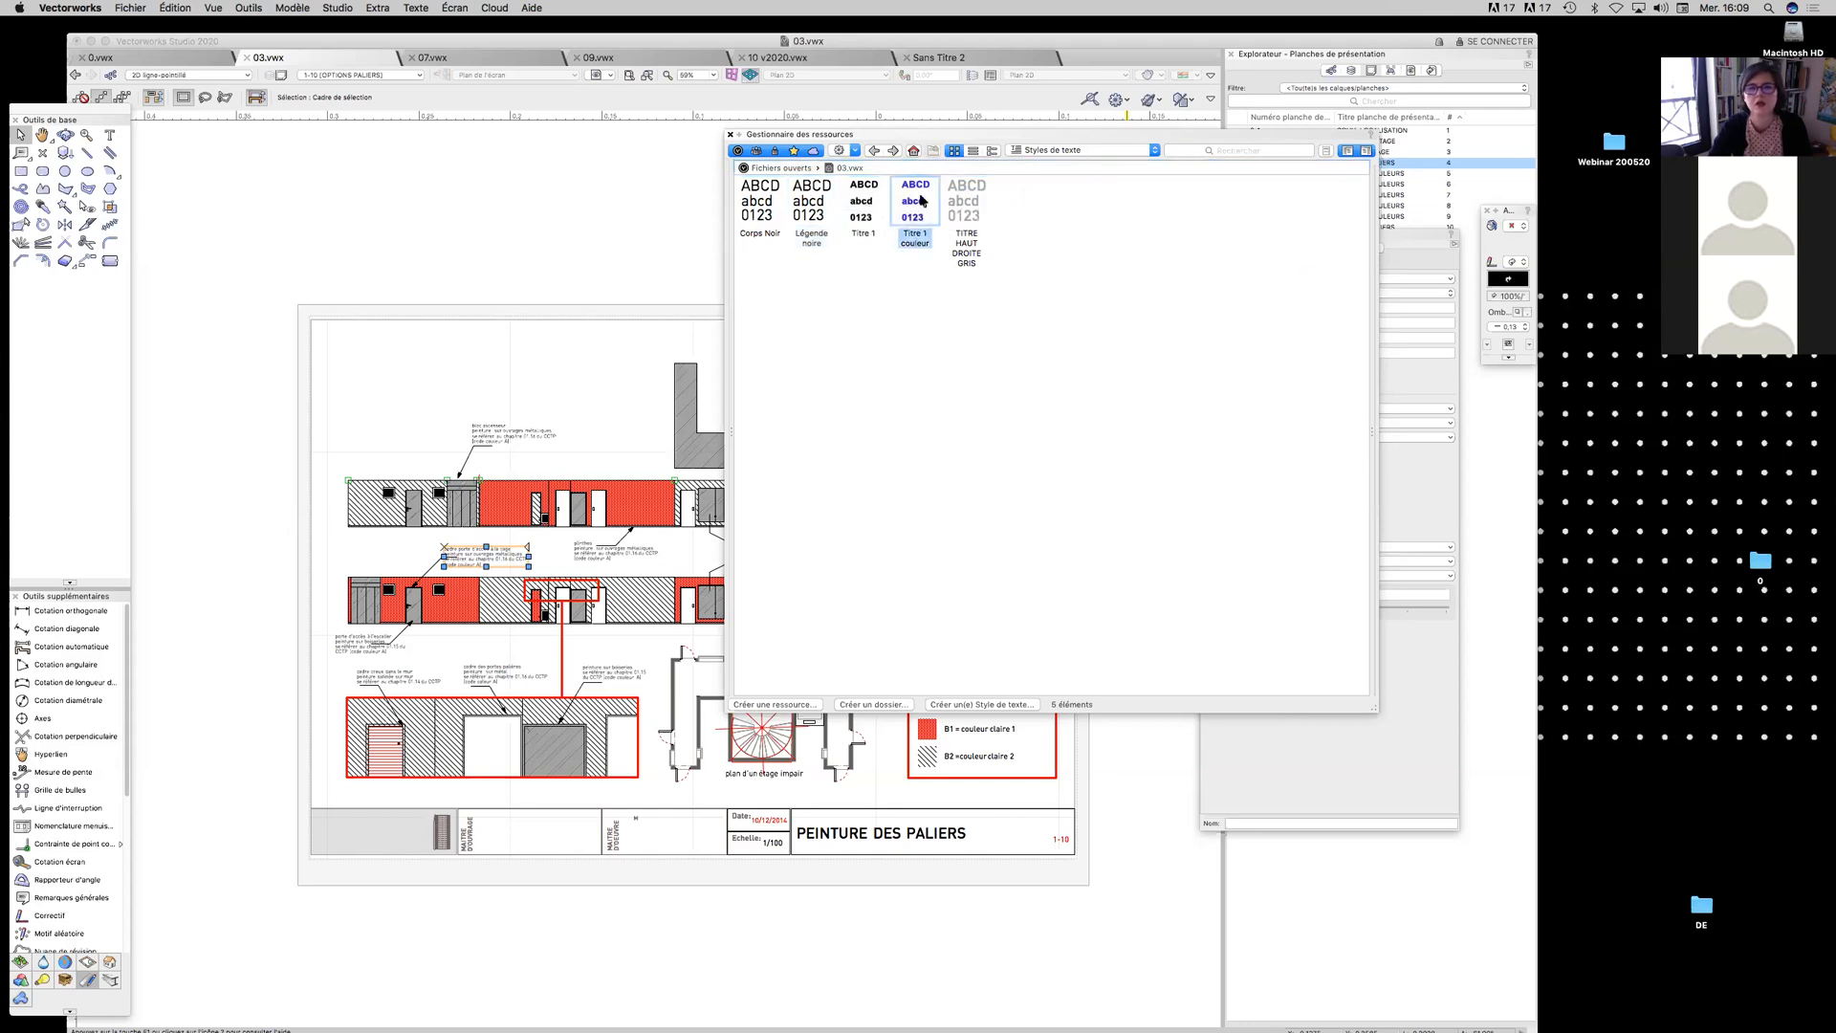
click(878, 203)
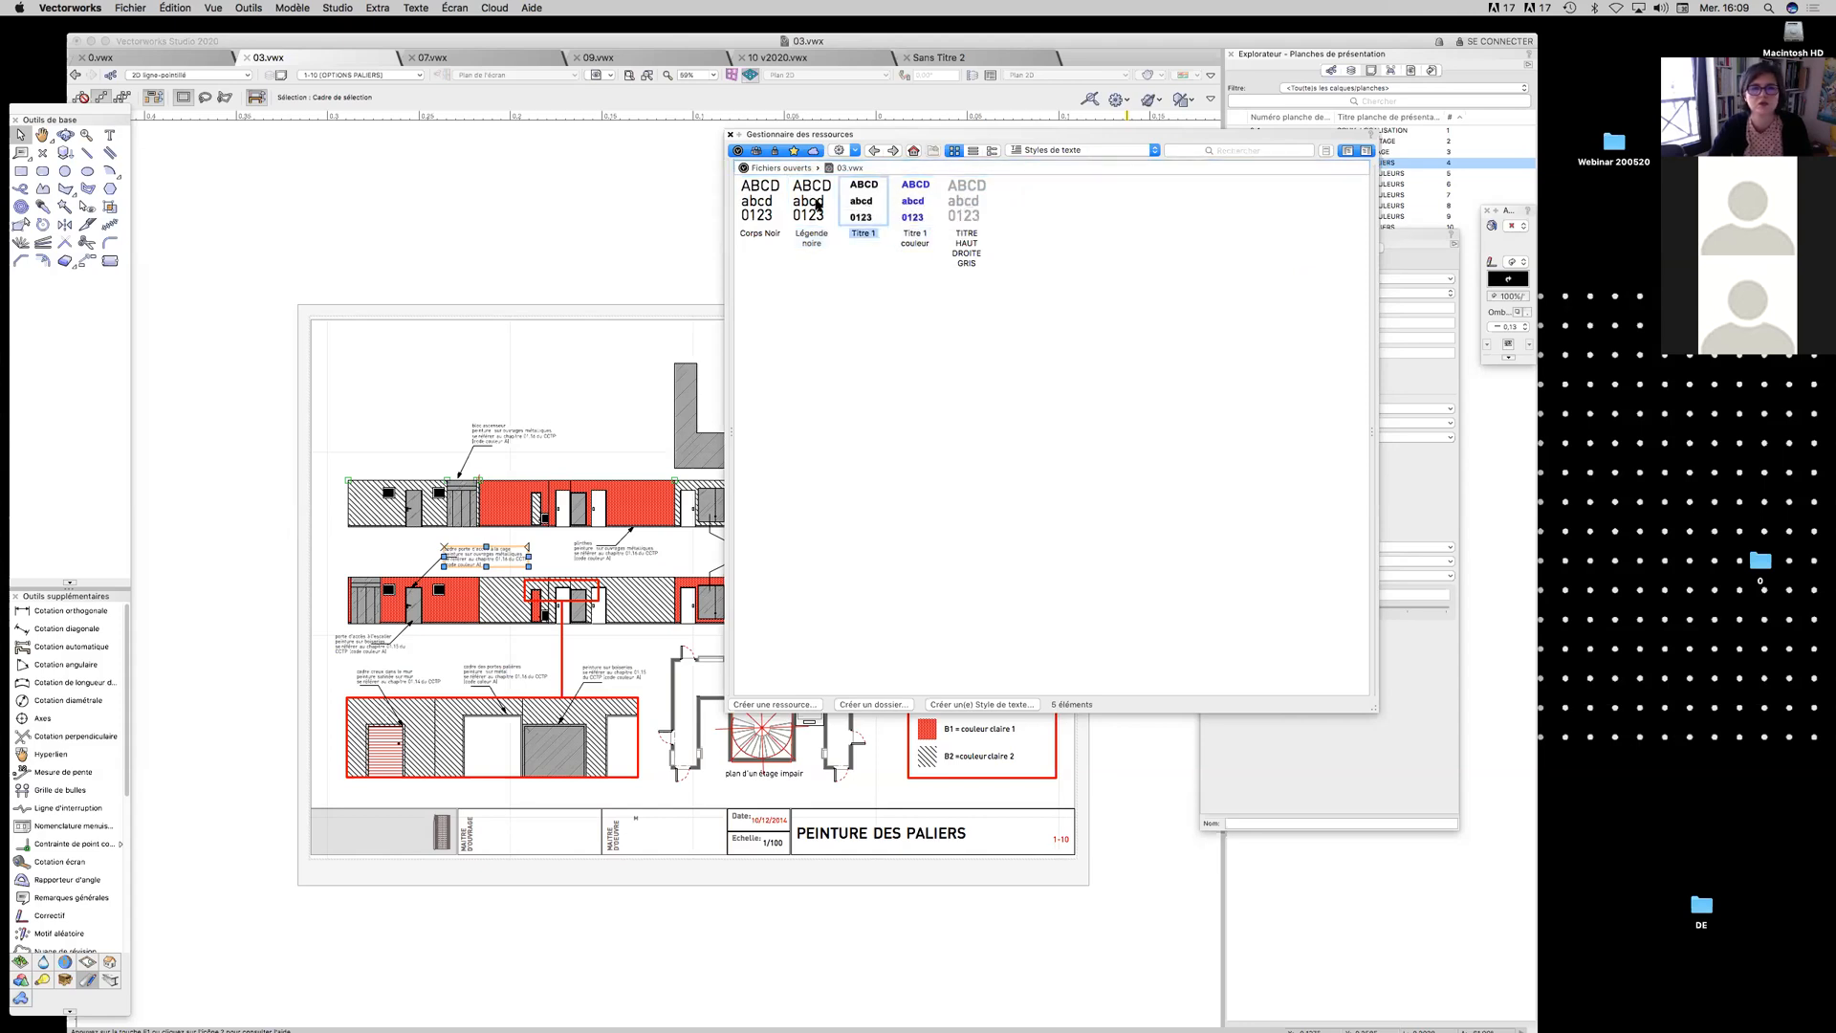
click(779, 203)
Edit the Légende noire text style to use the Courier font
click(820, 191)
right_click(820, 190)
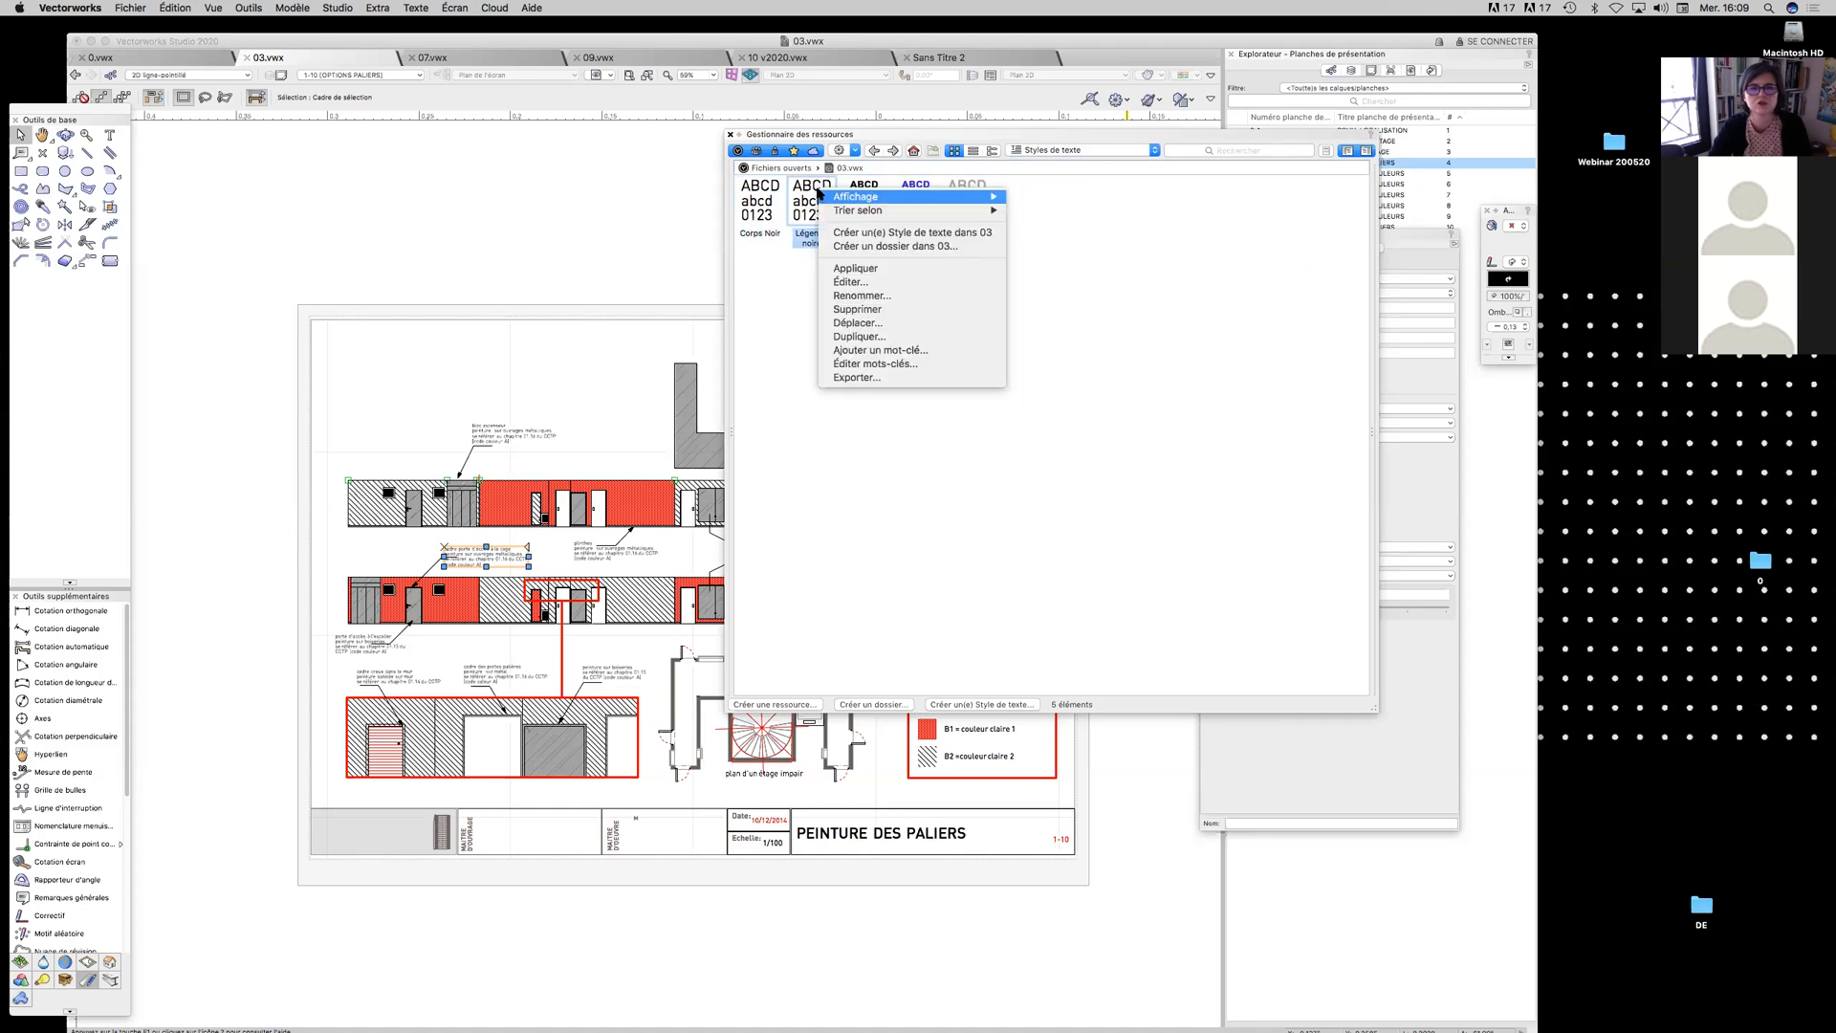
click(889, 285)
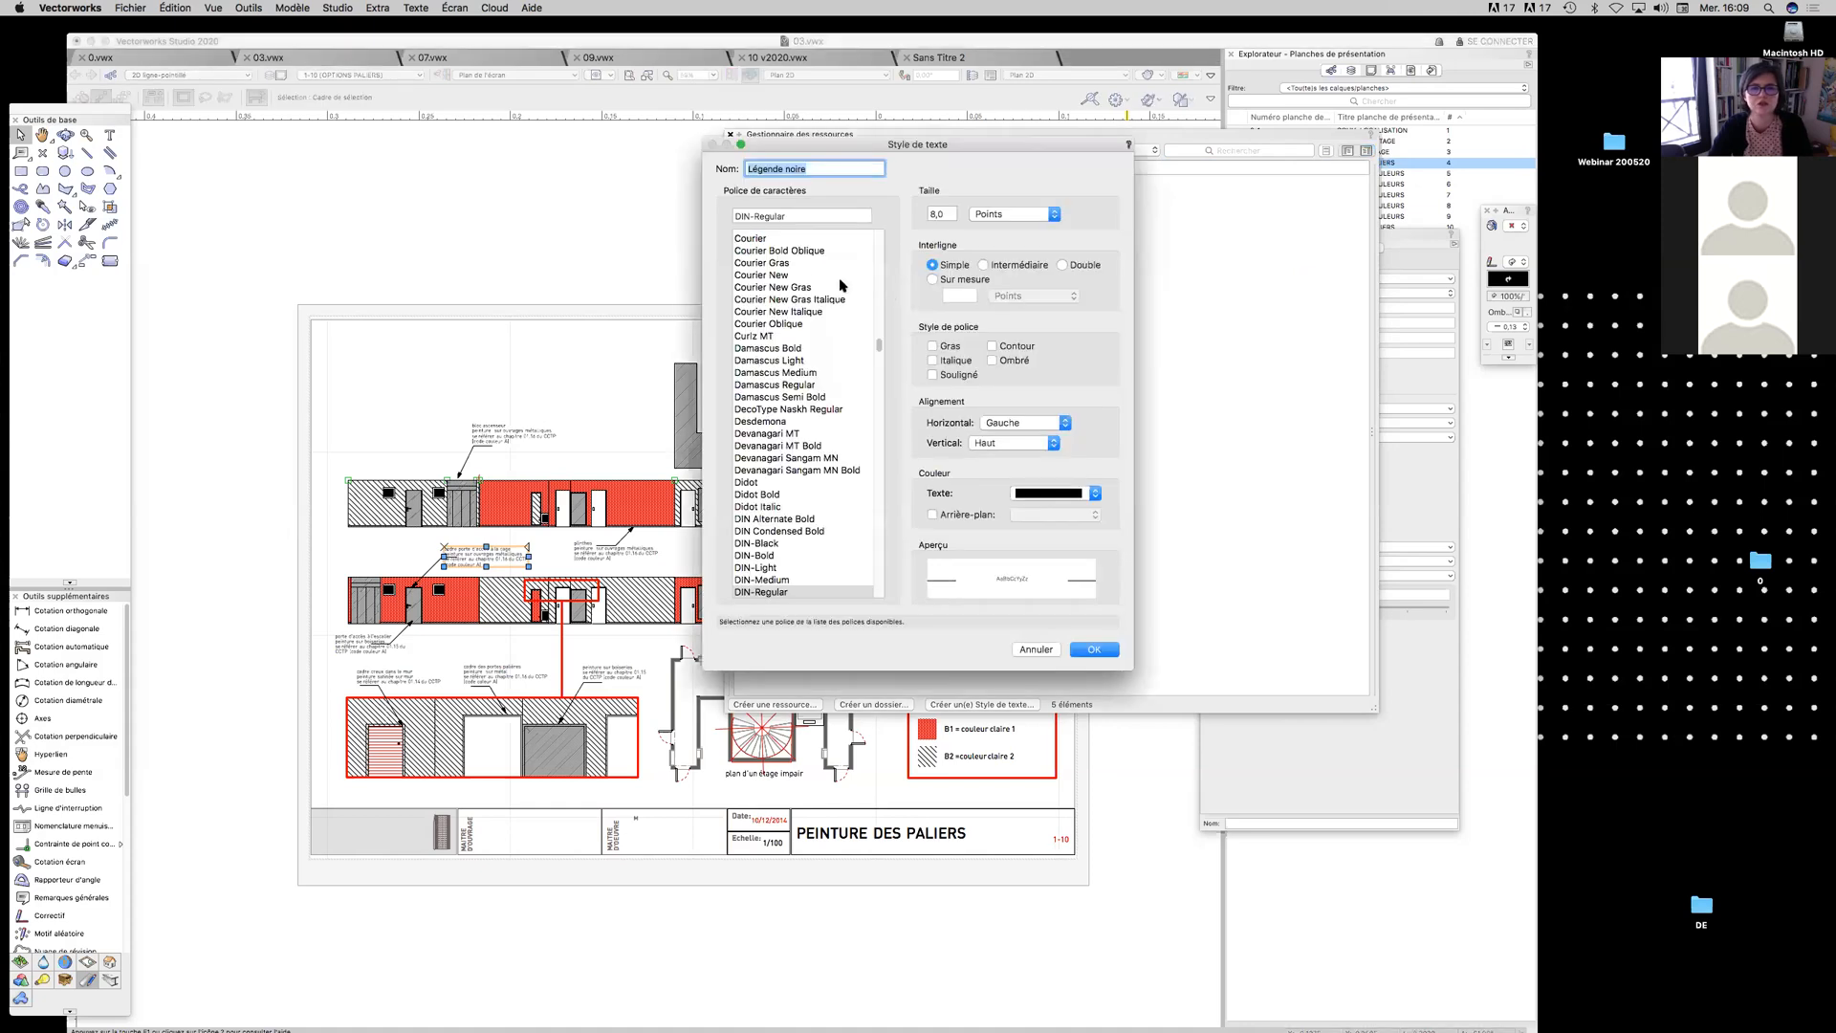
click(778, 239)
click(1094, 650)
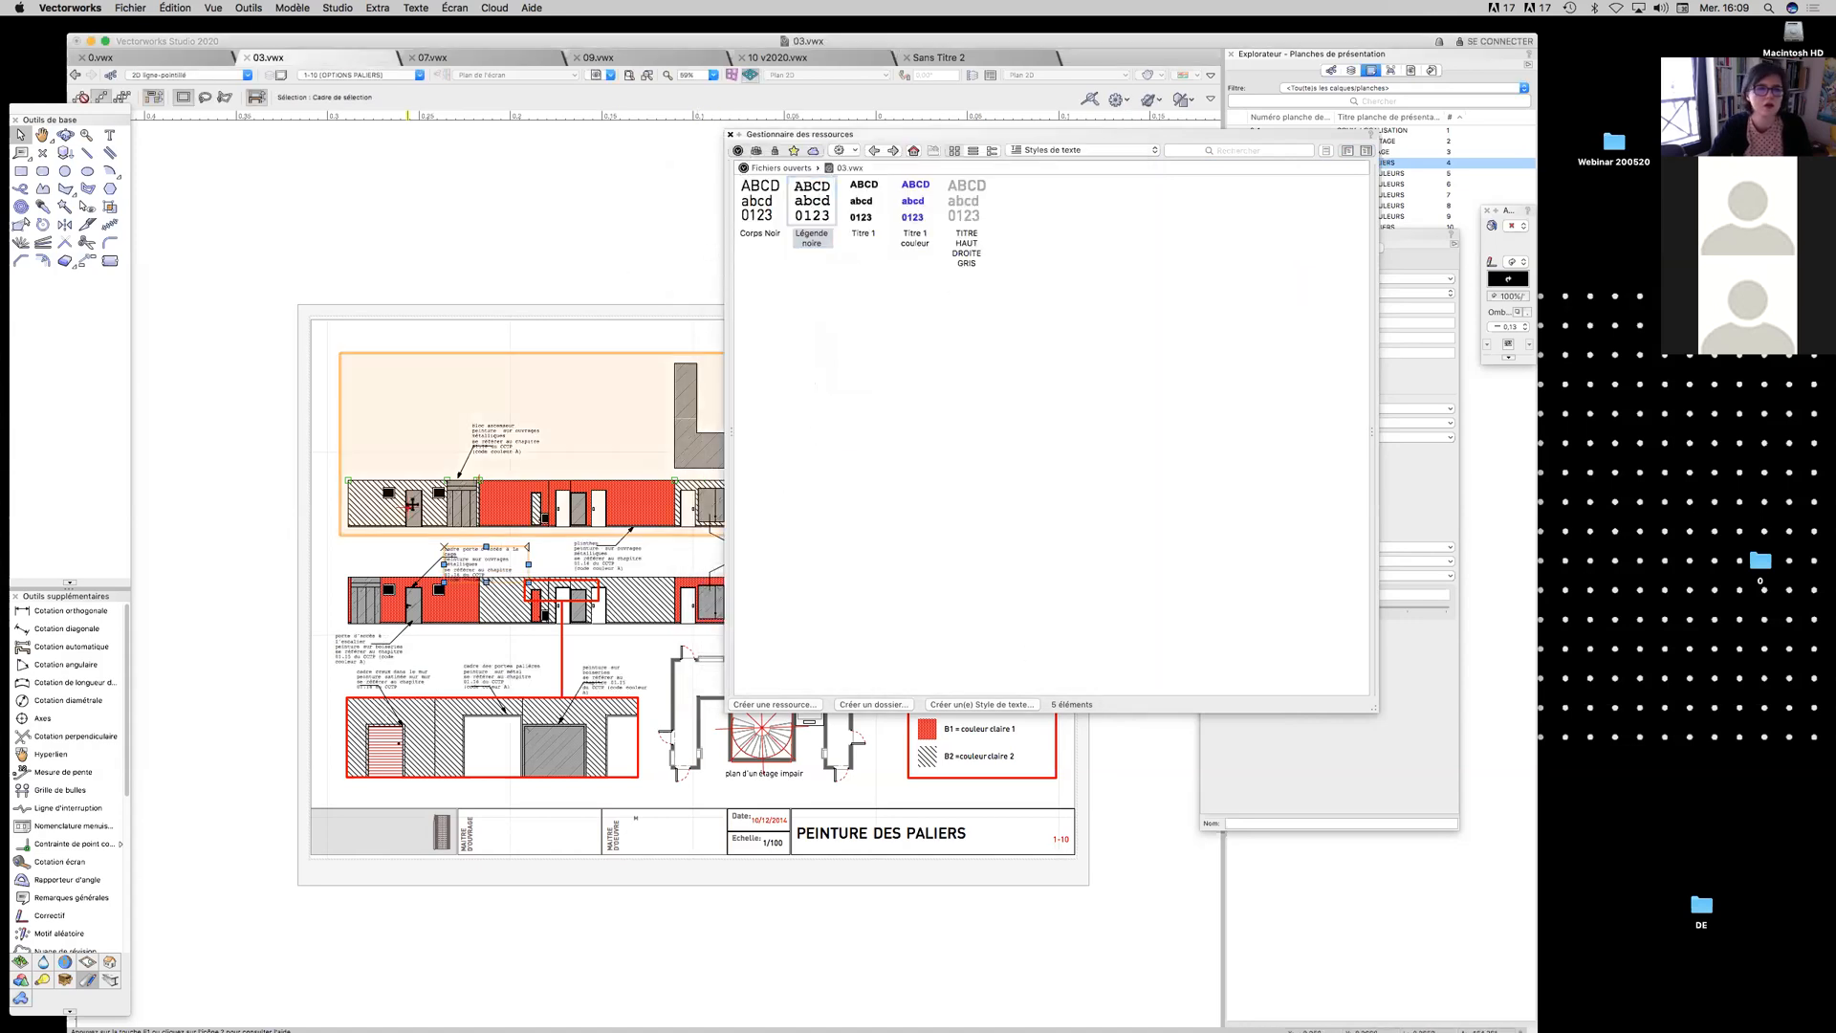
Examine the restyled "bloc ascenseur" annotation up close on sheet 1-10 and close the resource manager
scroll(504, 440, up, 3)
scroll(504, 440, up, 3)
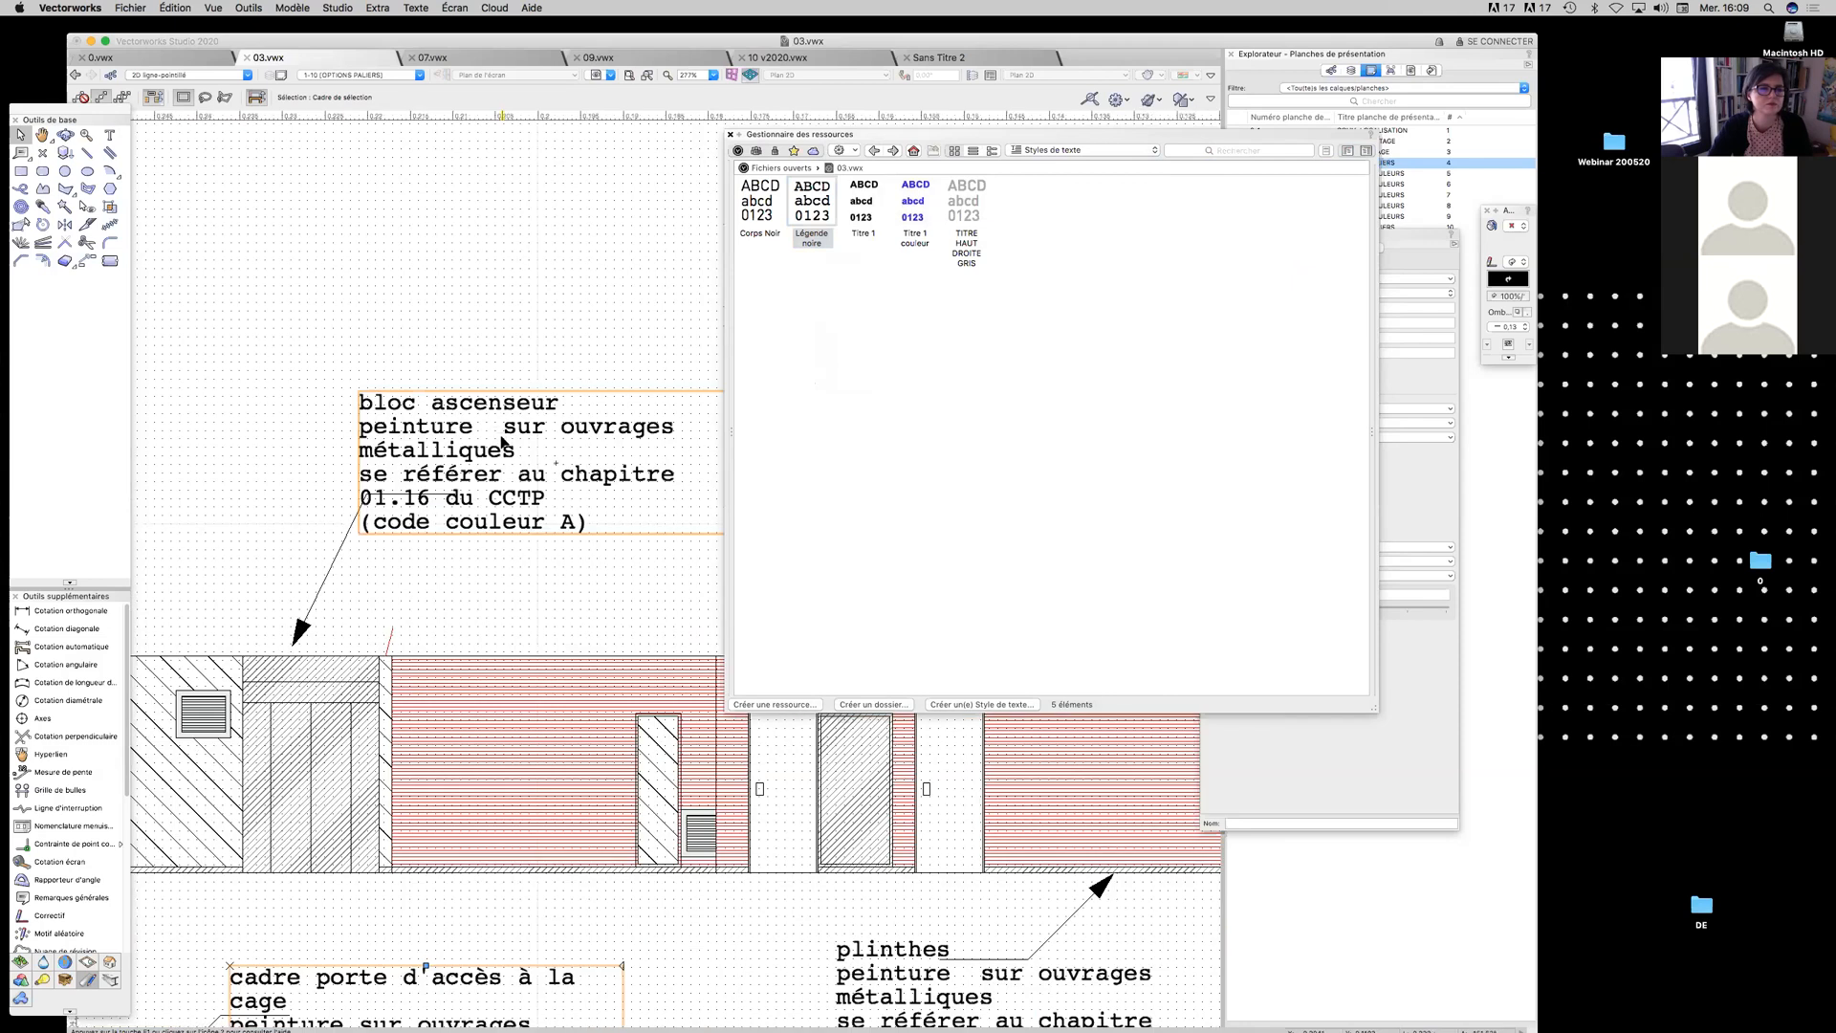
scroll(524, 443, down, 6)
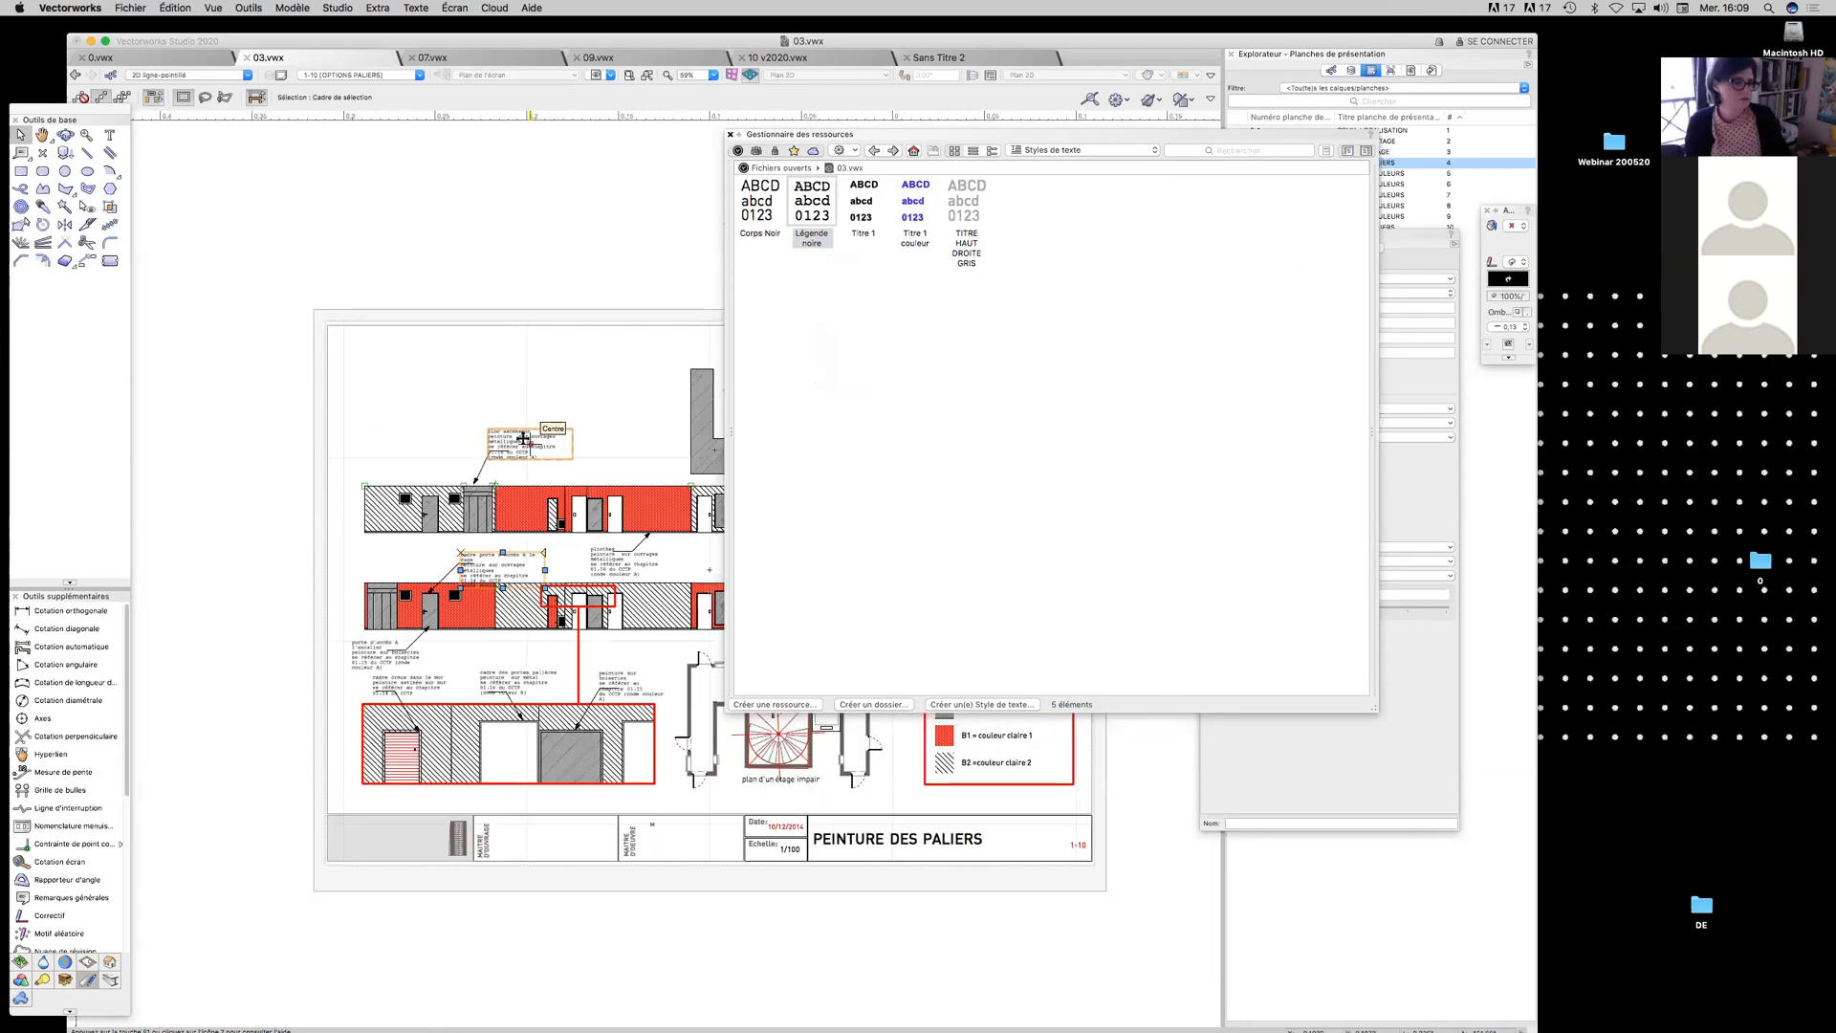
click(739, 135)
drag(790, 134, 845, 110)
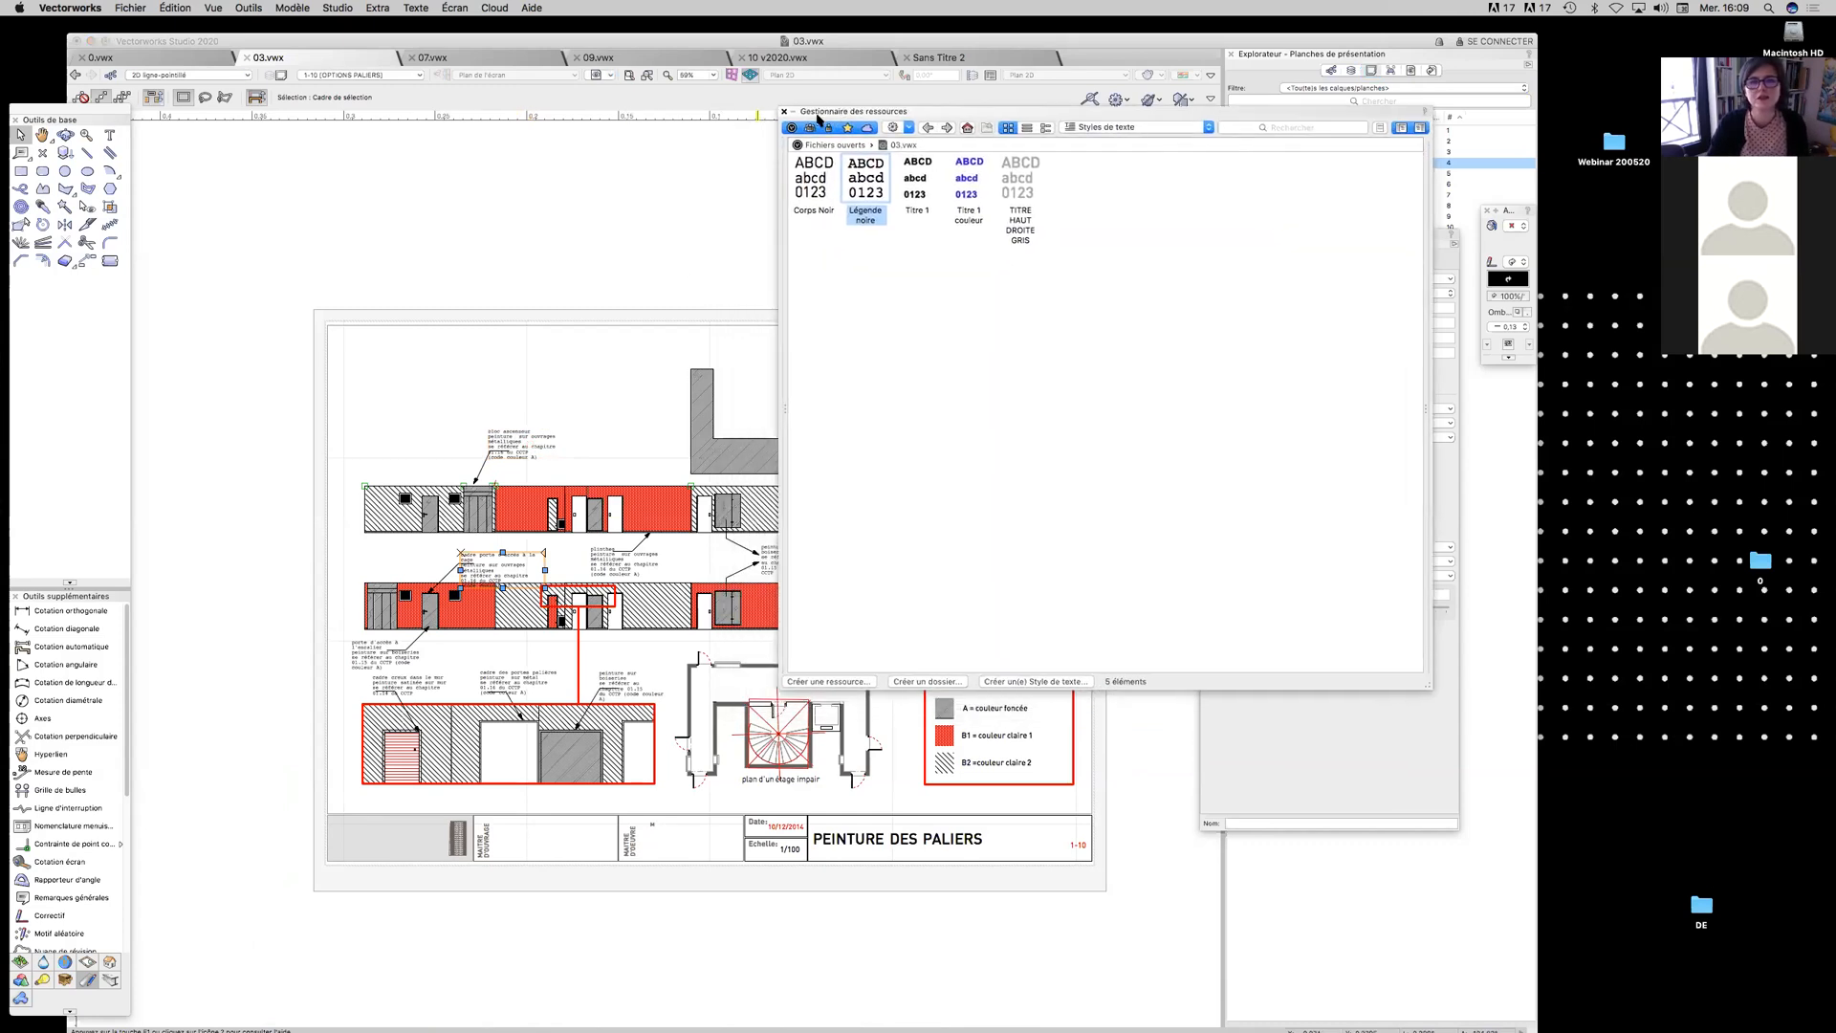
click(785, 110)
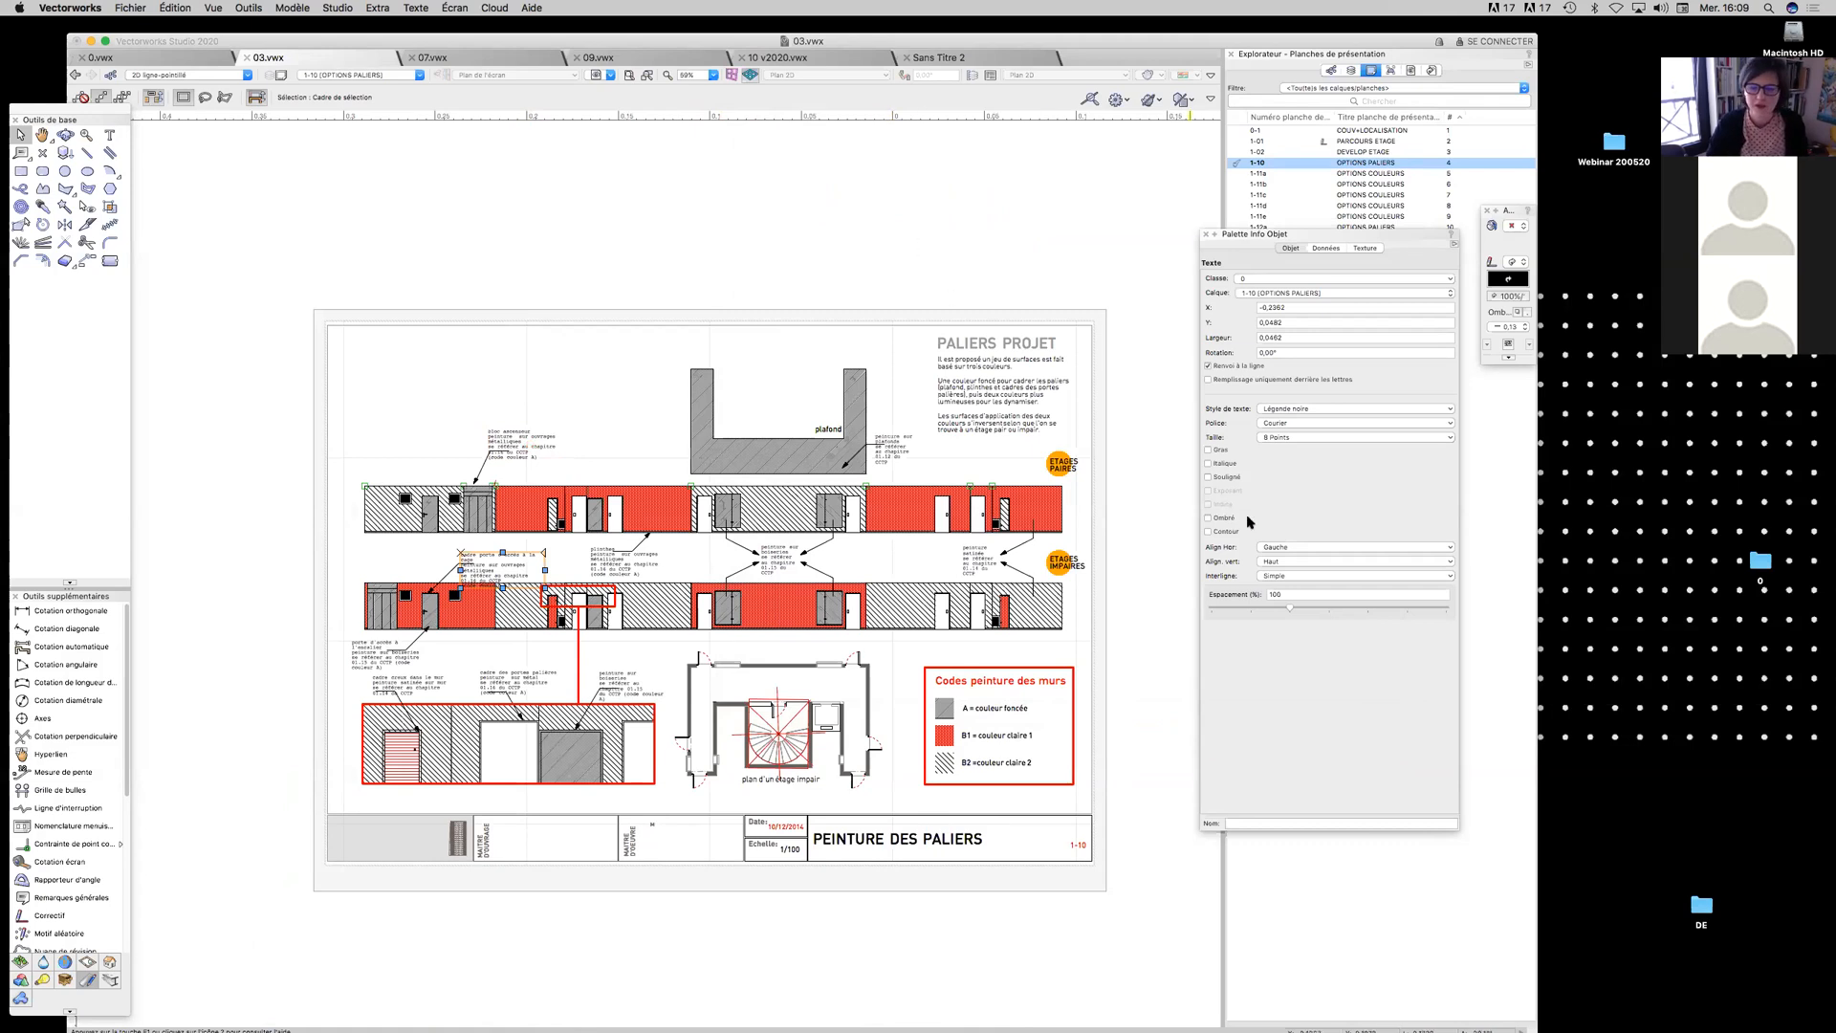
Switch to the blank sheet in Sans Titre 2, activate the Cadre cartouche tool and move the tool palettes clear of its options
click(927, 58)
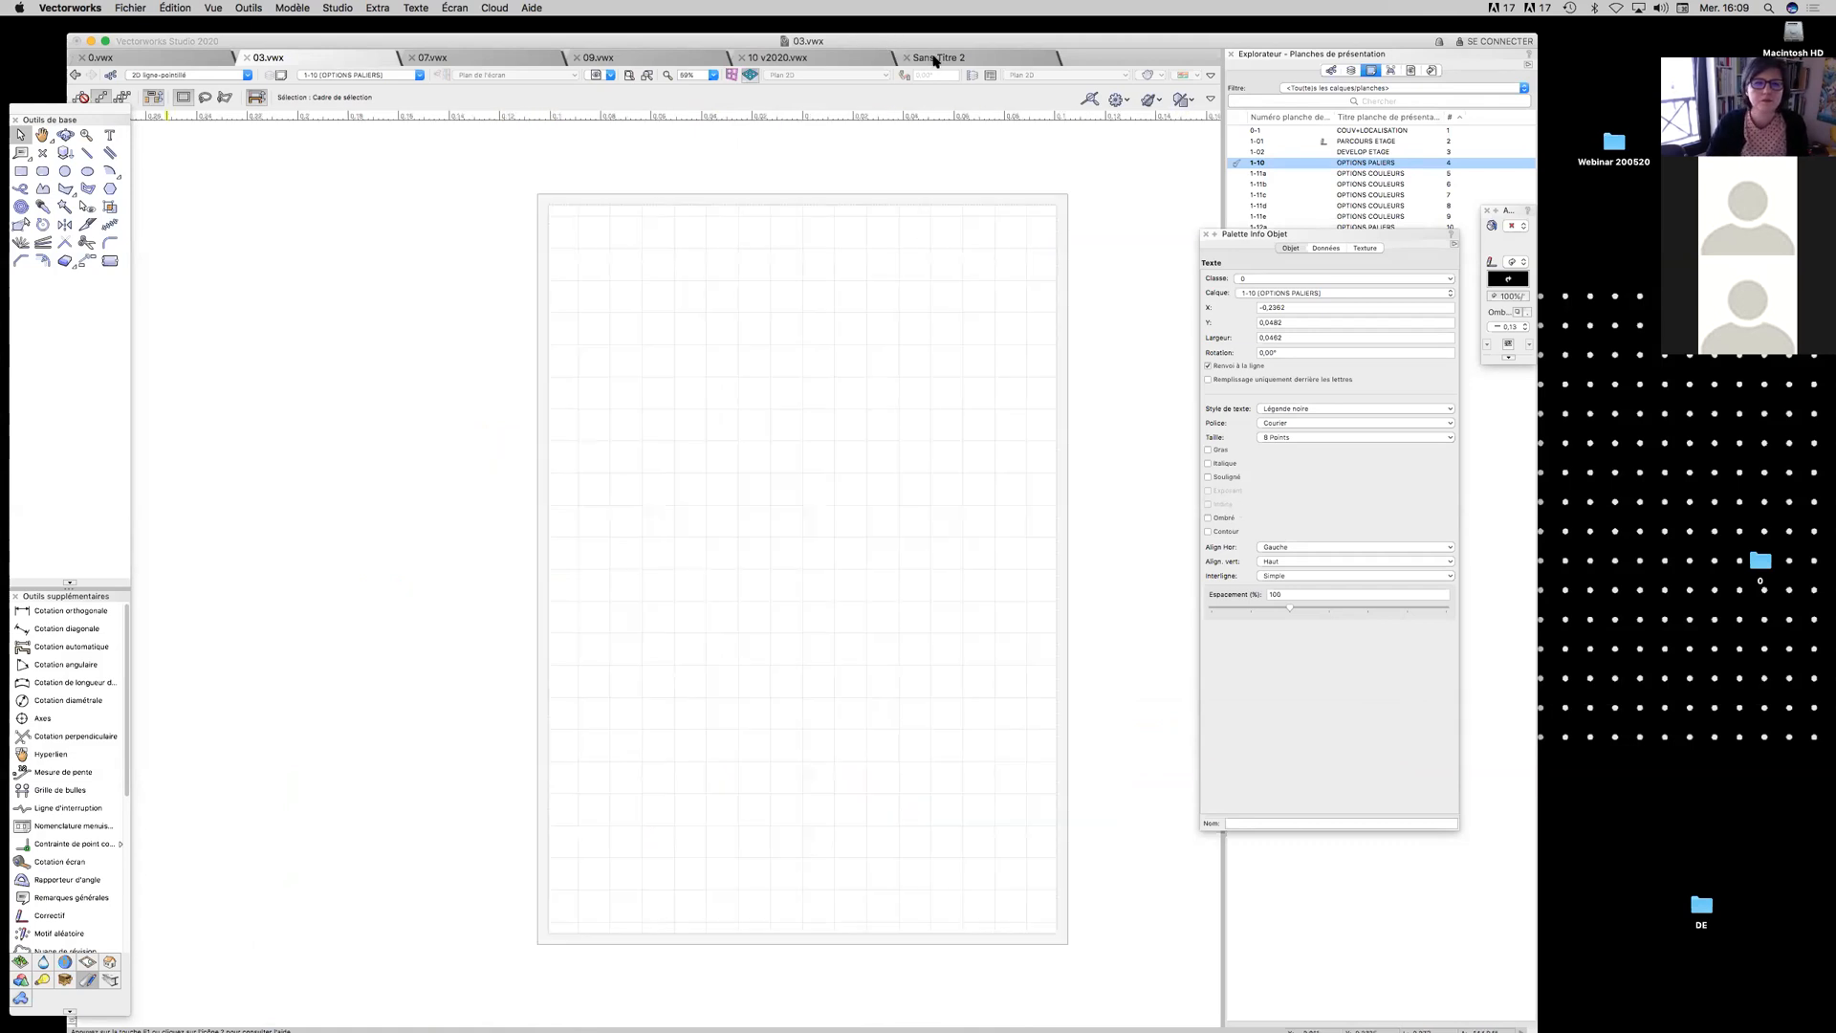
click(1012, 370)
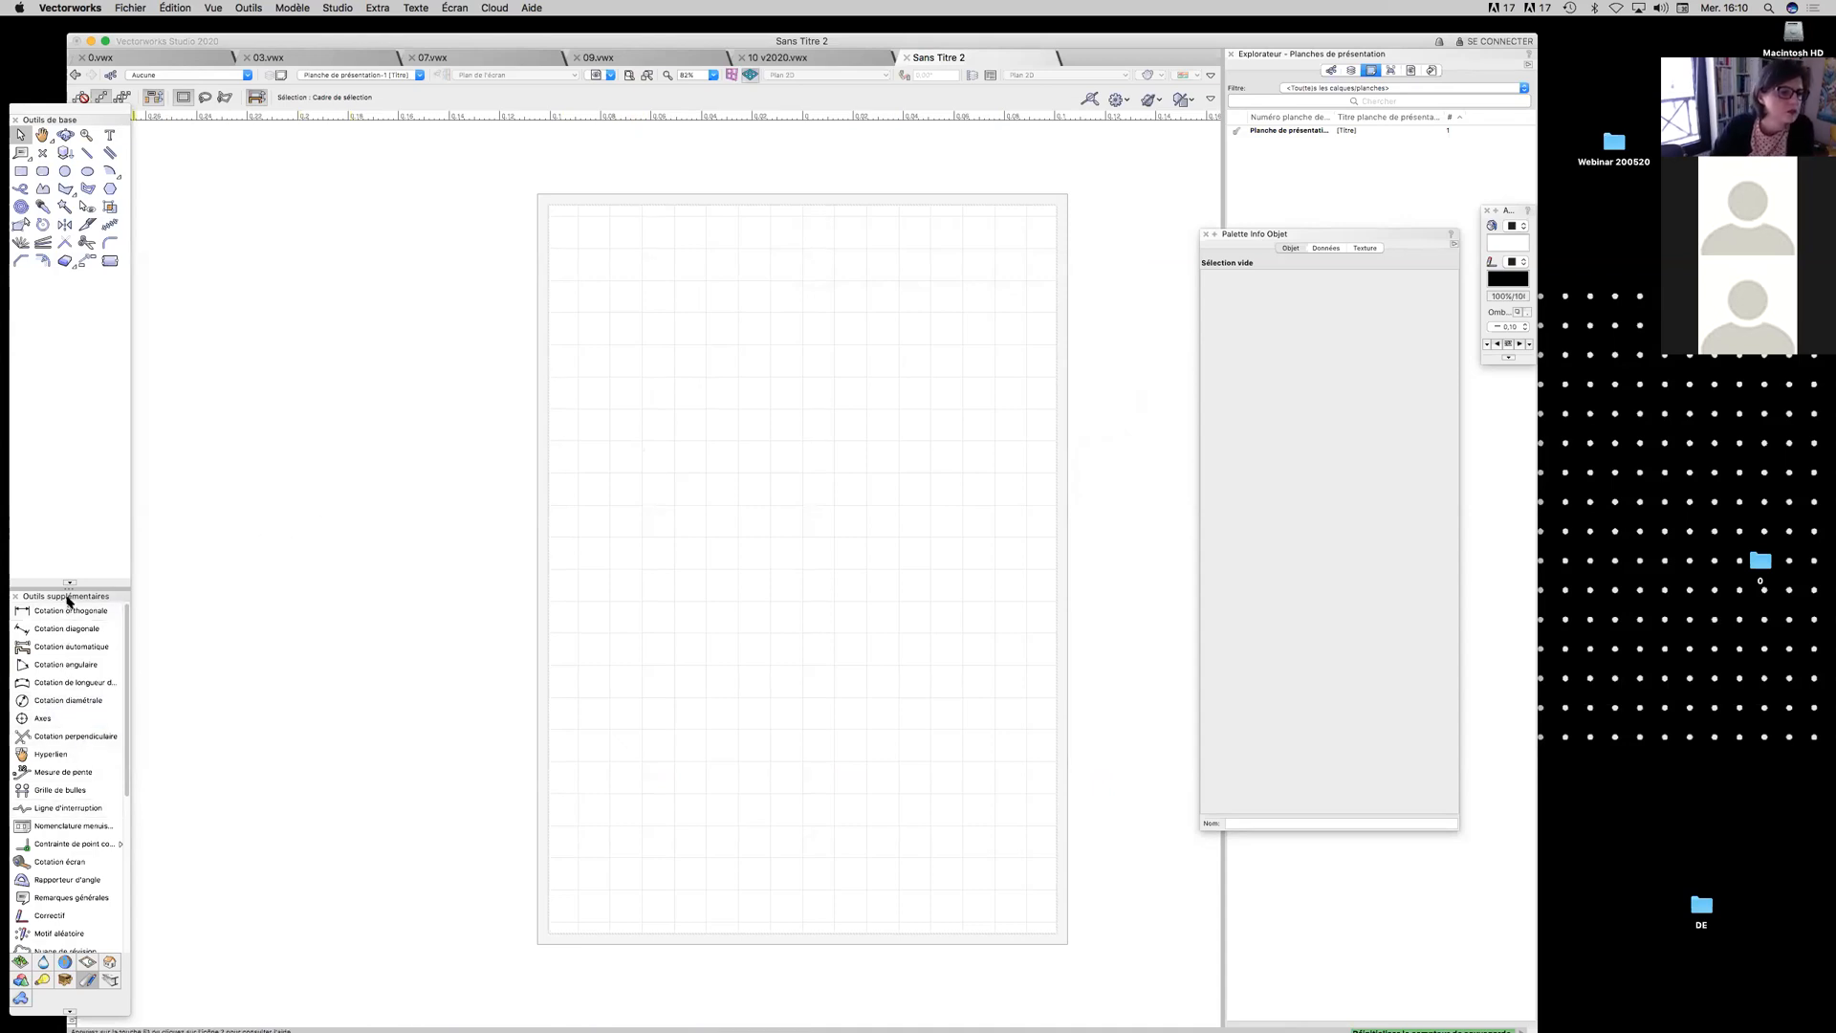
scroll(61, 815, down, 4)
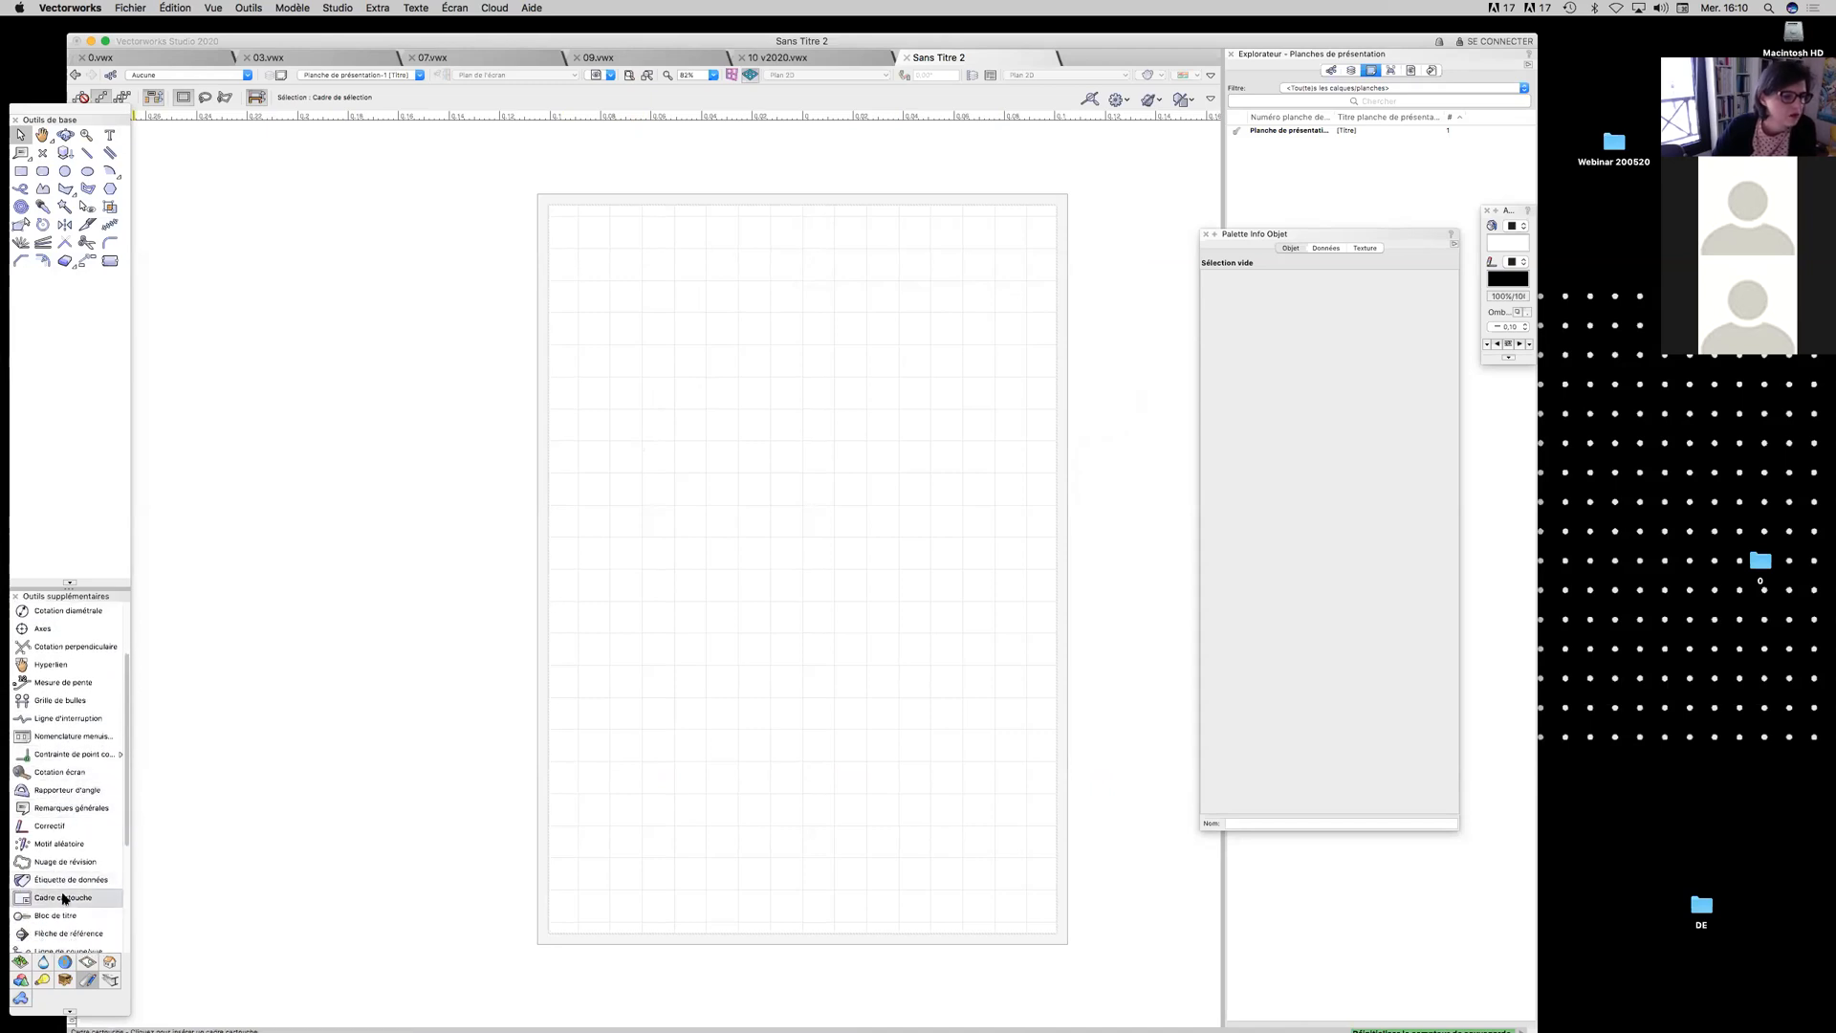
click(63, 899)
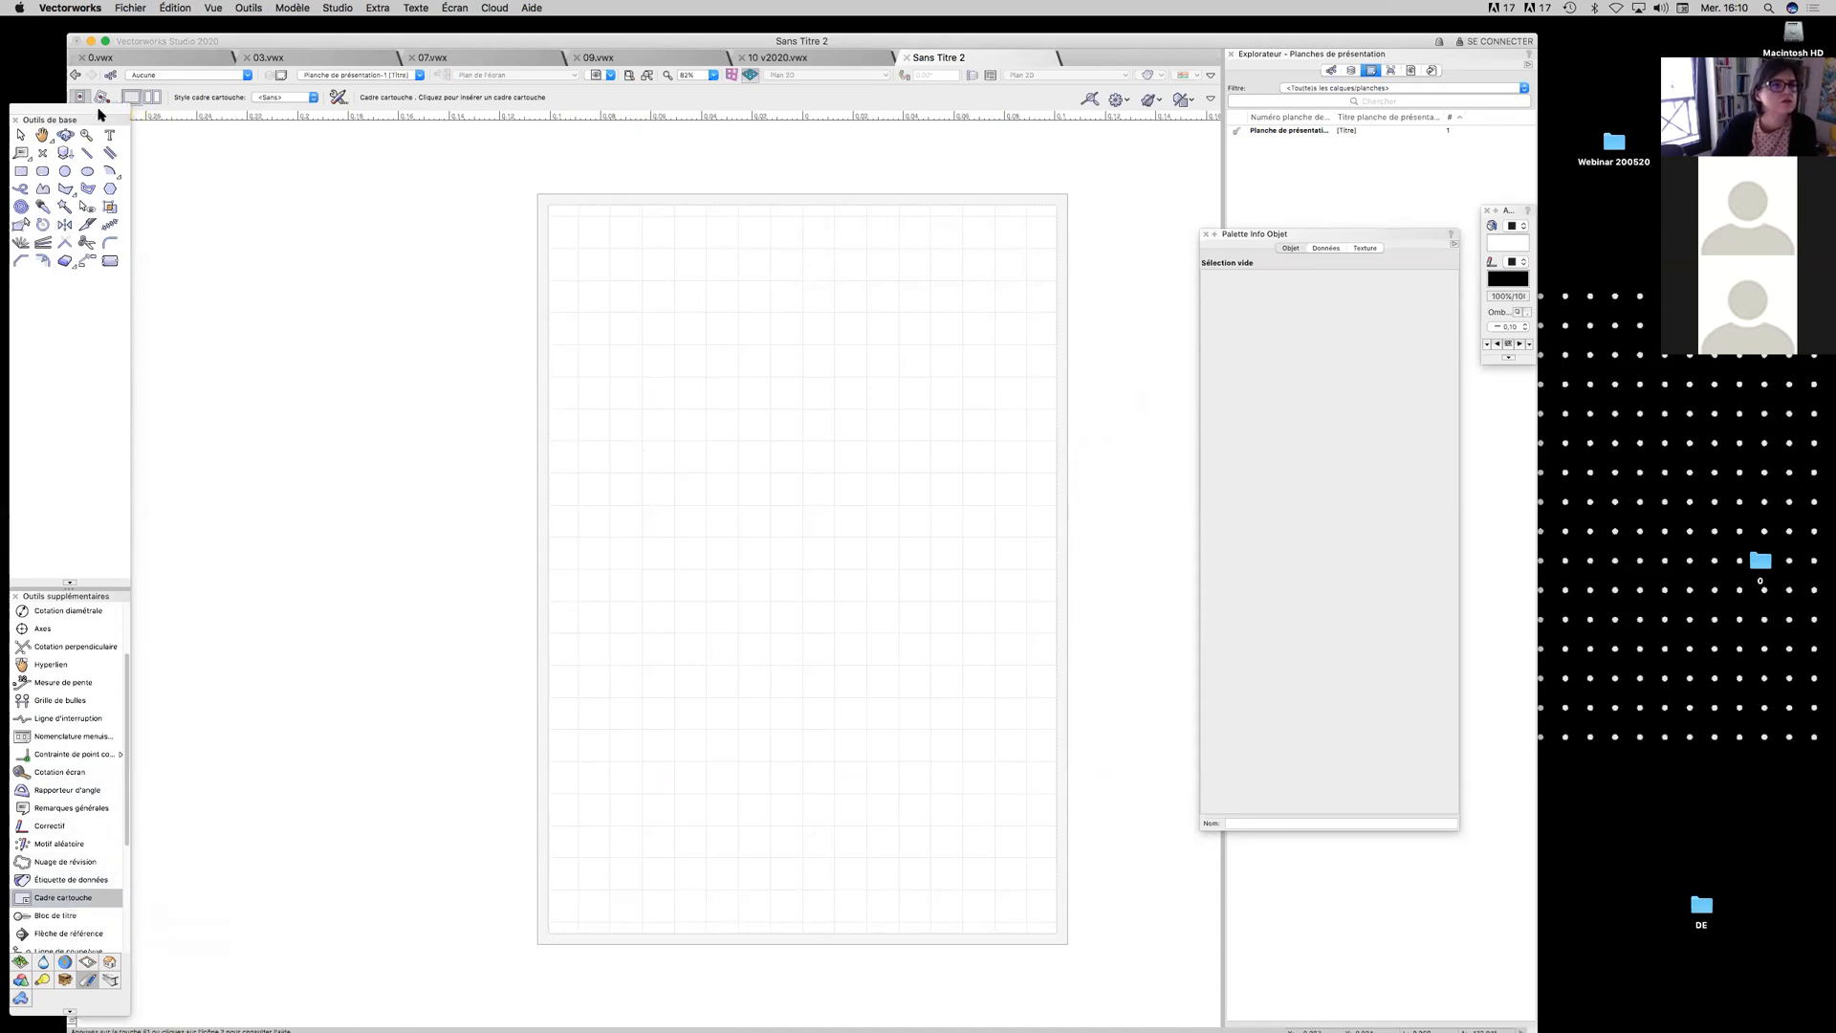
drag(100, 120, 90, 152)
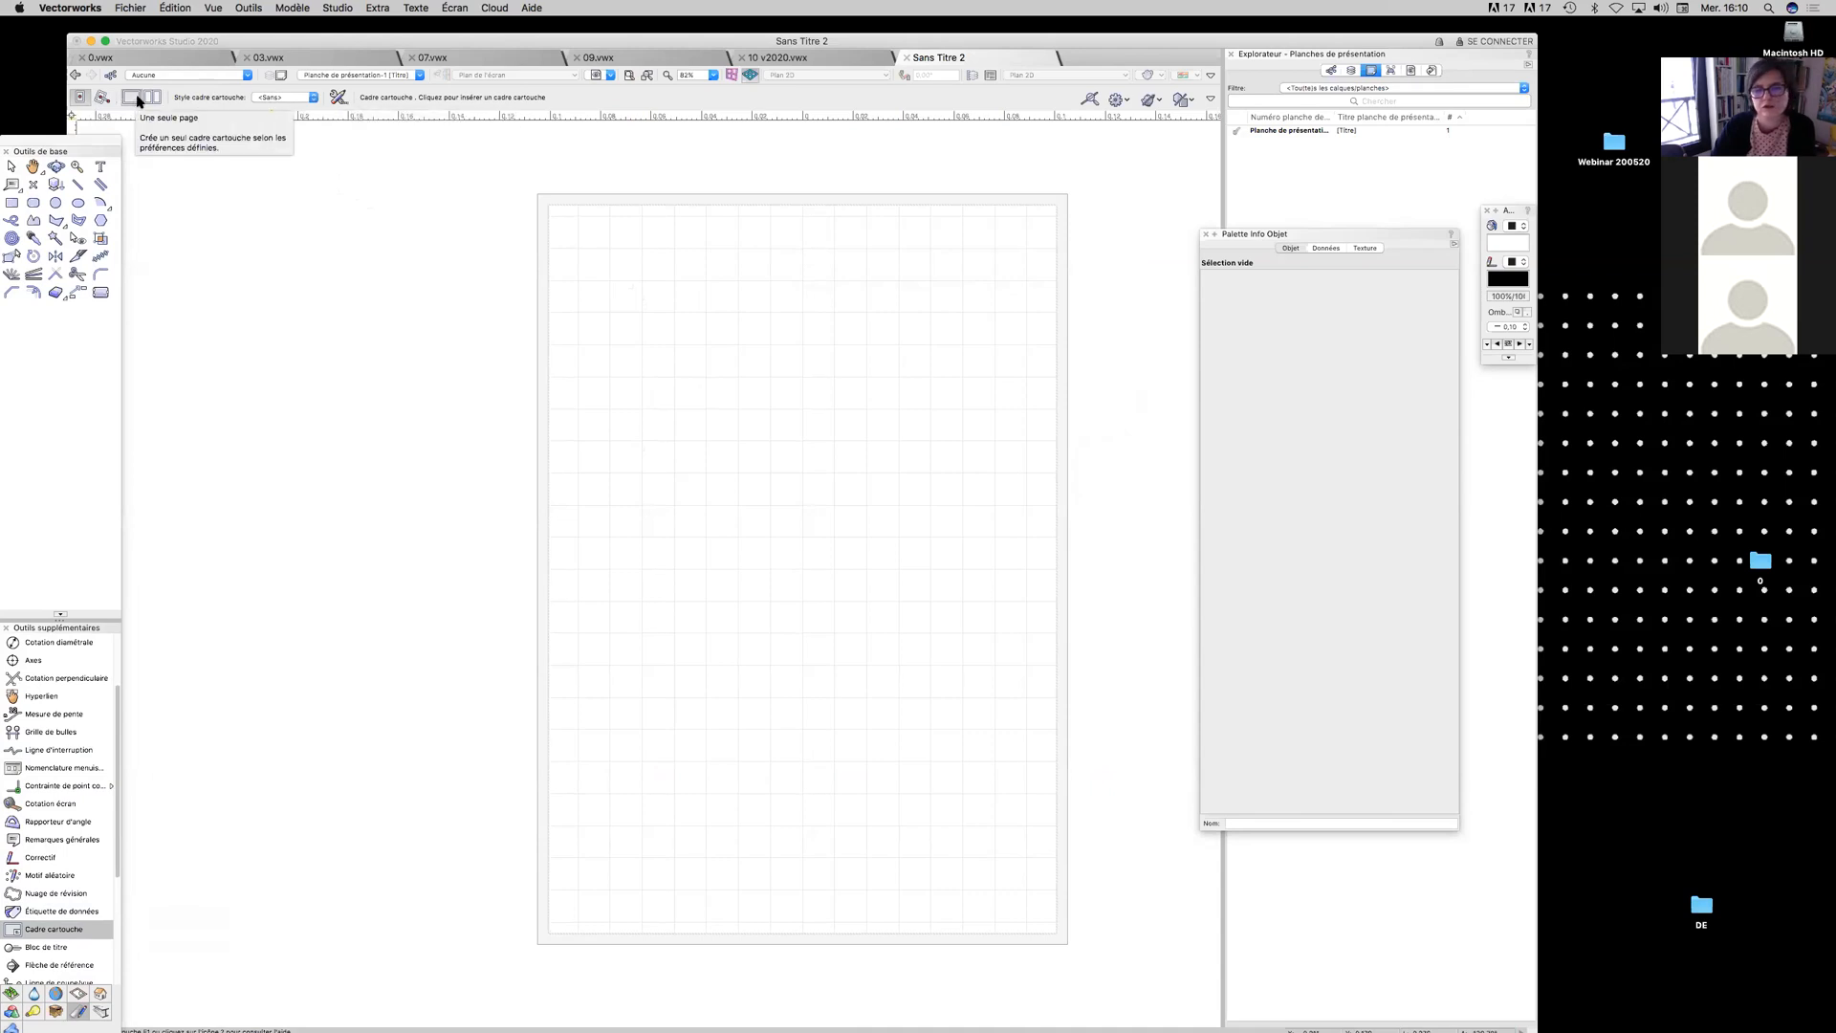
Browse the Cadre cartouche style library, enlarge the style selector and display the styles in Cadres cartouches ASME.vwx
click(290, 98)
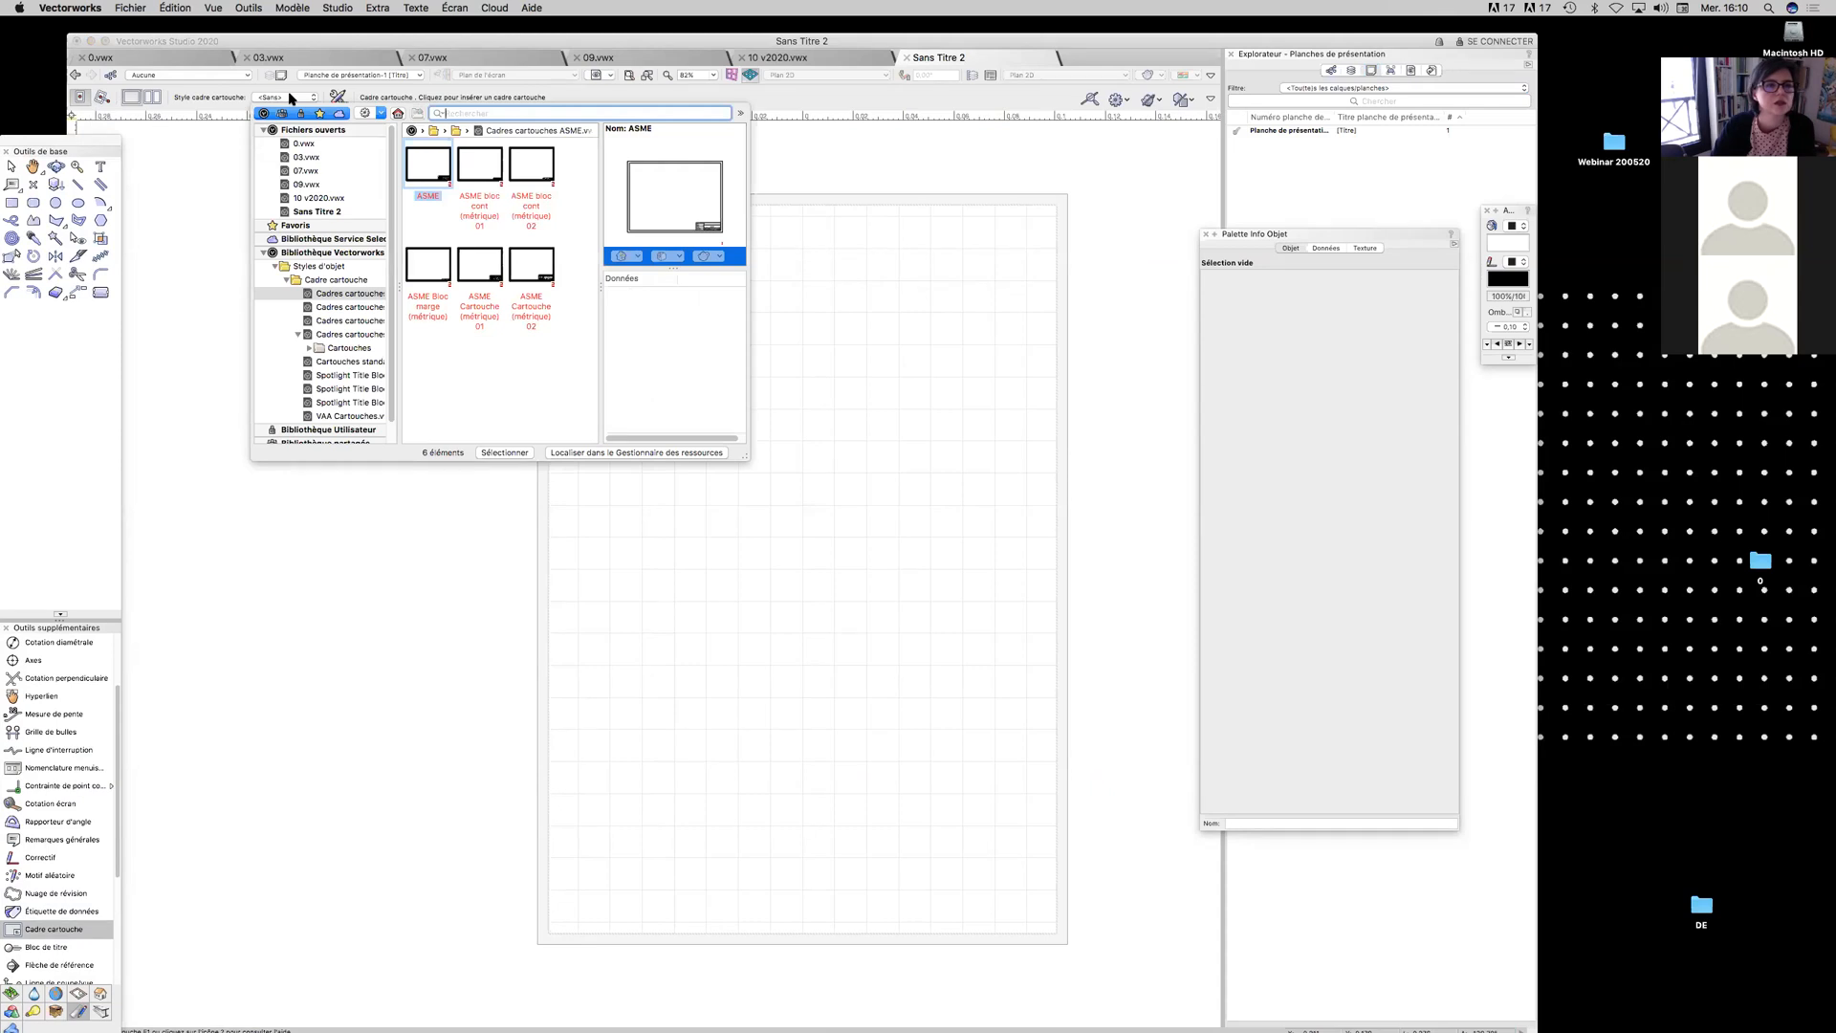
click(292, 98)
click(292, 97)
click(268, 115)
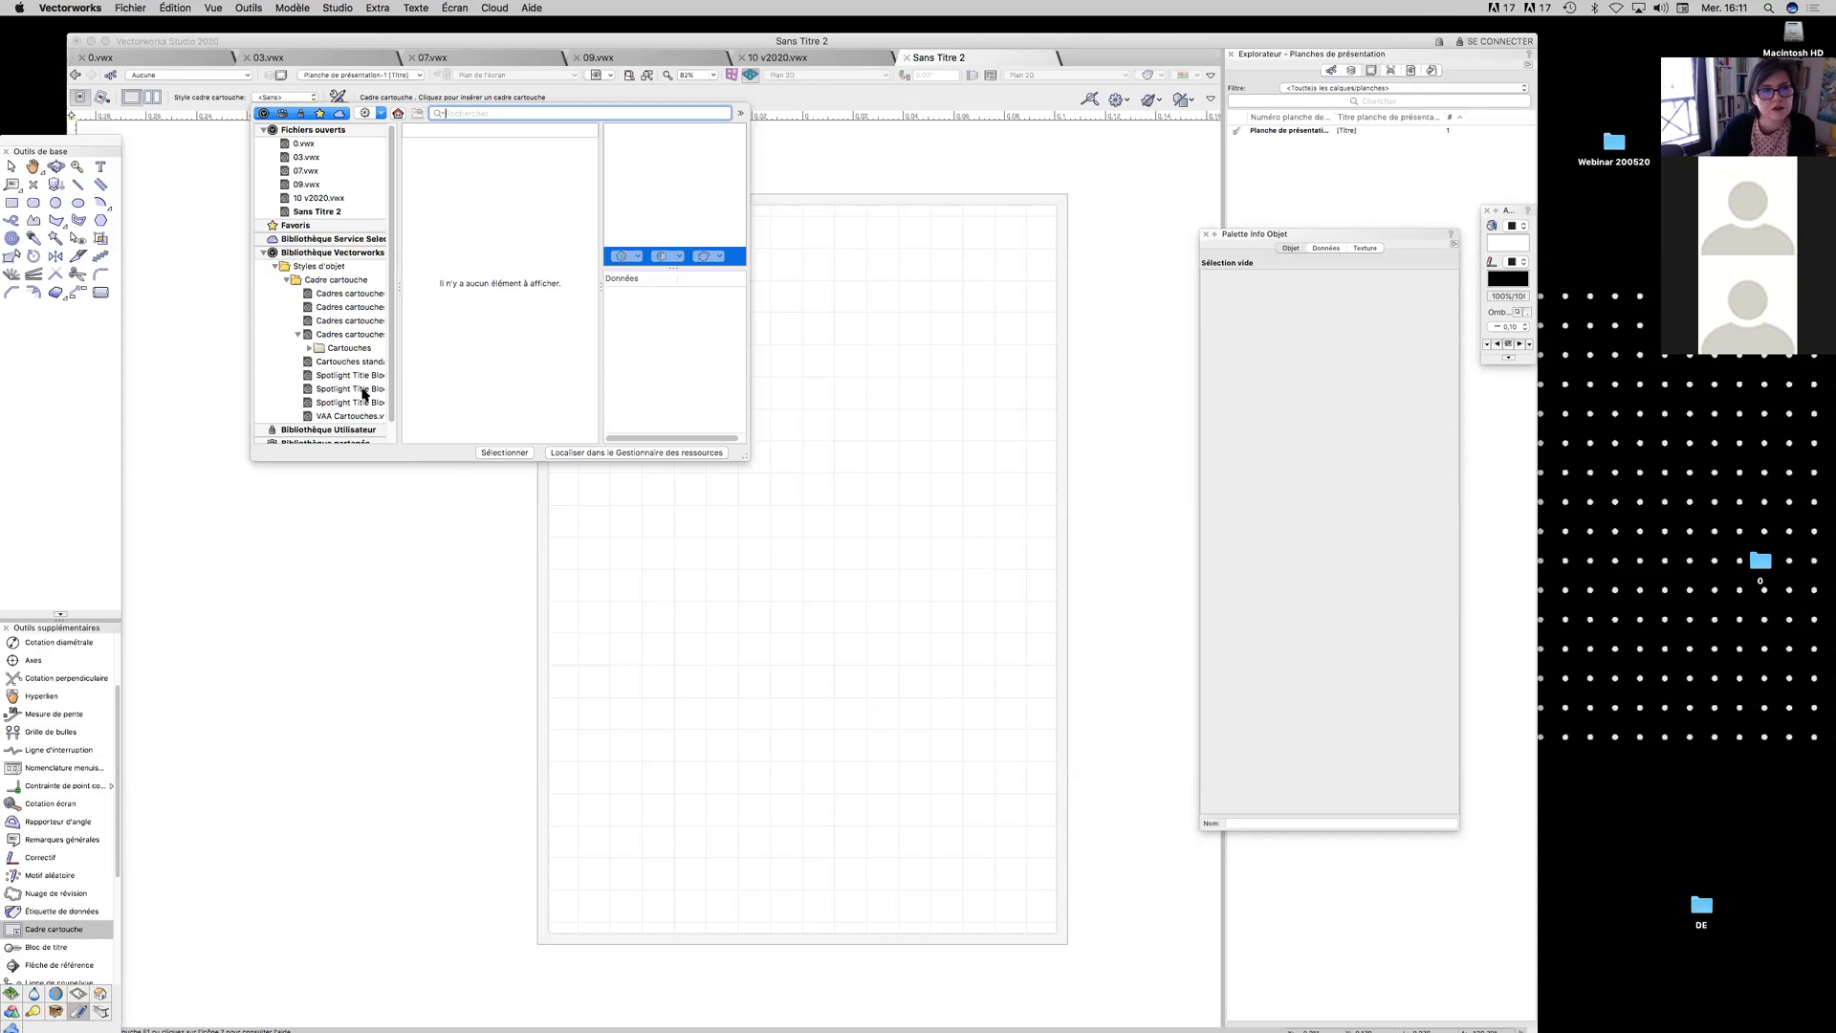
click(326, 281)
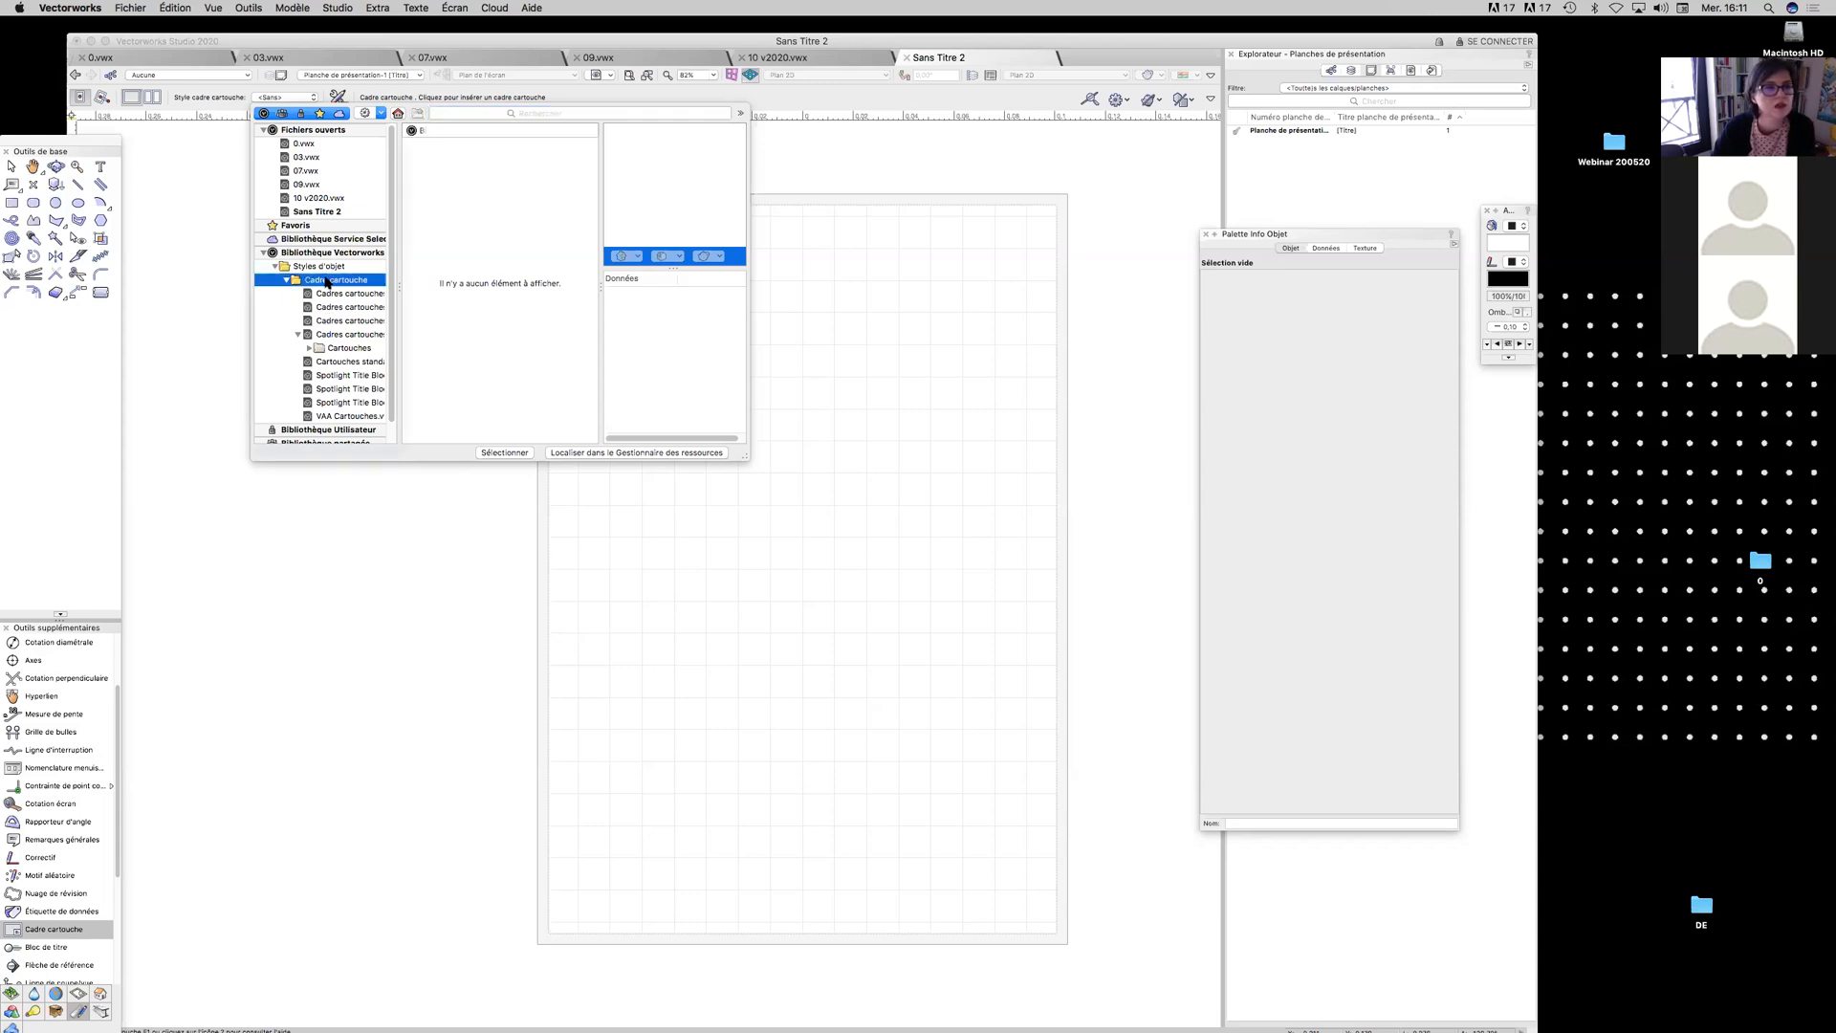
click(325, 335)
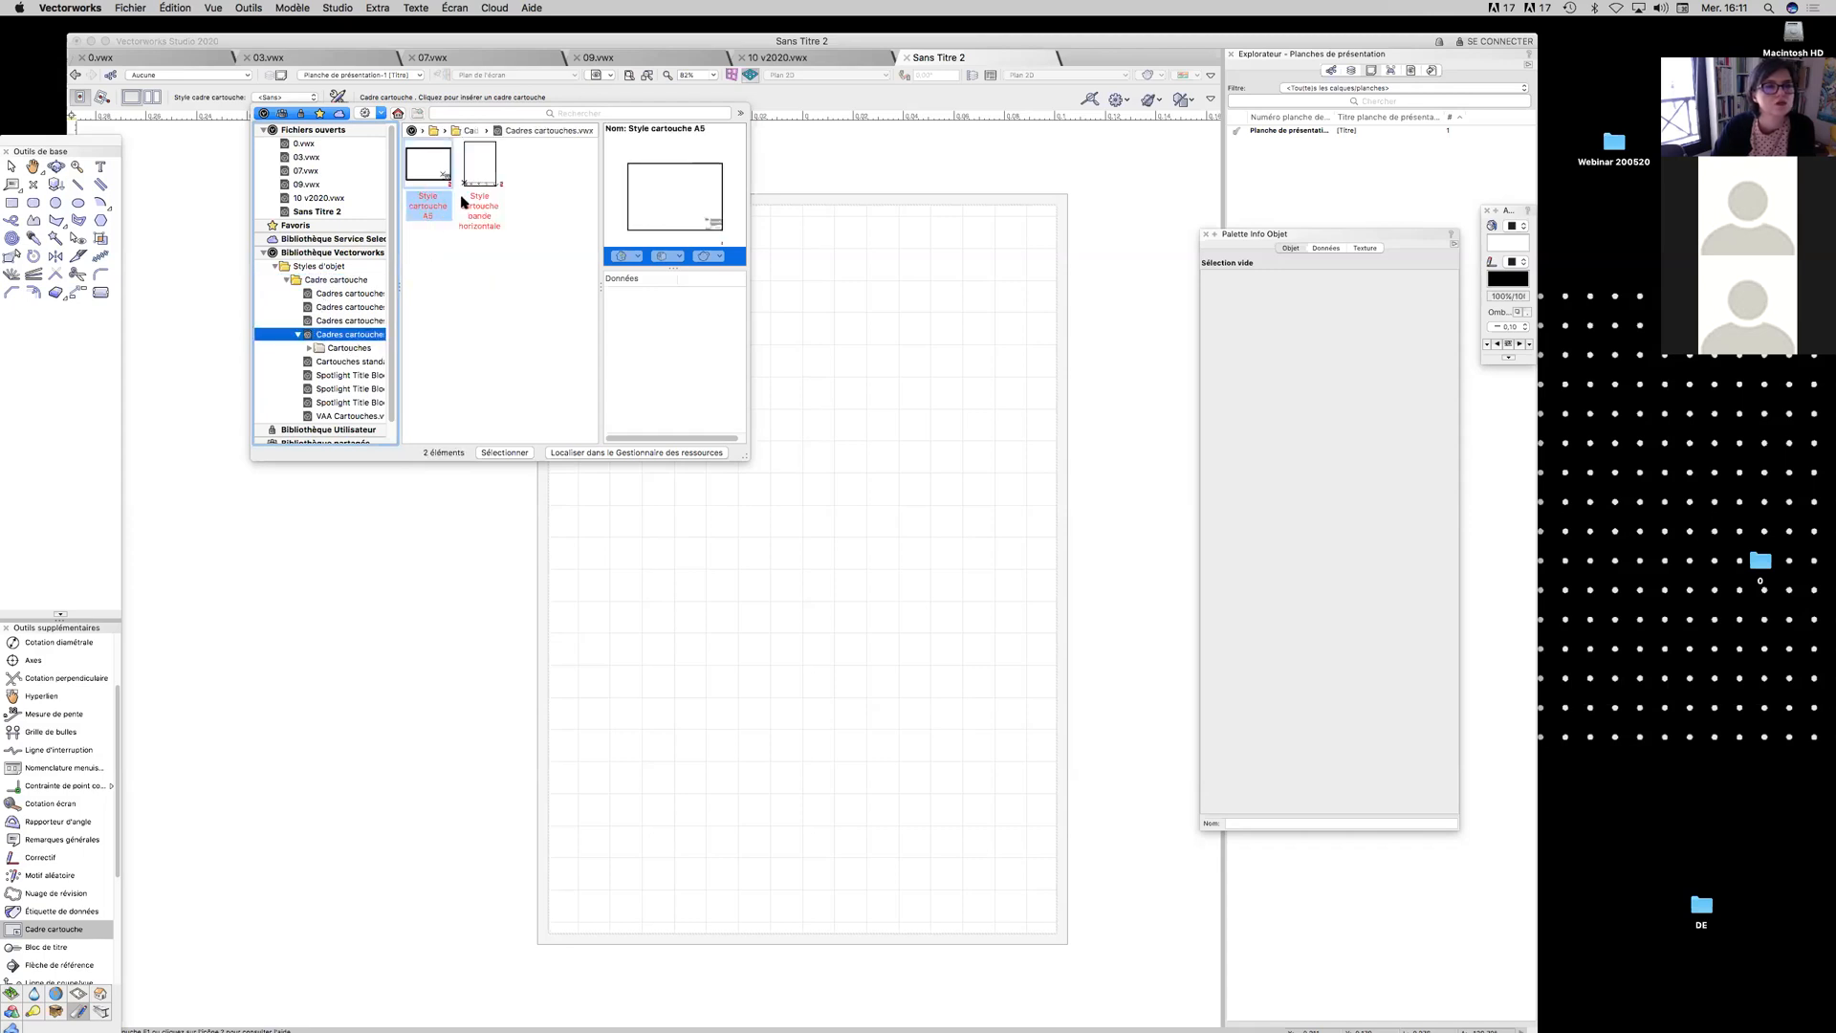
drag(401, 407, 487, 407)
click(397, 297)
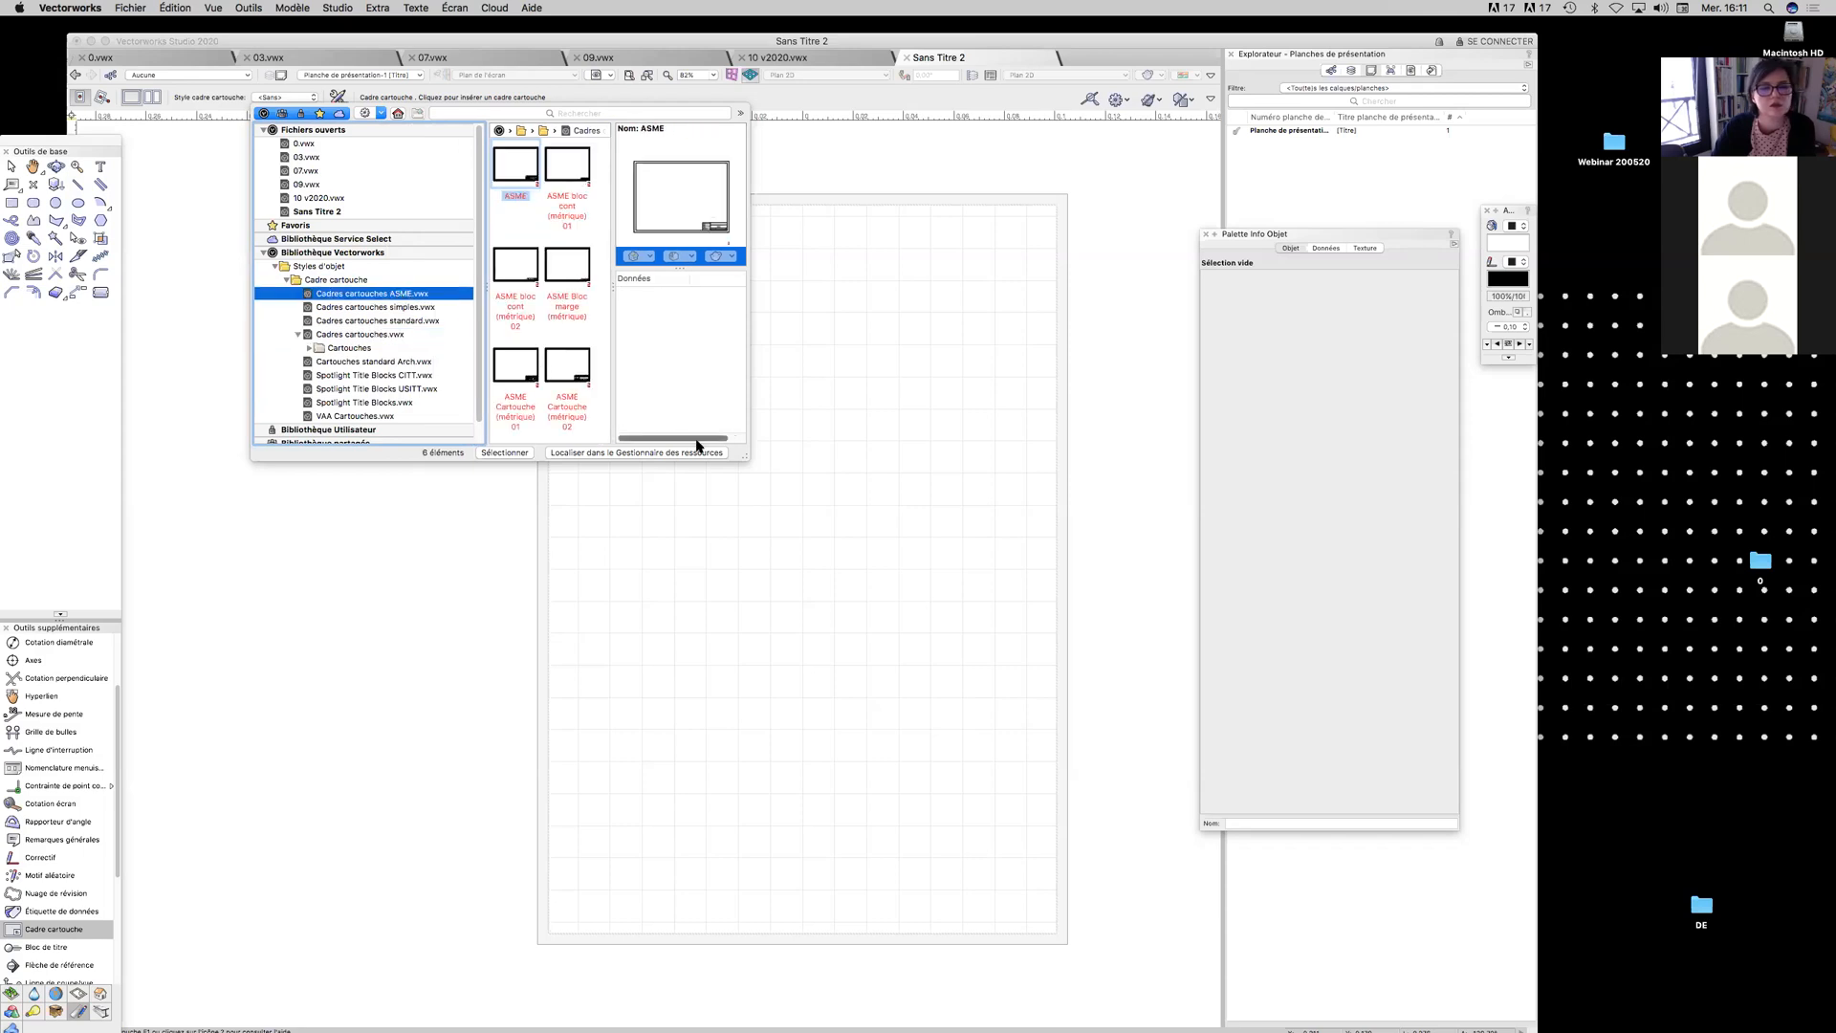
drag(744, 457, 980, 498)
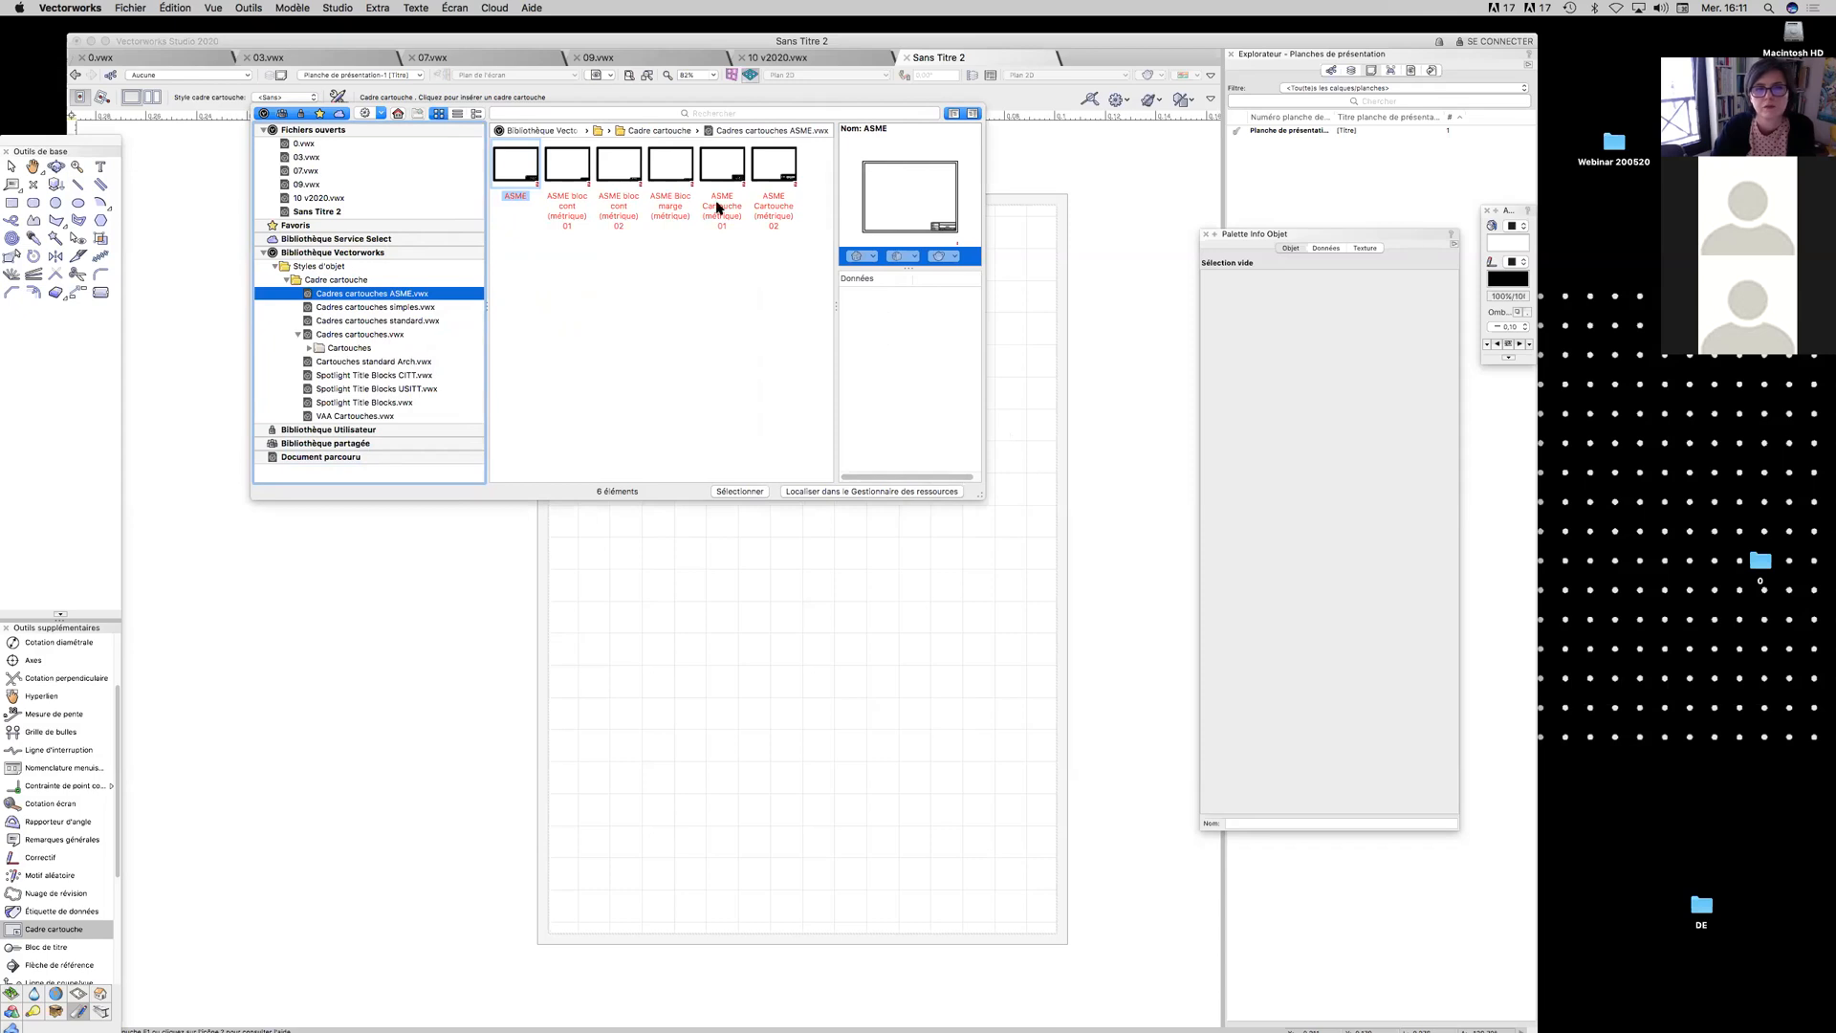
Insert a title block border in the ASME style on the blank presentation sheet and return to the selection tool
click(525, 172)
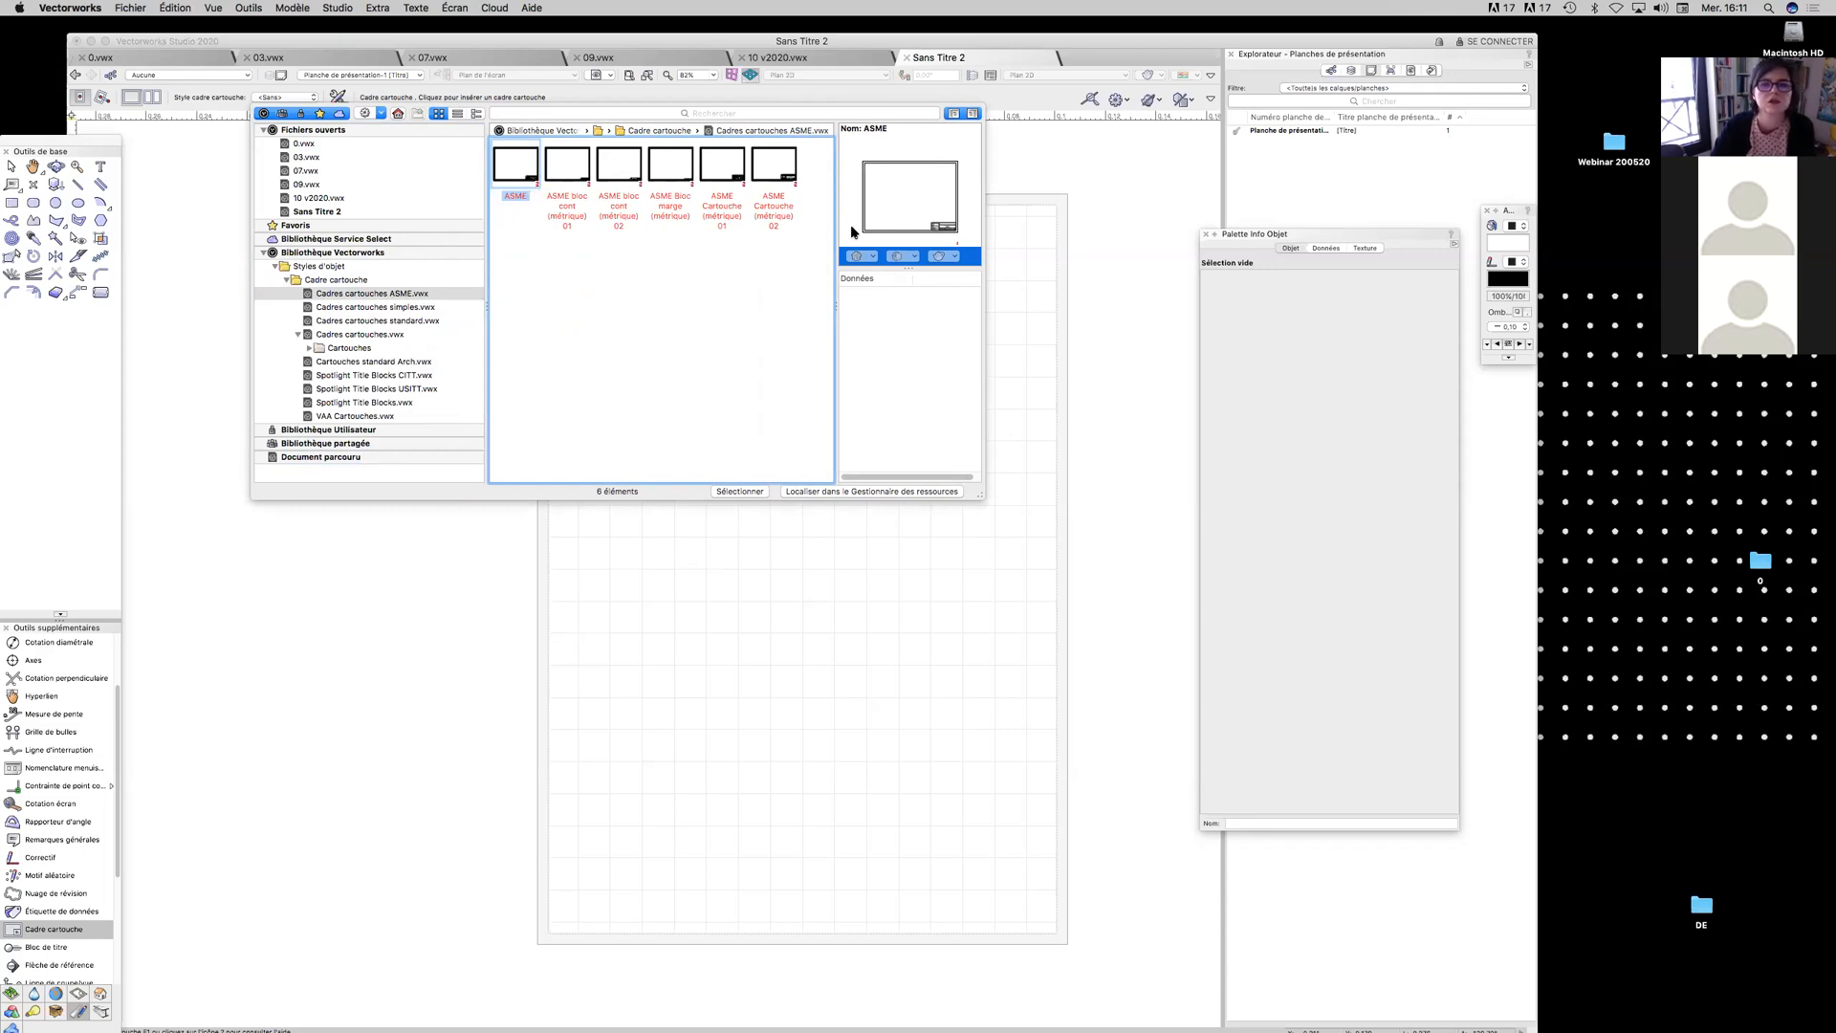
click(740, 492)
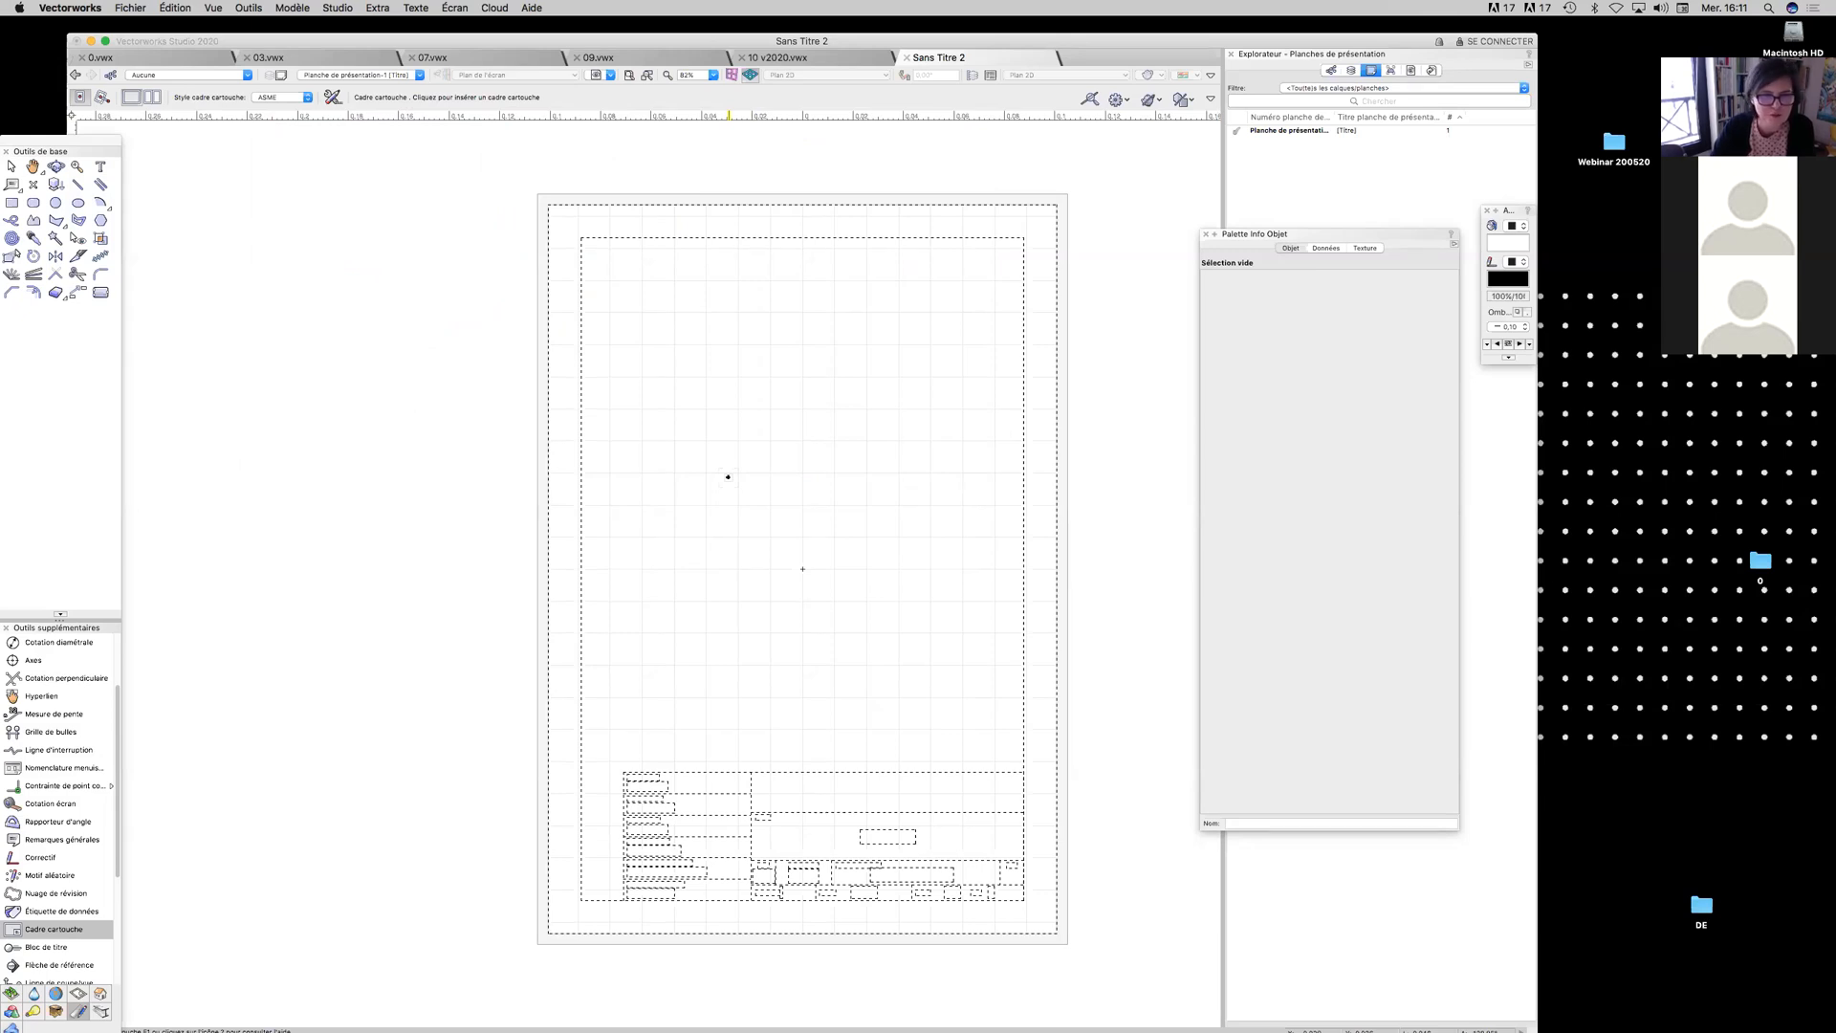
click(726, 475)
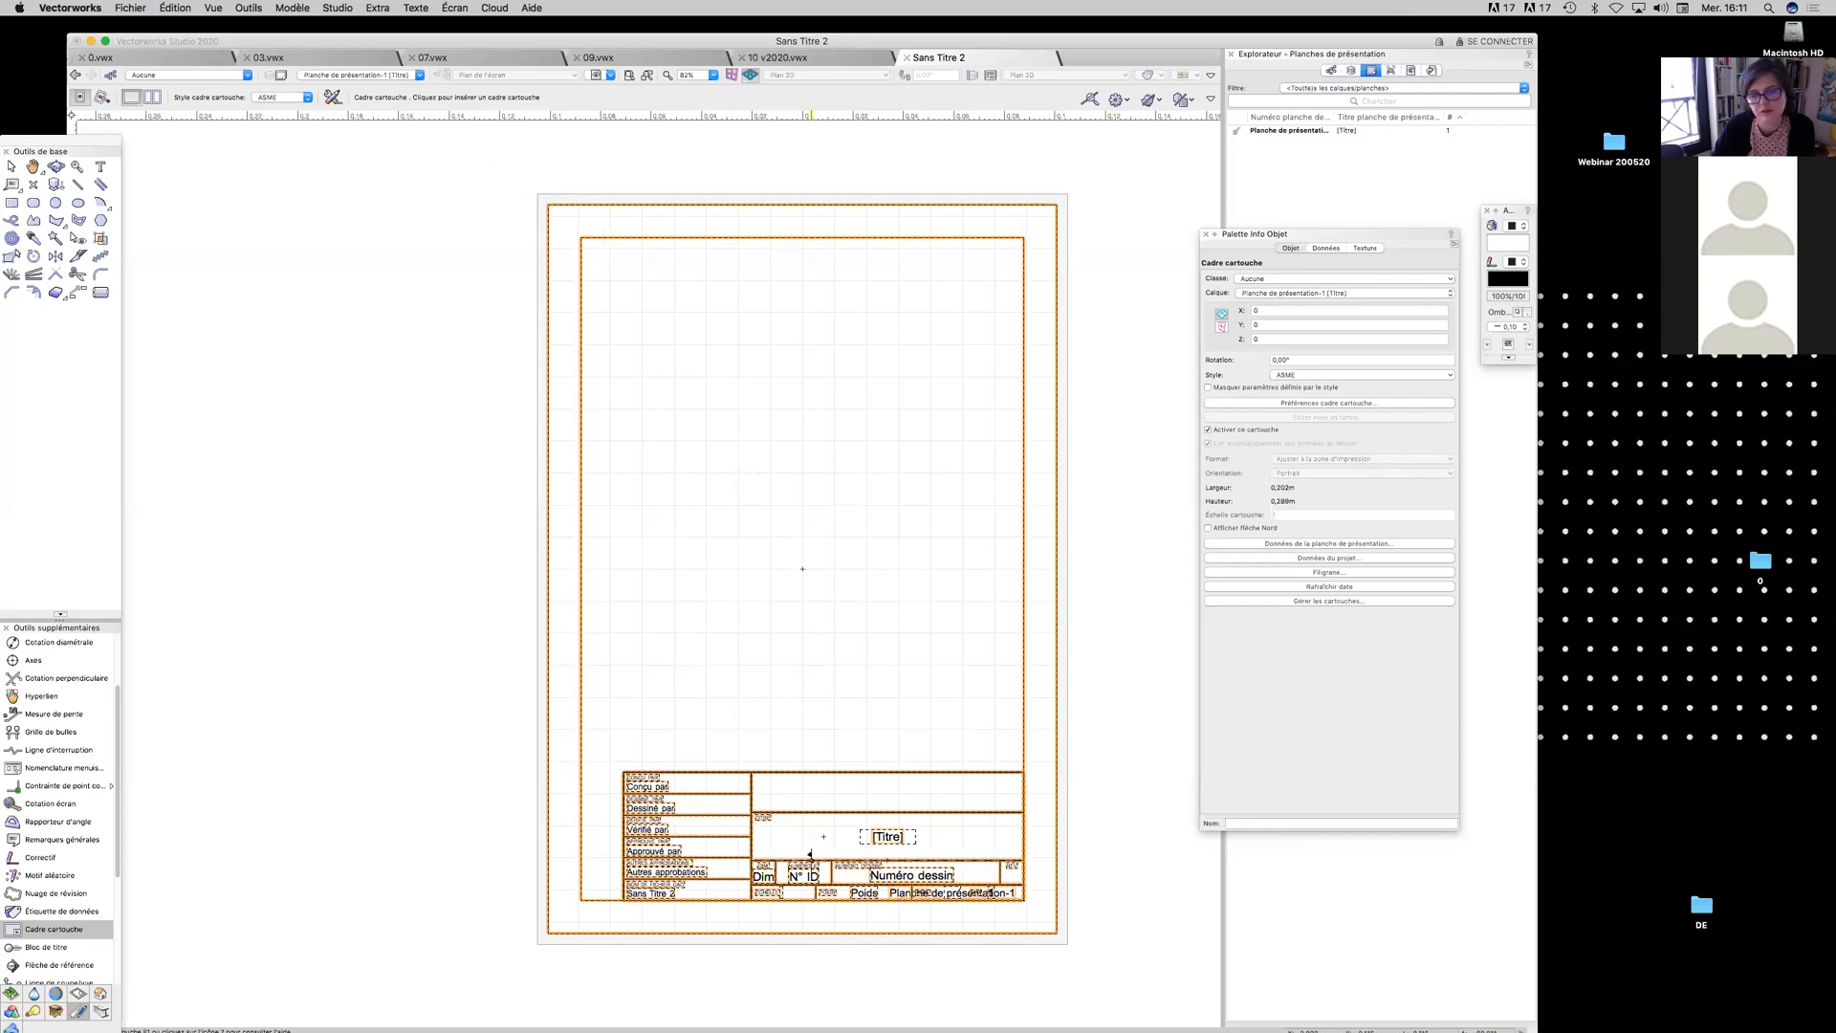
scroll(839, 911, up, 1)
scroll(795, 508, up, 1)
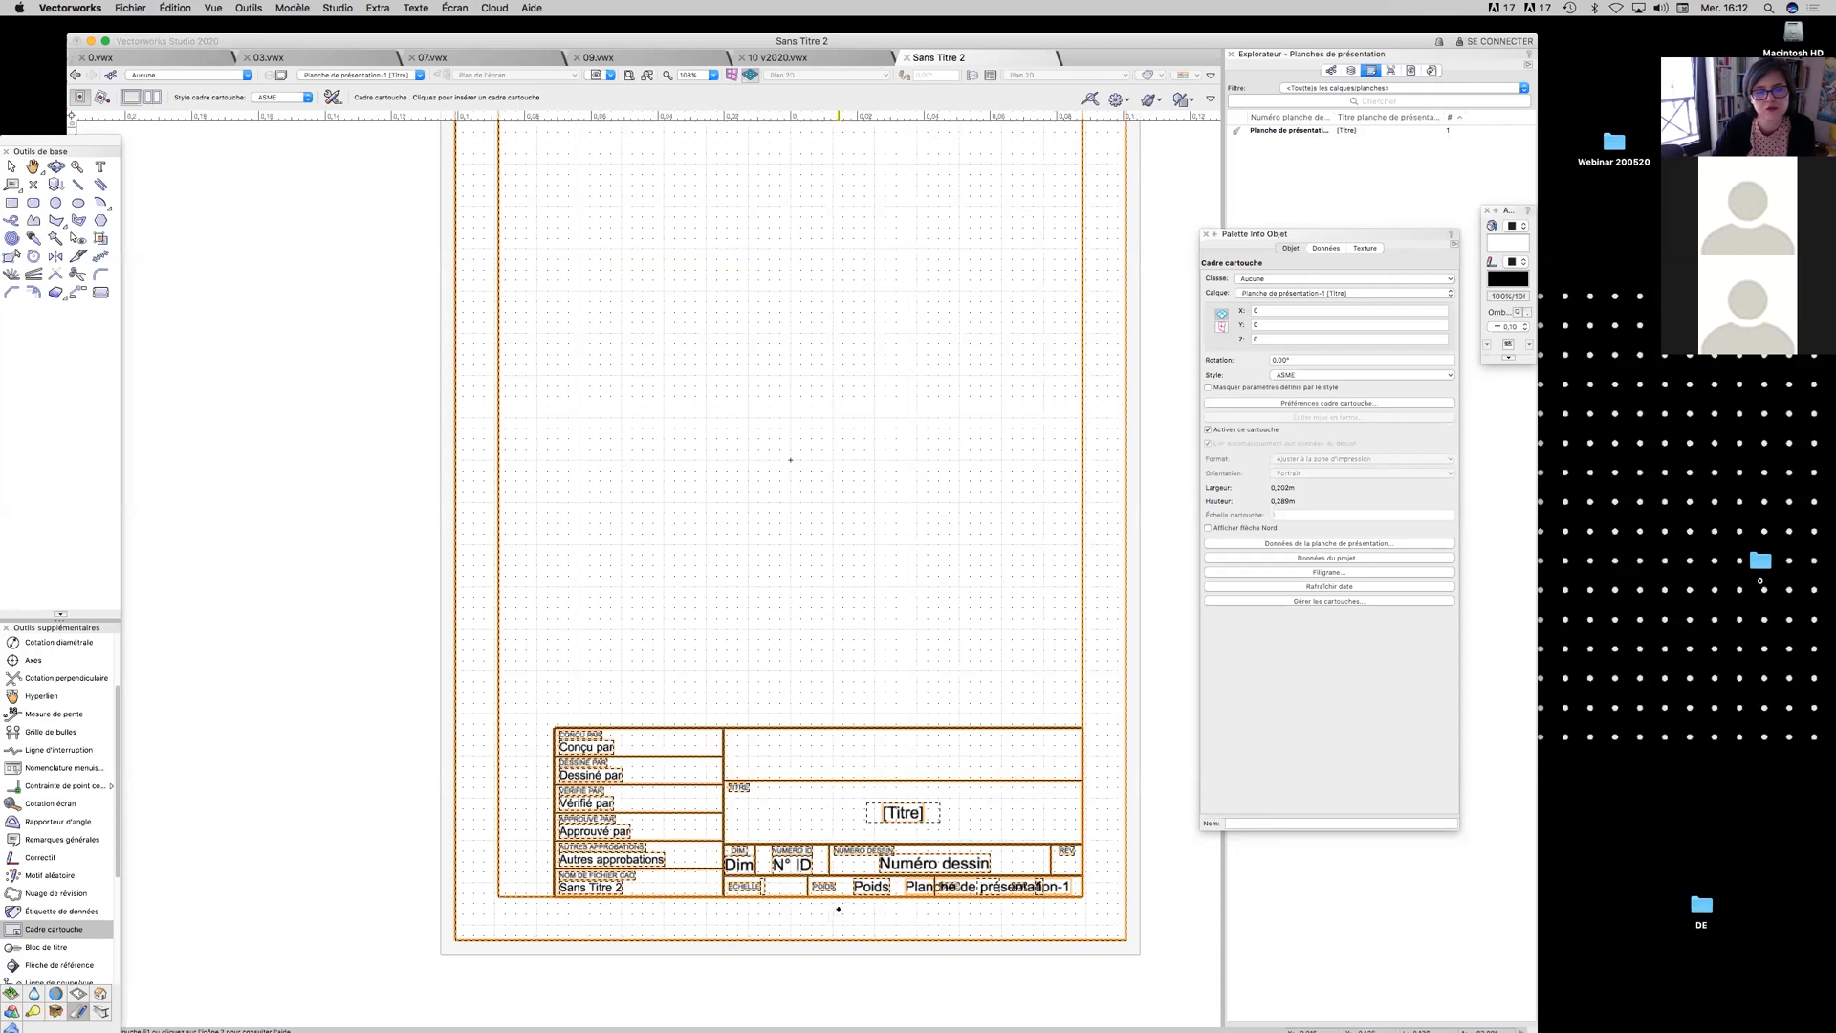
click(13, 165)
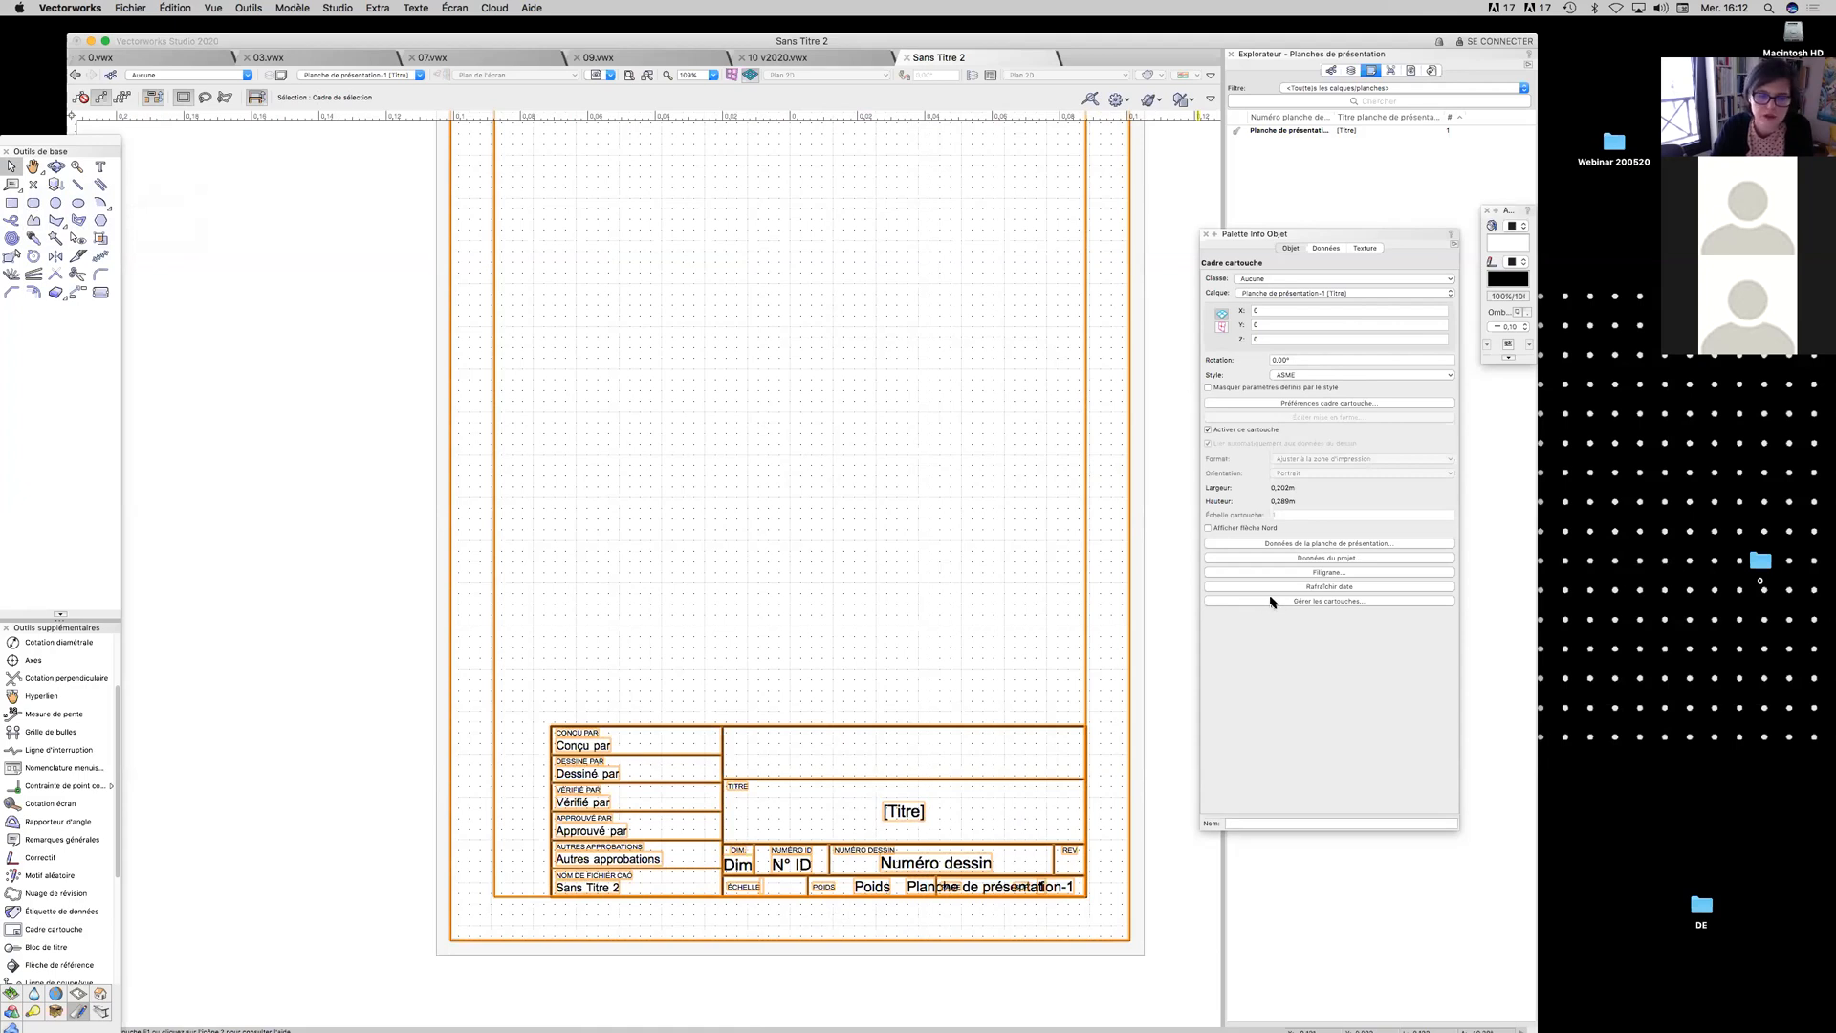
Open the ASME title block border's preferences and review the Cadre, Zones/Grilles, Cartouche and Projet settings
click(1306, 406)
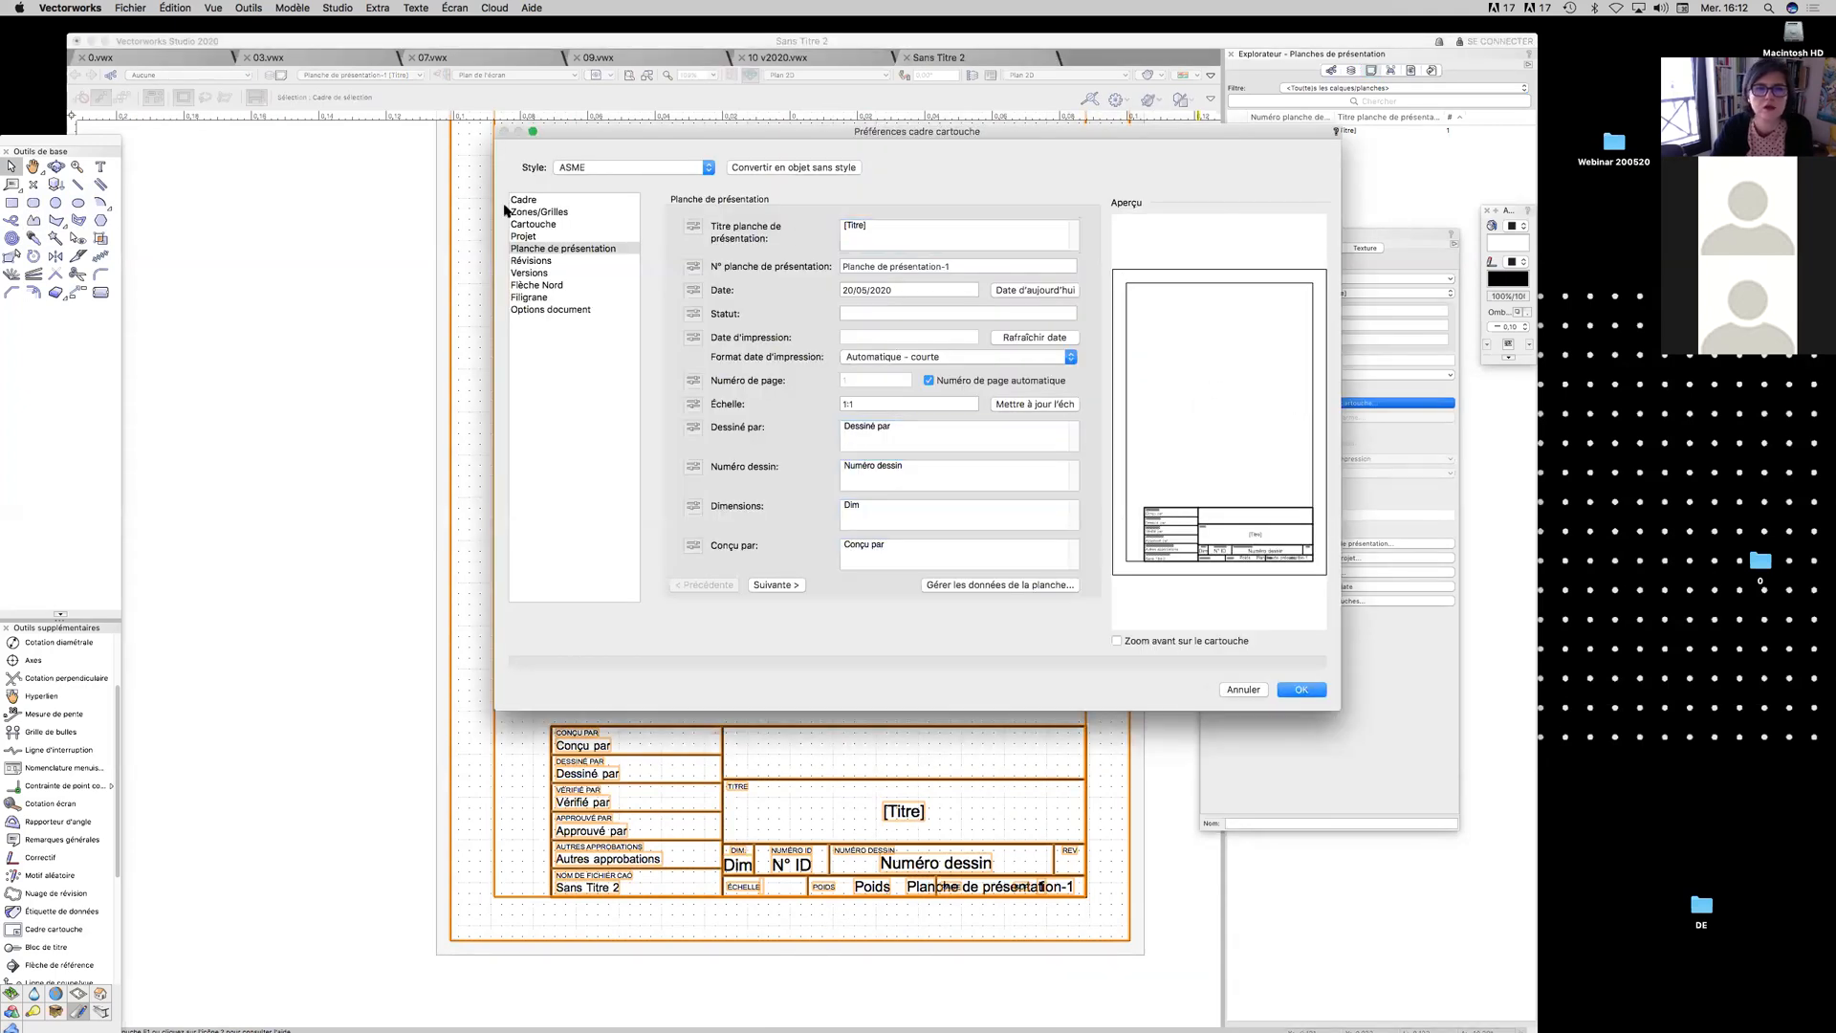
click(541, 200)
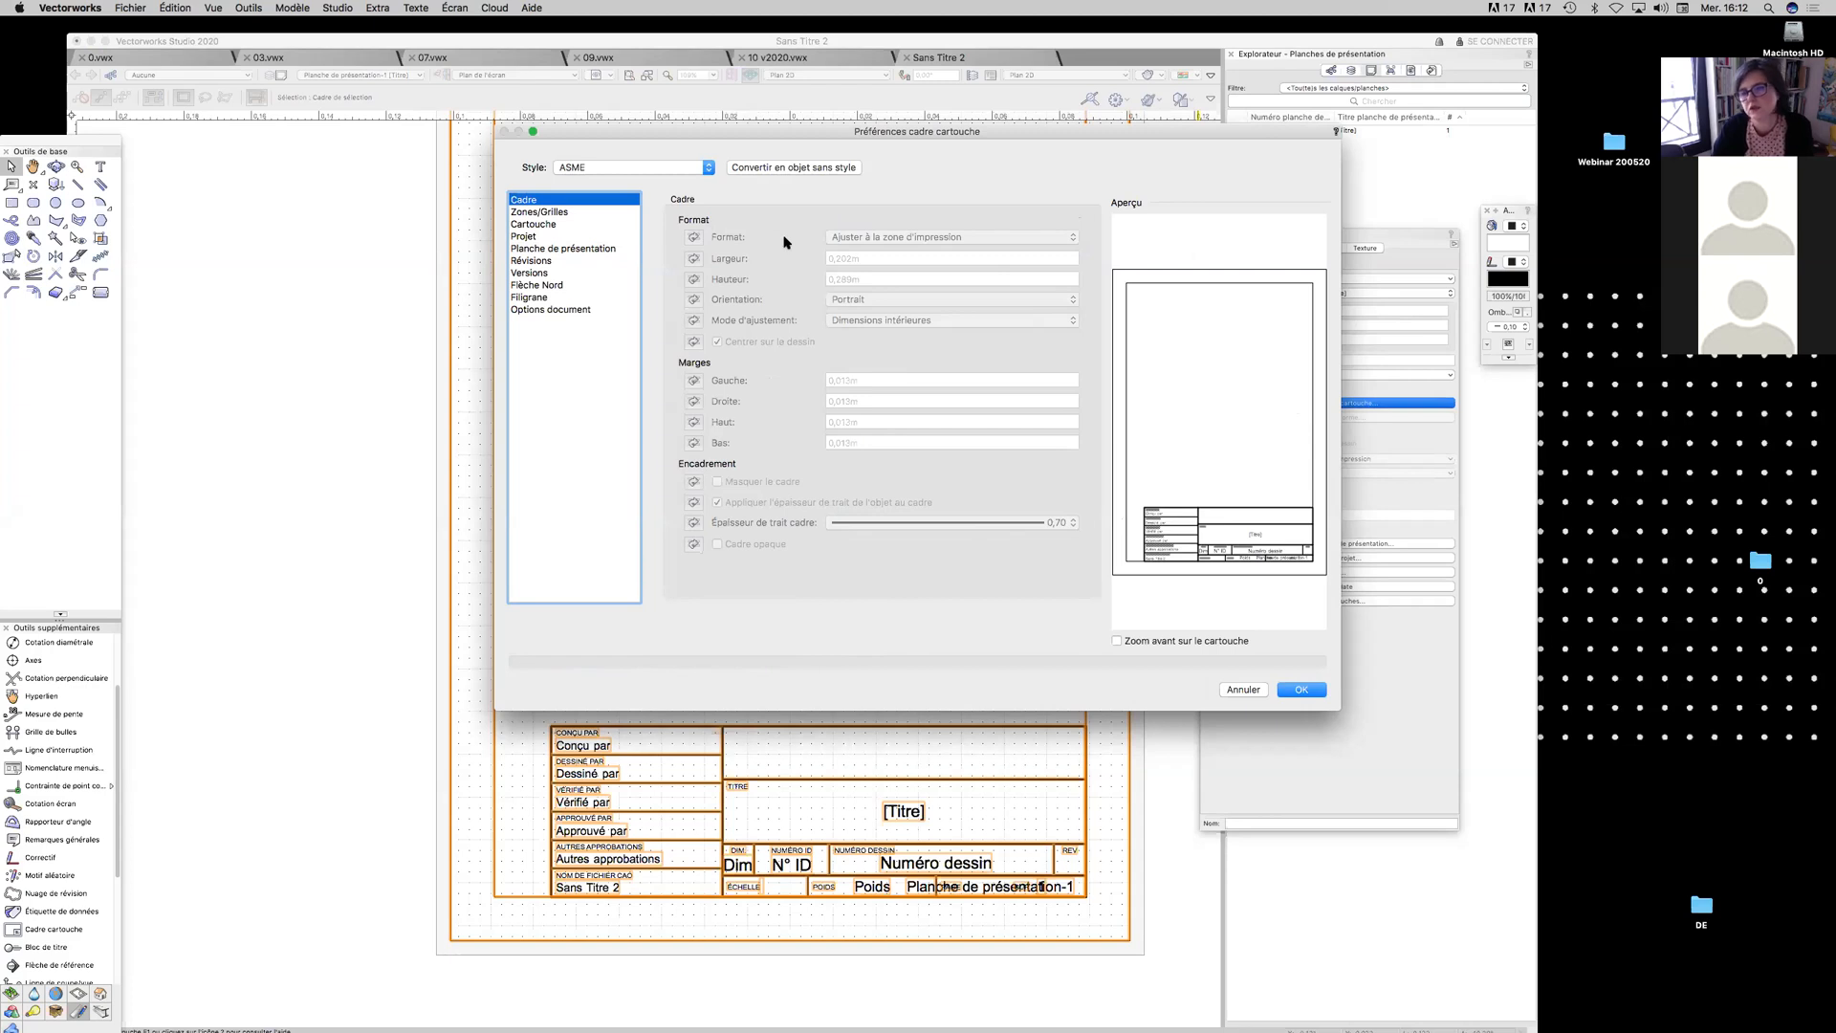
click(594, 212)
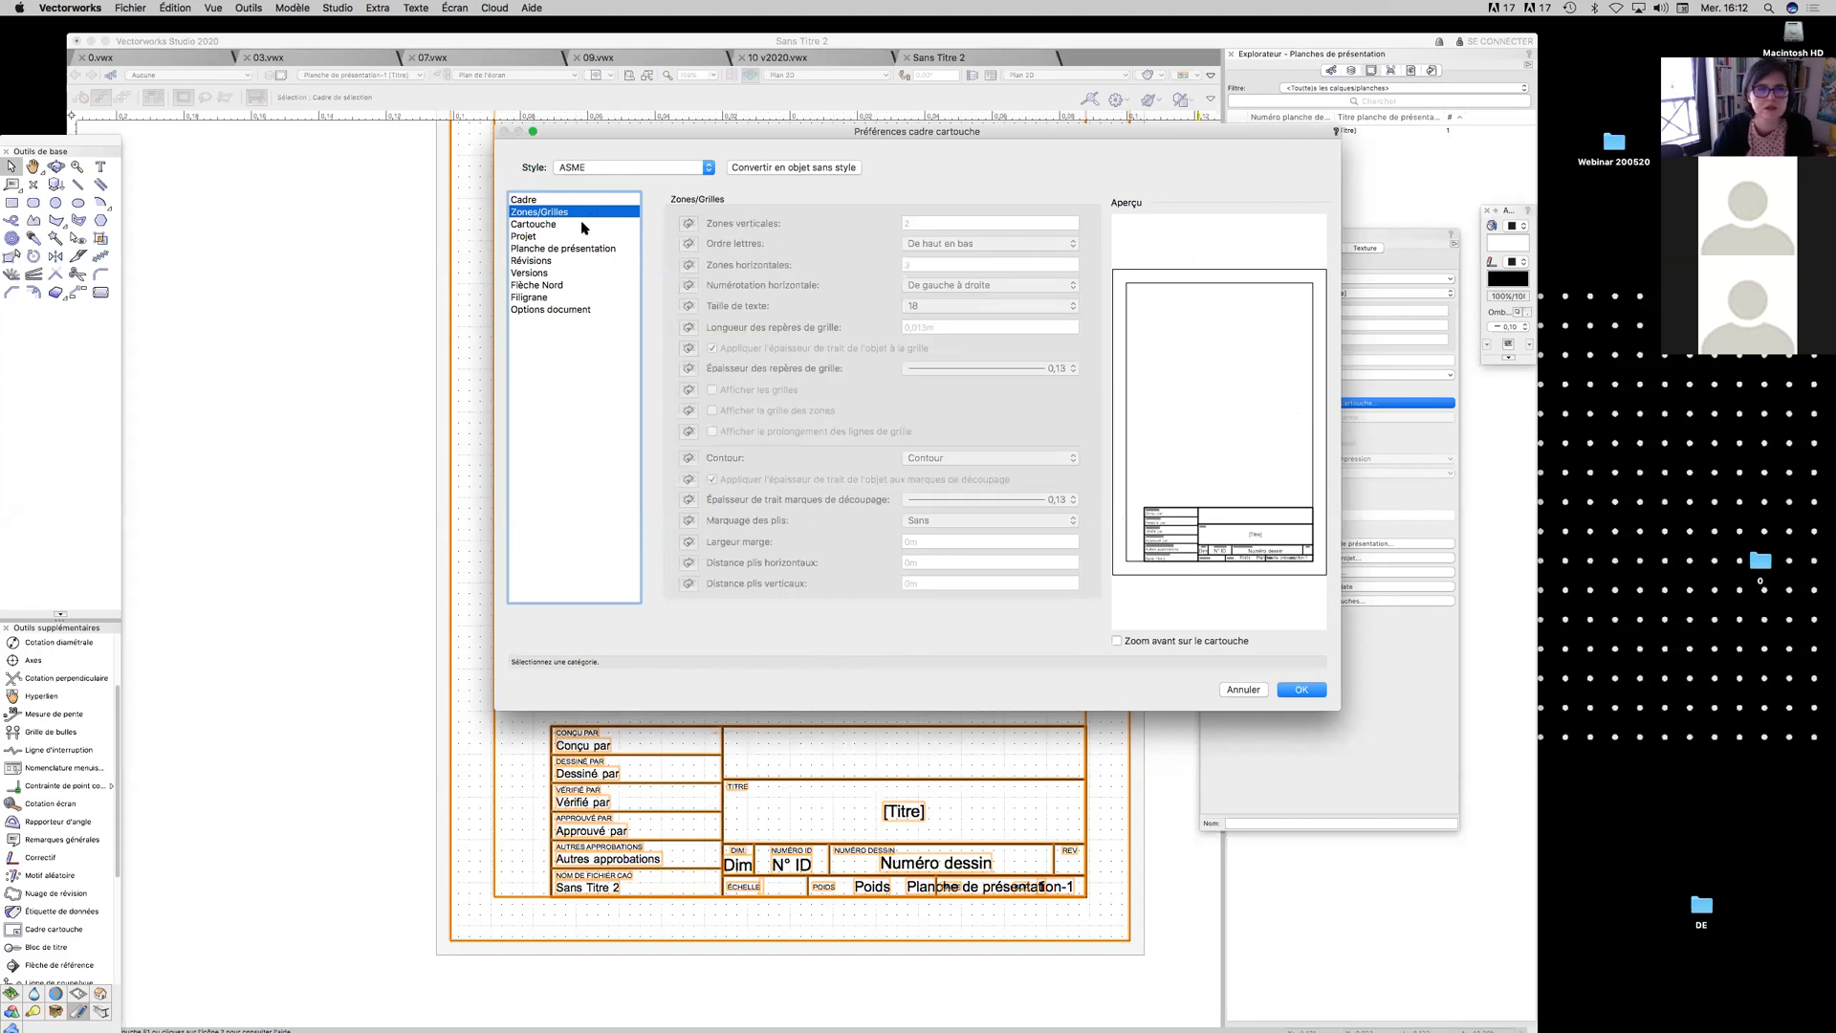
click(584, 225)
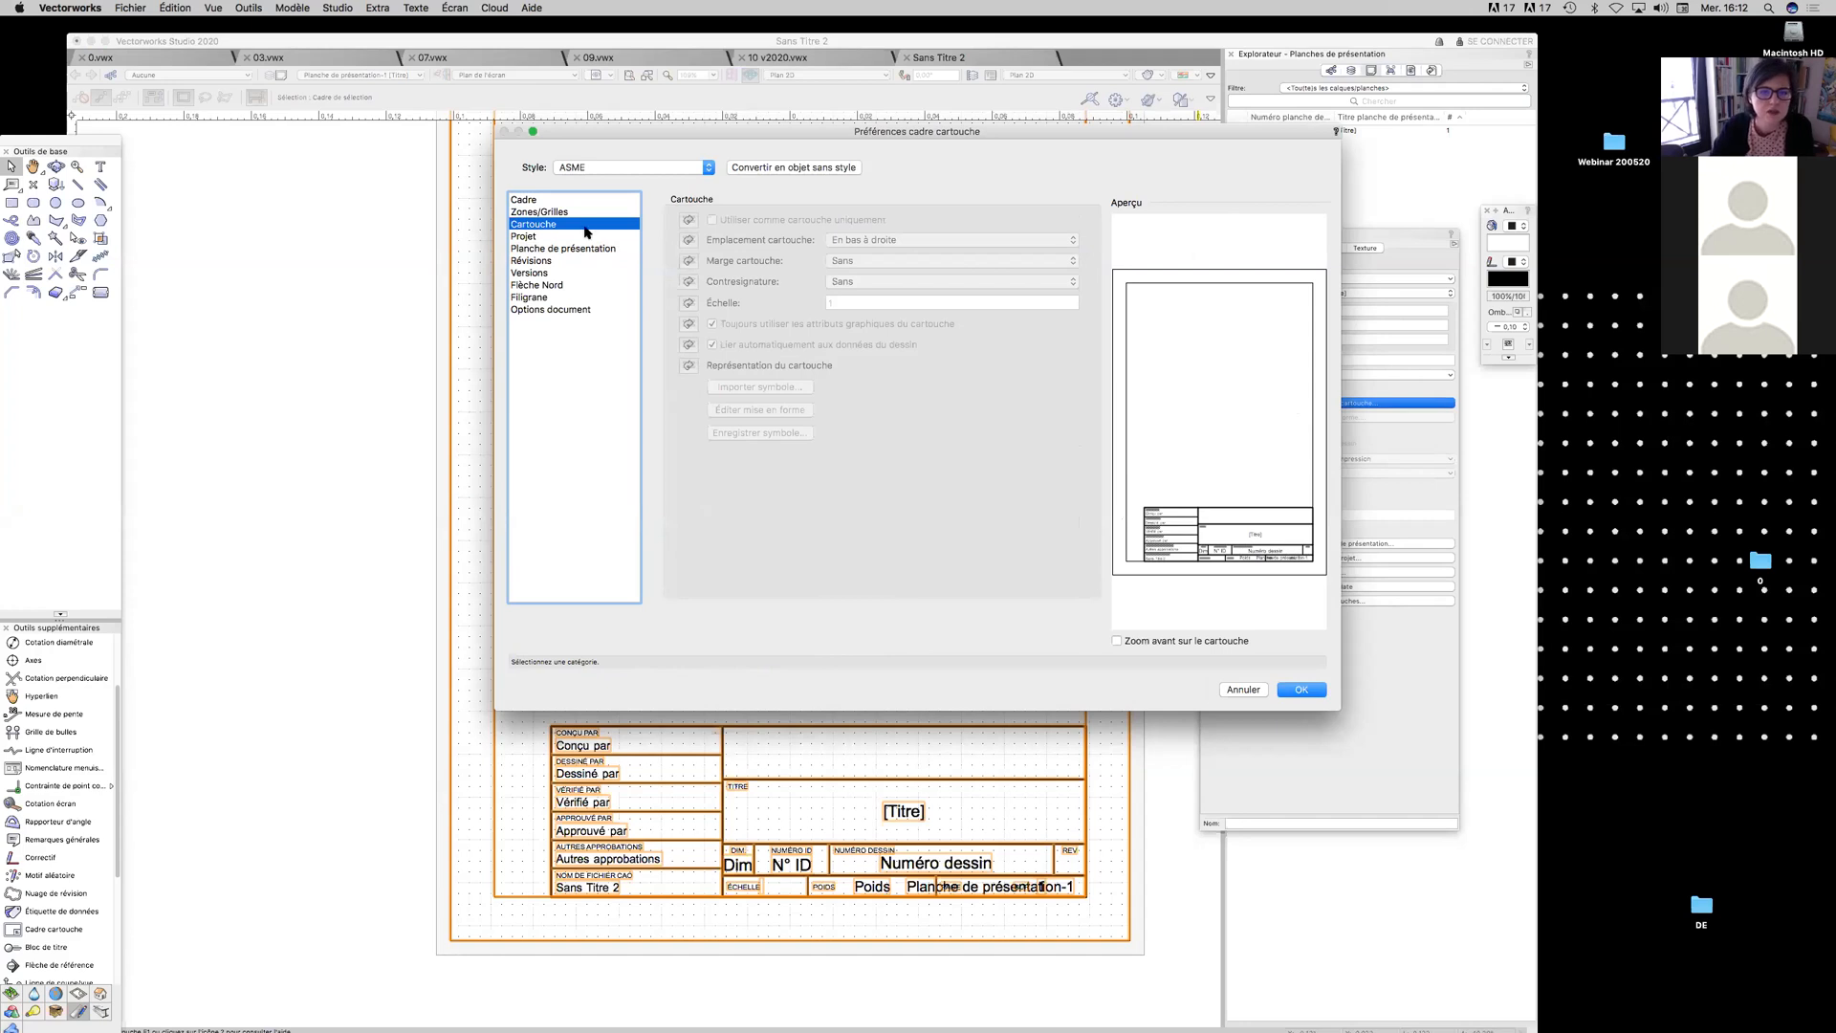
click(579, 238)
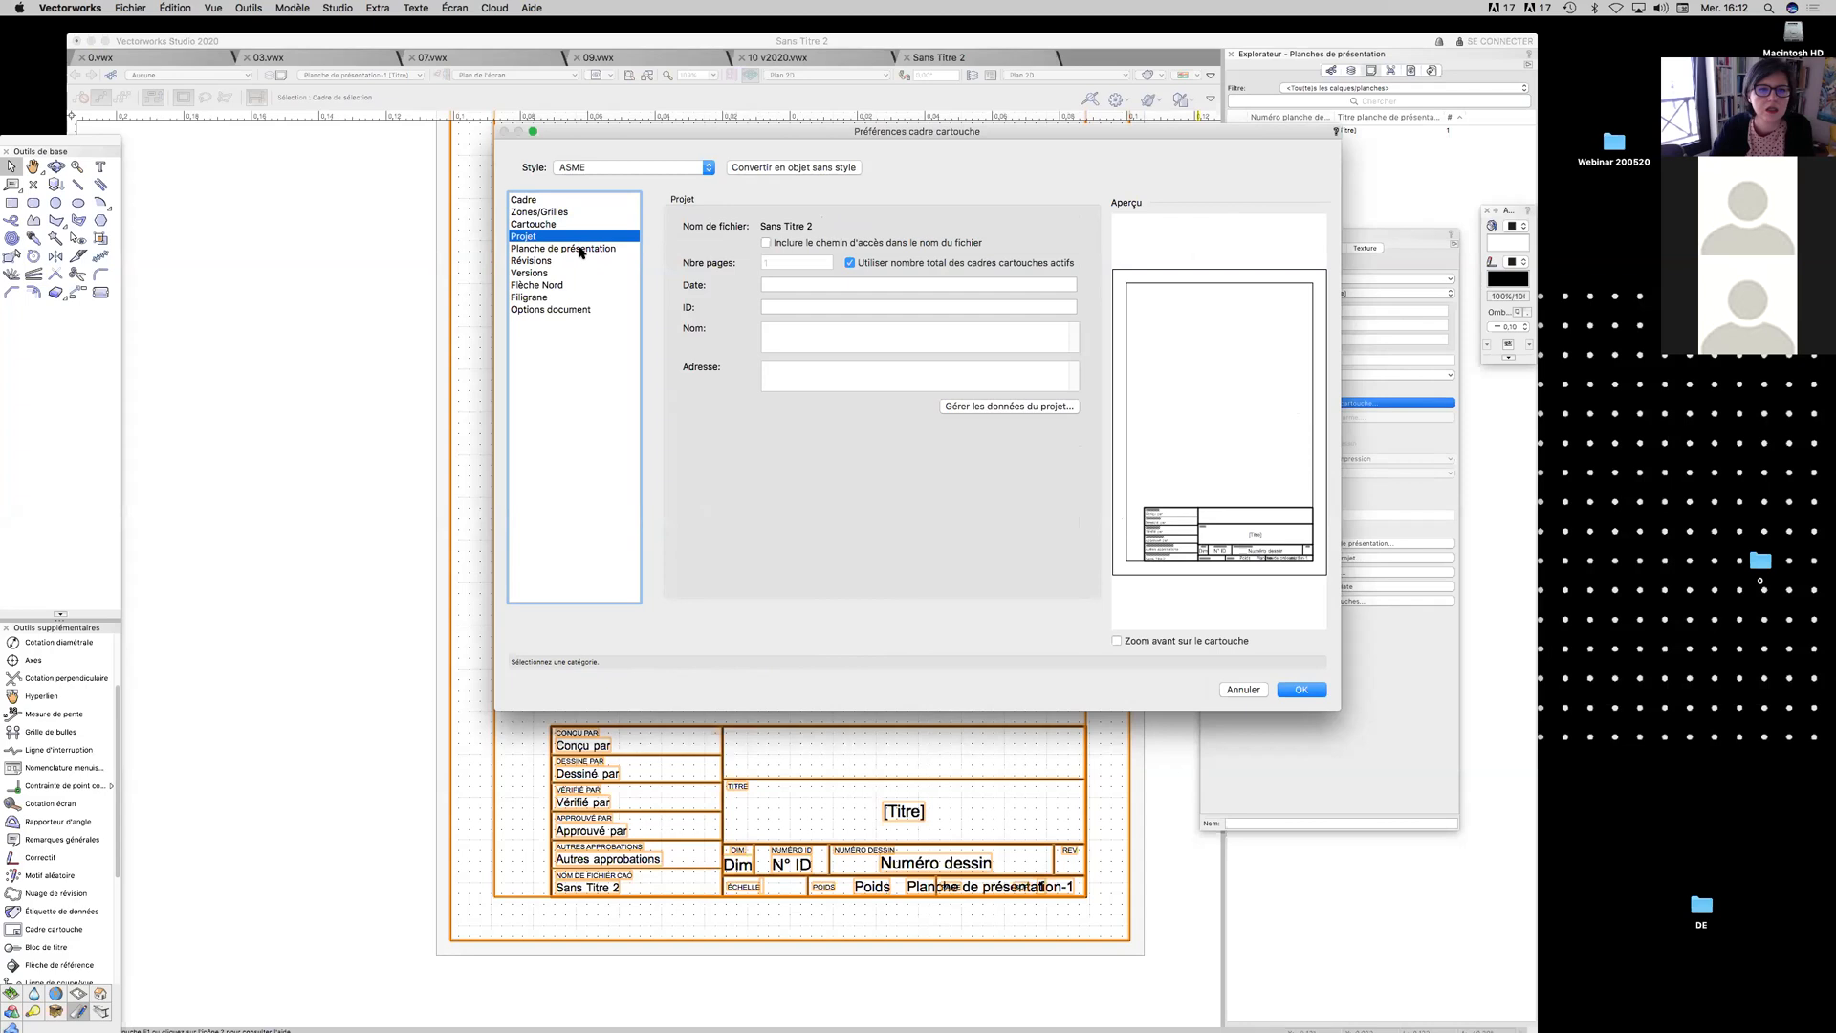
In the presentation sheet data of the title block preferences, set the sheet title to "LE WEBINAR DU 20 MAI"
click(580, 250)
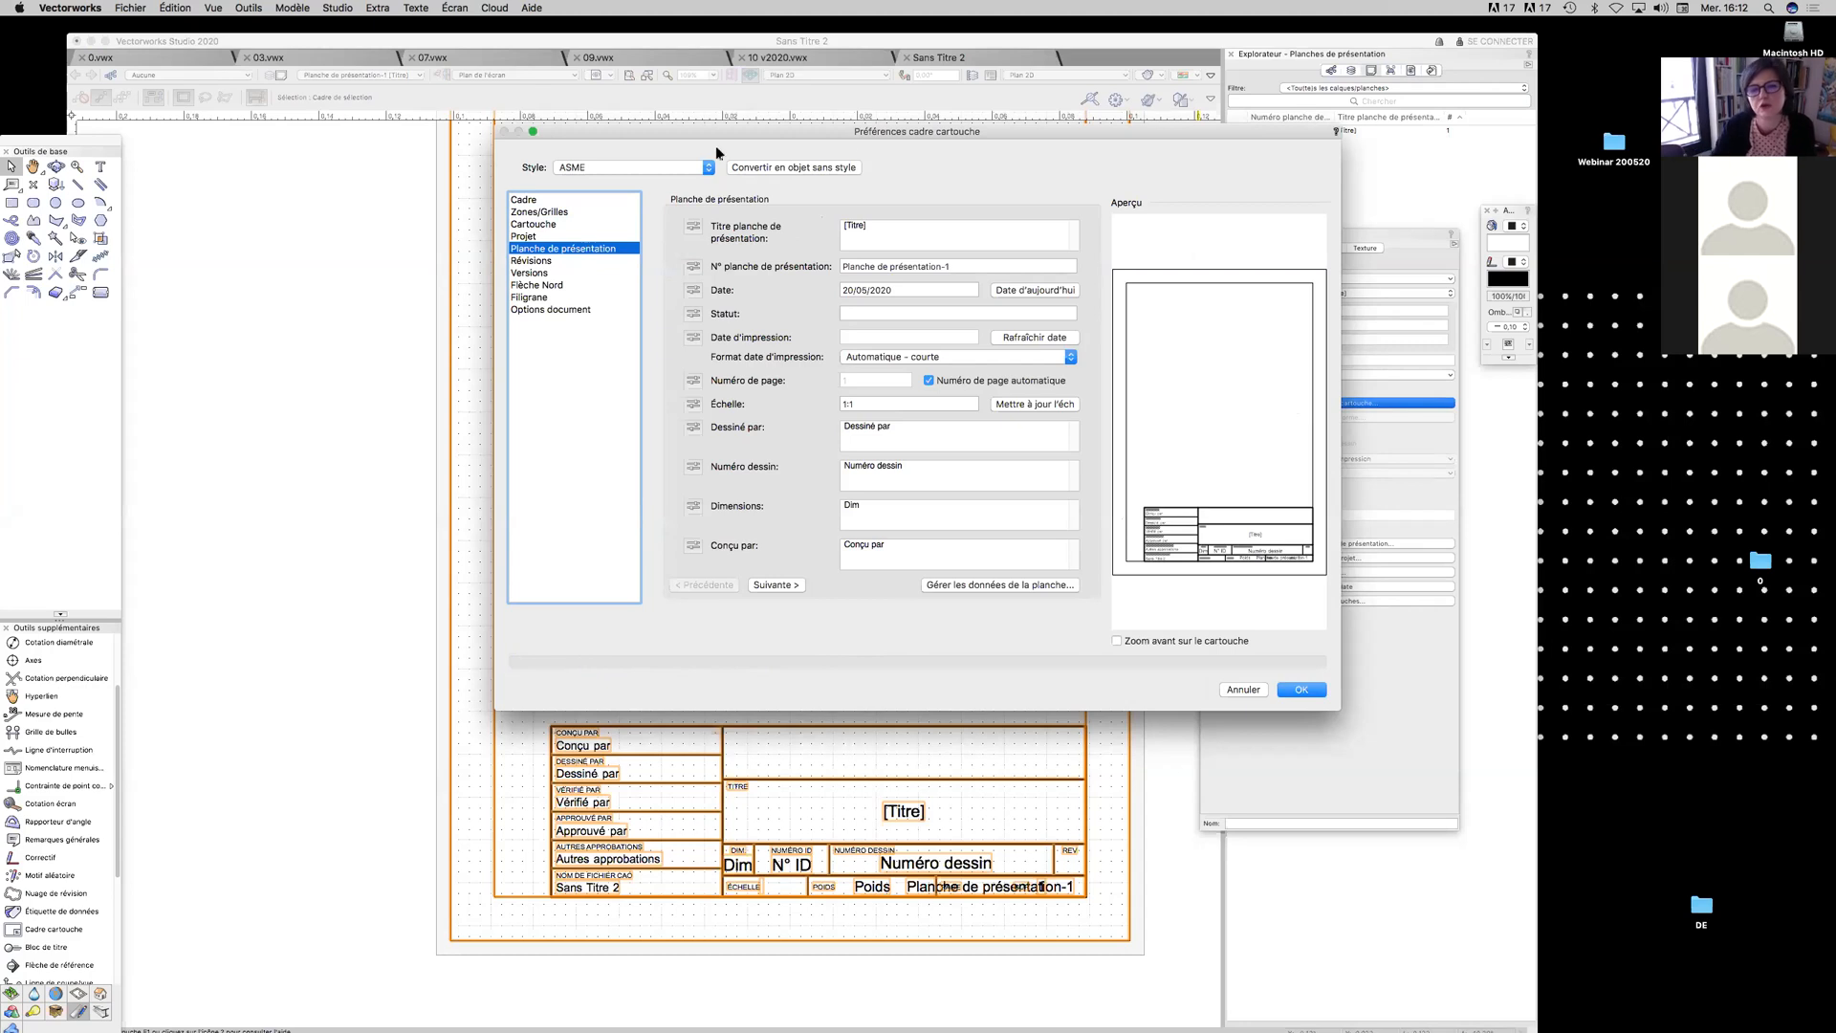
click(866, 229)
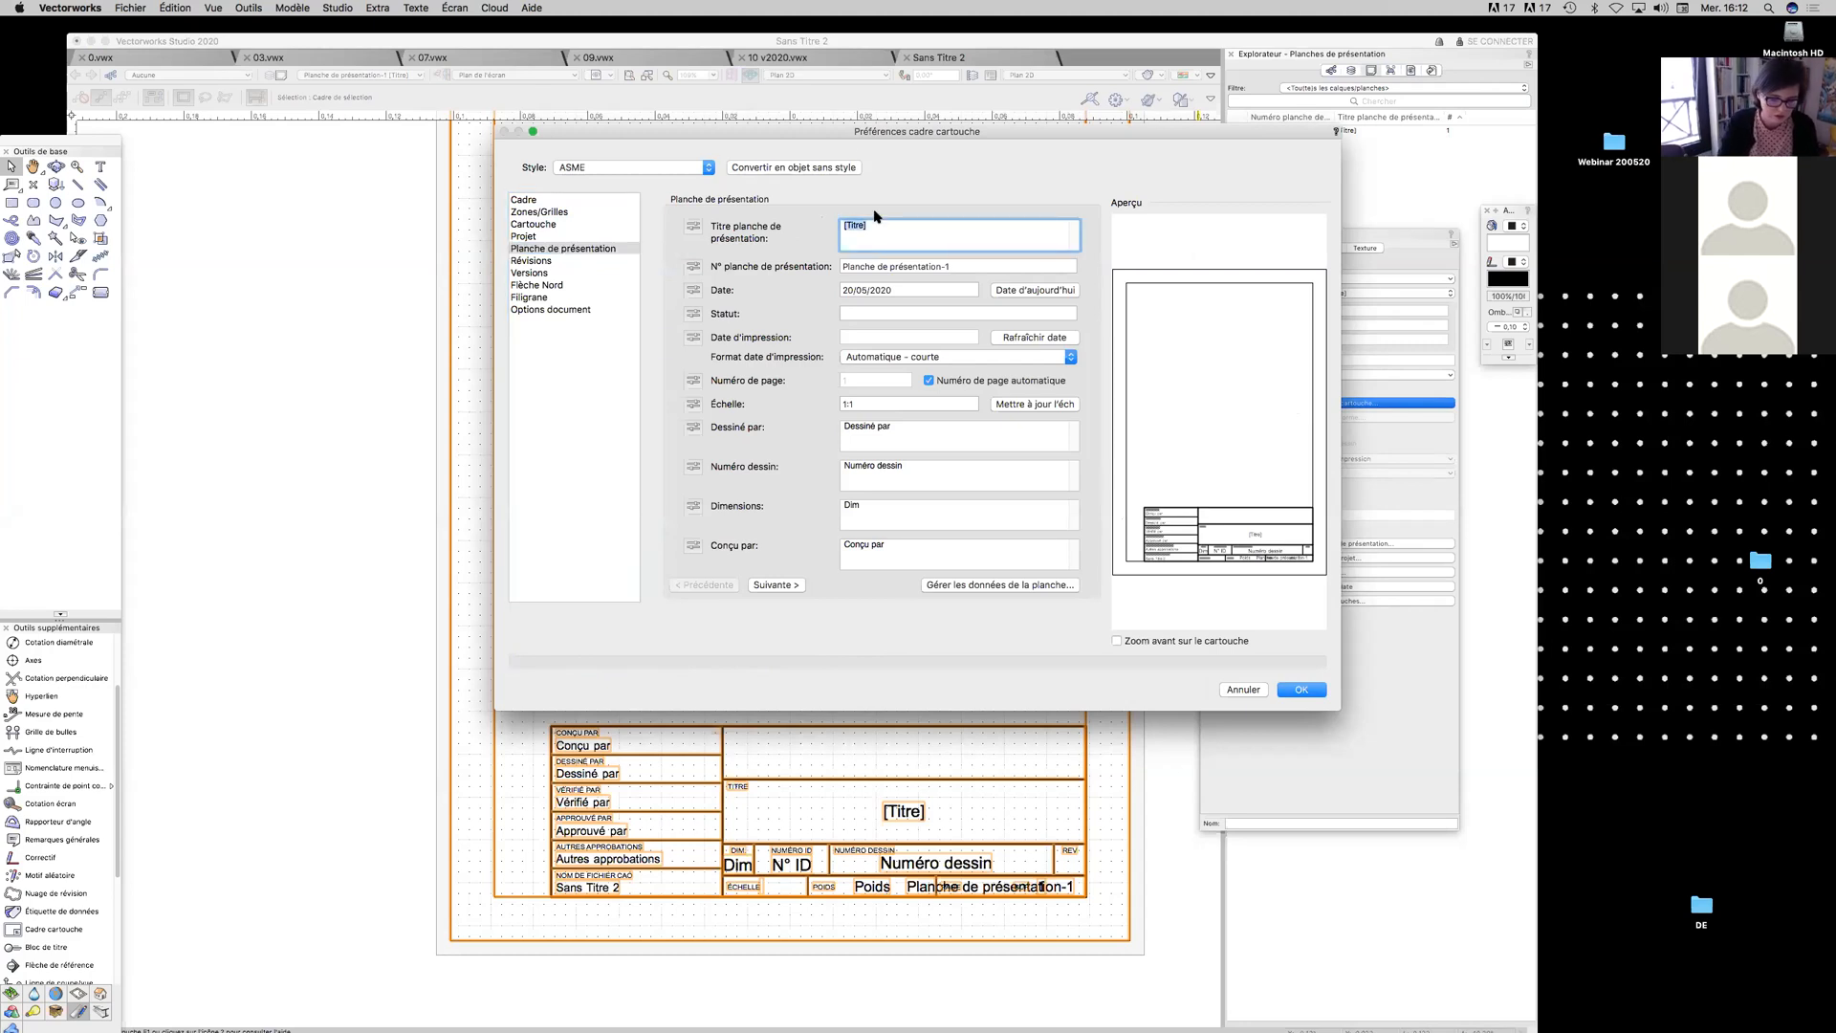
text(LE WEBINAR DU 20 MAI)
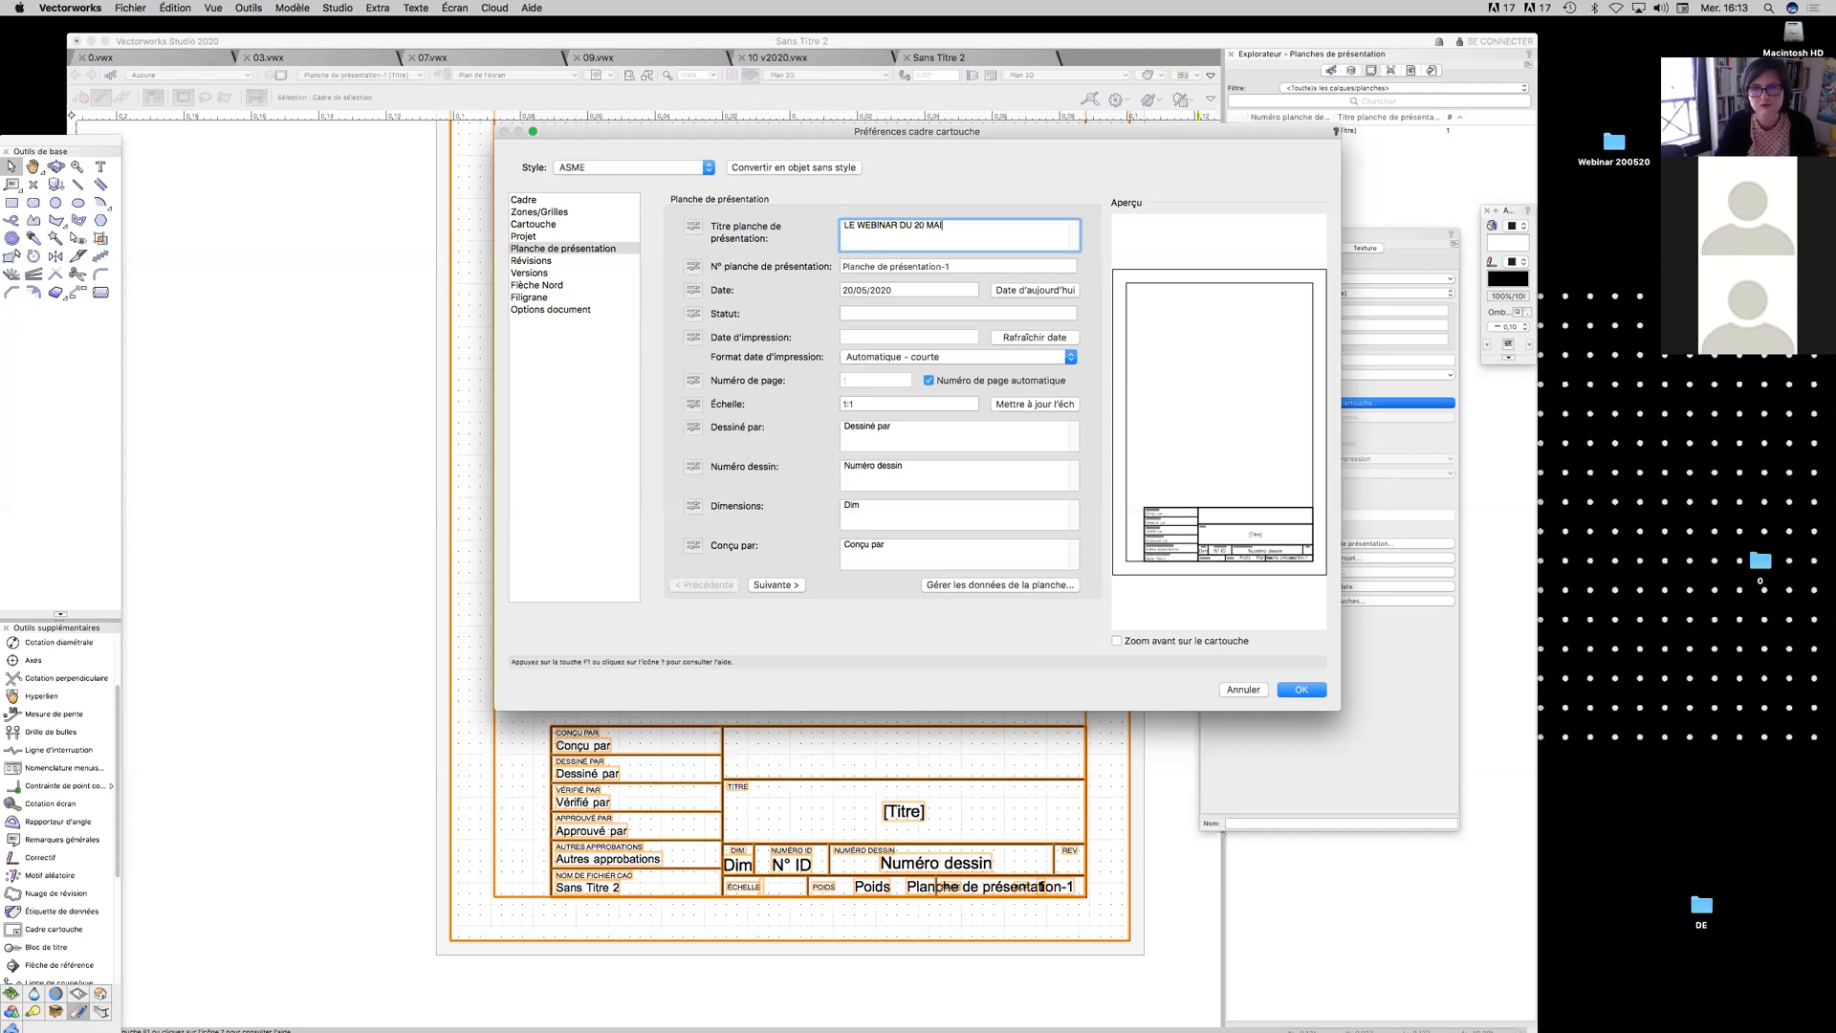
Set the presentation sheet number to 01.017, using a point as the separator
click(992, 269)
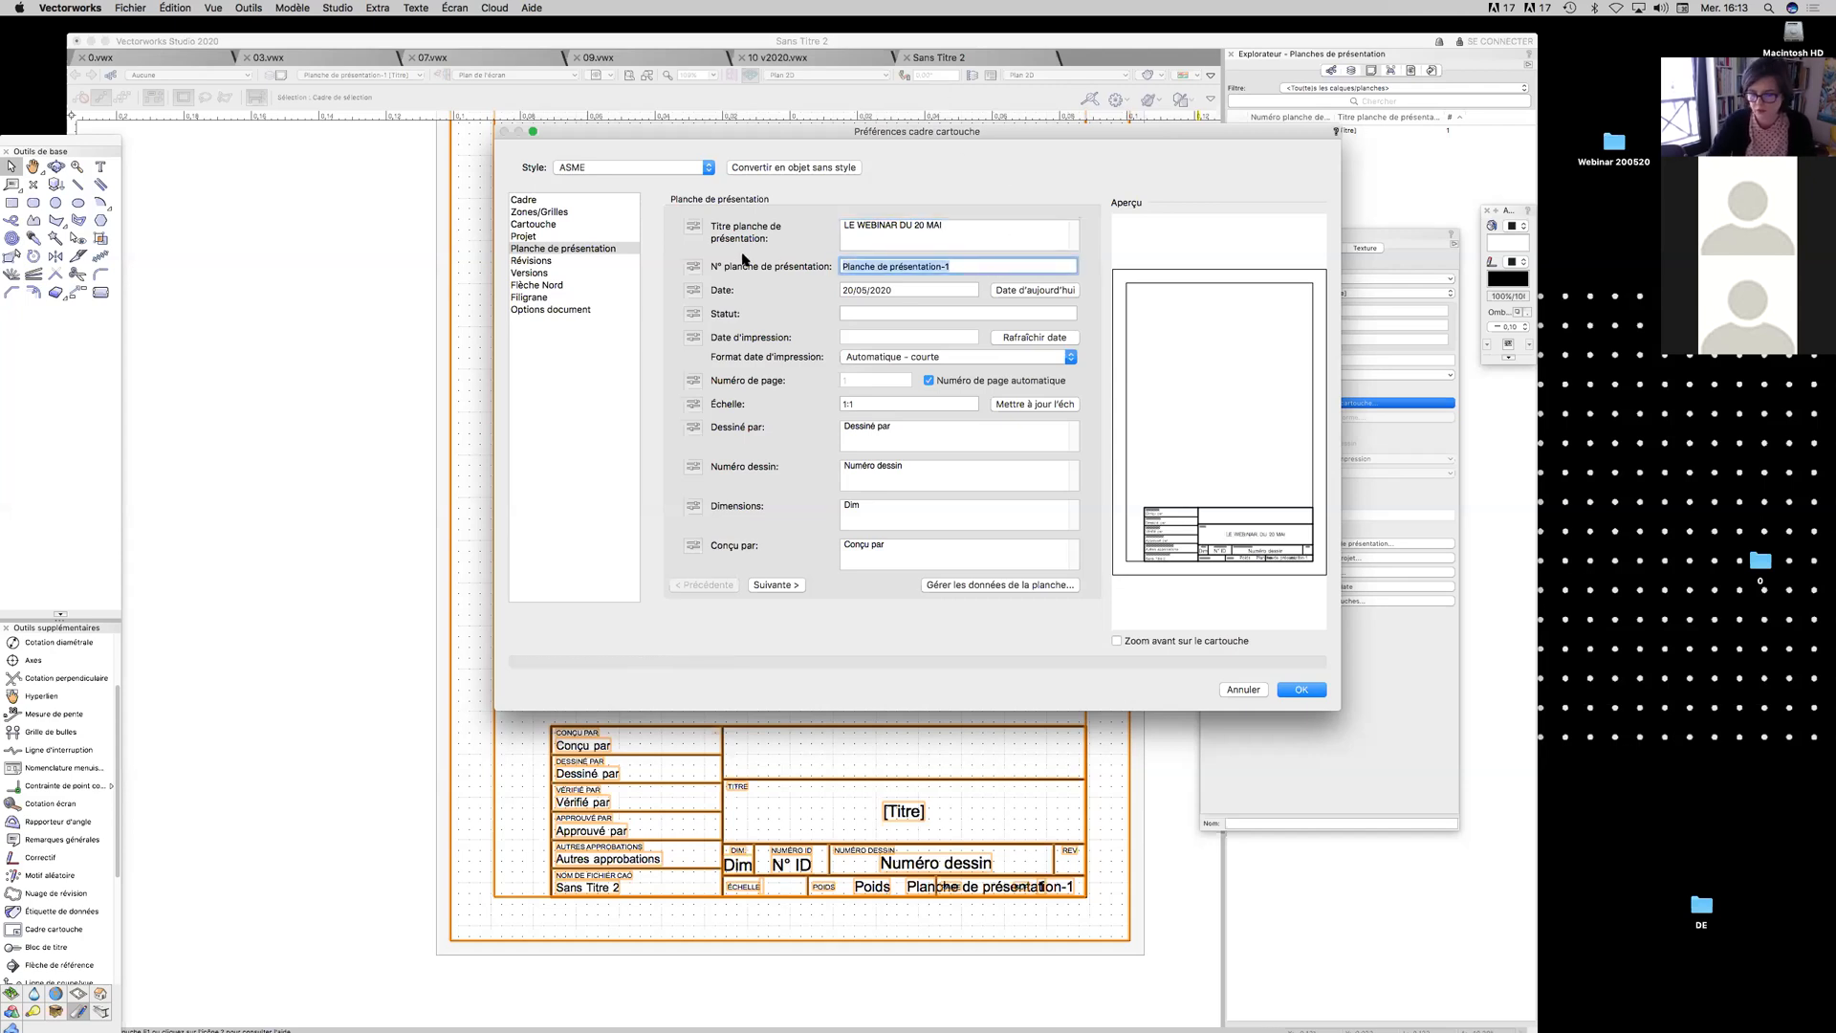
text(0)
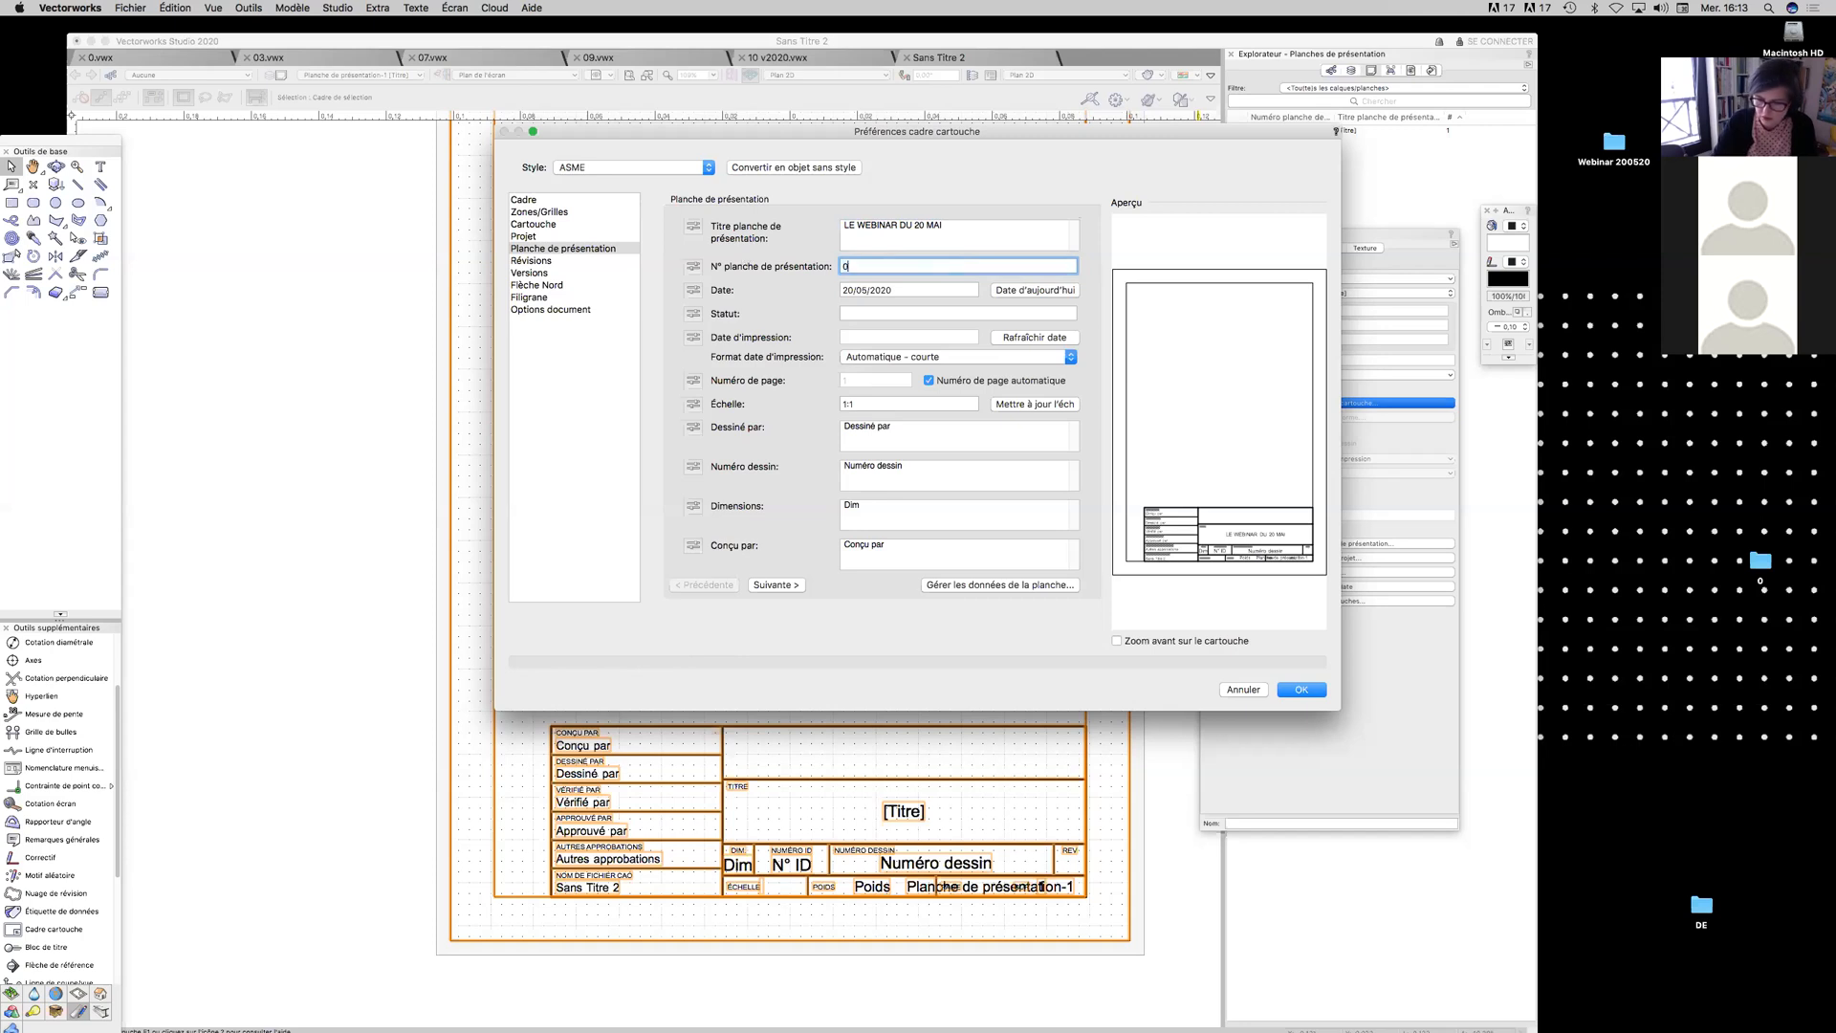
text(1,007)
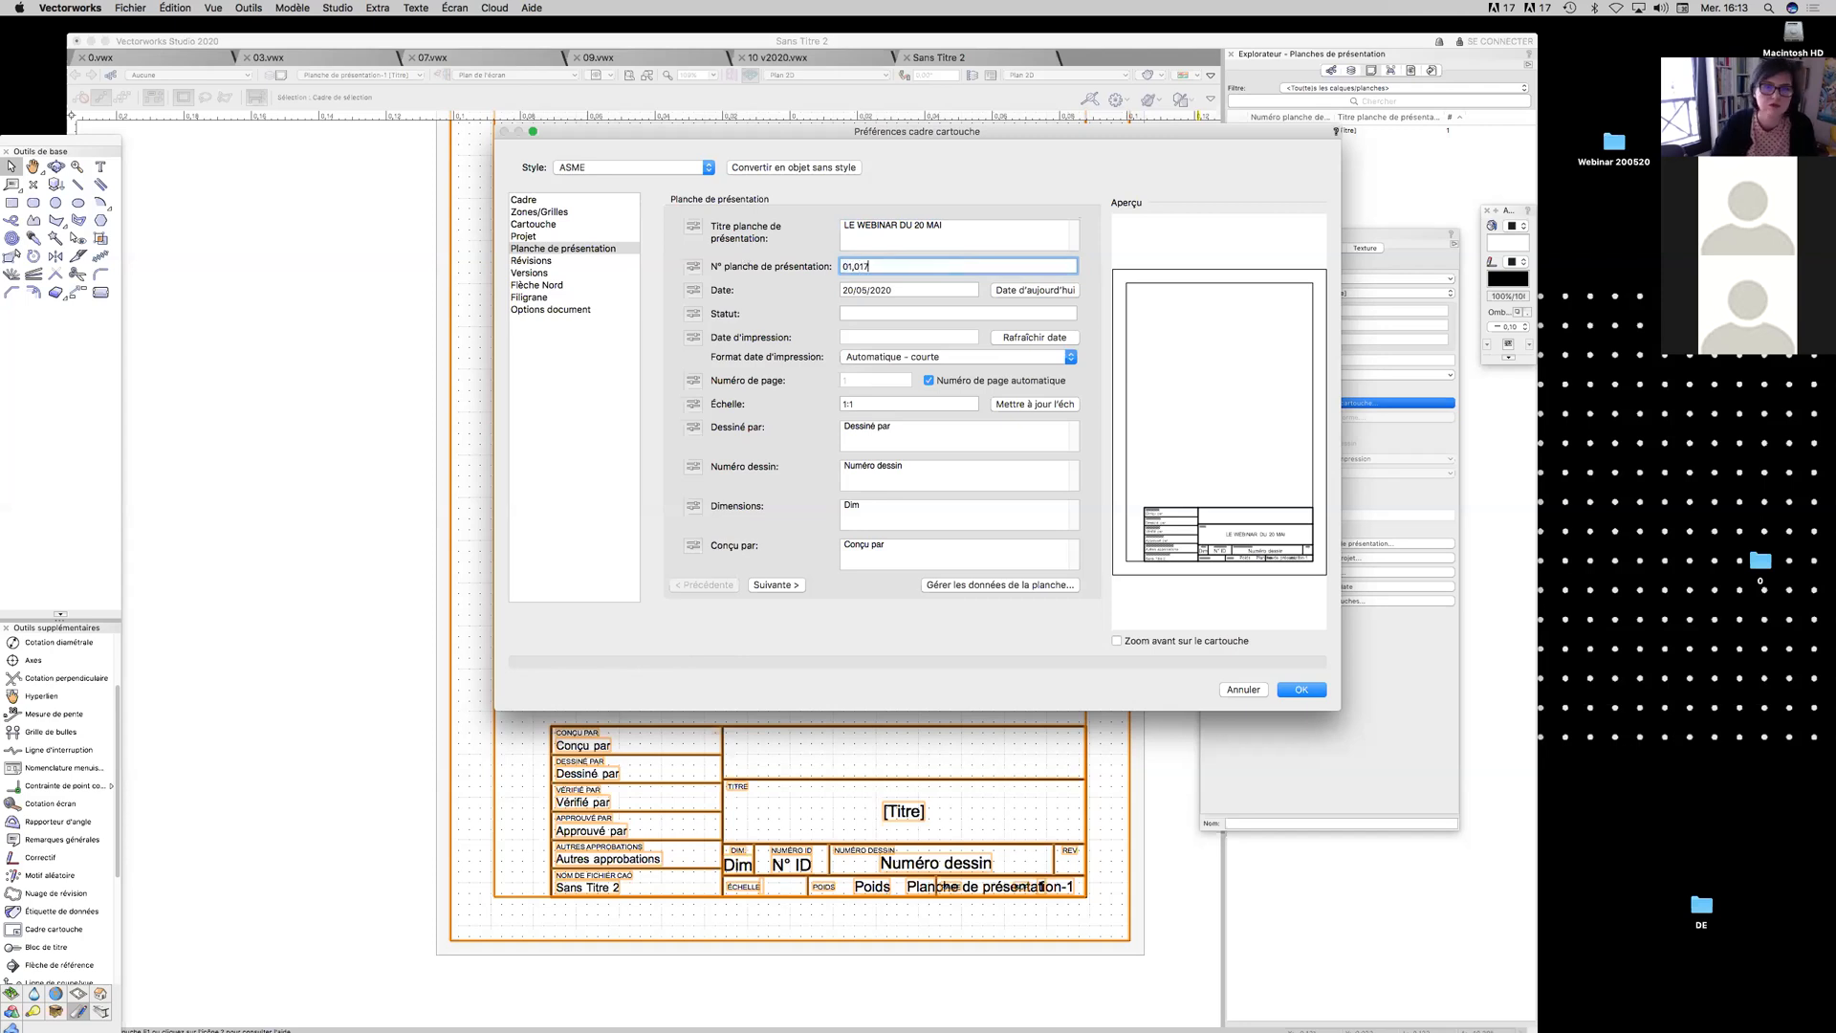
click(857, 266)
key(BackSpace)
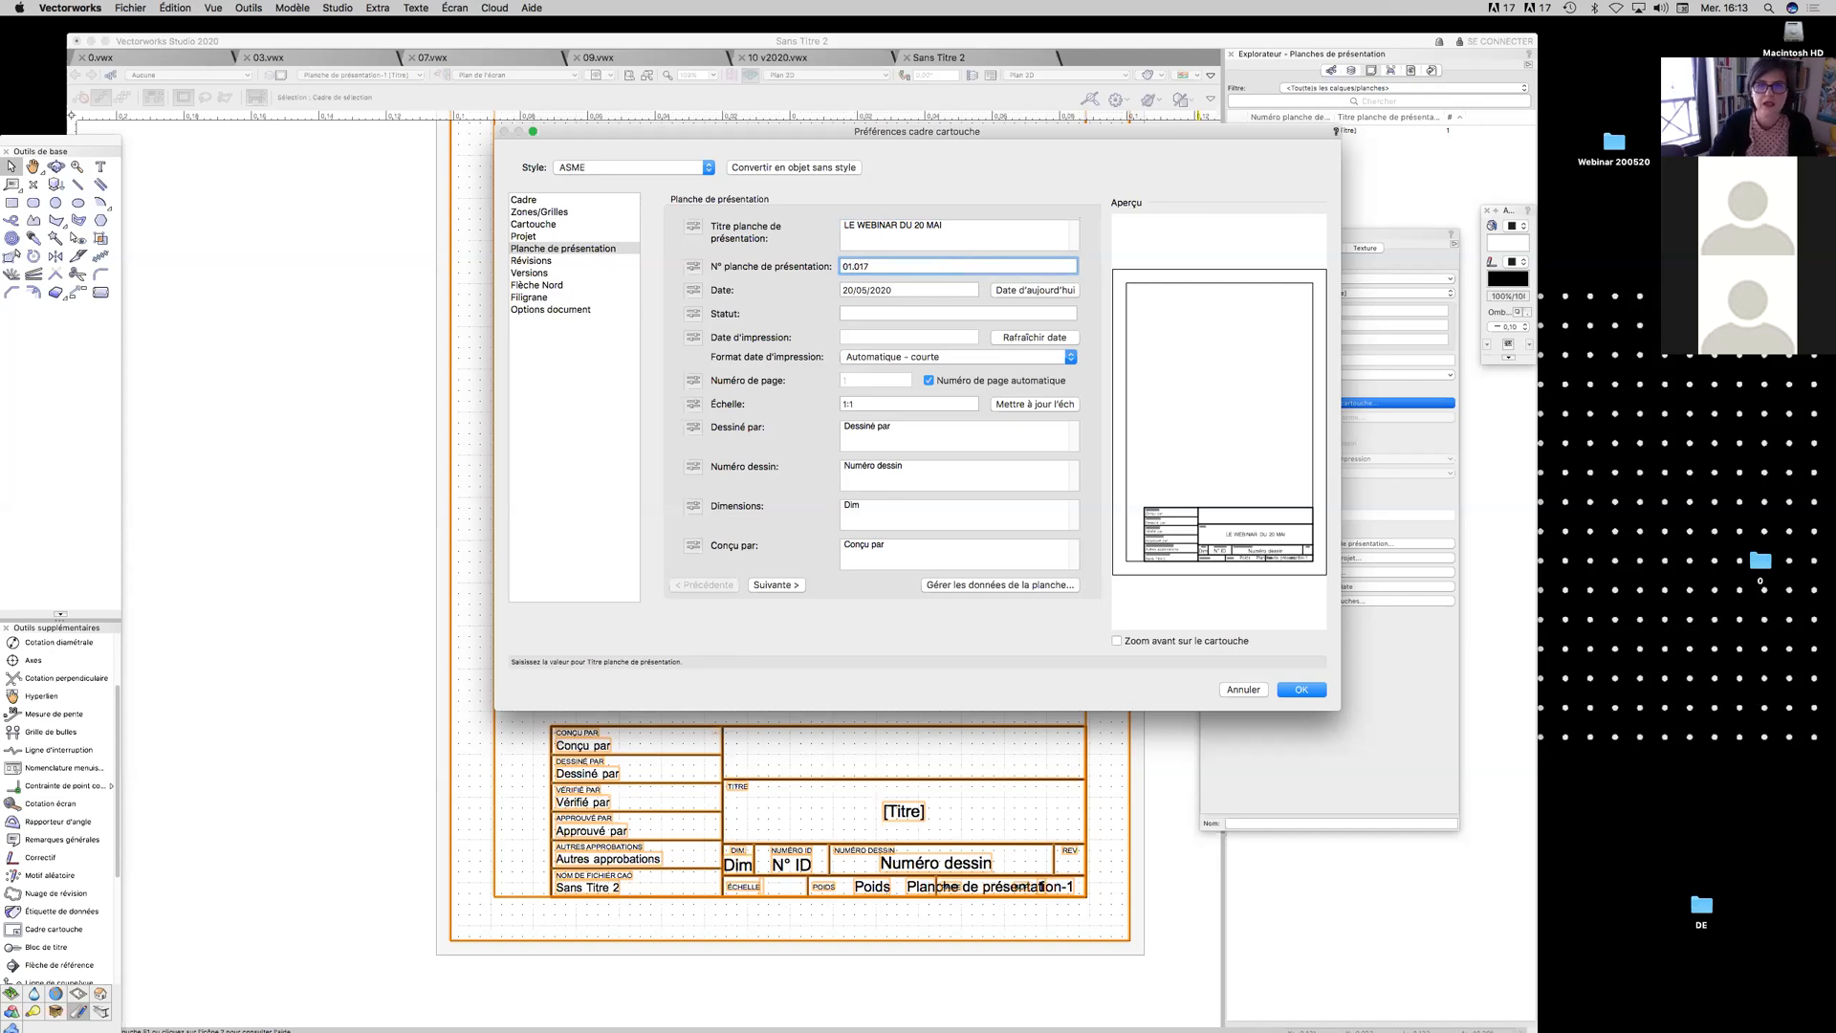
text(.)
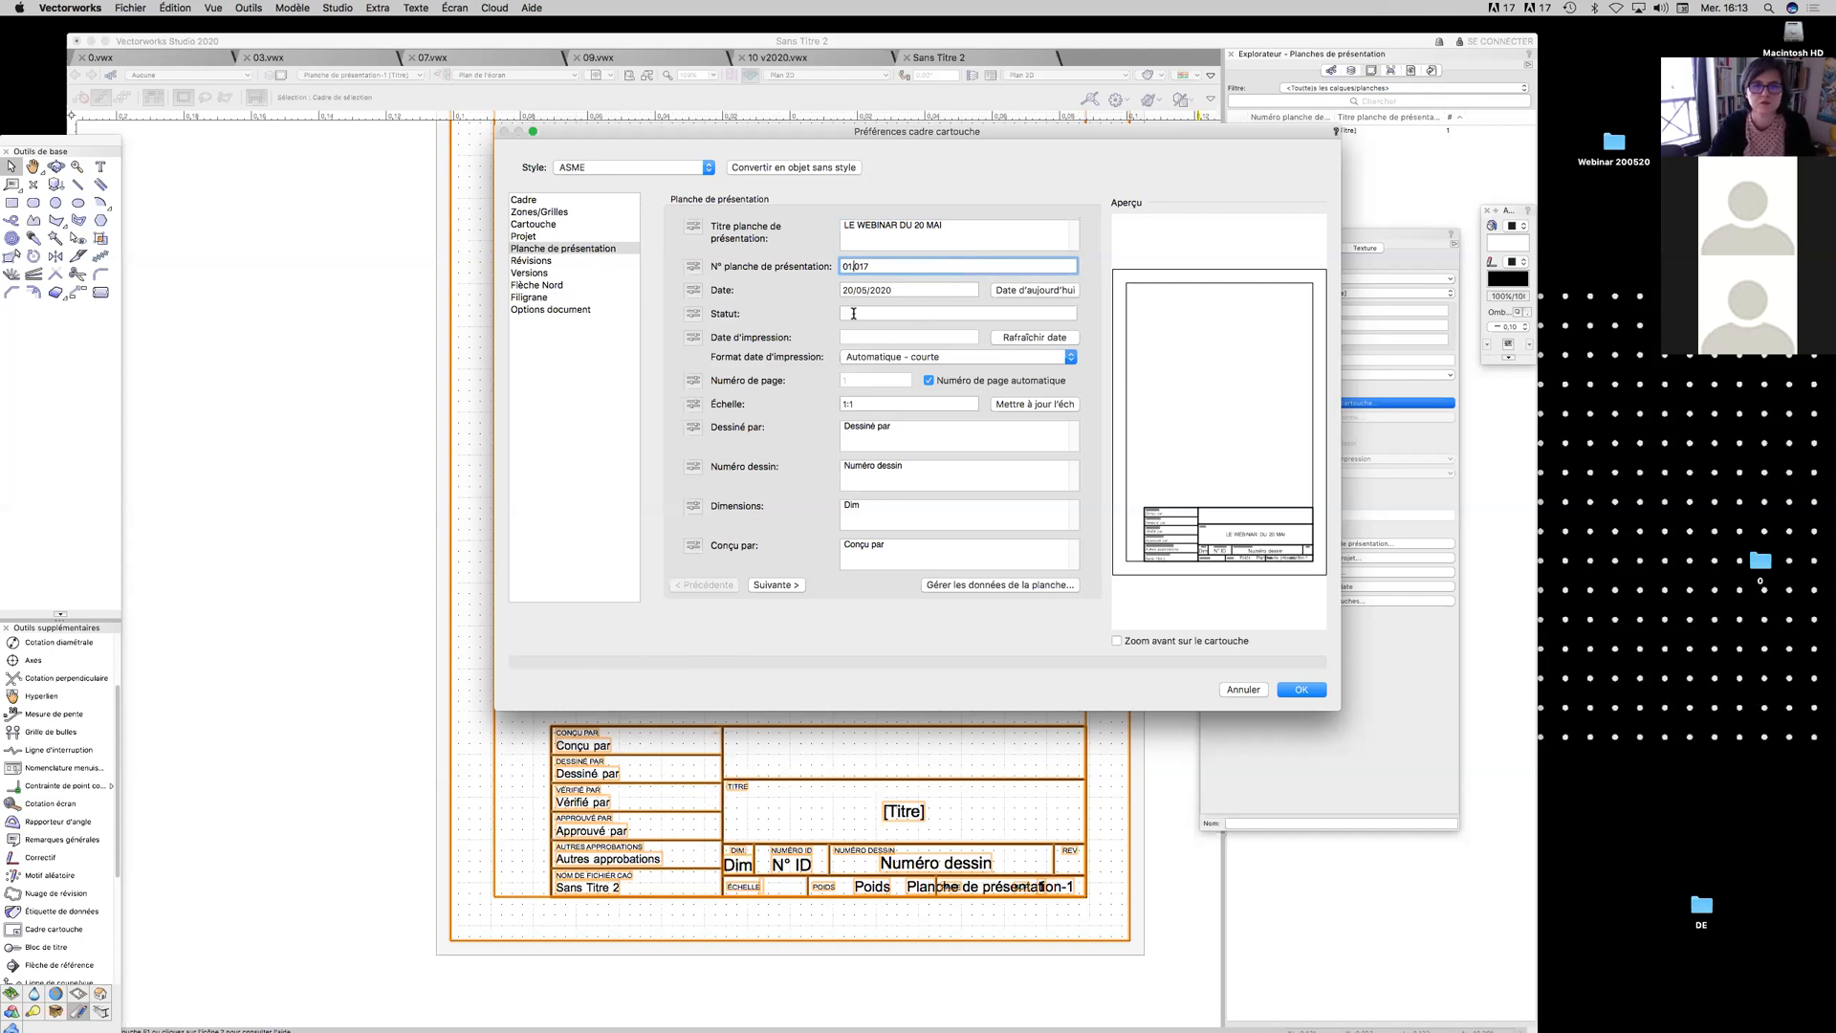
Set the title block's scale to 1:100 and apply the preferences to the border
click(872, 404)
text(00)
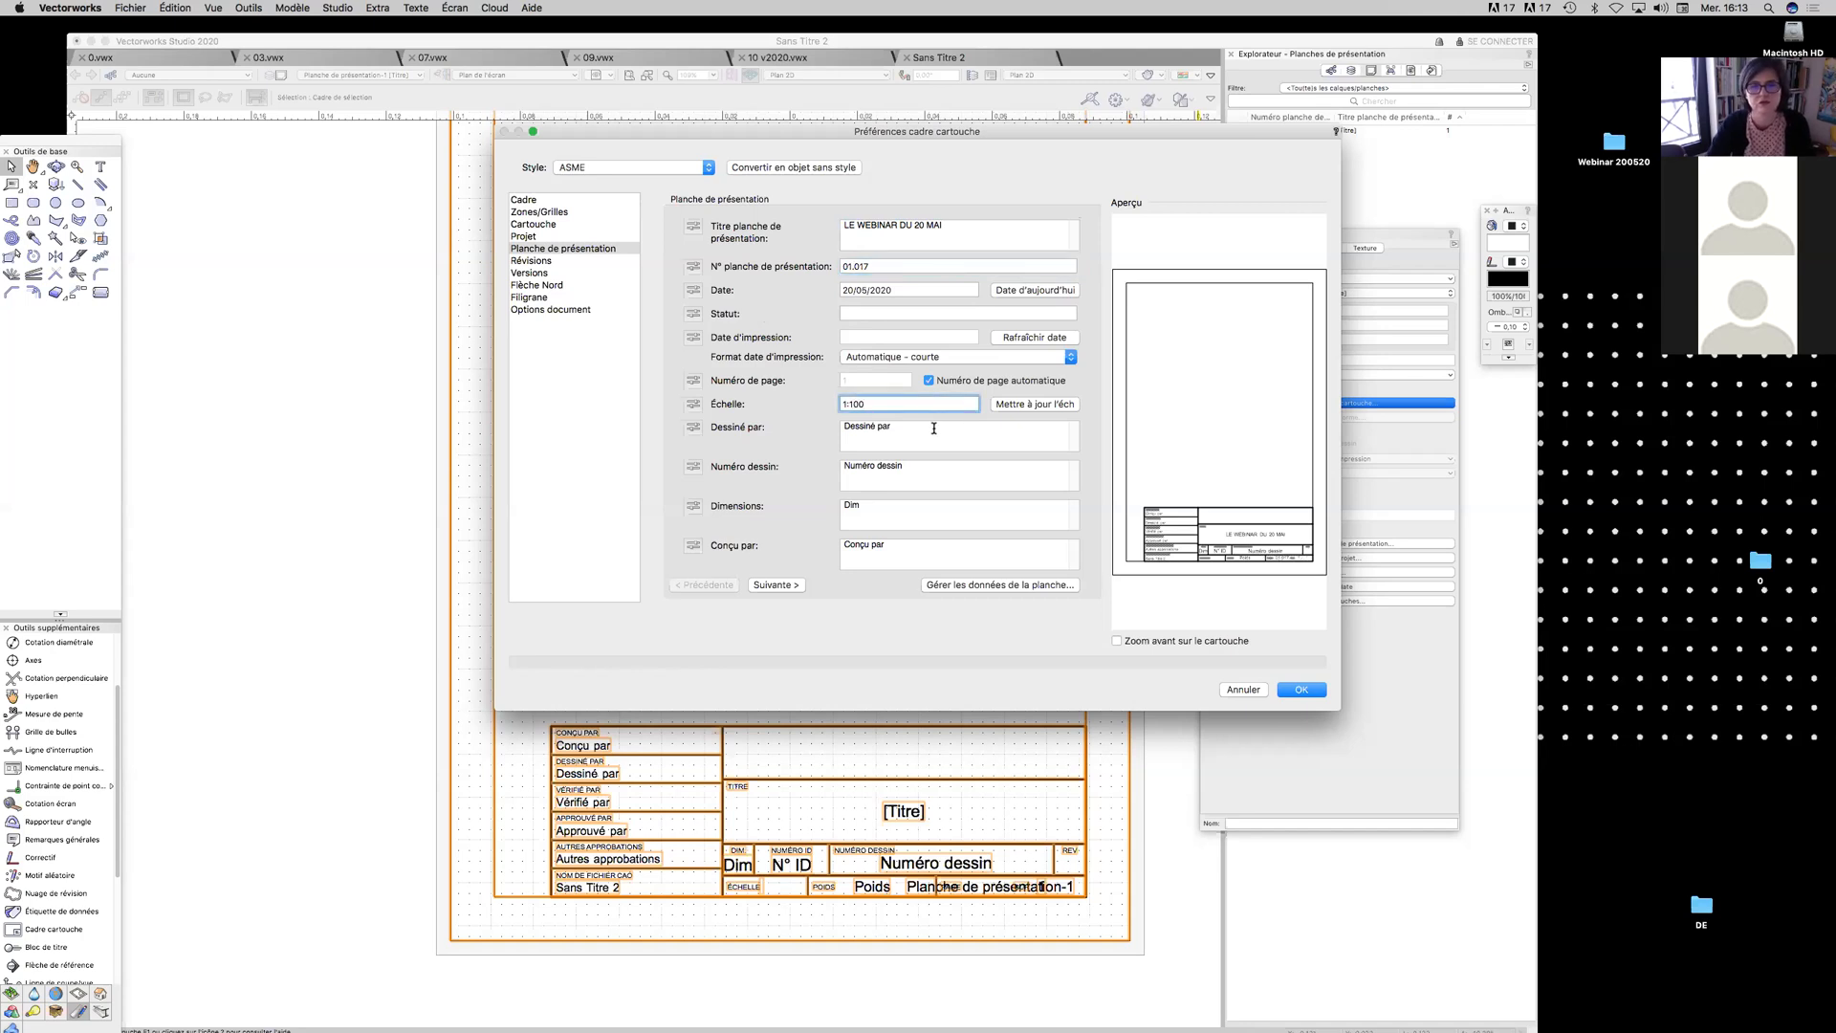
click(1302, 689)
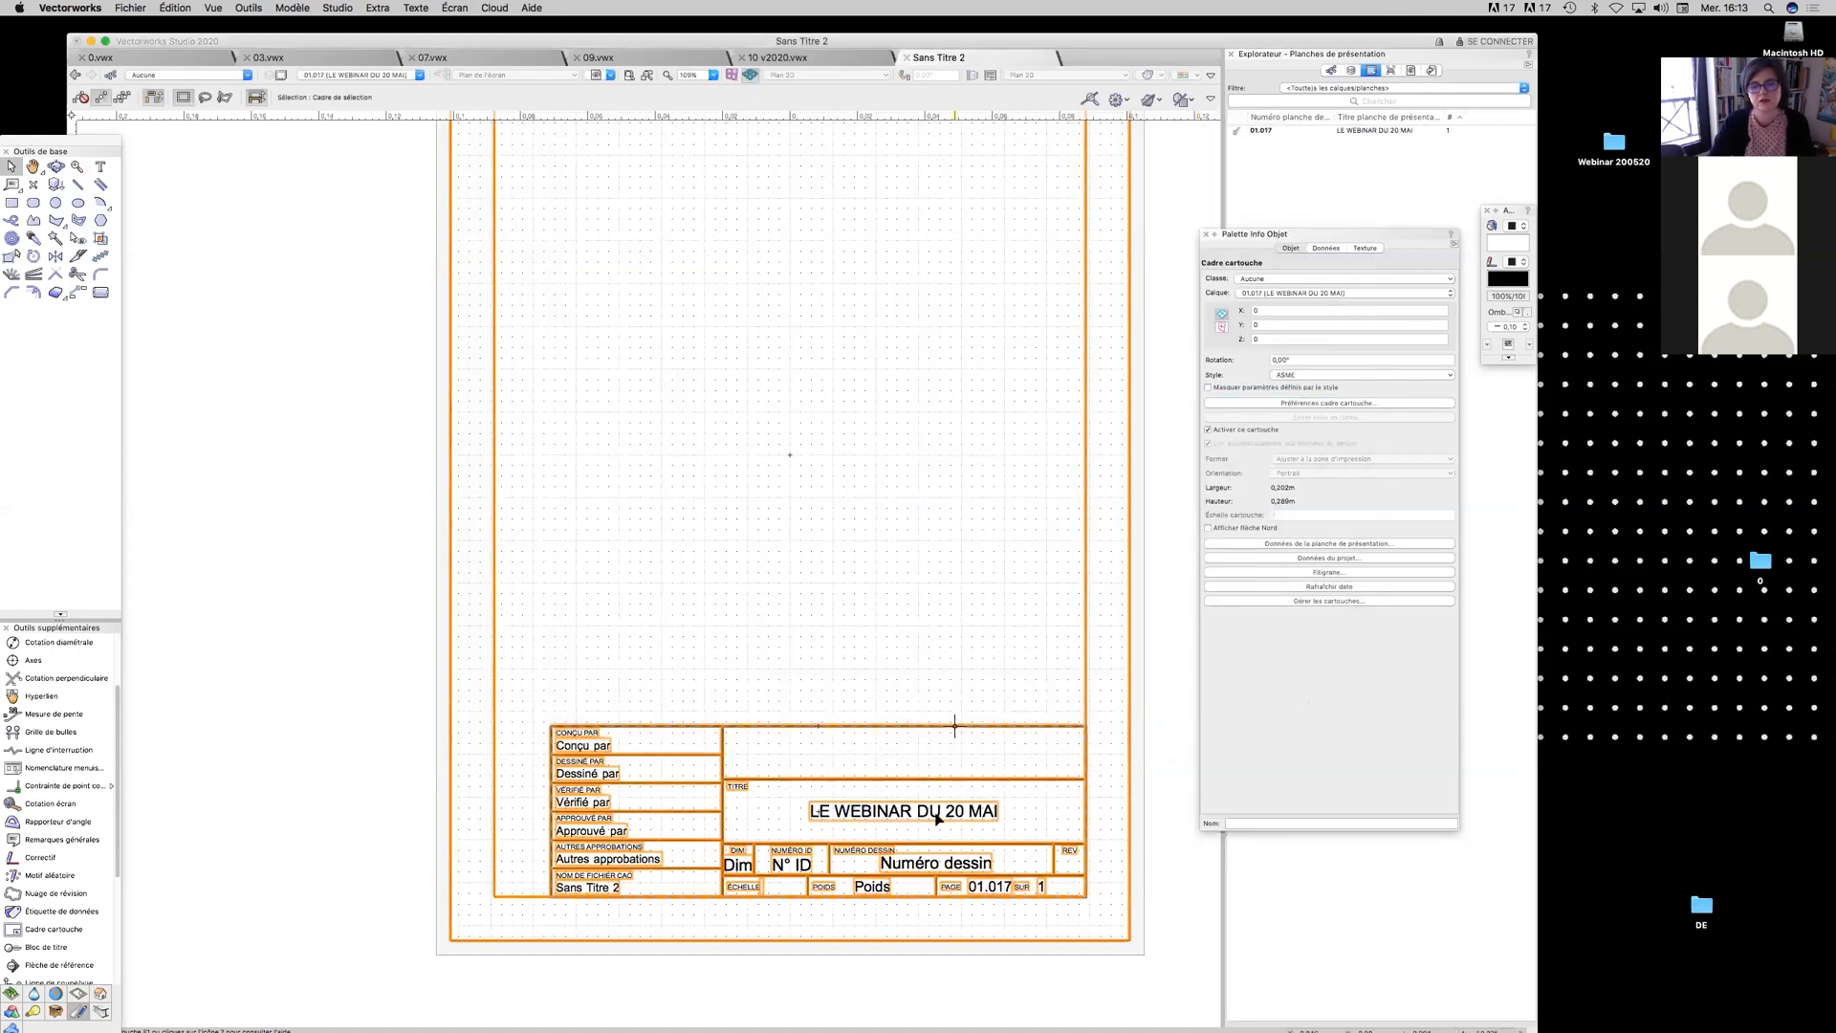